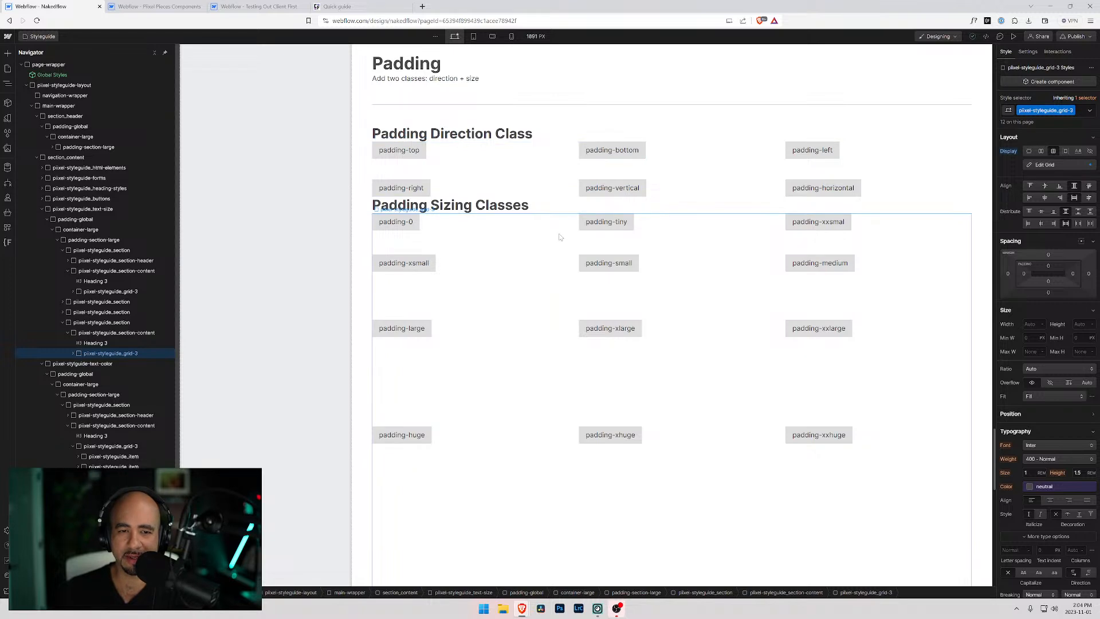
Skim the padding and margin class samples, and return to the start of the style guide.
left_click(550, 151)
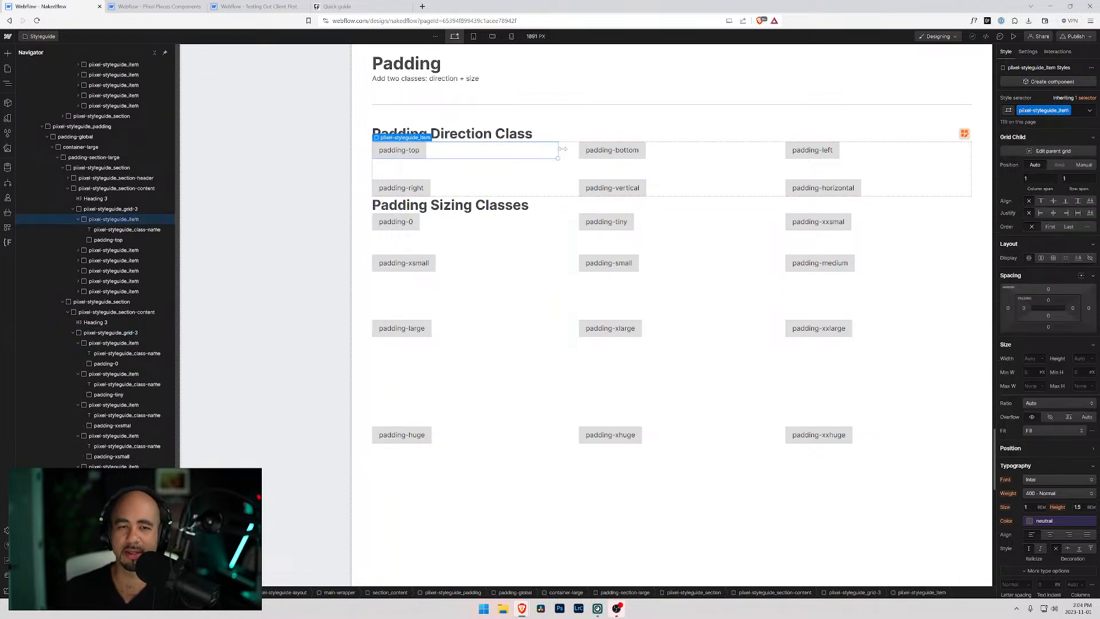
scroll(575, 229, "down", 10)
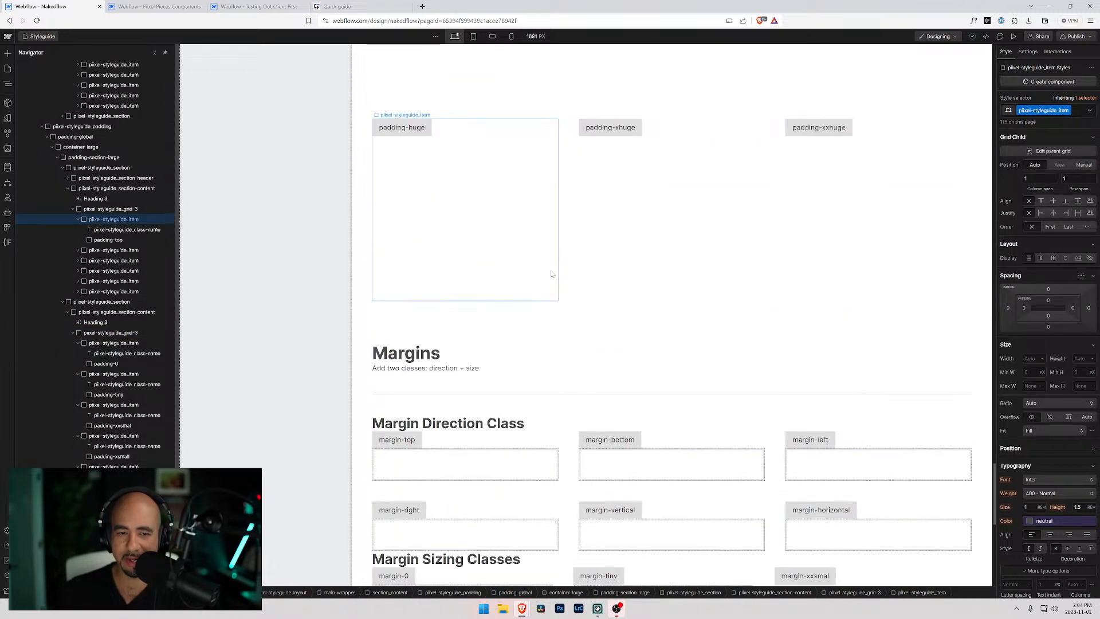
scroll(617, 279, "down", 3)
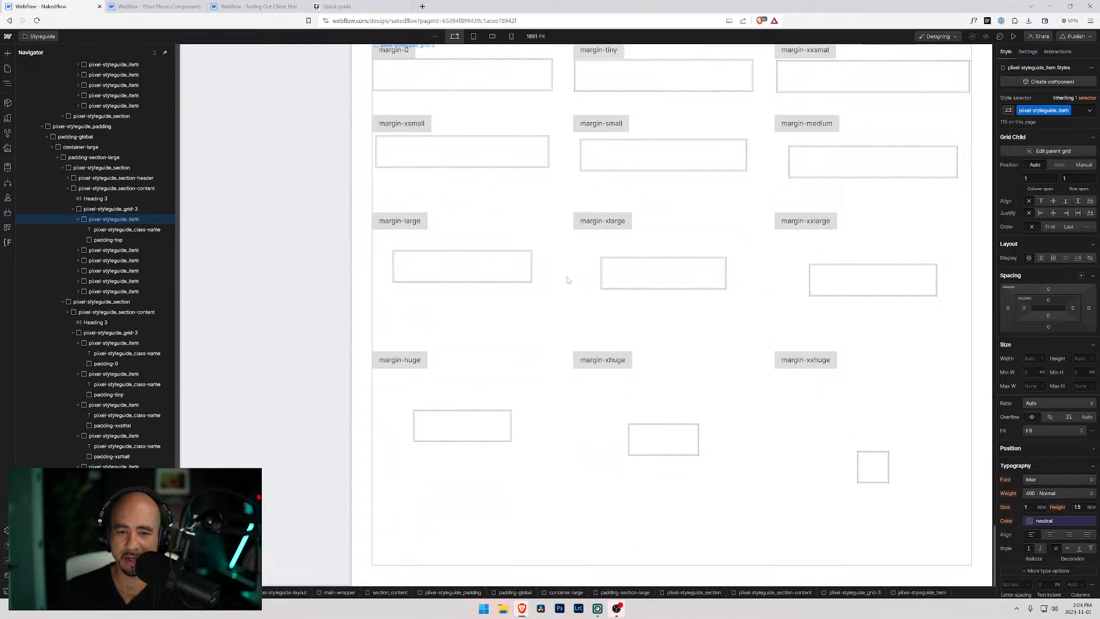
scroll(567, 277, "up", 15)
scroll(568, 275, "up", 20)
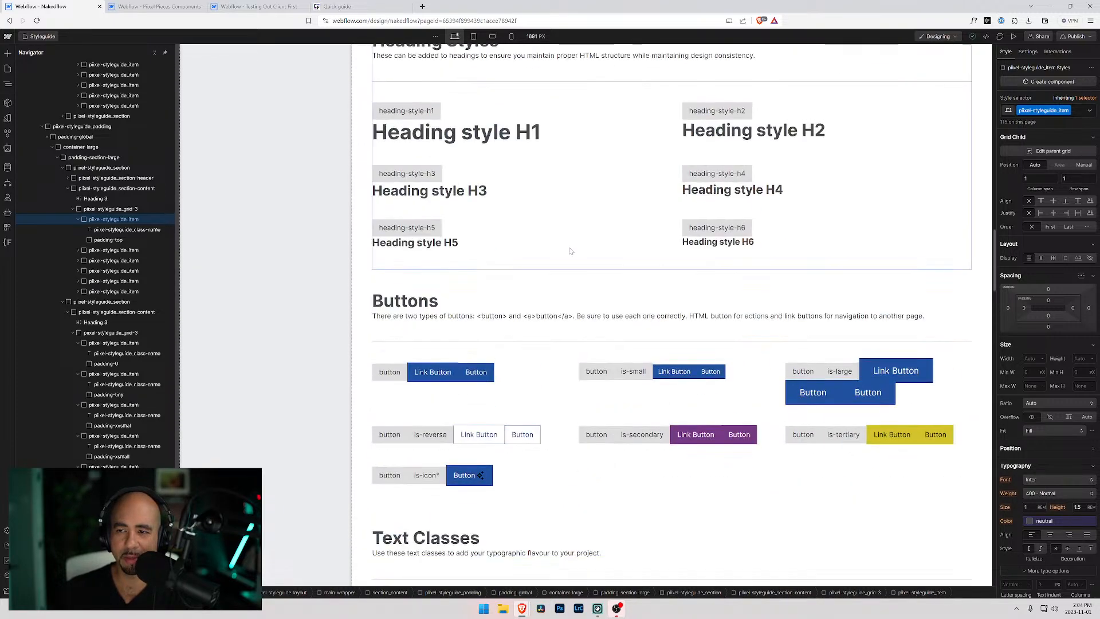
scroll(572, 243, "up", 3)
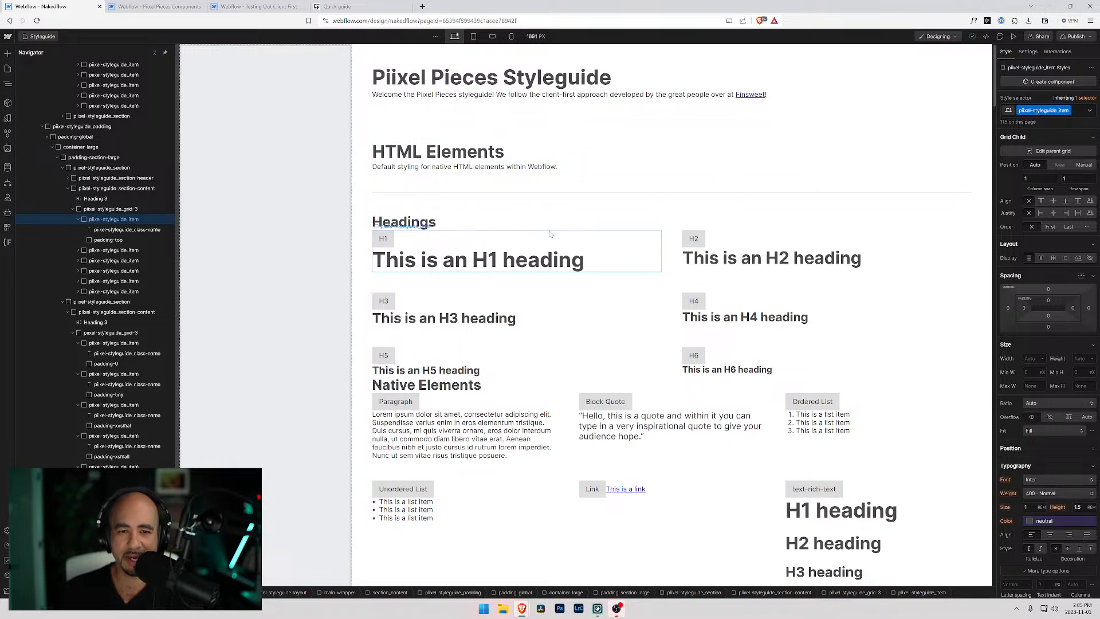
Examine the HTML Elements section, including the headings, native elements and the text-rich-text sample.
scroll(431, 171, "down", 2)
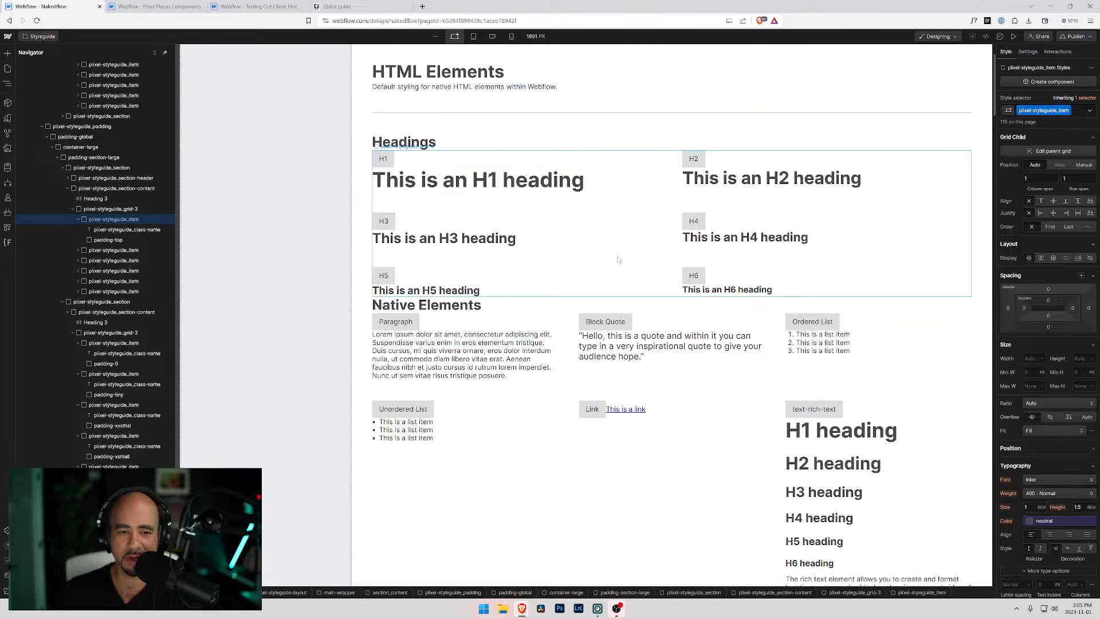
scroll(430, 169, "down", 4)
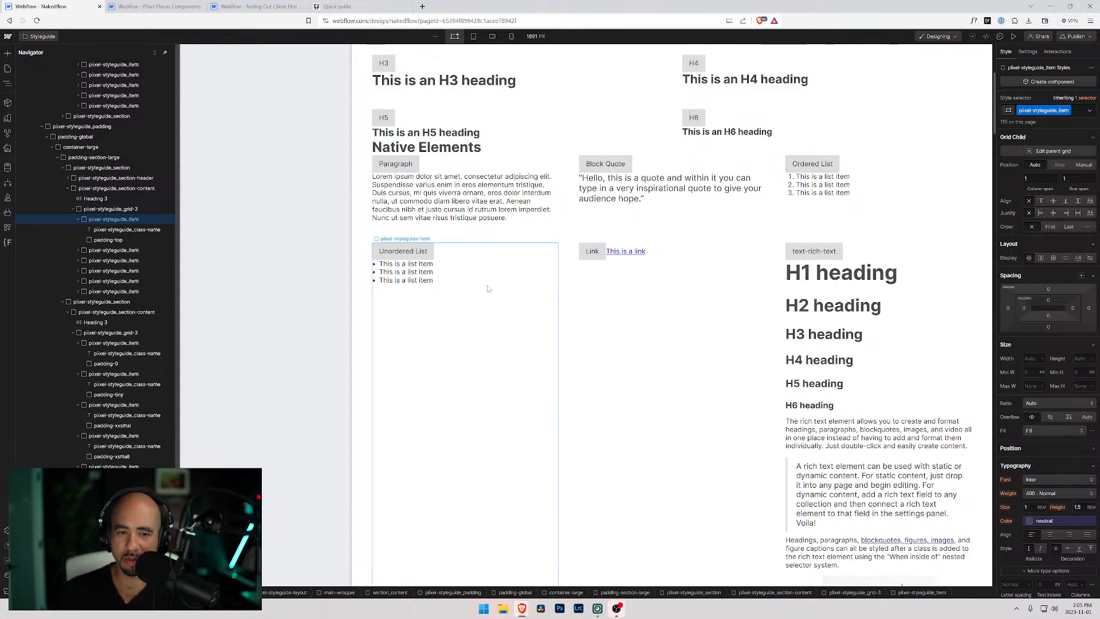
scroll(657, 281, "down", 7)
scroll(731, 281, "up", 7)
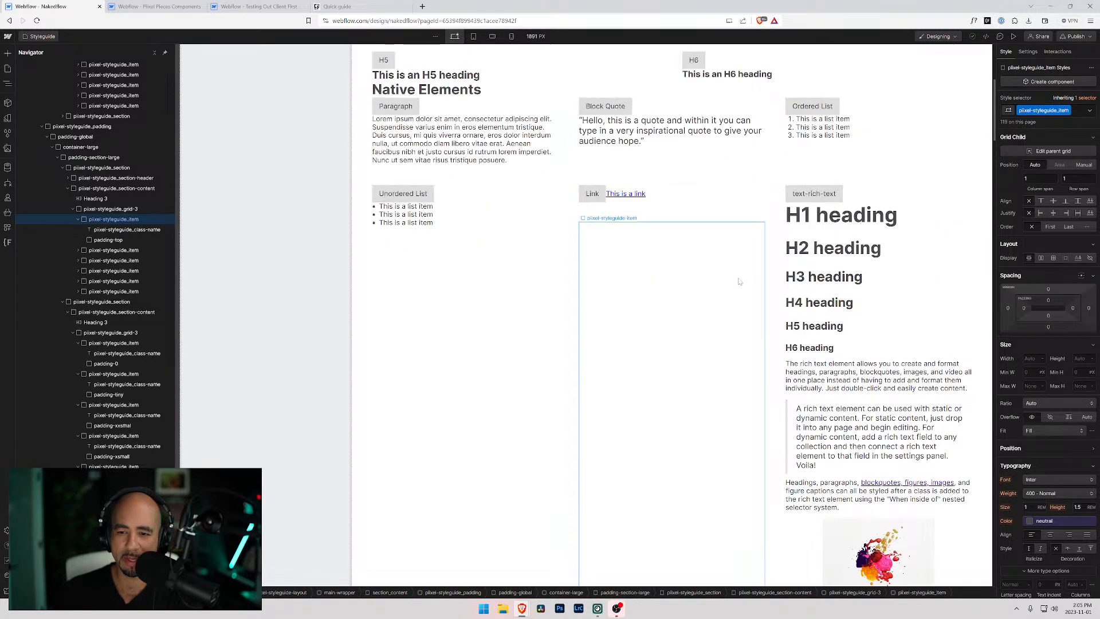
scroll(686, 267, "down", 1)
scroll(687, 267, "down", 2)
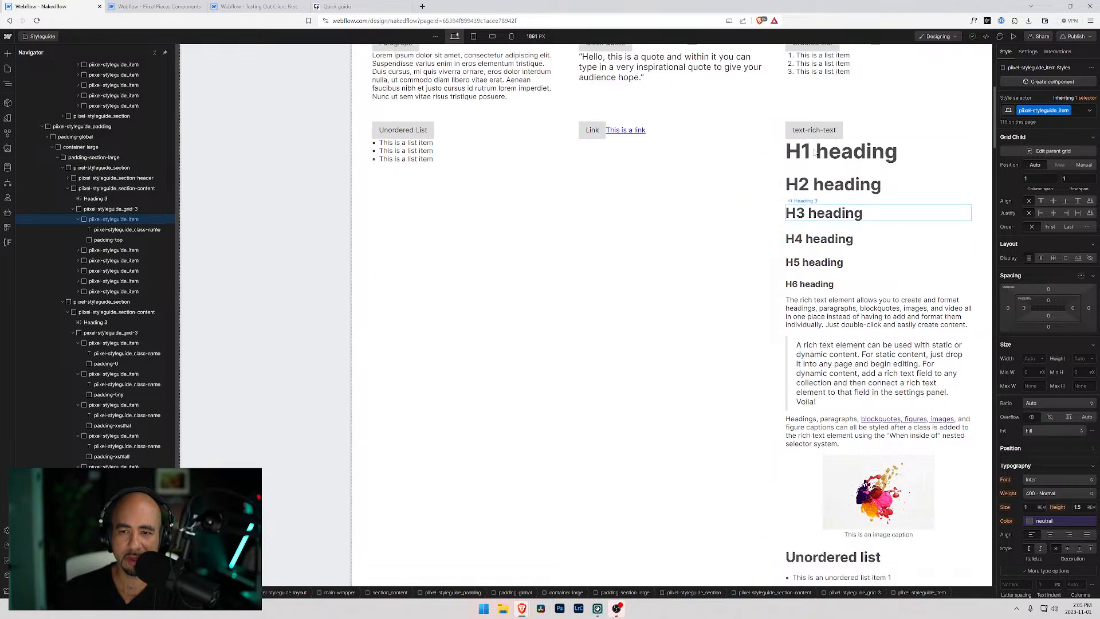
scroll(800, 161, "up", 6)
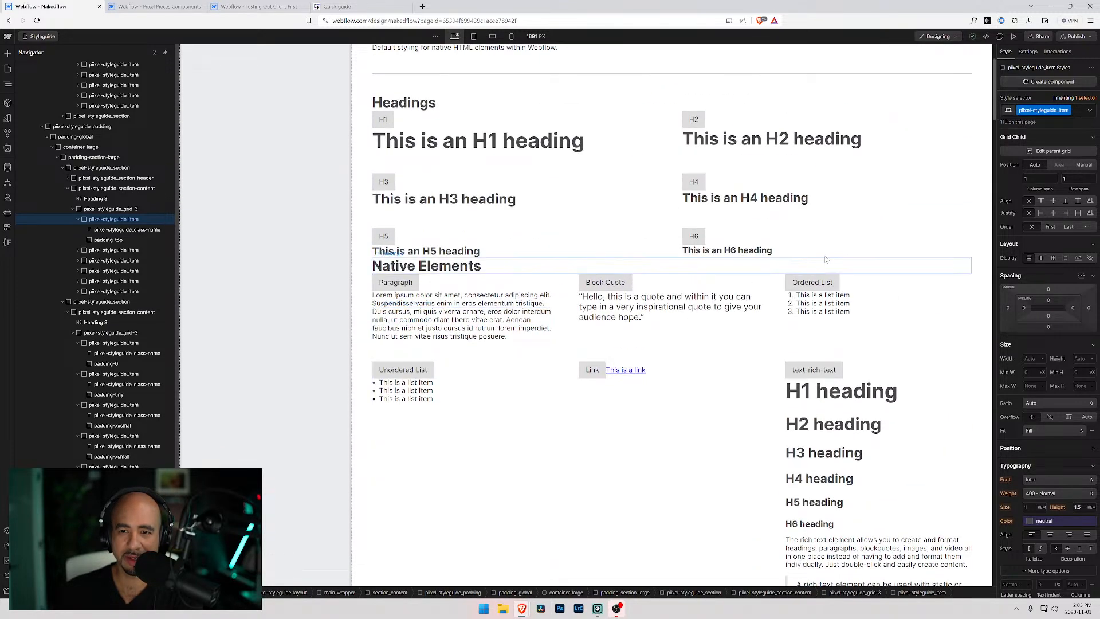
left_click(858, 380)
scroll(813, 373, "up", 3)
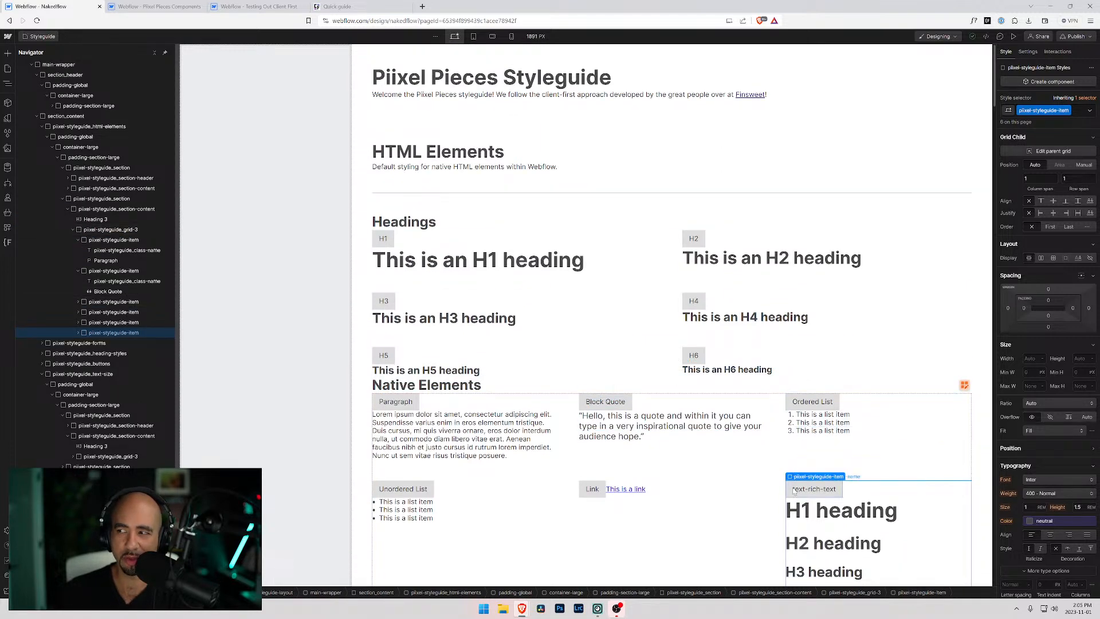
scroll(793, 491, "down", 20)
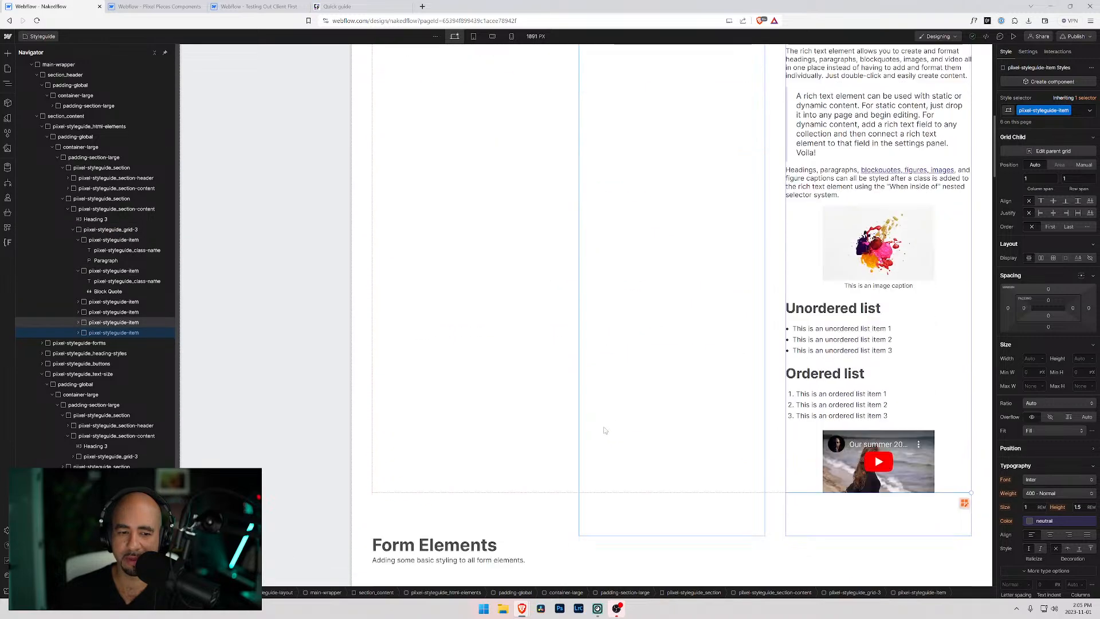
scroll(643, 299, "up", 12)
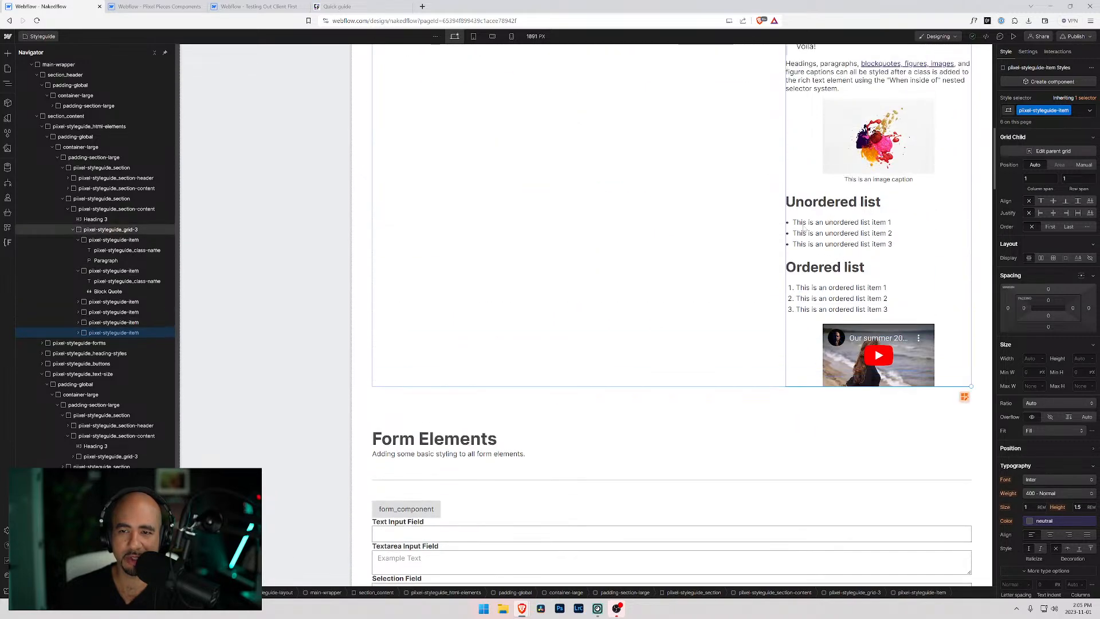
scroll(815, 245, "down", 8)
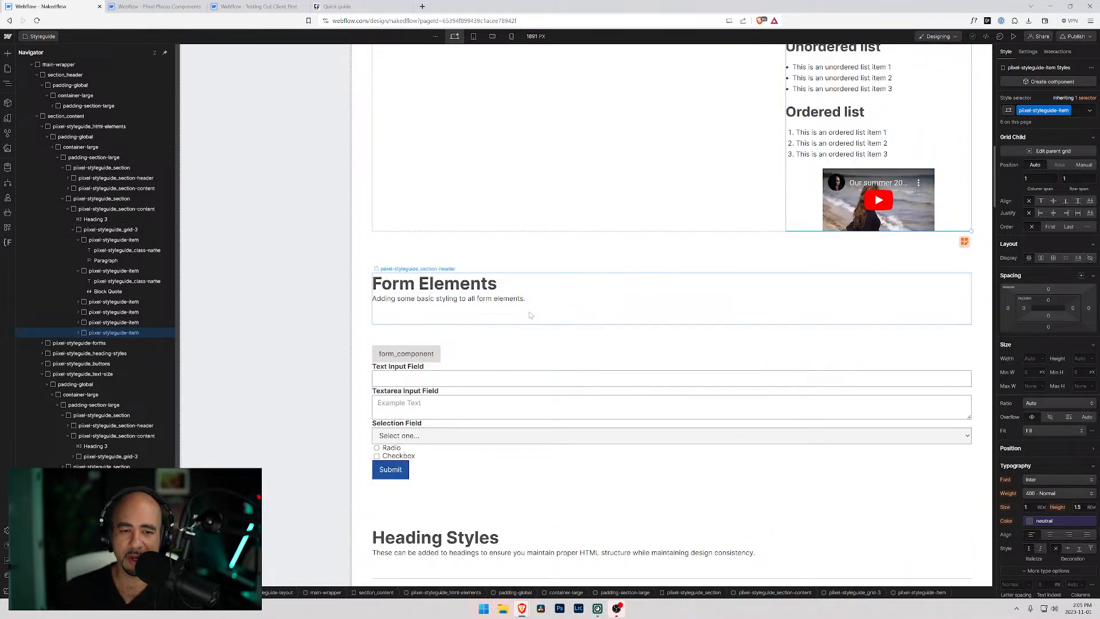
Inspect the Form Elements and Heading Styles sections, selecting each section header, and continue to the Buttons section.
left_click(530, 316)
scroll(510, 321, "down", 4)
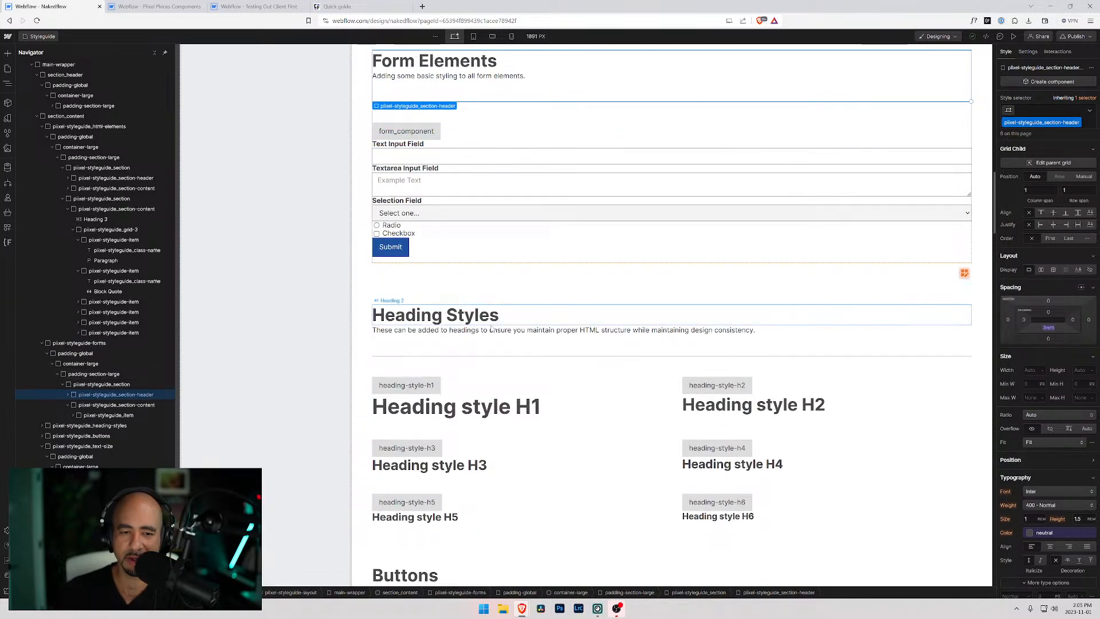
left_click(522, 344)
scroll(526, 337, "down", 4)
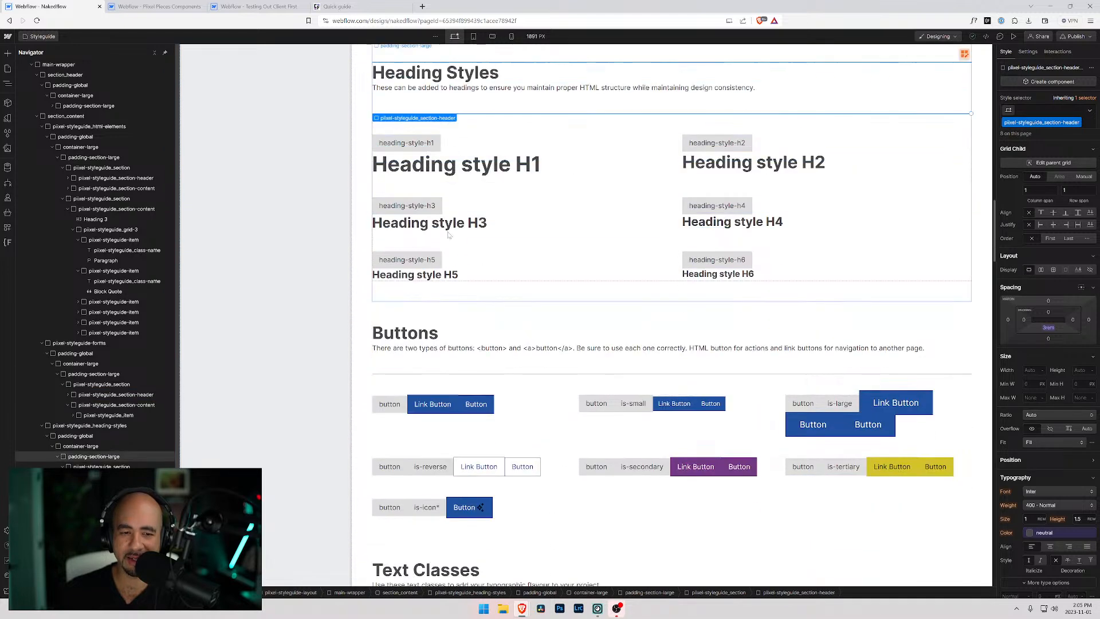
scroll(459, 258, "down", 3)
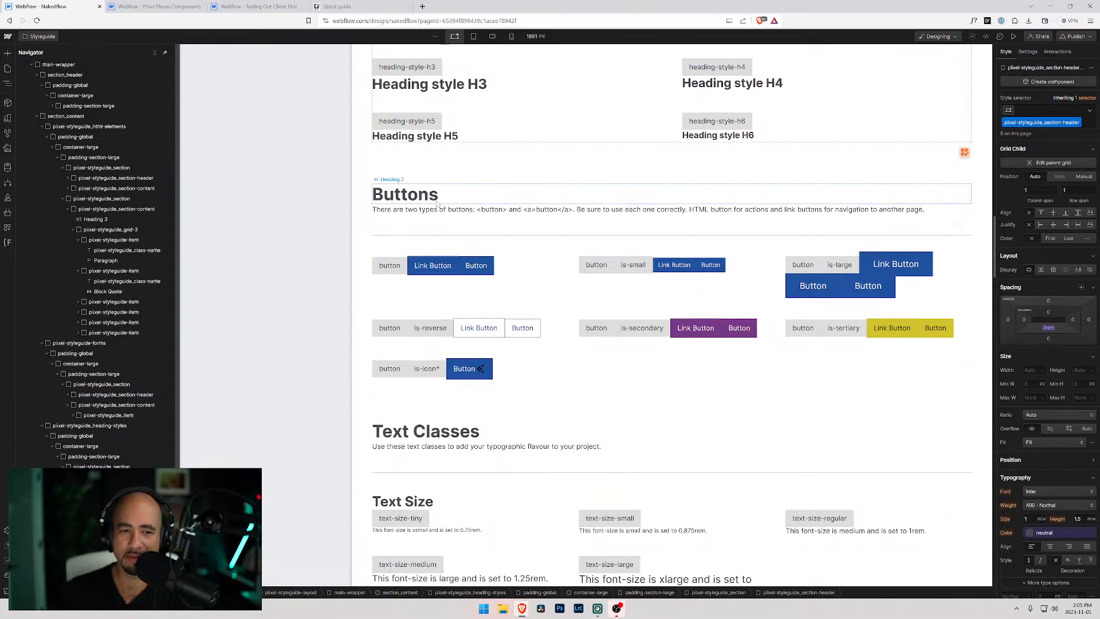
Review the text size, style, weight and alignment classes, plus the text and background color classes.
scroll(479, 266, "down", 3)
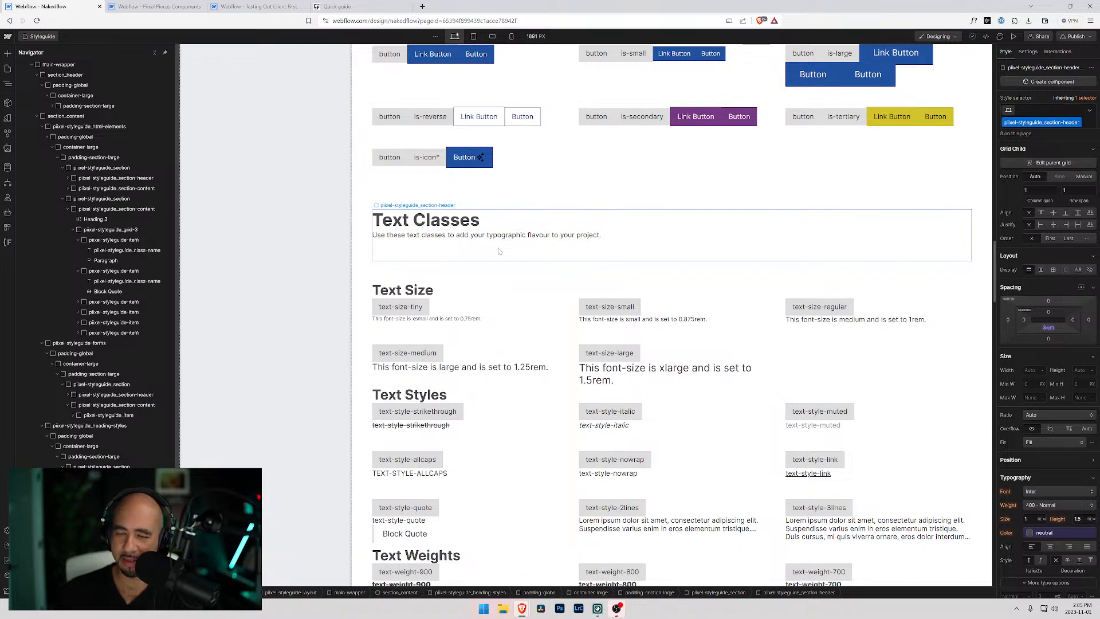
scroll(498, 251, "down", 2)
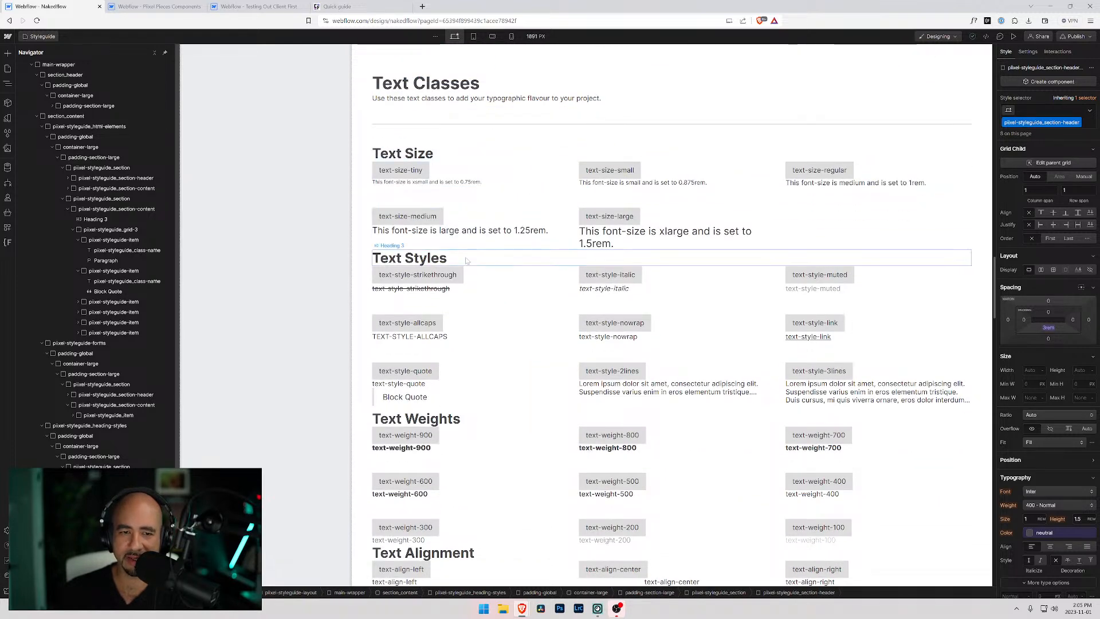
scroll(466, 261, "down", 3)
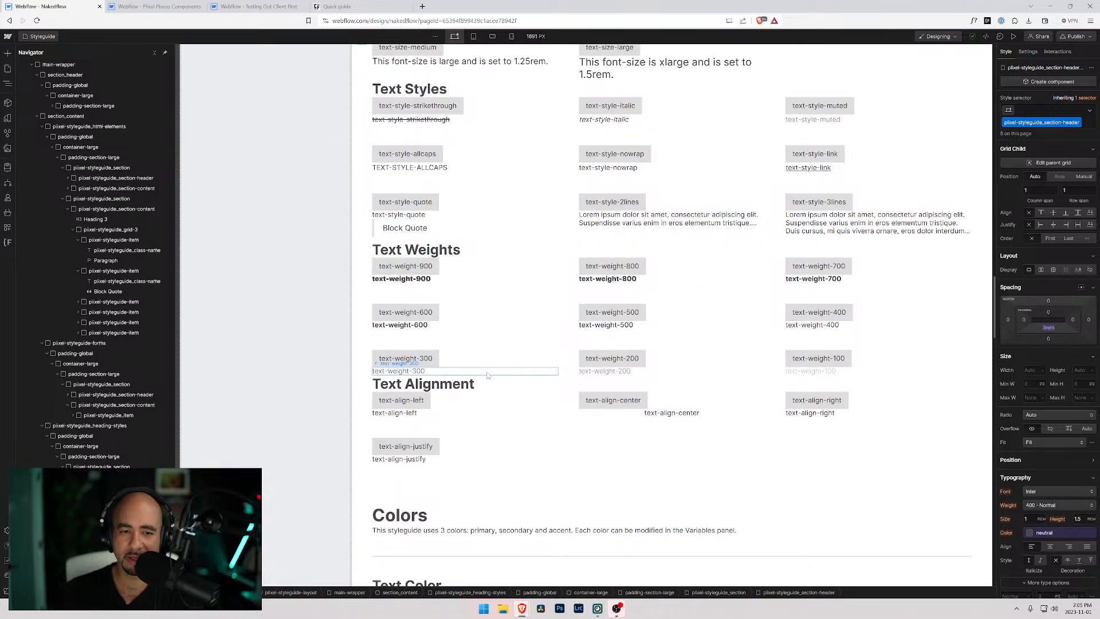
scroll(493, 326, "down", 5)
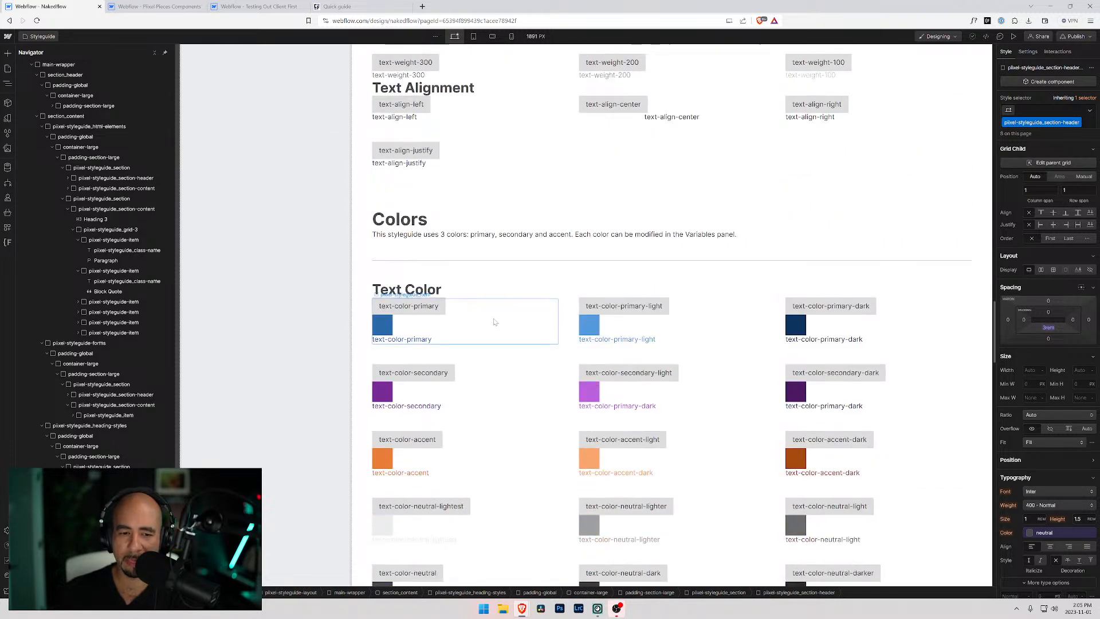
scroll(458, 246, "down", 4)
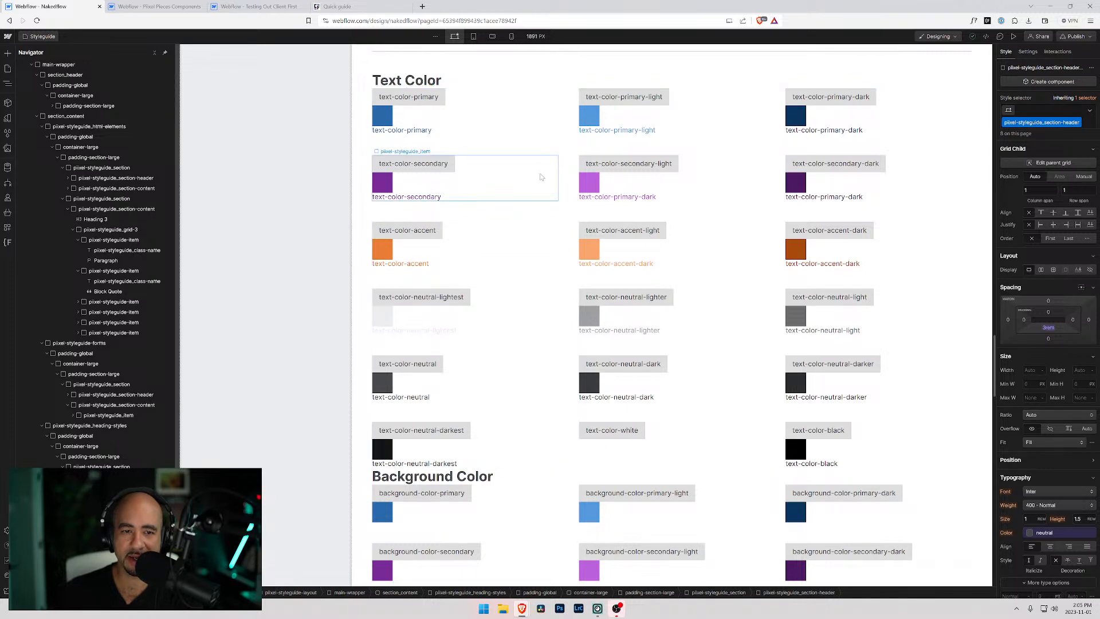
scroll(542, 171, "down", 3)
scroll(562, 347, "down", 4)
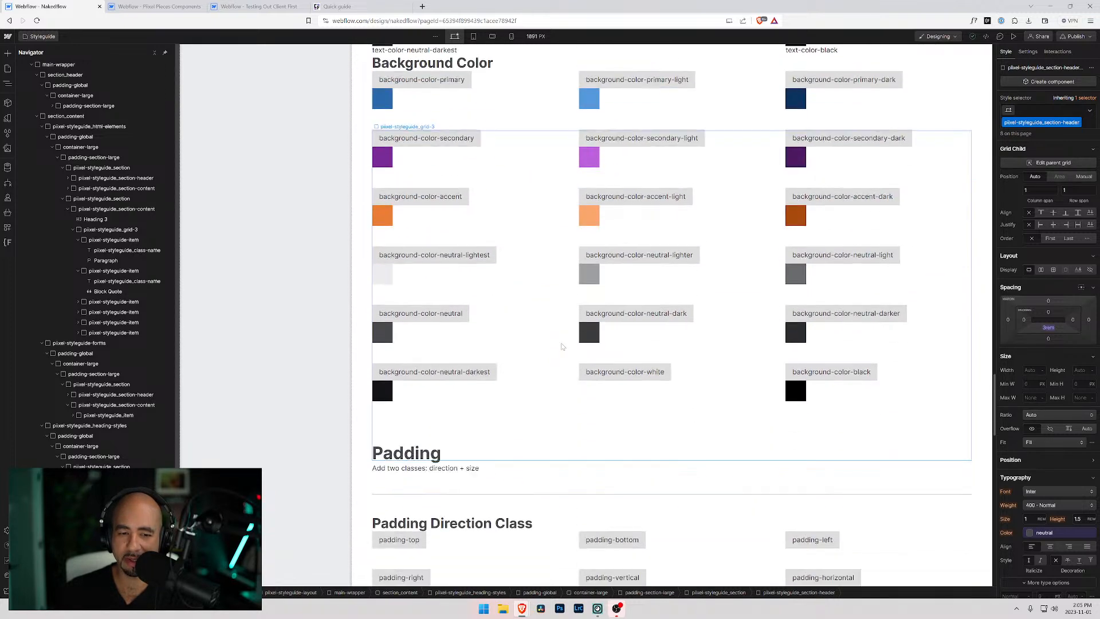
Compare the padding direction and sizing classes with the margin classes at the end of the style guide.
scroll(550, 344, "down", 4)
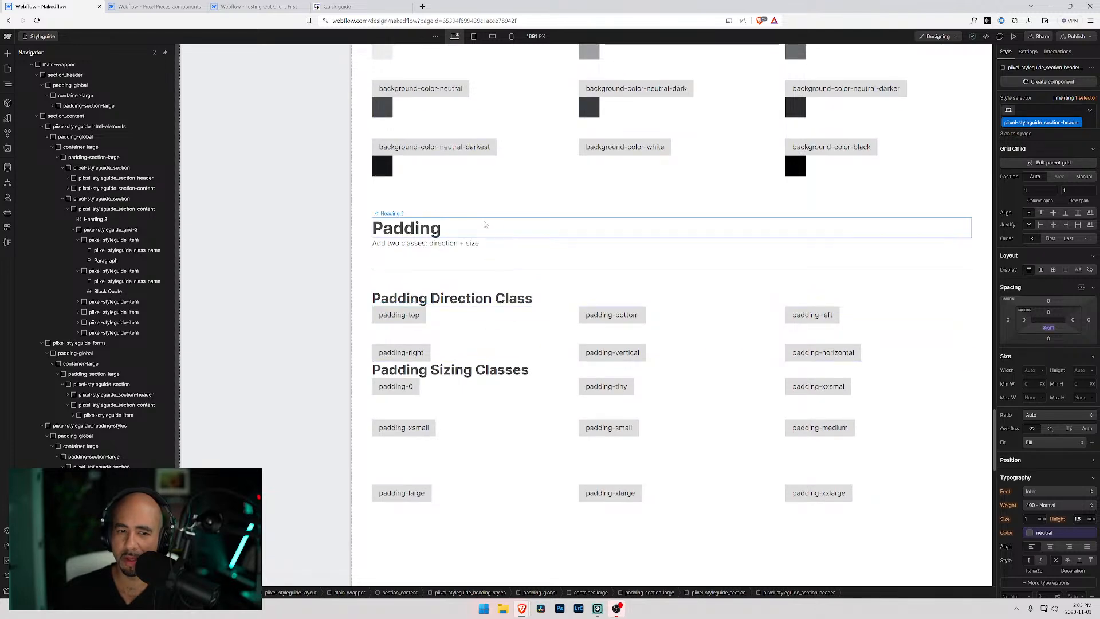
scroll(496, 324, "down", 10)
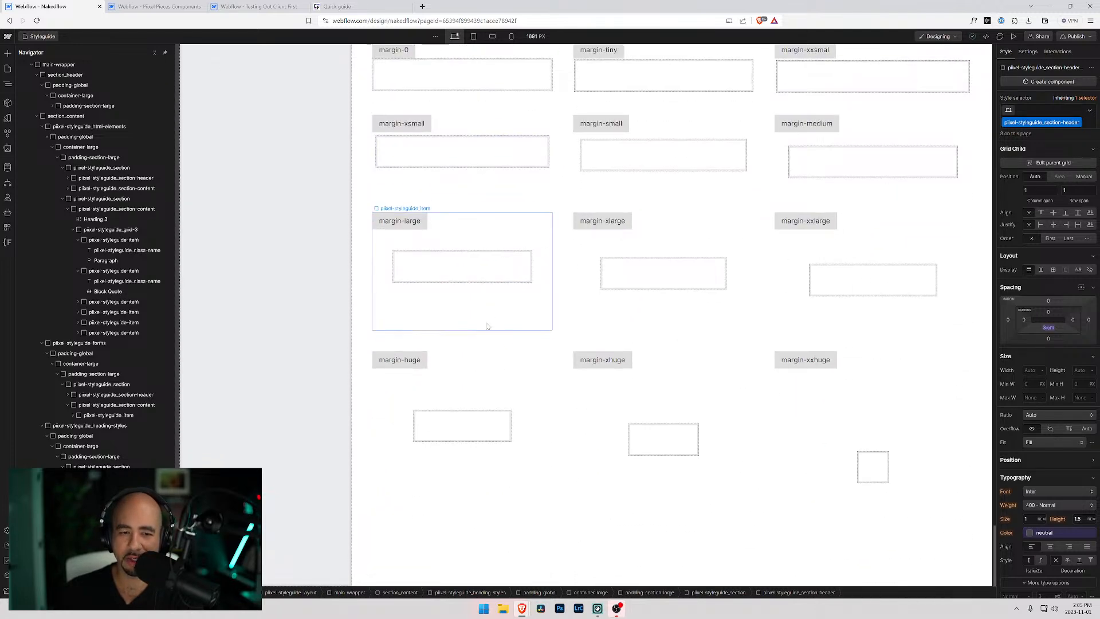
scroll(642, 453, "up", 10)
scroll(634, 369, "down", 3)
scroll(675, 393, "up", 3)
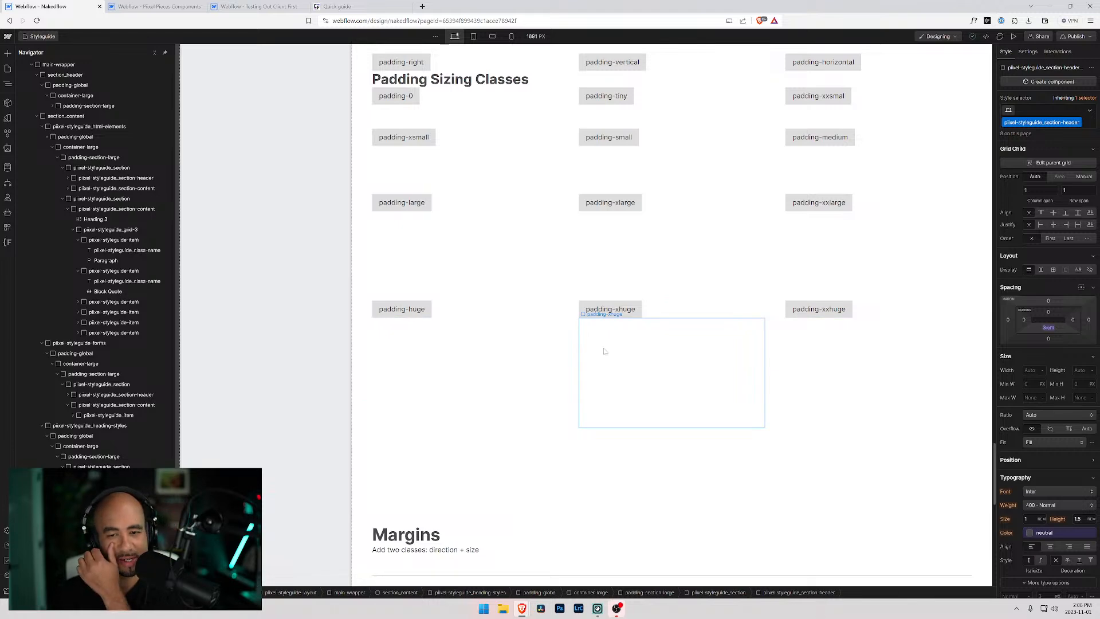
scroll(519, 332, "up", 5)
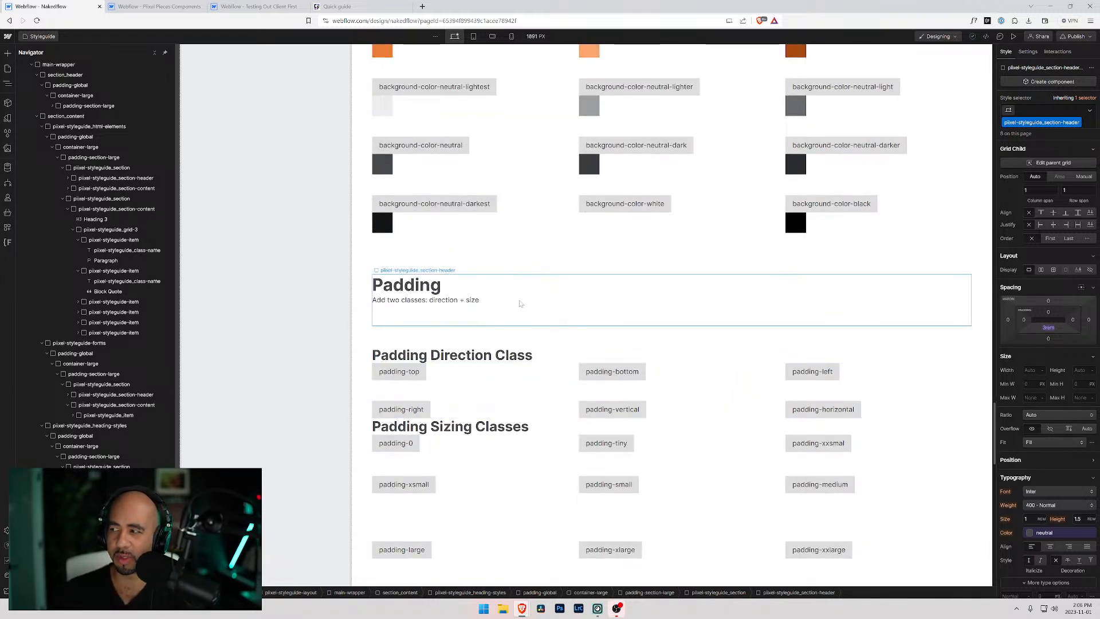
scroll(520, 307, "down", 15)
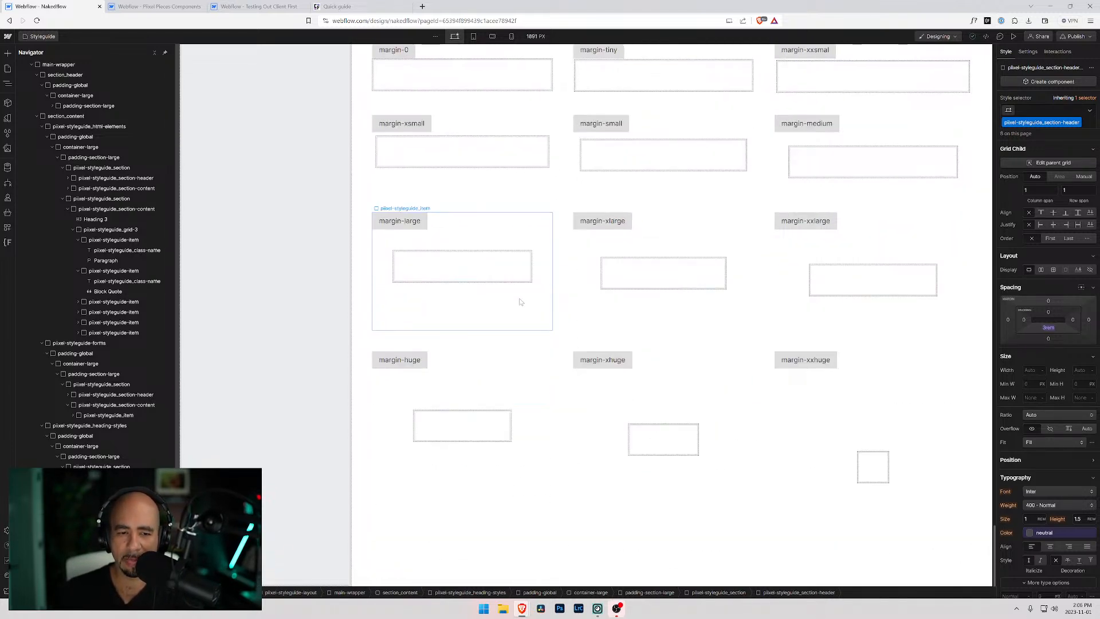
Go back to the Native Elements grid and select the item holding the text-rich-text sample.
scroll(520, 302, "up", 20)
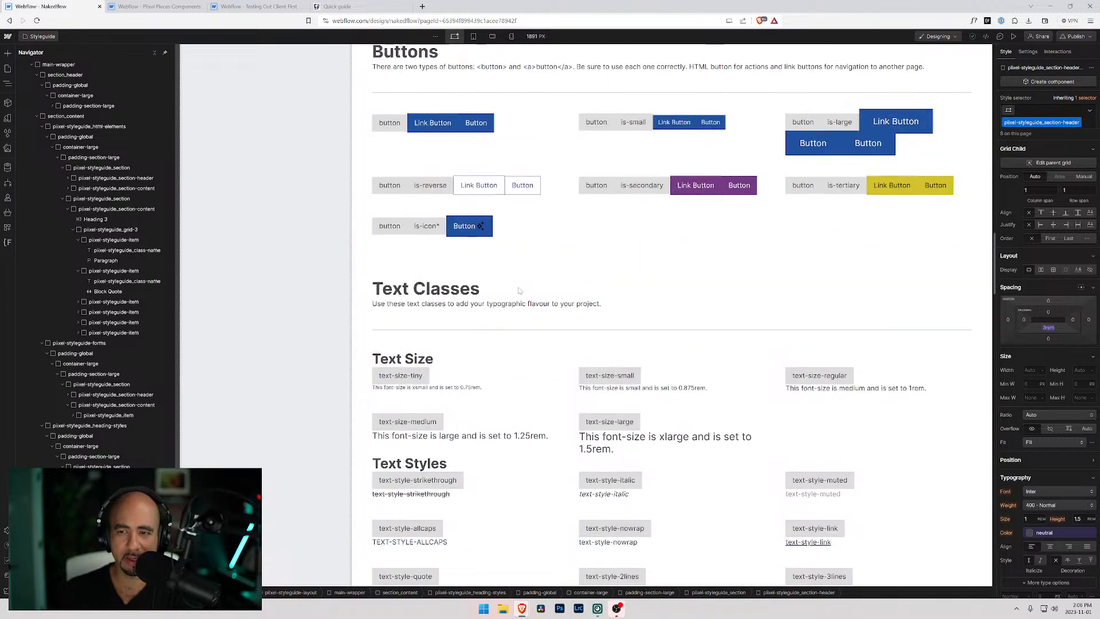
scroll(519, 291, "up", 6)
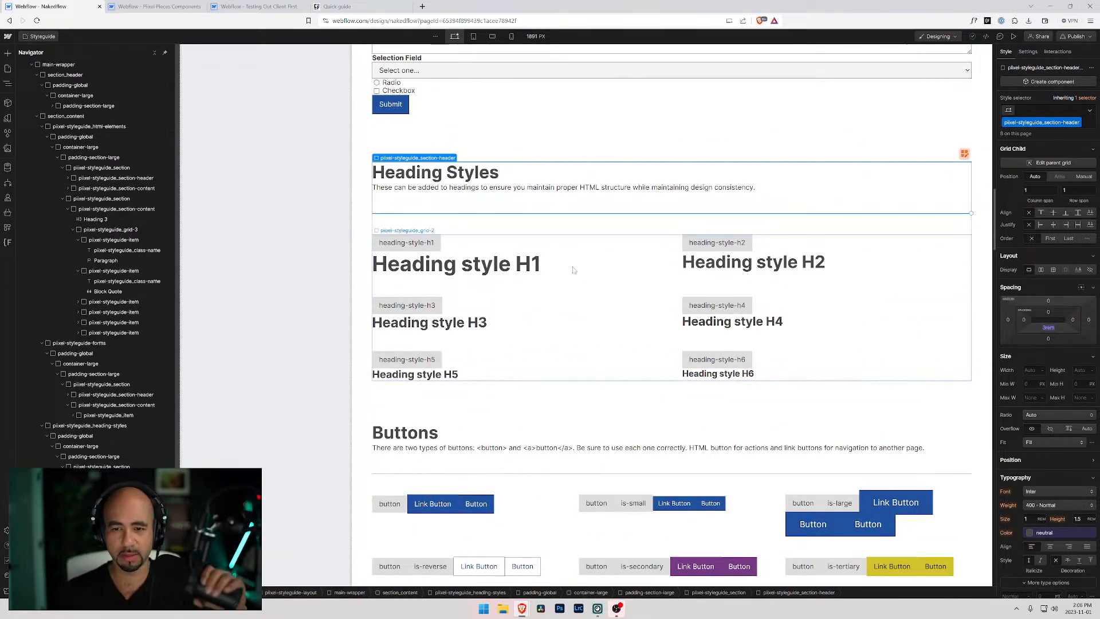
scroll(519, 291, "up", 12)
scroll(592, 250, "up", 6)
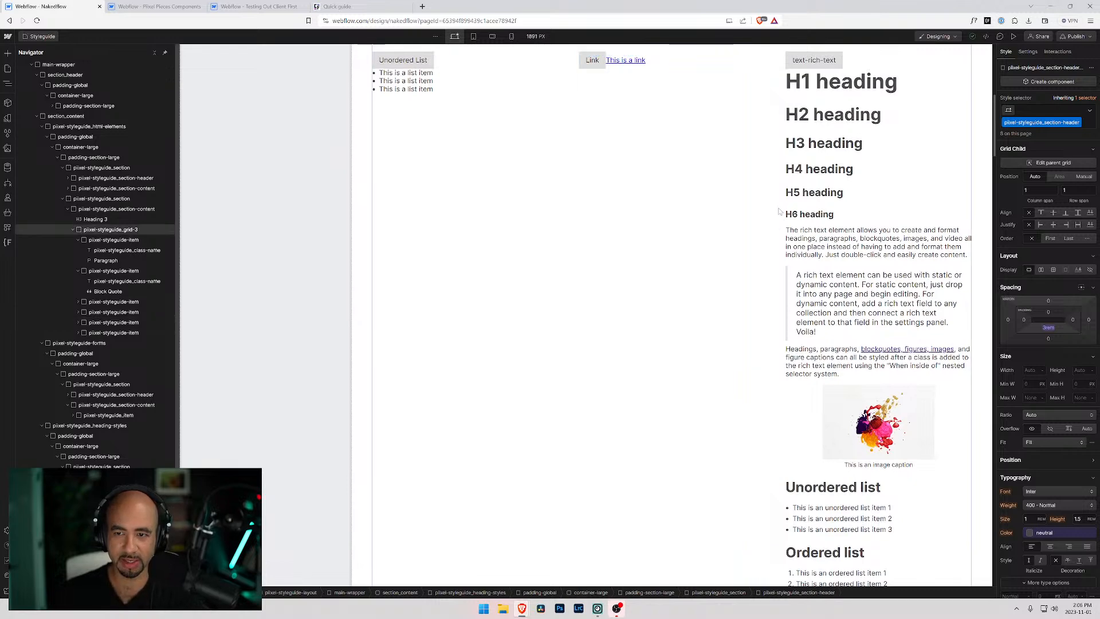
left_click(866, 317)
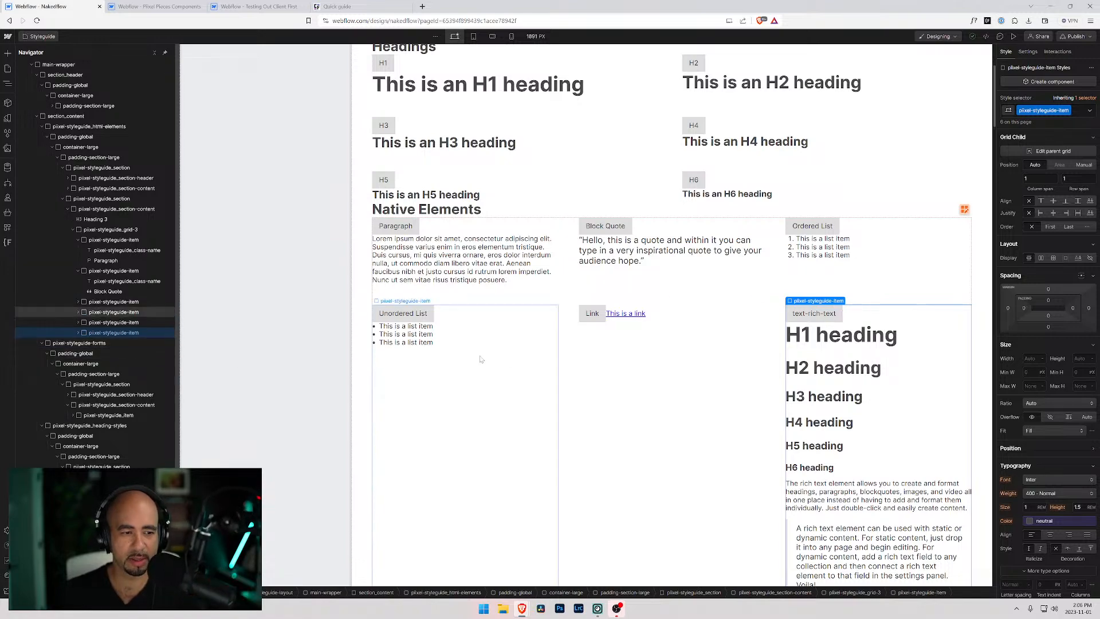
Duplicate the whole Form Elements section of the style guide, collapsing its wrapper in the element tree first.
scroll(605, 385, "down", 5)
scroll(606, 385, "down", 6)
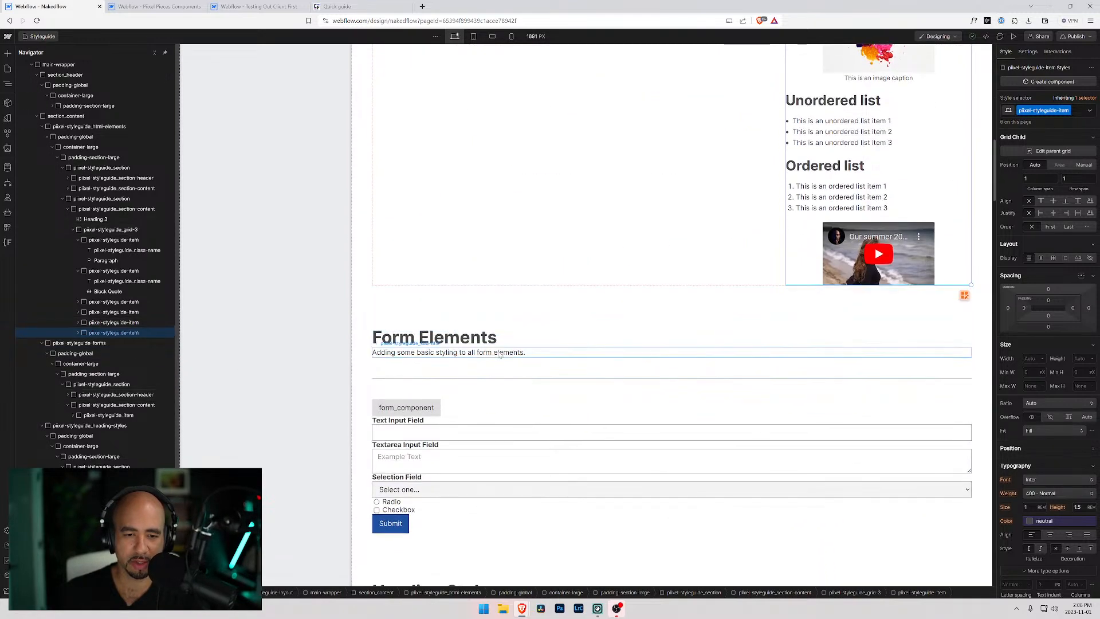
left_click(499, 365)
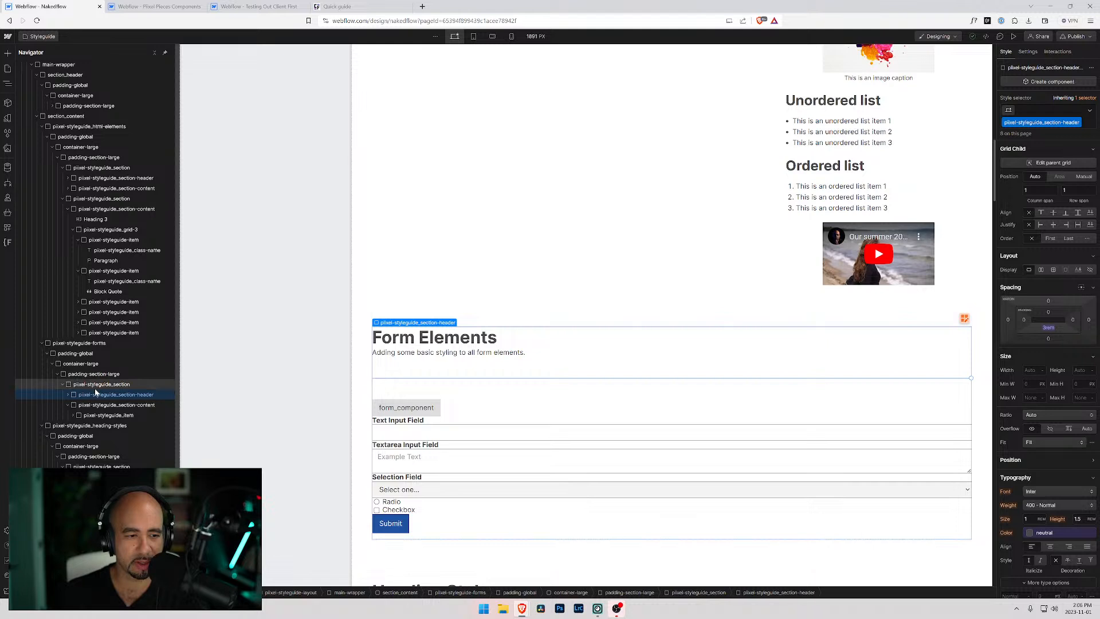
left_click(42, 342)
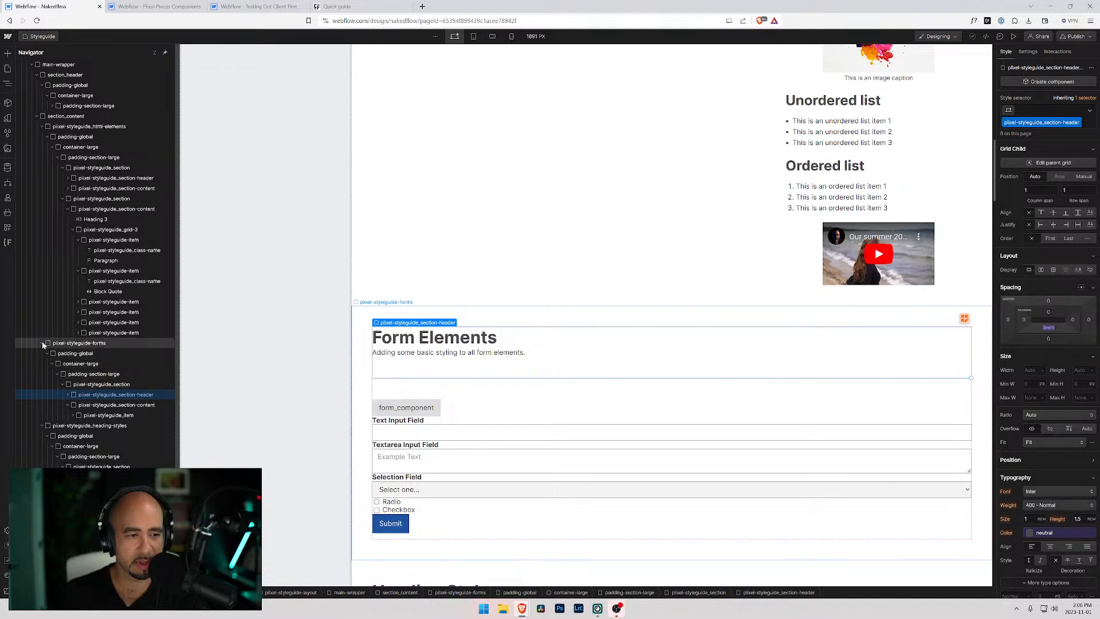
left_click(41, 353)
left_click(55, 344)
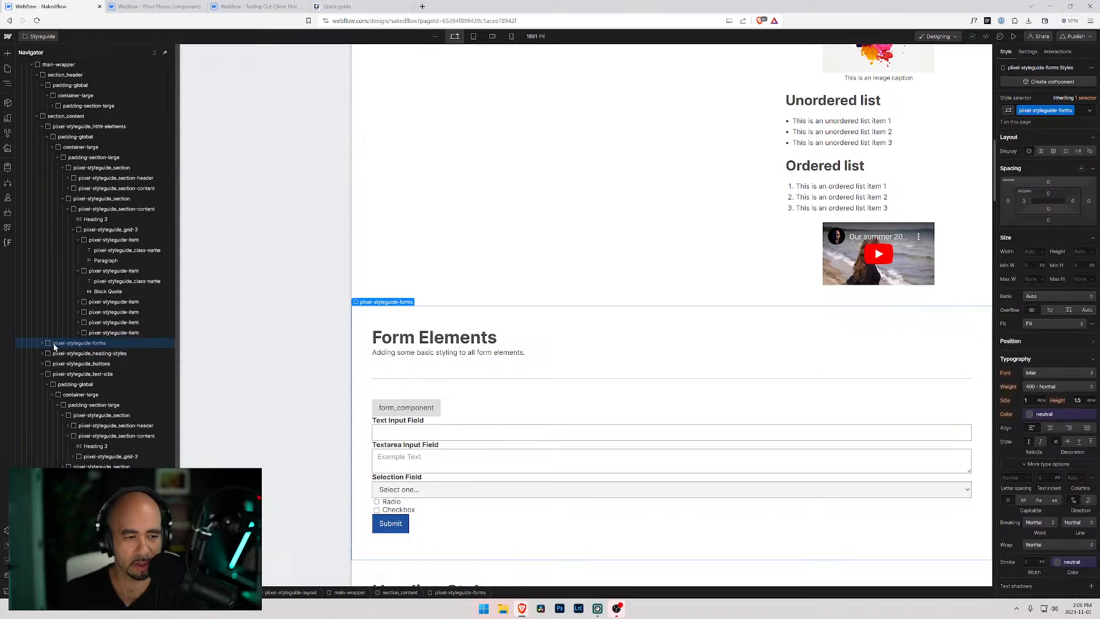
key("ctrl+d")
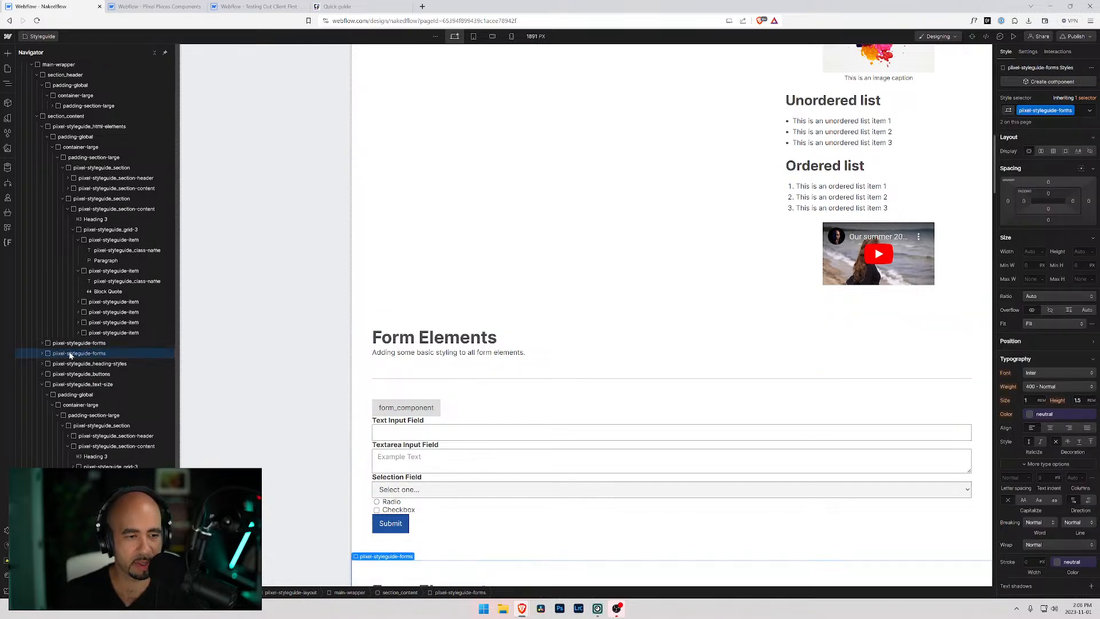
In the duplicated section, change the heading to "Rich Text" and the subtitle to "Styling for the rich text element.".
scroll(464, 486, "down", 3)
double_click(416, 389)
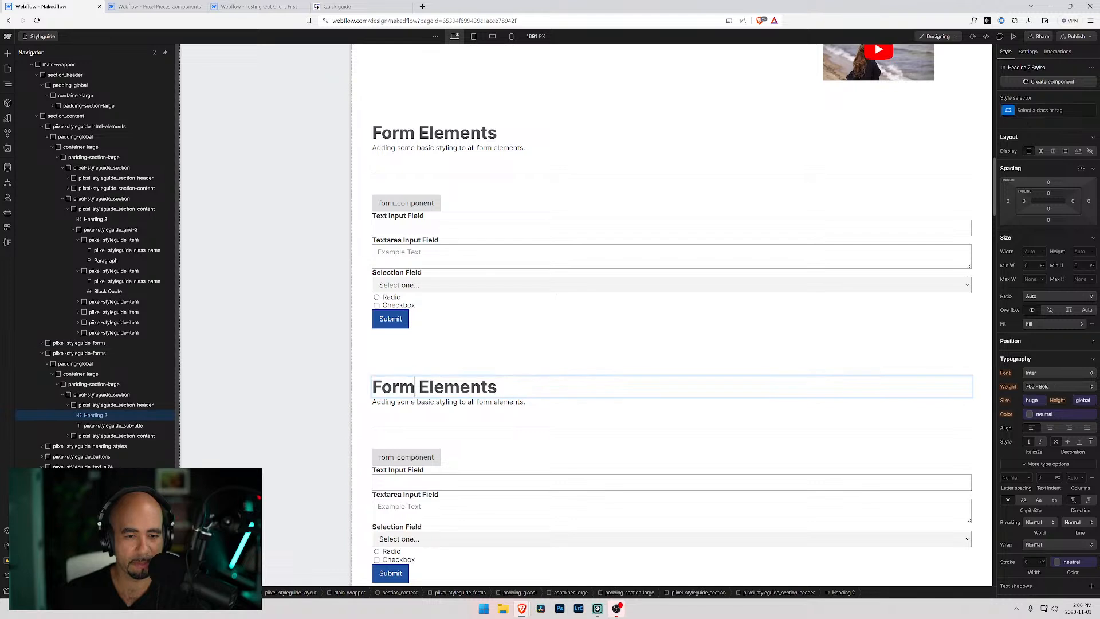
key("ctrl+a")
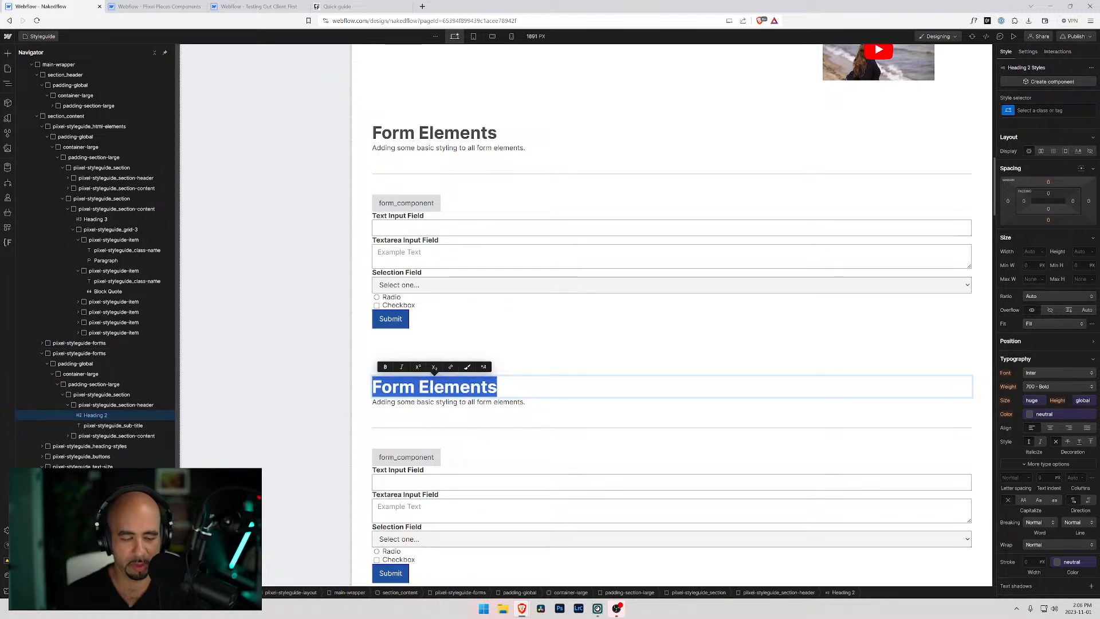
type("Rich Text")
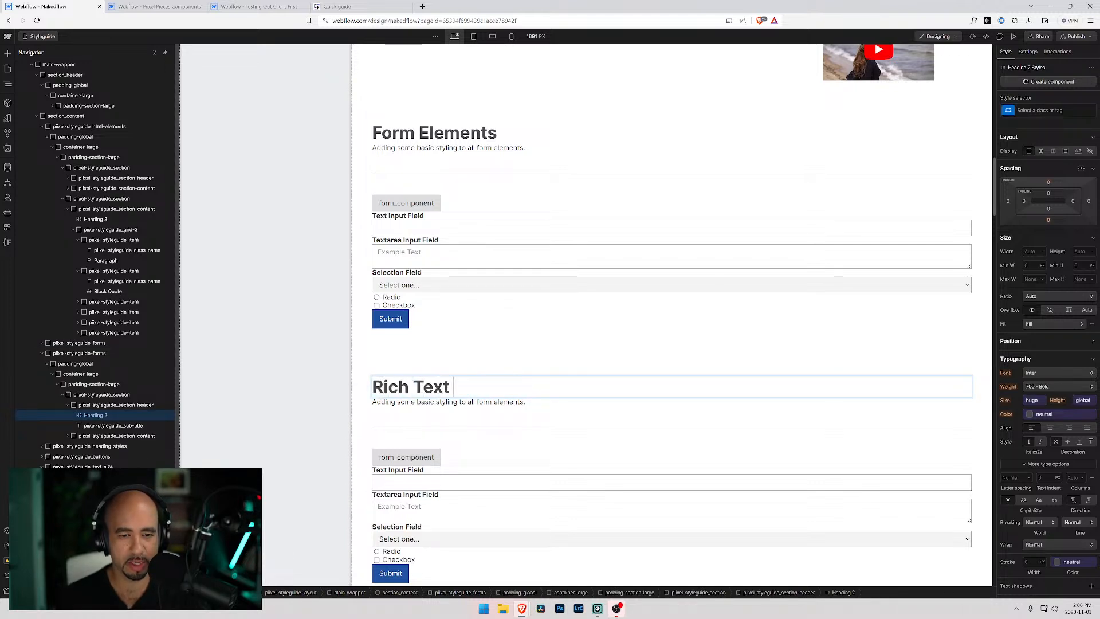
double_click(496, 401)
key("ctrl+a")
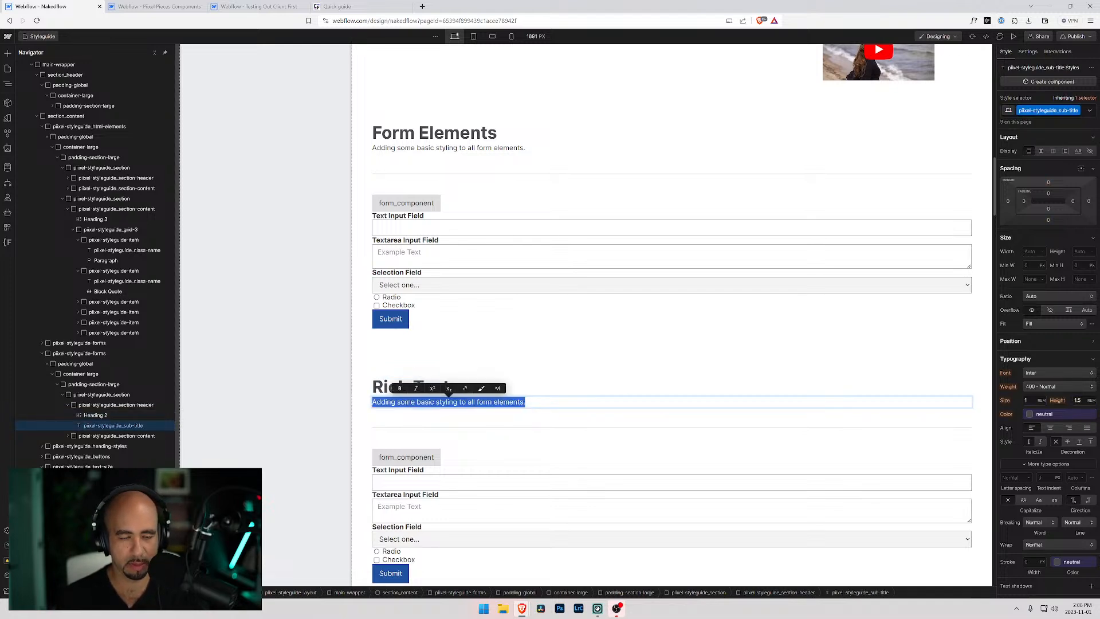
type("S")
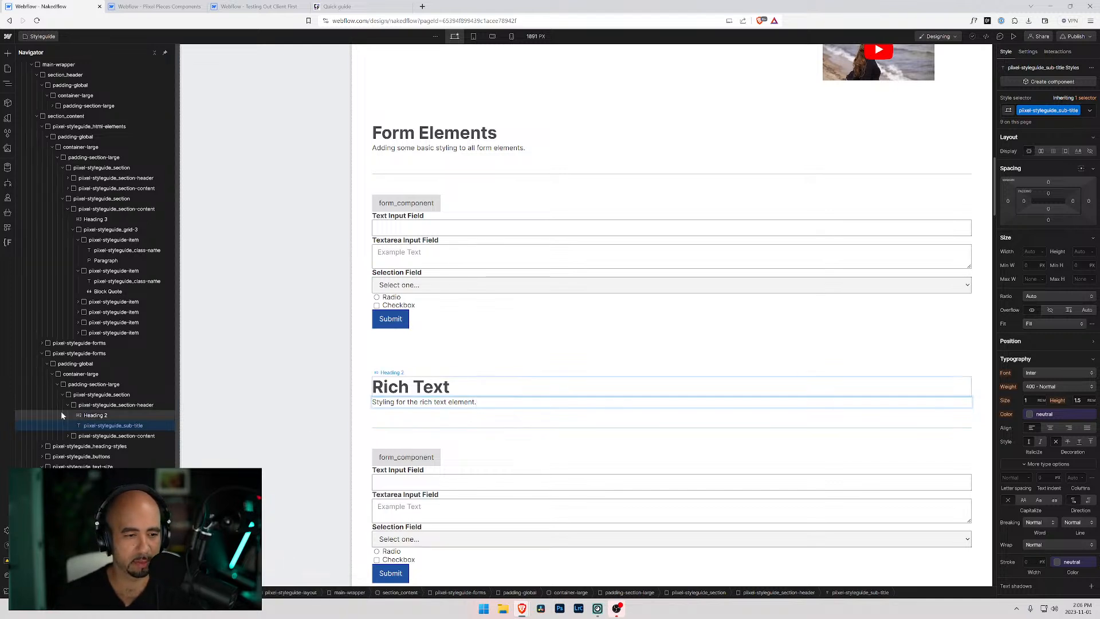
Change the class name label in the Rich Text section to "text-rich-text", matching the label in the Native Elements grid.
left_click(69, 436)
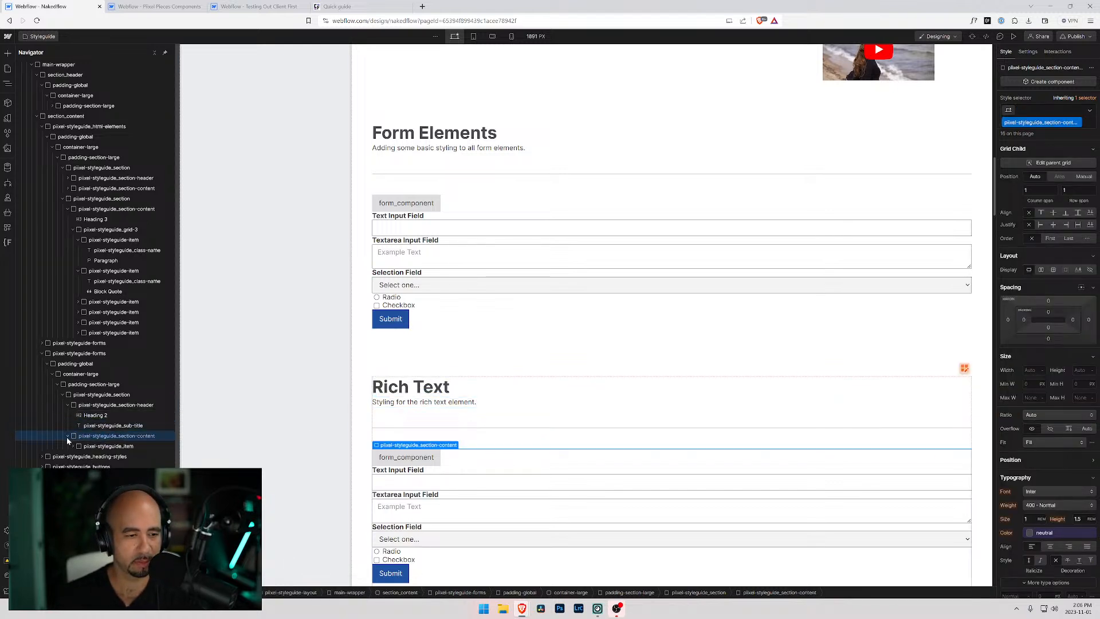
left_click(104, 456)
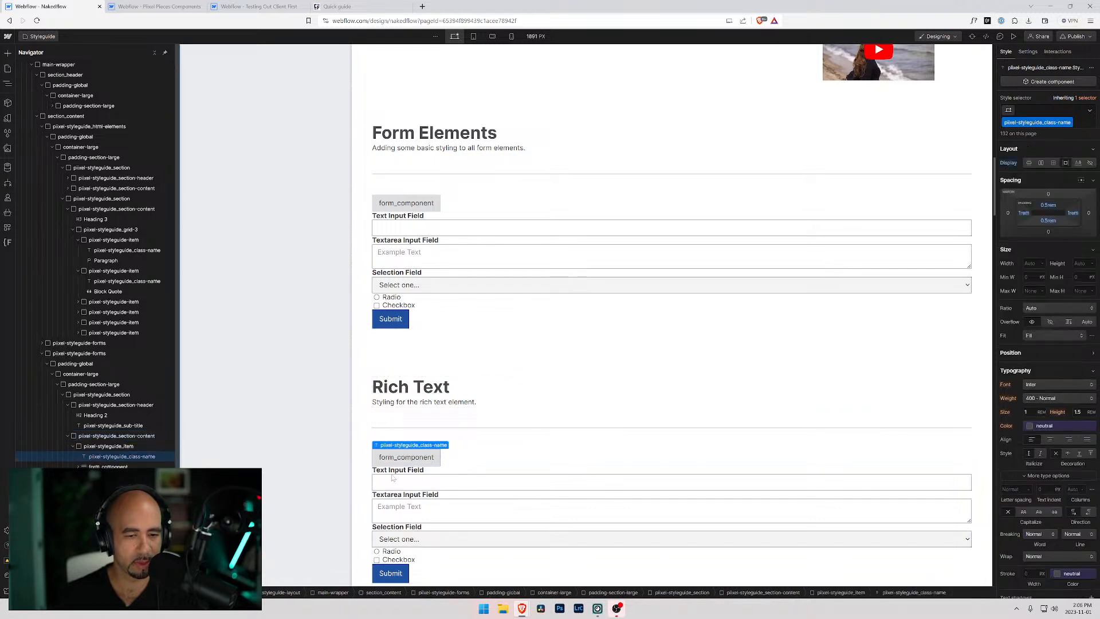
double_click(422, 461)
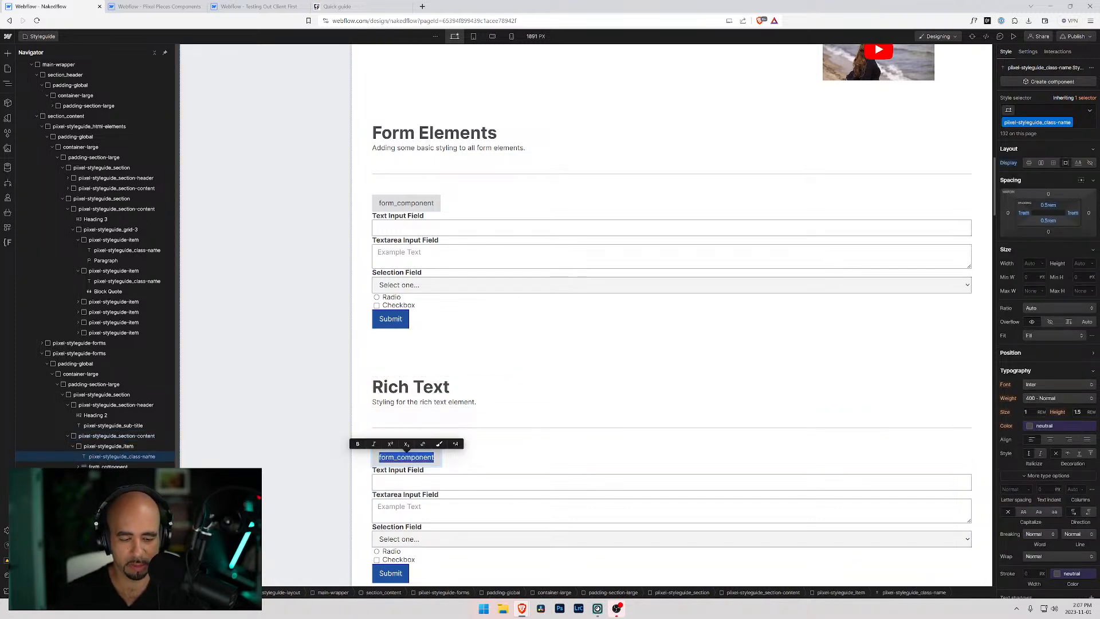
type("rich-text")
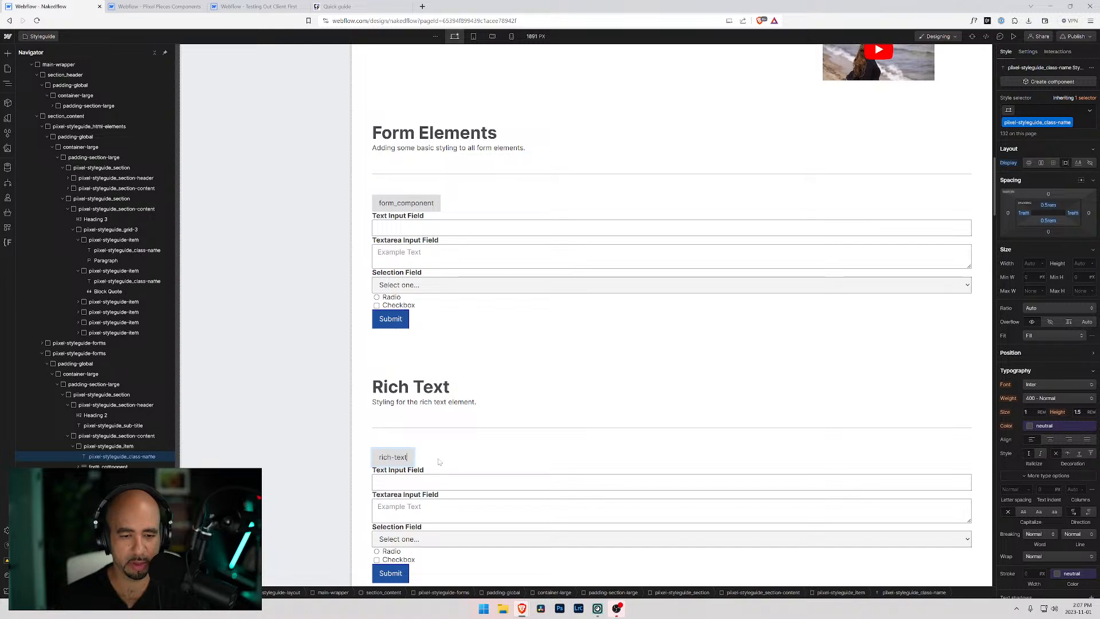
scroll(575, 248, "up", 15)
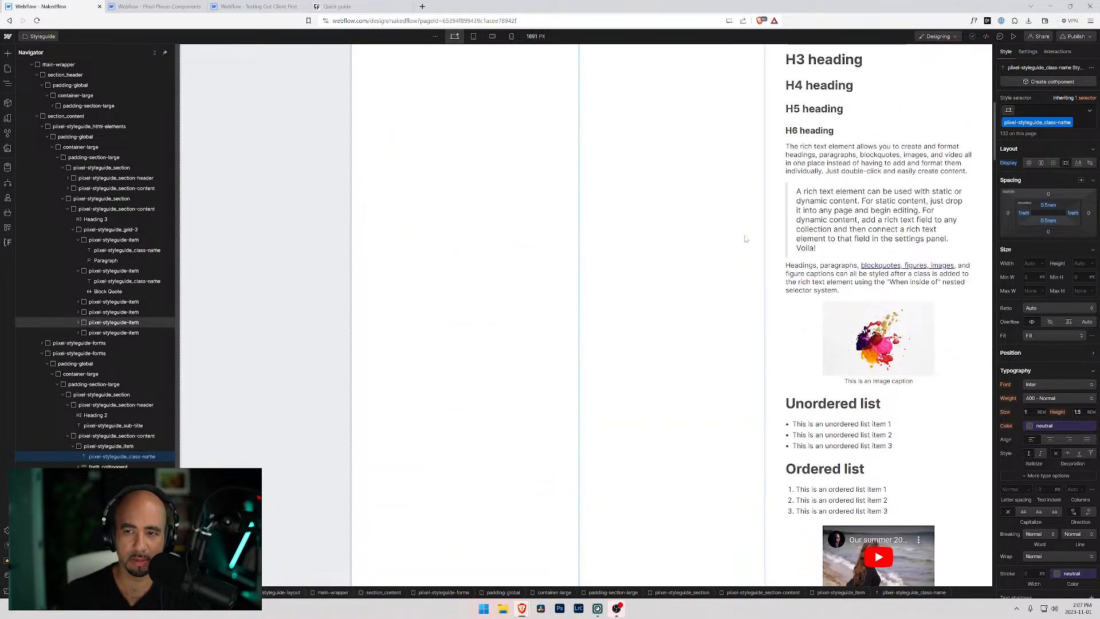
scroll(799, 320, "down", 15)
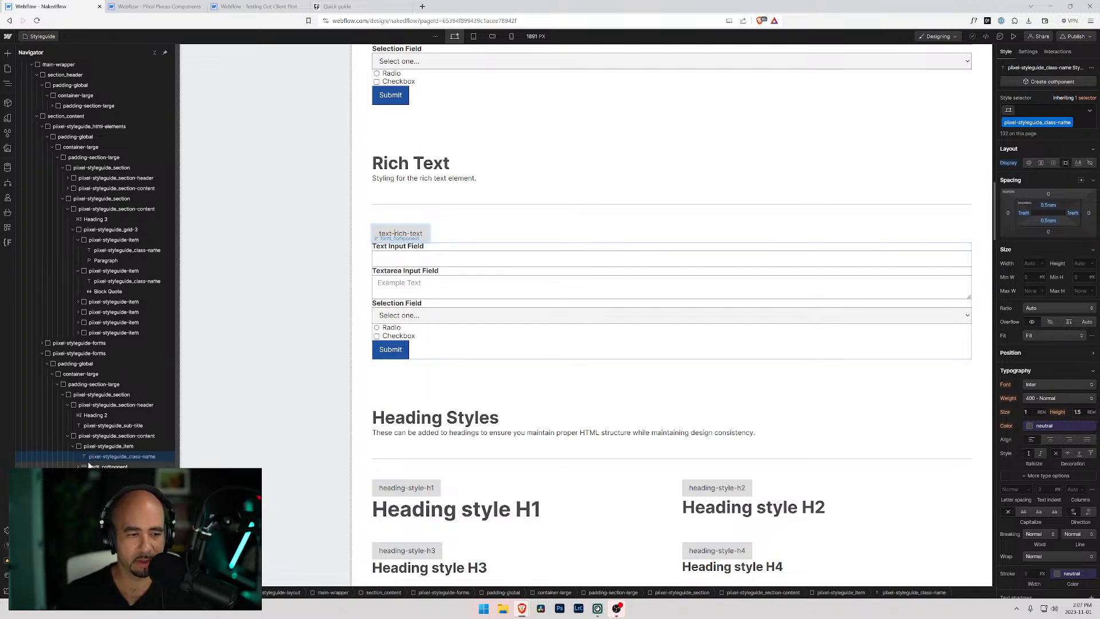
Replace the form in the Rich Text section with the text-rich-text element moved from the Native Elements grid.
left_click(109, 466)
key("Delete")
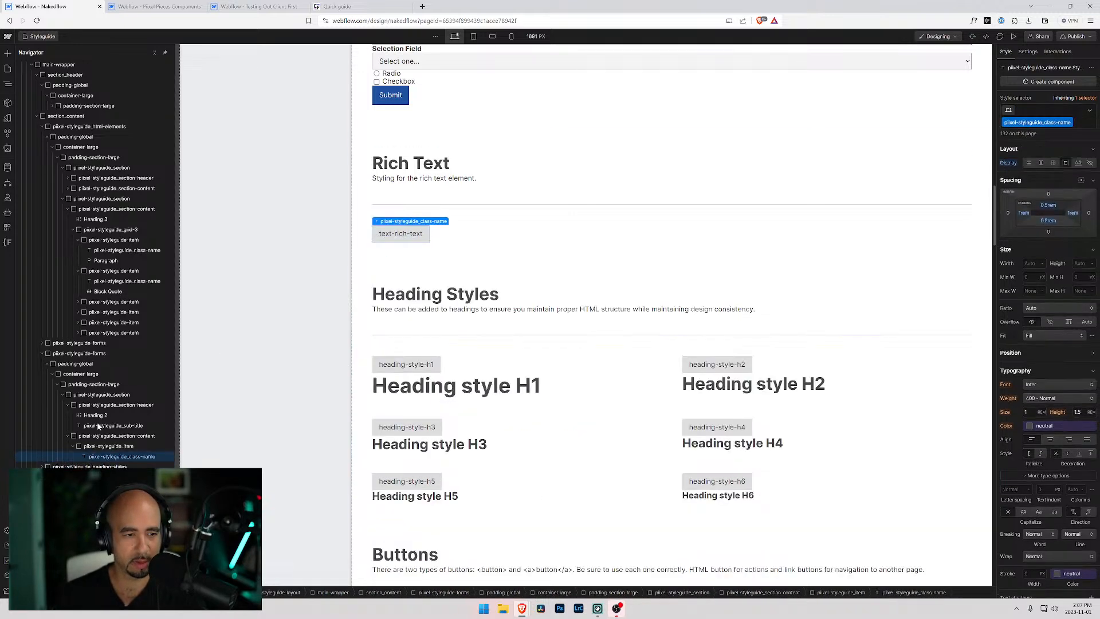
scroll(609, 239, "up", 5)
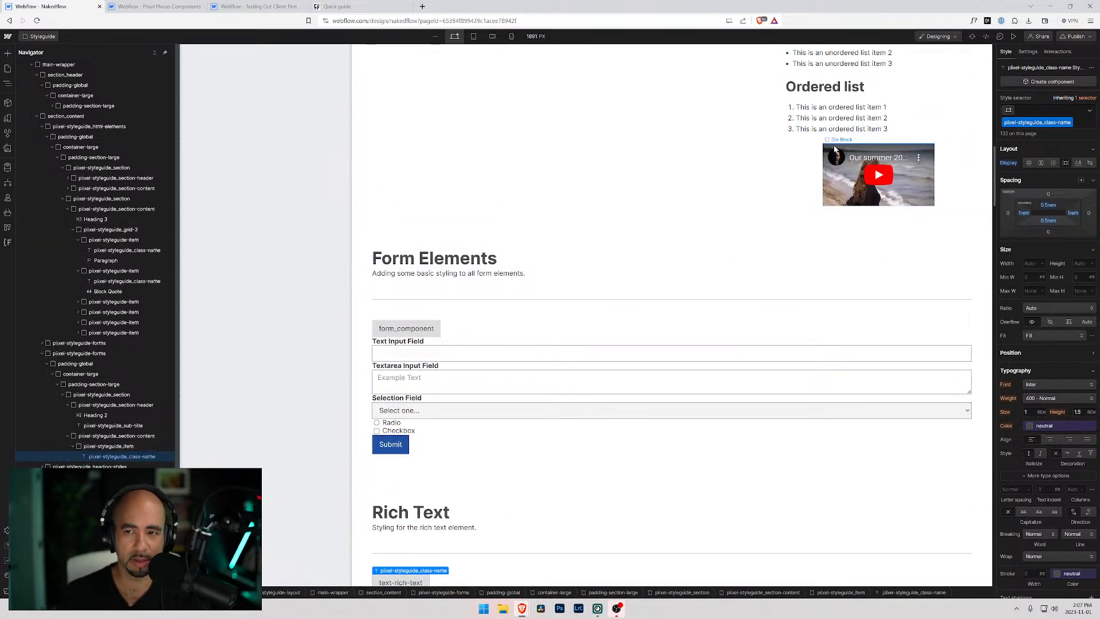
left_click(808, 147)
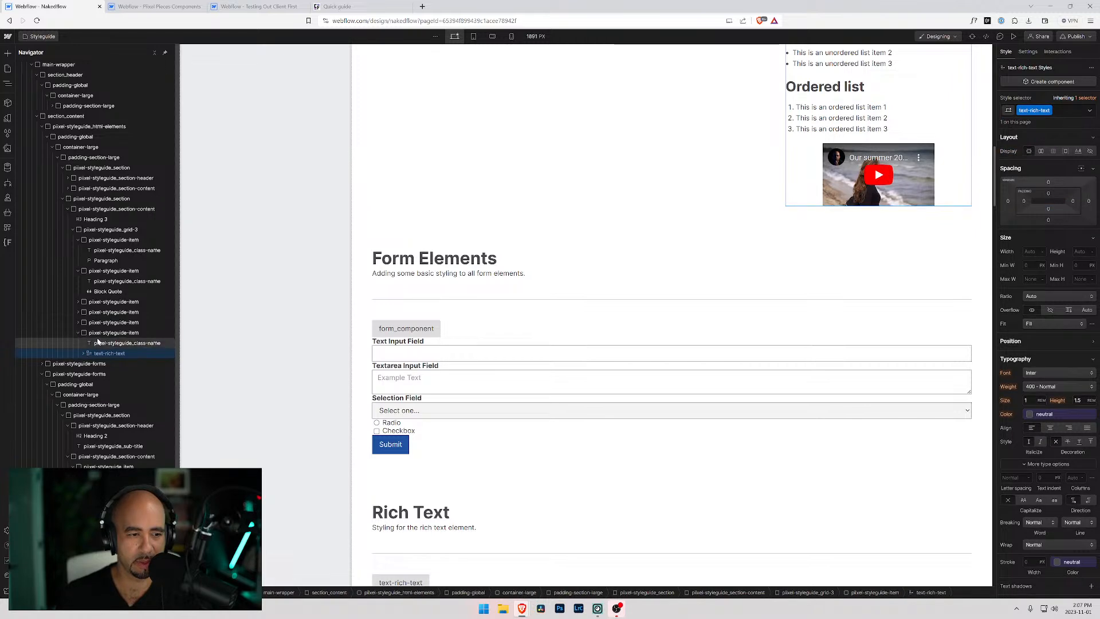
left_click_drag(104, 354, 109, 472)
Delete the leftover grid item holding only the text-rich-text label from Native Elements.
scroll(643, 302, "up", 15)
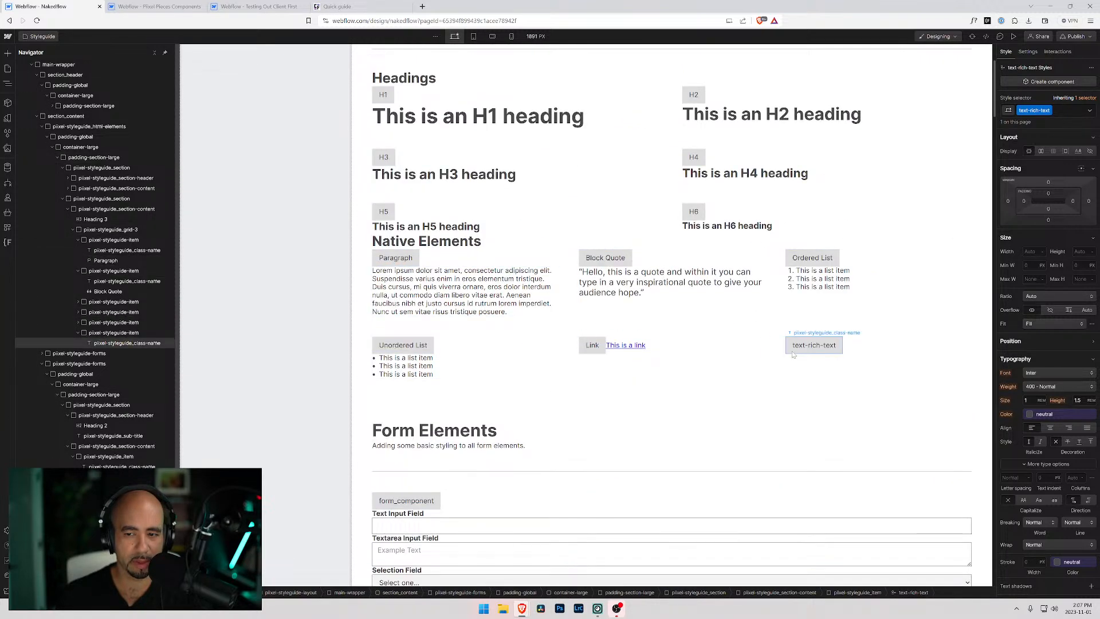
left_click(130, 343)
left_click(128, 333)
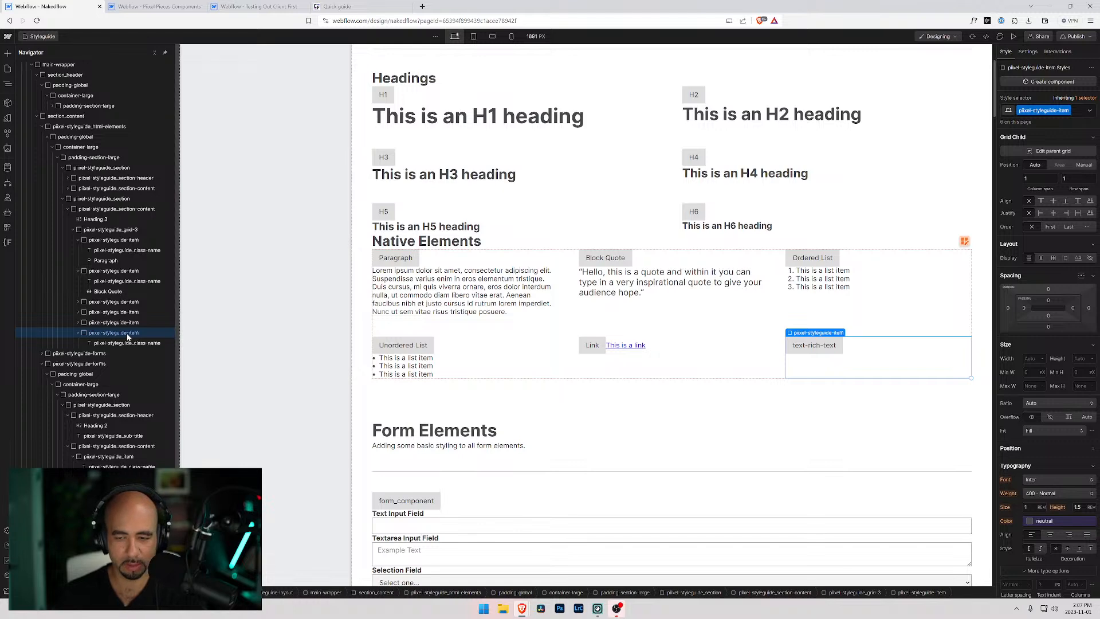
key("Delete")
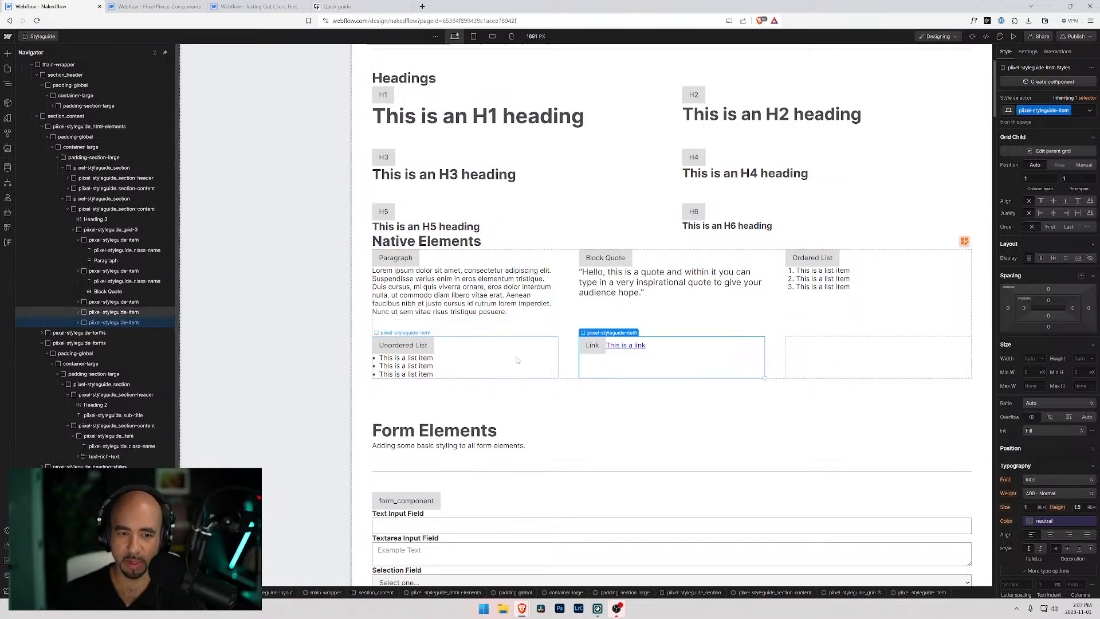
Shorten the Form Elements section heading to "Form".
scroll(434, 335, "up", 3)
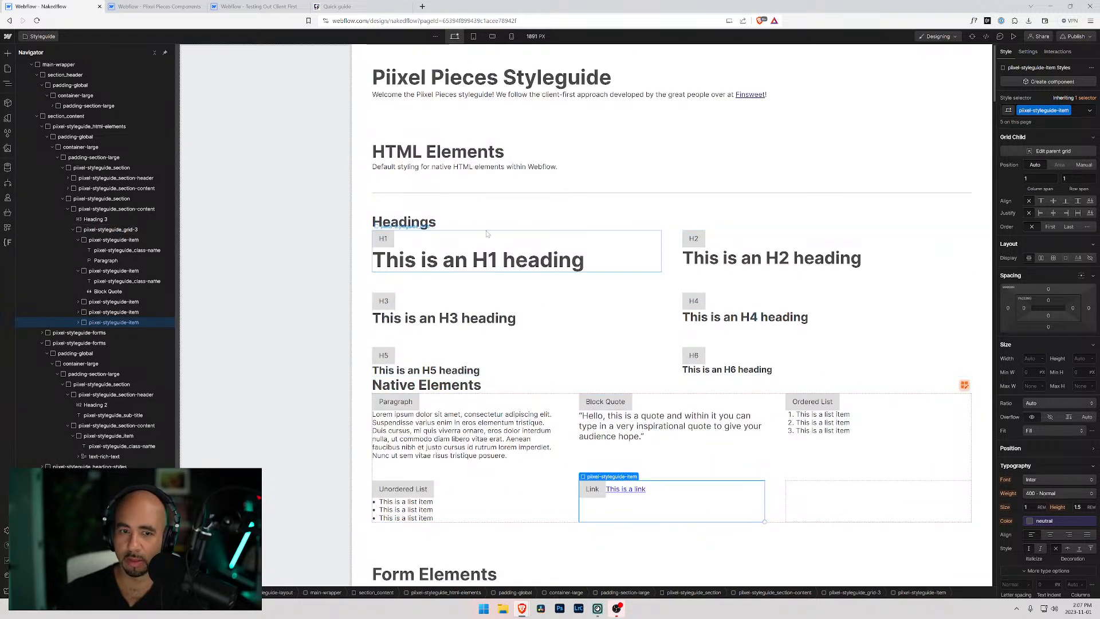
scroll(442, 278, "down", 1)
scroll(443, 278, "down", 5)
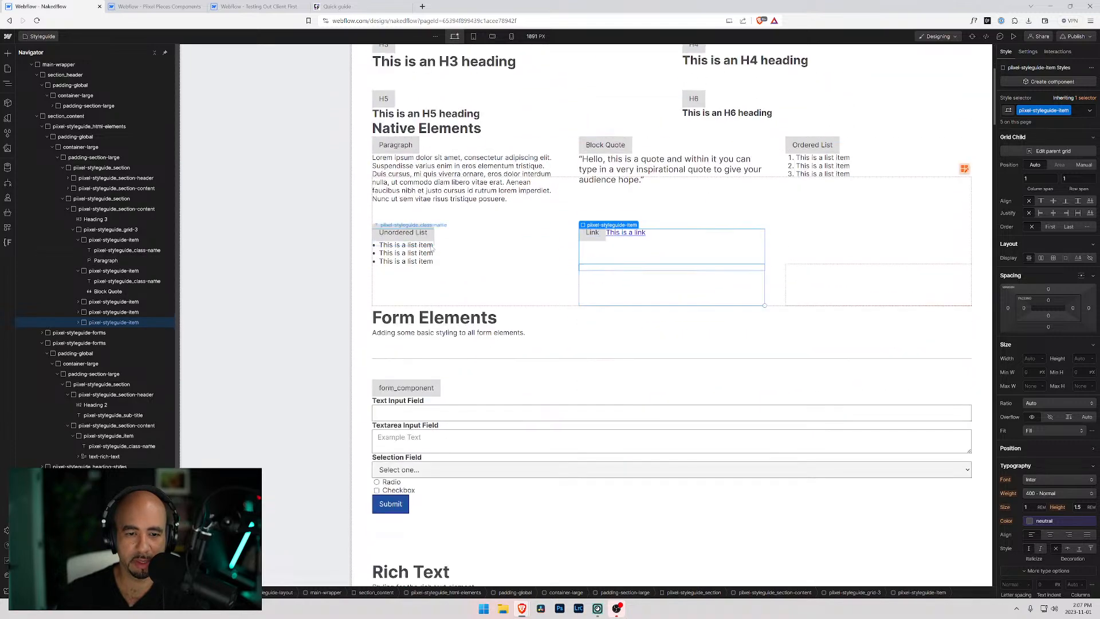
left_click(443, 309)
scroll(444, 309, "down", 4)
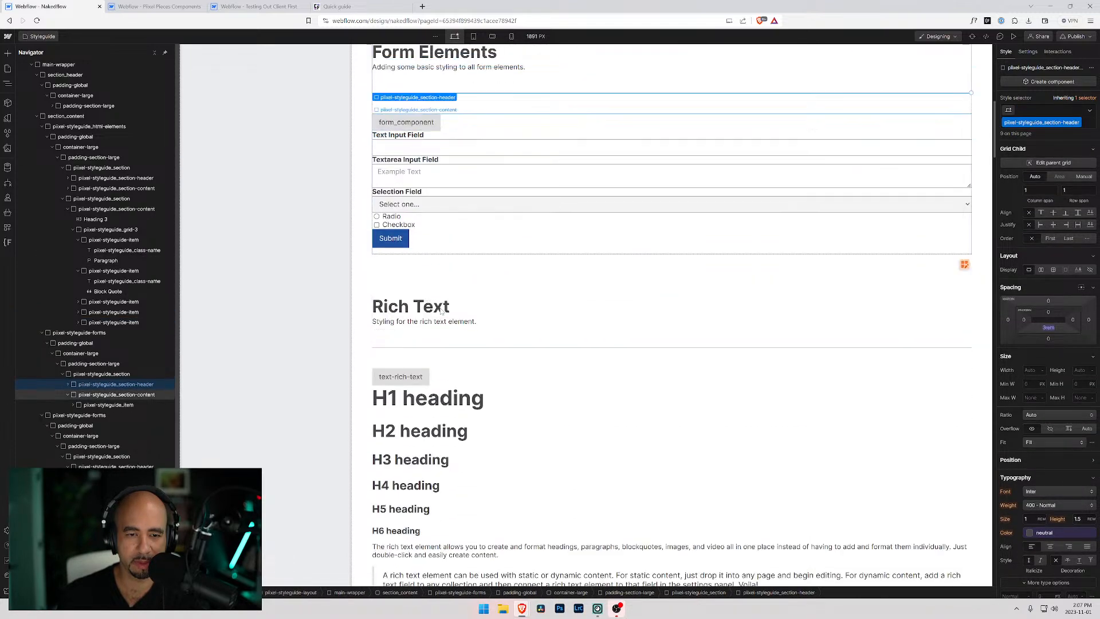
scroll(446, 216, "up", 3)
left_click(417, 224)
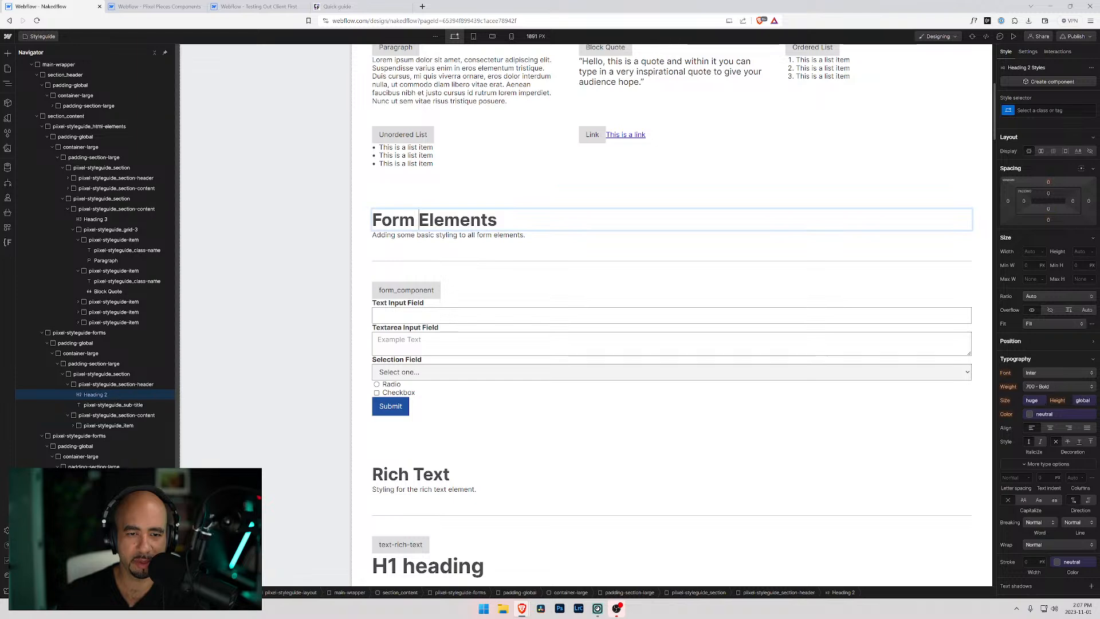
key("BackSpace")
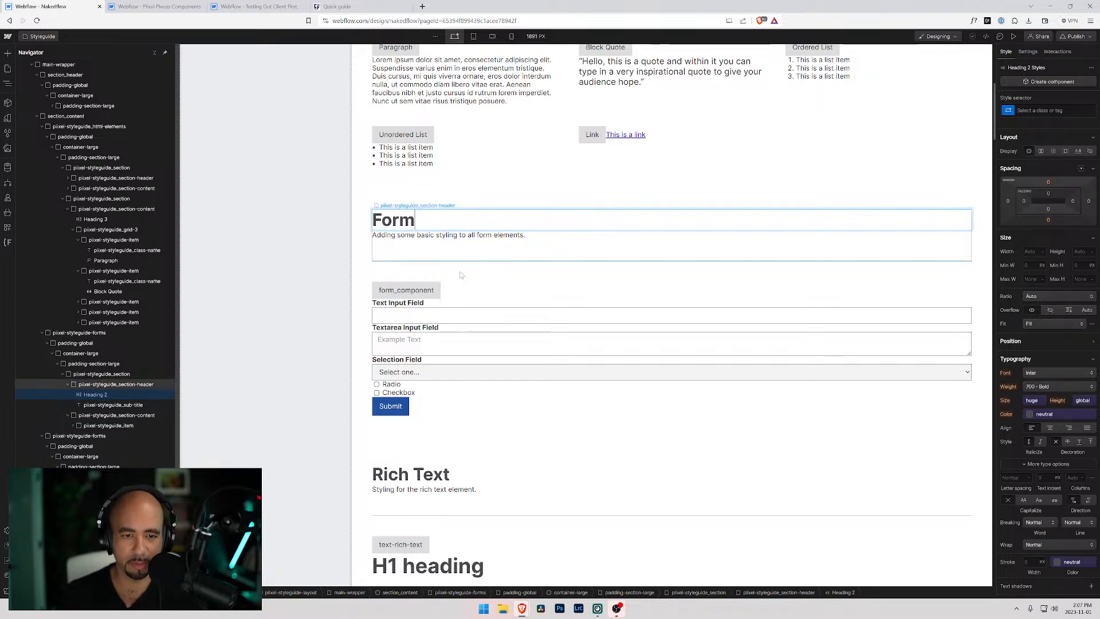
Review the style guide from the Form and Rich Text sections through headings, buttons, text, colors and padding to the margin classes.
scroll(450, 342, "down", 2)
scroll(450, 343, "down", 5)
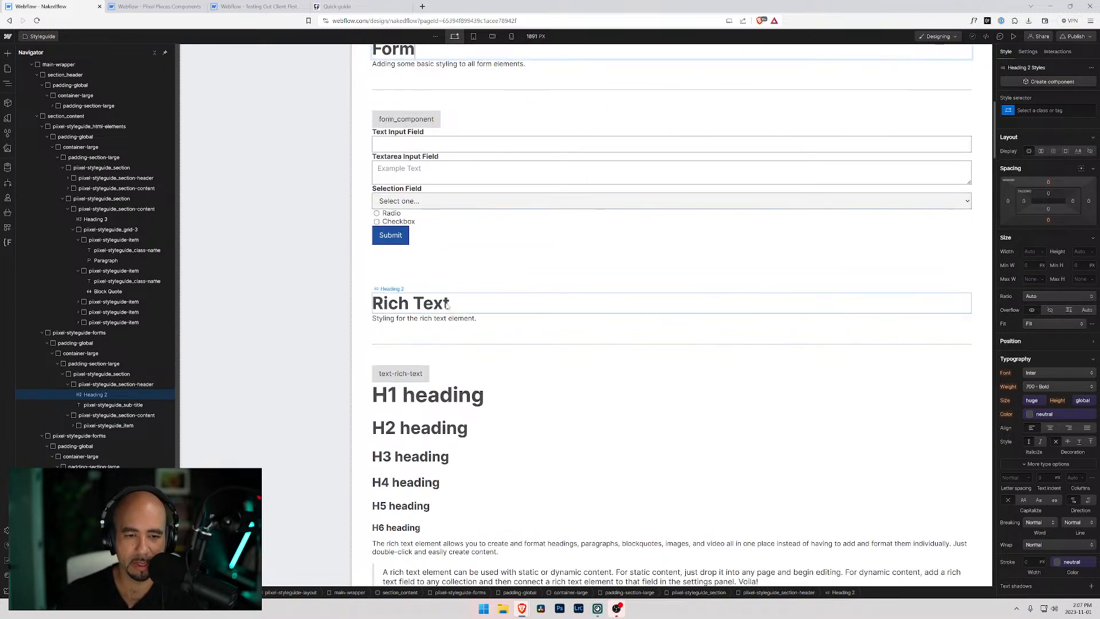
scroll(453, 320, "up", 5)
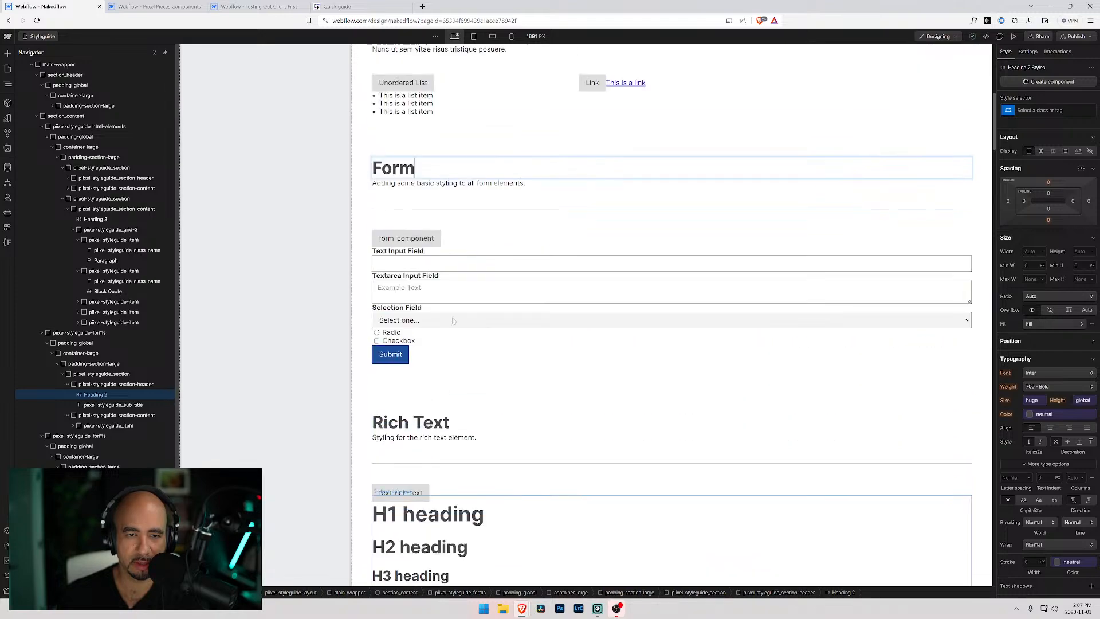
scroll(450, 322, "down", 4)
scroll(449, 323, "down", 20)
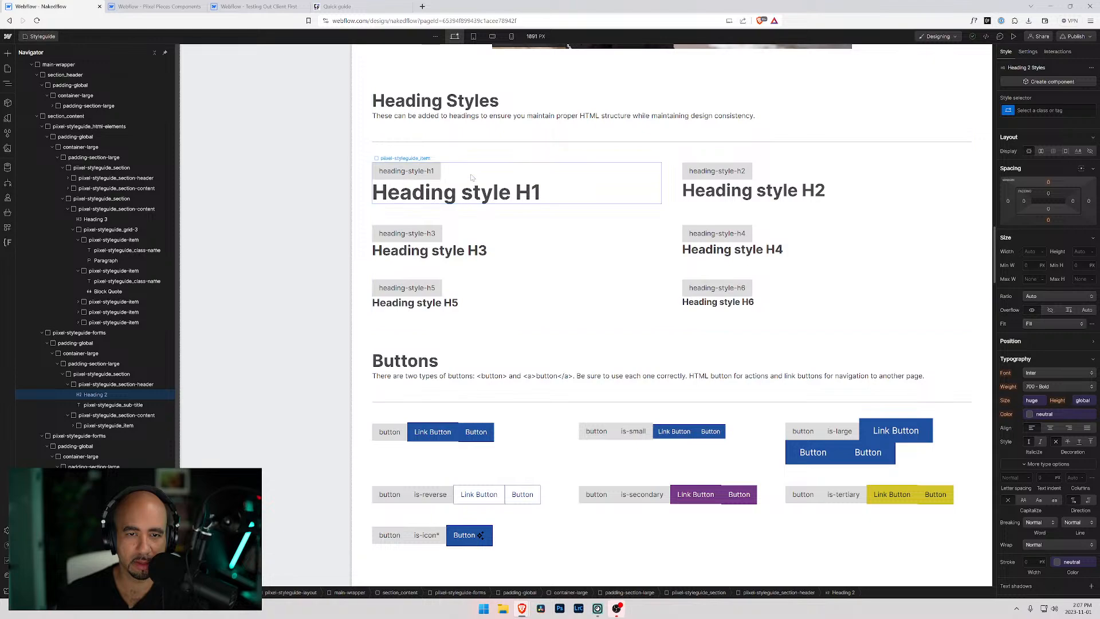
scroll(509, 197, "down", 15)
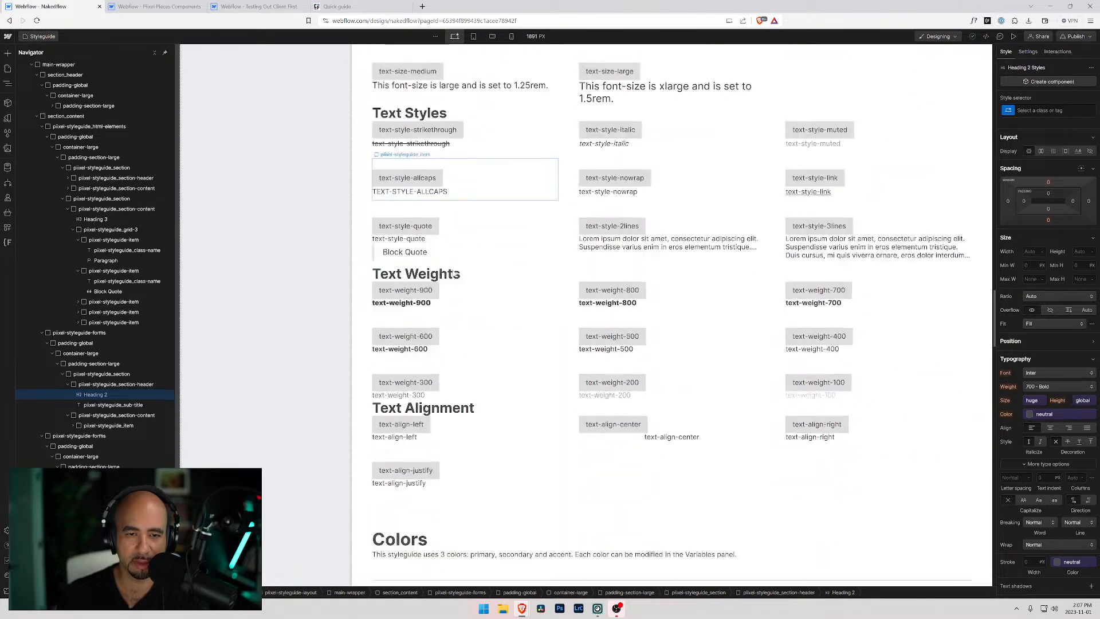
scroll(458, 272, "down", 15)
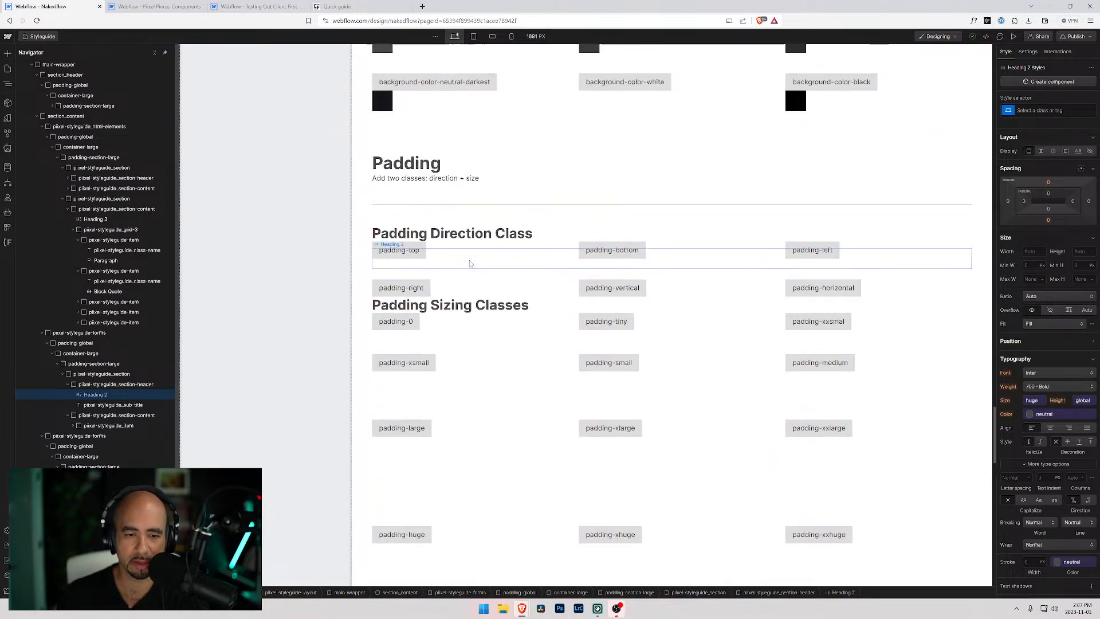
scroll(480, 259, "down", 6)
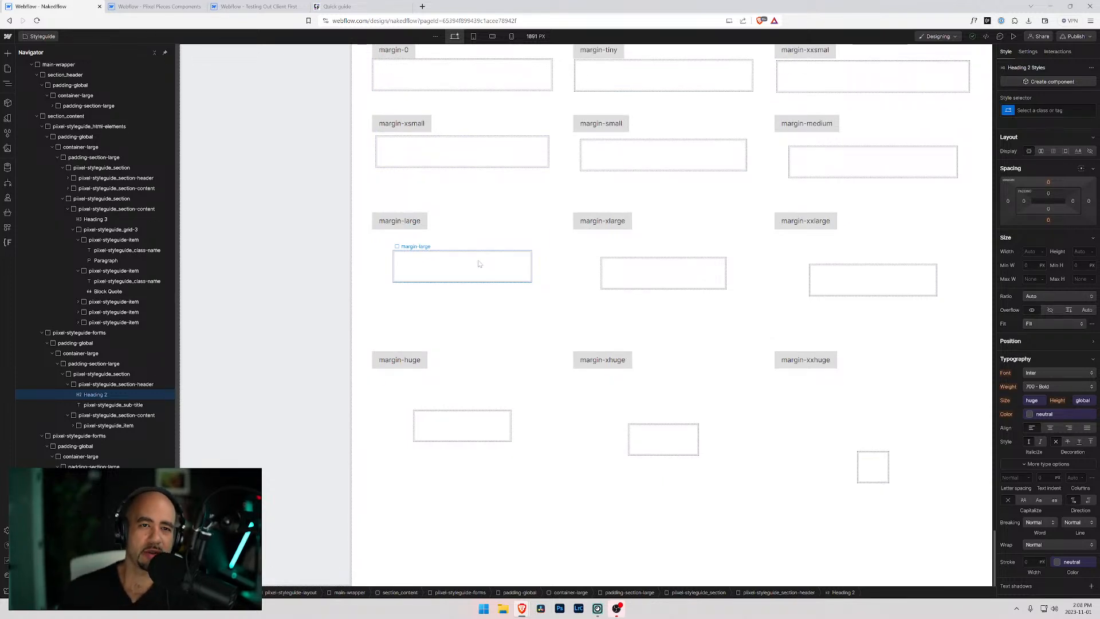
View the page structure in the Client-First Quick guide and switch to the Testing Out Client First project's style guide.
left_click(363, 8)
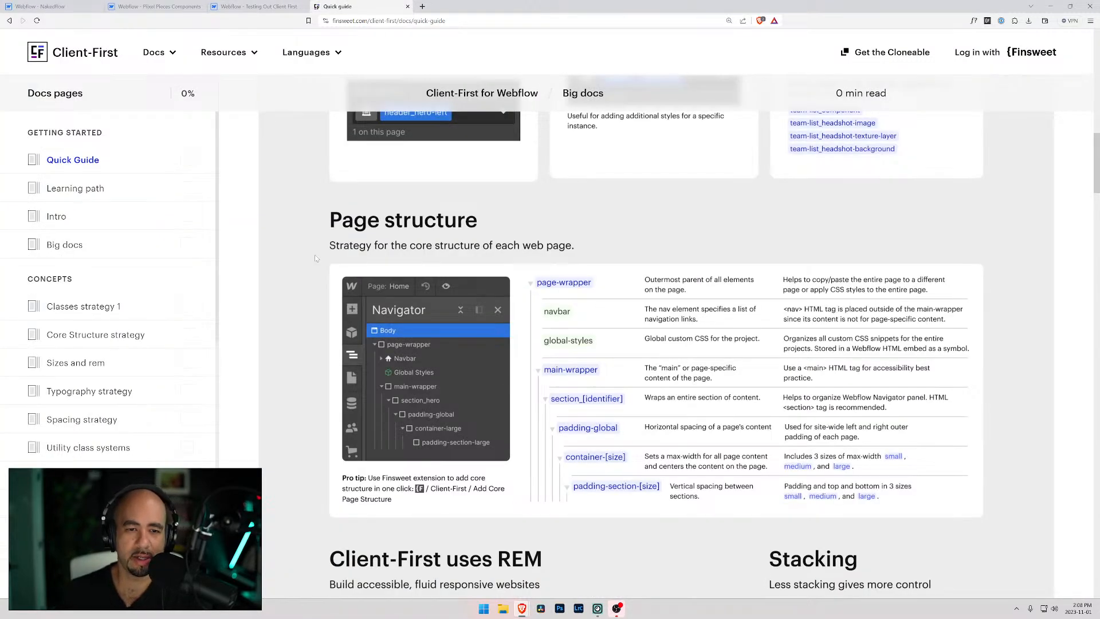
left_click(244, 8)
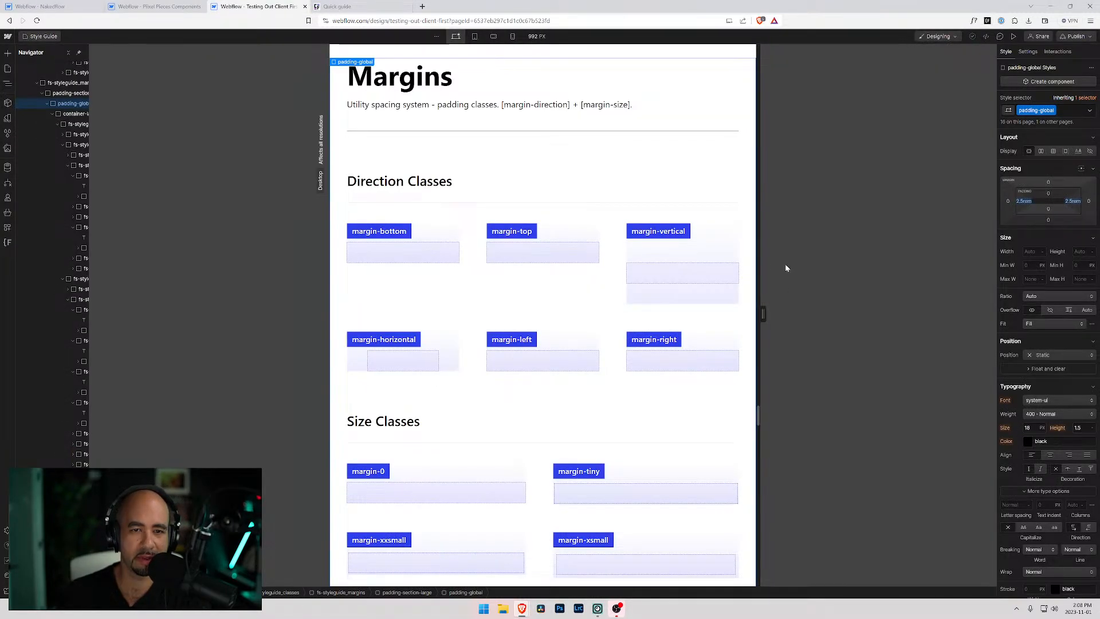
Widen the canvas to 1808 px and look through the Margins and Paddings sections for the Max widths section.
left_click_drag(770, 320, 934, 301)
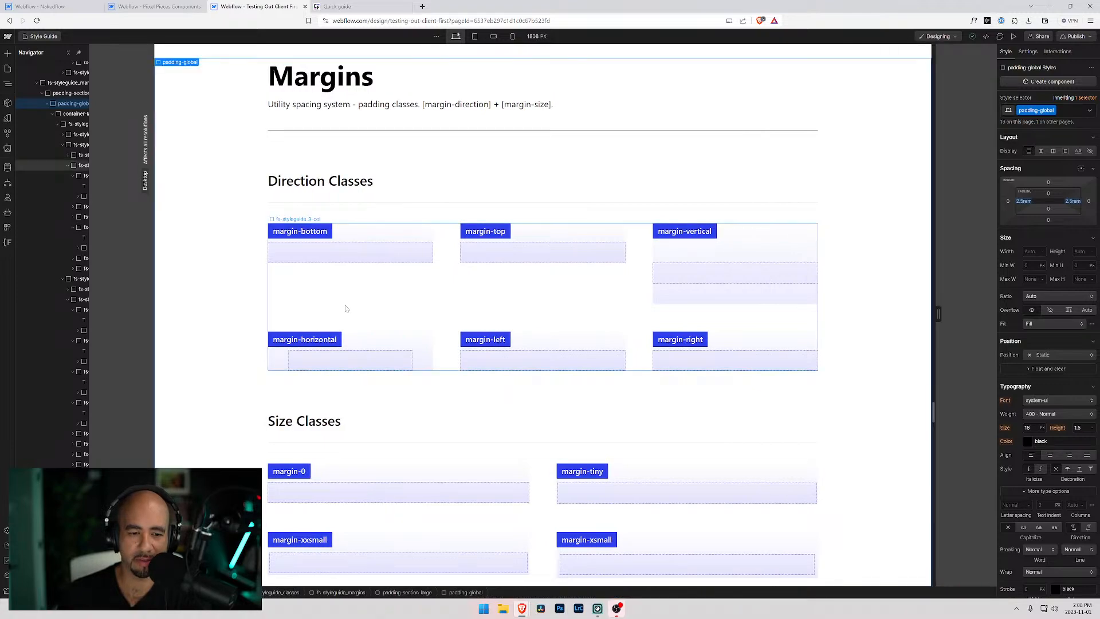
scroll(346, 310, "down", 10)
scroll(346, 309, "up", 10)
scroll(343, 305, "up", 20)
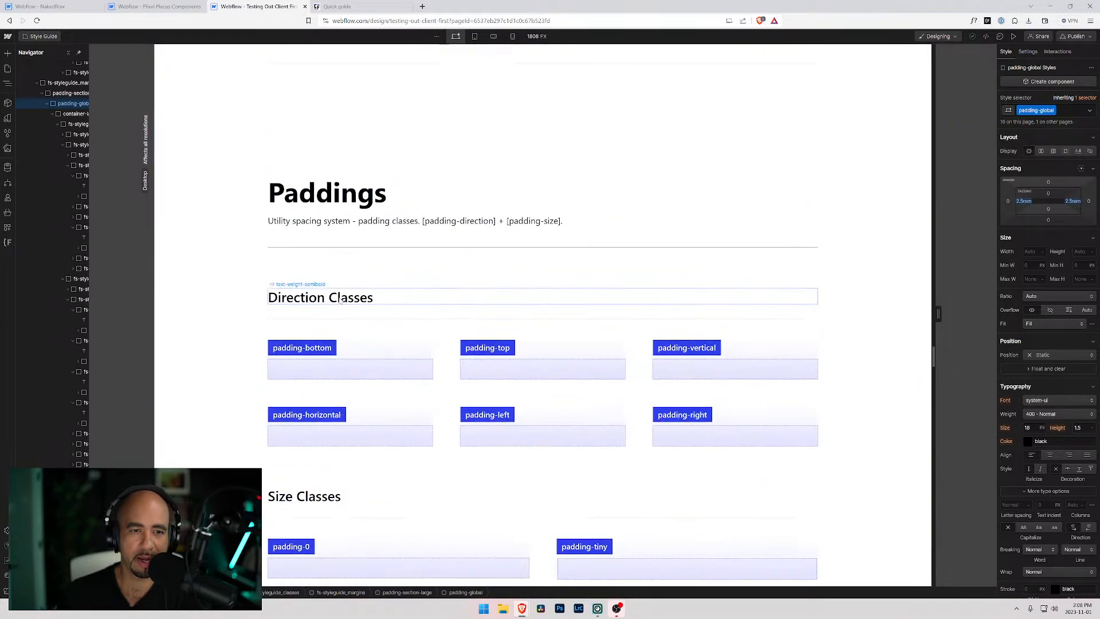
scroll(339, 301, "up", 3)
scroll(329, 303, "down", 10)
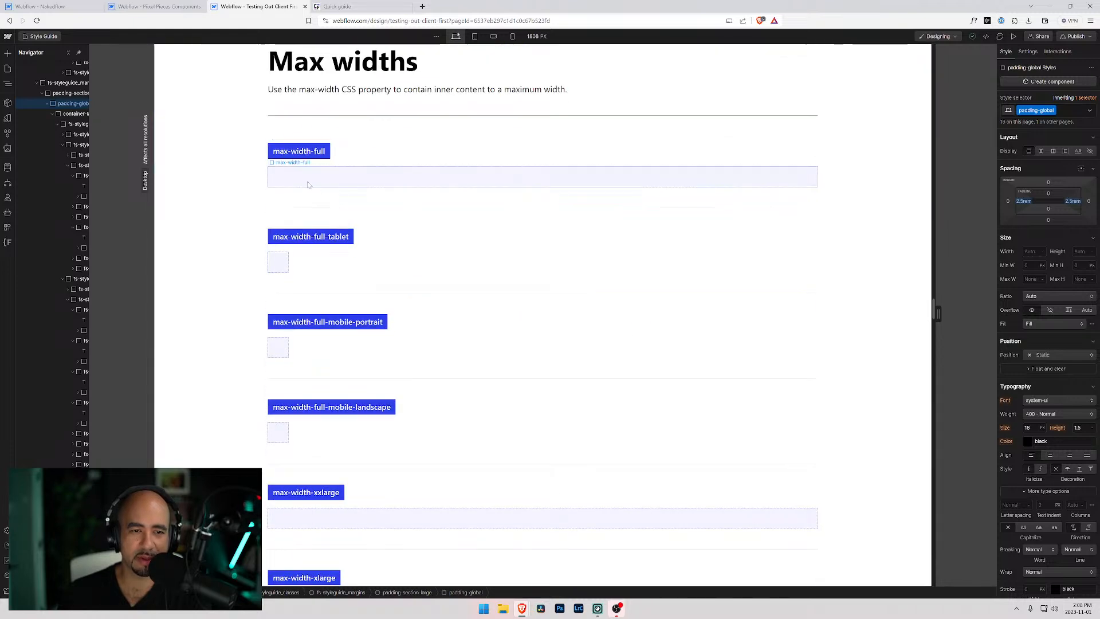
Inspect the size settings of the max-width-full, max-width-full-tablet, max-width-full-mobile-portrait and max-width-full-mobile-landscape classes.
left_click(315, 183)
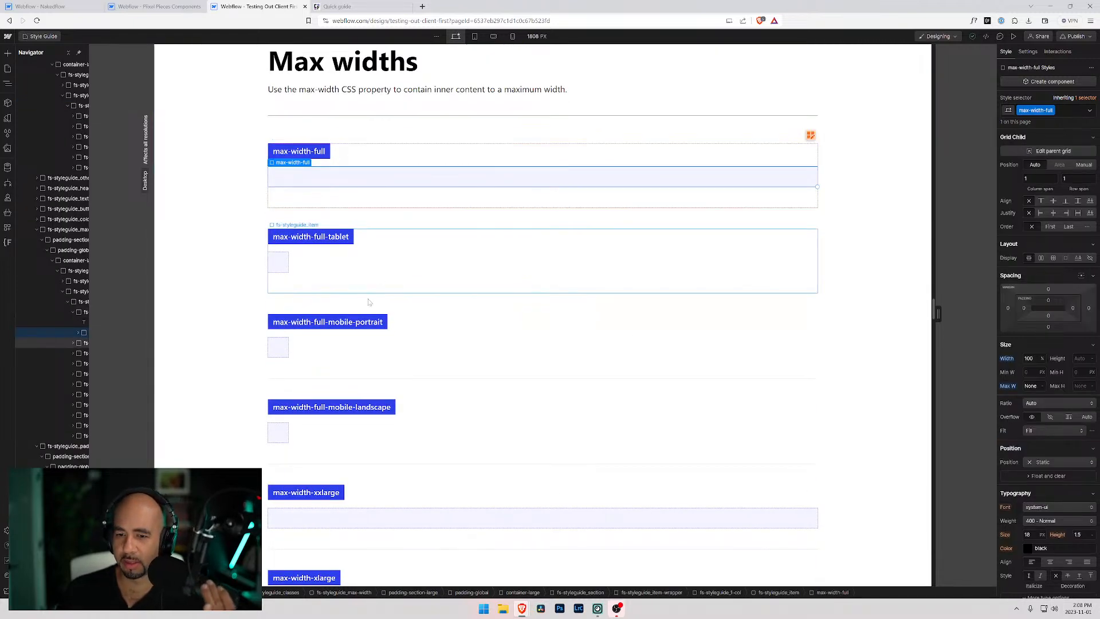
left_click(282, 269)
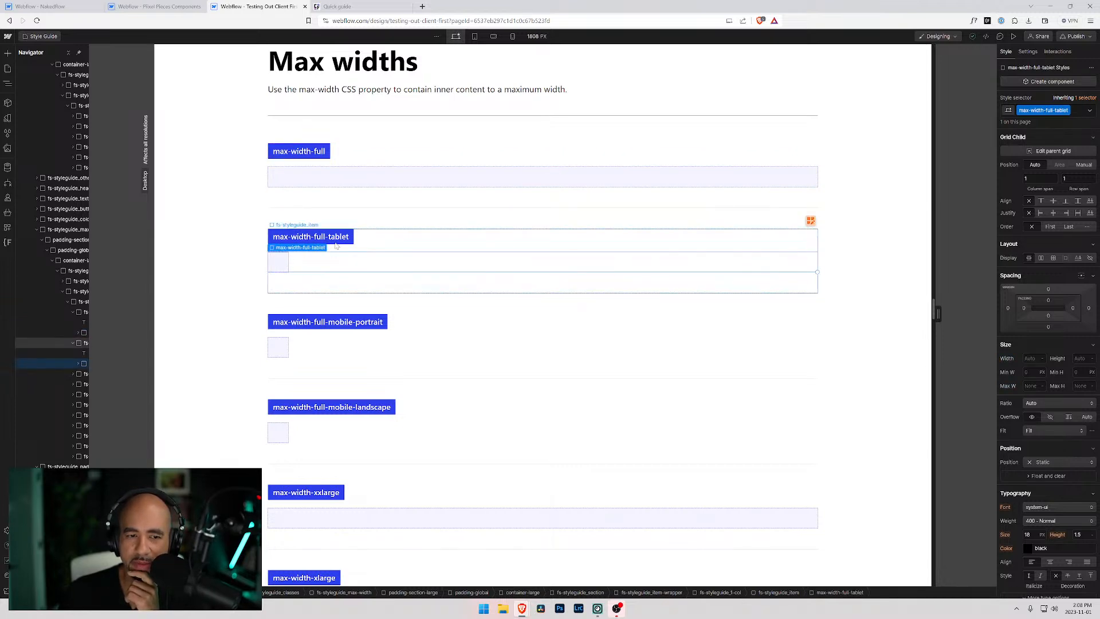
scroll(1009, 294, "down", 4)
scroll(1010, 293, "up", 5)
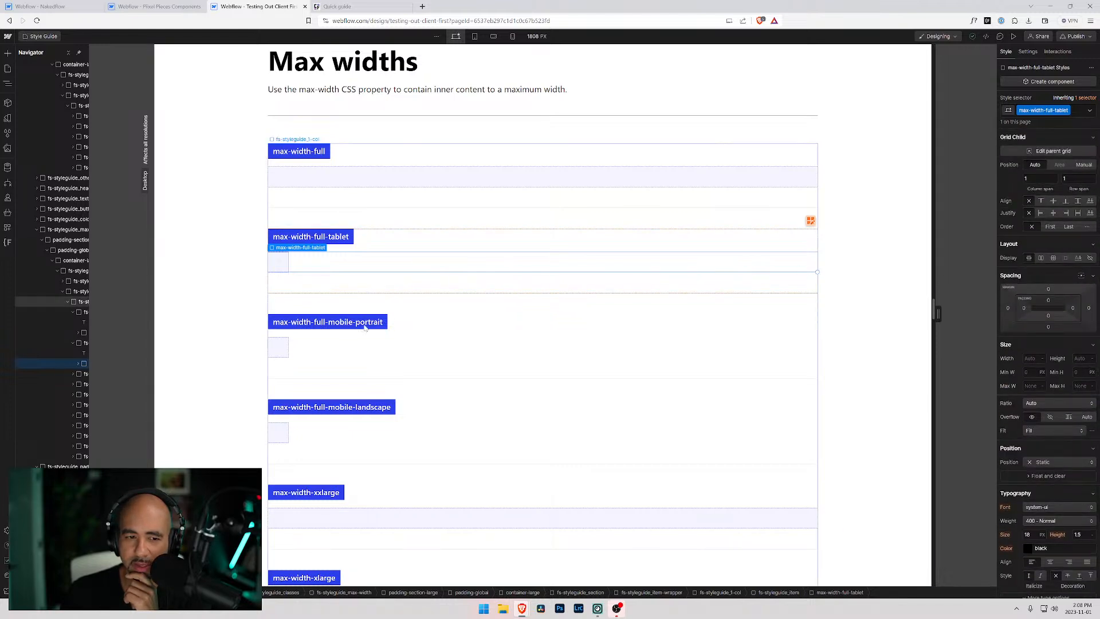
left_click(274, 349)
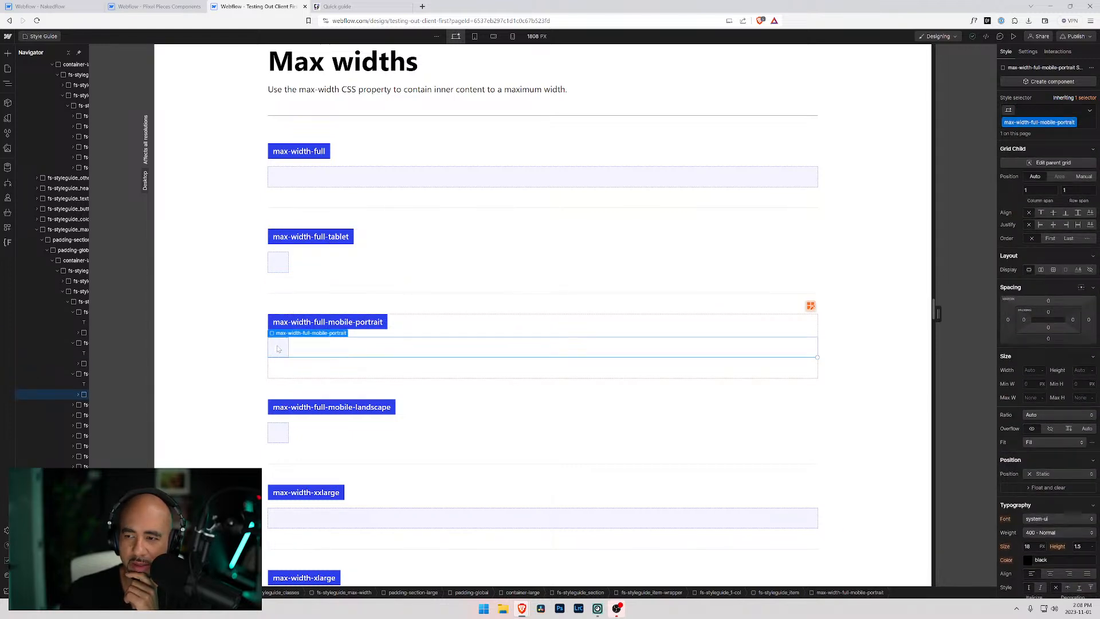
left_click(279, 433)
Inspect and compare the maximum widths of the max-width-xxlarge, max-width-xlarge and max-width-large classes.
scroll(333, 414, "down", 2)
left_click(342, 429)
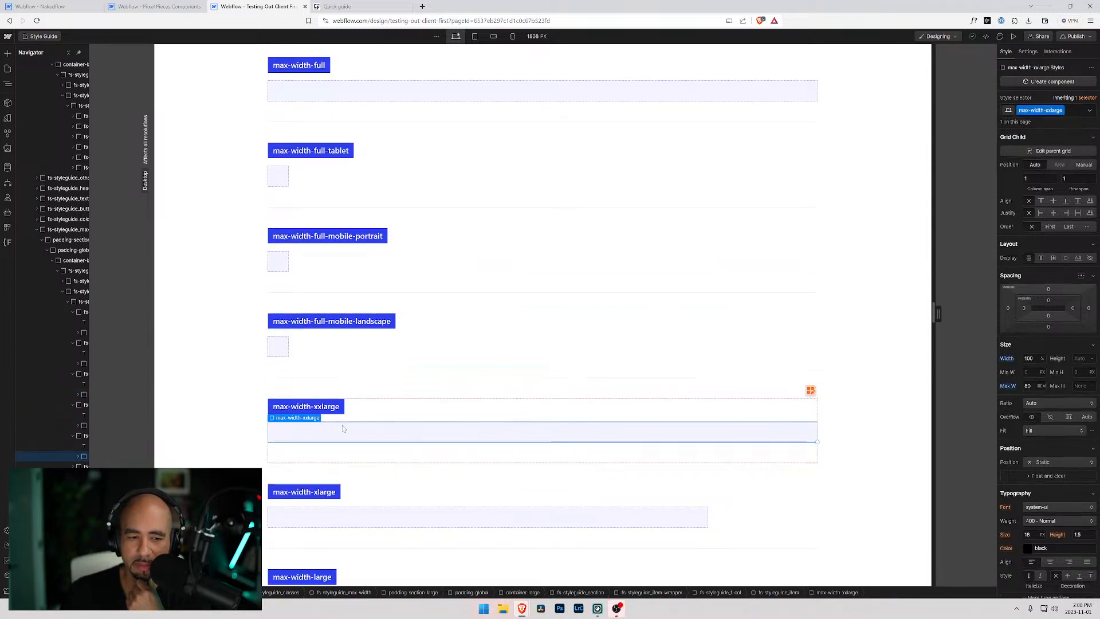
scroll(343, 421, "down", 2)
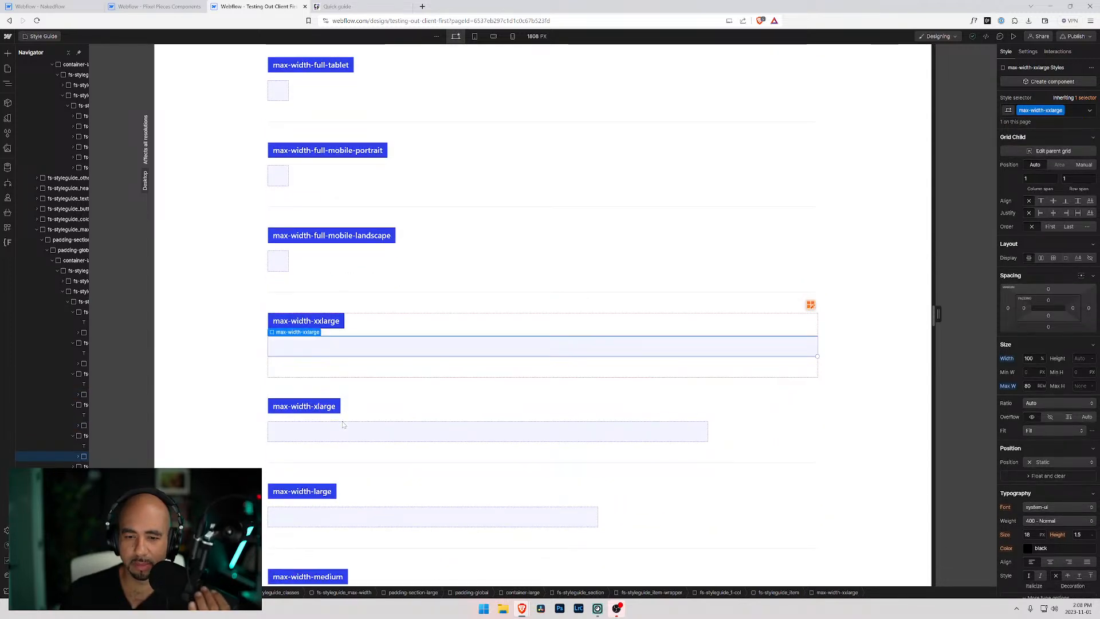
left_click(344, 434)
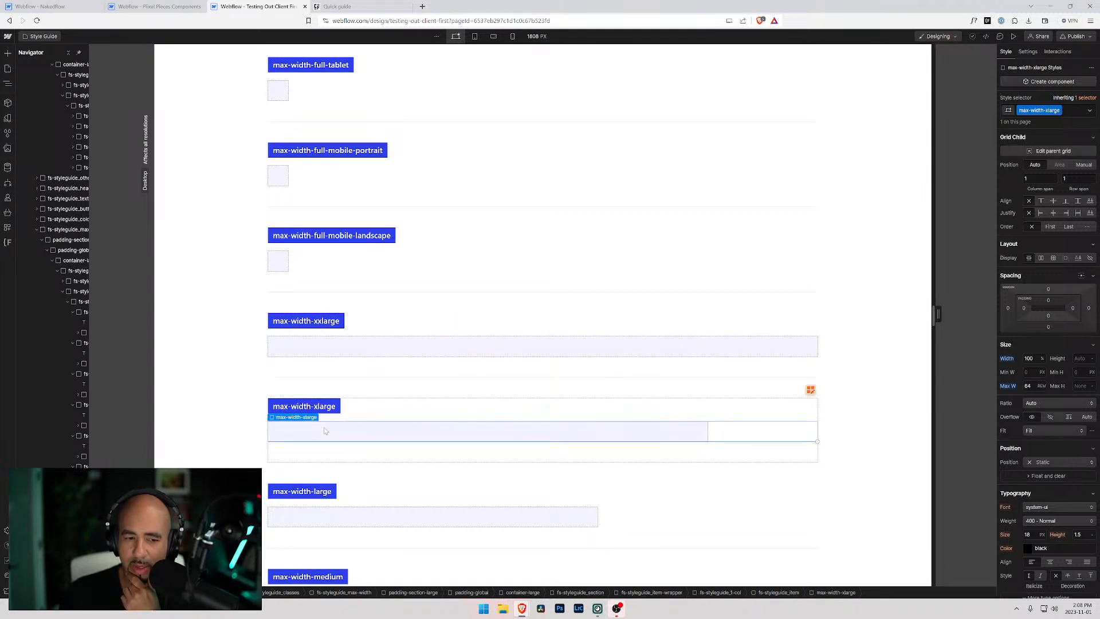
left_click(331, 341)
left_click(338, 434)
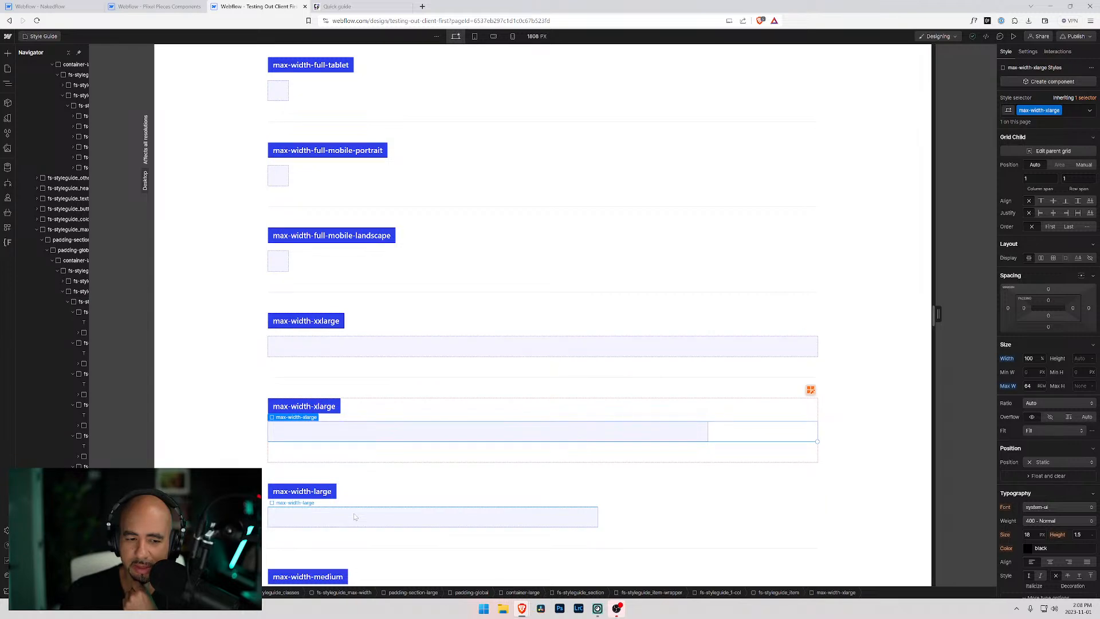
left_click(354, 517)
Check the maximum width set on the max-width-small, max-width-xsmall and max-width-xxsmall classes.
scroll(354, 510, "down", 5)
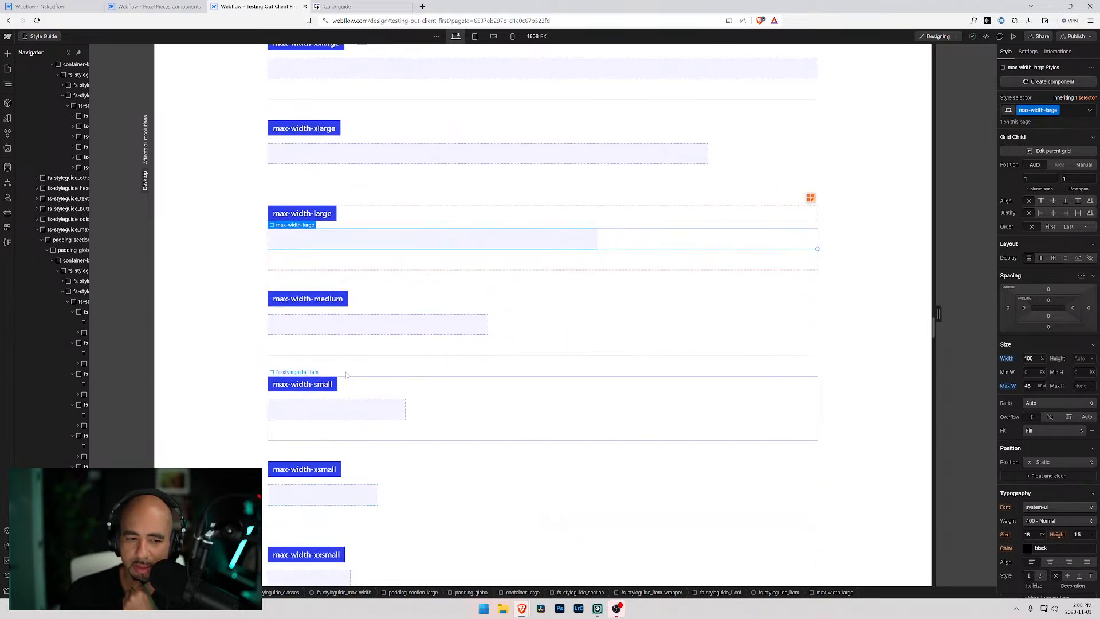
left_click(338, 415)
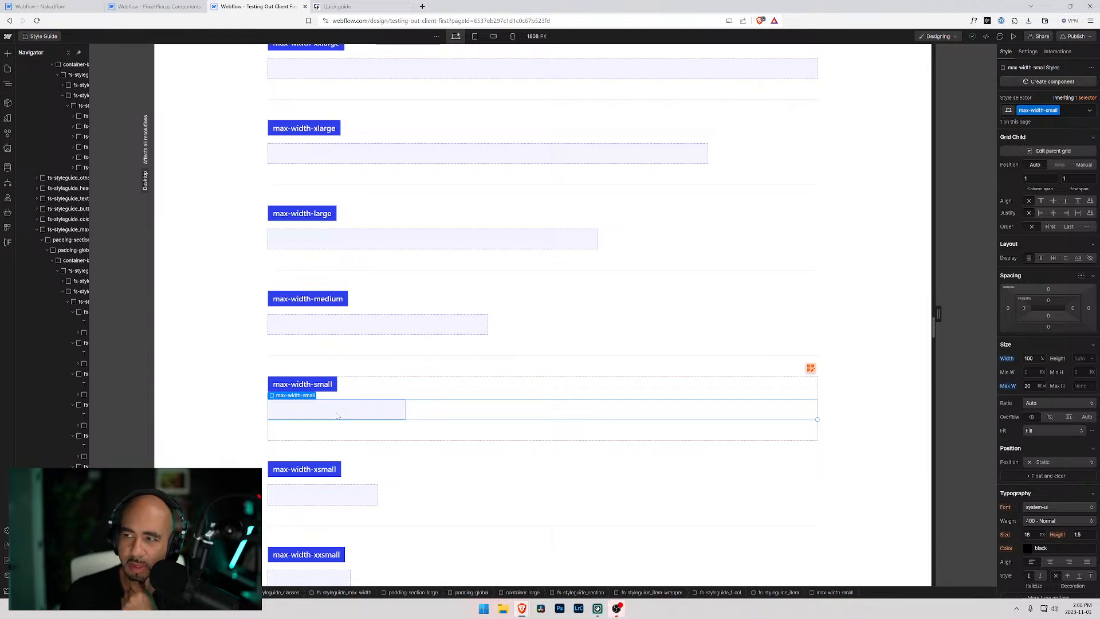
scroll(336, 416, "down", 3)
left_click(324, 346)
left_click(327, 434)
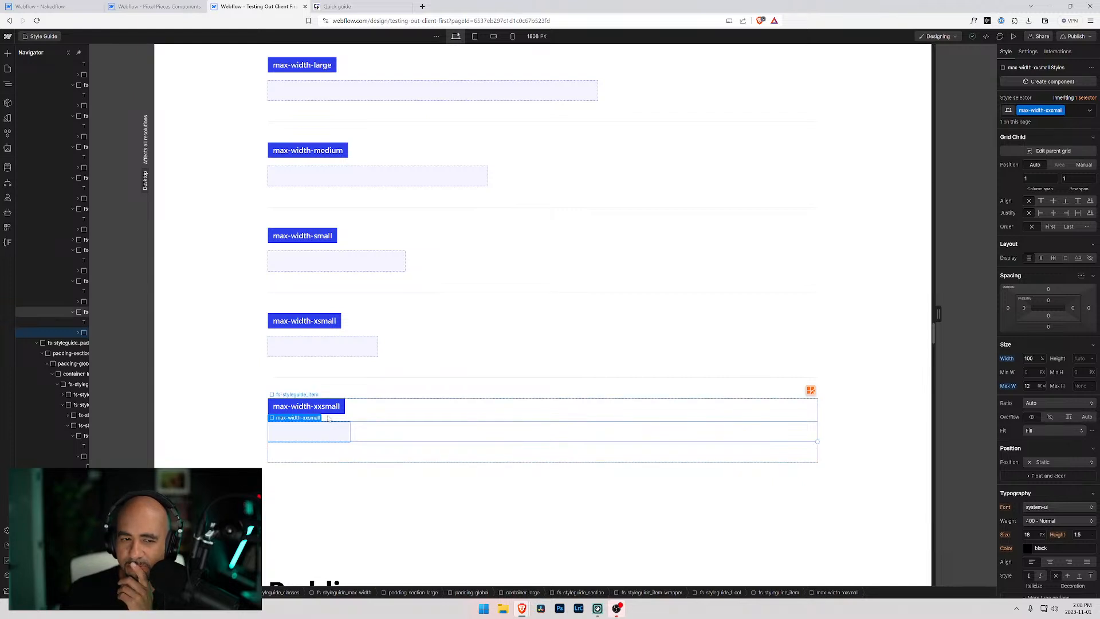
Recheck the max-width-large class and look over the whole list of max-width classes.
scroll(327, 421, "up", 5)
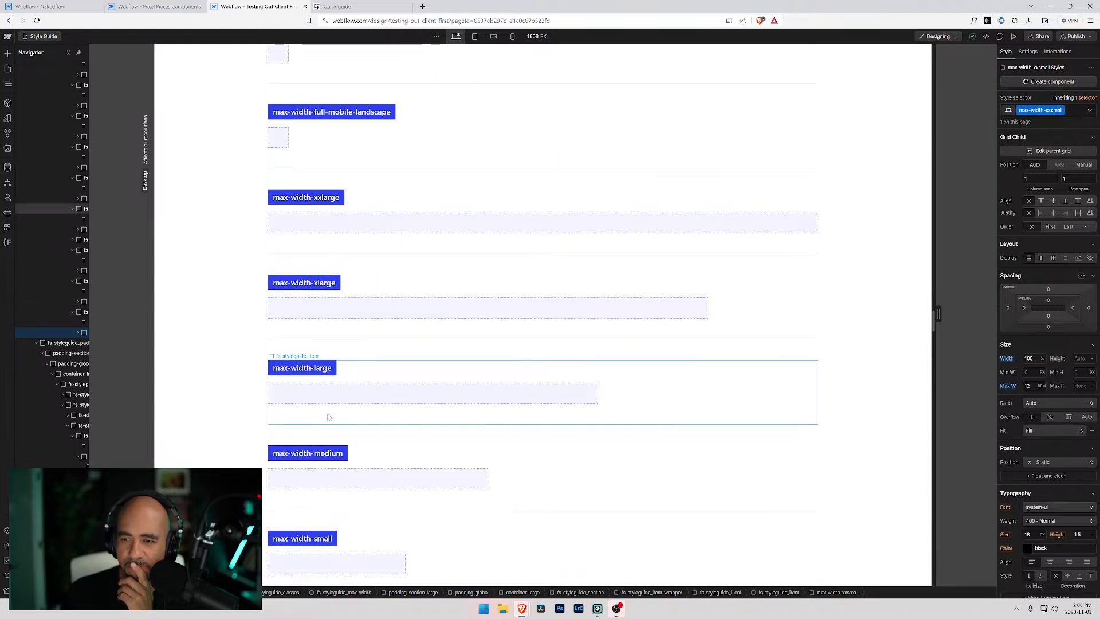
left_click(330, 391)
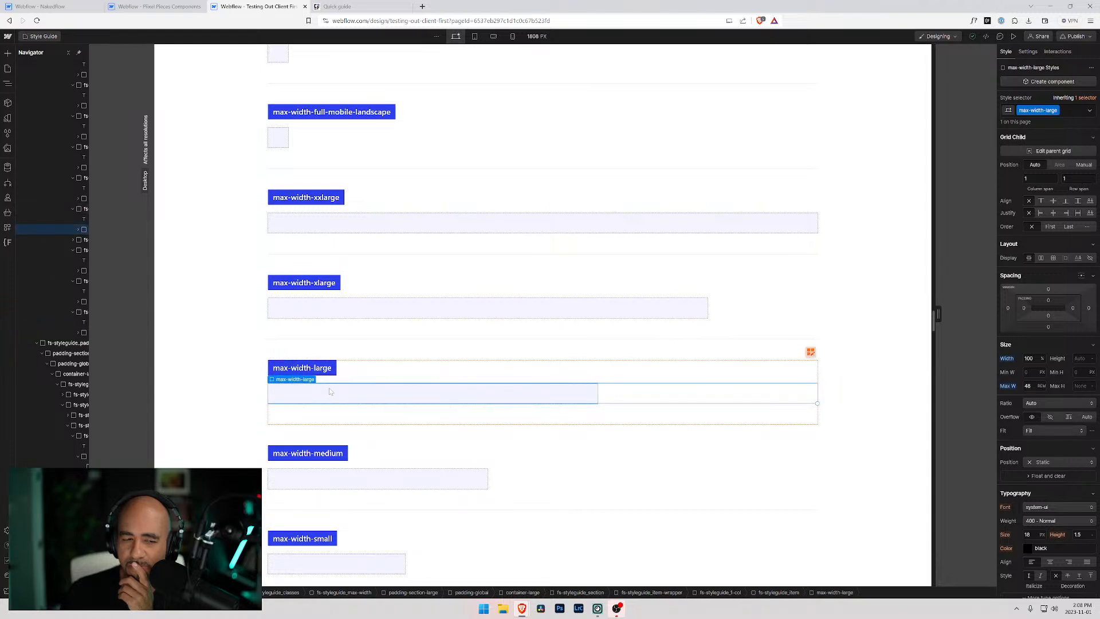
scroll(315, 395, "down", 8)
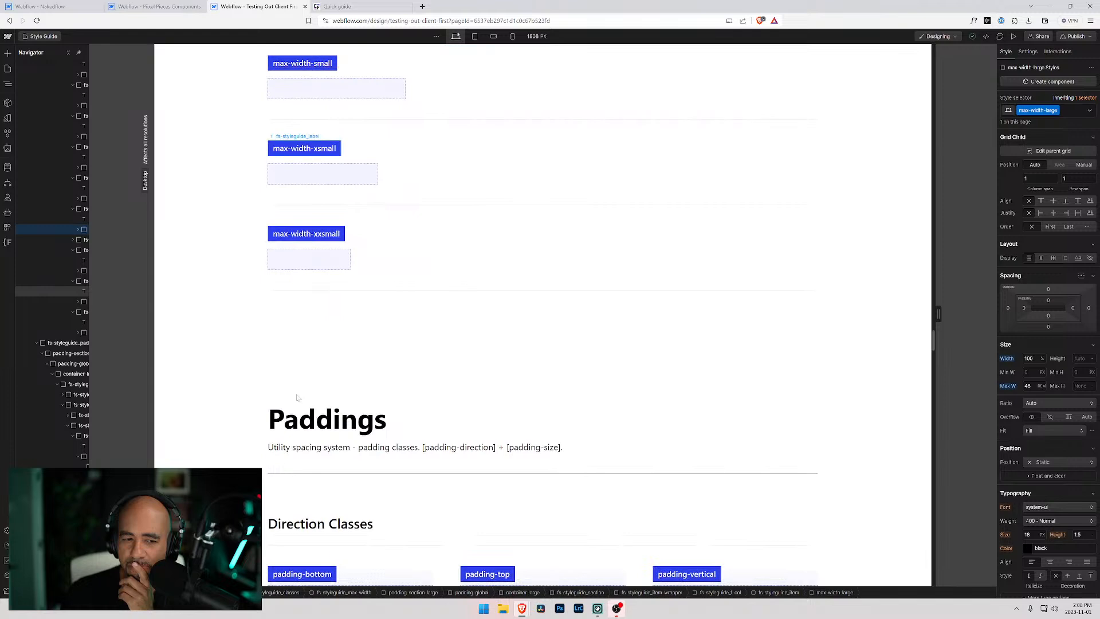
scroll(295, 390, "up", 11)
scroll(295, 390, "up", 4)
scroll(221, 418, "down", 4)
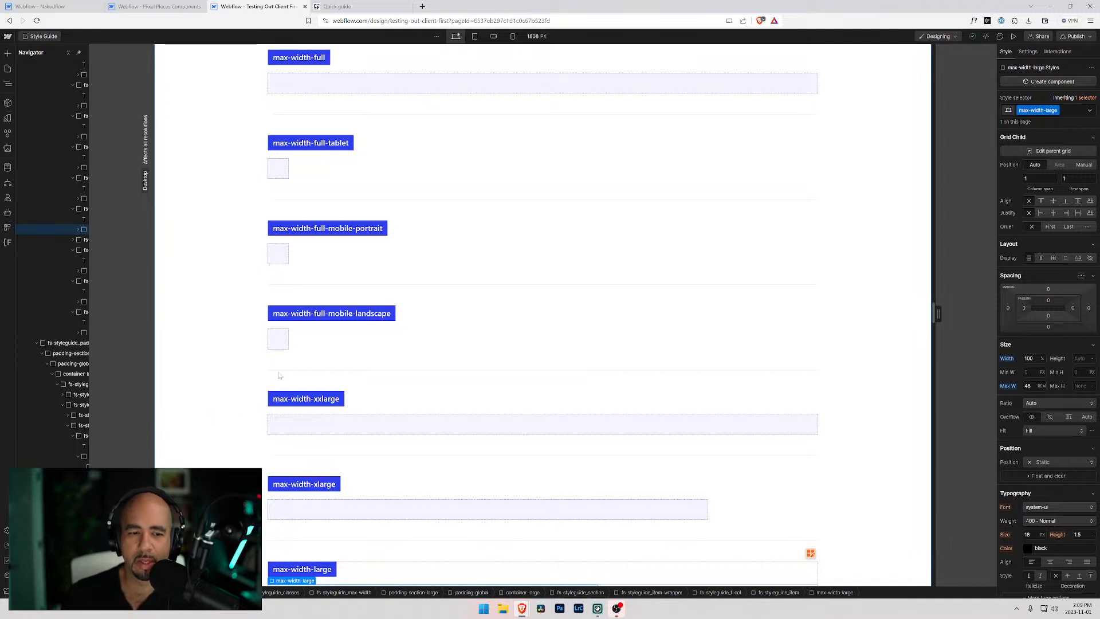
Compare the size settings of max-width-full with those of max-width-xxlarge.
left_click(328, 81)
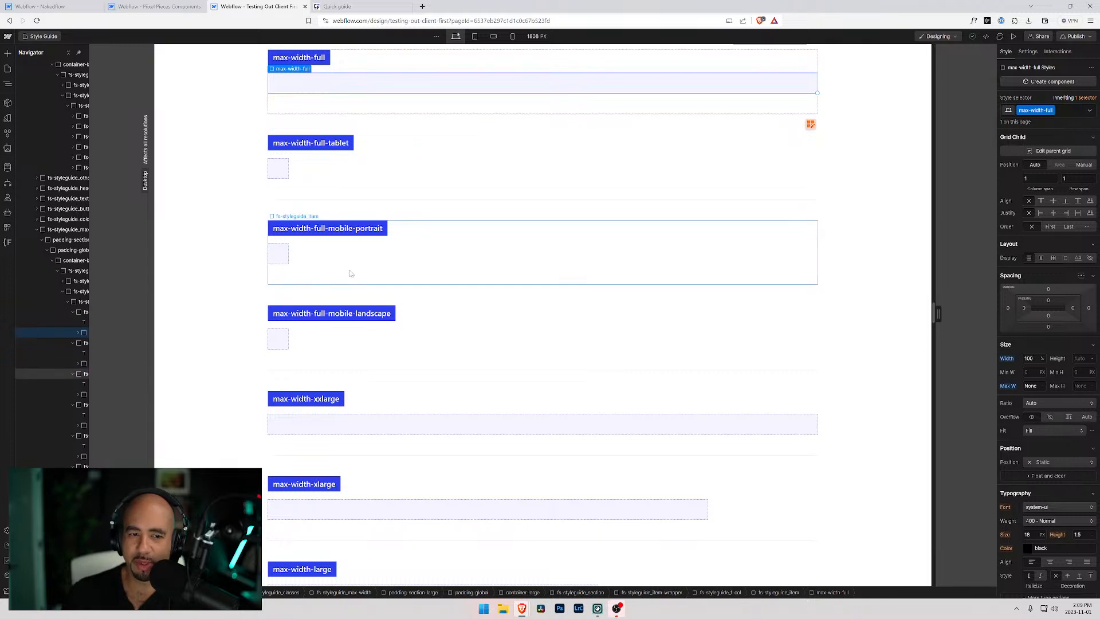
left_click(413, 417)
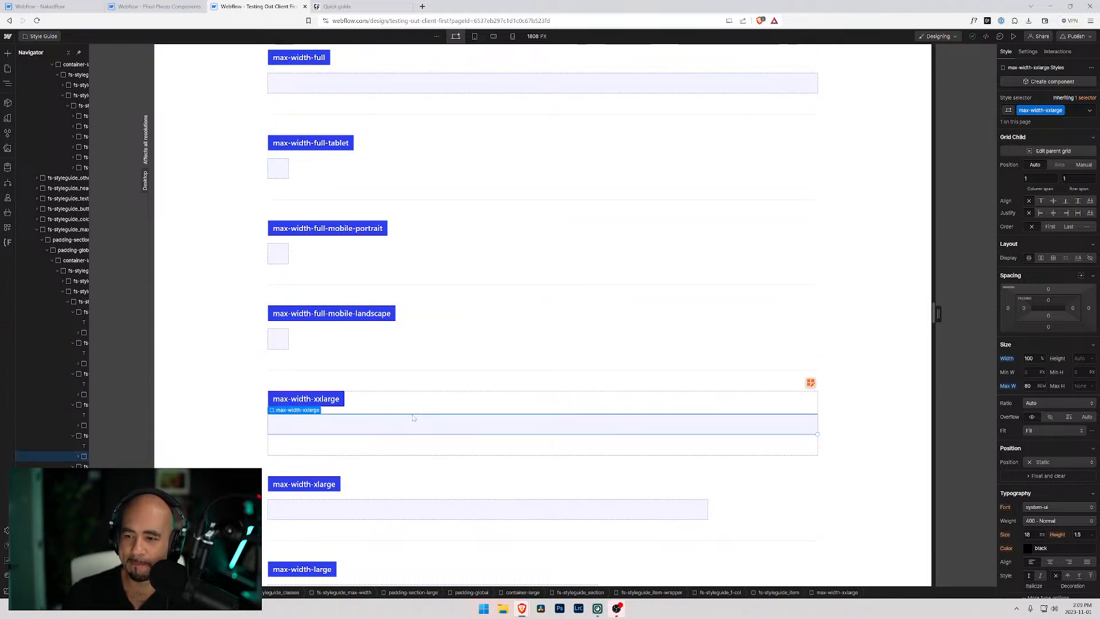
scroll(410, 413, "up", 5)
scroll(404, 405, "down", 4)
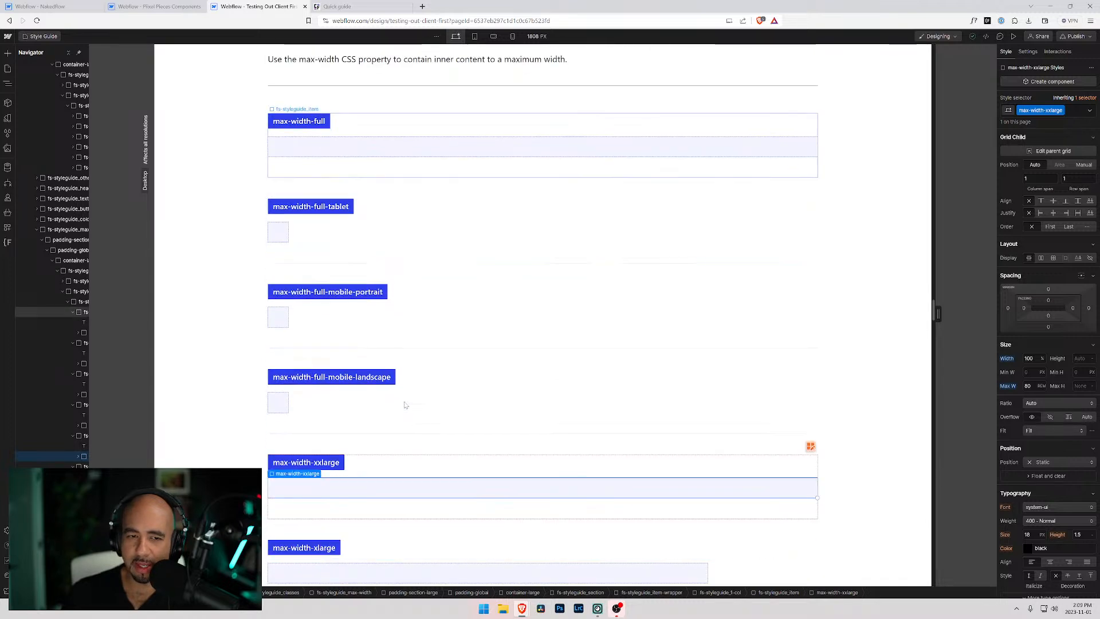
scroll(390, 373, "up", 4)
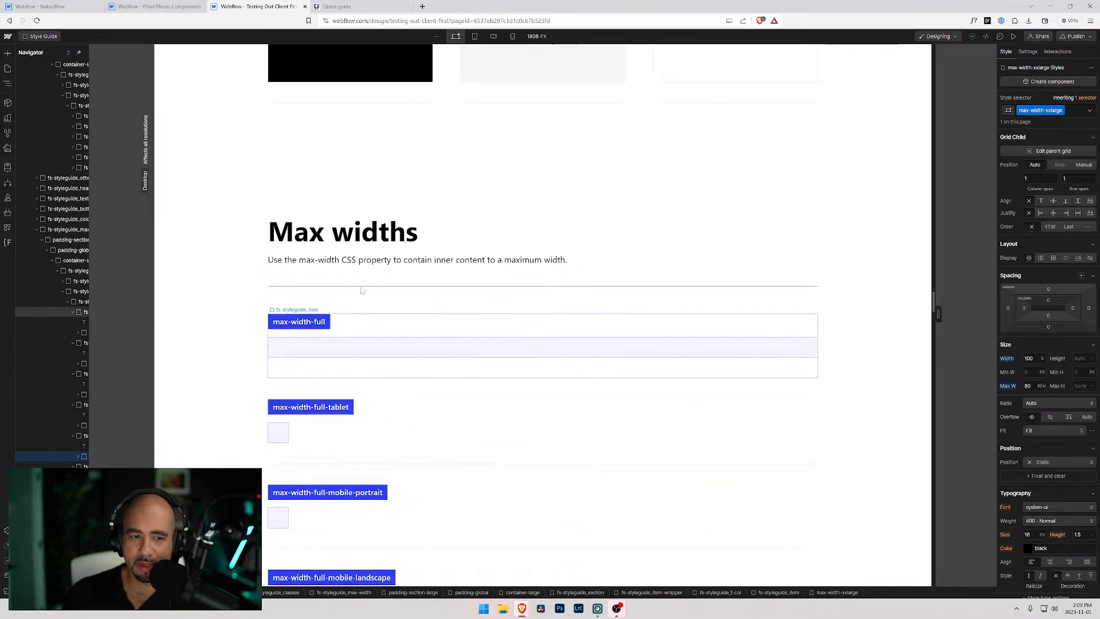
Examine the Max widths section's description text, and revisit the max-width-full and max-width-xxlarge samples.
left_click(361, 261)
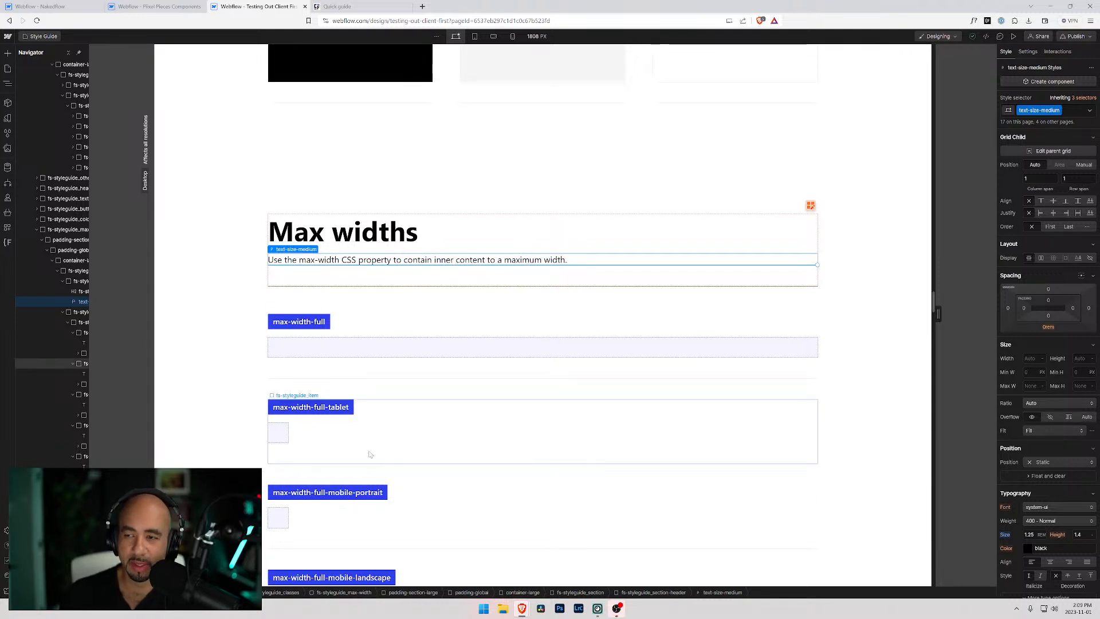
left_click(308, 347)
scroll(308, 358, "down", 5)
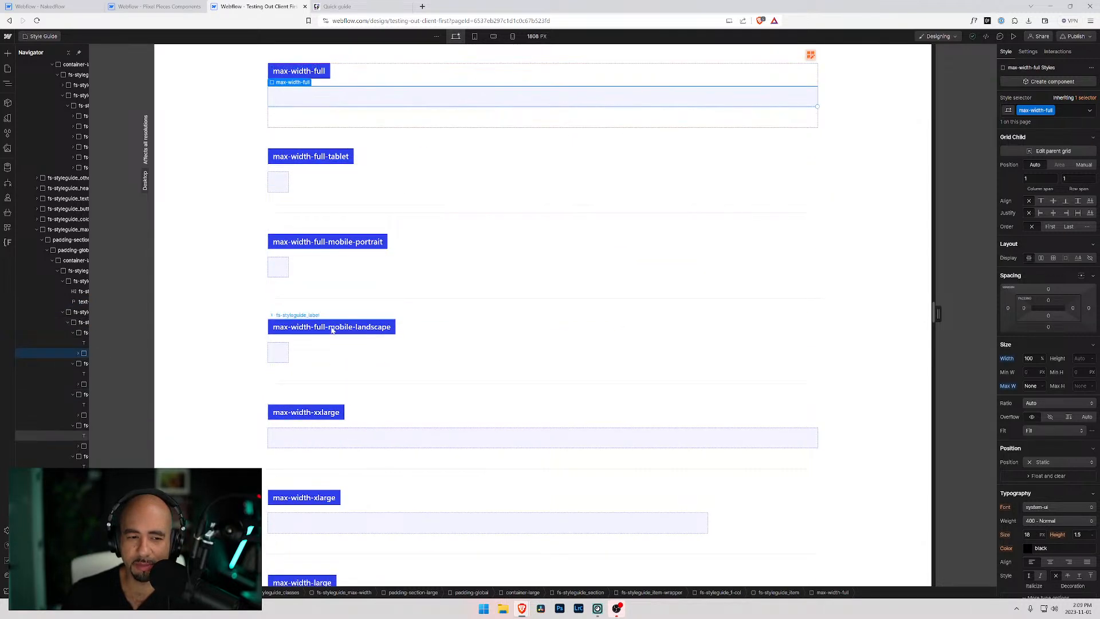
left_click(322, 435)
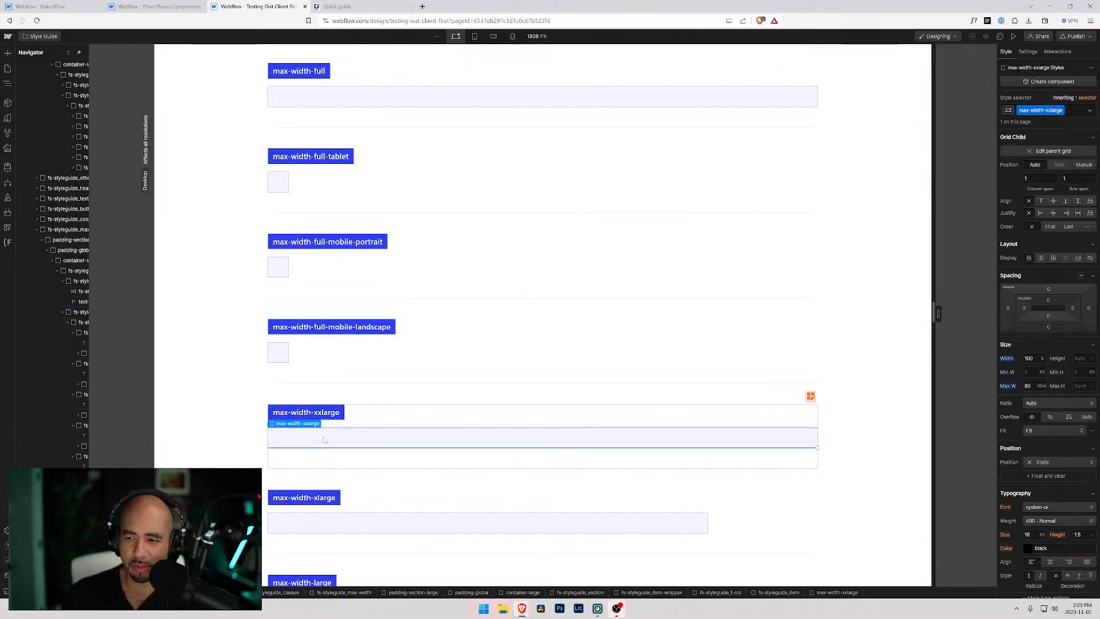
scroll(330, 436, "down", 1)
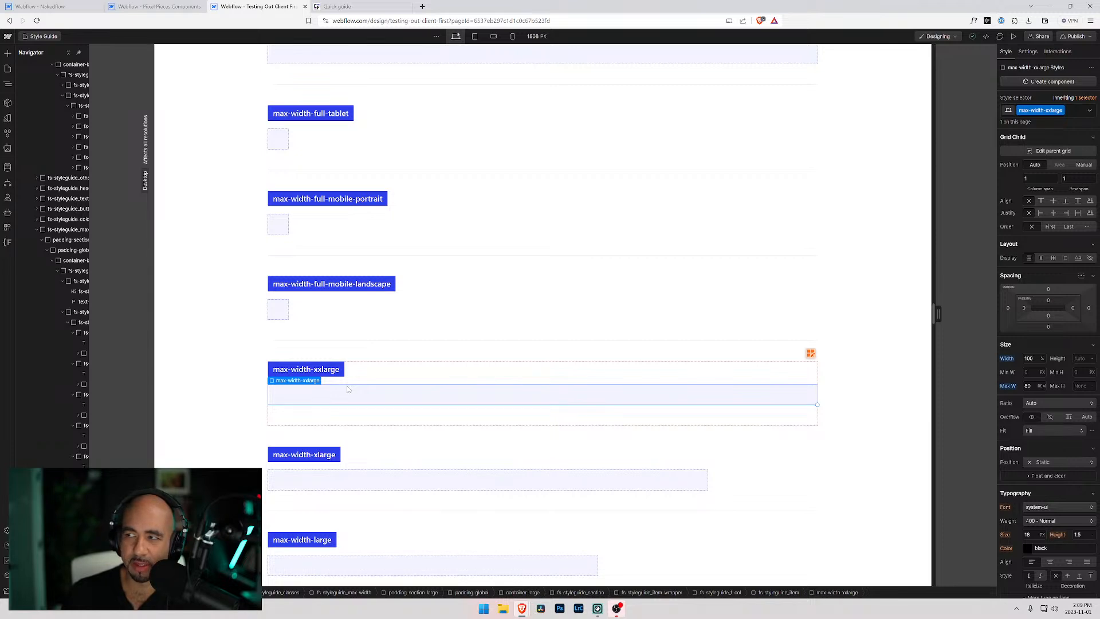
Review the style guide from the color sections through the padding and margin classes to the Spacers section.
scroll(346, 389, "down", 1)
scroll(347, 393, "down", 12)
scroll(353, 403, "up", 20)
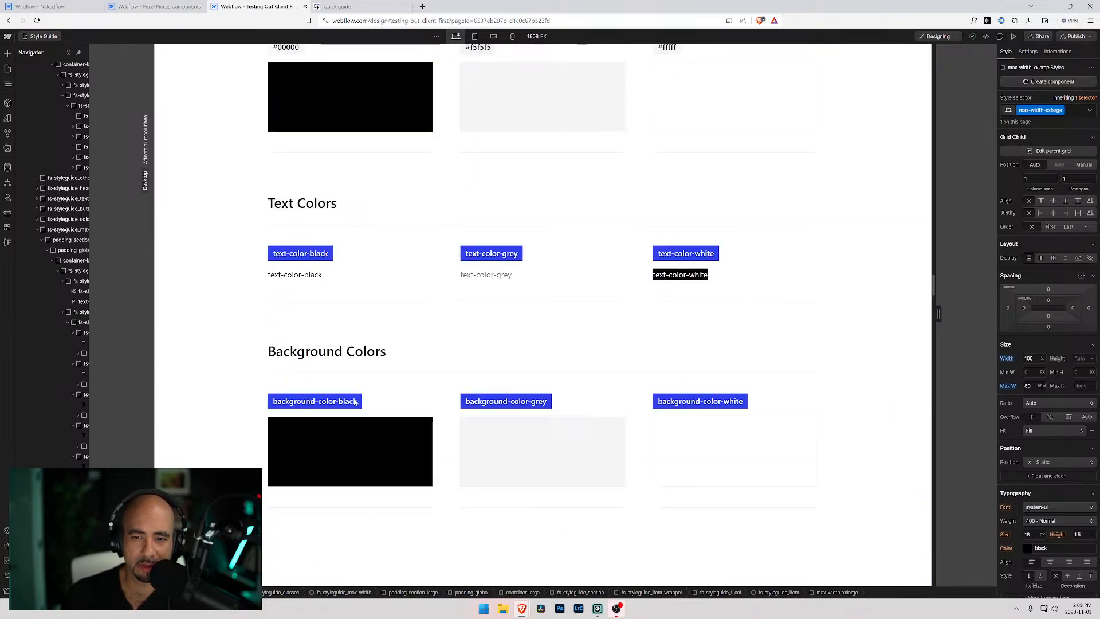
scroll(354, 403, "up", 12)
scroll(355, 407, "down", 5)
scroll(353, 407, "down", 20)
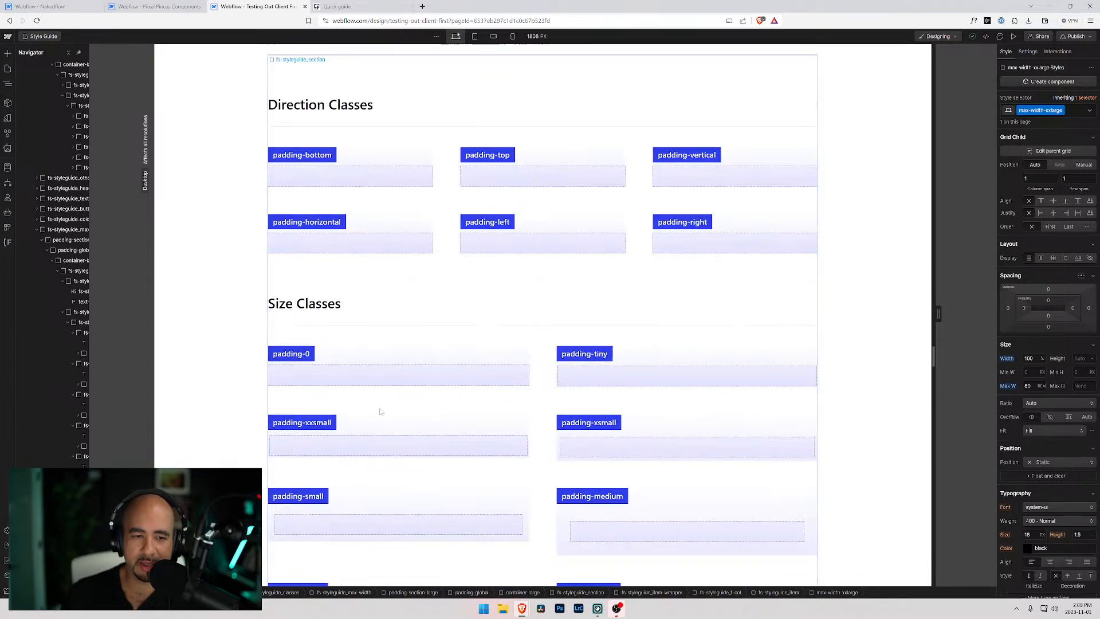
scroll(379, 411, "down", 20)
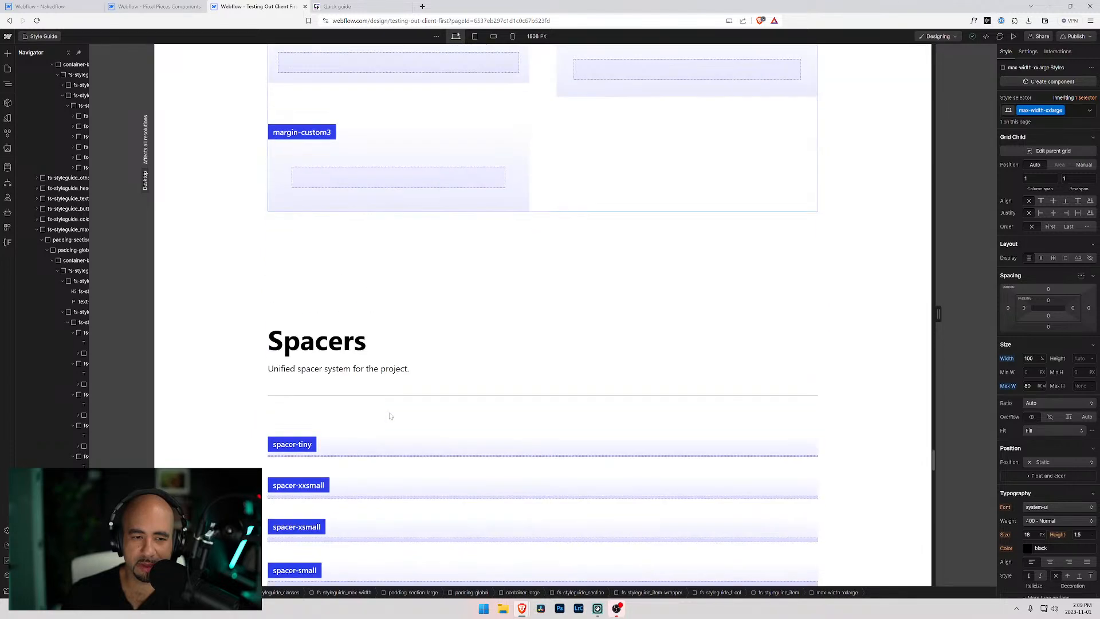
scroll(367, 287, "down", 3)
scroll(362, 238, "down", 2)
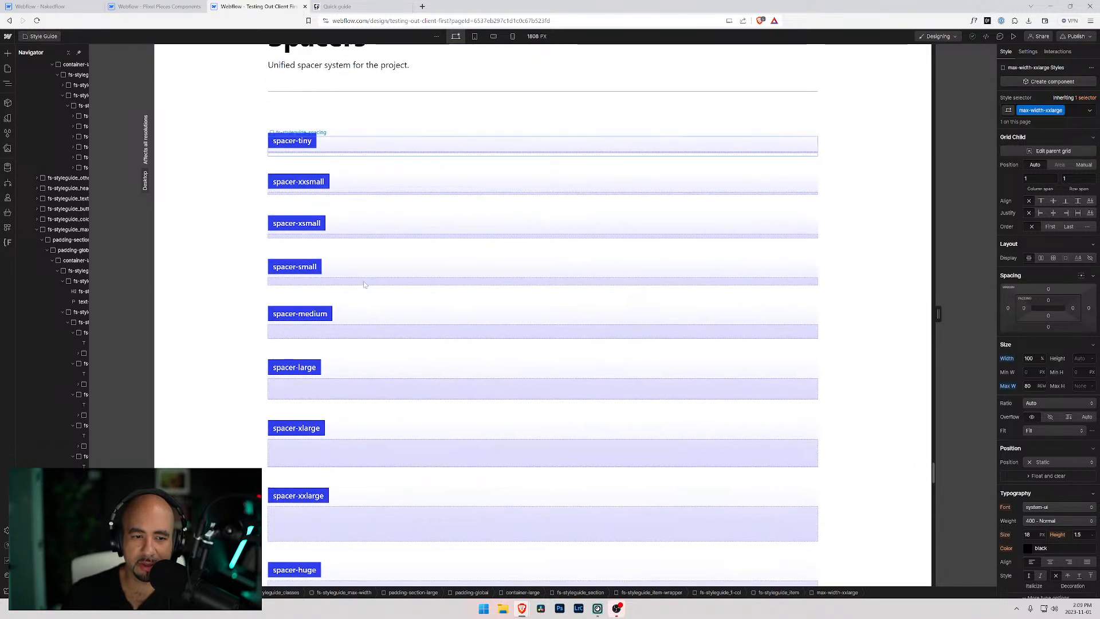
Inspect the spacing values of the spacer-xsmall, spacer-medium and spacer-tiny classes in the Spacers section.
left_click(354, 235)
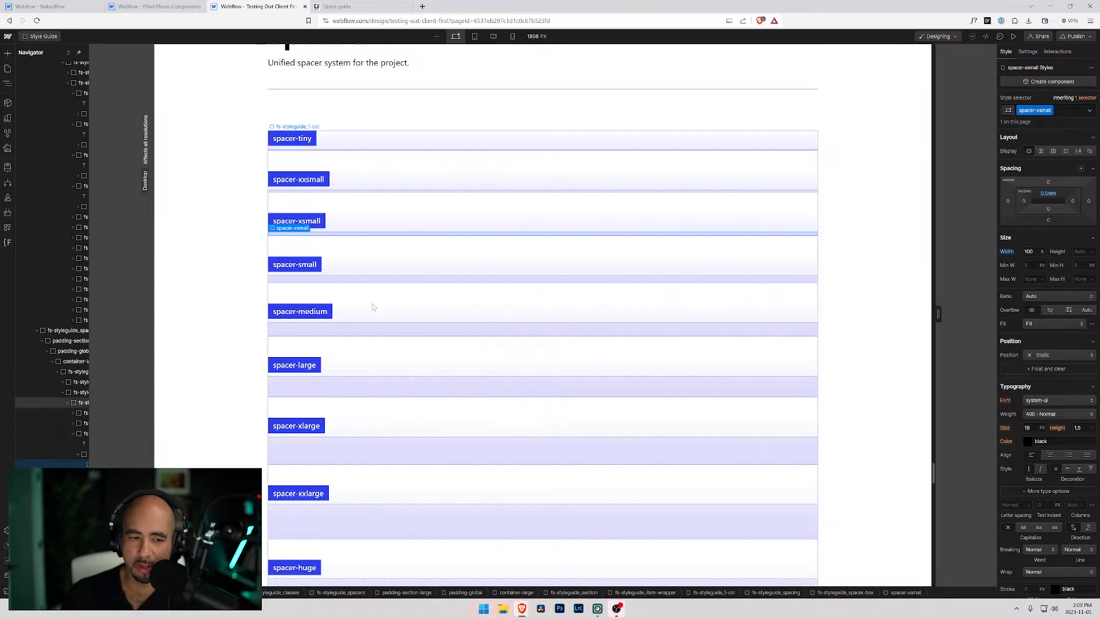
left_click(383, 330)
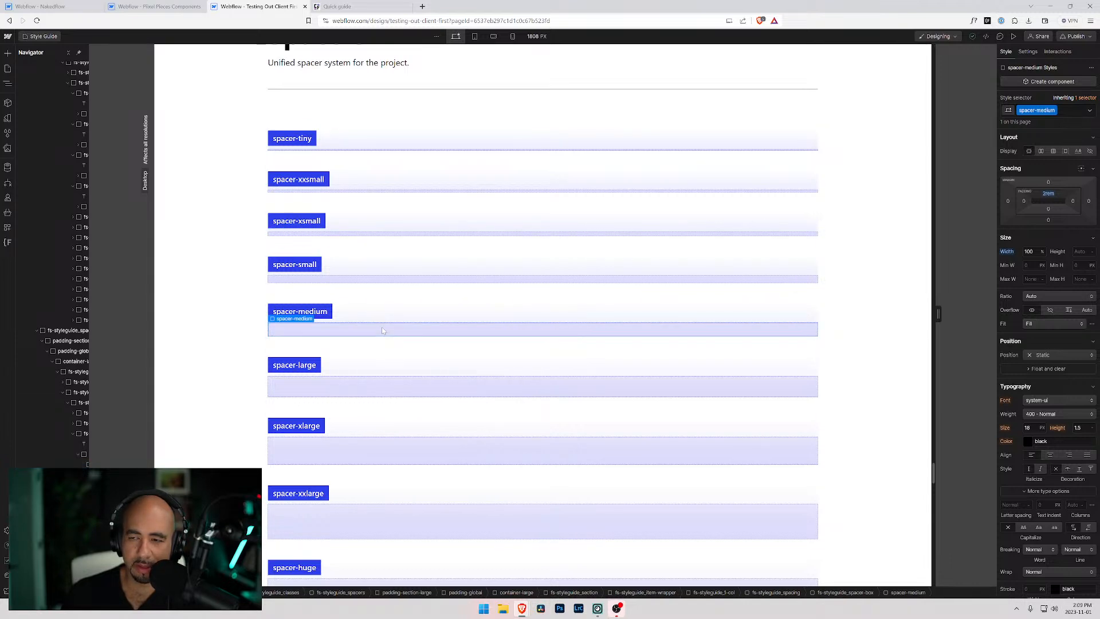
scroll(319, 399, "down", 2)
scroll(318, 395, "down", 4)
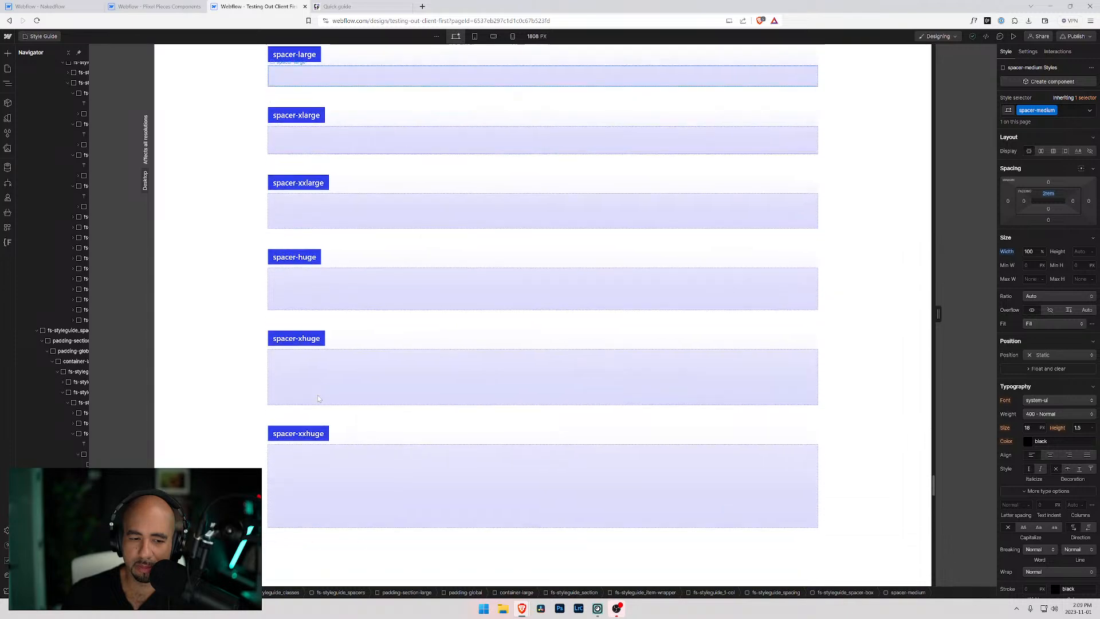
scroll(321, 384, "up", 6)
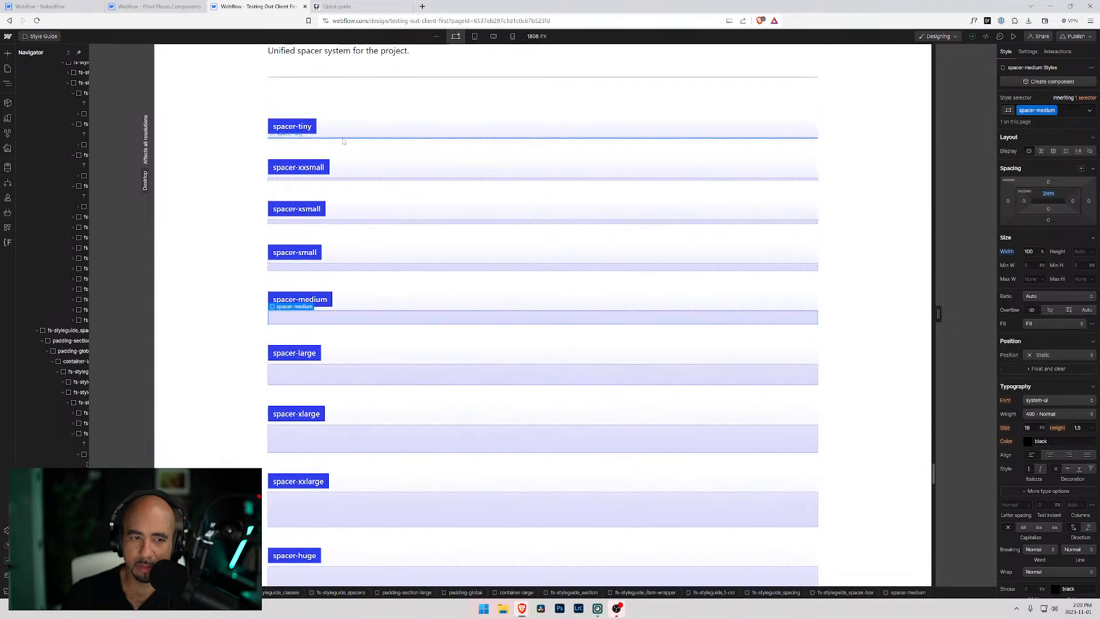
left_click(343, 138)
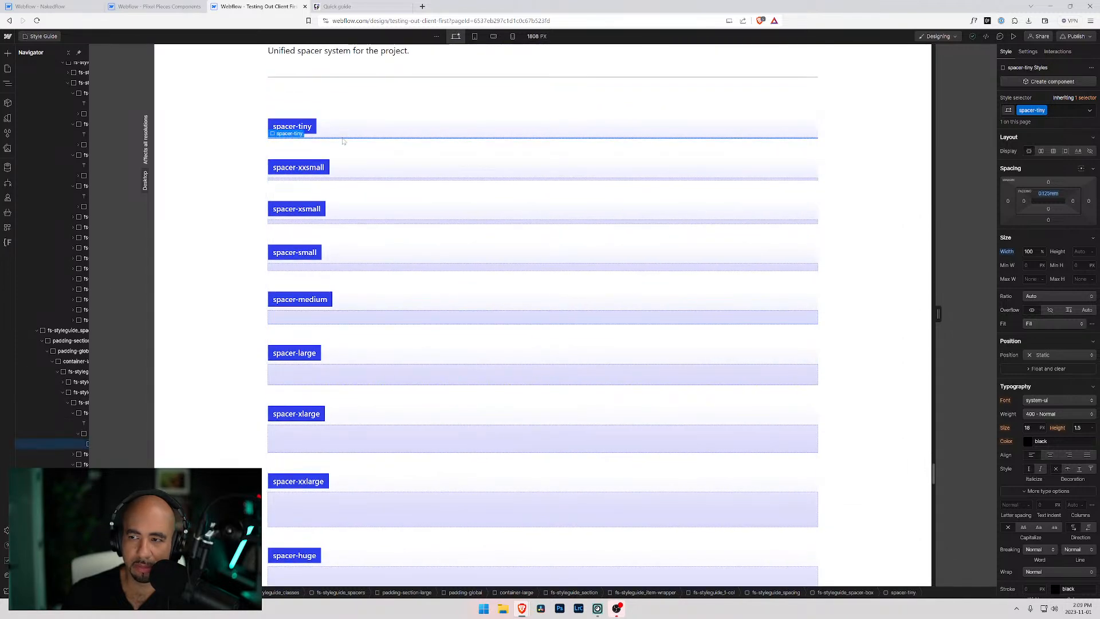
Inspect the spacing values of the spacer-xxsmall, spacer-xsmall and spacer-small classes.
left_click(345, 181)
left_click(351, 223)
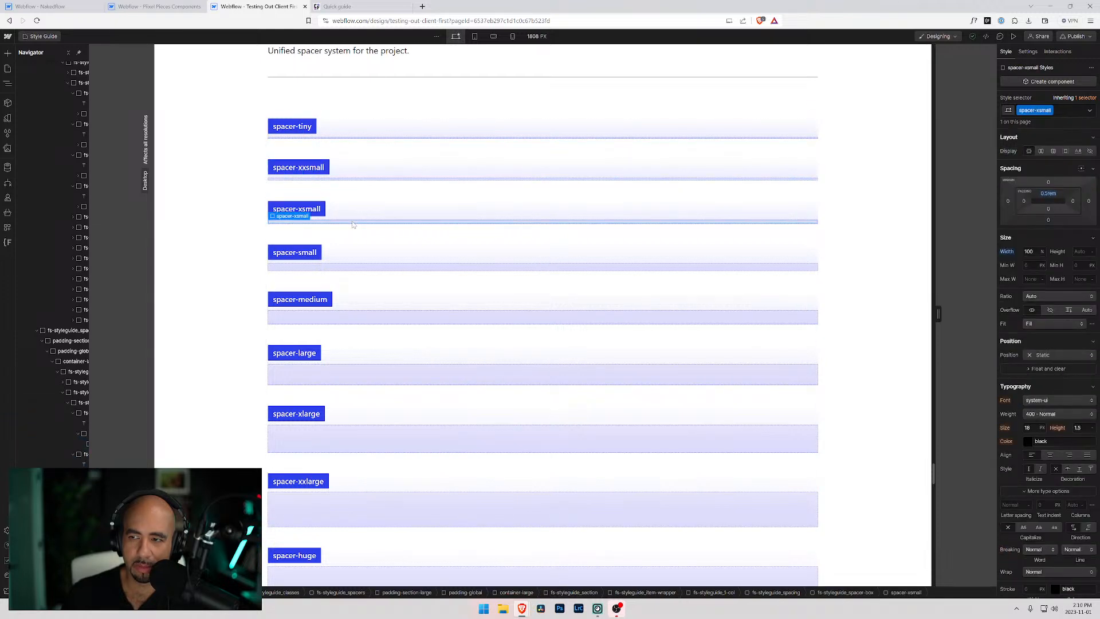
left_click(353, 274)
left_click(353, 269)
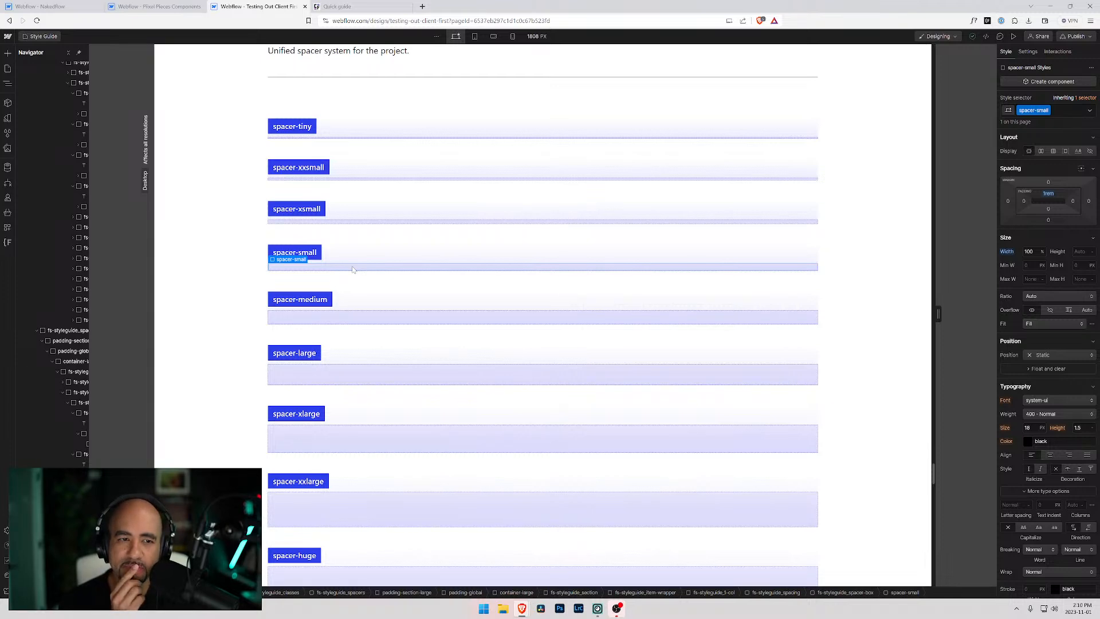
Review the larger spacer classes and the Icons section, and return to the Spacers heading.
scroll(352, 270, "up", 4)
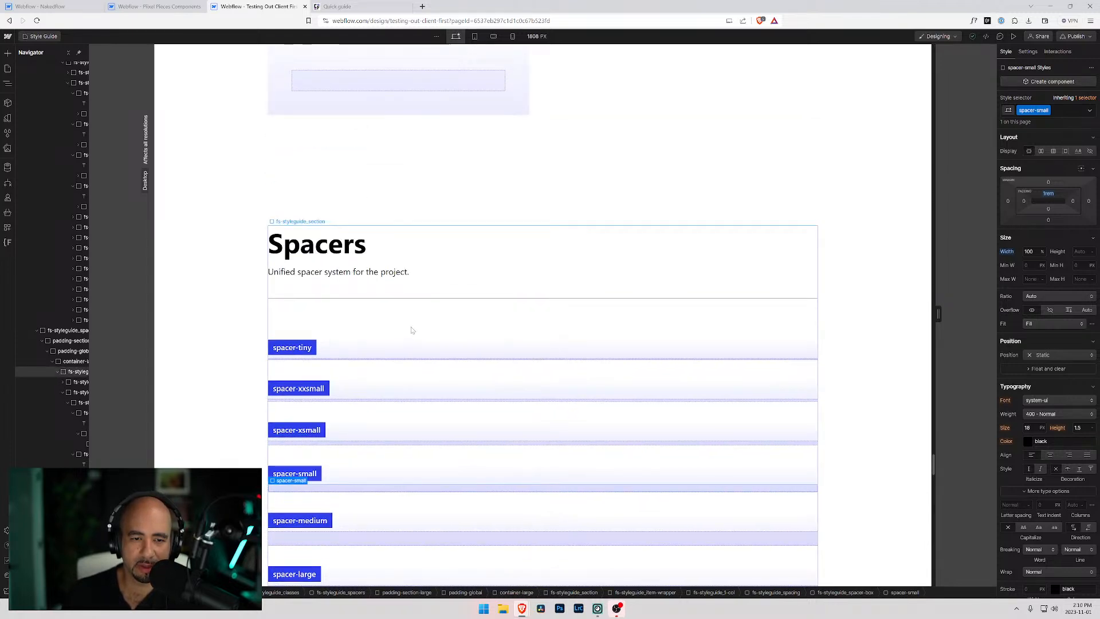
scroll(411, 330, "down", 15)
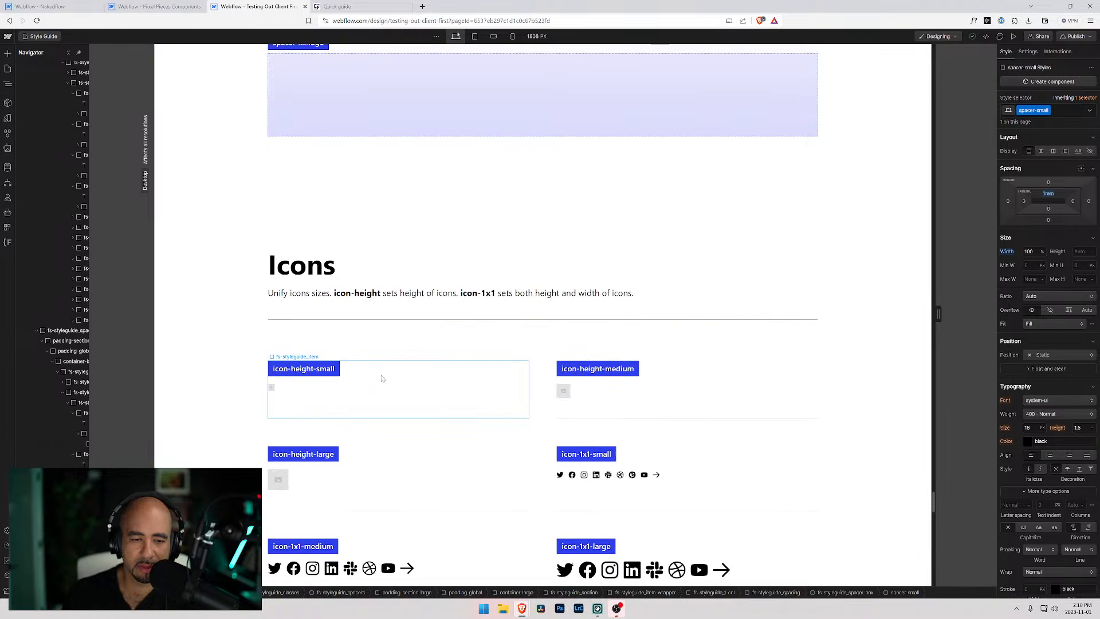
scroll(381, 380, "down", 8)
scroll(380, 358, "up", 9)
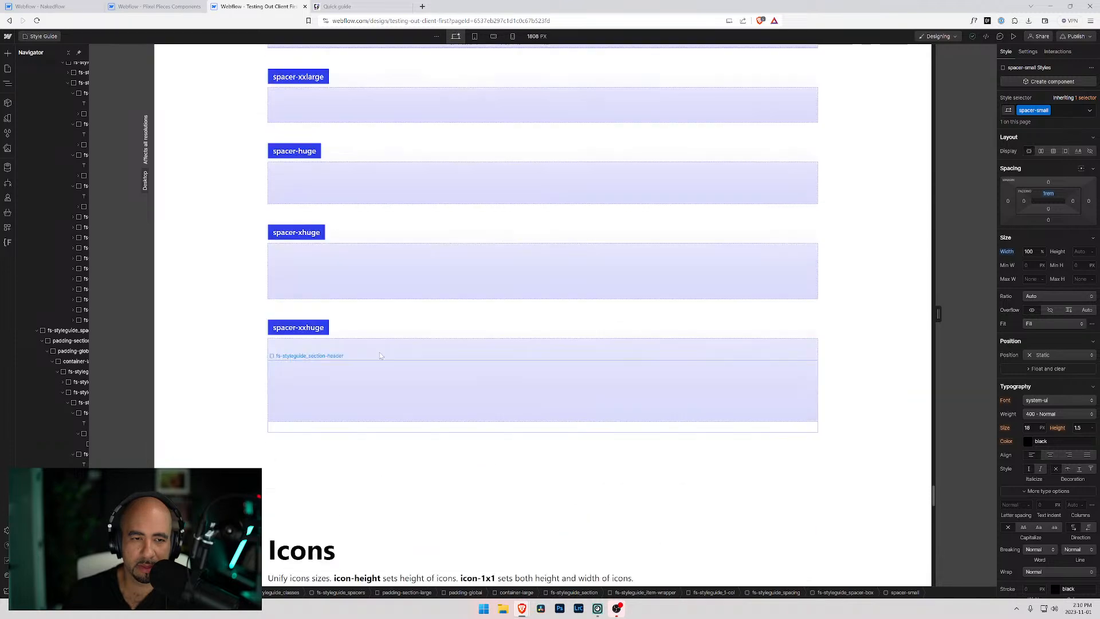
scroll(380, 356, "up", 10)
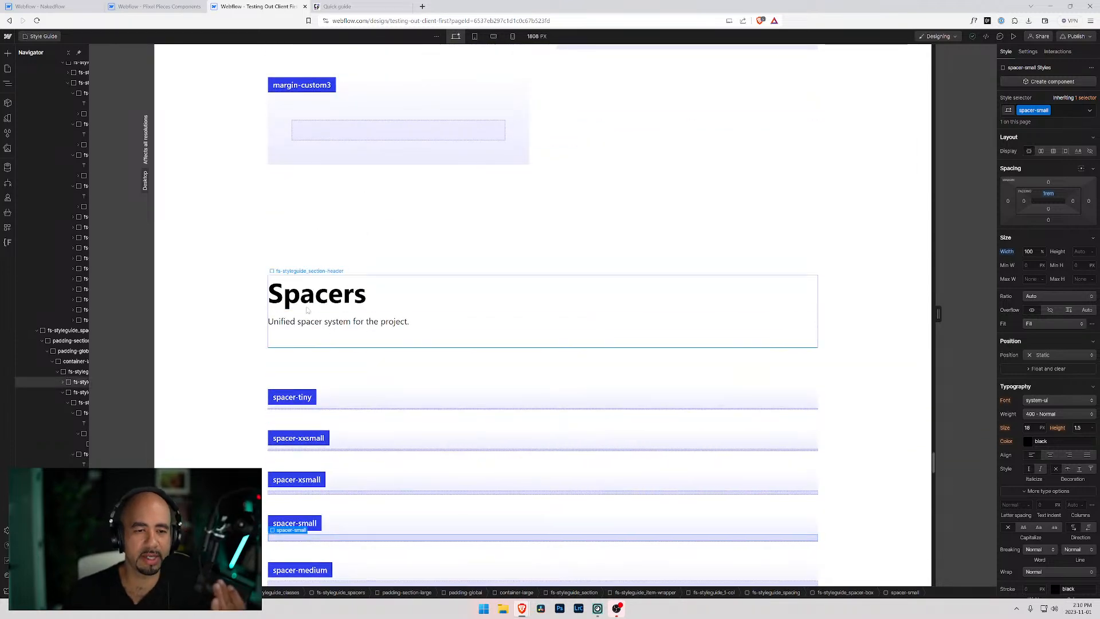
Switch to the Nakedflow style guide and collapse both forms sections and the text-size section in the element tree.
key("ctrl+1")
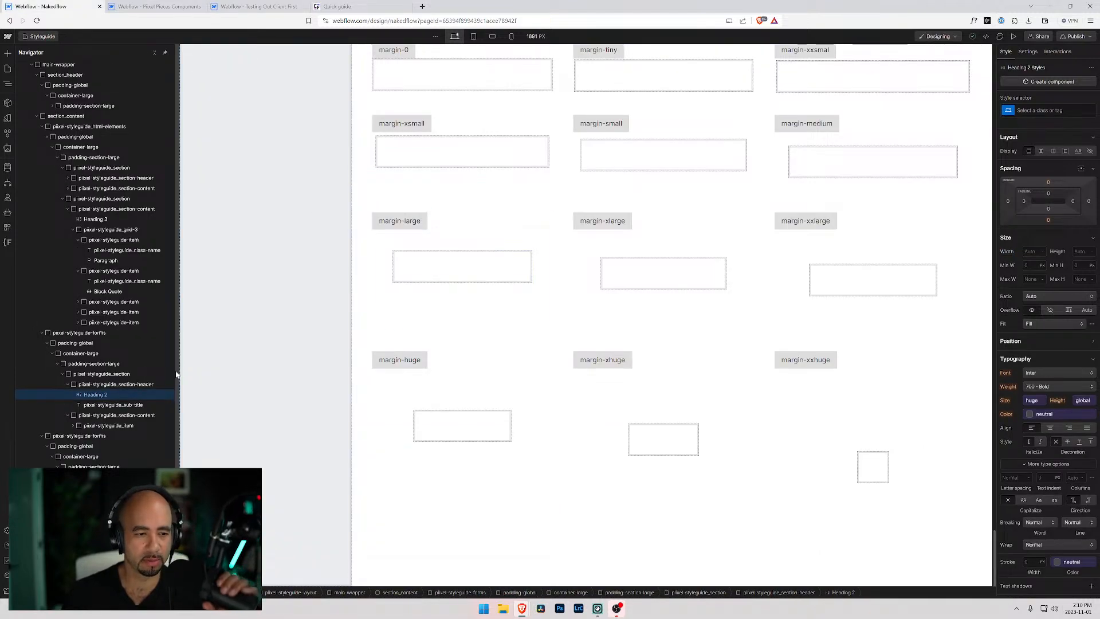
scroll(171, 373, "down", 3)
left_click(42, 204)
left_click(43, 214)
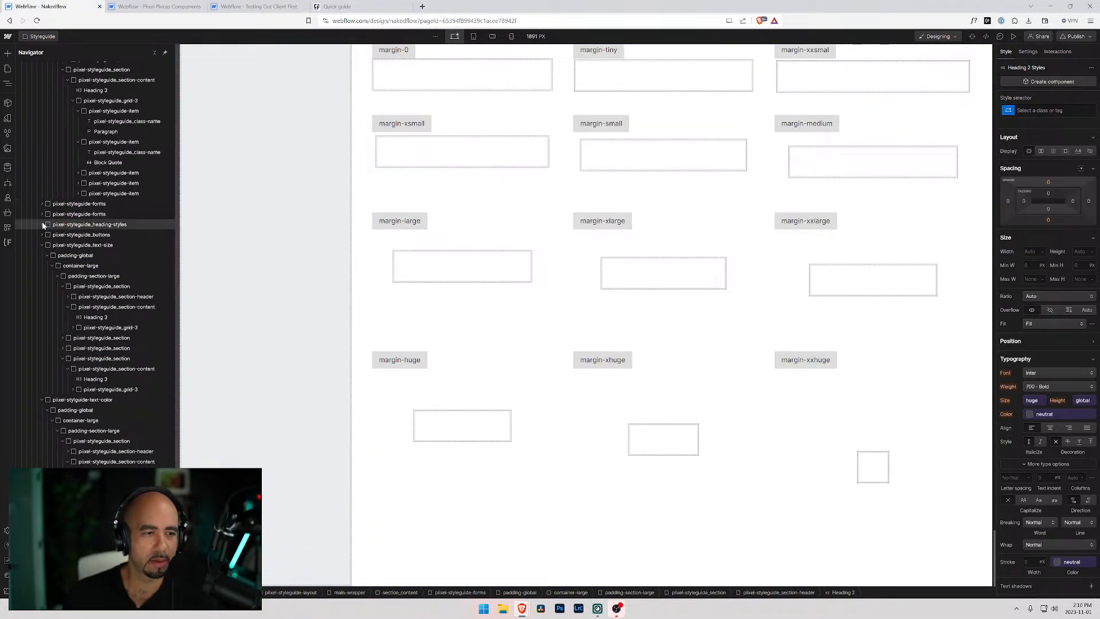
left_click(42, 245)
Replace the class of the second pixel-styleguide-forms block, which holds the Rich Text section, with a new class pixel-styleguide_rich-text.
left_click(68, 204)
left_click(67, 215)
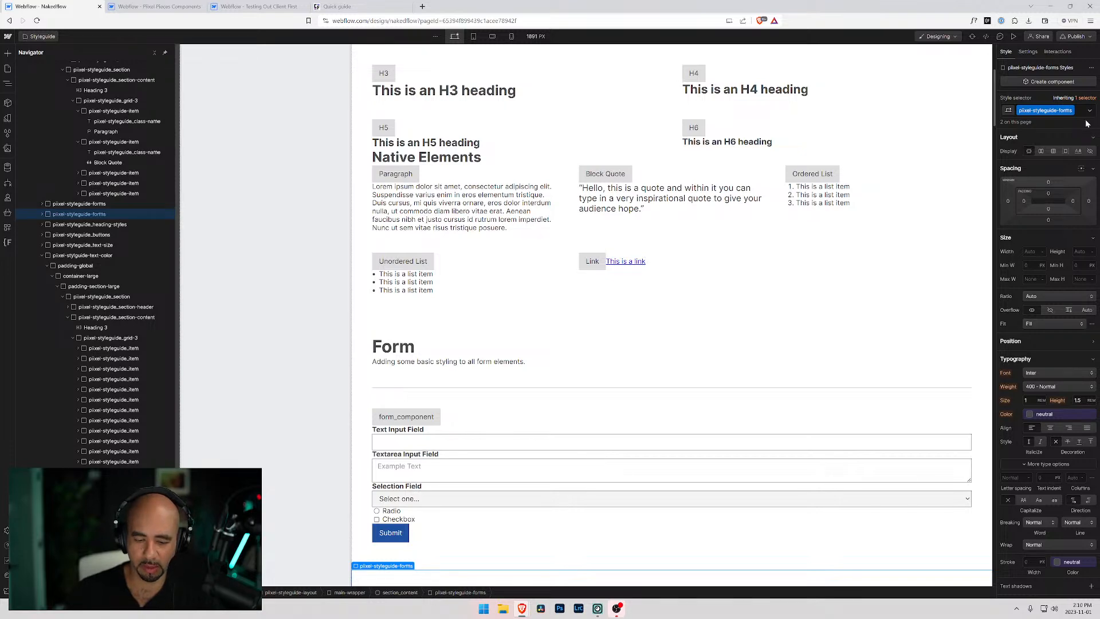
key("BackSpace")
type("pixel-styleguide")
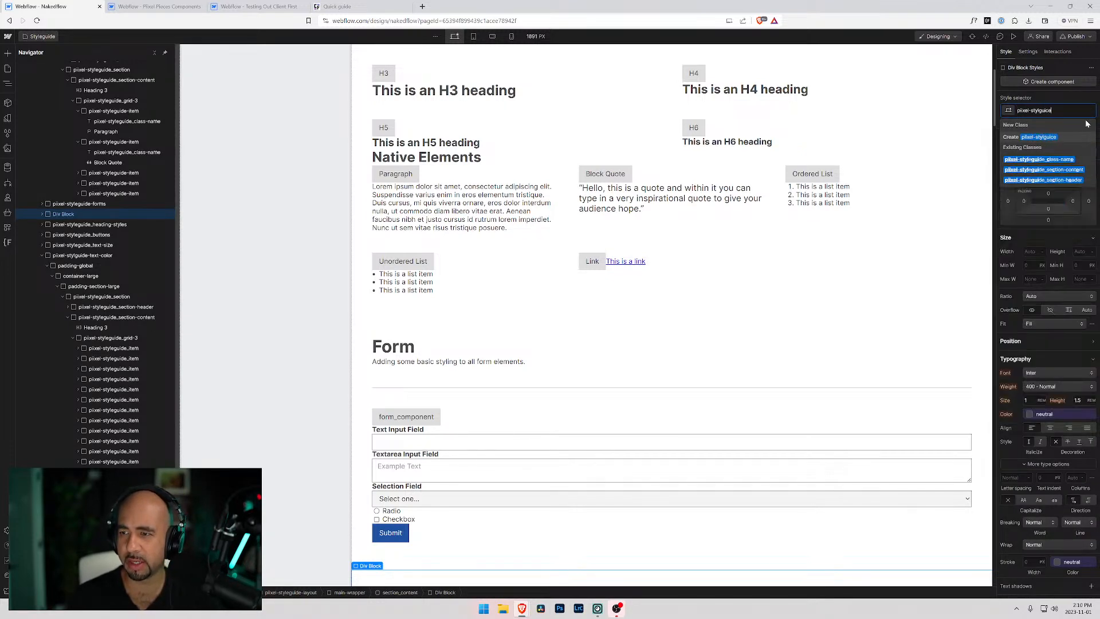
type("_")
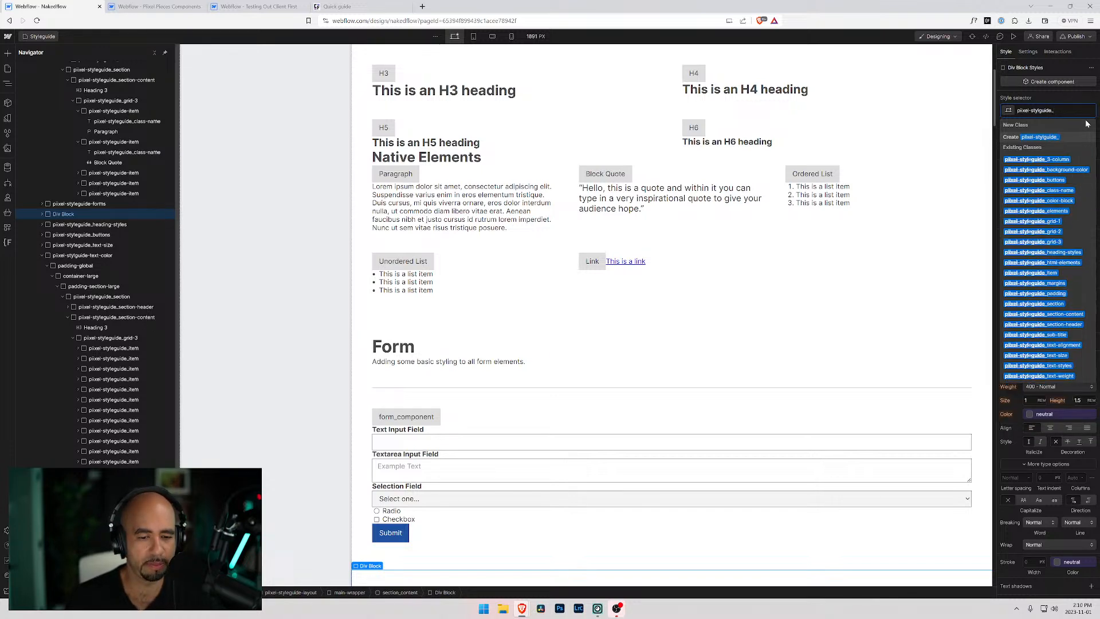
type("r")
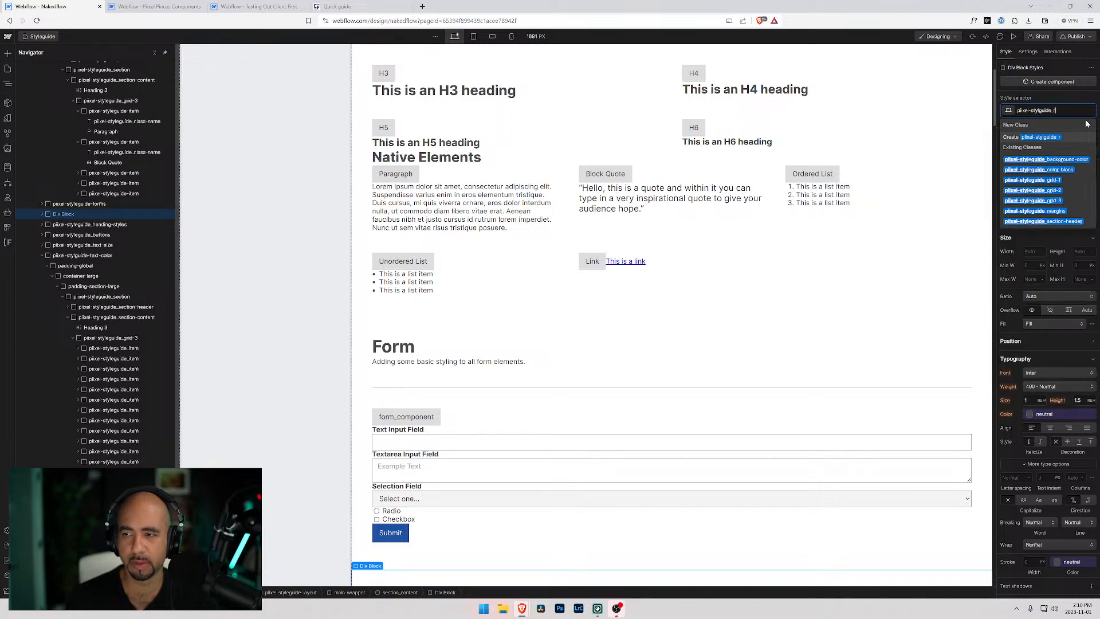
type("ich-text")
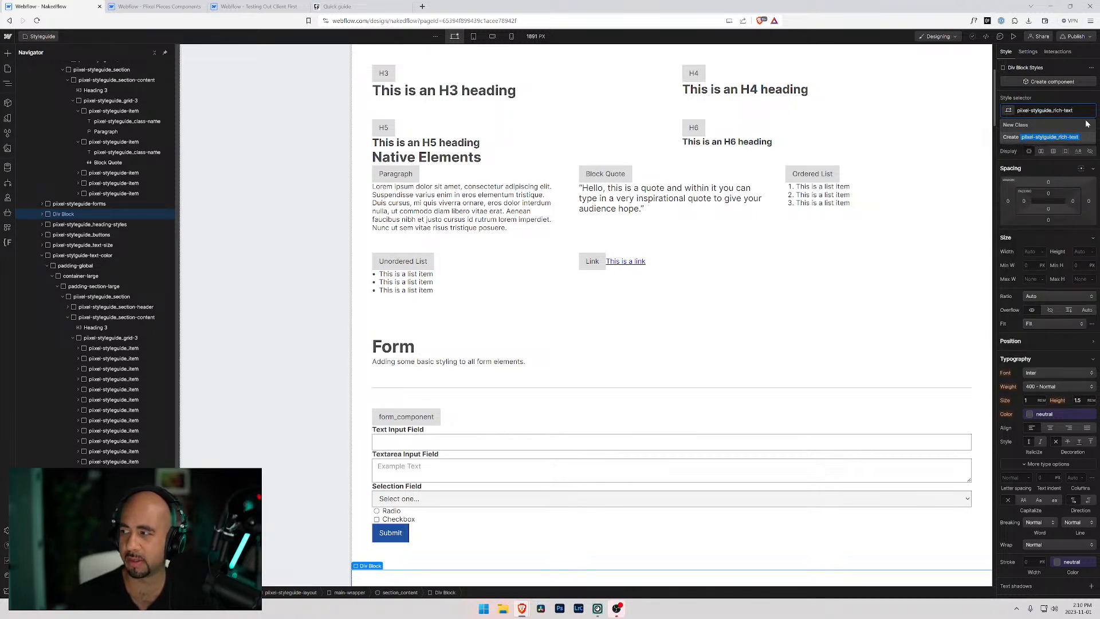
key("Return")
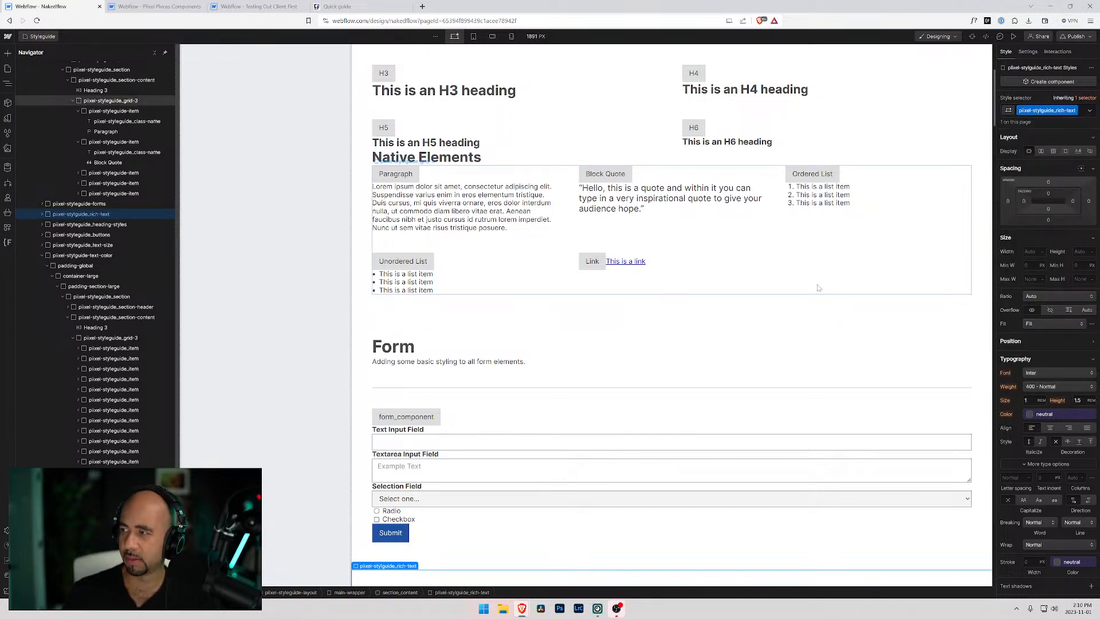
Collapse the text-color, padding and margins sections in the element tree and duplicate the pixel-styleguide_margins section.
scroll(672, 279, "down", 5)
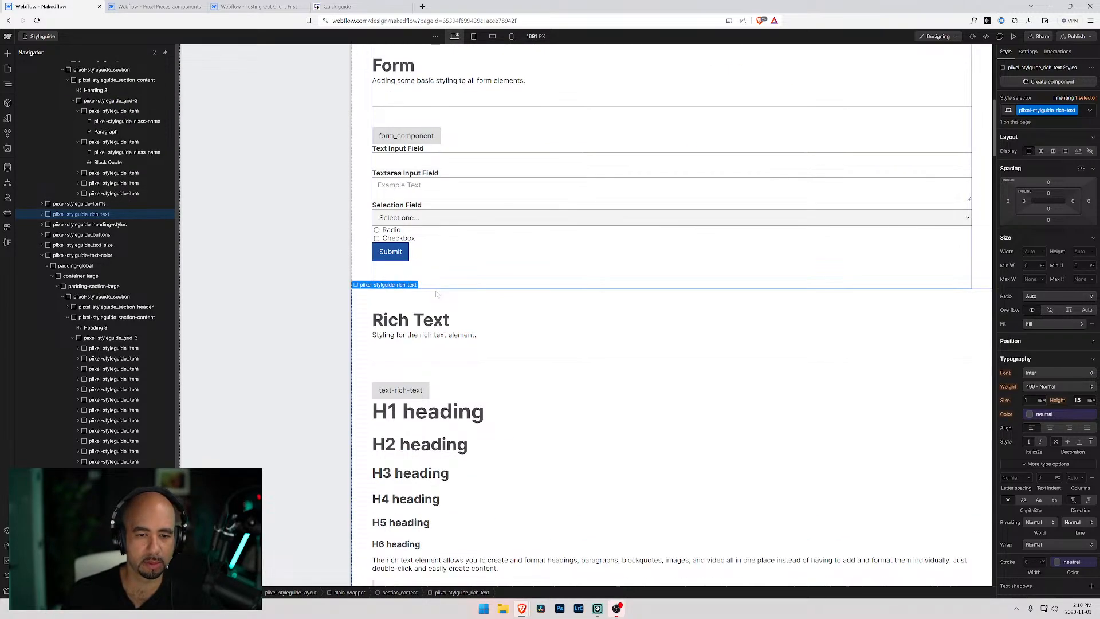
scroll(455, 312, "down", 20)
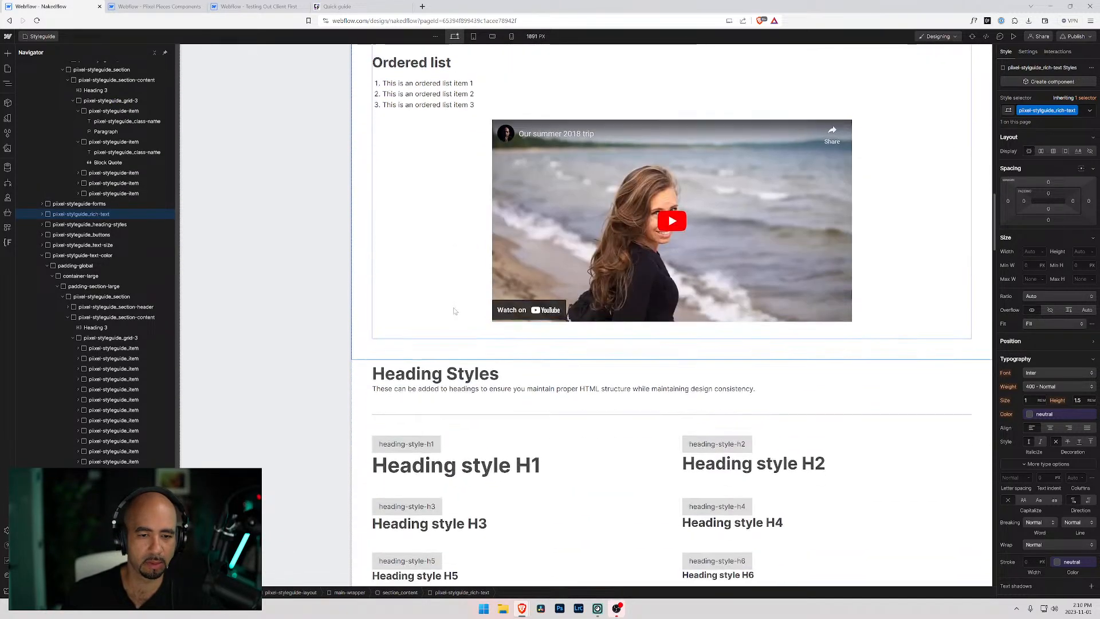
scroll(454, 309, "down", 20)
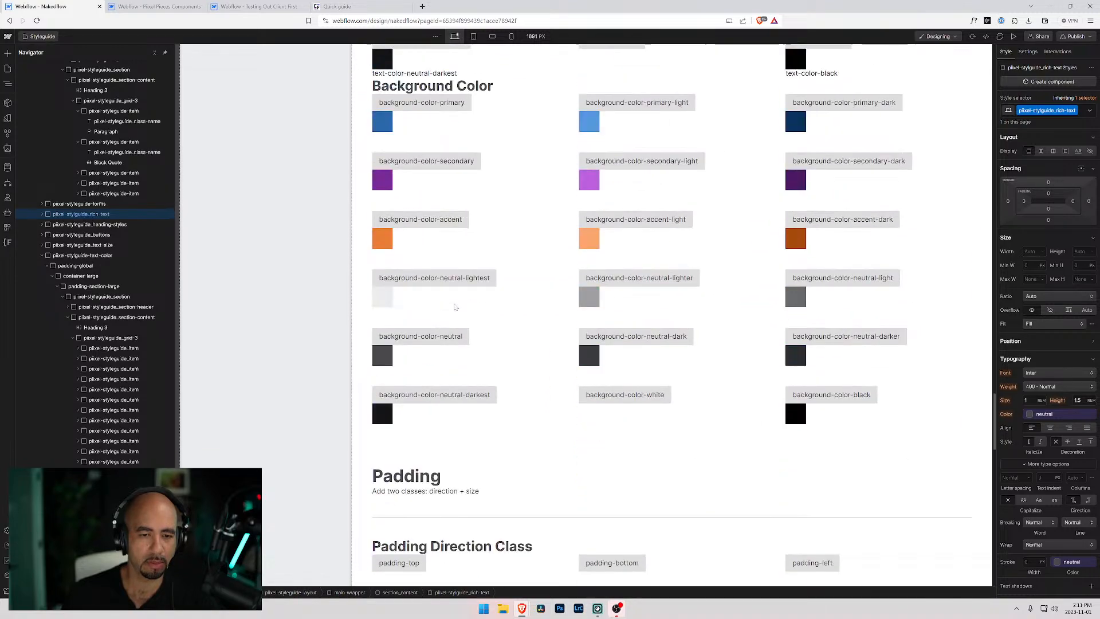
scroll(455, 309, "down", 8)
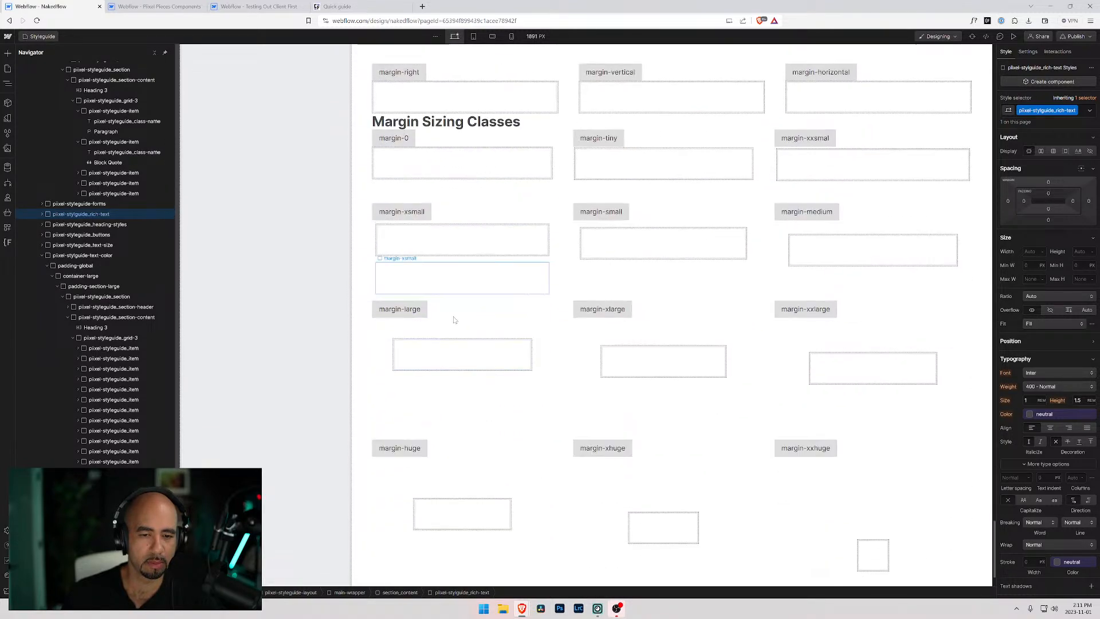
left_click(42, 256)
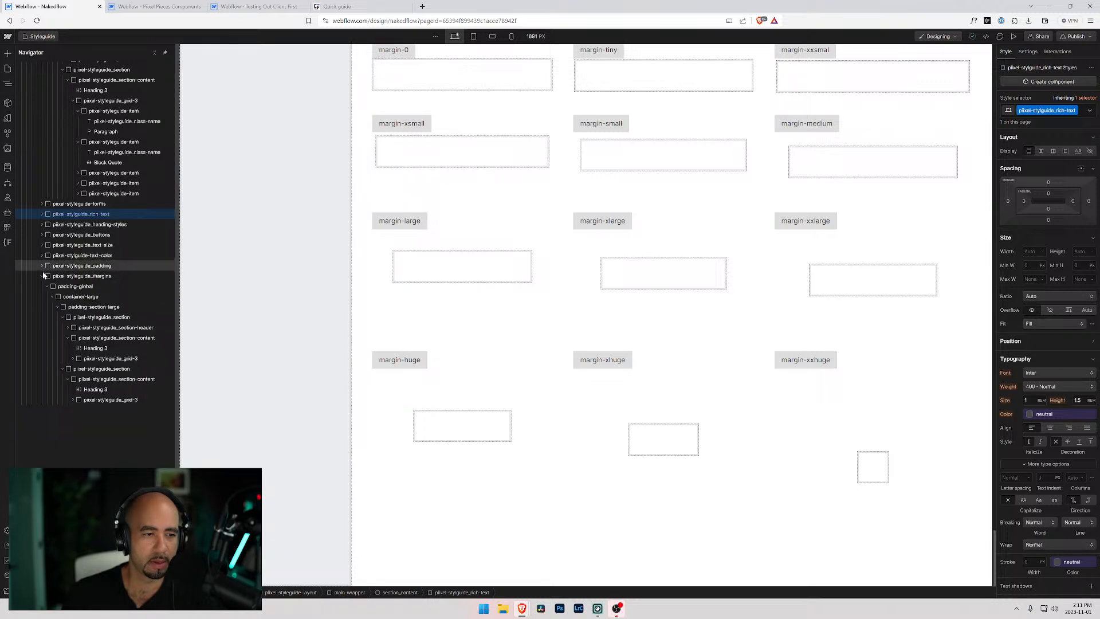
left_click(42, 266)
left_click(74, 277)
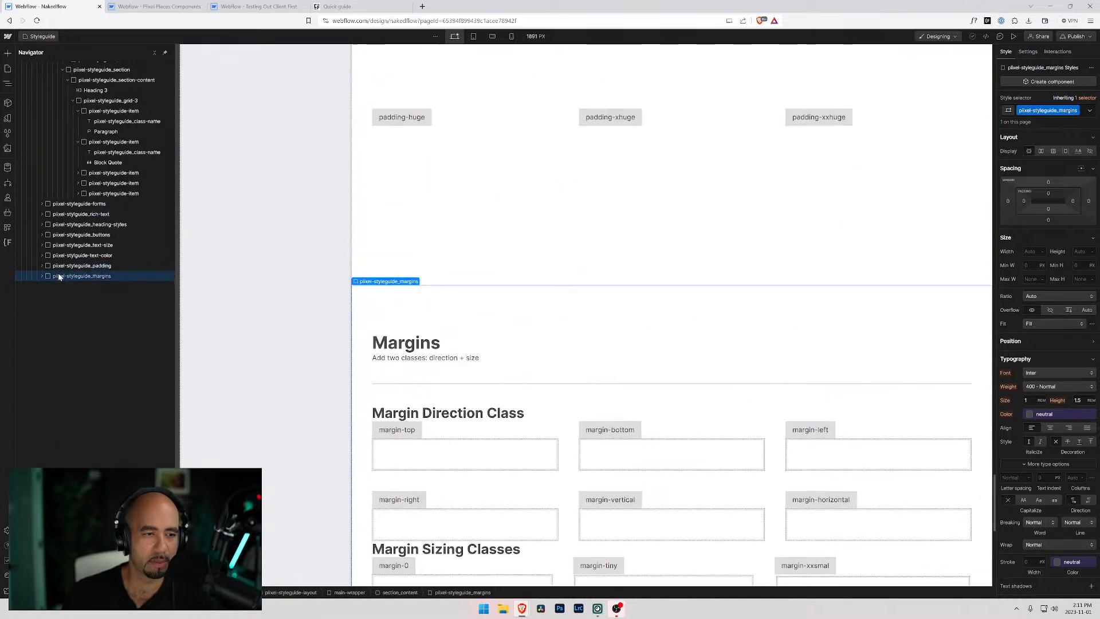
key("ctrl+d")
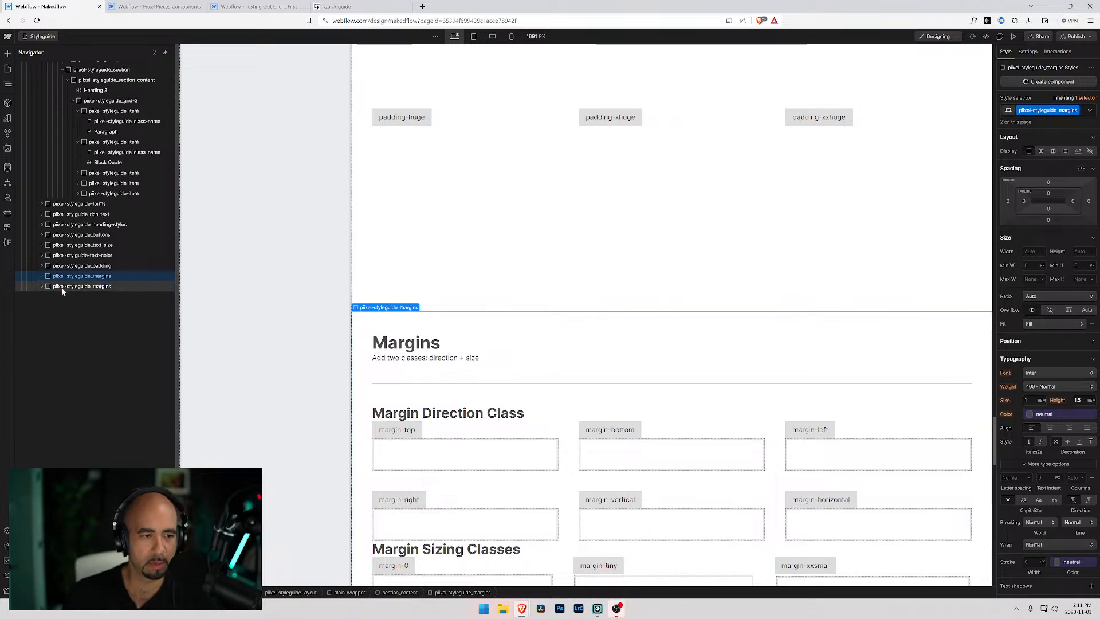
Change the main heading of the duplicated margins section to "Spacing".
left_click(63, 286)
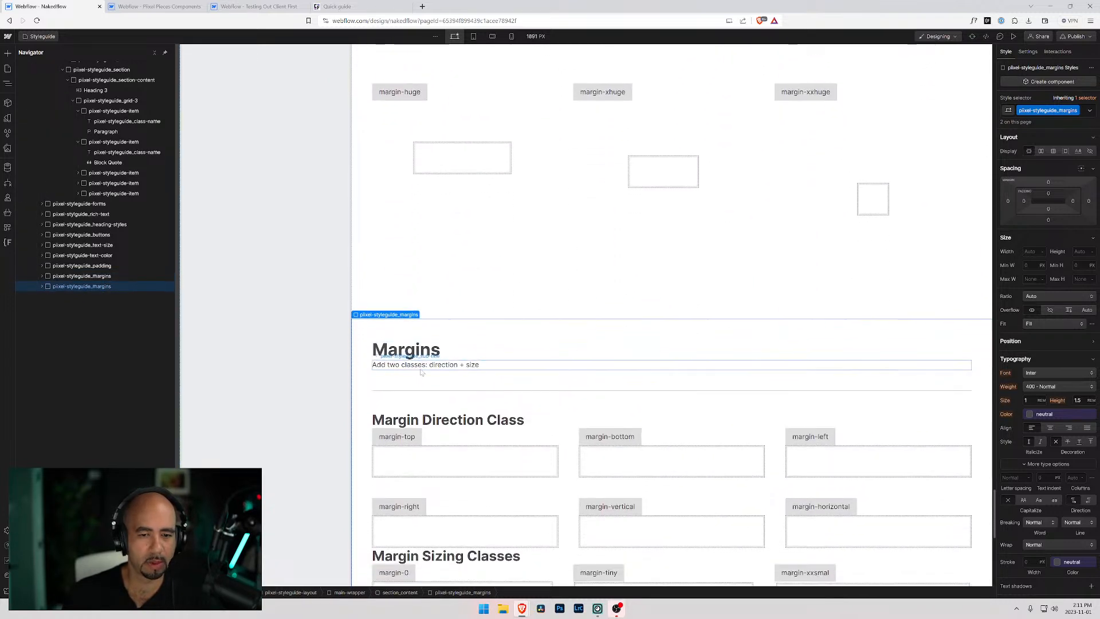
double_click(417, 350)
type("Spacing")
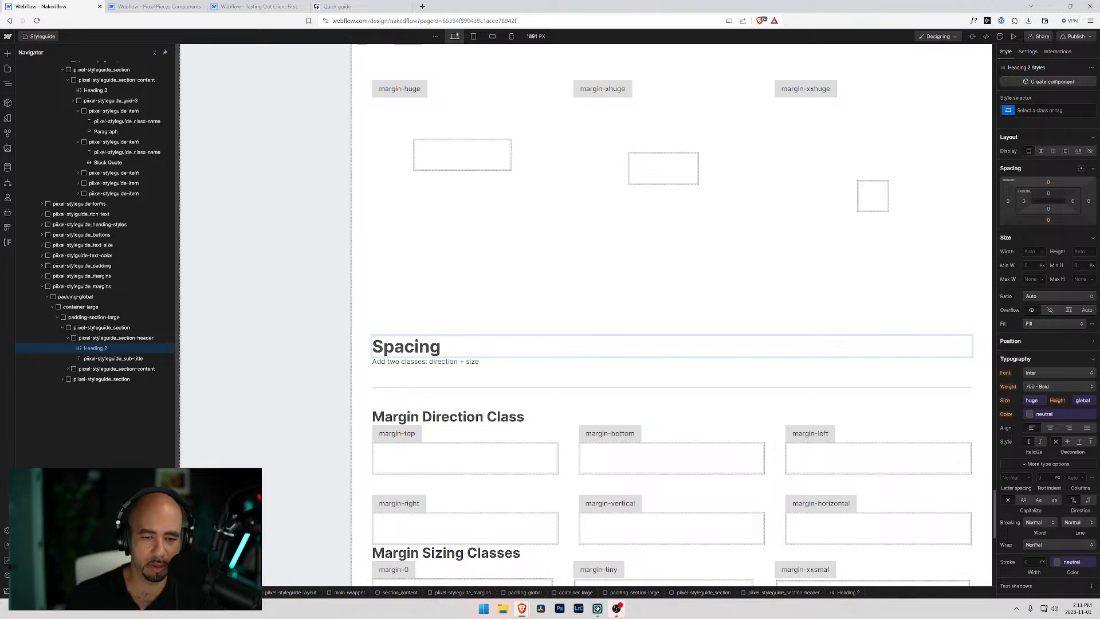
Replace the subtitle under the Spacing heading with "Utility classes to add spacing within your project.".
left_click(470, 363)
double_click(470, 363)
key("ctrl+a")
type("Uti")
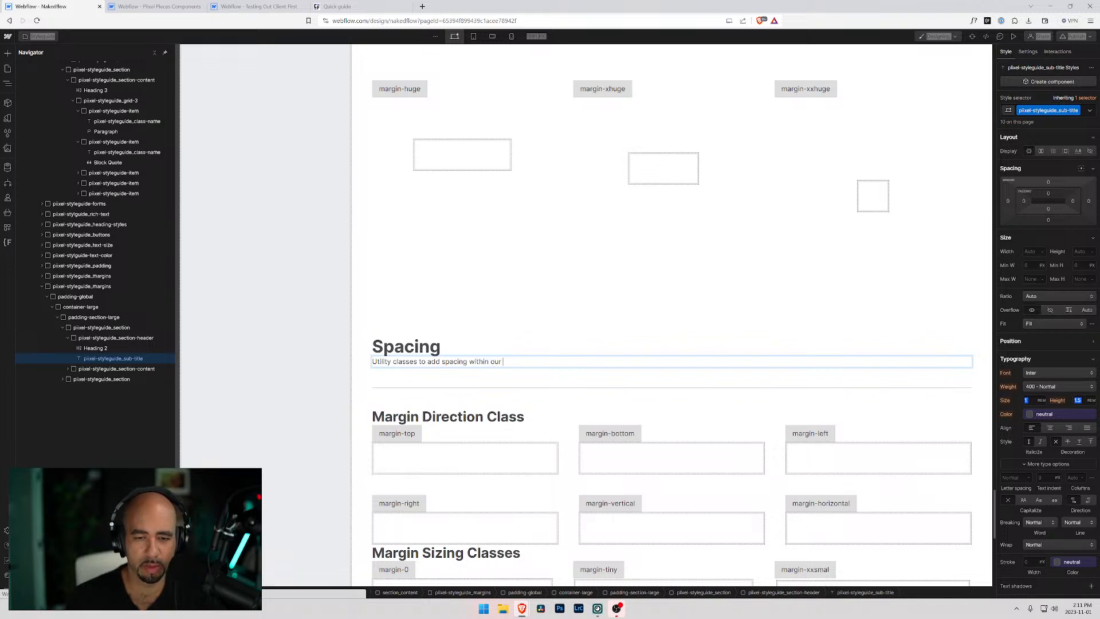
key("BackSpace")
key("BackSpace")
key("BackSpace")
key("BackSpace")
type("y")
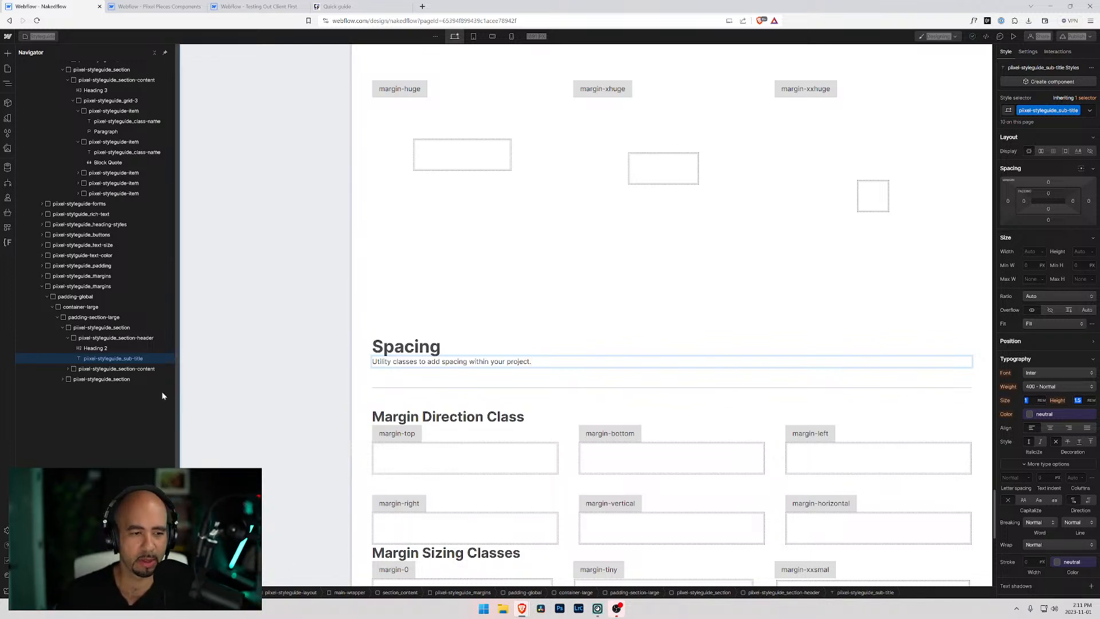
Delete the Margin Direction Class heading and the whole Margin Sizing Classes block from the Spacing section.
left_click(463, 421)
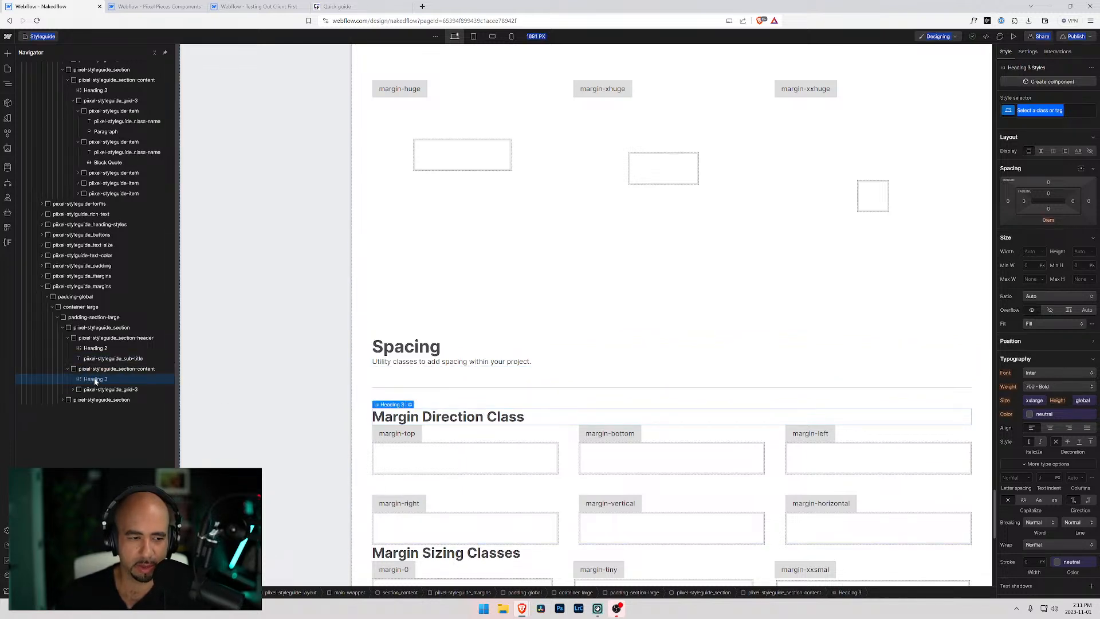
key("Delete")
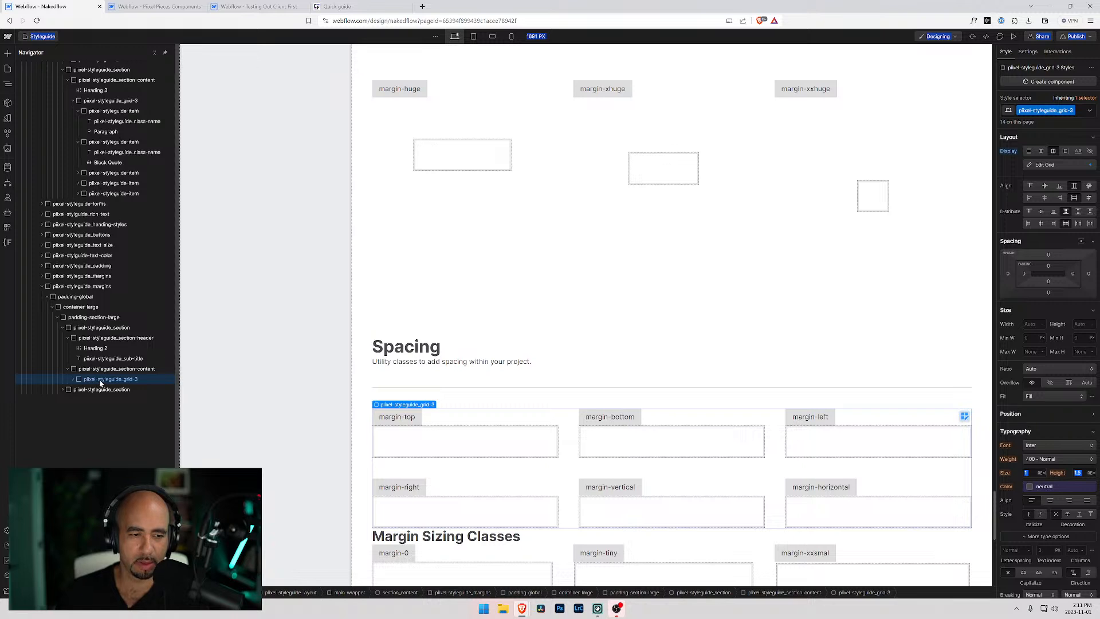
left_click(101, 390)
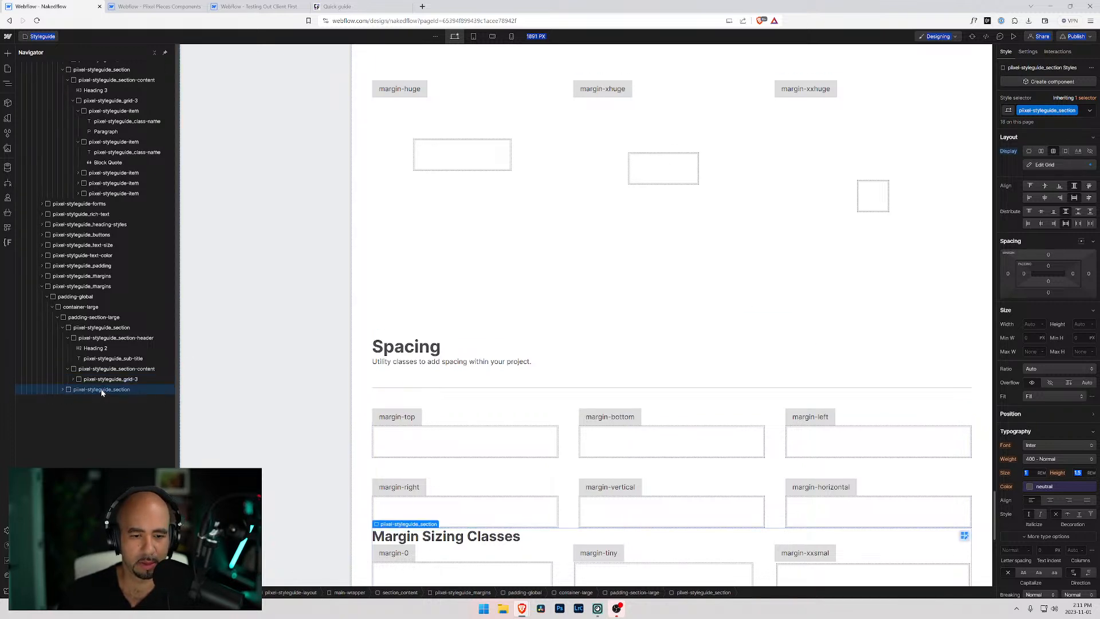
key("Delete")
Replace the pixel-styleguide_grid-3 class on the Spacing section's grid with pixel-styleguide_grid-1.
left_click(118, 380)
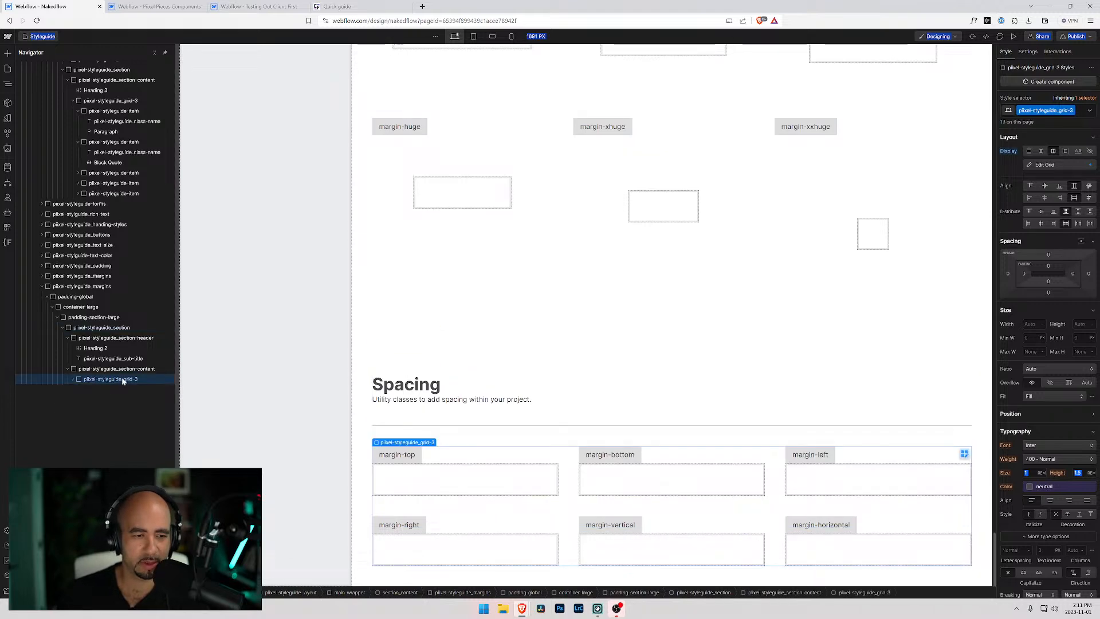
left_click(1080, 111)
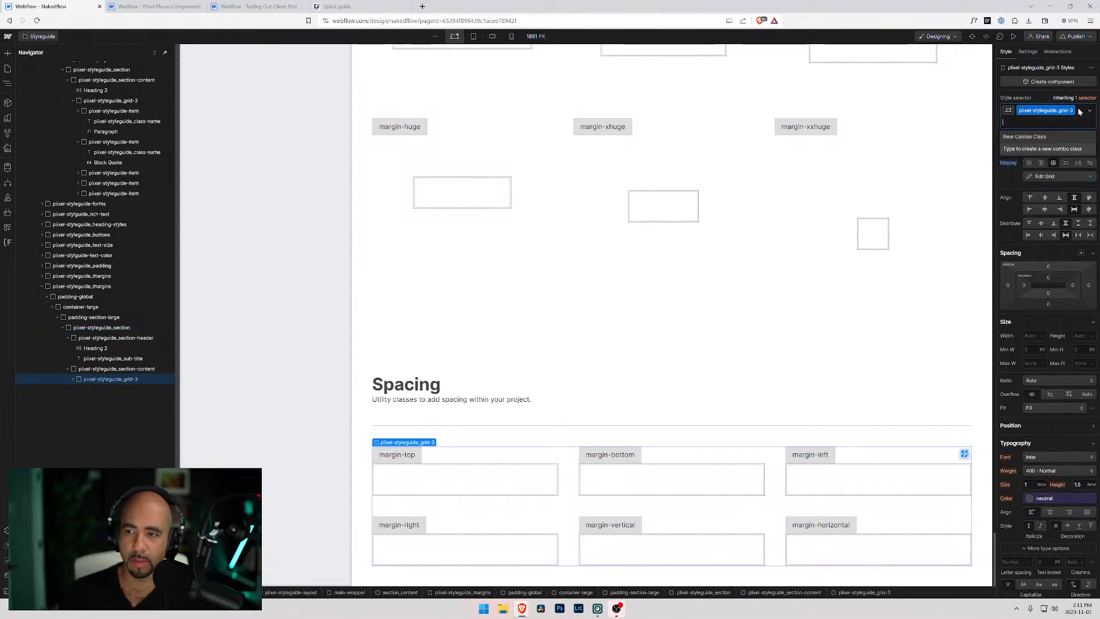
key("BackSpace")
type("grid")
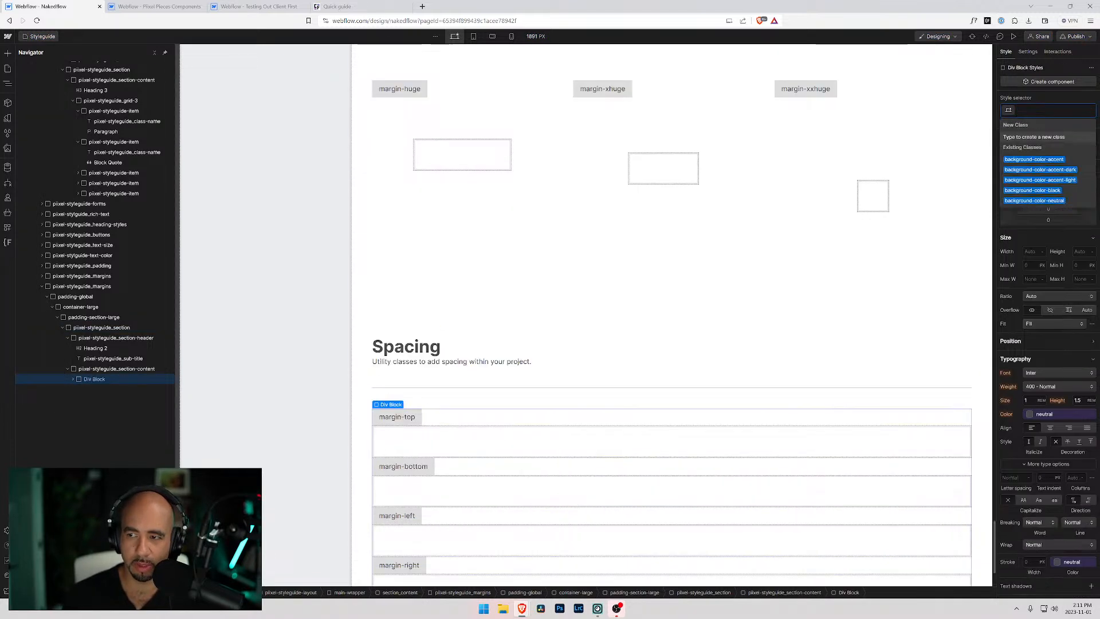
type("-")
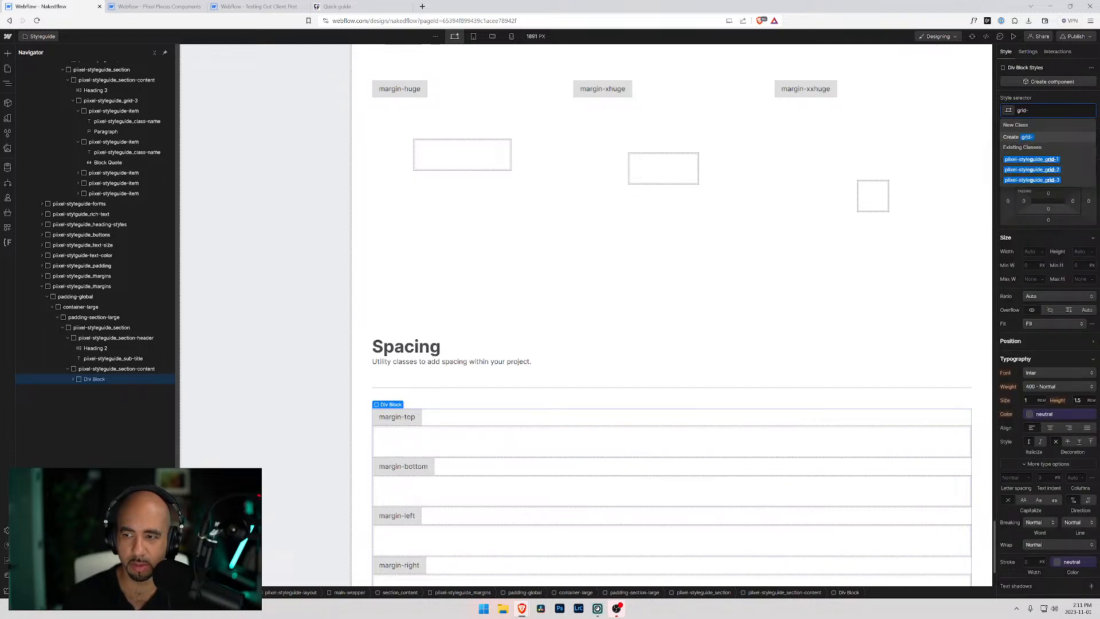
key("Down")
key("Return")
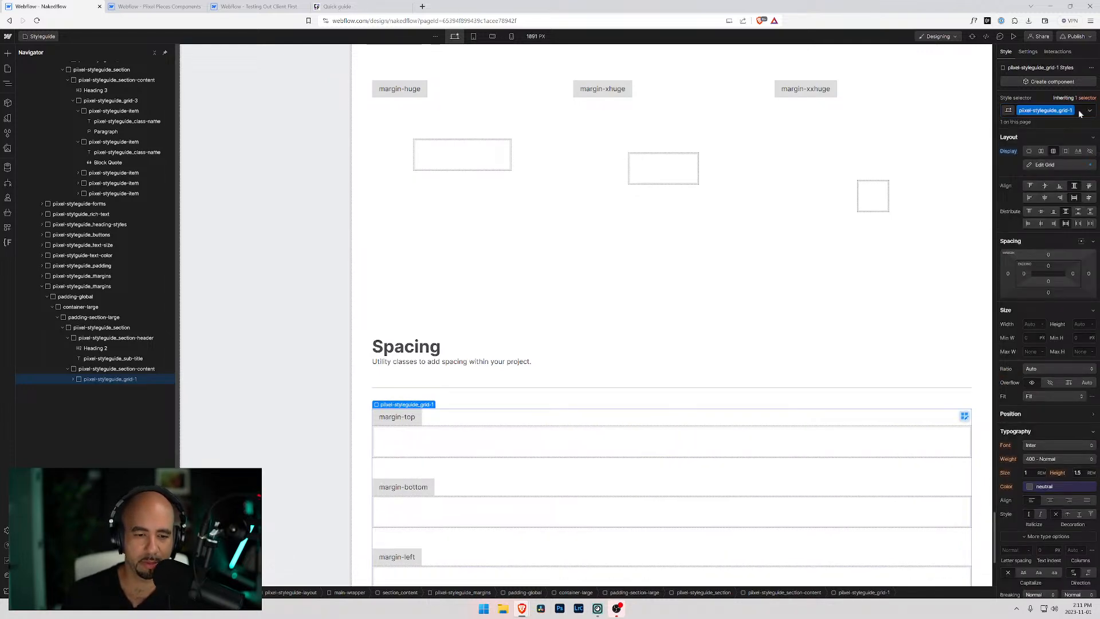
Replace the margin-top label of the first item in the Spacing section with "spacing".
left_click(397, 417)
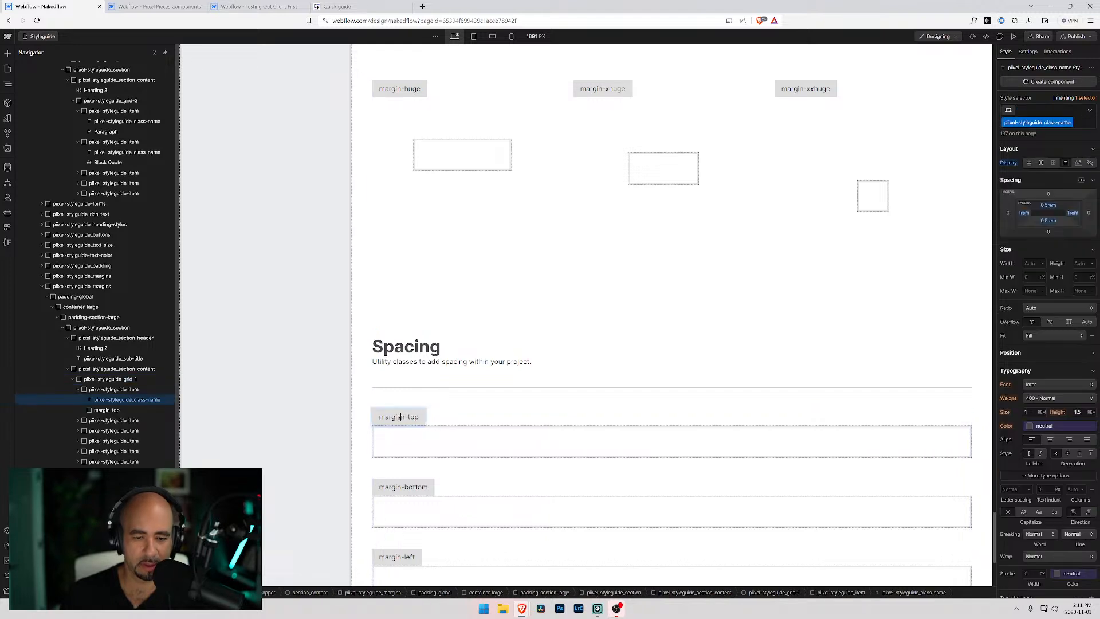
double_click(423, 417)
type("spacio")
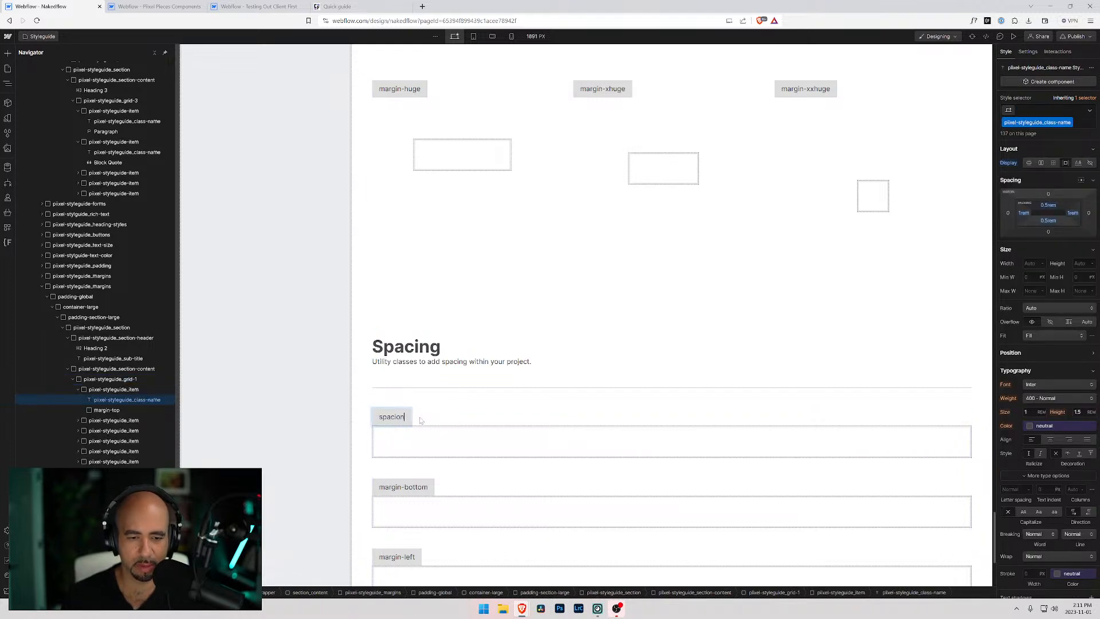
key("BackSpace")
type("ng")
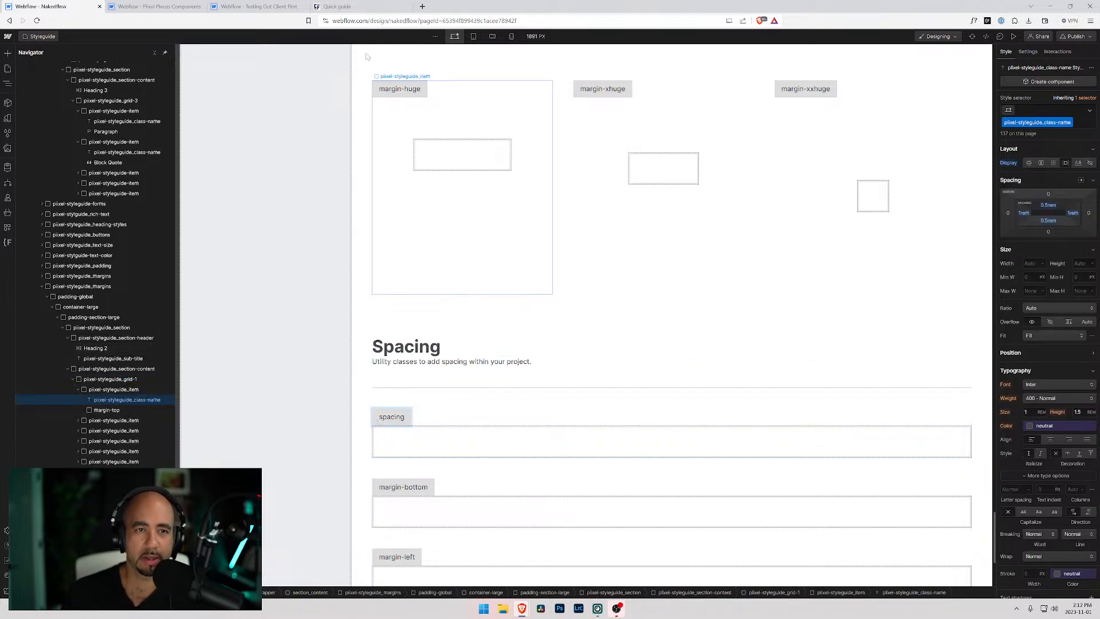
Compare the spacer class names in the Client-First style guide with the margin sizing names in the Nakedflow style guide.
left_click(267, 6)
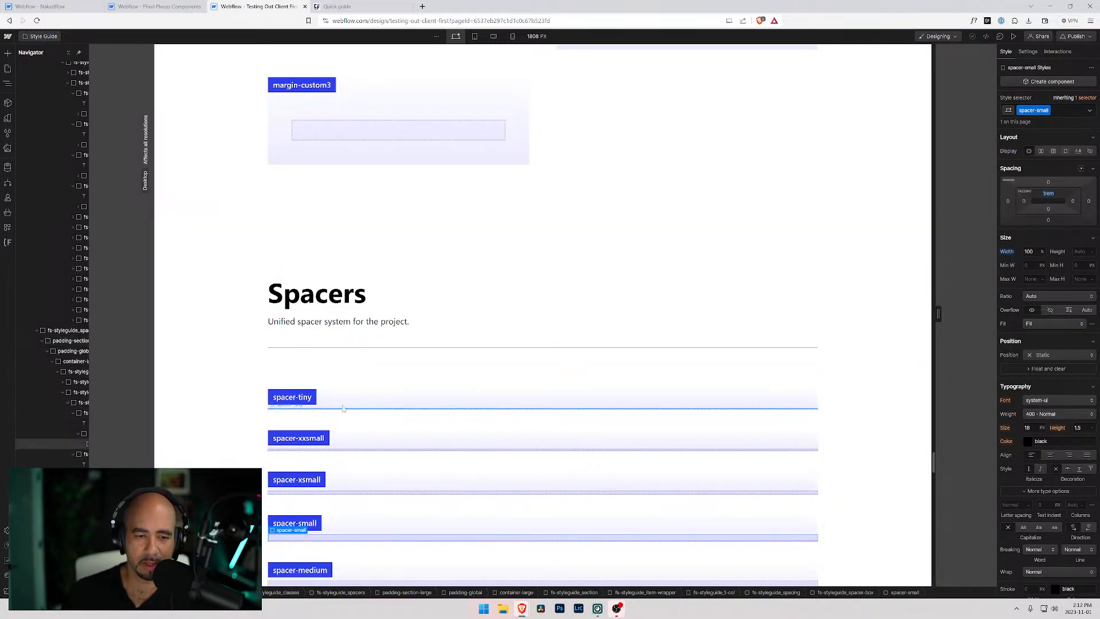
scroll(344, 411, "down", 4)
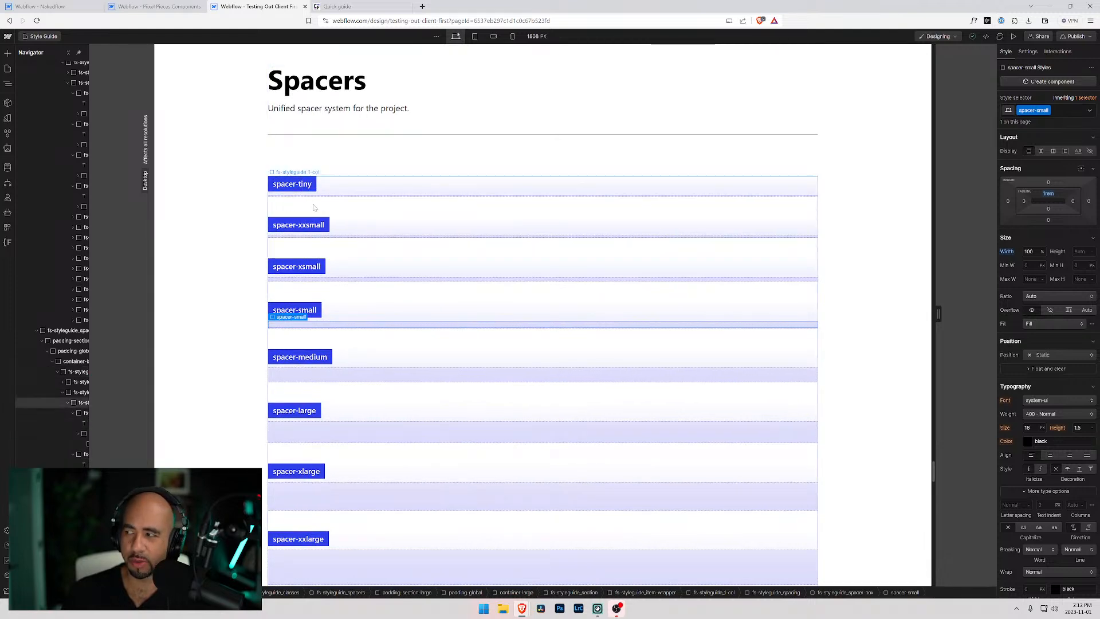
left_click(97, 5)
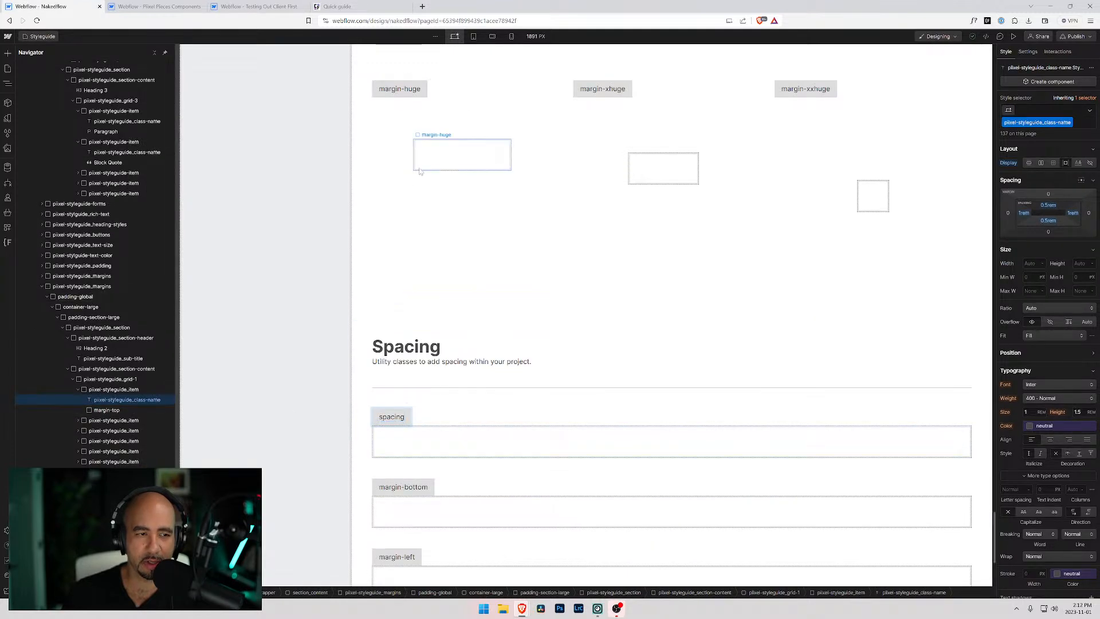
scroll(467, 216, "up", 5)
scroll(481, 274, "up", 5)
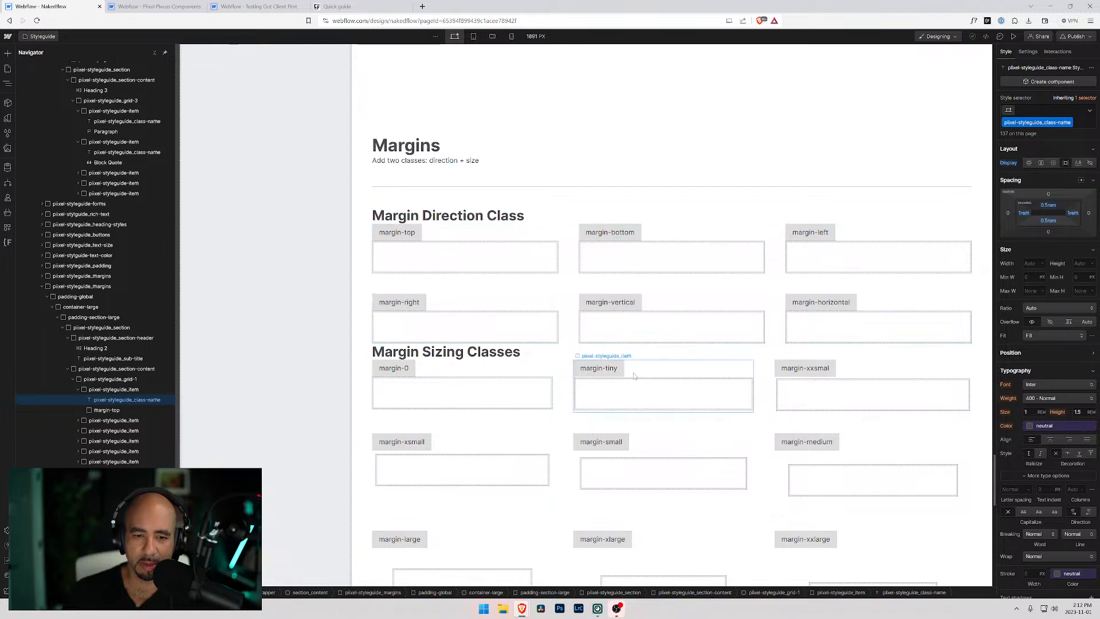
scroll(633, 373, "down", 4)
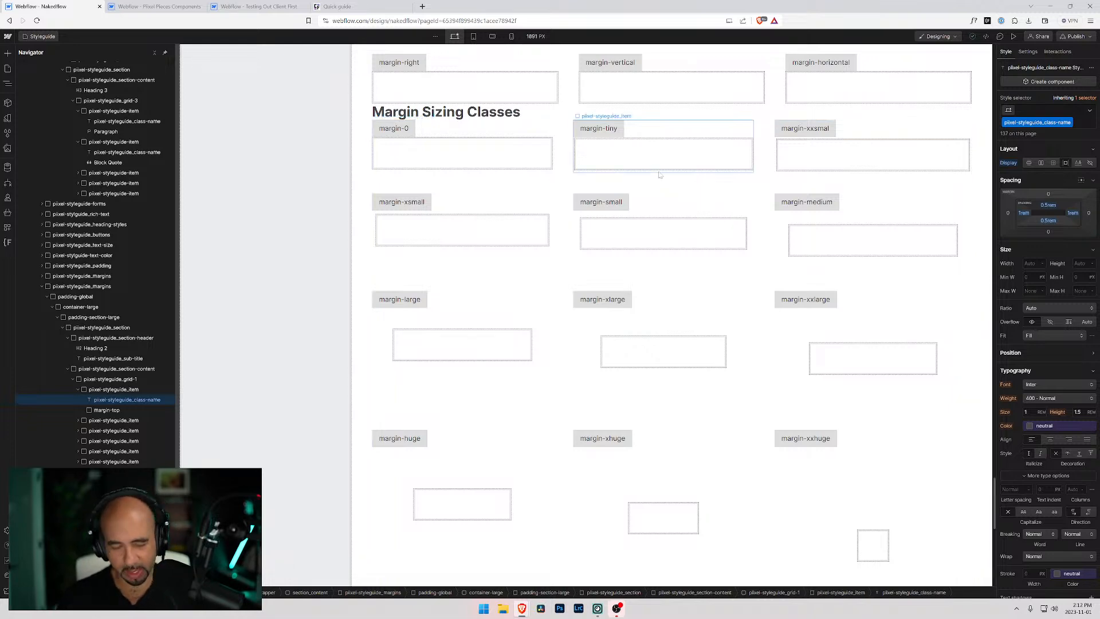
Extend the first item's label in the Spacing section to "spacing-tiny".
scroll(442, 350, "down", 5)
double_click(406, 453)
type("-tiny")
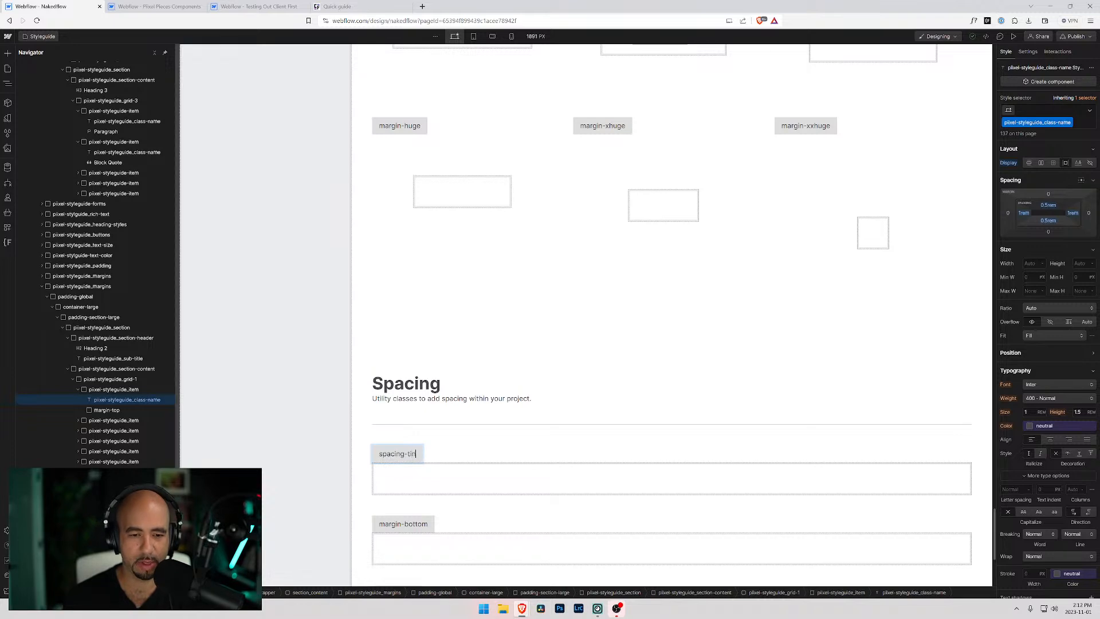
key("Return")
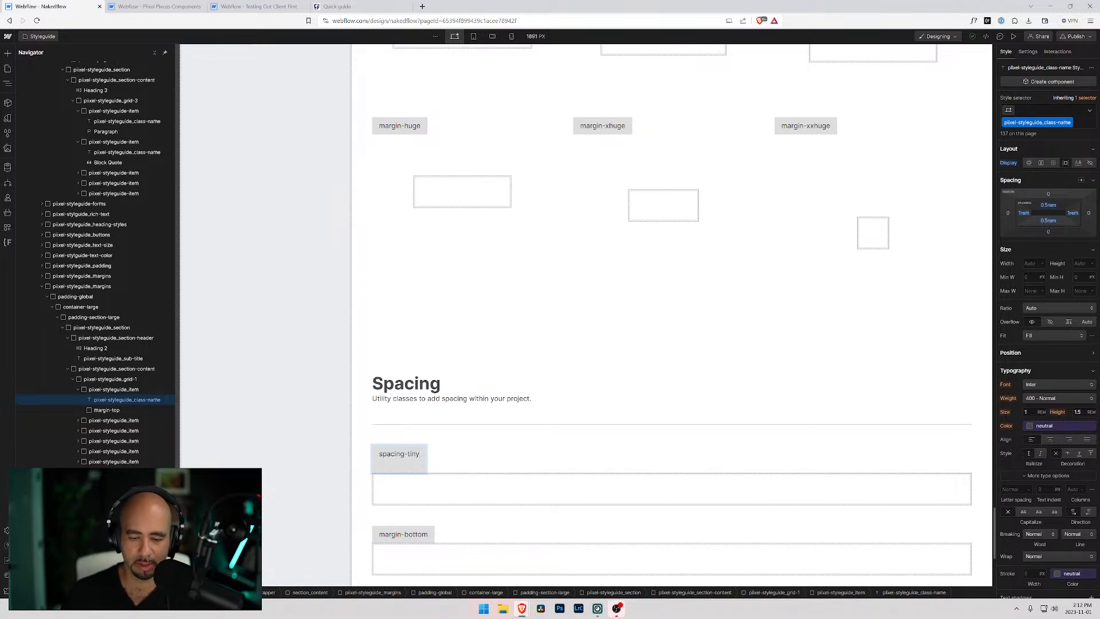
key("BackSpace")
Replace the margin-top class on the block below the first label with a new spacing-tiny class.
scroll(561, 255, "up", 8)
scroll(561, 255, "down", 8)
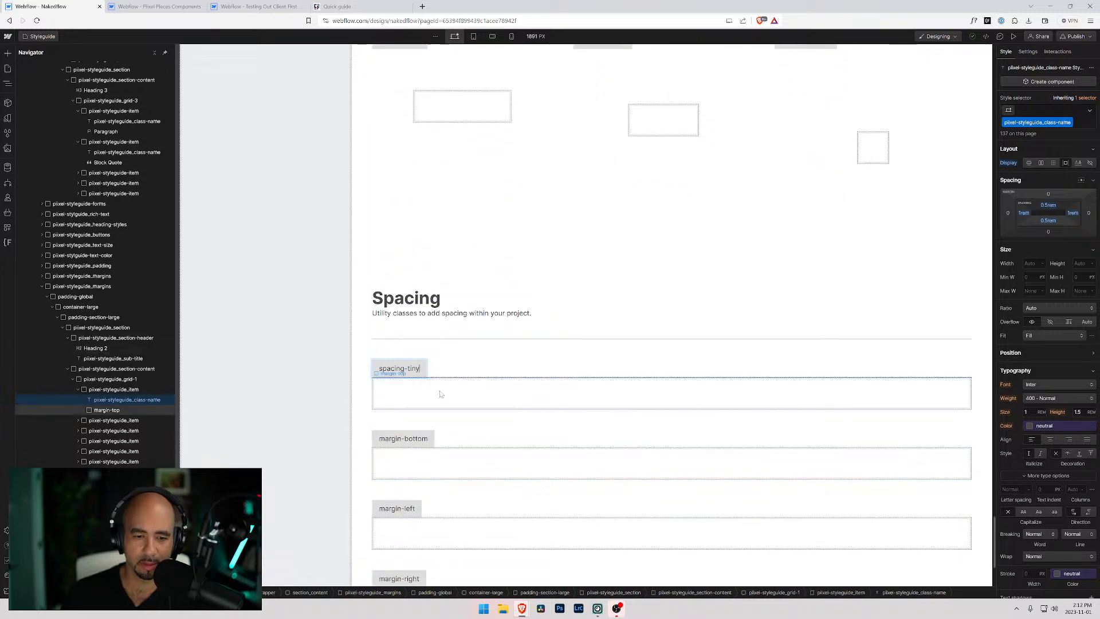
left_click(440, 394)
left_click(1079, 111)
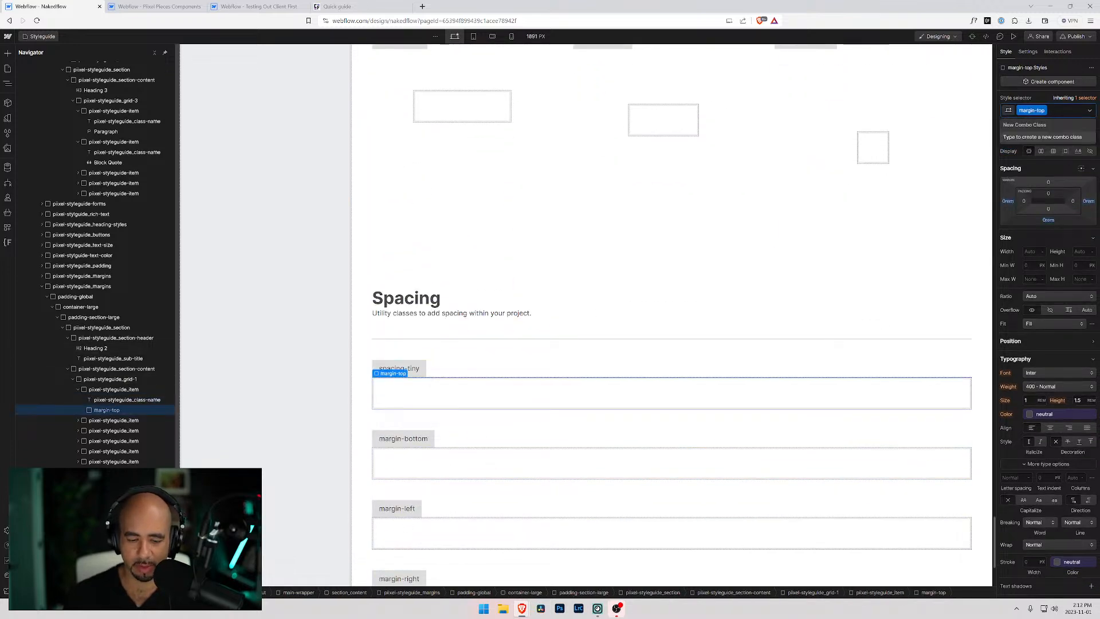
key("BackSpace")
type("spacing-")
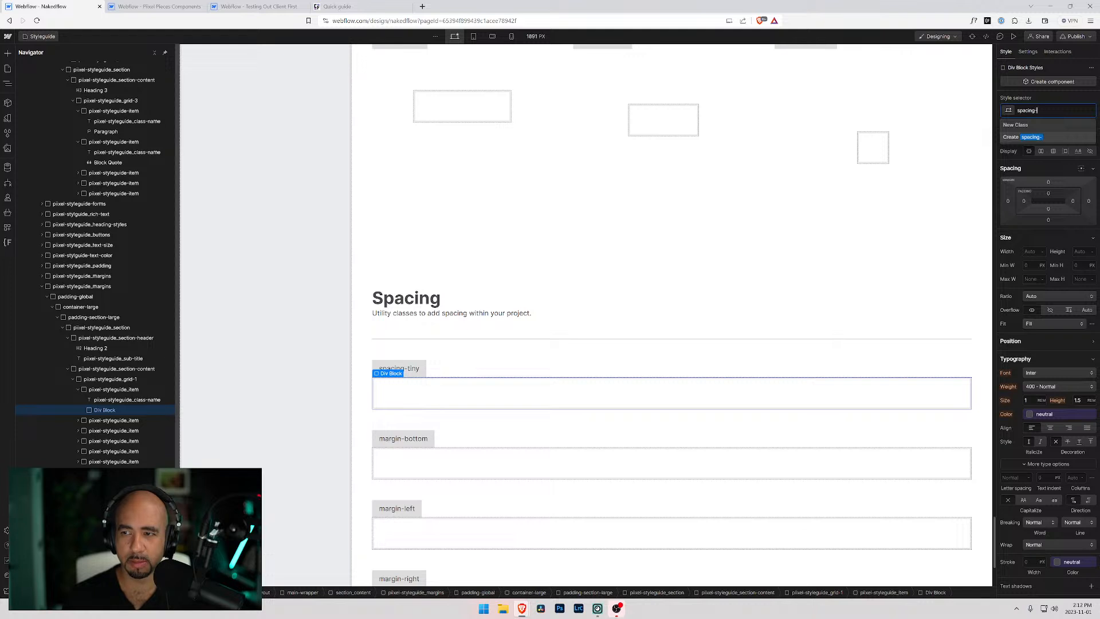
type("tiney")
key("BackSpace")
key("BackSpace")
type("y")
key("ctrl+shift+Left")
key("Return")
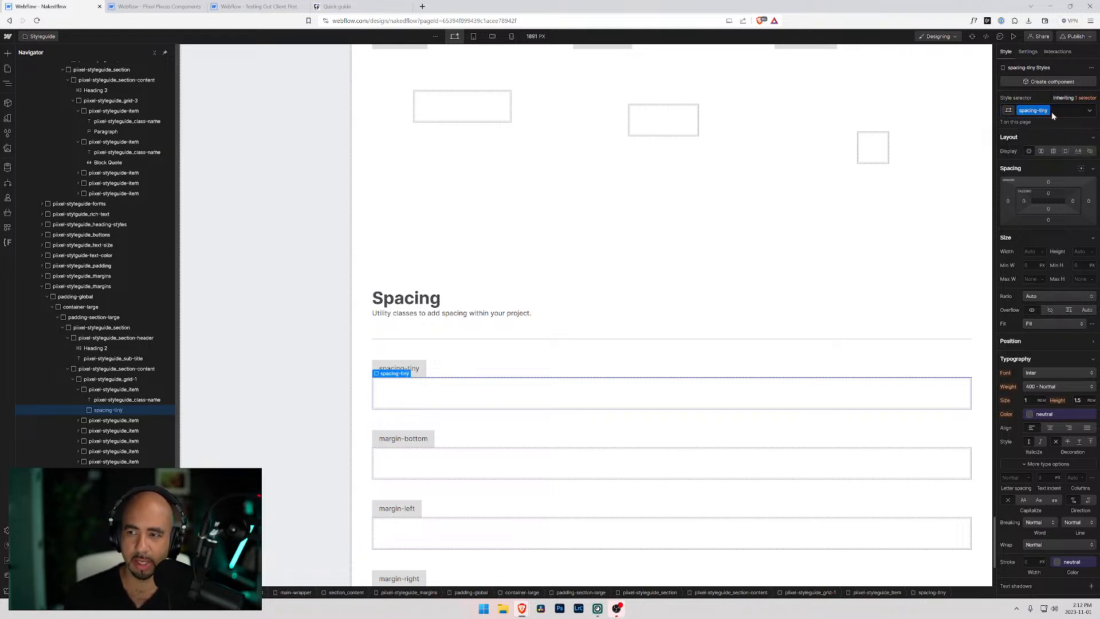
Set the top padding of the spacing-tiny class to the 0.125rem tiny sizing variable.
left_click(1048, 195)
left_click(1073, 207)
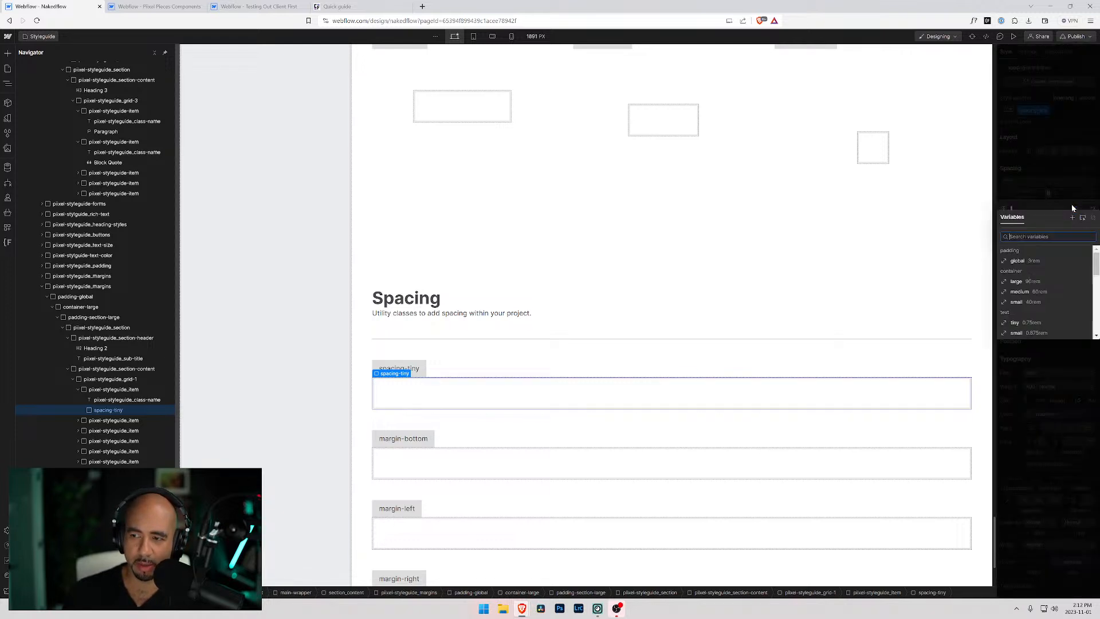
type("tiny")
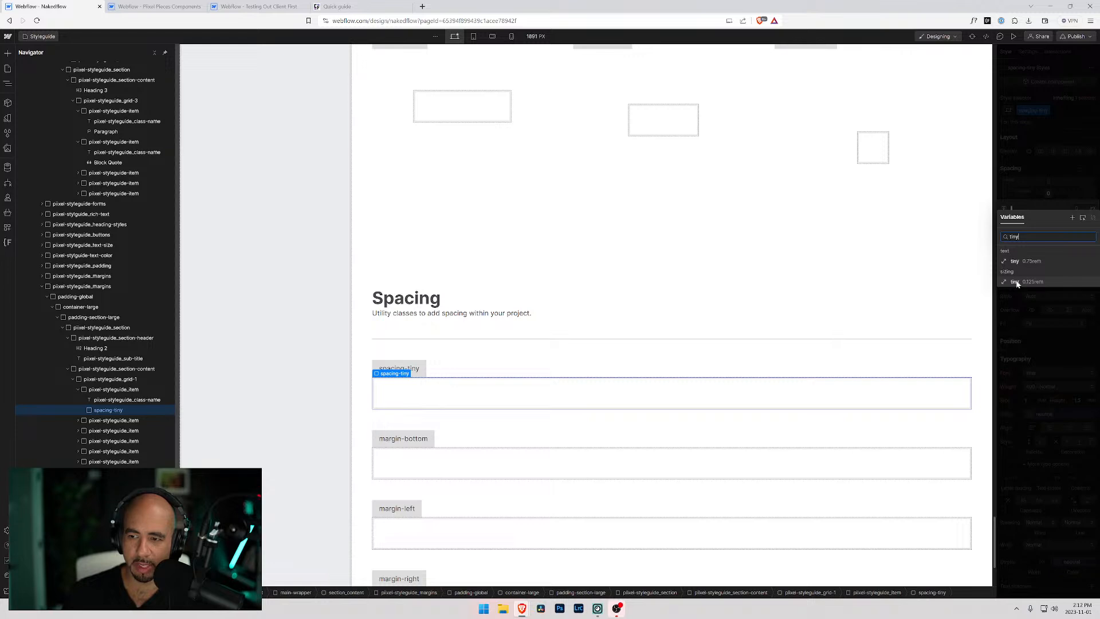
left_click(1016, 282)
left_click(475, 361)
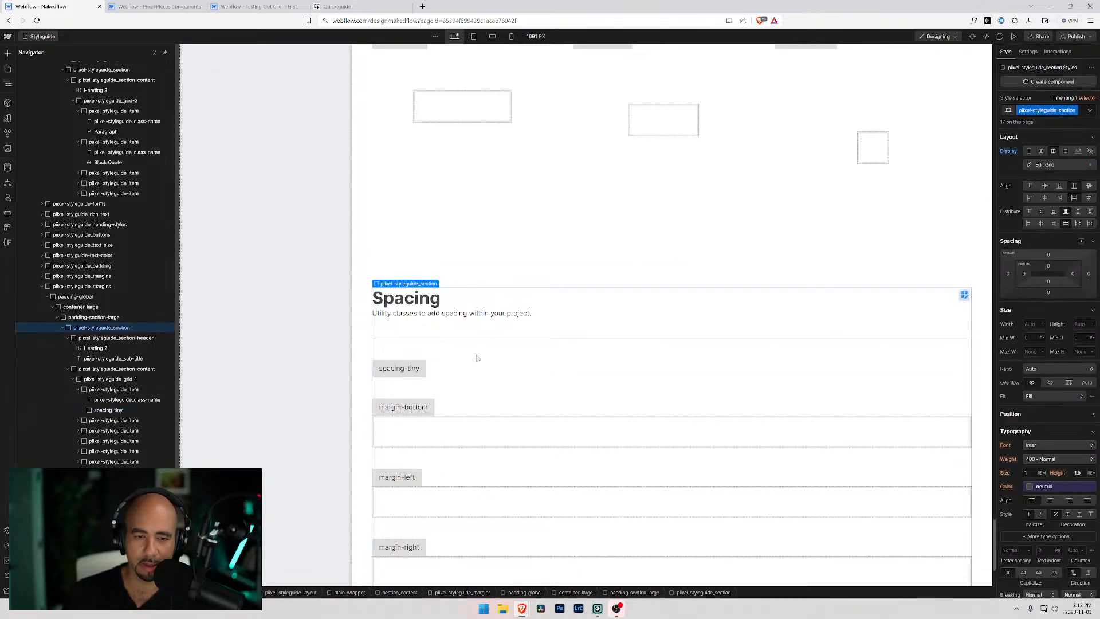
Examine how the tiny and xsmall spacer classes are named and styled in the Client-First style guide.
scroll(368, 289, "up", 5)
scroll(401, 292, "down", 4)
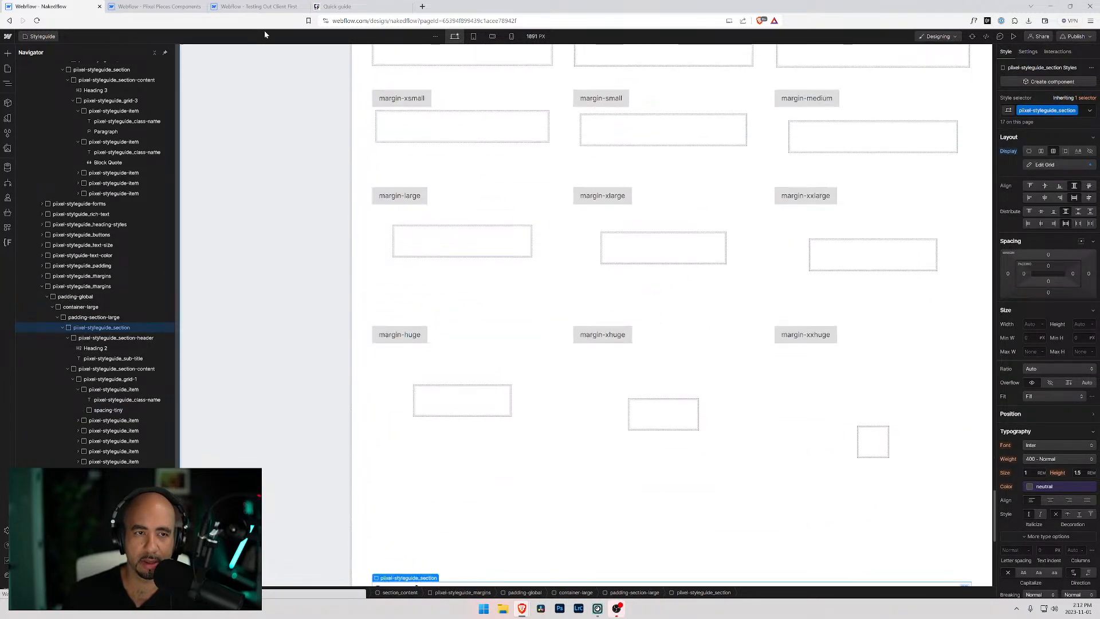
left_click(259, 6)
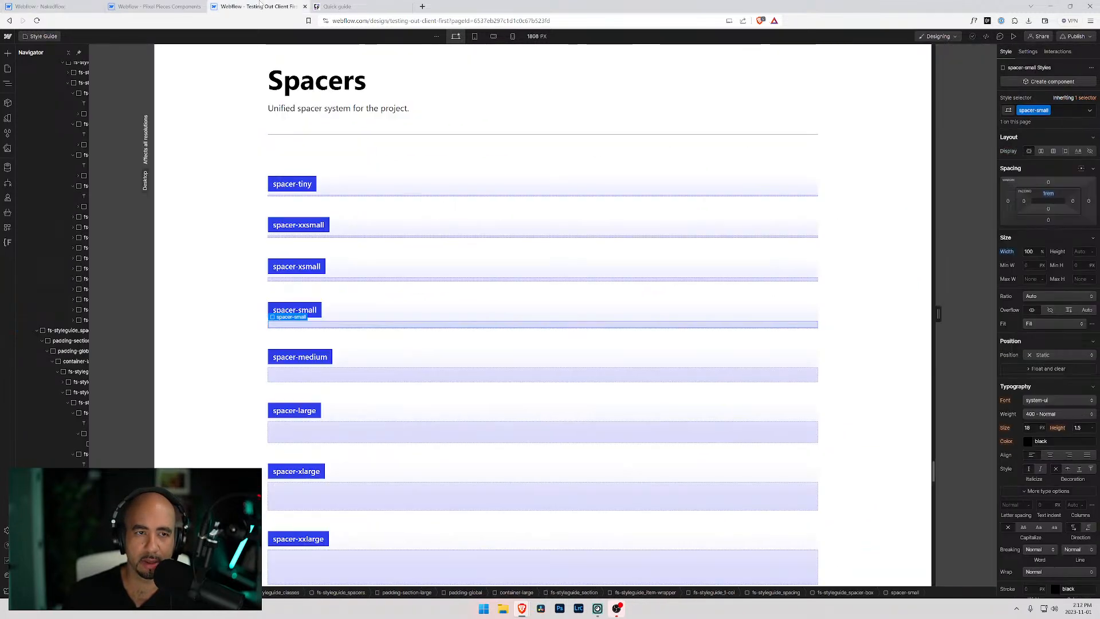
left_click(355, 195)
left_click(369, 240)
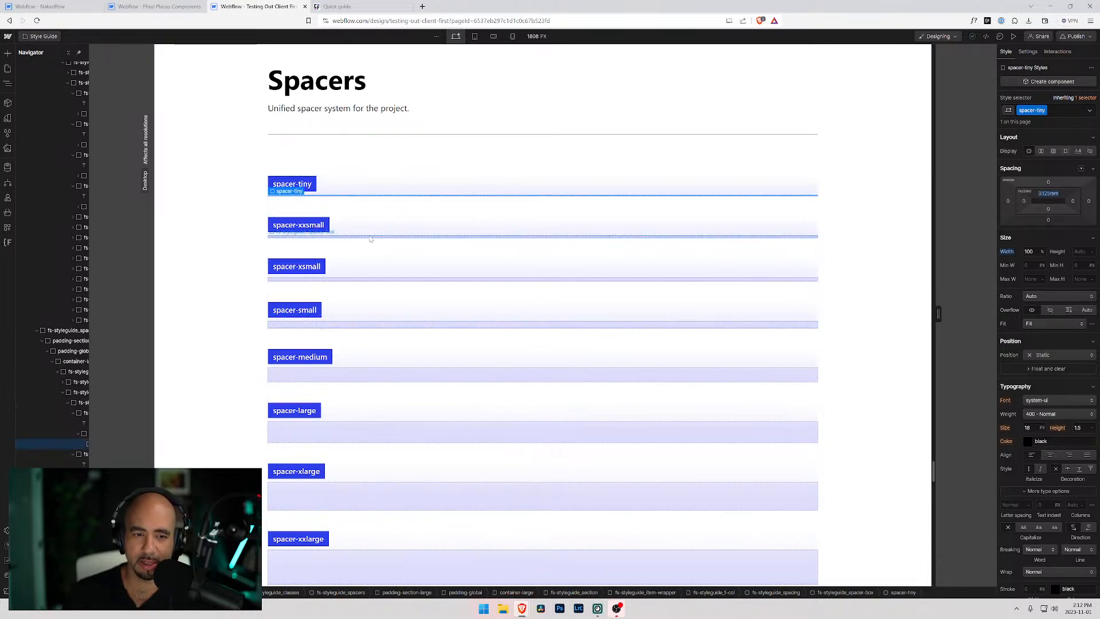
left_click(372, 284)
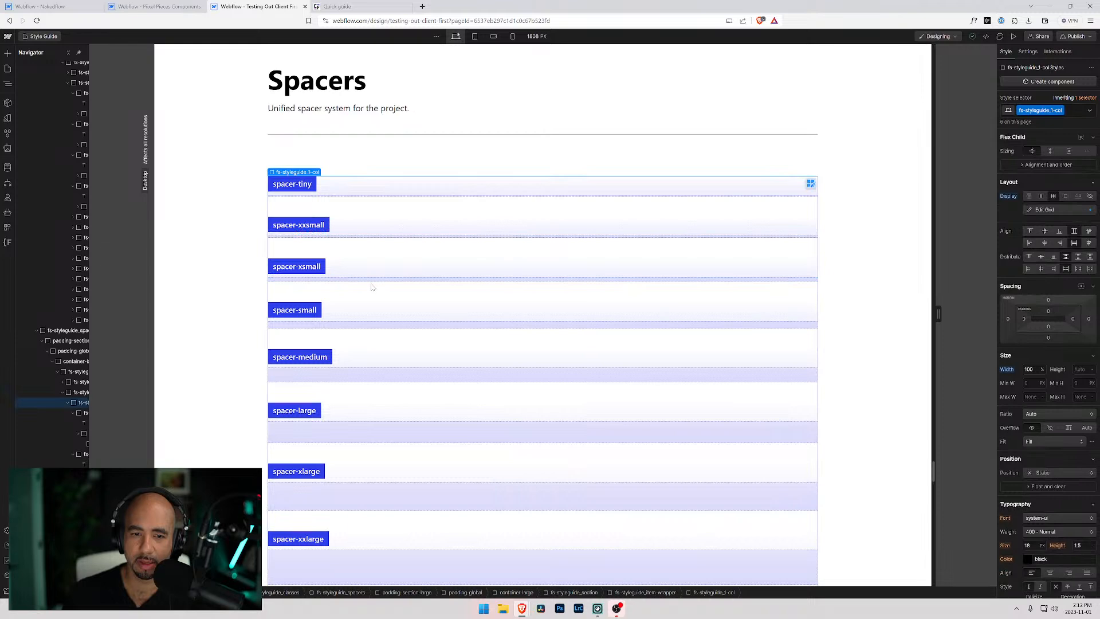
left_click(373, 281)
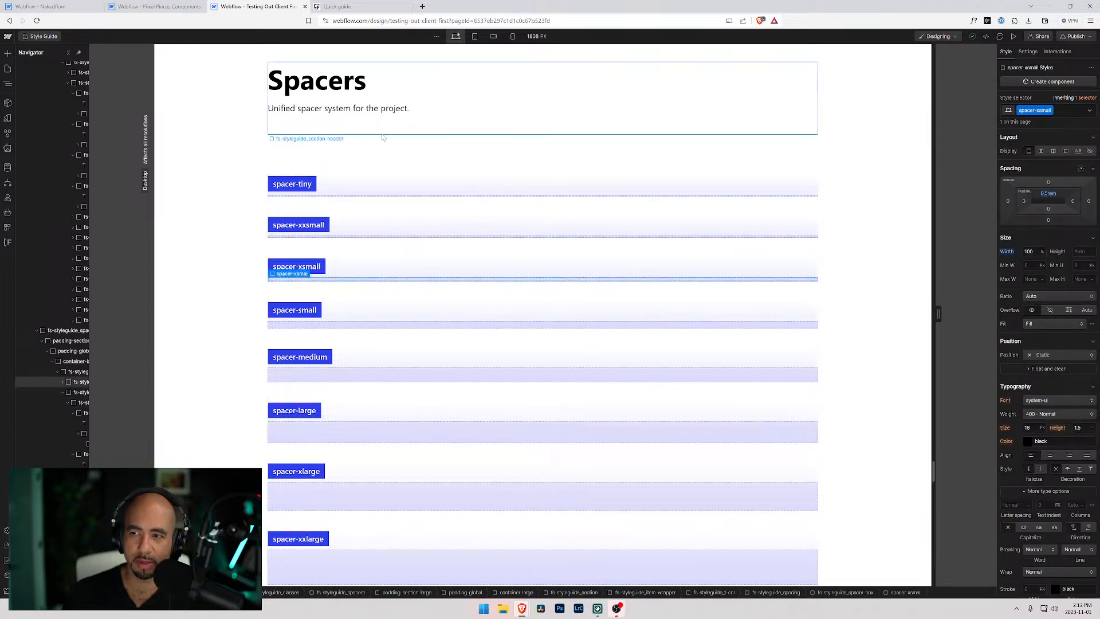
left_click(52, 7)
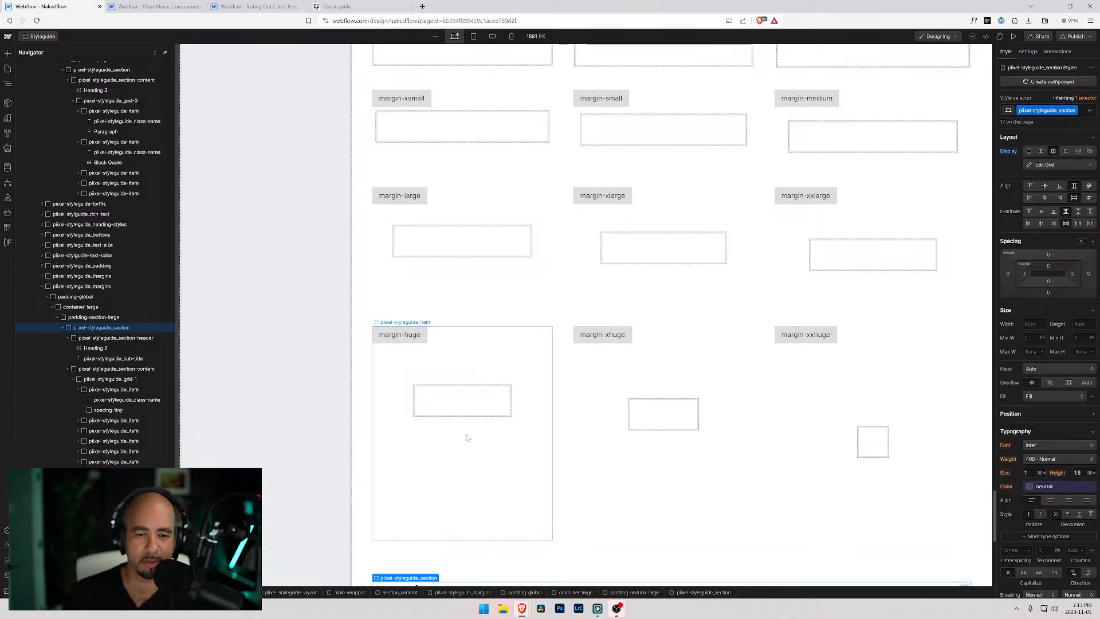
Rename the spacing-tiny class on the first item's block to spacer-tiny.
scroll(454, 516, "down", 4)
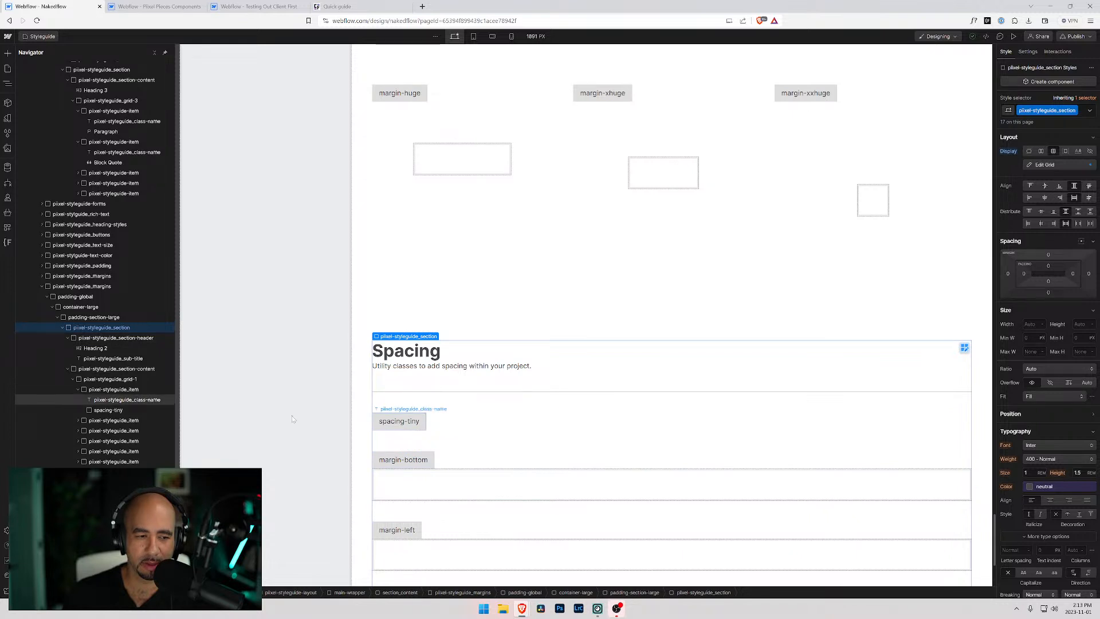
left_click(419, 430)
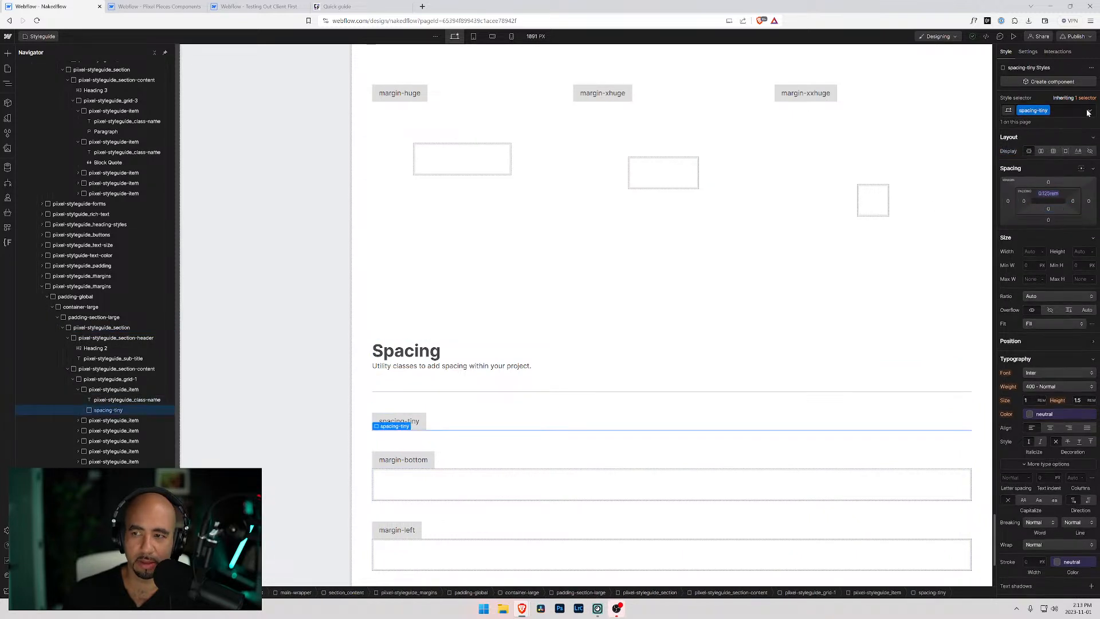
double_click(1046, 110)
left_click(1034, 111)
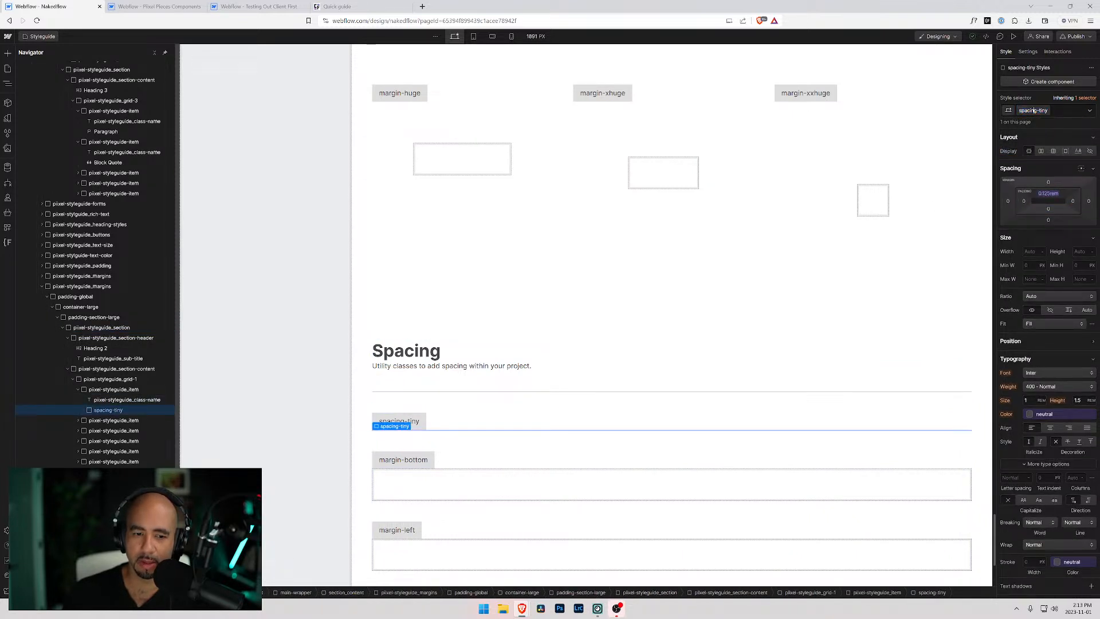
key("BackSpace")
key("BackSpace")
key("BackSpace")
type("er")
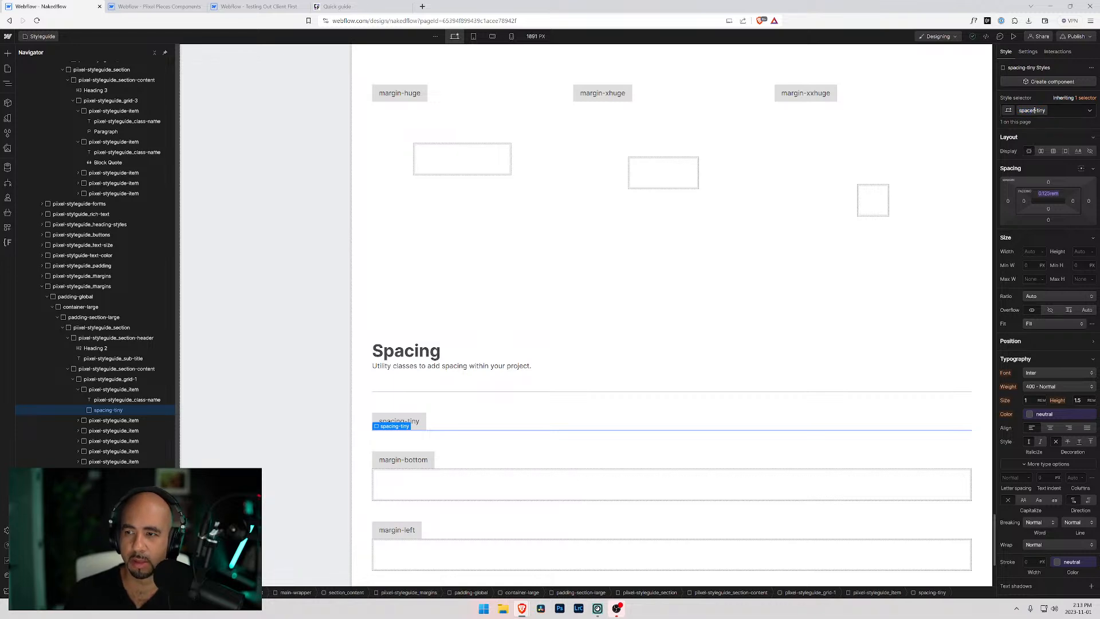
key("Return")
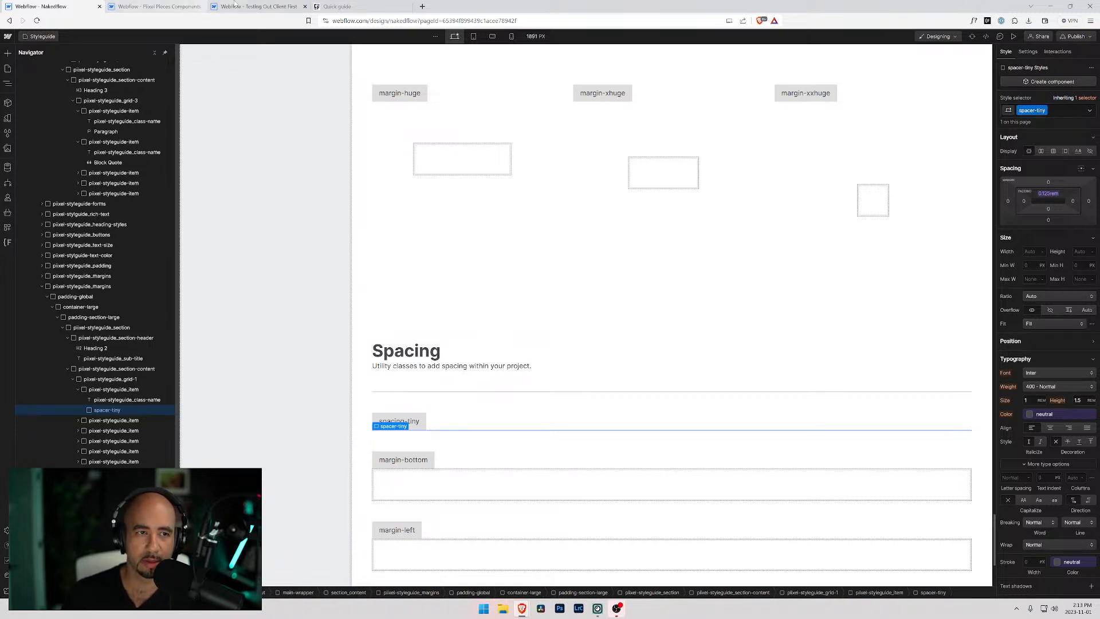
Check the Client-First reference again and change the Spacing section's heading to "Spacers".
left_click(234, 5)
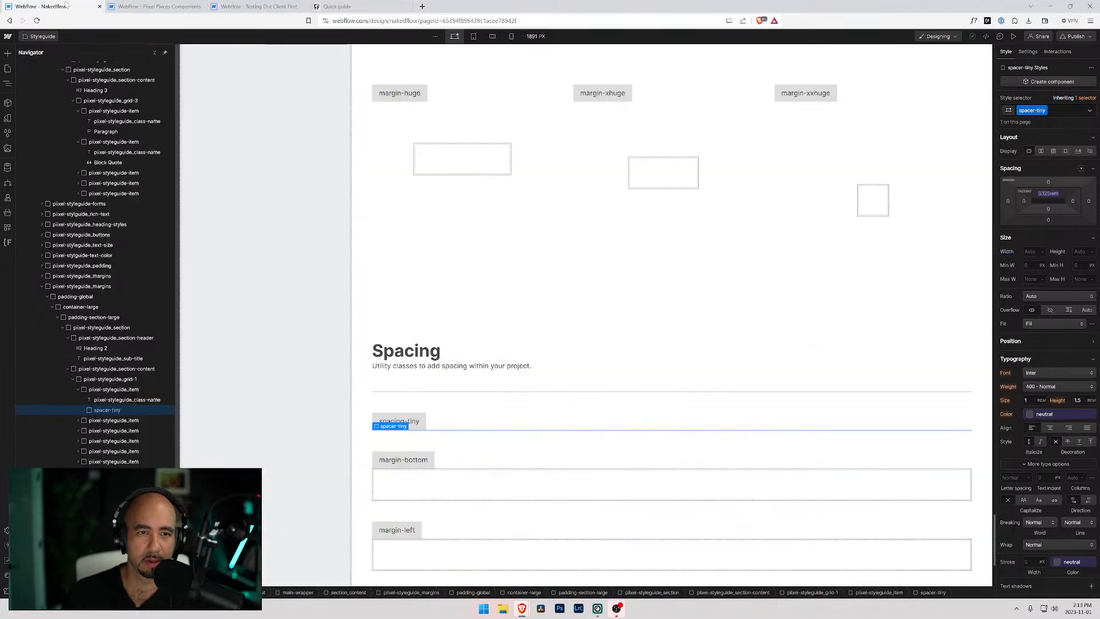
left_click(46, 6)
left_click(417, 350)
double_click(417, 350)
key("Delete")
key("Delete")
key("Delete")
type("ers")
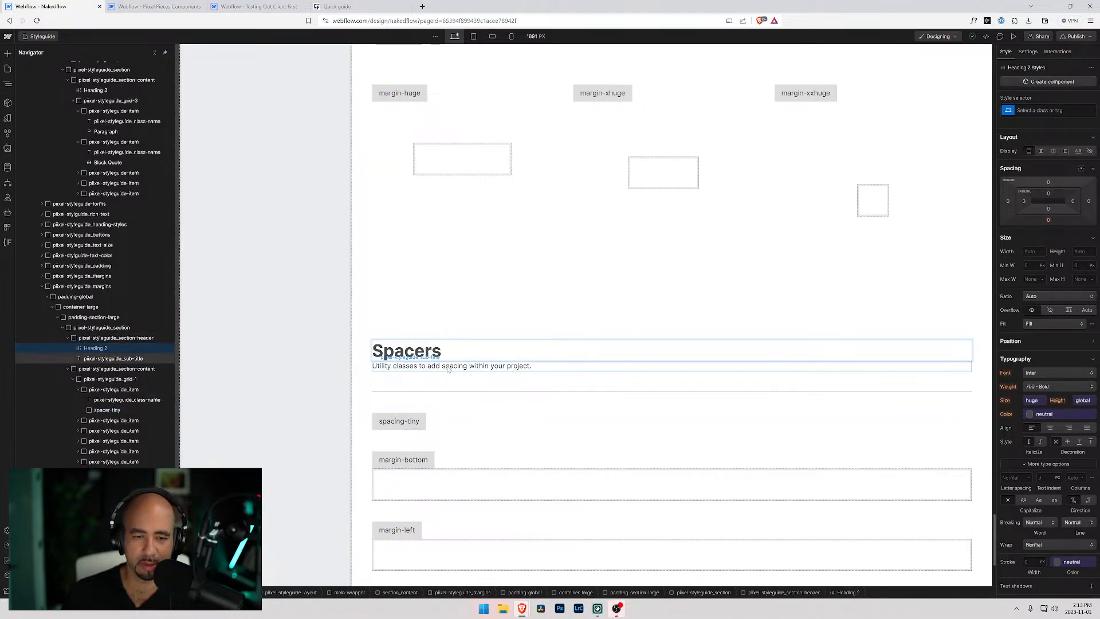
Replace the margin-bottom label of the second item under Spacers with "spacer-xxsmall" and select the whole new label text.
left_click(418, 427)
left_click(404, 459)
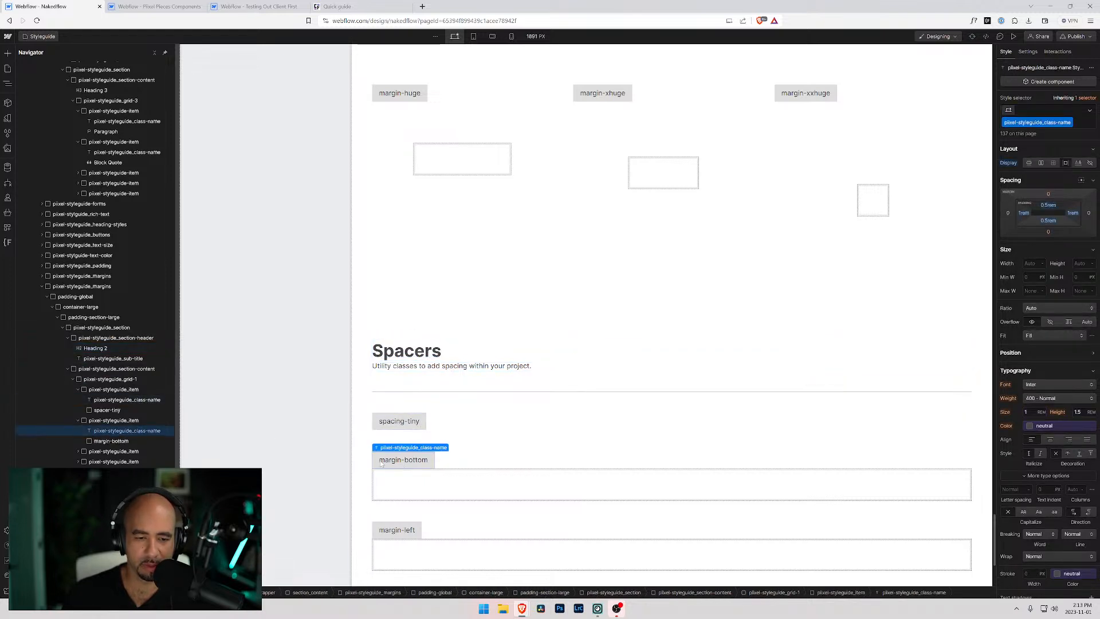
left_click(112, 440)
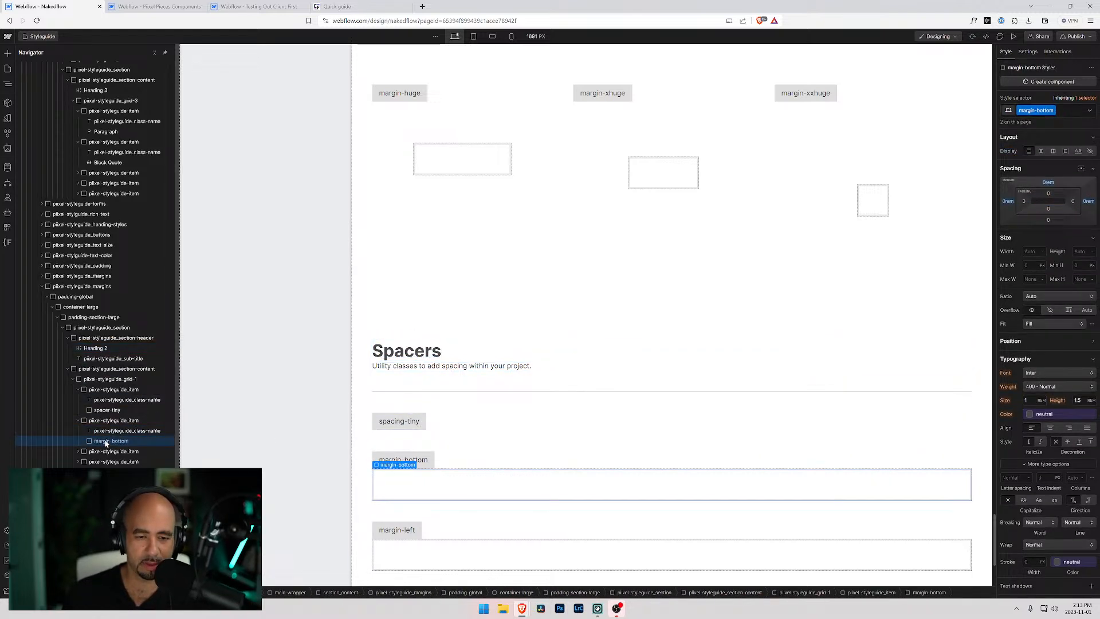
left_click(419, 460)
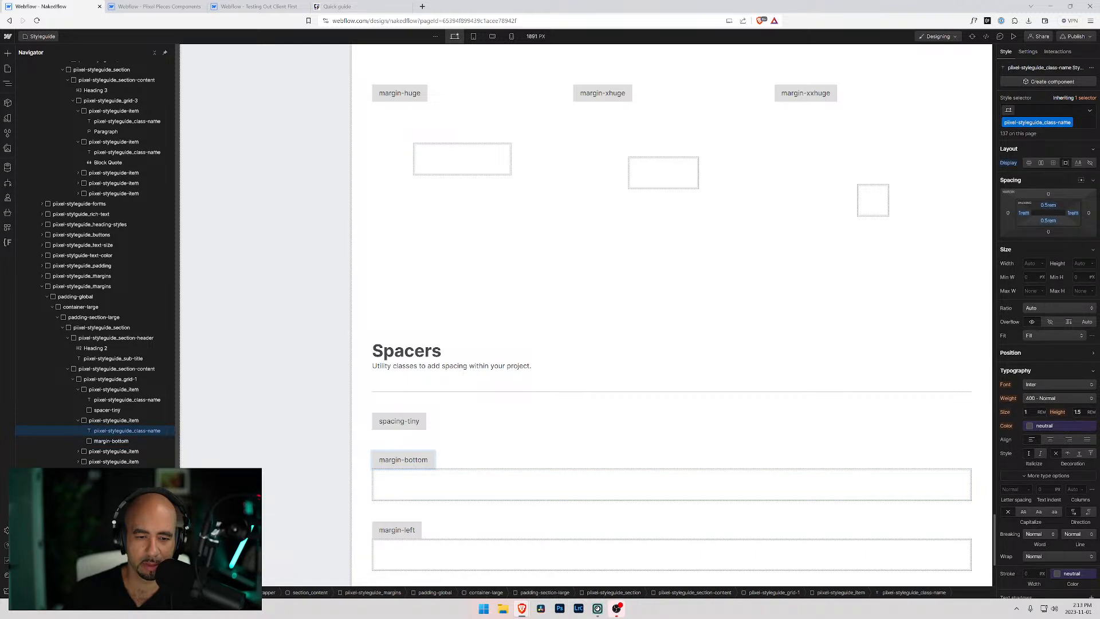
double_click(419, 459)
type("spacer-")
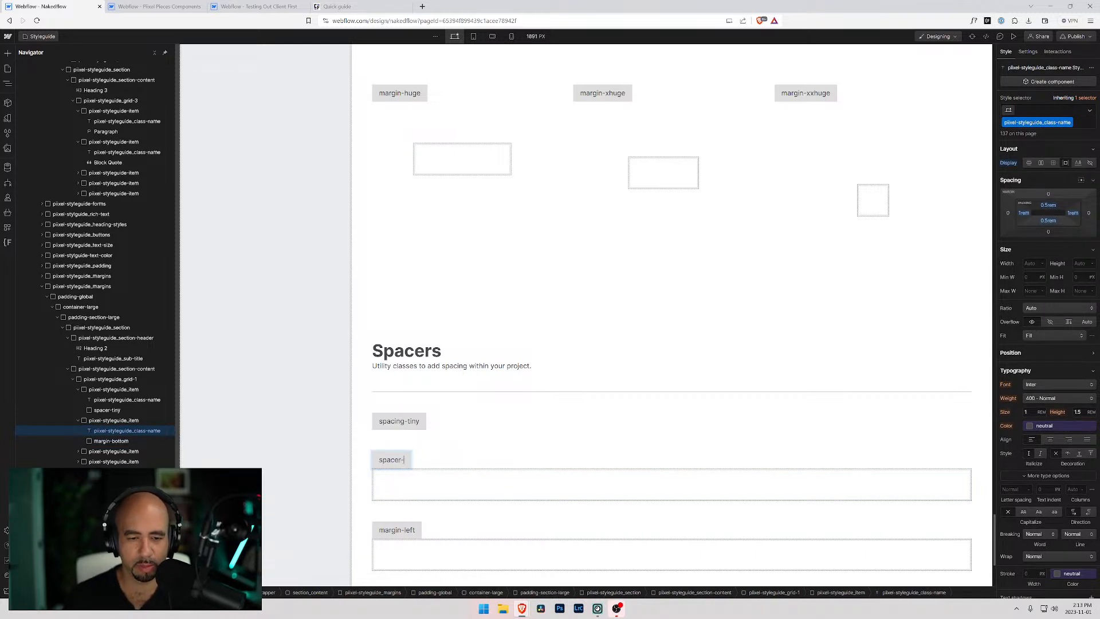
type("xxsmall")
key("ctrl+shift+Left")
key("ctrl+shift+Left")
key("ctrl+shift+Left")
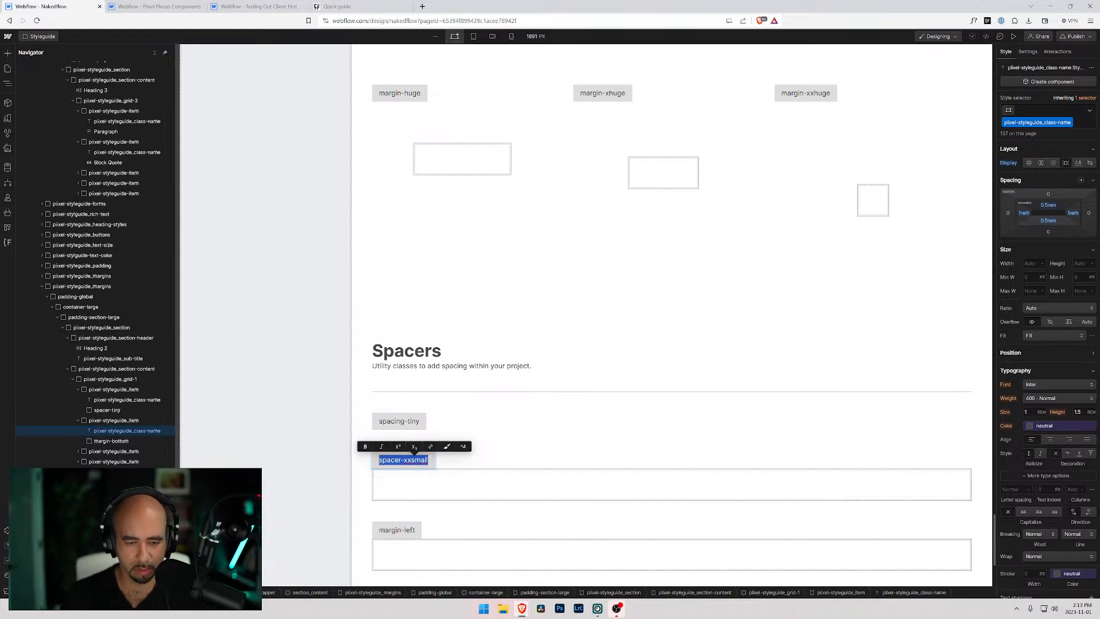
Change the first item's label under Spacers from spacing-tiny to "spacer-tiny".
left_click(401, 421)
double_click(401, 421)
key("BackSpace")
key("BackSpace")
key("BackSpace")
type("er")
Replace the margin-bottom class on the second item's block with a new class named spacer-xxsmall.
left_click(418, 475)
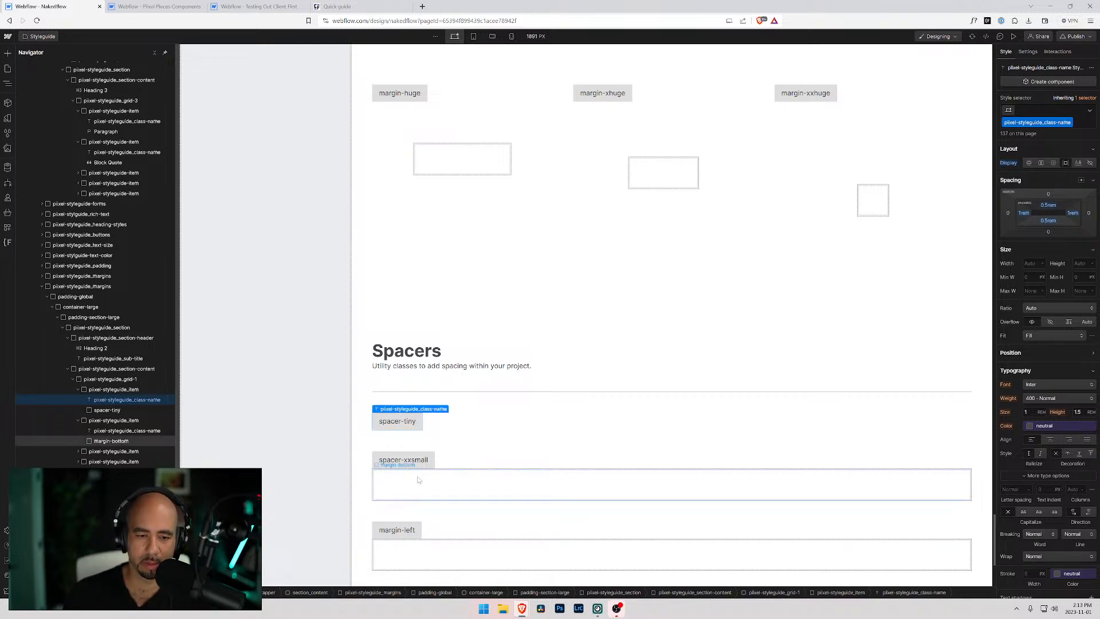
left_click(1063, 110)
key("BackSpace")
type("spacer-xxsmall")
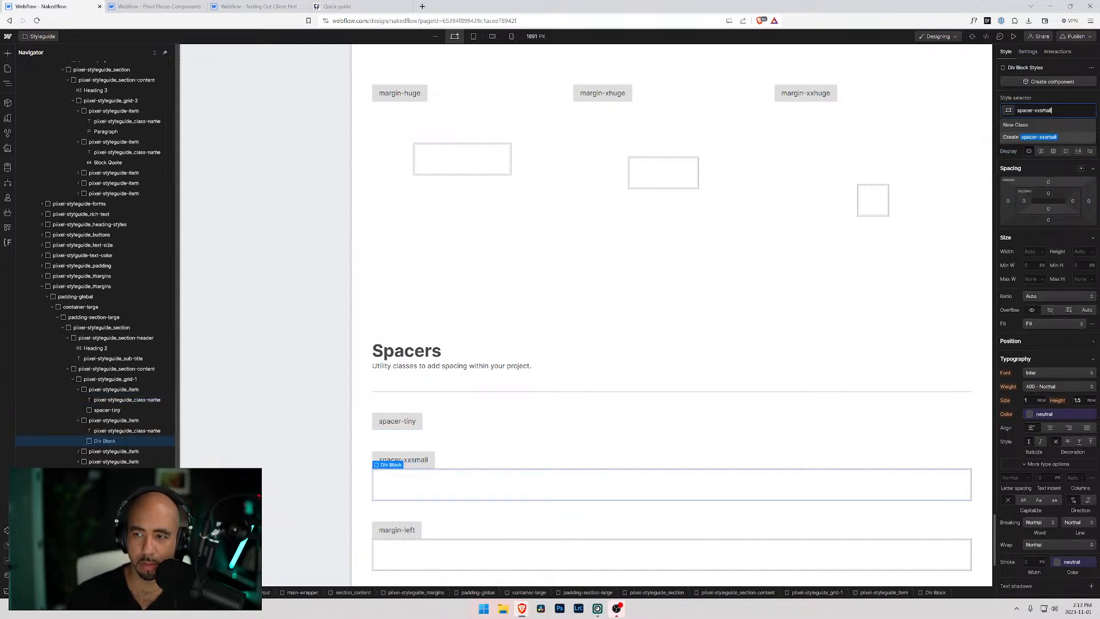
key("ctrl+shift+Left")
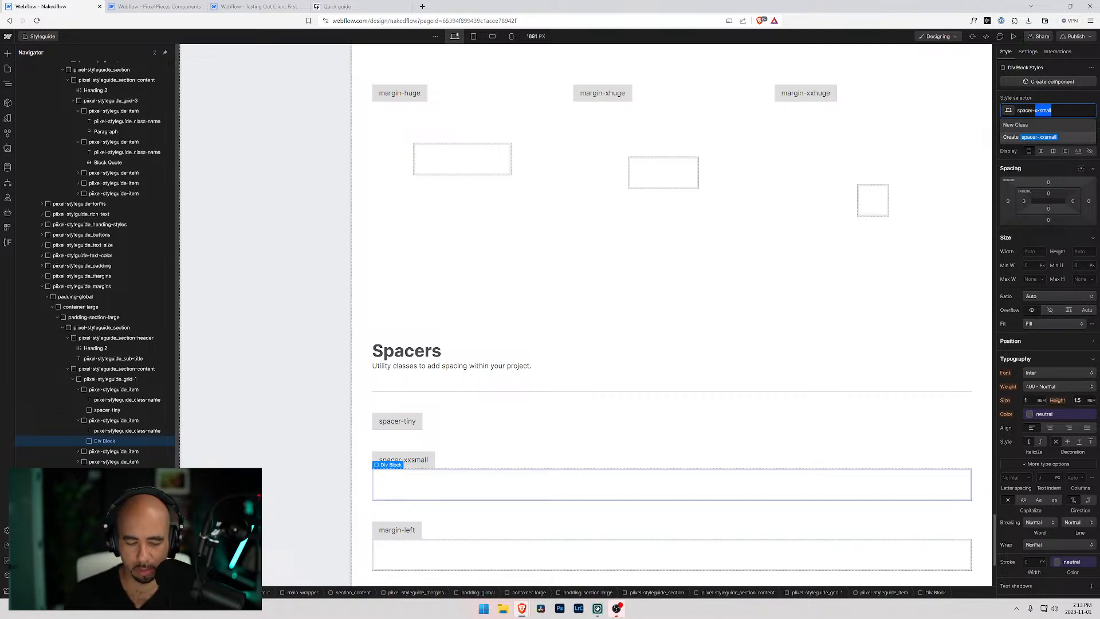
key("Return")
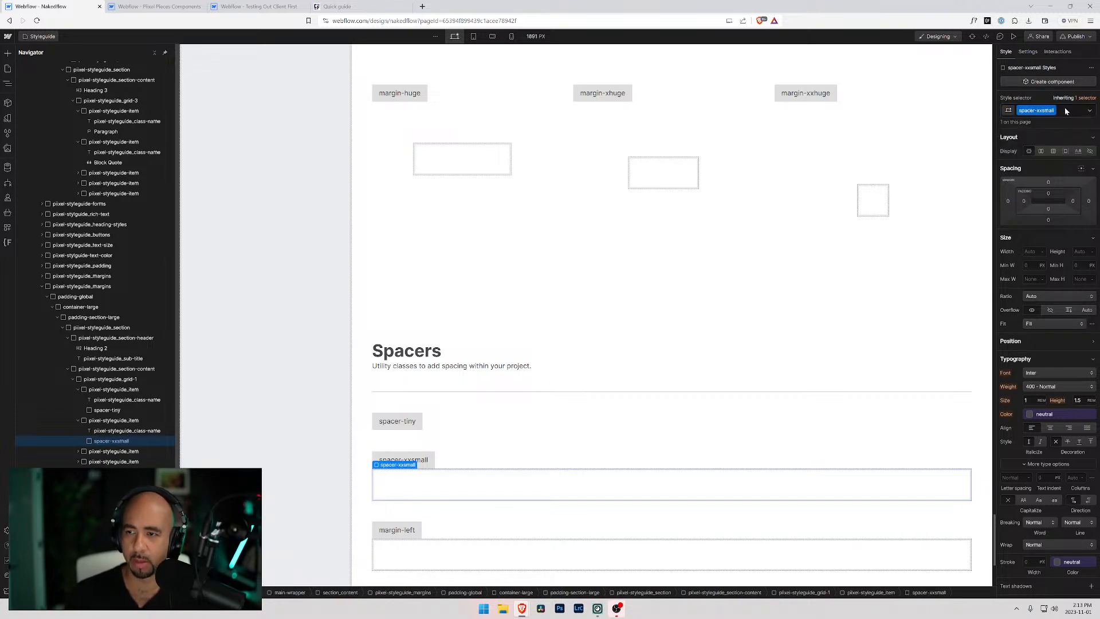
Set the top padding of the spacer-xxsmall class to the xxsmall sizing variable.
left_click(1049, 196)
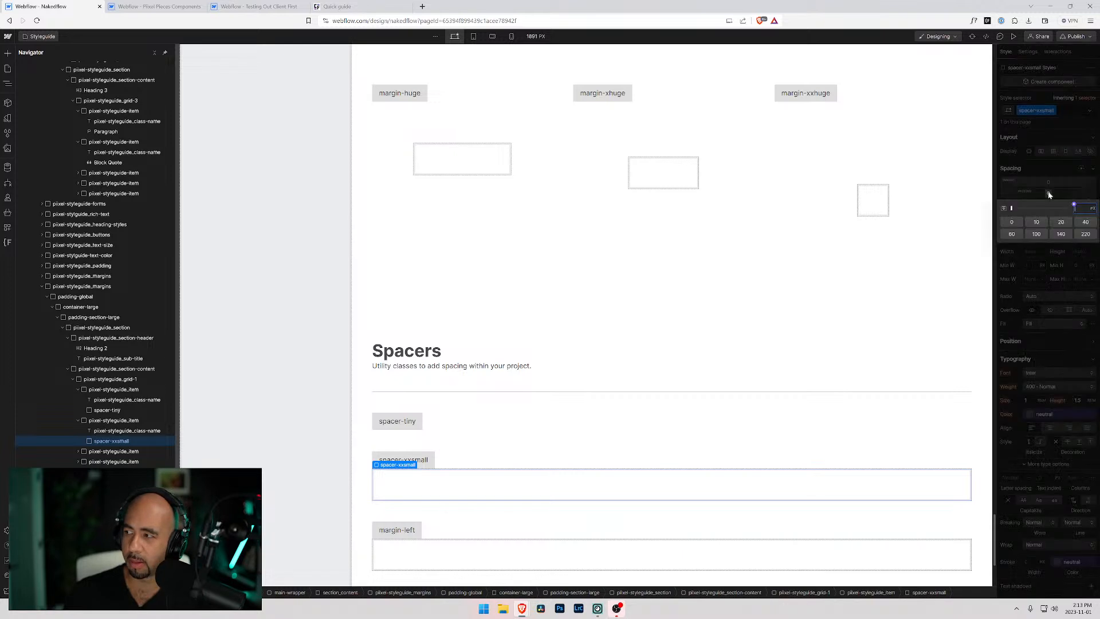
left_click(1075, 206)
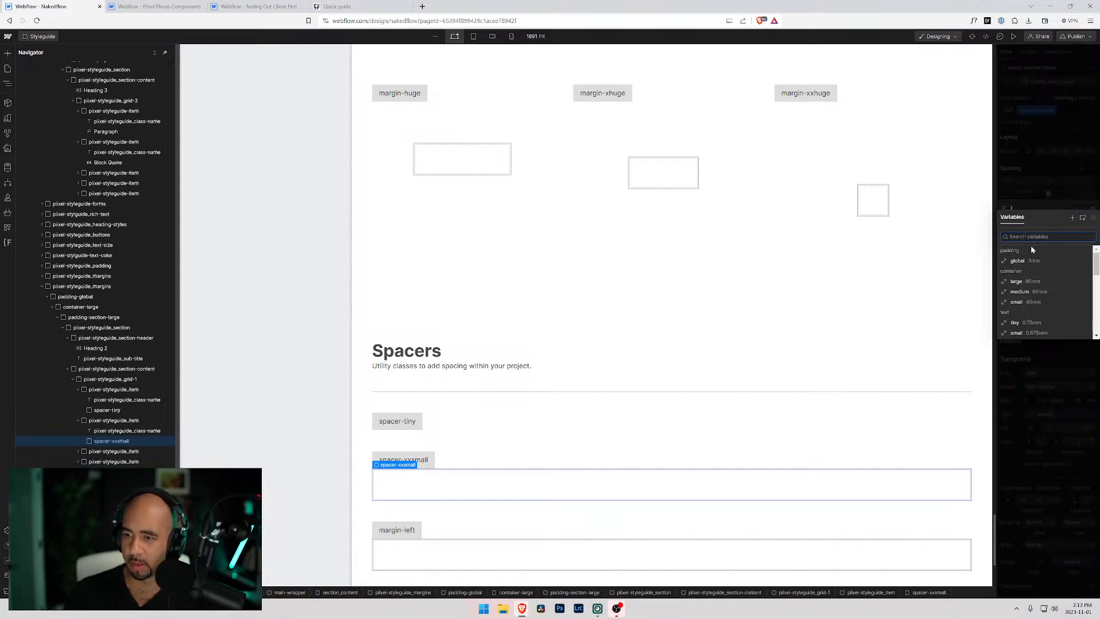
type("xxsmall")
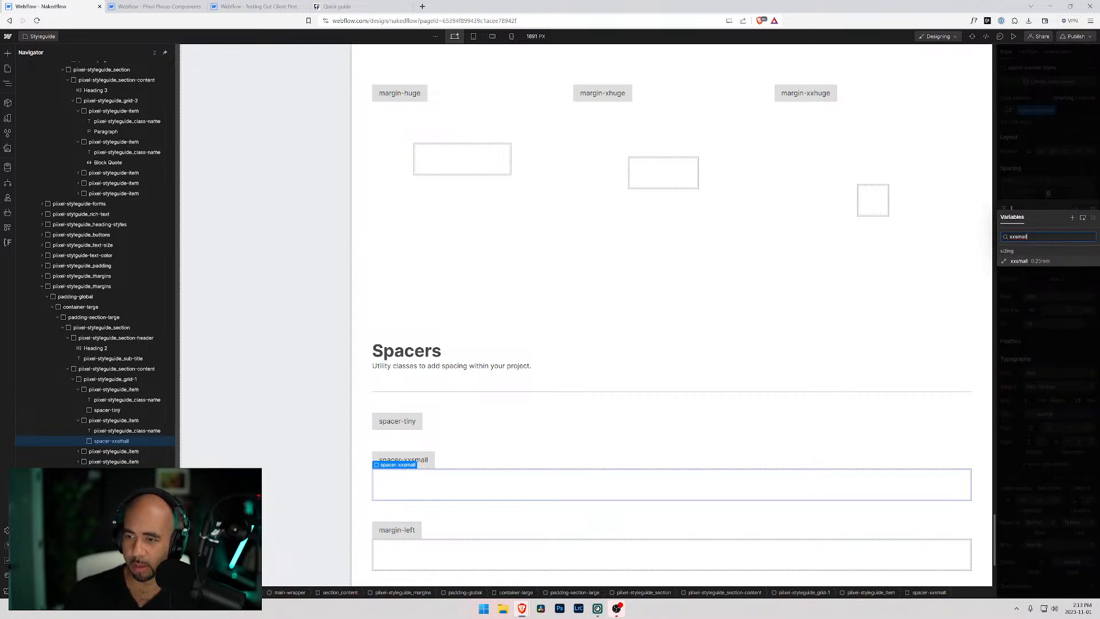
left_click(1019, 262)
Replace the third item's margin-left label under Spacers with "spacer-xsmall".
scroll(373, 364, "down", 1)
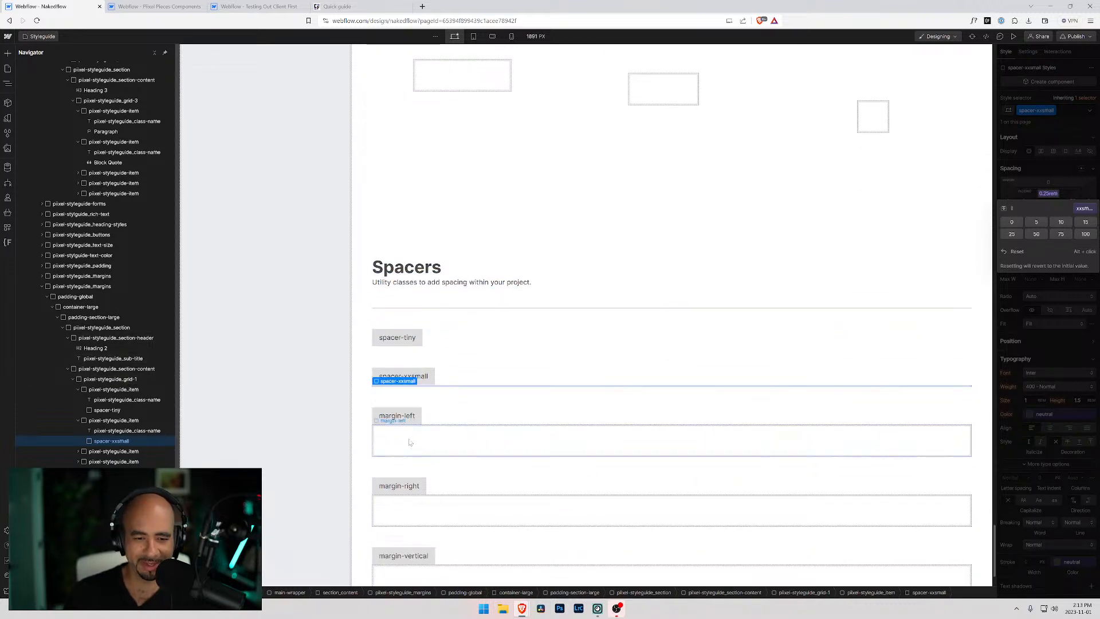
left_click(398, 415)
double_click(397, 415)
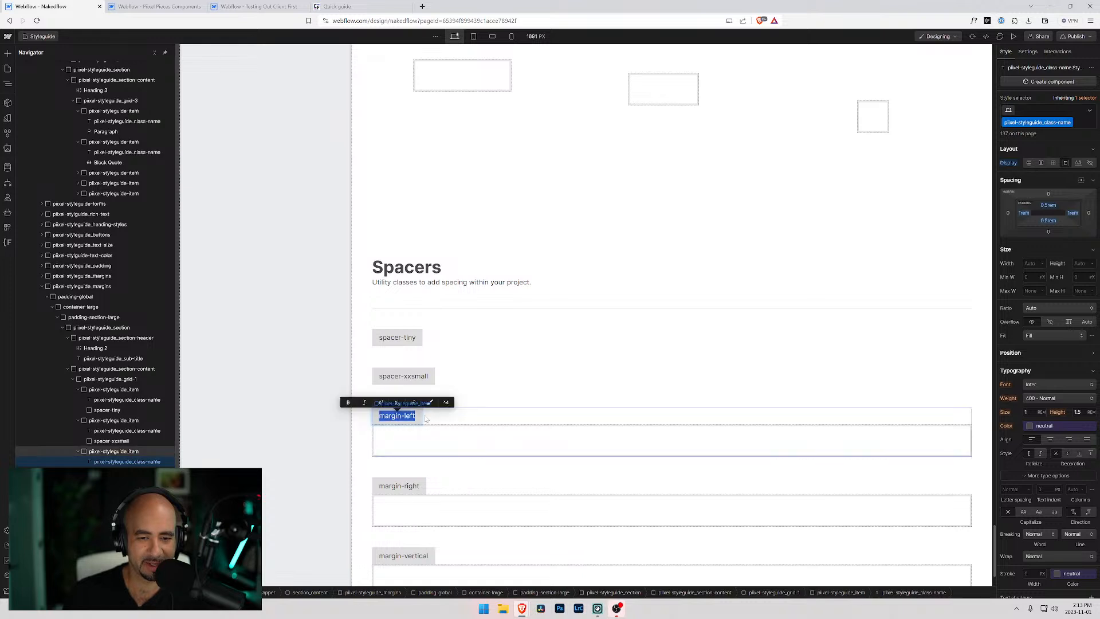
type("xxsmall")
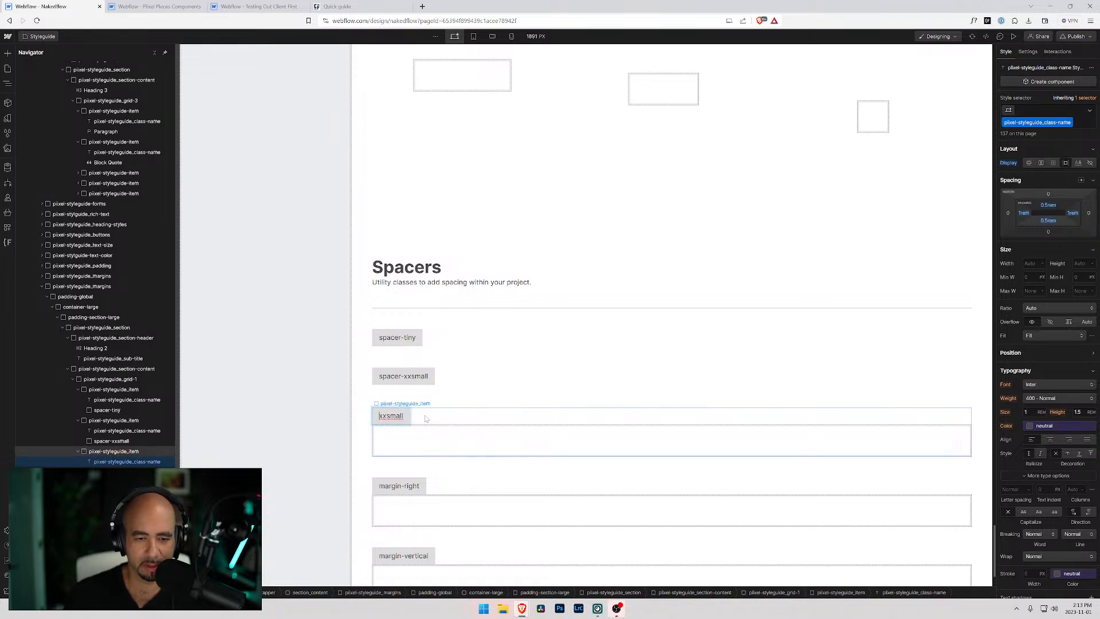
key("Home")
type("spacer")
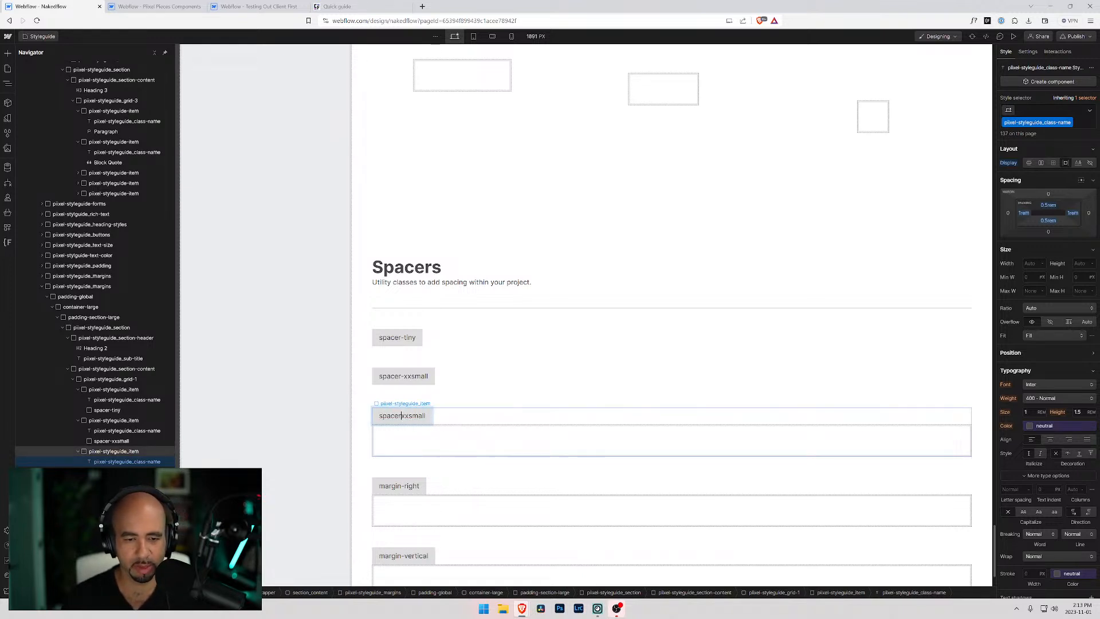
type("-")
key("Delete")
key("Escape")
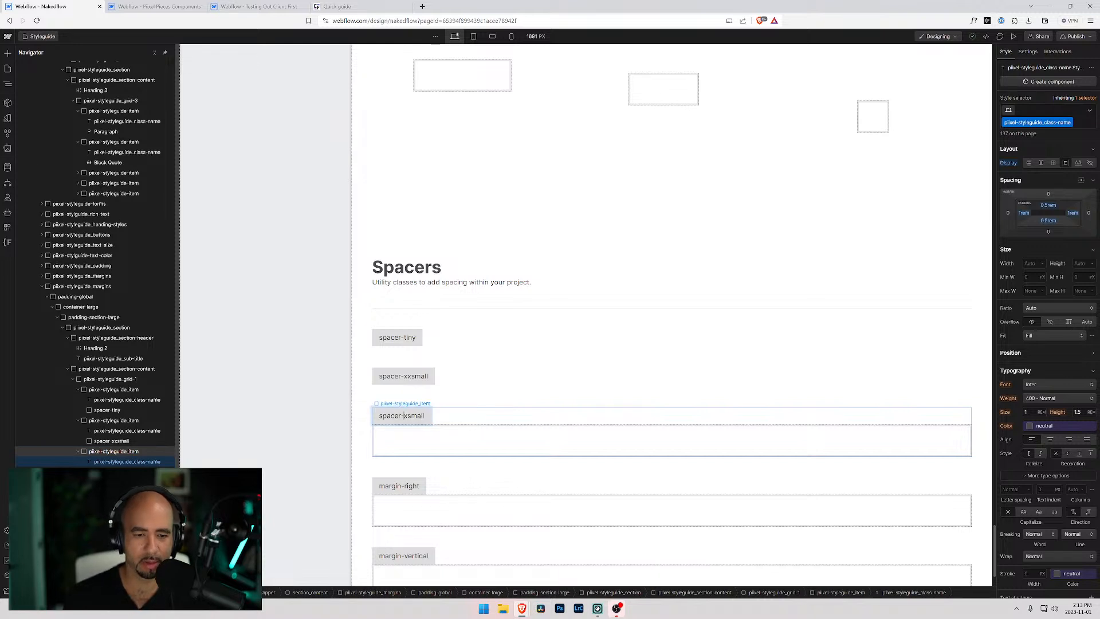
key("shift+End")
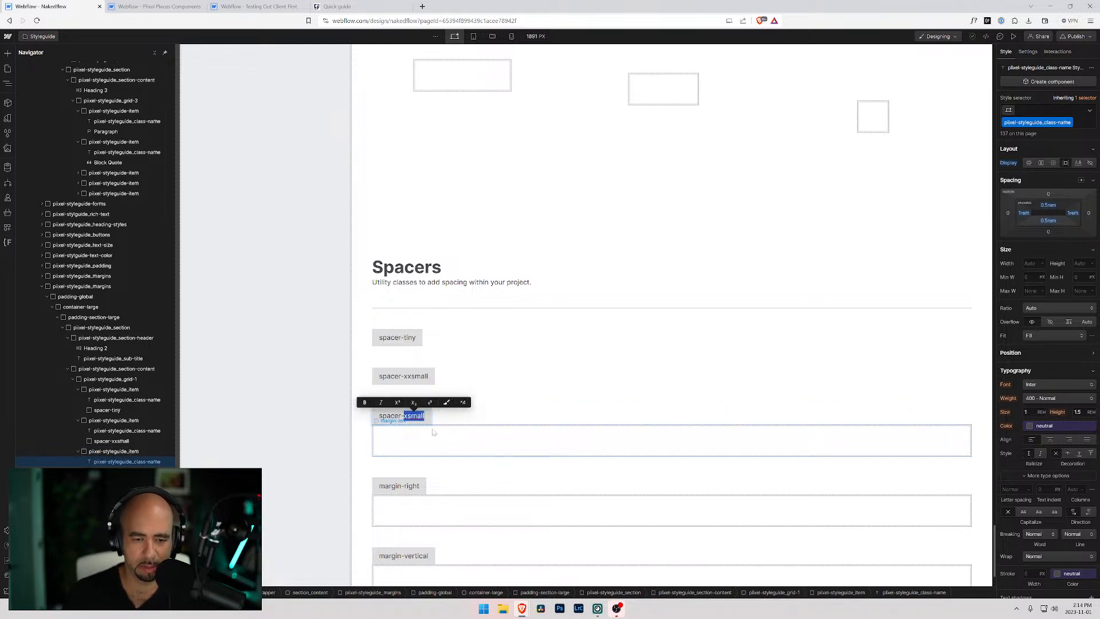
key("Escape")
Replace the margin-left class on the third item's block with a new class named spacer-xsmall.
left_click(463, 426)
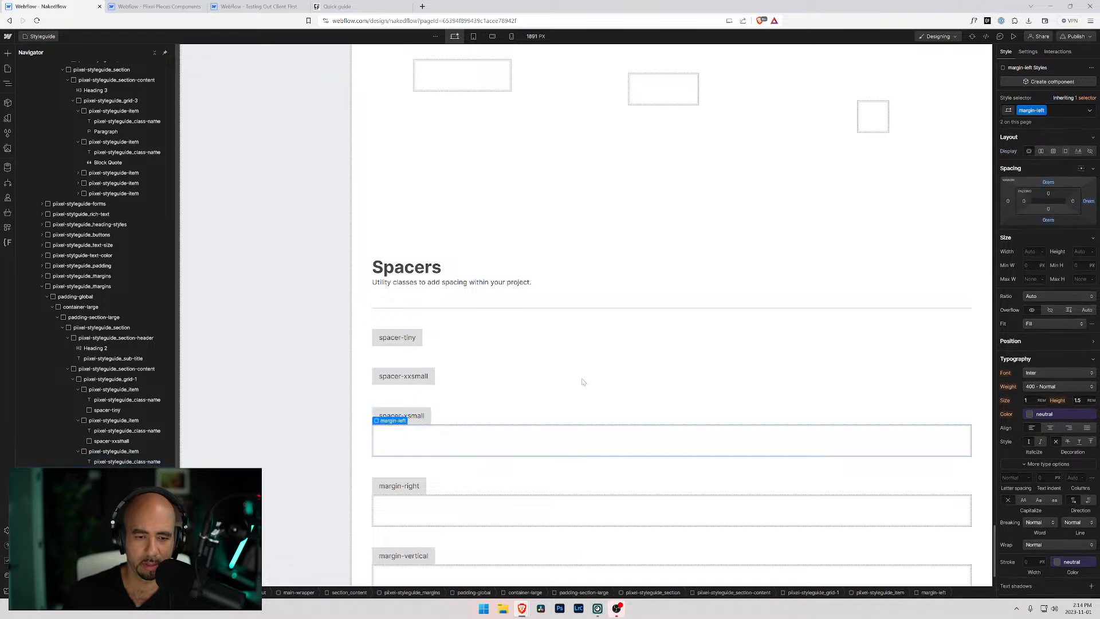
left_click(1054, 110)
key("BackSpace")
type("spac")
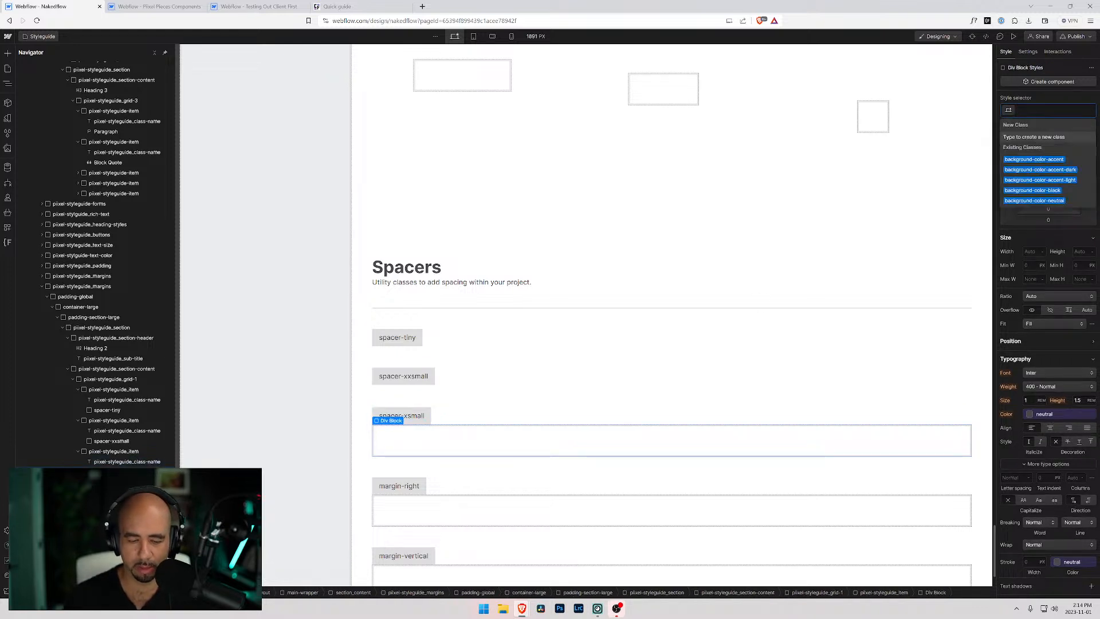
type("er")
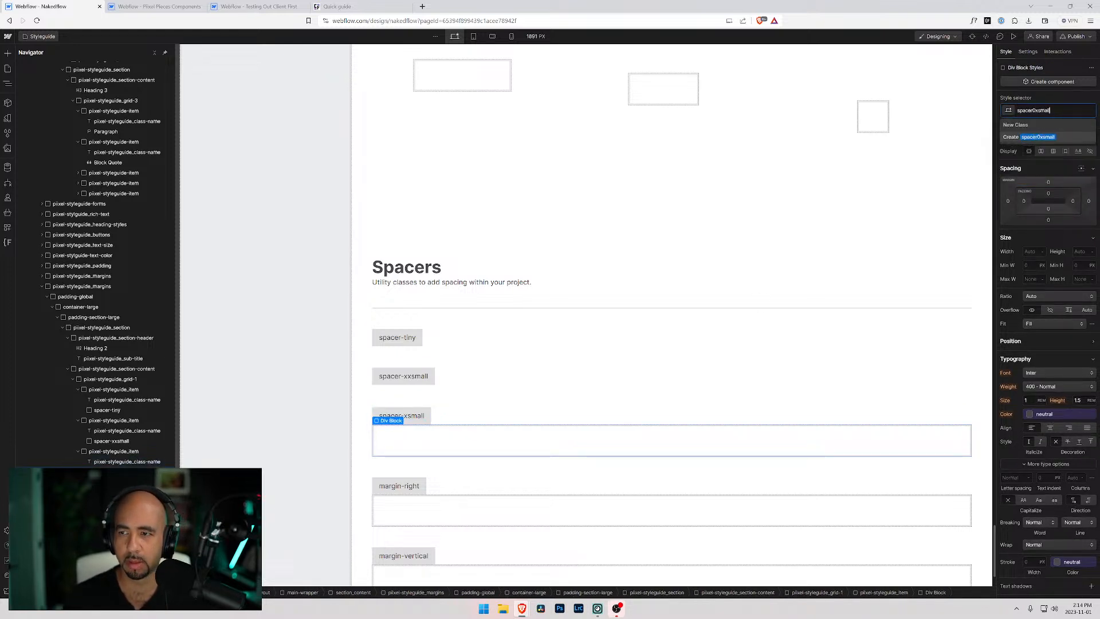
type("-xsmall")
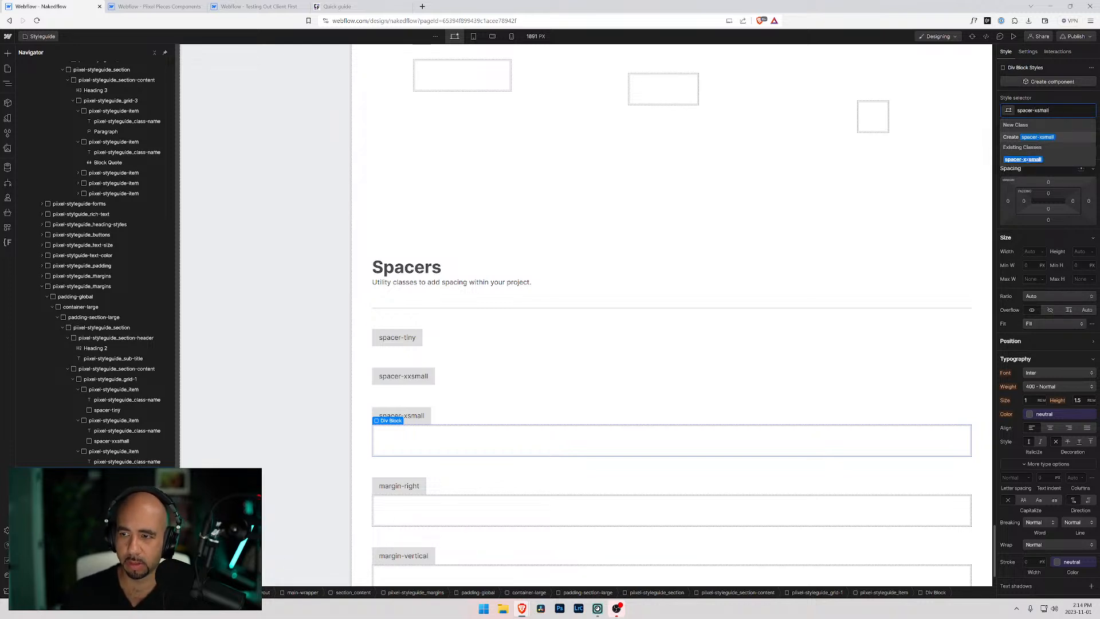
key("Return")
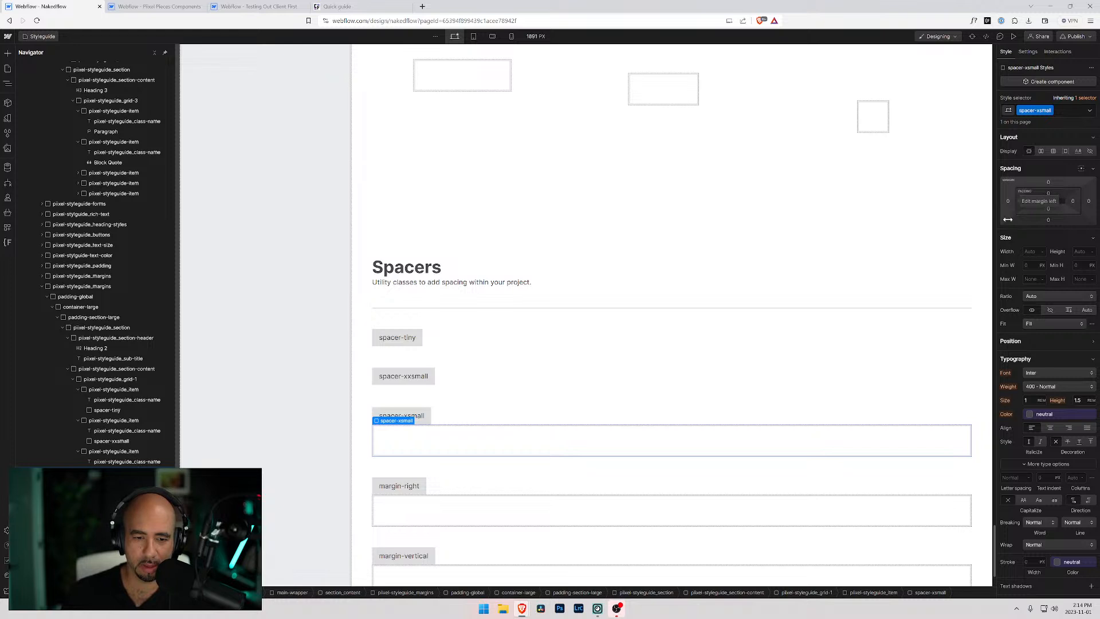
Set the top padding of the spacer-xsmall class to the xsmall sizing variable.
left_click_drag(1048, 196, 1048, 194)
left_click(1048, 196)
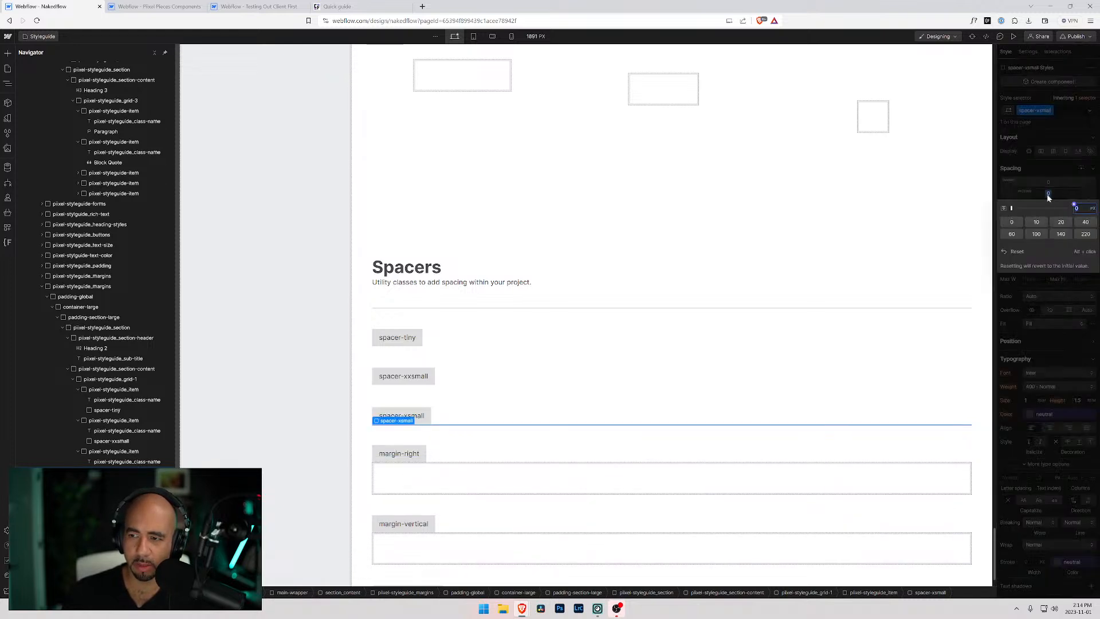
left_click(1073, 206)
type("xsmall")
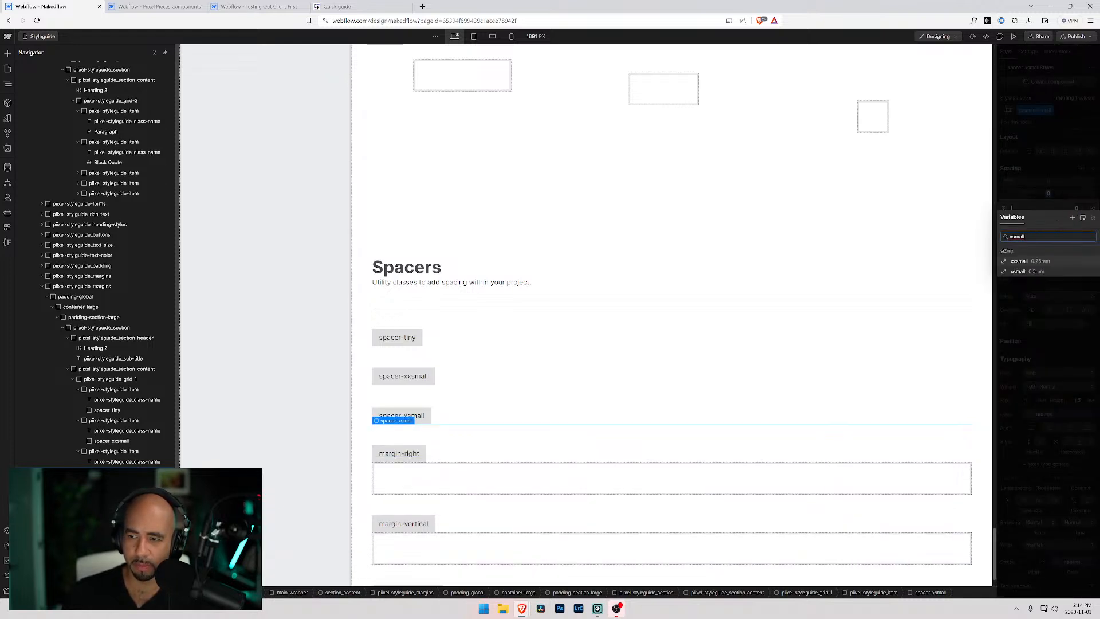
left_click(1018, 271)
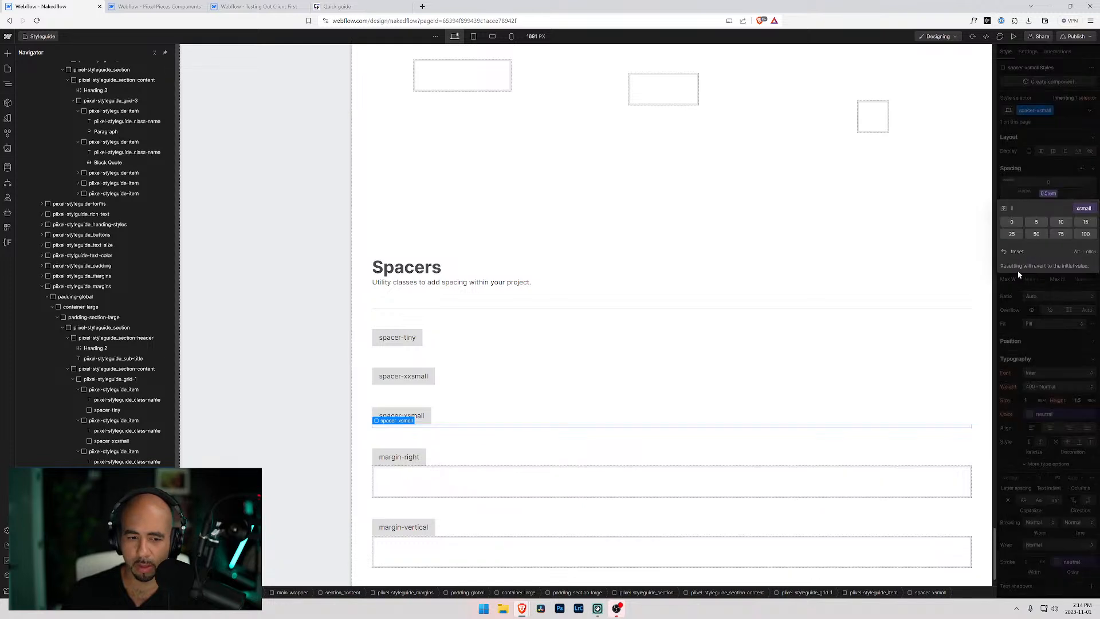
Replace the fourth item's margin-right label with "spacer-small" and copy the label text.
left_click(392, 464)
double_click(393, 462)
type("spac")
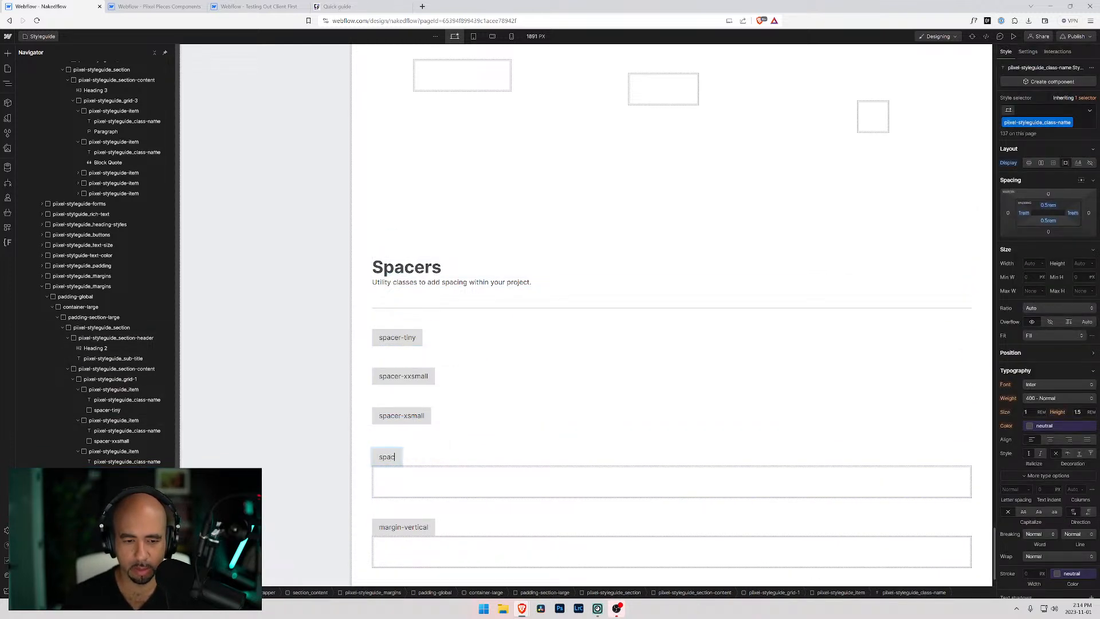
type("er-small")
key("ctrl+shift+Left")
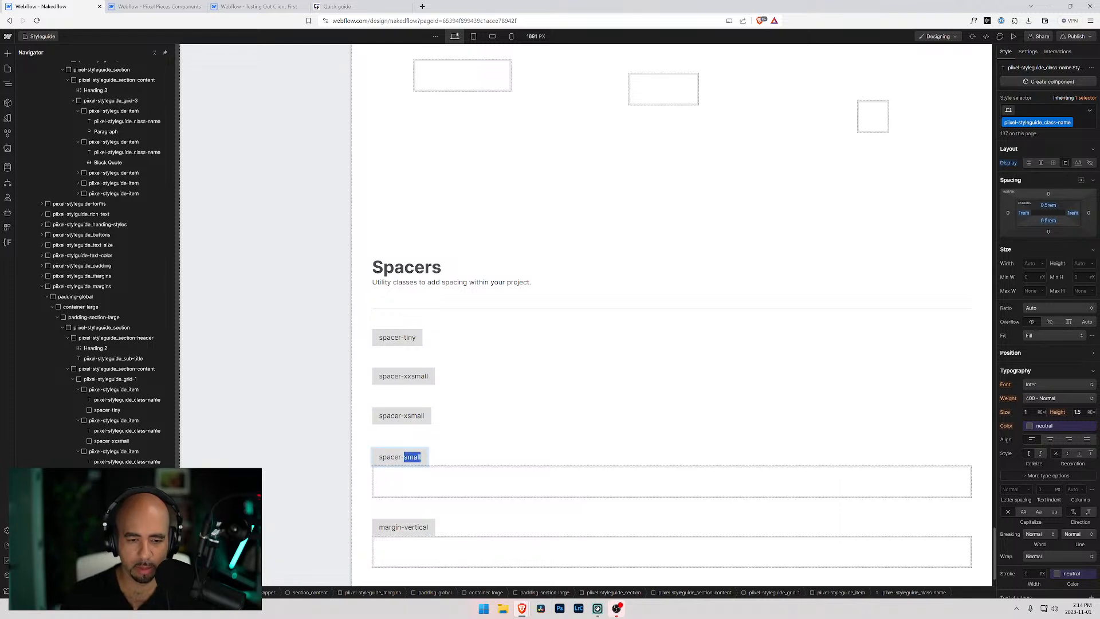
key("shift+Left")
key("ctrl+shift+Left")
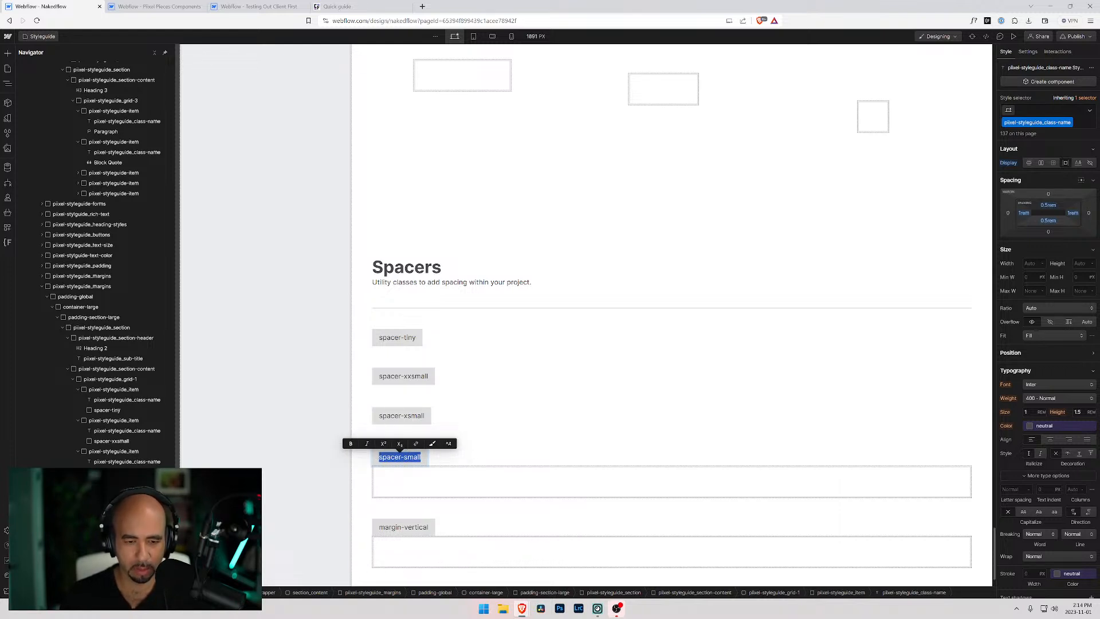
key("ctrl+x")
key("ctrl+v")
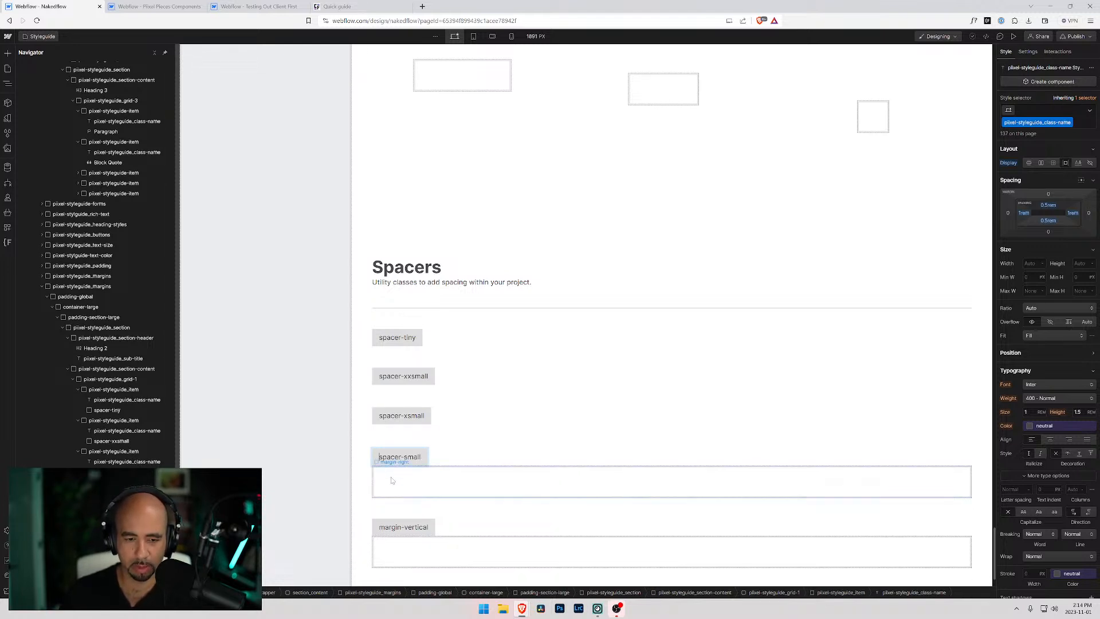
Replace the margin-right class on the fourth item's block with a new class named spacer-small.
left_click(411, 484)
left_click(1075, 112)
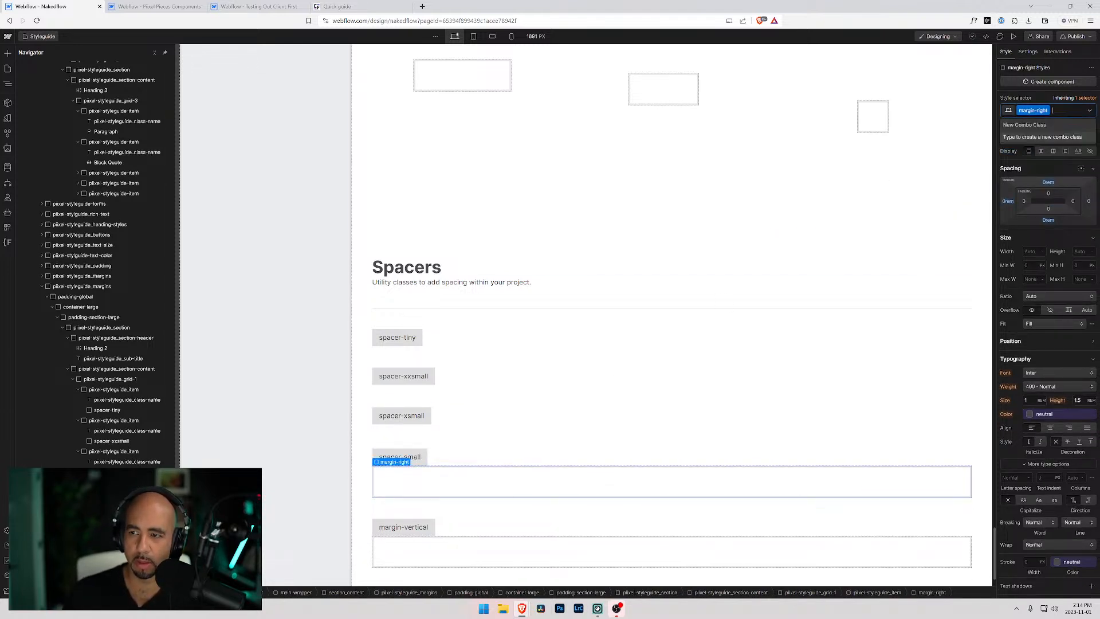
key("BackSpace")
key("ctrl+v")
key("ctrl+shift+Left")
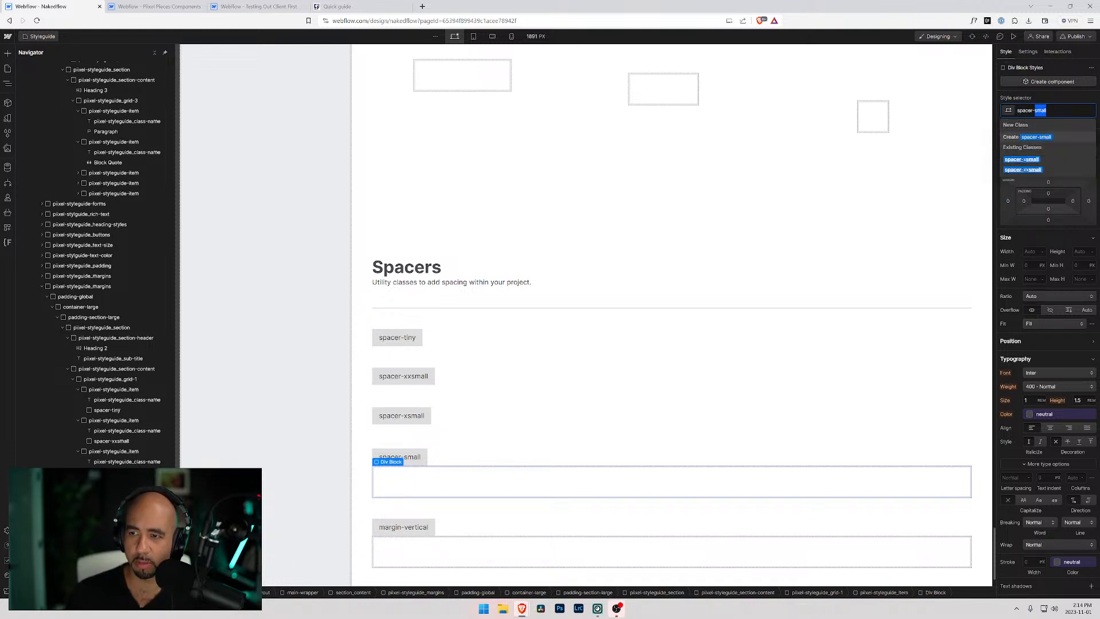
key("Return")
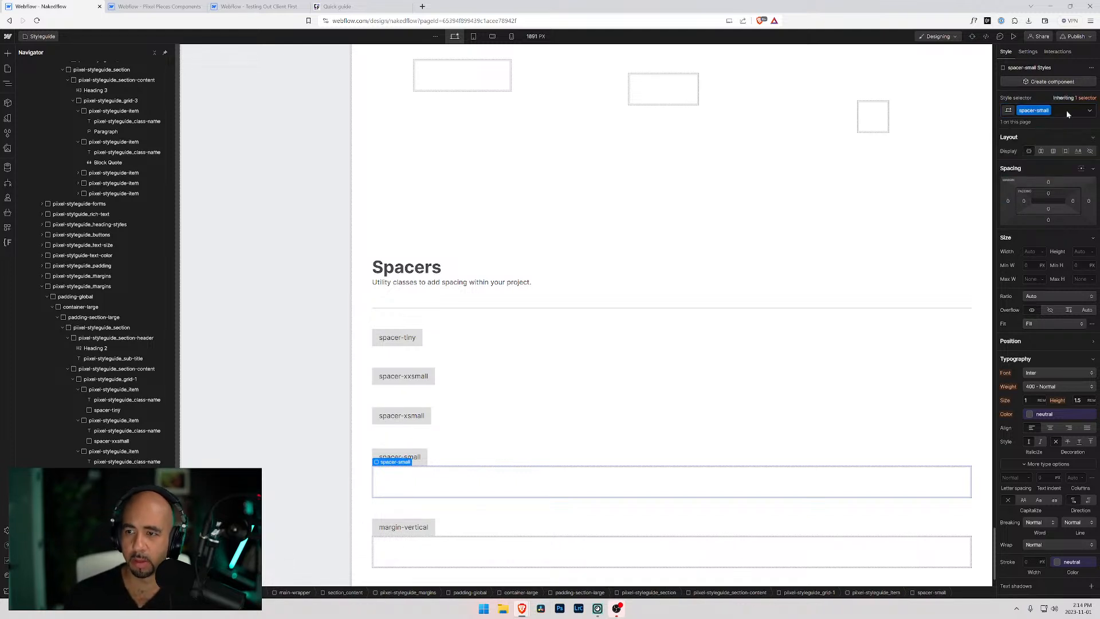
Set the top padding of the spacer-small class to the small variable from the sizing group.
left_click(1048, 194)
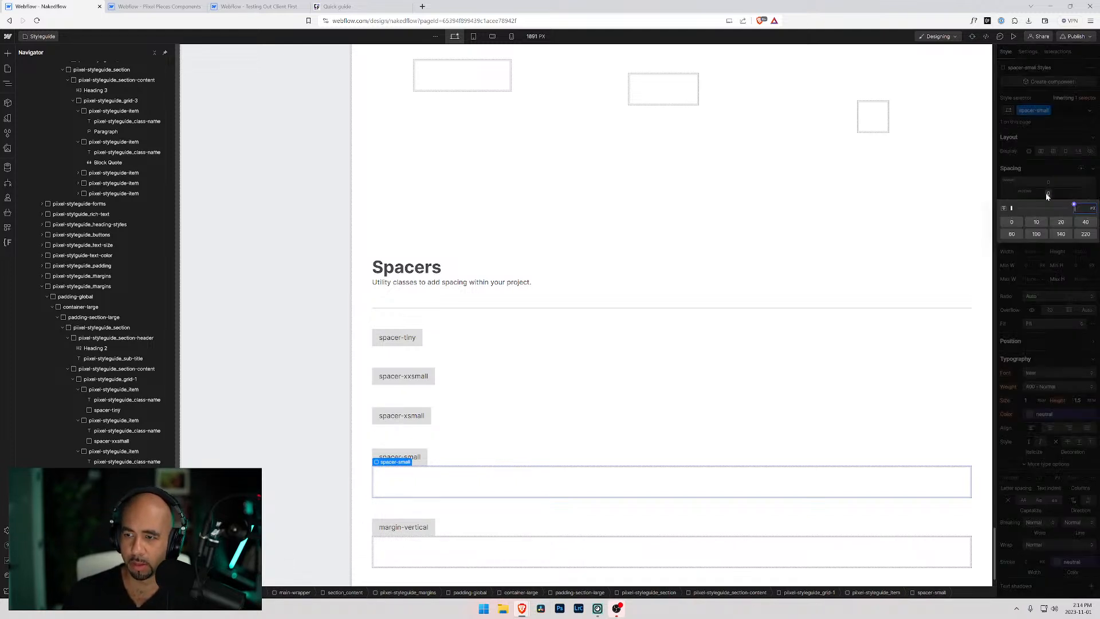
left_click(1074, 206)
type("small")
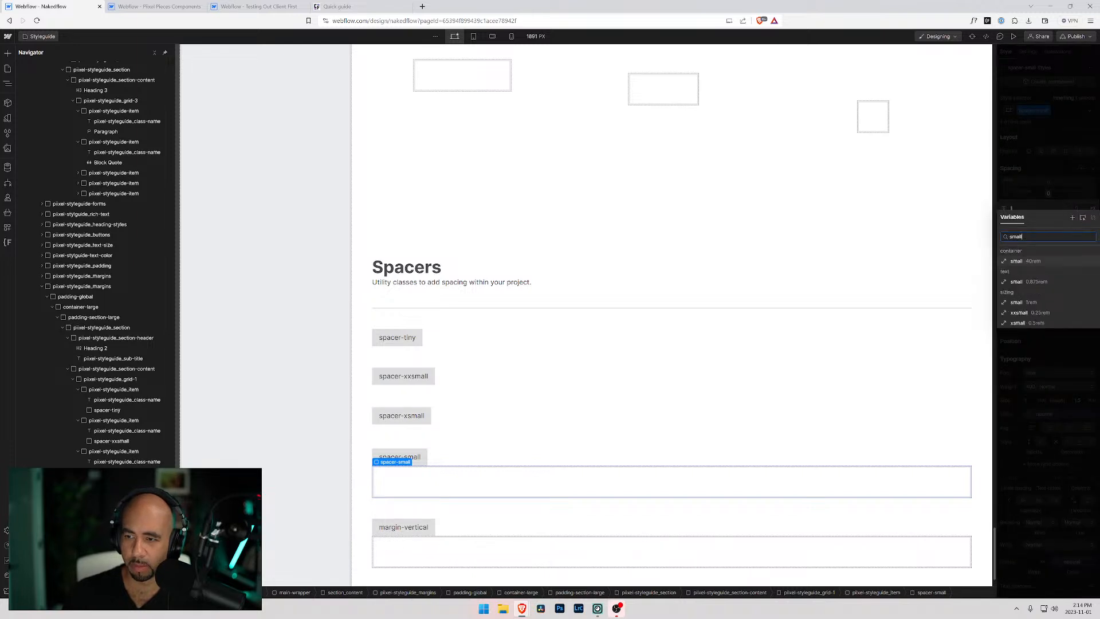
left_click(1021, 307)
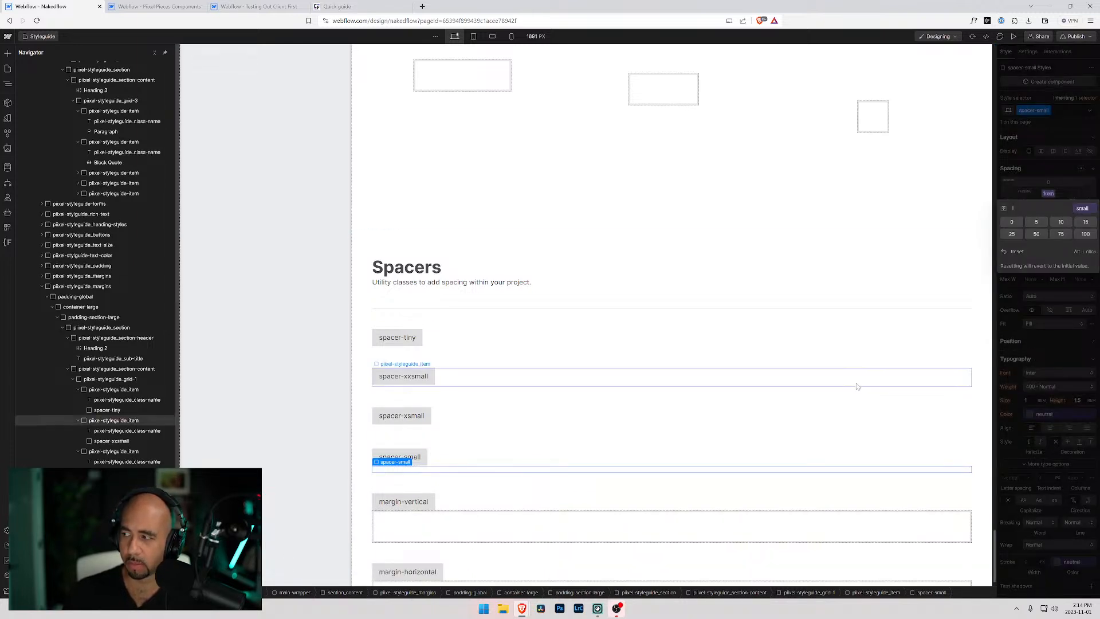
left_click(418, 461)
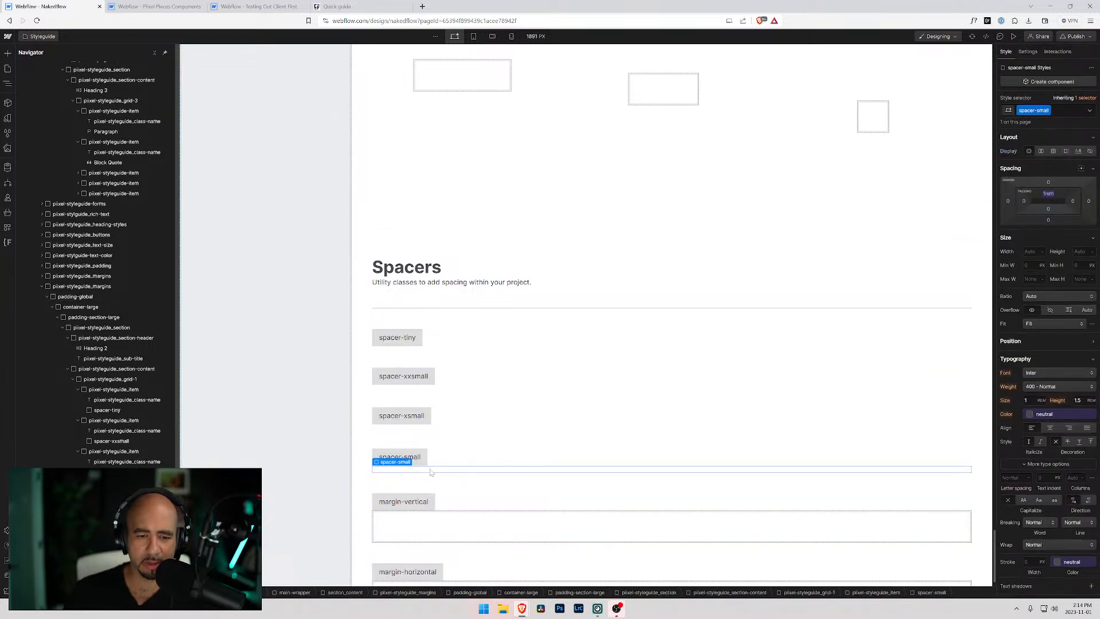
Switch to the Client-First project and examine the style settings of its spacer-small and spacer-xsmall blocks.
left_click(252, 7)
left_click(321, 324)
scroll(1047, 296, "down", 2)
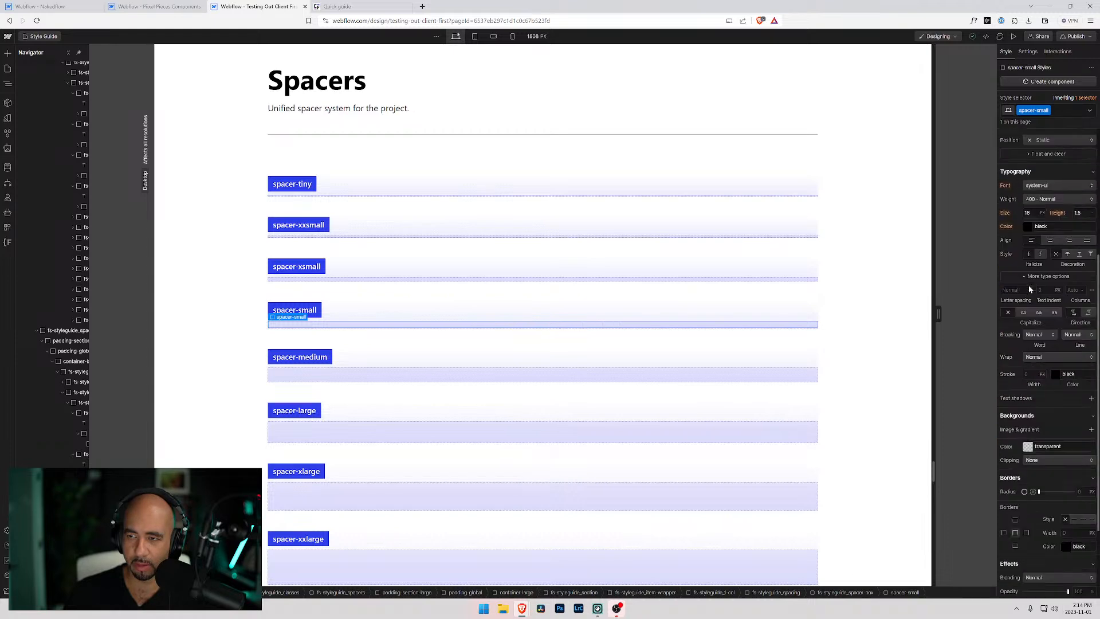
scroll(1021, 289, "up", 1)
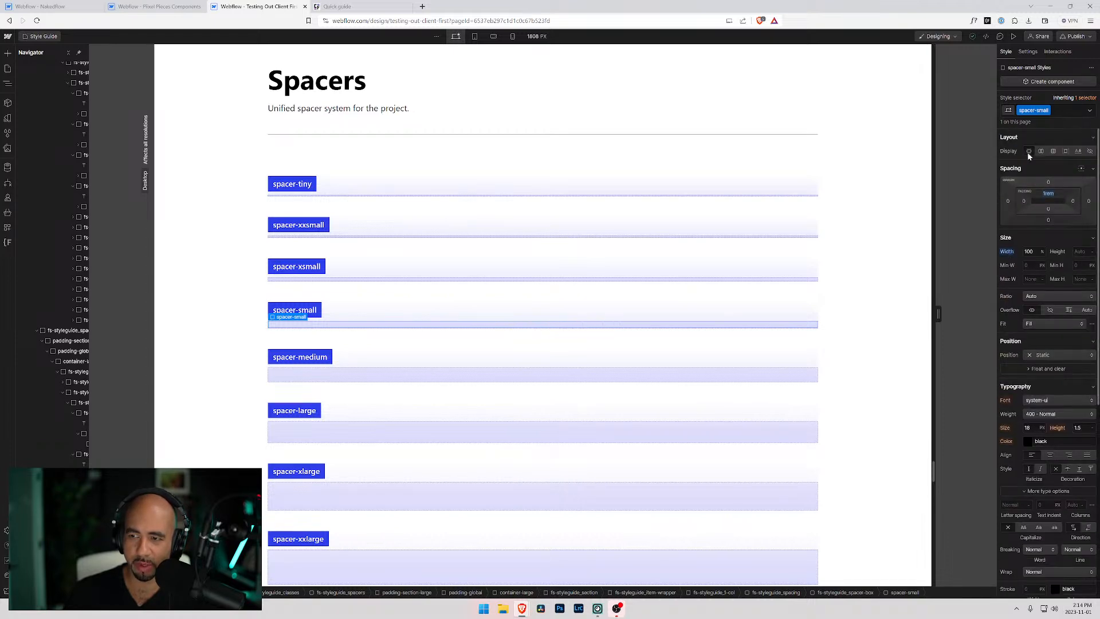
left_click(298, 279)
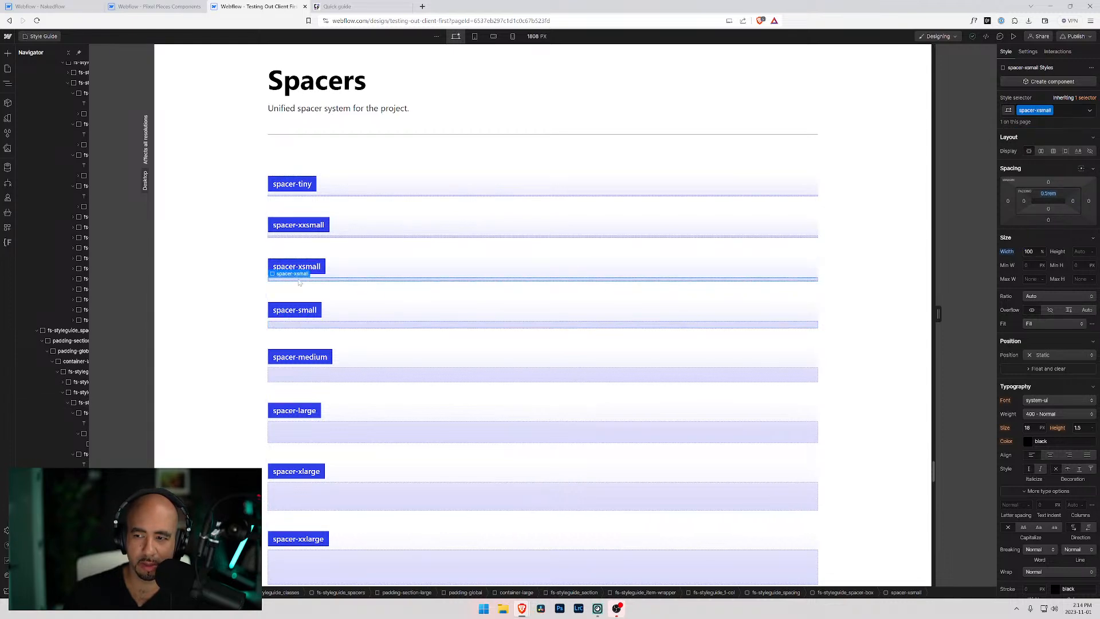
Check the spacer-xxsmall block's styles, switch back to the NakedFlow project and set the spacer-small class's width to 100%.
left_click(306, 239)
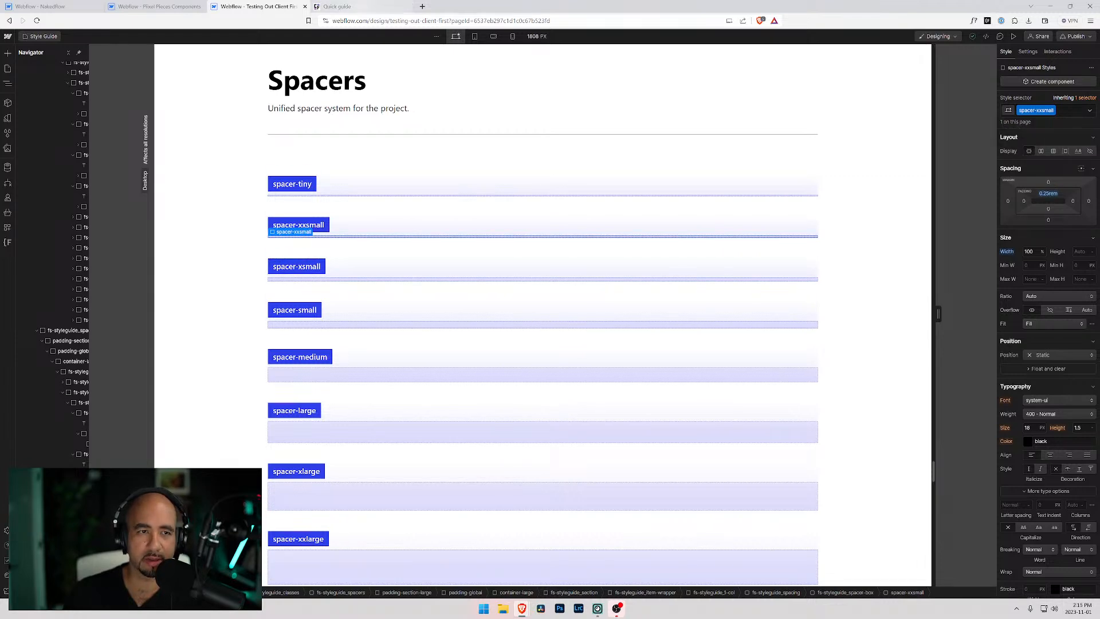
left_click(60, 7)
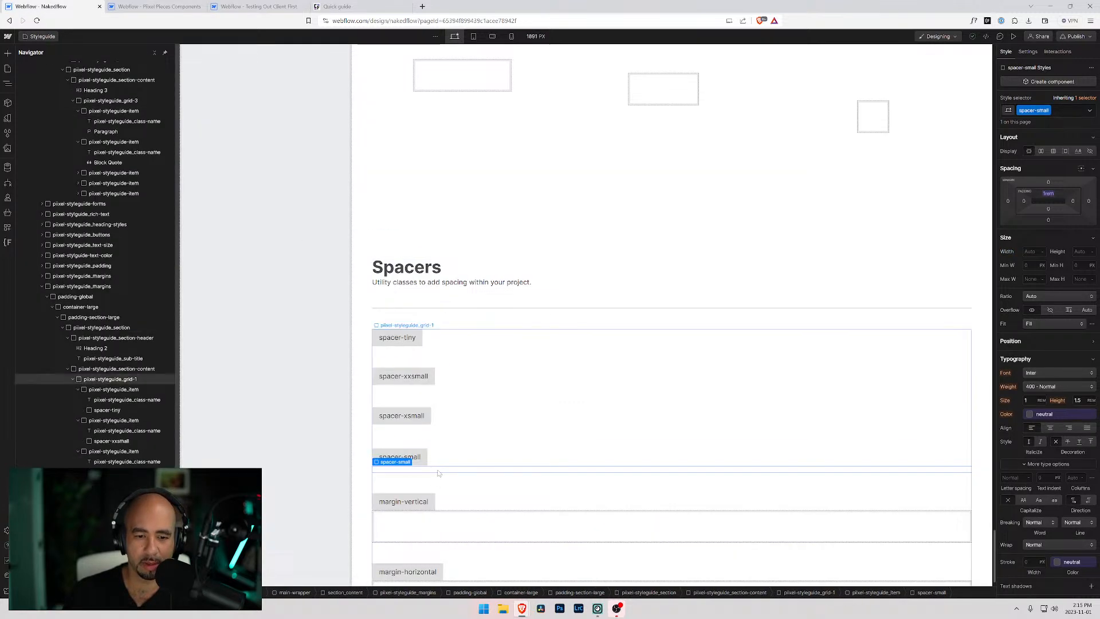
left_click(1026, 252)
left_click(1017, 234)
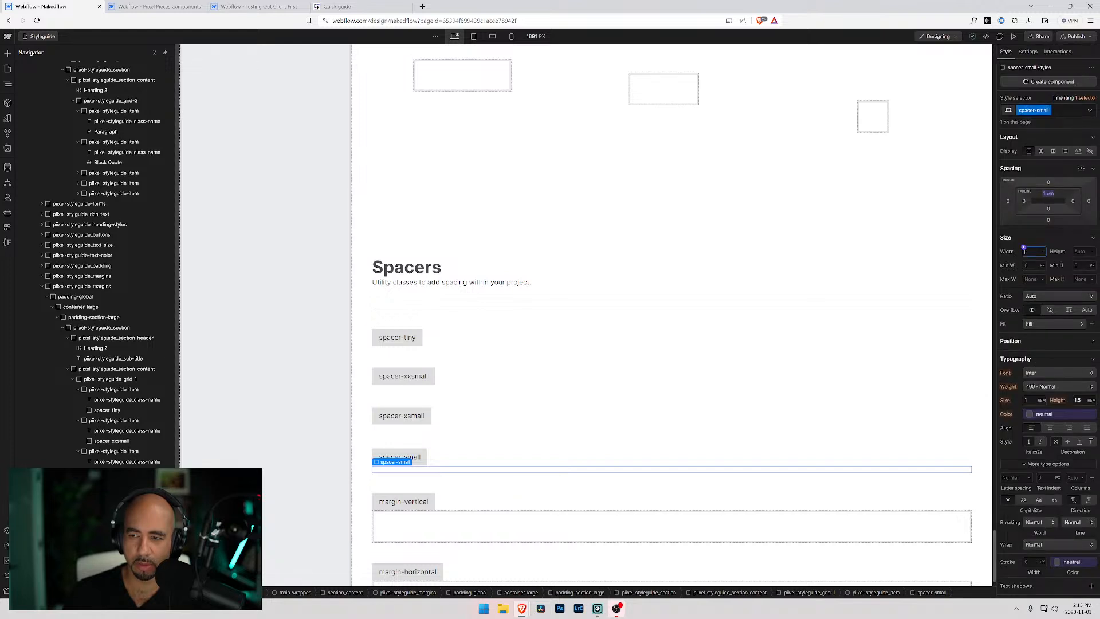
type("100%")
key("Return")
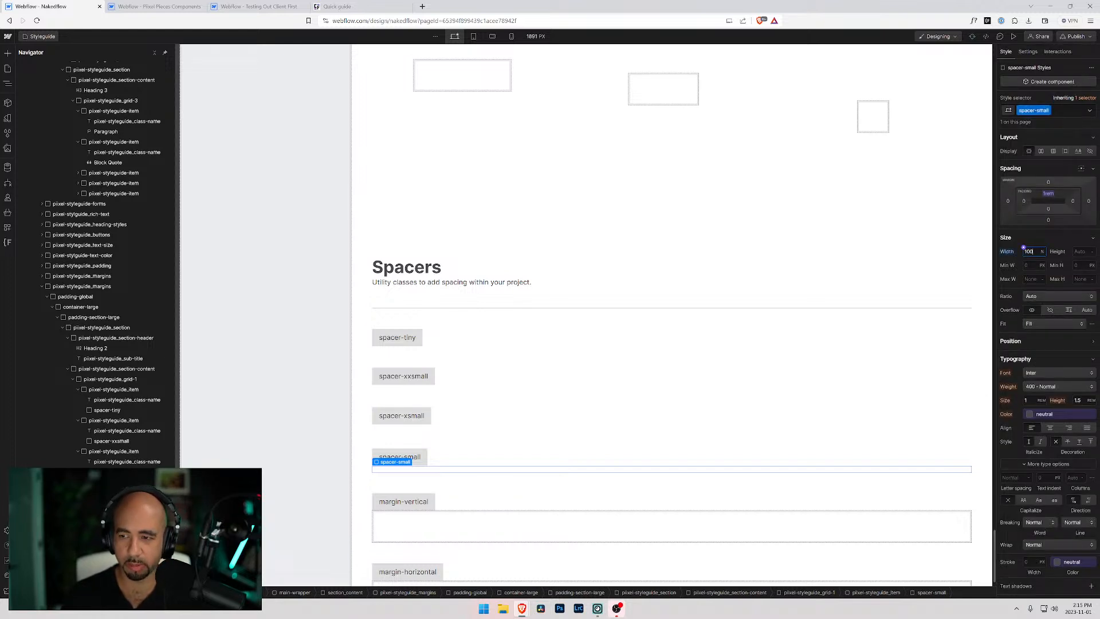
Set the width of the spacer-xsmall, spacer-xxsmall and spacer-tiny classes to 100% and recheck each spacer block from tiny to small.
left_click(404, 429)
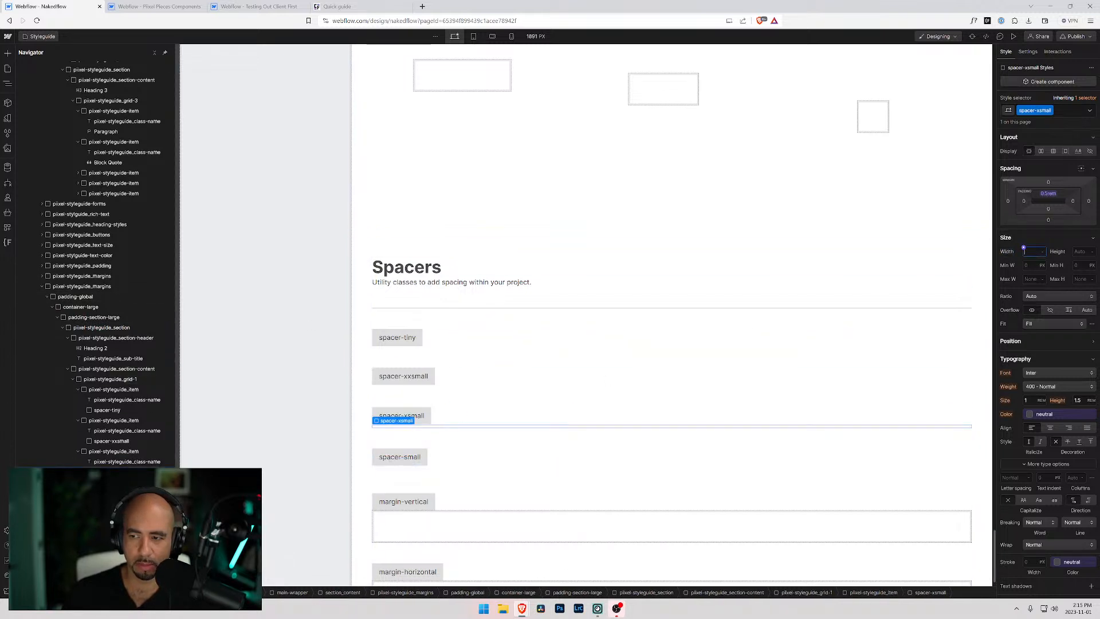
type("100%")
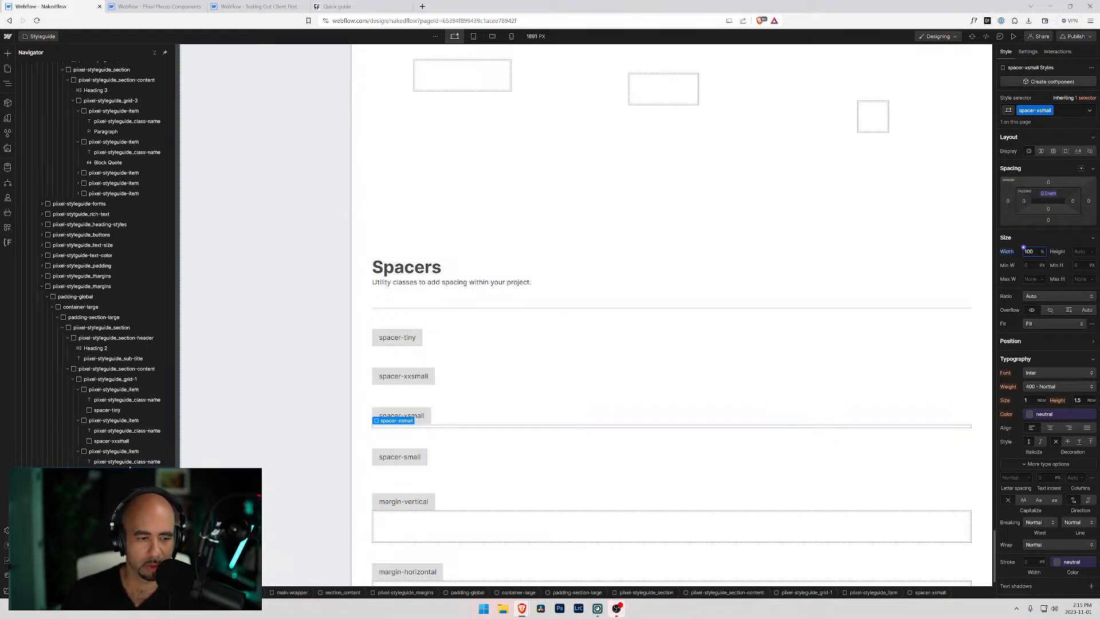
left_click(114, 442)
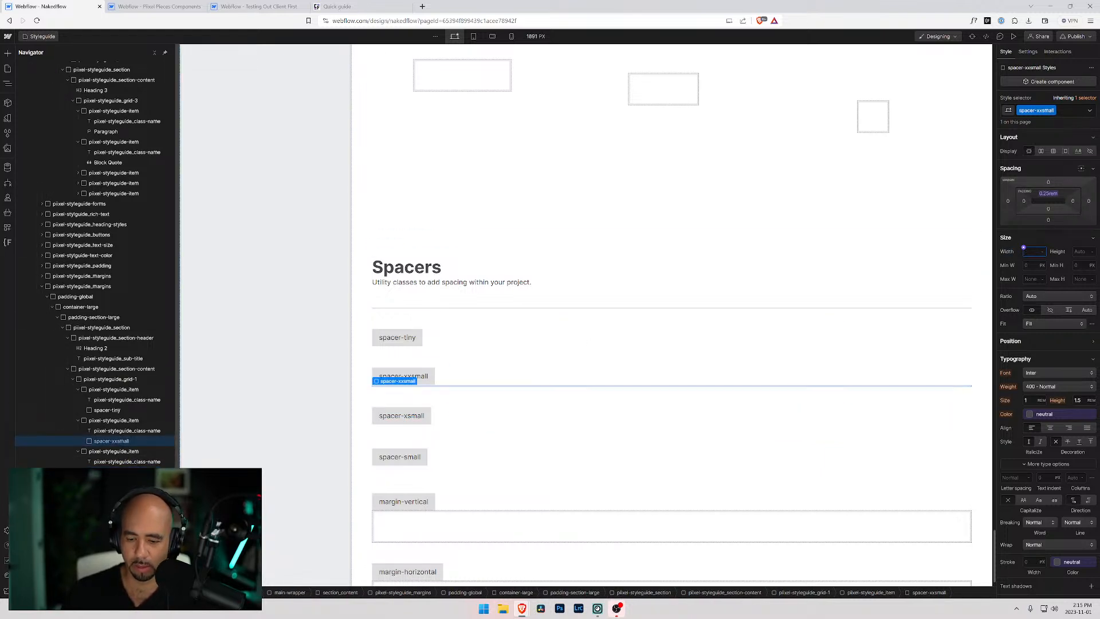
type("100%")
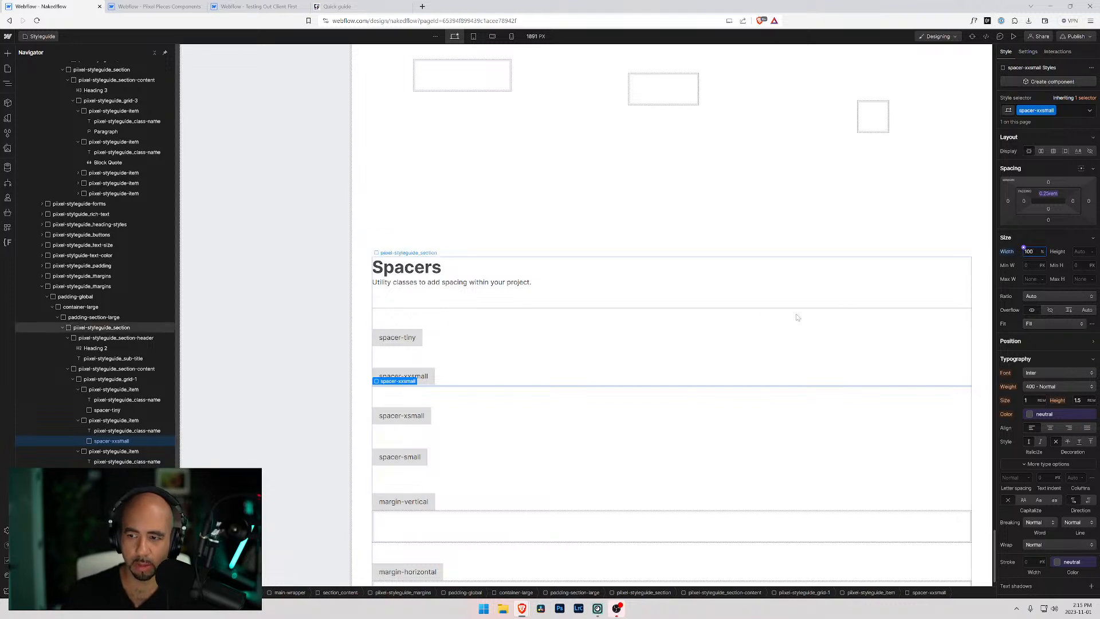
left_click(121, 412)
type("100%")
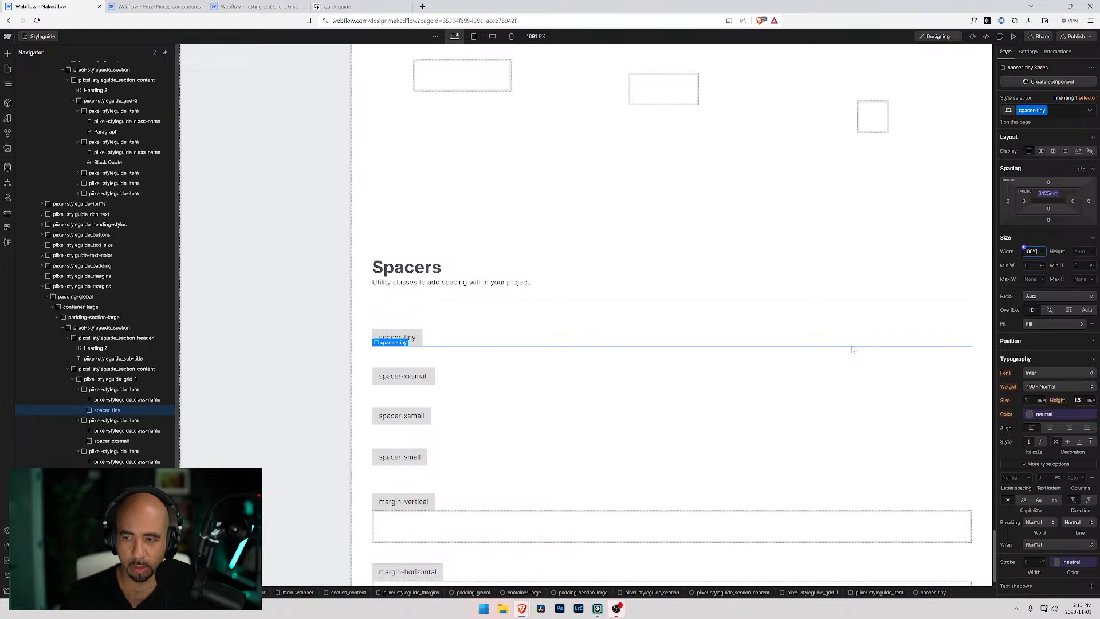
left_click(112, 440)
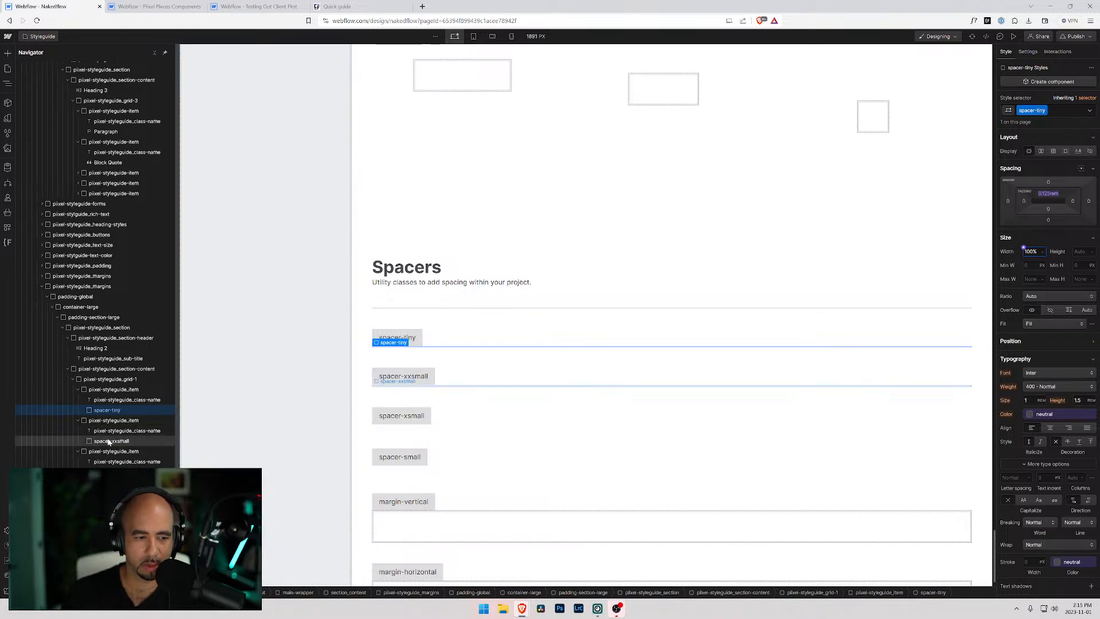
left_click(110, 411)
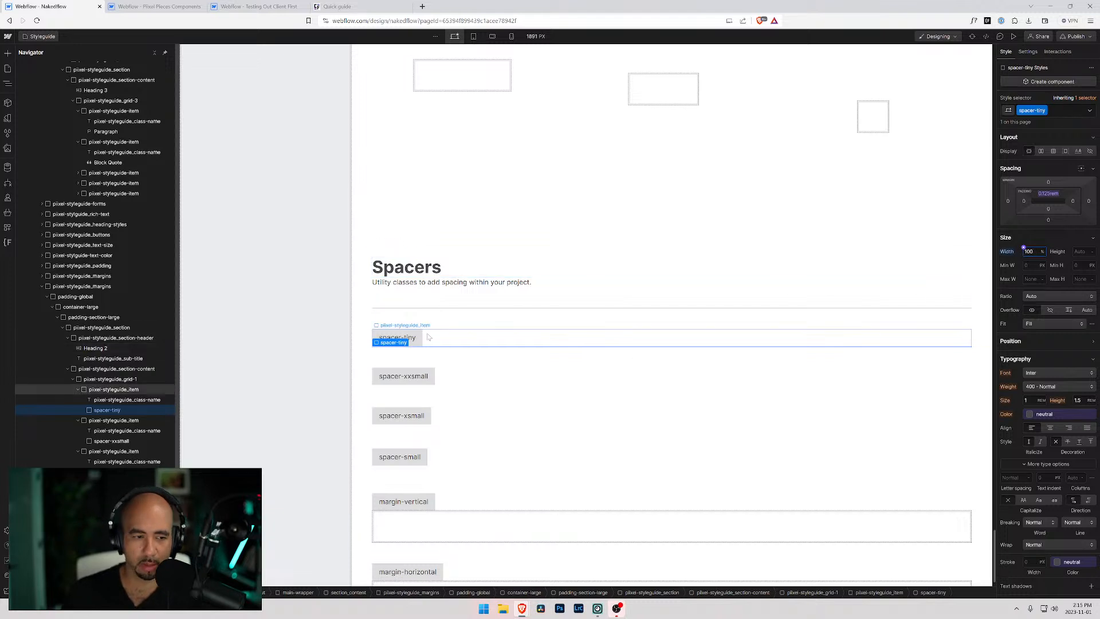
left_click(113, 442)
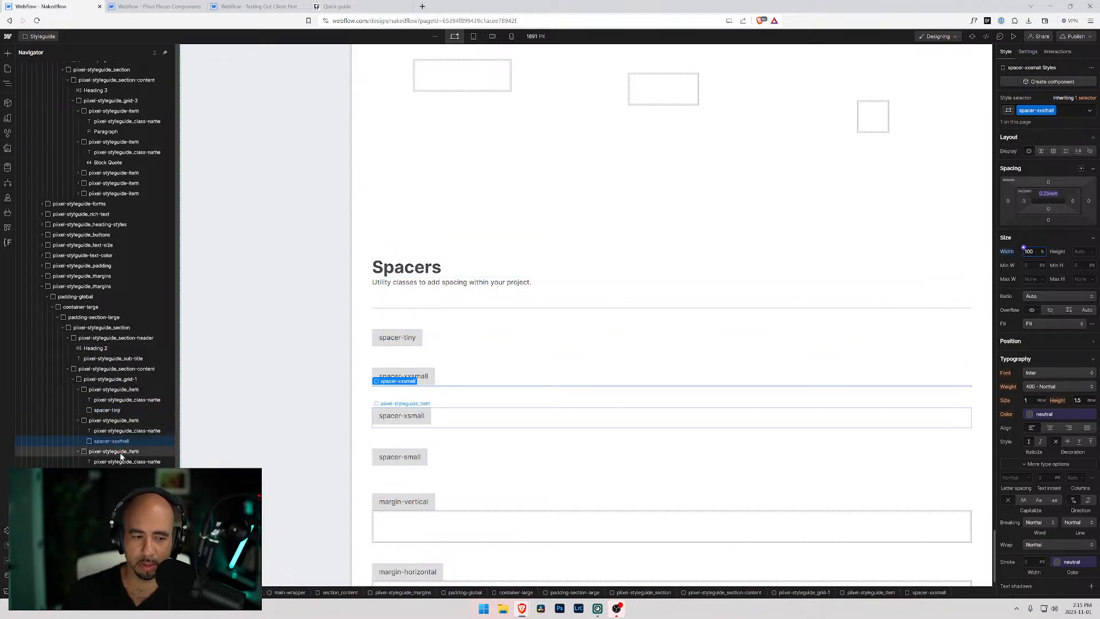
left_click(112, 471)
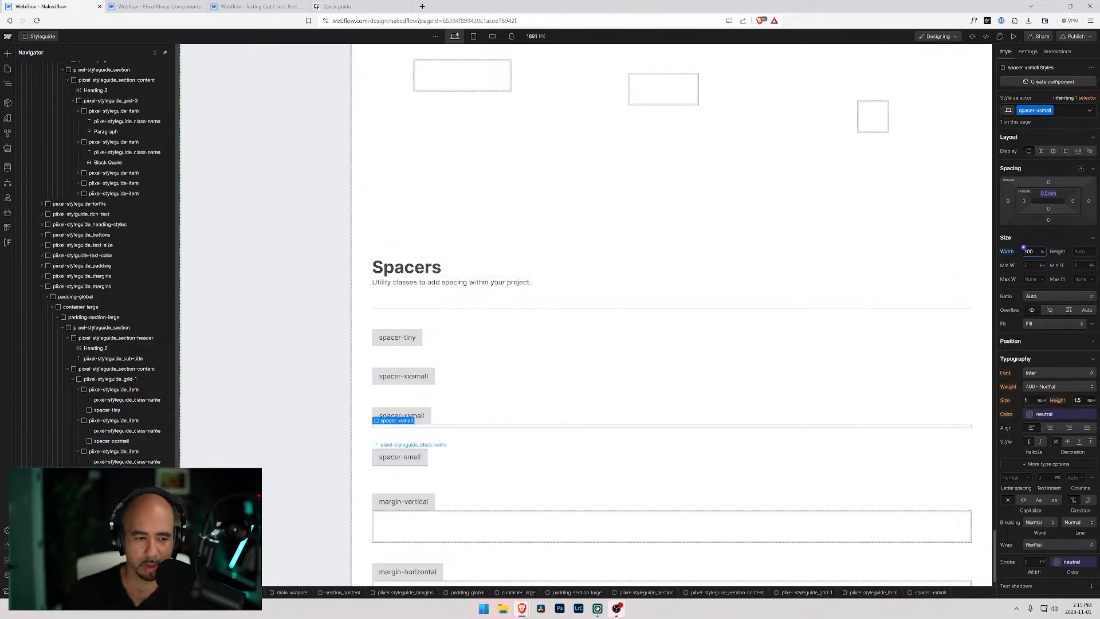
left_click(110, 503)
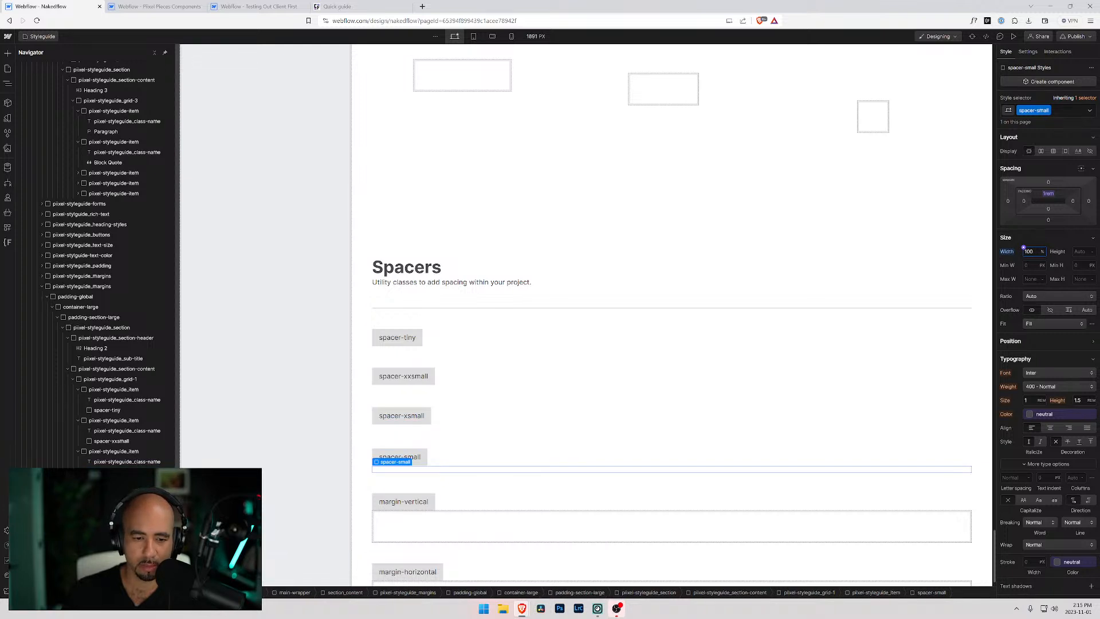
Replace the fifth item's margin-vertical label with "spacer-medium".
double_click(405, 502)
type("small")
key("ctrl+a")
type("spacer-medium")
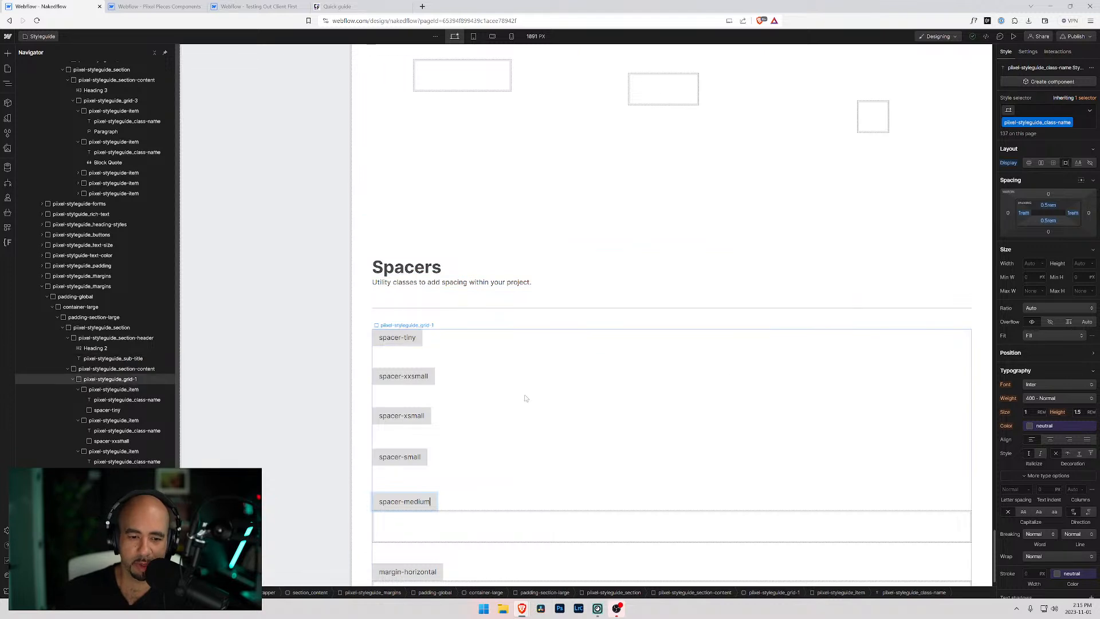
Replace the margin-vertical class on the fifth item's block with a new class named spacer-medium.
left_click(442, 522)
left_click(1064, 109)
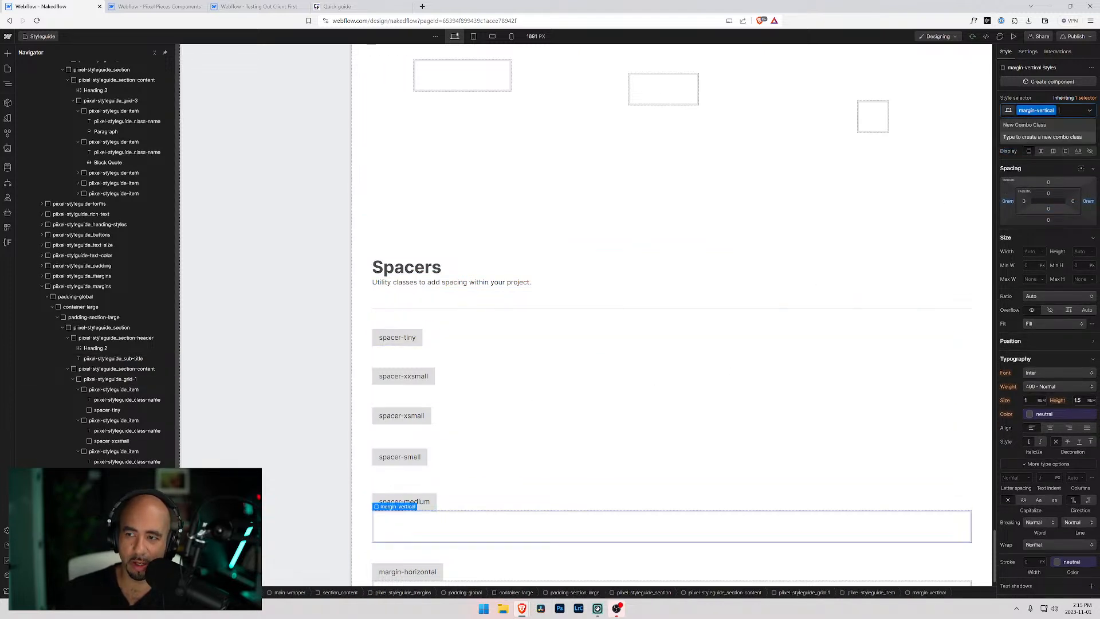
key("BackSpace")
type("small")
key("BackSpace")
key("BackSpace")
key("BackSpace")
key("BackSpace")
key("BackSpace")
type("sapc")
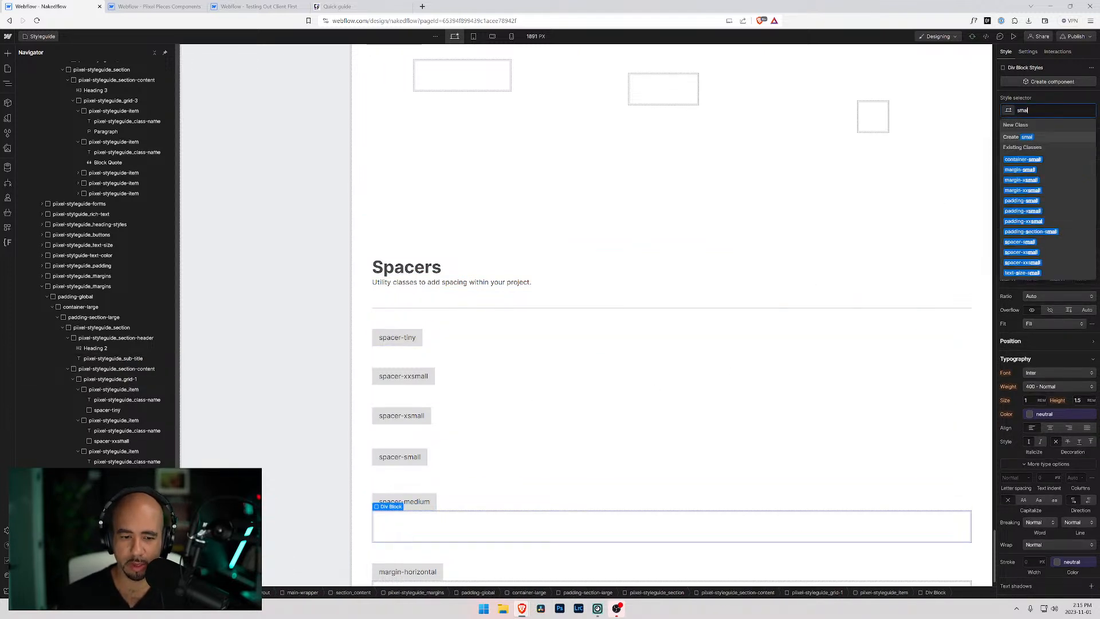
type("er")
key("BackSpace")
key("BackSpace")
key("BackSpace")
key("BackSpace")
key("BackSpace")
type("pacer-")
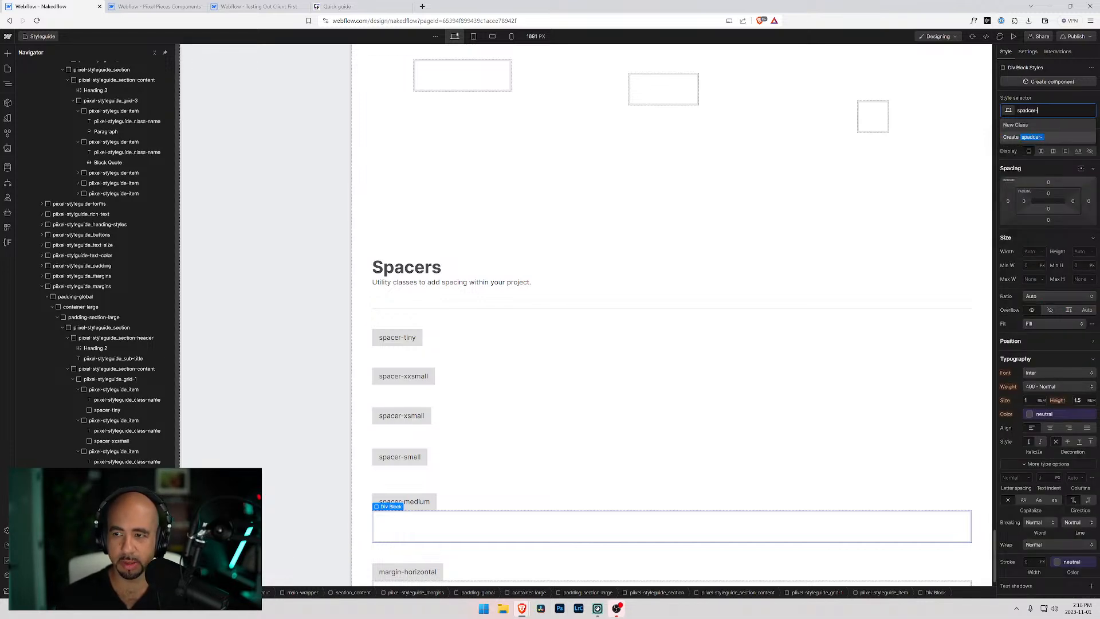
key("BackSpace")
key("BackSpace")
type("cer-medium")
key("ctrl+shift+Left")
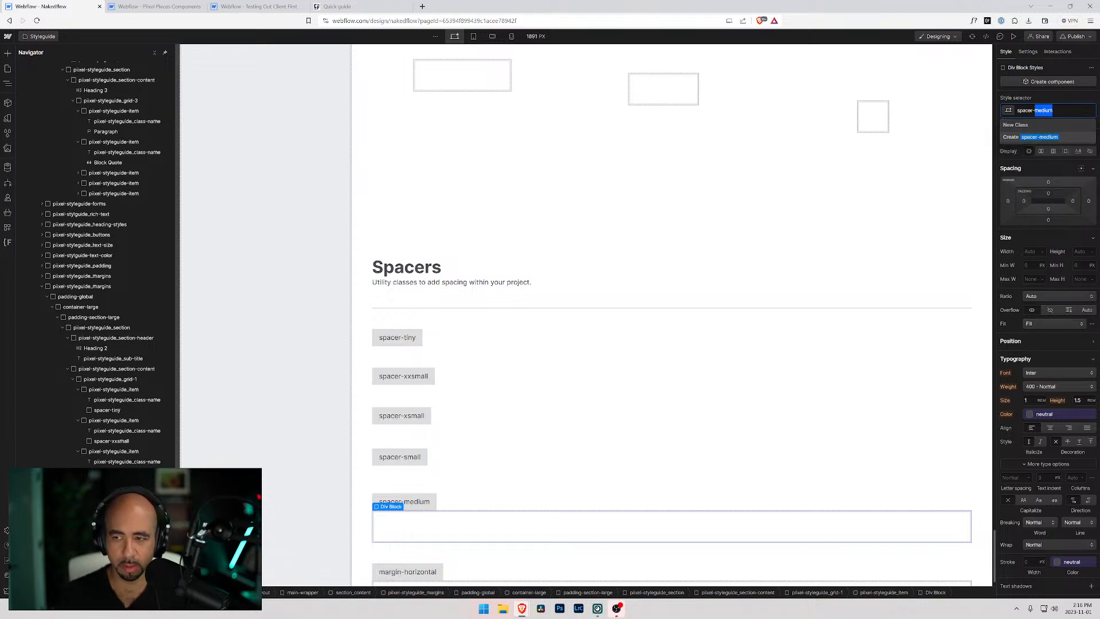
key("Return")
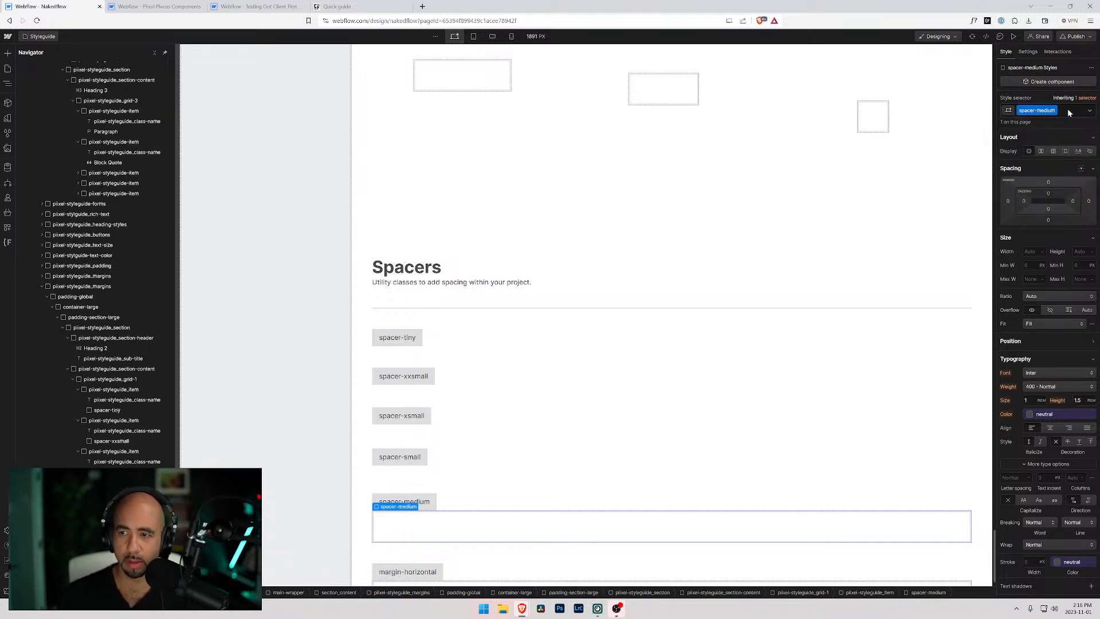
Set the spacer-medium class's top padding to the medium variable from the sizing group and its width to 100%.
left_click(1048, 194)
left_click(1075, 206)
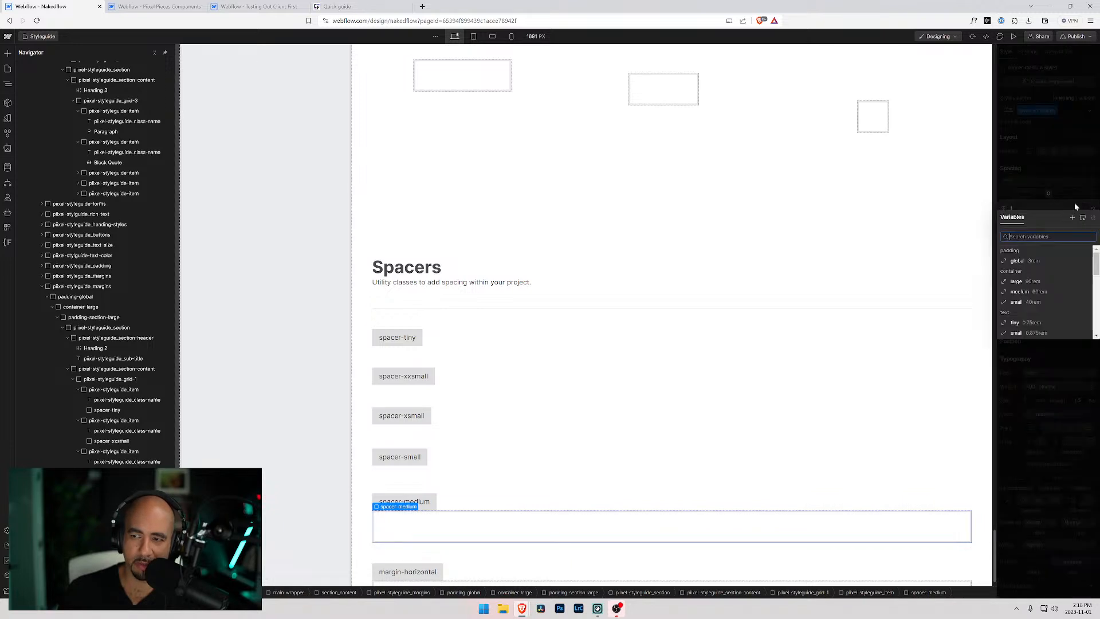
type("medium")
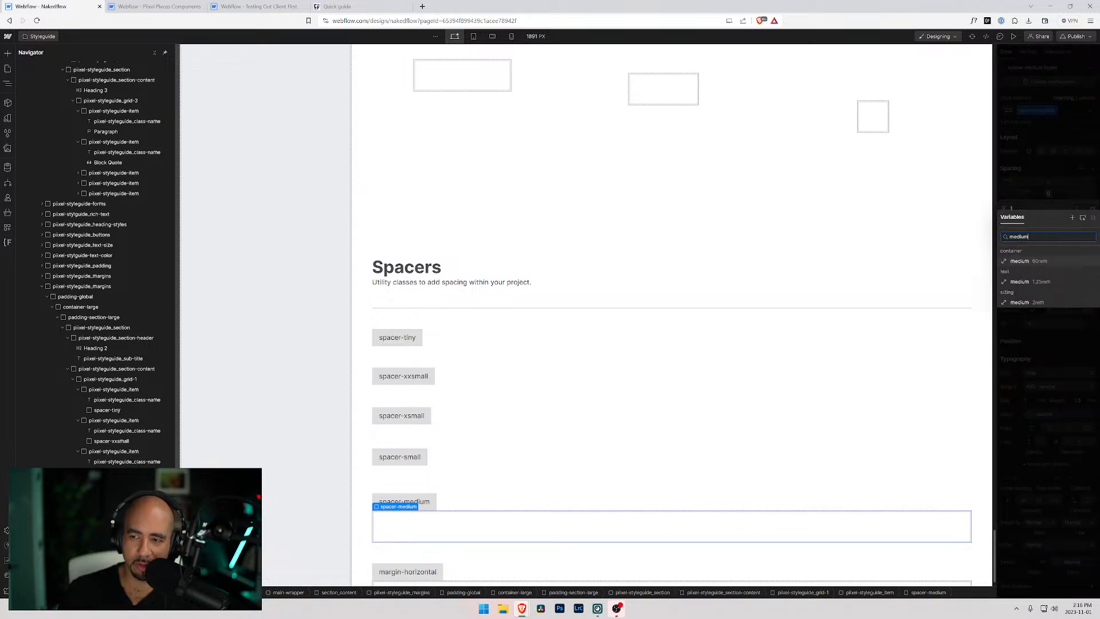
left_click(1014, 303)
left_click(1073, 182)
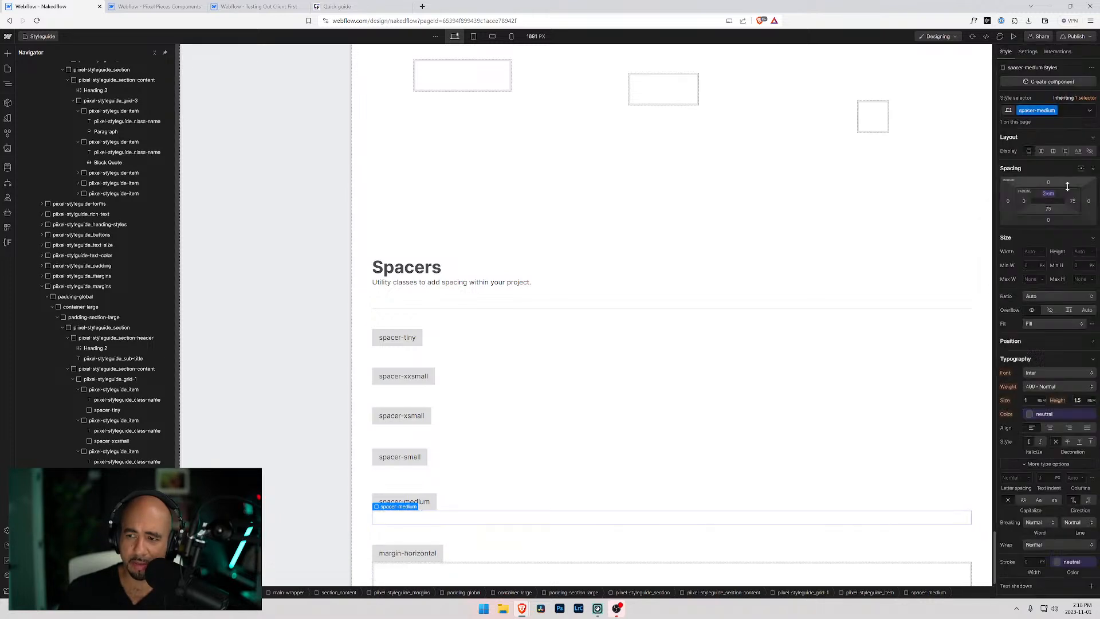
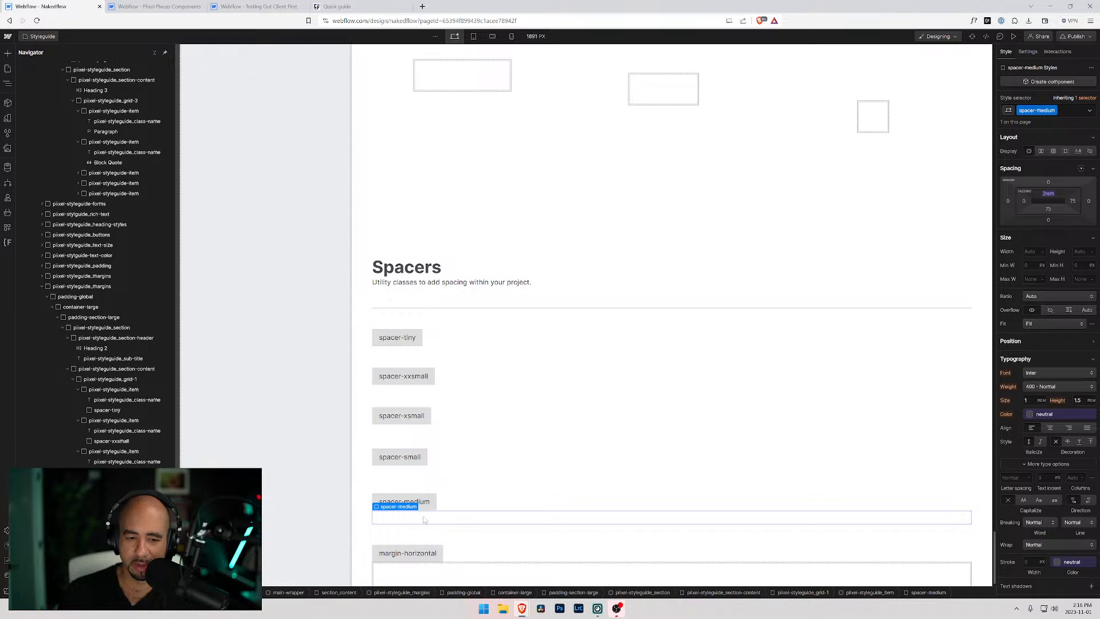
type("100")
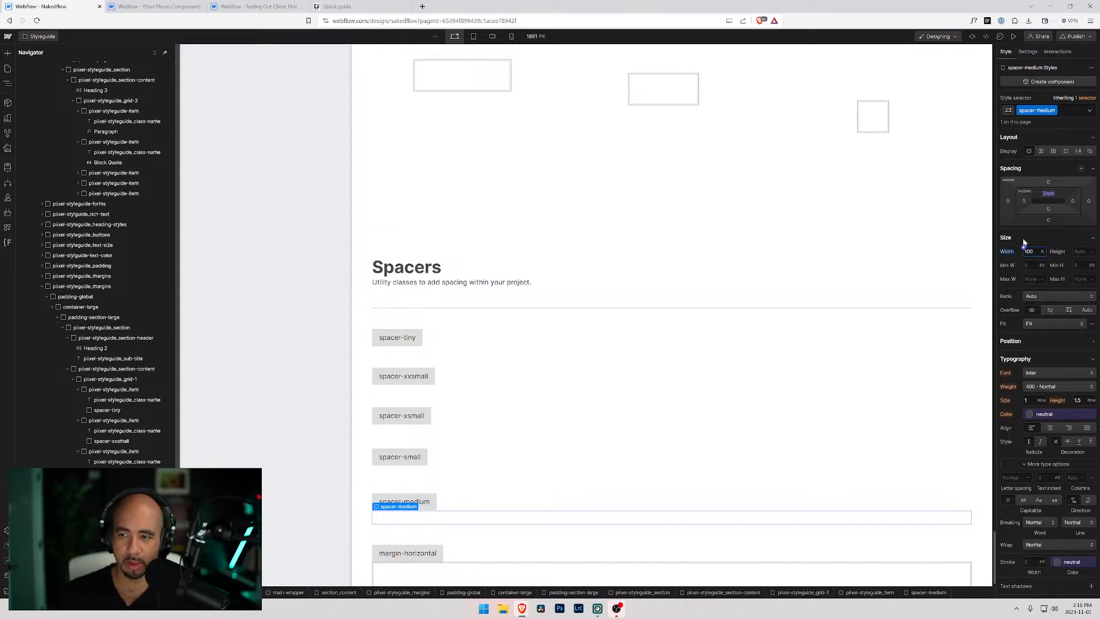
Replace the sixth item's margin-horizontal label with "spacer-large".
scroll(434, 523, "down", 1)
left_click(442, 530)
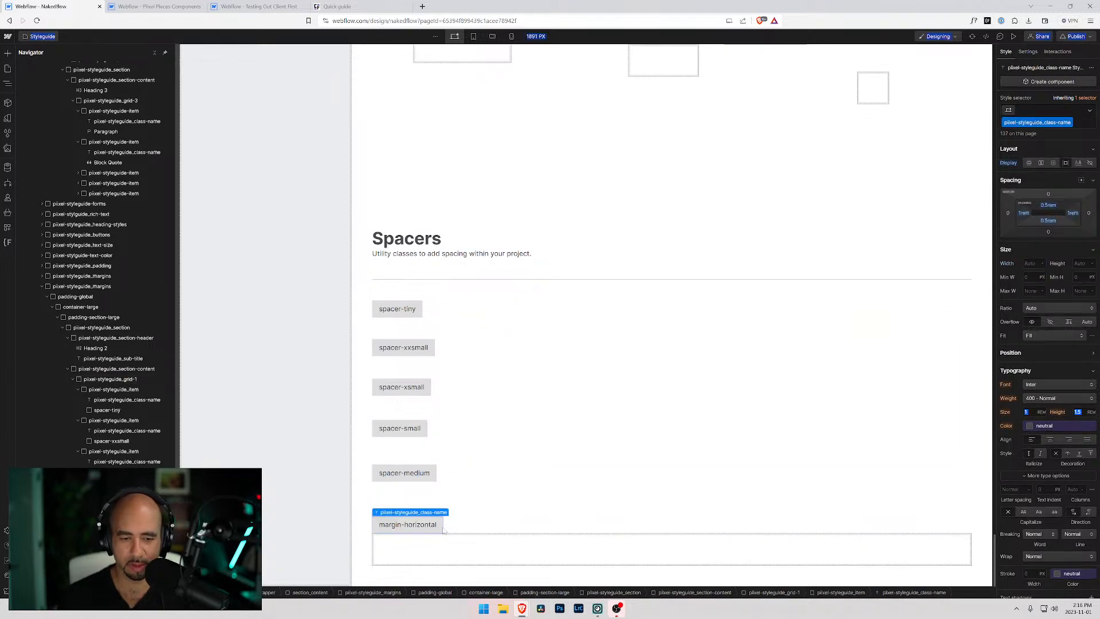
double_click(401, 525)
key("ctrl+a")
key("BackSpace")
type("spacer-")
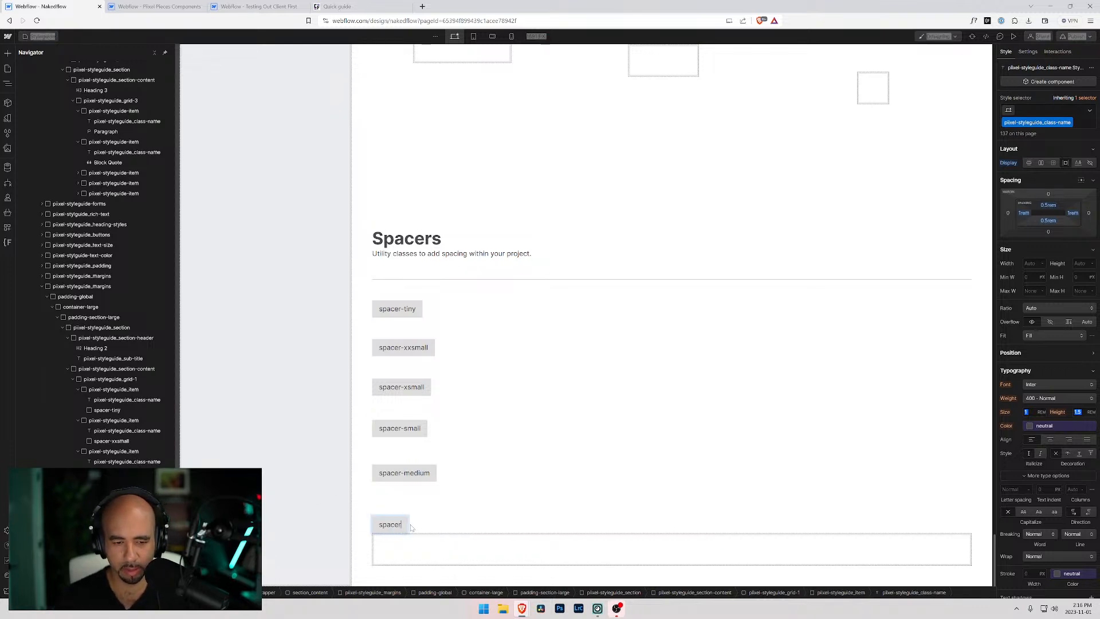
type("large")
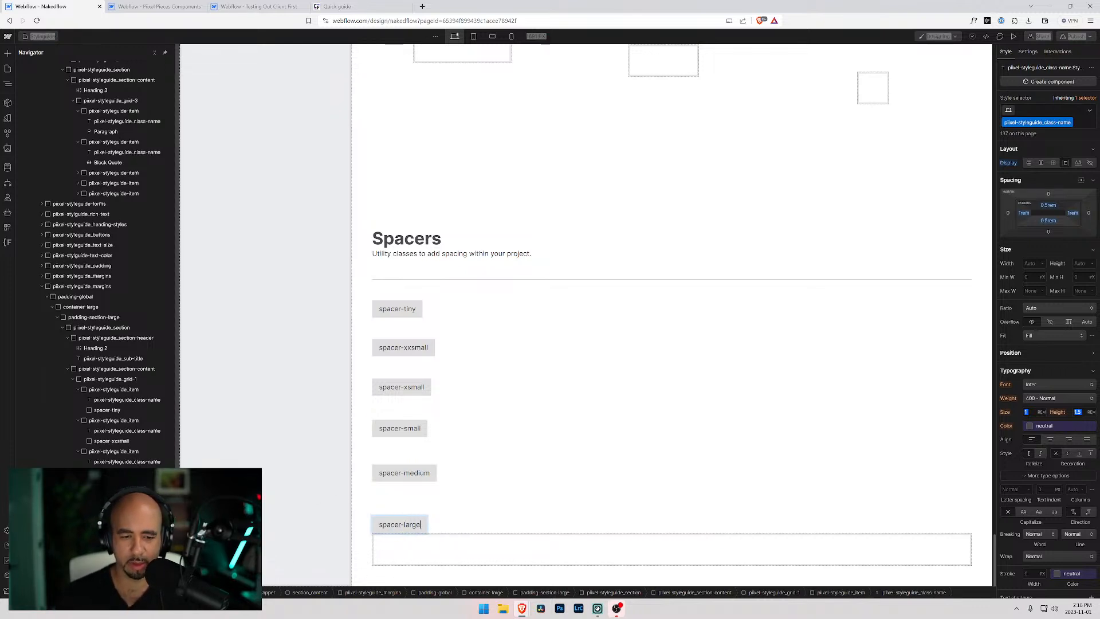
Replace the margin-horizontal class on the sixth item's block with a new class named spacer-large.
left_click(447, 548)
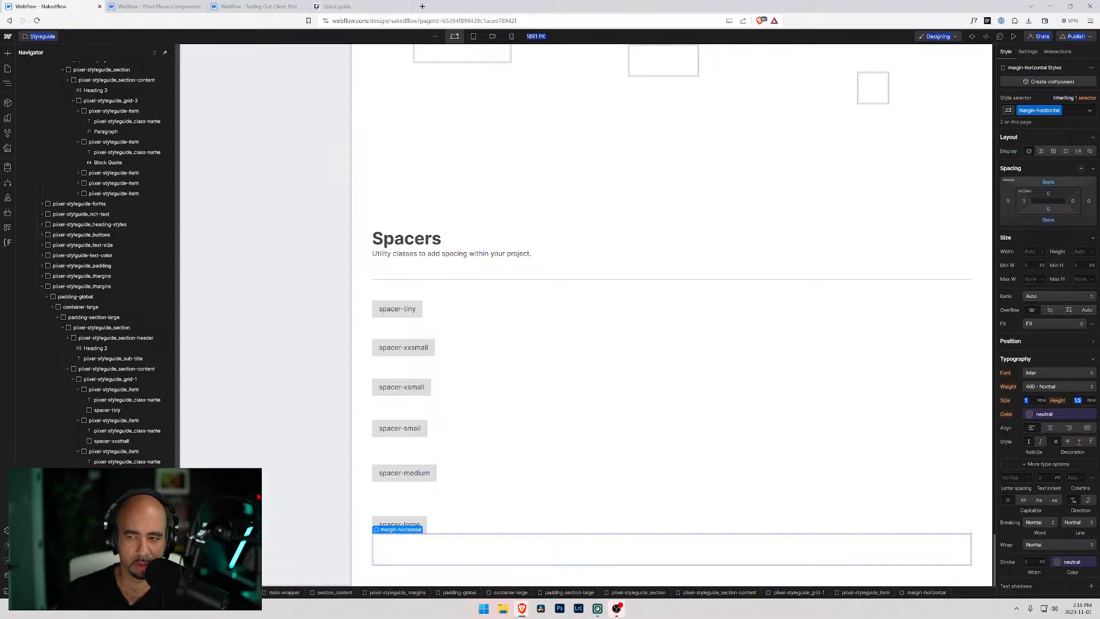
left_click(1068, 111)
key("BackSpace")
type("spac")
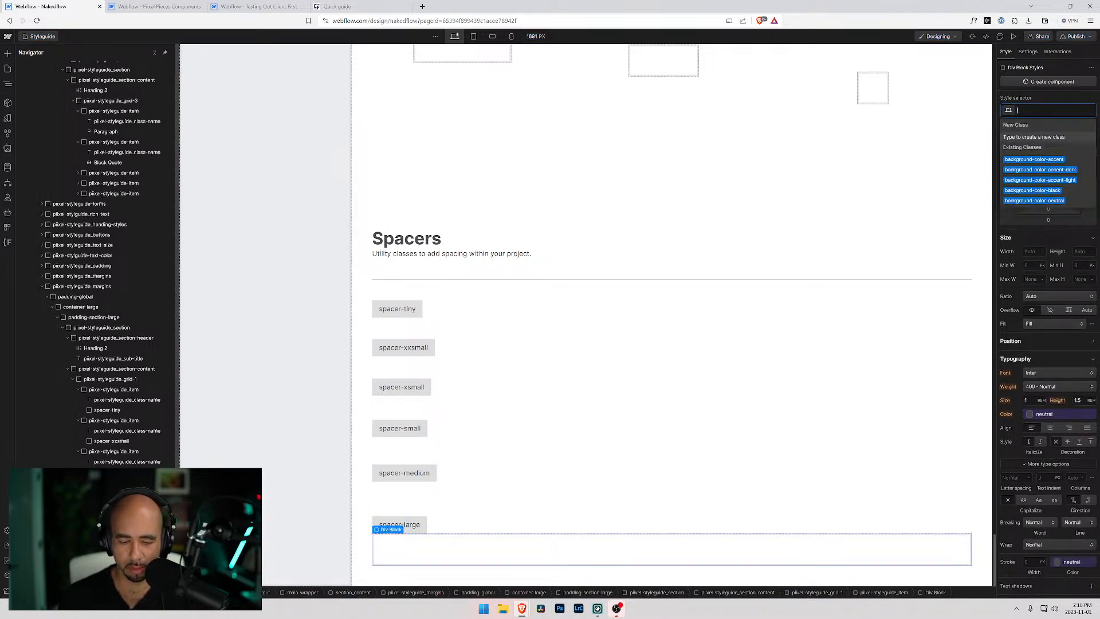
type("er-large")
key("ctrl+shift+Left")
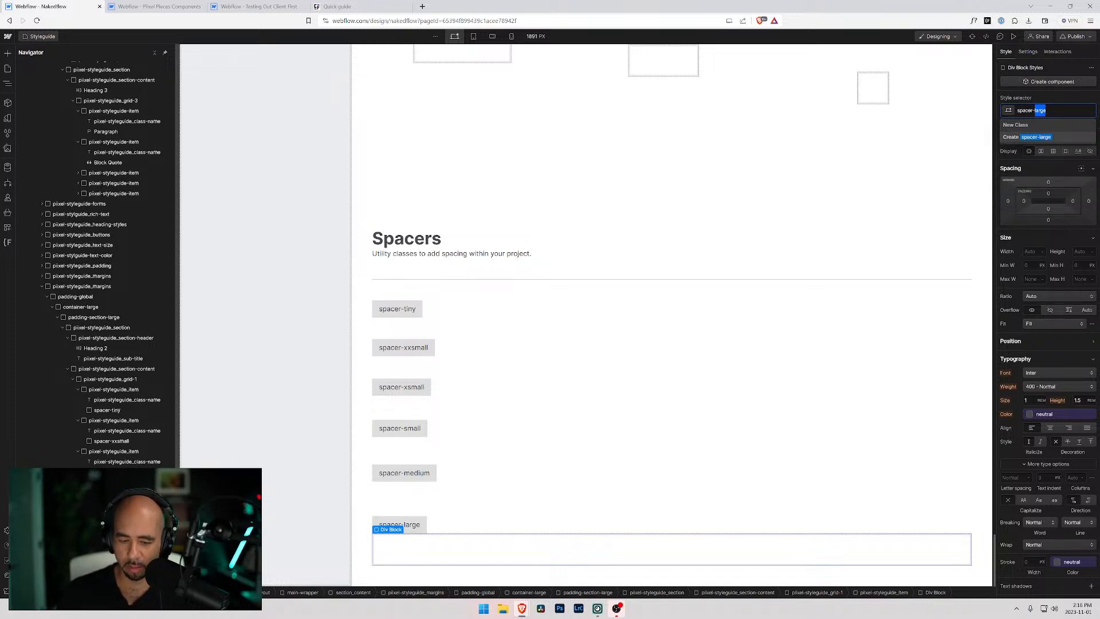
key("Return")
Set the top padding of the spacer-large class to the large variable from the sizing group.
left_click(1048, 196)
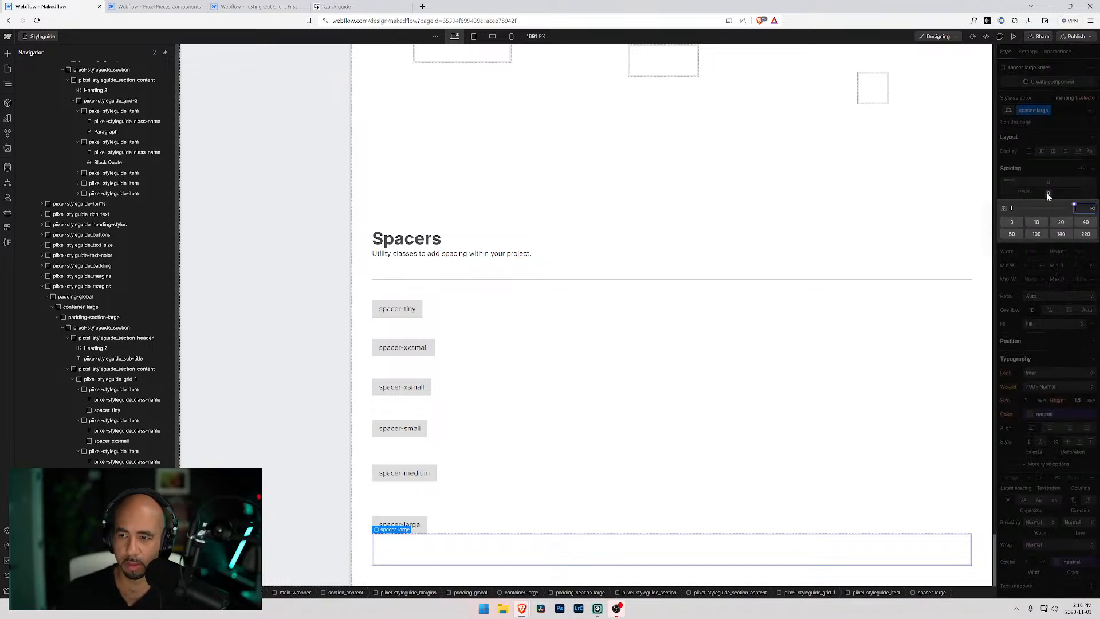
left_click(1075, 207)
type("large")
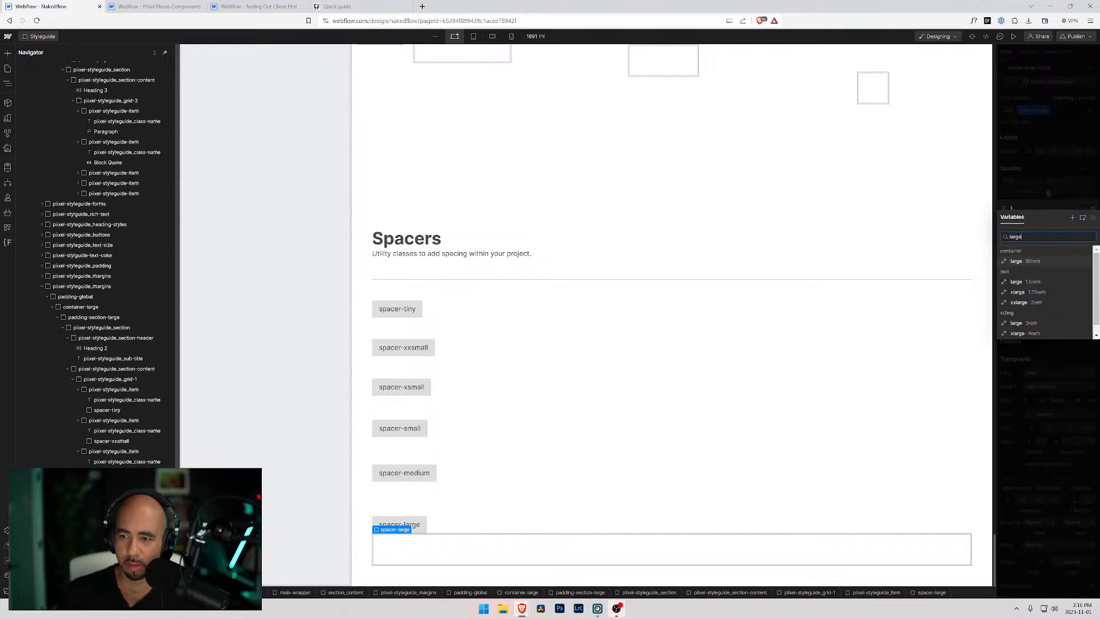
left_click(1018, 323)
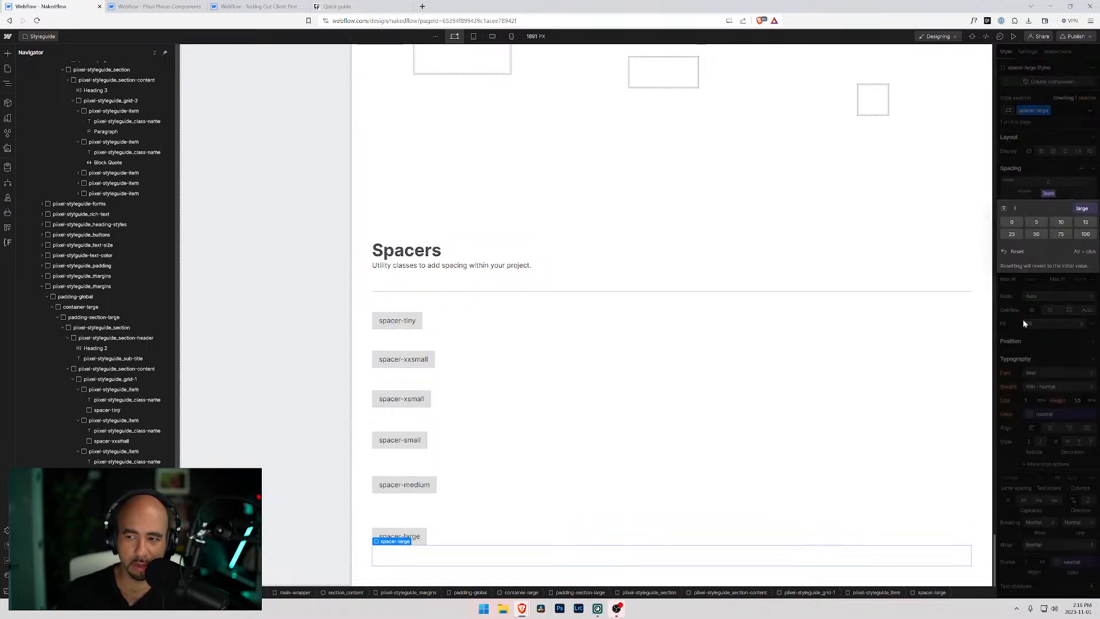
left_click(1030, 167)
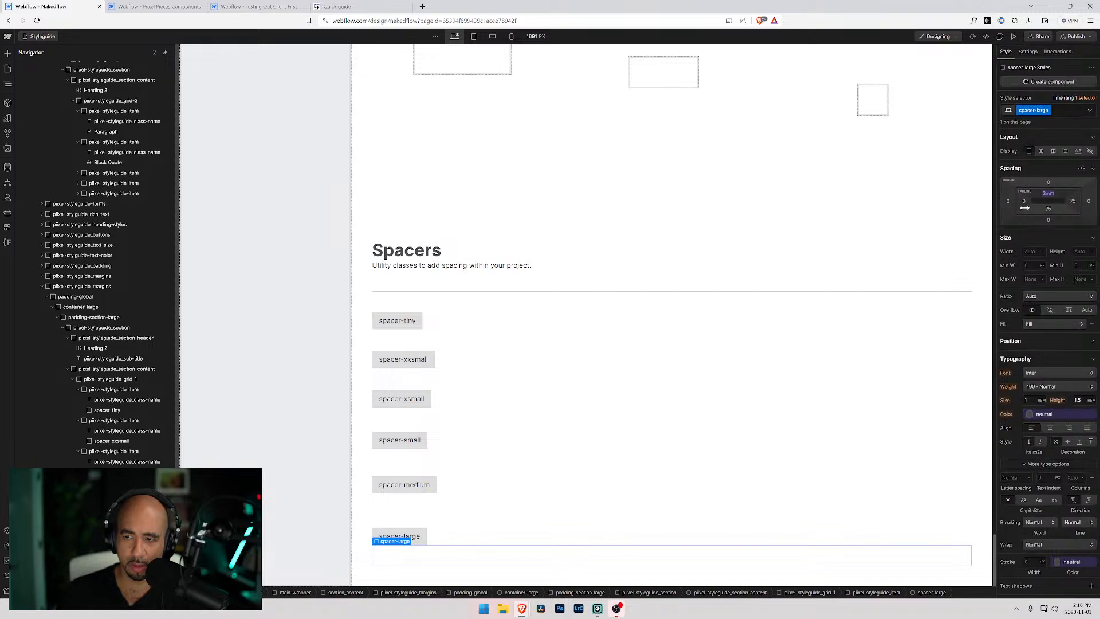
Set the width of the spacer-large class to 100%.
left_click(1041, 252)
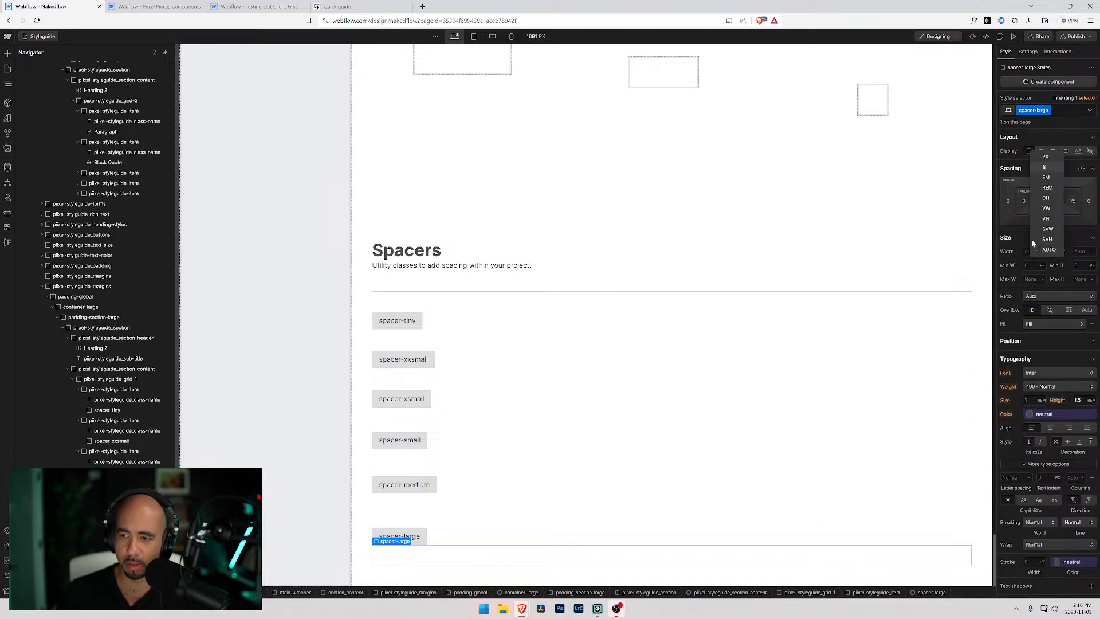
left_click(1044, 167)
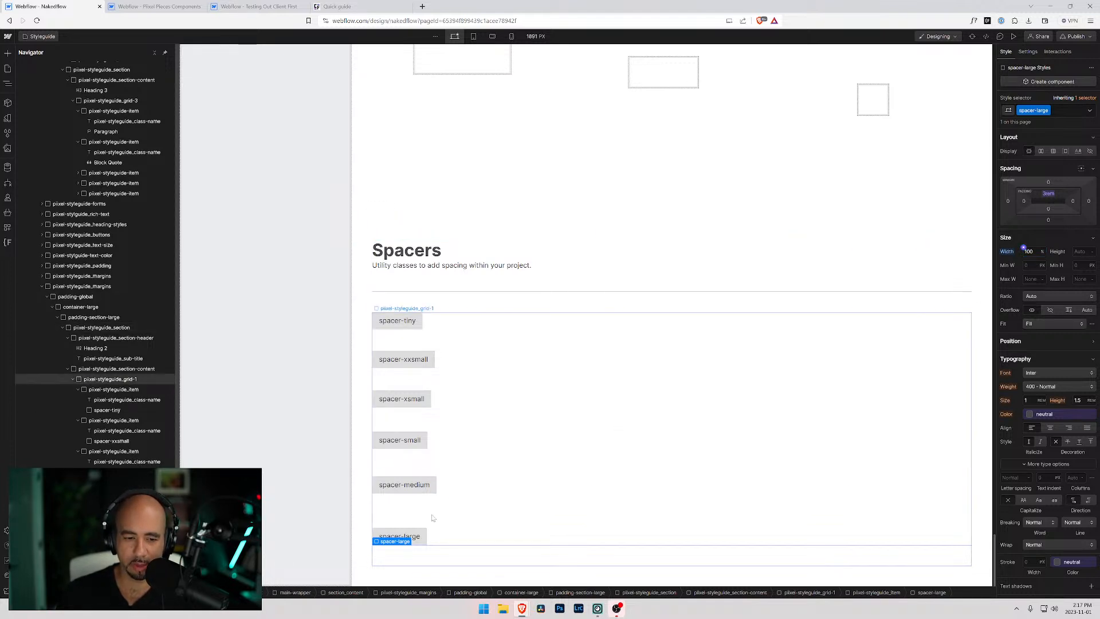
left_click(415, 537)
left_click(408, 559)
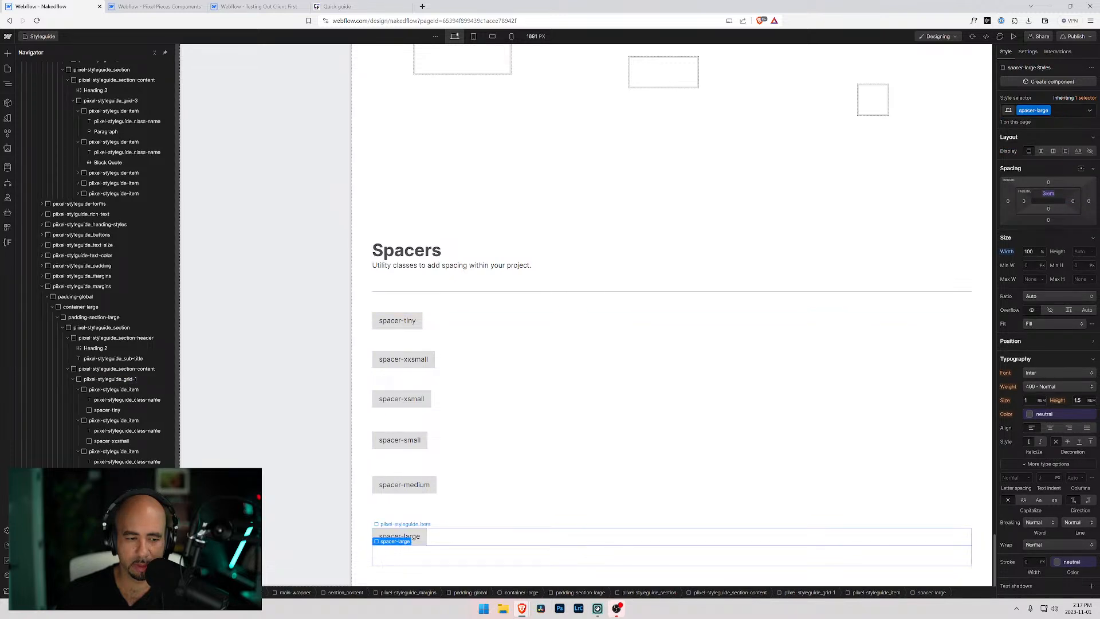
Duplicate the whole spacer-large item several times to provide blocks for the remaining spacer sizes.
left_click(447, 537)
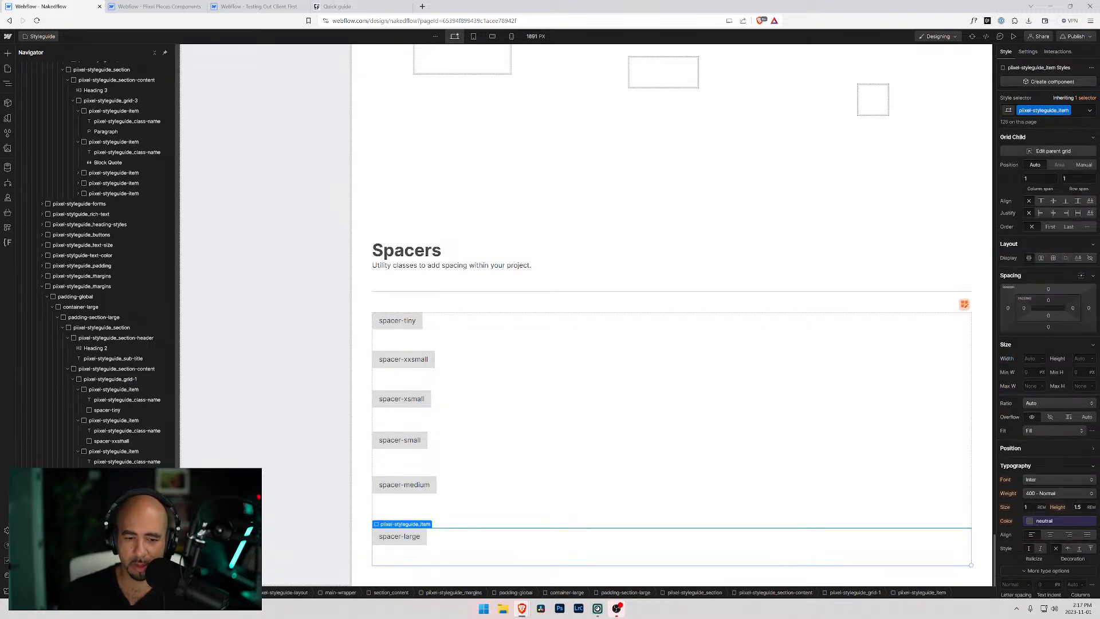
key("ctrl+d")
key("ctrl+d")
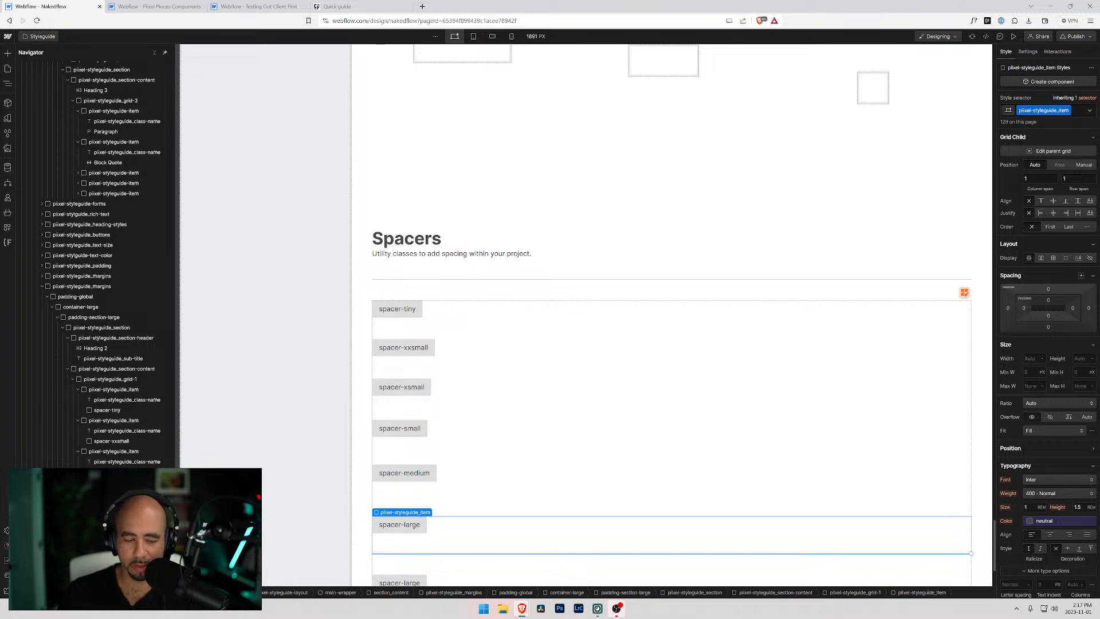
key("ctrl+d")
scroll(400, 392, "down", 3)
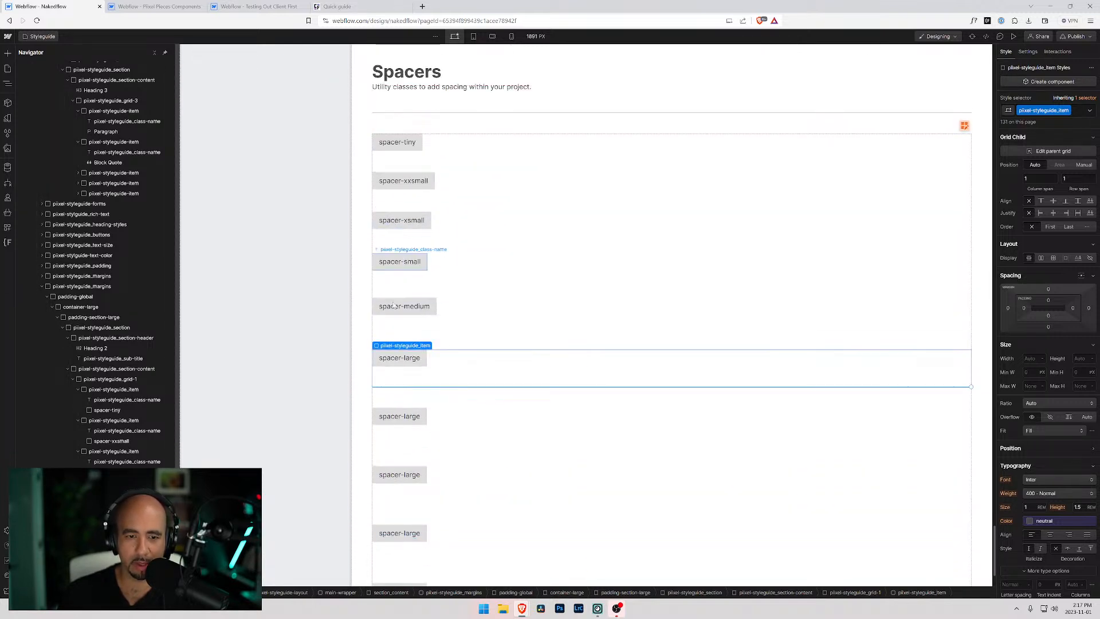
Change the seventh item's label to "spacer-xlarge" and copy the word "xlarge" from it.
left_click(394, 416)
type("x")
double_click(412, 416)
key("ctrl+c")
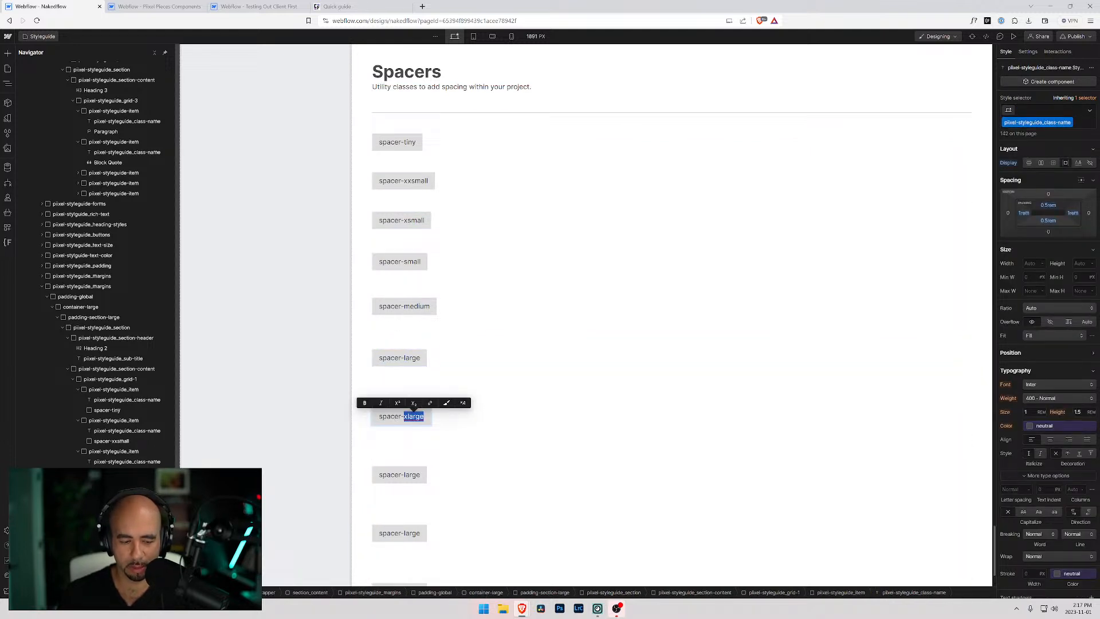
Replace the spacer-large class on the seventh item's block with a new class named spacer-xlarge.
left_click(426, 444)
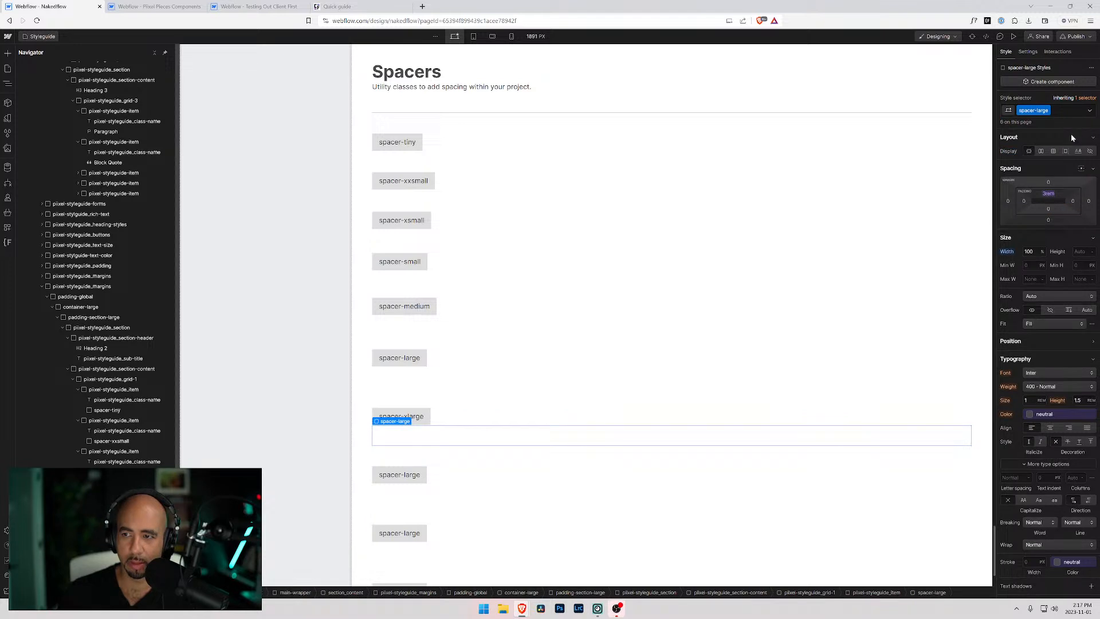
left_click(1067, 110)
key("BackSpace")
key("ctrl+v")
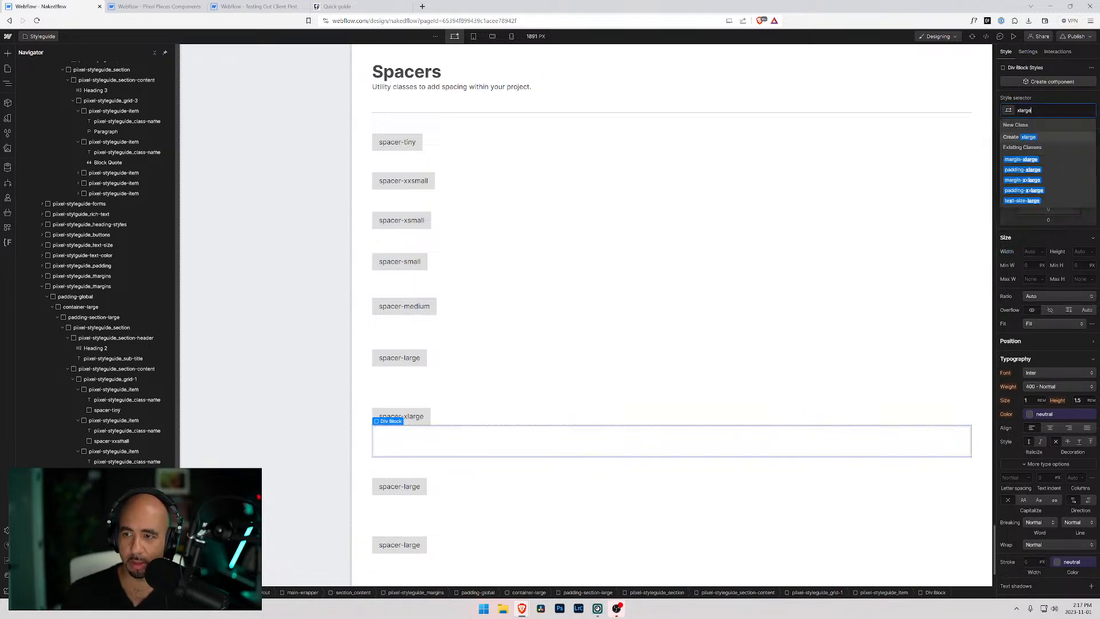
type("spacer-")
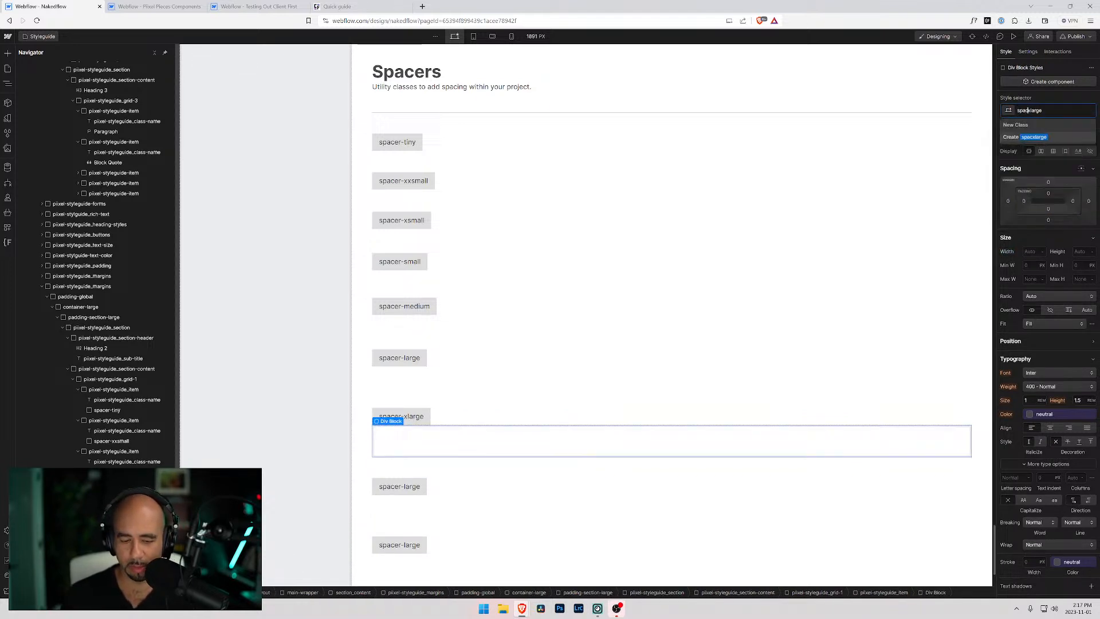
key("Return")
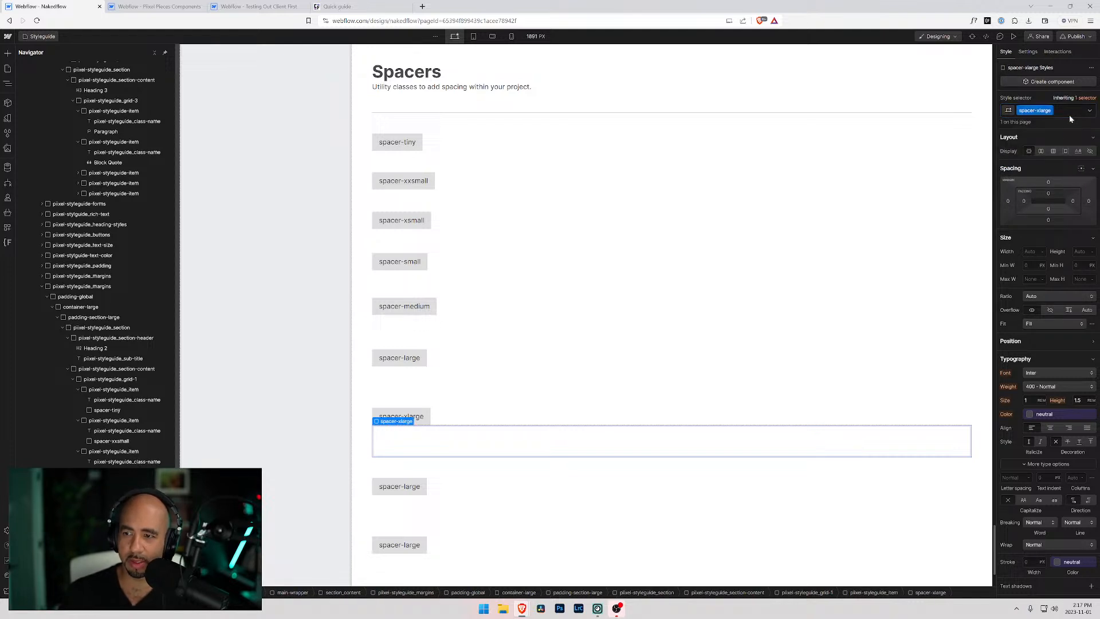
Set the spacer-xlarge class's top padding to the xlarge variable from the sizing group and its width to 100%.
left_click(1048, 192)
left_click(1073, 206)
type("xlarge")
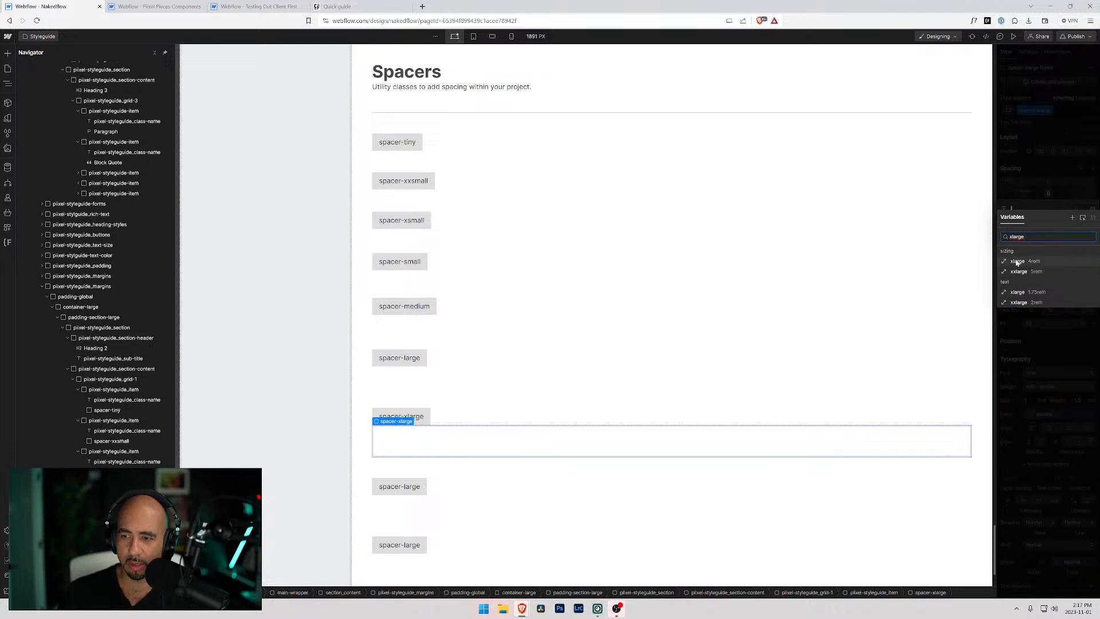
left_click(1017, 261)
left_click(1053, 169)
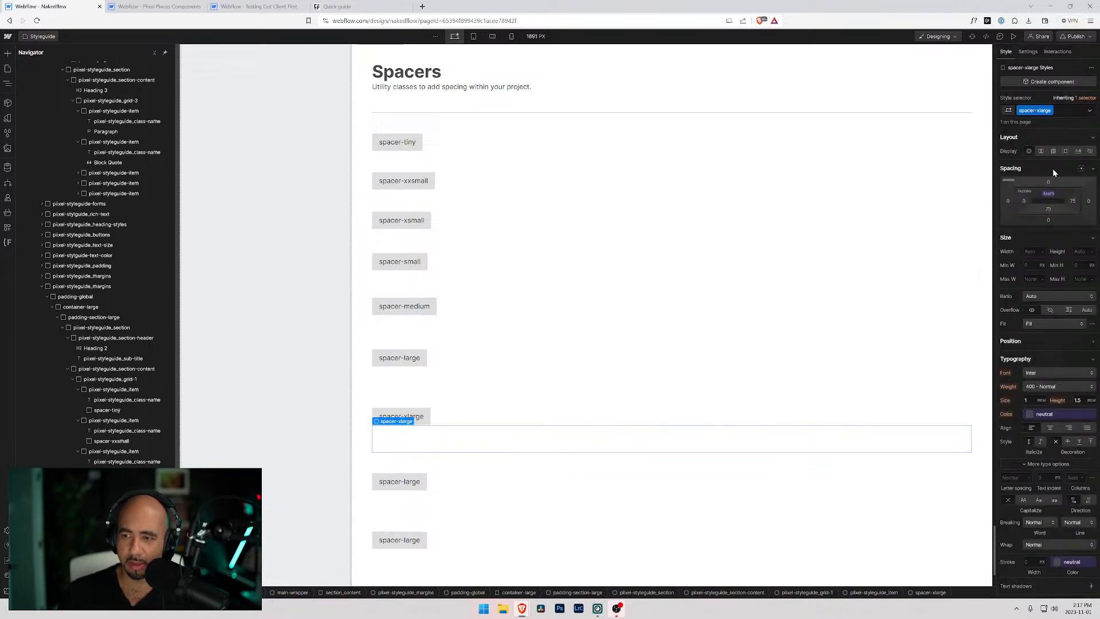
left_click(1027, 251)
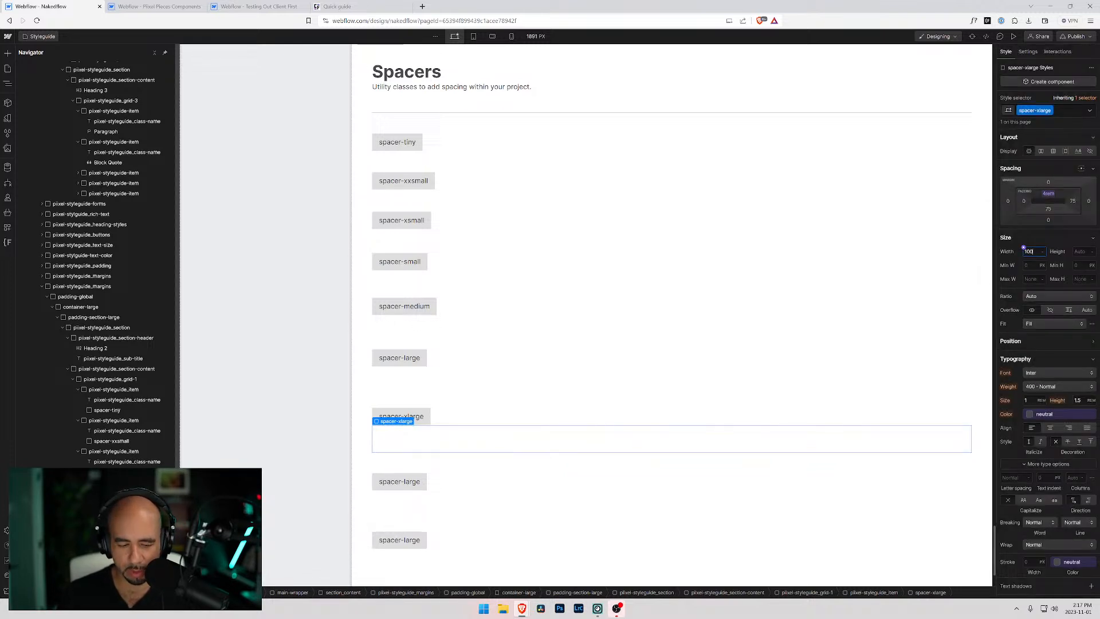
key("Return")
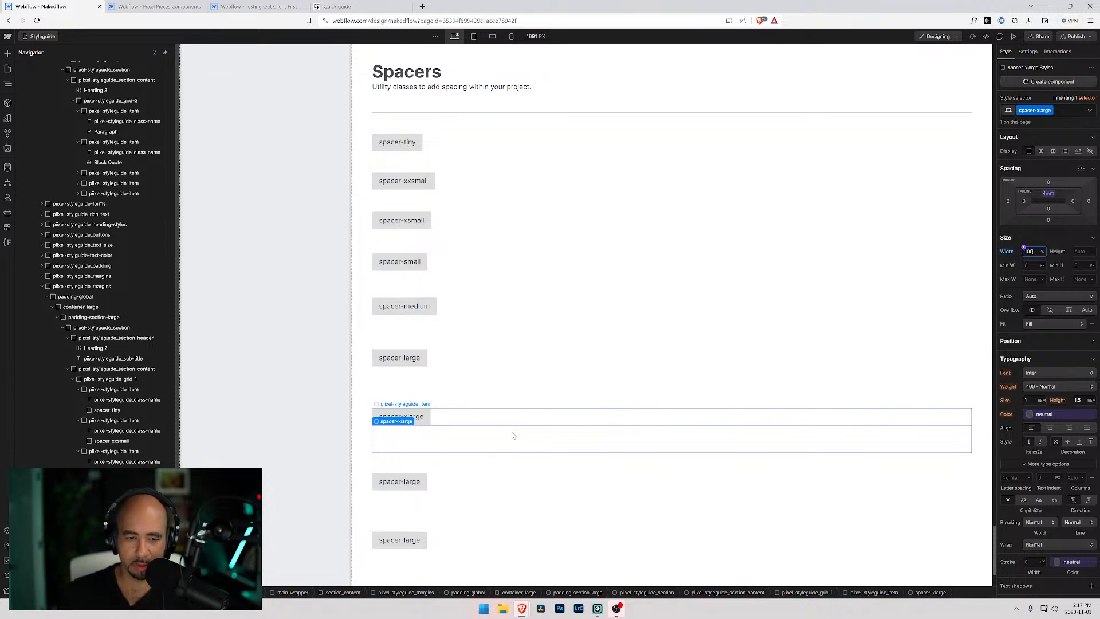
Change the eighth item's label to "spacer-xxlarge" and copy the full label text.
left_click(427, 497)
double_click(406, 481)
type("ss")
key("BackSpace")
key("BackSpace")
type("x")
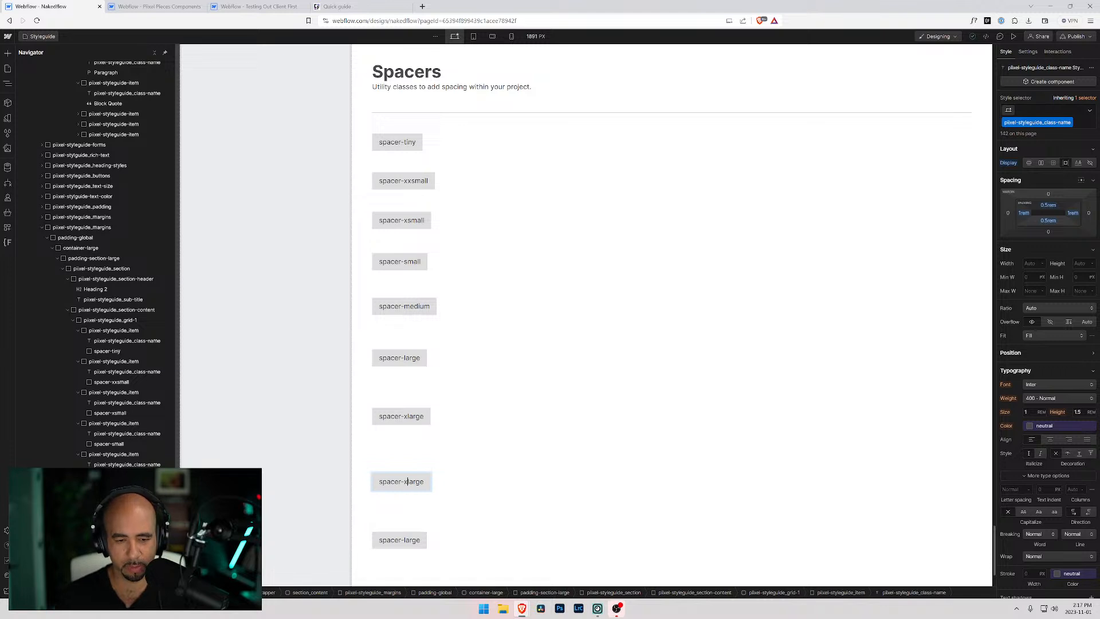
type("x")
key("ctrl+a")
key("ctrl+f")
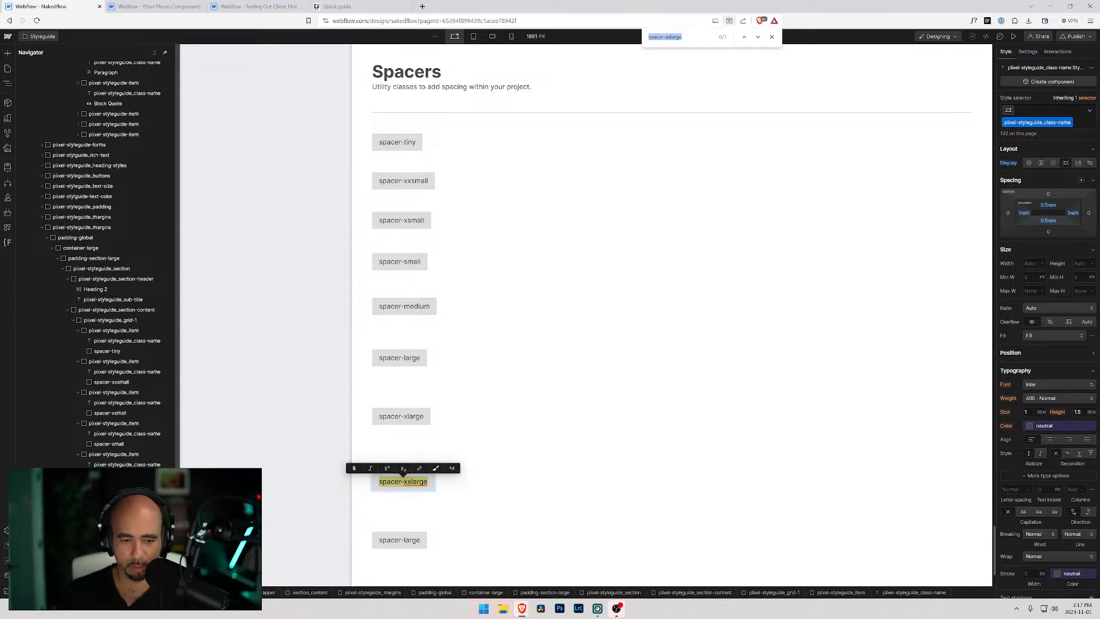
left_click(421, 495)
left_click(433, 486)
double_click(424, 483)
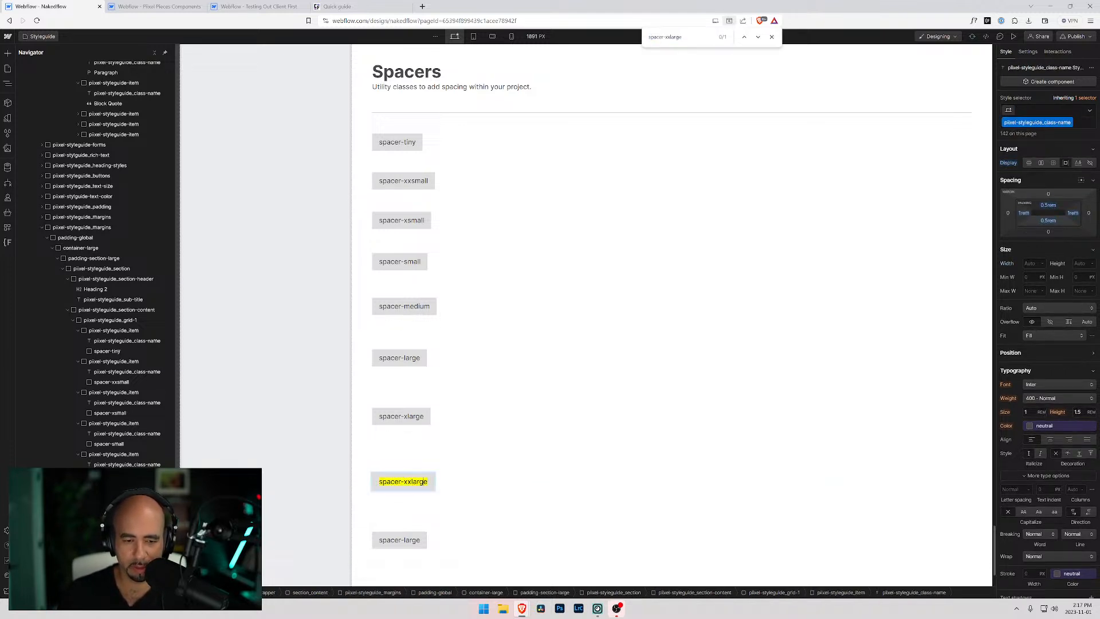
key("ctrl+a")
key("ctrl+c")
Replace the spacer-large class on the eighth item's block with a new class named spacer-xxlarge.
left_click(416, 504)
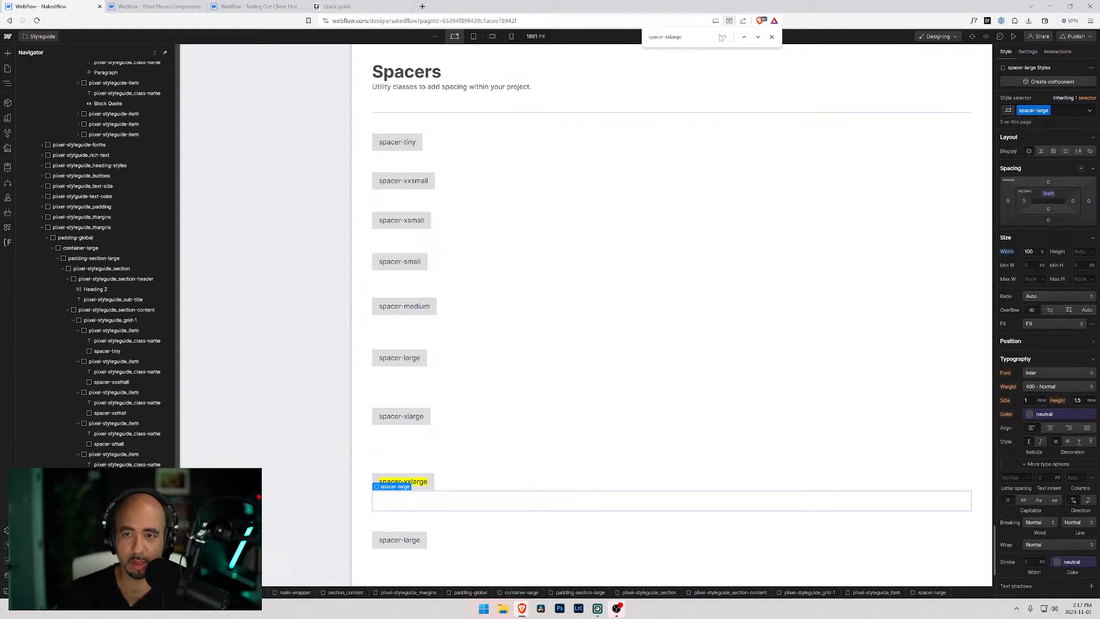
left_click(772, 36)
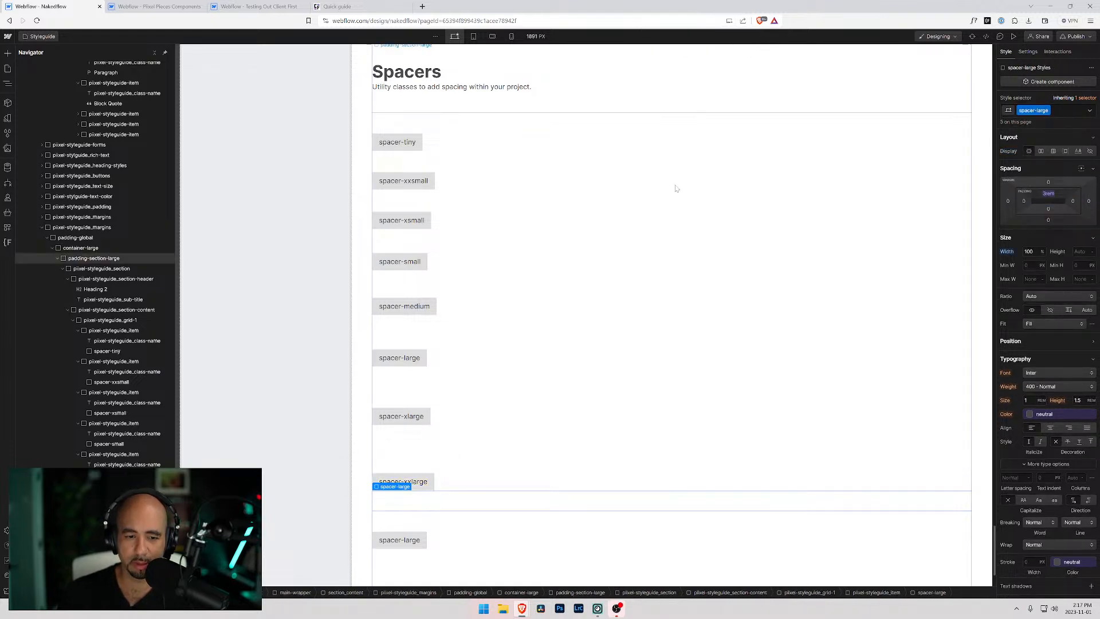
left_click(1062, 111)
key("BackSpace")
key("ctrl+v")
key("ctrl+shift+Left")
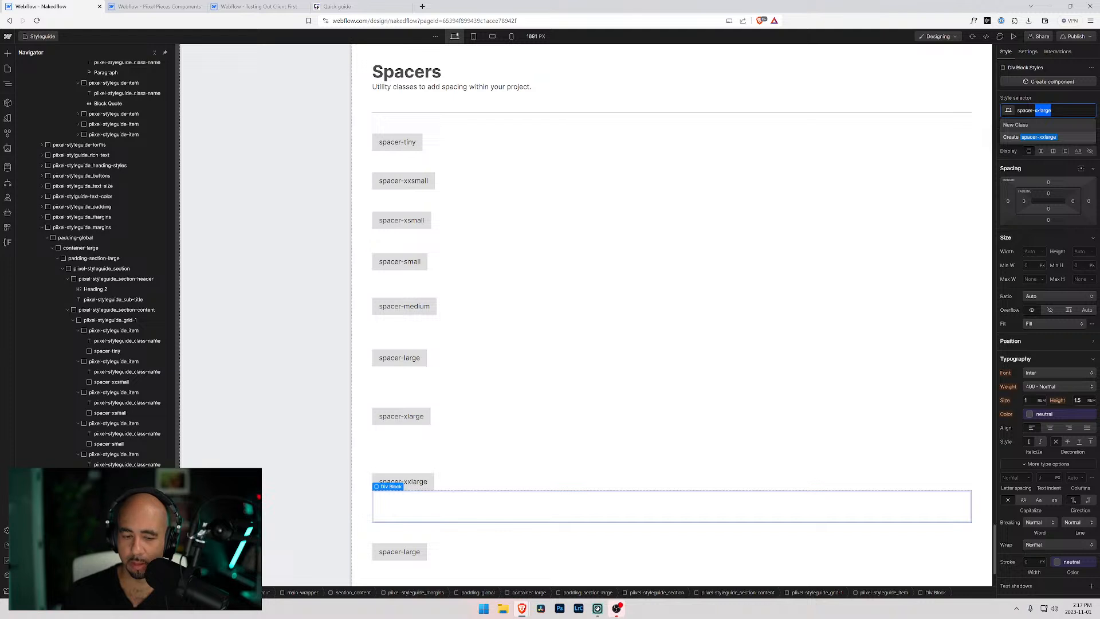
key("Return")
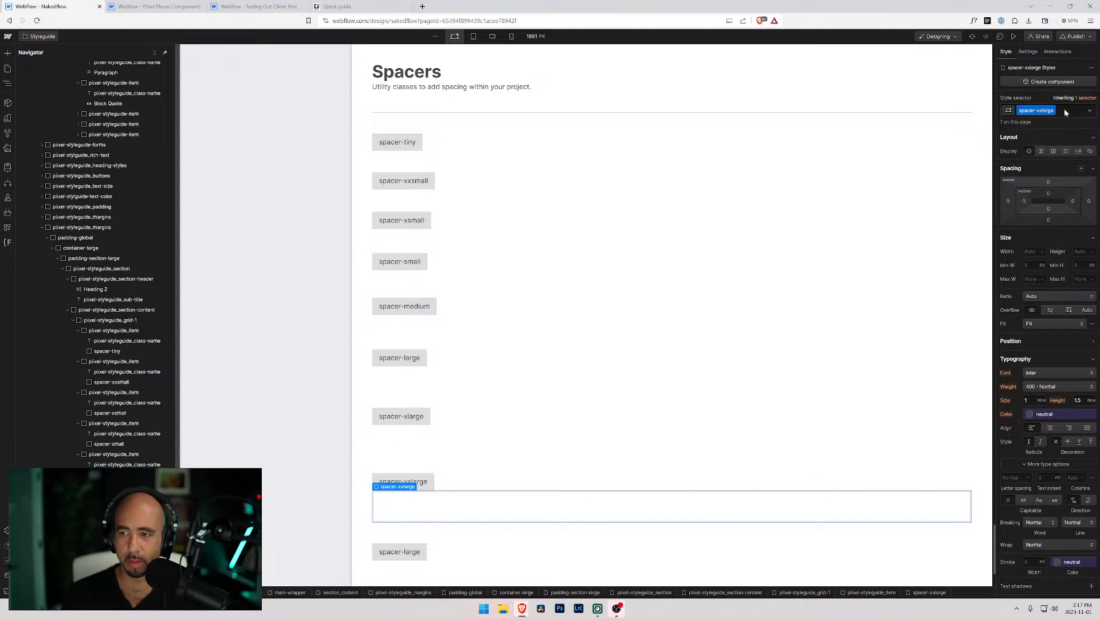
Set the spacer-xxlarge class's top padding to the xxlarge variable from the sizing group and its width to 100%.
left_click(1051, 196)
left_click(1081, 207)
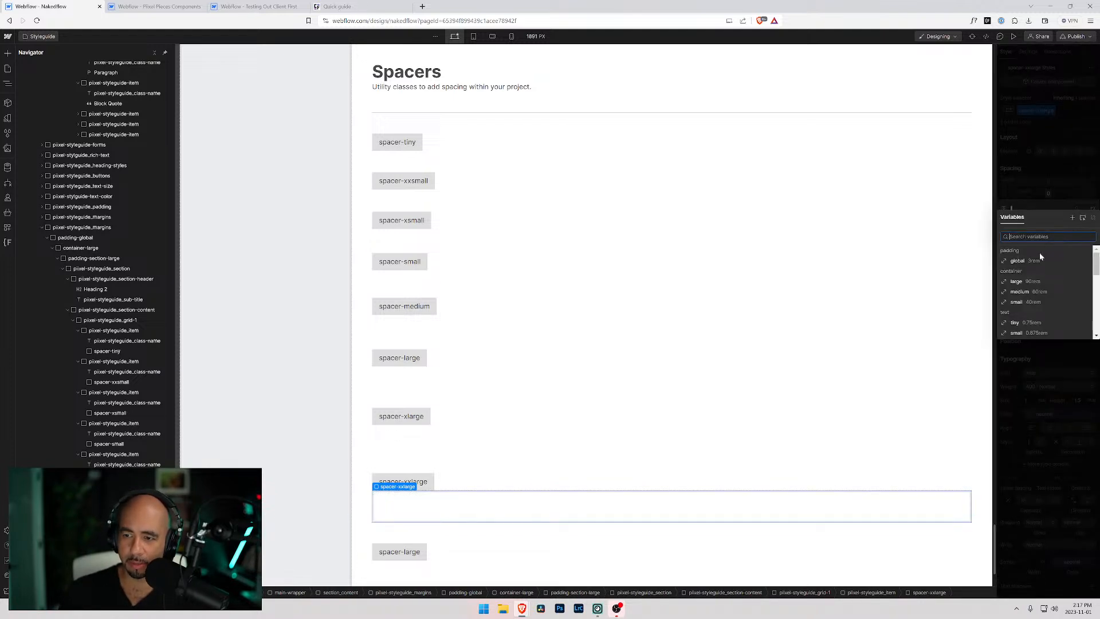
type("xxlarge")
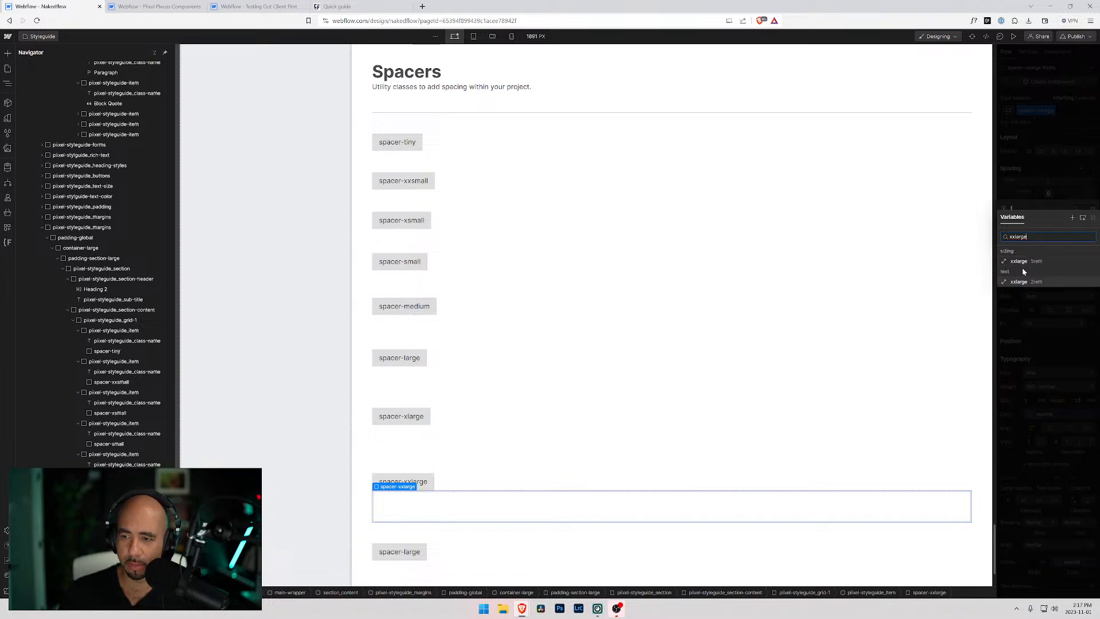
left_click(1019, 261)
left_click(1021, 183)
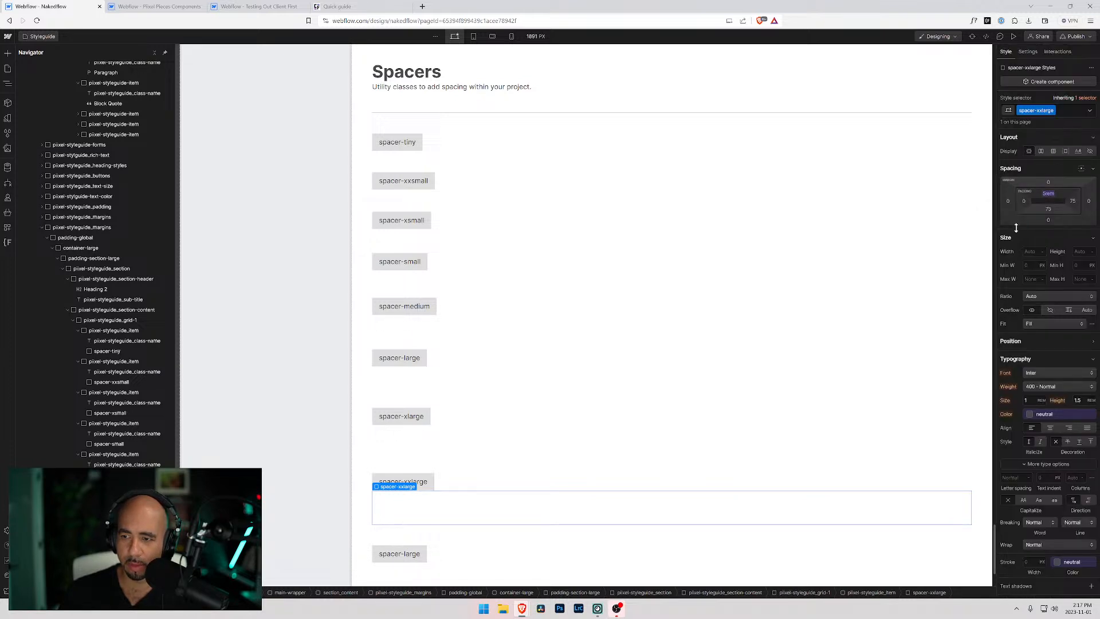
left_click(1023, 247)
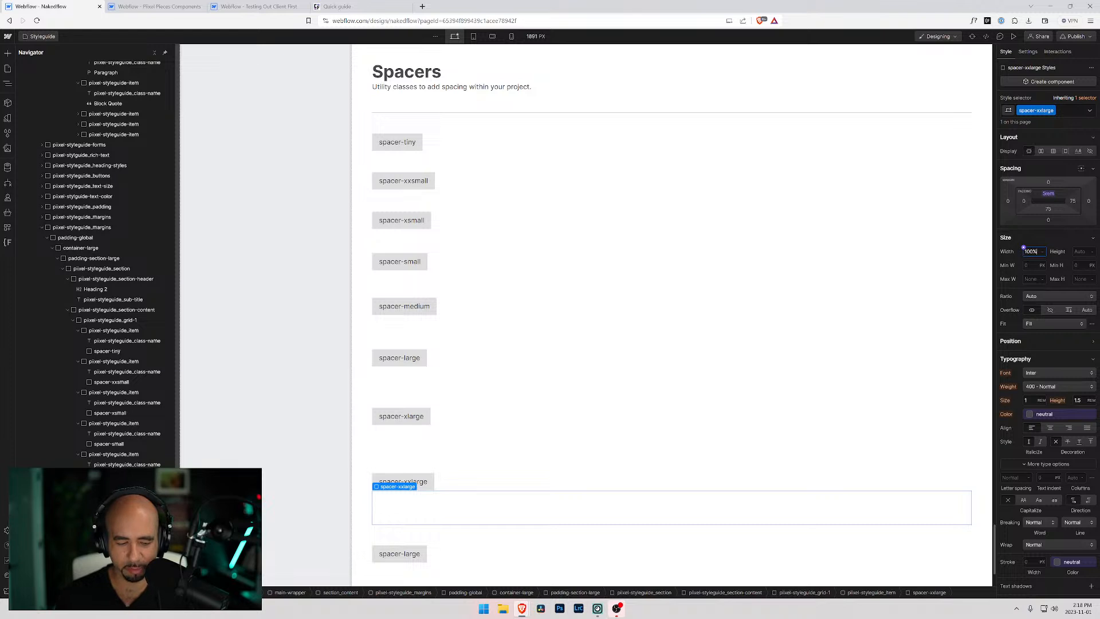
Change the ninth item's label from spacer-large to "spacer-huge".
left_click(420, 570)
left_click(1067, 113)
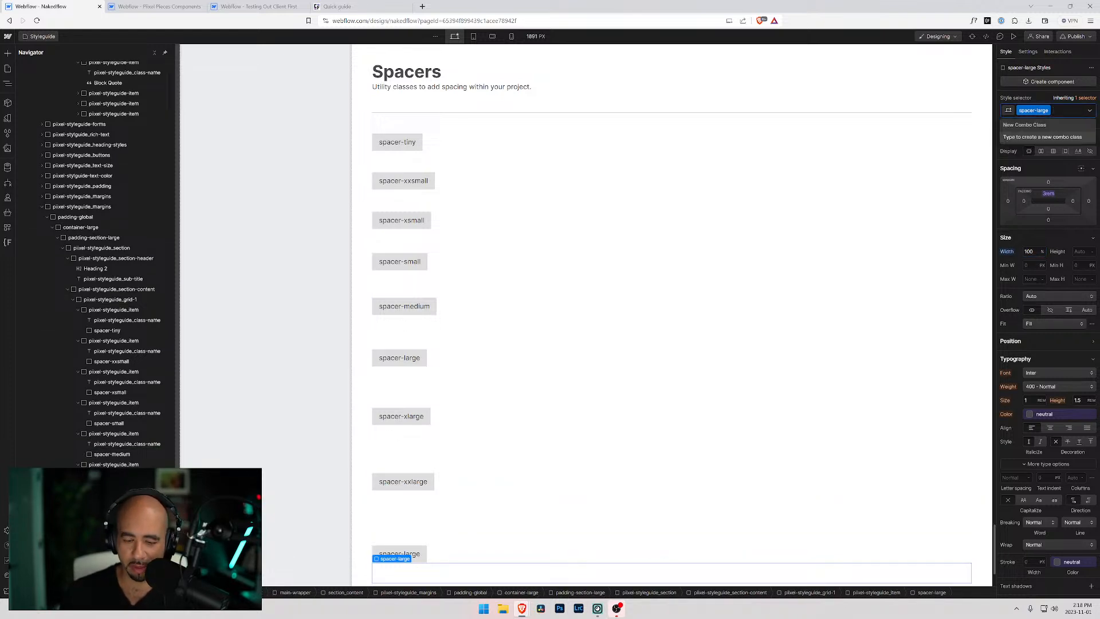
left_click(403, 553)
type("xxx")
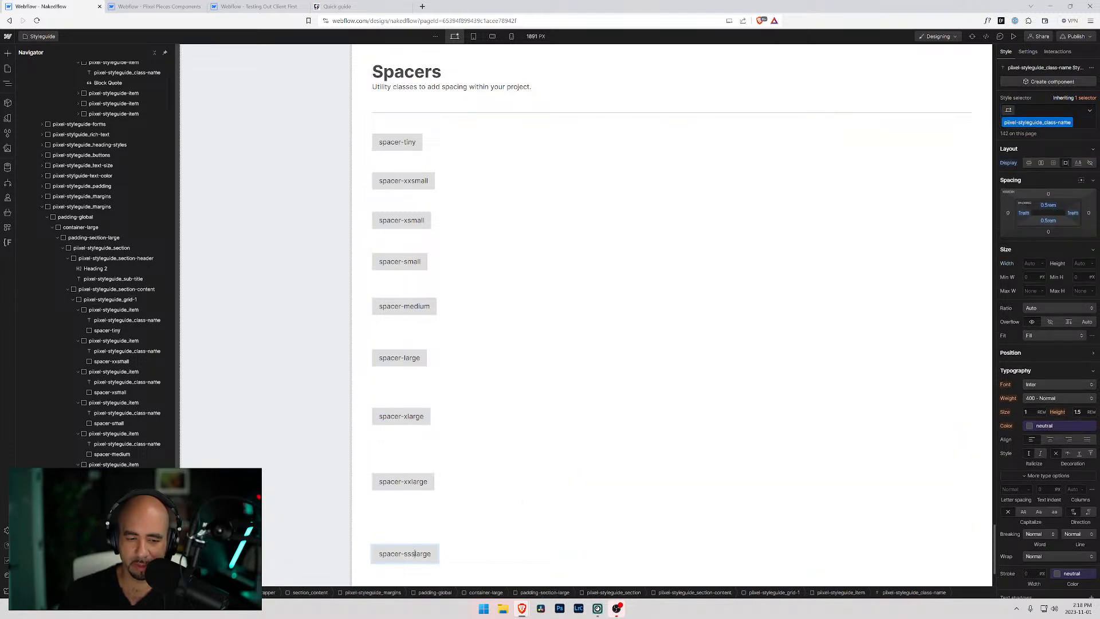
key("BackSpace")
key("BackSpace")
key("BackSpace")
type("-")
double_click(431, 556)
type("huge")
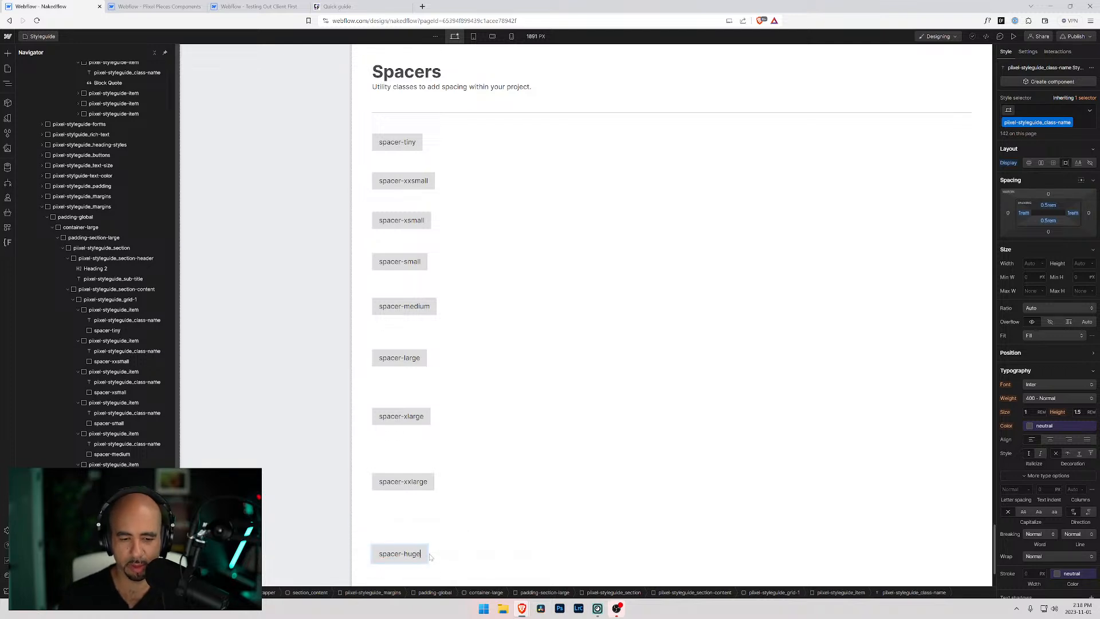
Replace the spacer-large class on the ninth item's block with a new class named spacer-huge.
scroll(462, 459, "down", 3)
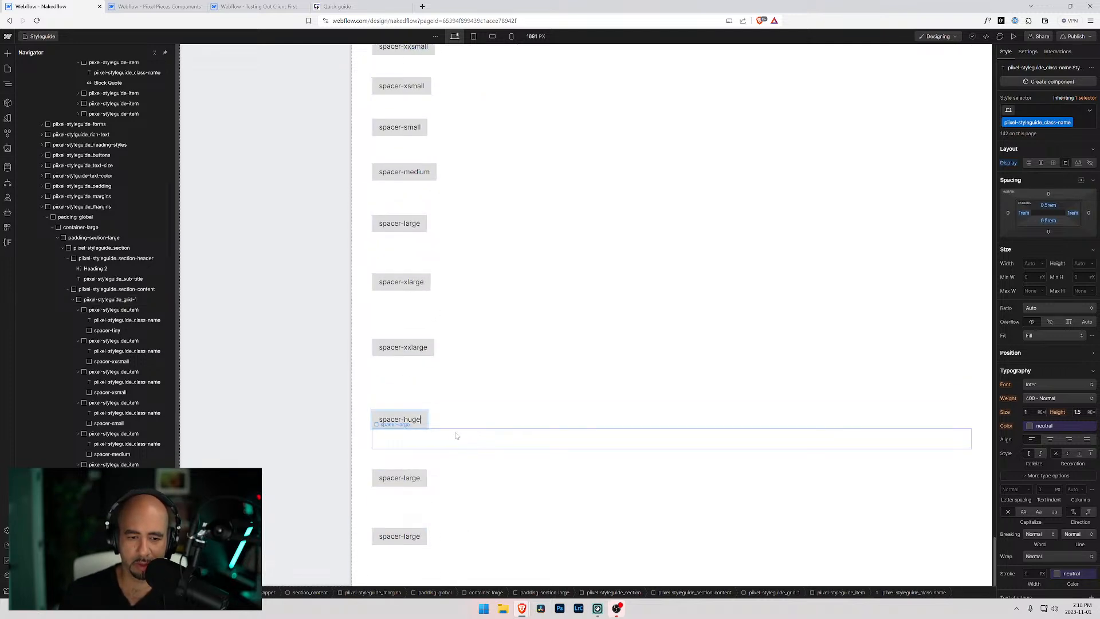
left_click(470, 438)
left_click(1056, 111)
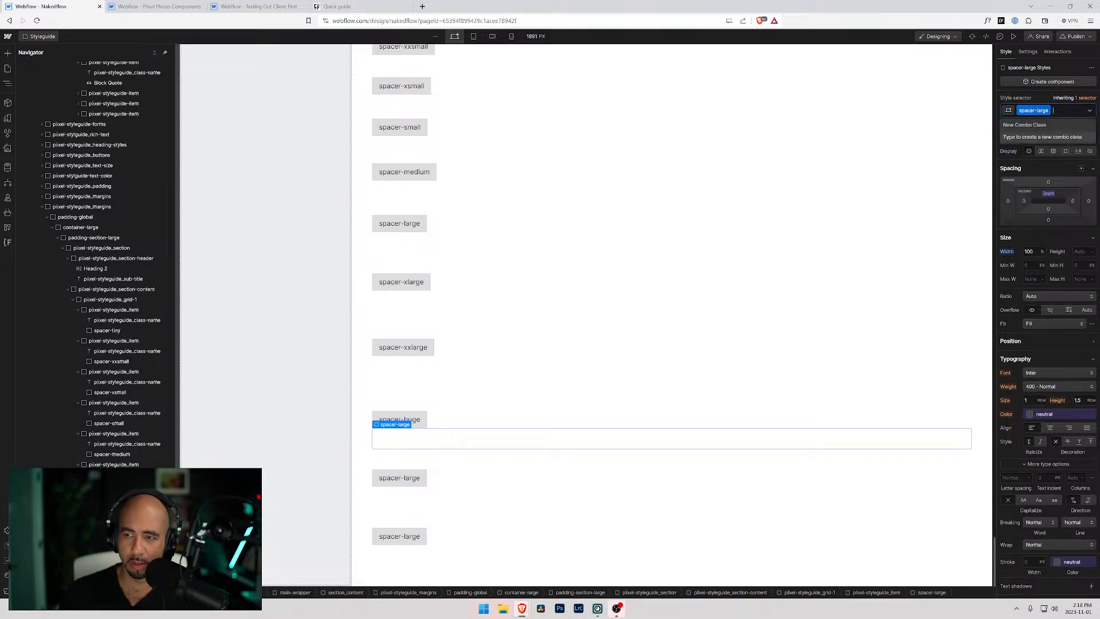
key("BackSpace")
type("spacer-huge")
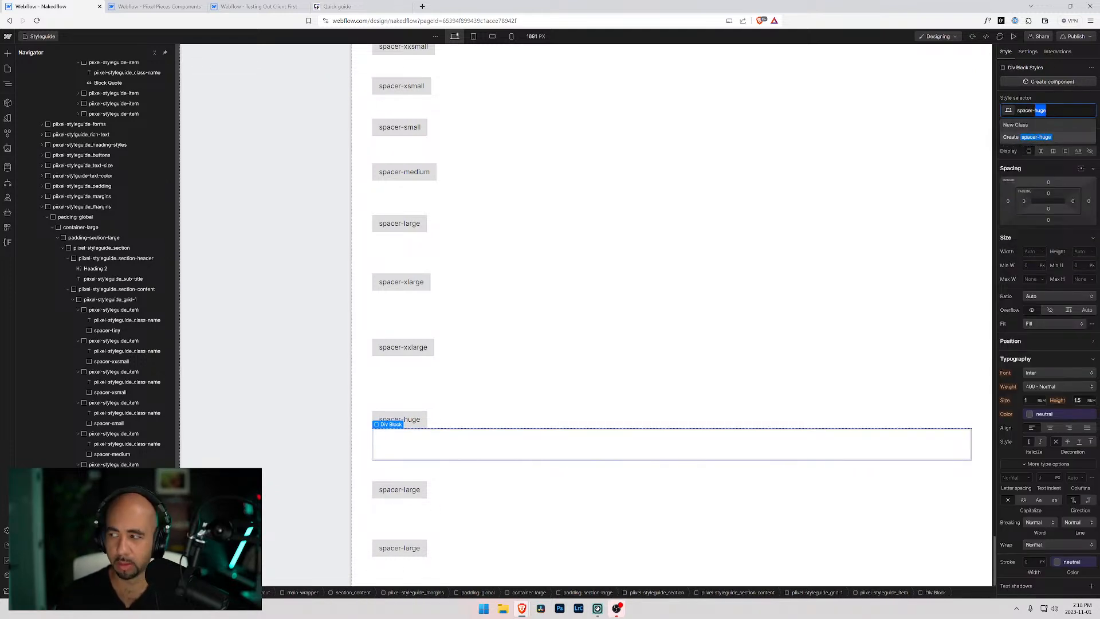
key("Return")
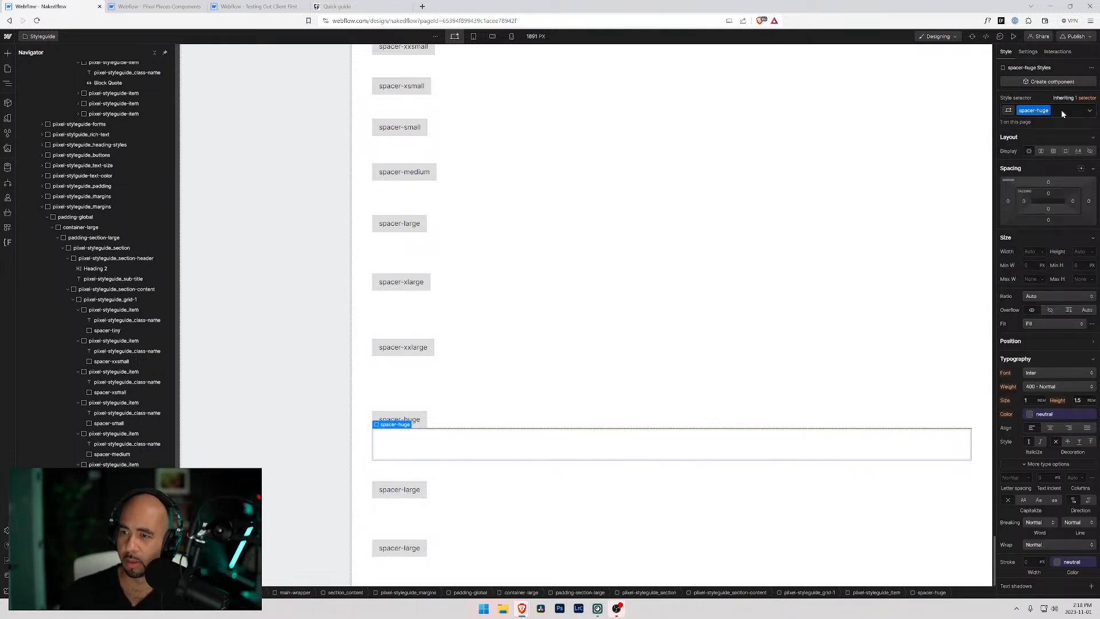
Set the spacer-huge class's top padding to the huge variable from the sizing group and its width to 100%.
left_click(1049, 195)
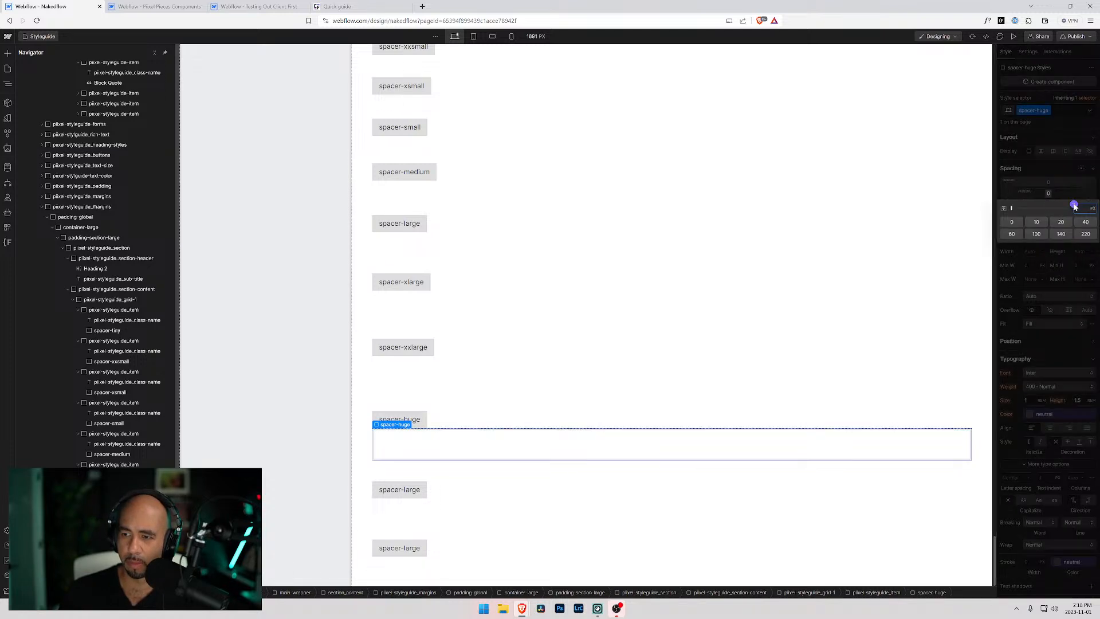
left_click(1074, 206)
type("huge")
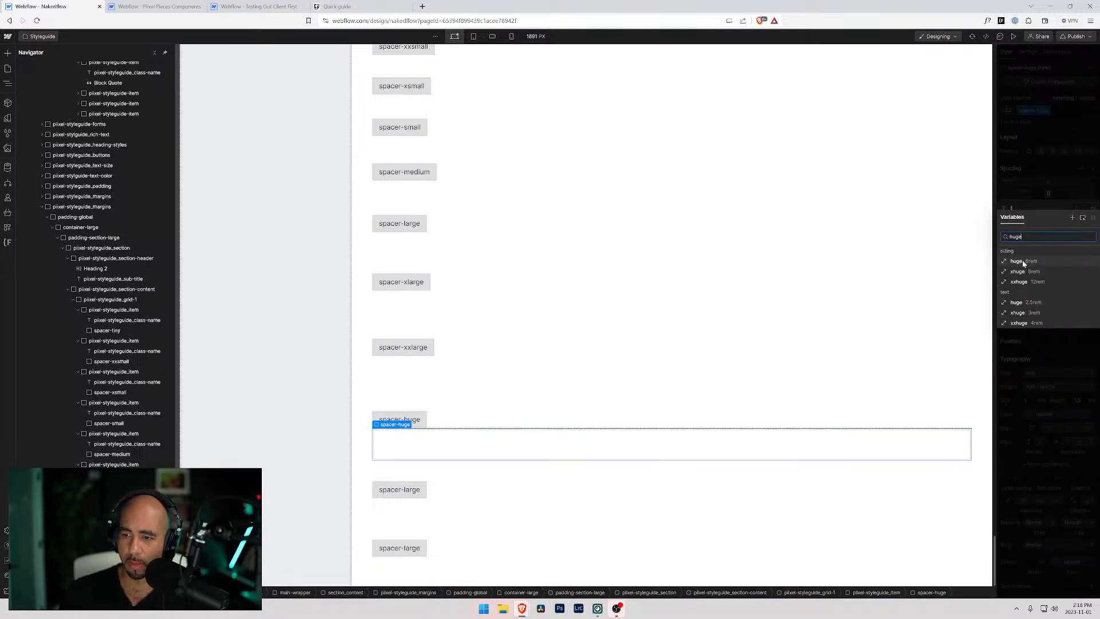
left_click(1017, 261)
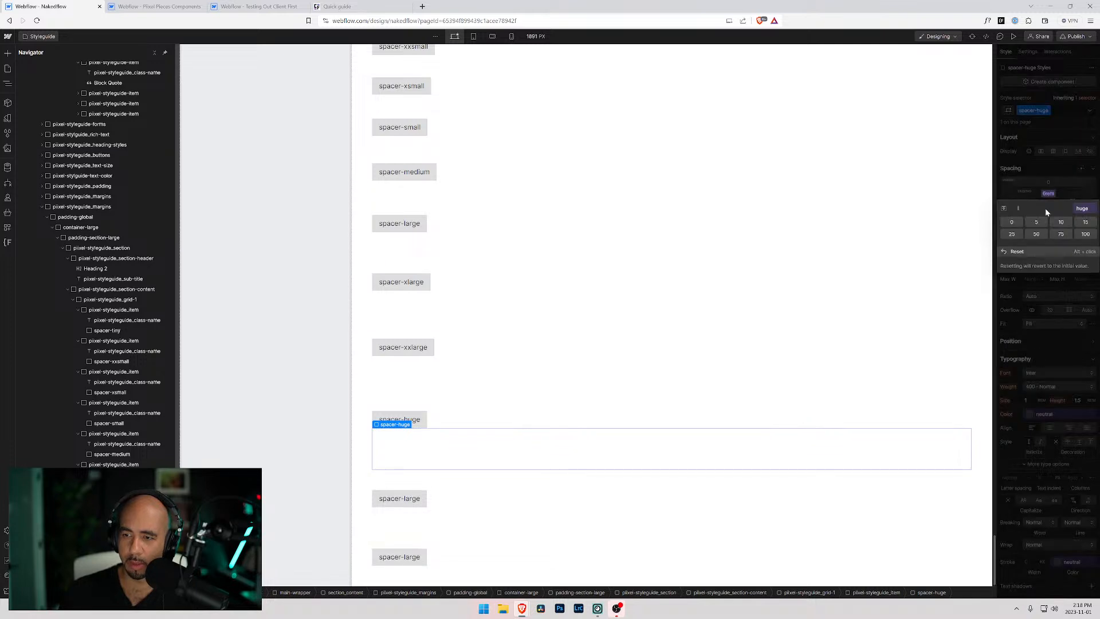
left_click(1020, 227)
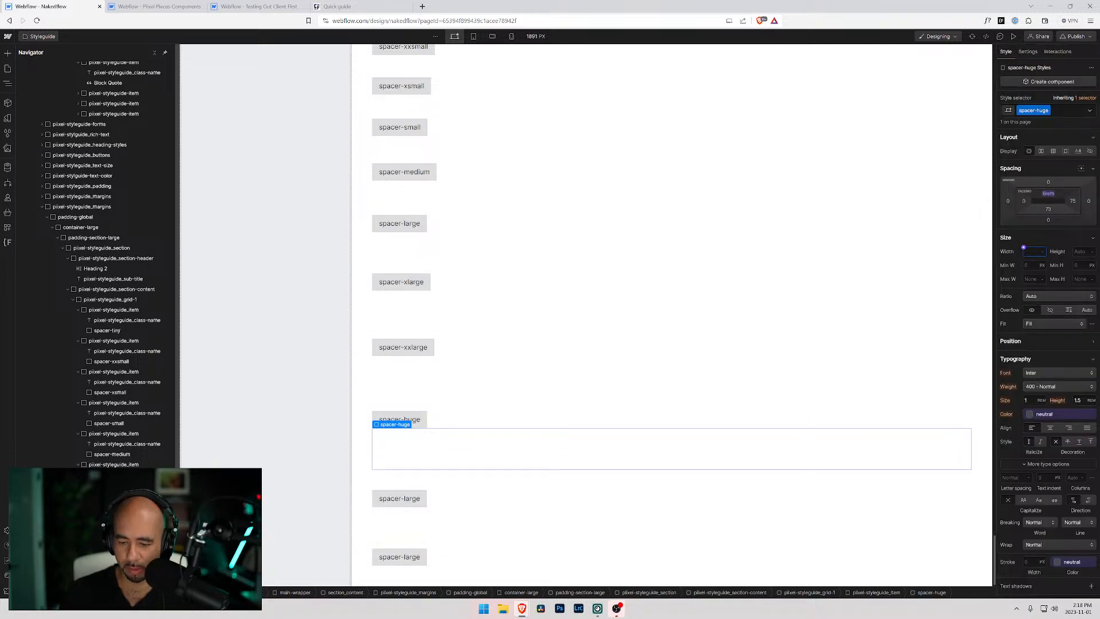
key("Return")
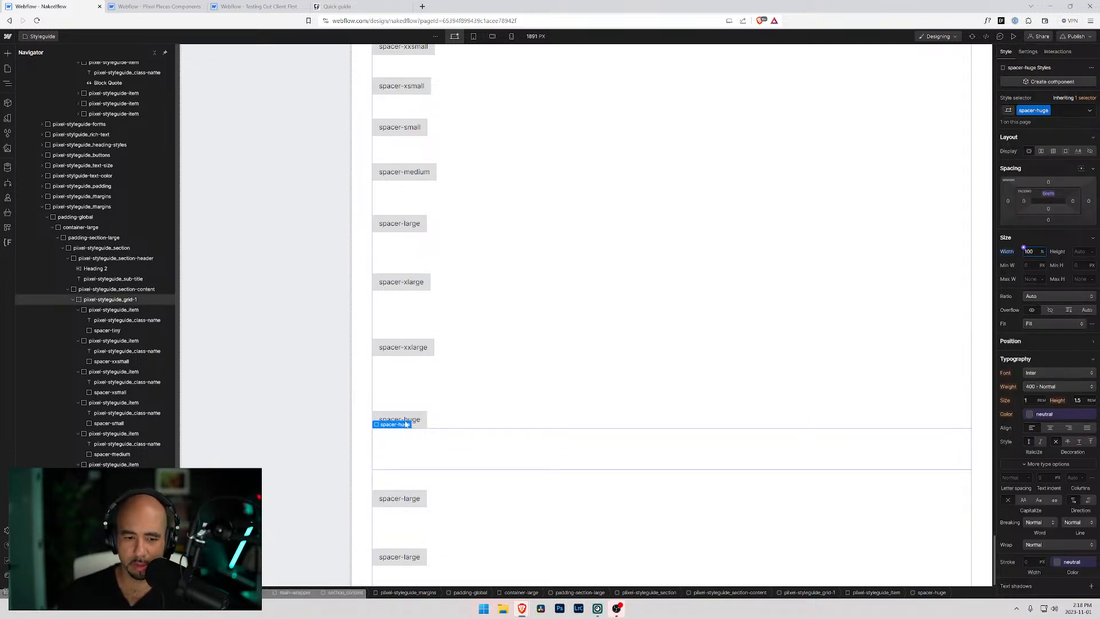
Change the tenth item's label from spacer-large to "spacer-xhuge".
left_click(411, 501)
double_click(411, 499)
type("xhuge")
Replace the spacer-large class on the tenth item's block with a new class named spacer-xhuge.
left_click(449, 517)
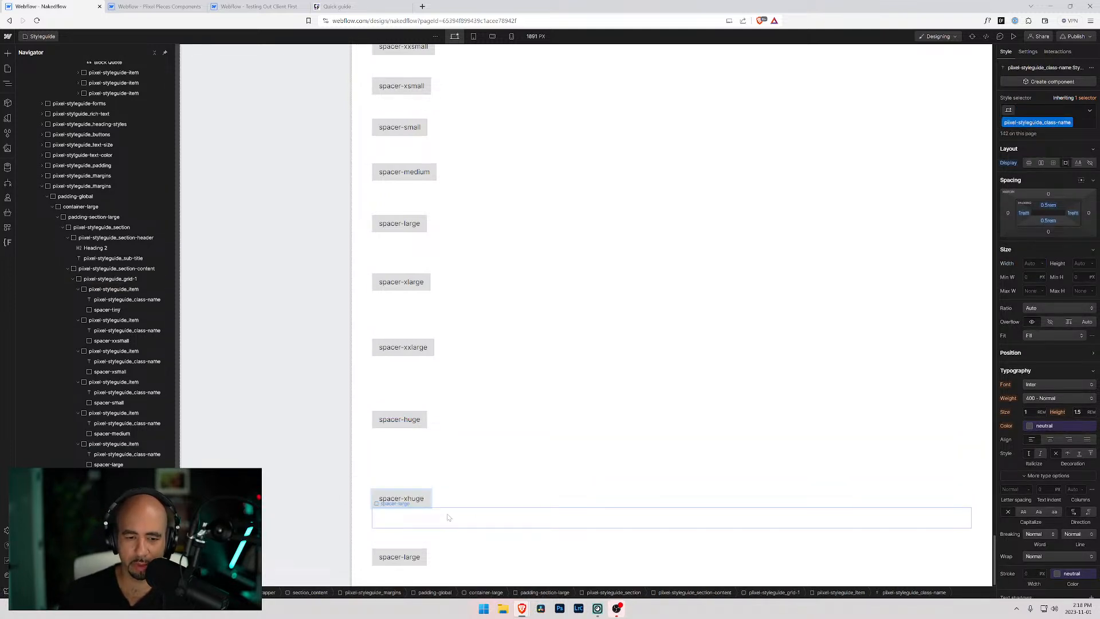
left_click(1073, 113)
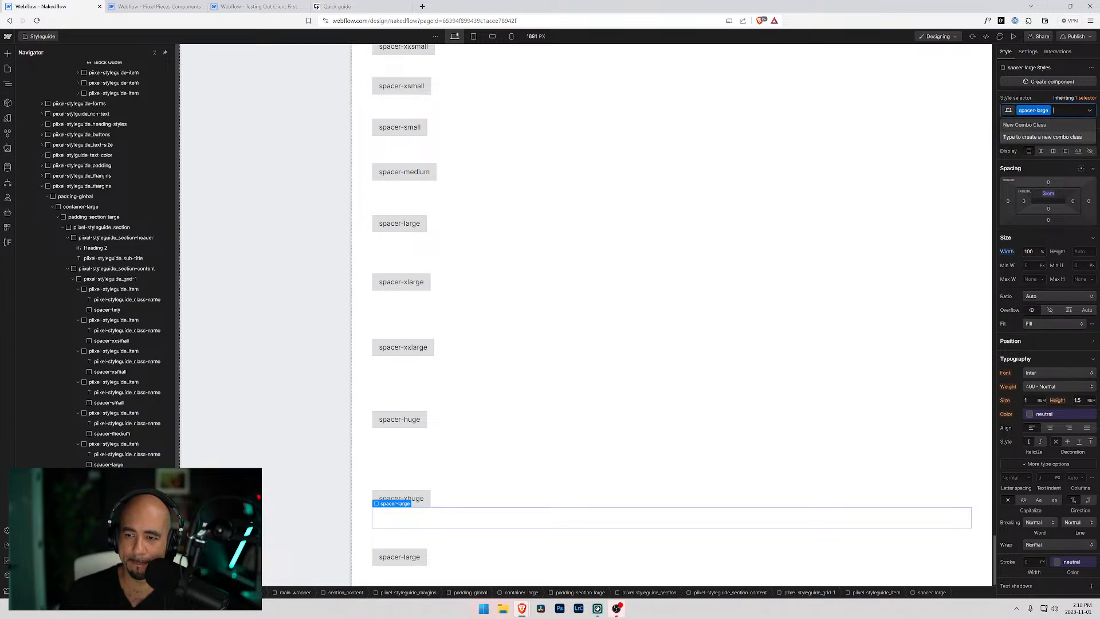
key("BackSpace")
type("spacer-")
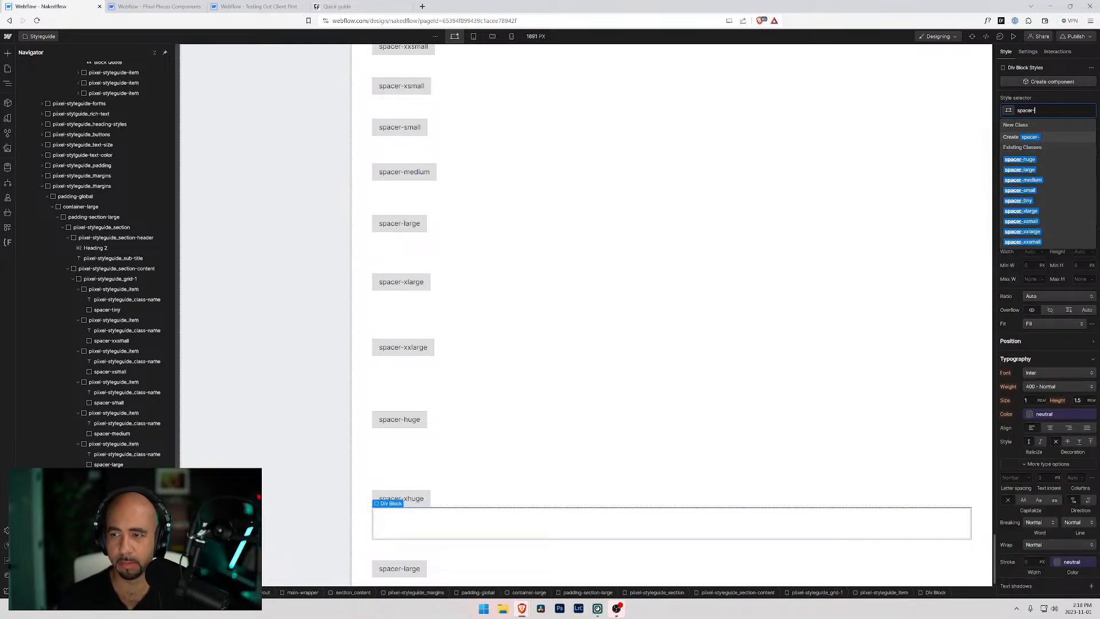
type("hugex")
key("ctrl+Left")
key("ctrl+shift+Right")
key("Return")
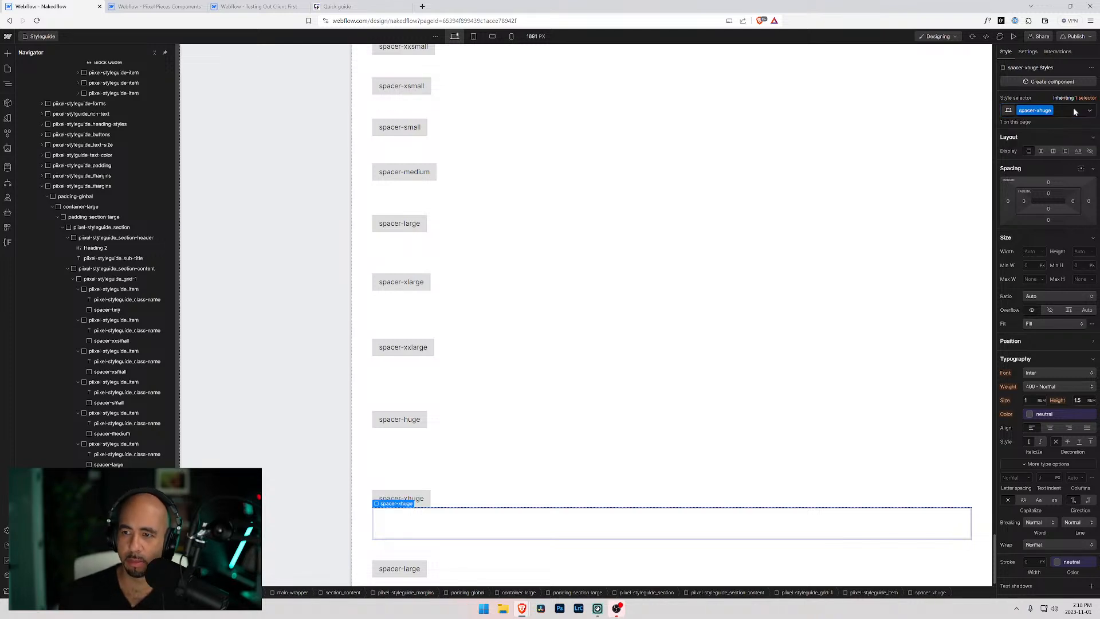
Set the spacer-xhuge class's top padding to the xhuge variable from the sizing group and its width to 100%.
left_click(1047, 193)
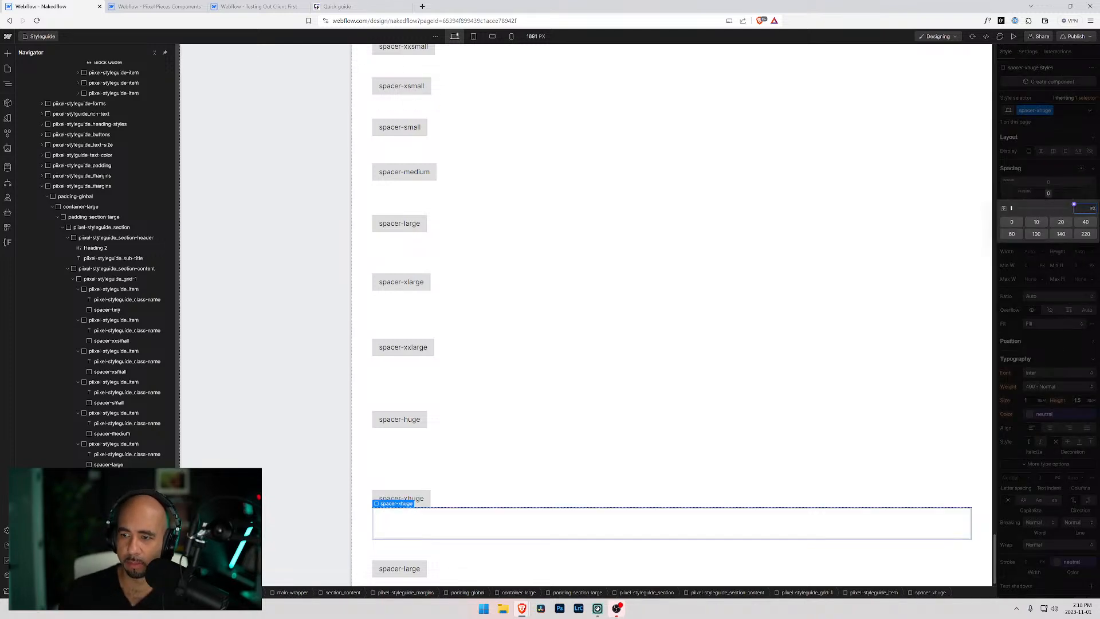
left_click(1074, 205)
type("xhuge")
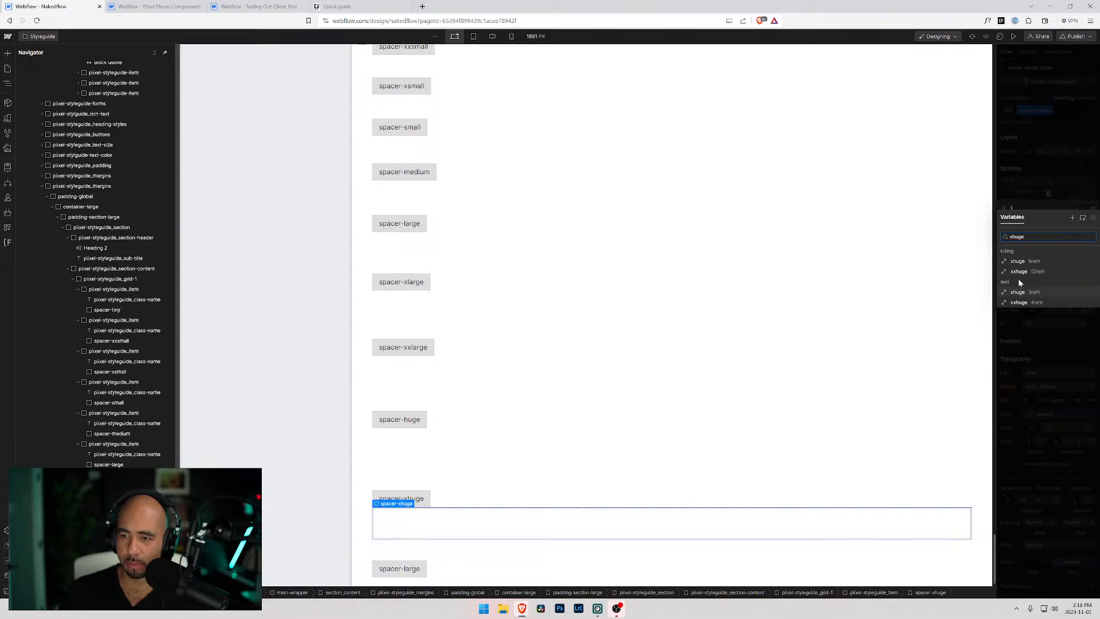
left_click(1018, 261)
left_click(1028, 251)
type("100")
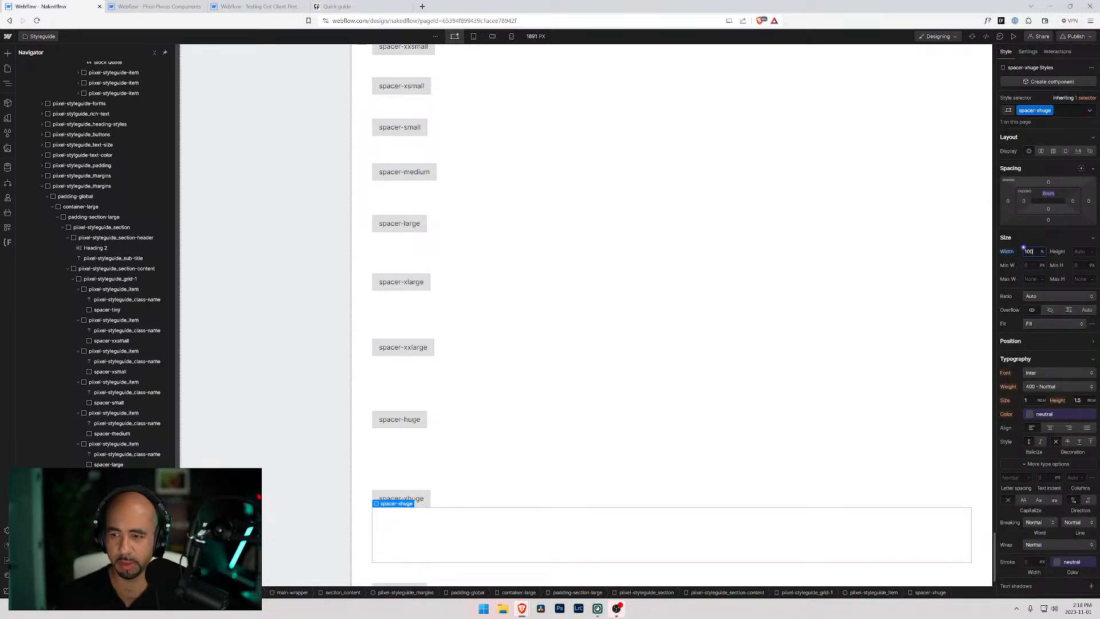
Change the last item's label from spacer-large to "spacer-xxhuge".
scroll(487, 476, "down", 1)
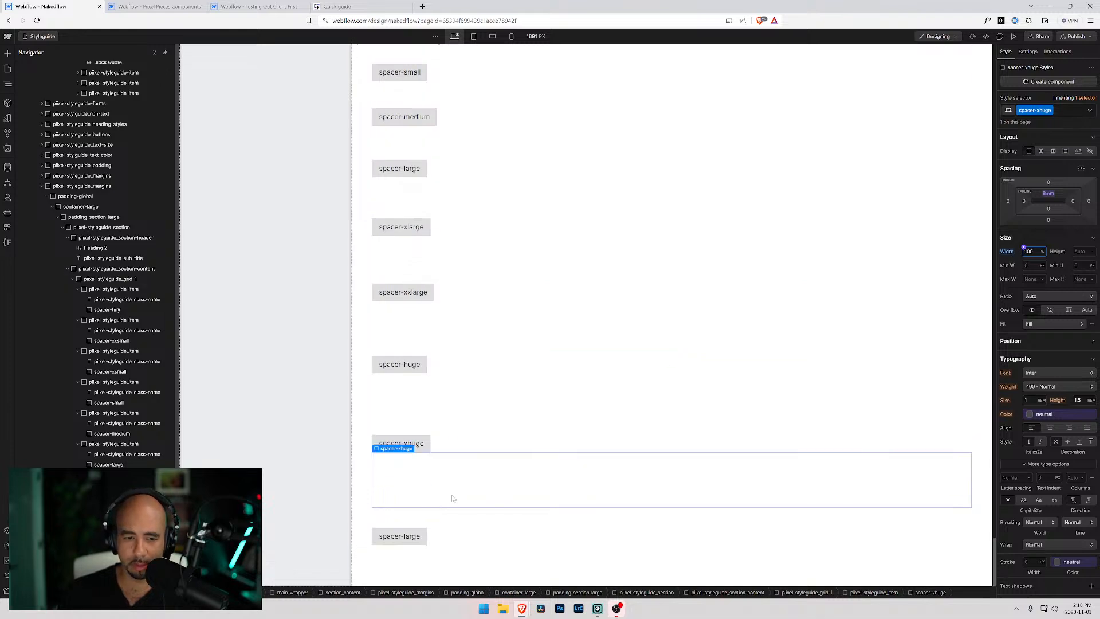
left_click(410, 539)
double_click(404, 538)
left_click_drag(404, 537, 435, 539)
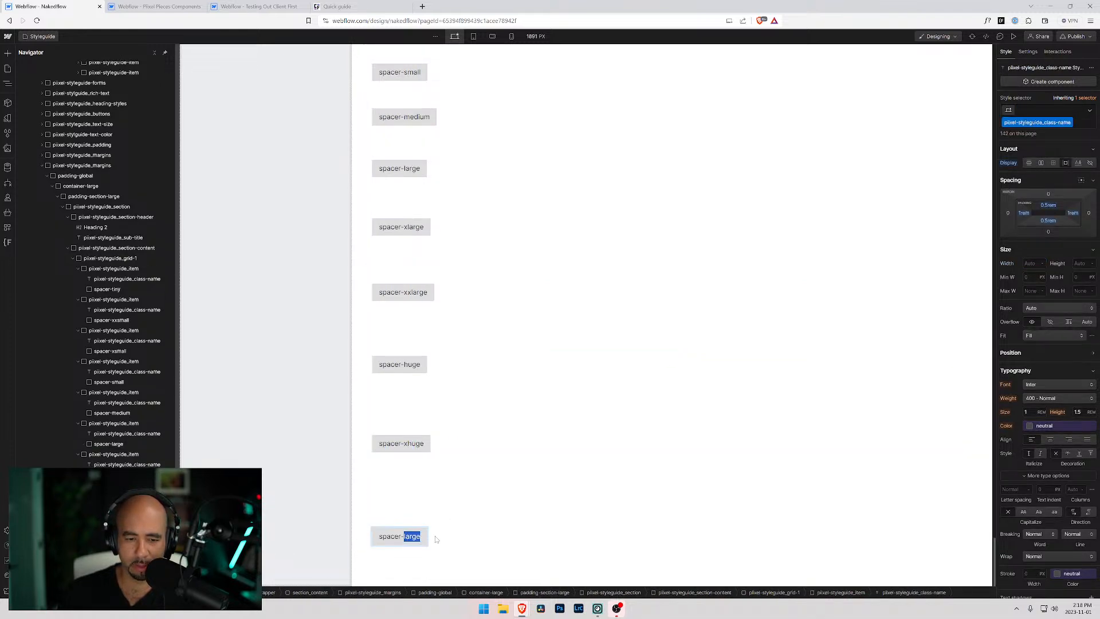
type("xxhuge")
key("ctrl+shift+Left")
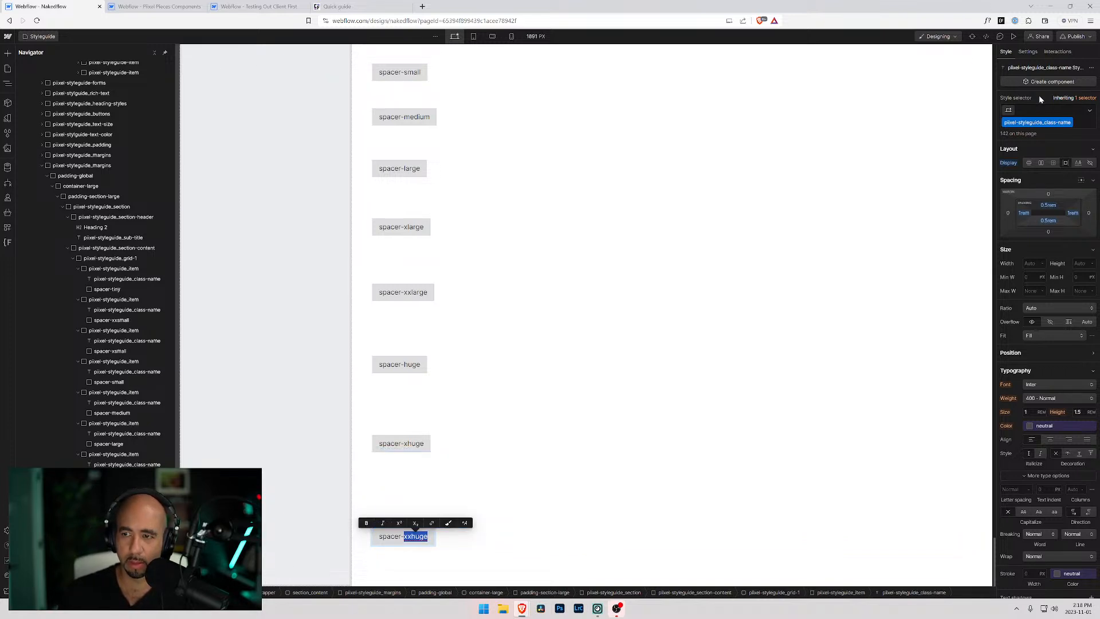
key("Escape")
Replace the spacer-large class on the last item's block with a new class named spacer-xxhuge.
left_click(439, 561)
left_click(1063, 112)
type("spacer")
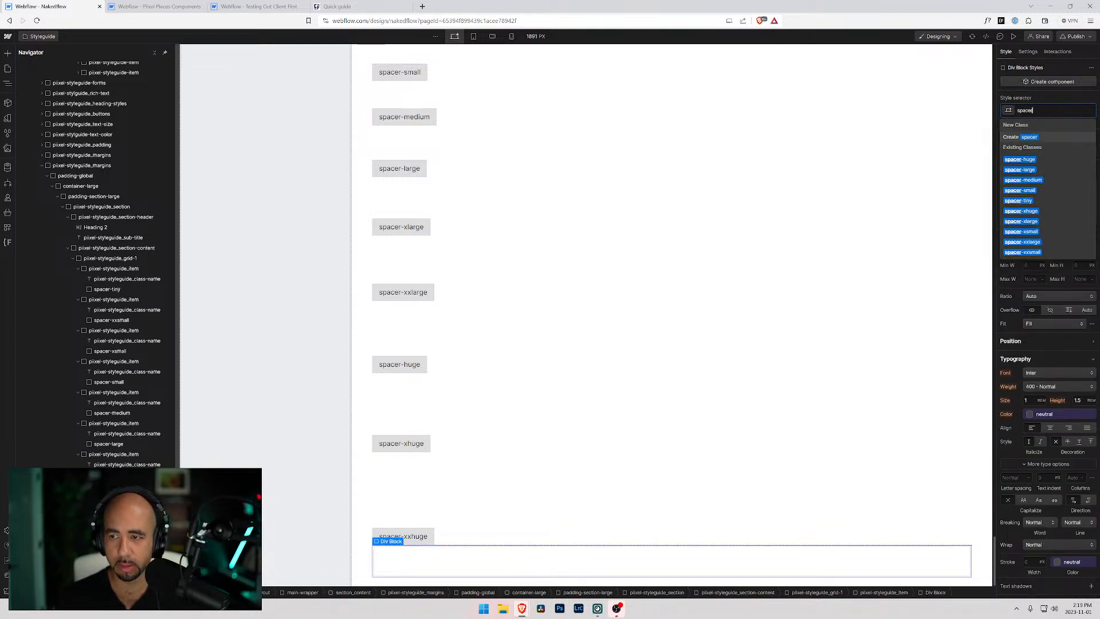
type("-xxhuge")
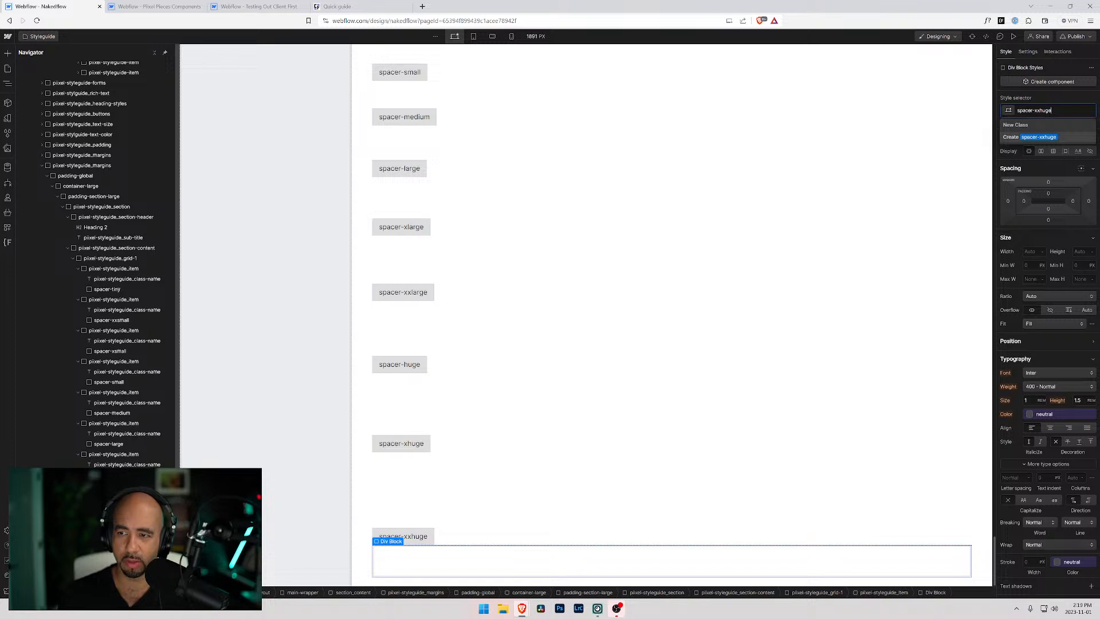
key("Return")
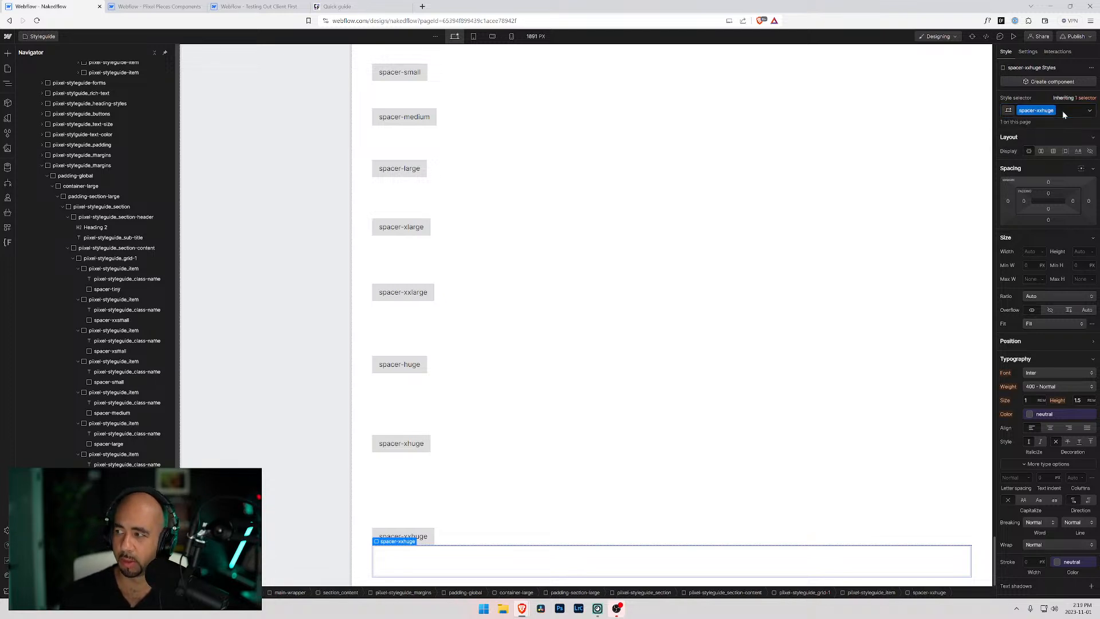
Set the spacer-xxhuge class's top padding to the xxhuge variable from the sizing group and its width to 100%.
left_click(1048, 194)
left_click(1073, 205)
type("xxhuge")
left_click(1019, 262)
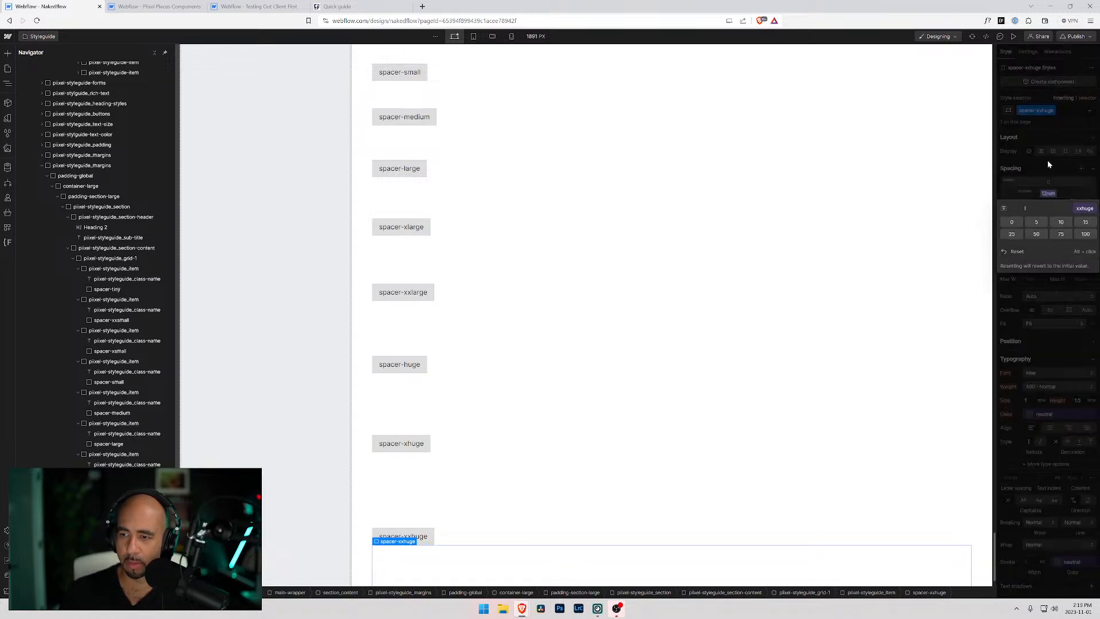
left_click(1051, 168)
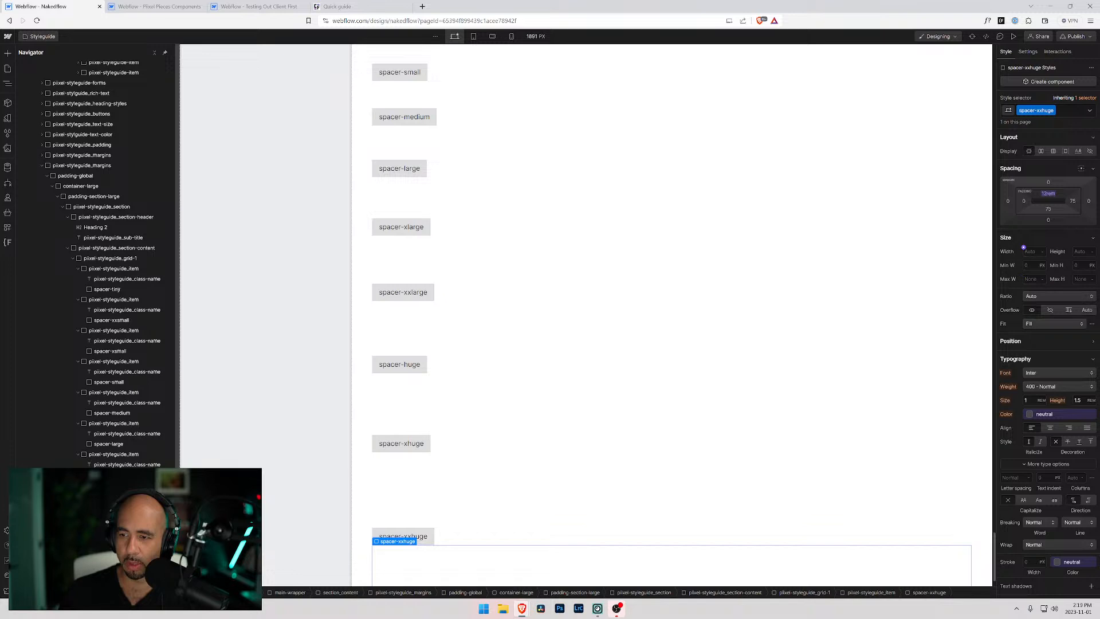
type("100%")
key("Return")
Examine the finished spacer blocks from xhuge back to xlarge, comparing their heights and padding settings.
left_click(427, 485)
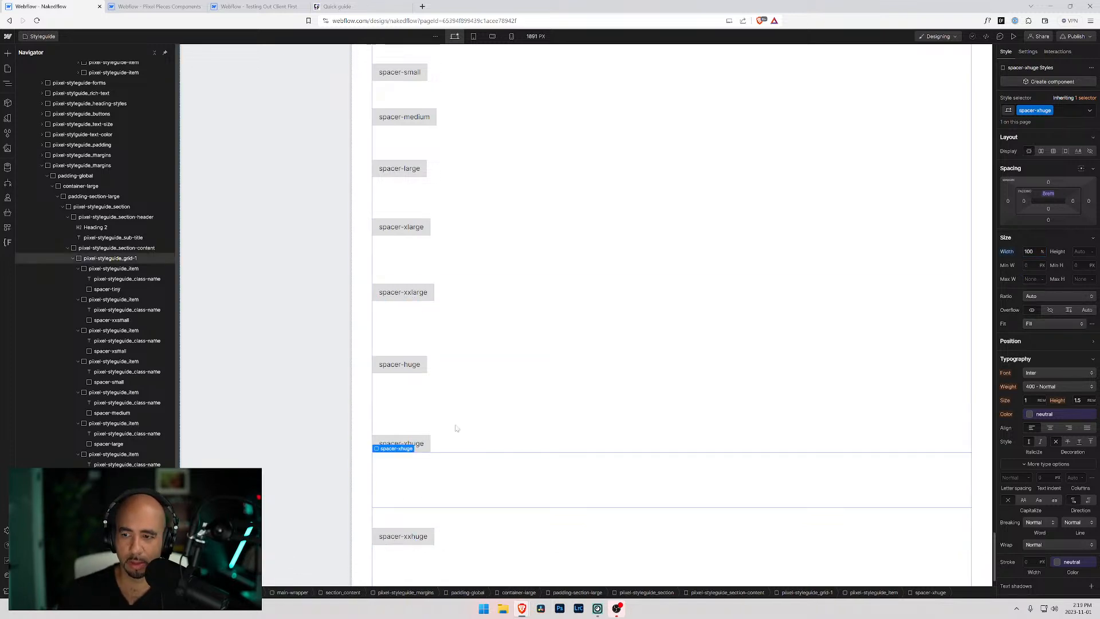
left_click(457, 427)
left_click(457, 400)
left_click(445, 463)
left_click(455, 401)
left_click(438, 323)
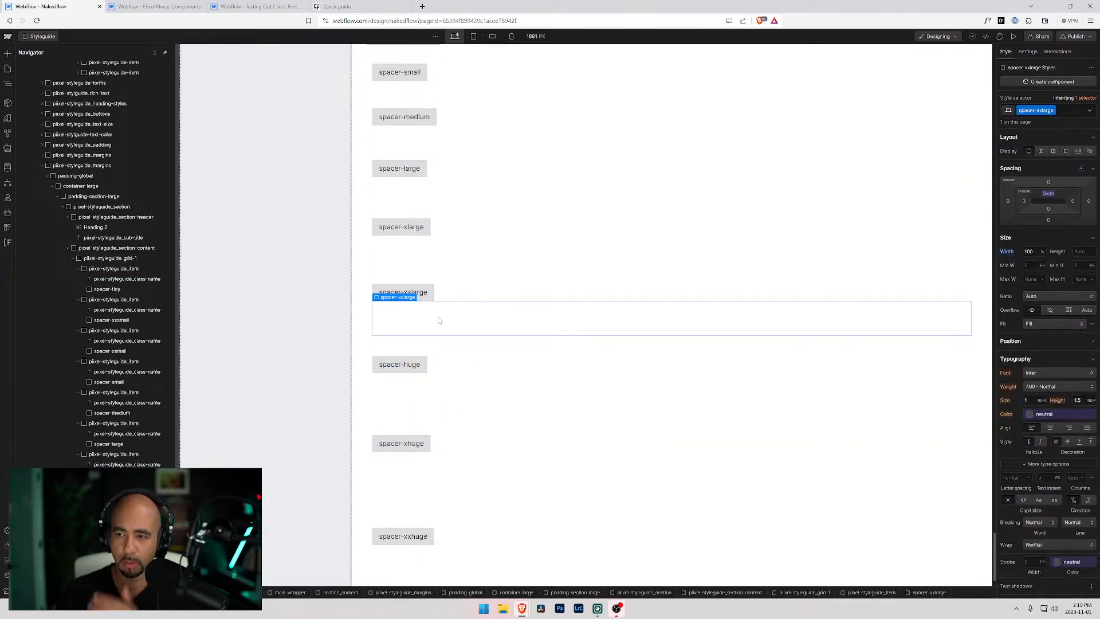
left_click(446, 256)
scroll(449, 275, "down", 1)
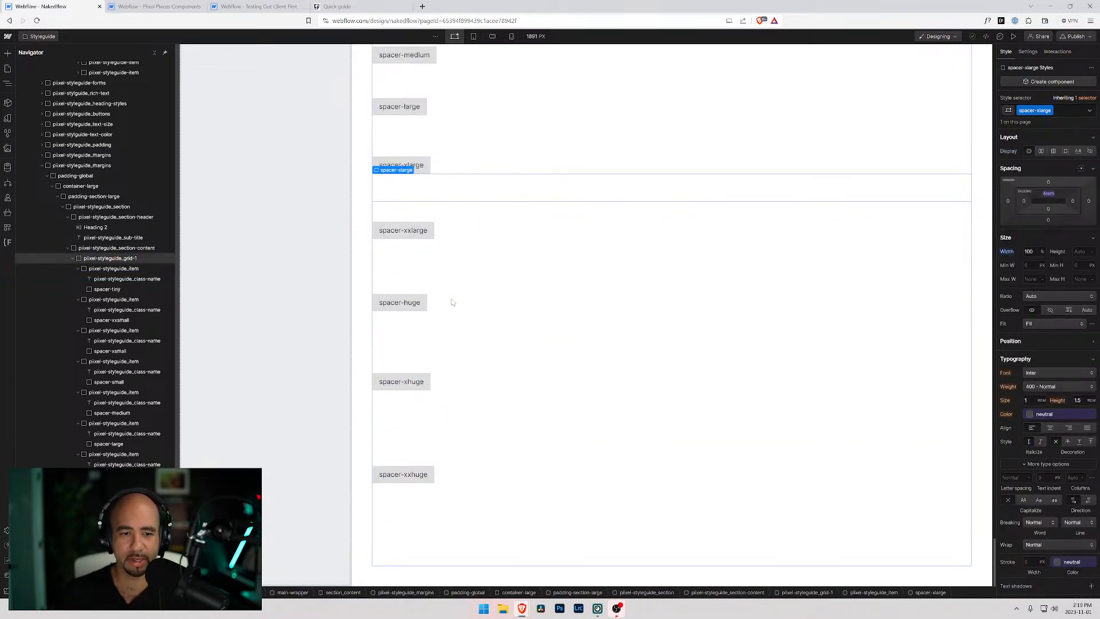
scroll(452, 321, "up", 6)
scroll(445, 330, "down", 5)
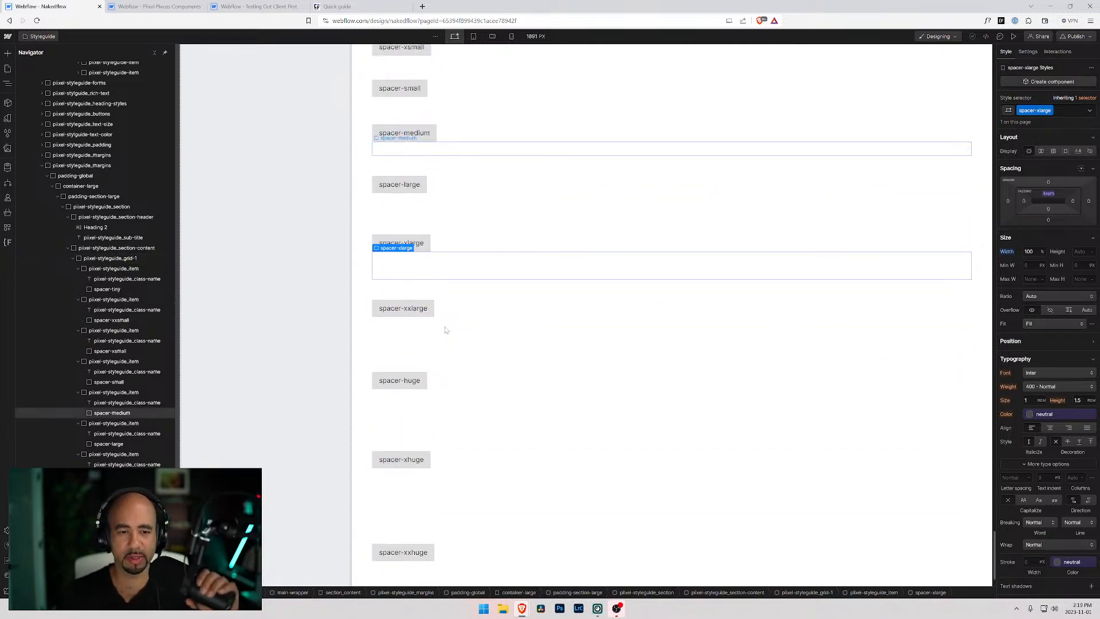
Collapse the Spacers grid and both pixel-styleguide_margins sections in the element tree.
left_click(78, 269)
left_click(78, 279)
left_click(73, 259)
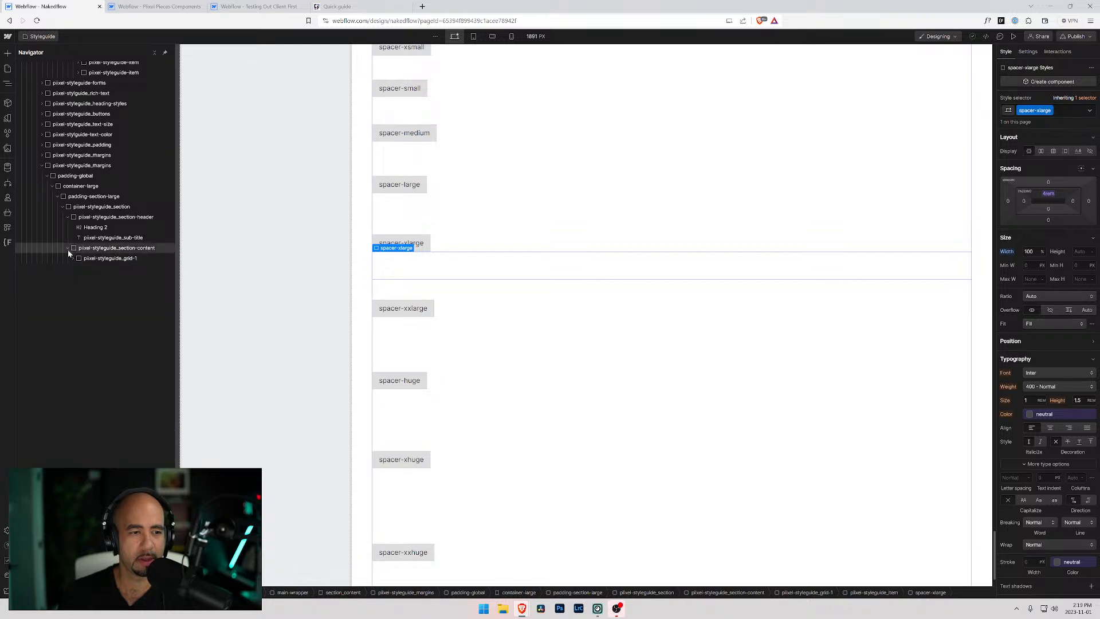
scroll(685, 271, "up", 8)
scroll(685, 270, "up", 8)
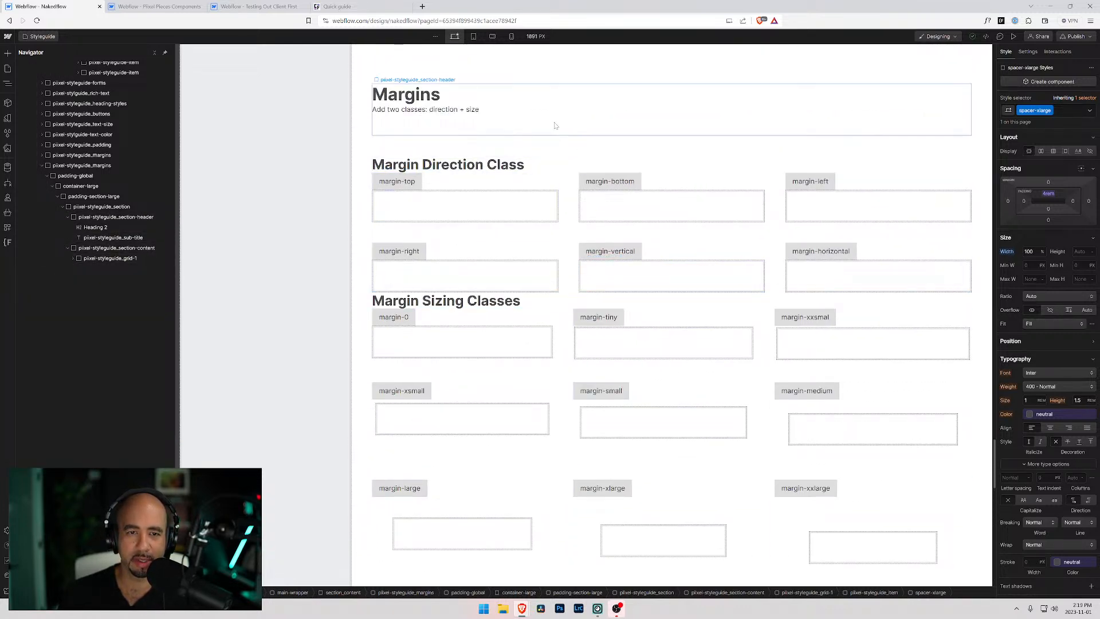
left_click(553, 140)
left_click(42, 155)
left_click(42, 166)
Replace the pixel-styleguide_margins class on the Spacers section's outer block with a new class named pixel-styleguide_spacers.
left_click(86, 166)
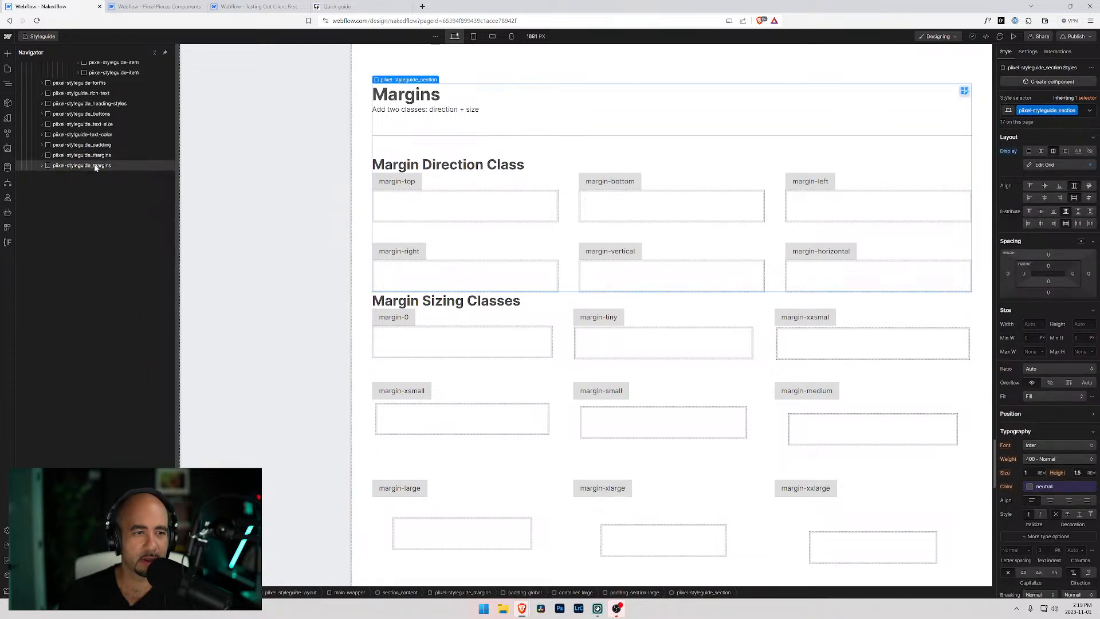
left_click(1088, 118)
key("BackSpace")
type("pixel")
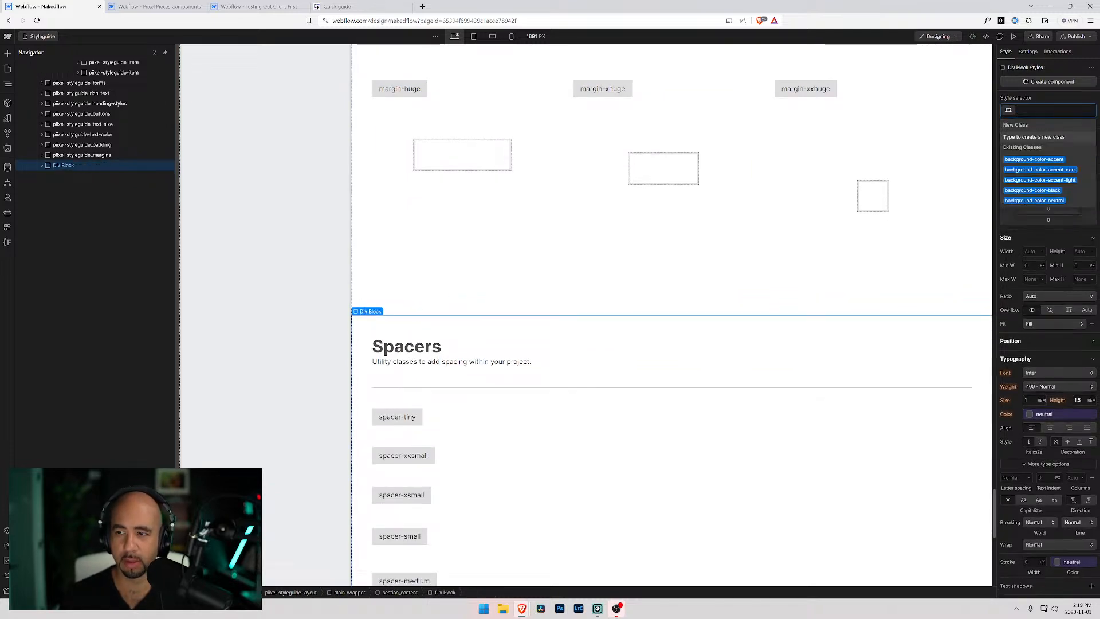
type("-st")
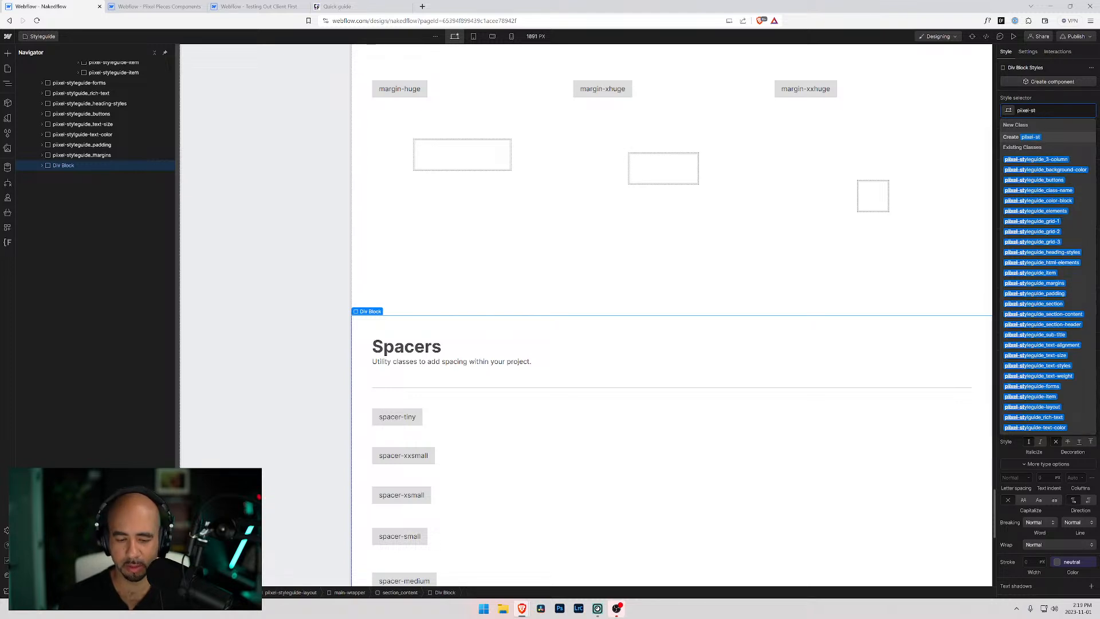
type("uleguid")
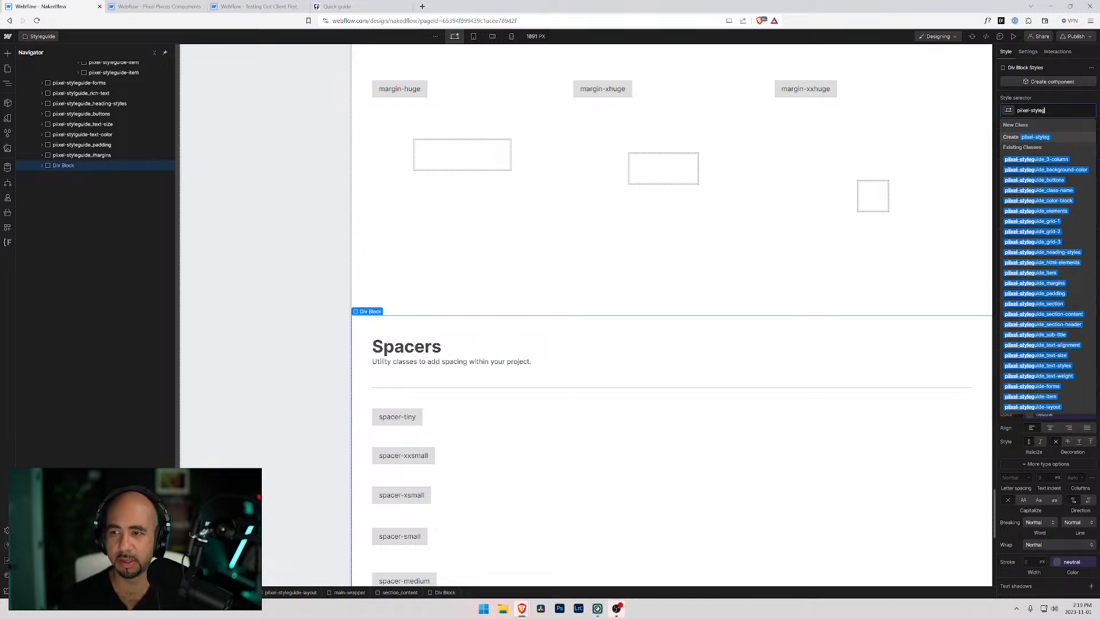
key("BackSpace")
type("de")
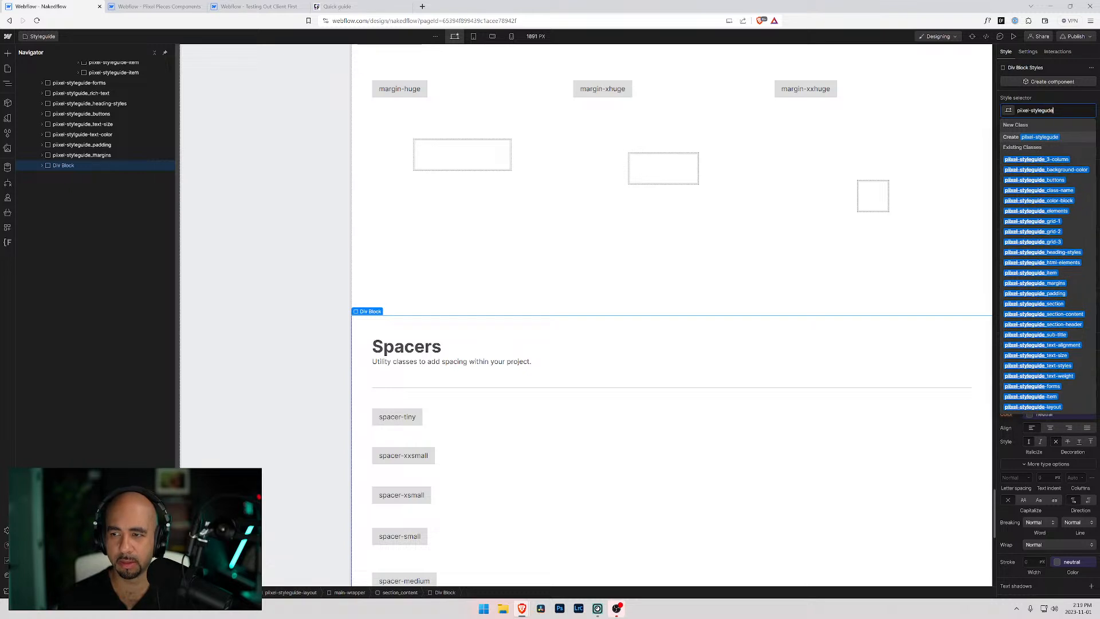
type("_")
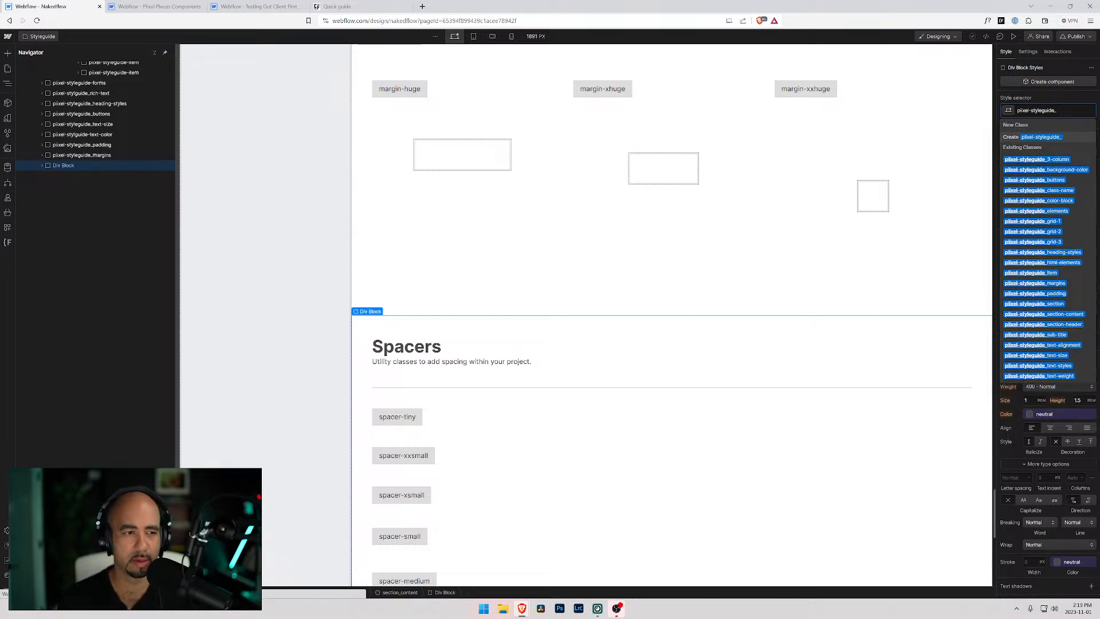
type("spacers")
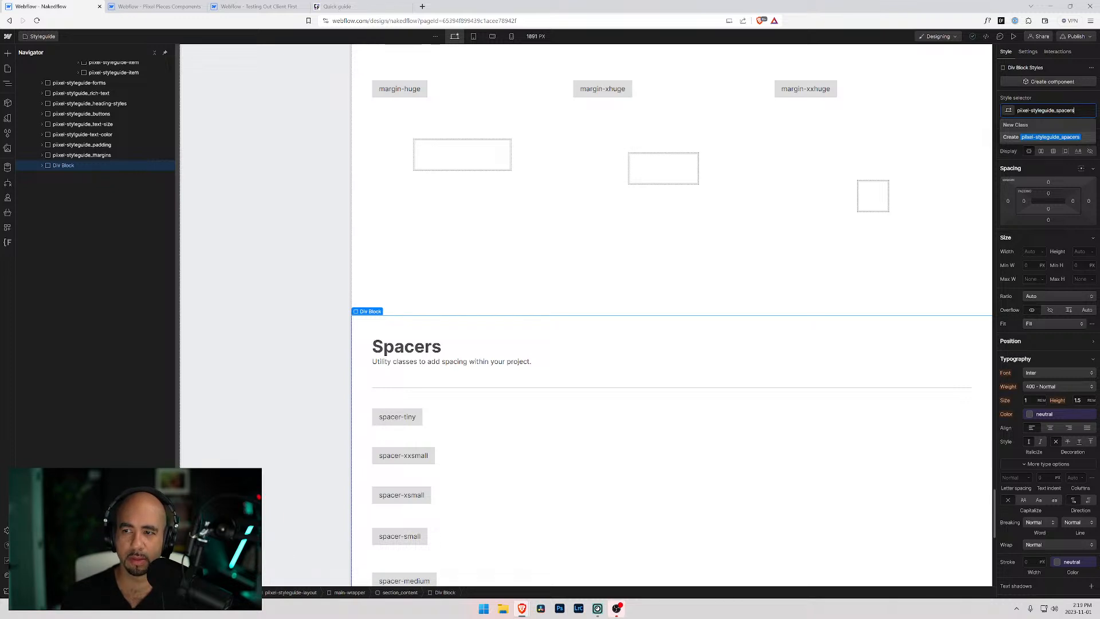
key("Return")
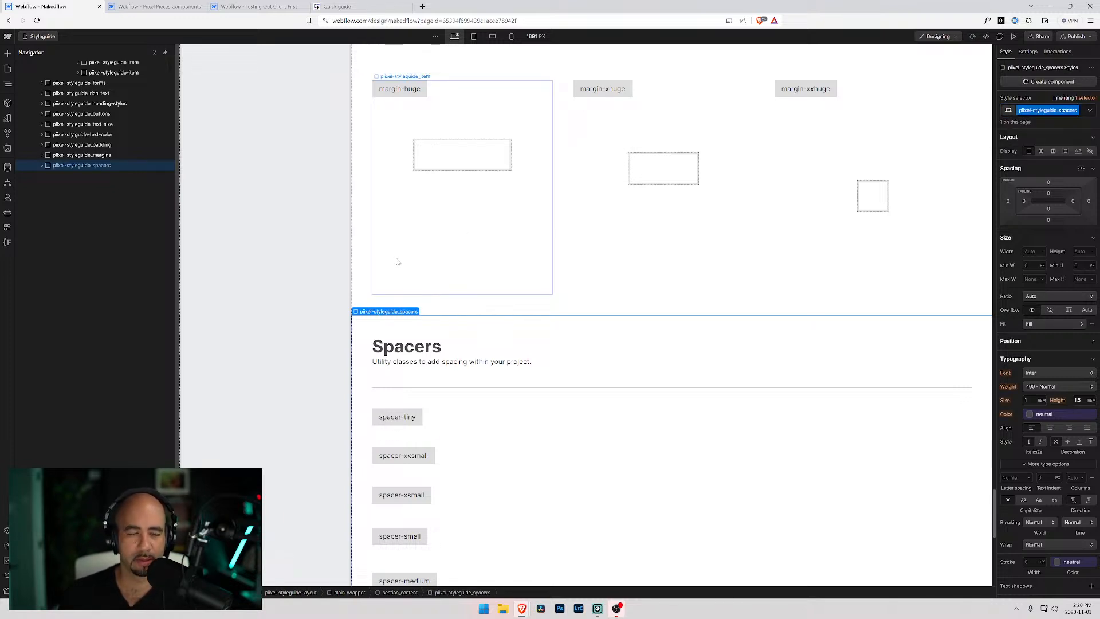
scroll(408, 253, "up", 4)
scroll(408, 254, "down", 7)
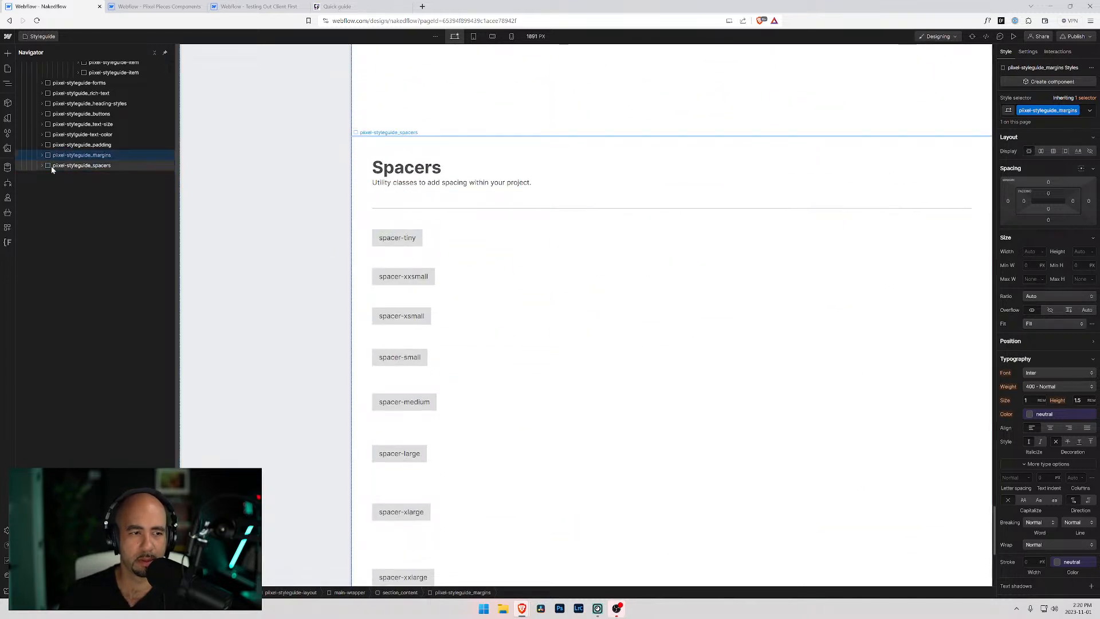
Duplicate the Spacers section's outer block and replace the copy's class with a new class named piixel-styleguide_utility.
key("ctrl+d")
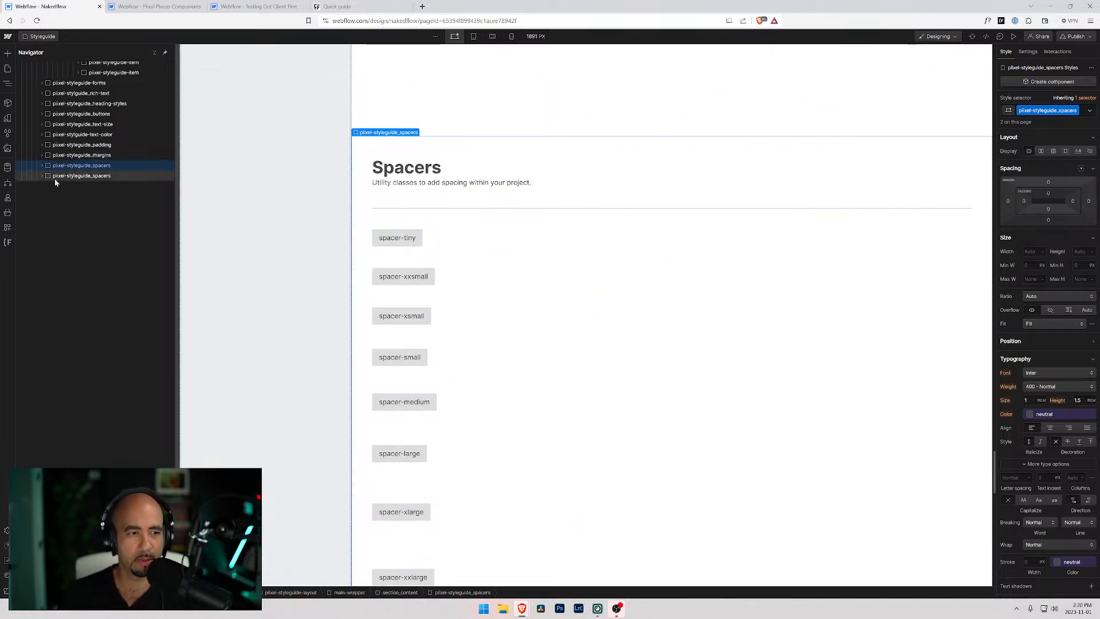
key("ctrl+Return")
key("BackSpace")
type("piixel-style")
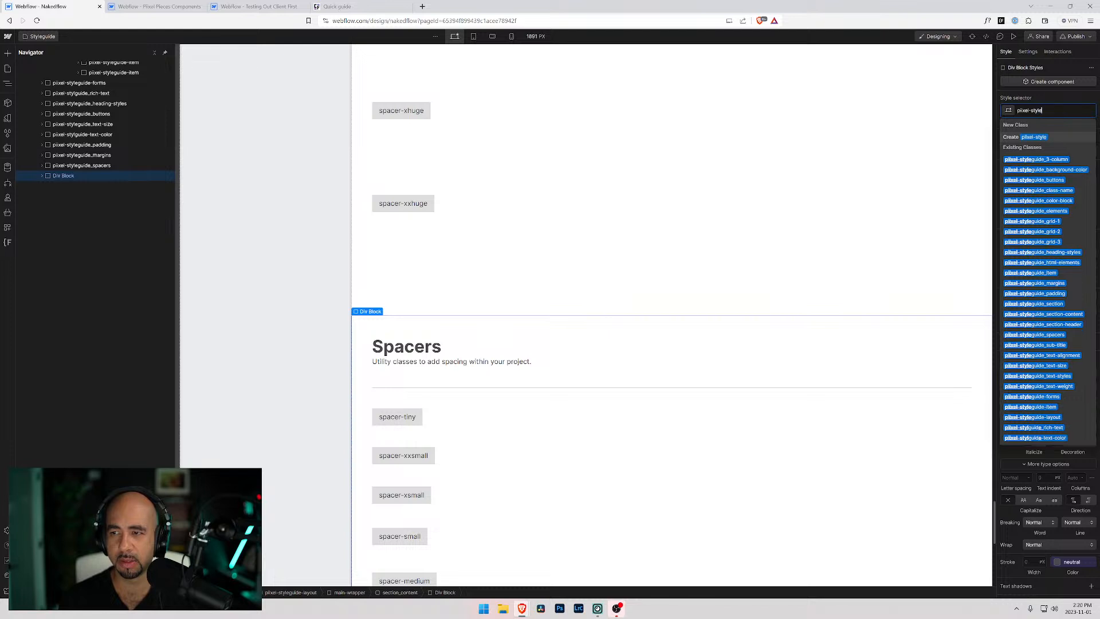
type("guide_utility")
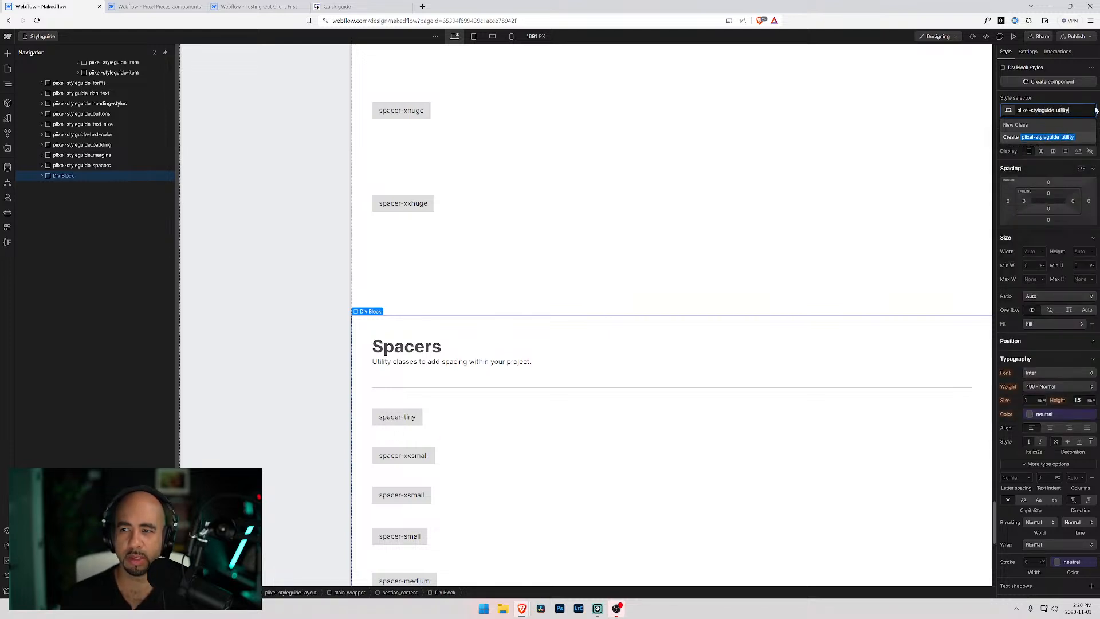
key("Return")
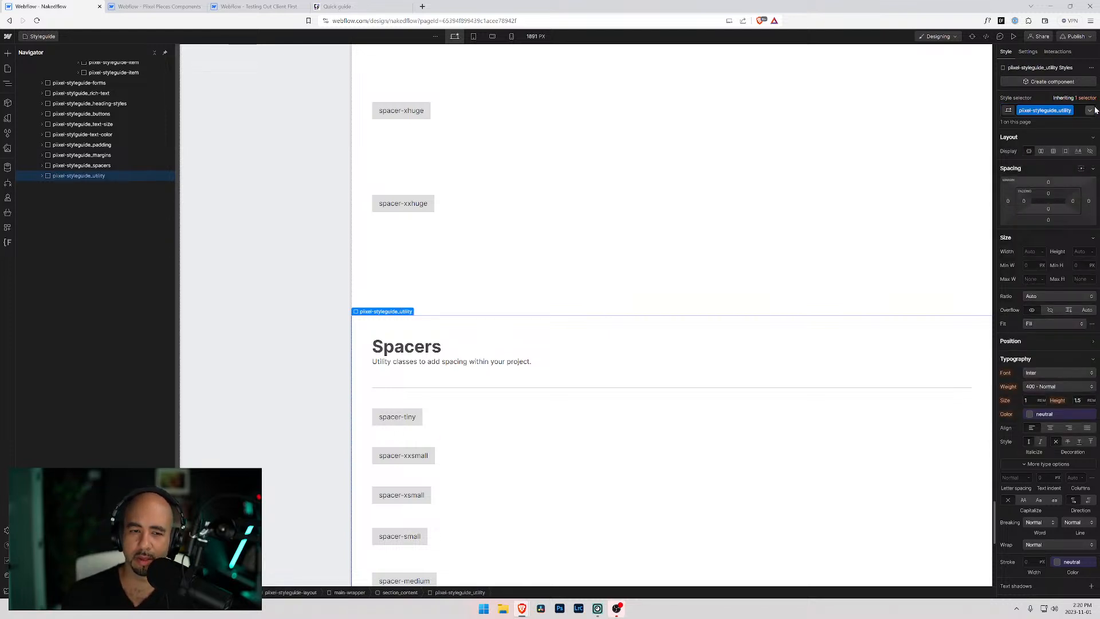
Change the duplicated section's heading to "Utility classes" and its first class label to "hidden".
left_click(406, 346)
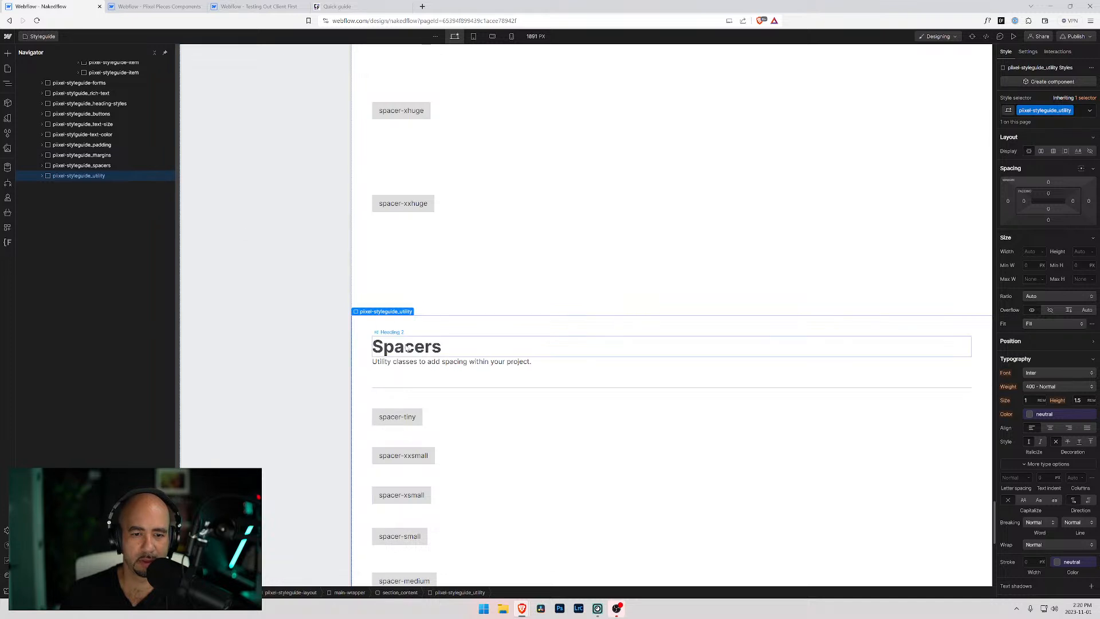
double_click(406, 346)
type("Utility")
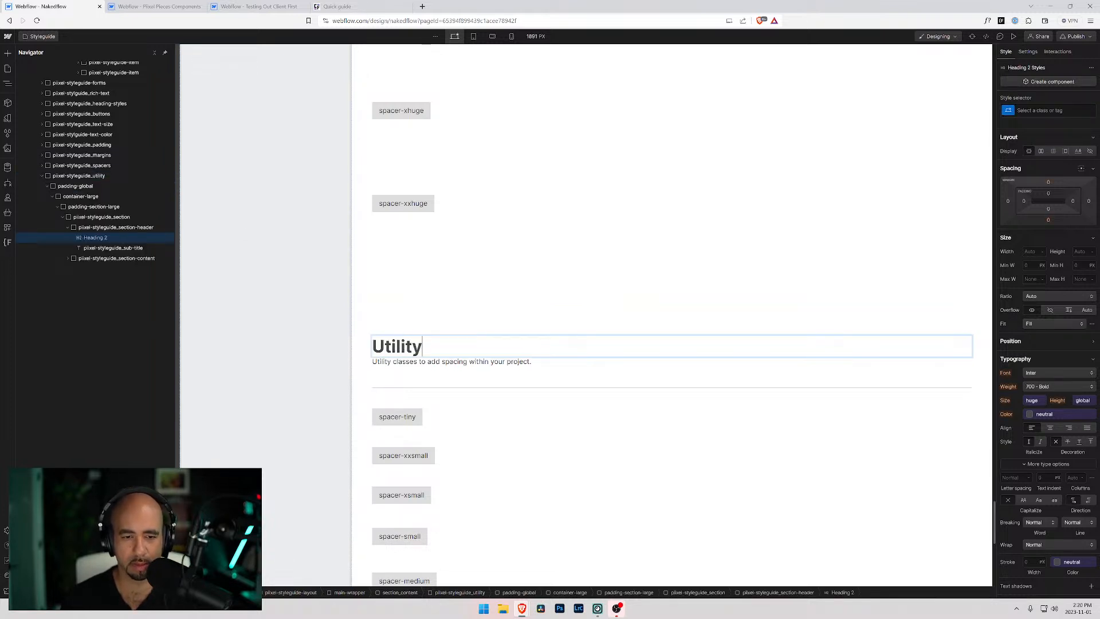
type(" classes")
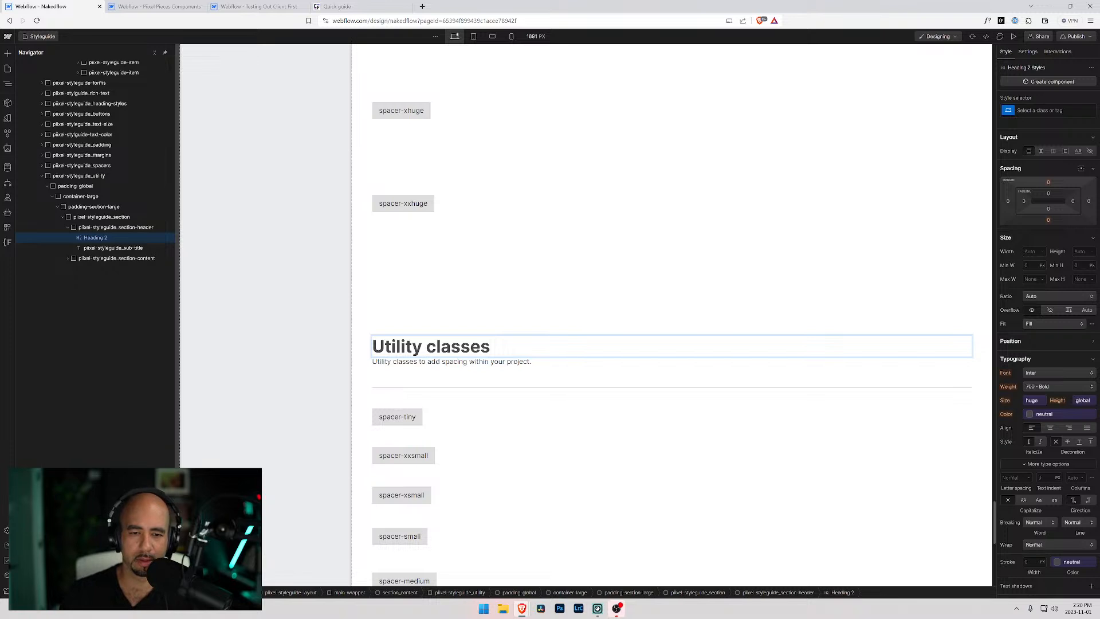
double_click(403, 419)
type("hidden")
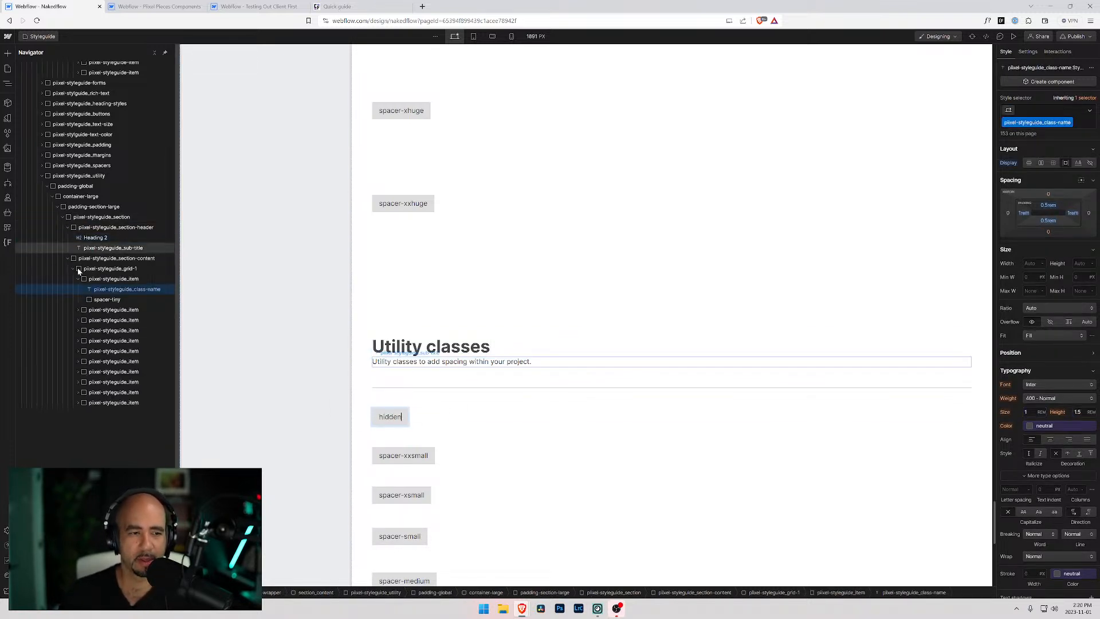
Replace the spacer-tiny class on the block under the hidden label with a new class for hidden elements.
left_click(99, 299)
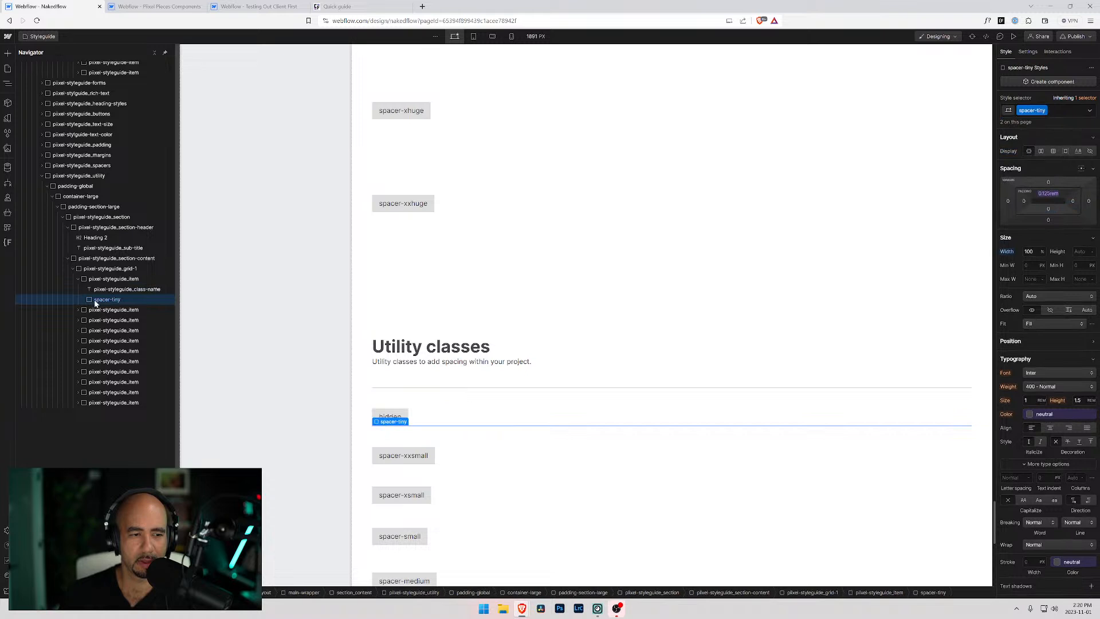
left_click(1064, 109)
key("BackSpace")
type("hidden")
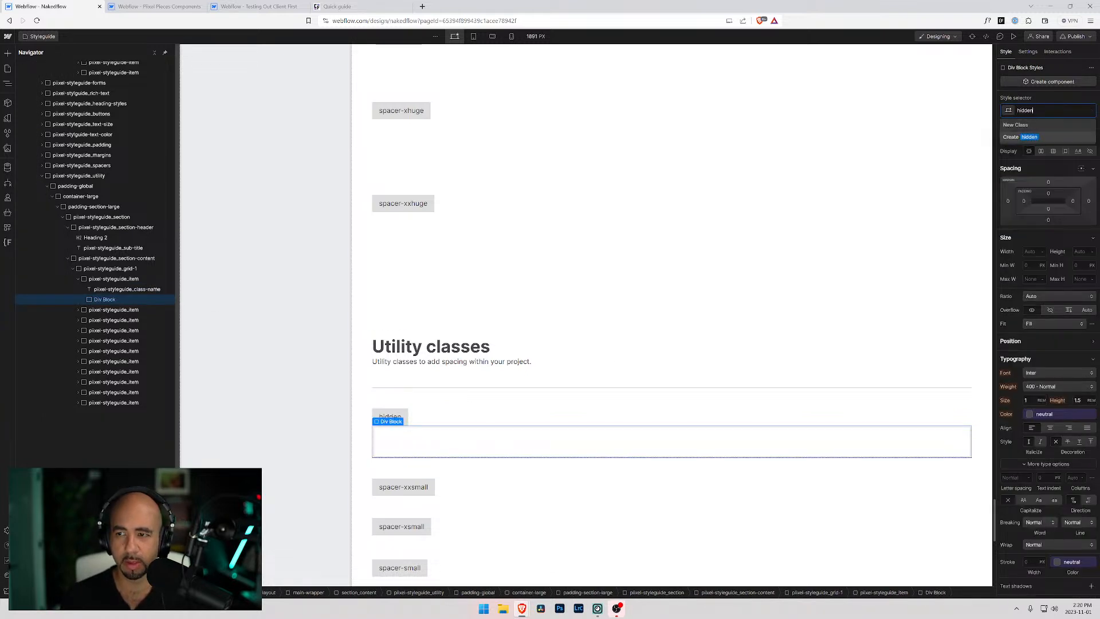
key("BackSpace")
key("BackSpace")
key("BackSpace")
key("BackSpace")
key("BackSpace")
key("BackSpace")
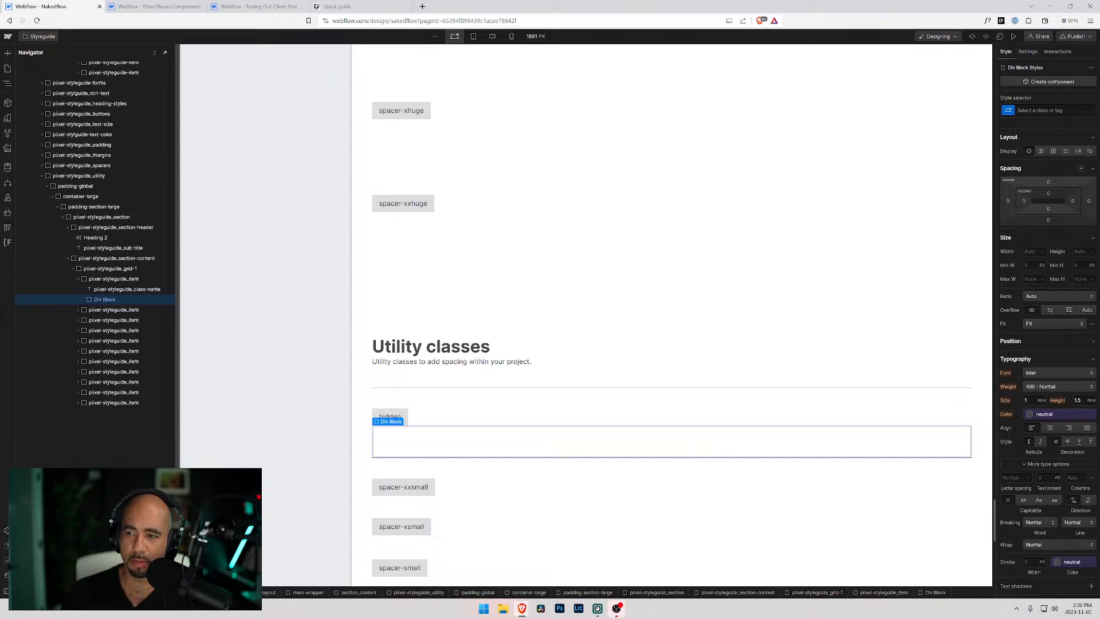
type("hid")
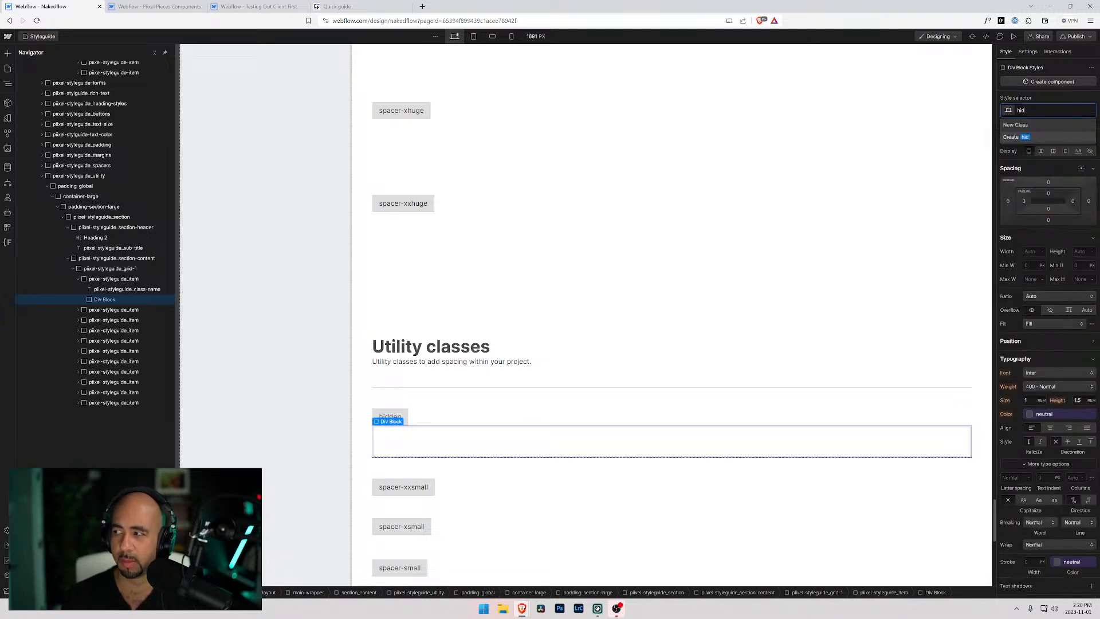
type("den'")
key("Return")
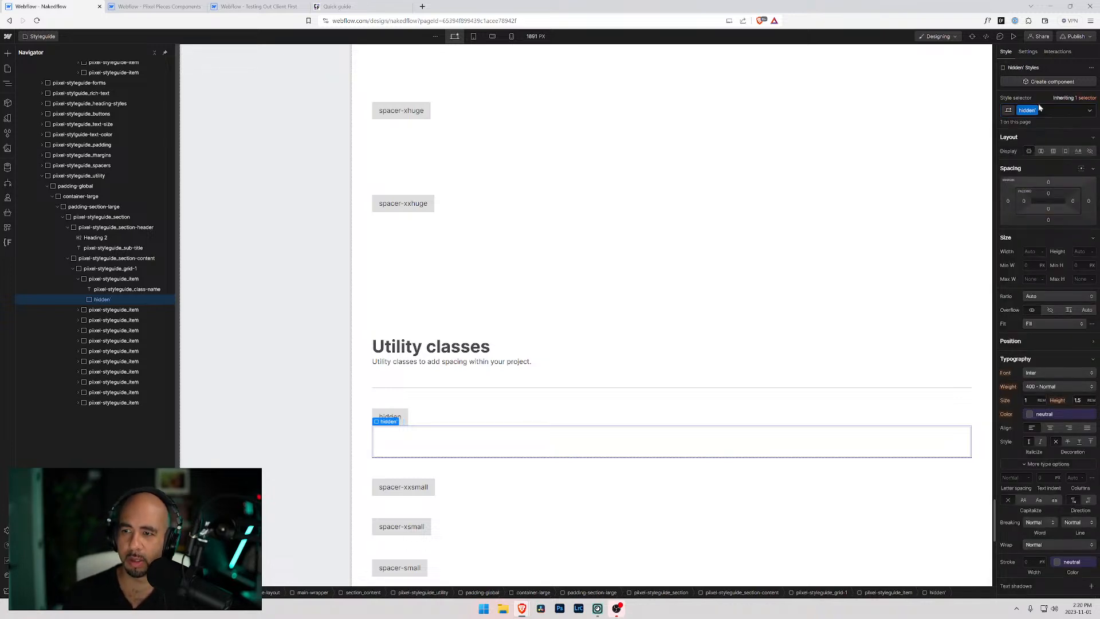
Correct the new class's name to hidden, without the trailing apostrophe, and set its display to none.
left_click(1032, 110)
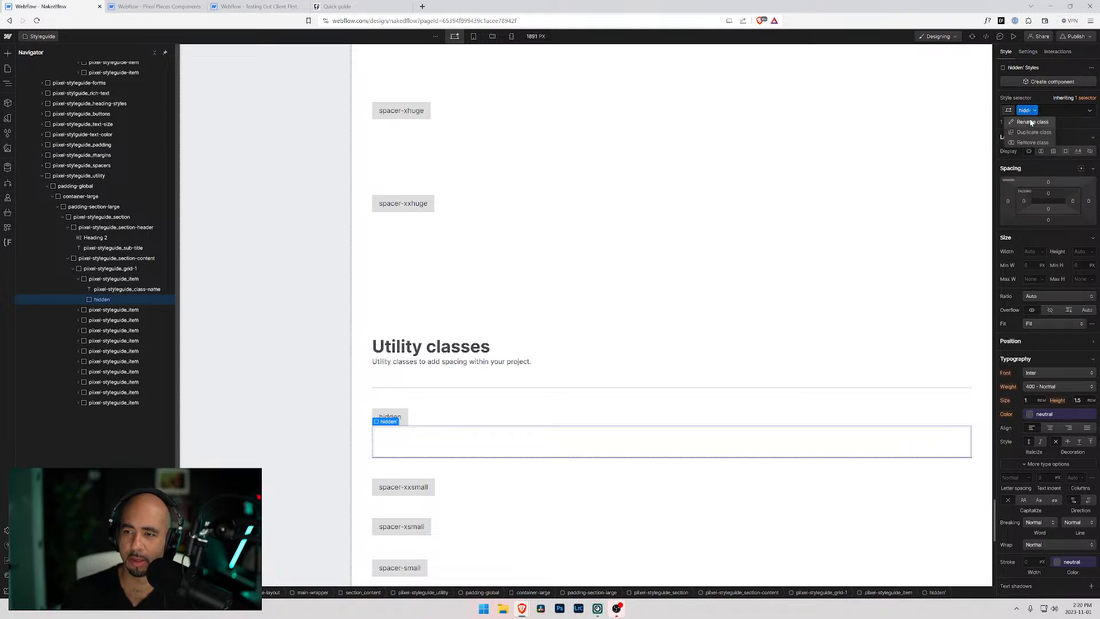
left_click(1053, 119)
key("Return")
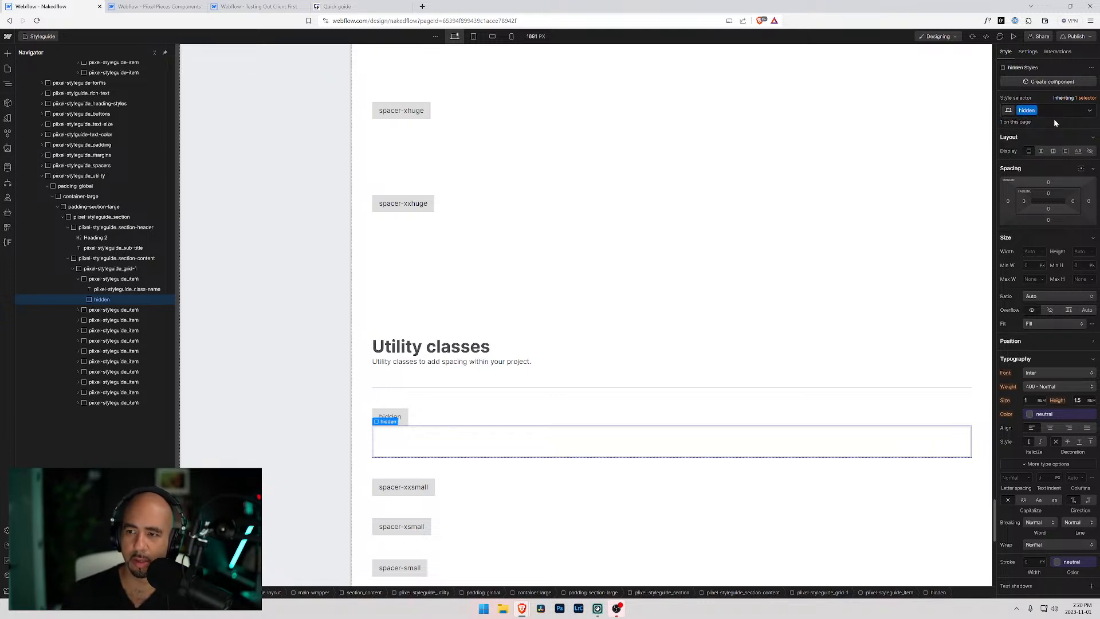
left_click(1091, 153)
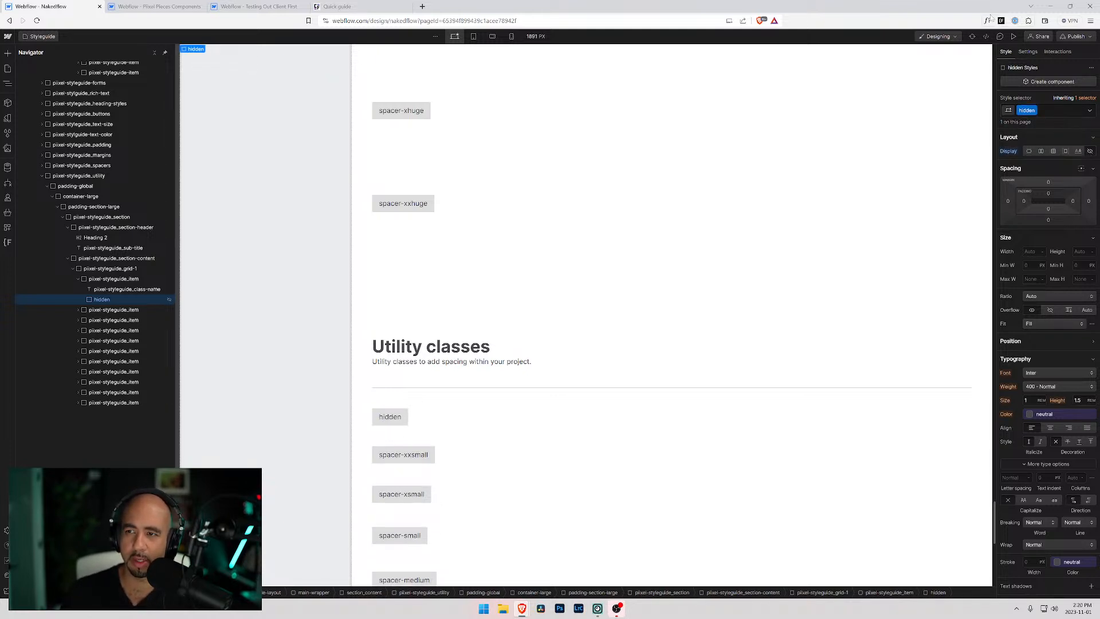
Enlarge the interface and narrow the element tree to leave more room for the Utility classes section on the canvas.
key("ctrl+plus")
key("ctrl+plus")
key("ctrl+plus")
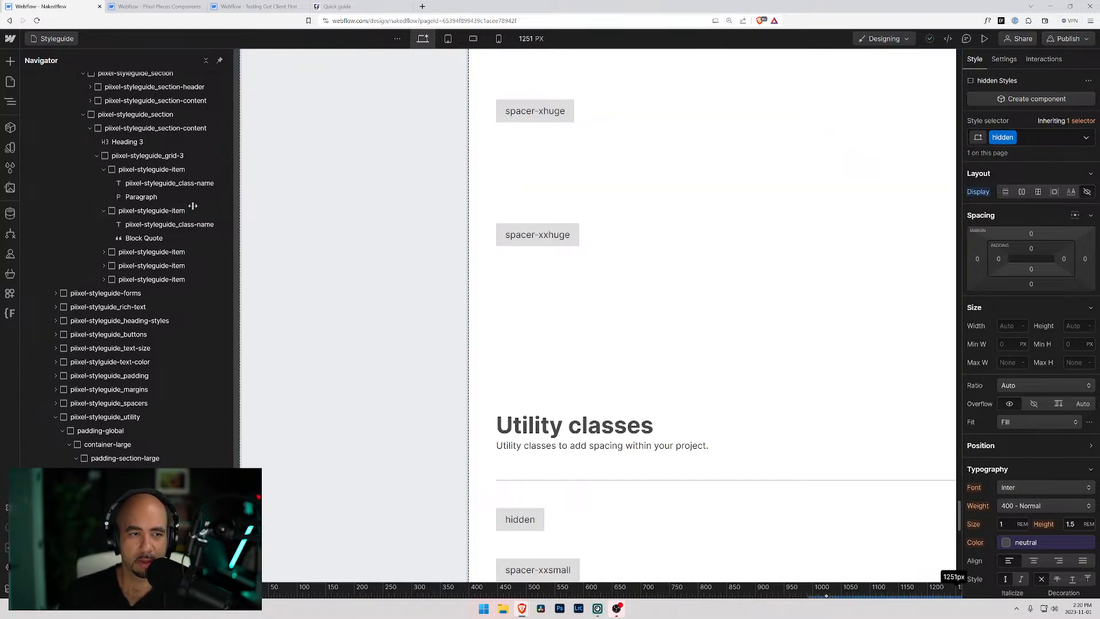
left_click_drag(232, 210, 192, 209)
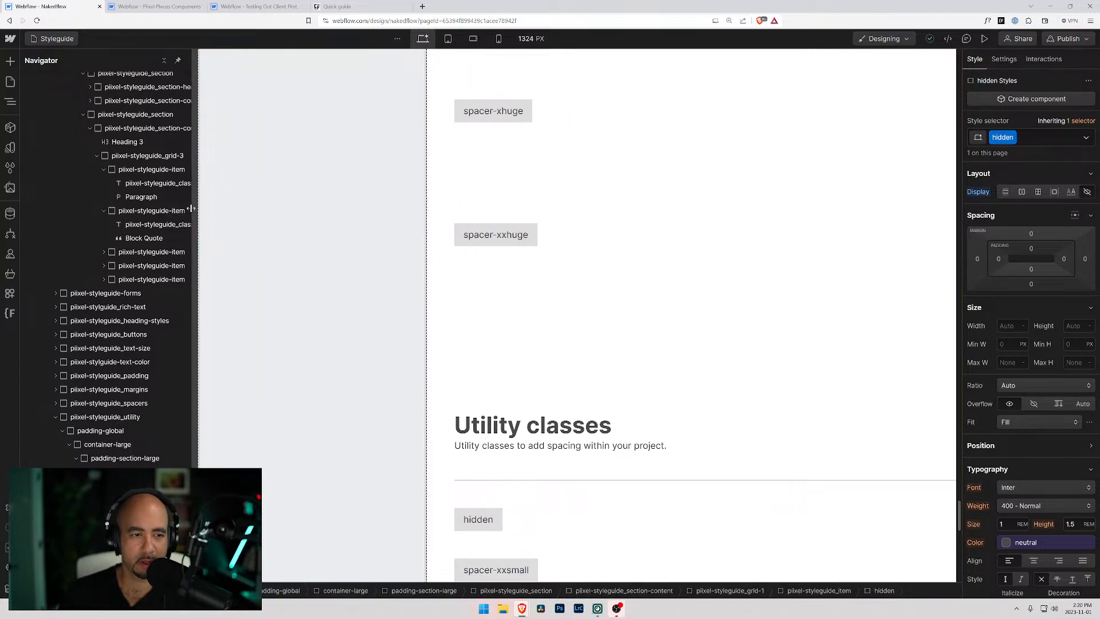
scroll(567, 265, "down", 4)
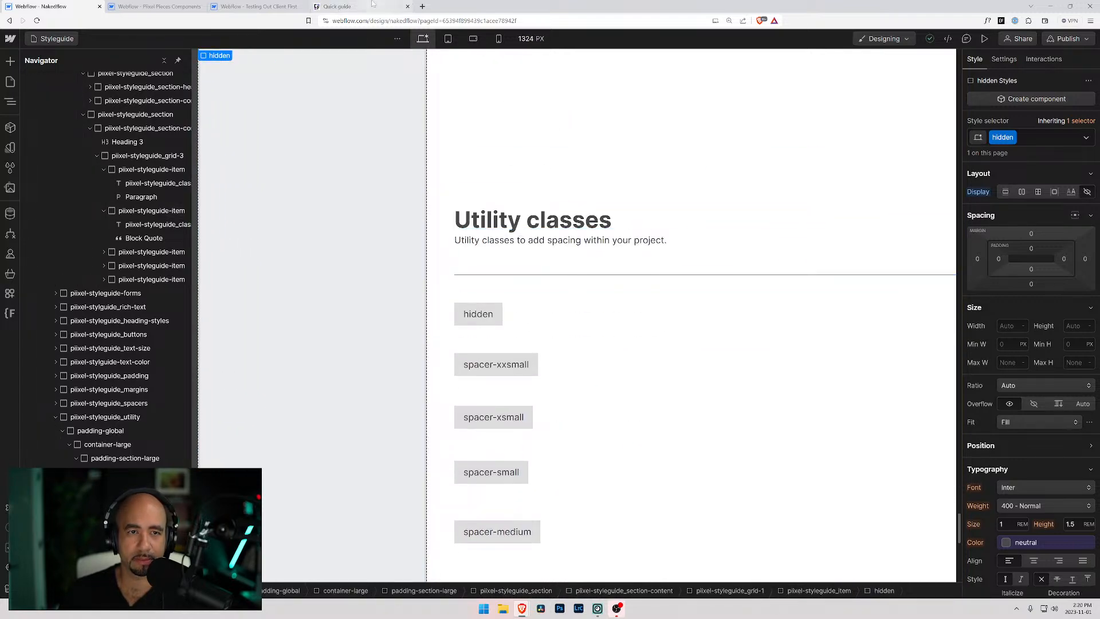
Switch to the Testing Out Client First project and examine the utility classes in its Useful utility systems section.
left_click(361, 6)
left_click(258, 6)
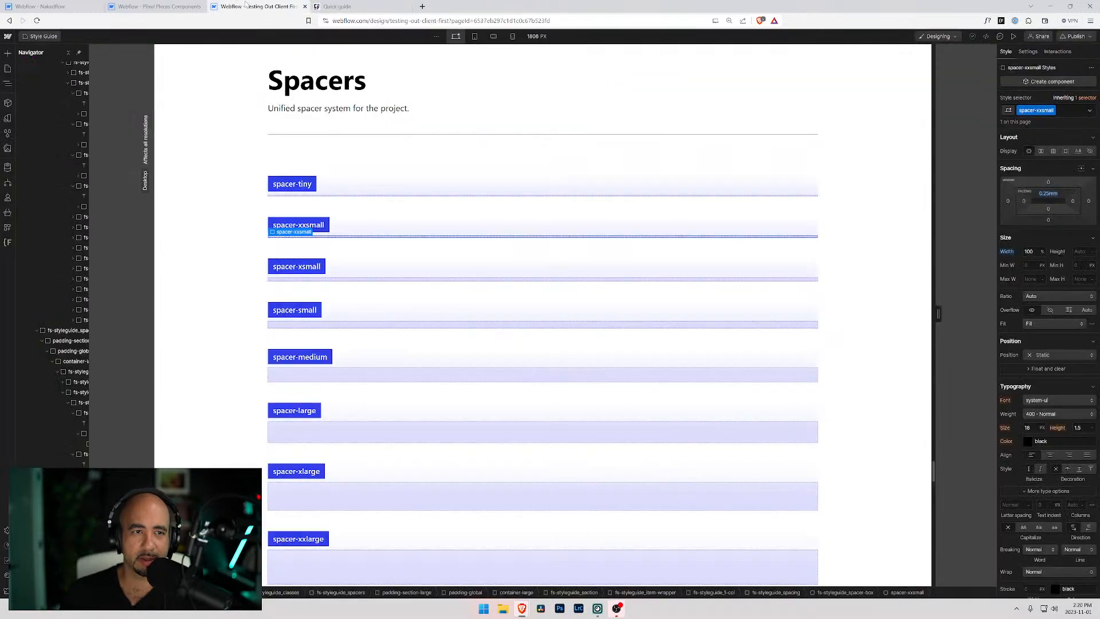
scroll(306, 238, "down", 10)
scroll(305, 238, "down", 15)
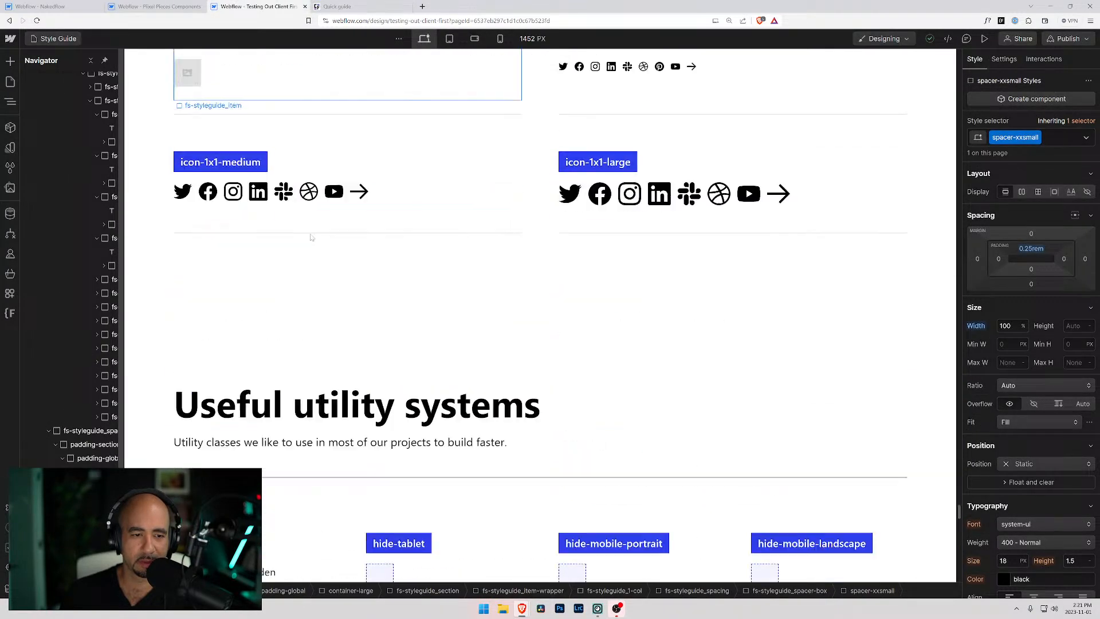
scroll(397, 241, "up", 4)
scroll(547, 252, "down", 2)
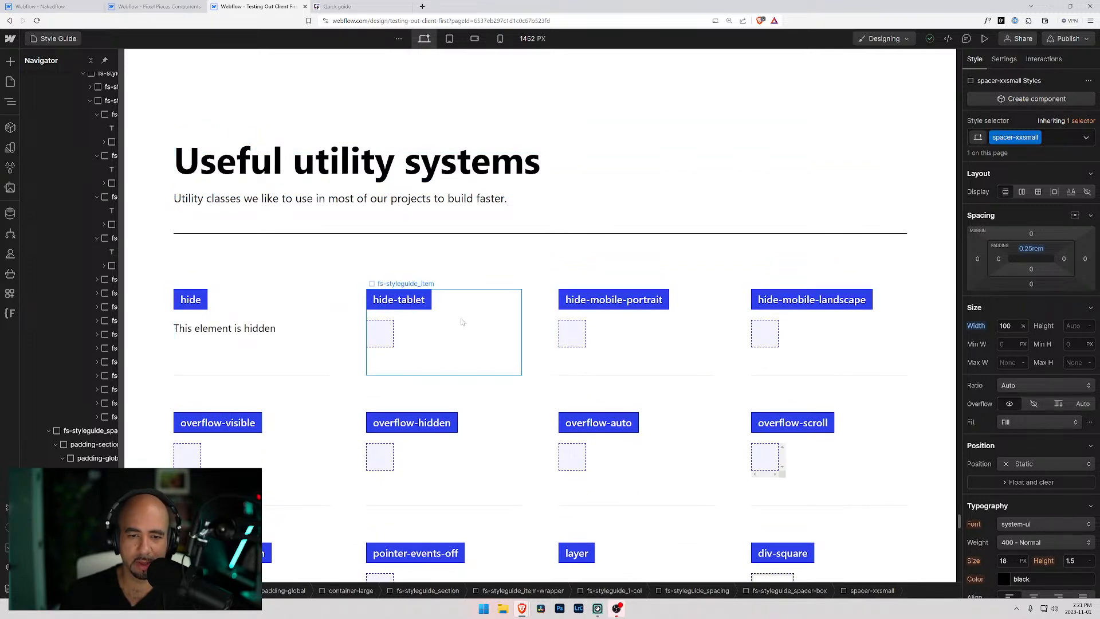
Close the Client-First test project and, in the Nakedflow style guide, change the "hidden" label under Utility classes to "hide".
left_click(305, 6)
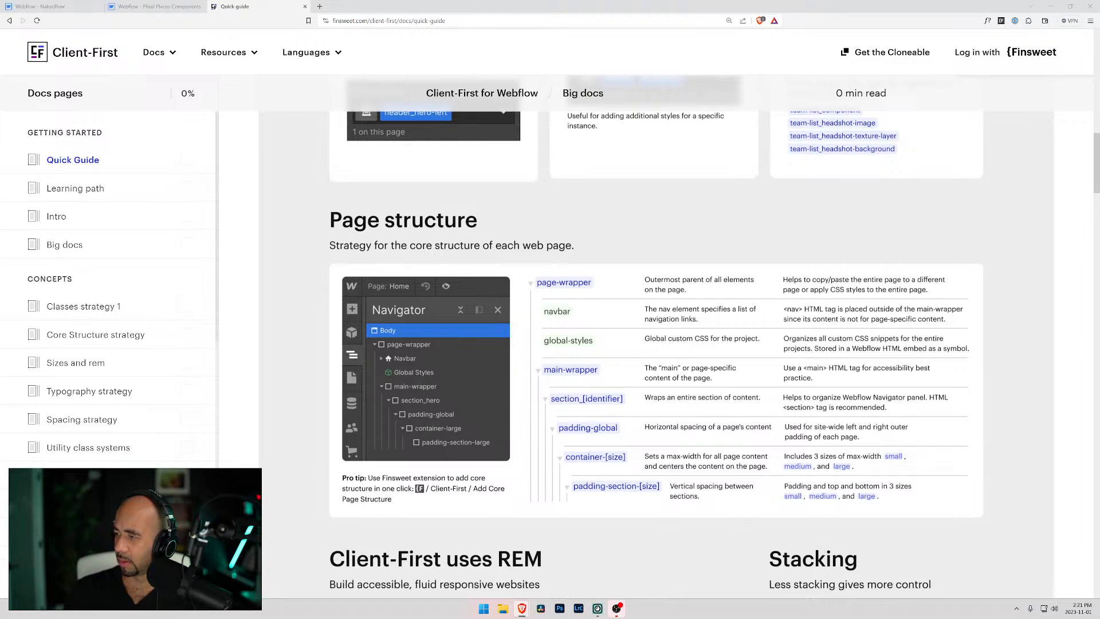
left_click(49, 5)
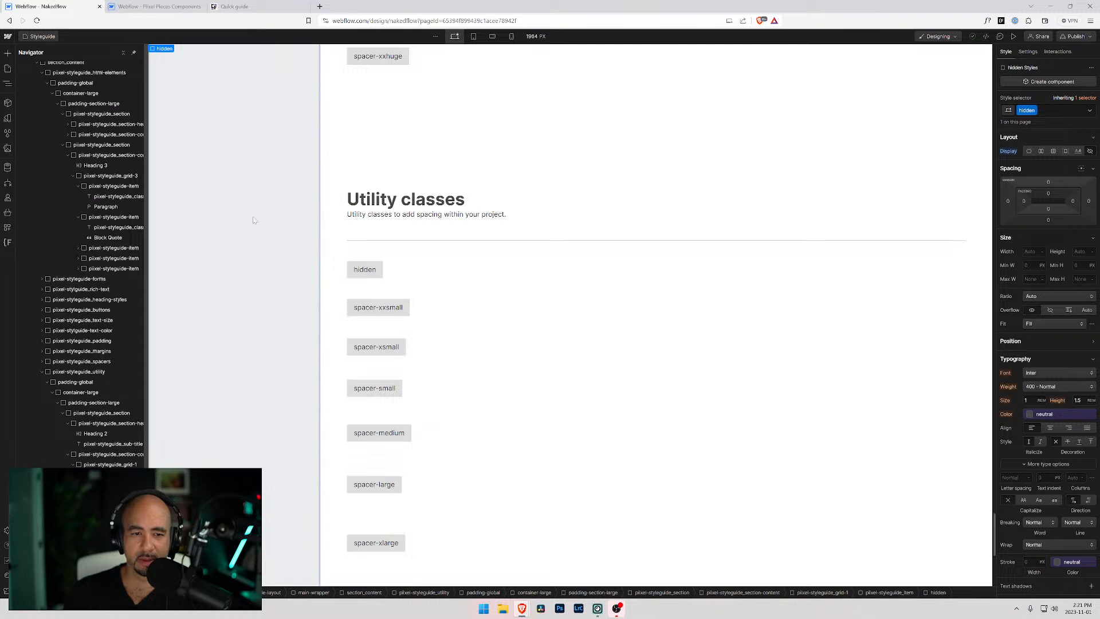
left_click(373, 270)
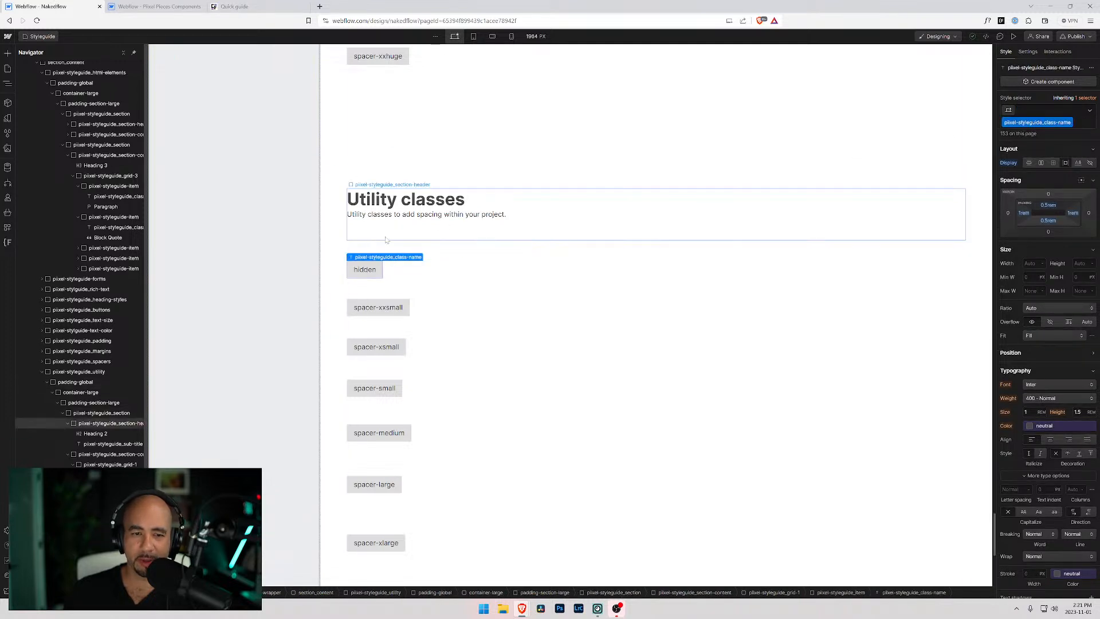
double_click(375, 270)
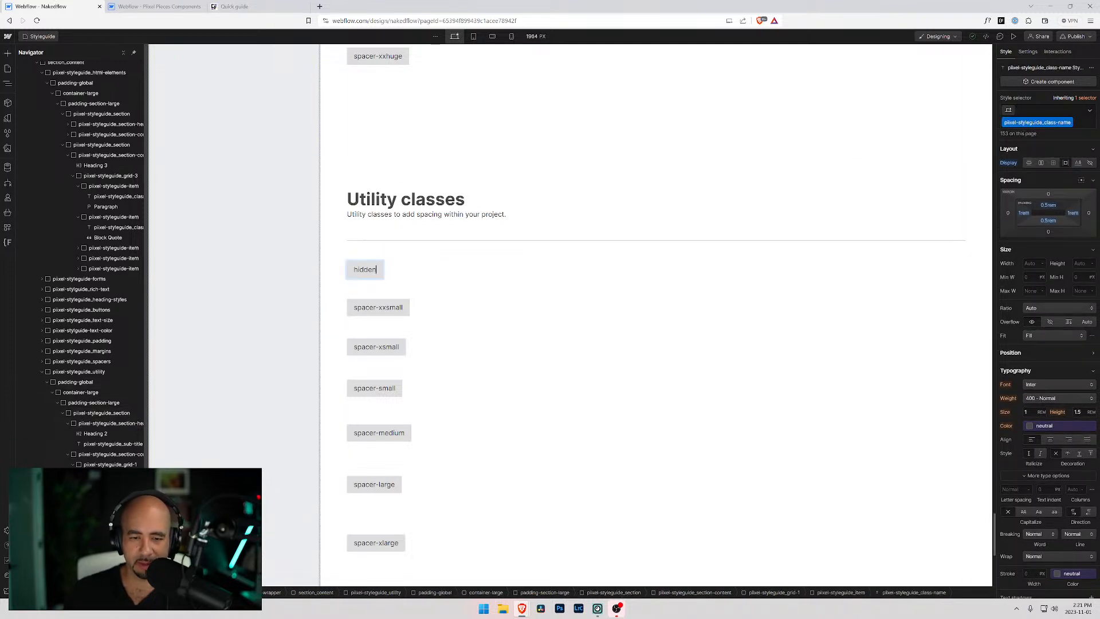
key("BackSpace")
key("BackSpace")
key("BackSpace")
key("BackSpace")
type("de")
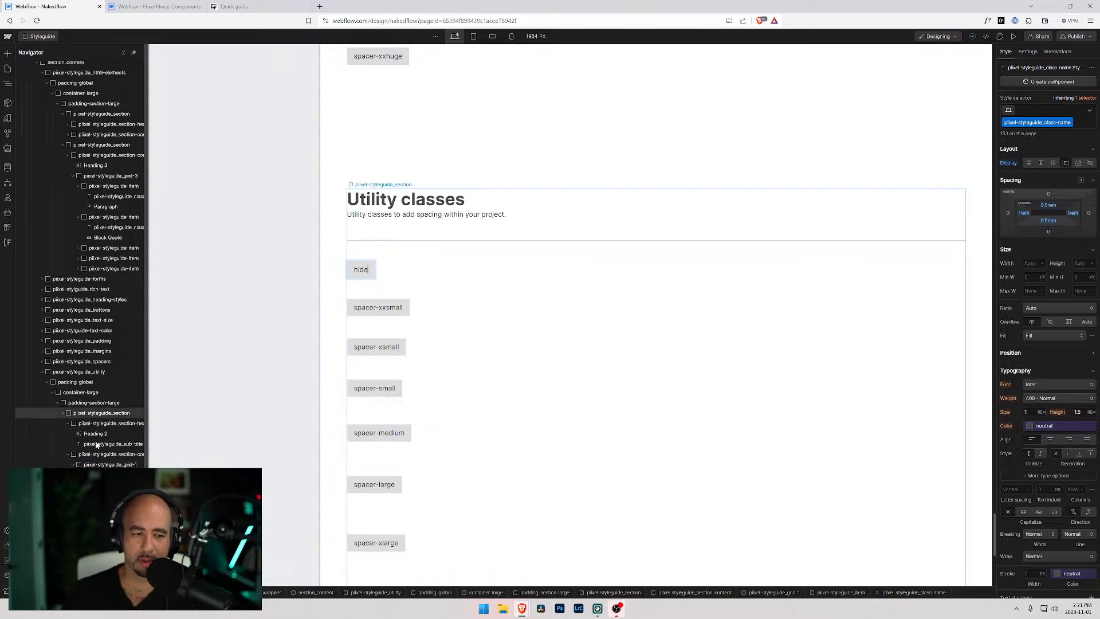
Rename the class of the hidden element beneath the "hide" label to "hide".
left_click(104, 495)
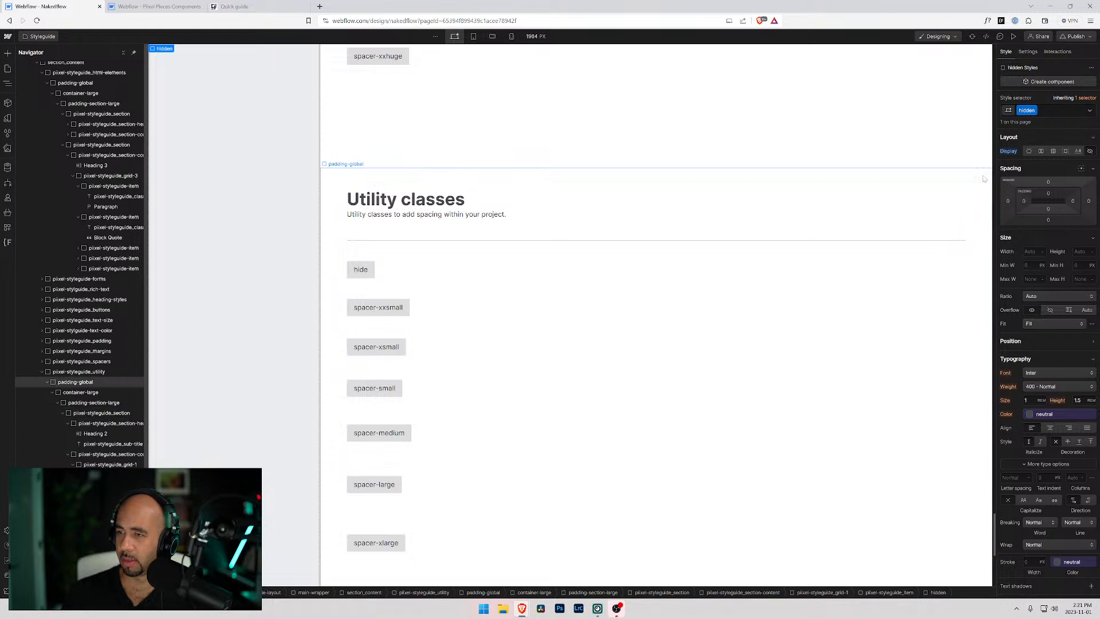
left_click(1034, 110)
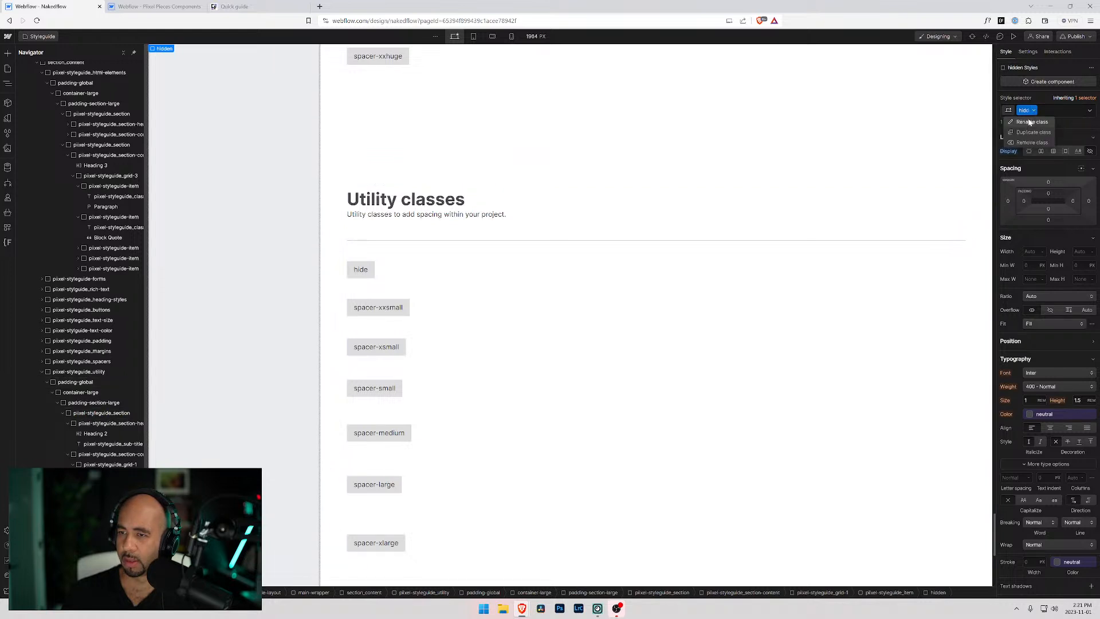
left_click(1028, 121)
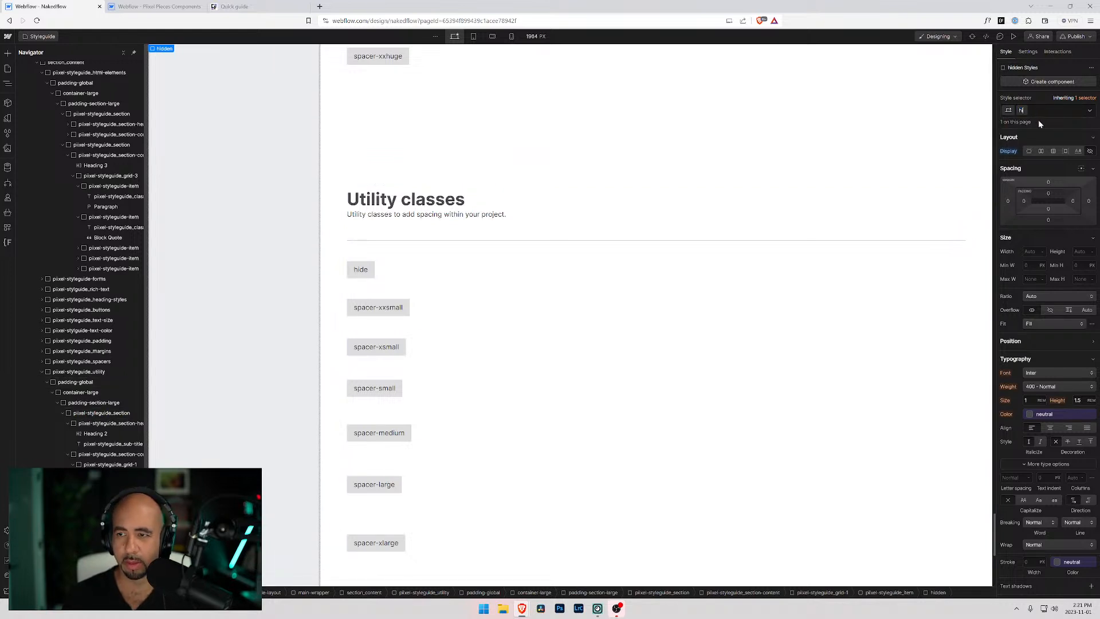
type("hide")
key("Return")
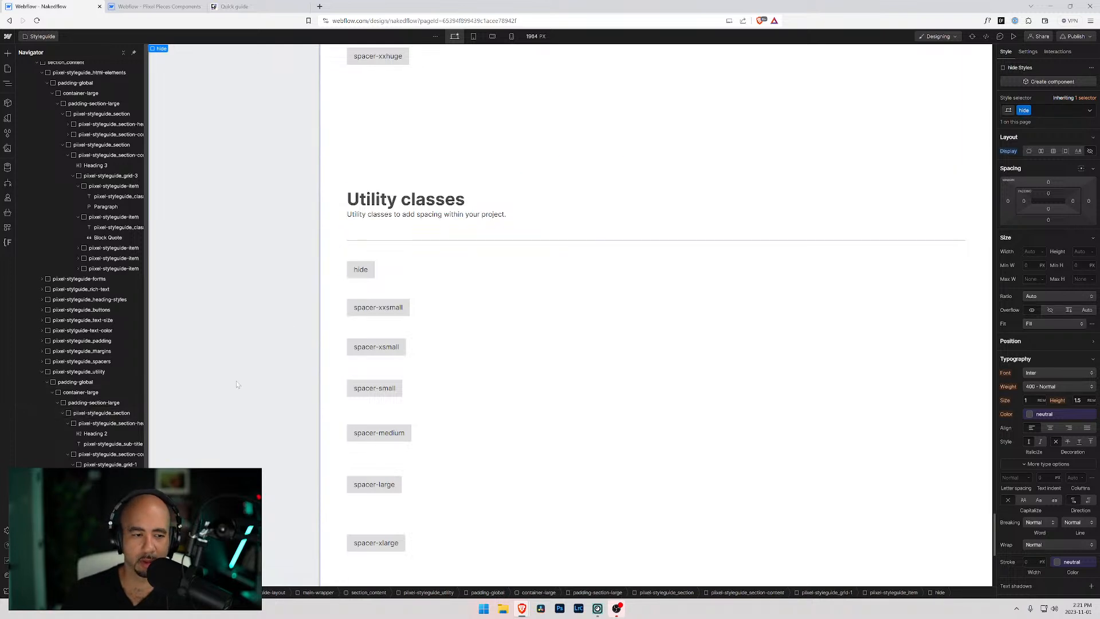
Replace the pixel-styleguide_grid-1 class on the Utility classes grid with a new class named pixel-styleguide_grid-4.
left_click(106, 466)
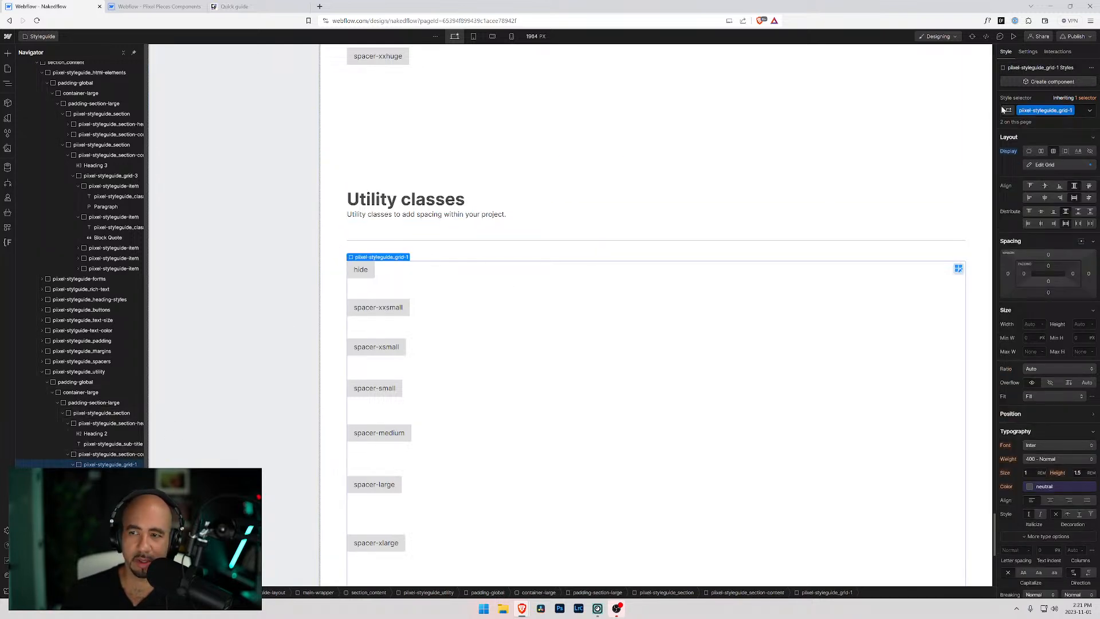
left_click(1083, 111)
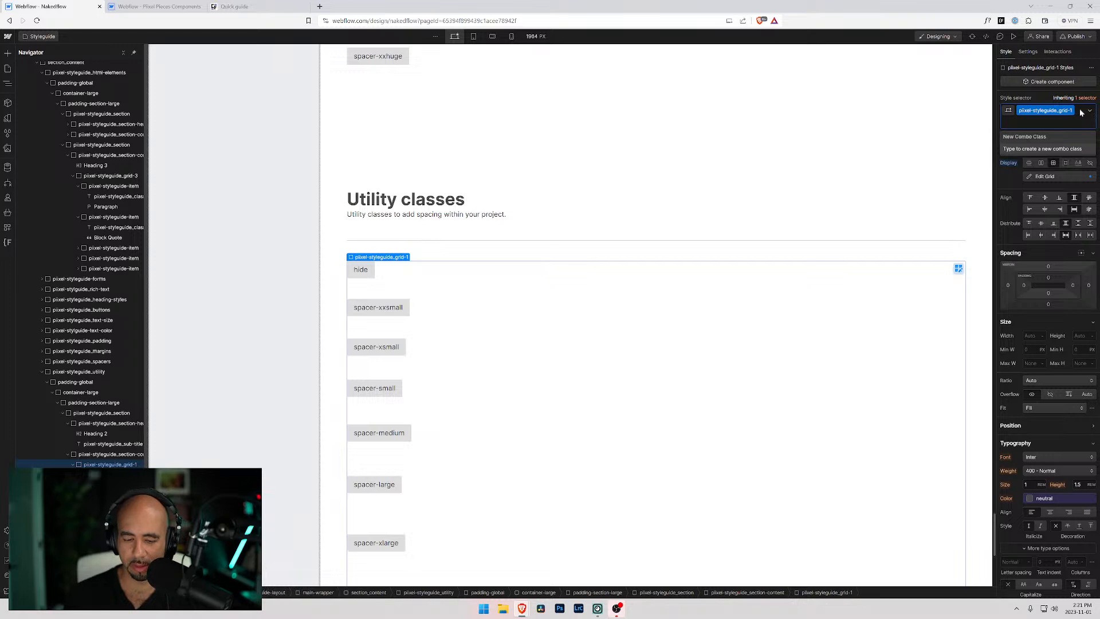
key("BackSpace")
type("piixel-styleguide_")
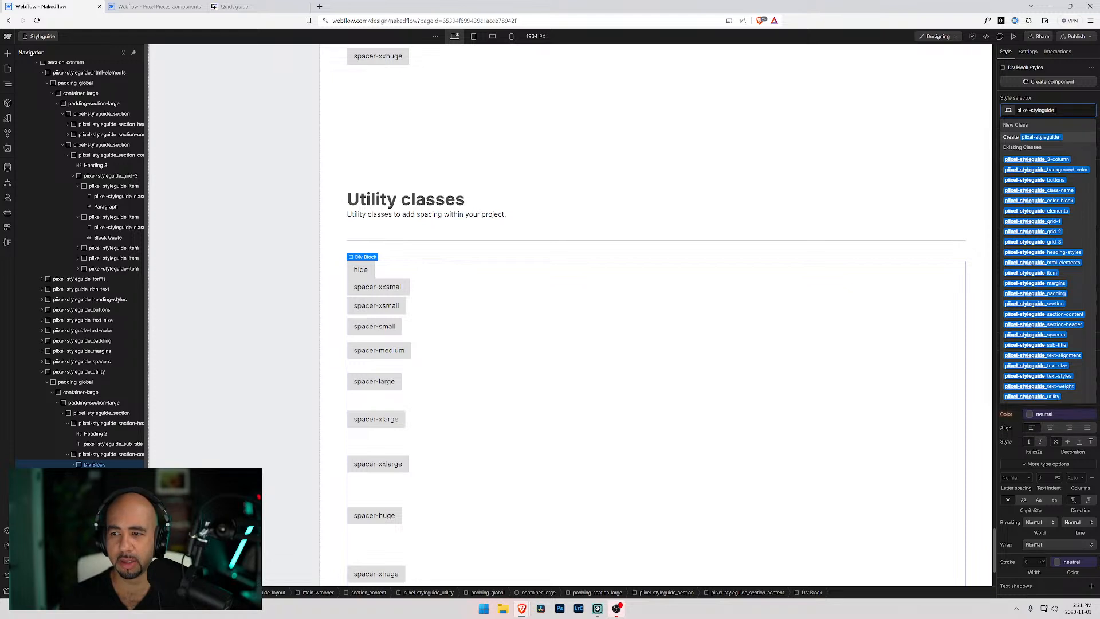
type("grid-4")
key("Return")
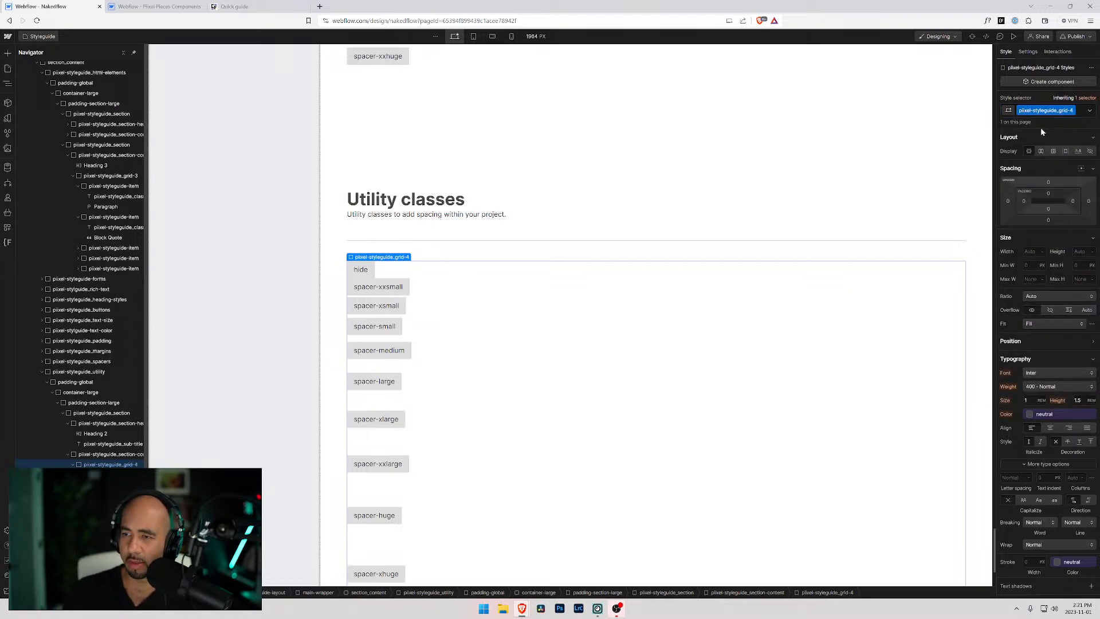
Make pixel-styleguide_grid-4 a grid with the global variable as gap and four columns, and delete its second row.
left_click(1054, 152)
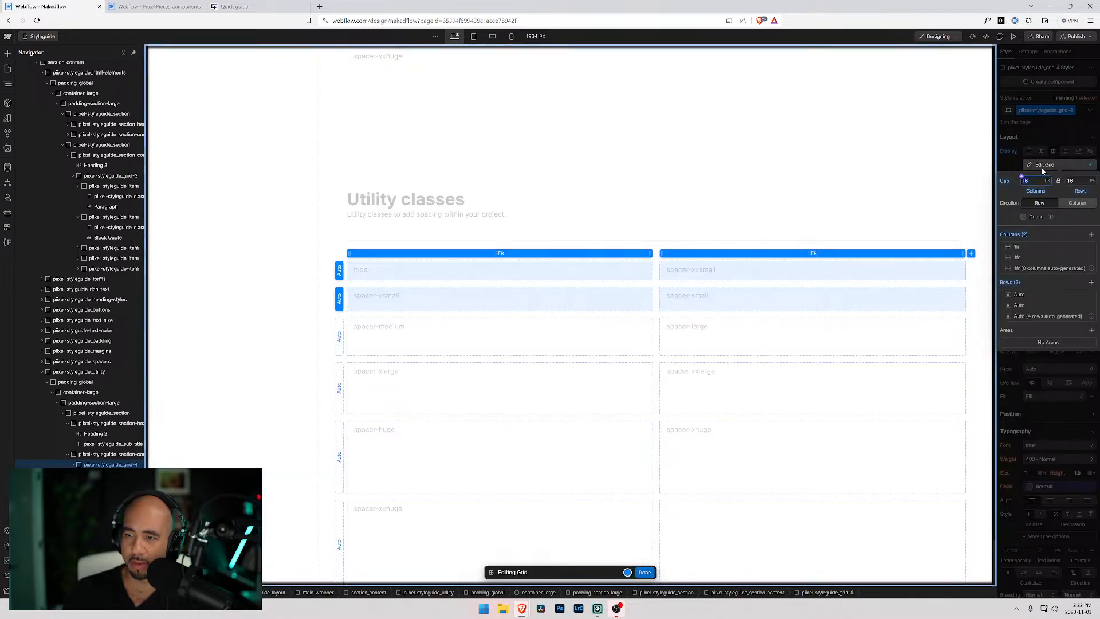
left_click(1019, 177)
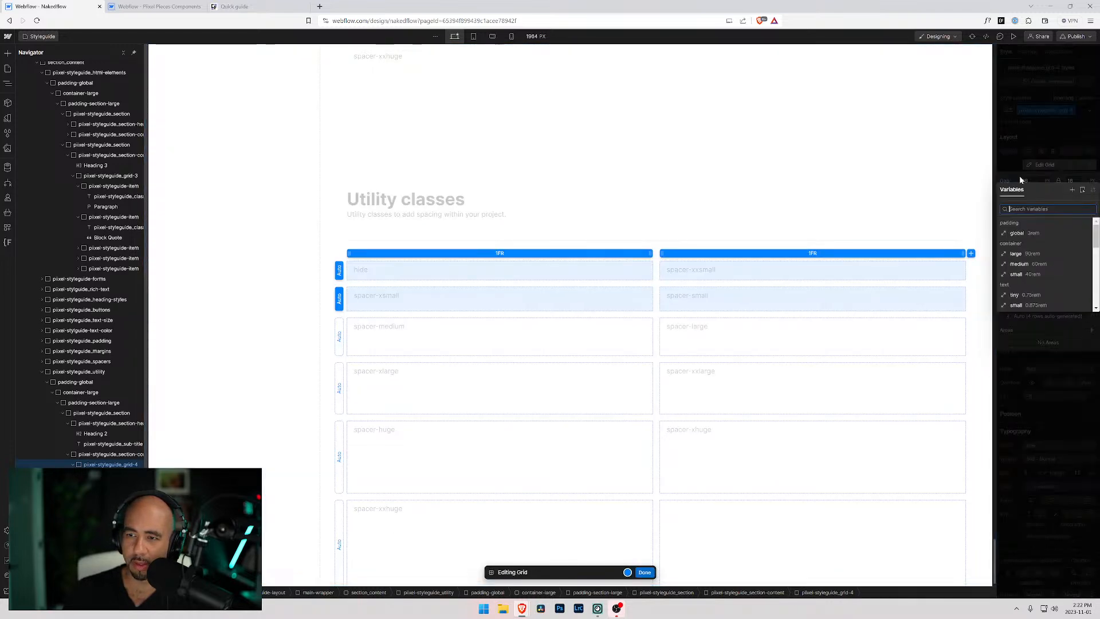
left_click(1016, 234)
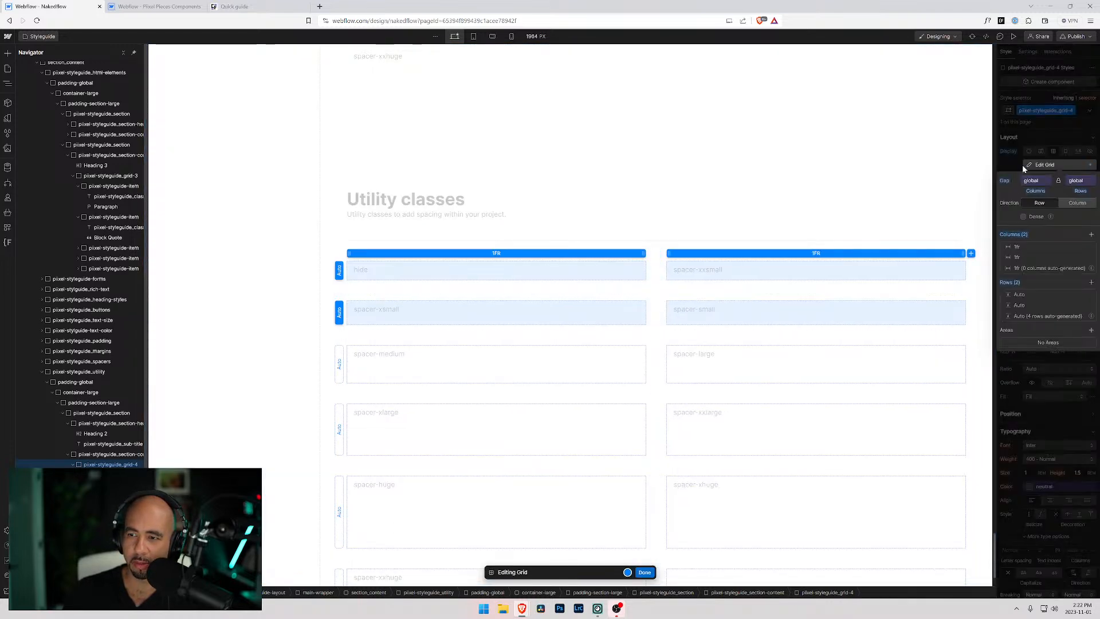
left_click(1091, 234)
left_click(1090, 234)
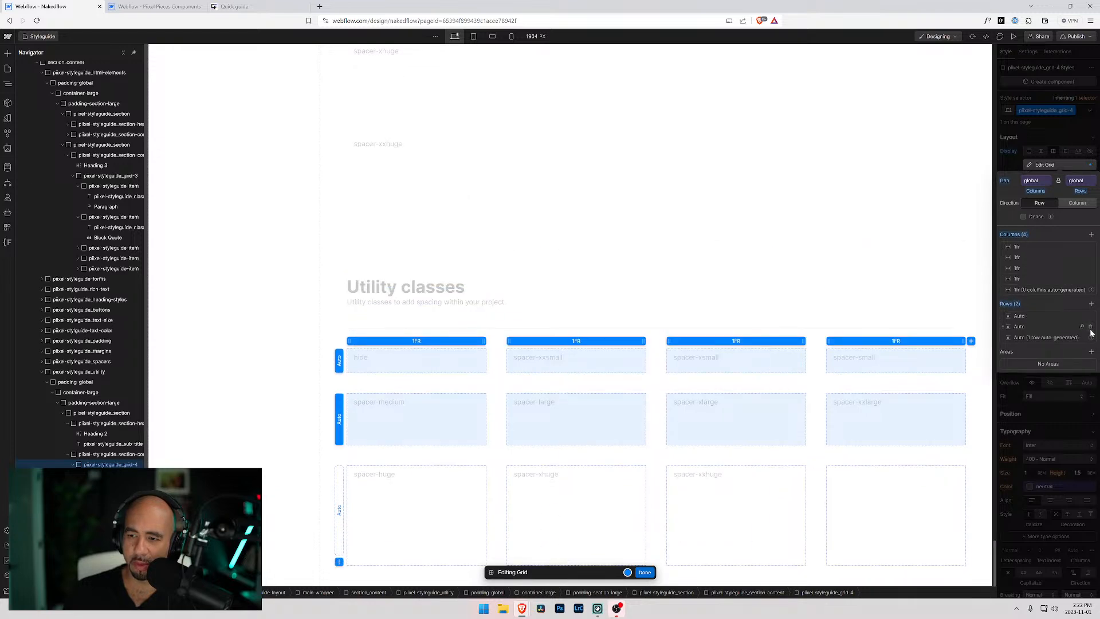
left_click(1090, 327)
left_click(644, 572)
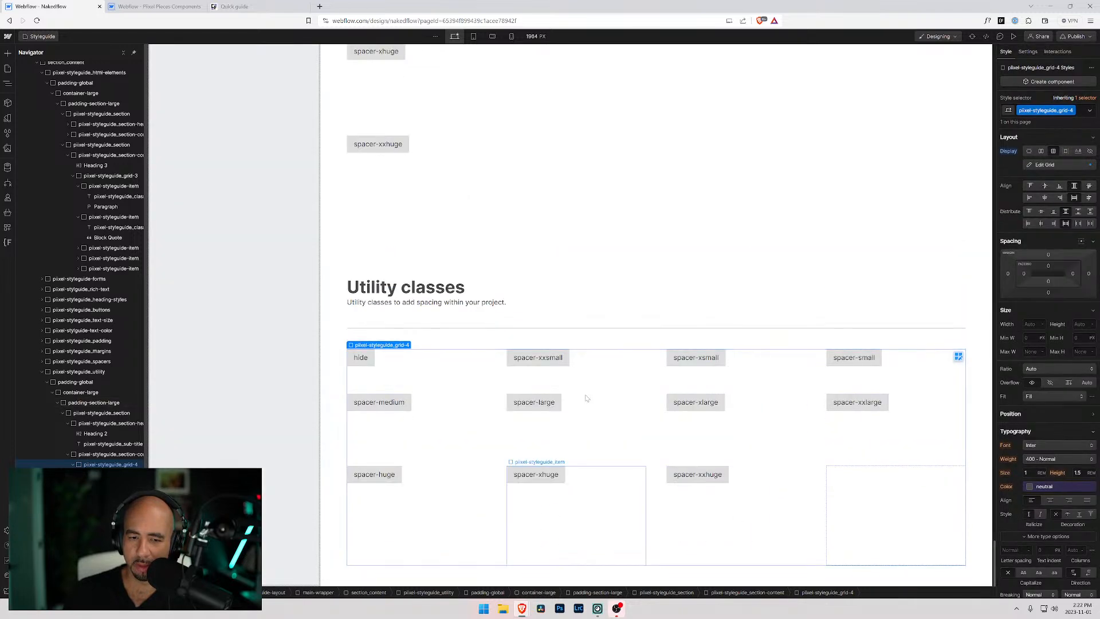
Change the spacer-xxsmall label in the Utility classes grid to "hide-tablet".
left_click(540, 362)
double_click(540, 362)
type("hg")
key("BackSpace")
key("BackSpace")
type("hid")
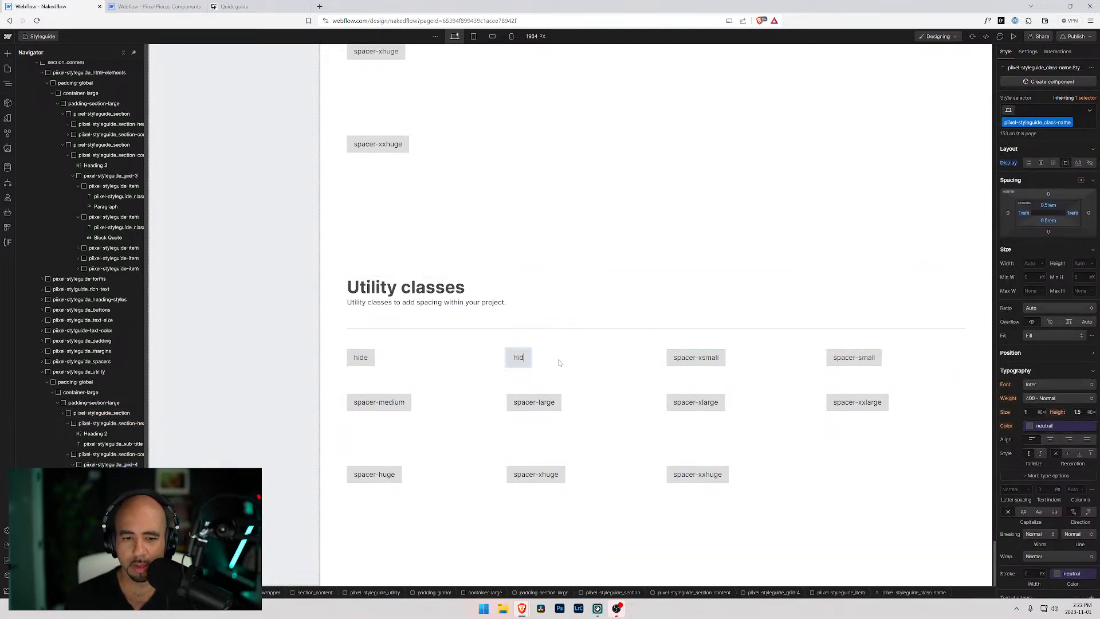
type("e-tablet")
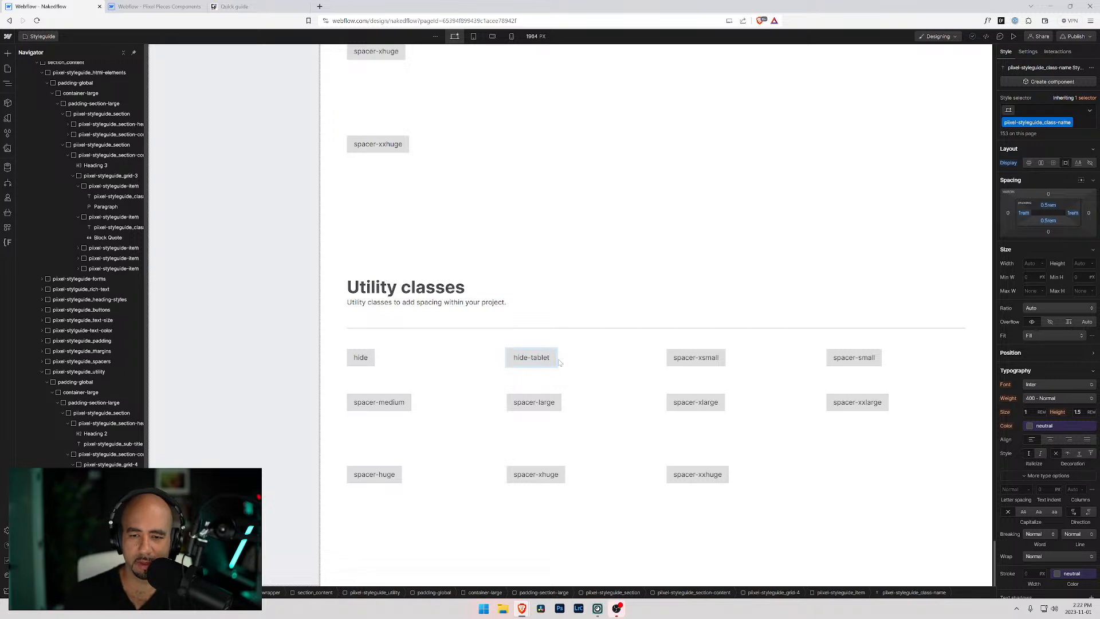
Change the spacer-xsmall label in the Utility classes grid to "hide-mobile-portrait".
left_click(696, 358)
double_click(695, 359)
type("hide-mobile-portrait")
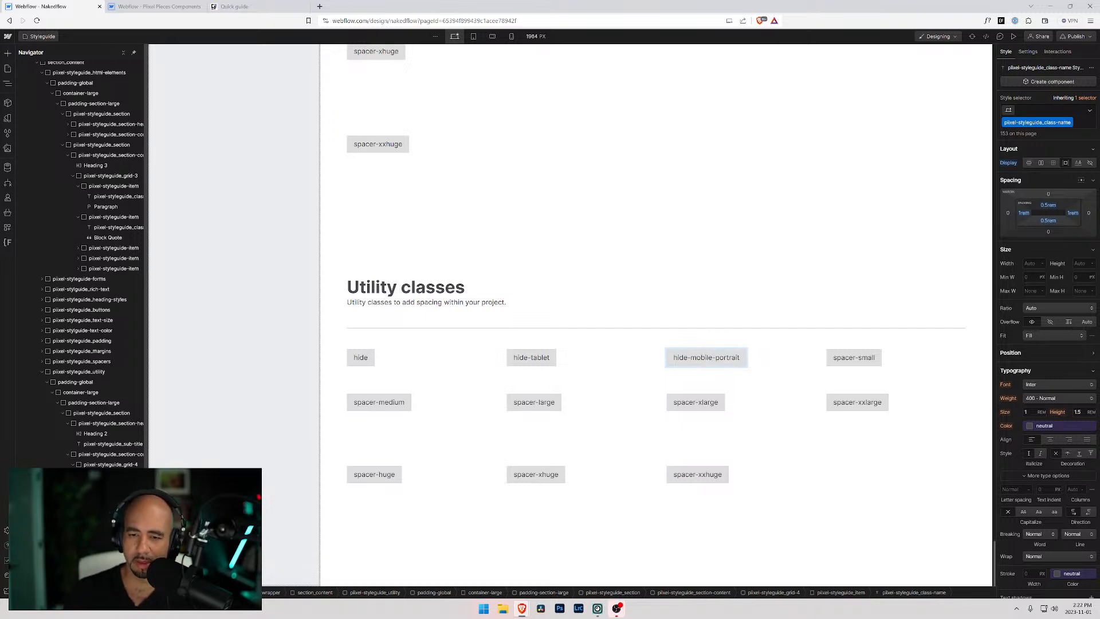
Copy the hide-mobile-portrait text into the spacer-small label and change its ending so it reads "hide-mobile-landscape".
key("ctrl+a")
key("ctrl+c")
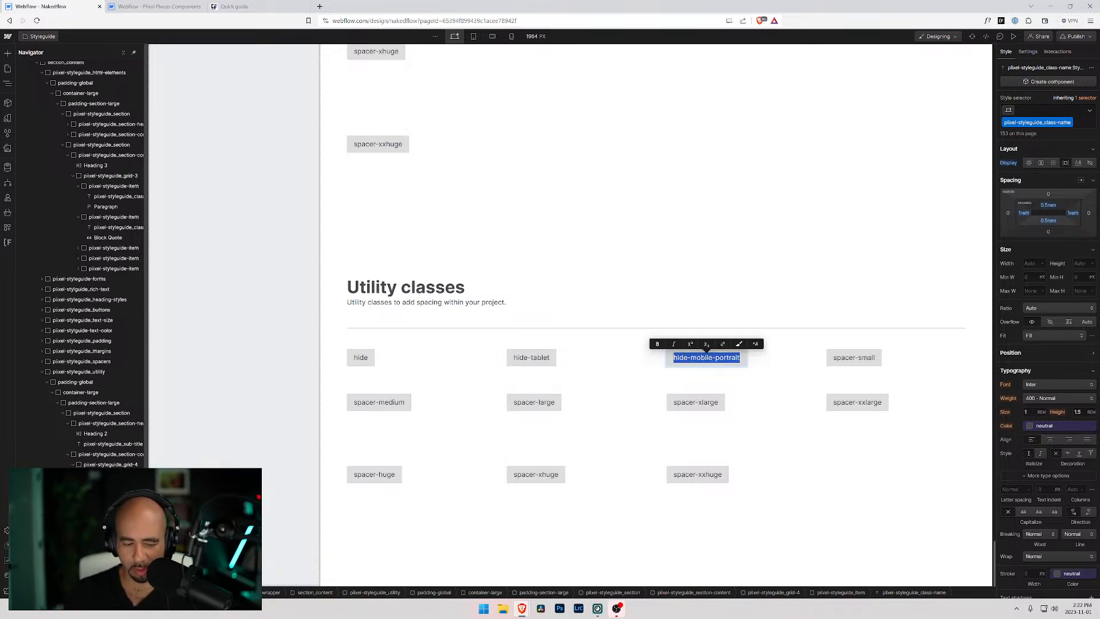
double_click(846, 360)
key("ctrl+v")
key("ctrl+shift+Left")
type("landscape")
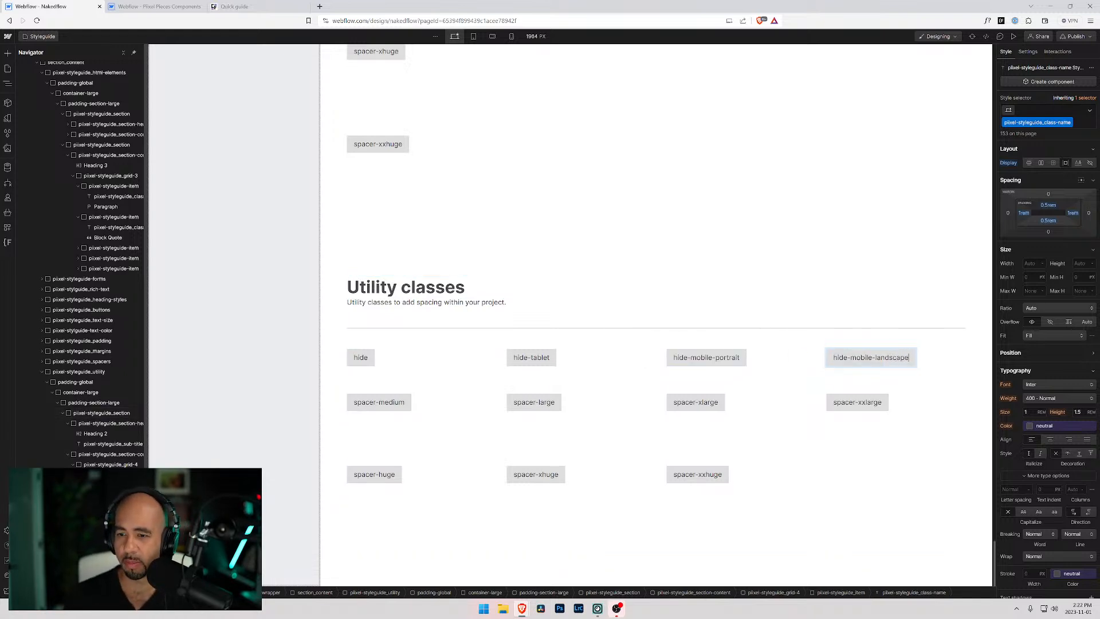
Replace the spacer-xxsmall class on the block beneath the hide-tablet label with a new class named hide-tablet.
left_click(515, 371)
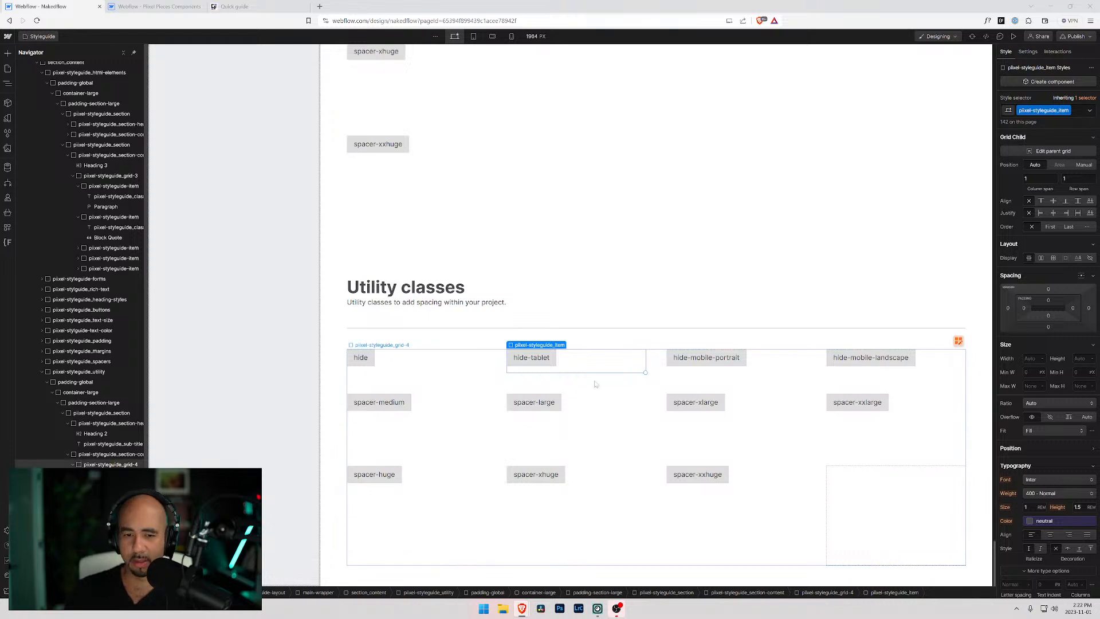
left_click(532, 357)
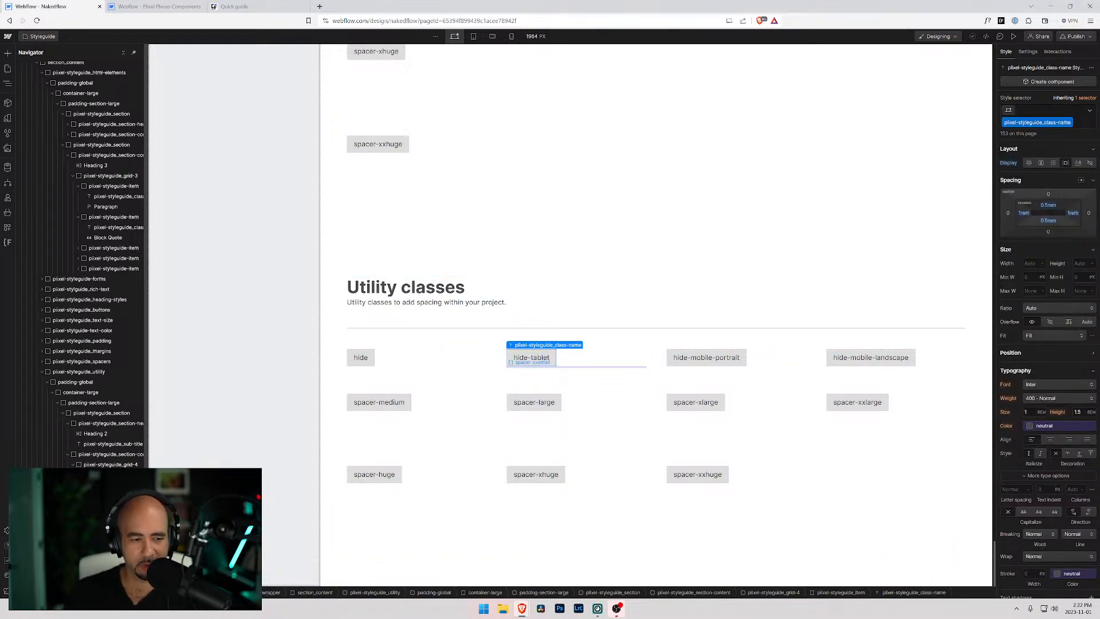
left_click(532, 364)
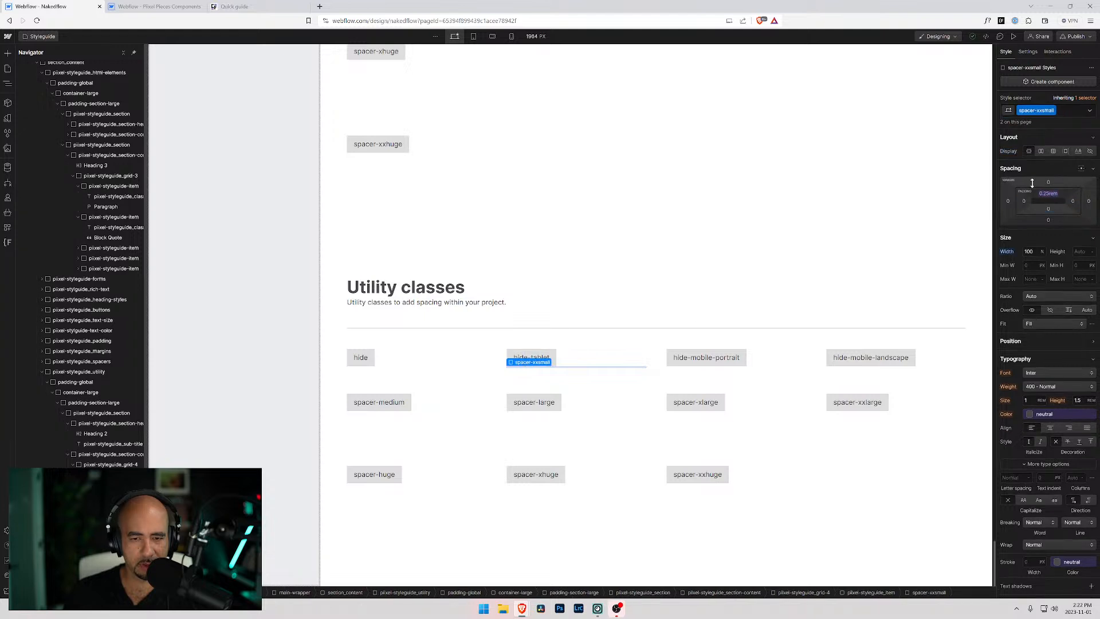
left_click(1073, 114)
key("BackSpace")
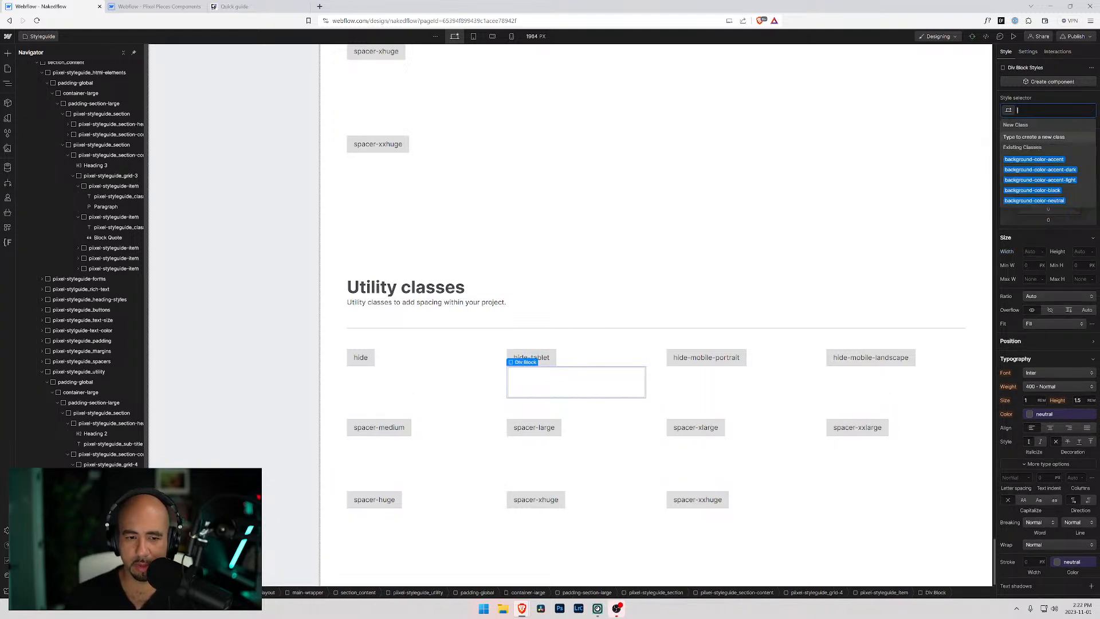
type("hide-tablet")
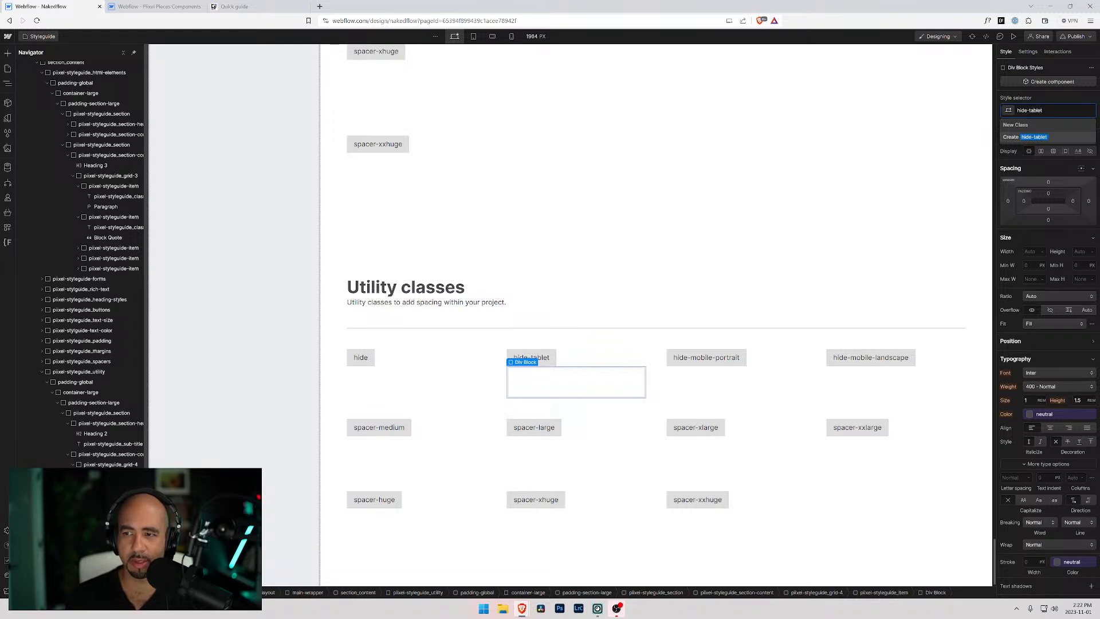
key("Return")
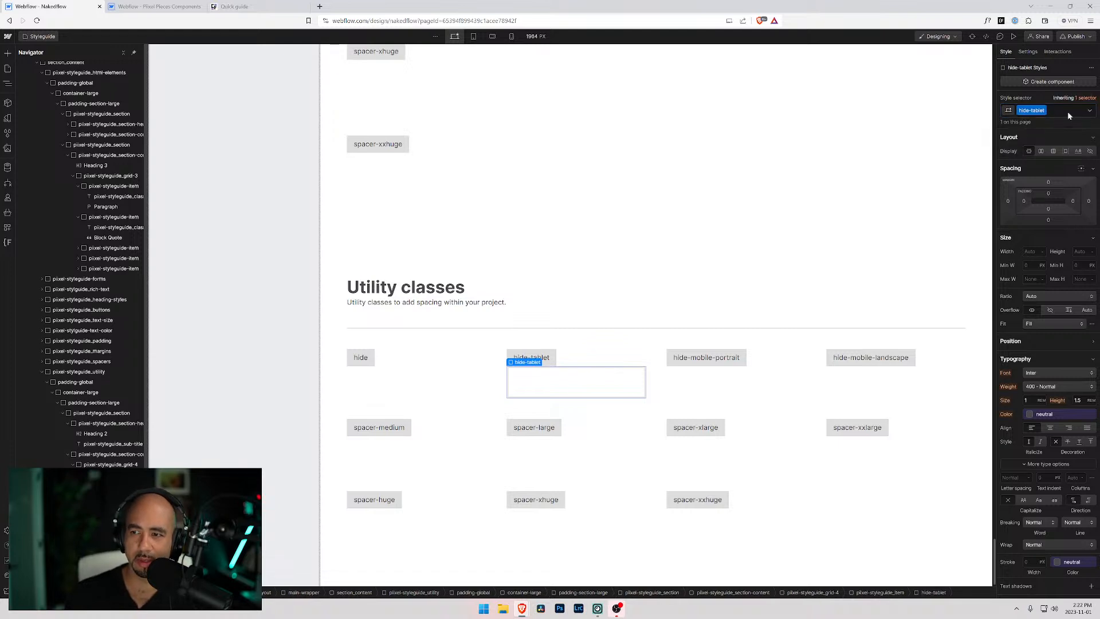
Set the hide-tablet class's display to none on the tablet breakpoint, and return to the desktop breakpoint.
left_click(474, 37)
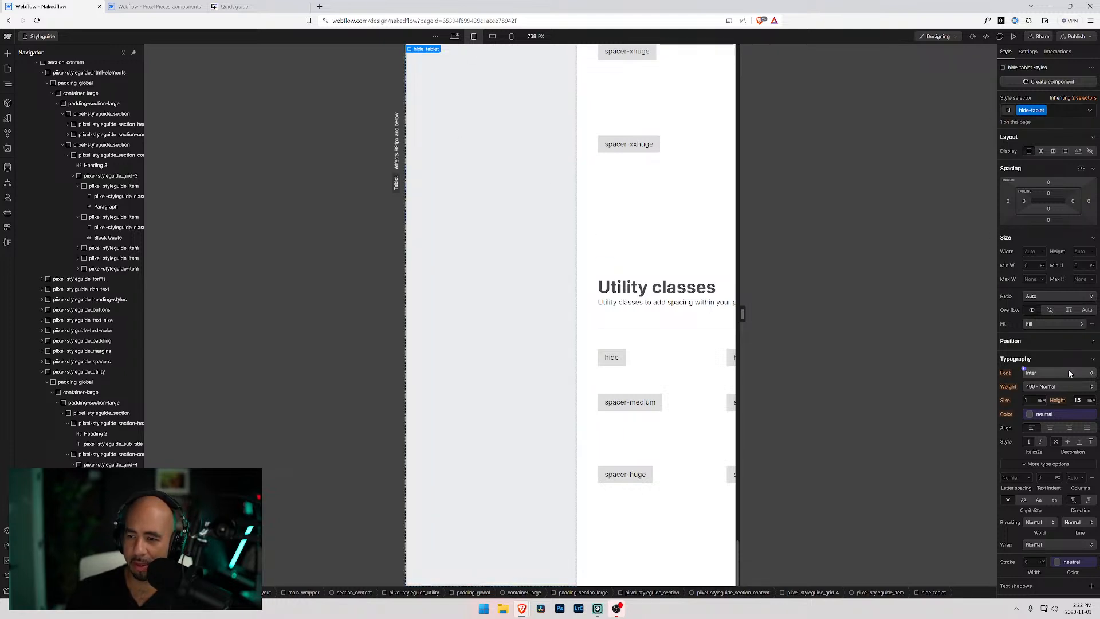
left_click(1091, 153)
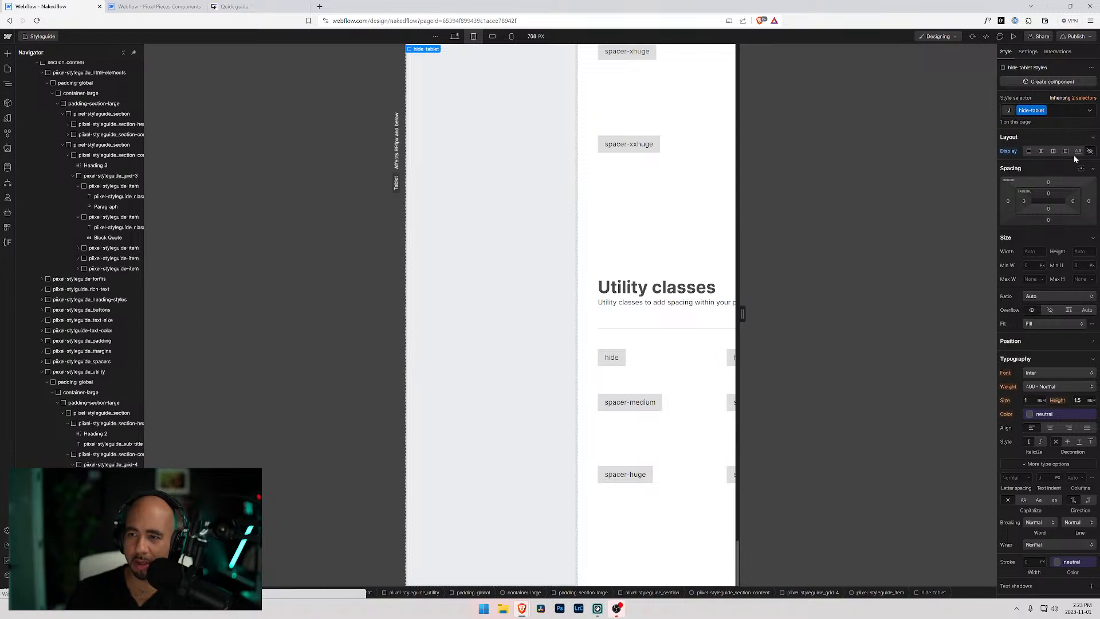
left_click(454, 37)
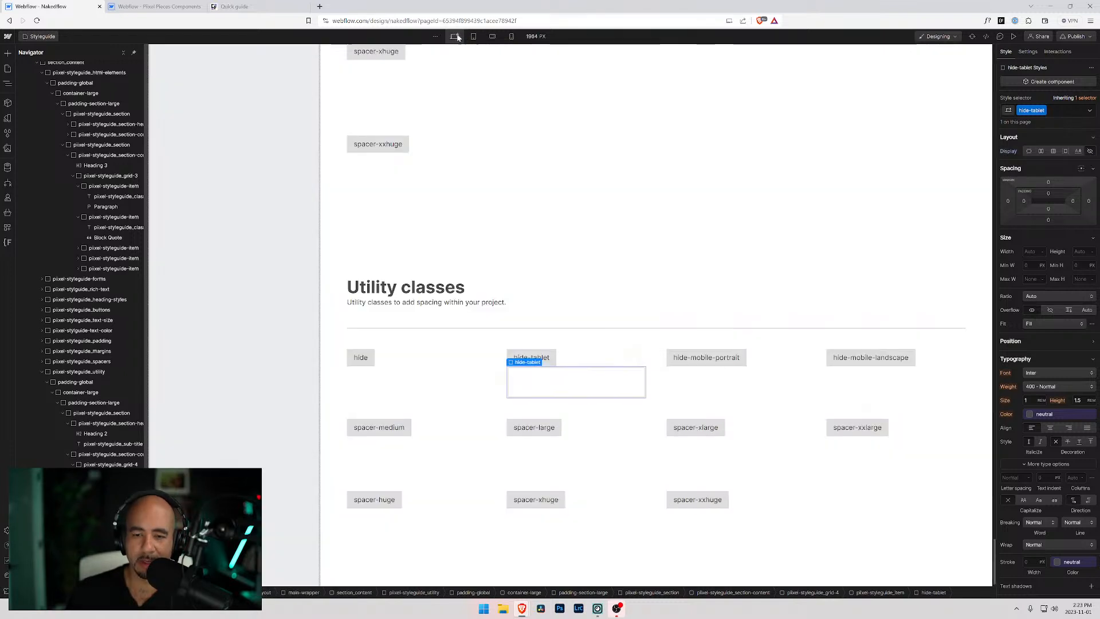
Replace the spacer-xsmall class on the block beneath the hide-mobile-portrait label with a new class named hide-mobile-portrait, copied from the label.
left_click(685, 365)
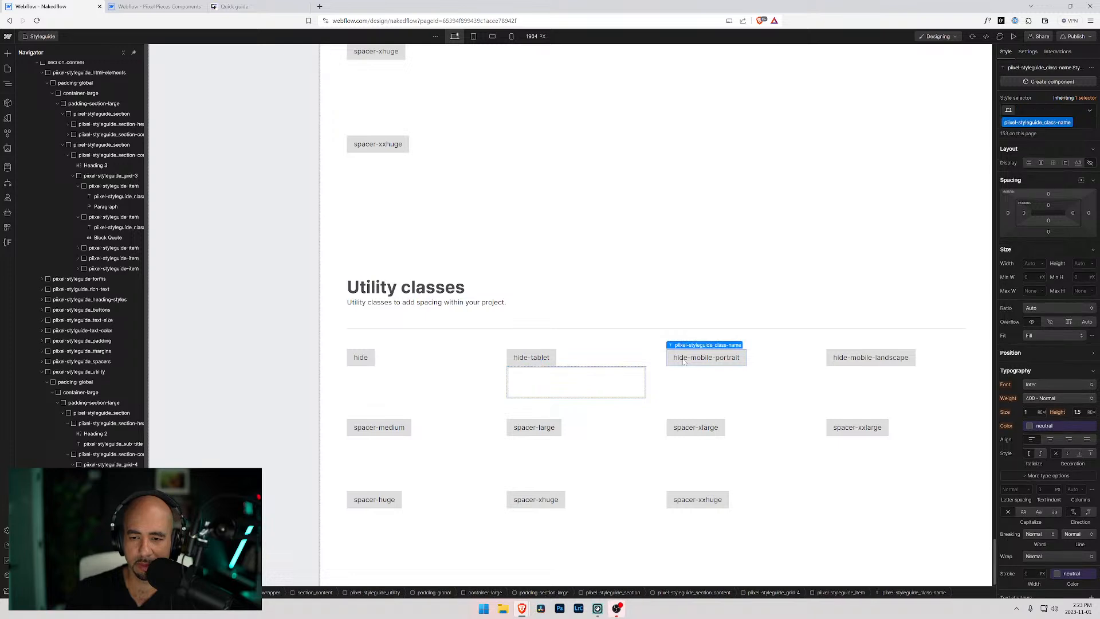
double_click(684, 364)
key("ctrl+c")
left_click(680, 373)
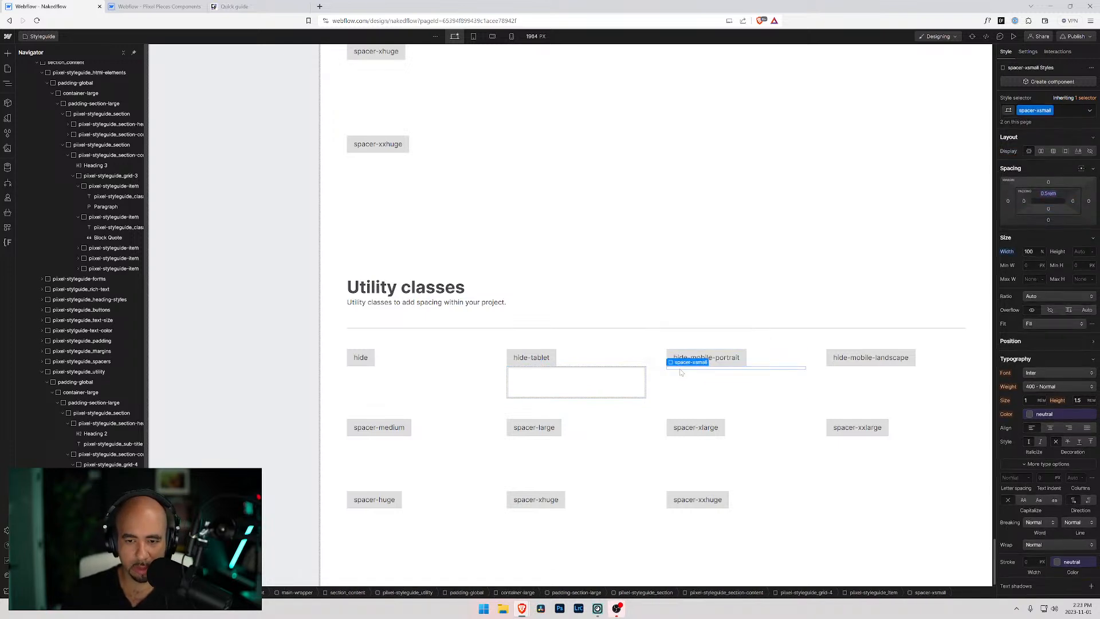
left_click(1061, 112)
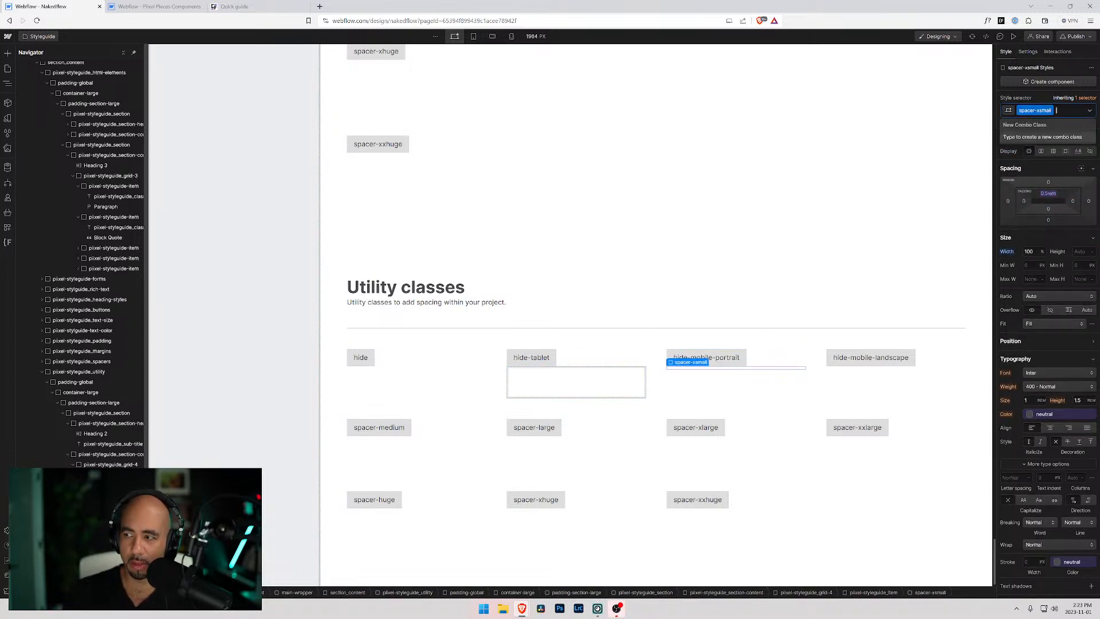
key("BackSpace")
key("ctrl+v")
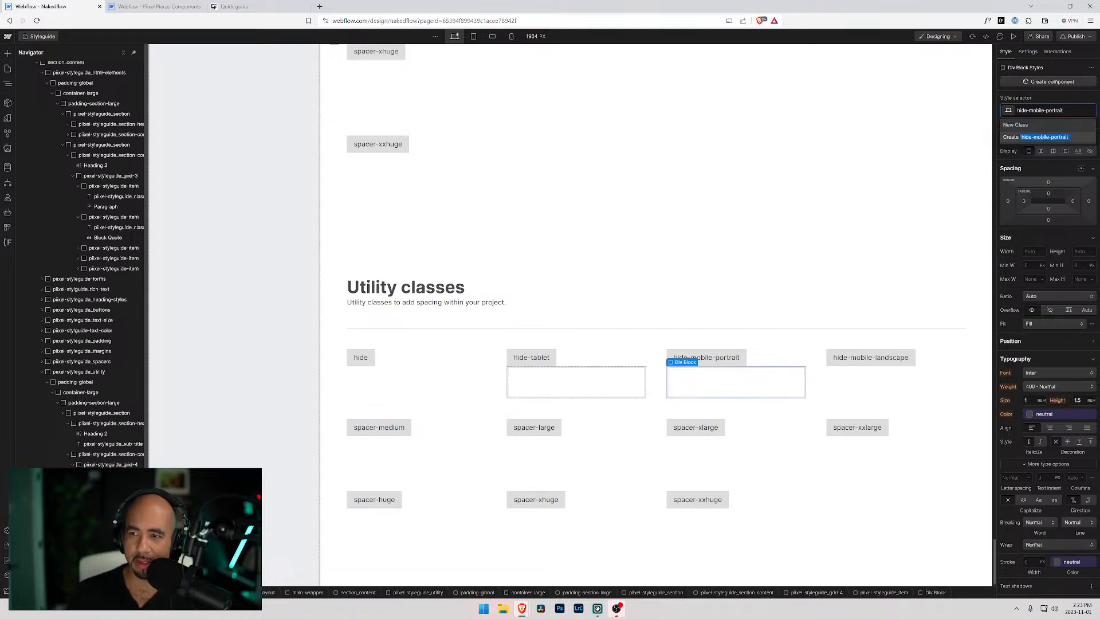
key("Return")
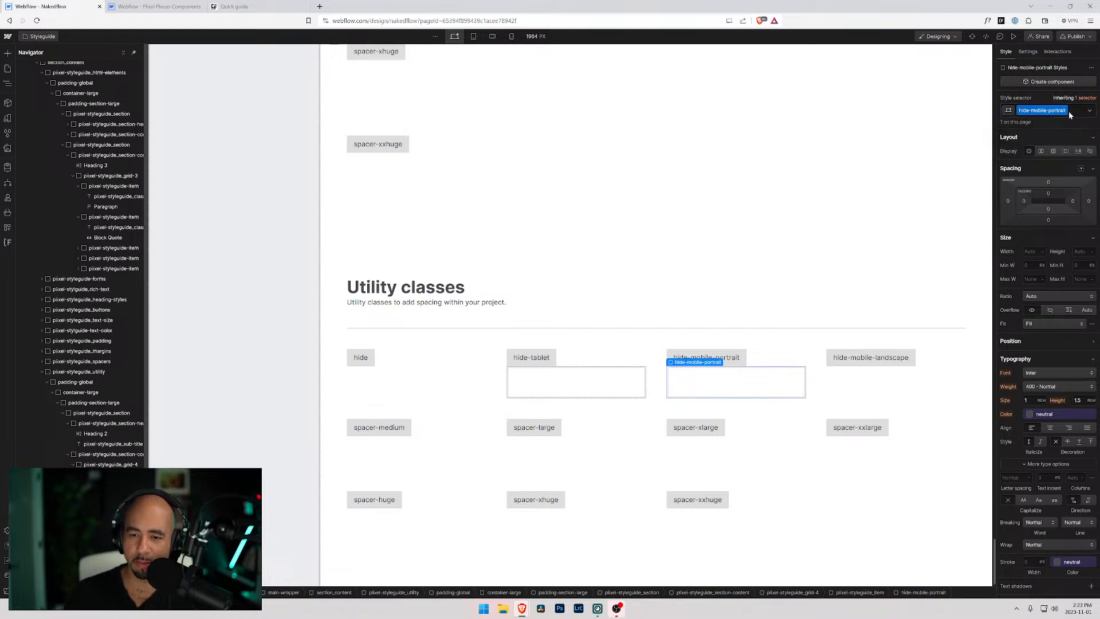
Set the hide-mobile-portrait class's display to none on the mobile landscape breakpoint, and return to the desktop breakpoint.
left_click(491, 38)
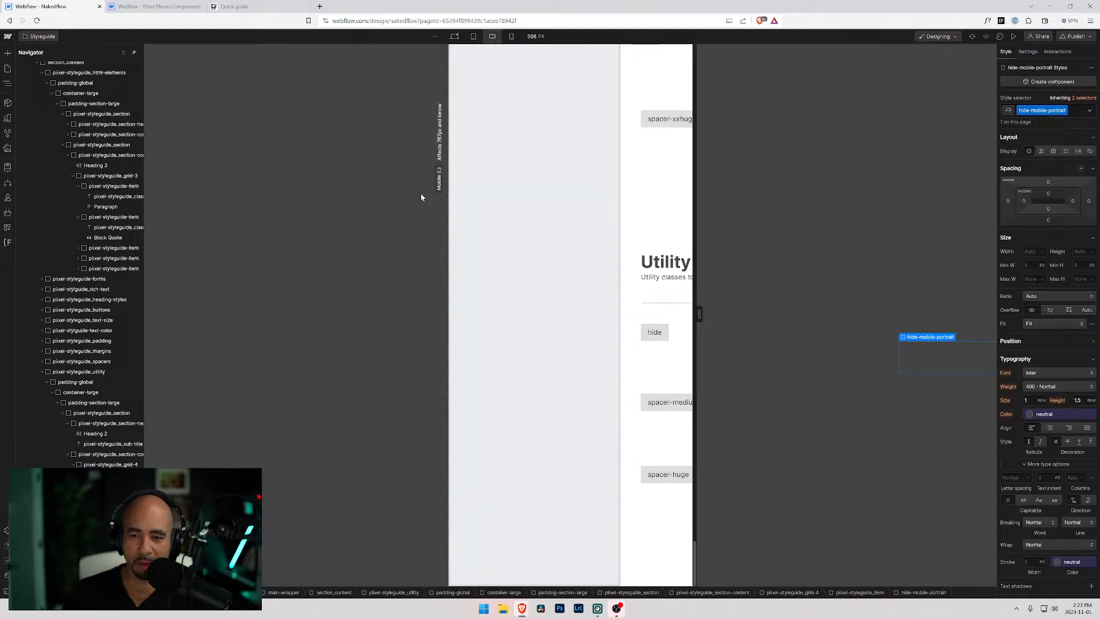
left_click(1090, 151)
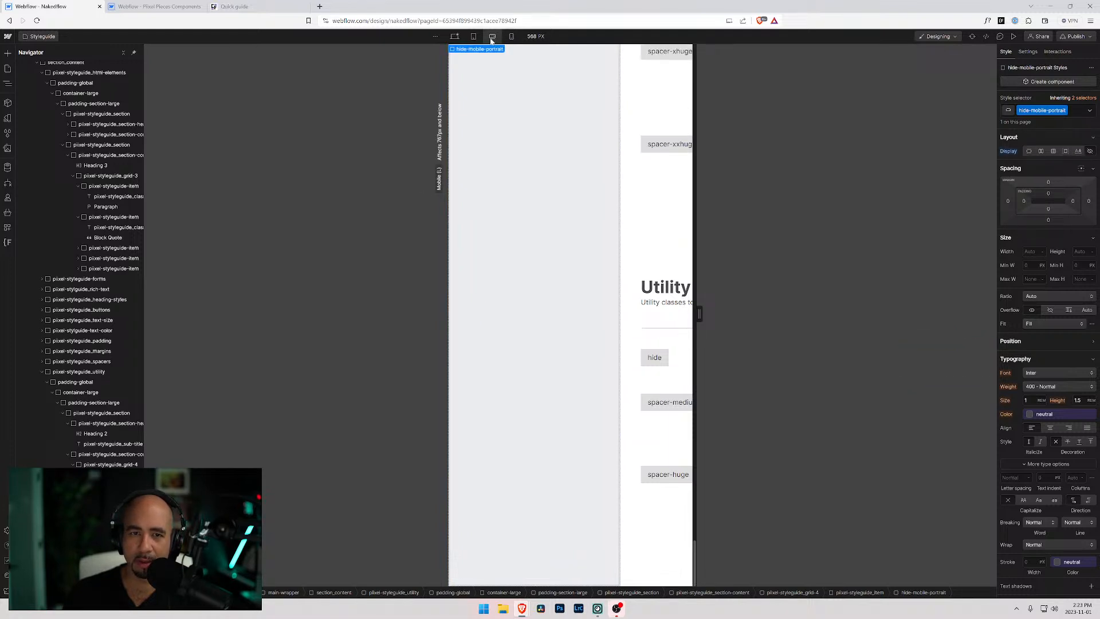
left_click(455, 37)
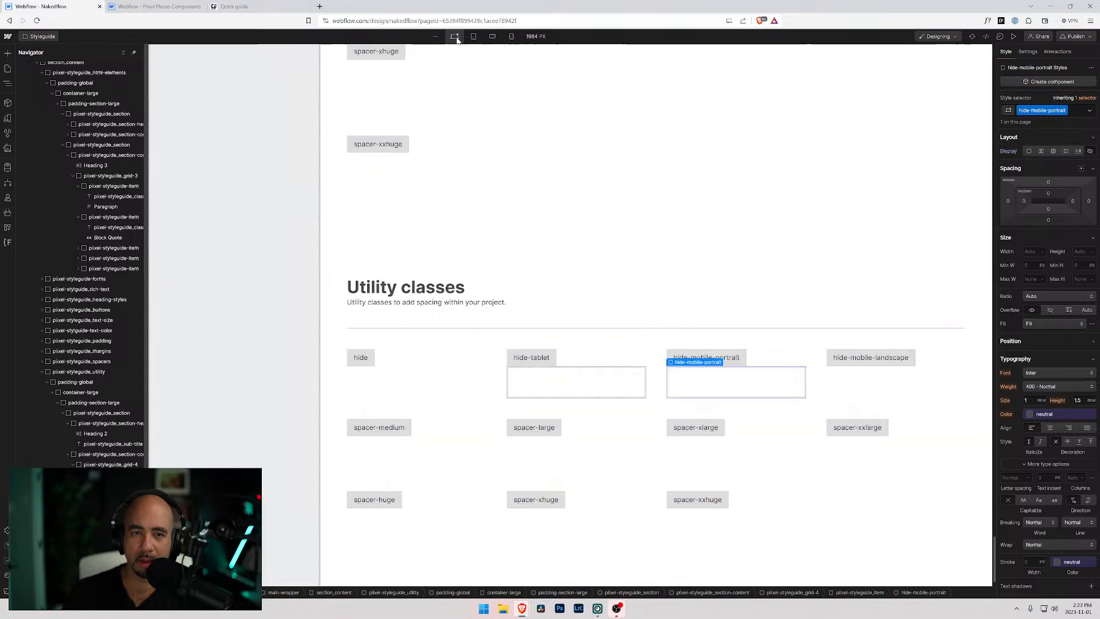
Replace the spacer-small class on the block beneath the hide-mobile-landscape label with a new class named hide-mobile-landscape.
left_click(837, 371)
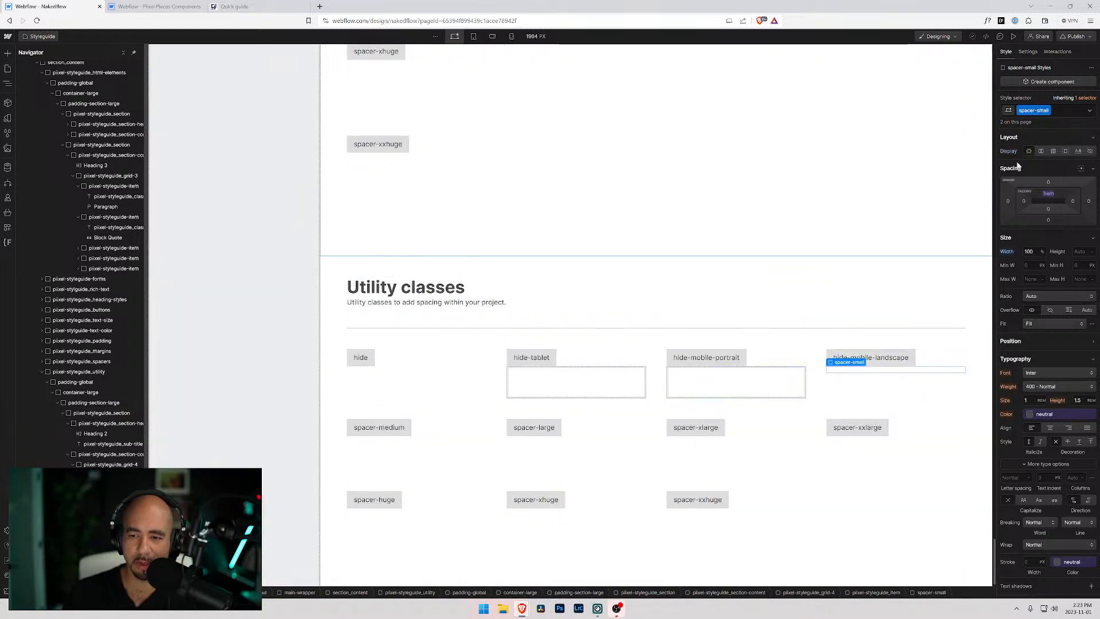
left_click(1061, 111)
key("BackSpace")
type("hide-mobile-landscape")
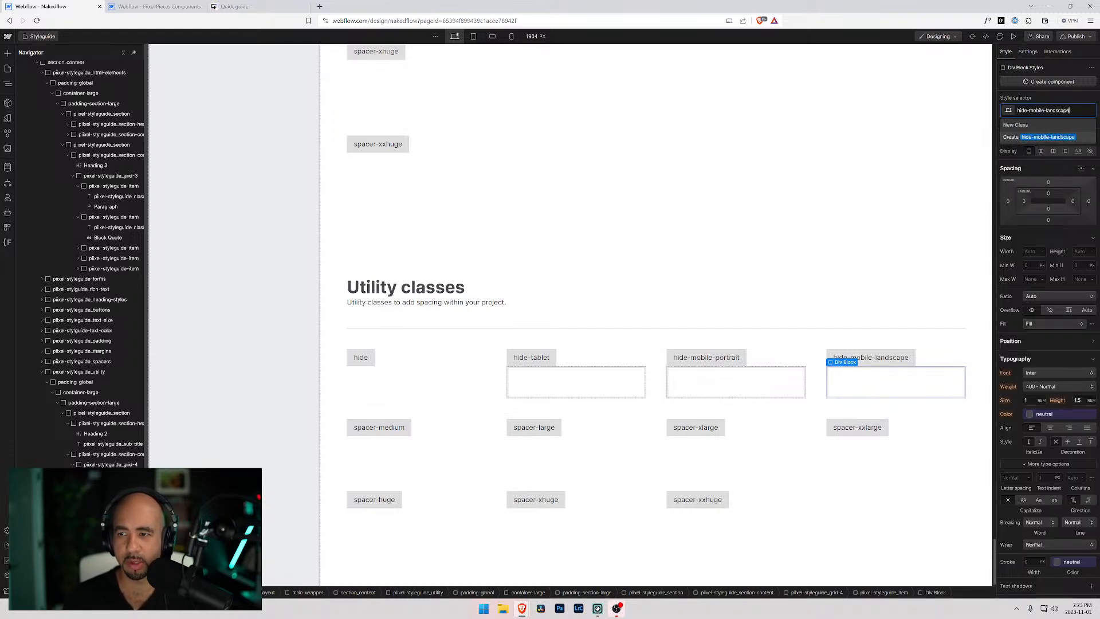
key("Return")
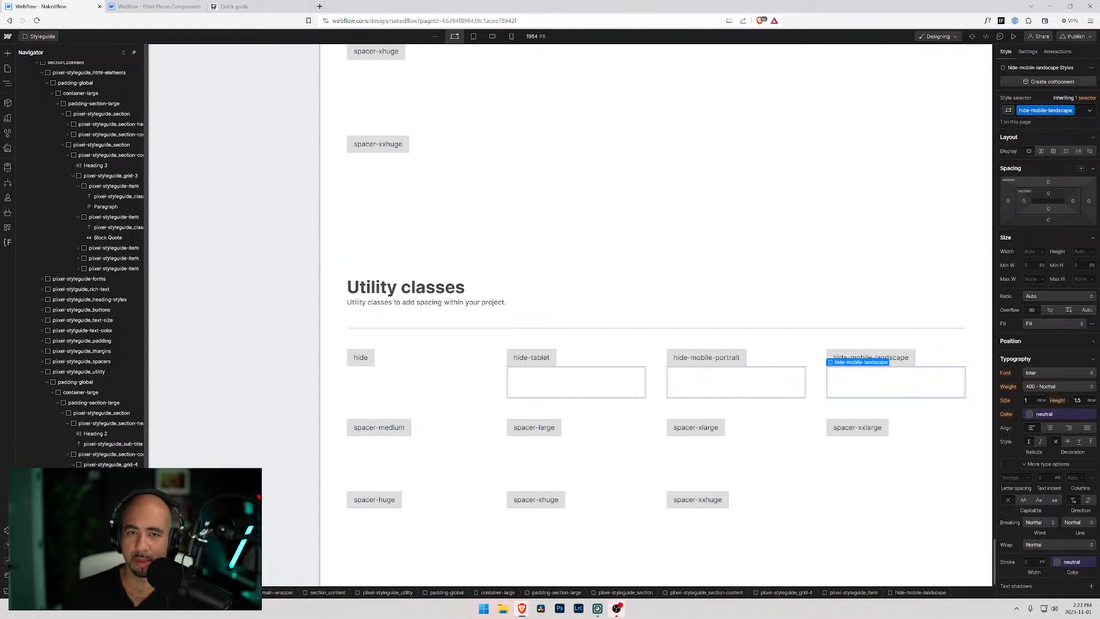
Set the hide-mobile-landscape class's display to none on the mobile portrait breakpoint, and return to the desktop breakpoint.
left_click(512, 36)
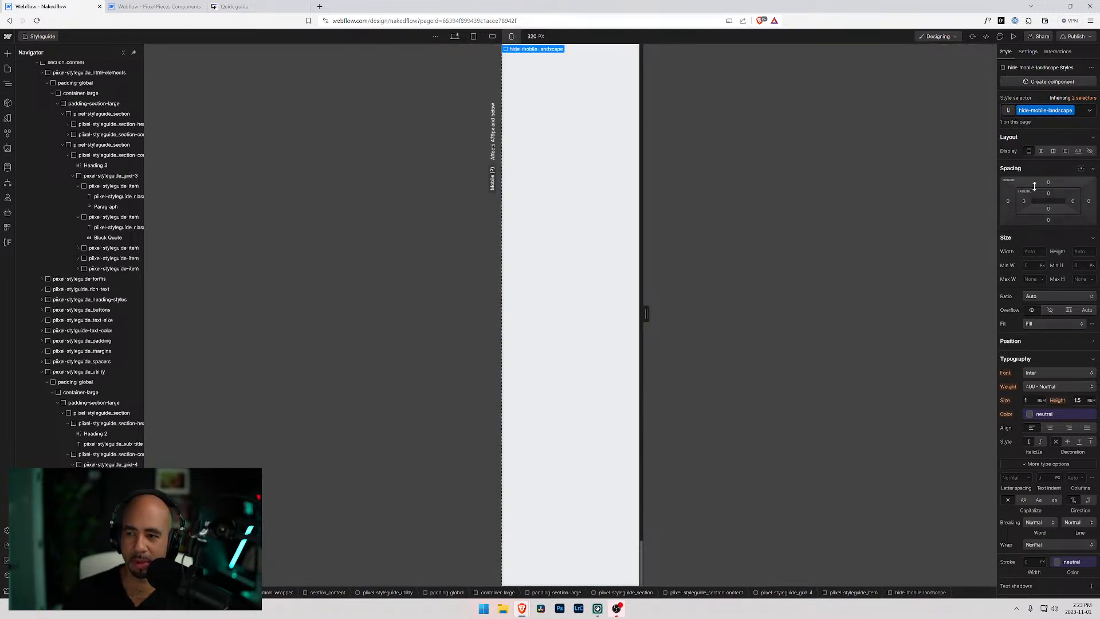
left_click(1090, 152)
left_click(455, 36)
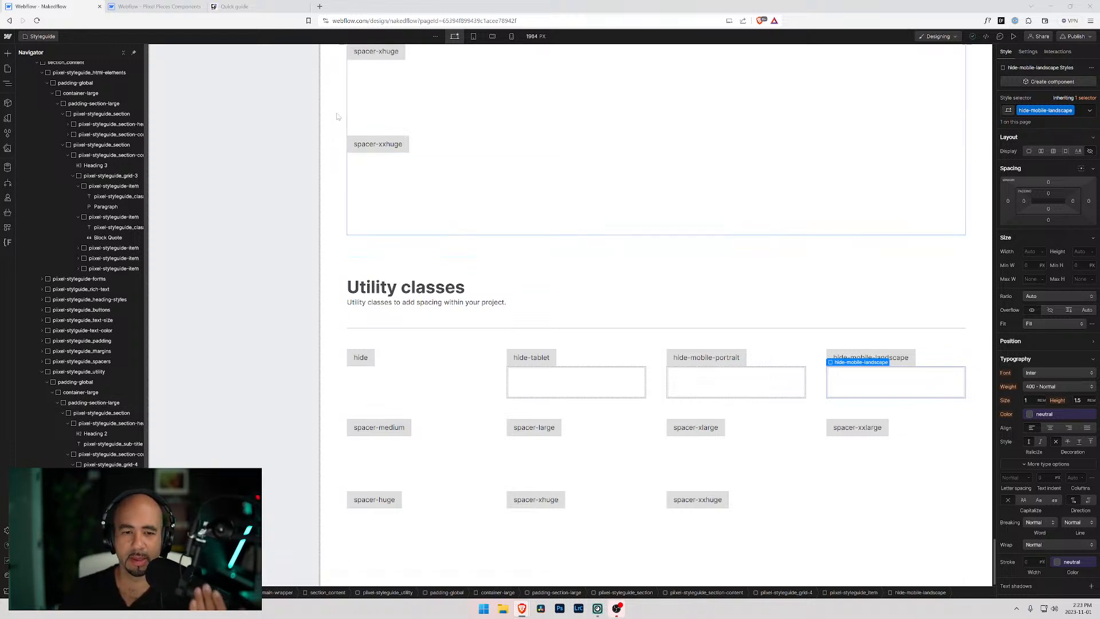
Change the spacer-medium label in the Utility classes grid to "overflow-visible".
double_click(379, 427)
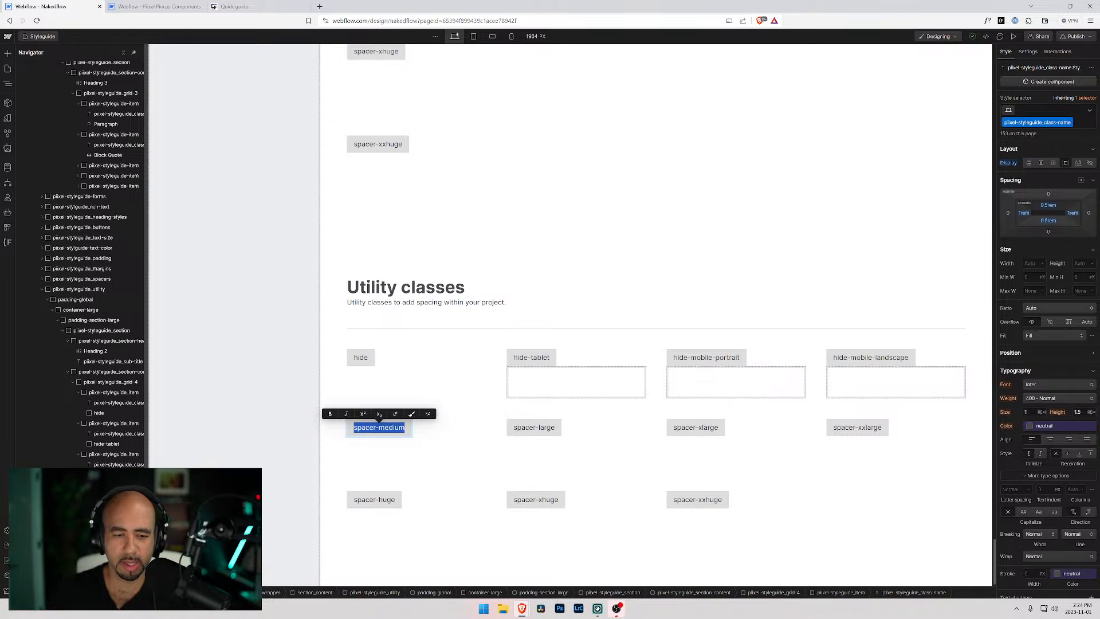
type("Over")
key("BackSpace")
key("BackSpace")
key("BackSpace")
key("BackSpace")
type("overflow")
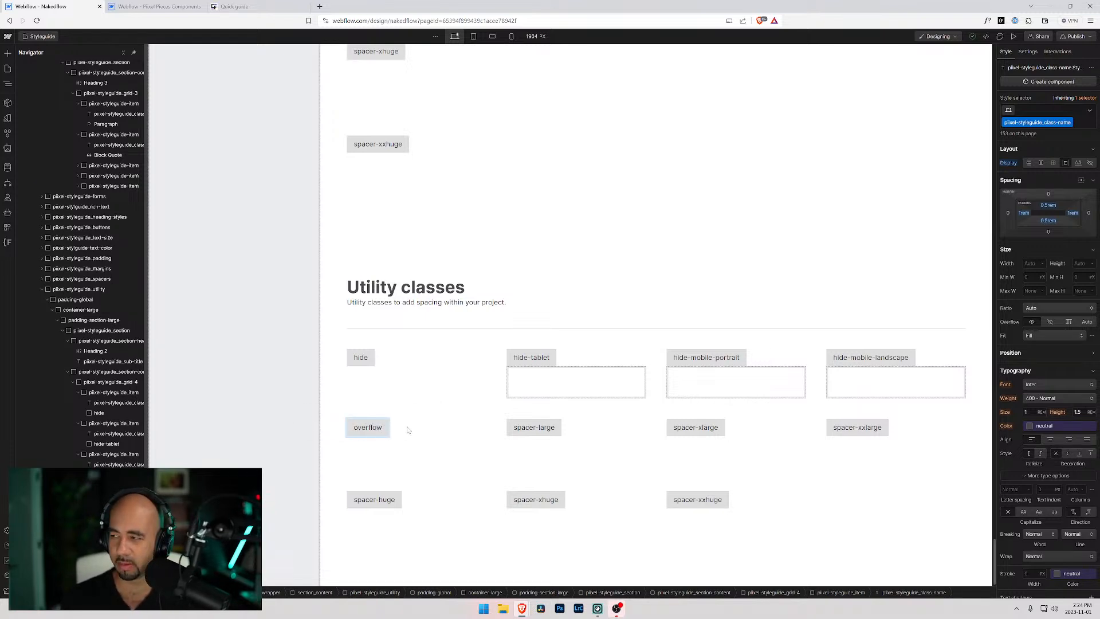
type("-visible")
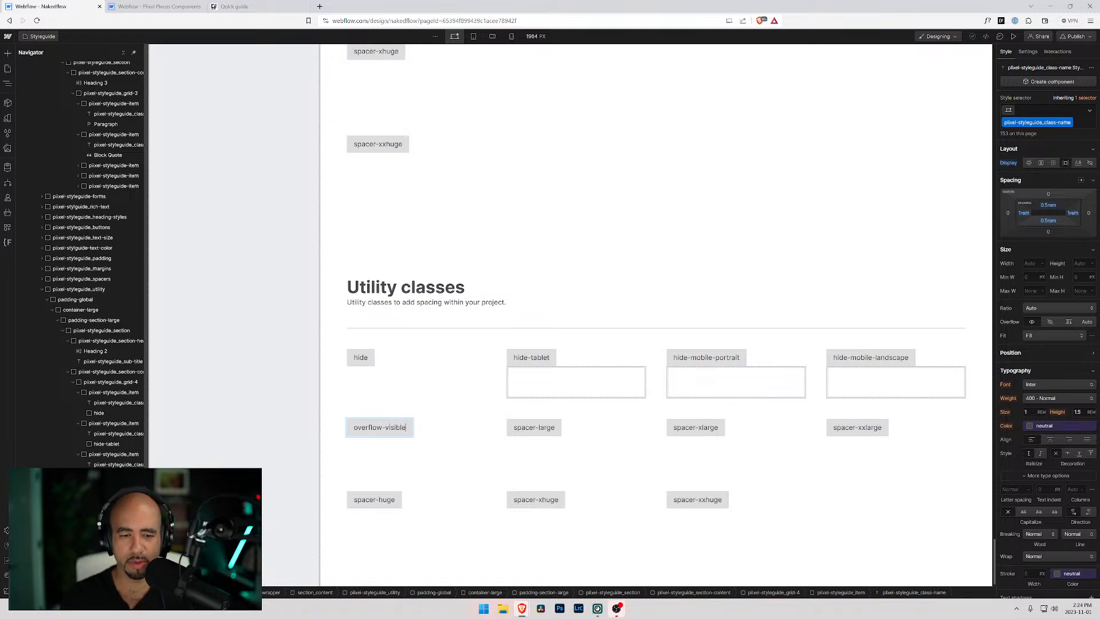
Change the spacer-large label in the Utility classes grid to "overflow-hidden" and the spacer-xlarge label to "overflow-auto".
double_click(538, 428)
type("overflow")
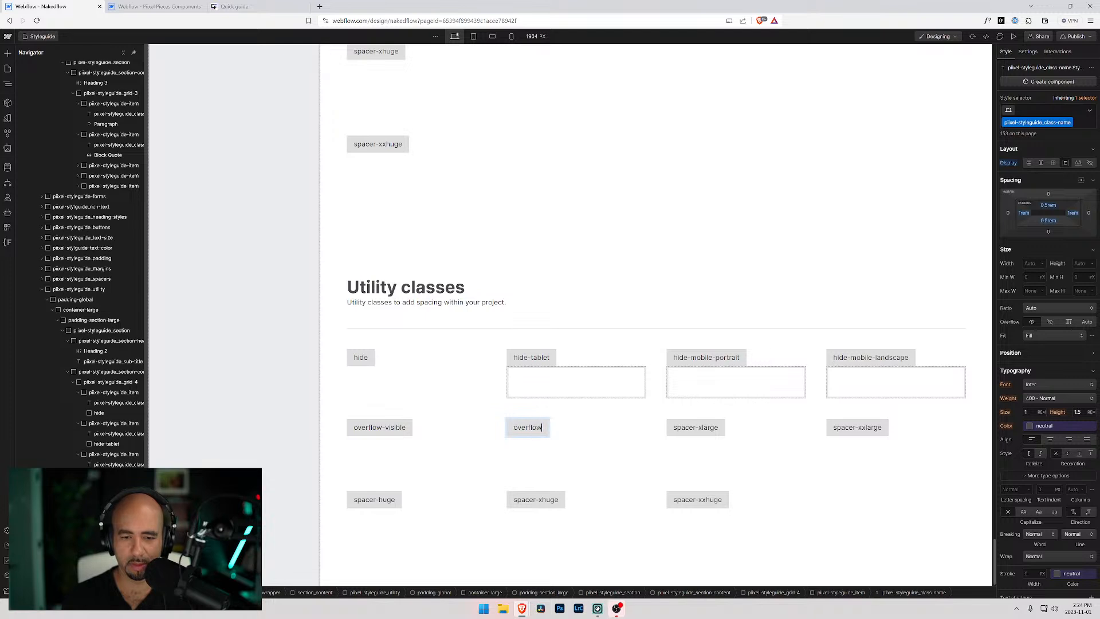
type("-hidden")
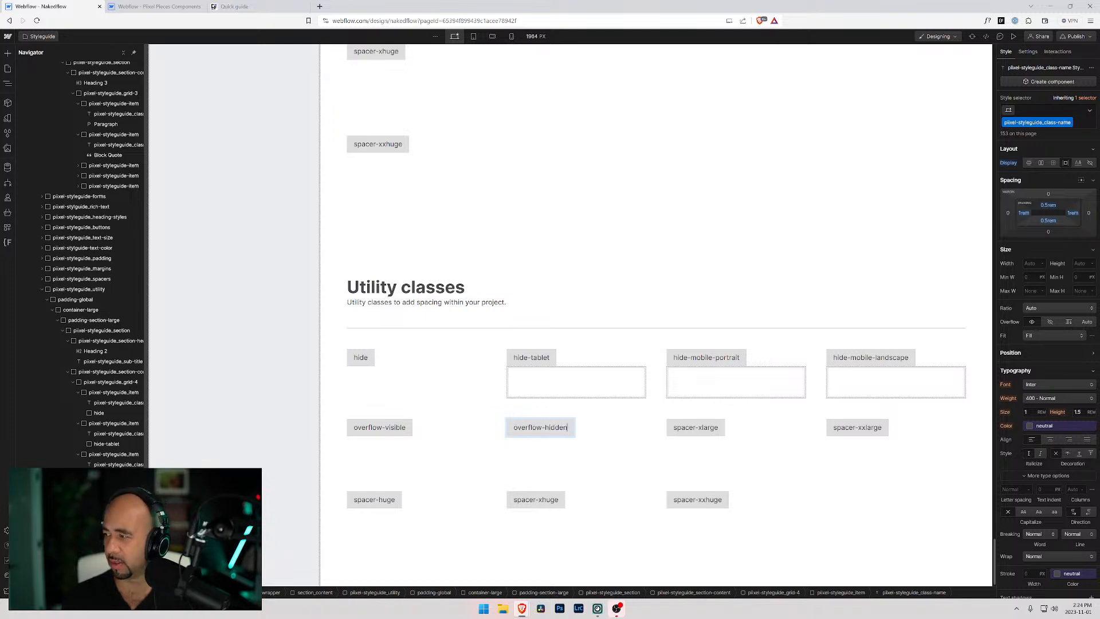
double_click(696, 428)
type("overfl")
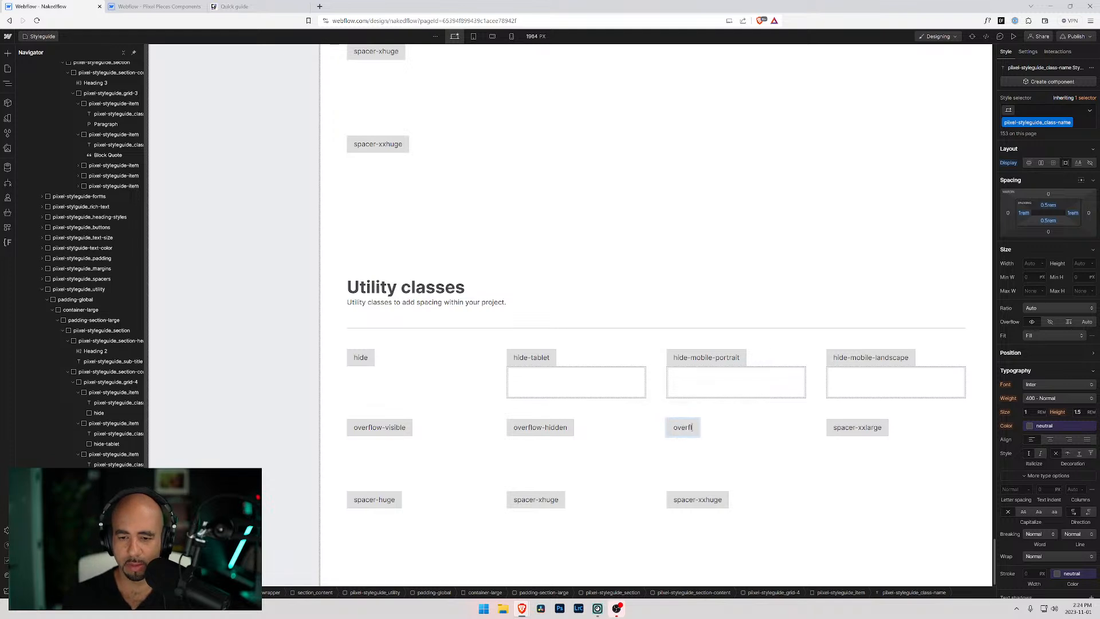
type("ow-auto")
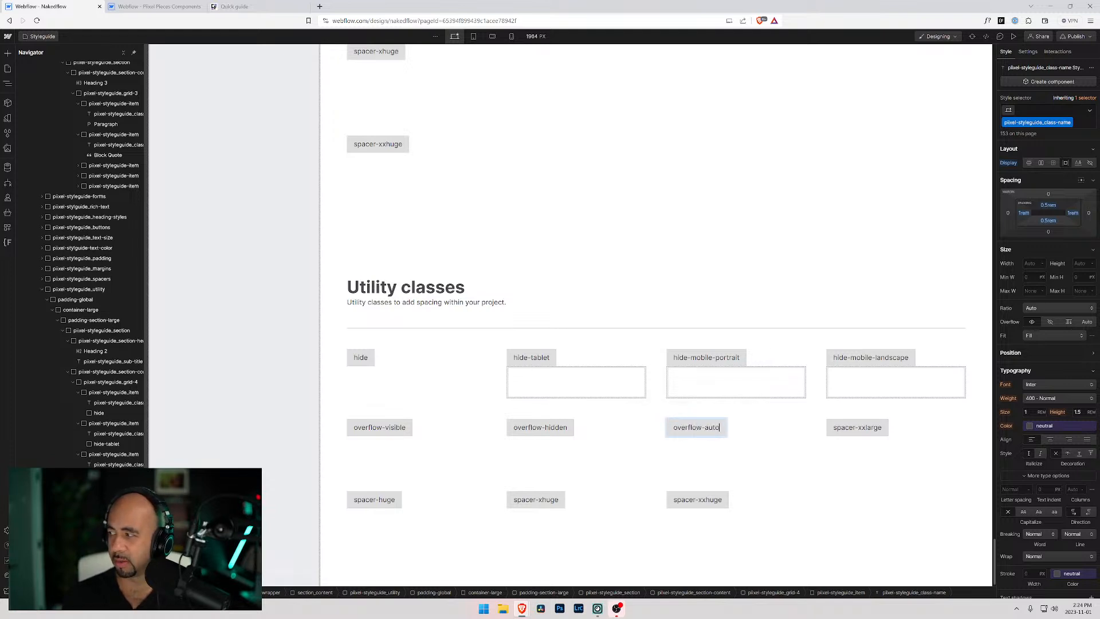
Change the spacer-xxlarge label in the Utility classes grid to "overflow-scroll".
double_click(840, 433)
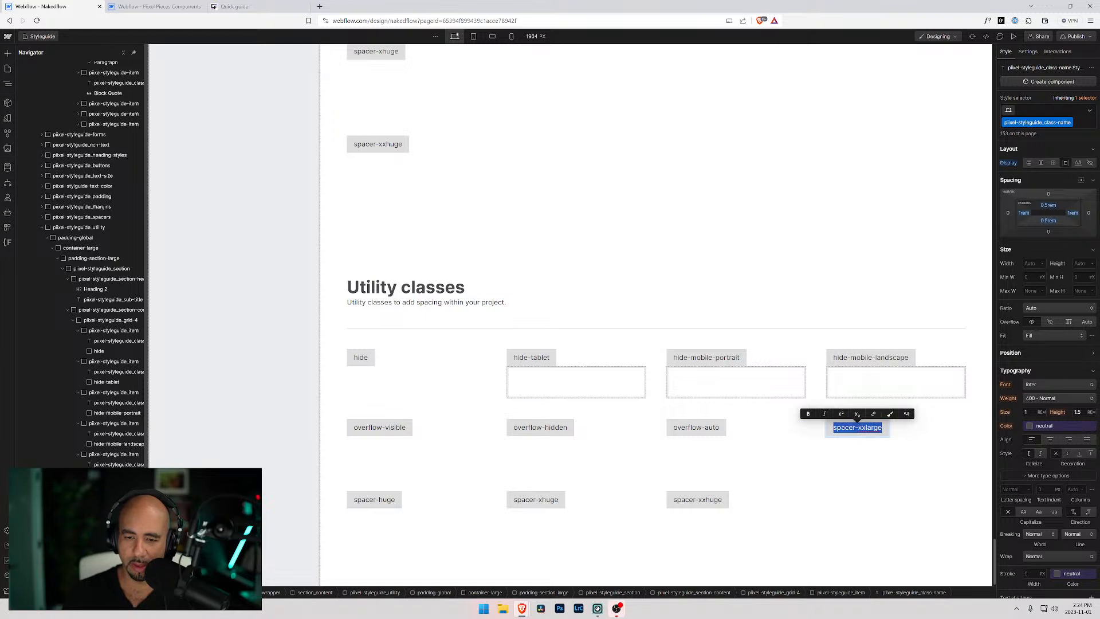
type("overflow")
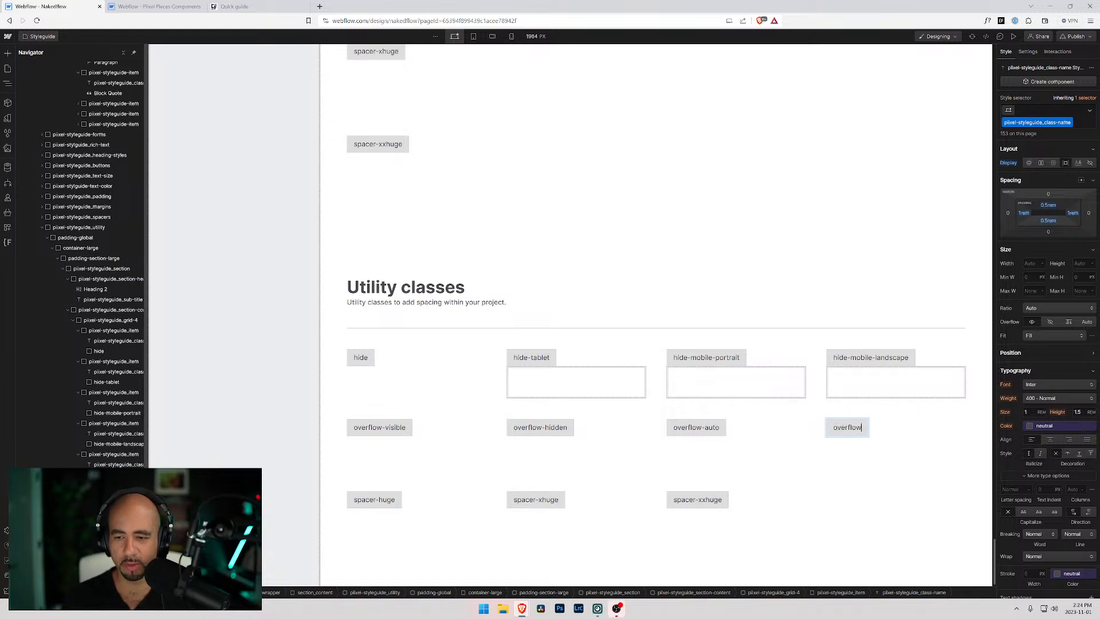
type("-scroll")
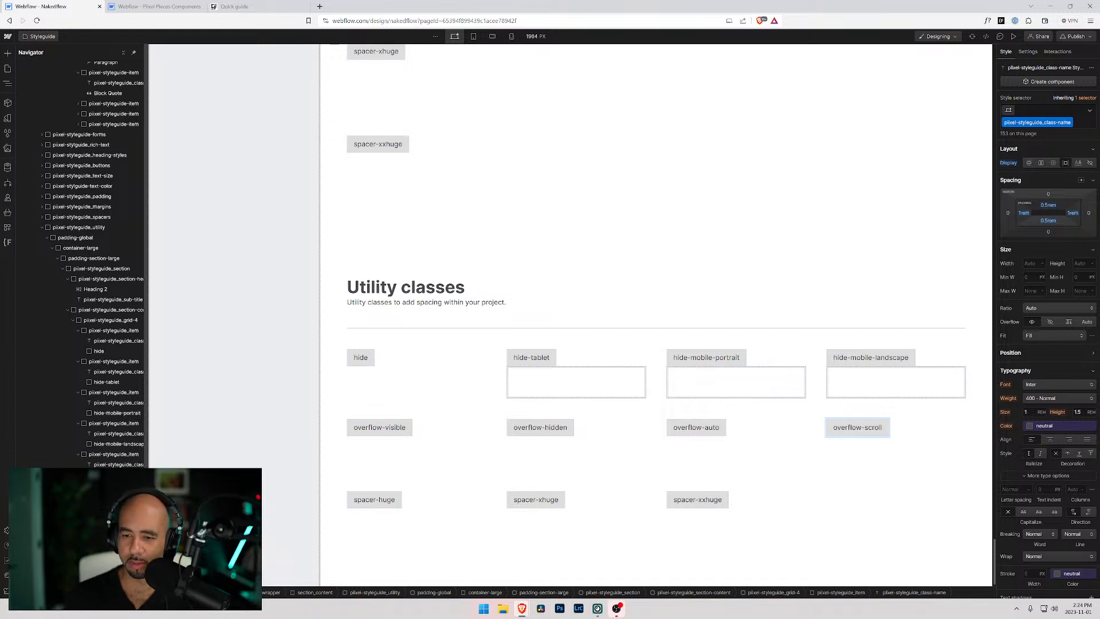
Replace the spacer-medium class on the block beneath the overflow-visible label with a new overflow-visible class, and set its overflow to visible.
left_click(381, 430)
left_click(384, 446)
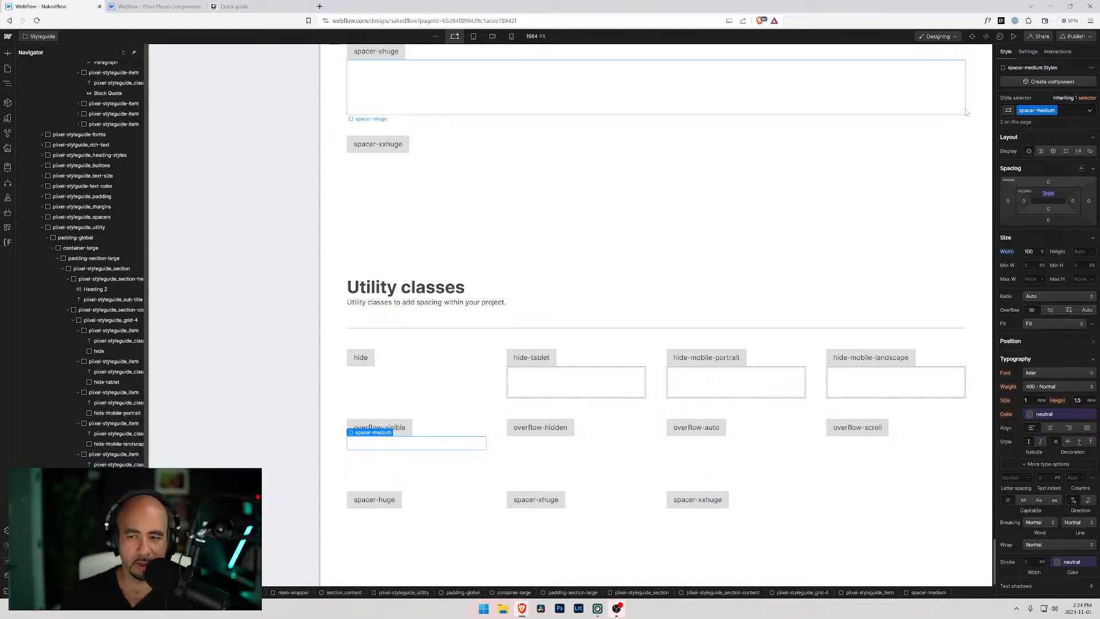
left_click(1071, 110)
key("BackSpace")
type("over")
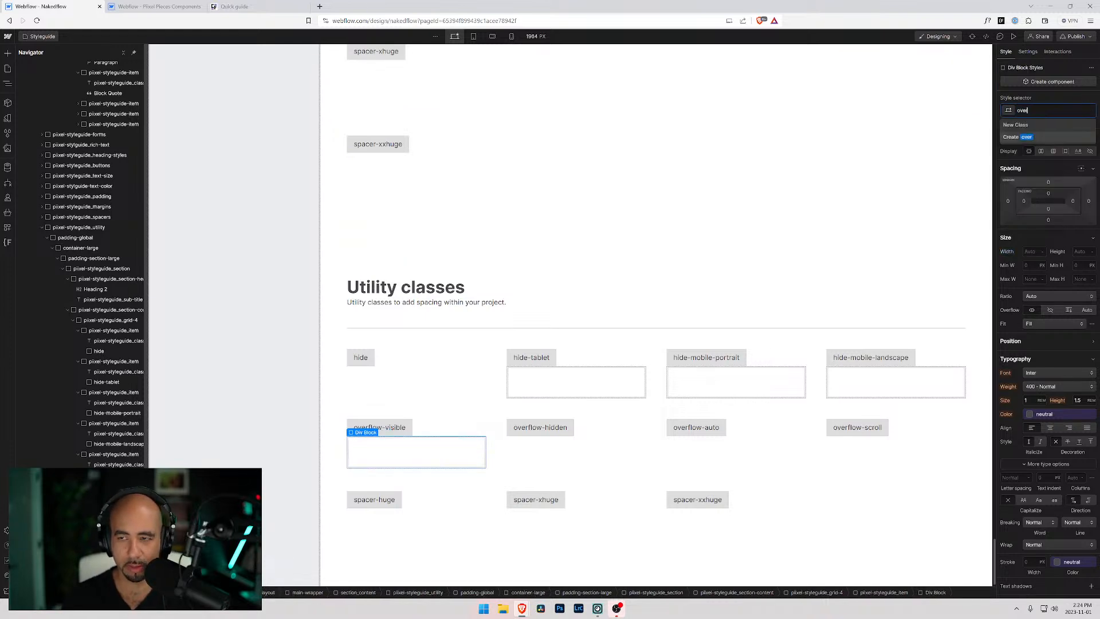
type("flow-visible")
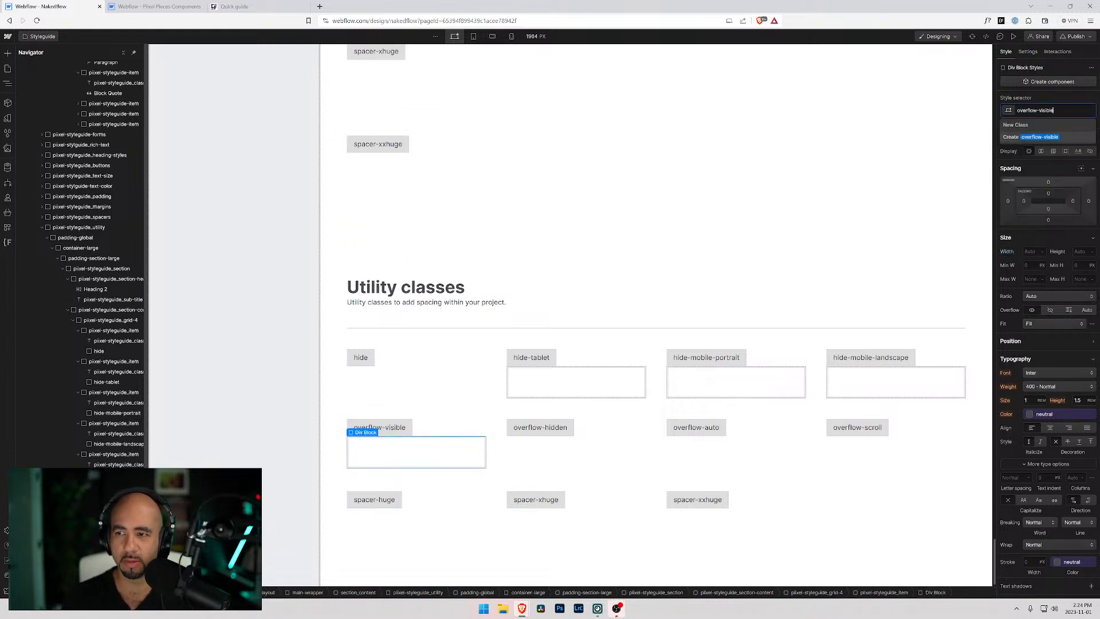
key("Return")
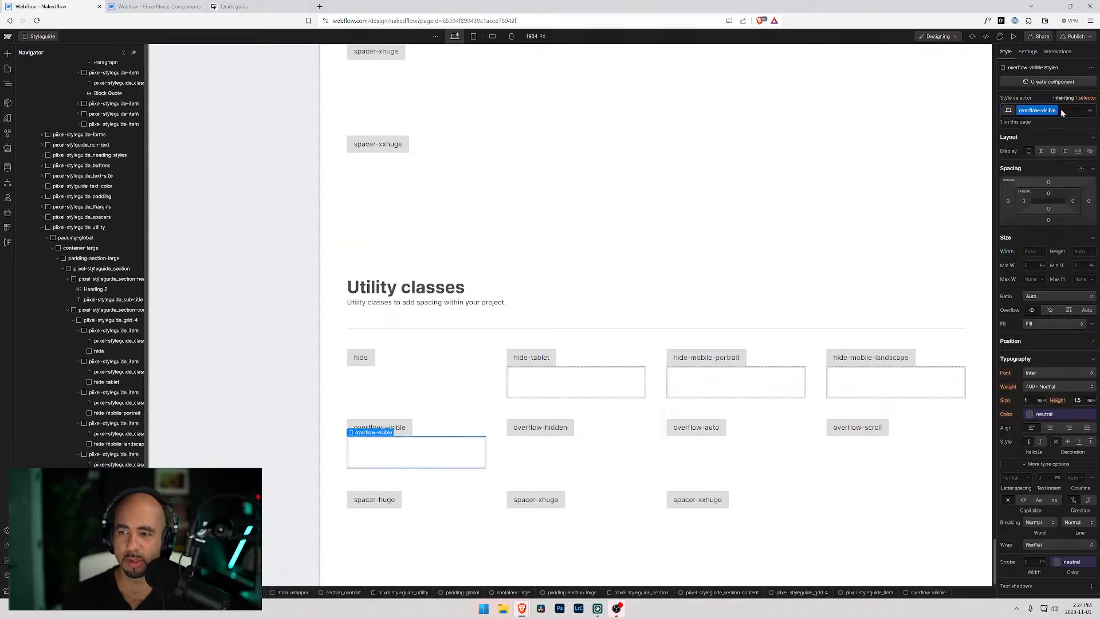
left_click(1032, 310)
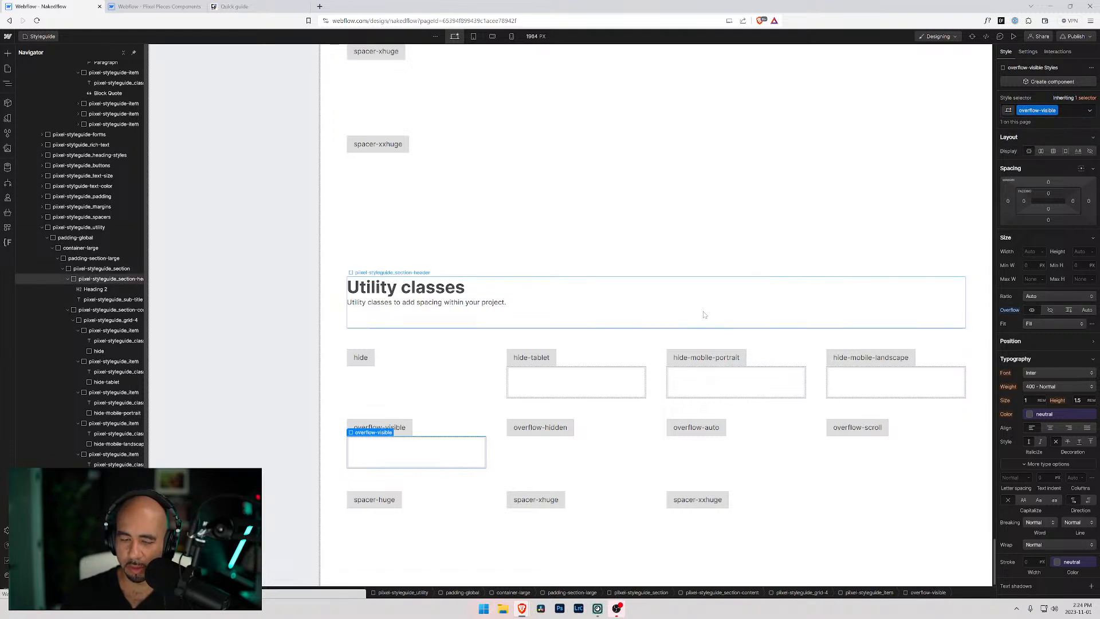
Replace the spacer-large class on the block beneath the overflow-hidden label with a new overflow-hidden class, and set its overflow to hidden.
left_click(517, 450)
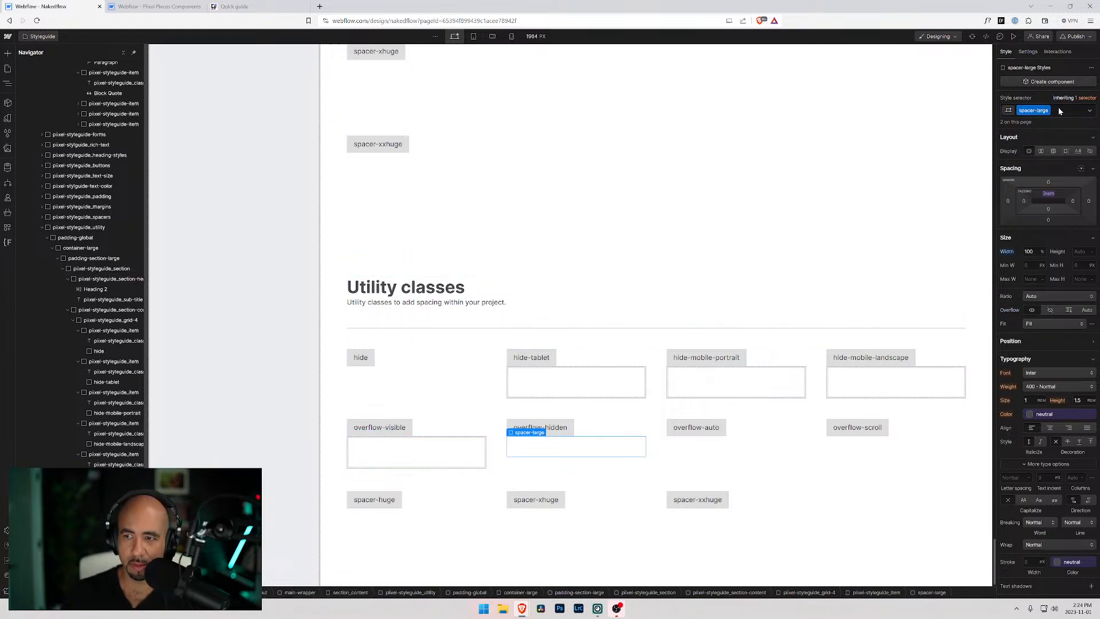
key("ctrl+Return")
key("BackSpace")
type("overflow-hidden")
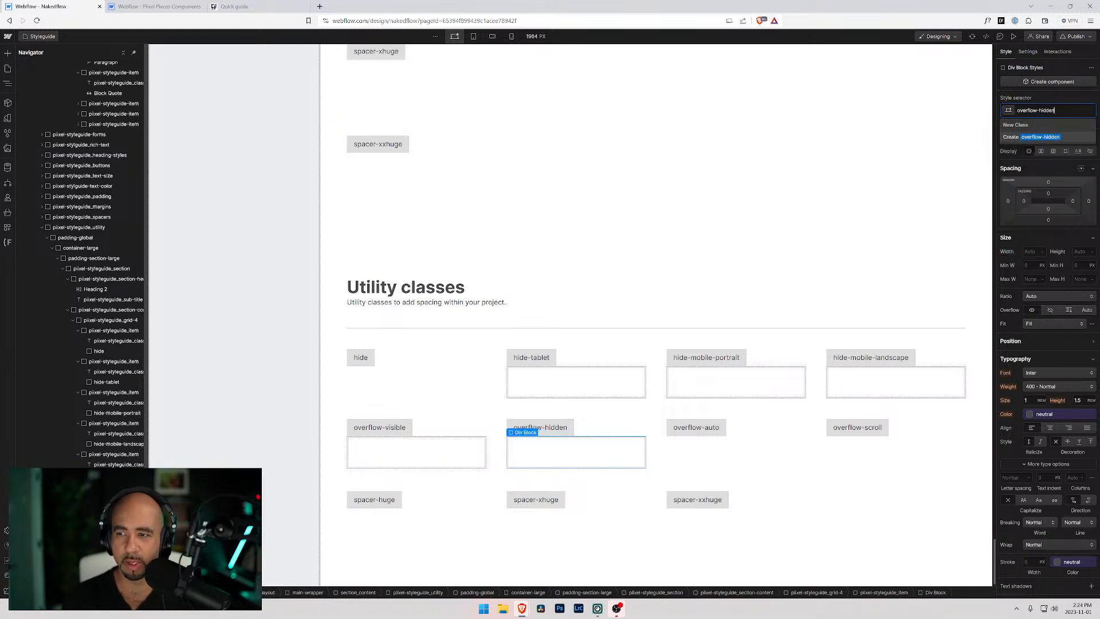
key("Return")
left_click(1051, 311)
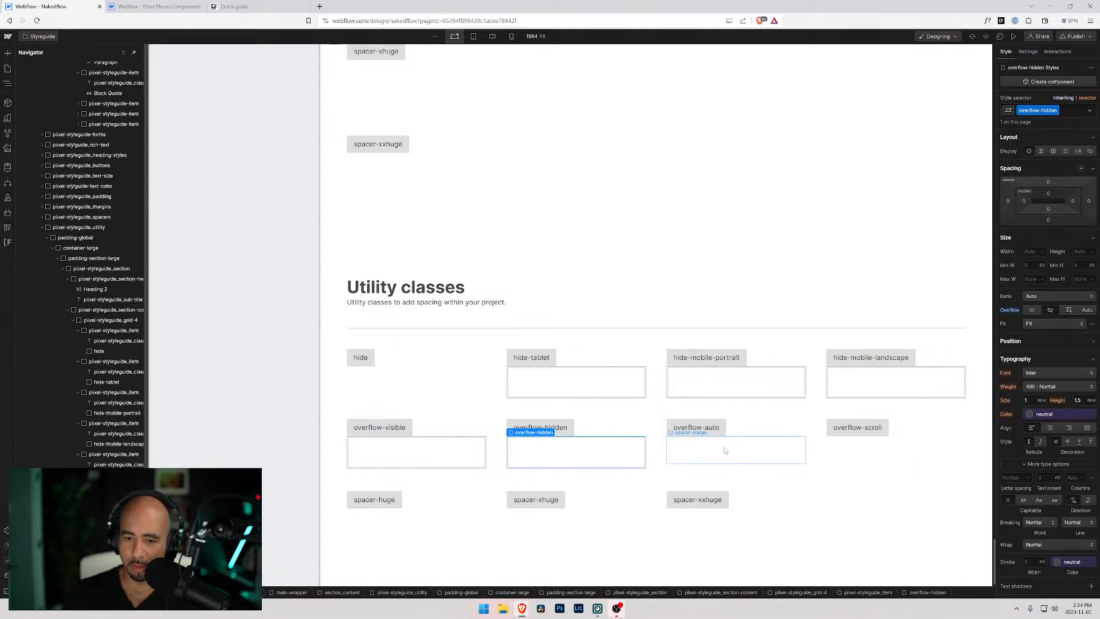
Replace the spacer-xlarge class on the block beneath the overflow-auto label with a new overflow-auto class, and set its overflow to auto.
left_click(773, 452)
left_click(1064, 109)
type("overflow-auto")
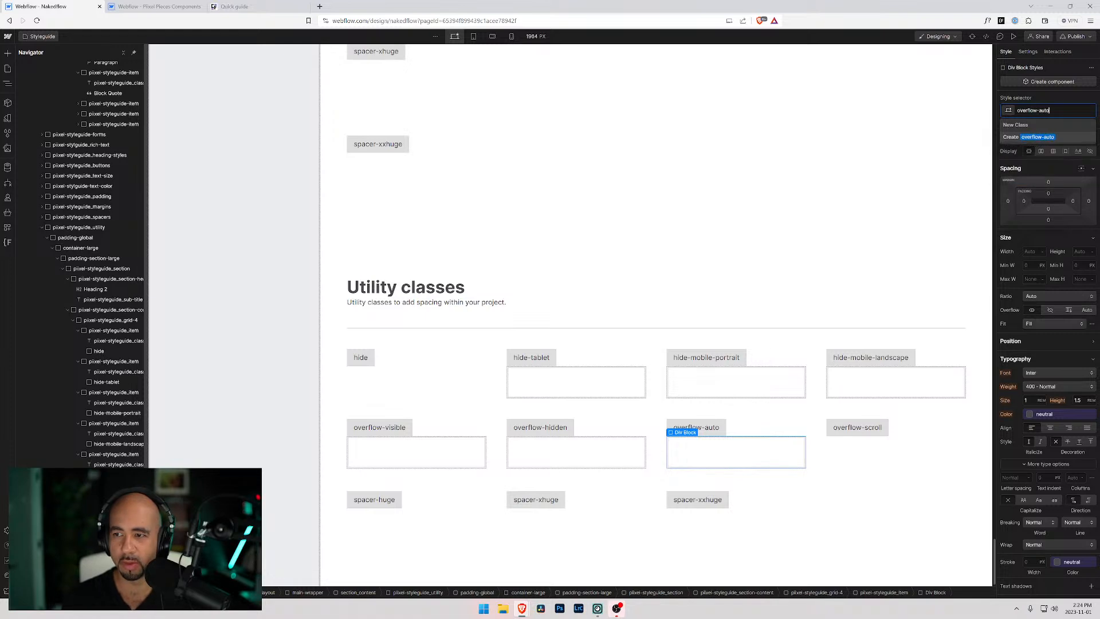
key("Return")
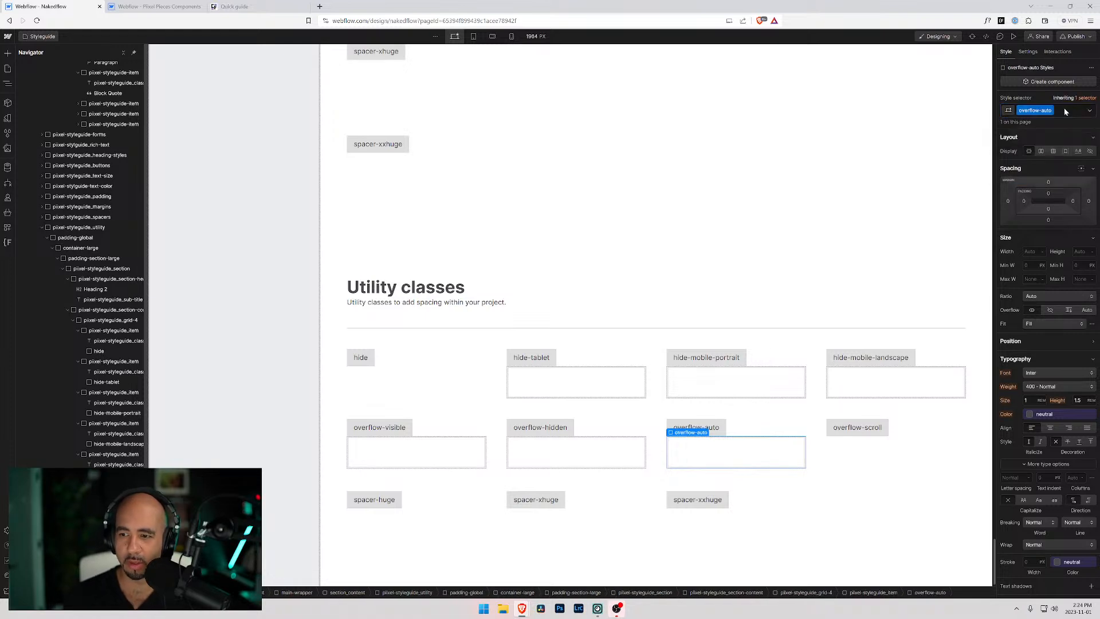
left_click(1086, 311)
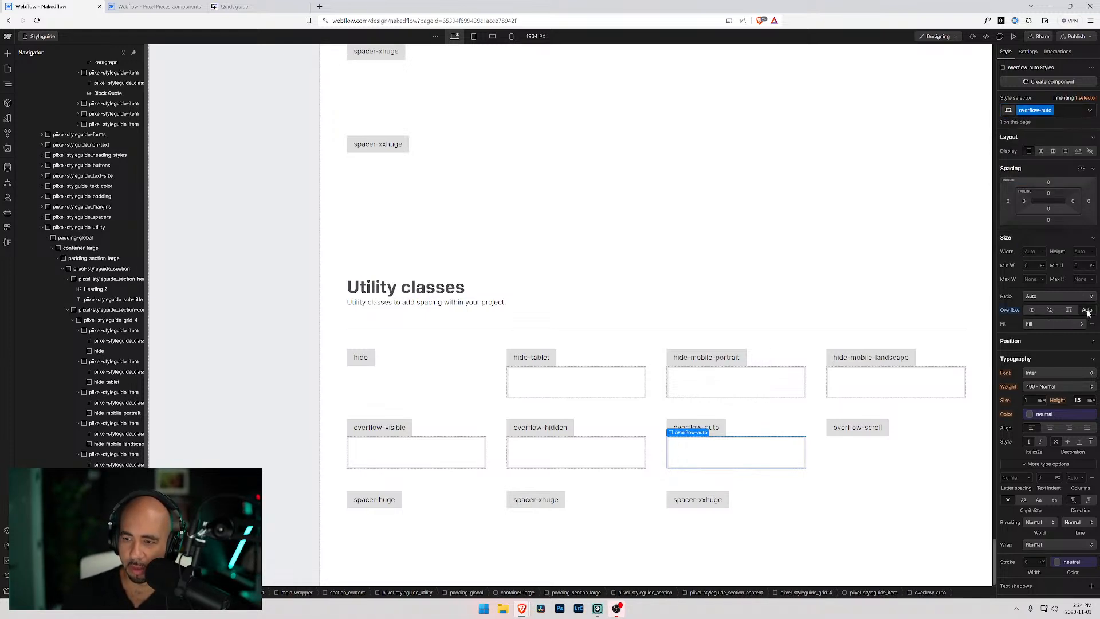
Replace the class on the block beneath the overflow-scroll label with a new overflow-scroll class, and set its overflow to scroll.
left_click(857, 456)
key("ctrl+Return")
key("BackSpace")
type("overflow-scroll")
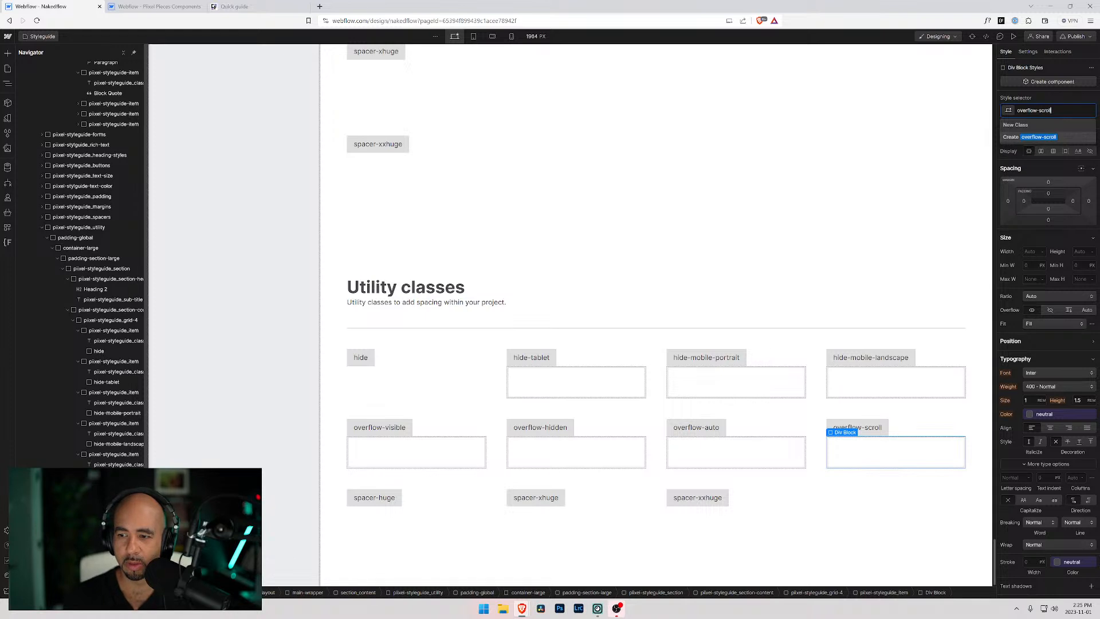
key("Return")
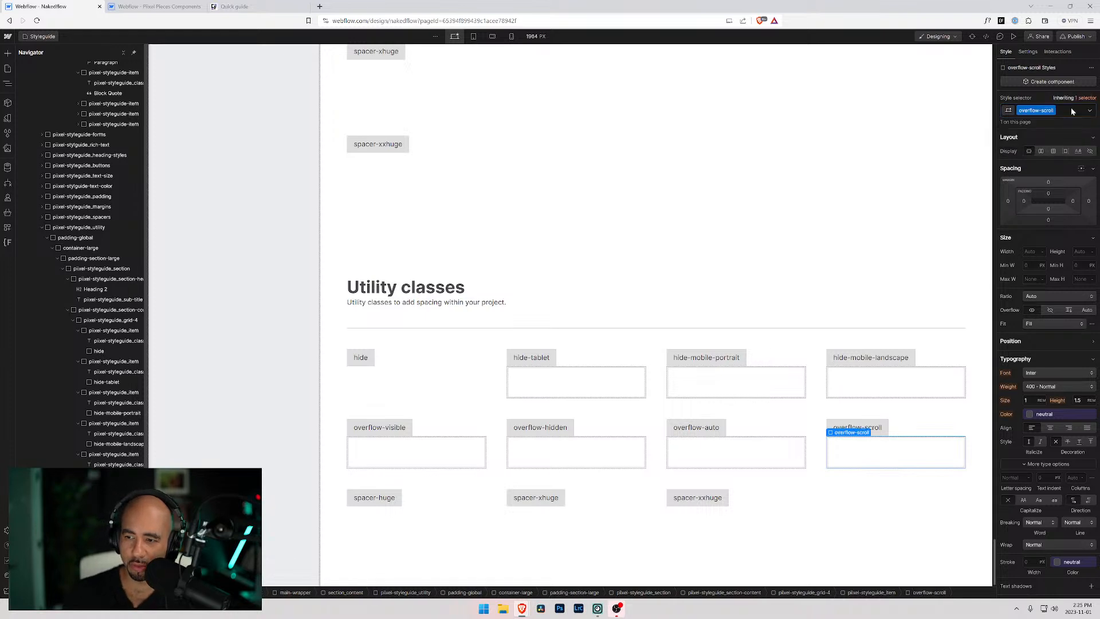
left_click(1068, 310)
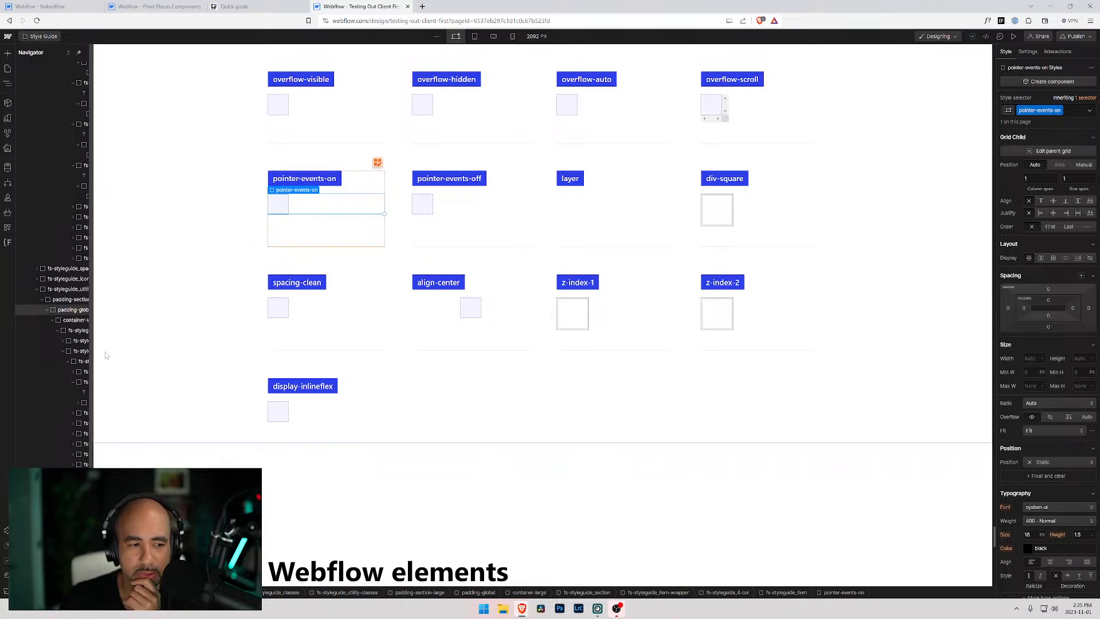
Widen the Navigator in the Testing Out Client First project and inspect the pointer-events-on block's styles and element settings.
left_click_drag(92, 341, 211, 346)
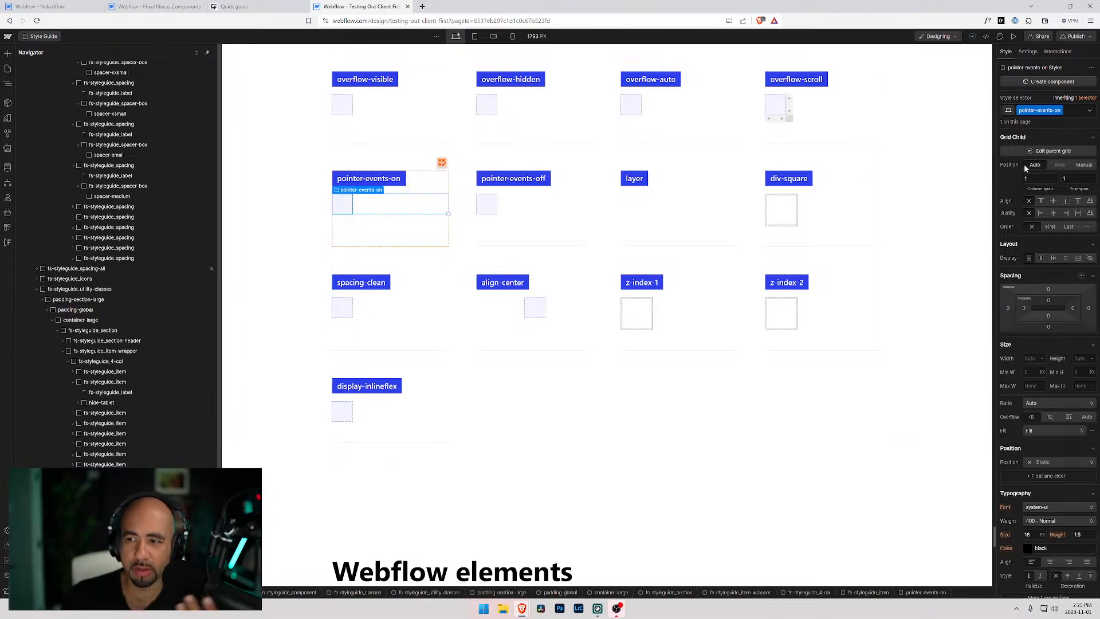
scroll(1020, 218, "down", 5)
scroll(1018, 263, "down", 3)
scroll(1025, 287, "down", 1)
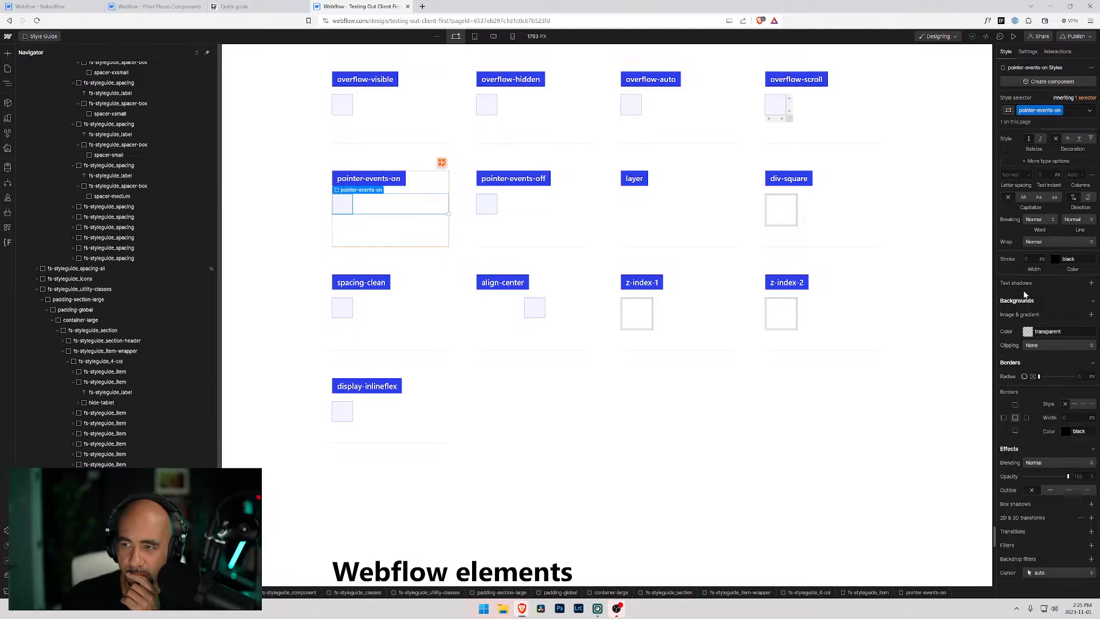
scroll(1022, 341, "up", 9)
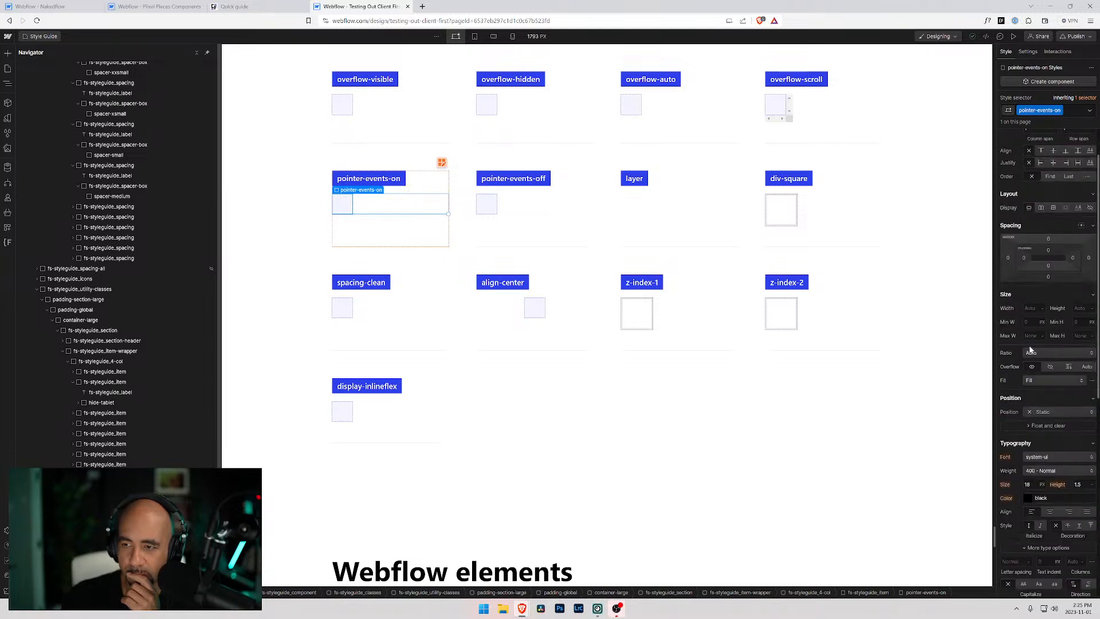
left_click(1029, 52)
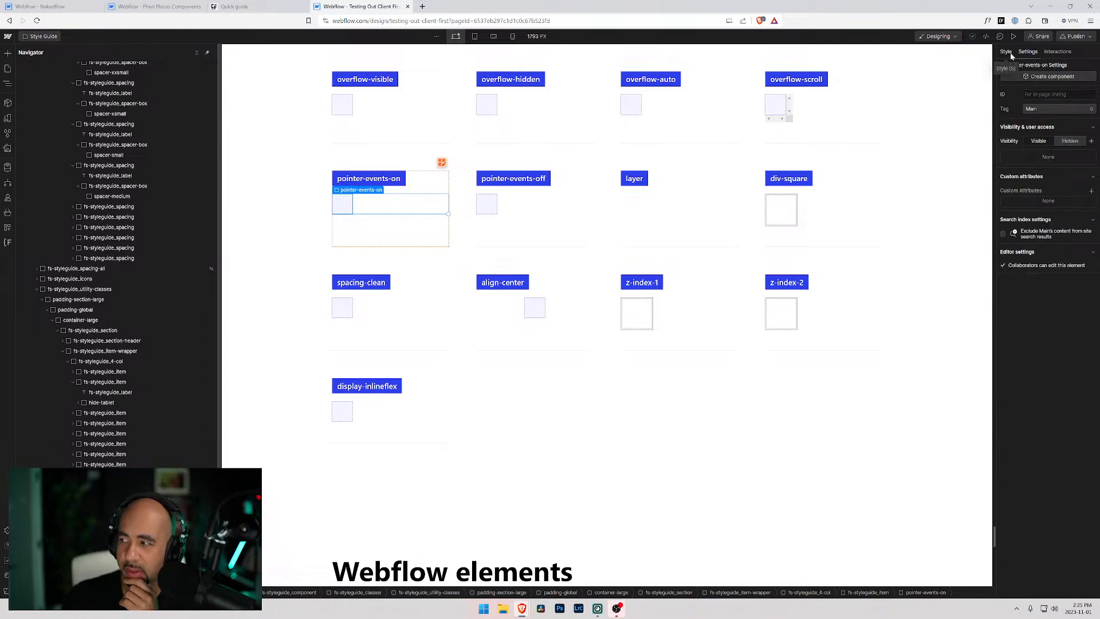
left_click(1007, 52)
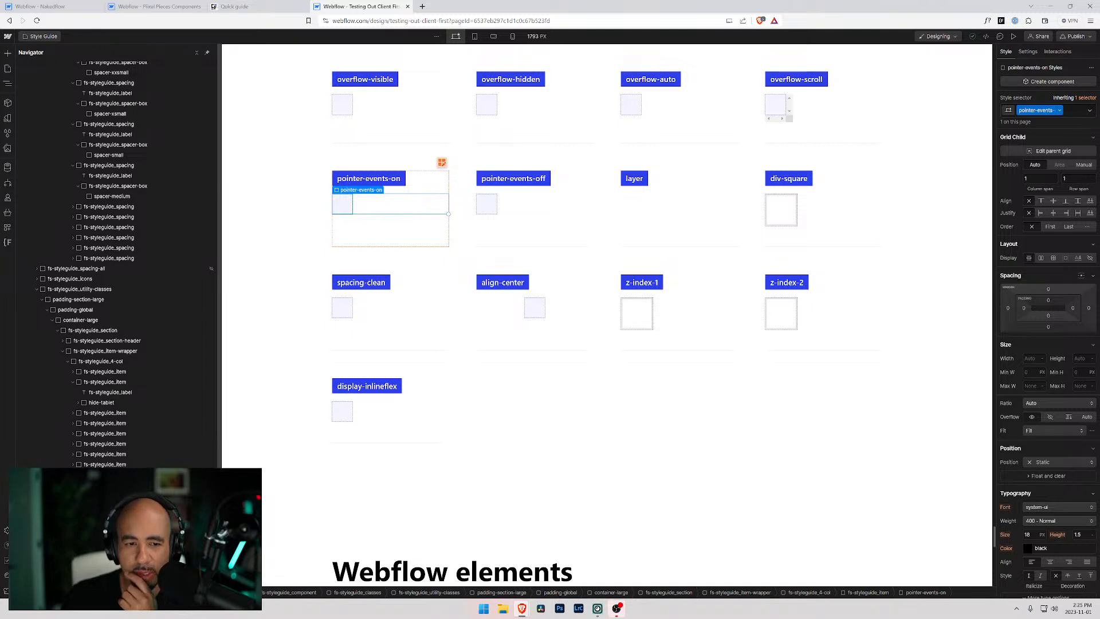
Search the Client-First Quick guide page for "poin", and clear the search text.
left_click(237, 6)
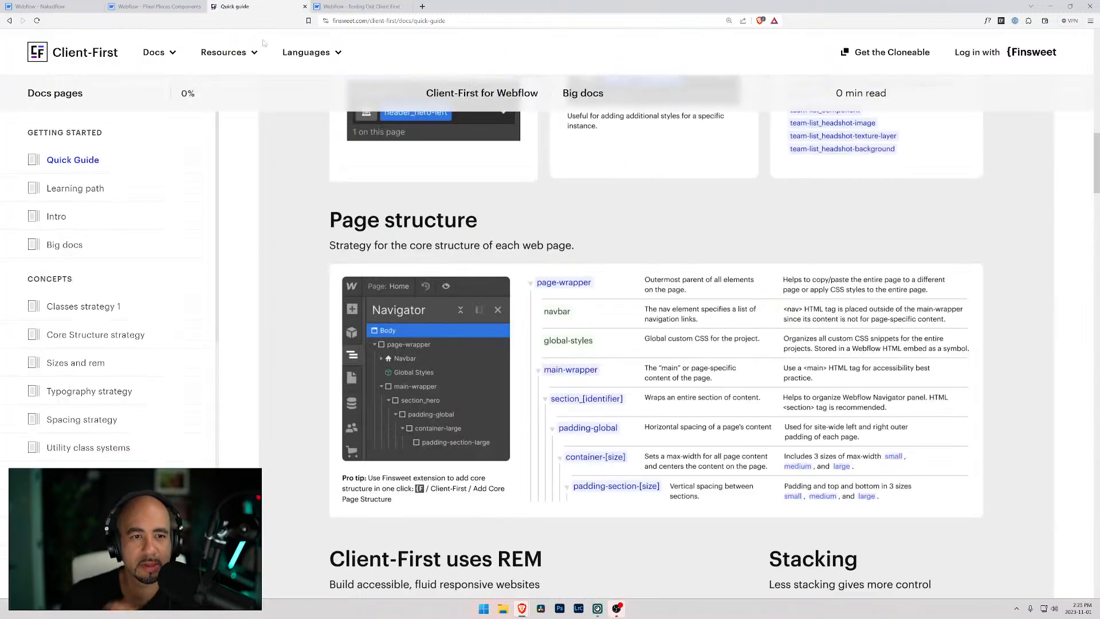
key("ctrl+f")
type("pa")
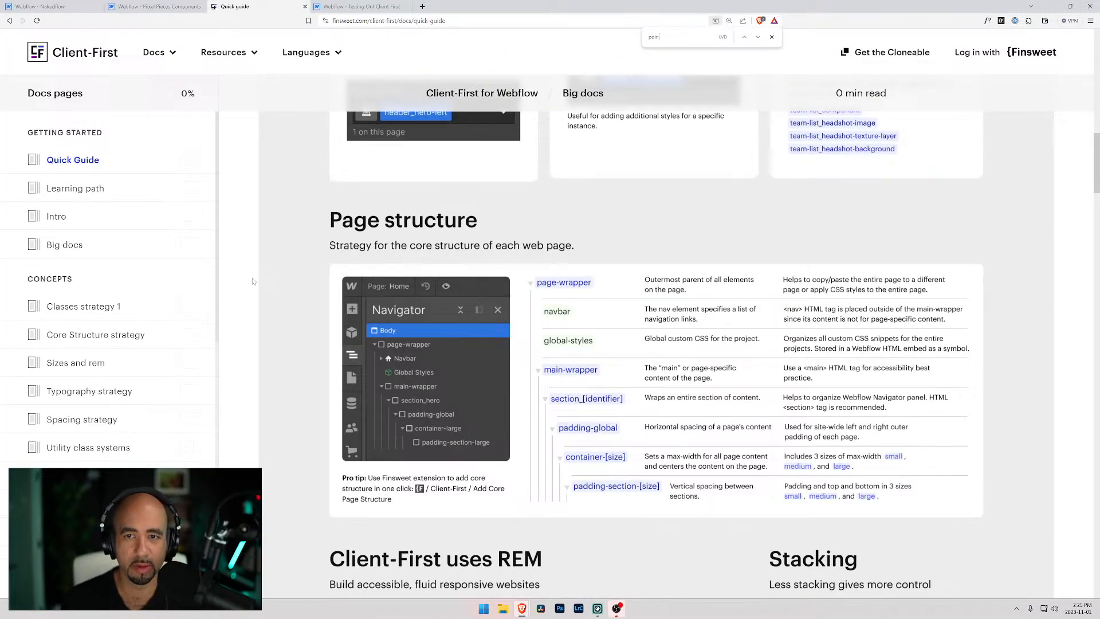
key("BackSpace")
key("BackSpace")
key("BackSpace")
key("BackSpace")
key("BackSpace")
key("BackSpace")
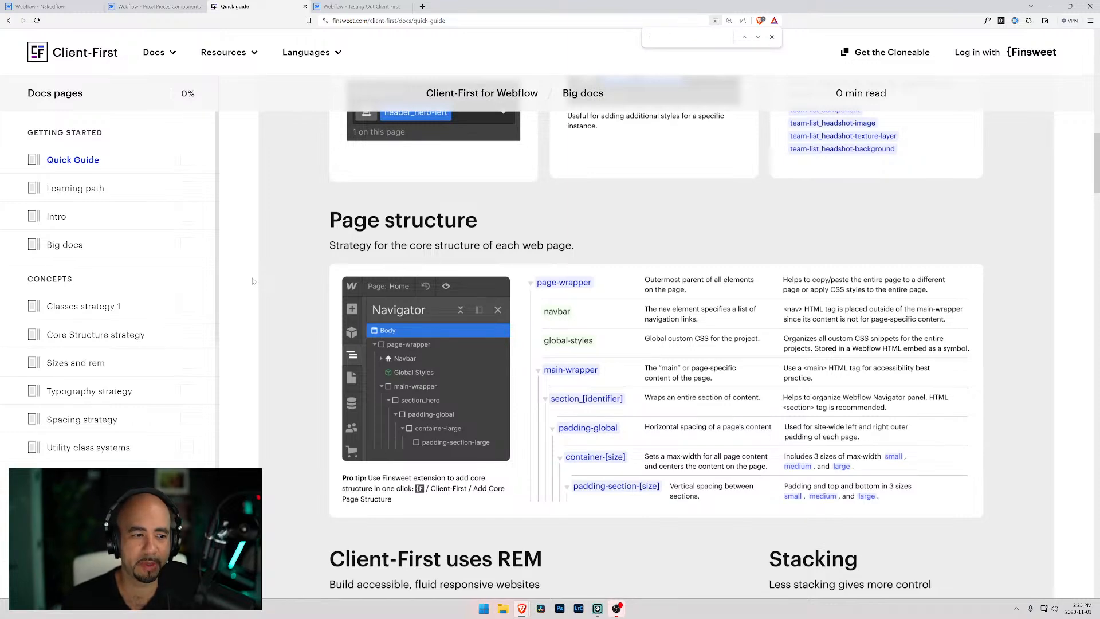
Open the Client-First docs changelog and review the Version 2.0 notes on utility class updates.
scroll(179, 284, "down", 5)
scroll(178, 284, "down", 4)
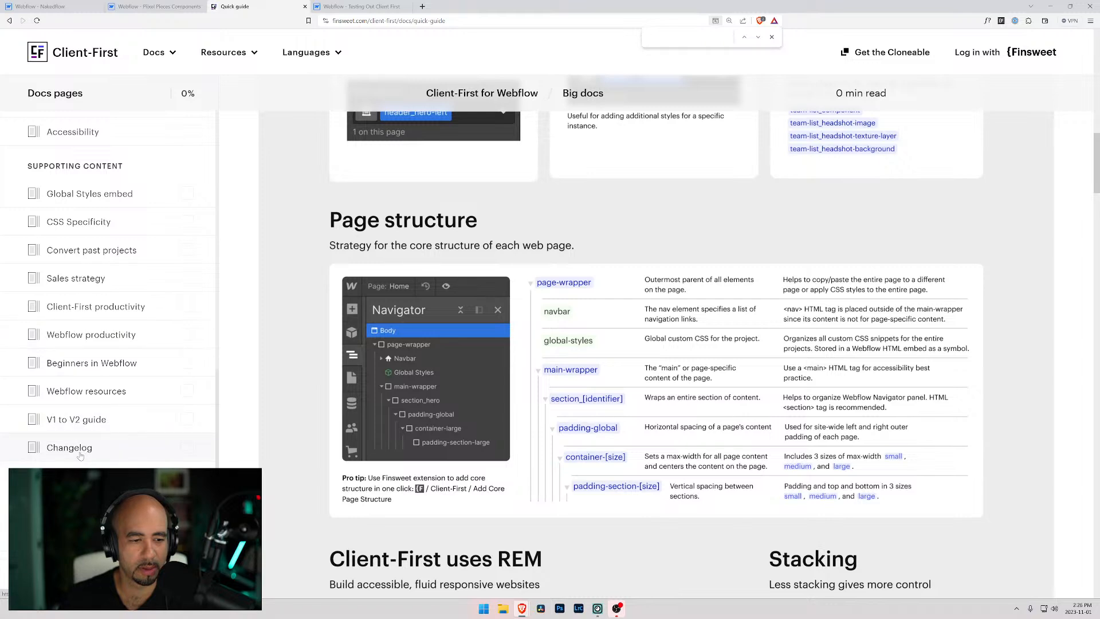
left_click(80, 455)
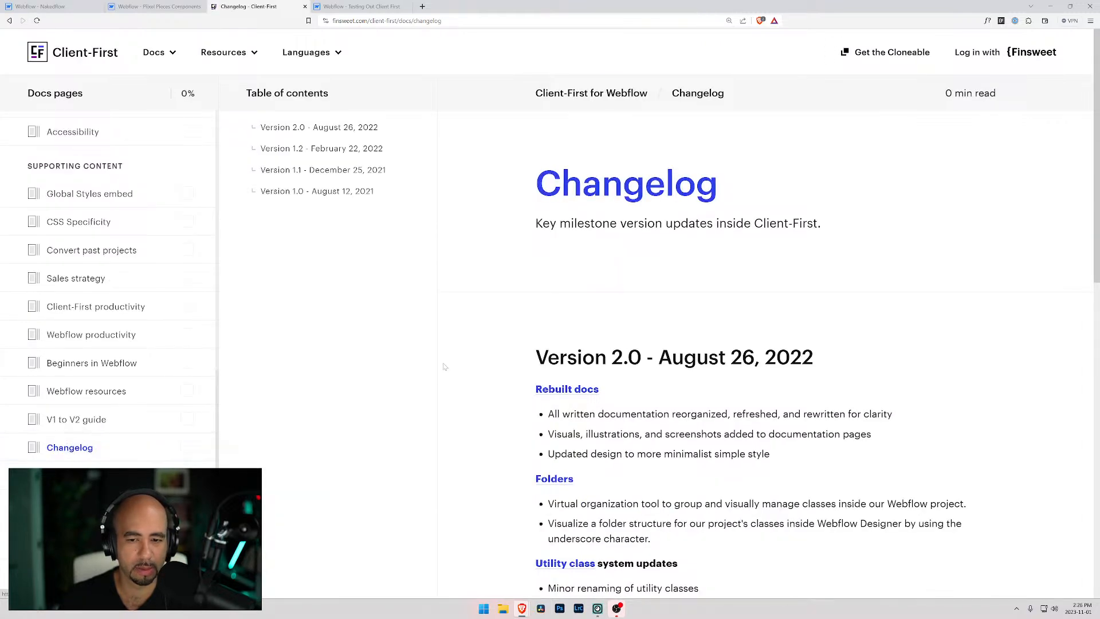
scroll(444, 367, "down", 3)
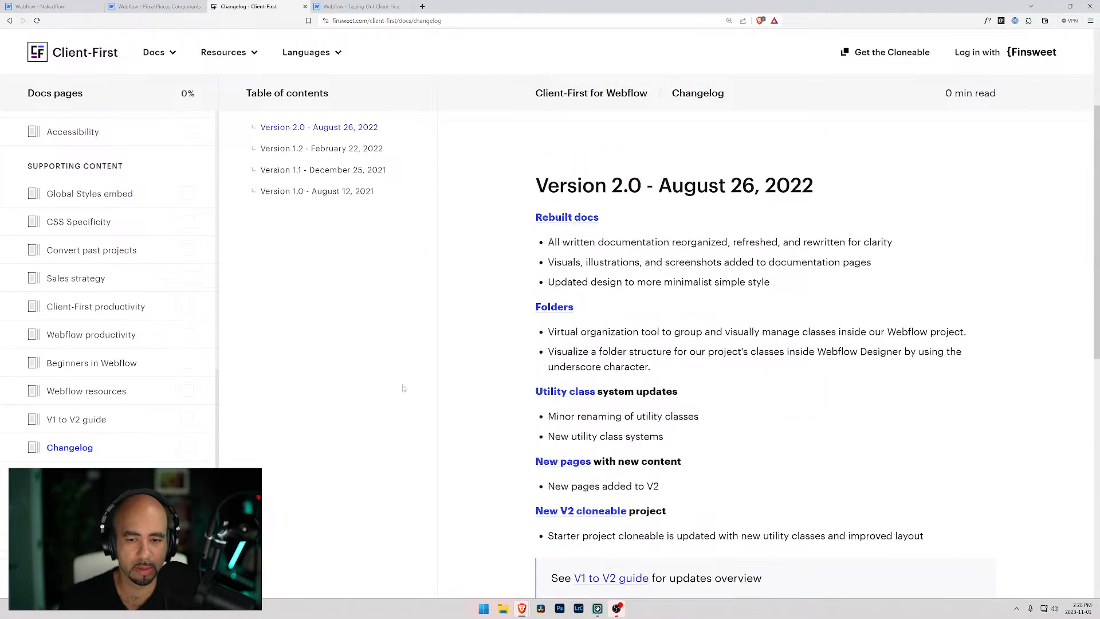
scroll(404, 385, "down", 3)
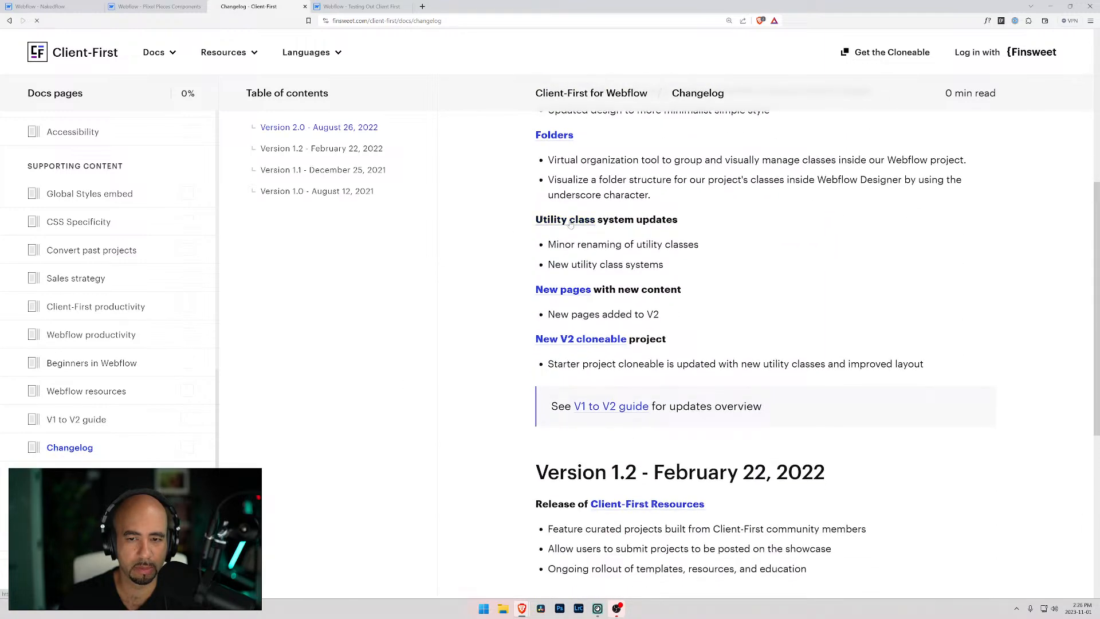
Open the Utility class systems docs at "Useful utilities to build with" and highlight the pointer-events-on entry.
left_click(562, 285)
scroll(500, 328, "down", 5)
scroll(332, 395, "down", 2)
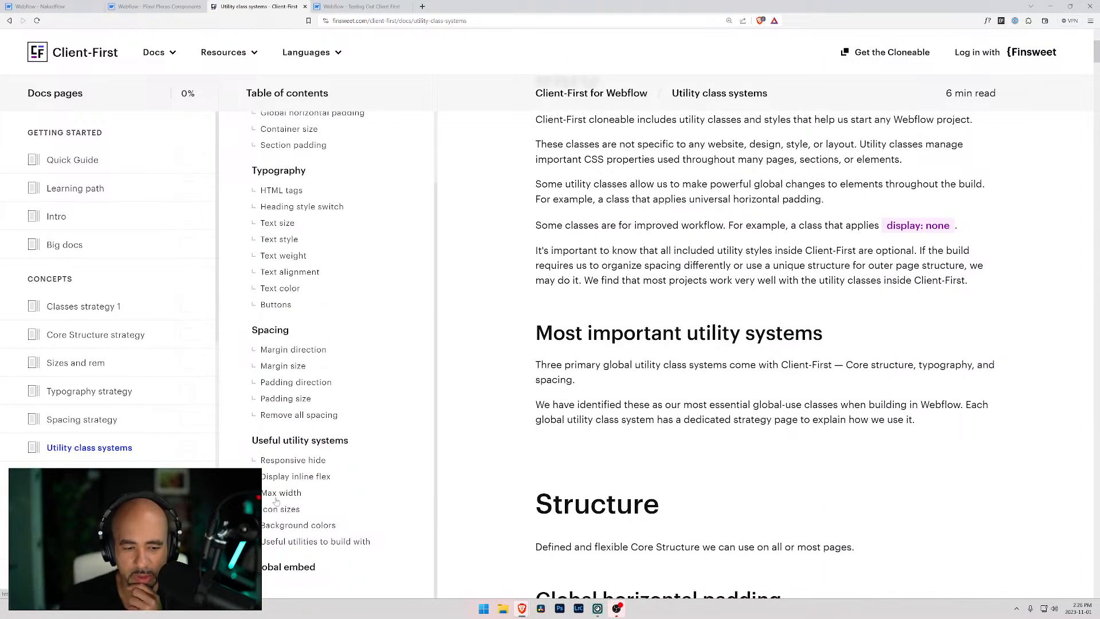
left_click(302, 543)
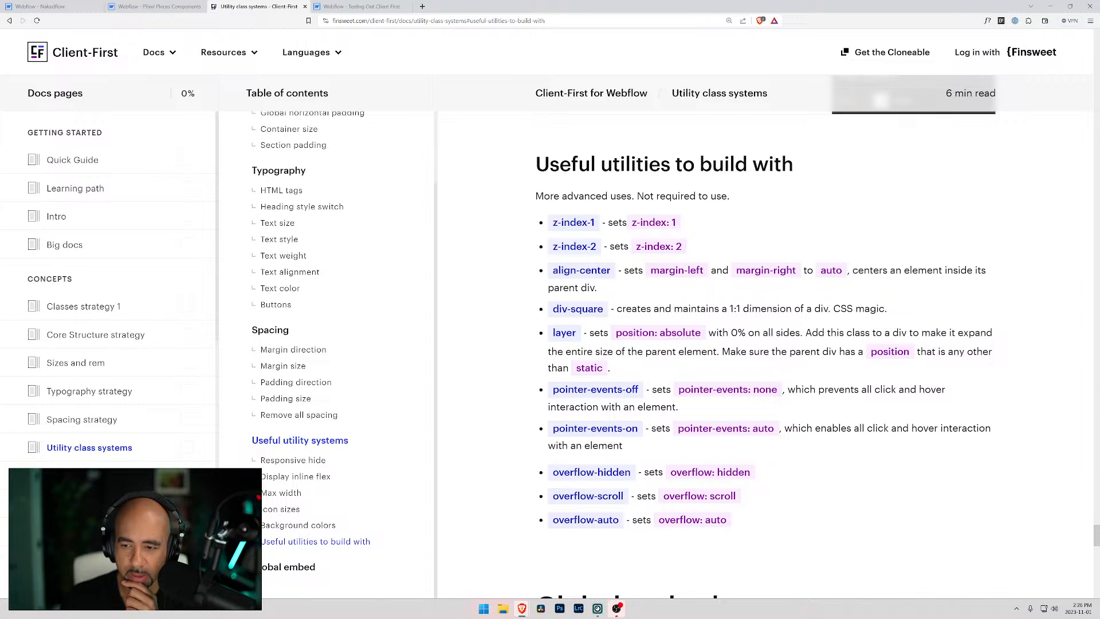
left_click_drag(558, 429, 633, 428)
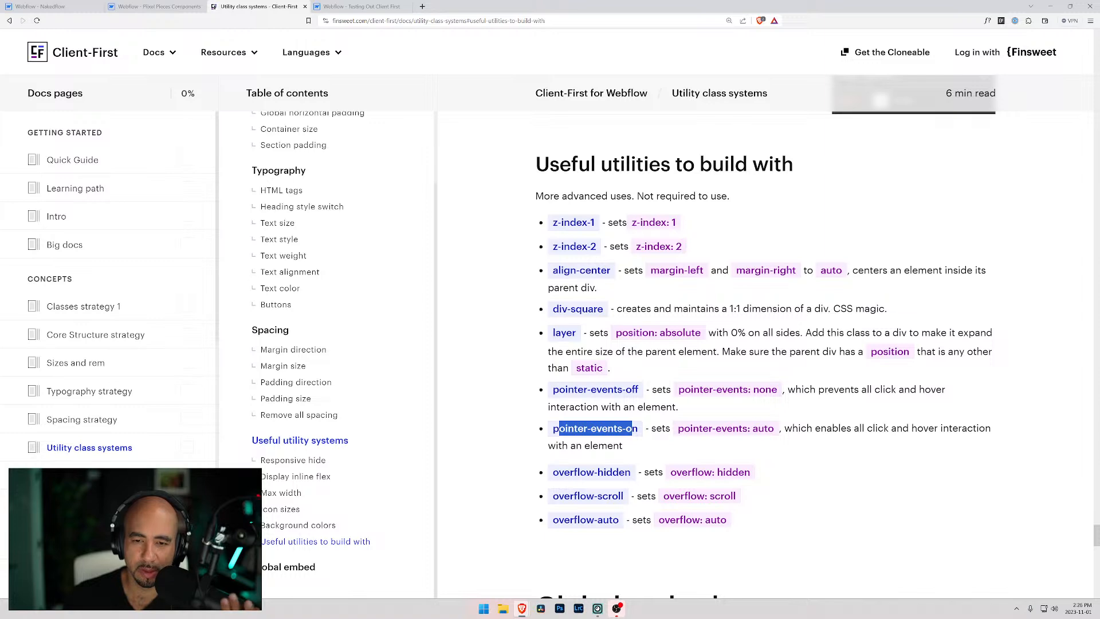
Return to the Testing Out Client First project and examine the pointer-events-on block's styles, interactions and settings for a pointer-events property.
left_click(52, 6)
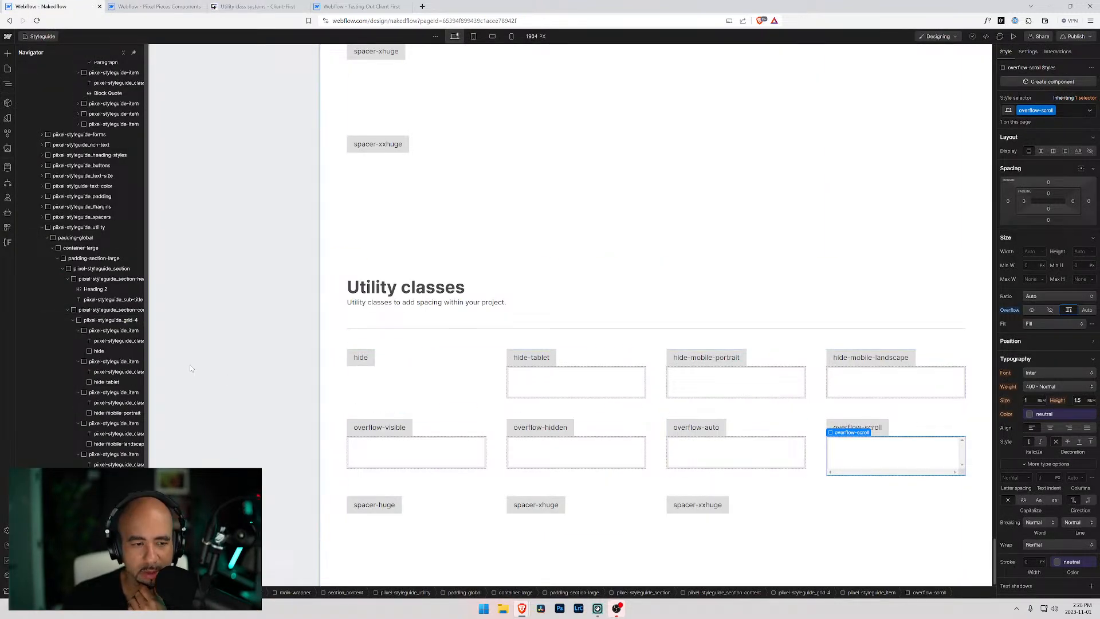
left_click(342, 5)
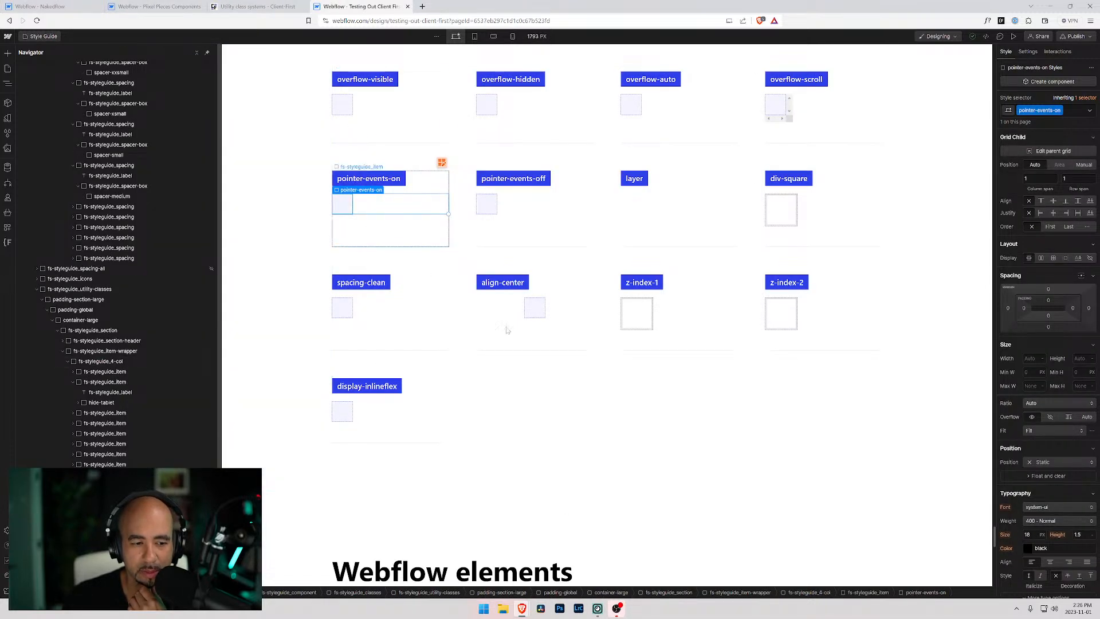
scroll(1039, 439, "down", 6)
scroll(1040, 439, "down", 2)
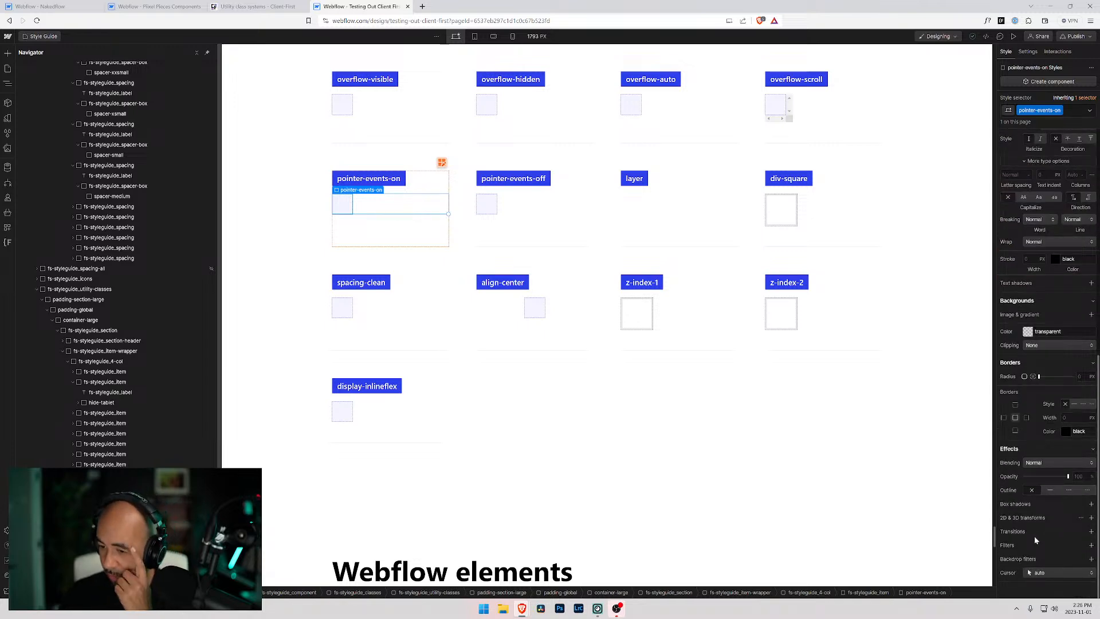
scroll(1047, 412, "up", 4)
scroll(1049, 412, "up", 3)
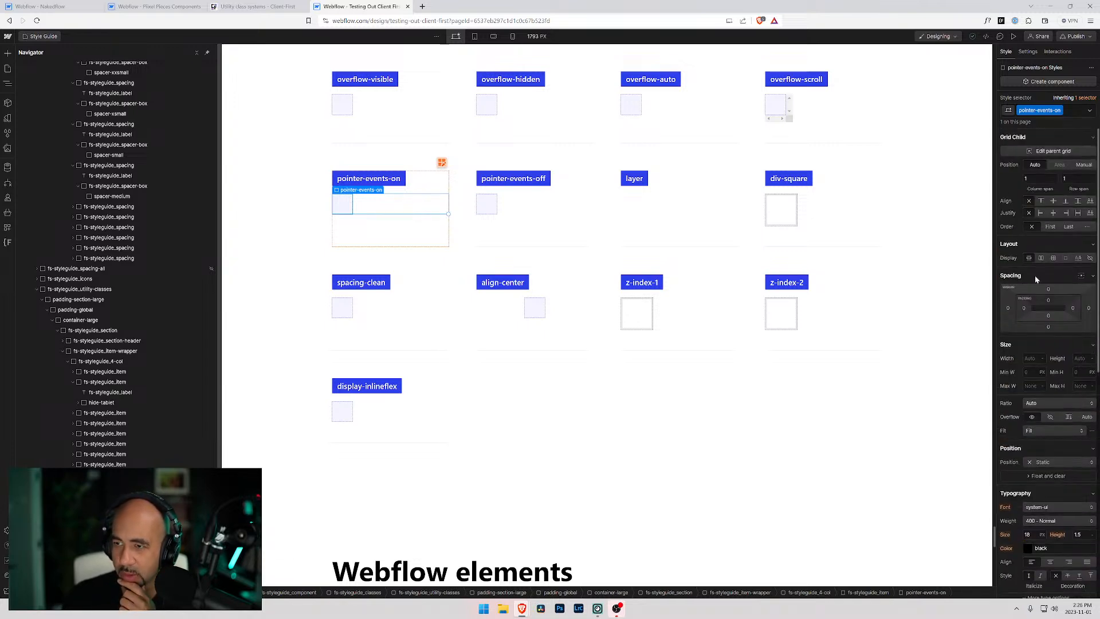
left_click(1053, 51)
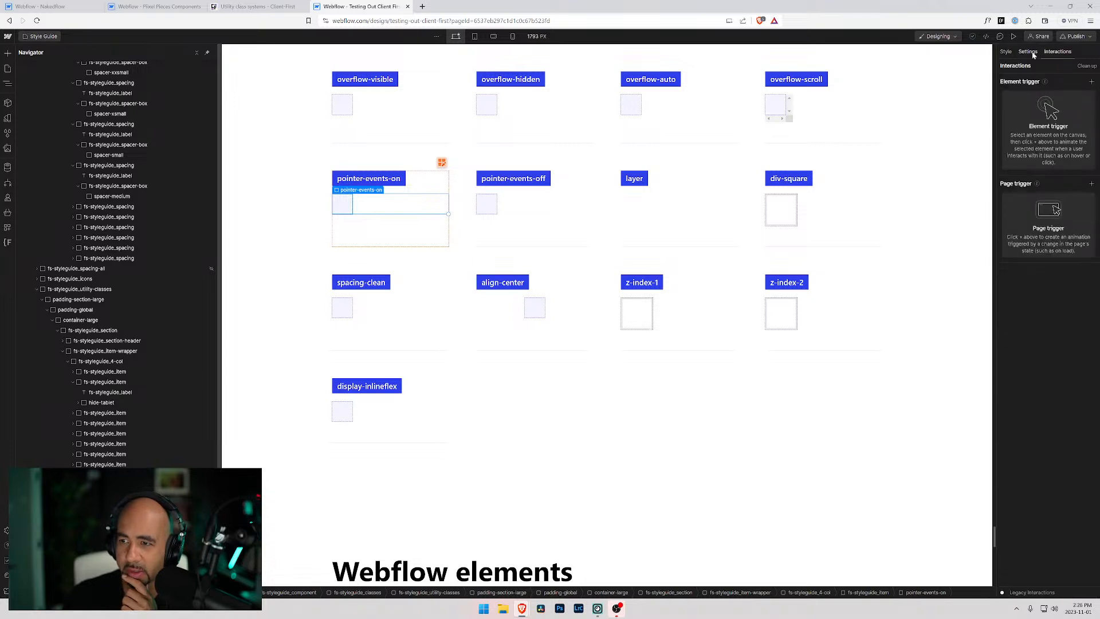
left_click(1029, 52)
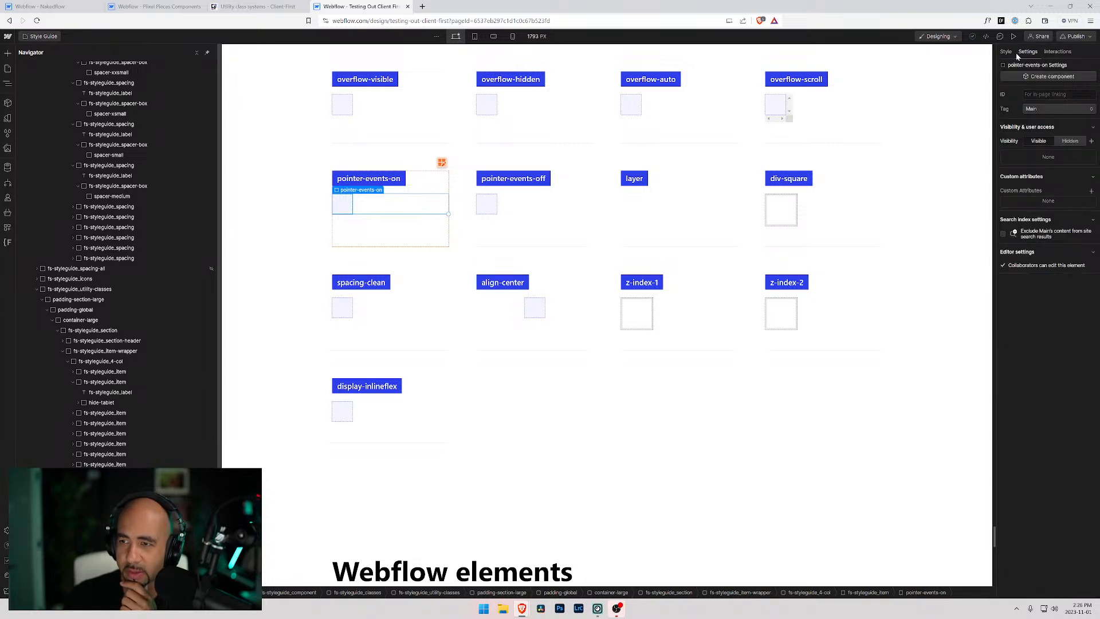
left_click(1004, 52)
scroll(1024, 380, "down", 8)
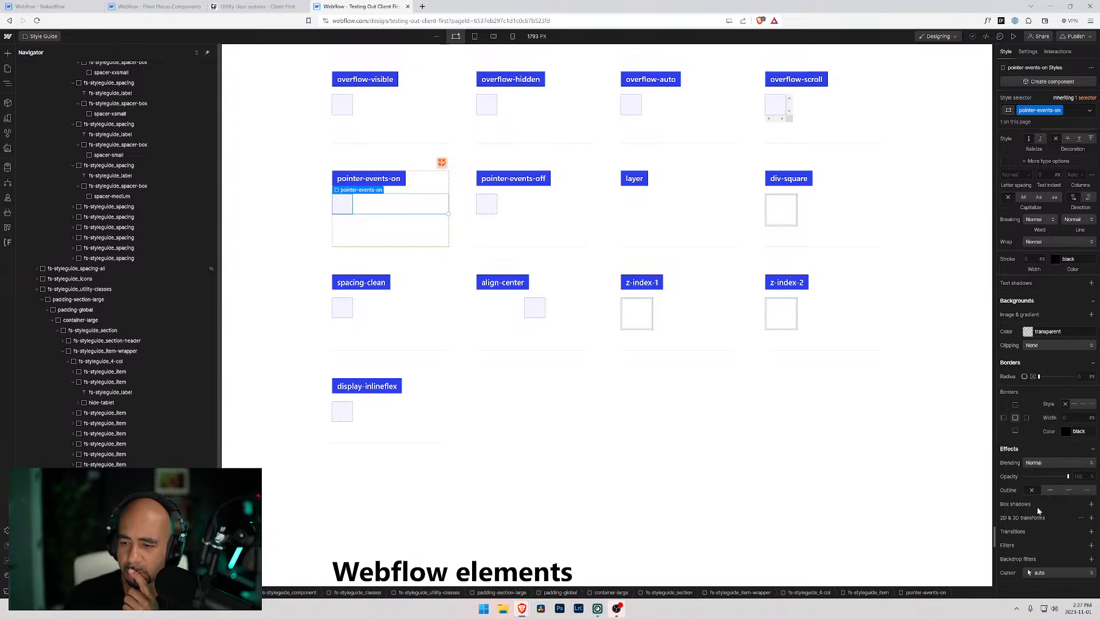
scroll(1038, 507, "up", 8)
scroll(1039, 496, "down", 7)
scroll(1038, 495, "up", 7)
scroll(573, 201, "up", 2)
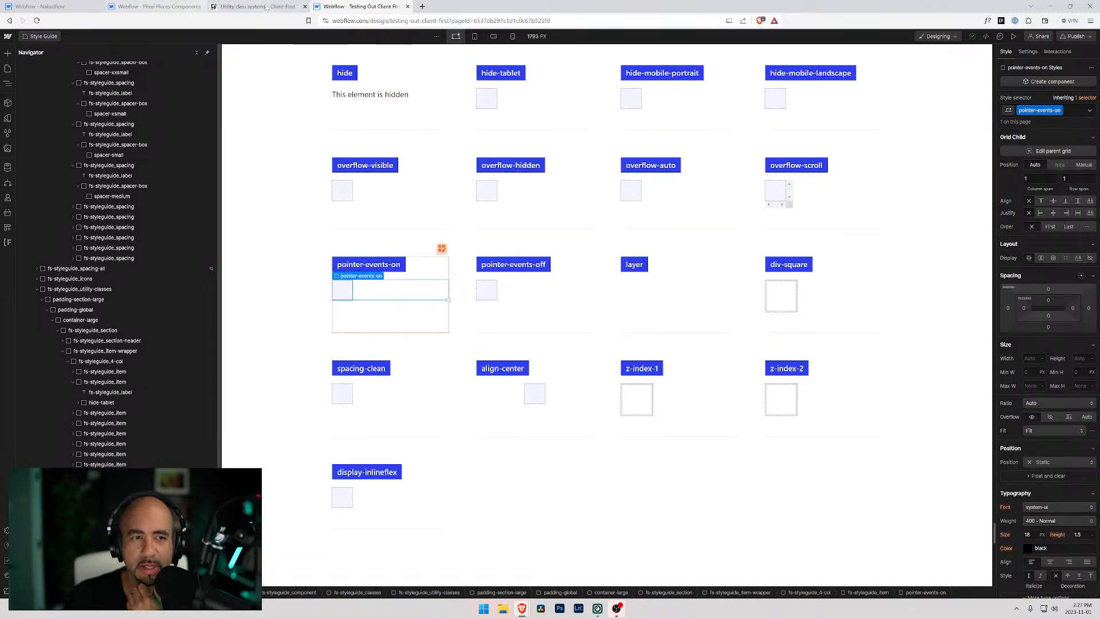
Highlight the pointer-events property in the utility docs, and open the embed code of the Client-First project's Global Styles component.
left_click(267, 7)
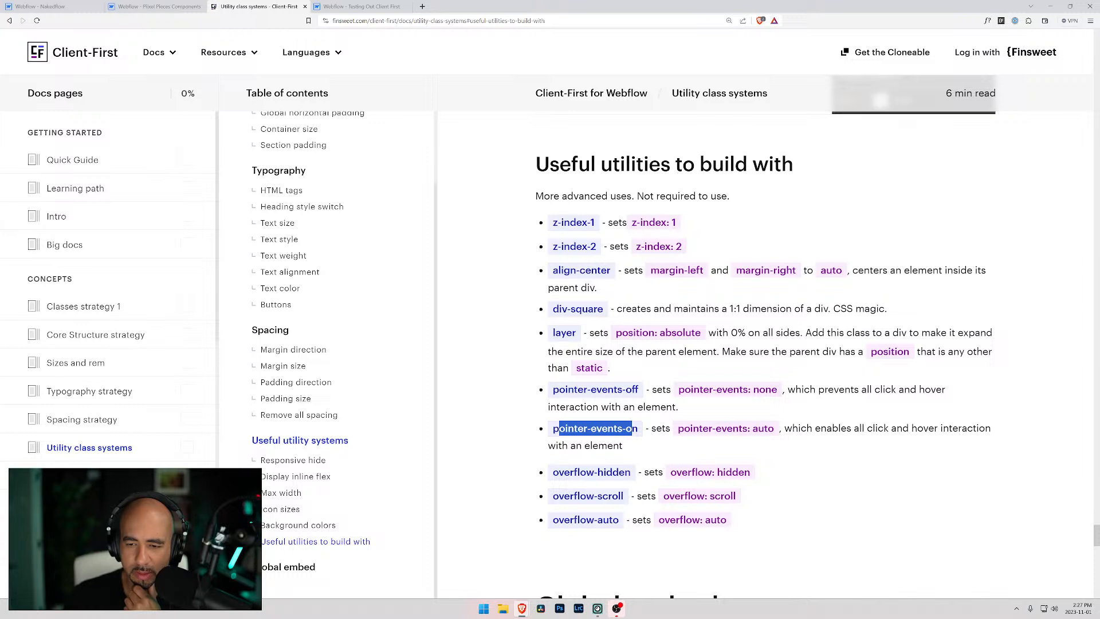
left_click_drag(752, 428, 678, 428)
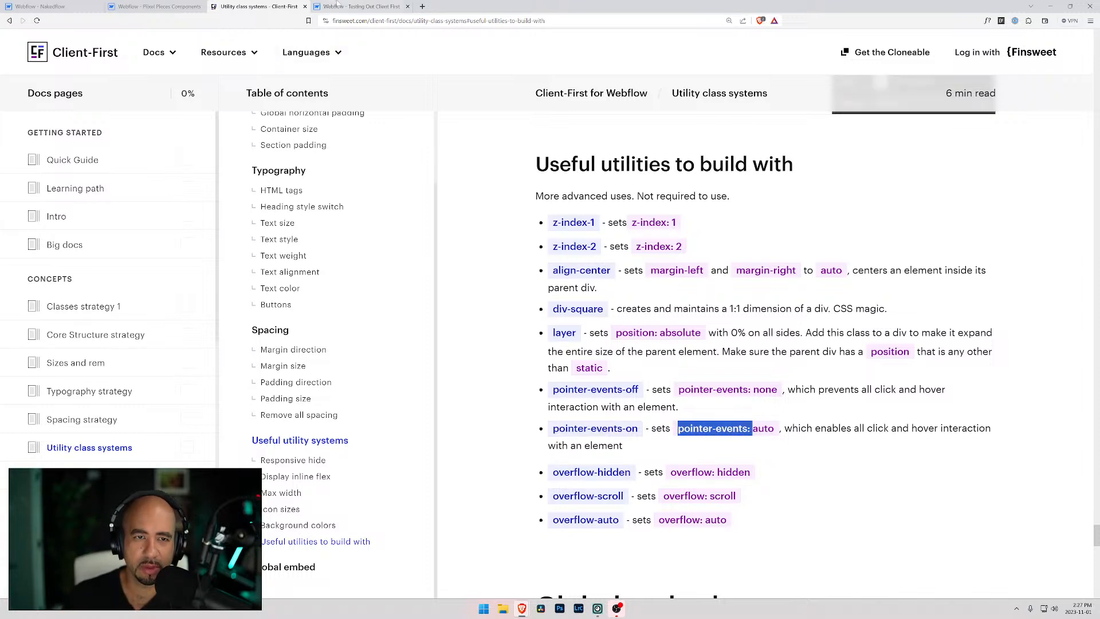
left_click(361, 6)
scroll(100, 117, "up", 10)
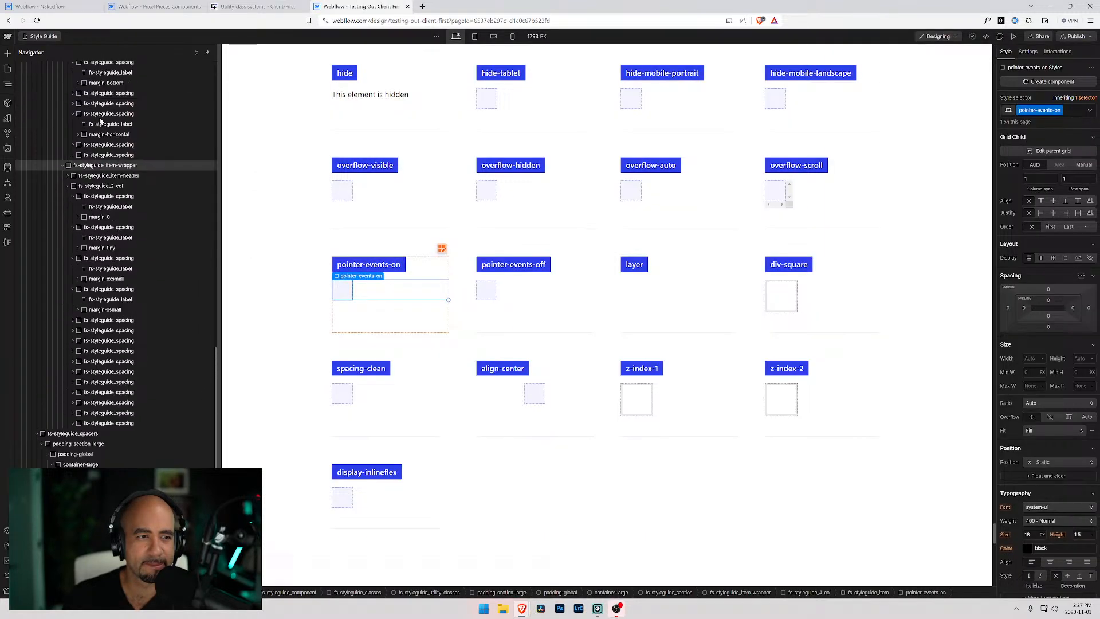
scroll(216, 264, "up", 10)
left_click(52, 87)
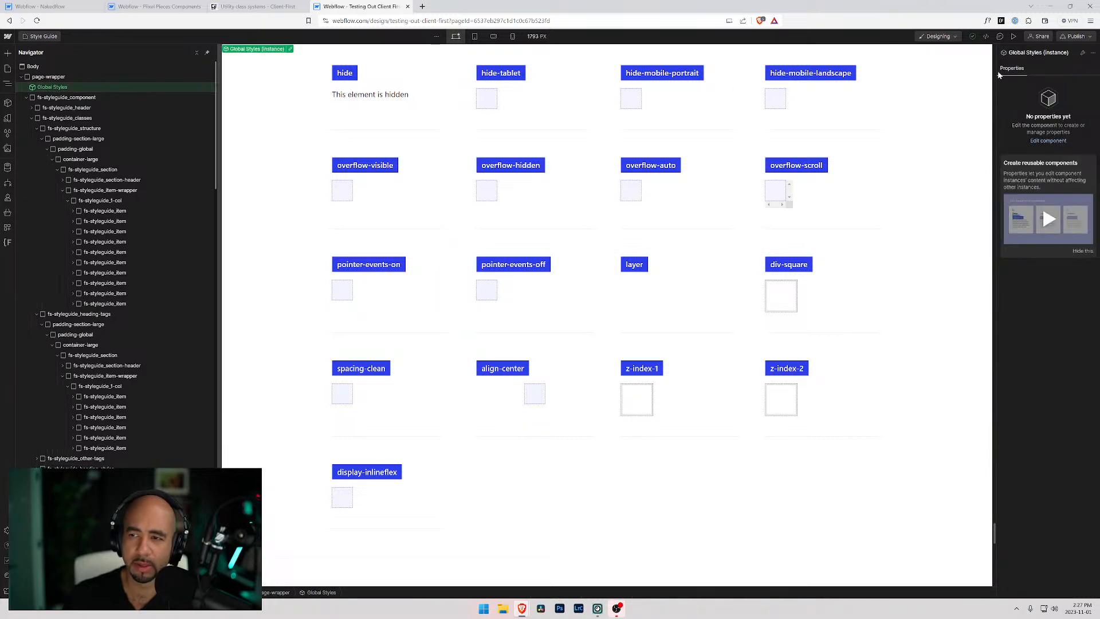
left_click(291, 48)
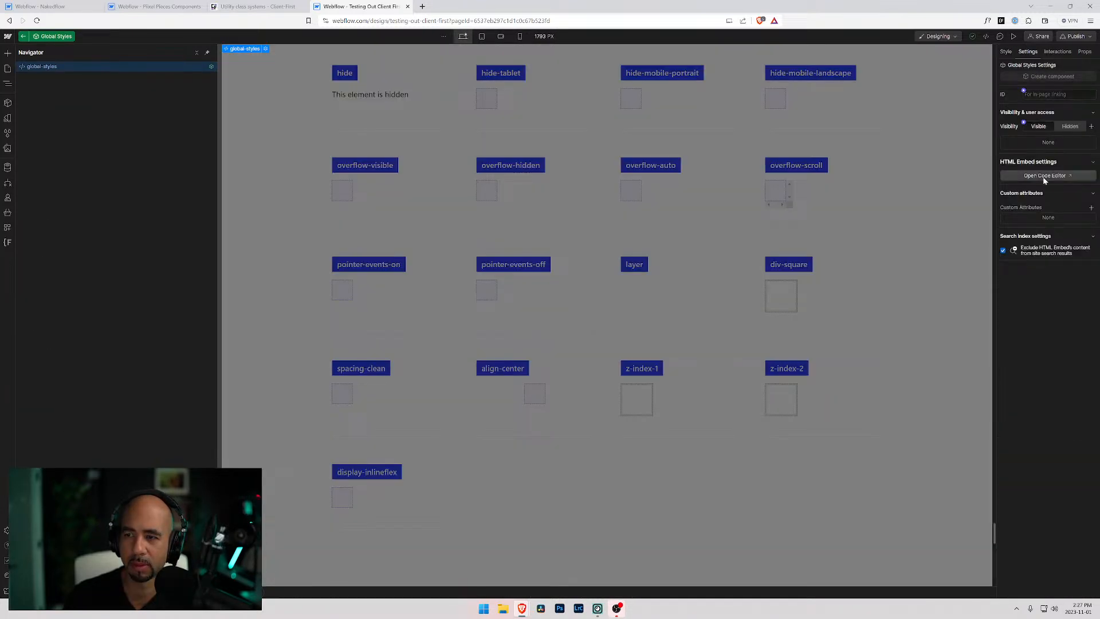
left_click(1043, 177)
Look through the Global Styles embed code for the pointer-events-off and pointer-events-on rules, then close it without changes.
scroll(548, 312, "up", 3)
scroll(549, 312, "up", 6)
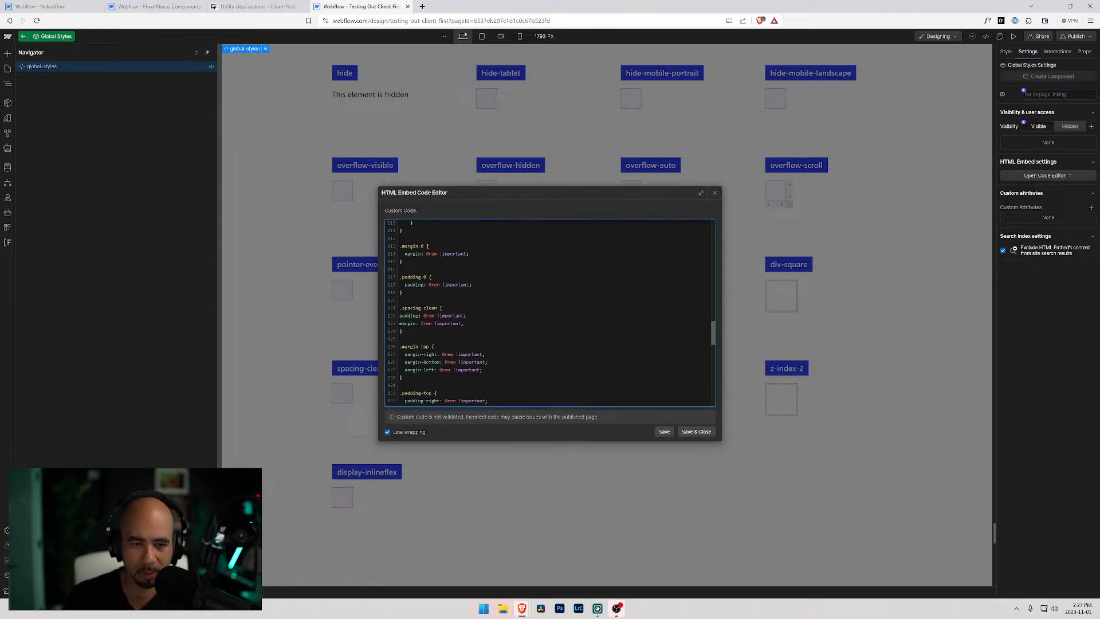
scroll(549, 312, "up", 3)
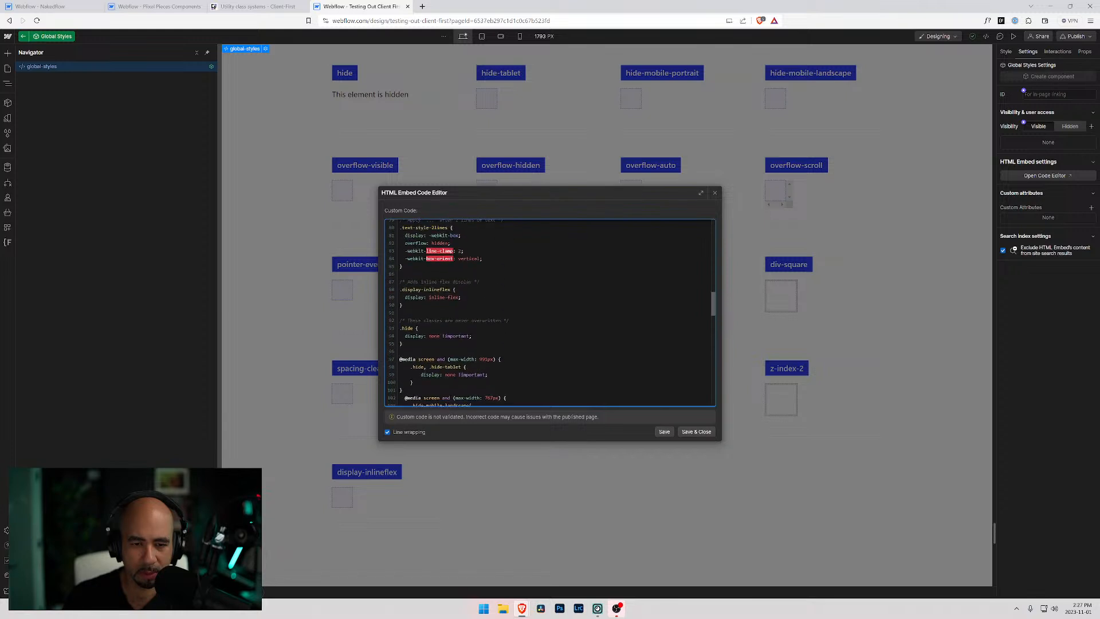
scroll(548, 312, "up", 1)
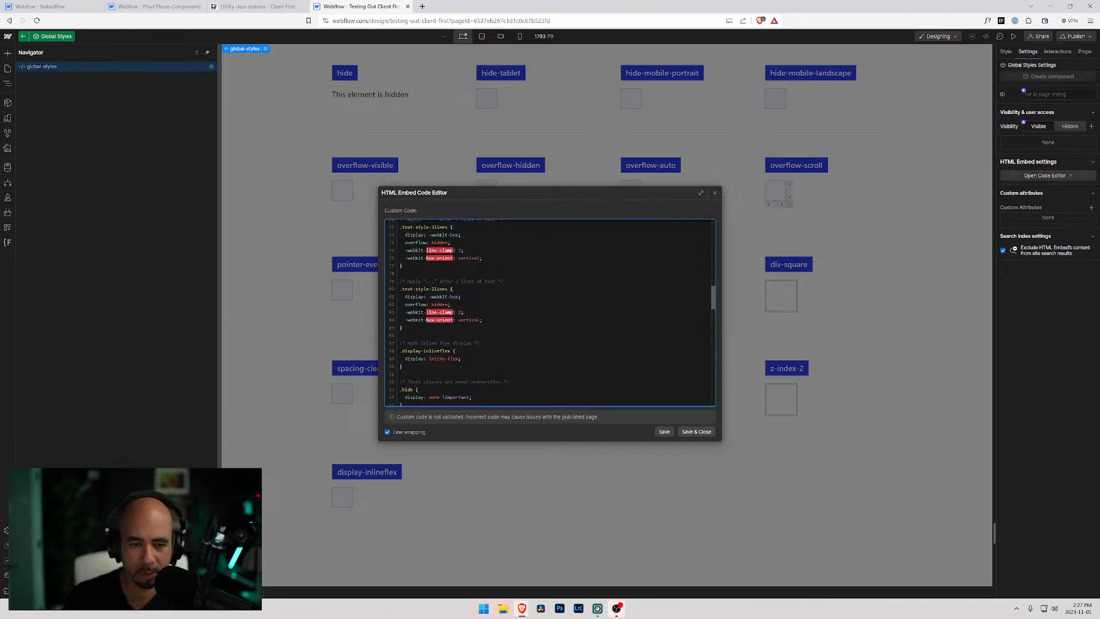
scroll(549, 312, "up", 5)
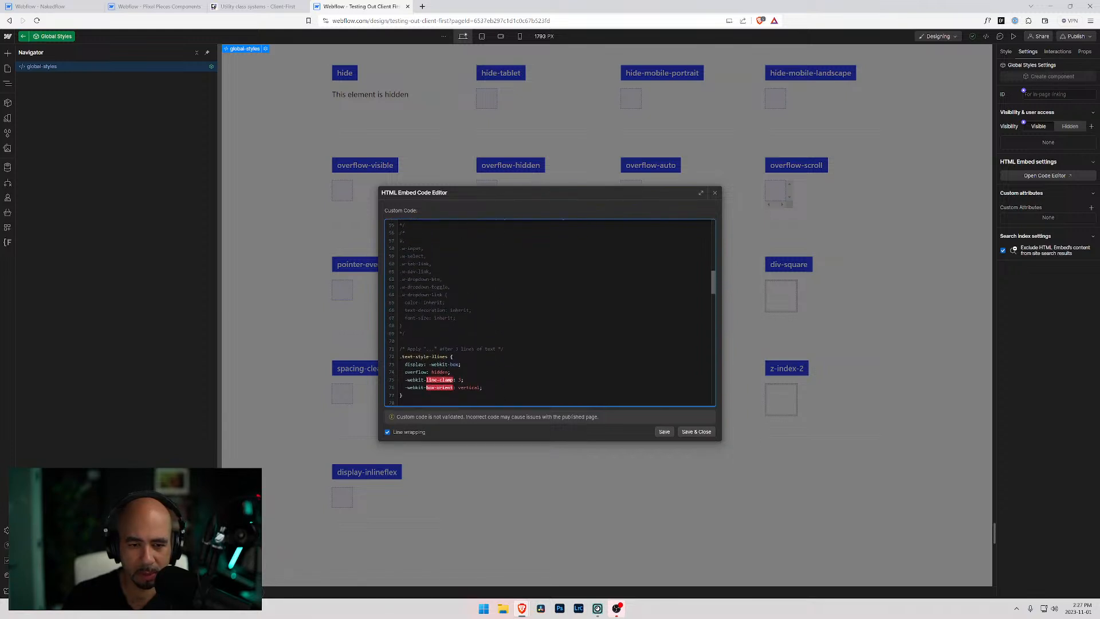
scroll(549, 312, "up", 2)
scroll(549, 313, "up", 1)
left_click_drag(403, 363, 394, 300)
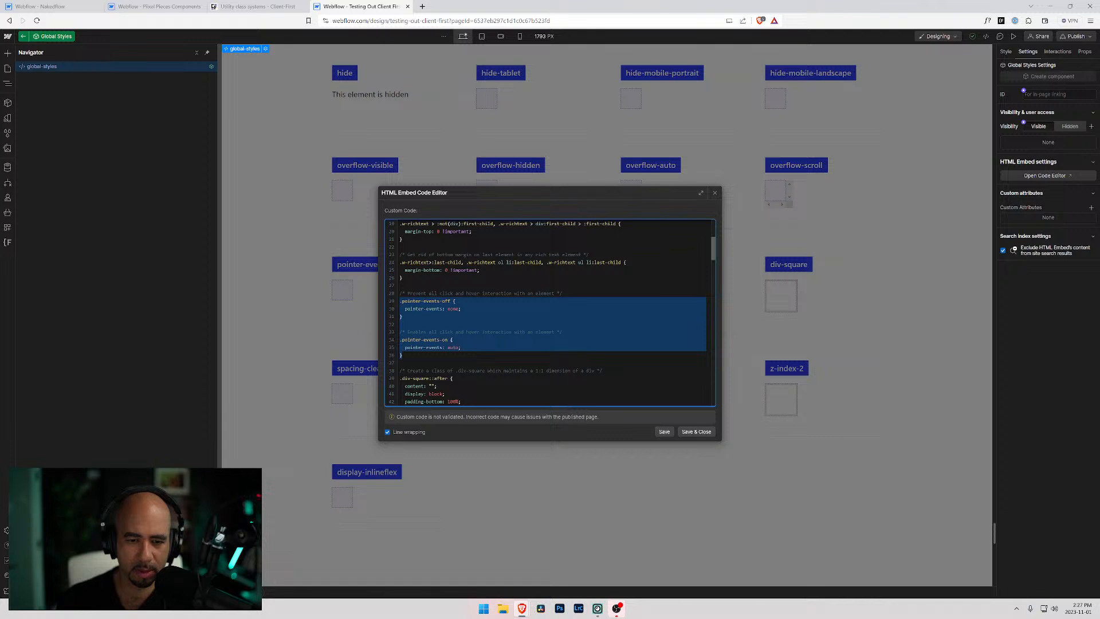
left_click(468, 331)
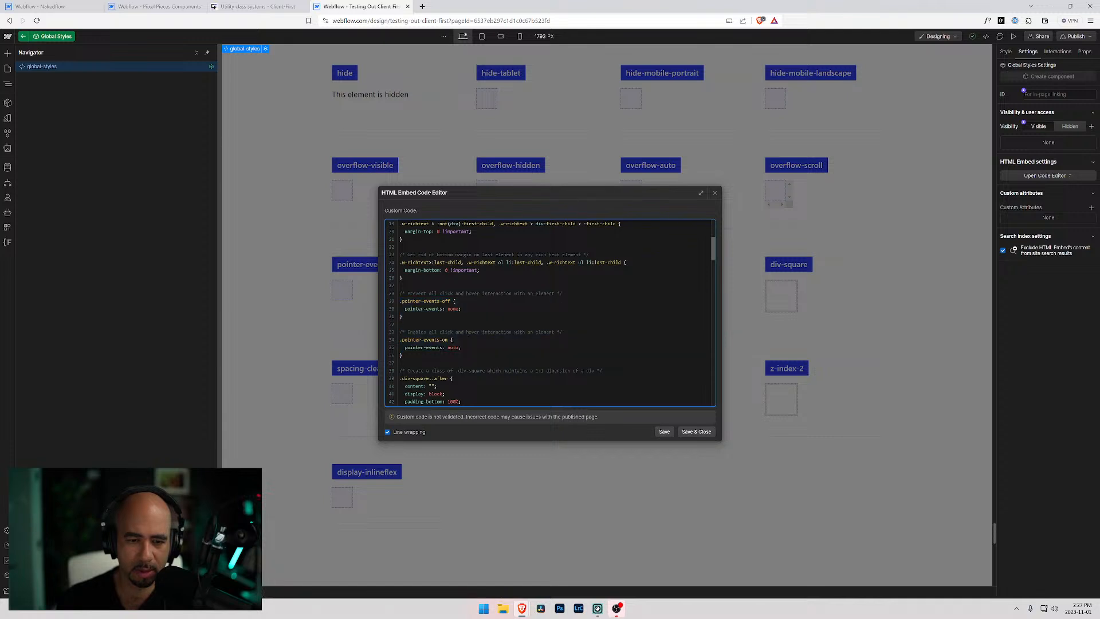
scroll(468, 332, "down", 3)
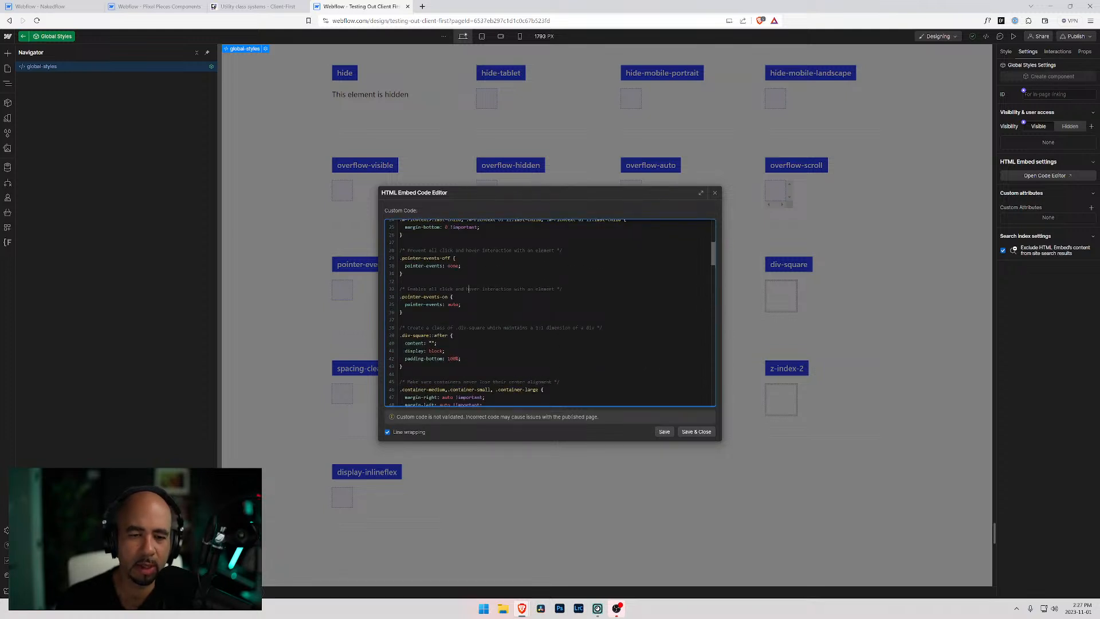
left_click(715, 193)
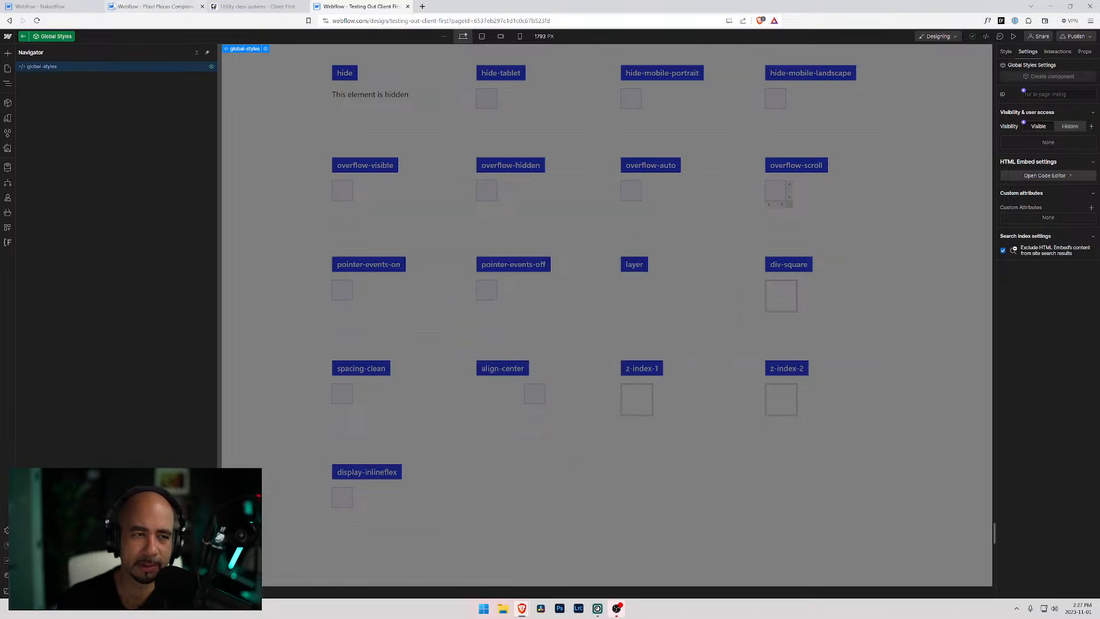
Switch to the Nakedflow project and rename the spacer-huge label in the Utility classes grid to "pointer-events-on".
left_click(51, 7)
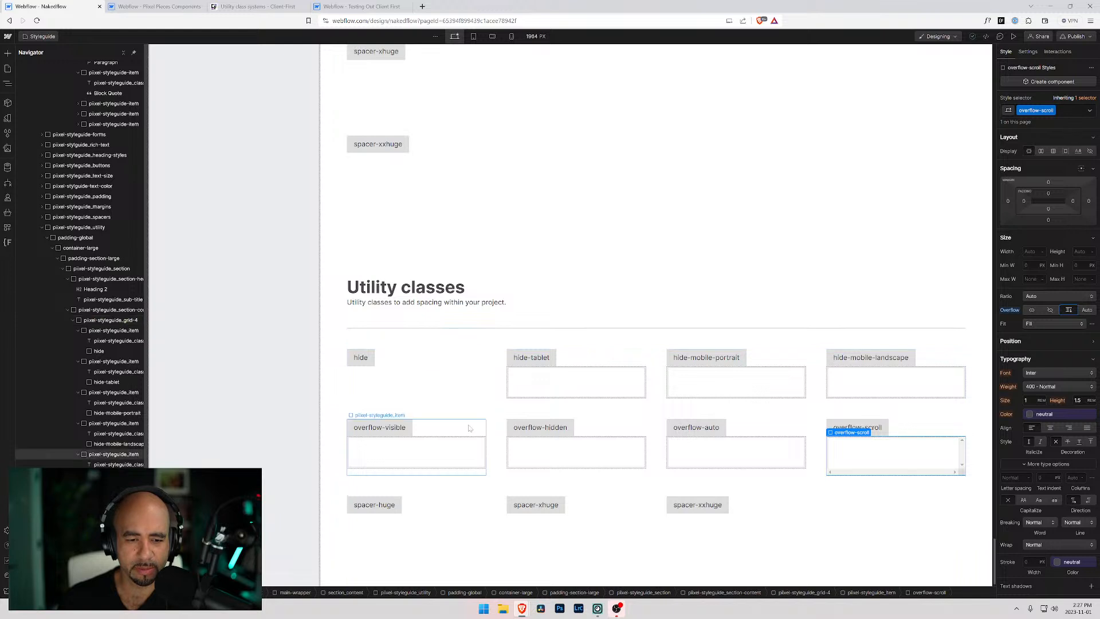
left_click(382, 508)
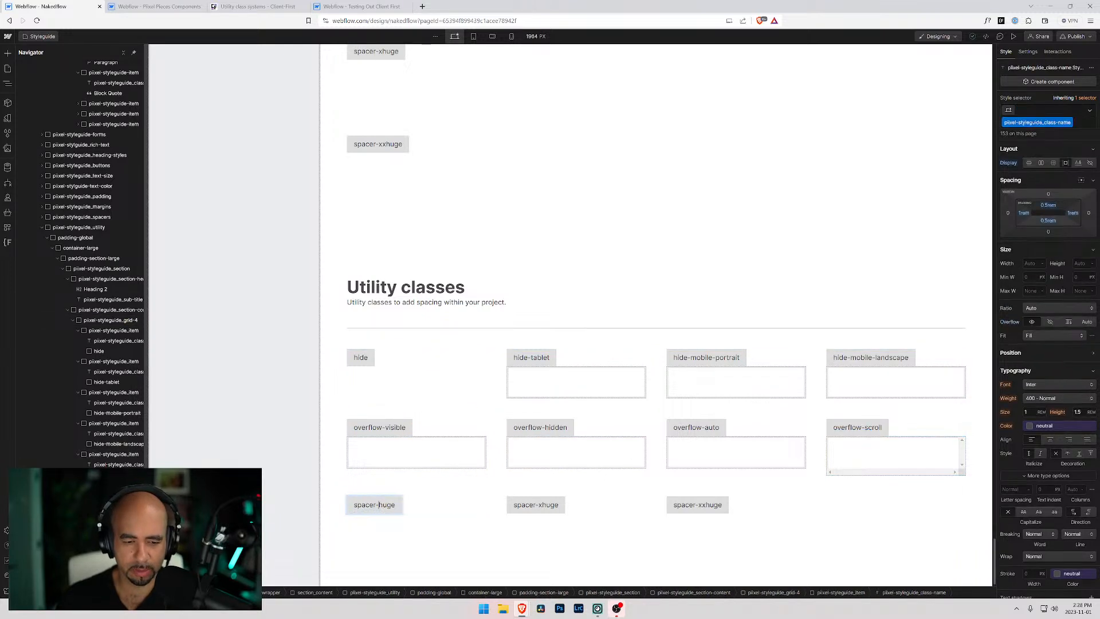
double_click(382, 506)
type("pointer-")
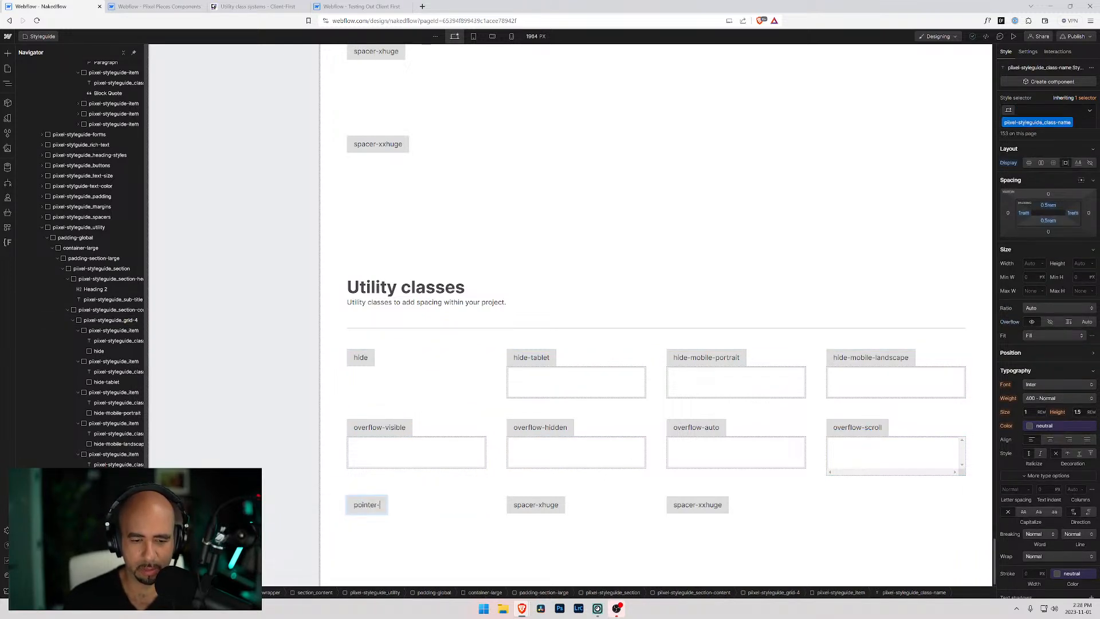
type("events-on")
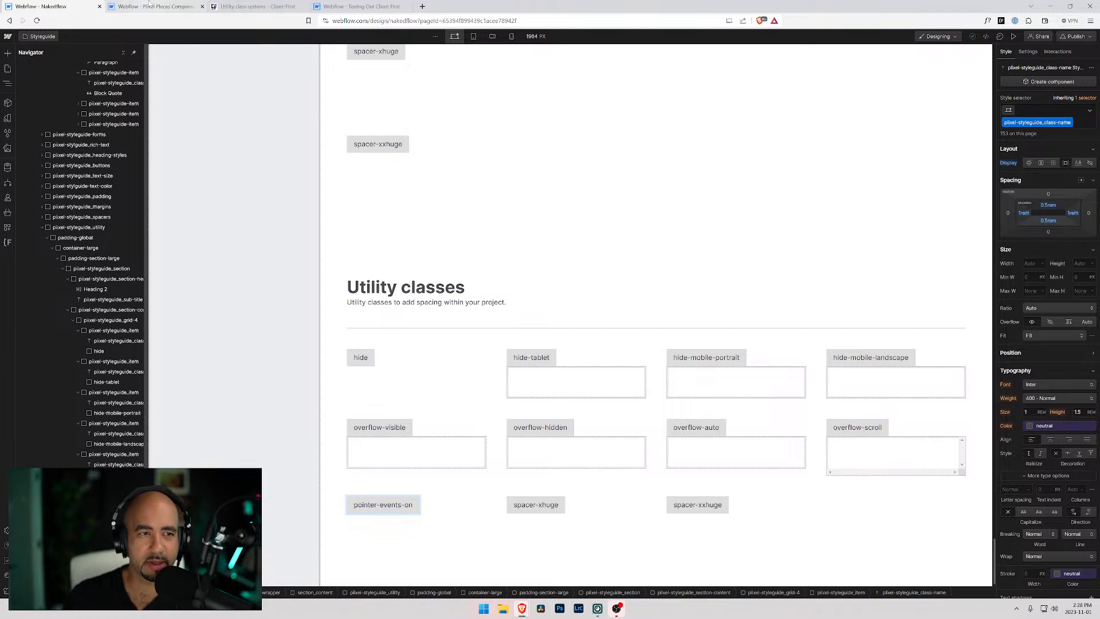
Check the reference project's utility labels and rename Nakedflow's spacer-xhuge label in the Utility classes grid to "pointer-events-off".
left_click(360, 5)
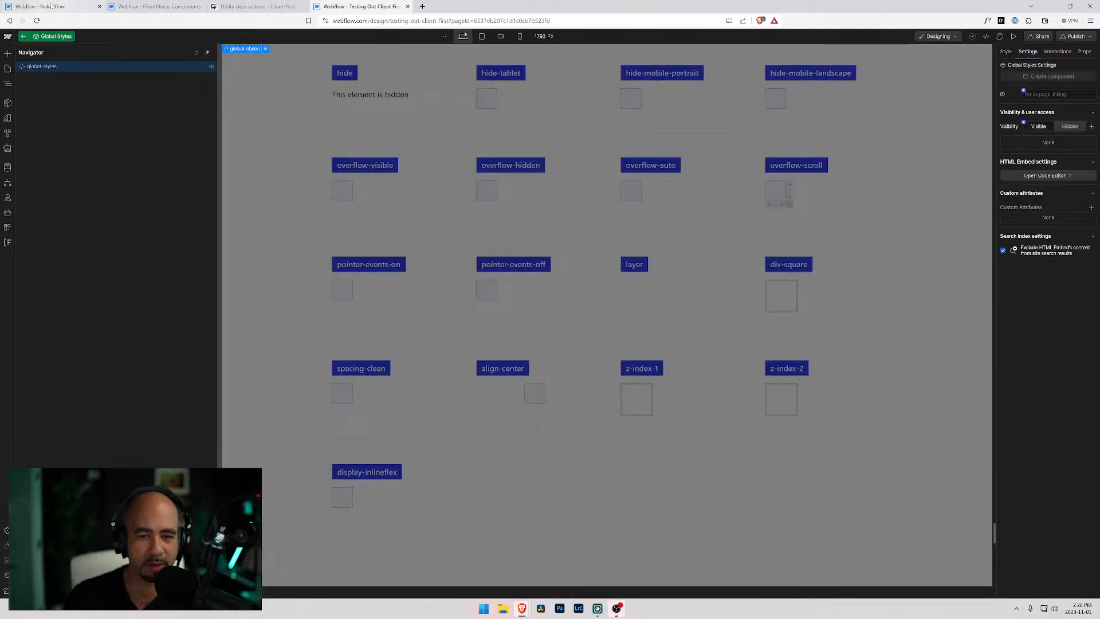
left_click(51, 7)
double_click(530, 505)
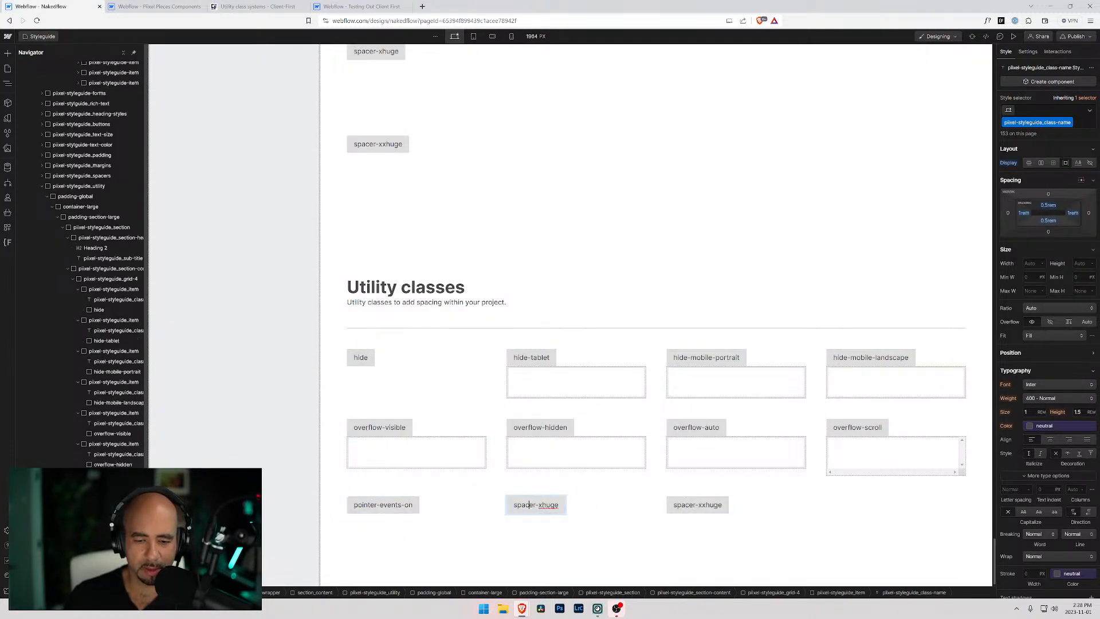
key("ctrl+a")
type("pointer-events-off")
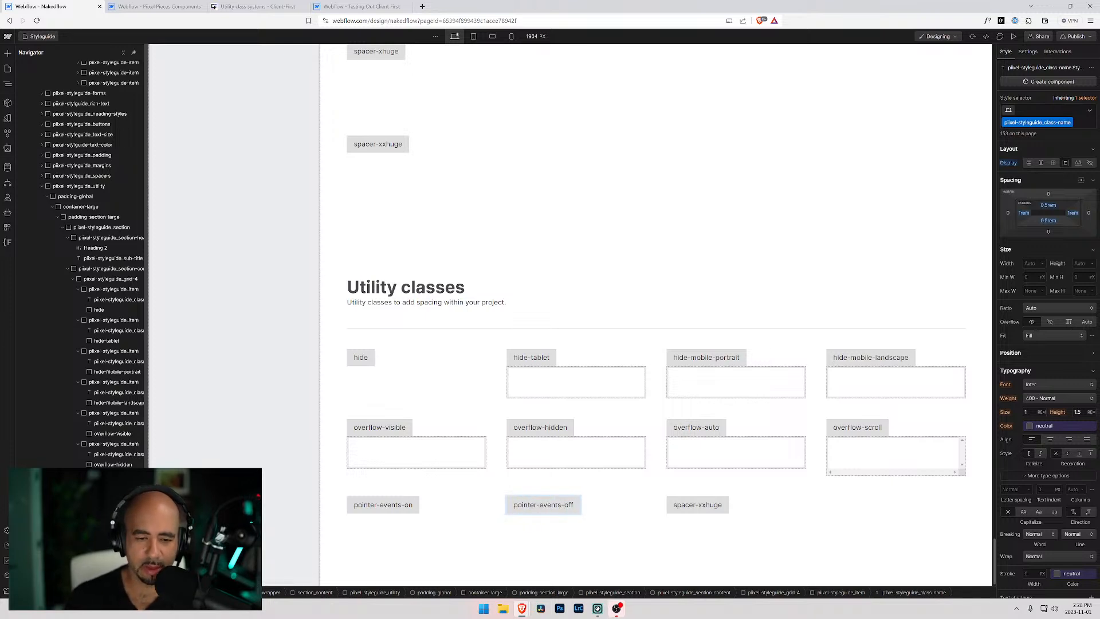
left_click(491, 512)
Replace the spacer-huge class on the block under the pointer-events-on label with a new pointer-events-on class.
left_click(371, 508)
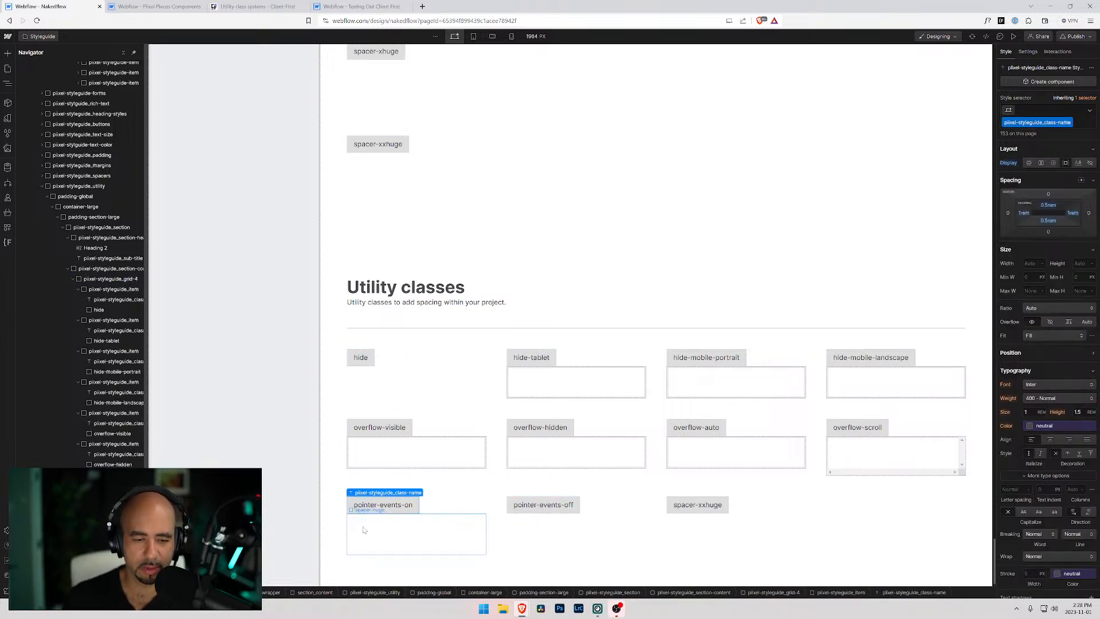
left_click(363, 528)
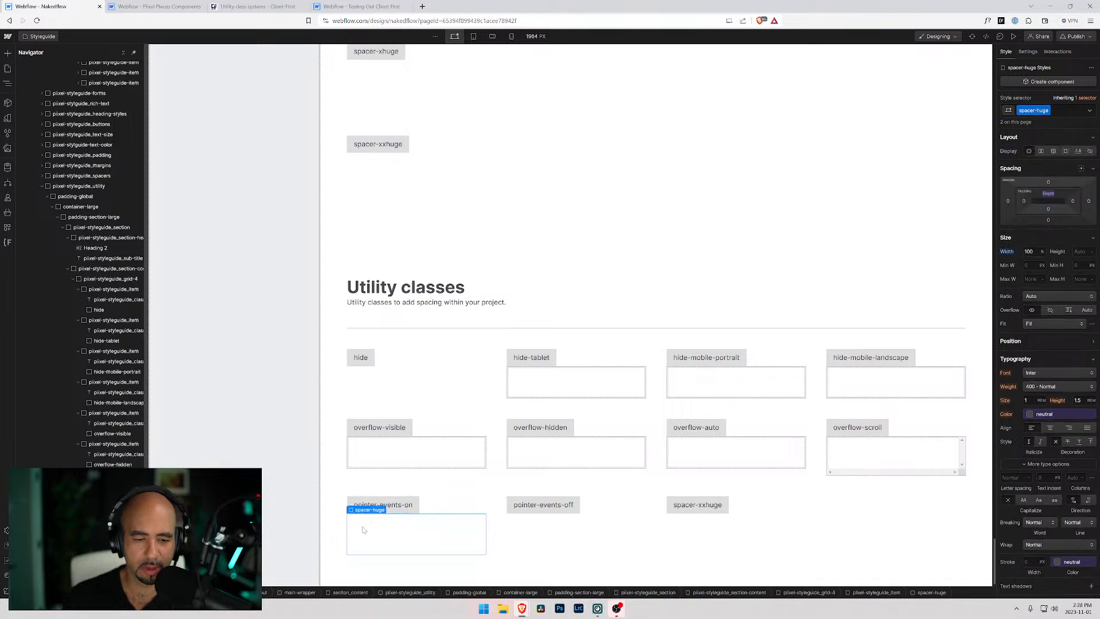
double_click(392, 510)
key("ctrl+c")
left_click(415, 542)
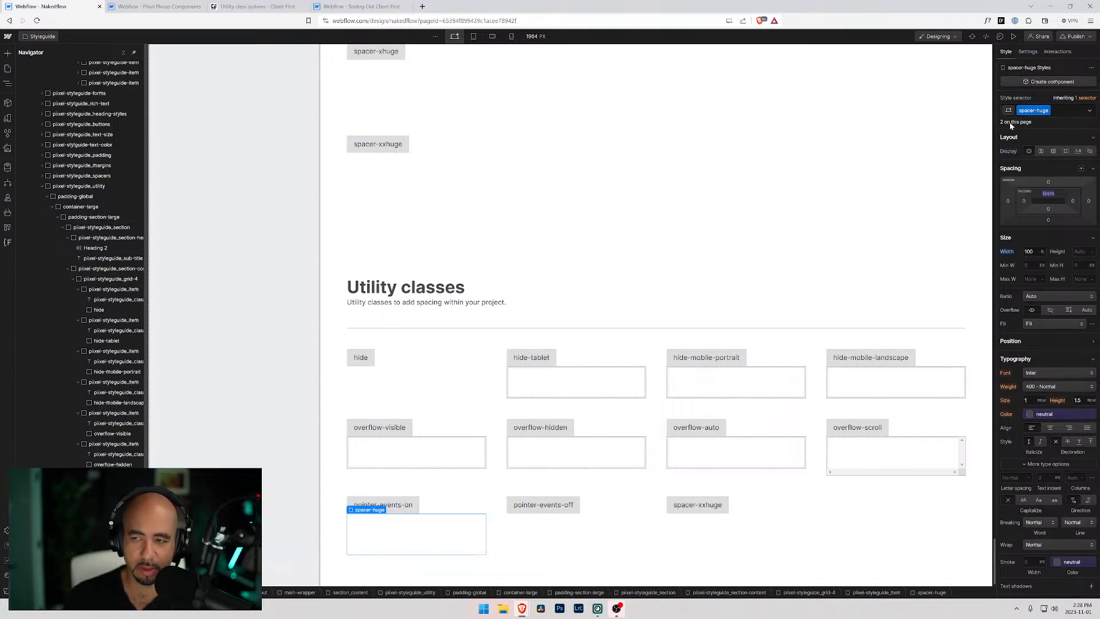
left_click(1066, 111)
key("BackSpace")
key("ctrl+v")
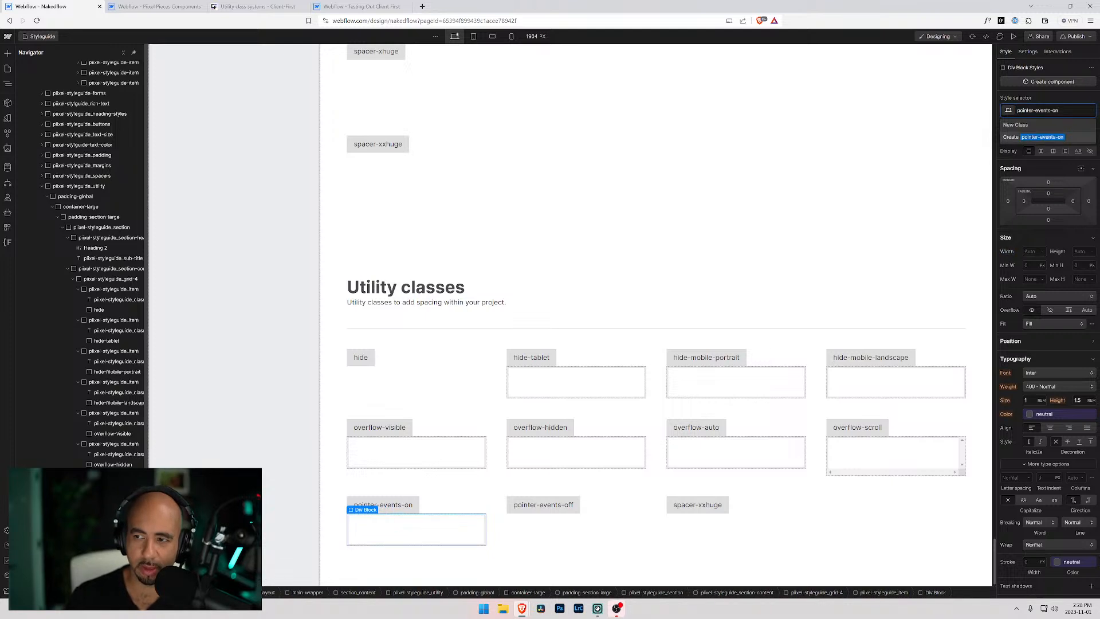
Replace the spacer-xhuge class on the block under the pointer-events-off label with a new pointer-events-off class.
left_click(552, 534)
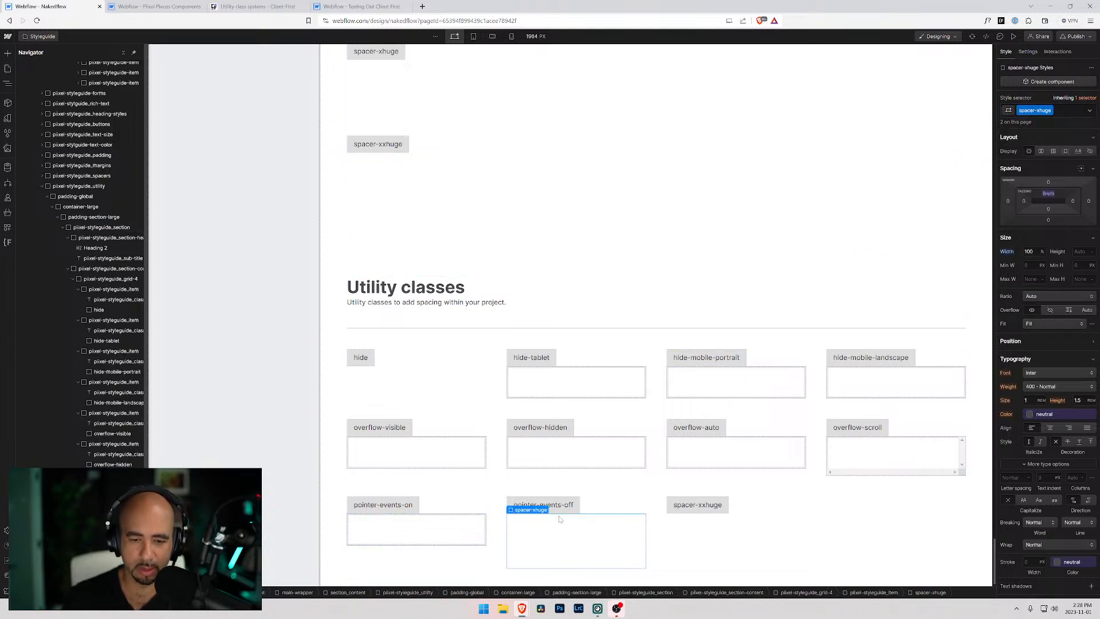
left_click(1057, 109)
key("BackSpace")
key("ctrl+v")
key("BackSpace")
type("of")
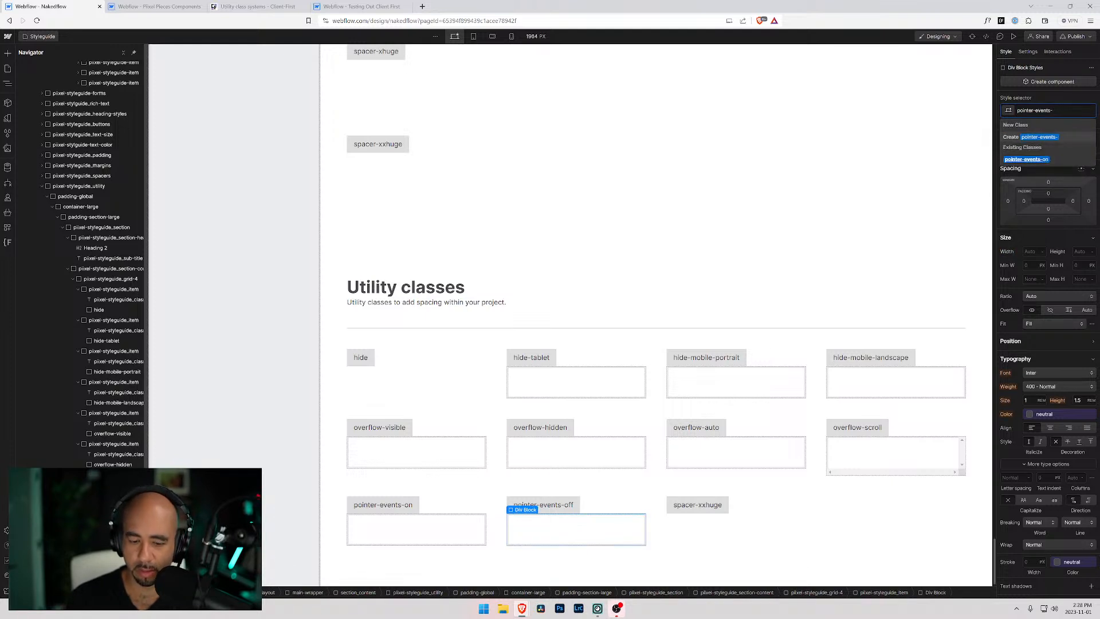
key("Return")
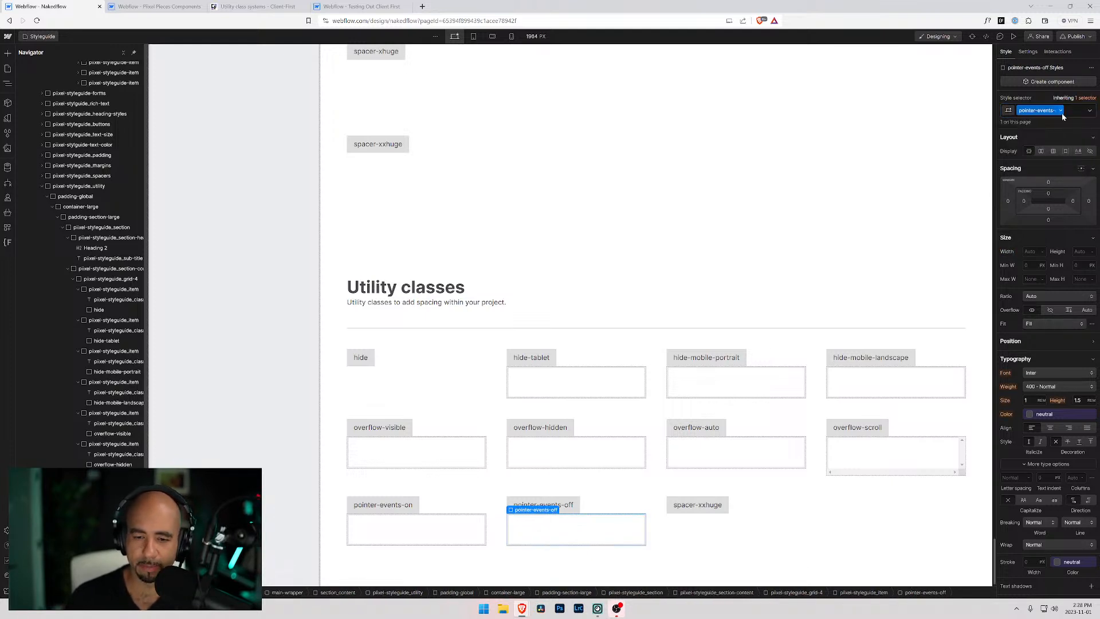
Examine the layer block's styles in the Testing Out Client First project and highlight the parent position requirement in the utility docs.
left_click(698, 532)
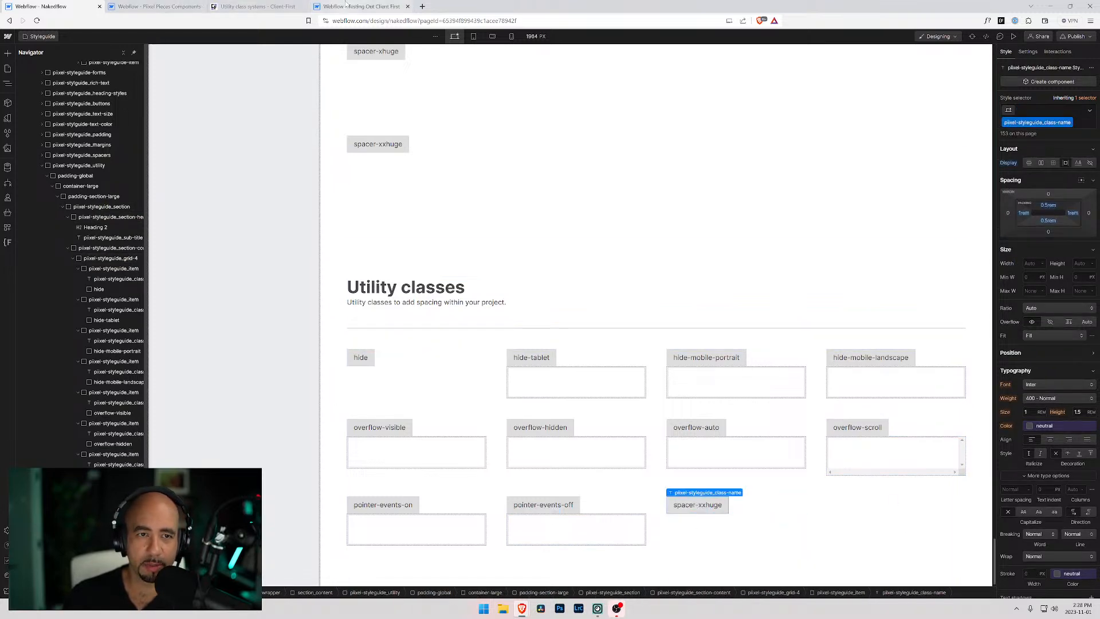
left_click(346, 6)
double_click(295, 193)
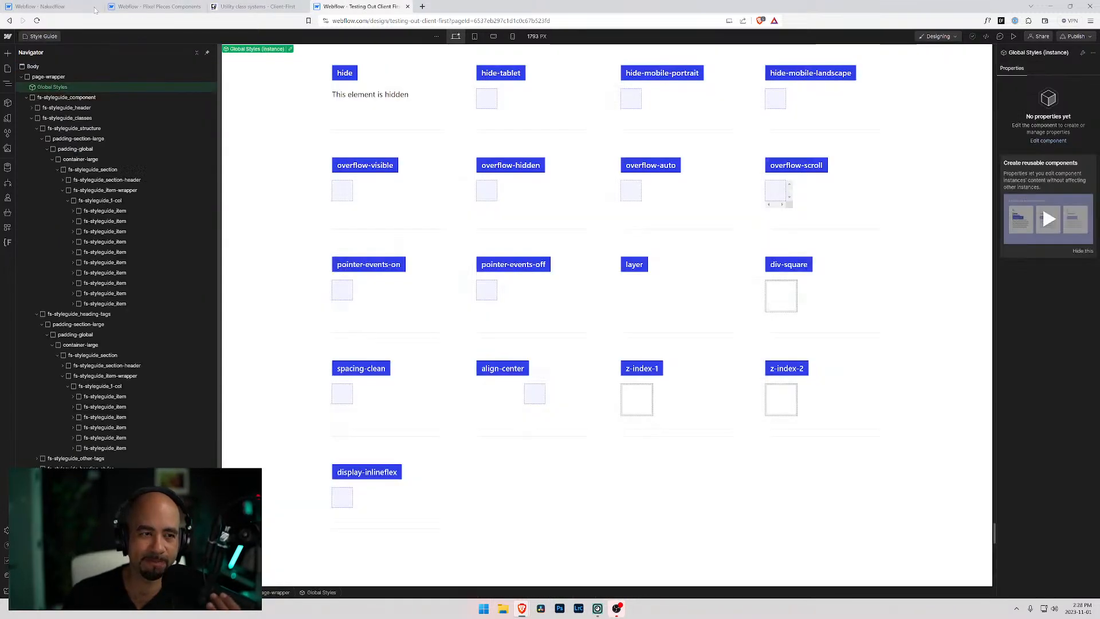
left_click(646, 290)
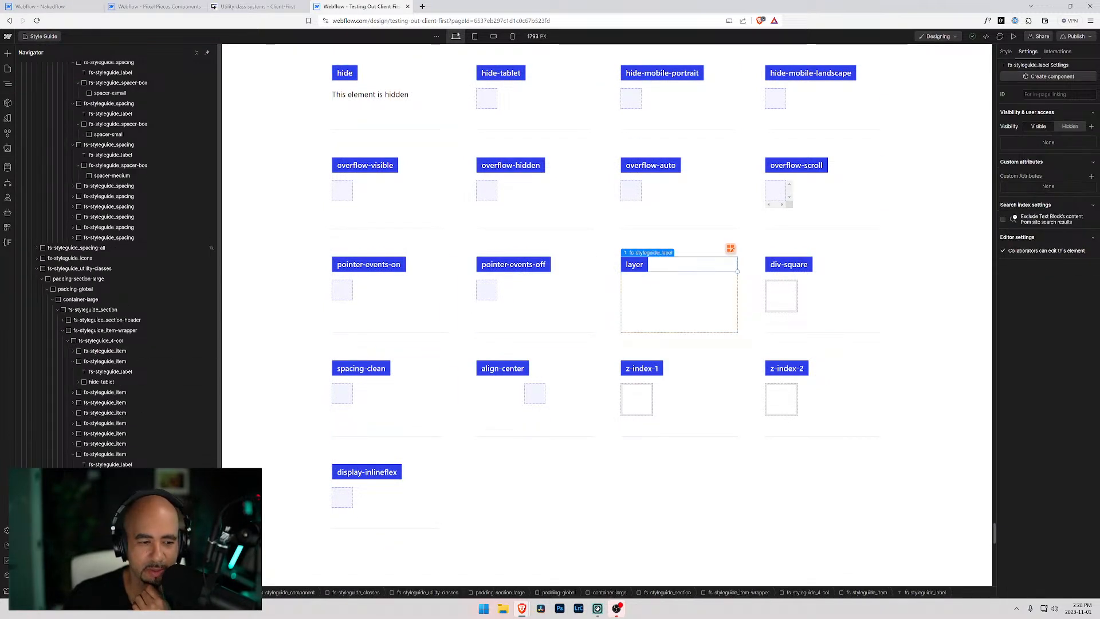
left_click(1007, 53)
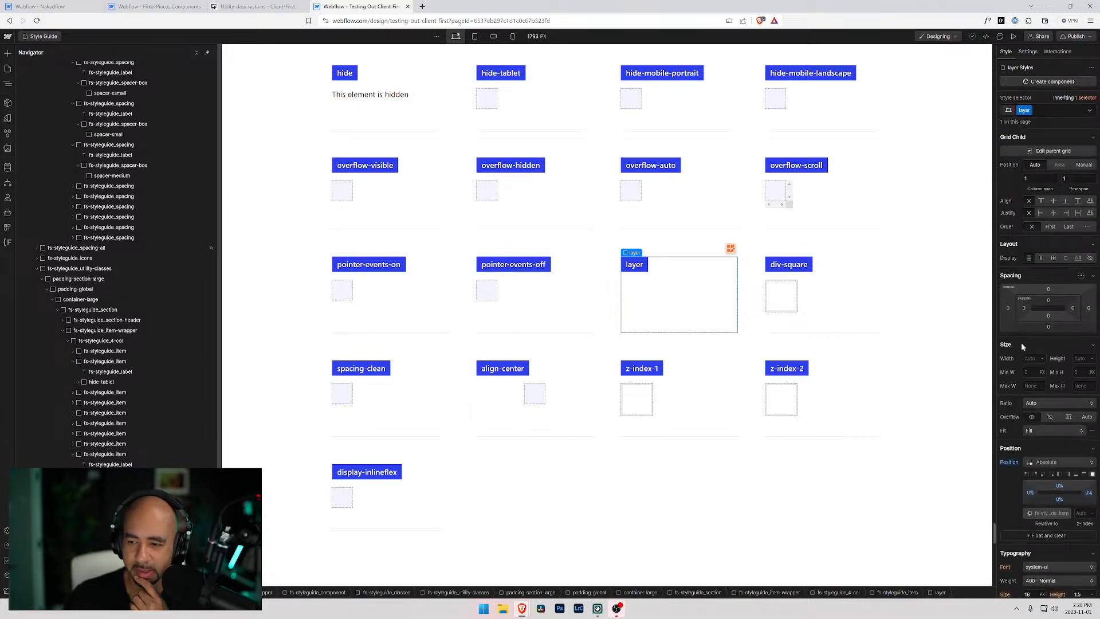
scroll(1026, 370, "down", 3)
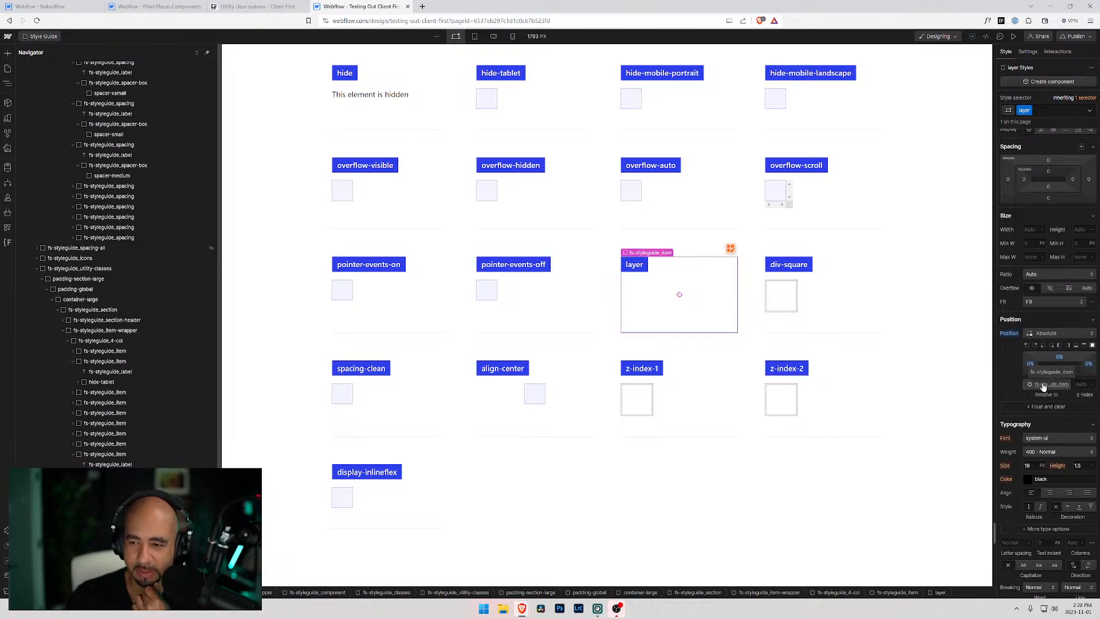
scroll(1042, 386, "down", 6)
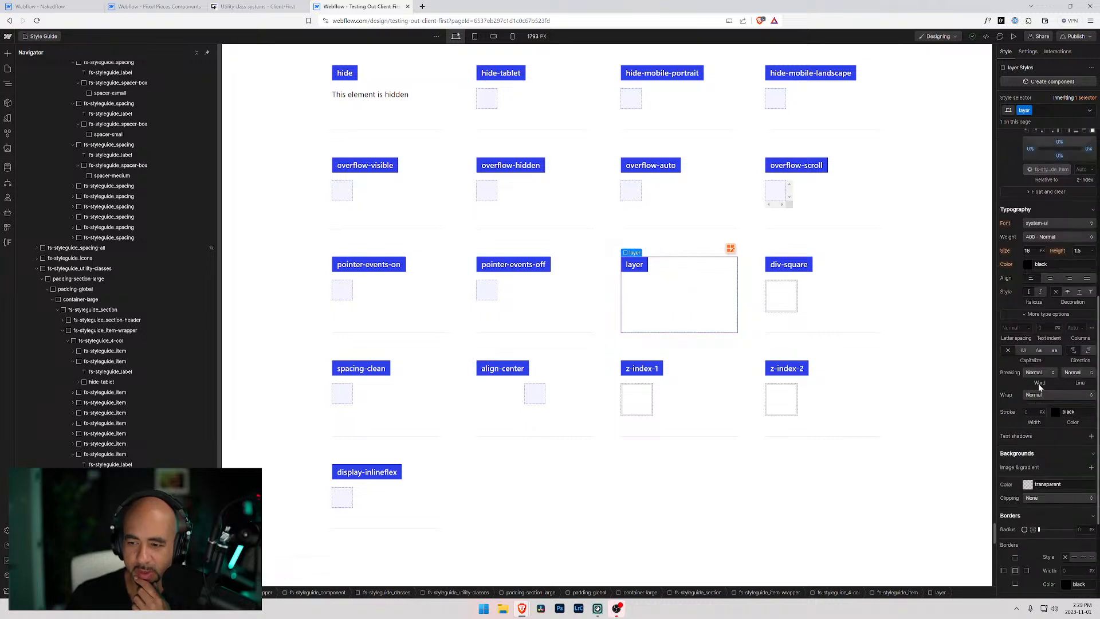
scroll(1041, 385, "up", 8)
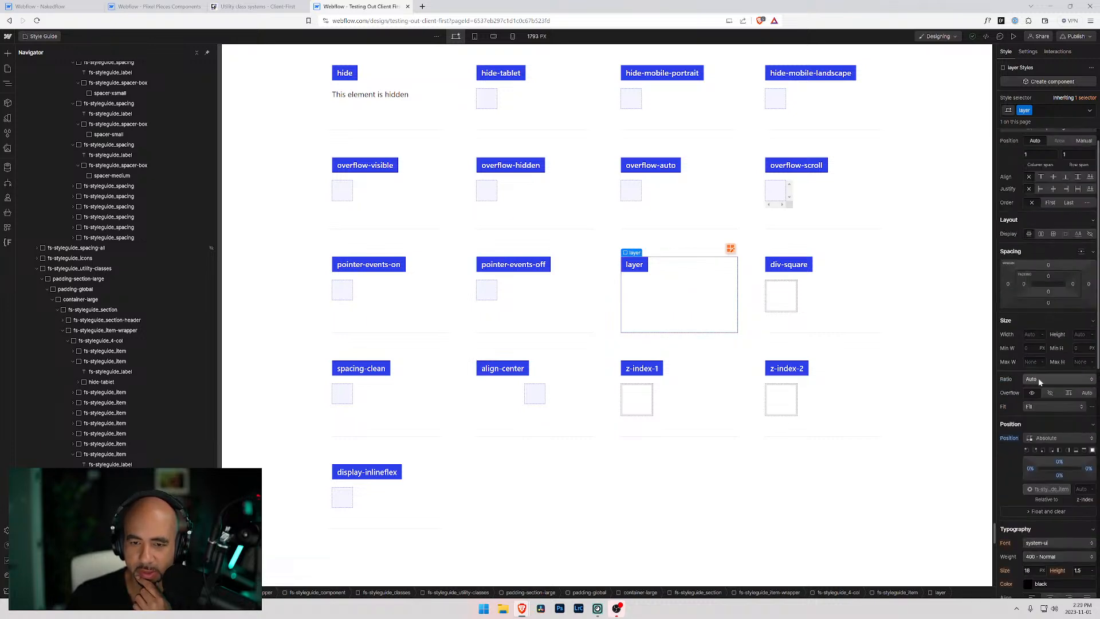
left_click(255, 5)
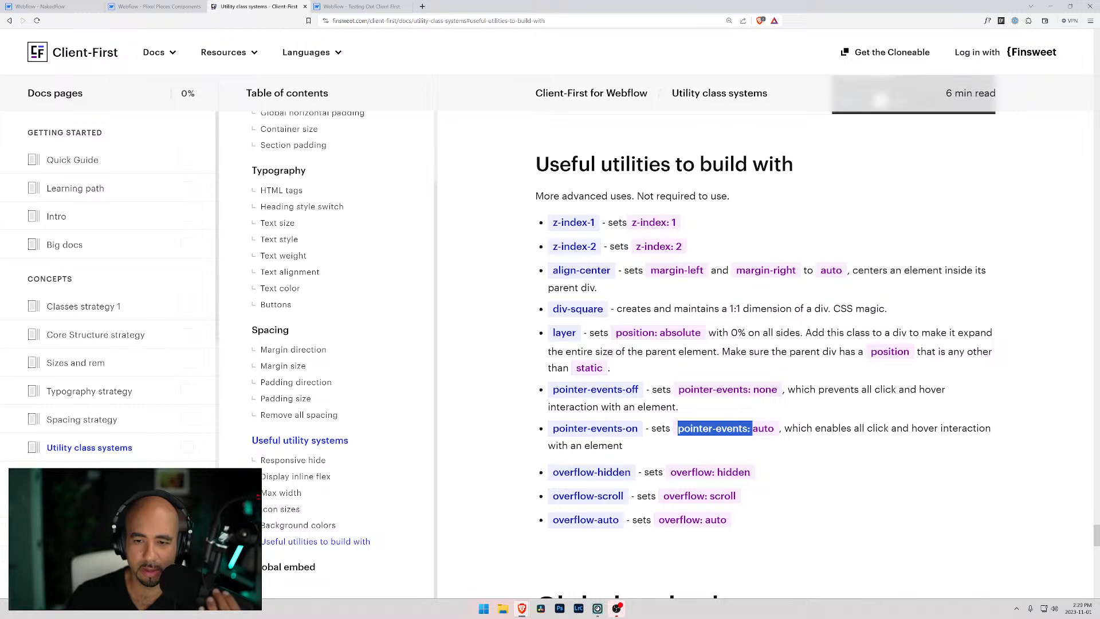
left_click_drag(871, 352, 911, 352)
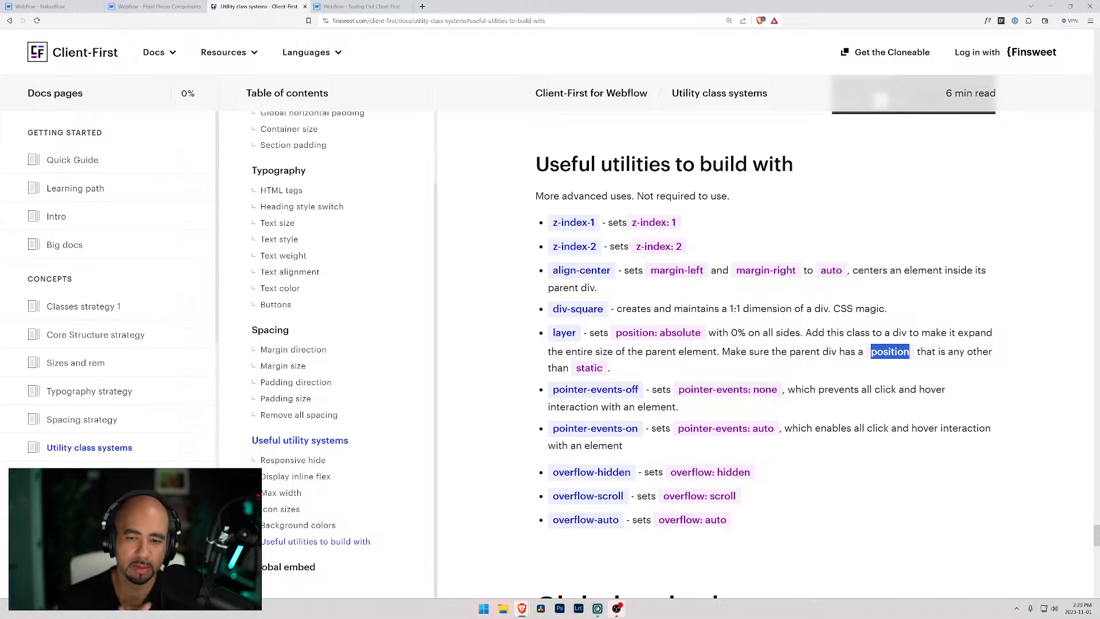
Return to the Nakedflow project and rename the spacer-xxhuge label in the Utility classes grid to "layer".
left_click(57, 7)
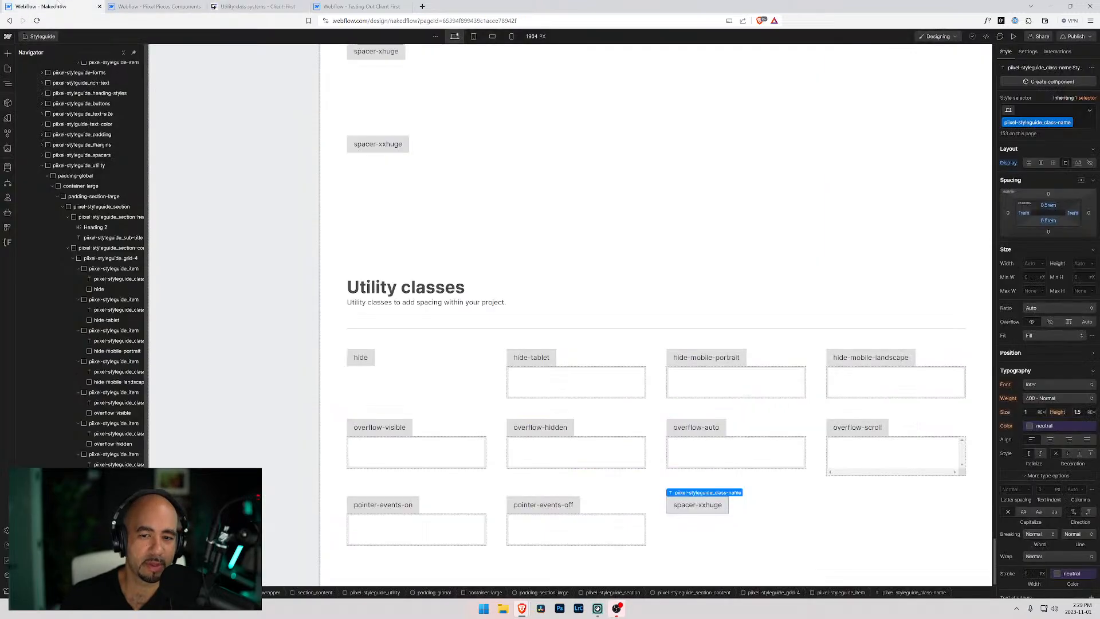
double_click(708, 509)
type("layer")
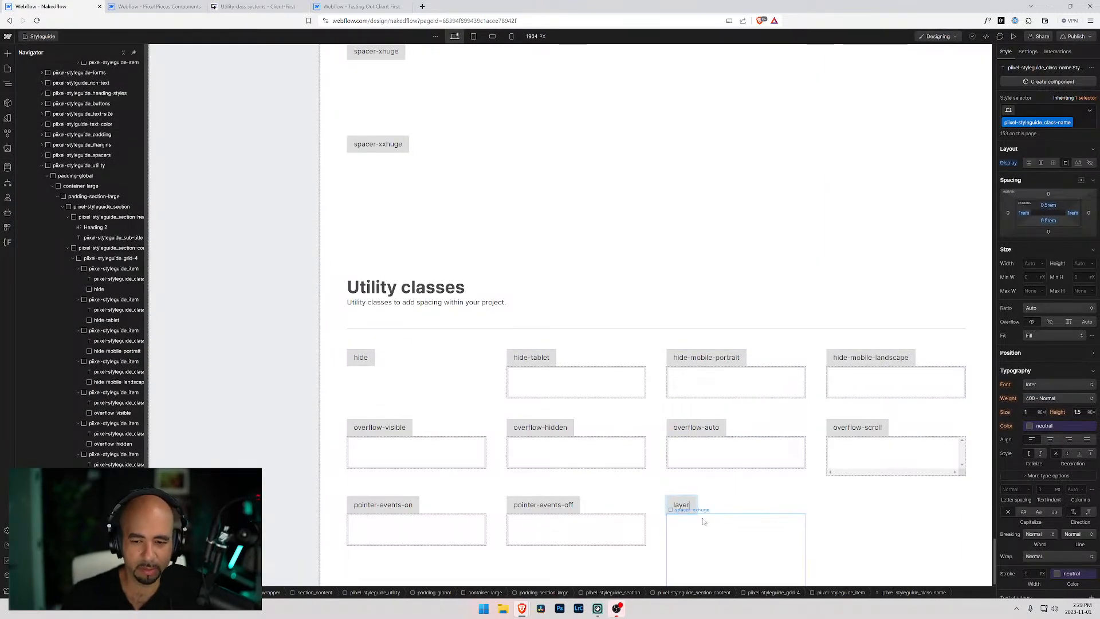
Replace the spacer-xxhuge class on the block under the layer label with a new layer class.
left_click(701, 521)
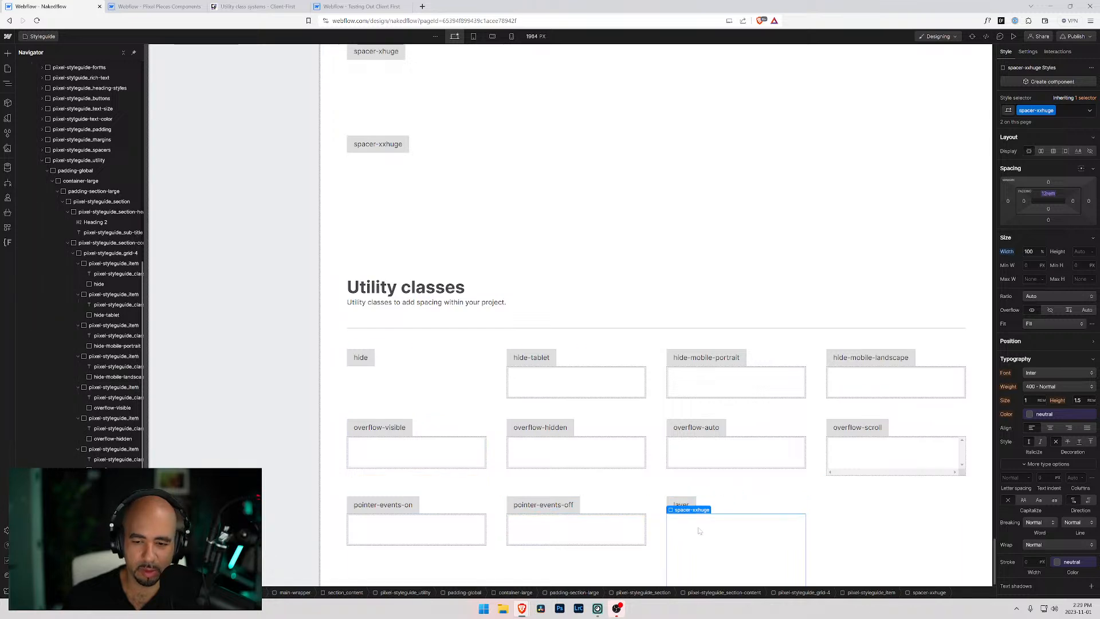
left_click(1070, 110)
key("BackSpace")
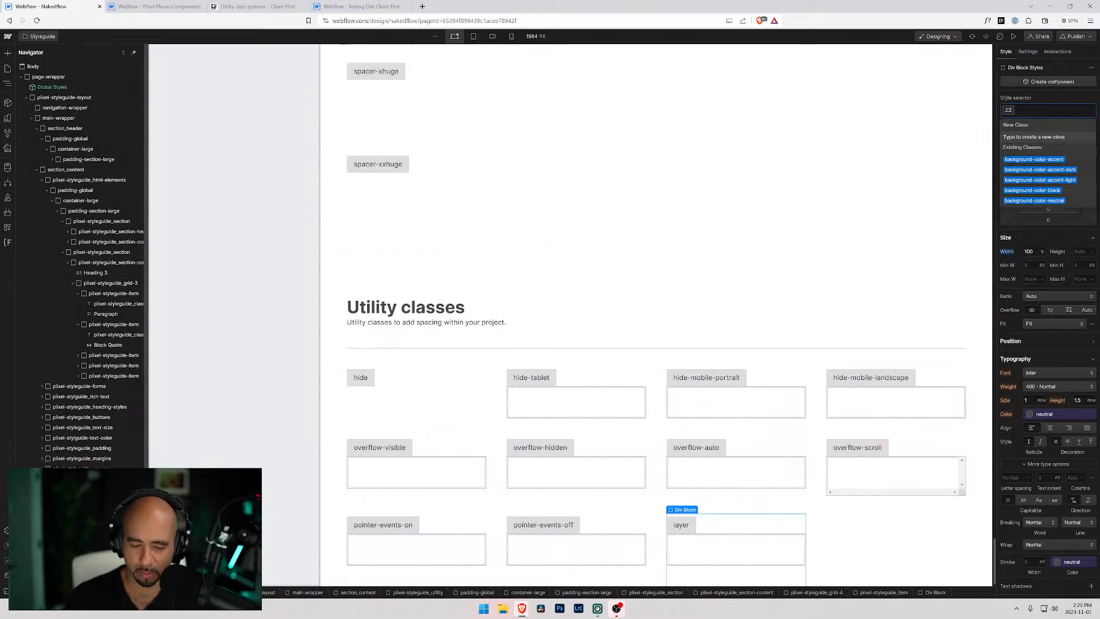
type("layer")
key("Return")
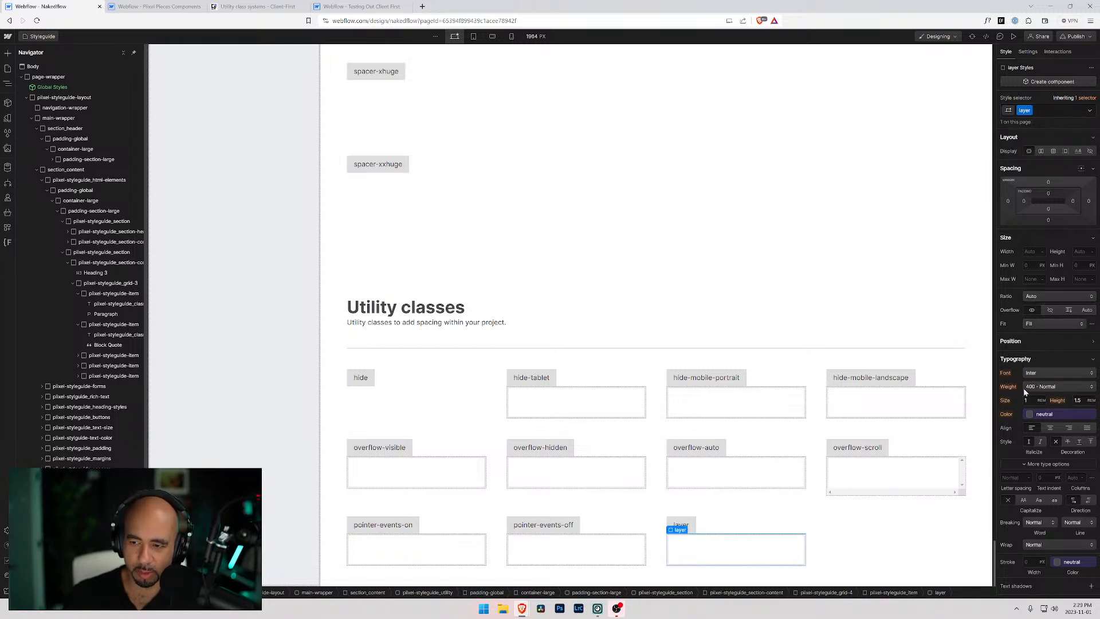
Set the layer class's position to Absolute and widen the Navigator to show full element names.
left_click(1056, 340)
left_click(1052, 355)
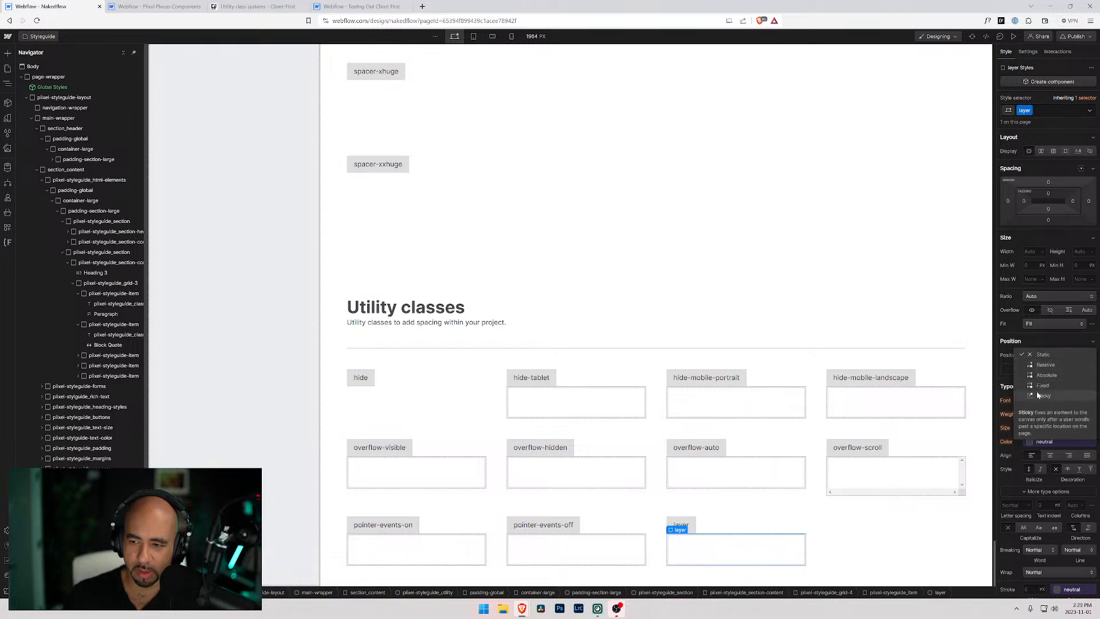
left_click(1046, 375)
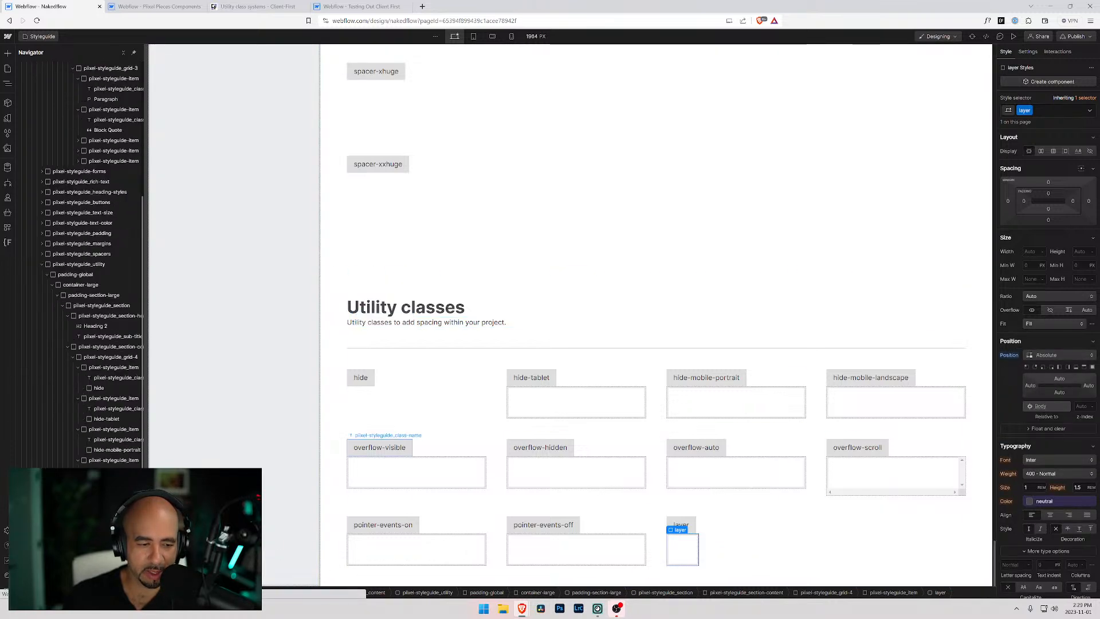
left_click_drag(143, 388, 208, 388)
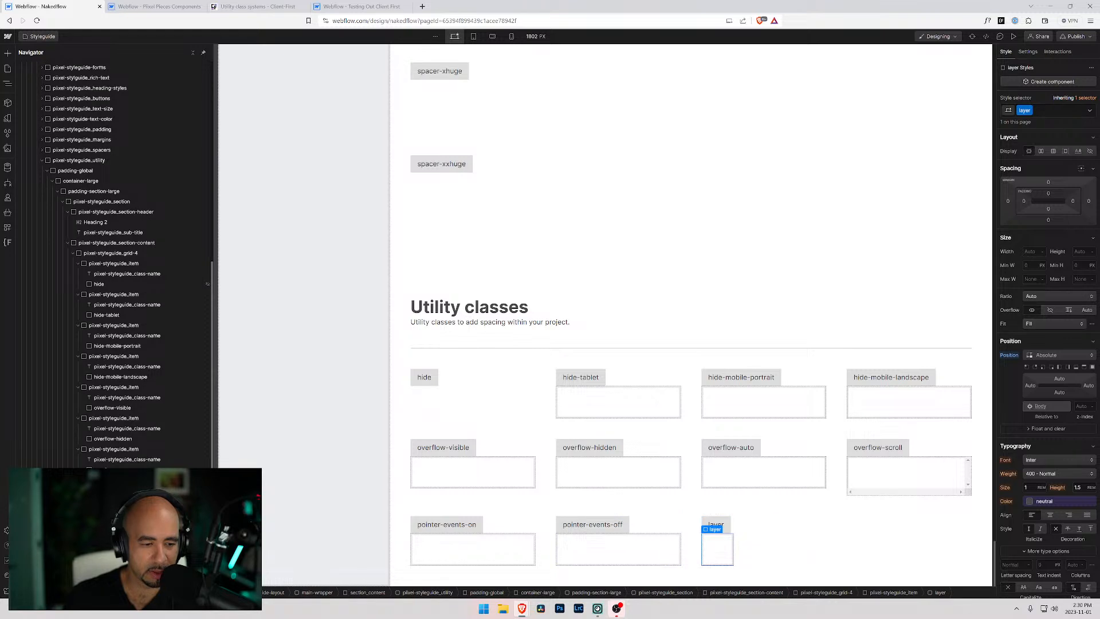
Set the position of the styleguide item class wrapping the layer label and block to Relative.
left_click(768, 544)
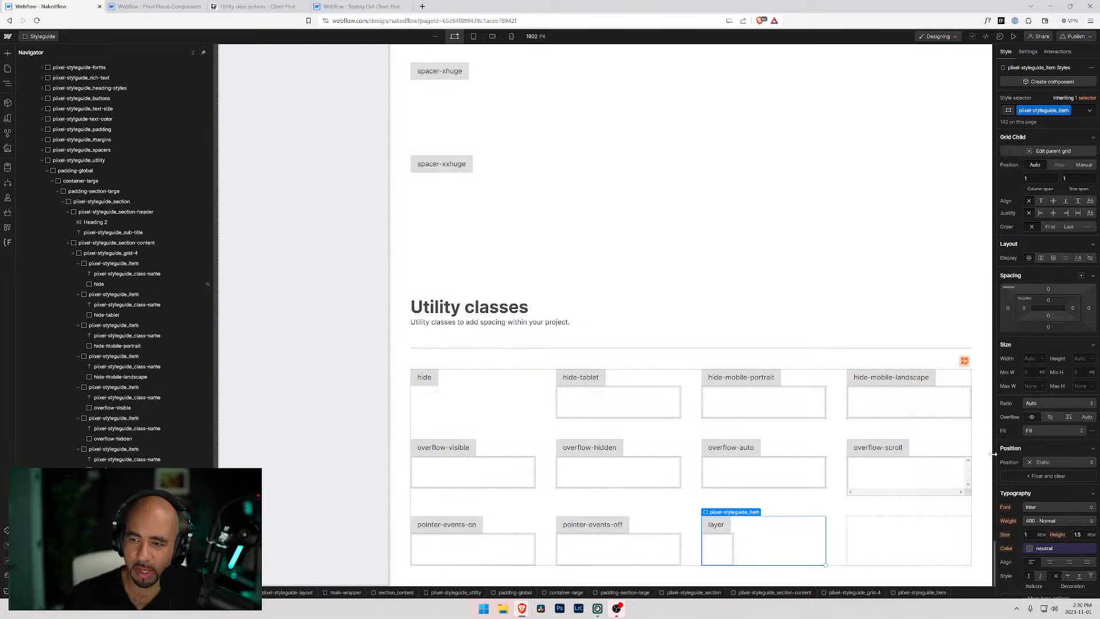
left_click(1054, 466)
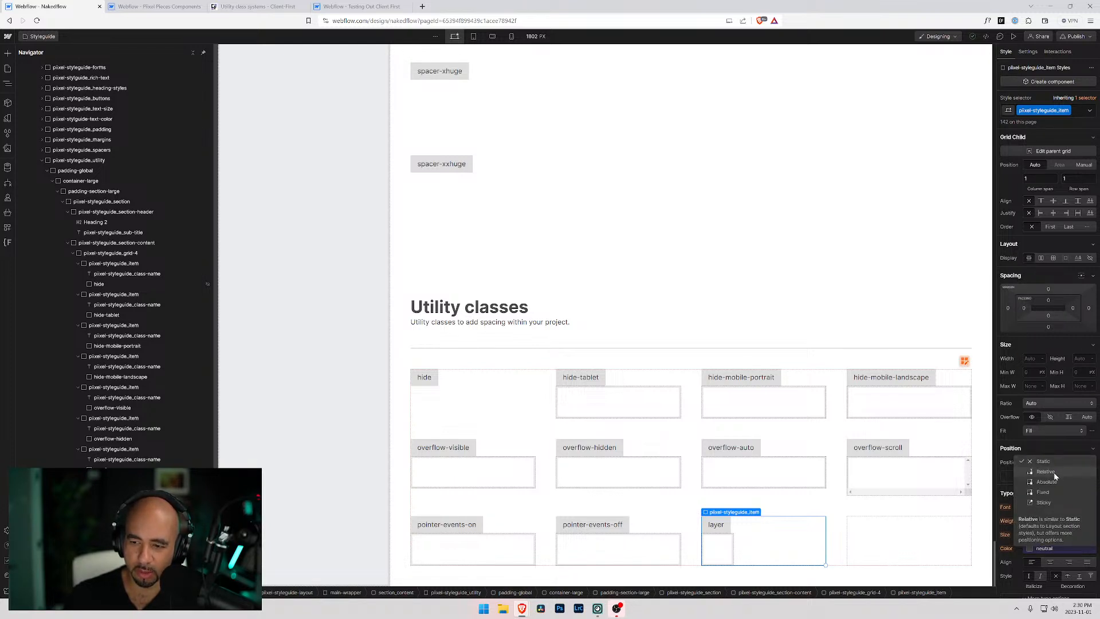
left_click(1054, 472)
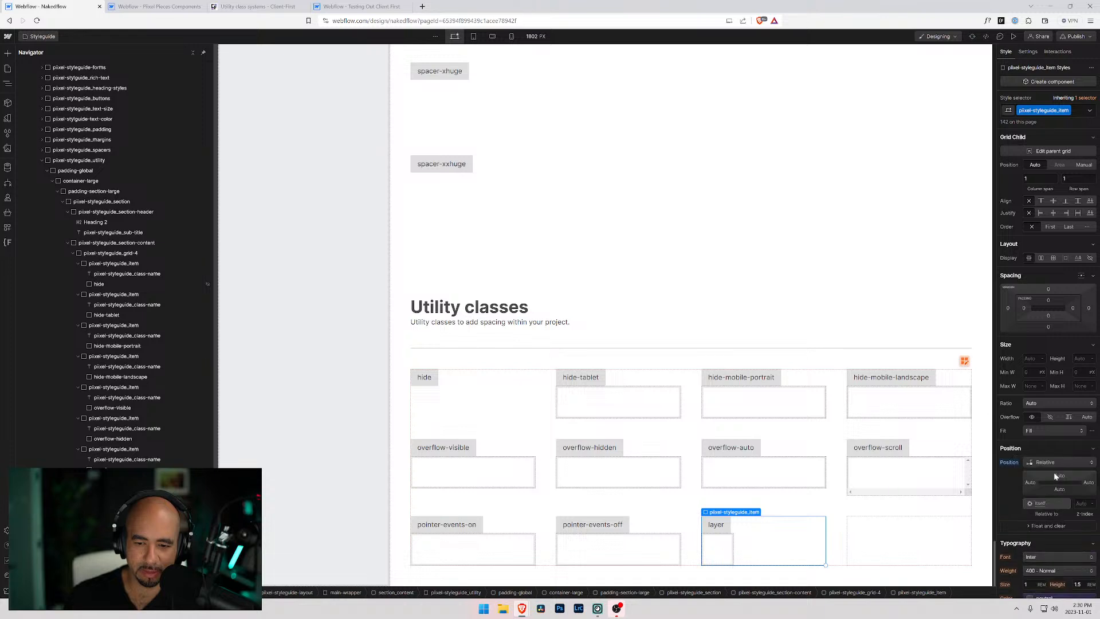
Set the layer block's position offsets to 0 on all four sides.
left_click(723, 550)
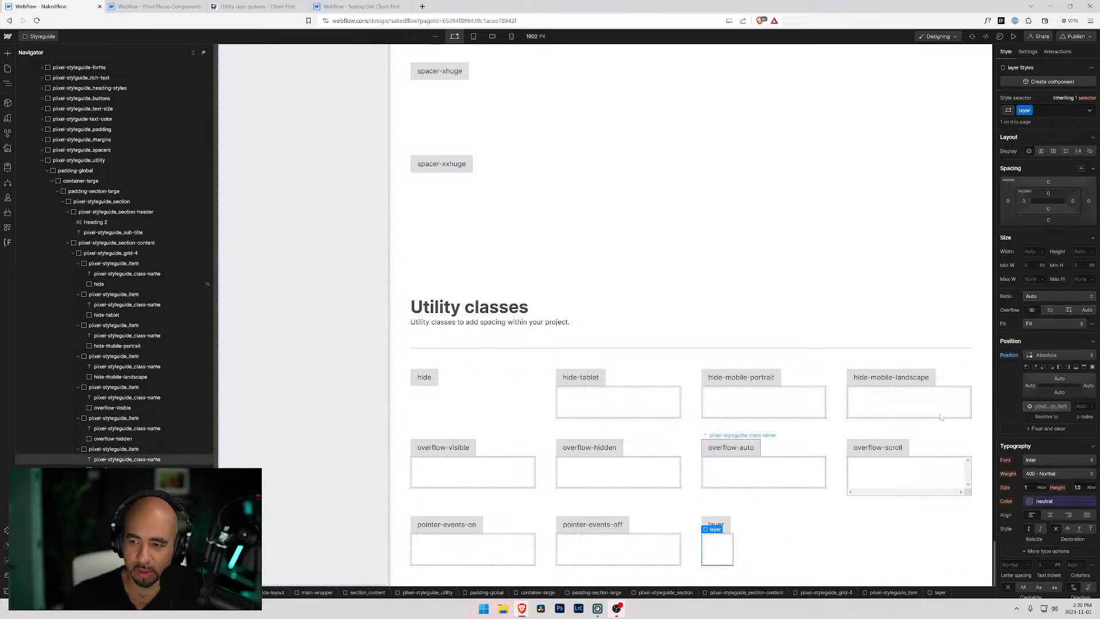
left_click(1059, 379)
left_click(1034, 407)
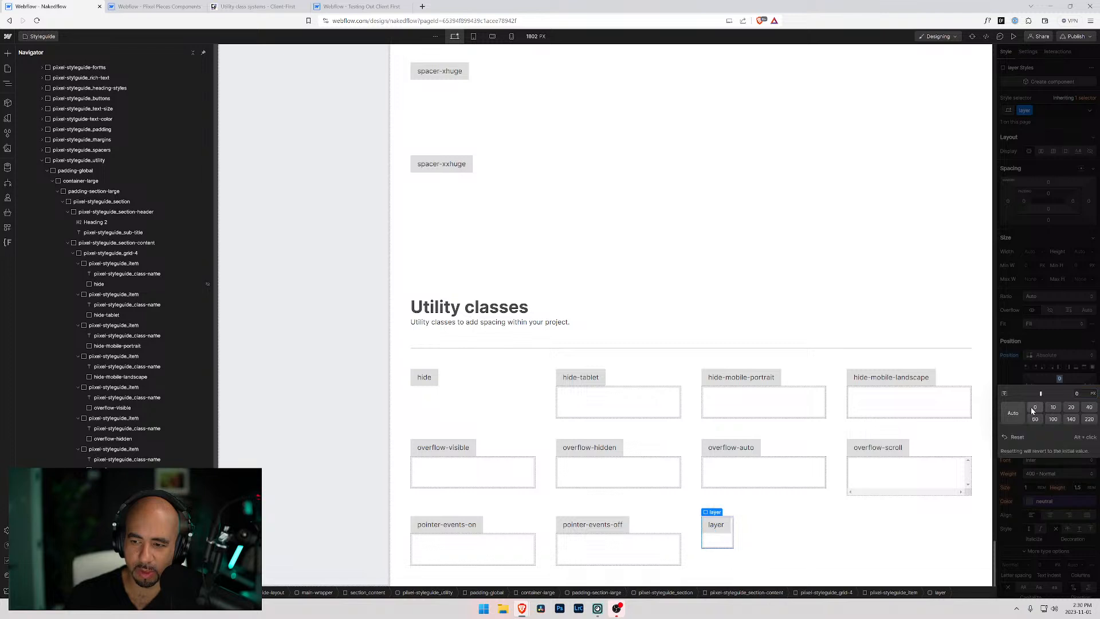
left_click(1061, 380)
left_click_drag(1061, 379, 1062, 378)
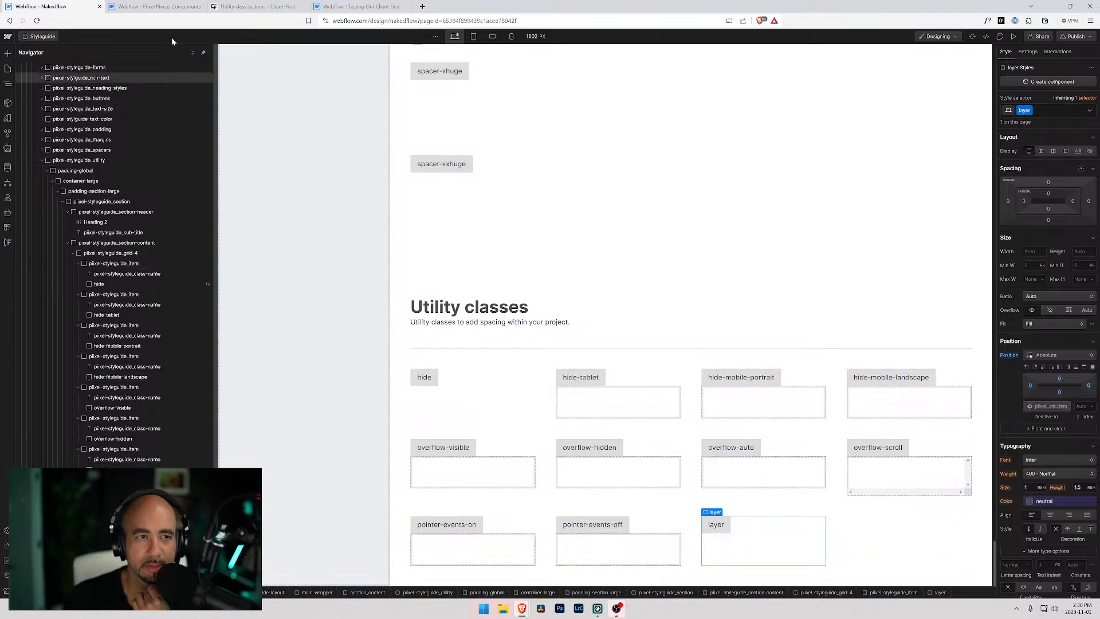
Switch to the Testing Out Client First project and examine the div-square block's style properties.
left_click(359, 7)
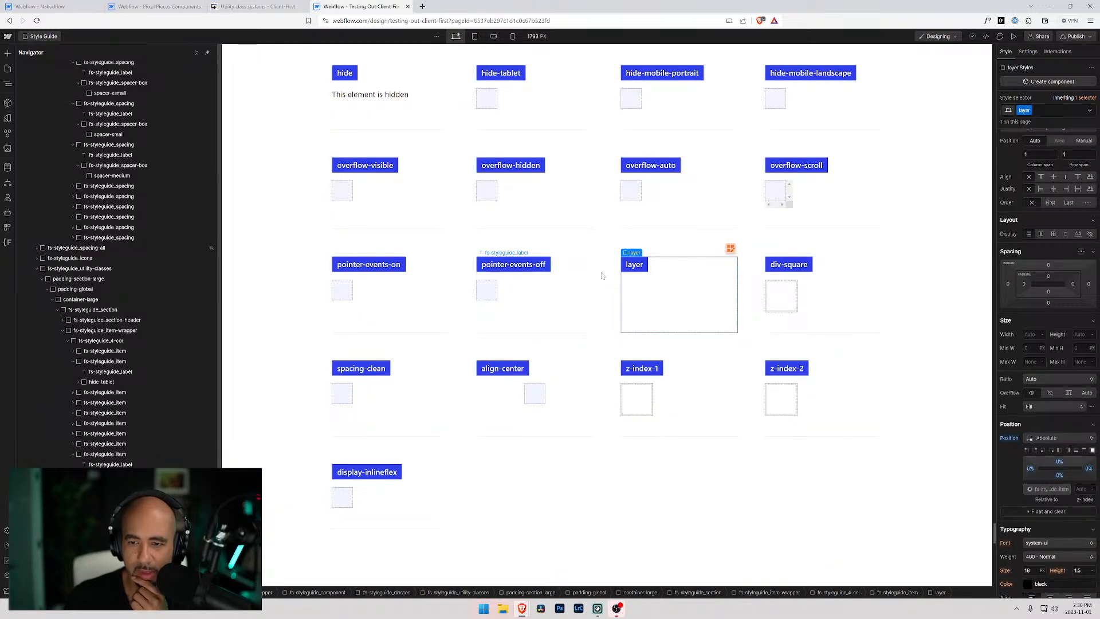
left_click(789, 298)
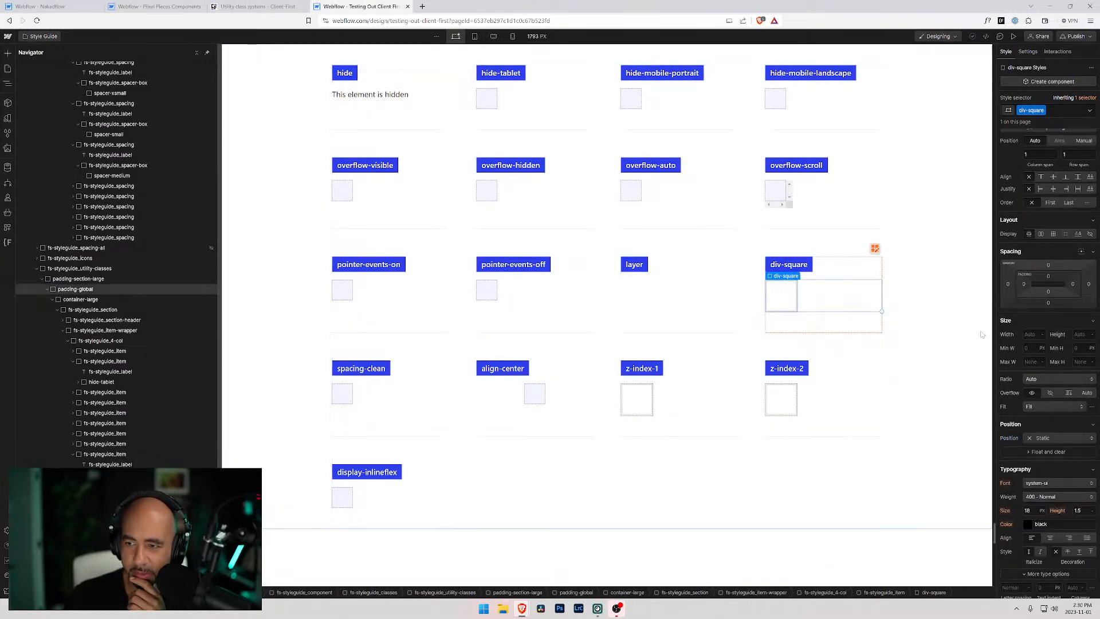
scroll(1071, 354, "down", 4)
scroll(1054, 362, "down", 3)
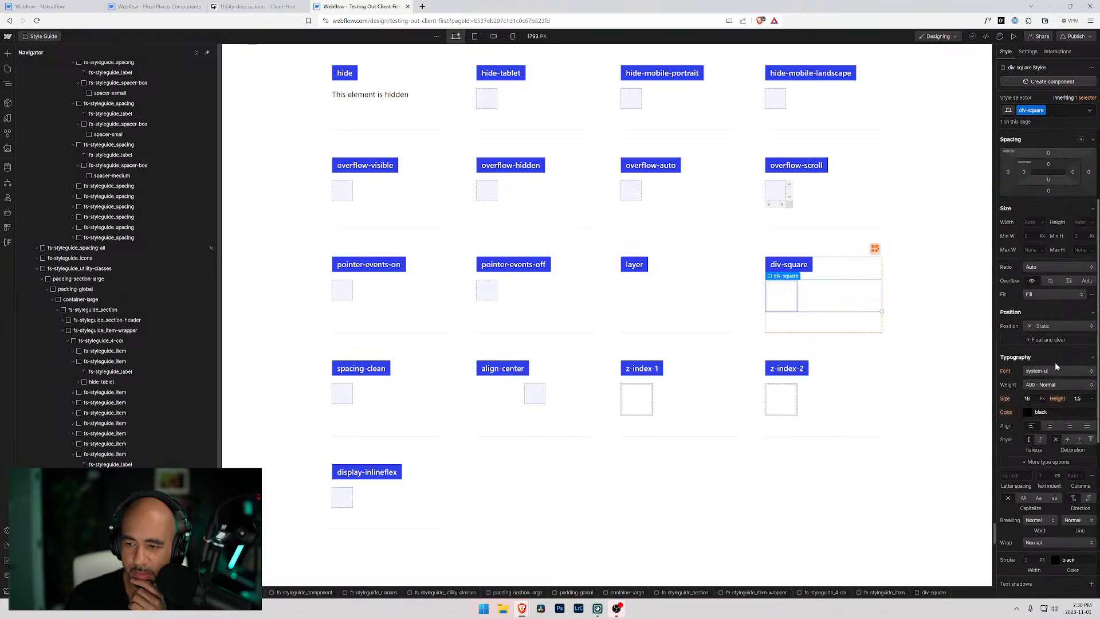
scroll(1054, 373, "down", 3)
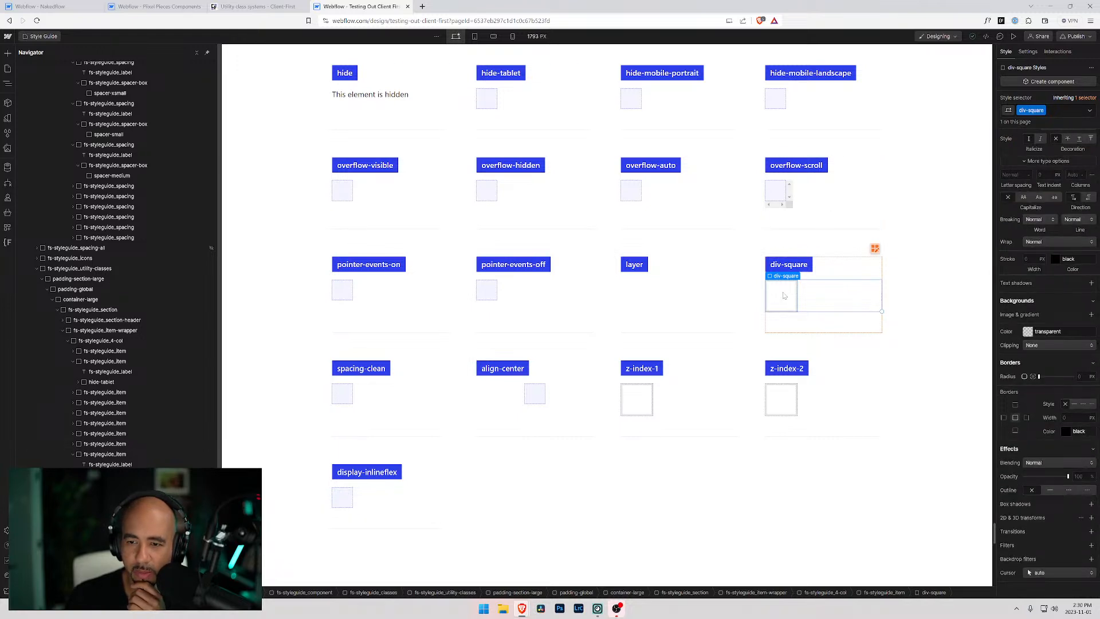
Search the project's style selectors for "div", inspect the div-square entry and close the selector list.
left_click(6, 133)
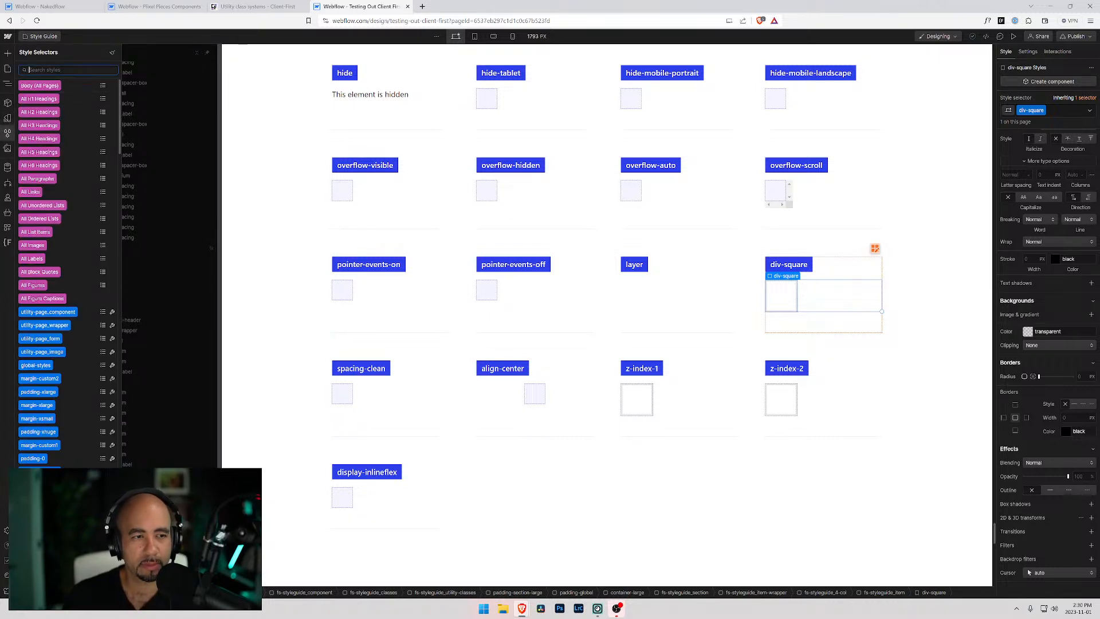
type("div")
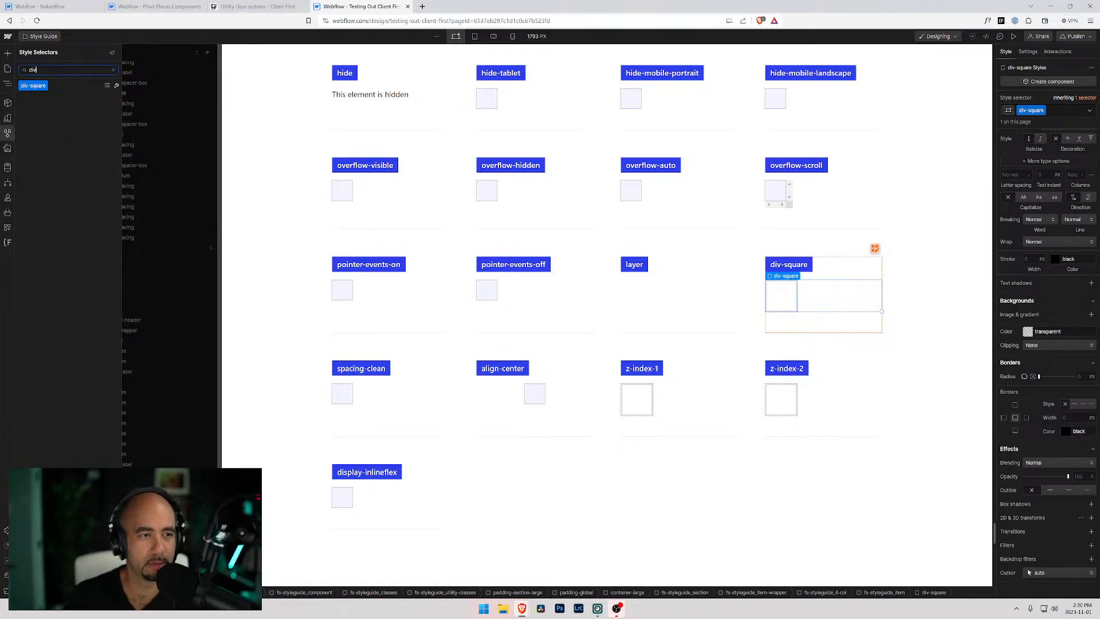
left_click(39, 86)
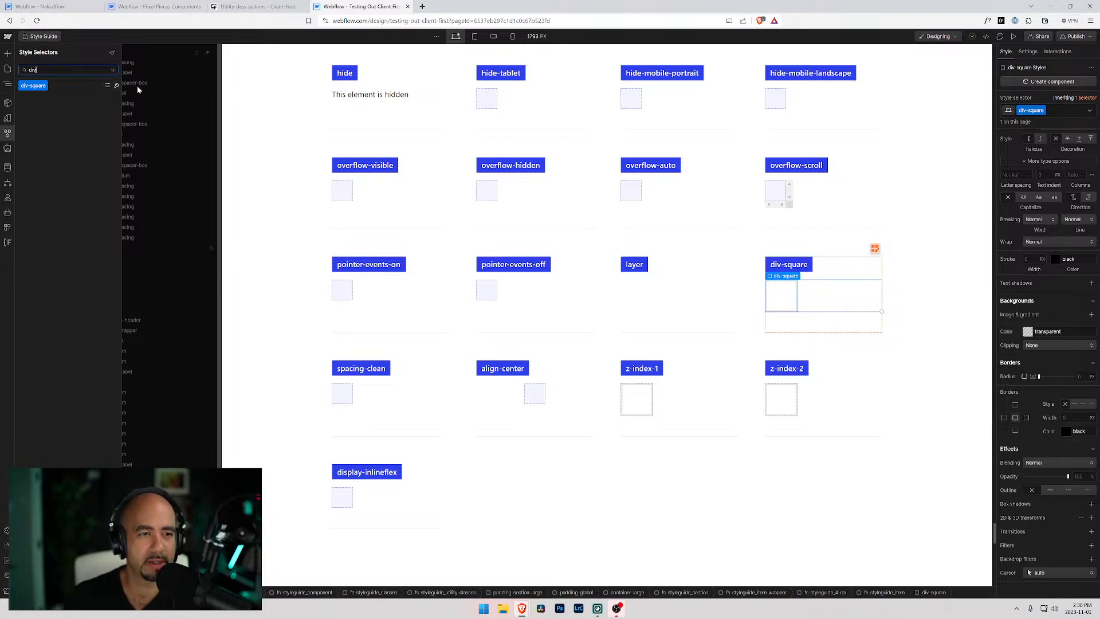
left_click(151, 59)
Open the Global Styles component at the start of the page structure and show its HTML embed code.
scroll(132, 141, "up", 9)
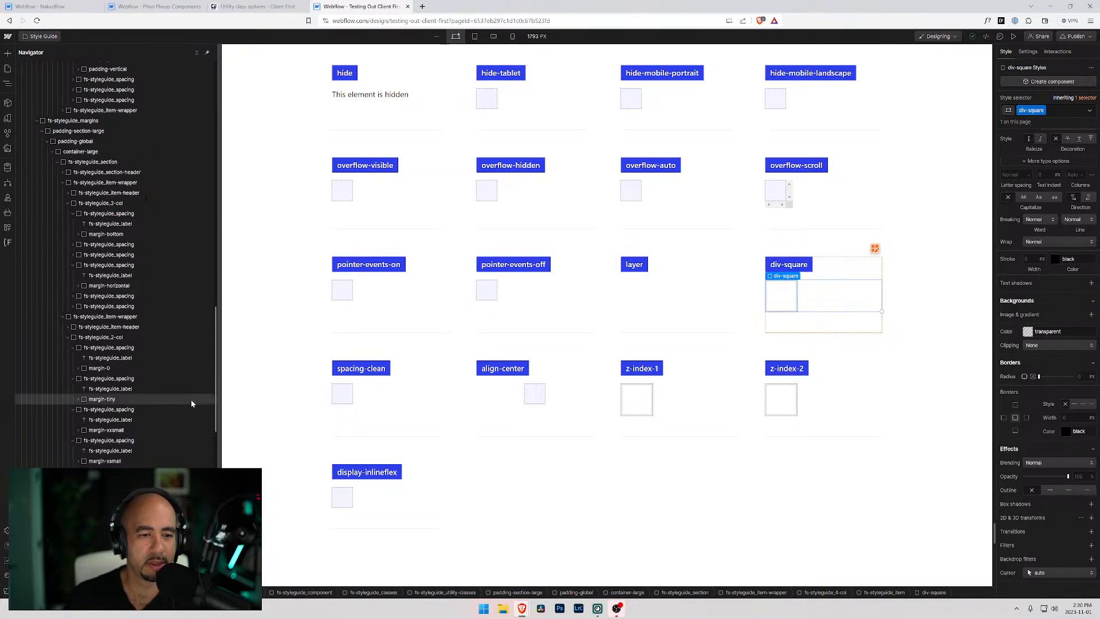
left_click_drag(215, 385, 215, 68)
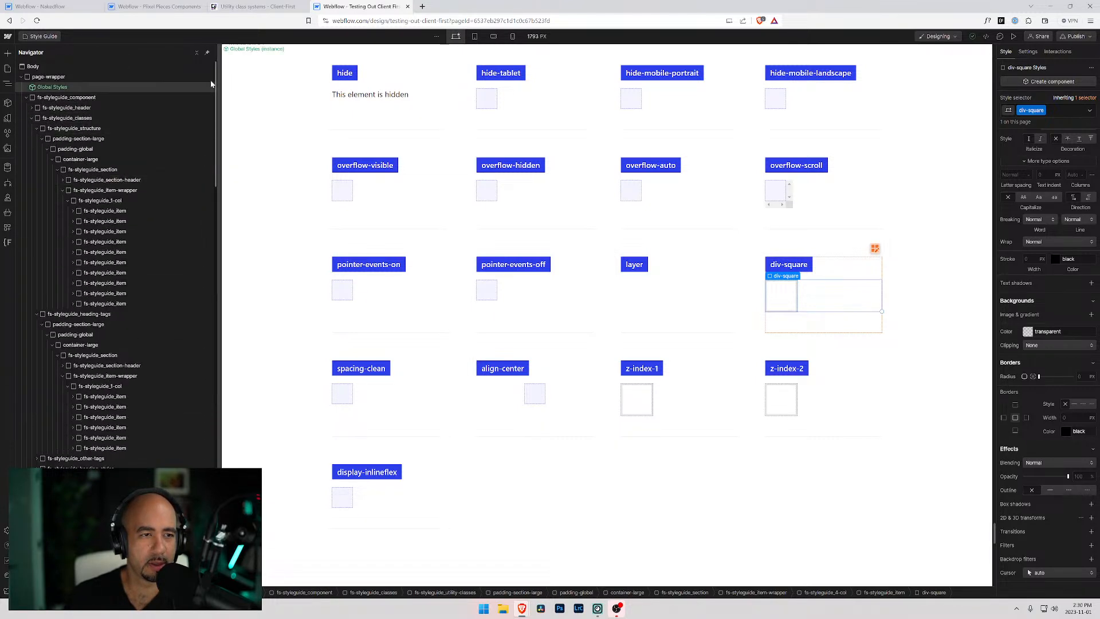
left_click(291, 50)
left_click(290, 49)
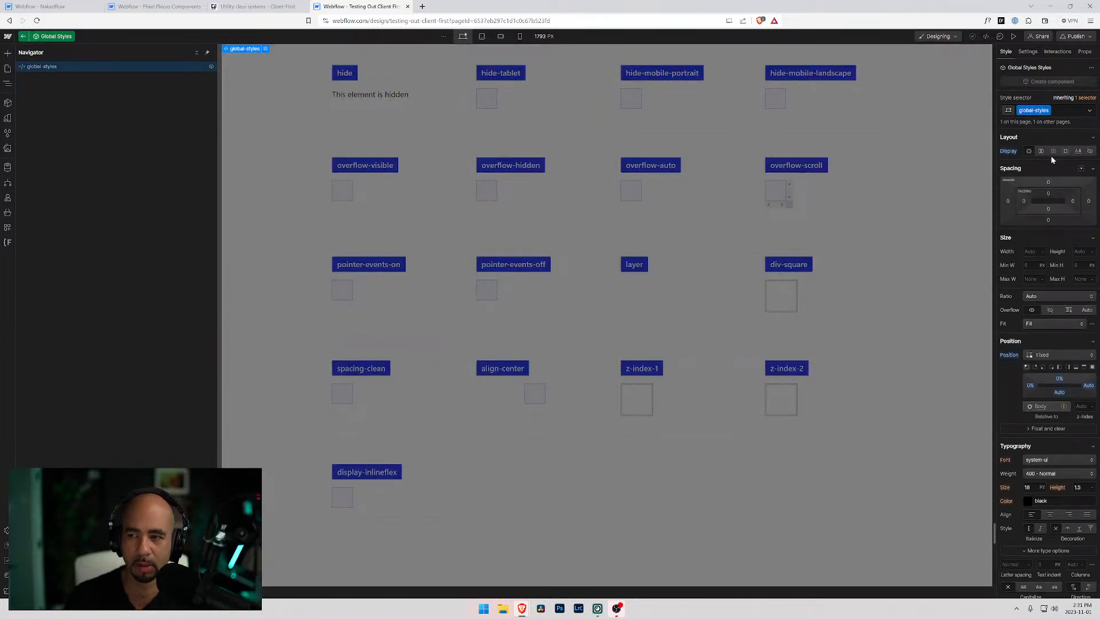
left_click(1027, 51)
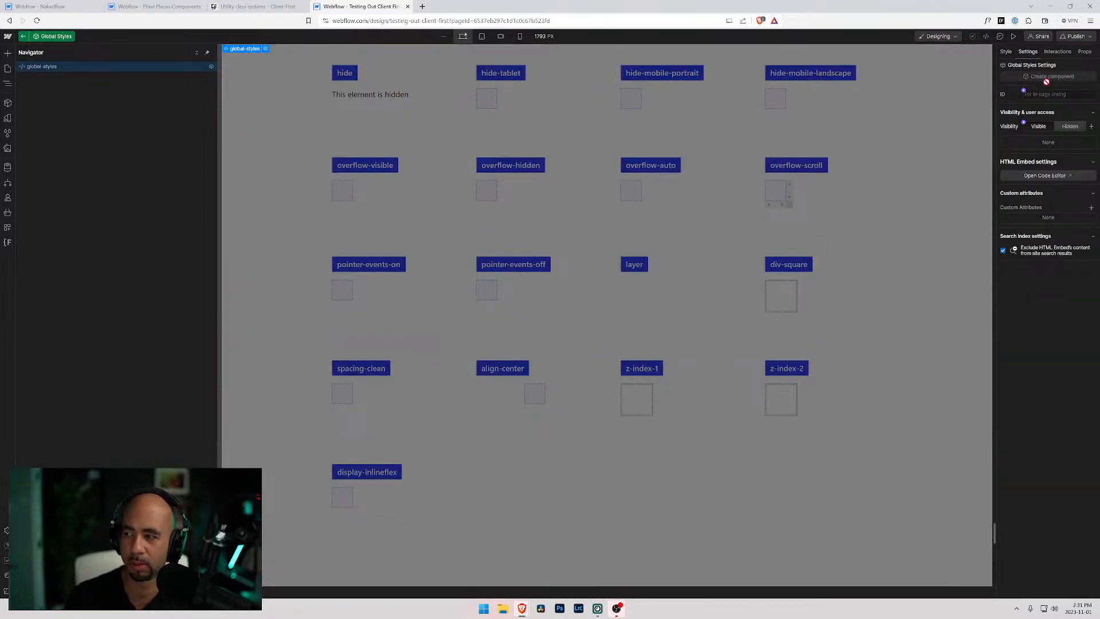
left_click(1044, 175)
Look for "div-square" in the embed code and highlight the .div-square::after rule.
key("ctrl+f")
type("div-square")
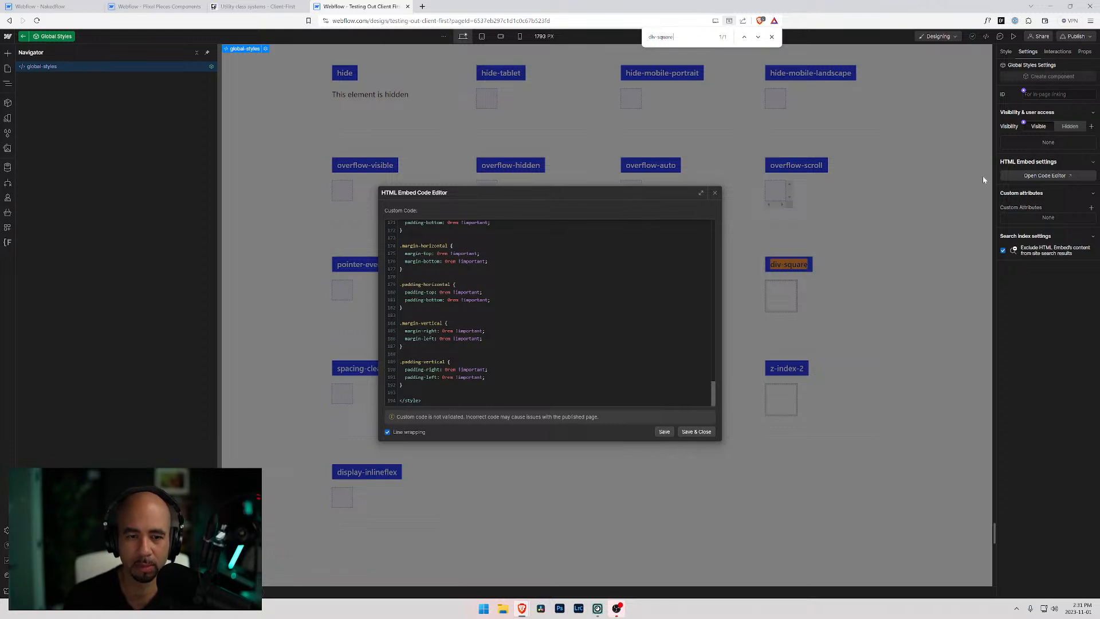
scroll(550, 309, "up", 5)
scroll(550, 312, "up", 10)
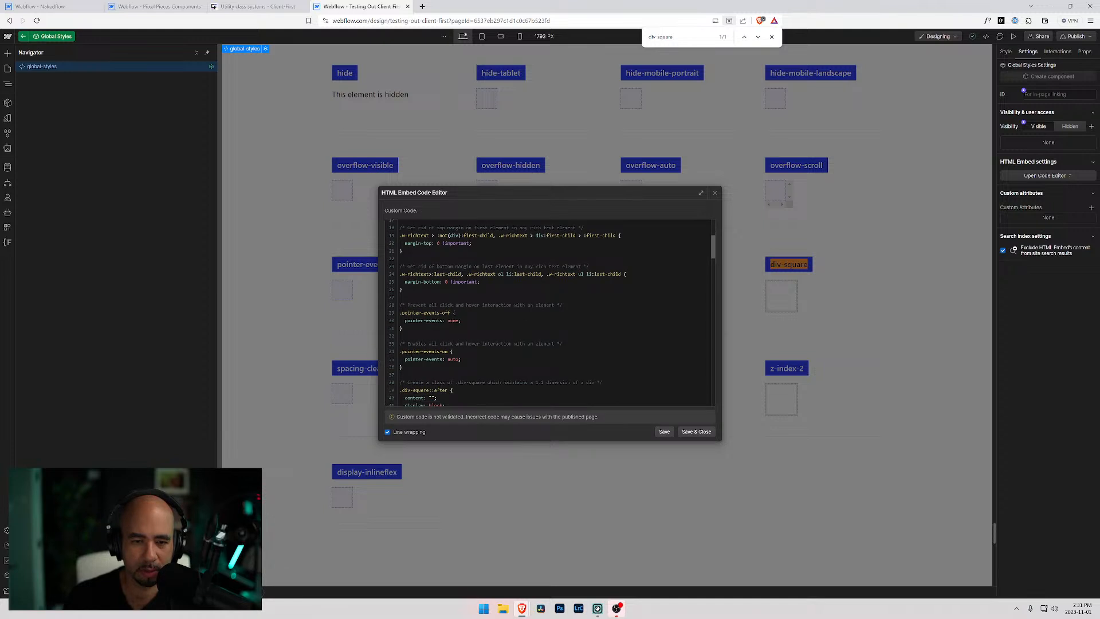
scroll(550, 312, "down", 1)
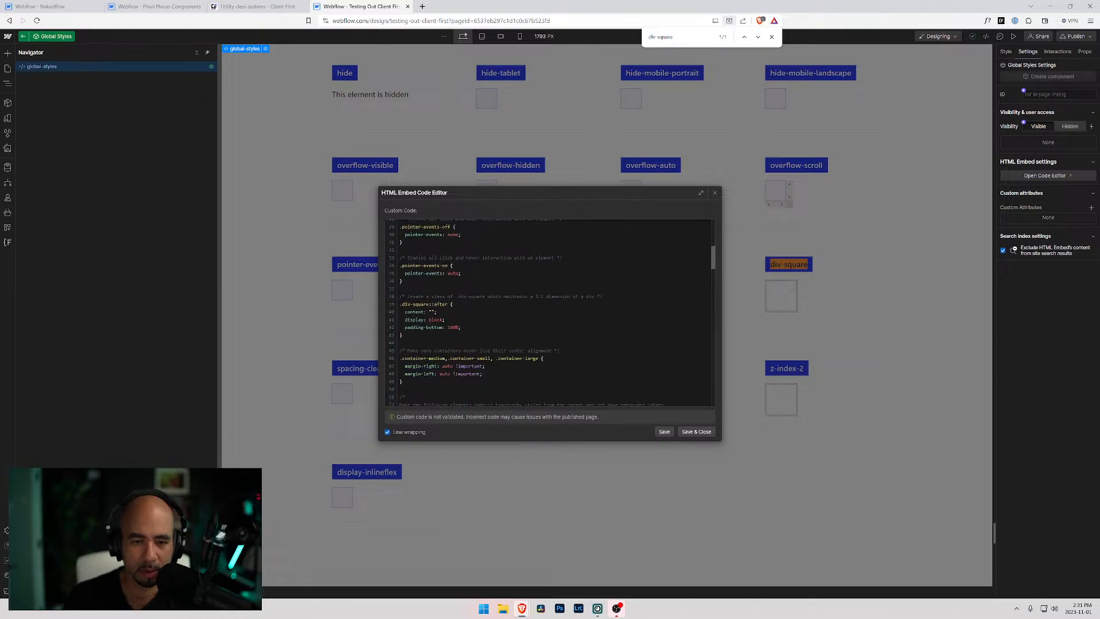
left_click_drag(401, 335, 391, 309)
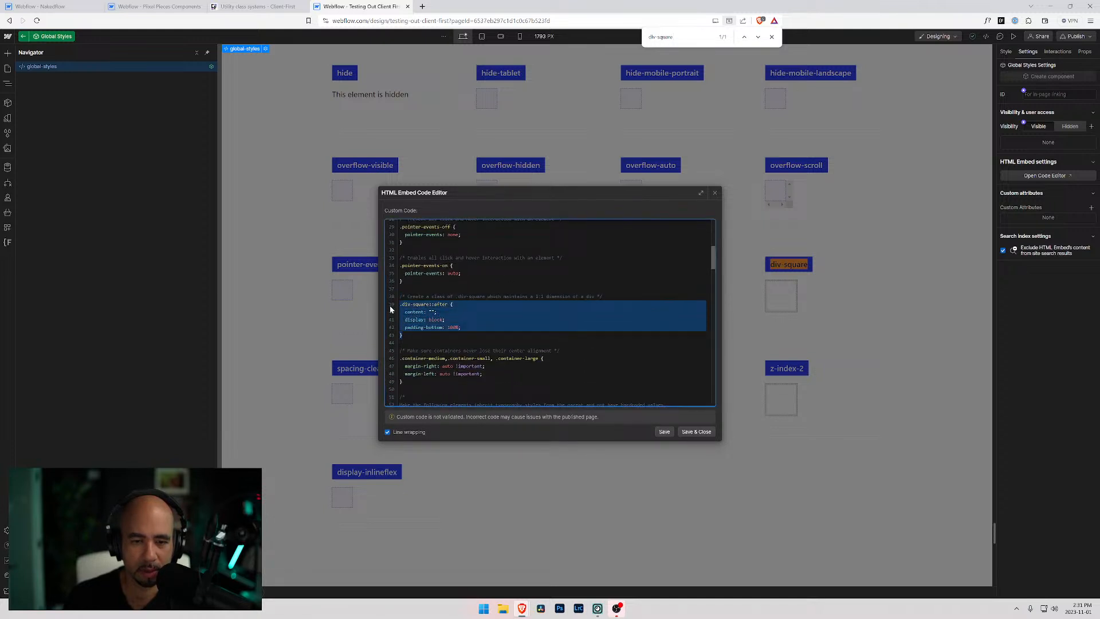
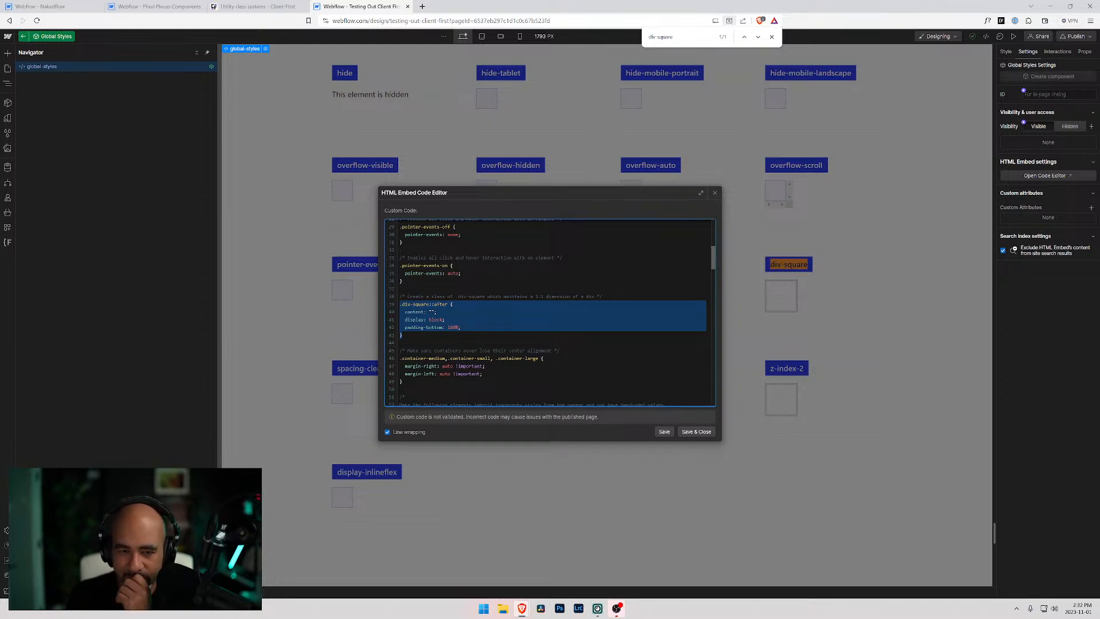
Examine the content, display and padding-bottom declarations inside the .div-square::after rule.
scroll(549, 312, "down", 1)
scroll(549, 312, "up", 1)
left_click(445, 319)
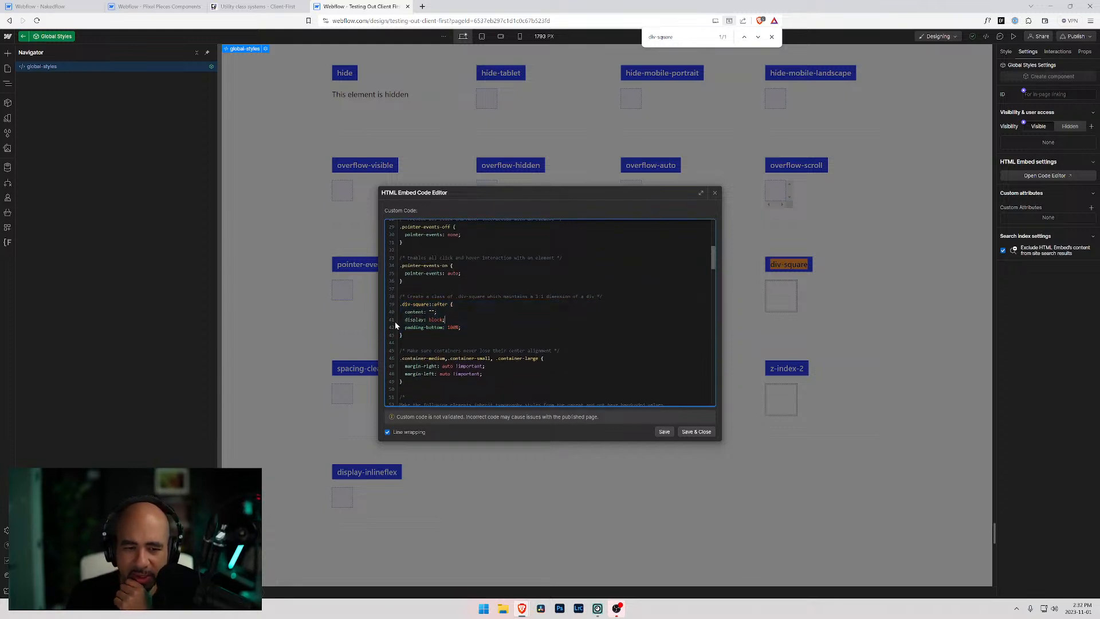
left_click_drag(407, 312, 461, 327)
left_click(461, 328)
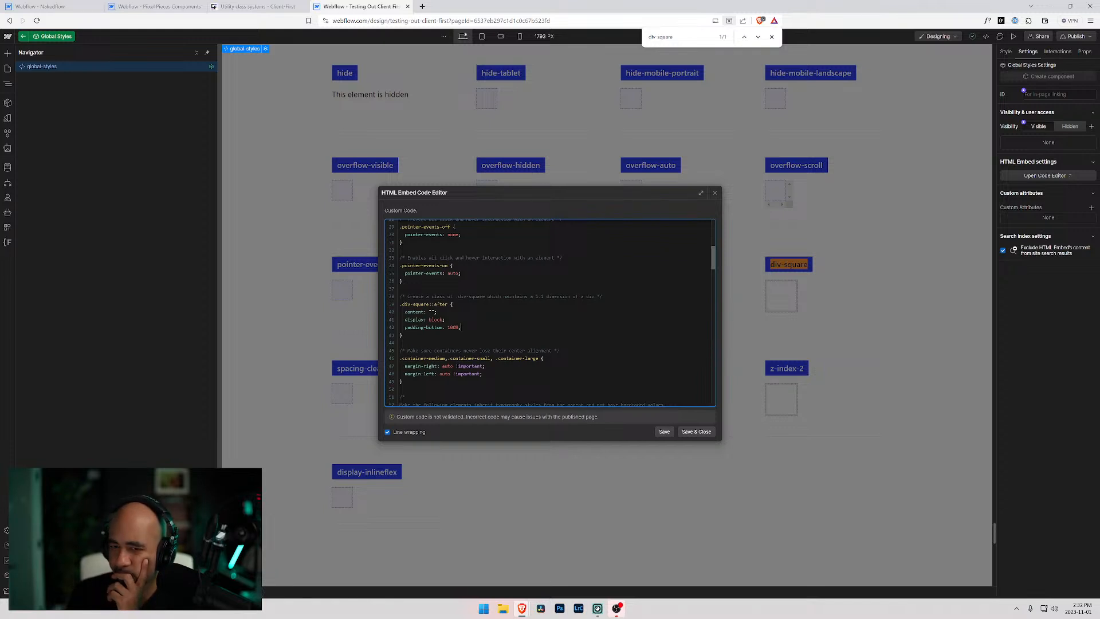
Leave the Global Styles embed code and component, and select the spacing-clean block in the utility grid.
left_click(714, 193)
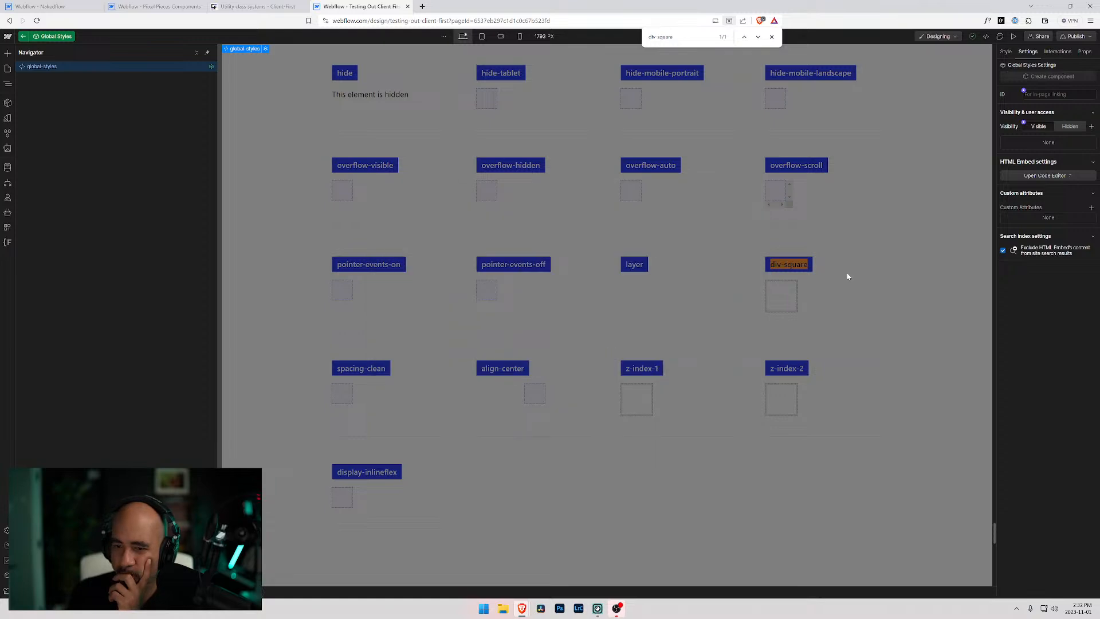
left_click(827, 277)
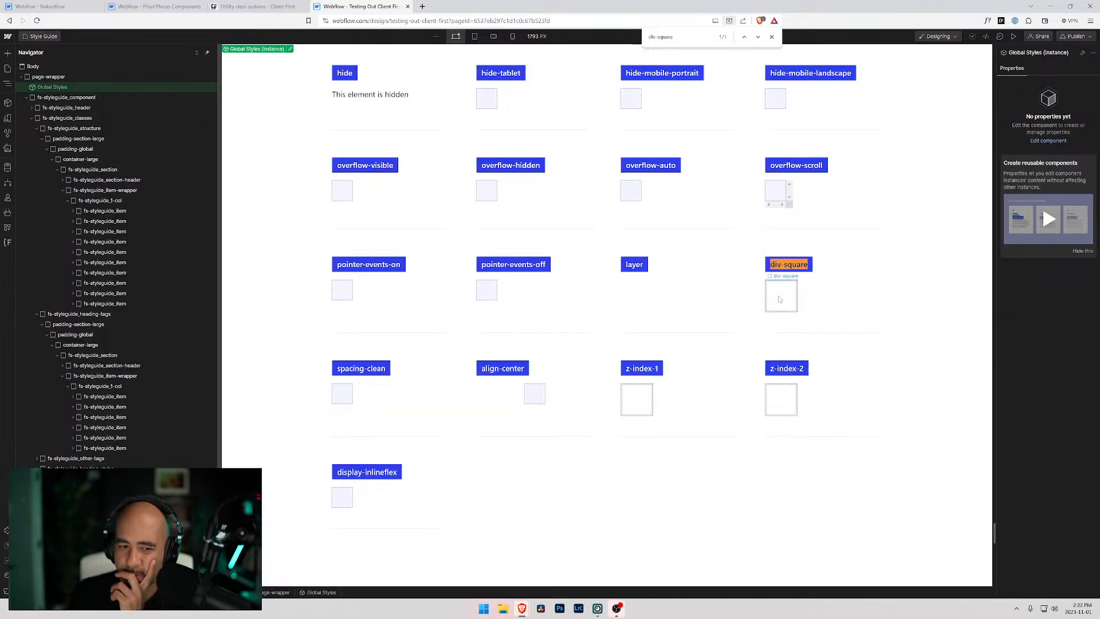
left_click(343, 399)
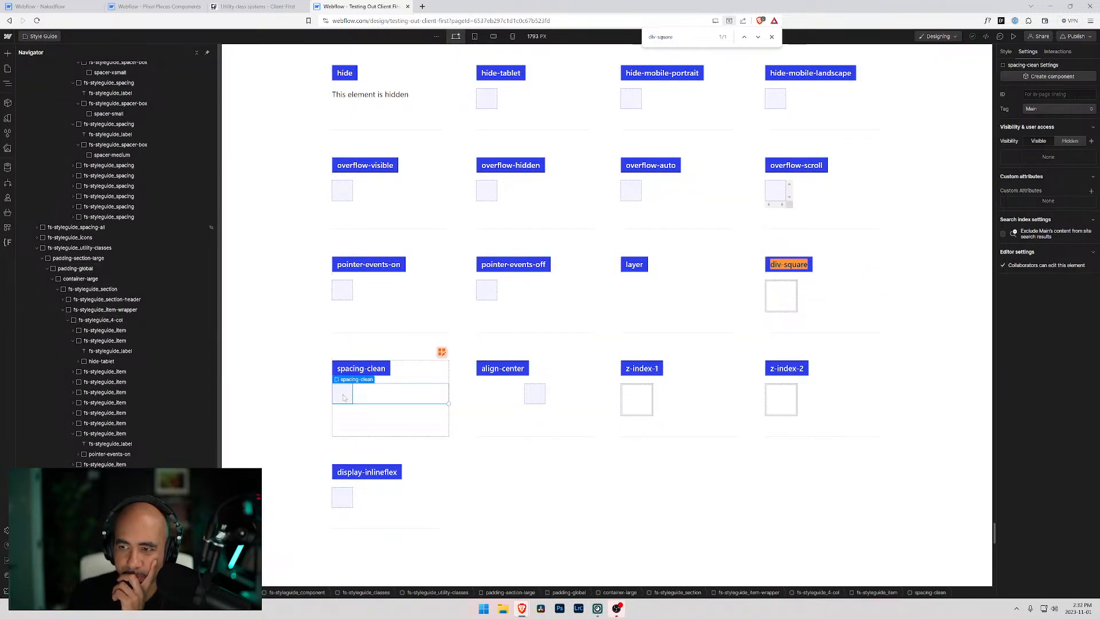
Switch to the Client-First utility class systems docs and read through the utilities and Global embed sections.
left_click(284, 13)
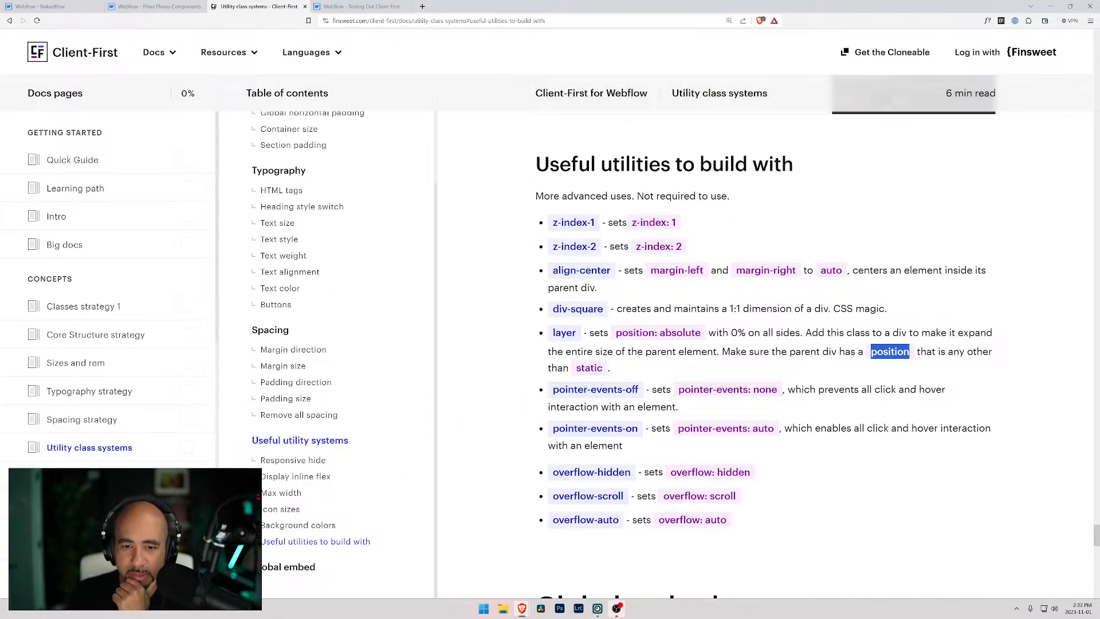
scroll(548, 392, "up", 10)
scroll(549, 392, "down", 15)
scroll(546, 398, "down", 5)
scroll(550, 398, "down", 4)
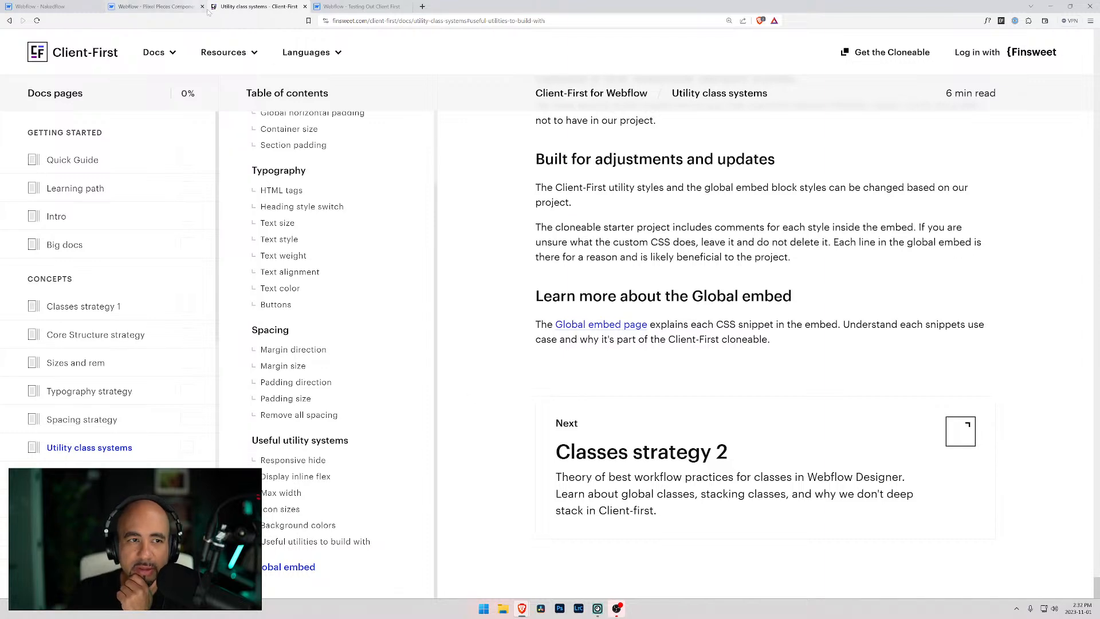
Switch to the Client-First test project and look back through its utility and spacing classes to the start of the style guide.
key("ctrl+Tab")
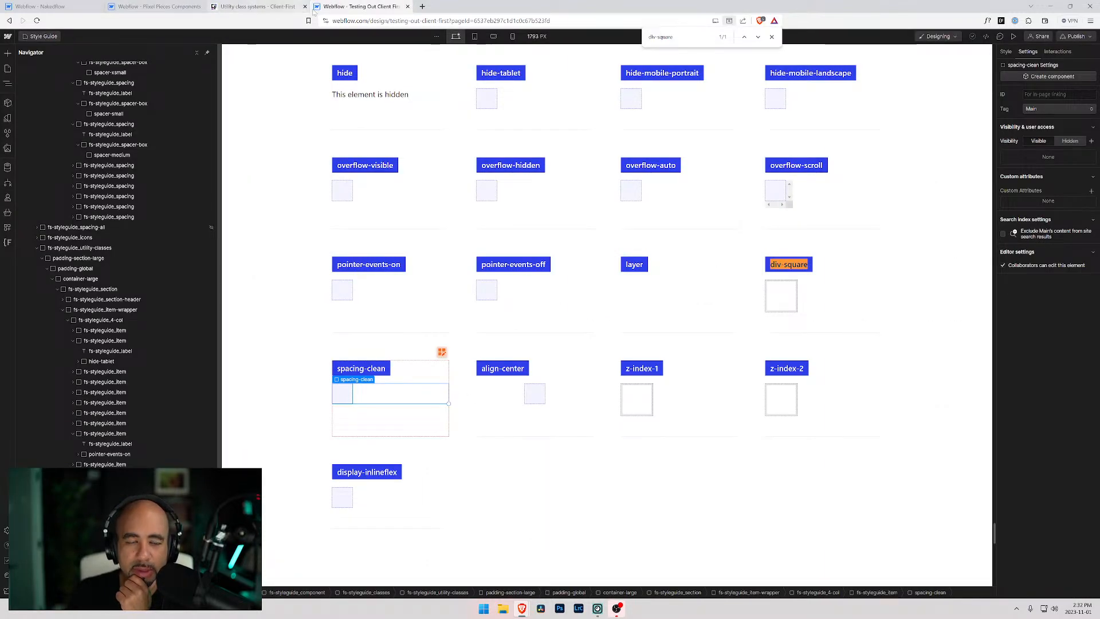
key("ctrl+Tab")
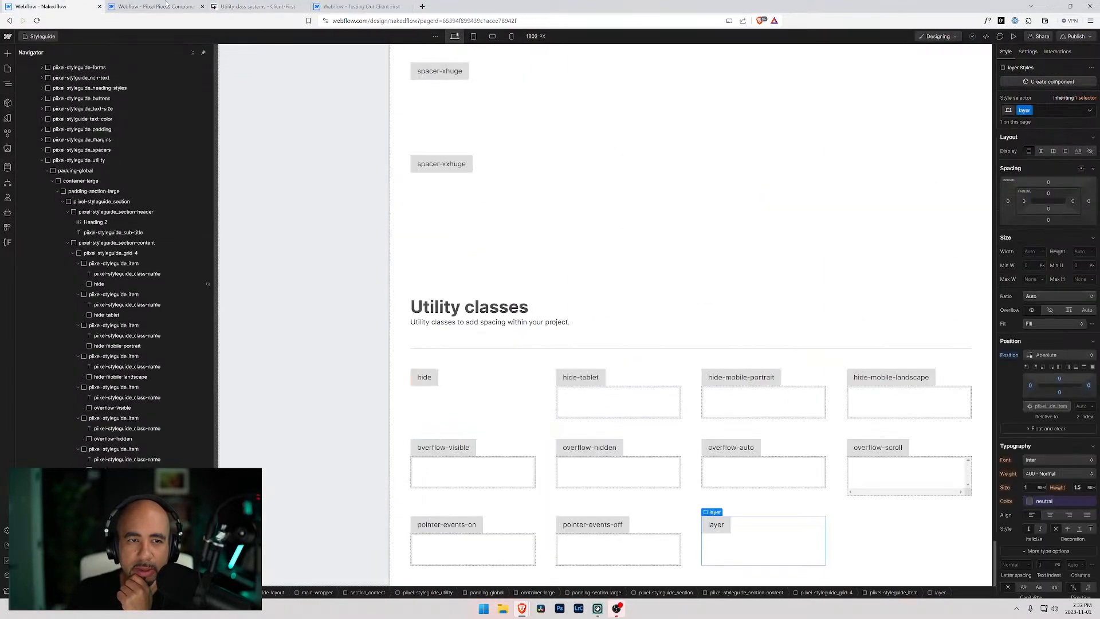
left_click(334, 6)
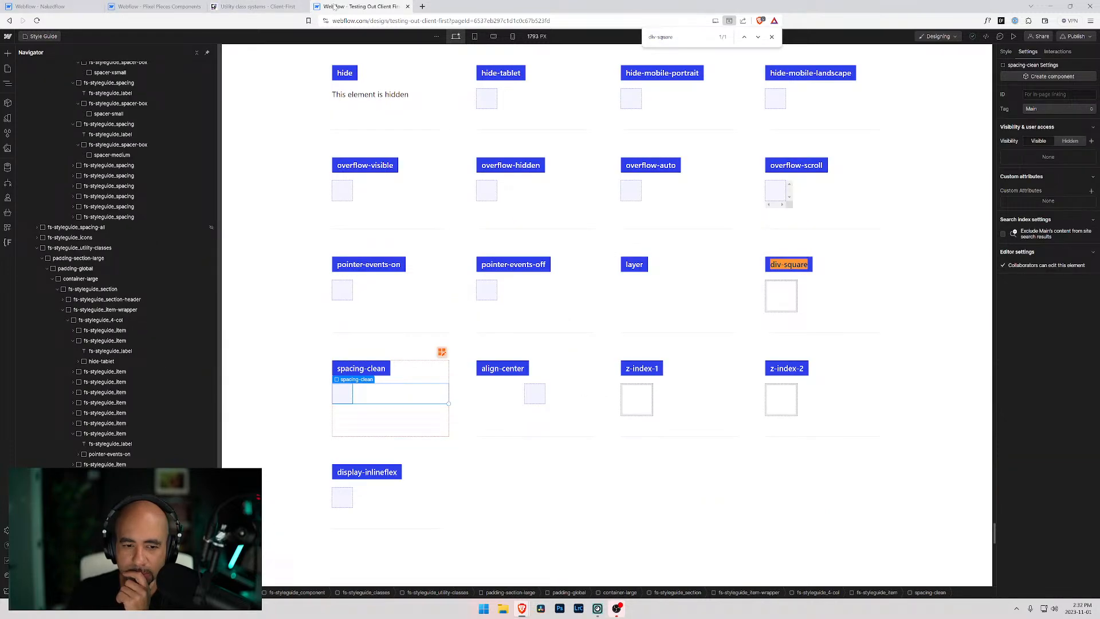
scroll(610, 255, "up", 10)
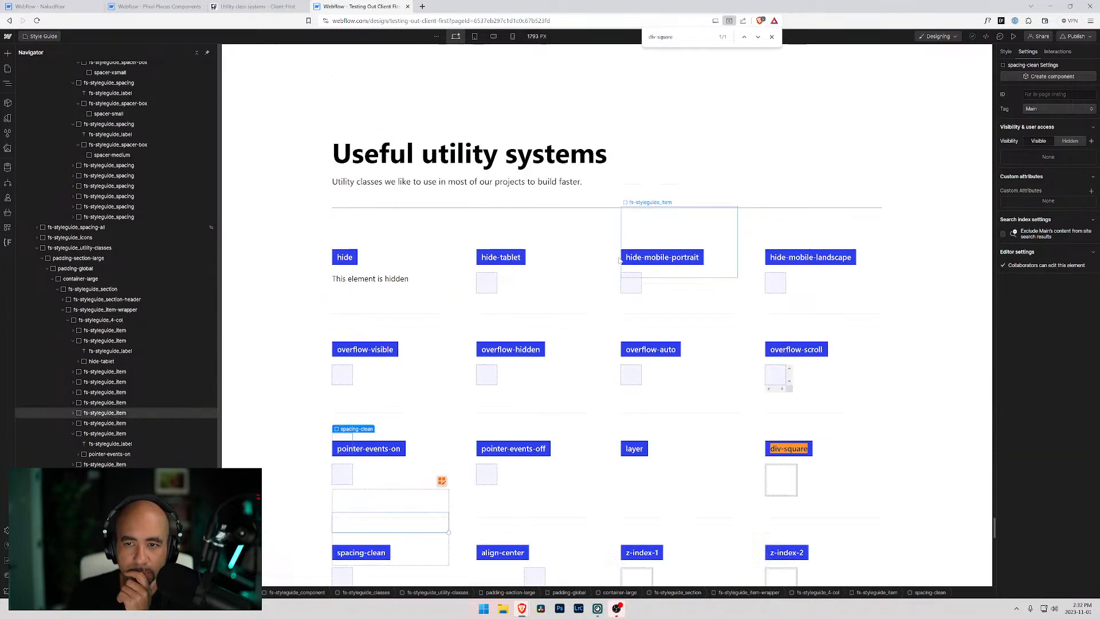
scroll(610, 255, "up", 15)
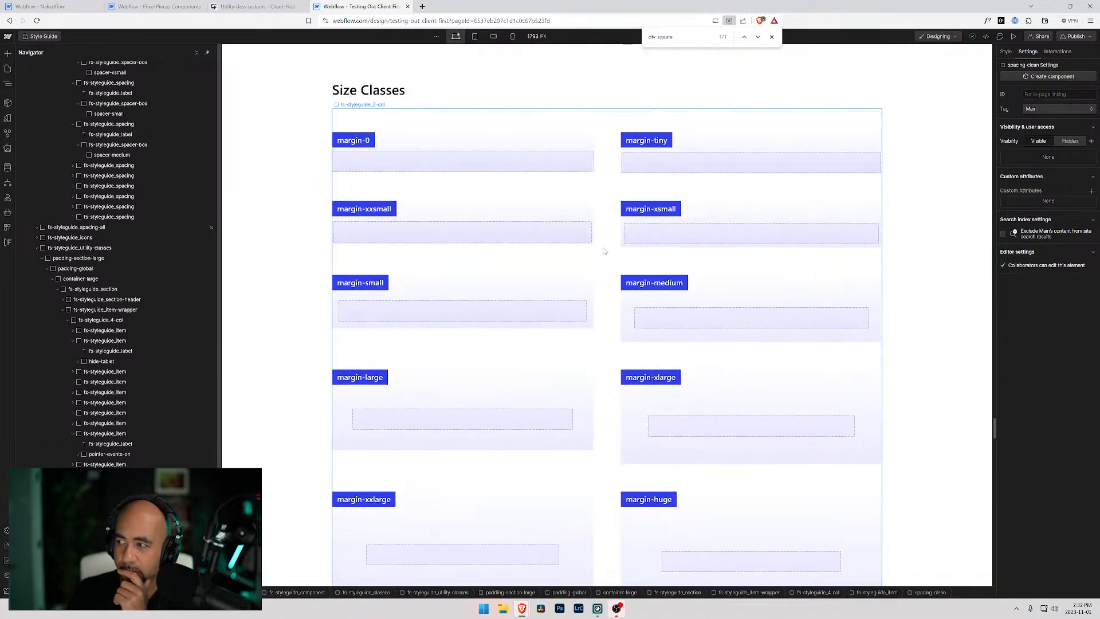
scroll(603, 248, "up", 5)
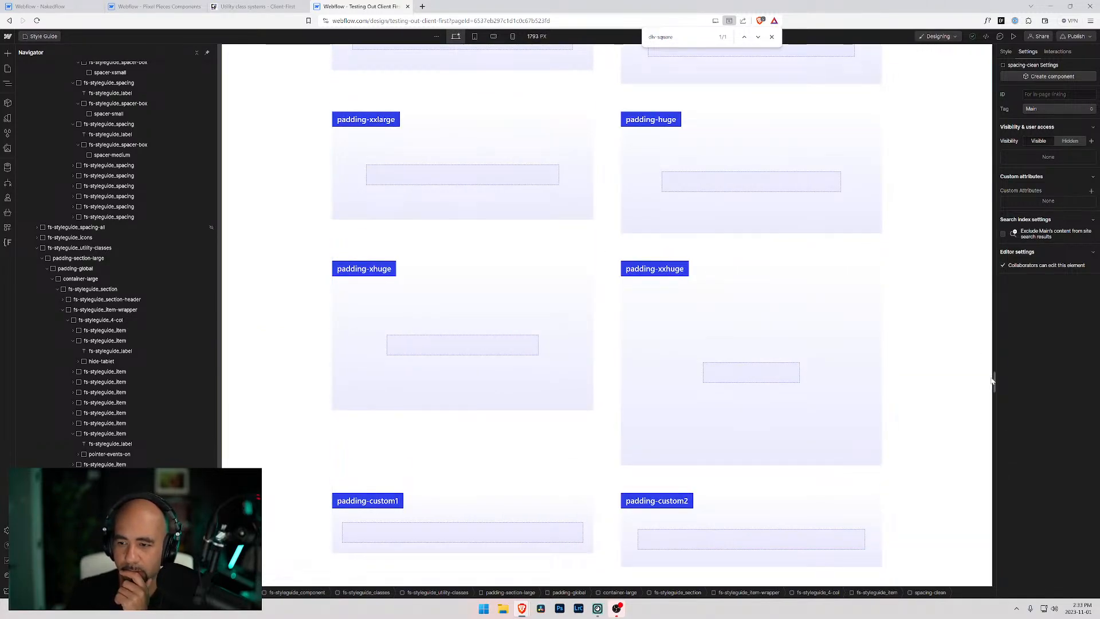
left_click_drag(994, 383, 993, 46)
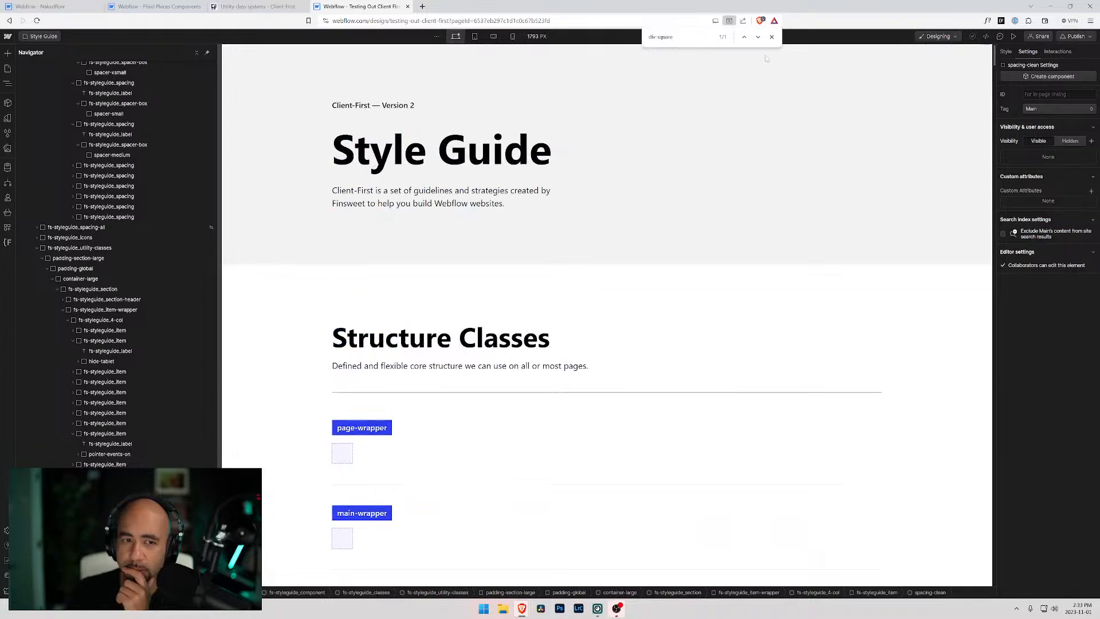
Enter the Global Styles component at the top of the page structure and open its embed code for reading.
scroll(131, 165, "up", 5)
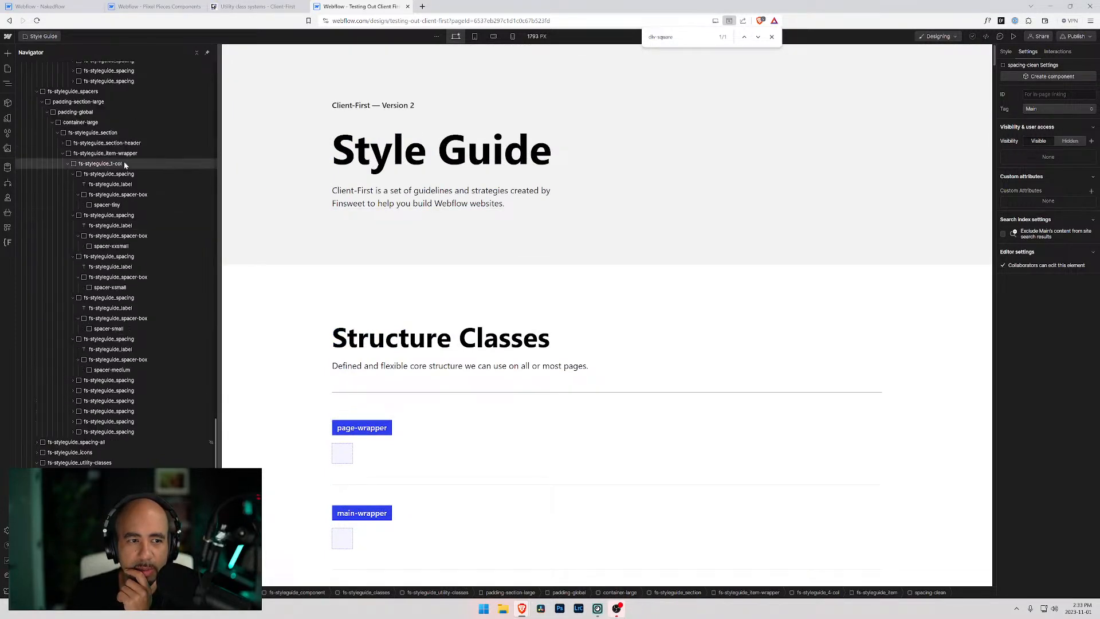
scroll(133, 160, "up", 10)
left_click(138, 88)
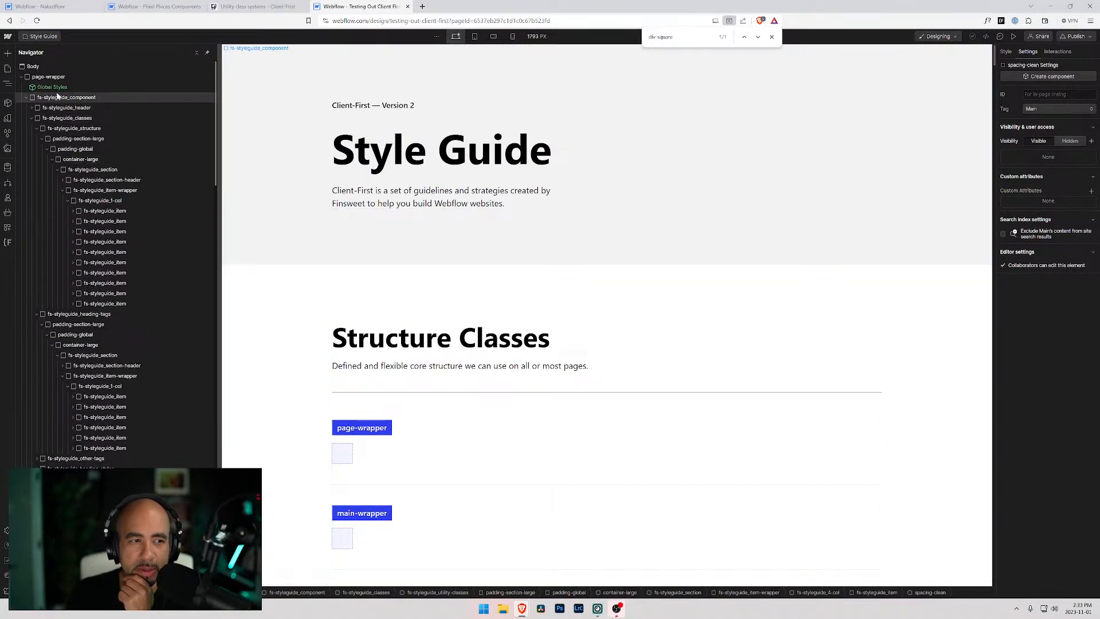
key("Escape")
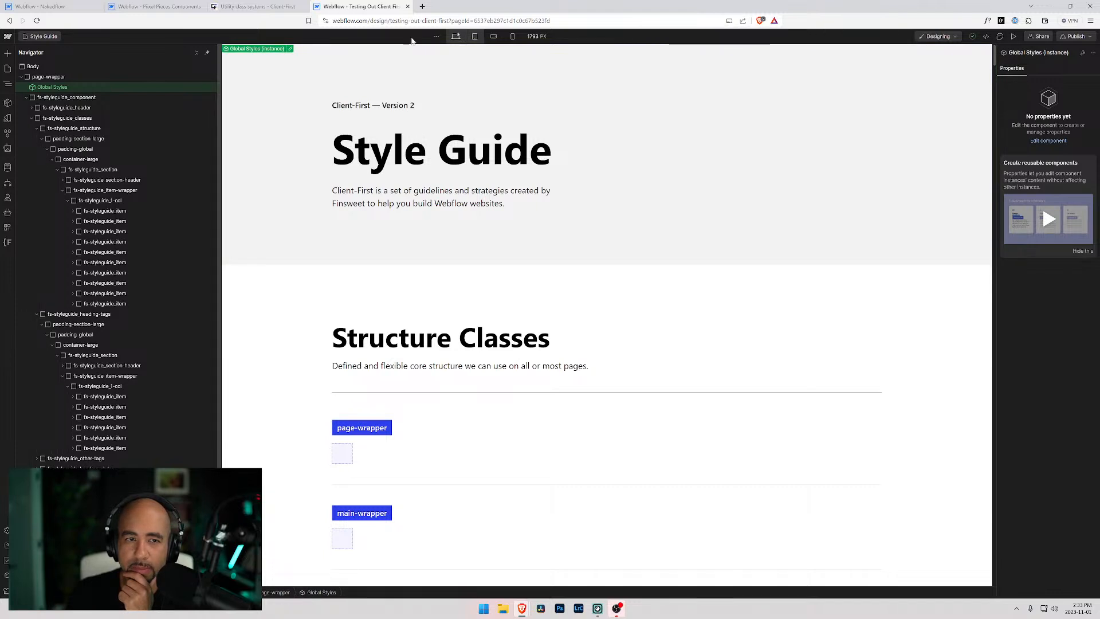
left_click(290, 50)
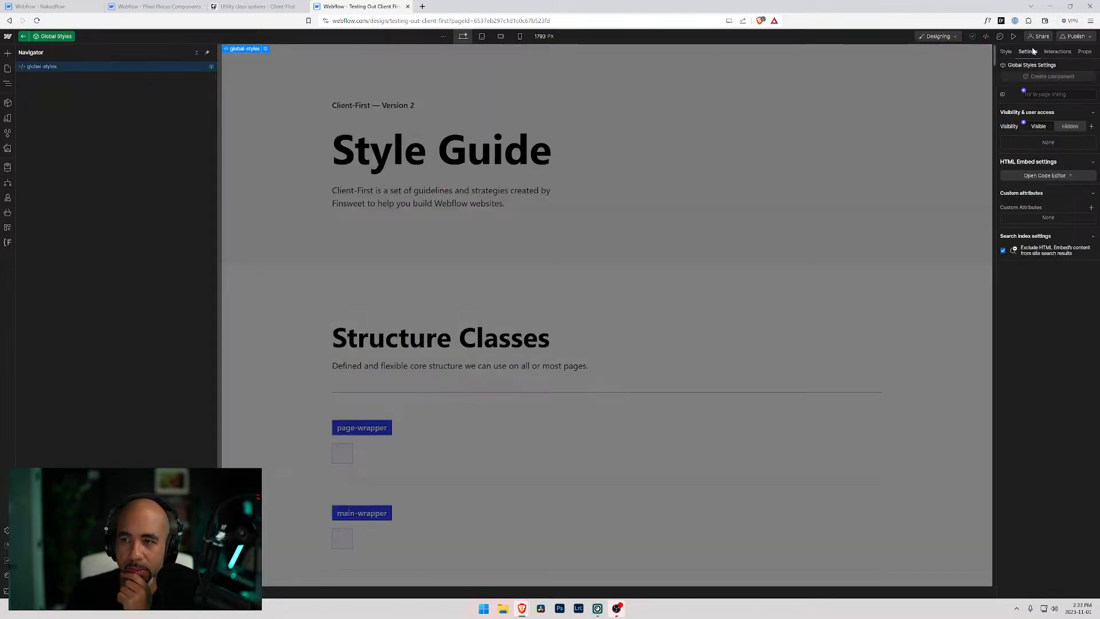
left_click(1031, 175)
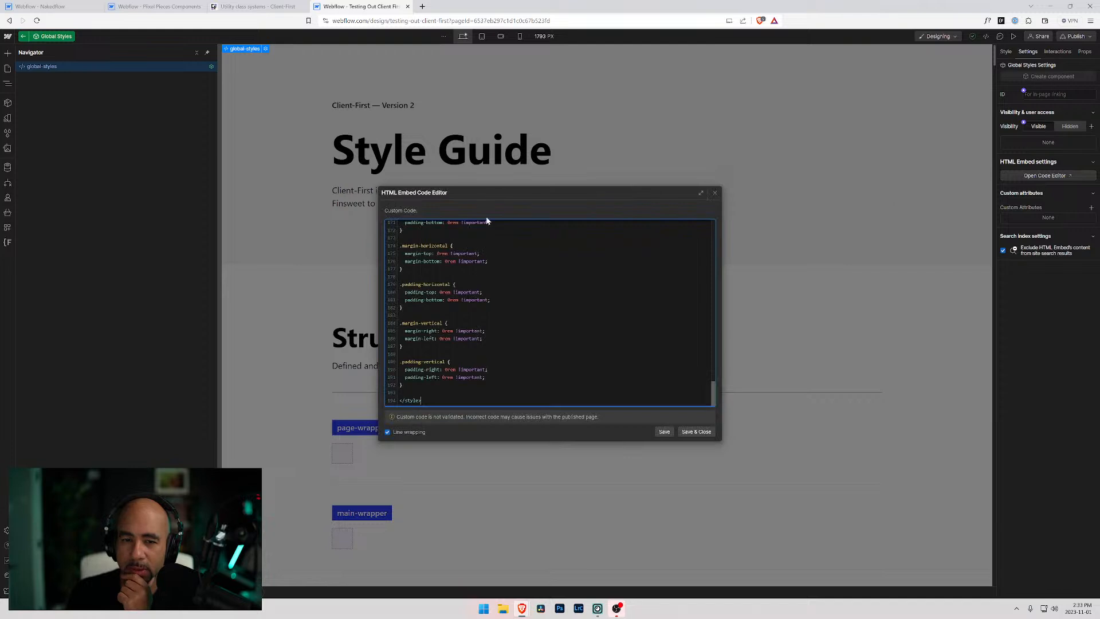
Read through the global CSS from the container and typography rules down to the hide, margin-0 and padding-0 rules.
left_click_drag(710, 391, 725, 286)
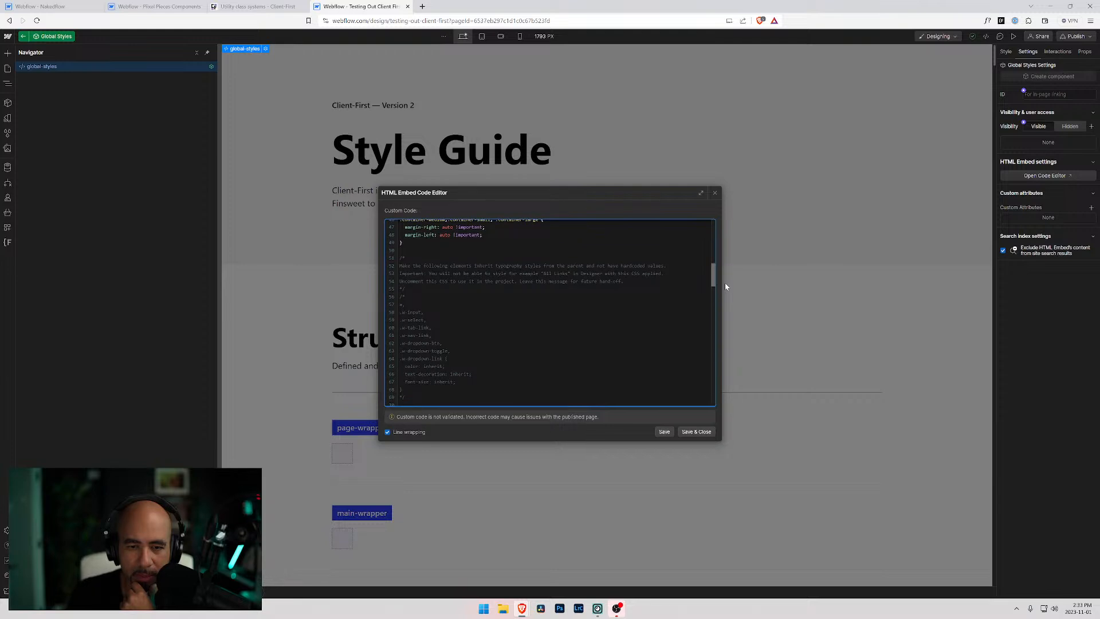
left_click_drag(725, 286, 727, 291)
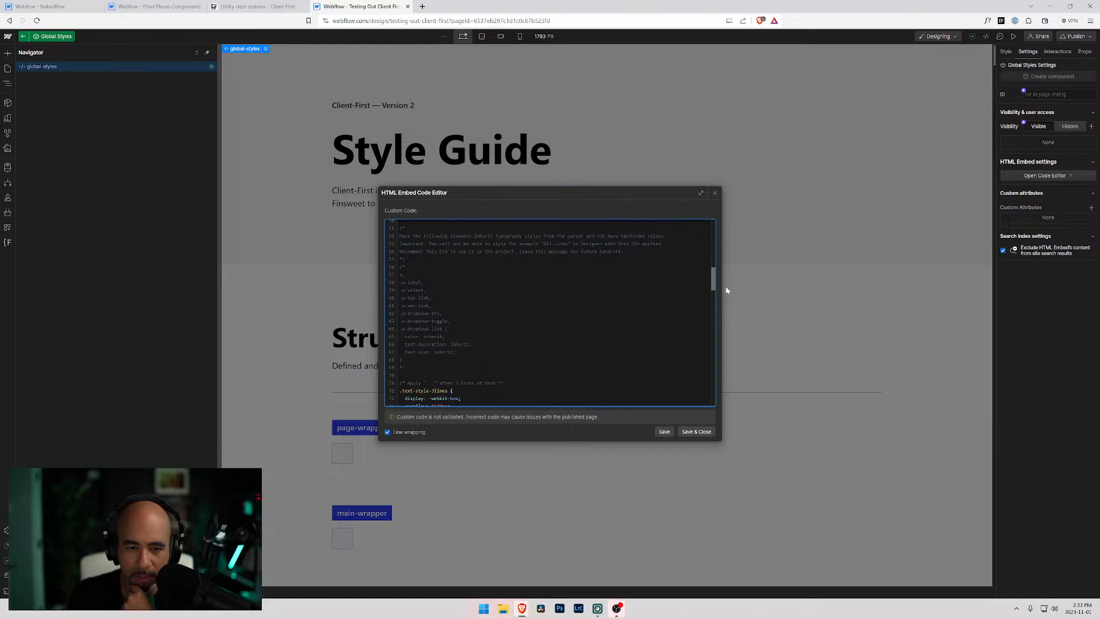
scroll(727, 290, "down", 1)
scroll(727, 294, "down", 3)
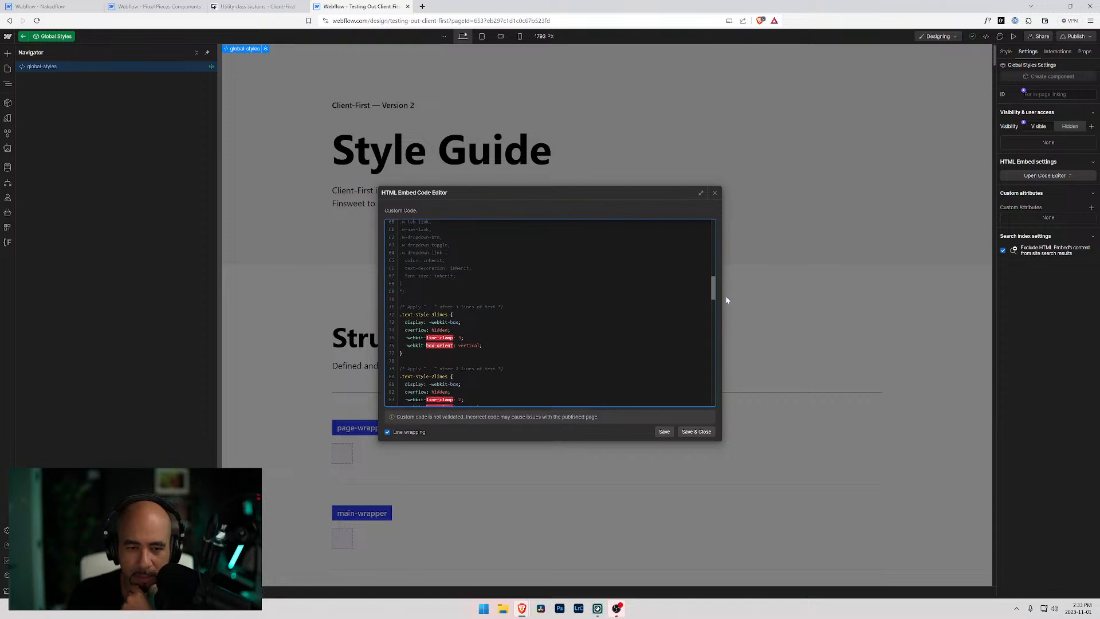
scroll(726, 298, "down", 4)
scroll(729, 311, "down", 3)
scroll(730, 319, "down", 8)
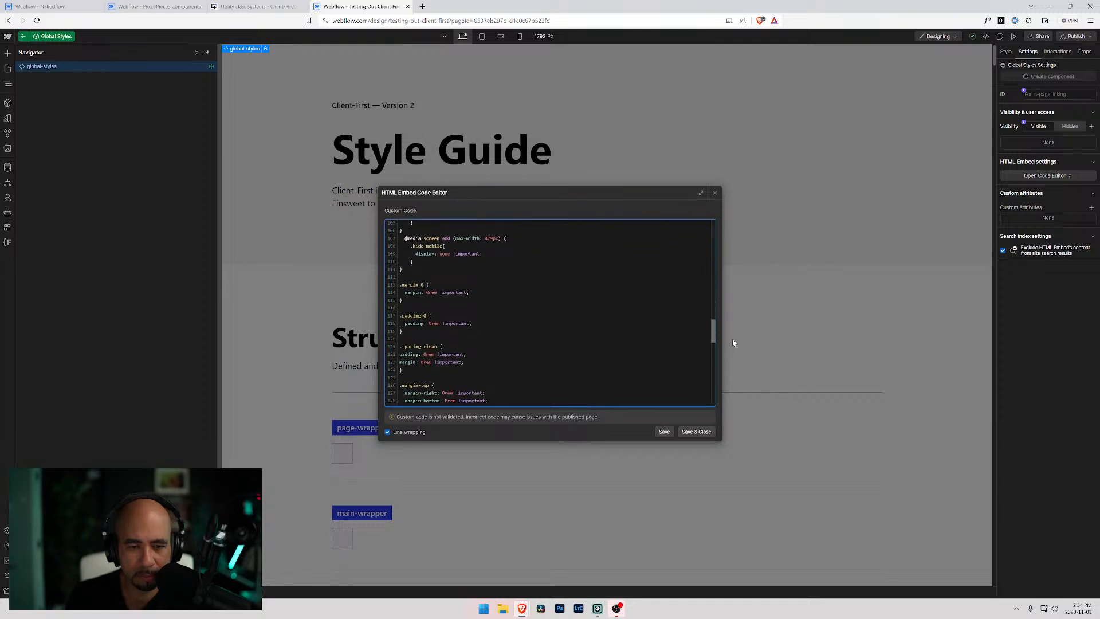
Highlight the .spacing-clean rule in the embed code, and close the code editor.
left_click_drag(733, 340, 731, 347)
left_click_drag(403, 322, 396, 304)
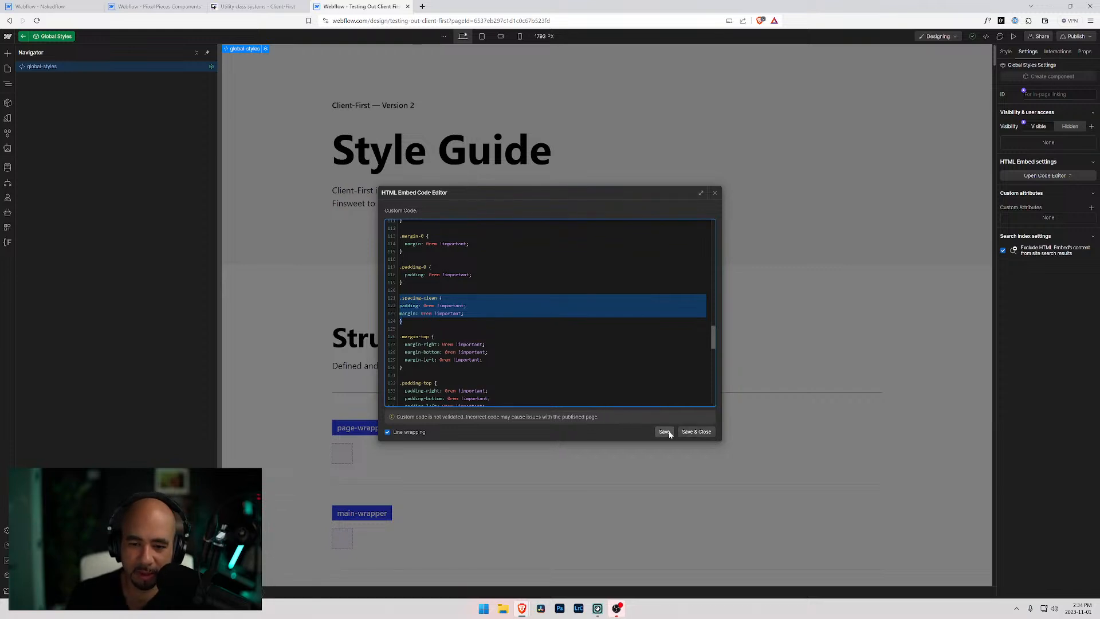
left_click(697, 434)
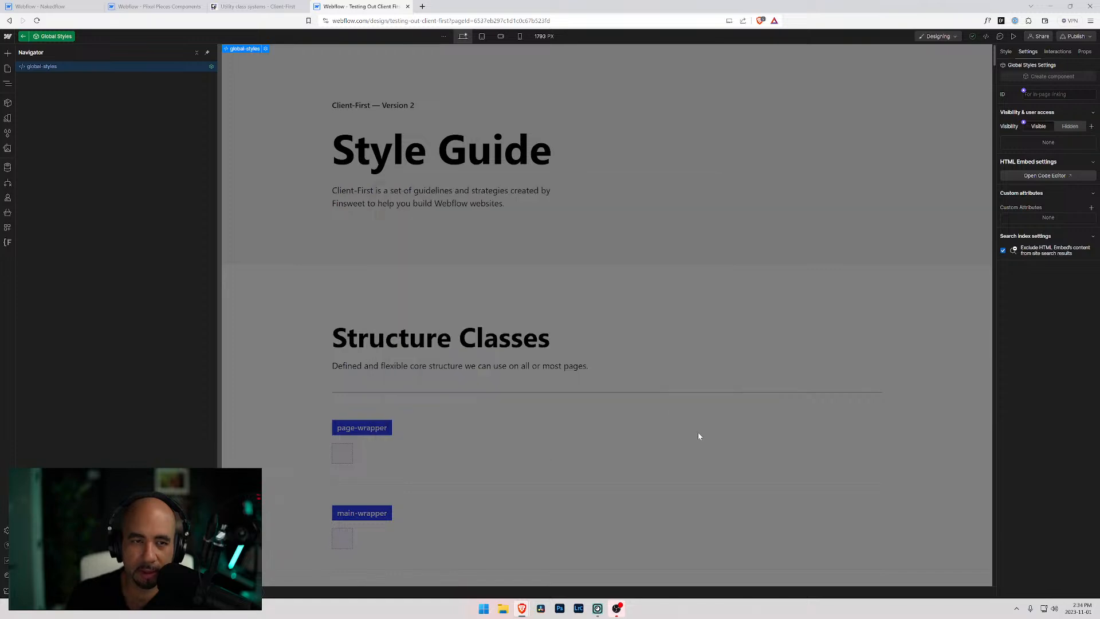
Switch to the Nakedflow style guide and collapse the hide-mobile-portrait through overflow-hidden items in the utility grid's structure.
left_click(55, 6)
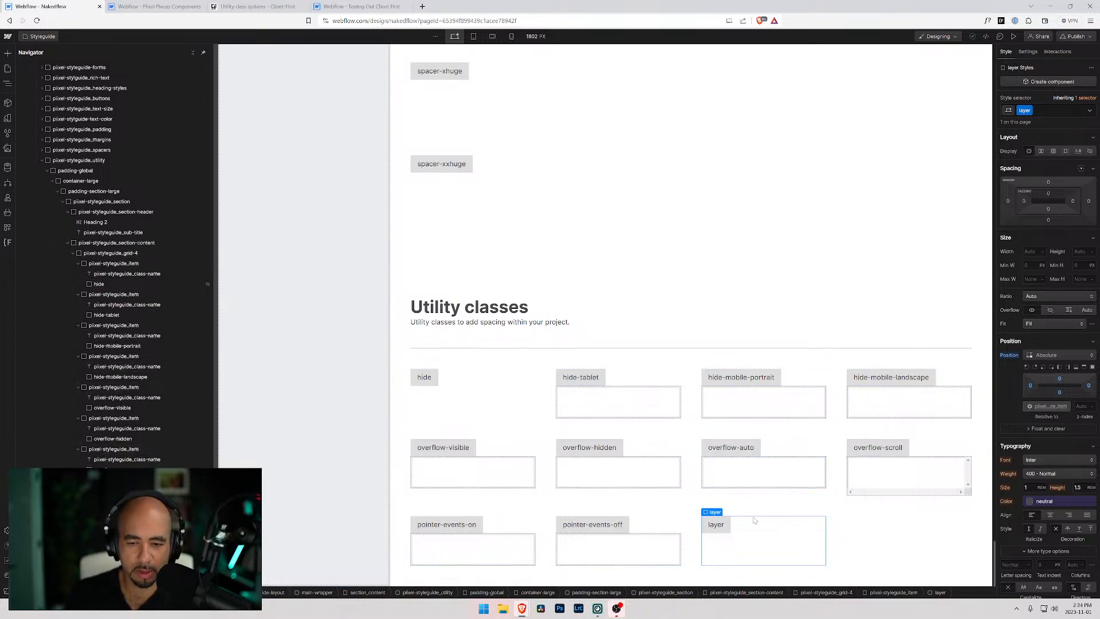
left_click(114, 407)
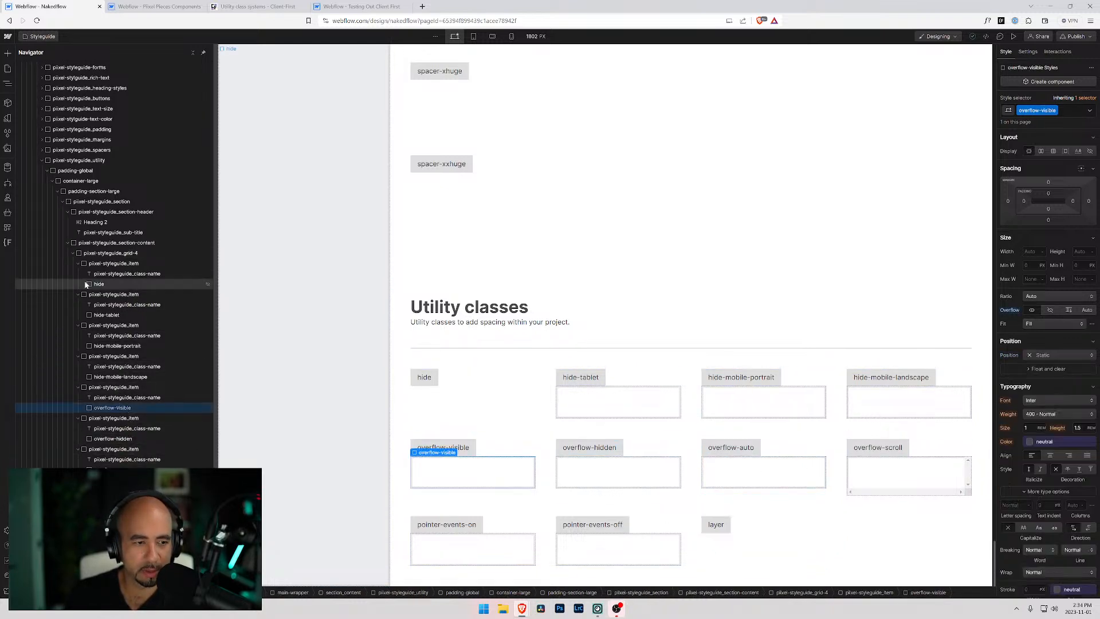
left_click(78, 325)
left_click(77, 336)
left_click(78, 346)
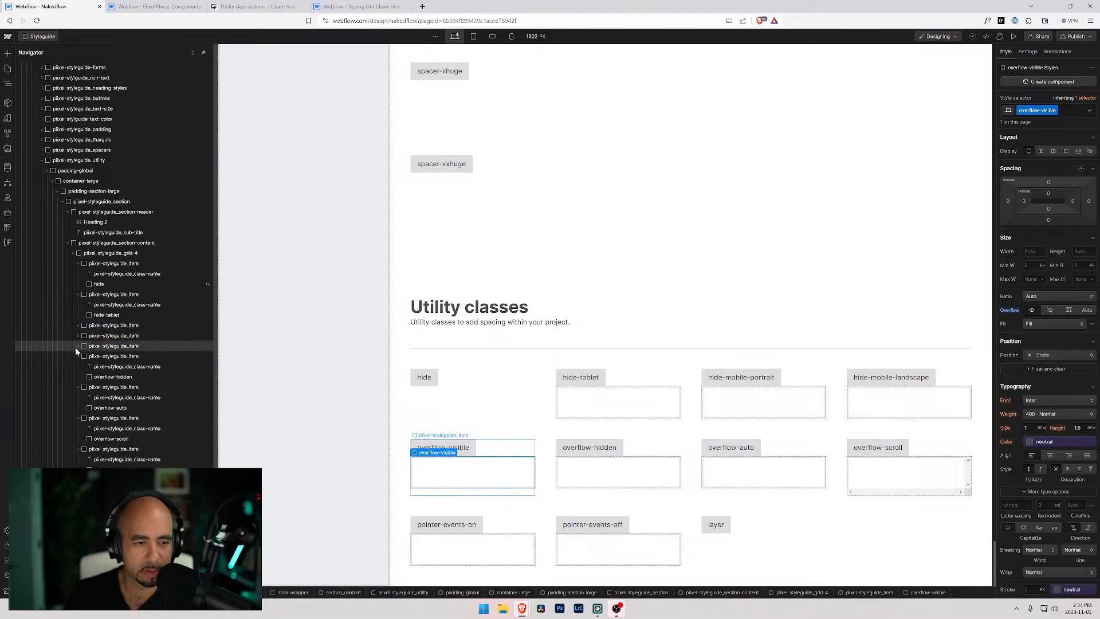
left_click(76, 356)
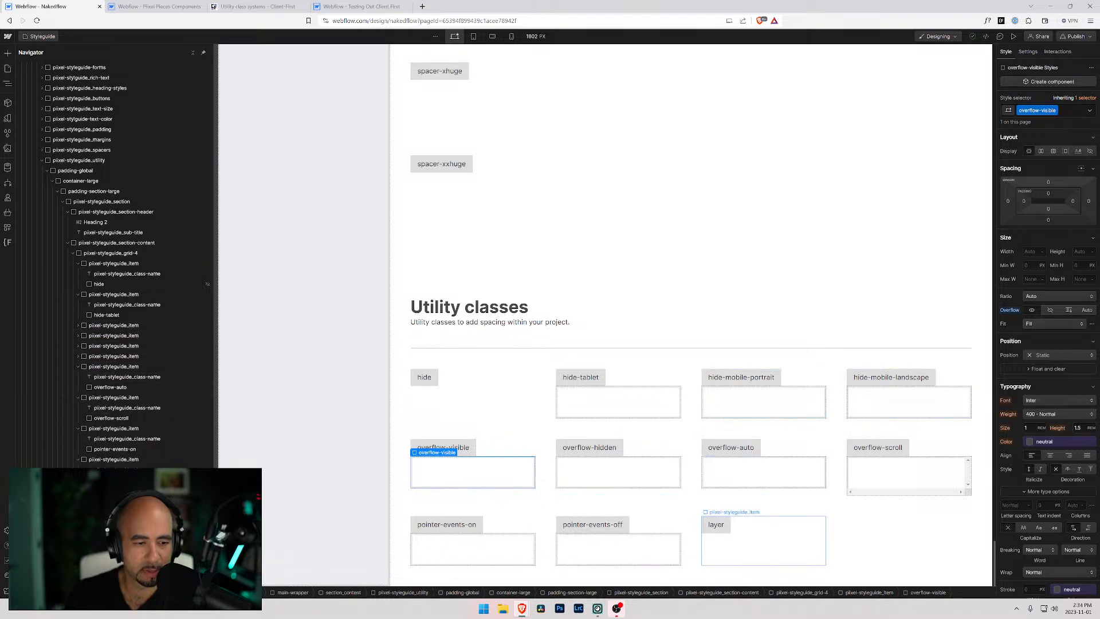
Duplicate the layer item in the Utility classes grid four times.
left_click(762, 541)
key("ctrl+d")
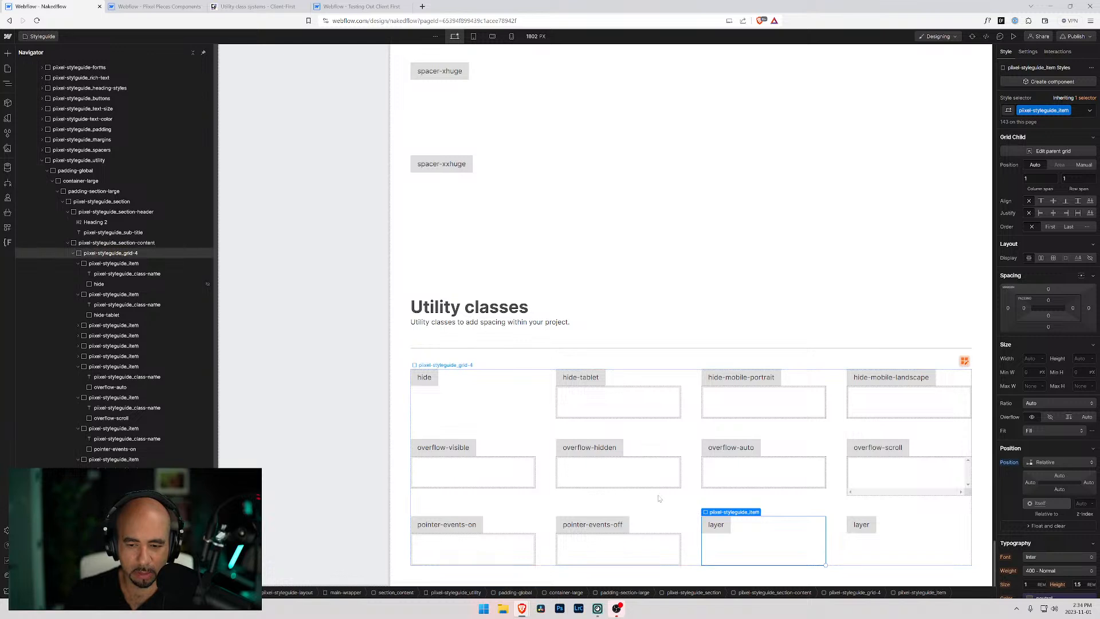
key("ctrl+d")
key("ctrl+d")
key("ctrl+d")
scroll(676, 496, "down", 1)
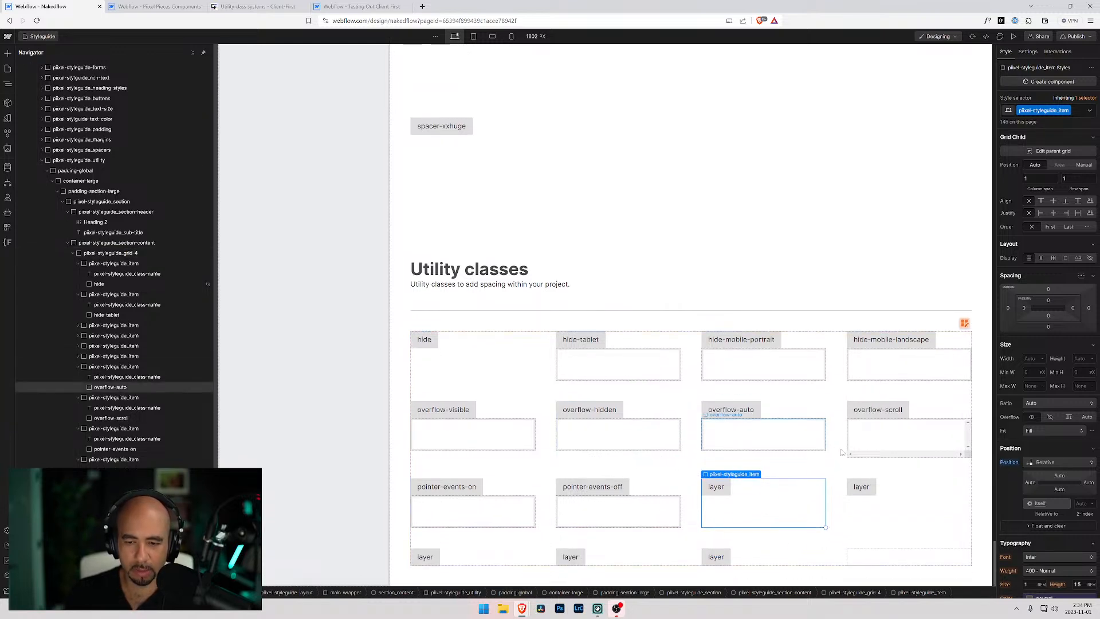
Remove the layer class from the block inside the first duplicated item, next to the original layer item.
left_click(858, 487)
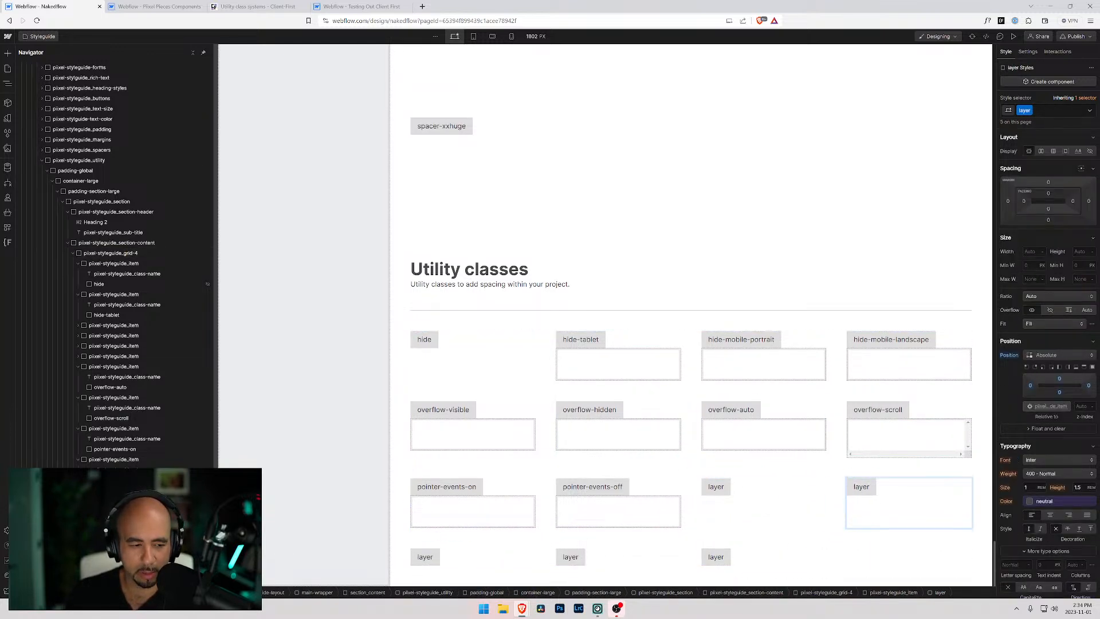
left_click(861, 488)
left_click(911, 509)
left_click(1060, 111)
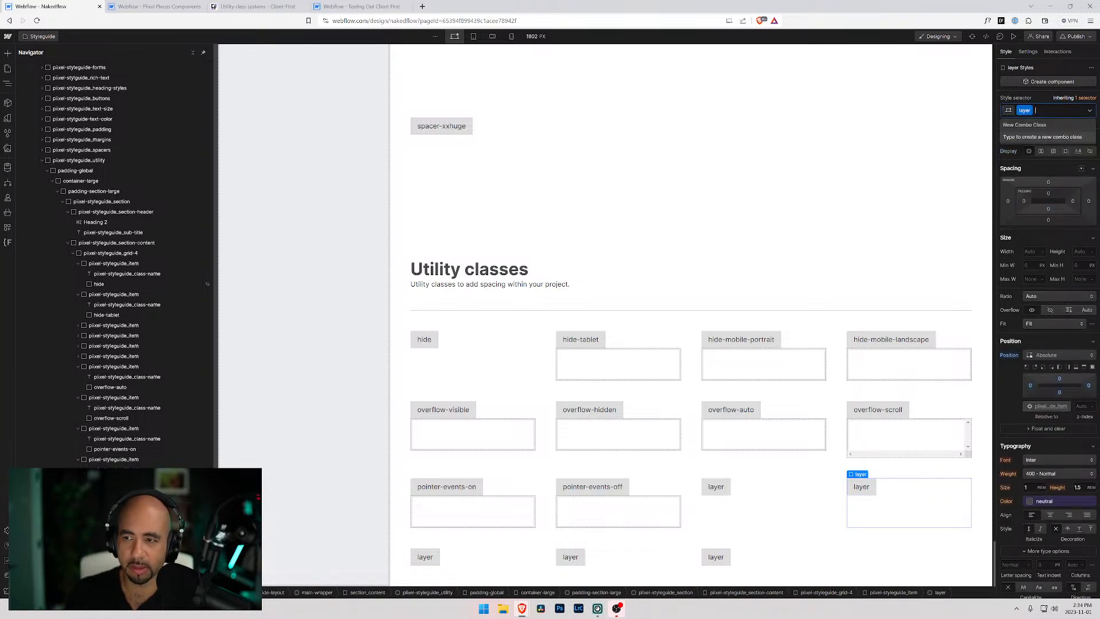
key("BackSpace")
Change the label of the first duplicated item to "spacing-clean".
left_click(864, 487)
left_click(864, 487)
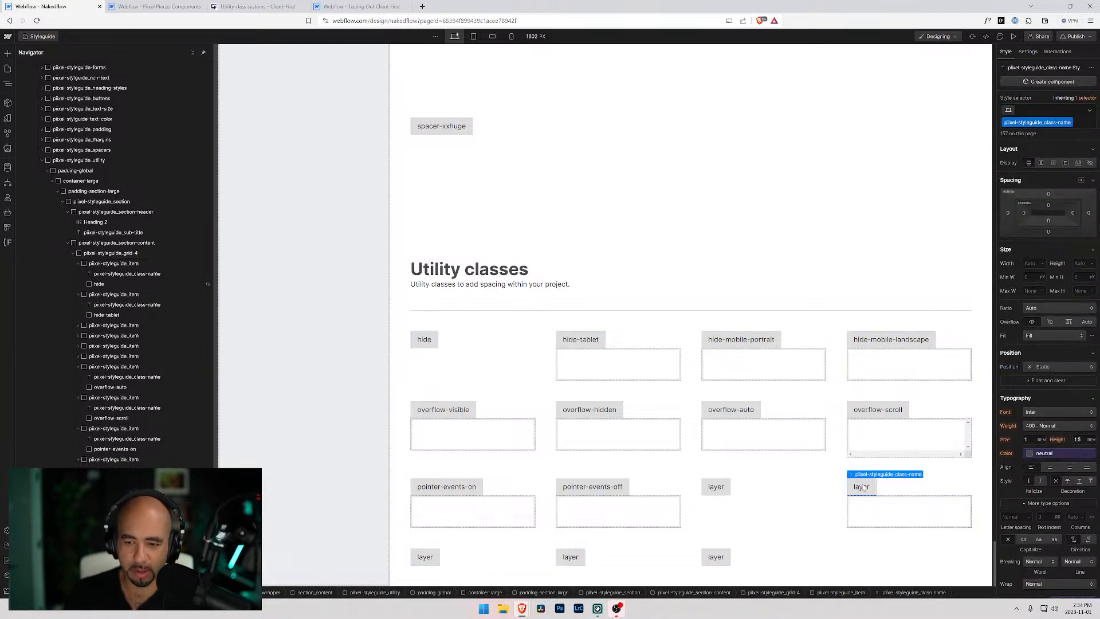
double_click(861, 487)
type("spacing-clear")
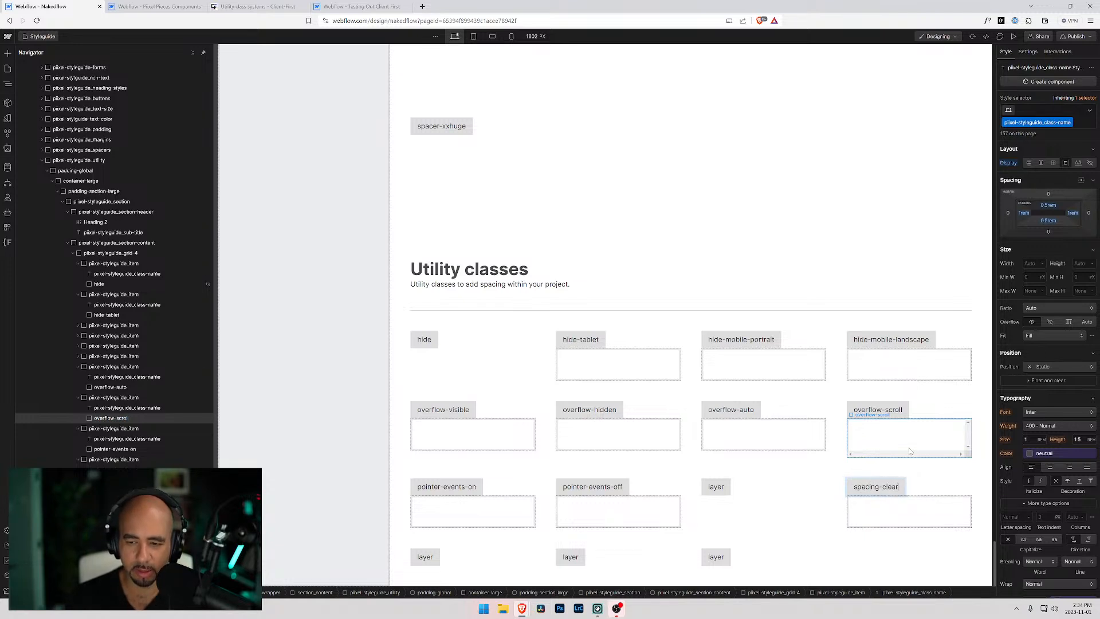
key("BackSpace")
type("n")
Give the unclassed div block under the spacing-clean label a new class named spacing-clean.
left_click(911, 510)
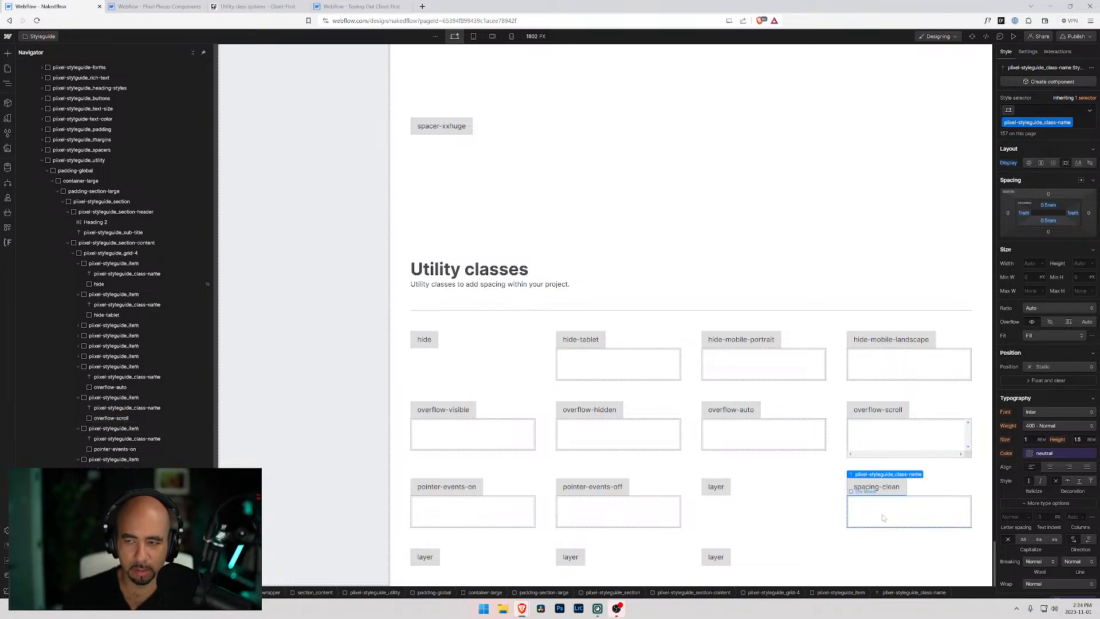
key("ctrl+Return")
type("s")
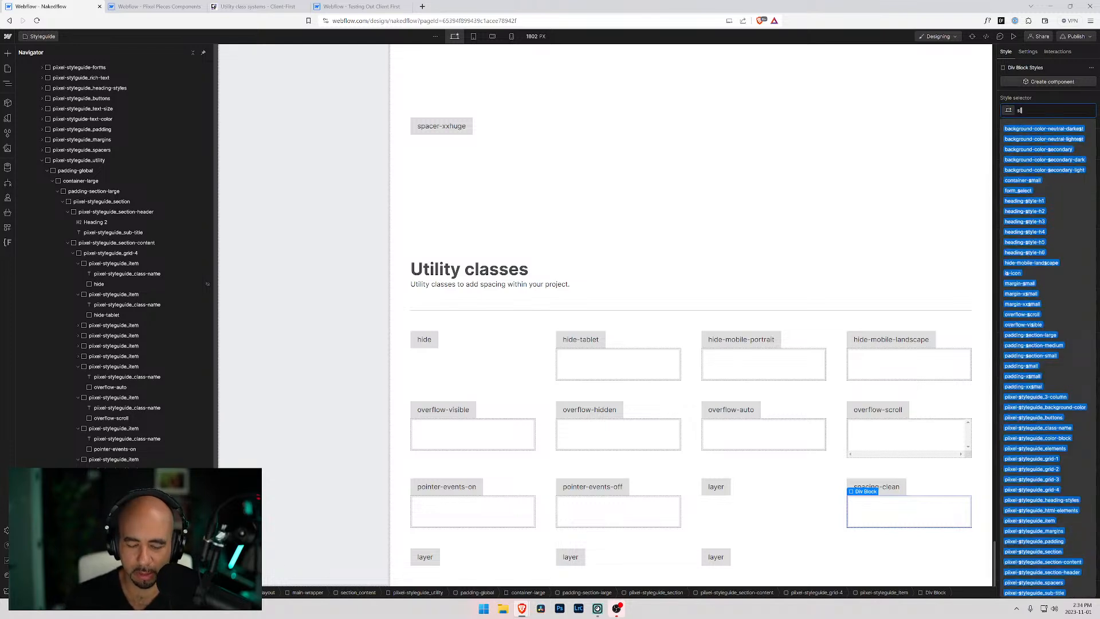
type("pacing")
key("BackSpace")
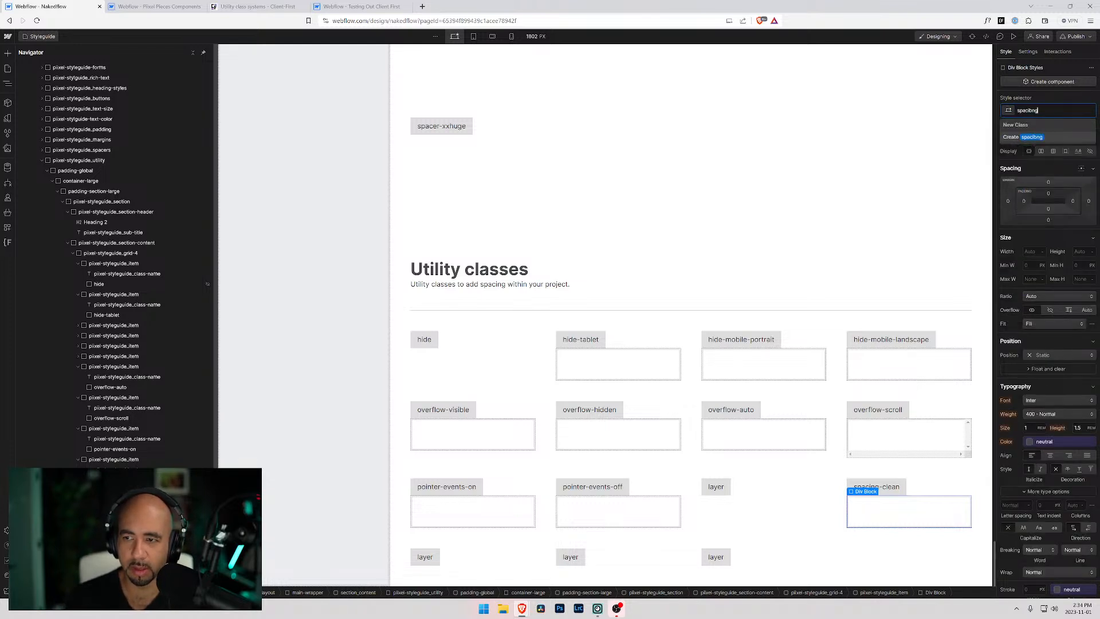
type("ng-clean")
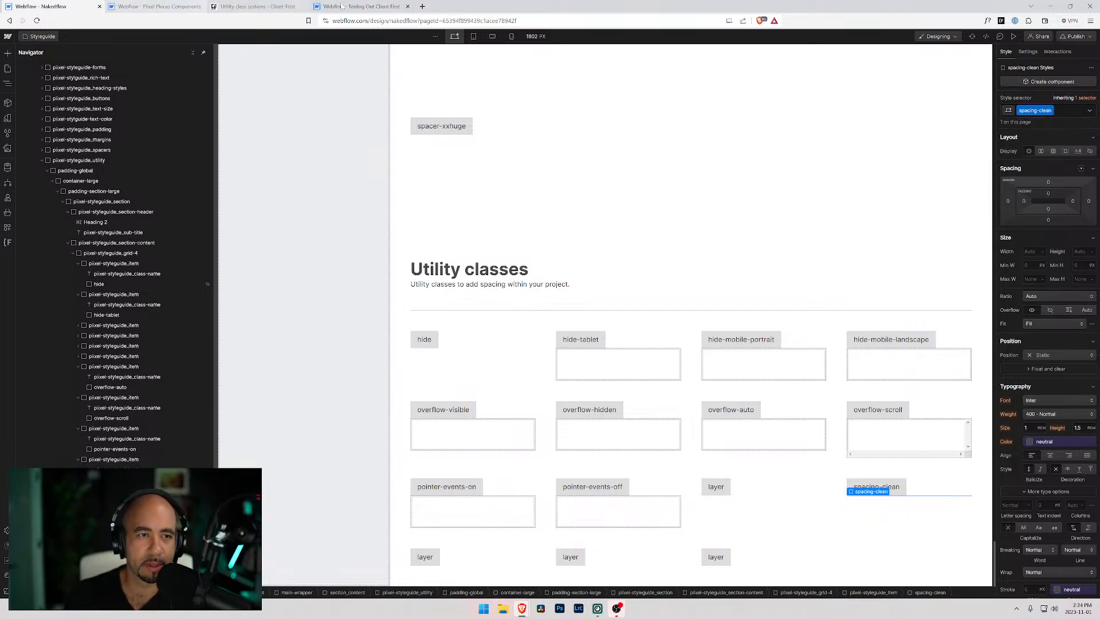
Switch to the Client-First project, leave the Global Styles component, and look up the align-center item in the utility grid.
left_click(267, 6)
left_click(358, 6)
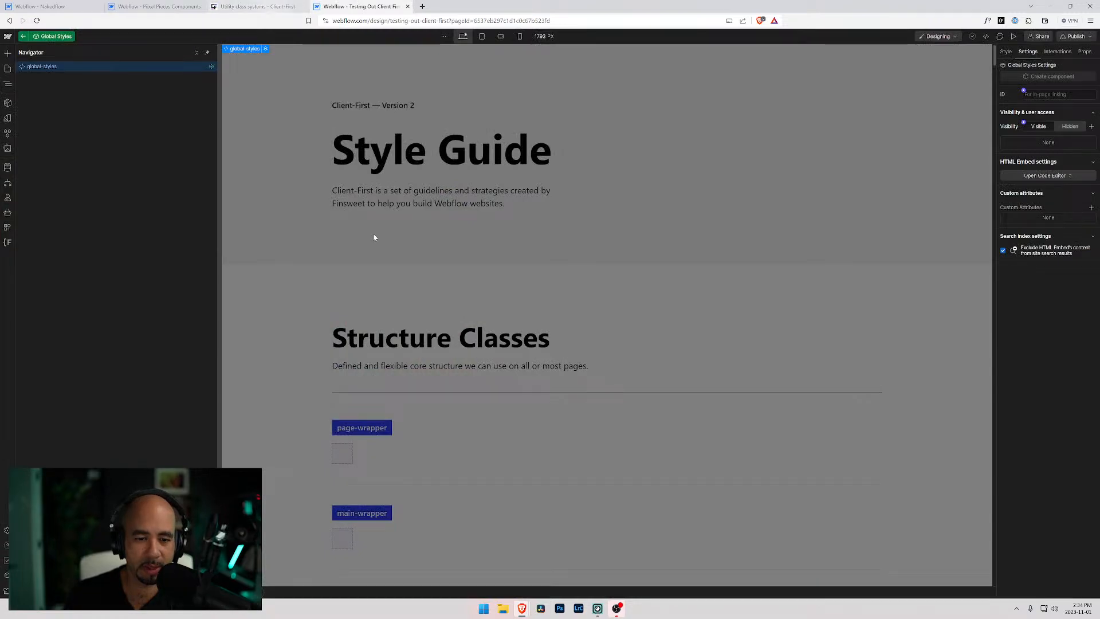
scroll(301, 230, "down", 7)
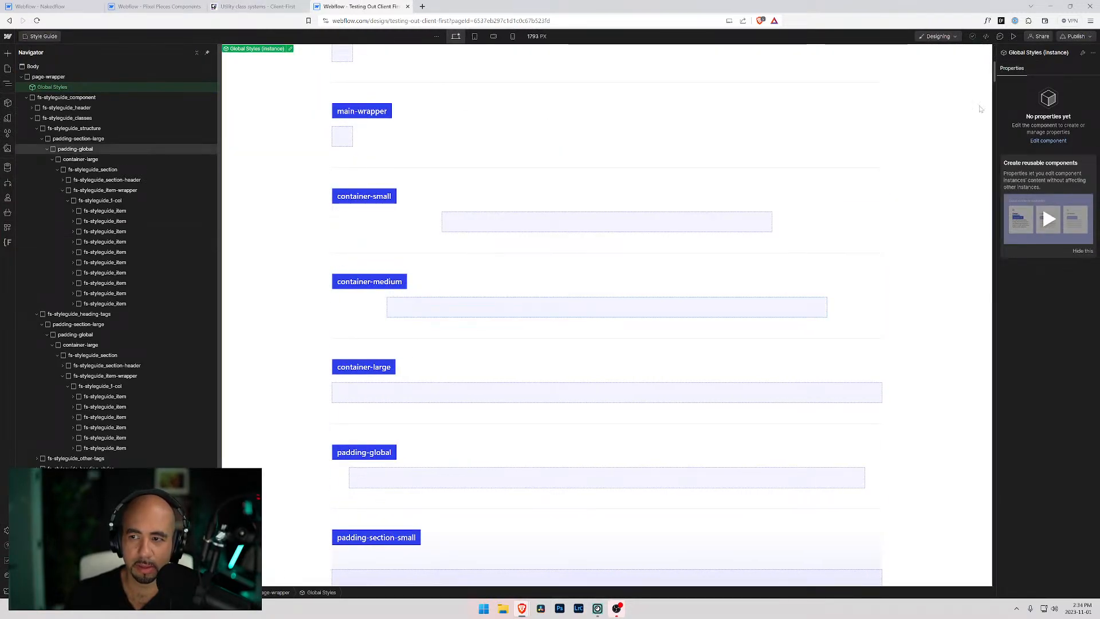
left_click_drag(994, 79, 999, 589)
scroll(588, 345, "up", 15)
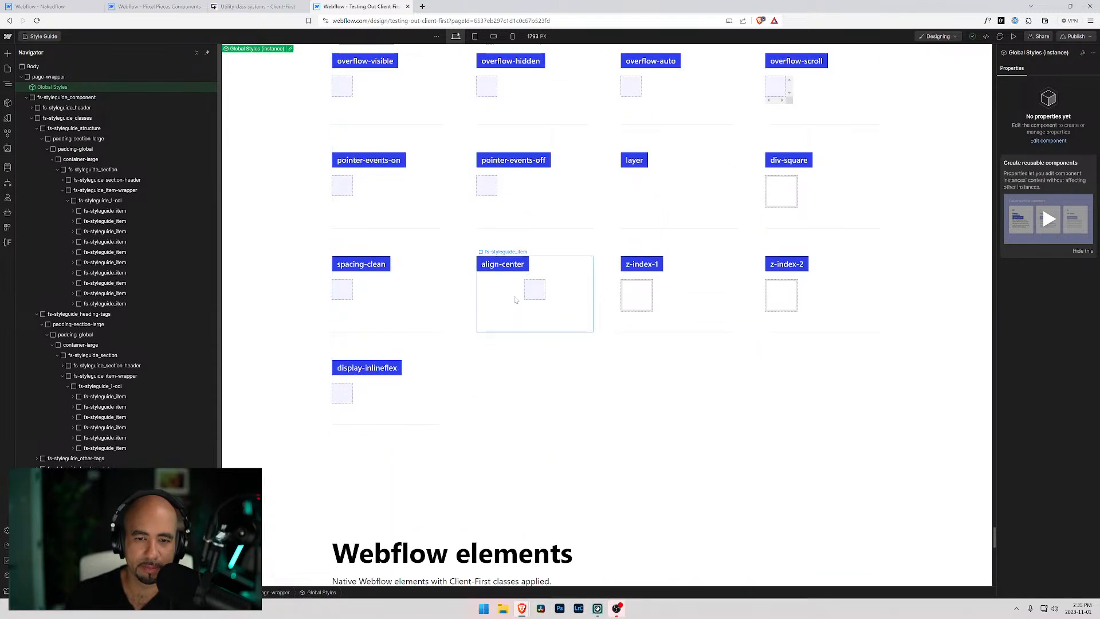
In the Nakedflow project, replace the layer class with a new align-center class on the block below pointer-events-on, and relabel that item "align-center".
key("ctrl+1")
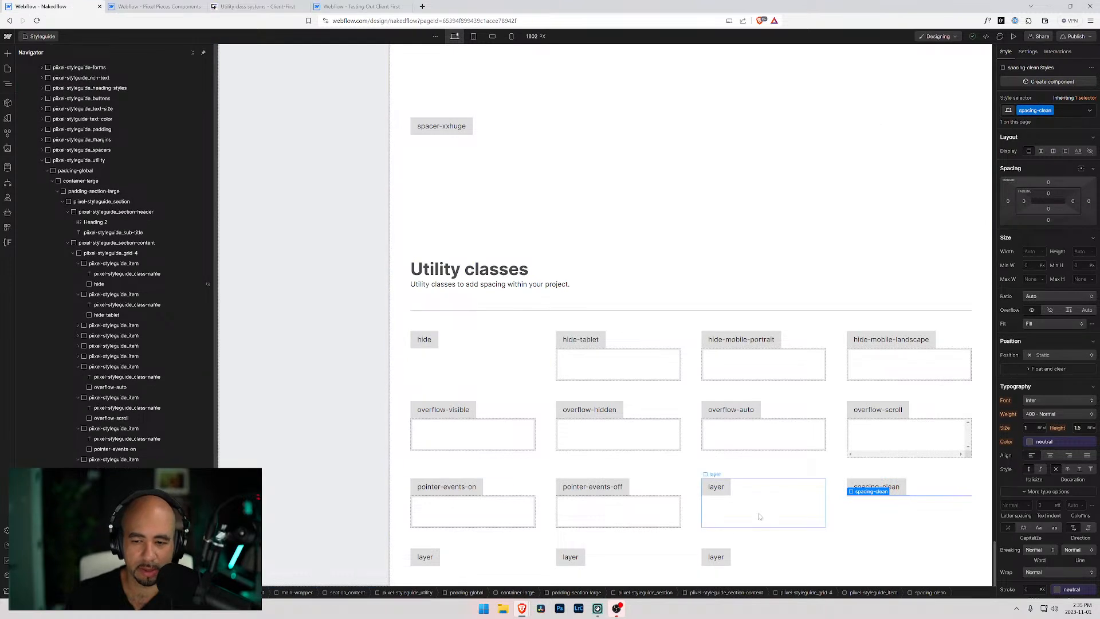
double_click(427, 557)
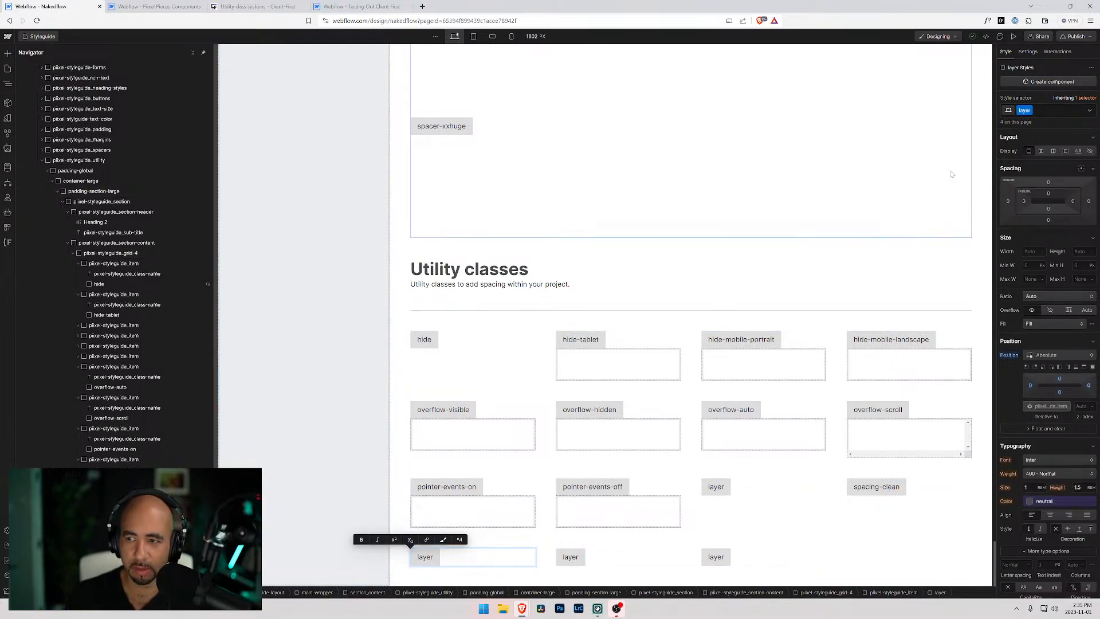
left_click(1042, 109)
key("BackSpace")
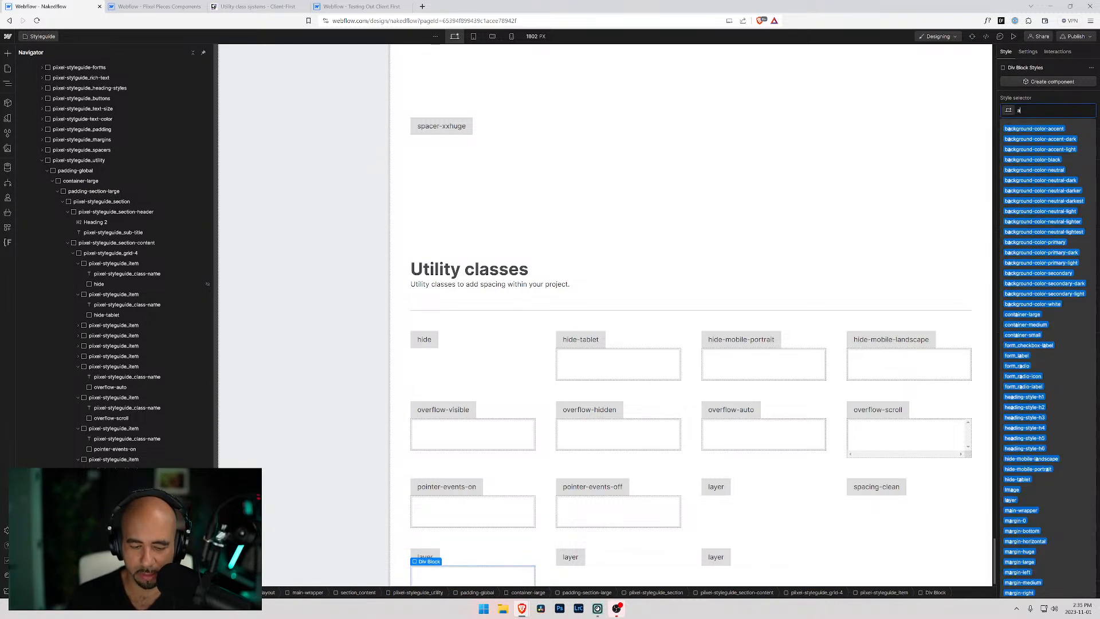
type("align-cen")
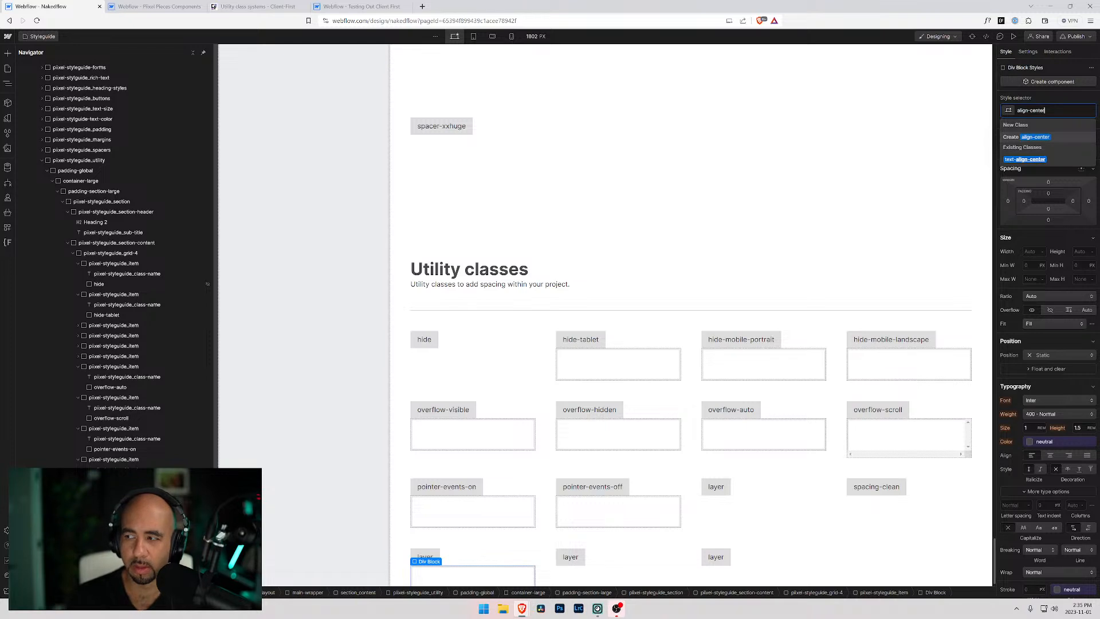
type("ter")
key("Return")
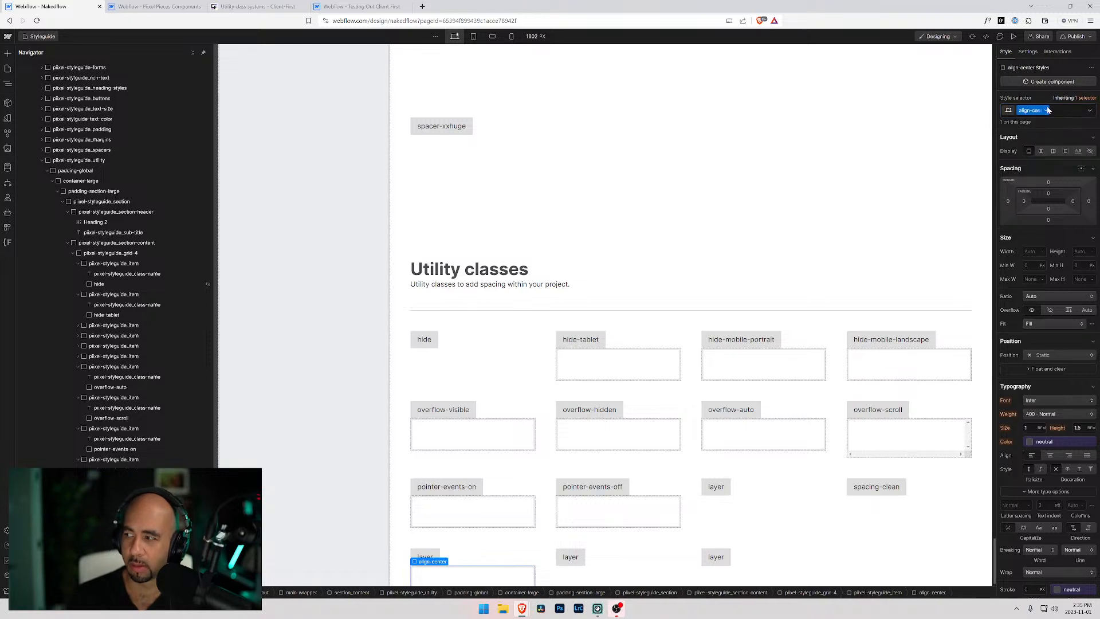
double_click(425, 559)
type("align-center")
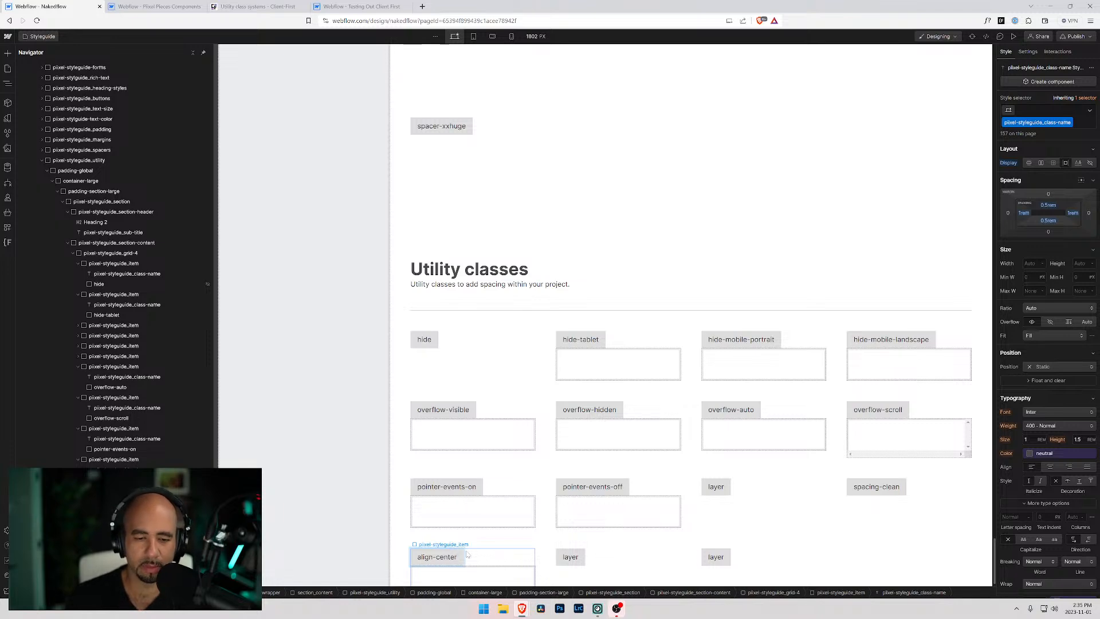
Switch to the Client-First project and examine the style settings of its align-center block.
left_click(362, 7)
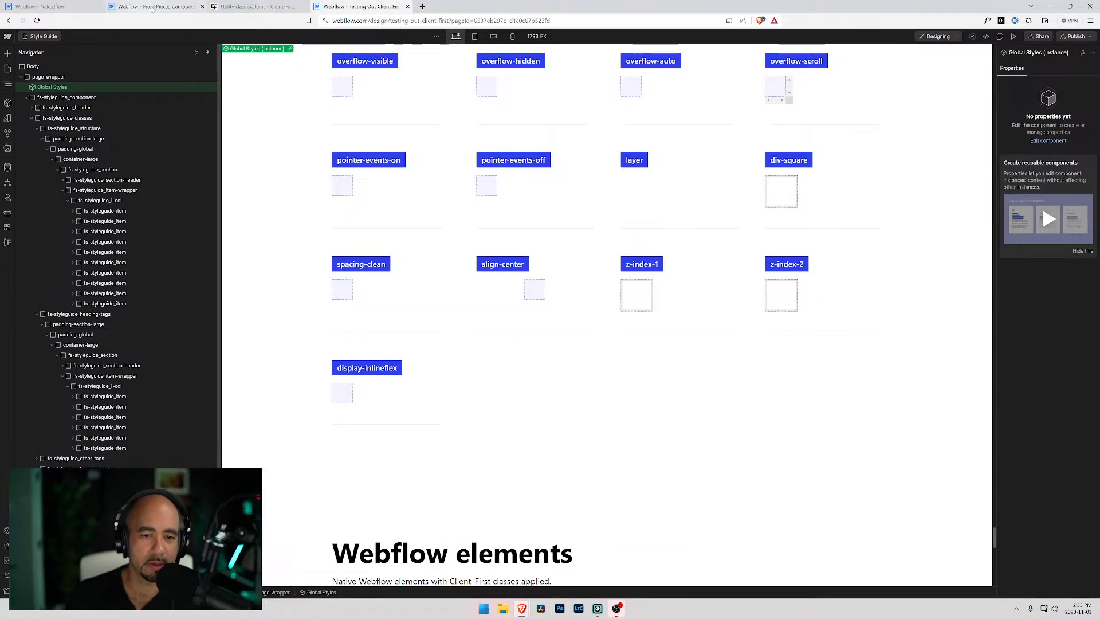
left_click(530, 294)
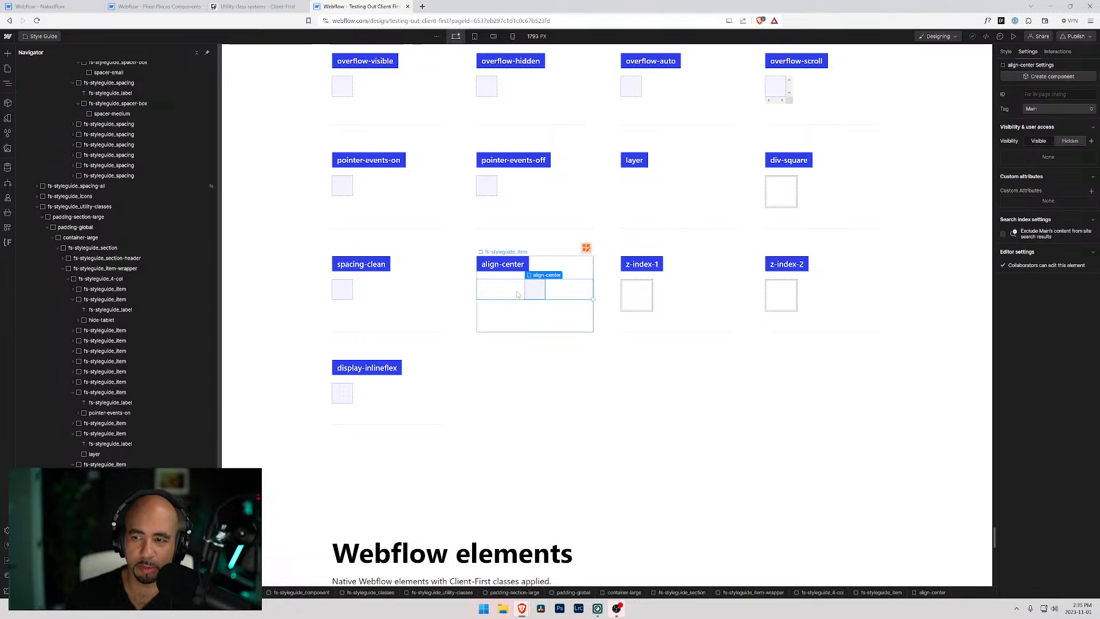
left_click(1007, 52)
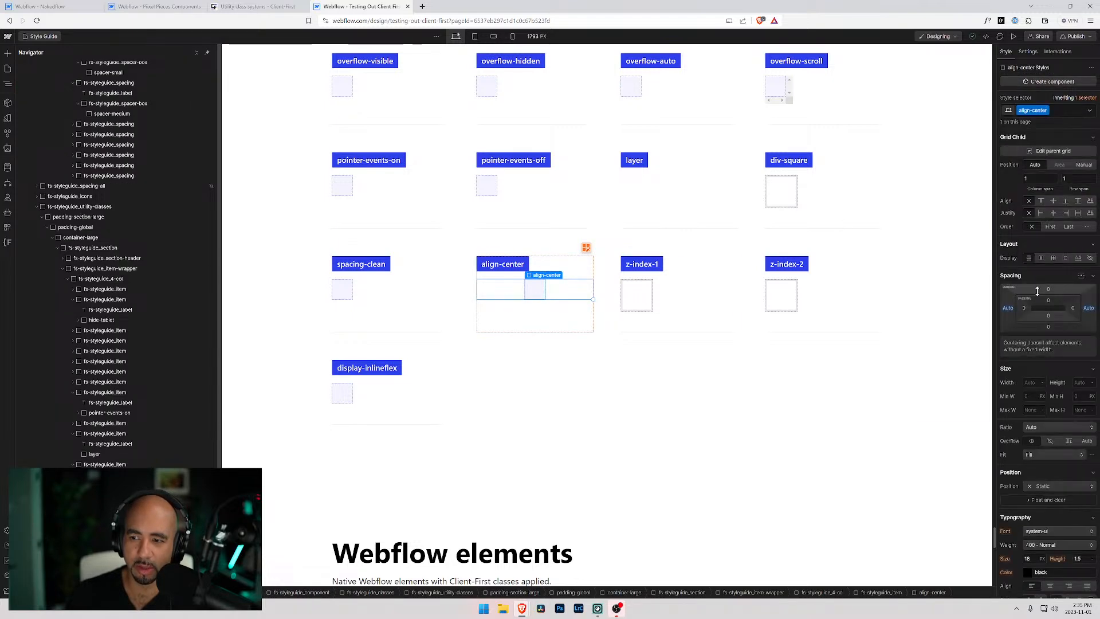
scroll(1047, 355, "down", 1)
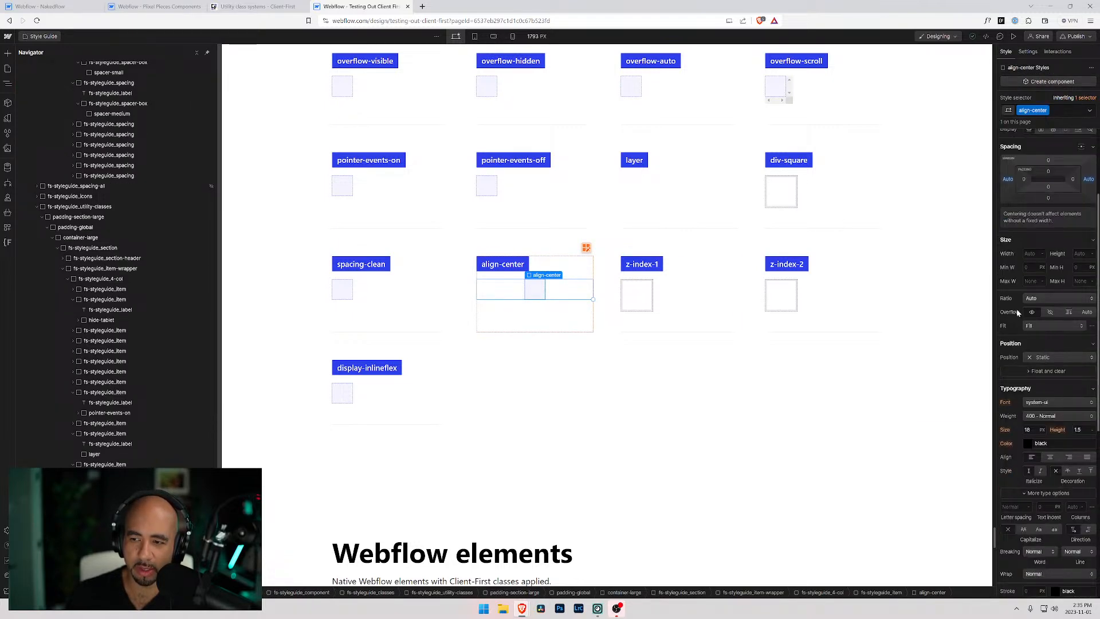
scroll(1031, 315, "up", 2)
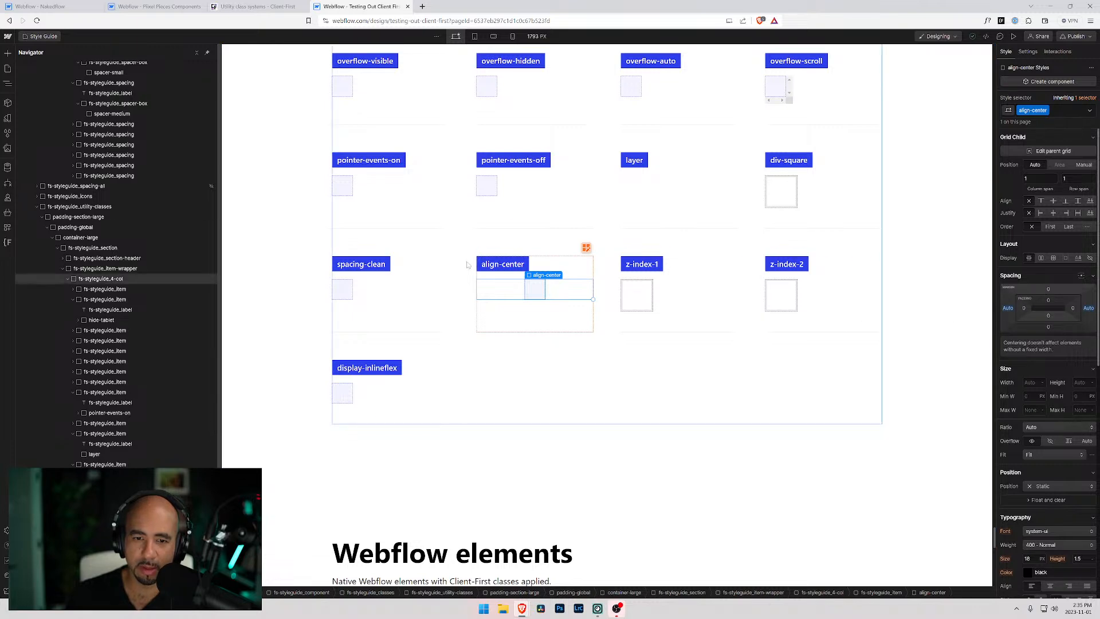
Back in the Nakedflow project, set the align-center class's left and right margins to Auto.
left_click(56, 7)
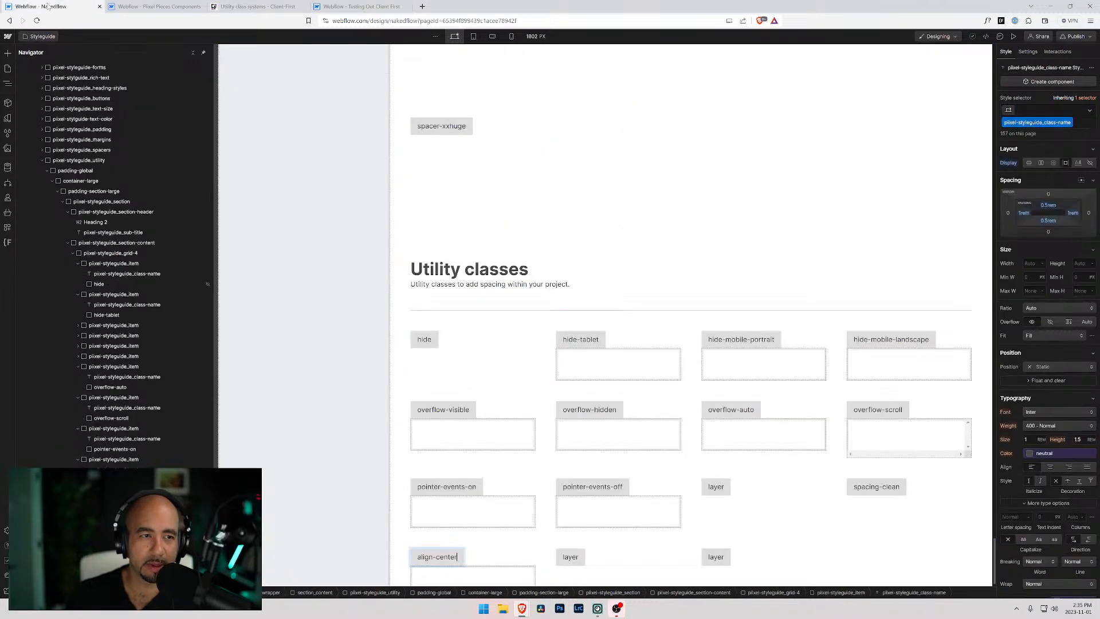
left_click(489, 578)
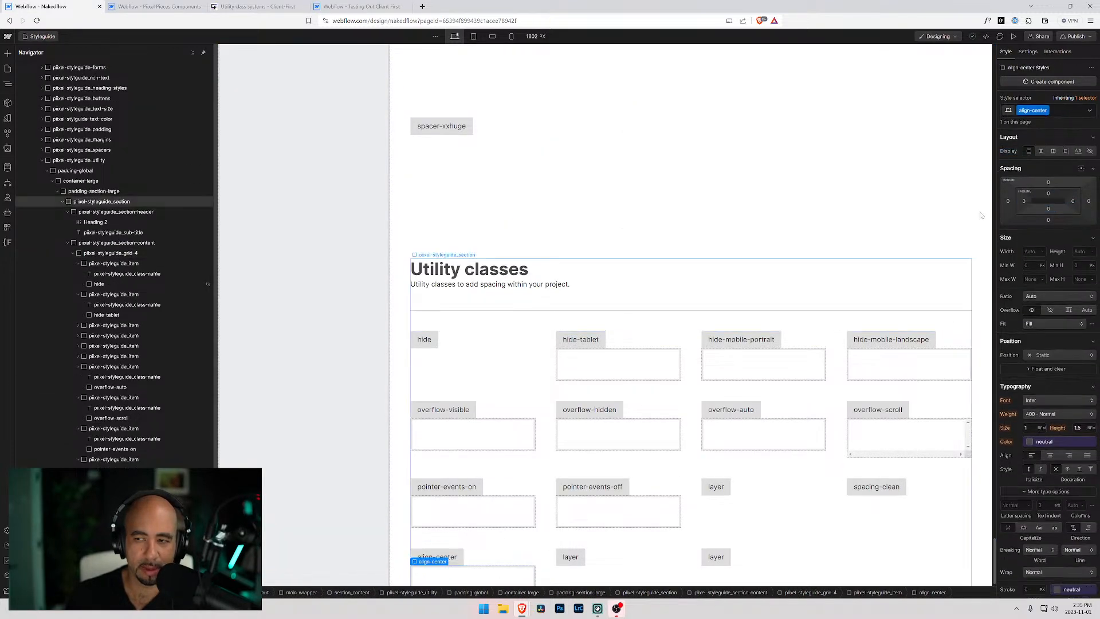
left_click(1008, 202)
left_click(1014, 235)
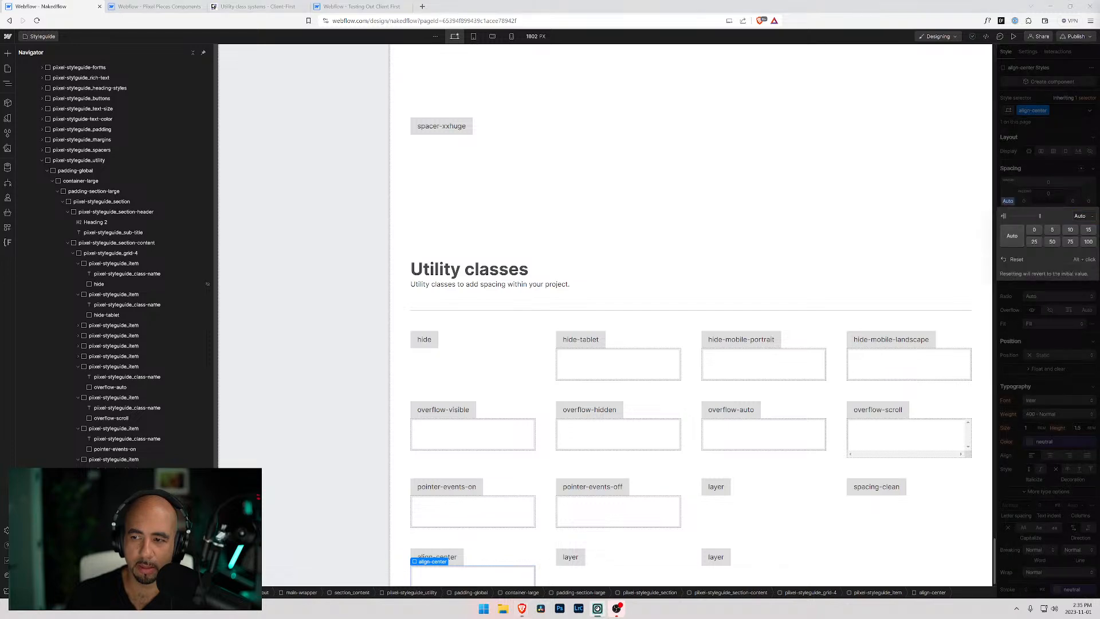
left_click(1088, 201)
left_click(1012, 235)
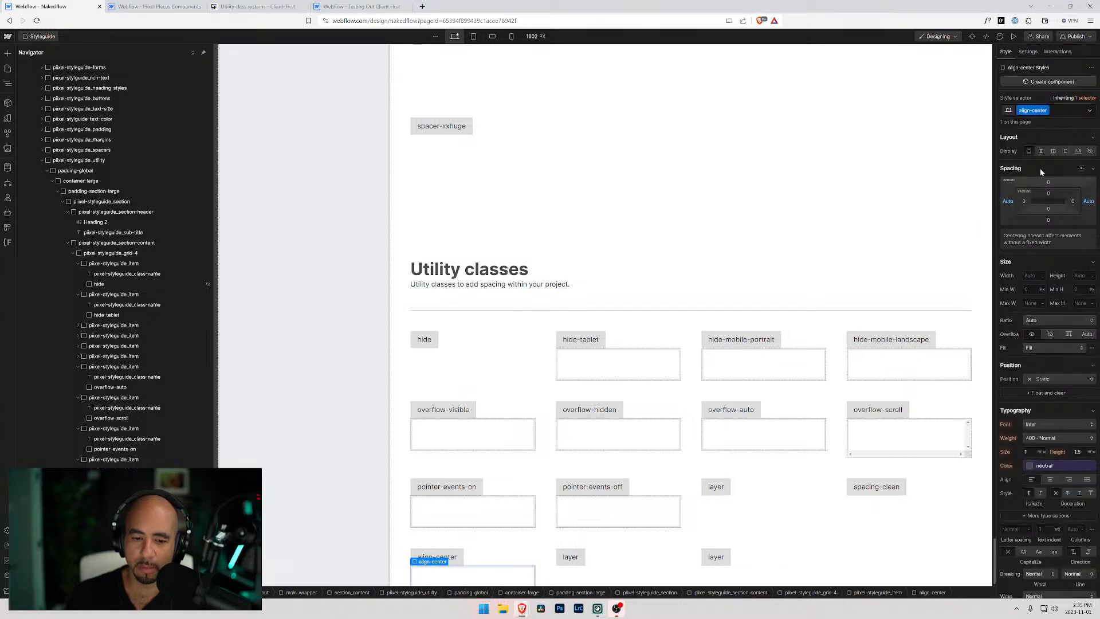
Switch to the Client-First project and examine the styles of its z-index-1, z-index-2 and display-inlineflex blocks.
left_click(183, 7)
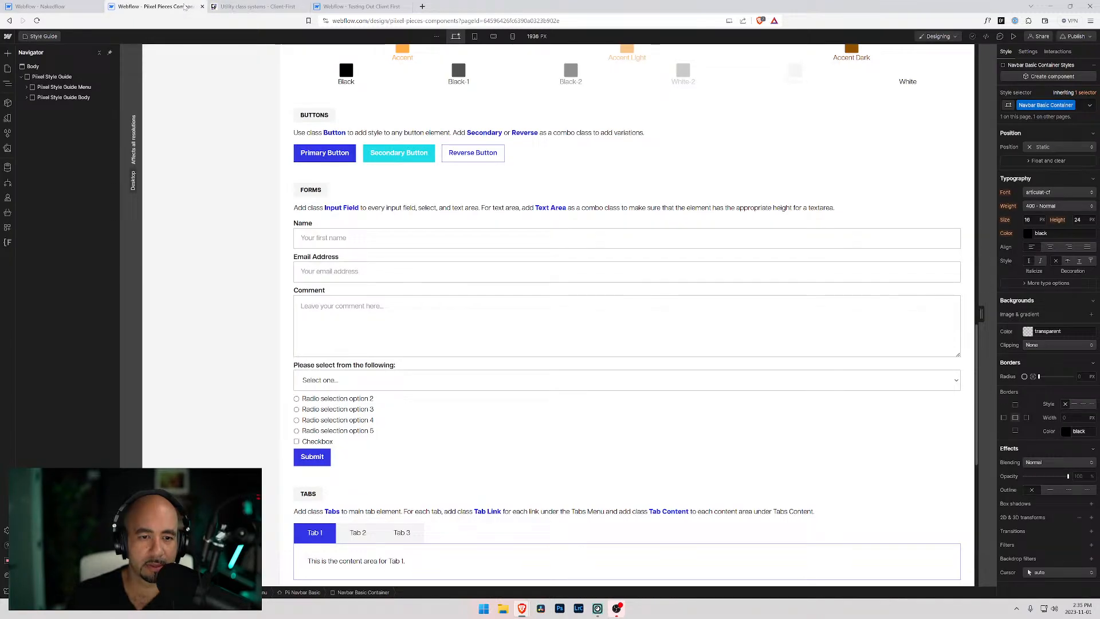
left_click(355, 6)
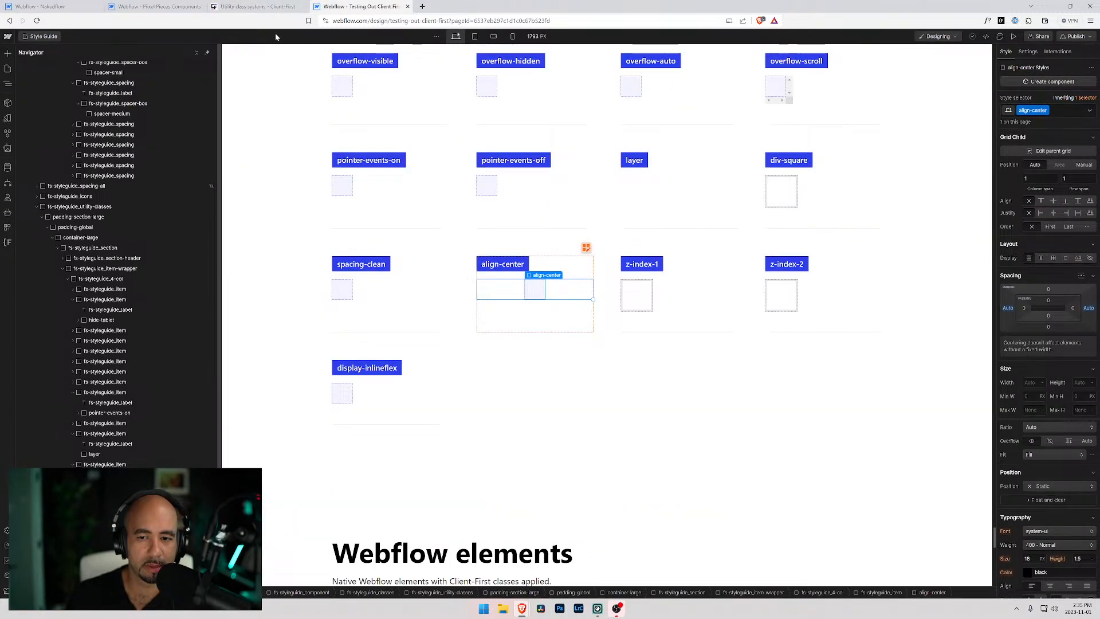
left_click(644, 299)
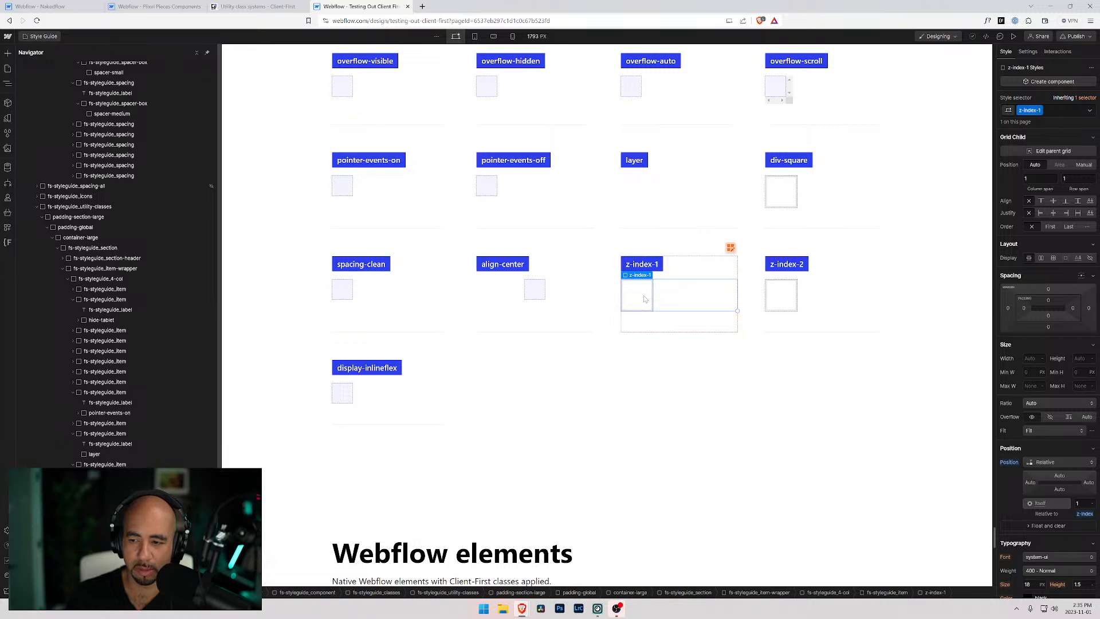
left_click(787, 297)
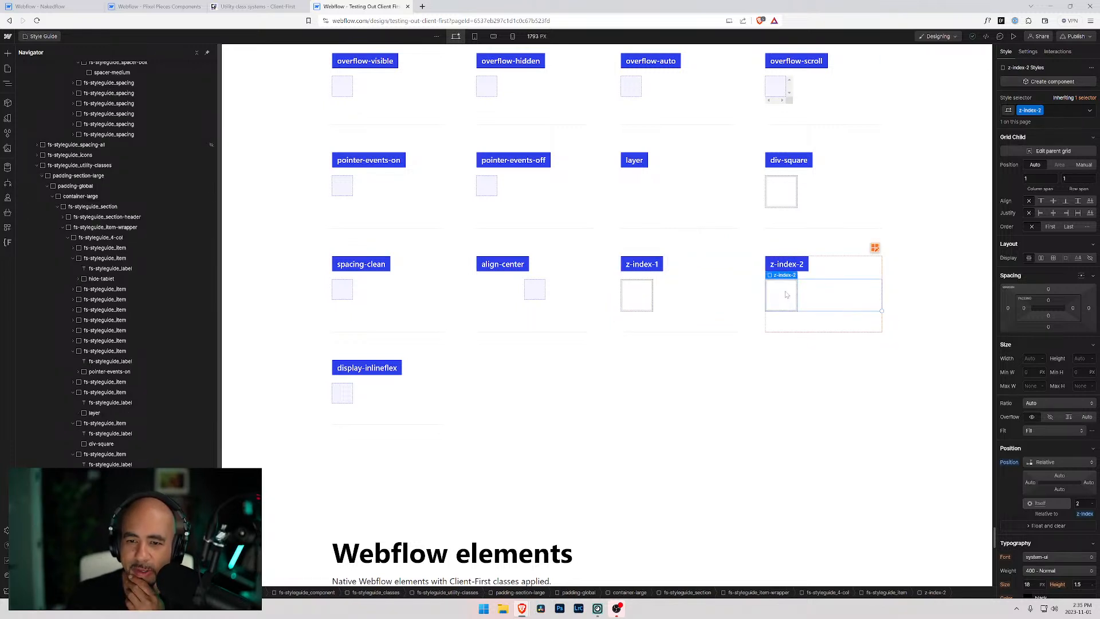
left_click(344, 398)
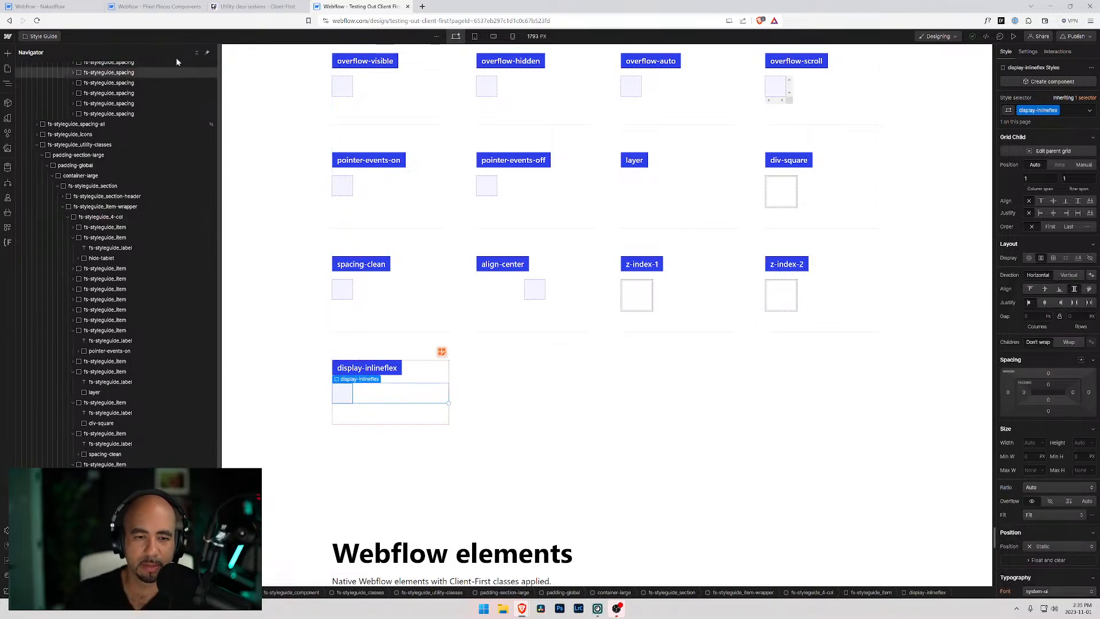
Return to the Nakedflow project and delete the two leftover duplicate layer items beside the align-center item.
left_click(55, 6)
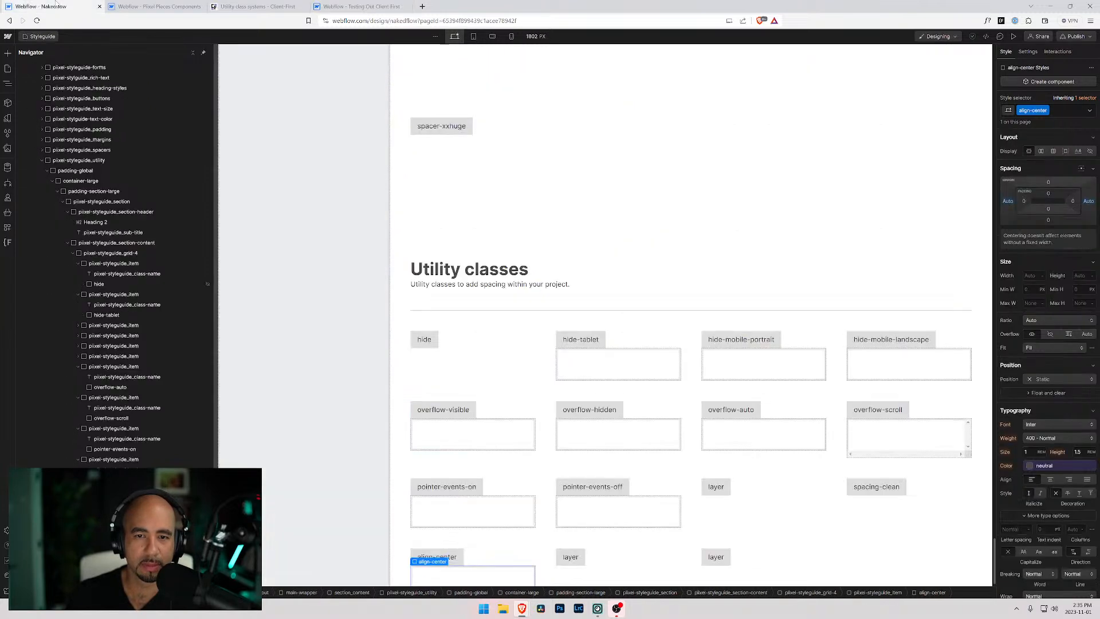
scroll(602, 487, "down", 1)
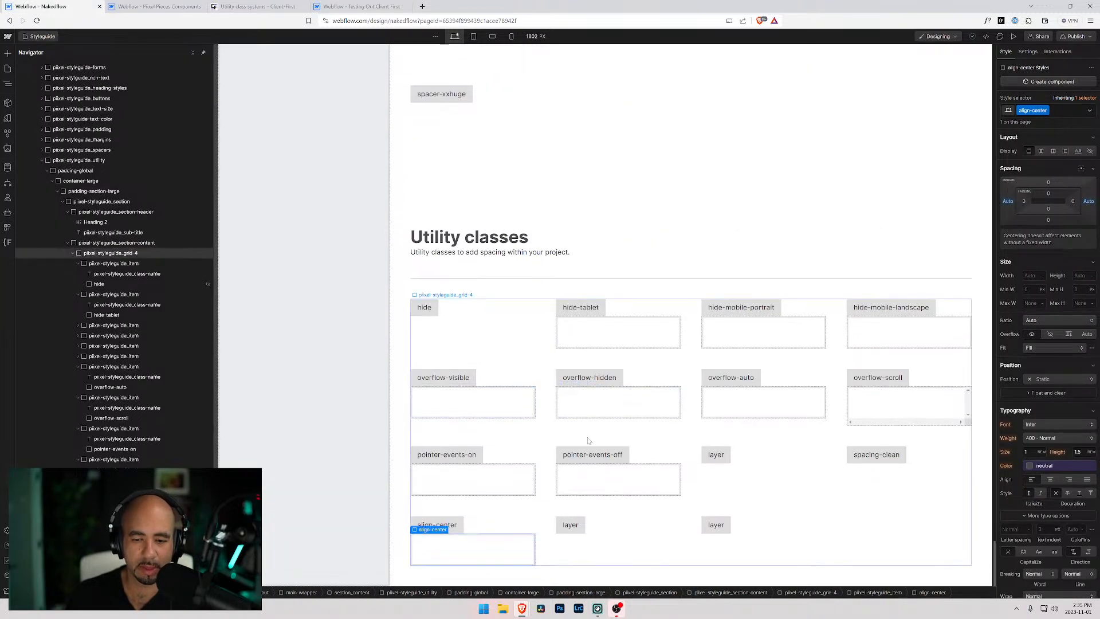
left_click(588, 529)
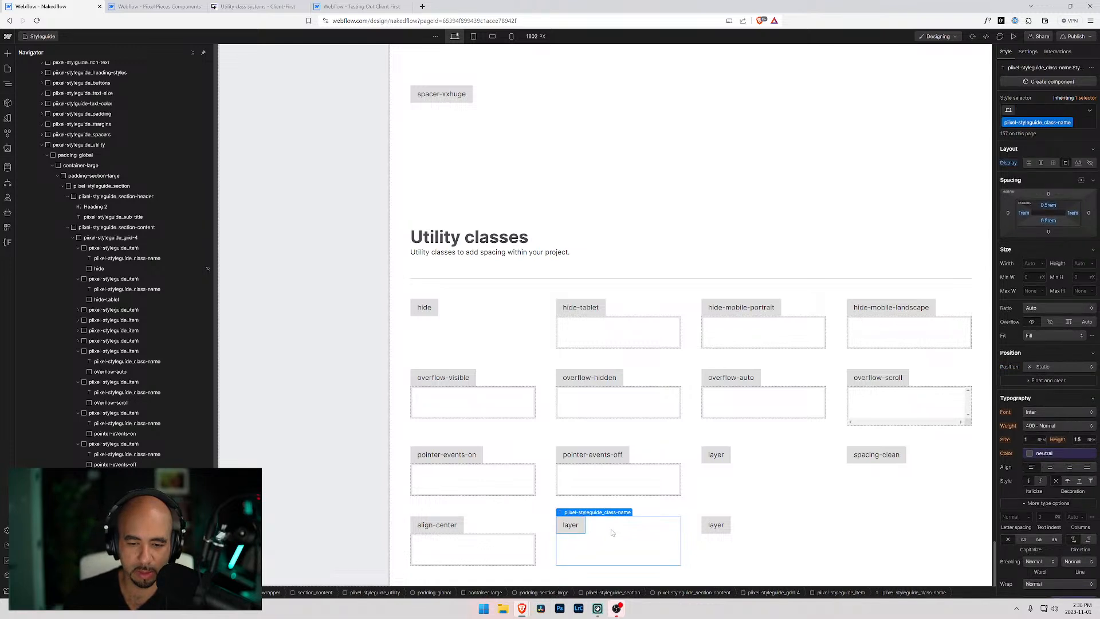
left_click(612, 533)
key("Delete")
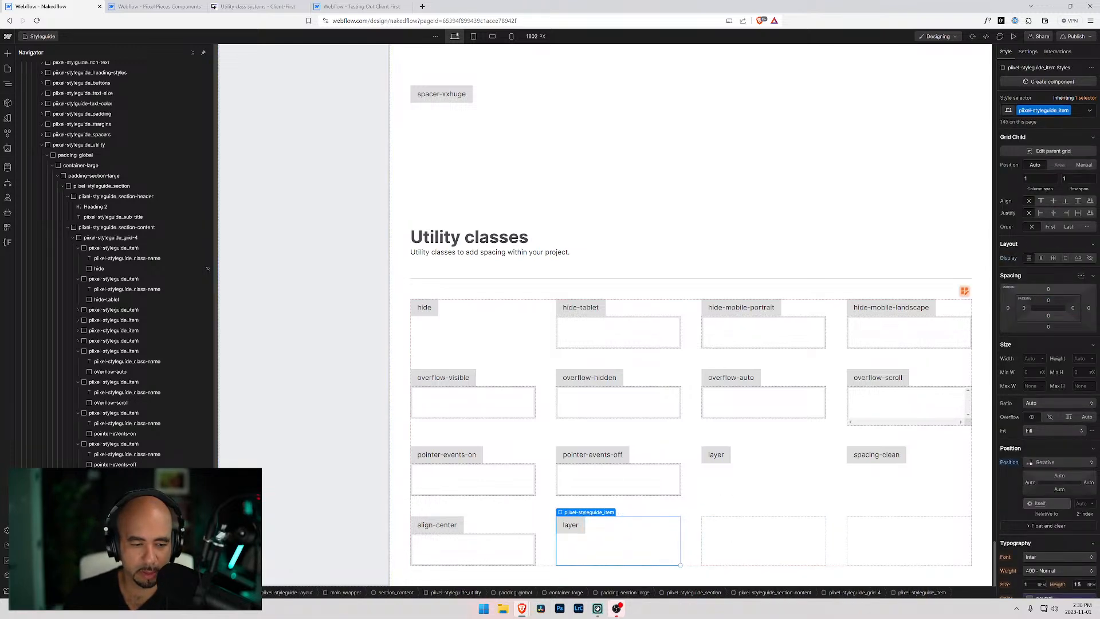
key("Delete")
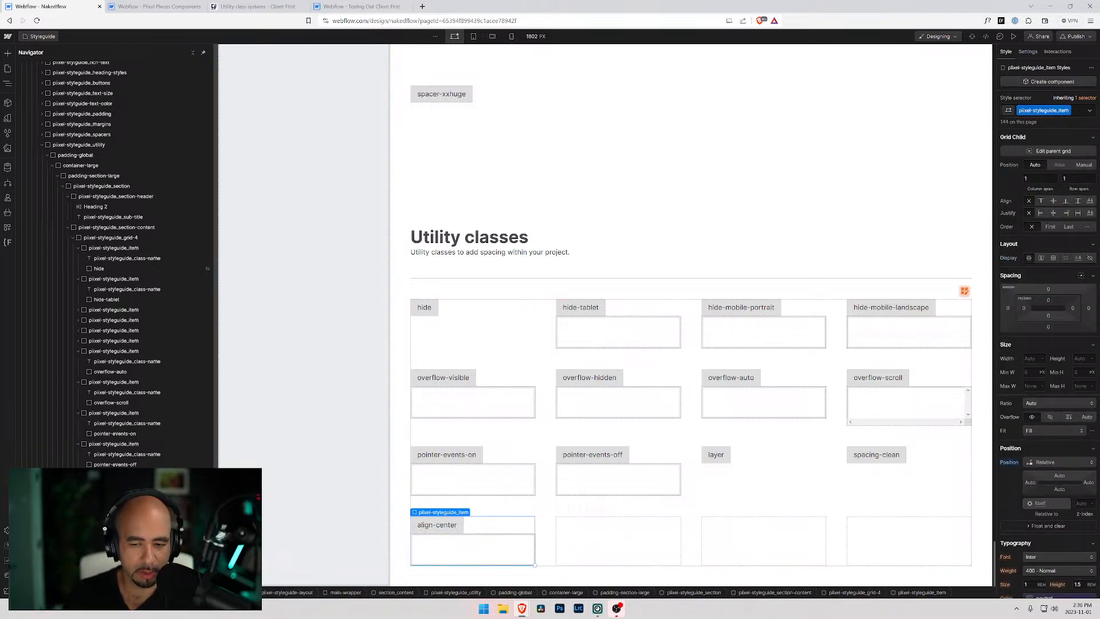
Add two copies of the align-center item to the utility grid and open the first copy's label for editing.
key("ctrl+v")
key("ctrl+v")
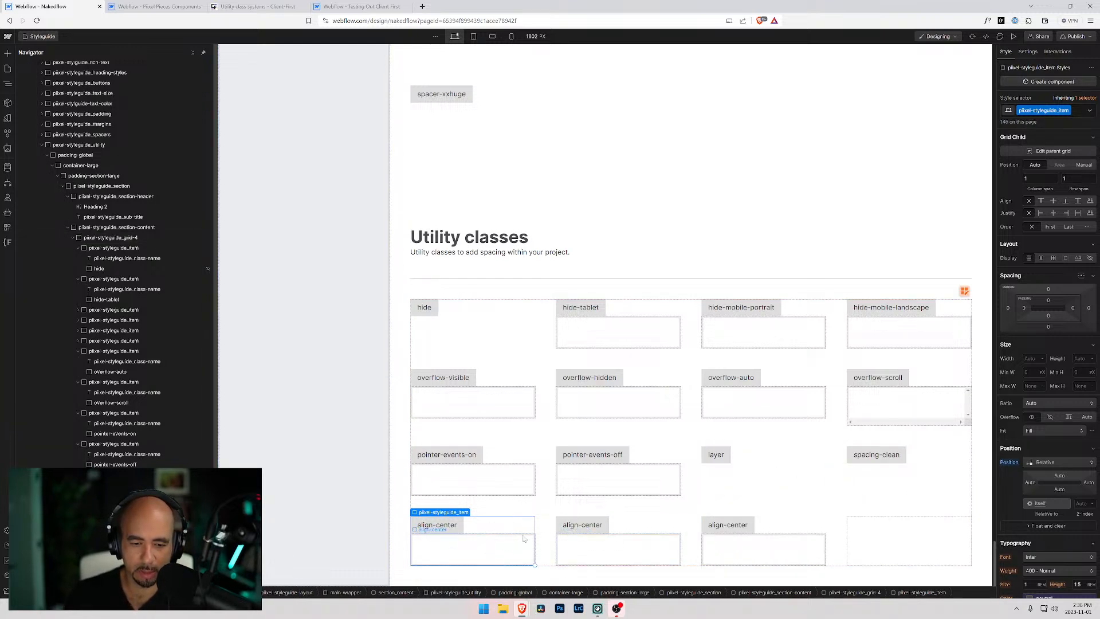
double_click(582, 525)
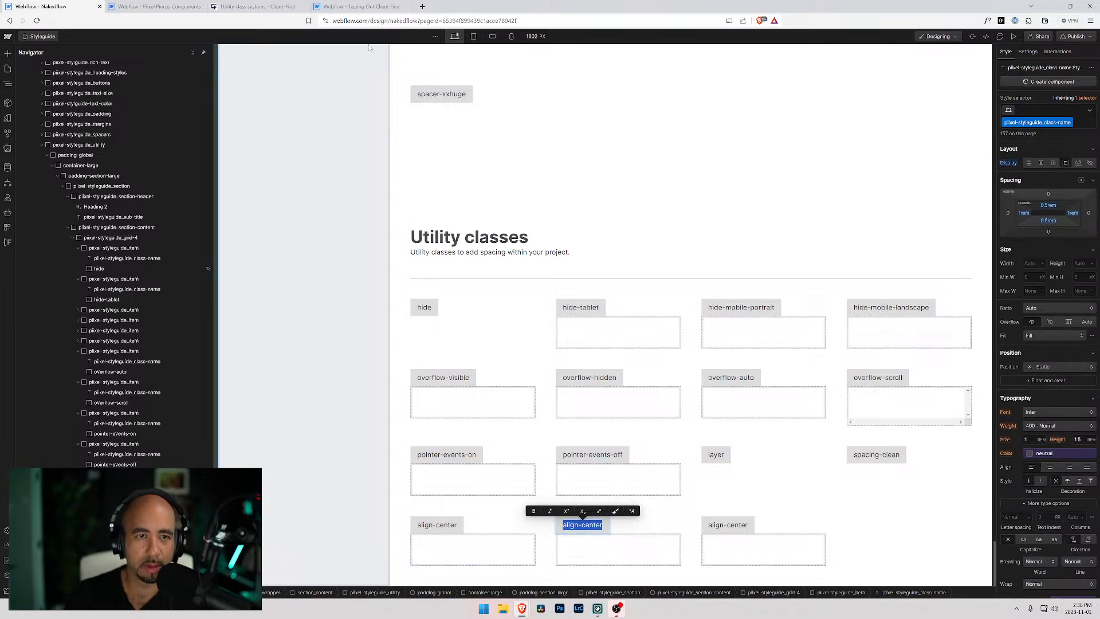
Recheck the Client-First utility grid, review the grids and utility classes in the Pixel Pieces Components style guide, and return to the Nakedflow project.
left_click(358, 6)
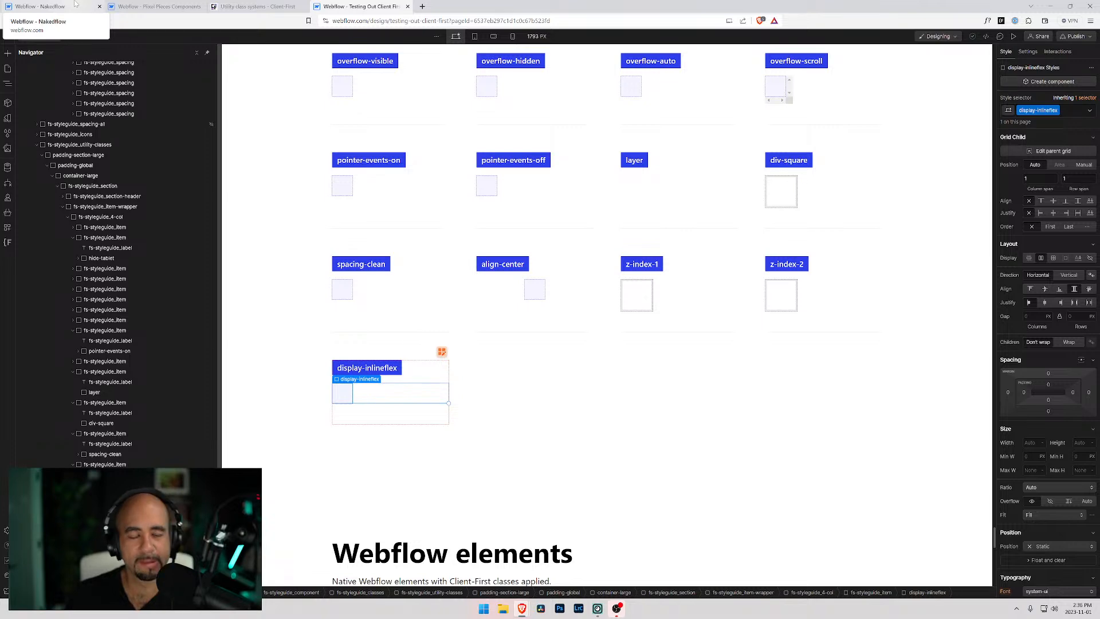
left_click(67, 9)
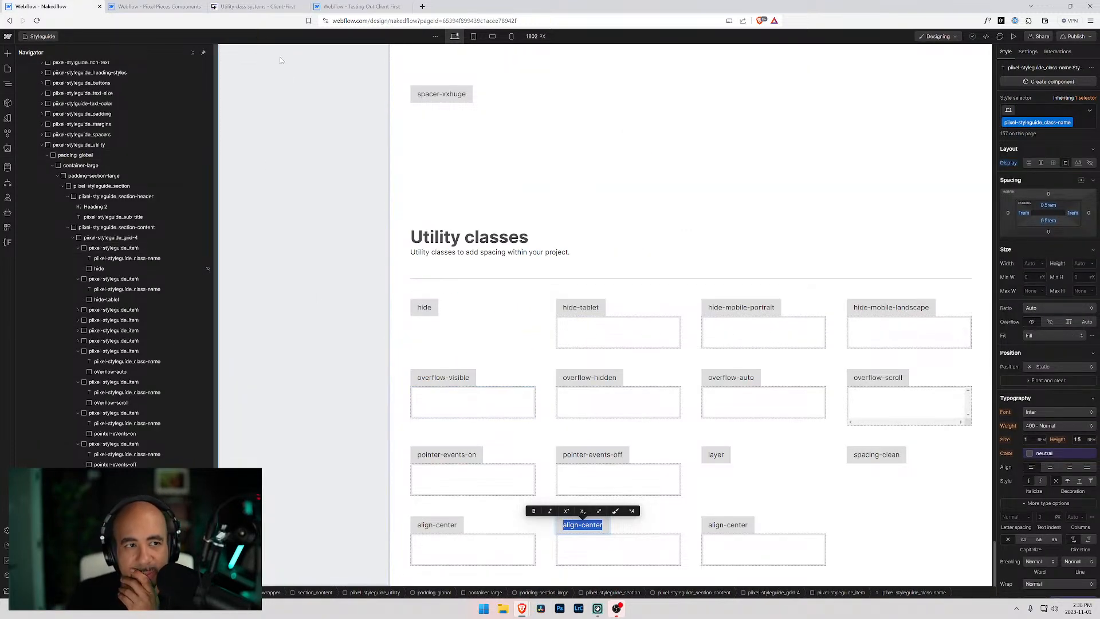
left_click(156, 7)
scroll(249, 326, "down", 5)
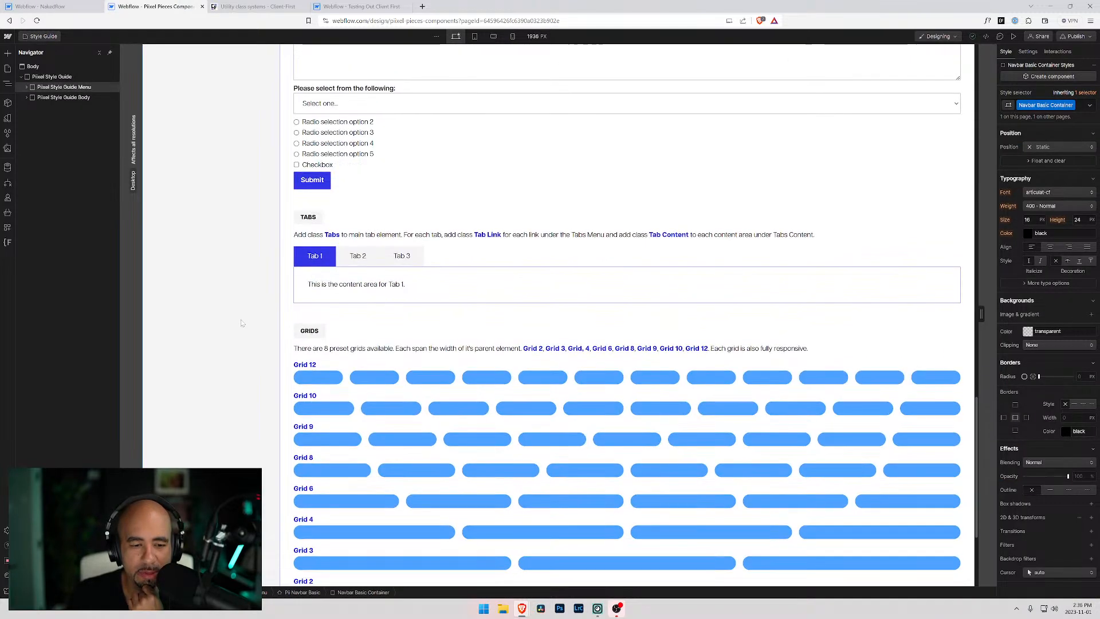
scroll(248, 326, "down", 3)
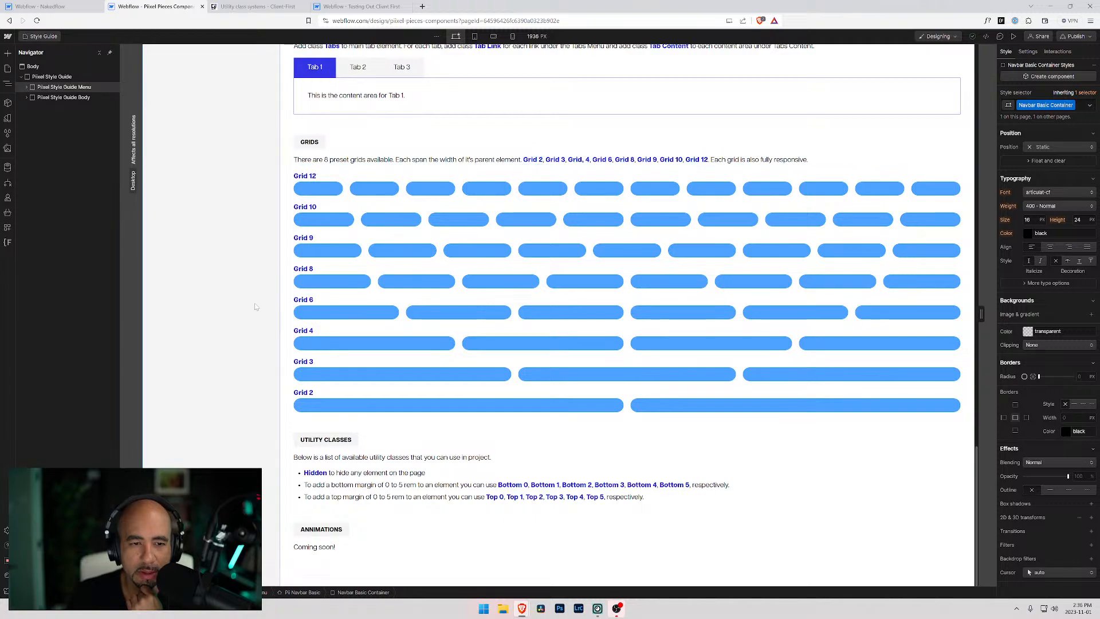
scroll(308, 353, "up", 5)
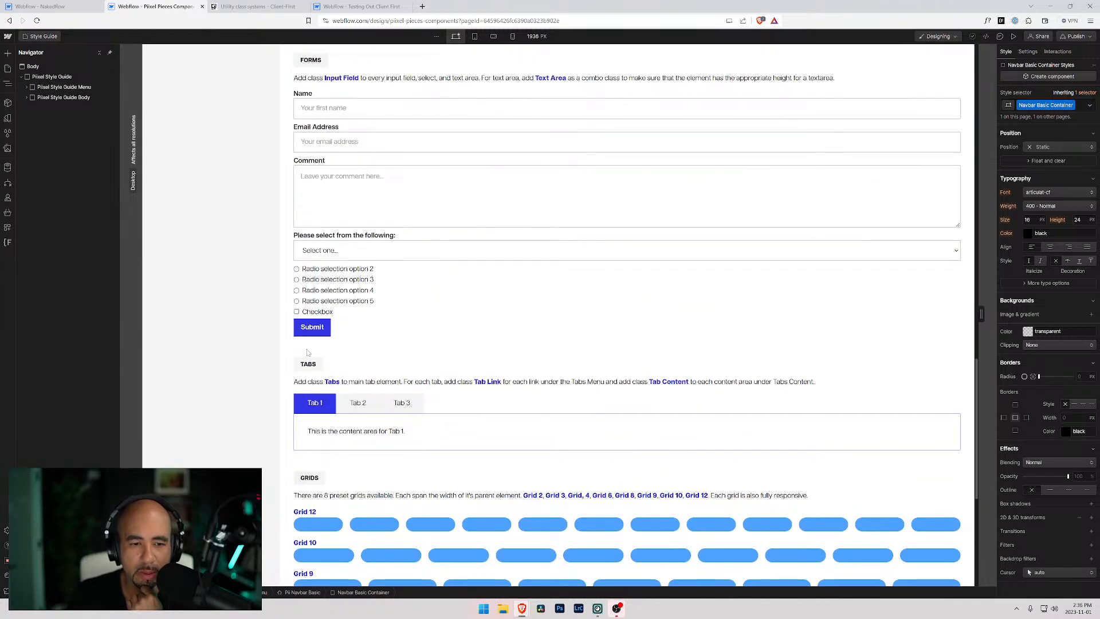
scroll(308, 352, "up", 4)
scroll(430, 229, "down", 7)
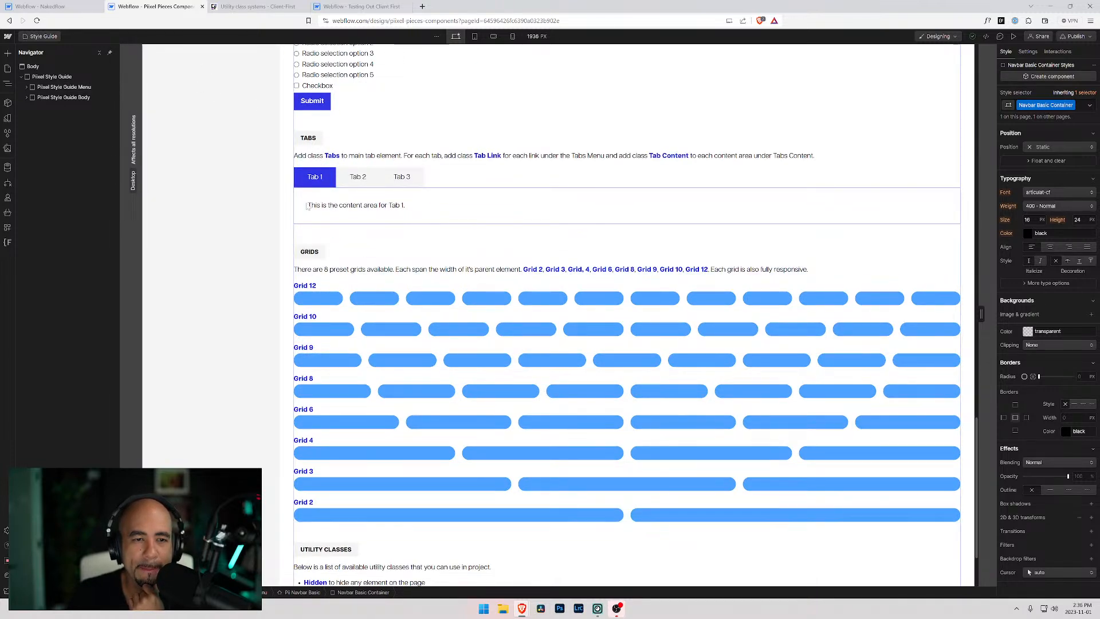
scroll(329, 185, "up", 5)
scroll(329, 186, "up", 12)
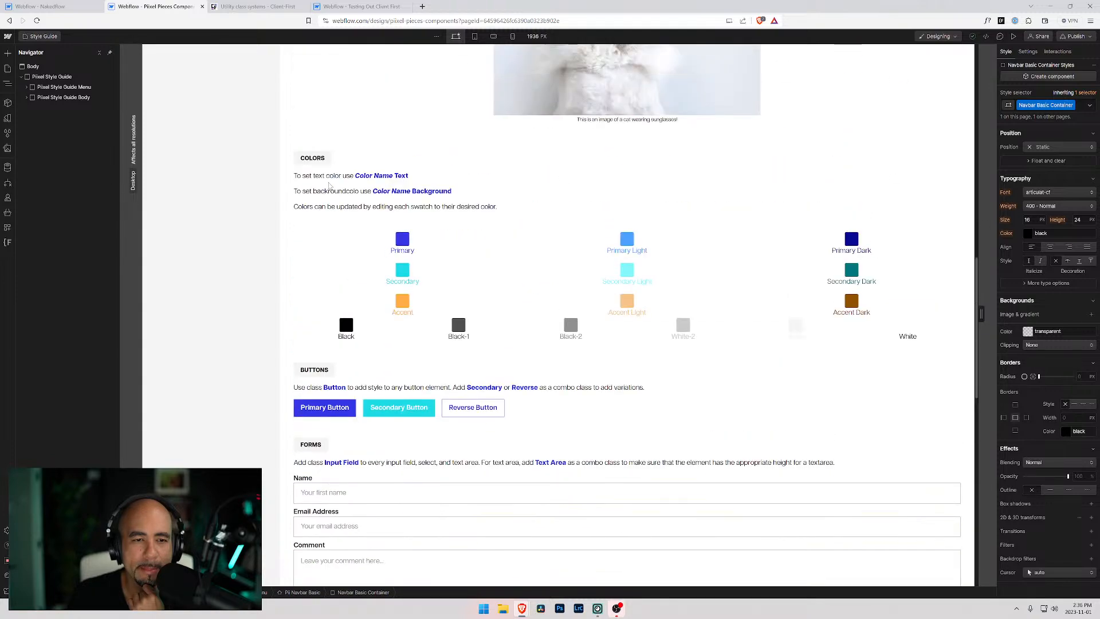
left_click(68, 6)
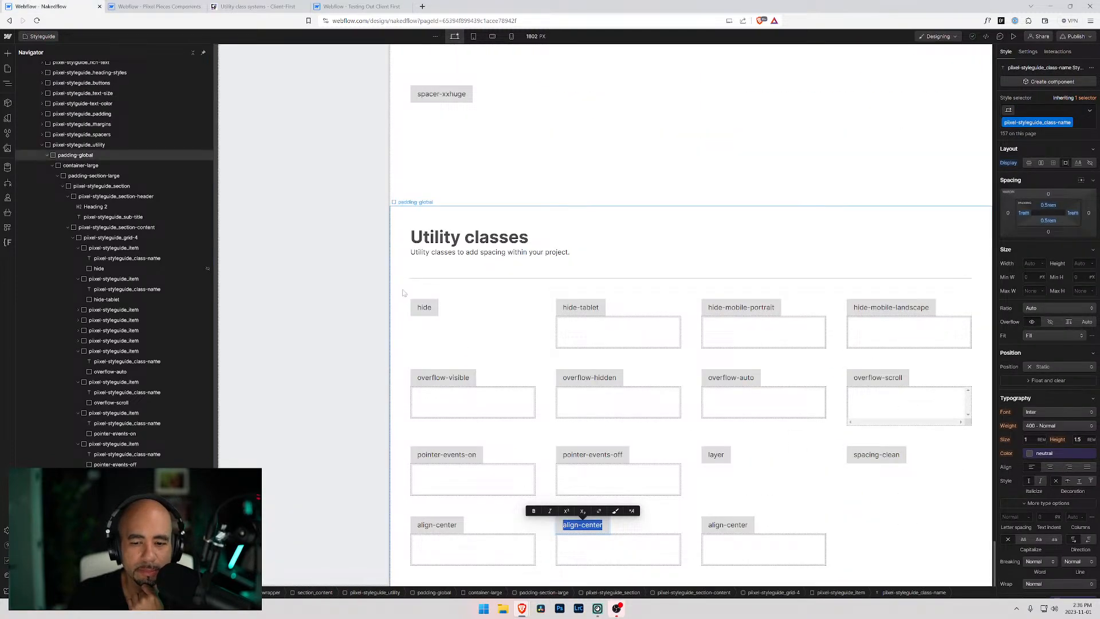
Check the class names in the Client-First project, return to Nakedflow, and set the first align-center copy's label to z-index-1.
left_click(357, 6)
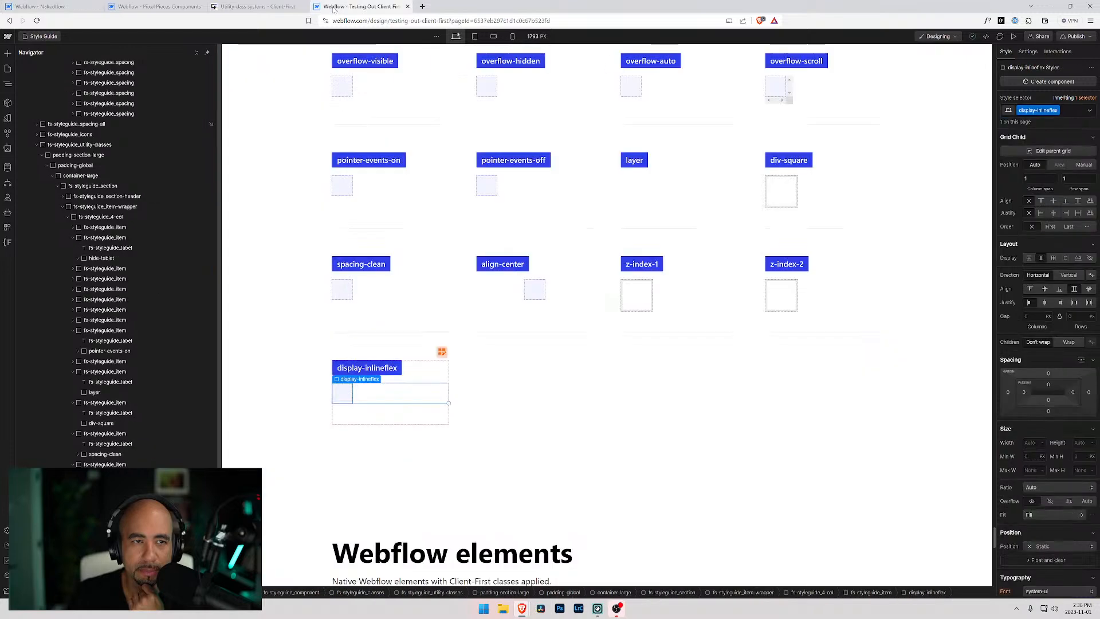
left_click(86, 6)
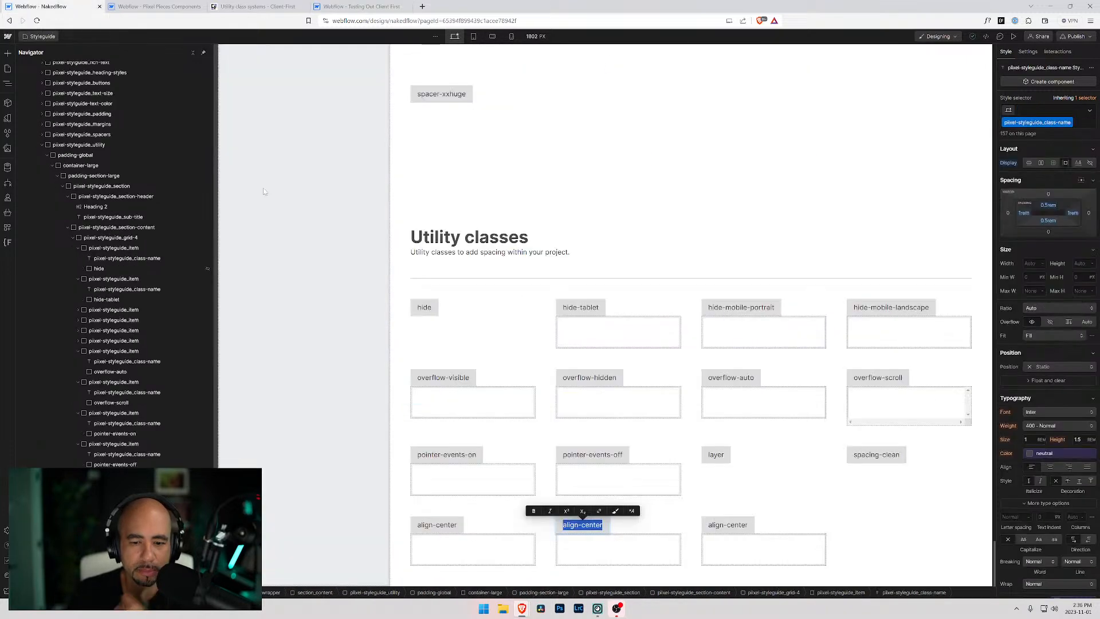
type("z-index")
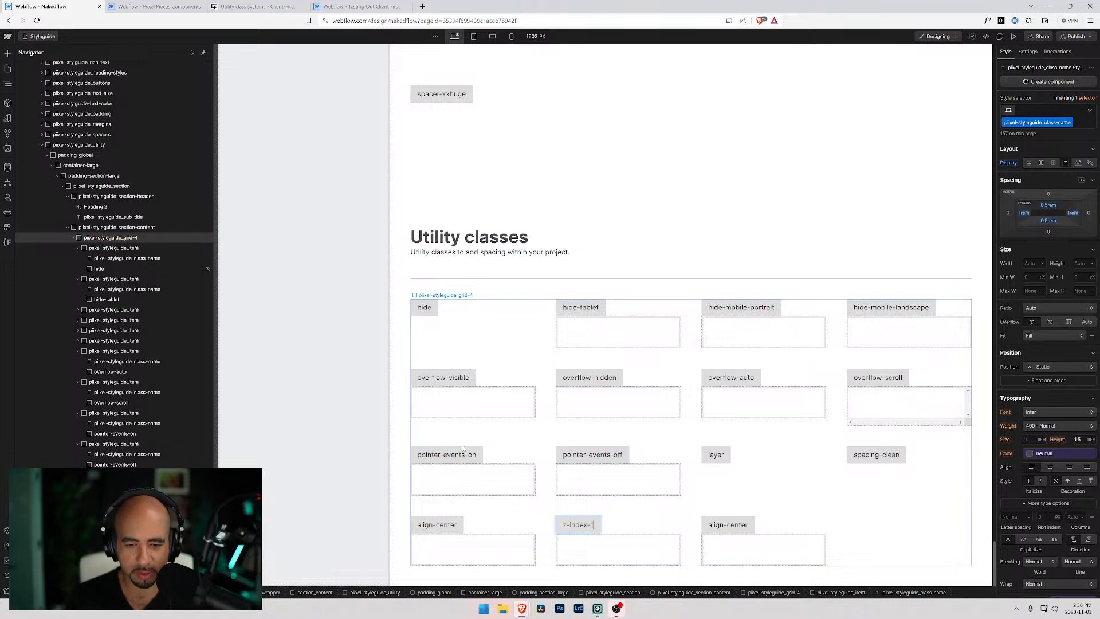
type("-1")
Replace the align-center class on the block under the z-index-1 label with a new class named z-index-1.
left_click(602, 551)
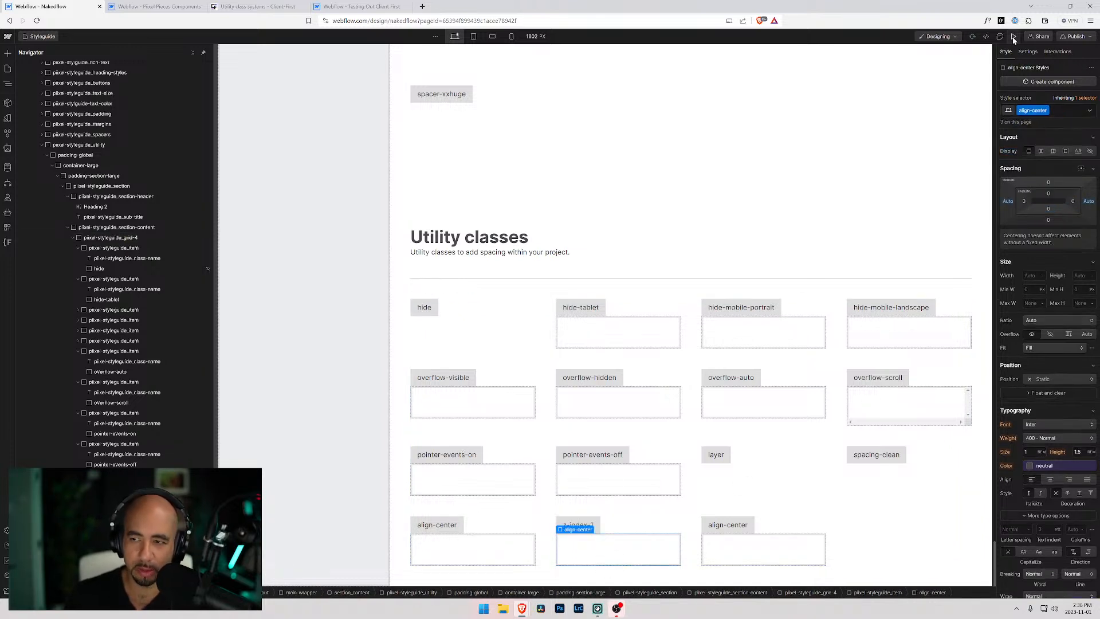
left_click(1063, 110)
key("BackSpace")
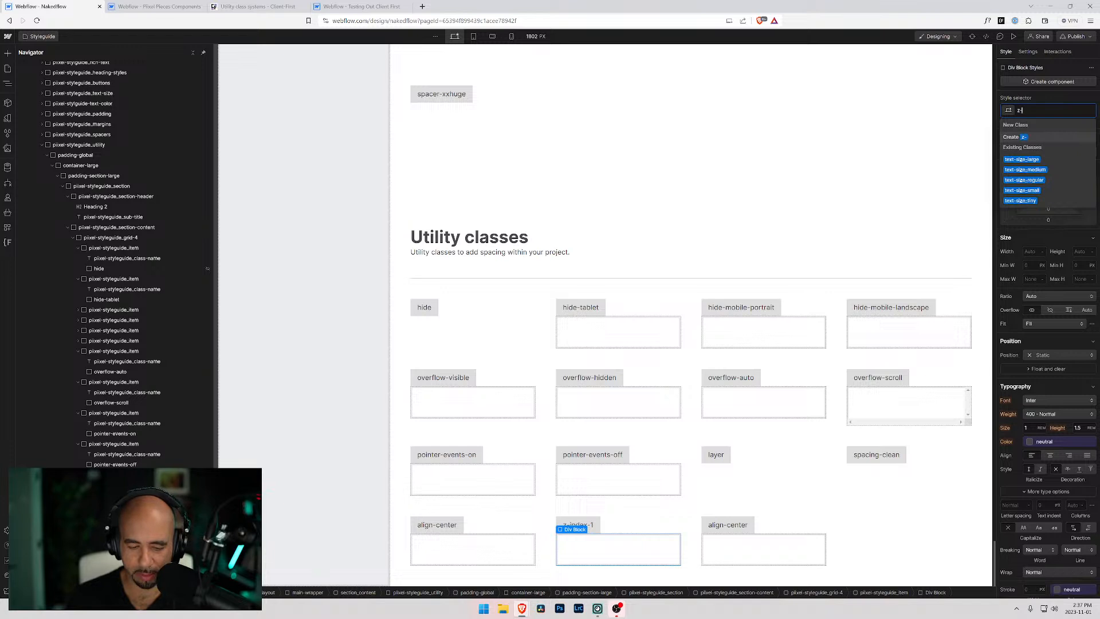
type("z-index-1")
key("Return")
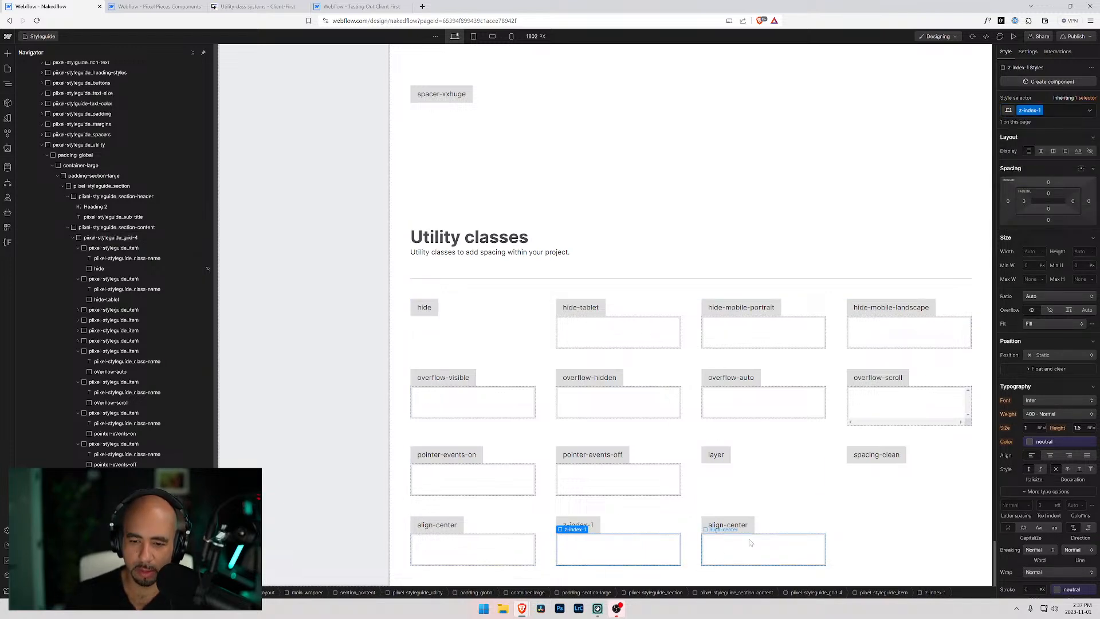
Change the second align-center copy's label to z-index-2 and select the z-index-1 block.
double_click(731, 525)
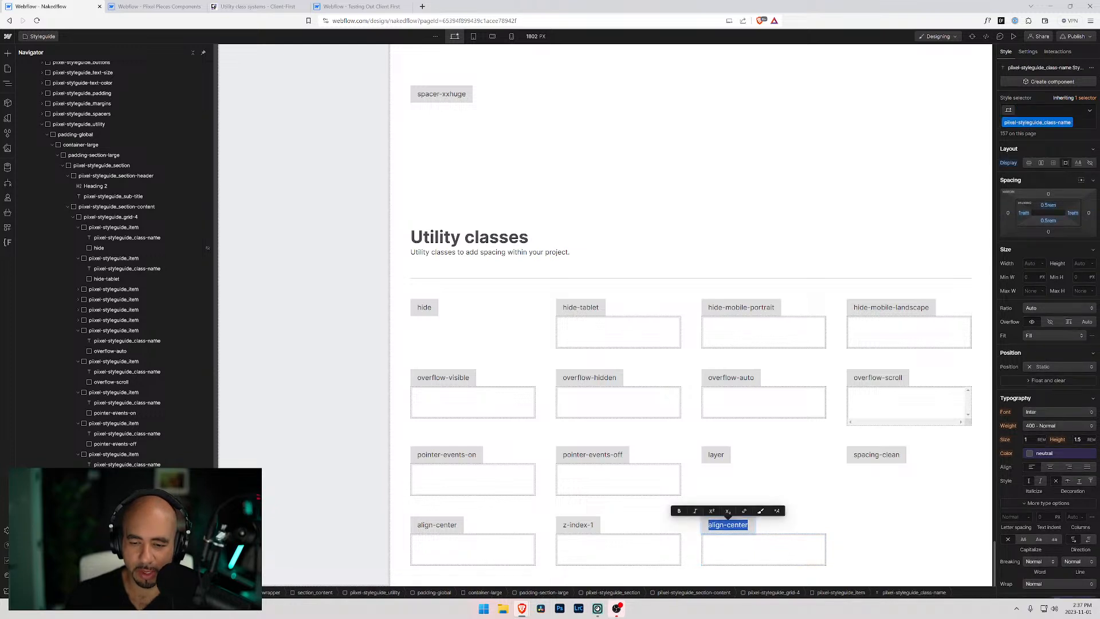
type("z-index-2")
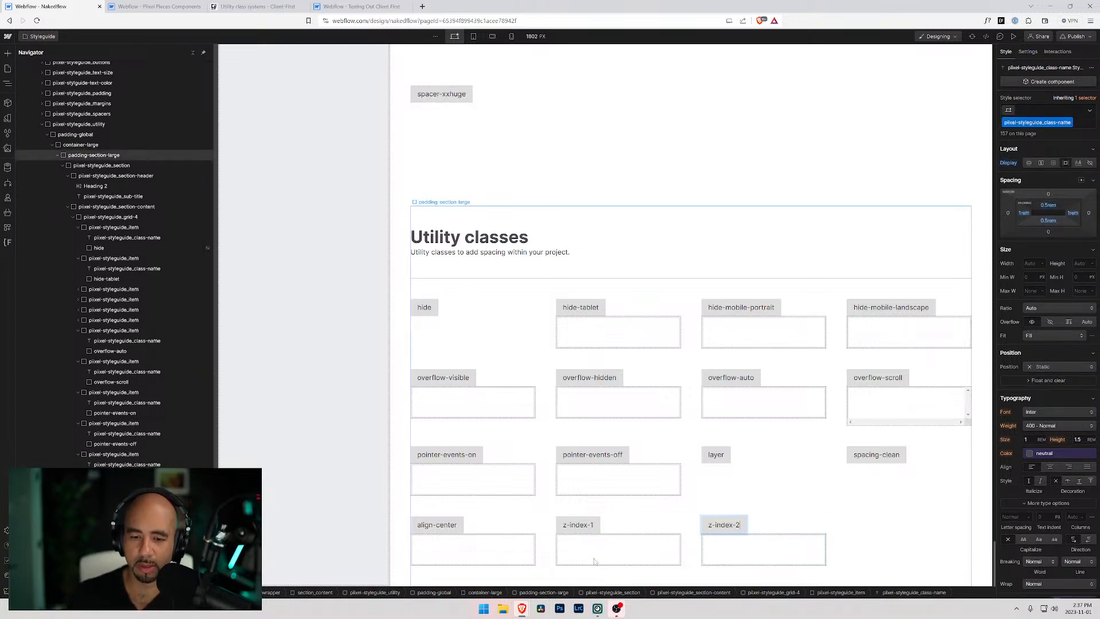
left_click(601, 553)
Examine the styles of the z-index-1 and z-index-2 blocks in the Client-First project, and return to the Nakedflow project.
left_click(352, 6)
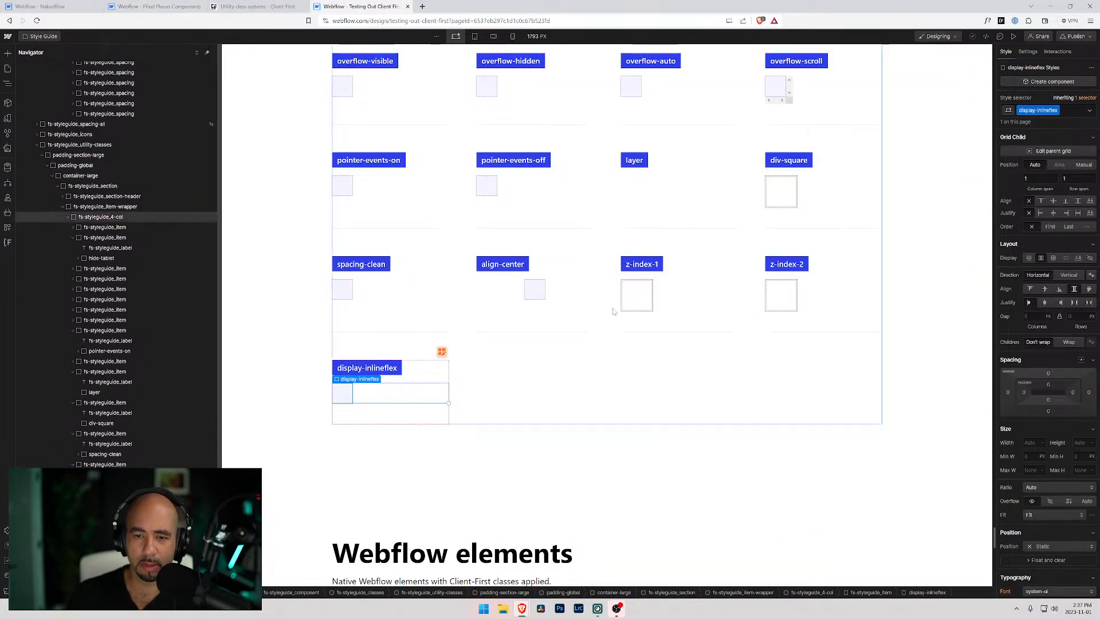
left_click(665, 298)
left_click(794, 297)
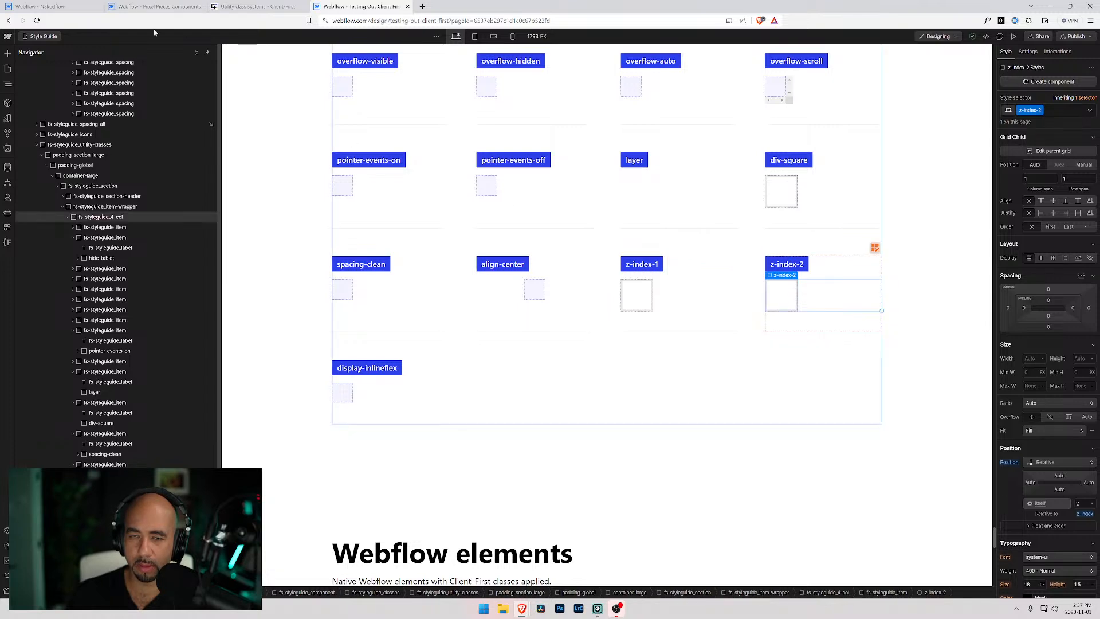
left_click(51, 7)
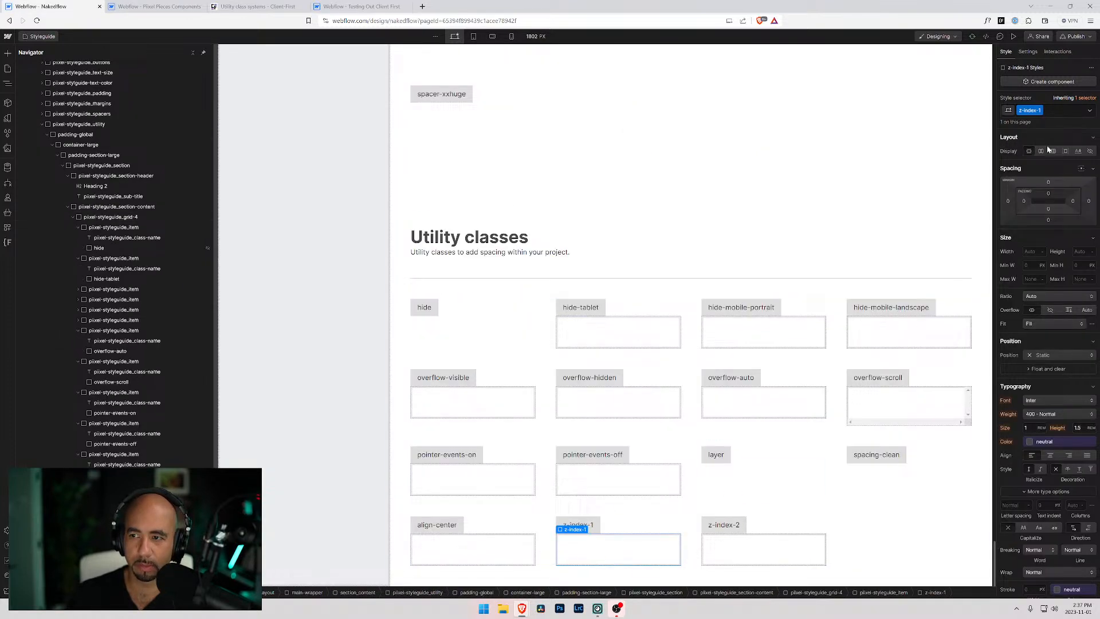
Set the z-index-1 class to Relative position with a z-index of 1.
left_click(1068, 354)
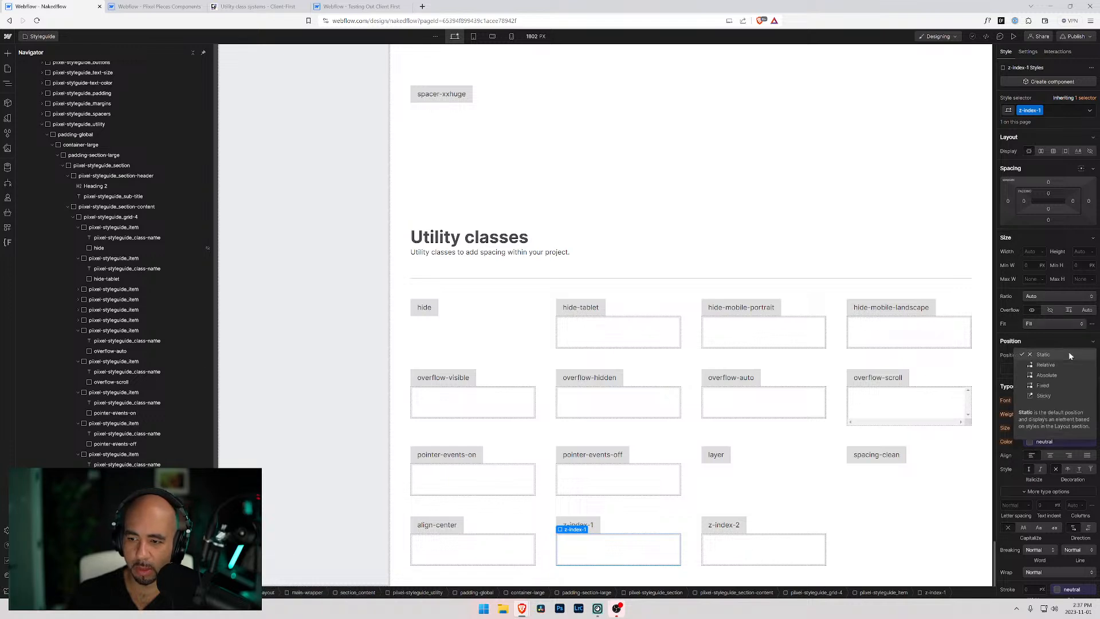
left_click(1057, 365)
left_click(1092, 396)
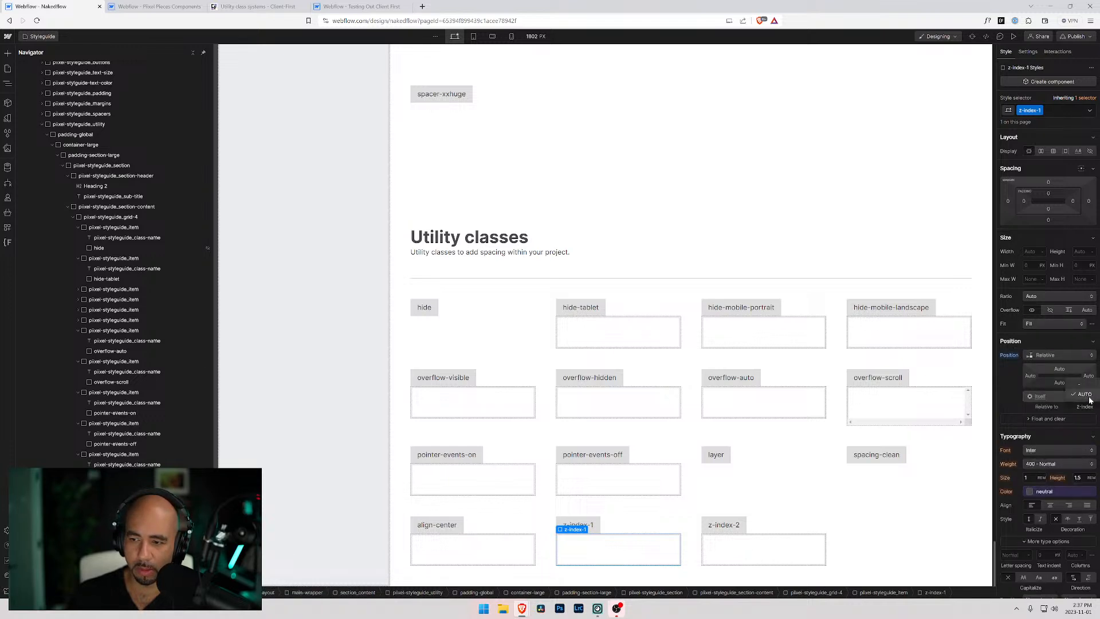
left_click(1083, 395)
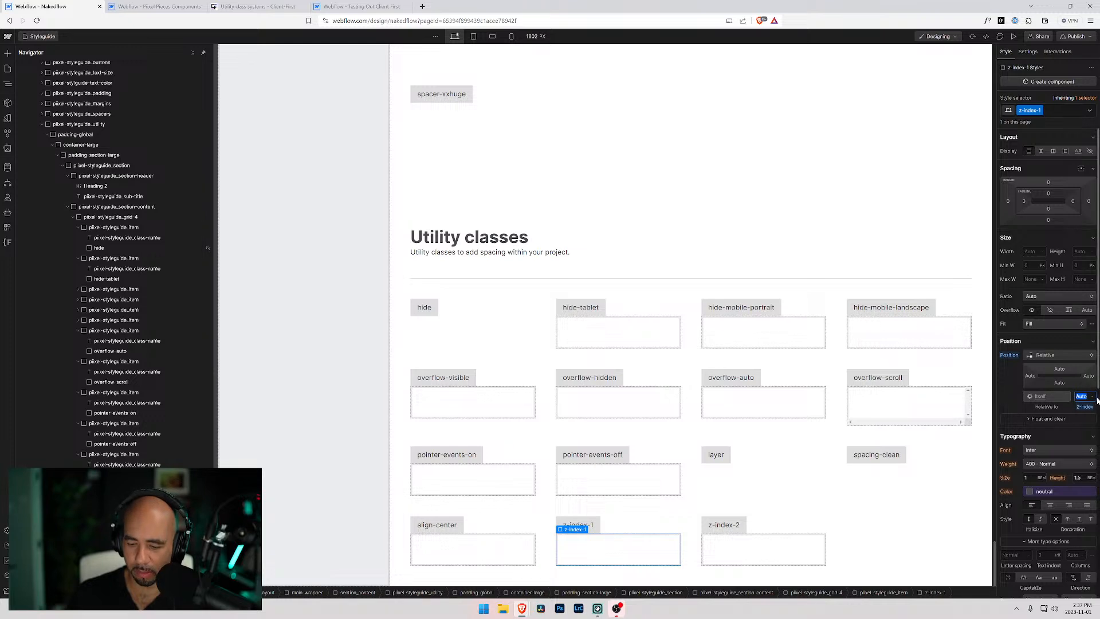
type("1")
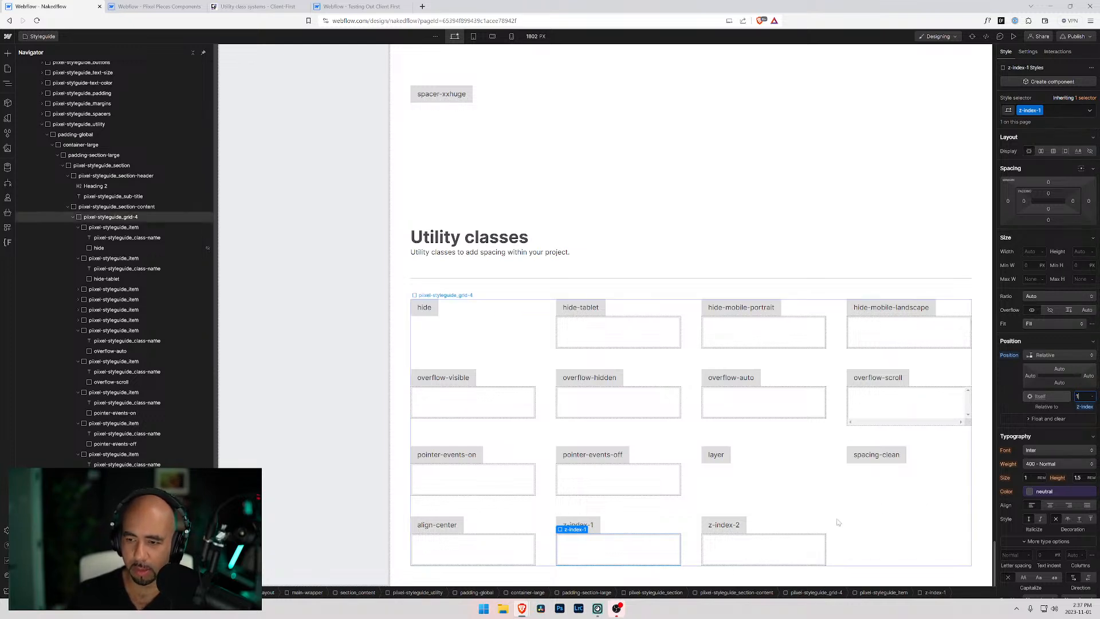
Replace the align-center class on the block under the z-index-2 label with a new class named z-index-2.
left_click(781, 551)
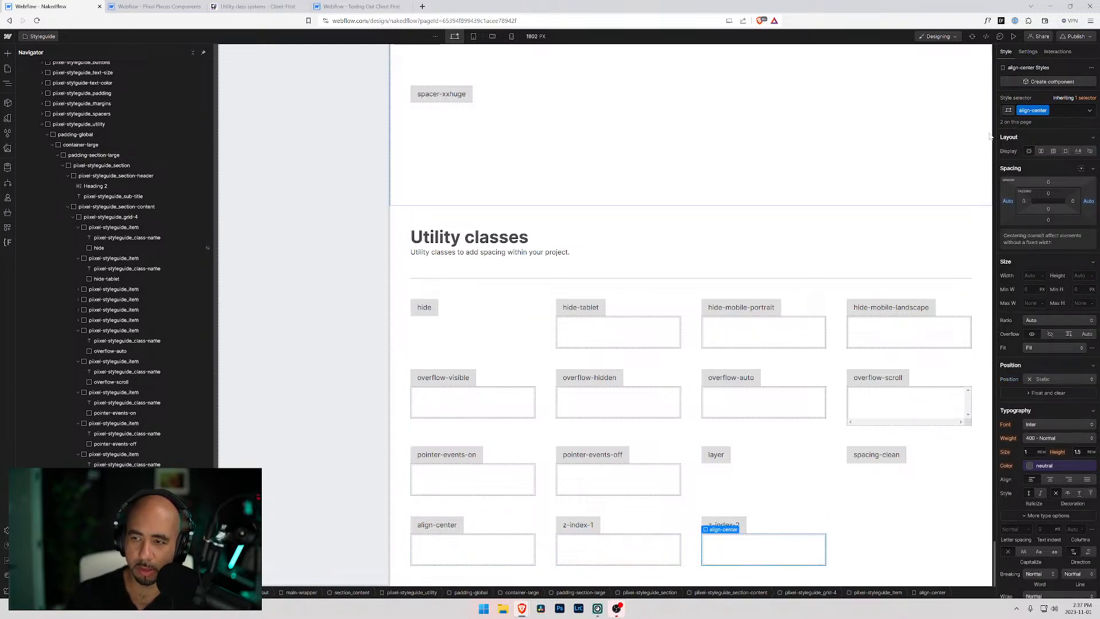
left_click(1052, 114)
key("BackSpace")
type("z-i")
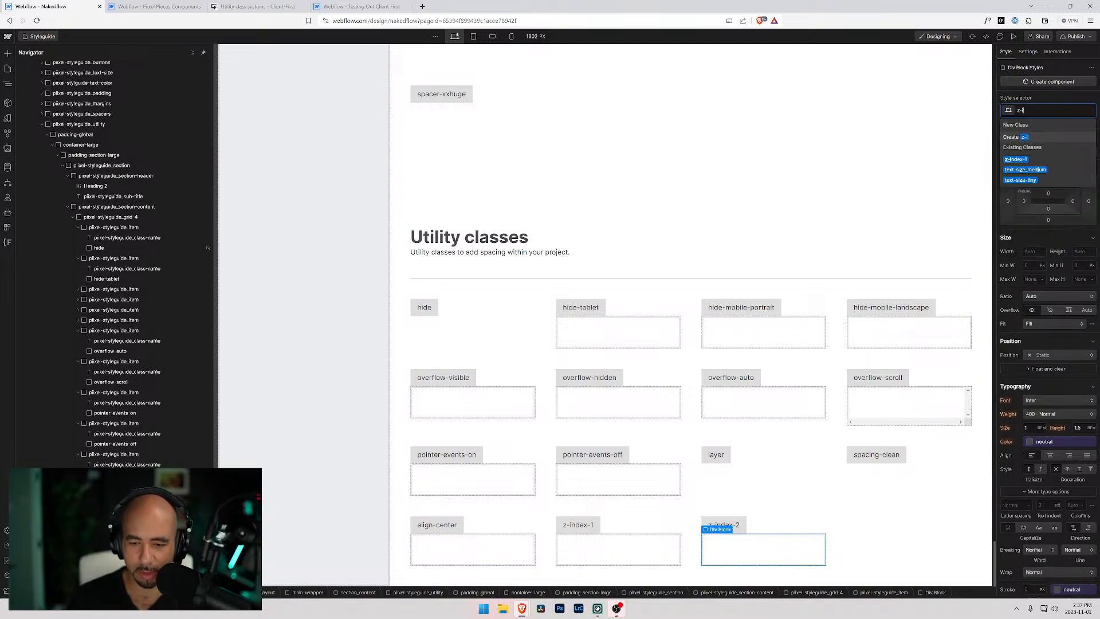
type("ndex-2")
key("Return")
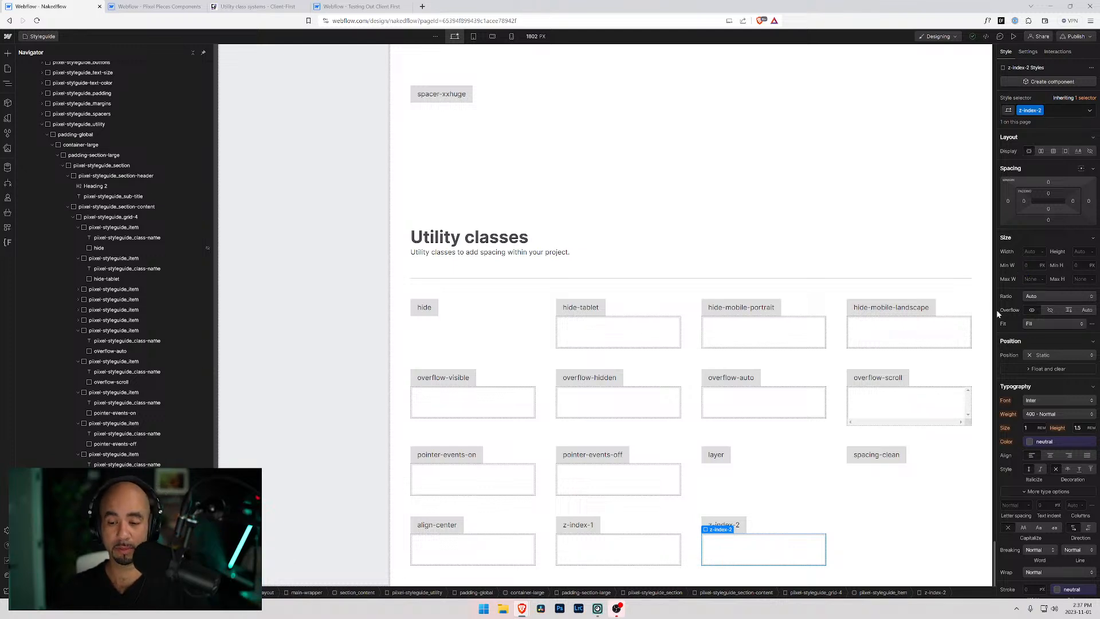
Compare the style settings of the z-index-1 and z-index-2 blocks.
left_click(1054, 109)
left_click(582, 525)
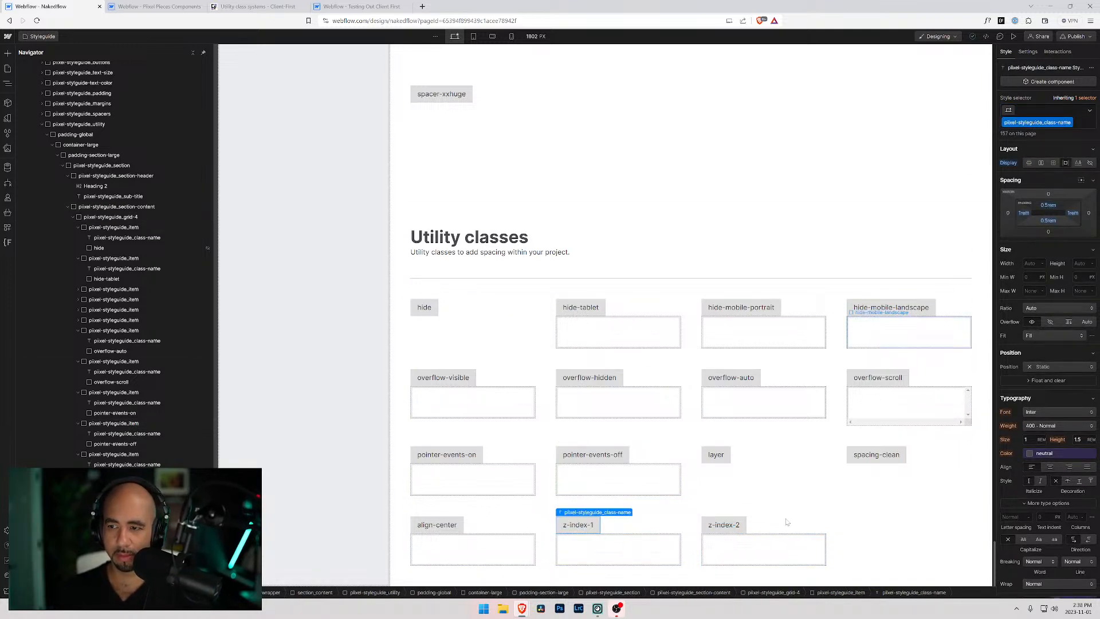
left_click(753, 544)
scroll(1051, 441, "down", 4)
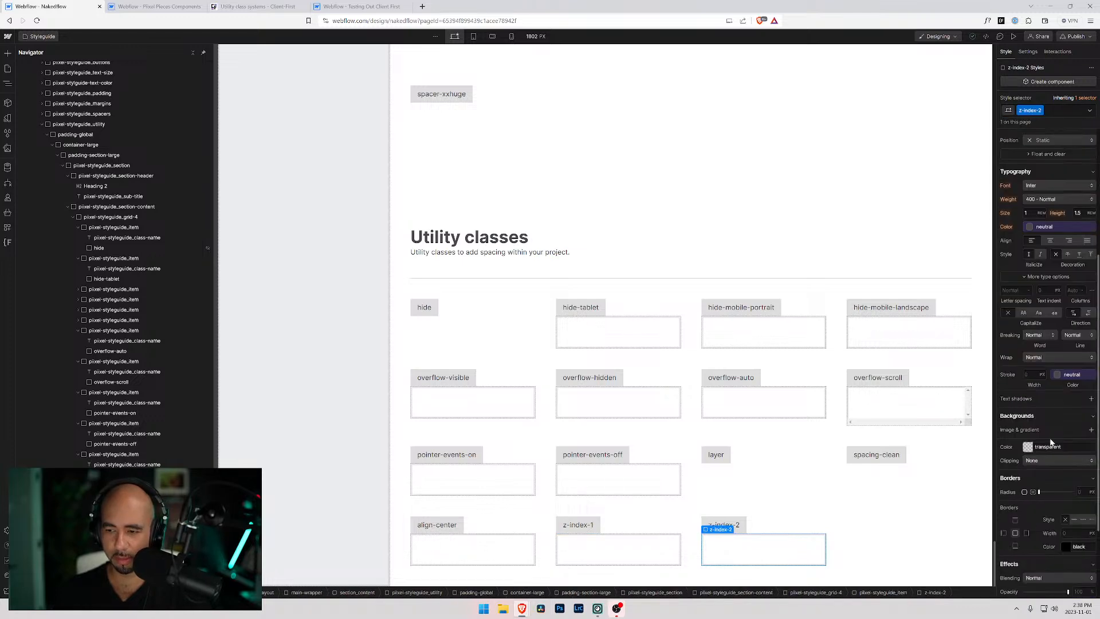
left_click(641, 552)
left_click(742, 542)
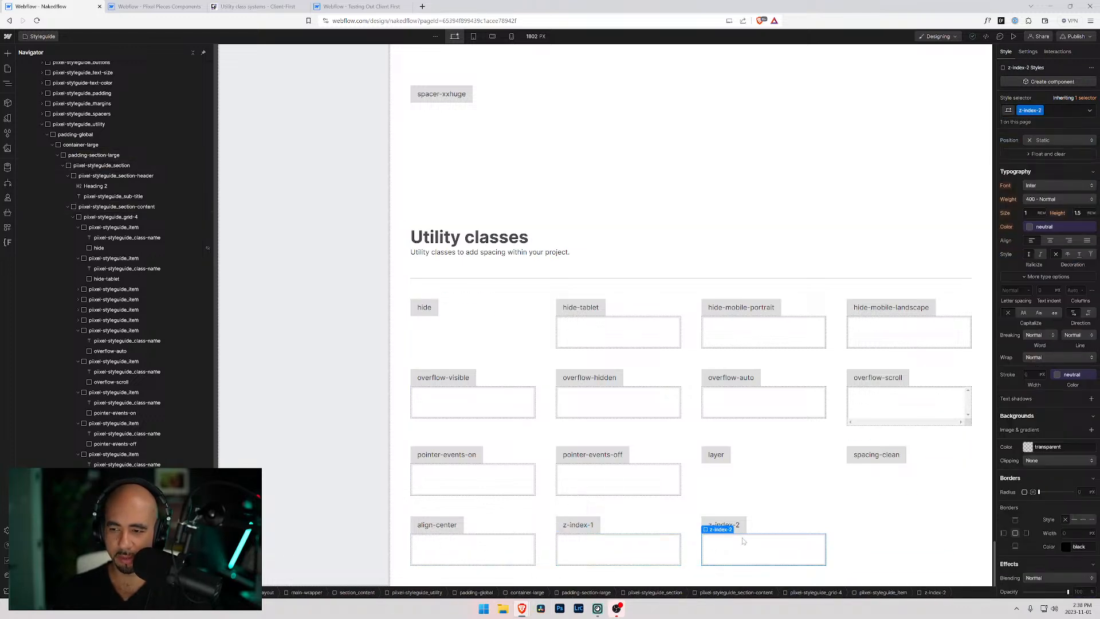
scroll(1060, 479, "down", 2)
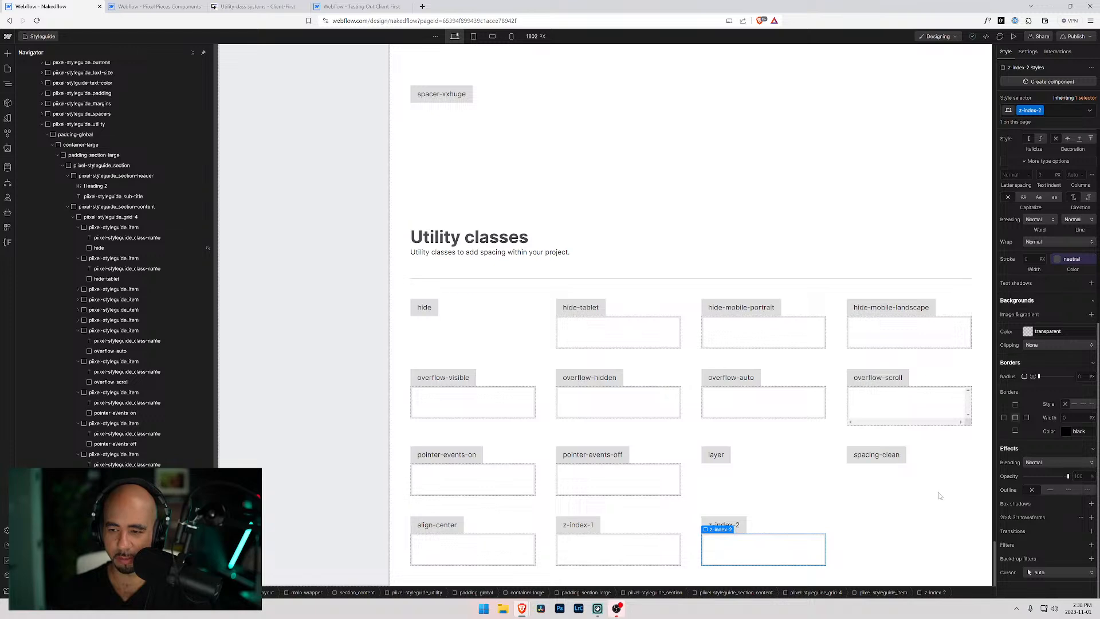
Rename the z-index-1 class to z-index-100 and change the label above its block to match.
left_click(618, 549)
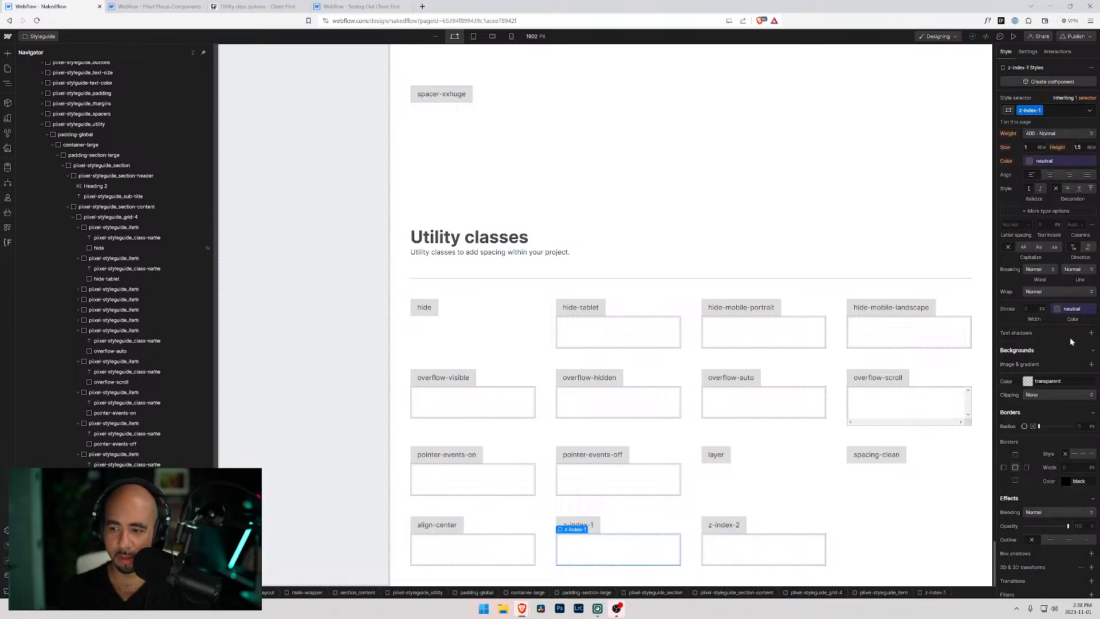
scroll(1066, 223, "up", 4)
left_click(1040, 111)
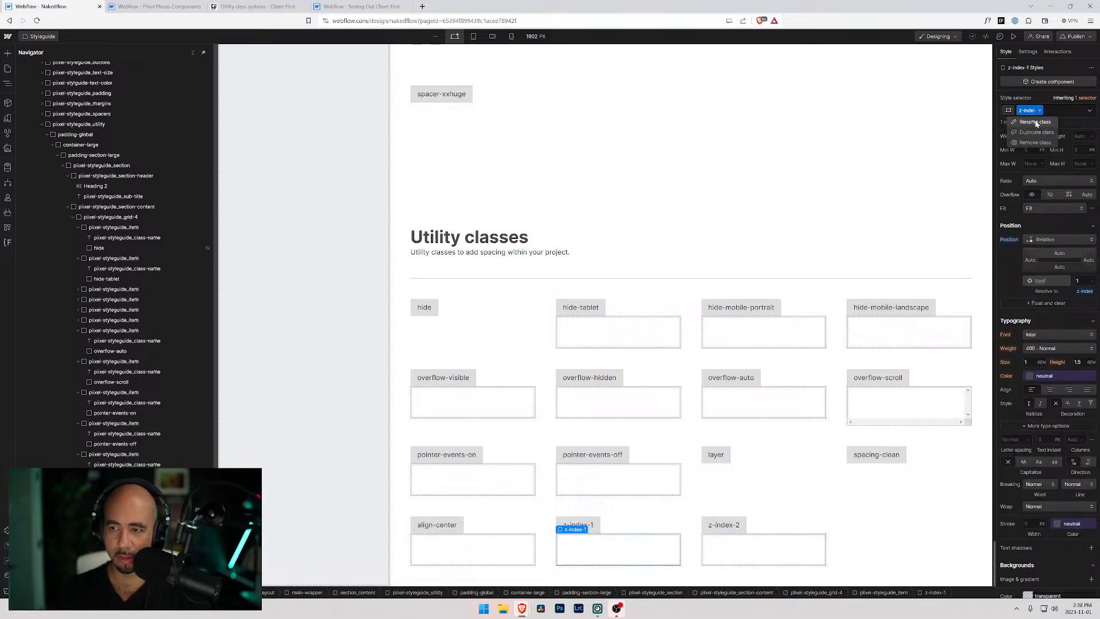
key("Right")
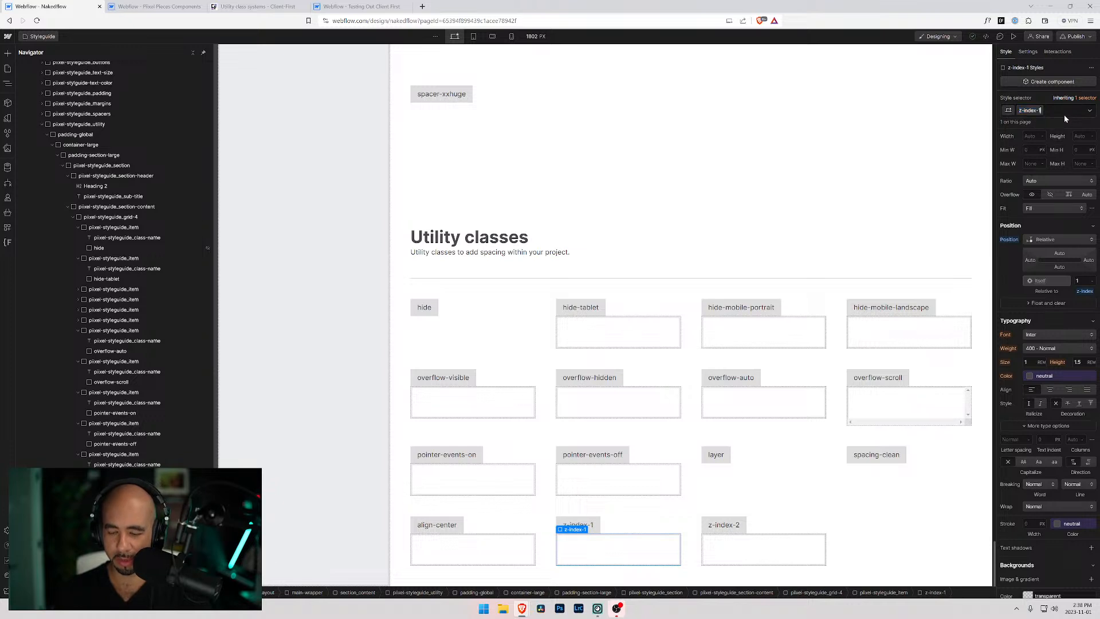
key("Return")
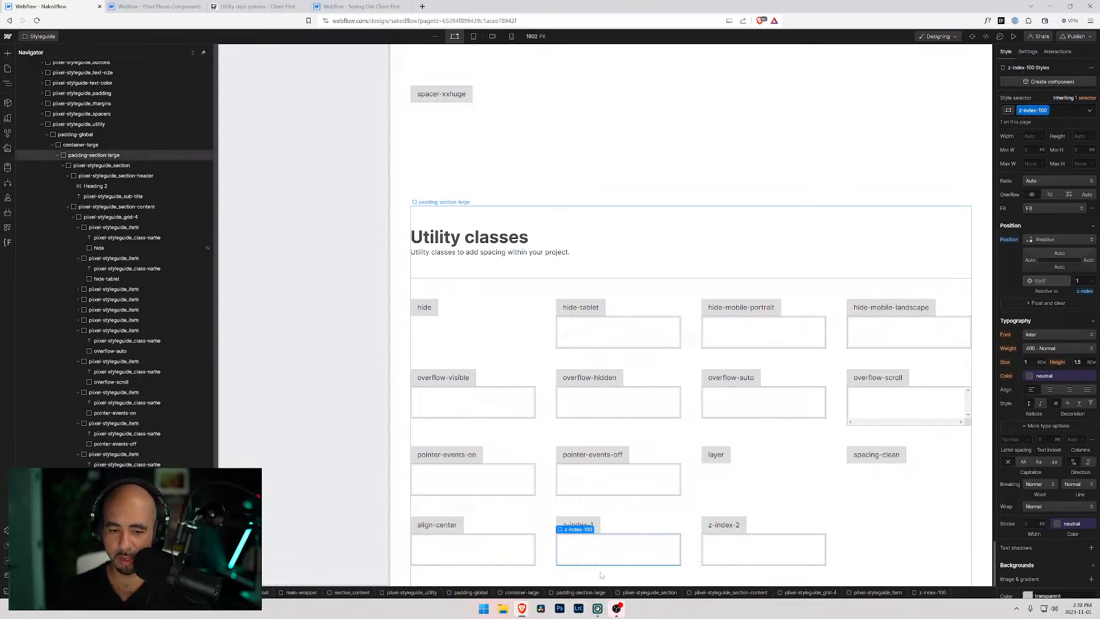
left_click(582, 519)
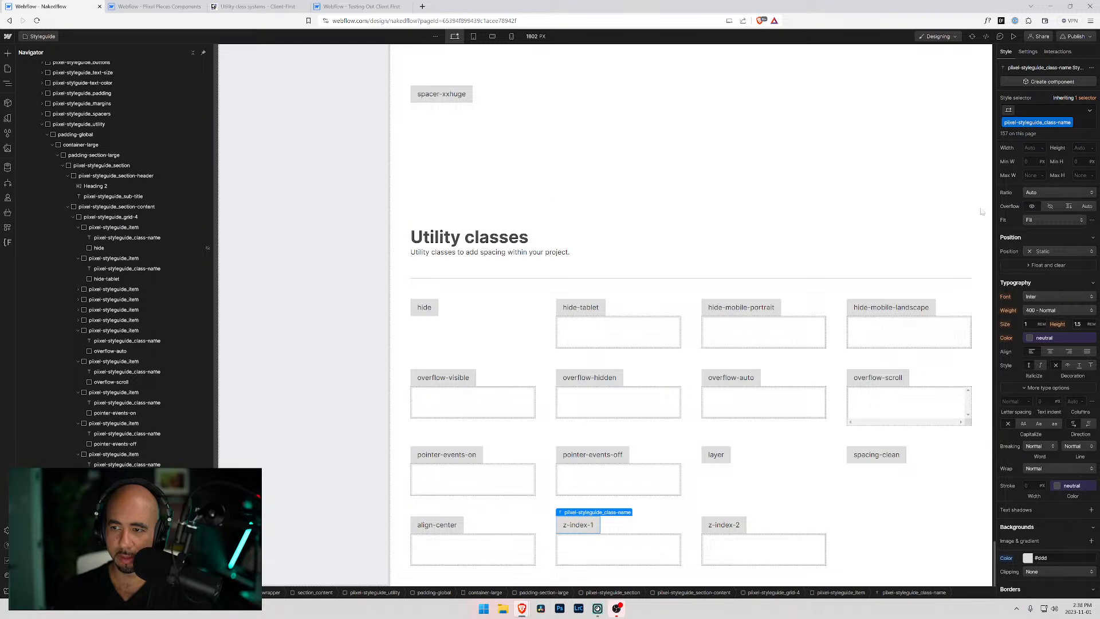
double_click(596, 528)
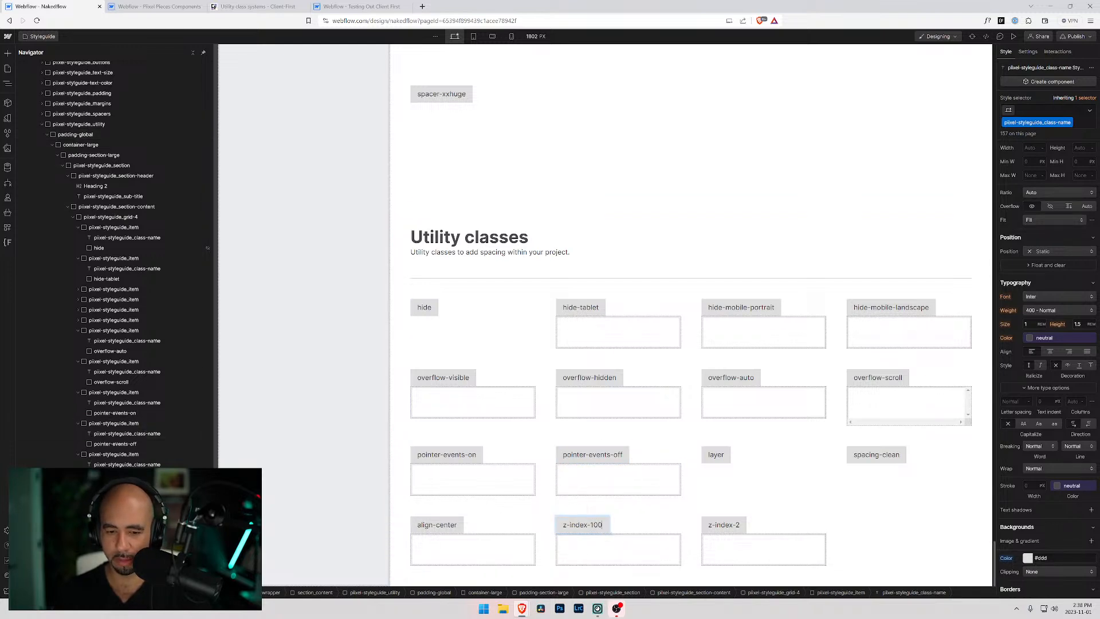
Rename the z-index-2 class to z-index-200, change its label to match, and select the z-index-200 block.
left_click(737, 525)
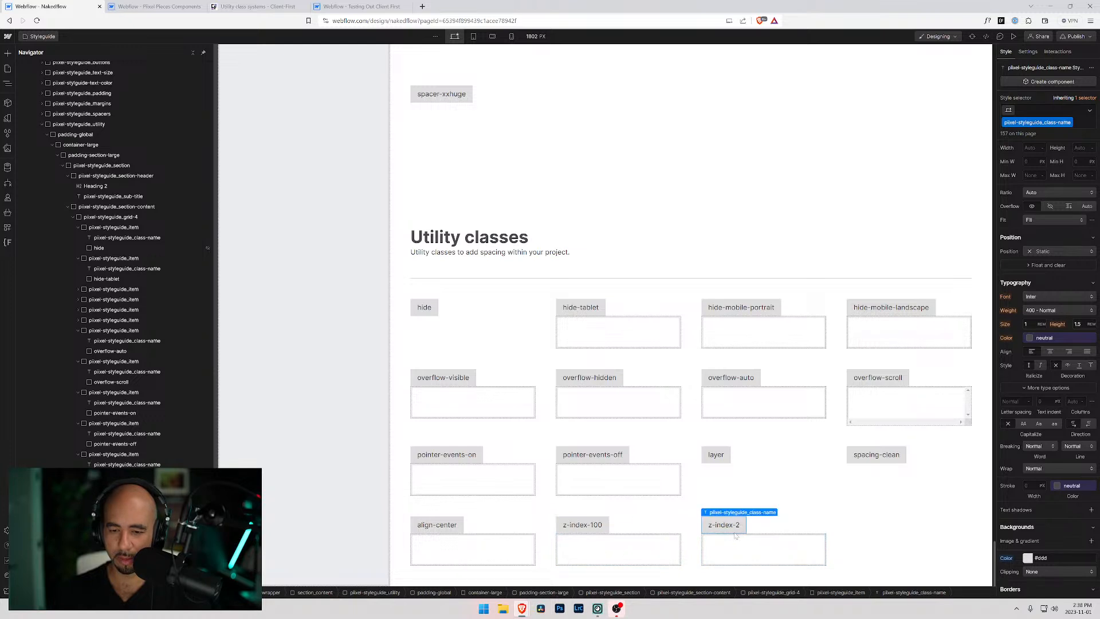
left_click(735, 545)
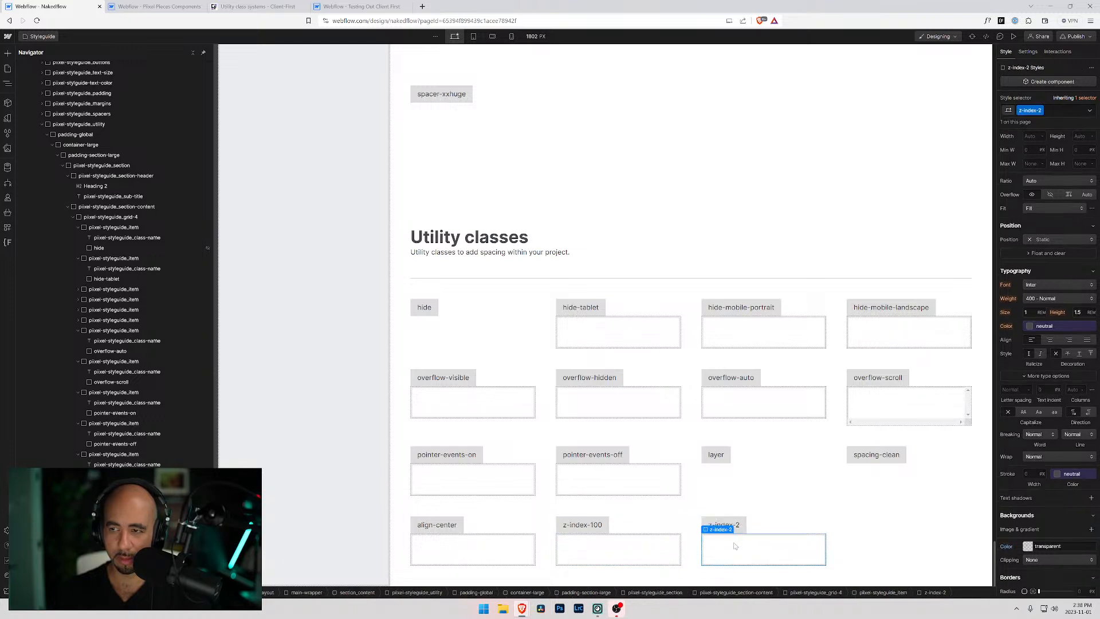
left_click(1040, 111)
left_click(1036, 122)
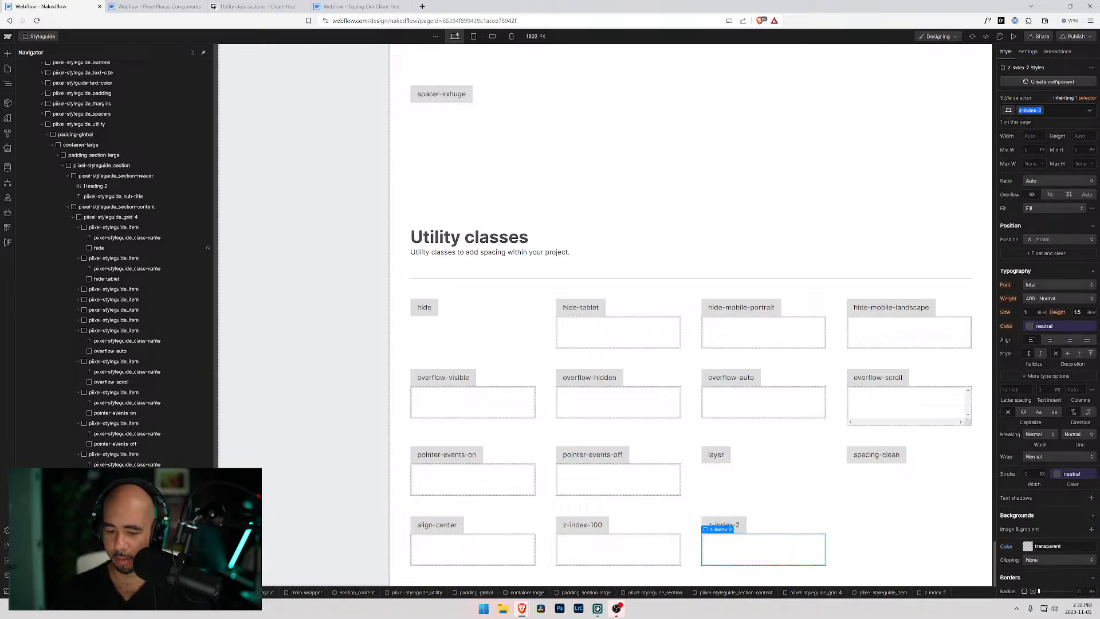
type("00")
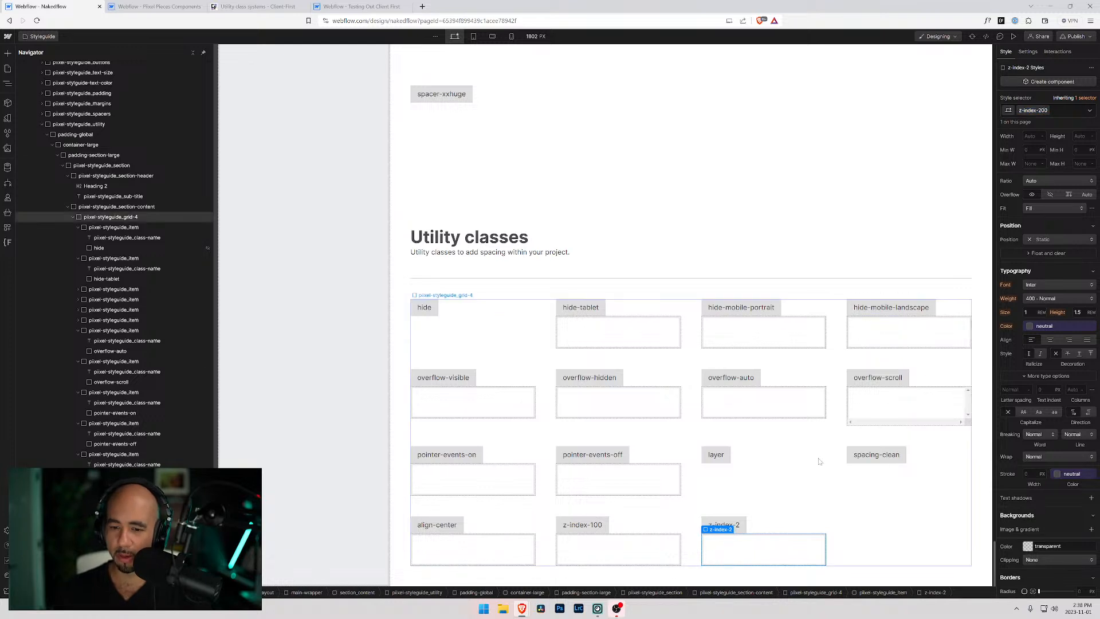
left_click(735, 524)
double_click(737, 526)
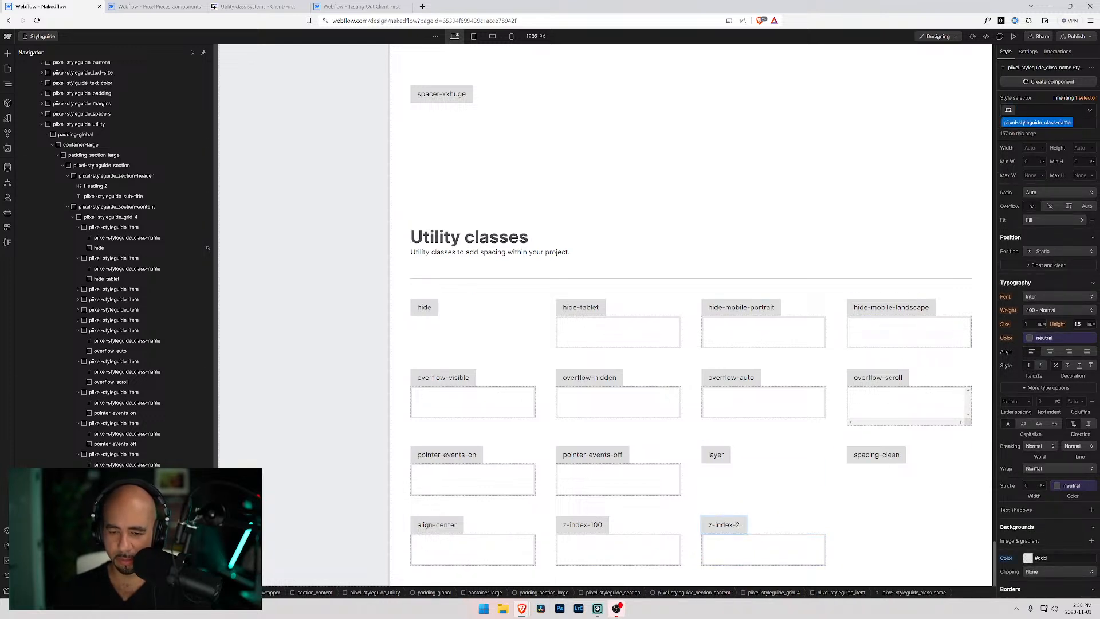
type("00")
left_click(756, 545)
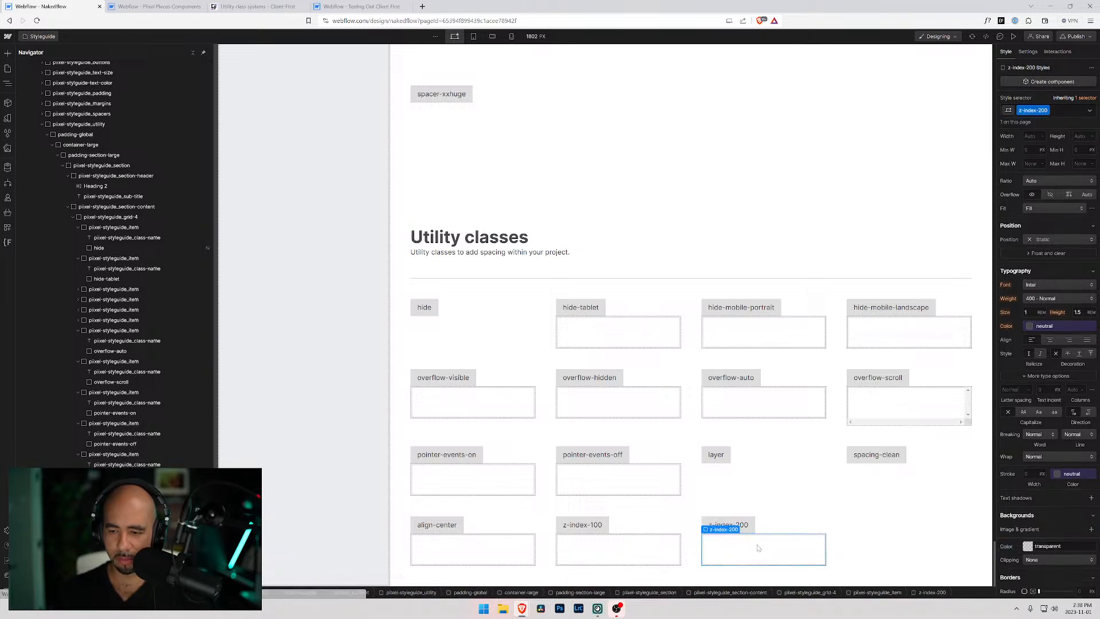
scroll(1051, 500, "up", 3)
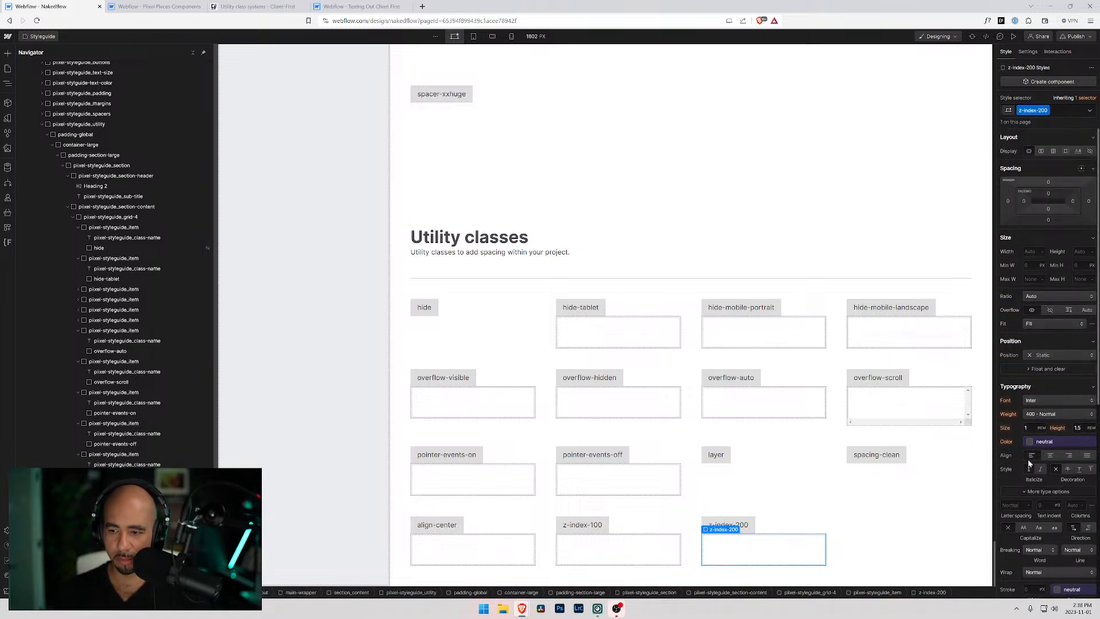
Set the z-index-200 class to relative position with a z-index of 200.
scroll(1037, 457, "down", 3)
scroll(1058, 381, "up", 3)
left_click(1059, 354)
left_click(1079, 379)
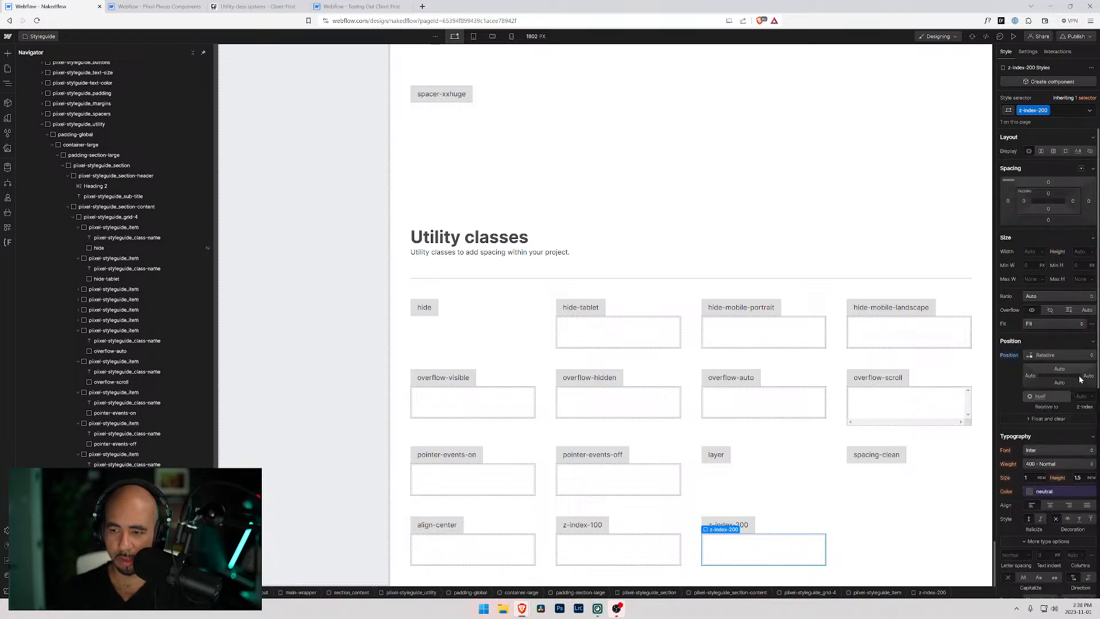
type("200")
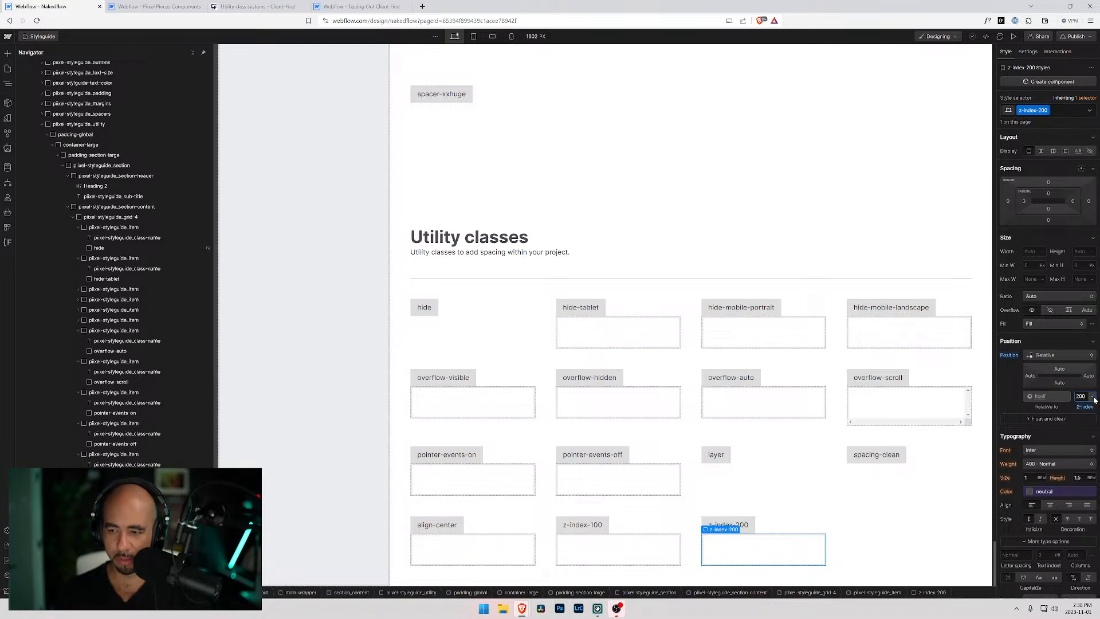
Set the z-index of the z-index-100 class to 100.
left_click(676, 538)
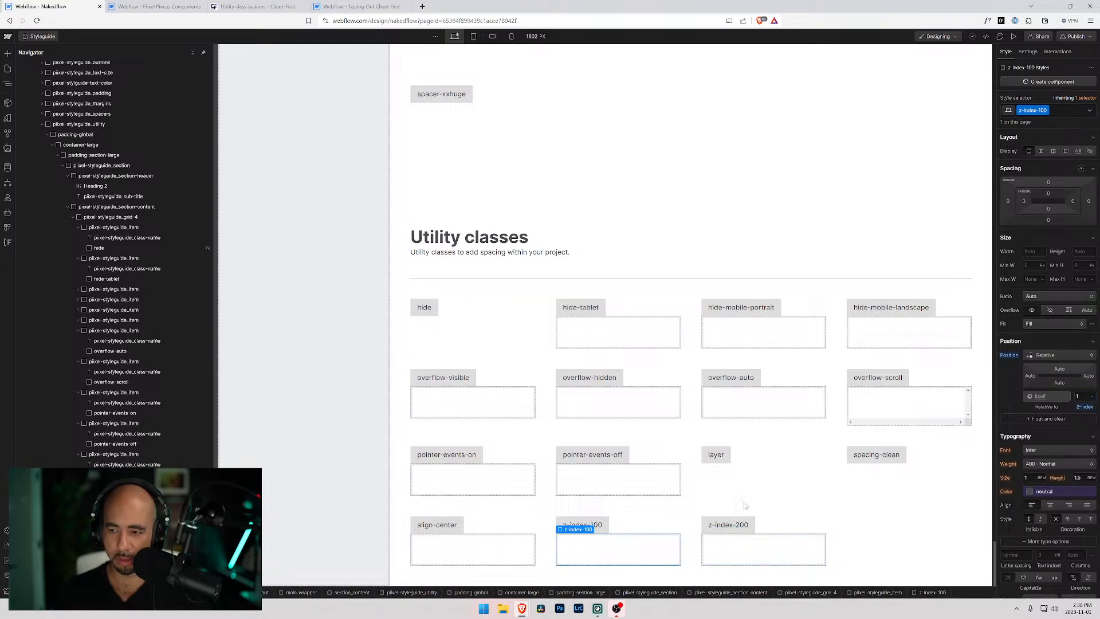
type("100")
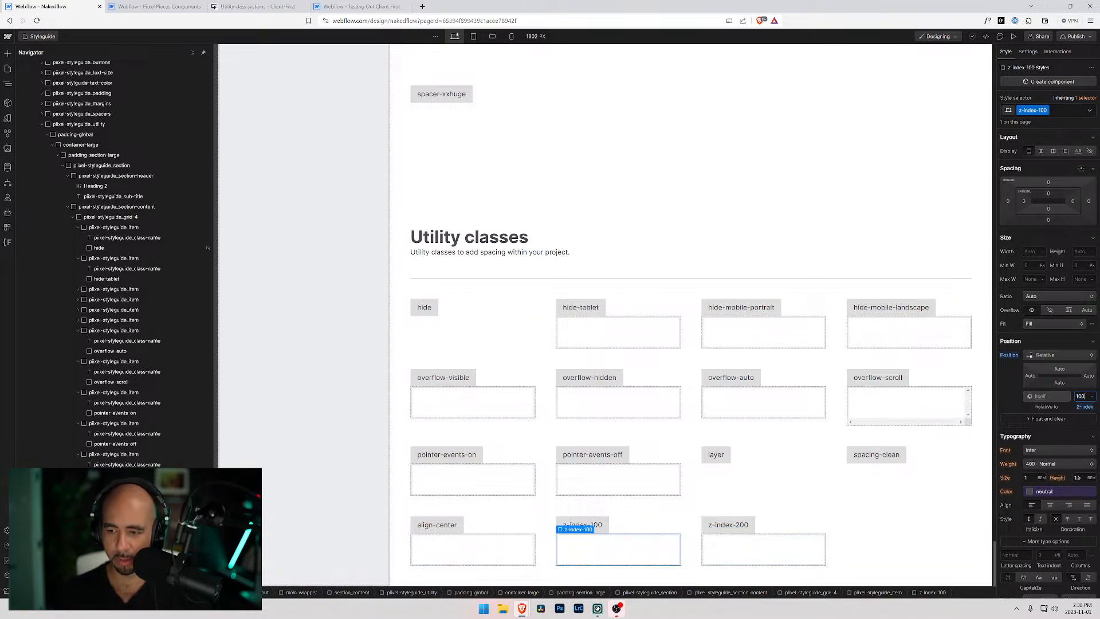
left_click(1059, 343)
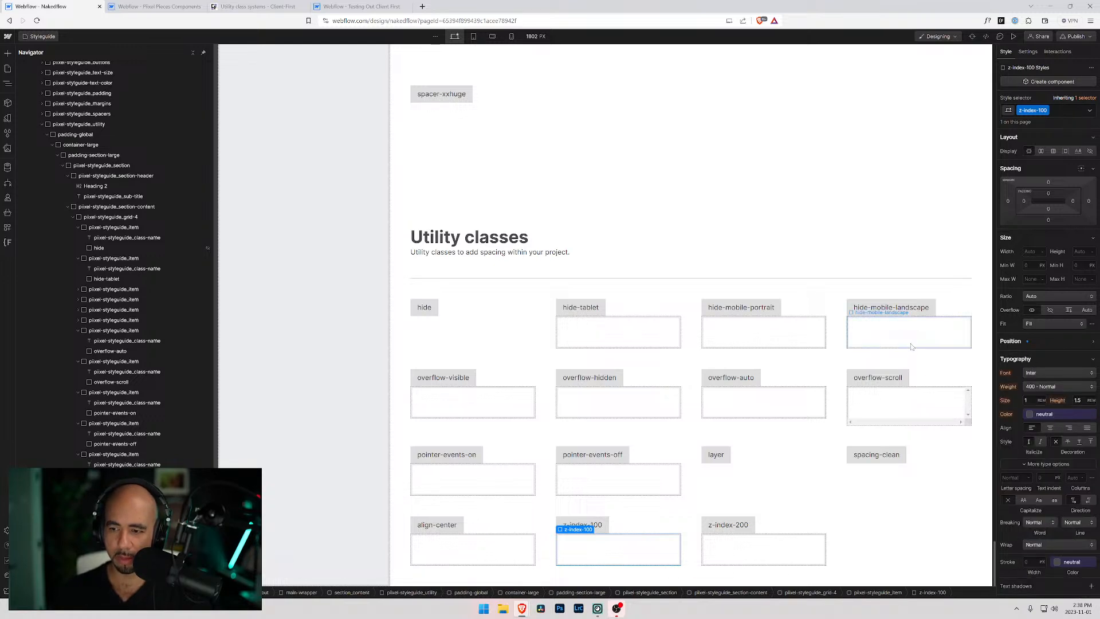
Switch to the Client-First style guide and examine the style settings of the z-index-1, z-index-2 and display-inlineflex blocks.
left_click(350, 7)
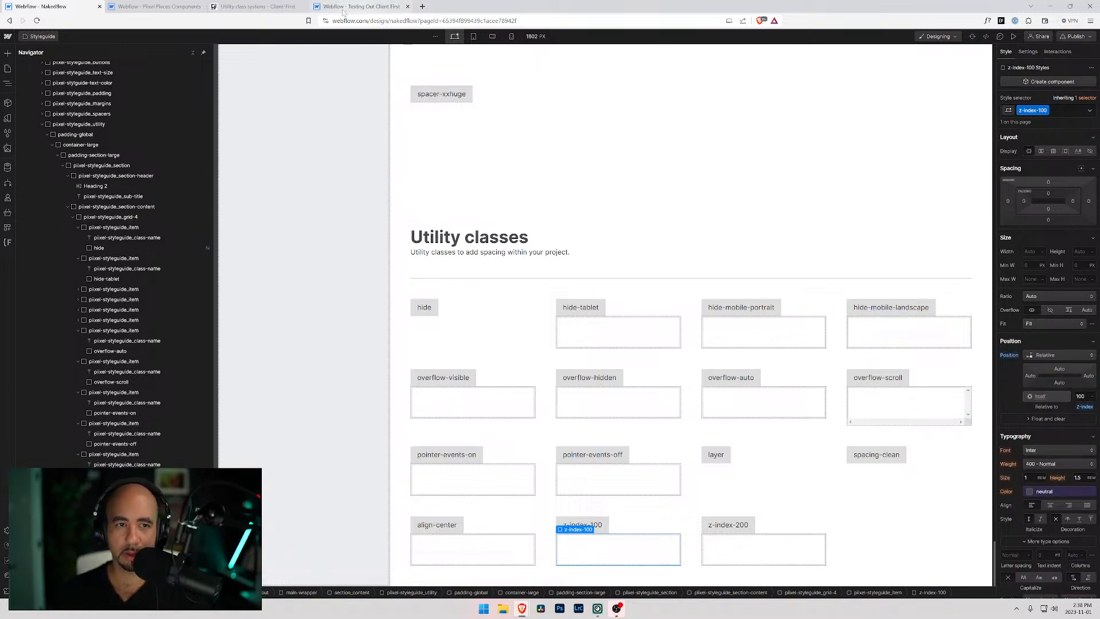
left_click(637, 295)
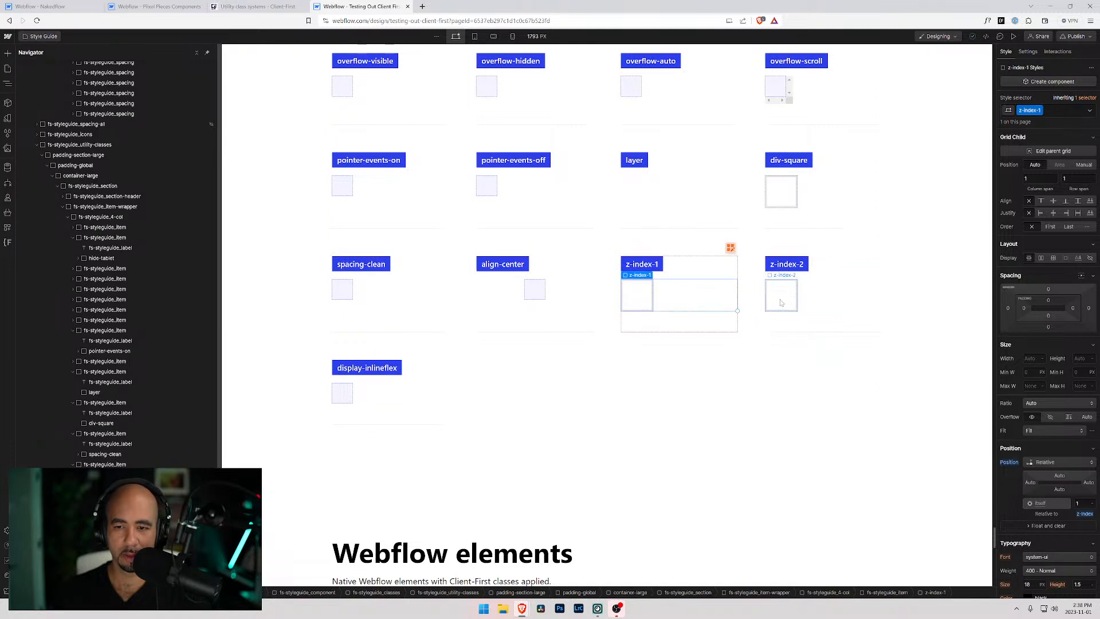
left_click(784, 302)
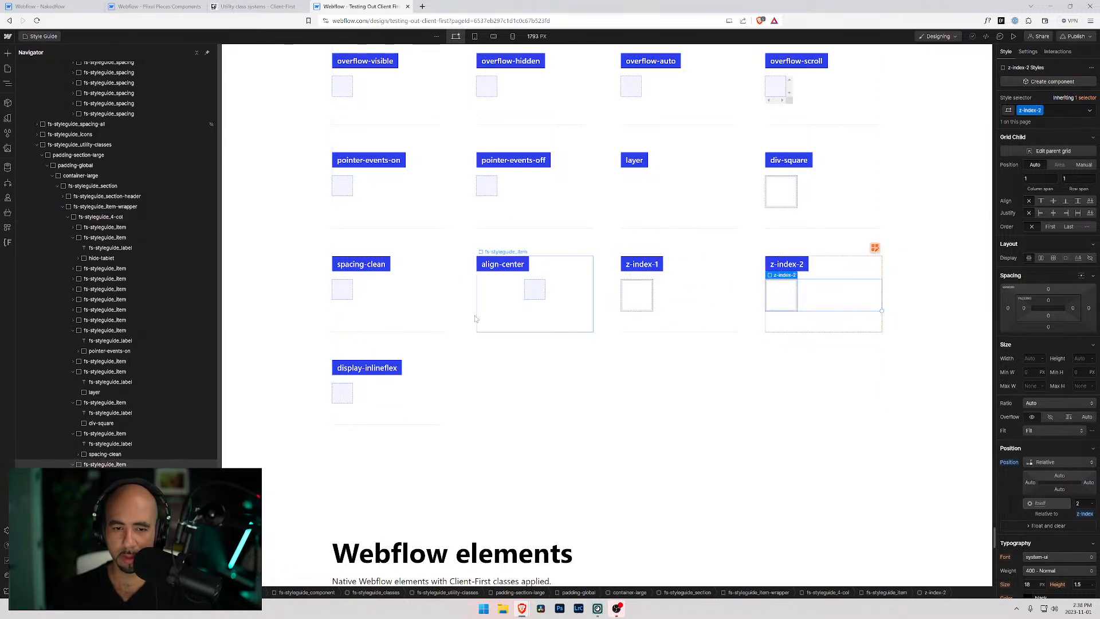
left_click(353, 392)
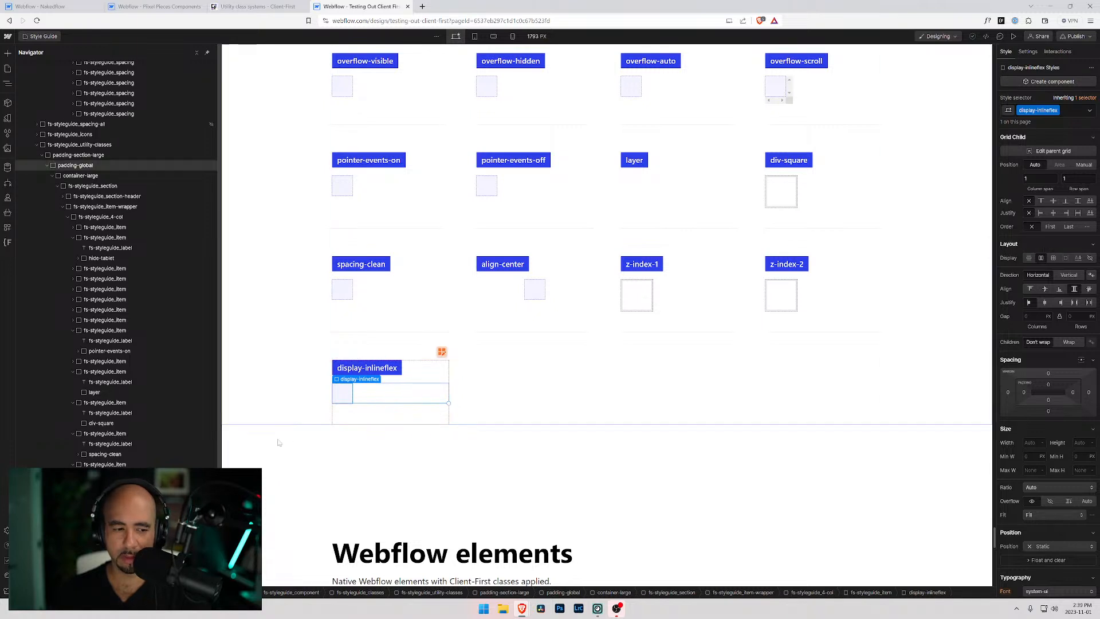
scroll(114, 516, "down", 1)
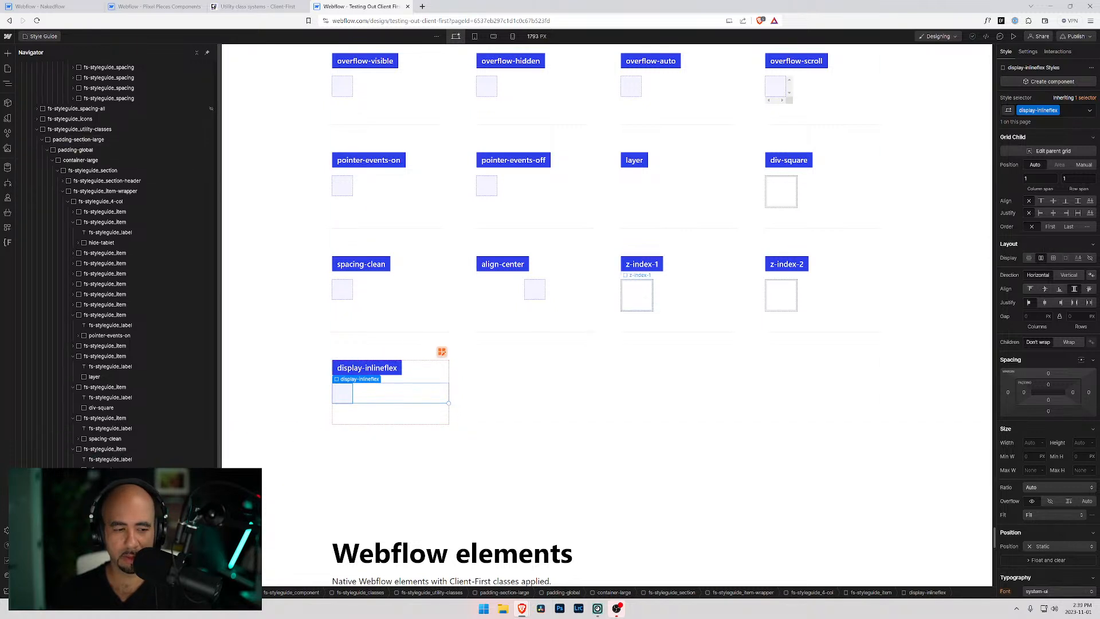
left_click(114, 572)
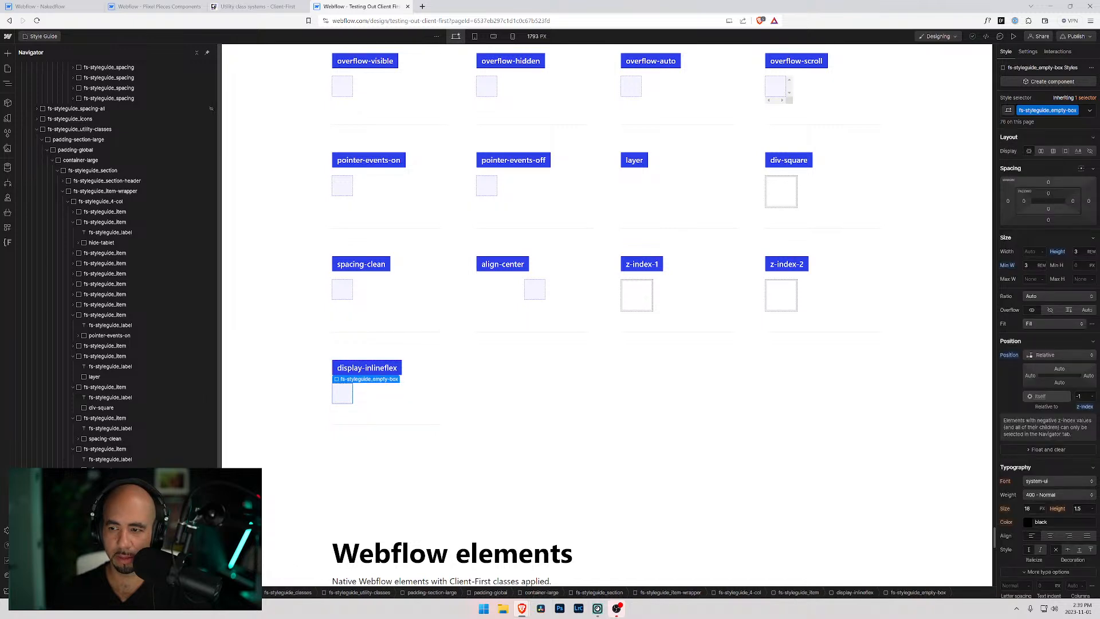
left_click(114, 562)
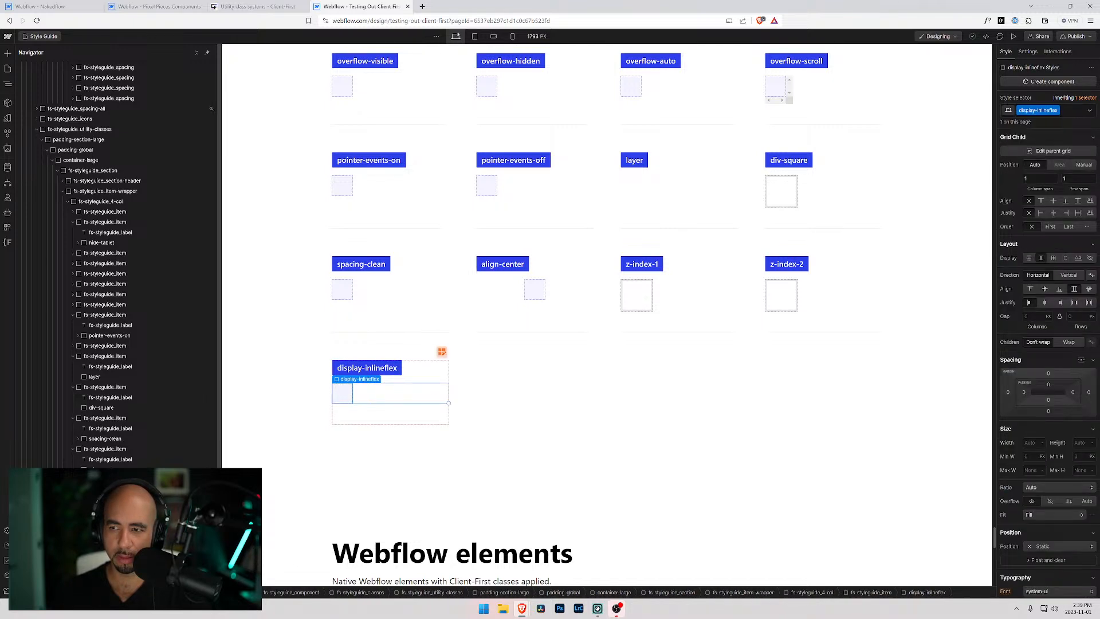
Search the Client-First project's style selectors for "inline".
left_click(7, 119)
left_click(57, 69)
type("inline")
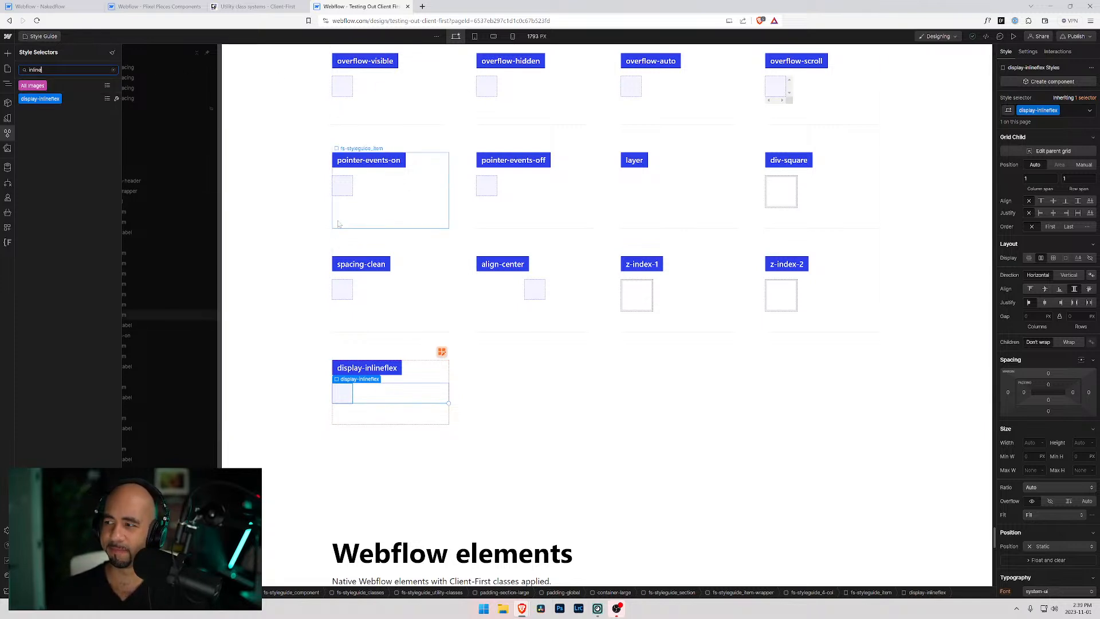
left_click(362, 406)
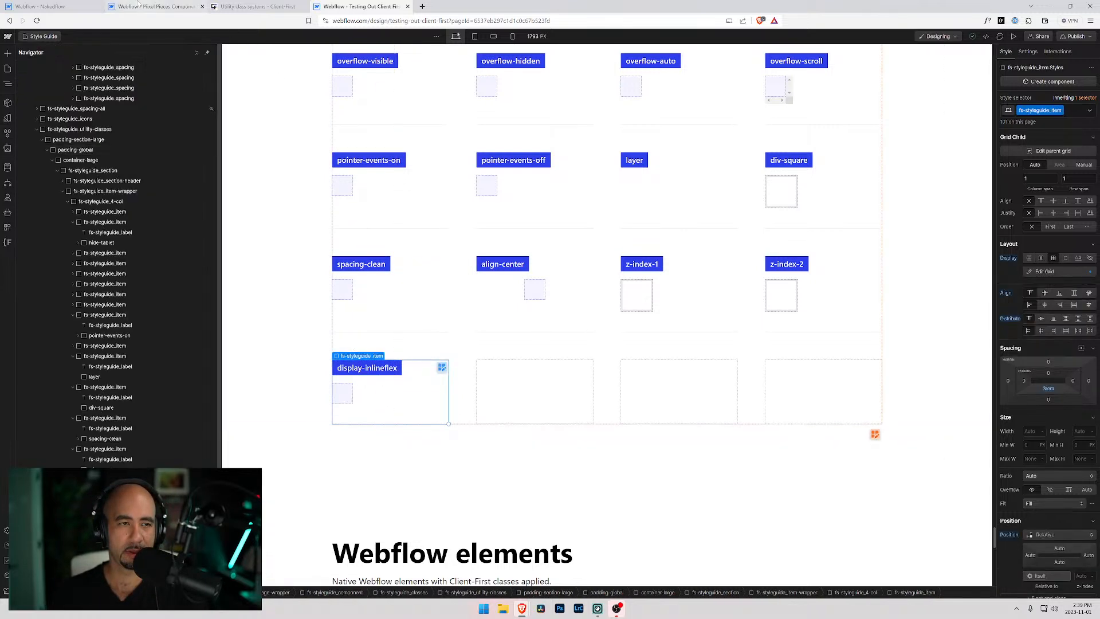
Return to the Nakedflow style guide and duplicate the spacing-clean and z-index-200 items in the Utility classes grid.
left_click(49, 7)
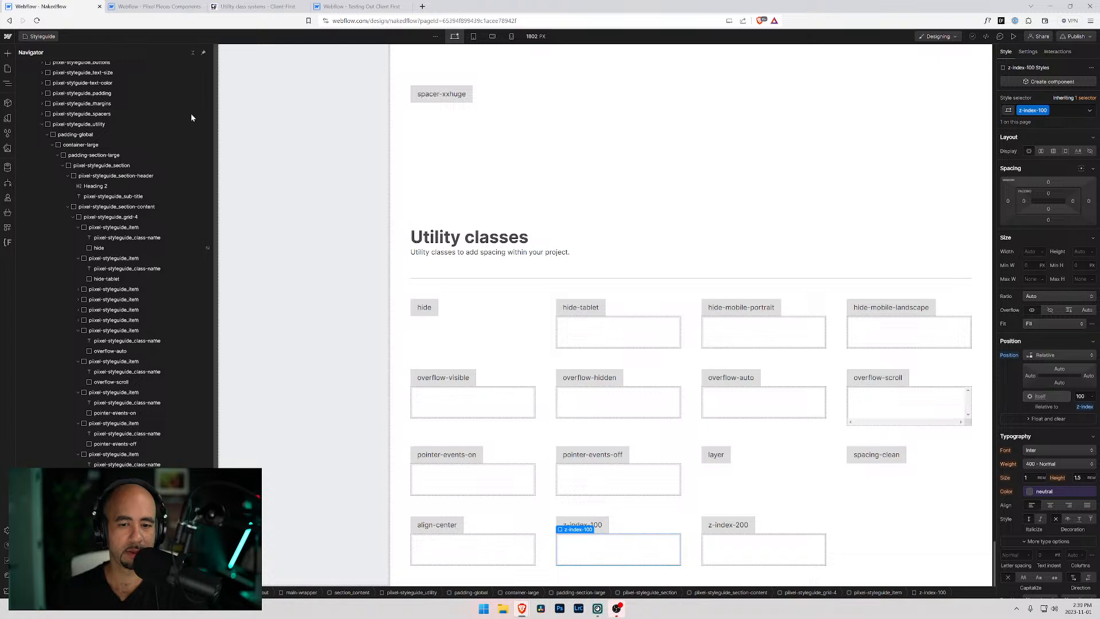
left_click(764, 530)
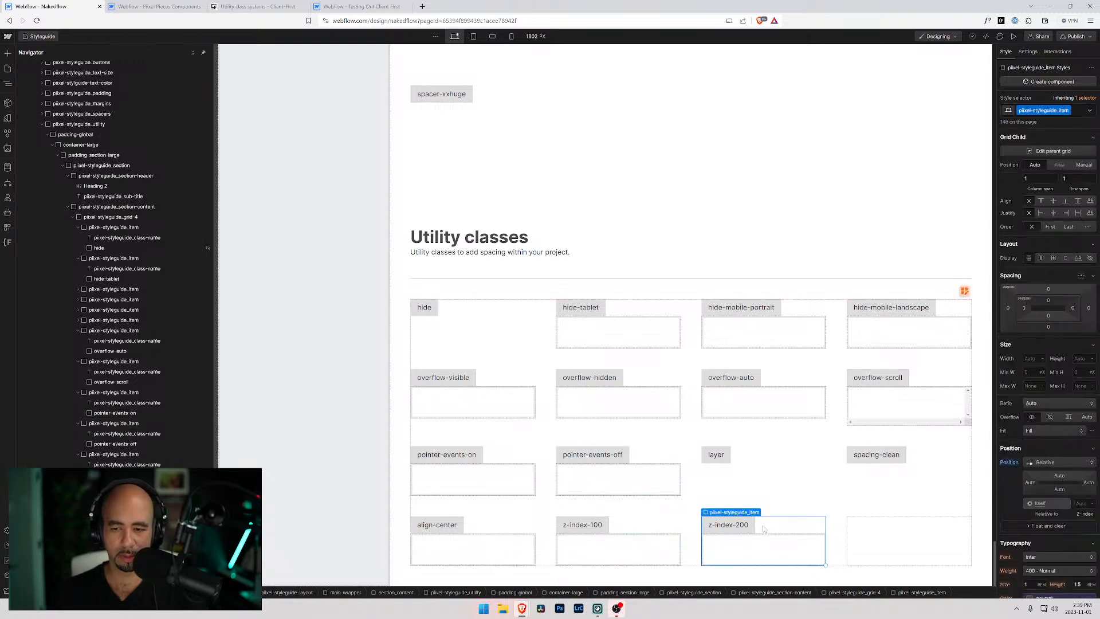
left_click(887, 469)
key("ctrl+d")
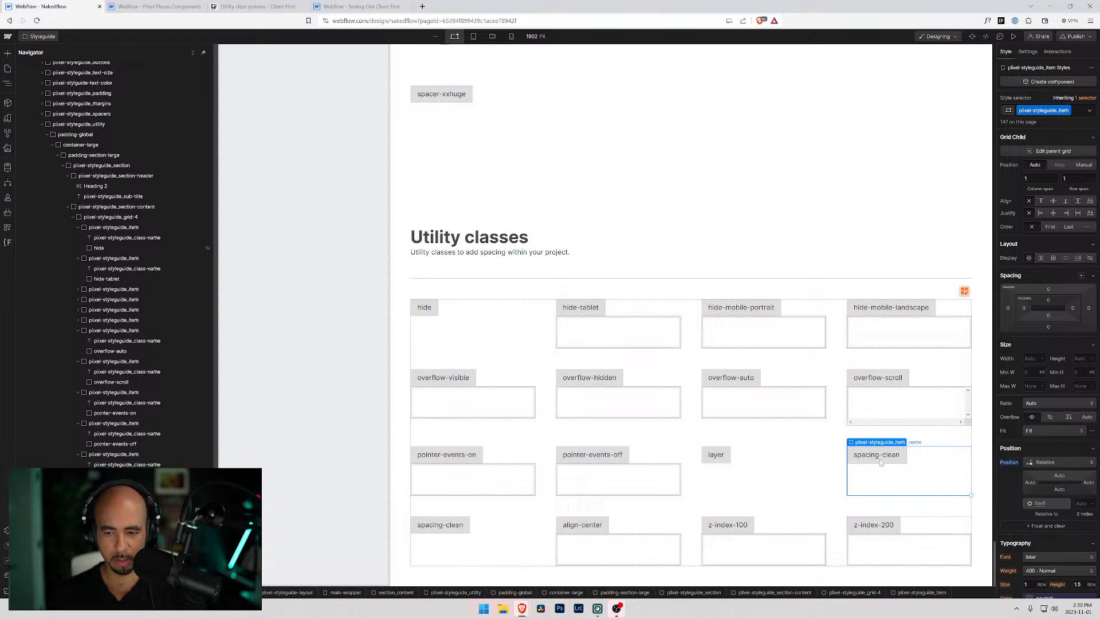
left_click(892, 539)
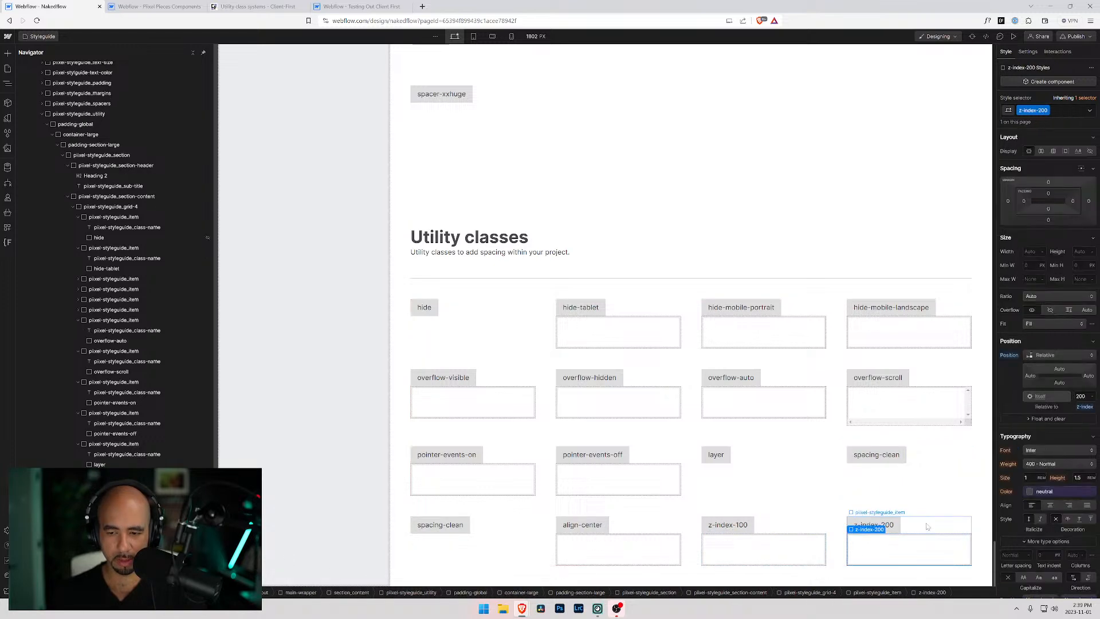
Change the label of the first spacing-clean item to div-square, using the Client-First style guide as reference.
left_click(886, 458)
left_click(337, 7)
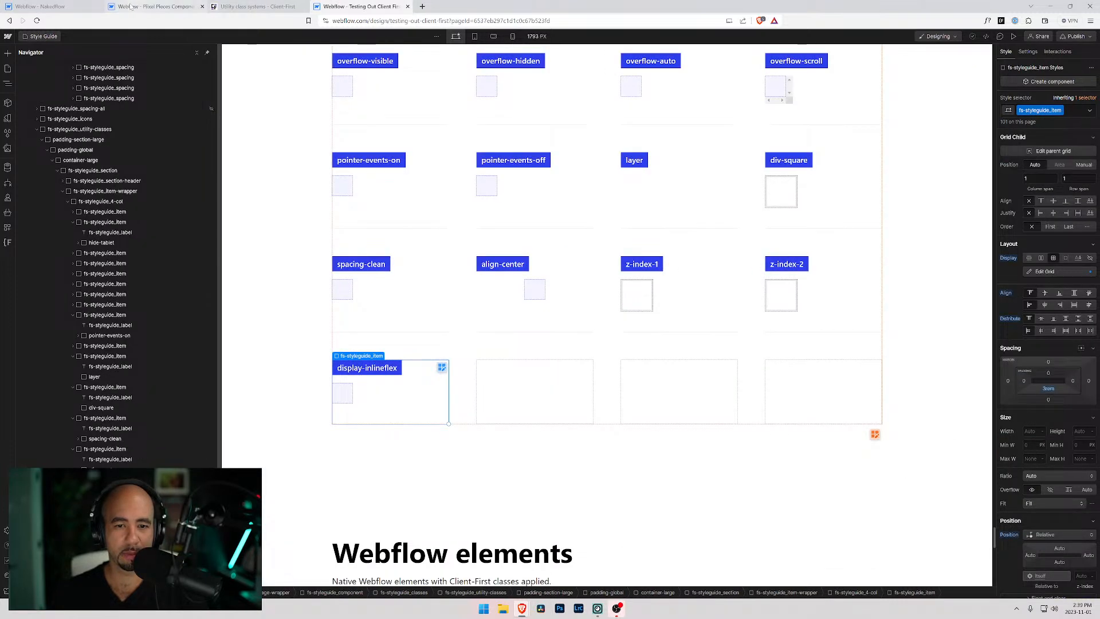
left_click(51, 7)
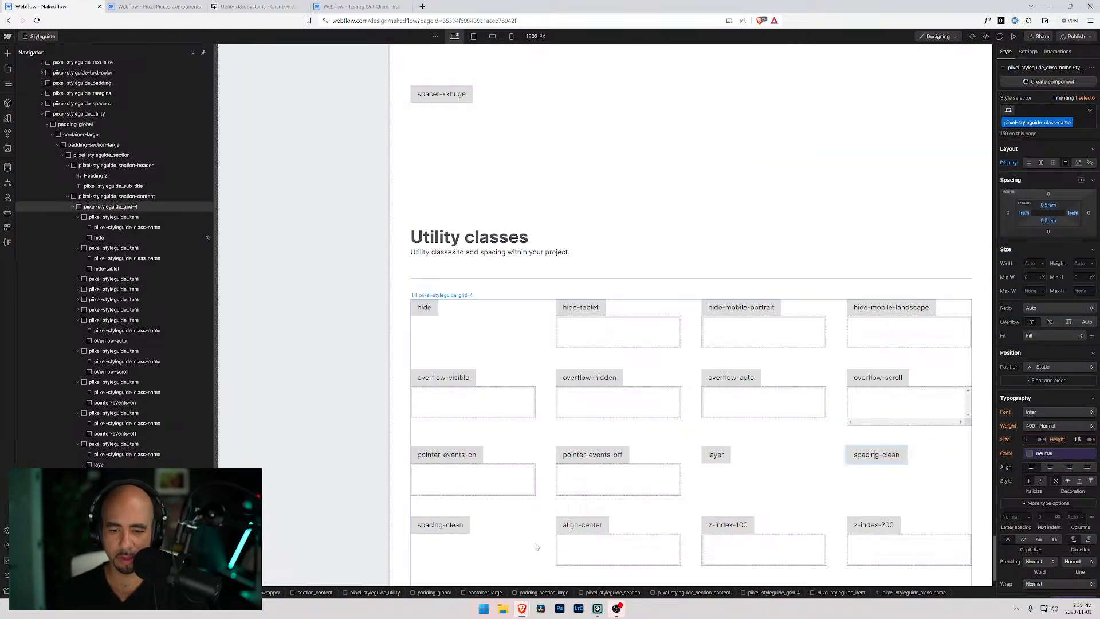
left_click(440, 525)
double_click(881, 454)
type("div-square")
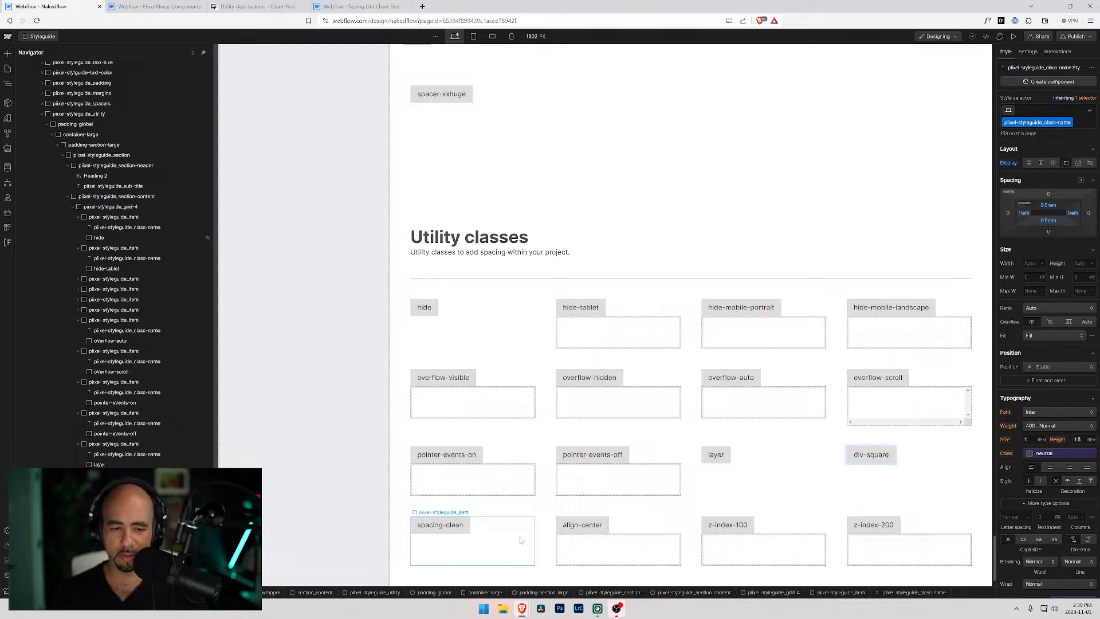
Change the label of the duplicated z-index-200 item in the last grid row to display-inlineflex and select its block.
left_click(500, 542)
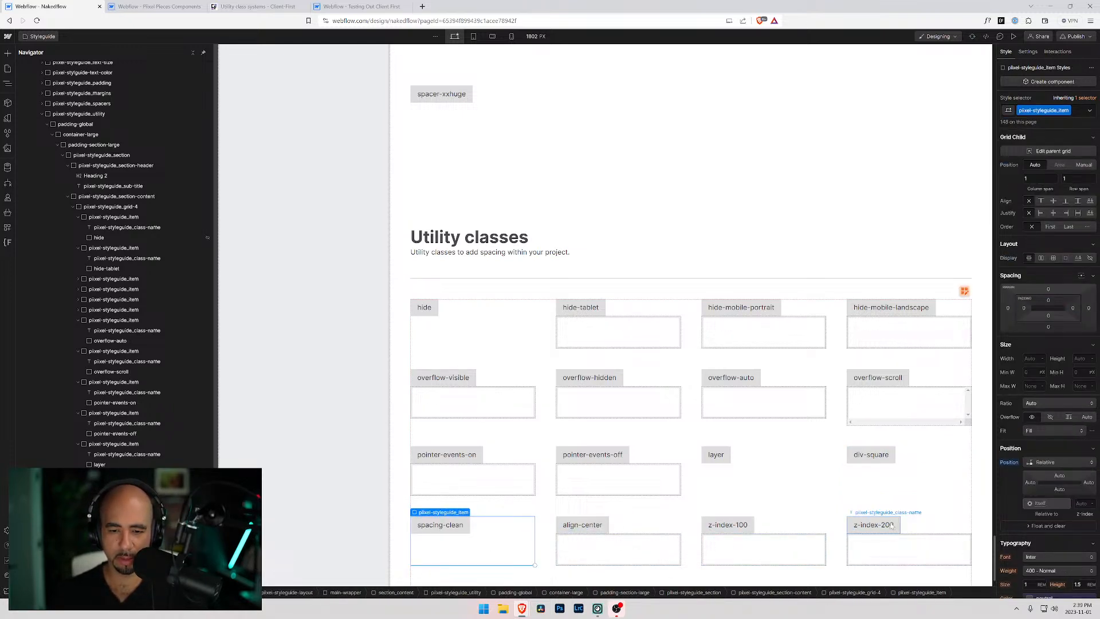
scroll(819, 541, "down", 2)
double_click(450, 530)
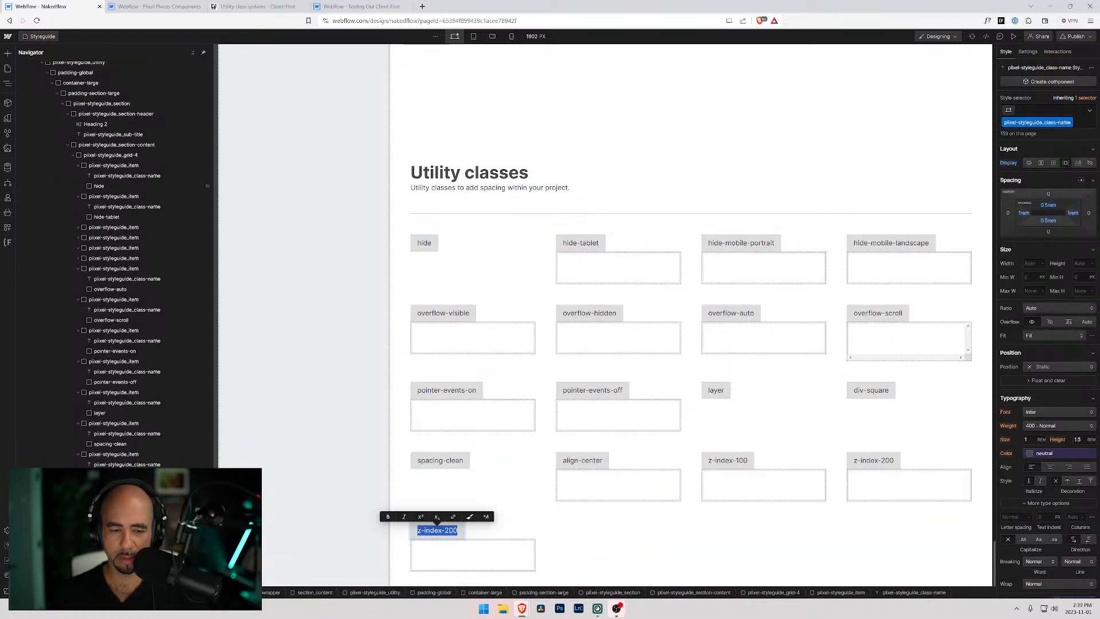
type("disp")
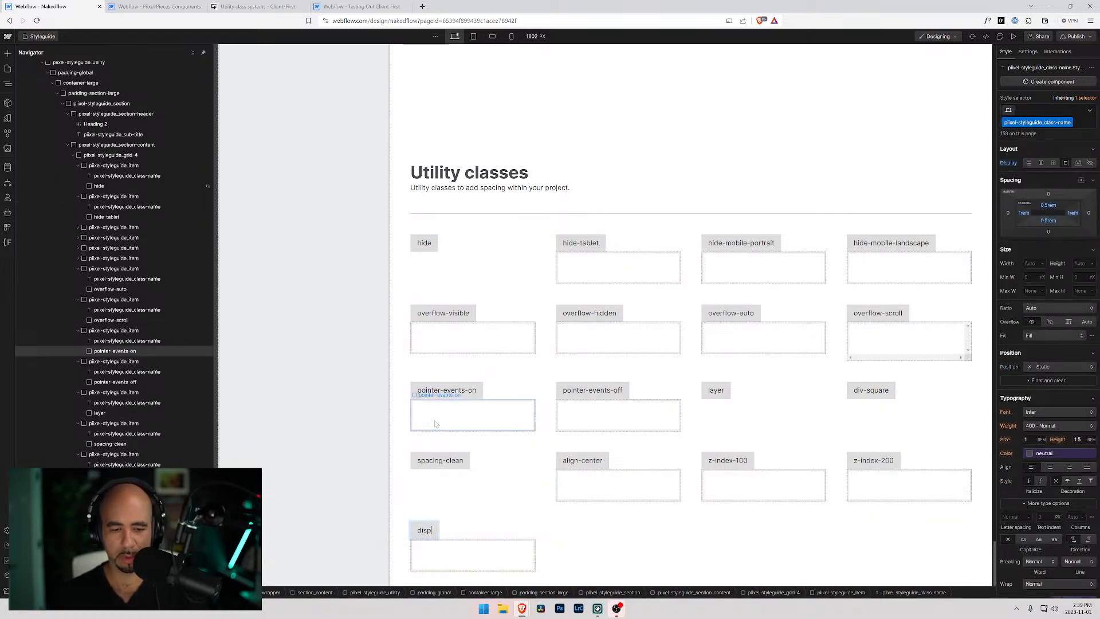
type("lay-inlineflex")
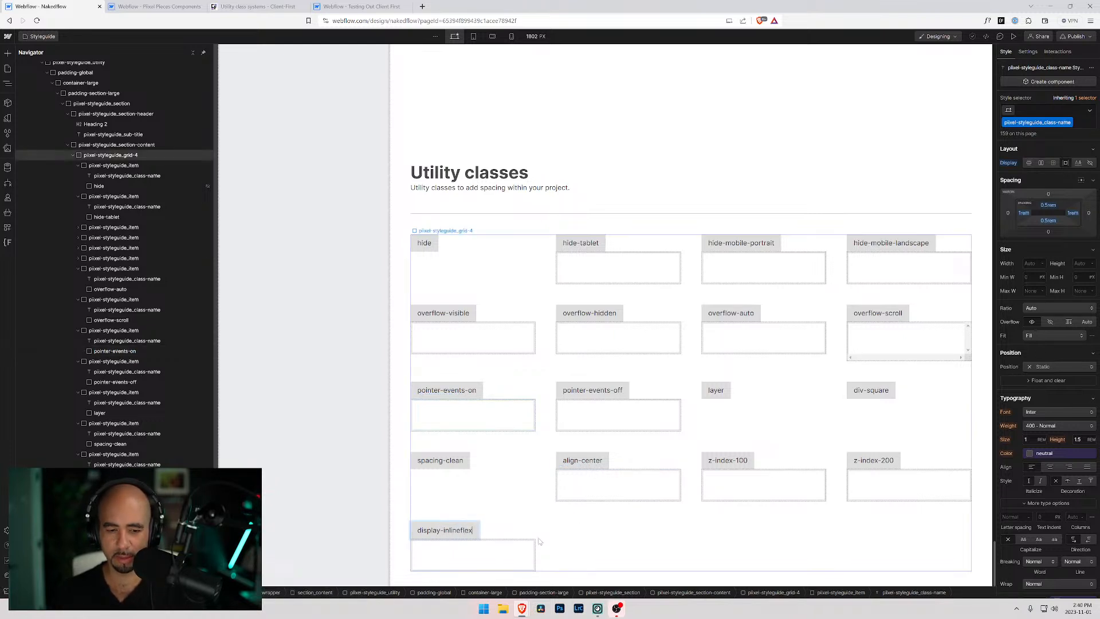
left_click(498, 554)
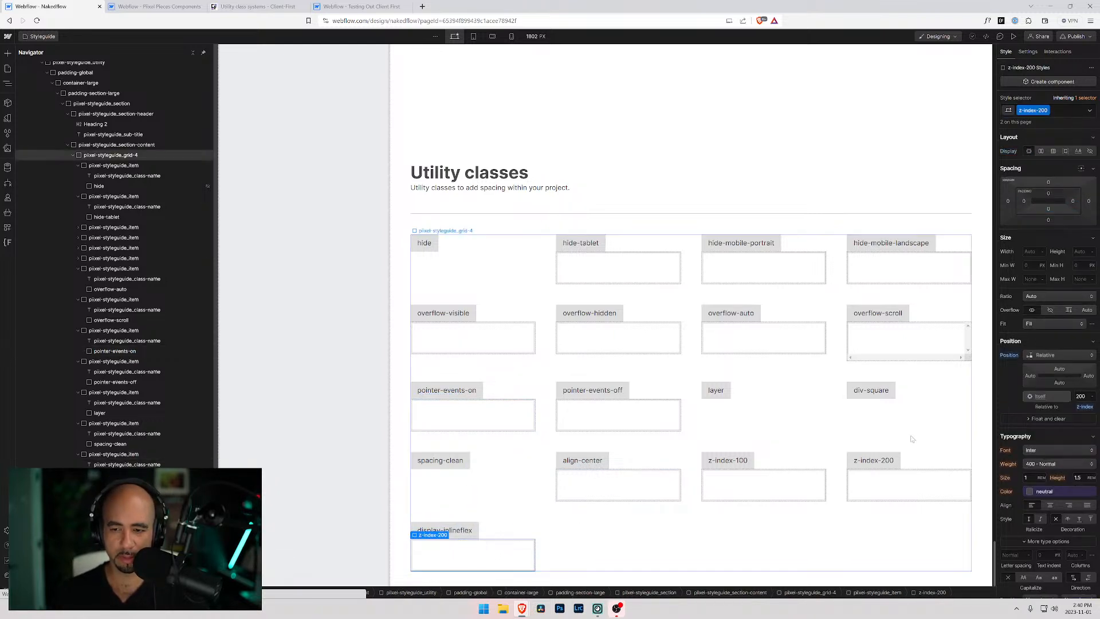
Replace the spacing-clean class on the block under the div-square label with a new class named div-square.
left_click(870, 420)
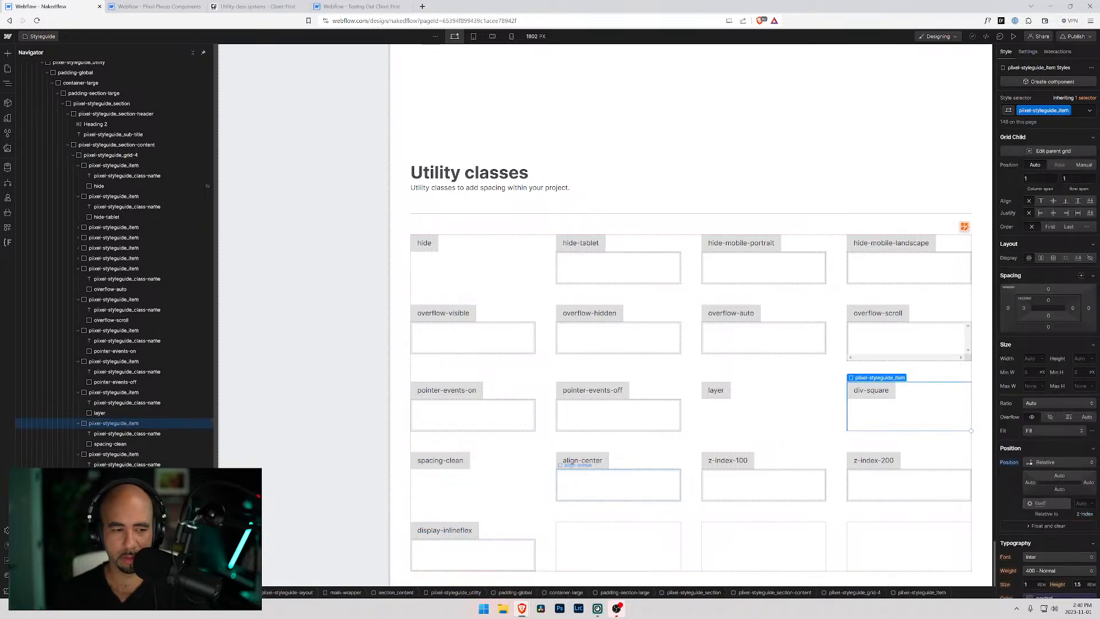
left_click(110, 444)
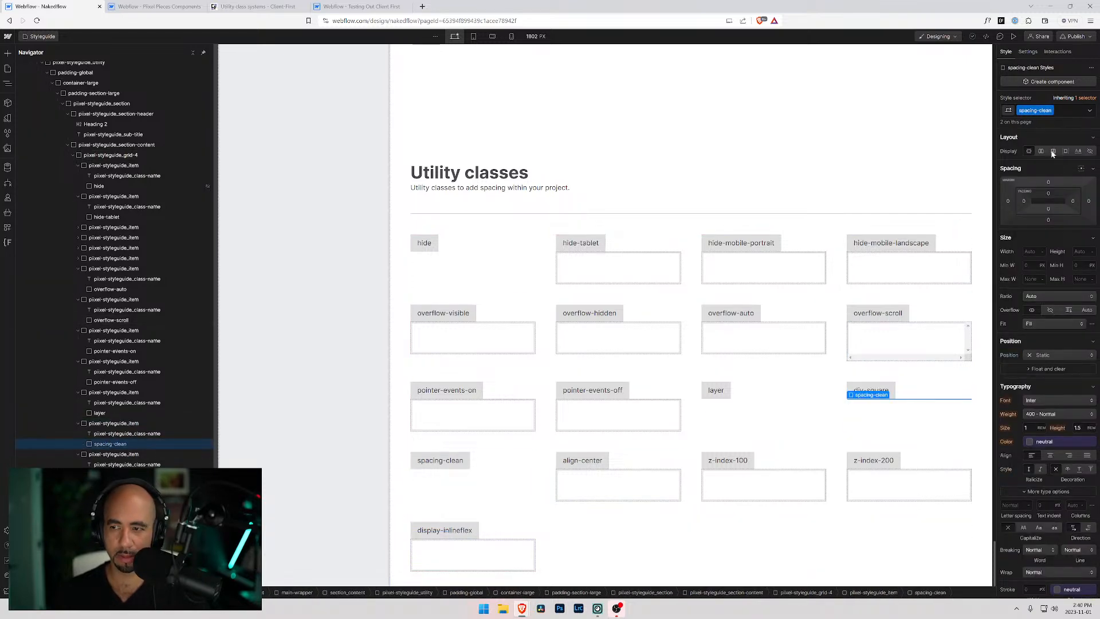
left_click(1066, 110)
key("BackSpace")
type("div")
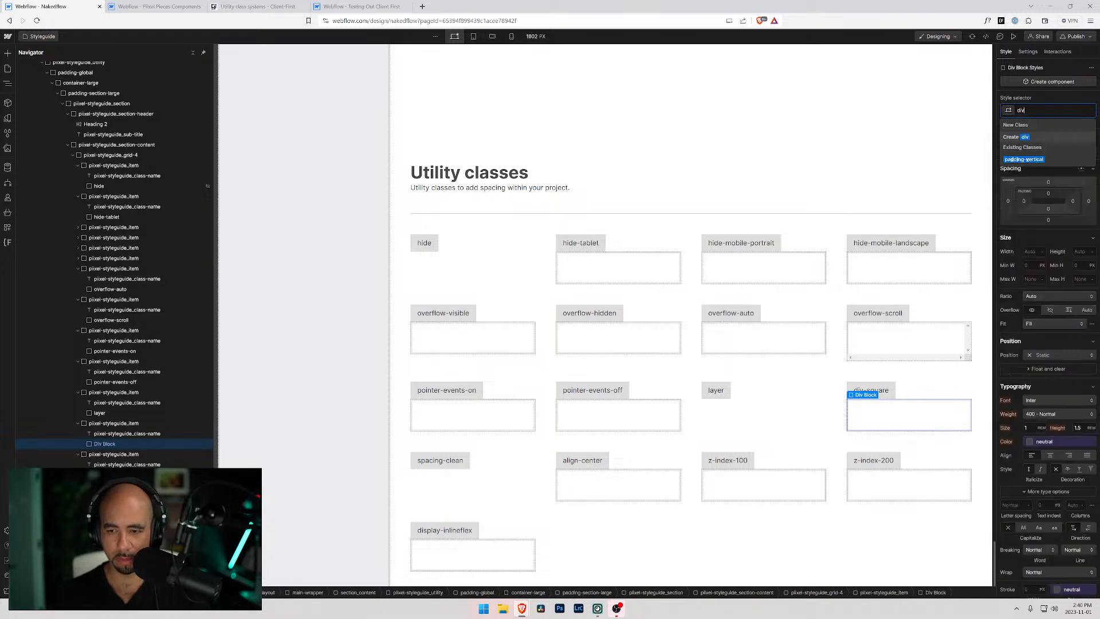
type("-sq")
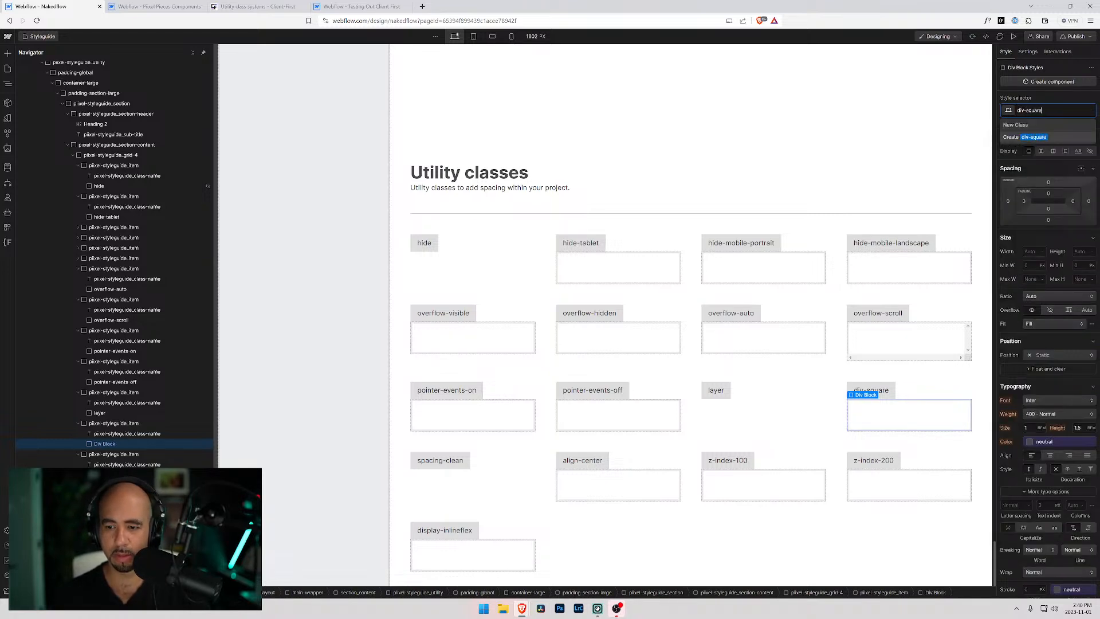
type("uare")
key("Return")
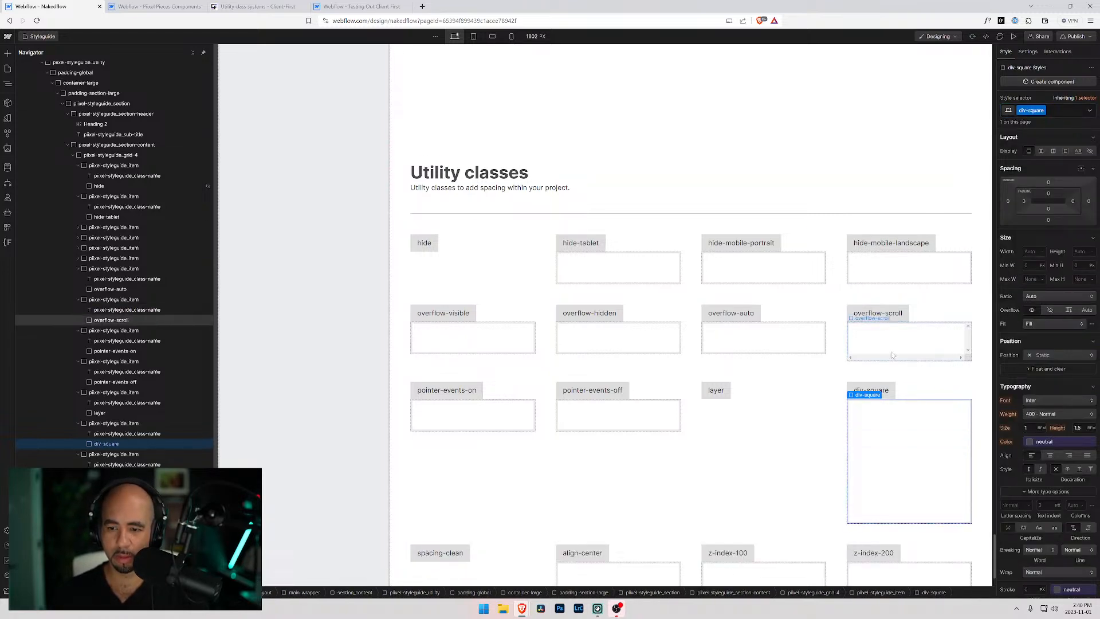
Replace the z-index-200 class on the block under the display-inlineflex label with a new class named display-inlineflex, using Client-First as reference.
scroll(892, 346, "down", 2)
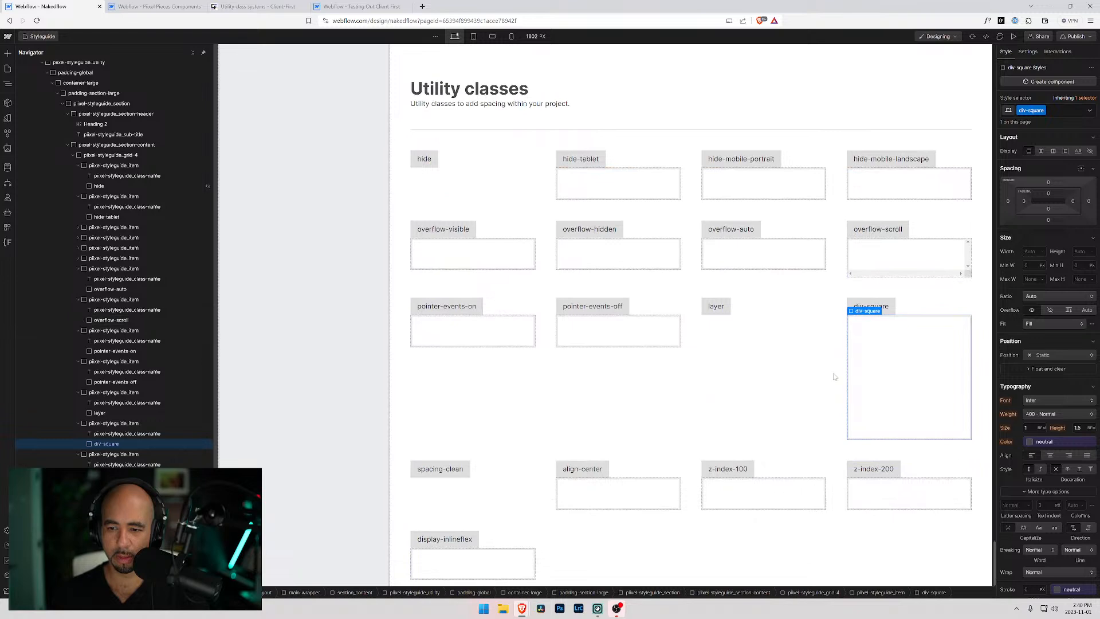
left_click(449, 477)
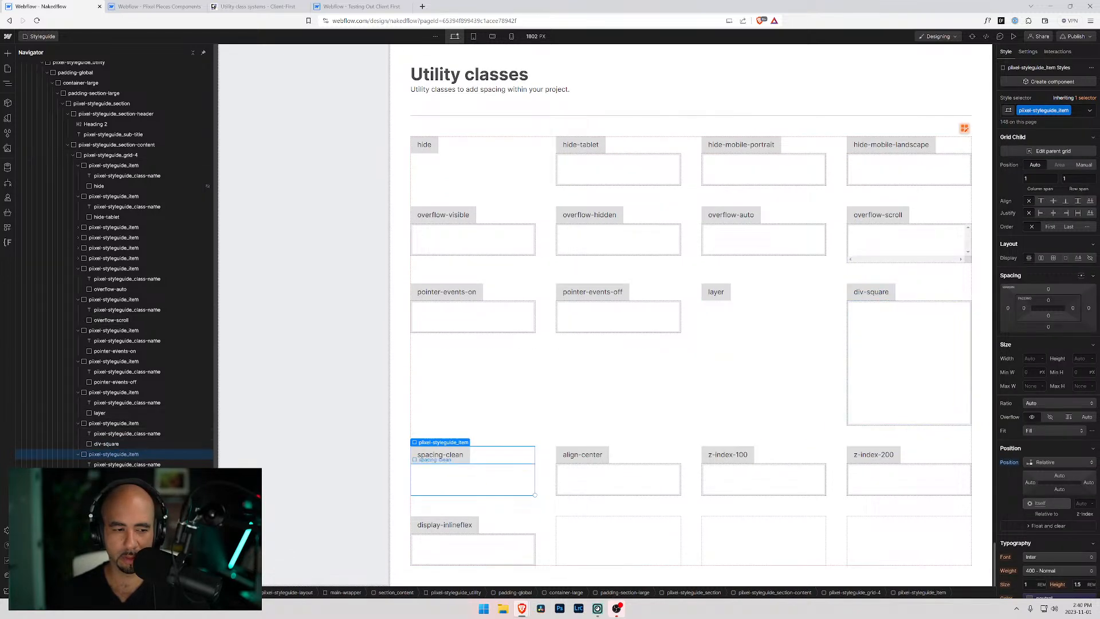
left_click(488, 550)
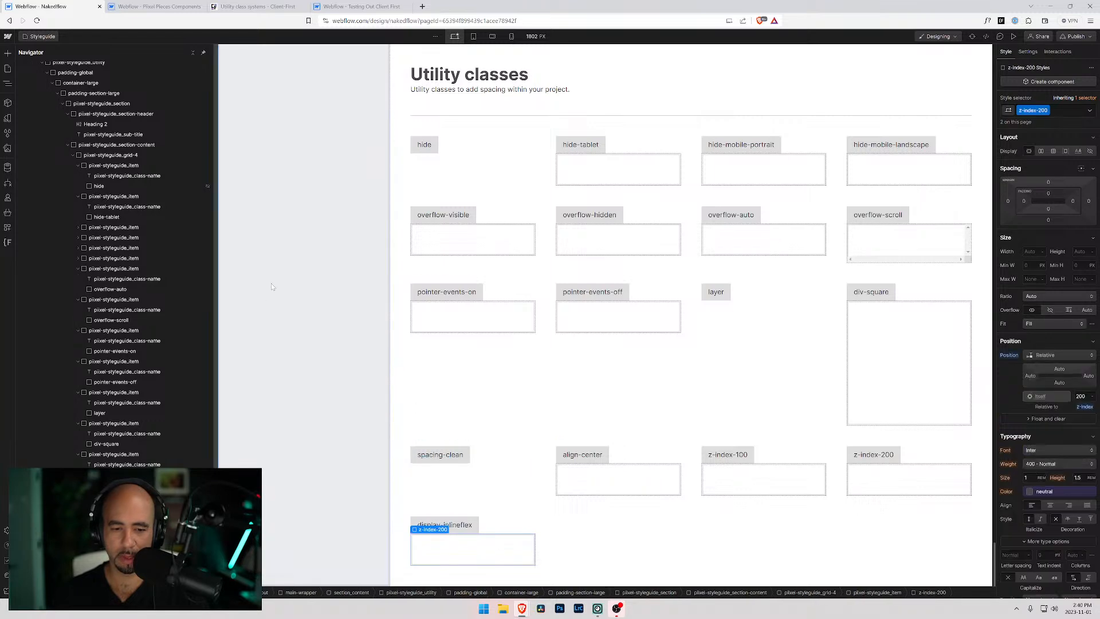
left_click(338, 4)
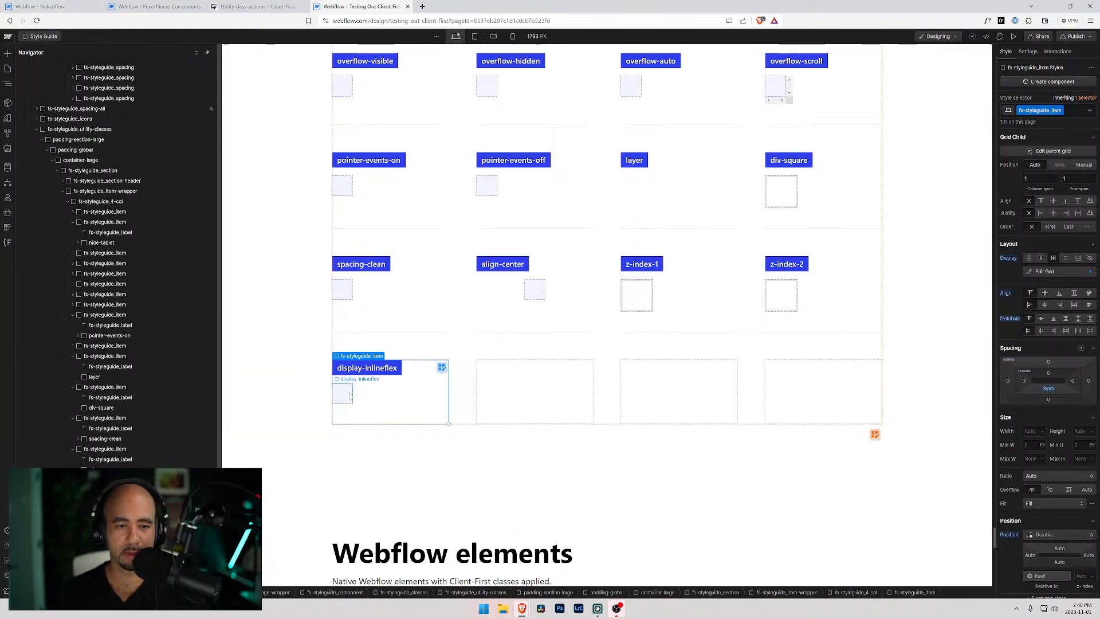
left_click(373, 393)
left_click(76, 5)
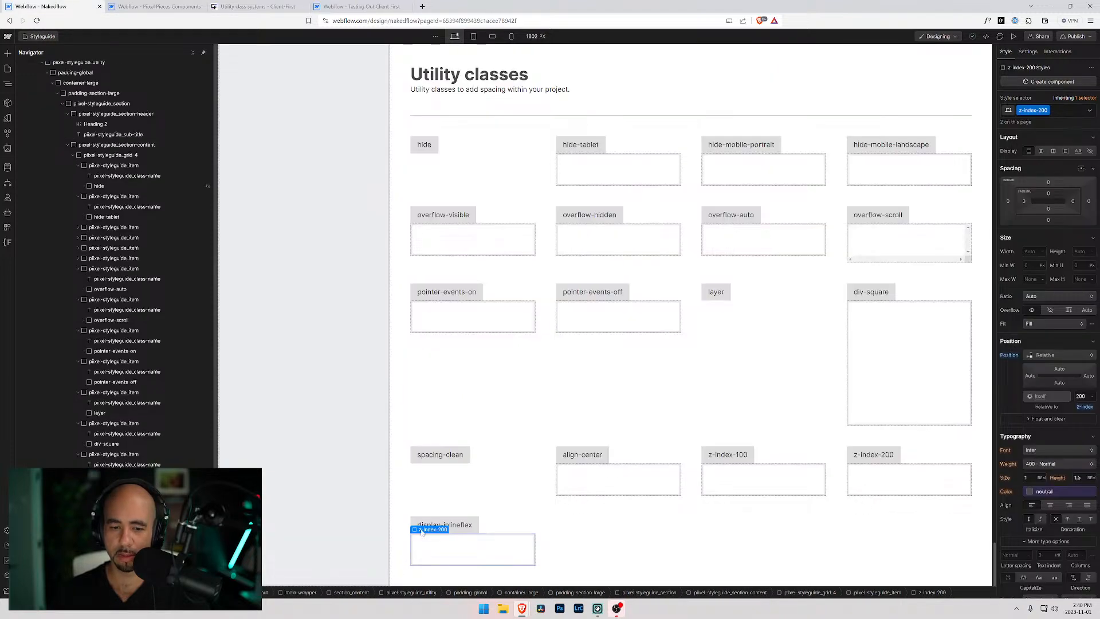
left_click(1073, 110)
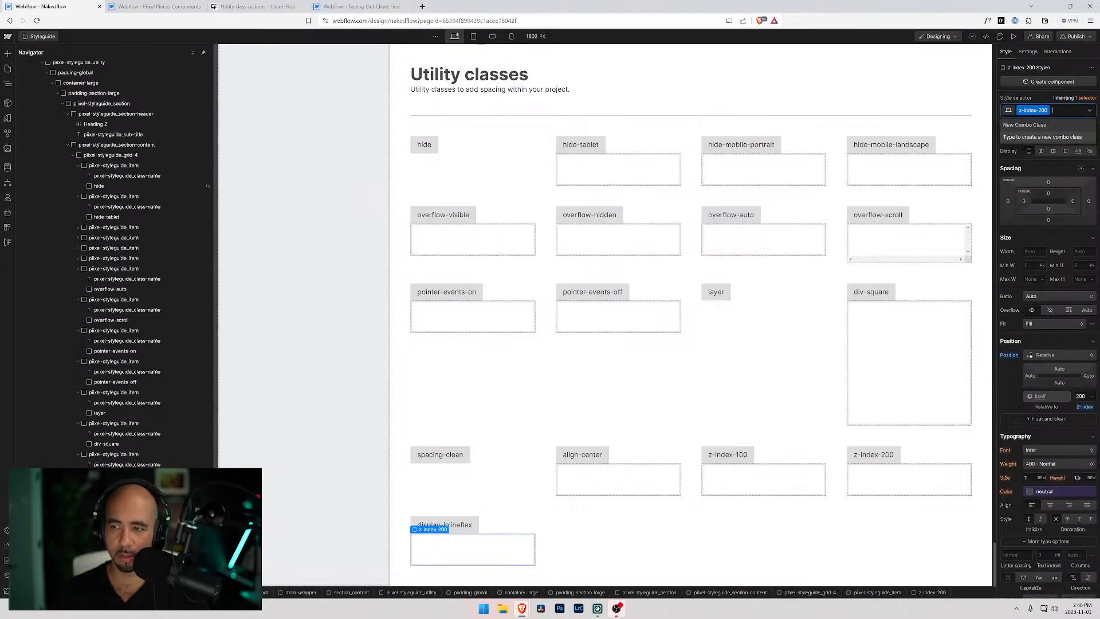
key("BackSpace")
type("display")
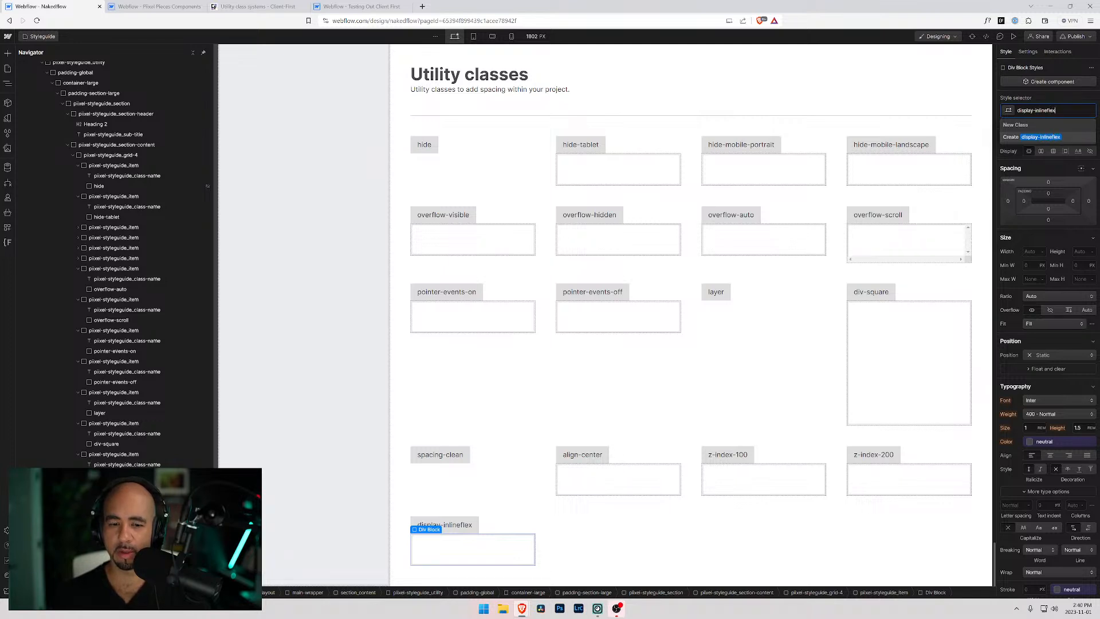
type("-inlineflex")
key("Return")
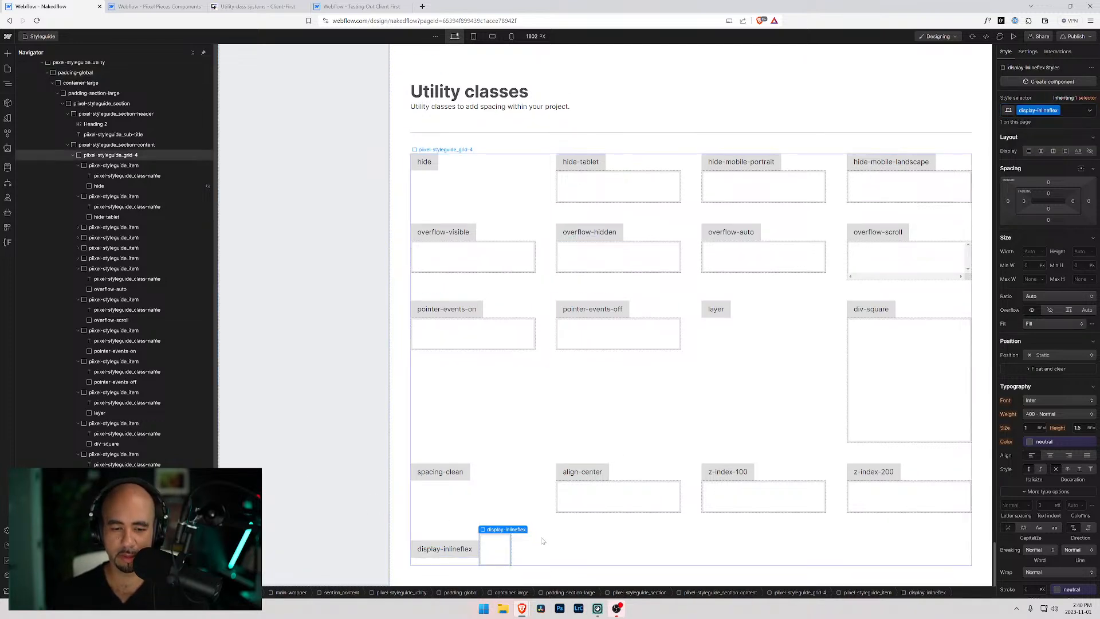
Review the Nakedflow spacing and Utility classes sections, inspecting the layer and spacing-clean blocks in the utility grid.
scroll(312, 312, "up", 6)
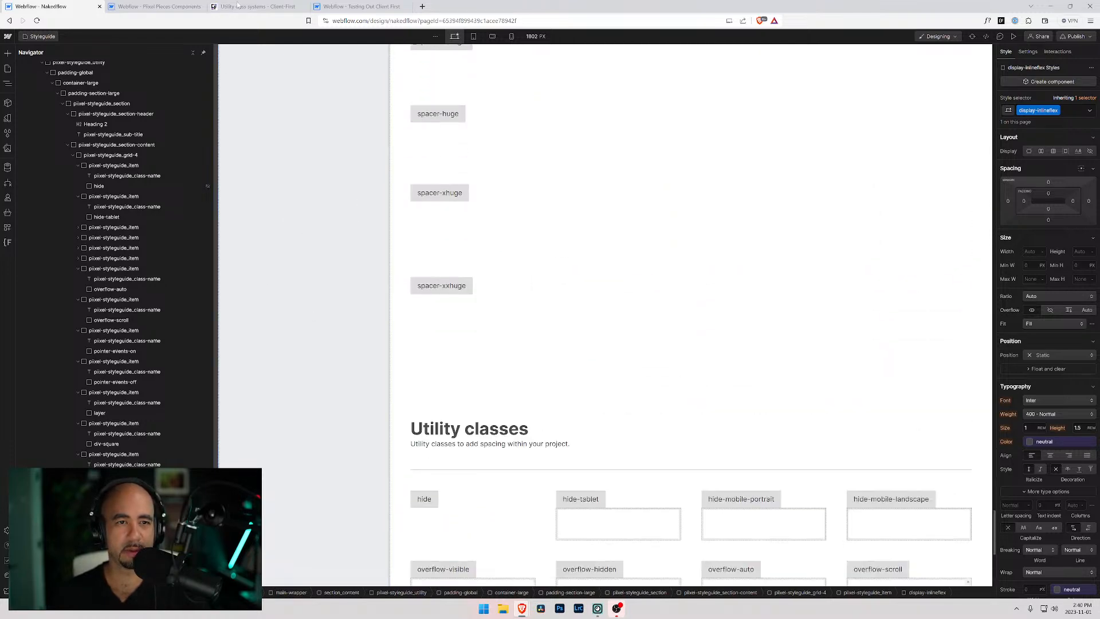
scroll(527, 180, "up", 10)
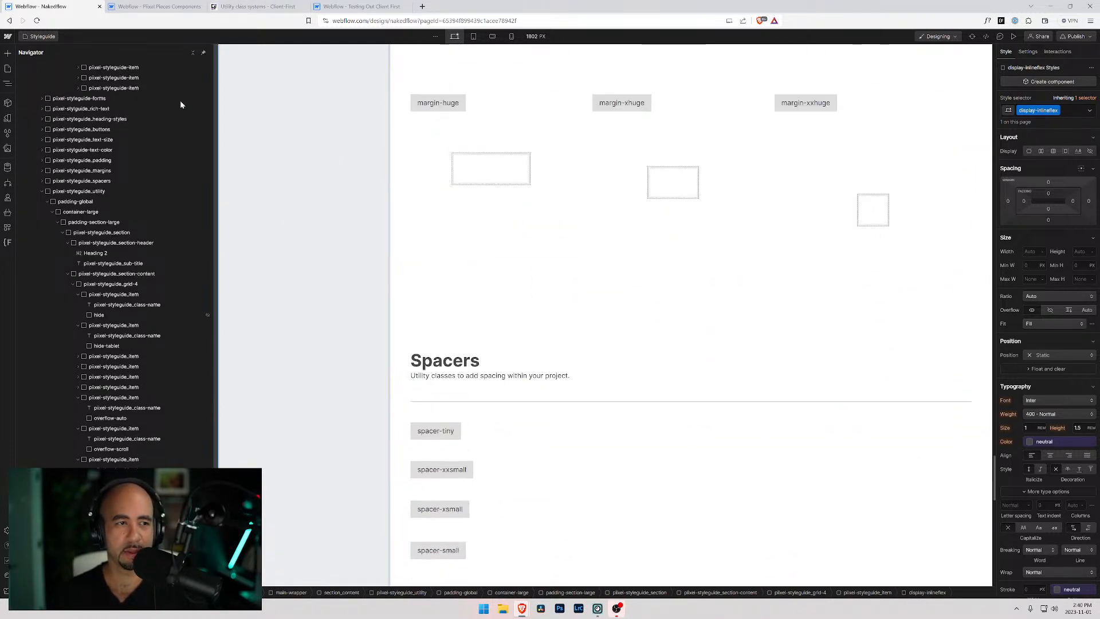
scroll(655, 225, "down", 15)
scroll(656, 226, "down", 4)
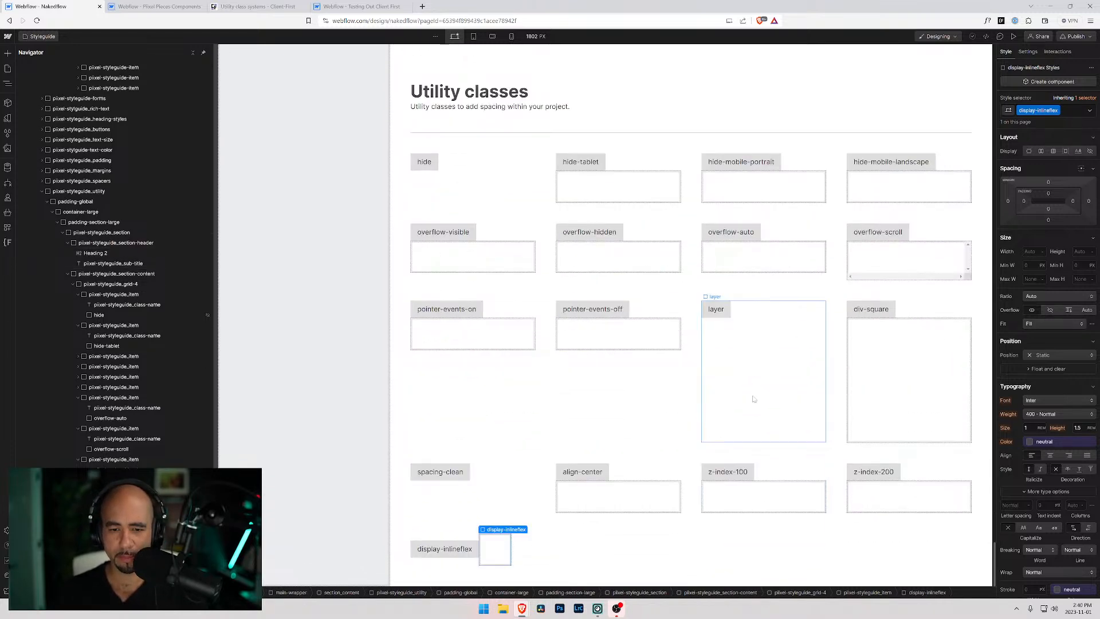
left_click(738, 372)
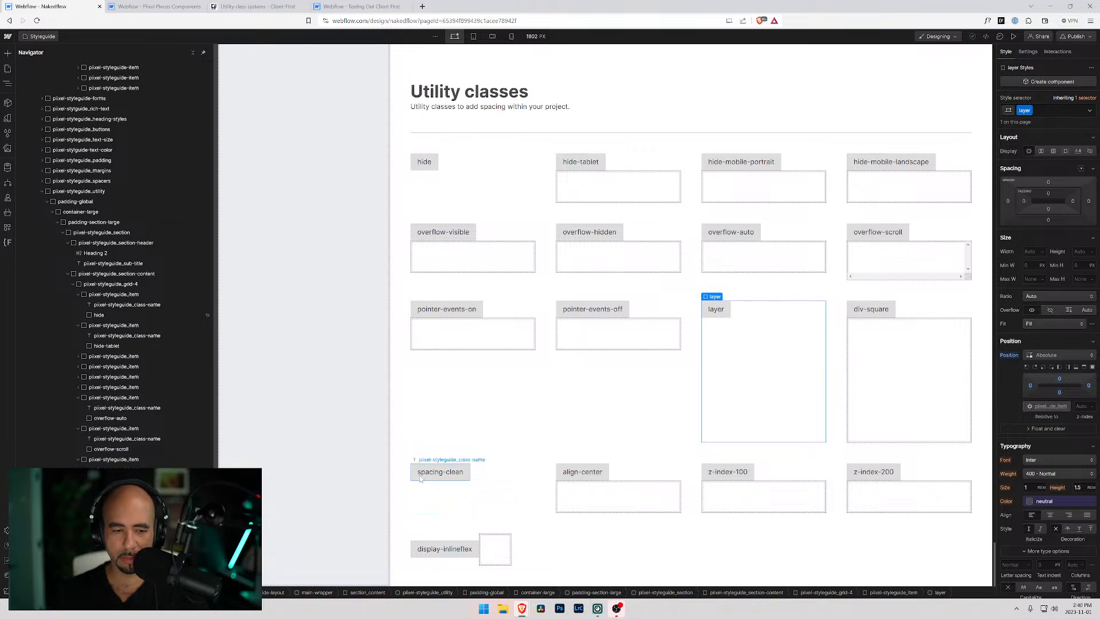
left_click(438, 473)
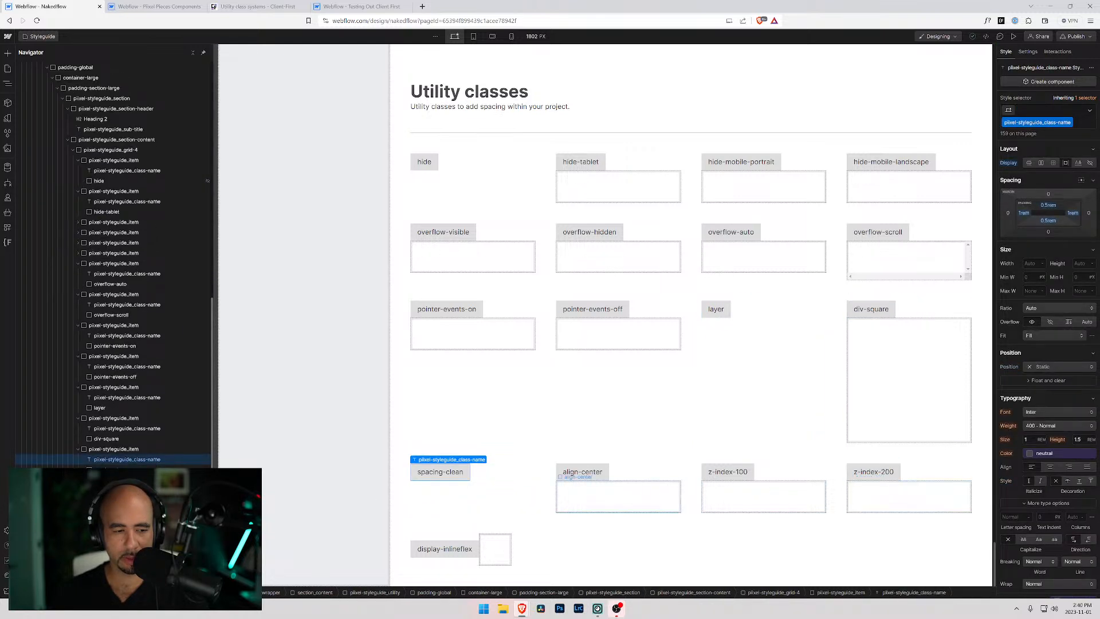
left_click(520, 484)
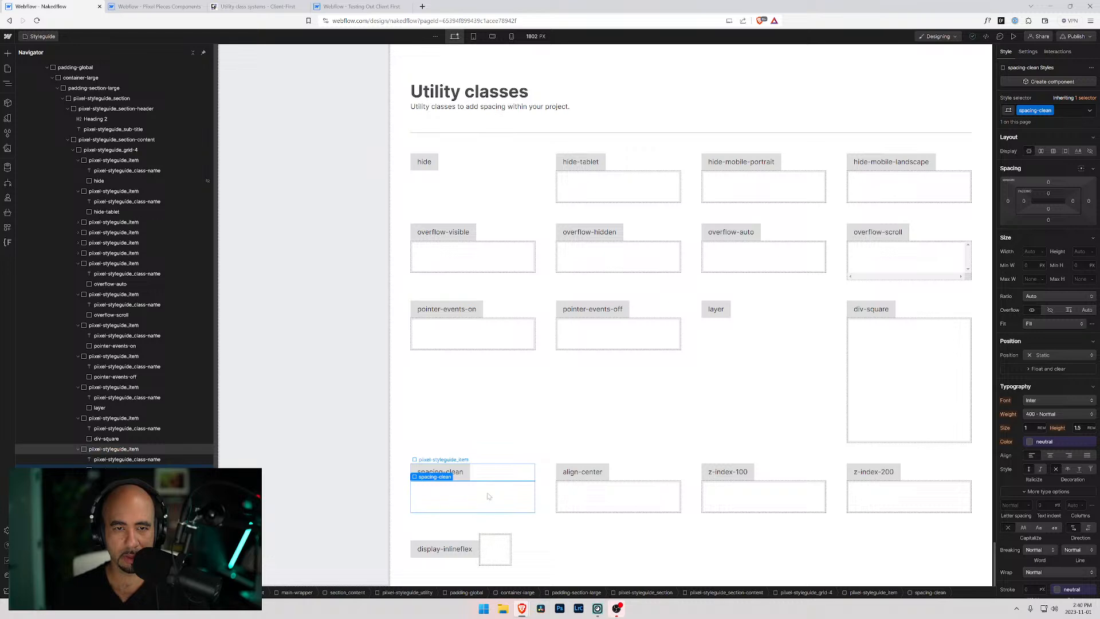
scroll(462, 160, "up", 6)
scroll(462, 160, "down", 6)
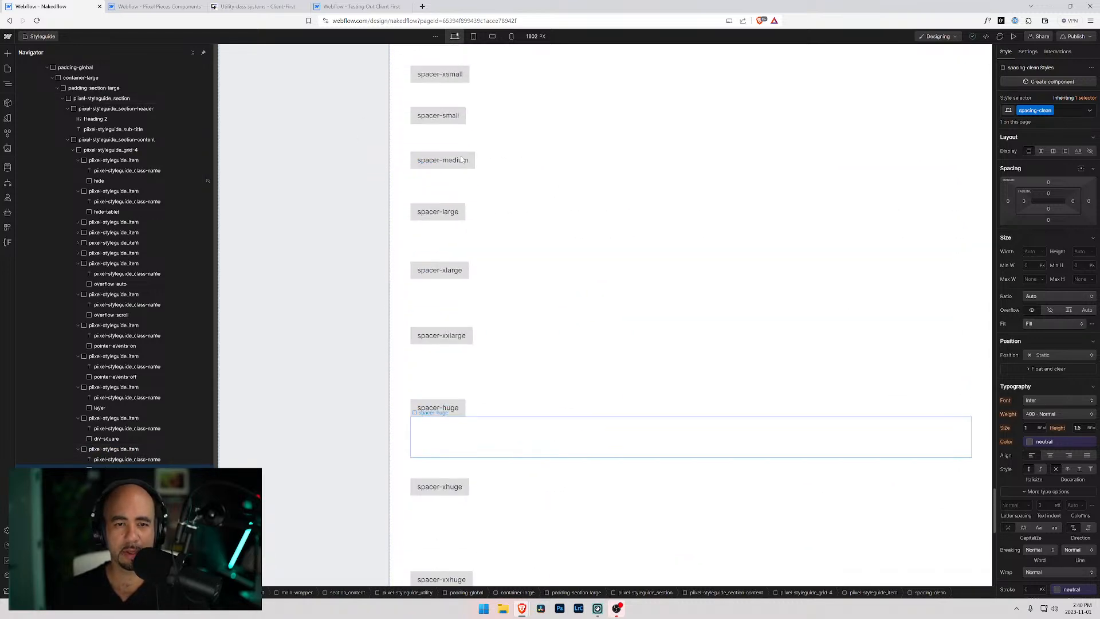
Switch to the Client-First style guide and compare its Useful utility systems grid and the Webflow elements section below it.
left_click(358, 7)
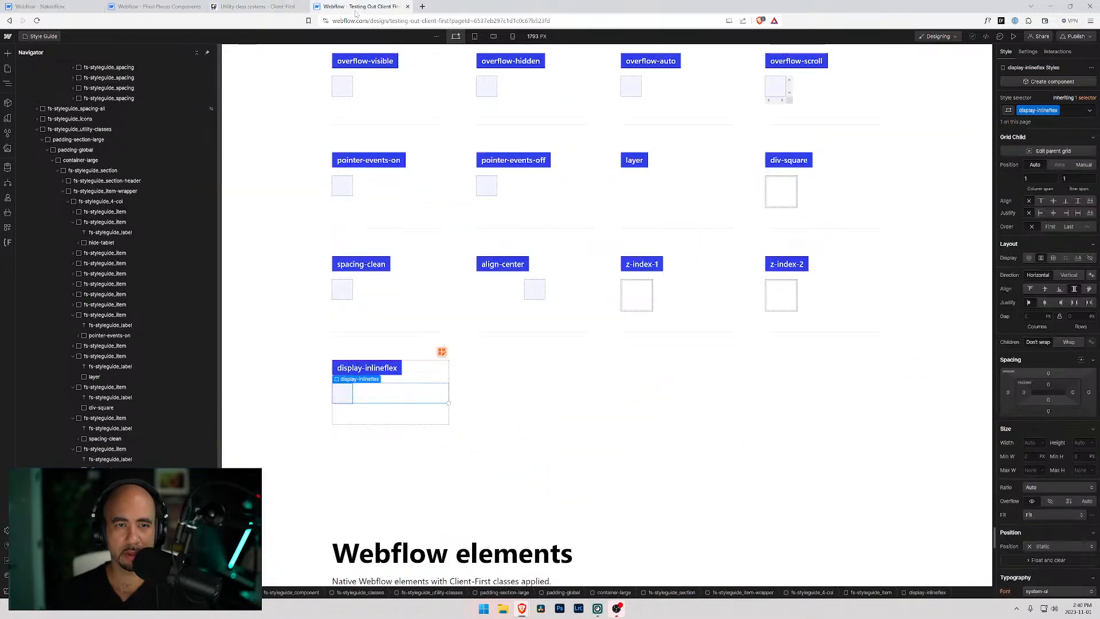
scroll(376, 282, "up", 4)
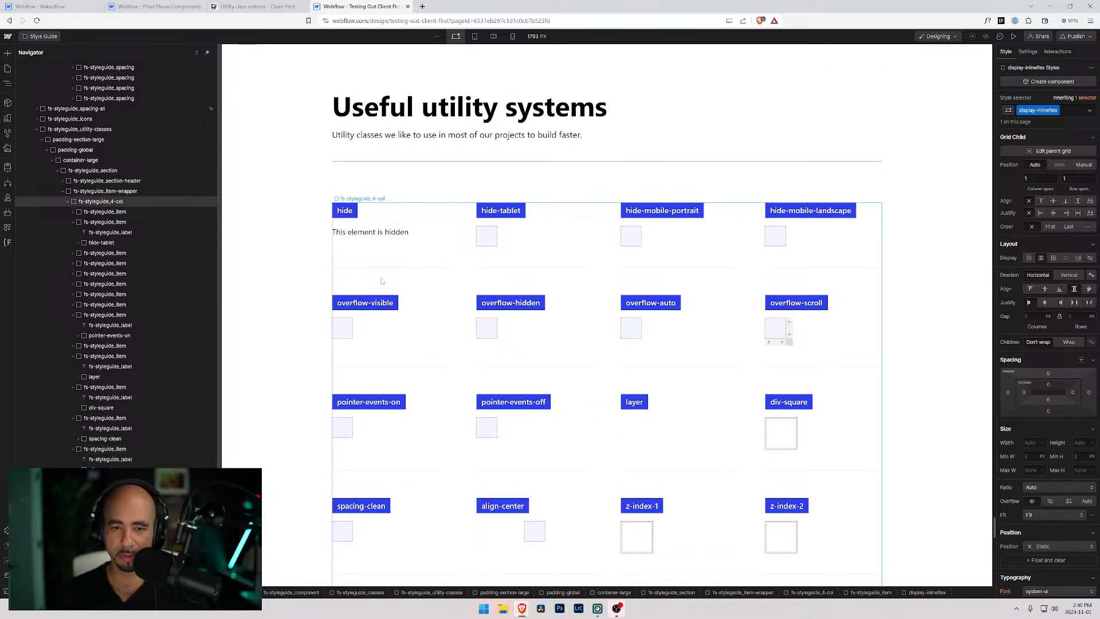
scroll(382, 281, "down", 7)
scroll(258, 284, "up", 7)
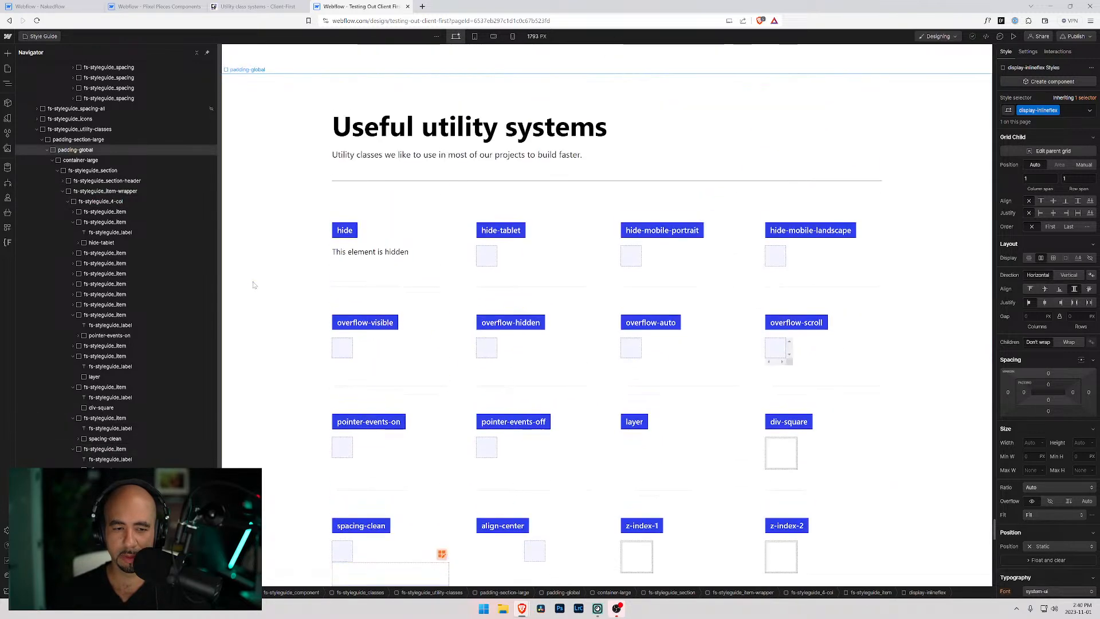
scroll(258, 286, "down", 5)
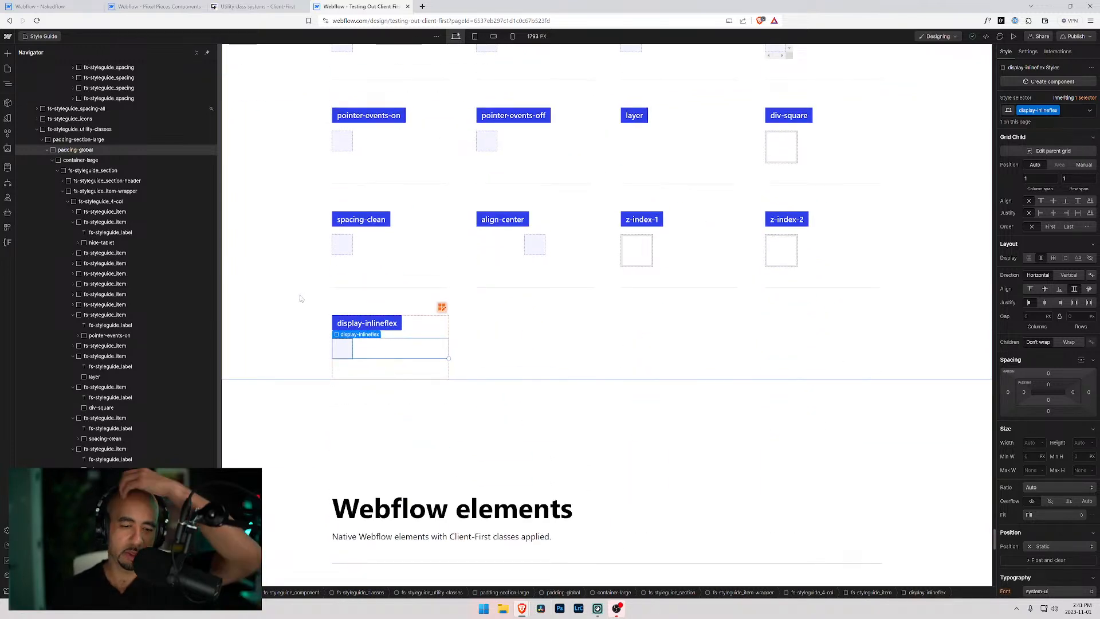
scroll(300, 298, "down", 5)
scroll(302, 298, "down", 4)
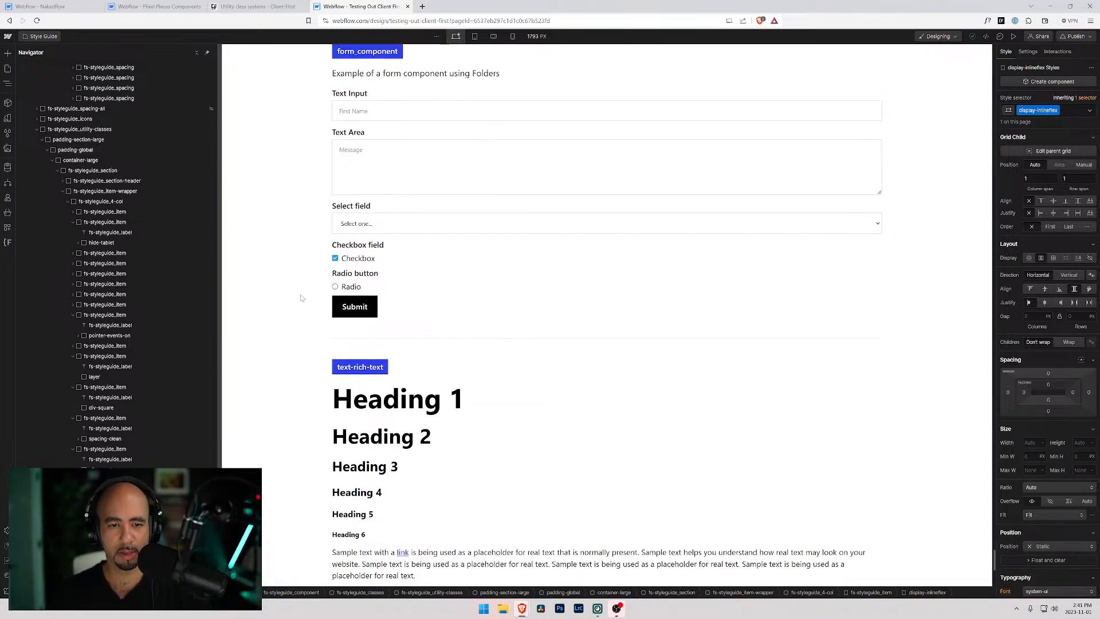
scroll(301, 298, "up", 9)
Switch to the Pixel Pieces Components style guide and examine its colors, buttons, forms, tabs and grids sections for reference.
left_click(124, 7)
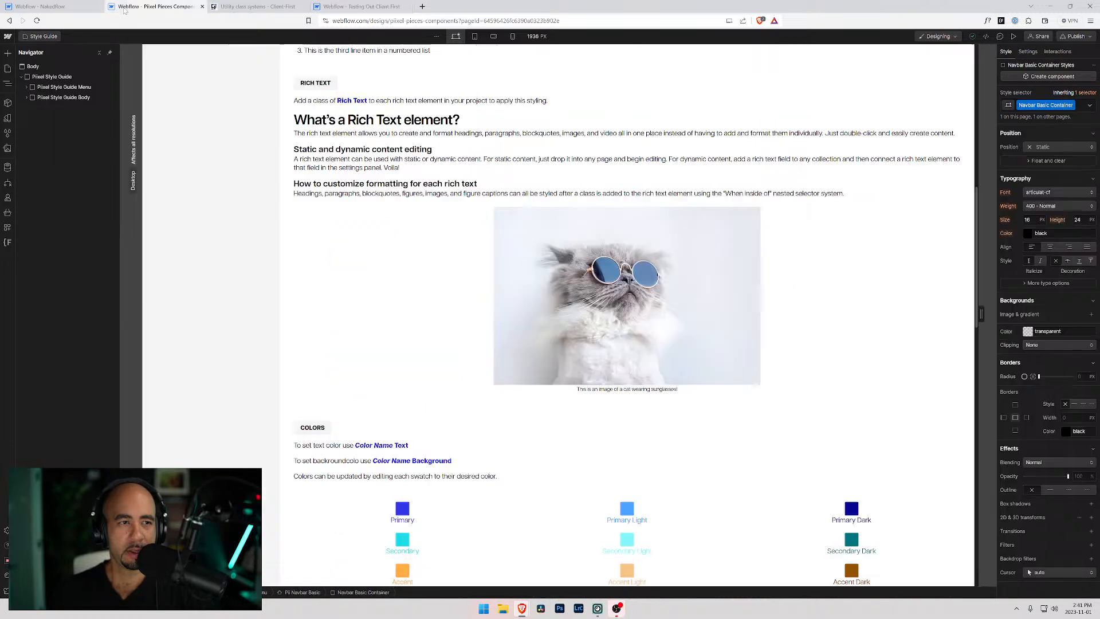
left_click(69, 8)
left_click(405, 218)
scroll(589, 317, "up", 10)
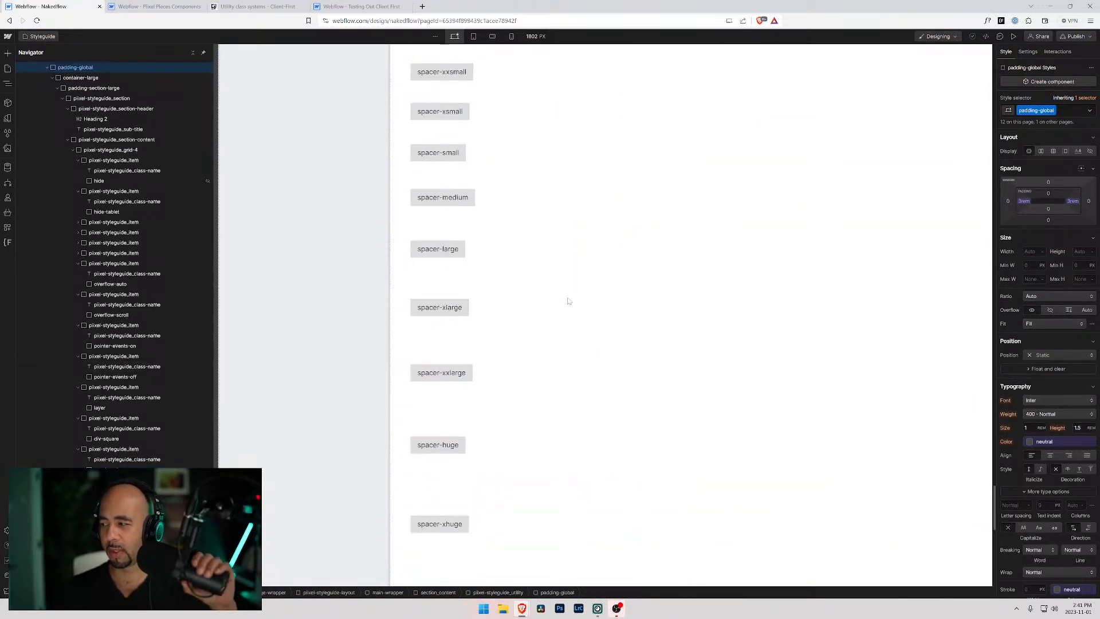
left_click(160, 6)
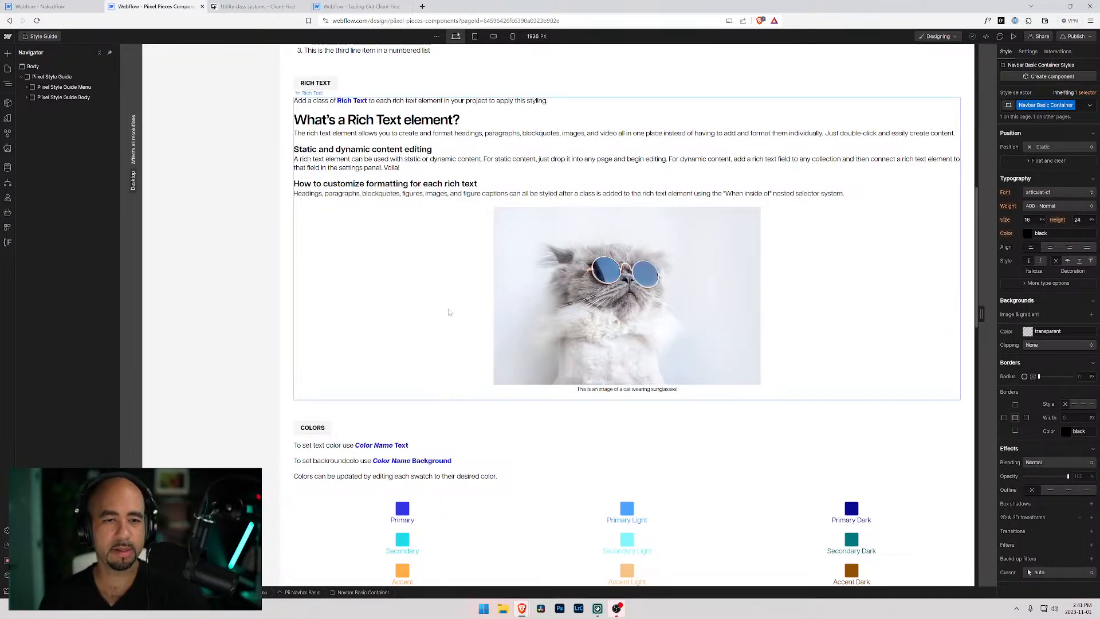
scroll(449, 312, "down", 5)
scroll(361, 390, "down", 5)
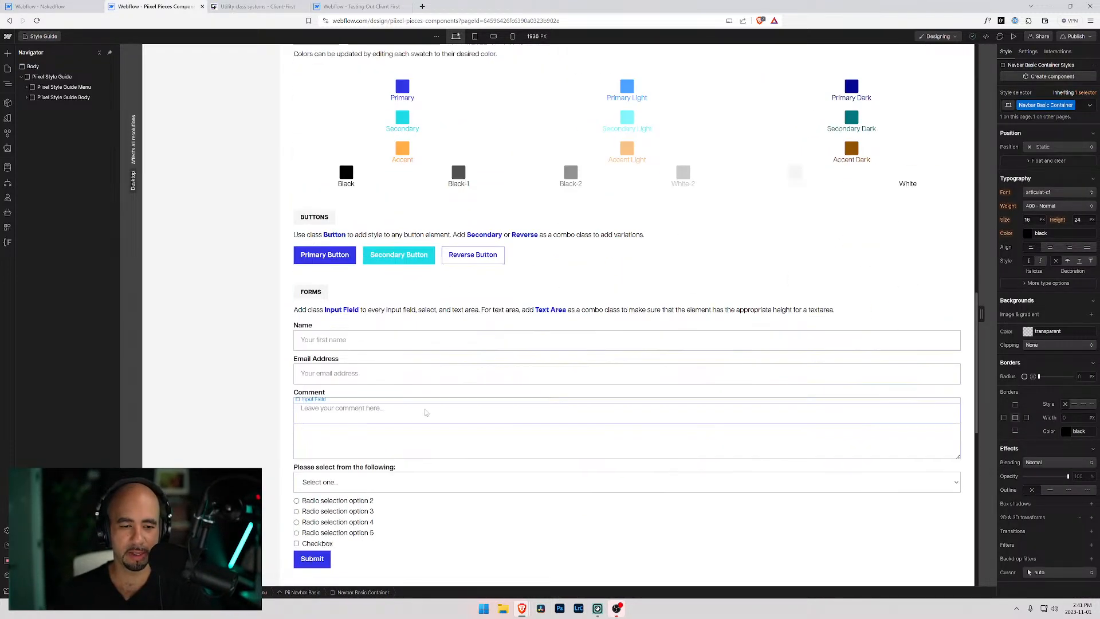
scroll(375, 349, "down", 4)
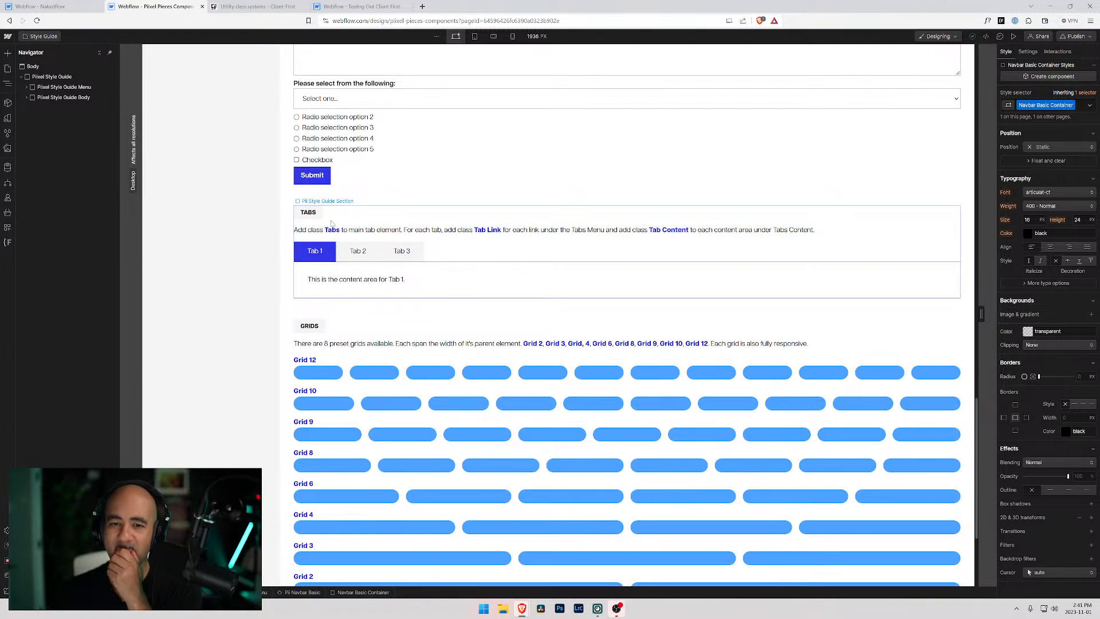
Return to the Nakedflow style guide and look back over its utility class, spacer and margin sections.
left_click(49, 5)
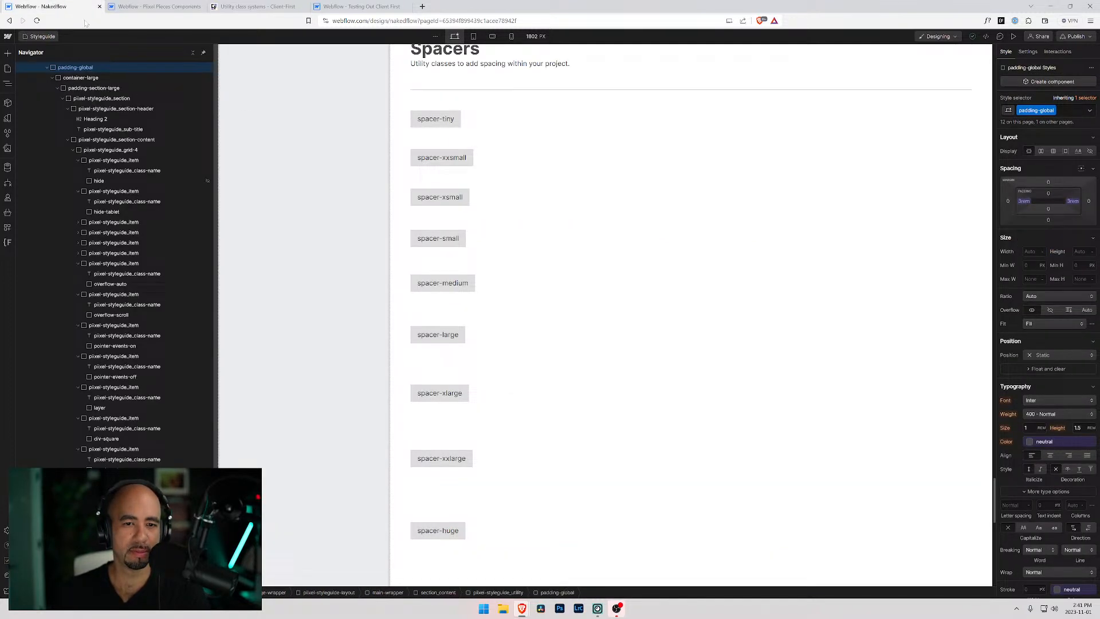
scroll(518, 293, "down", 10)
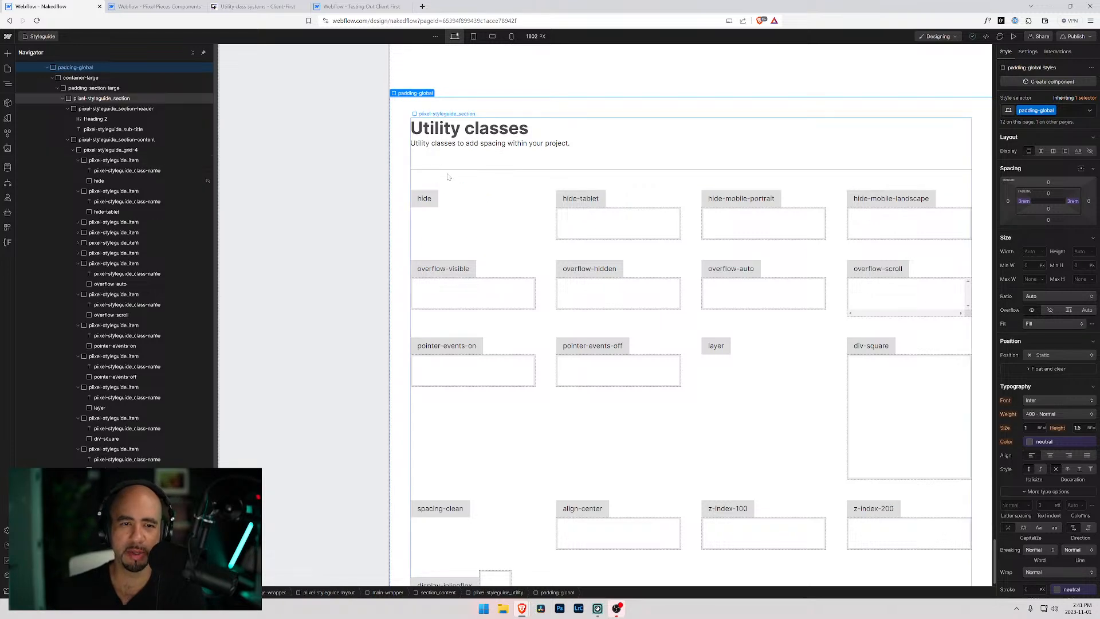
scroll(516, 172, "up", 4)
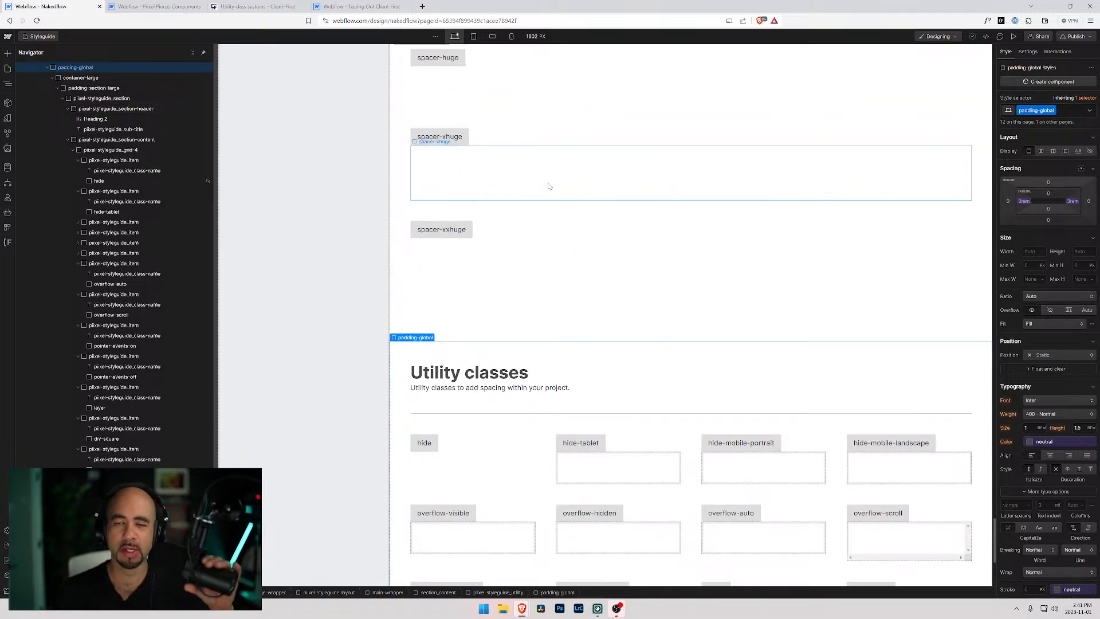
scroll(581, 183, "up", 5)
scroll(564, 152, "up", 20)
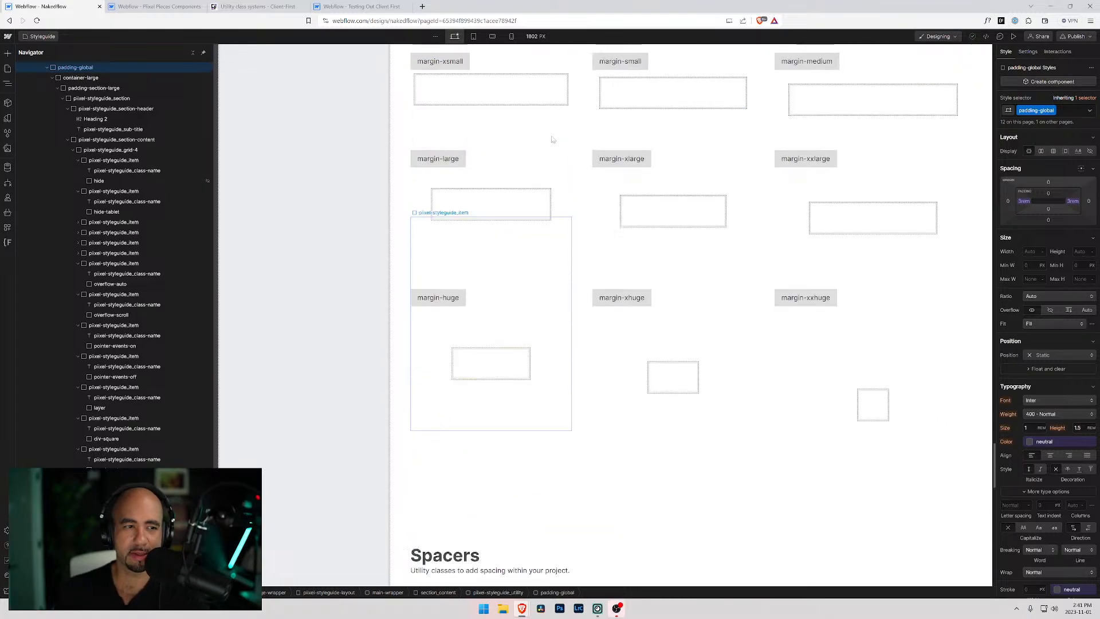
Collapse main-wrapper in the element tree, enlarge the browser zoom by two levels and narrow the Navigator.
scroll(549, 138, "up", 20)
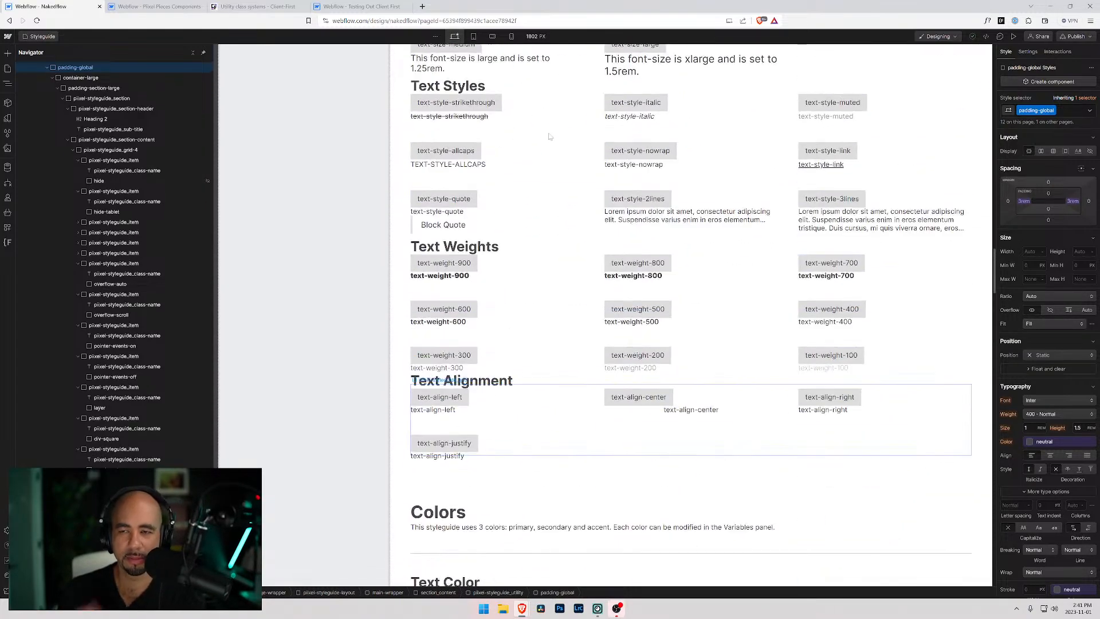
scroll(550, 137, "up", 12)
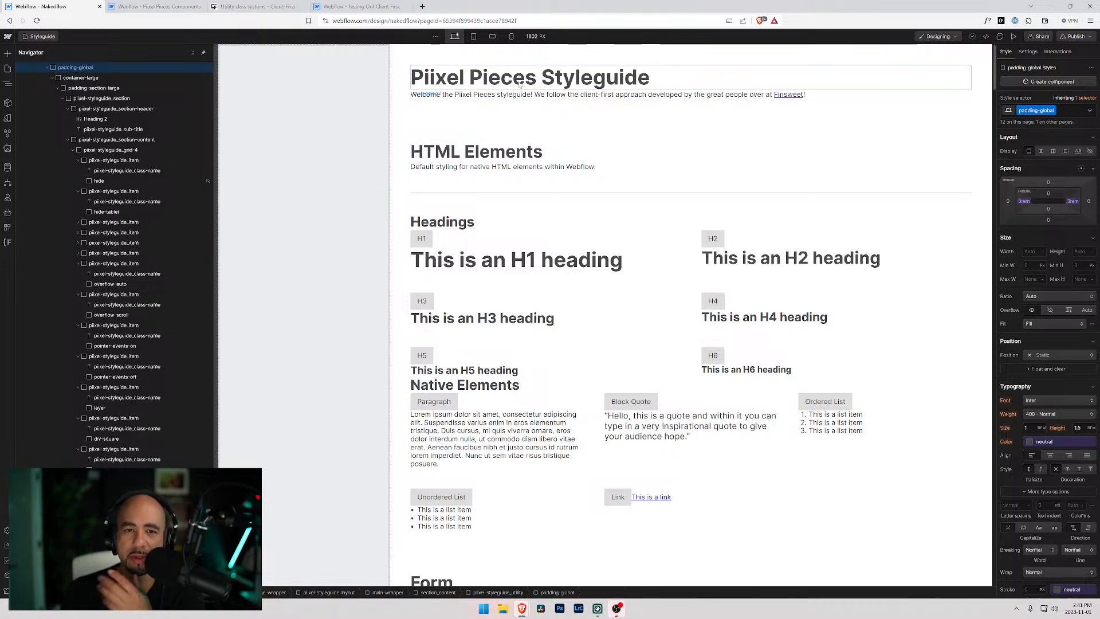
left_click(286, 102)
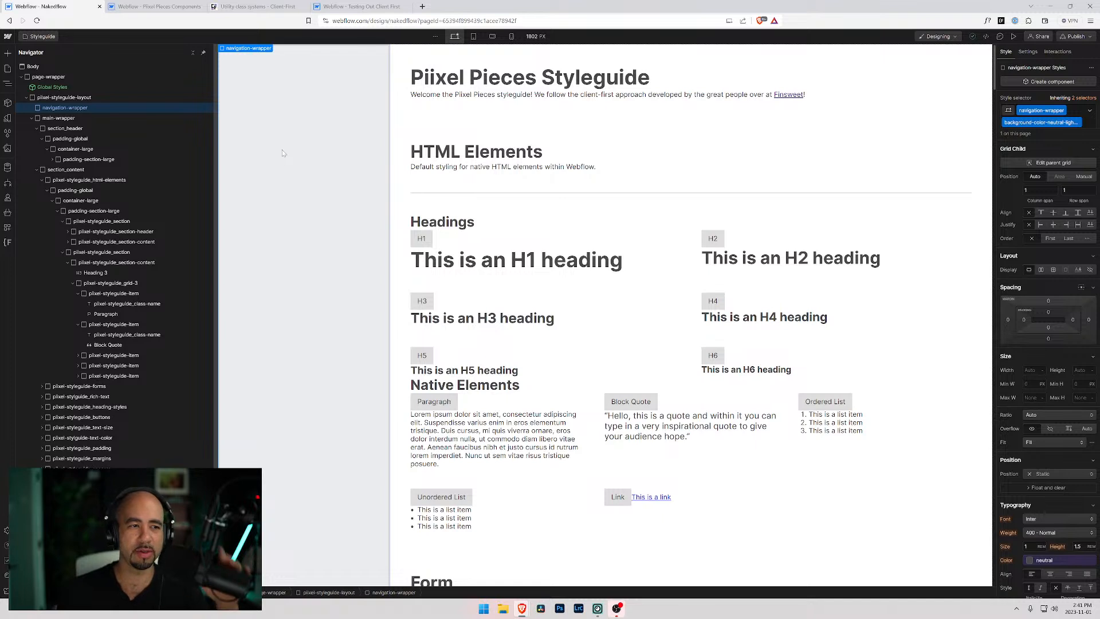
left_click(32, 119)
left_click(38, 98)
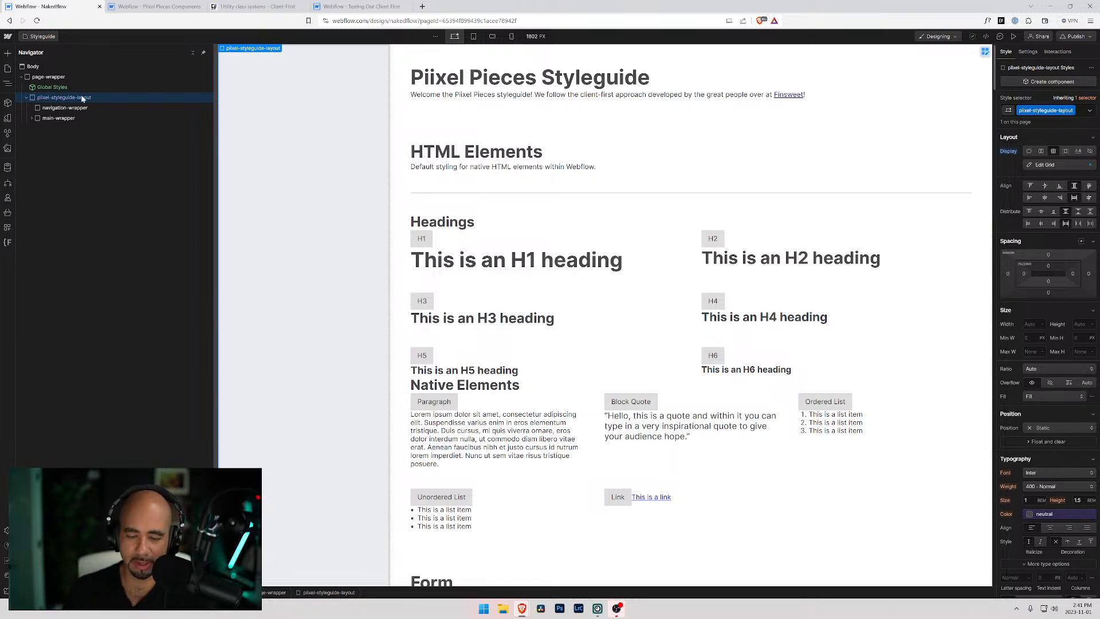
key("ctrl+plus")
key("ctrl+plus")
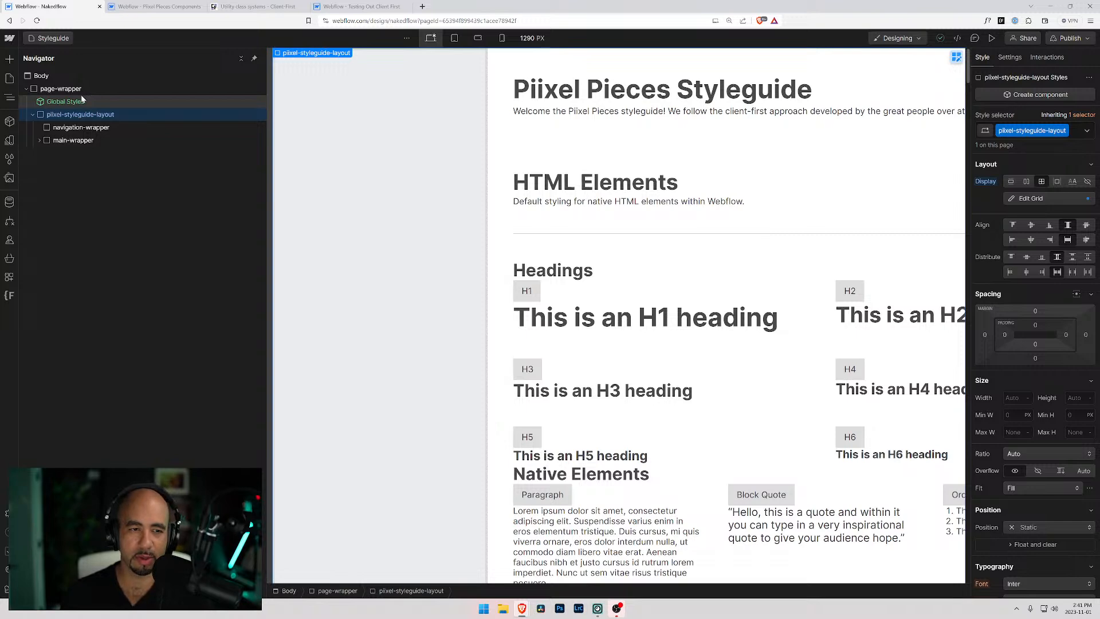
left_click_drag(267, 165, 151, 160)
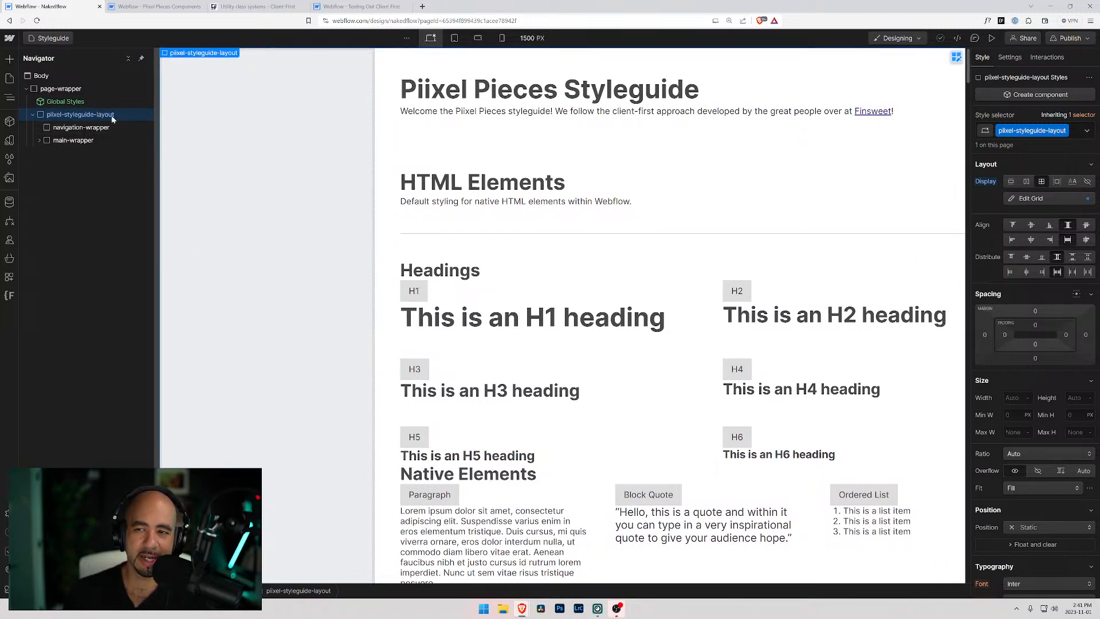
Add a div block inside navigation-wrapper and expand the wrapper in the element tree to show it.
left_click(335, 107)
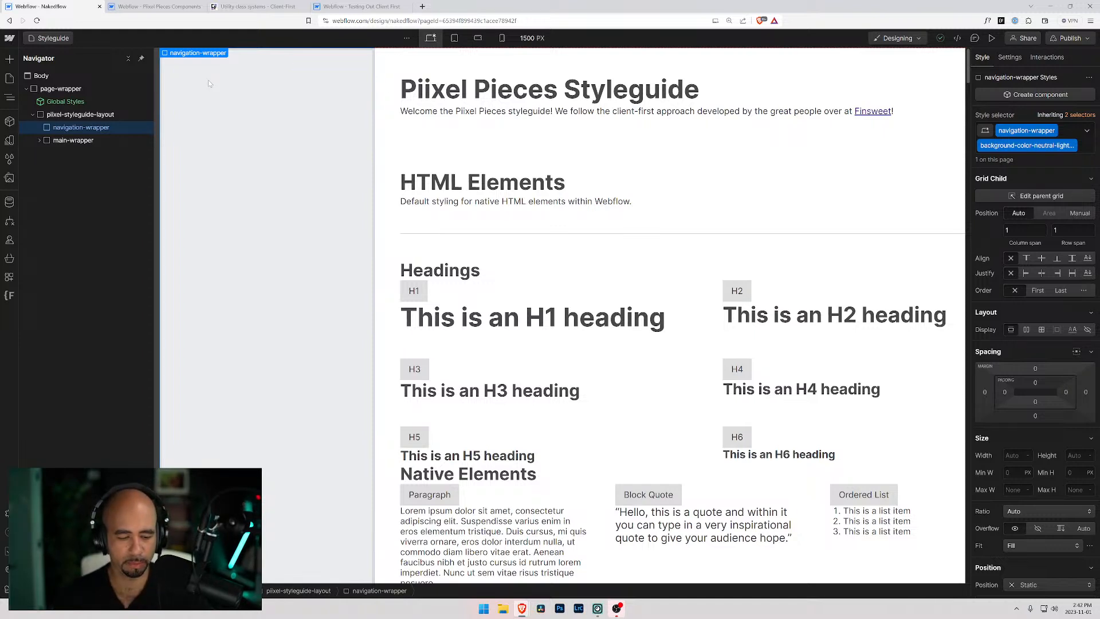
key("ctrl+e")
type("div")
key("Return")
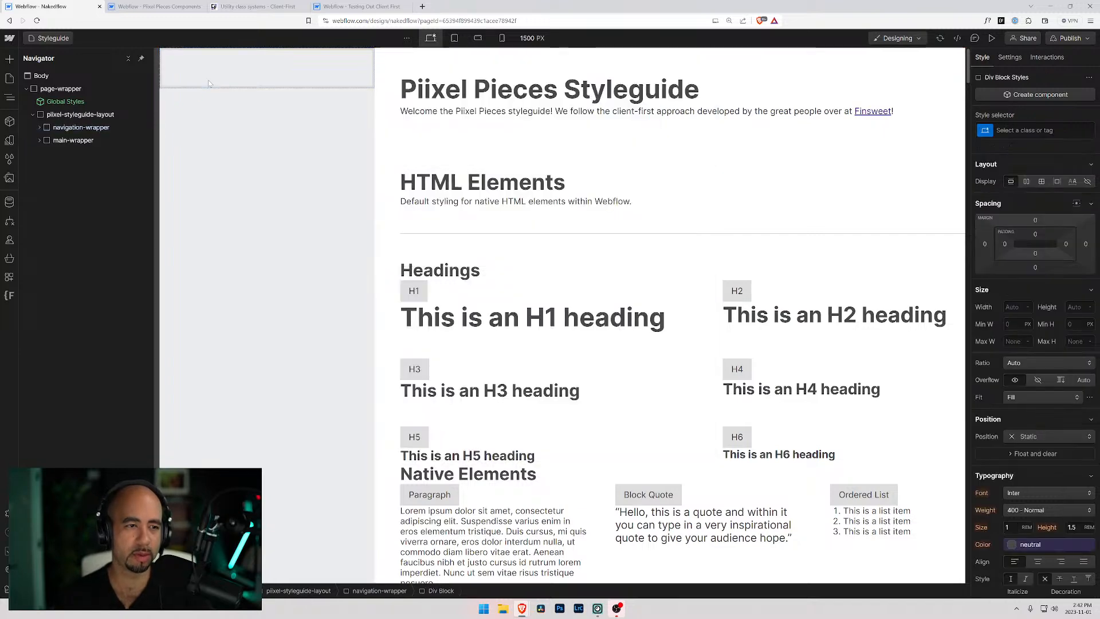
left_click(42, 129)
left_click(41, 129)
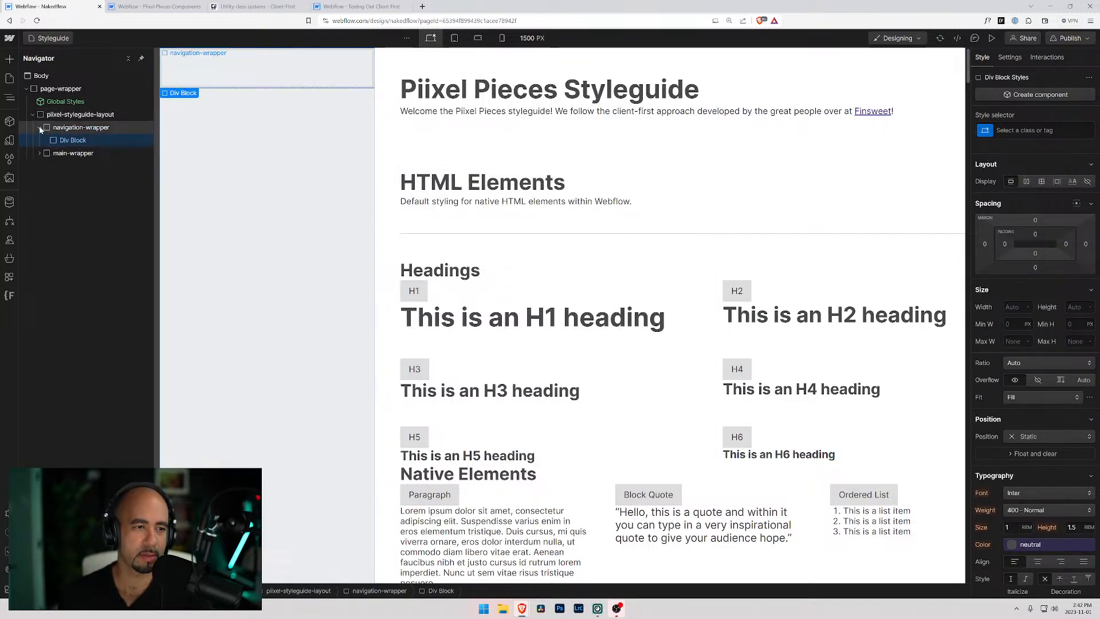
Assign the existing padding-global class to the div block inside navigation-wrapper, matching the structure used in section_header.
left_click(39, 154)
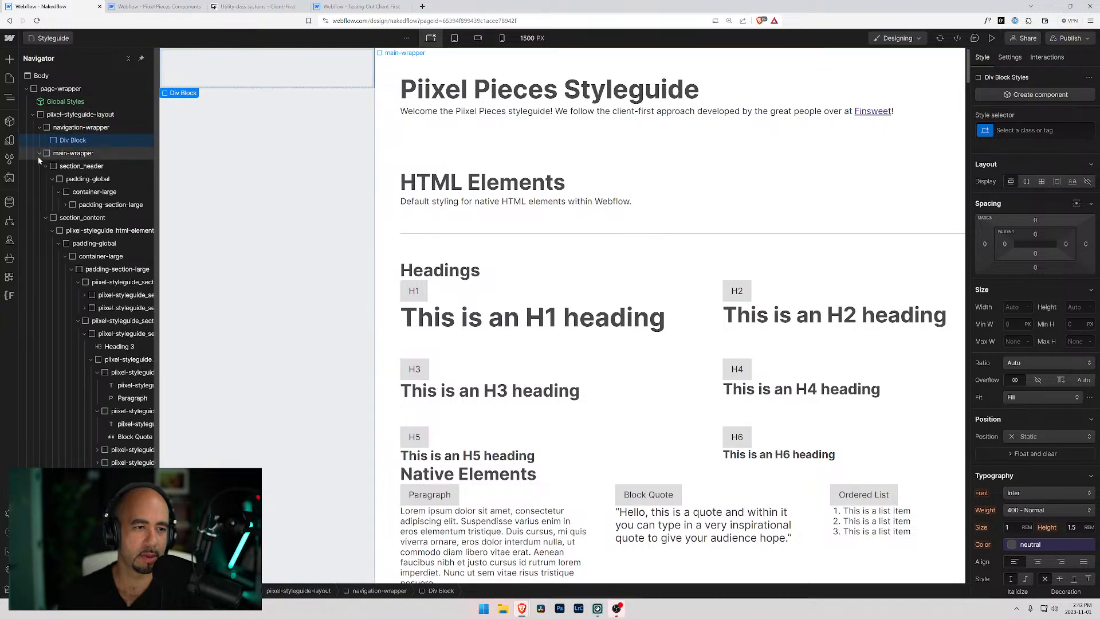
left_click(63, 130)
left_click(62, 143)
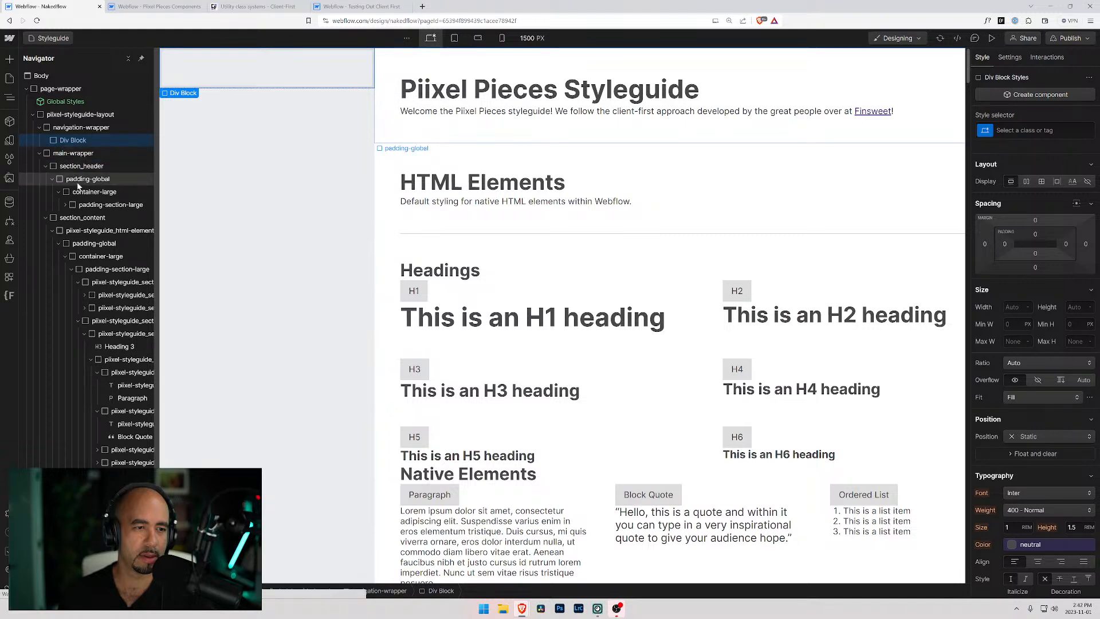
left_click(80, 181)
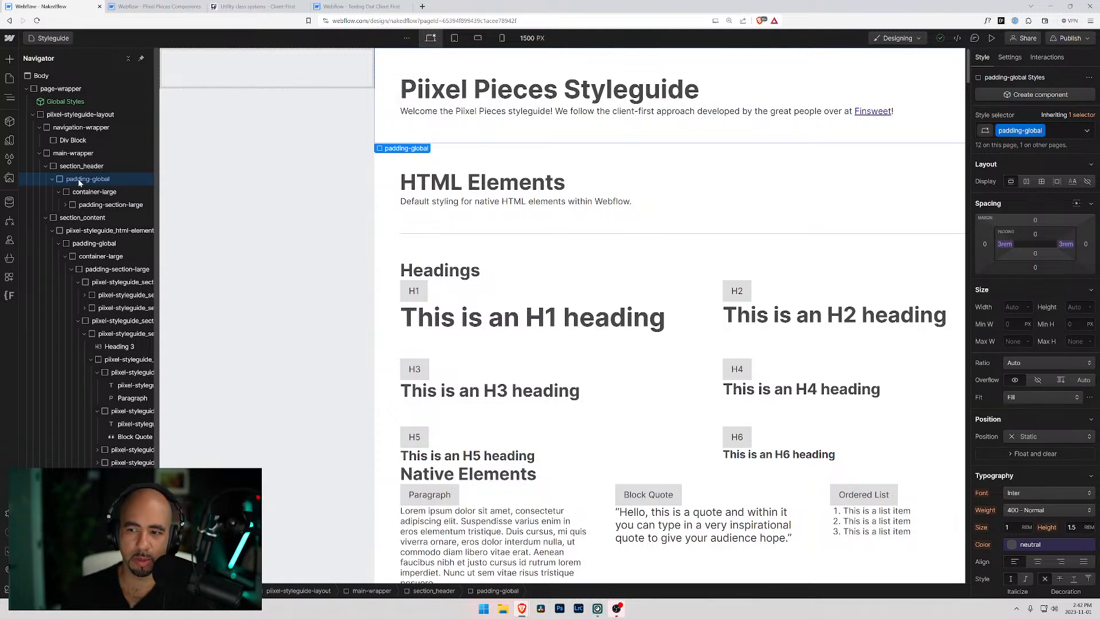
left_click(86, 142)
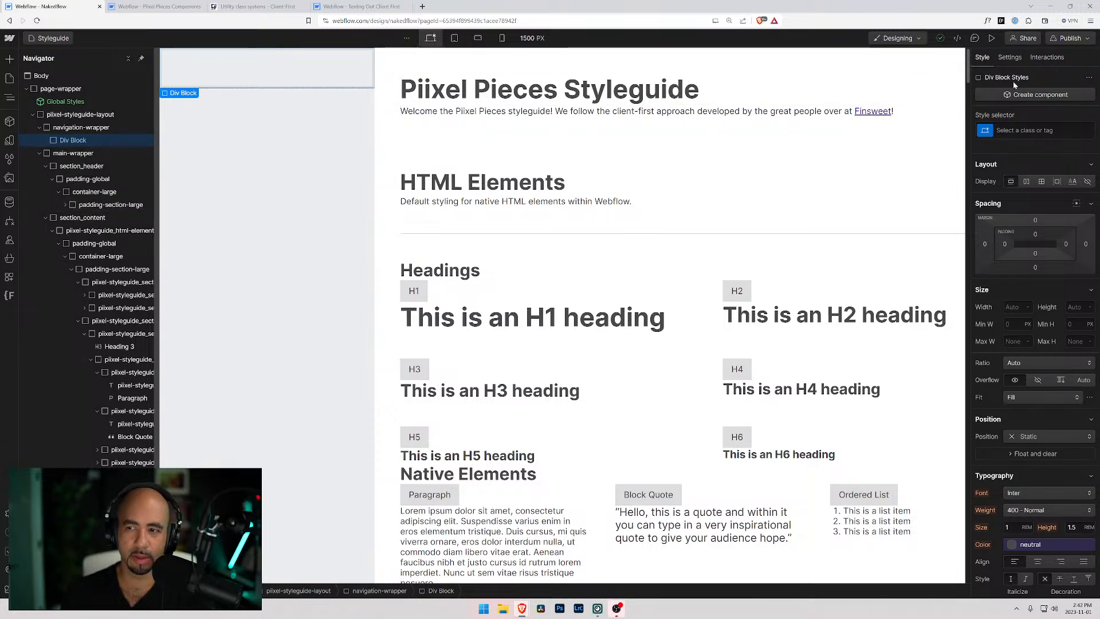
left_click(1012, 129)
type("padding")
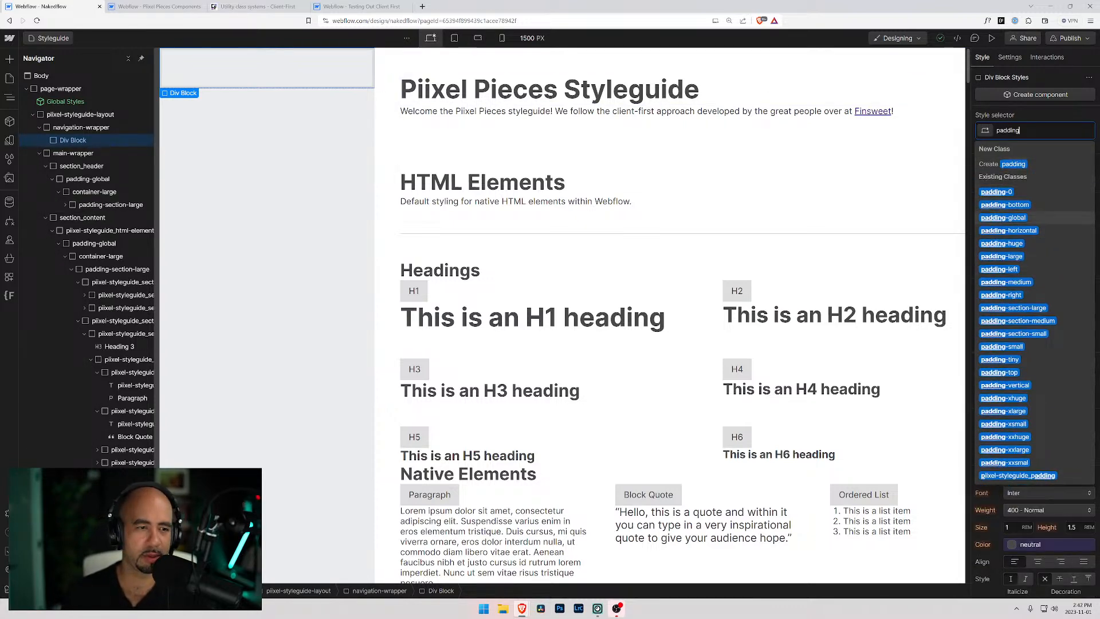
left_click(1002, 218)
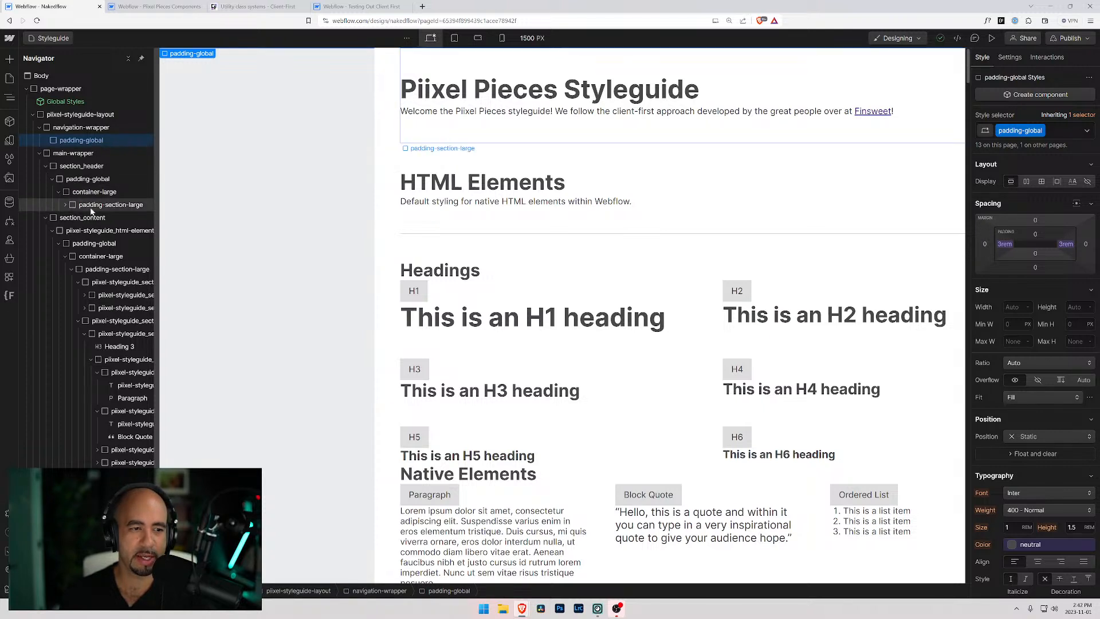
Check the Page structure section of the Client-First Quick Guide for the recommended nesting, and return to the Nakedflow project.
left_click(101, 194)
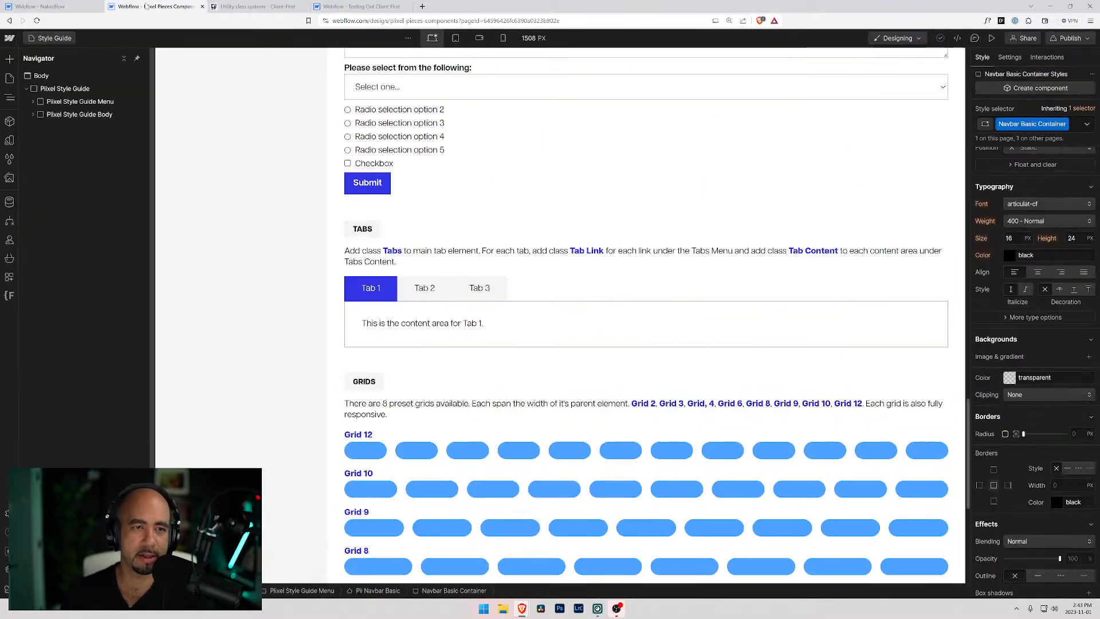
left_click(252, 6)
scroll(172, 172, "up", 5)
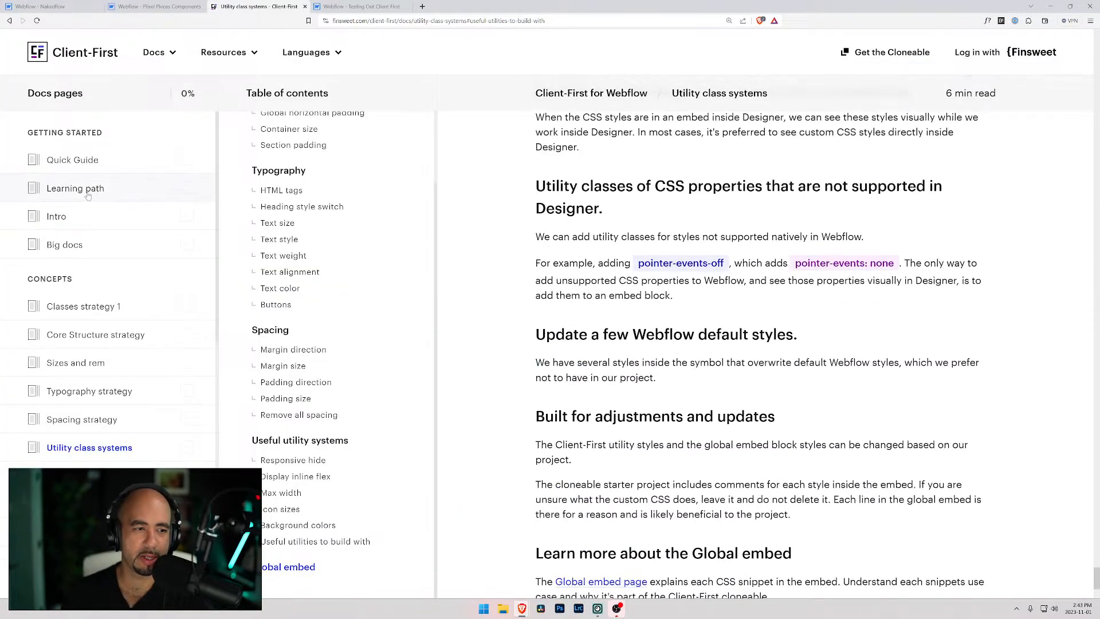
left_click(80, 160)
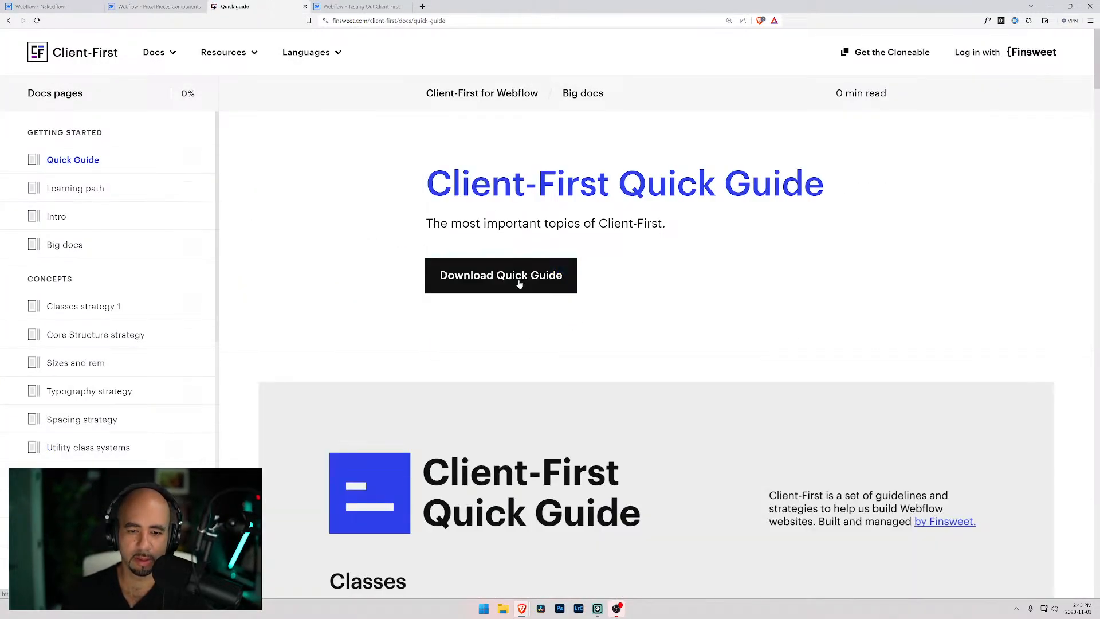
scroll(510, 278, "down", 20)
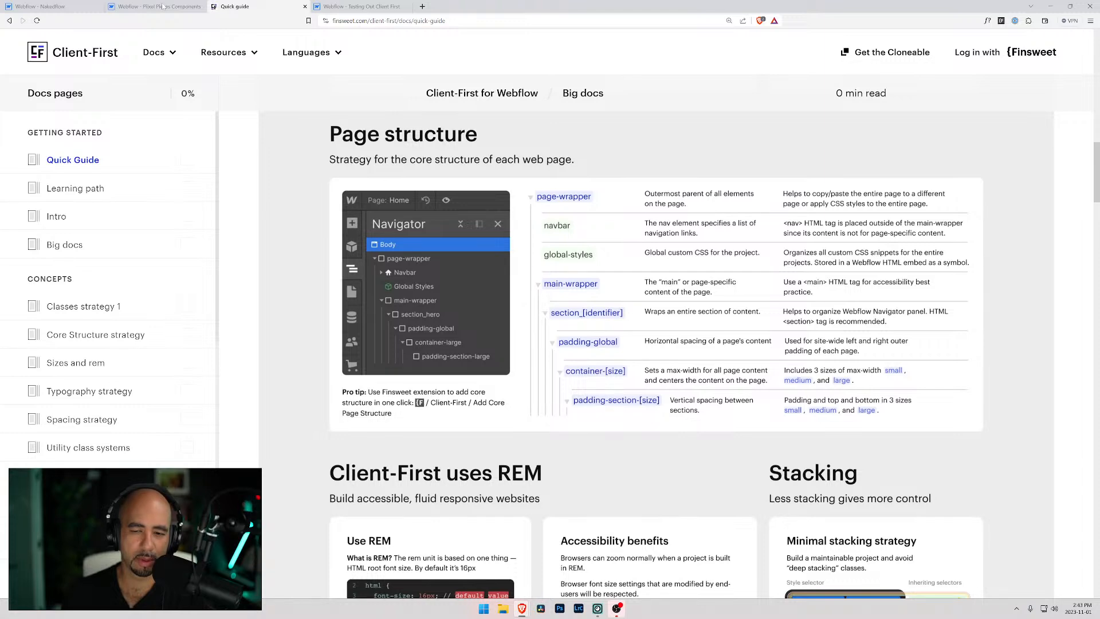
left_click(140, 6)
left_click(75, 6)
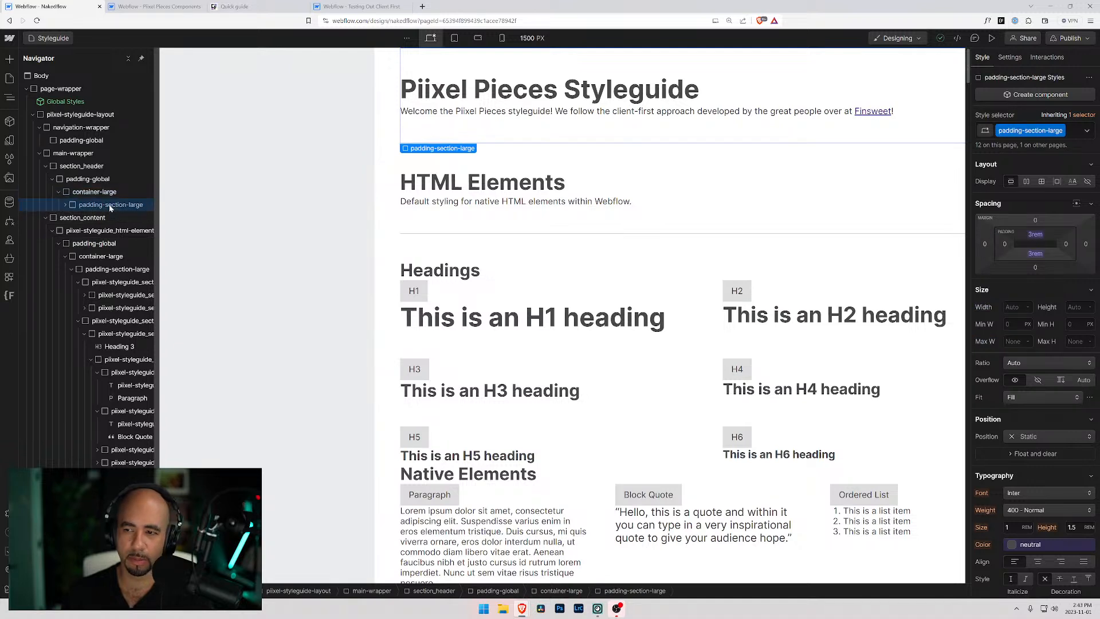
Add a div block inside the padding-global element of navigation-wrapper and expand its parent in the element tree.
left_click(71, 205)
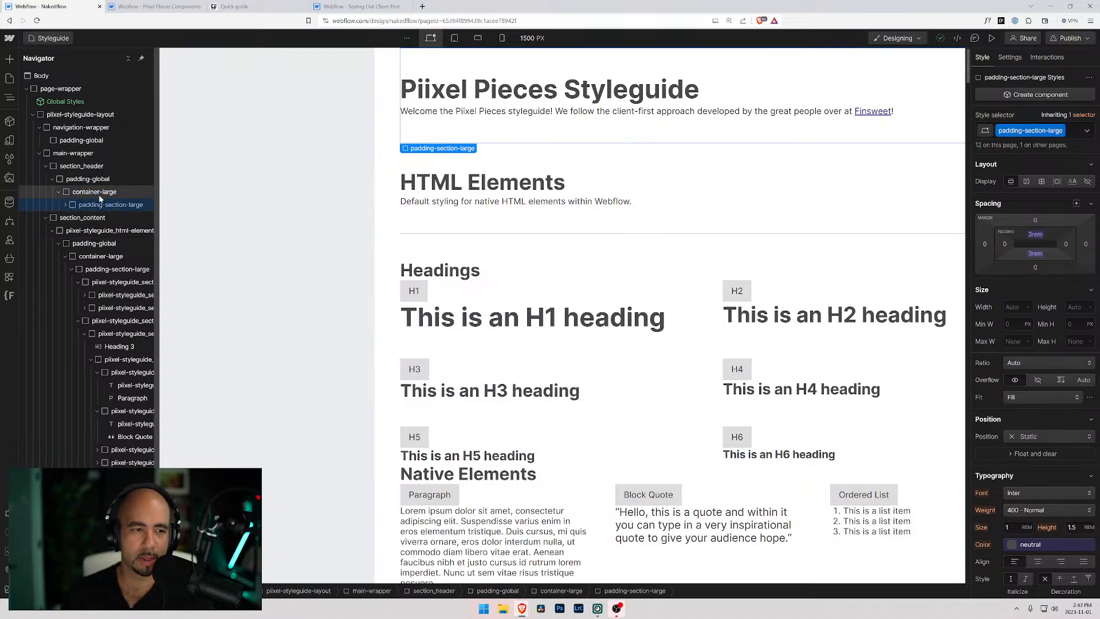
left_click(73, 141)
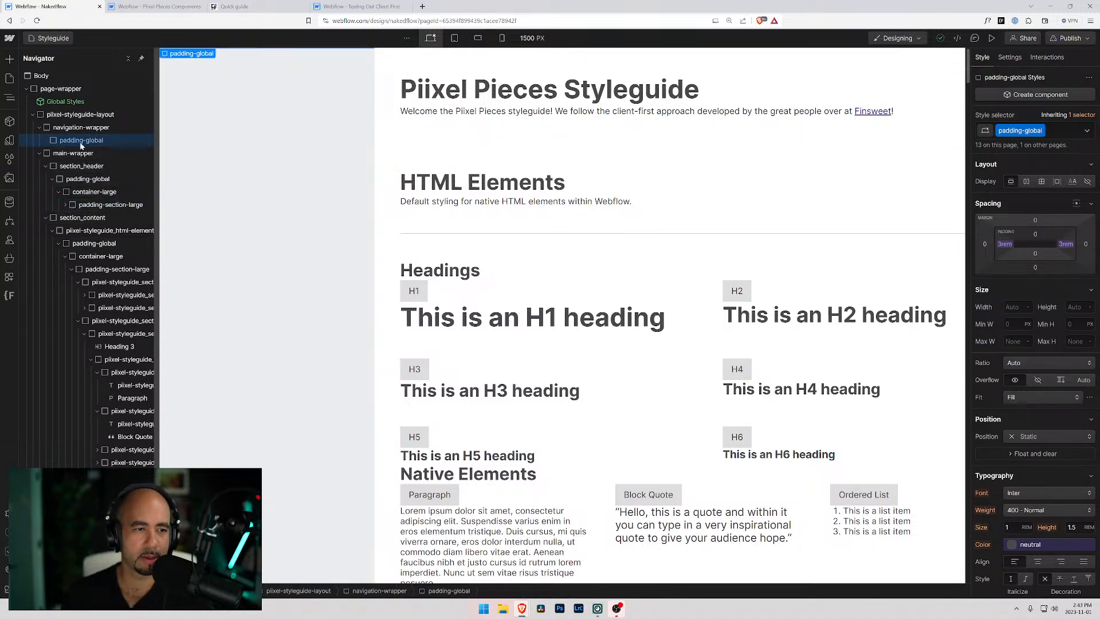
key("ctrl+k")
type("div")
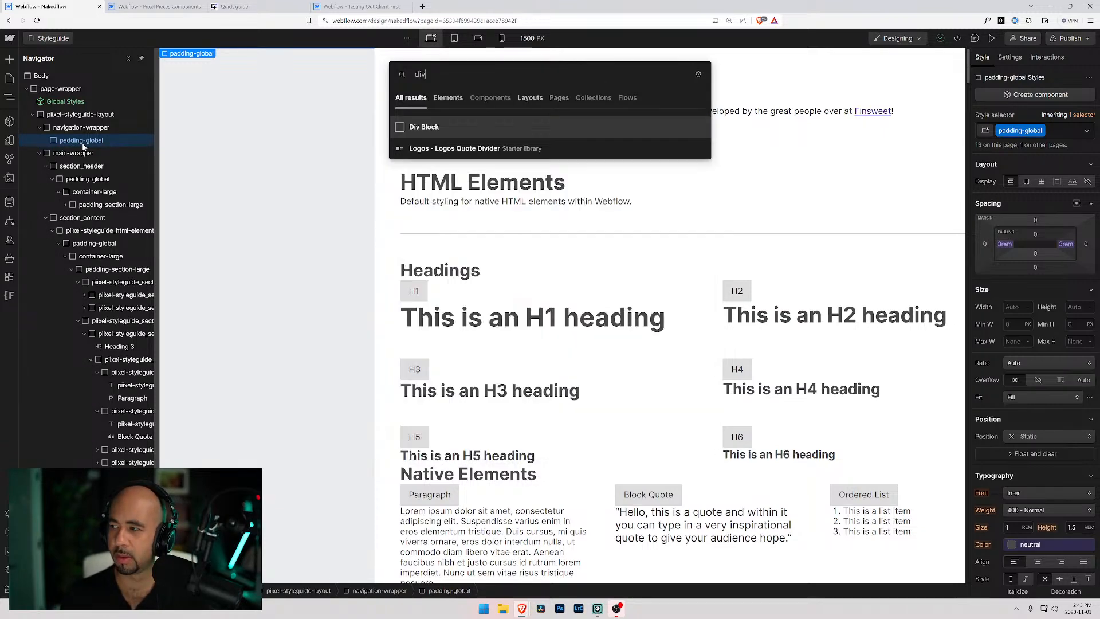
key("Return")
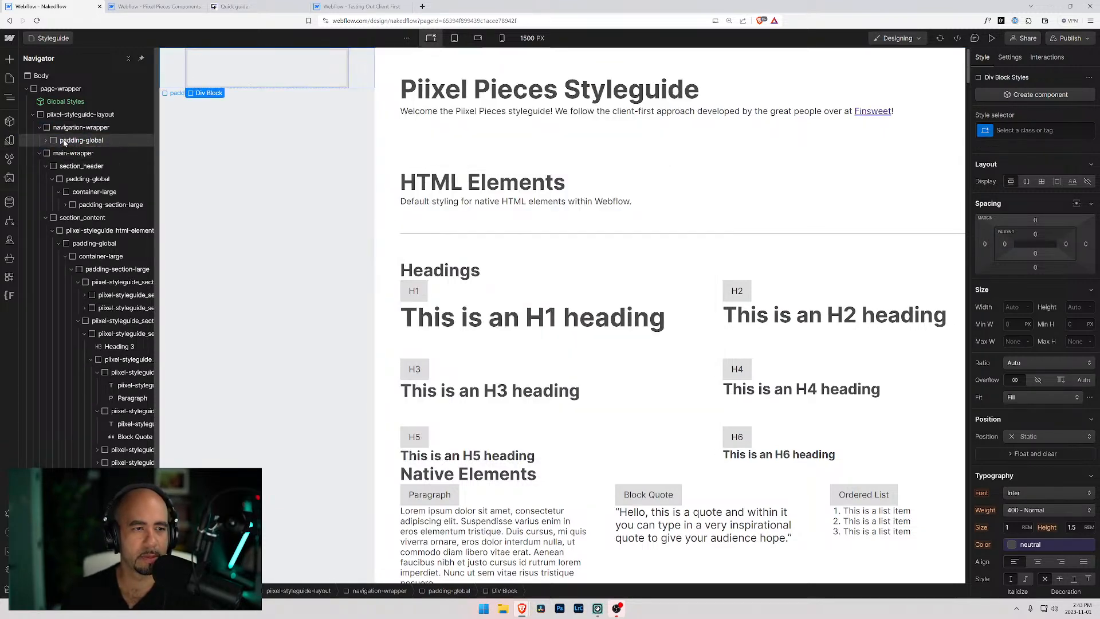
left_click(46, 140)
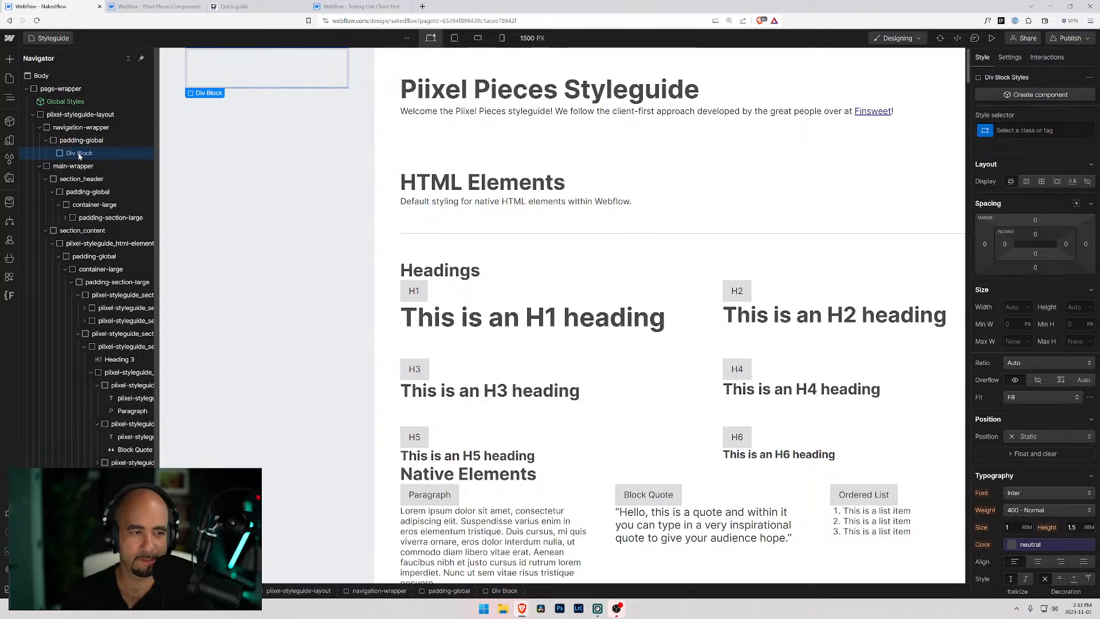
Assign the existing container-large class to the div block nested in the navigation's padding-global element.
left_click(105, 209)
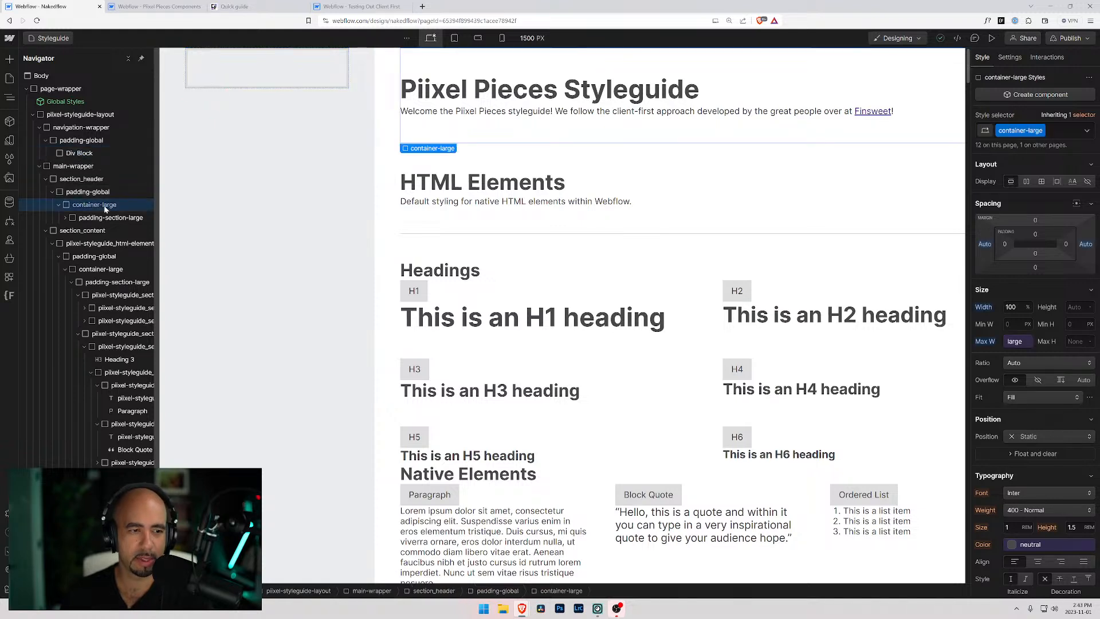
left_click(79, 152)
key("ctrl+Return")
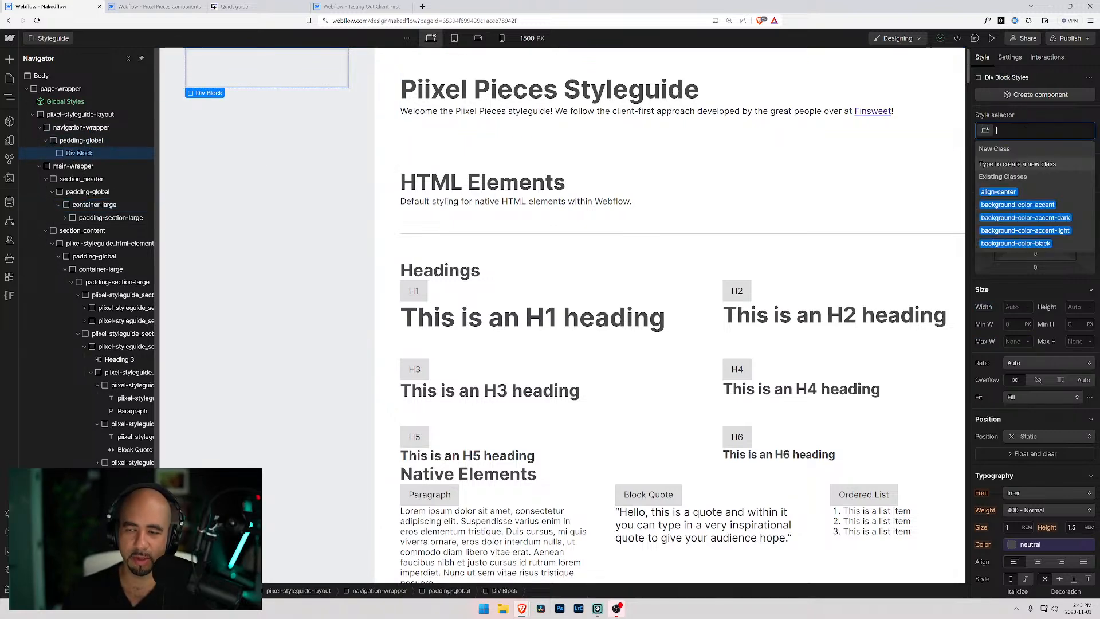
type("container")
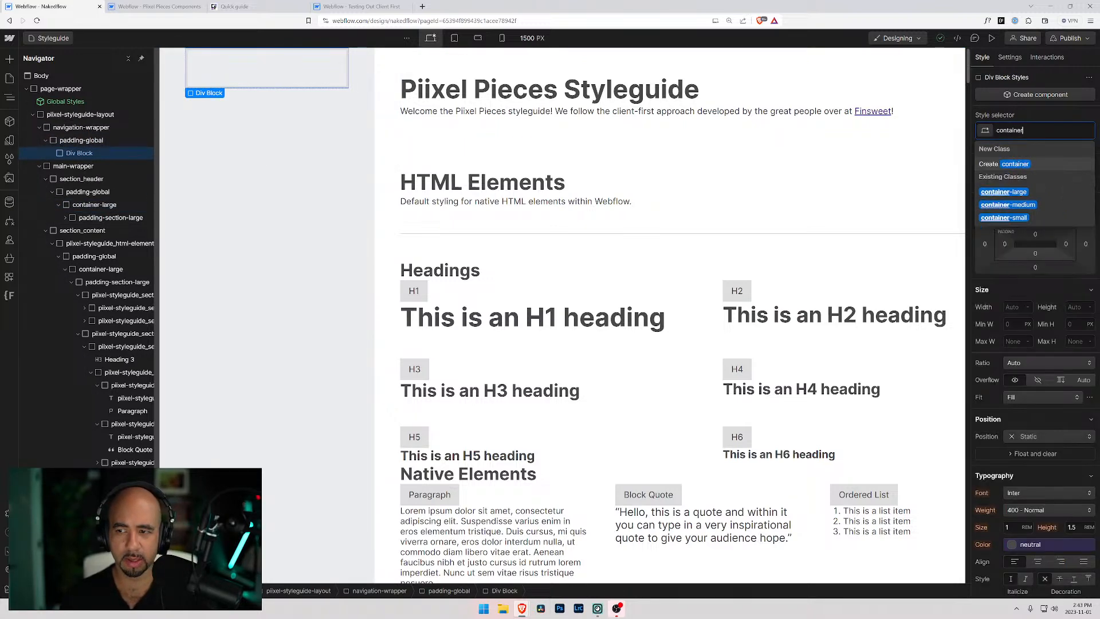
key("Down")
key("Return")
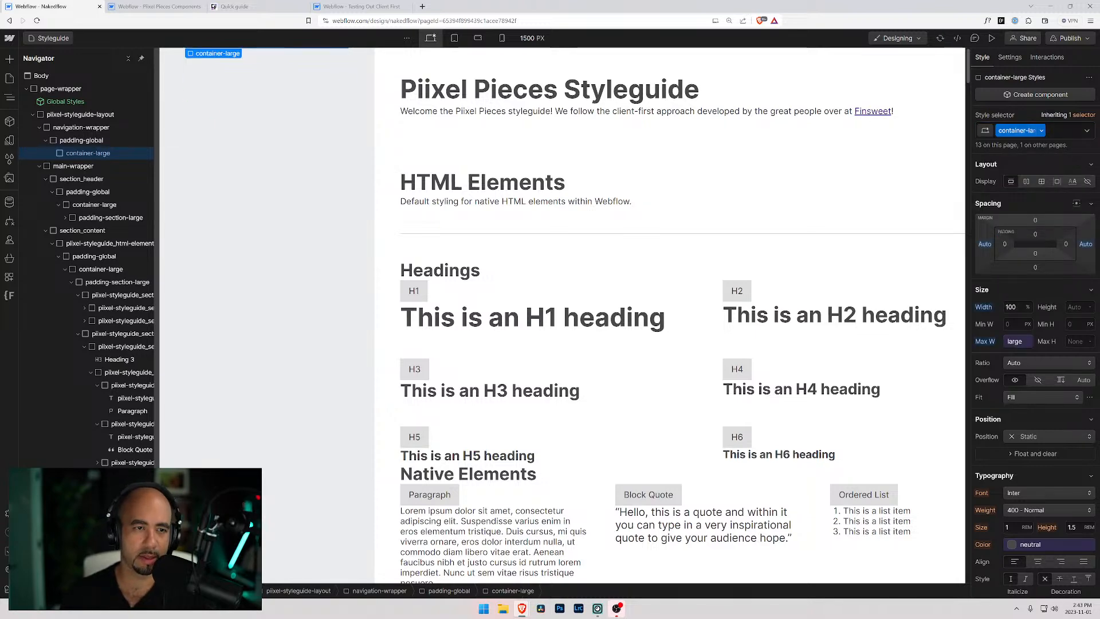
Add a div block inside the navigation's container-large element, leaving it without a class.
key("ctrl+e")
type("div")
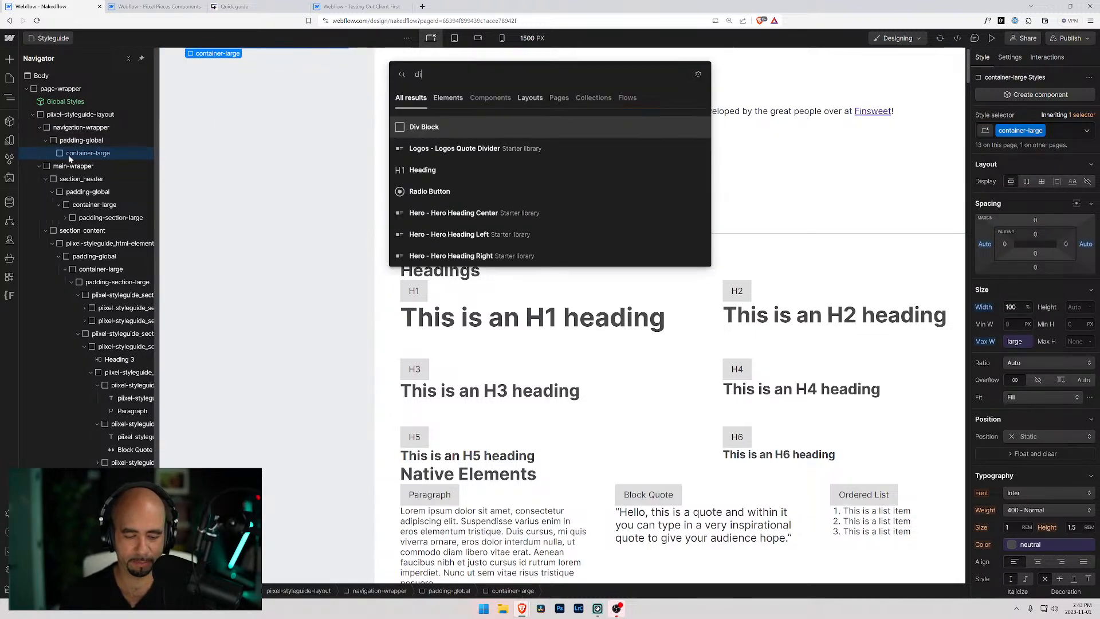
key("Return")
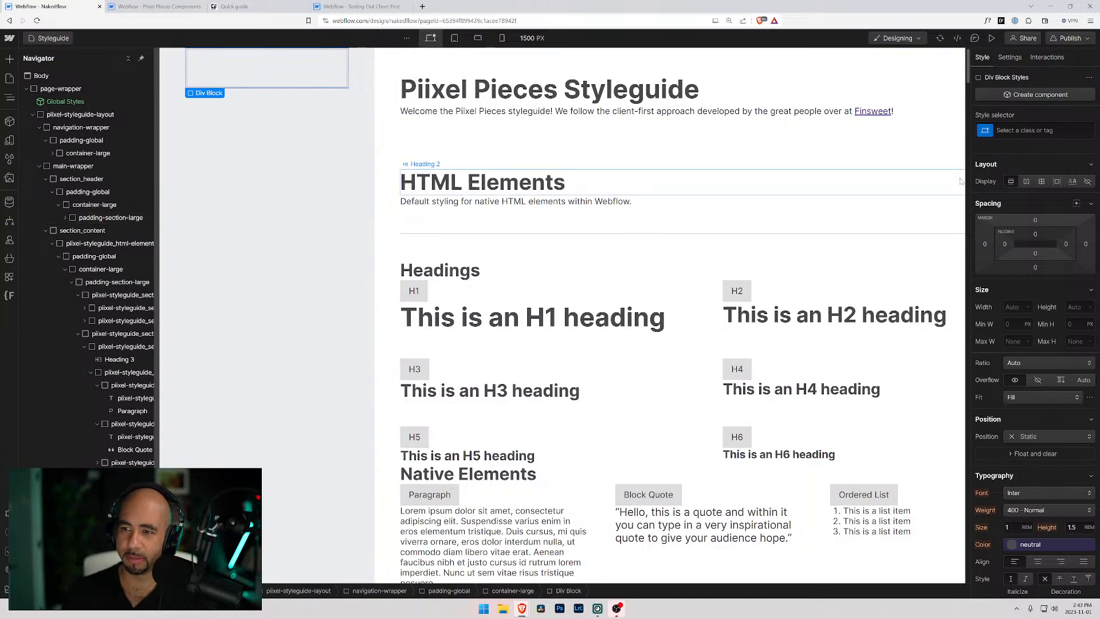
key("ctrl+Return")
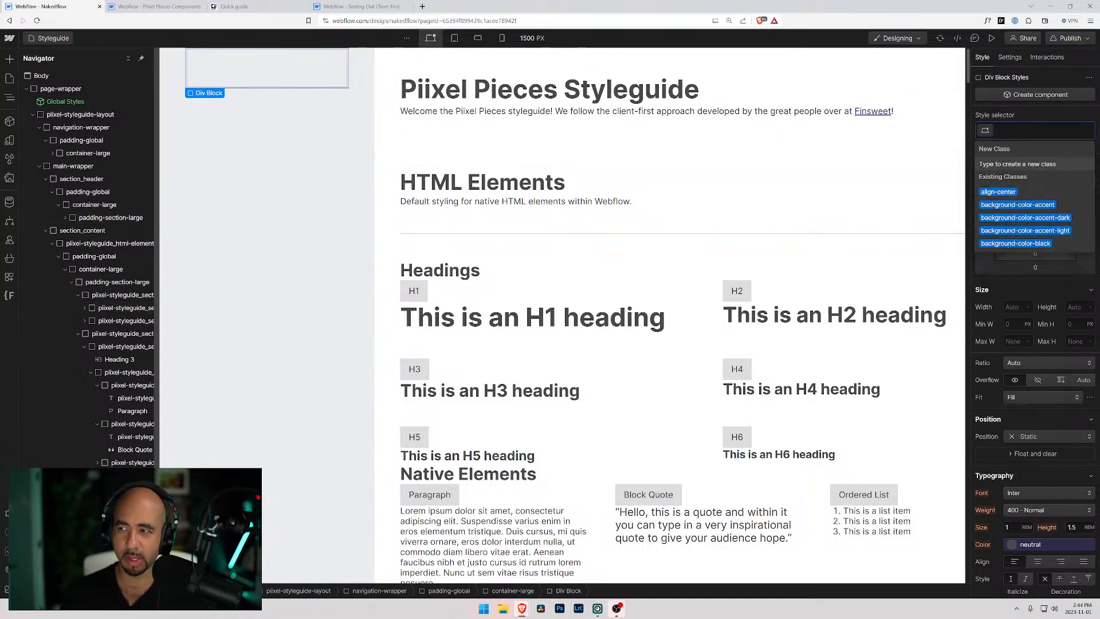
key("Escape")
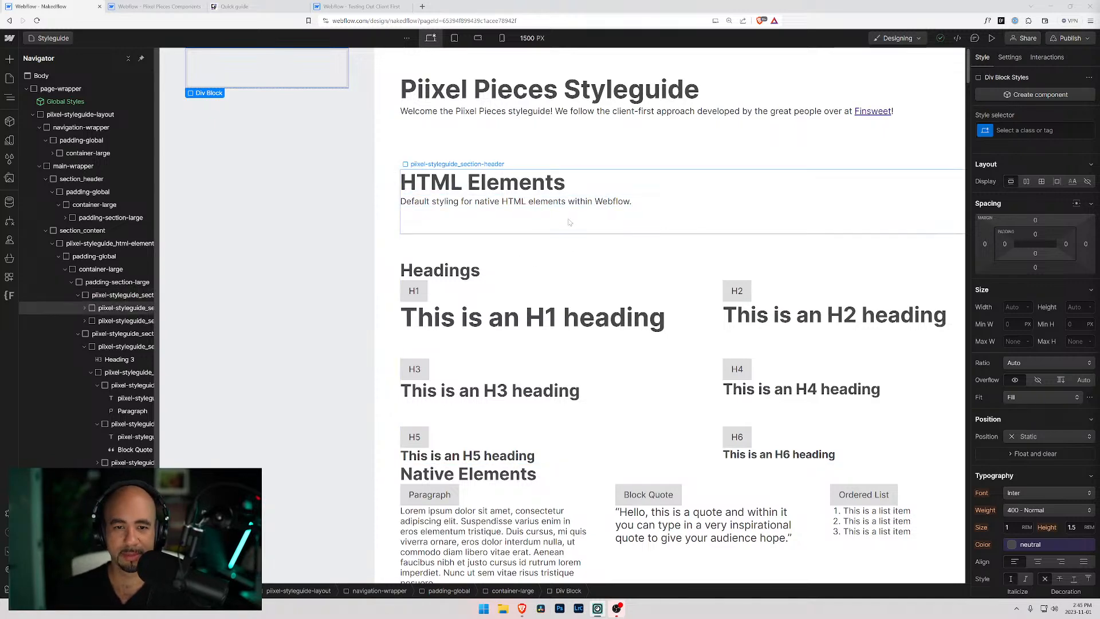
left_click(581, 205)
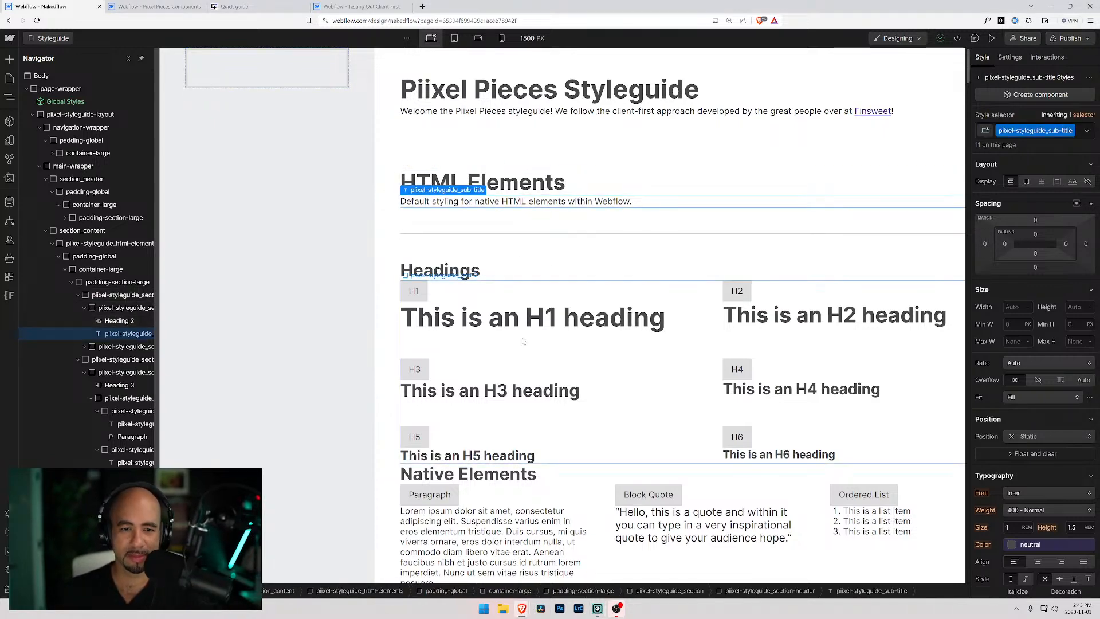
scroll(537, 255, "down", 5)
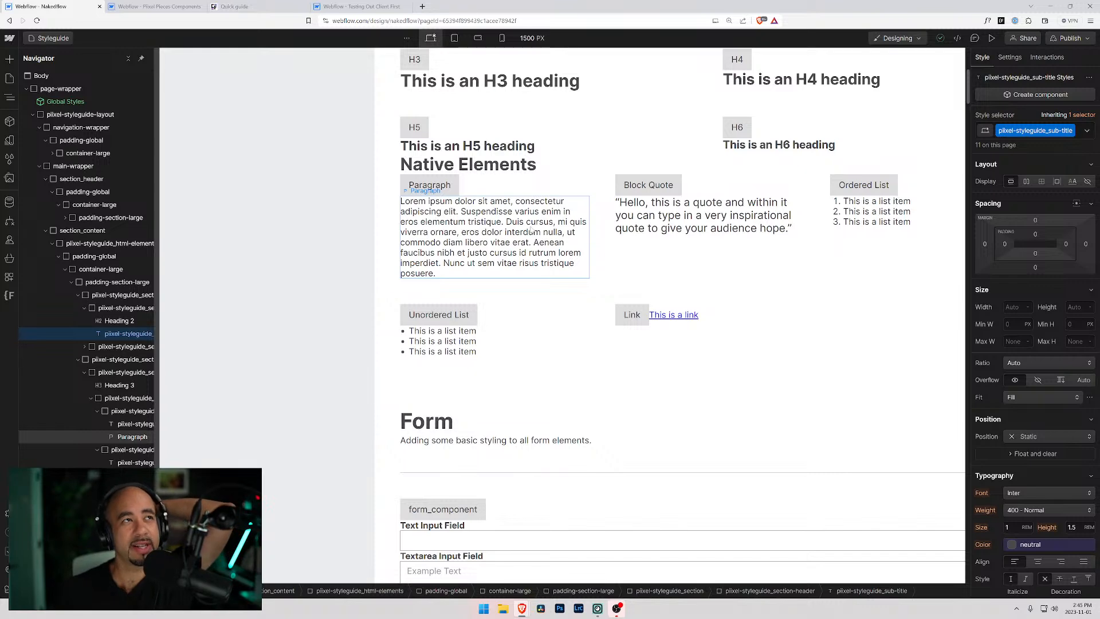
Review the padding sizing classes on the styleguide page and inspect the spacing values of the padding-xlarge sample.
scroll(527, 262, "up", 4)
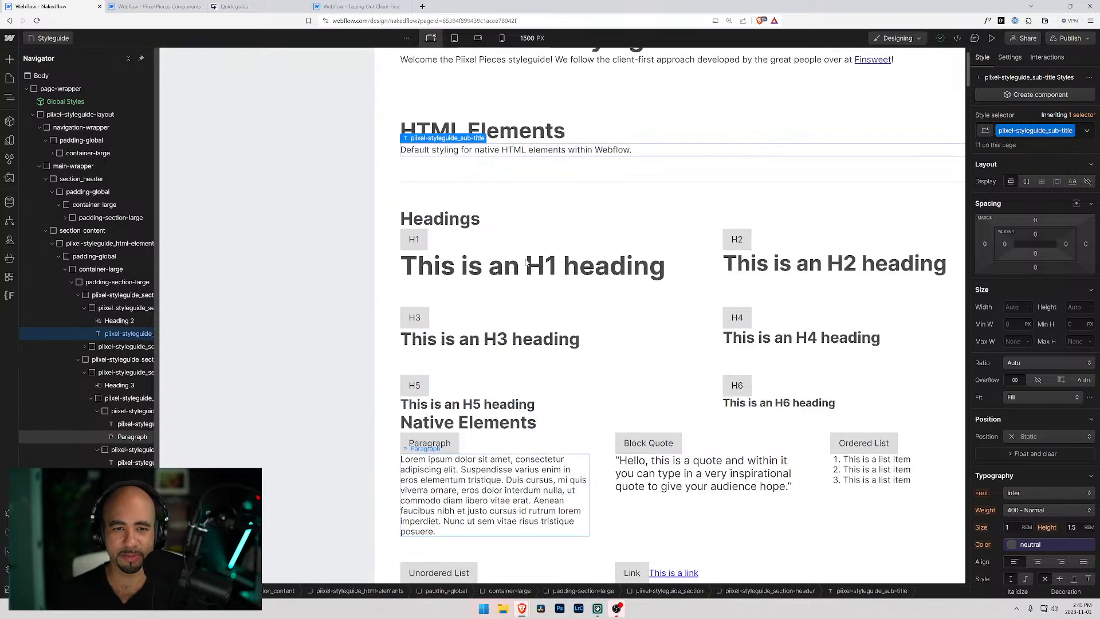
scroll(527, 262, "up", 2)
left_click(266, 68)
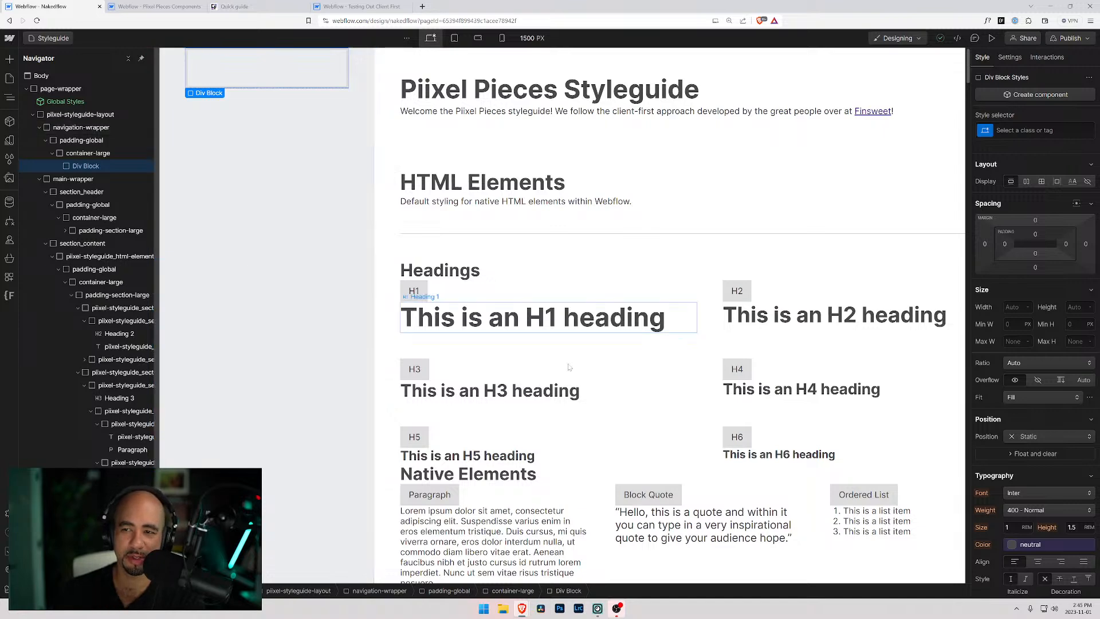
left_click_drag(969, 70, 967, 351)
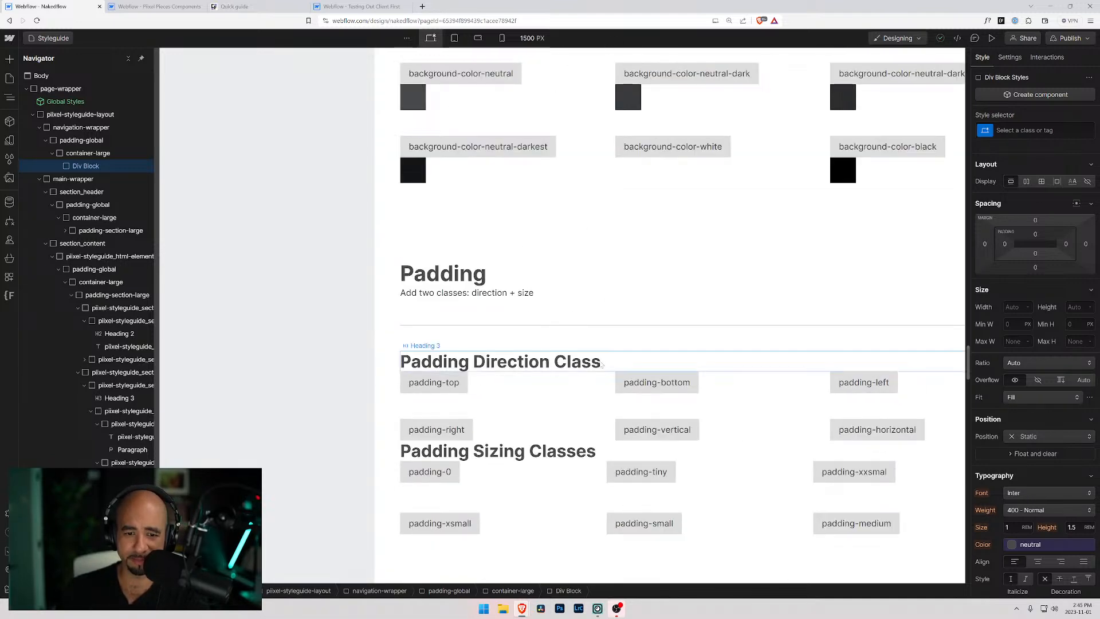
scroll(639, 363, "up", 5)
scroll(568, 390, "down", 11)
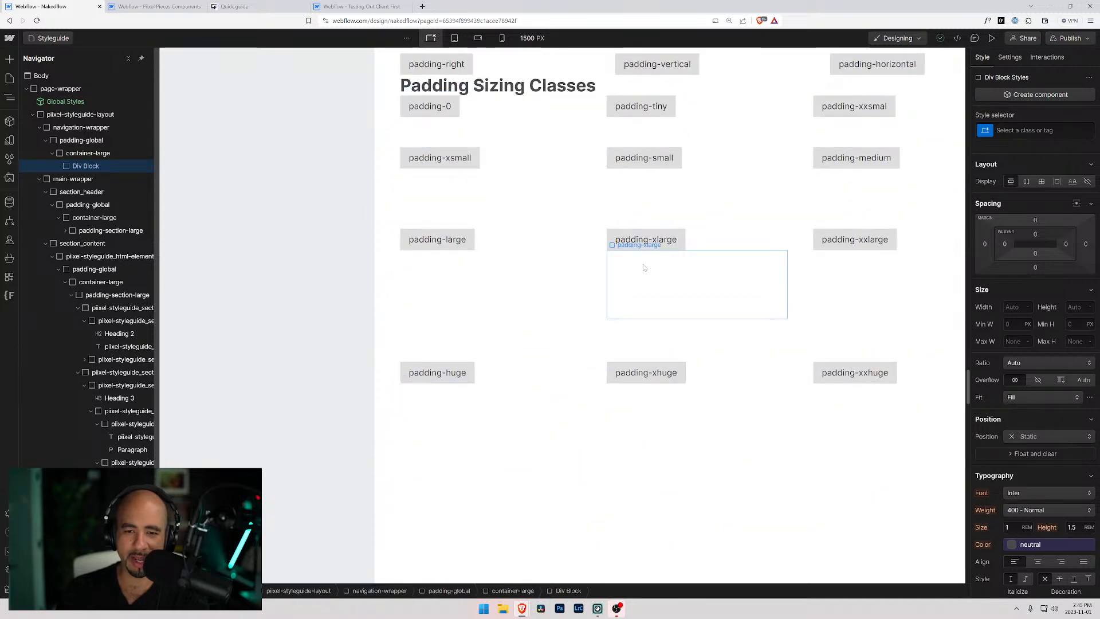
left_click(643, 297)
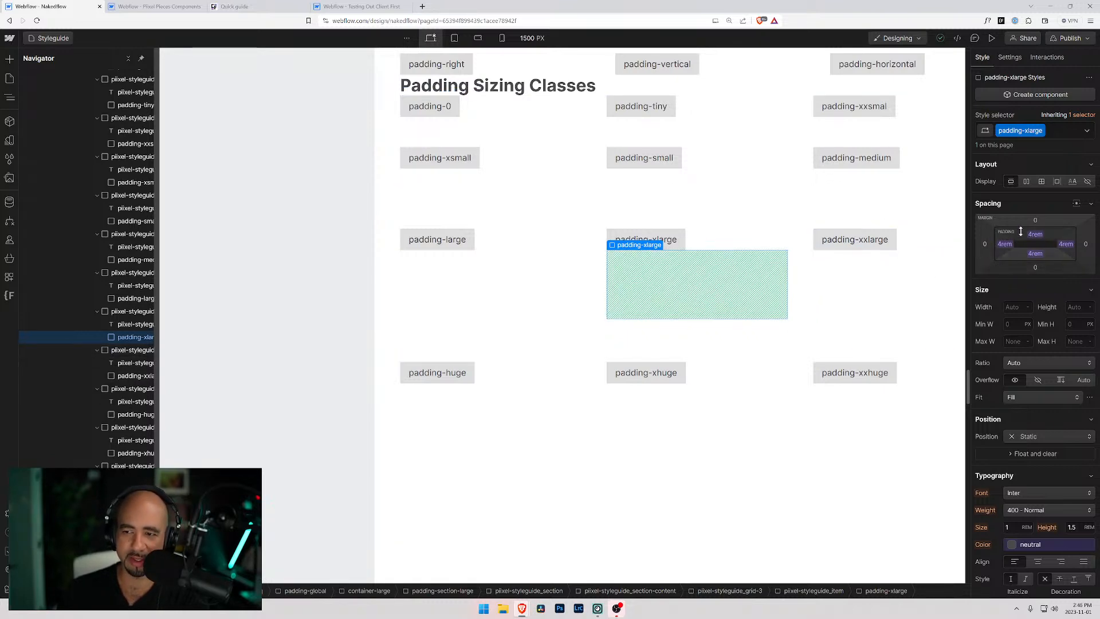
scroll(786, 265, "up", 5)
scroll(787, 264, "up", 15)
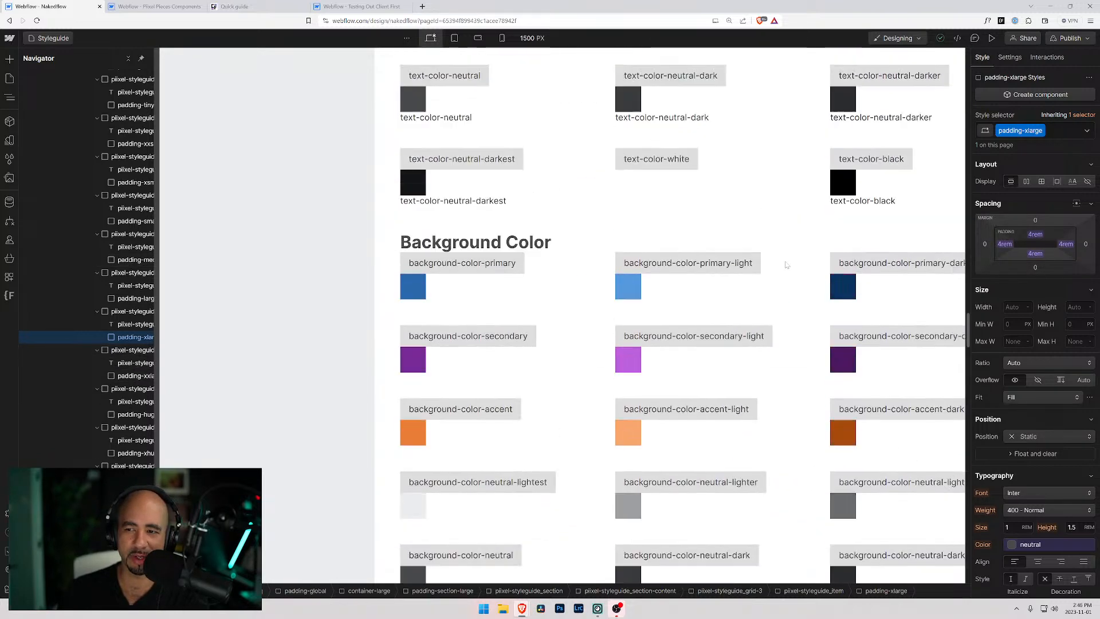
left_click_drag(967, 290, 968, 54)
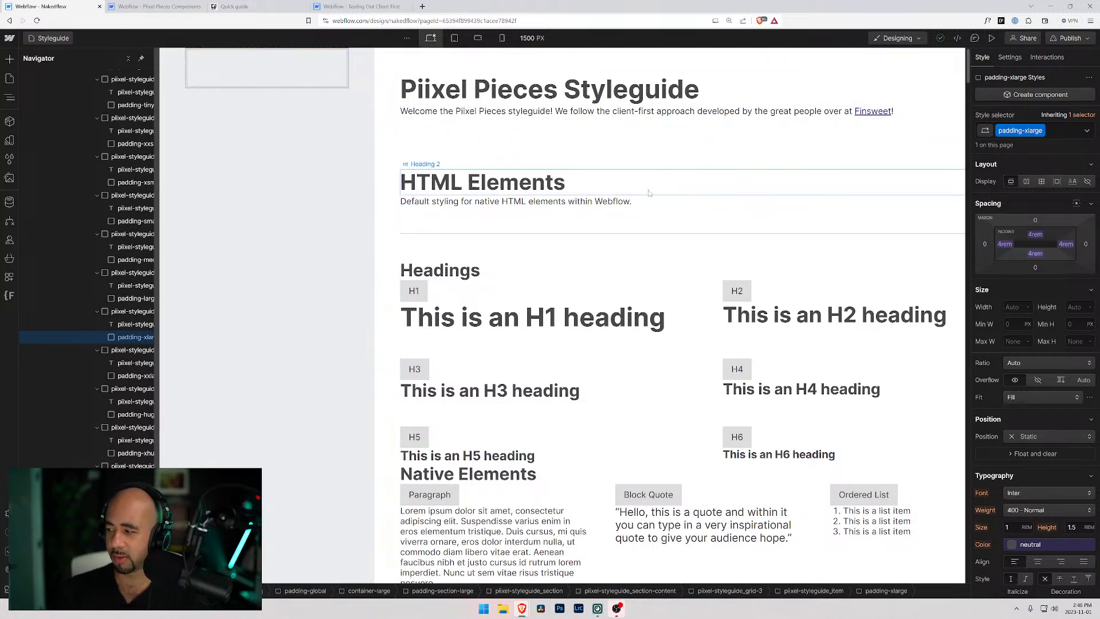
Assign the existing padding-section-large class to the unclassed div block inside the navigation's container-large element.
left_click(241, 67)
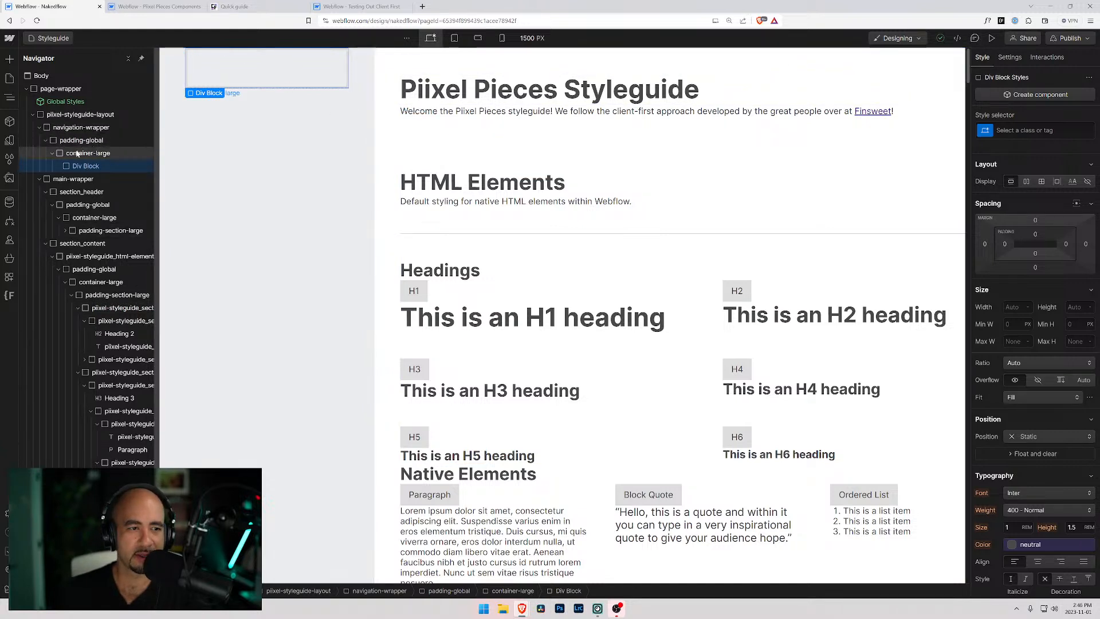
key("ctrl+Return")
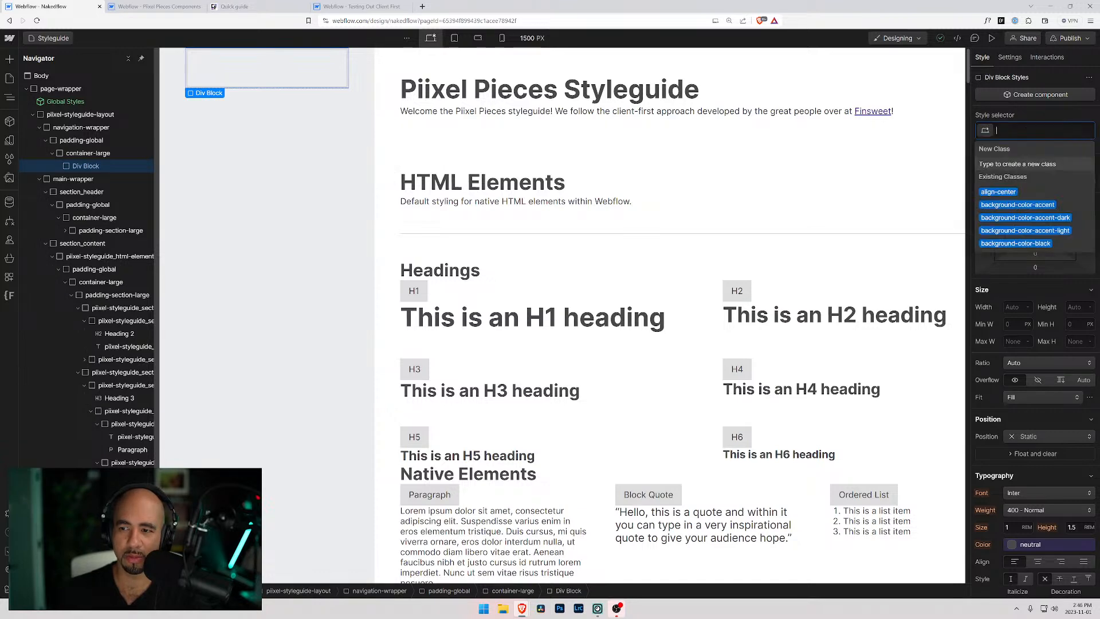
type("padding")
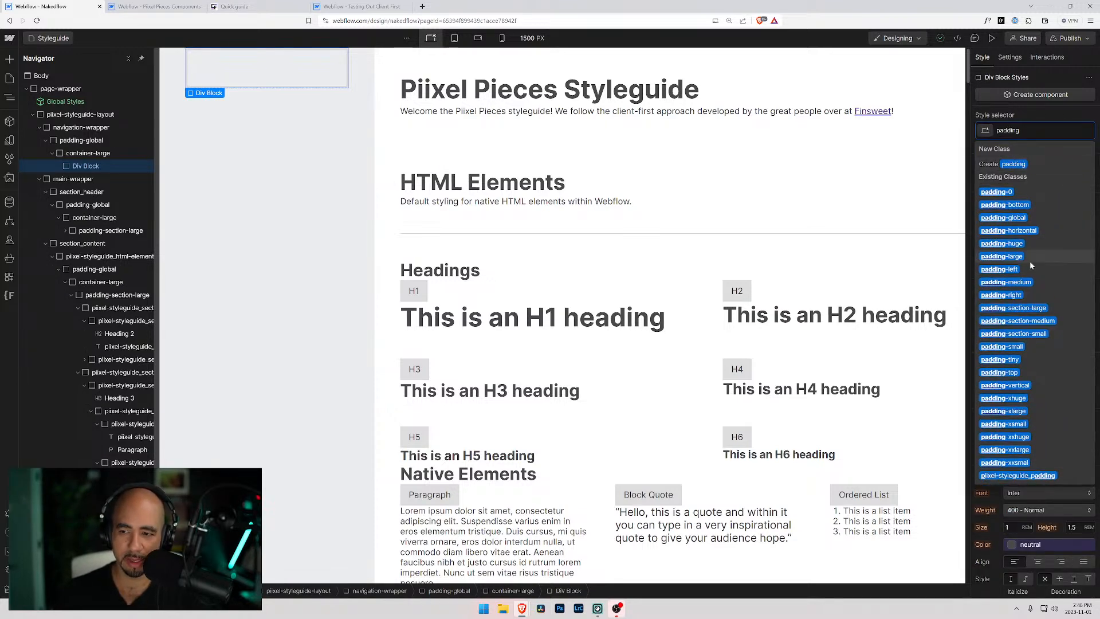
left_click(1029, 311)
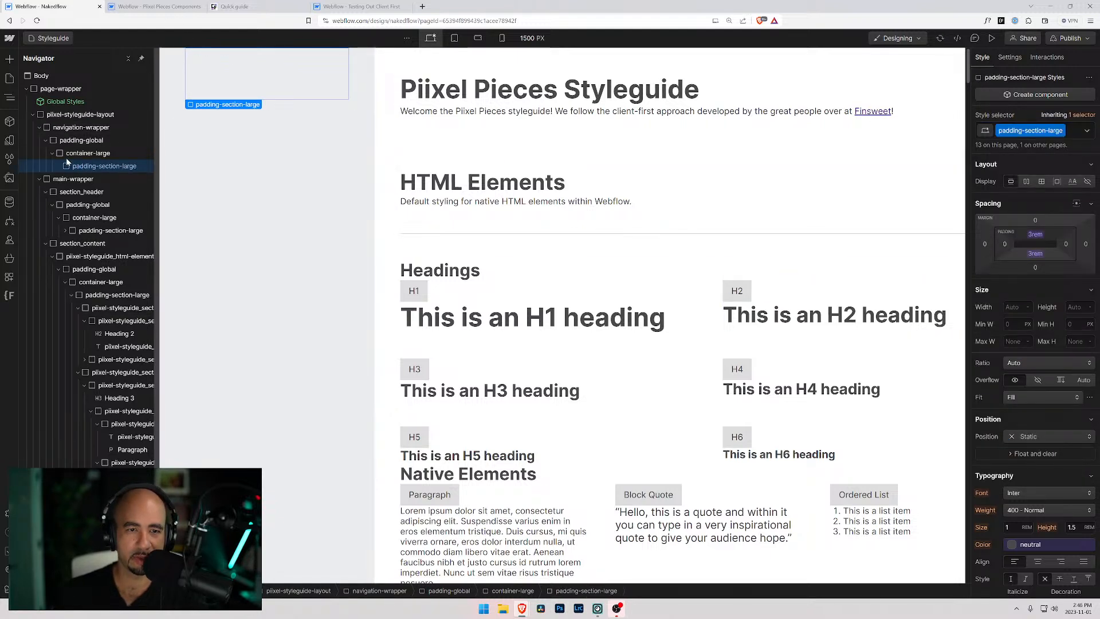
Add a div block inside the navigation's padding-section-large element.
key("ctrl+k")
type("div")
key("Return")
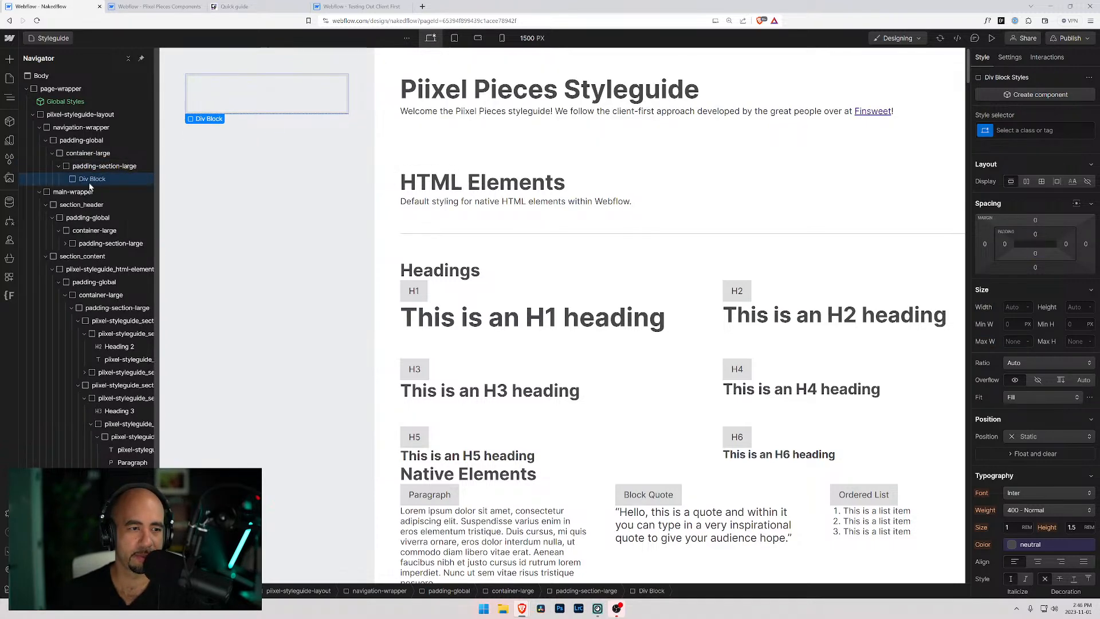
Create the class piixel-stylguide_navigation on the div block nested in the navigation's padding-section-large element.
key("ctrl+Return")
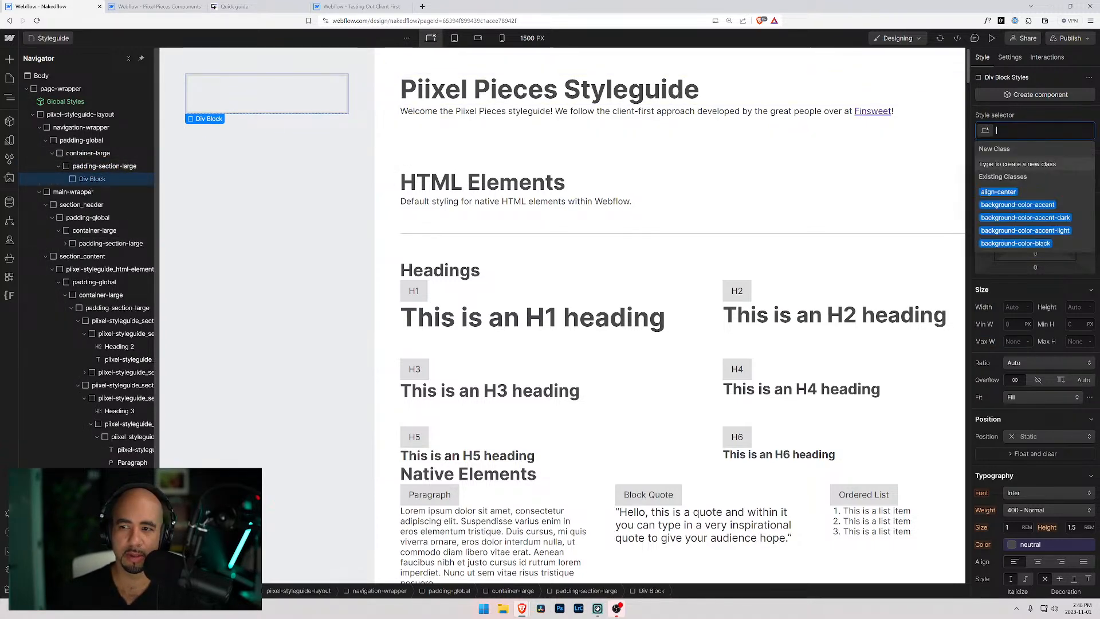
type("pixi")
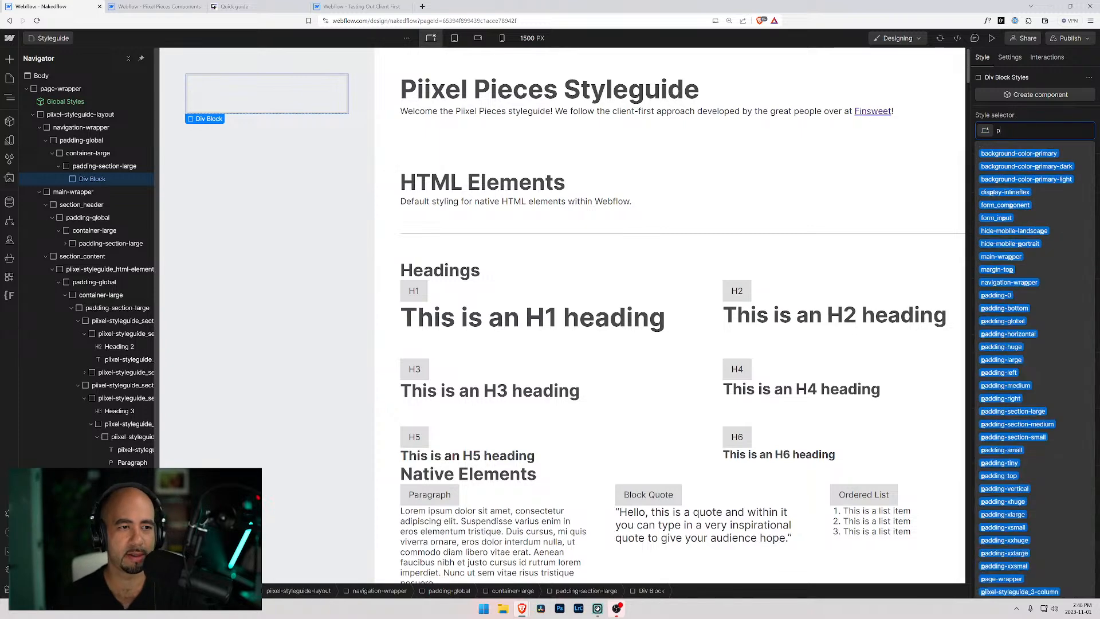
key("BackSpace")
key("BackSpace")
type("ix")
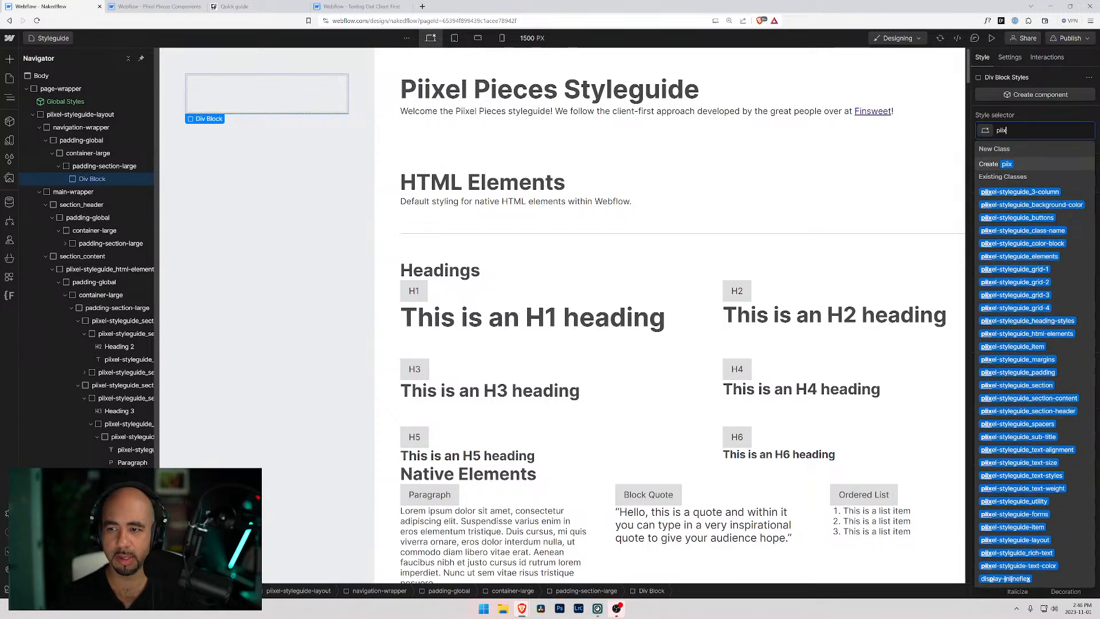
type("el-stylguide_")
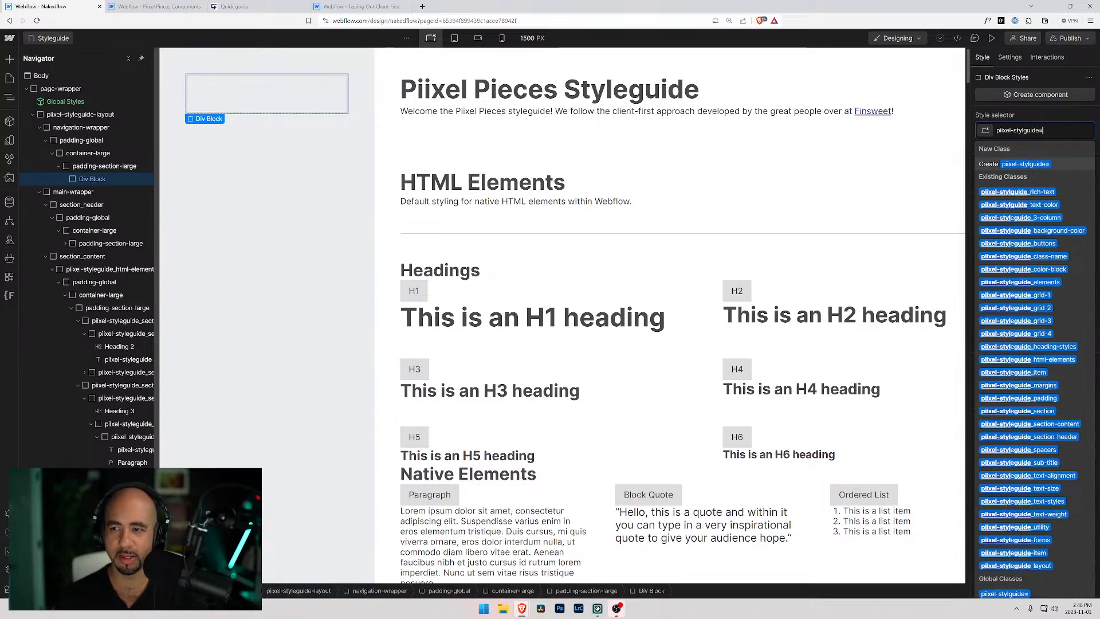
key("BackSpace")
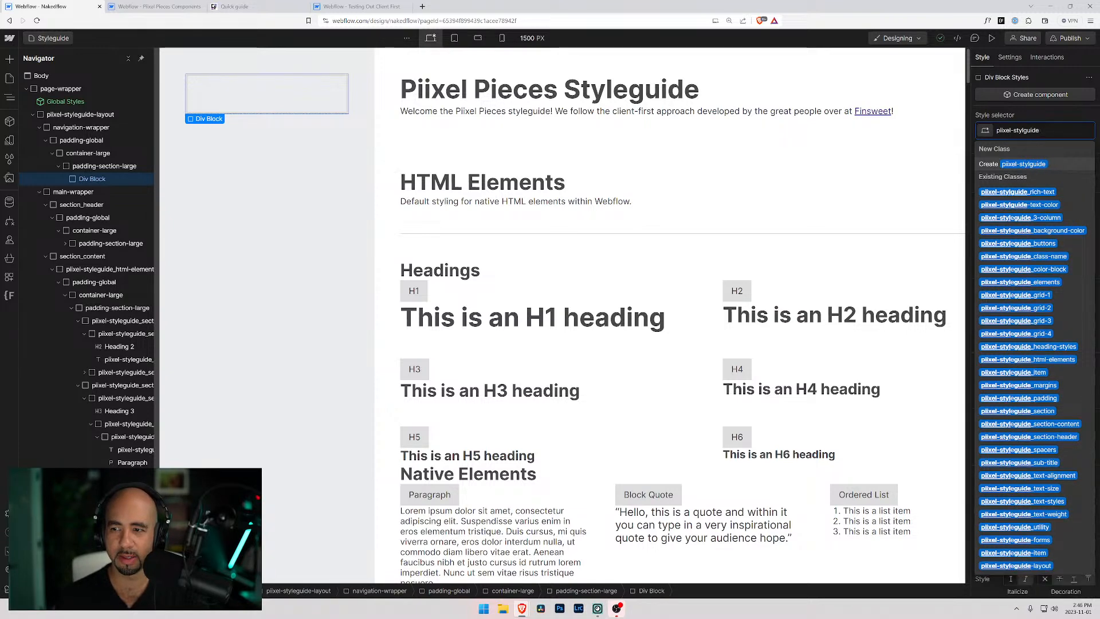
type("_navigation")
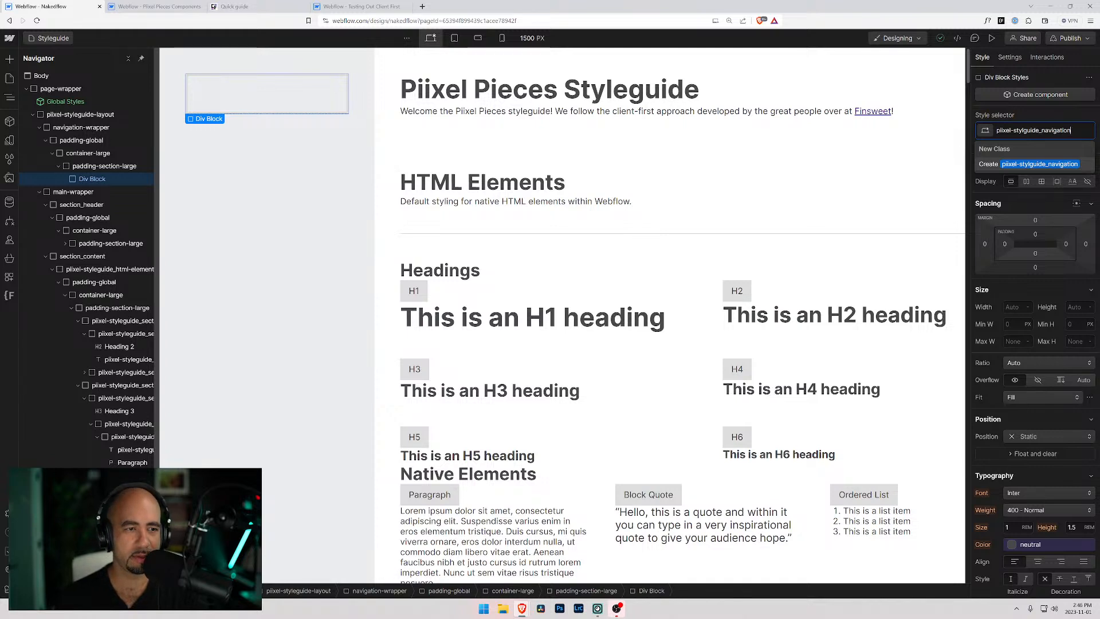
key("Return")
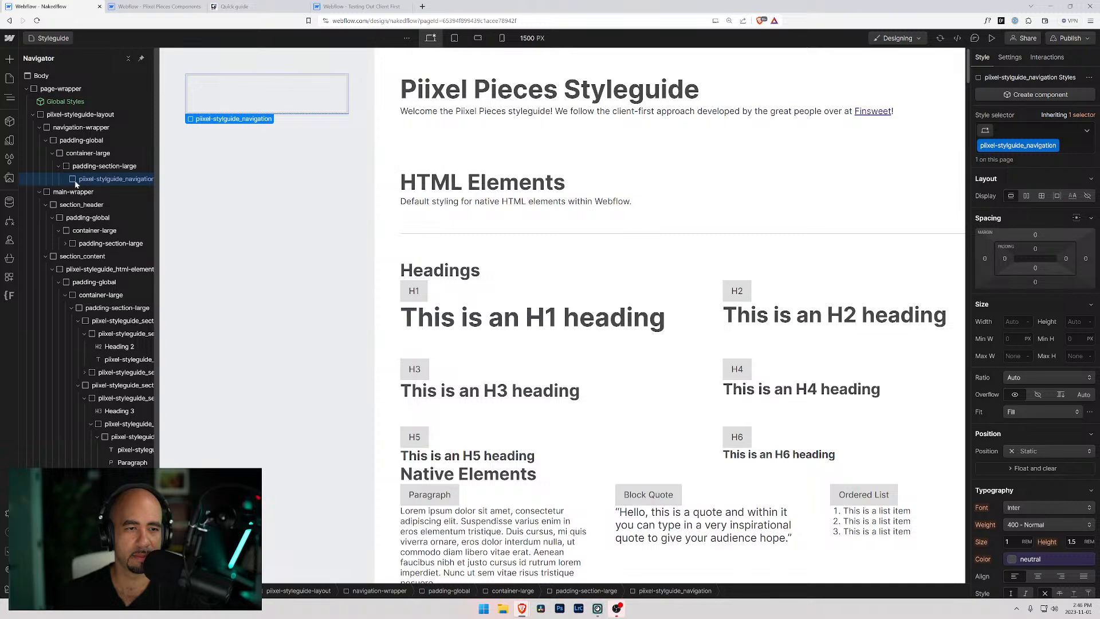
Add a text link inside the piixel-stylguide_navigation div and expand that div in the element tree.
key("ctrl+k")
type("link")
key("Down")
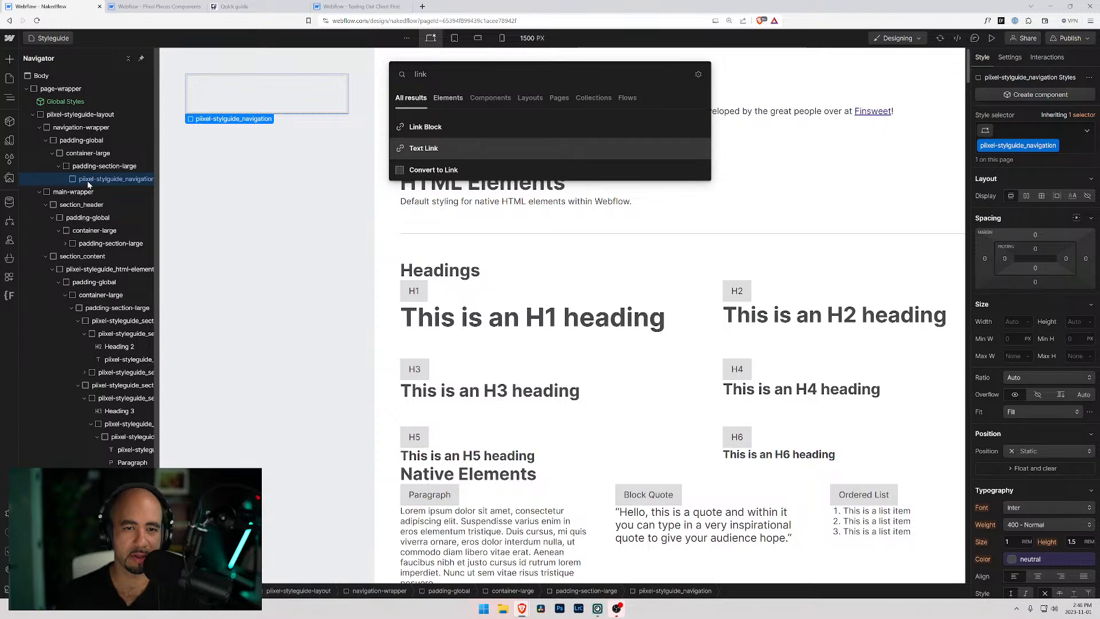
key("Return")
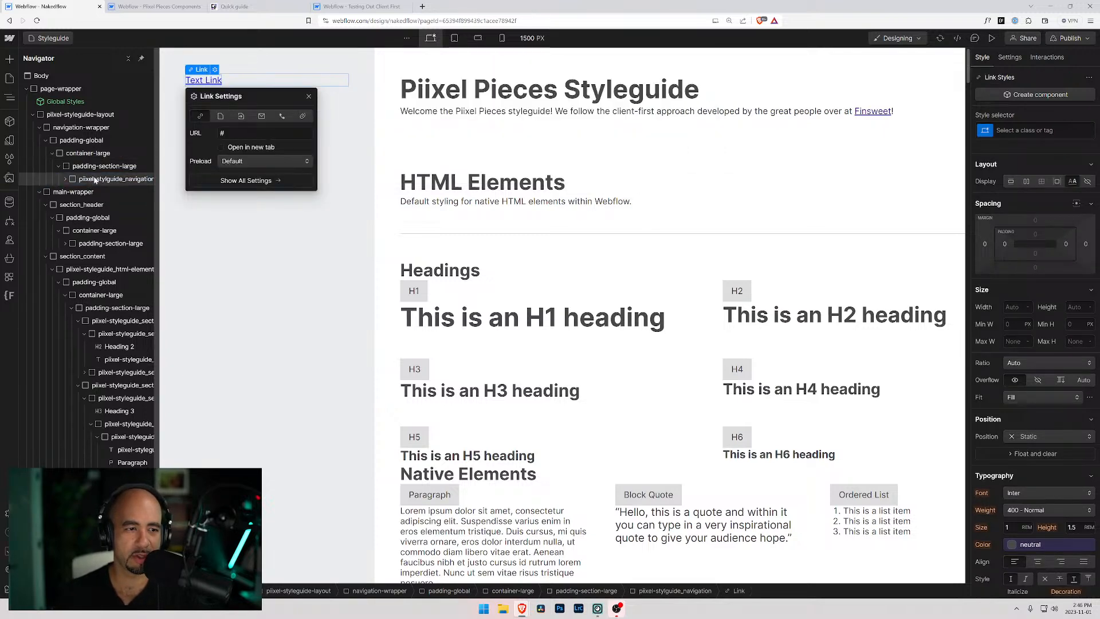
left_click(66, 180)
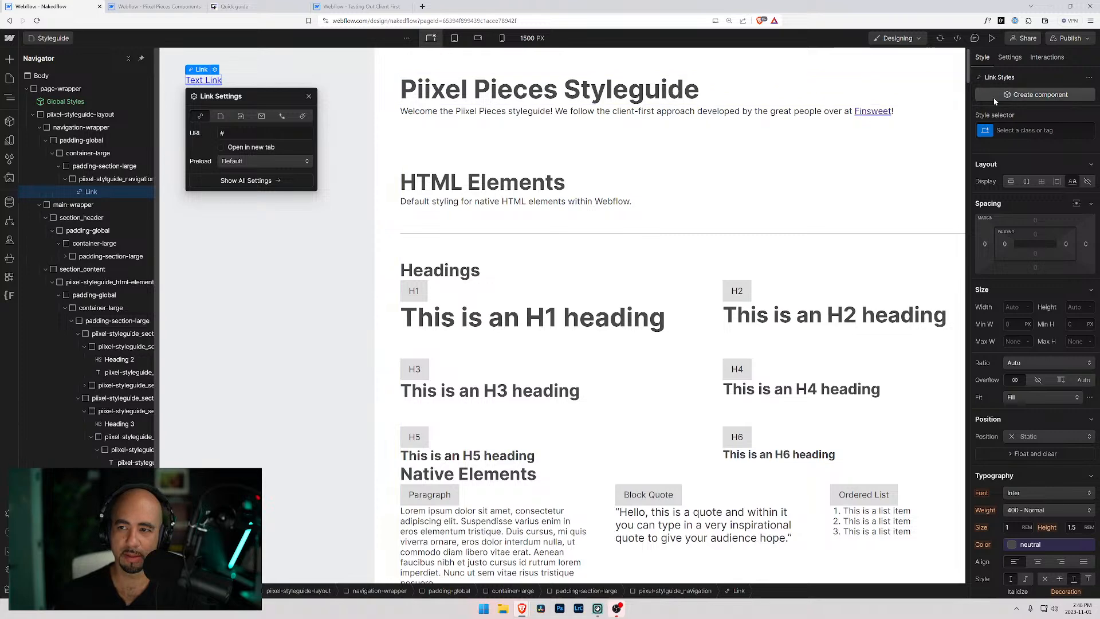
Create the class piixel-styleguide_navigation-link on the text link in the side navigation.
left_click(1009, 130)
type("p")
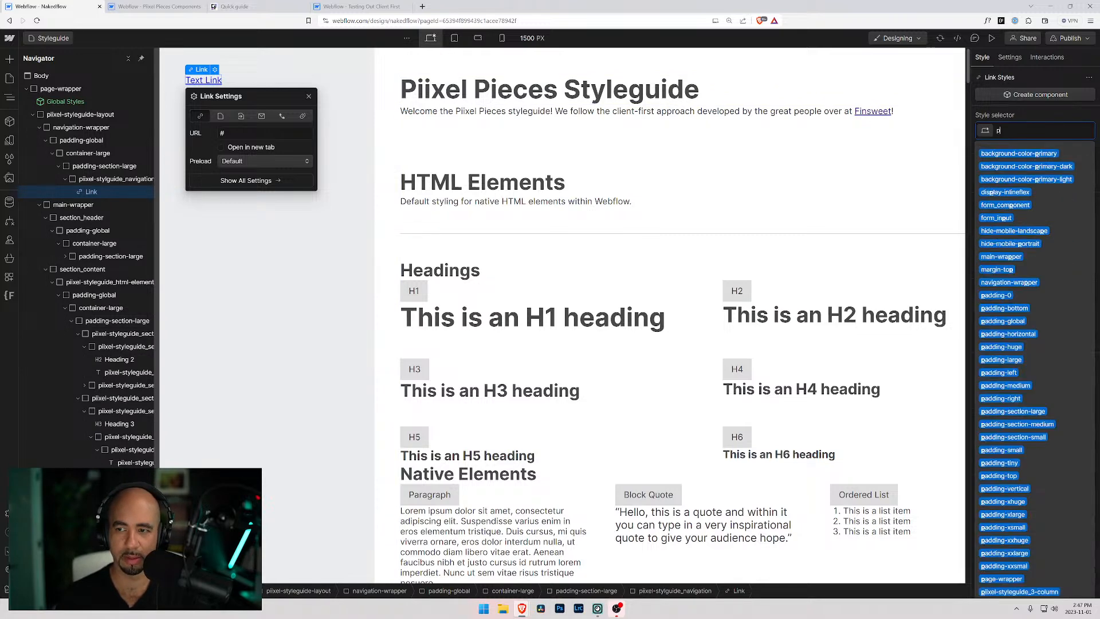
type("iixel-stylg")
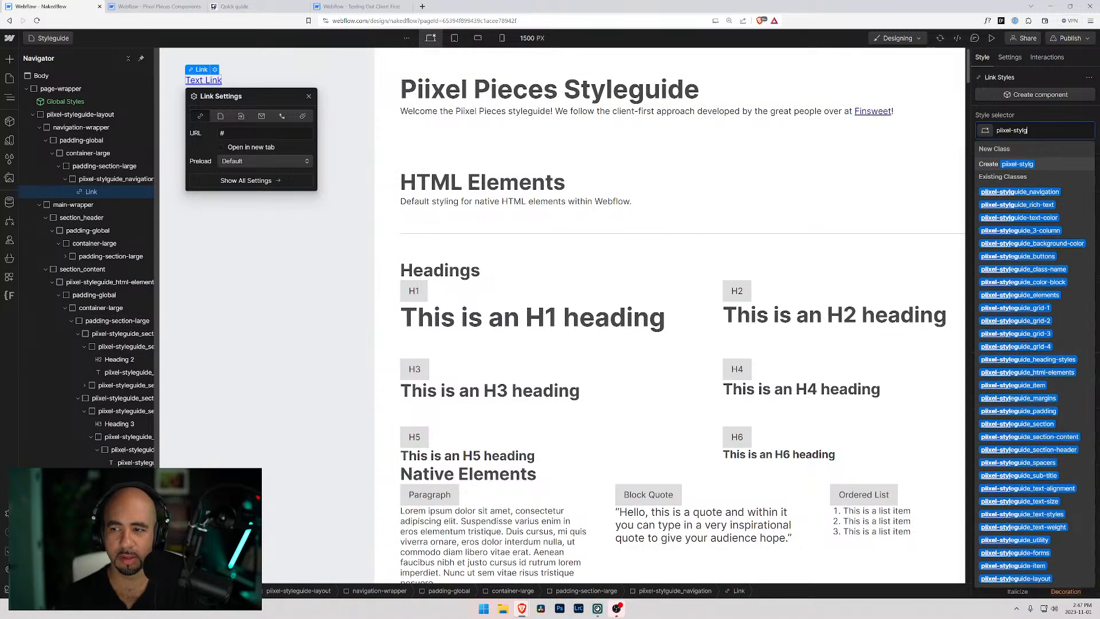
key("BackSpace")
type("eguide_")
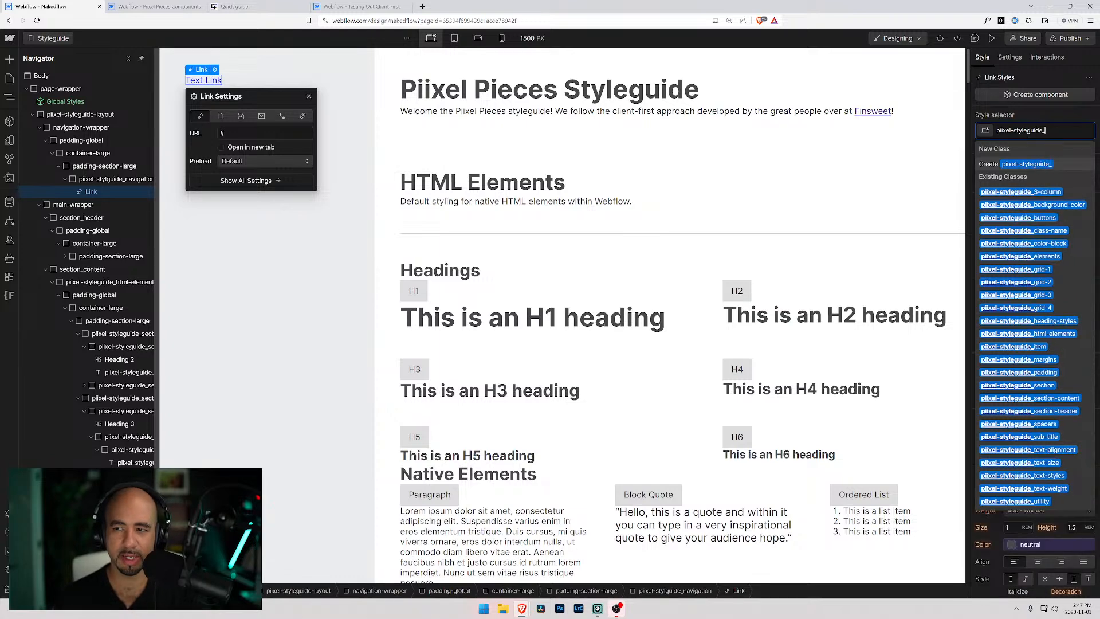
type("navigation-link")
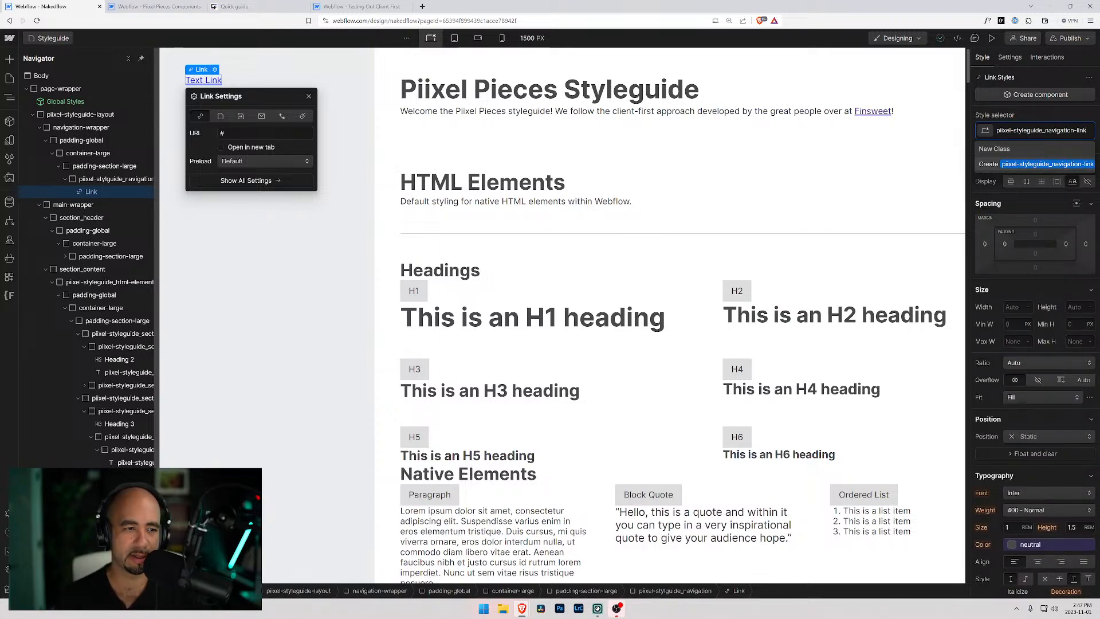
key("Return")
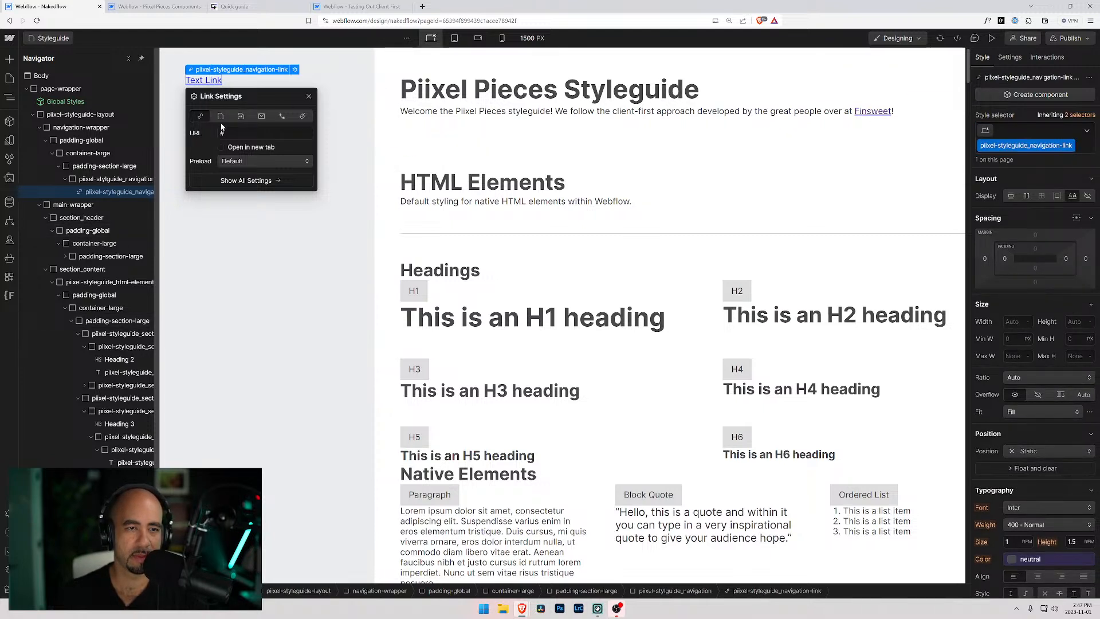
Change the side navigation link's text to "HTML Elements" and duplicate the link.
left_click(210, 80)
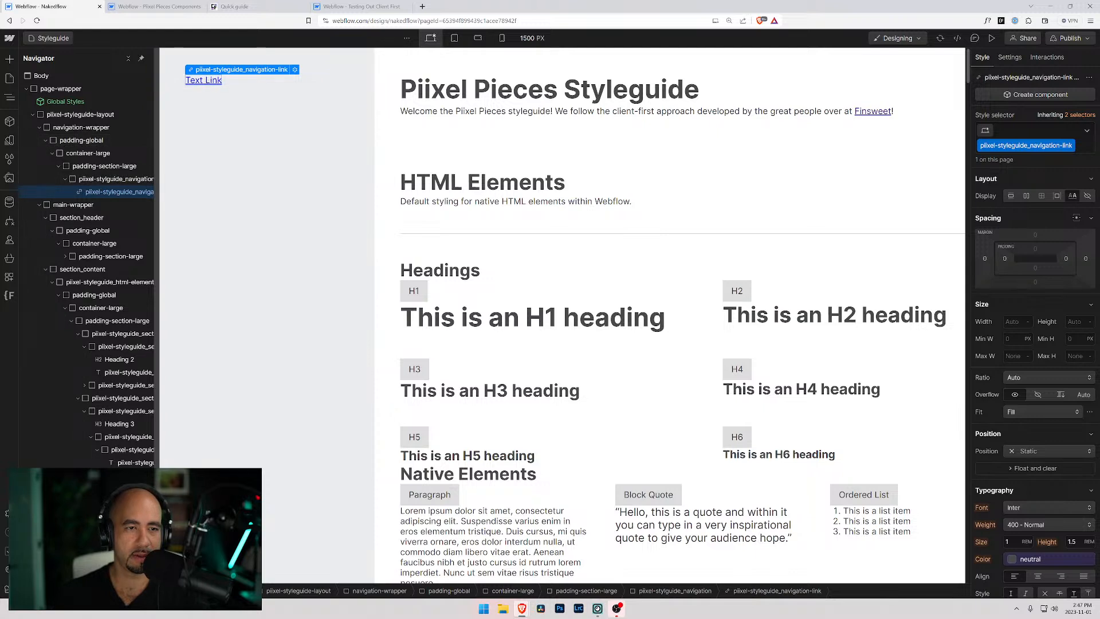
double_click(225, 81)
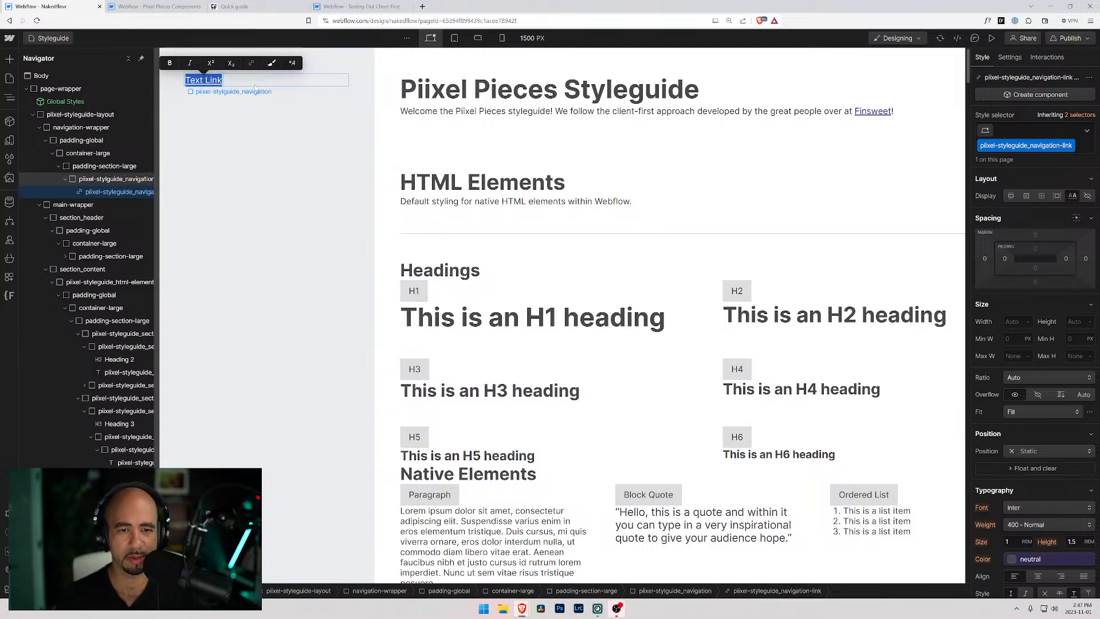
type("HTML E")
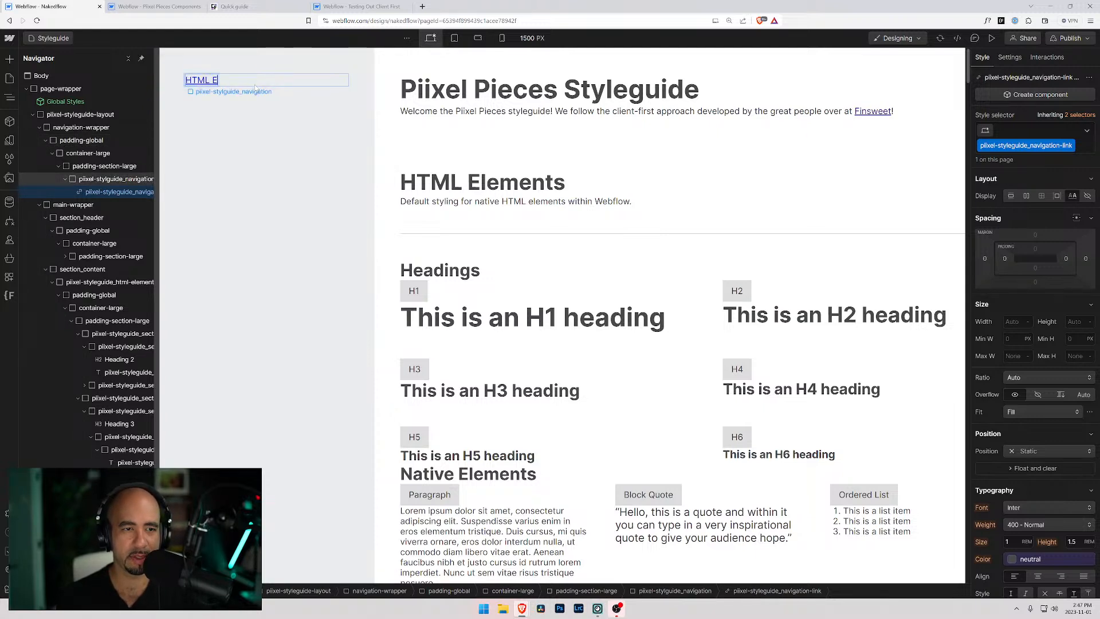
type("lements")
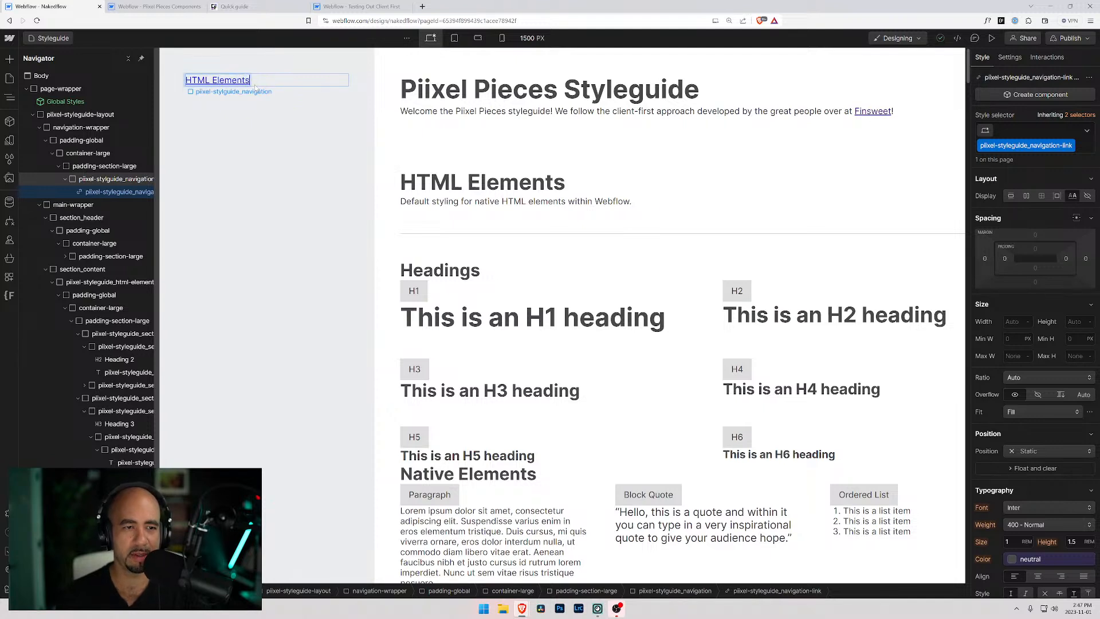
left_click(92, 190)
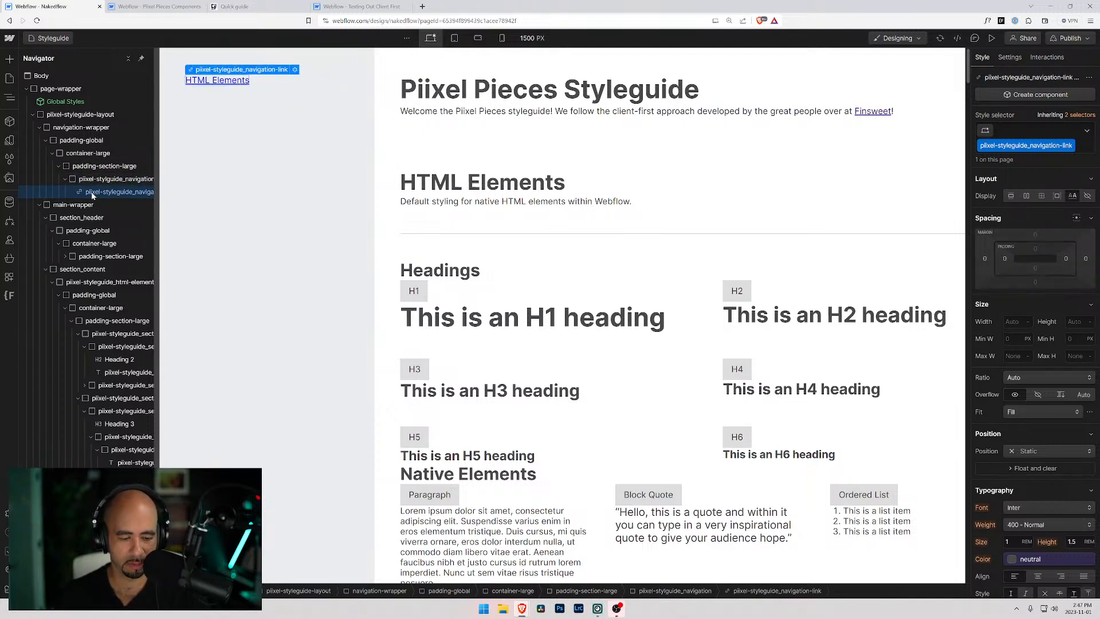
key("ctrl+d")
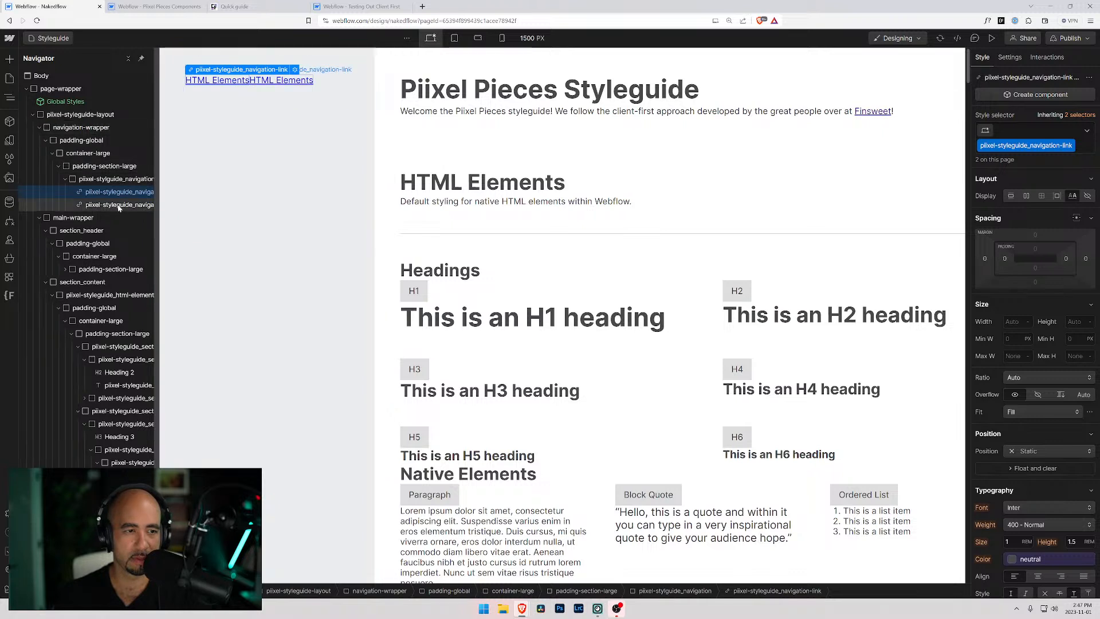
Set the piixel-stylguide_navigation div to a vertical flex layout.
left_click(112, 181)
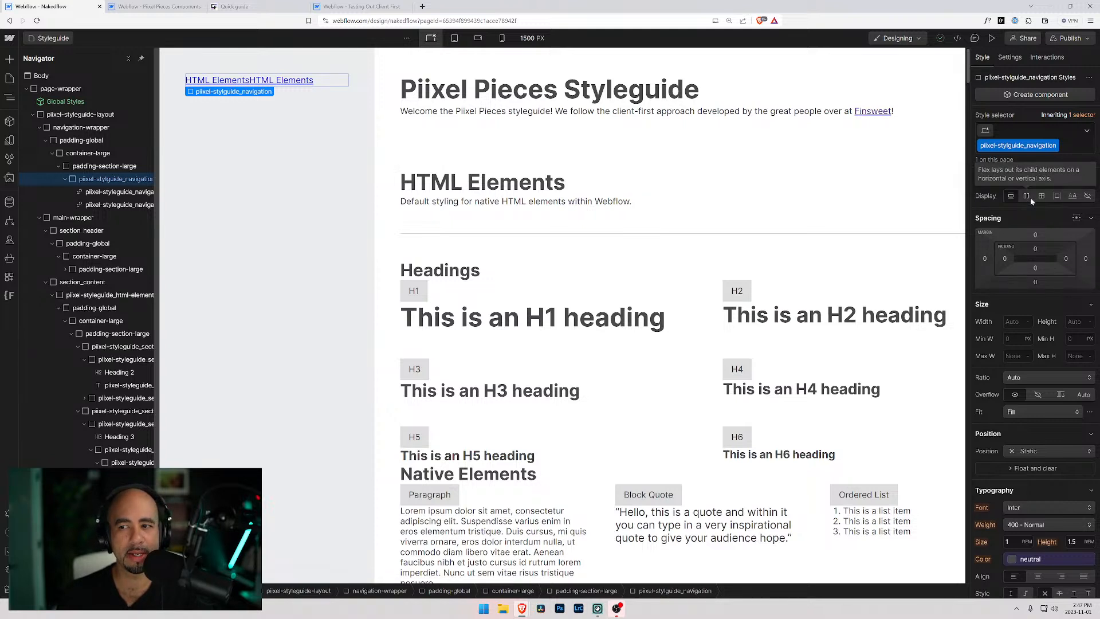
left_click(1027, 196)
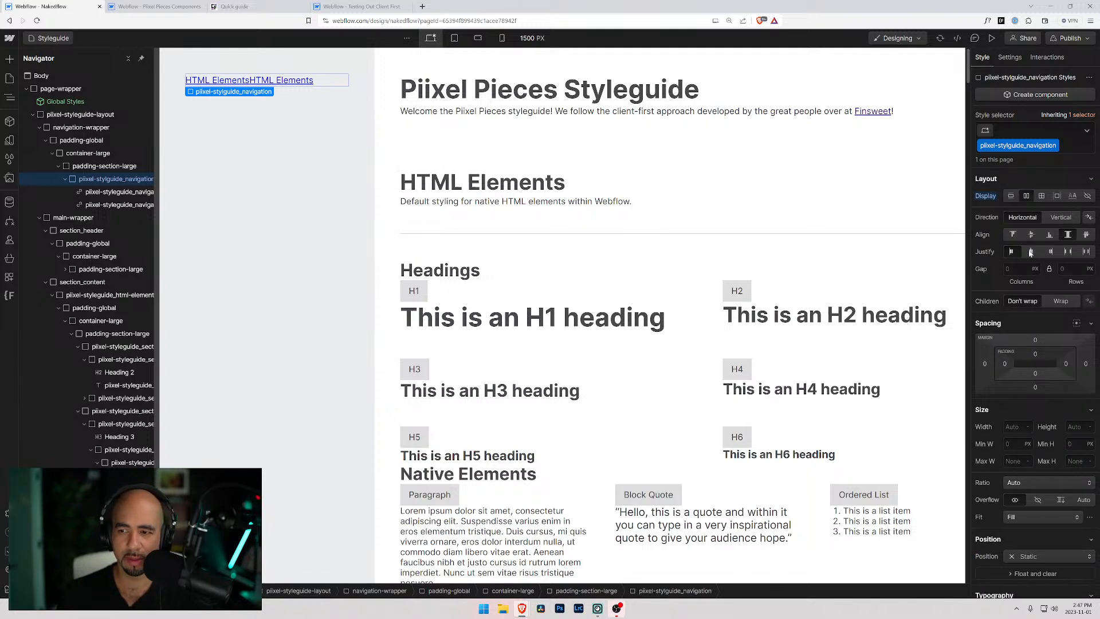
left_click(1061, 218)
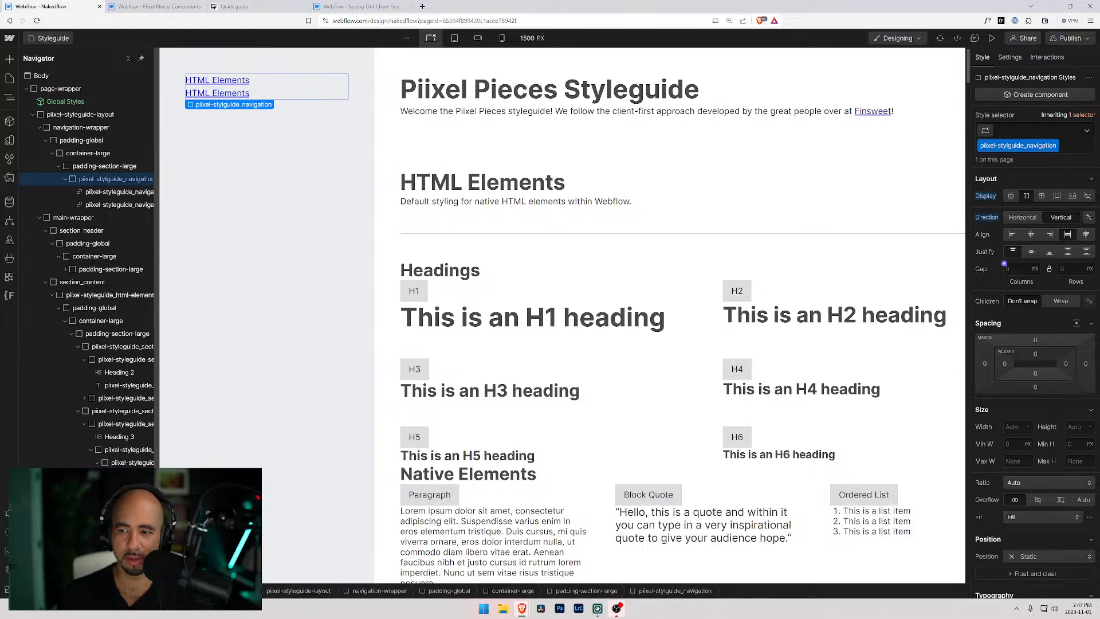
Set the piixel-stylguide_navigation div's column and row gap to the xsmall sizing variable.
left_click(1005, 264)
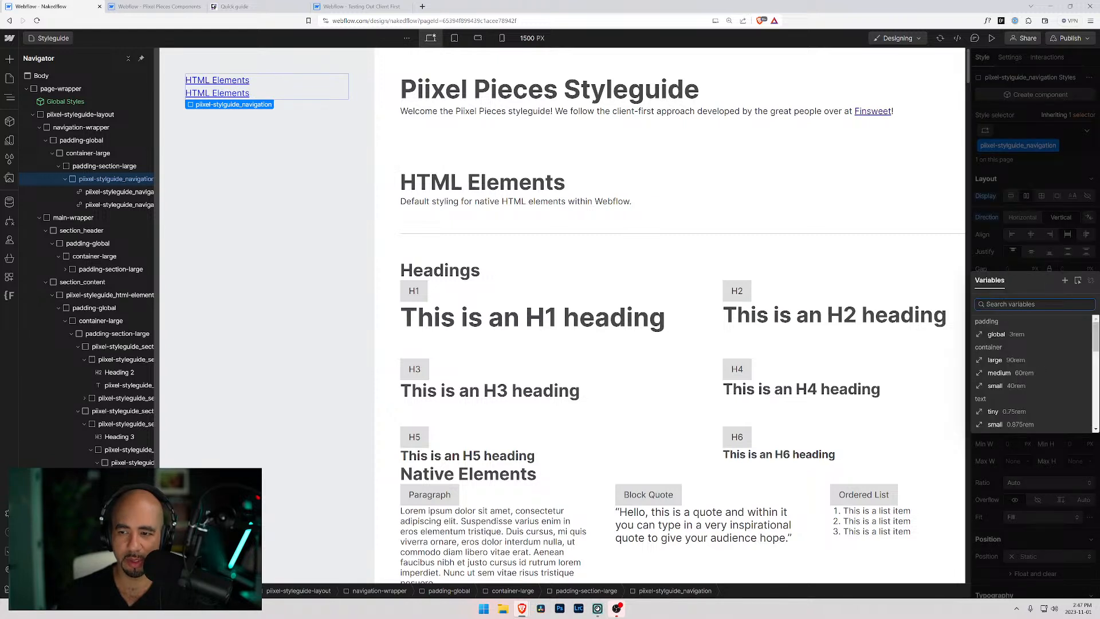
scroll(1009, 412, "down", 5)
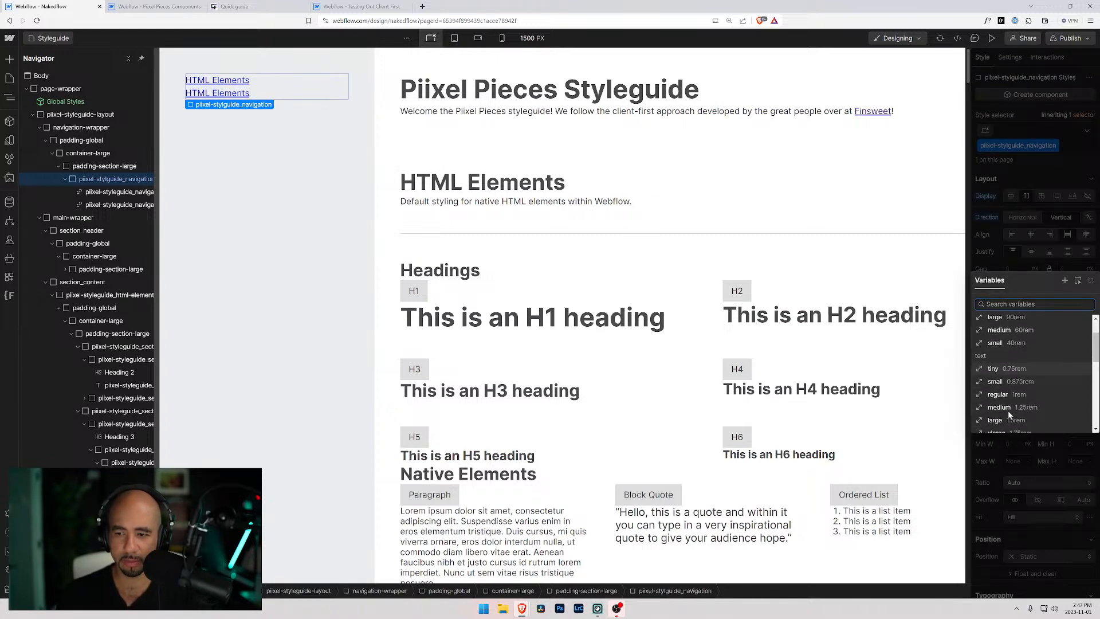
scroll(1009, 412, "down", 6)
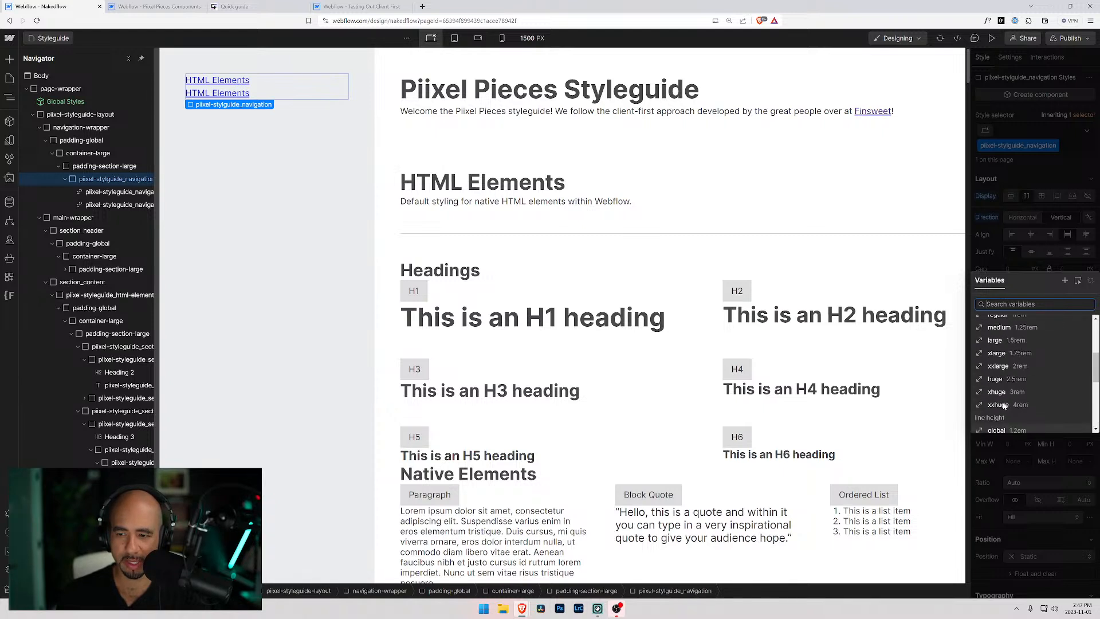
scroll(1003, 405, "up", 4)
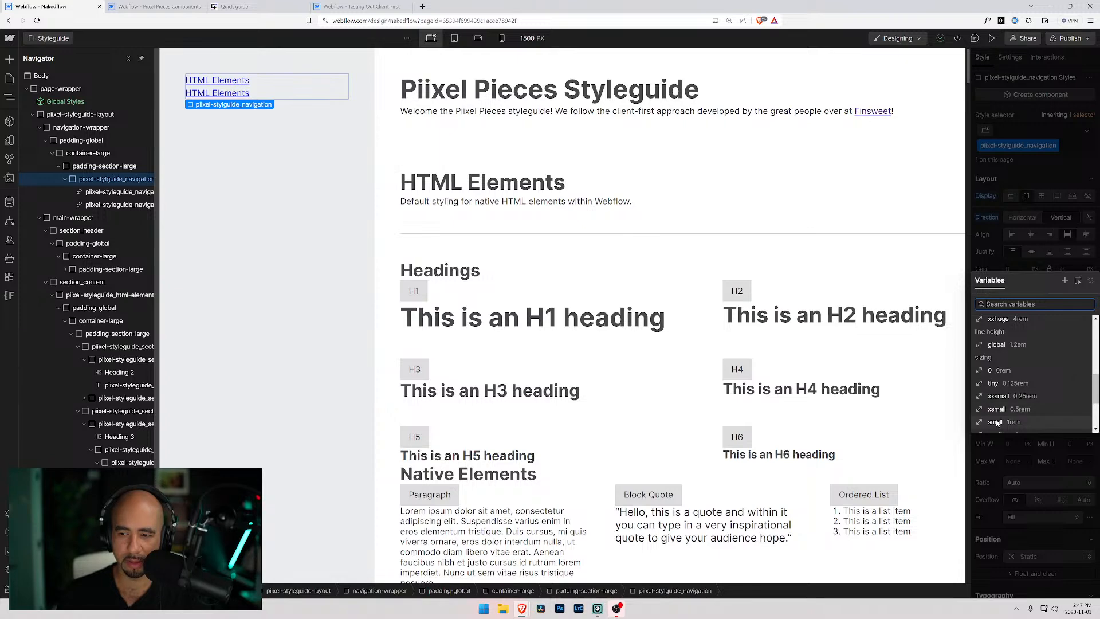
left_click(995, 422)
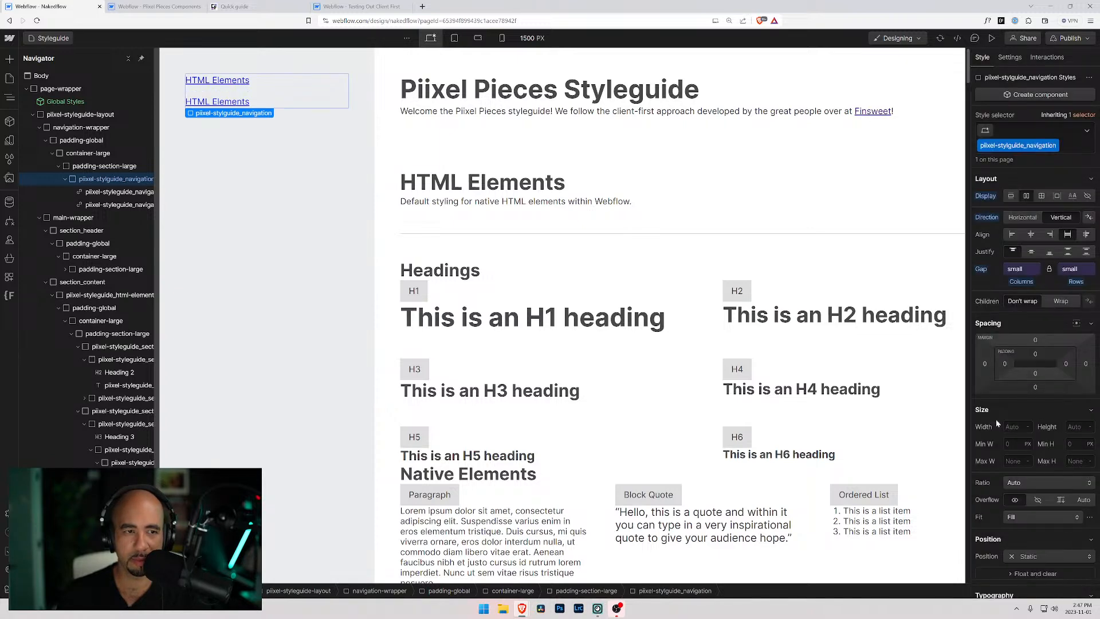
left_click(1023, 270)
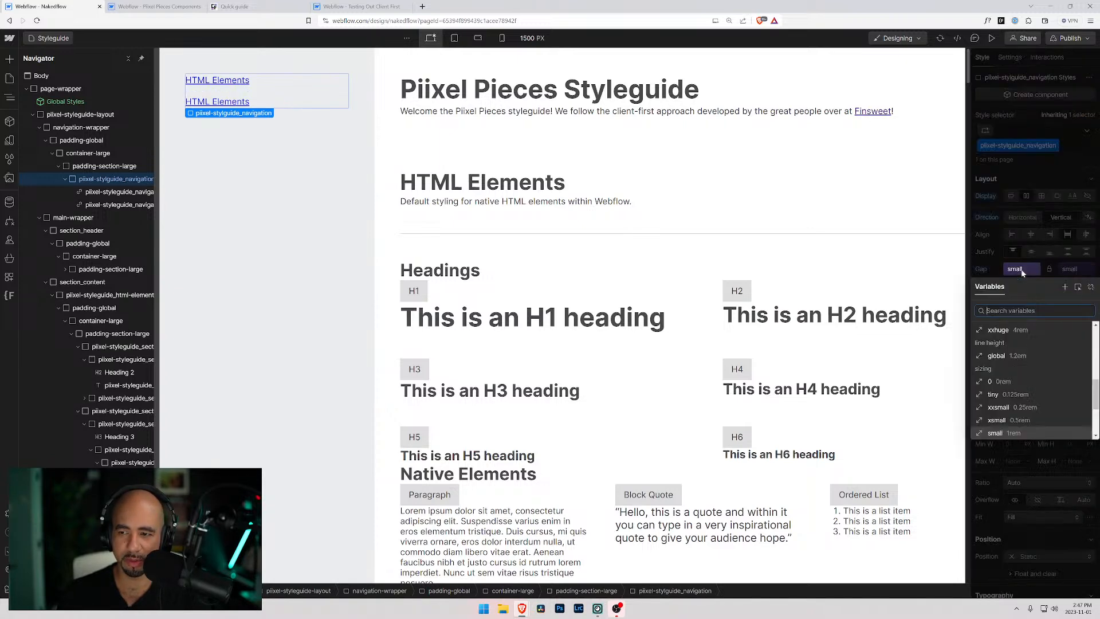
left_click(1009, 421)
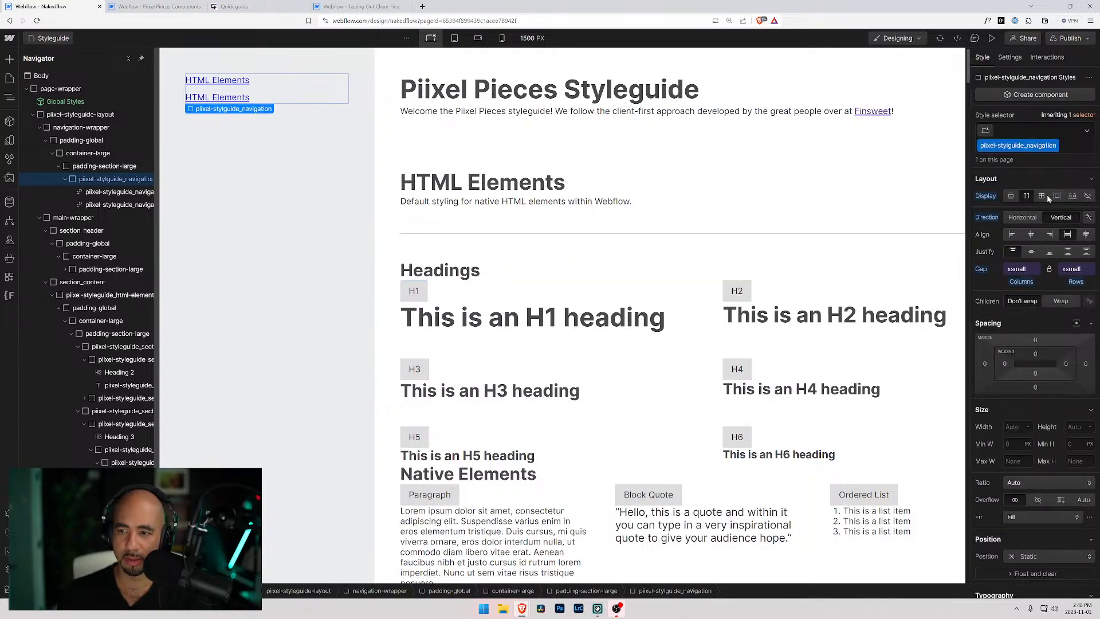
Change the text of the second side navigation link to "Forms".
left_click(102, 193)
left_click(94, 204)
double_click(218, 98)
key("ctrl+a")
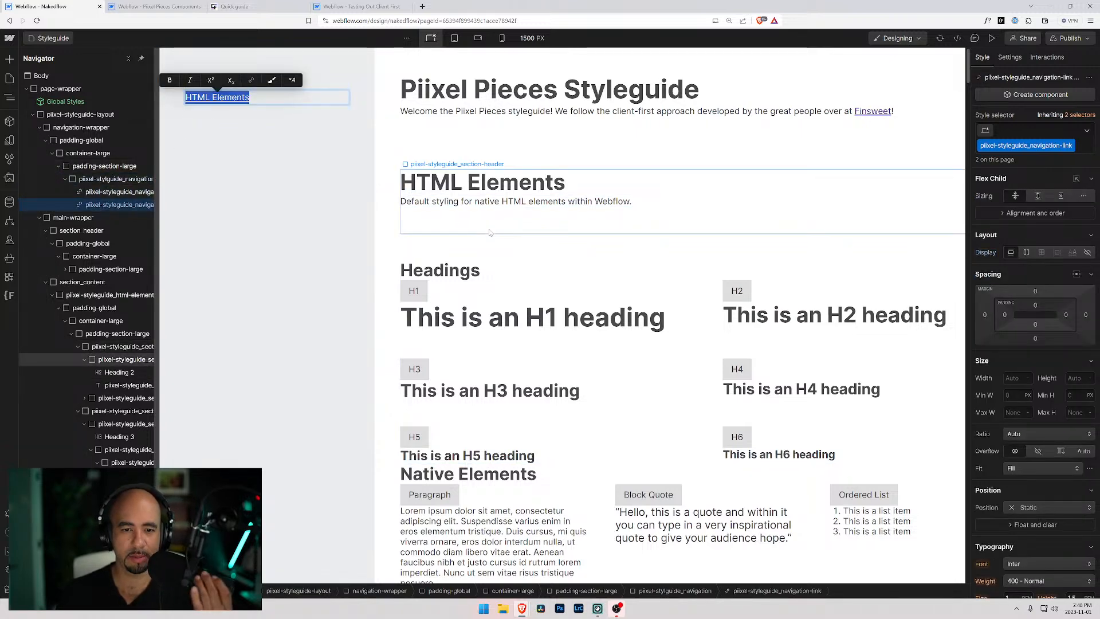
scroll(479, 250, "down", 3)
scroll(473, 259, "down", 1)
scroll(473, 259, "up", 8)
left_click(245, 97)
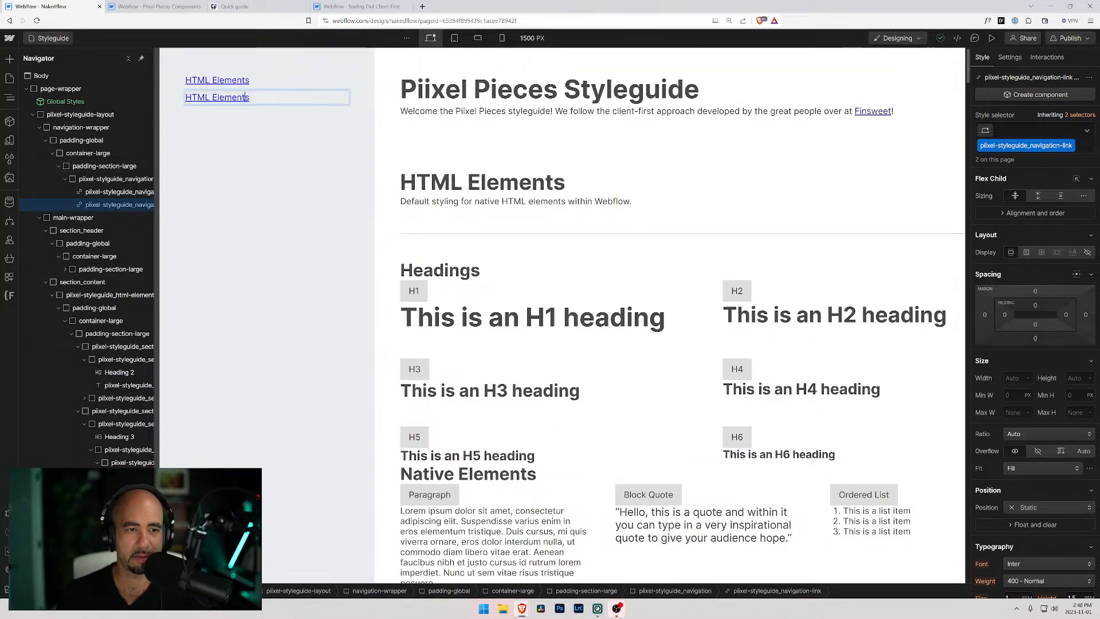
key("ctrl+a")
key("BackSpace")
type("Forms")
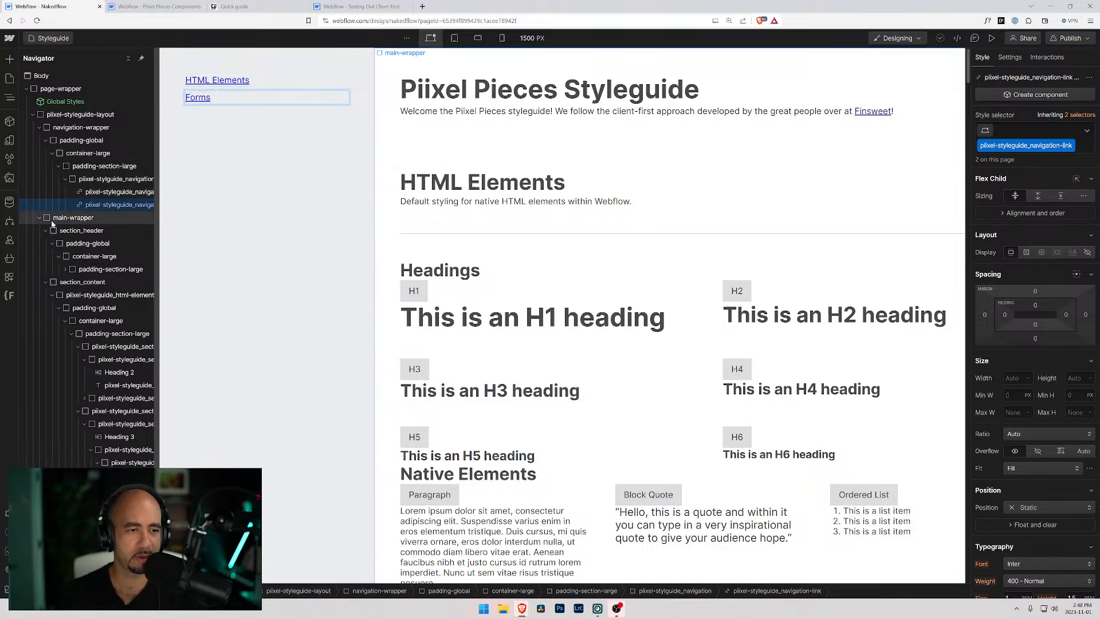
Collapse the element tree under section_content to its piixel-styleguide section blocks, collapse section_header, and widen the tree to show the full names.
left_click(36, 218)
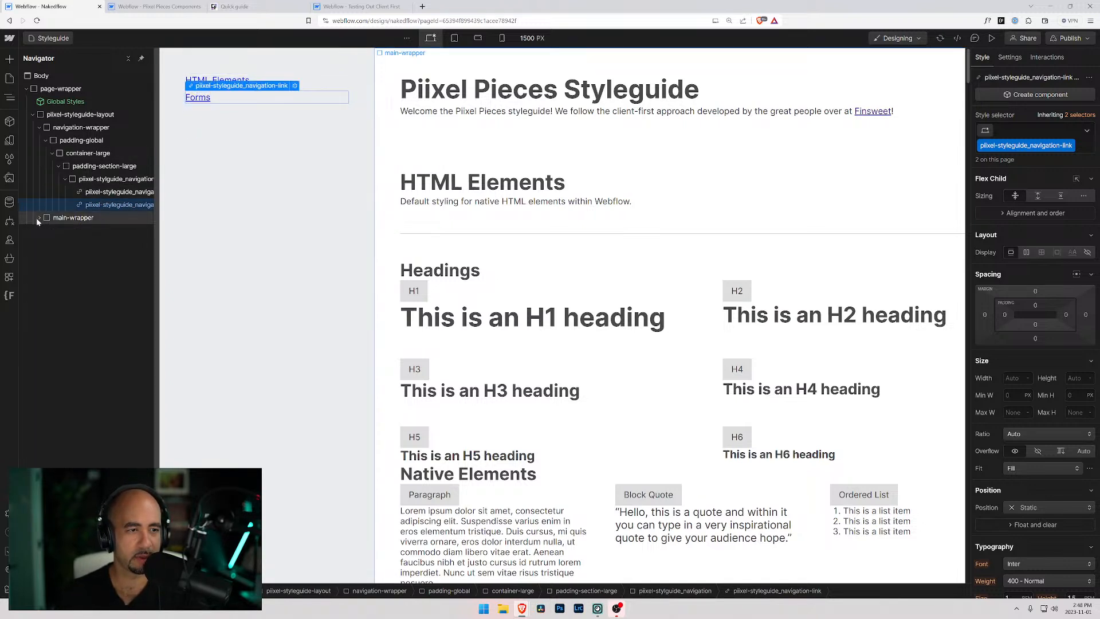
left_click(36, 217)
left_click(46, 230)
left_click(46, 243)
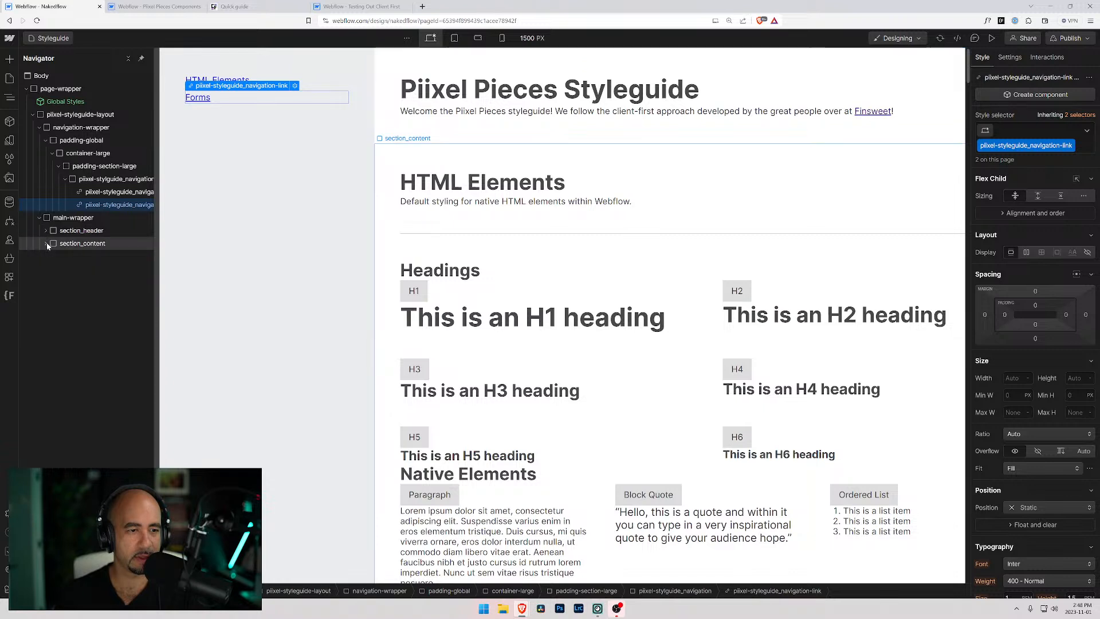
left_click(46, 243)
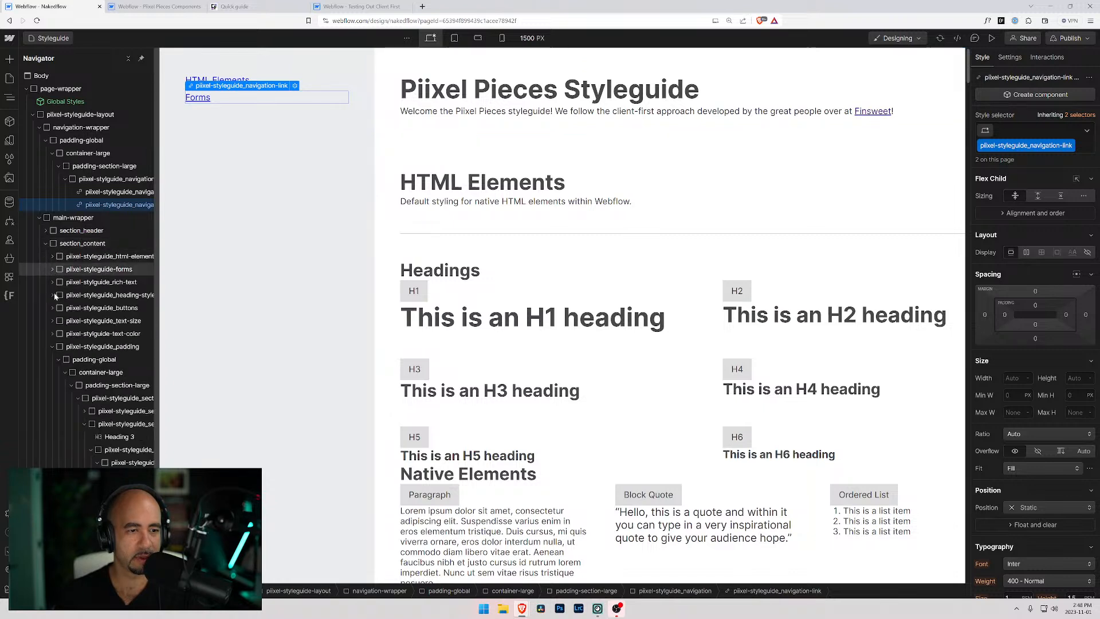
left_click(52, 347)
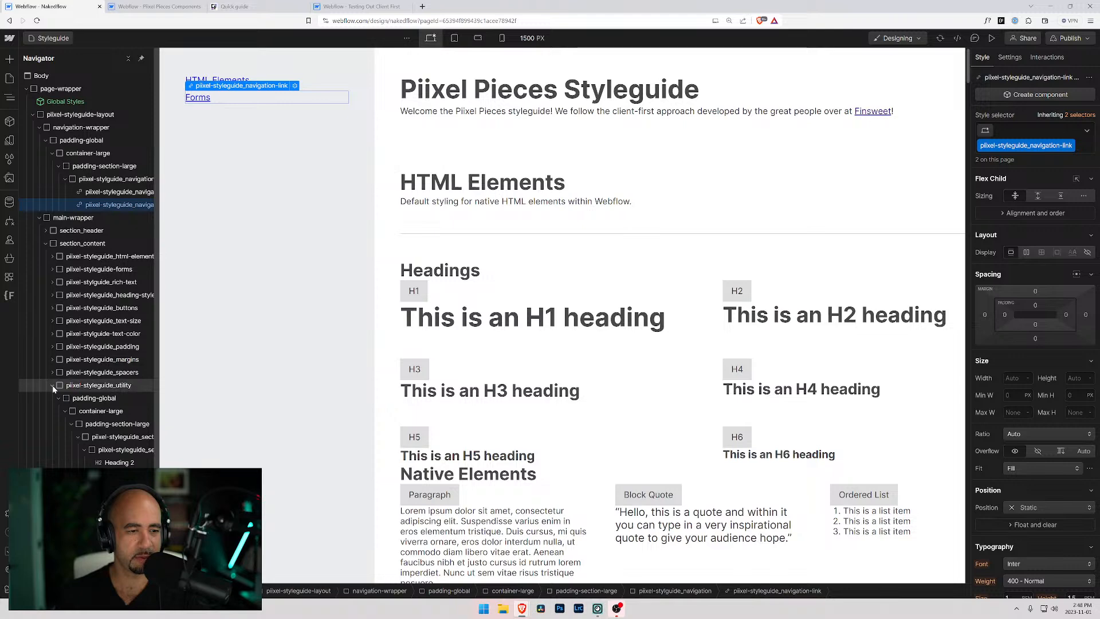
left_click_drag(156, 299, 180, 299)
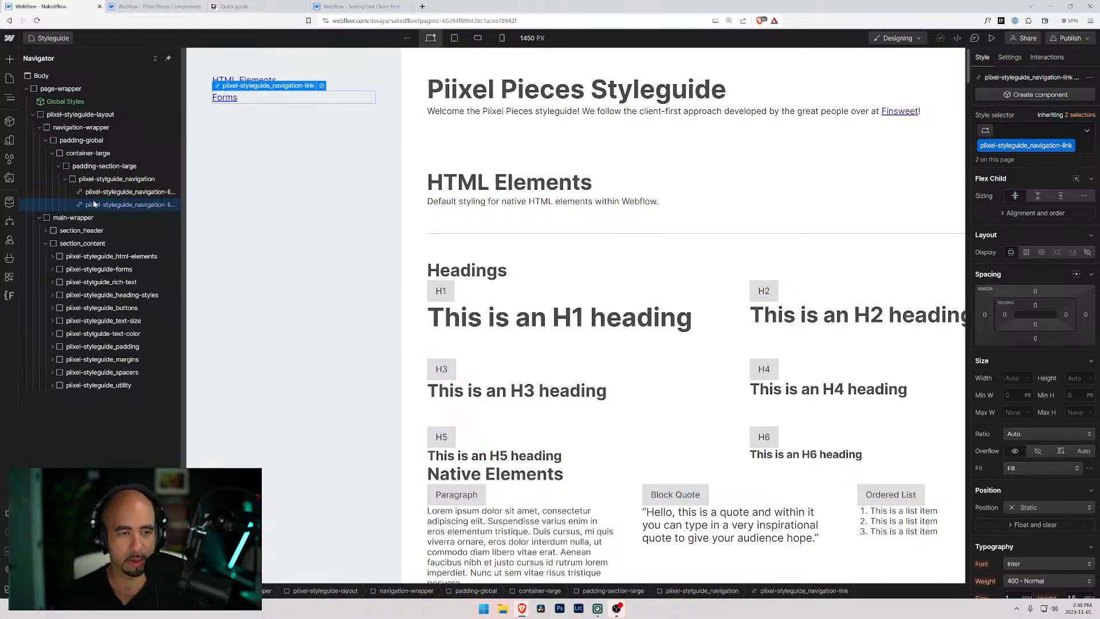
Duplicate the Forms link five times and change the first two copies' text to "Rich Text" and "Heading Styles".
key("ctrl+d")
key("ctrl+d")
key("ctrl+d")
key("ctrl+d")
key("ctrl+d")
double_click(232, 115)
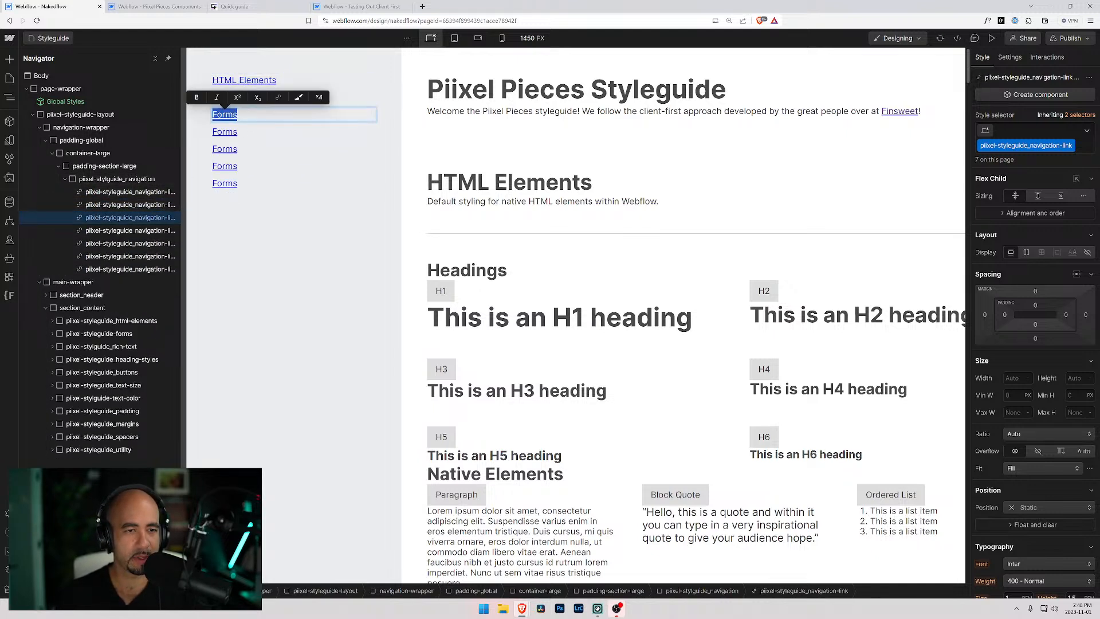
type("Rich Text")
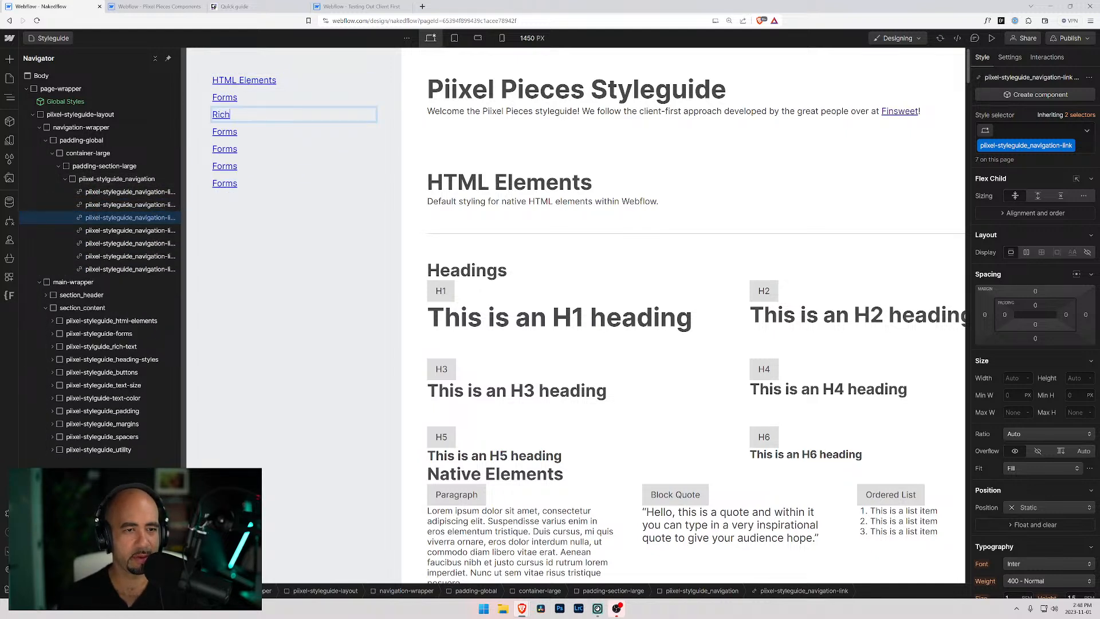
double_click(228, 132)
type("Heading Styles")
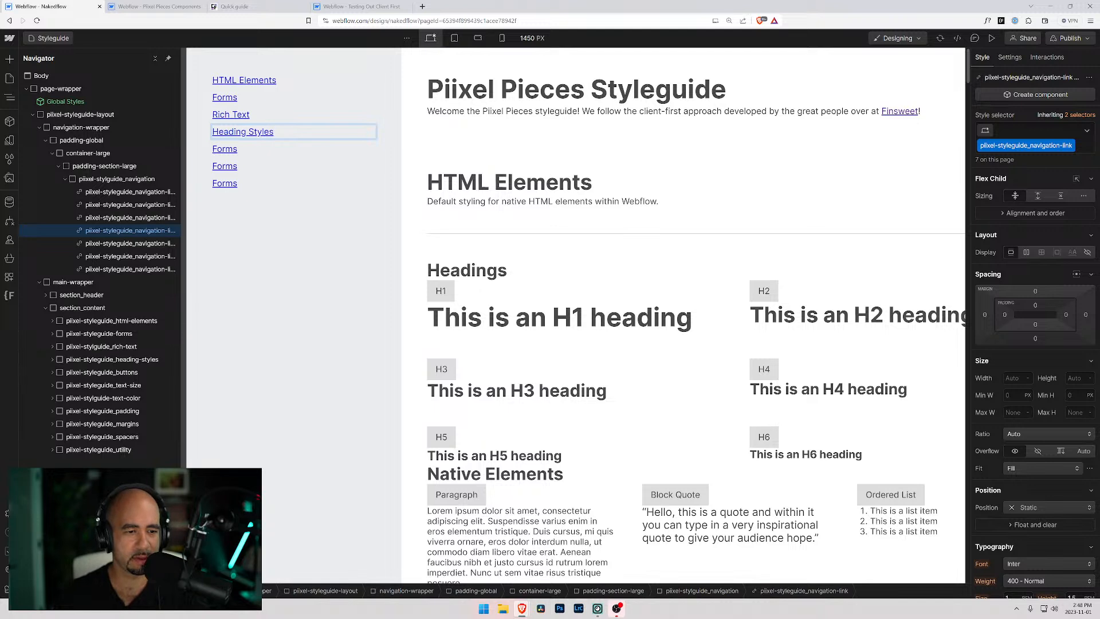
Change the text of the link directly below Heading Styles to "Buttons".
left_click(225, 149)
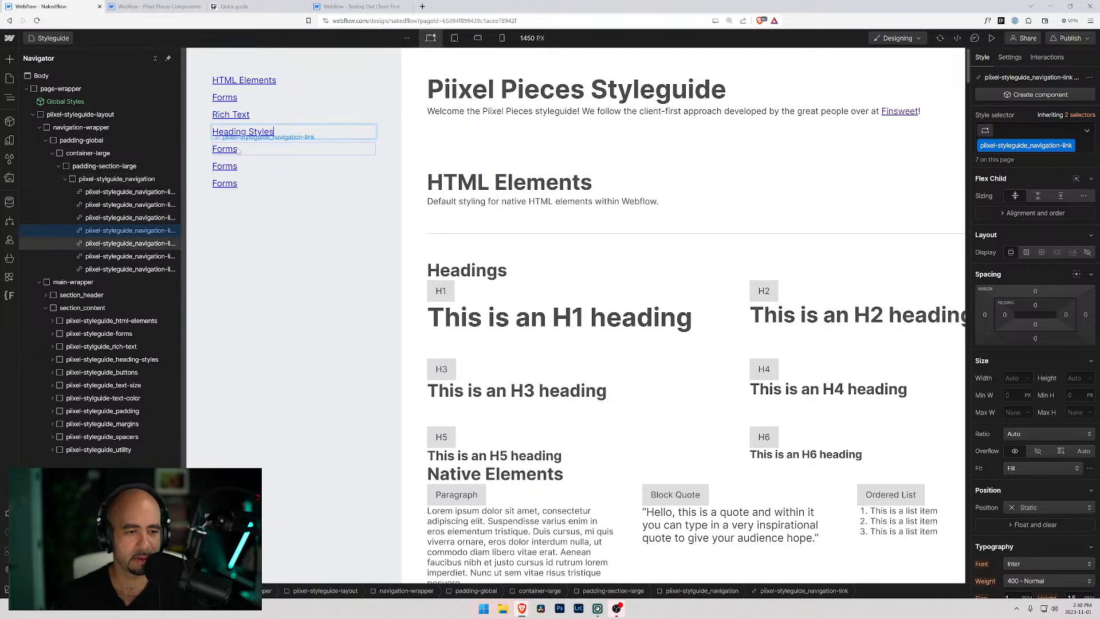
double_click(231, 150)
type("Bu")
key("BackSpace")
type("utto")
key("BackSpace")
key("BackSpace")
key("BackSpace")
key("BackSpace")
type("uttons")
Change the text of the two remaining duplicate Forms links below Buttons to "Text" and "Color".
double_click(230, 168)
type("Text ")
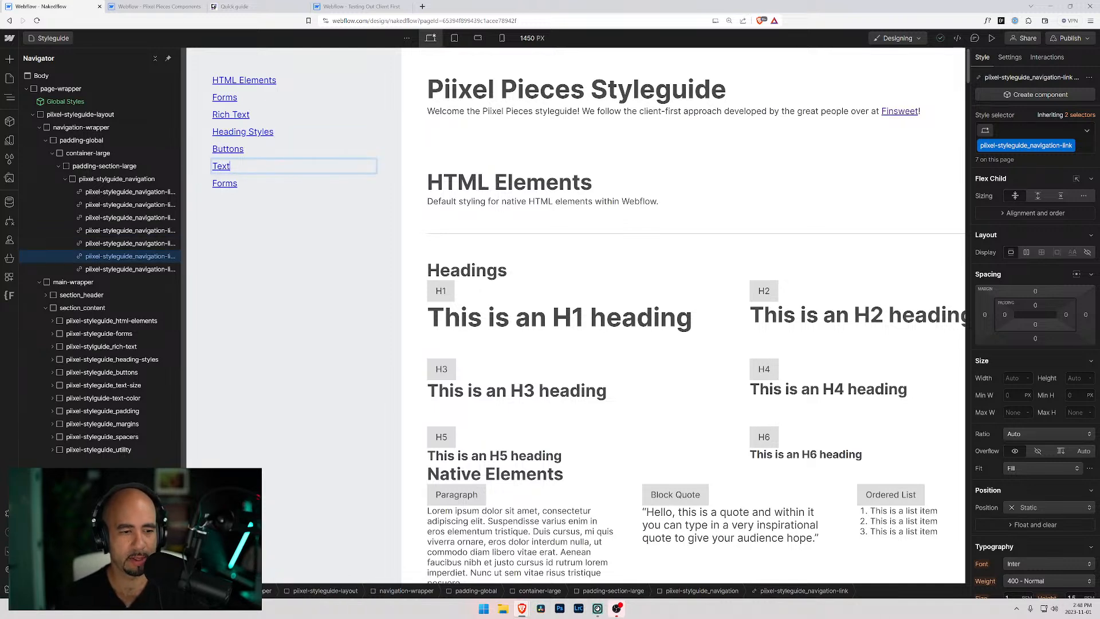
type("Size")
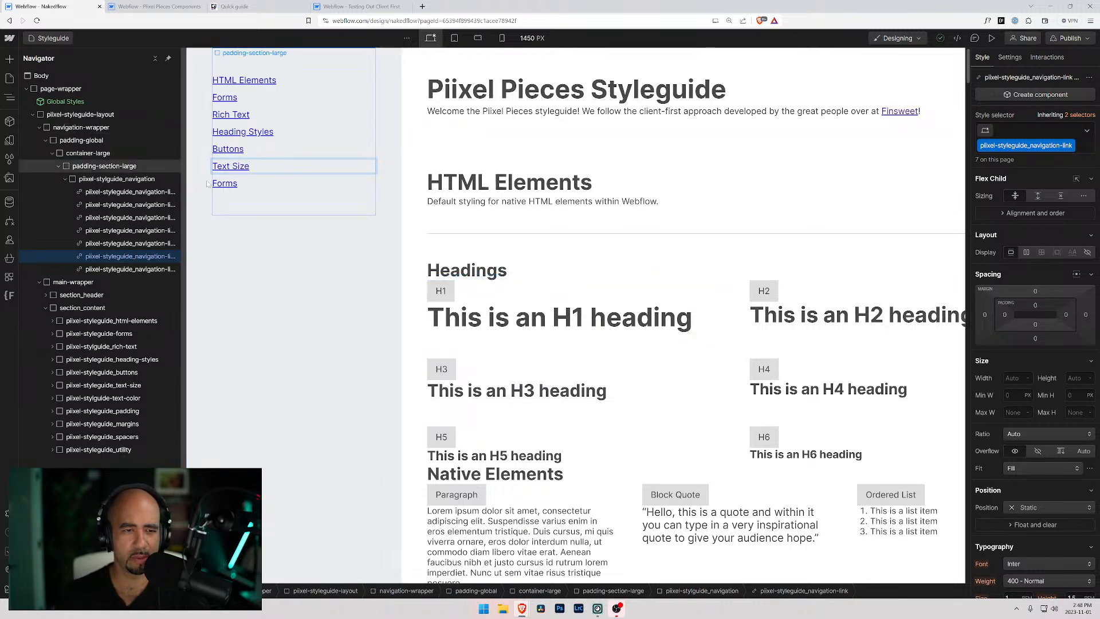
left_click_drag(237, 166, 251, 166)
key("BackSpace")
key("BackSpace")
key("BackSpace")
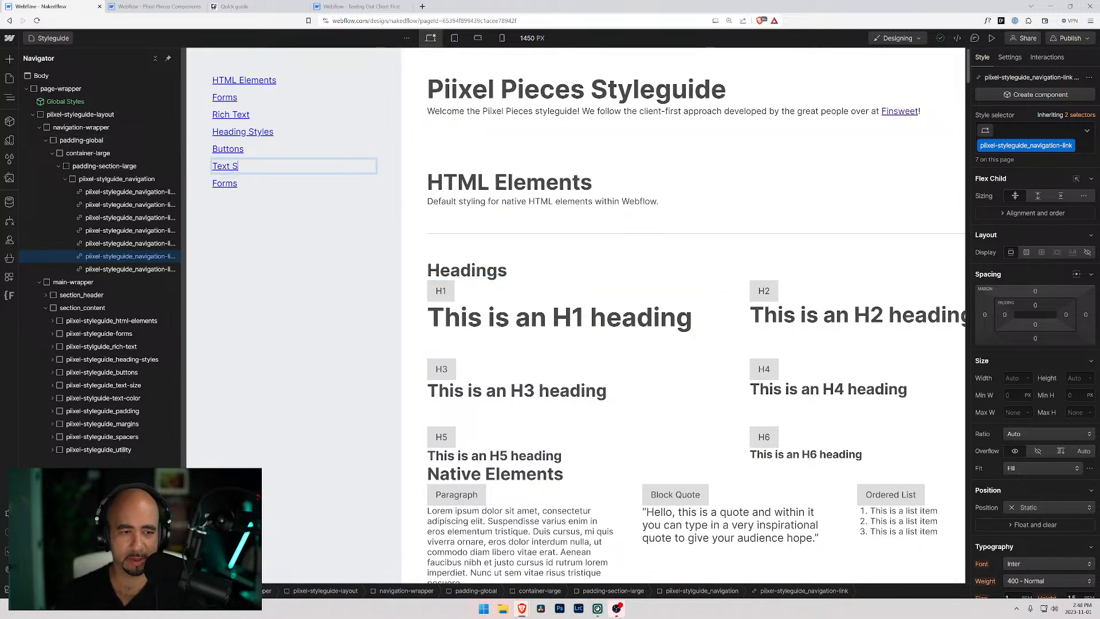
double_click(229, 185)
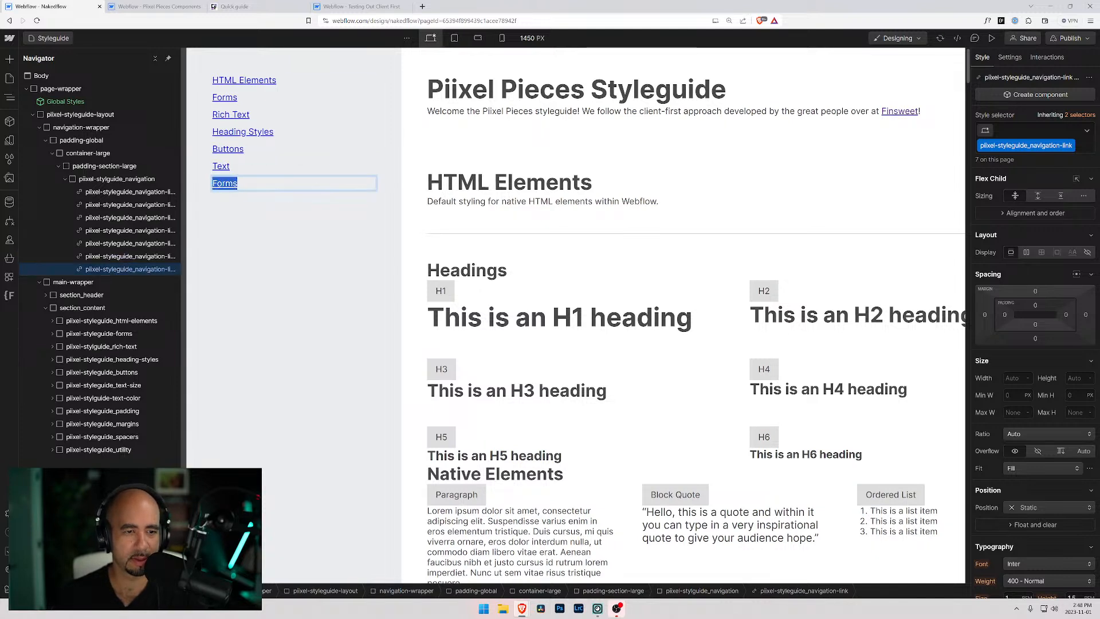
type("Color")
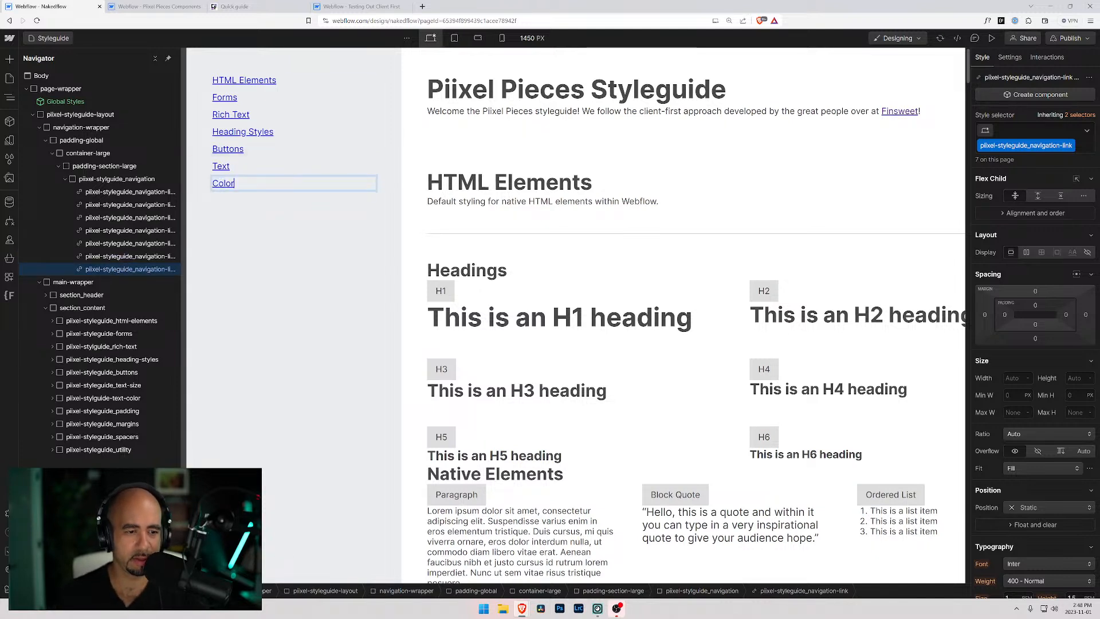
key("Escape")
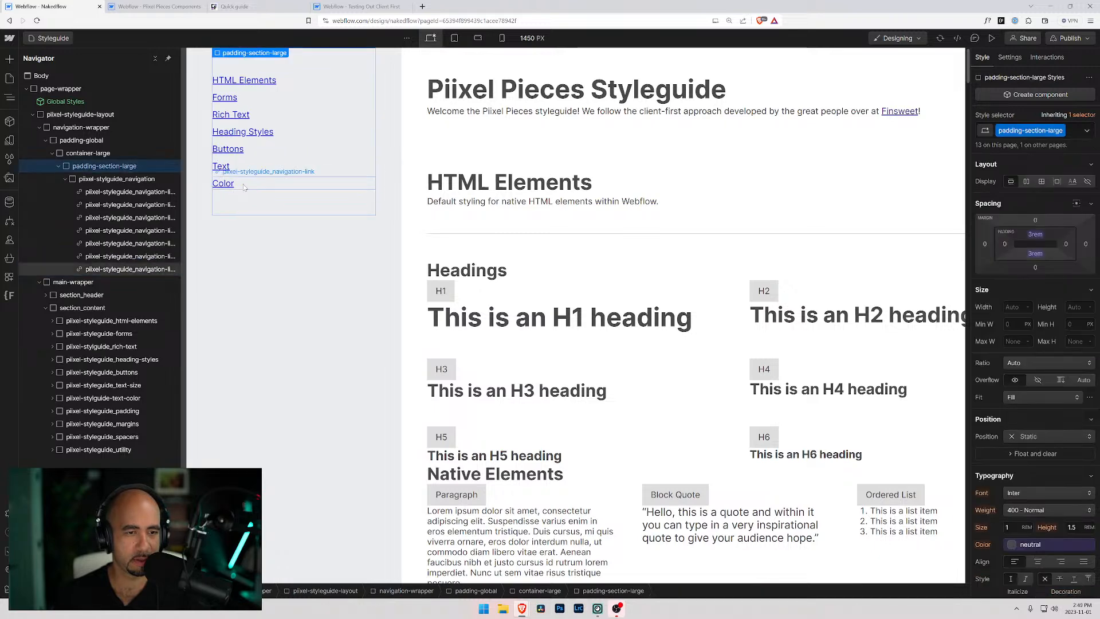
Duplicate the Color link twice and change the copies' text to "Padding" and "Margin".
key("ctrl+d")
key("ctrl+d")
double_click(224, 200)
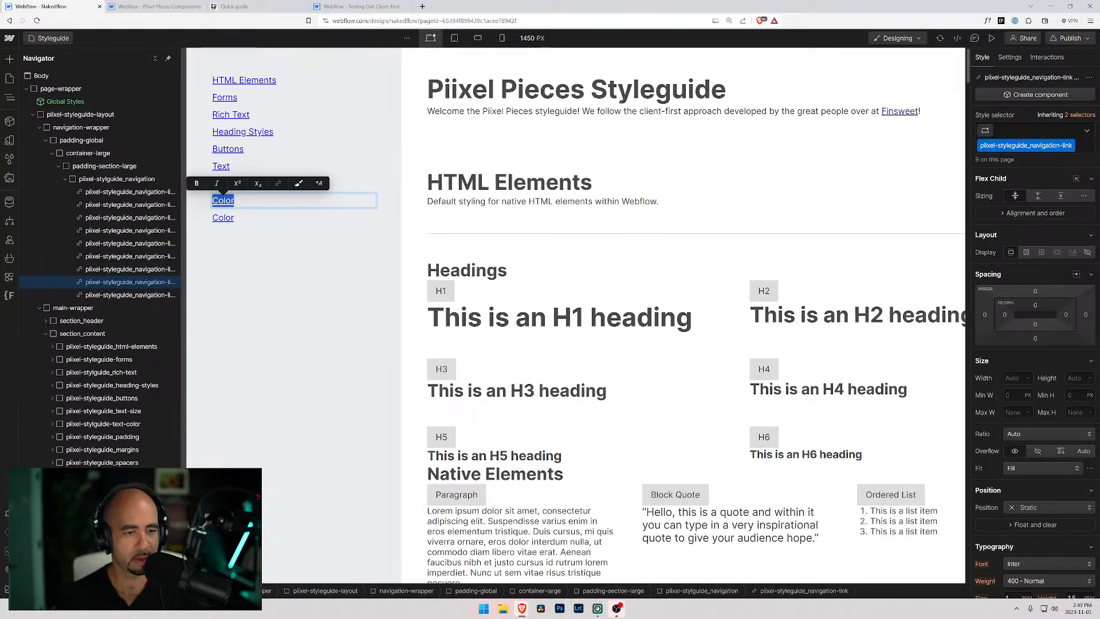
type("Padding")
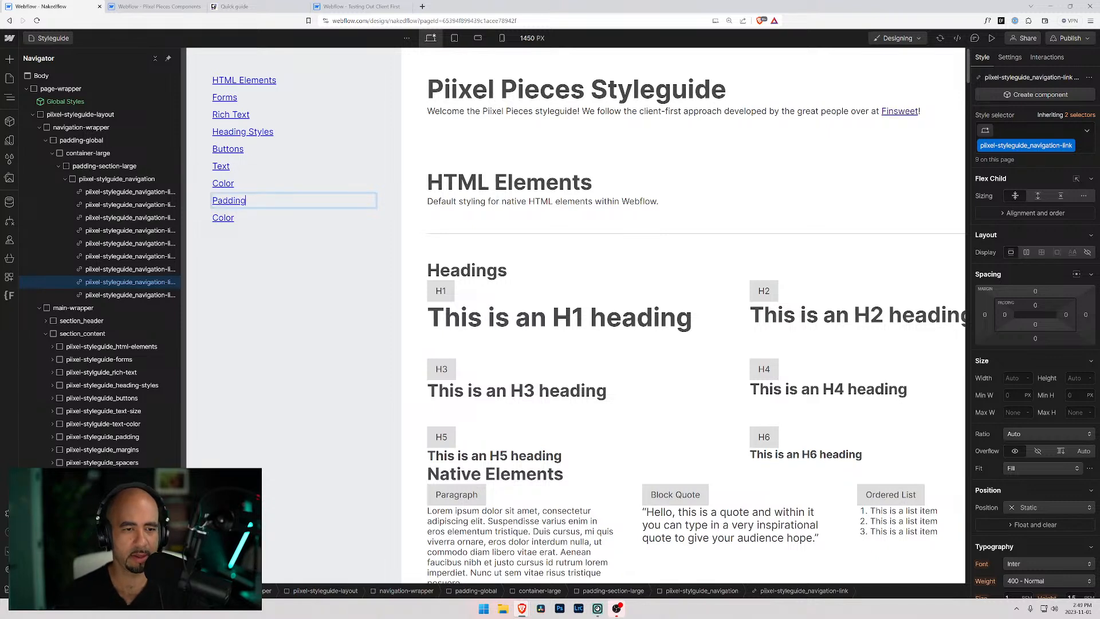
double_click(223, 217)
type("Margin")
key("Escape")
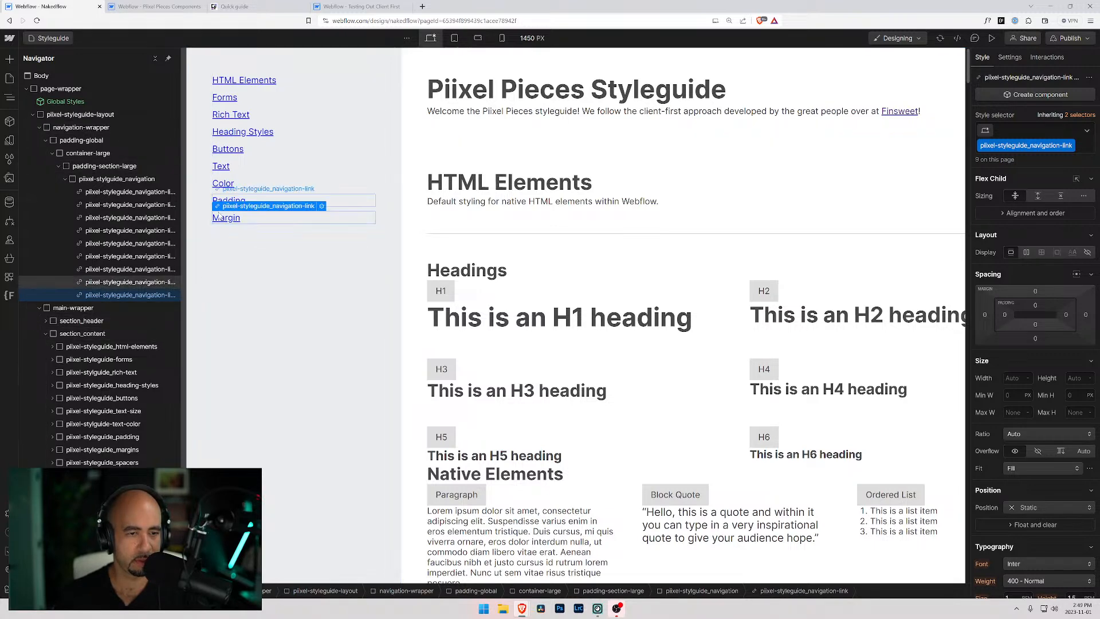
Duplicate the Margin link twice and change the copies' text to "Spacers" and "Utility".
key("ctrl+d")
key("ctrl+d")
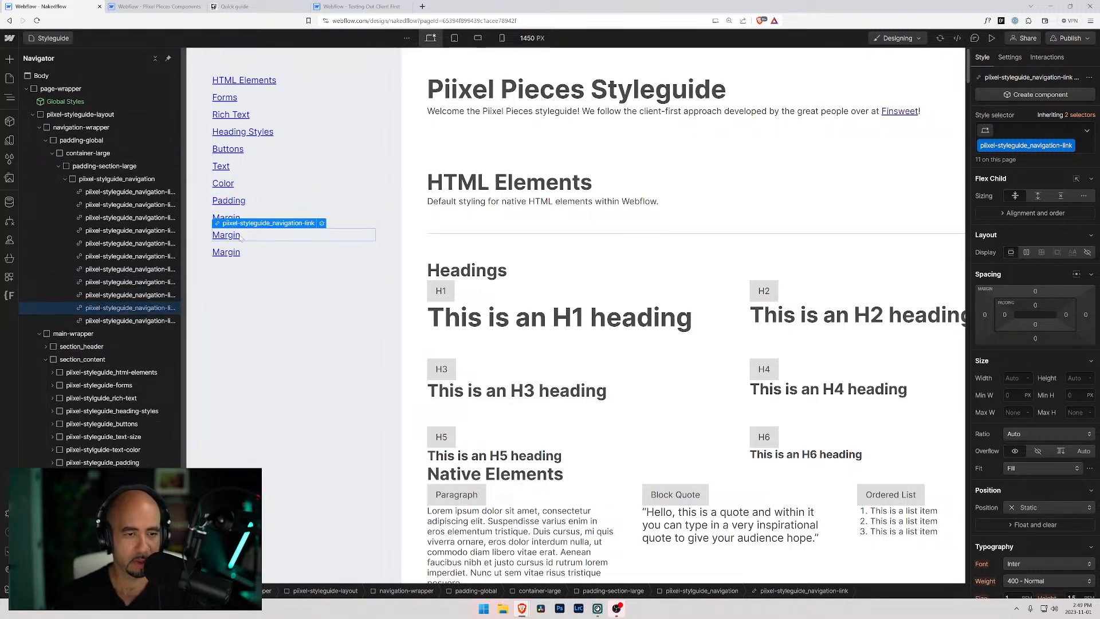
double_click(240, 235)
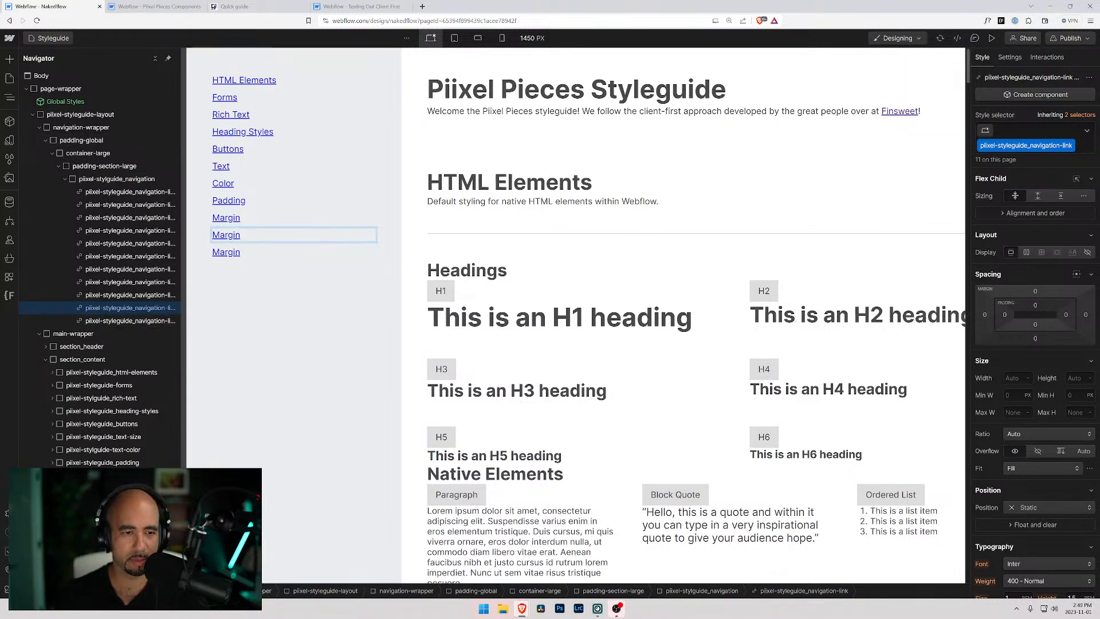
key("ctrl+a")
type("Spacers")
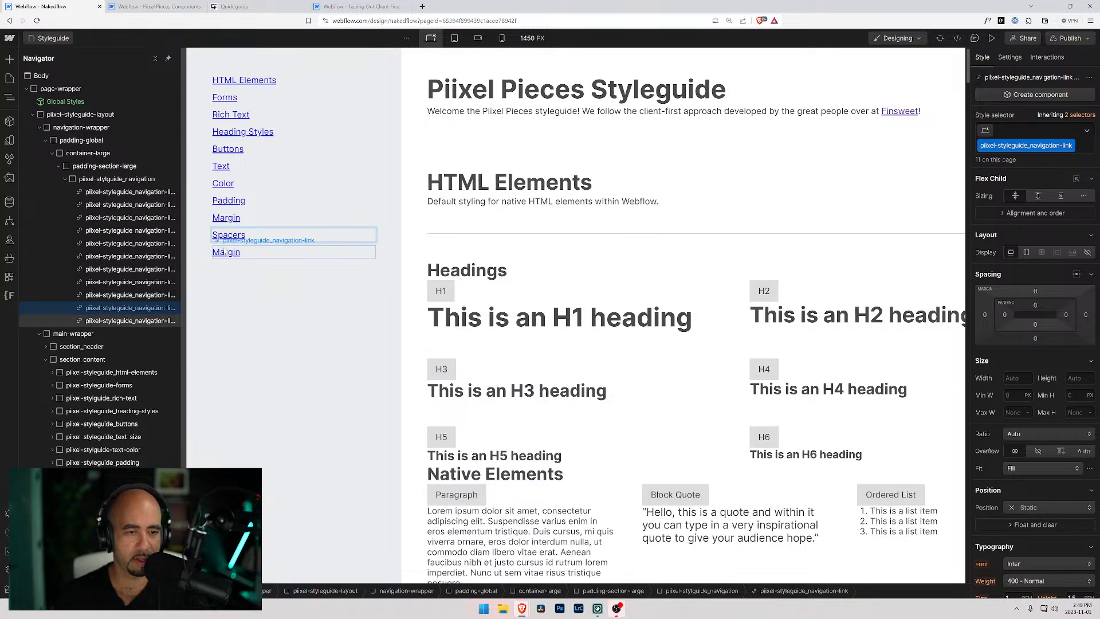
double_click(226, 252)
type("Utility")
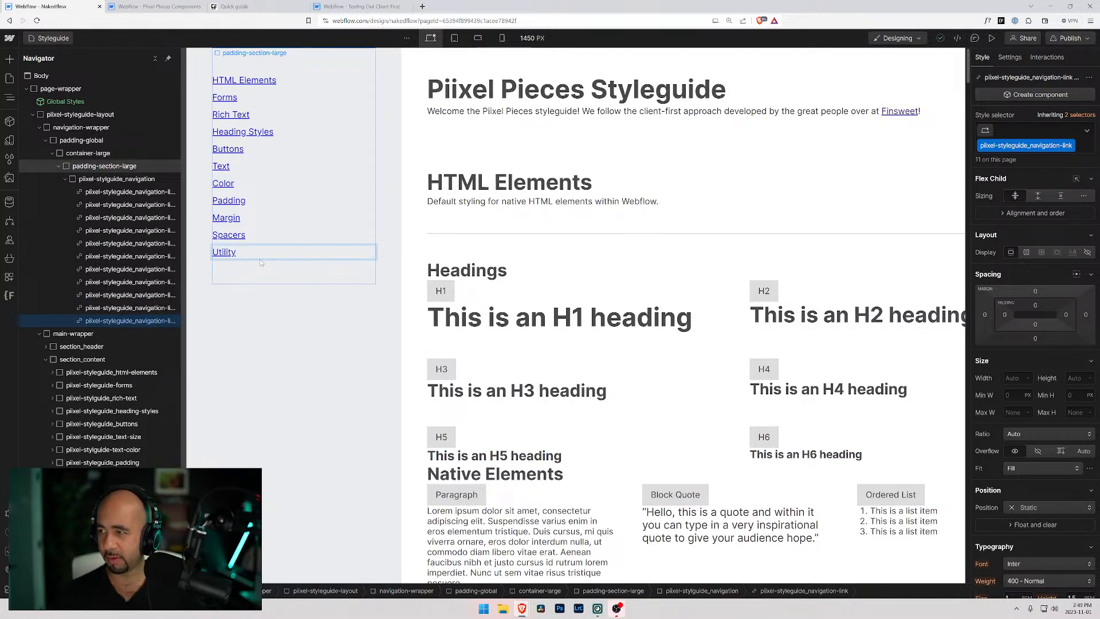
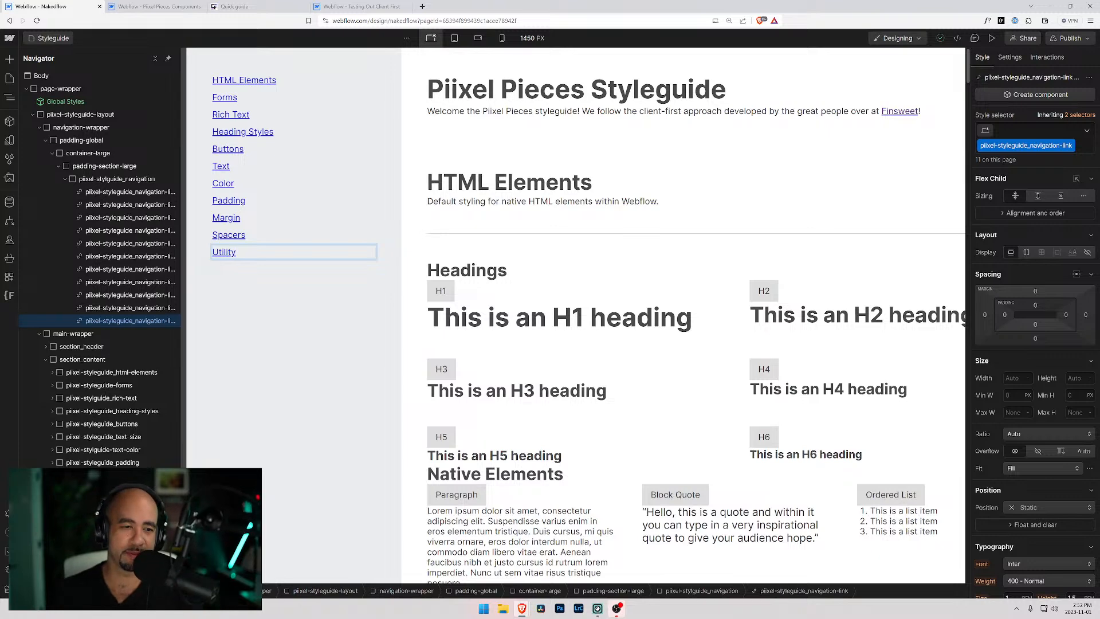
left_click(301, 269)
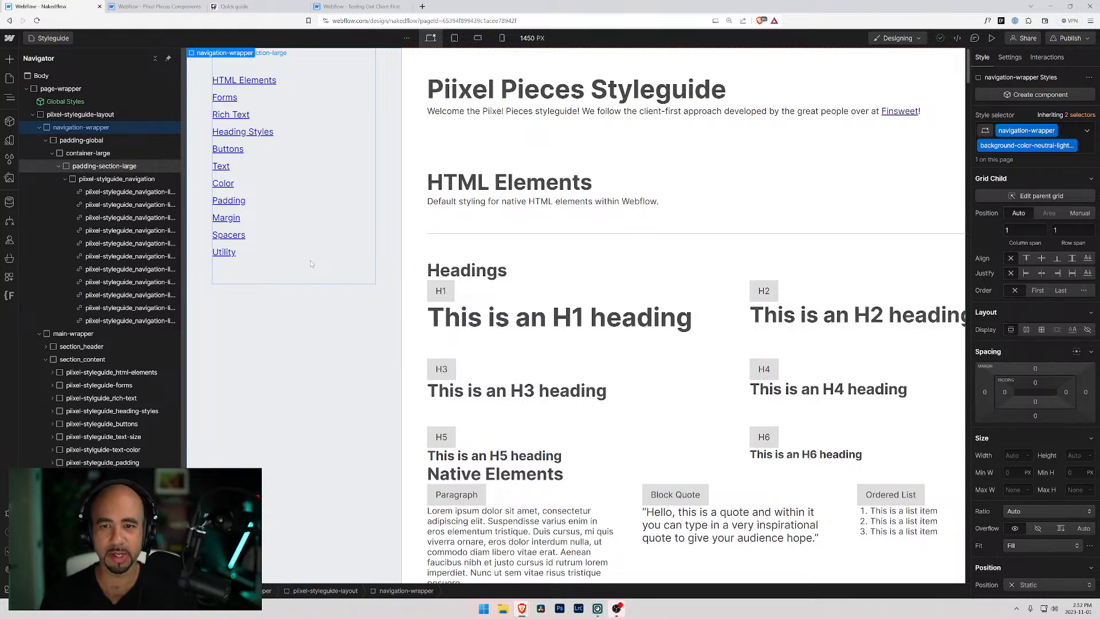
left_click(442, 290)
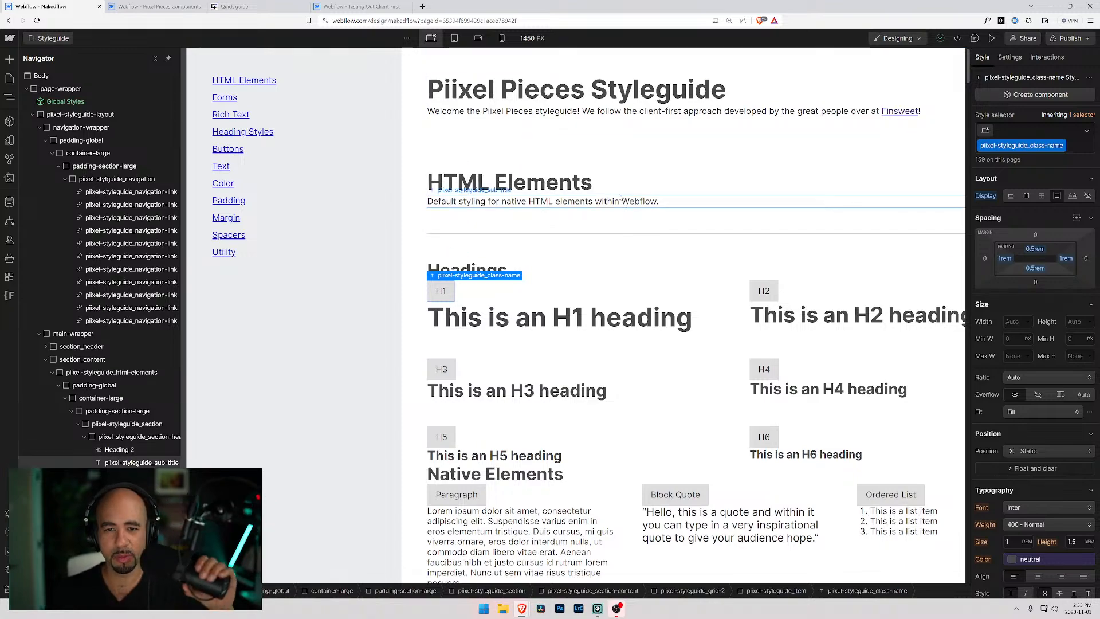
scroll(613, 195, "down", 5)
scroll(601, 191, "up", 5)
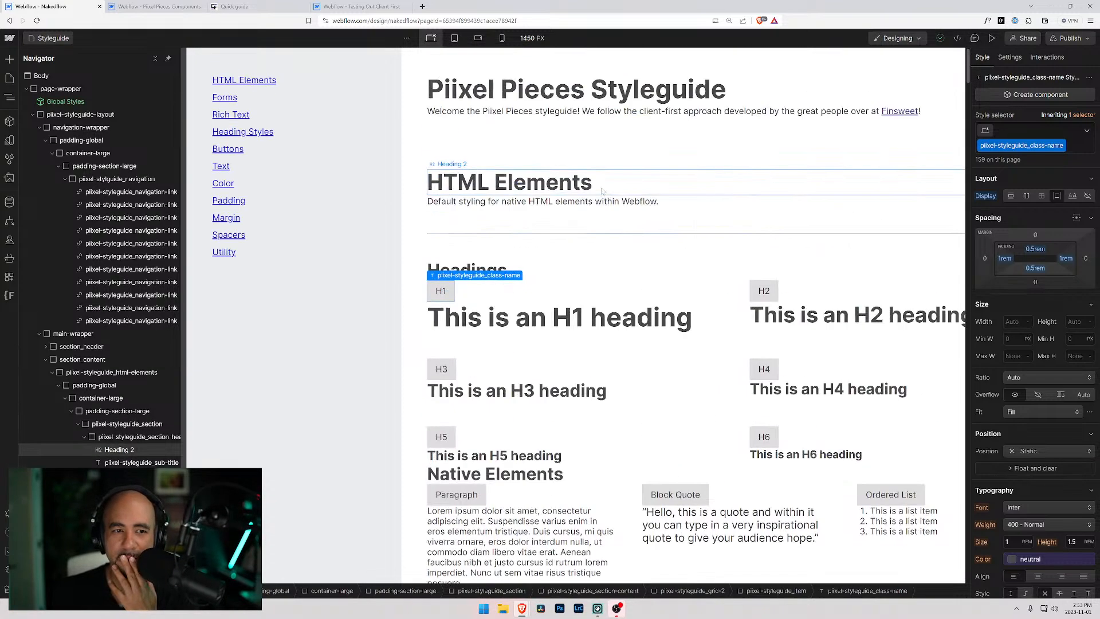
left_click(283, 84)
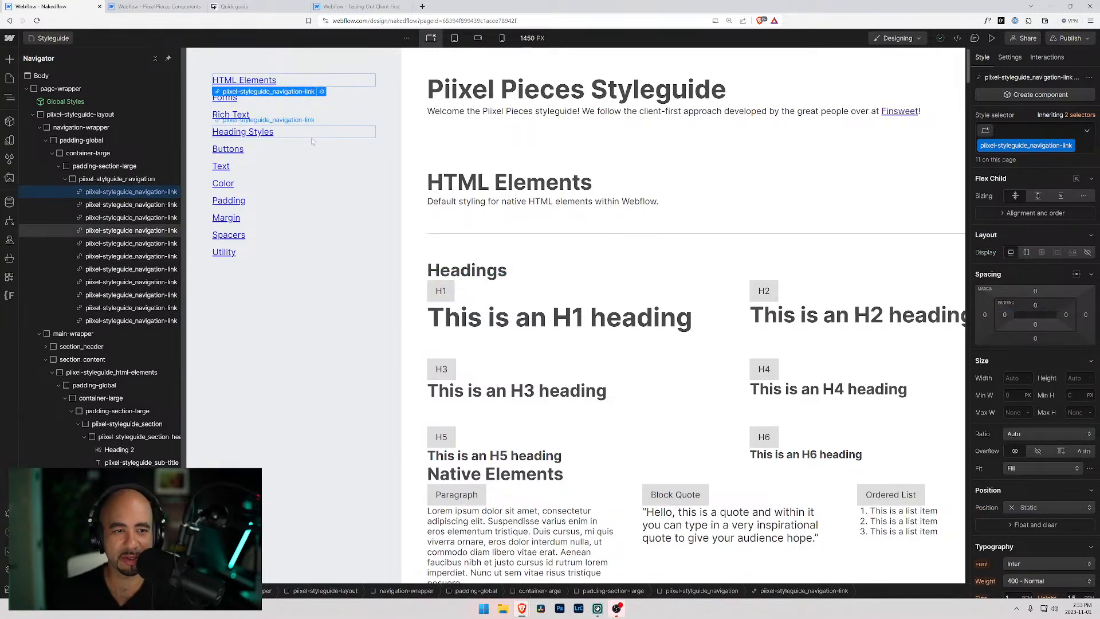
Give the piixel-styleguide_html-elements section block the ID "html-elements".
left_click(629, 230)
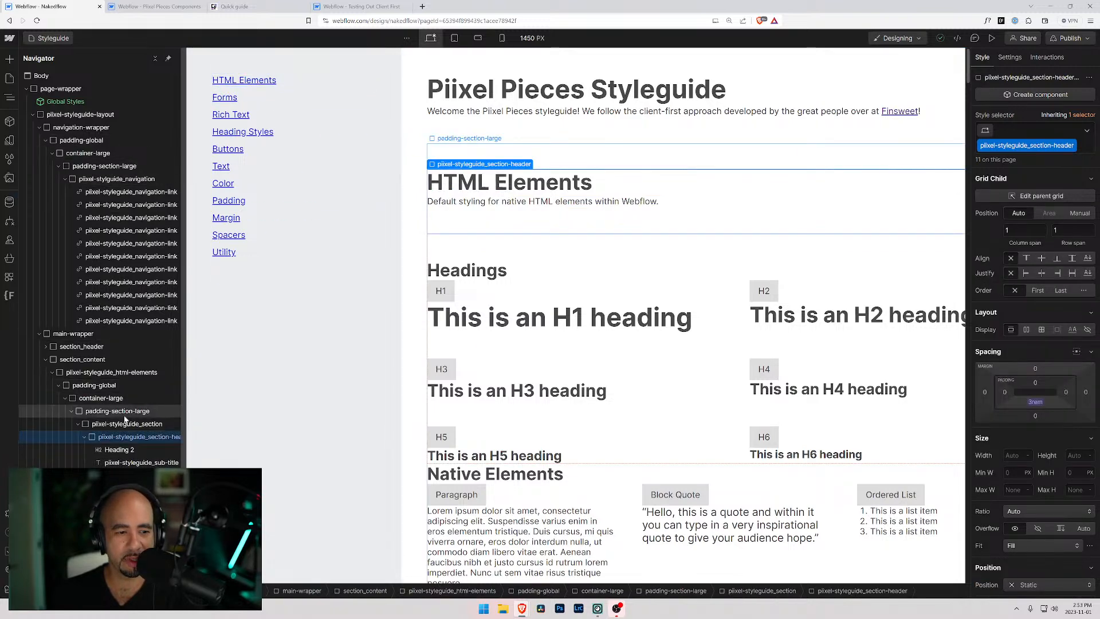
left_click(75, 372)
left_click(52, 373)
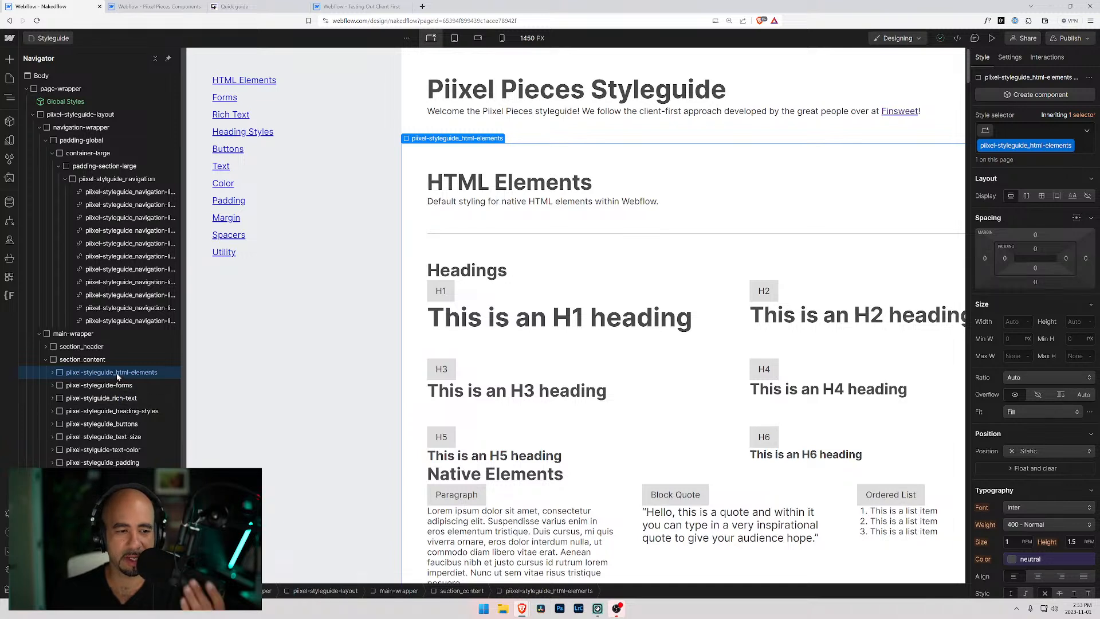
left_click(1009, 57)
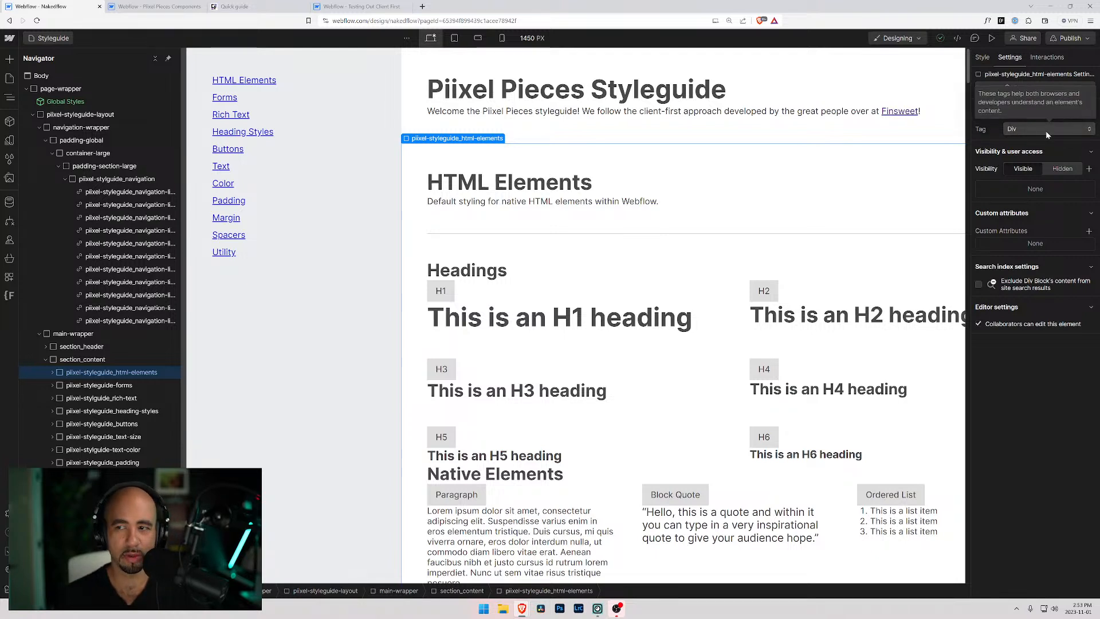
left_click(1045, 111)
type("html-")
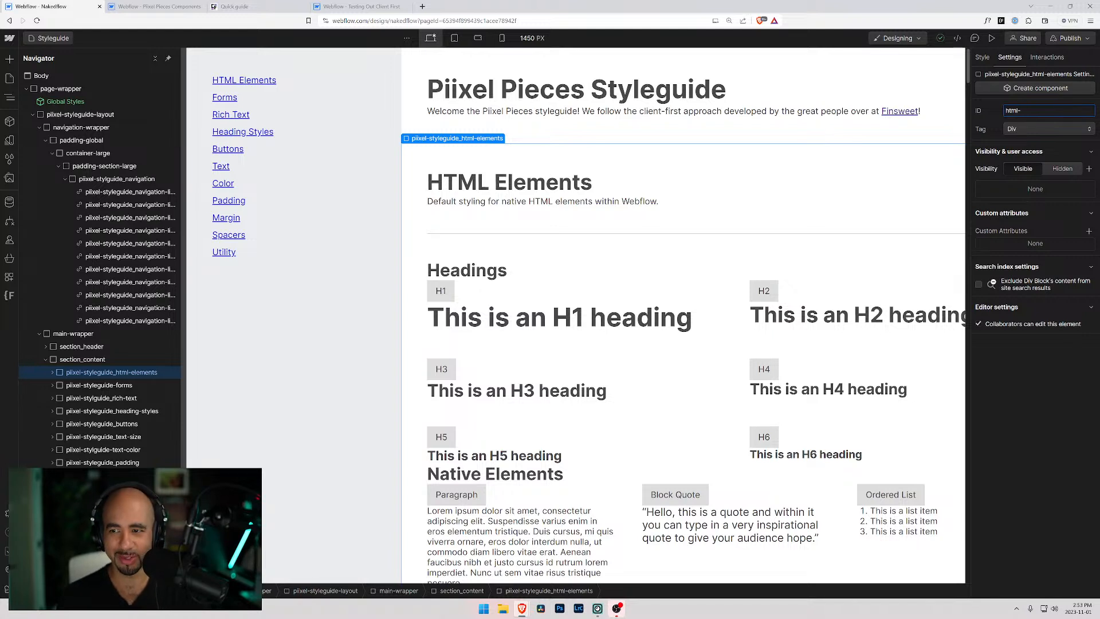
type("elements")
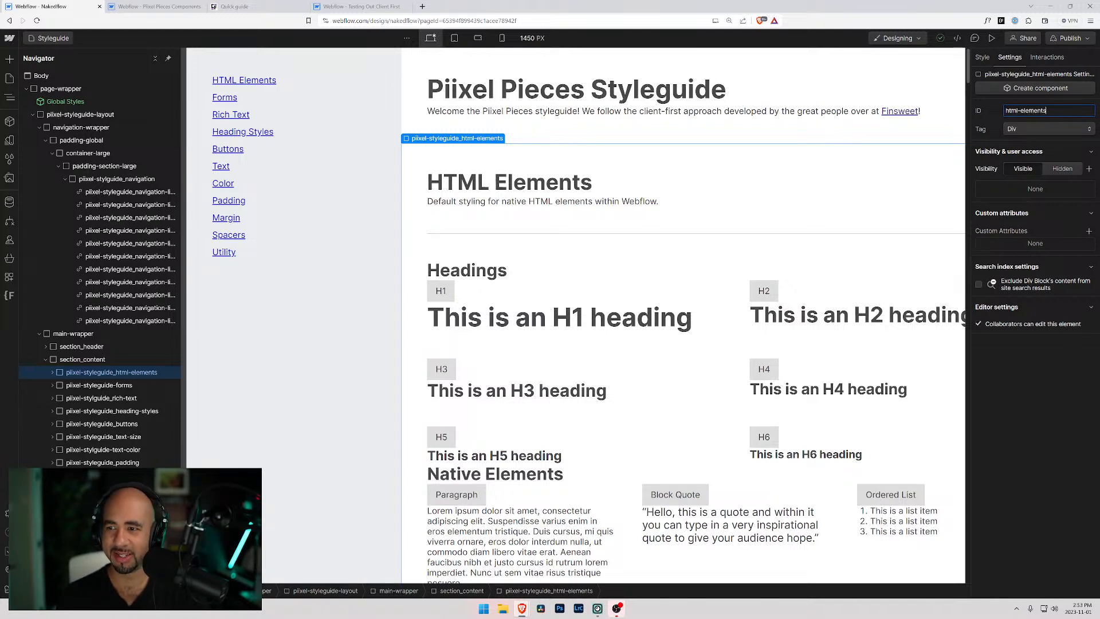
key("Return")
Give the piixel-styleguide-forms section block the ID "forms".
left_click(115, 385)
left_click(1048, 110)
type("forms")
key("Tab")
scroll(291, 93, "up", 6)
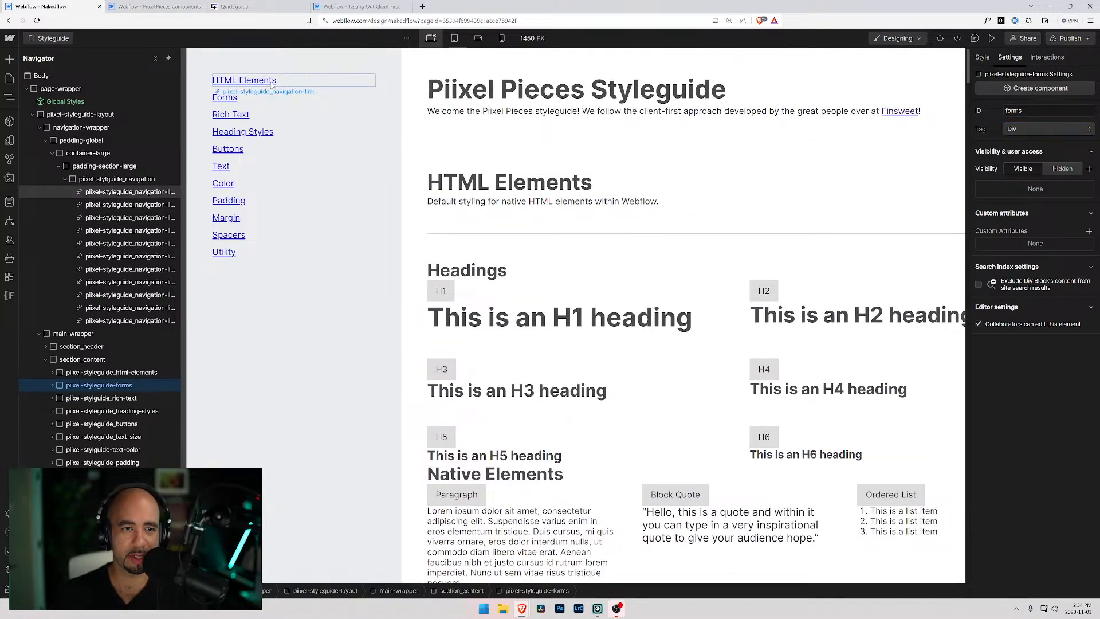
Link the HTML Elements navigation link to the html-elements page section.
left_click(253, 80)
left_click(323, 95)
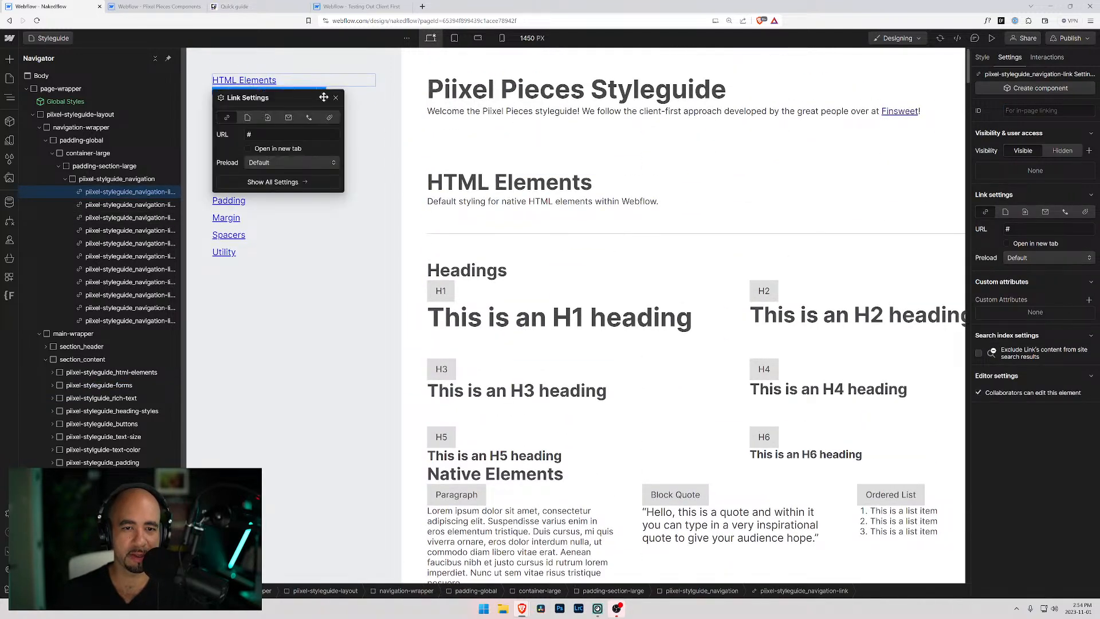
left_click(268, 117)
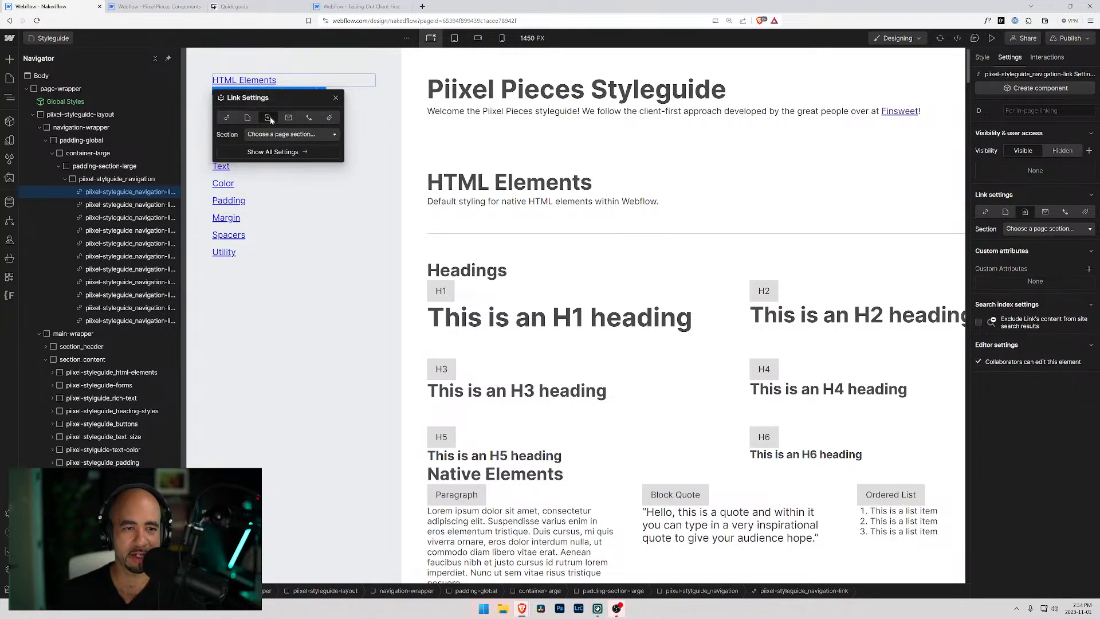
left_click(301, 137)
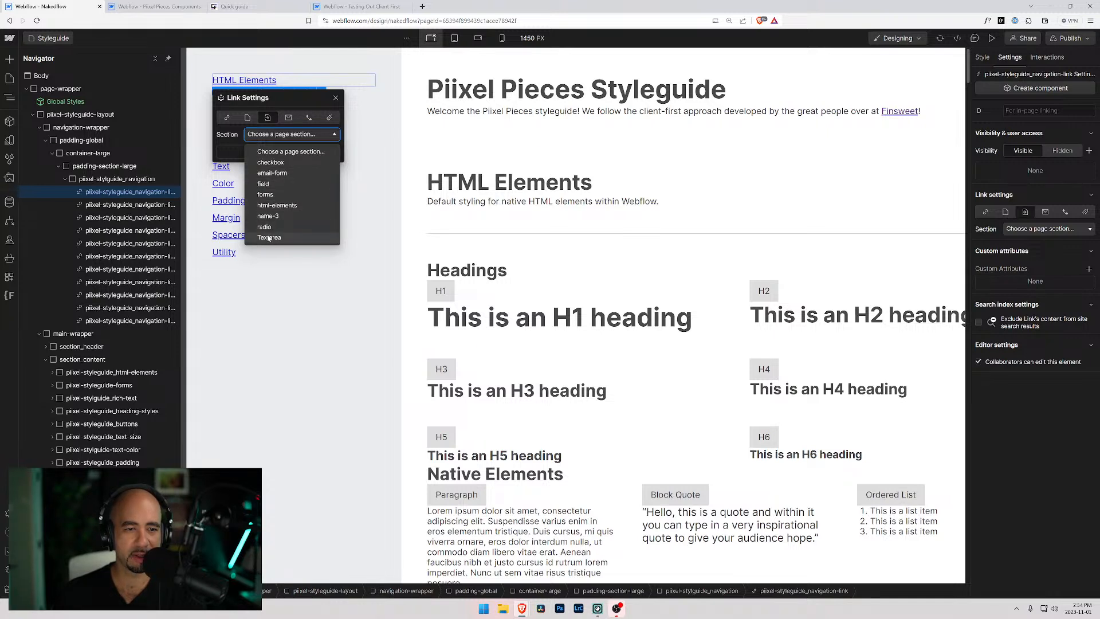
left_click(276, 205)
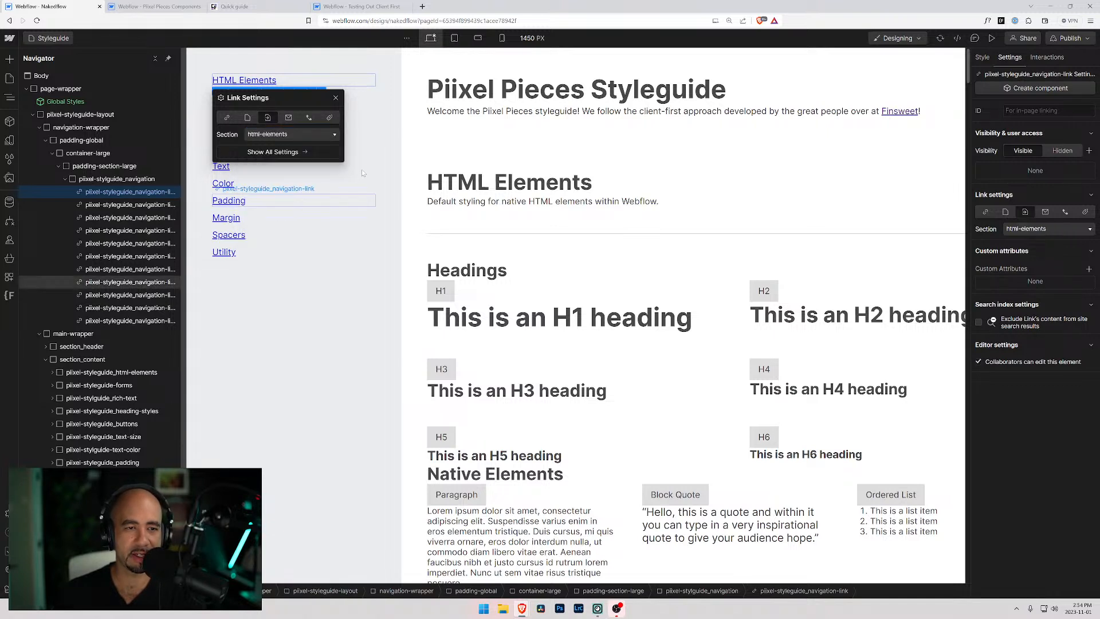
Link the Forms navigation link to the forms page section.
left_click(235, 100)
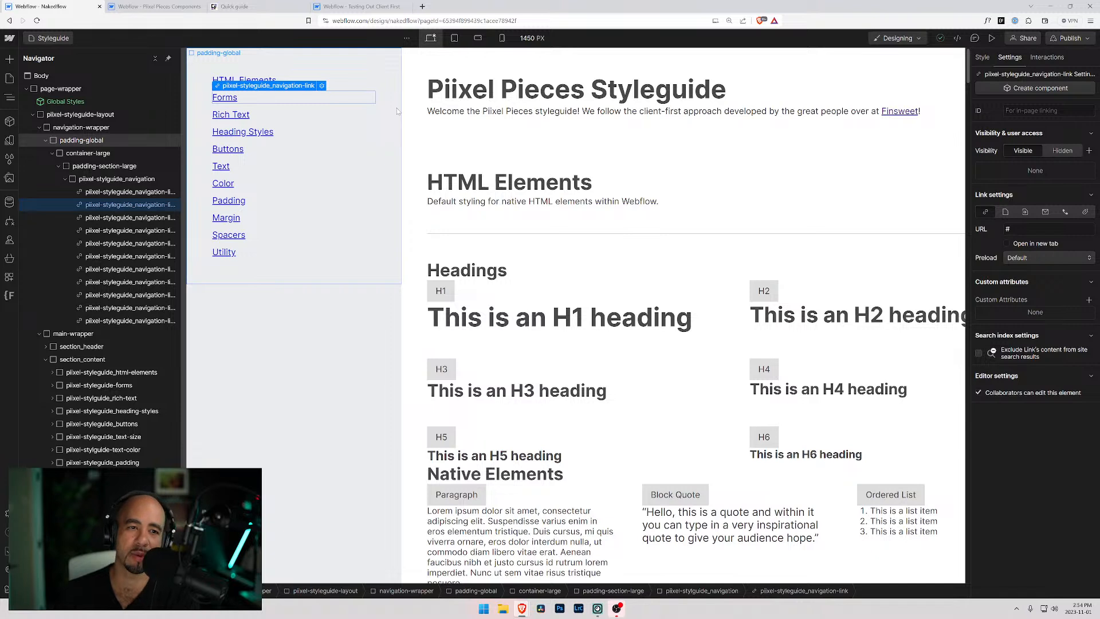
left_click(322, 87)
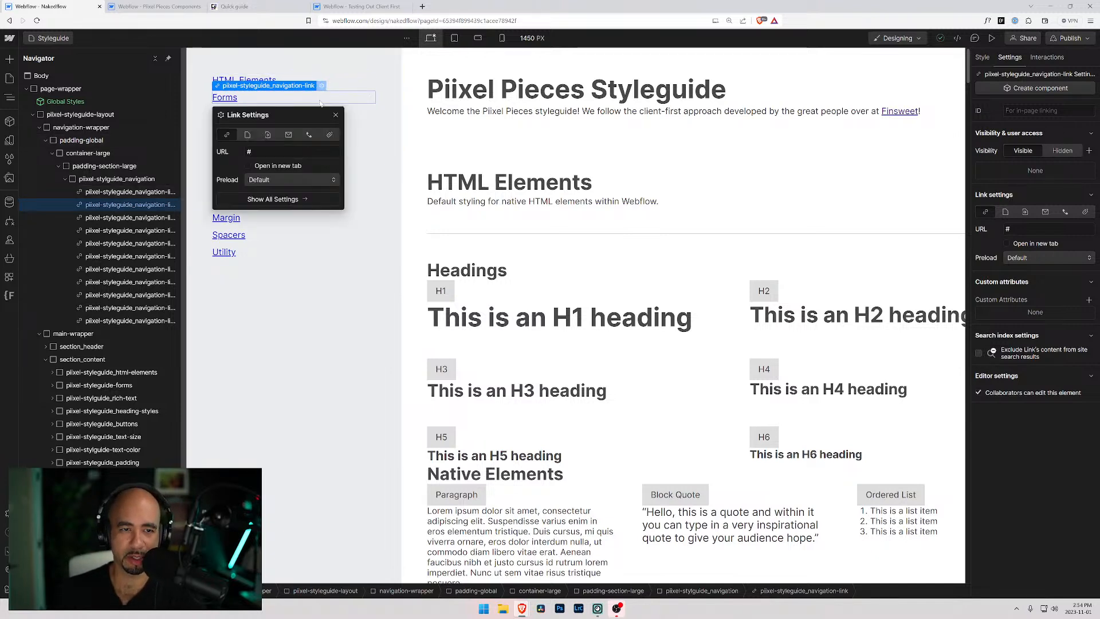
left_click(268, 134)
left_click(281, 151)
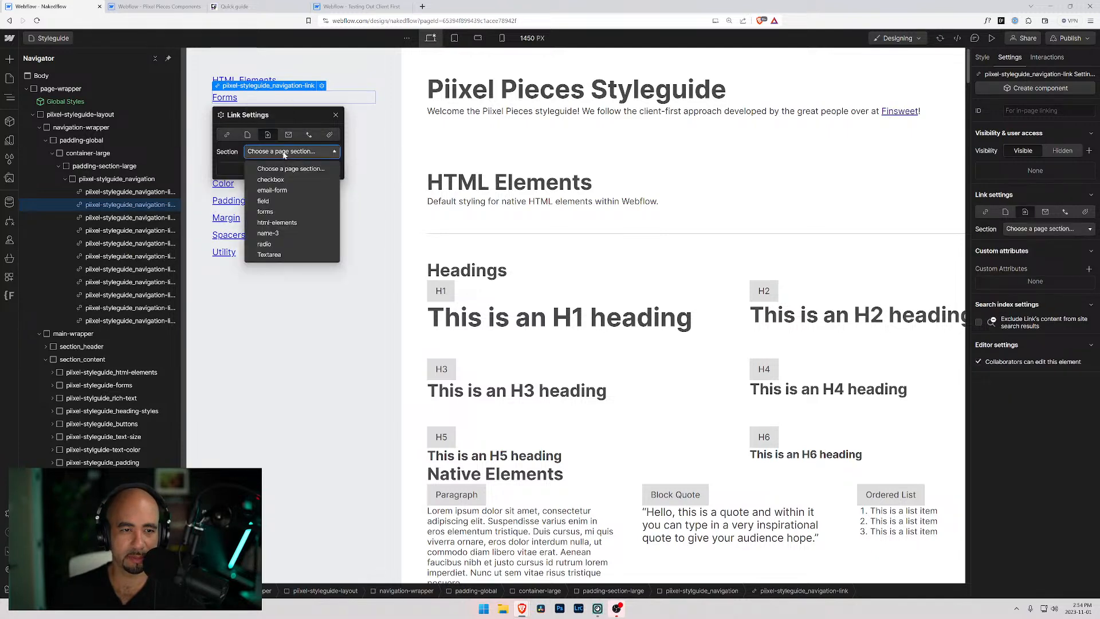
left_click(272, 211)
left_click(360, 122)
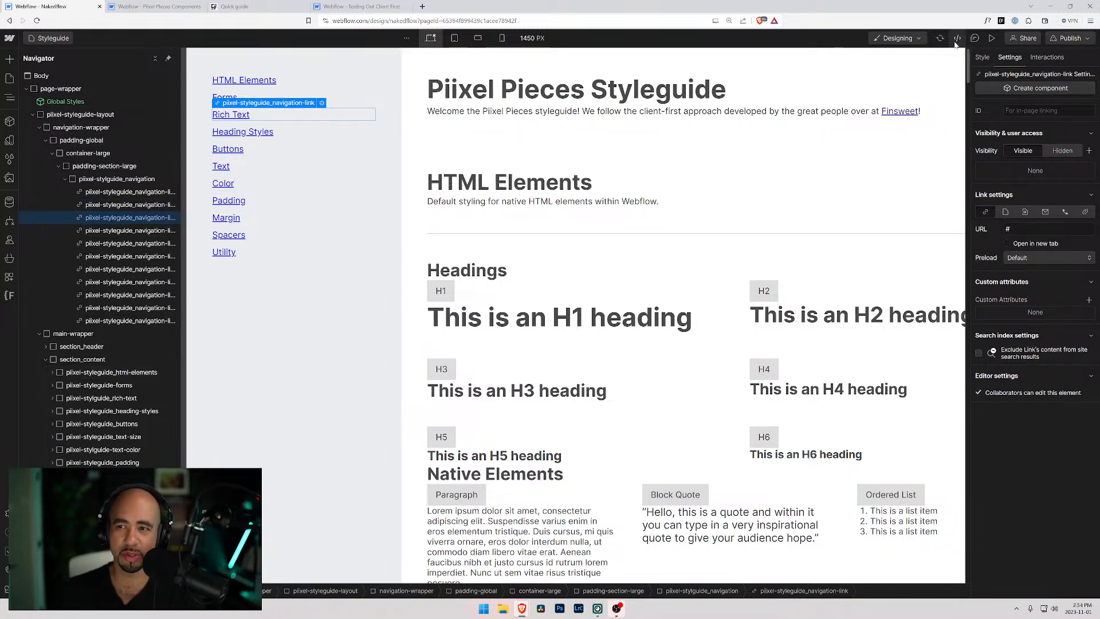
Preview the page, test the Forms navigation link, and return to the design view.
left_click(991, 39)
left_click(45, 98)
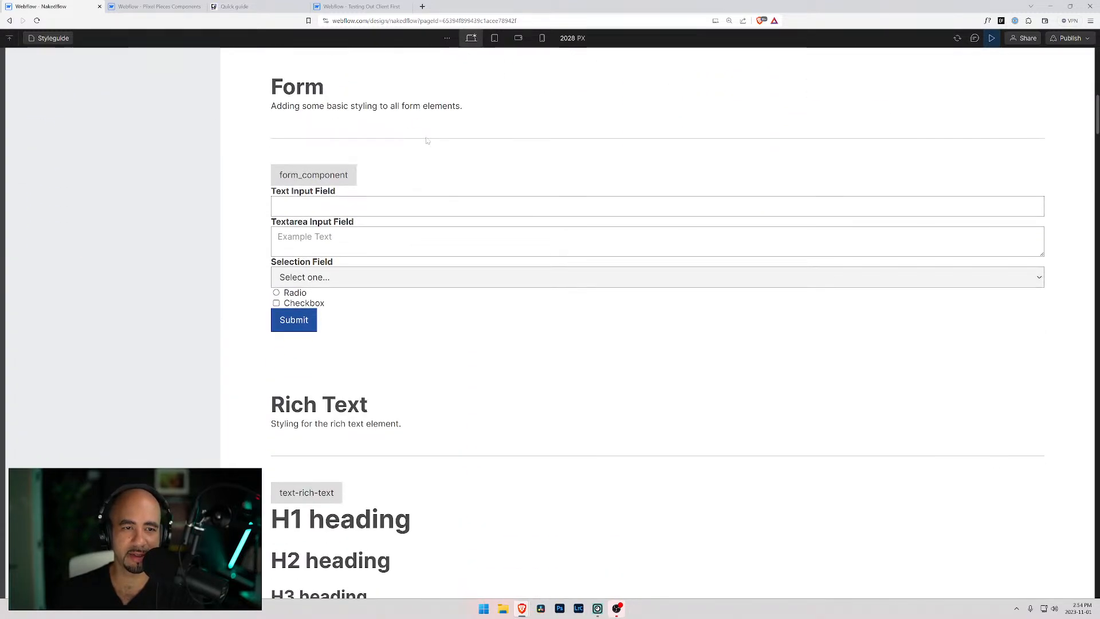
scroll(404, 143, "up", 10)
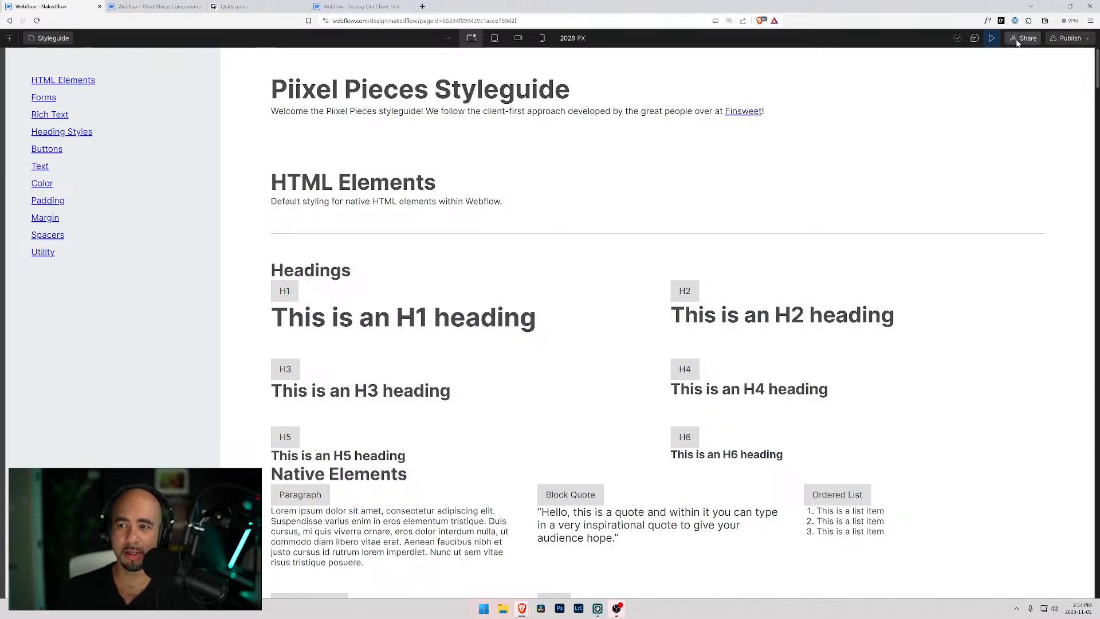
left_click(992, 38)
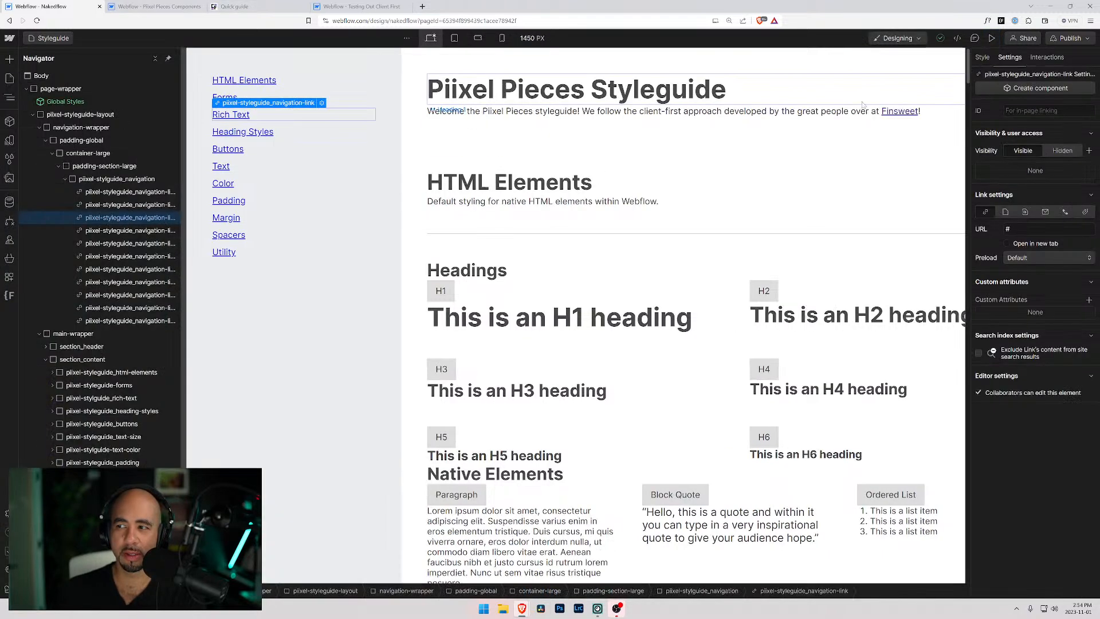
Set the position of the navigation block that wraps the links to Fixed and check it by scrolling the page.
left_click(325, 91)
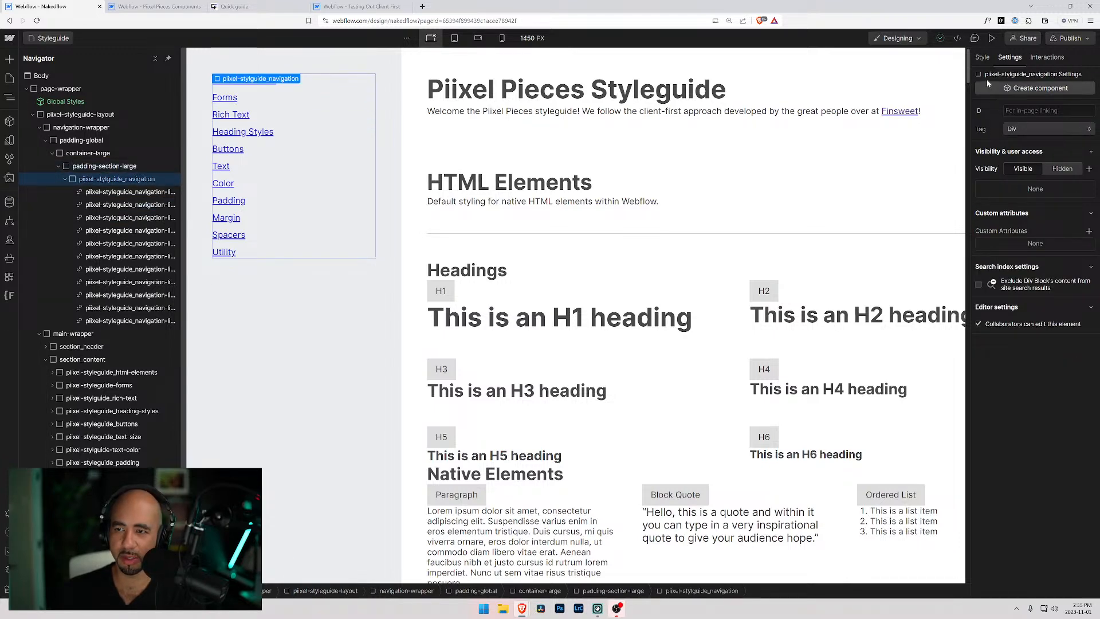
left_click(982, 58)
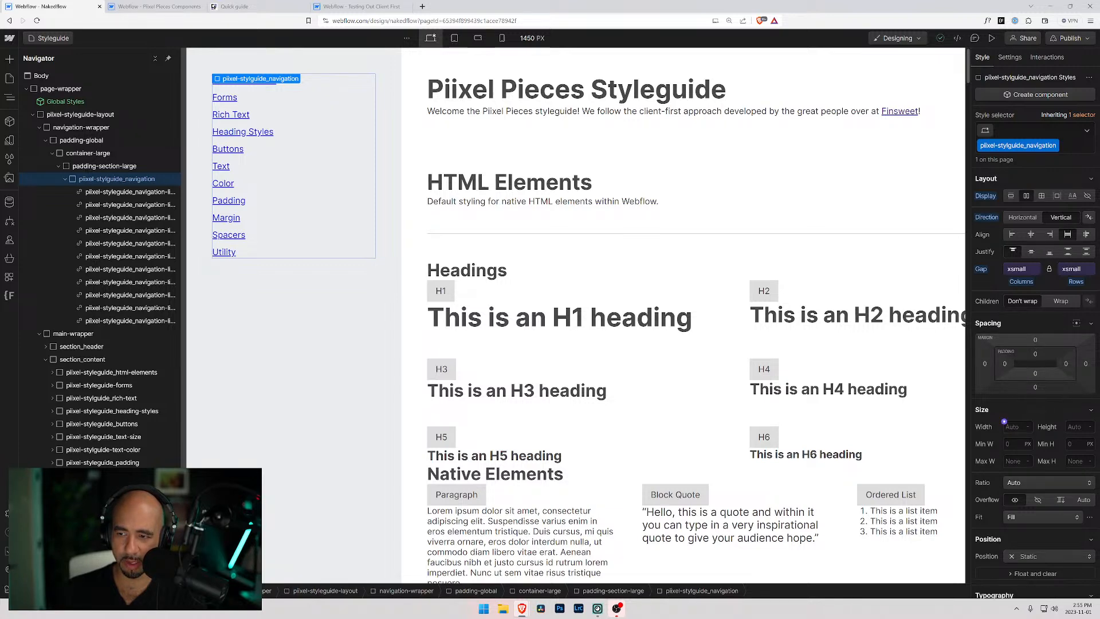
scroll(1037, 427, "down", 3)
left_click(1028, 387)
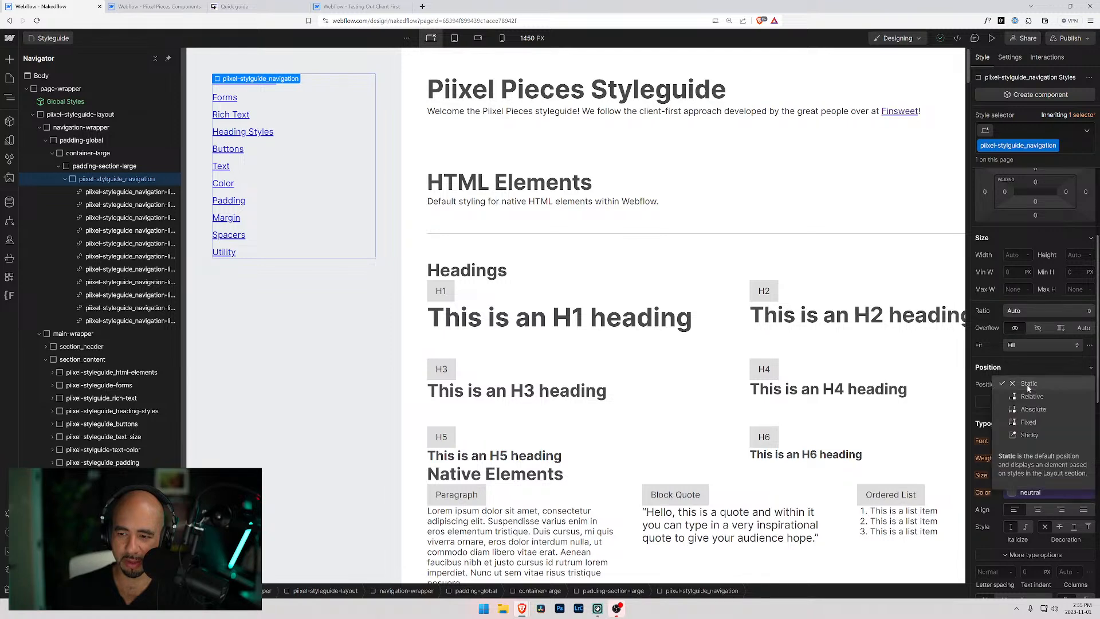
left_click(1023, 426)
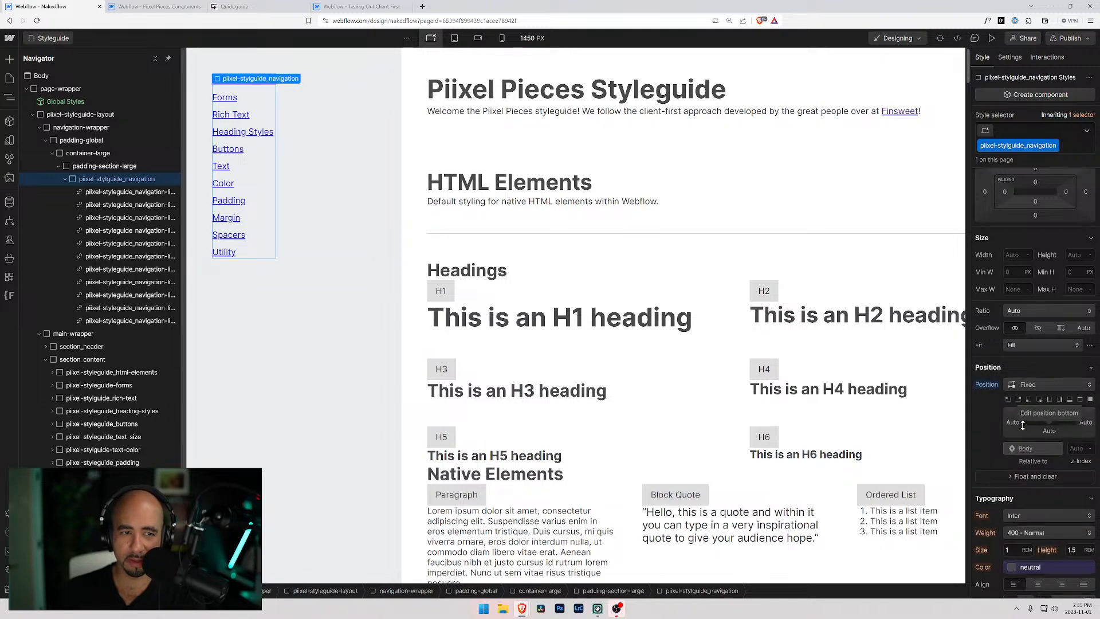
scroll(458, 308, "down", 5)
scroll(458, 307, "up", 5)
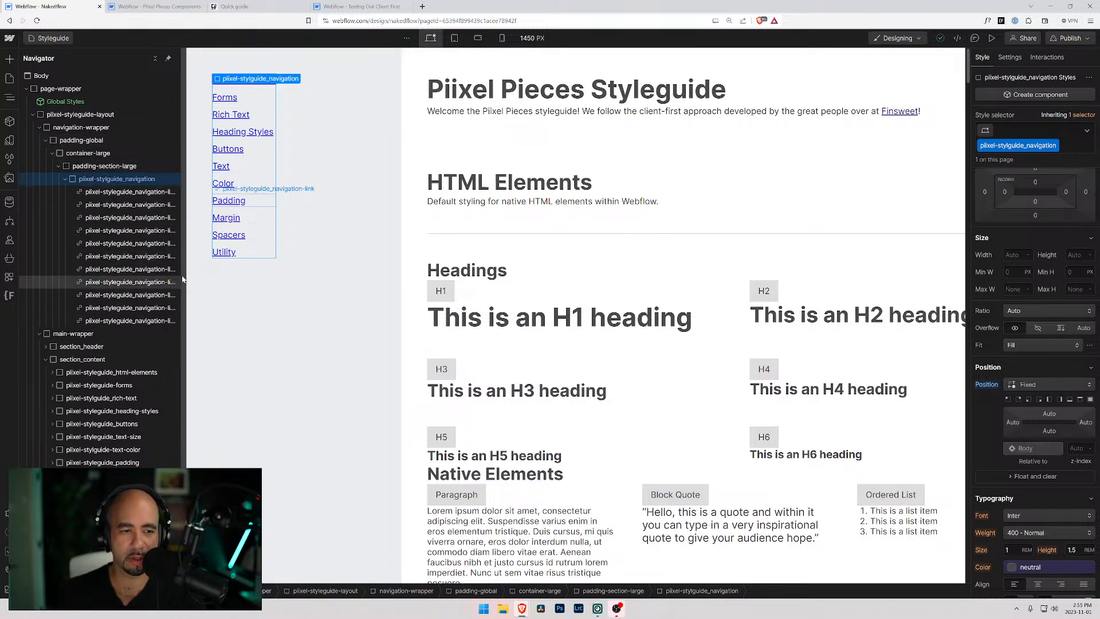
Give the rich-text section block in section_content the ID "rich-text".
left_click(102, 398)
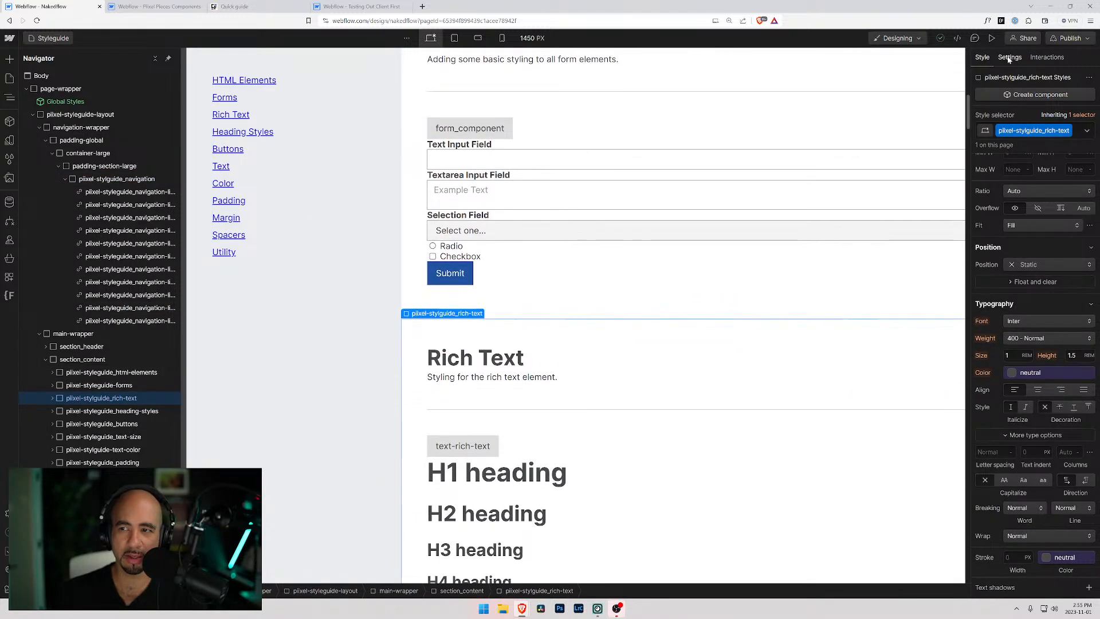
left_click(1009, 57)
left_click(1006, 112)
type("ric")
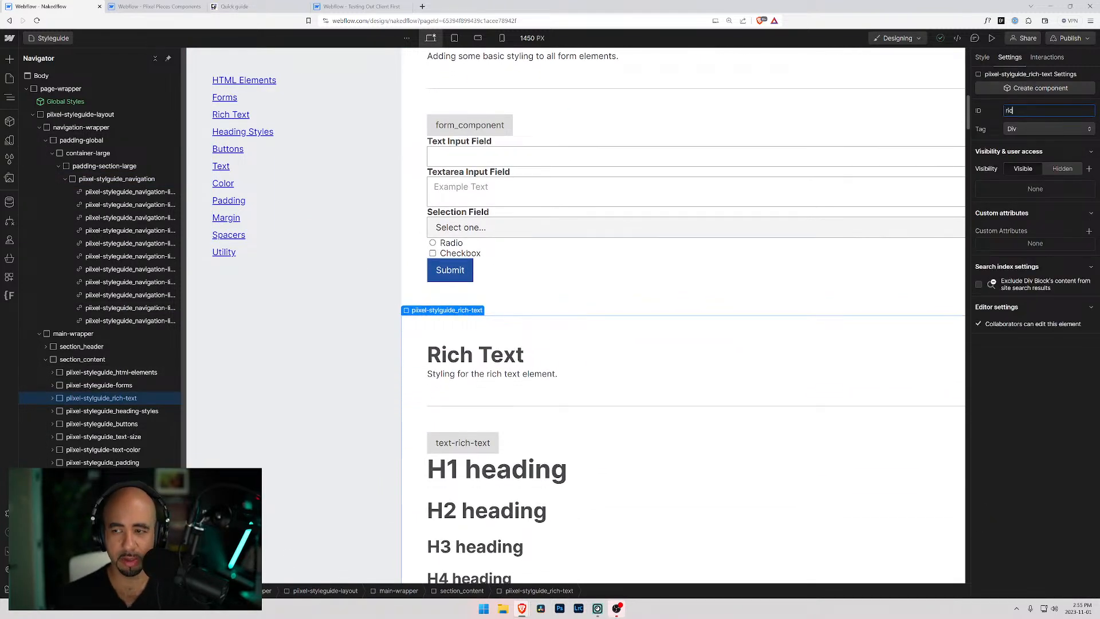
type("h-text")
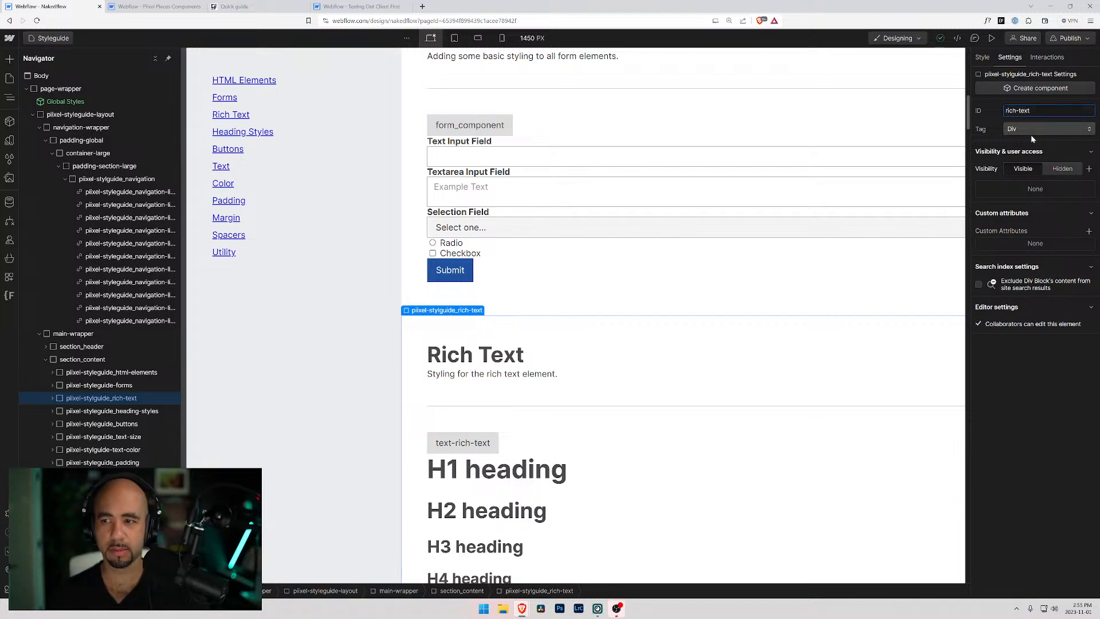
left_click(996, 116)
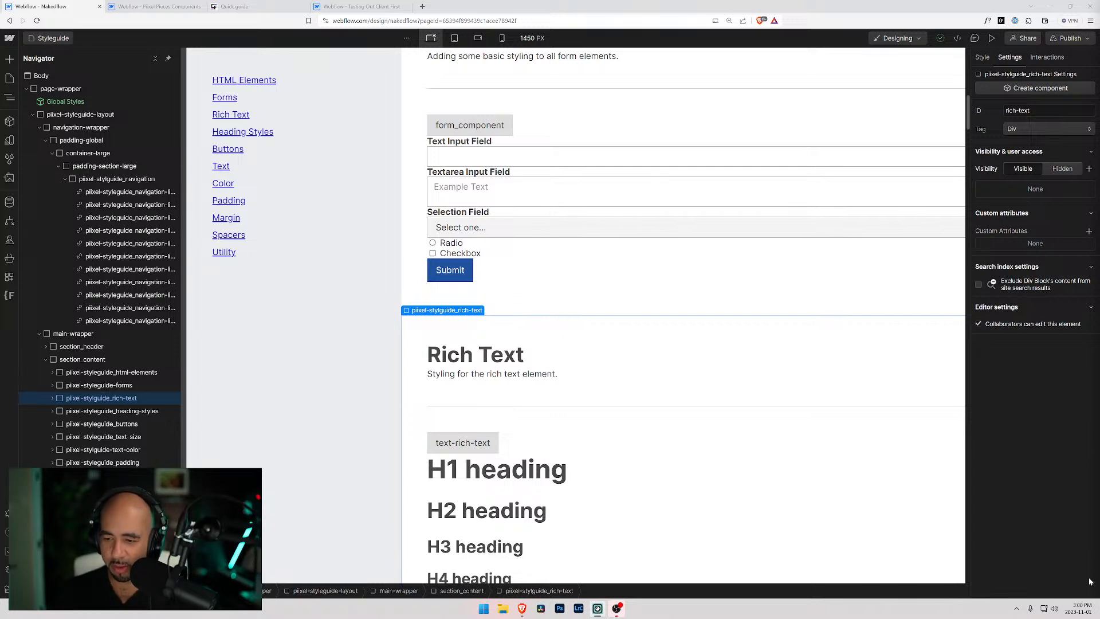
left_click(1081, 610)
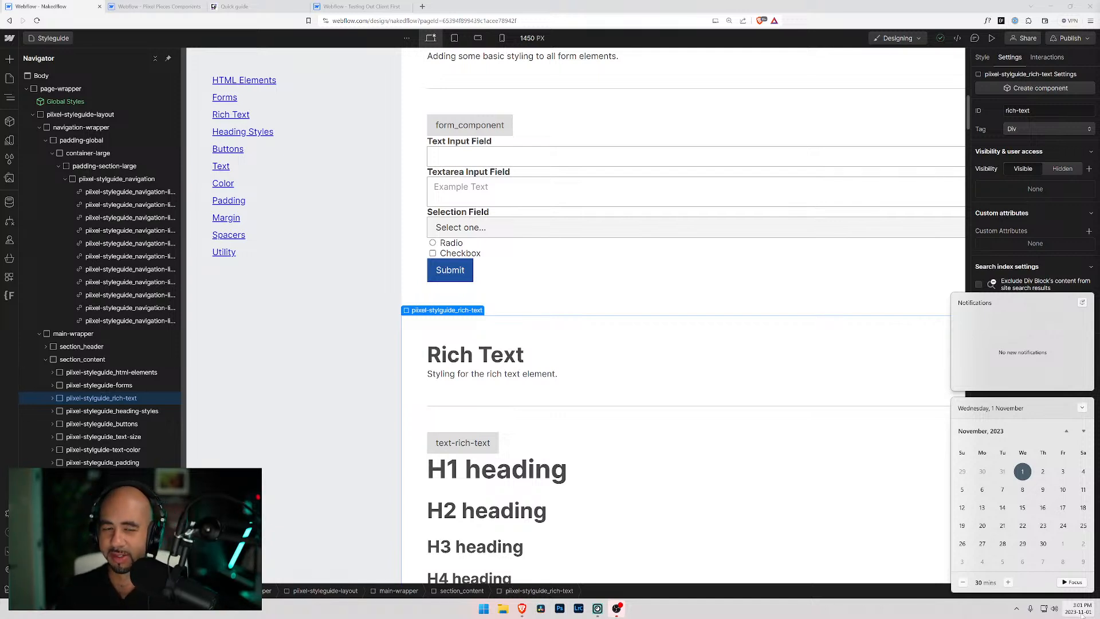
left_click(23, 4)
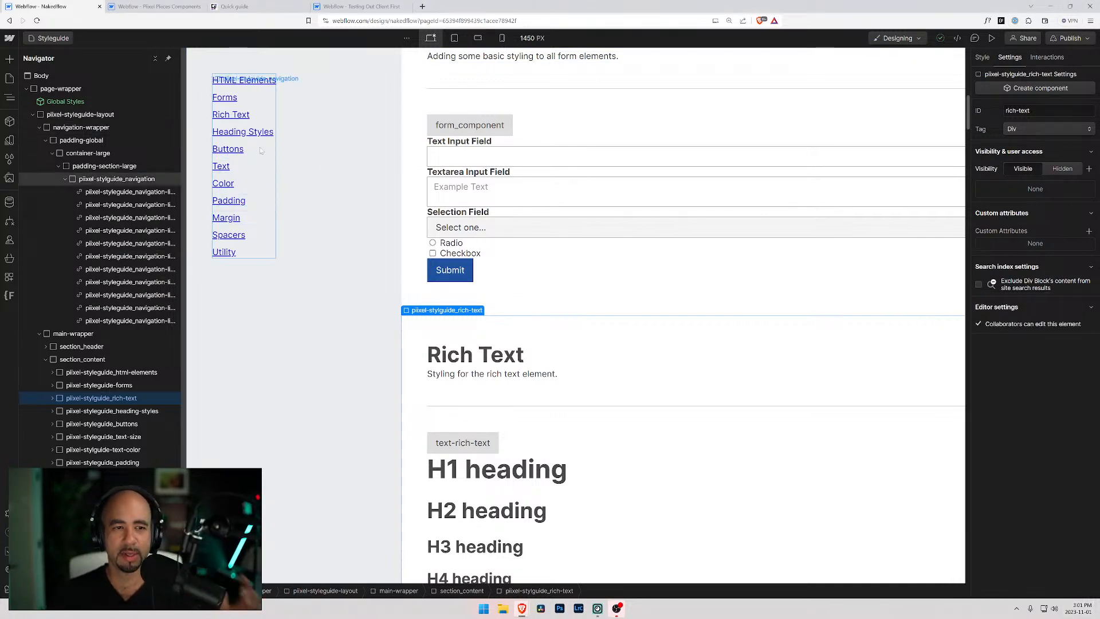
Give the heading-styles section block the ID "heading-styles" and the buttons section block the ID "buttons".
left_click(111, 411)
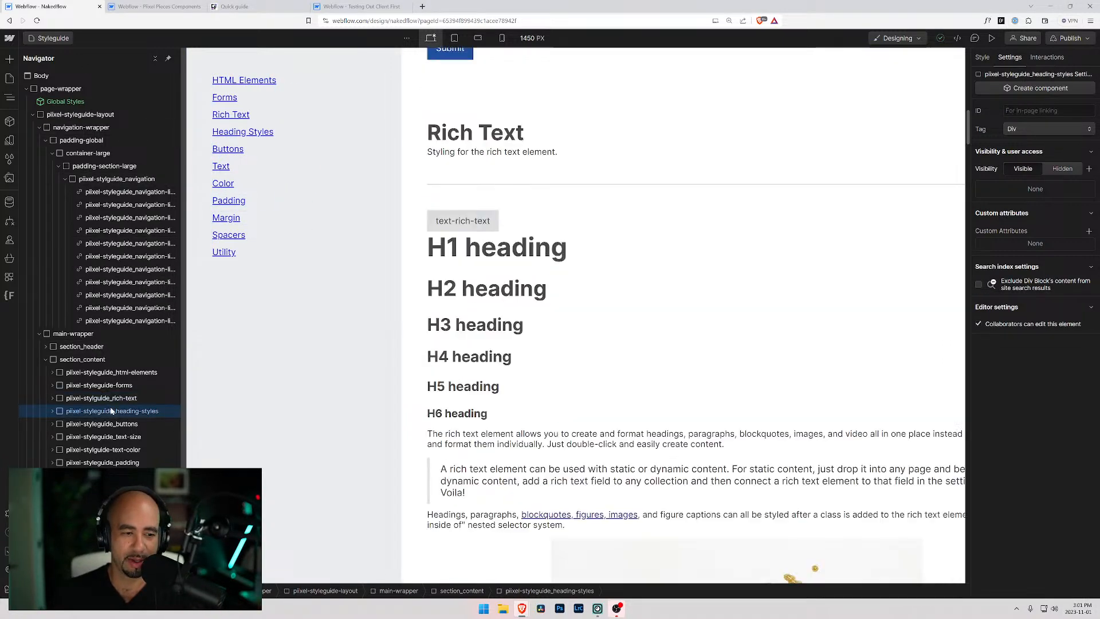
left_click(1030, 110)
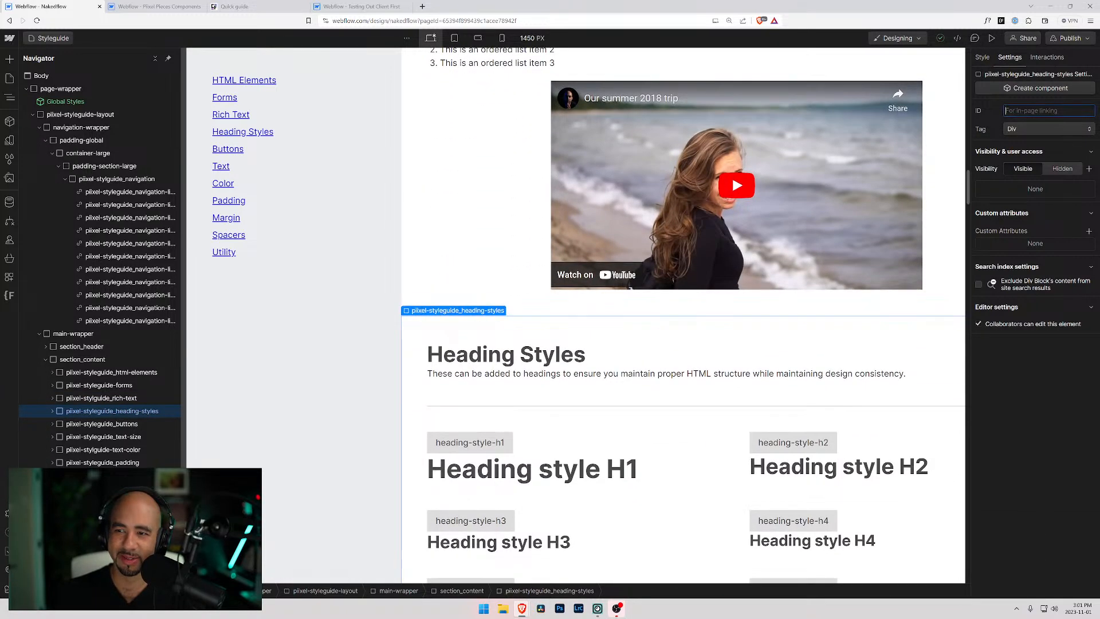
type("heading-styles")
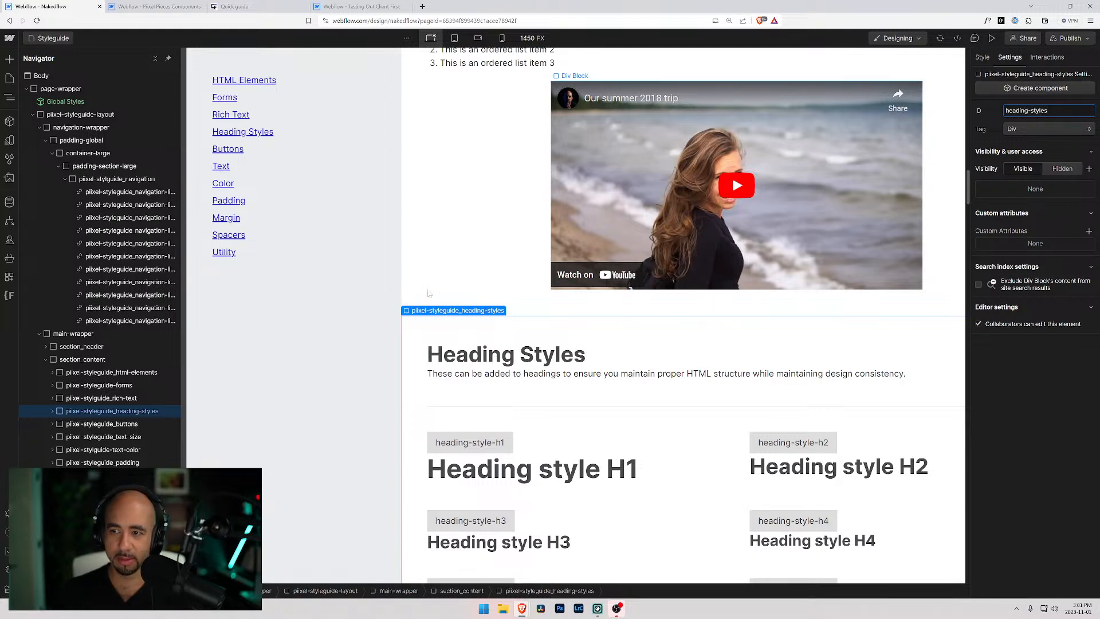
left_click(114, 424)
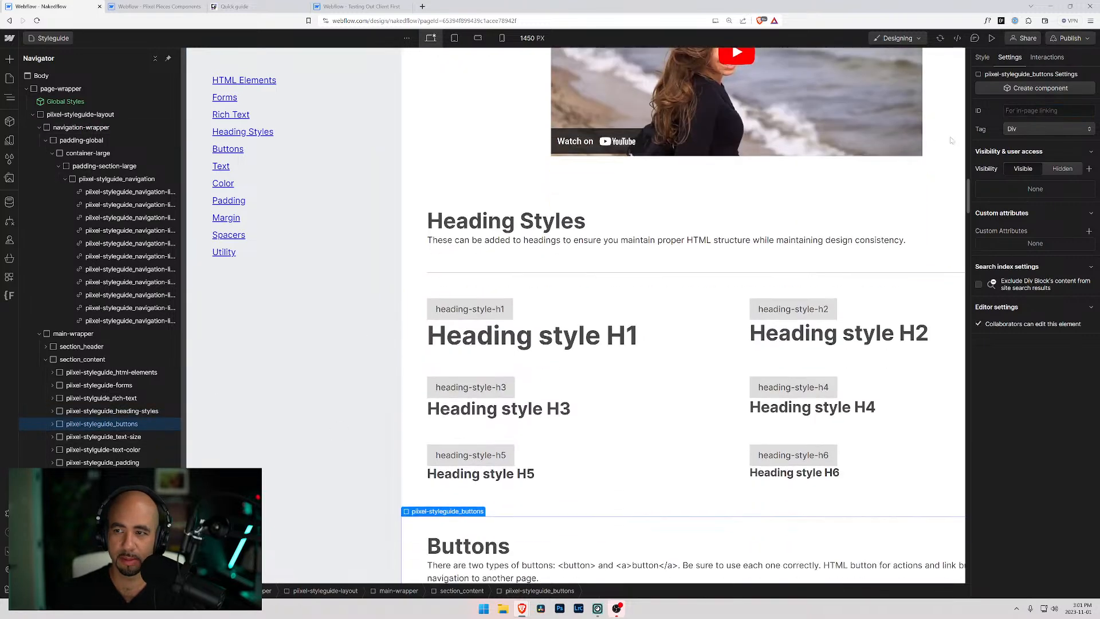
left_click(1034, 110)
type("buttons")
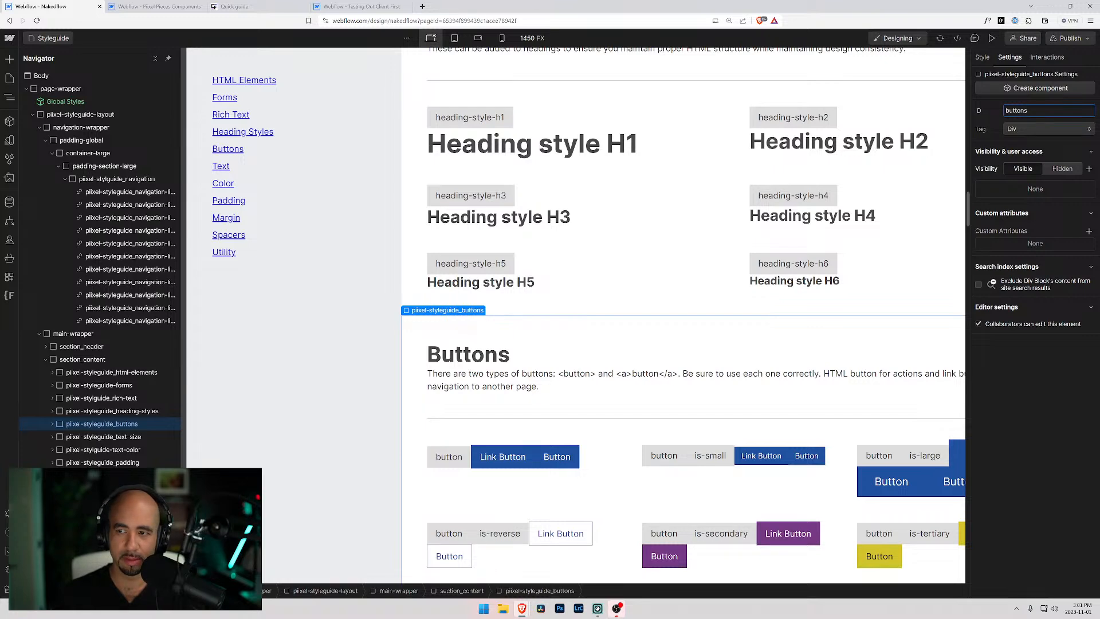
Rename the class of the text-size section block to "piixel-styleguide_text".
left_click(129, 437)
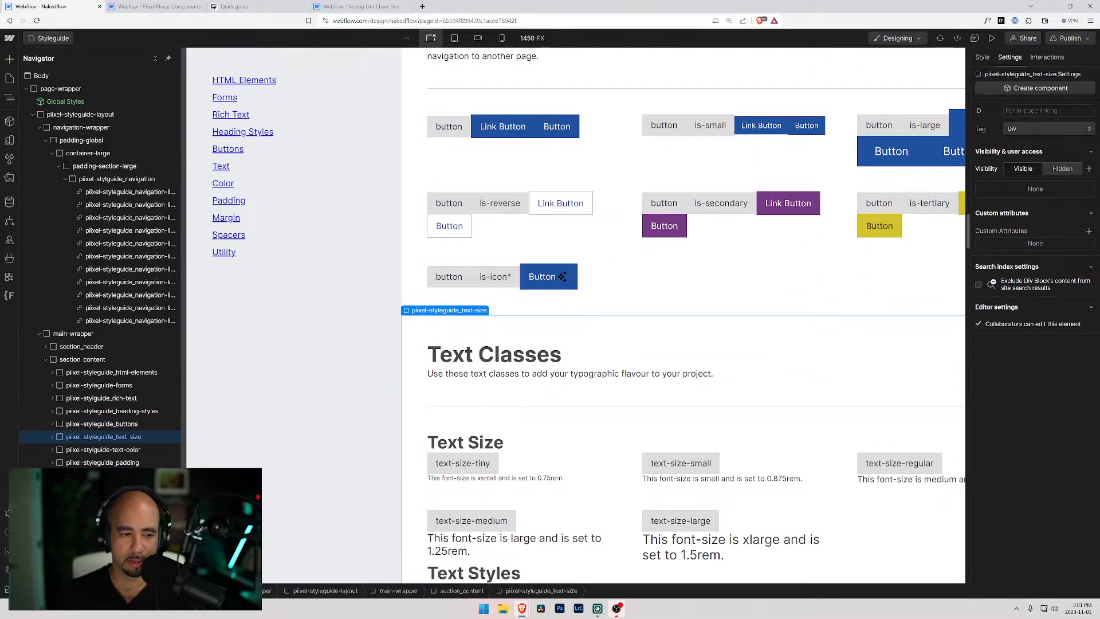
left_click(128, 437)
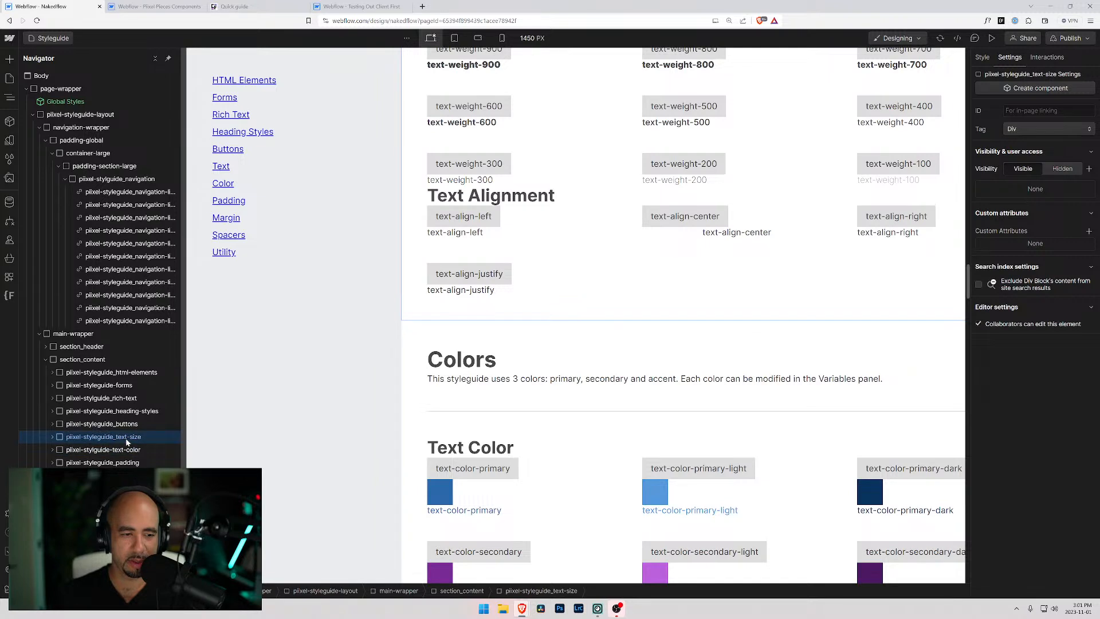
left_click(983, 58)
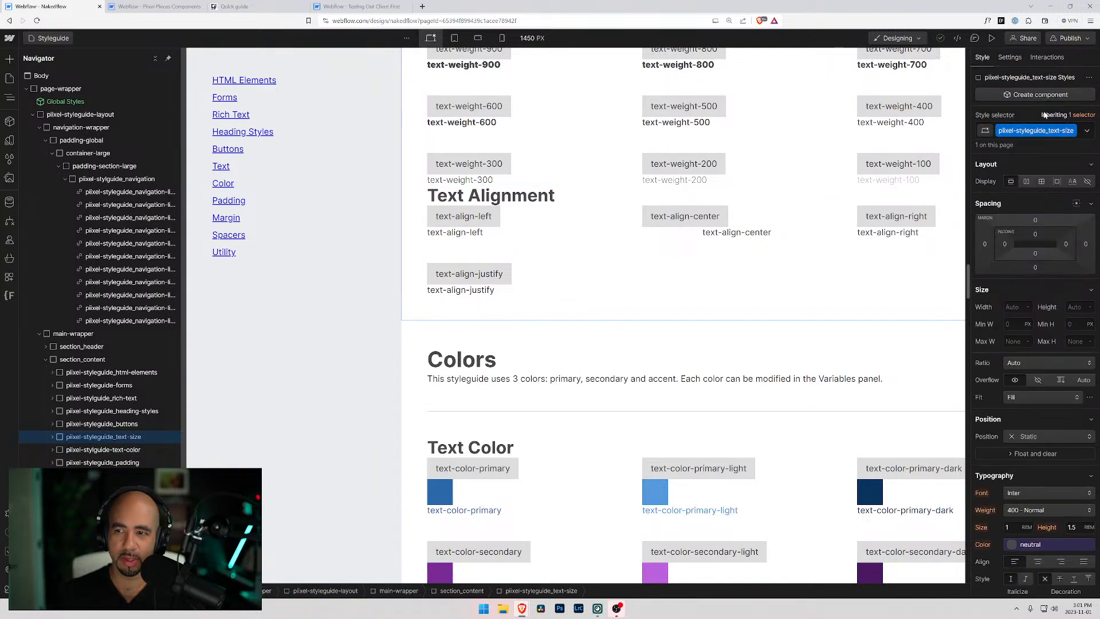
left_click(1072, 131)
left_click(1056, 145)
left_click_drag(1061, 133, 1077, 134)
left_click(1061, 130)
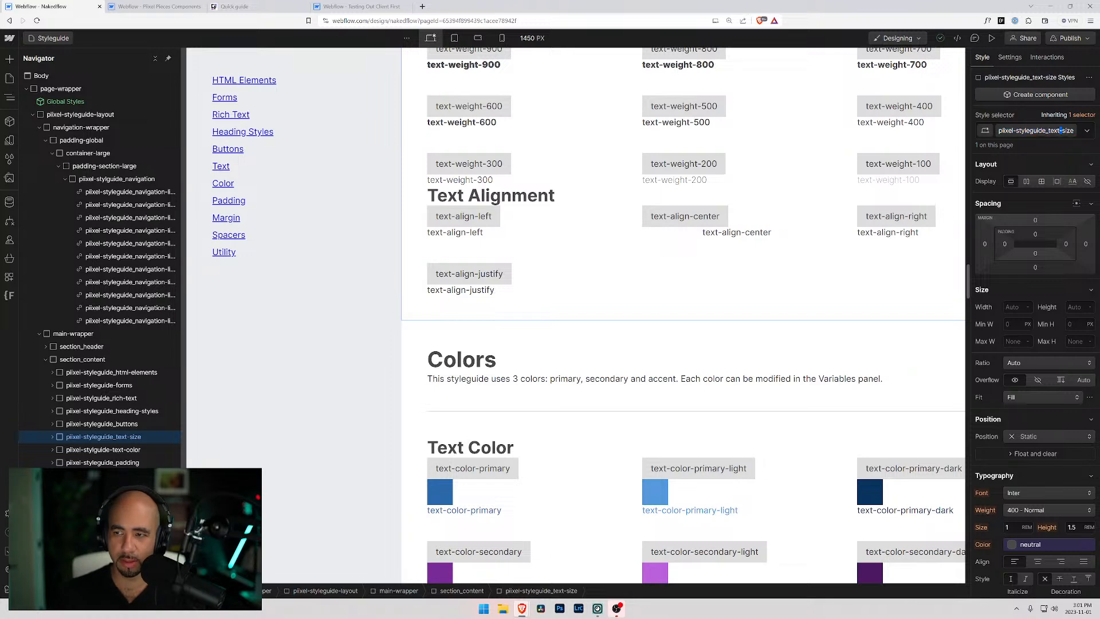
key("BackSpace")
key("Return")
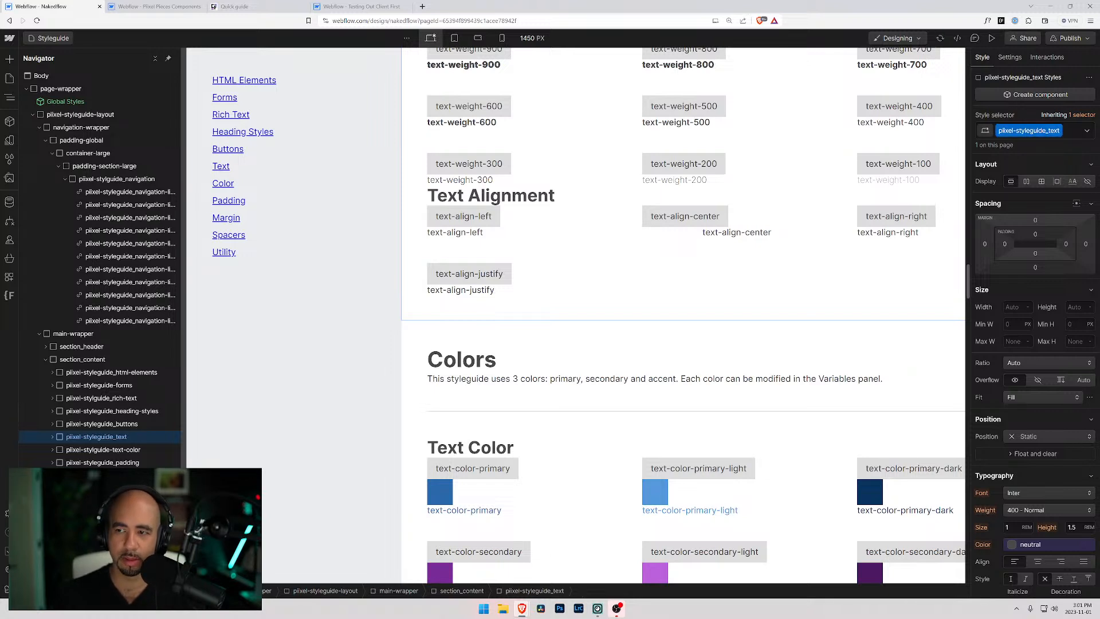
Rename the class of the text-color section block to "piixel-stylguide-color".
left_click(114, 451)
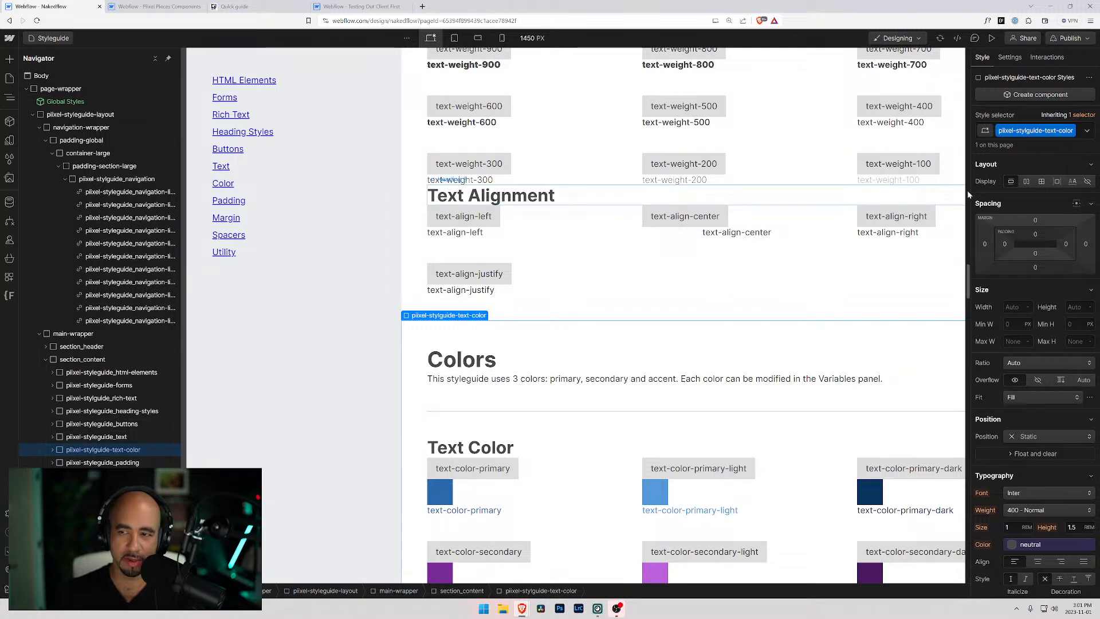
left_click(1072, 130)
left_click(1052, 145)
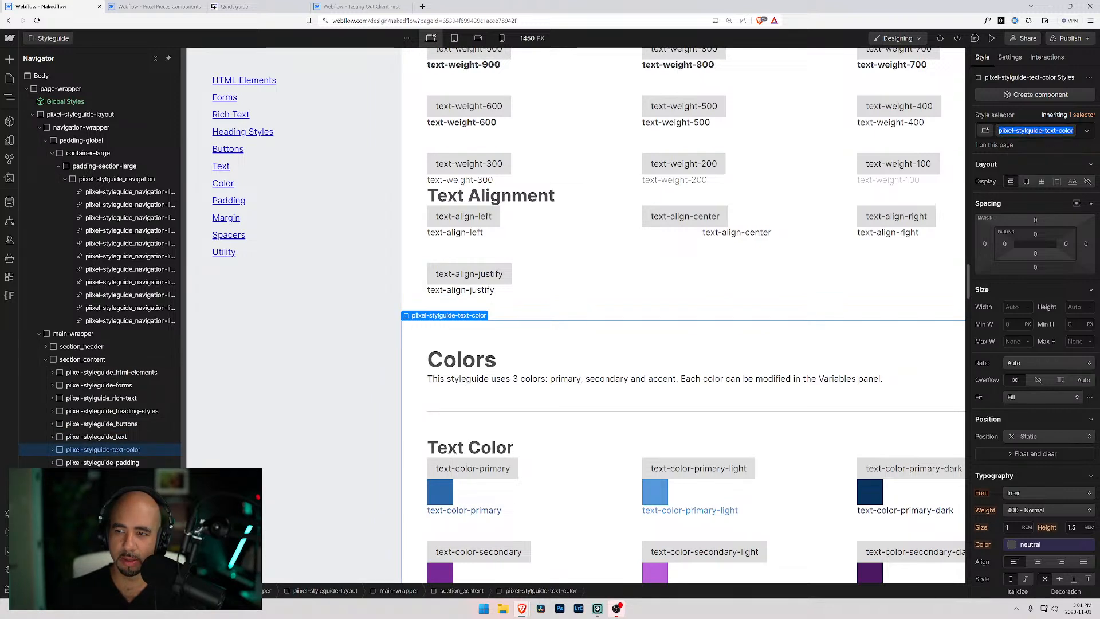
left_click(1057, 130)
key("BackSpace")
key("BackSpace")
key("BackSpace")
key("BackSpace")
key("BackSpace")
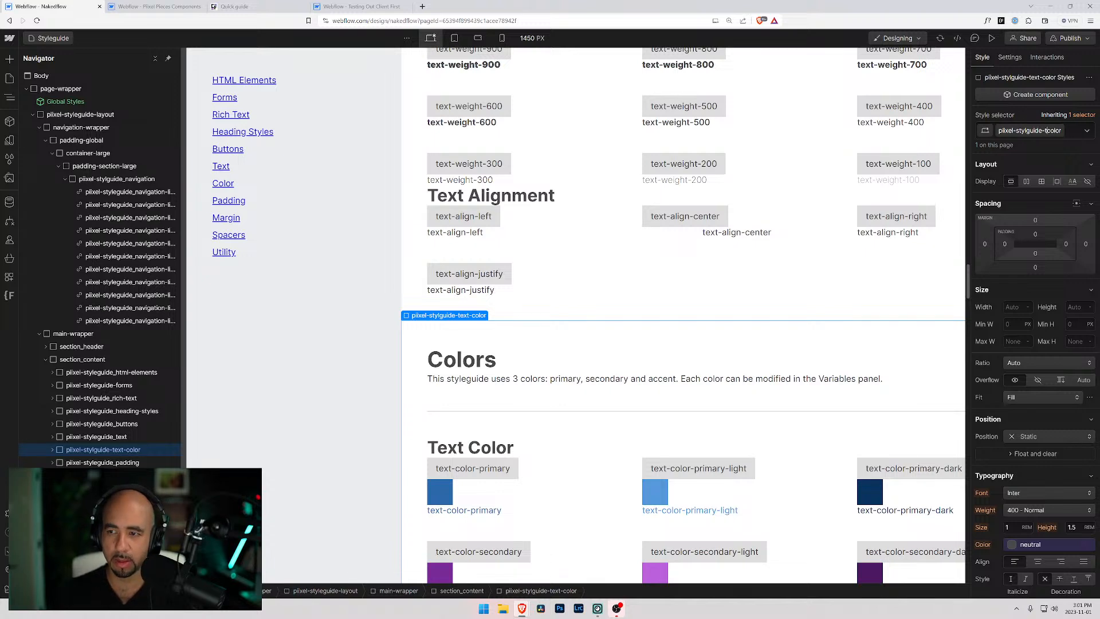
key("Return")
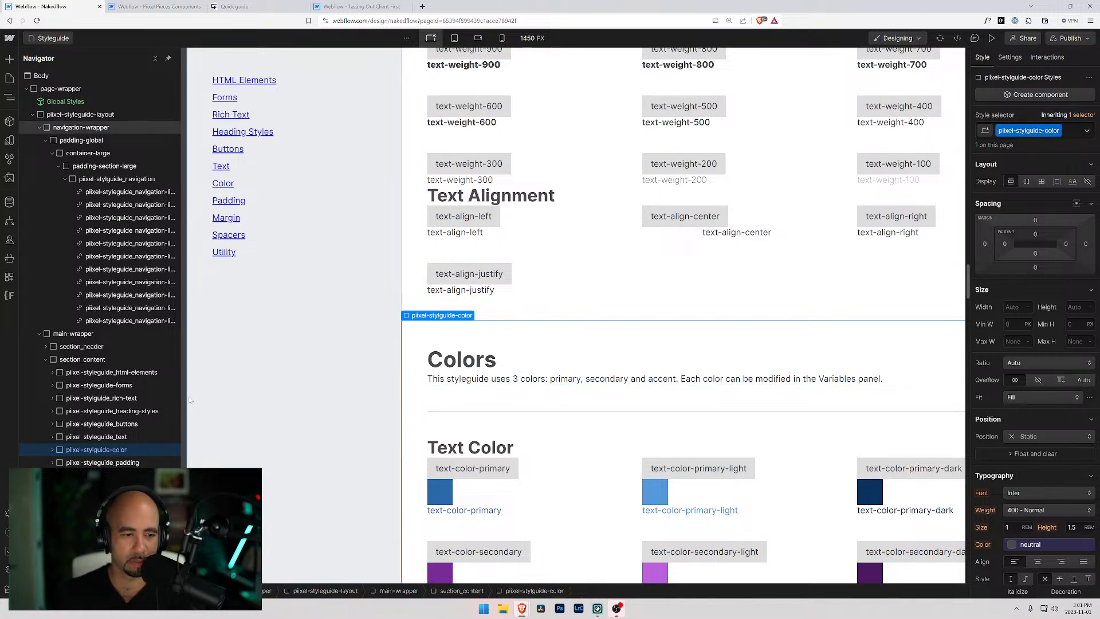
Give the text section block the ID "text" and the color section block the ID "color".
left_click(107, 438)
left_click(1009, 56)
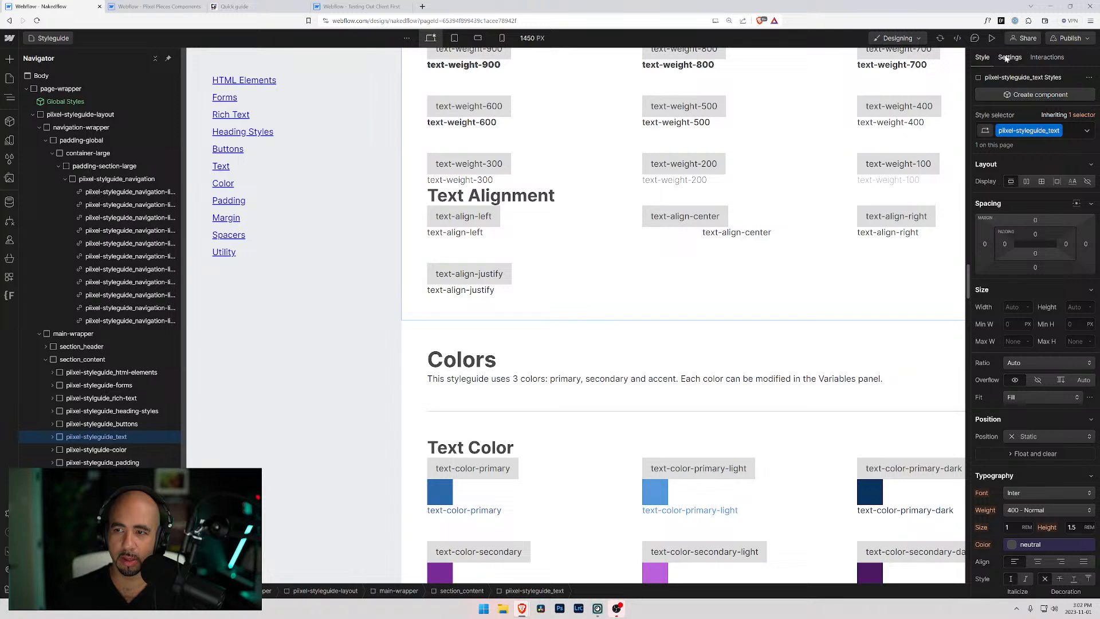
left_click(1031, 111)
type("text")
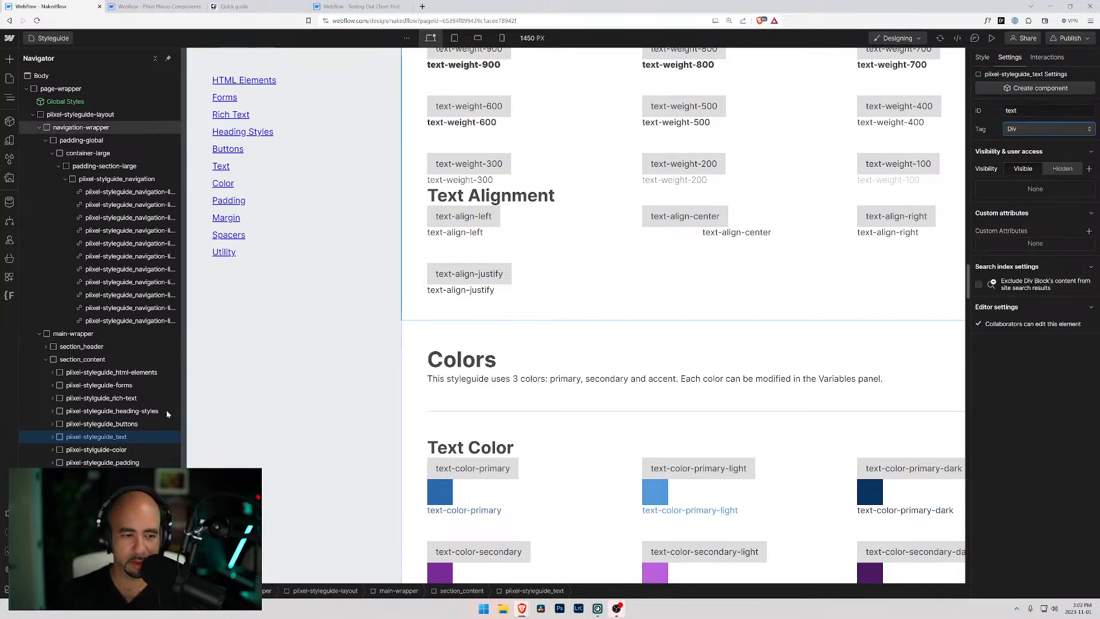
left_click(115, 450)
type("color")
key("Tab")
Give the padding section block in section_content the ID "padding".
left_click(102, 462)
left_click(1048, 110)
type("paddin")
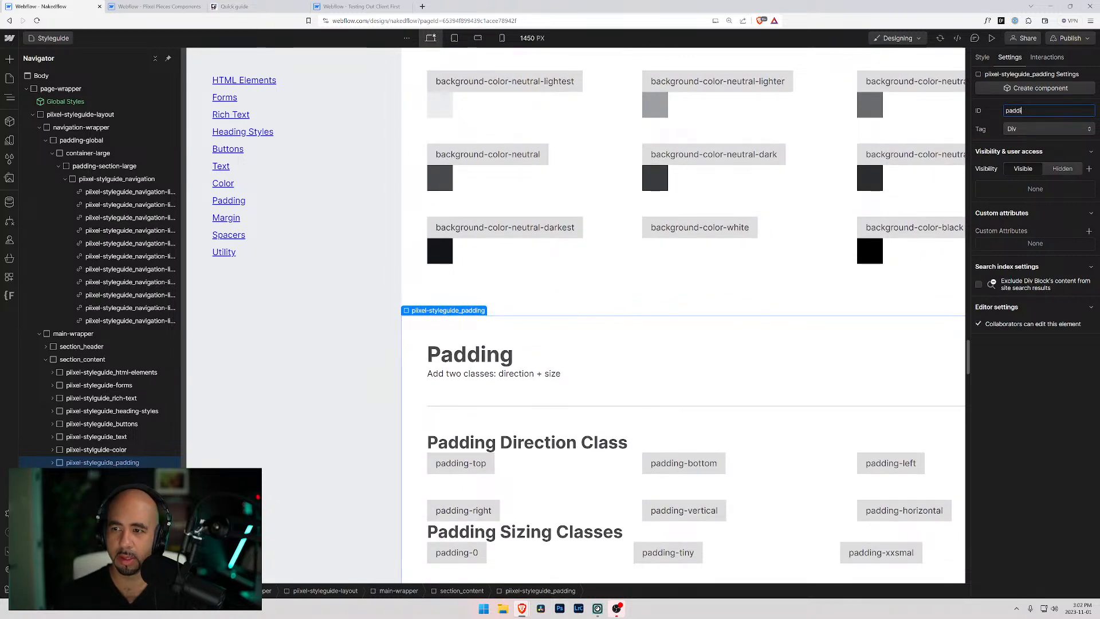
key("Tab")
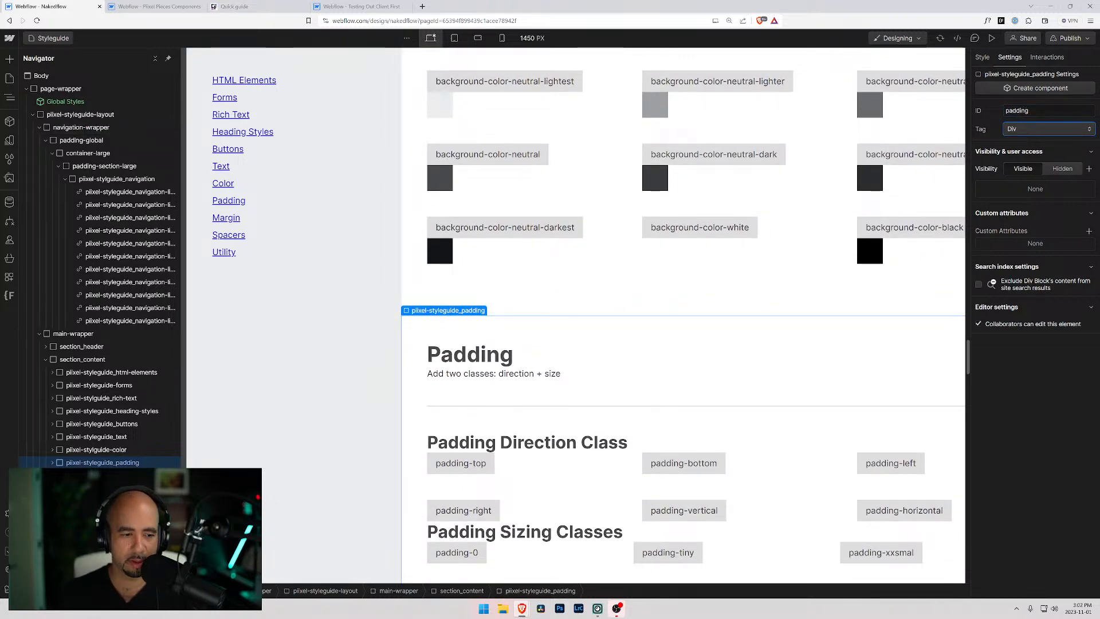
Give the margins section block in section_content the ID "margin".
left_click(103, 475)
left_click(1048, 111)
type("margin")
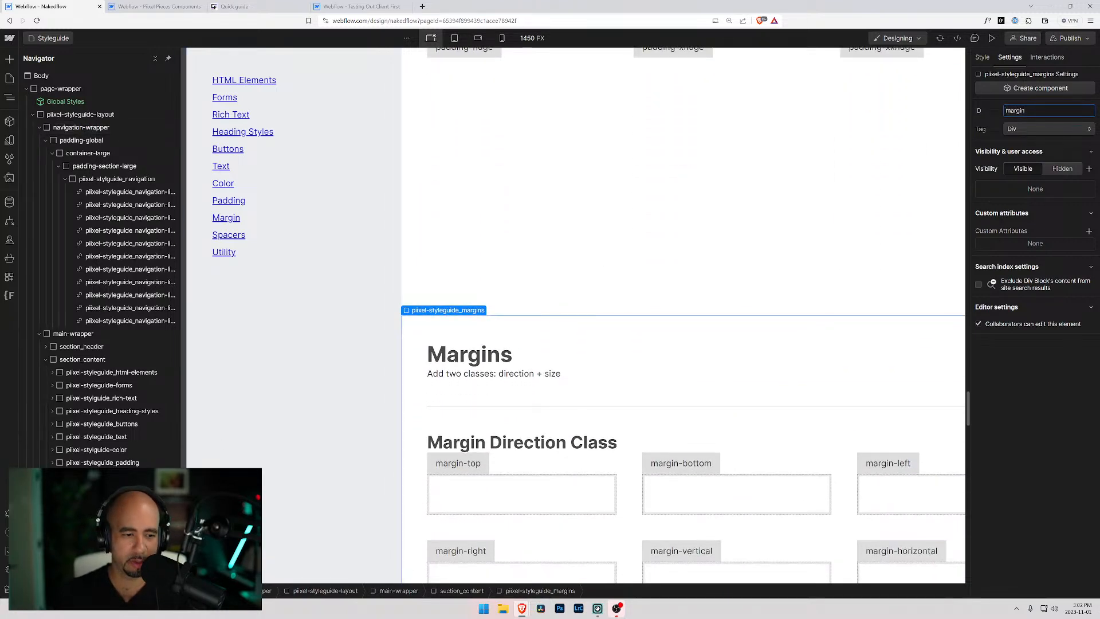
left_click(103, 488)
left_click(1048, 110)
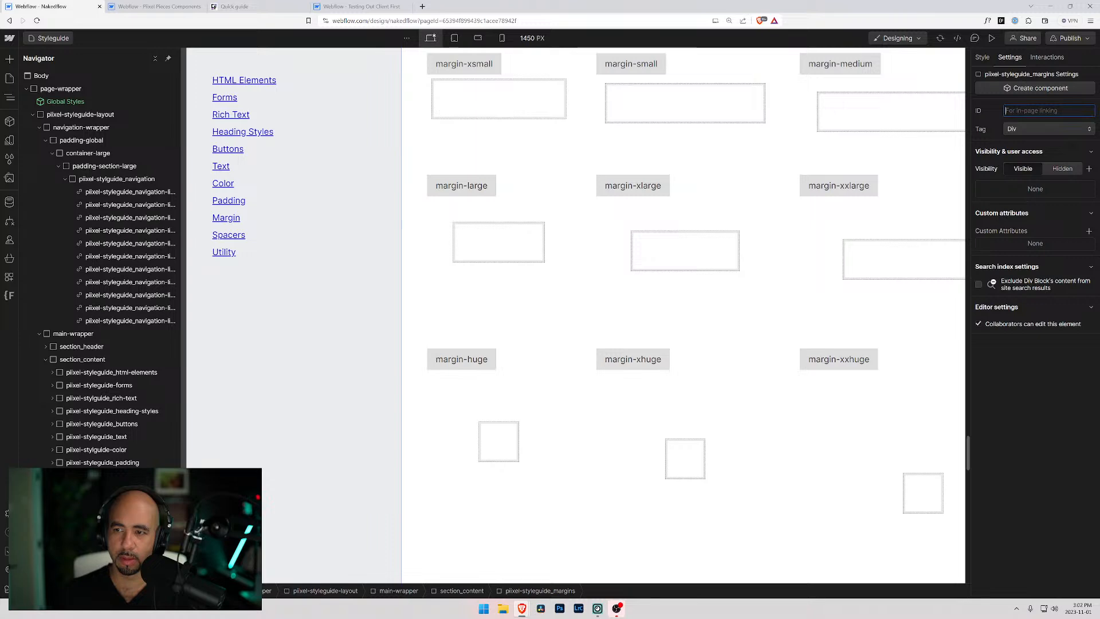
scroll(827, 256, "up", 10)
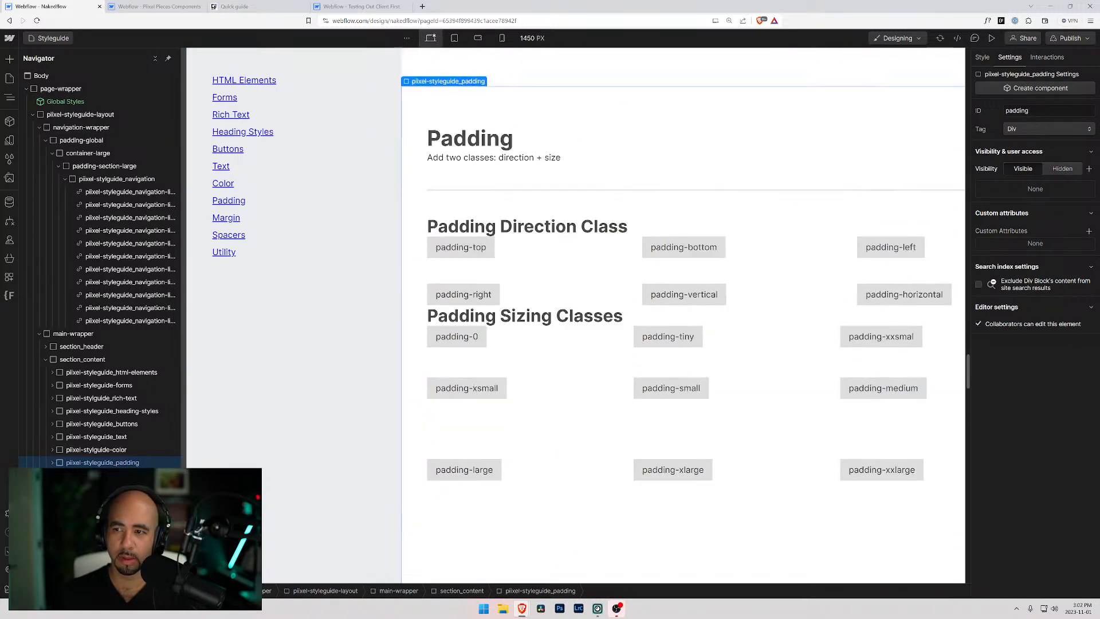
left_click(1048, 111)
type("marg")
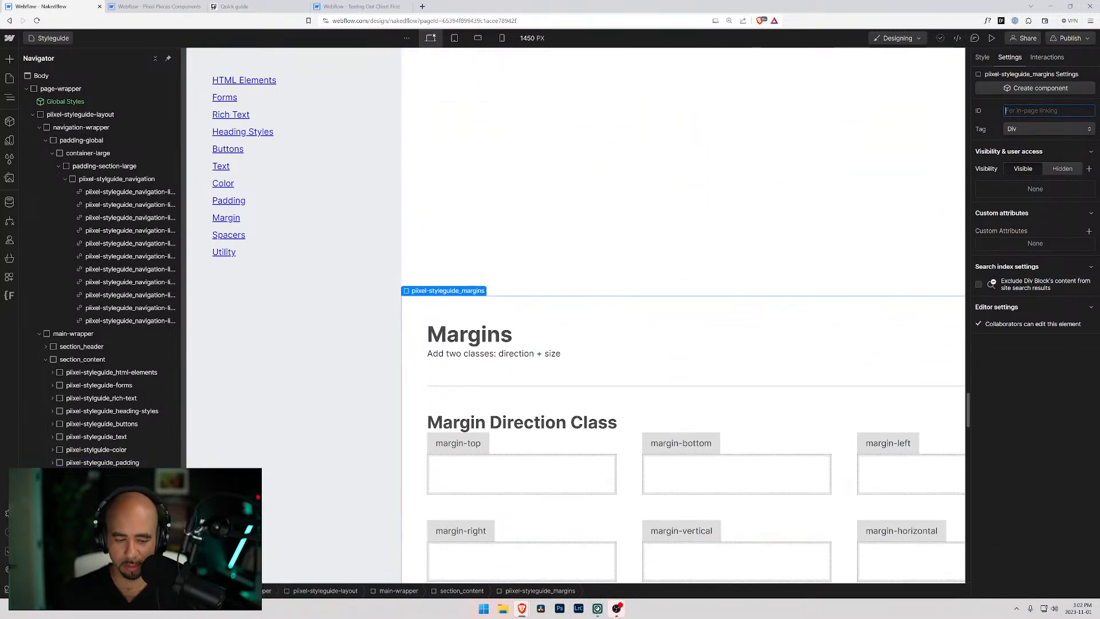
type("in")
key("Tab")
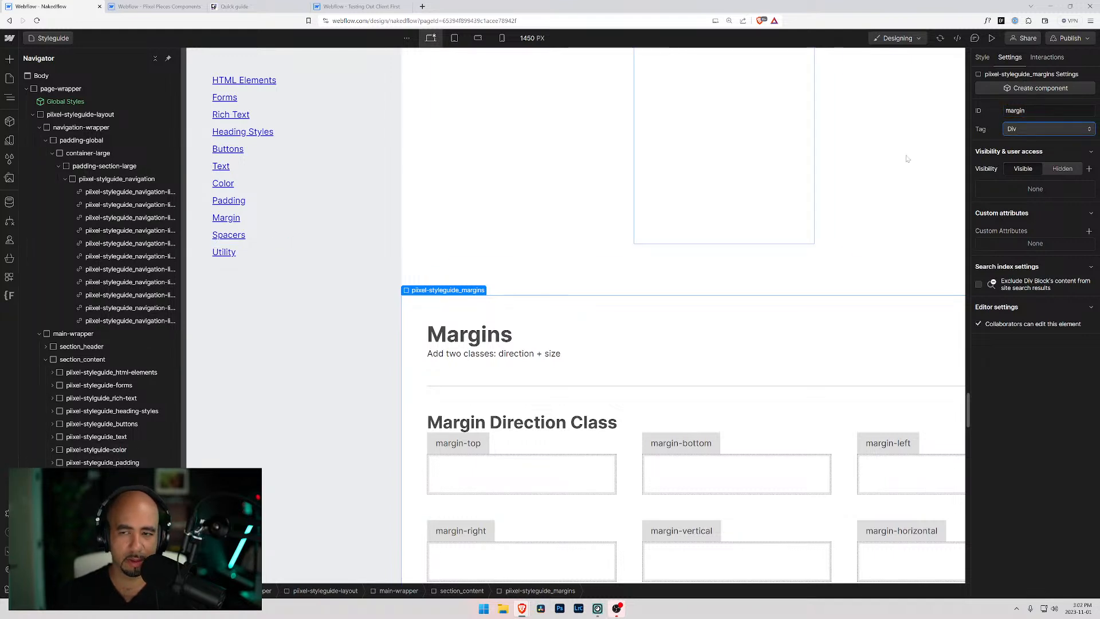
Rename the class of the margins section block to "piixel-styleguide_margin".
left_click(981, 58)
left_click(1069, 131)
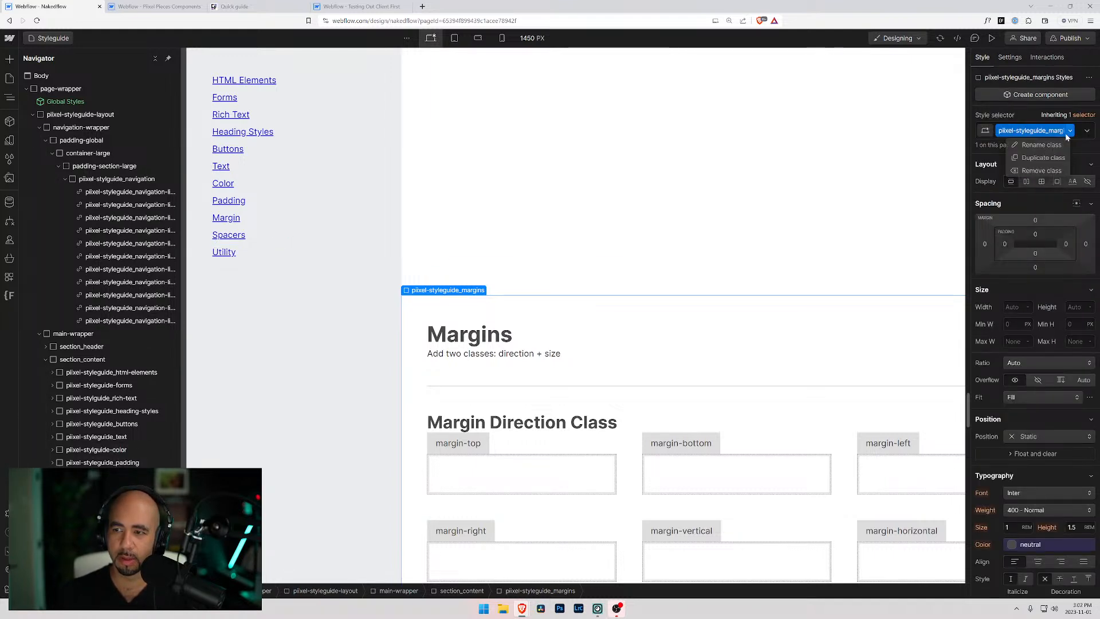
left_click(1064, 144)
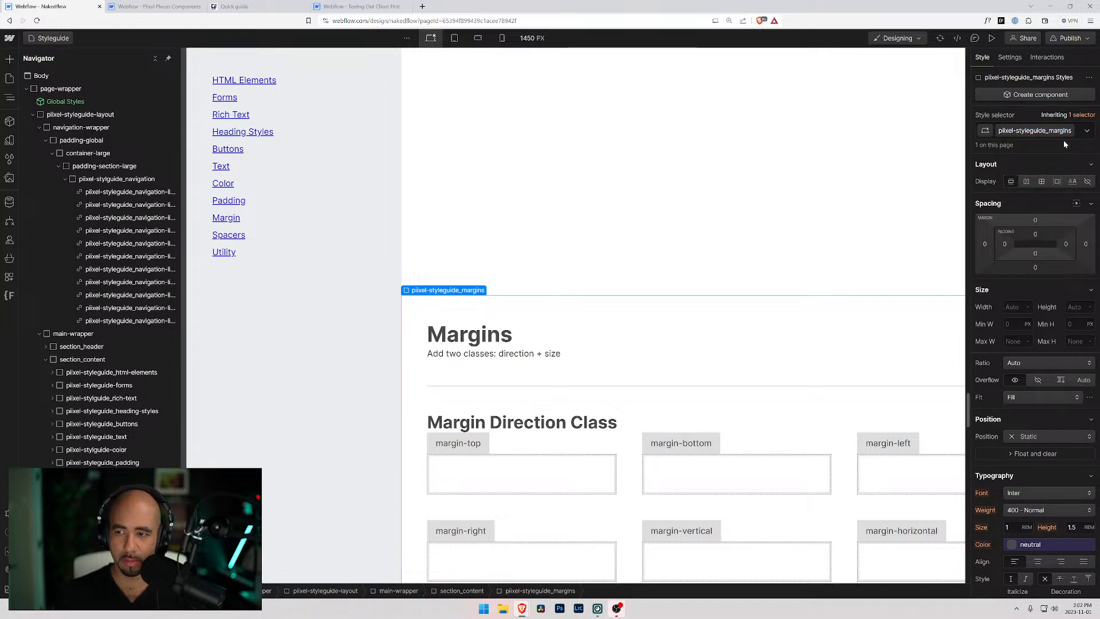
key("Return")
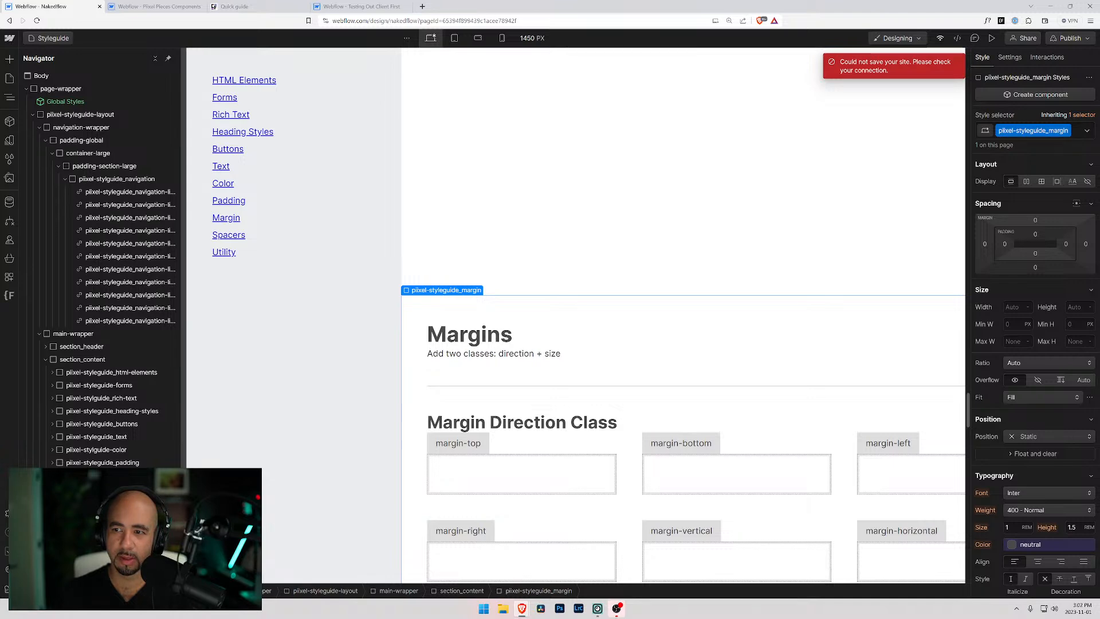
Give the spacers section block in section_content the ID "spacers".
left_click(102, 488)
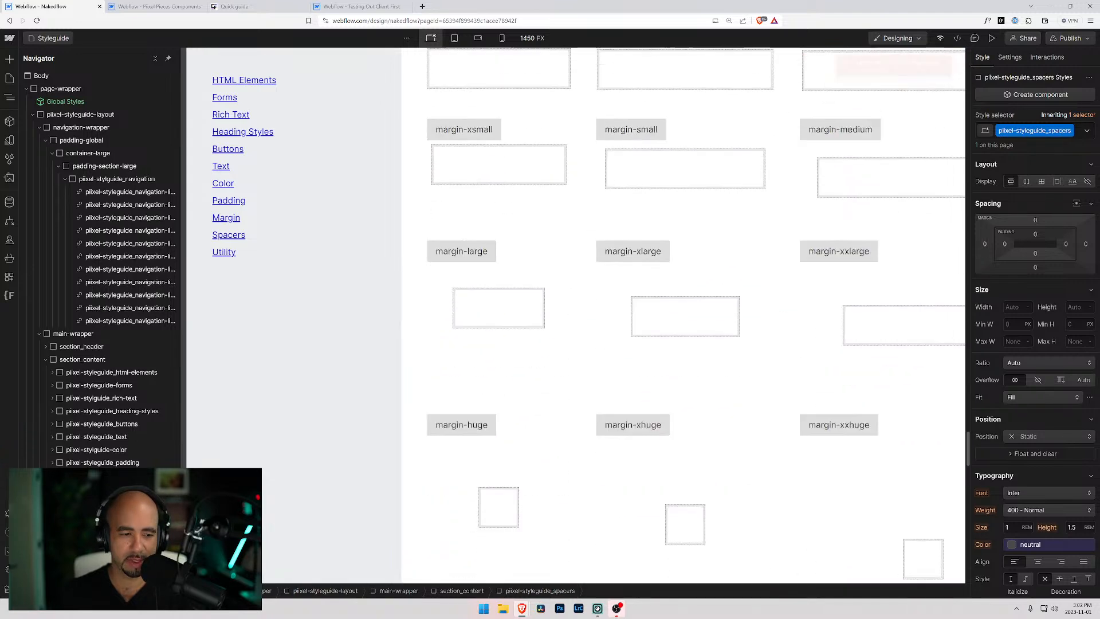
left_click(1010, 59)
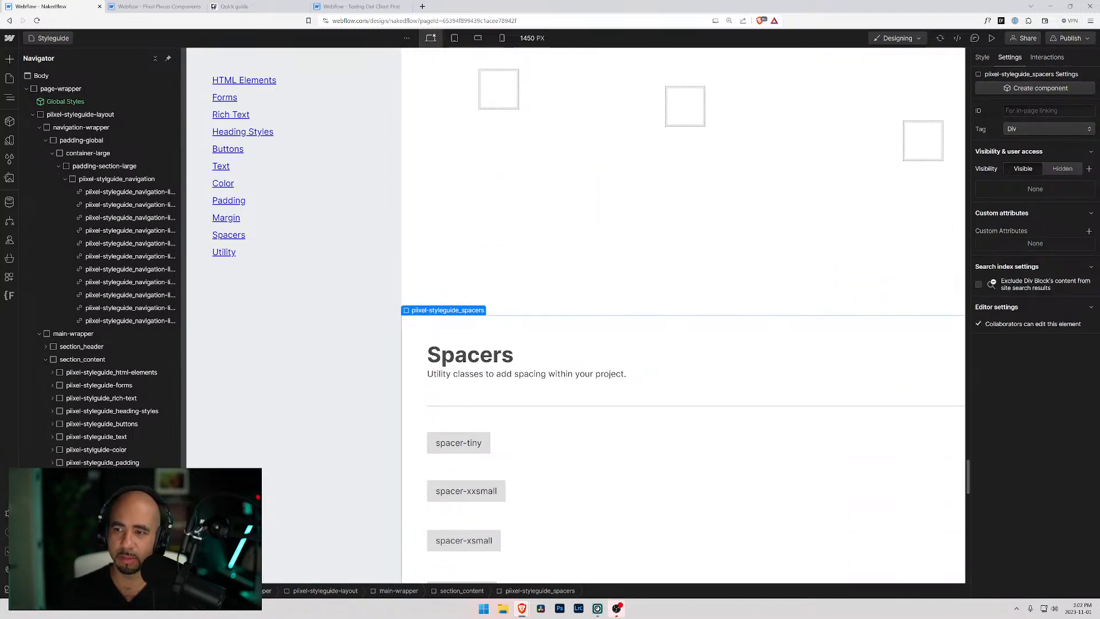
left_click(1026, 117)
type("spacer")
key("Tab")
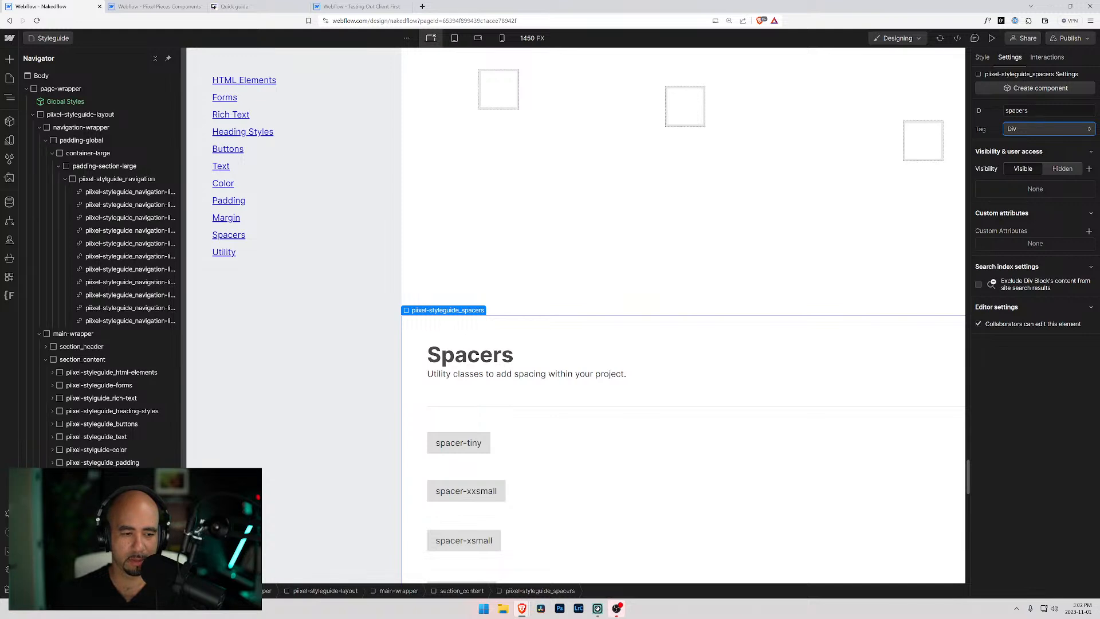
Give the utility section block in section_content the ID "utility".
left_click(95, 501)
left_click(1031, 112)
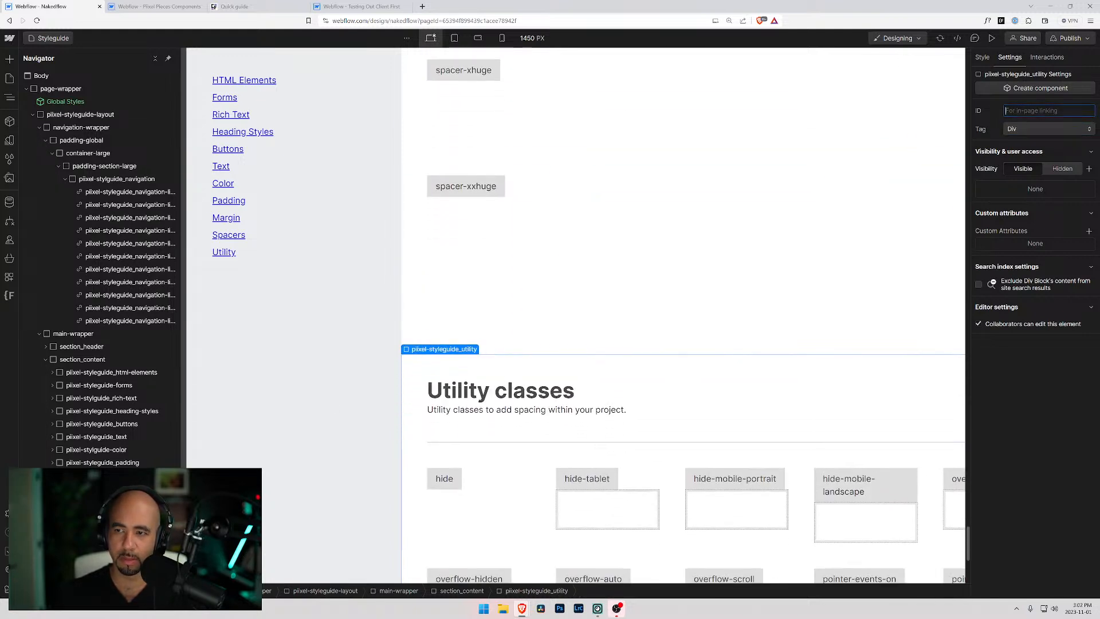
type("utility")
key("Tab")
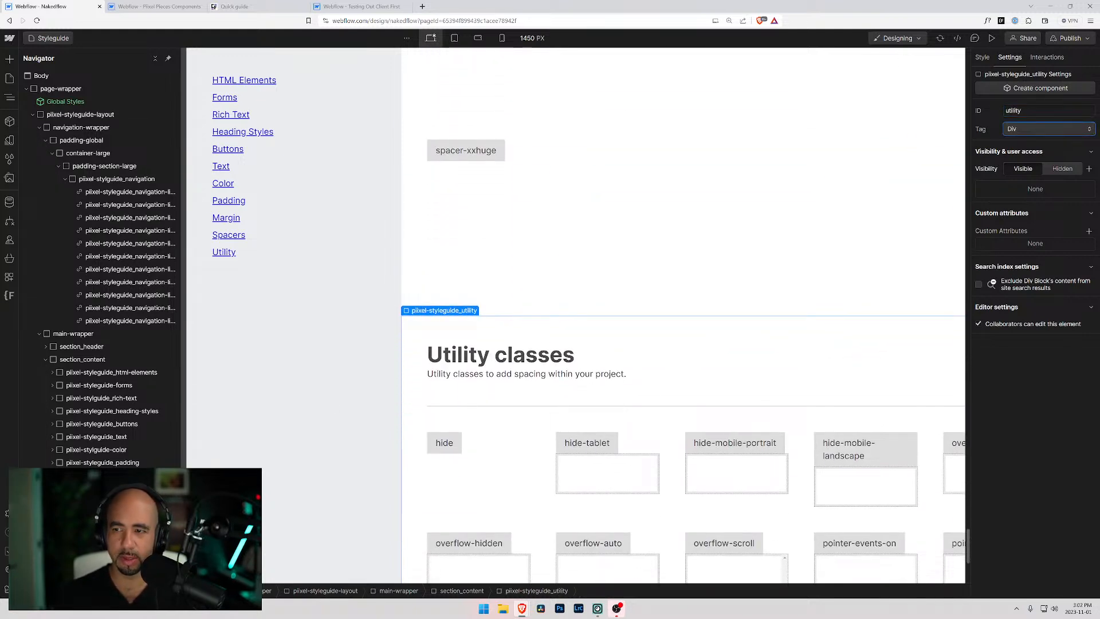
left_click(1008, 348)
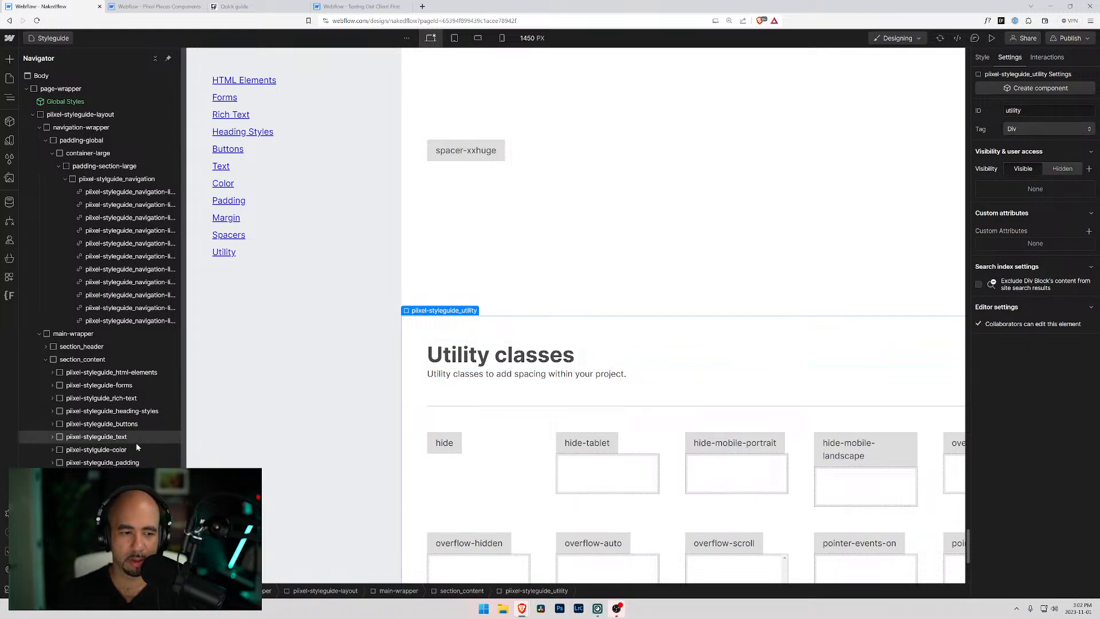
left_click(109, 488)
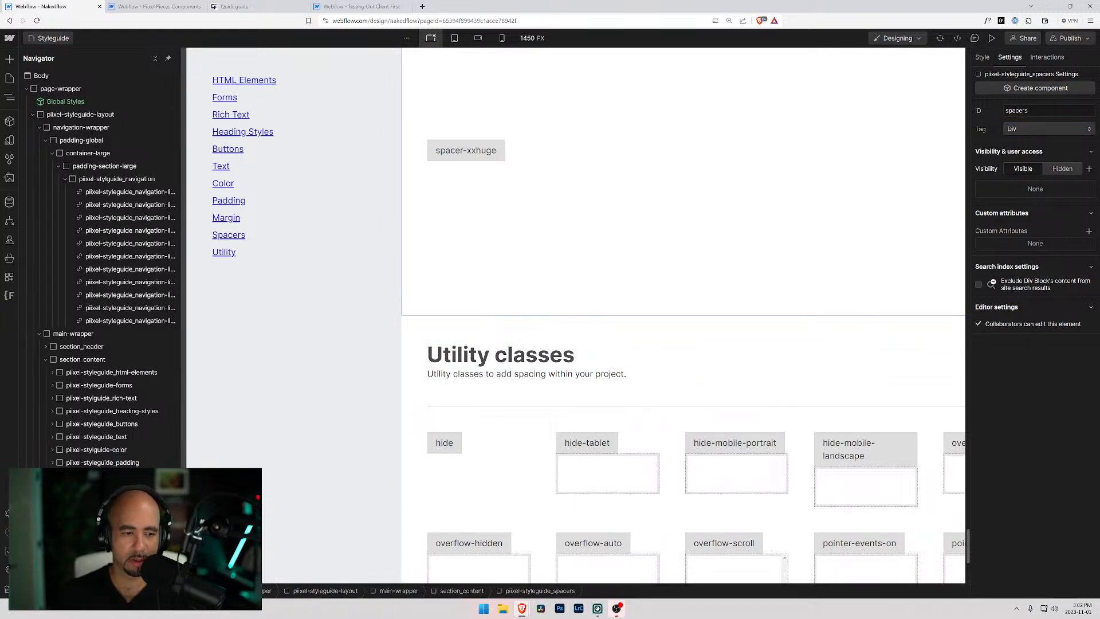
Link the Heading Styles navigation link to the page section "heading-styles".
left_click(235, 151)
left_click(291, 134)
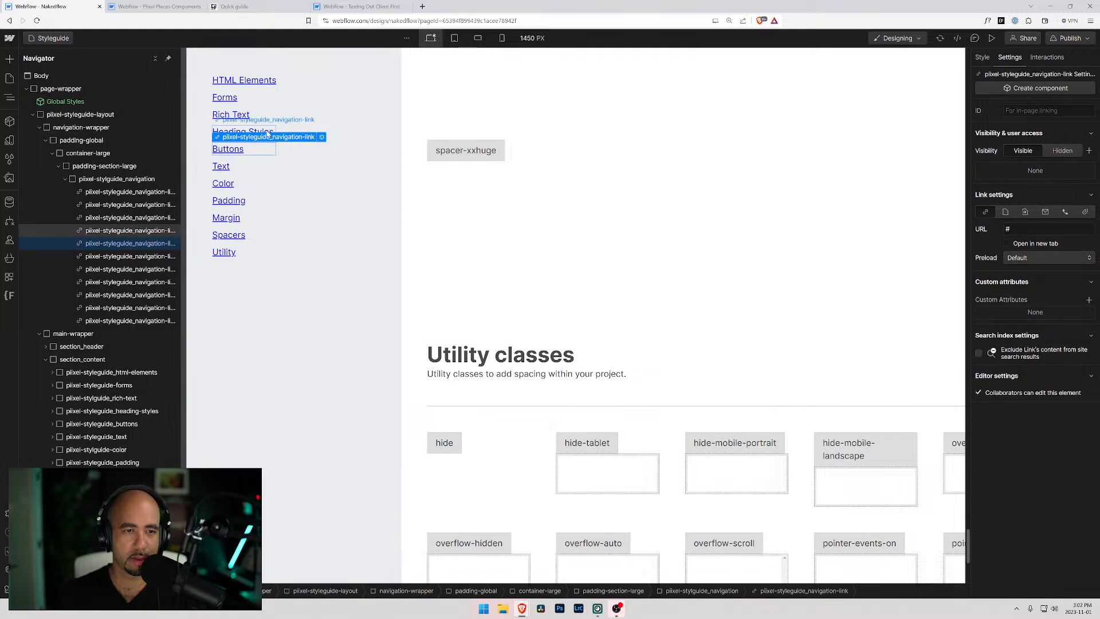
left_click(321, 119)
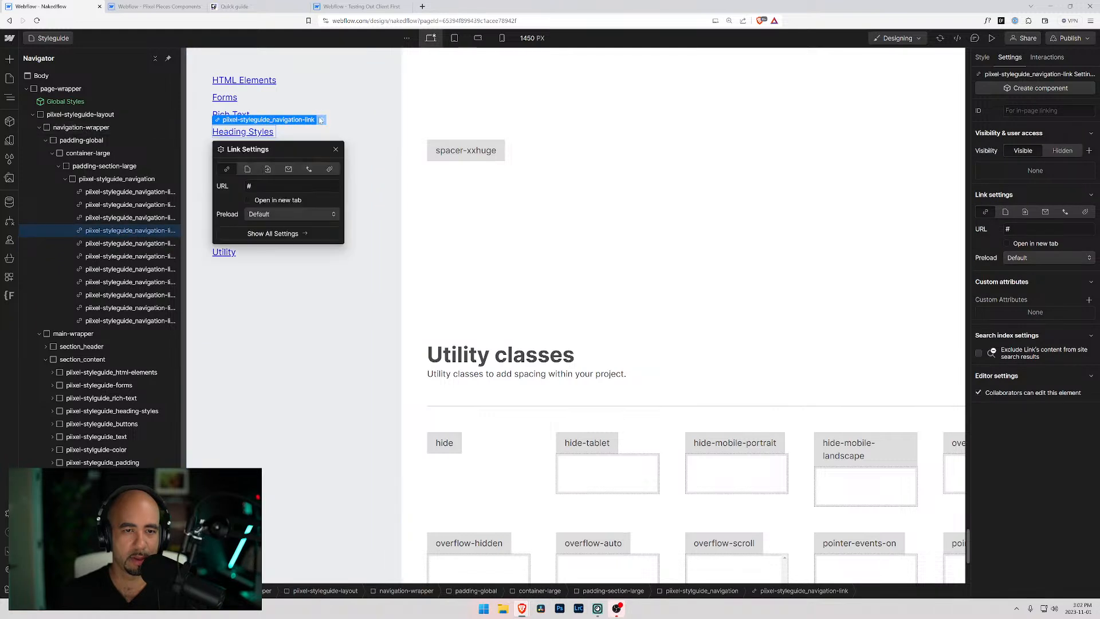
left_click(268, 169)
left_click(290, 185)
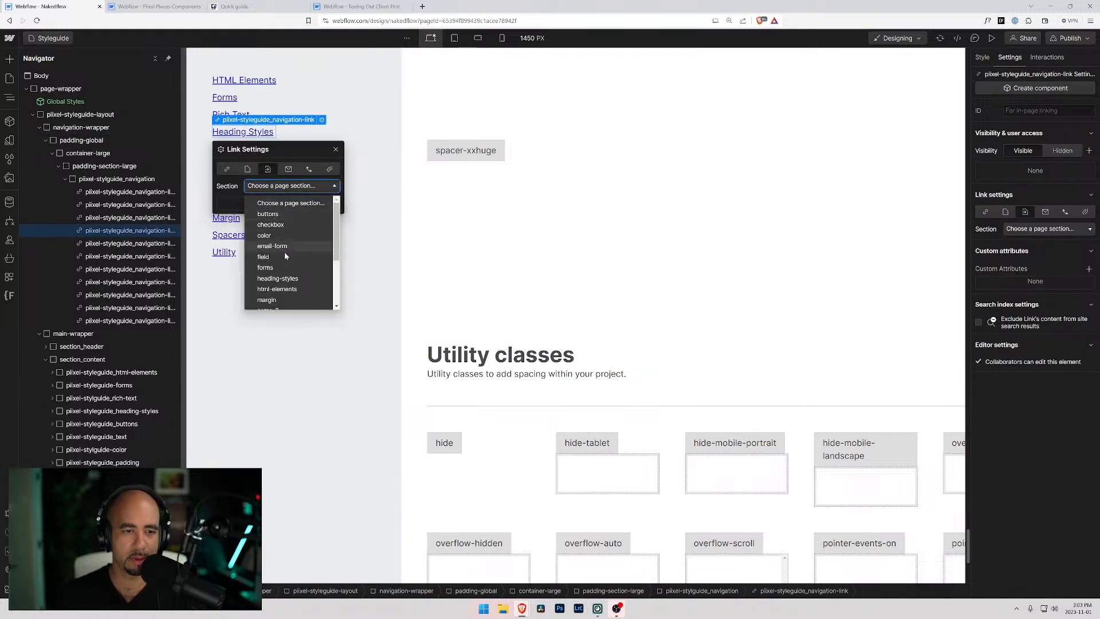
left_click(281, 279)
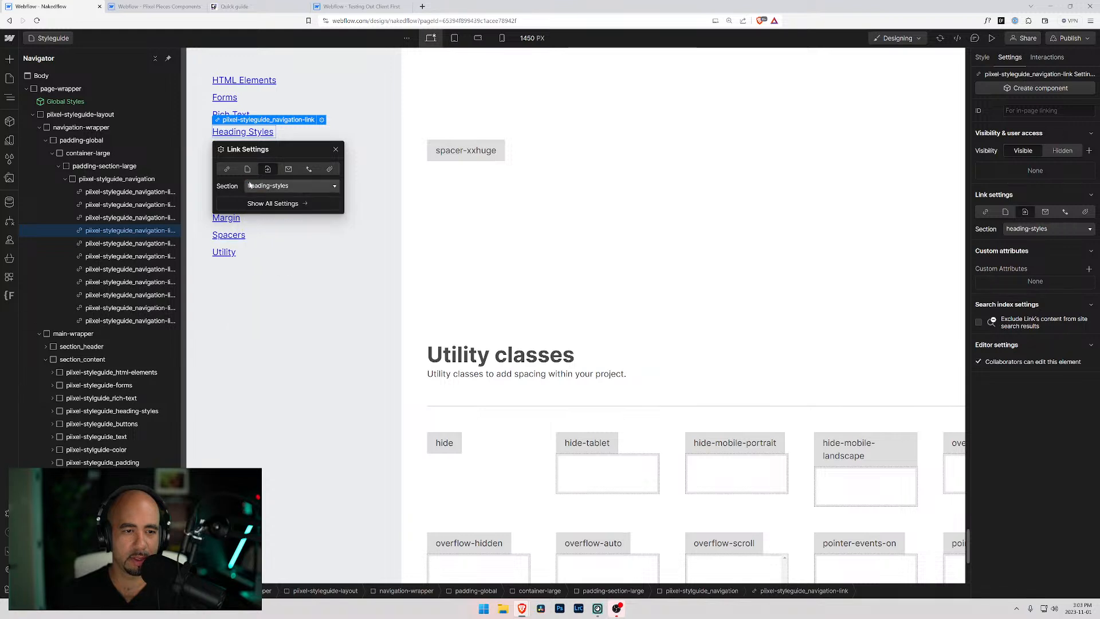
Link the Buttons navigation link to the page section "buttons".
left_click(258, 149)
left_click(322, 137)
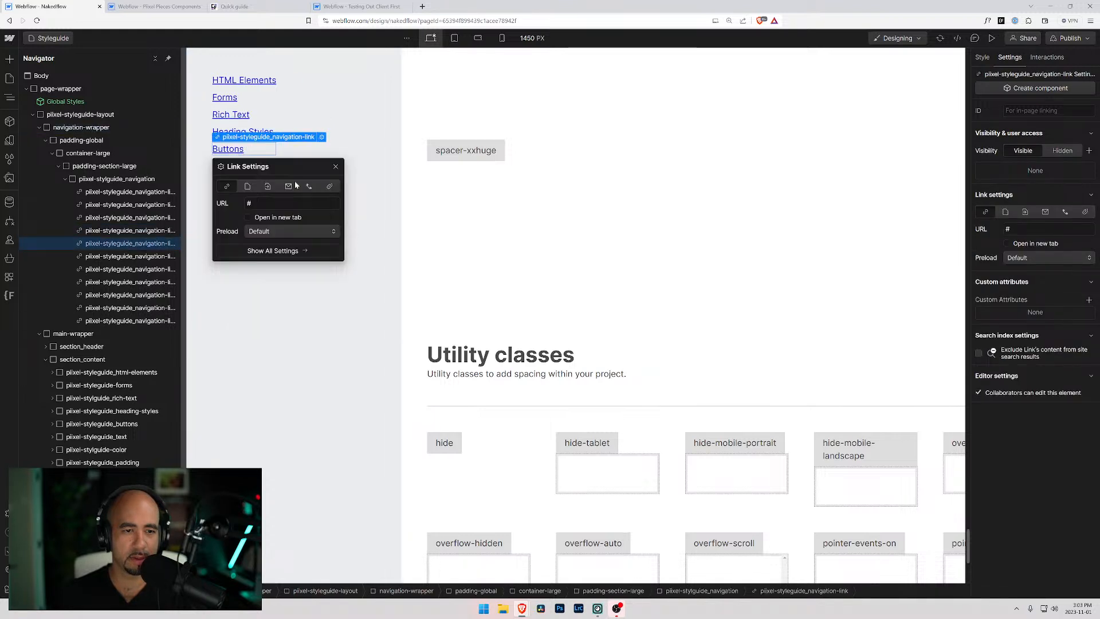
left_click(269, 187)
left_click(289, 203)
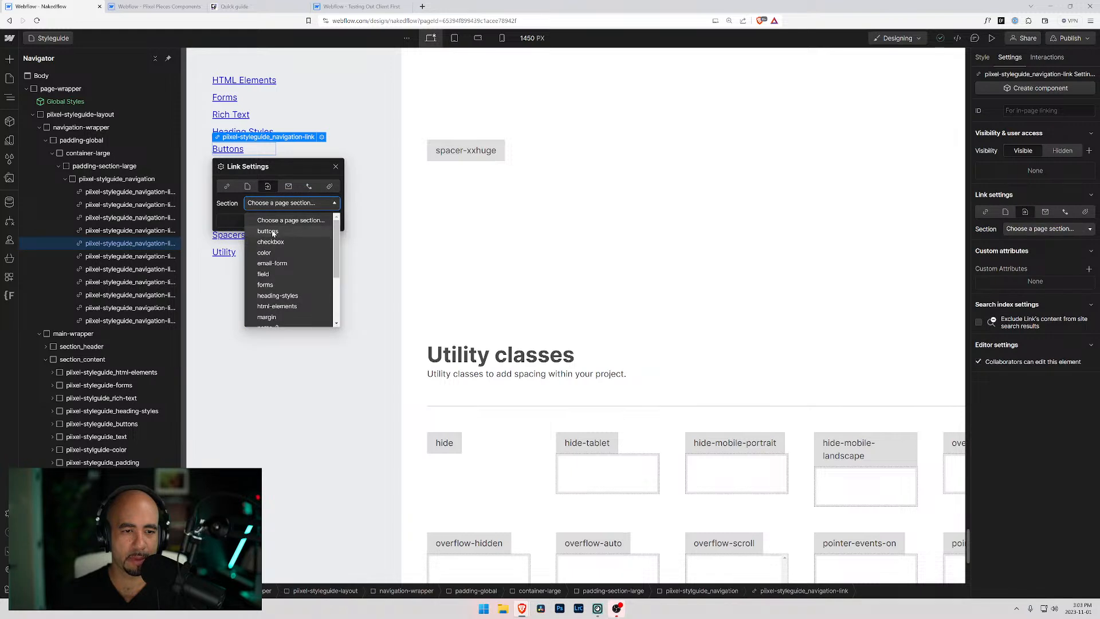
left_click(273, 234)
Link the Text navigation link to the page section "text".
left_click(221, 166)
left_click(322, 153)
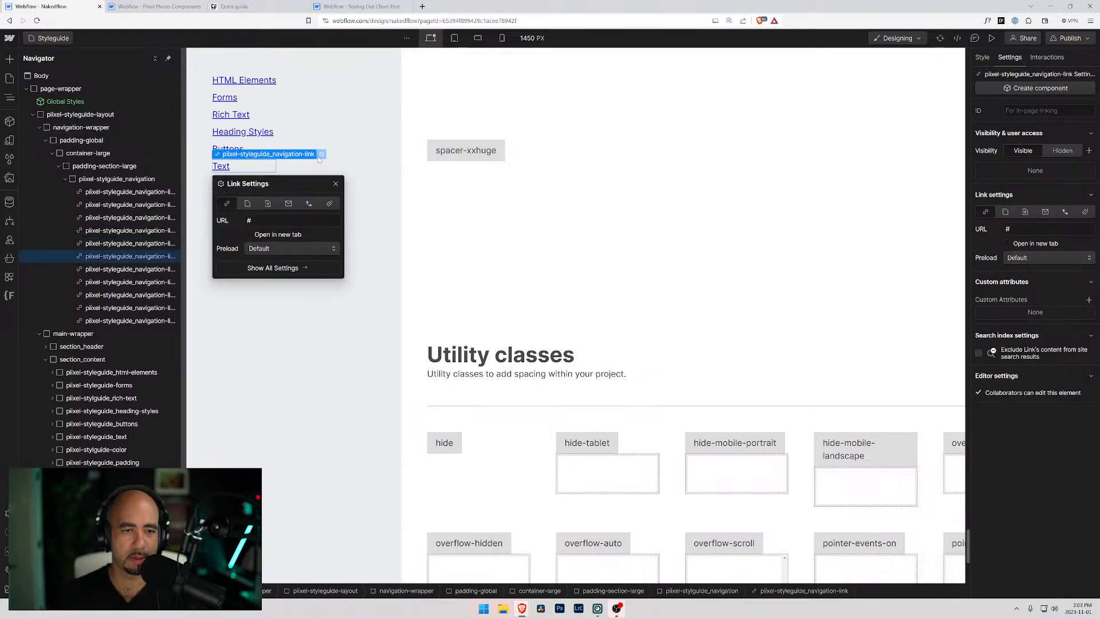
left_click(267, 203)
left_click(267, 221)
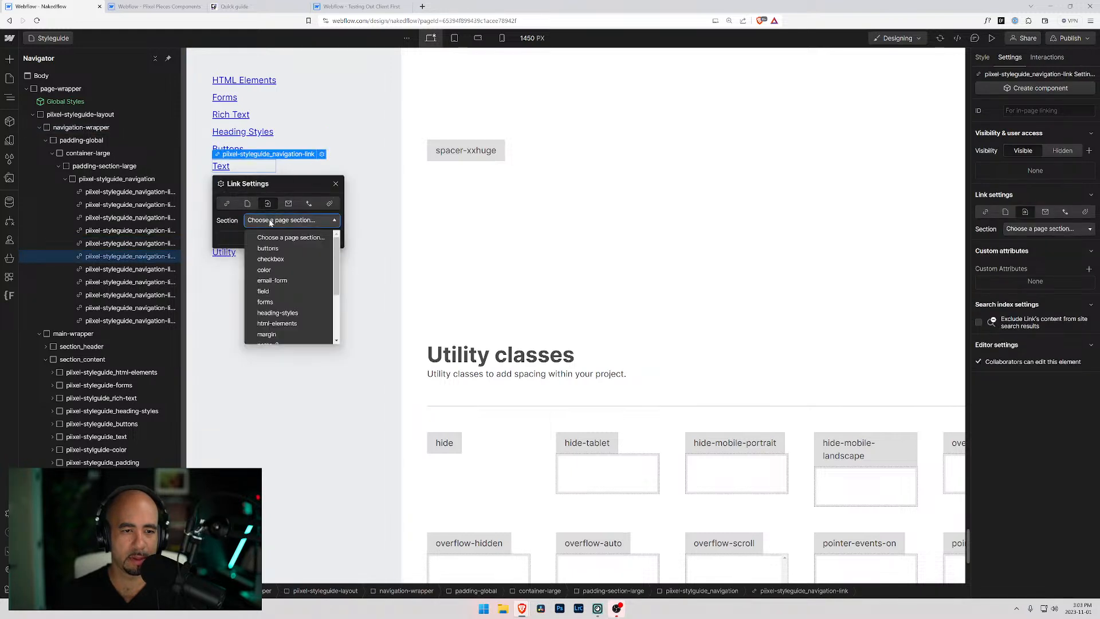
scroll(270, 313, "down", 3)
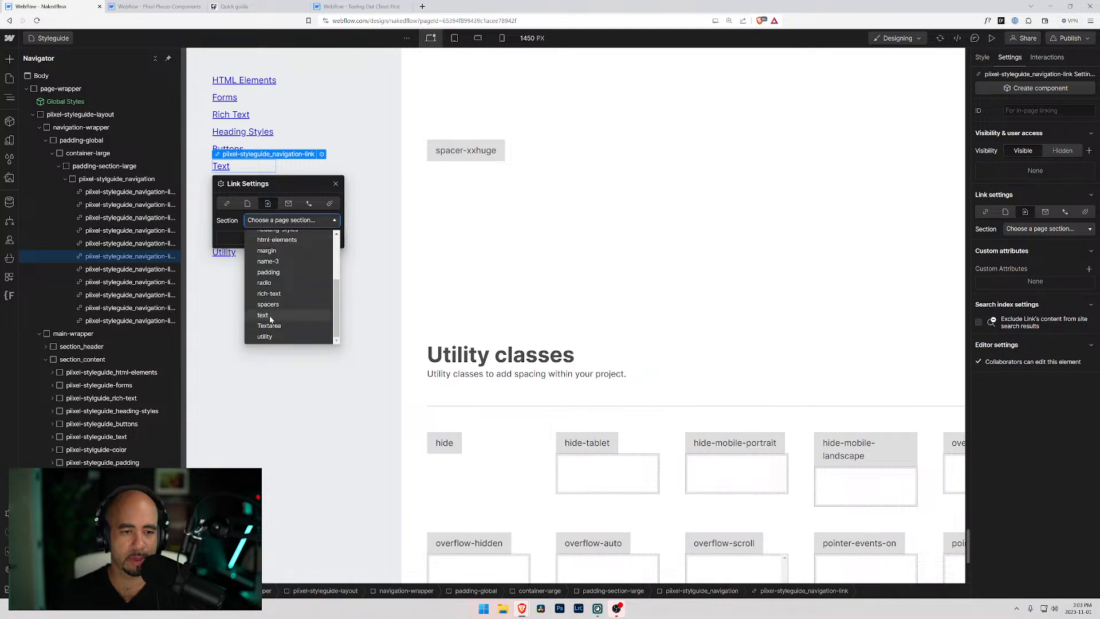
left_click(263, 315)
left_click(204, 200)
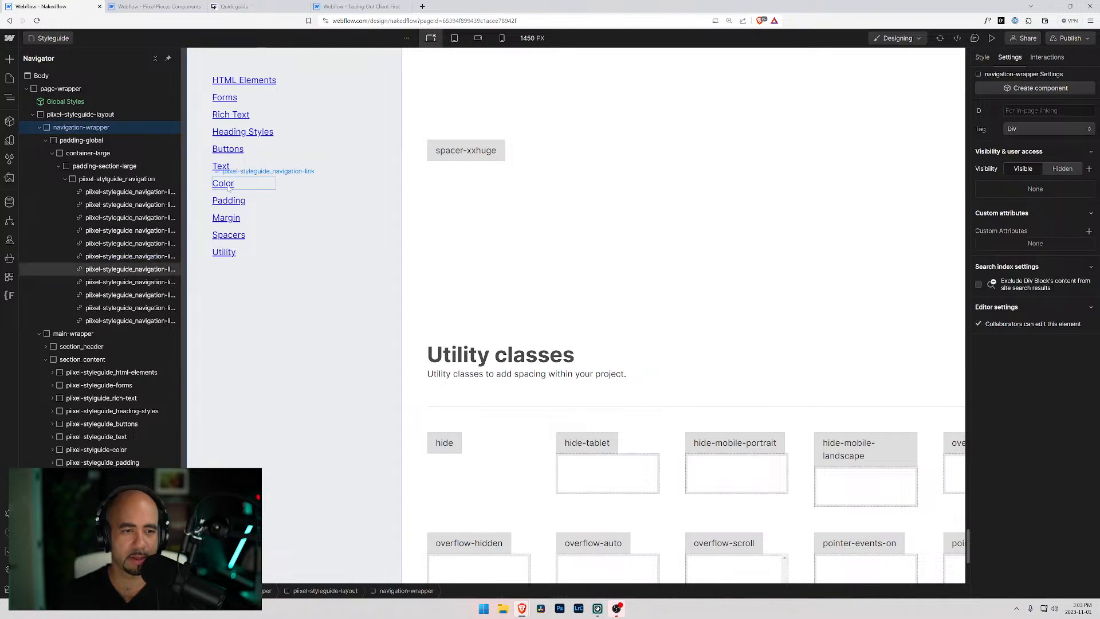
Link the Color navigation link to the page section "color".
left_click(225, 186)
left_click(320, 172)
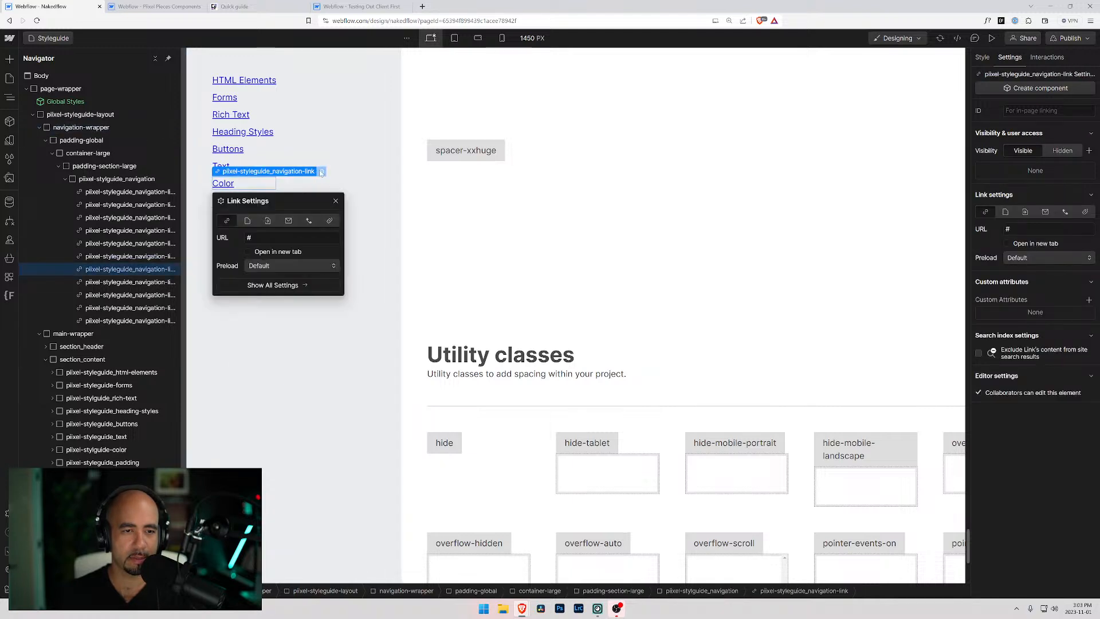
left_click(267, 221)
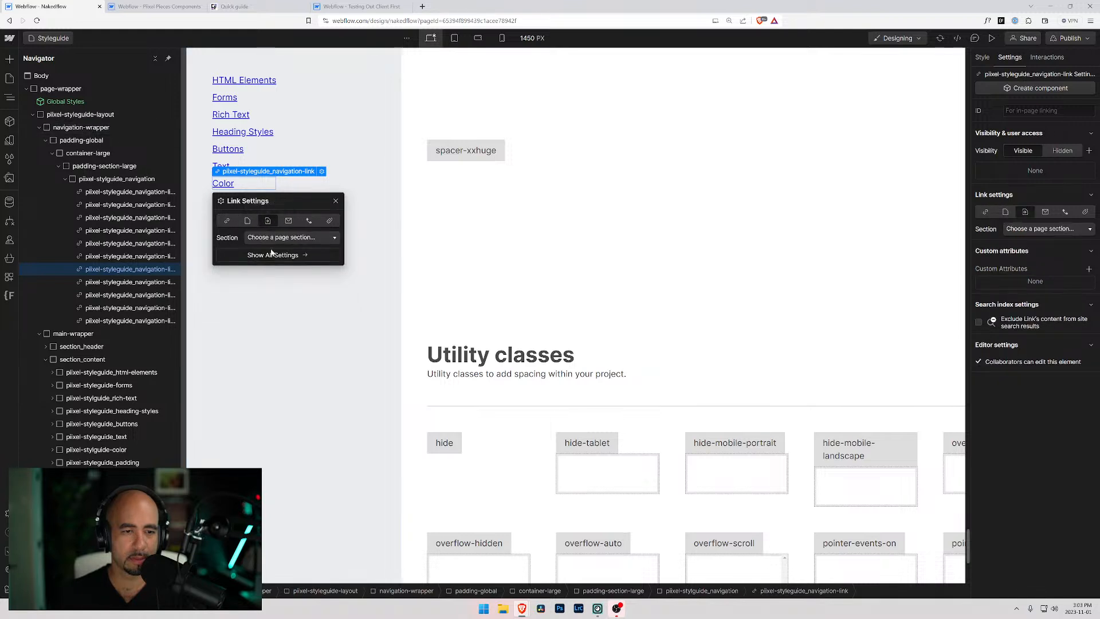
left_click(285, 237)
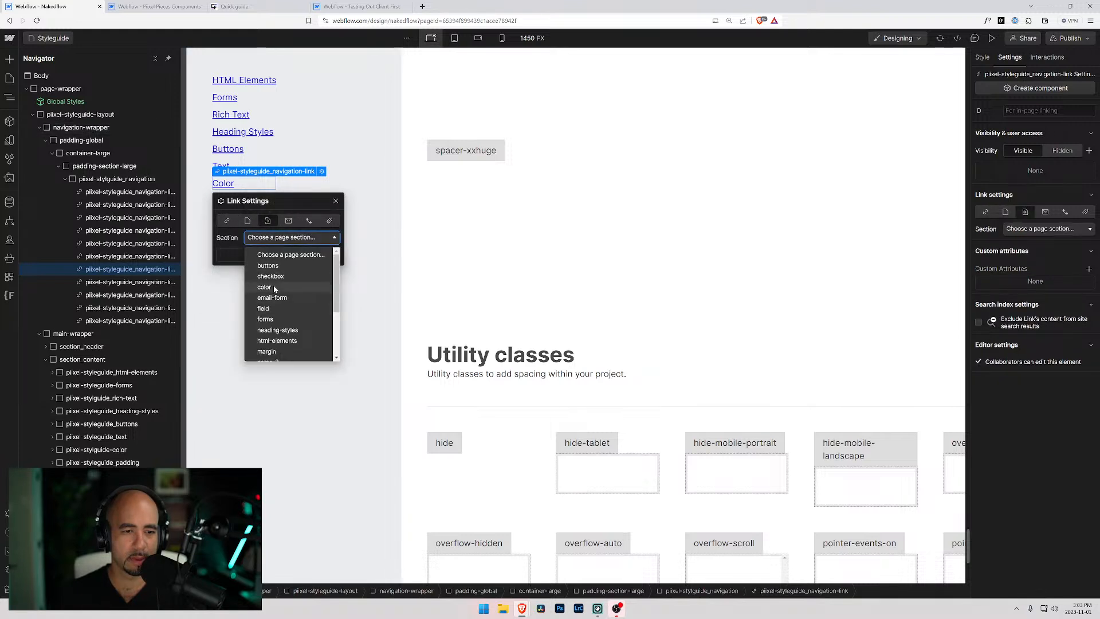
left_click(273, 287)
left_click(201, 202)
Link the Padding navigation link to the page section "padding".
left_click(230, 200)
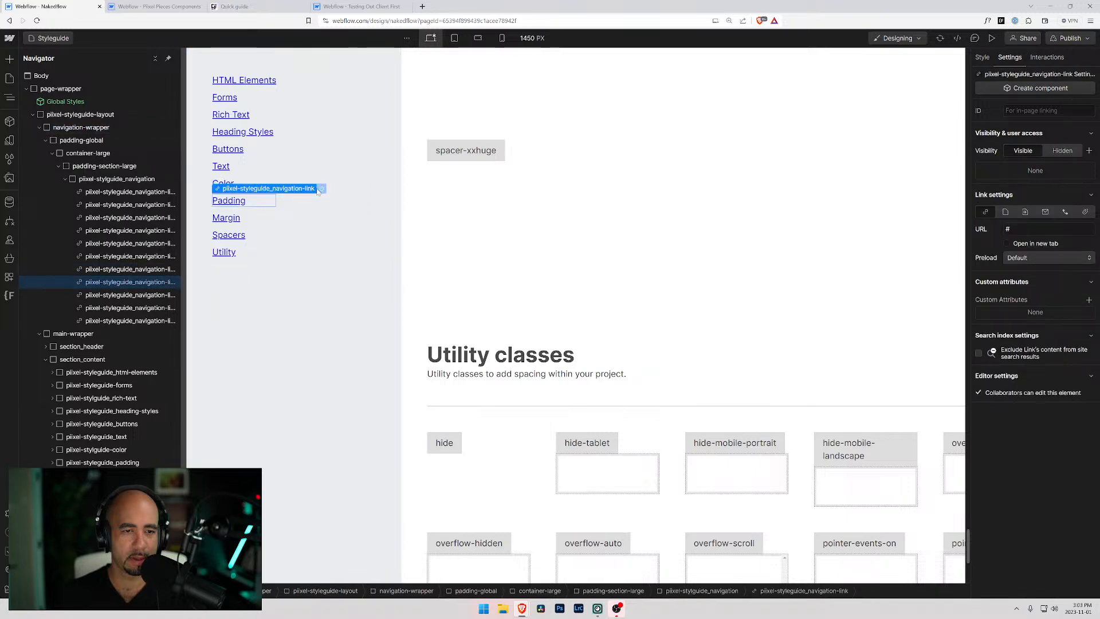
left_click(321, 189)
left_click(267, 238)
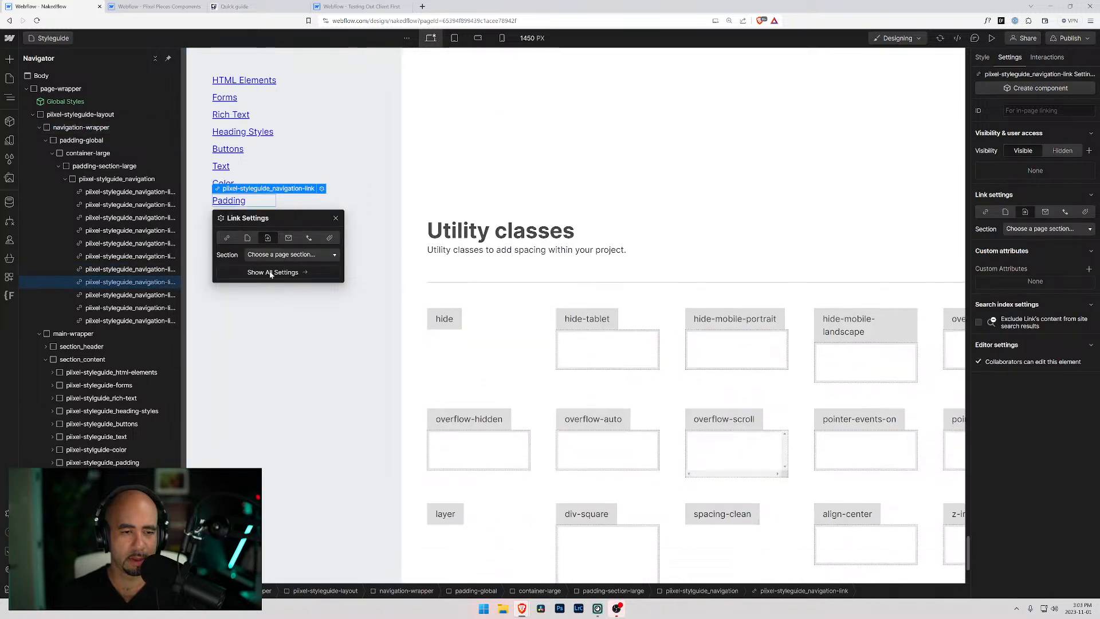
left_click(272, 254)
scroll(277, 338, "down", 3)
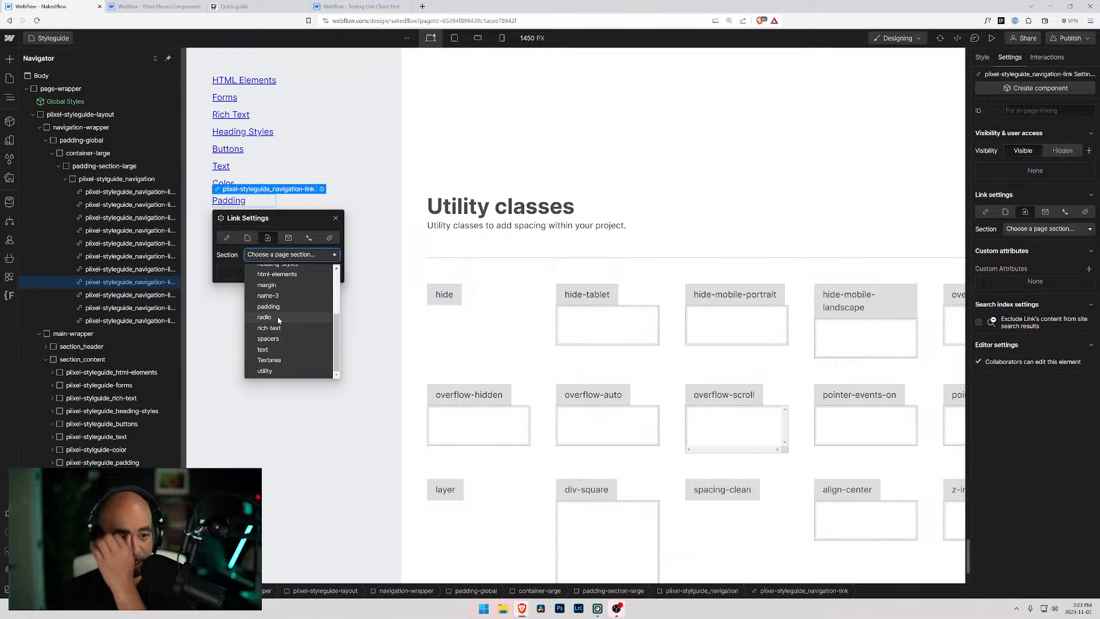
left_click(275, 307)
left_click(252, 148)
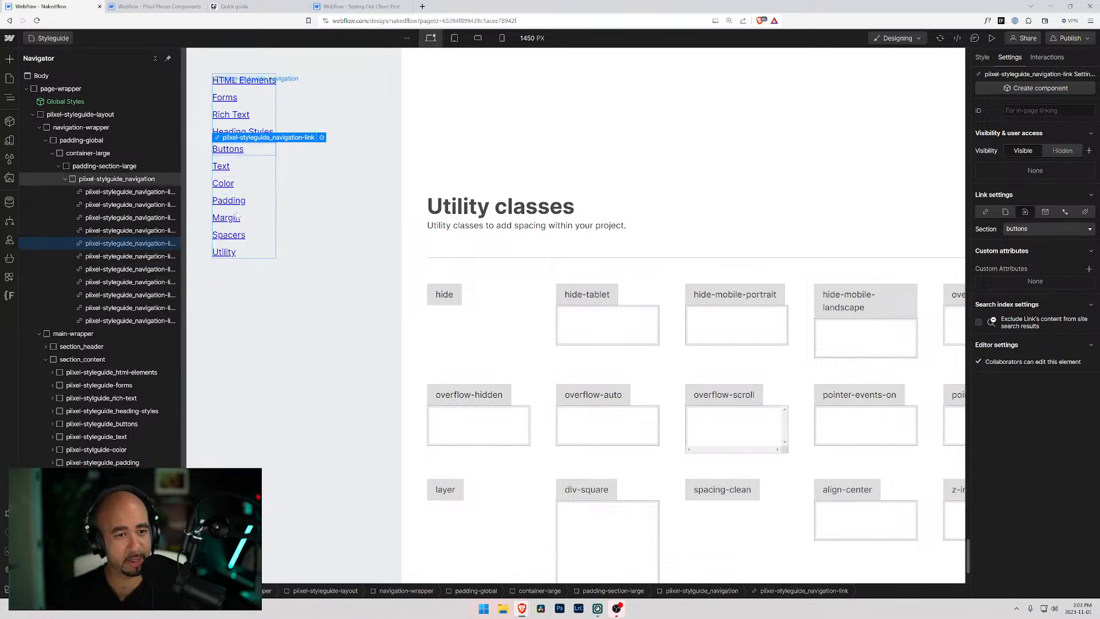
Link the Margin navigation link to the page section "margin".
left_click(237, 219)
left_click(322, 206)
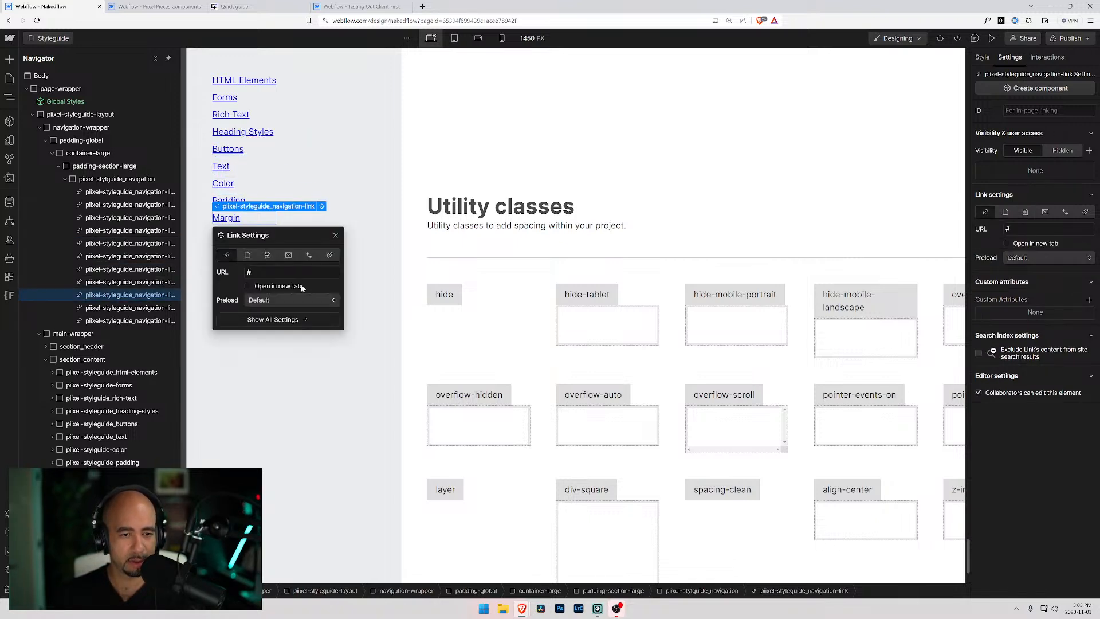
left_click(267, 256)
left_click(291, 272)
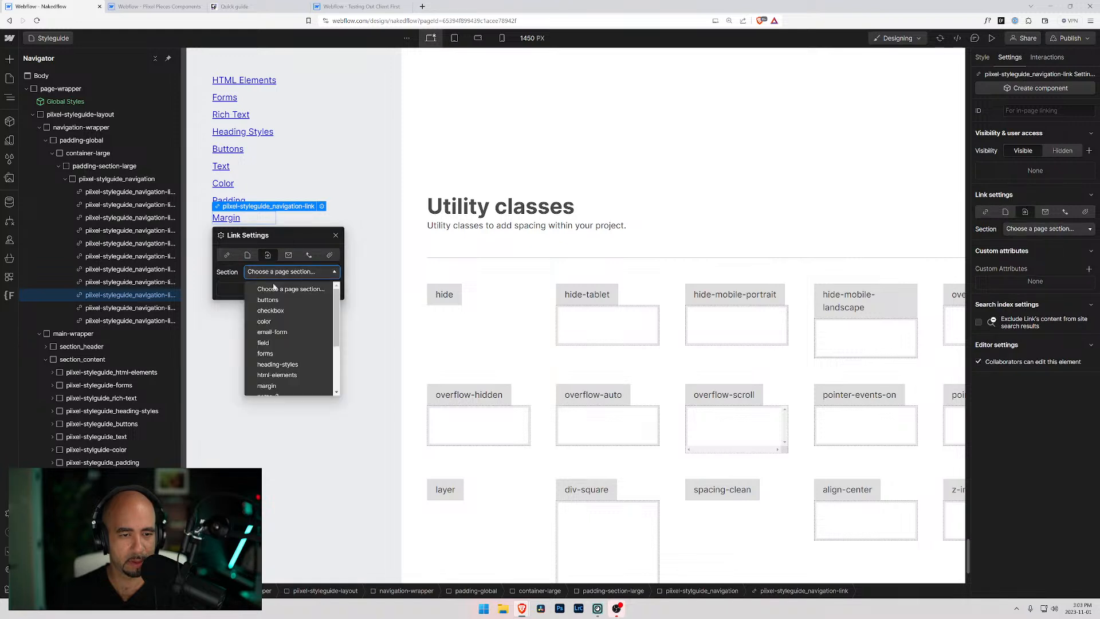
left_click(261, 353)
Link the Spacers navigation link to the page section "spacers".
left_click(229, 234)
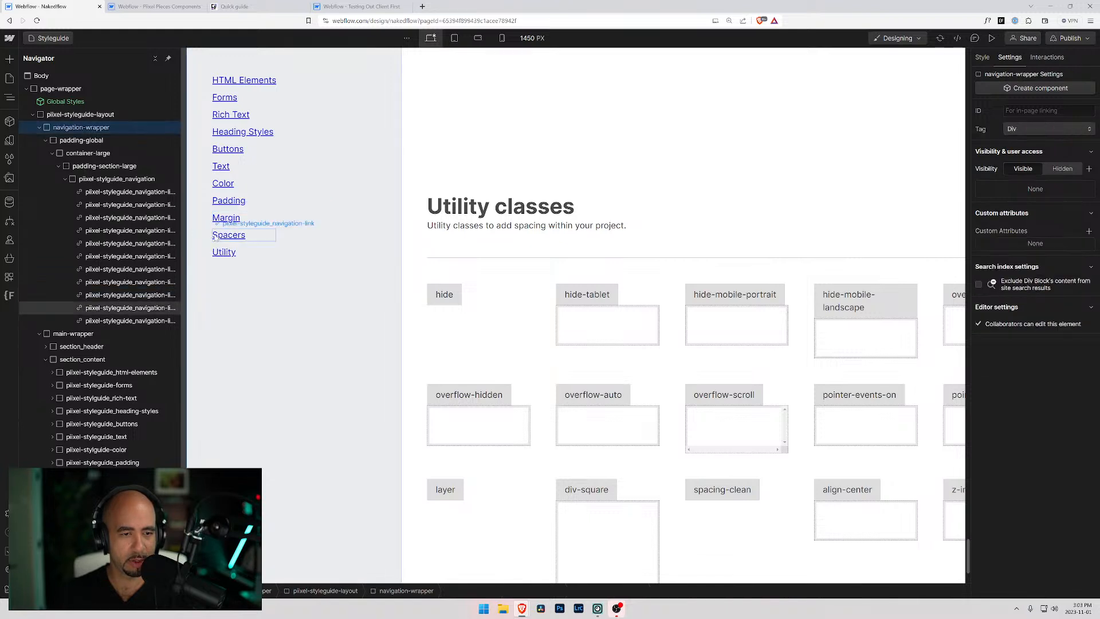
left_click(322, 223)
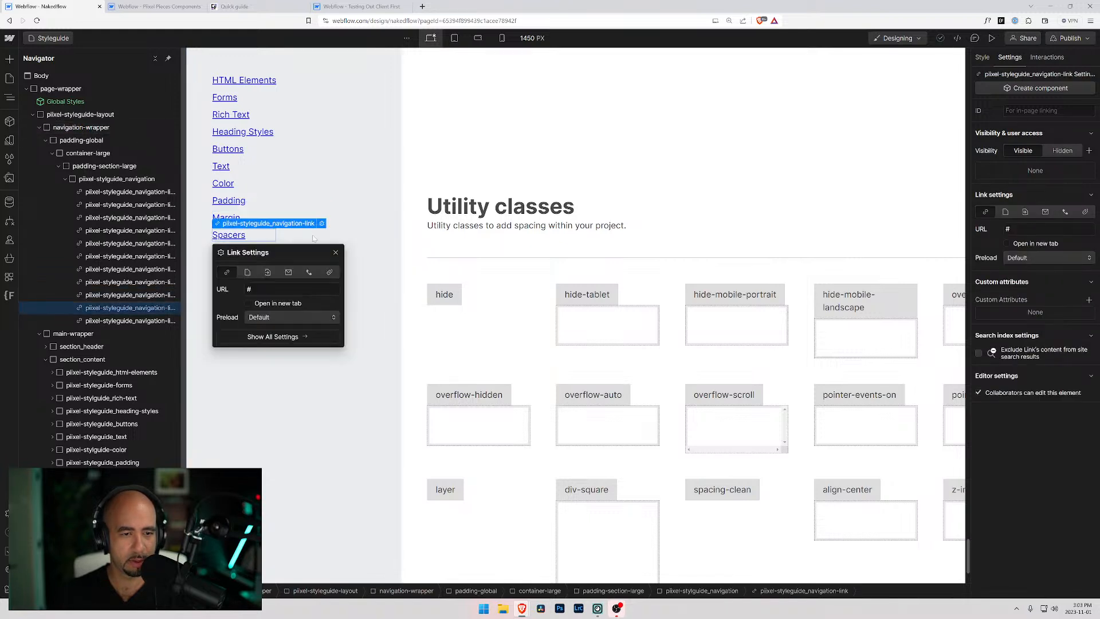
left_click(268, 272)
left_click(287, 289)
scroll(284, 386, "down", 2)
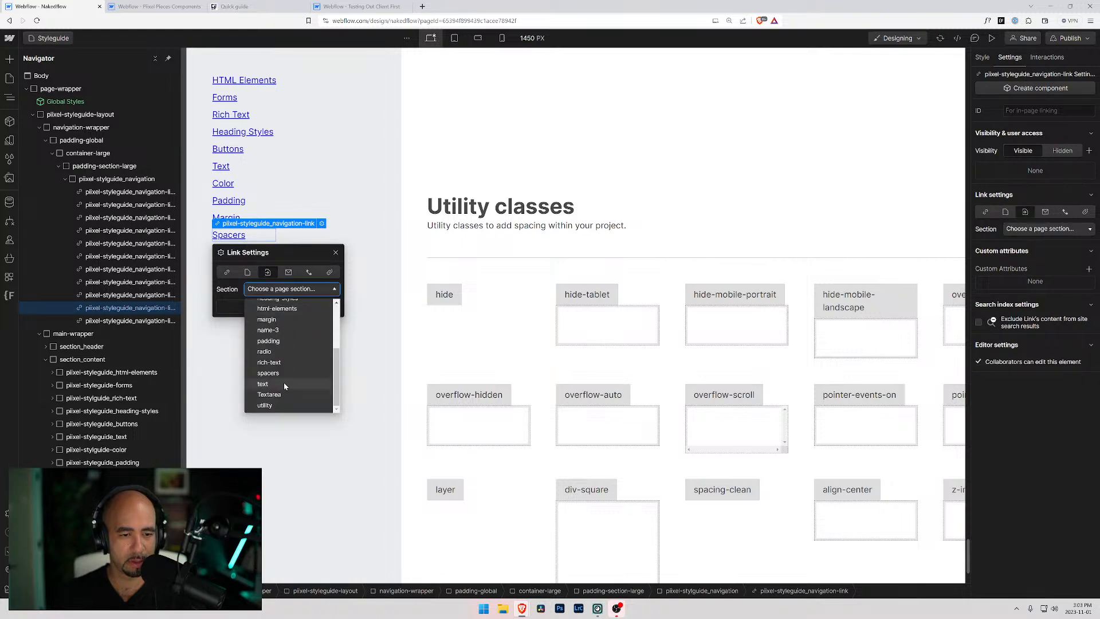
left_click(277, 375)
left_click(357, 243)
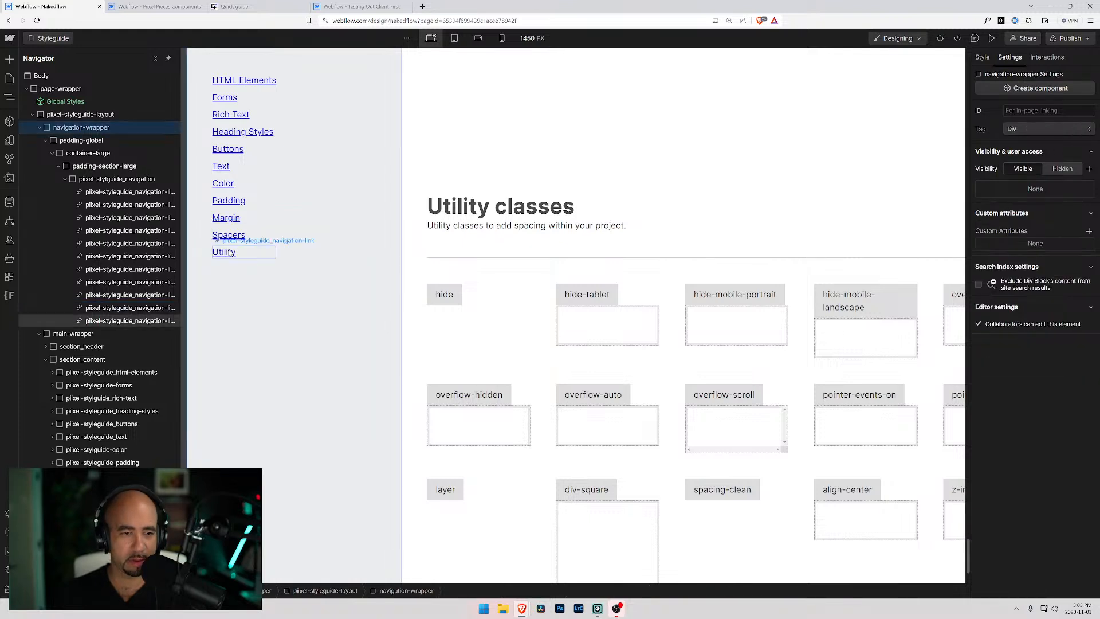
Link the Utility navigation link to the page section "utility".
left_click(228, 252)
left_click(322, 240)
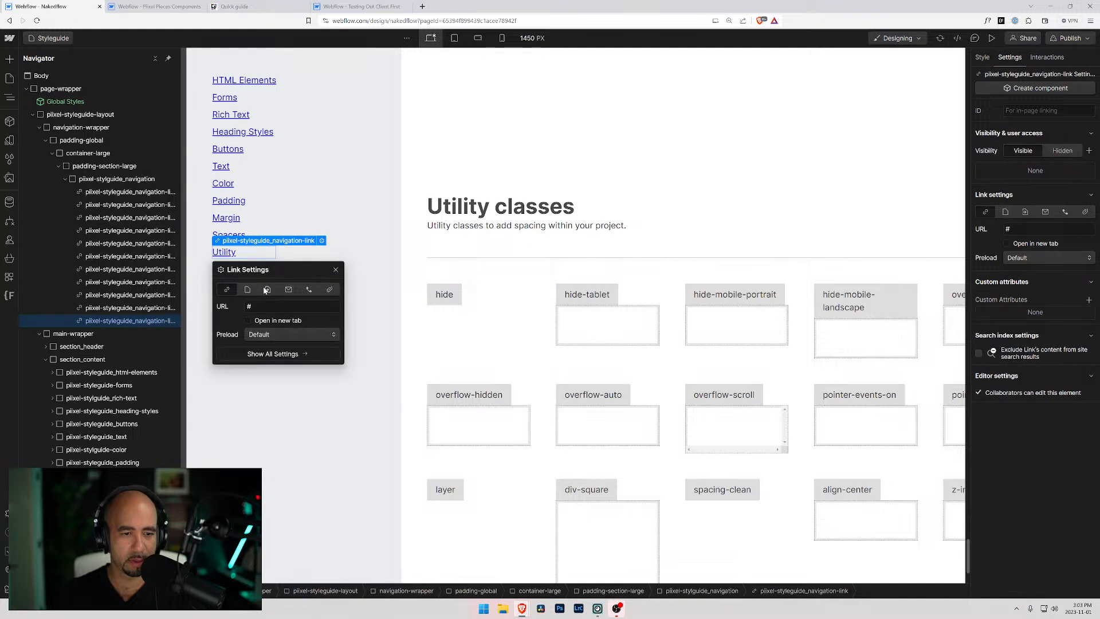
left_click(267, 289)
left_click(286, 305)
scroll(291, 391, "down", 2)
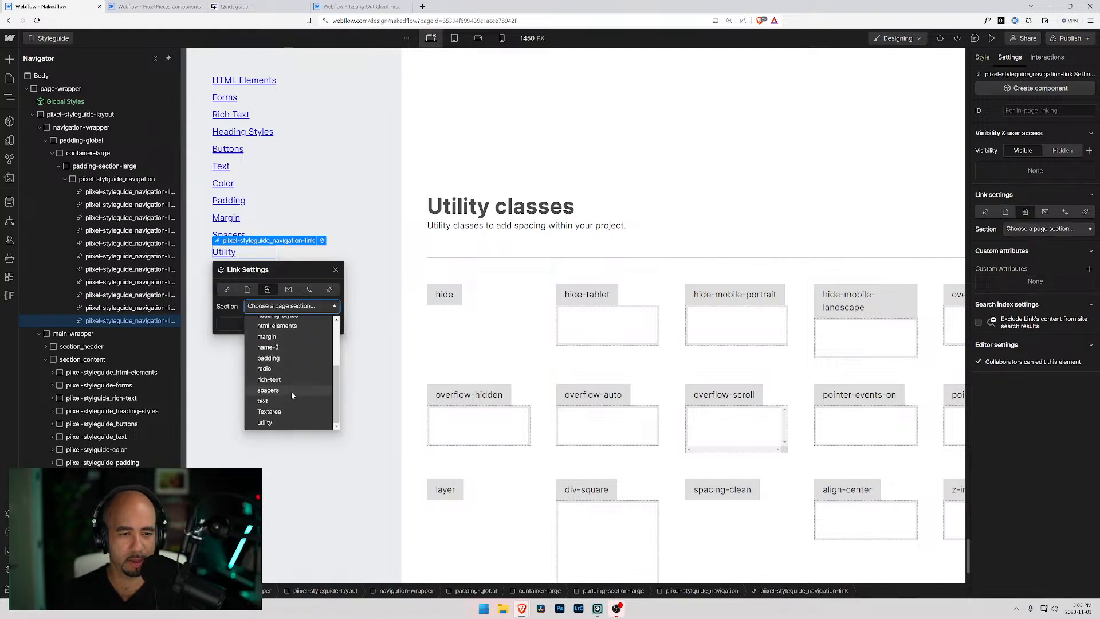
left_click(265, 423)
left_click(222, 388)
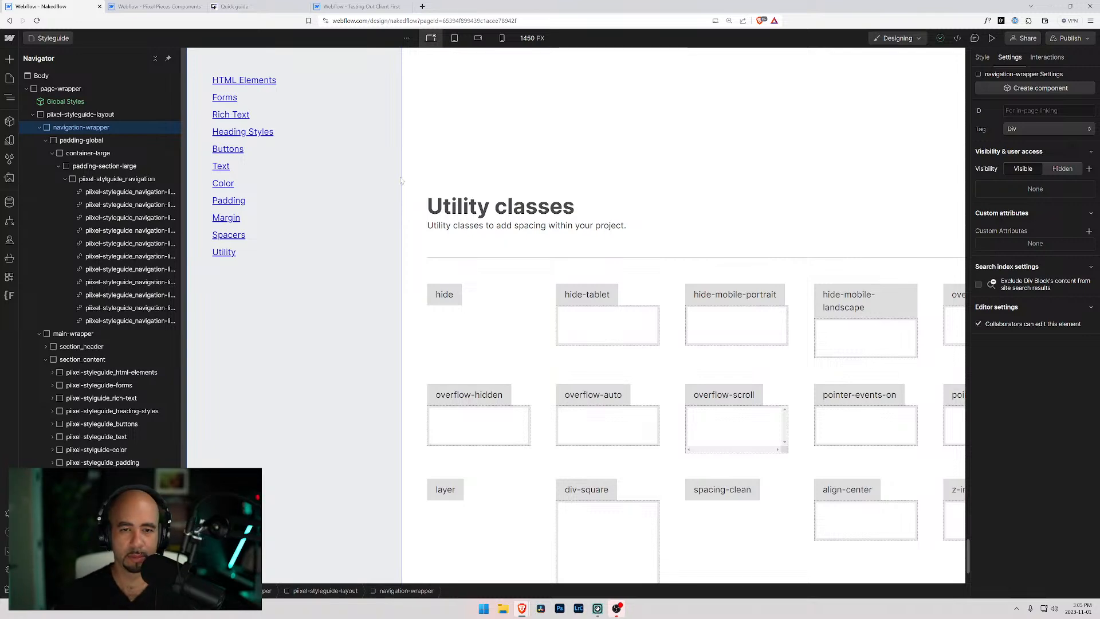
scroll(498, 273, "down", 3)
scroll(509, 324, "up", 10)
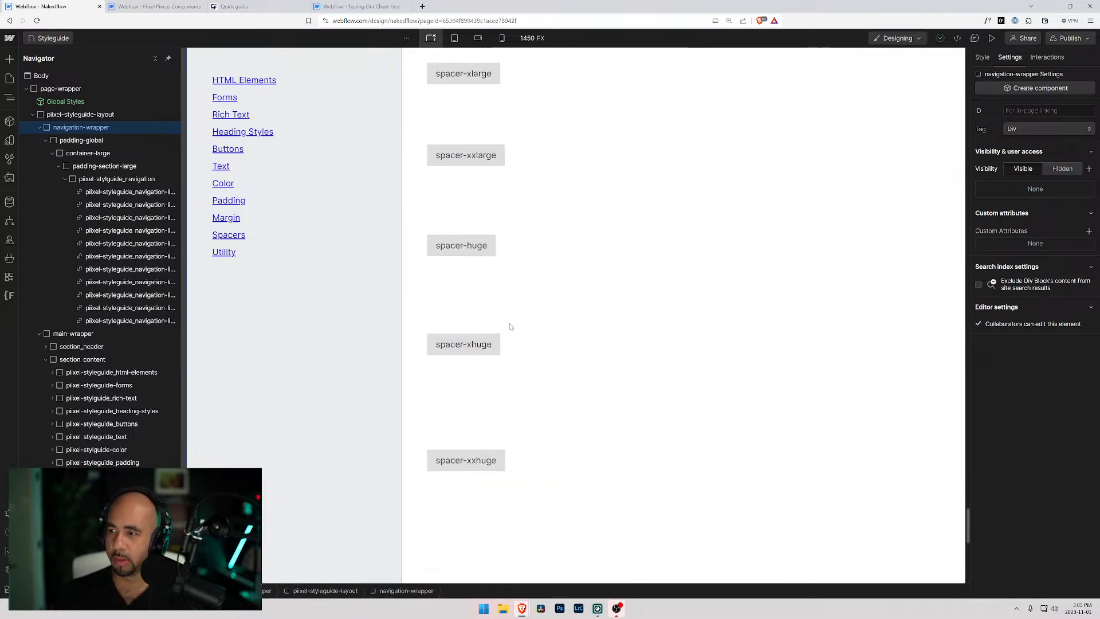
scroll(511, 327, "down", 4)
scroll(510, 327, "down", 5)
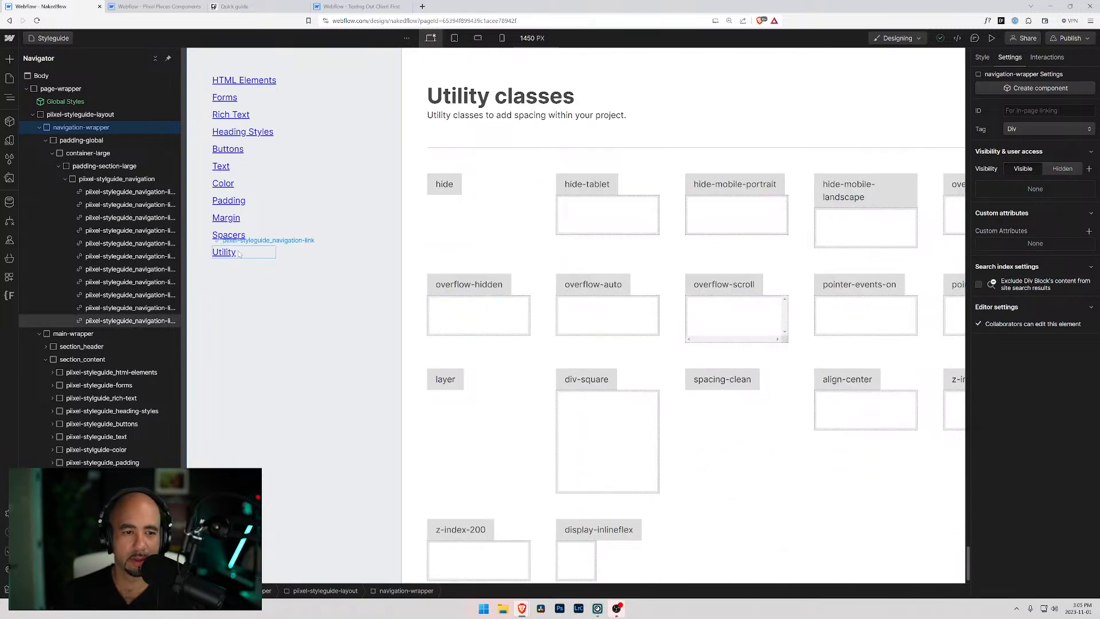
left_click(239, 254)
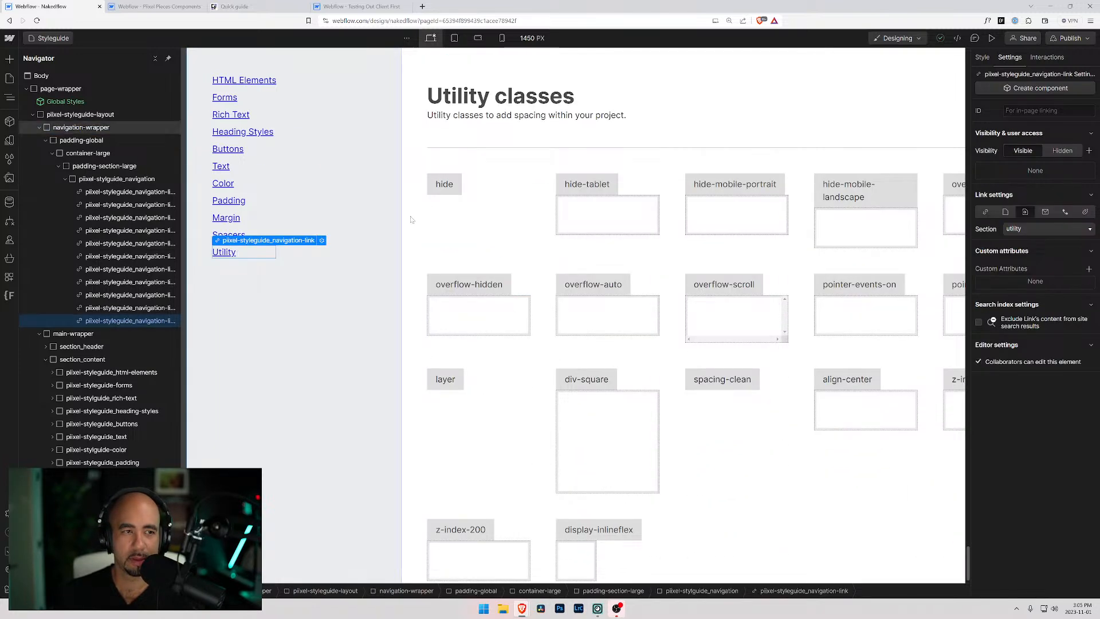
Preview the styleguide page and test the Utility, Spacers, Margin, Padding and Color navigation links.
left_click(992, 37)
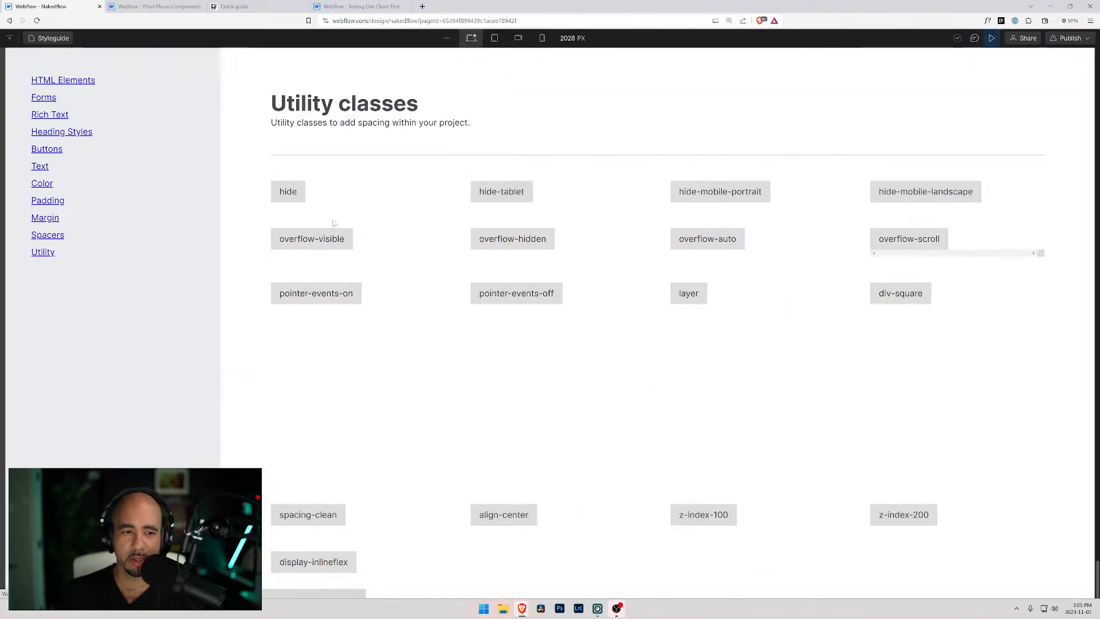
left_click(42, 257)
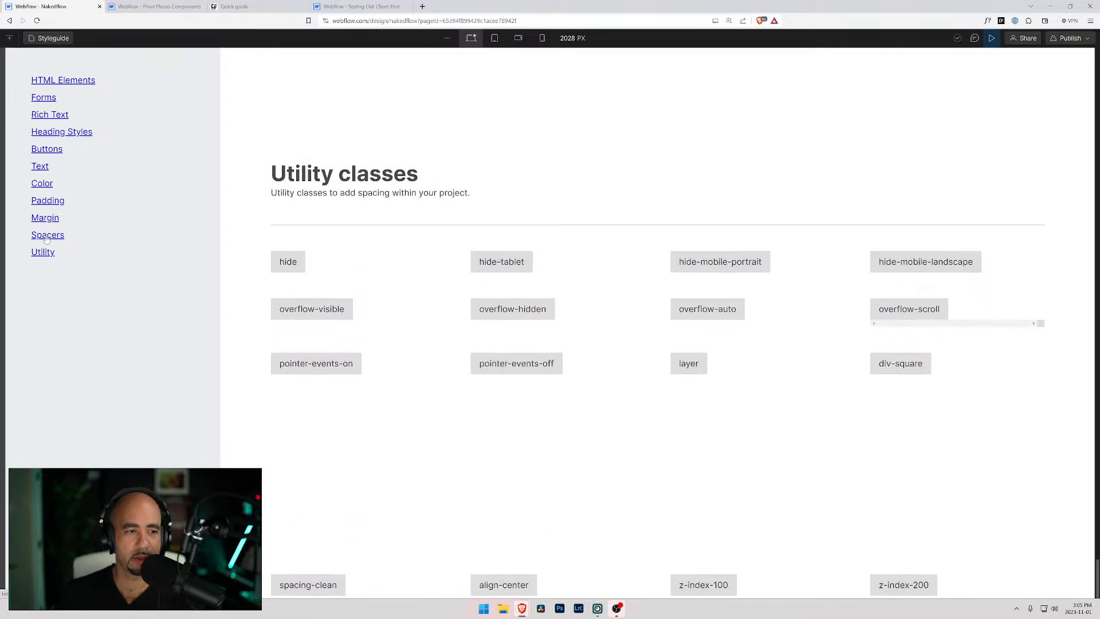
left_click(40, 253)
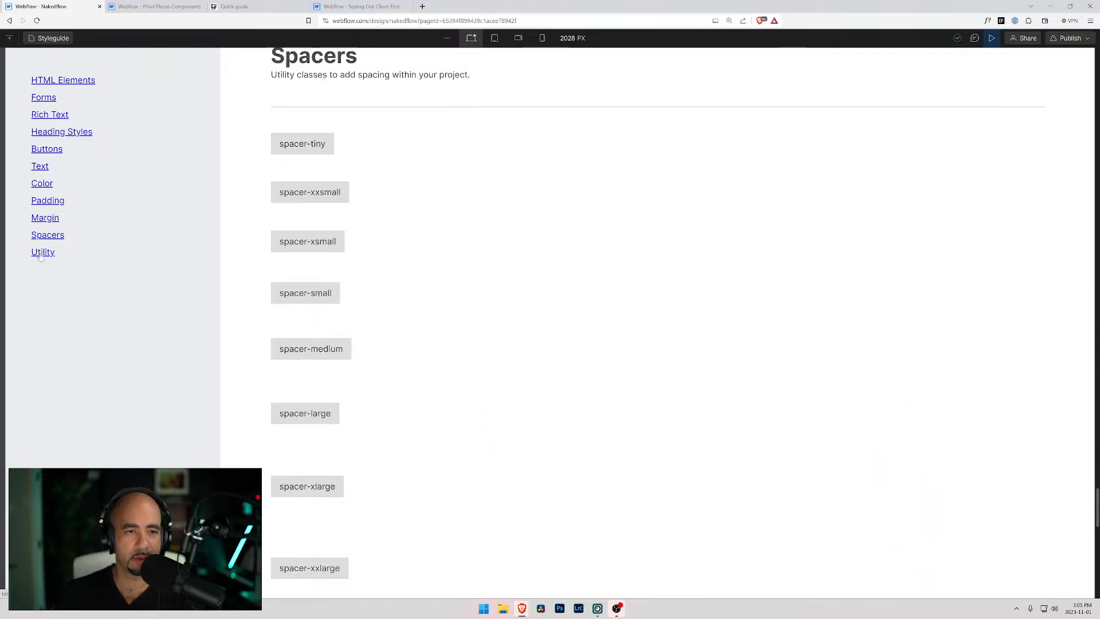
left_click(44, 221)
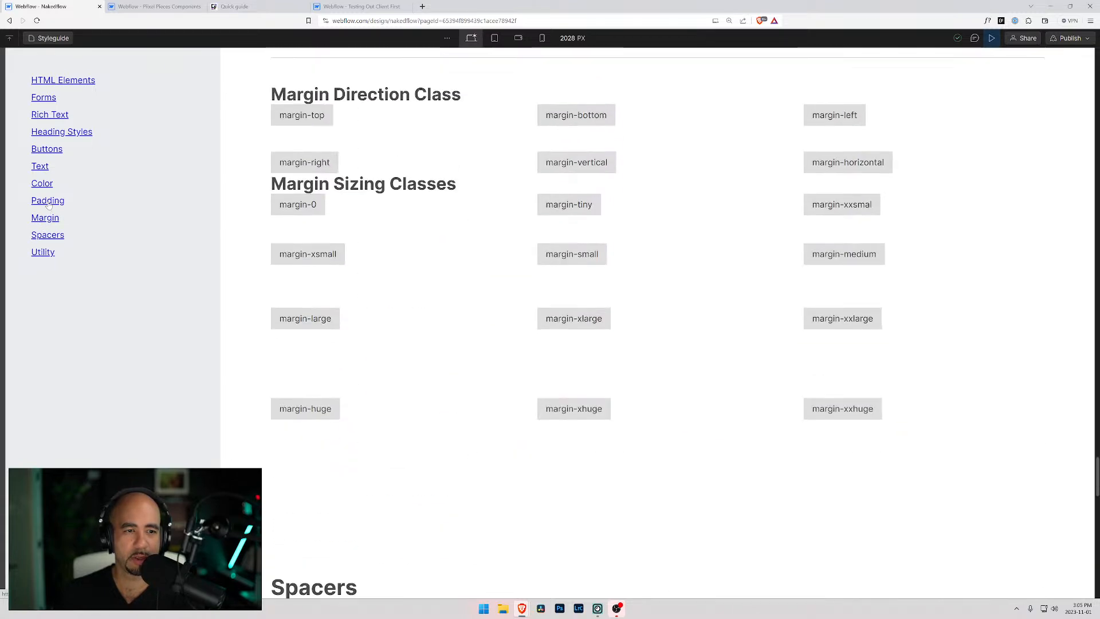
left_click(48, 202)
left_click(42, 183)
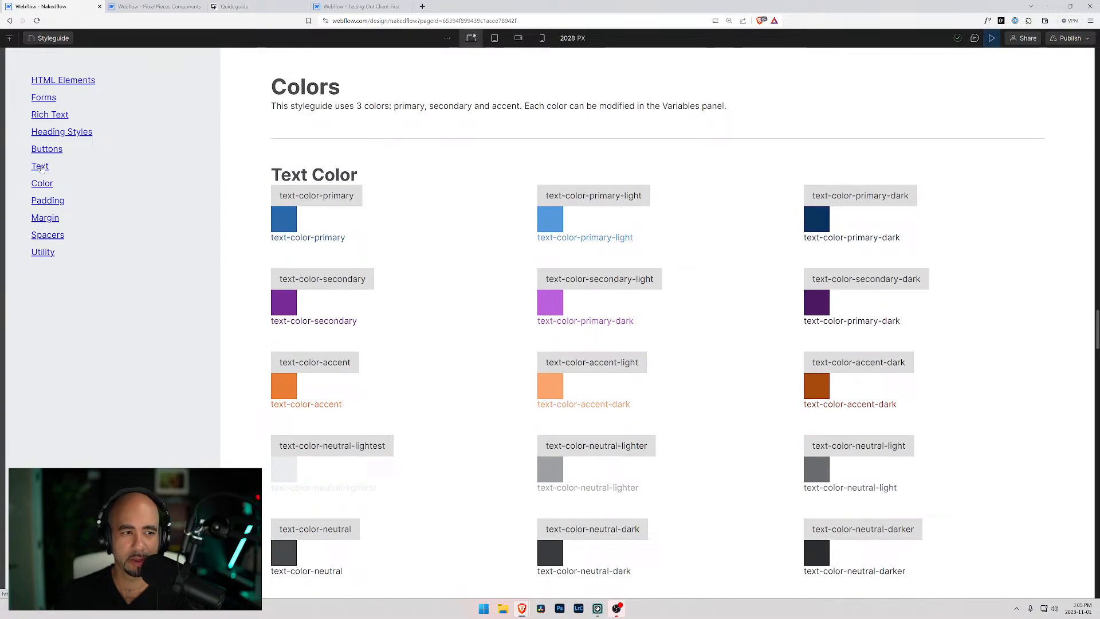
Test the Text, Buttons, Heading Styles, Rich Text, Forms and HTML Elements navigation links, and leave the preview.
left_click(41, 167)
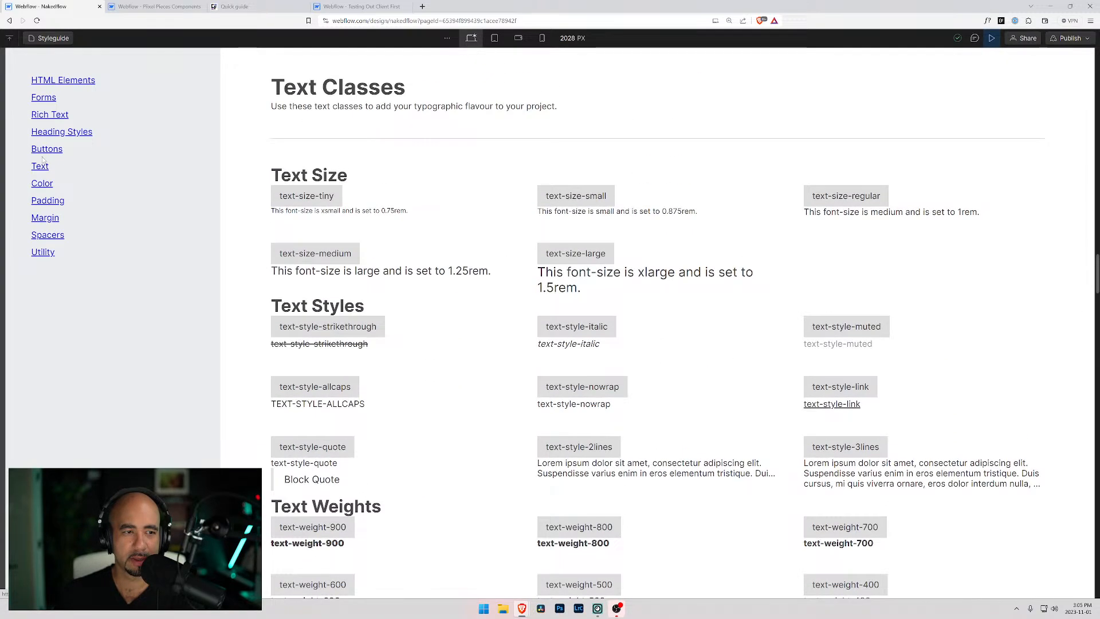
left_click(46, 150)
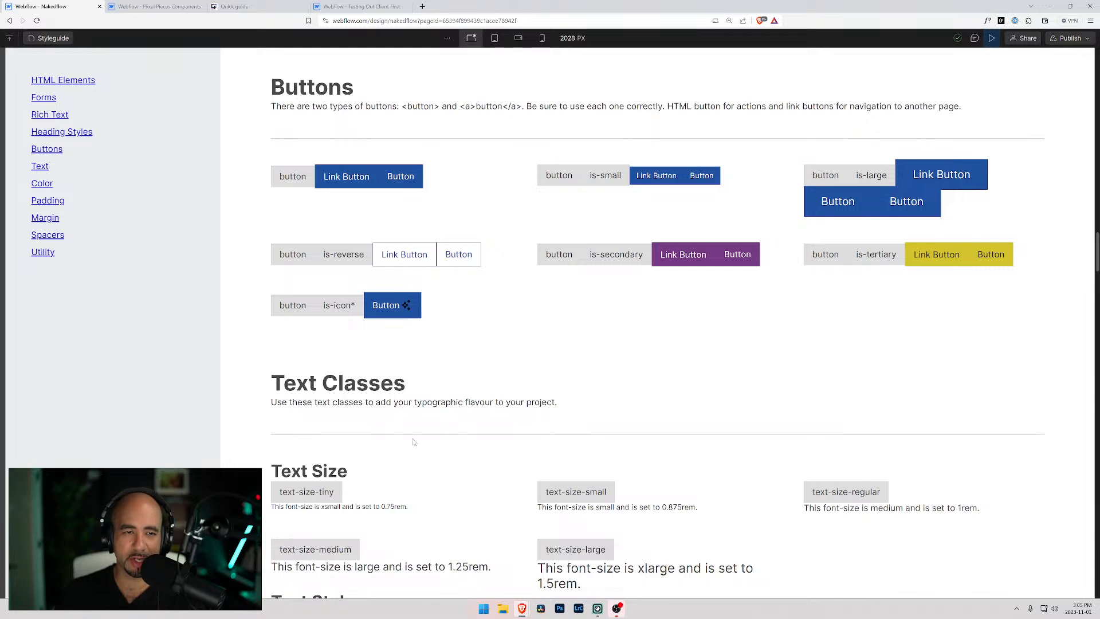
scroll(170, 522, "down", 2)
left_click(52, 151)
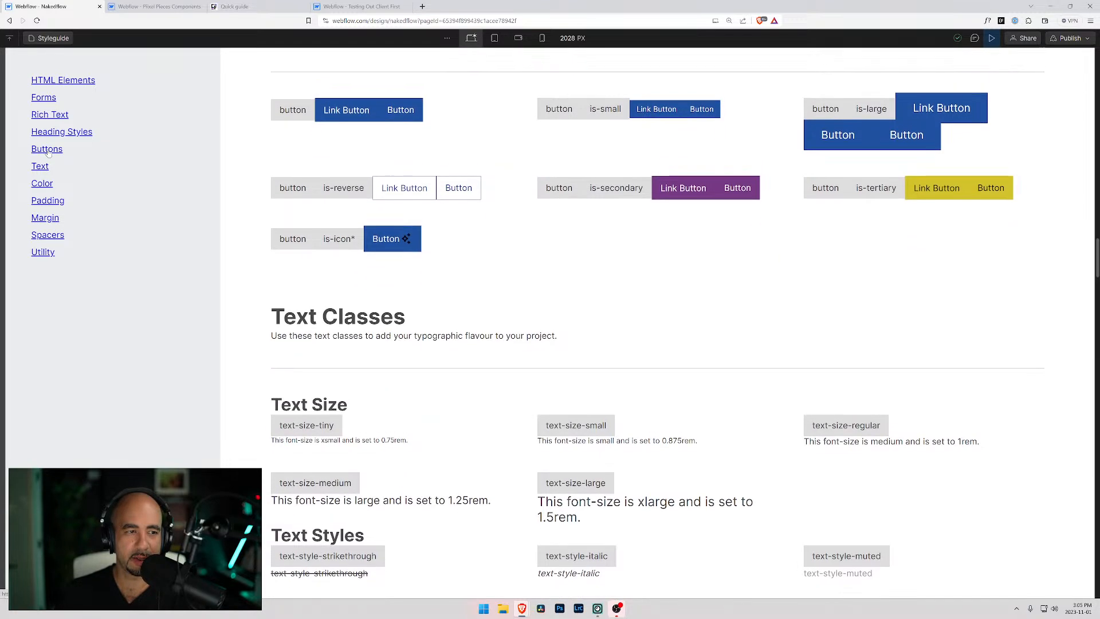
left_click(44, 169)
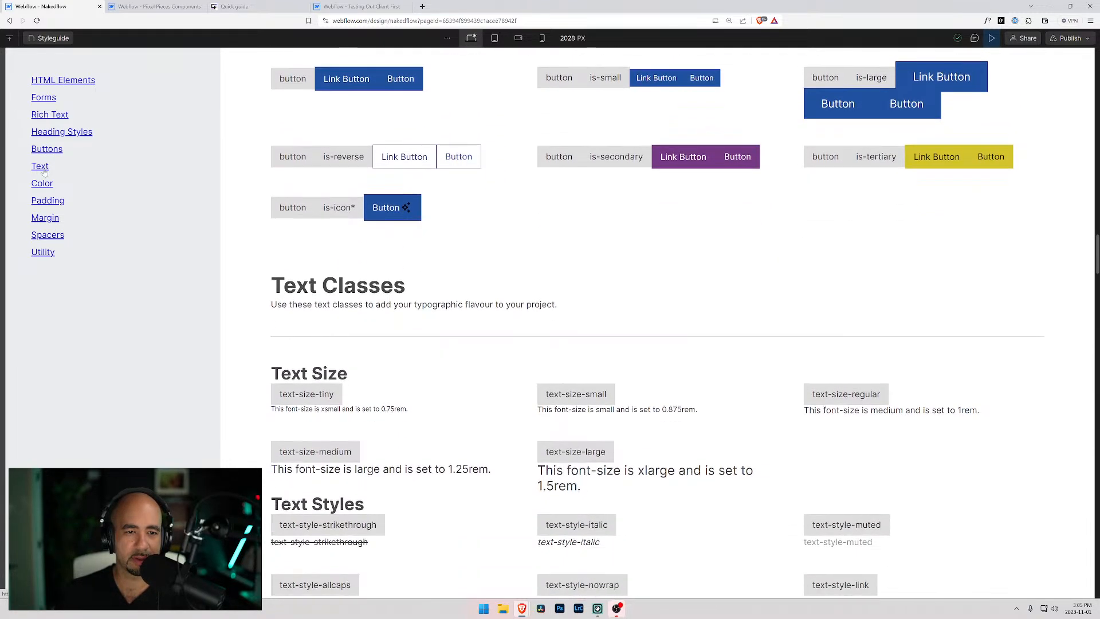
left_click(60, 136)
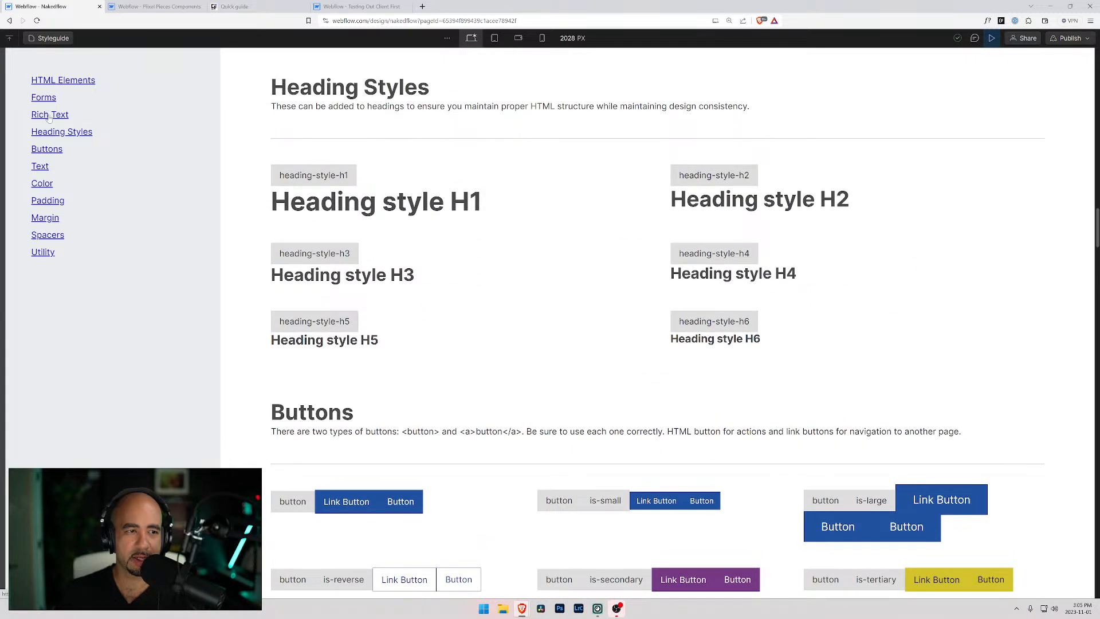
left_click(50, 116)
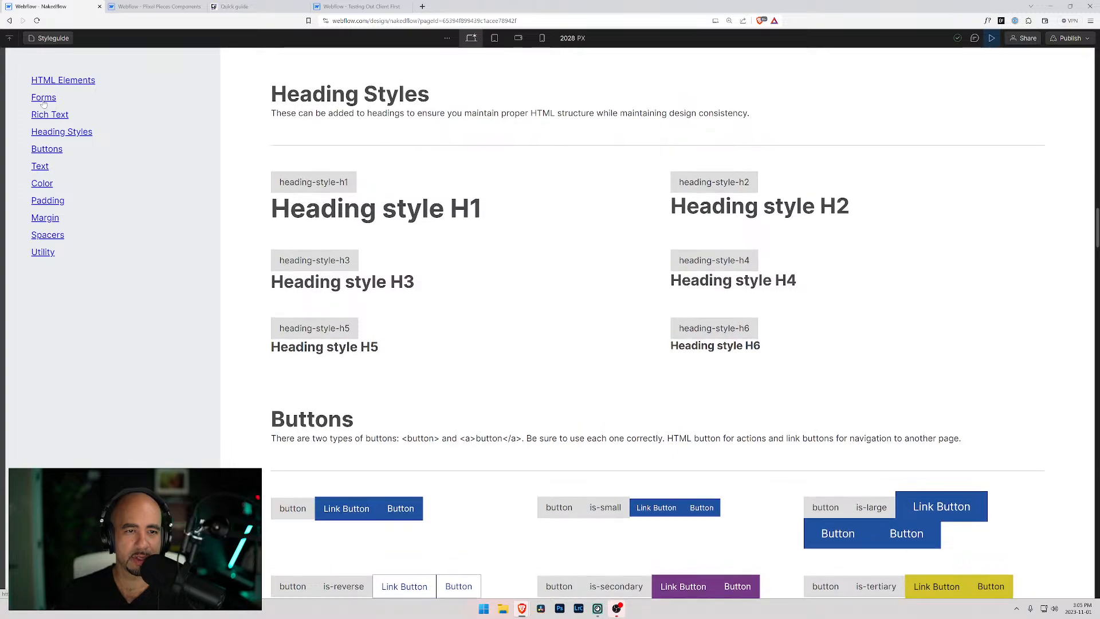
left_click(43, 100)
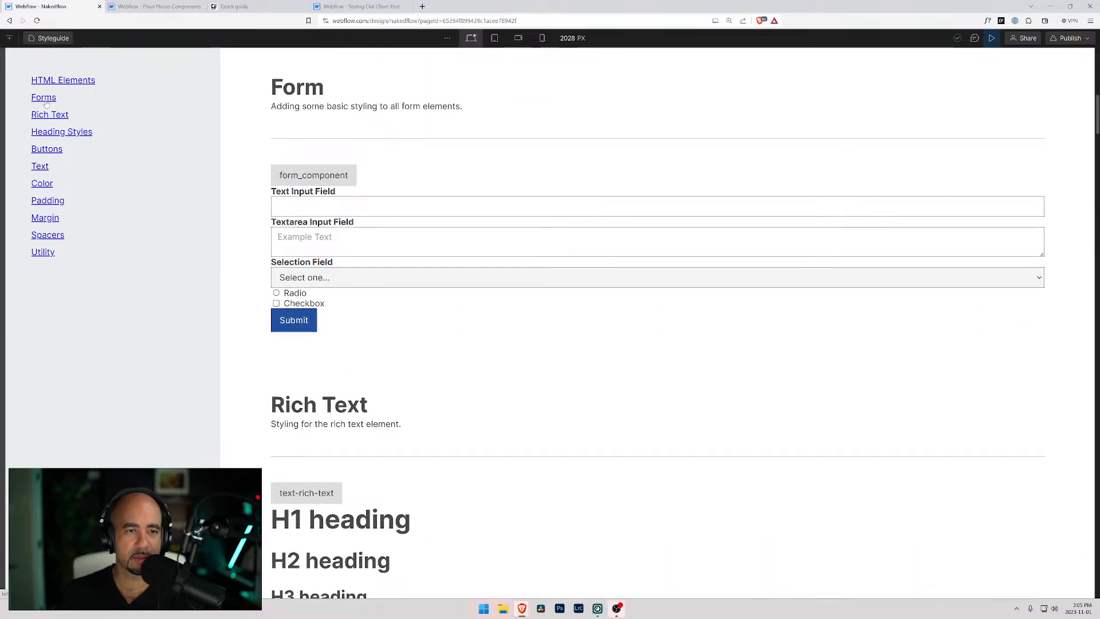
left_click(53, 83)
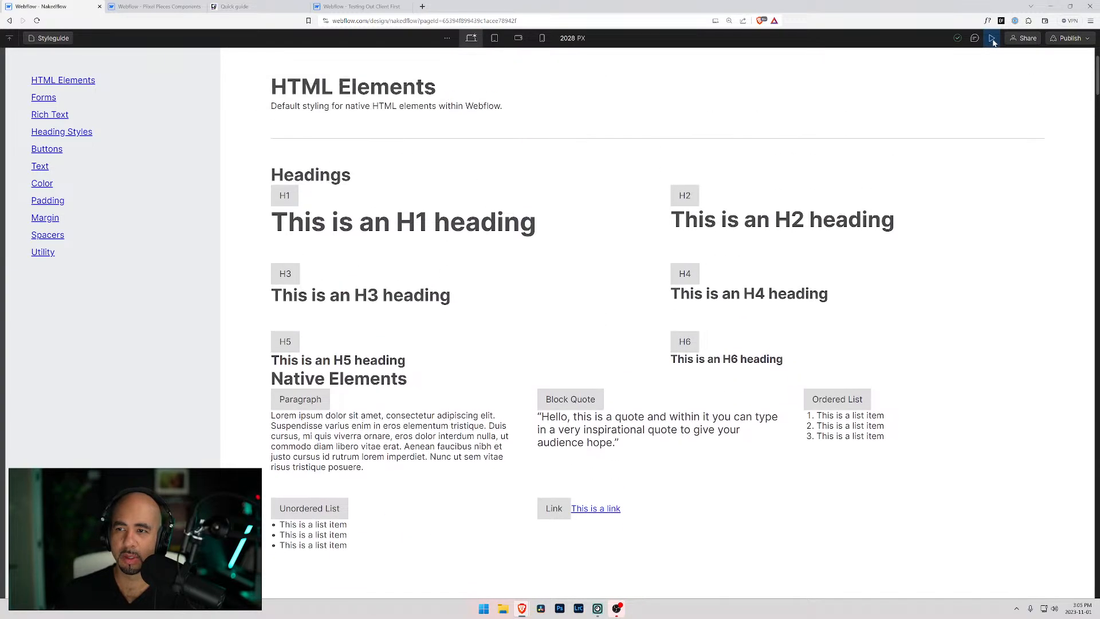
key("shift+p")
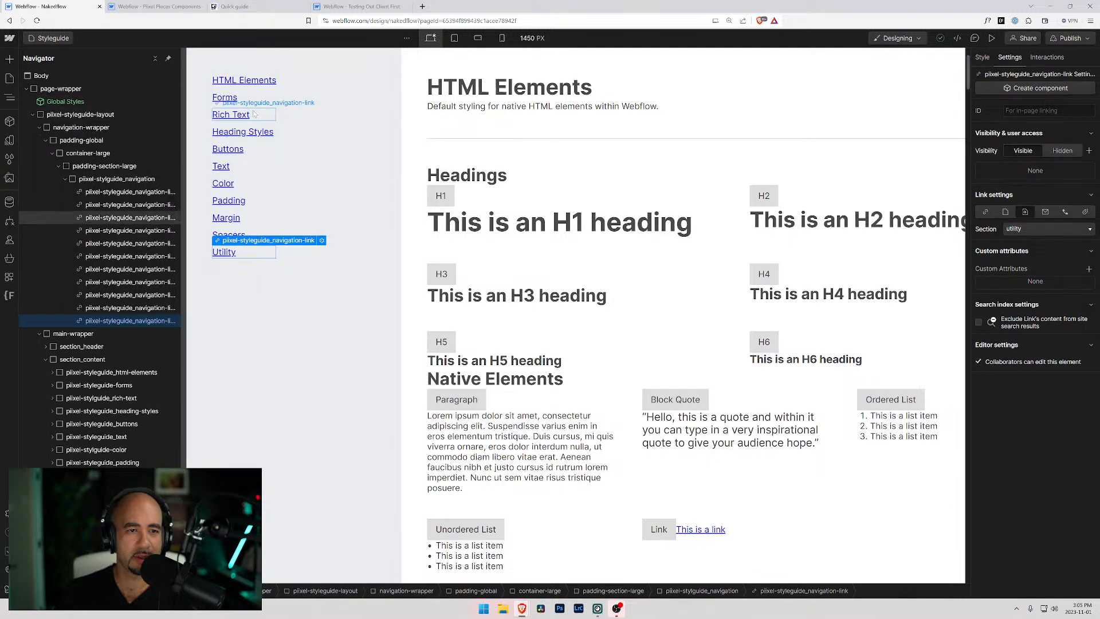
Link the Rich Text navigation link to the page section "rich-text".
left_click(269, 114)
left_click(321, 103)
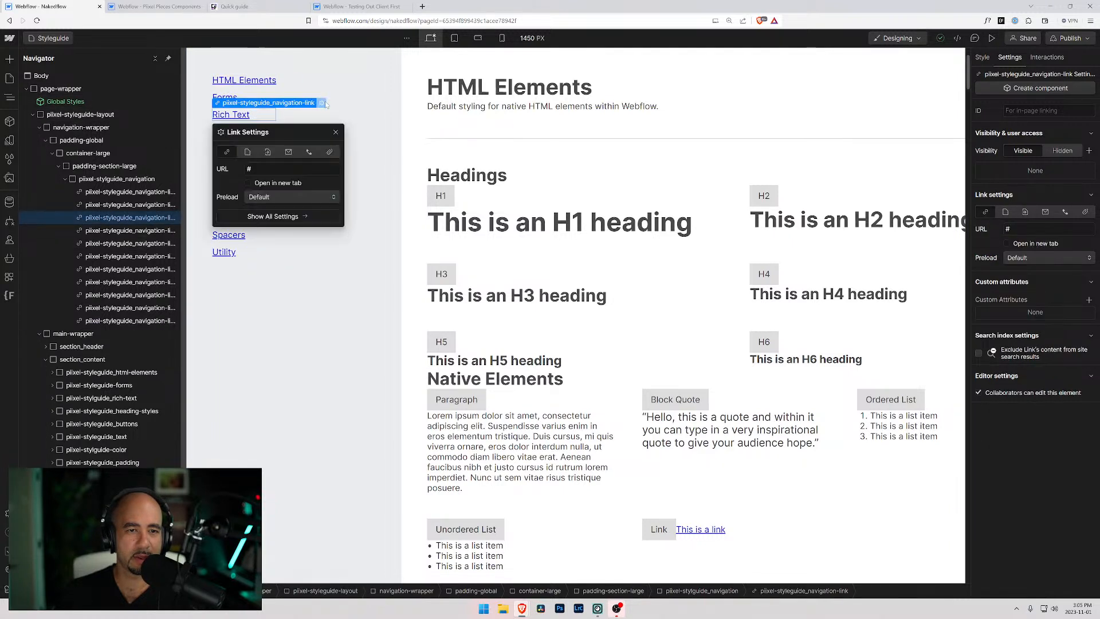
left_click(267, 152)
left_click(263, 169)
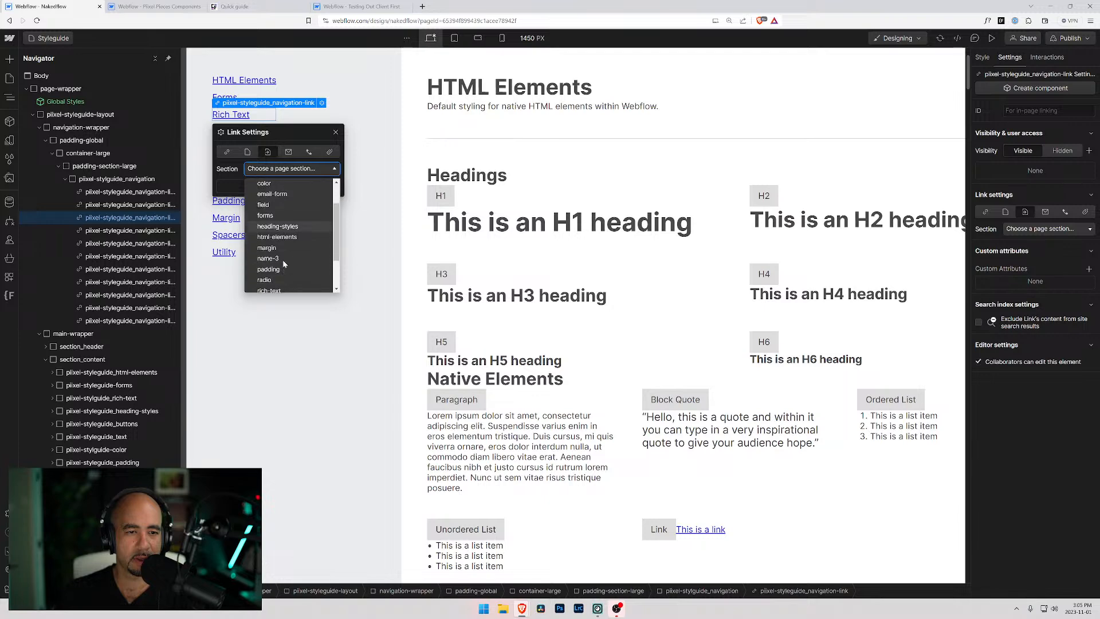
scroll(281, 256, "down", 2)
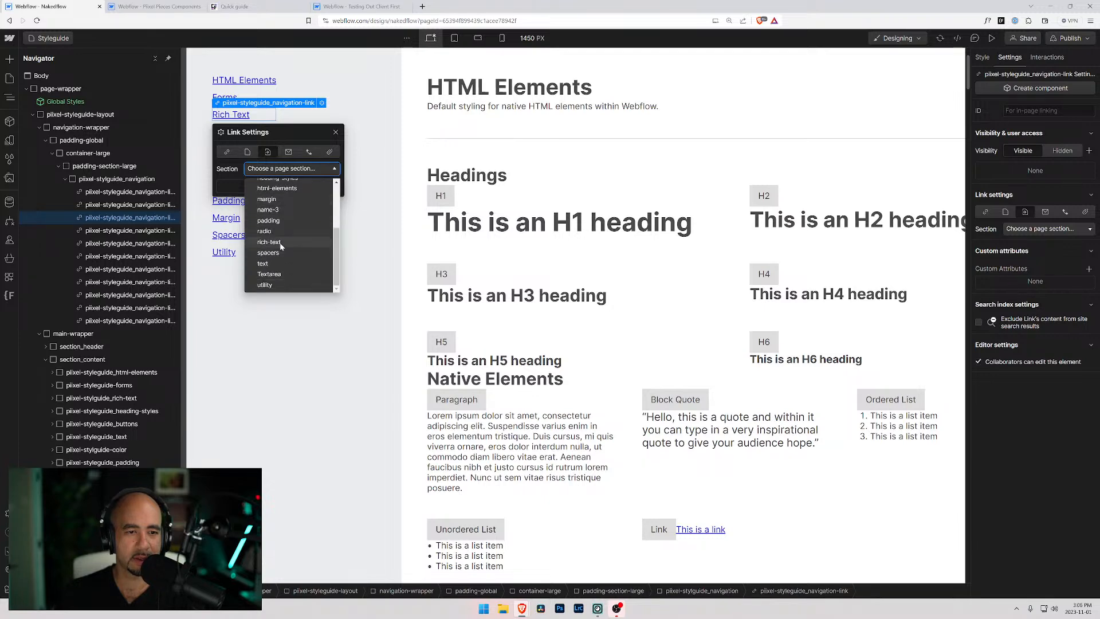
left_click(281, 242)
left_click(380, 133)
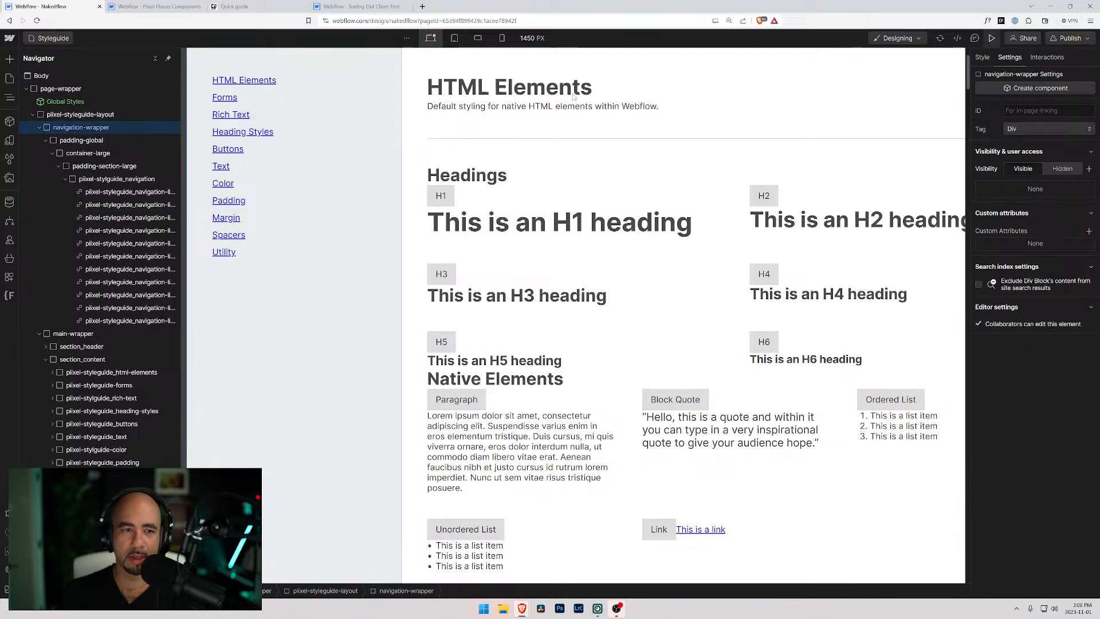
Preview the page, test the Rich Text navigation link and return to the design view.
key("ctrl+shift+p")
left_click(66, 118)
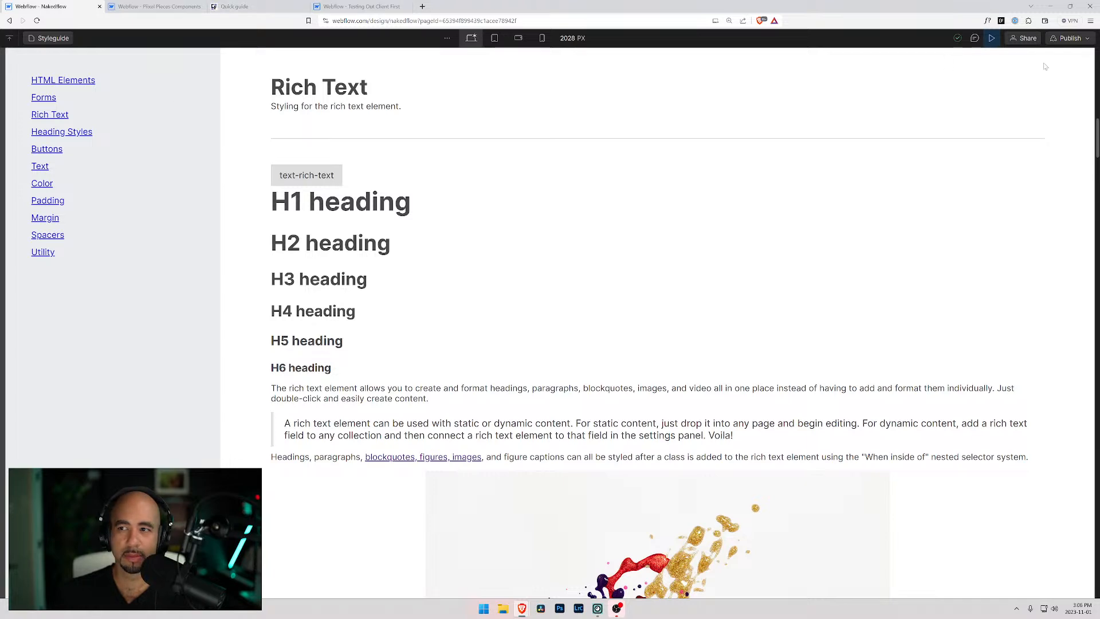
left_click(992, 37)
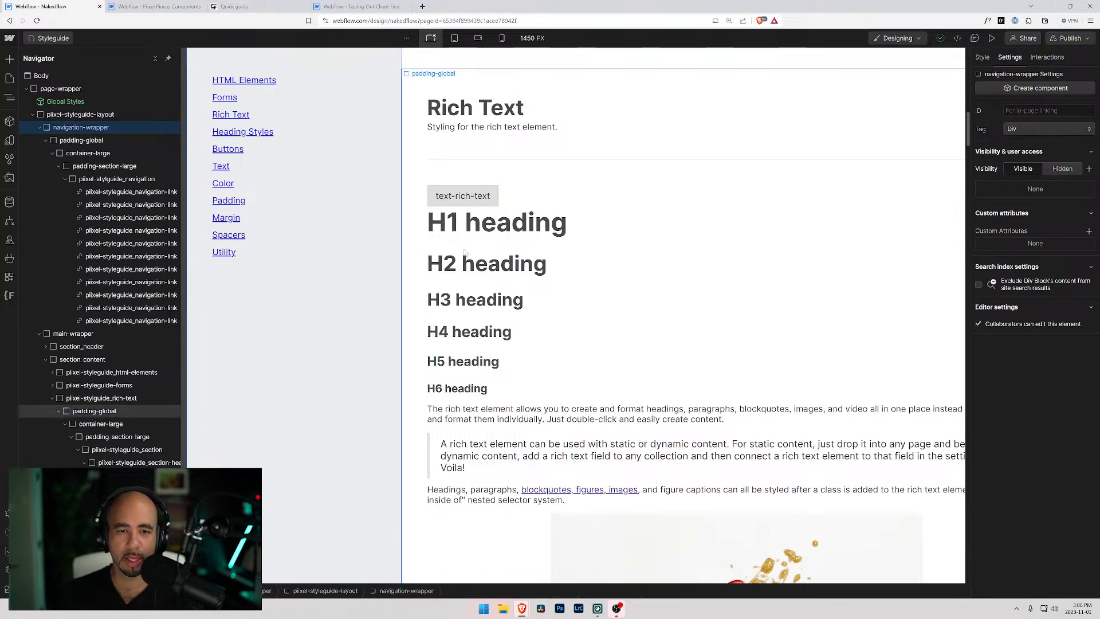
Inspect the headings and first paragraph inside the text-rich-text element.
left_click(535, 231)
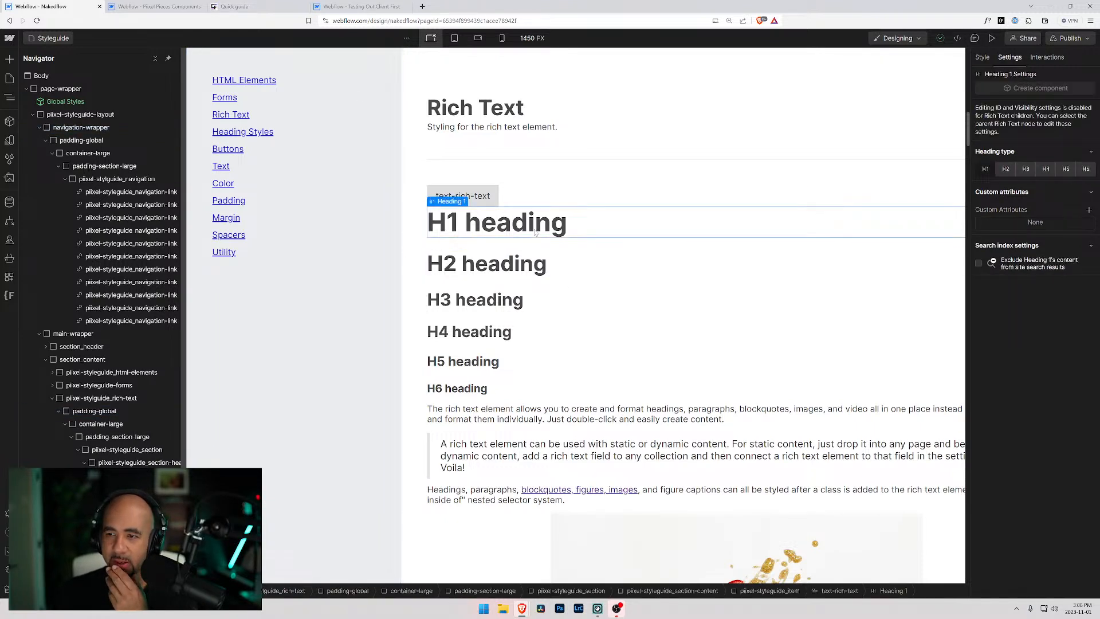
left_click(479, 303)
left_click(475, 332)
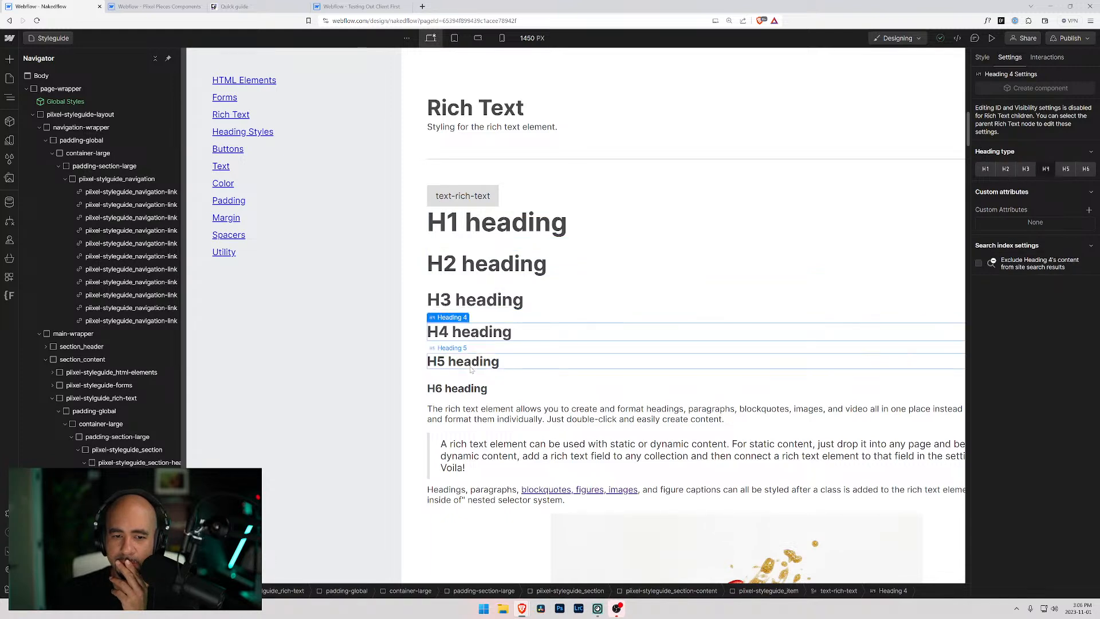
left_click(474, 362)
left_click(471, 390)
left_click(473, 415)
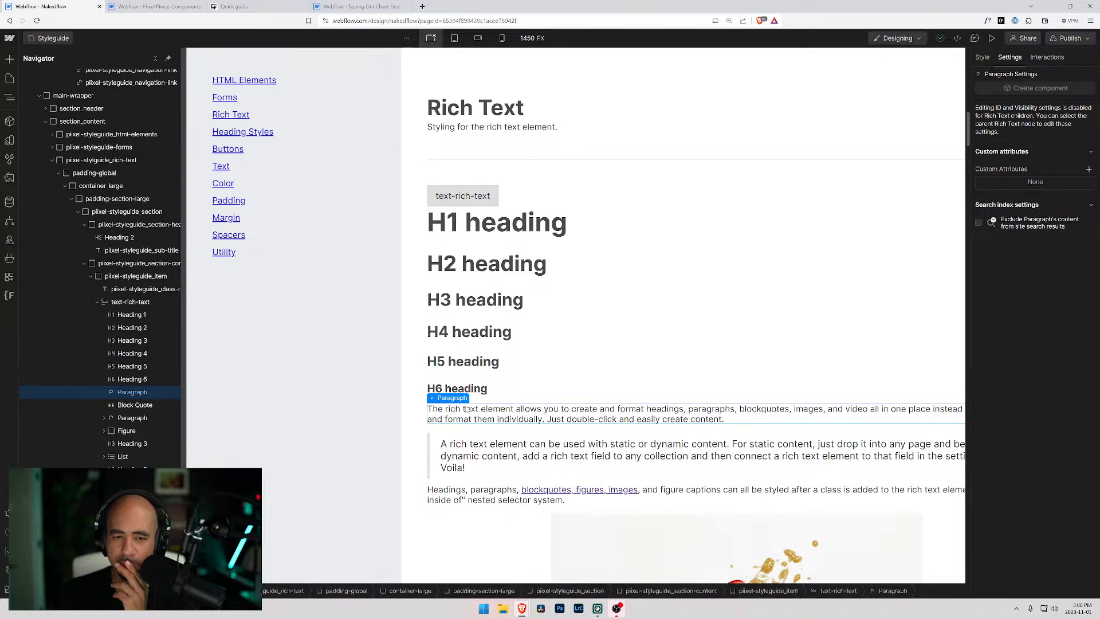
scroll(467, 410, "down", 1)
scroll(390, 112, "up", 9)
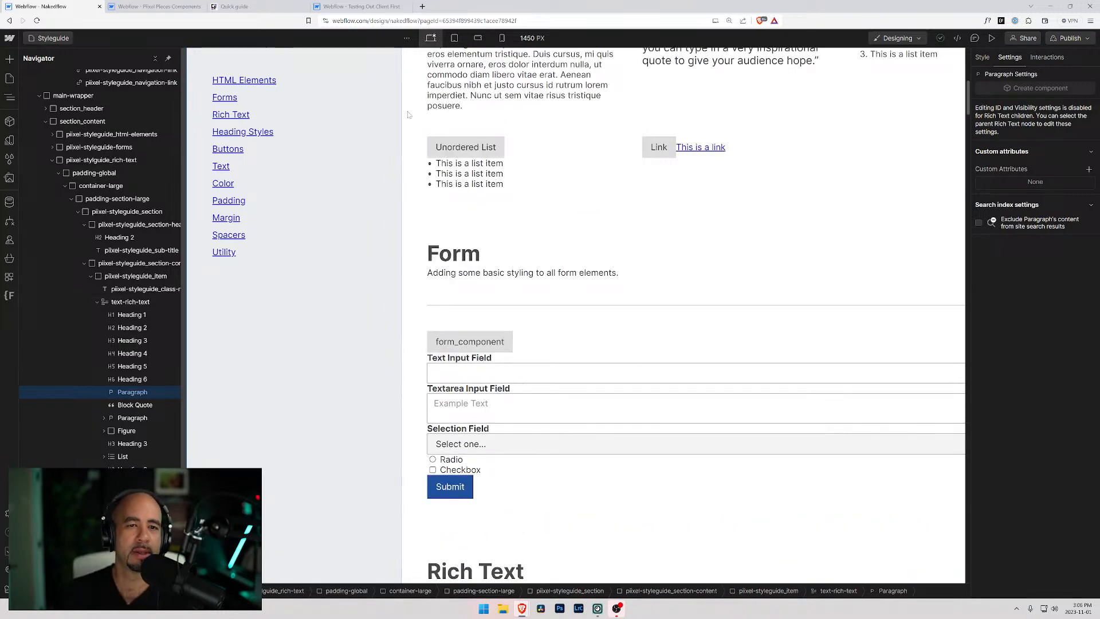
Set the first grid column of the piixel-styleguide-layout element, which holds the navigation, to 20 rem.
left_click(390, 112)
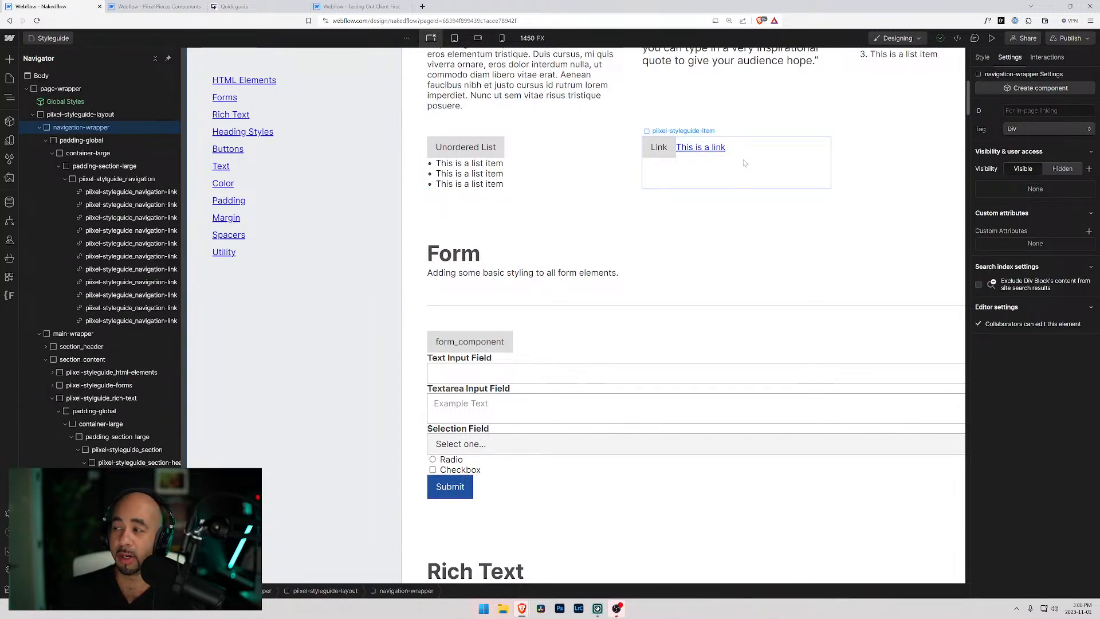
scroll(455, 179, "up", 8)
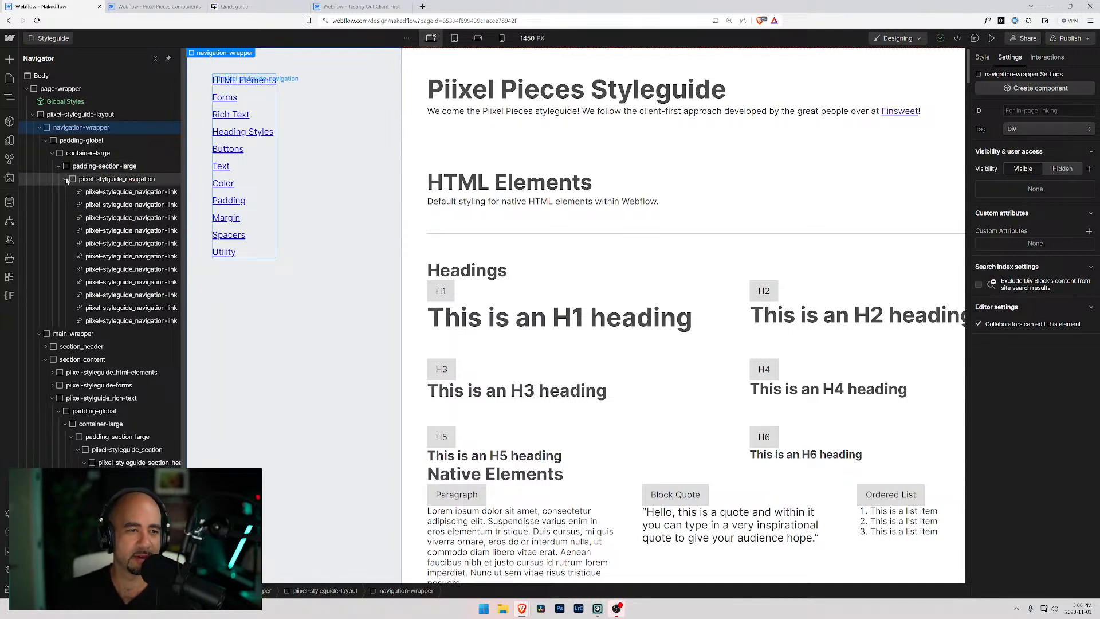
left_click(79, 142)
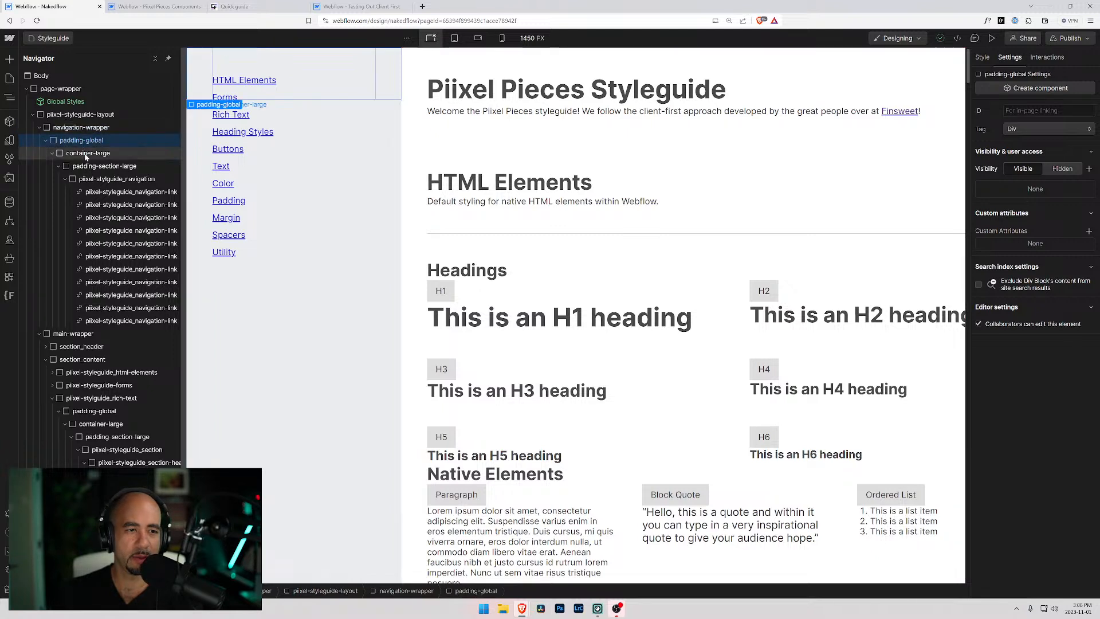
left_click(80, 114)
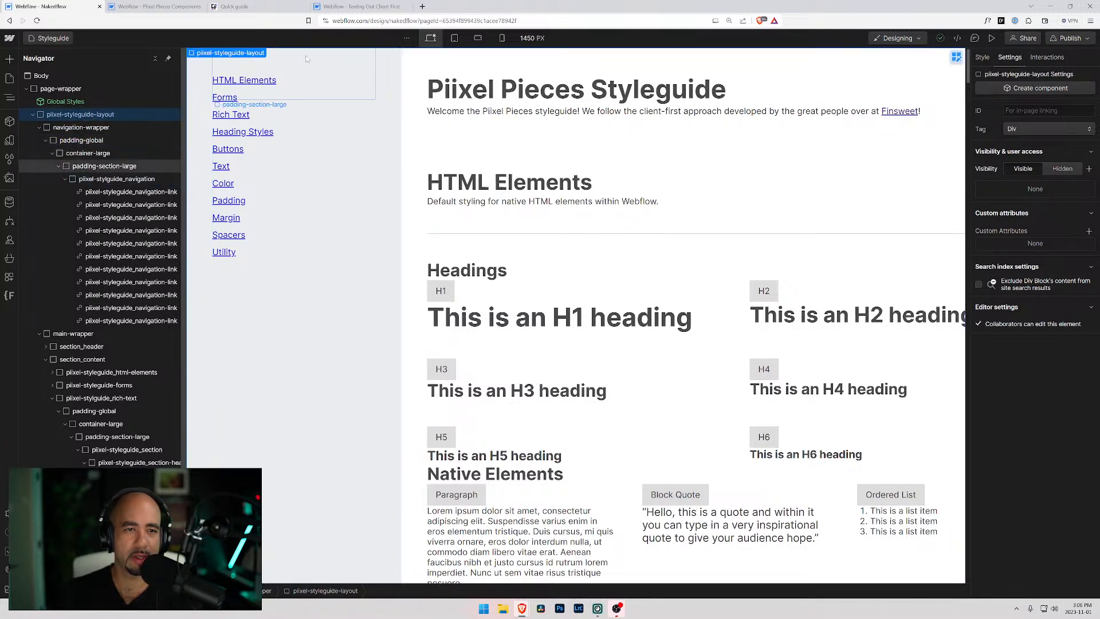
left_click(958, 58)
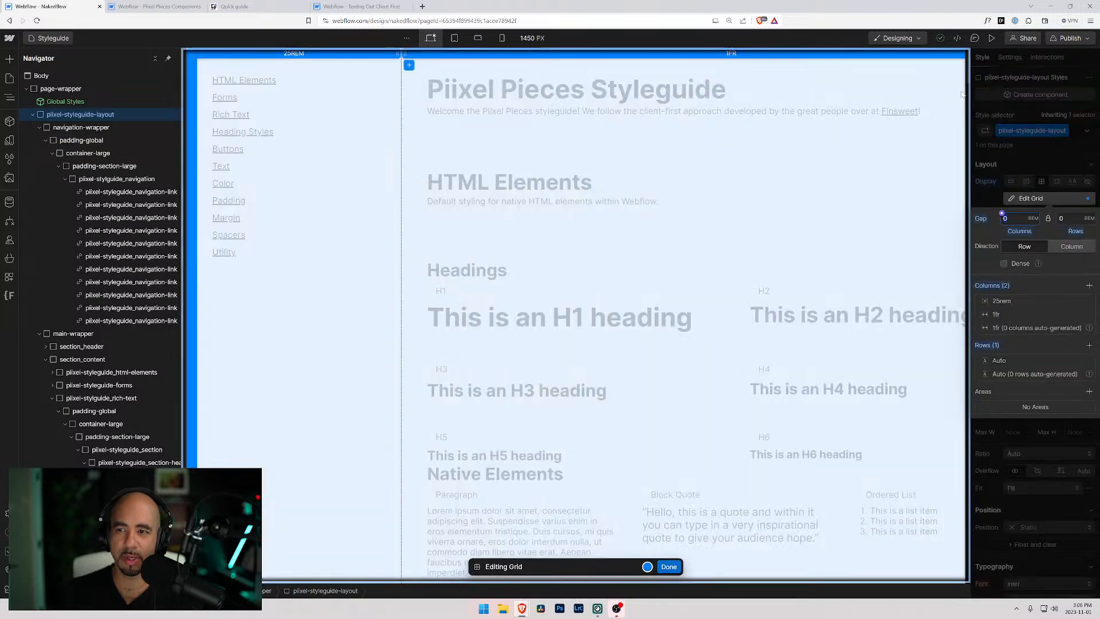
left_click(997, 302)
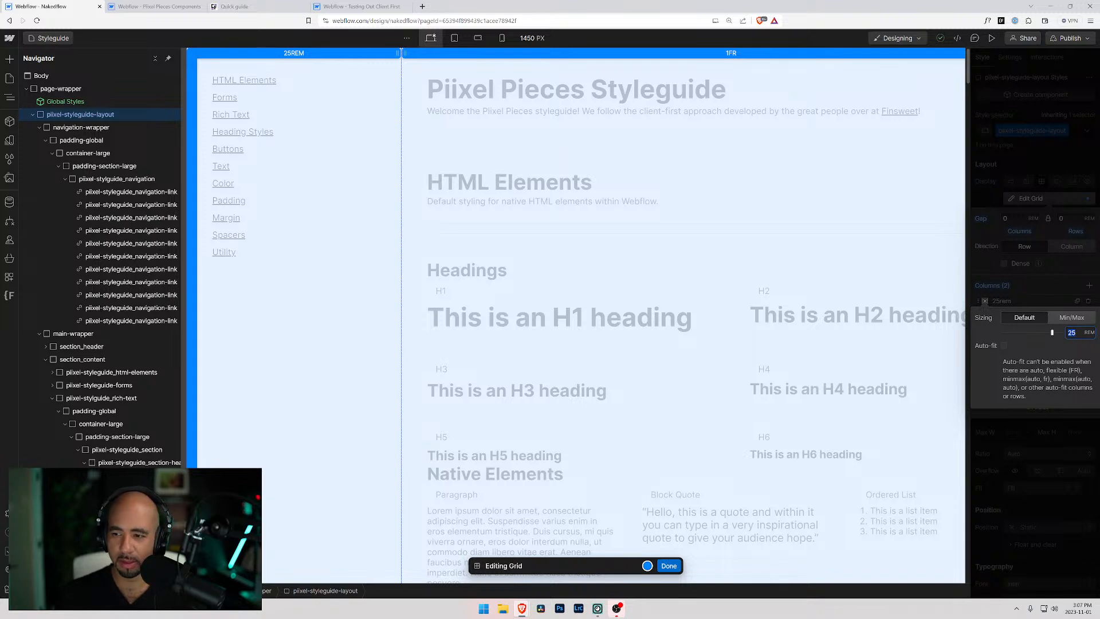
type("22.5")
key("Down")
key("Down")
key("Down")
key("Down")
key("Down")
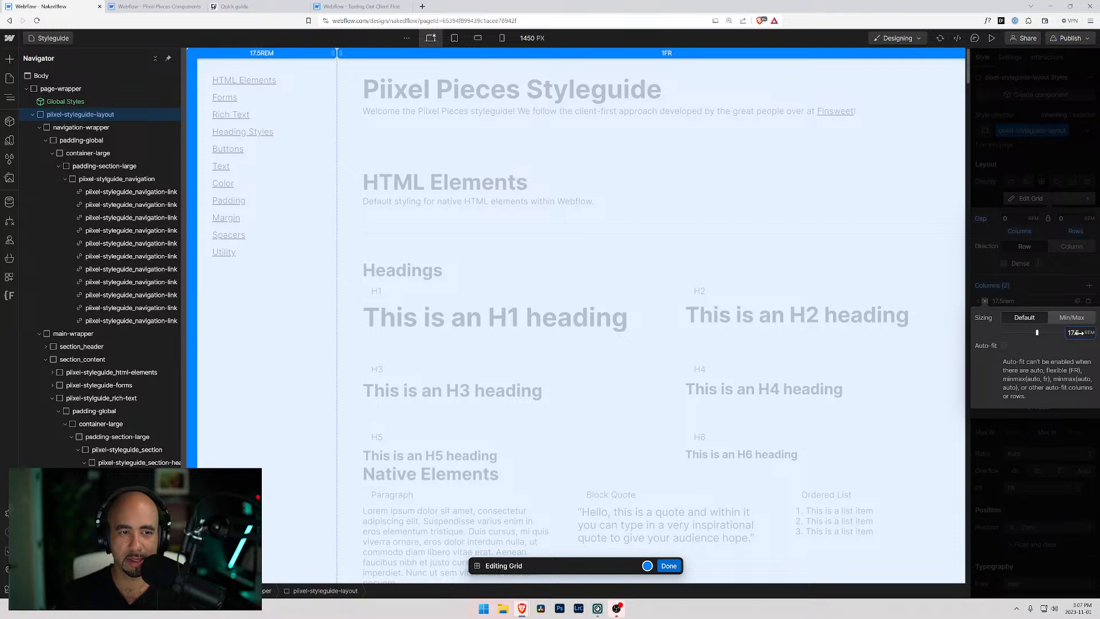
key("ctrl+a")
type("20")
left_click(669, 565)
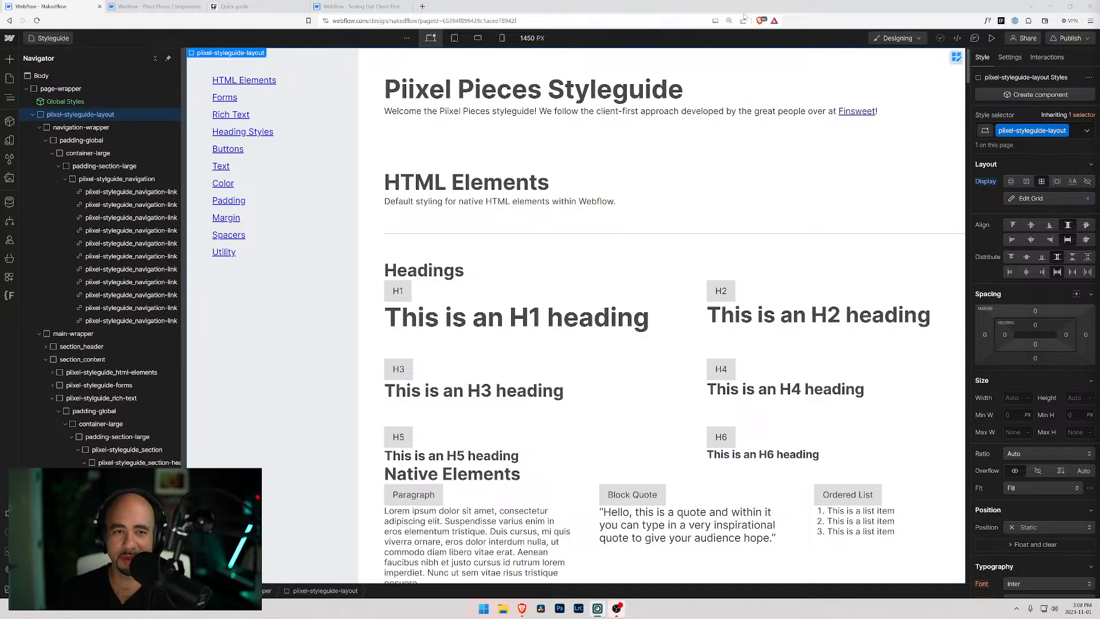
Open piixel.com in a new browser tab, look over the page and return to the Nakedflow project in Webflow.
left_click(422, 7)
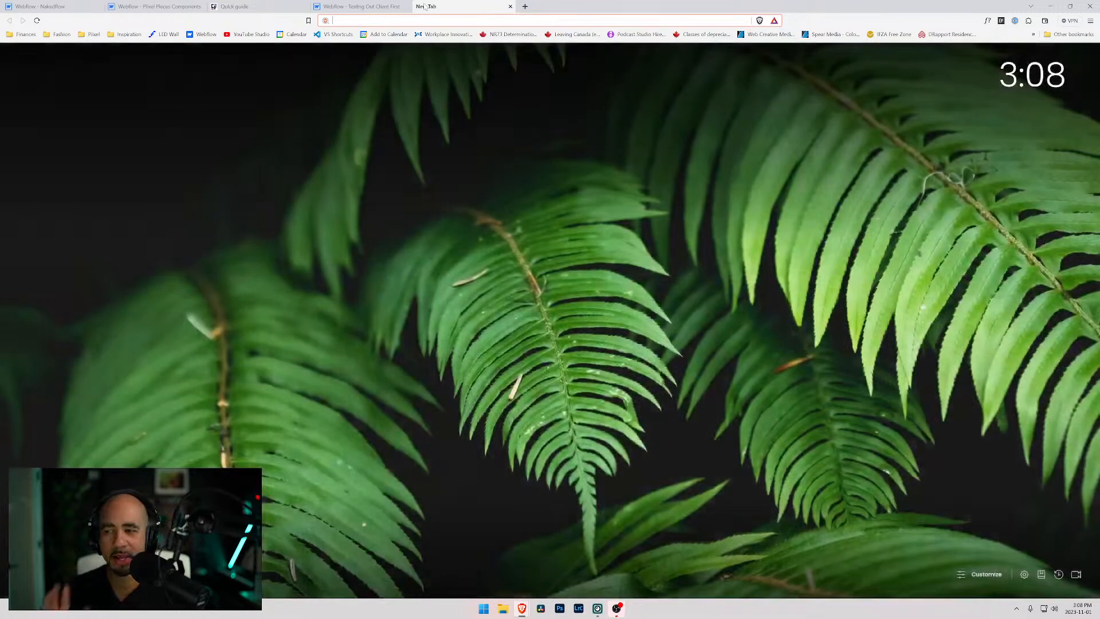
type("piix")
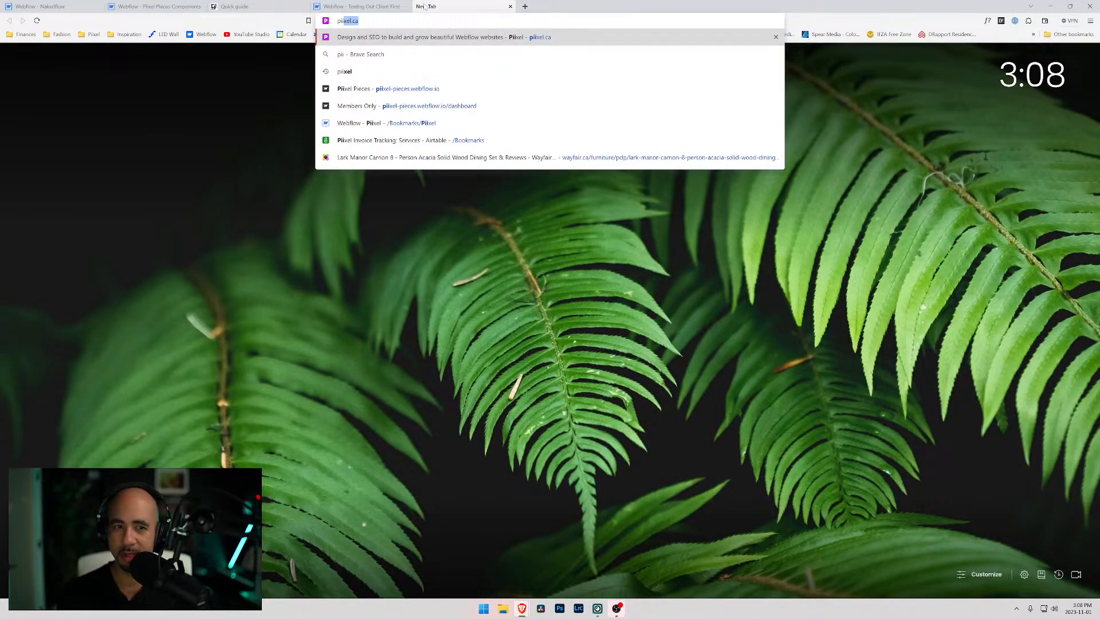
type("el.com")
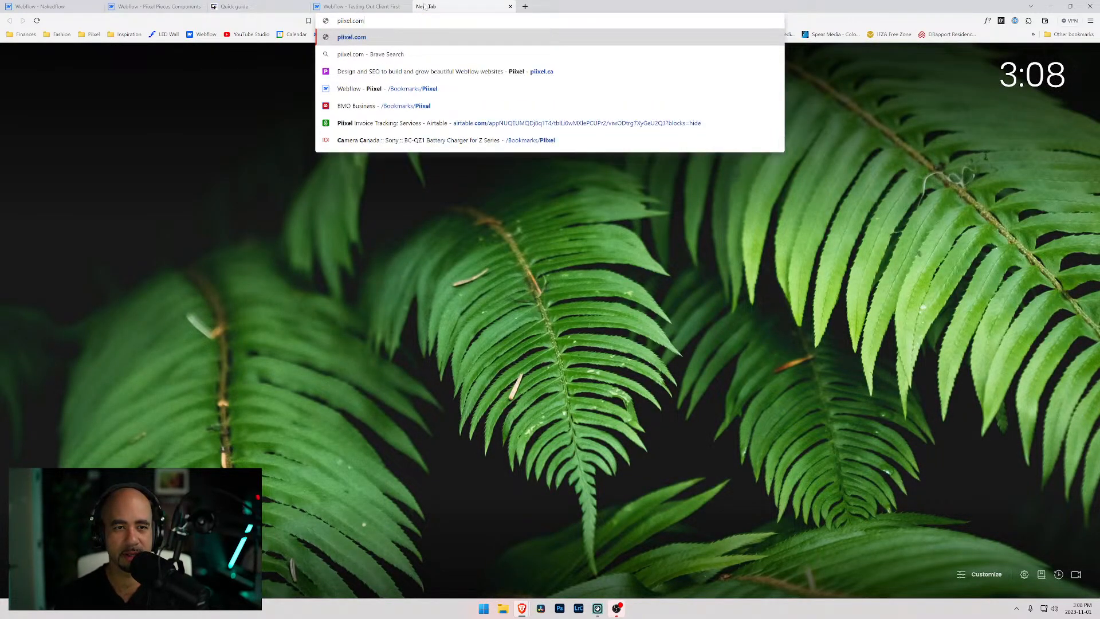
key("Return")
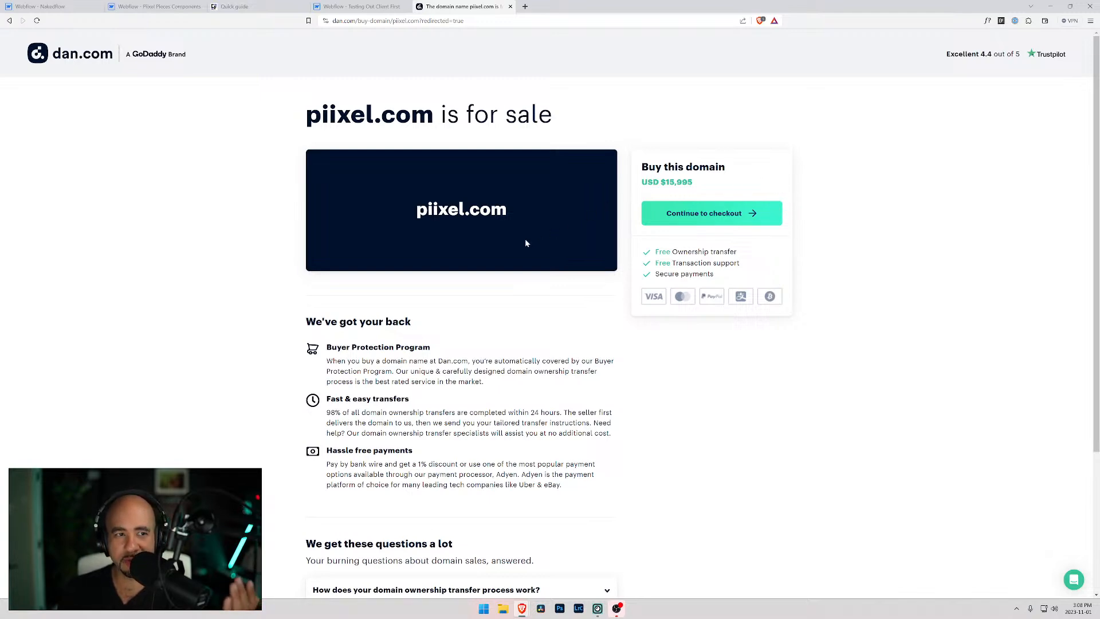
scroll(501, 281, "down", 2)
scroll(502, 284, "down", 1)
scroll(513, 252, "up", 3)
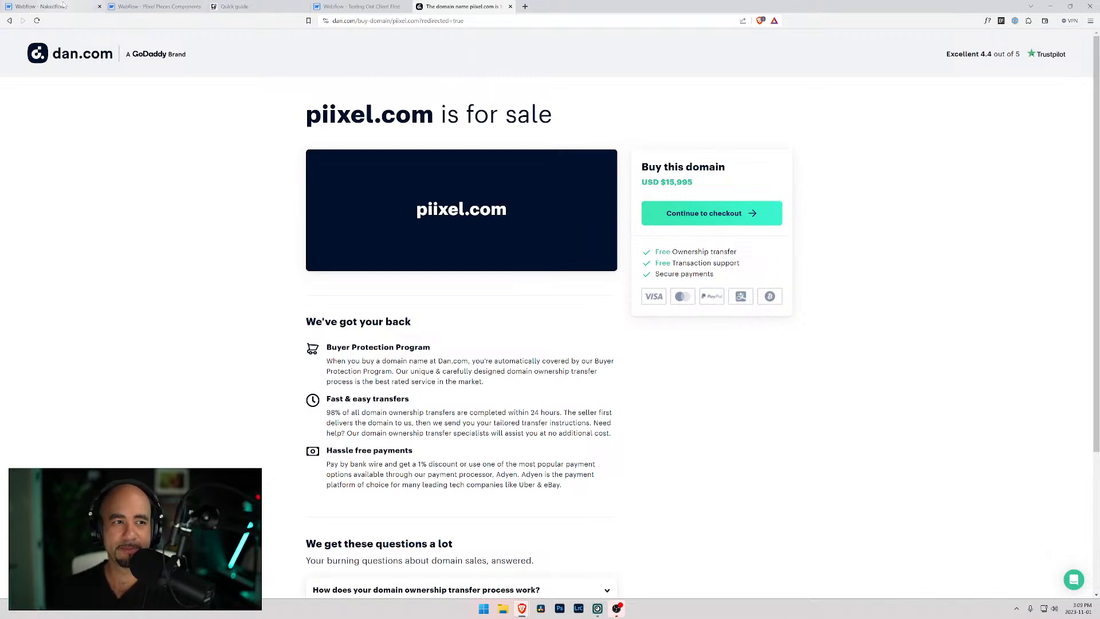
left_click(41, 6)
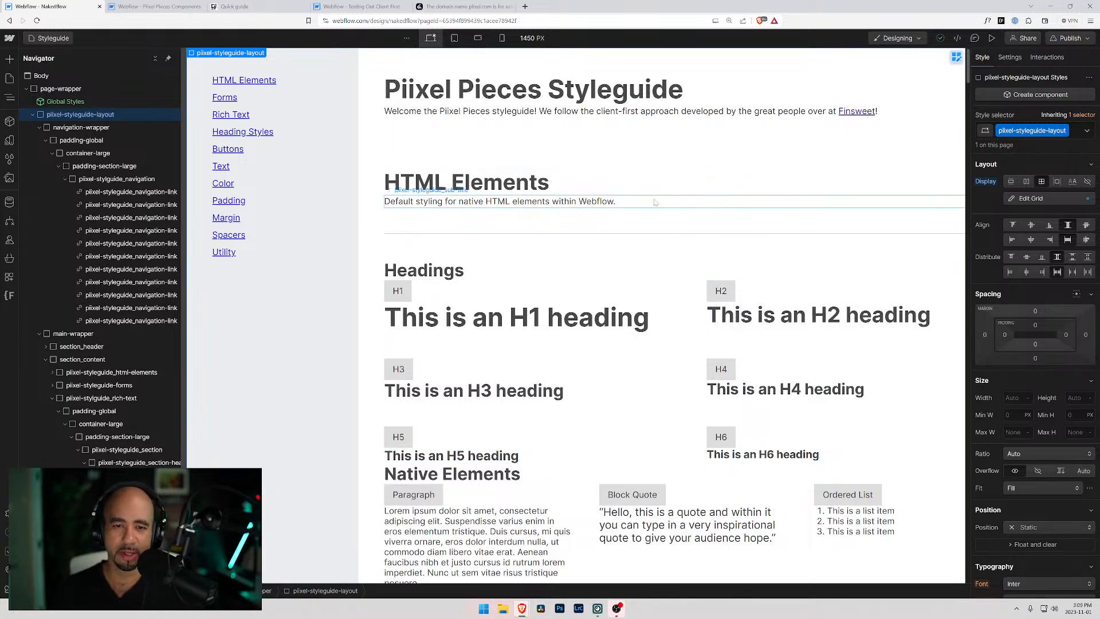
Examine the HTML Elements section, checking its section header, the H3 item and the Paragraph and Block Quote items.
left_click(633, 227)
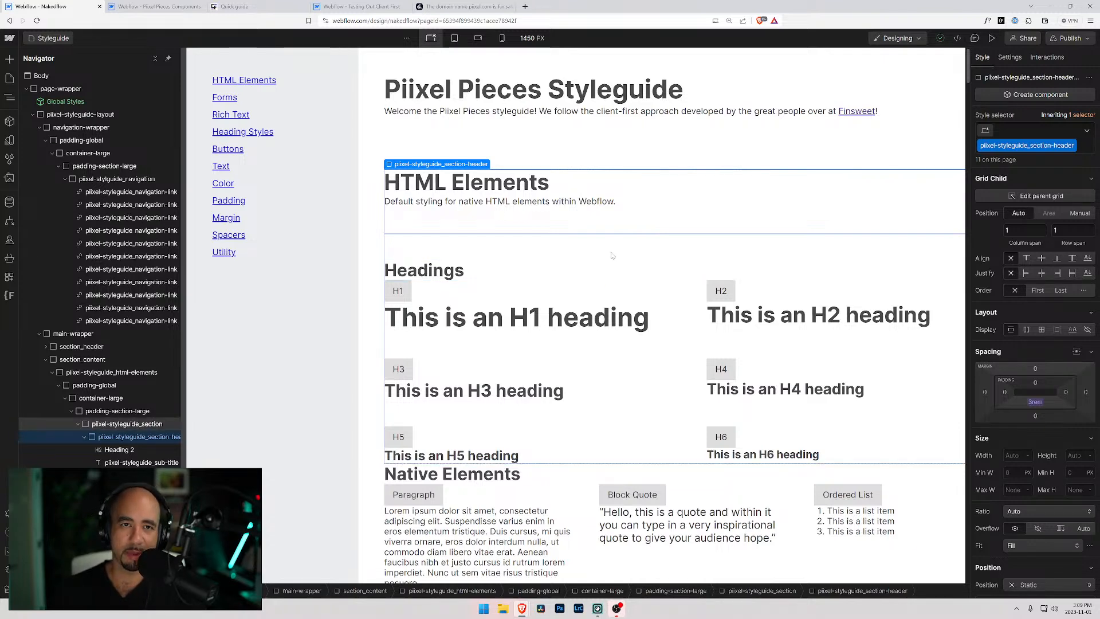
scroll(596, 259, "down", 2)
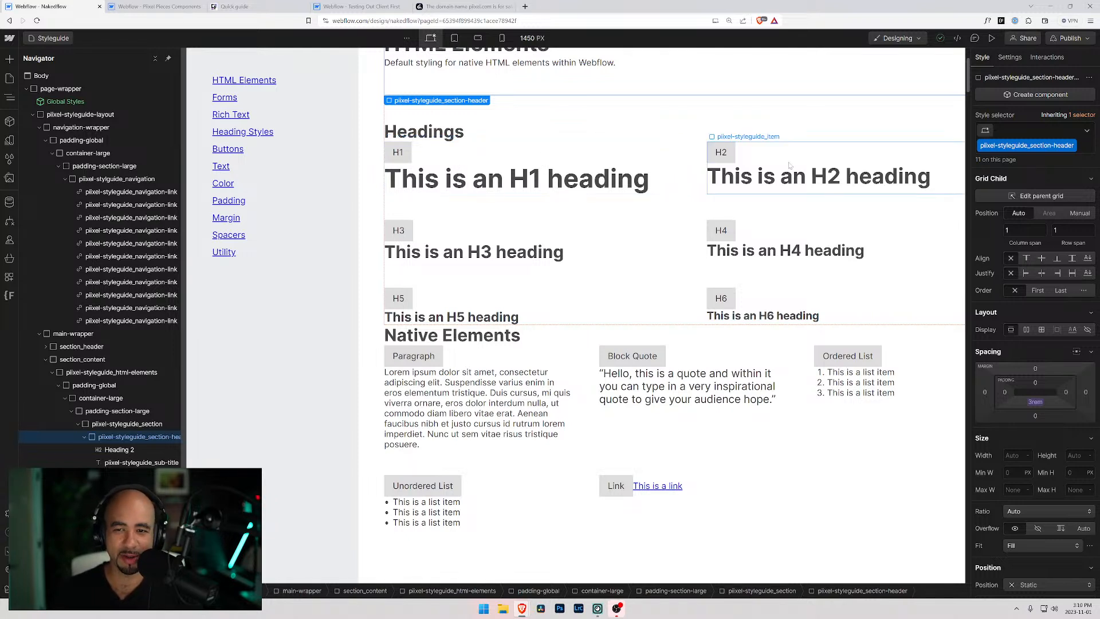
left_click(621, 237)
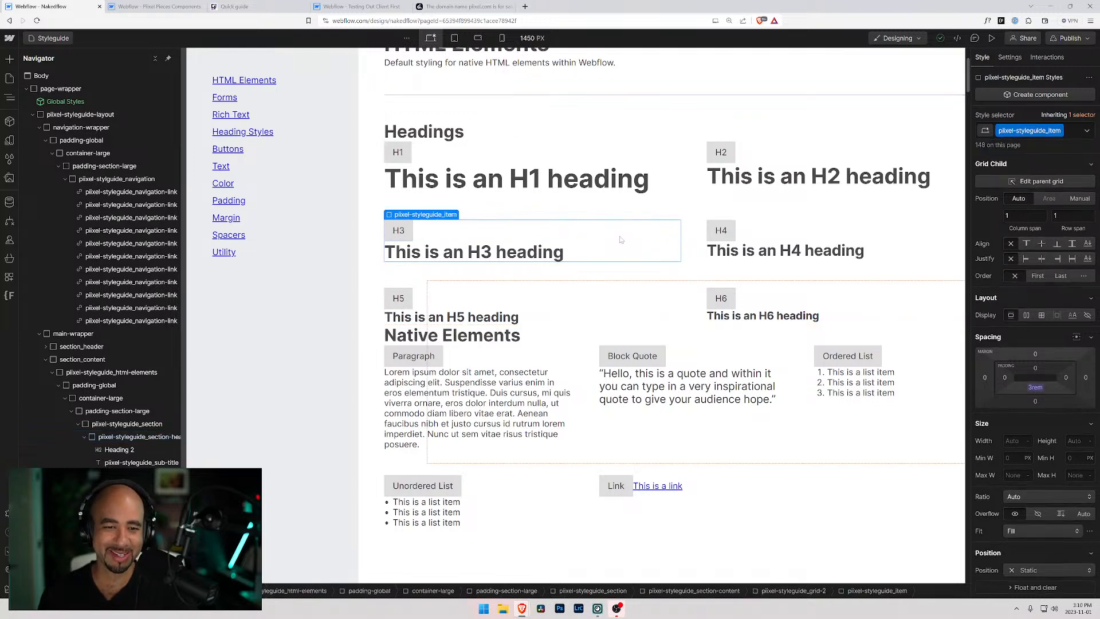
scroll(613, 252, "down", 3)
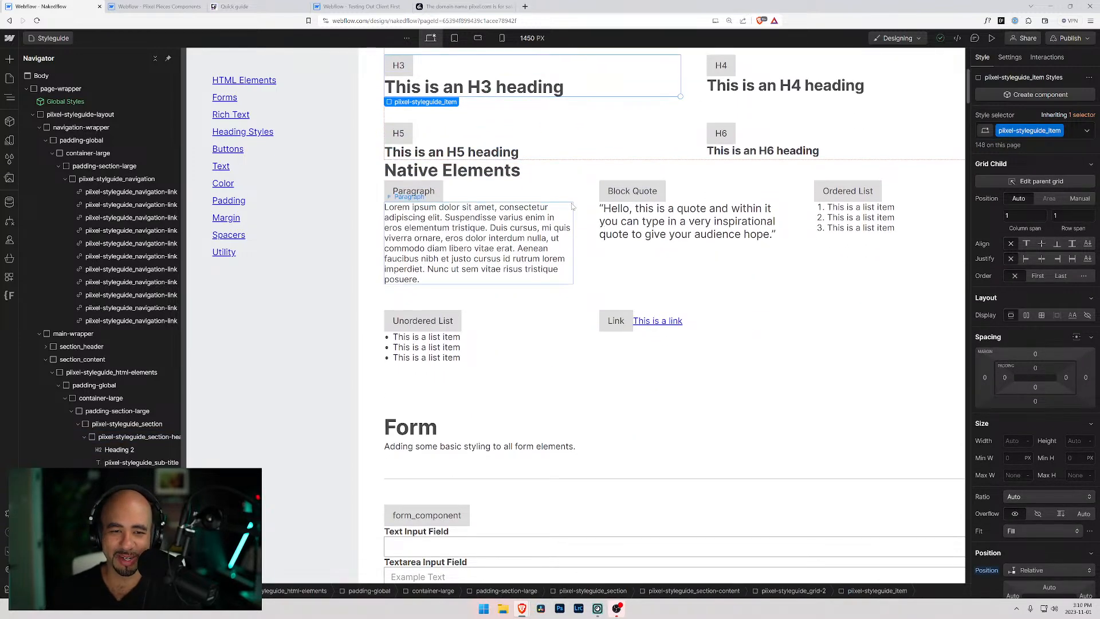
left_click(573, 201)
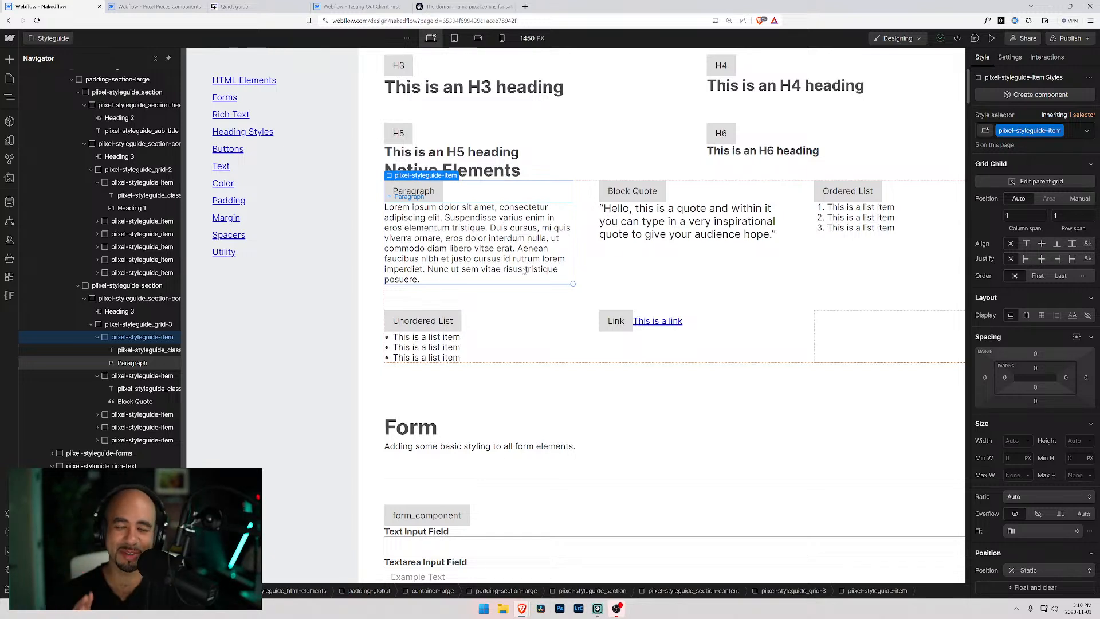
left_click(725, 241)
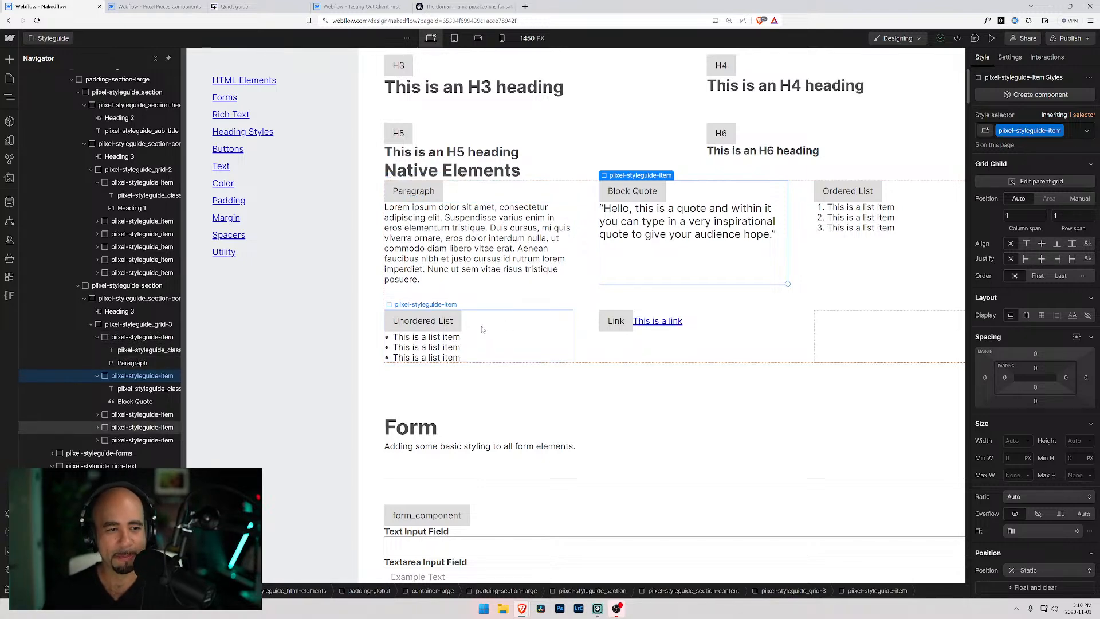
scroll(304, 342, "up", 5)
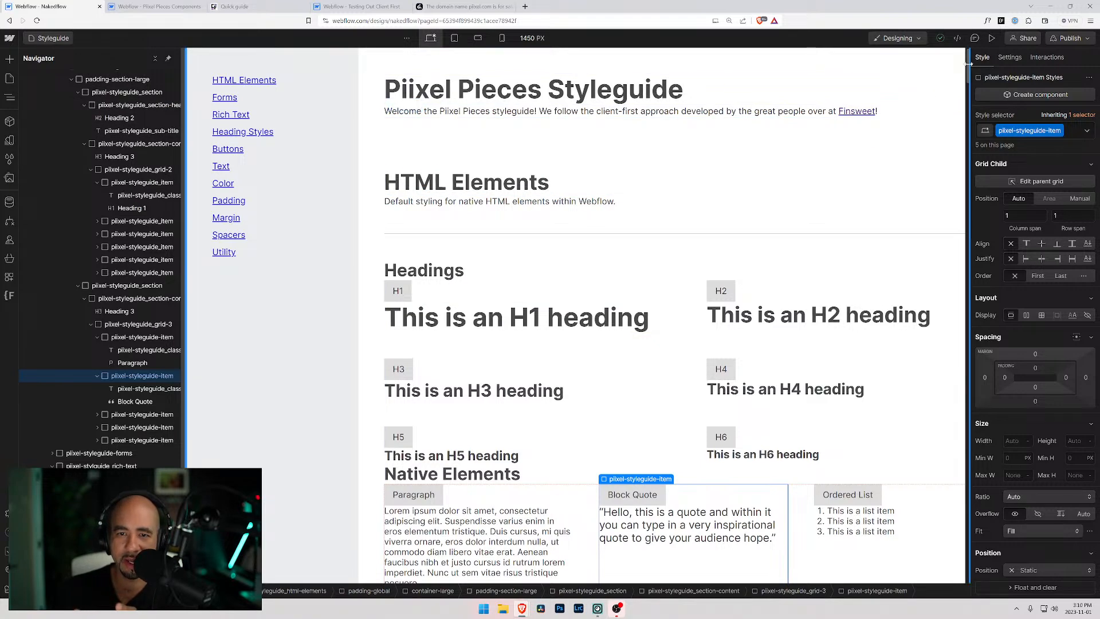
Review the rest of the styleguide down to the margin classes, inspect the margin-xhuge sample and return to the page start.
scroll(971, 112, "down", 7)
left_click_drag(971, 111, 976, 444)
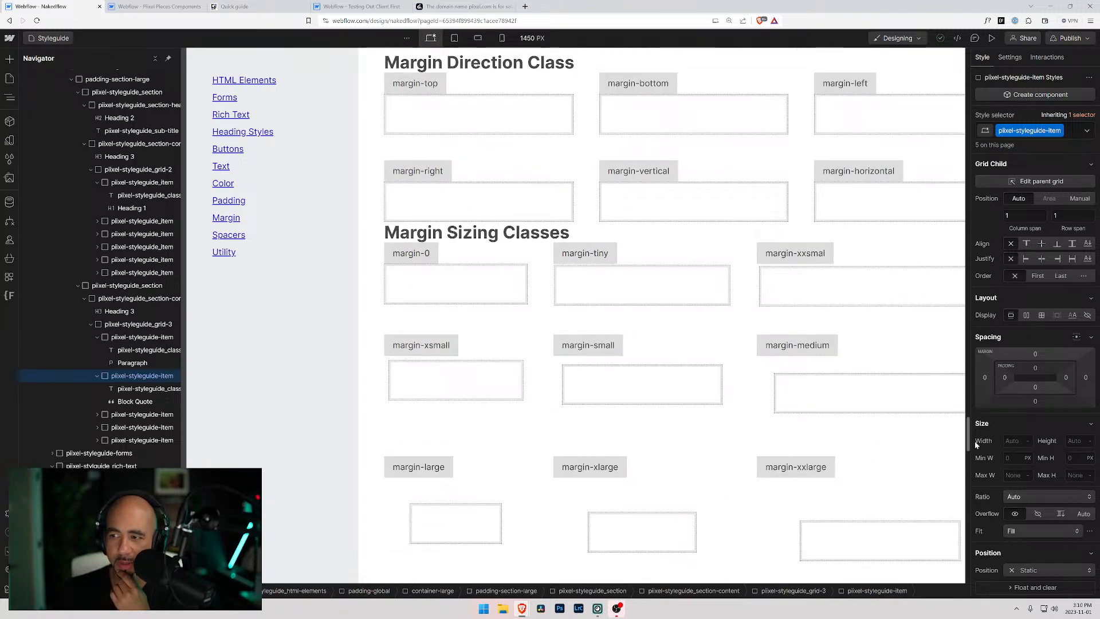
left_click_drag(976, 445, 967, 482)
scroll(650, 333, "up", 4)
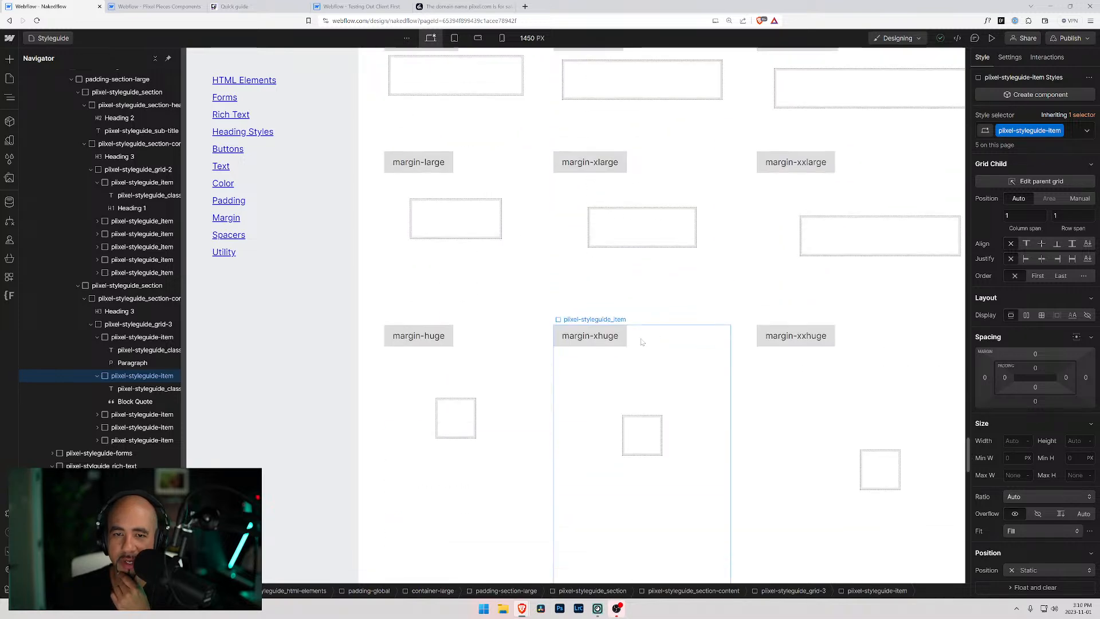
left_click(641, 424)
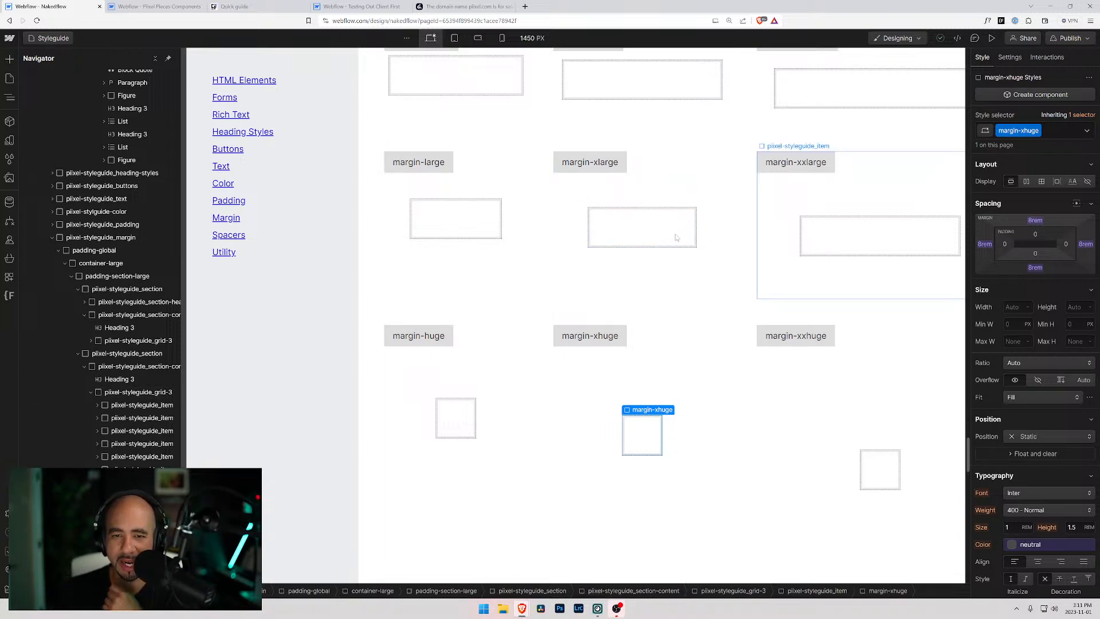
scroll(664, 269, "up", 10)
scroll(573, 276, "up", 10)
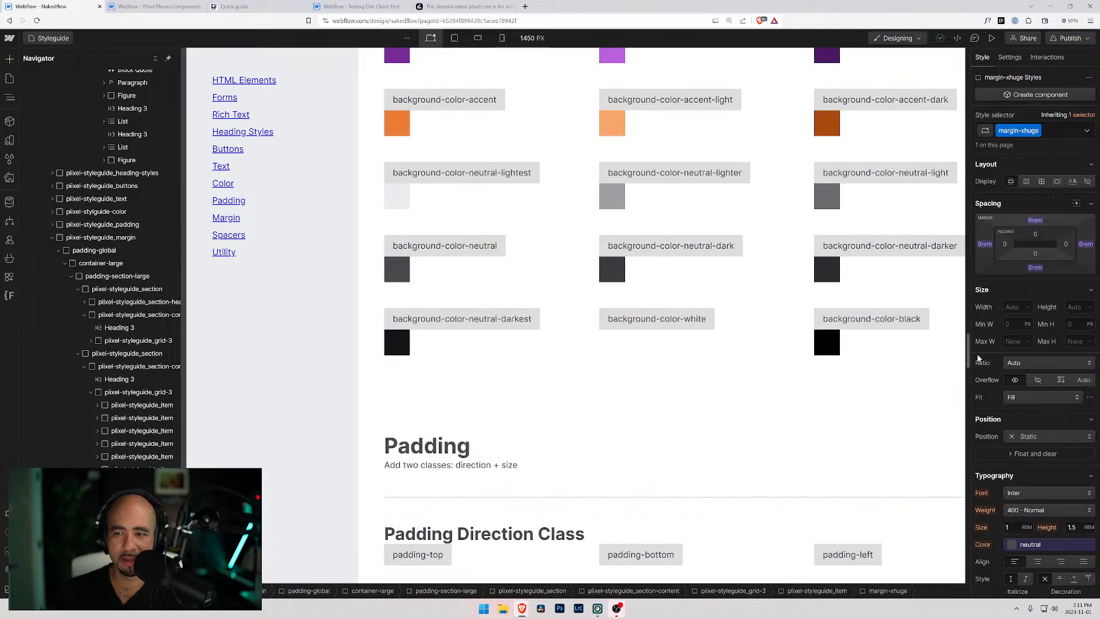
left_click_drag(968, 359, 978, 55)
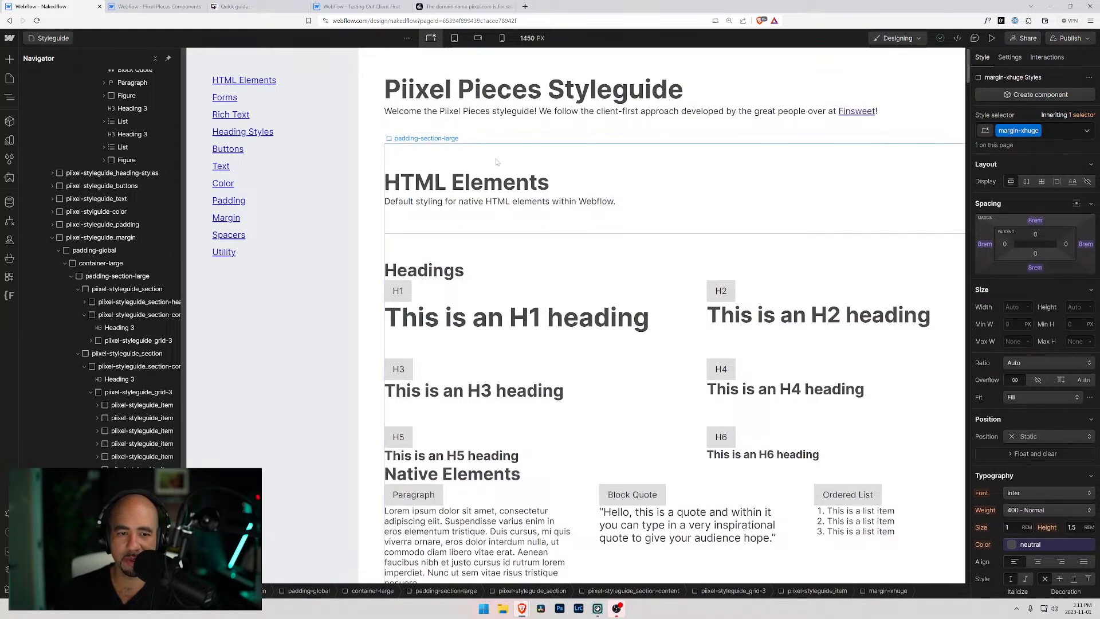
Select the H1 label under Headings and widen the Navigator enough to show full class names.
left_click(411, 275)
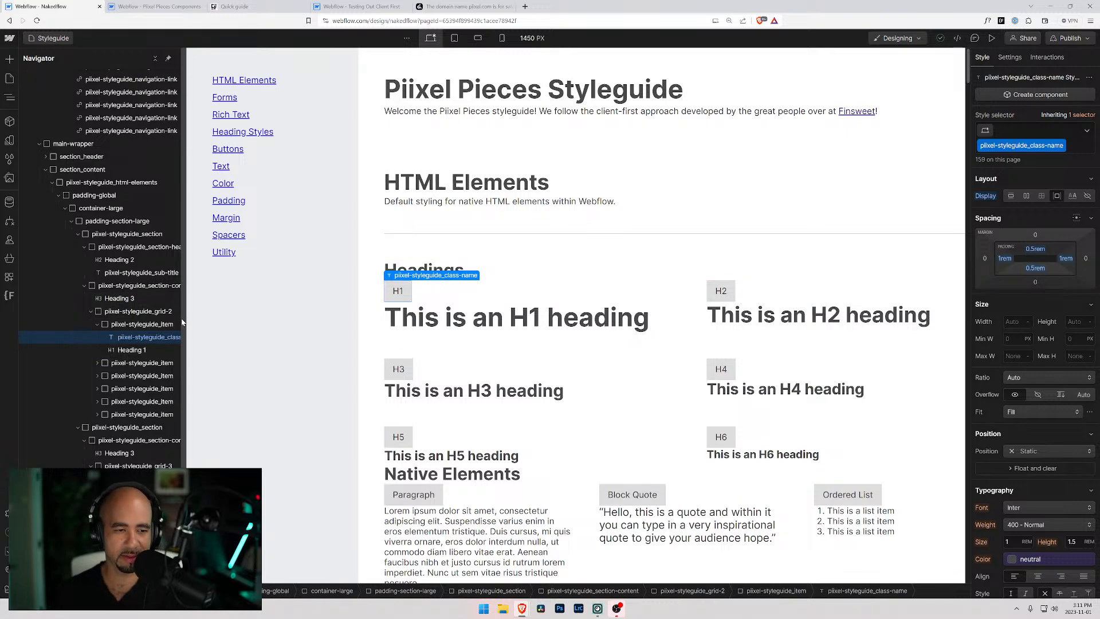
left_click_drag(182, 308, 219, 307)
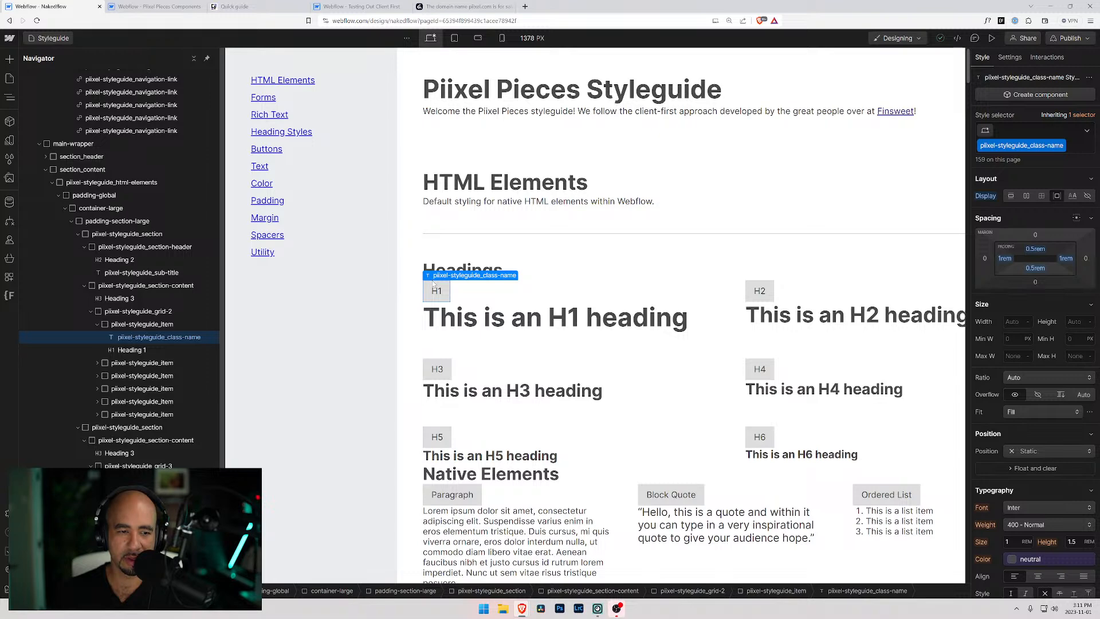
left_click(1075, 151)
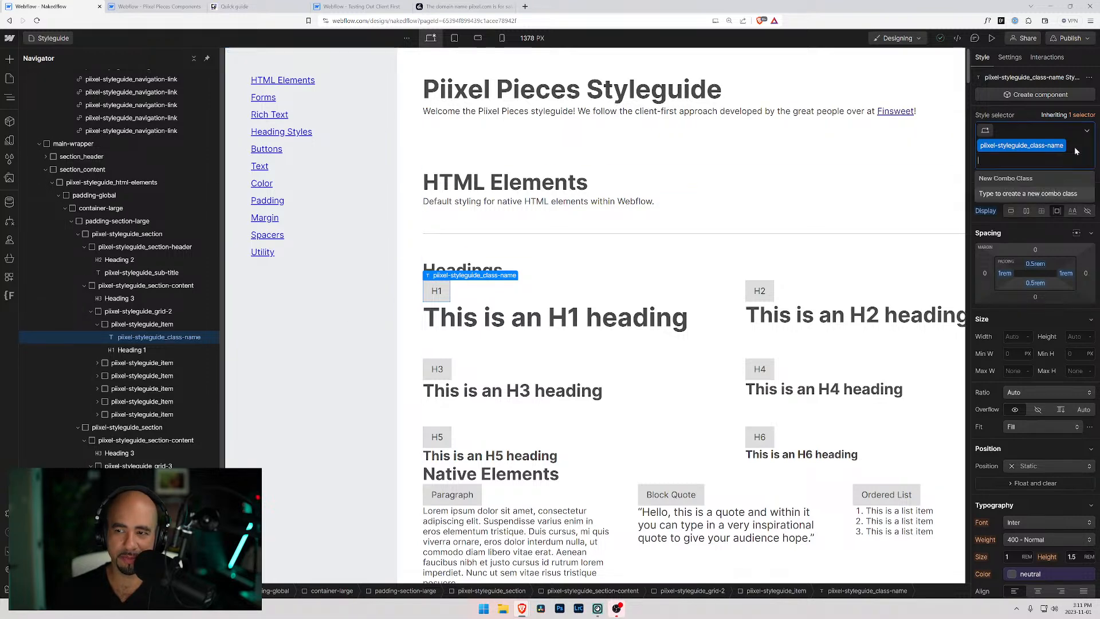
type("piixe")
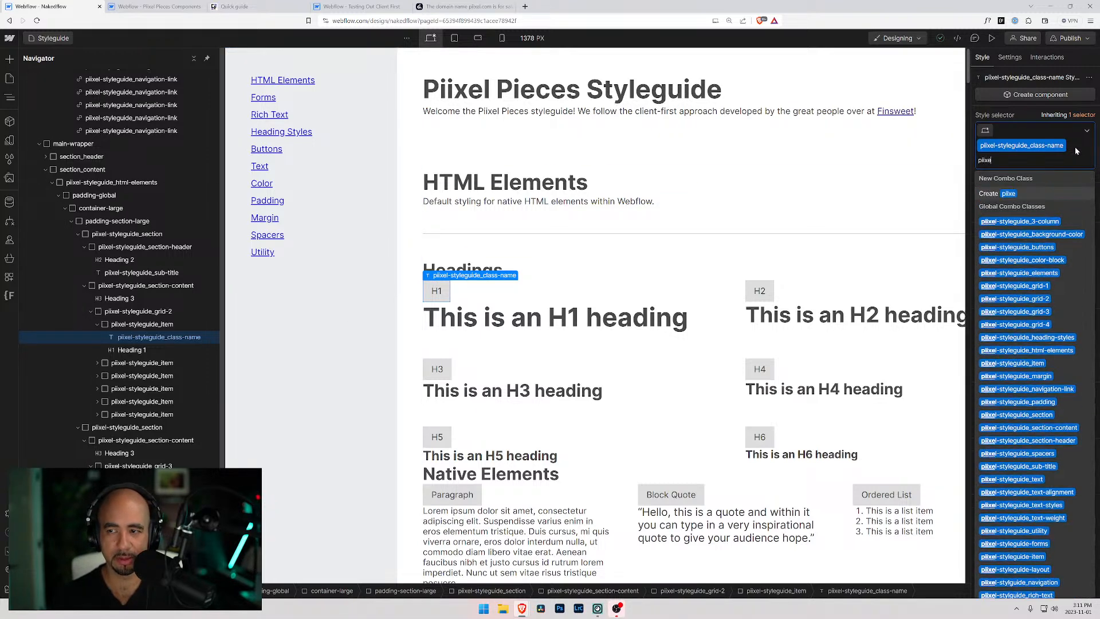
type("l-styleguide_")
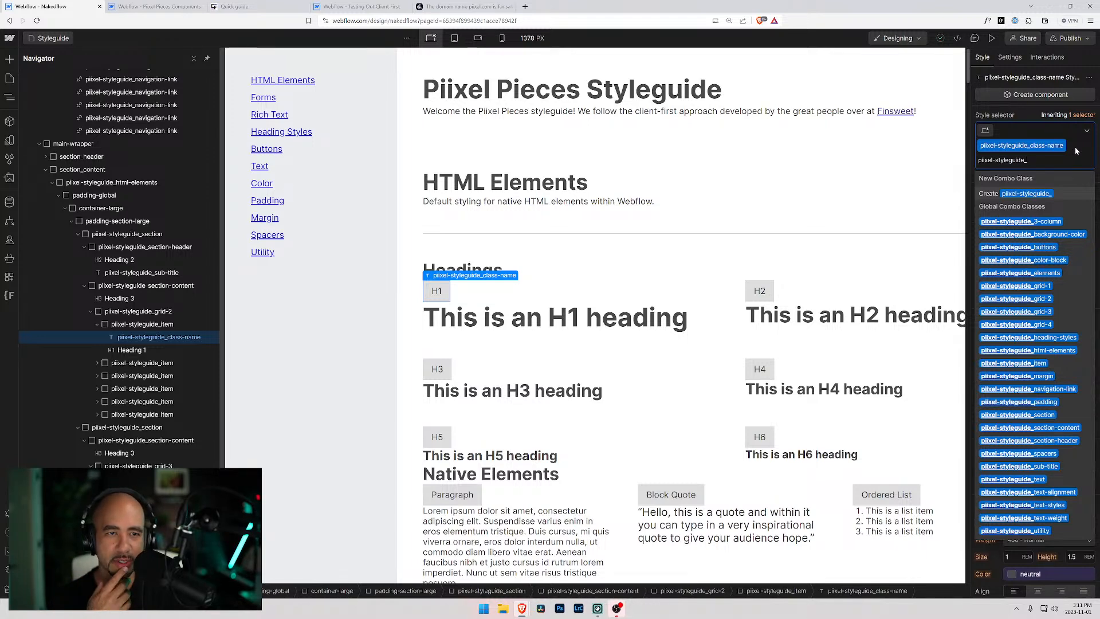
Switch to the Testing Out Client First project and inspect the classes of its hide-tablet and H2 labels, including the H2 label's style inheritance.
left_click(358, 6)
scroll(470, 187, "up", 5)
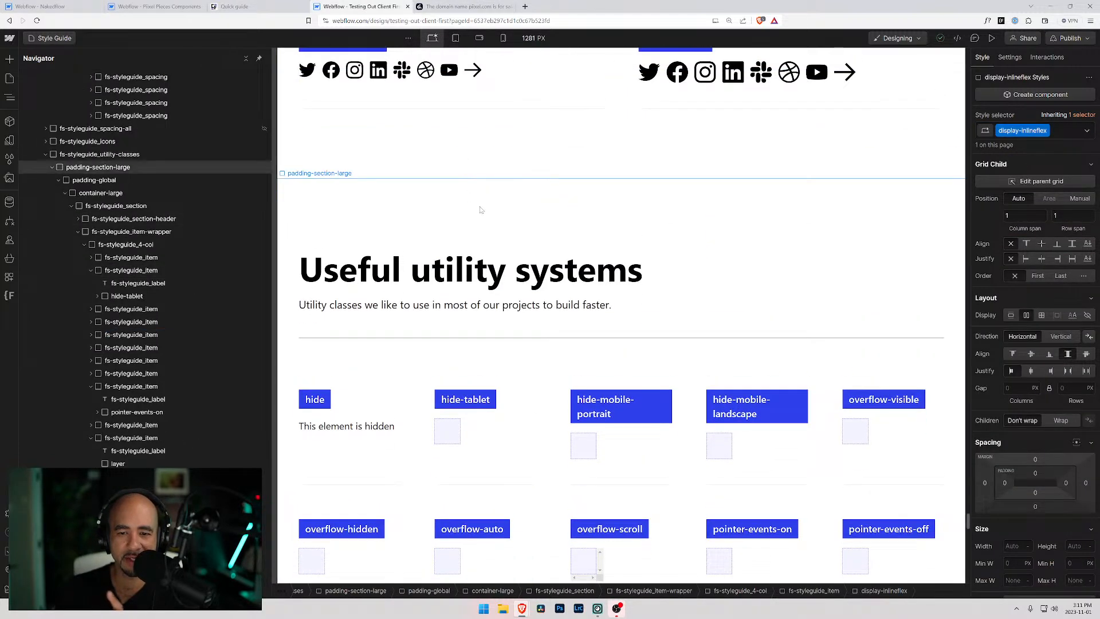
left_click(462, 402)
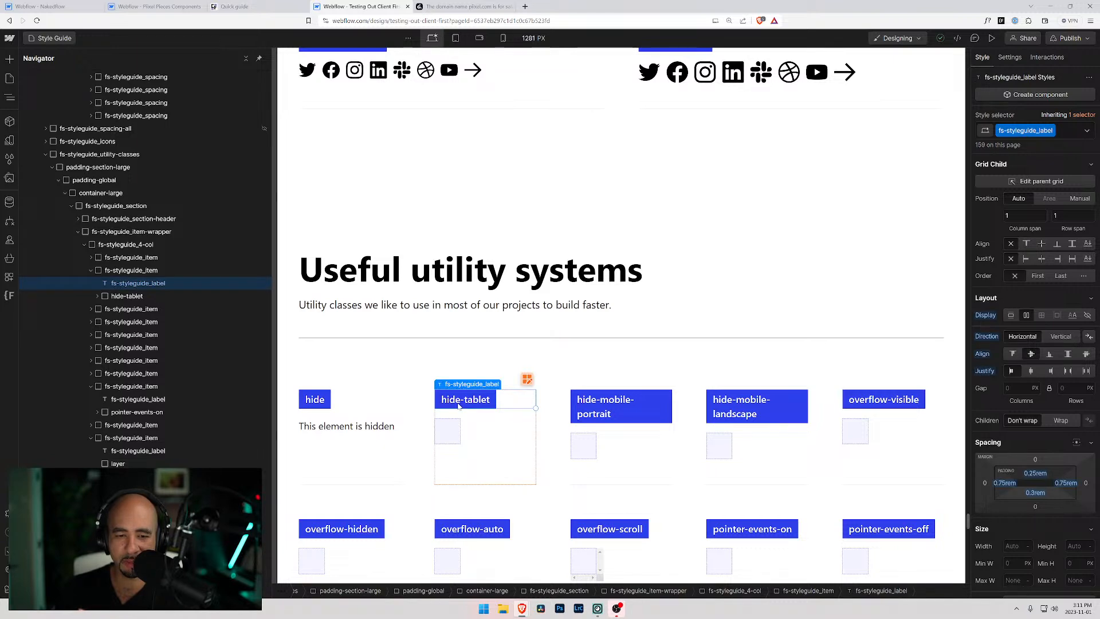
scroll(944, 200, "up", 5)
left_click_drag(967, 501, 971, 115)
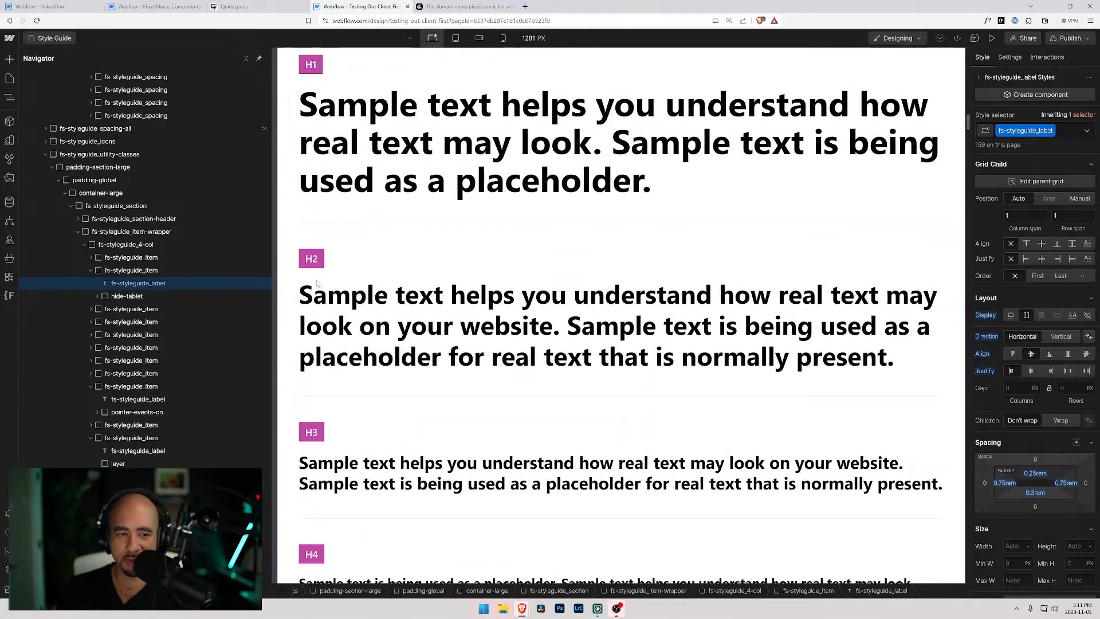
left_click(324, 263)
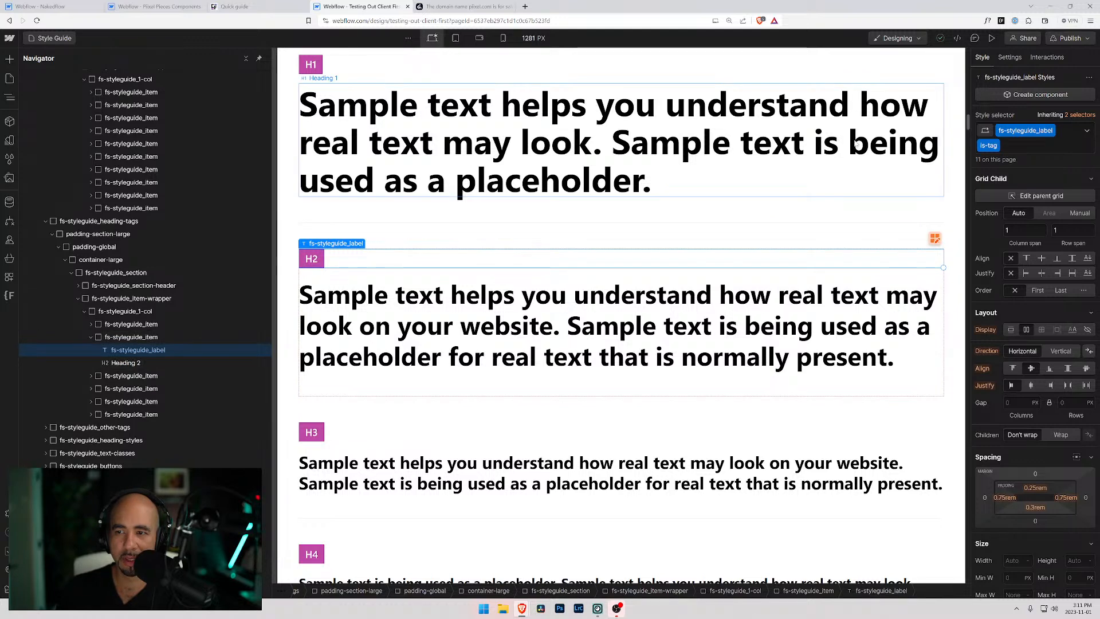
left_click(1087, 130)
left_click(1086, 131)
left_click(1077, 115)
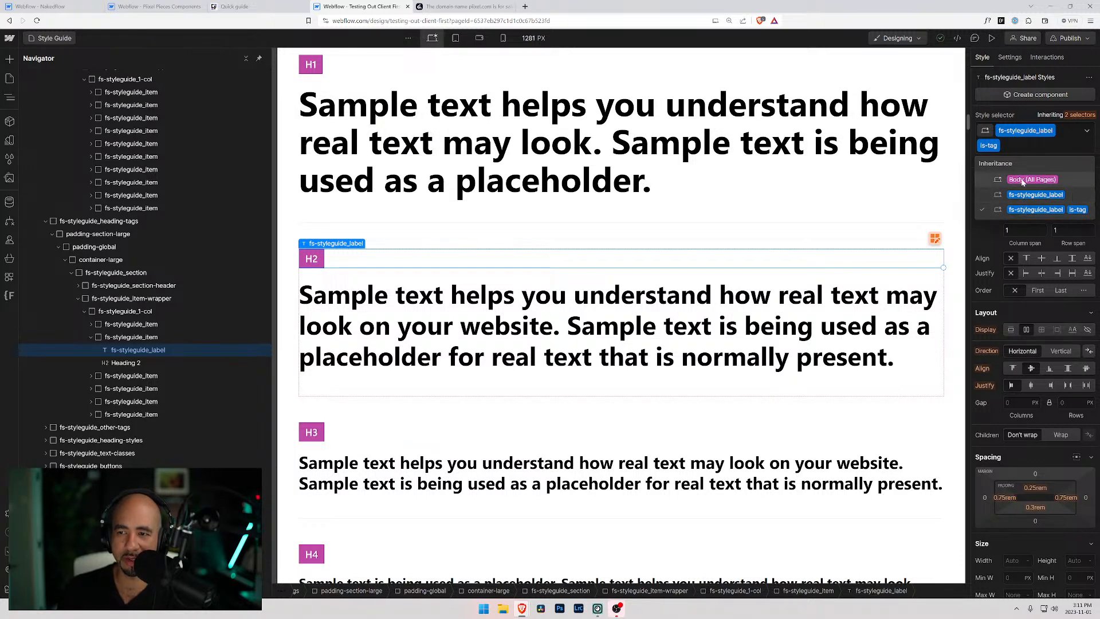
Check the Nakedflow H1 label, then compare the classes of the H3, heading-style-h1 and All Unordered Lists labels in Testing Out Client First.
left_click(245, 6)
left_click(38, 6)
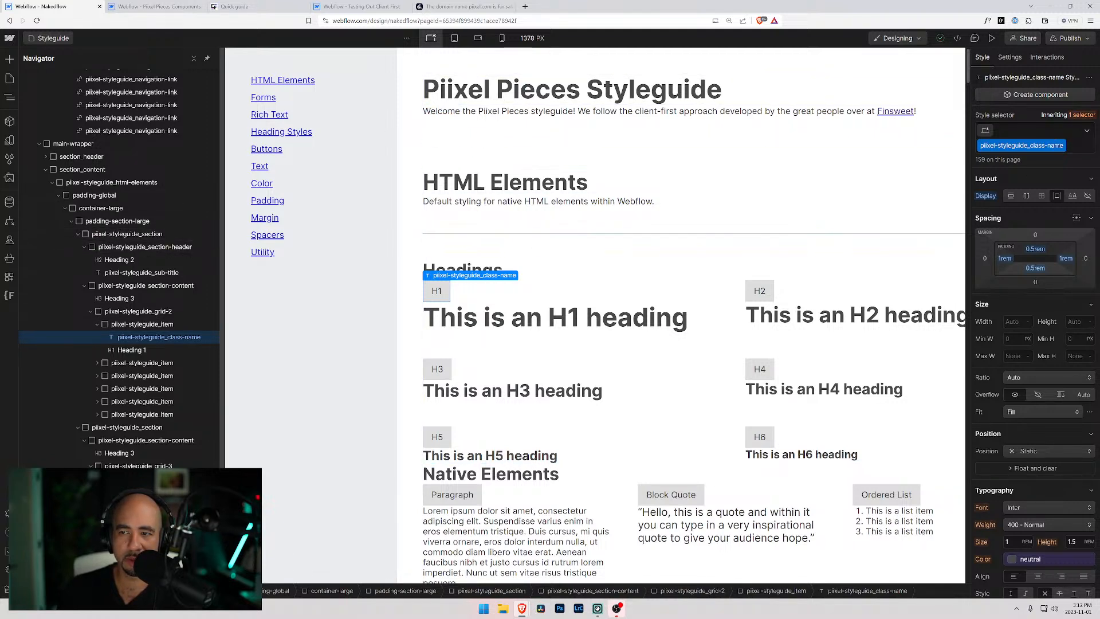
left_click(358, 7)
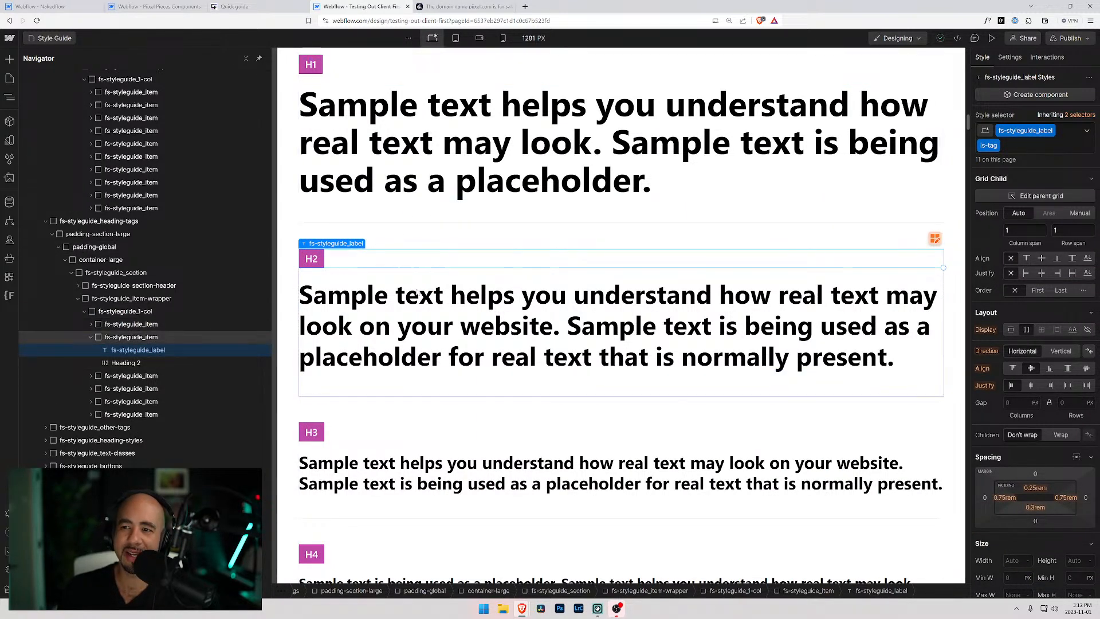
left_click(312, 432)
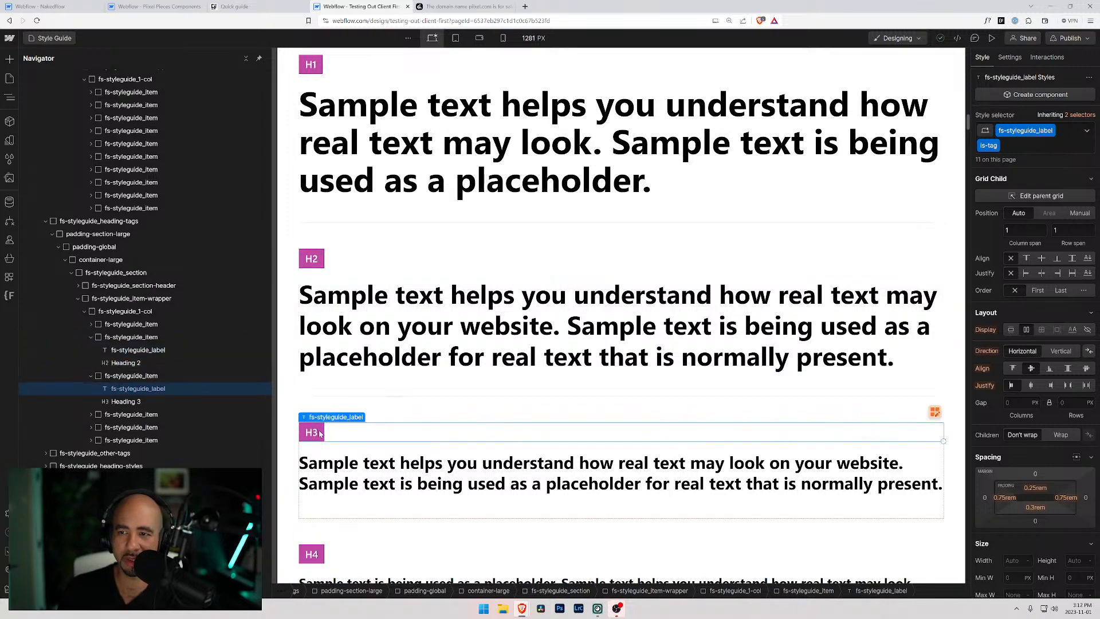
scroll(405, 378, "down", 10)
scroll(405, 378, "down", 3)
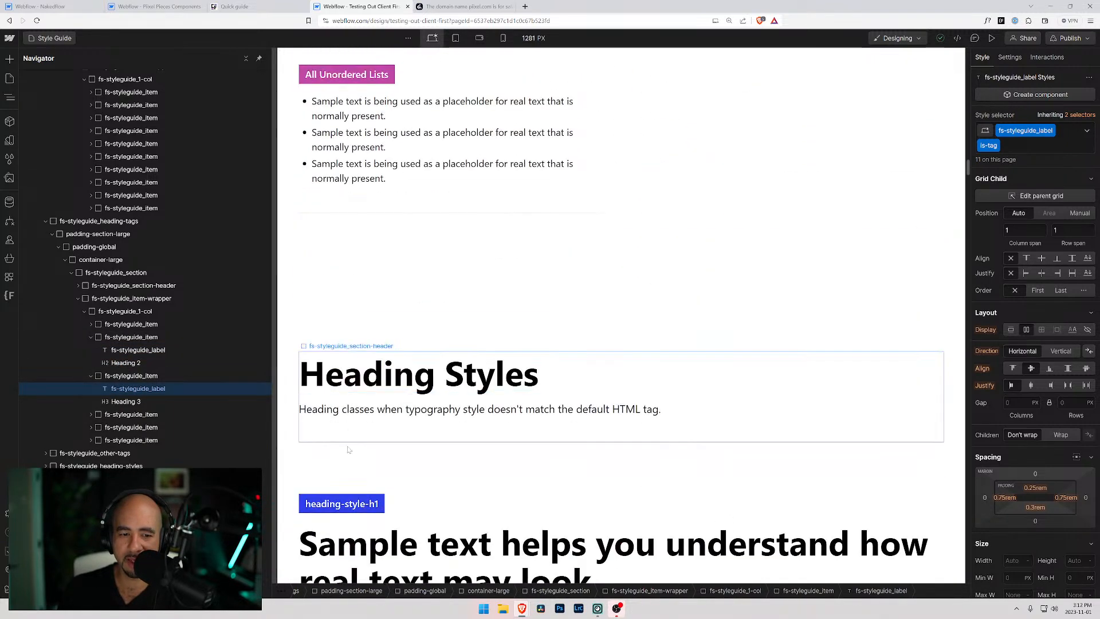
left_click(347, 503)
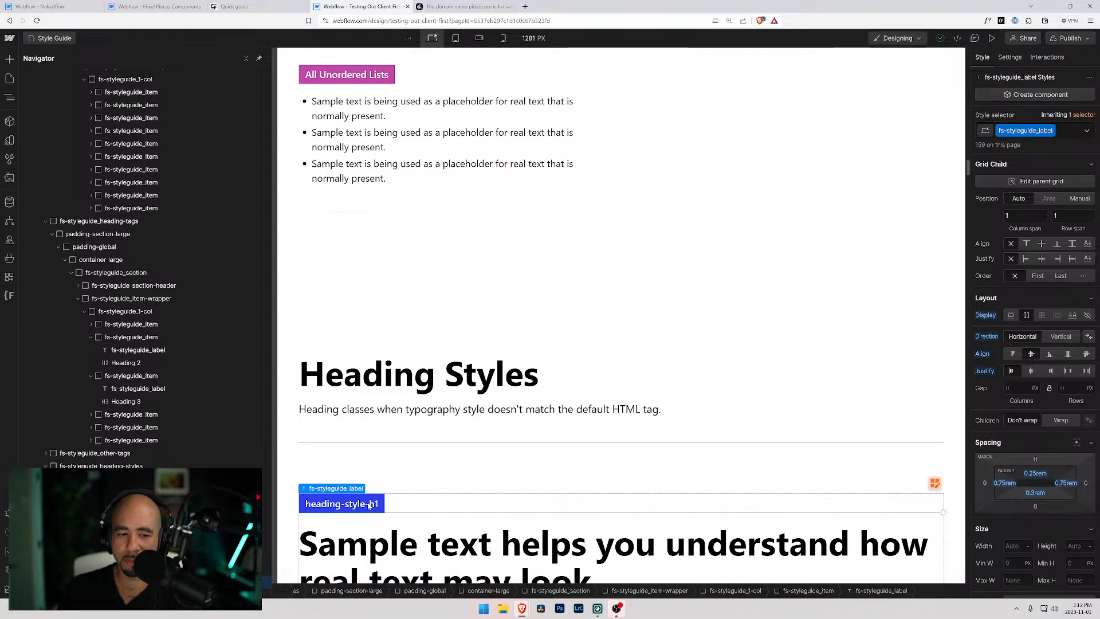
scroll(370, 504, "up", 3)
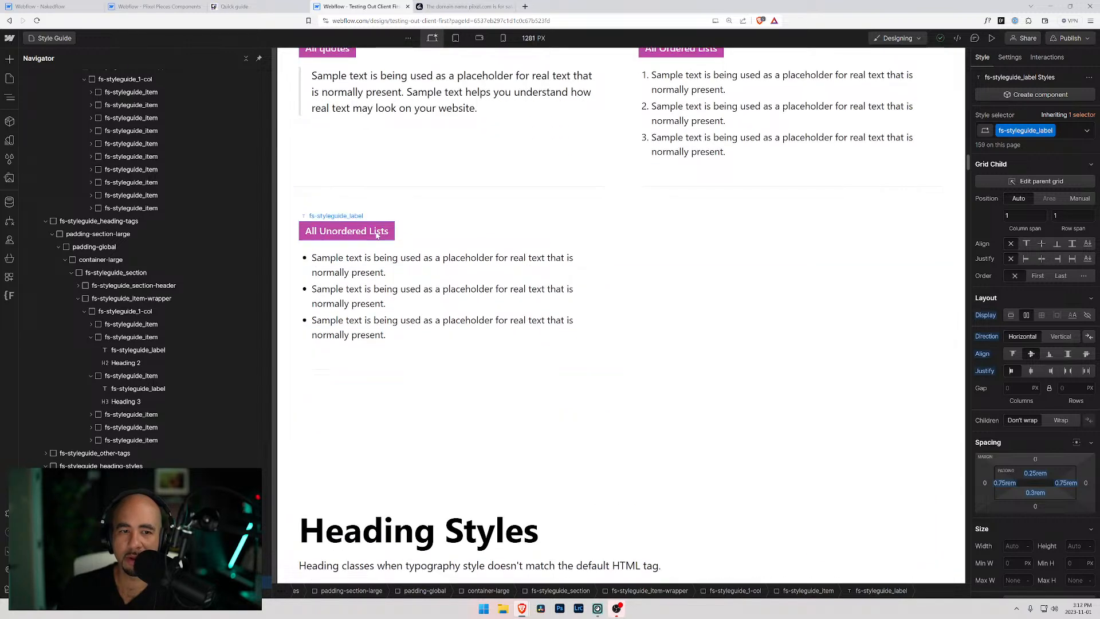
left_click(377, 233)
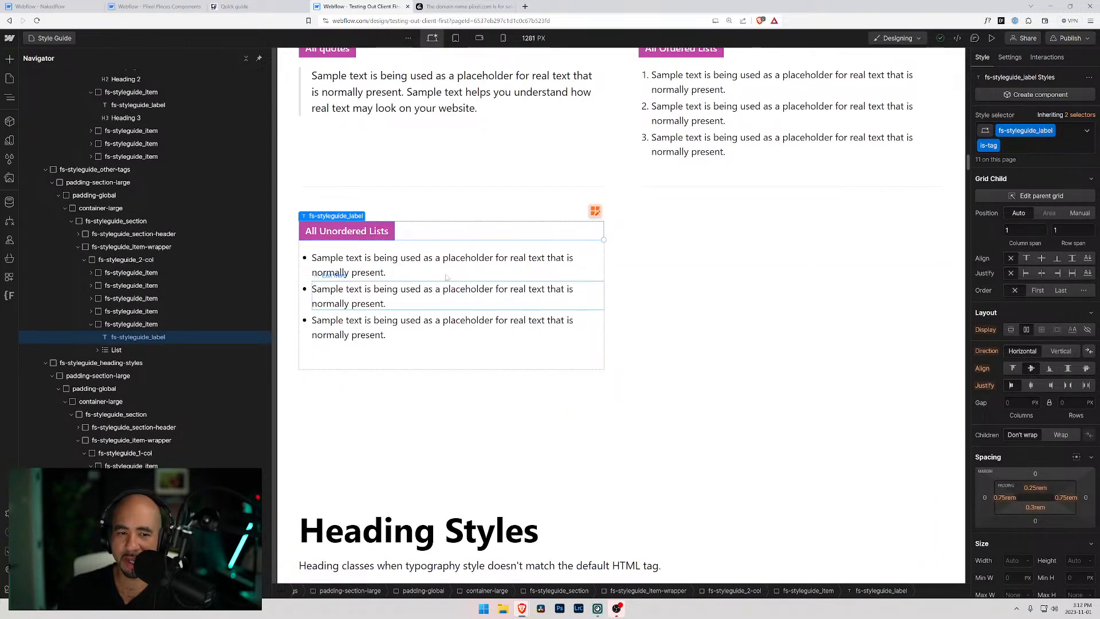
Compare the classes and colours of the heading-style-h1, heading-style-h2 and All paragraphs labels in Testing Out Client First.
scroll(379, 229, "down", 6)
left_click(361, 216)
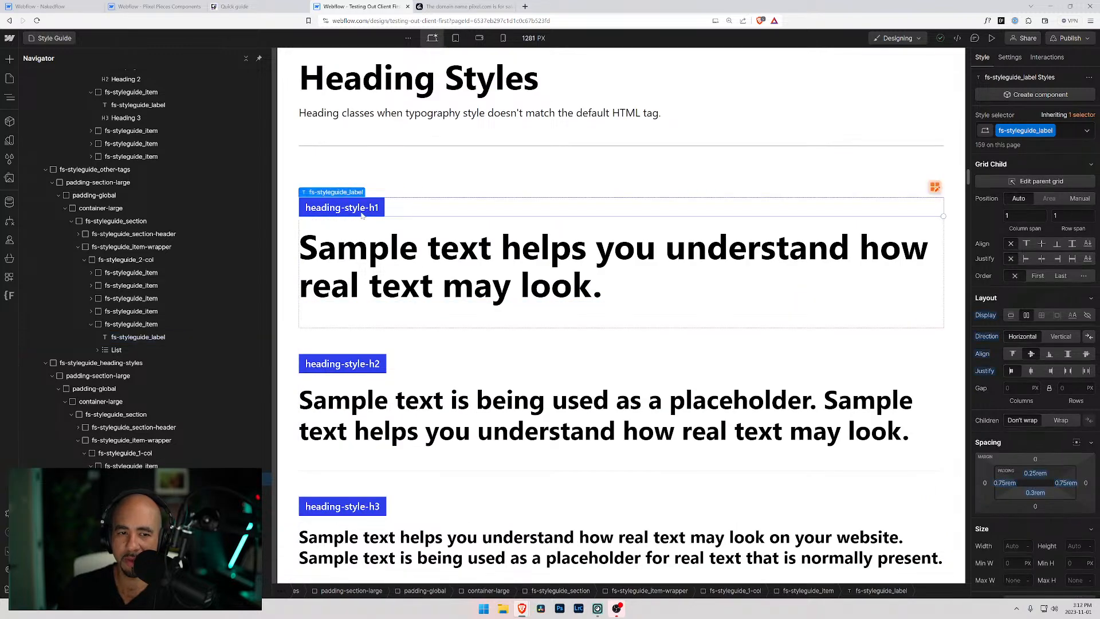
scroll(820, 338, "down", 1)
scroll(1010, 389, "down", 5)
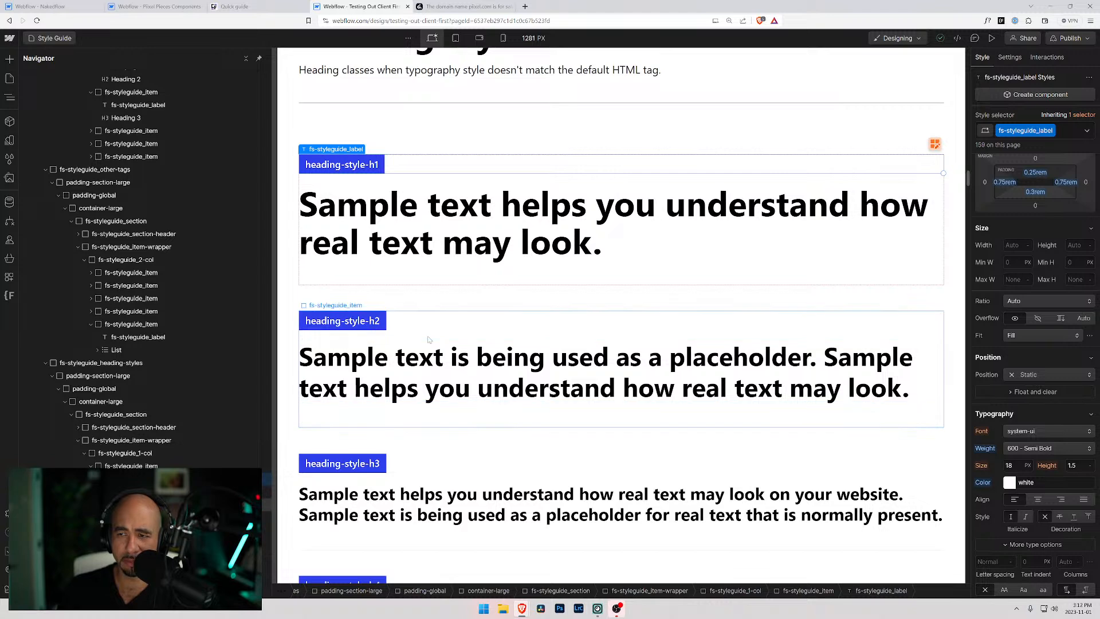
left_click(371, 321)
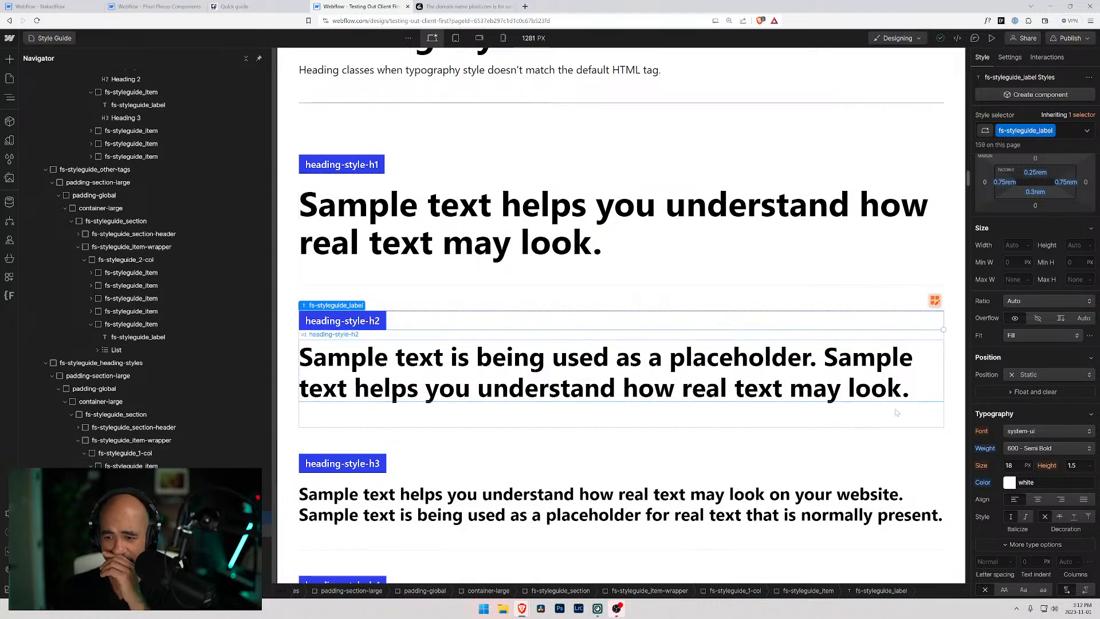
scroll(1016, 432, "down", 5)
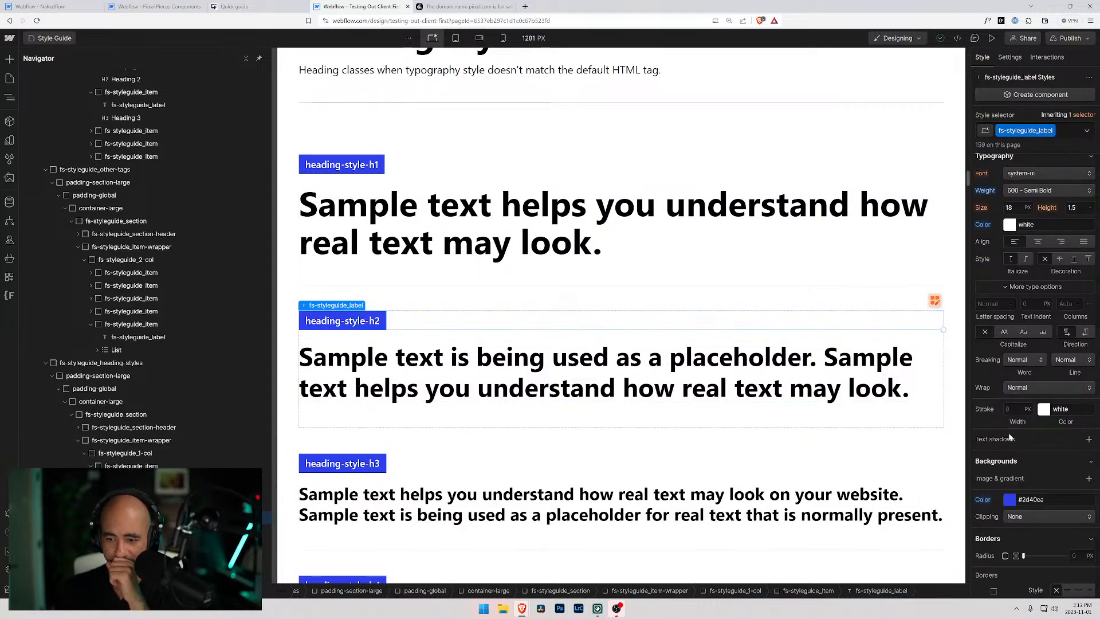
scroll(362, 371, "up", 10)
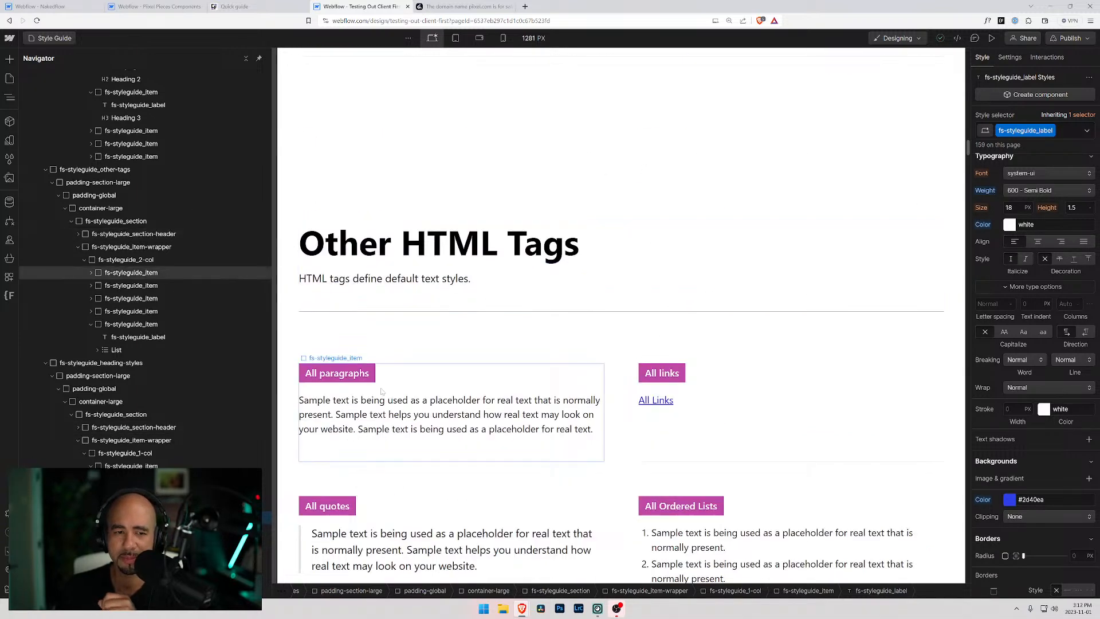
left_click(363, 371)
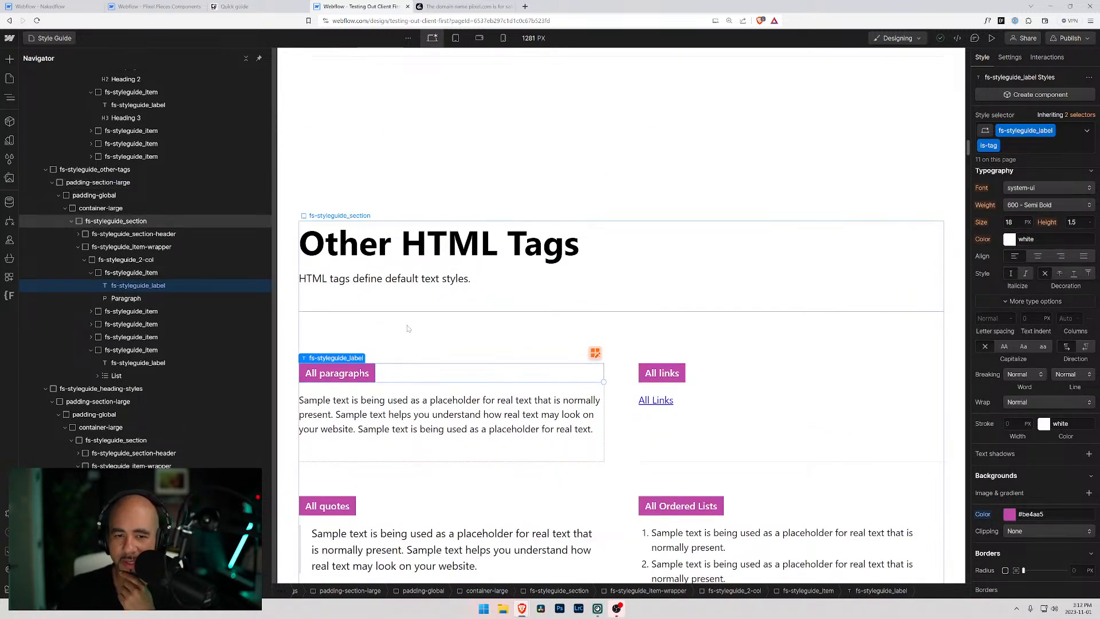
scroll(408, 328, "up", 3)
Switch back to the Nakedflow project and start adding a combo class to the H1 label under Headings.
left_click(150, 4)
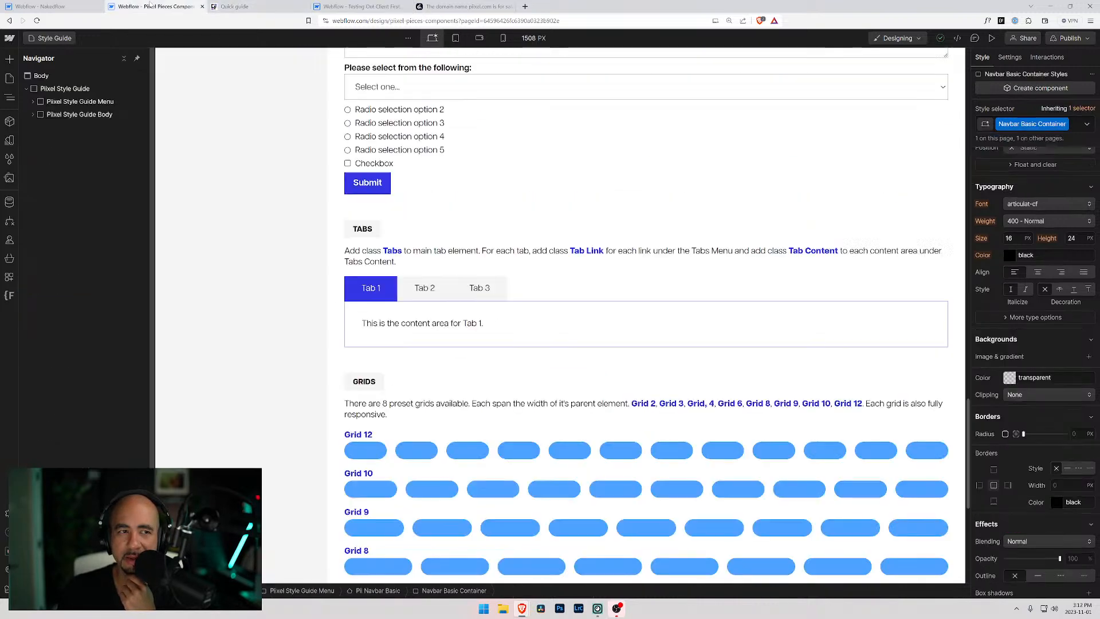
left_click(58, 7)
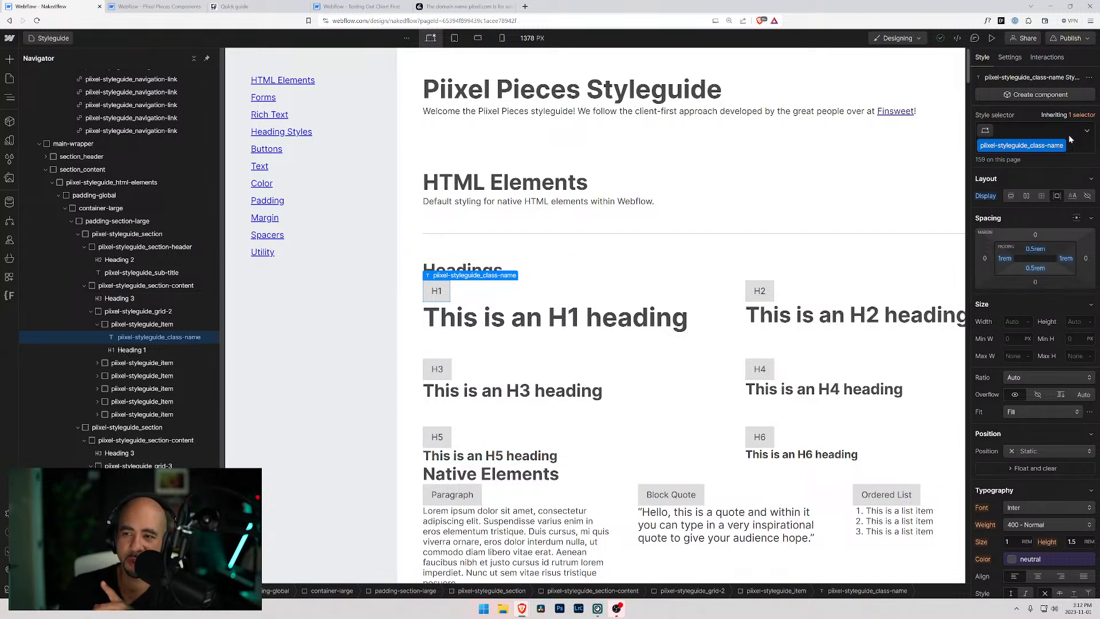
left_click(1027, 138)
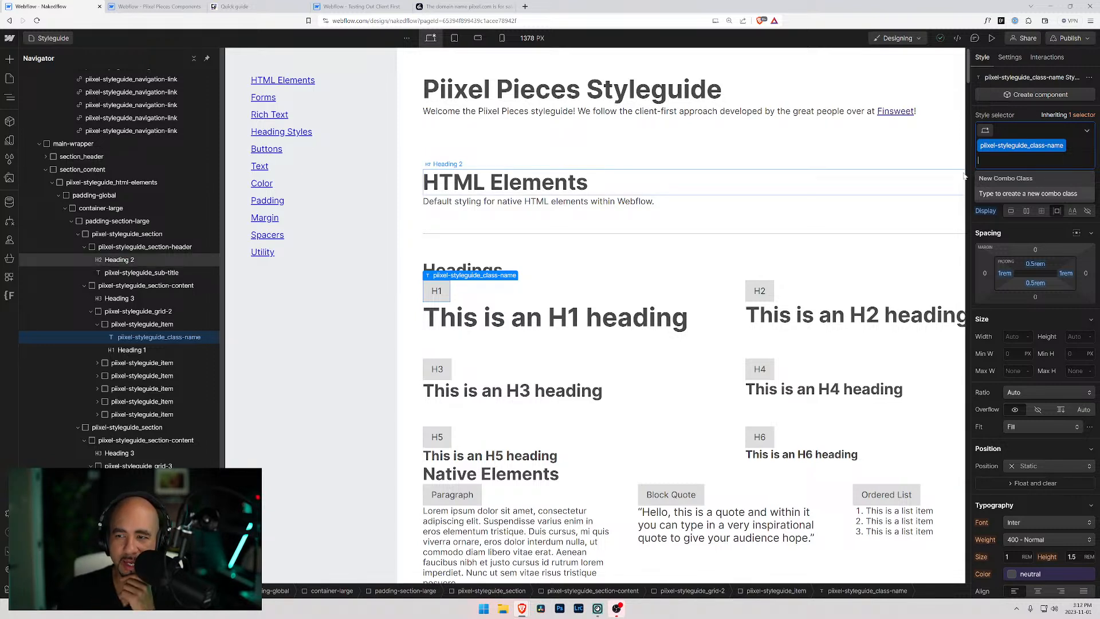
type("-")
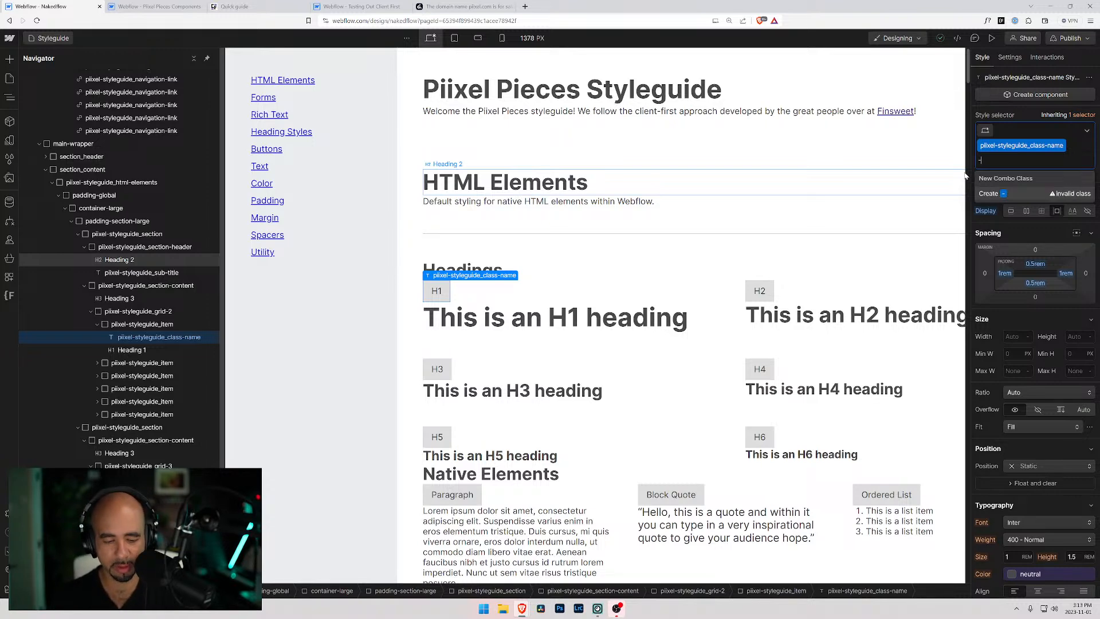
type("is-tag")
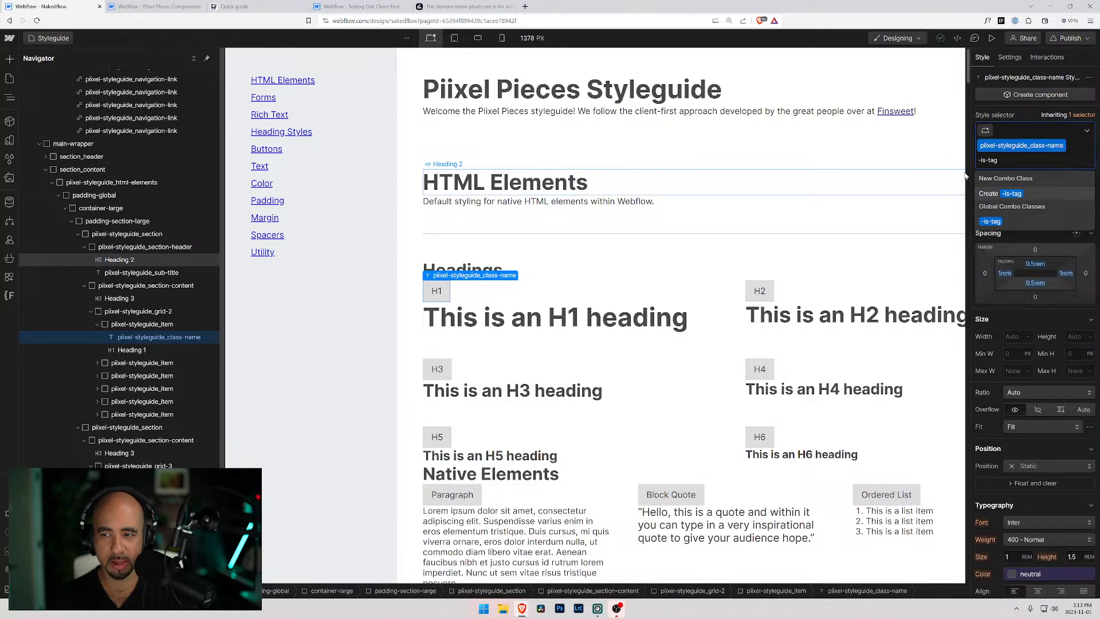
key("BackSpace")
key("BackSpace")
key("BackSpace")
key("BackSpace")
key("BackSpace")
key("BackSpace")
Add the new combo class is-tag to the H1 label.
type("is-")
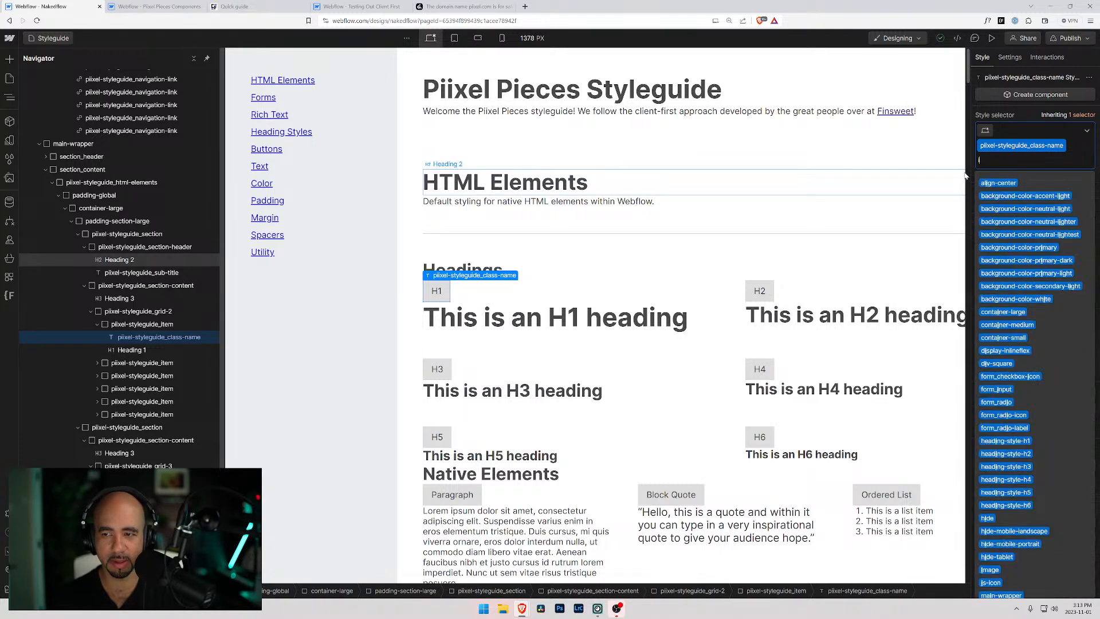
type("tag")
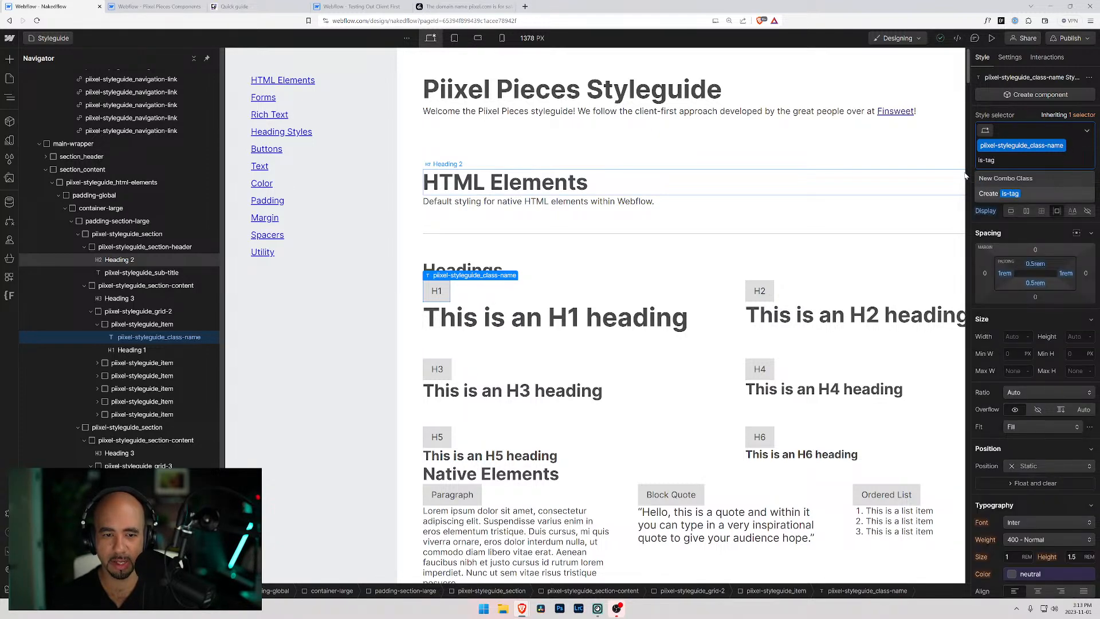
key("Return")
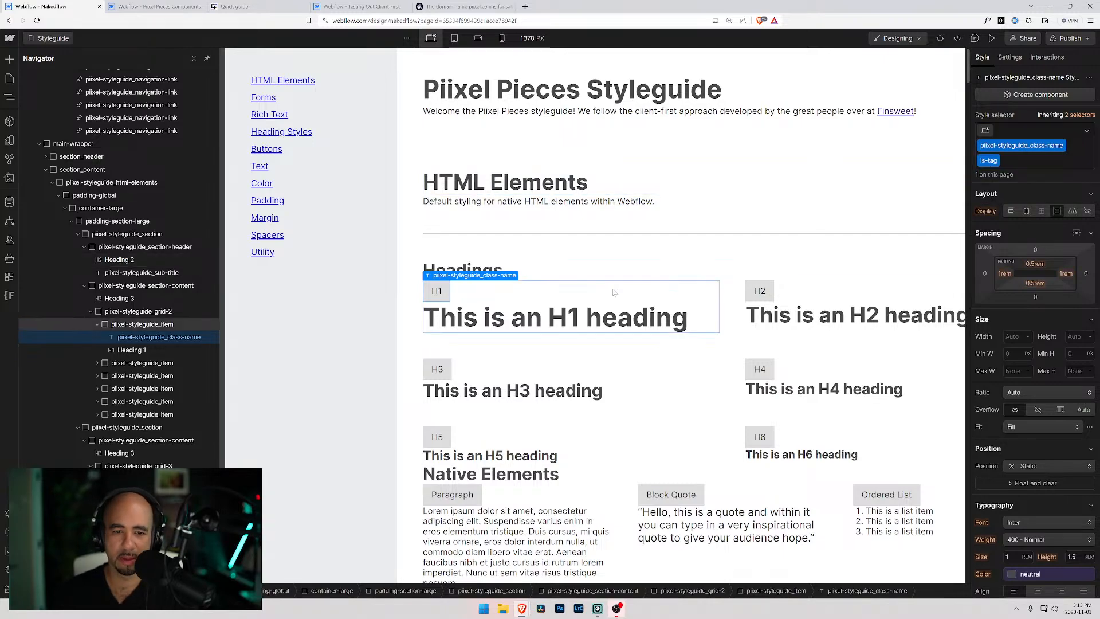
Set the background colour of the heading-style-h1 label's piixel-styleguide_class-name class to #0385ff, sampled from the blue selection tag on the canvas.
scroll(620, 286, "down", 20)
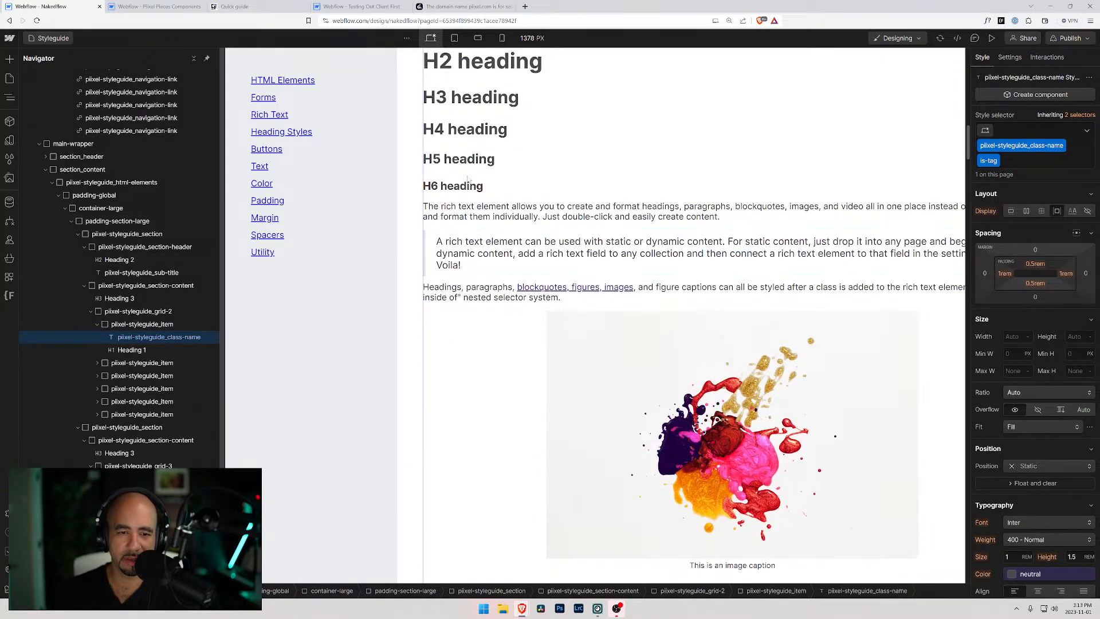
scroll(467, 173, "down", 15)
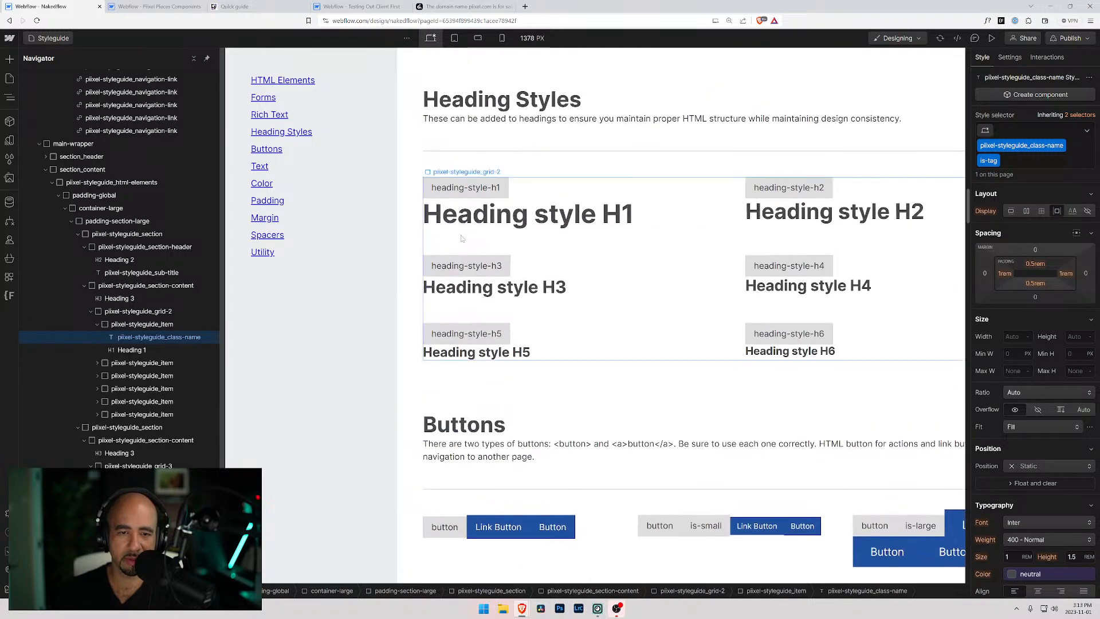
left_click(466, 192)
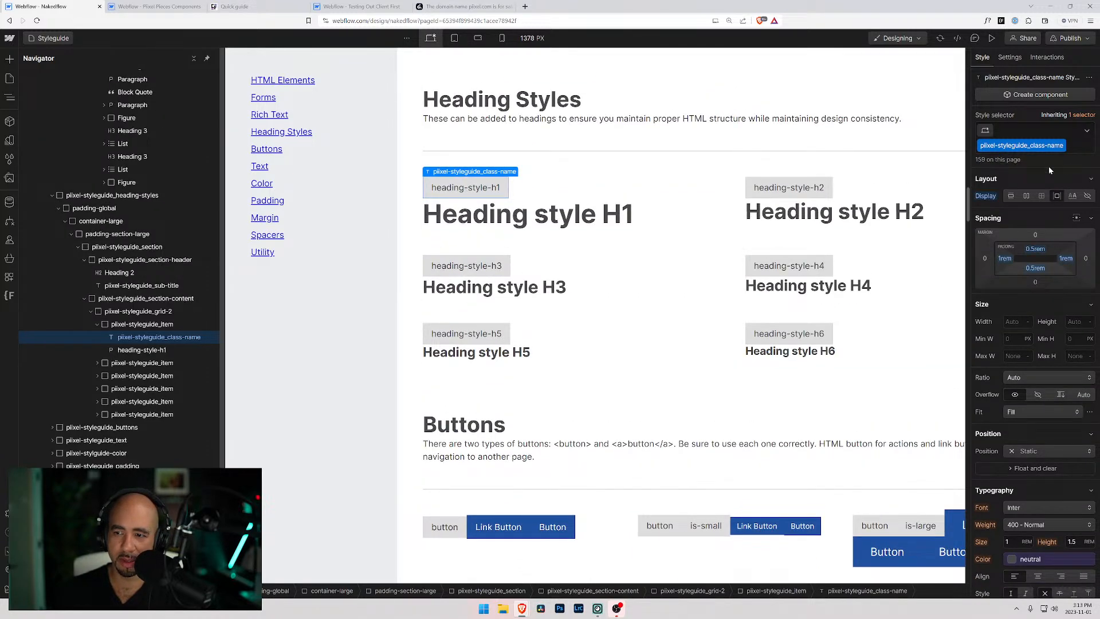
scroll(1004, 373, "down", 2)
scroll(1004, 370, "up", 2)
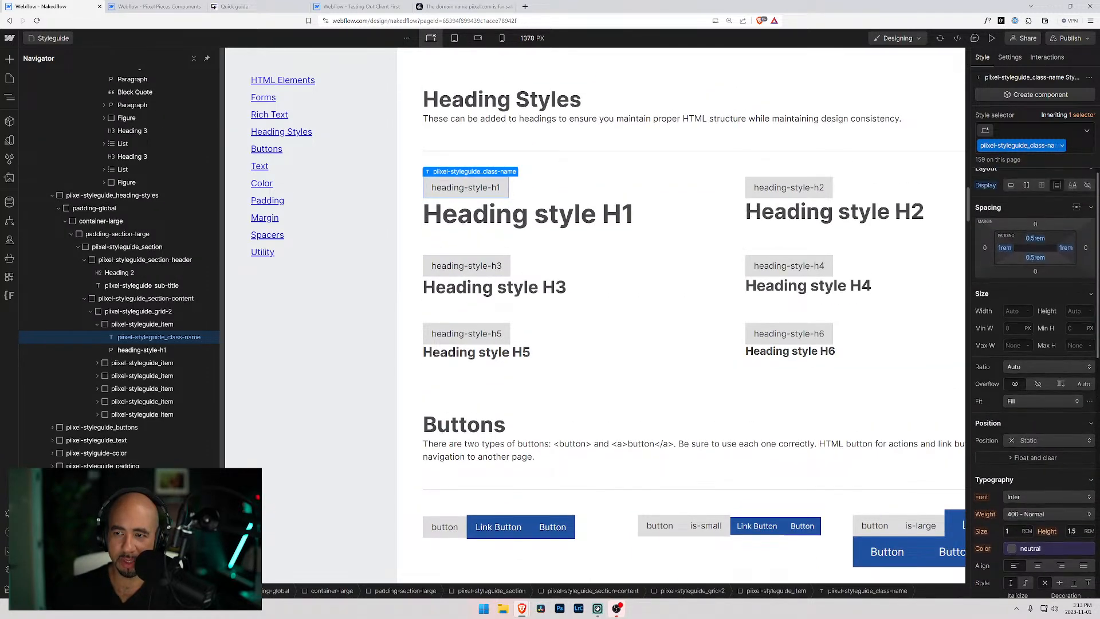
scroll(1025, 440, "down", 3)
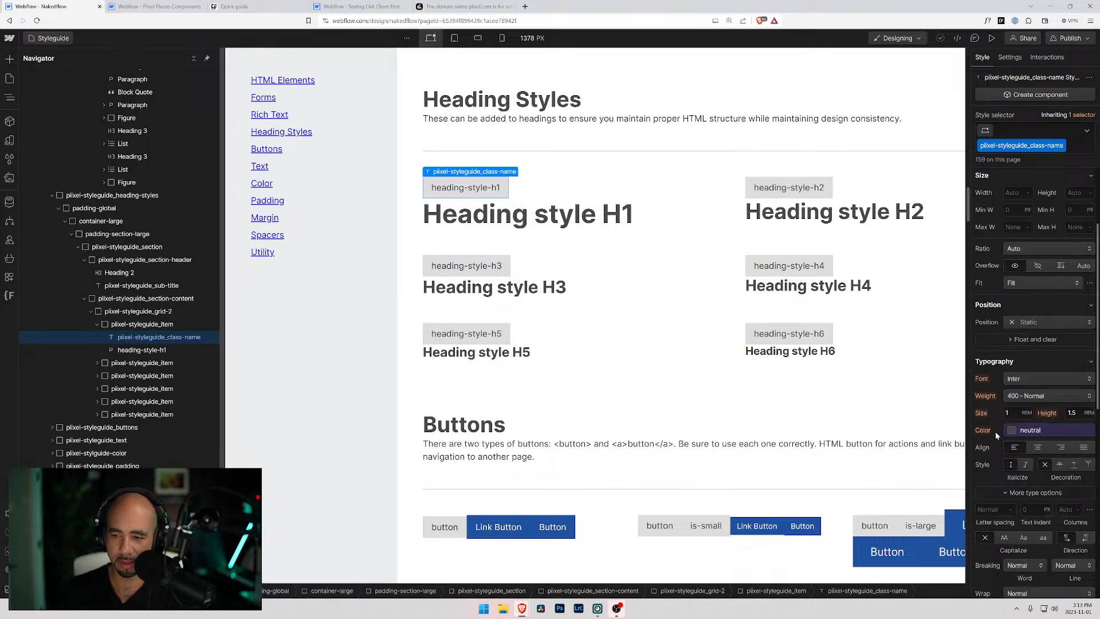
scroll(1006, 425, "down", 2)
scroll(1006, 424, "down", 2)
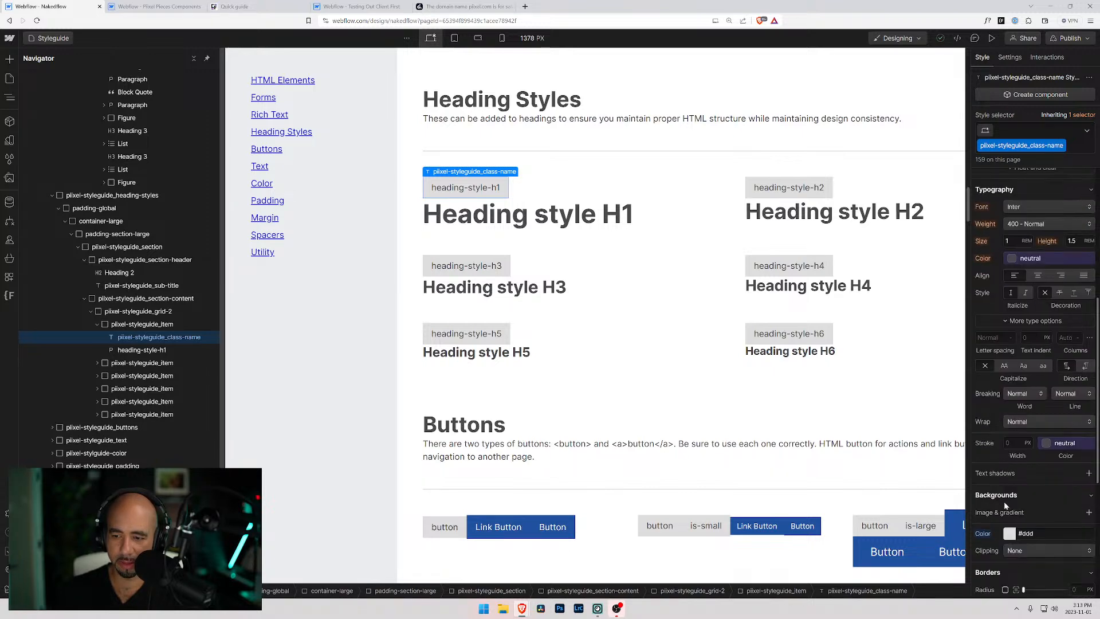
left_click(1009, 534)
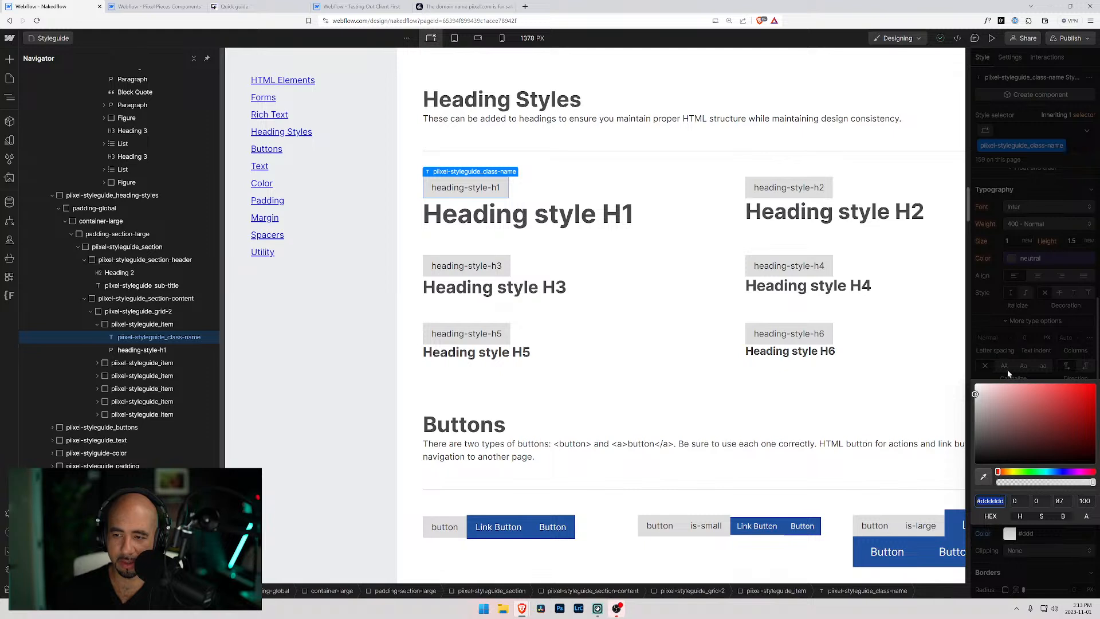
left_click(983, 476)
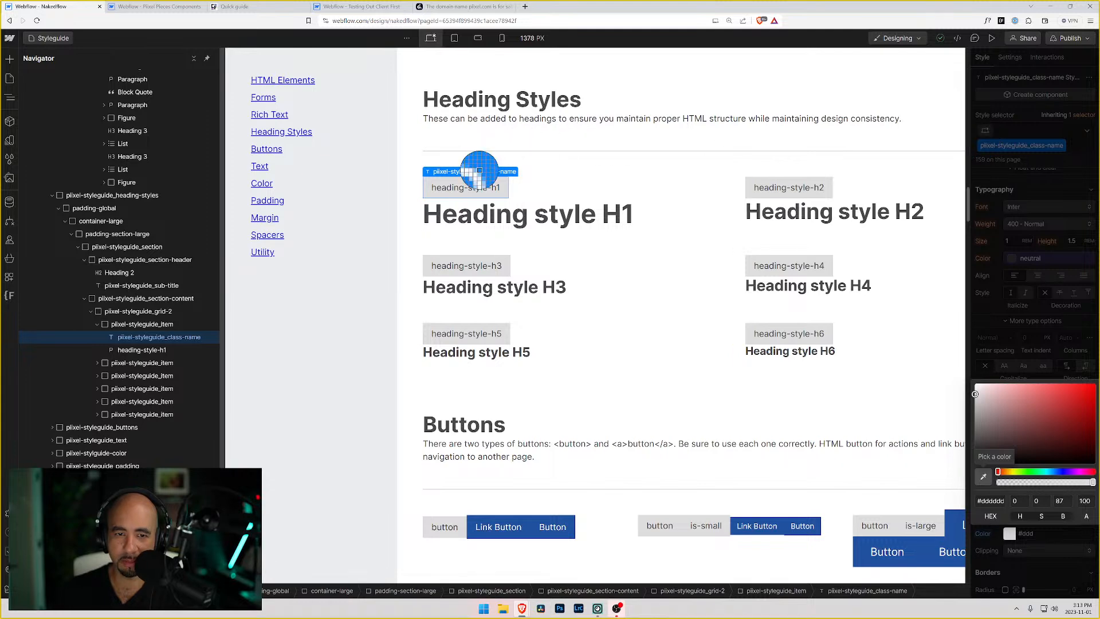
left_click(481, 168)
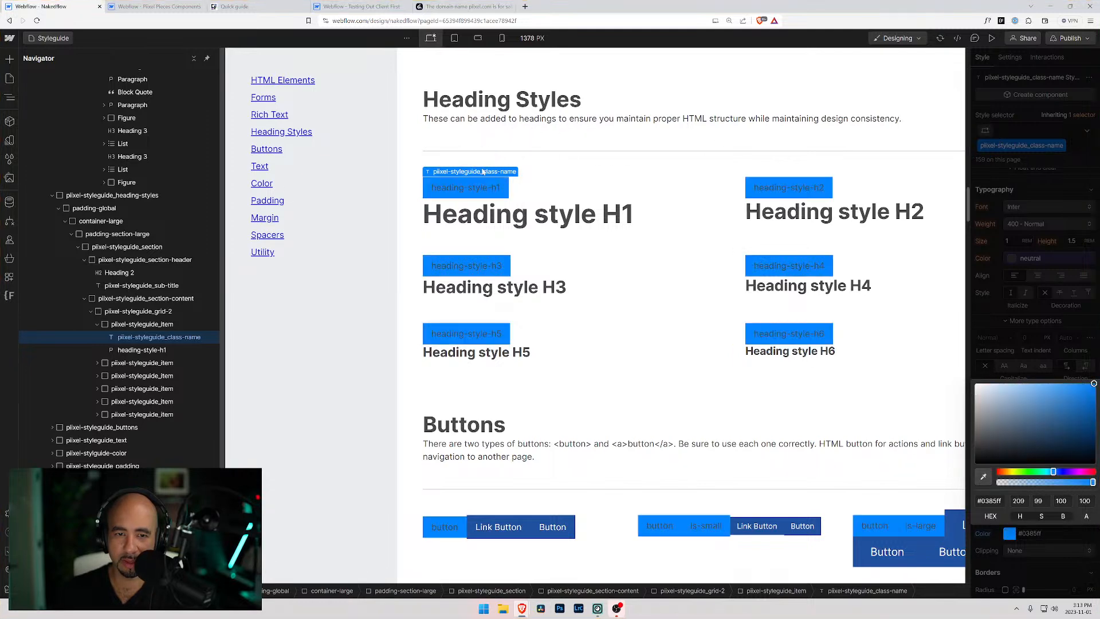
left_click(667, 173)
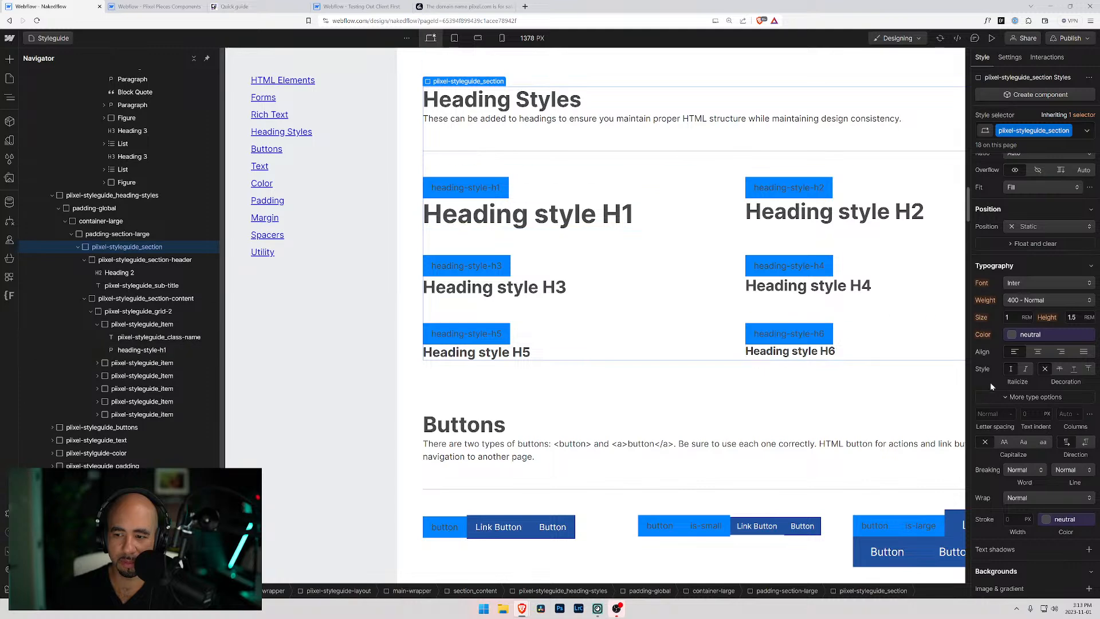
Set the text colour of the piixel-styleguide_class-name class to the white variable, using the heading-style-h1 label.
left_click(479, 185)
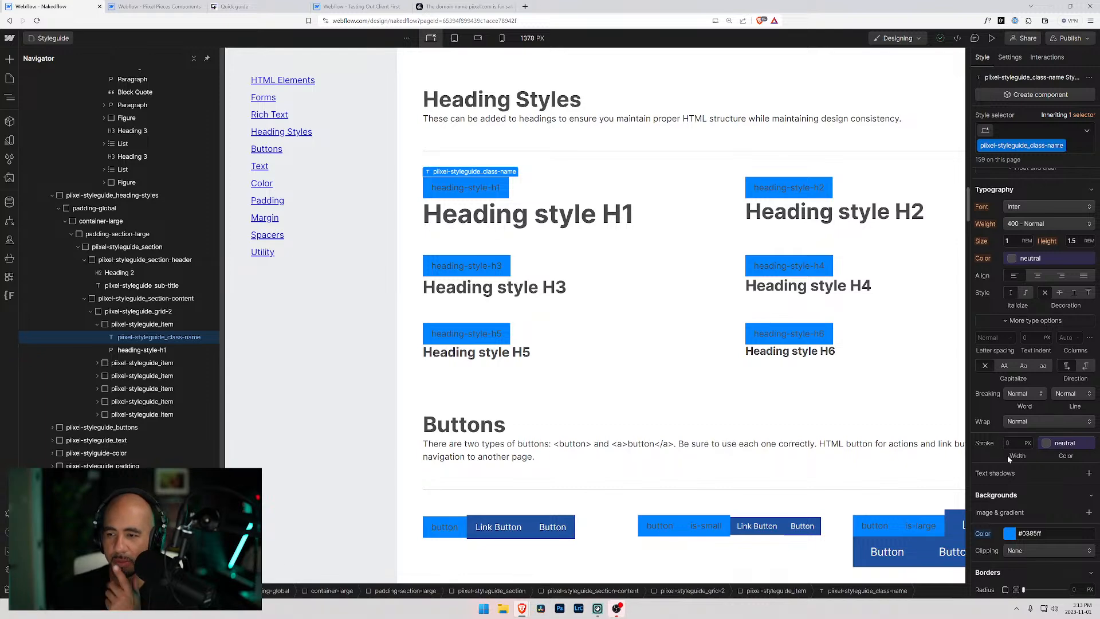
scroll(1007, 455, "up", 2)
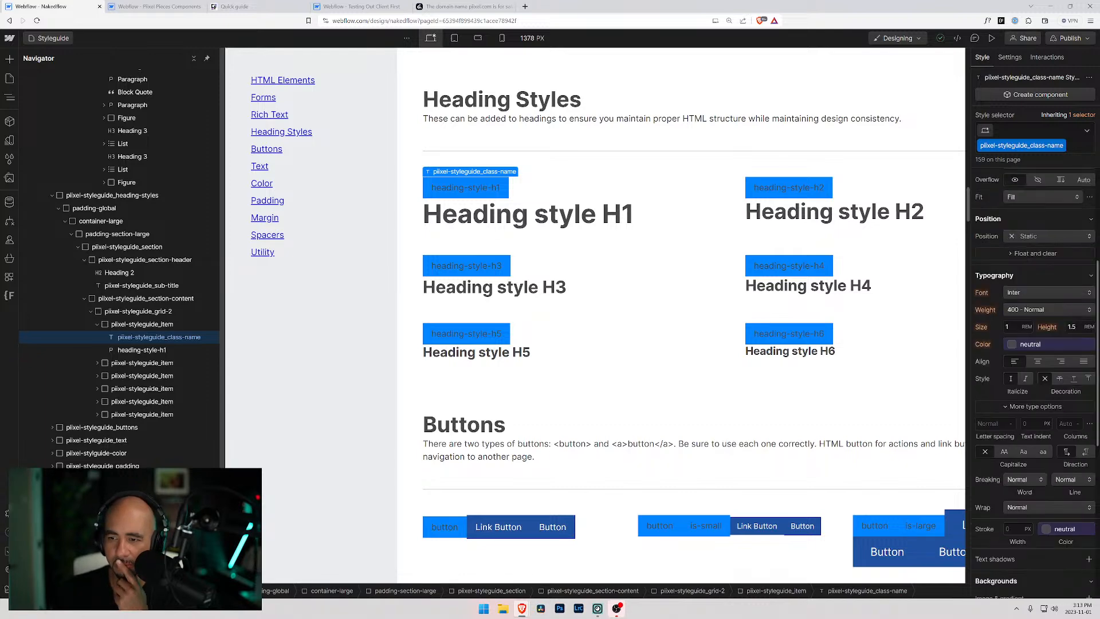
left_click(1012, 344)
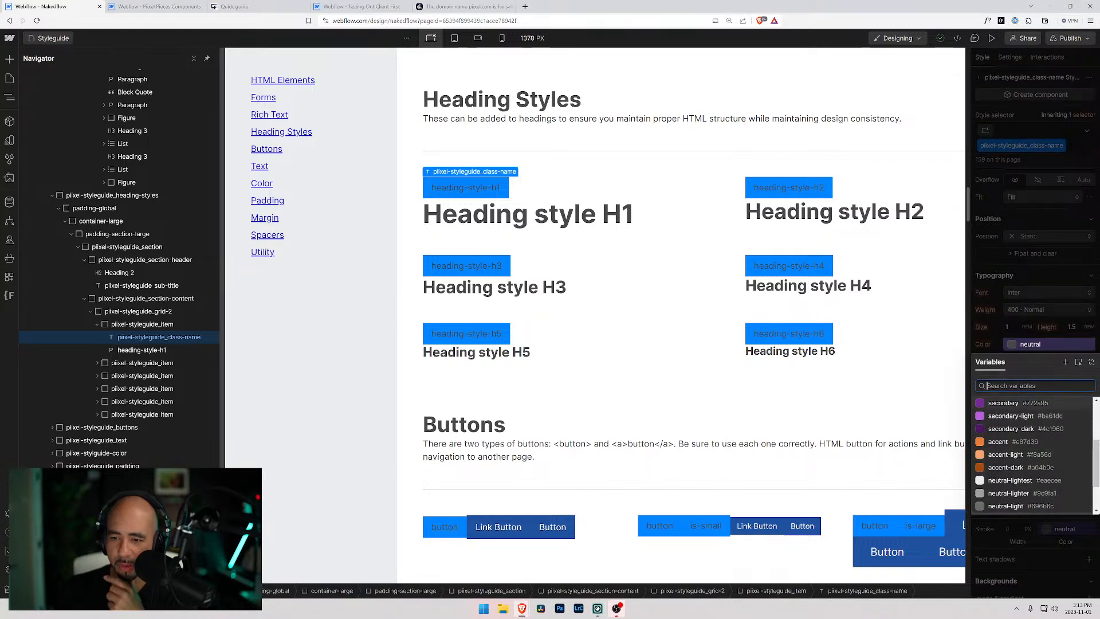
scroll(991, 461, "up", 5)
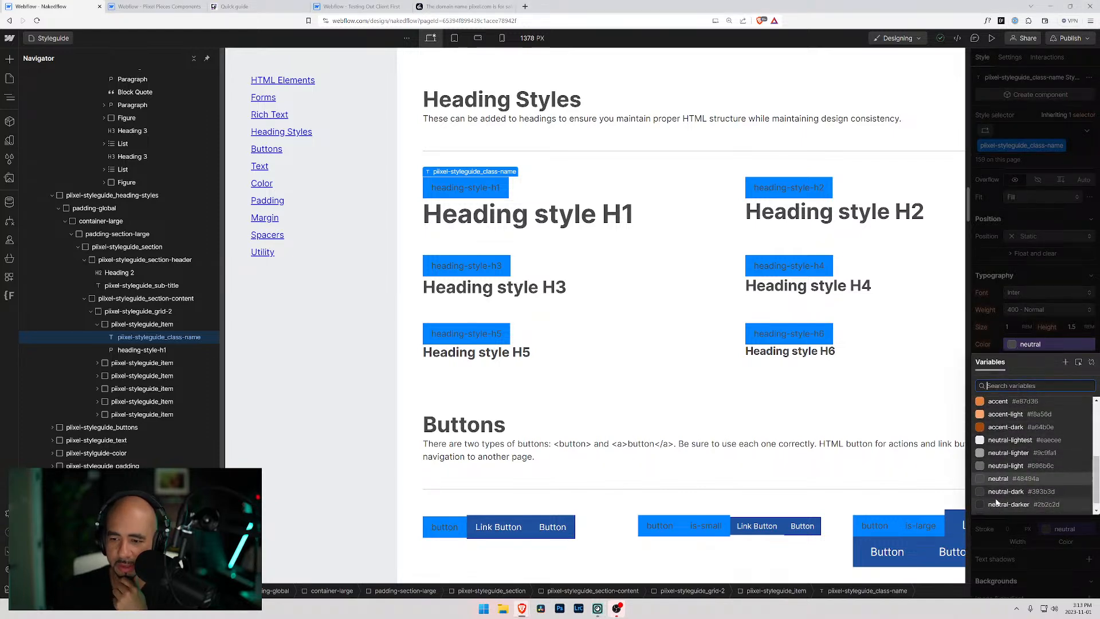
left_click(994, 414)
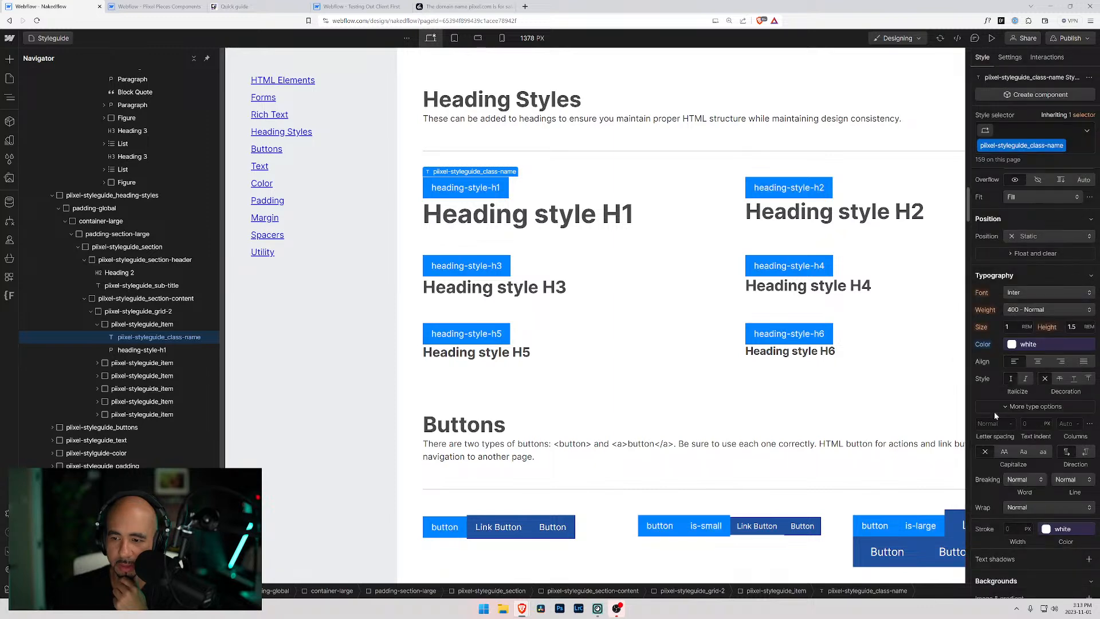
Review the project's full list of colour variables and return to the styleguide page.
left_click(1012, 344)
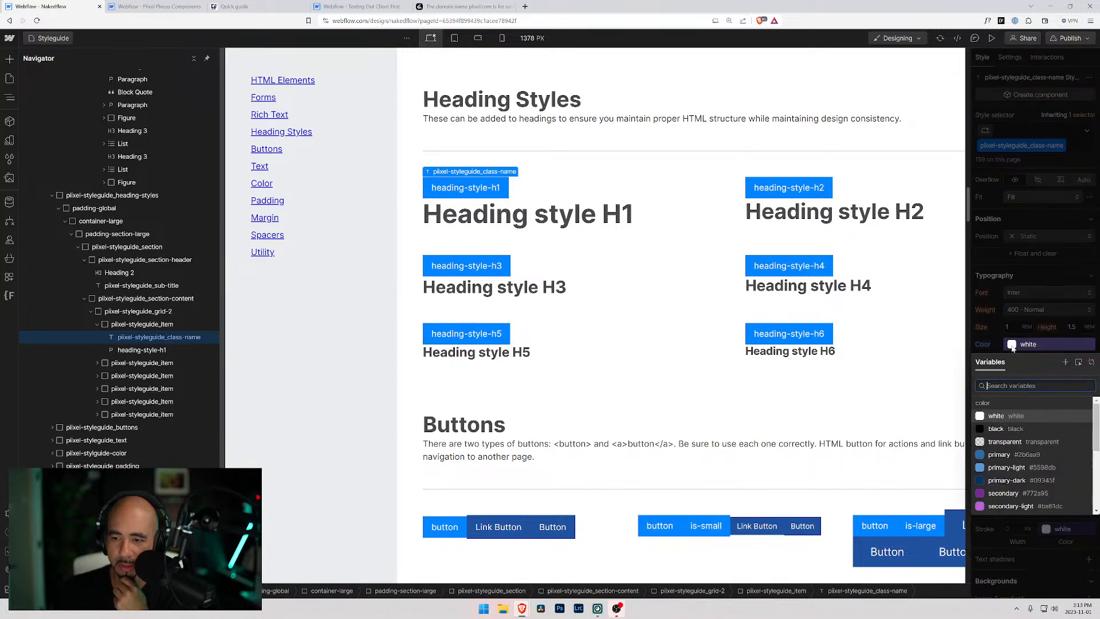
left_click(1079, 362)
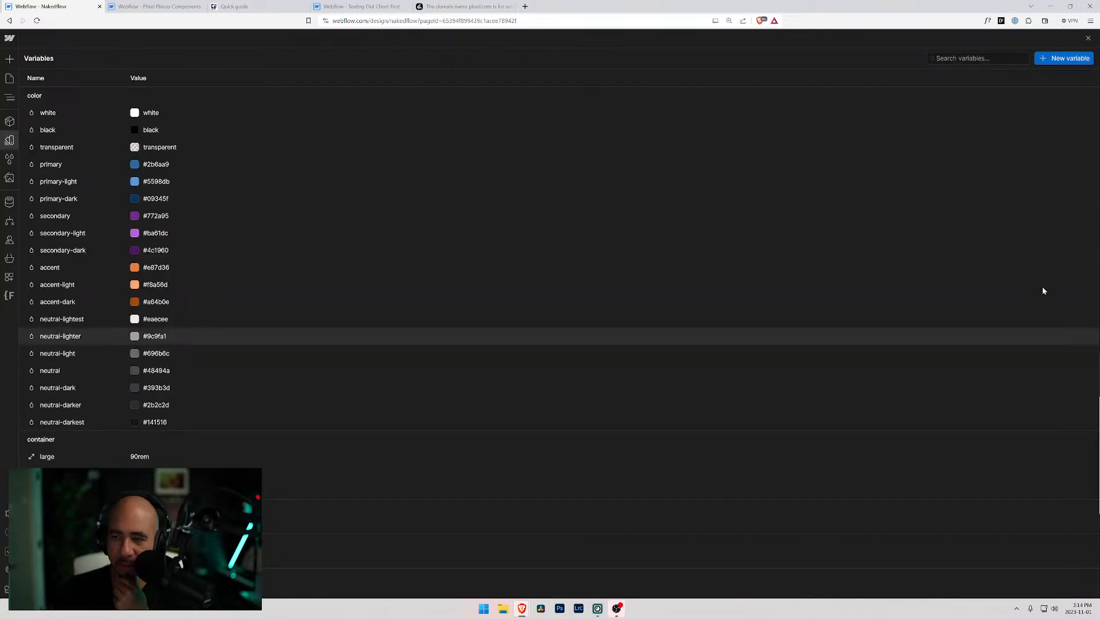
left_click(9, 79)
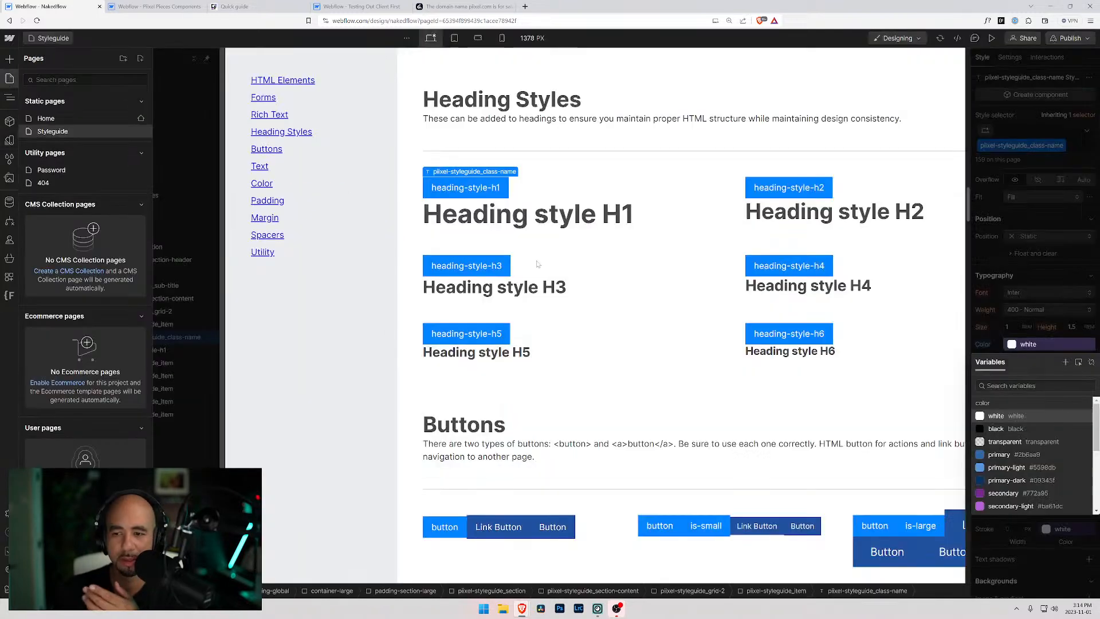
Unlink the label's text colour from its variable to check the contrast ratio, and relink it to the white variable.
left_click(1092, 363)
left_click(1008, 344)
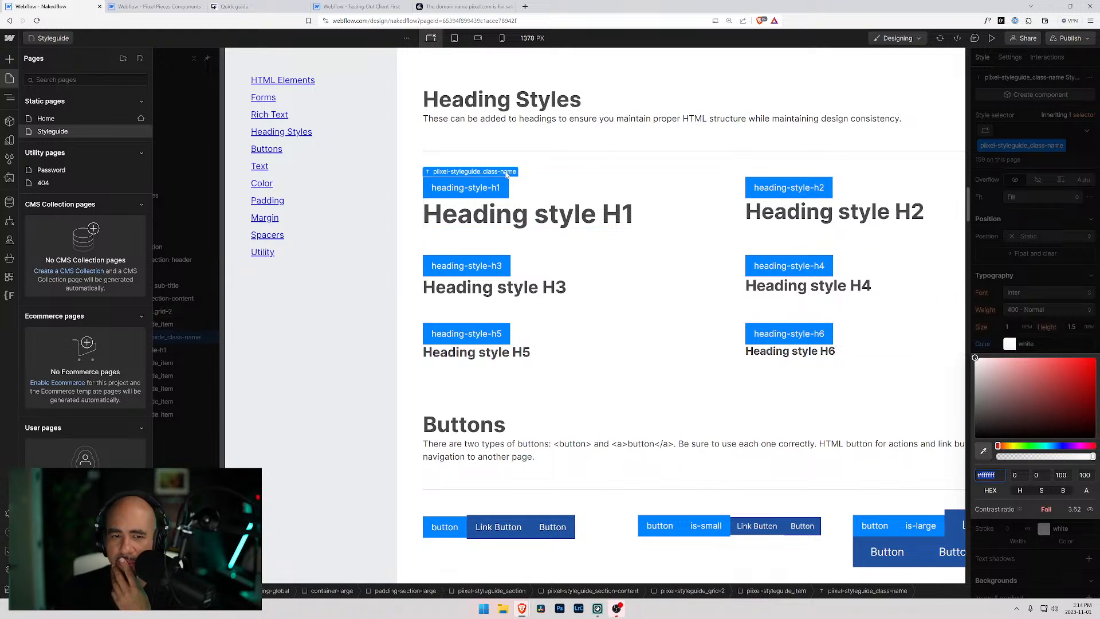
left_click(985, 344)
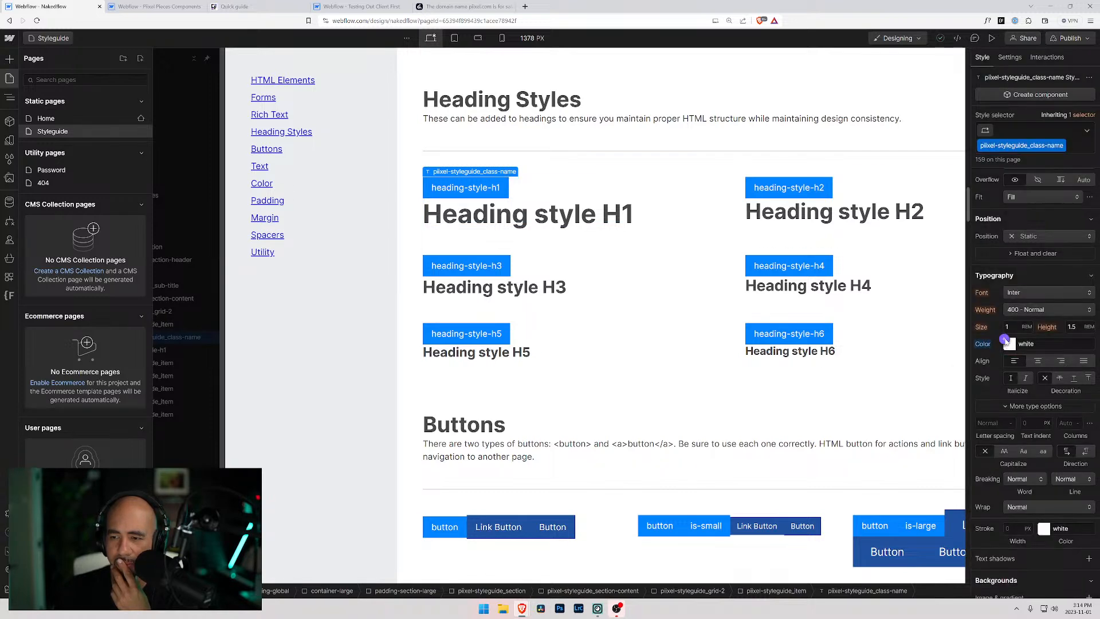
left_click(1005, 340)
left_click(979, 408)
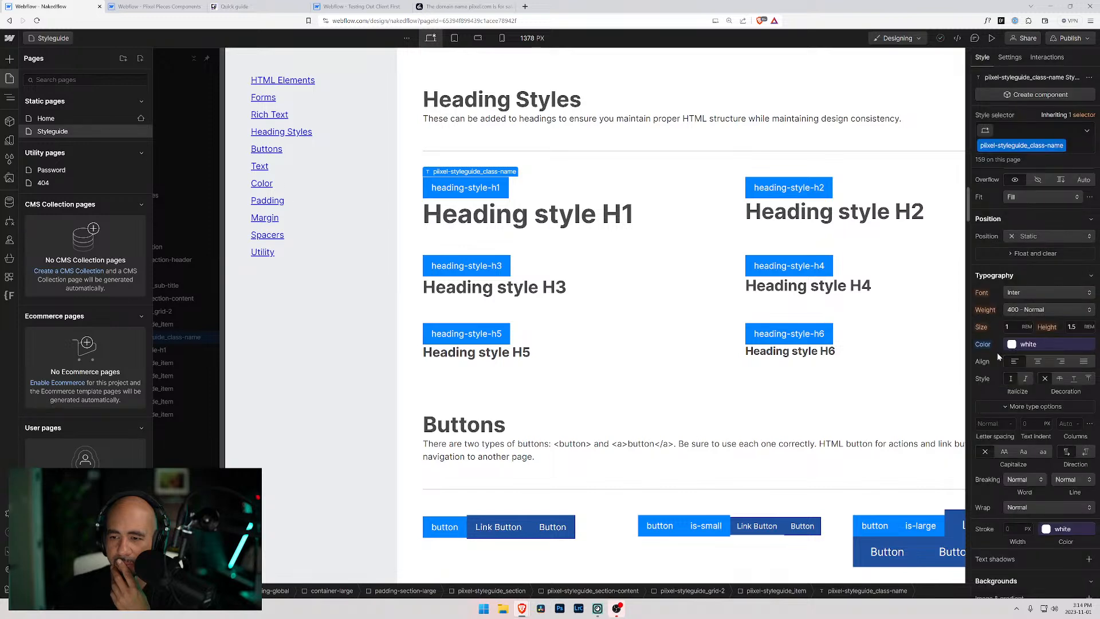
scroll(1025, 494, "down", 2)
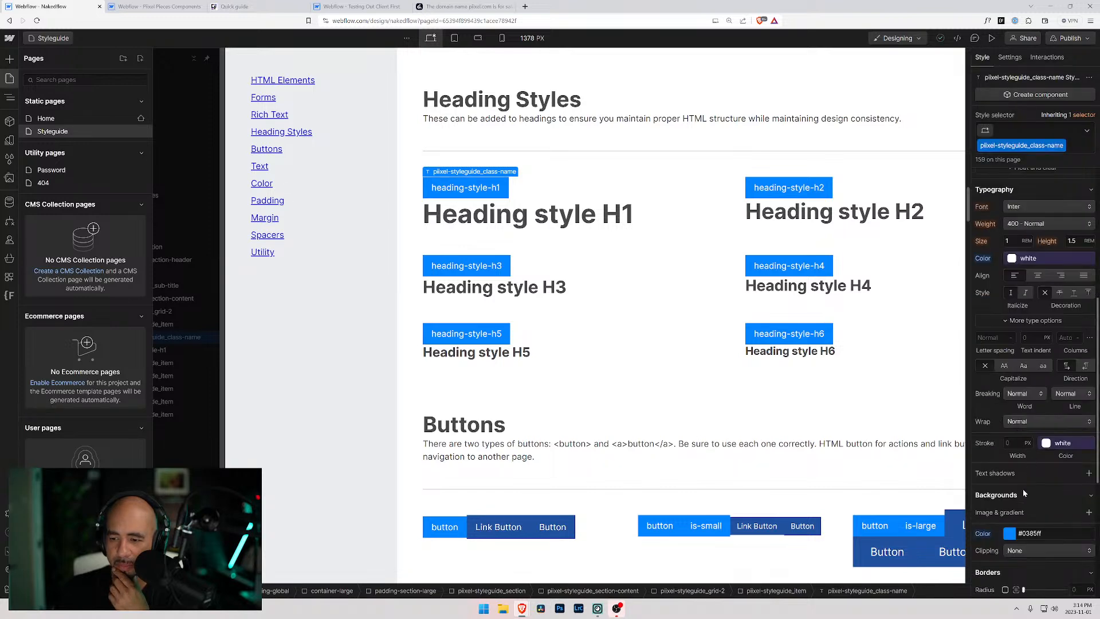
left_click(1007, 533)
left_click(984, 478)
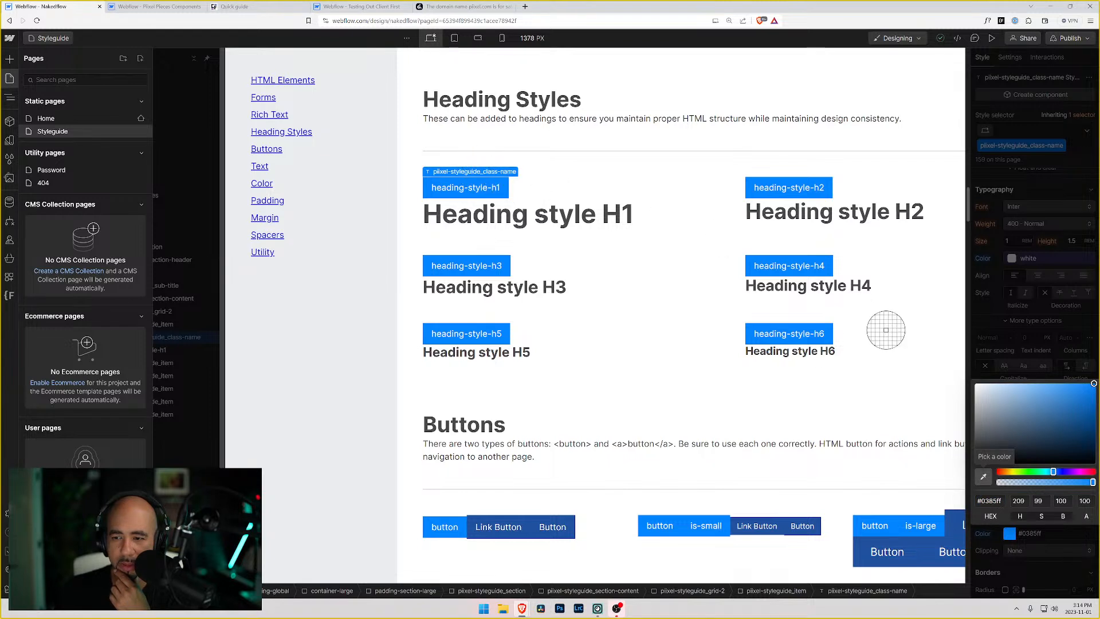
left_click(1090, 386)
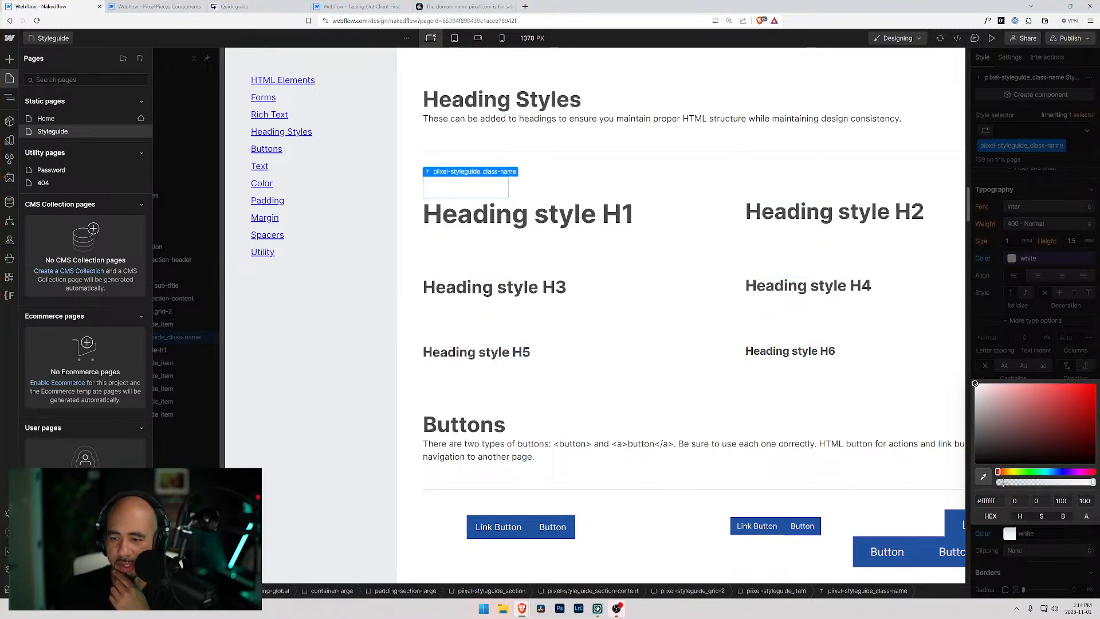
left_click(991, 367)
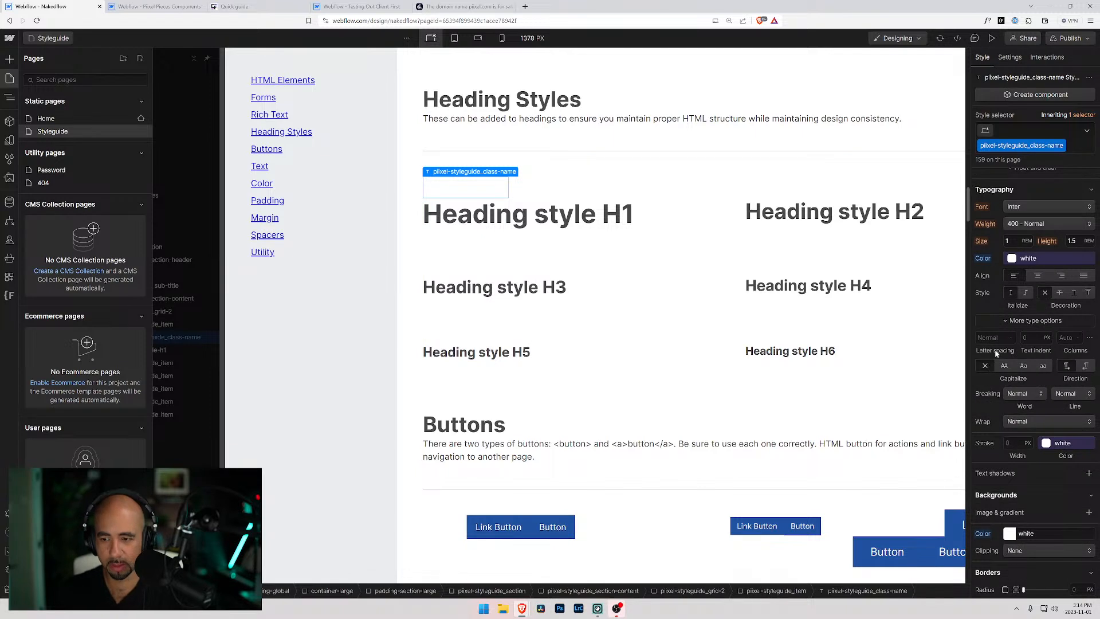
key("ctrl+z")
Darken the background colour of the piixel-styleguide_class-name class to #0073e0.
left_click(1009, 533)
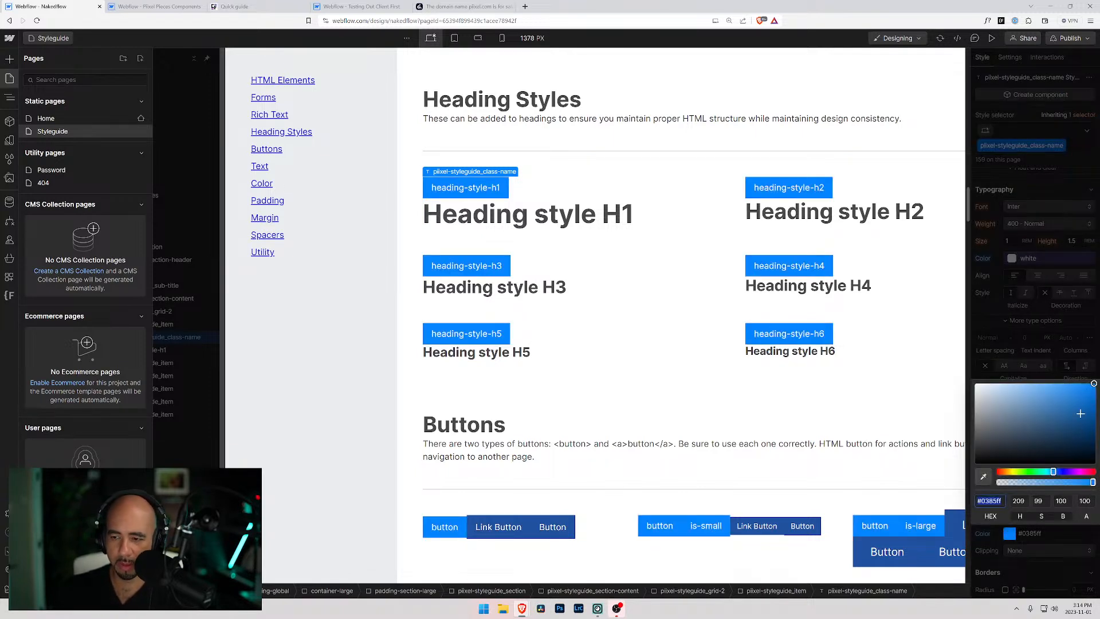
left_click_drag(1094, 382, 1096, 391)
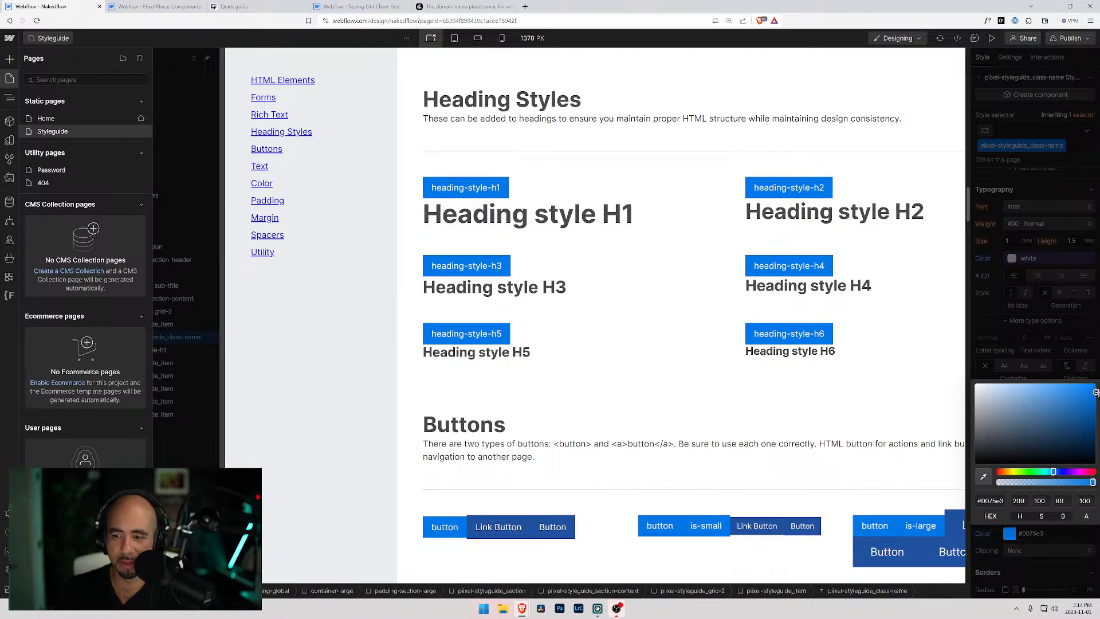
left_click(996, 218)
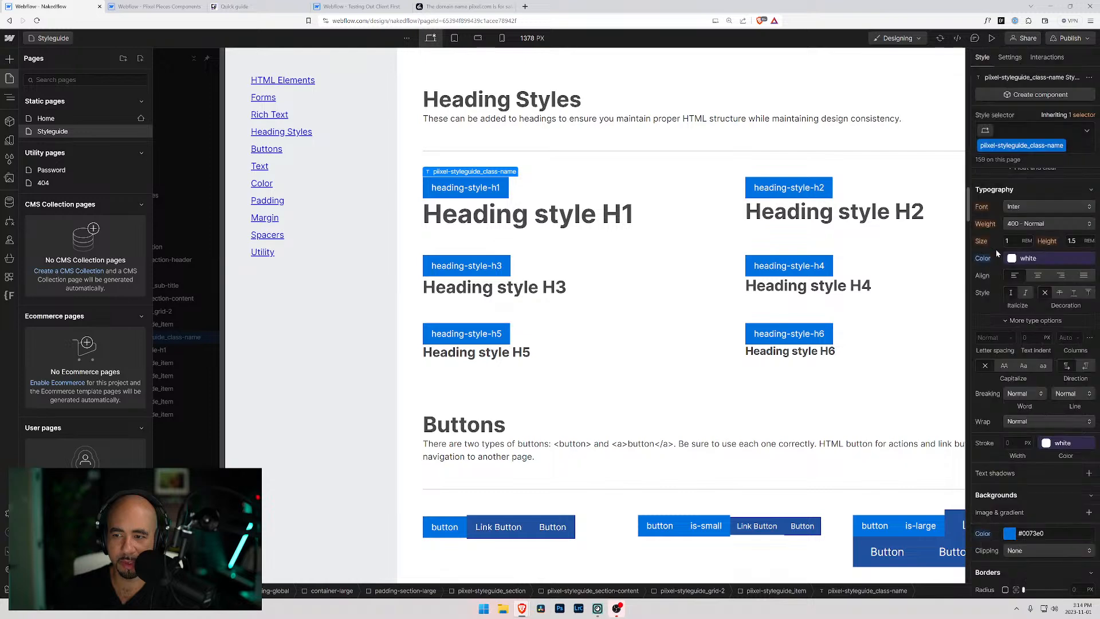
Check the contrast ratio of the label's text against the darker blue by unlinking its colour variable, and relink it to white.
left_click(1012, 259)
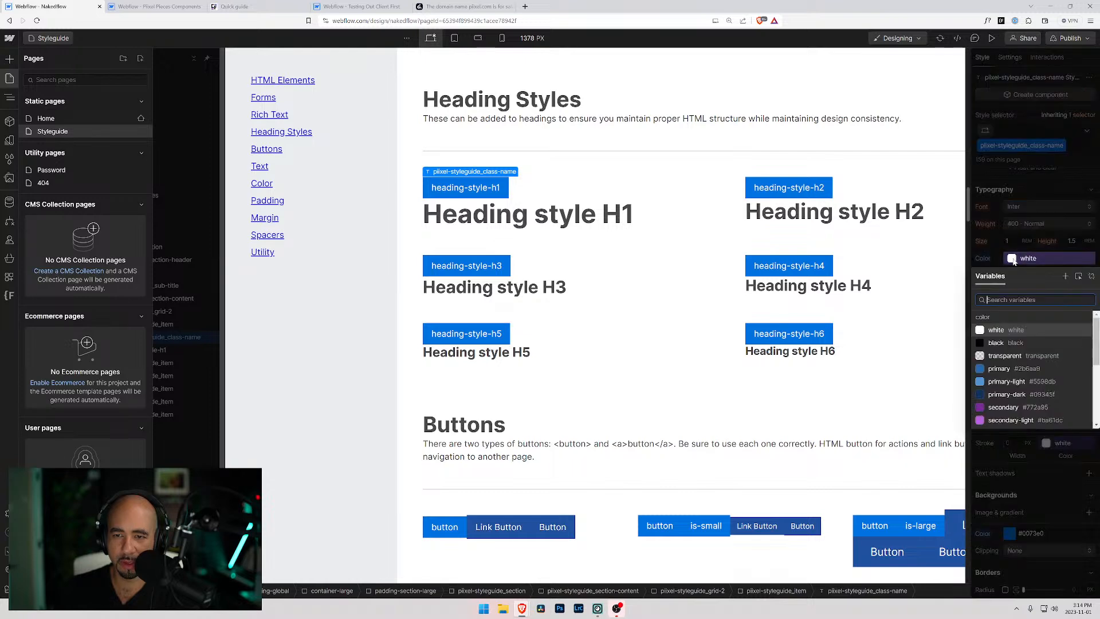
left_click(1091, 277)
left_click(1010, 258)
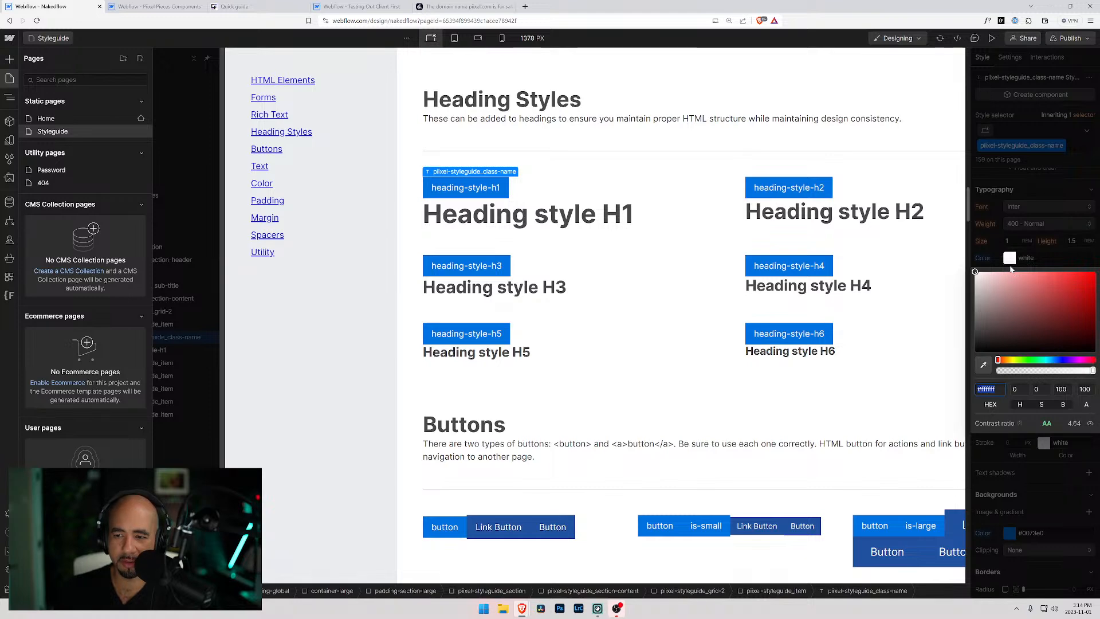
left_click(981, 259)
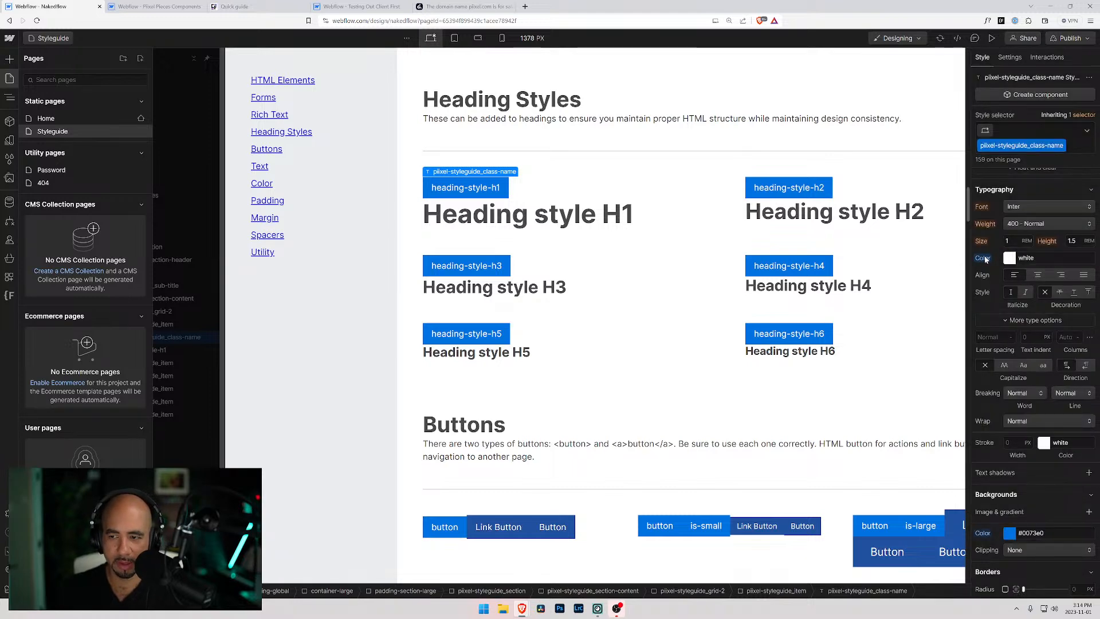
left_click(1004, 255)
left_click(997, 323)
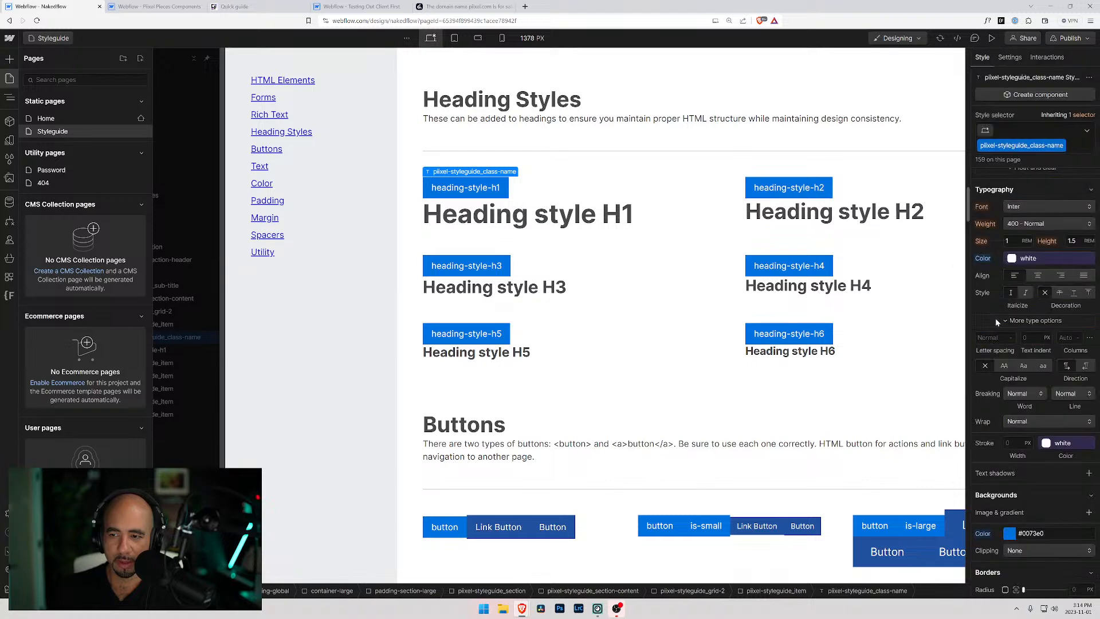
Examine the darker blue labels in the Heading Styles and Buttons sections against the rest of the styleguide, with the browser zoomed out.
left_click(638, 166)
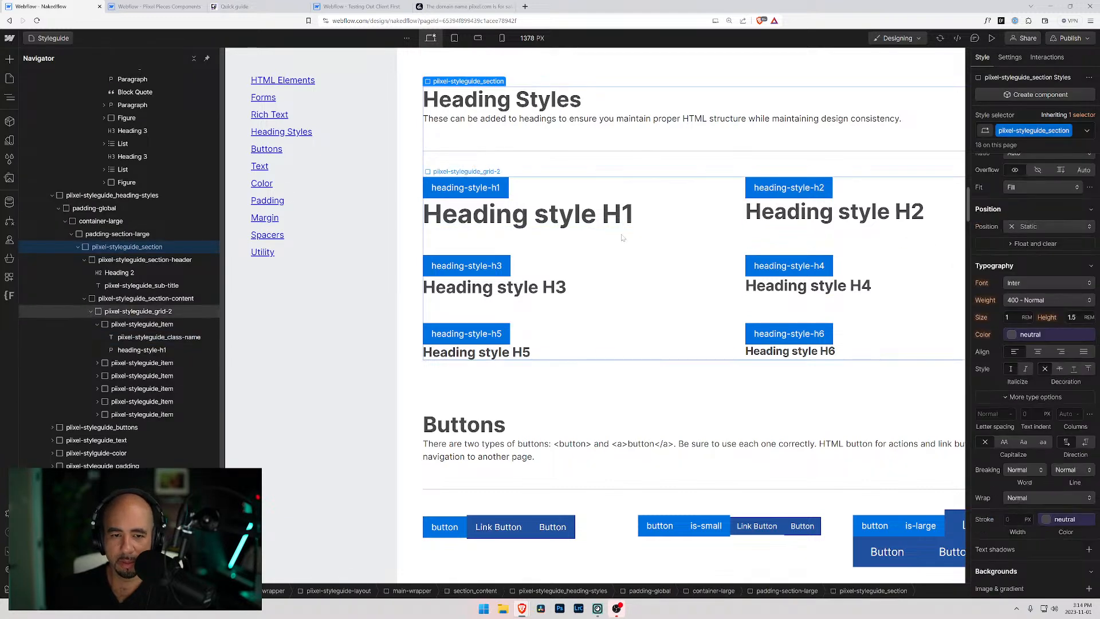
left_click(467, 187)
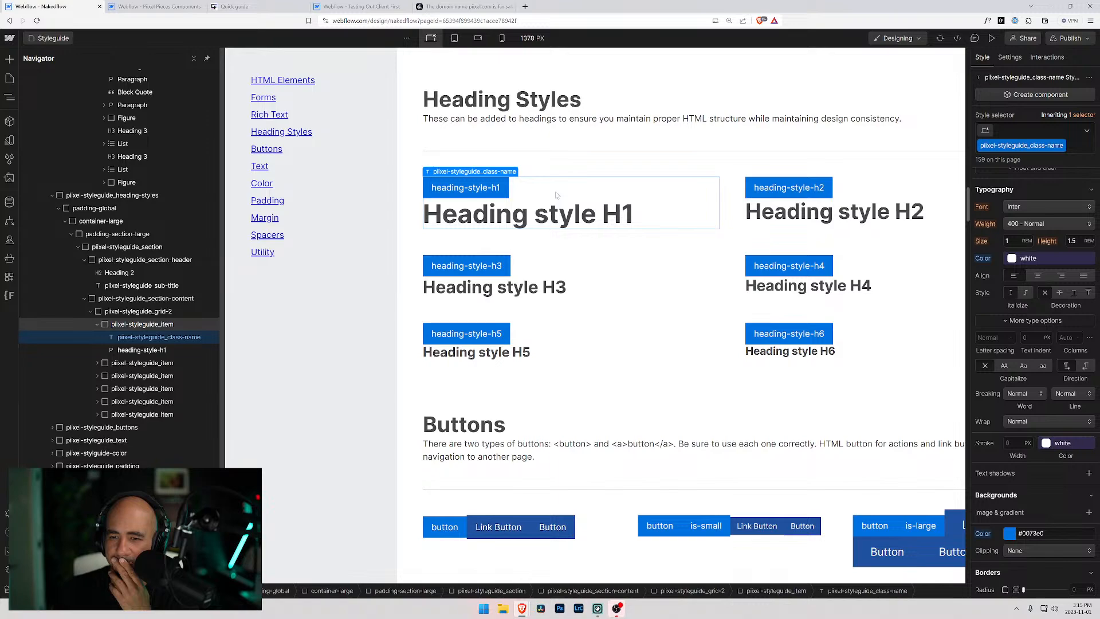
scroll(553, 194, "up", 15)
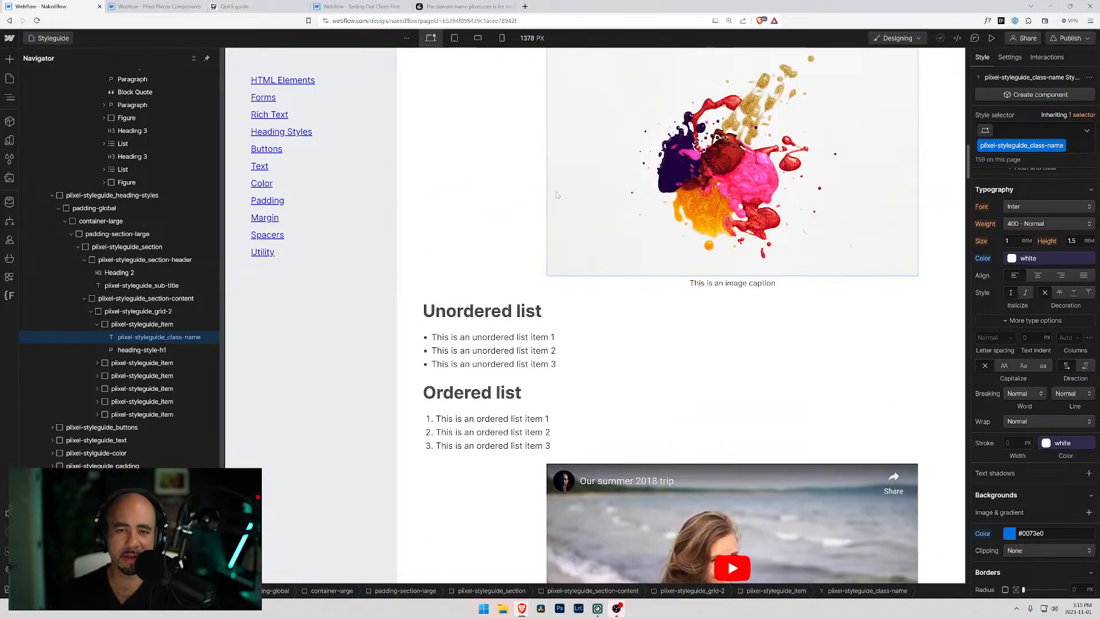
scroll(528, 304, "down", 12)
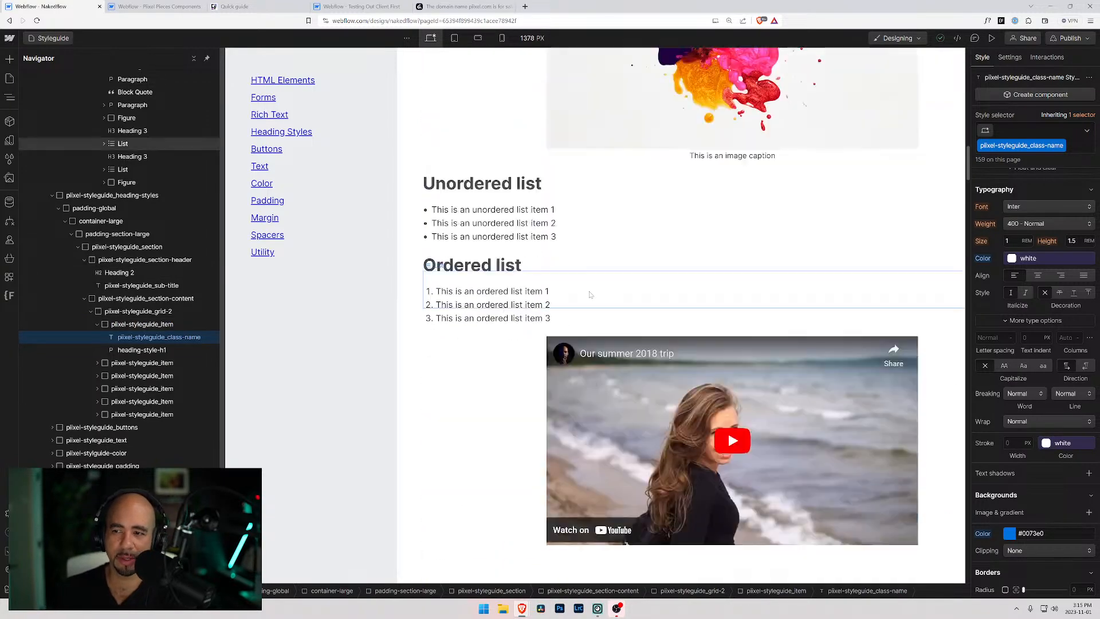
scroll(1027, 298, "up", 2)
scroll(727, 171, "up", 4)
scroll(728, 107, "down", 15)
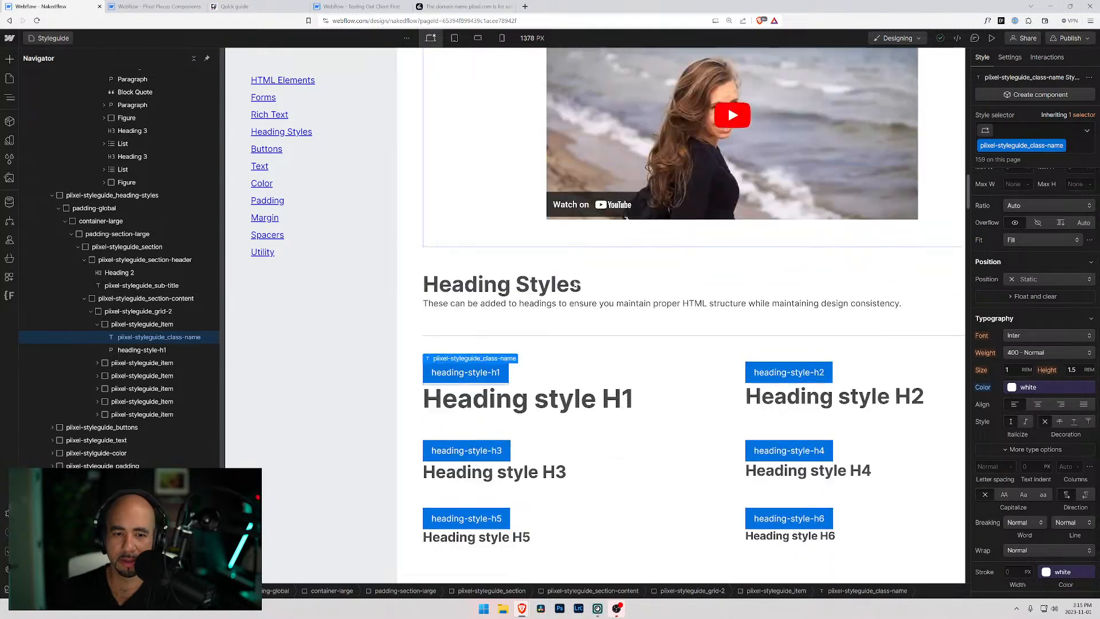
scroll(559, 250, "up", 3)
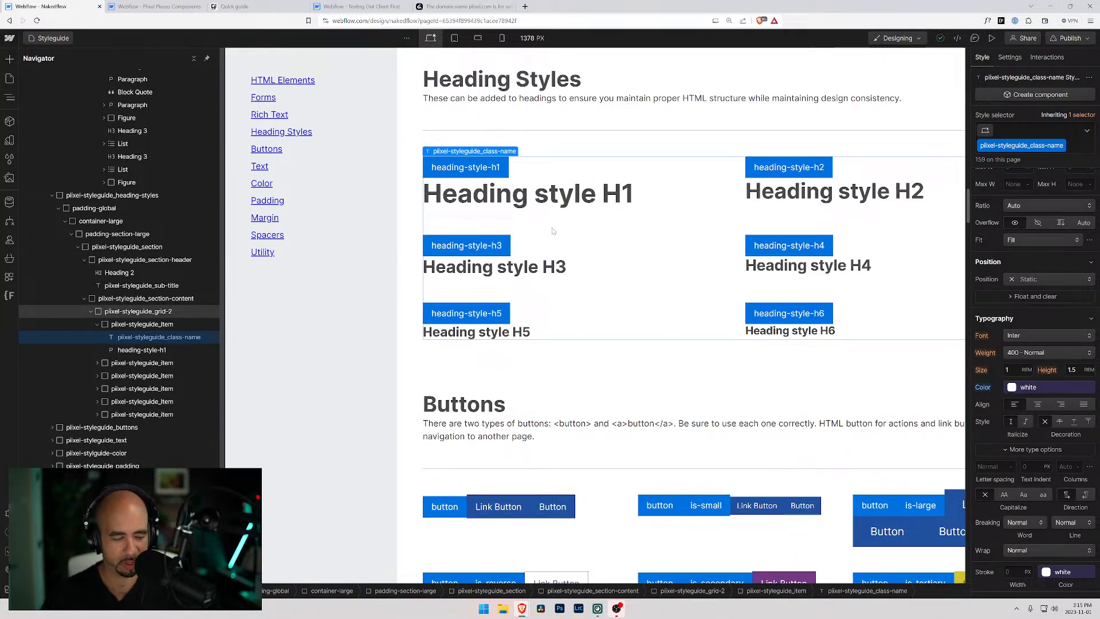
key("ctrl+minus")
key("ctrl+minus")
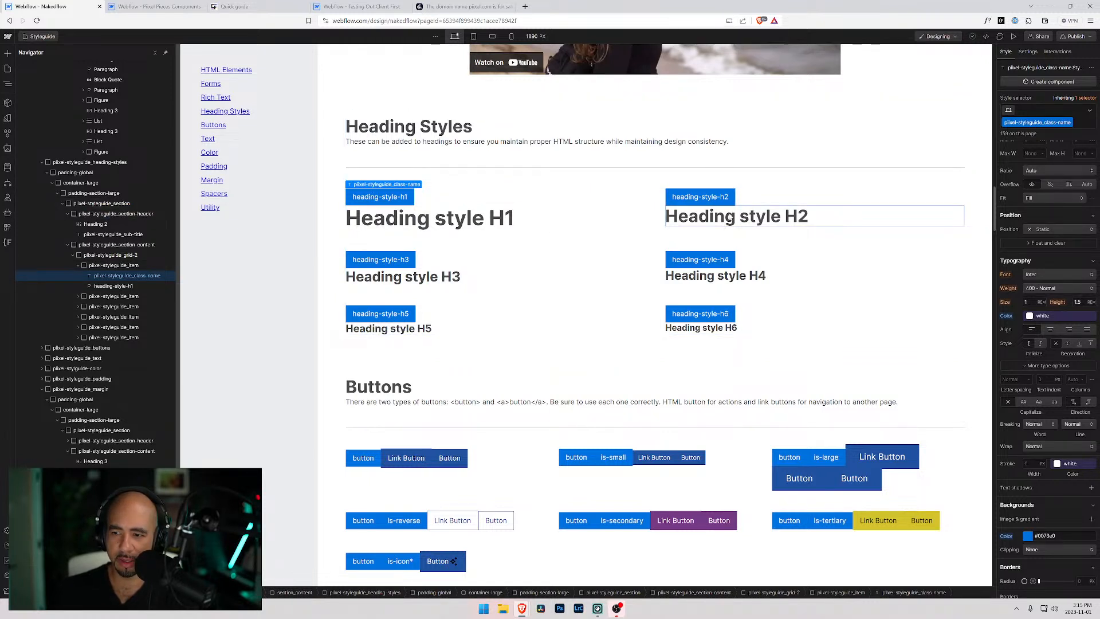
scroll(1028, 491, "down", 4)
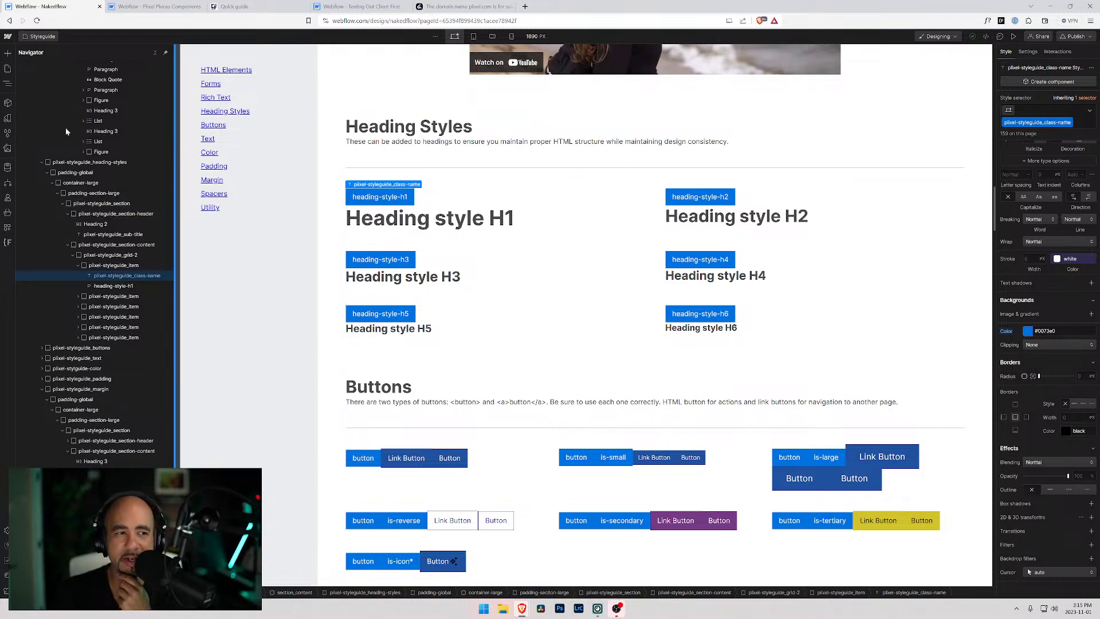
Review the project's colour, container, line height, padding and sizing variables, and return to the styleguide page.
left_click(2, 119)
scroll(161, 240, "down", 5)
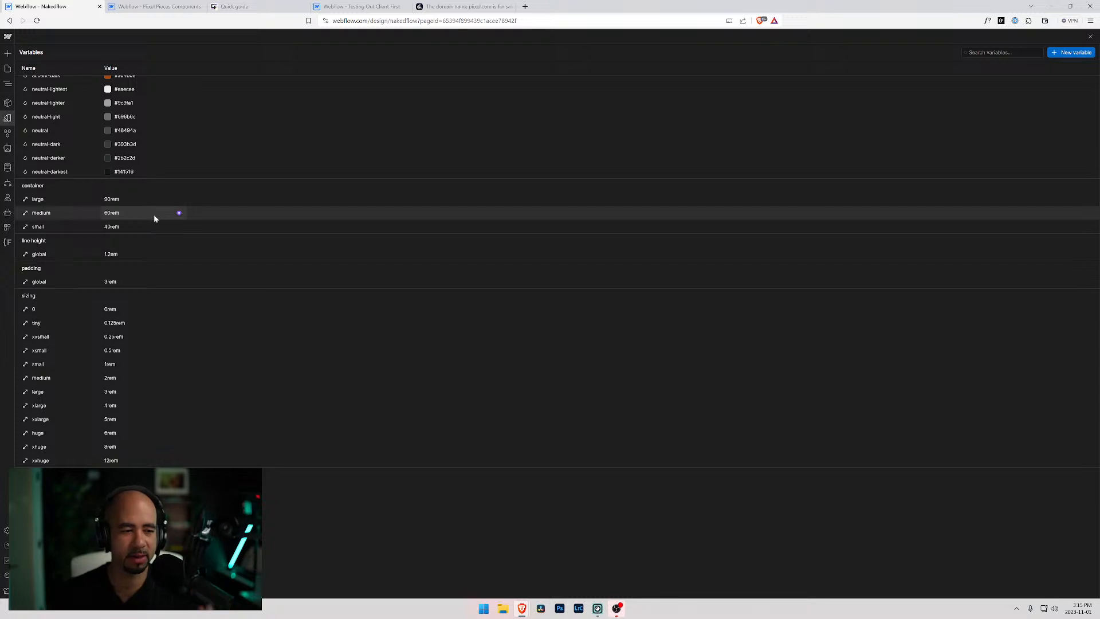
scroll(107, 200, "up", 3)
scroll(62, 186, "down", 3)
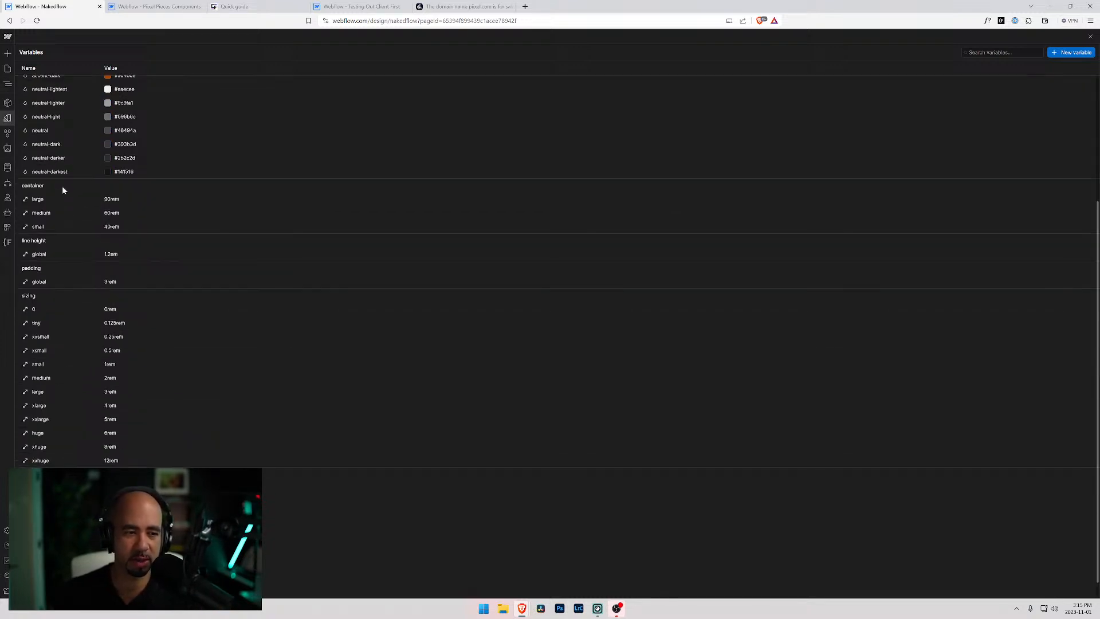
scroll(60, 191, "up", 3)
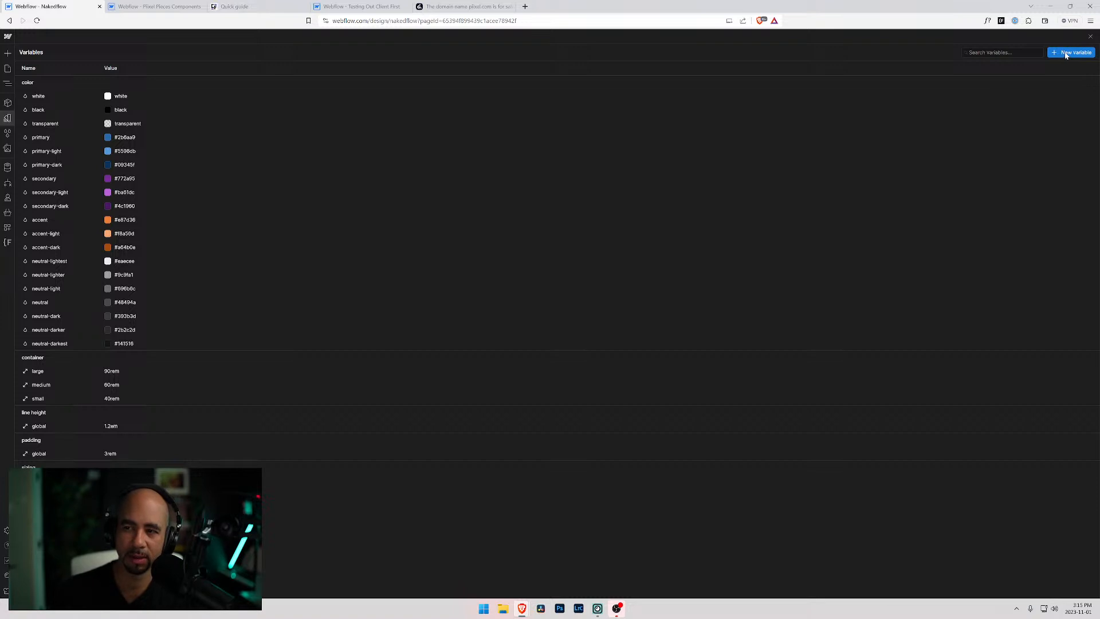
scroll(134, 346, "down", 1)
scroll(134, 347, "down", 3)
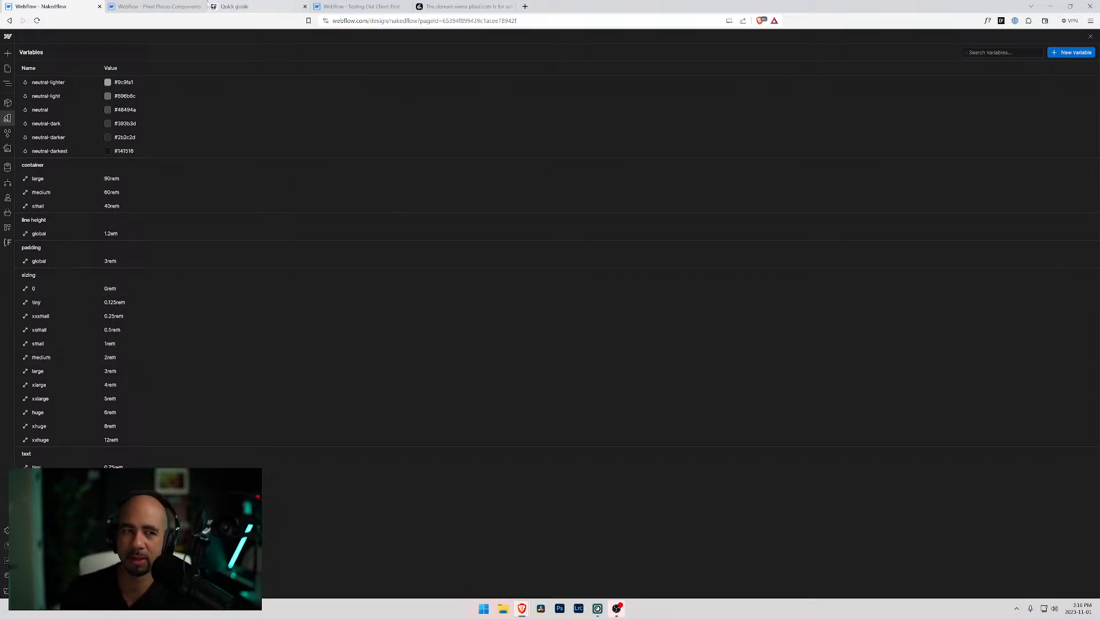
left_click(7, 102)
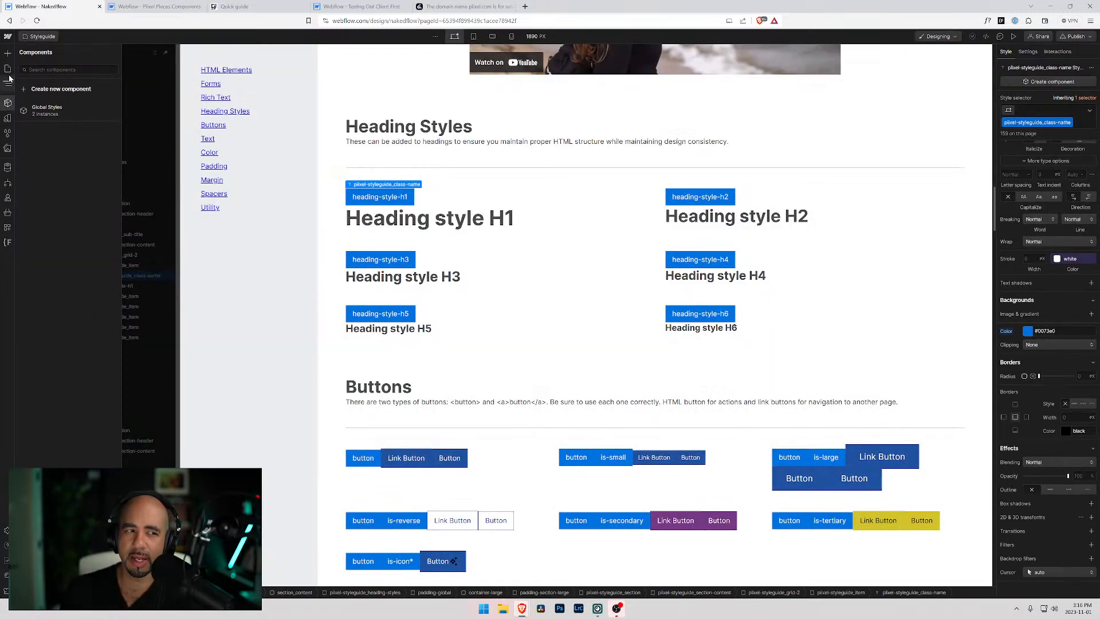
left_click(8, 69)
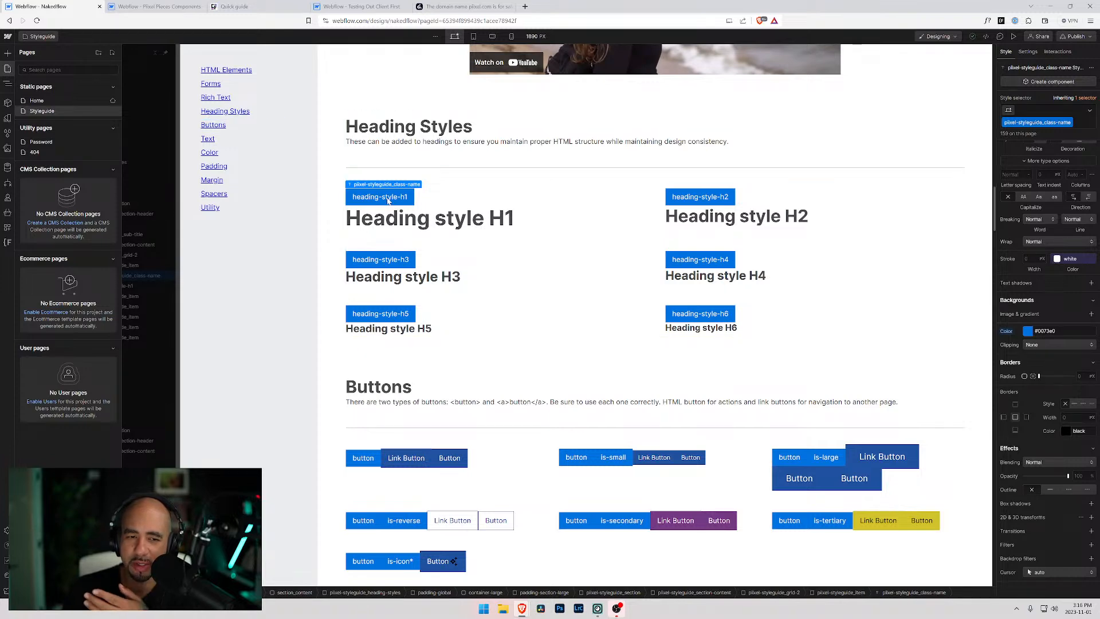
Set the corner radius of the heading-style-h1 label's piixel-styleguide_class-name class to the xxsmall sizing variable (0.25rem).
left_click(339, 195)
left_click(353, 196)
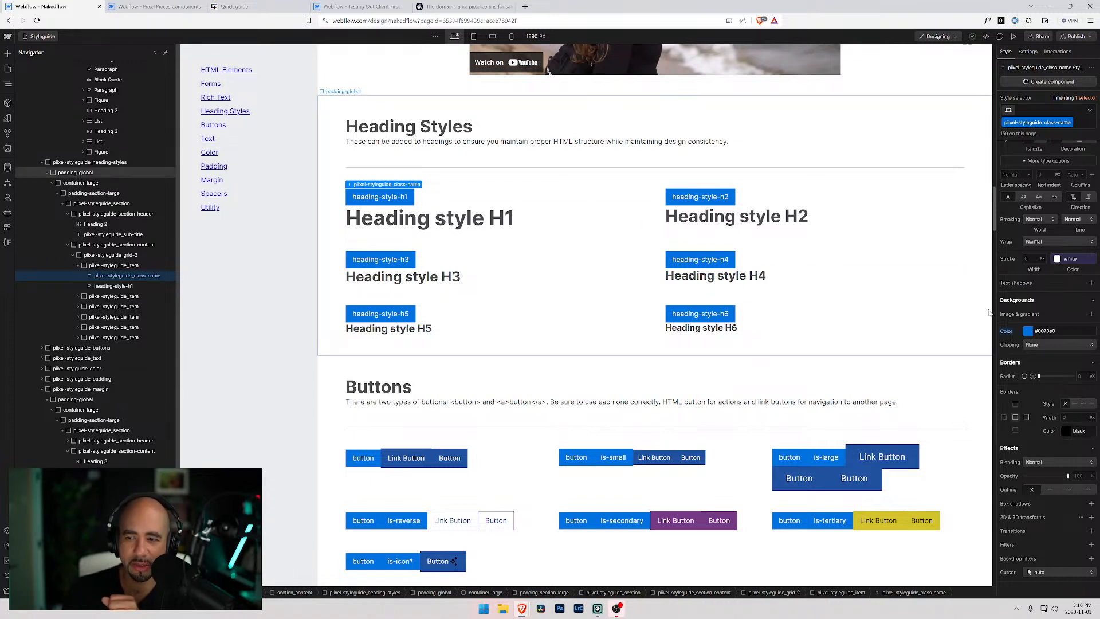
left_click(1033, 376)
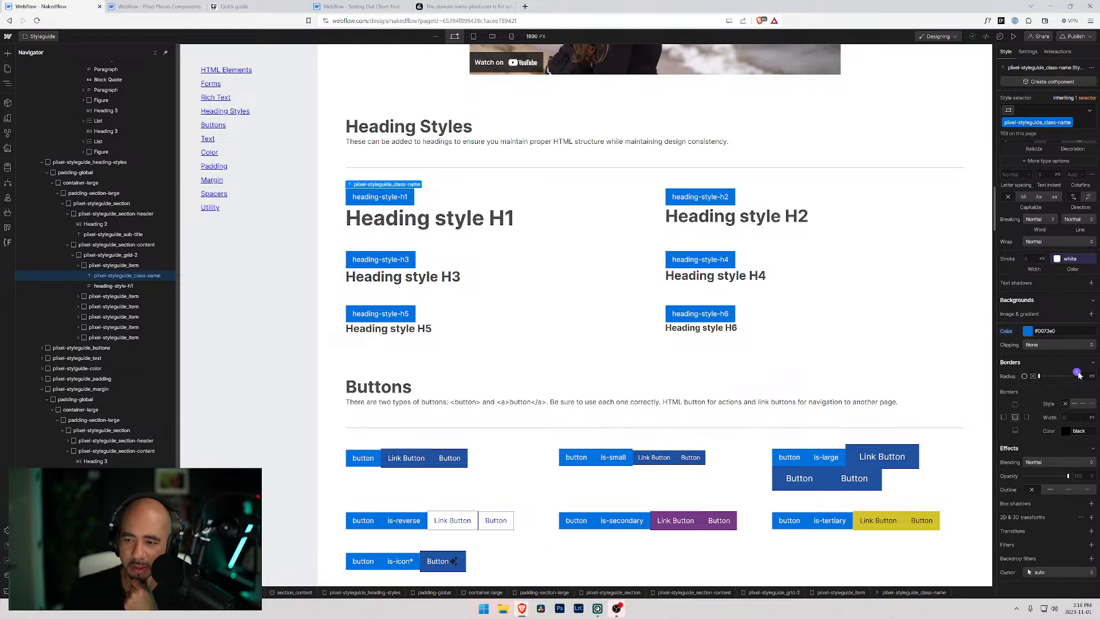
left_click(1077, 376)
scroll(1027, 465, "down", 5)
scroll(1029, 468, "up", 3)
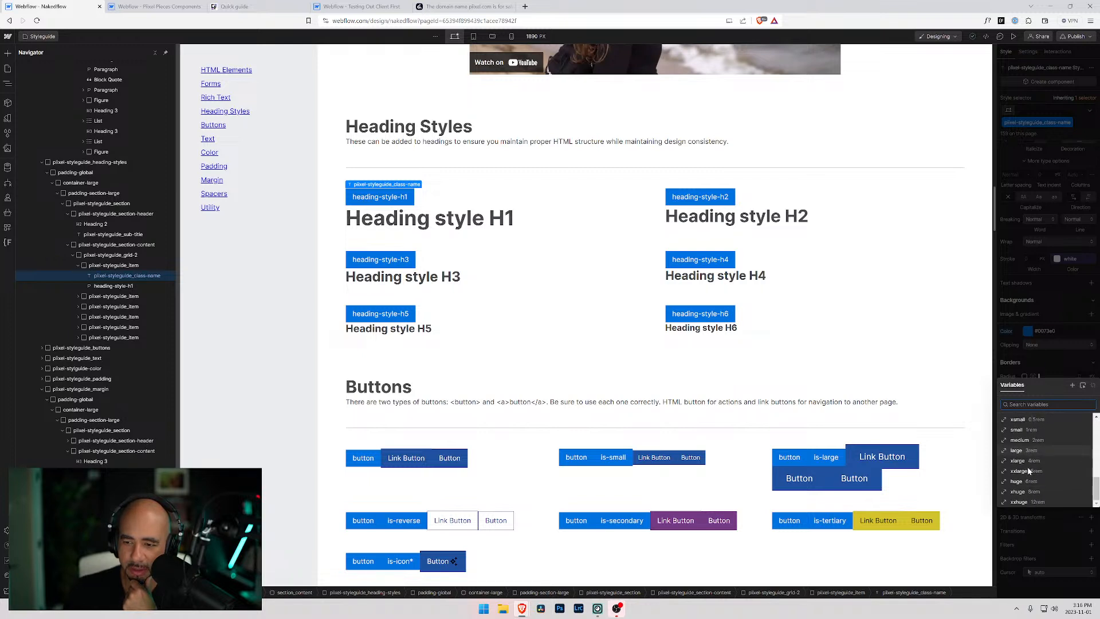
scroll(1026, 465, "down", 3)
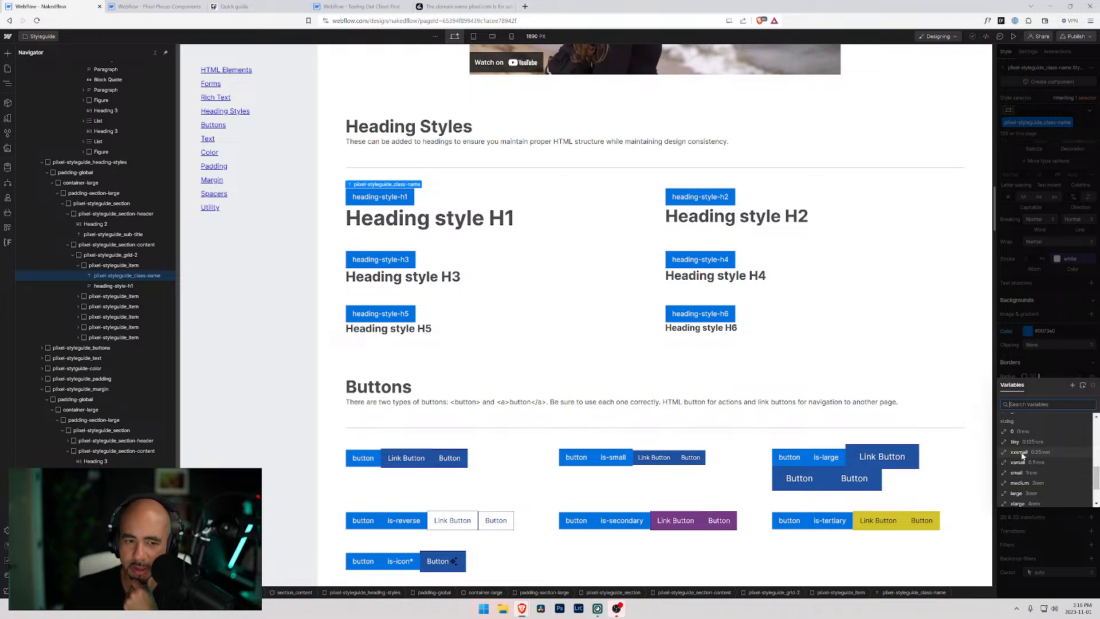
left_click(1021, 453)
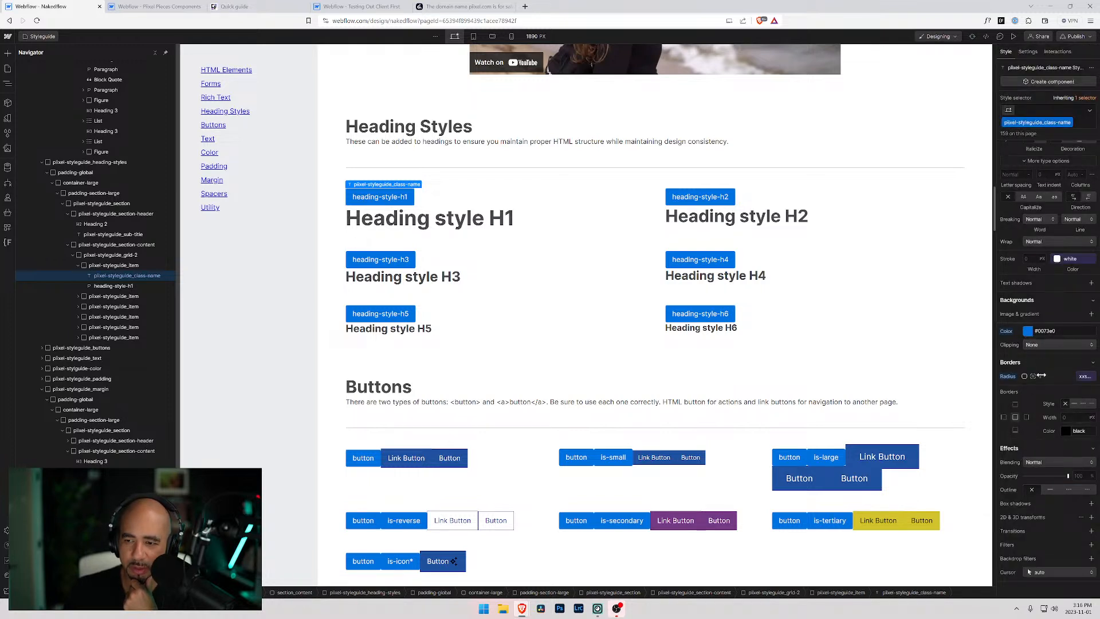
Open the variable choices for the label's corner radius at the sizing group.
left_click(1084, 377)
scroll(1034, 475, "down", 2)
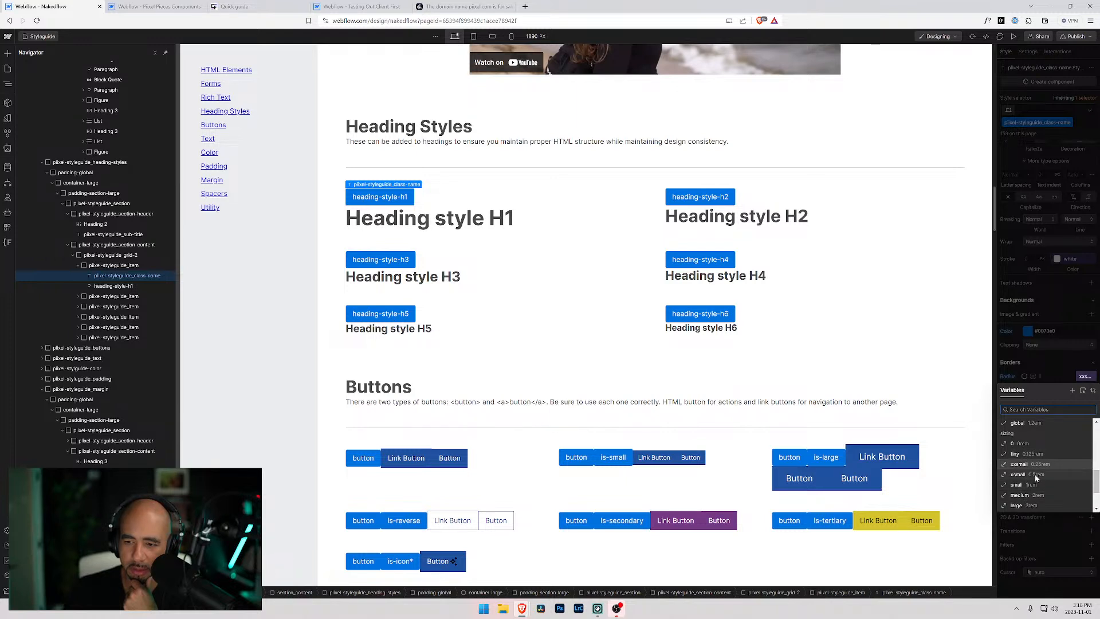
Set the corner radius of the piixel-styleguide_class-name labels to the xsmall sizing variable.
left_click(1036, 475)
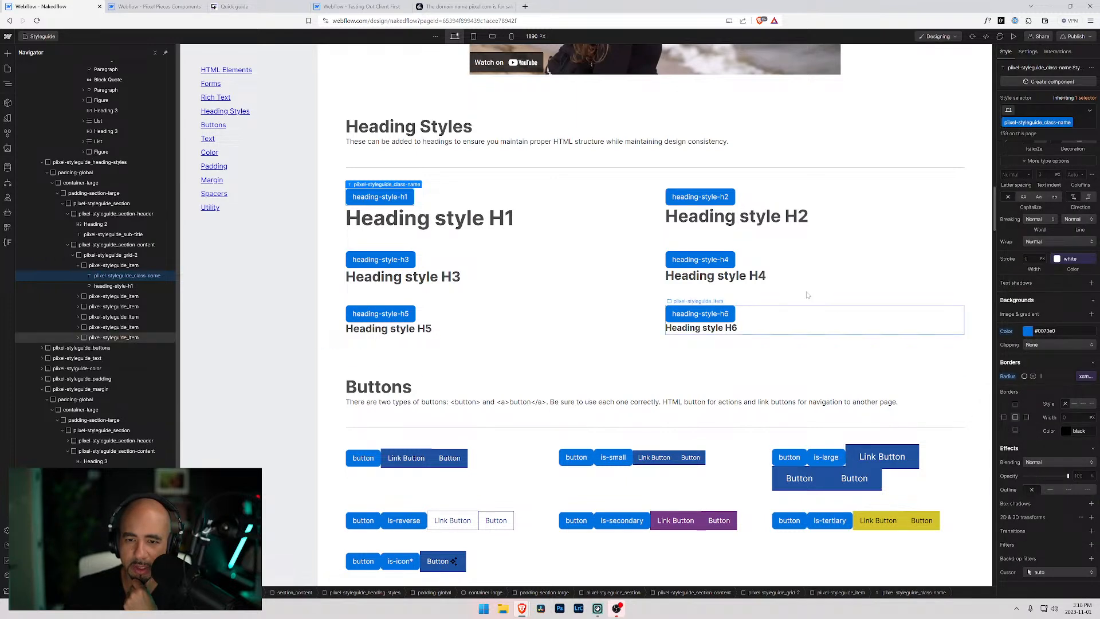
left_click(344, 224)
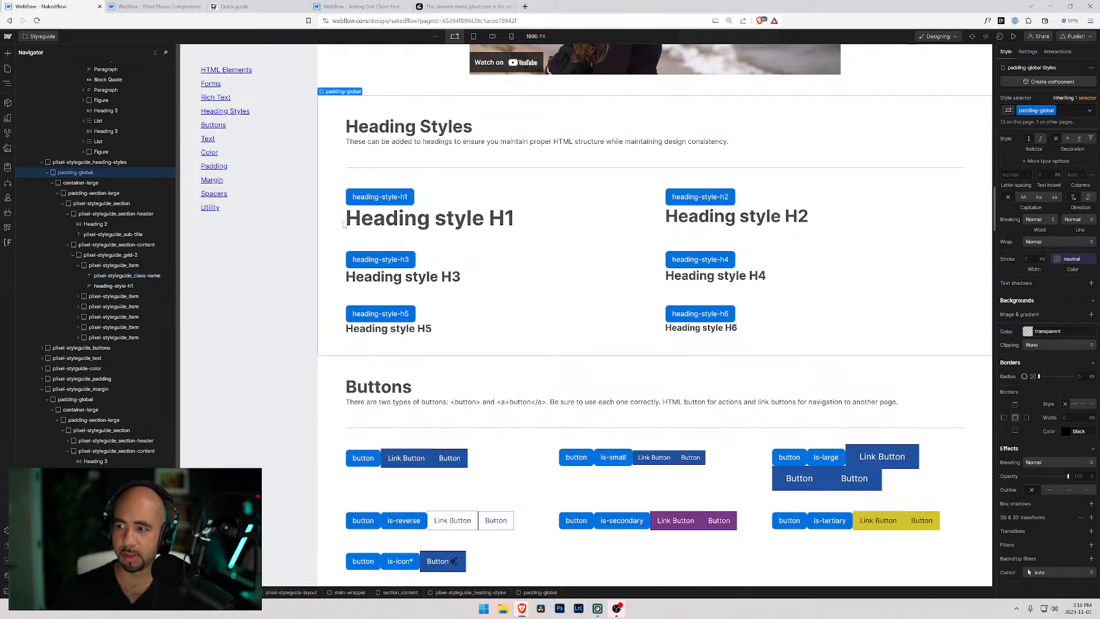
Enlarge the designer interface and narrow the Navigator to give the canvas more width.
key("ctrl+plus")
key("ctrl+plus")
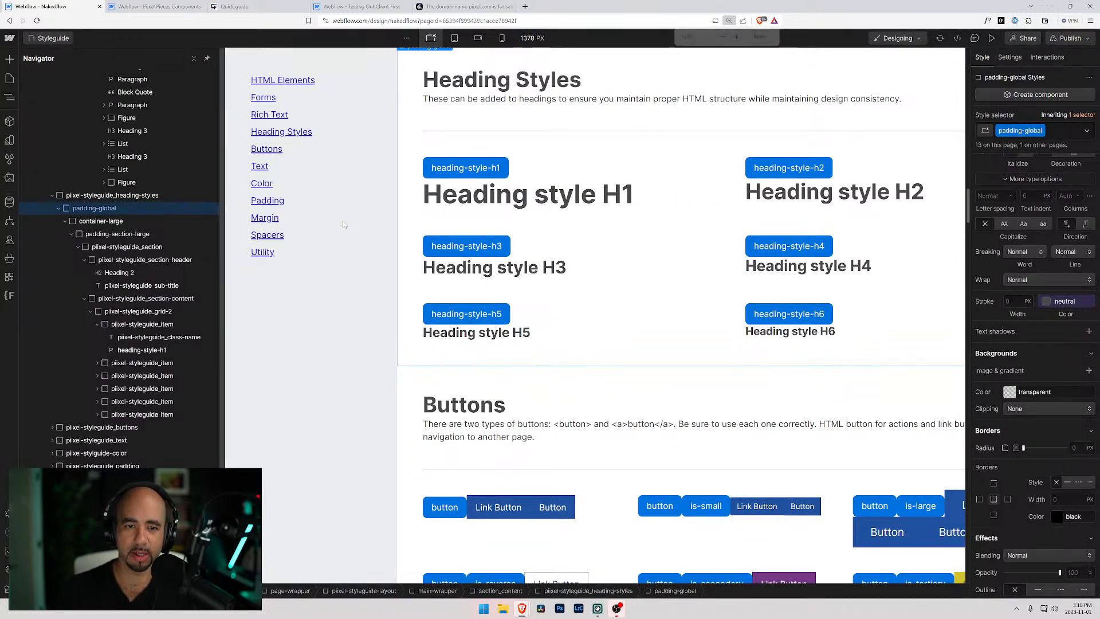
left_click_drag(221, 195, 148, 195)
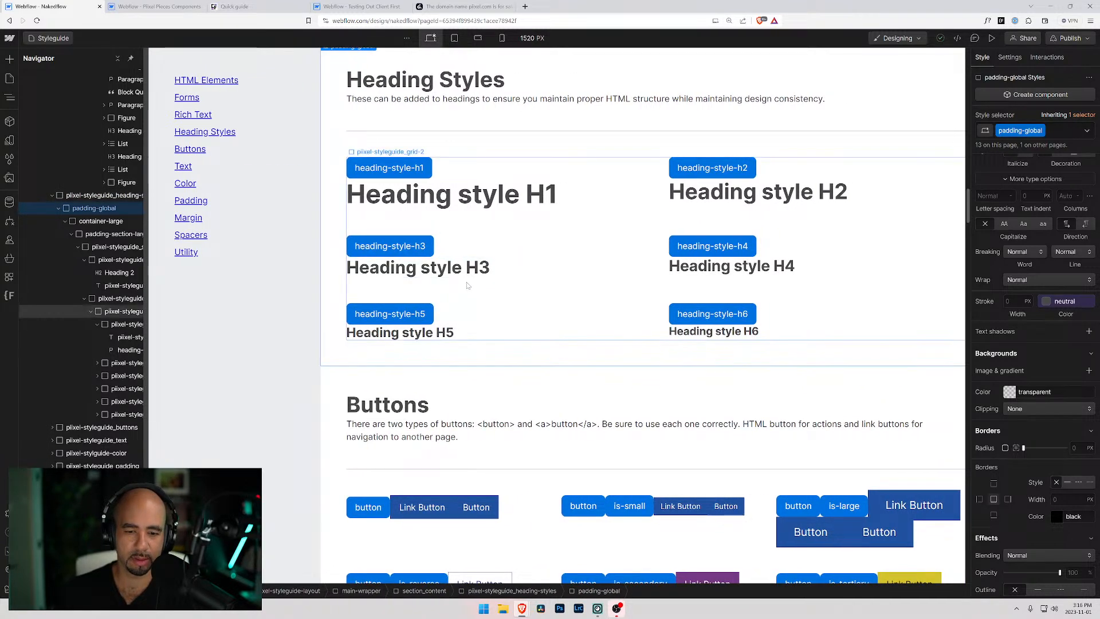
Add the combo class is-tag to the H1 label in the HTML Elements section of the style guide.
scroll(461, 284, "up", 3)
scroll(401, 291, "up", 15)
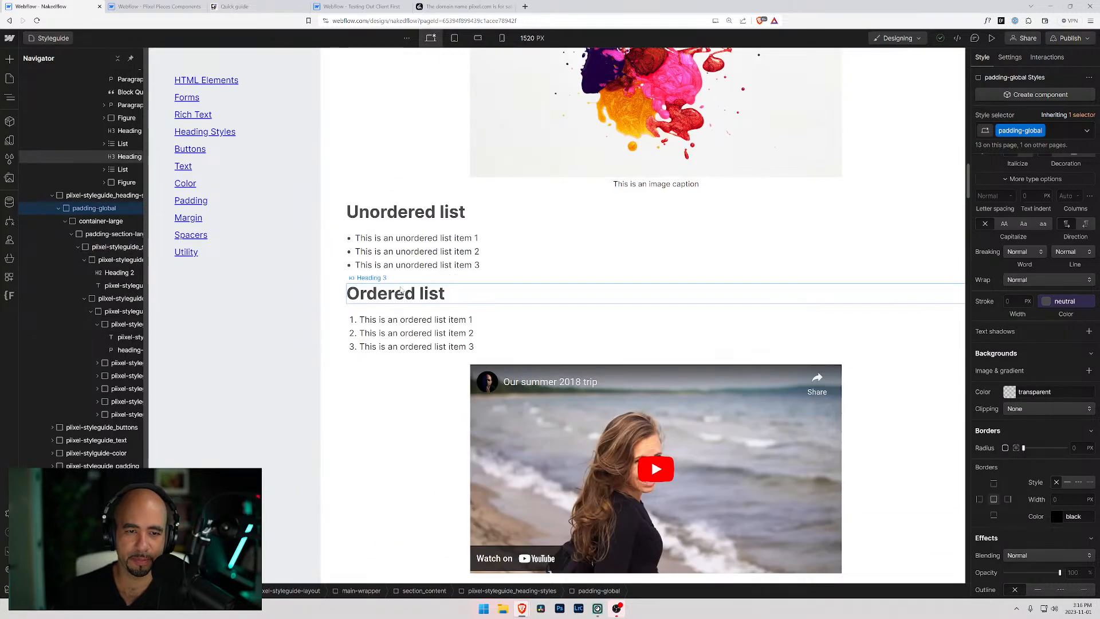
scroll(388, 272, "up", 10)
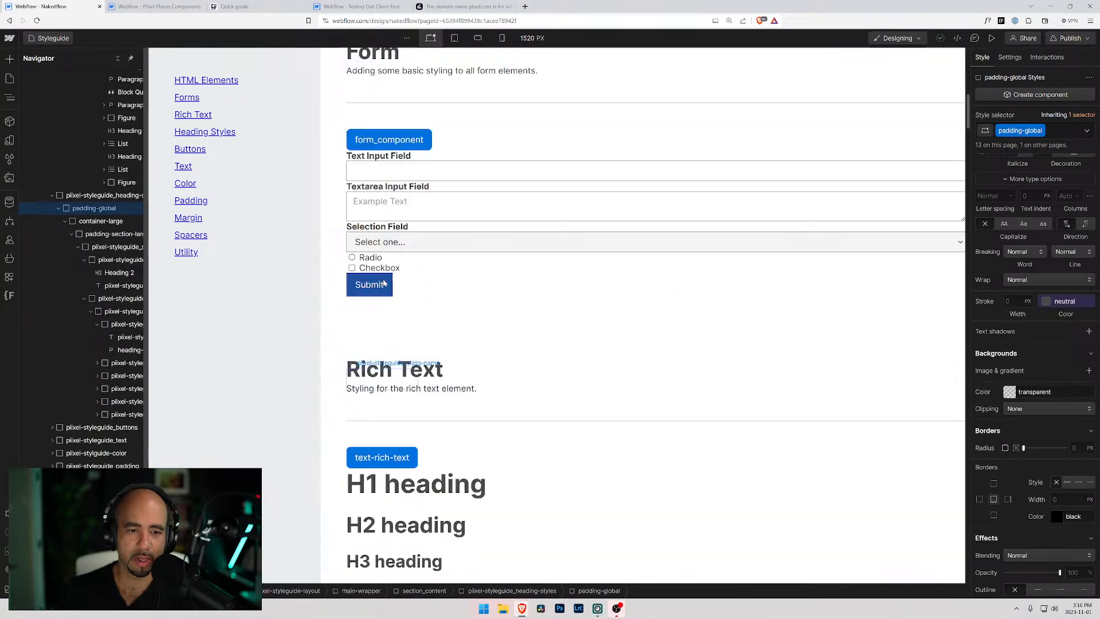
left_click(360, 285)
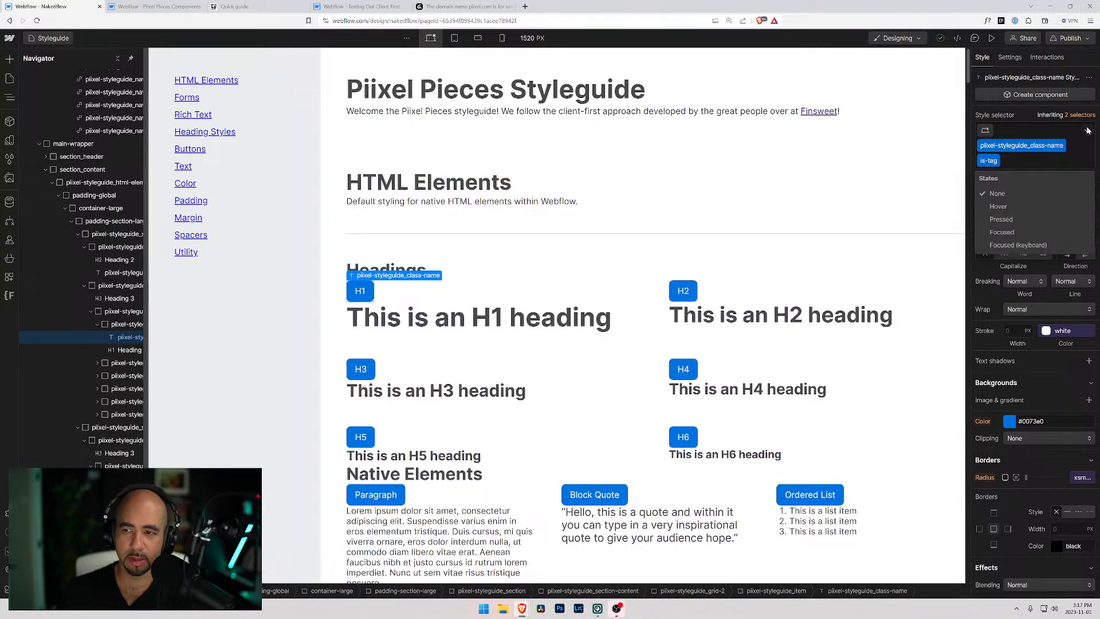
Choose the All H1 Headings tag as the selector for the "This is an H1 heading" element as a colour reference.
left_click(503, 331)
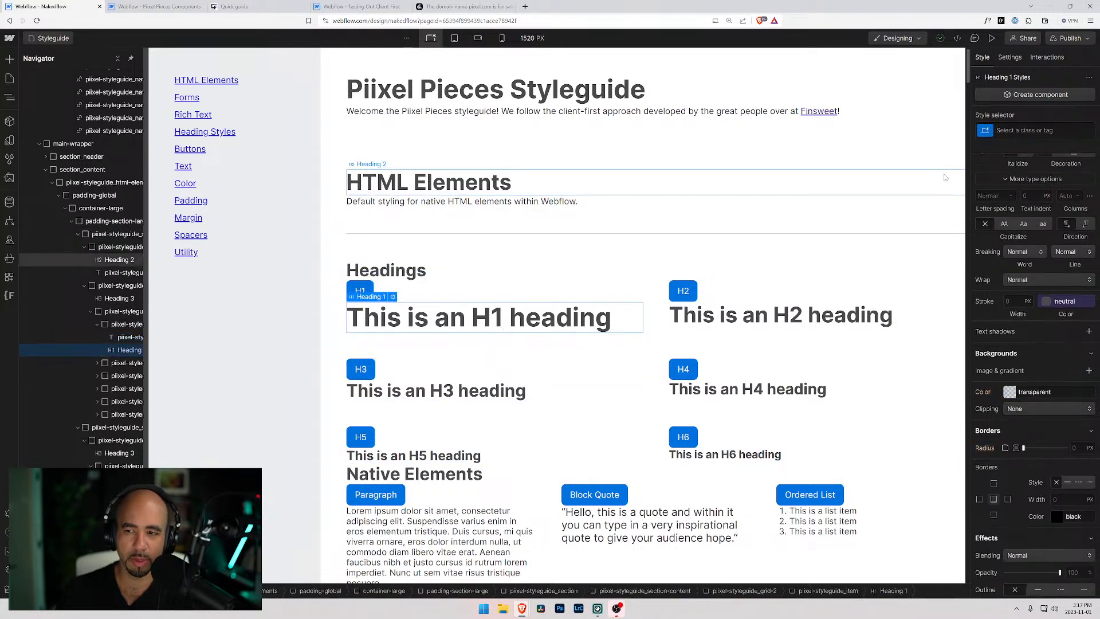
left_click(987, 134)
left_click(994, 190)
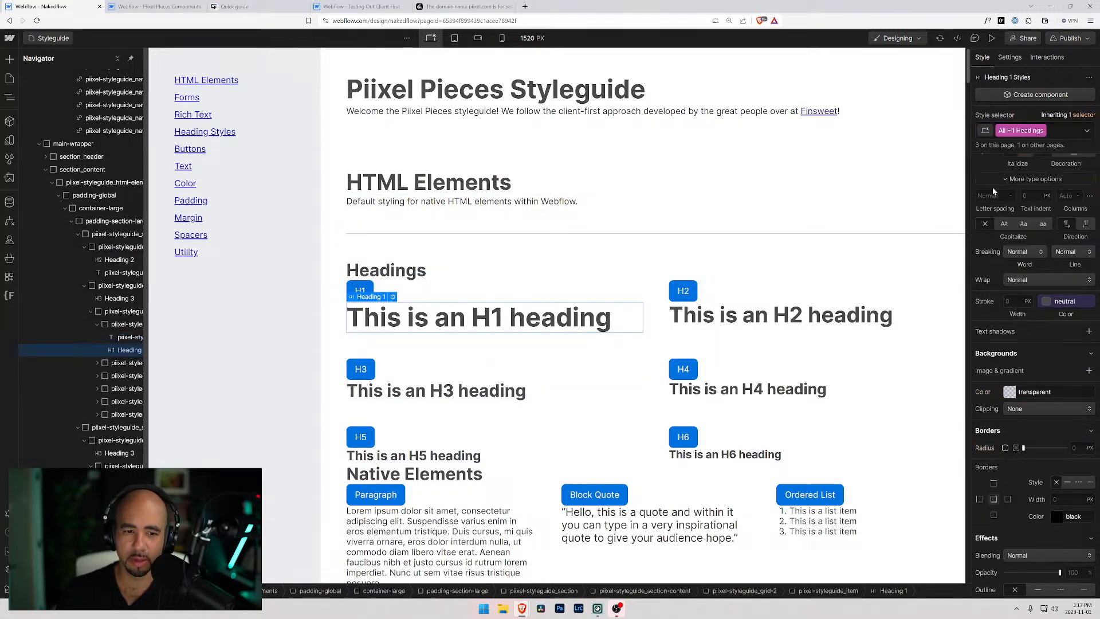
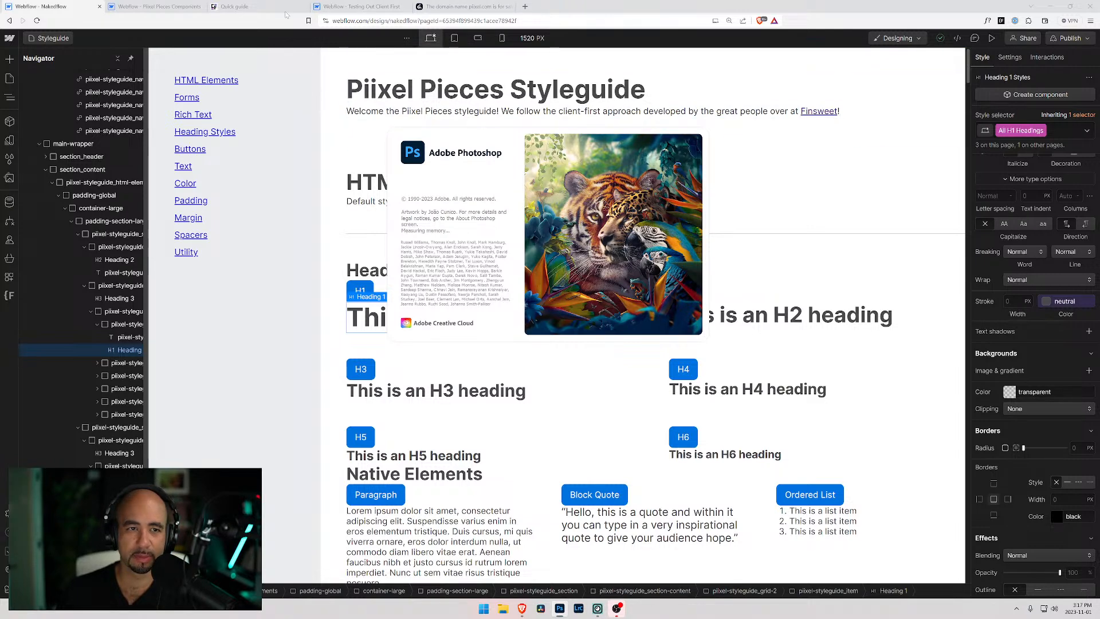
left_click(45, 6)
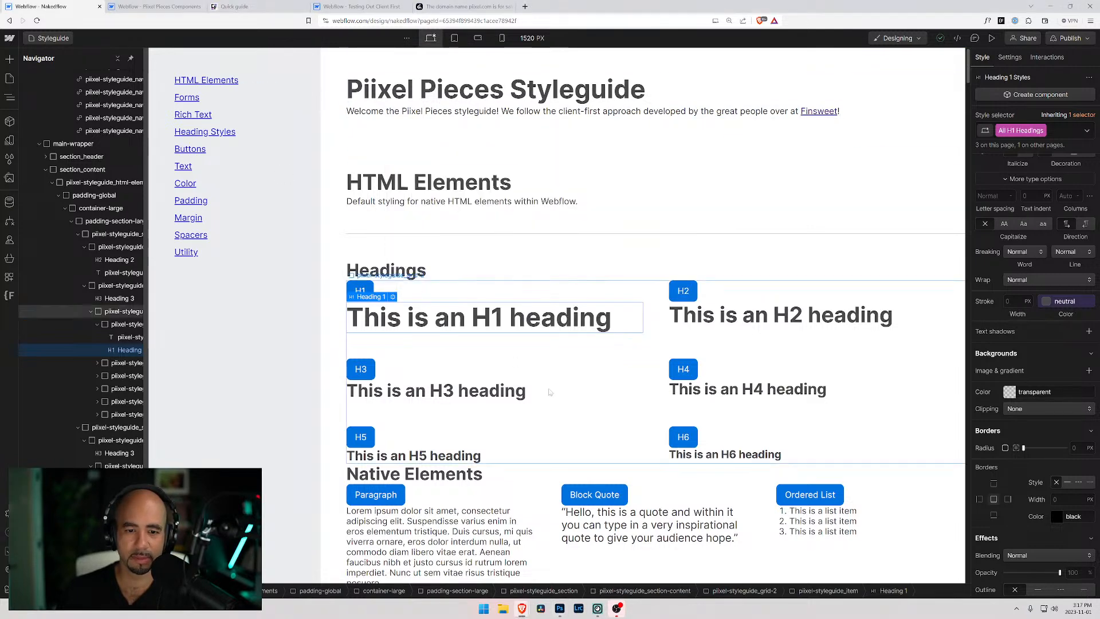
Set the background colour of the H1 label's is-tag combo class to a magenta tone, #ce35d9.
left_click(369, 288)
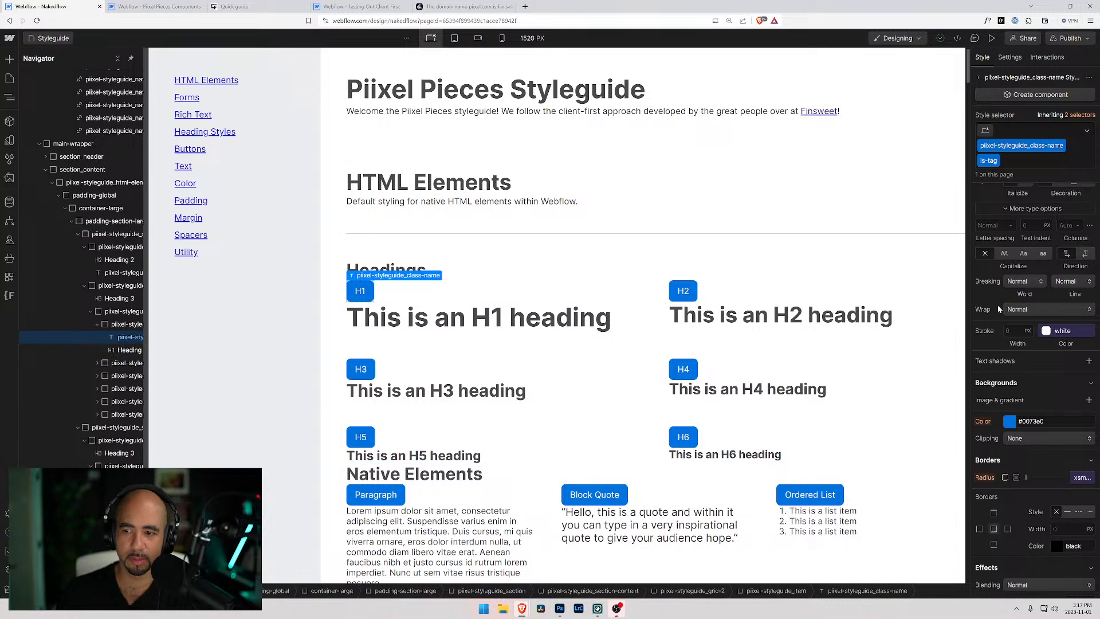
left_click(1009, 423)
left_click_drag(1069, 522, 1074, 523)
left_click_drag(1059, 449, 1060, 440)
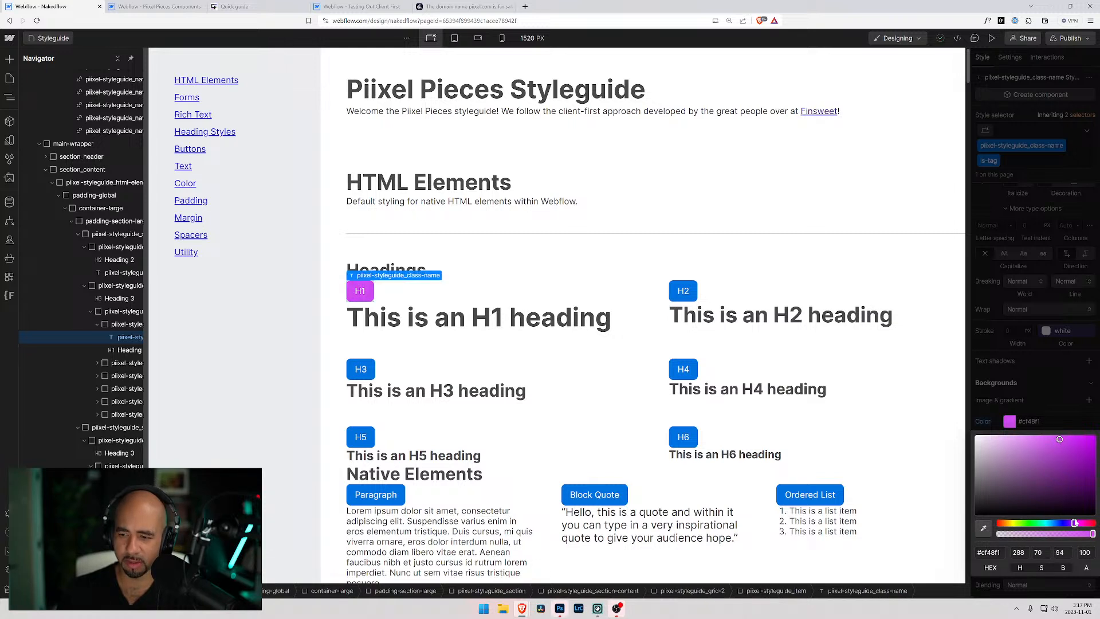
left_click_drag(1075, 523, 1075, 523)
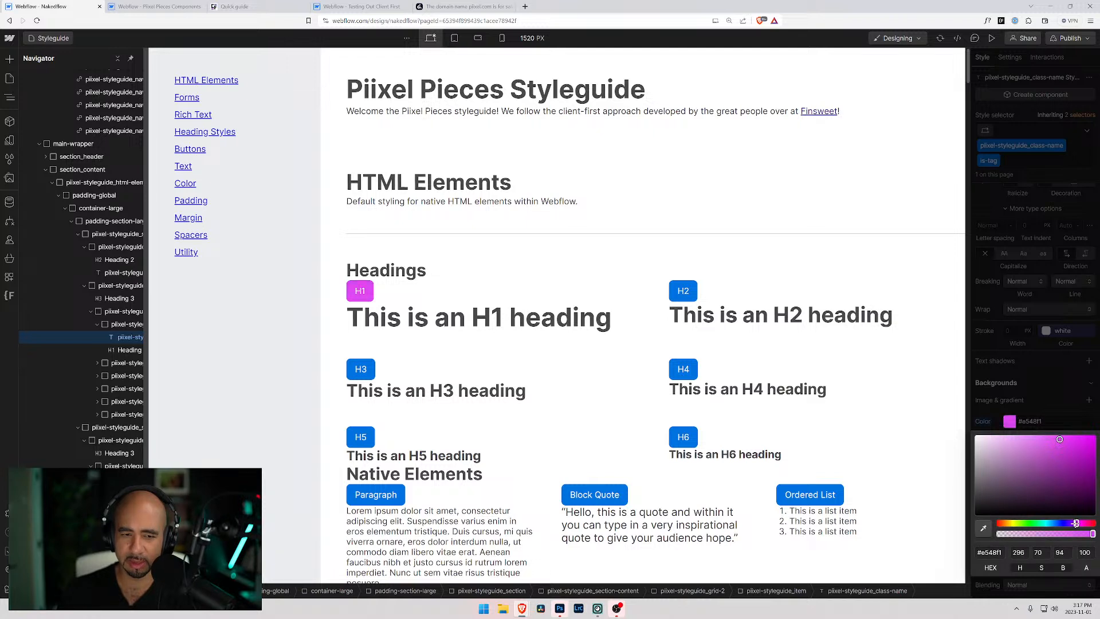
left_click_drag(1072, 445, 1066, 446)
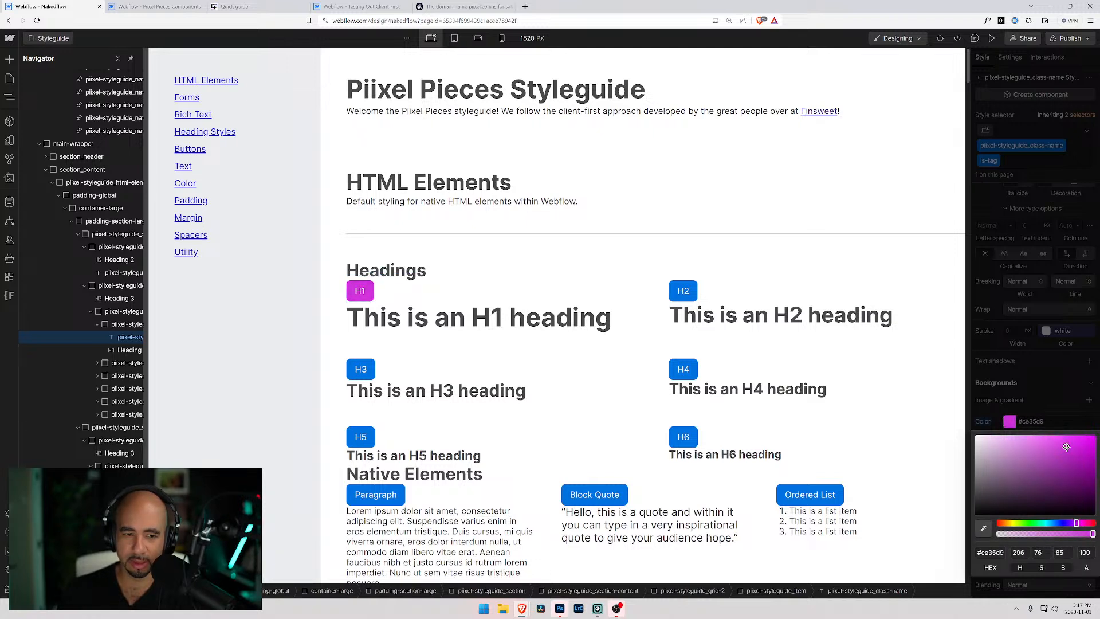
Switch to Photoshop, create a document from the 442 x 223 px Clipboard preset and paste the copied screenshot into it.
left_click(559, 609)
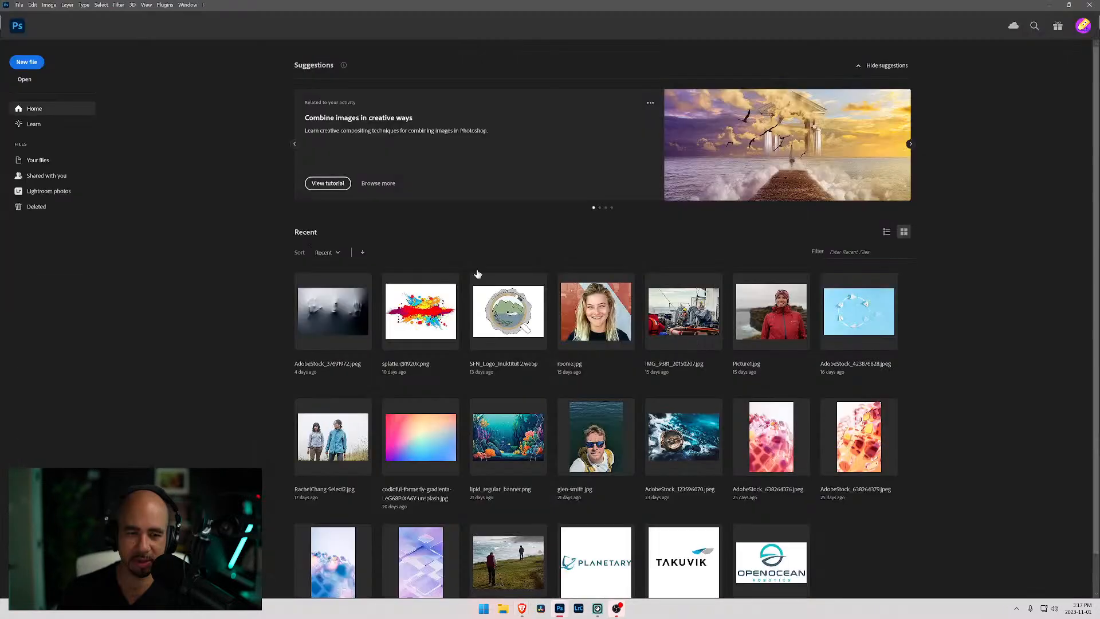
left_click(26, 62)
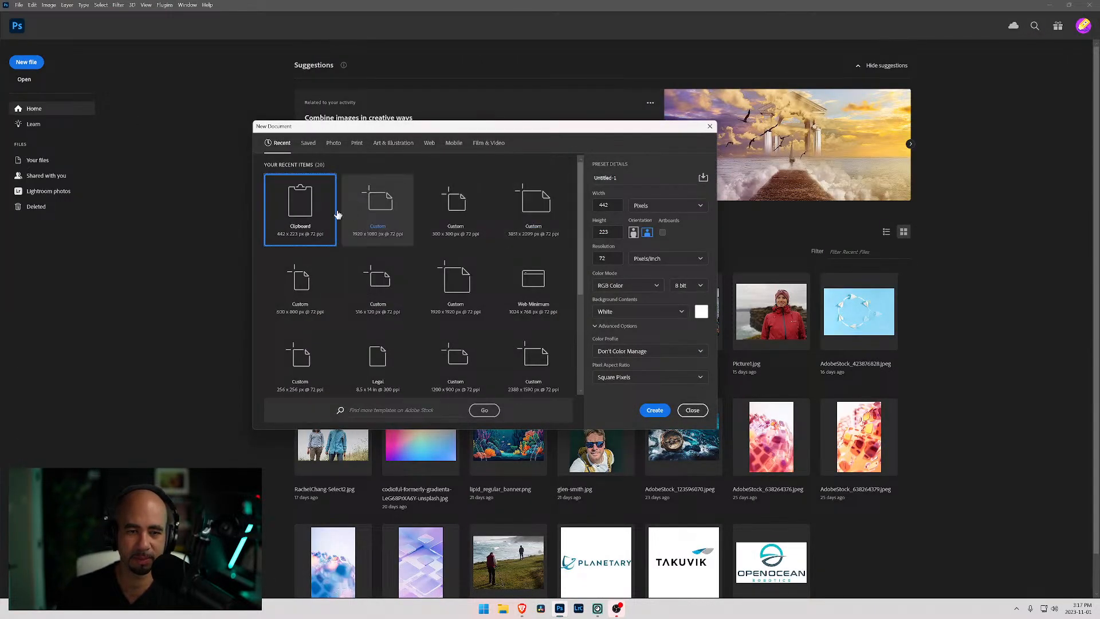
double_click(302, 207)
key("ctrl+v")
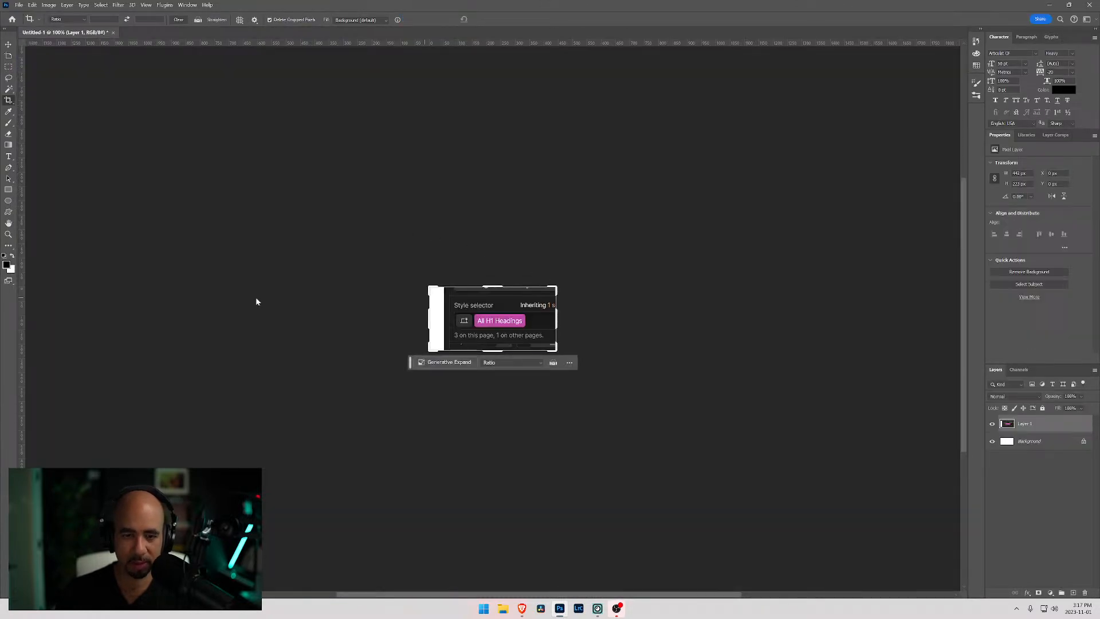
Sample the pink of the All H1 Headings tag in the screenshot and copy its hex code, be4aa5, leaving the foreground colour unchanged.
left_click(5, 265)
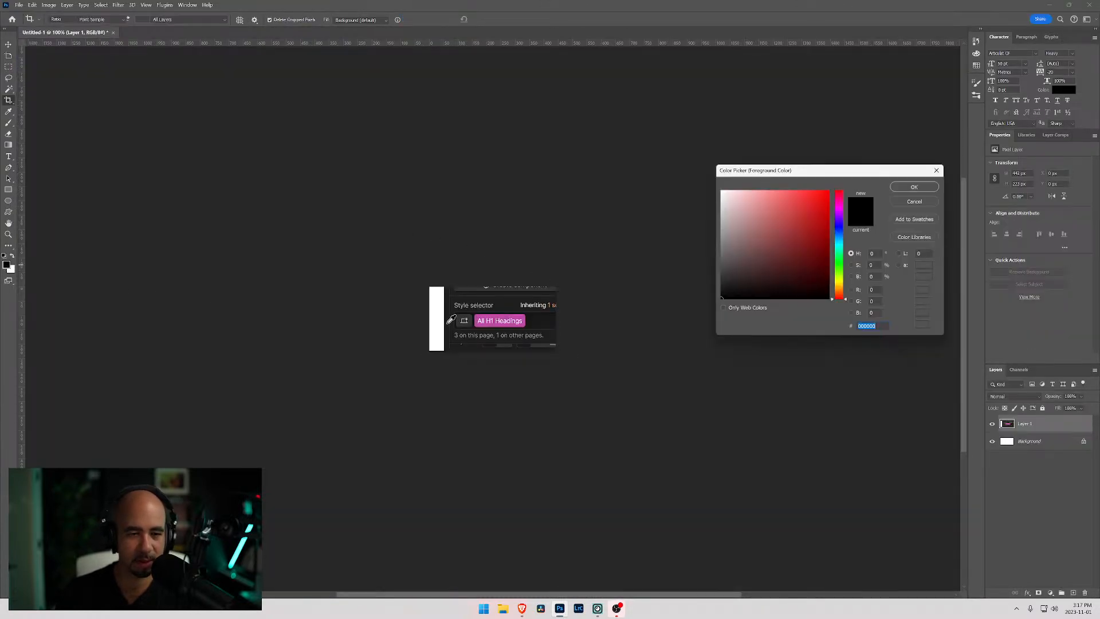
left_click(515, 318)
double_click(868, 326)
key("ctrl+c")
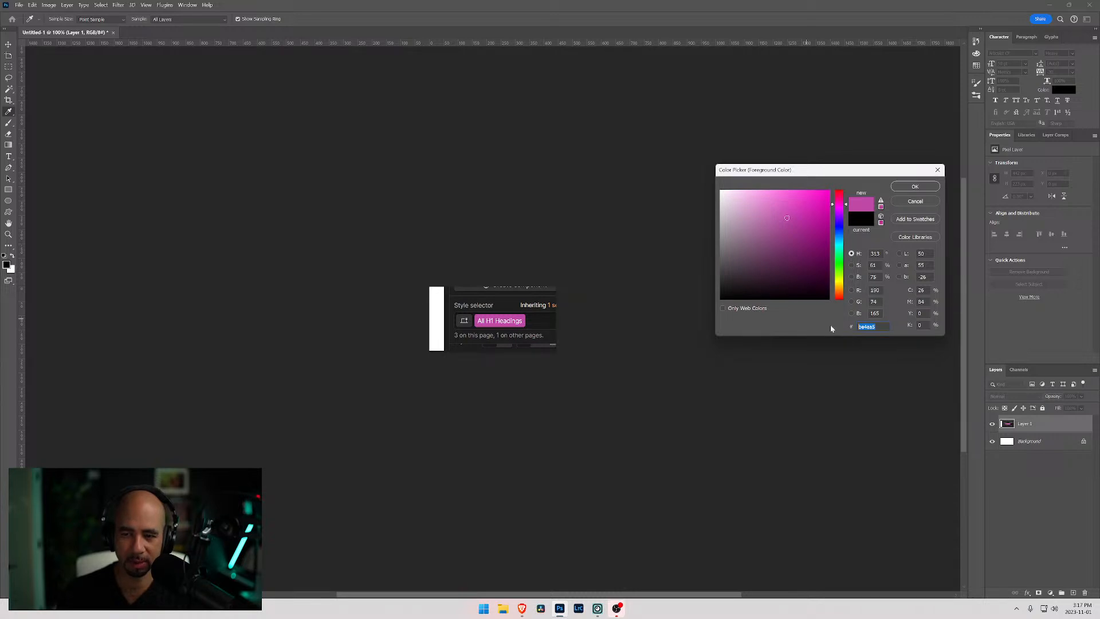
left_click(916, 201)
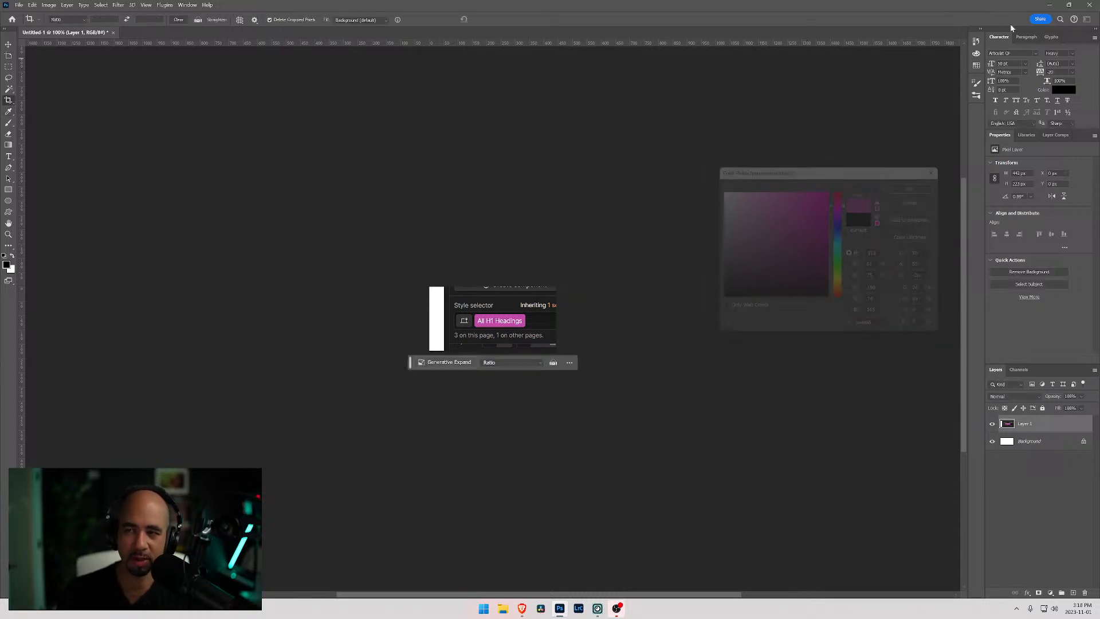
Switch back to Webflow and set the H1 label's background colour to the copied value #be4aa5.
key("alt+Tab")
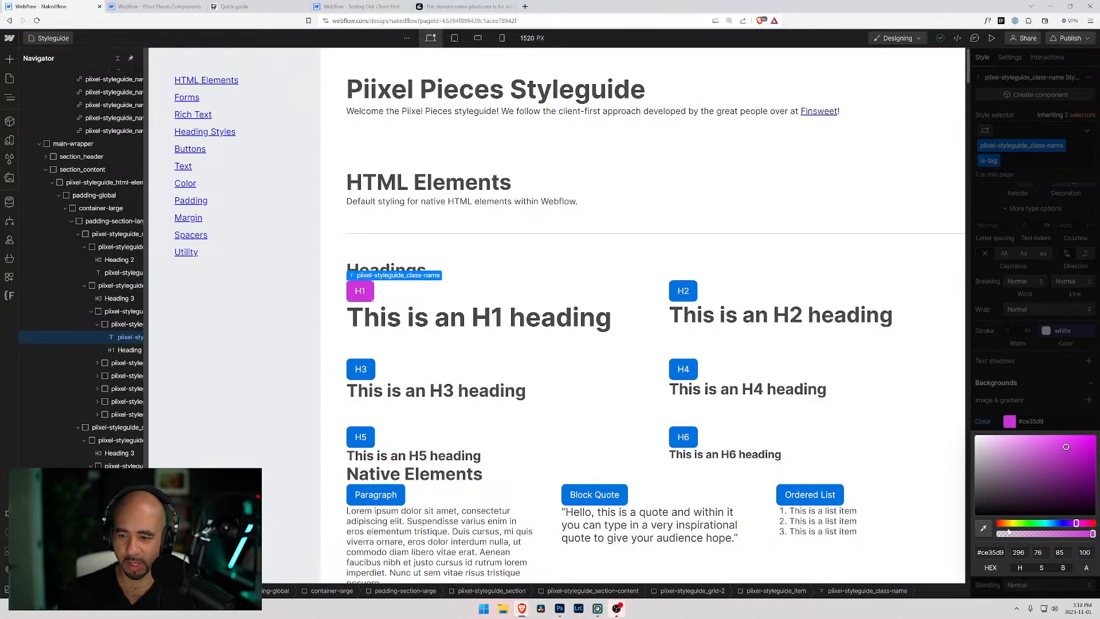
left_click(990, 553)
key("ctrl+v")
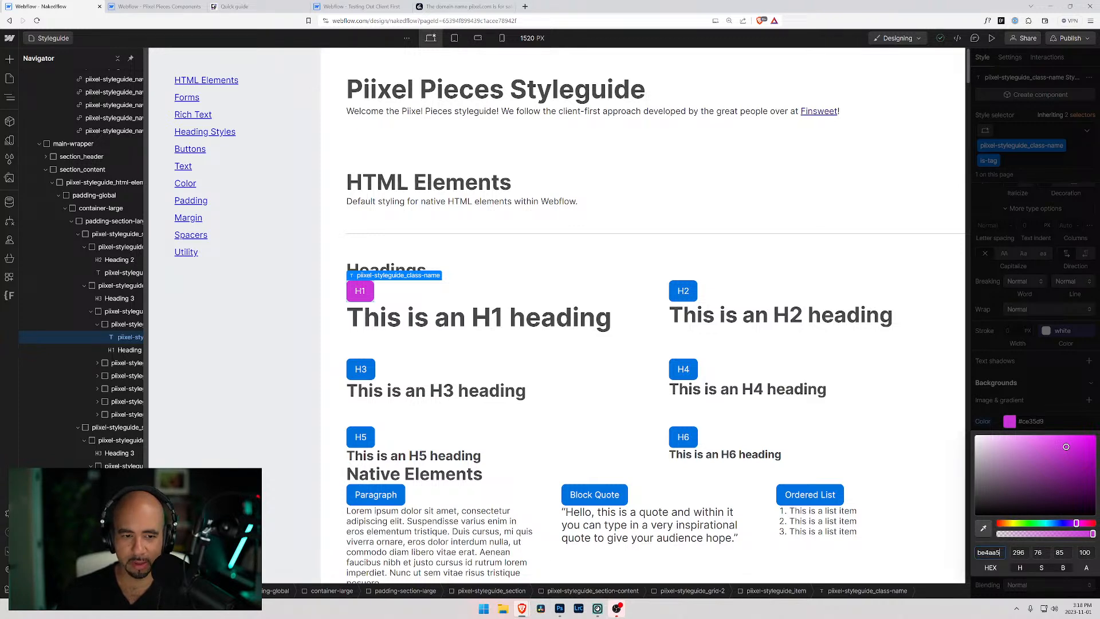
key("Return")
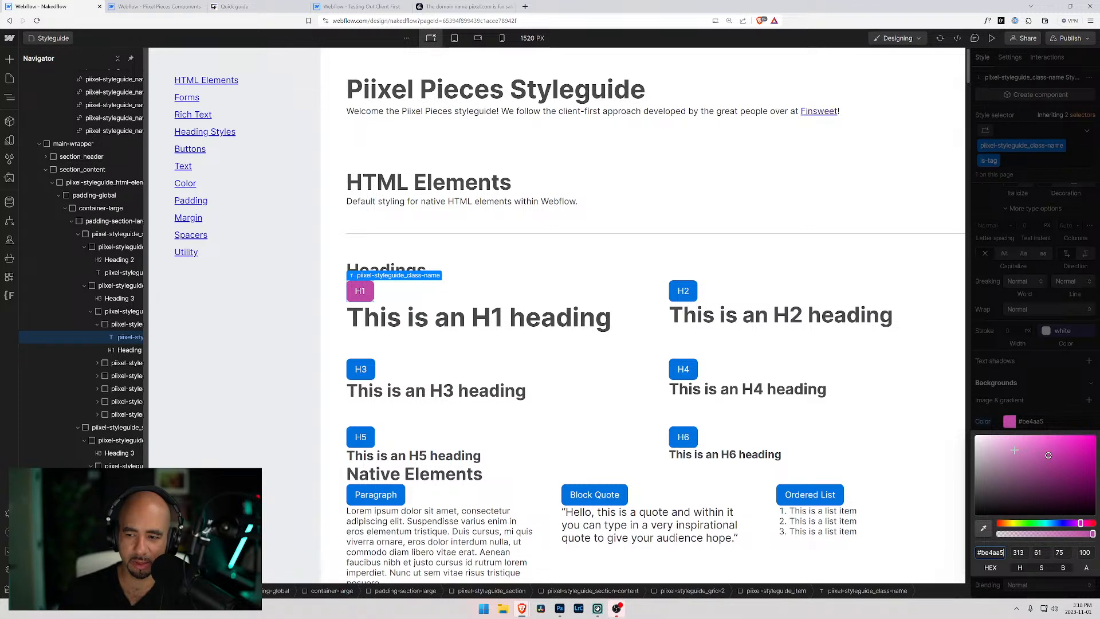
Make the H1 label's pink background more saturated, setting it to #be2d9e.
left_click_drag(1050, 456, 1066, 457)
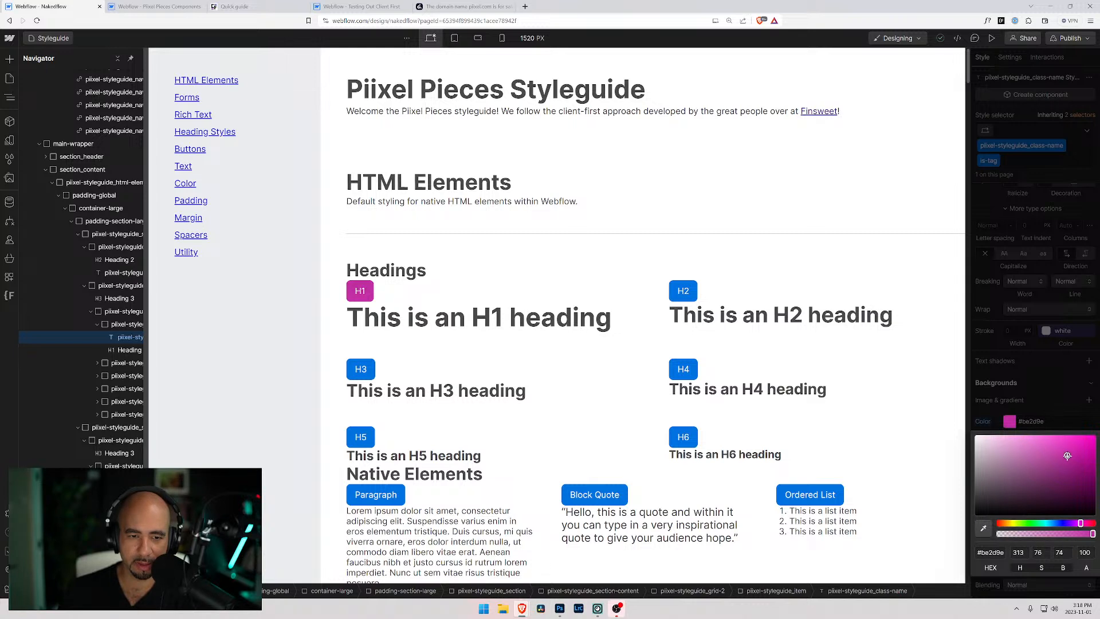
left_click(1043, 370)
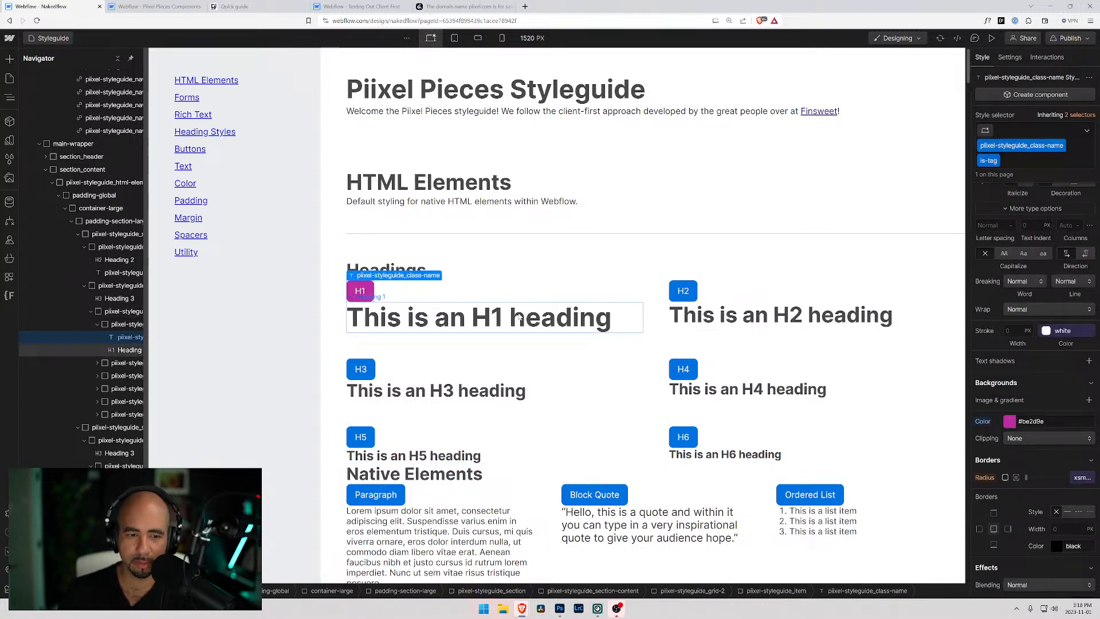
scroll(435, 350, "down", 5)
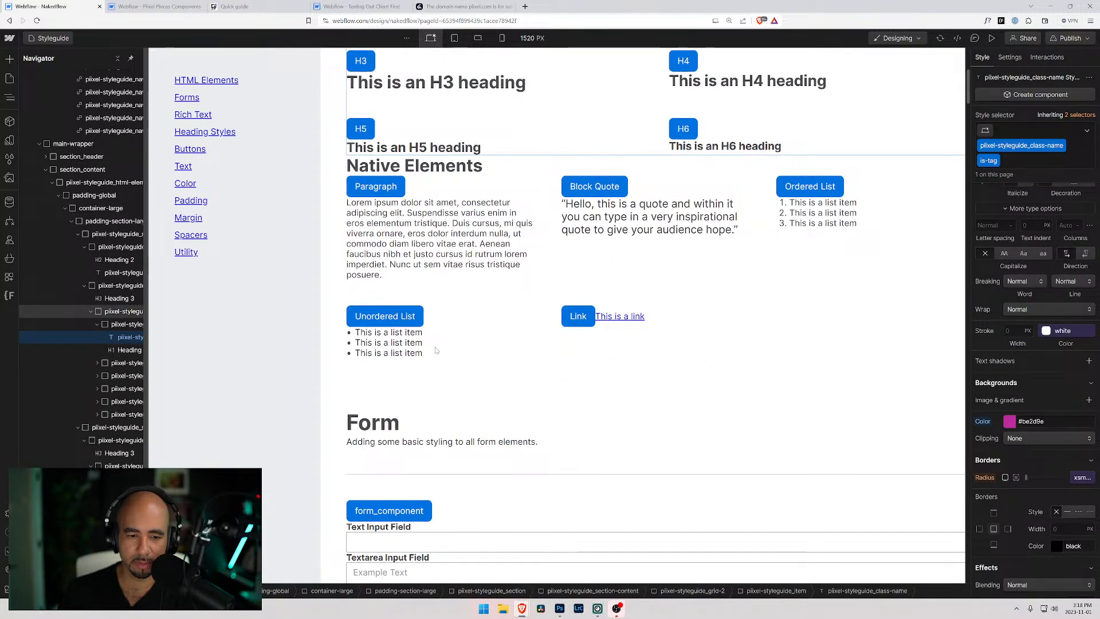
scroll(435, 350, "down", 5)
scroll(401, 315, "up", 10)
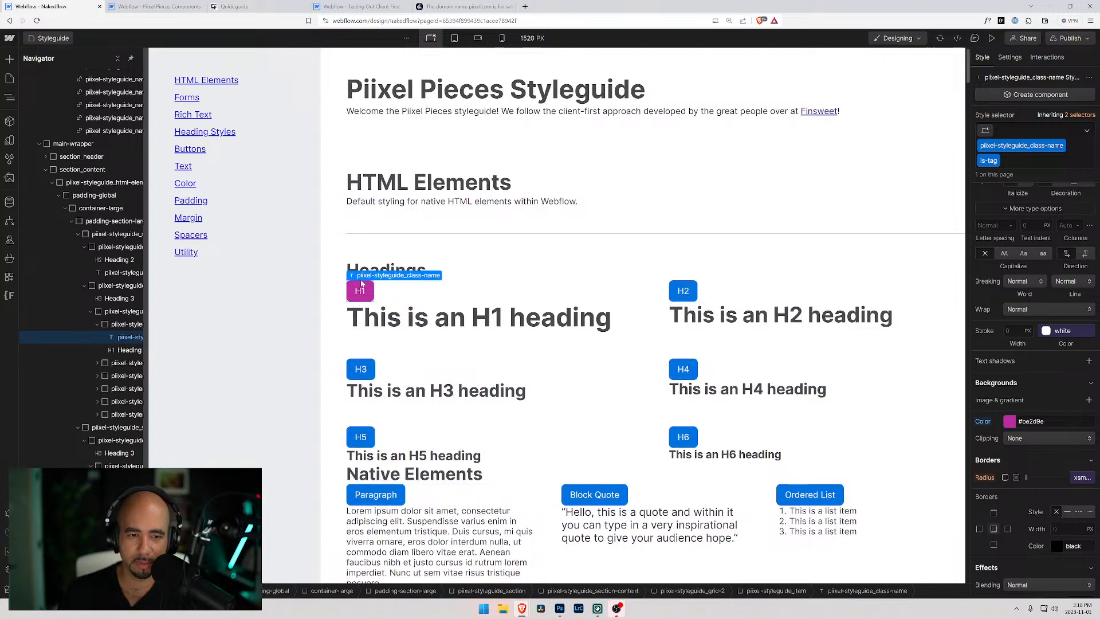
left_click(337, 290)
left_click(361, 291)
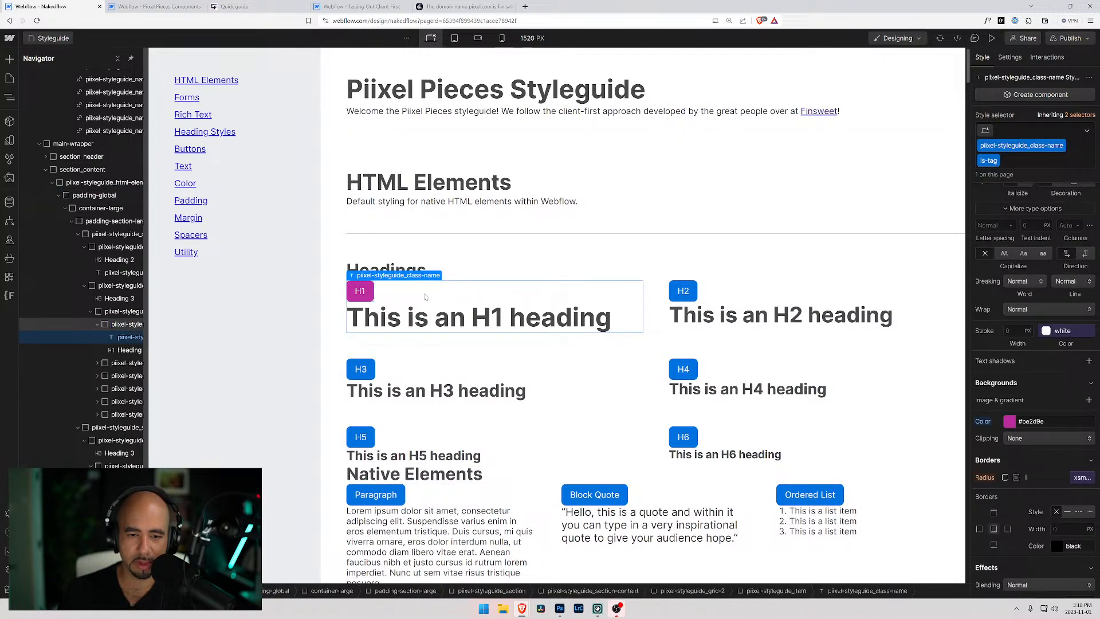
Add the existing combo class is-tag to the H2, H3 and H4 labels under Headings.
left_click(689, 293)
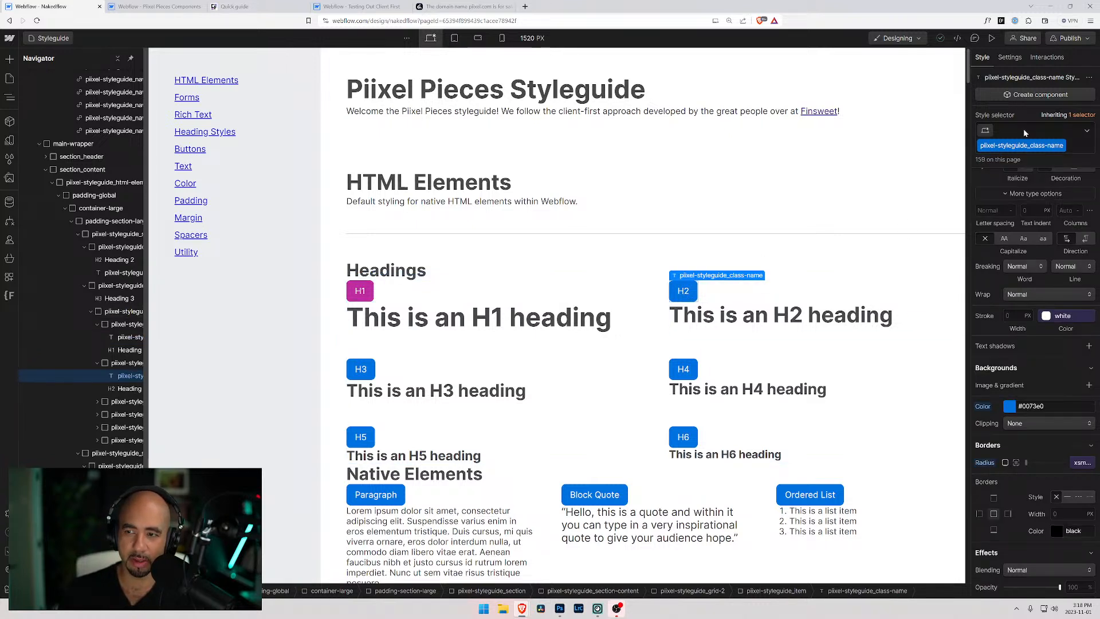
left_click(1025, 133)
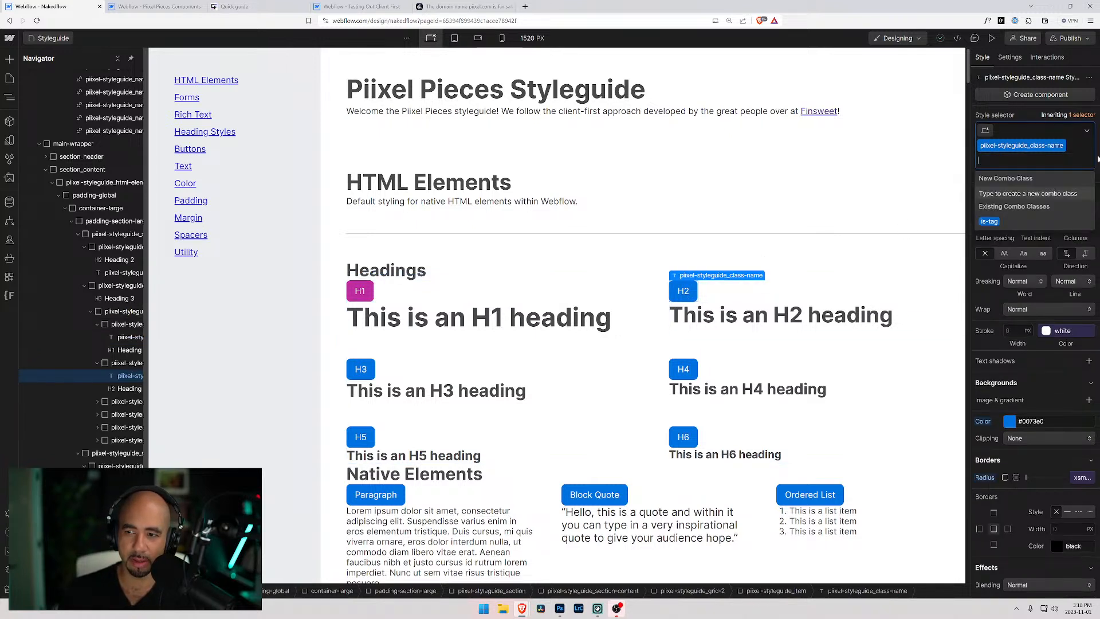
left_click(1014, 223)
left_click(366, 371)
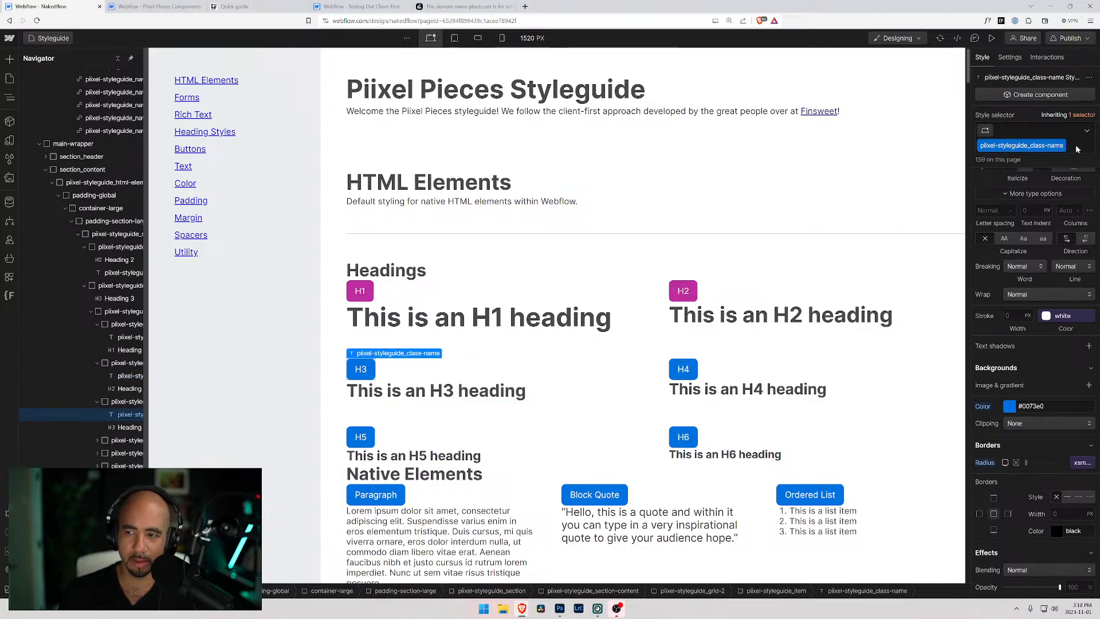
left_click(1076, 145)
left_click(985, 221)
left_click(682, 369)
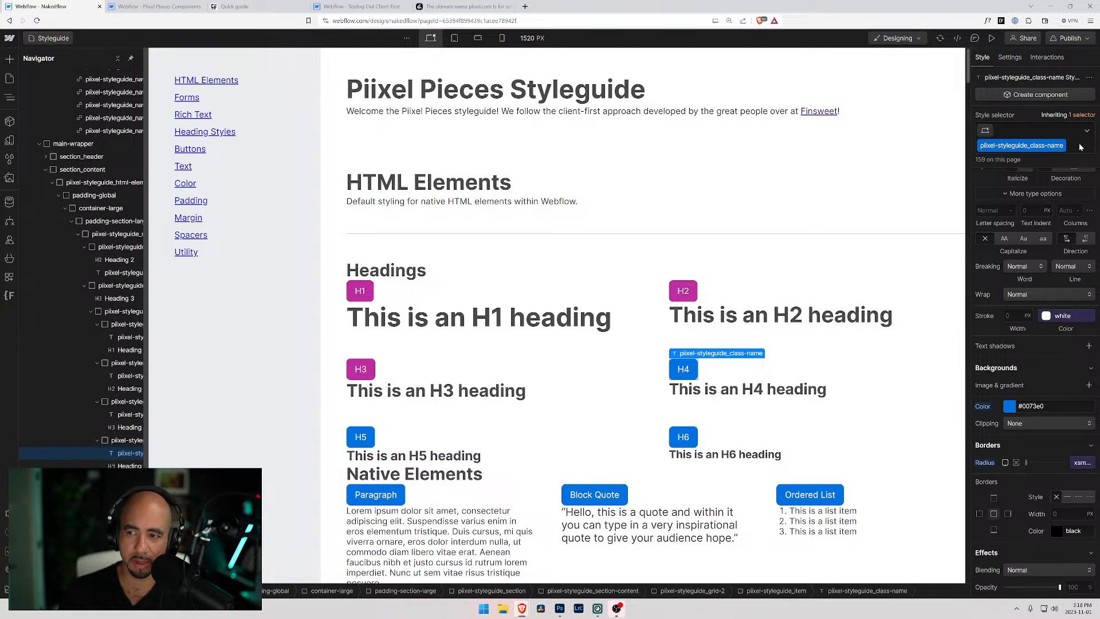
left_click(1076, 145)
left_click(986, 220)
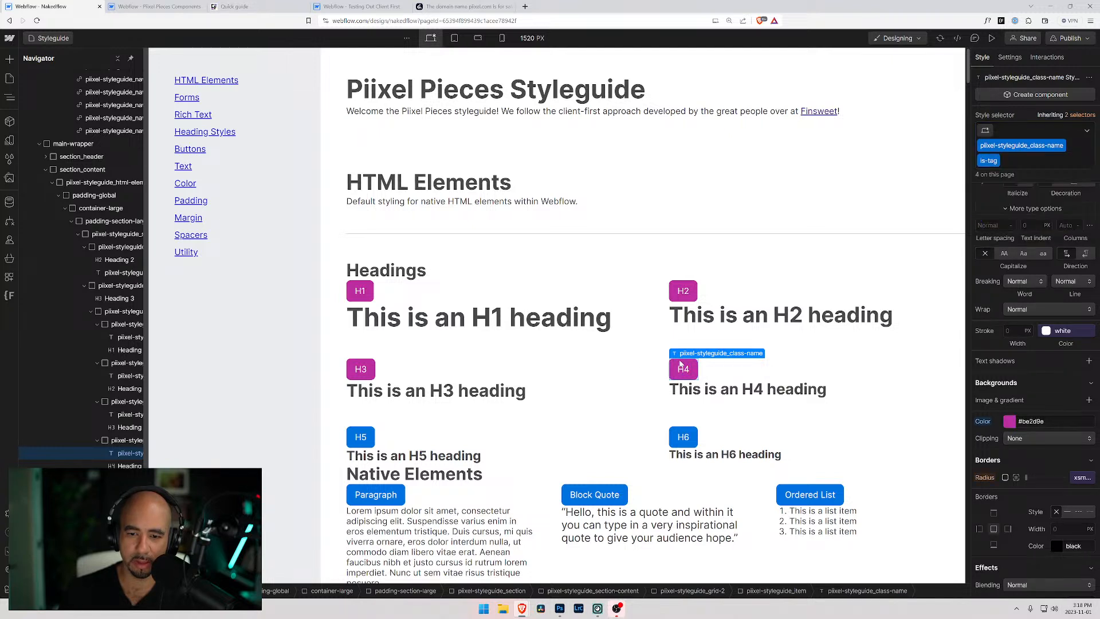
Add the existing combo class is-tag to the H5 and H6 labels under Headings.
left_click(361, 437)
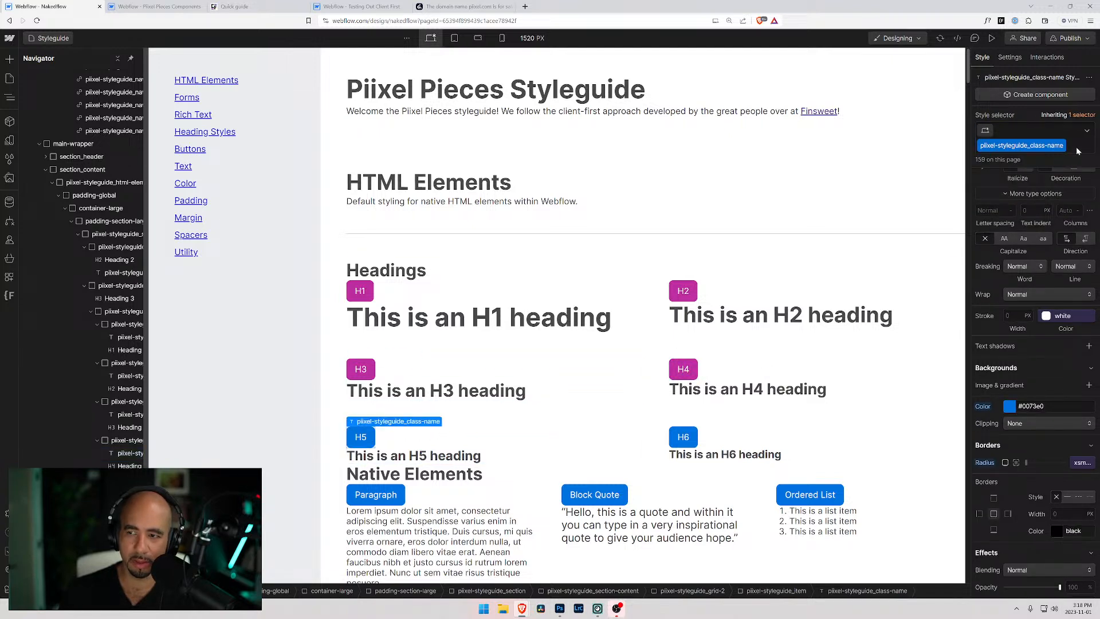
left_click(1076, 147)
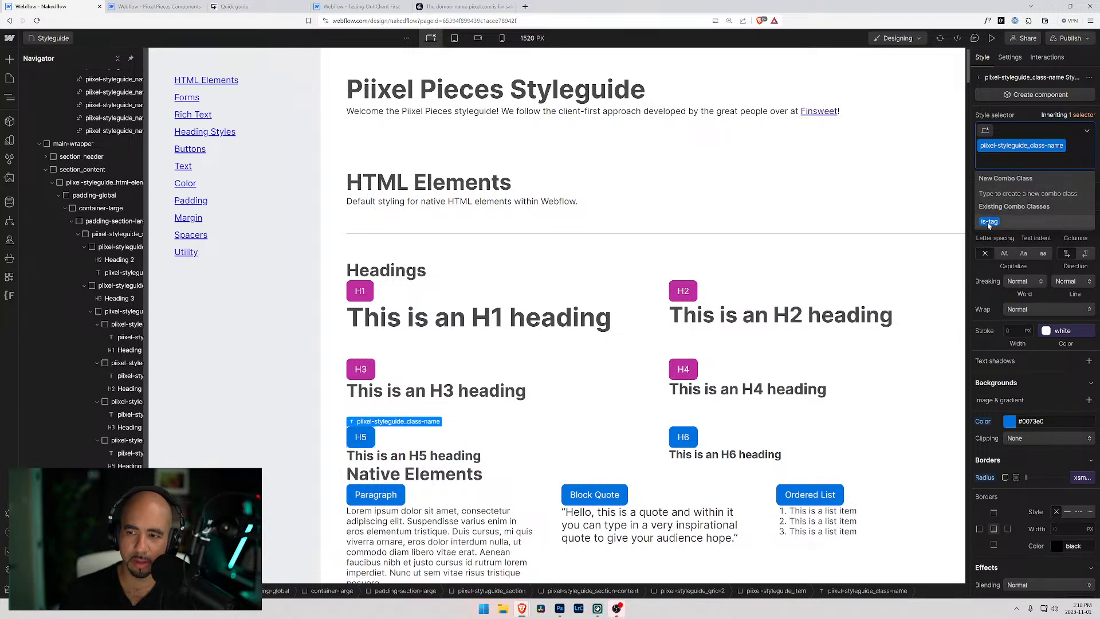
left_click(987, 221)
left_click(683, 438)
left_click(1080, 149)
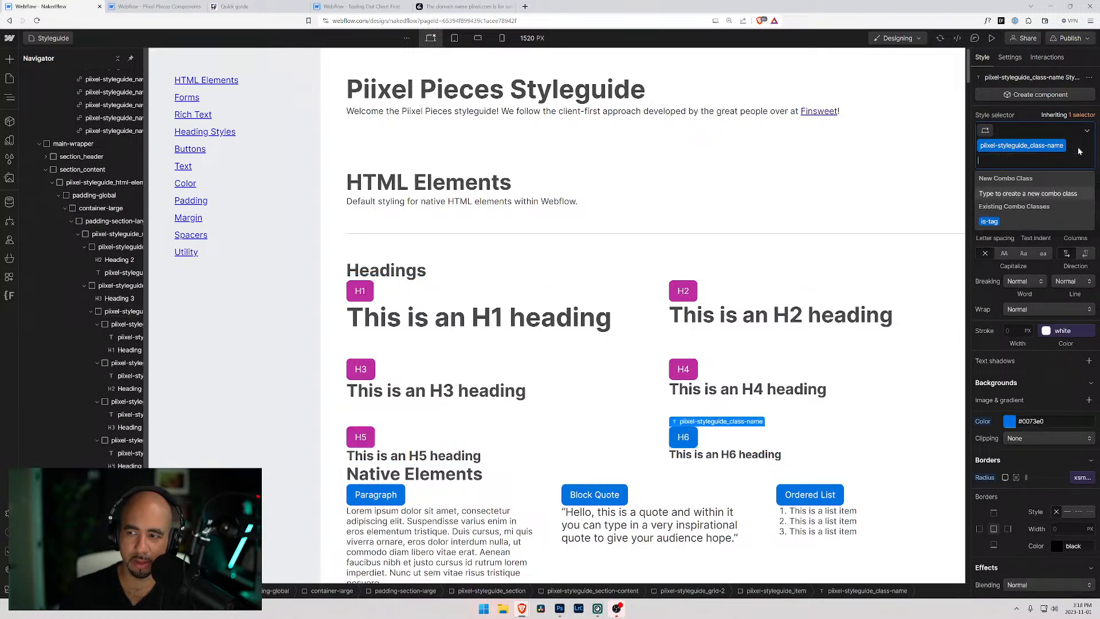
left_click(986, 221)
Add the existing combo class is-tag to the Paragraph, Block Quote and Ordered List labels under Native Elements.
left_click(375, 494)
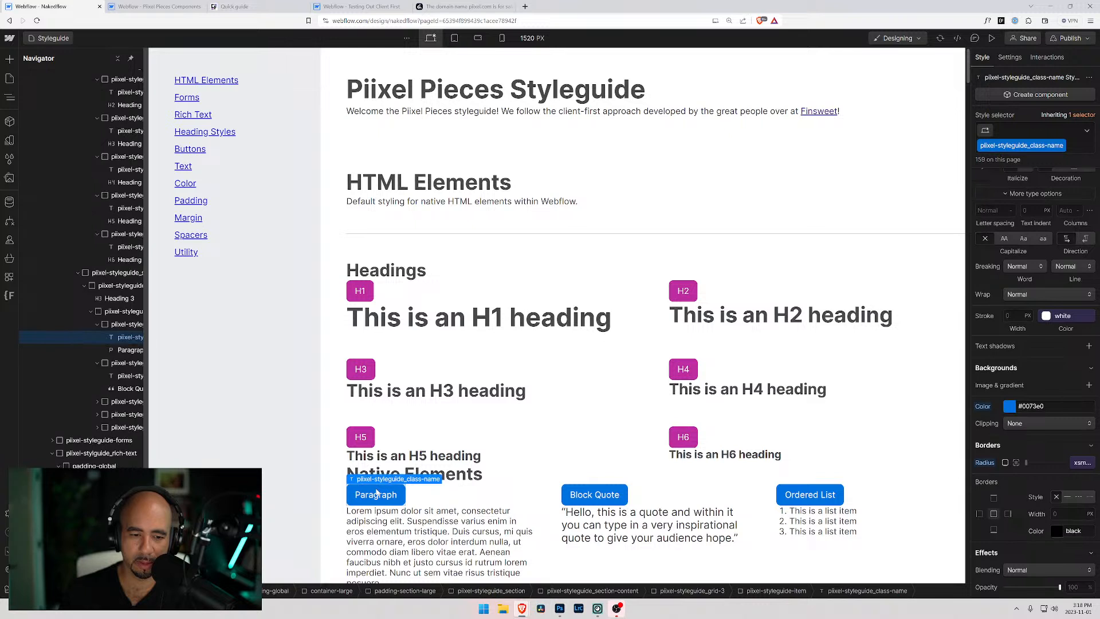
left_click(1077, 148)
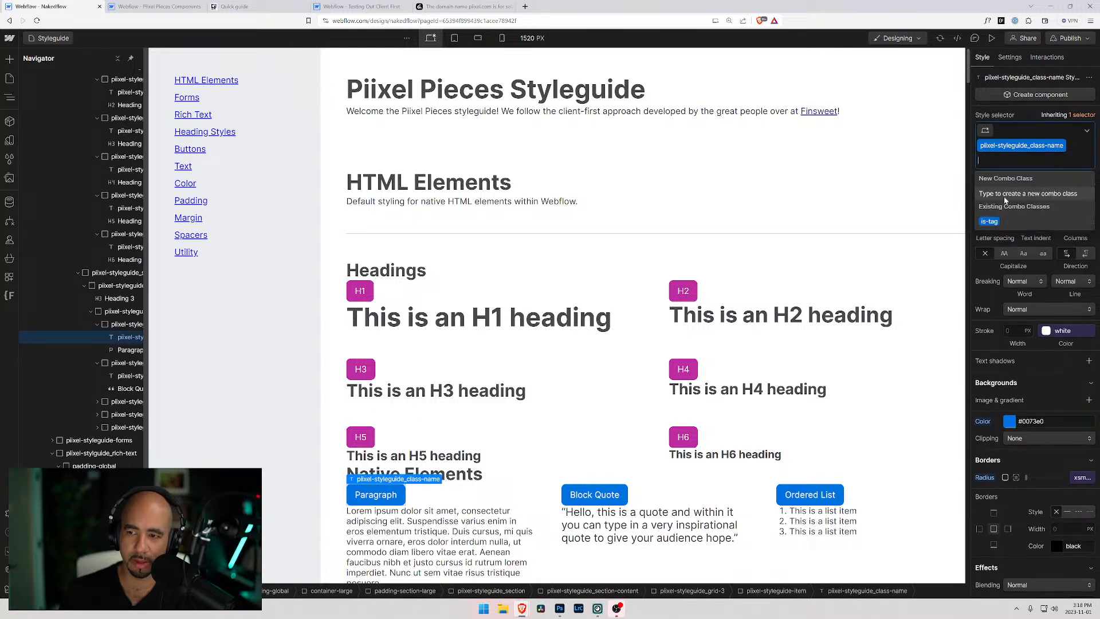
left_click(987, 221)
left_click(609, 492)
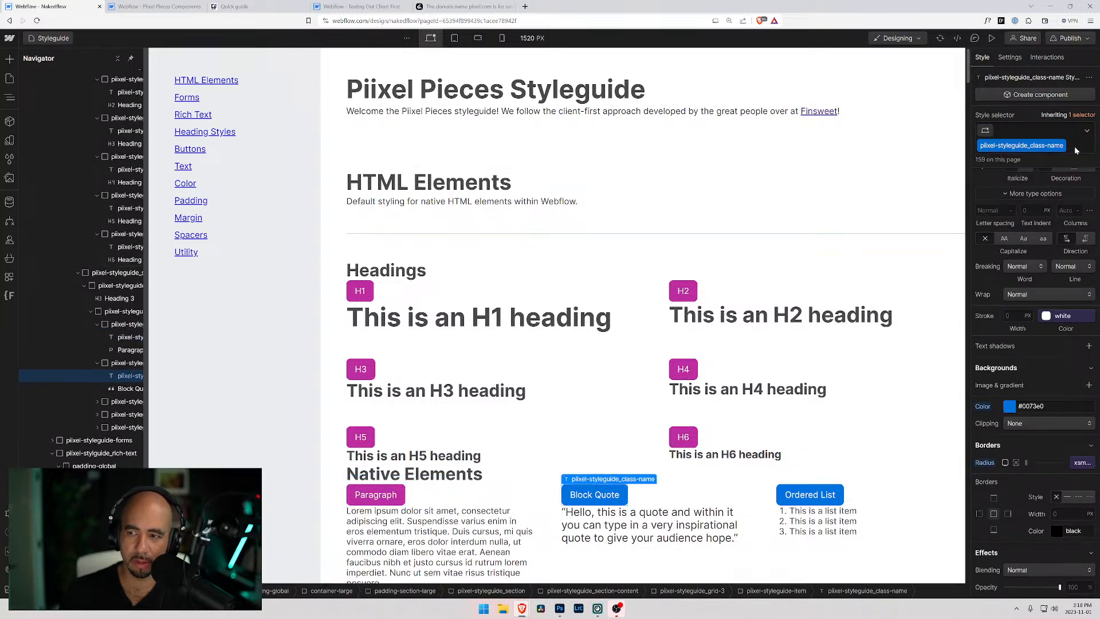
left_click(1077, 148)
left_click(989, 221)
left_click(810, 494)
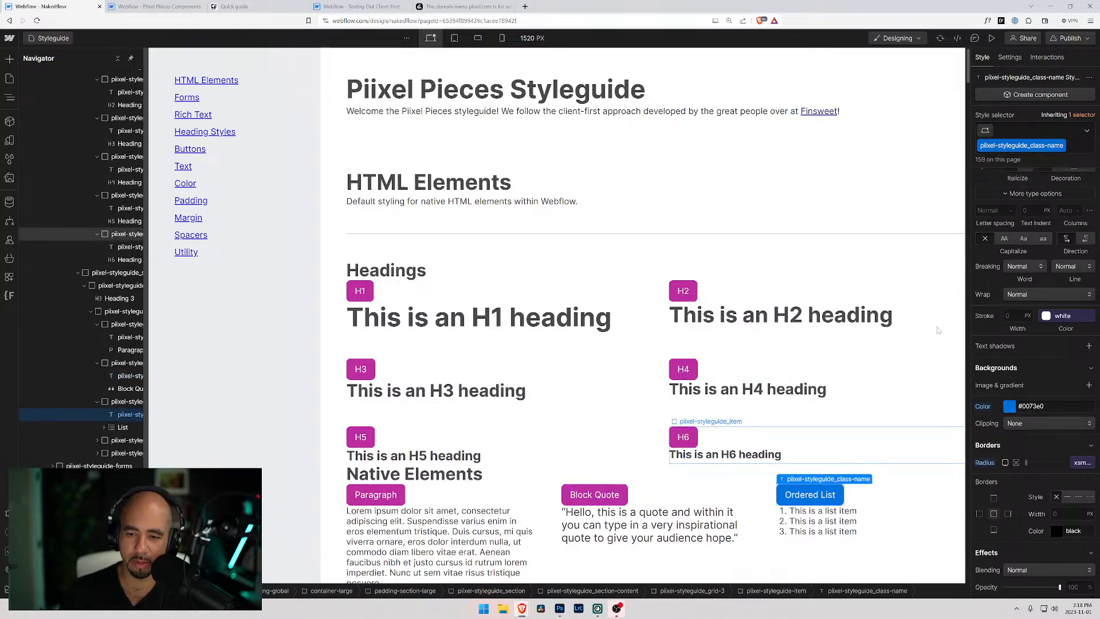
left_click(1065, 156)
left_click(989, 221)
Add the existing combo class is-tag to the Unordered List and Link labels under Native Elements.
scroll(380, 392, "down", 4)
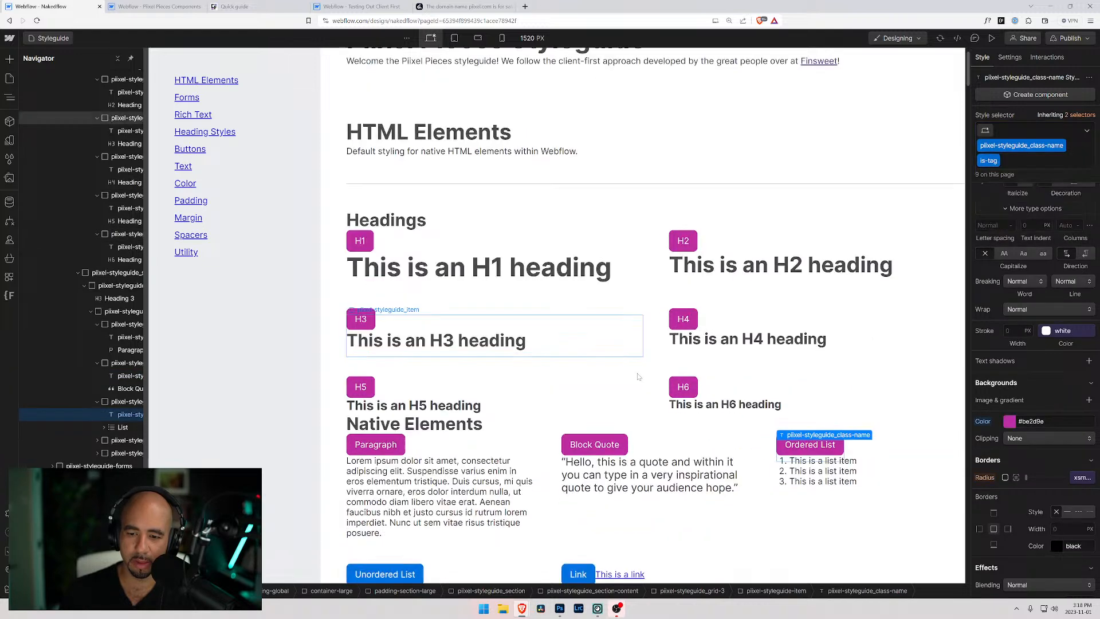
left_click(379, 392)
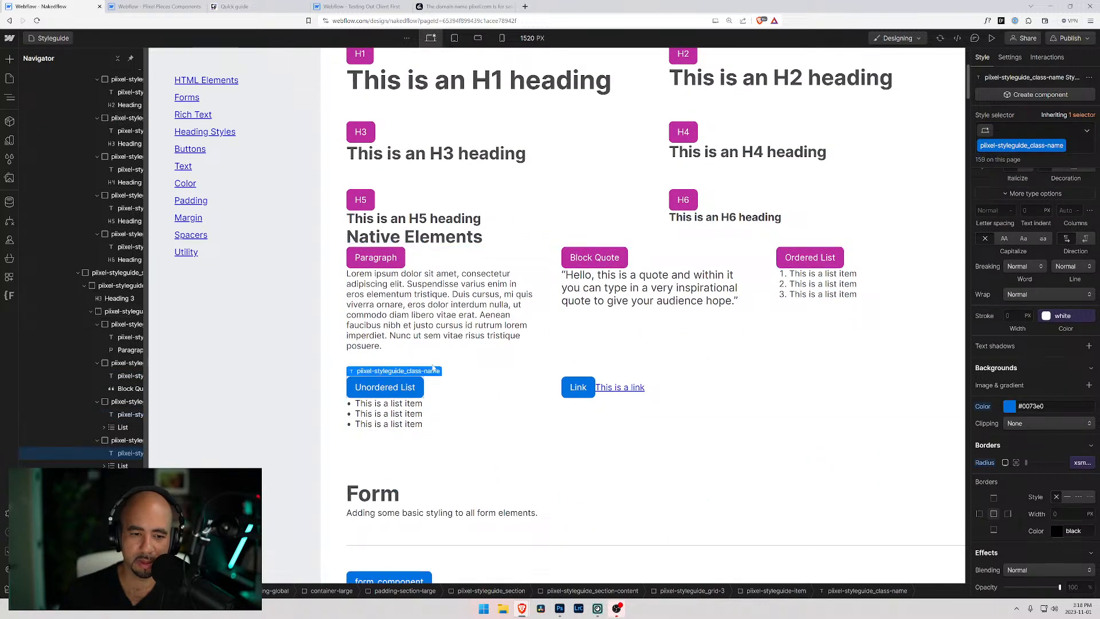
left_click(1054, 154)
left_click(989, 221)
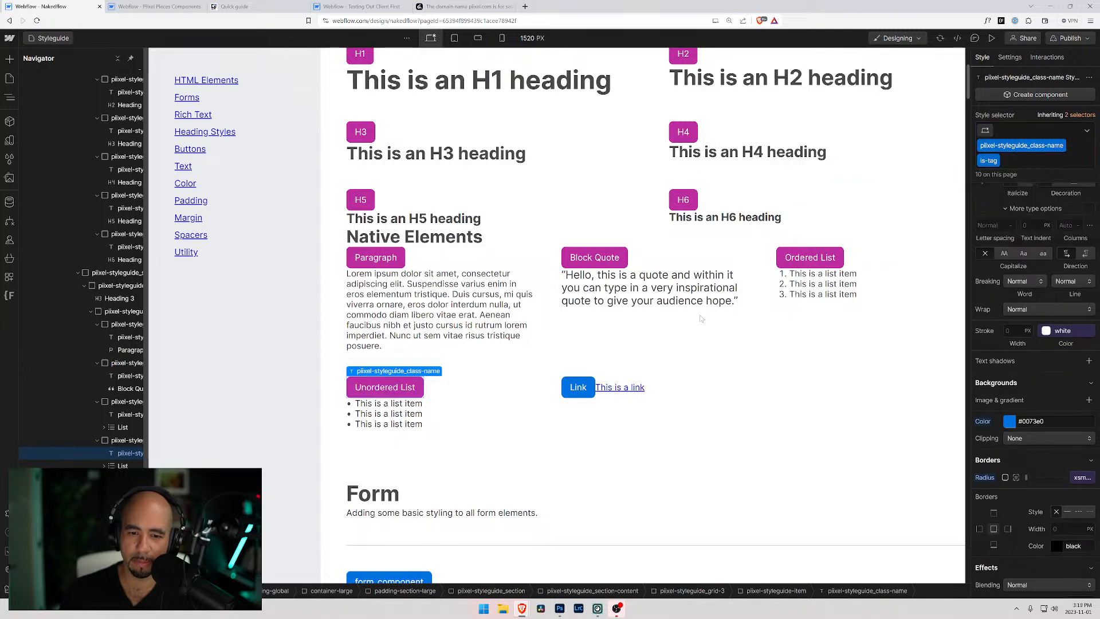
left_click(578, 388)
left_click(1074, 151)
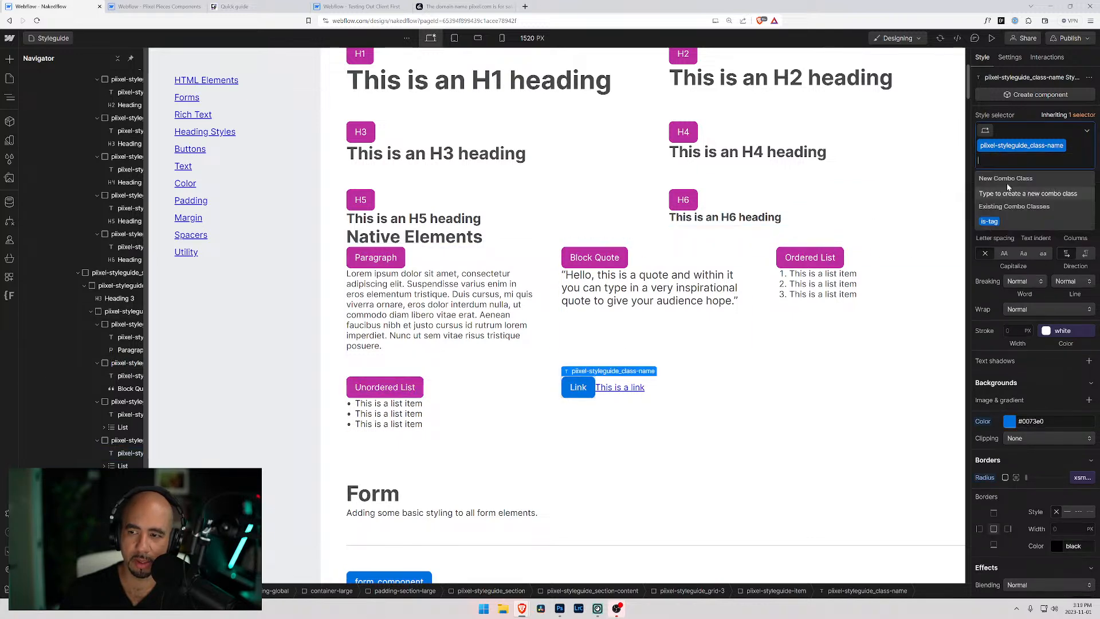
left_click(986, 222)
Review the labels in all sections from Form down to Utility classes, and check the H1 label under Headings again.
scroll(422, 348, "down", 4)
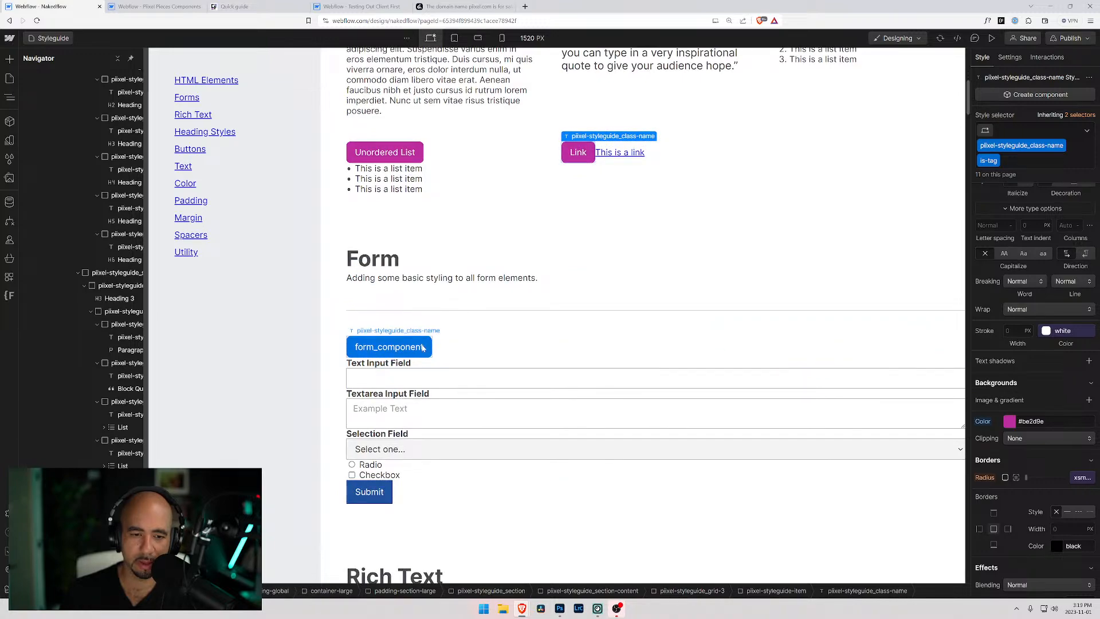
scroll(422, 348, "down", 4)
scroll(425, 330, "down", 12)
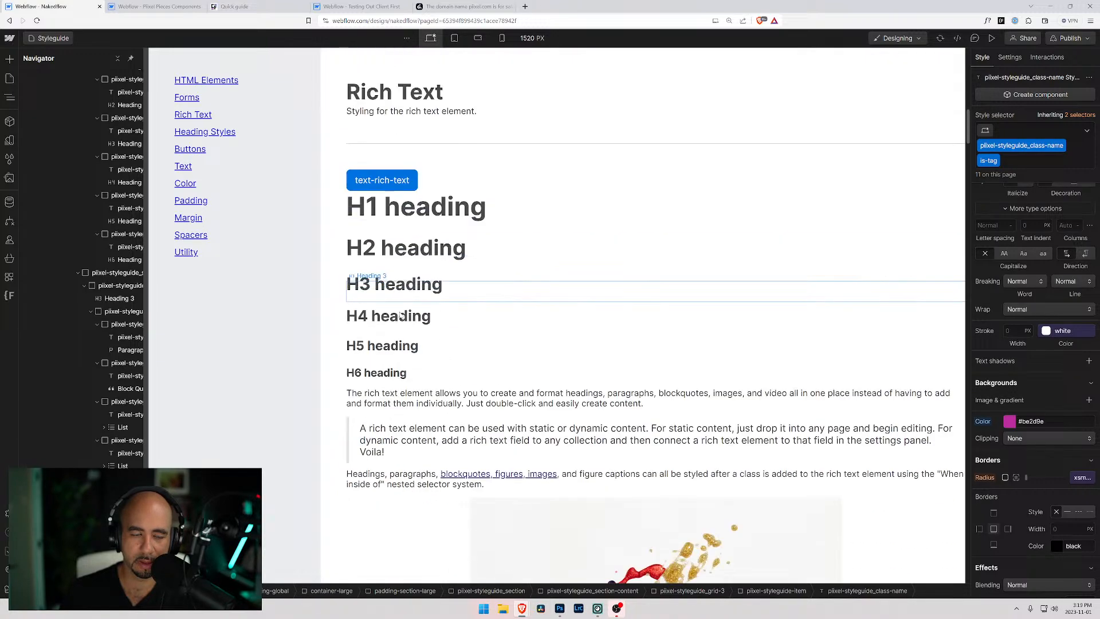
scroll(463, 308, "down", 12)
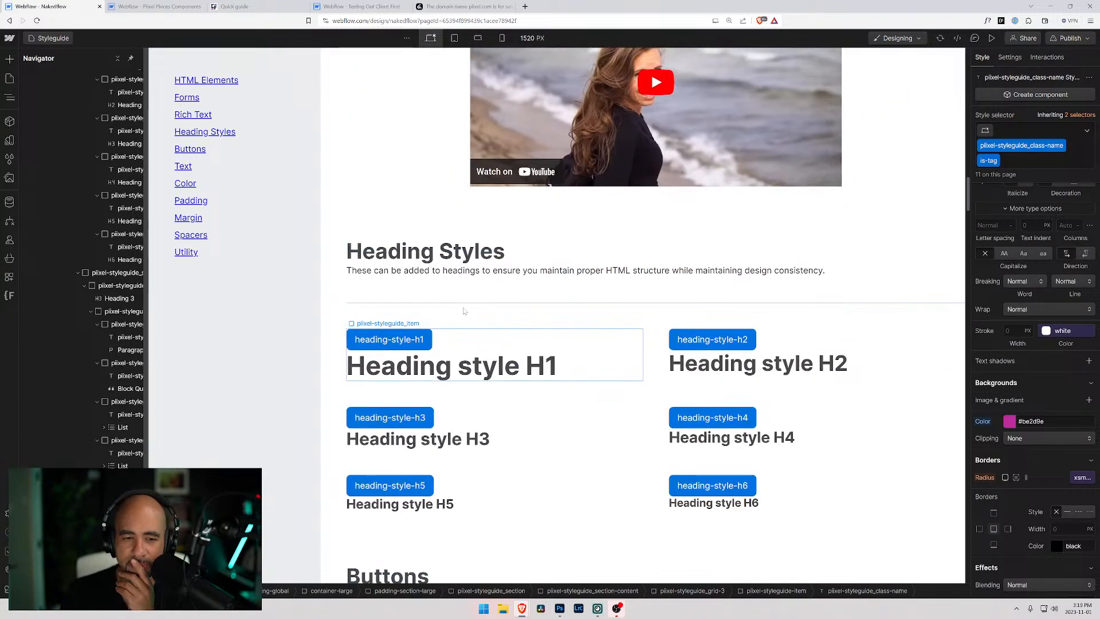
scroll(466, 308, "down", 14)
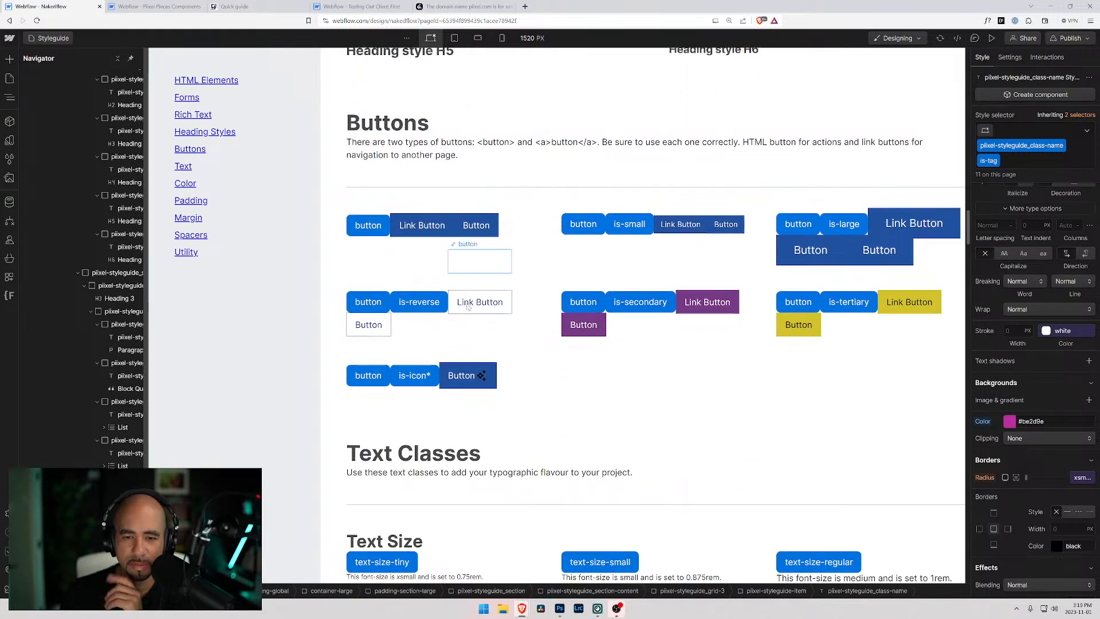
scroll(469, 306, "down", 5)
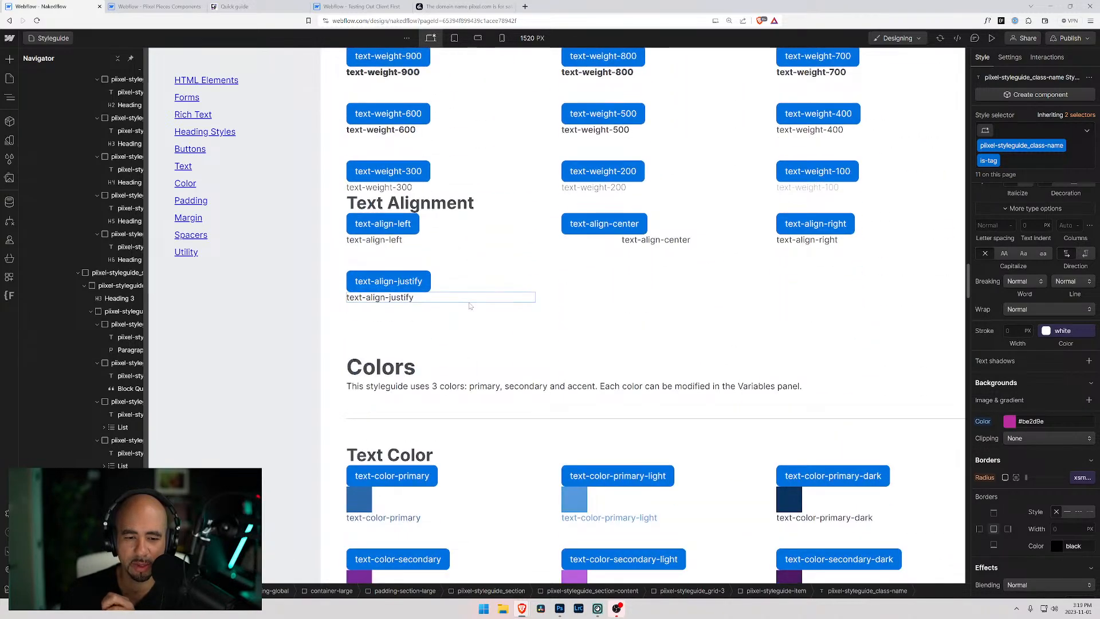
scroll(481, 307, "up", 7)
scroll(481, 307, "up", 1)
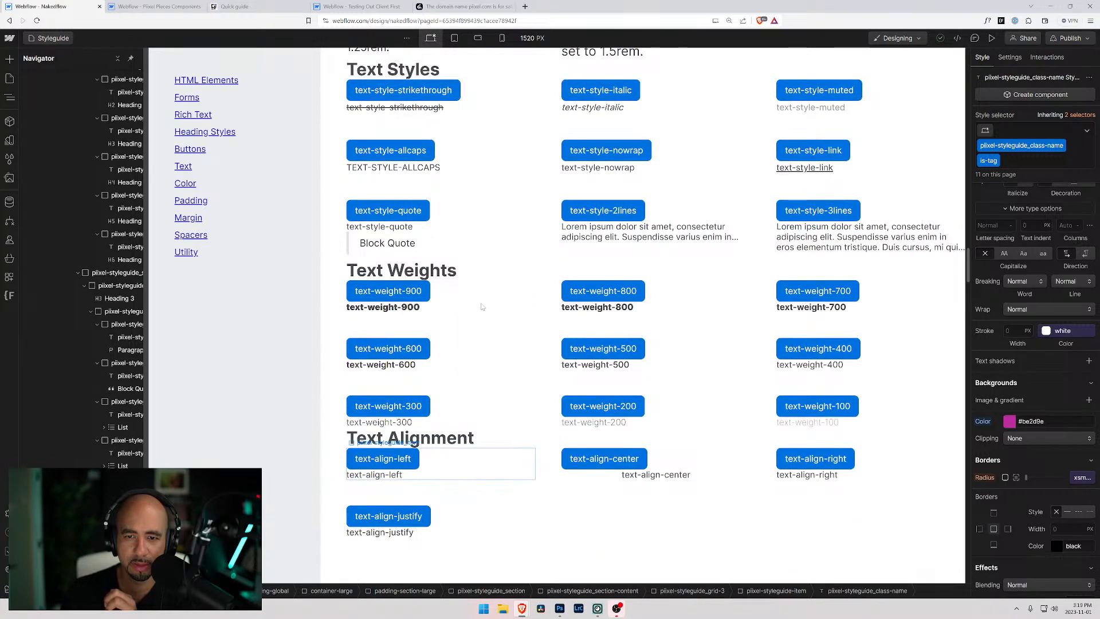
scroll(482, 307, "down", 17)
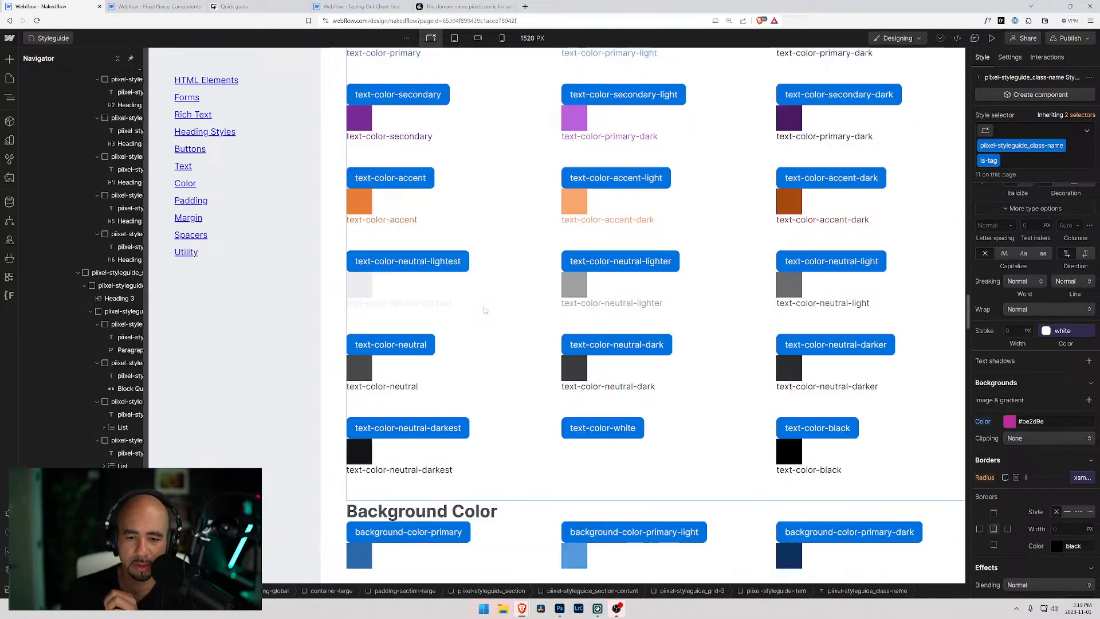
scroll(484, 310, "down", 5)
scroll(484, 311, "down", 12)
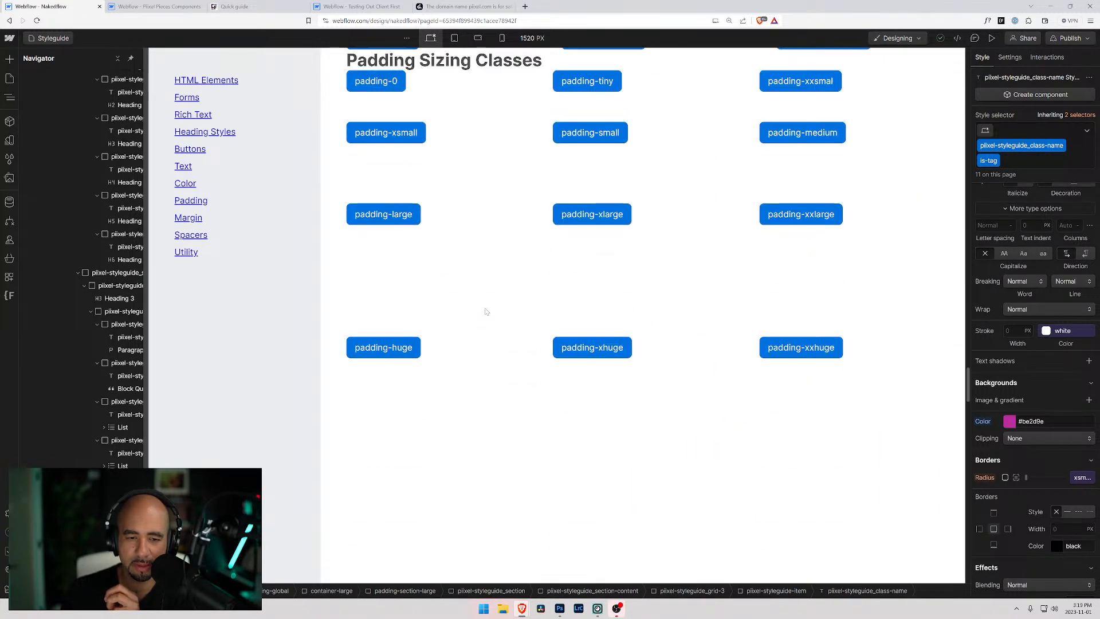
scroll(486, 311, "down", 20)
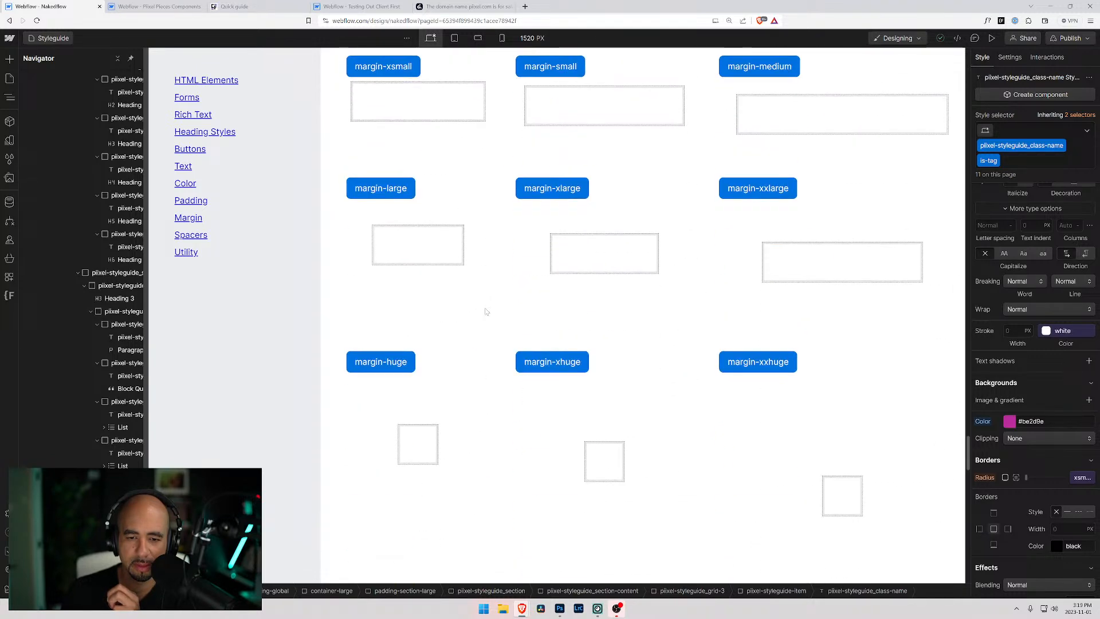
scroll(485, 312, "down", 6)
scroll(485, 311, "down", 9)
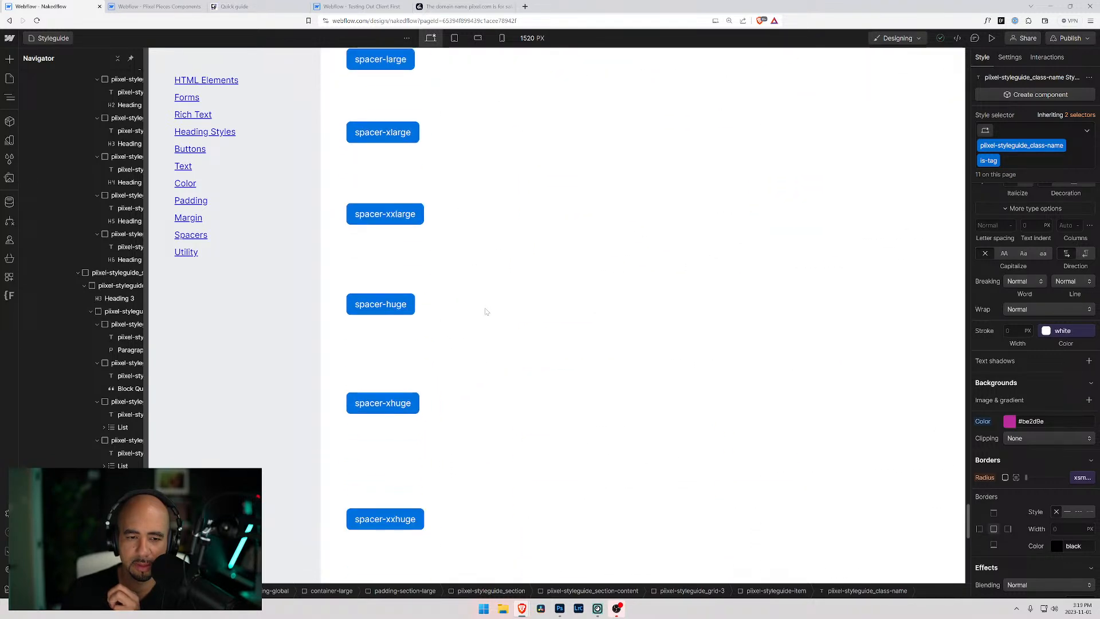
left_click(476, 357)
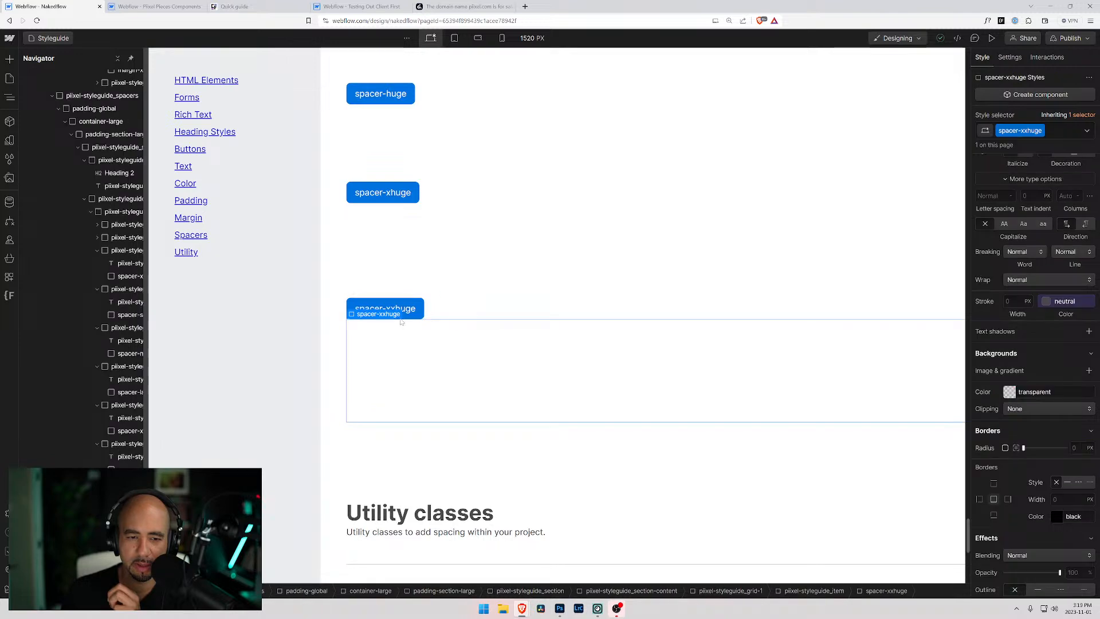
scroll(561, 364, "down", 6)
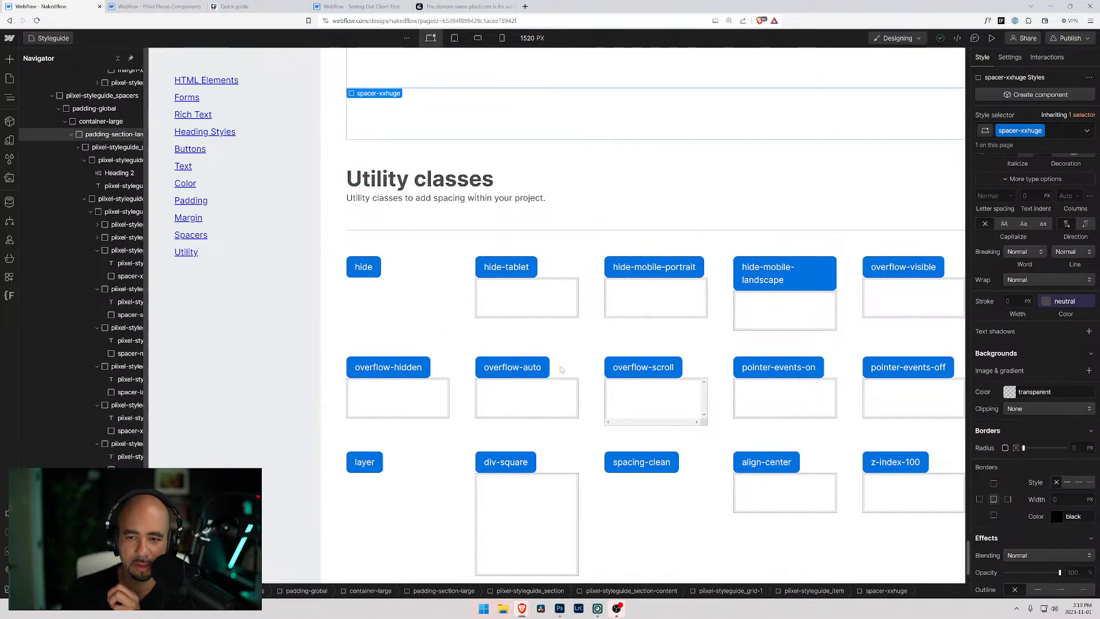
scroll(561, 369, "down", 2)
scroll(561, 355, "up", 20)
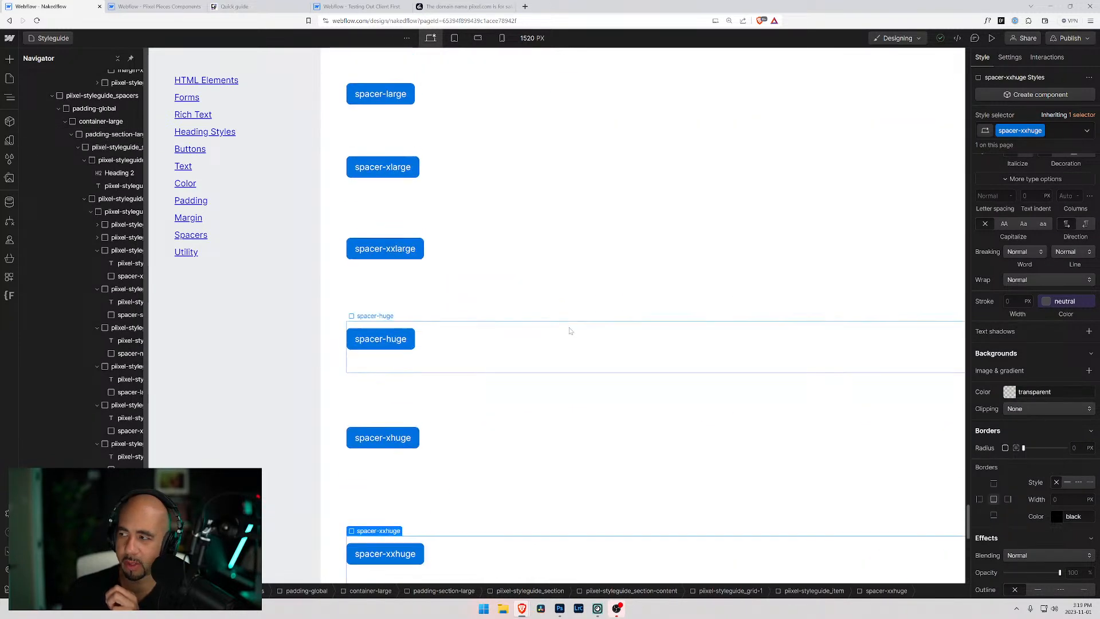
scroll(579, 296, "up", 20)
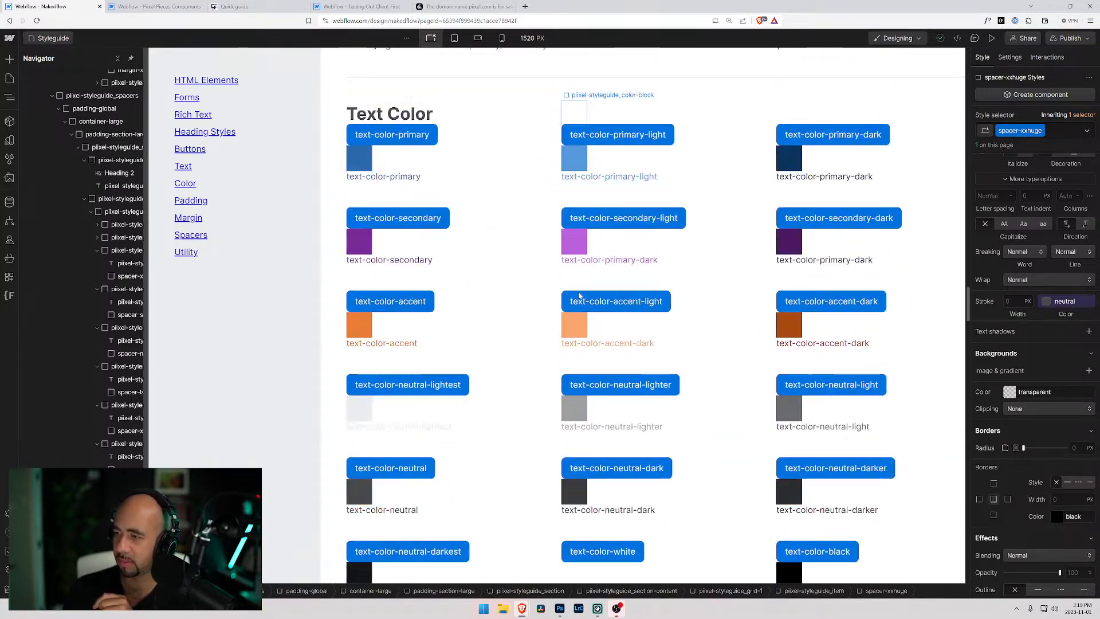
scroll(579, 289, "up", 20)
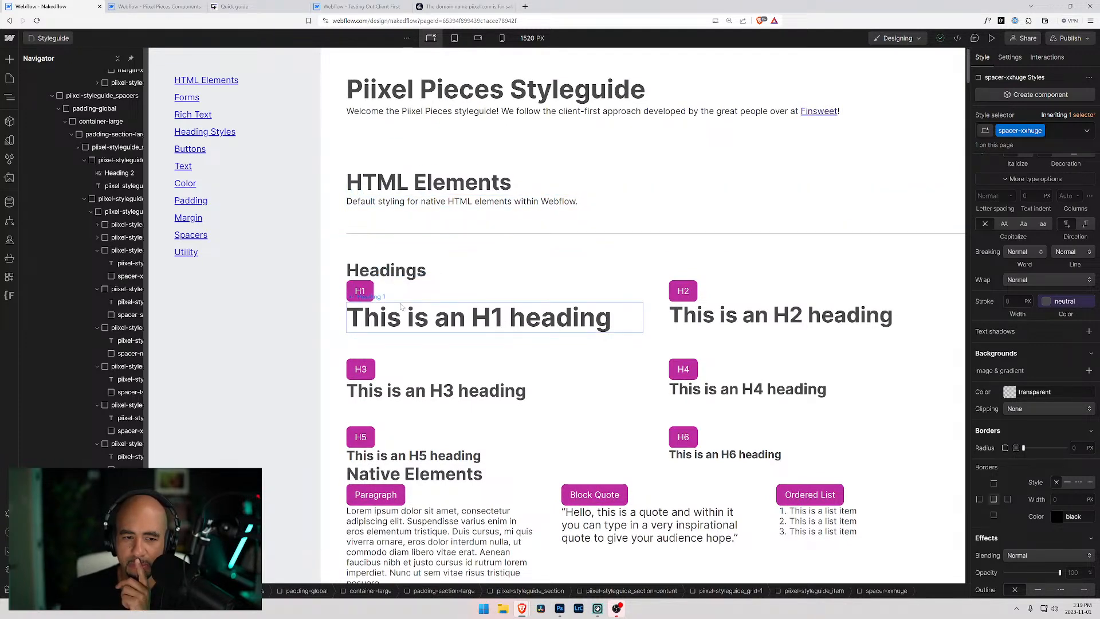
left_click(359, 288)
scroll(366, 275, "down", 10)
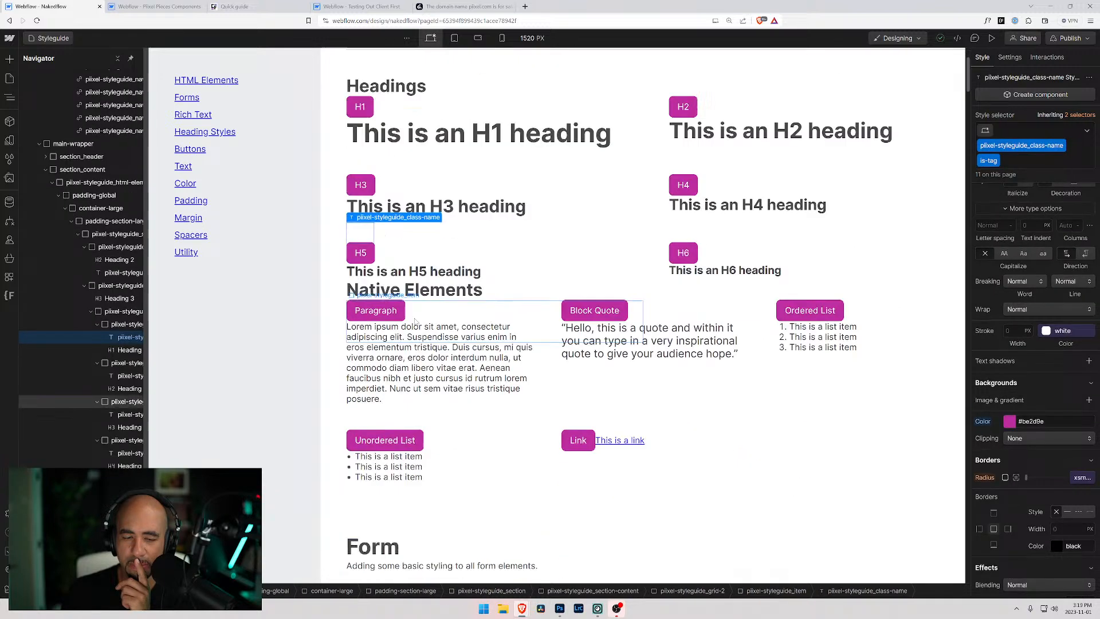
Link the top padding of the form_component label's piixel-styleguide_class-name class to the sizing variable xxsmall (0.25rem).
left_click(411, 211)
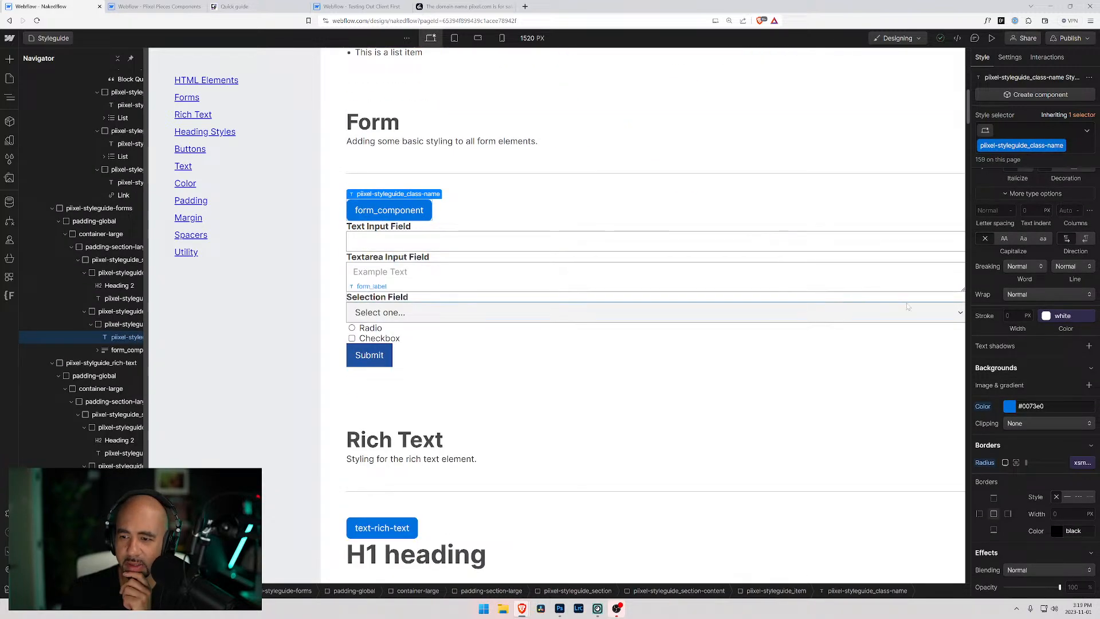
scroll(1067, 316, "up", 8)
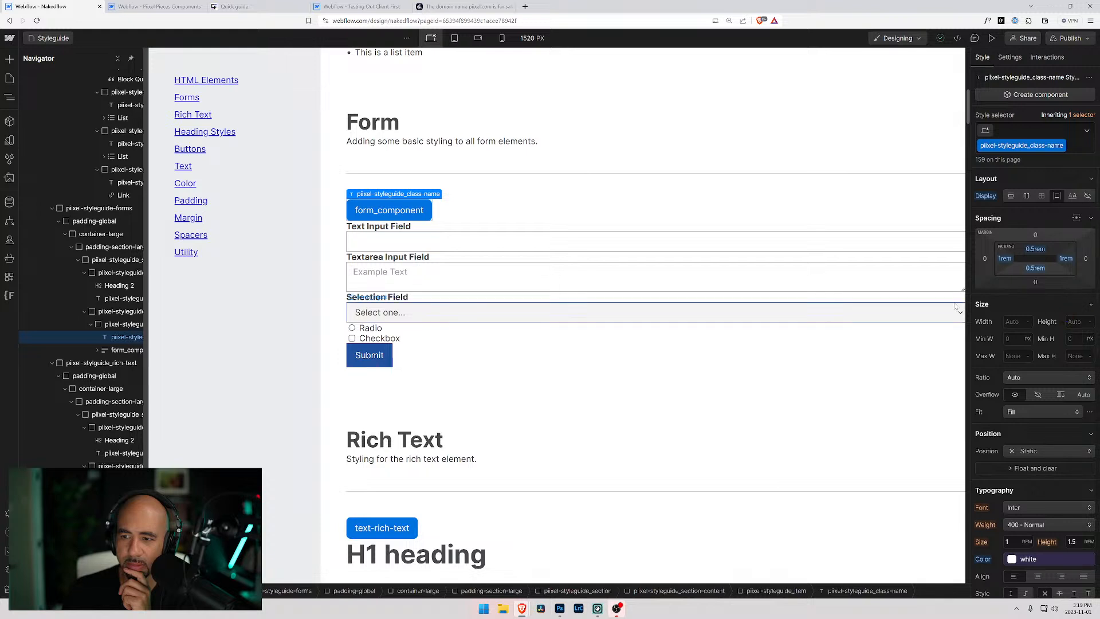
left_click(1034, 250)
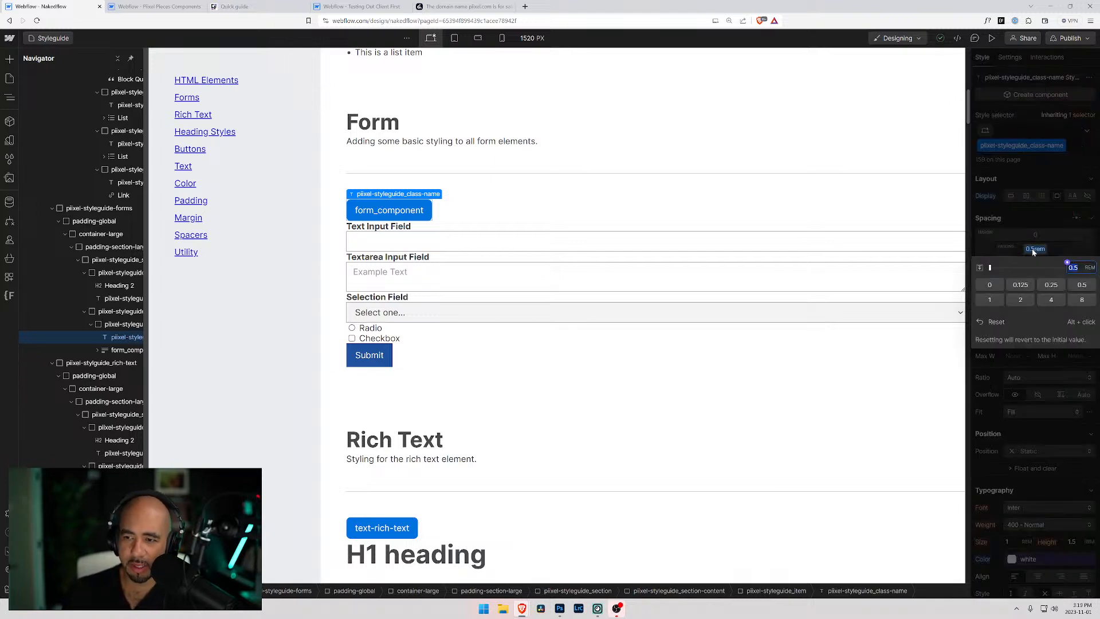
left_click(1068, 262)
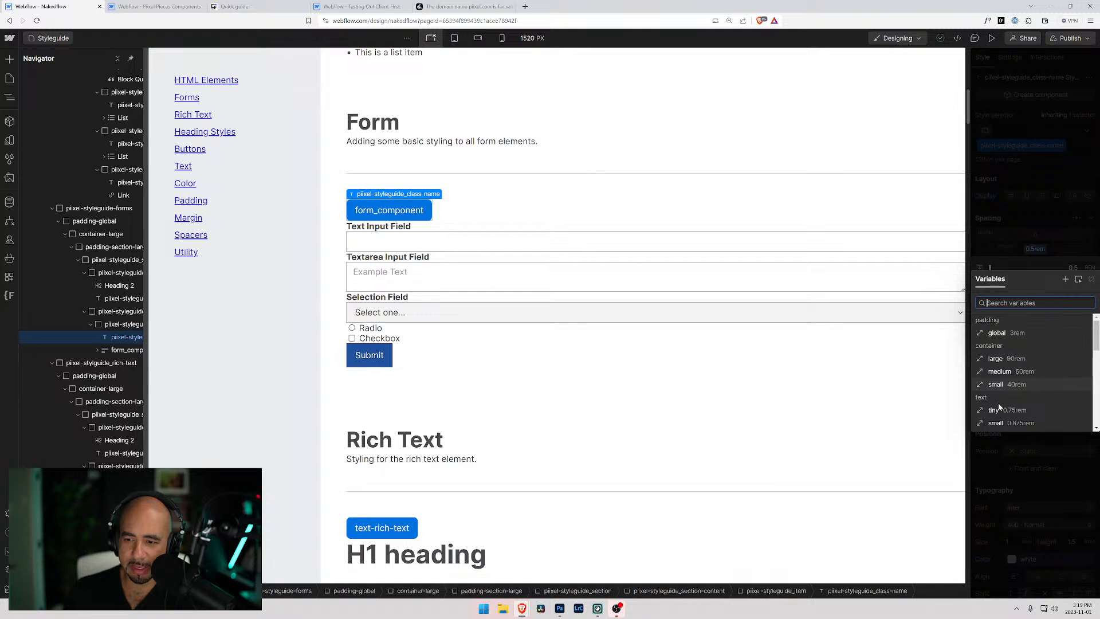
type("s")
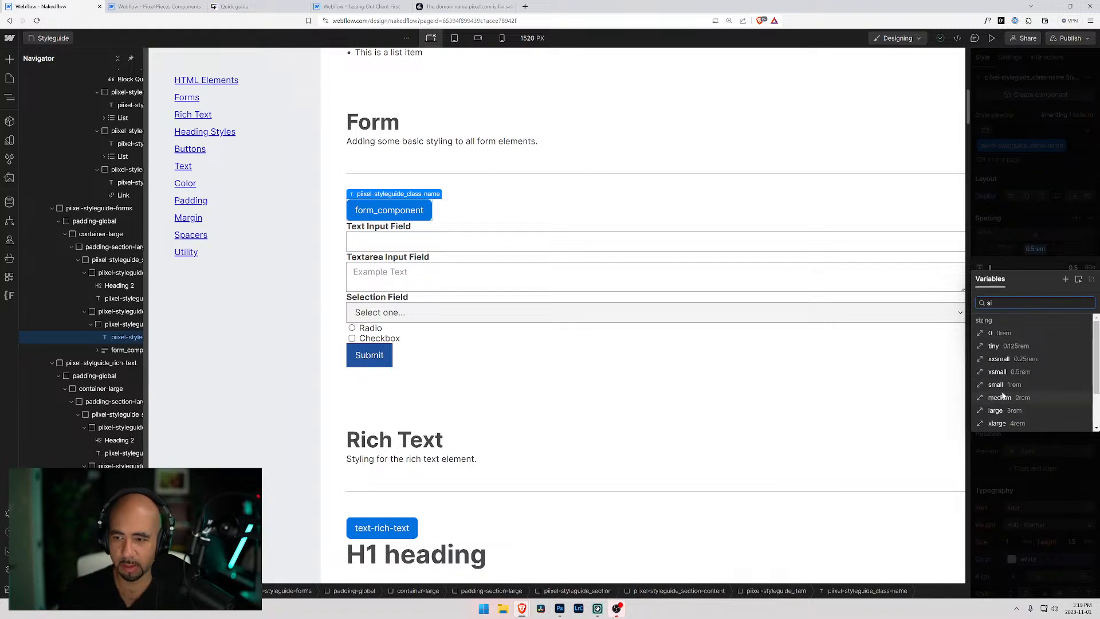
type("i")
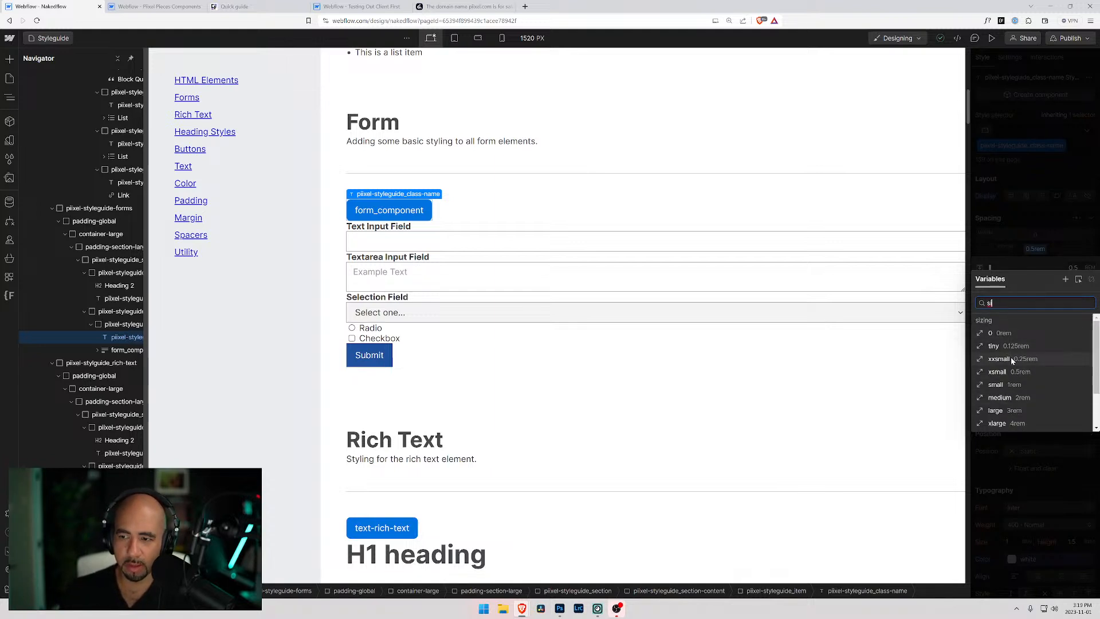
left_click(1010, 357)
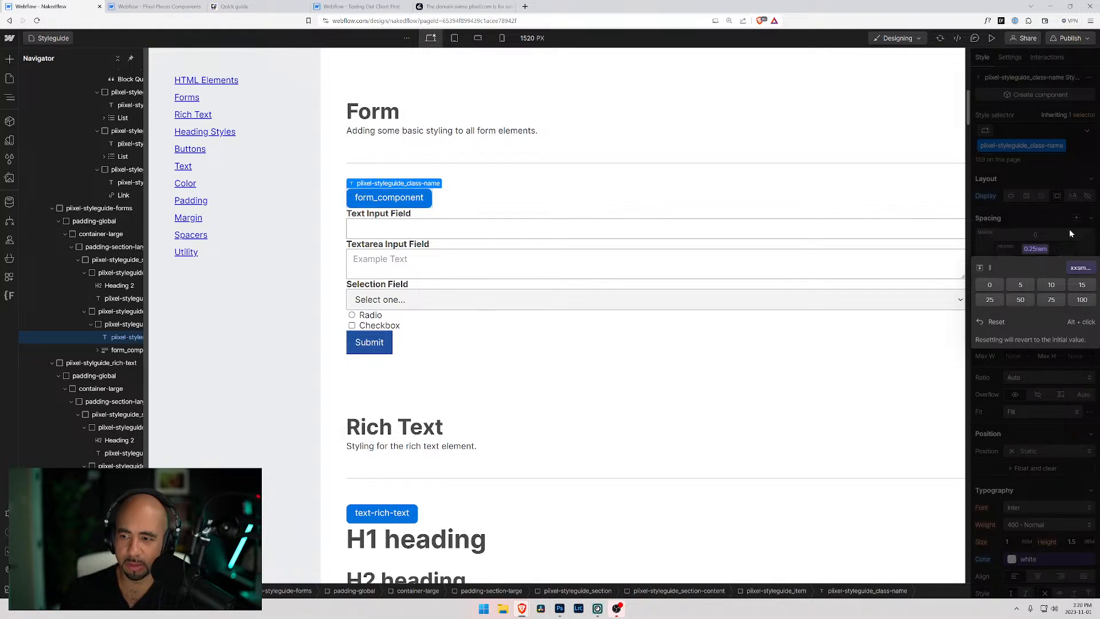
Link the bottom padding of the form_component label's piixel-styleguide_class-name class to the sizing variable xxsmall (0.25rem).
left_click(1036, 268)
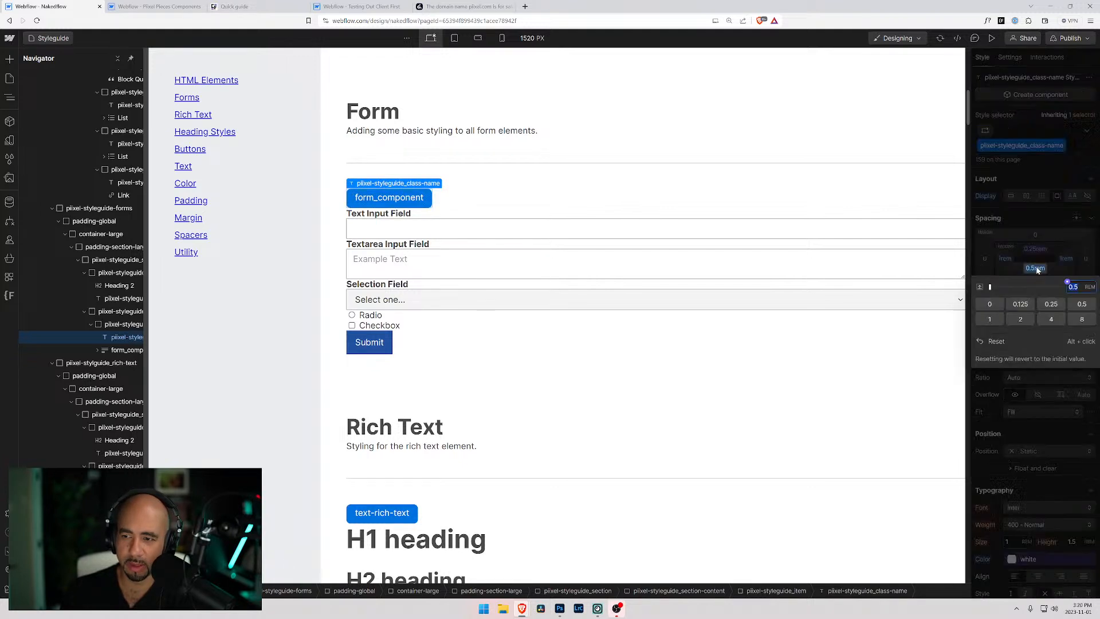
left_click(1069, 283)
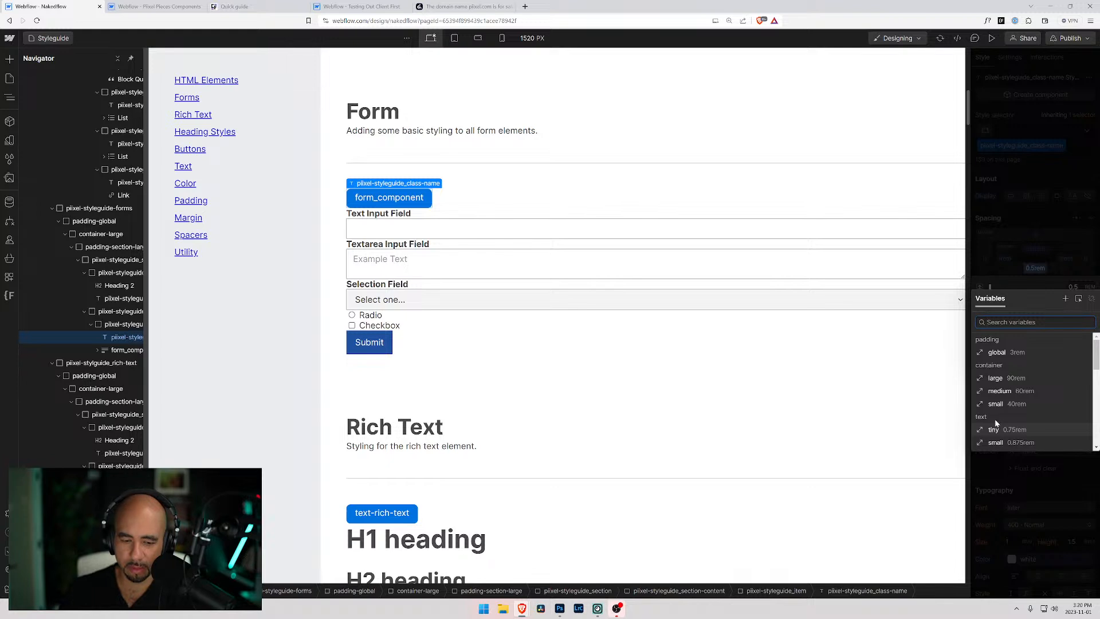
type("xs")
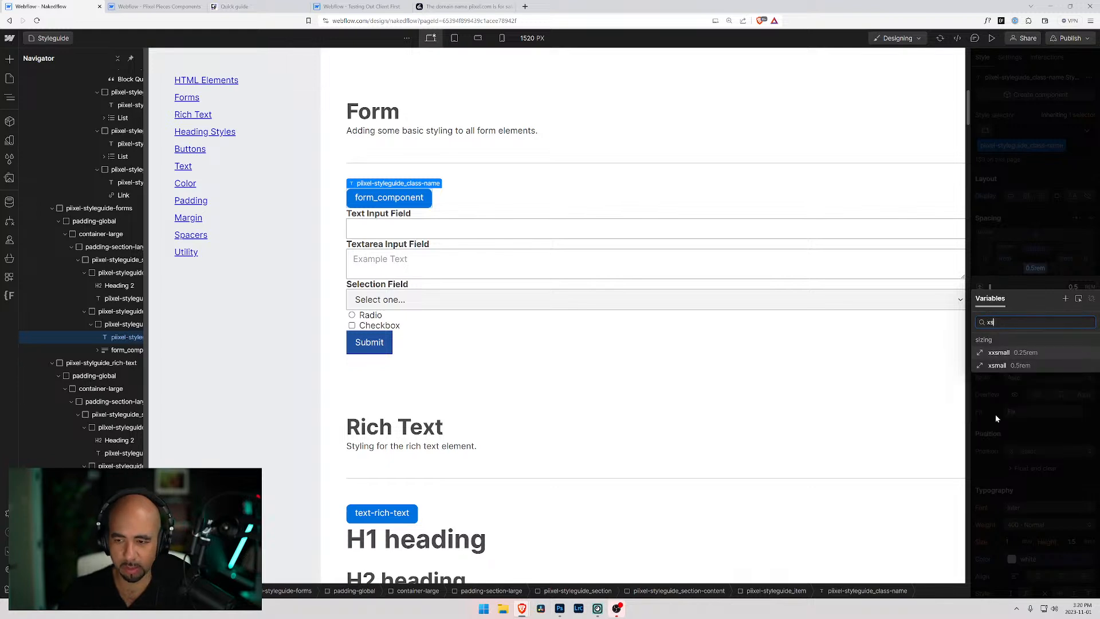
left_click(997, 366)
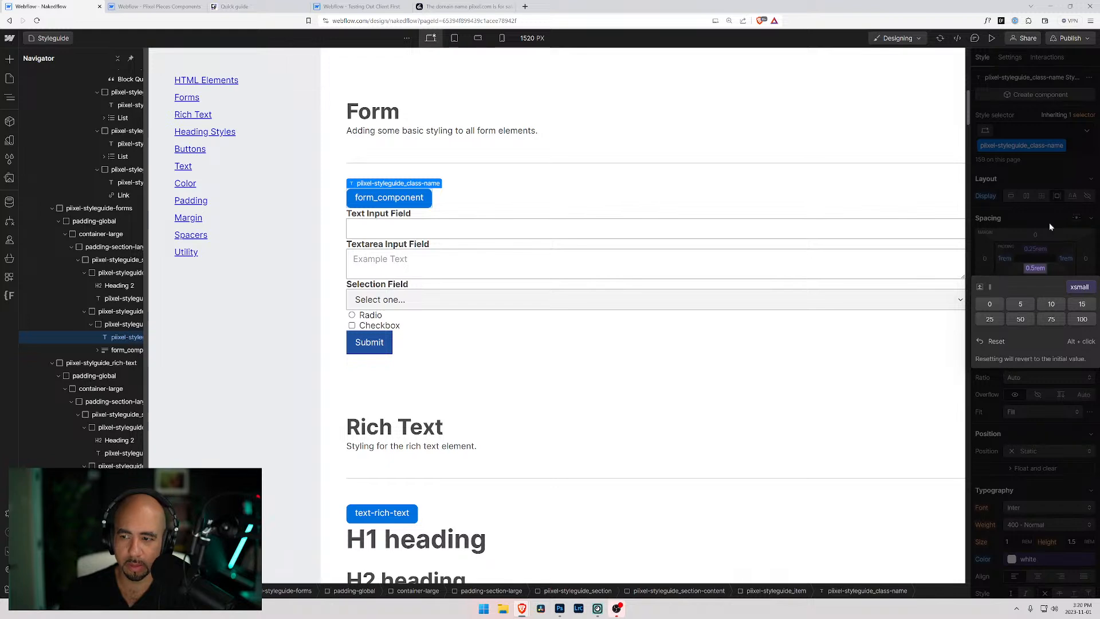
left_click(1081, 289)
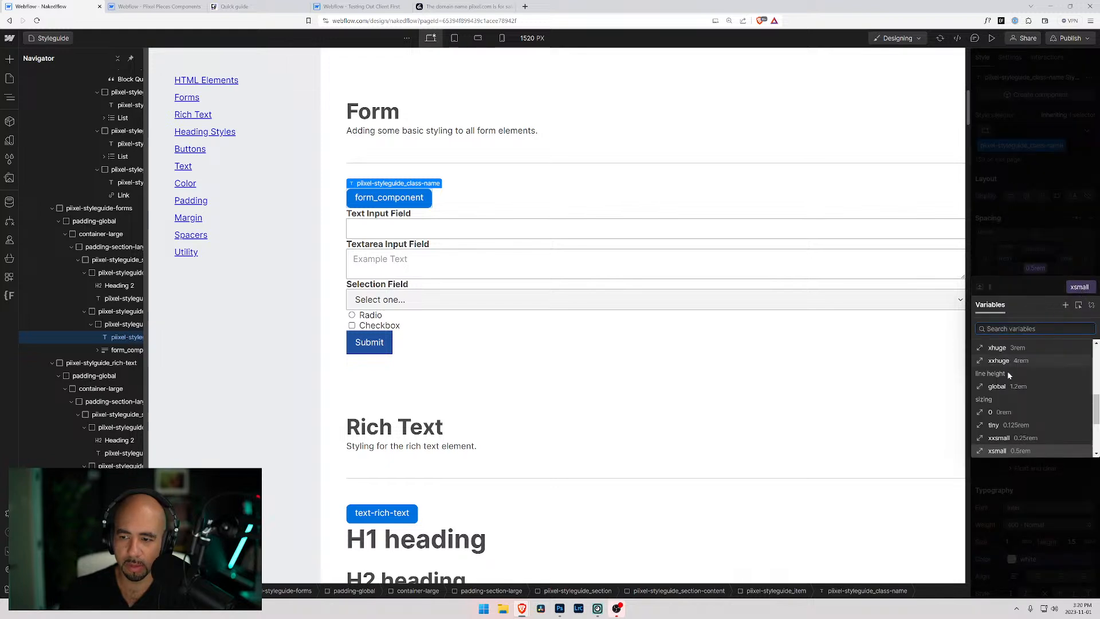
left_click(1011, 401)
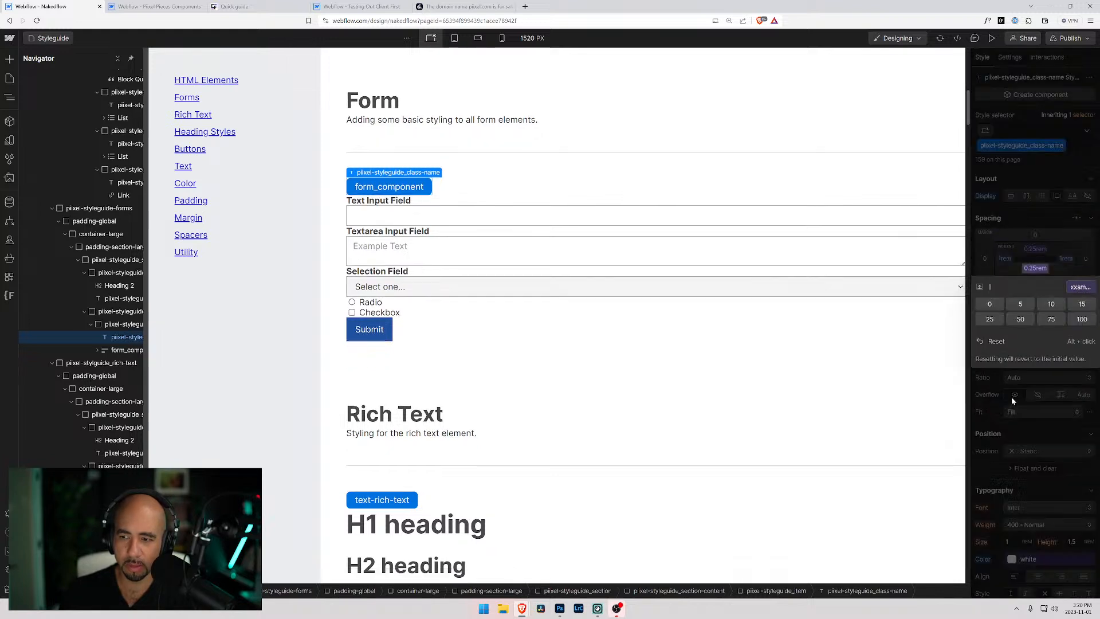
Link the left padding of the piixel-styleguide_class-name class to the sizing variable xsmall (0.5rem).
left_click(1004, 259)
left_click(1004, 258)
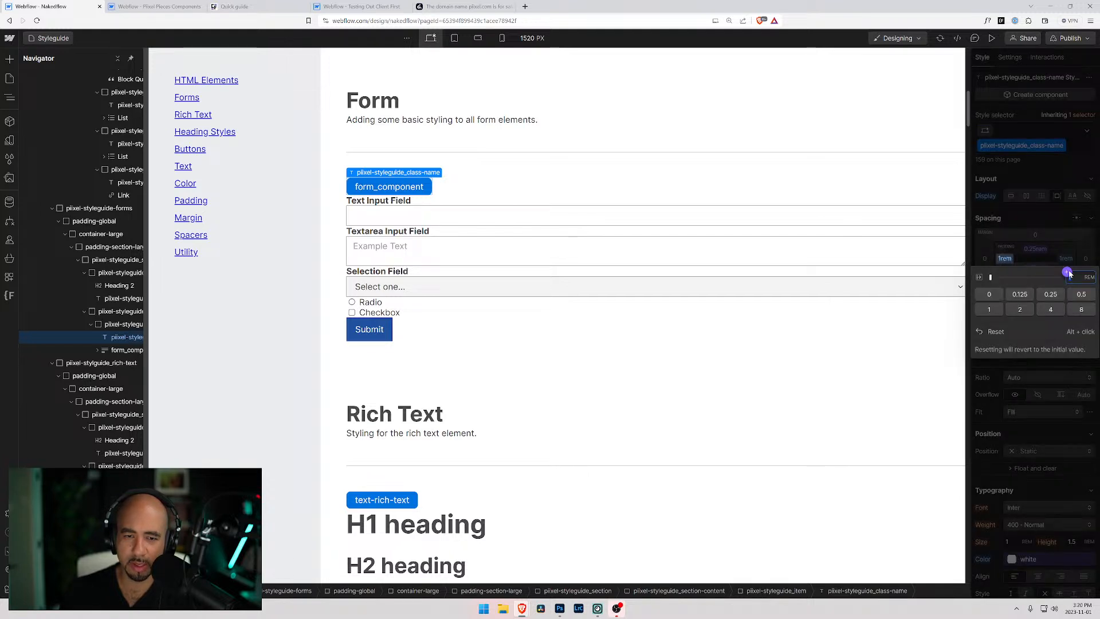
left_click(1068, 273)
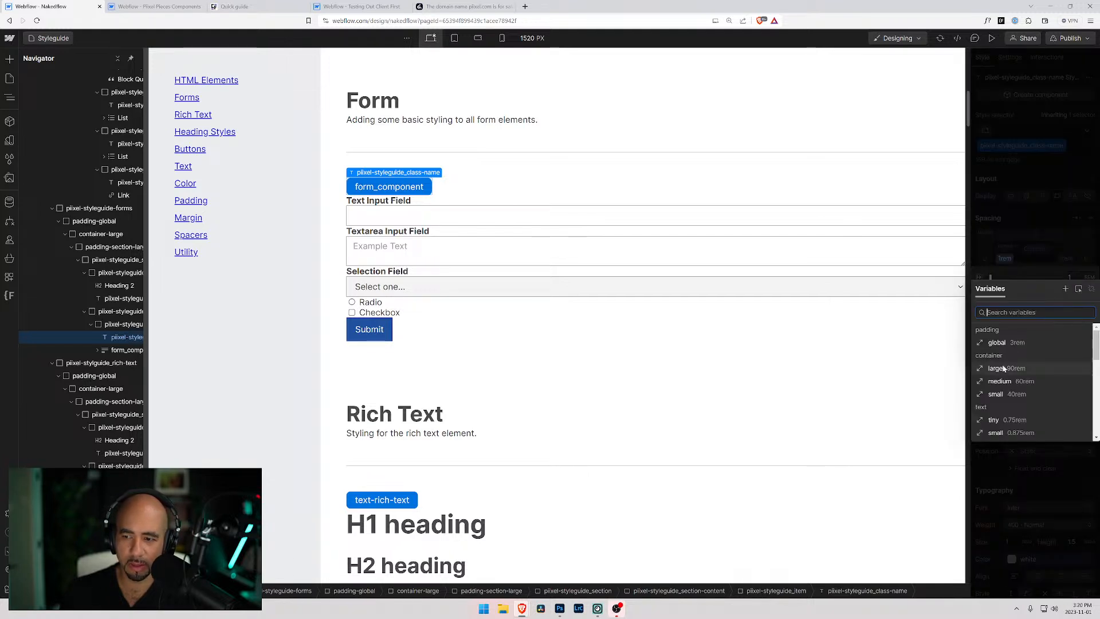
scroll(1005, 412, "down", 2)
scroll(1004, 412, "down", 3)
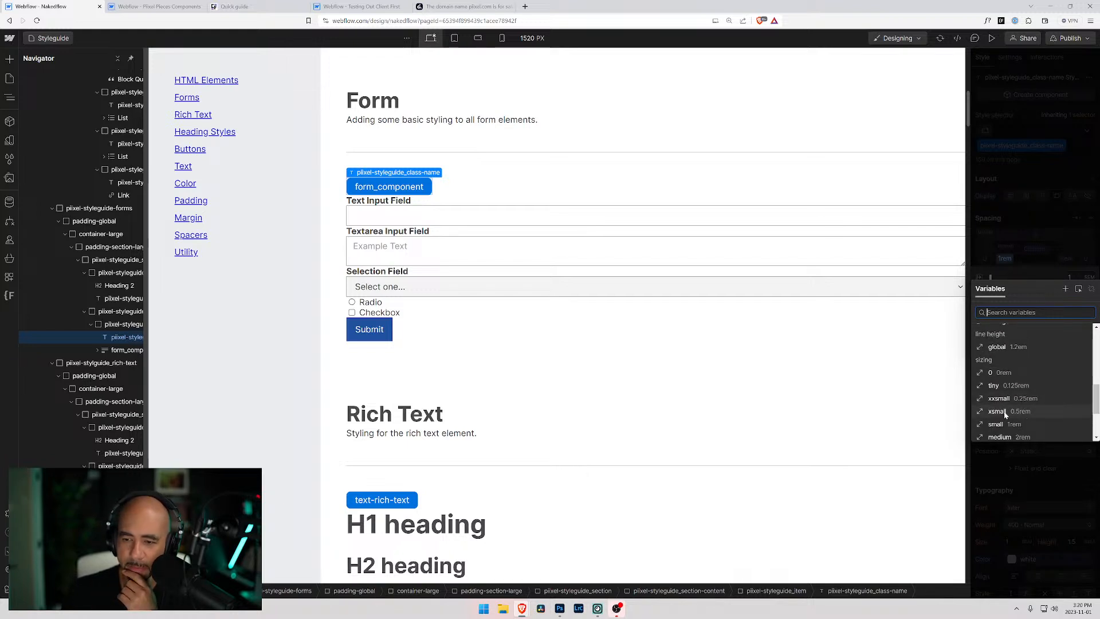
left_click(1004, 411)
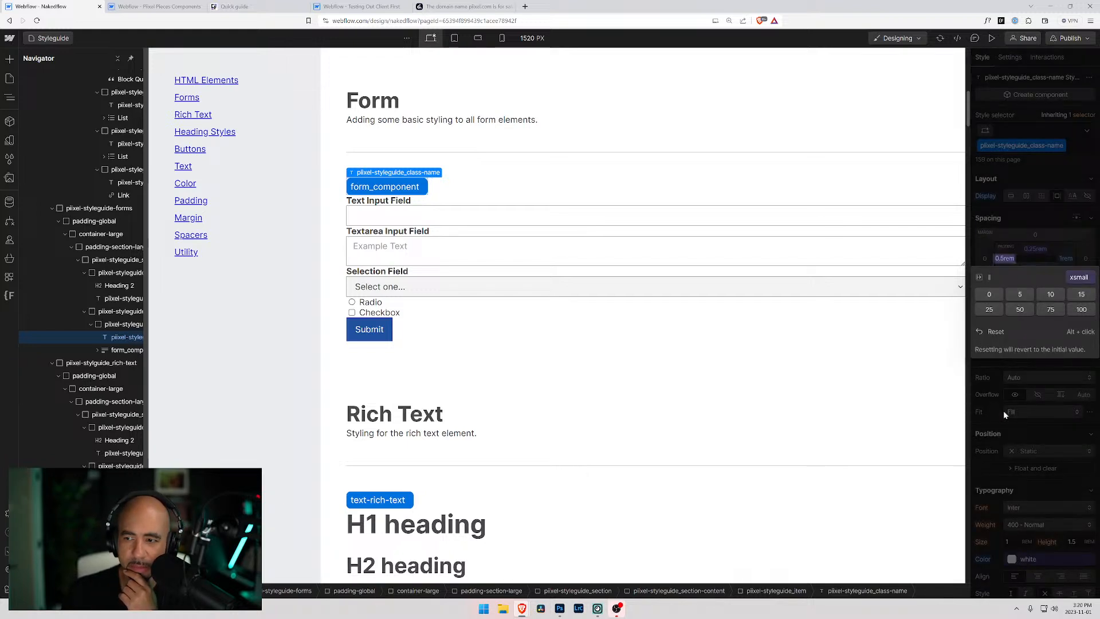
Link the right padding of the piixel-styleguide_class-name class to the sizing variable xsmall (0.5rem) and close the spacing editor.
left_click(1065, 259)
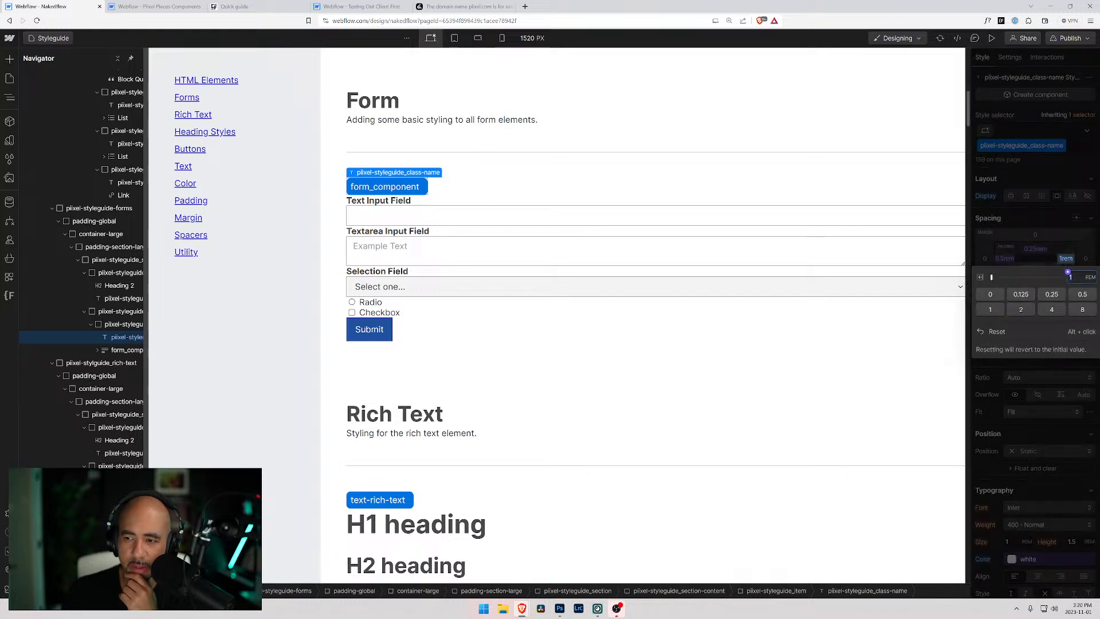
left_click(1068, 274)
scroll(991, 401, "down", 5)
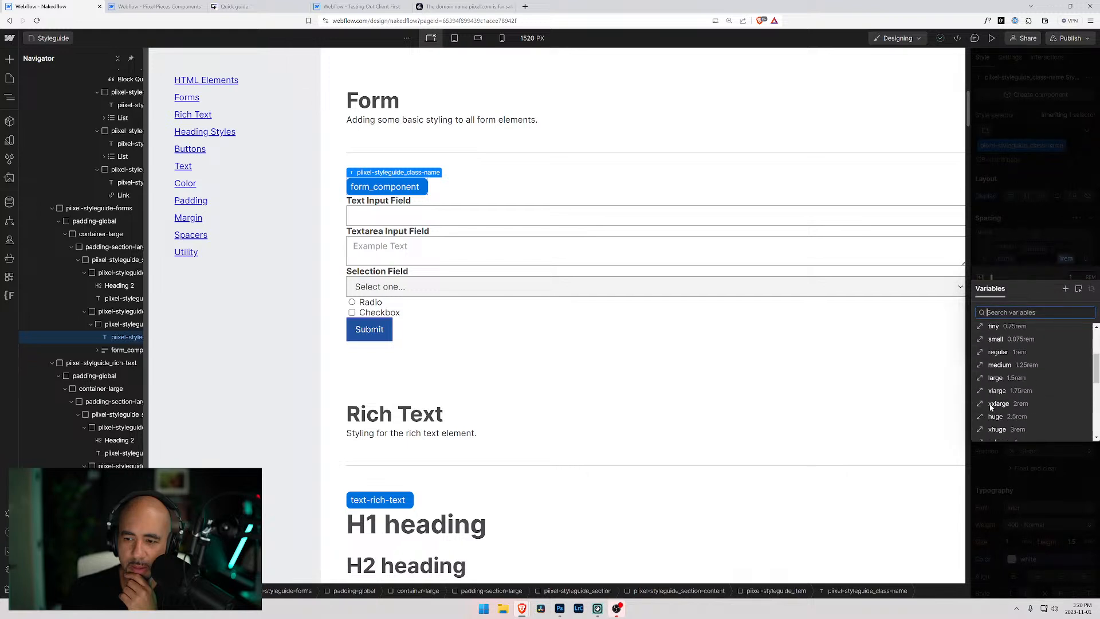
scroll(991, 407, "down", 2)
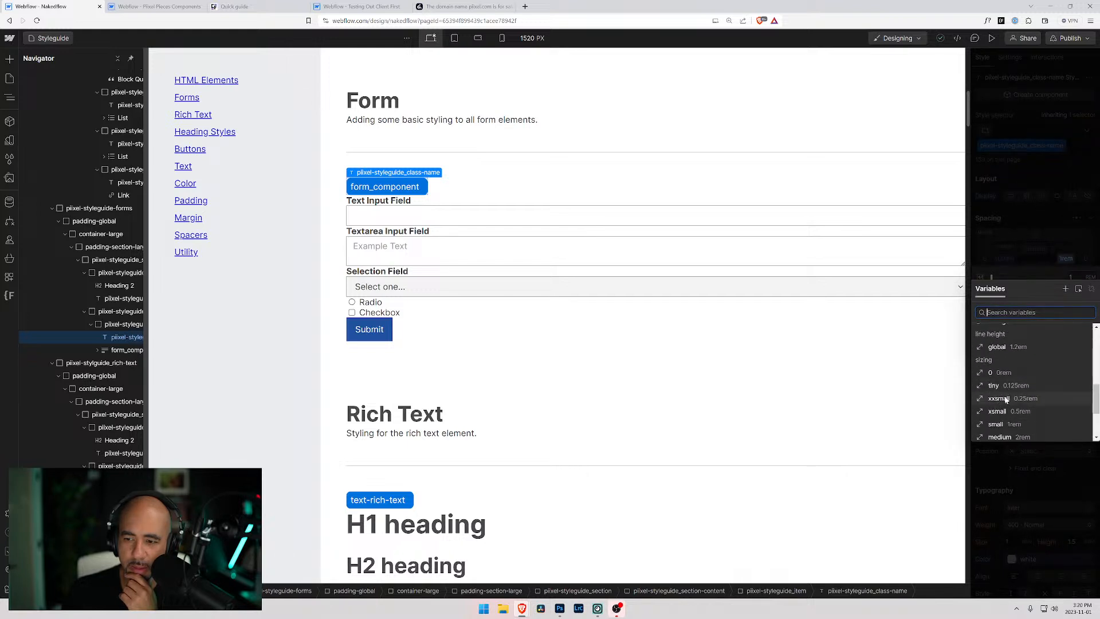
left_click(1002, 414)
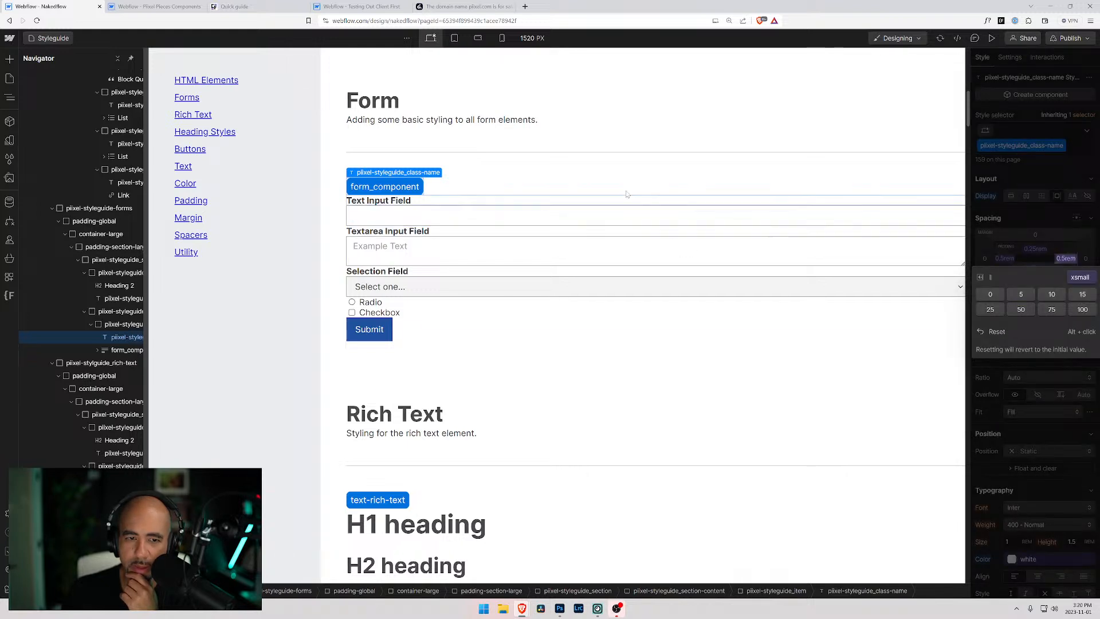
left_click(452, 187)
left_click(334, 172)
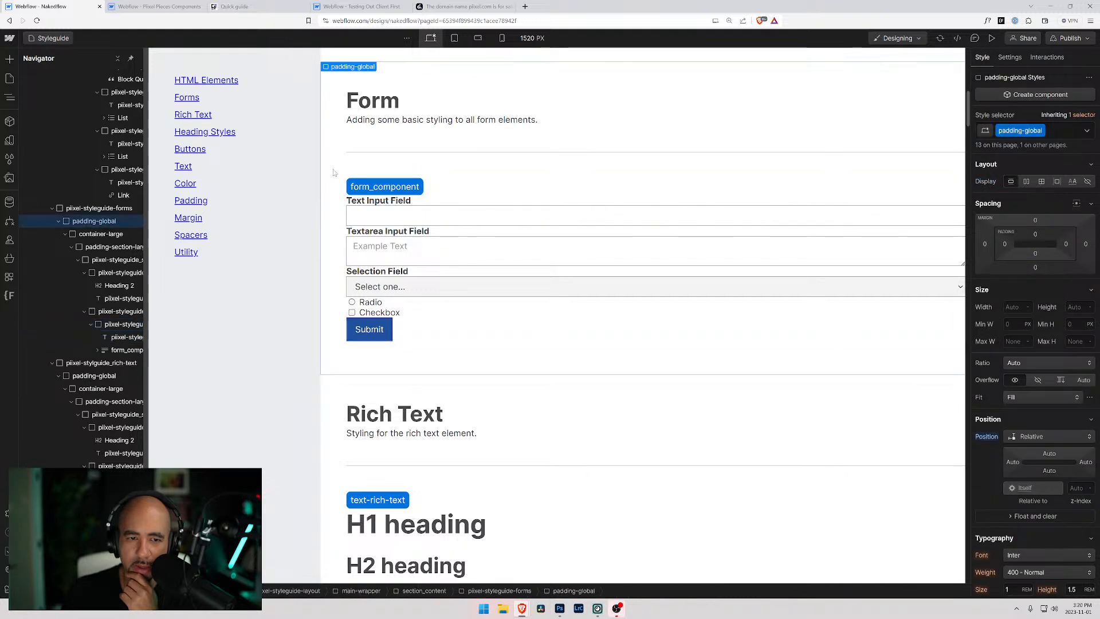
Review the label padding and section spacing on the page from HTML Elements down to Heading Styles.
left_click(1016, 131)
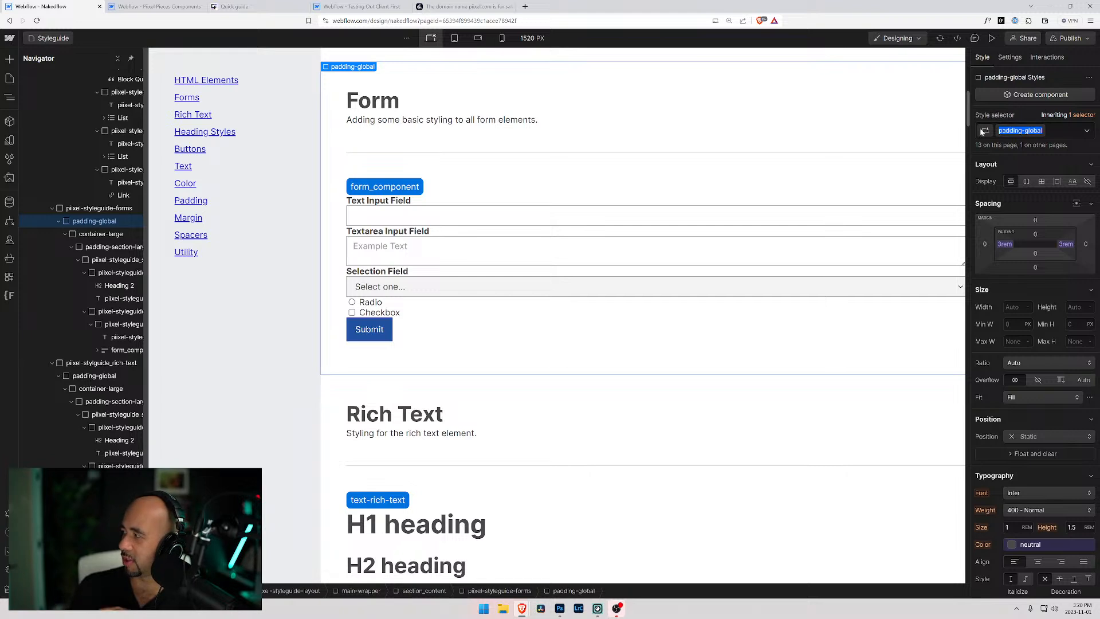
left_click(1051, 131)
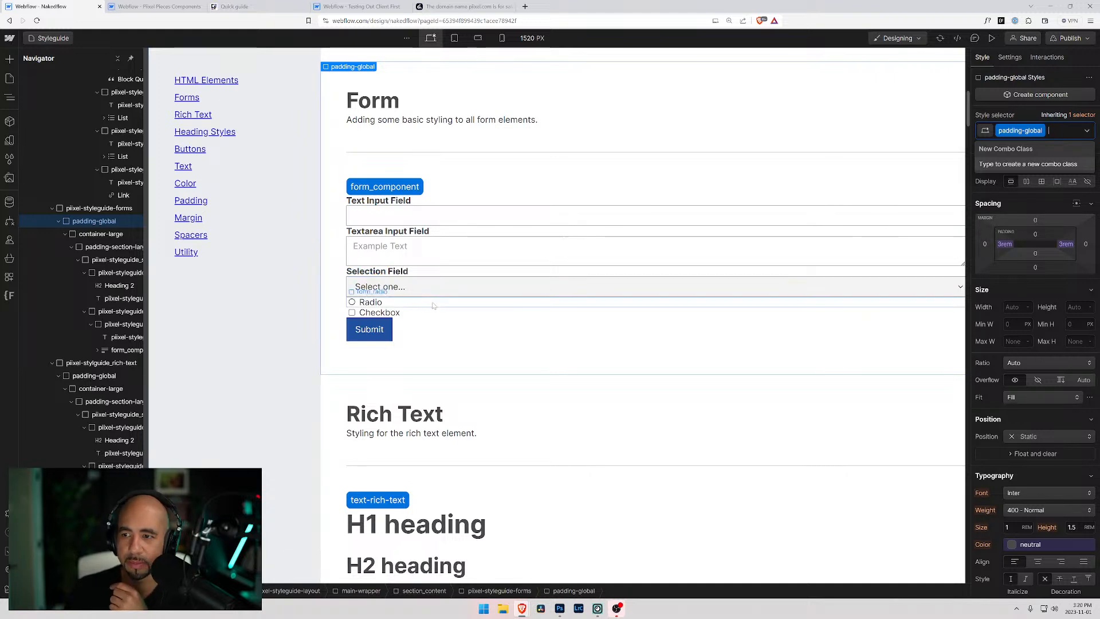
scroll(344, 311, "down", 6)
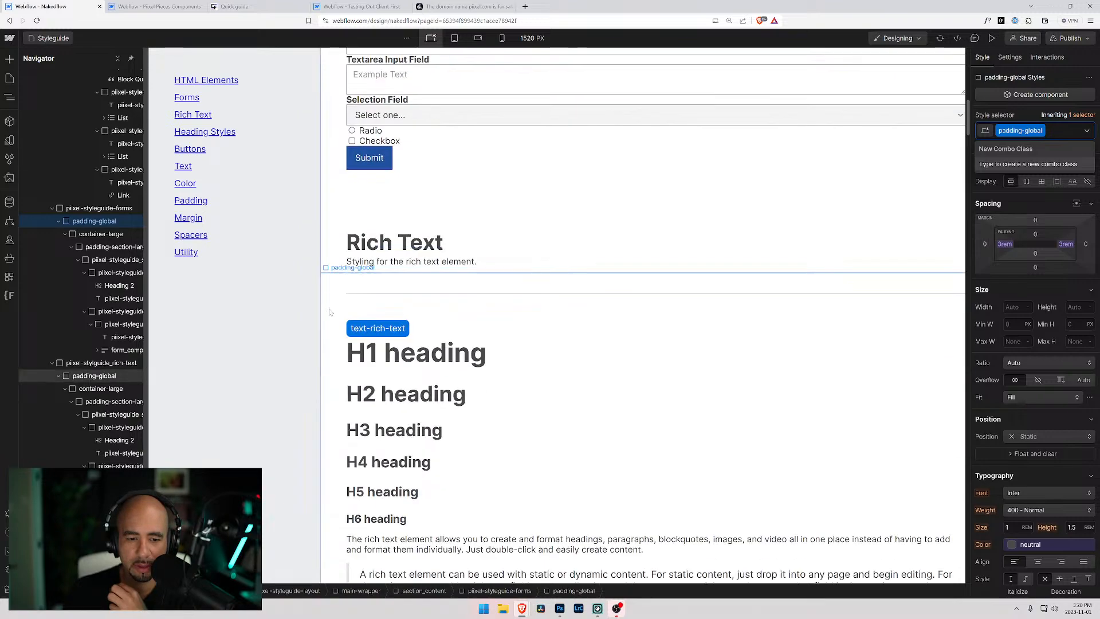
scroll(345, 312, "up", 16)
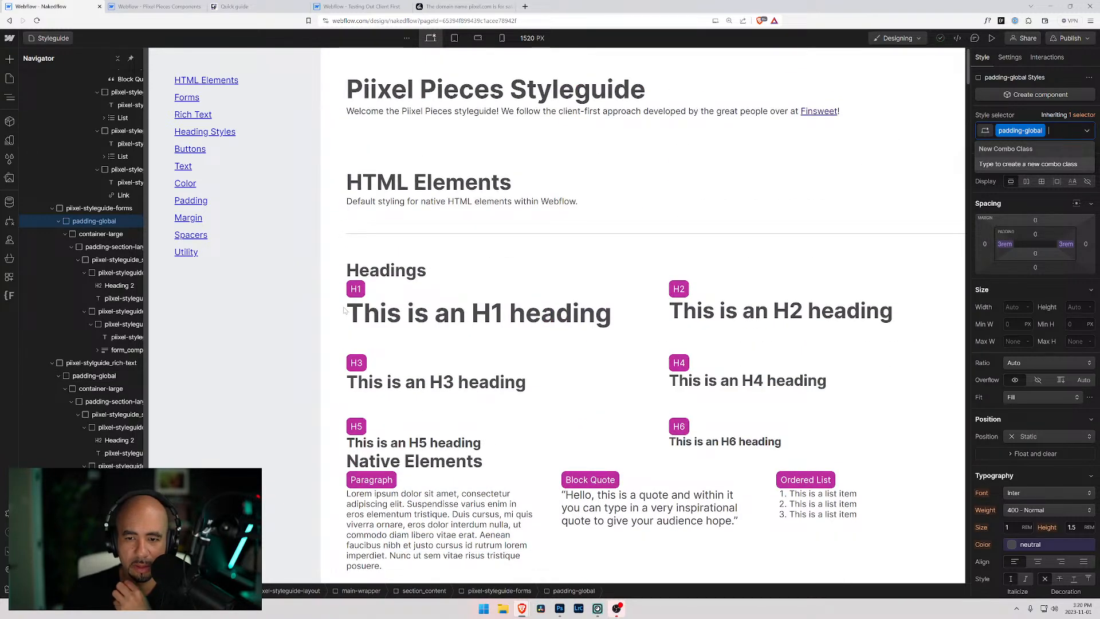
scroll(345, 311, "down", 5)
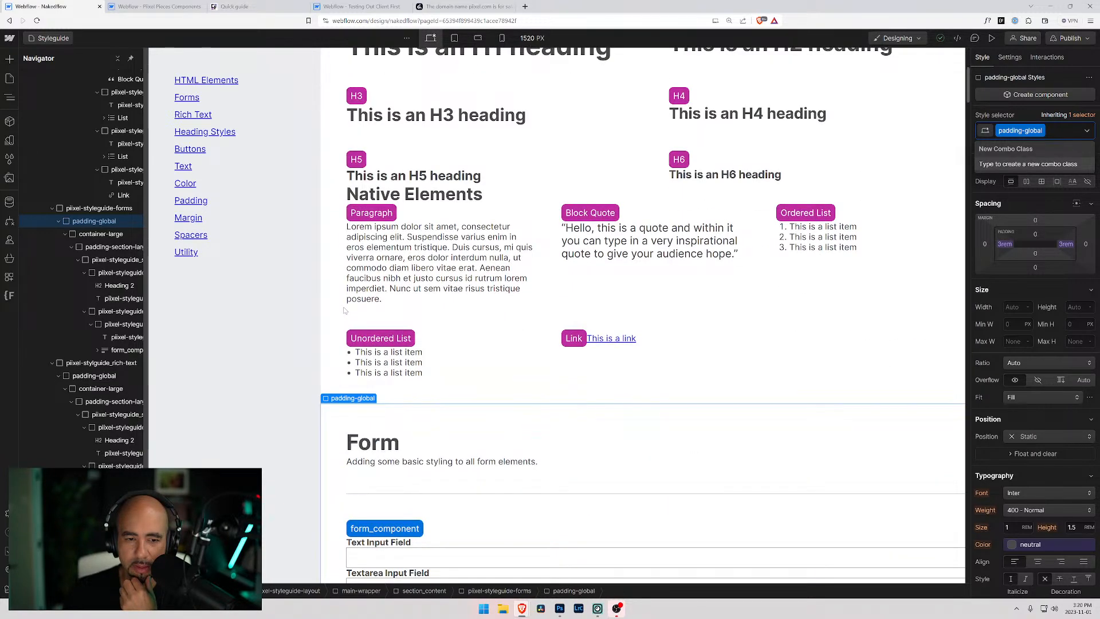
scroll(344, 311, "down", 5)
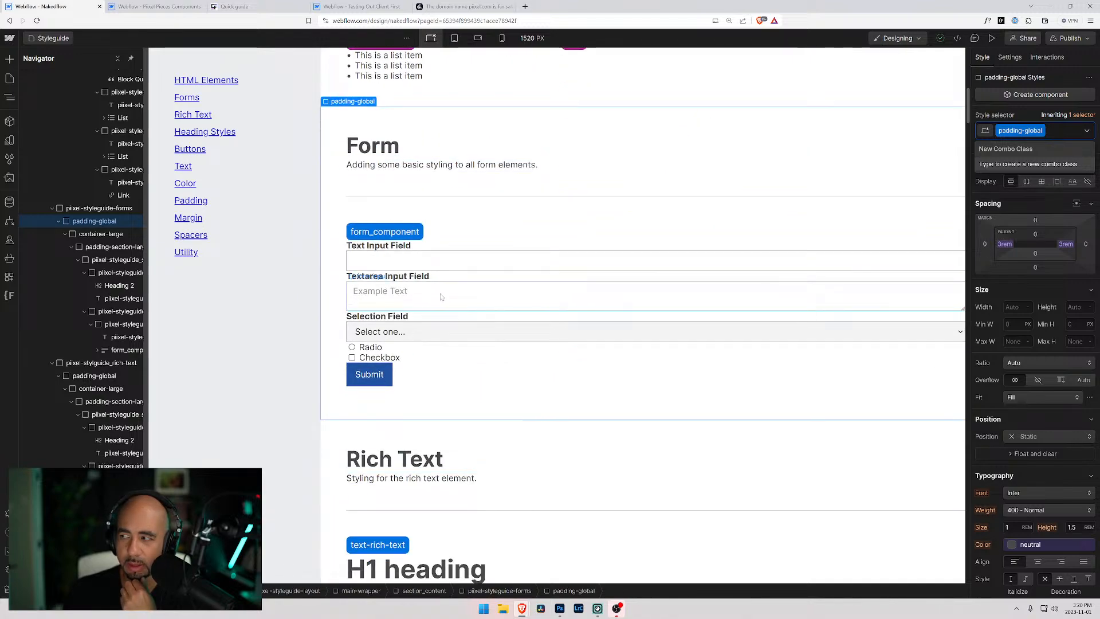
scroll(441, 297, "up", 10)
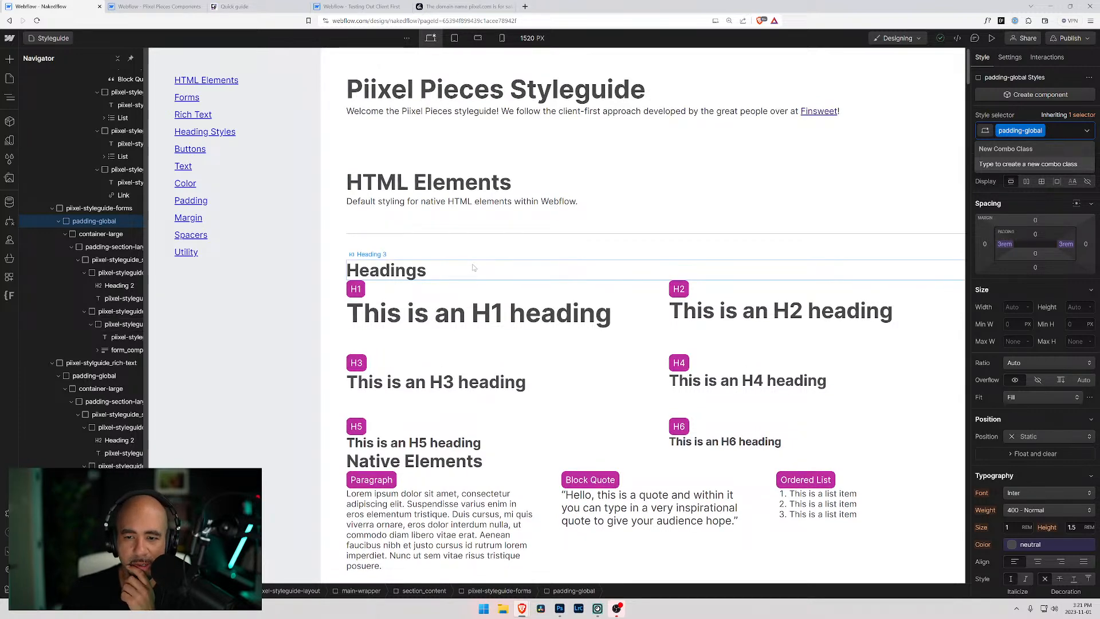
scroll(479, 266, "down", 4)
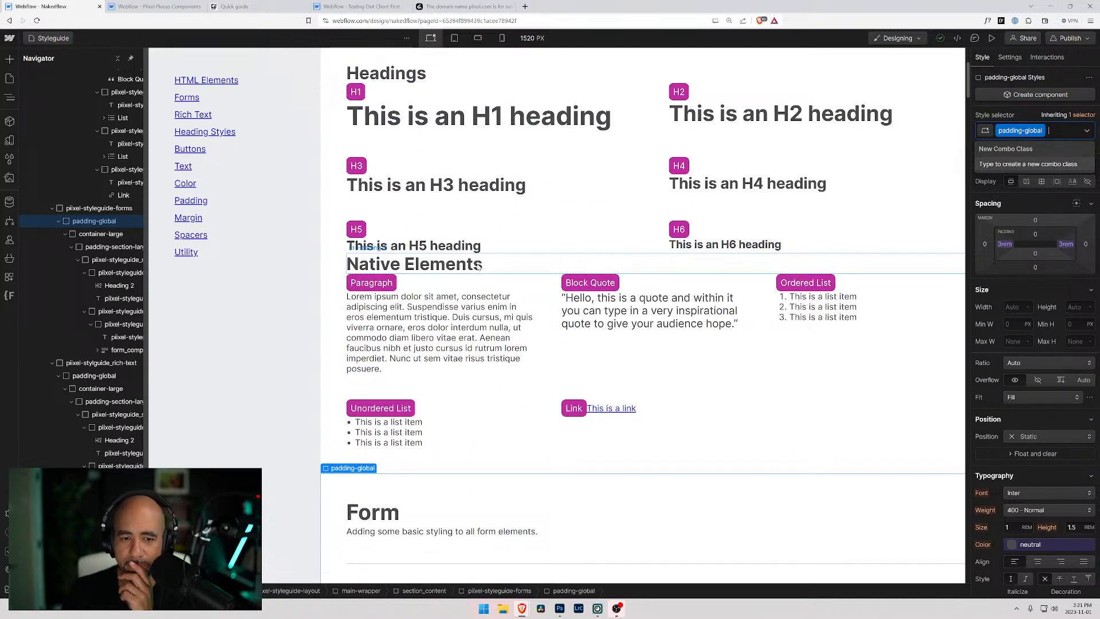
scroll(479, 266, "down", 3)
scroll(478, 266, "down", 4)
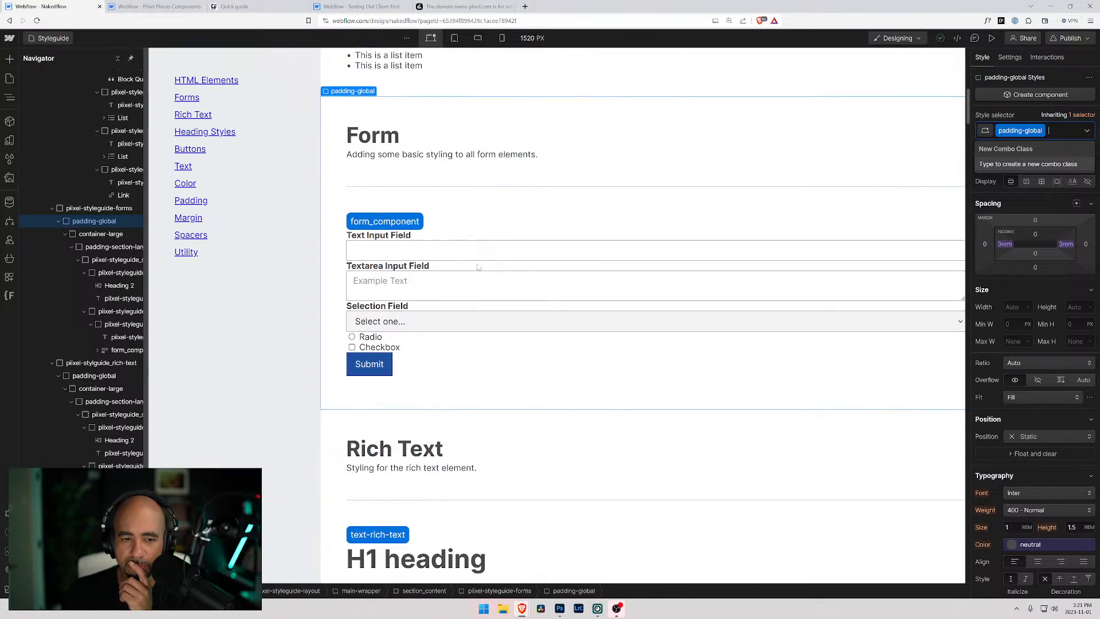
scroll(479, 266, "down", 4)
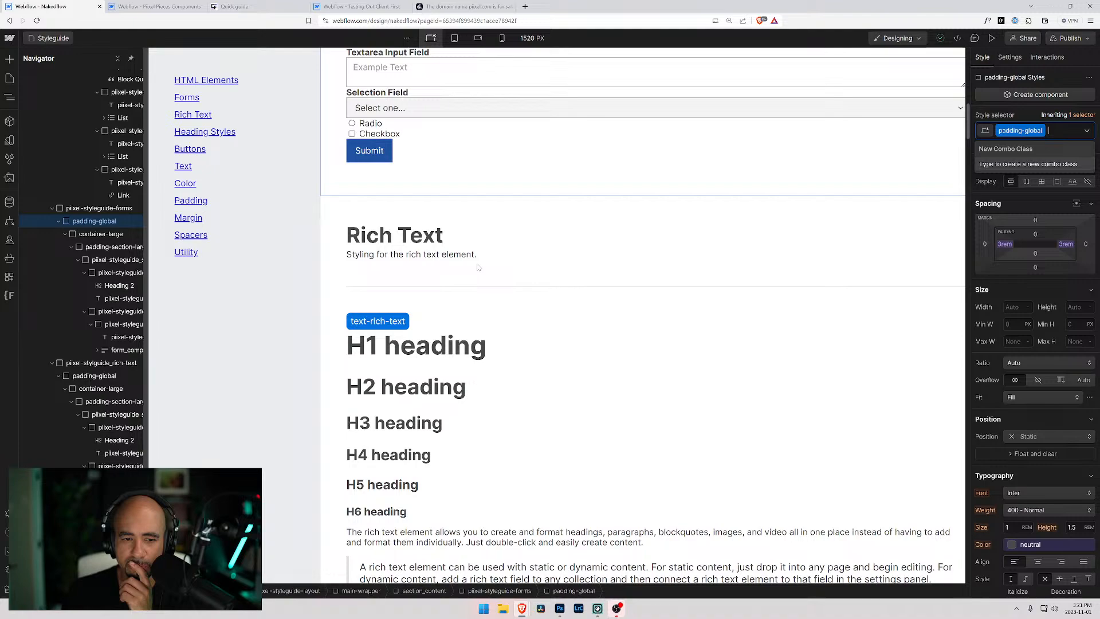
scroll(479, 267, "down", 12)
scroll(361, 290, "down", 8)
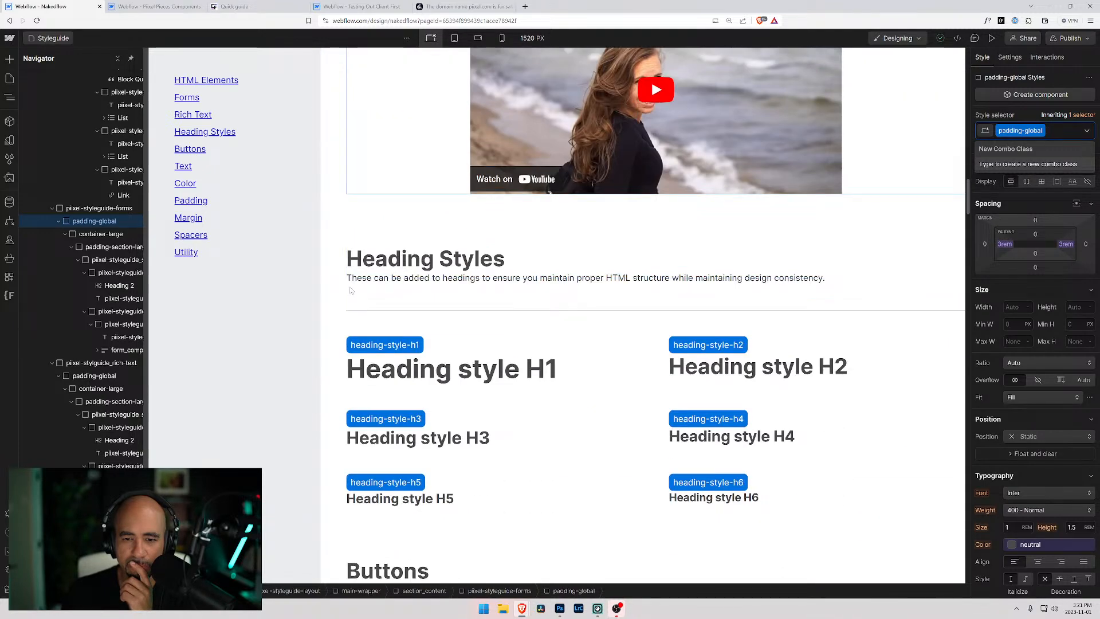
scroll(356, 286, "up", 20)
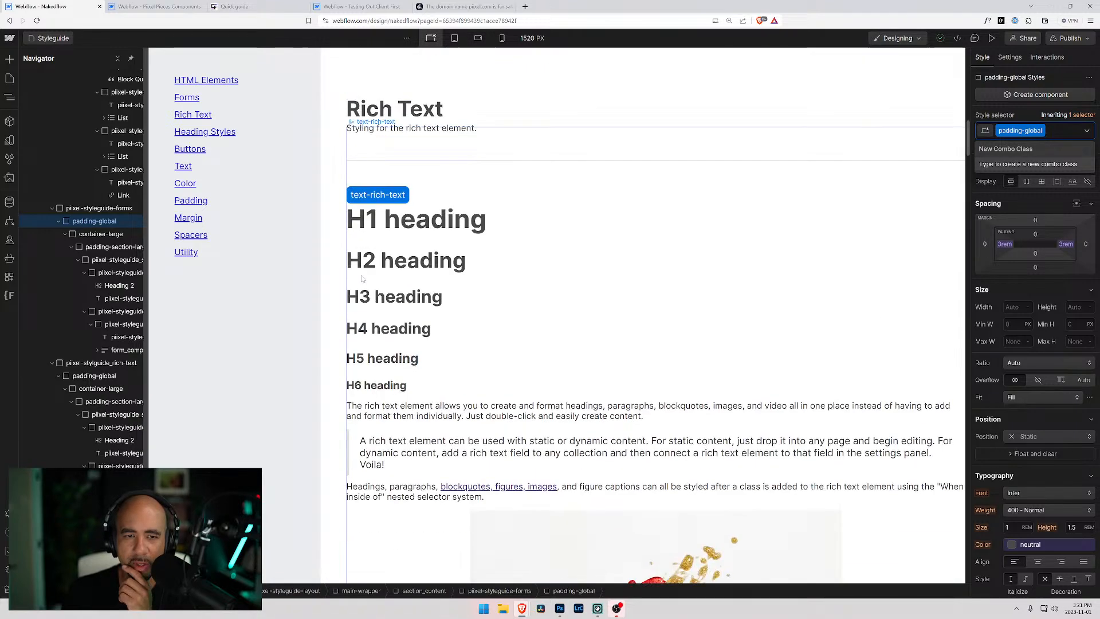
scroll(365, 271, "up", 8)
Select the HTML Elements heading and widen the Navigator to fit the full class names.
left_click(412, 184)
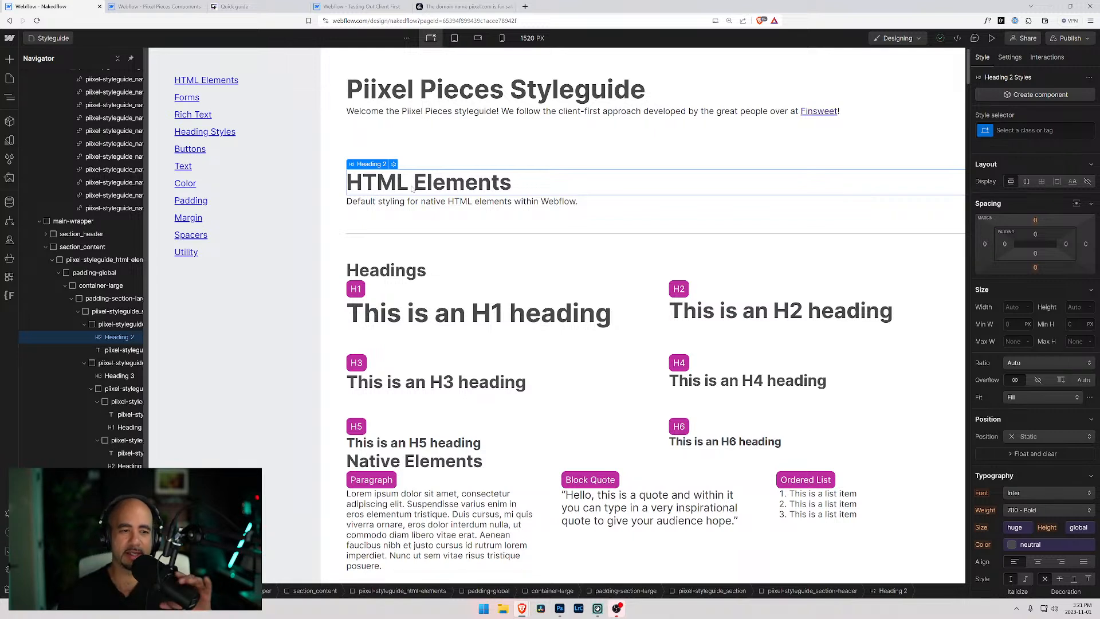
left_click_drag(145, 165, 204, 154)
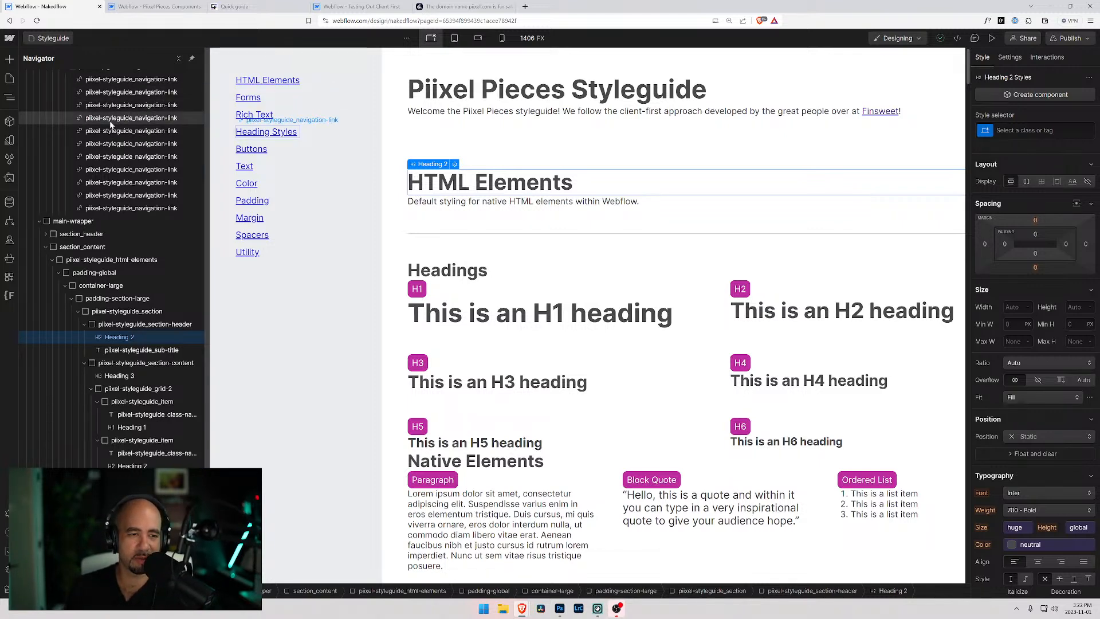
scroll(102, 186, "up", 3)
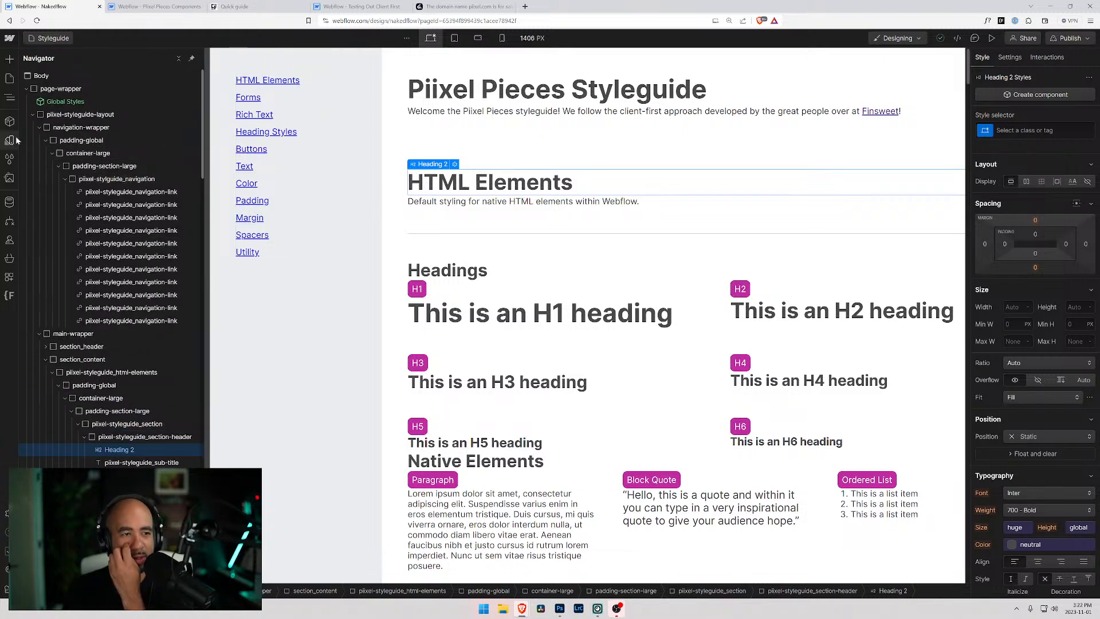
Look through the project's style selectors and filter them by "piixel".
left_click(9, 143)
left_click(12, 163)
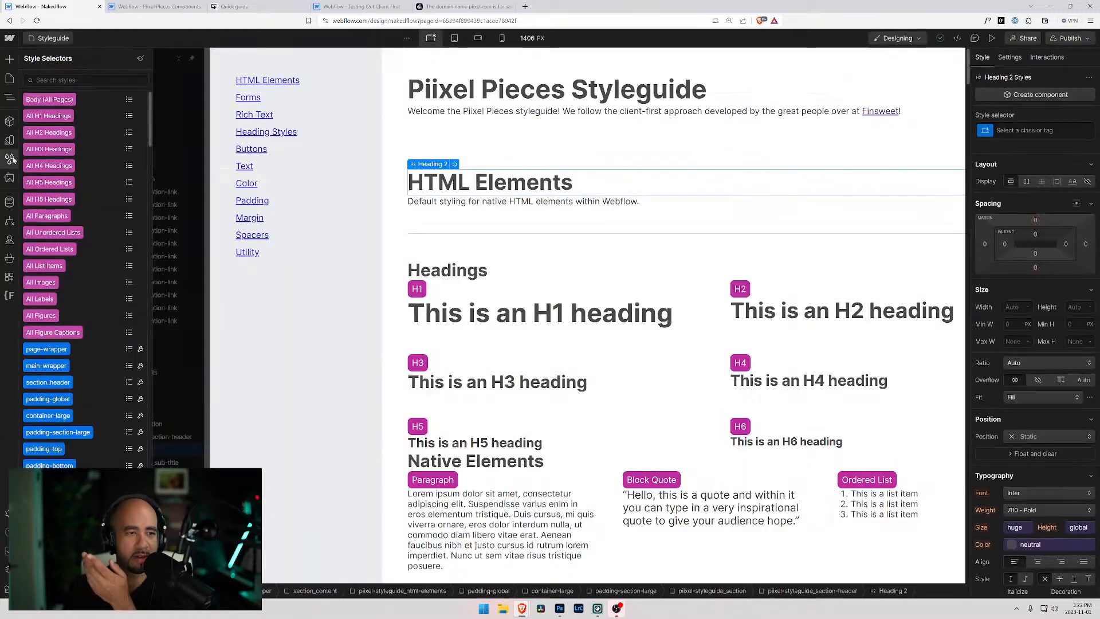
scroll(37, 168, "down", 10)
scroll(38, 239, "down", 10)
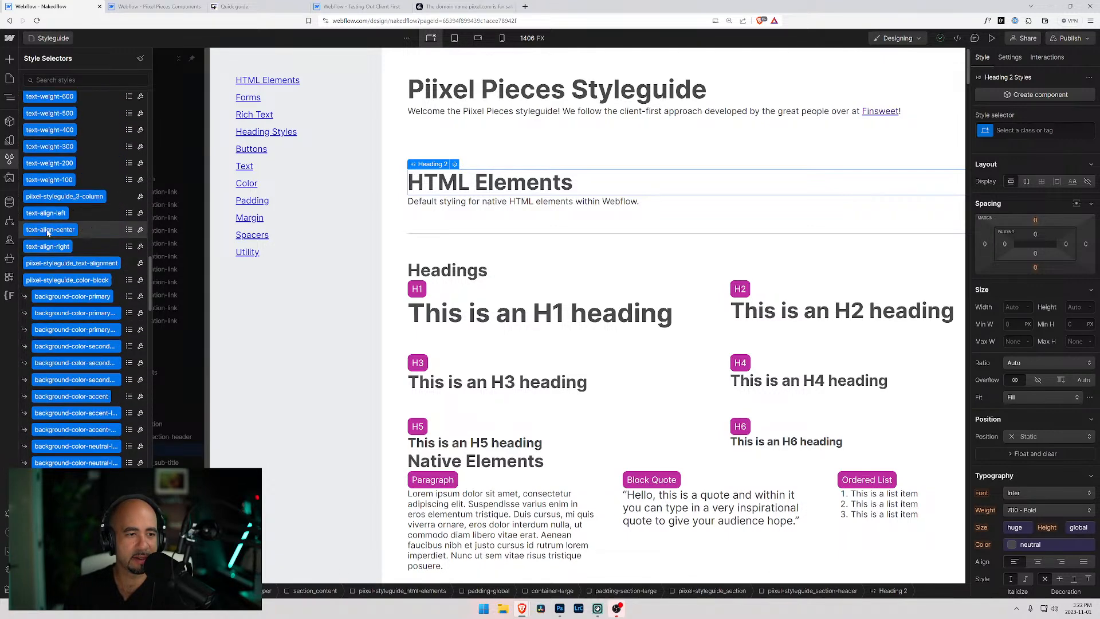
scroll(49, 229, "down", 8)
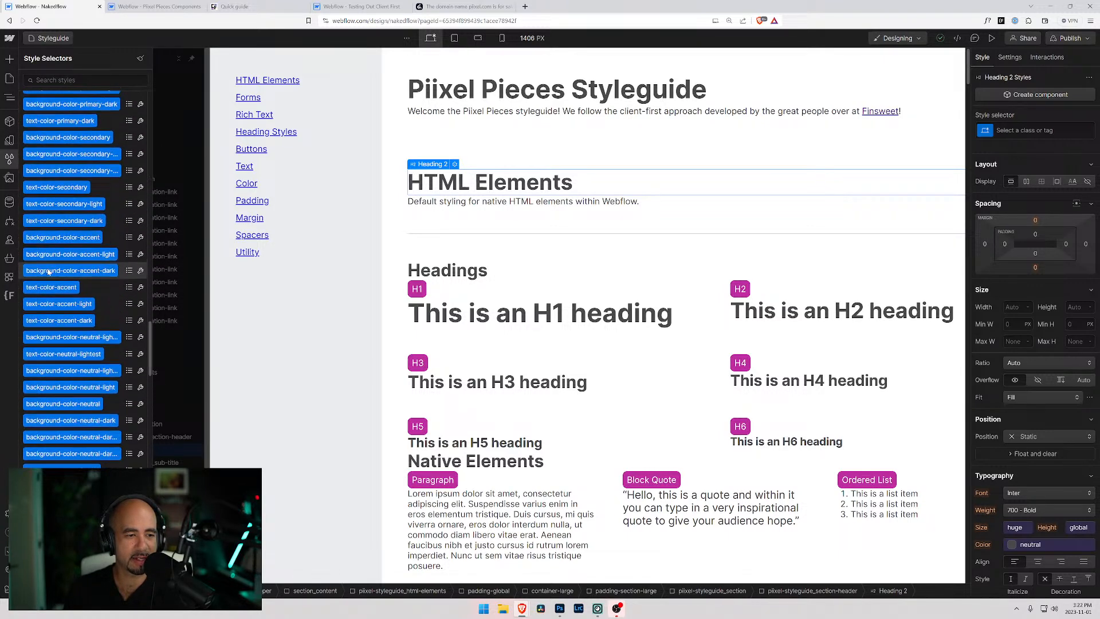
scroll(48, 274, "down", 8)
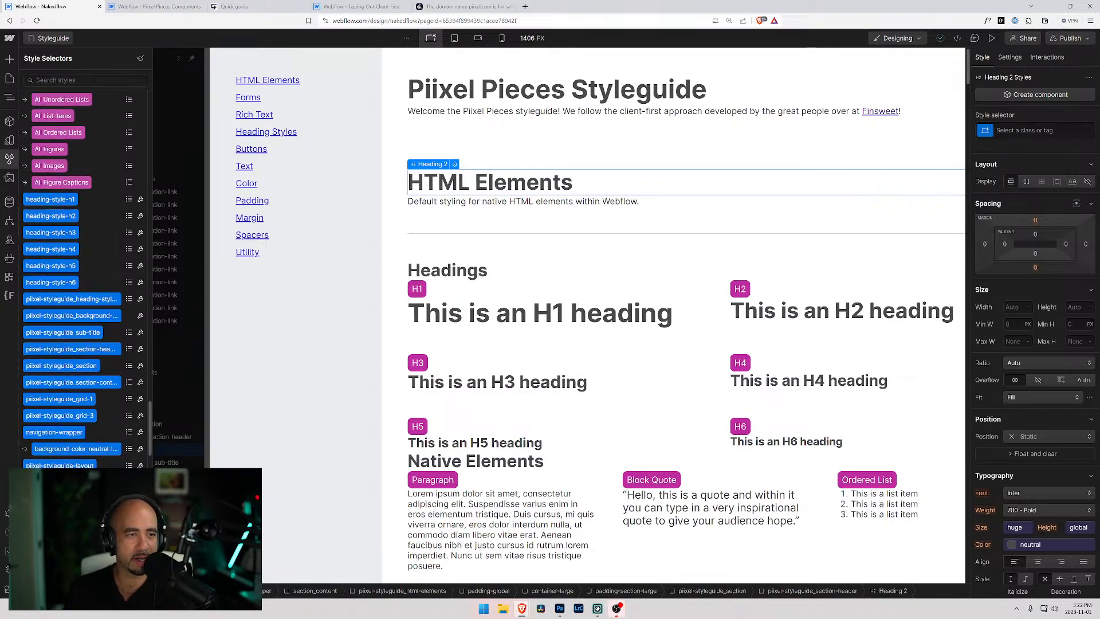
left_click(58, 80)
type("piixel")
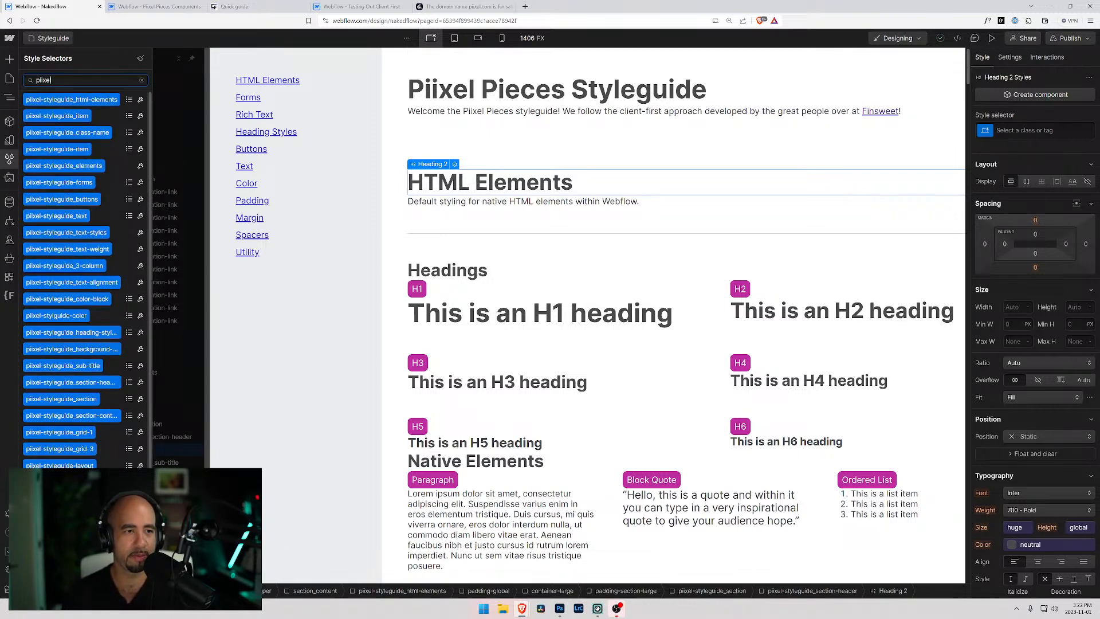
Narrow the style selector filter to "piixel-sty", review the matching styleguide classes, and clear the filter.
type("-sty")
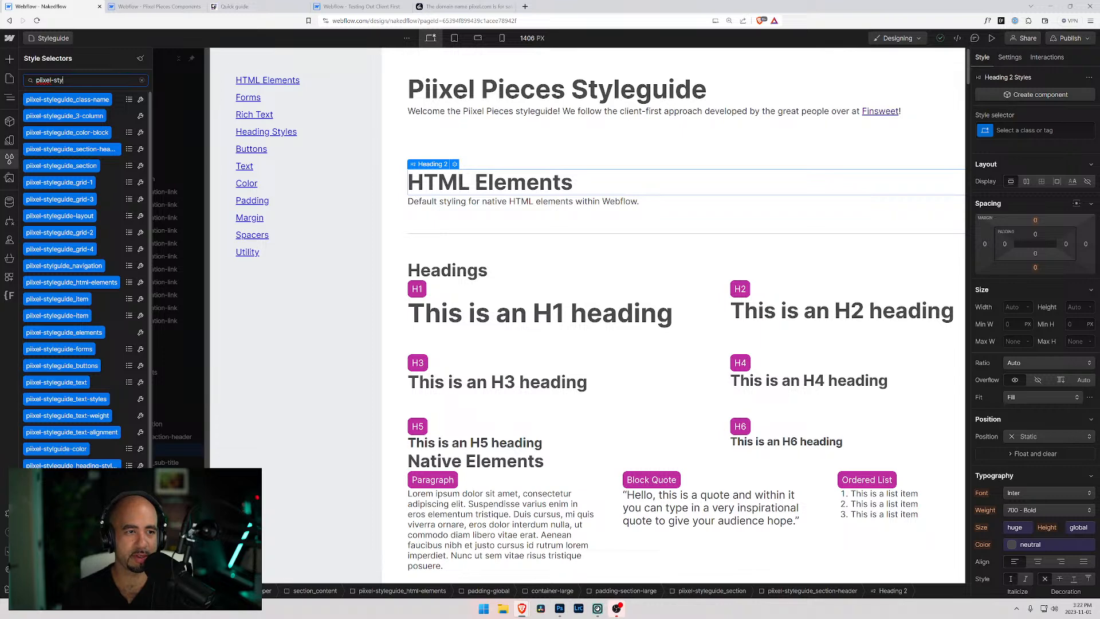
scroll(79, 420, "down", 1)
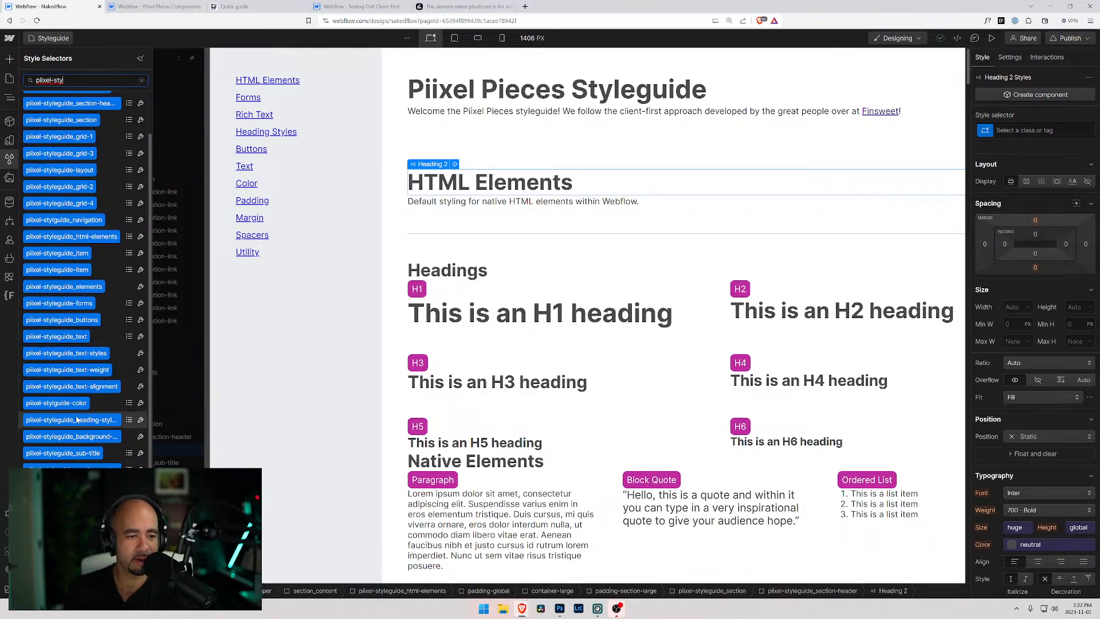
scroll(78, 420, "down", 2)
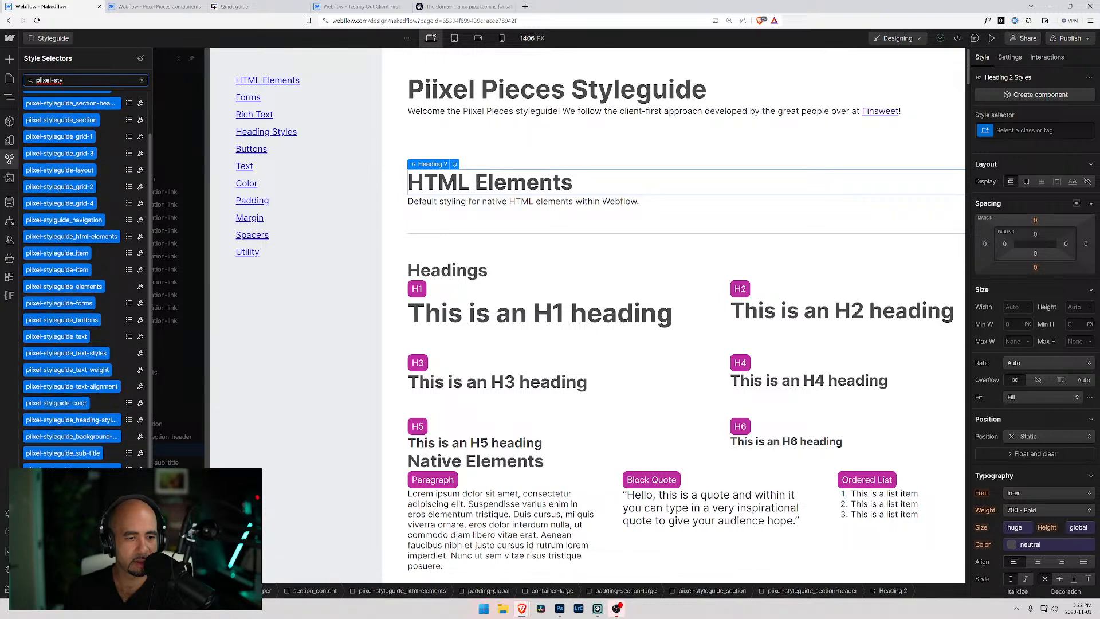
scroll(63, 465, "up", 1)
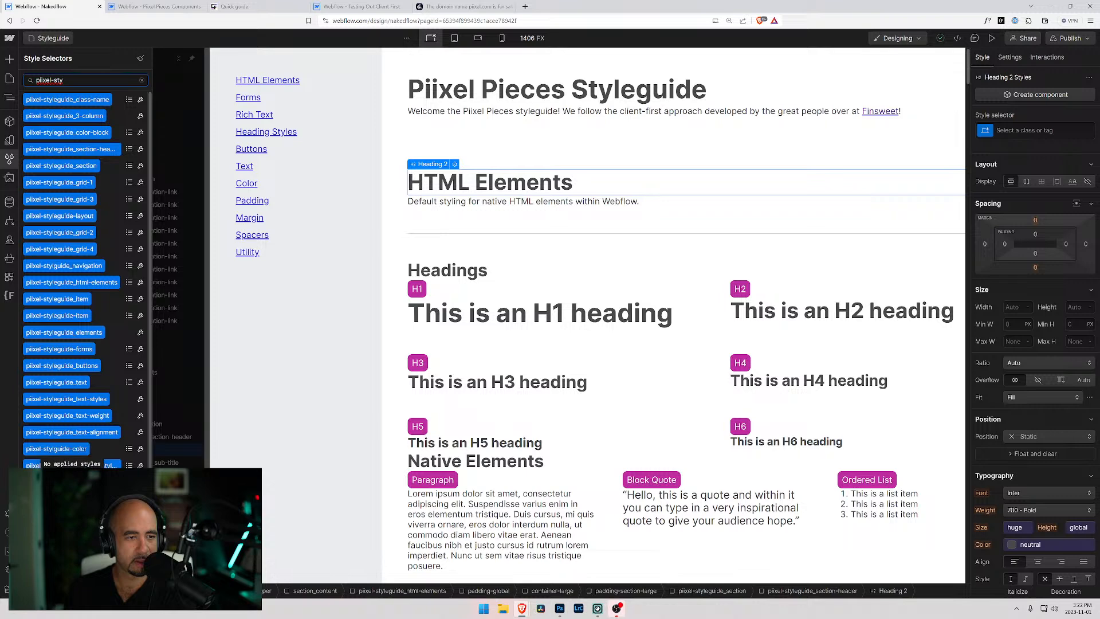
scroll(63, 461, "down", 1)
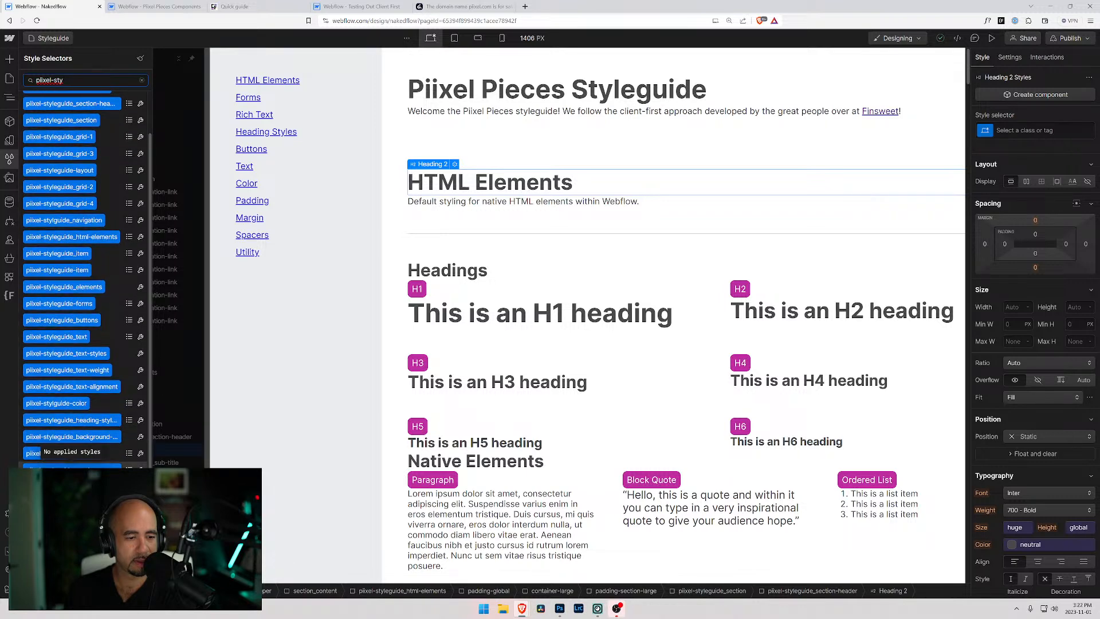
scroll(69, 287, "up", 3)
left_click(142, 80)
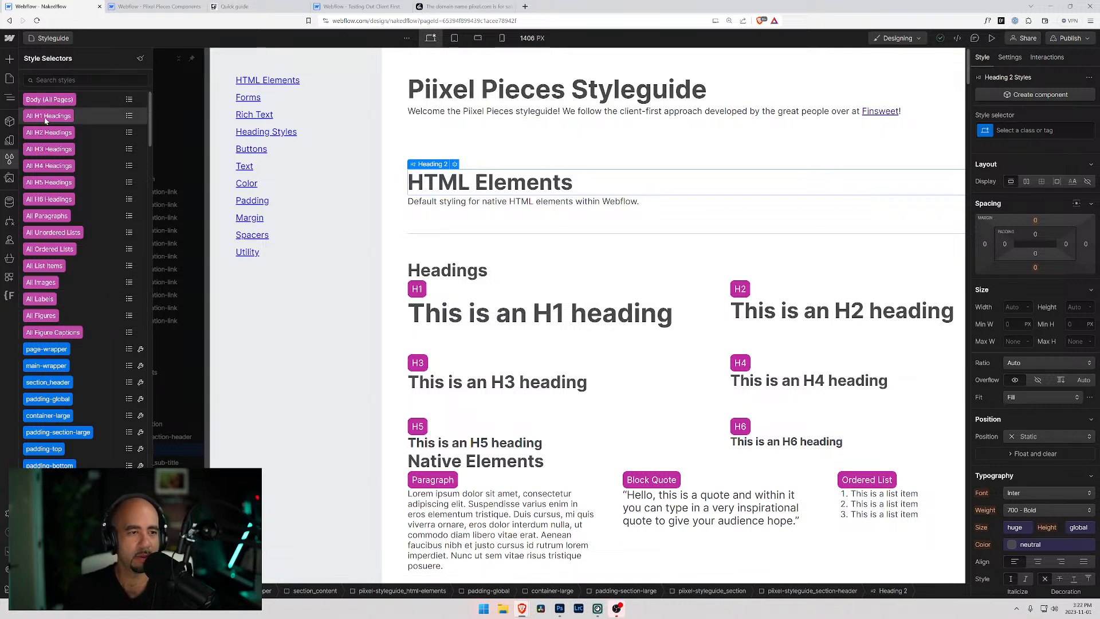
Change the label text above the H1 heading example to "All H1 Headings".
left_click(418, 289)
type("All H1")
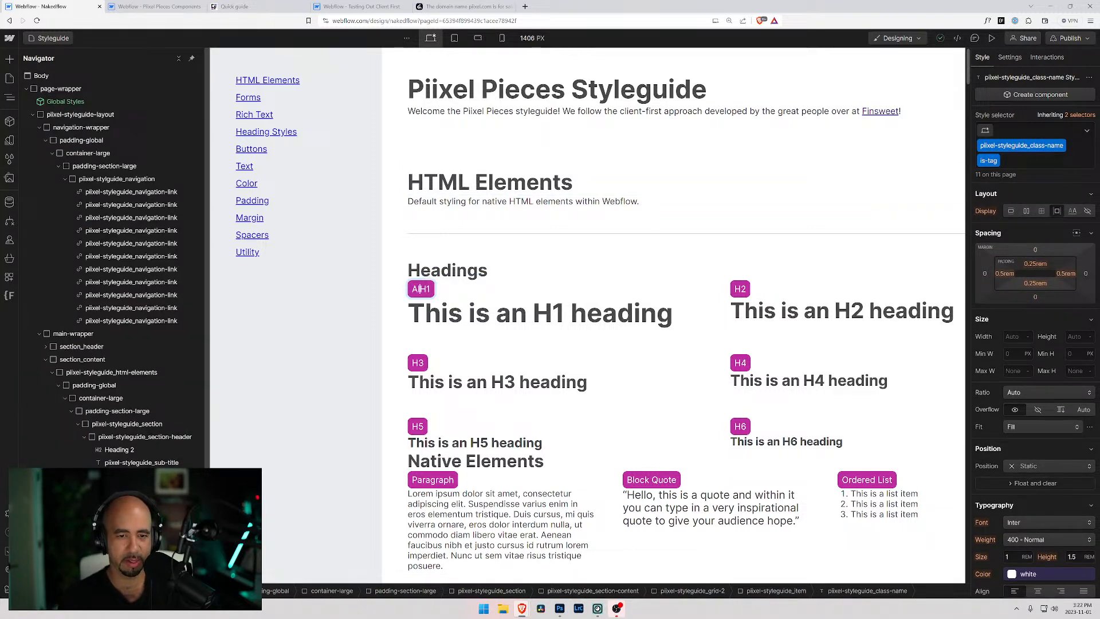
type(" Headings")
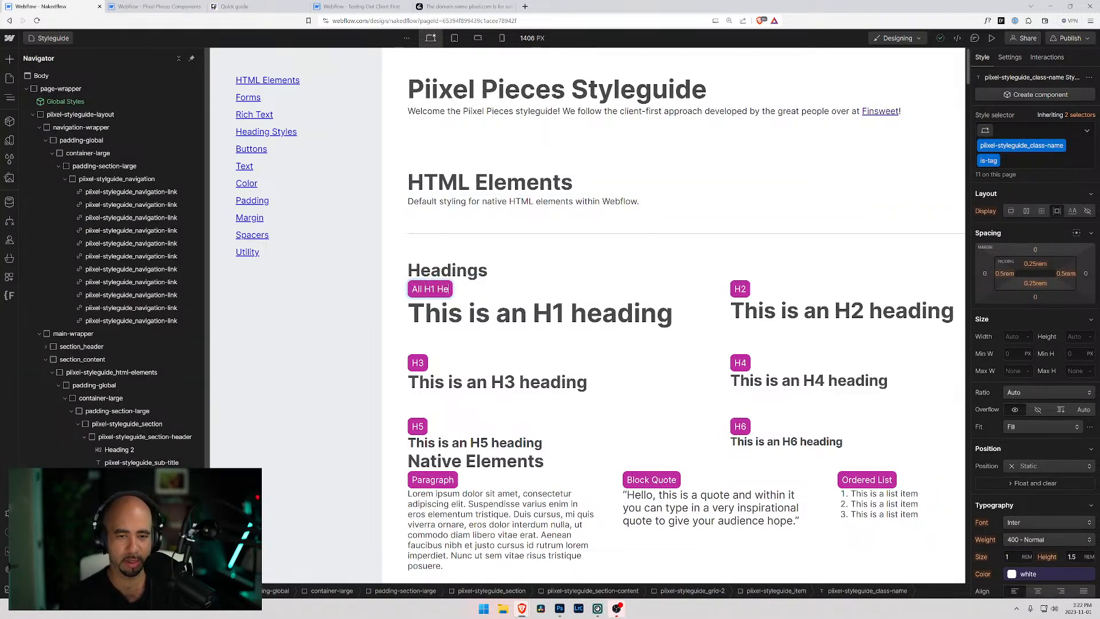
Look through the full list of style selectors for a block quote tag and filter the list by "block".
left_click(9, 141)
left_click(10, 160)
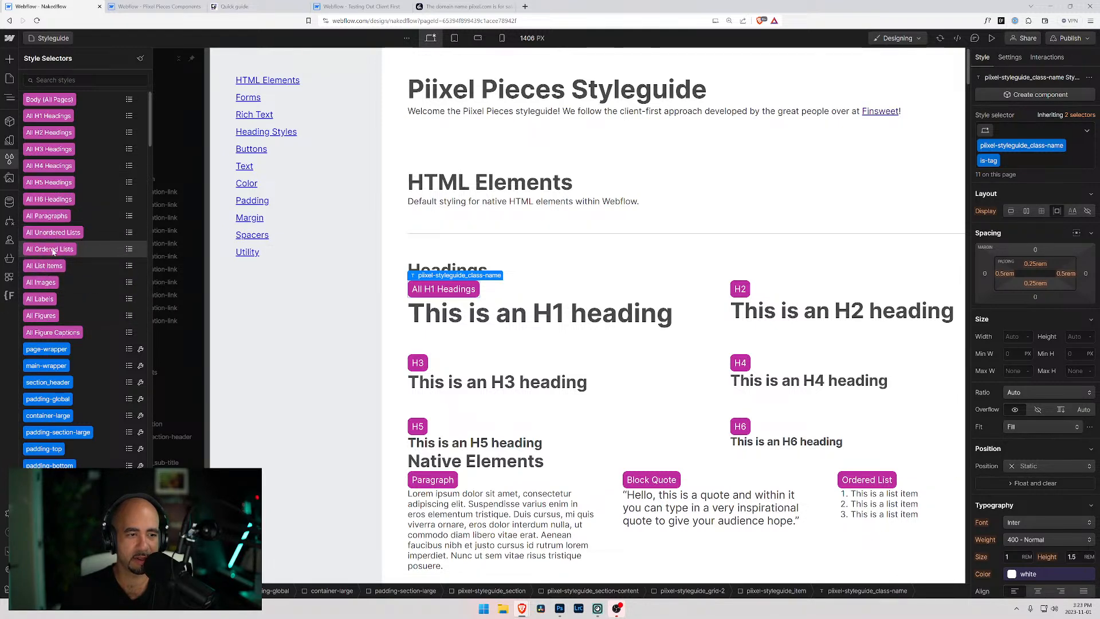
mouse_move(51, 252)
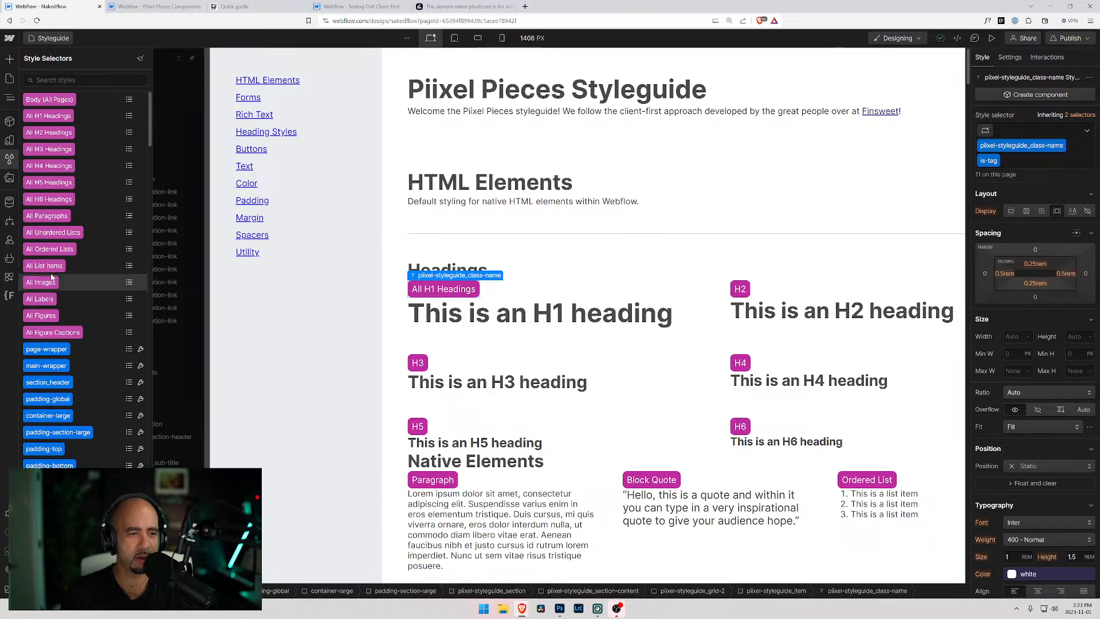
scroll(58, 295, "down", 12)
scroll(61, 289, "down", 15)
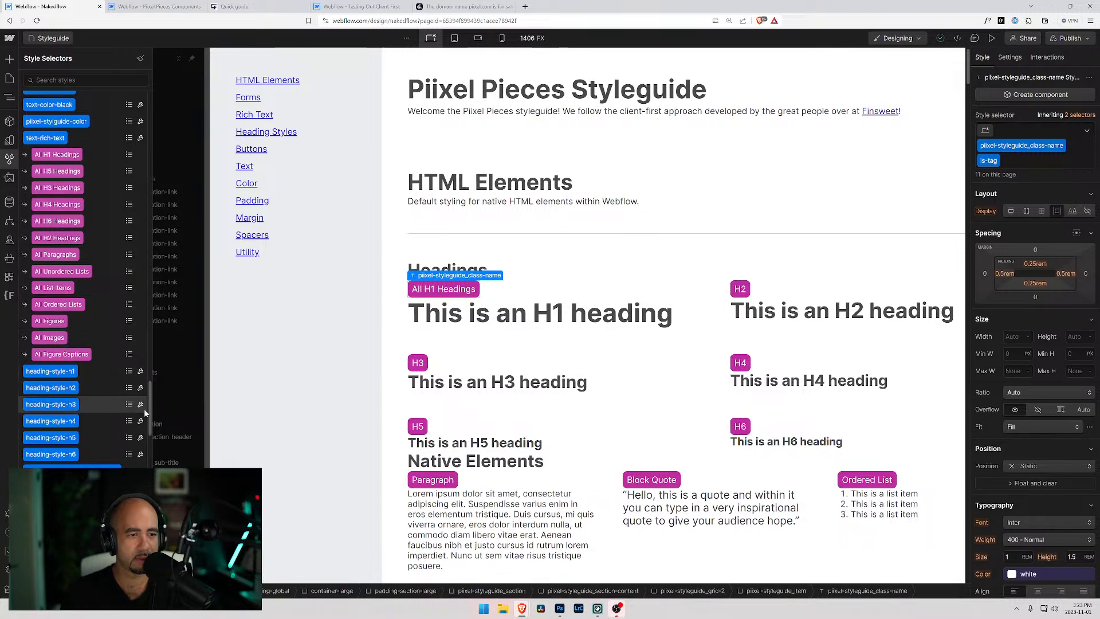
scroll(143, 410, "down", 20)
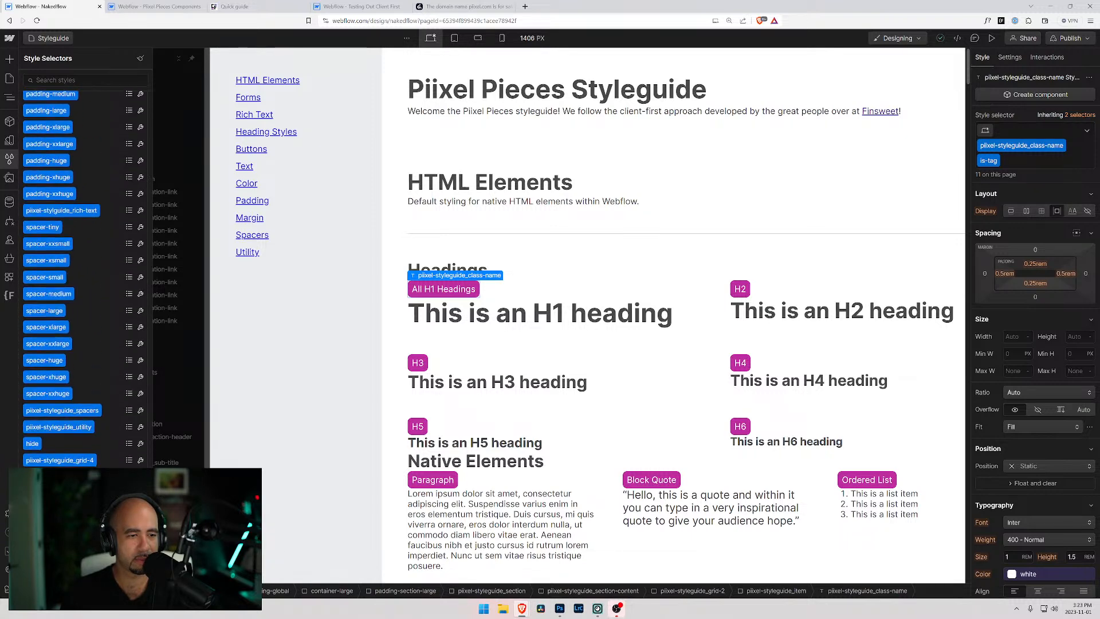
left_click_drag(150, 504, 132, 43)
left_click(85, 81)
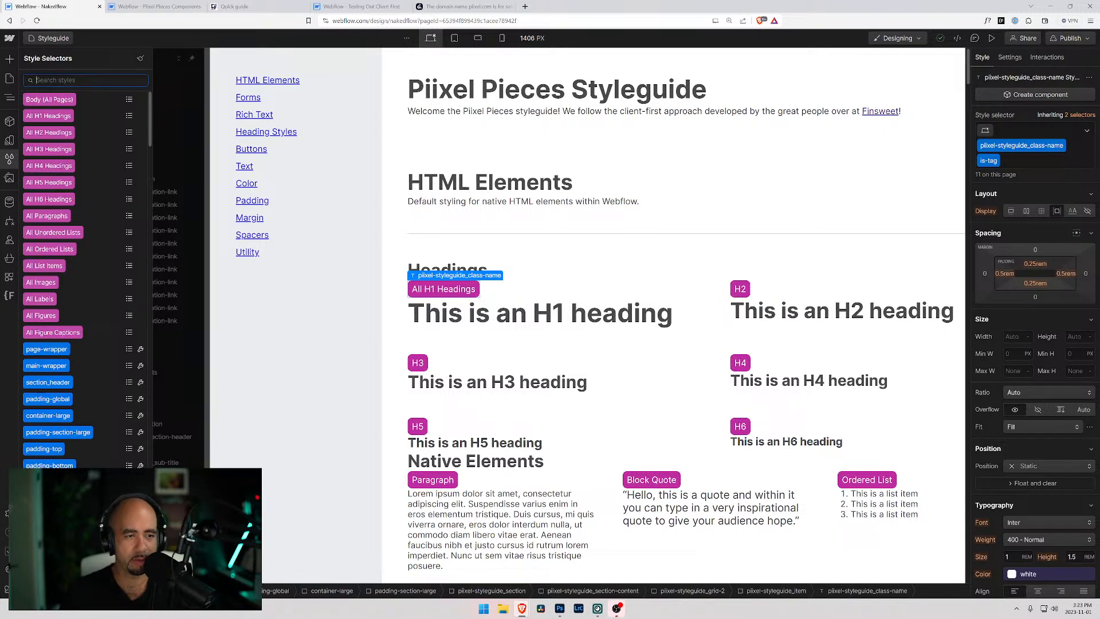
type("block")
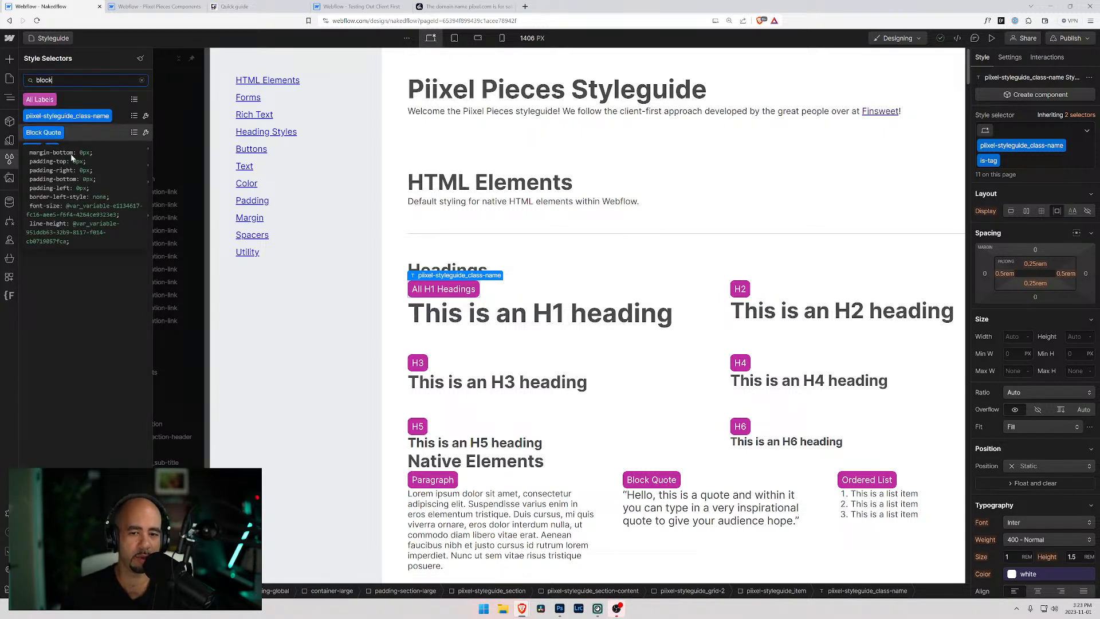
Inspect the quote's inherited selectors, remove its Block Quote class, and target the All Block Quotes tag instead.
left_click(681, 510)
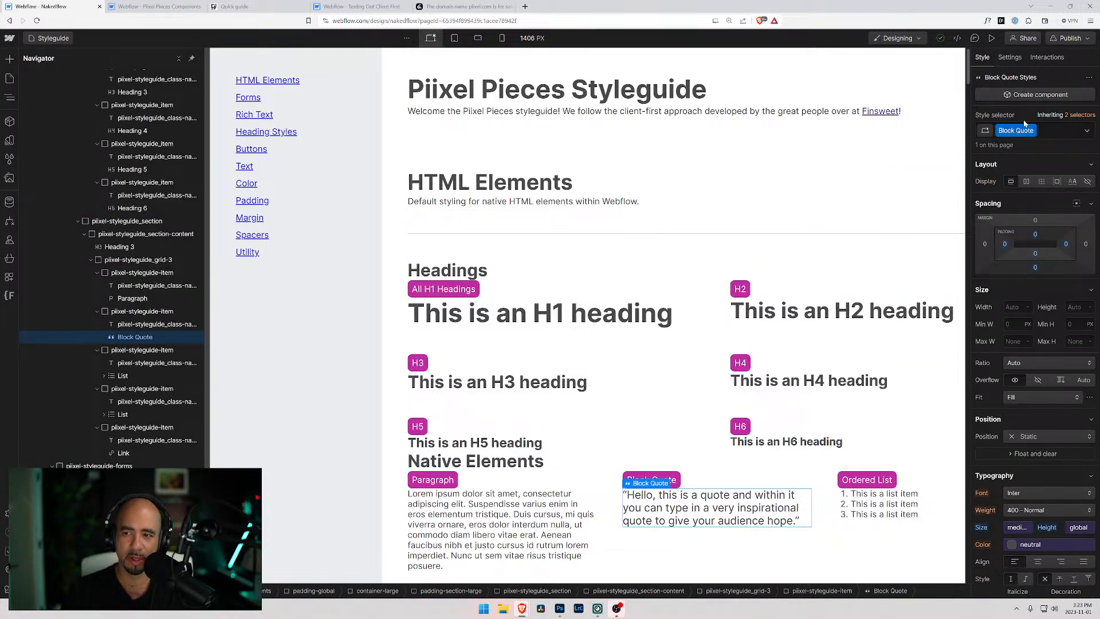
mouse_move(1076, 116)
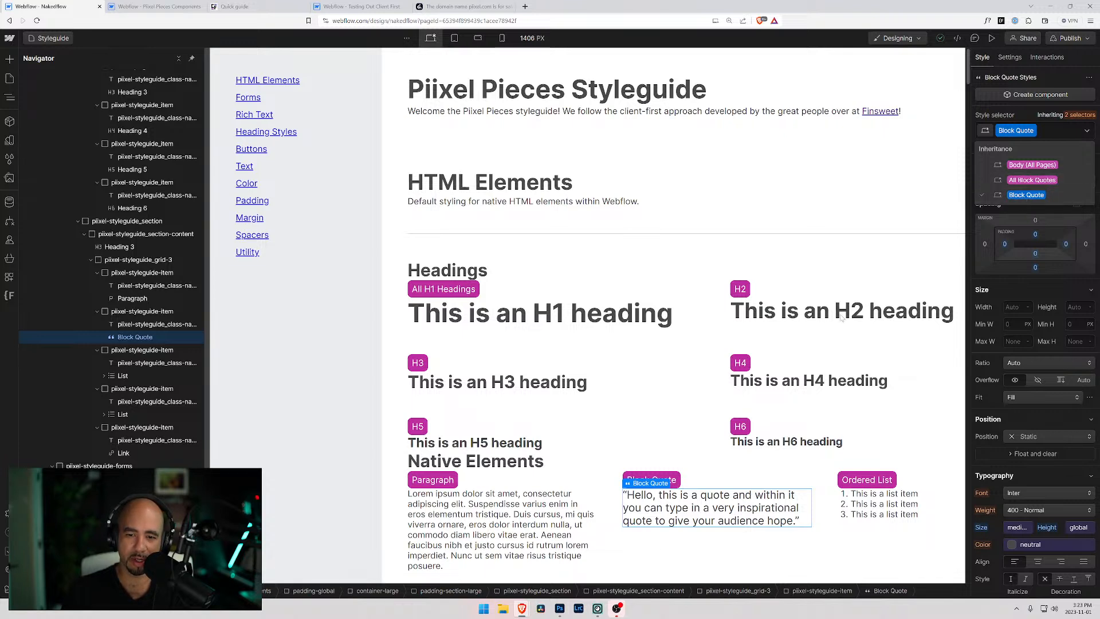
left_click(1044, 179)
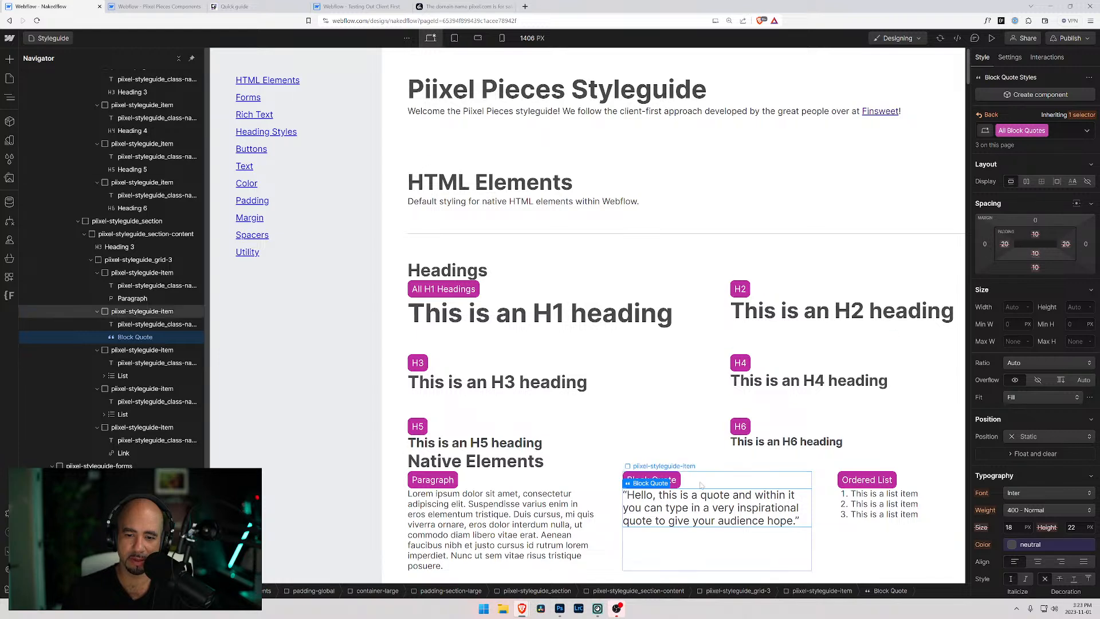
left_click(662, 507)
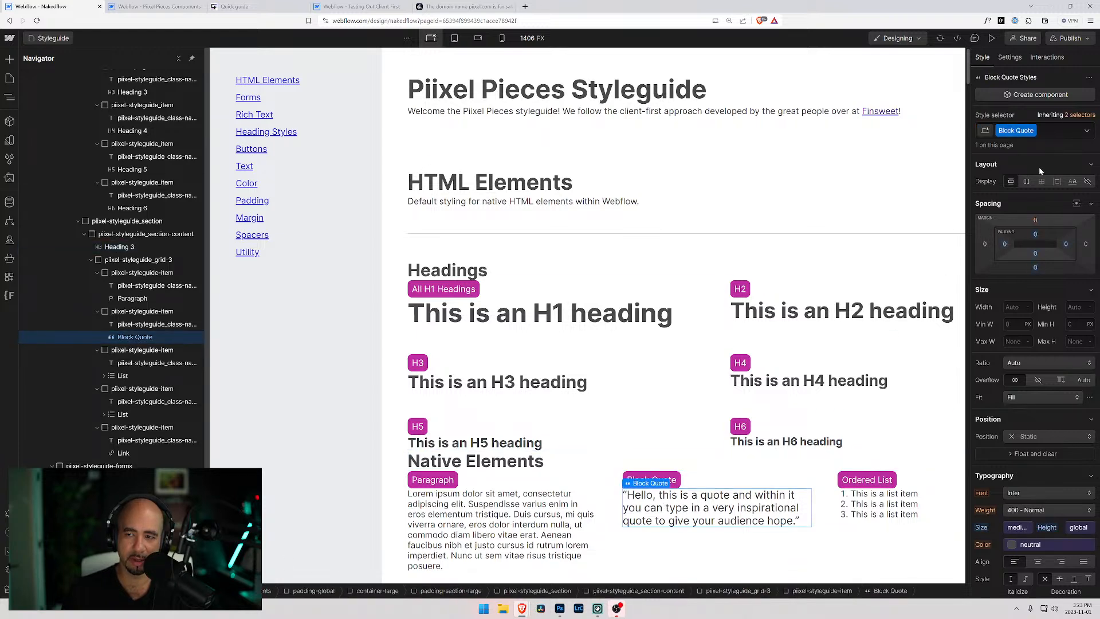
left_click(1057, 131)
key("BackSpace")
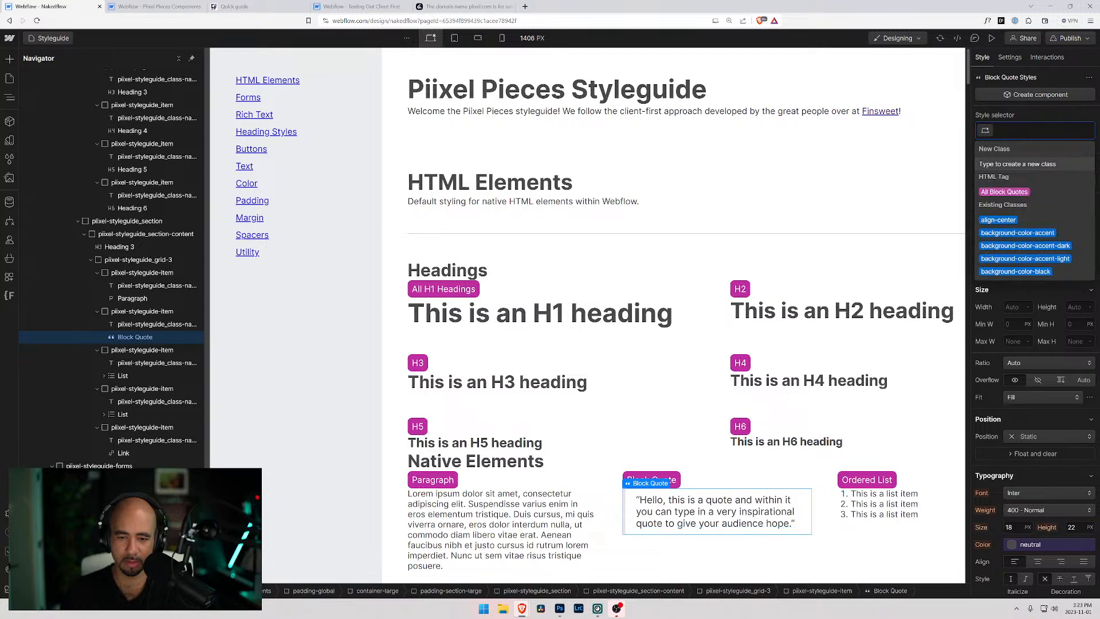
left_click(1010, 191)
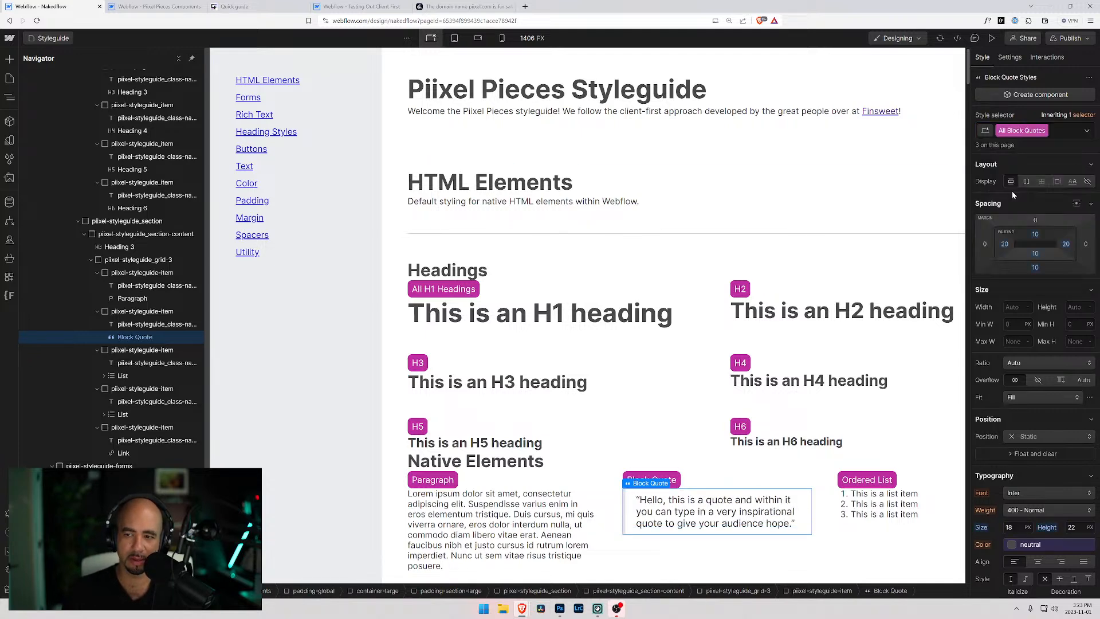
Set the padding on all four sides and the bottom margin of the All Block Quotes tag to 0rem.
left_click(1005, 245)
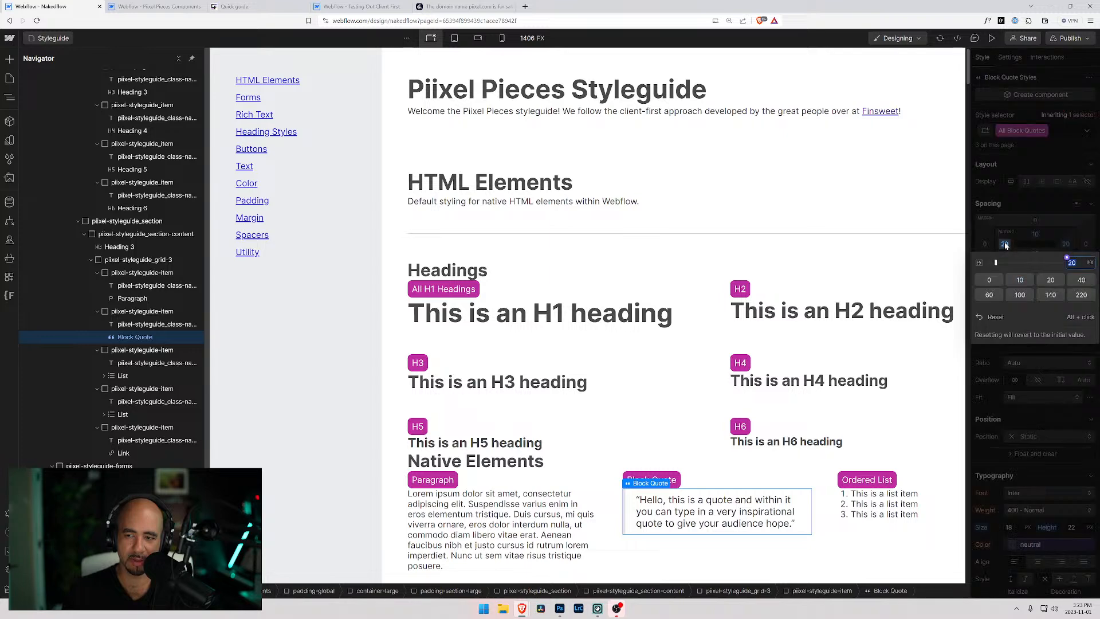
left_click(990, 281)
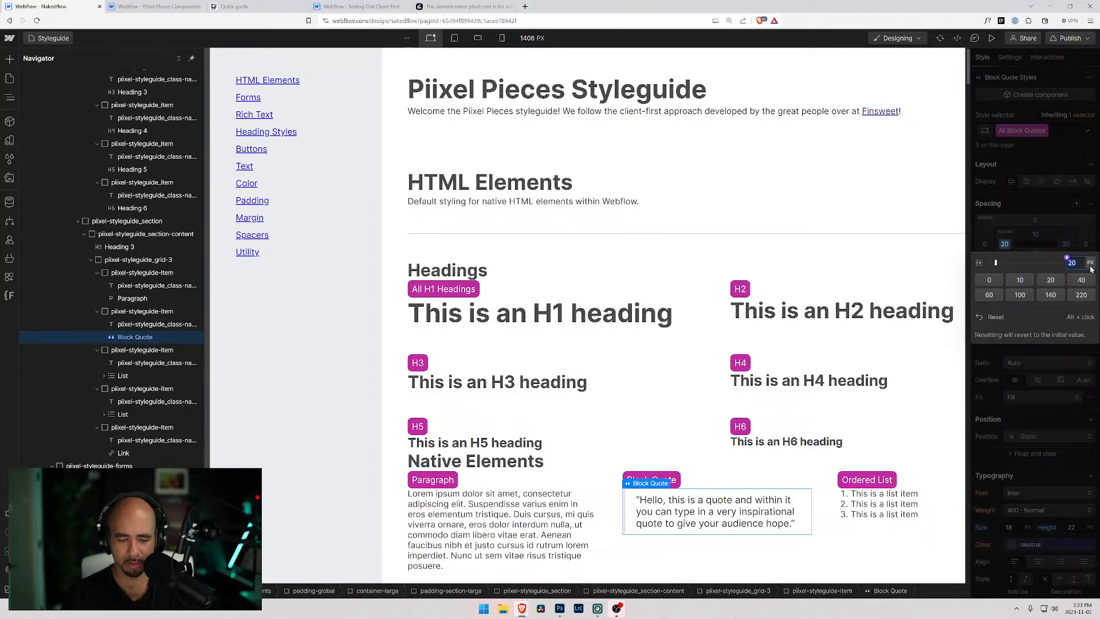
key("Return")
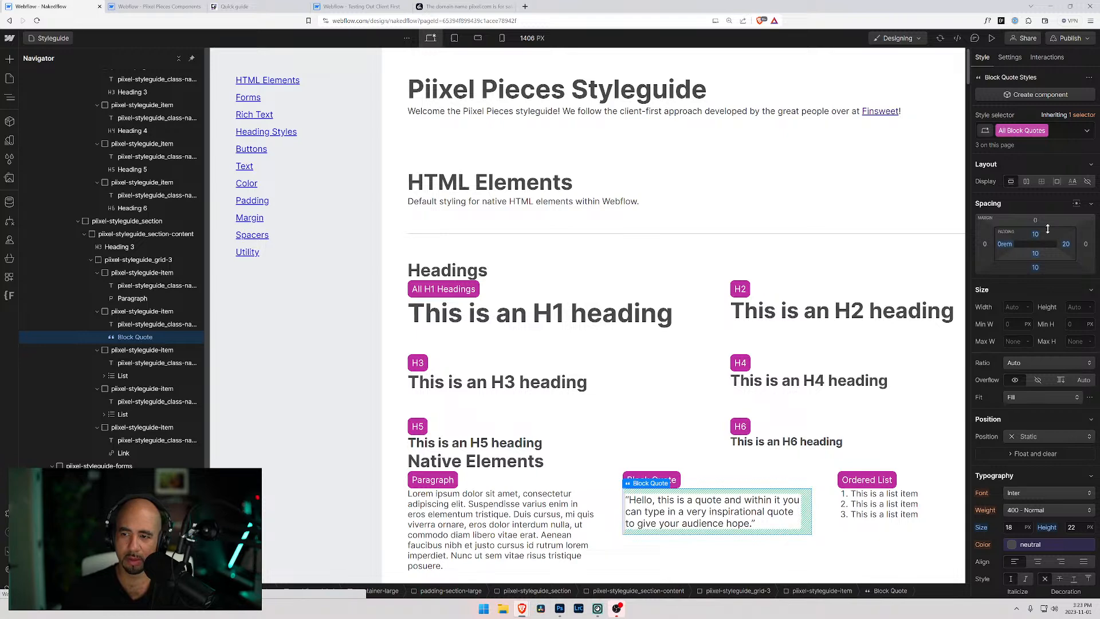
left_click_drag(1004, 244, 1015, 259)
left_click(1036, 270)
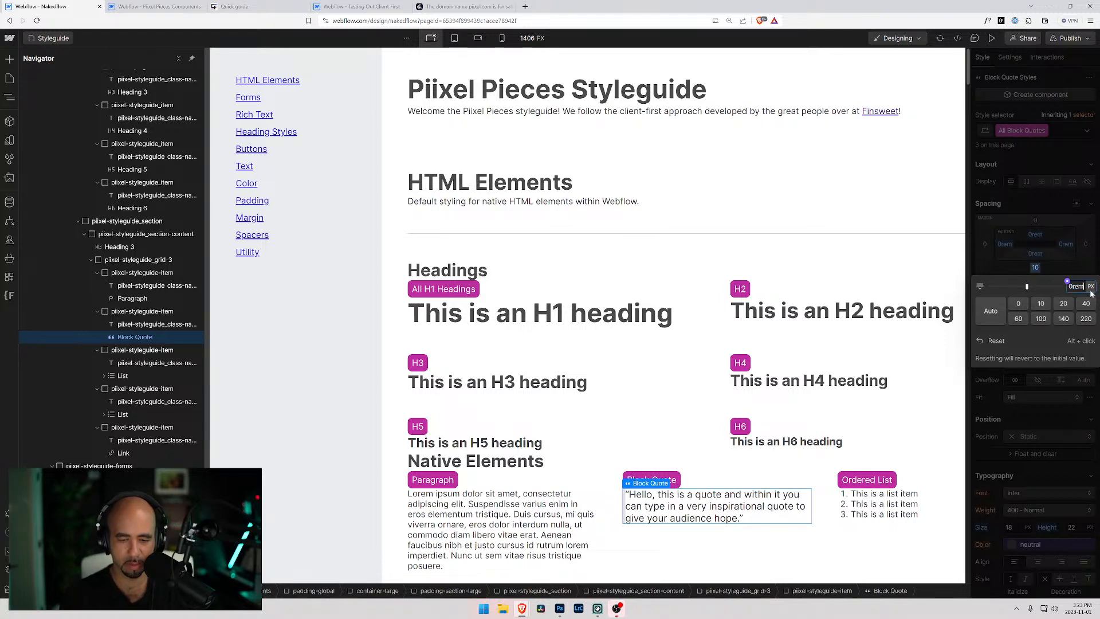
key("Return")
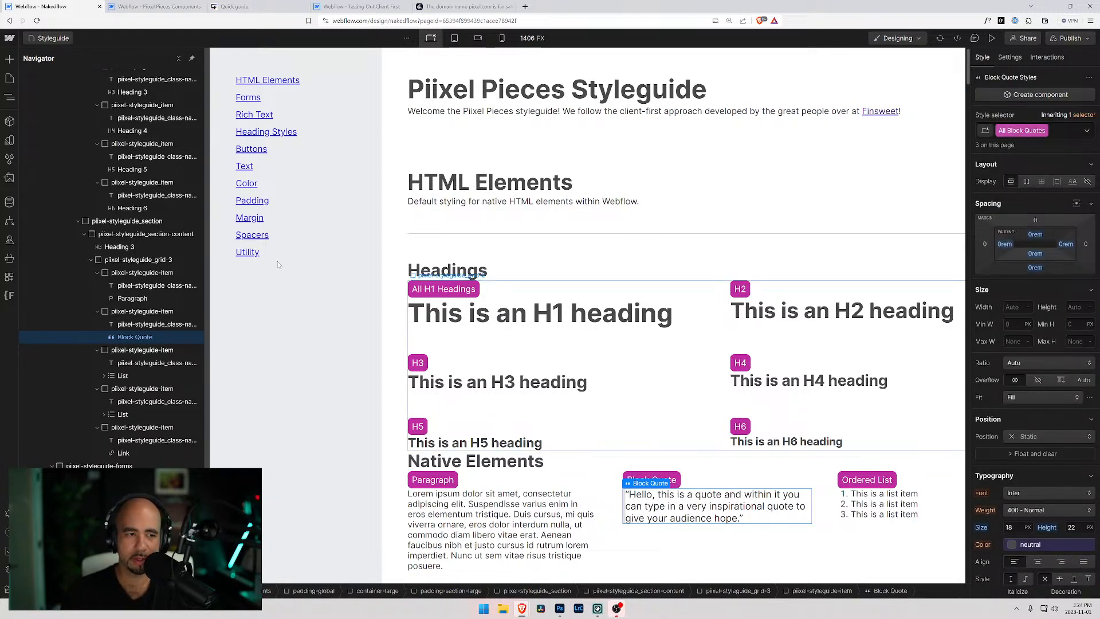
Check the tag names in the style selectors and change the H2 example's label to "All H2 Headings".
scroll(57, 102, "up", 3)
left_click(12, 152)
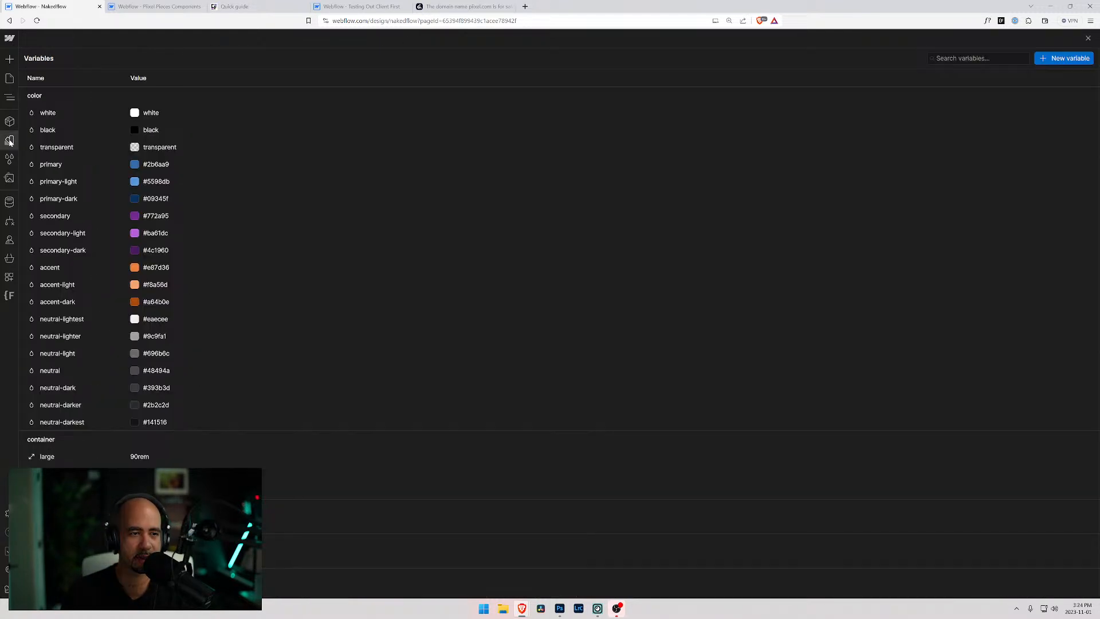
left_click(9, 140)
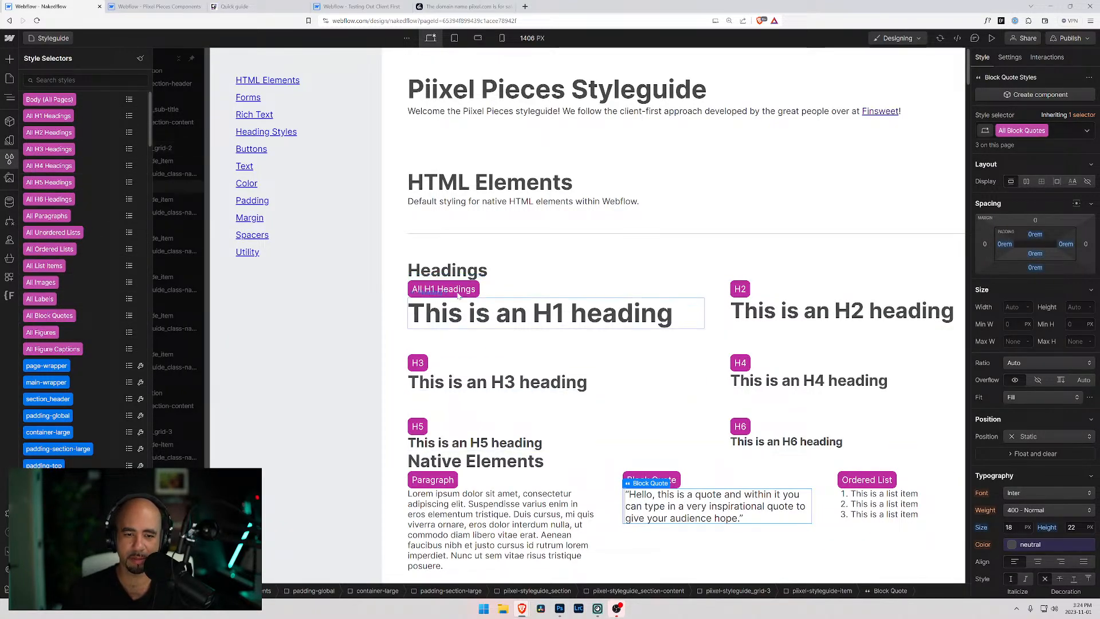
left_click(739, 290)
type("All ")
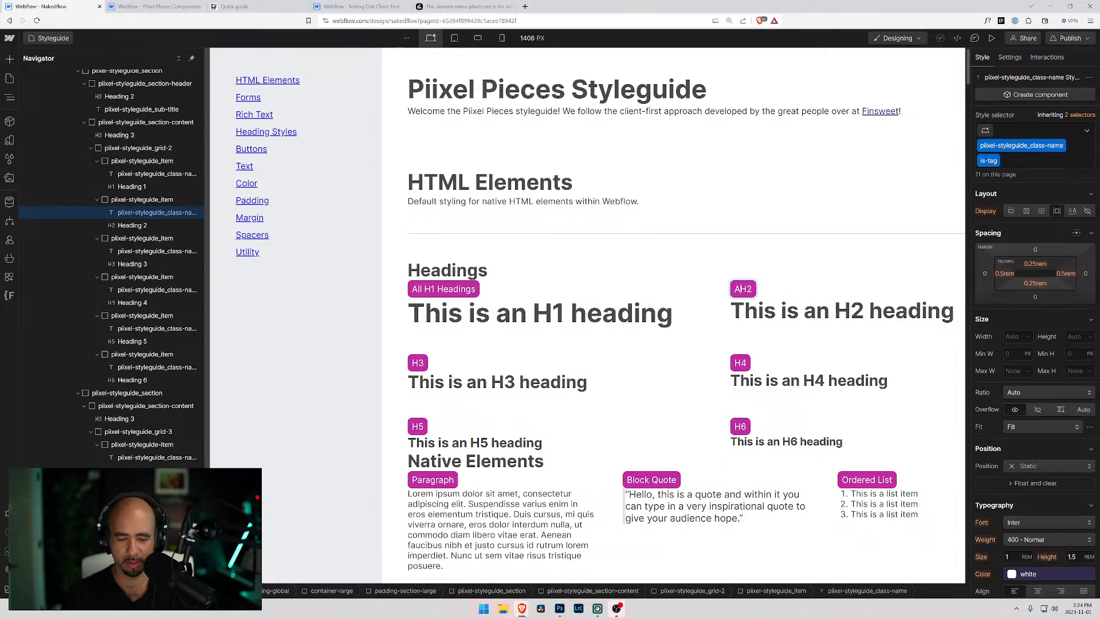
type(" HEadings")
key("BackSpace")
key("BackSpace")
key("BackSpace")
key("BackSpace")
key("BackSpace")
key("BackSpace")
key("BackSpace")
type("eadings")
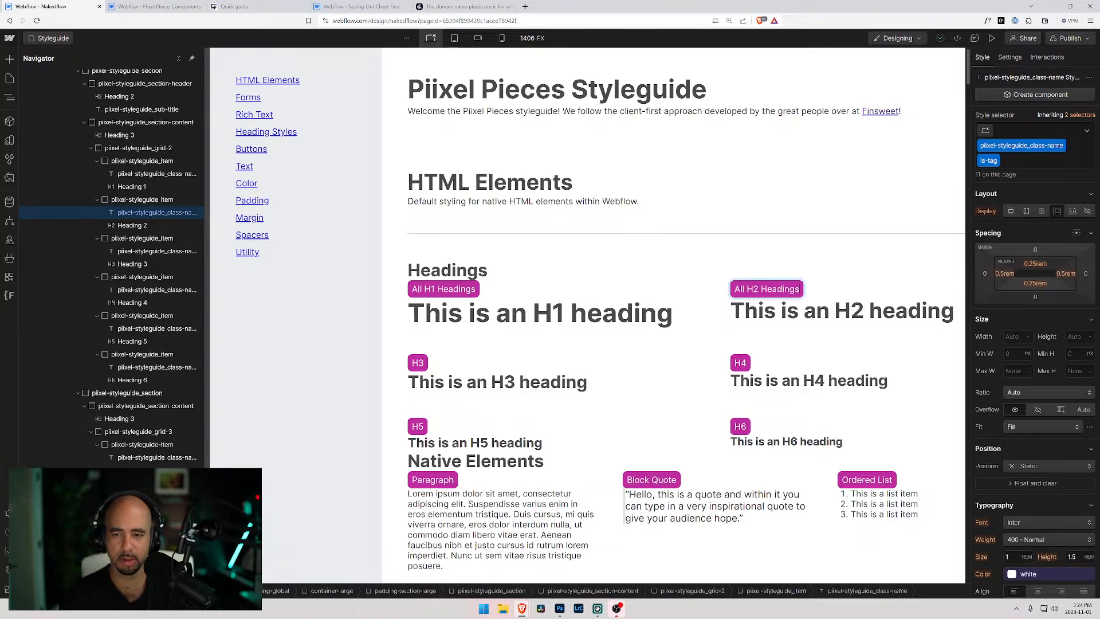
Copy " Headings" from the H2 label and reuse it to change the H3 label to "All H3 Headings".
key("ctrl+shift+Left")
key("shift+Left")
key("ctrl+c")
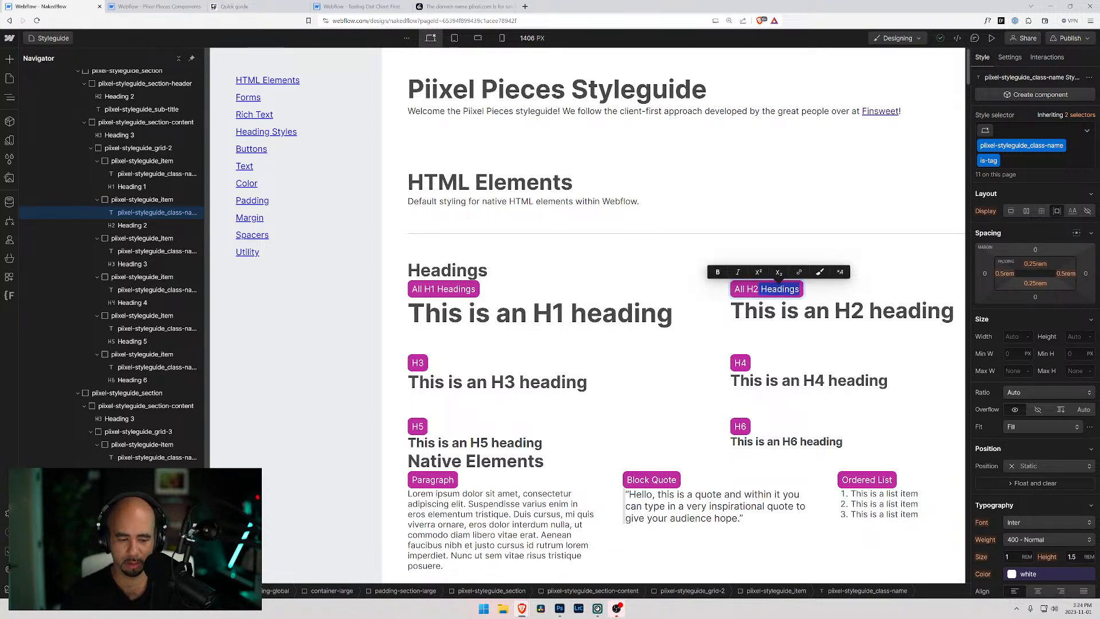
left_click(416, 364)
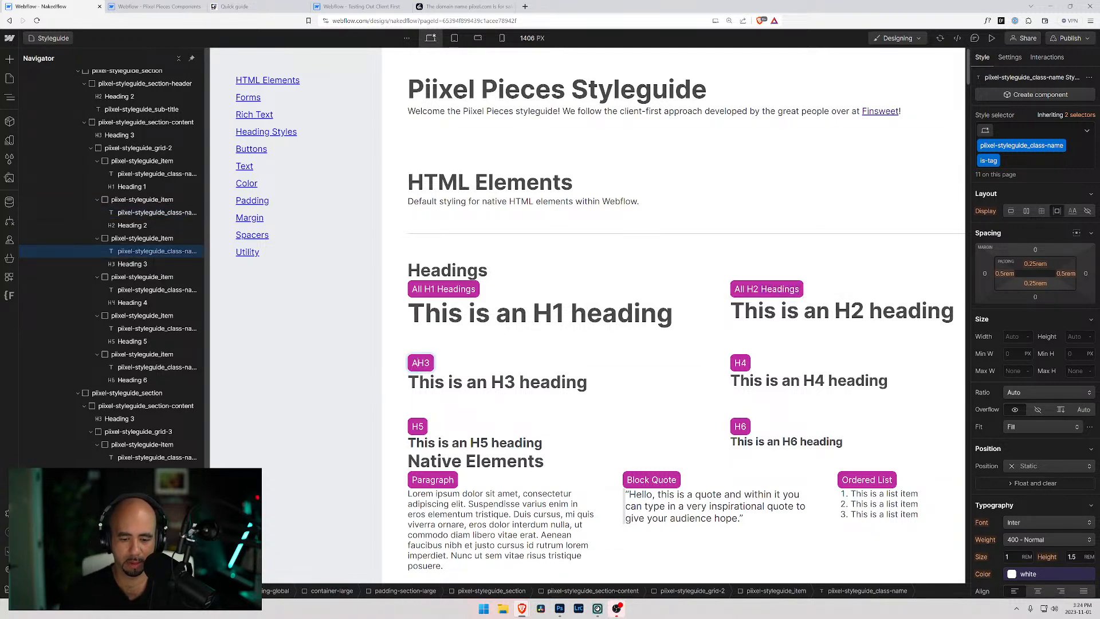
type("All")
key("End")
key("ctrl+v")
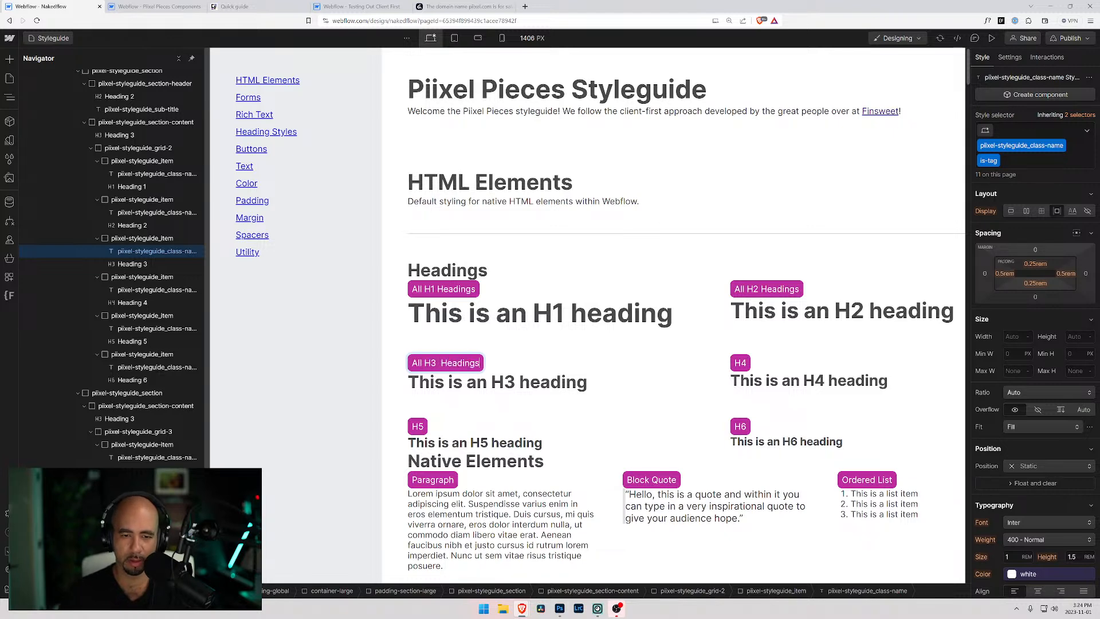
key("BackSpace")
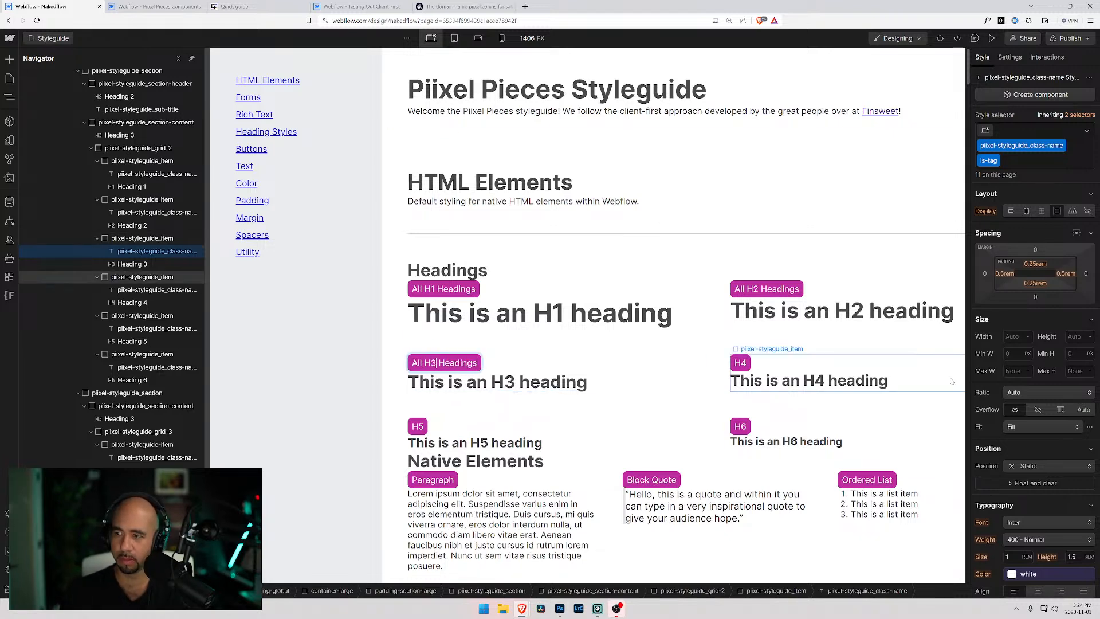
Change the H4 example's label to "All H4 Headings" using the copied " Headings" text.
double_click(740, 362)
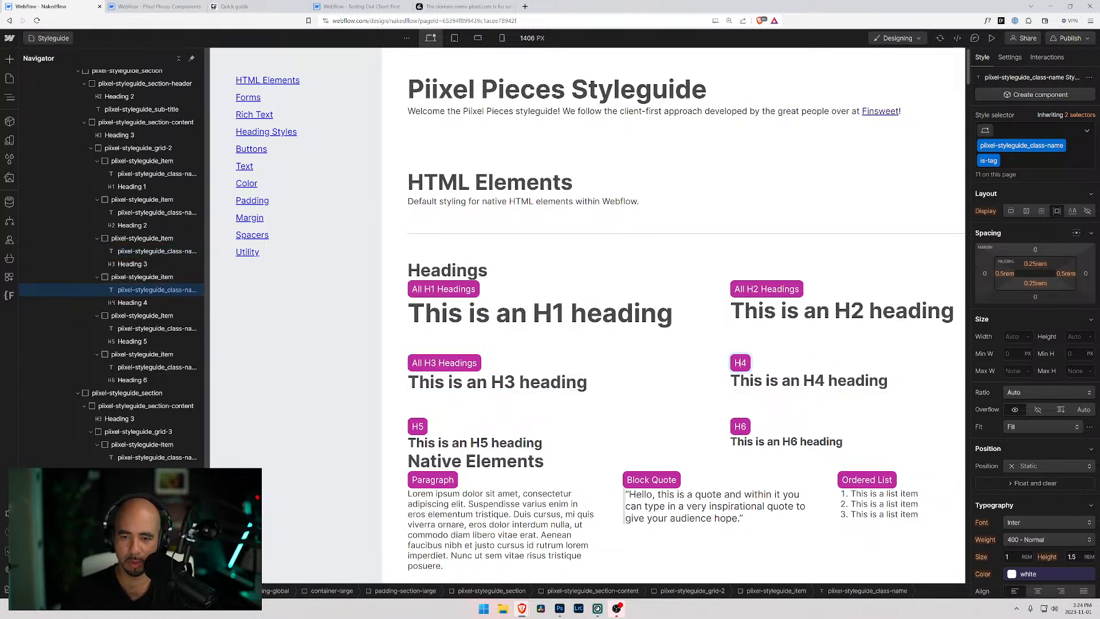
key("ctrl+v")
key("Home")
type("All")
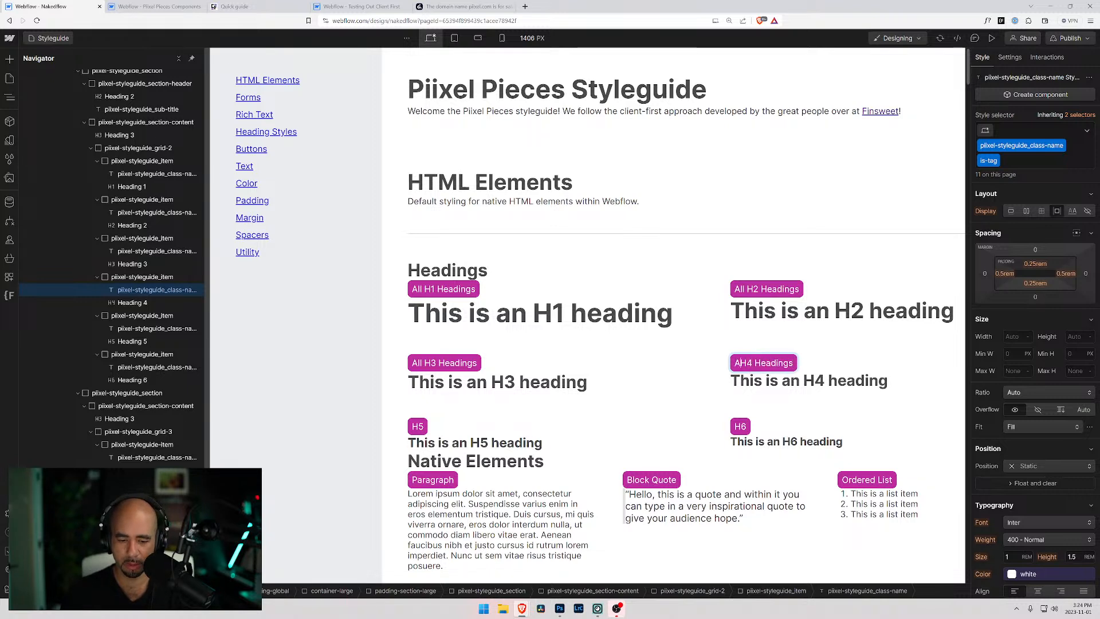
Change the H5 and H6 examples' labels to "All H5 Headings" and "All H6 Headings" using the copied " Headings" text.
double_click(418, 426)
key("Home")
type("All")
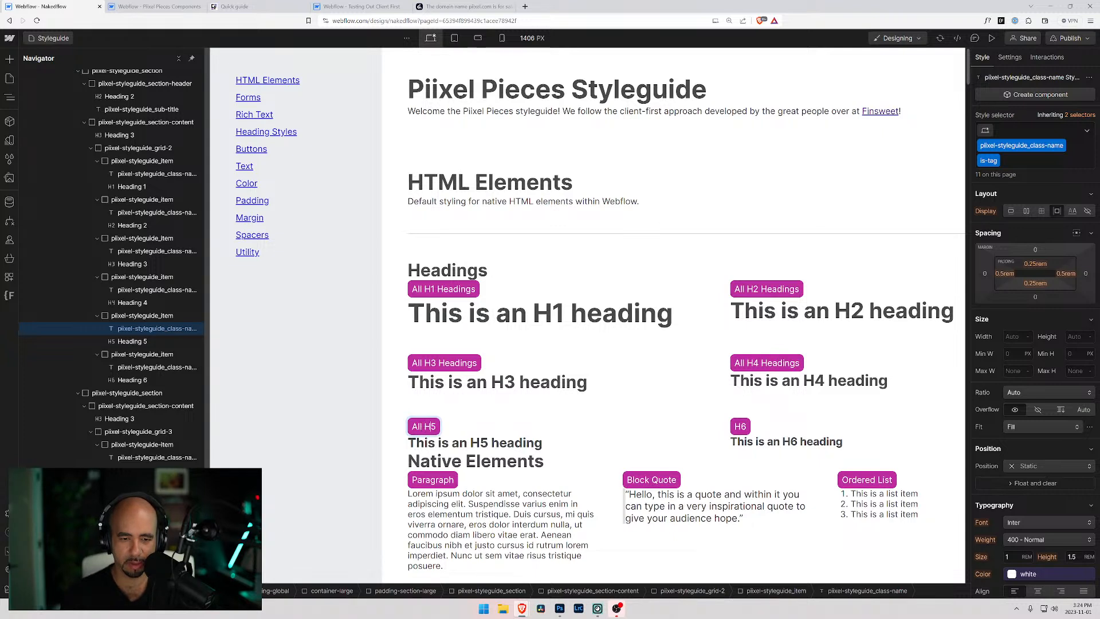
key("ctrl+v")
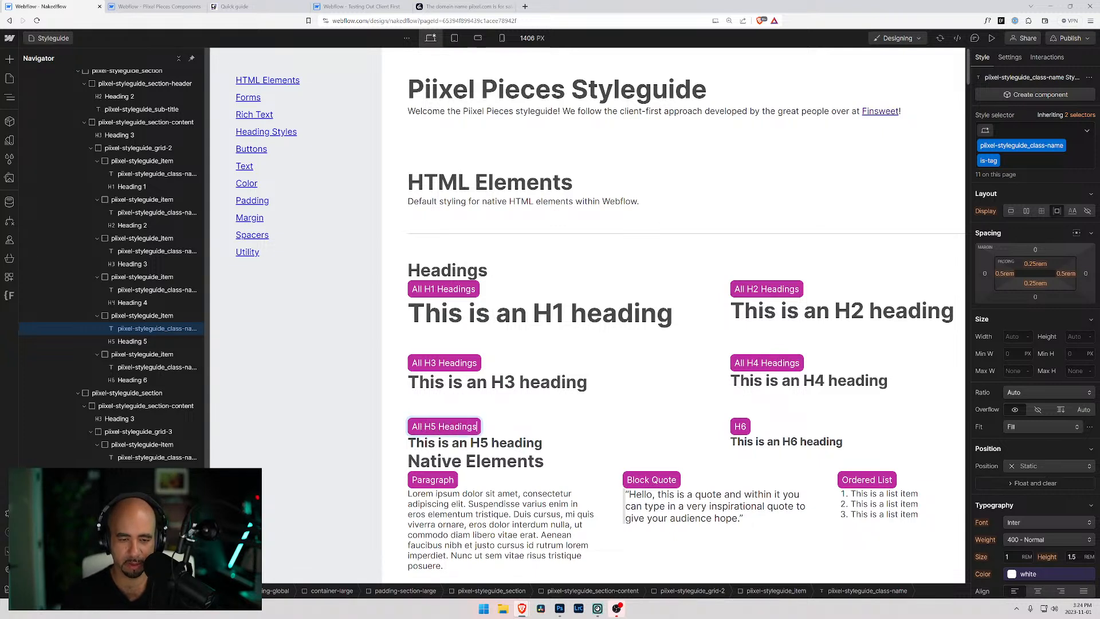
double_click(737, 426)
key("Home")
type("All")
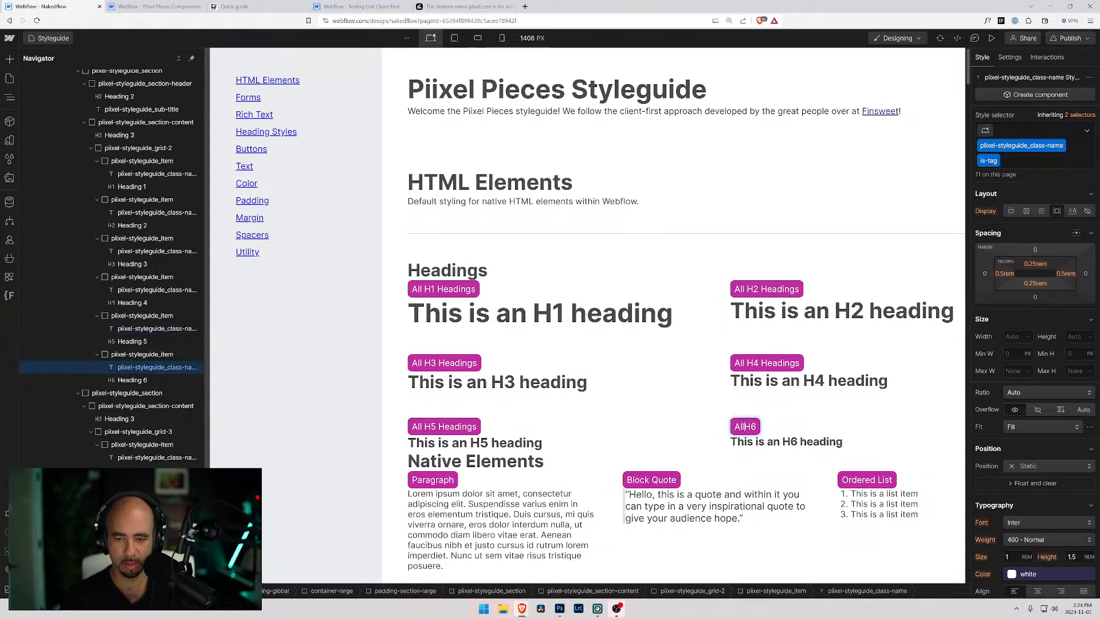
key("ctrl+v")
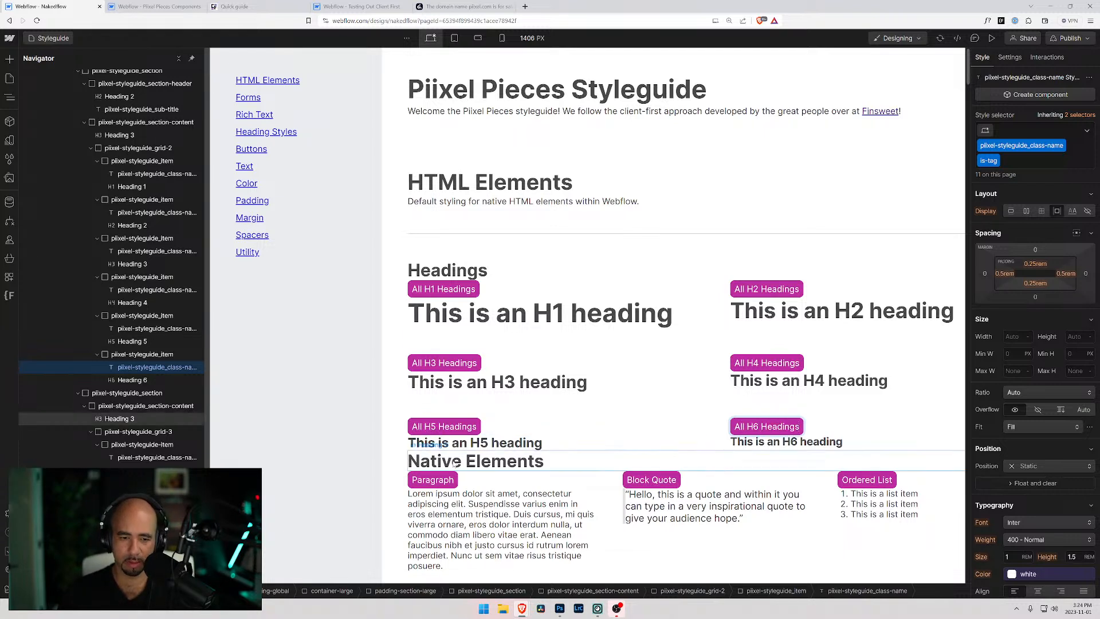
Change the Paragraph example's label under Native Elements to "All Paragraphs".
left_click(413, 483)
double_click(414, 483)
type("ALl")
key("BackSpace")
key("BackSpace")
key("BackSpace")
key("BackSpace")
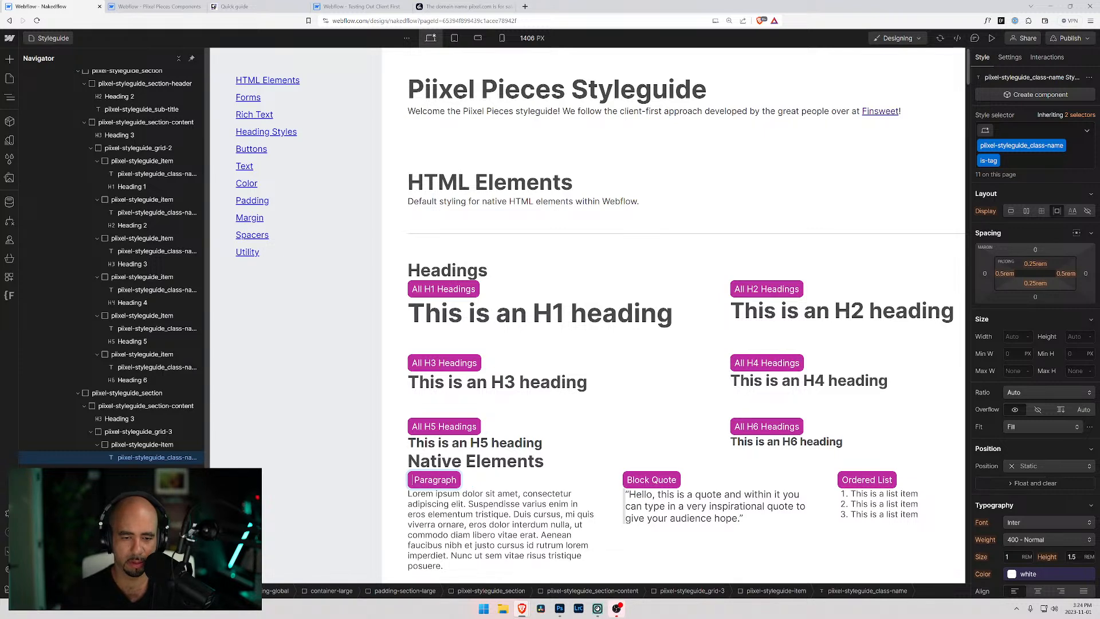
type("All")
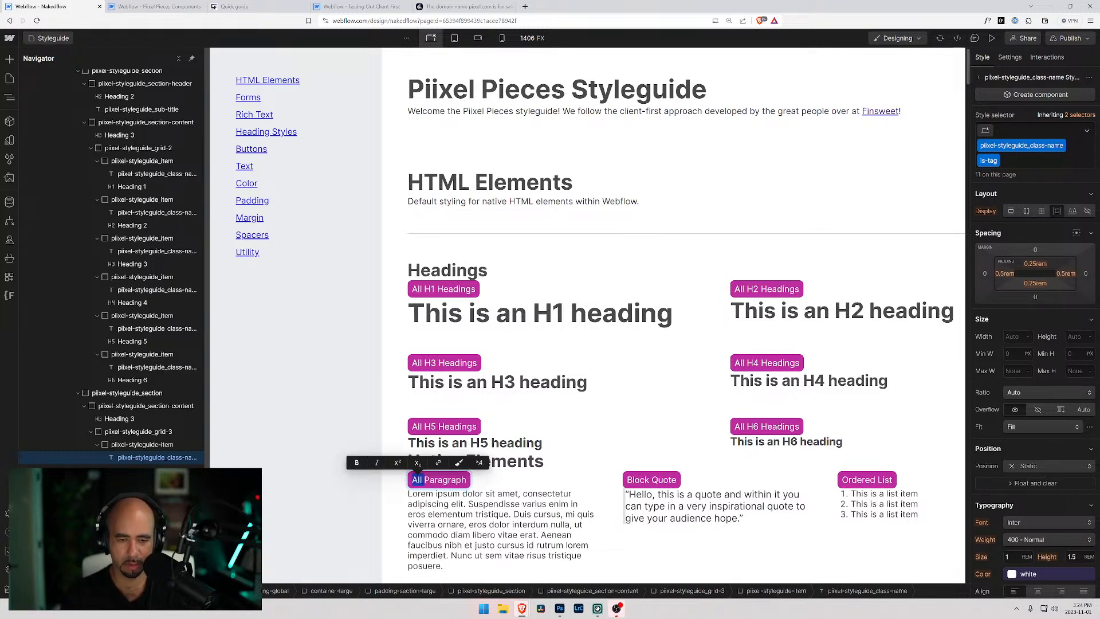
left_click(429, 479)
type("s")
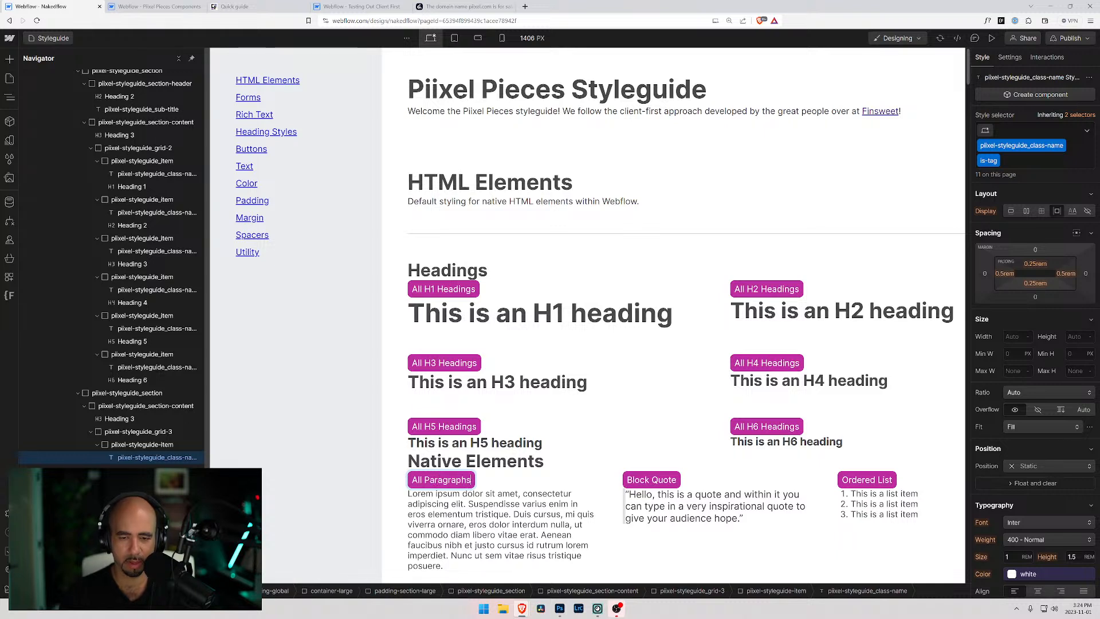
key("Escape")
Change the Block Quote label to "All Block Quote" and the Ordered List label to "All Ordered Lists".
double_click(635, 483)
type("All")
double_click(842, 481)
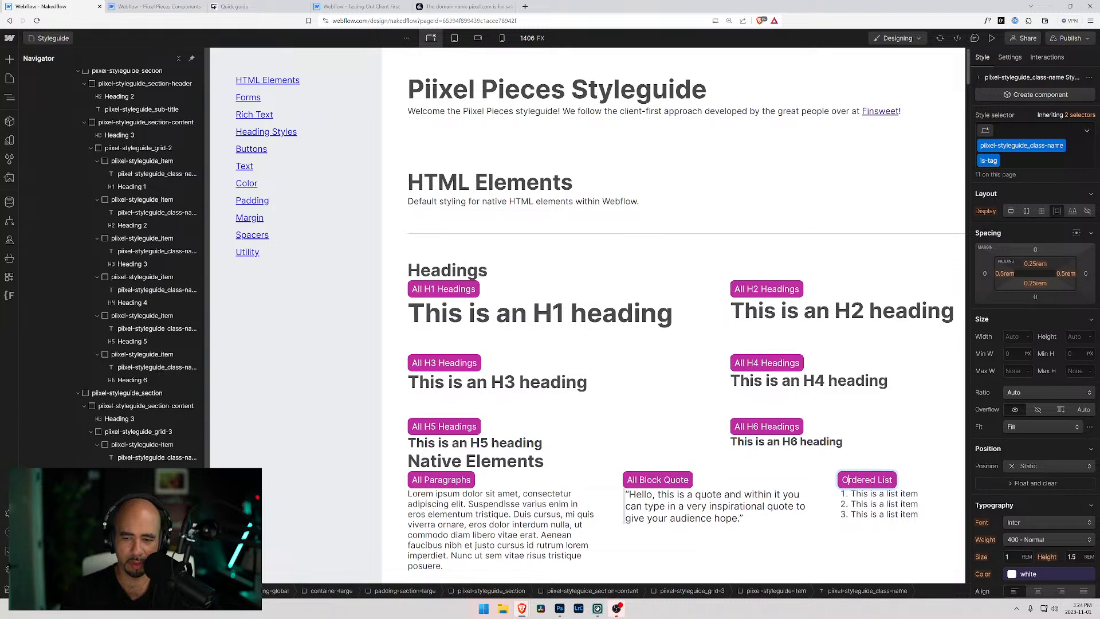
type("All")
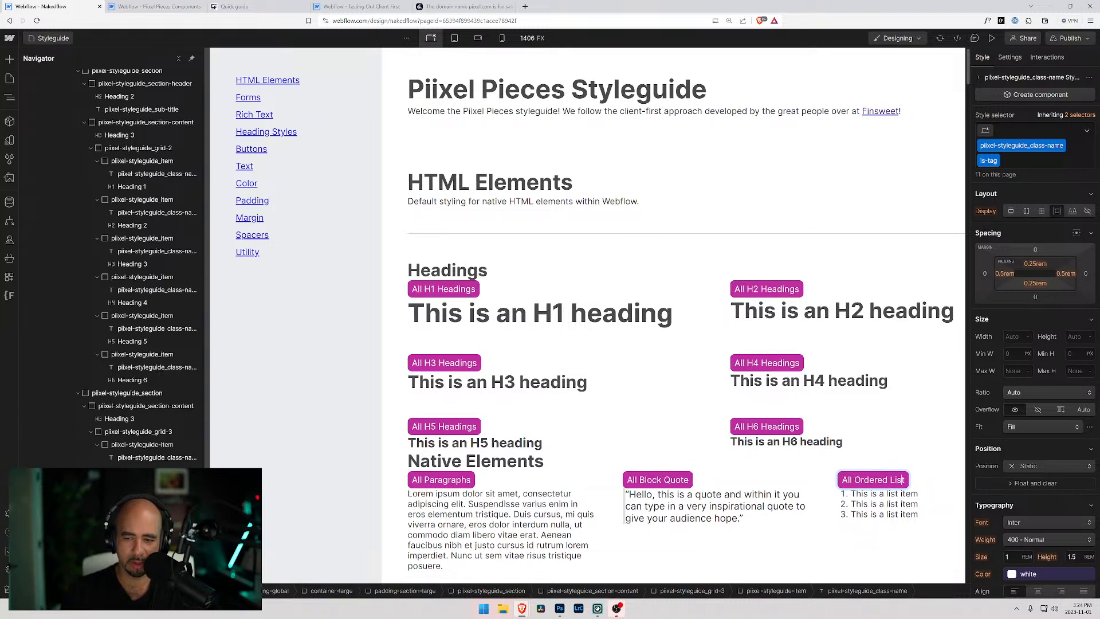
type("s")
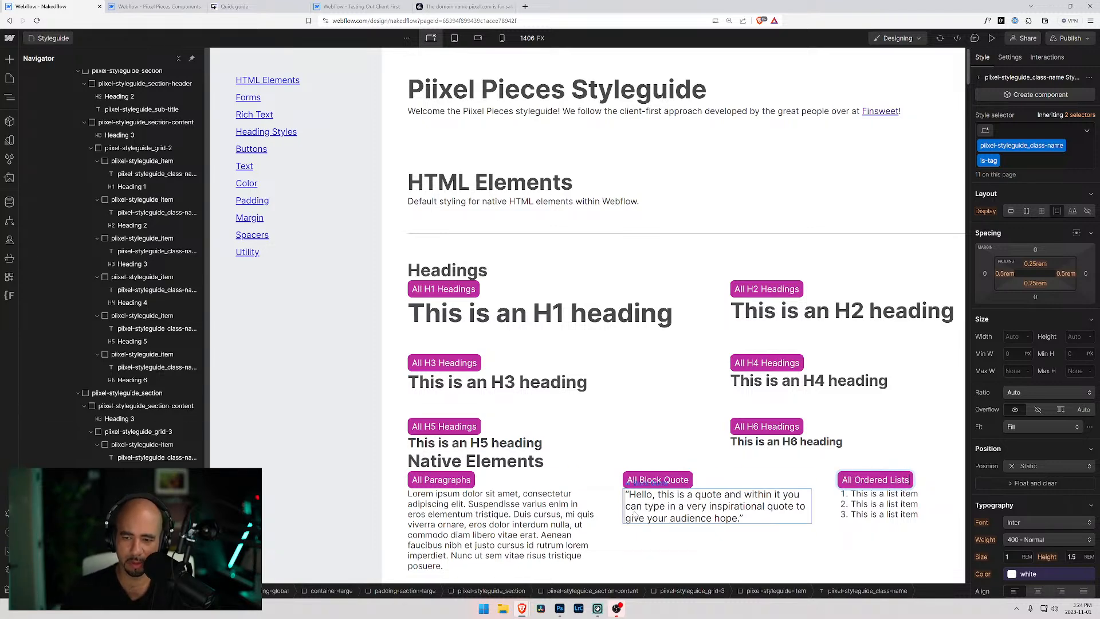
Change the Unordered List label to "All Unordered Lists" and the Link label to "All Links".
scroll(412, 404, "down", 4)
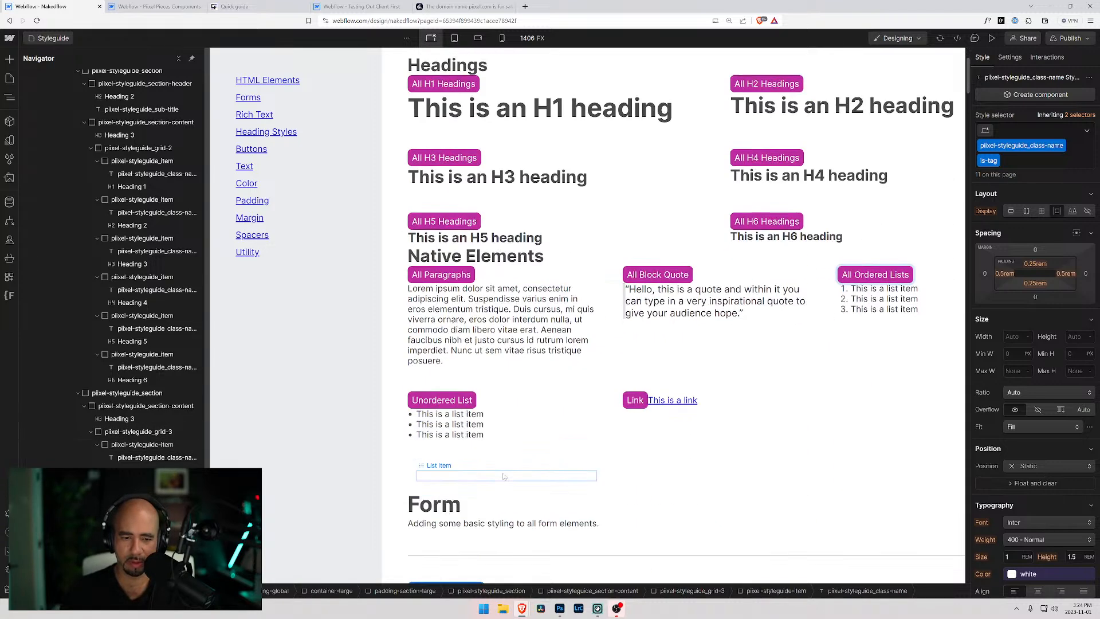
double_click(415, 403)
type("All ")
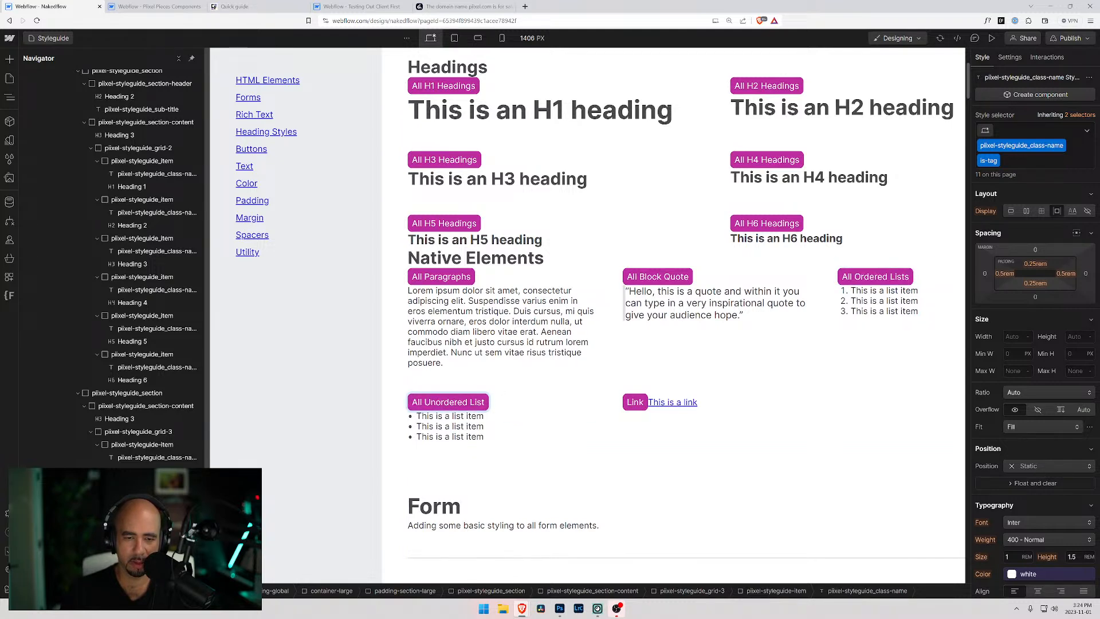
type("s")
key("Escape")
left_click(630, 402)
type("All ")
type("s")
left_click(491, 437)
Review the renamed labels and examine how the Headings grid and its piixel-styleguide_section are nested, collapsing their inner layers.
scroll(491, 435, "down", 3)
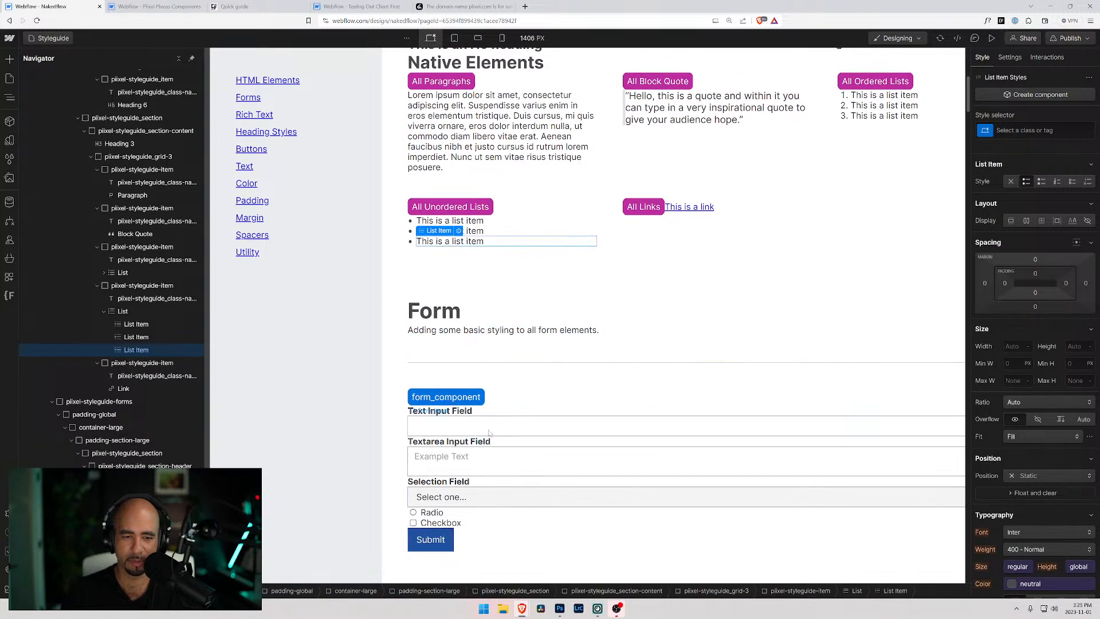
scroll(500, 419, "up", 5)
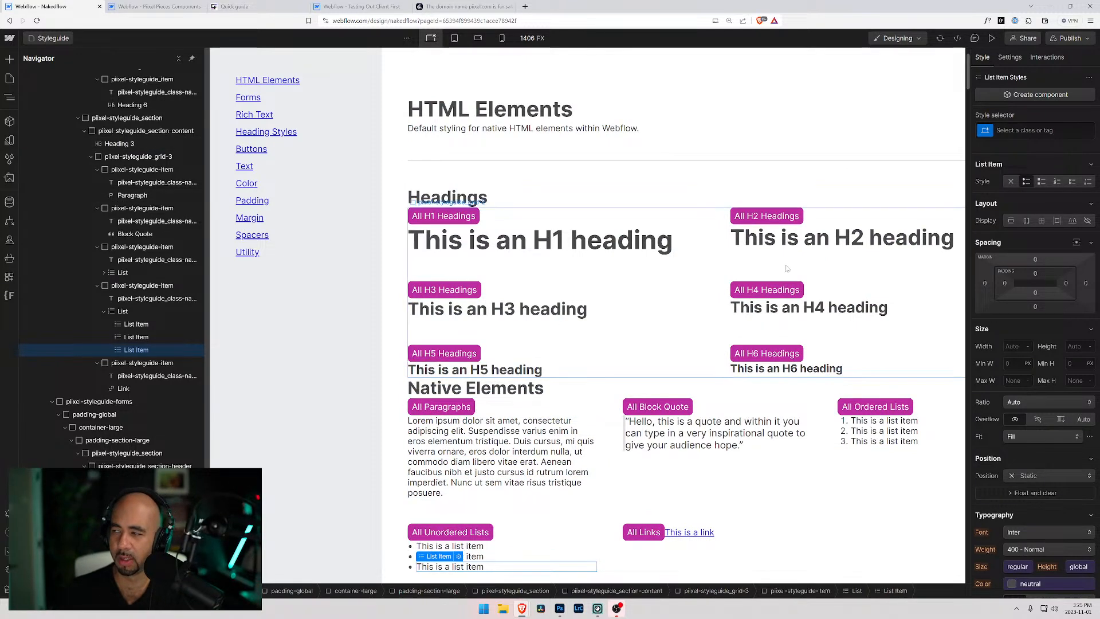
left_click(493, 223)
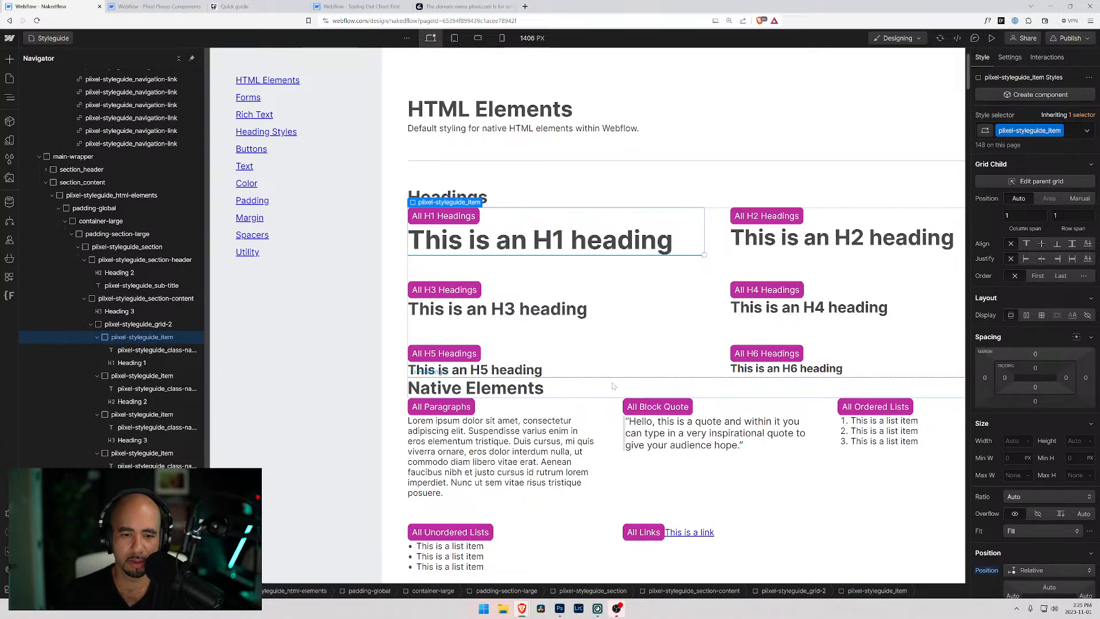
left_click(91, 325)
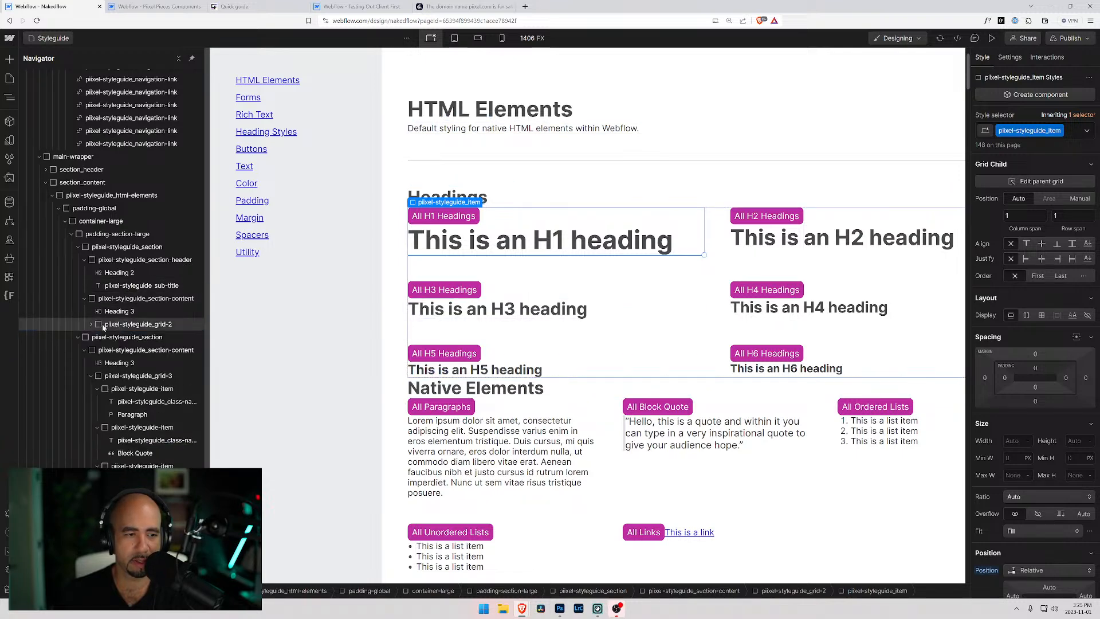
left_click(105, 327)
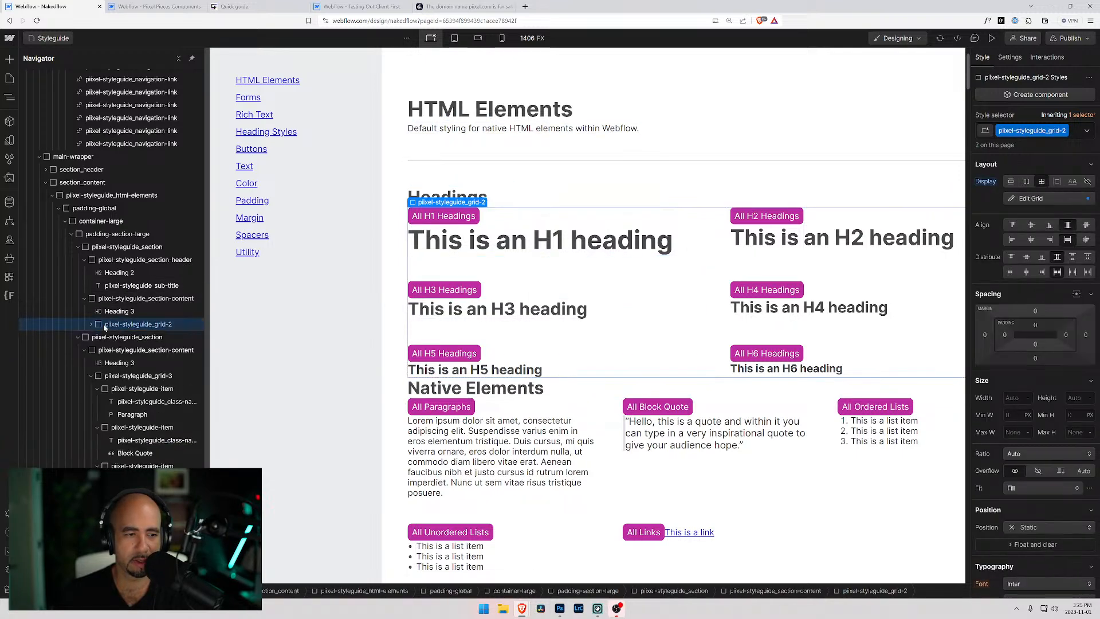
left_click(107, 249)
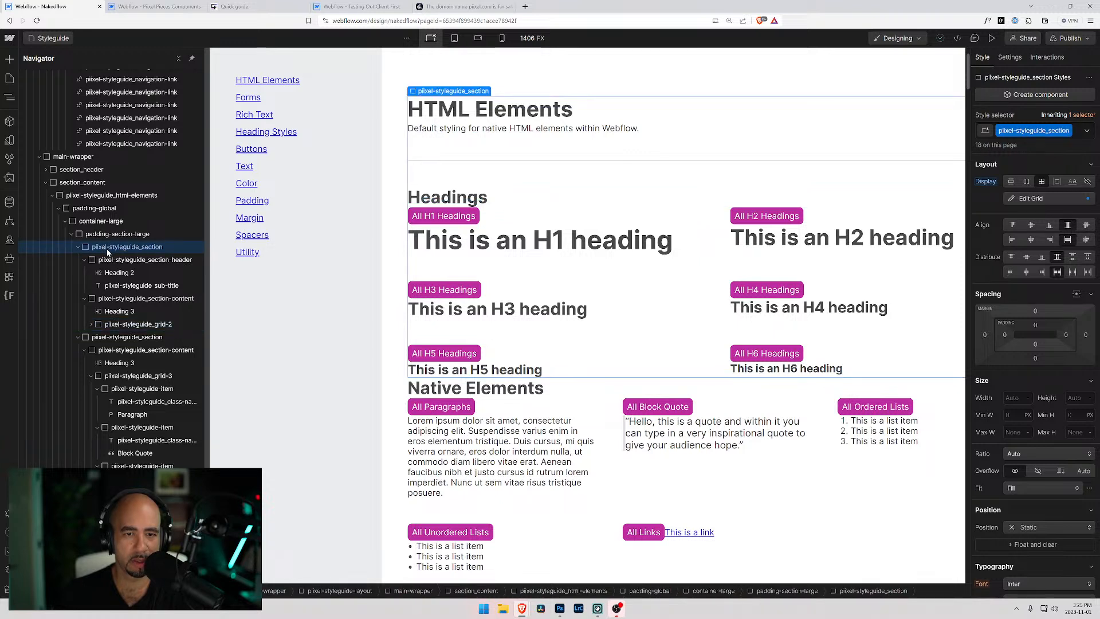
left_click(85, 260)
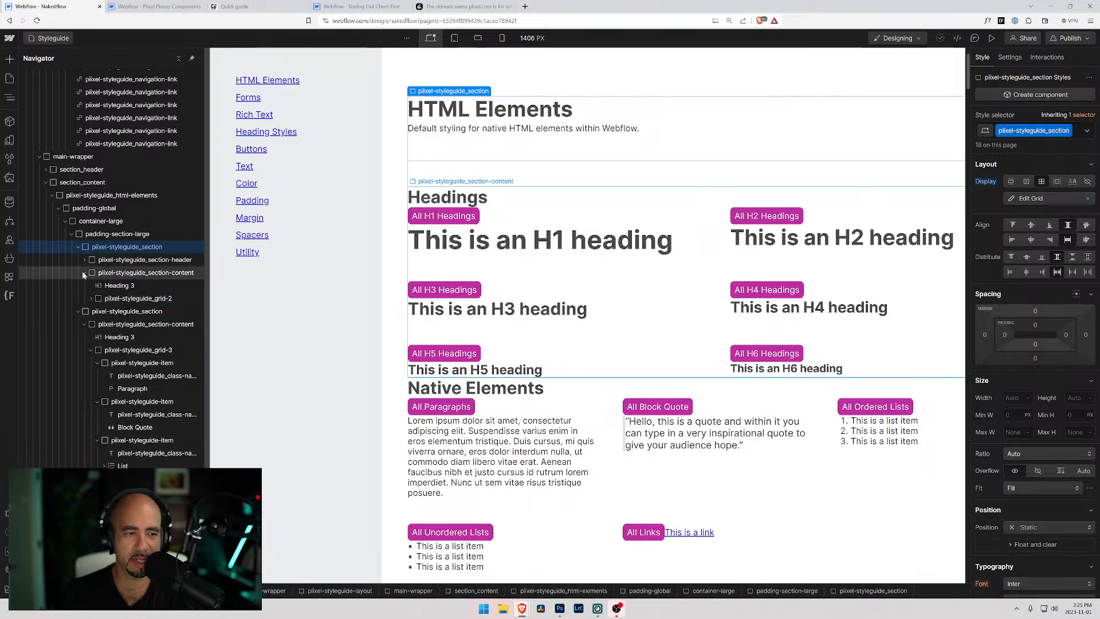
left_click(84, 272)
left_click(78, 285)
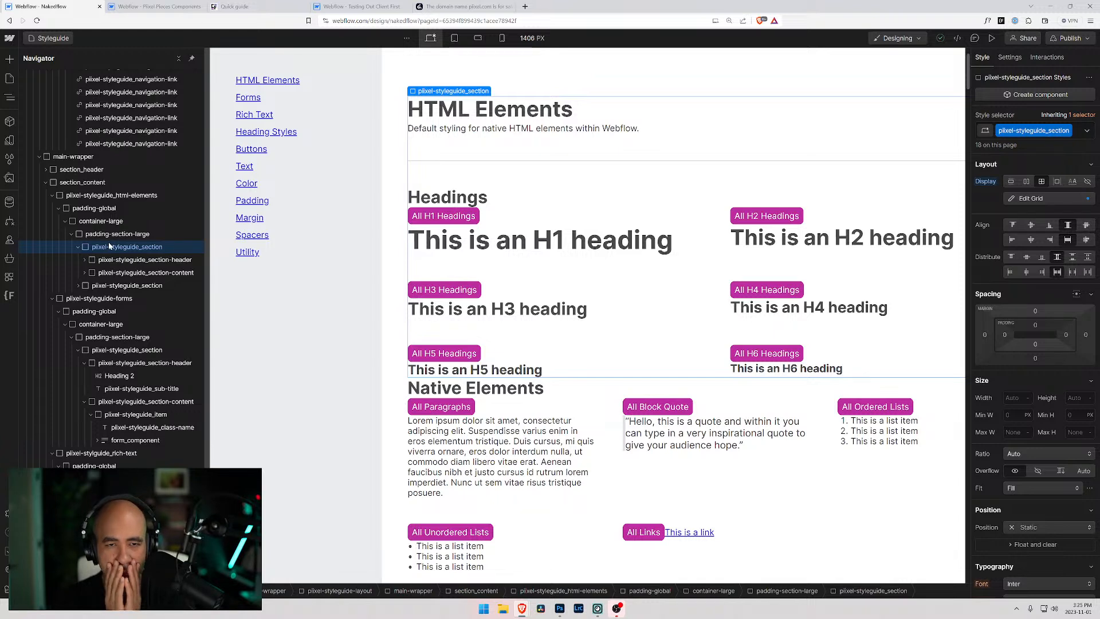
Examine the Native Elements section's spacing and its nesting within section_content, comparing it with the piixel-styleguide-forms block.
scroll(475, 315, "up", 1)
scroll(481, 321, "down", 2)
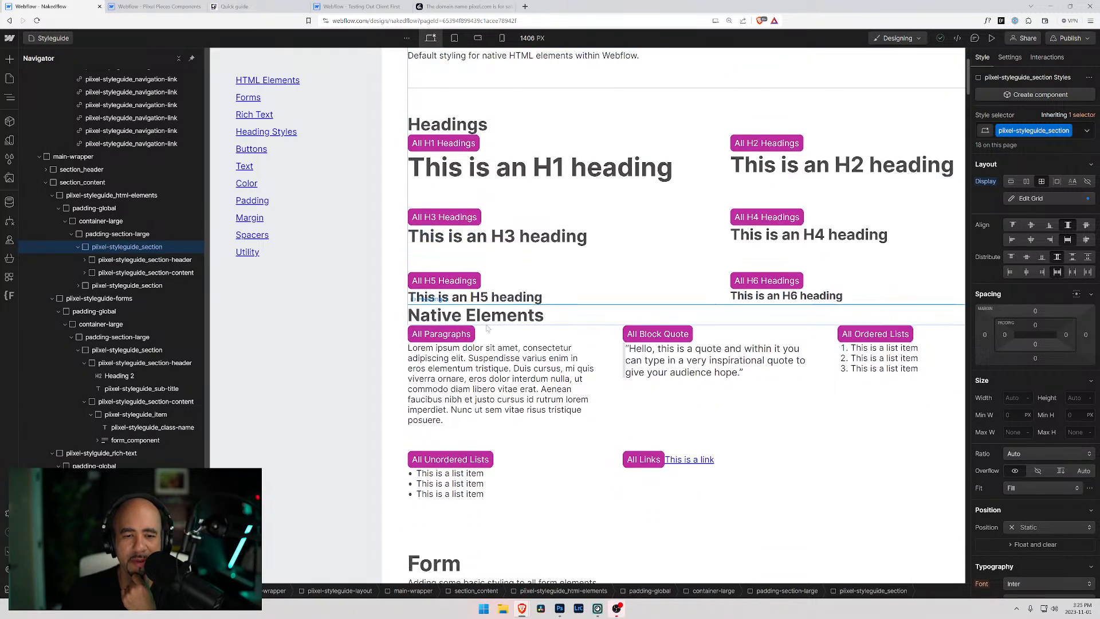
left_click(608, 321)
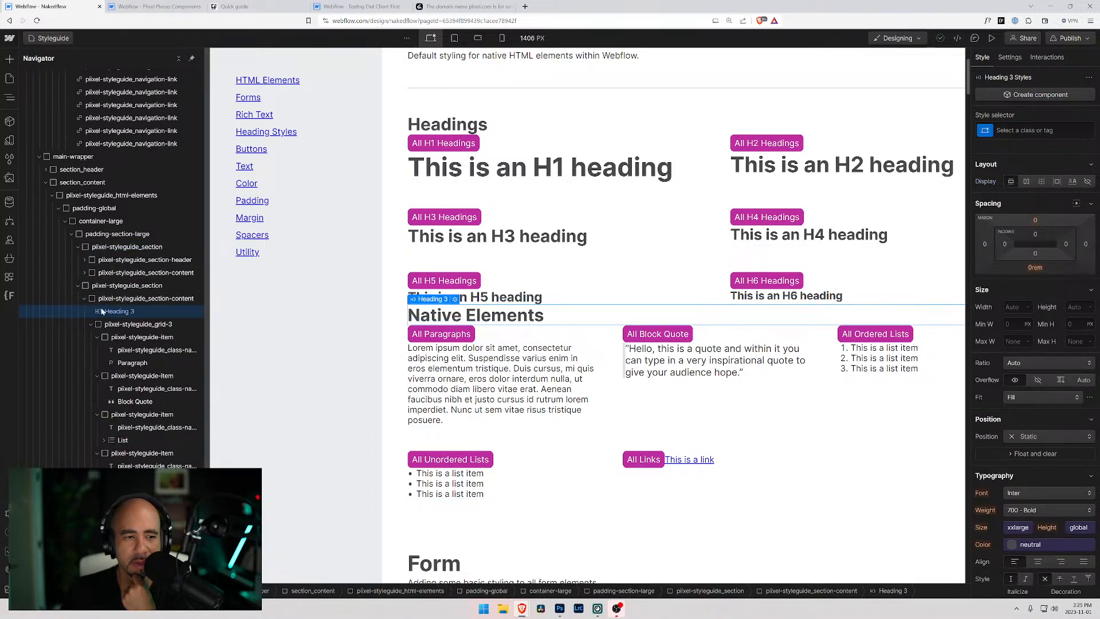
left_click(84, 298)
left_click(89, 286)
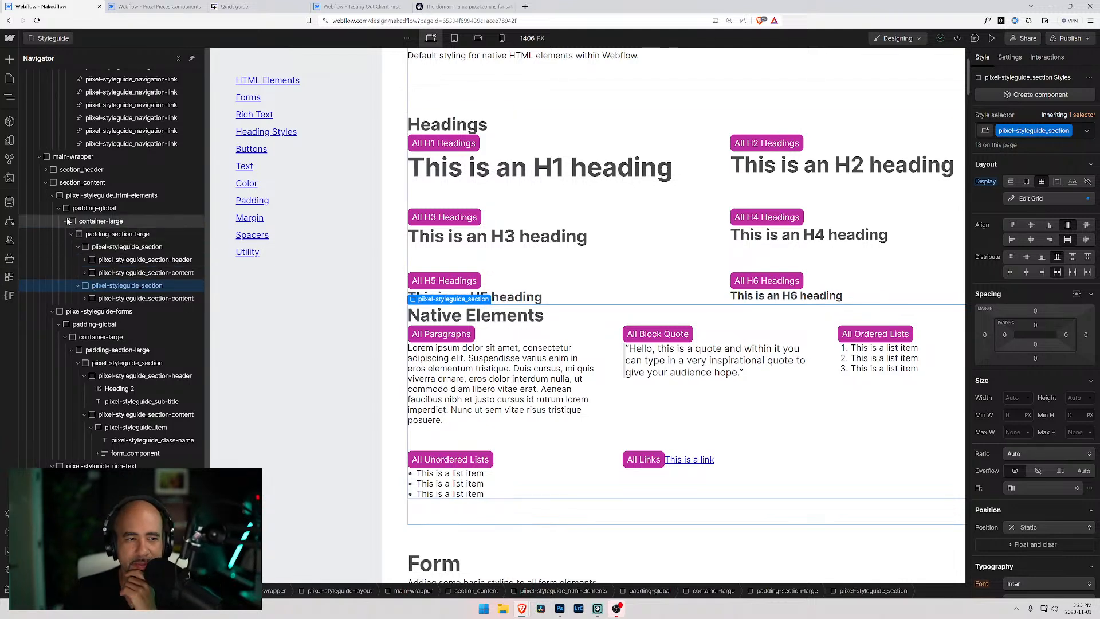
left_click(48, 182)
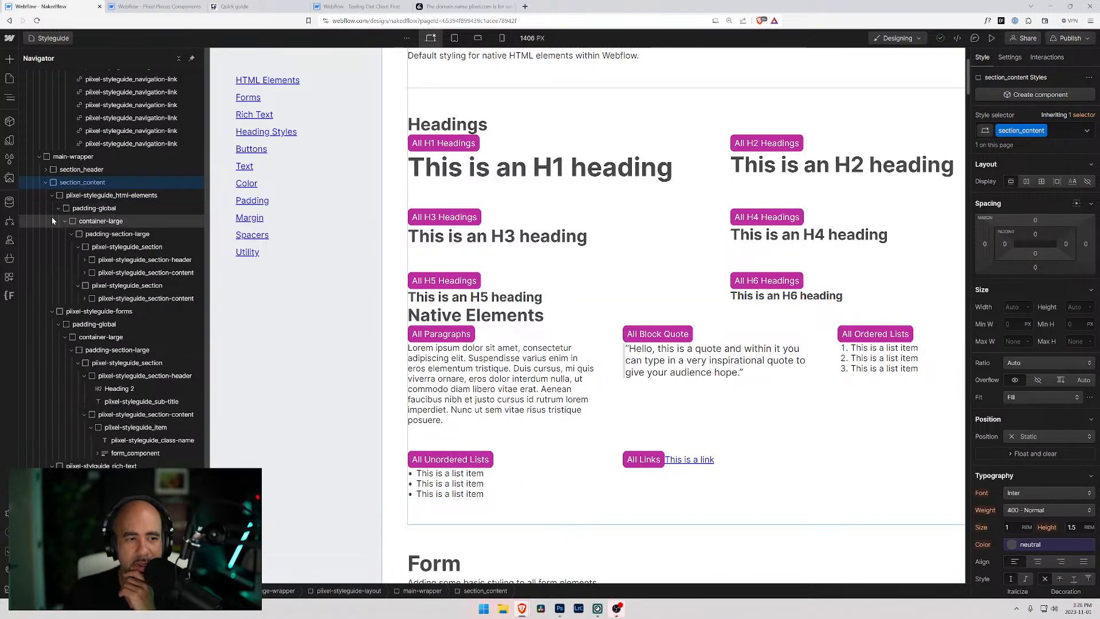
left_click(137, 288)
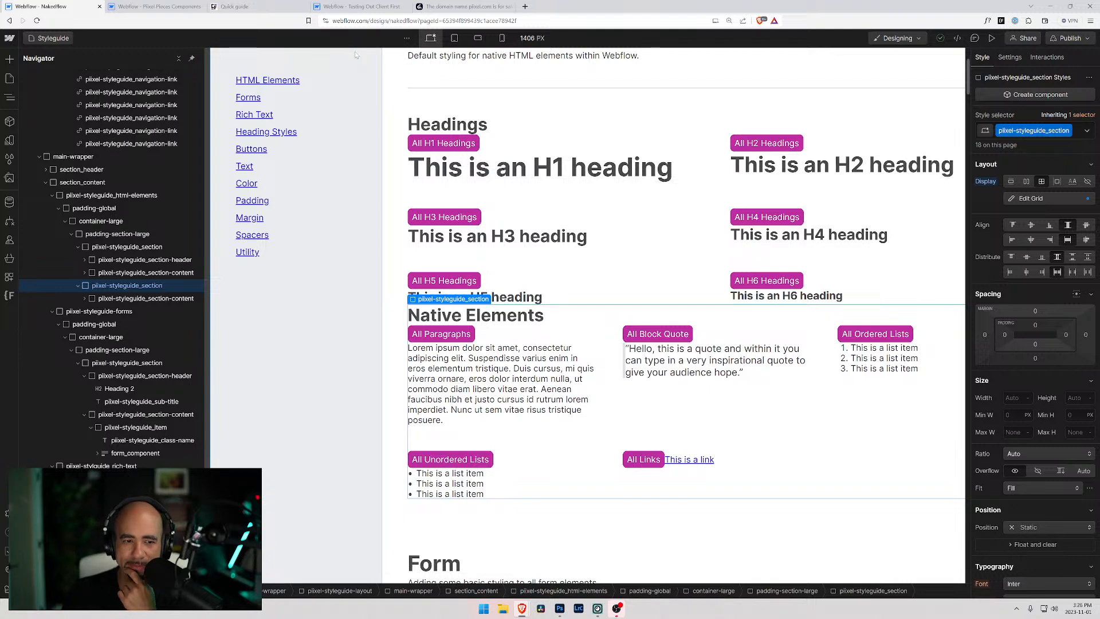
left_click(52, 195)
left_click(52, 208)
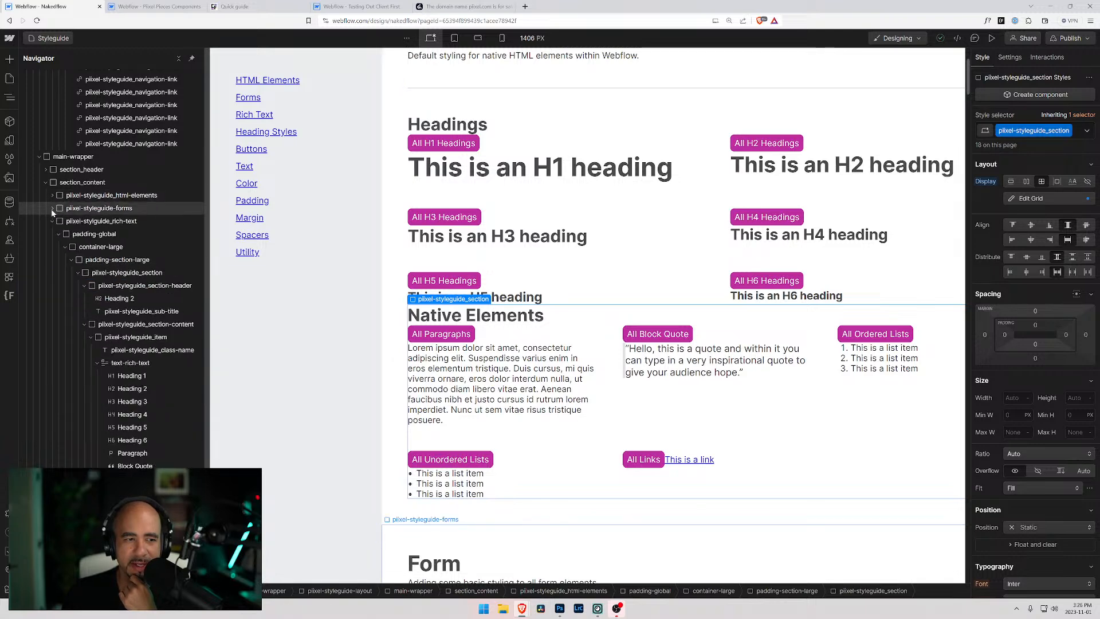
left_click(52, 209)
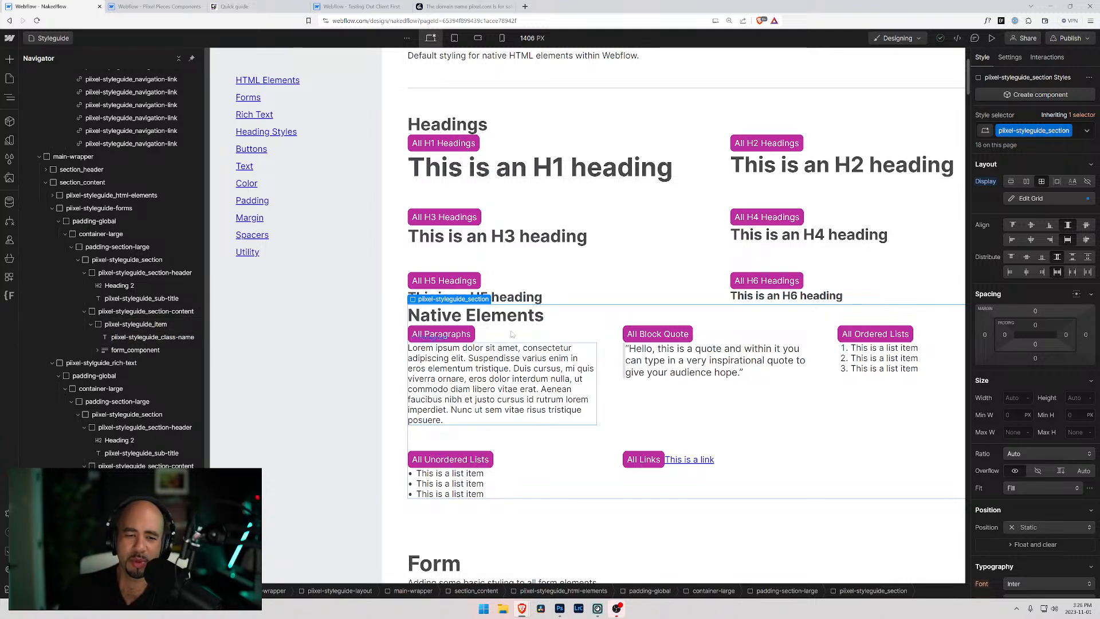
Compare the styles of the Native Elements and Headings piixel-styleguide_section elements, collapsing their nested content.
left_click(585, 271)
left_click(593, 337)
left_click(593, 317)
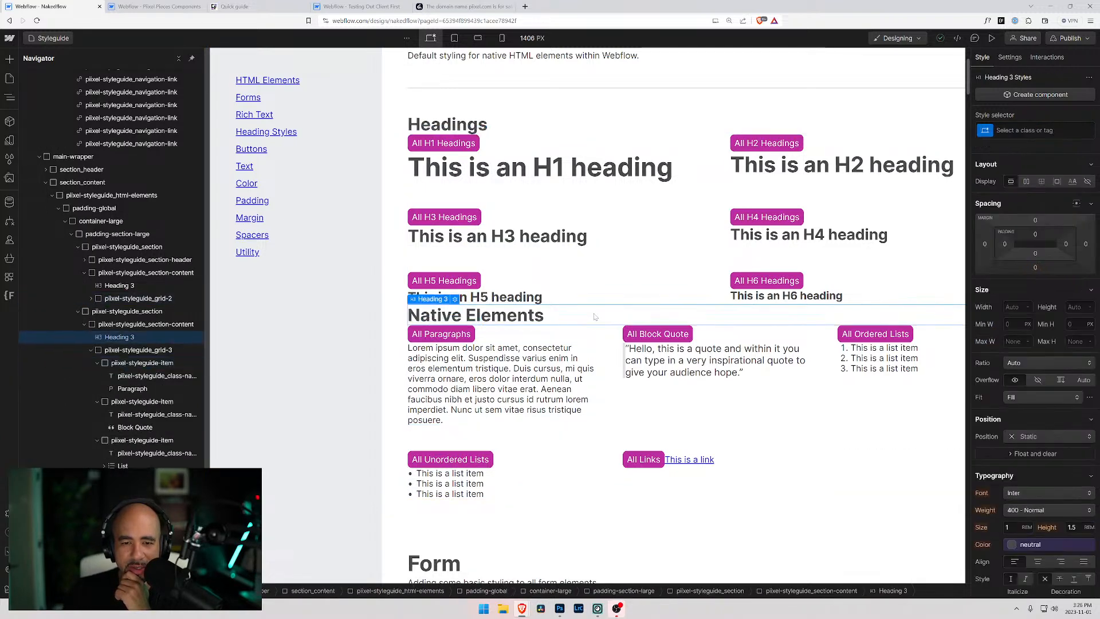
left_click(78, 311)
left_click(90, 314)
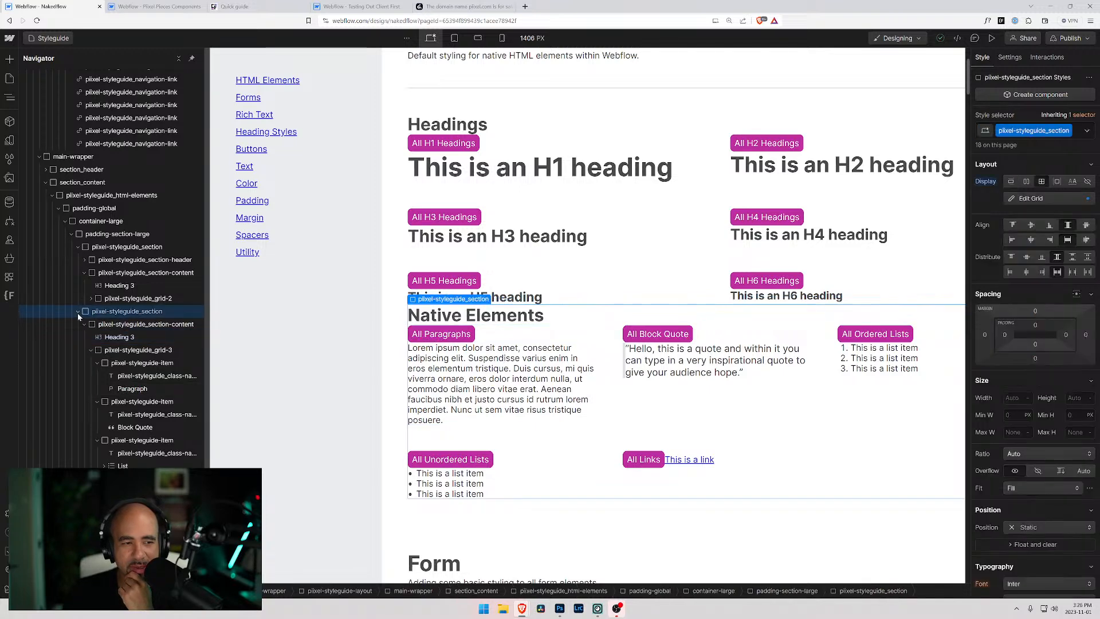
left_click(85, 273)
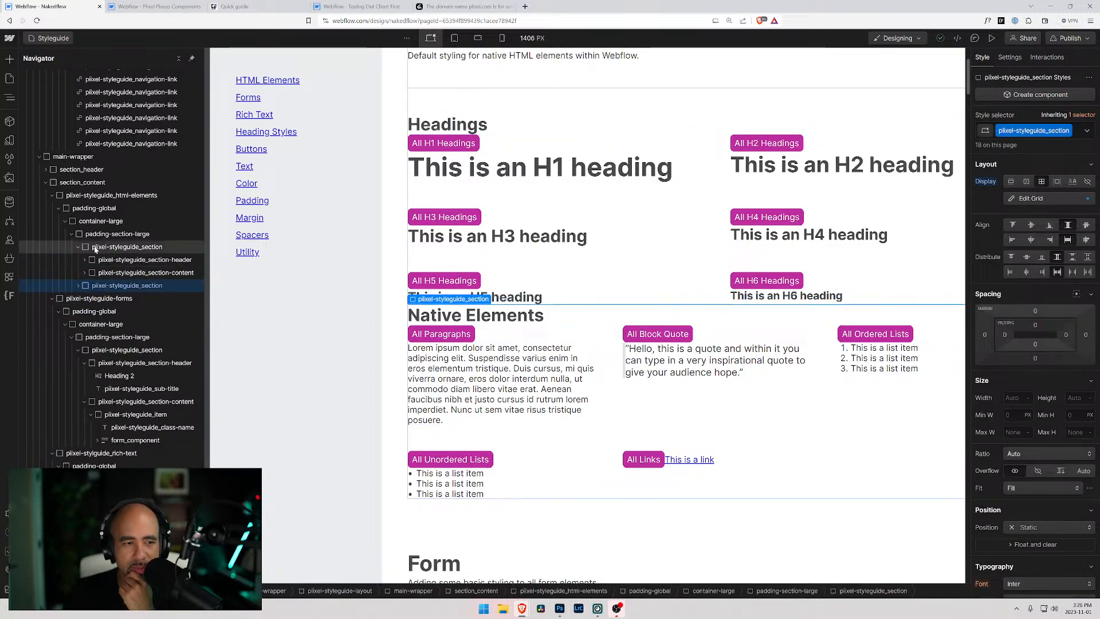
left_click(95, 248)
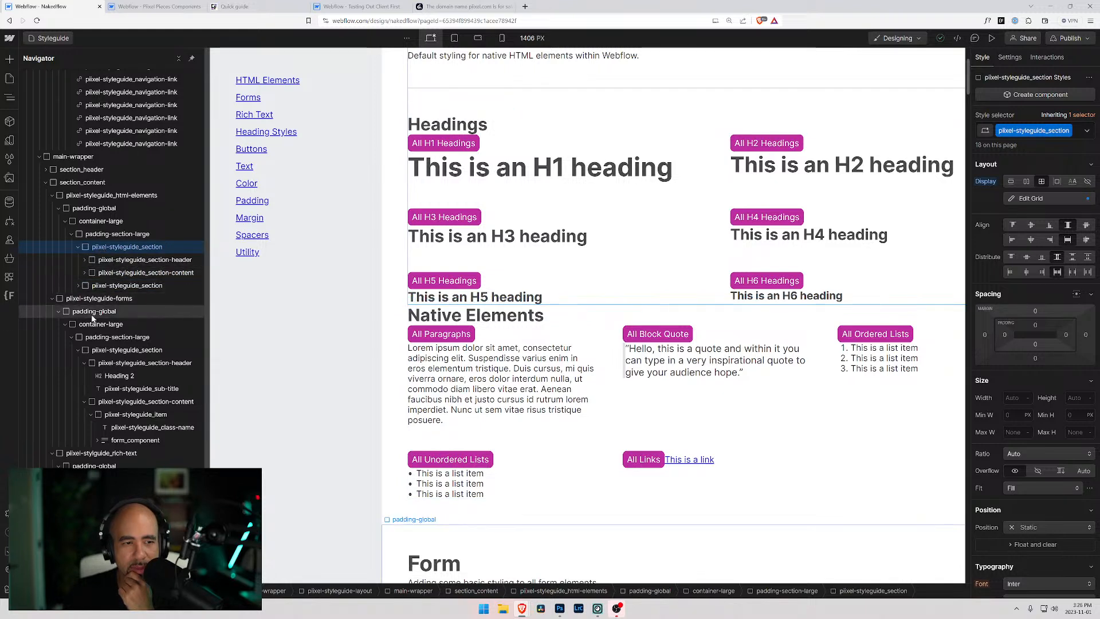
Set the bottom margin of the forms block's piixel-styleguide_section to the padding variable "global" (3rem), collapsing its header and content layers.
left_click(84, 363)
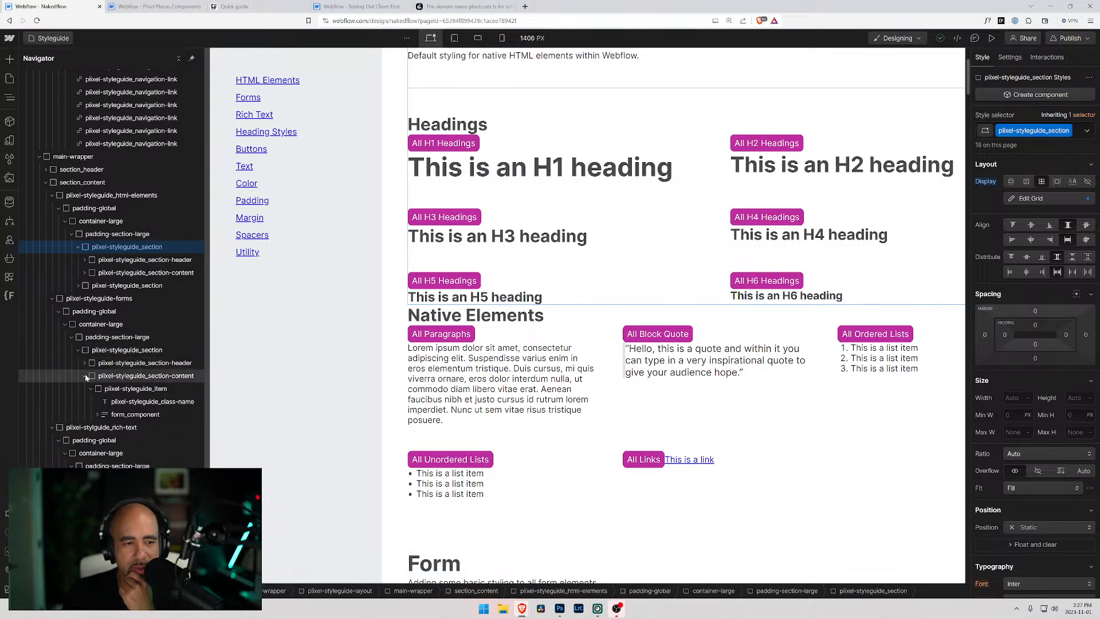
left_click(84, 376)
left_click(104, 351)
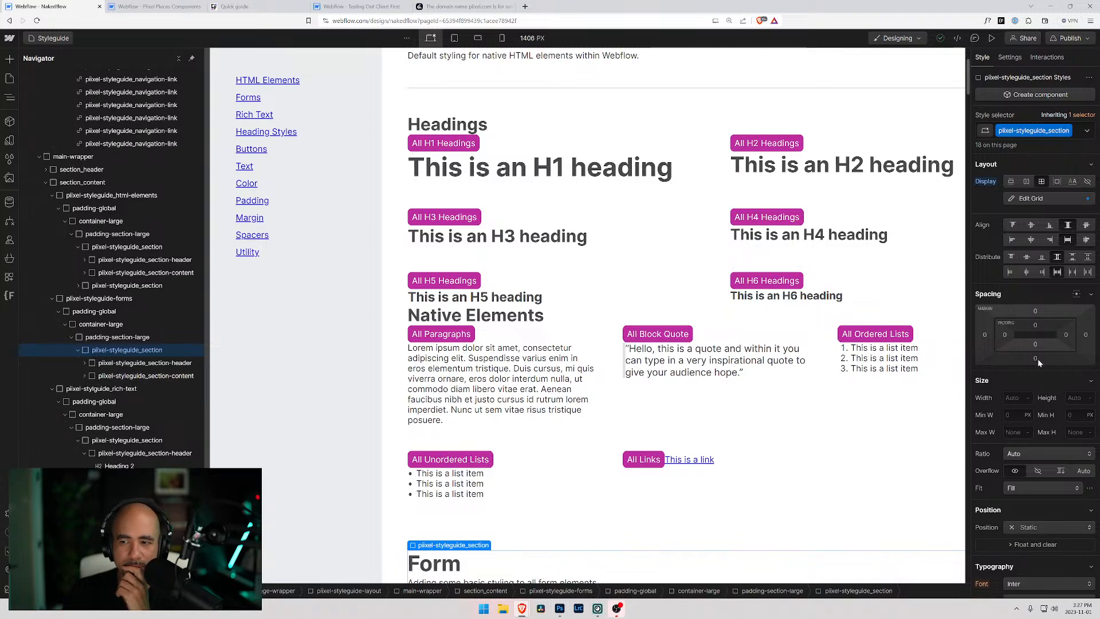
left_click_drag(1036, 356, 1036, 362)
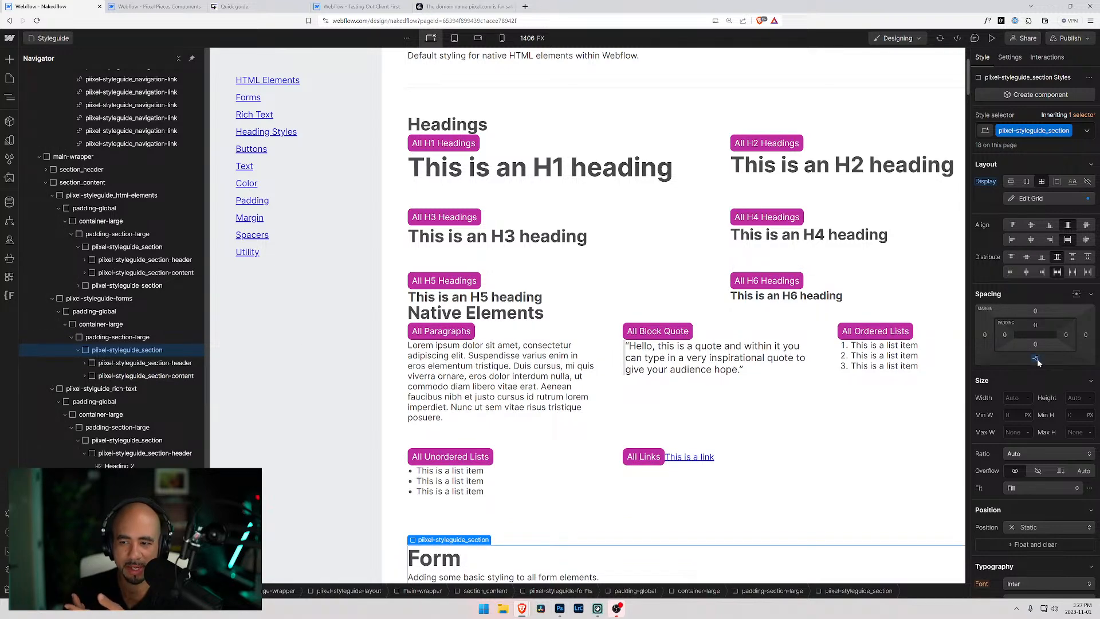
left_click(1036, 364)
left_click(1067, 372)
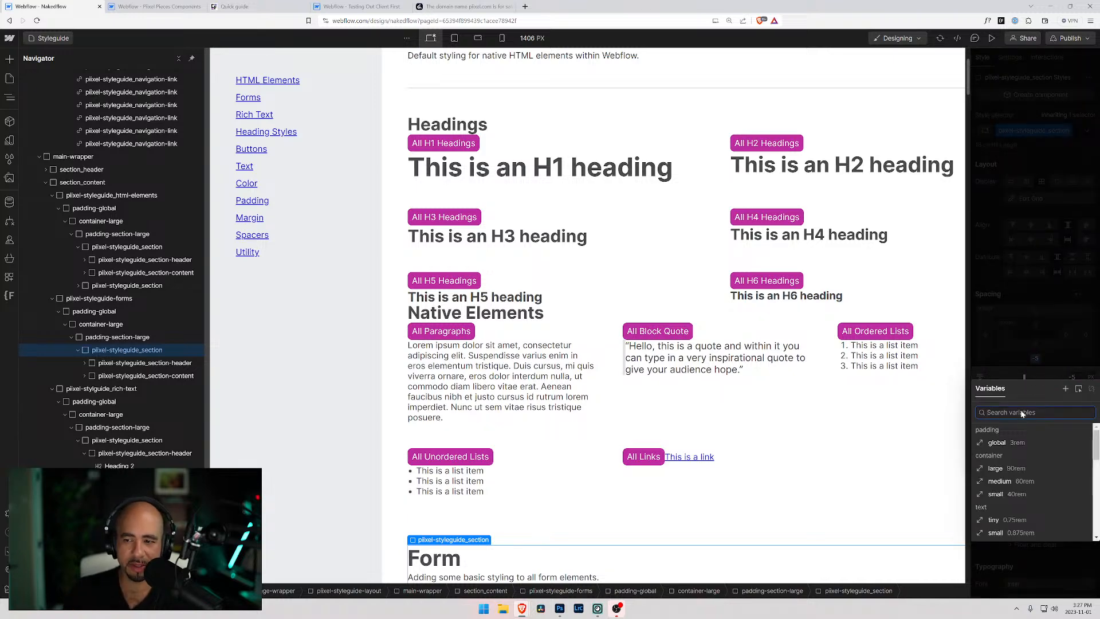
left_click(1010, 445)
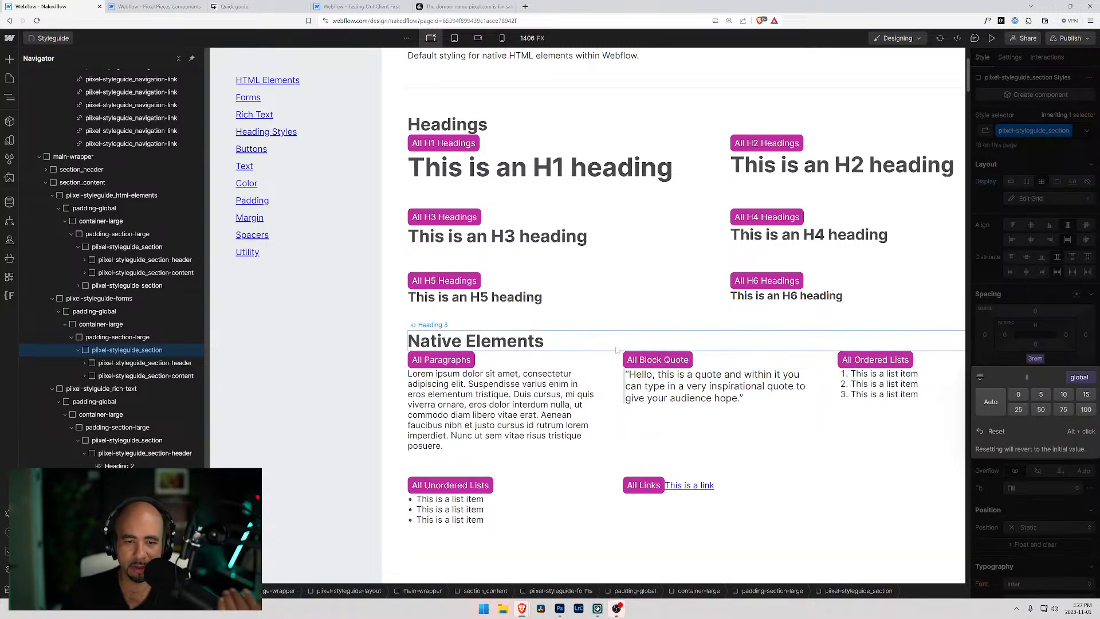
left_click(1037, 359)
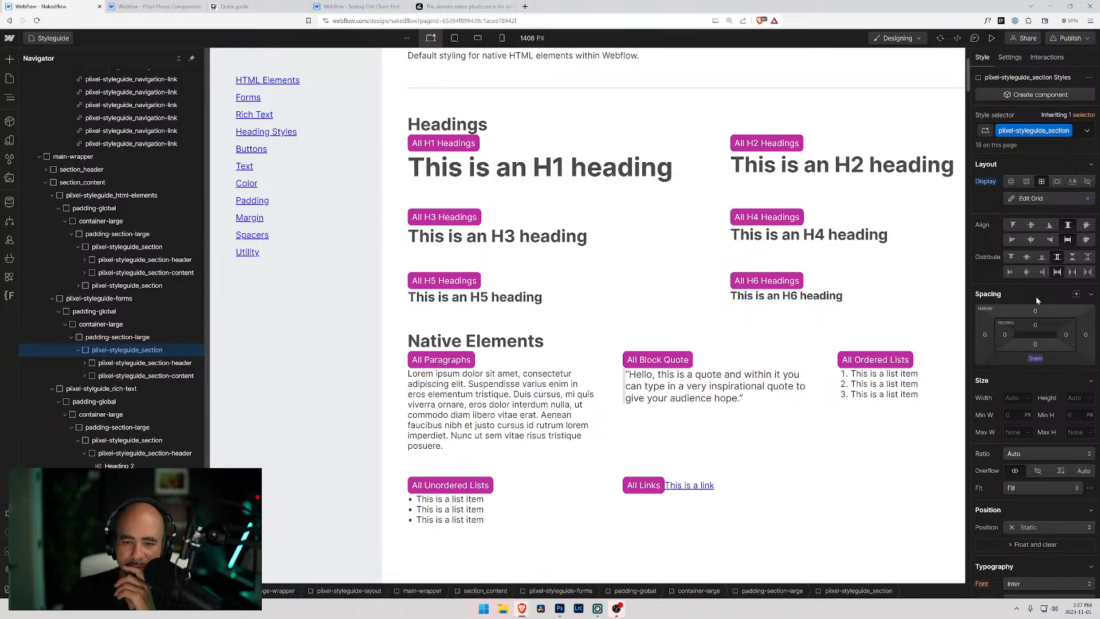
scroll(673, 316, "up", 3)
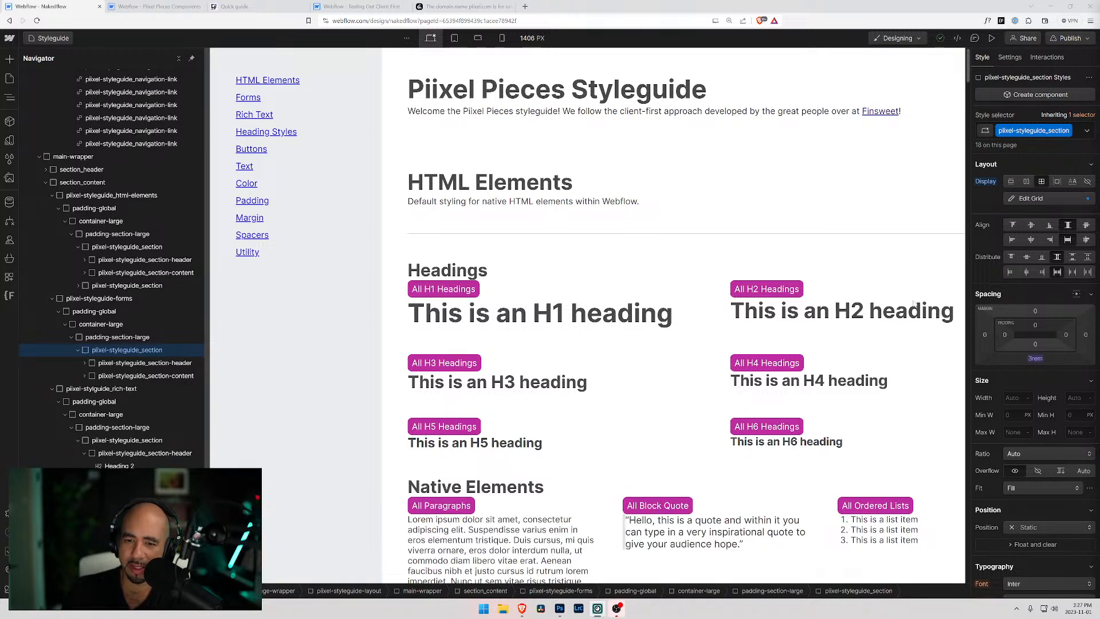
scroll(635, 312, "down", 3)
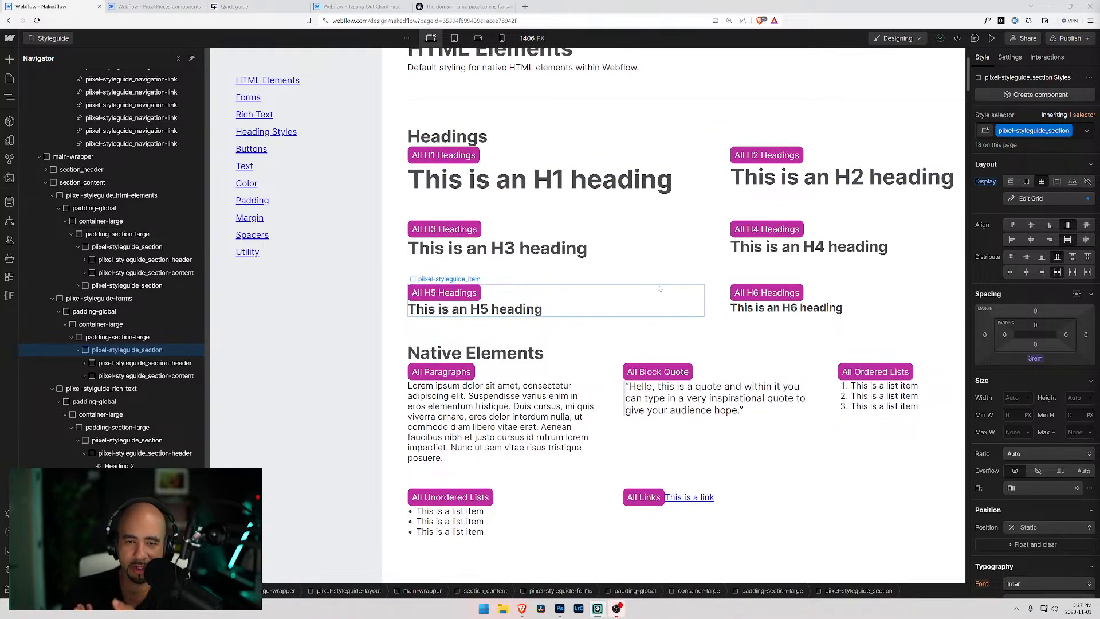
Set the bottom margin of the Headings piixel-styleguide_section to the spacing variable "huge" (6rem).
left_click(707, 262)
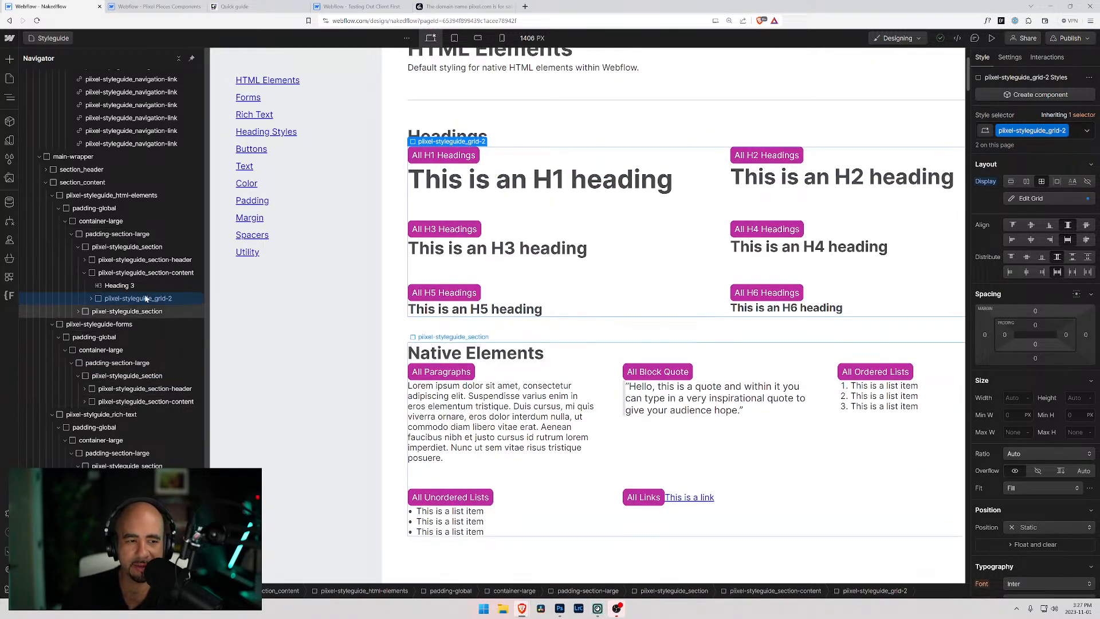
left_click(132, 246)
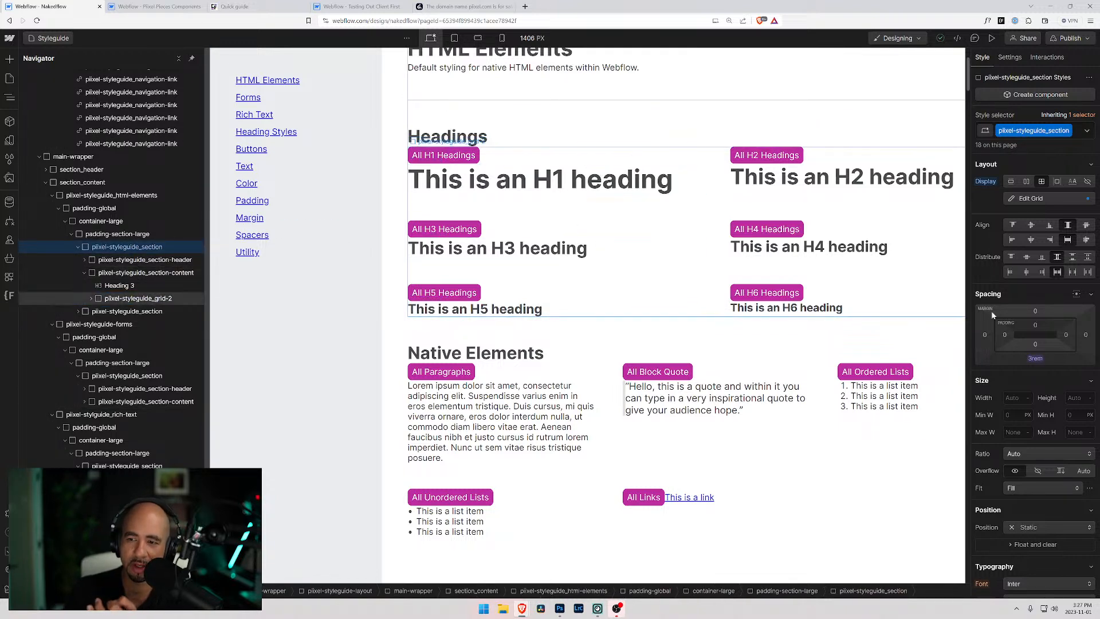
left_click(1035, 359)
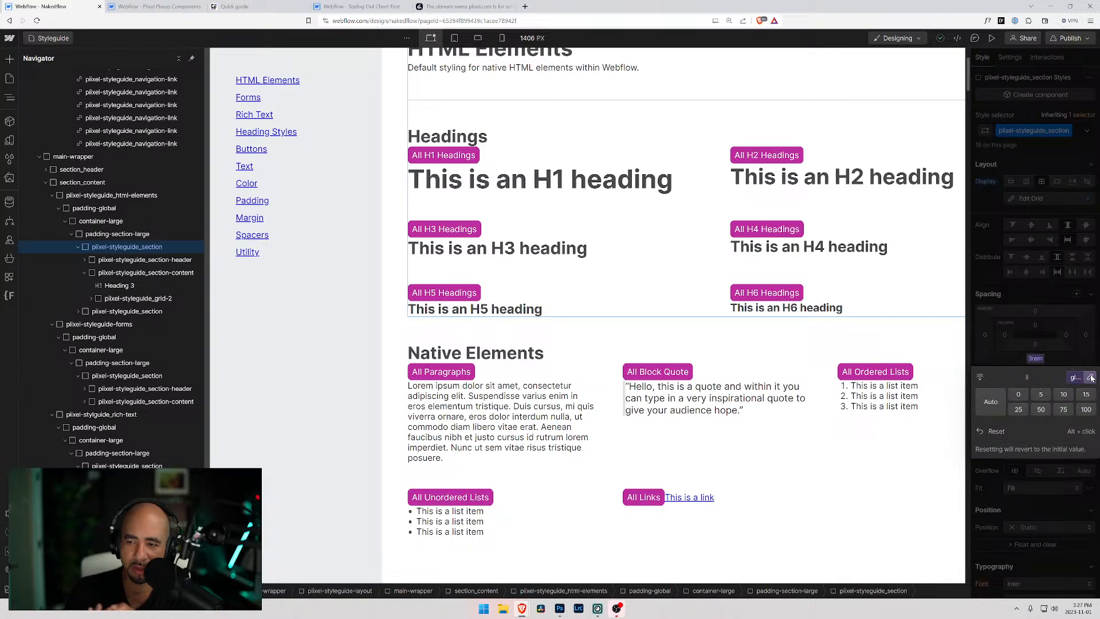
scroll(1006, 486, "down", 5)
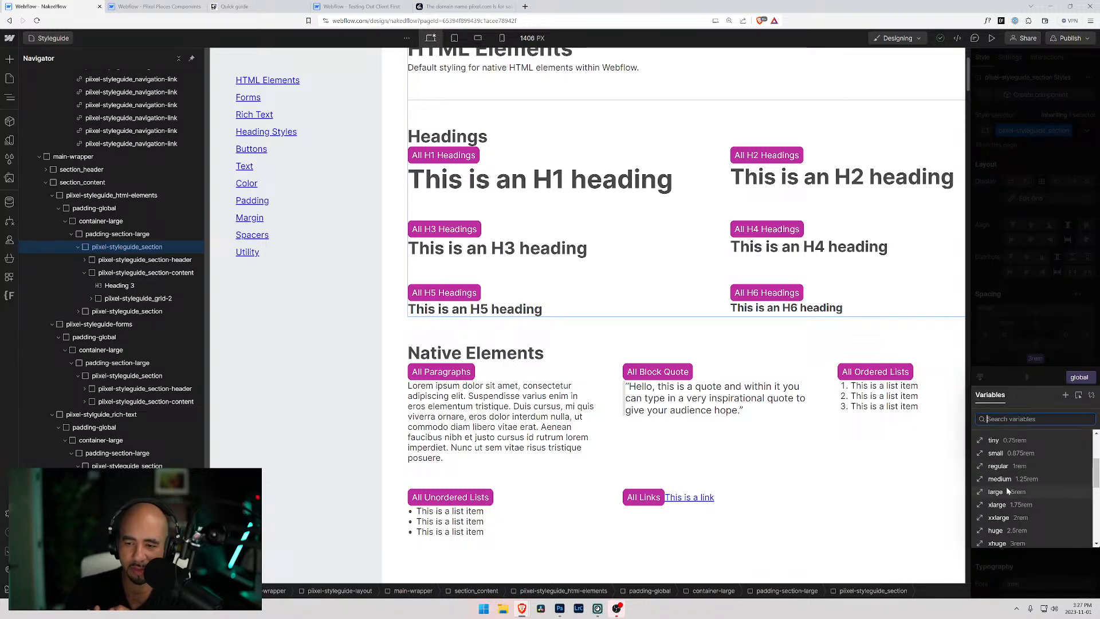
scroll(1008, 491, "down", 3)
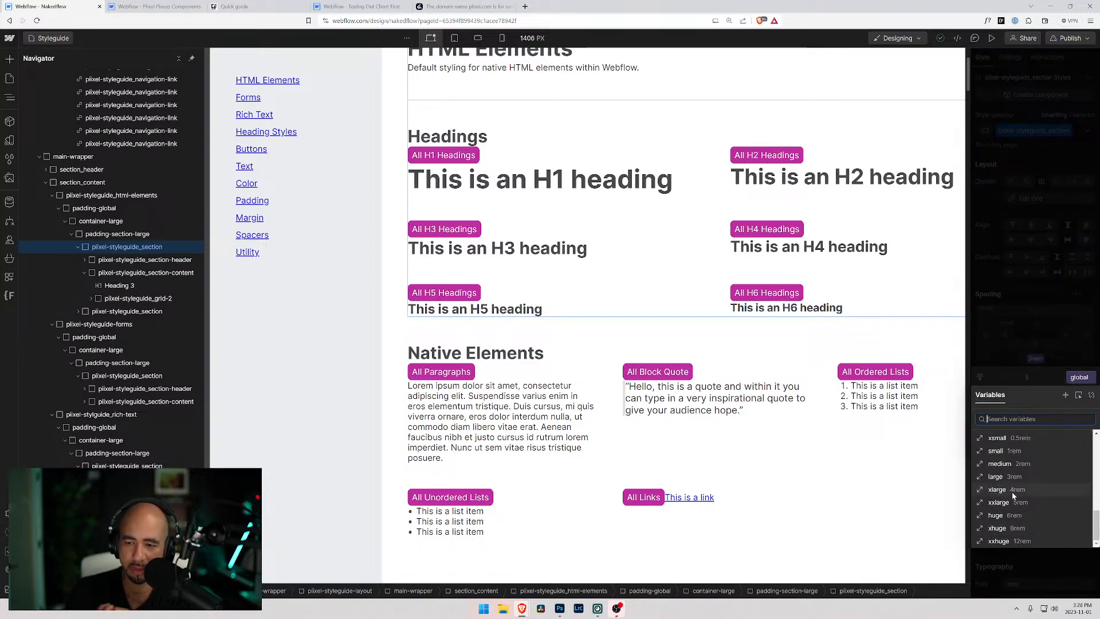
left_click(1010, 517)
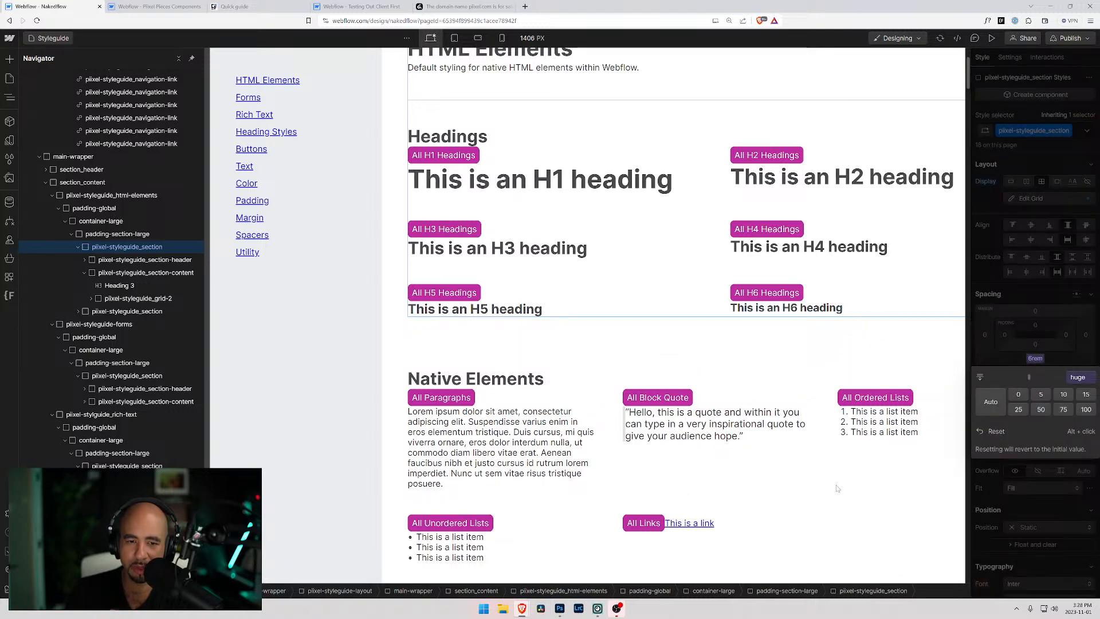
left_click(395, 346)
Review the spacing between the styleguide sections from HTML Elements down through Form, Rich Text and Heading Styles to Buttons.
scroll(401, 361, "up", 2)
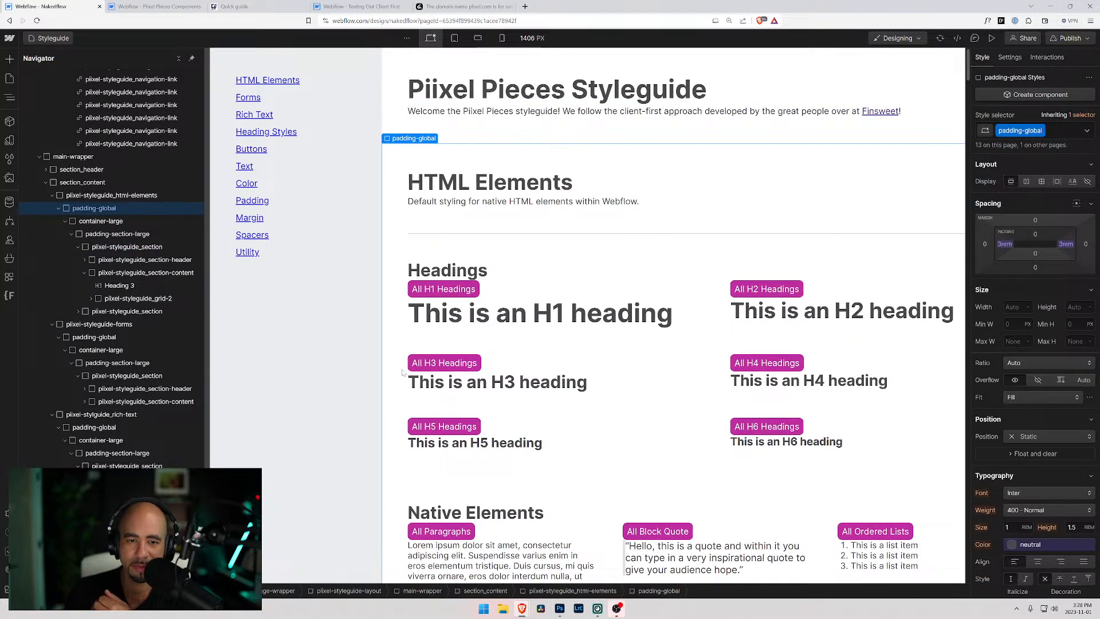
scroll(403, 372, "down", 10)
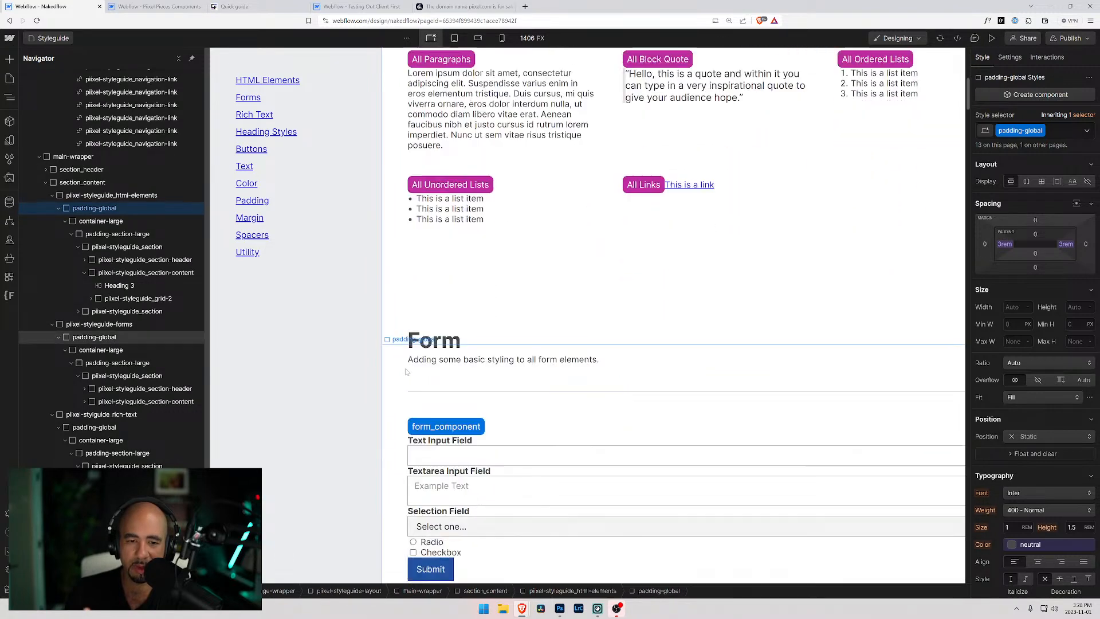
scroll(406, 375, "down", 6)
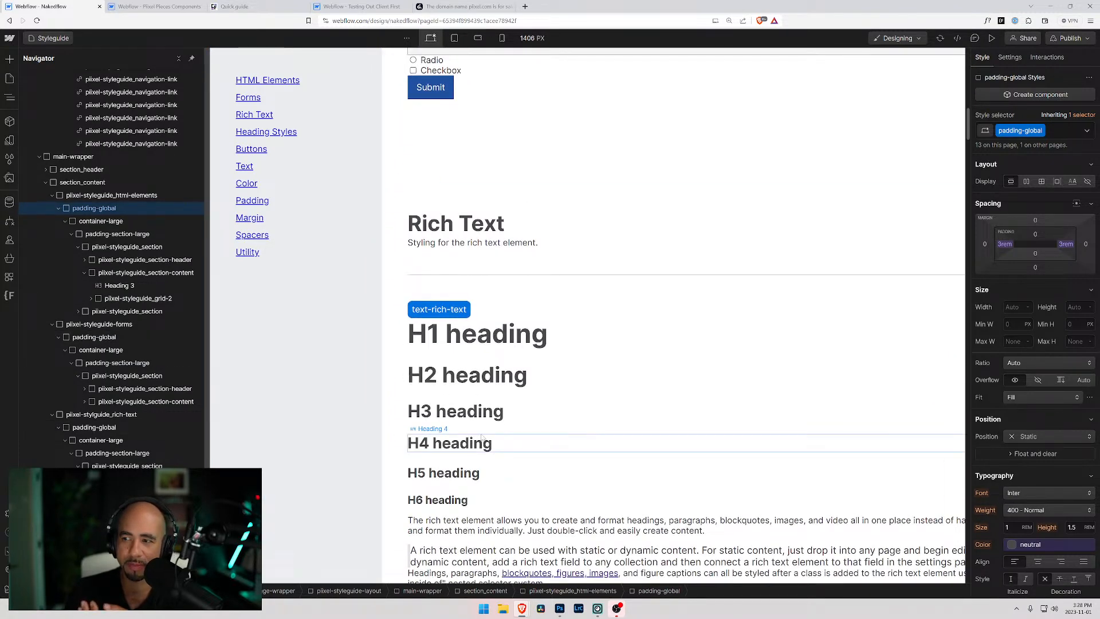
scroll(481, 434, "down", 2)
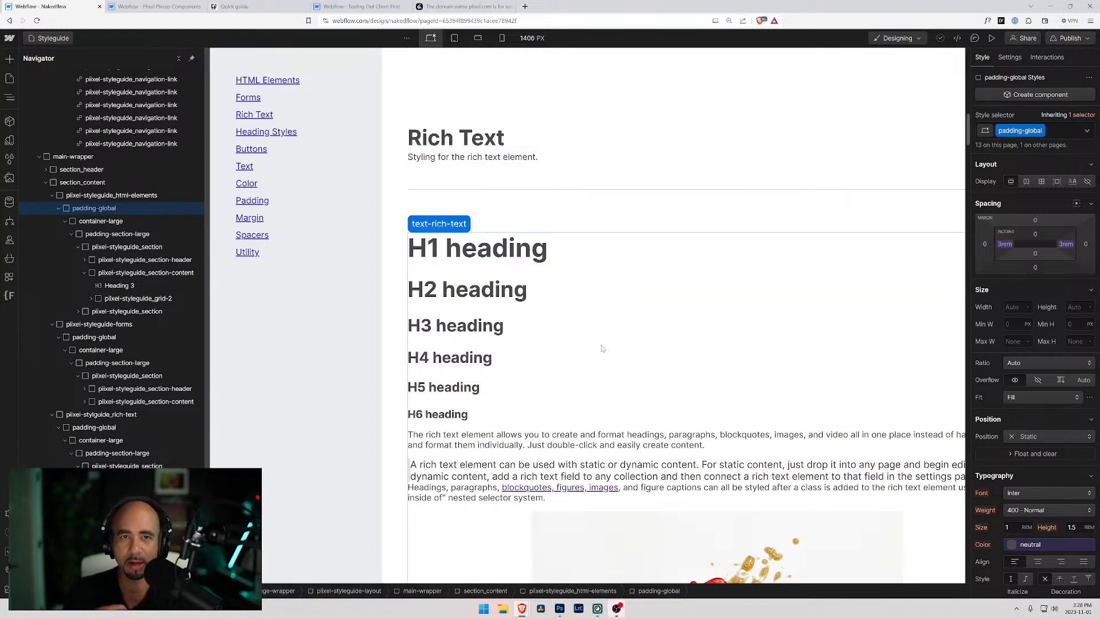
scroll(598, 395, "down", 5)
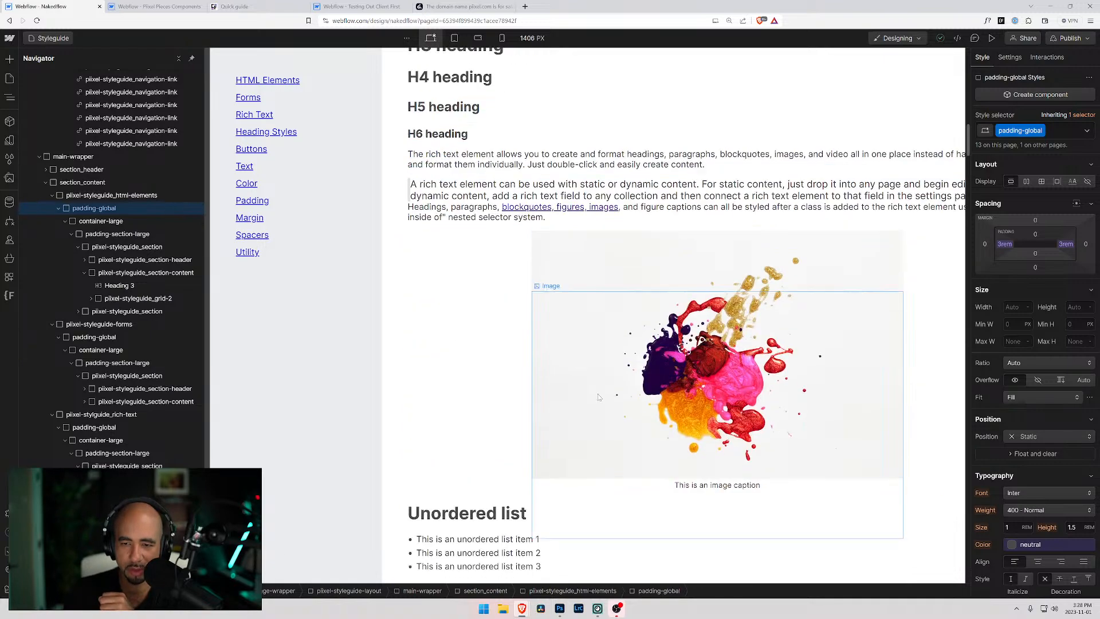
scroll(598, 396, "down", 5)
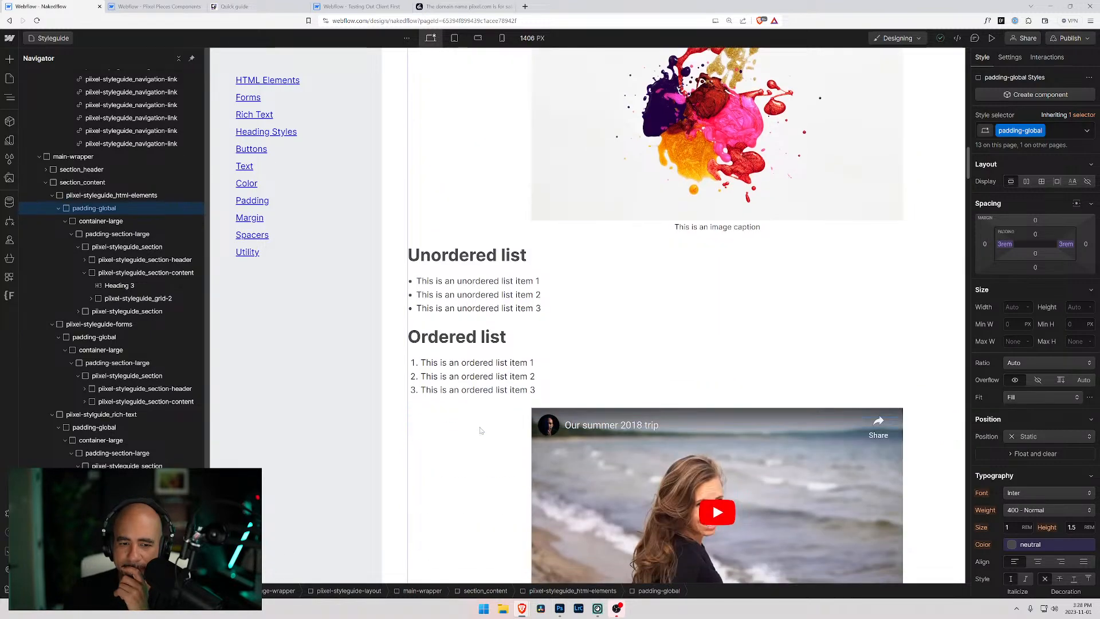
scroll(481, 431, "down", 6)
scroll(481, 430, "down", 8)
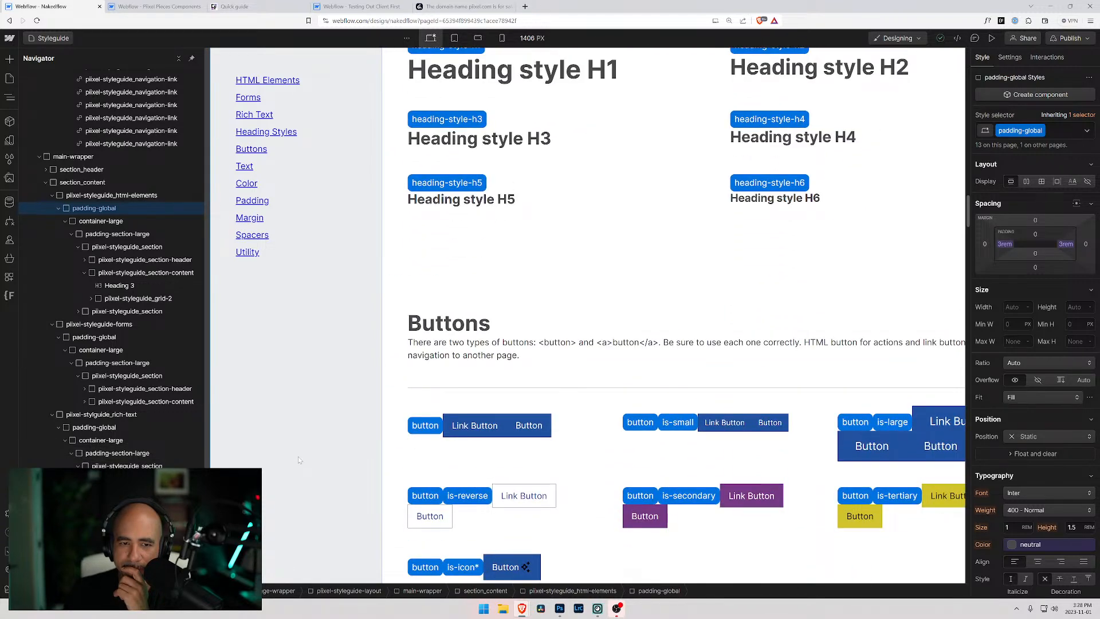
scroll(573, 344, "up", 2)
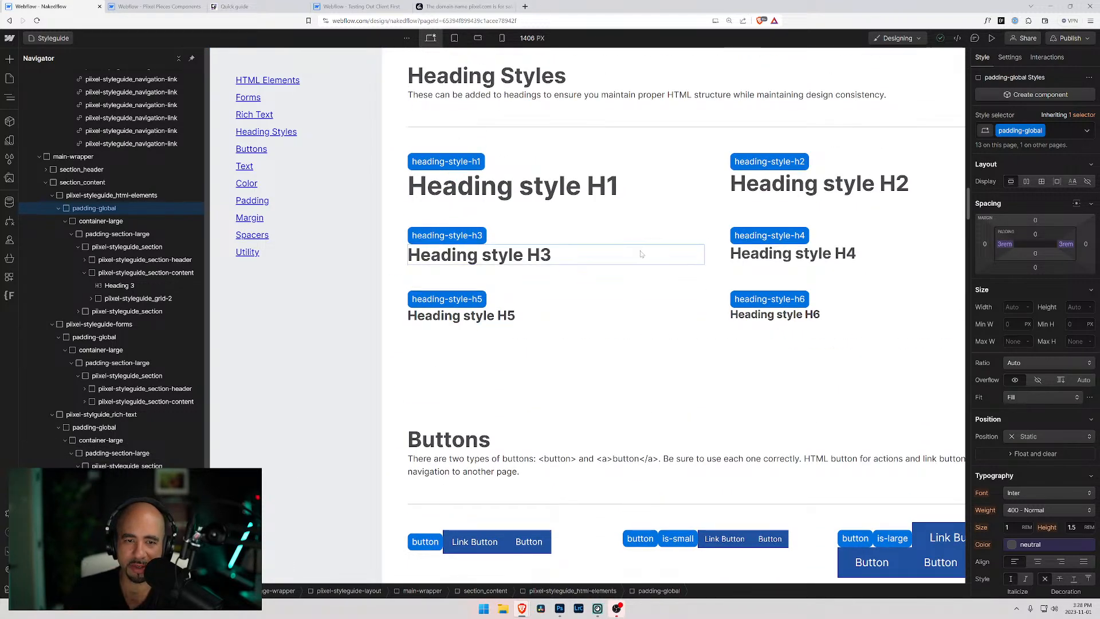
Inspect the bottom margin of the Heading Styles piixel-styleguide_section and the variable it uses, collapsing its section header layer.
left_click(639, 167)
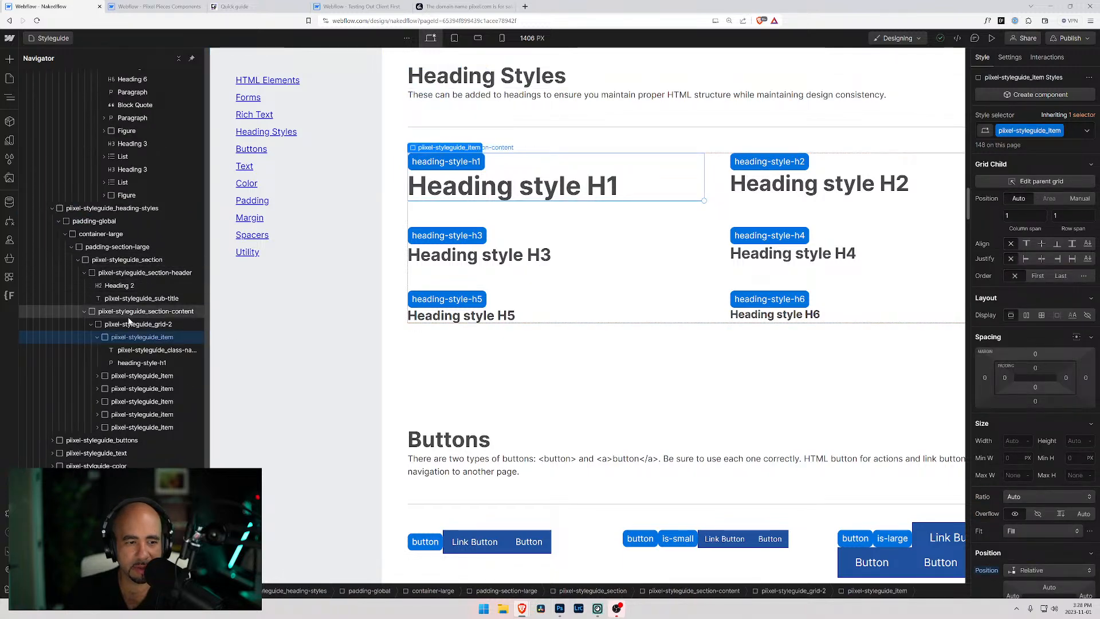
left_click(118, 260)
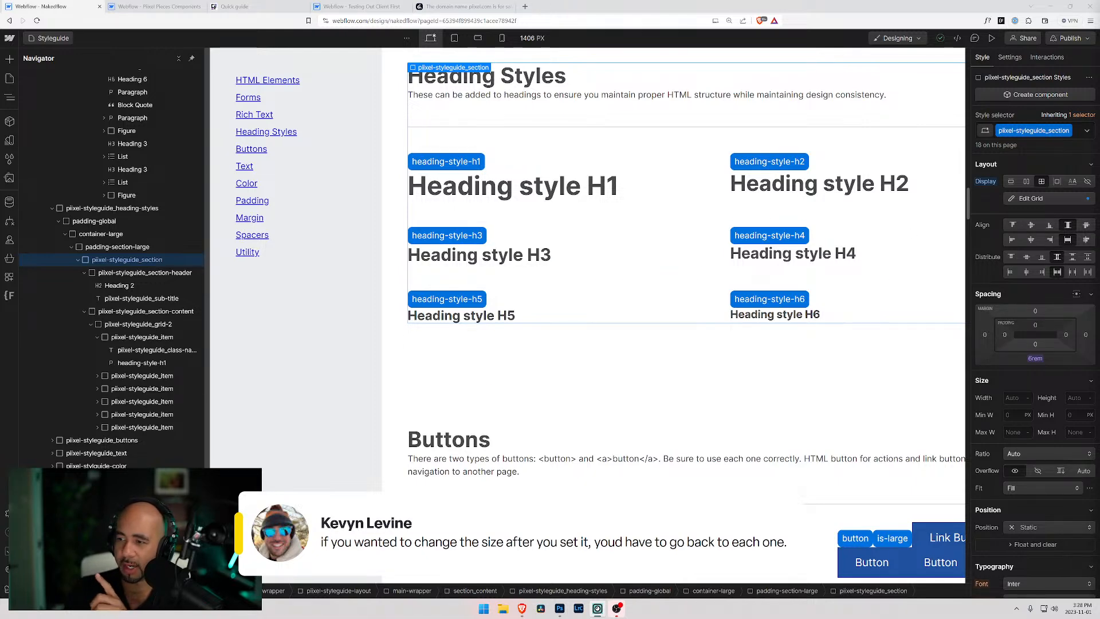
left_click(118, 271)
left_click(117, 262)
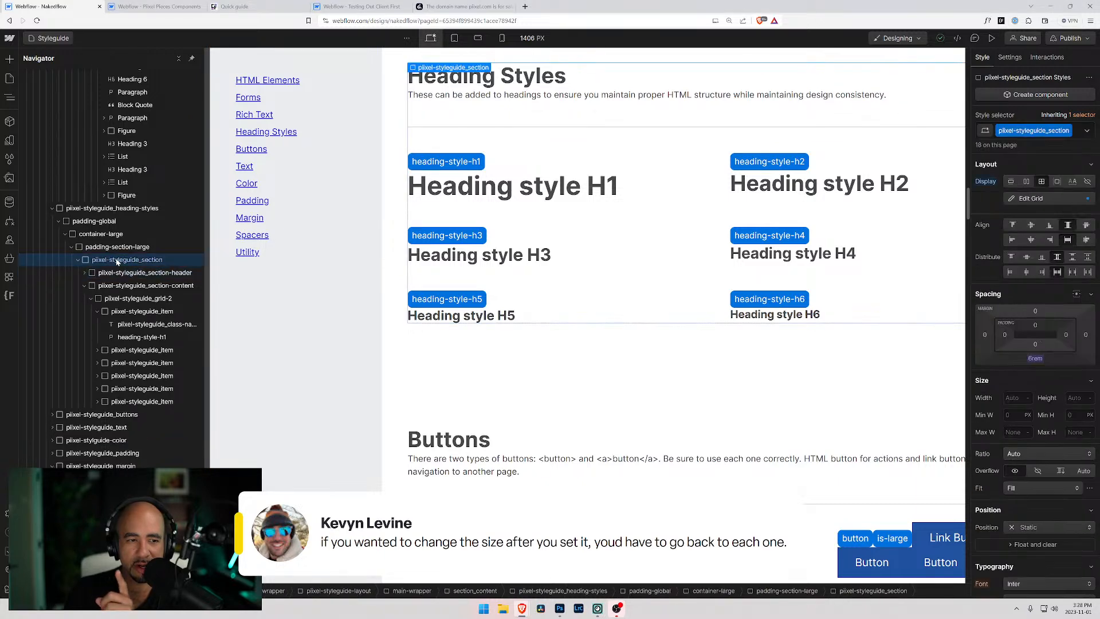
left_click(1035, 359)
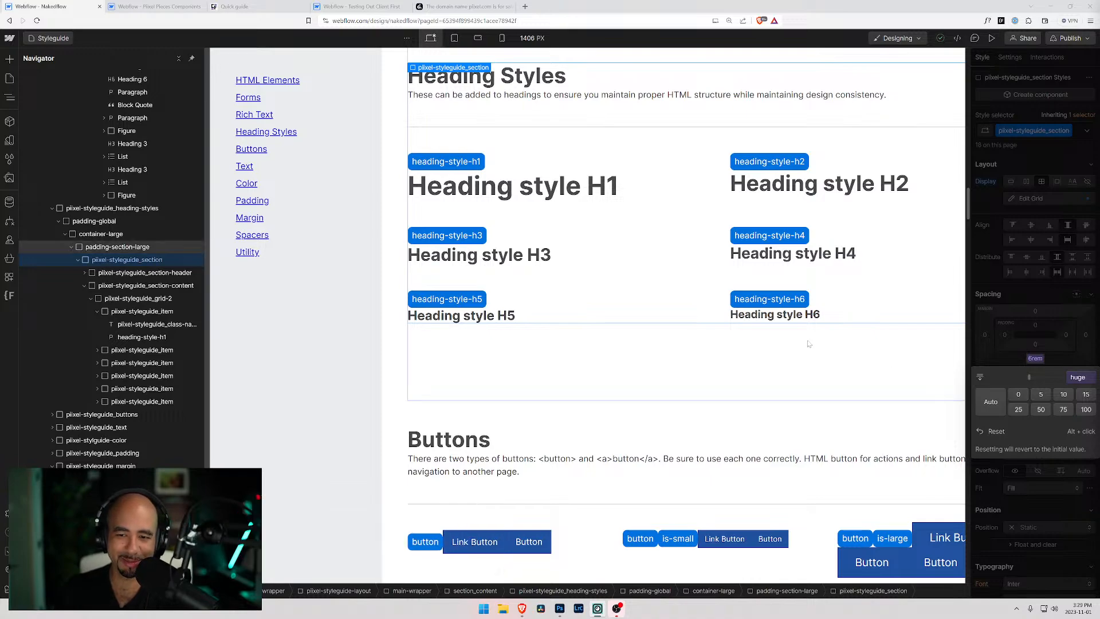
left_click(1016, 301)
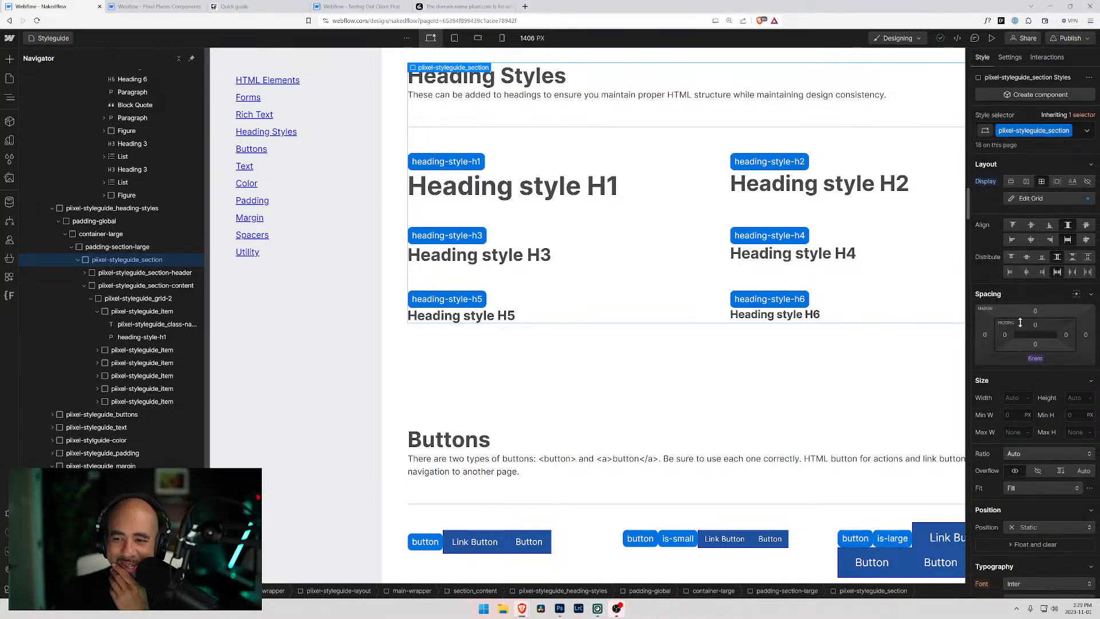
Check the section spacing again from Heading Styles back up to the HTML Elements section at the start of the page.
scroll(687, 386, "down", 4)
scroll(624, 399, "up", 6)
scroll(595, 399, "up", 10)
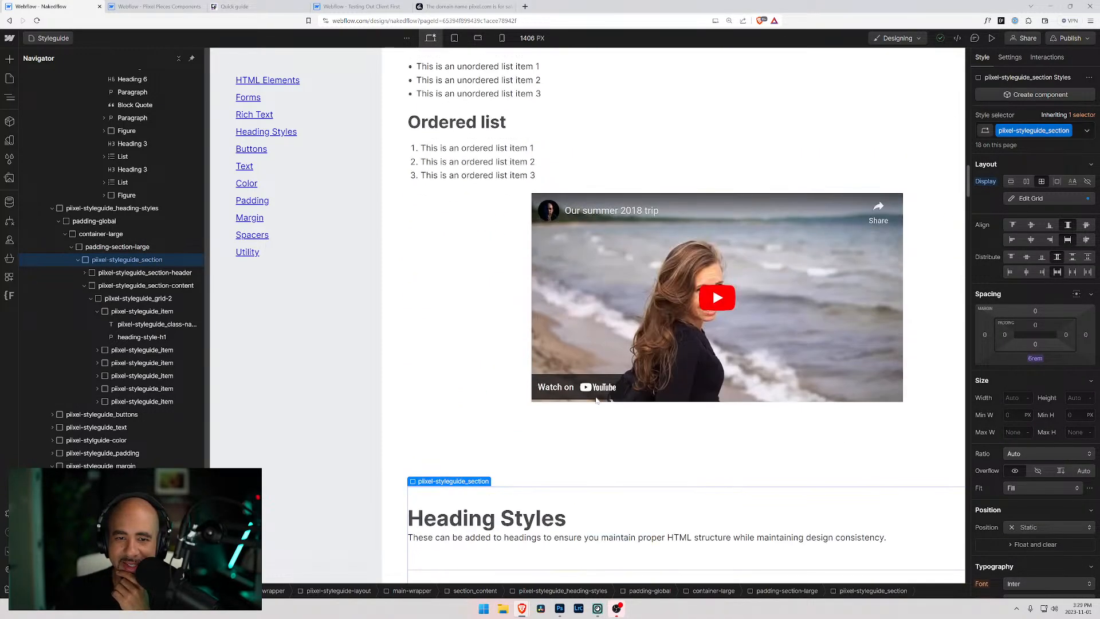
scroll(590, 399, "up", 8)
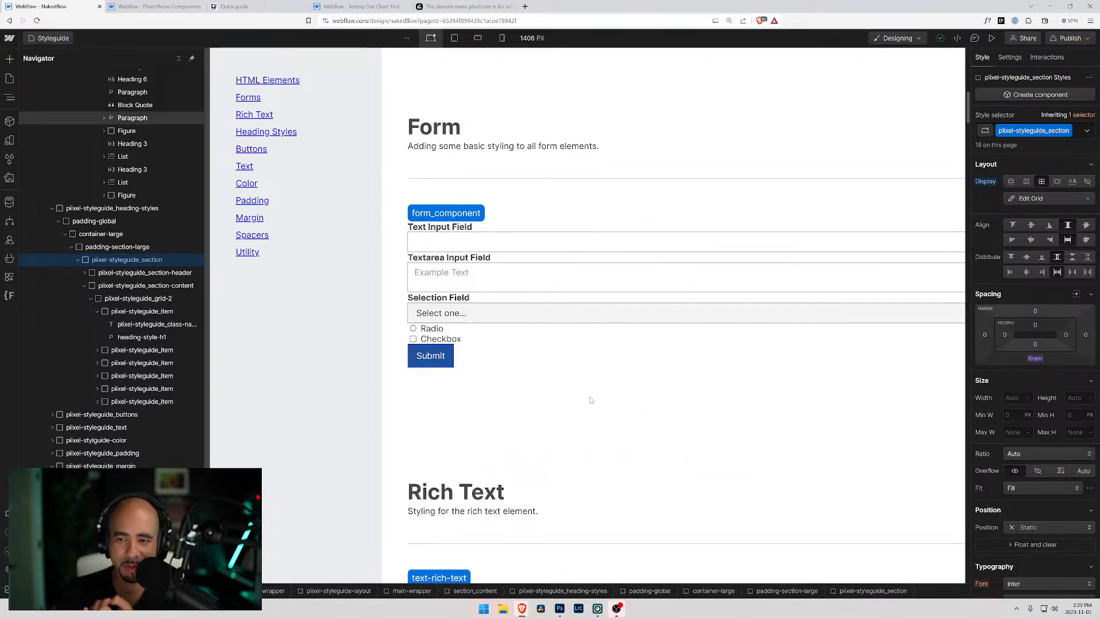
scroll(591, 400, "up", 3)
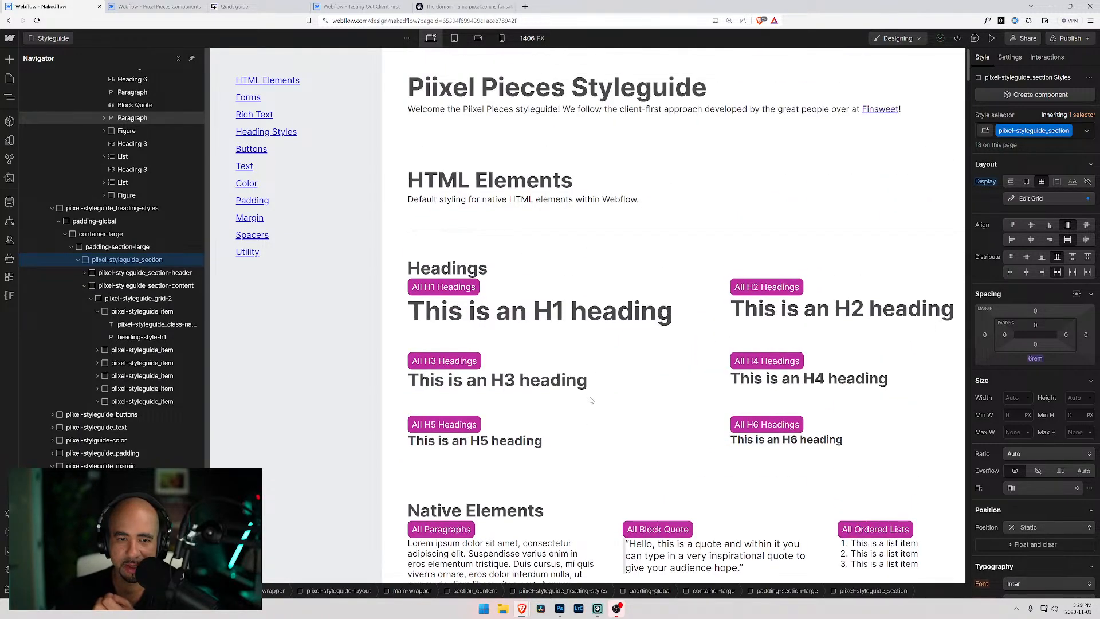
scroll(590, 405, "down", 2)
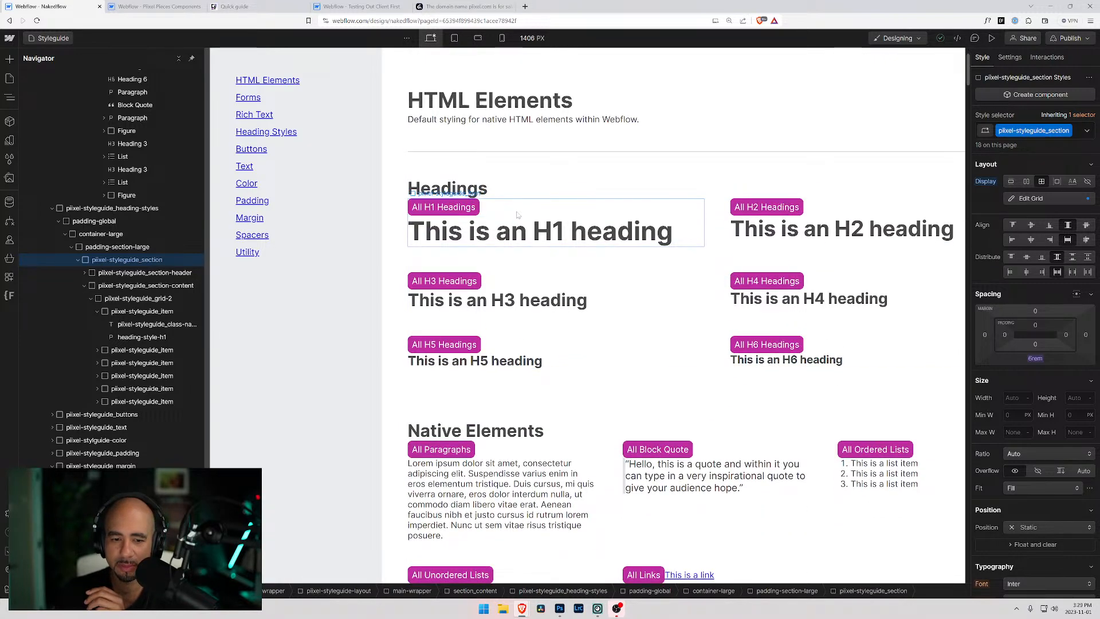
scroll(547, 358, "up", 2)
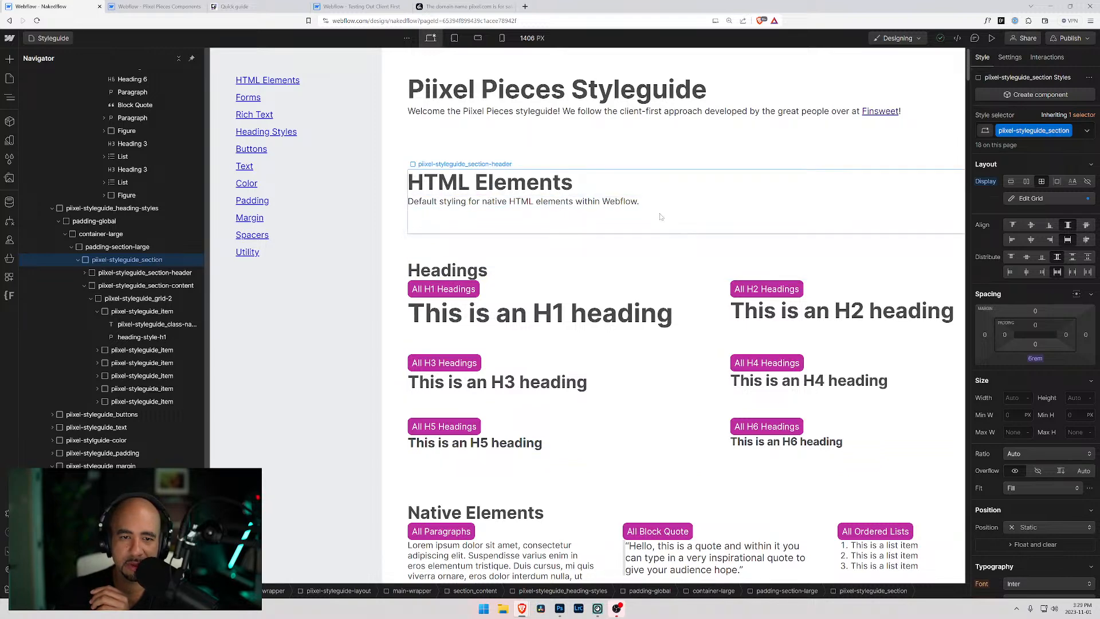
Inspect the styles of the HTML Elements heading, its piixel-styleguide_section-header and the sample H1 heading.
left_click(550, 183)
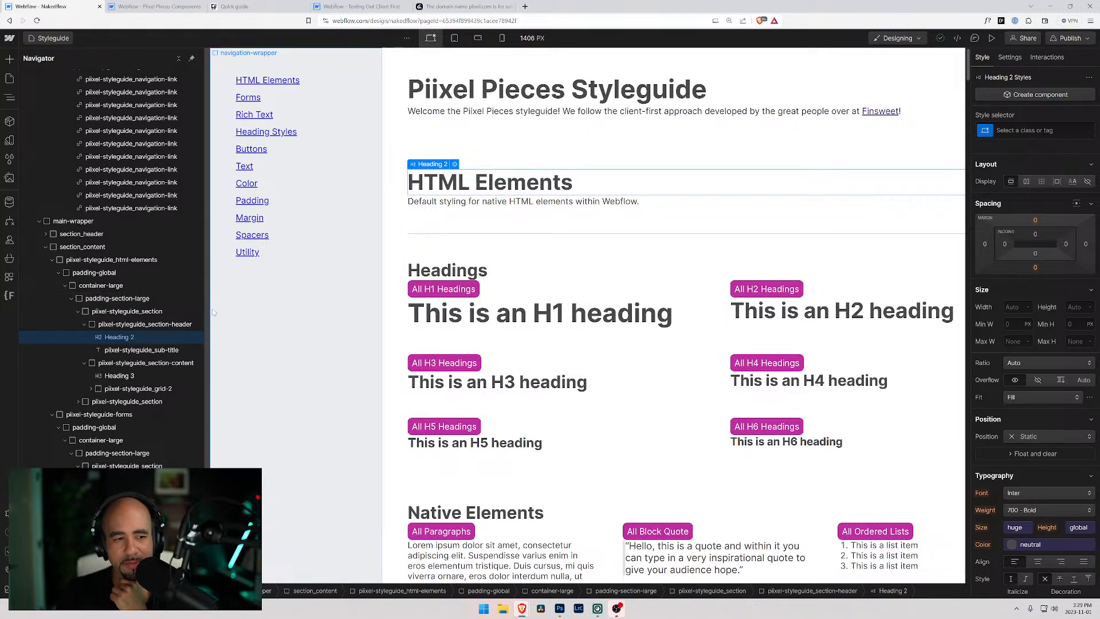
left_click(141, 325)
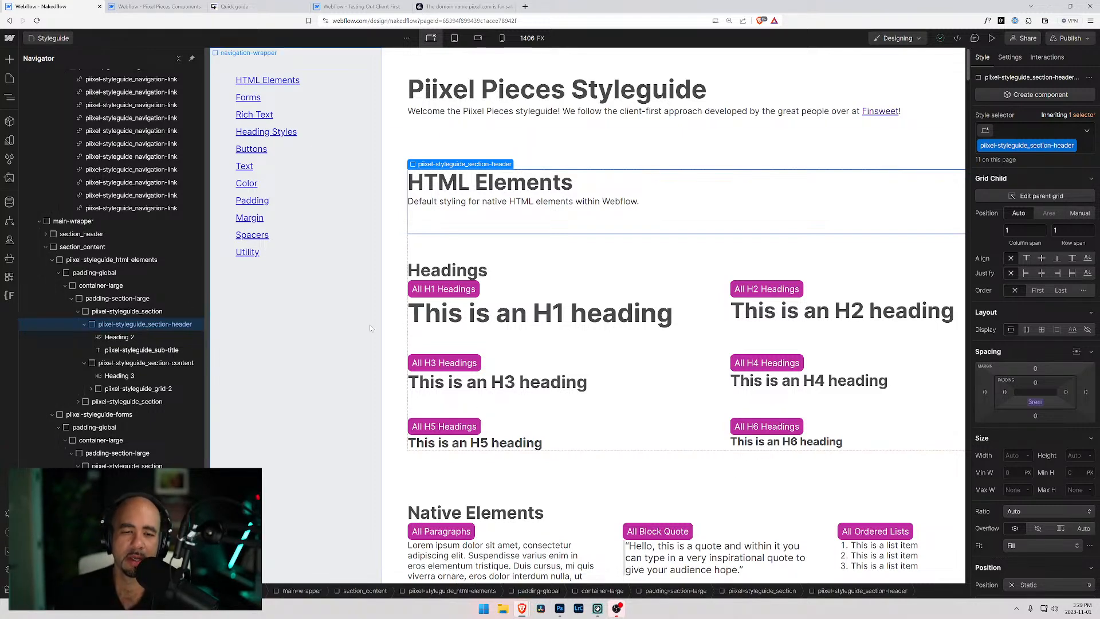
left_click(554, 322)
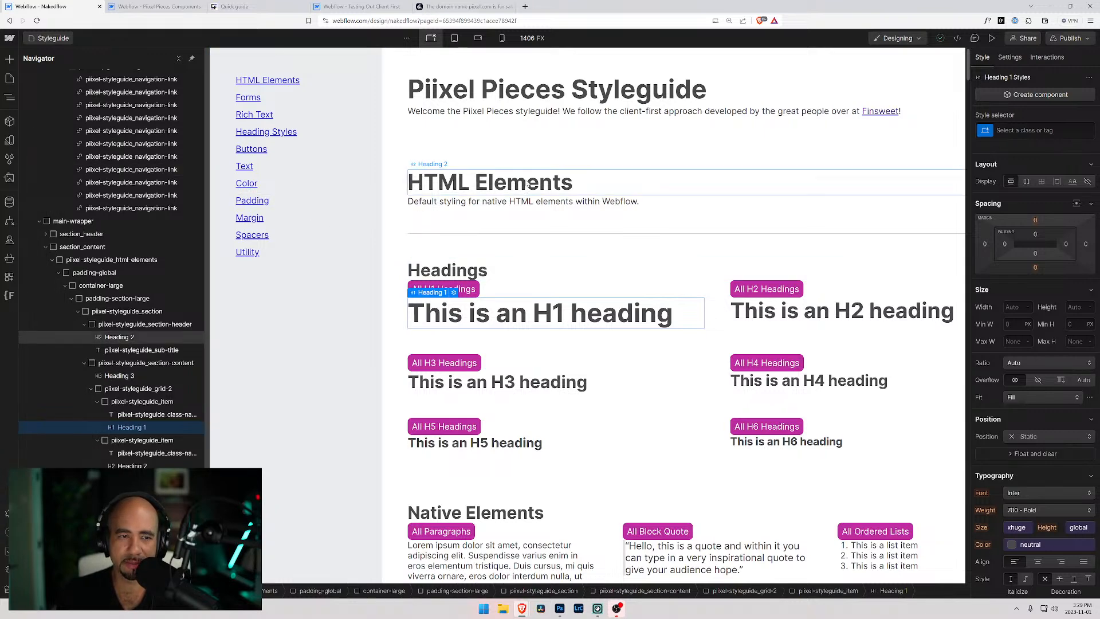
Select the Body element with its Body (All Pages) tag selector and inspect its typography styles.
scroll(168, 163, "up", 3)
left_click(45, 77)
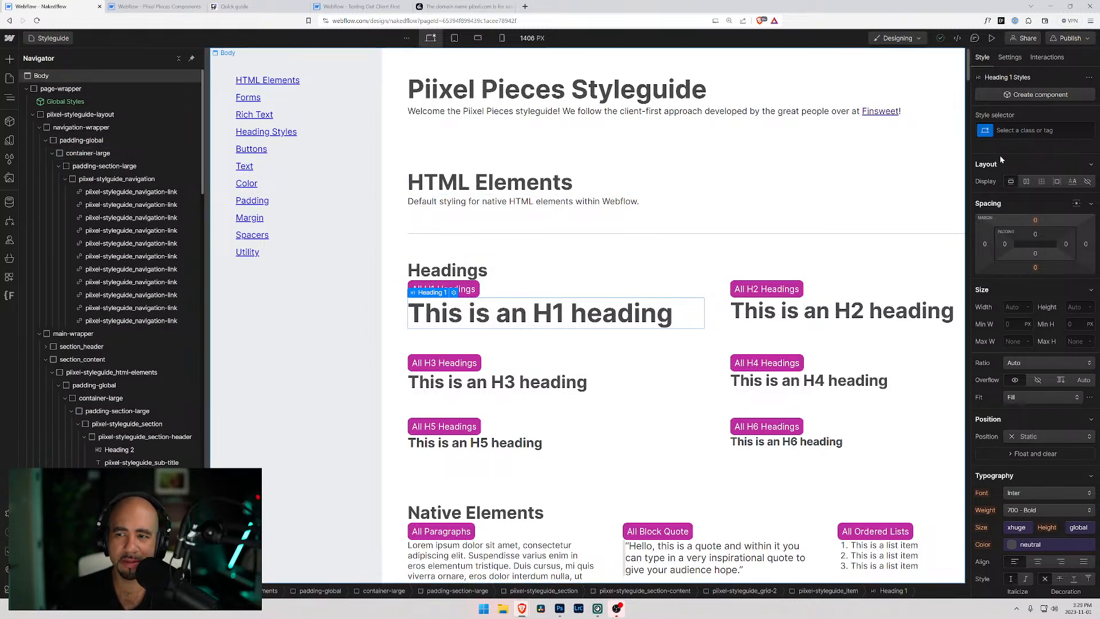
left_click(986, 131)
left_click(992, 188)
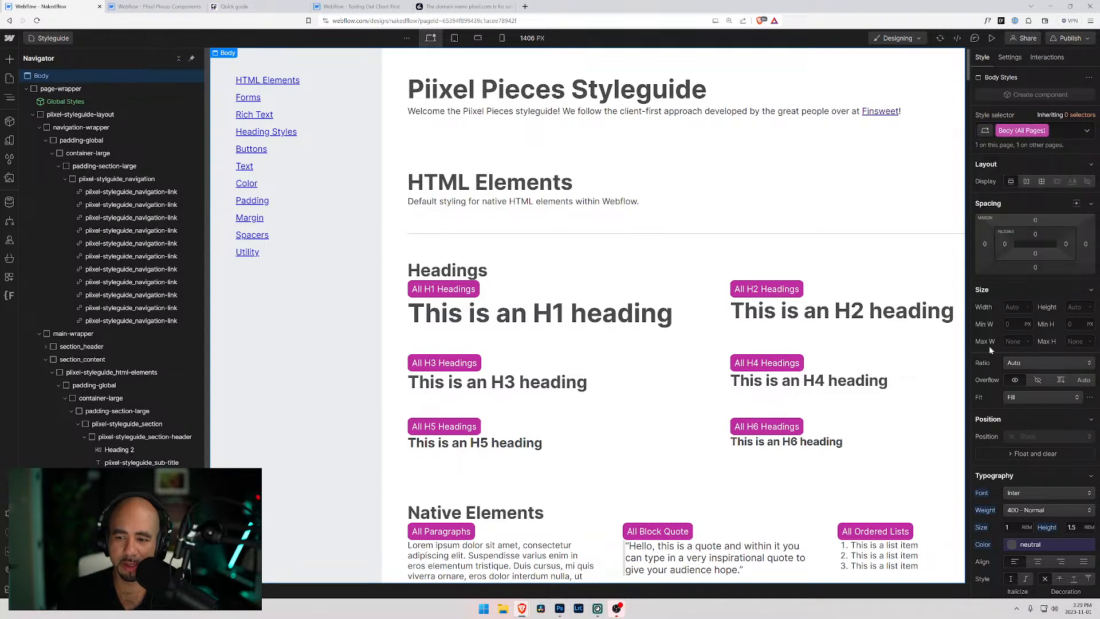
scroll(989, 346, "down", 3)
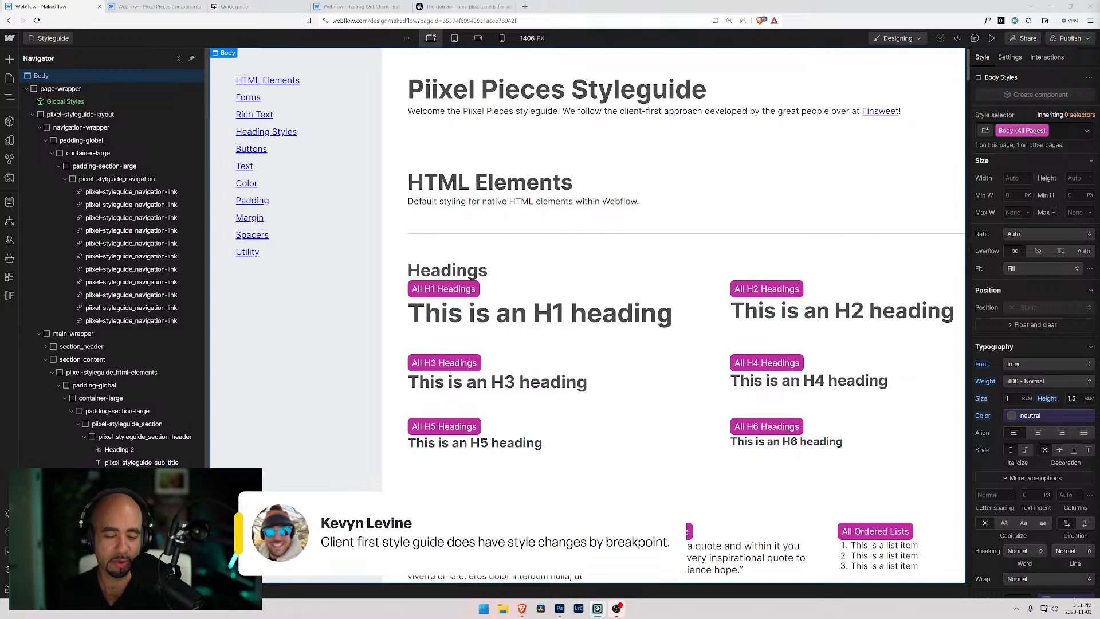
In the Testing Out Client First project, compare the Heading 2 sample's typography at the mobile portrait and desktop breakpoints, then return to Nakedflow.
left_click(336, 8)
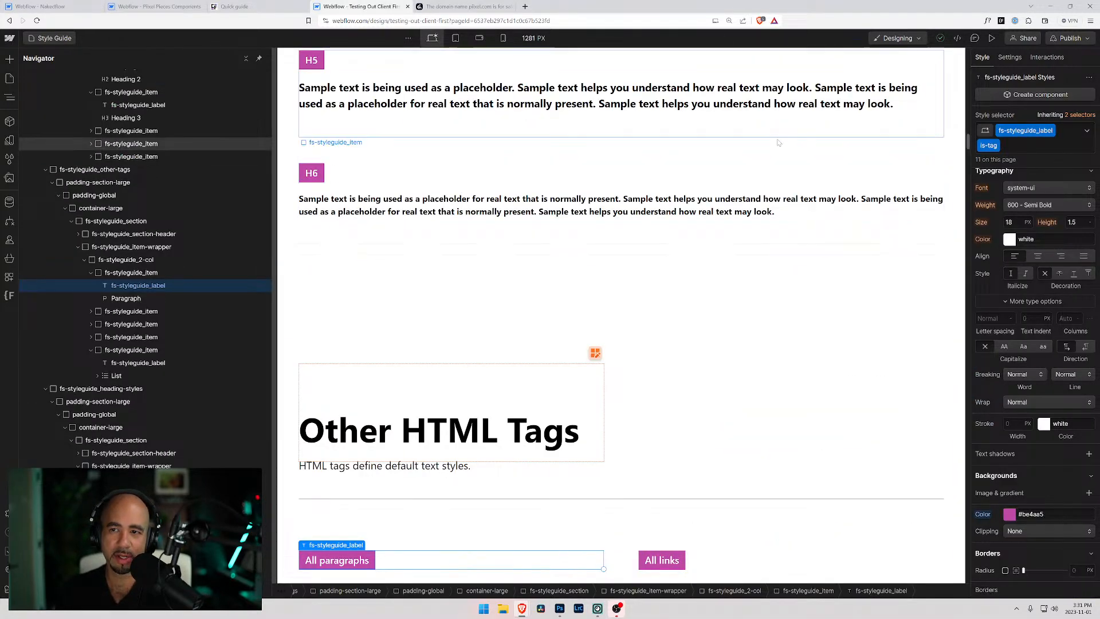
scroll(460, 229, "up", 15)
left_click(503, 38)
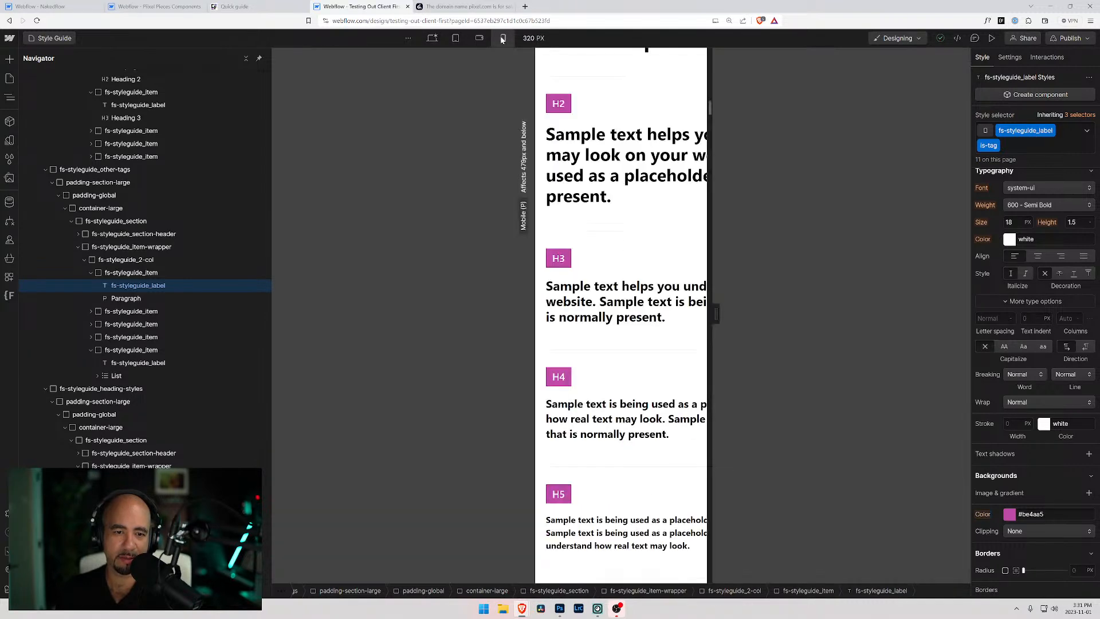
left_click(599, 170)
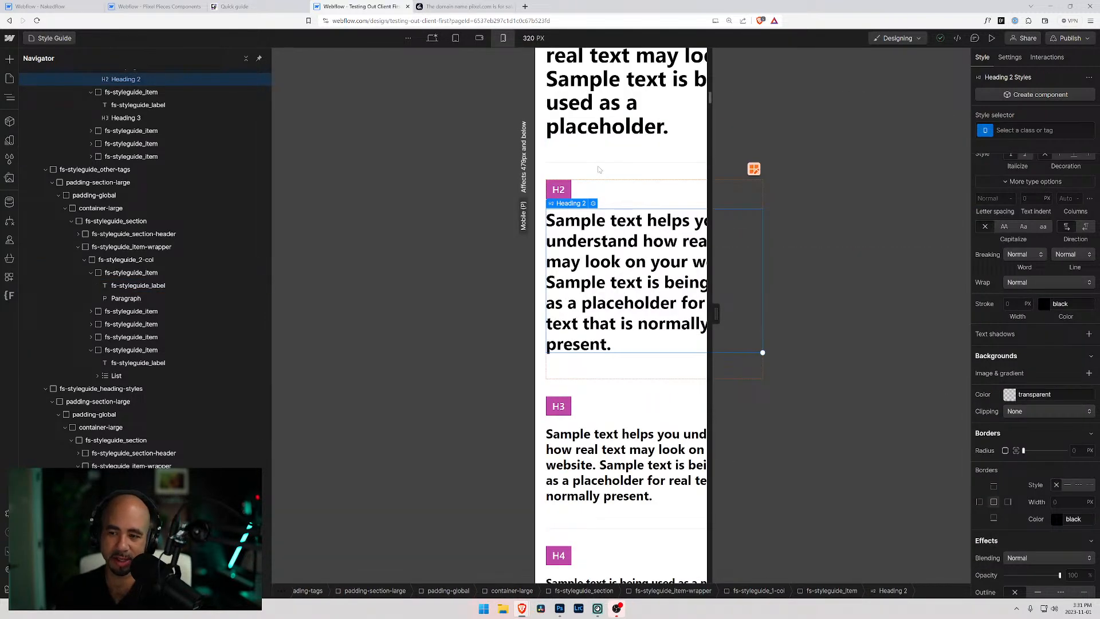
scroll(1013, 260, "up", 10)
scroll(1012, 259, "down", 3)
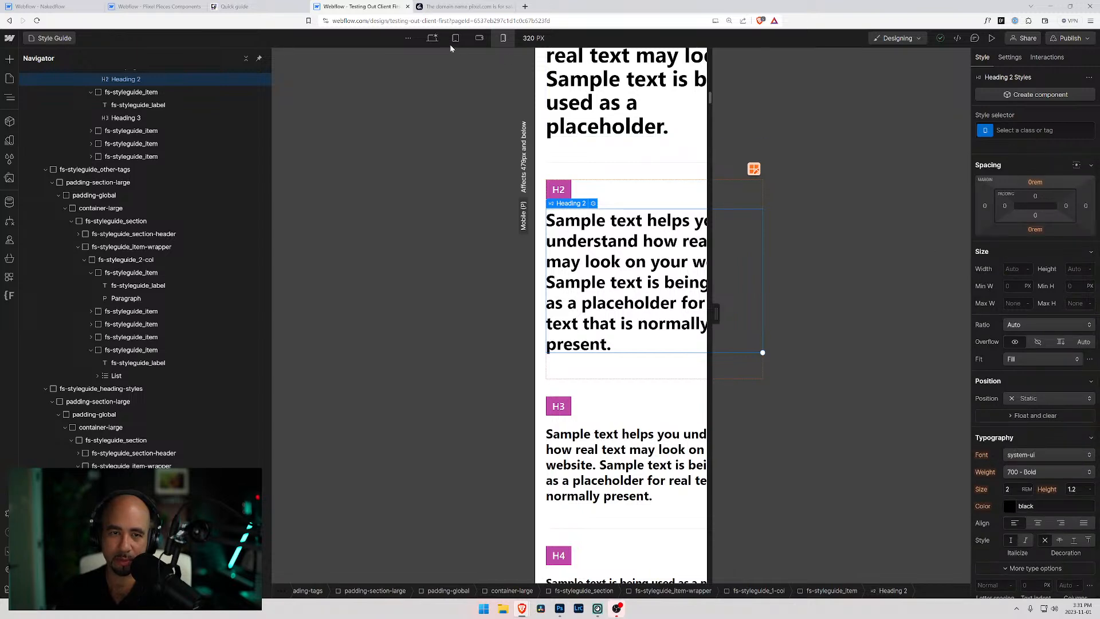
left_click(433, 38)
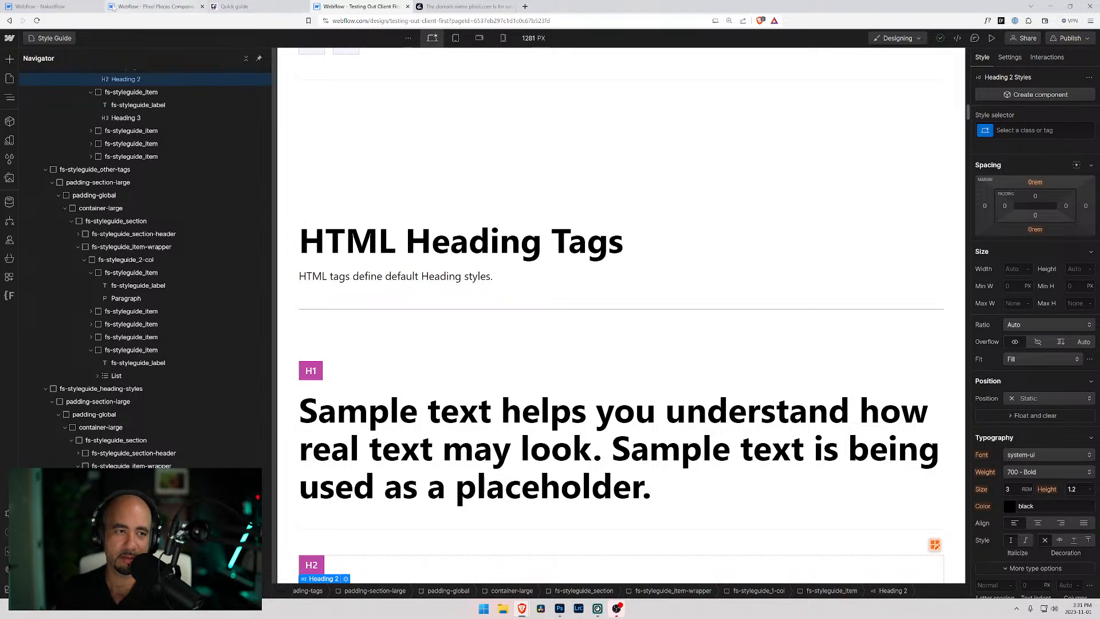
left_click(138, 7)
left_click(38, 5)
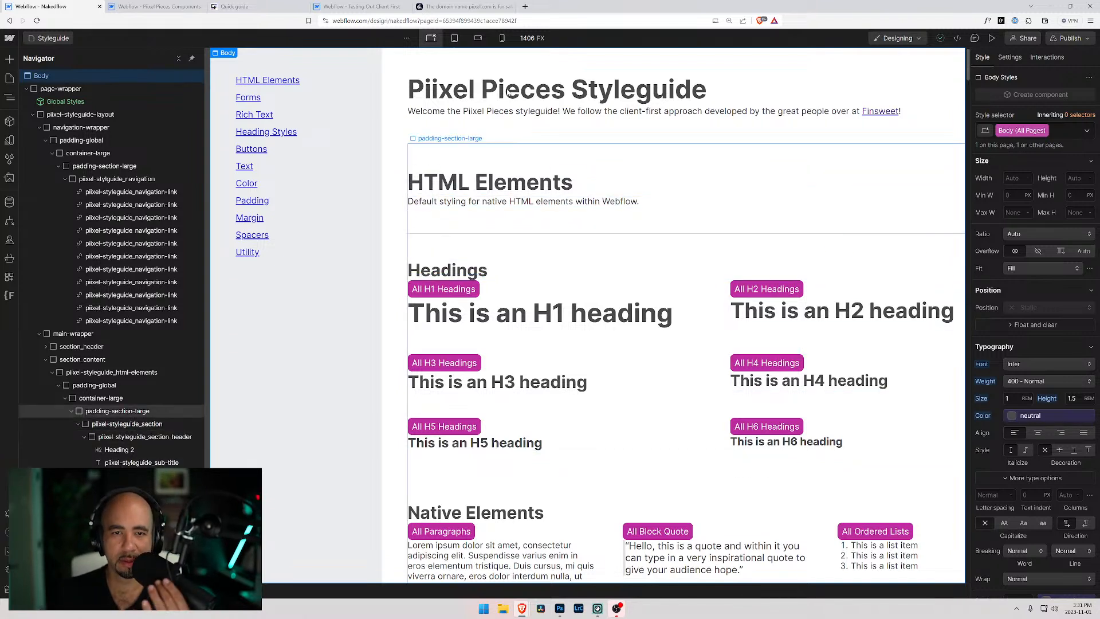
Return to the Testing Out Client First project and inspect the All H1 Headings tag typography on the sample H1.
left_click(361, 6)
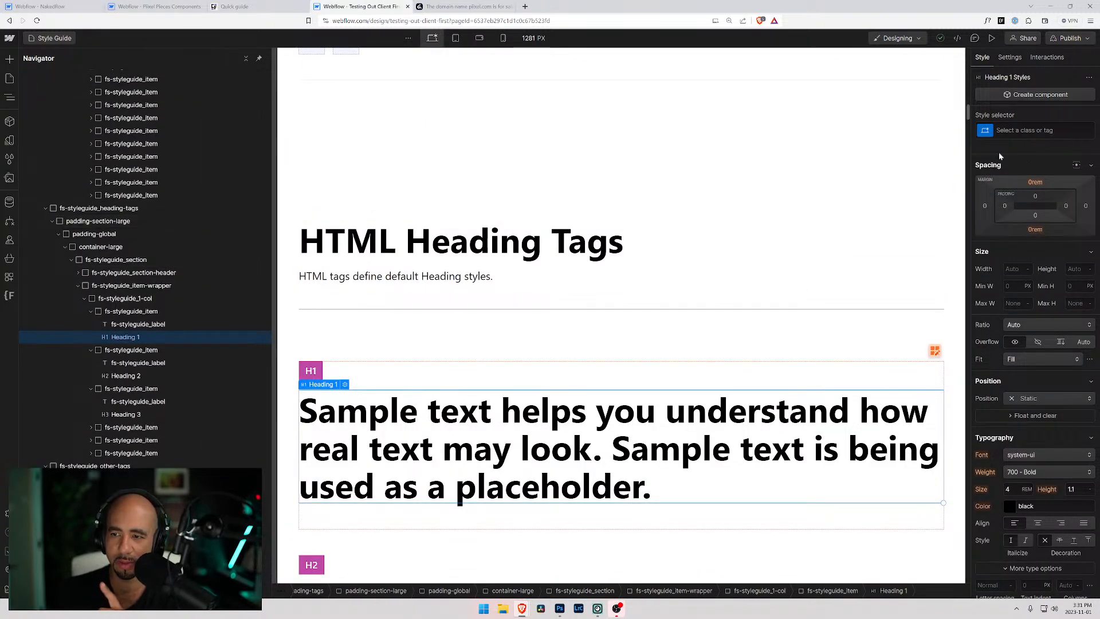
left_click(985, 131)
left_click(1004, 191)
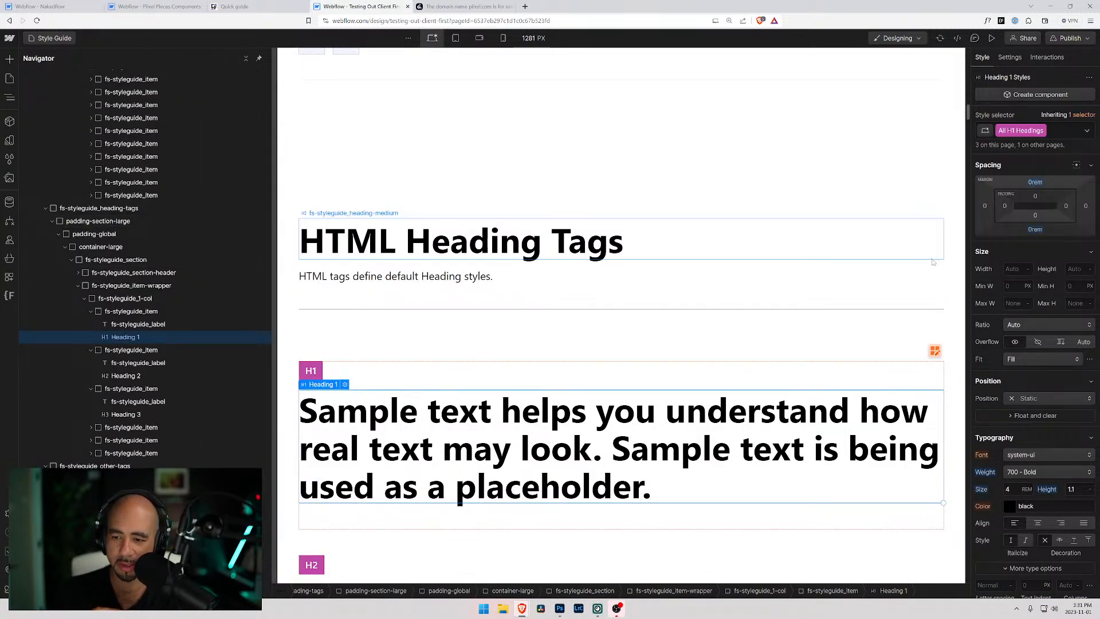
scroll(983, 339, "down", 1)
scroll(983, 340, "down", 2)
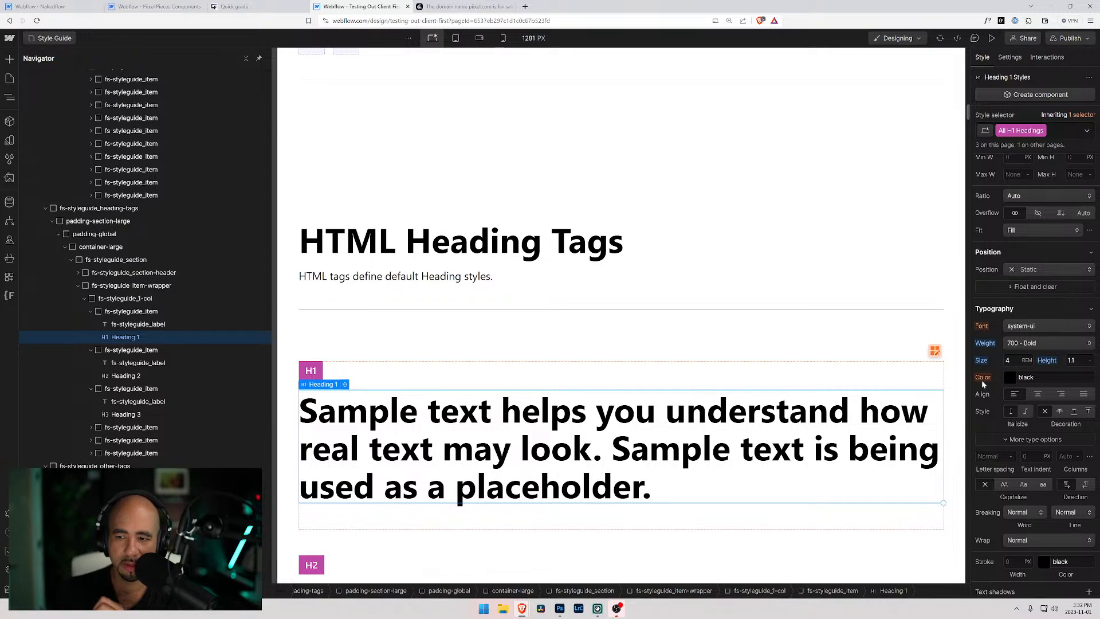
Inspect the typography and color of the Body (All Pages) tag in the Client First style guide.
scroll(127, 178, "up", 3)
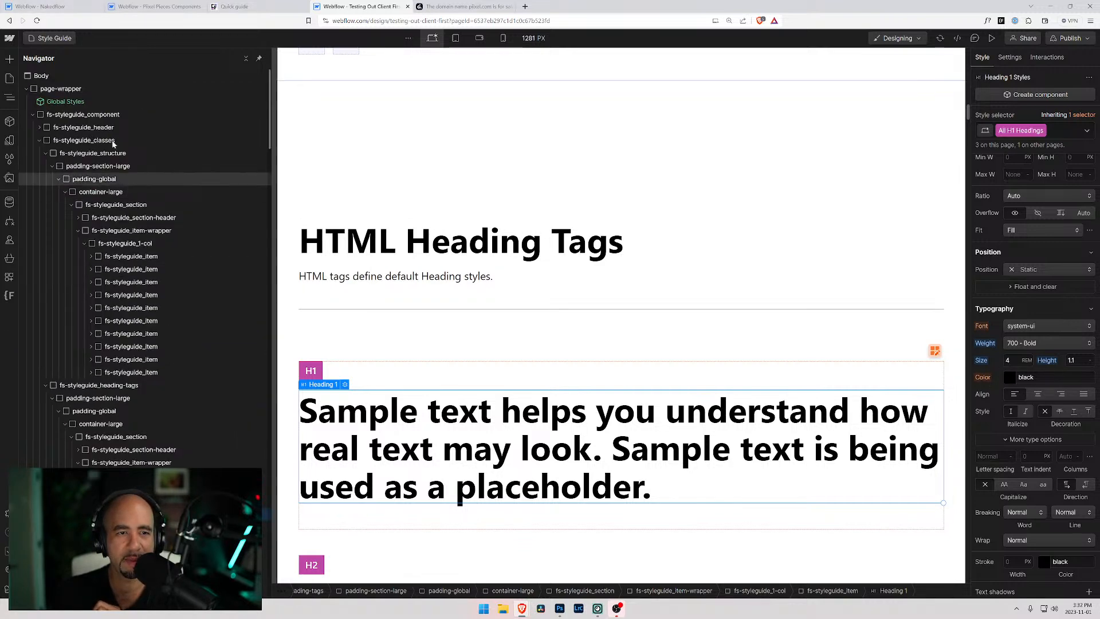
left_click(42, 75)
left_click(986, 127)
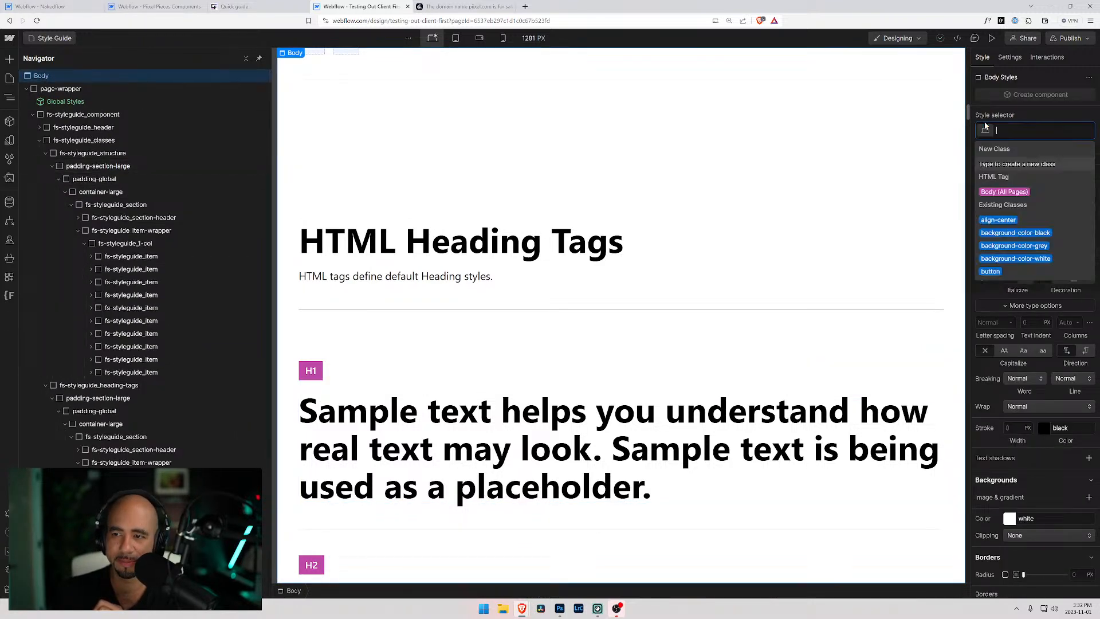
left_click(1008, 192)
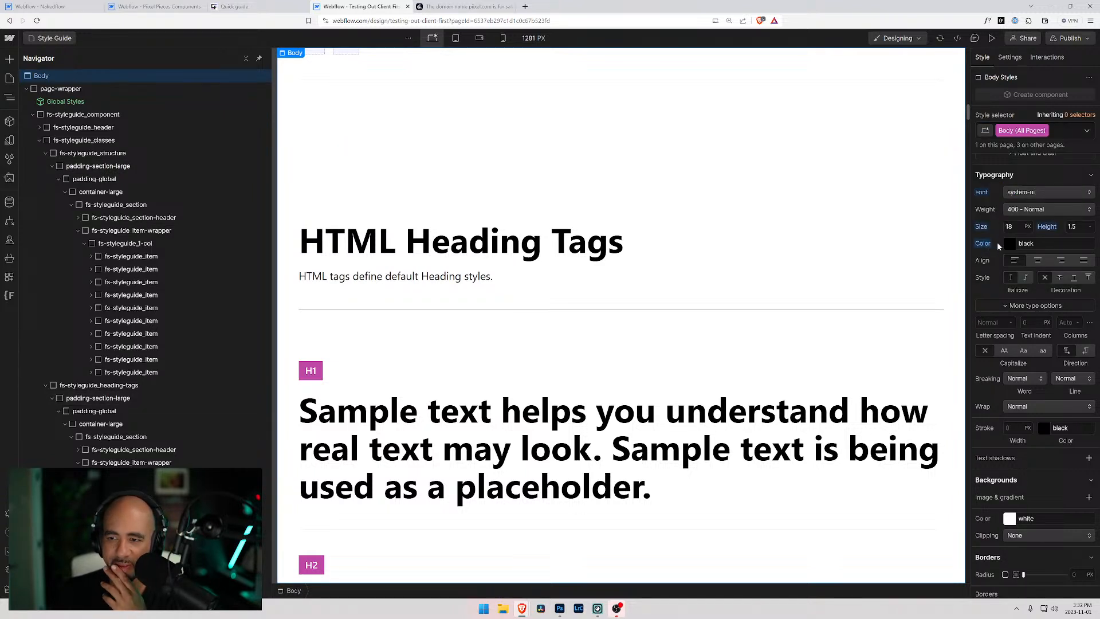
Switch back to the Nakedflow styleguide and set the All H1 Headings tag's text color to the black variable.
left_click(86, 7)
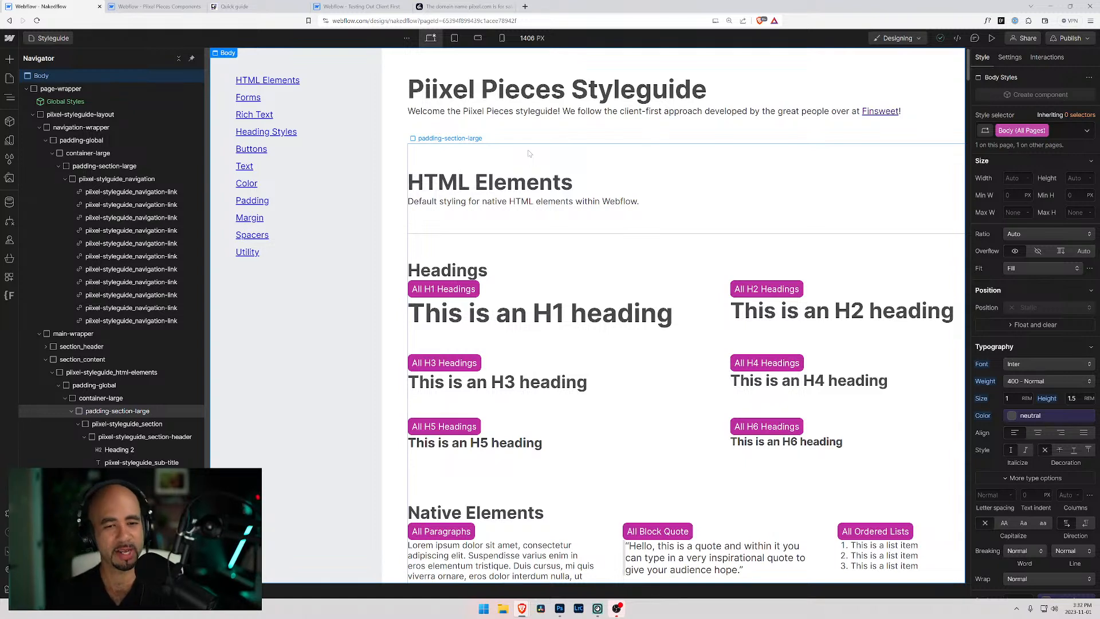
left_click(516, 313)
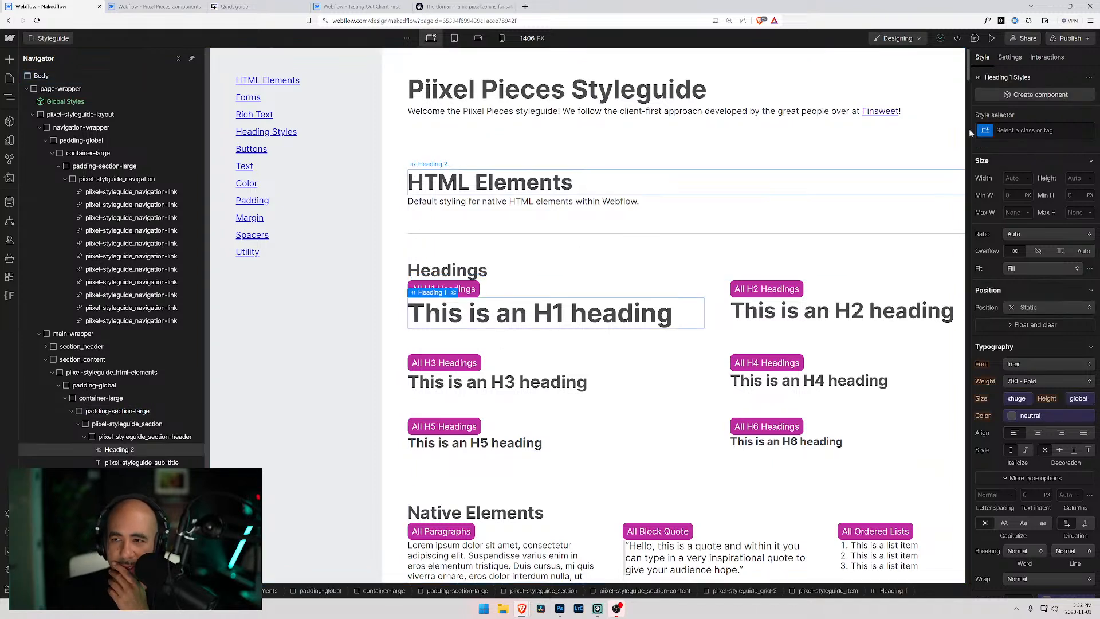
left_click(990, 132)
left_click(1031, 192)
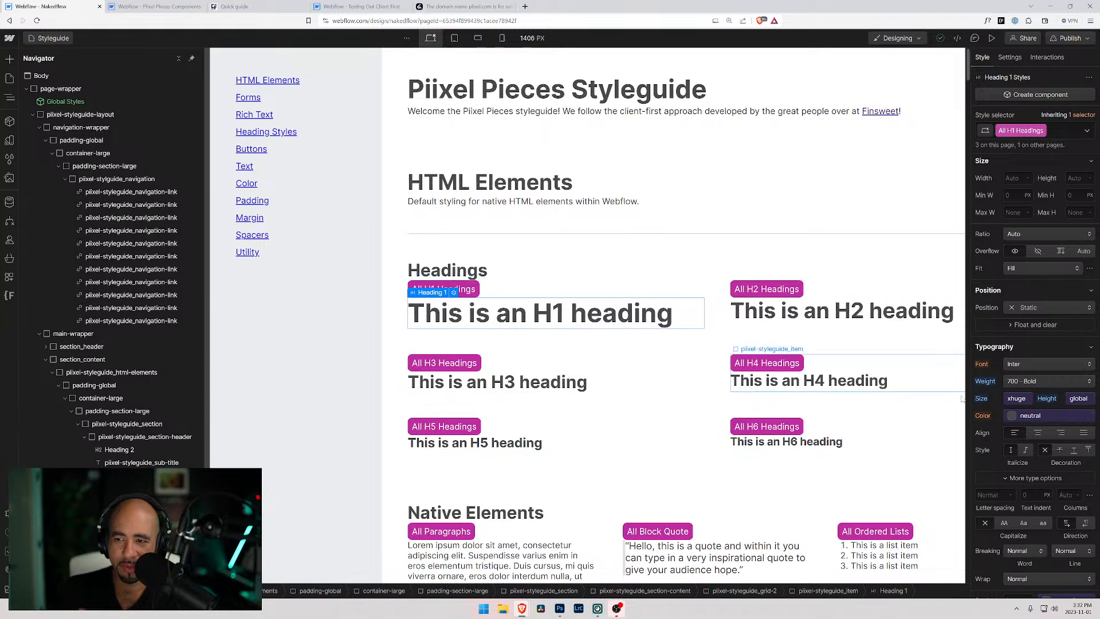
left_click(1015, 415)
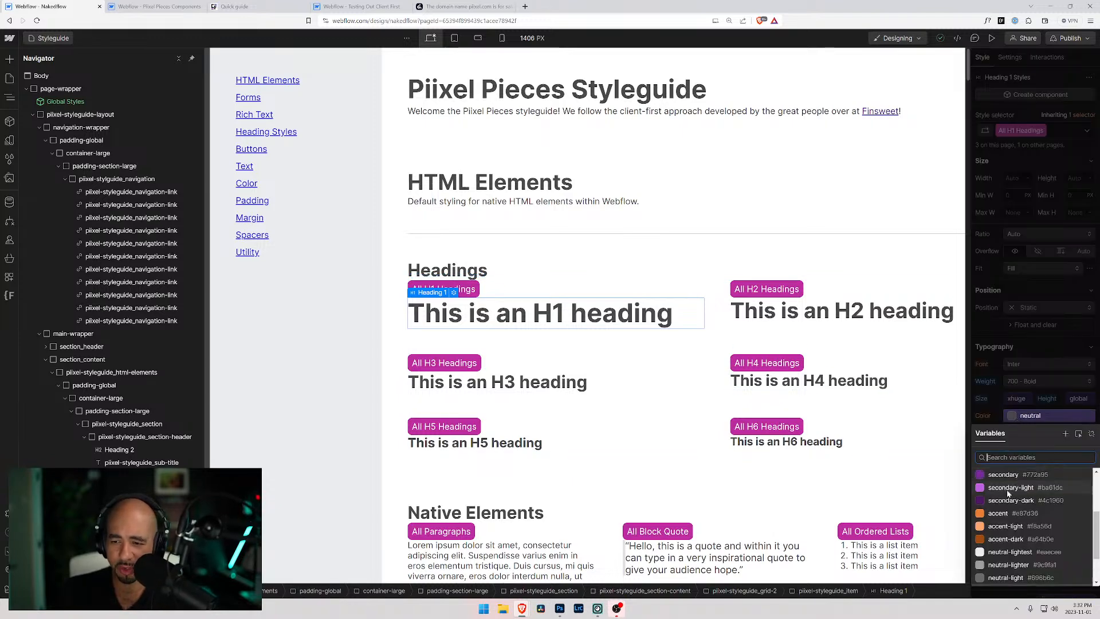
scroll(1000, 547, "up", 5)
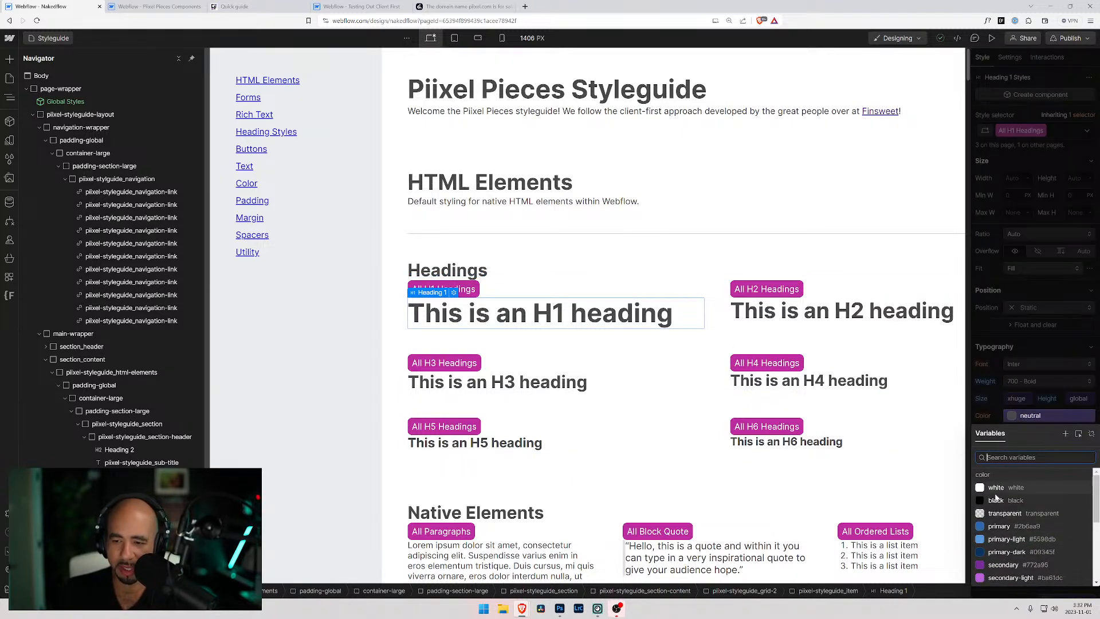
left_click(997, 500)
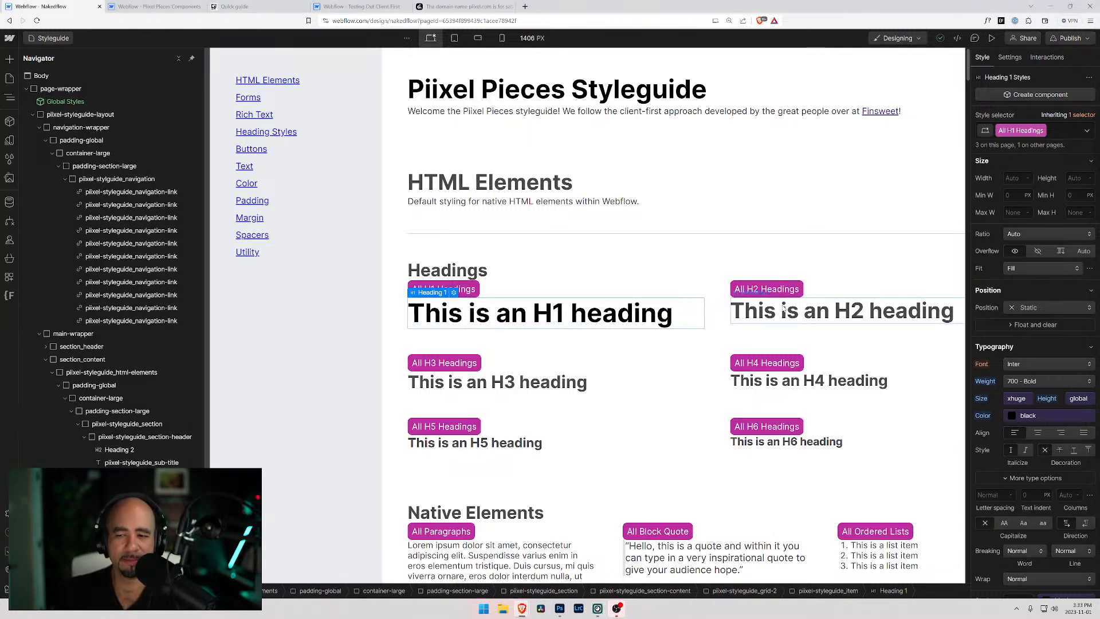
Set the sample H2 heading's text color to the black variable directly on the element.
left_click(916, 312)
left_click(1013, 416)
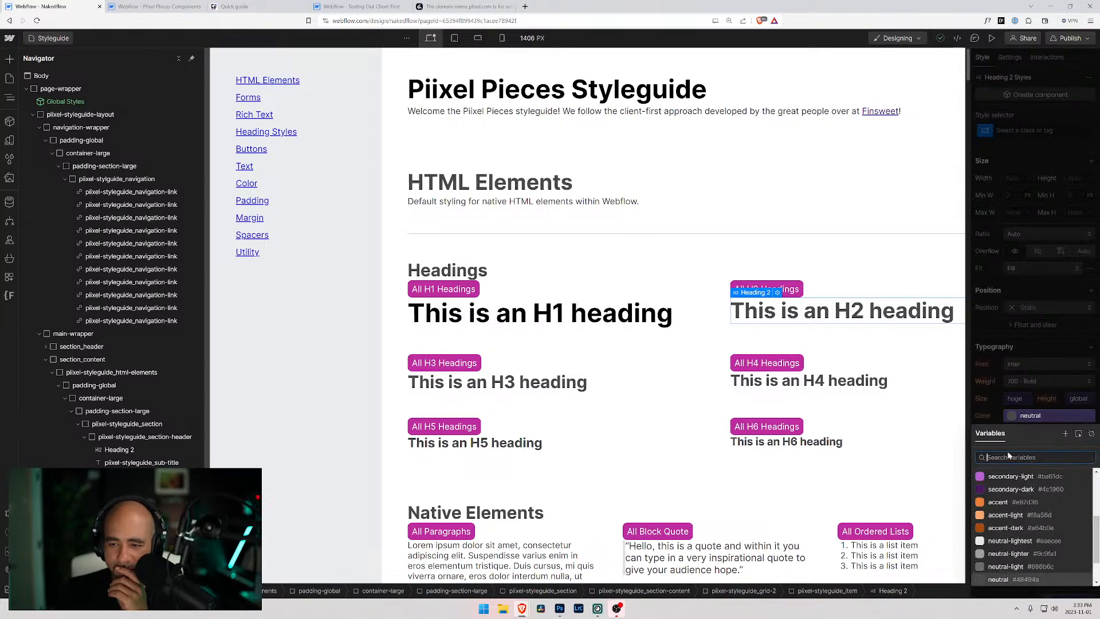
scroll(995, 539, "up", 4)
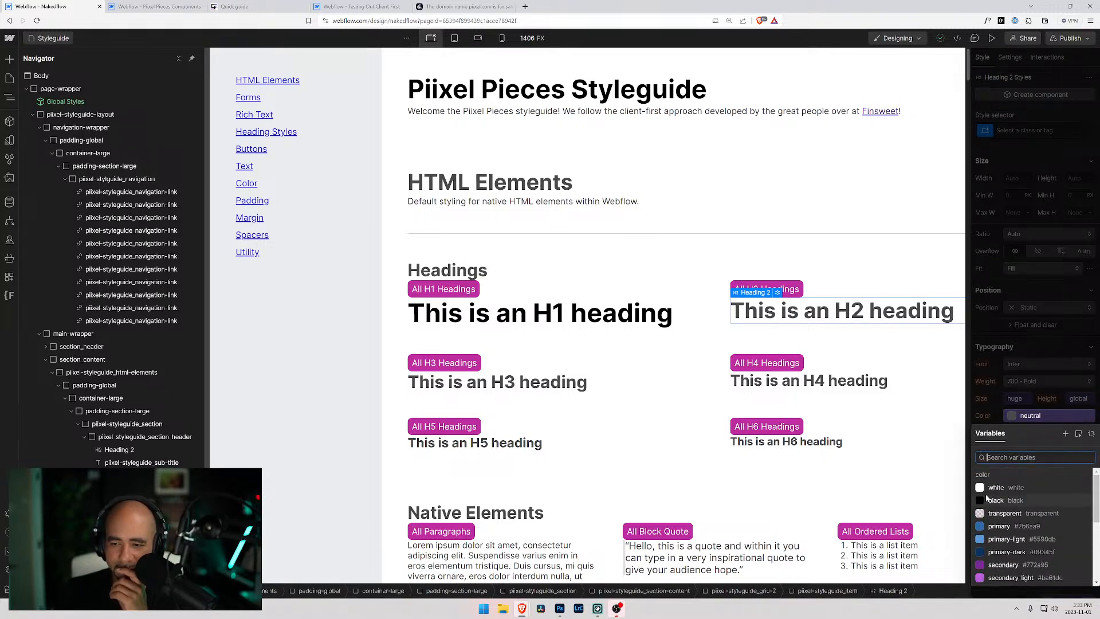
left_click(1003, 501)
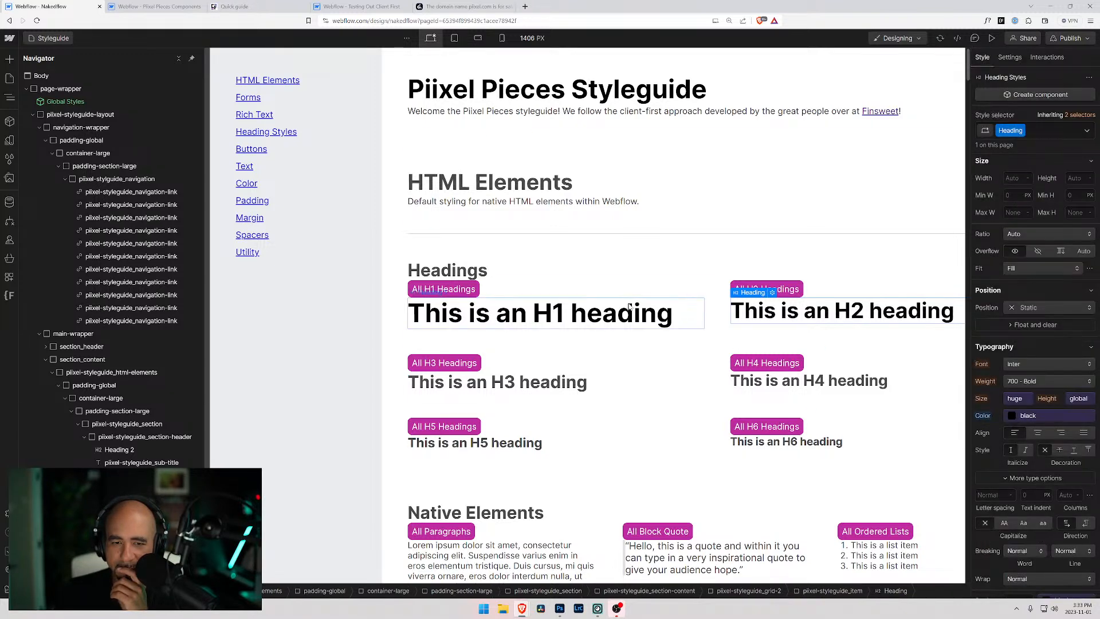
Reset the black text color override on the All H1 Headings tag using the sample H1 heading.
left_click(526, 388)
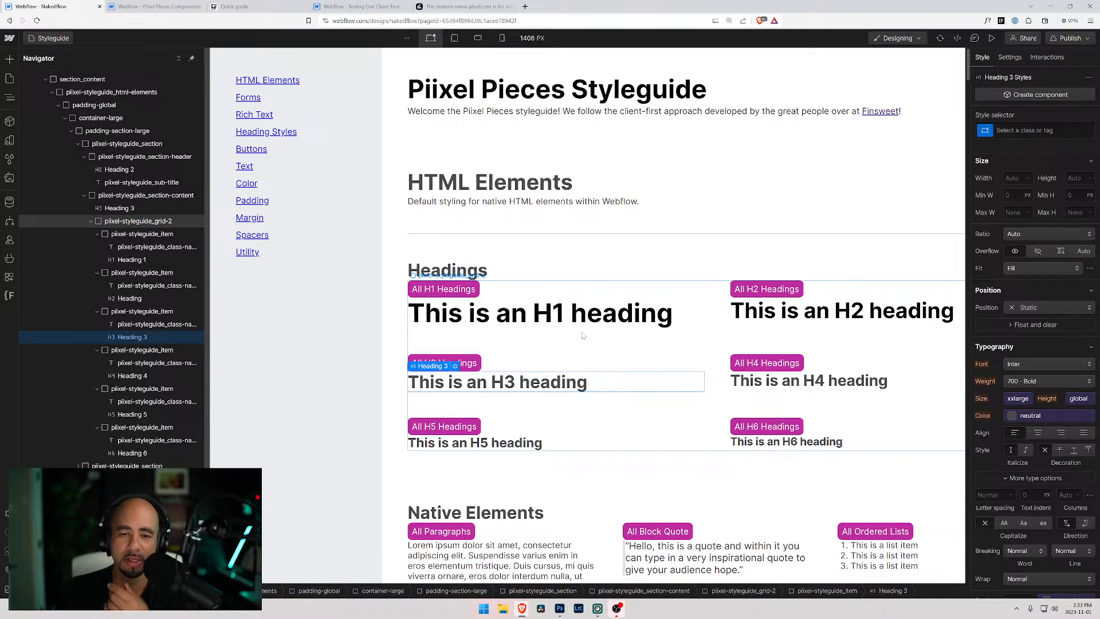
left_click(555, 315)
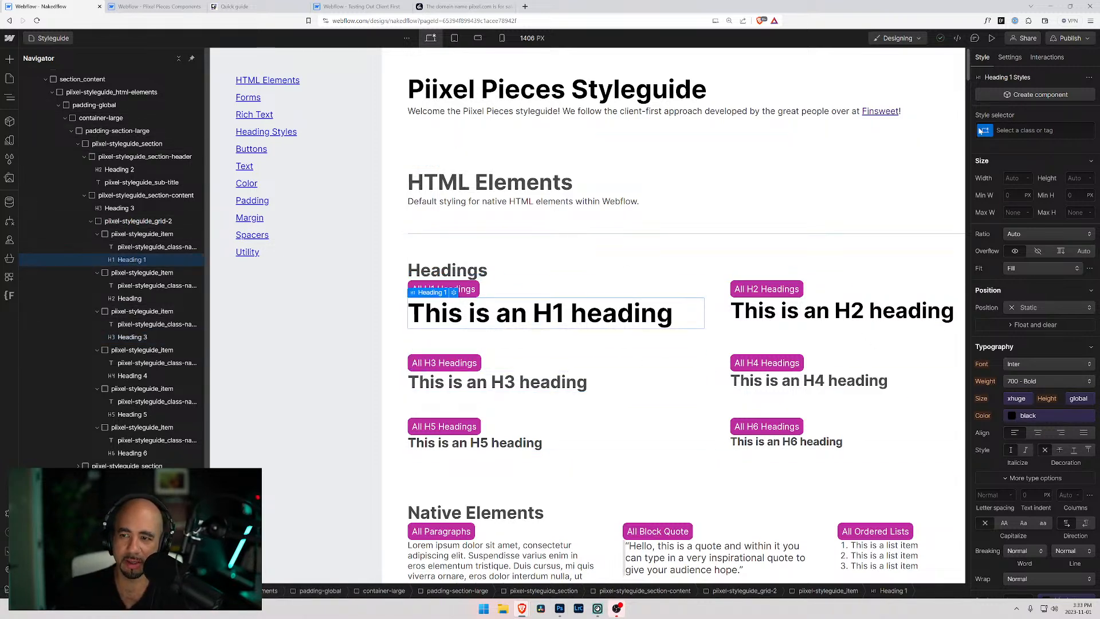
left_click(1012, 130)
left_click(1003, 192)
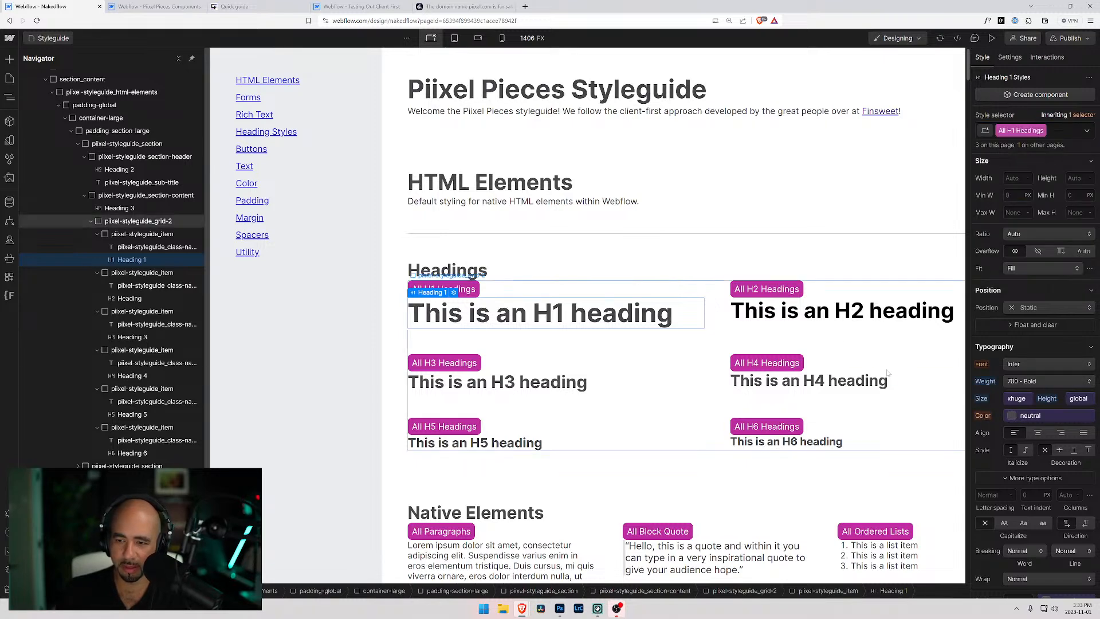
Remove the Heading class from the sample H2 heading and select its All H2 Headings tag.
left_click(768, 289)
left_click(791, 311)
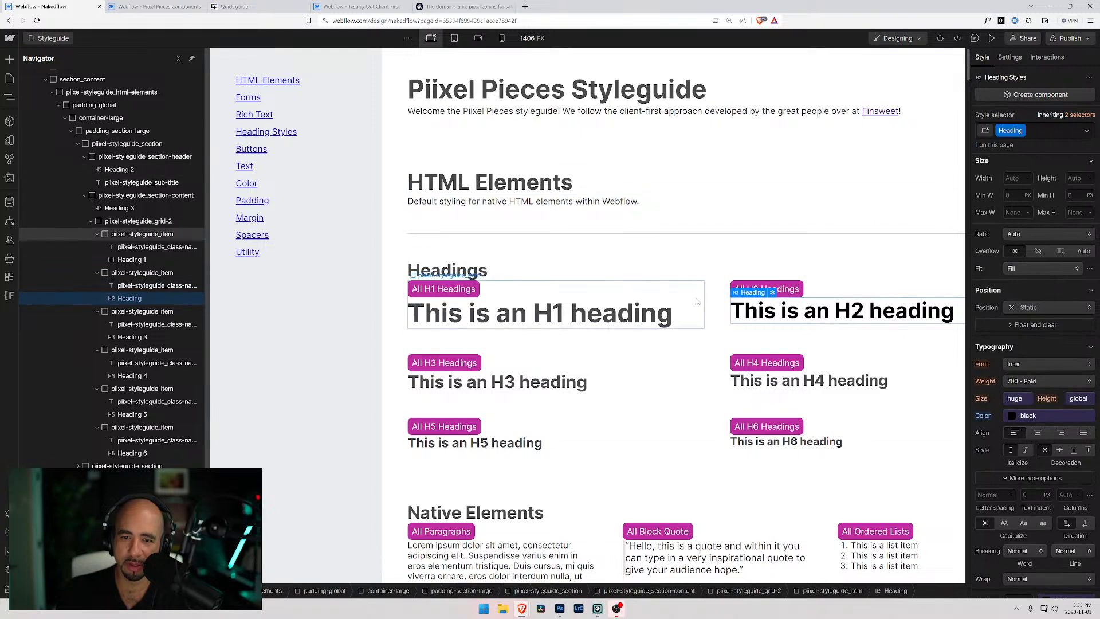
left_click(1034, 129)
key("BackSpace")
key("BackSpace")
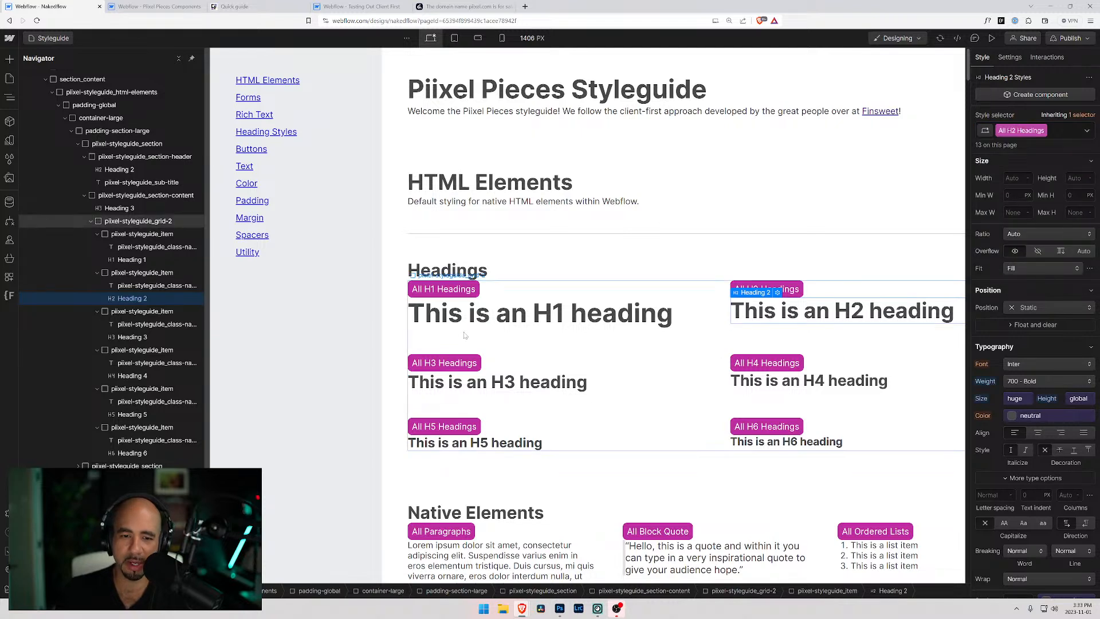
Apply the existing text-color-black class to the sample H1 heading.
left_click(538, 312)
left_click(1035, 130)
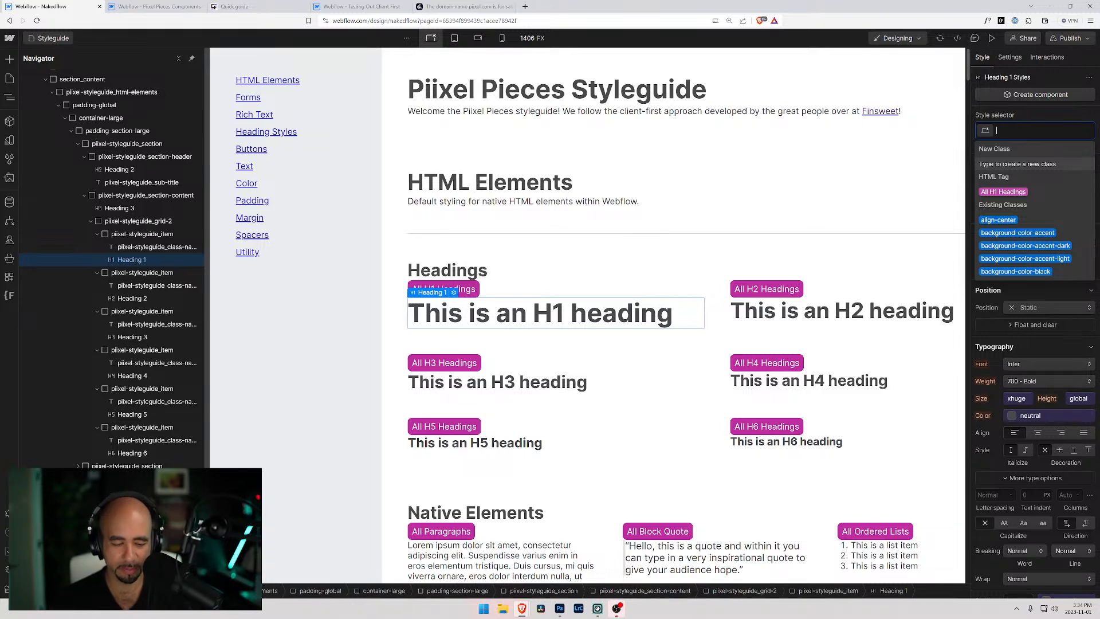
type("text")
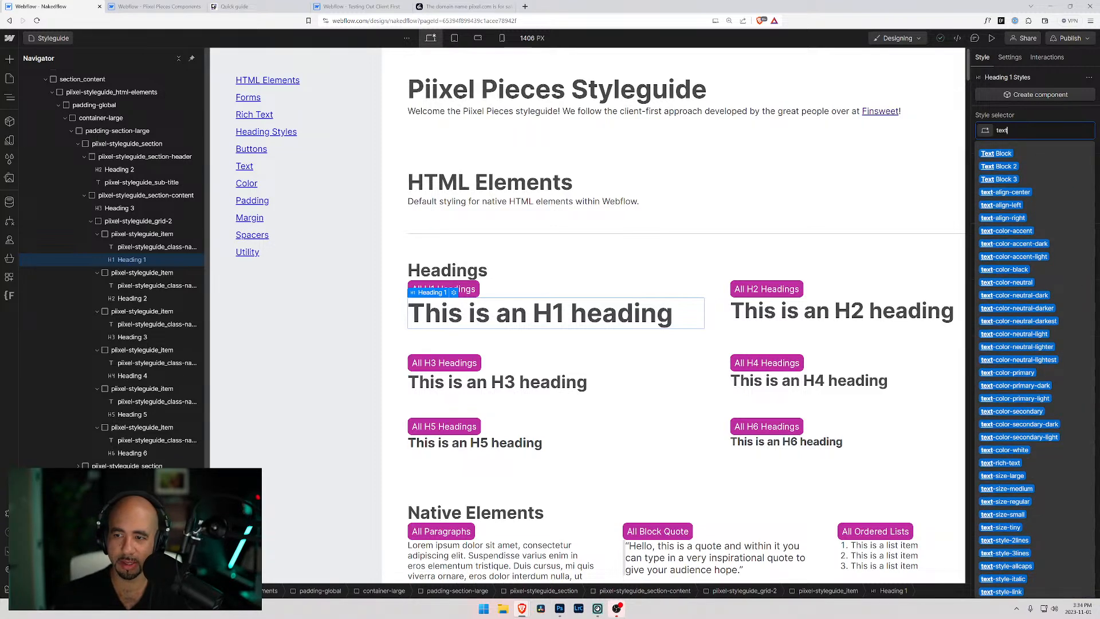
type("-co")
key("Down")
key("Down")
key("Down")
key("Down")
key("Return")
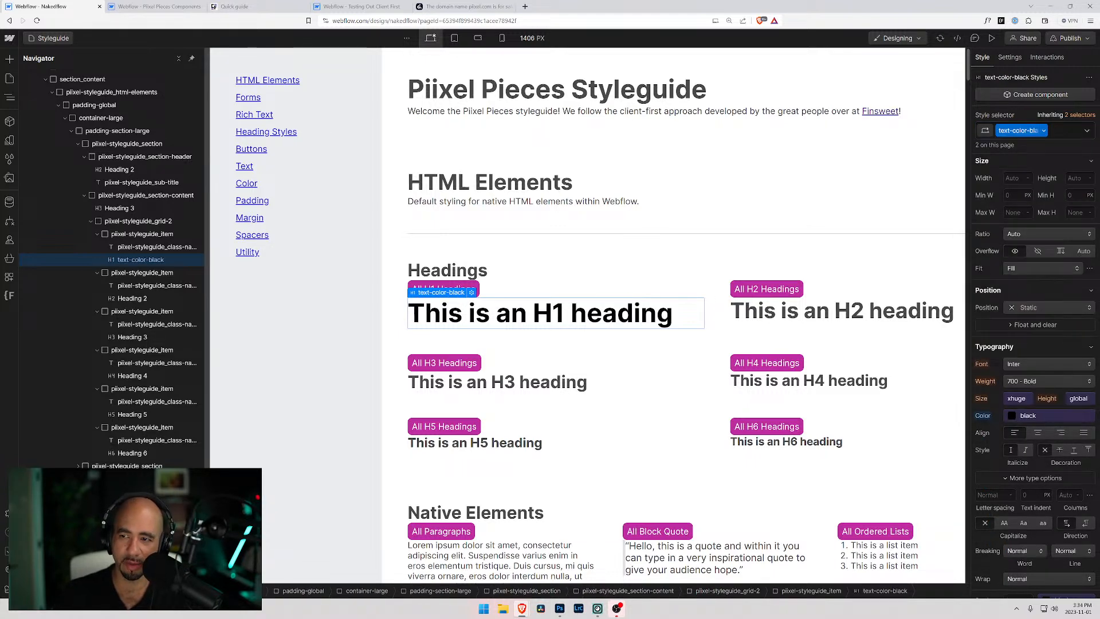
Copy the text-color-black class name from the sample H1, apply it to the sample H2 heading, and select the sample H3 heading.
key("BackSpace")
key("ctrl+c")
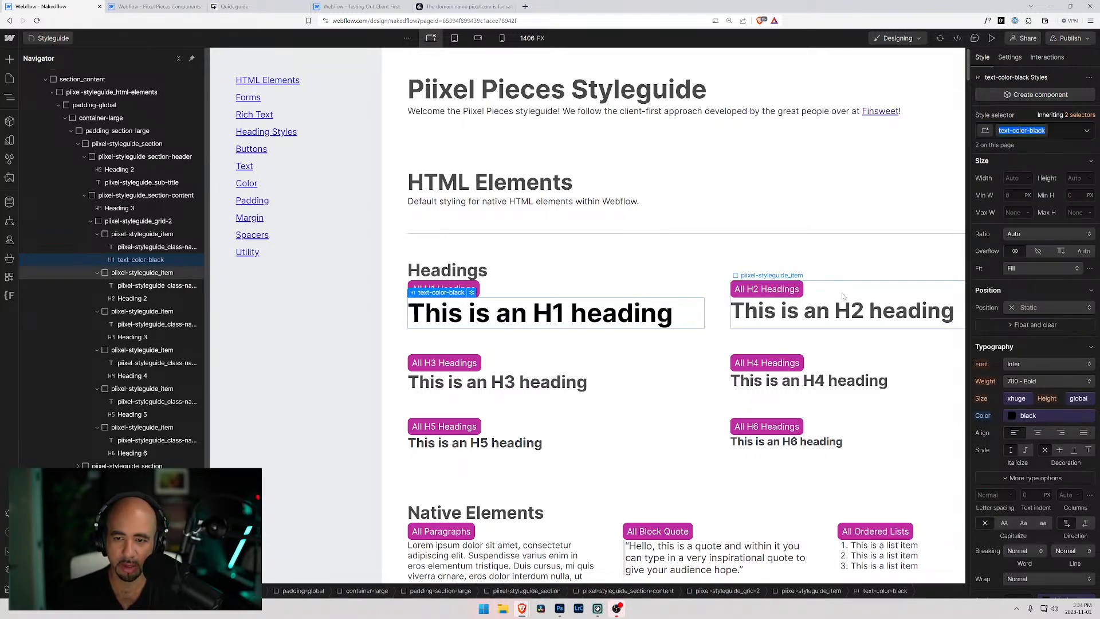
left_click(843, 311)
left_click(1038, 133)
key("ctrl+v")
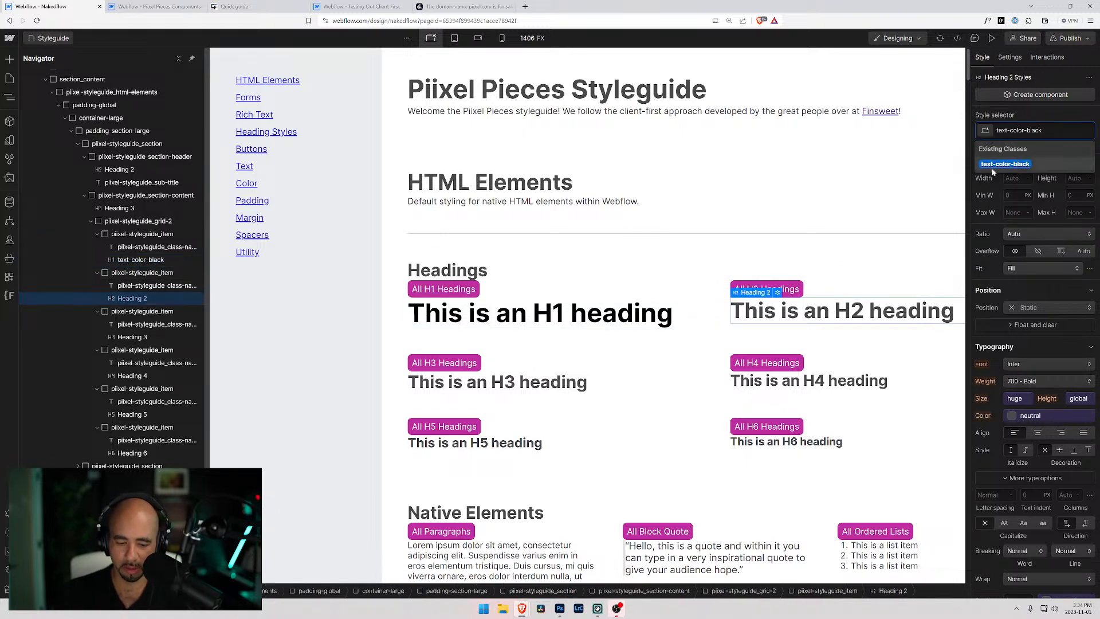
key("Return")
left_click(550, 382)
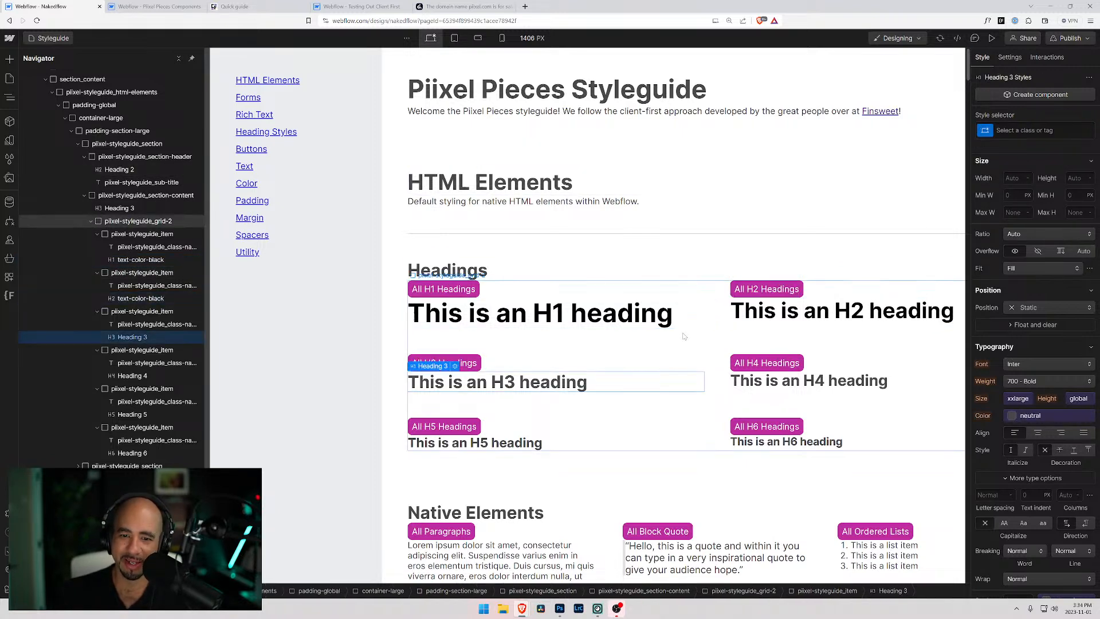
Apply the copied text-color-black class to the sample H3 and H4 headings.
left_click(1032, 131)
key("ctrl+v")
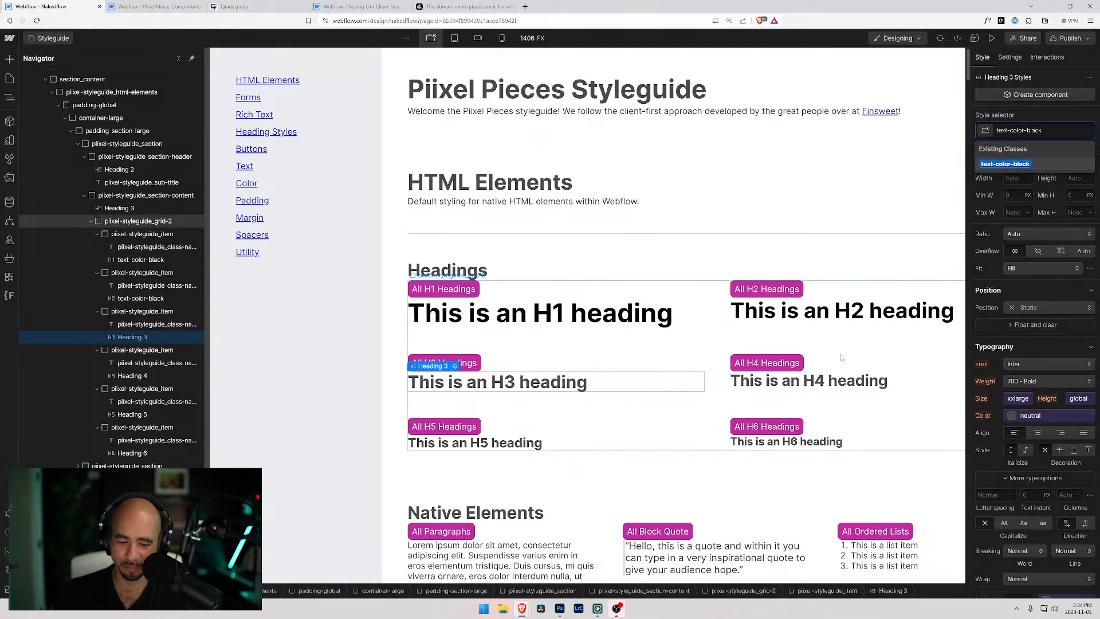
key("Return")
left_click(842, 381)
left_click(1000, 130)
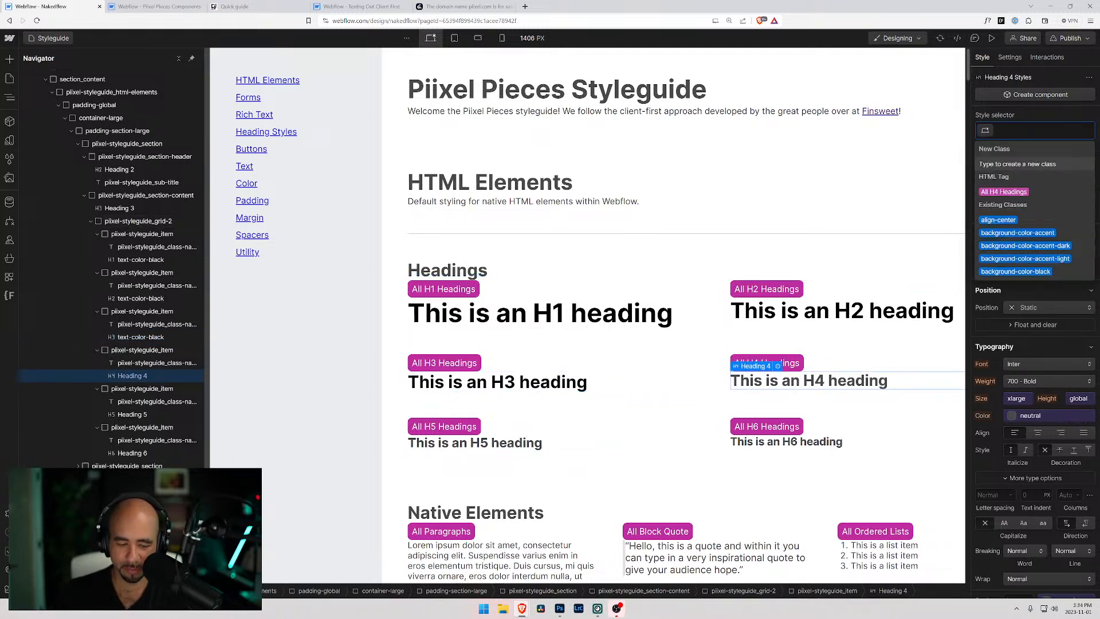
key("ctrl+v")
key("Return")
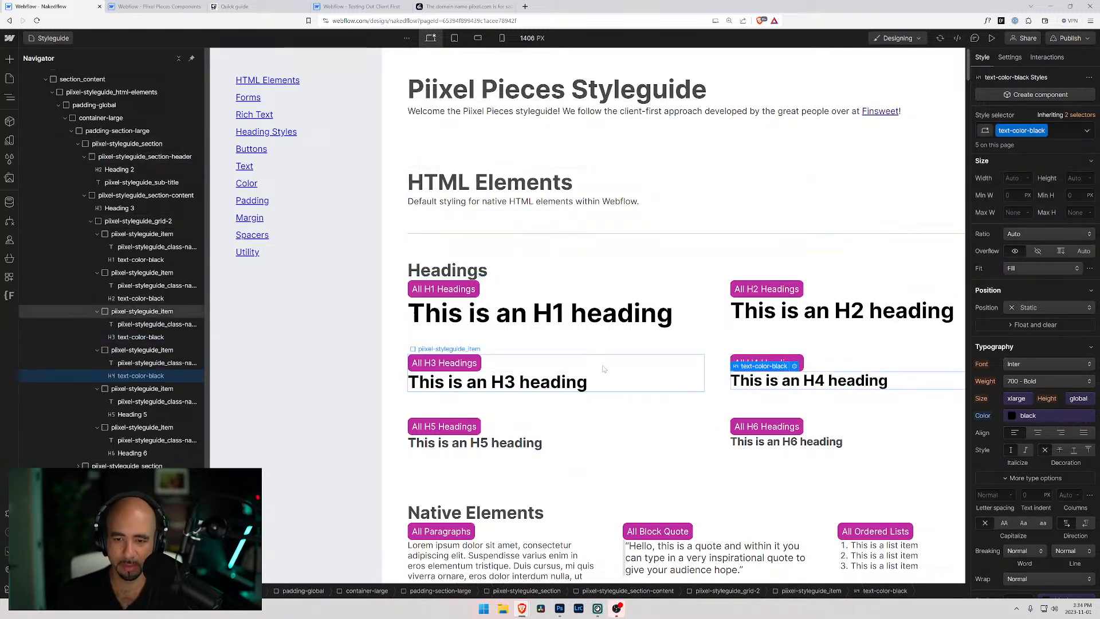
Apply the copied text-color-black class to the sample H5 and H6 headings.
left_click(475, 443)
left_click(1026, 131)
key("ctrl+v")
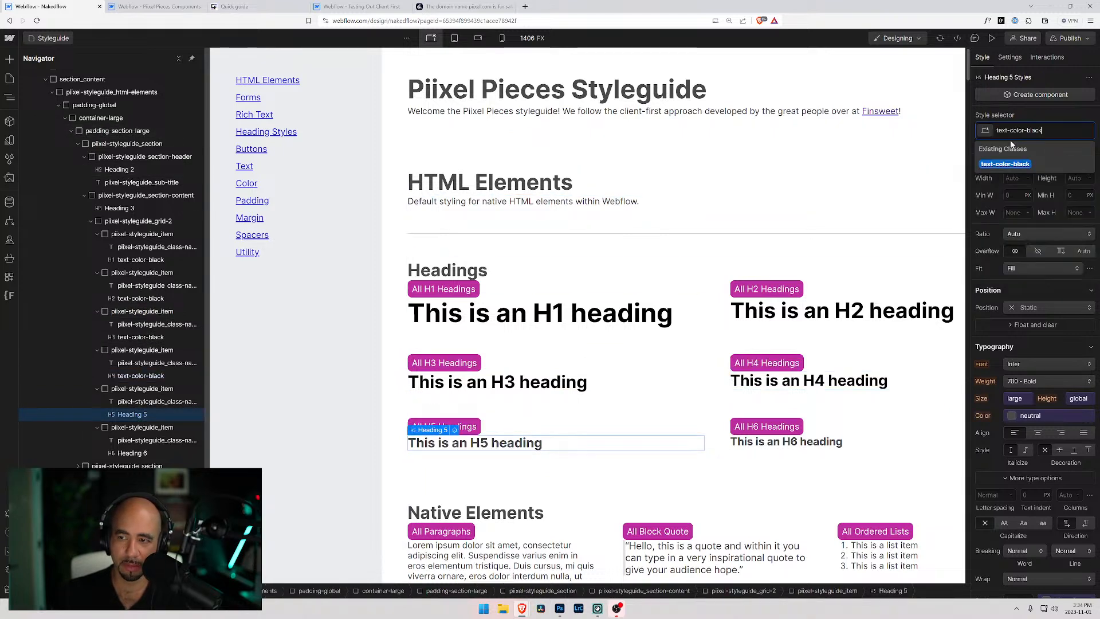
key("Return")
left_click(791, 442)
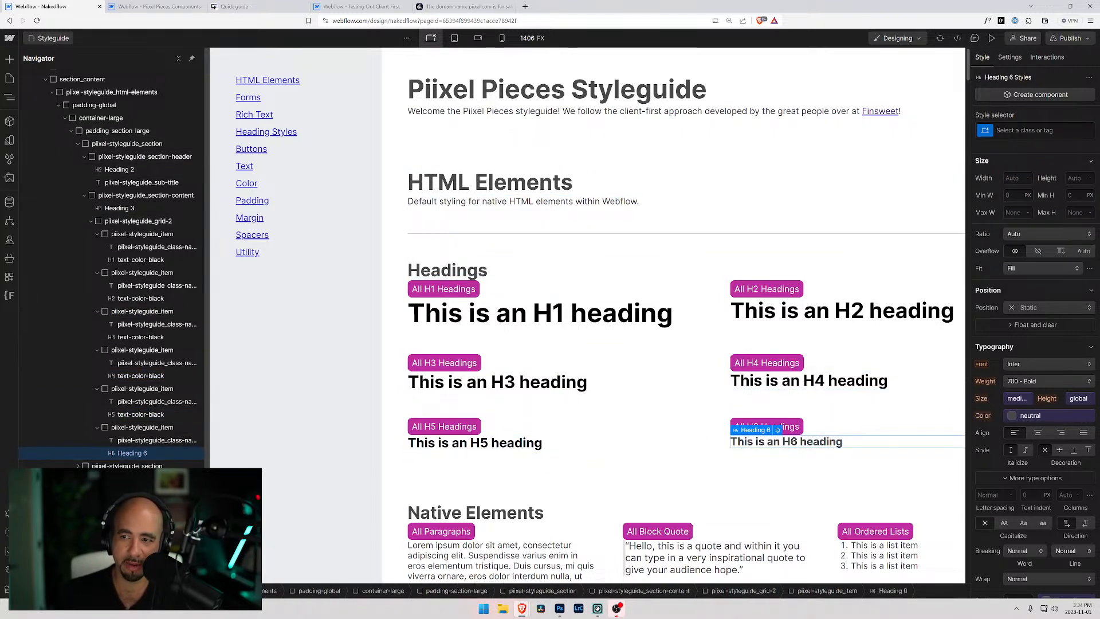
left_click(1025, 131)
key("ctrl+v")
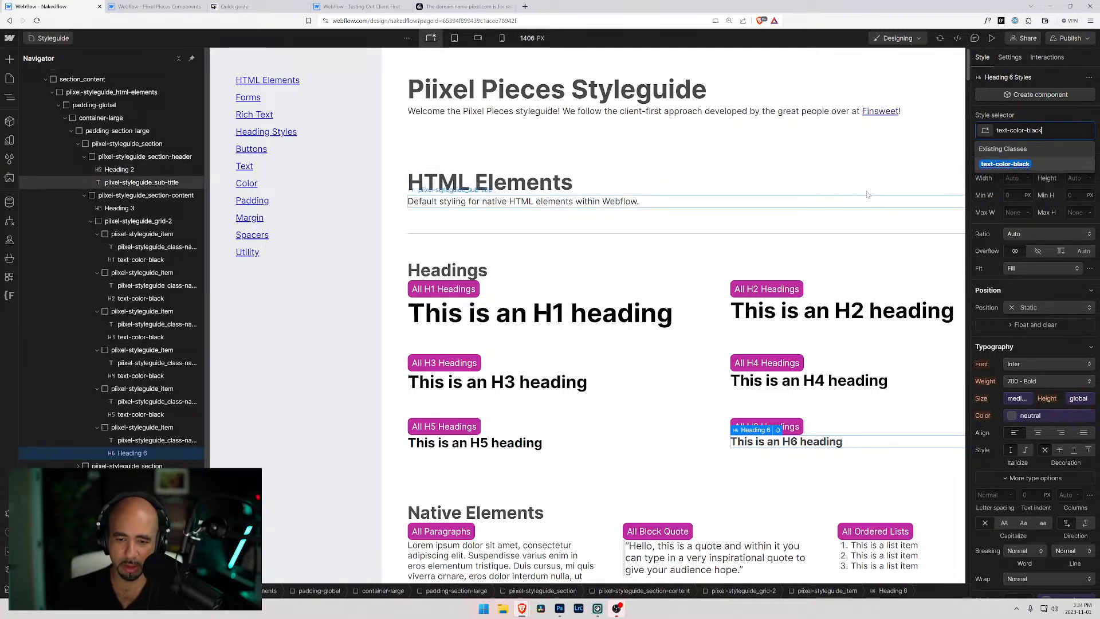
key("Return")
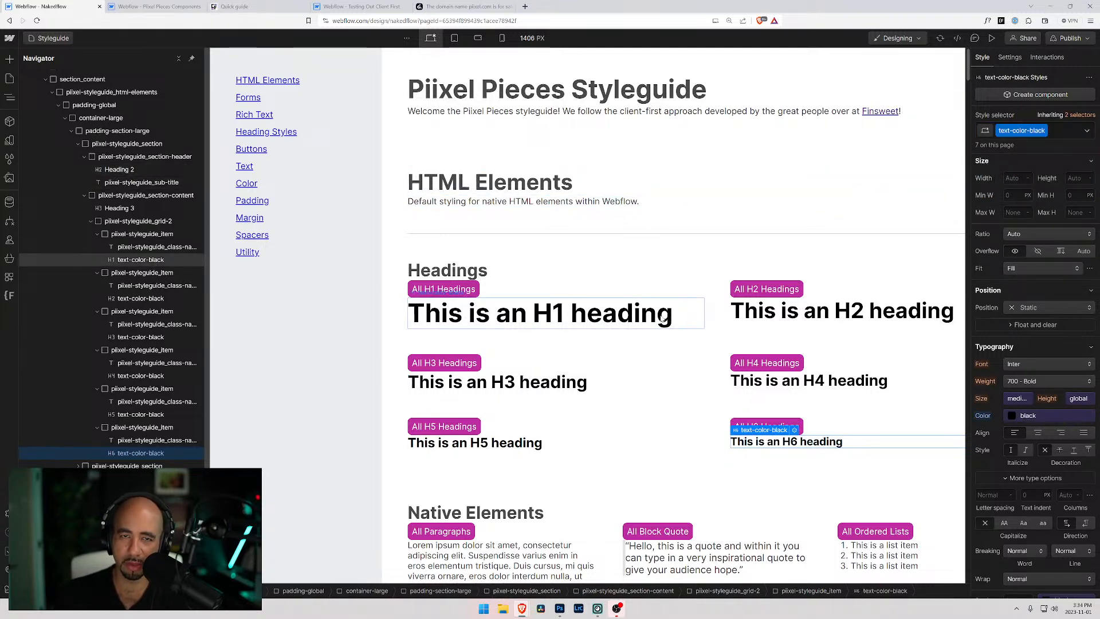
Apply the text-color-black class to the Piixel Pieces Styleguide page title and the HTML Elements section heading.
scroll(630, 317, "down", 3)
scroll(573, 258, "up", 3)
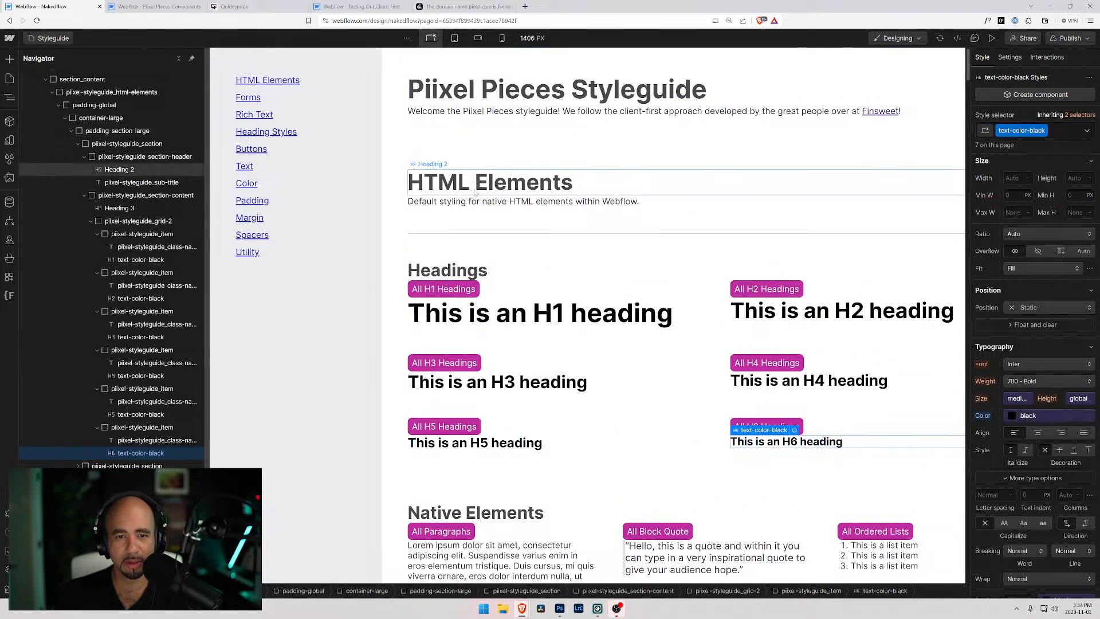
left_click(497, 98)
key("ctrl+Return")
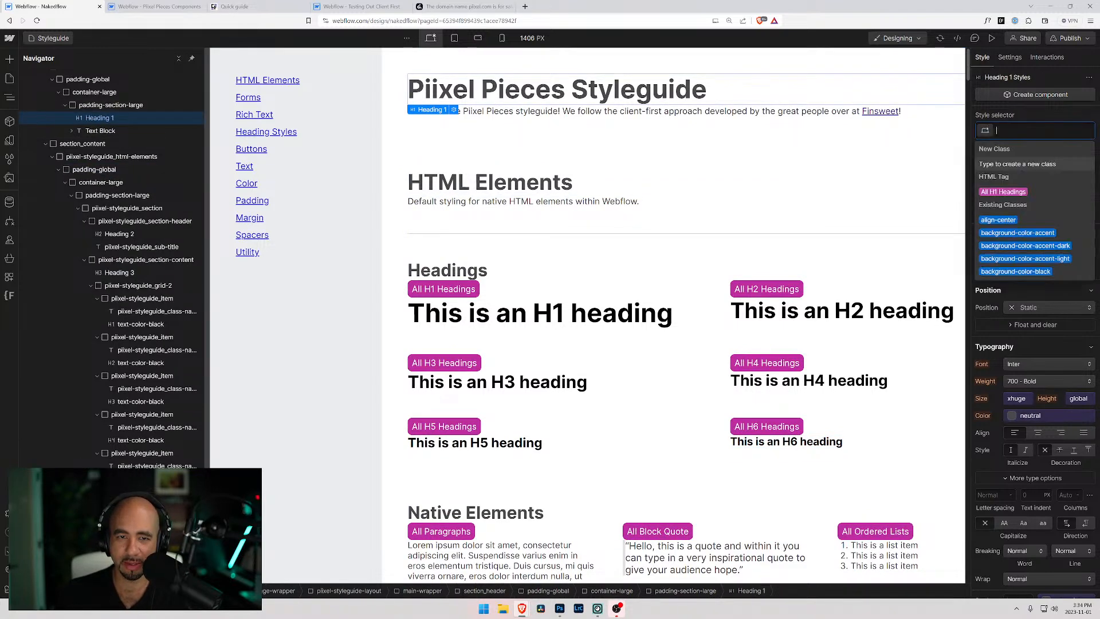
key("ctrl+v")
key("Return")
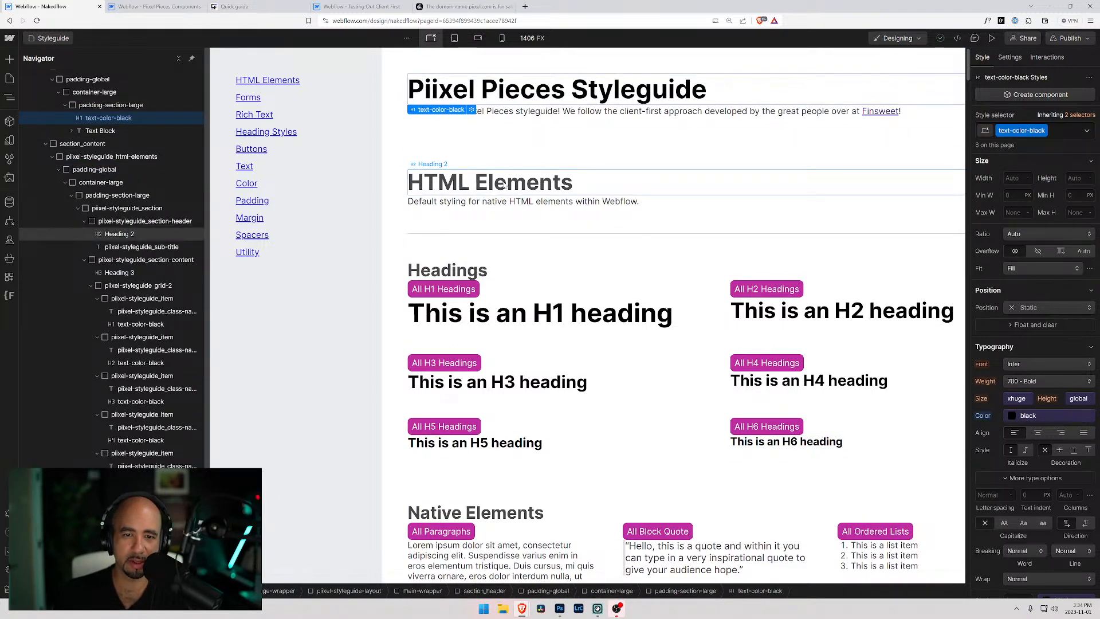
left_click(572, 189)
key("ctrl+Return")
key("ctrl+v")
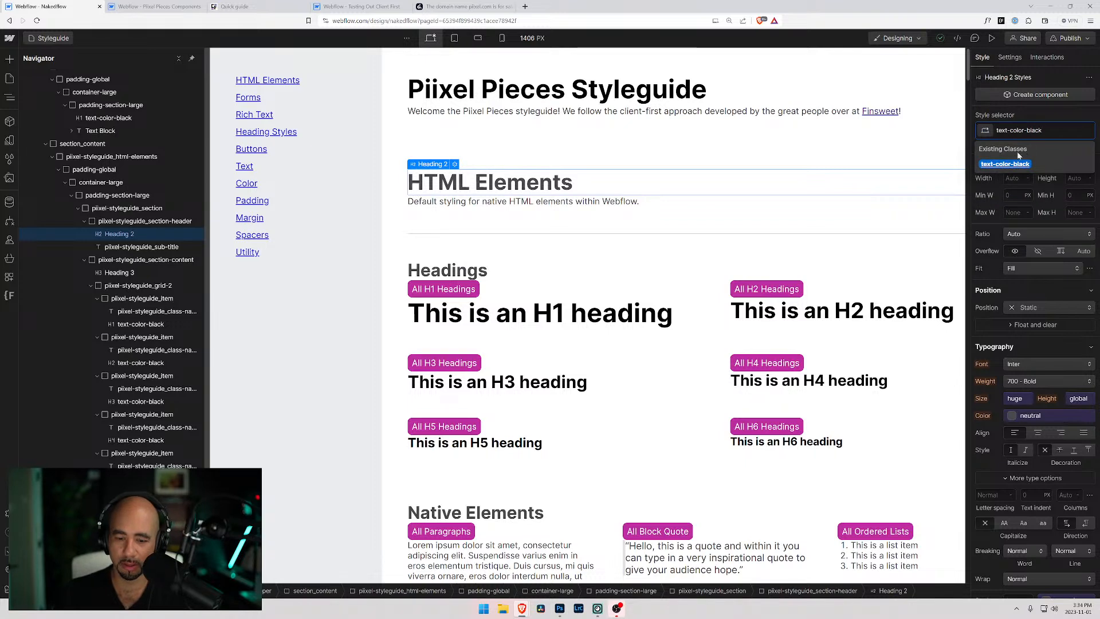
key("Return")
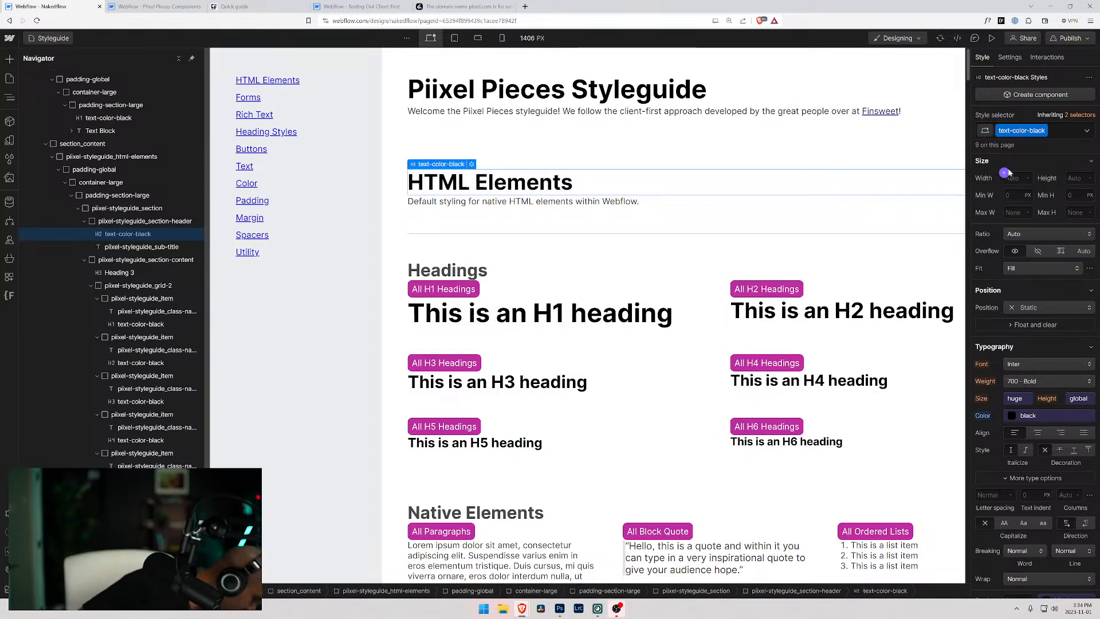
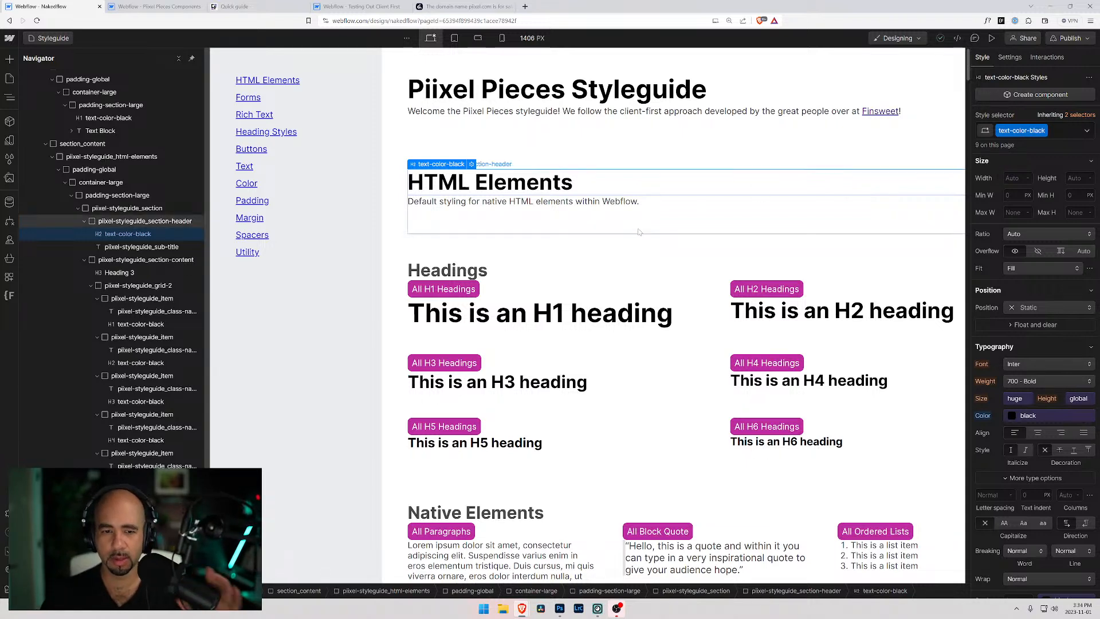
Apply the text-color-black class to the Headings subheading above the sample heading grid.
scroll(655, 261, "down", 3)
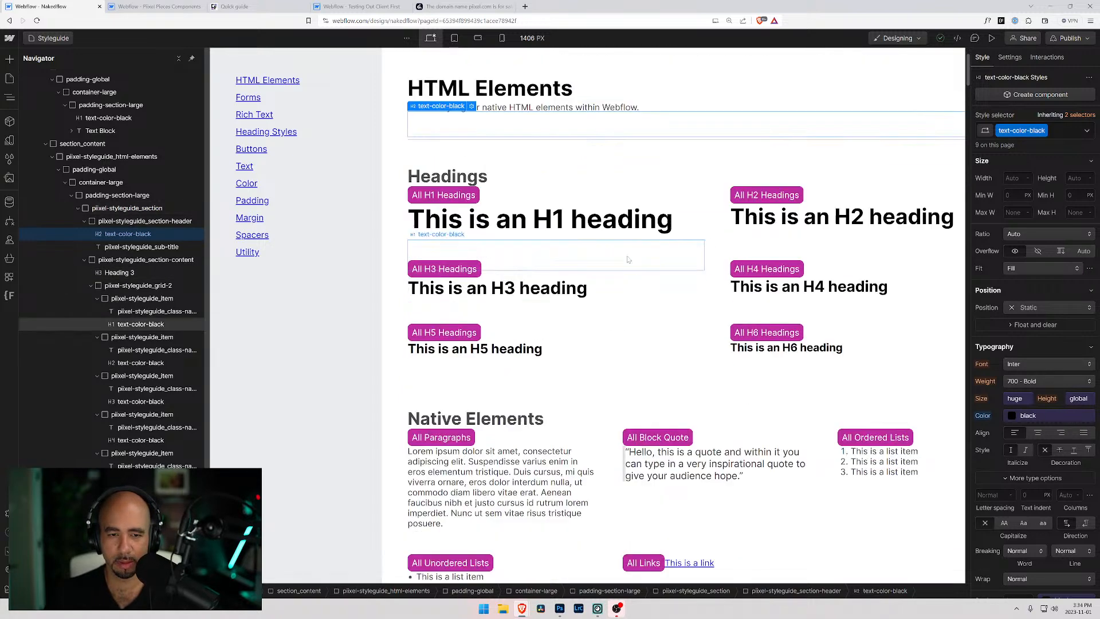
scroll(626, 260, "up", 2)
scroll(626, 260, "up", 1)
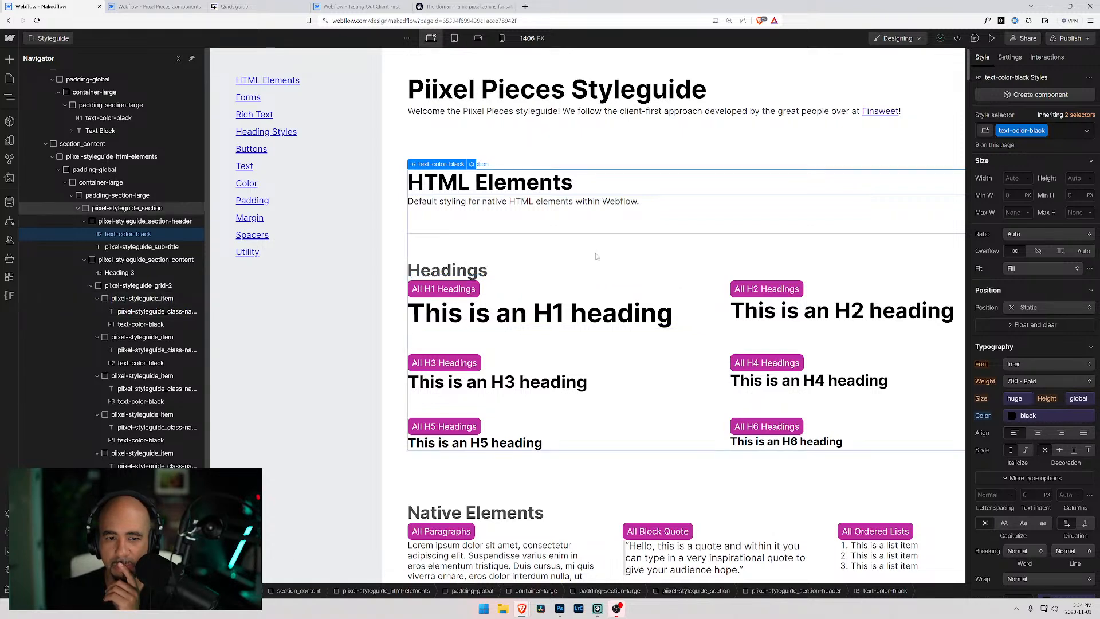
left_click(550, 314)
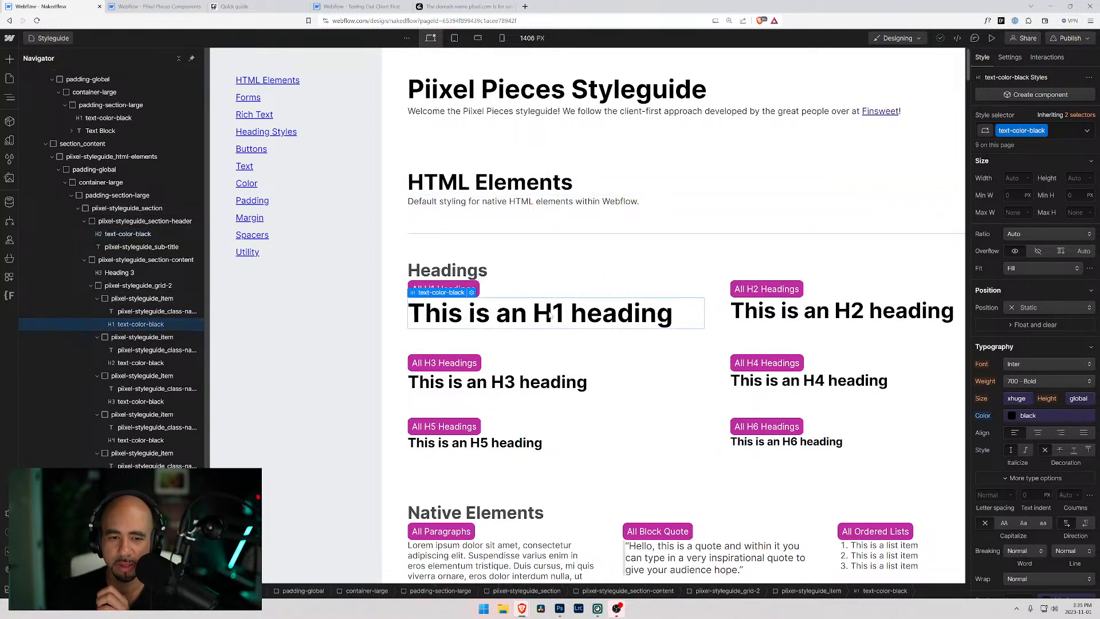
left_click(471, 271)
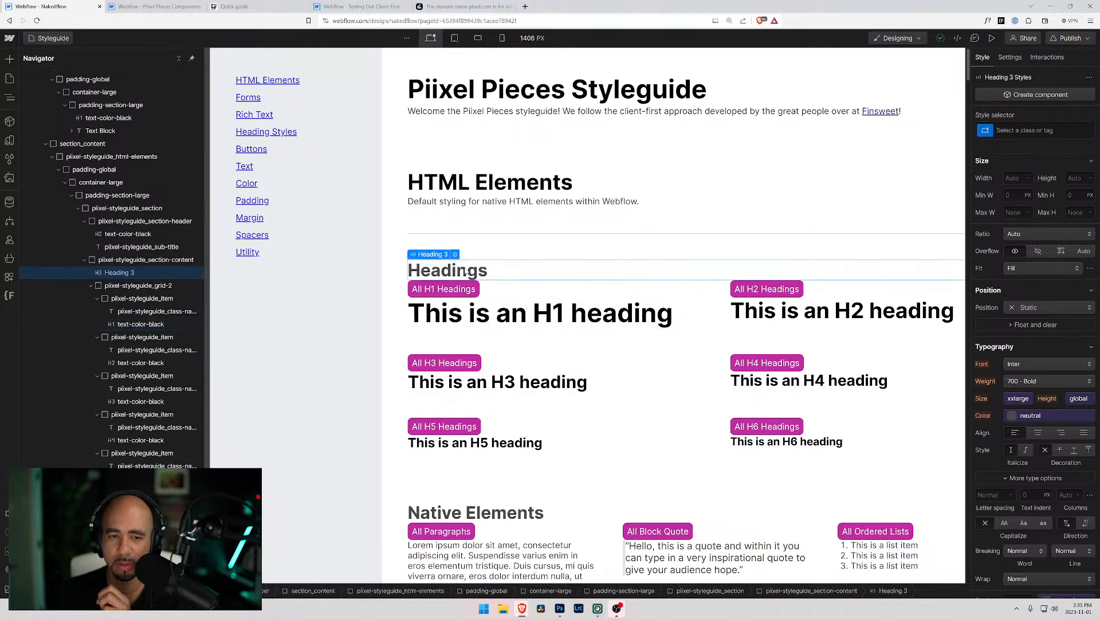
left_click(1028, 131)
type("text-color-black")
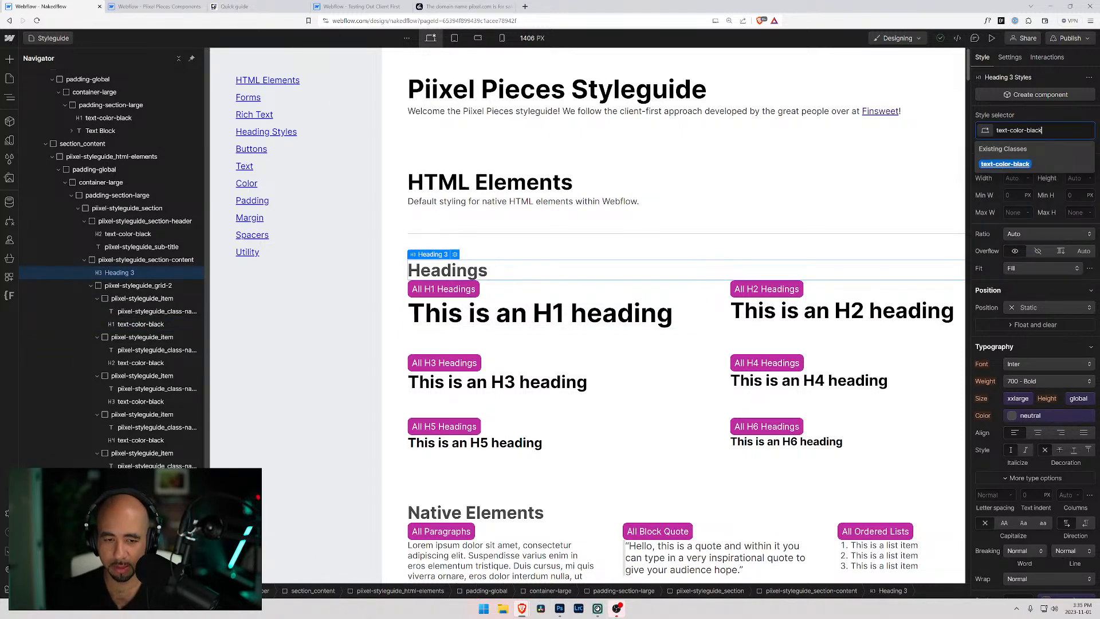
key("Return")
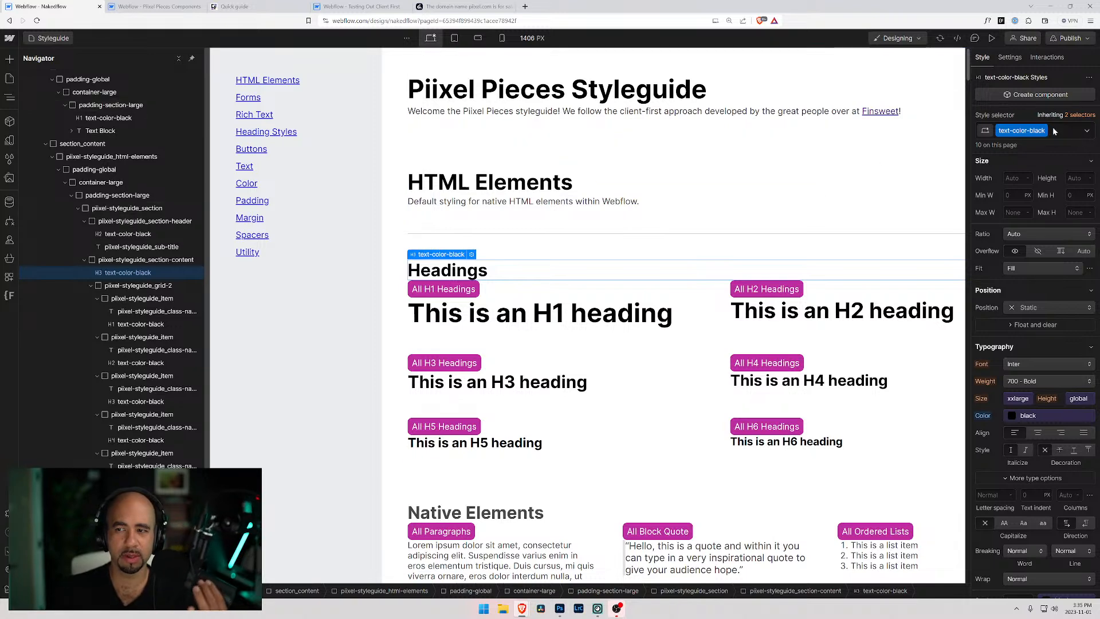
Stack the padding-bottom and padding-large classes onto the Headings subheading to space it from the sample grid.
left_click(1070, 134)
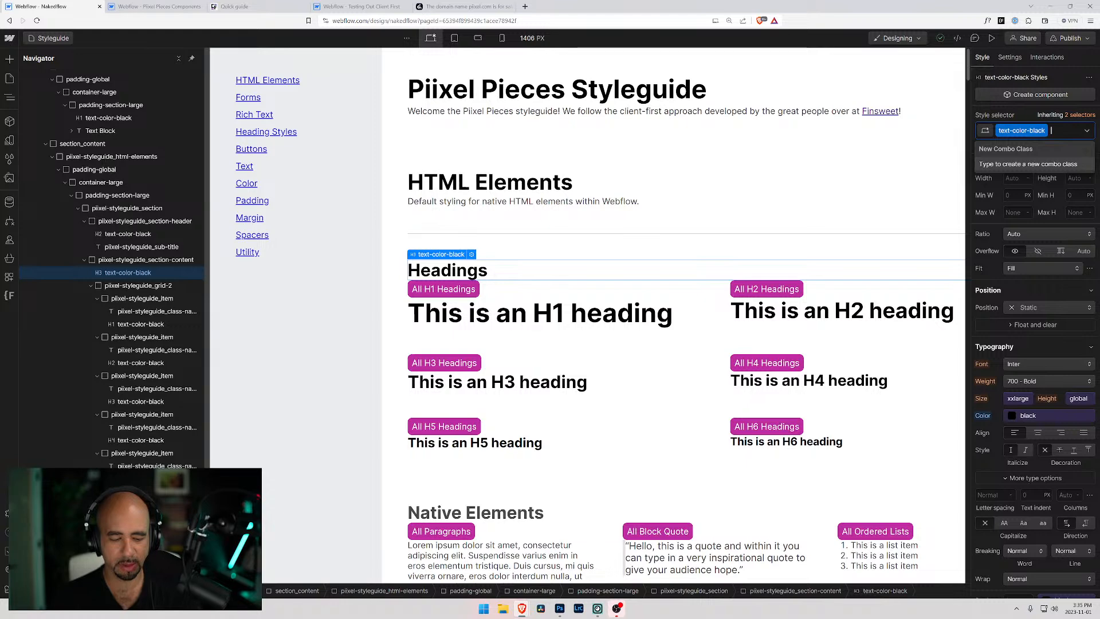
type("padd")
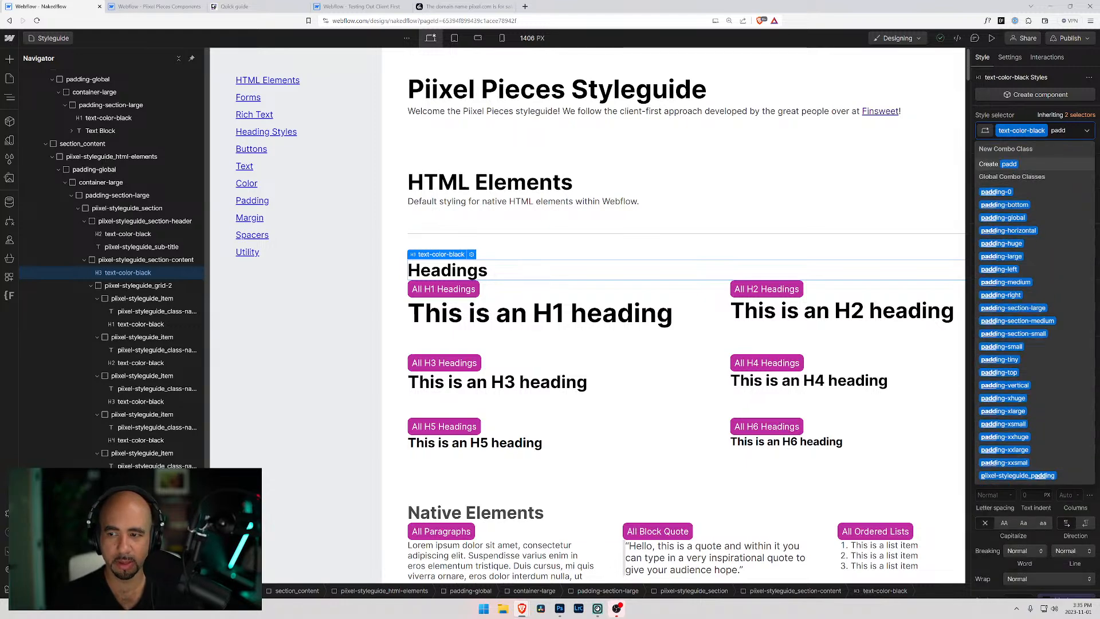
key("Down")
key("Down")
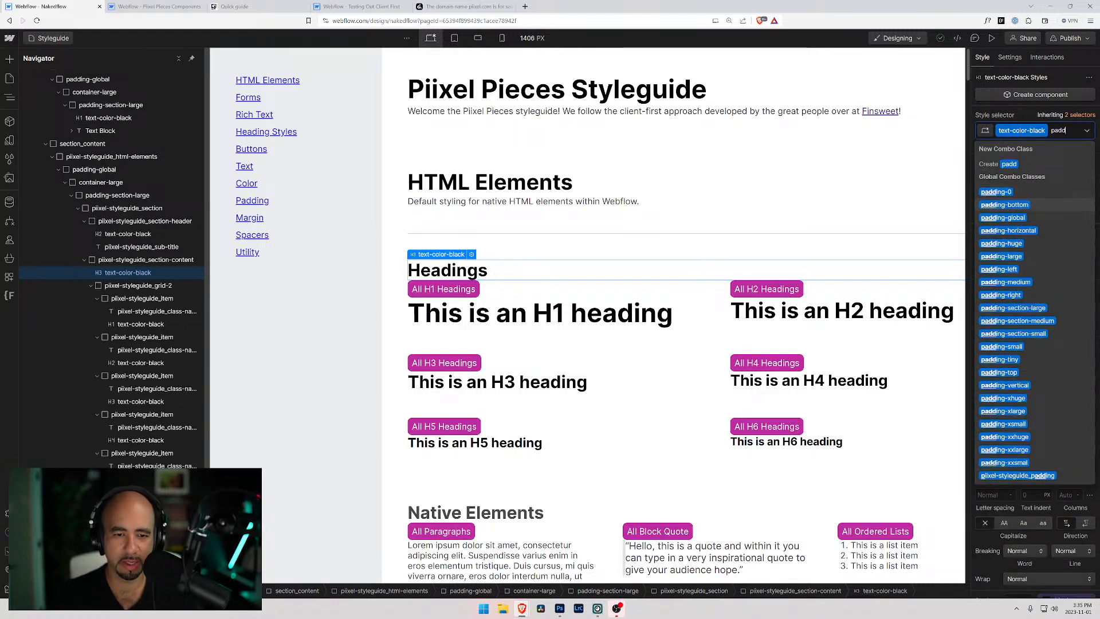
key("Return")
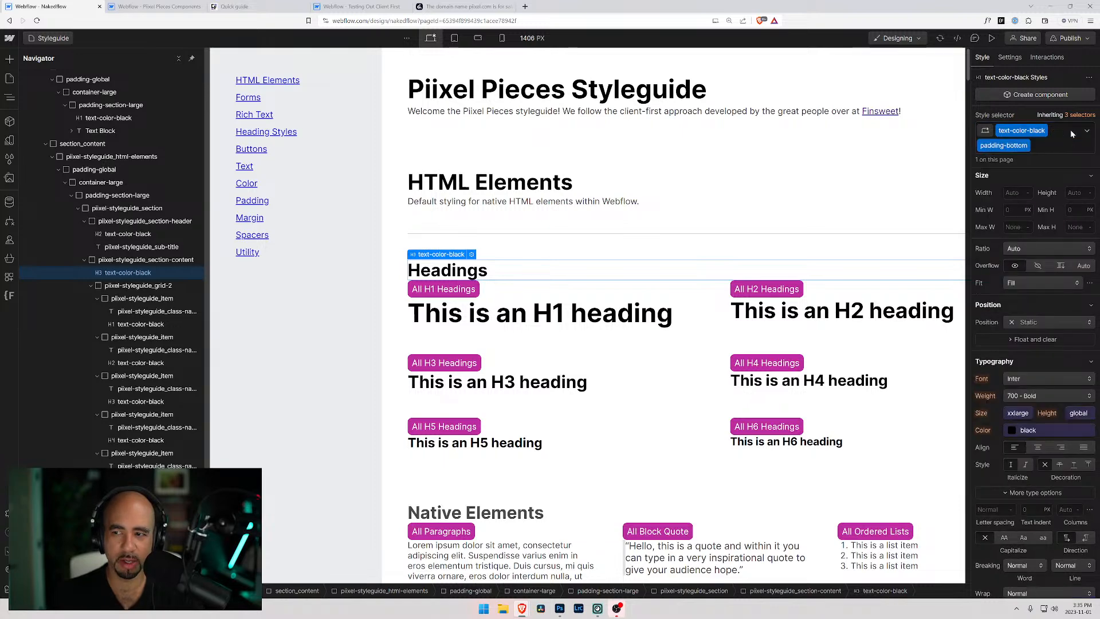
left_click(1043, 146)
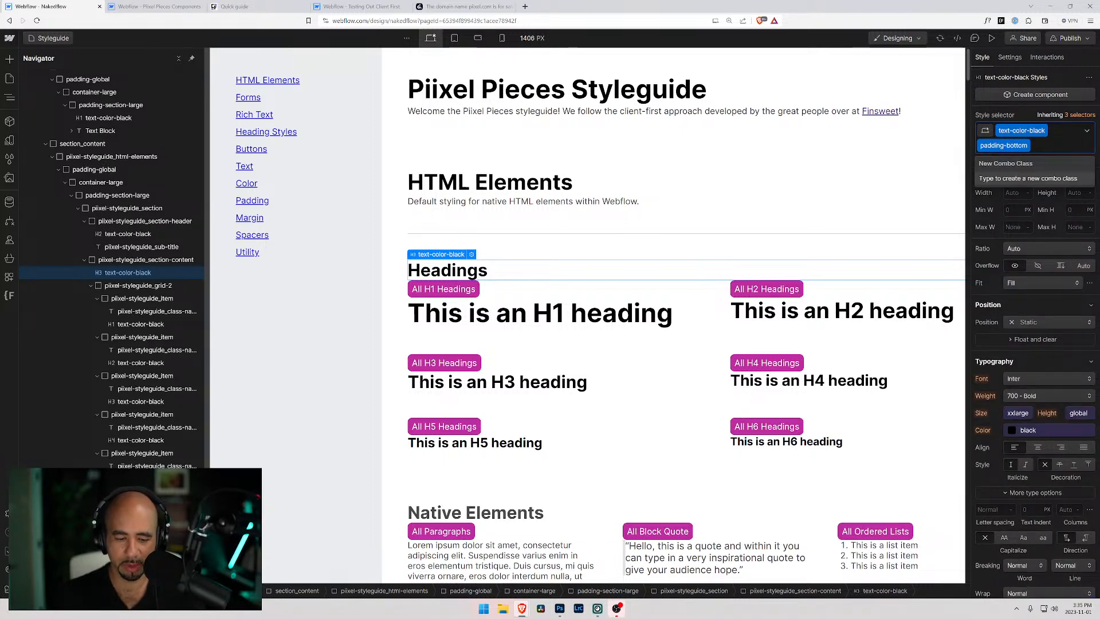
type("padding")
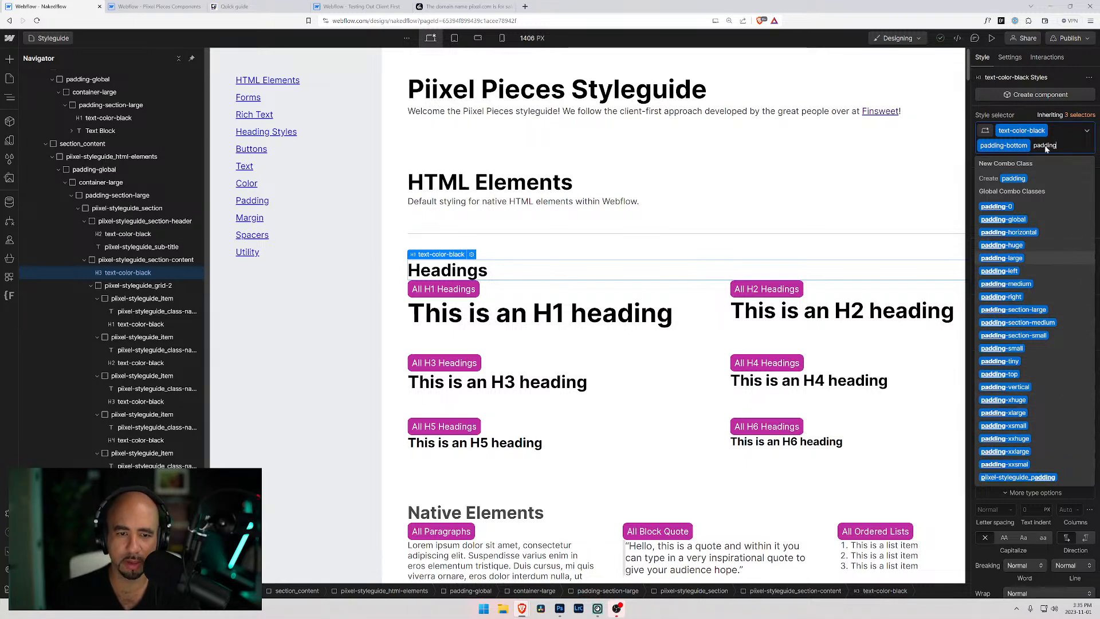
left_click(1009, 257)
left_click(396, 275)
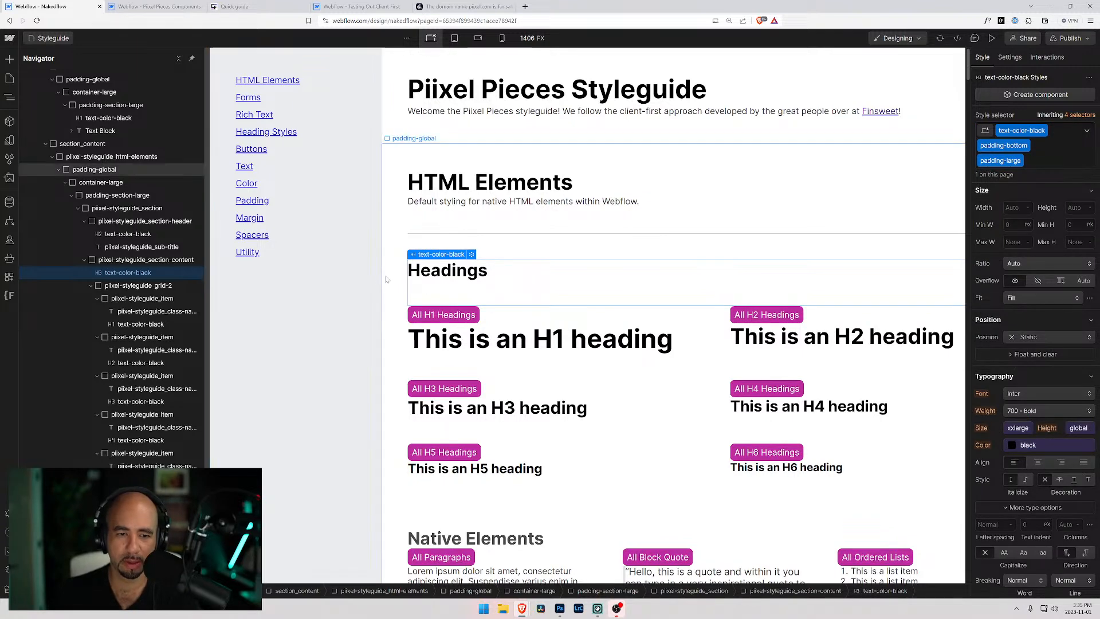
left_click(445, 272)
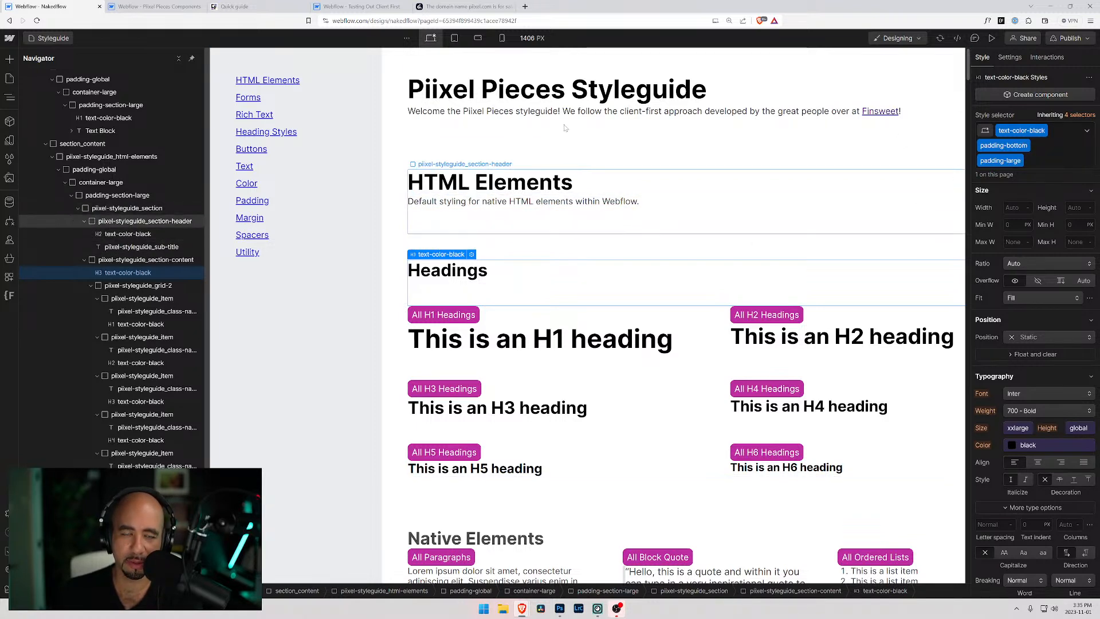
Check the minimal class stacking strategy in the Client-First Quick Guide and return to the Webflow styleguide.
left_click(247, 7)
scroll(713, 277, "down", 5)
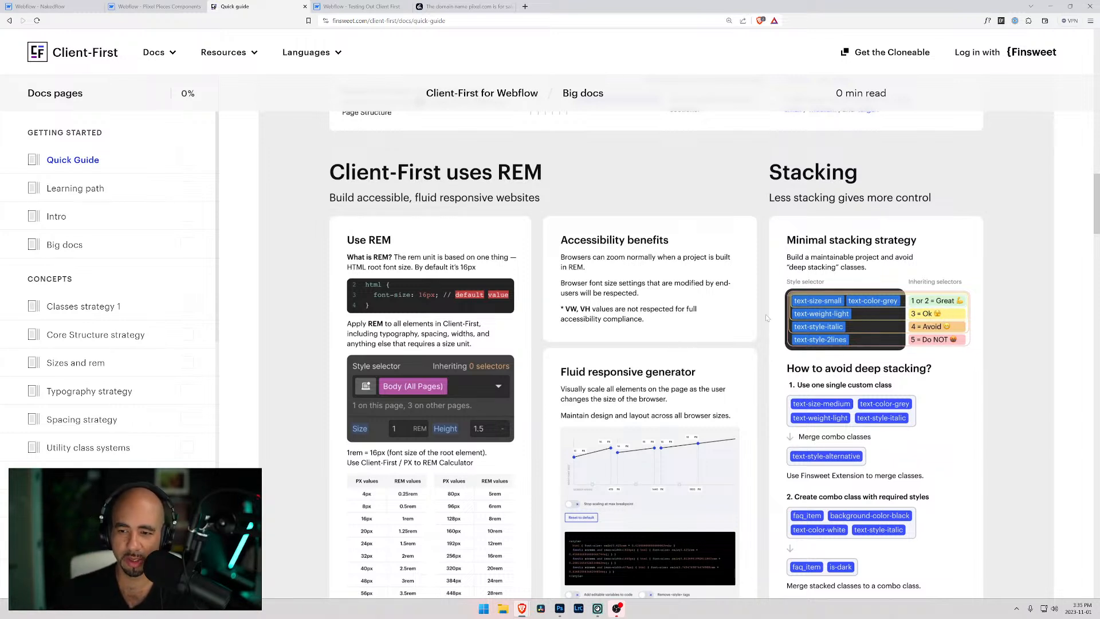
key("ctrl+shift+Tab")
key("ctrl+shift+Tab")
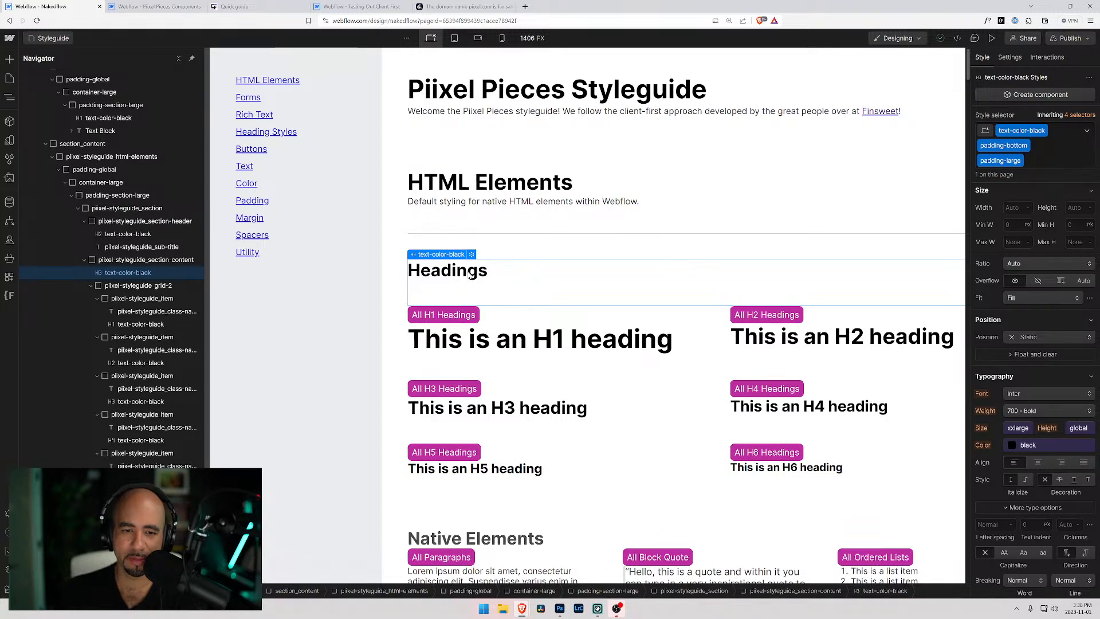
Remove the text-color-black, padding-bottom and padding-large classes from the Headings subheading.
left_click(1050, 159)
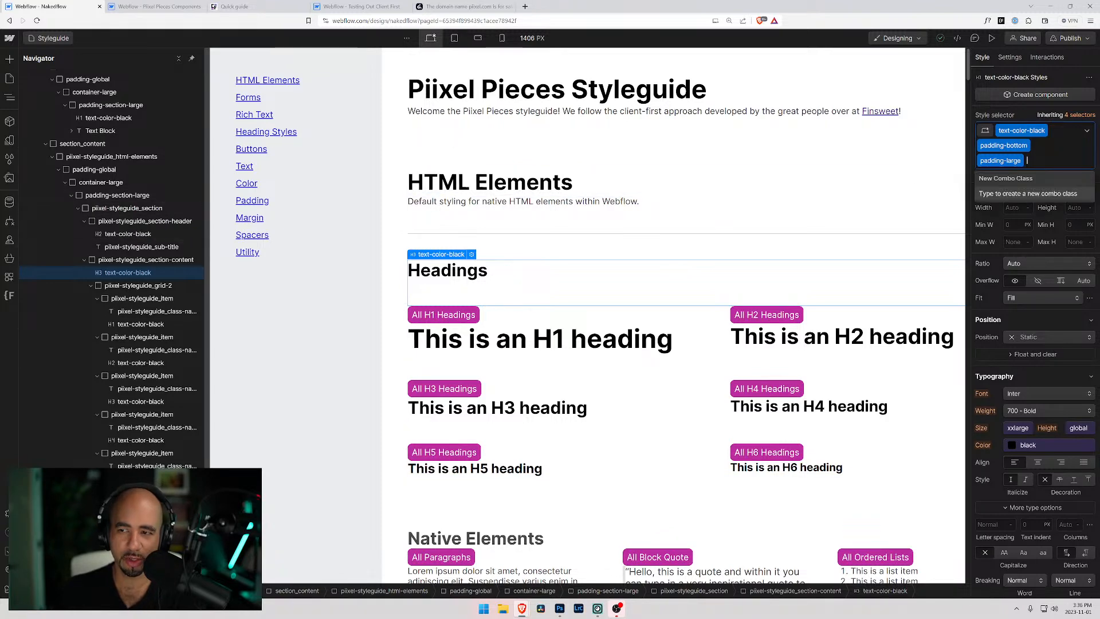
key("BackSpace")
key("BackSpace")
key("BackSpace")
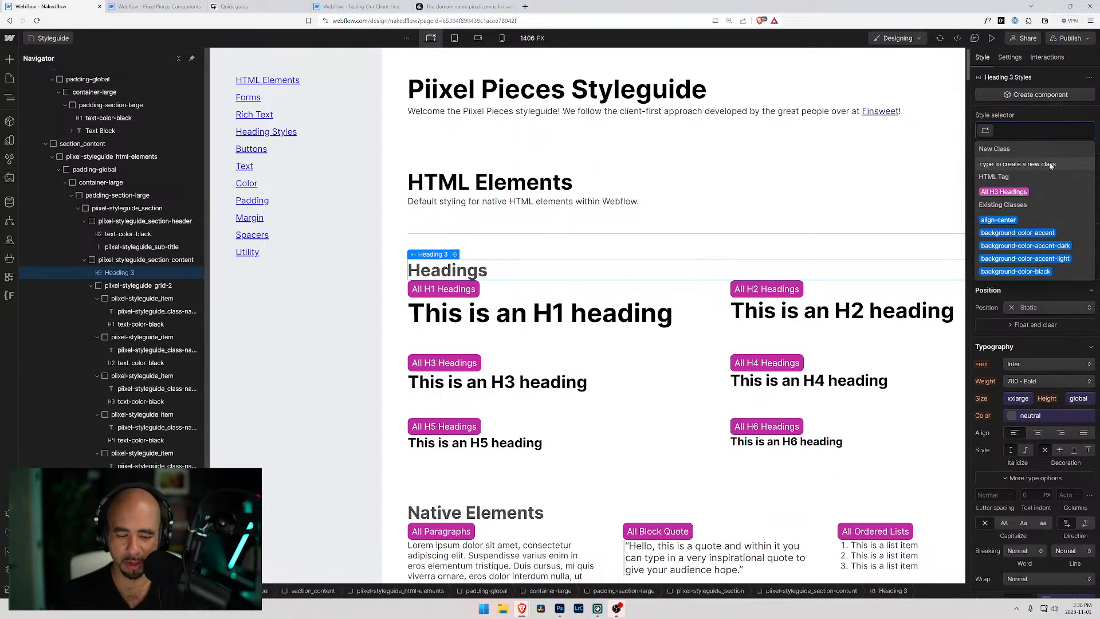
Create the class piixel_styleguide_section-sub-heading on the Headings subheading.
type("piixel")
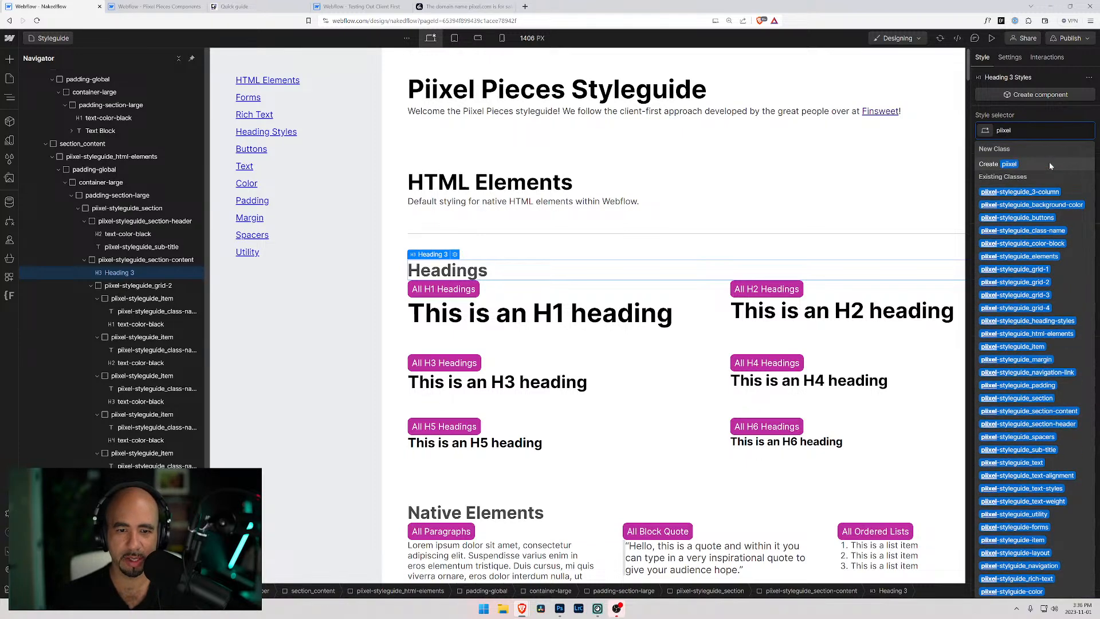
type("_sty")
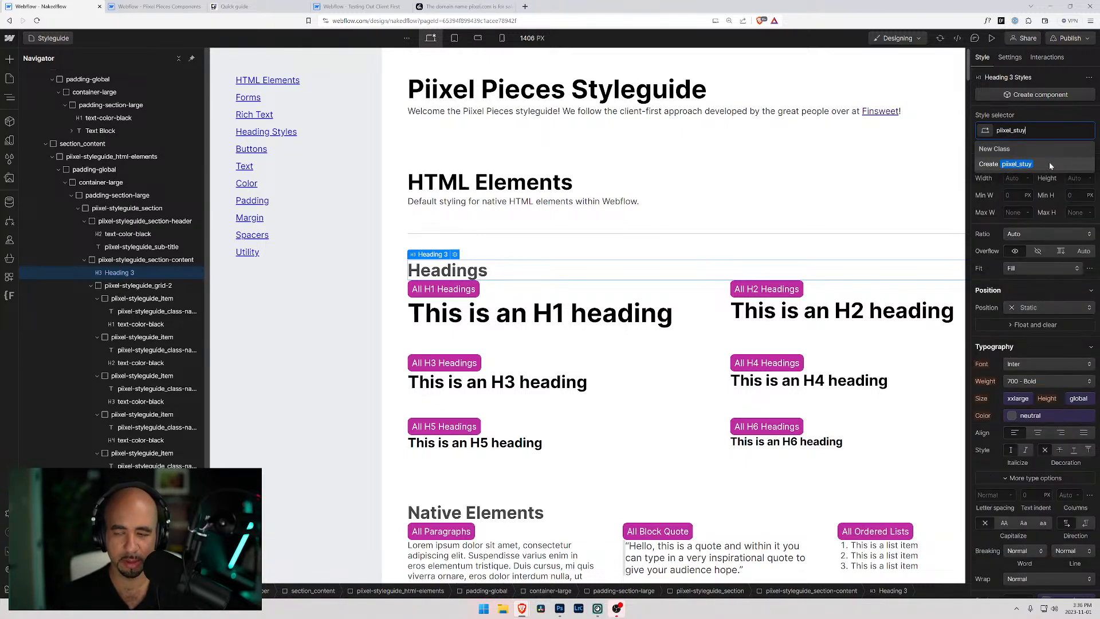
type("t")
key("BackSpace")
type("leguide")
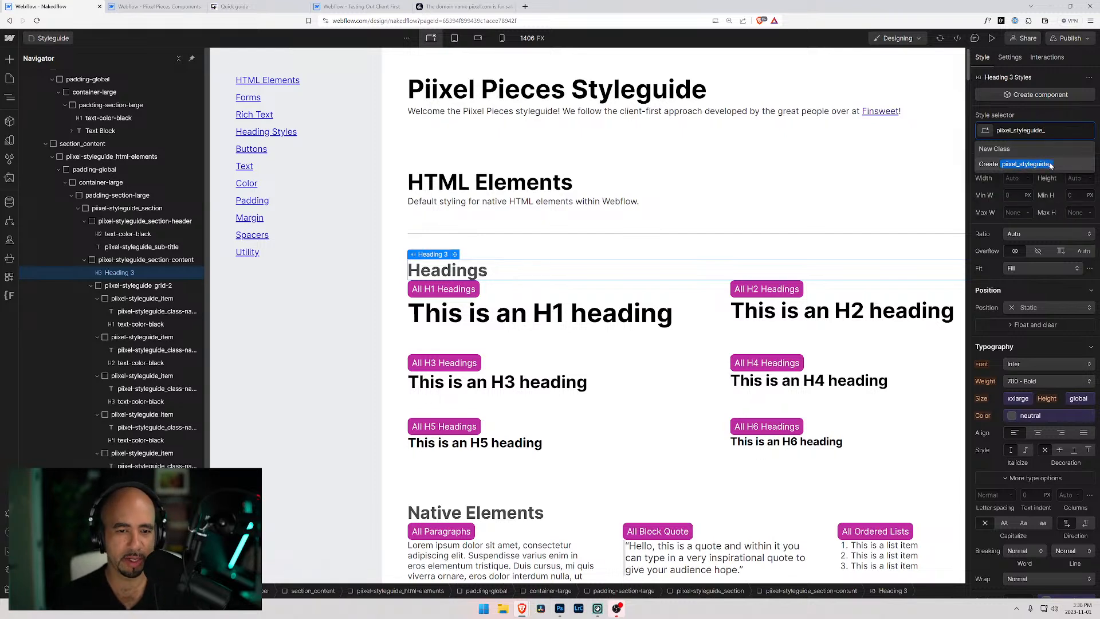
type("_section-subheadin")
key("BackSpace")
key("BackSpace")
key("BackSpace")
key("BackSpace")
key("BackSpace")
key("BackSpace")
type("subheading")
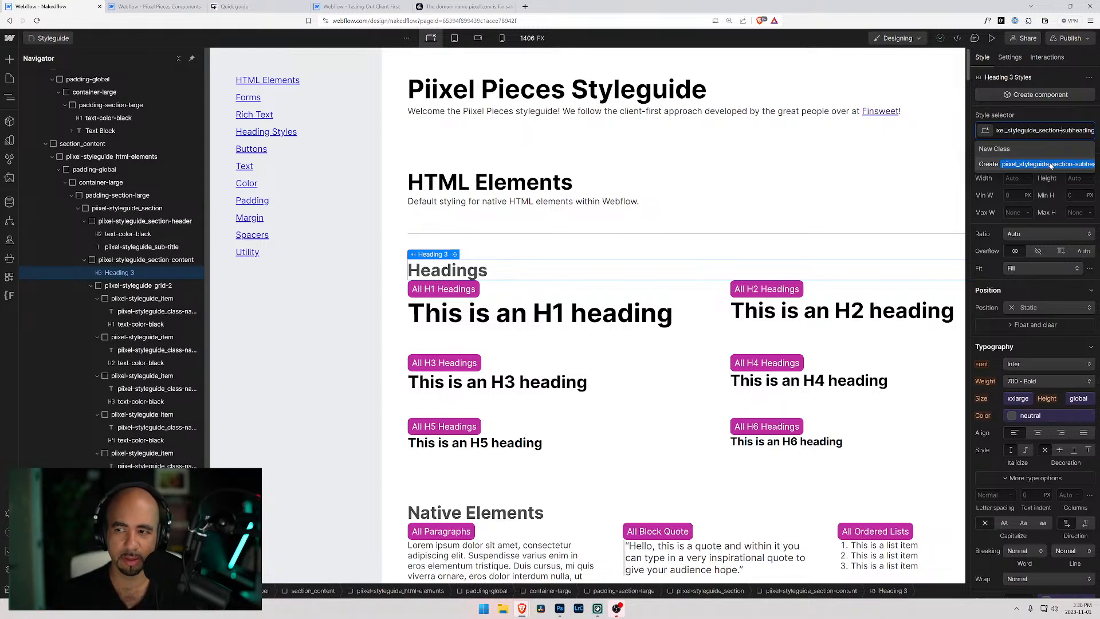
key("Left")
key("Left")
key("Left")
key("Left")
type("-")
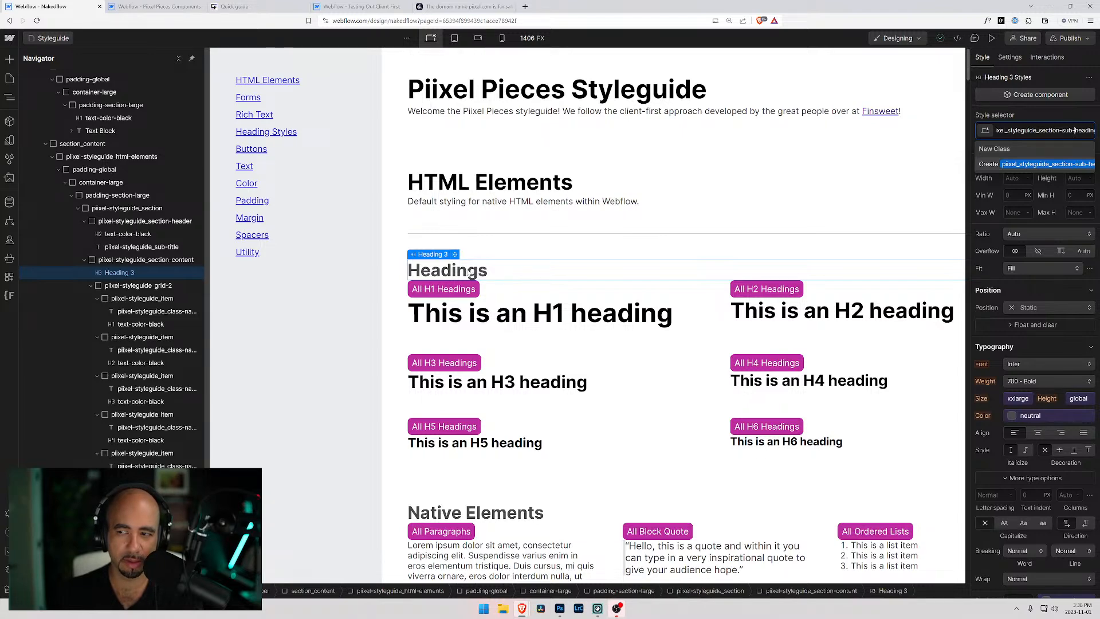
key("Return")
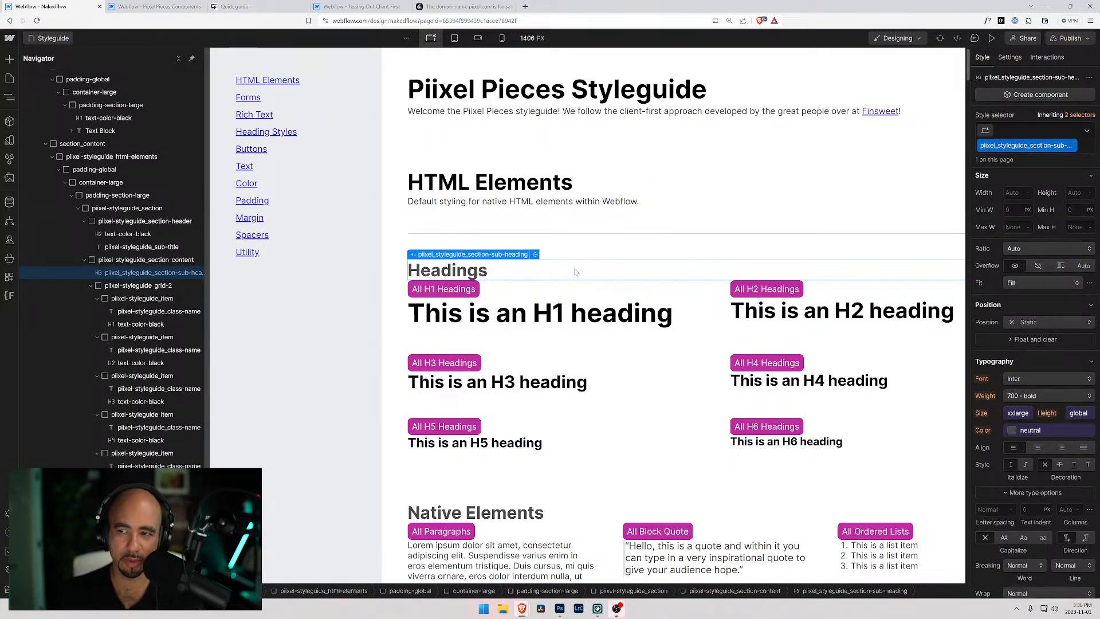
Rename the Headings subheading's class to piixel-styleguide_section-sub-heading, with a hyphen after piixel.
double_click(1023, 145)
left_click(998, 145)
key("BackSpace")
type("-")
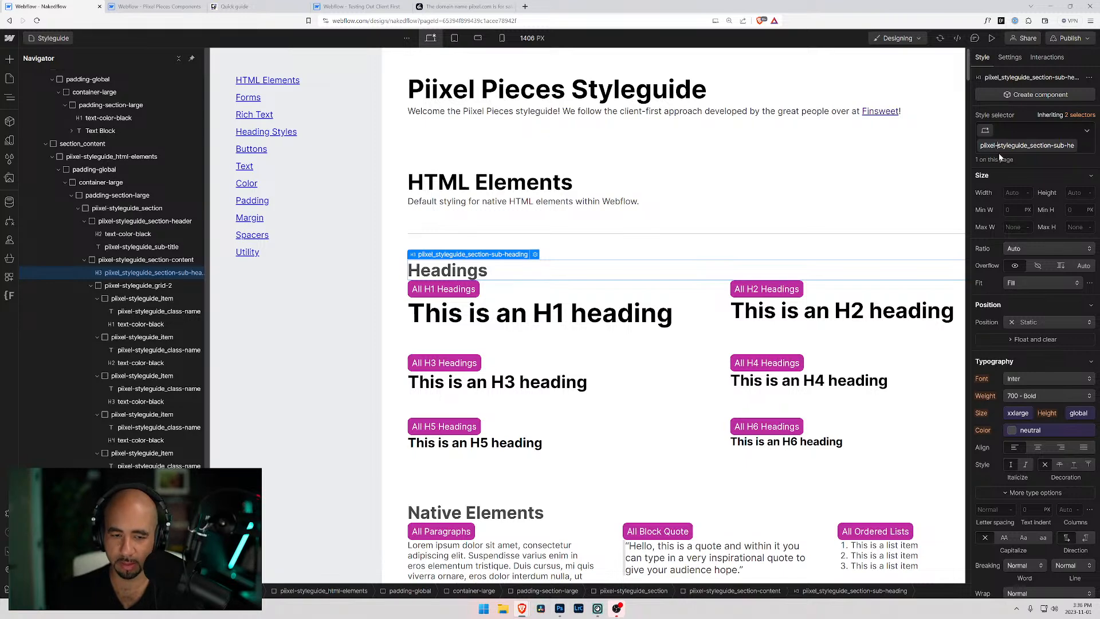
key("Return")
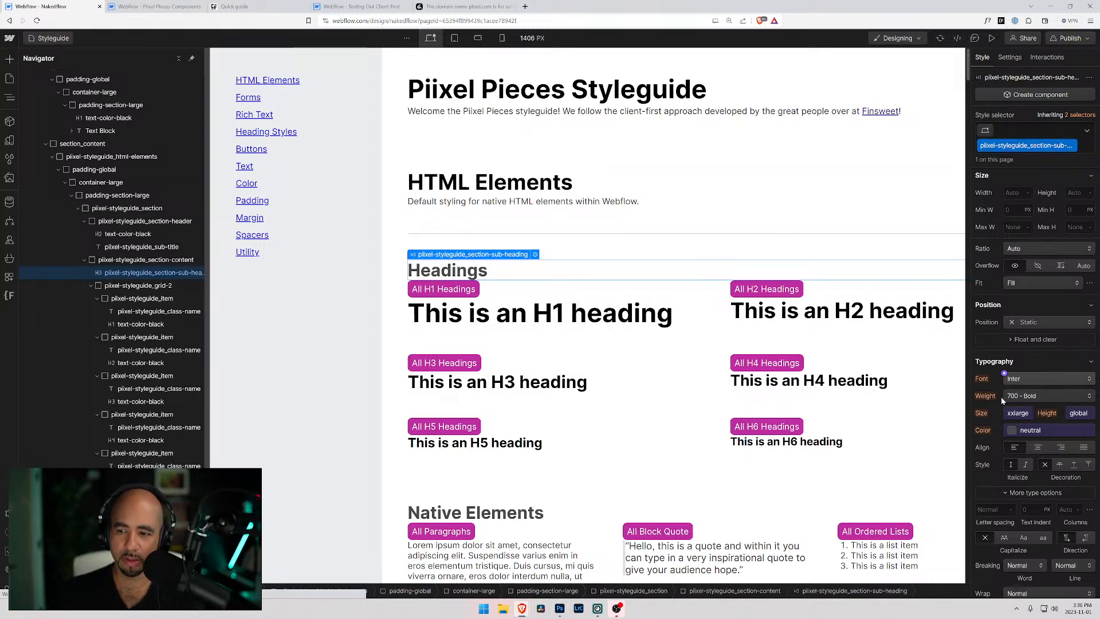
Set the text color of the section-sub-heading class to the black color variable.
left_click(1013, 431)
scroll(997, 541, "down", 3)
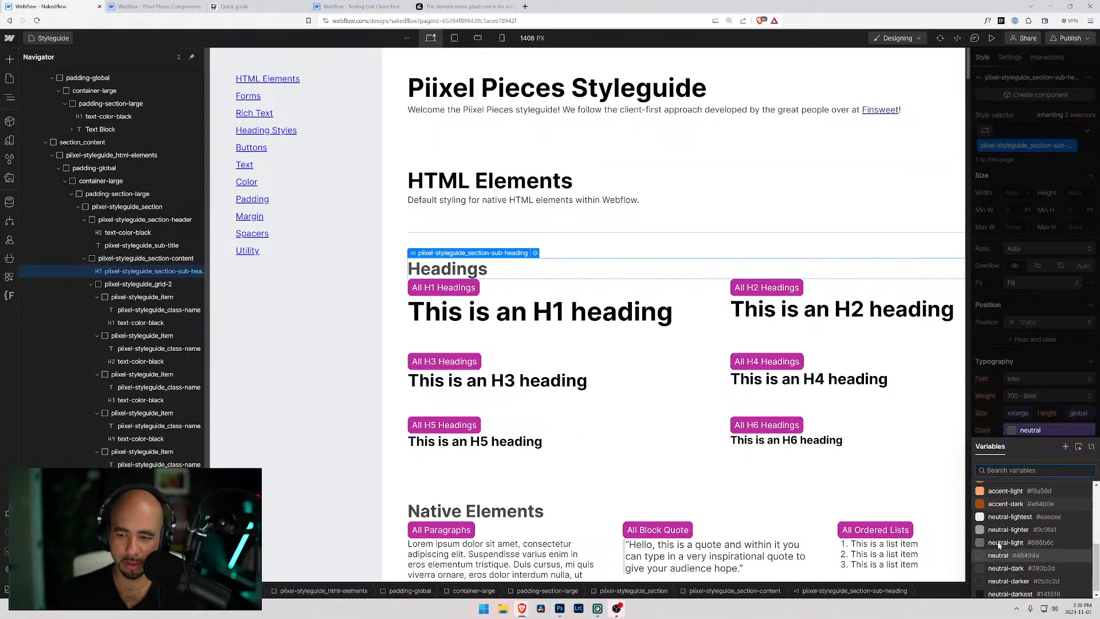
scroll(997, 541, "up", 2)
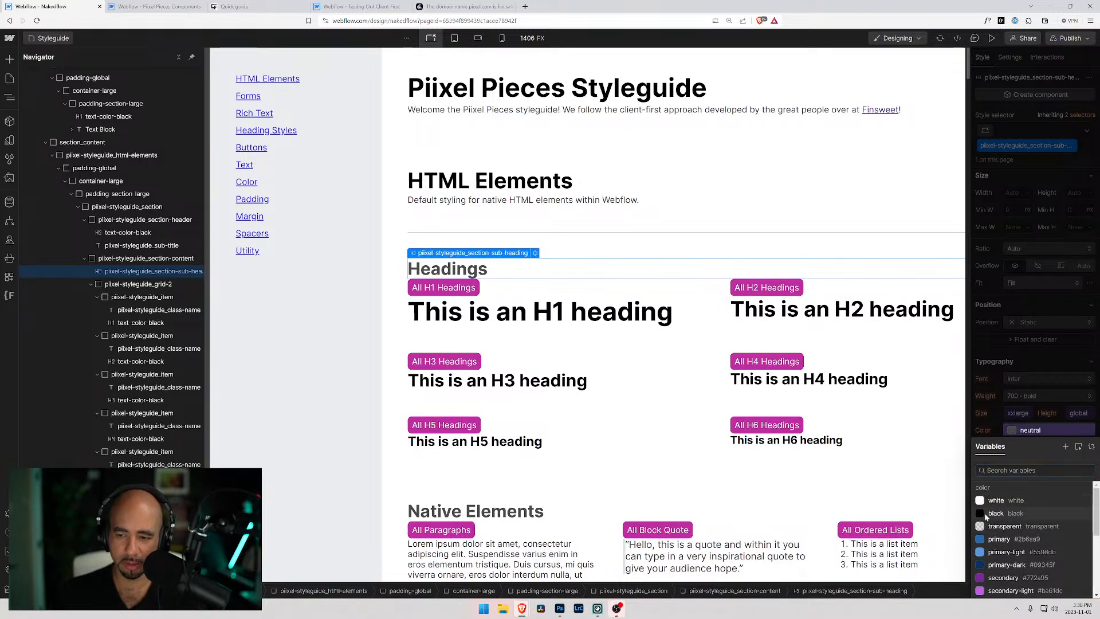
left_click(988, 514)
Set the bottom margin of the section-sub-heading class to the xlarge (4rem) spacing variable.
scroll(1025, 398, "down", 3)
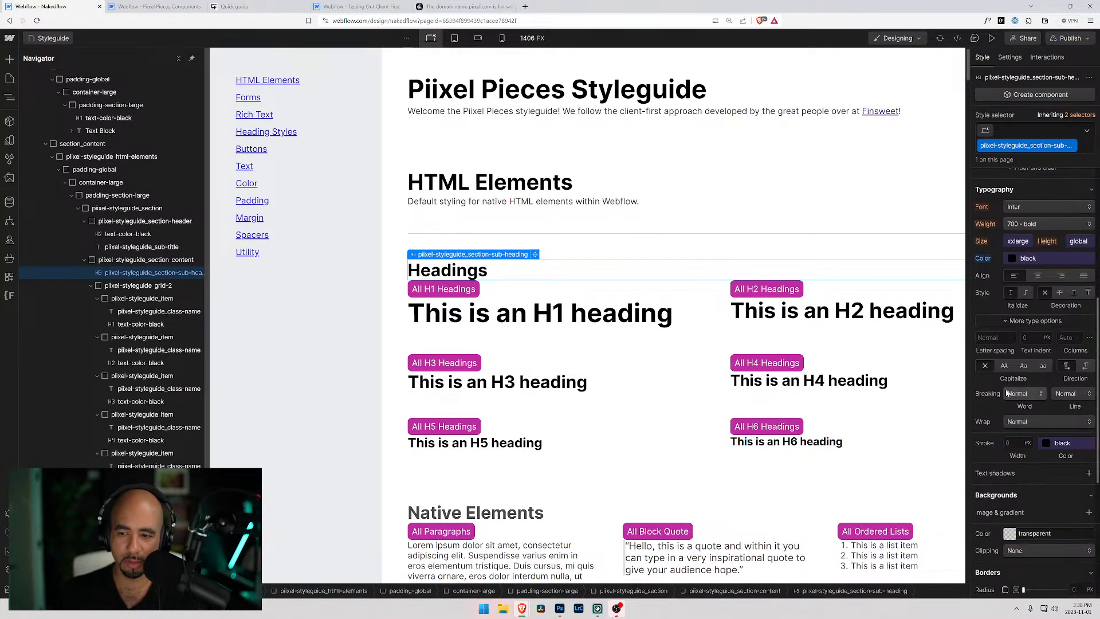
scroll(1040, 290, "up", 5)
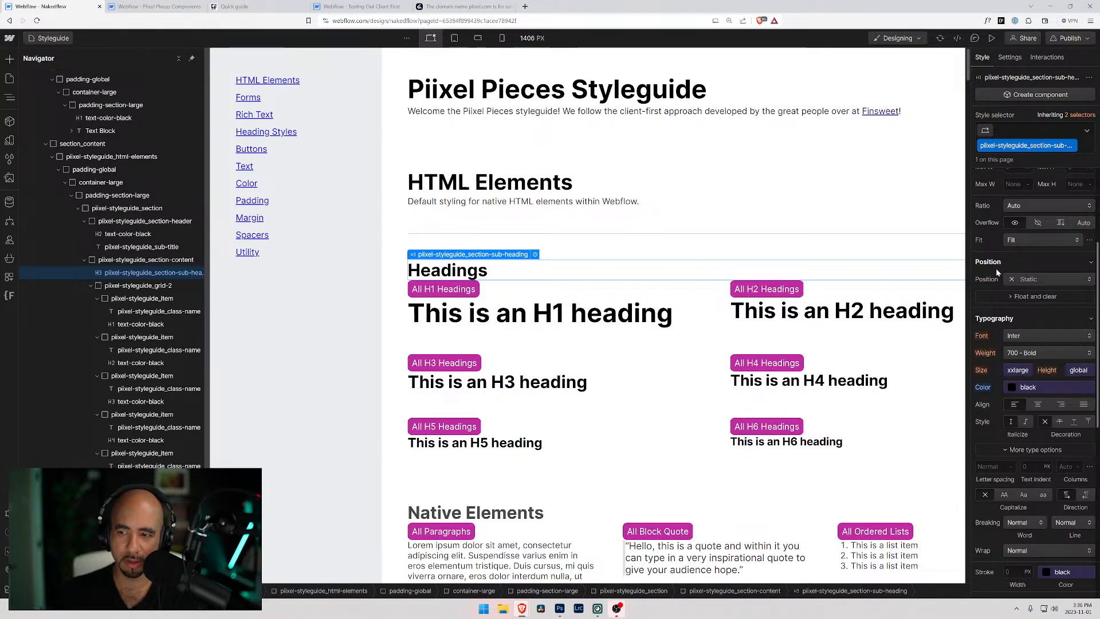
left_click(1036, 283)
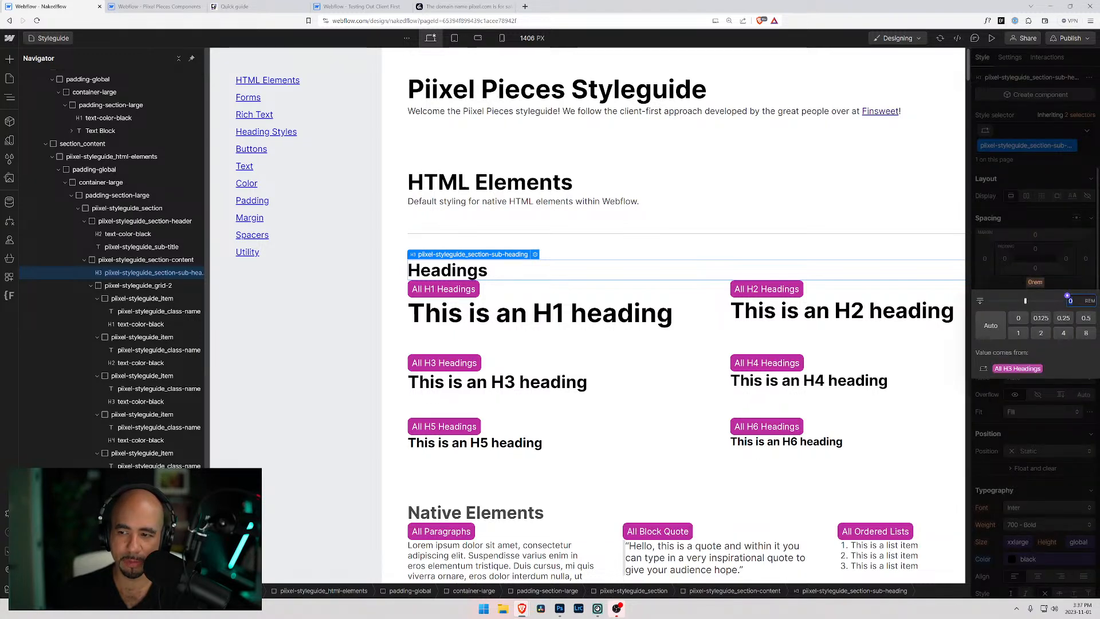
left_click(1069, 298)
scroll(1025, 401, "down", 3)
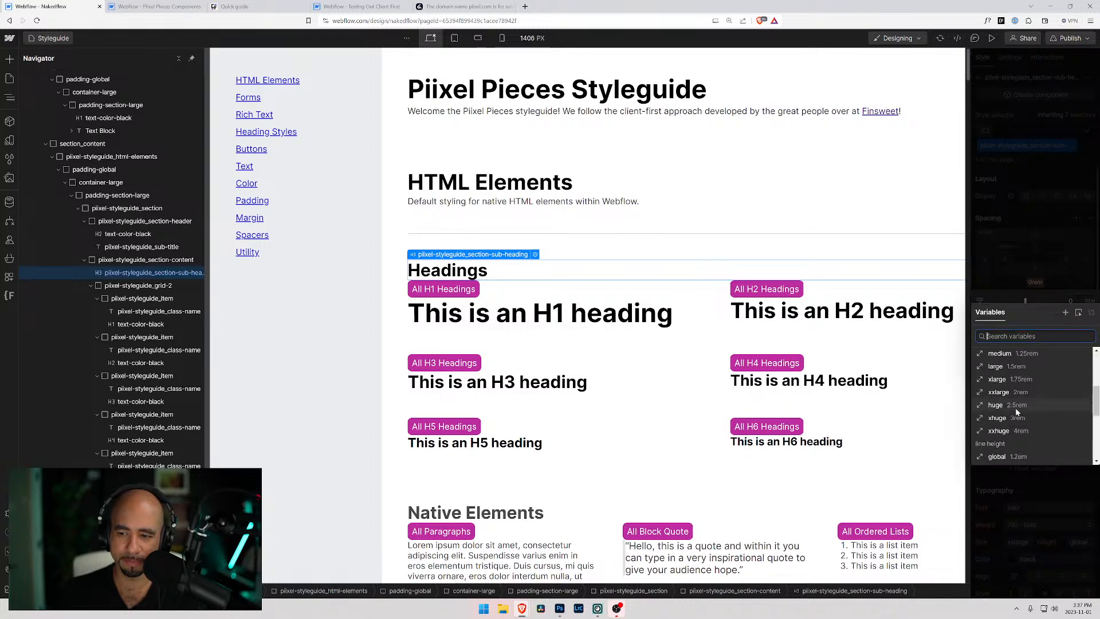
scroll(1006, 426, "down", 4)
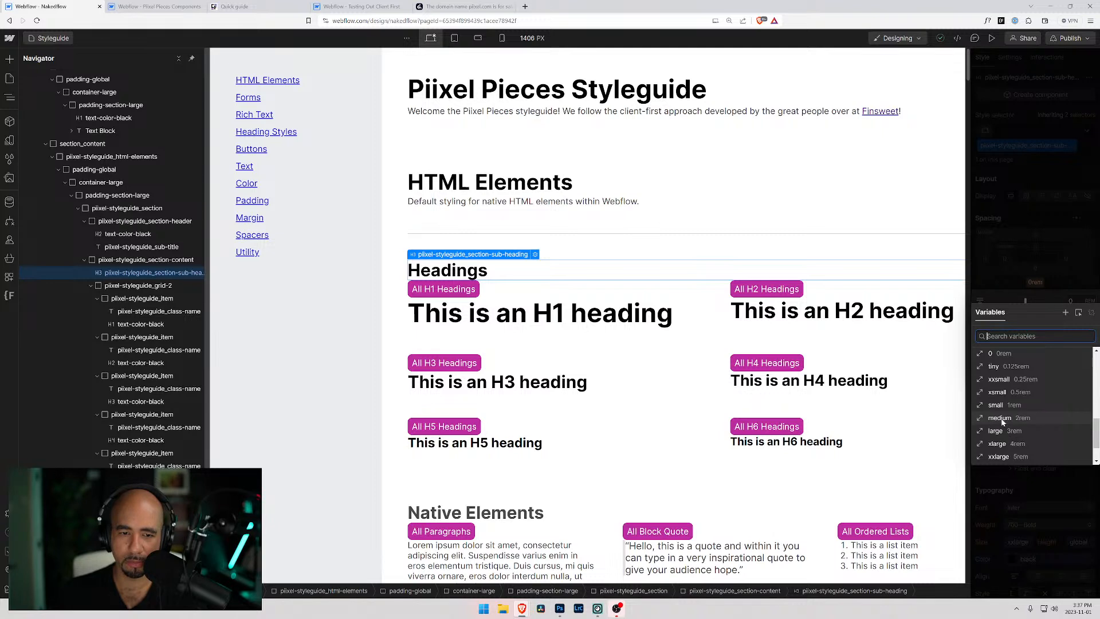
left_click(1000, 419)
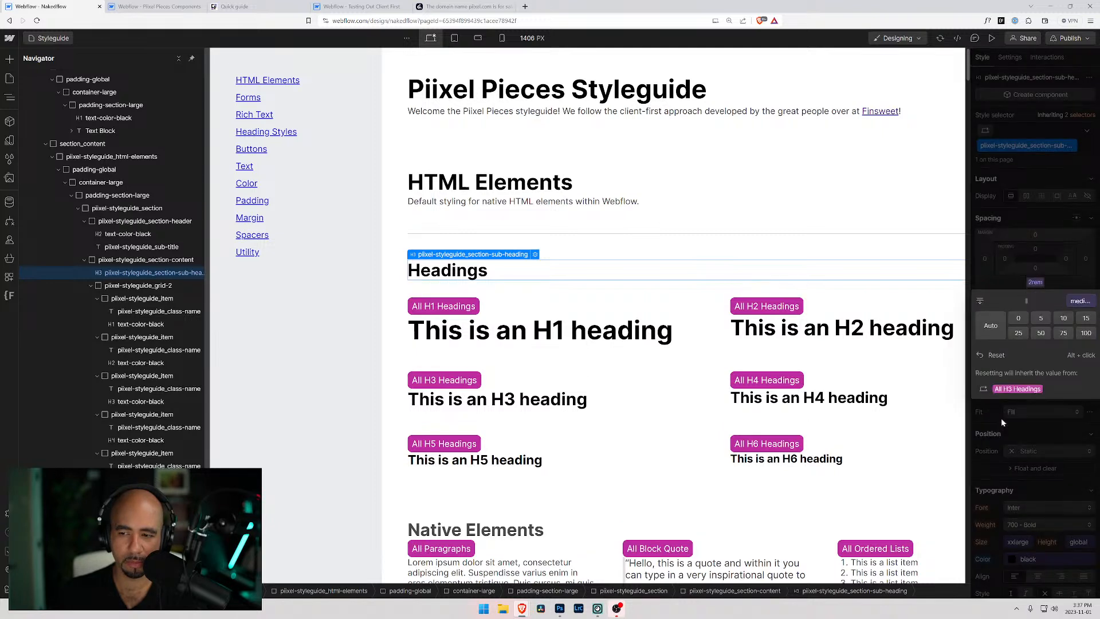
left_click(1080, 302)
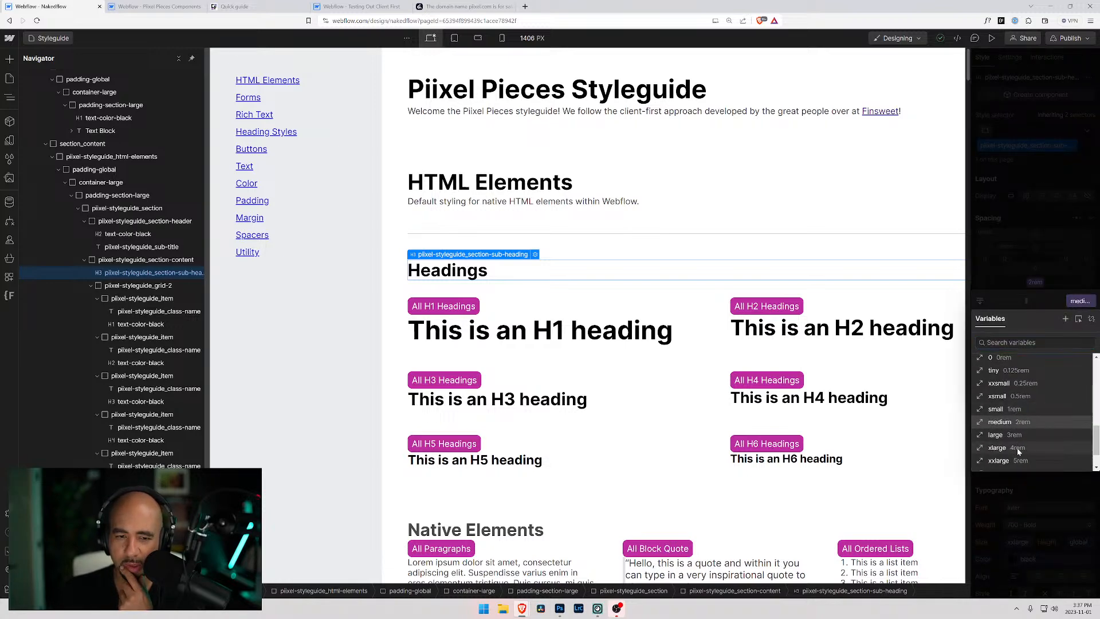
left_click(1018, 450)
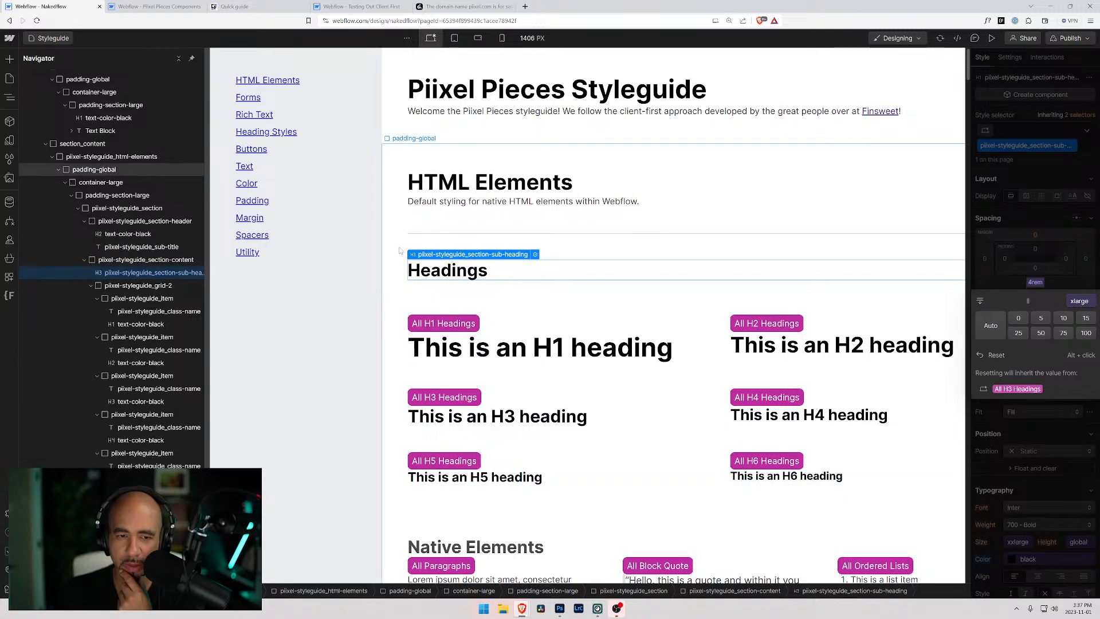
left_click(393, 261)
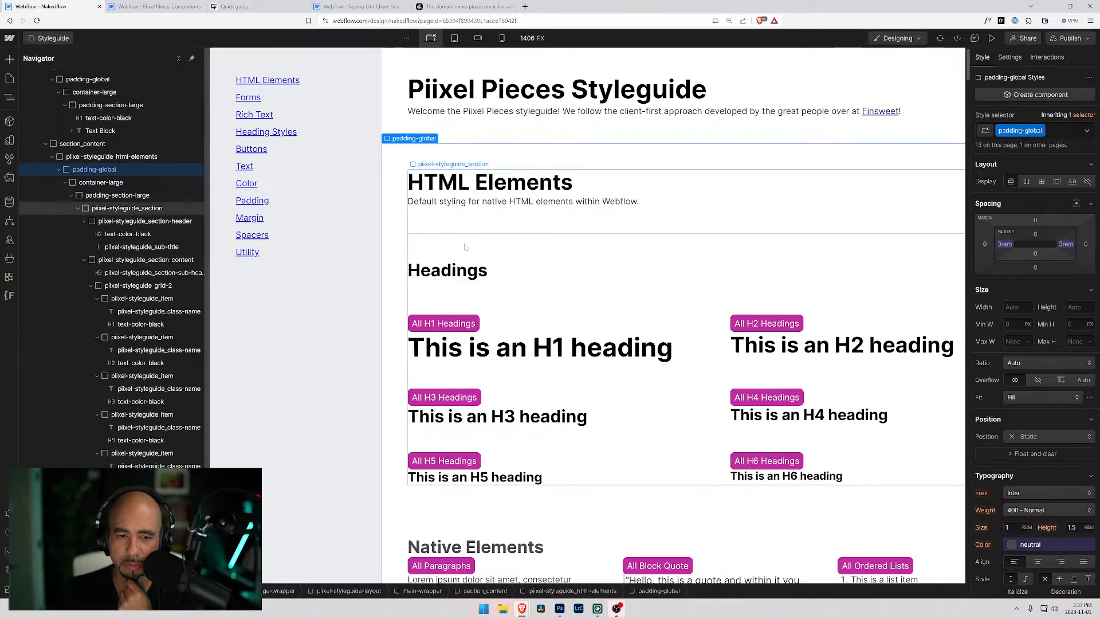
Look through the styleguide from HTML Elements down to Buttons, checking the heading spacing and which sections have subheadings.
scroll(406, 276, "down", 1)
scroll(405, 275, "down", 4)
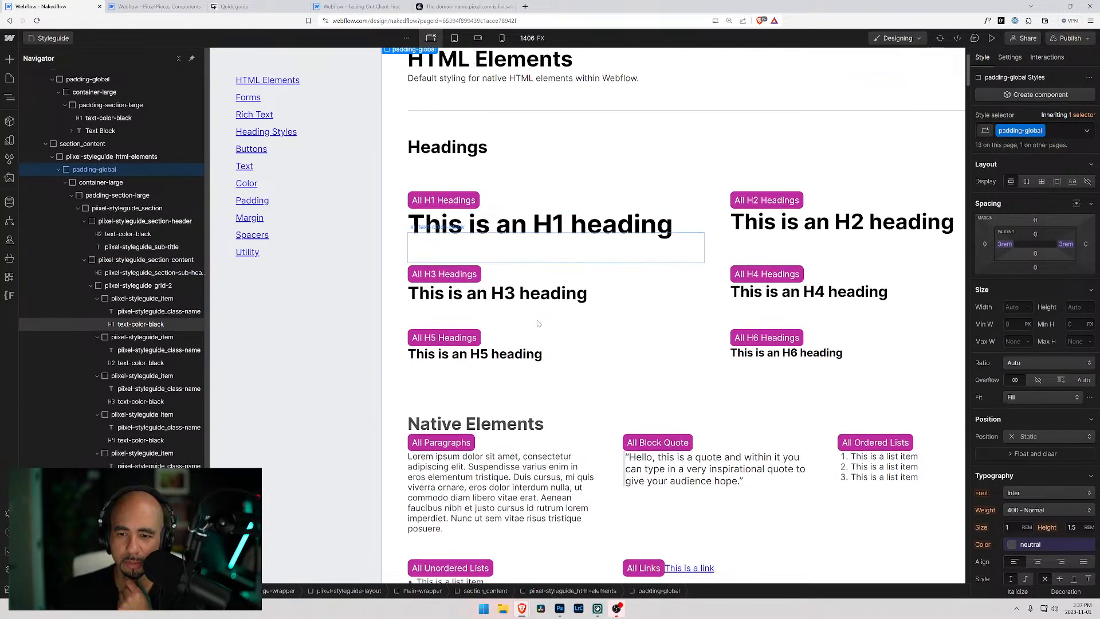
scroll(468, 270, "down", 6)
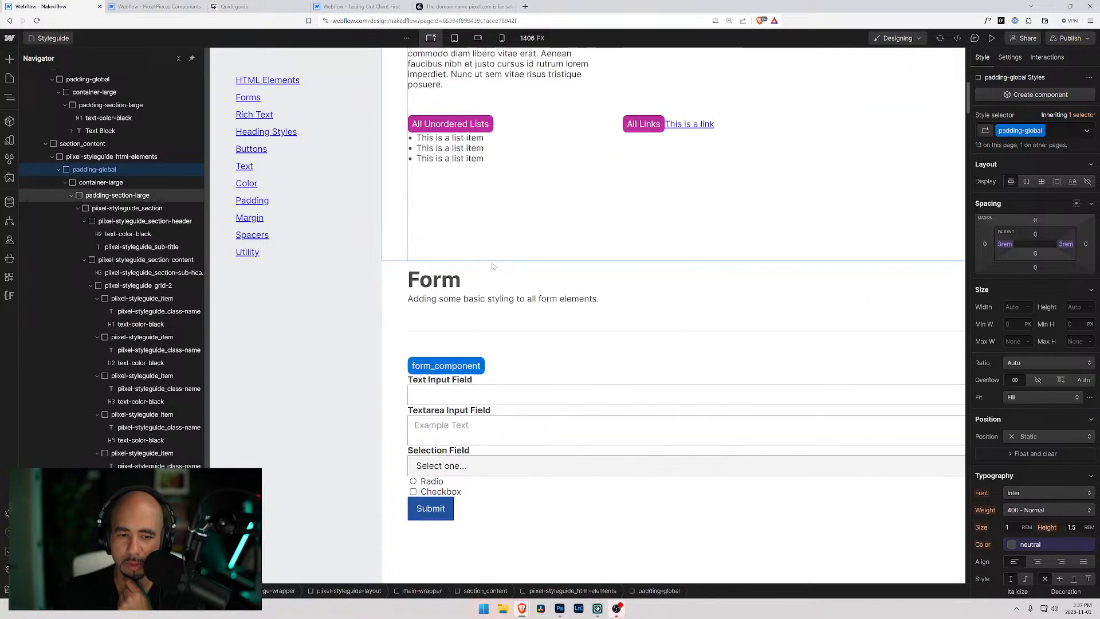
scroll(468, 270, "up", 9)
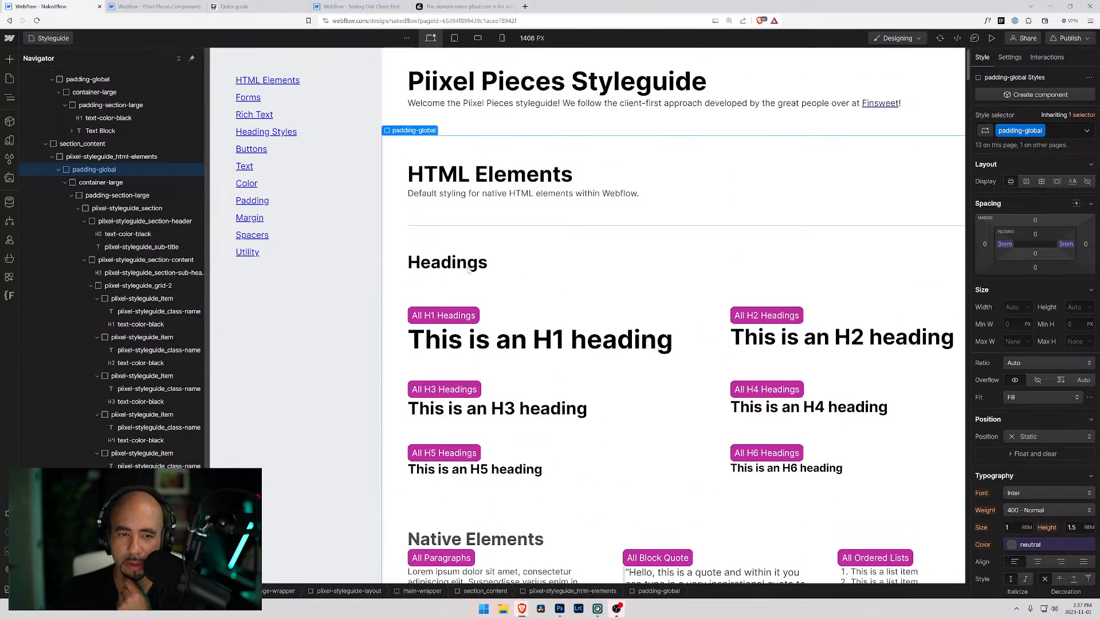
scroll(479, 256, "down", 7)
scroll(479, 256, "down", 20)
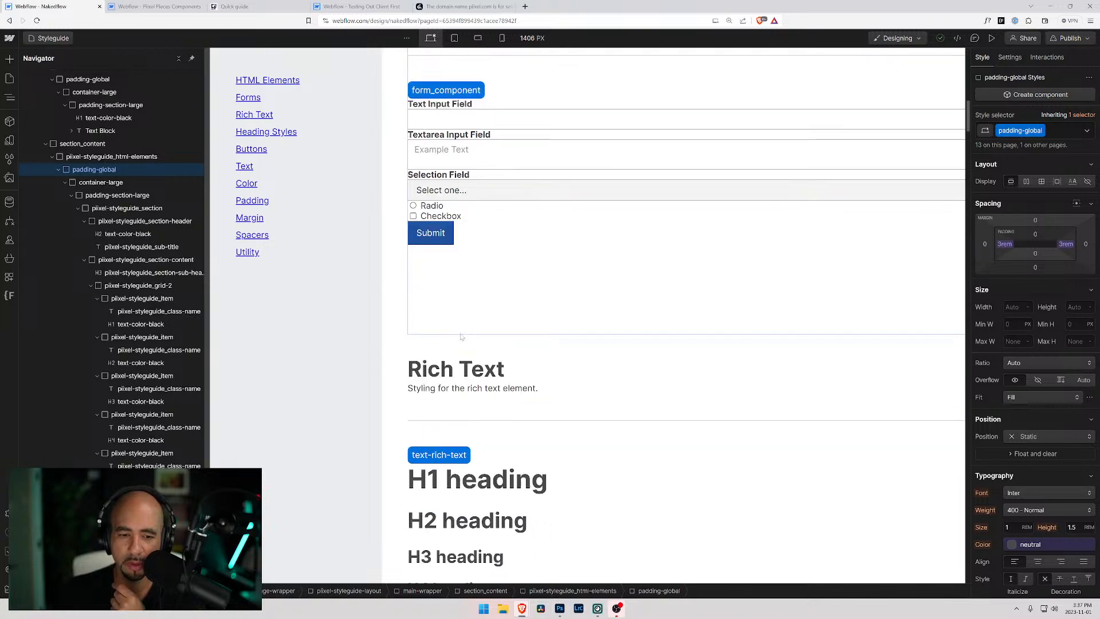
scroll(460, 330, "down", 6)
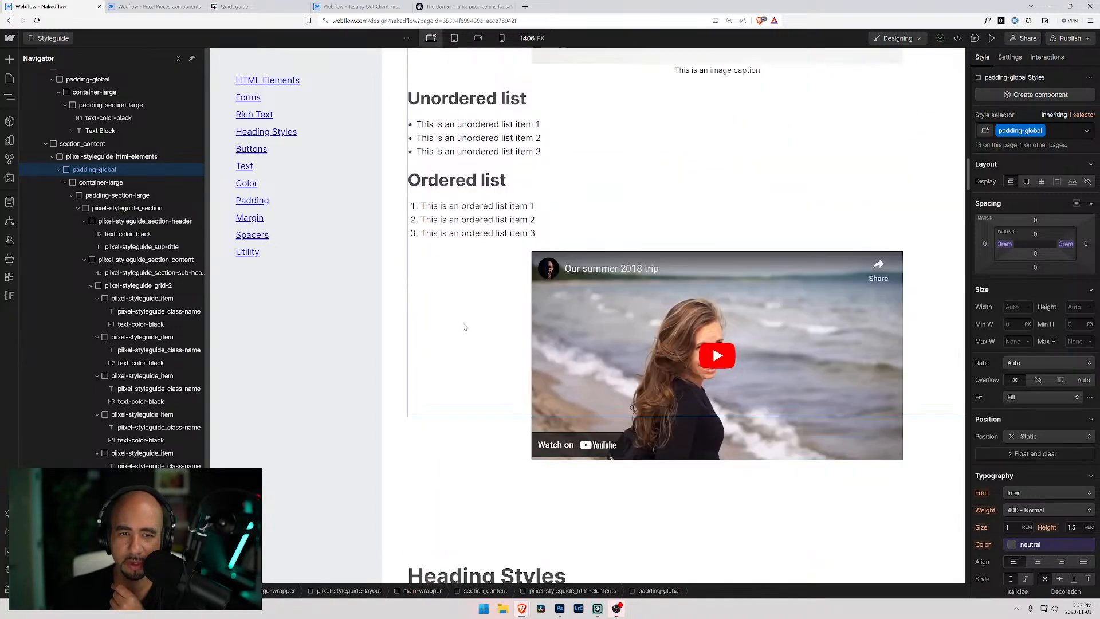
scroll(461, 327, "up", 6)
left_click(462, 372)
scroll(463, 359, "up", 5)
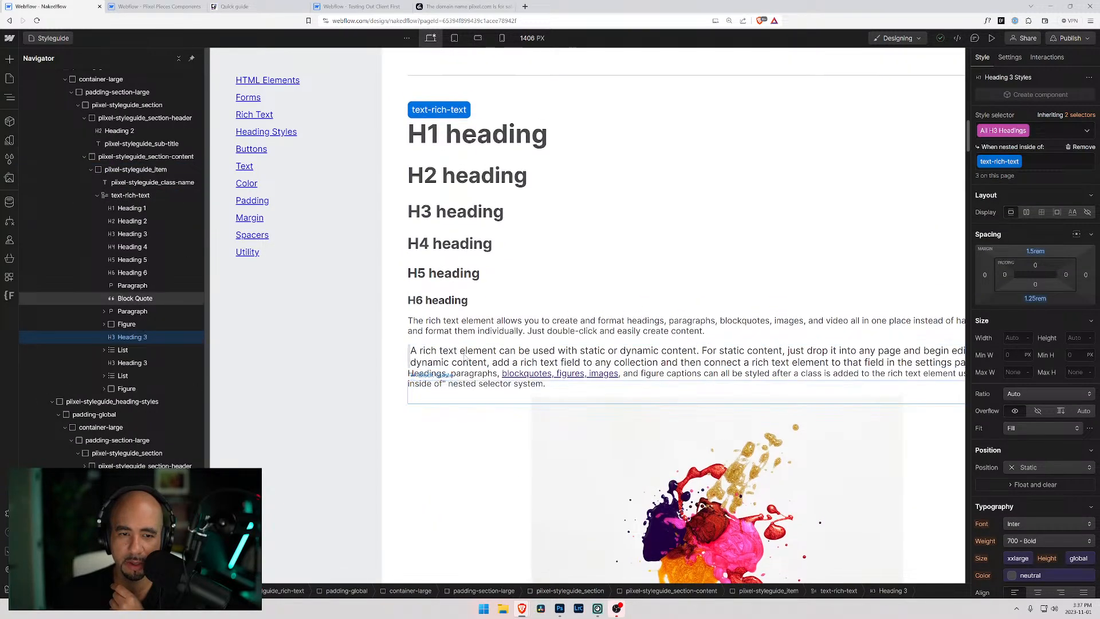
scroll(461, 321, "up", 3)
scroll(458, 287, "down", 8)
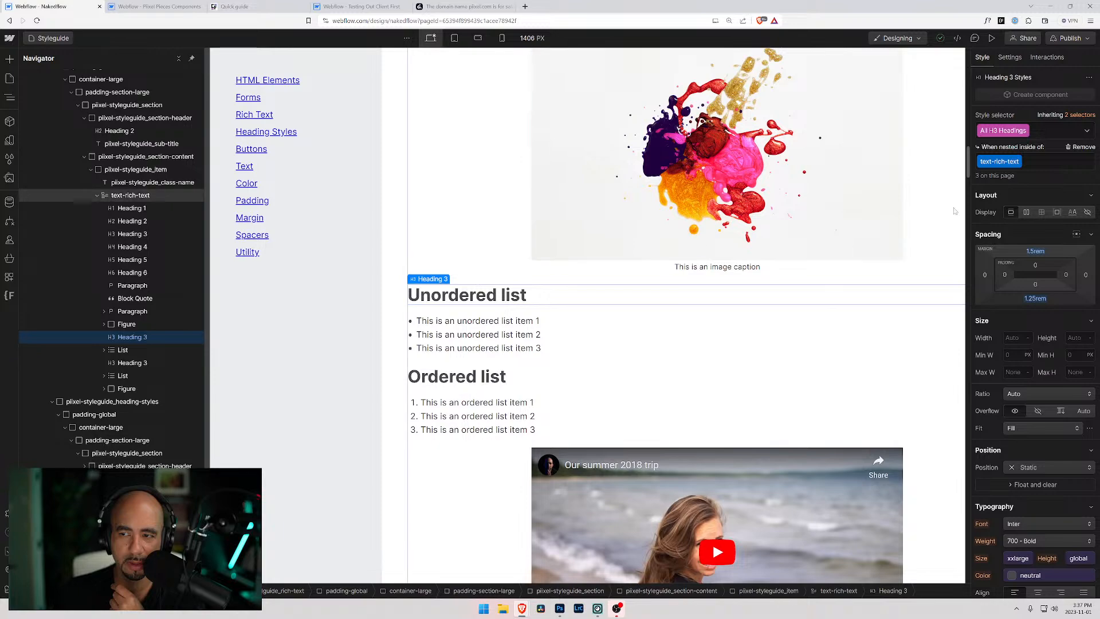
scroll(456, 291, "down", 8)
scroll(457, 291, "down", 5)
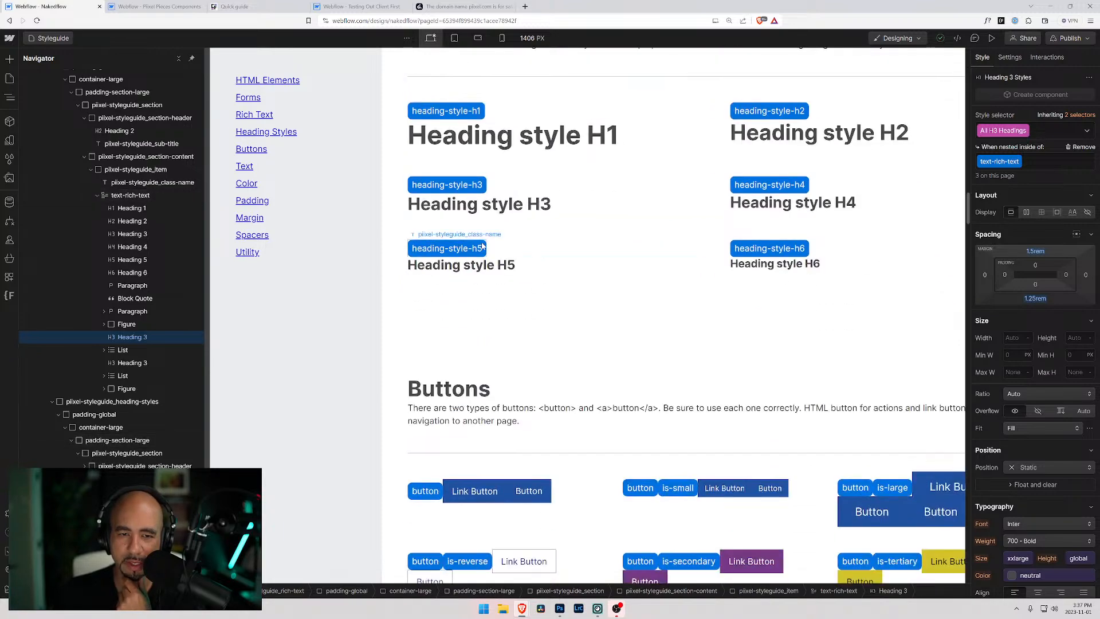
scroll(504, 284, "up", 4)
scroll(536, 276, "down", 10)
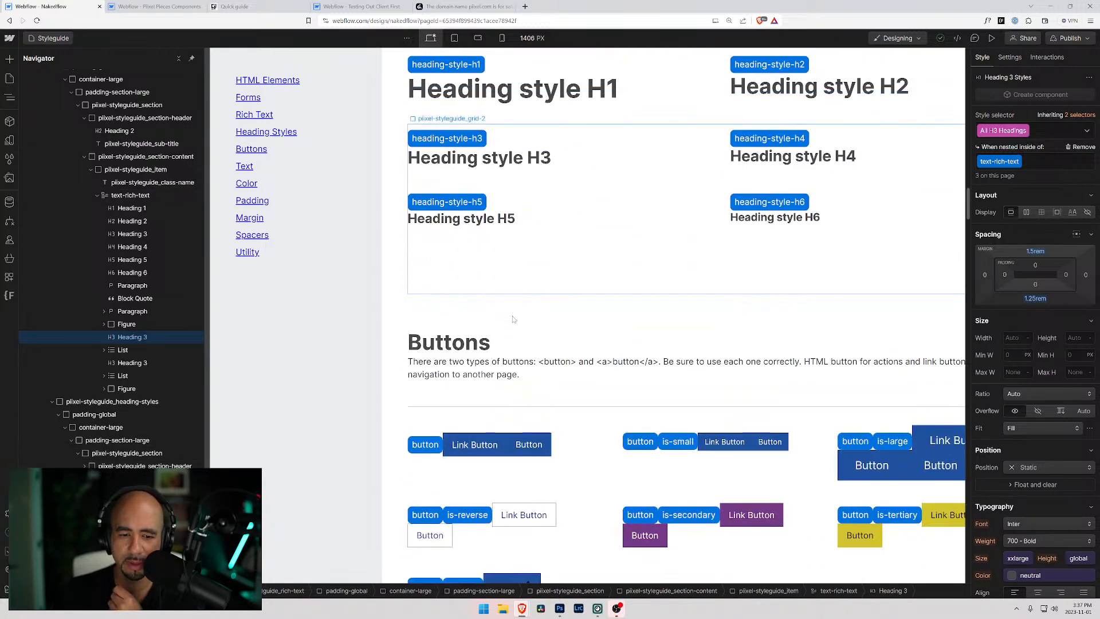
Apply the existing piixel-styleguide_section-sub-heading class to the Text Size subheading under Text Classes.
scroll(512, 319, "down", 4)
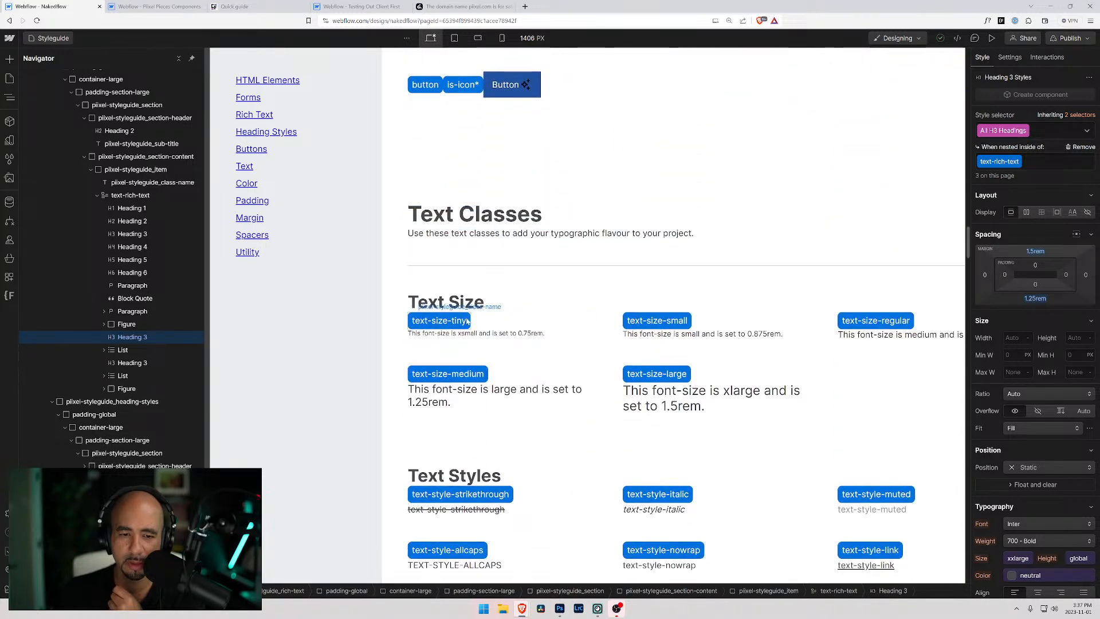
left_click(466, 305)
key("ctrl+Return")
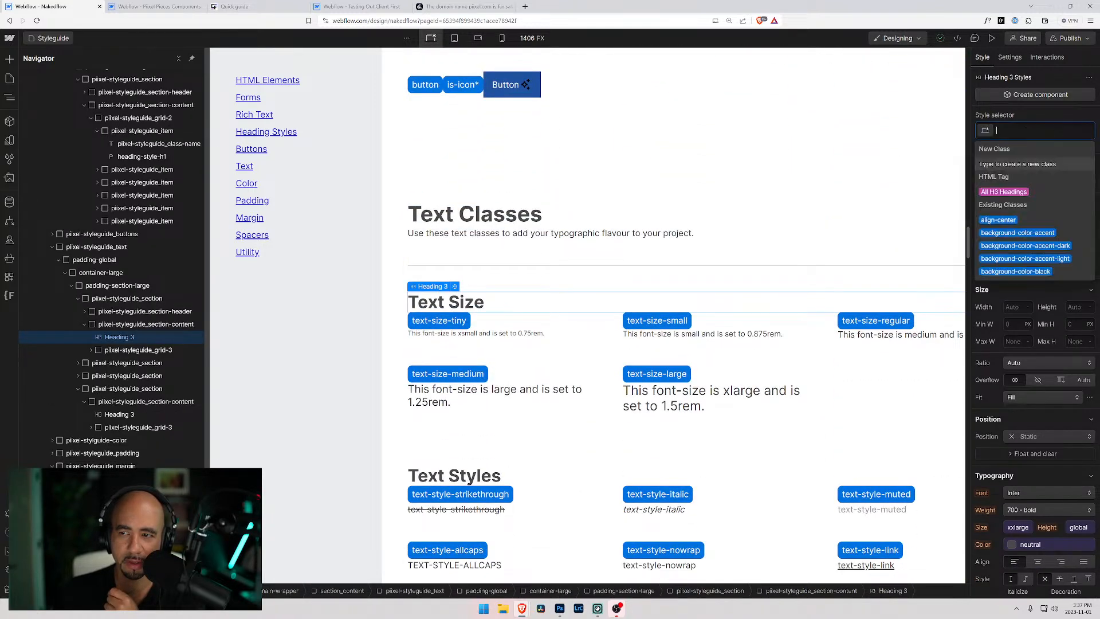
type("sub-hea")
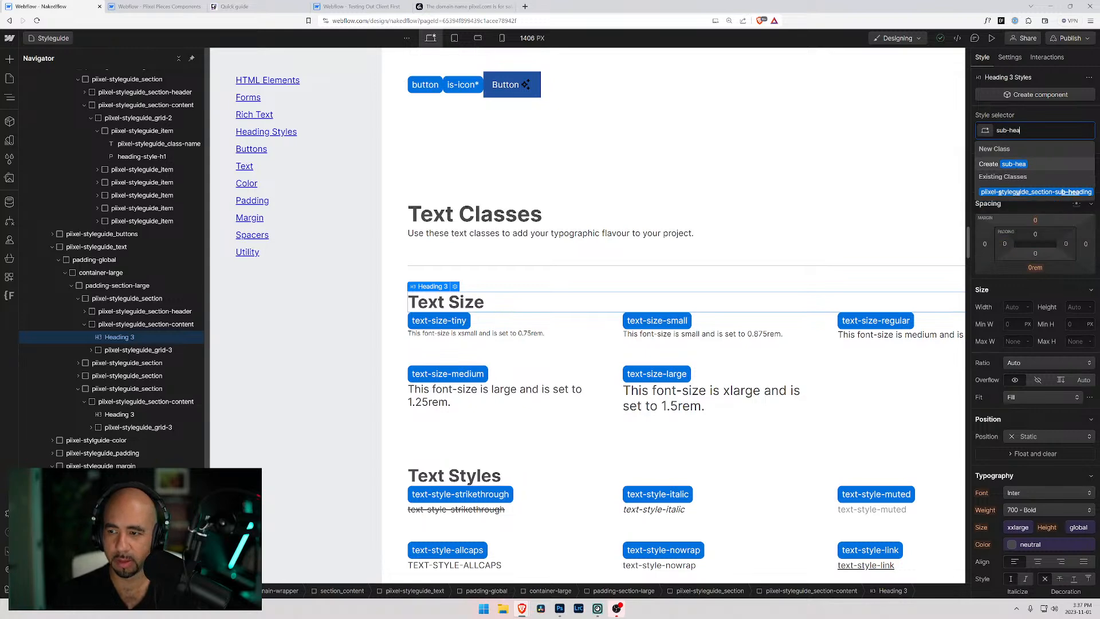
key("Down")
key("Return")
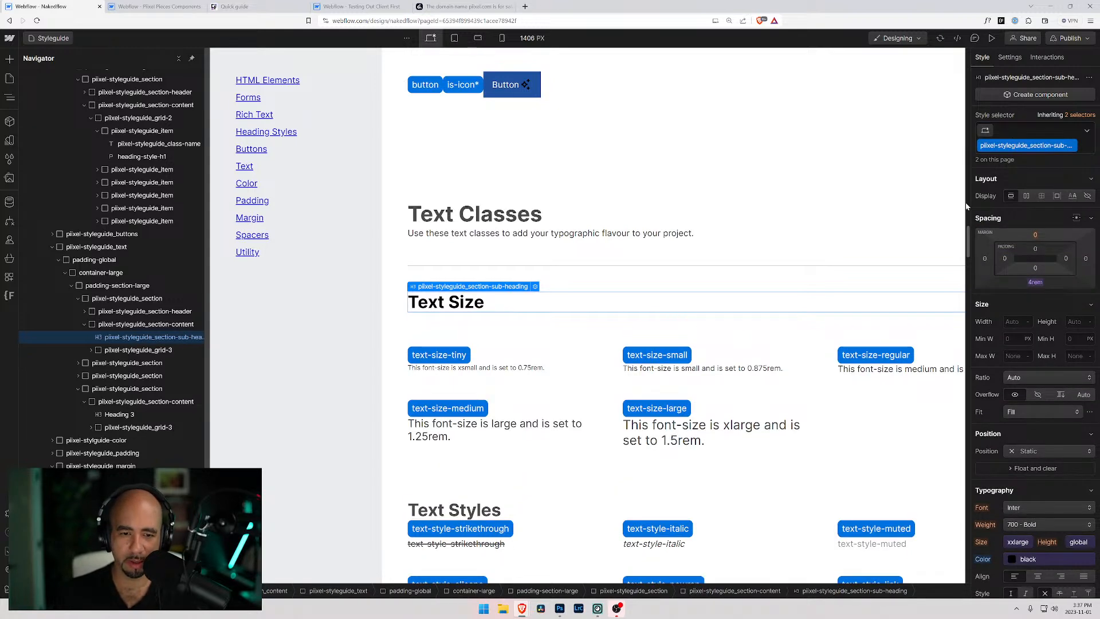
Apply the existing piixel-styleguide_section-sub-heading class to the Text Styles subheading.
left_click(466, 510)
key("ctrl+Return")
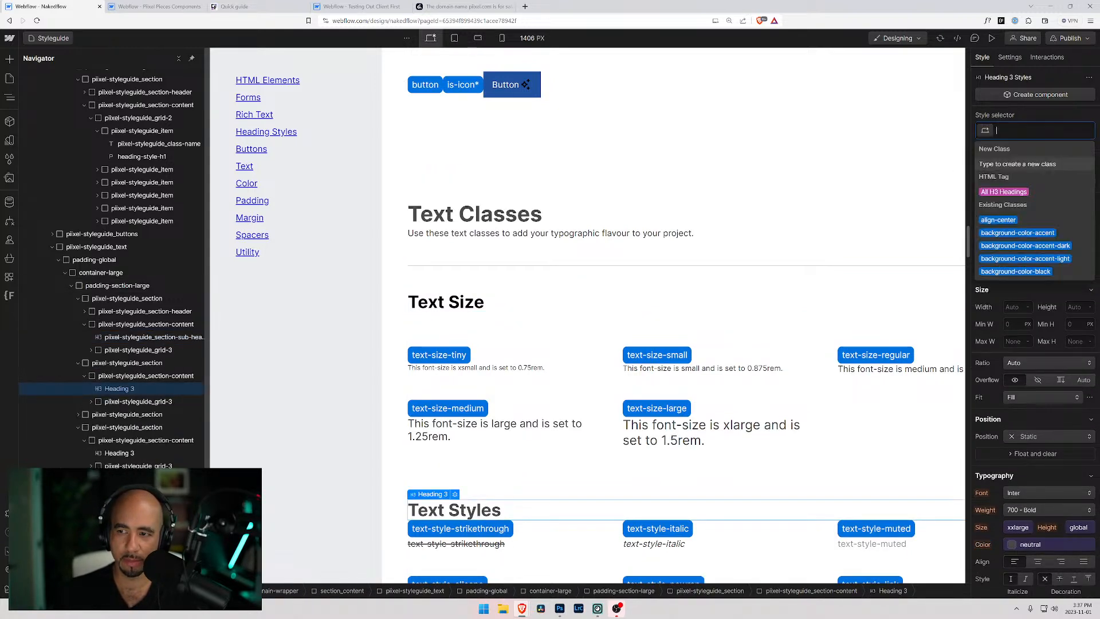
type("sub-hea")
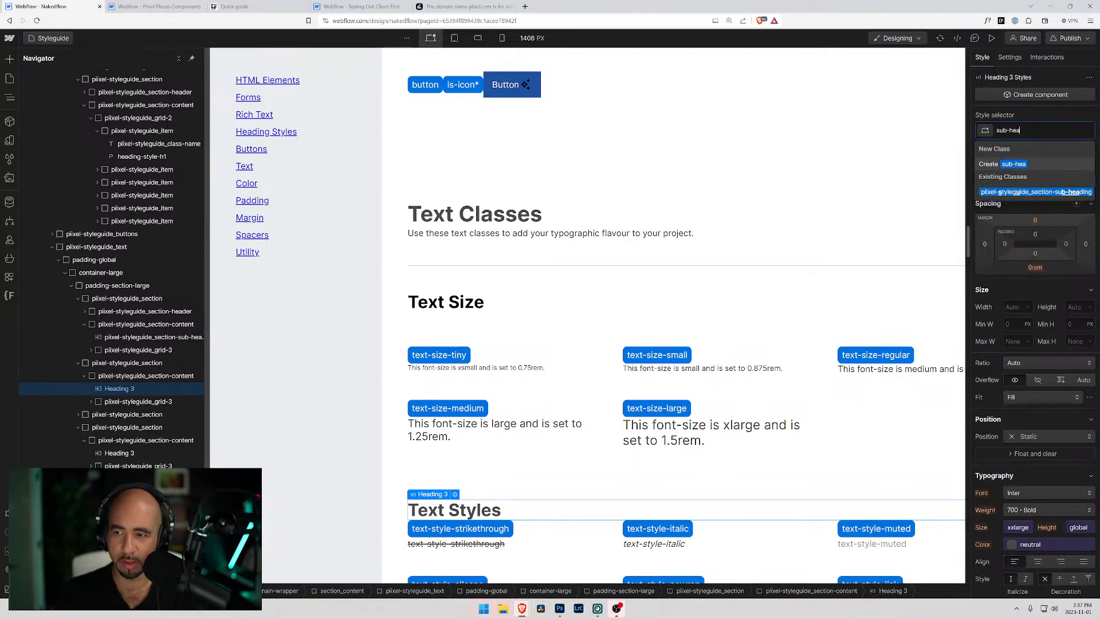
key("Return")
scroll(612, 154, "down", 6)
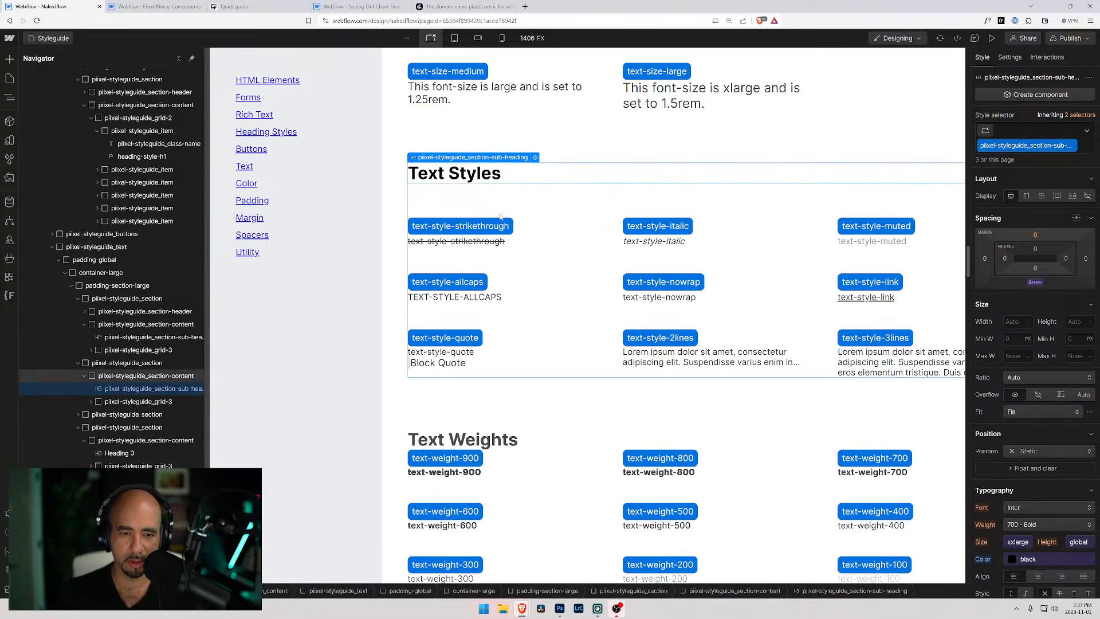
Apply the existing piixel-styleguide_section-sub-heading class to the Text Weights subheading.
left_click(479, 443)
key("ctrl+Return")
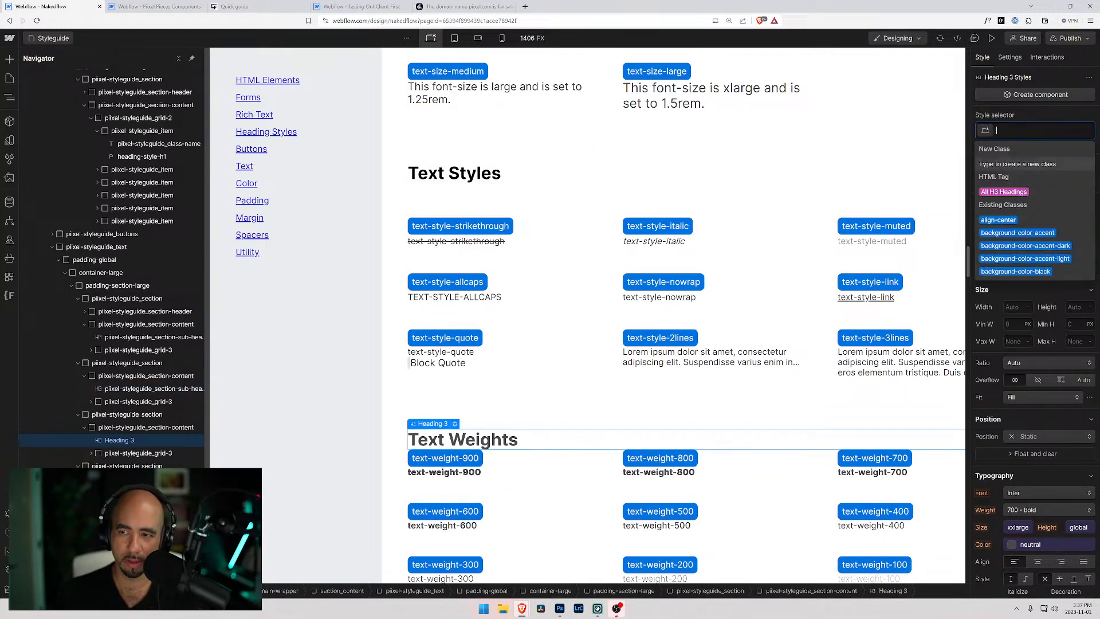
type("sub-headi")
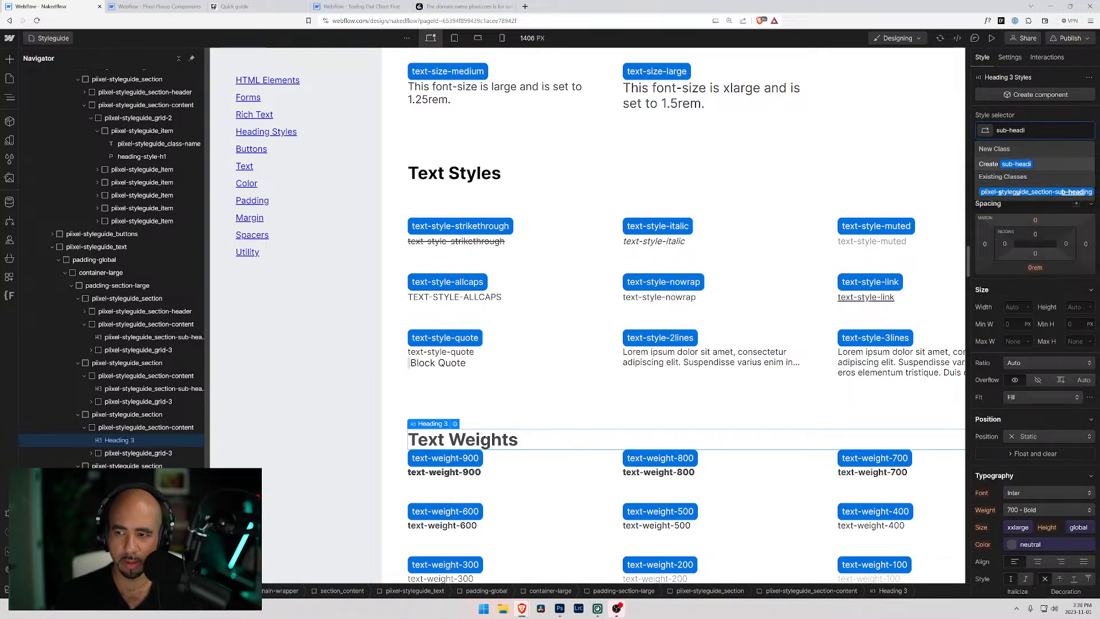
key("Return")
Apply the existing piixel-styleguide_section-sub-heading class to the Text Alignment subheading.
scroll(480, 294, "down", 6)
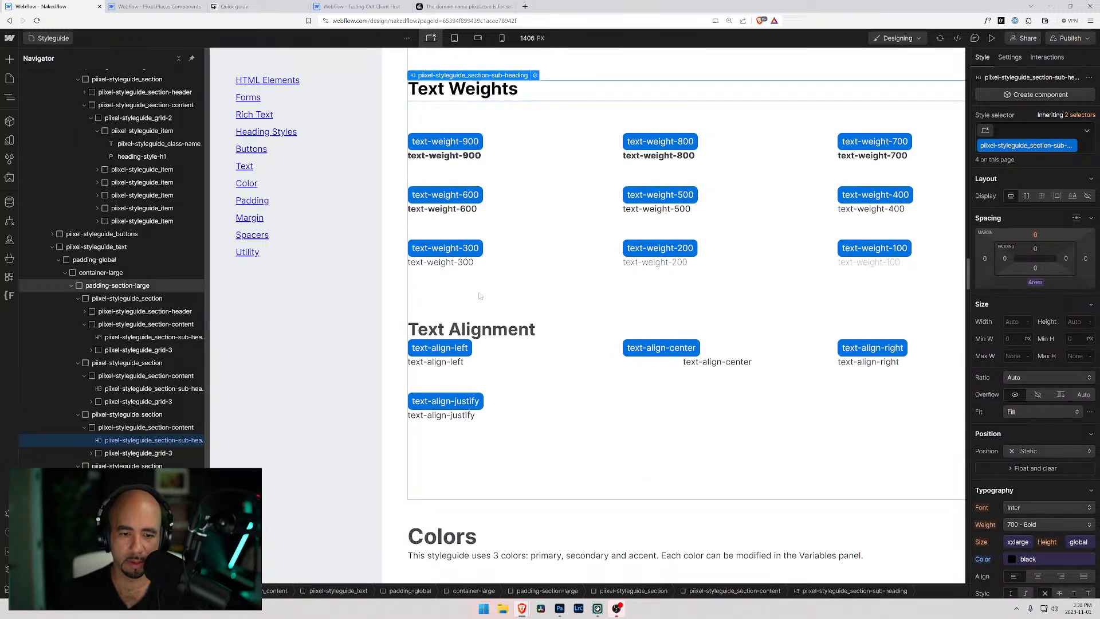
left_click(478, 331)
key("ctrl+Return")
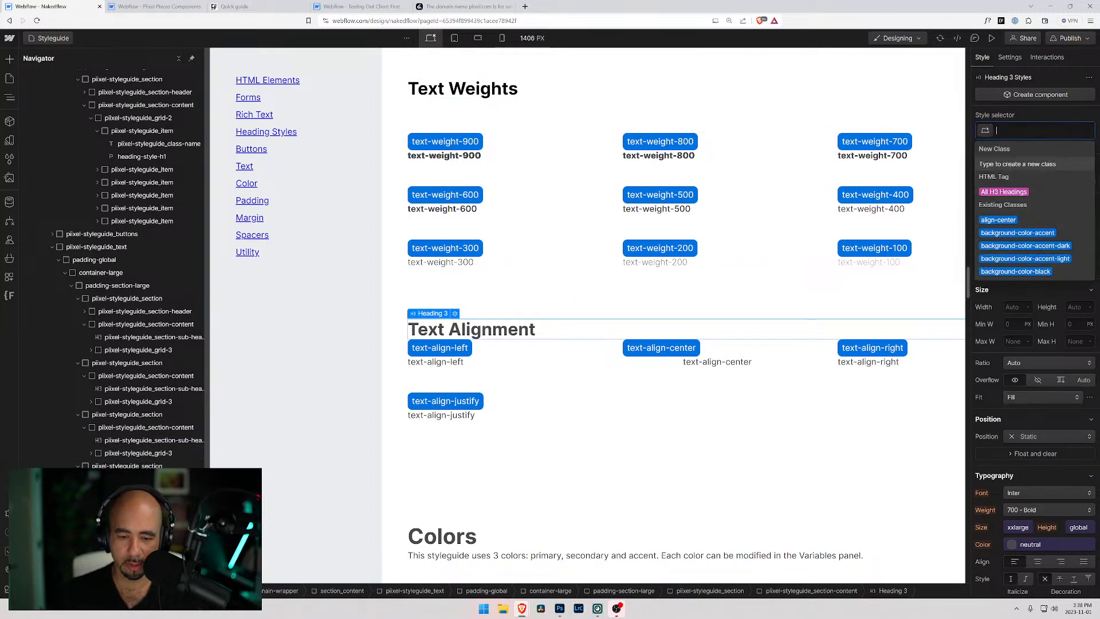
type("sub")
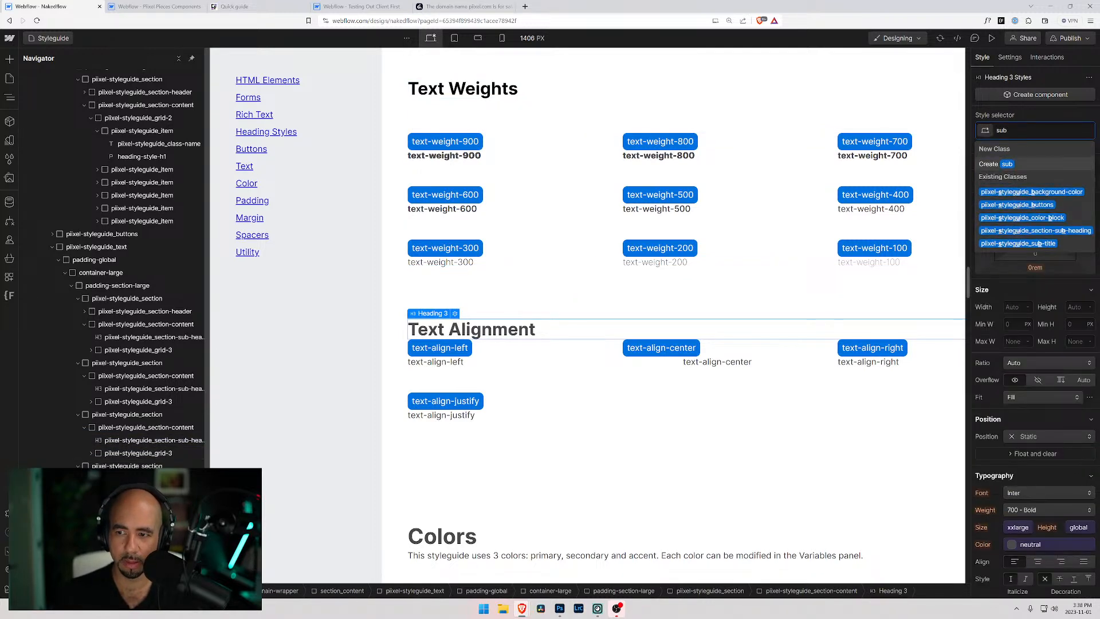
type("-hea")
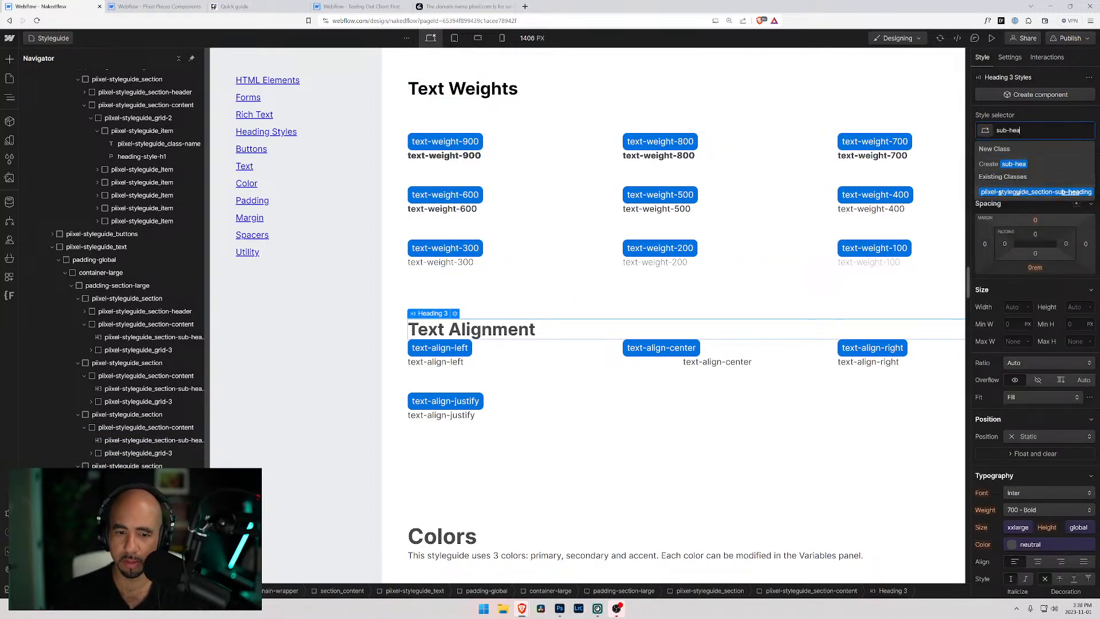
key("Return")
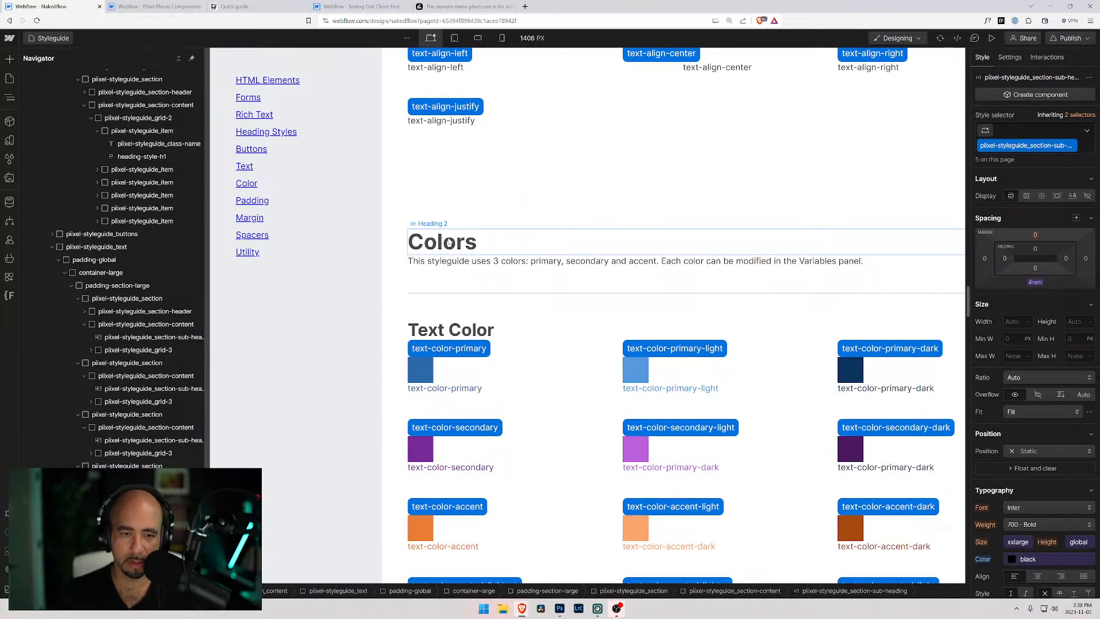
Apply the existing piixel-styleguide_section-sub-heading class to the Text Color subheading in the Colors section.
left_click(459, 331)
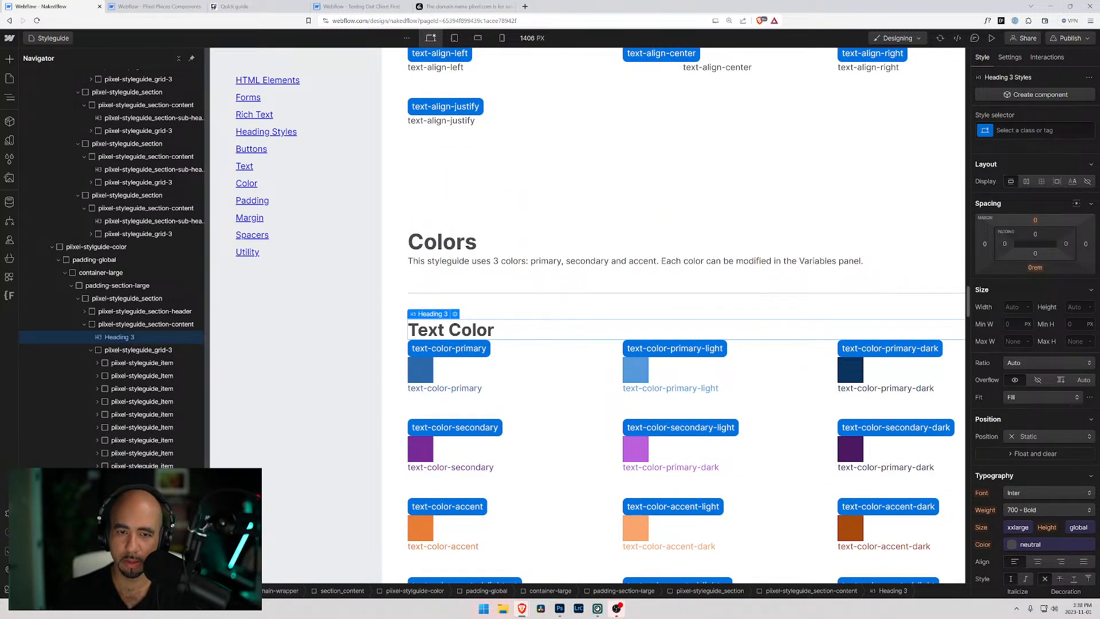
key("ctrl+Return")
type("sub-he")
key("Return")
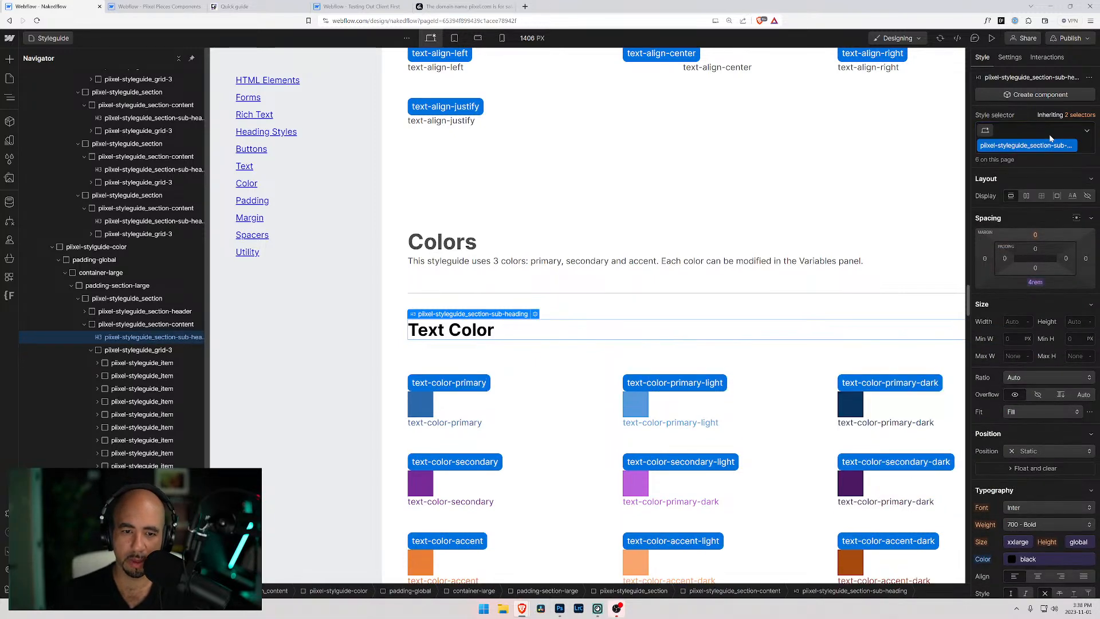
Apply the existing piixel-styleguide_section-sub-heading class to the Background Color subheading in the Colors section.
scroll(480, 309, "down", 9)
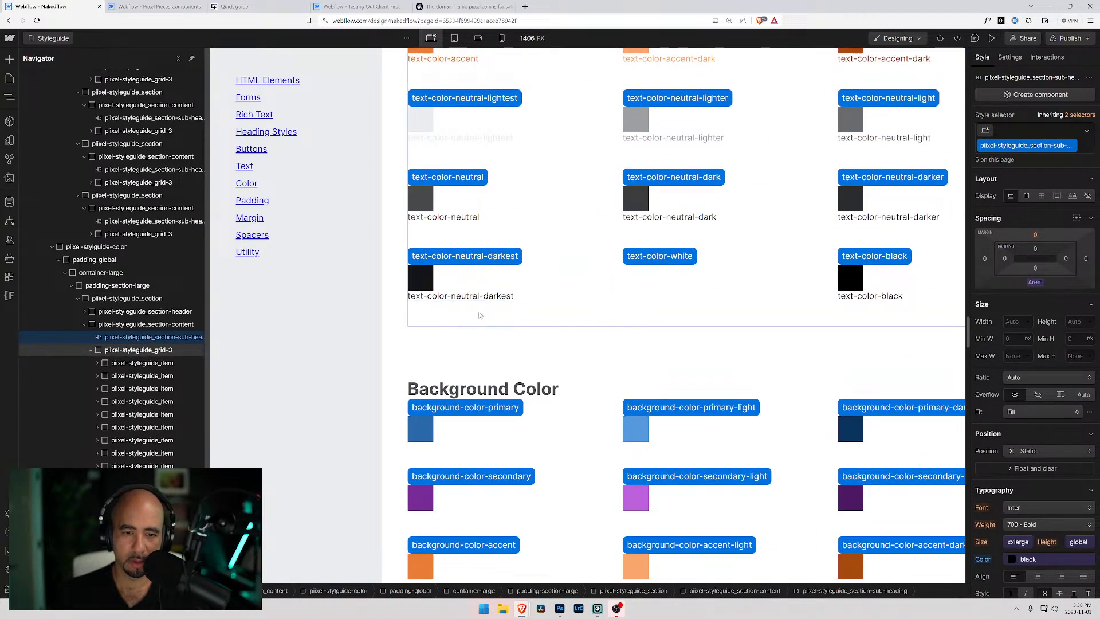
left_click(483, 389)
key("ctrl+Return")
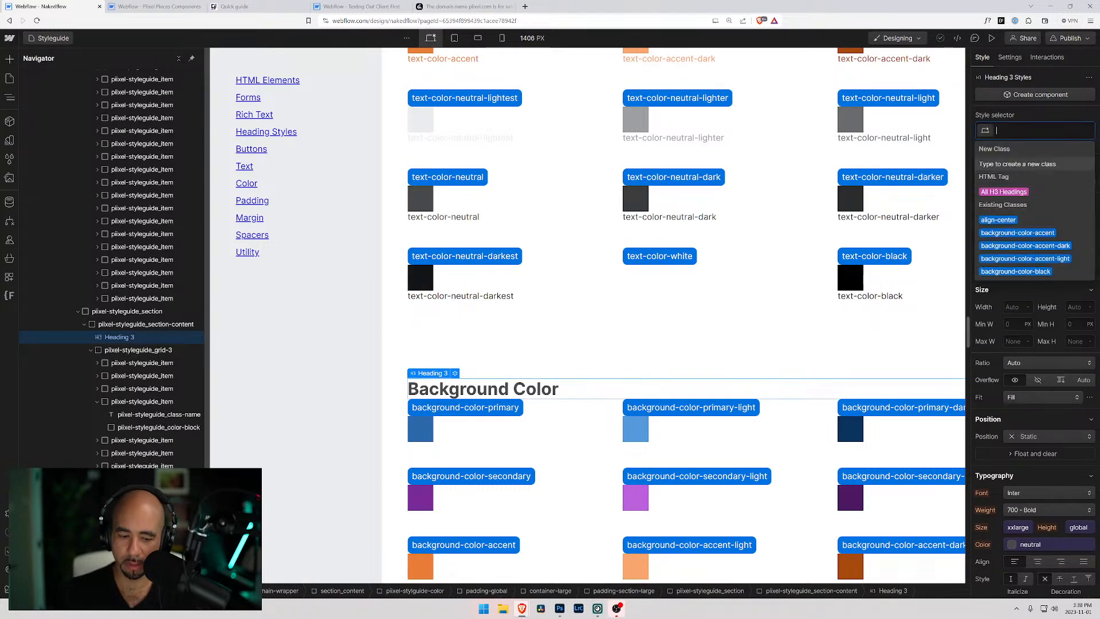
type("sub-hea")
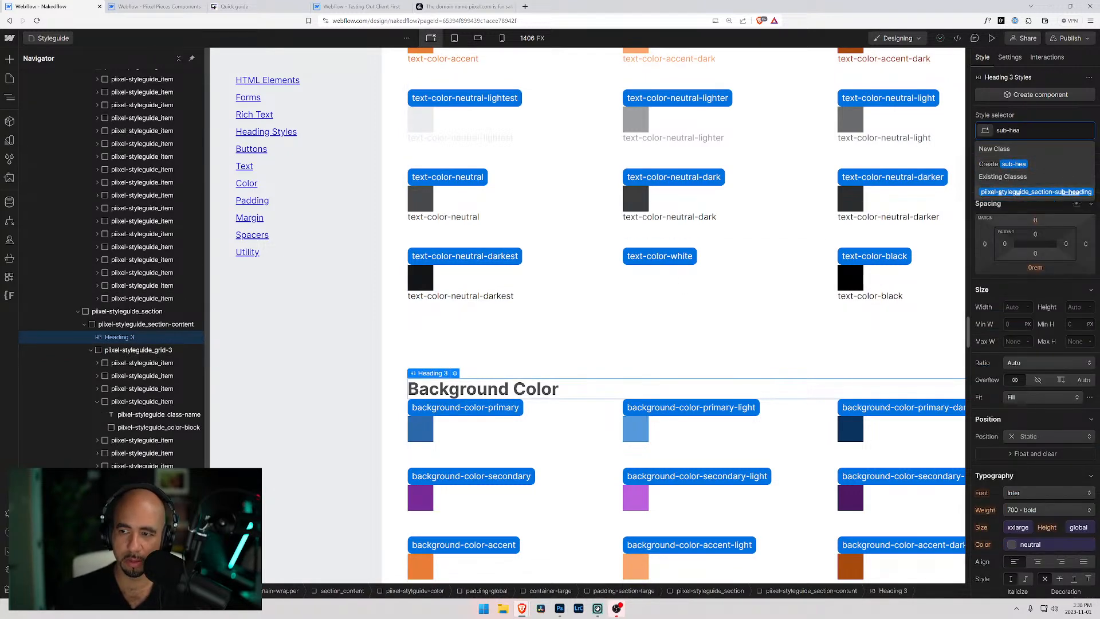
key("Return")
Apply the existing piixel-styleguide_section-sub-heading class to the Padding Direction Class subheading in the Padding section.
scroll(516, 303, "down", 11)
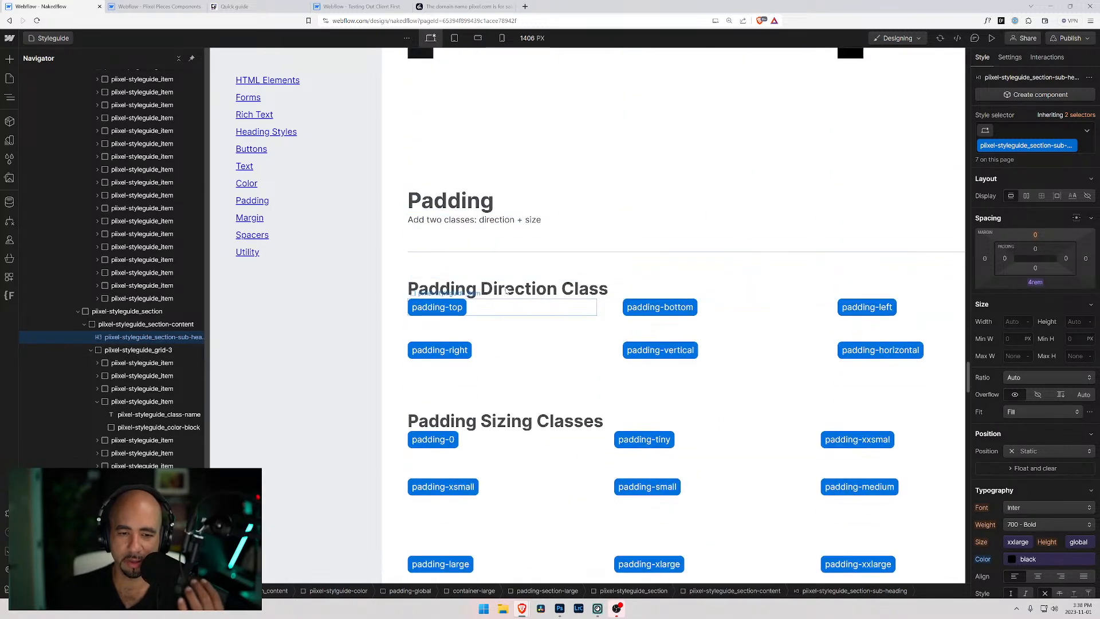
left_click(568, 283)
key("ctrl+Return")
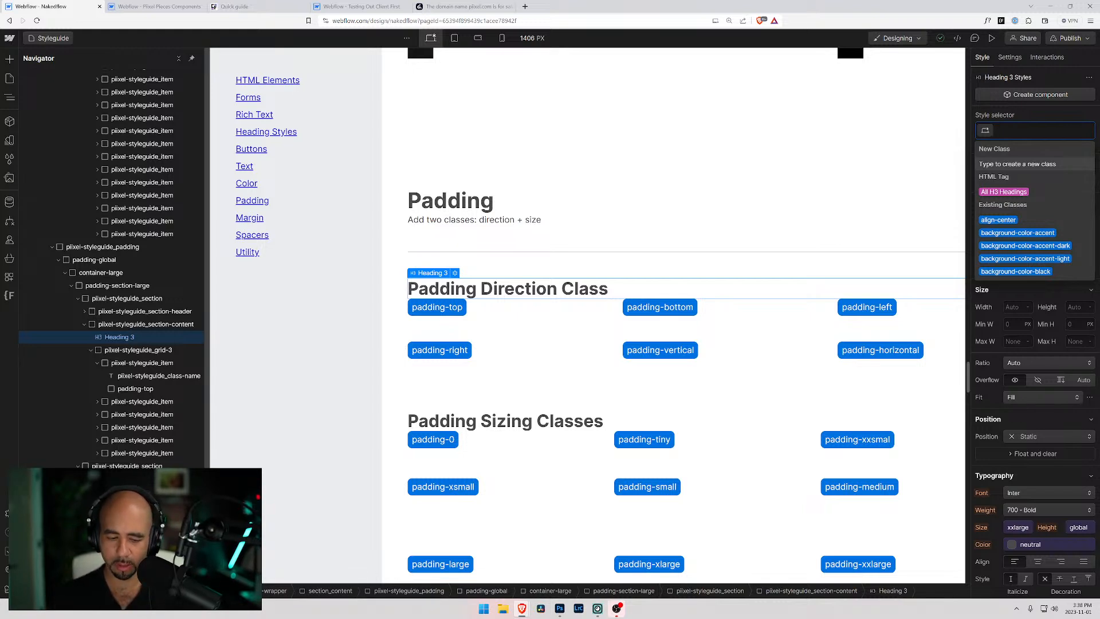
type("sub-")
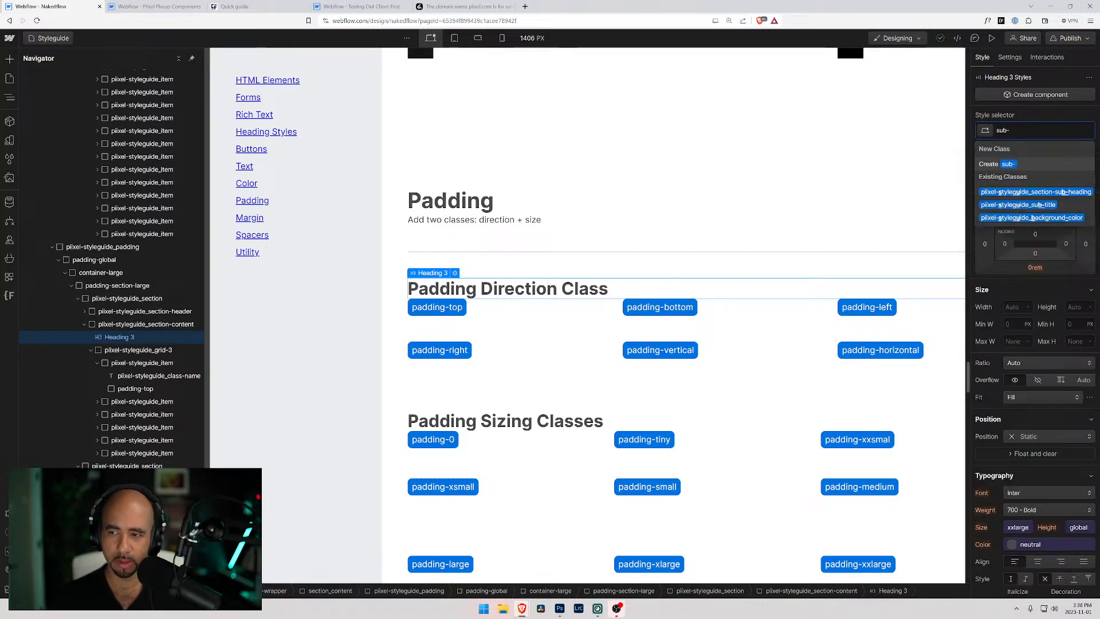
key("Down")
key("Return")
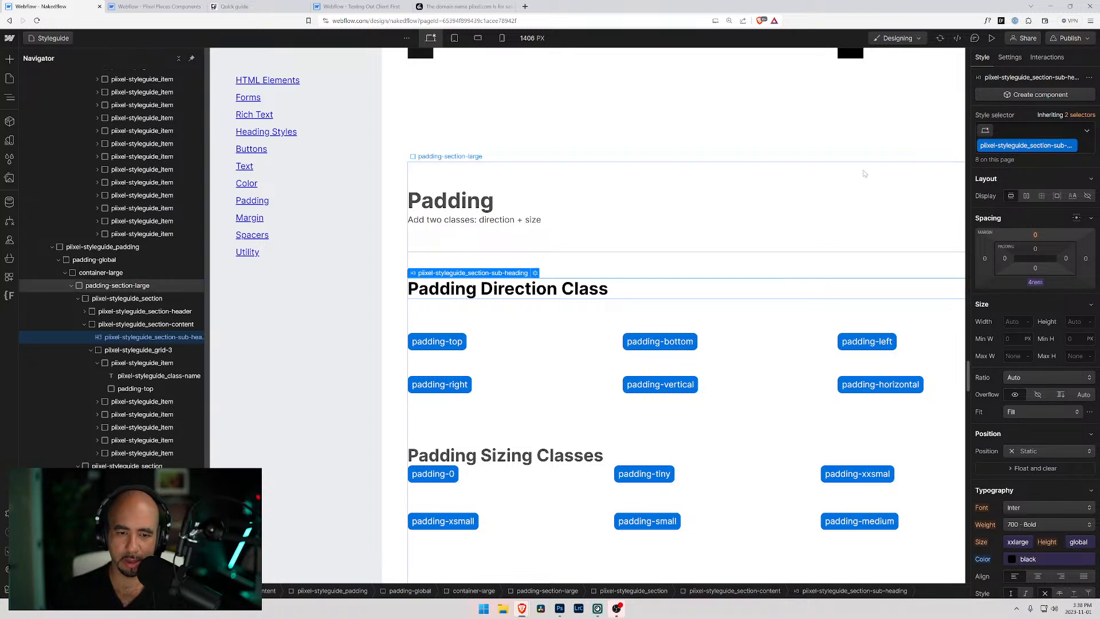
Apply the existing piixel-styleguide_section-sub-heading class to the Padding Sizing Classes subheading.
left_click(518, 453)
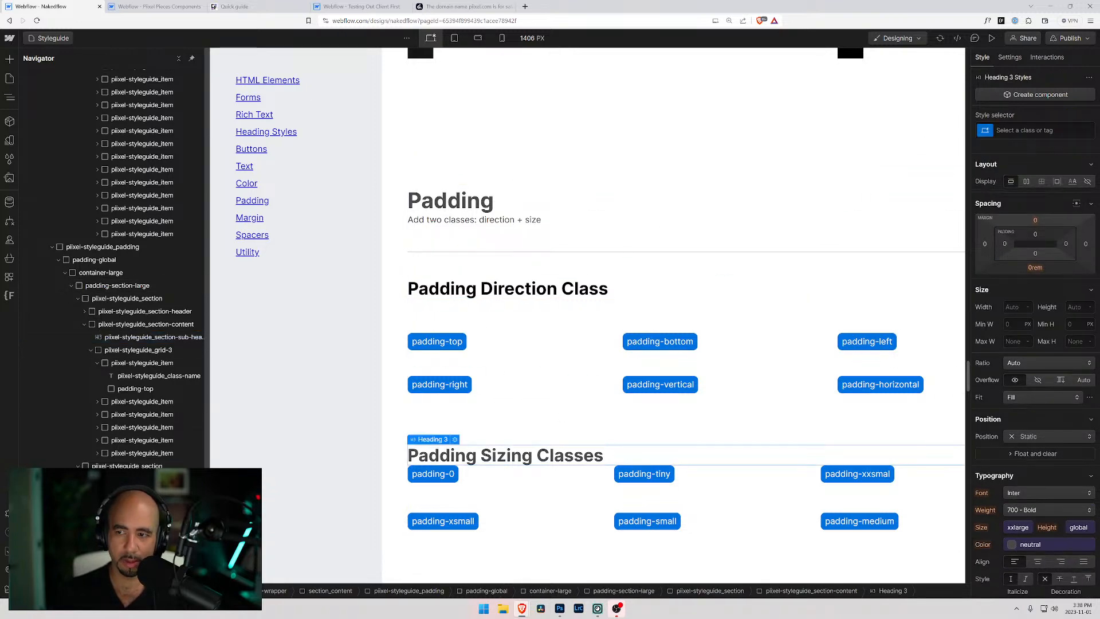
key("ctrl+Return")
type("sub-he")
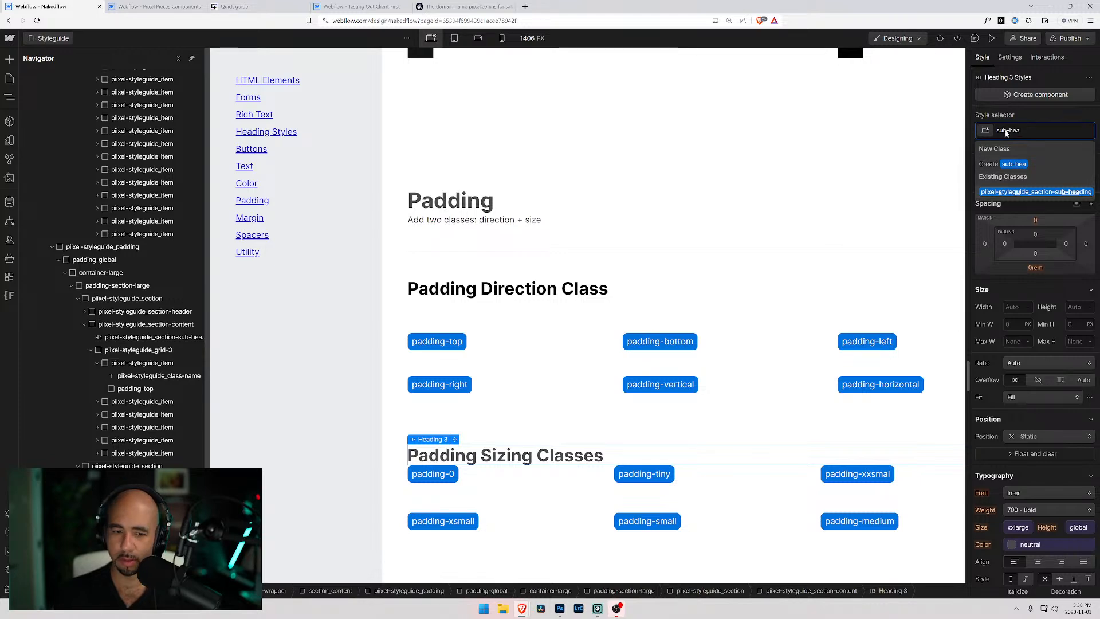
type("a")
key("Return")
Apply the existing piixel-styleguide_section-sub-heading class to the Margin Direction Class subheading in the Margins section.
scroll(457, 257, "down", 12)
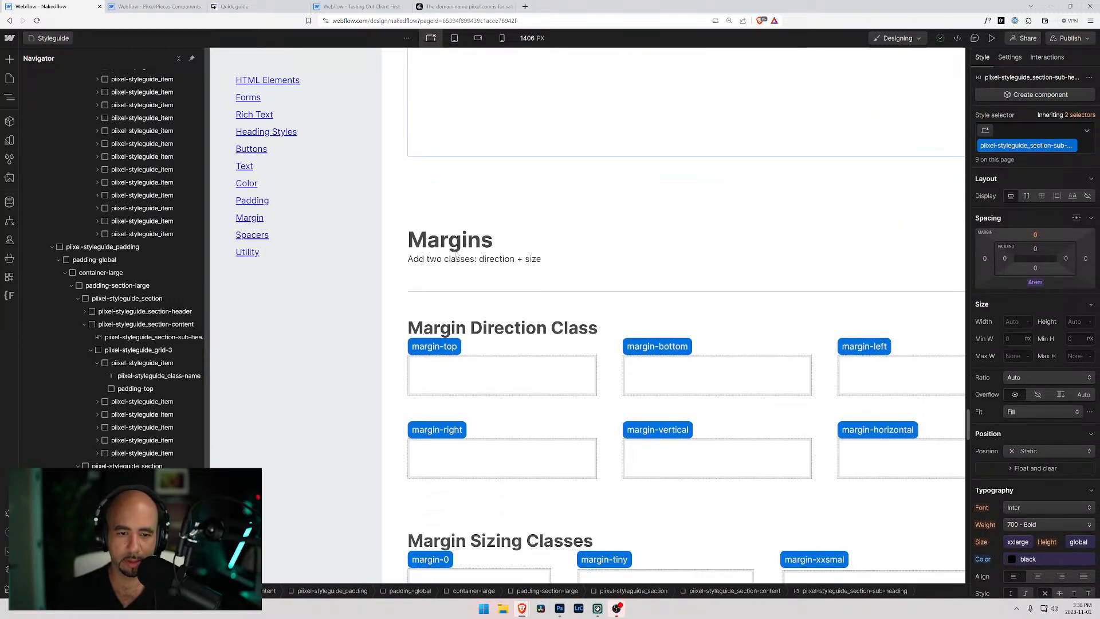
scroll(457, 256, "down", 4)
left_click(533, 79)
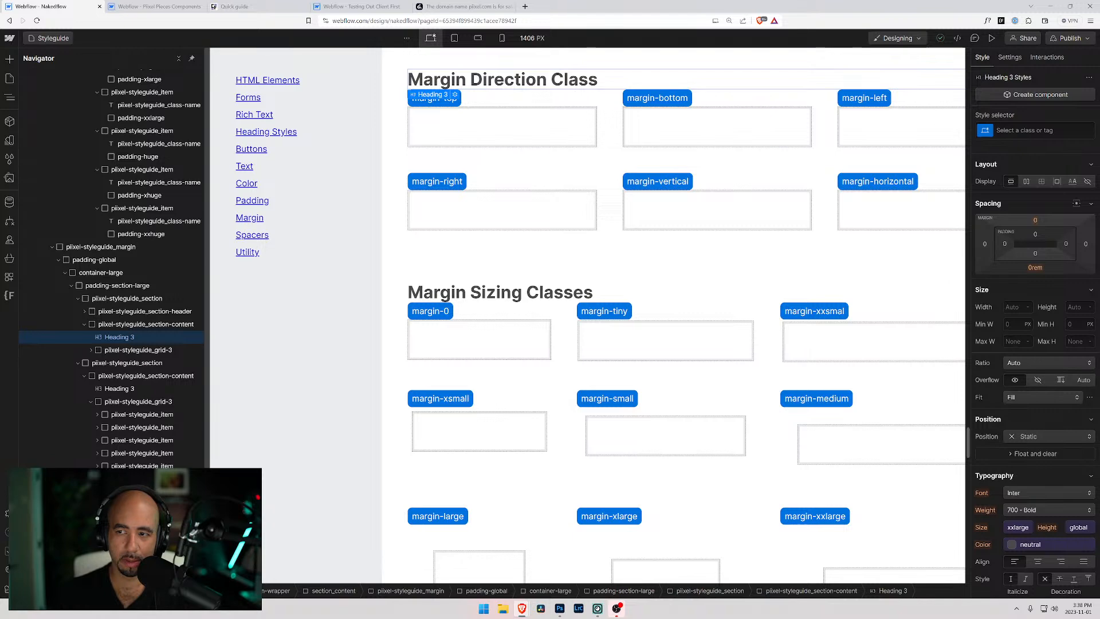
key("ctrl+Return")
type("sub0")
key("BackSpace")
type("-")
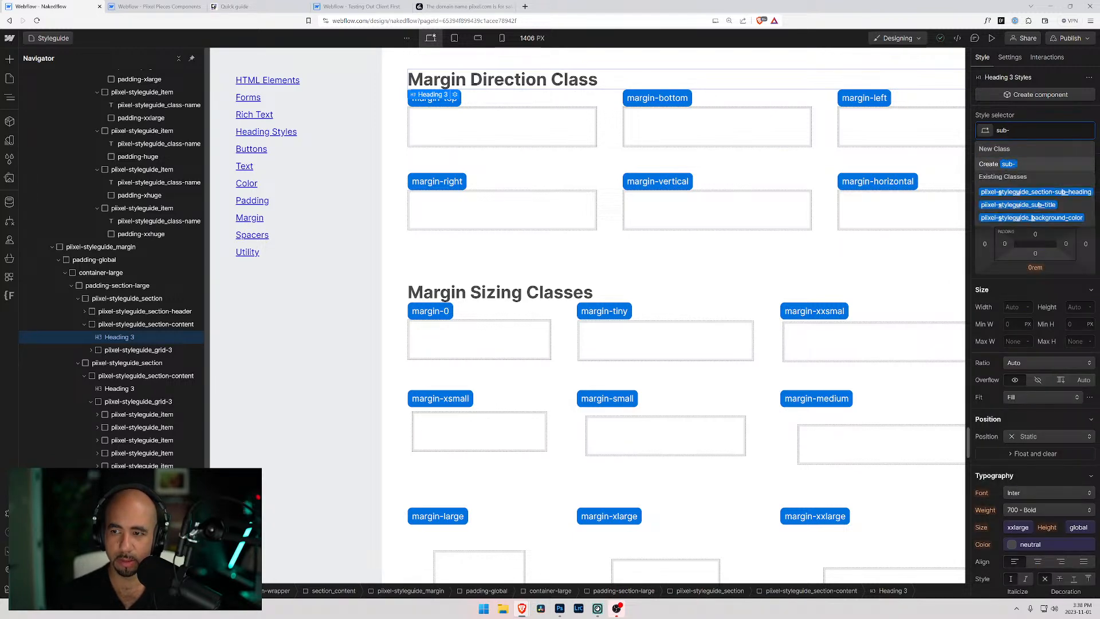
type("hea")
key("Down")
key("Return")
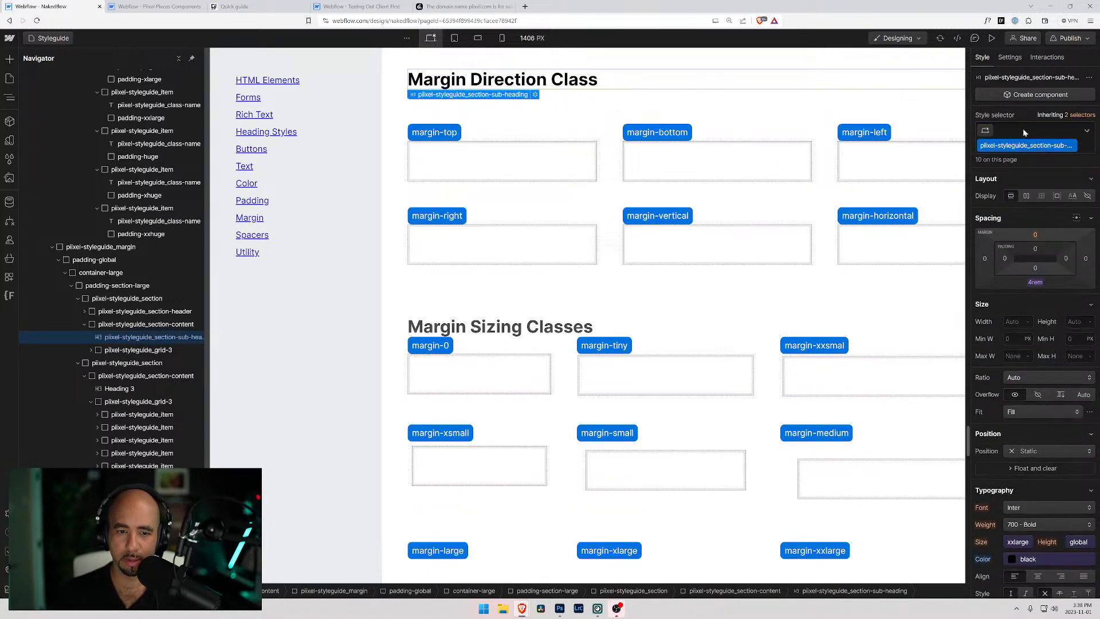
Apply the existing piixel-styleguide_section-sub-heading class to the Margin Sizing Classes subheading.
left_click(499, 328)
key("ctrl+Return")
type("sub-hea")
key("Down")
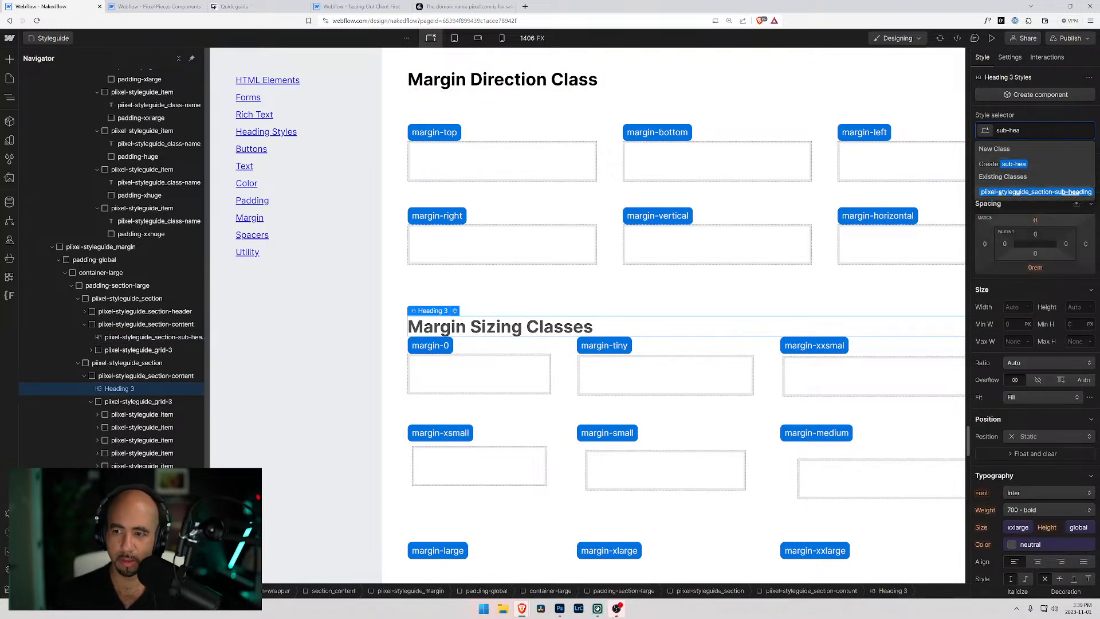
key("Return")
scroll(541, 304, "down", 15)
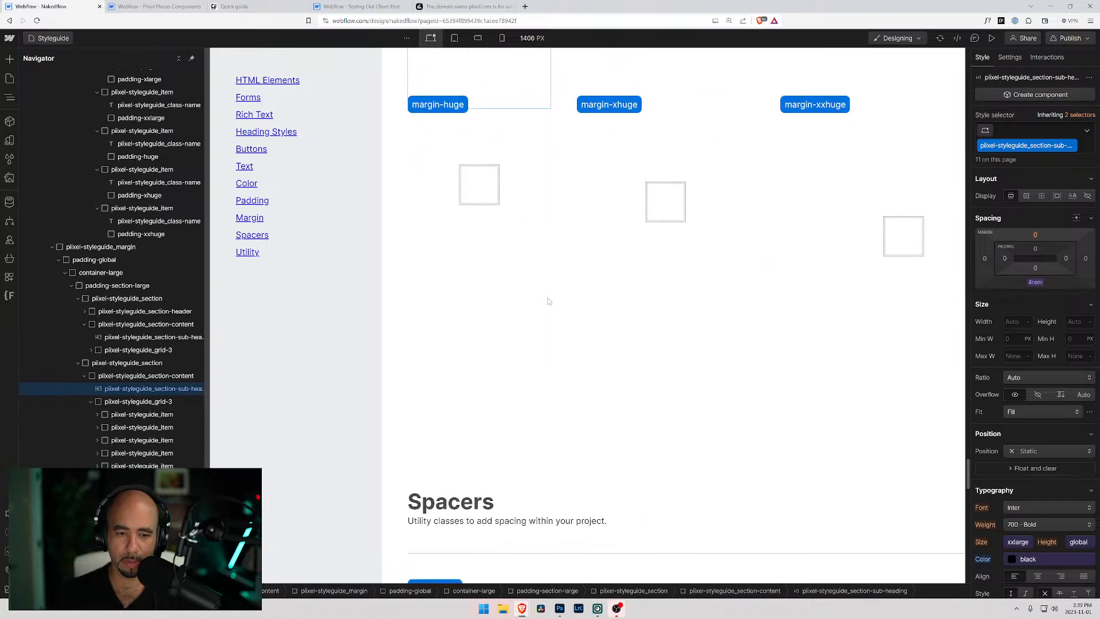
scroll(539, 308, "down", 15)
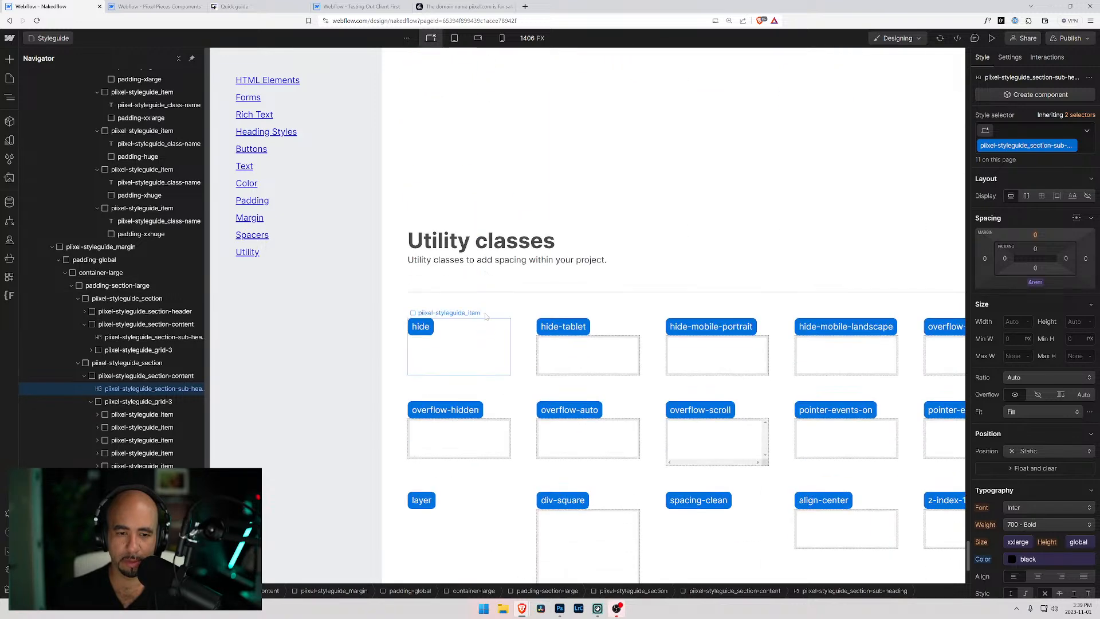
Look through the style guide from the utility classes back to HTML Elements, including the Native Elements, Form and Rich Text sections.
scroll(477, 281, "up", 20)
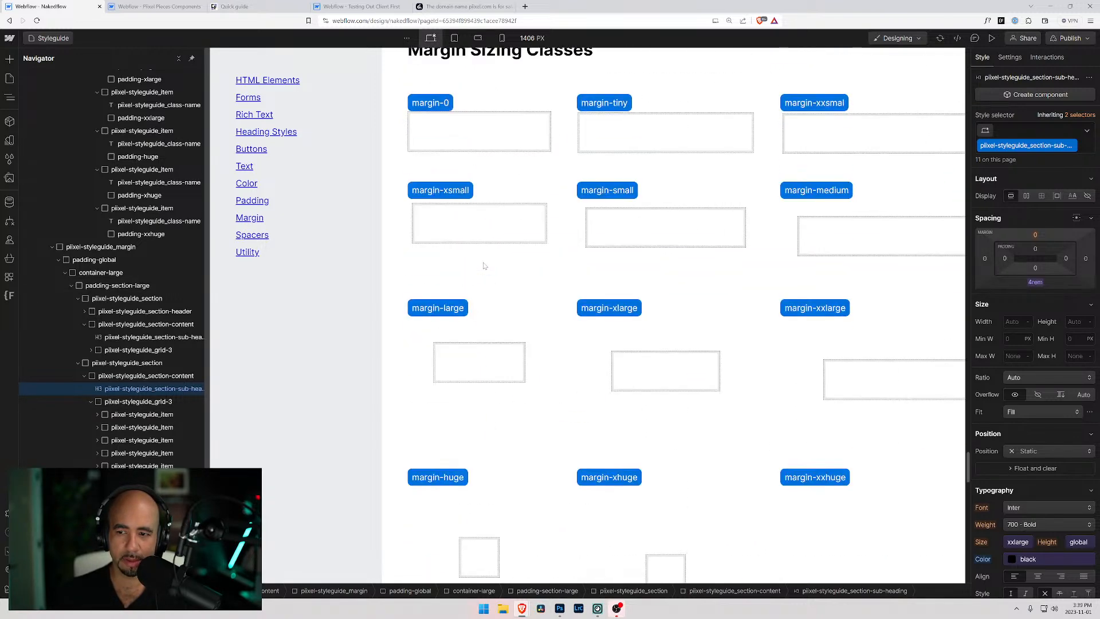
left_click_drag(968, 427, 966, 55)
scroll(581, 272, "down", 10)
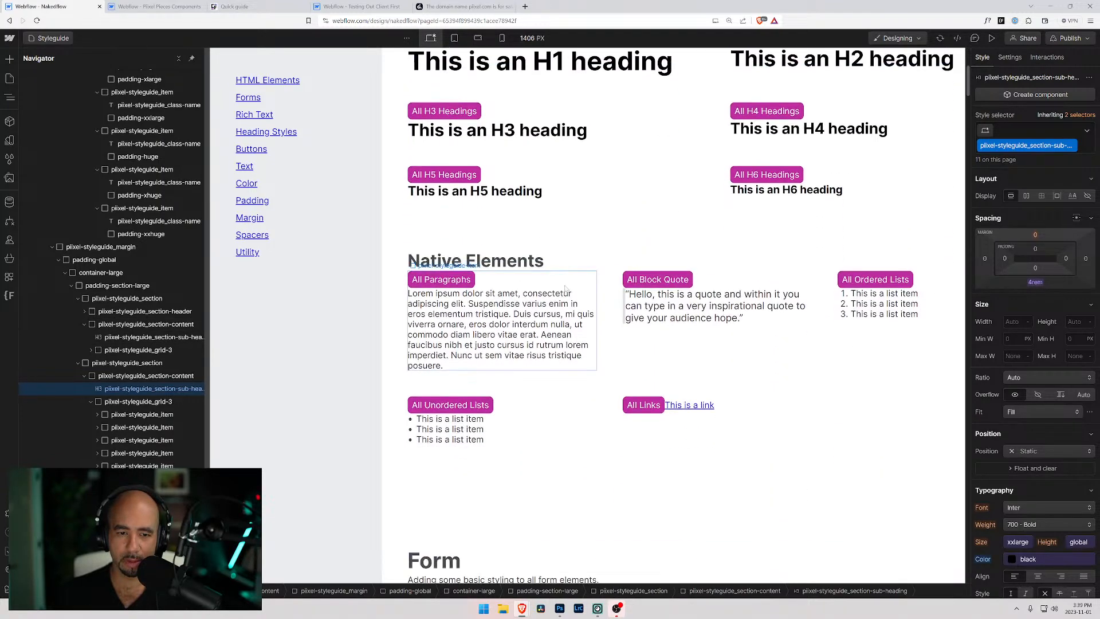
left_click(458, 275)
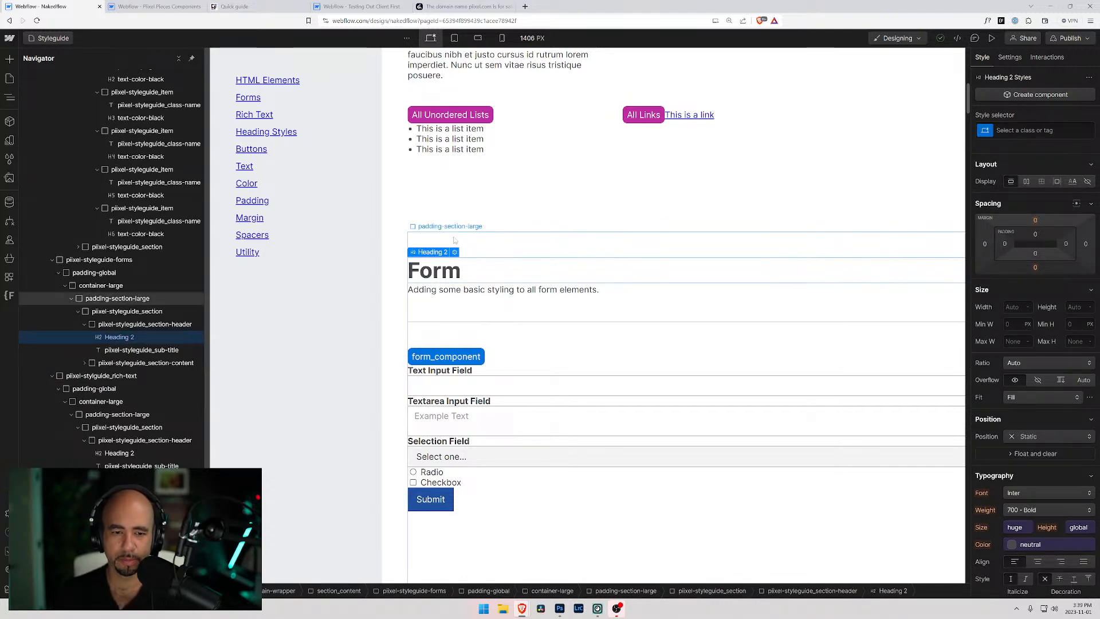
scroll(550, 330, "down", 4)
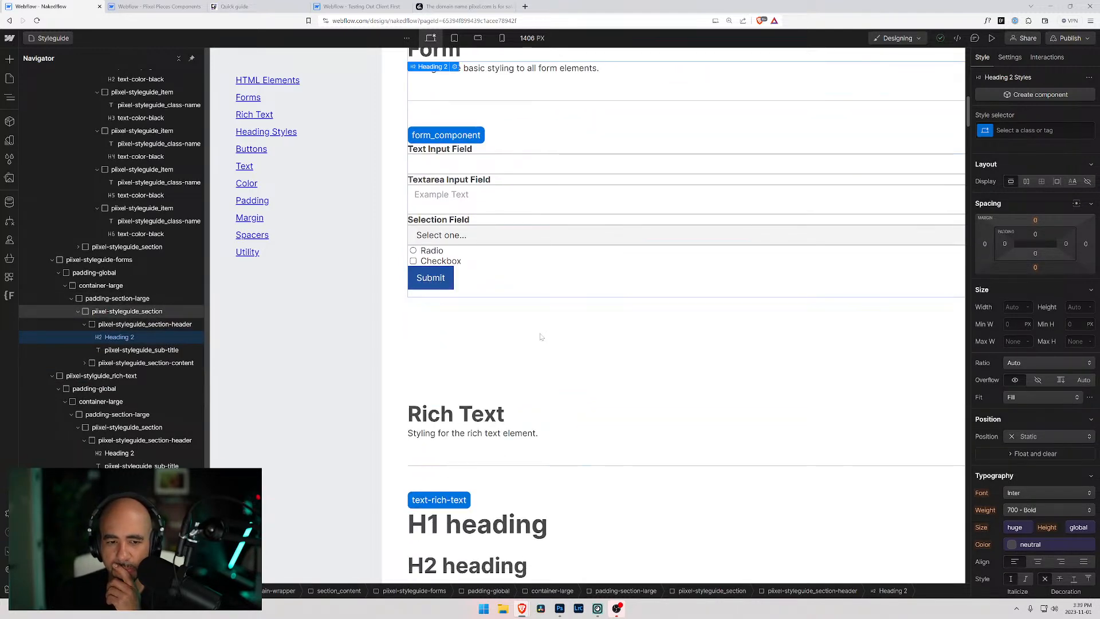
scroll(542, 336, "down", 2)
scroll(540, 337, "down", 4)
scroll(536, 341, "up", 20)
Inspect the heading items and their labels, including the selectors inherited by the H2 heading's piixel-styleguide_class-name label.
left_click(533, 342)
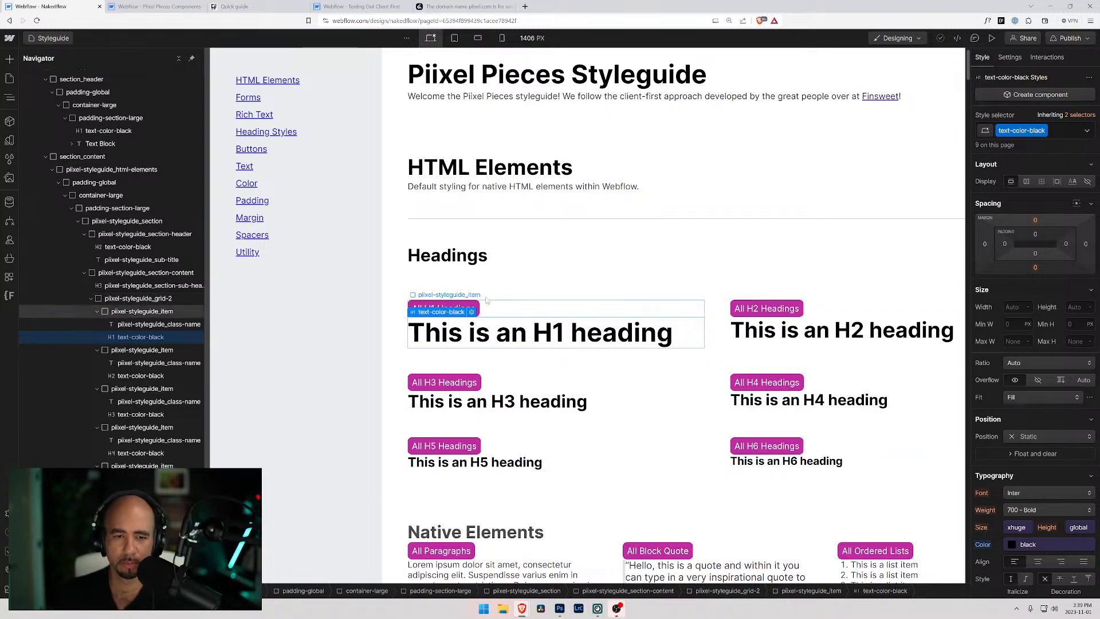
left_click(503, 309)
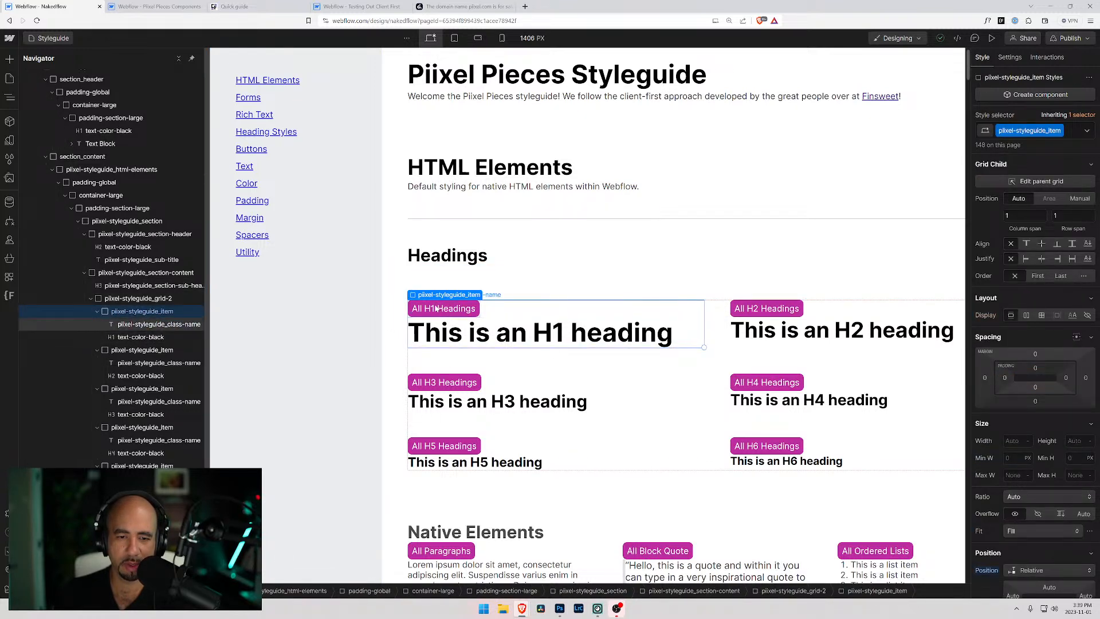
left_click(797, 309)
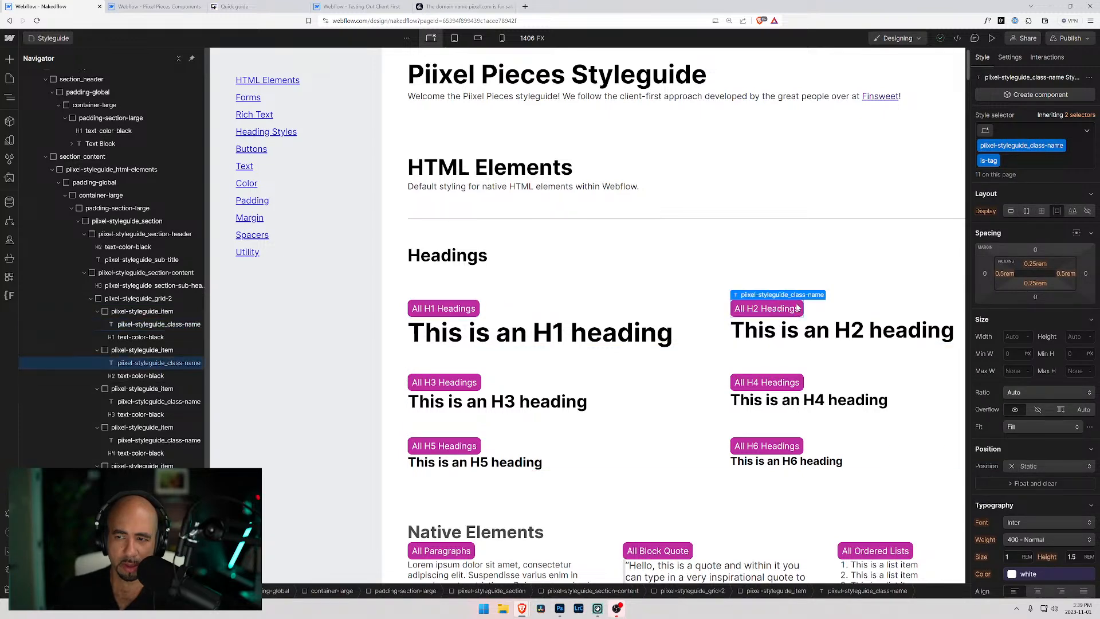
scroll(455, 392, "down", 12)
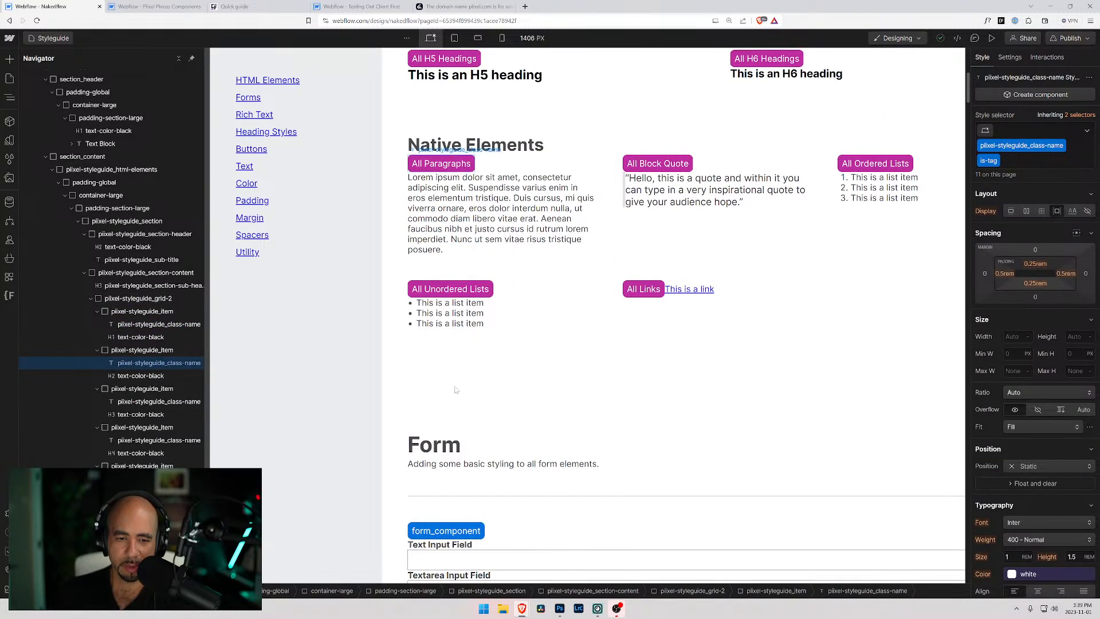
scroll(455, 392, "down", 5)
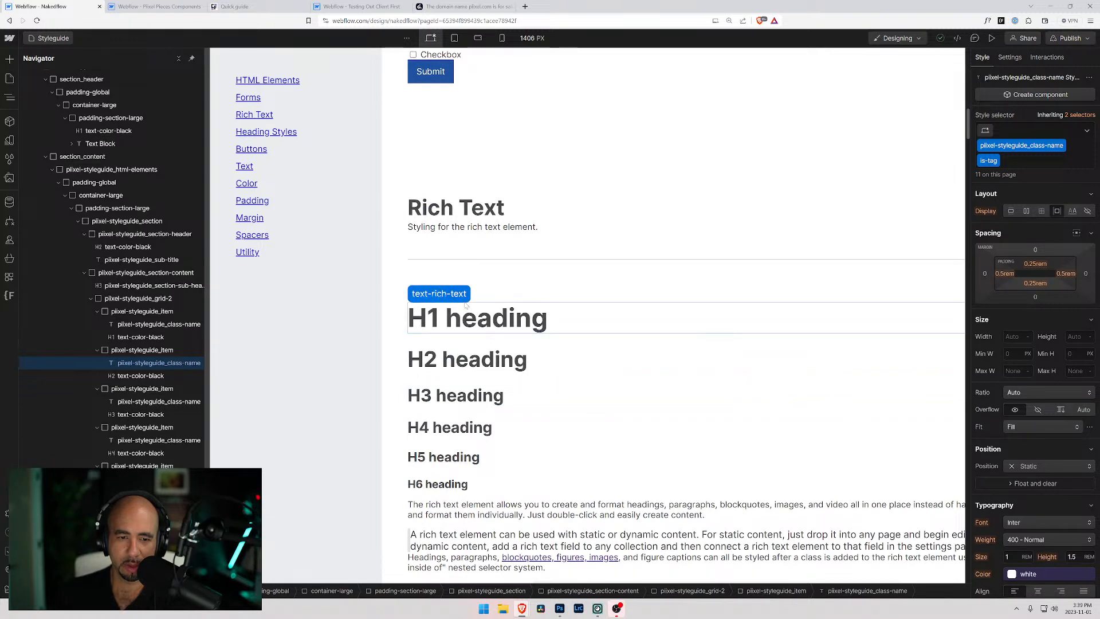
left_click(154, 366)
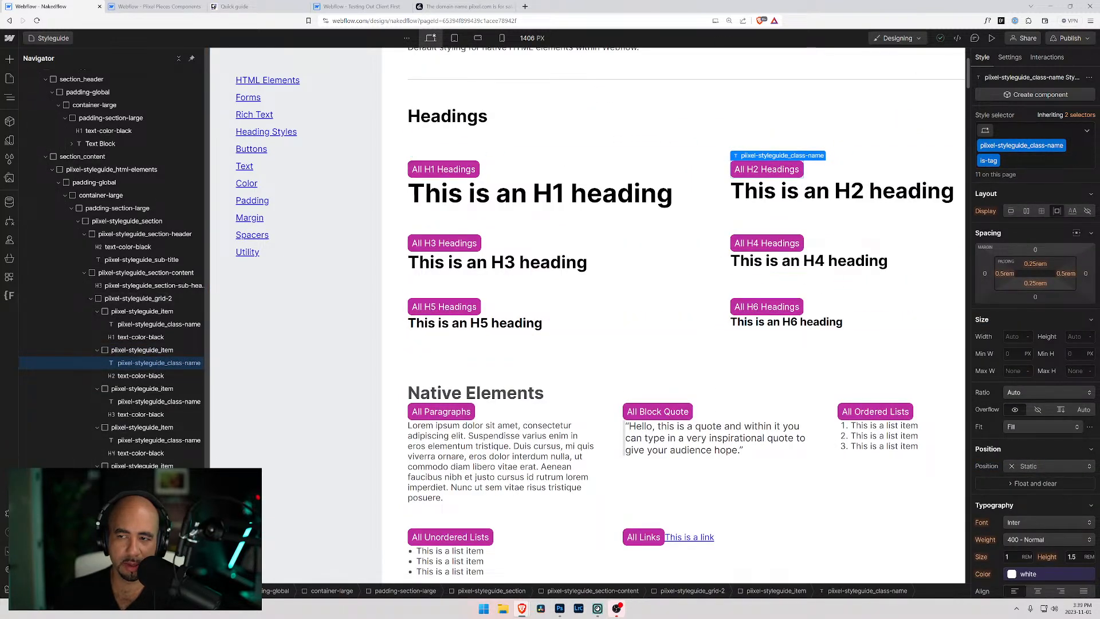
left_click(1080, 116)
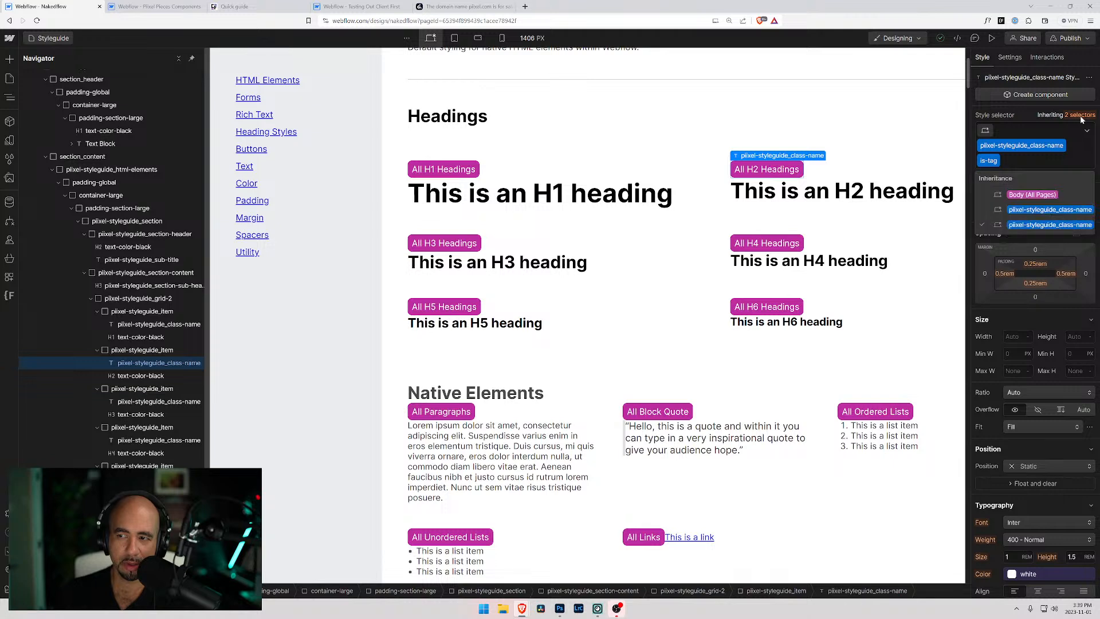
left_click(1025, 211)
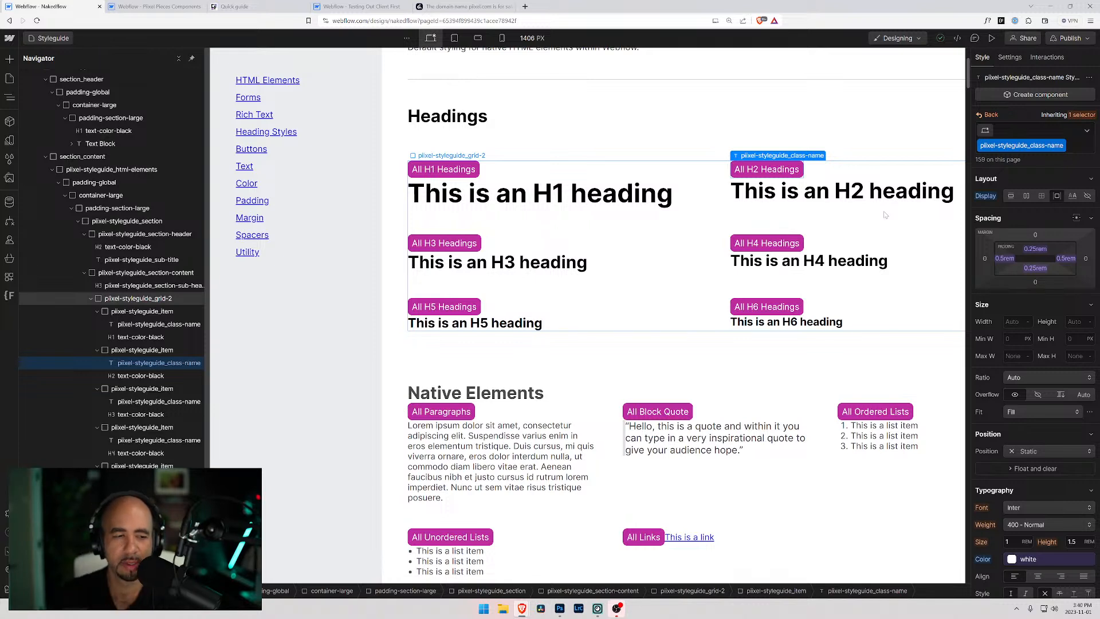
Give the piixel-styleguide_item class a flex display with vertical direction, using the H2 heading's item block.
left_click(147, 349)
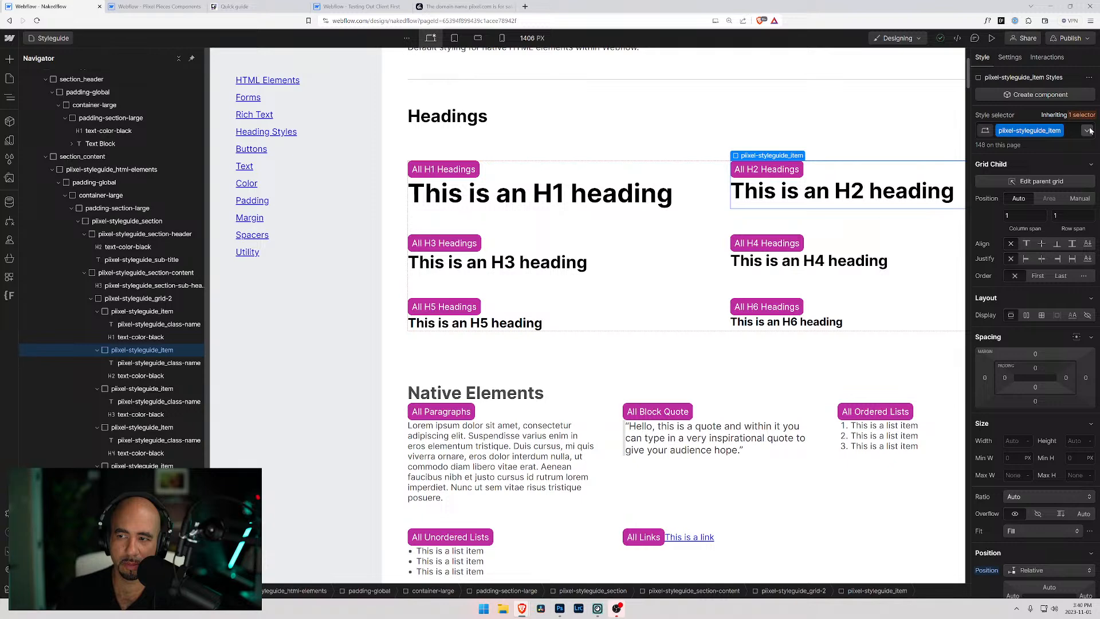
scroll(623, 230, "up", 3)
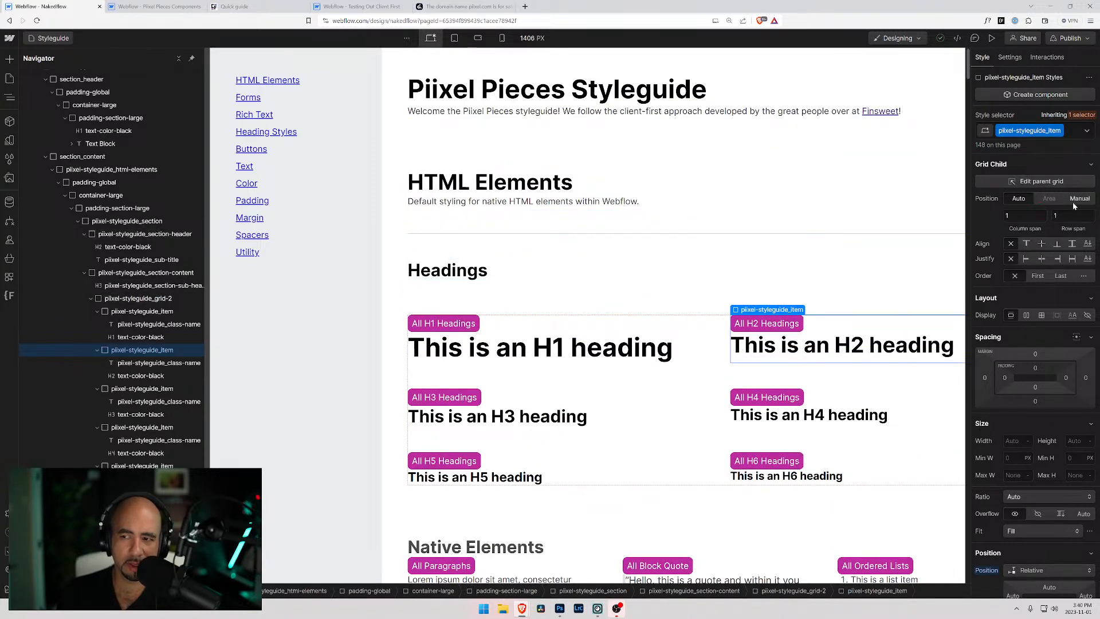
left_click(1026, 315)
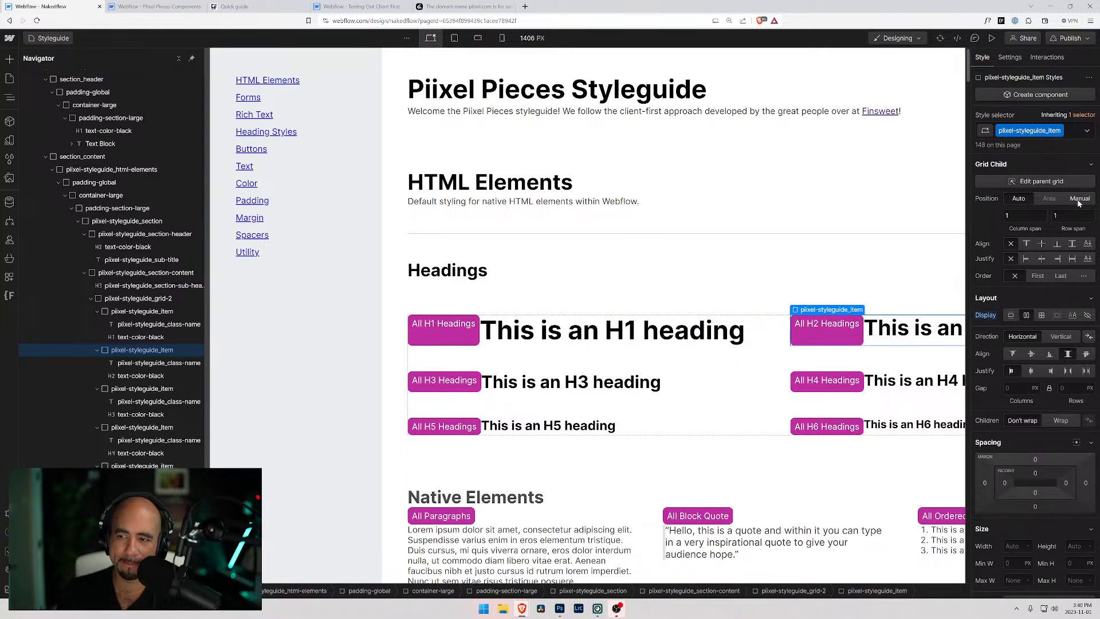
left_click(1060, 337)
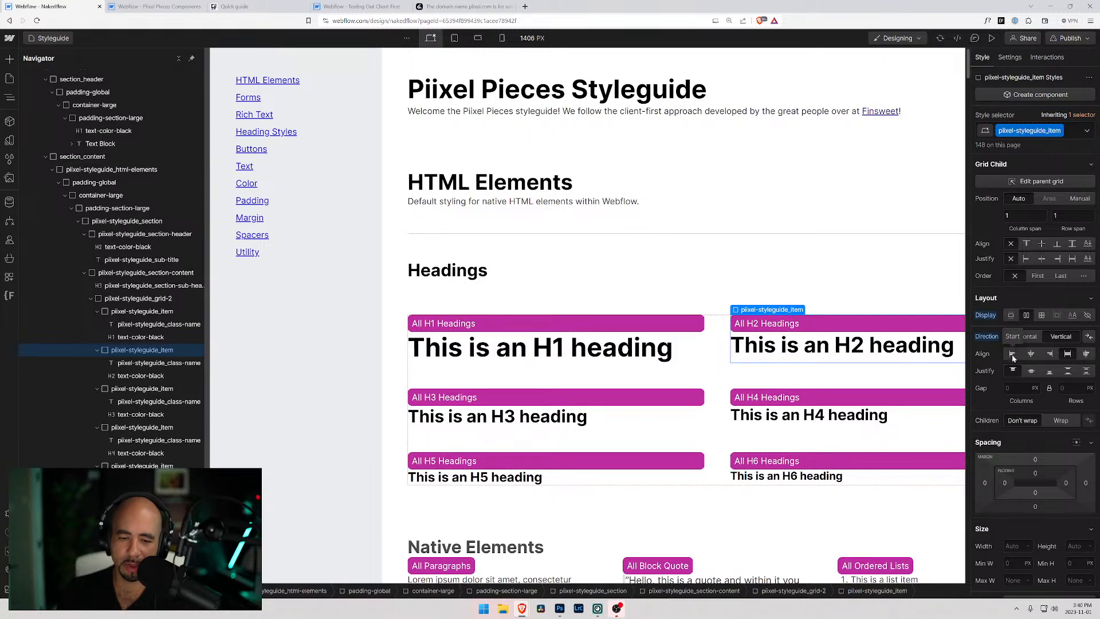
Compare the class on the Paragraphs item under Native Elements with the class on the H1 heading item.
scroll(665, 358, "down", 4)
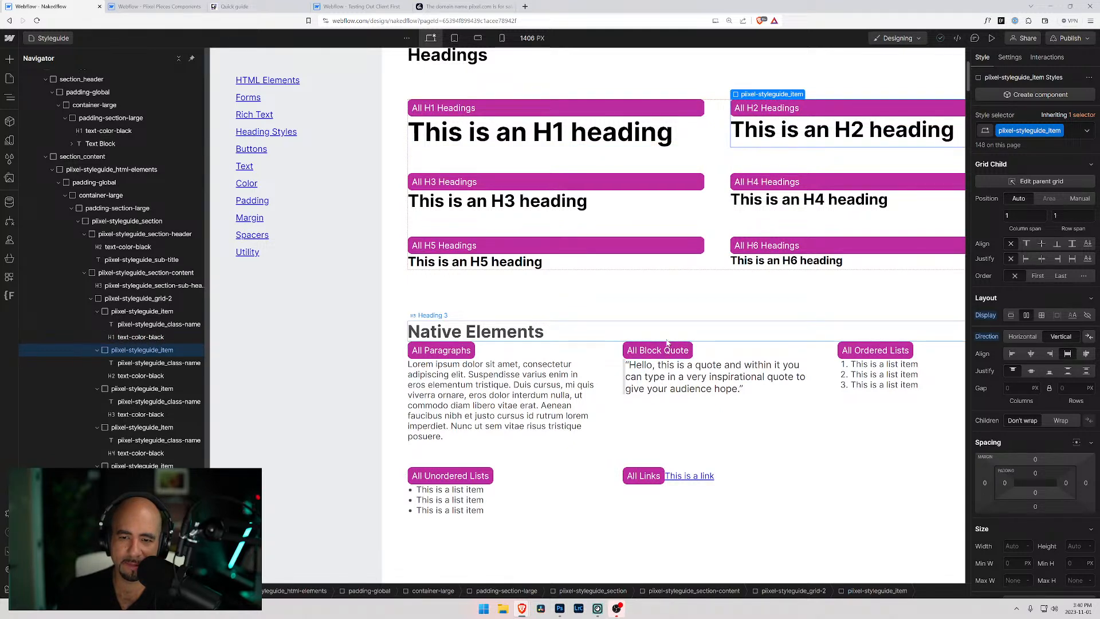
left_click(484, 357)
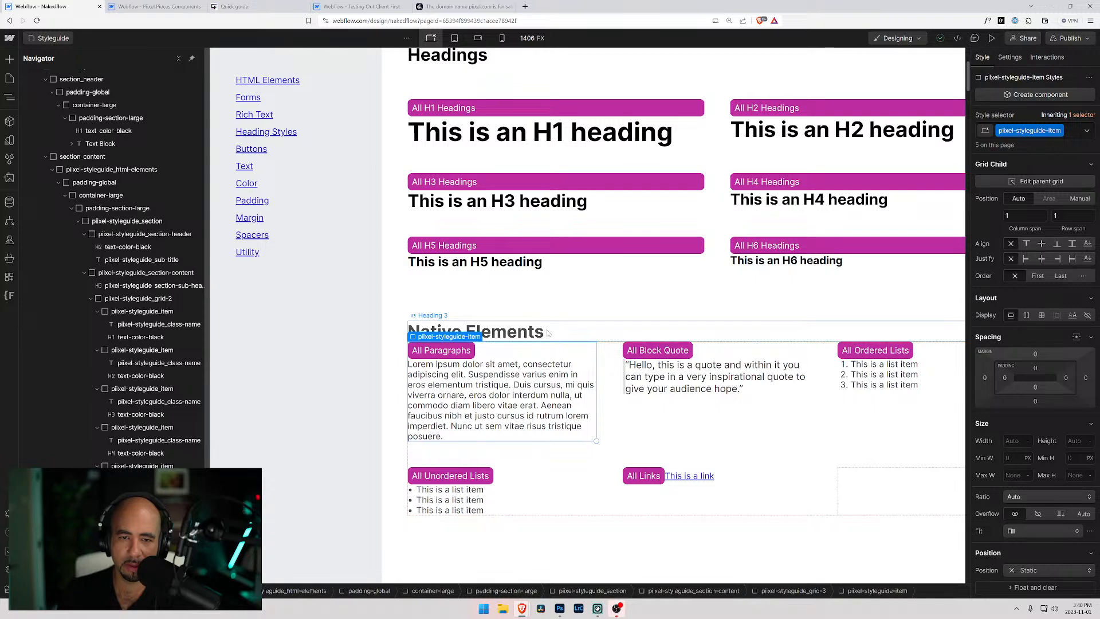
left_click(491, 137)
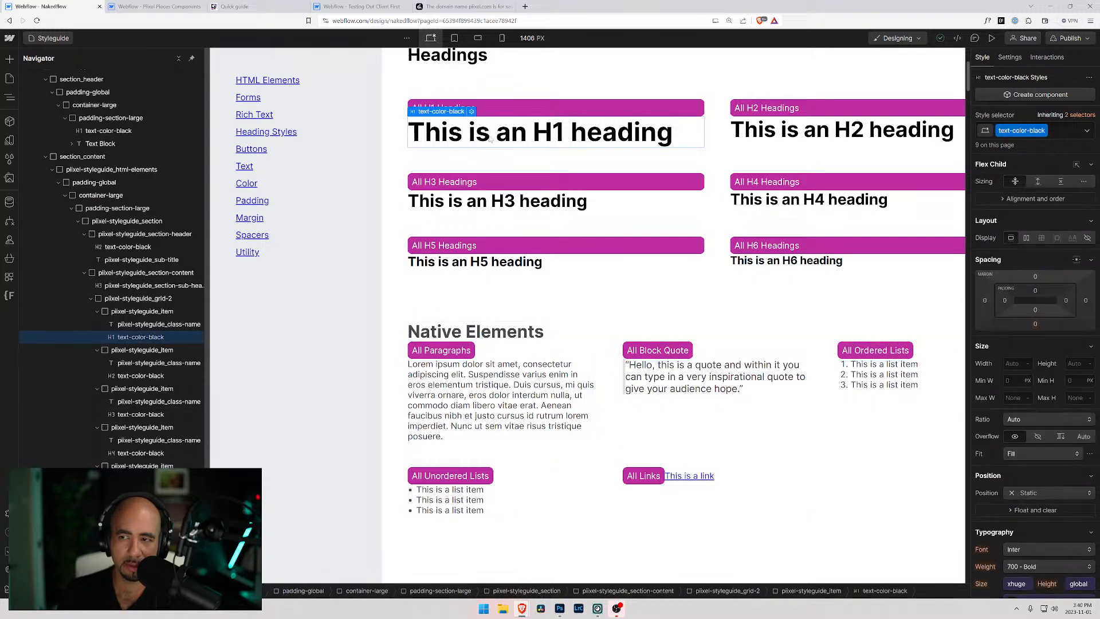
left_click(136, 314)
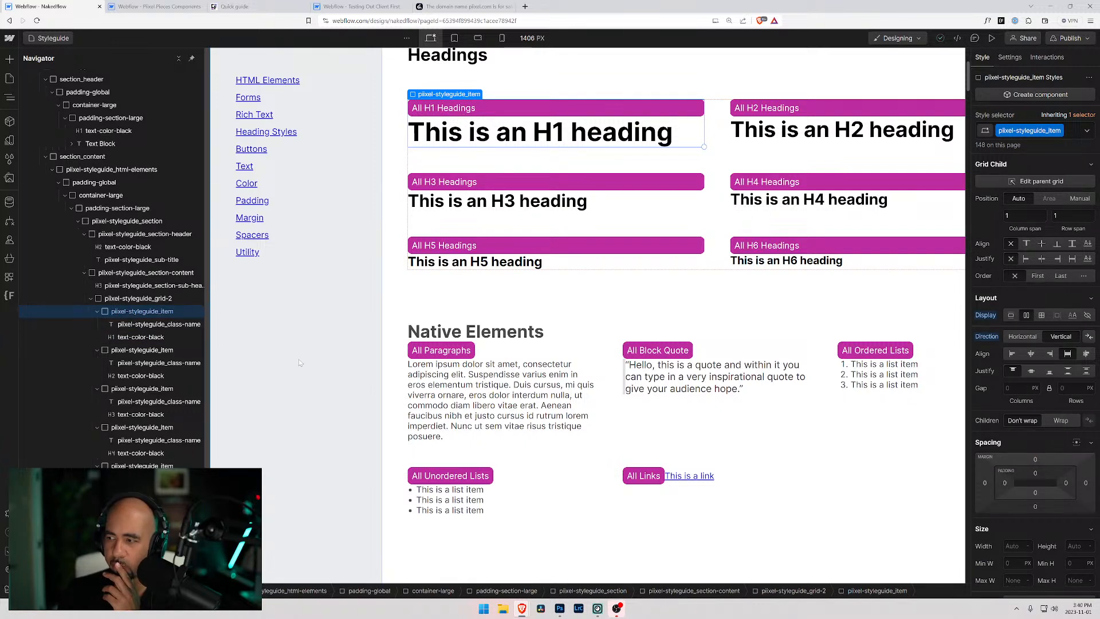
Replace the piixel-styleguide-item class on the Paragraphs item with piixel-styleguide_item.
left_click(485, 359)
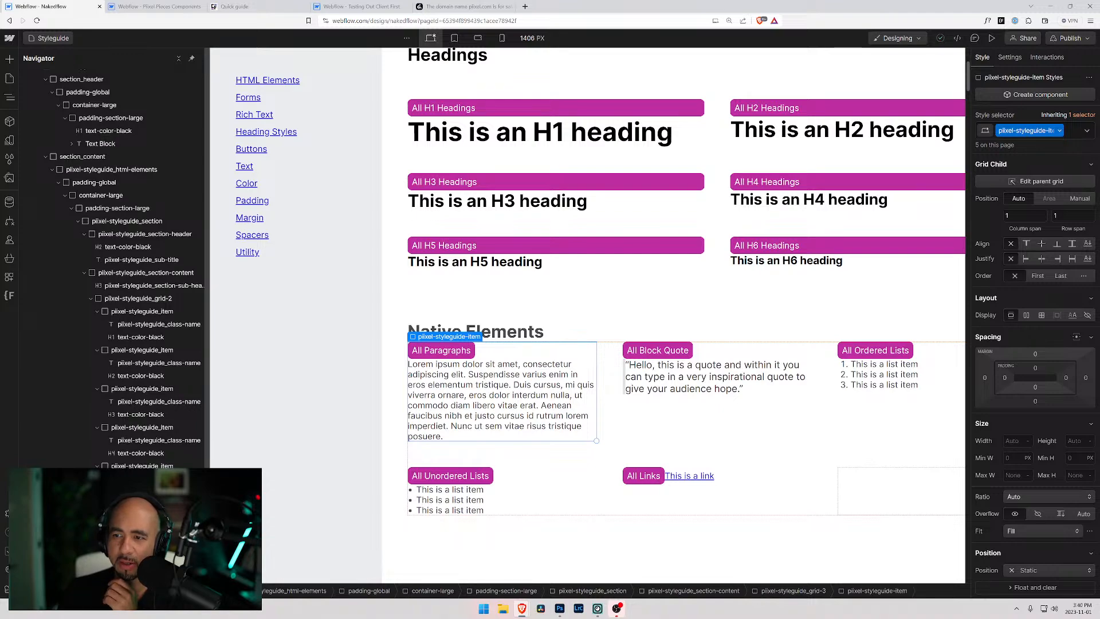
scroll(606, 473, "down", 12)
scroll(606, 473, "up", 7)
scroll(606, 472, "up", 8)
scroll(606, 401, "down", 4)
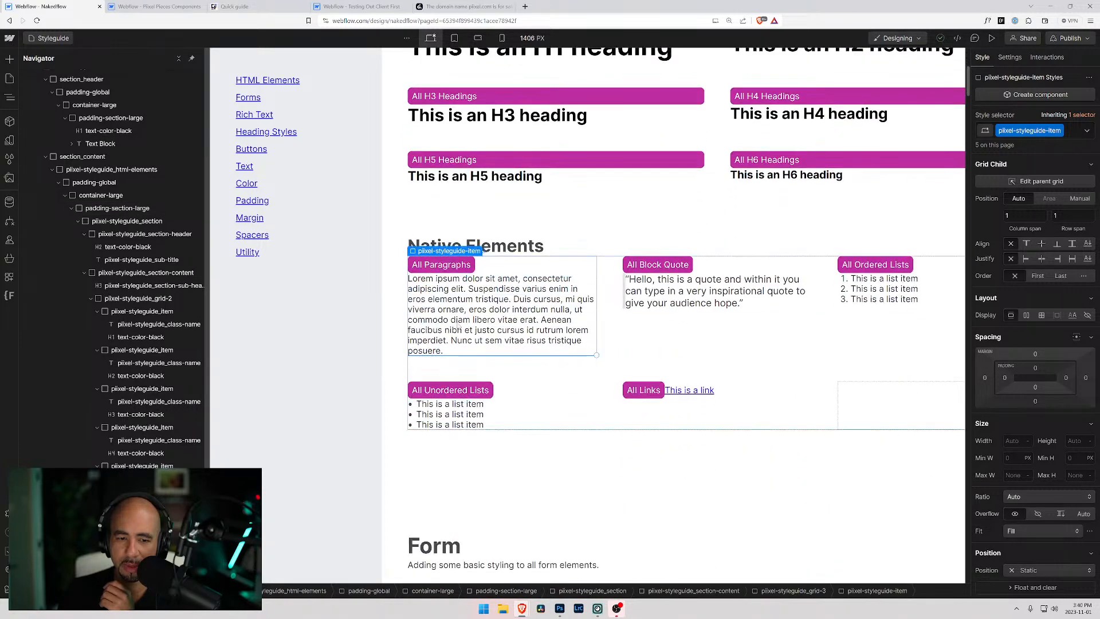
left_click(1075, 133)
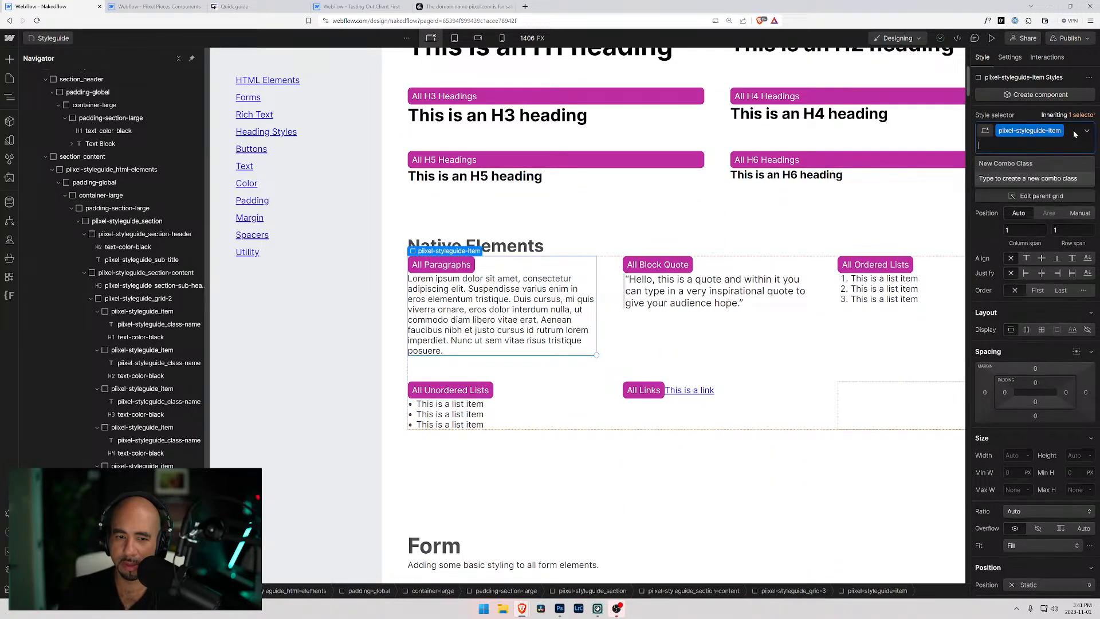
key("BackSpace")
type("pix")
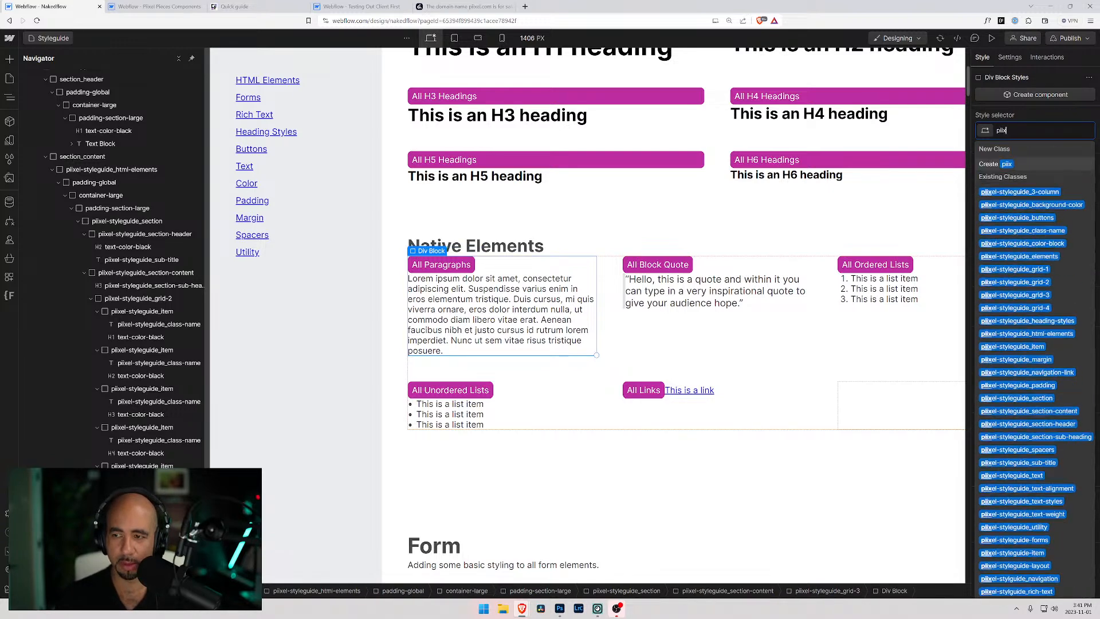
type("el-styl")
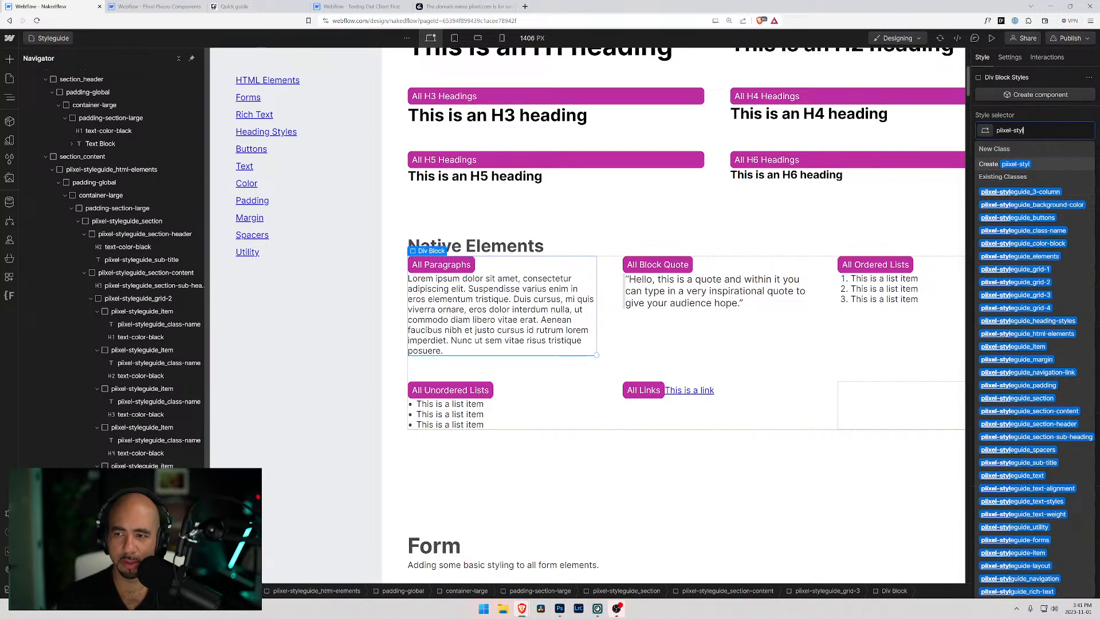
type("eguide_ite")
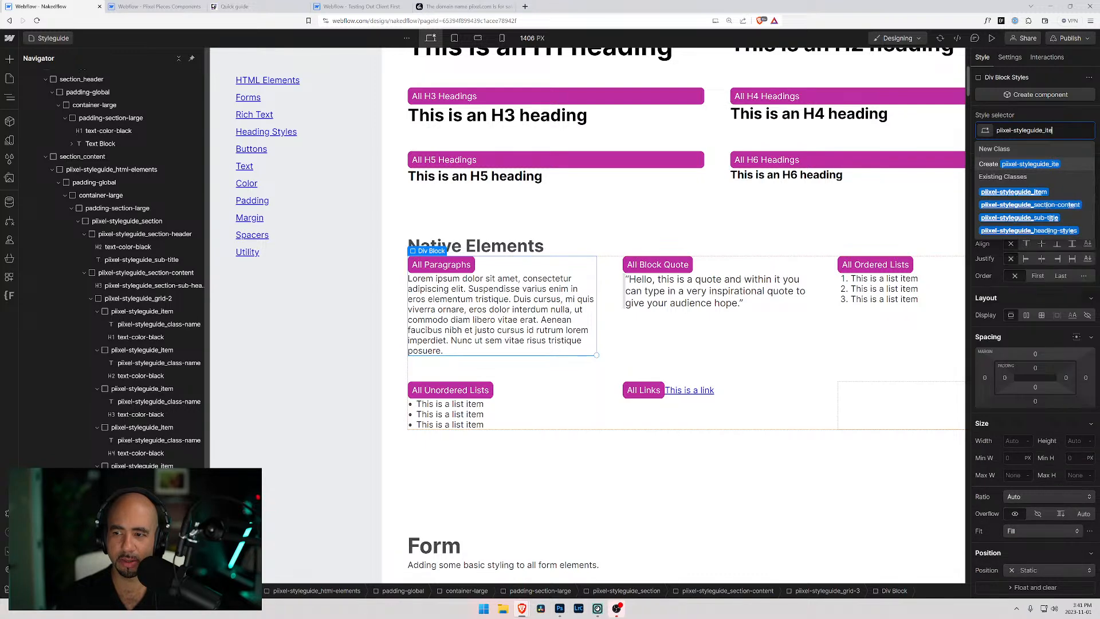
type("m")
key("Return")
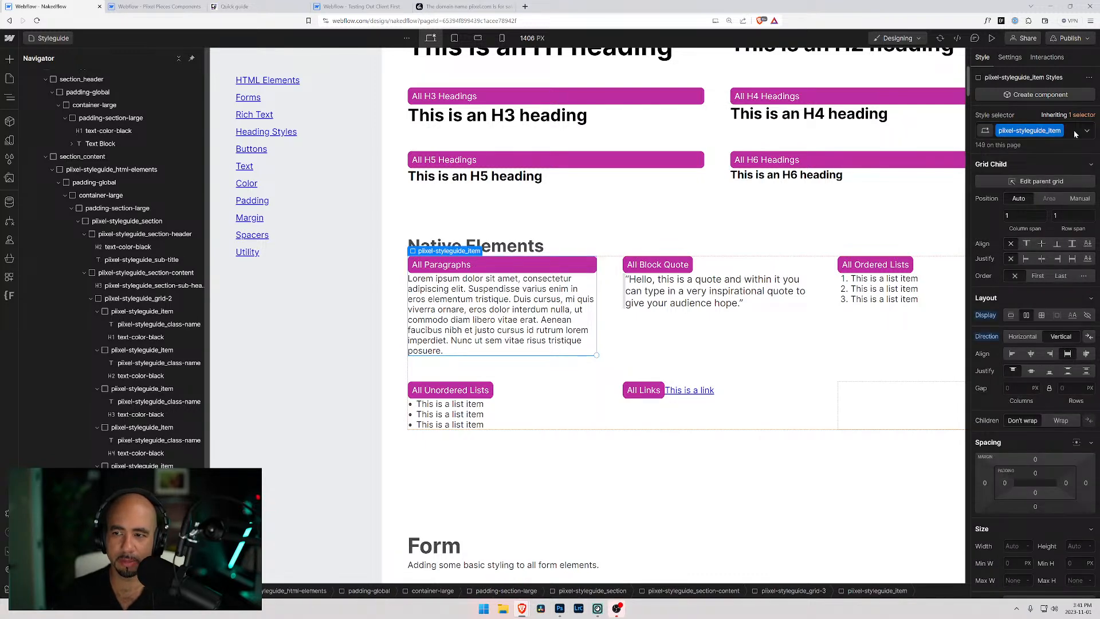
Replace the Block Quote item's piixel-styleguide-item class with piixel-styleguide_item.
left_click(680, 265)
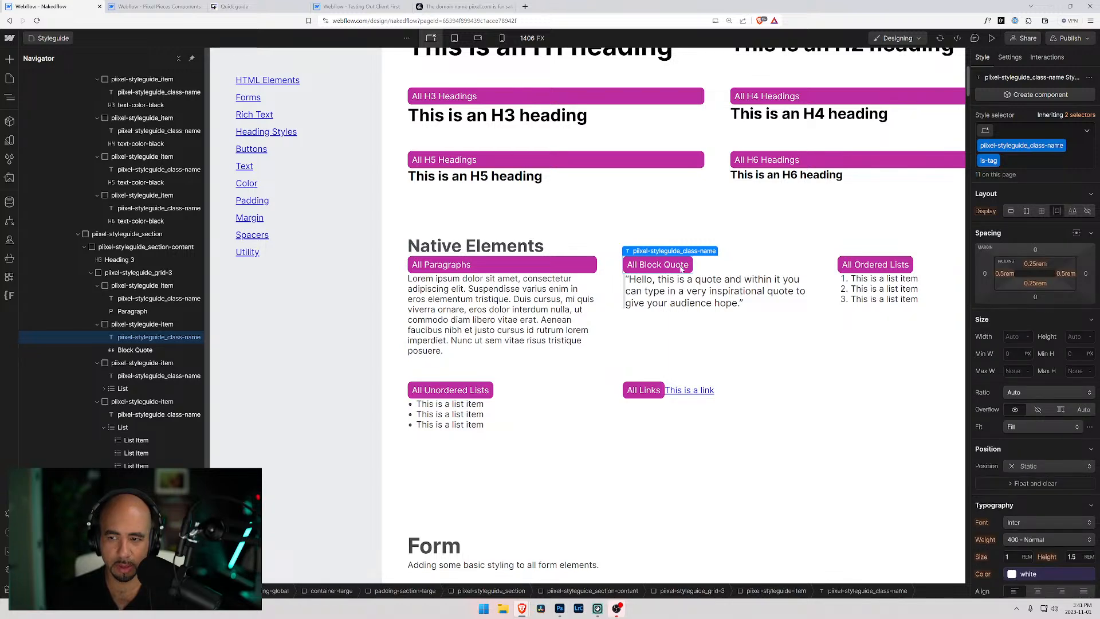
left_click(536, 266)
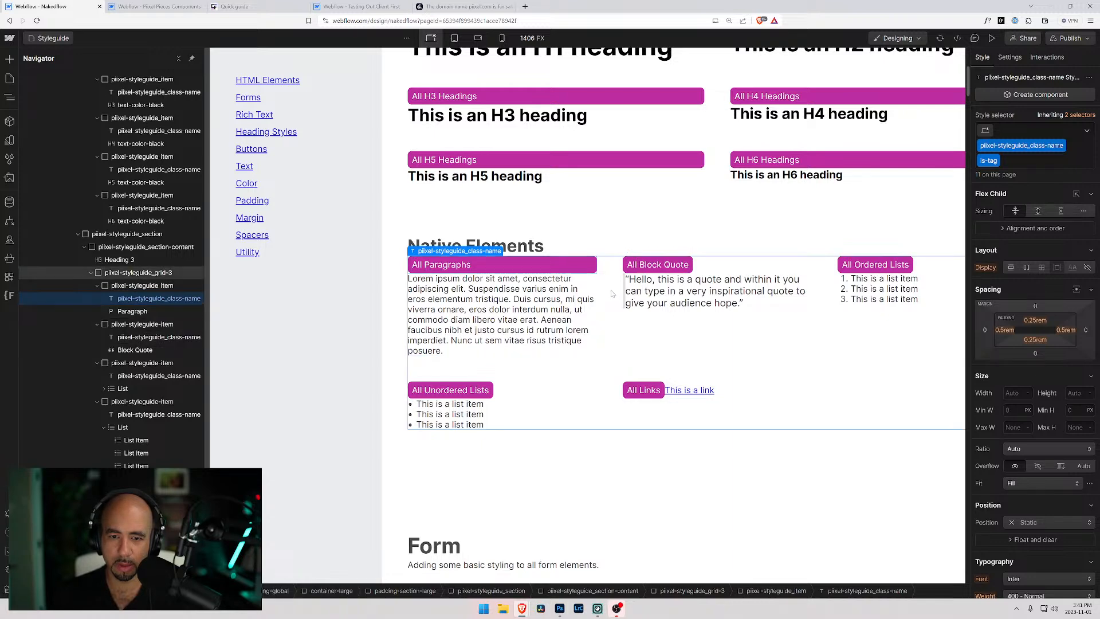
left_click(739, 275)
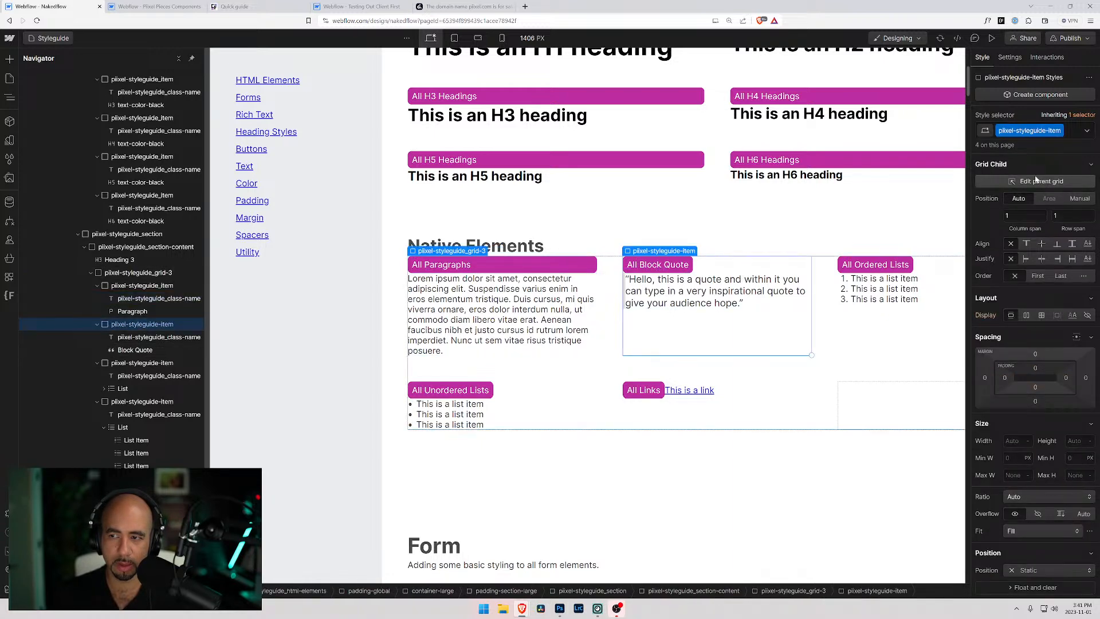
key("ctrl+Return")
key("BackSpace")
type("piixel-styleguide_item")
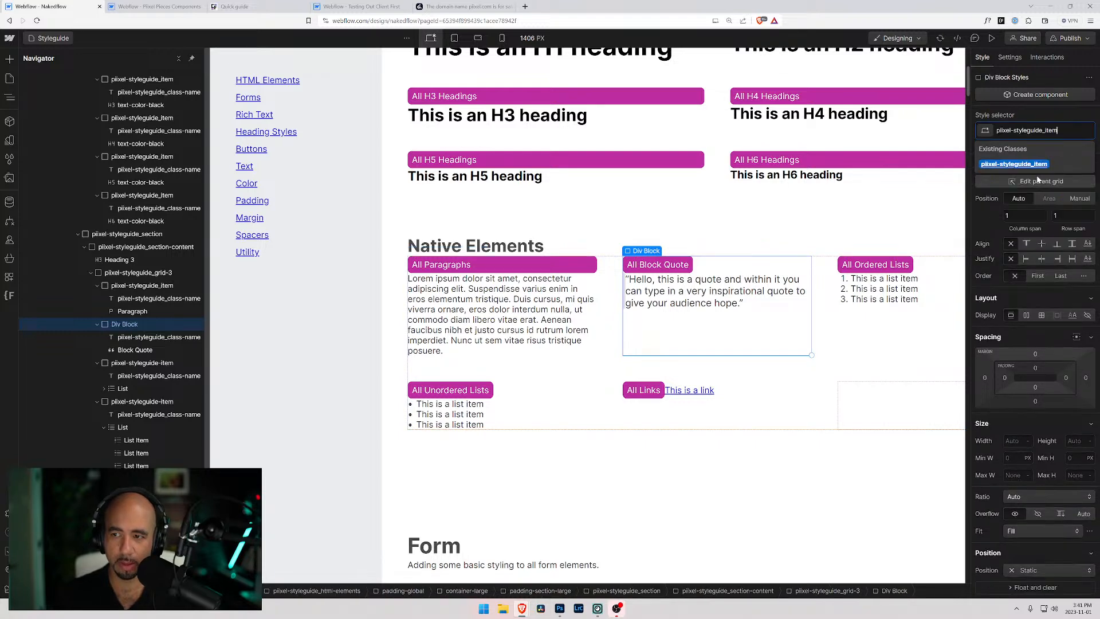
key("Return")
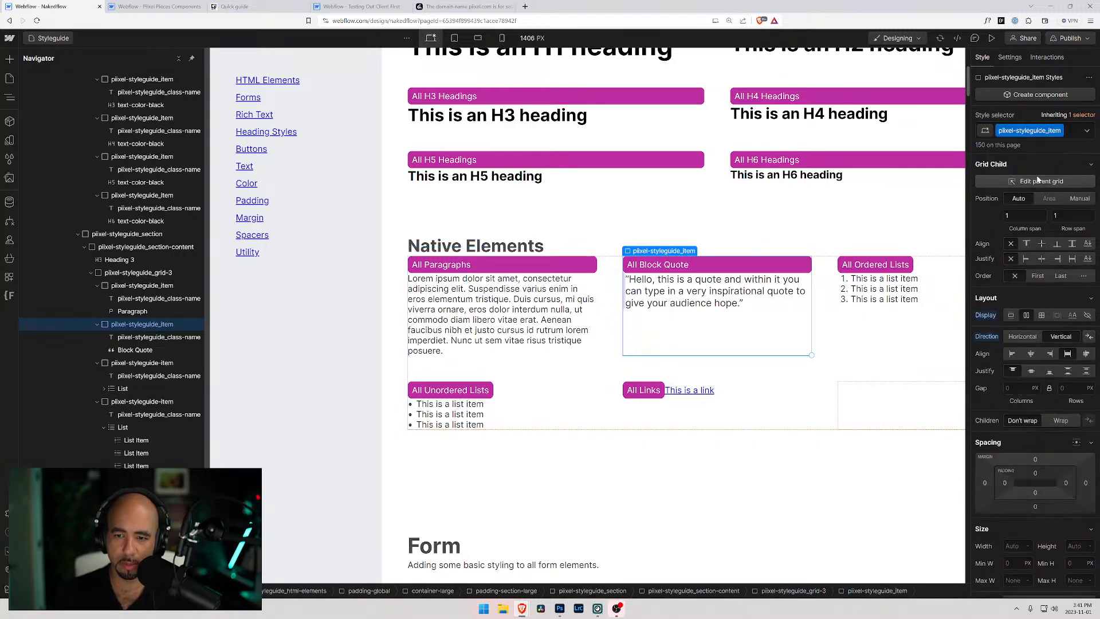
Apply the piixel-styleguide_item class to the Ordered Lists and Unordered Lists items in place of piixel-styleguide-item.
left_click(865, 314)
key("ctrl+Return")
type("pixel-styleguide_item")
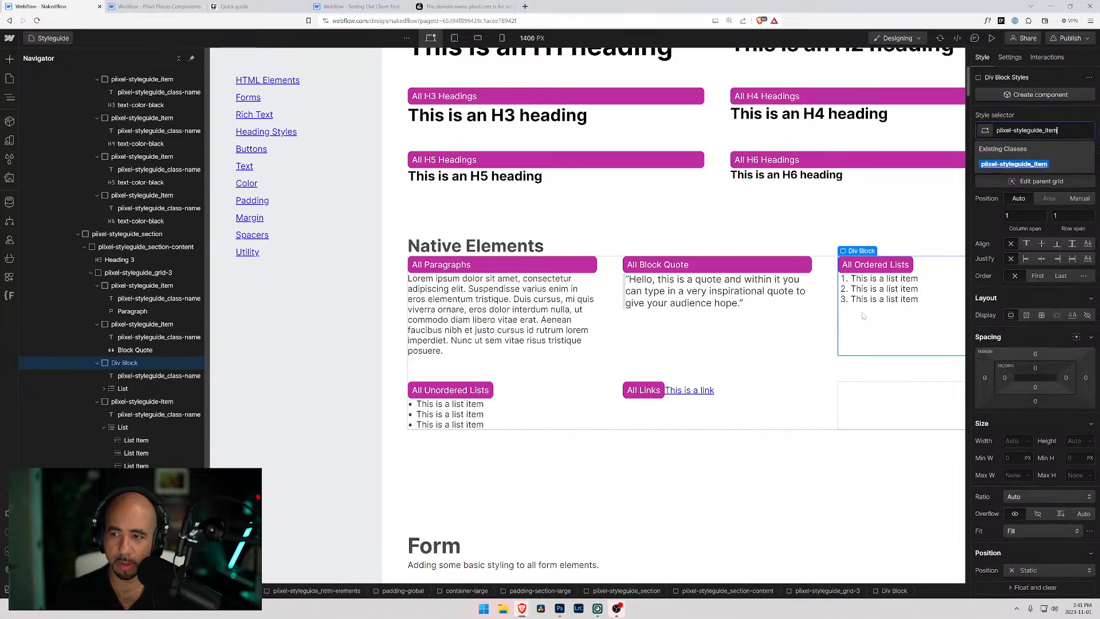
key("Return")
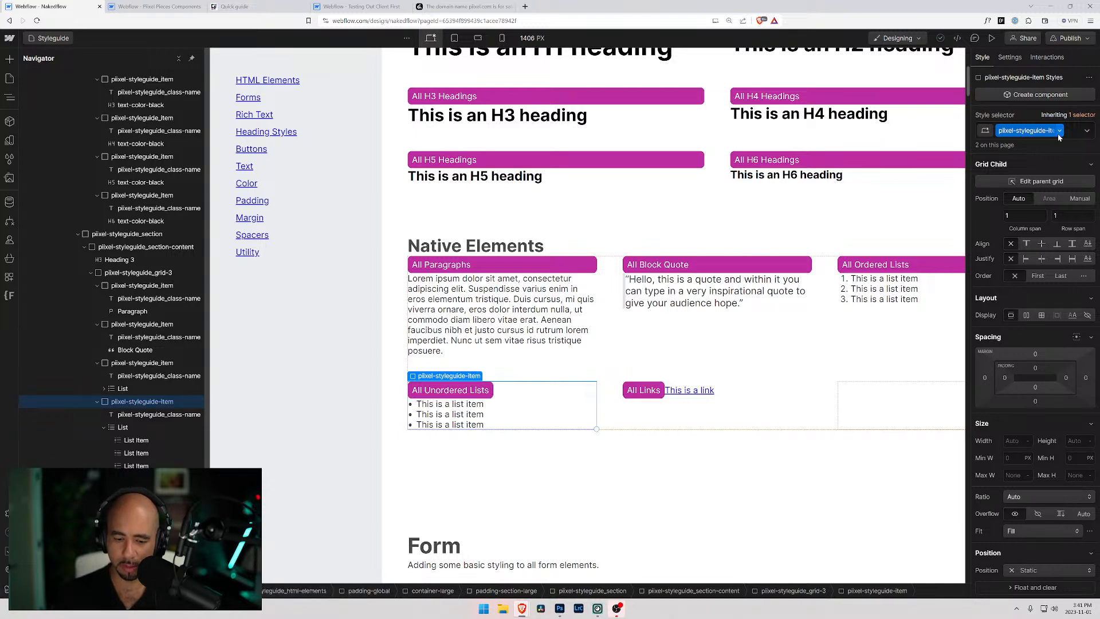
key("BackSpace")
key("Return")
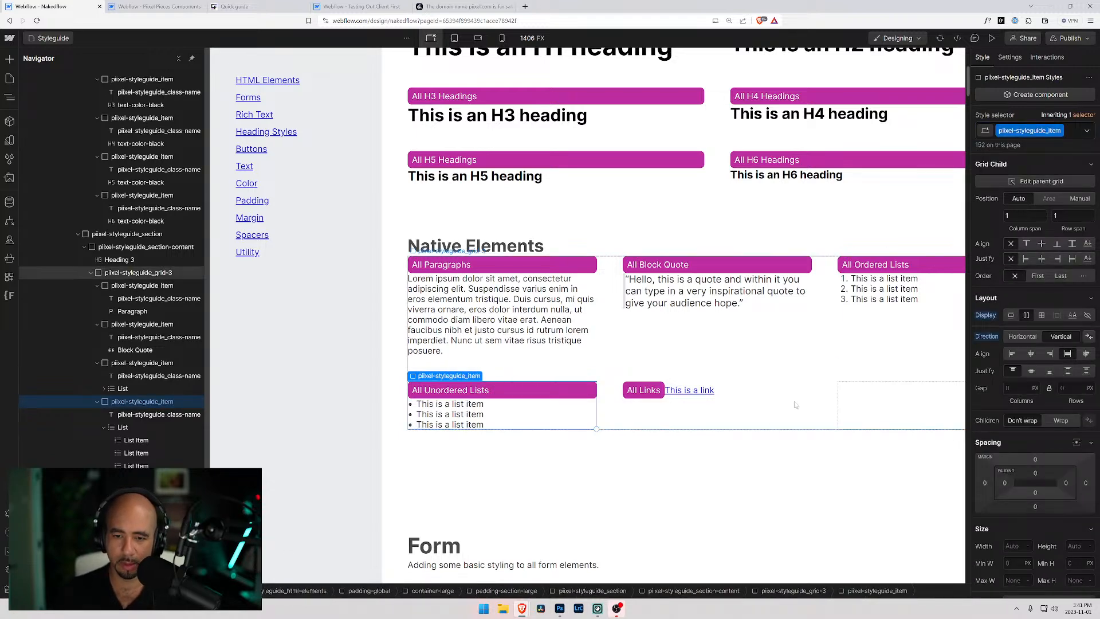
Replace the piixel-styleguide-item class on the Links item under Native Elements with piixel-styleguide_item.
left_click(696, 417)
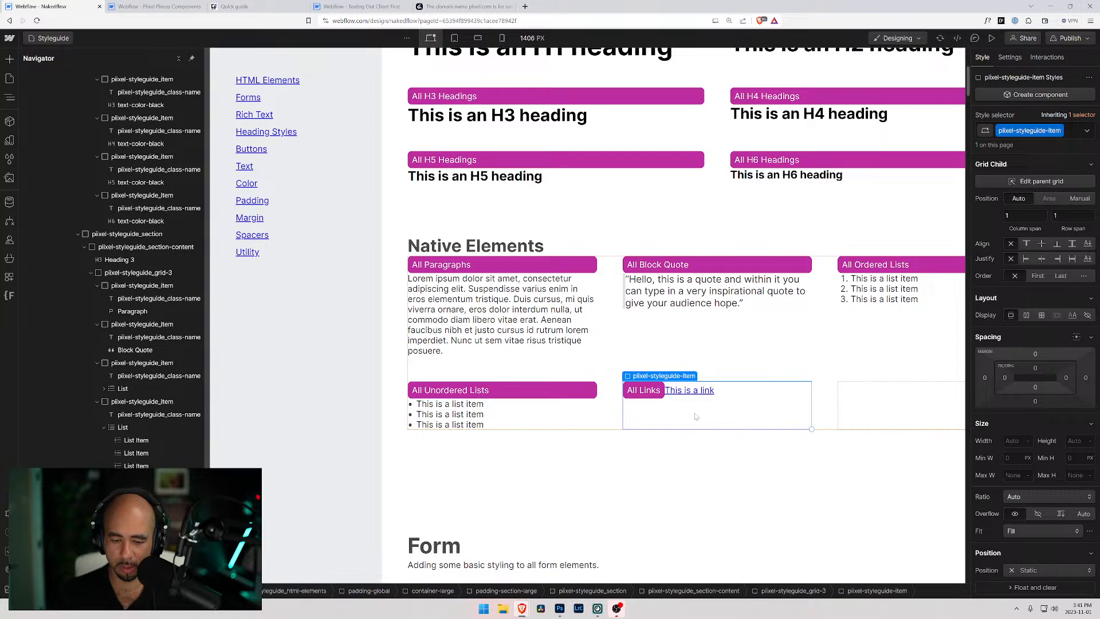
key("ctrl+Return")
key("BackSpace")
key("ctrl+BackSpace")
key("BackSpace")
type("_ite")
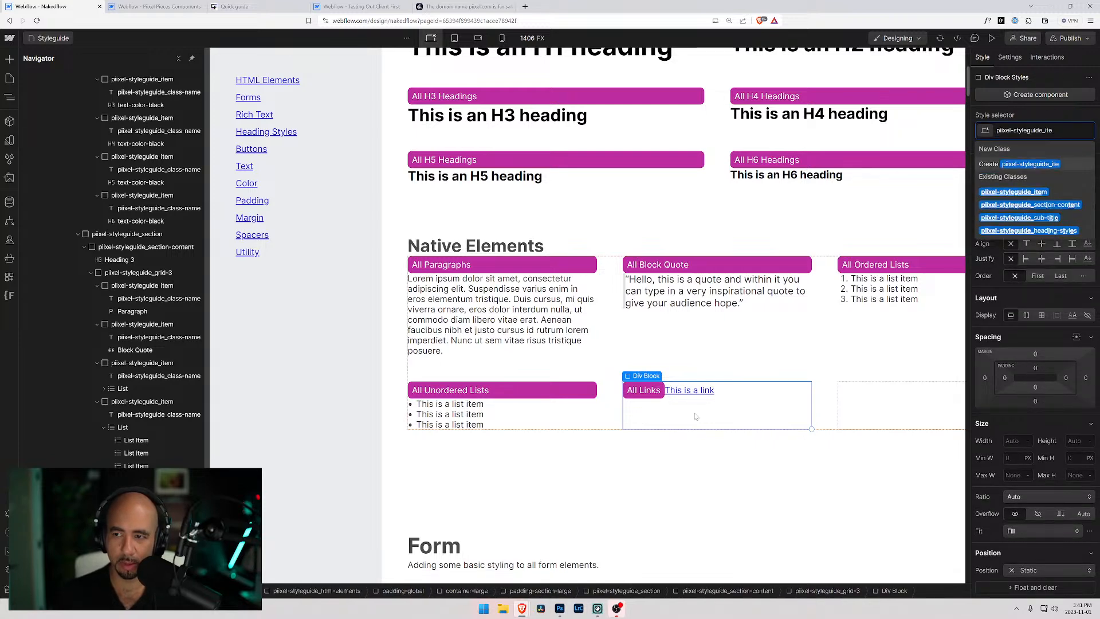
key("Return")
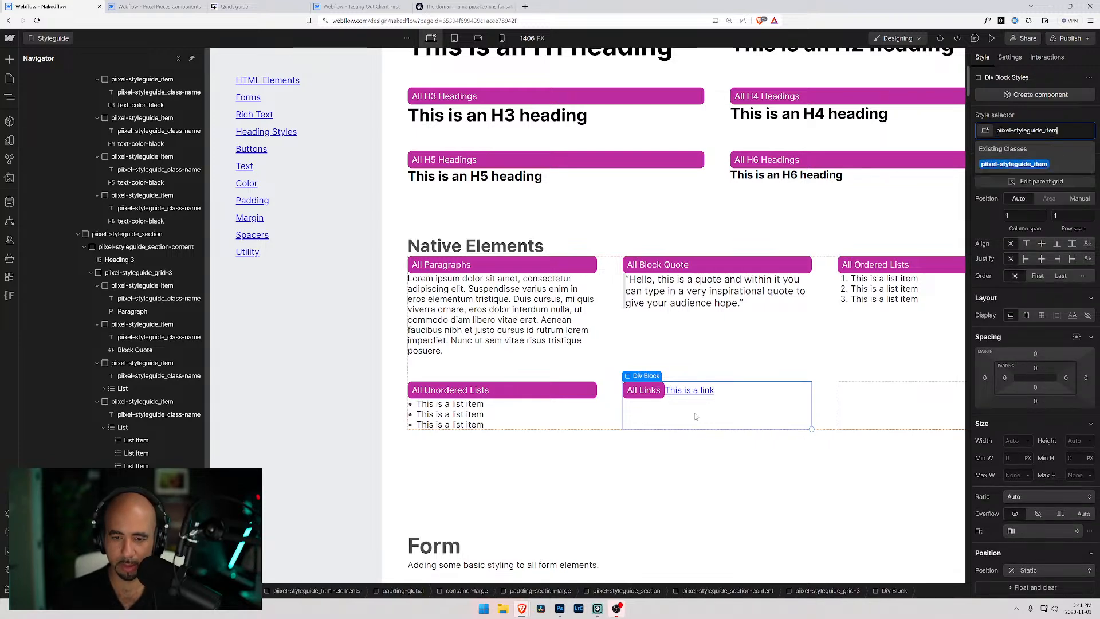
Change the piixel-styleguide_item class to a grid layout and reduce the grid to a single column.
left_click(543, 266)
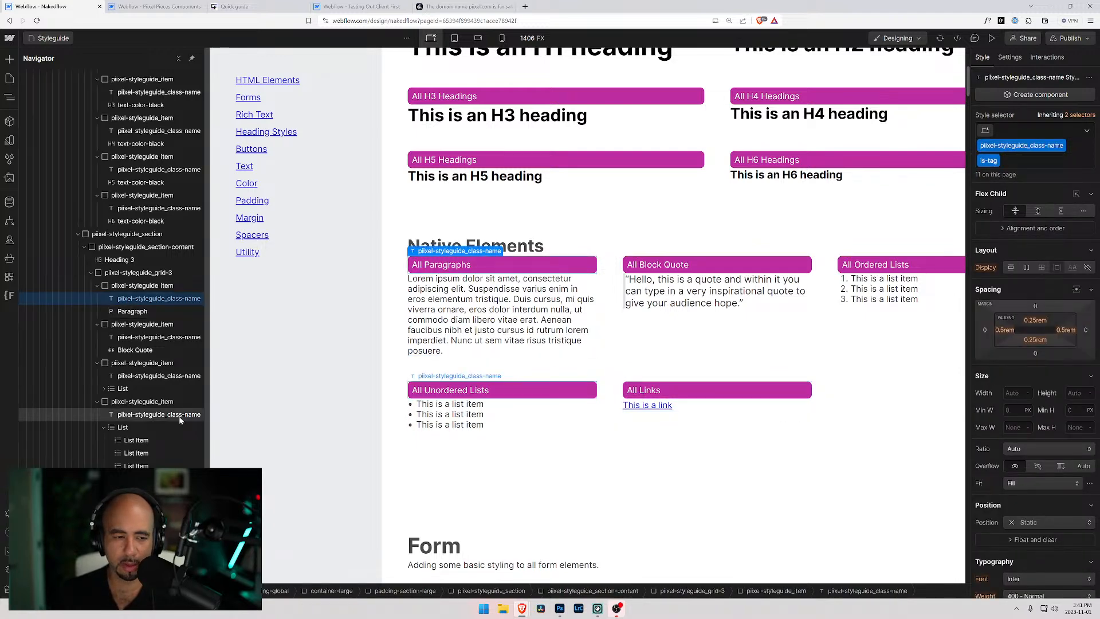
left_click(126, 286)
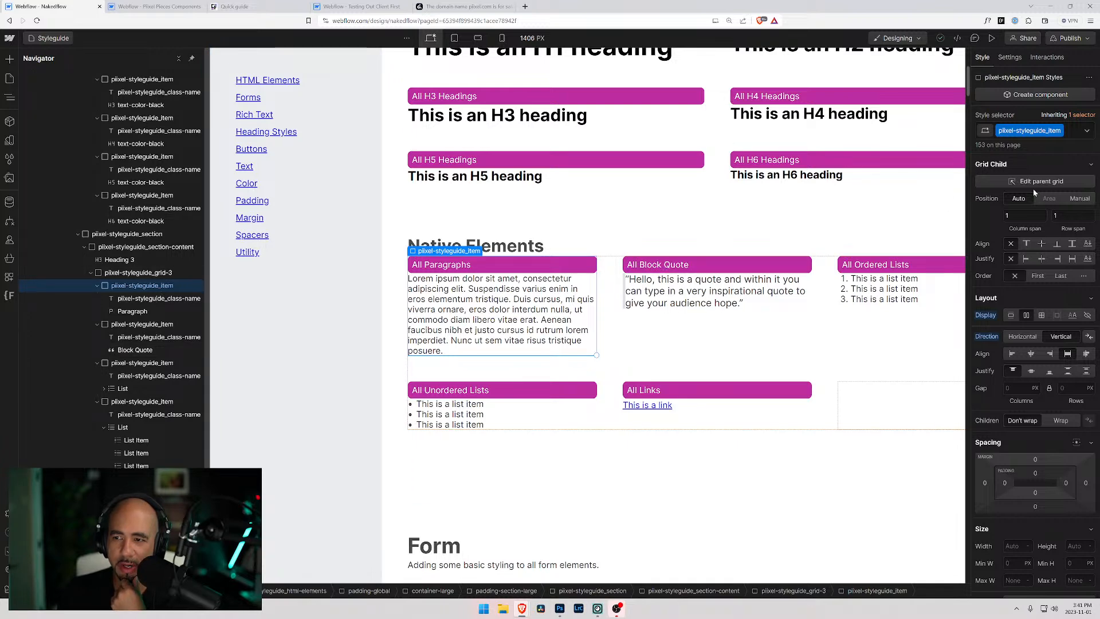
left_click(1042, 315)
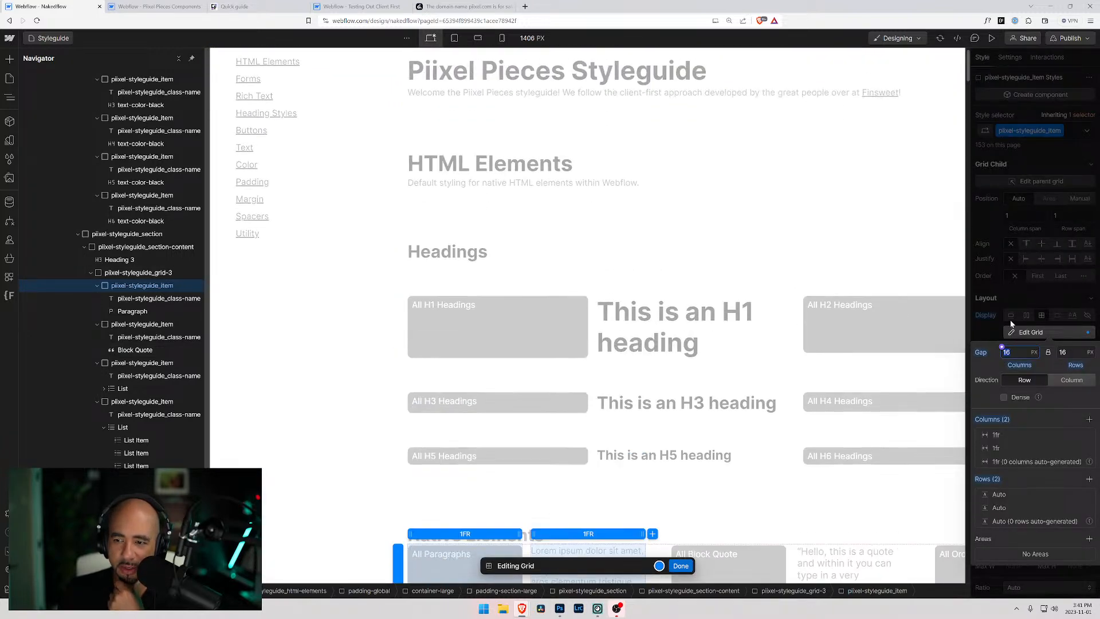
left_click(1088, 447)
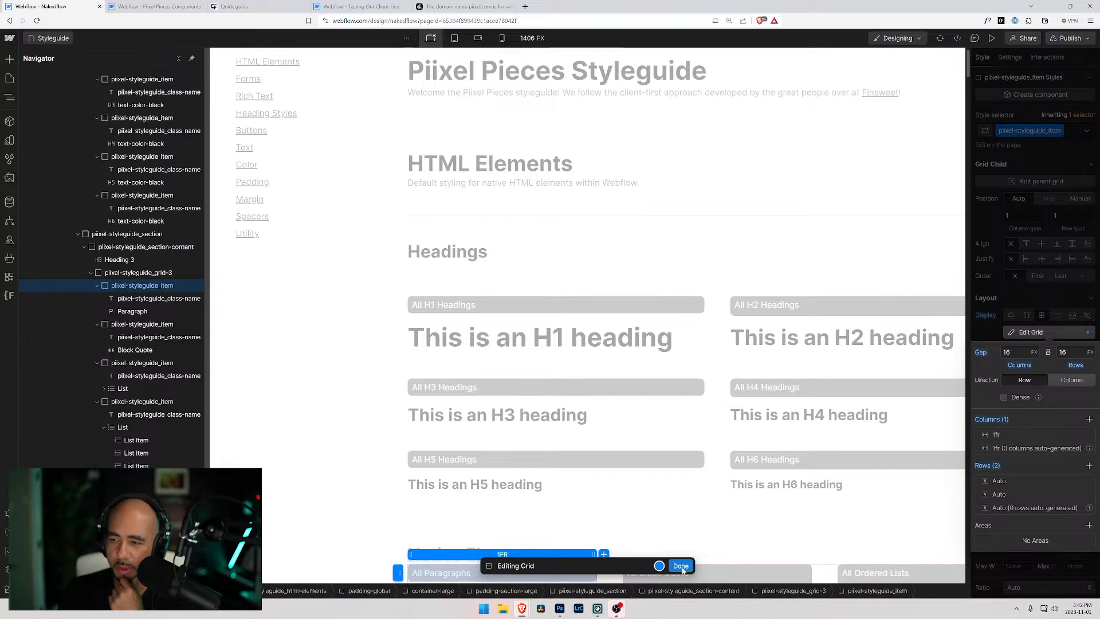
scroll(711, 372, "down", 15)
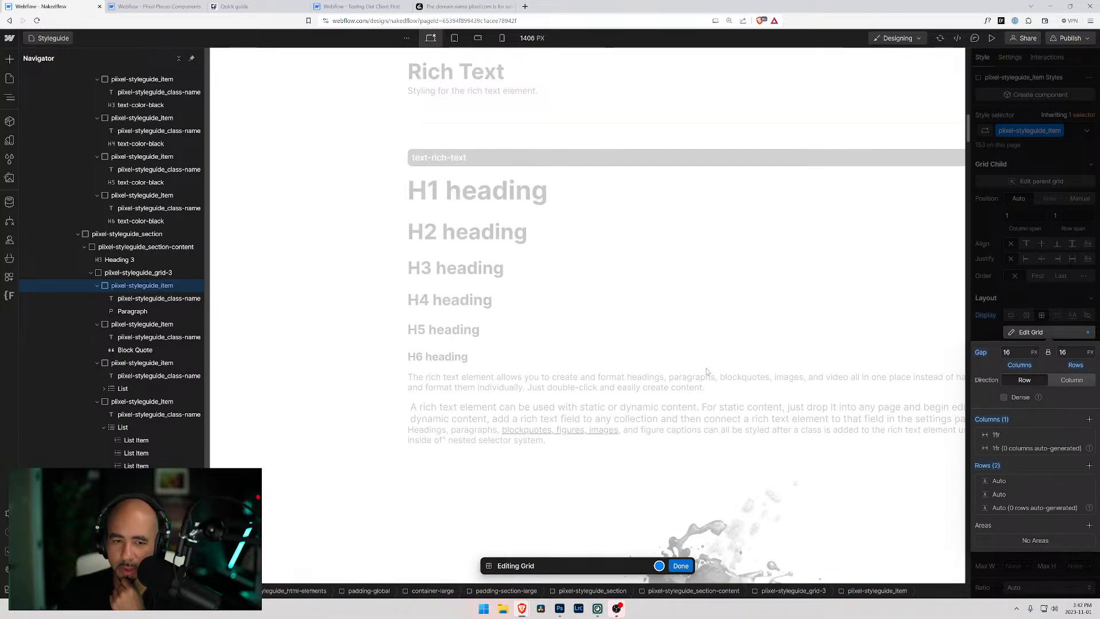
scroll(707, 372, "down", 5)
scroll(693, 458, "up", 20)
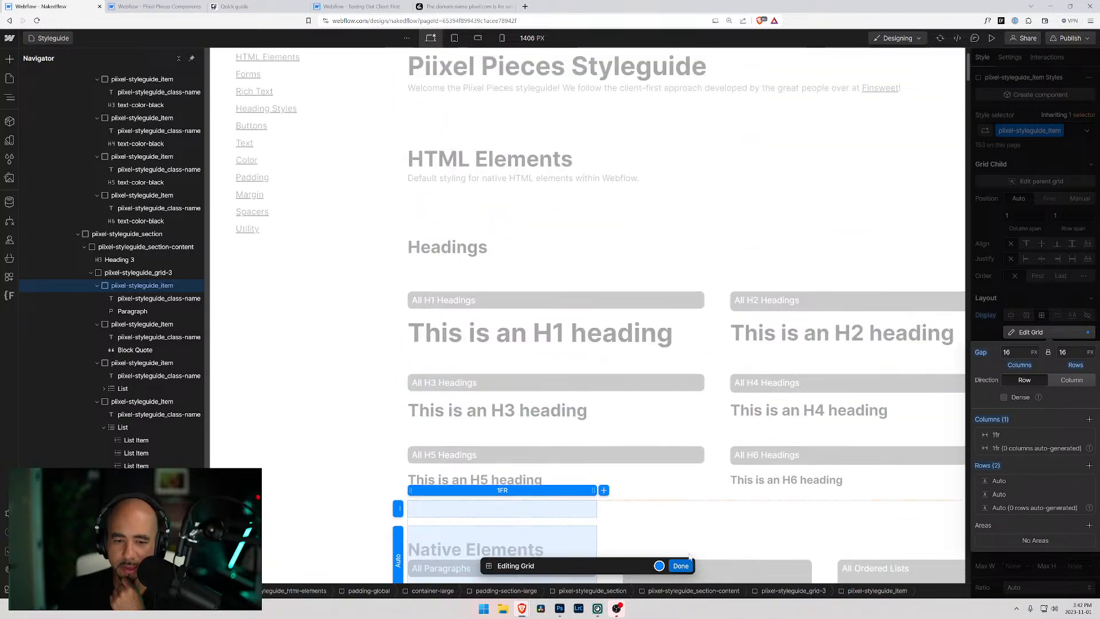
left_click(681, 566)
Reset the display setting of the piixel-styleguide_class-name class using the form_component label in the Form section.
left_click(512, 300)
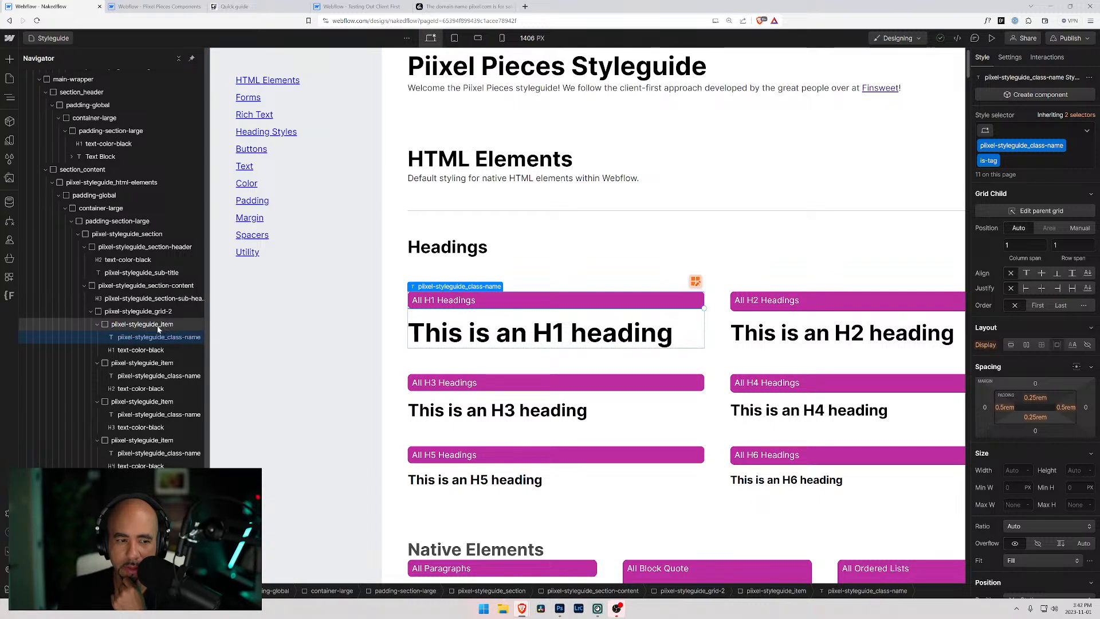
scroll(484, 325, "down", 10)
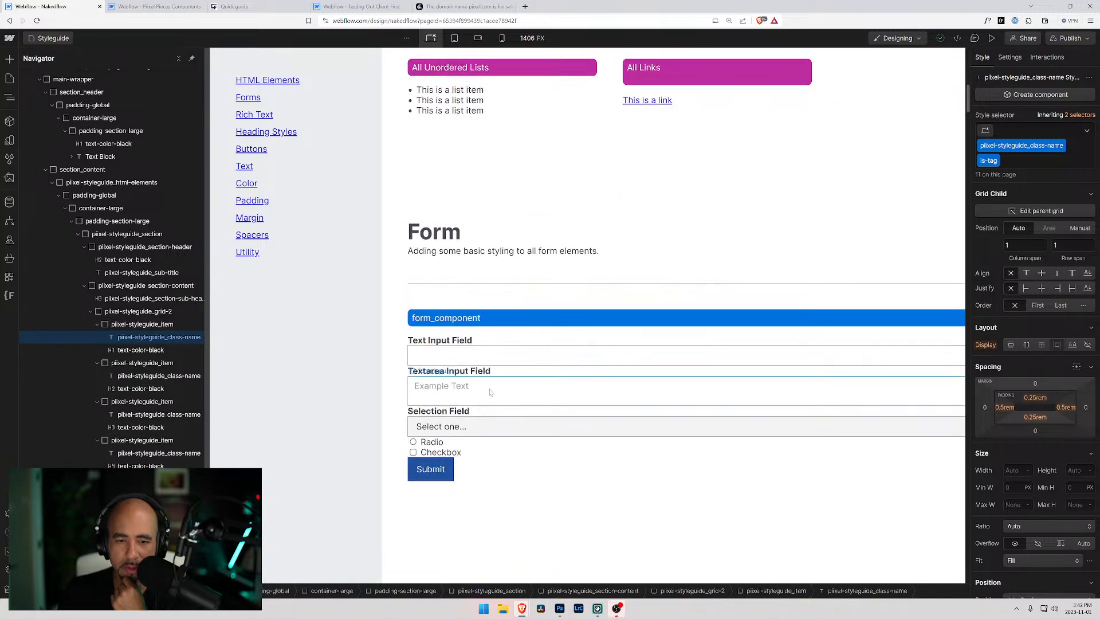
left_click(484, 325)
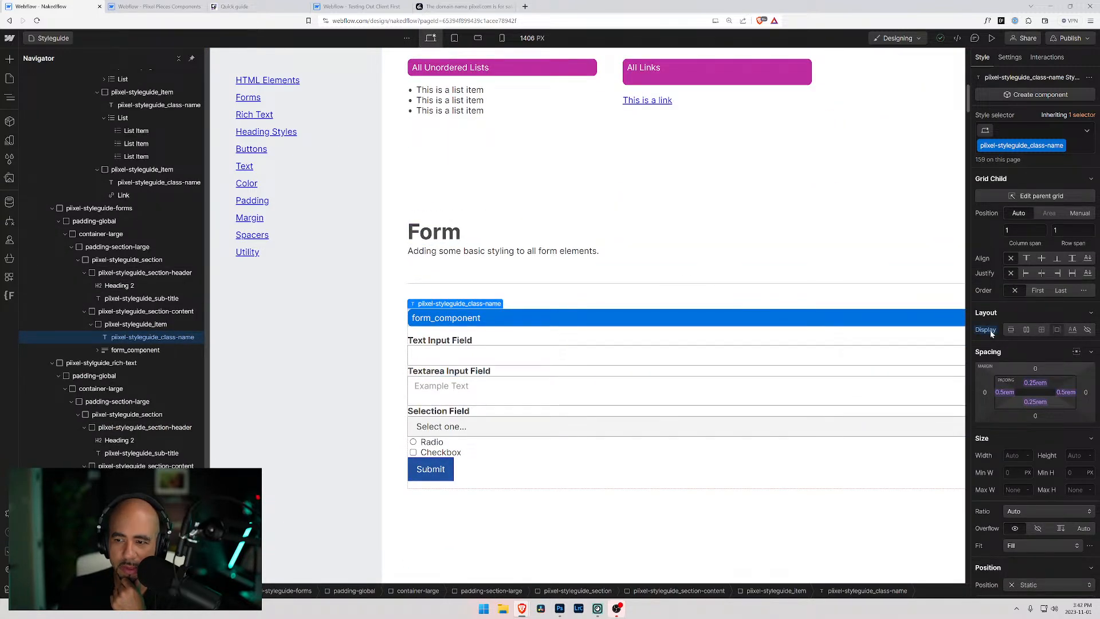
left_click(1073, 336)
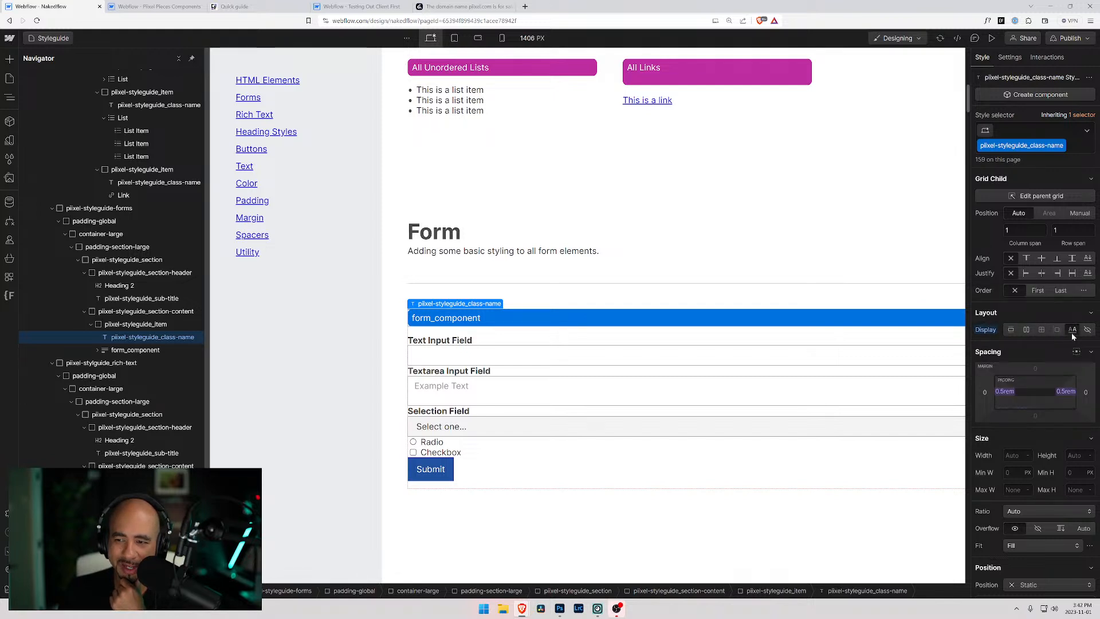
left_click(991, 332, "alt")
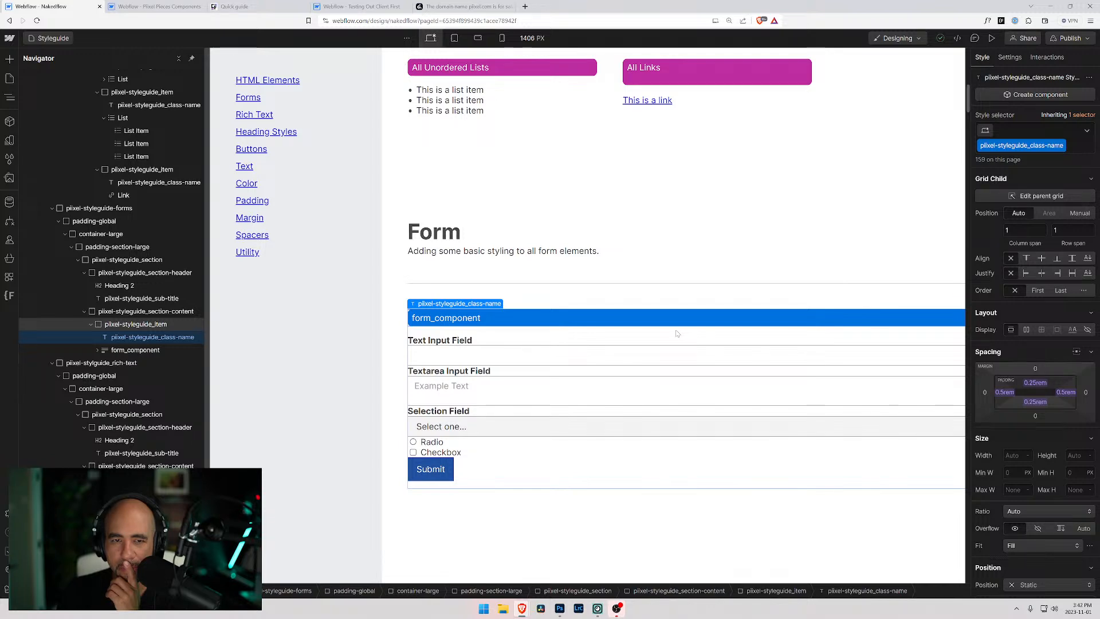
Compare the layout settings of the Paragraphs item under Native Elements with those of its class-name label.
scroll(678, 335, "up", 4)
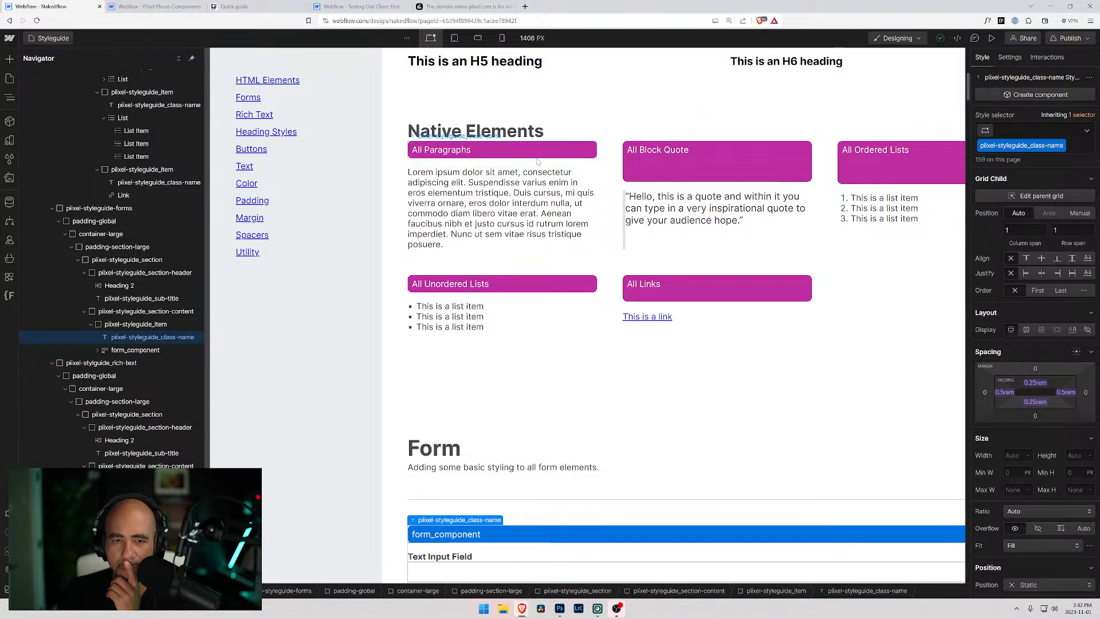
left_click(538, 163)
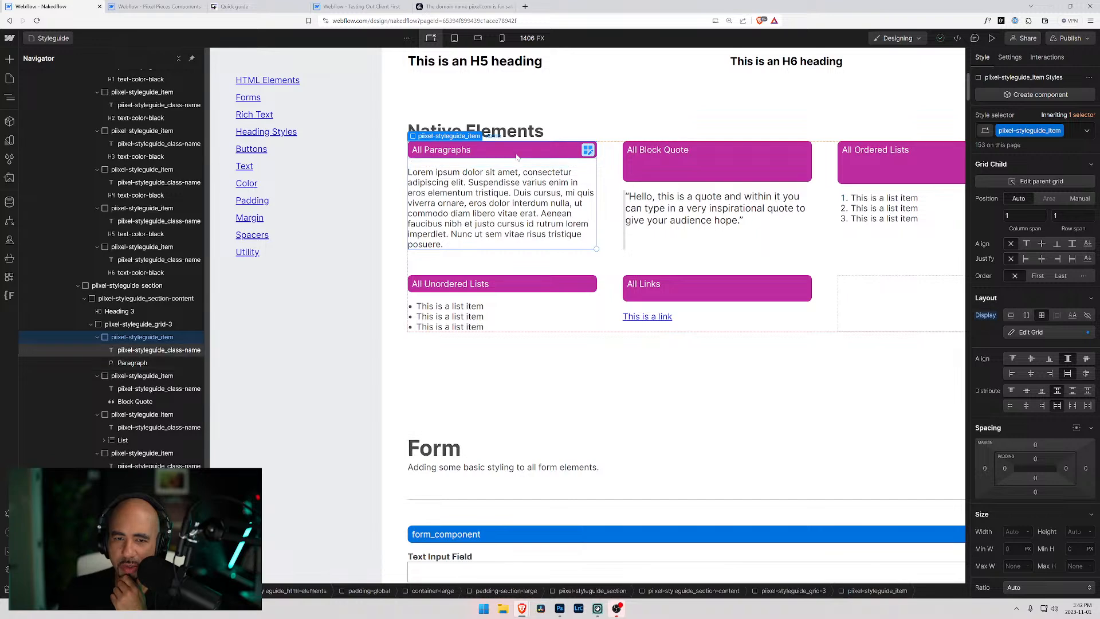
left_click(517, 156)
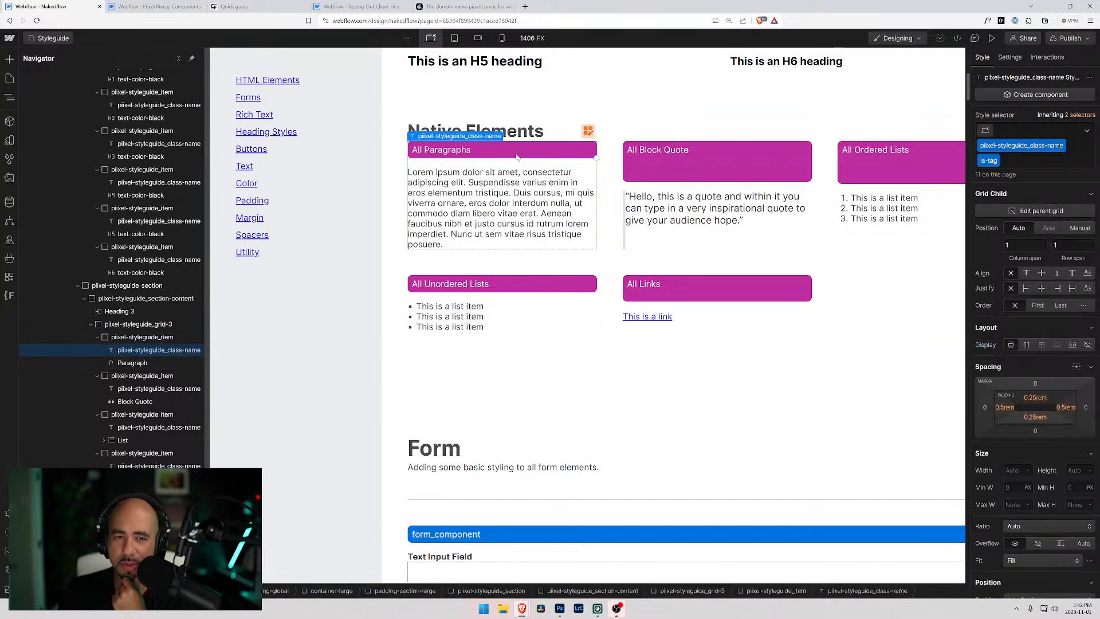
left_click(125, 341)
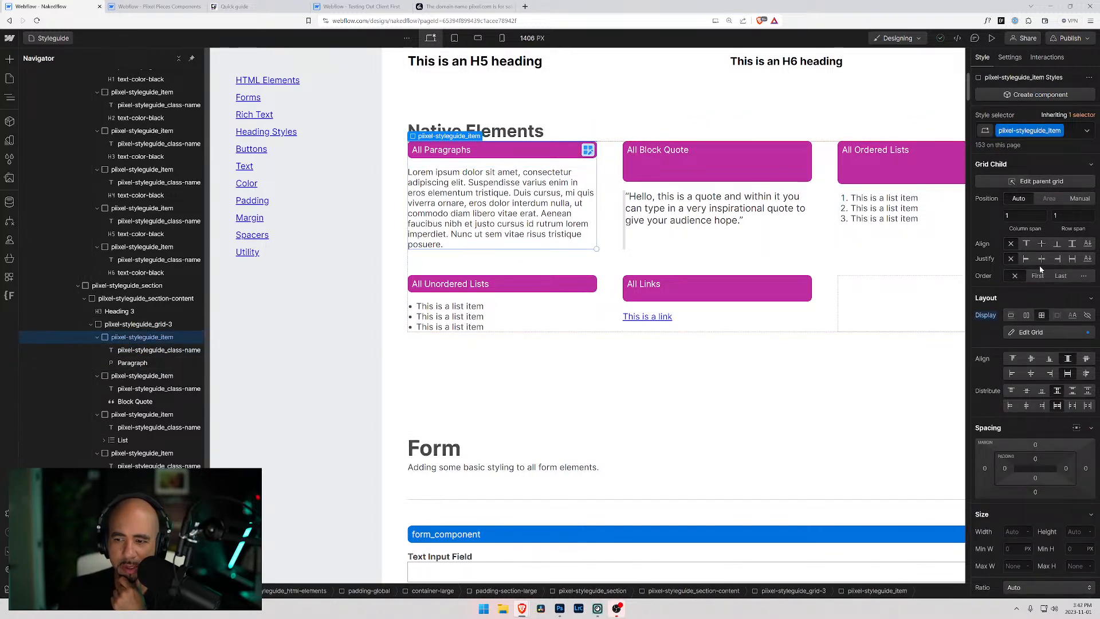
left_click(553, 155)
left_click(124, 338)
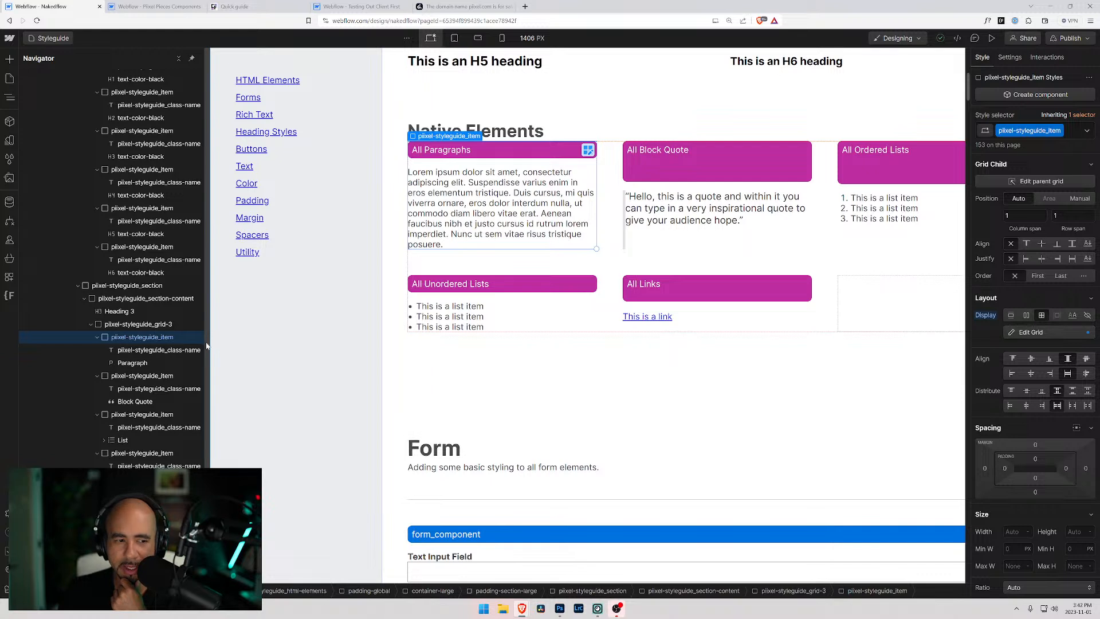
left_click(169, 351)
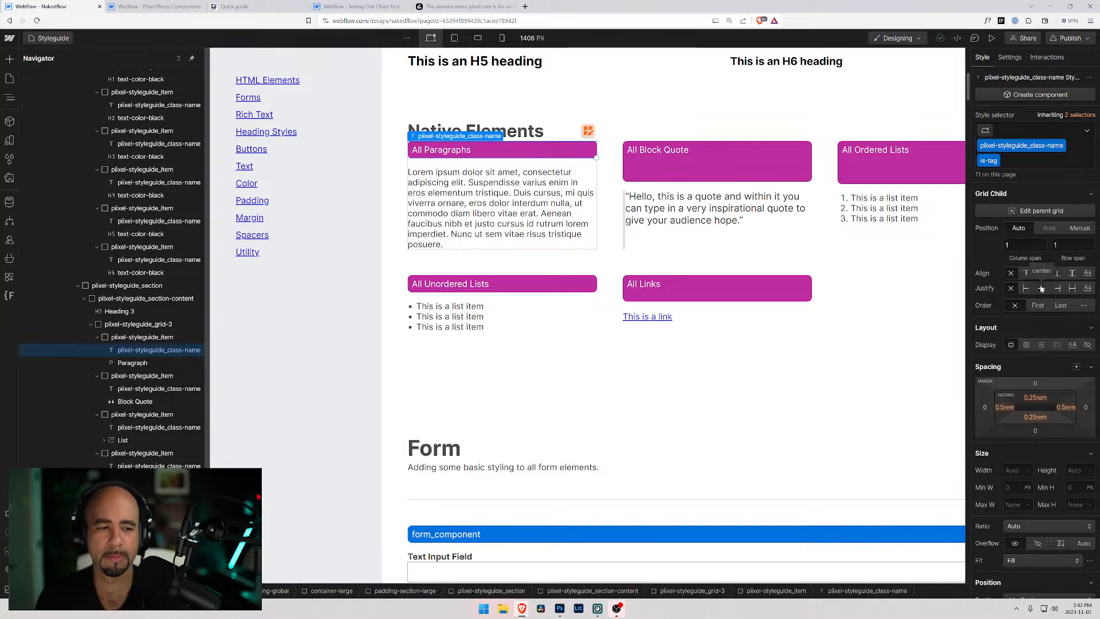
Switch the piixel-styleguide_item class to a vertical flex layout with its children aligned left.
left_click(154, 337)
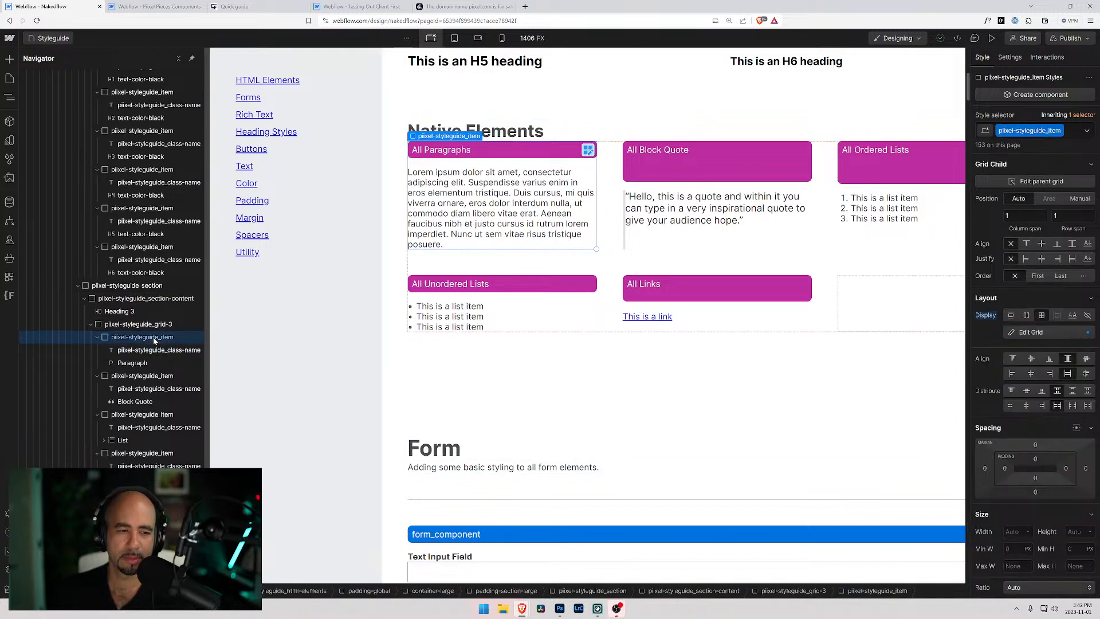
left_click(1026, 316)
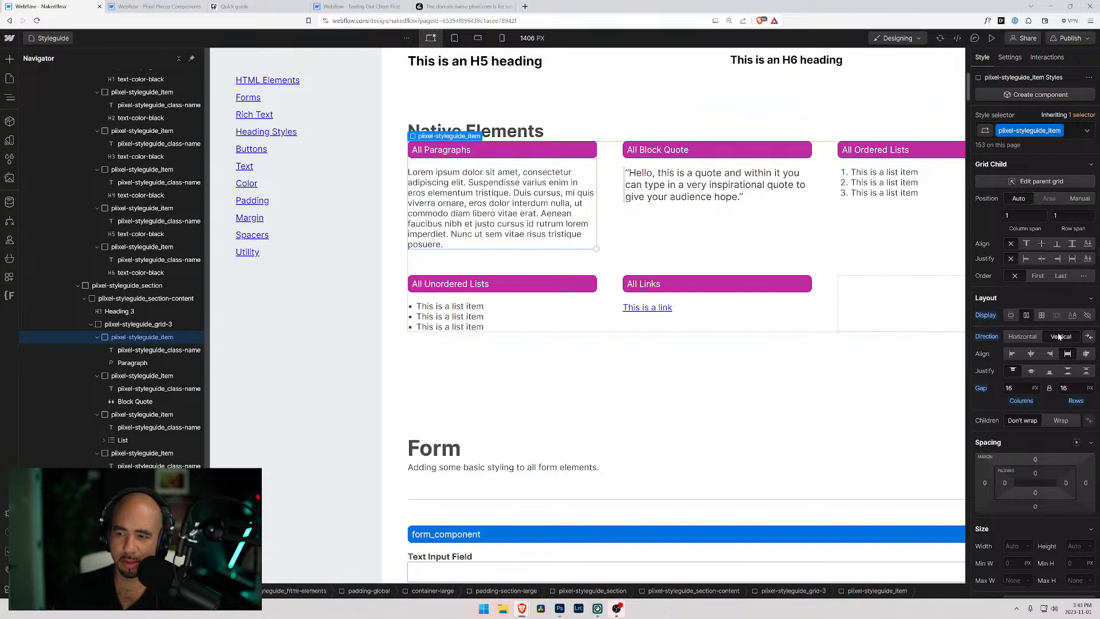
left_click(1011, 356)
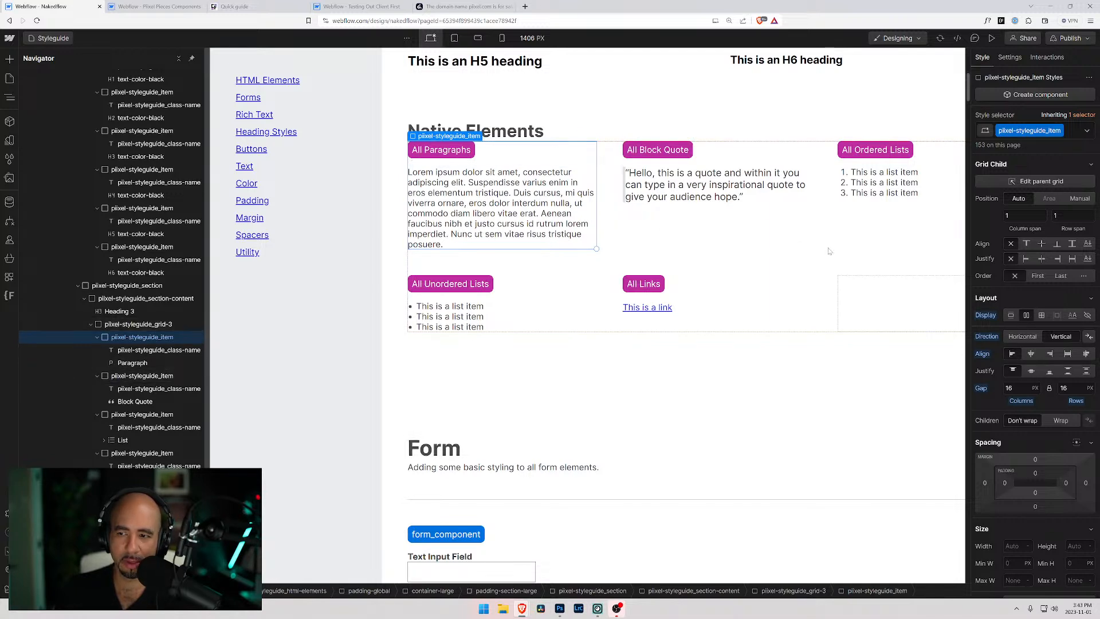
Set the gap of the piixel-styleguide_item class to the small sizing variable and check the items on the page.
left_click(1005, 385)
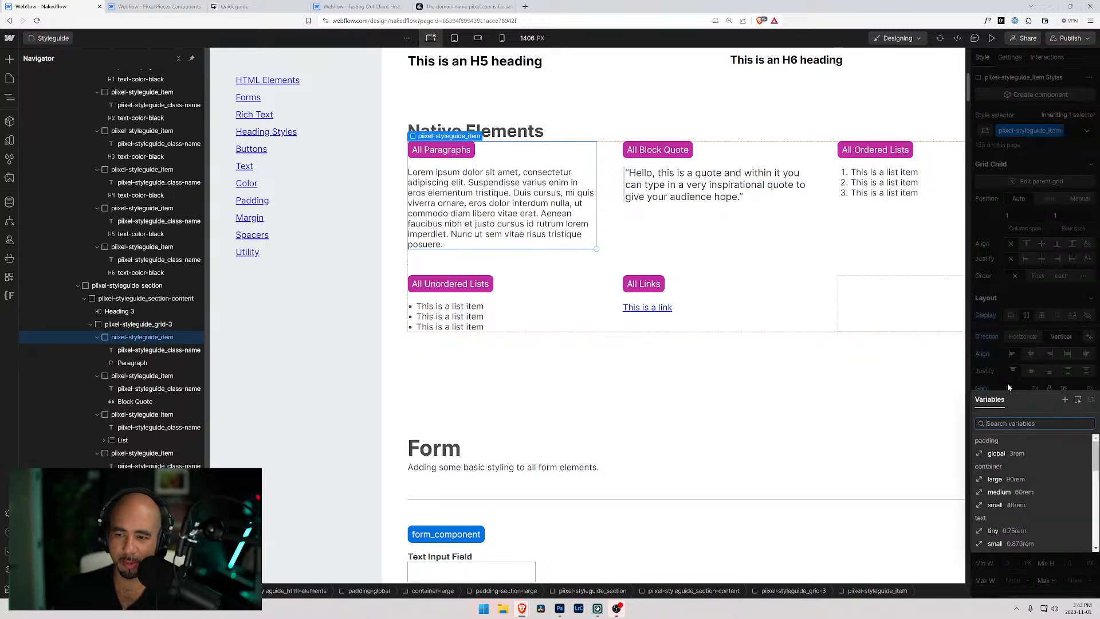
scroll(1015, 481, "down", 5)
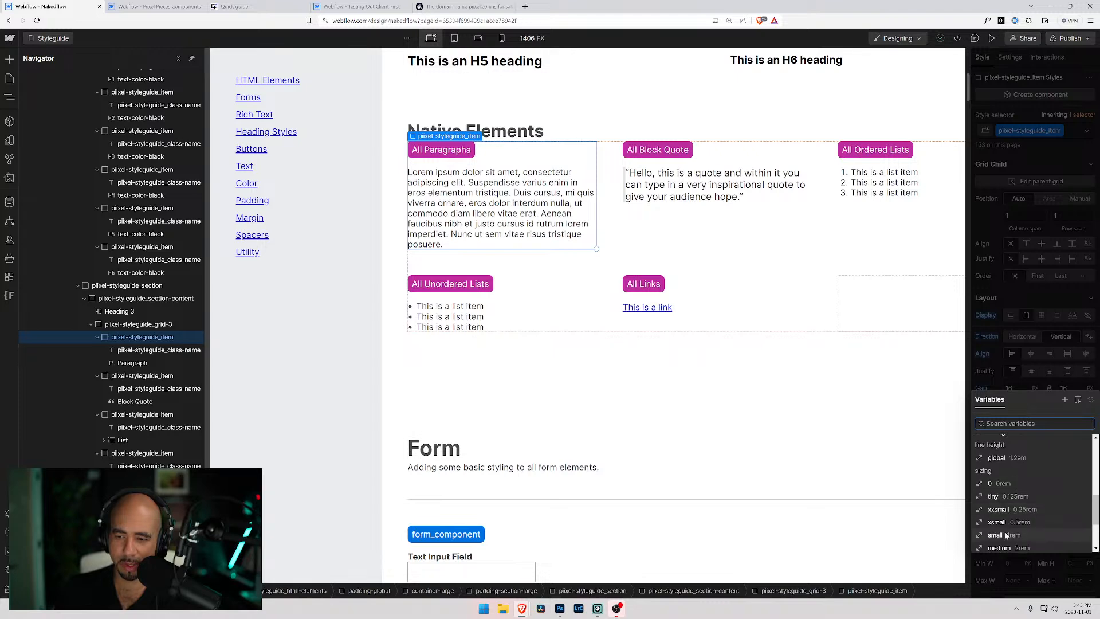
left_click(1003, 534)
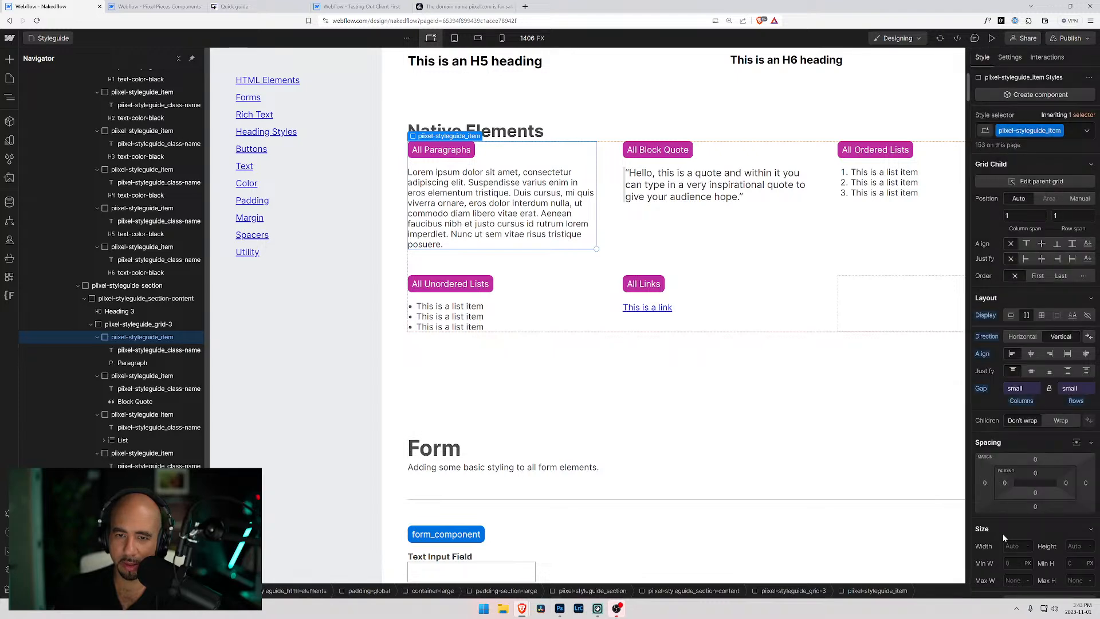
left_click(533, 205)
left_click(827, 272)
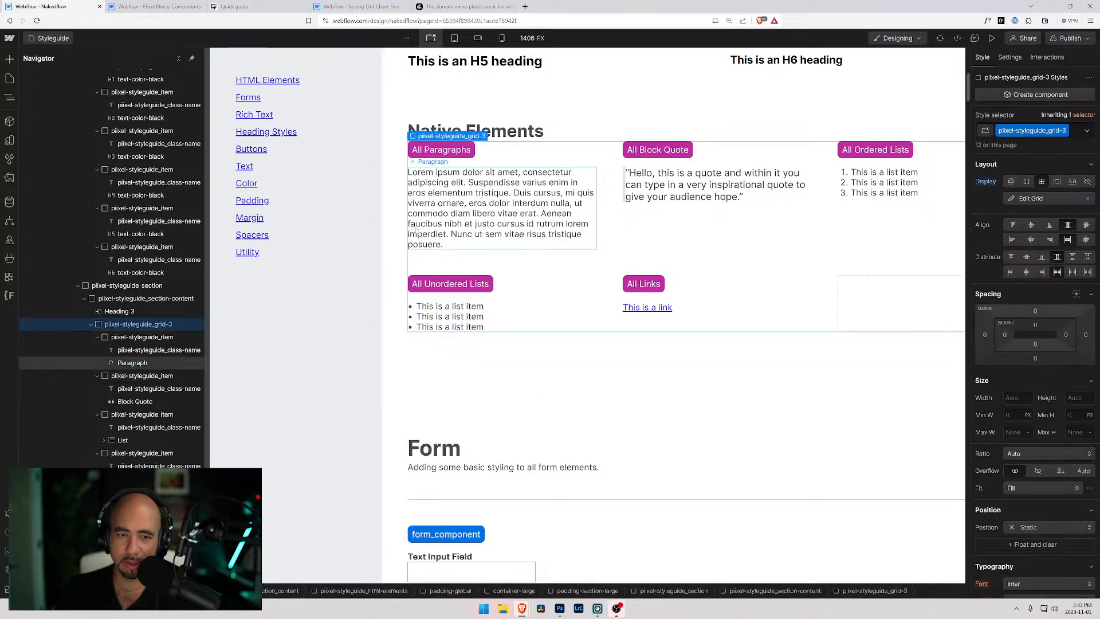
scroll(349, 211, "down", 4)
scroll(388, 324, "down", 2)
scroll(396, 323, "up", 10)
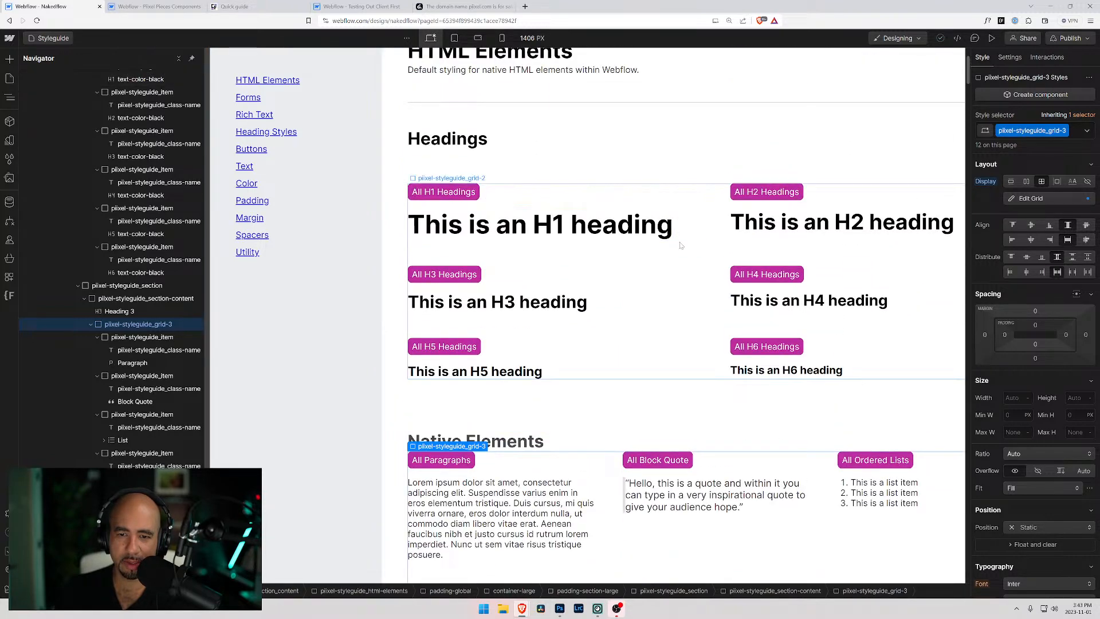
Replace the piixel-styleguide_grid-2 class on the grid around the heading items with piixel-styleguide_grid-1.
left_click(684, 220)
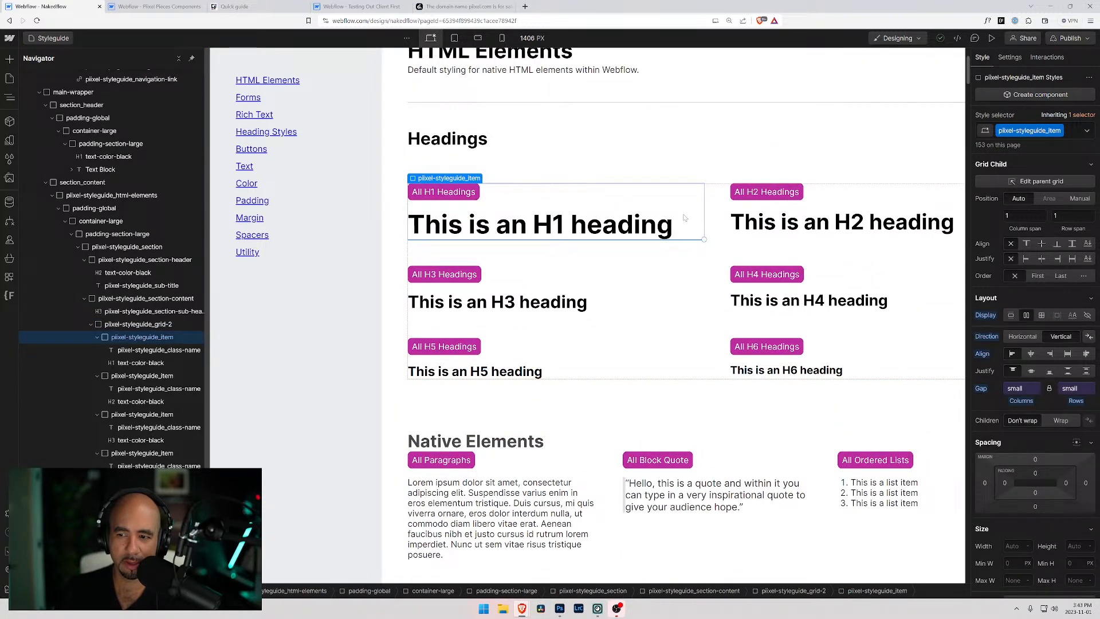
left_click(163, 324)
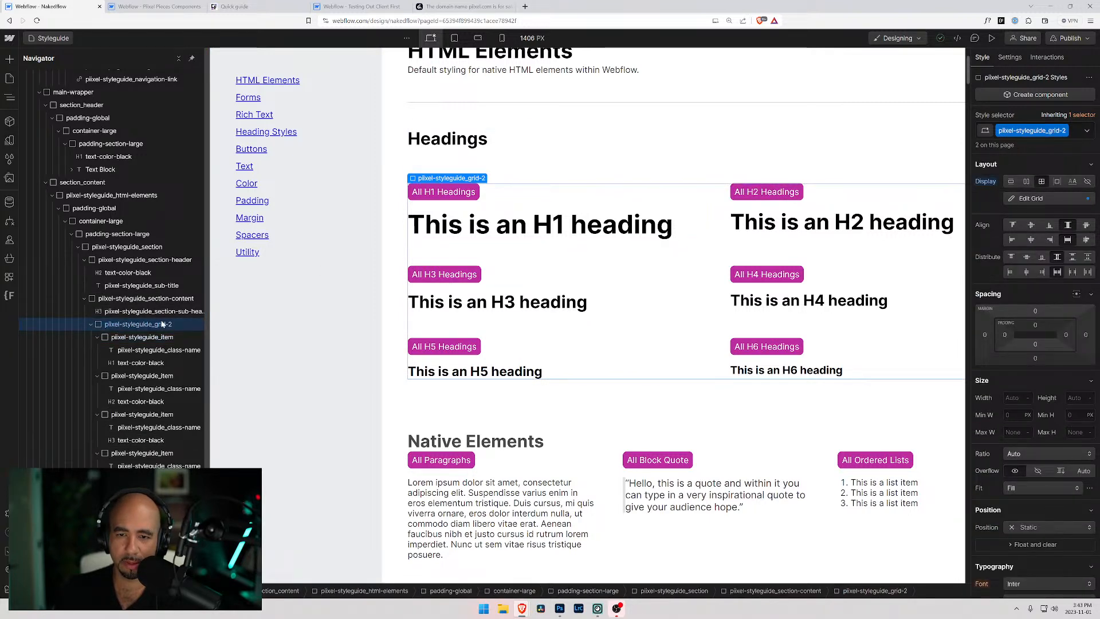
scroll(668, 313, "down", 2)
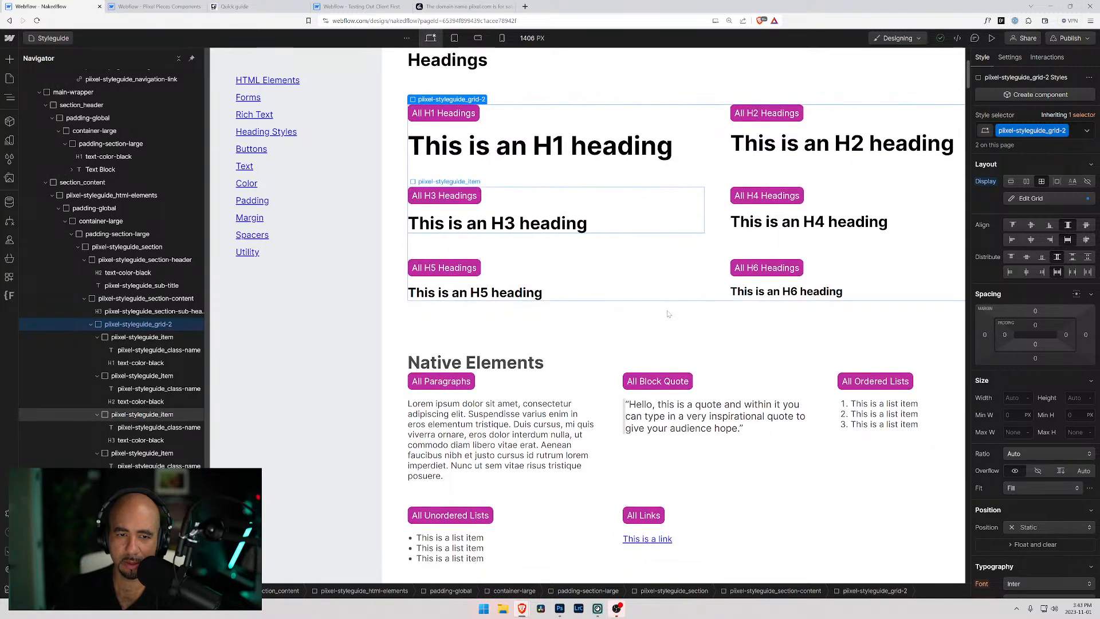
scroll(654, 258, "up", 2)
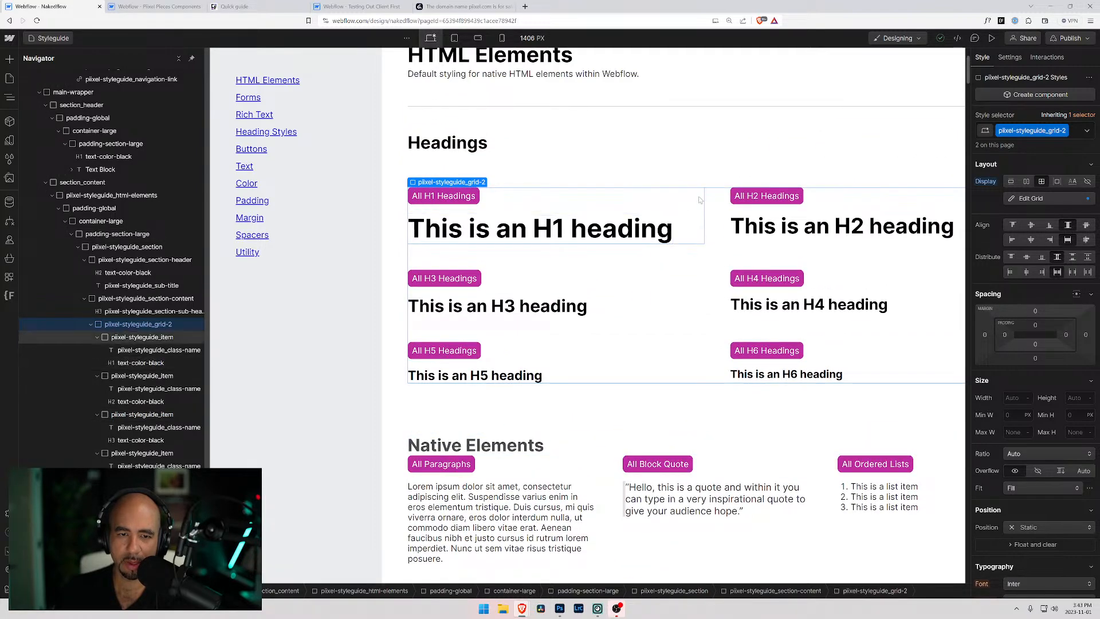
left_click(1075, 132)
key("BackSpace")
type("grid")
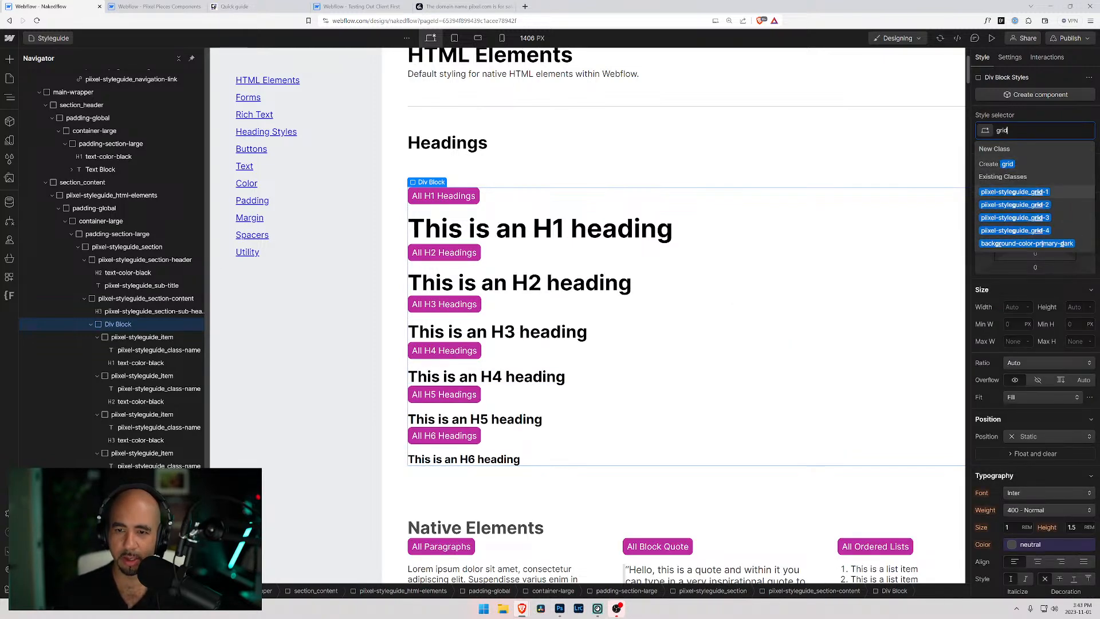
left_click(1031, 192)
left_click(392, 189)
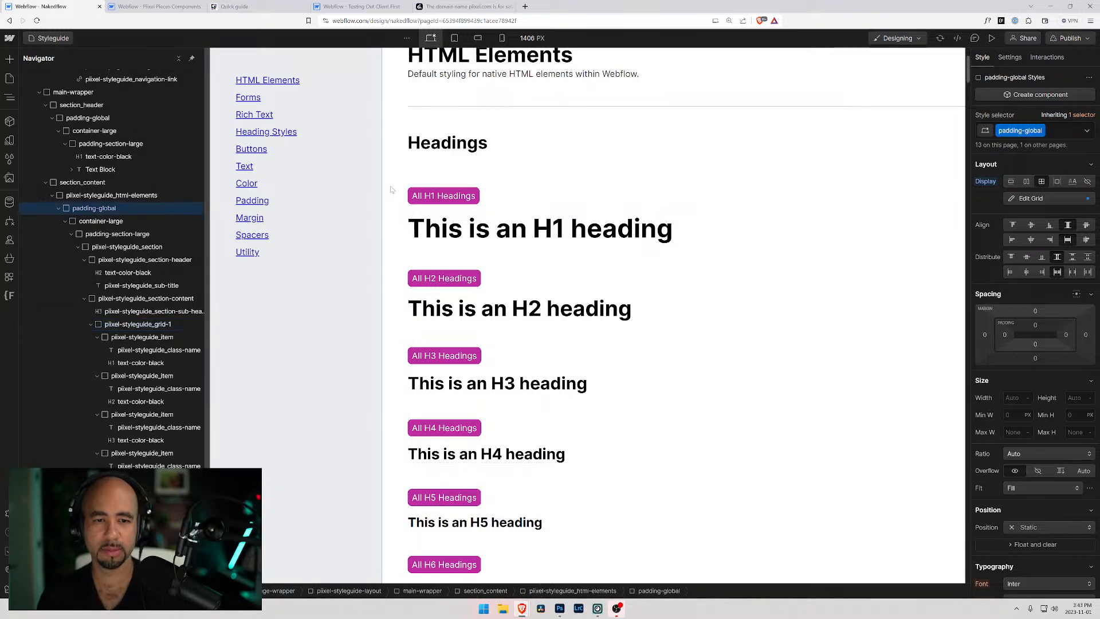
scroll(401, 198, "down", 3)
scroll(407, 205, "up", 4)
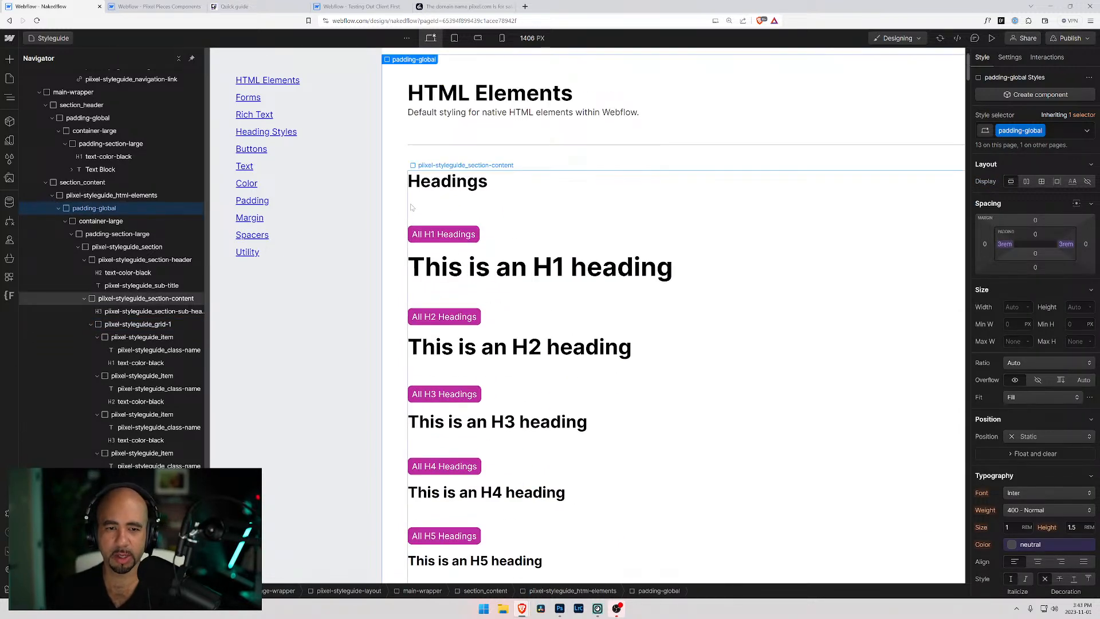
Apply the existing piixel-styleguide_section-sub-heading class to the Native Elements heading.
scroll(420, 213, "down", 3)
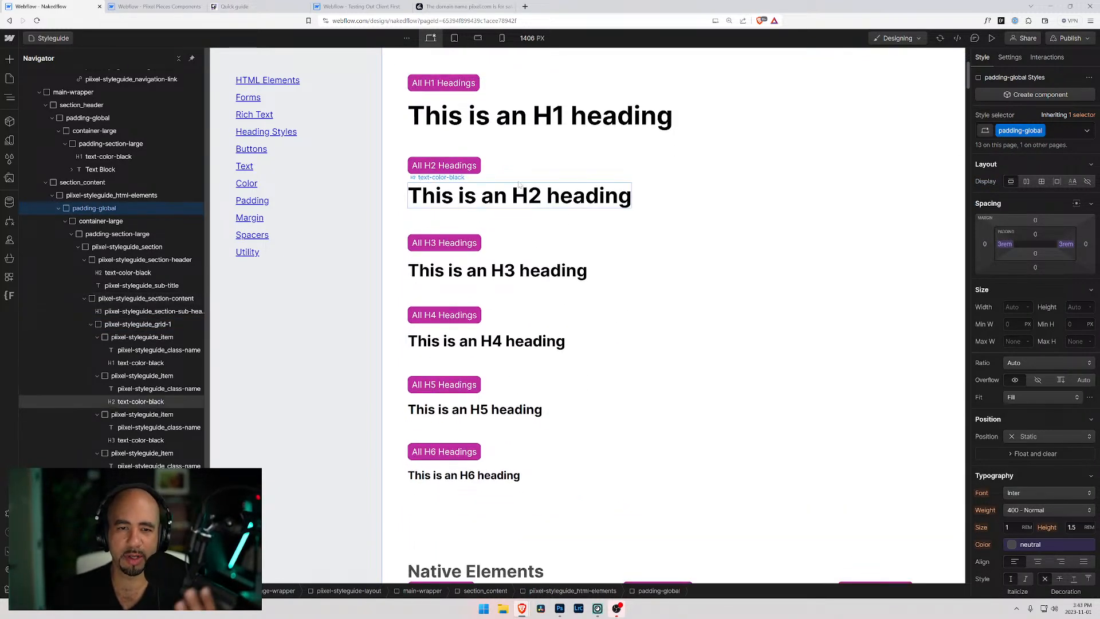
scroll(498, 223, "down", 2)
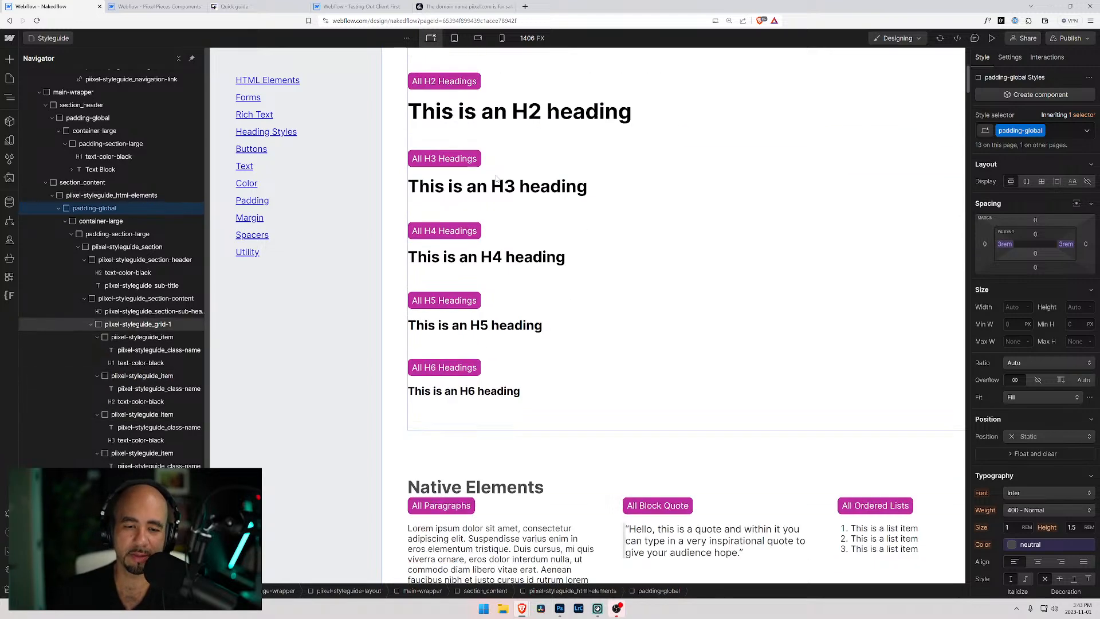
scroll(493, 231, "down", 3)
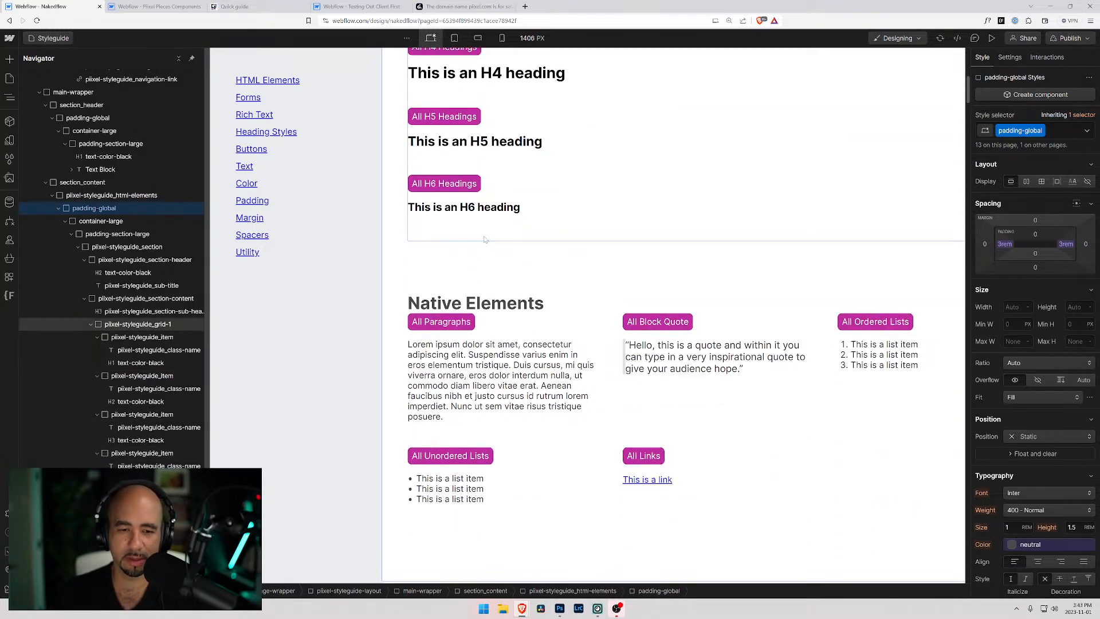
left_click(481, 302)
left_click(1025, 131)
type("sub-")
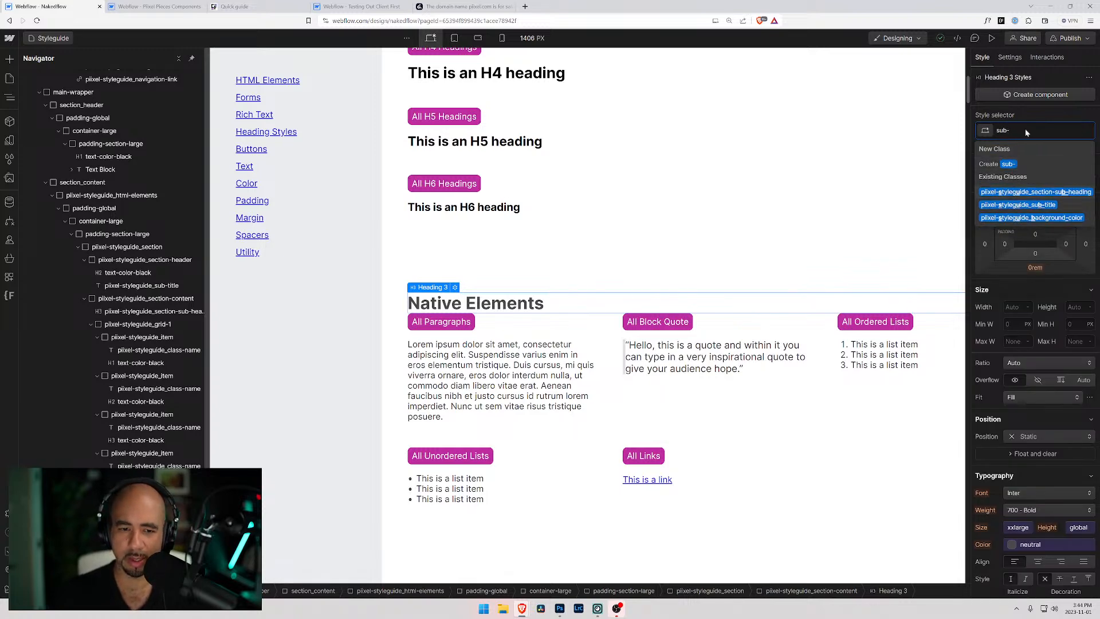
key("Escape")
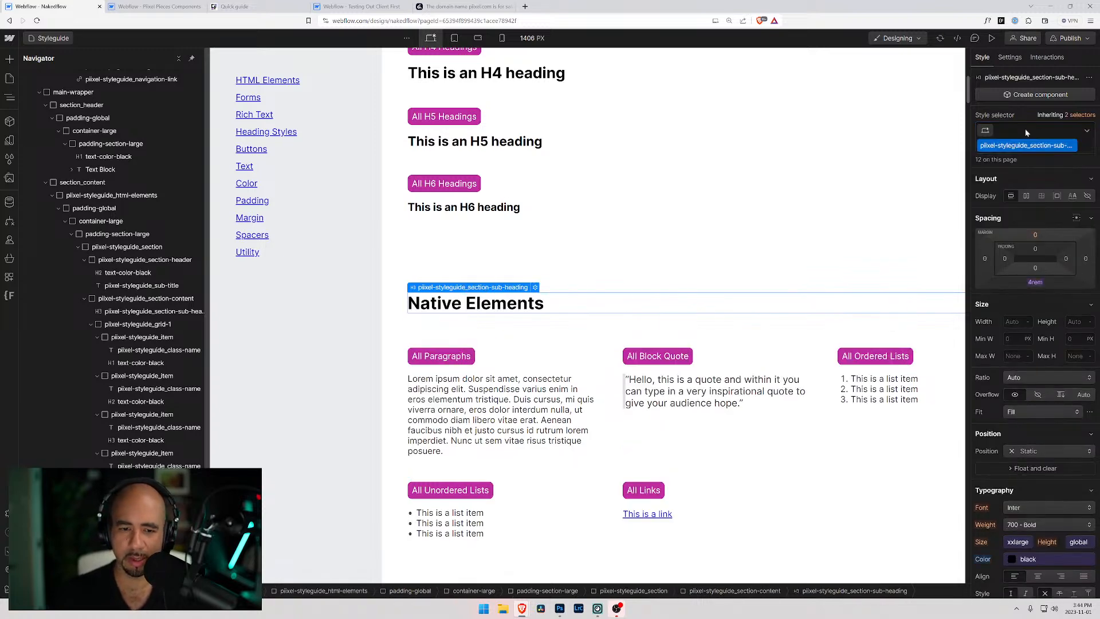
Examine the spacing and layout of the Native Elements, Form and Rich Text sections down the page.
left_click(387, 252)
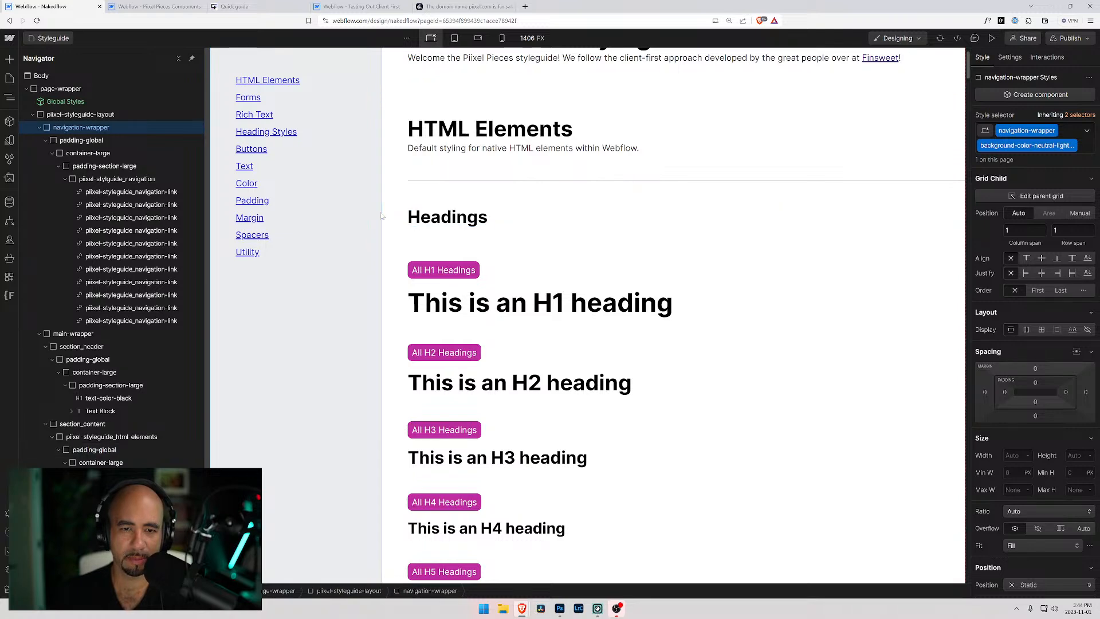
scroll(382, 216, "down", 8)
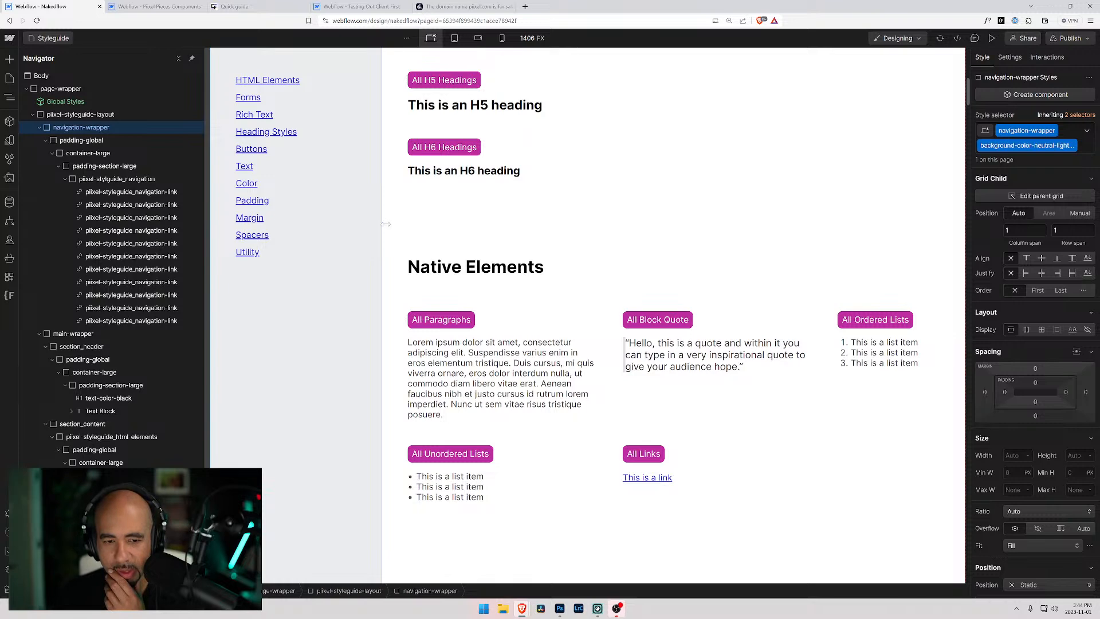
scroll(470, 244, "down", 5)
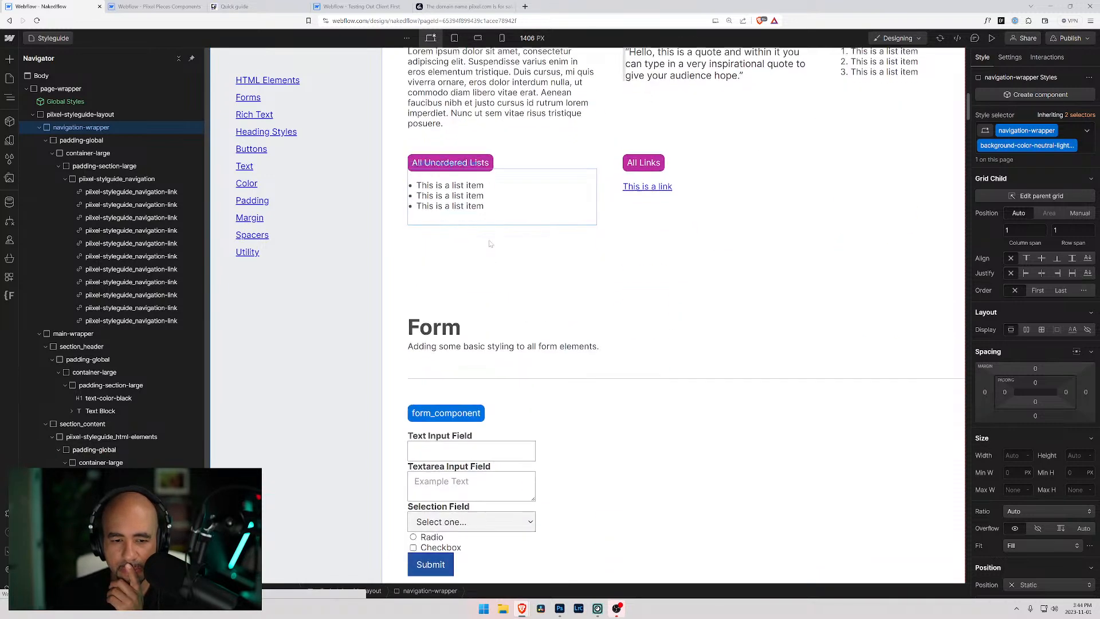
scroll(490, 244, "down", 2)
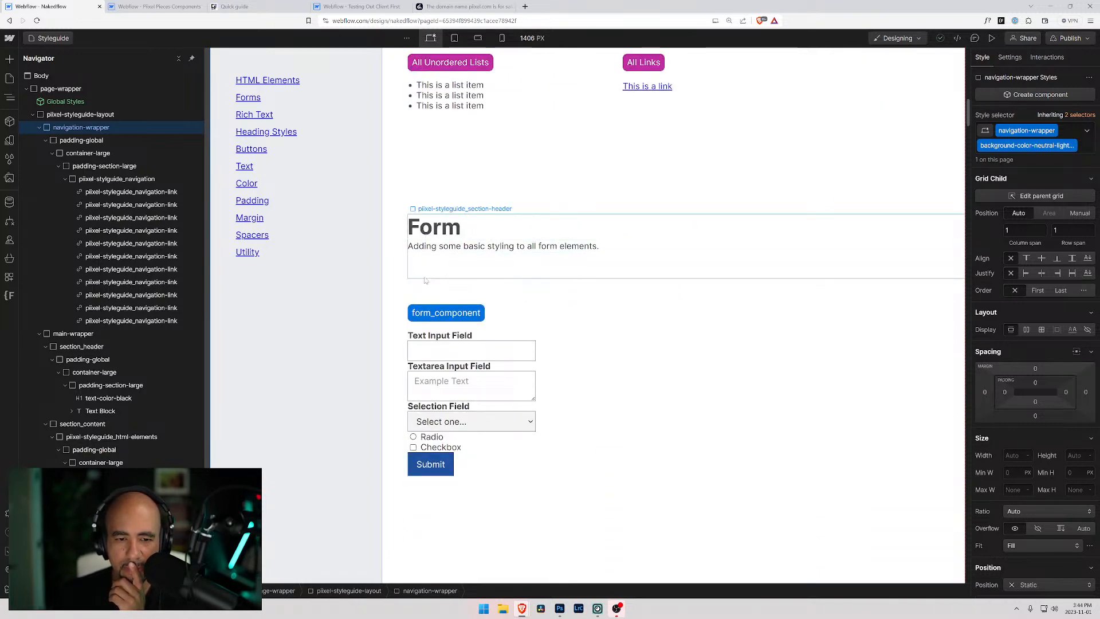
scroll(426, 280, "down", 1)
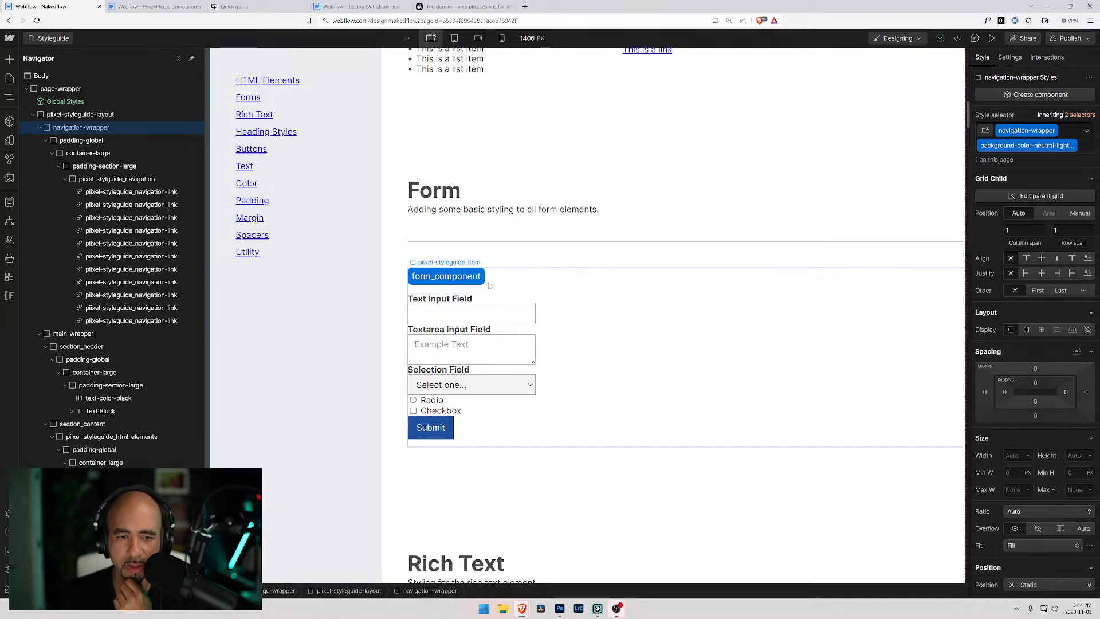
scroll(490, 287, "down", 7)
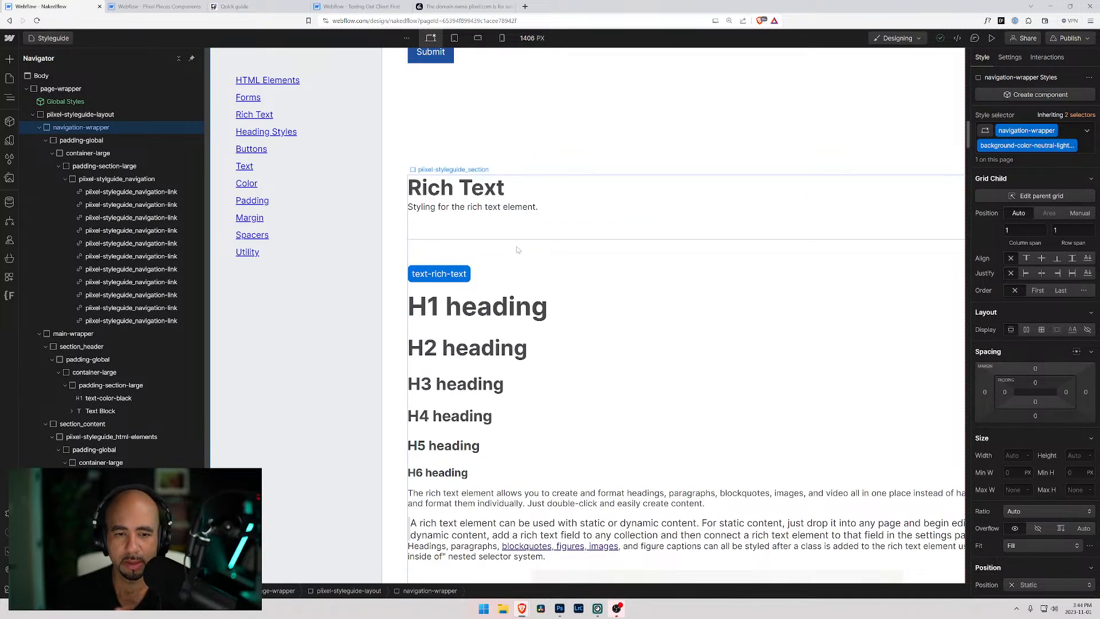
scroll(507, 245, "down", 2)
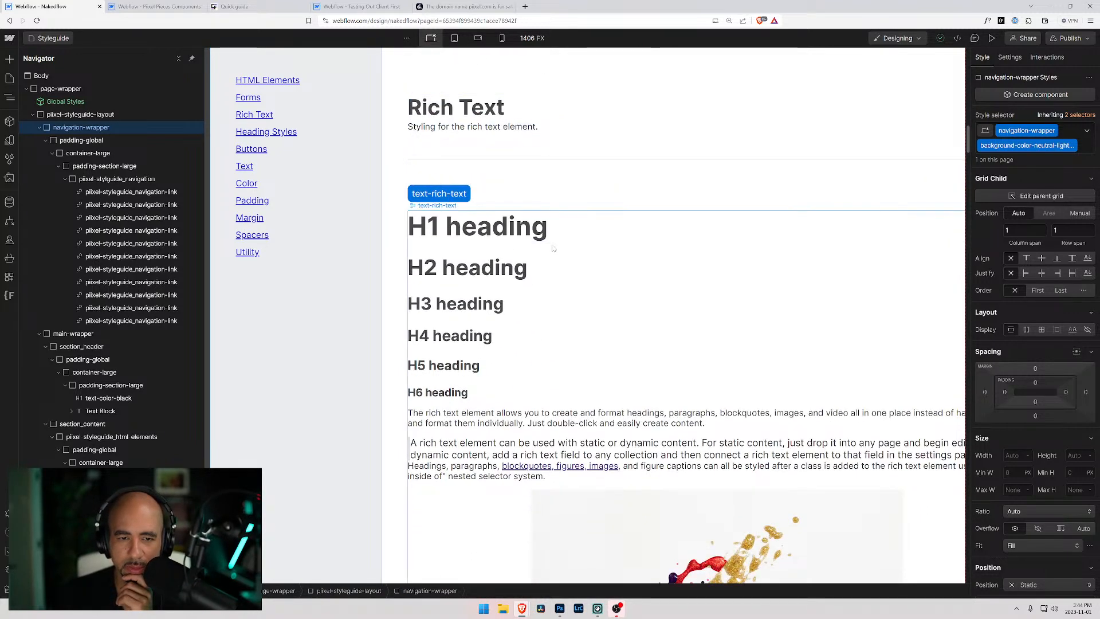
scroll(554, 247, "down", 10)
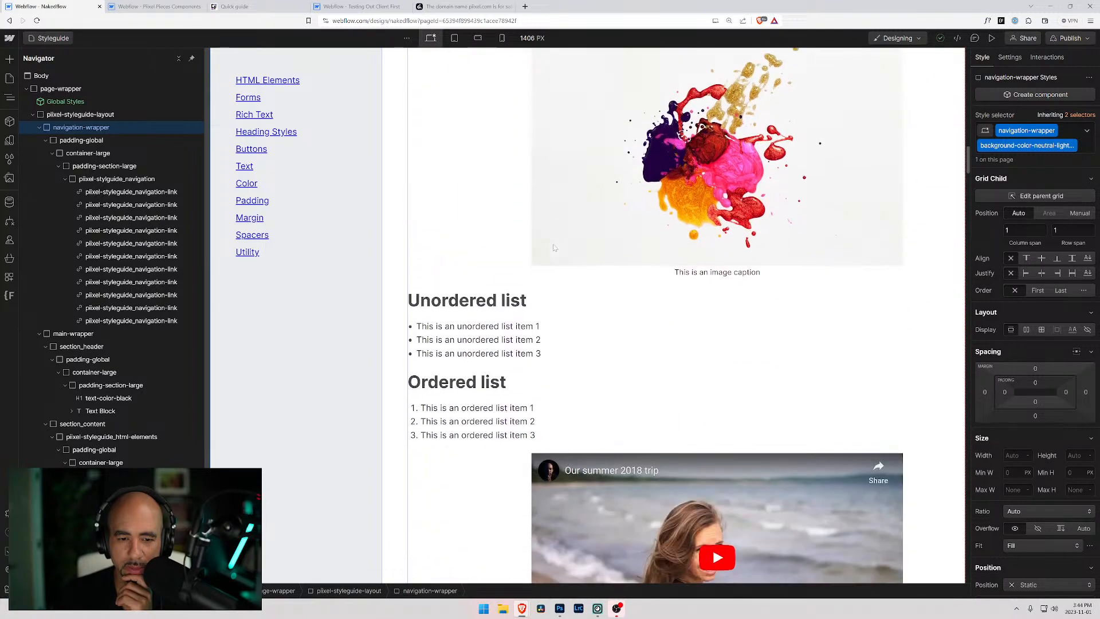
scroll(554, 248, "down", 3)
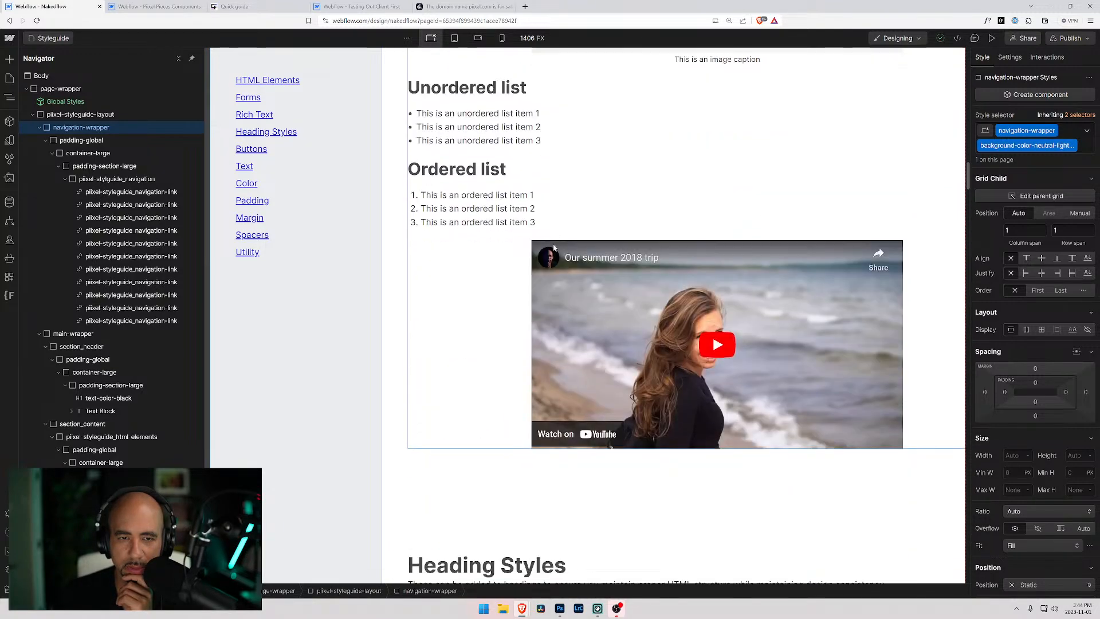
scroll(554, 248, "up", 9)
scroll(553, 247, "up", 4)
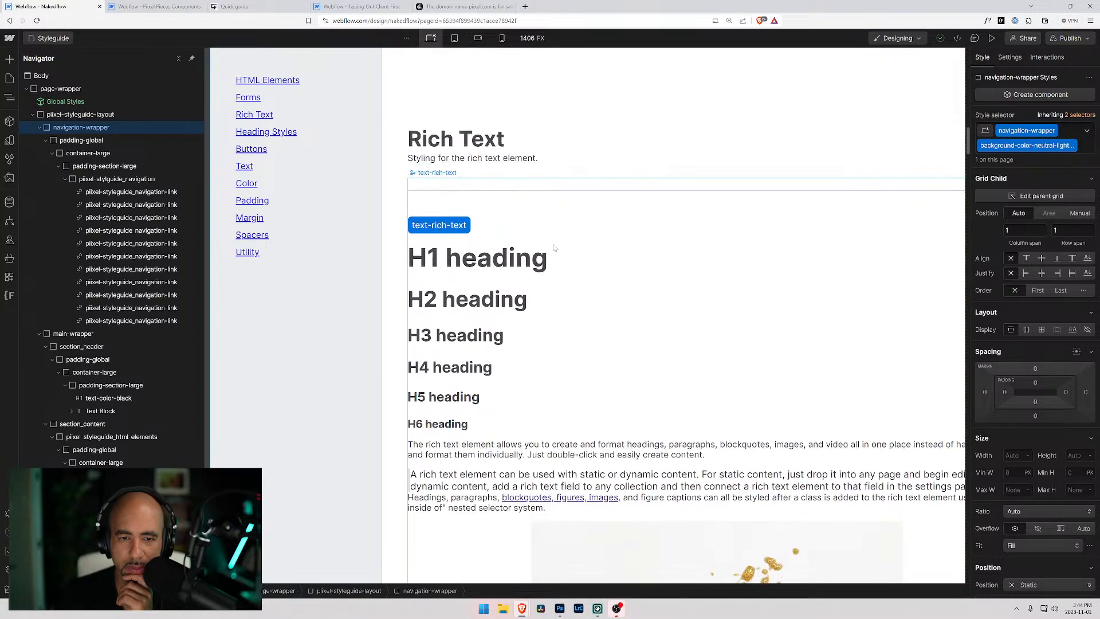
scroll(553, 247, "down", 8)
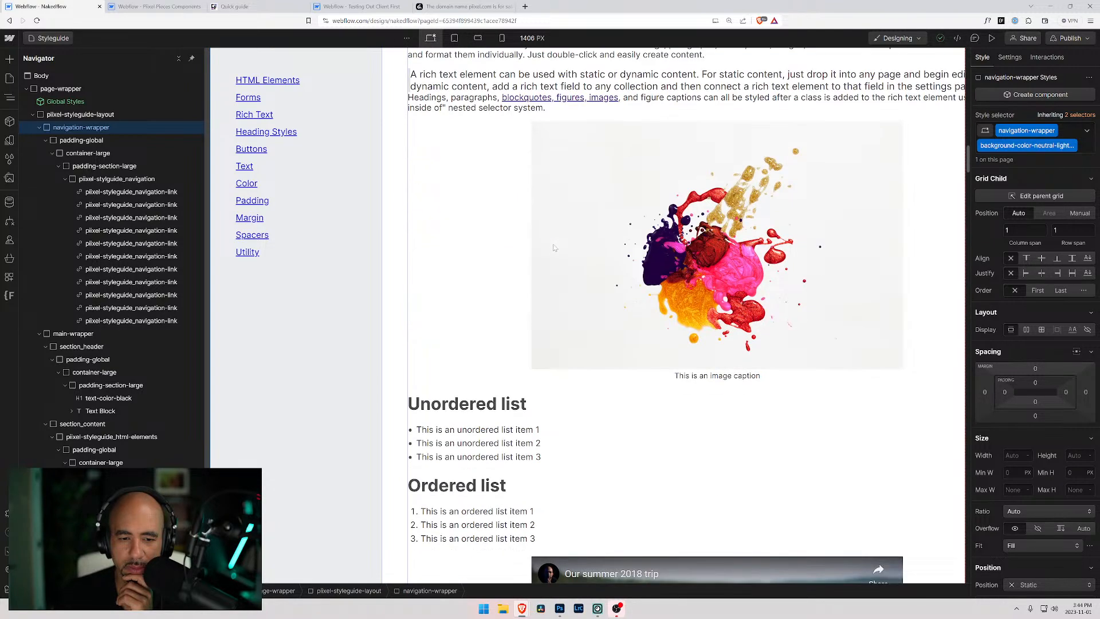
Try to delete the Unordered list heading inside the rich text element, and undo the deletion.
left_click(482, 404)
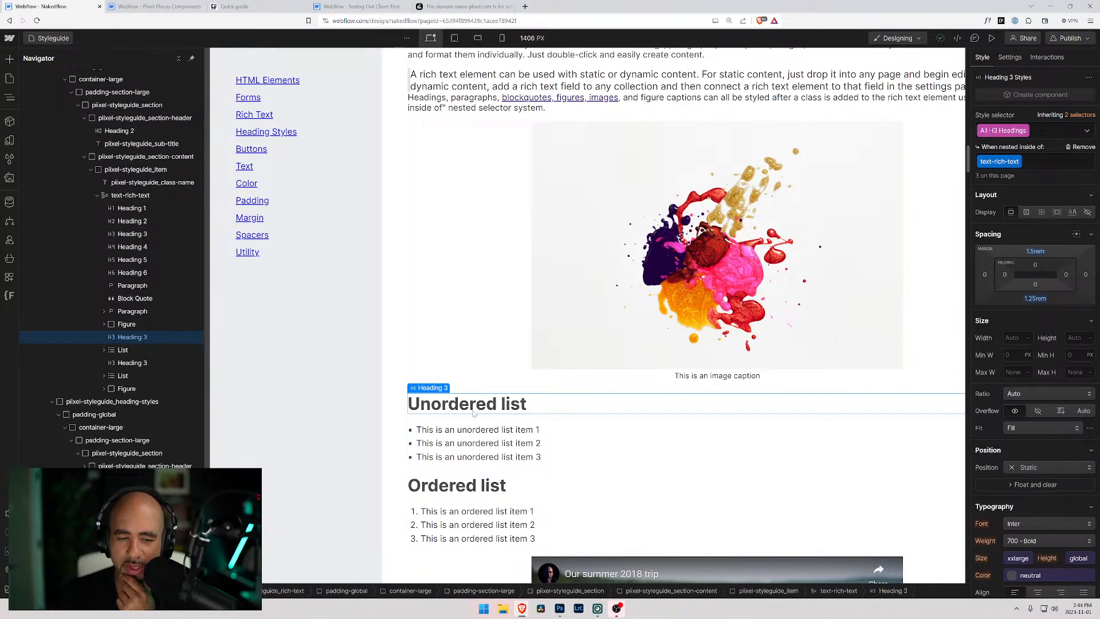
scroll(476, 413, "up", 2)
scroll(475, 412, "down", 4)
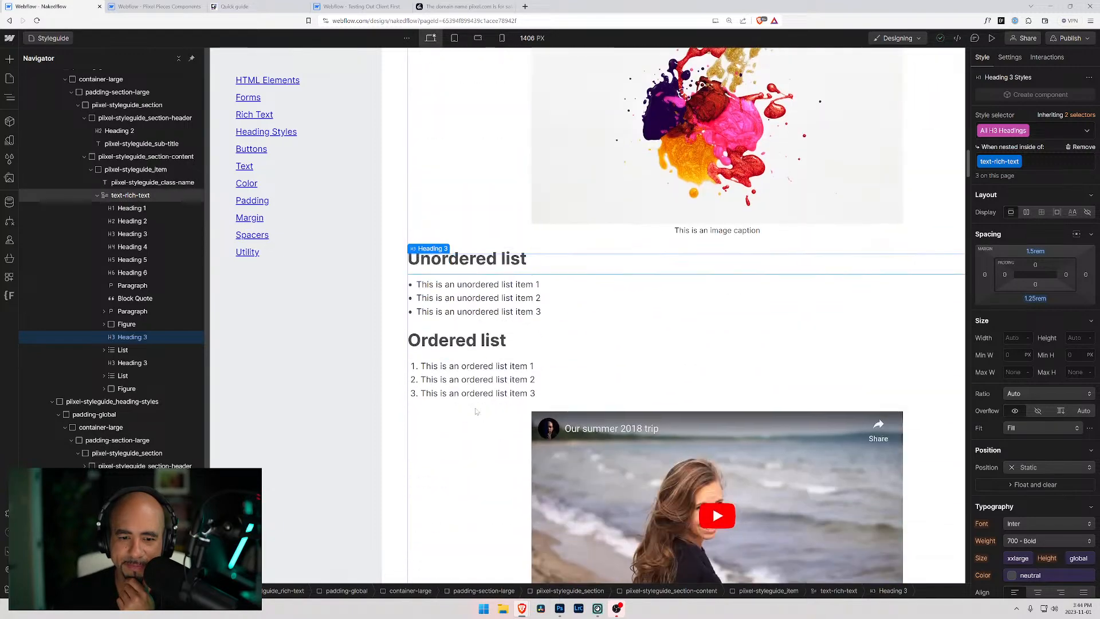
scroll(476, 408, "up", 5)
scroll(475, 407, "up", 4)
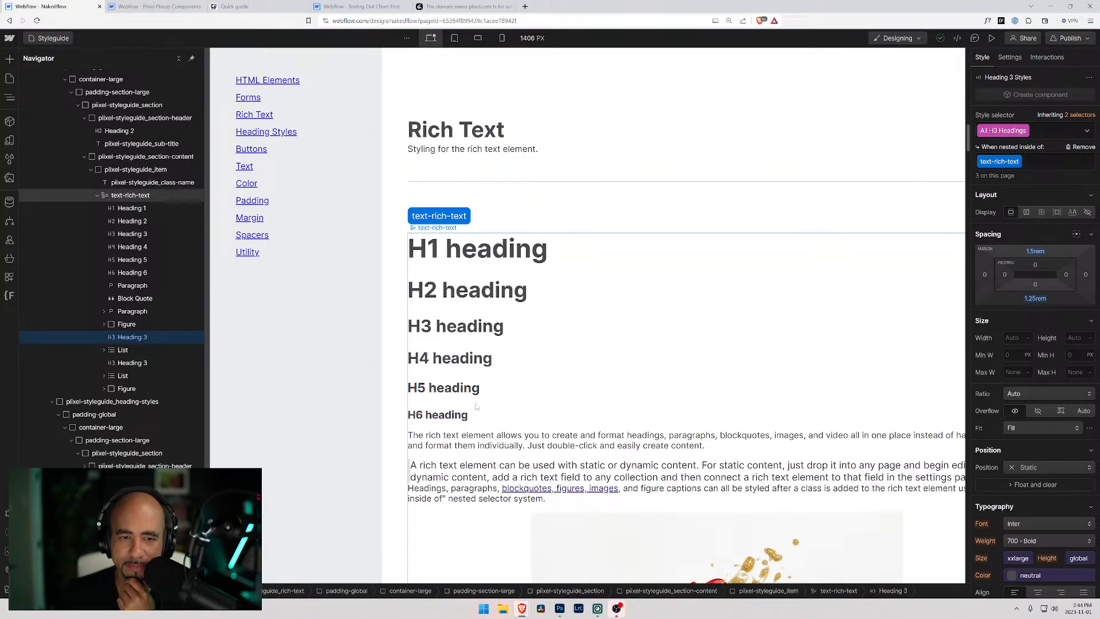
scroll(475, 406, "down", 5)
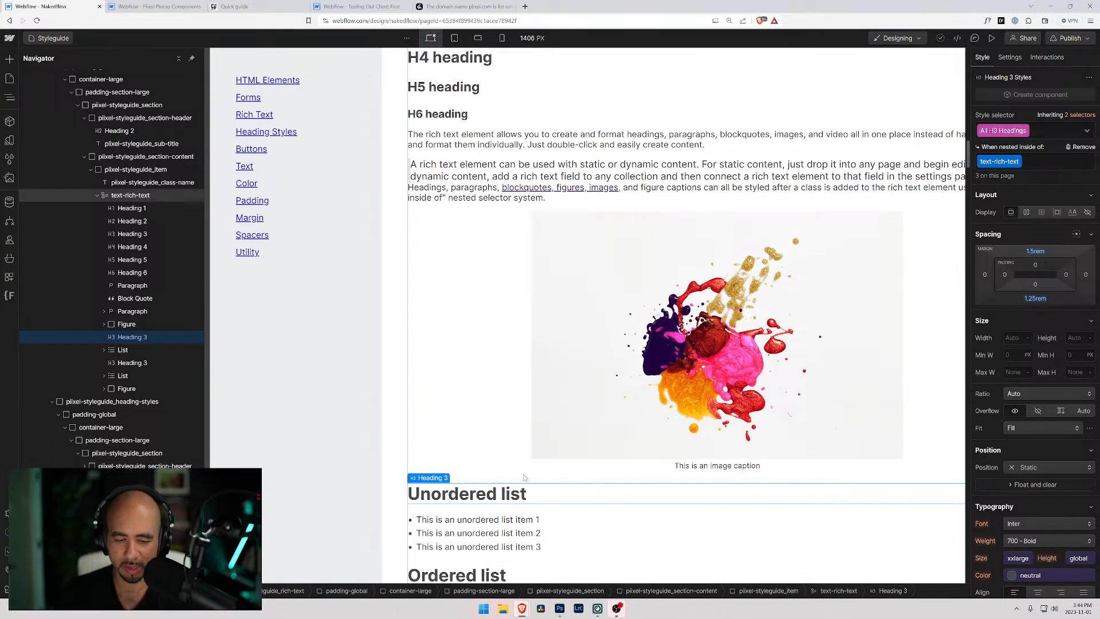
scroll(528, 468, "down", 3)
key("Delete")
key("ctrl+z")
Remove the "Ordered list" and "Unordered list" heading texts from the rich text element.
scroll(504, 372, "down", 6)
scroll(515, 355, "down", 8)
scroll(512, 321, "up", 4)
left_click(495, 291)
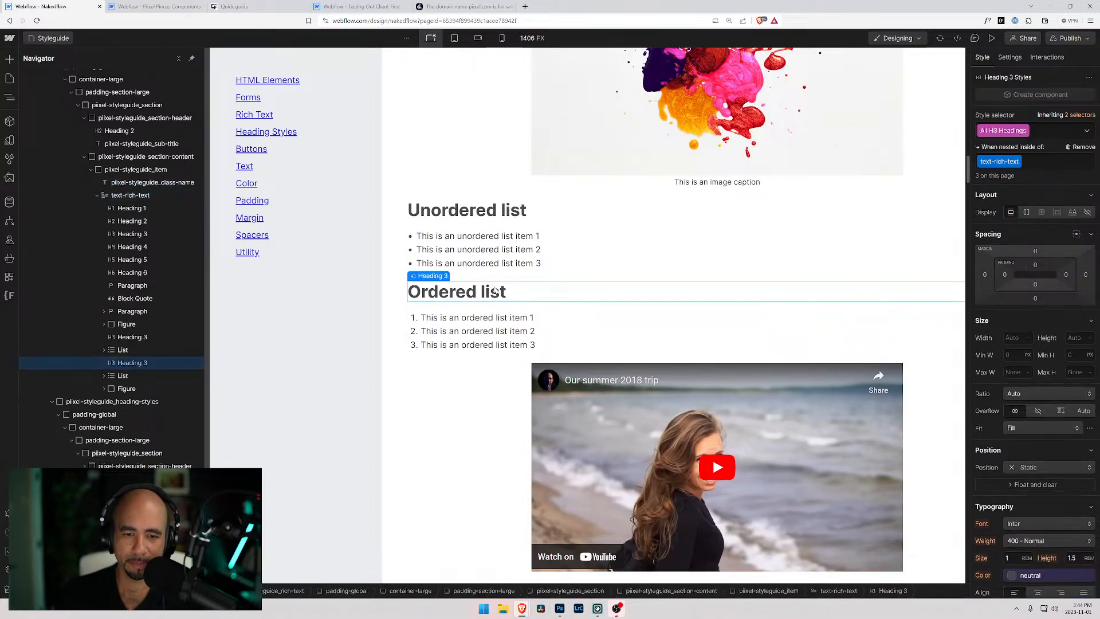
triple_click(494, 290)
key("BackSpace")
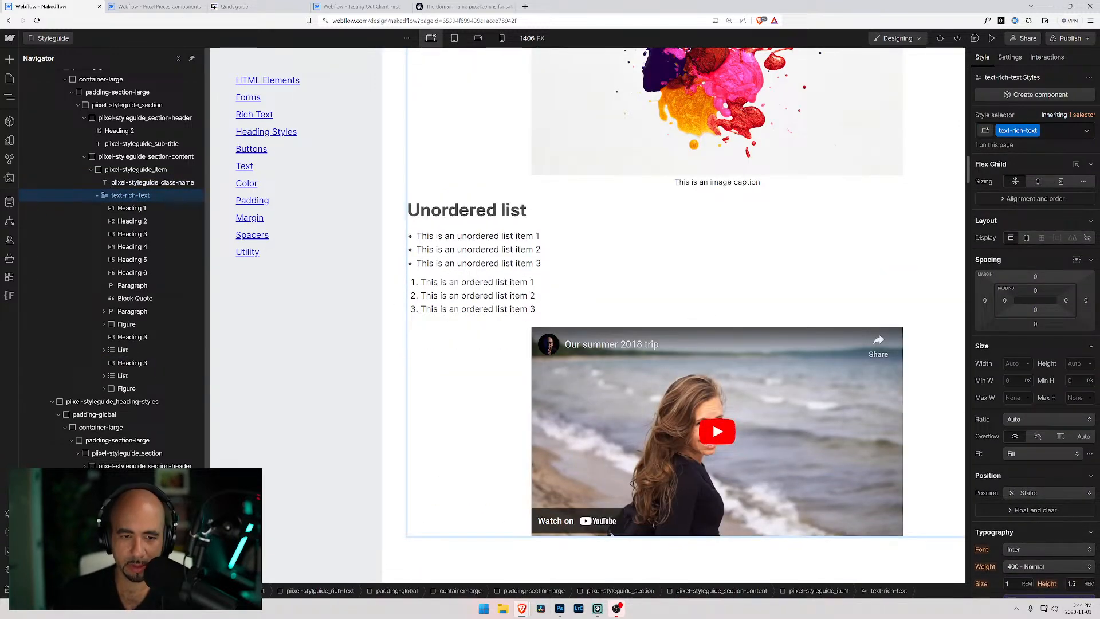
key("shift+Home")
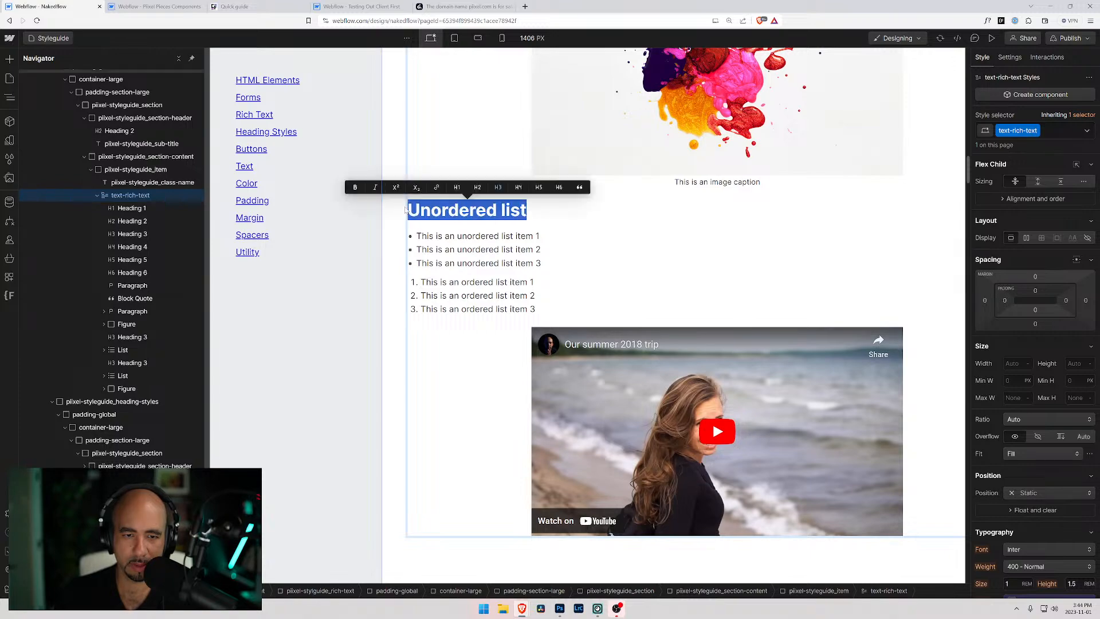
key("BackSpace")
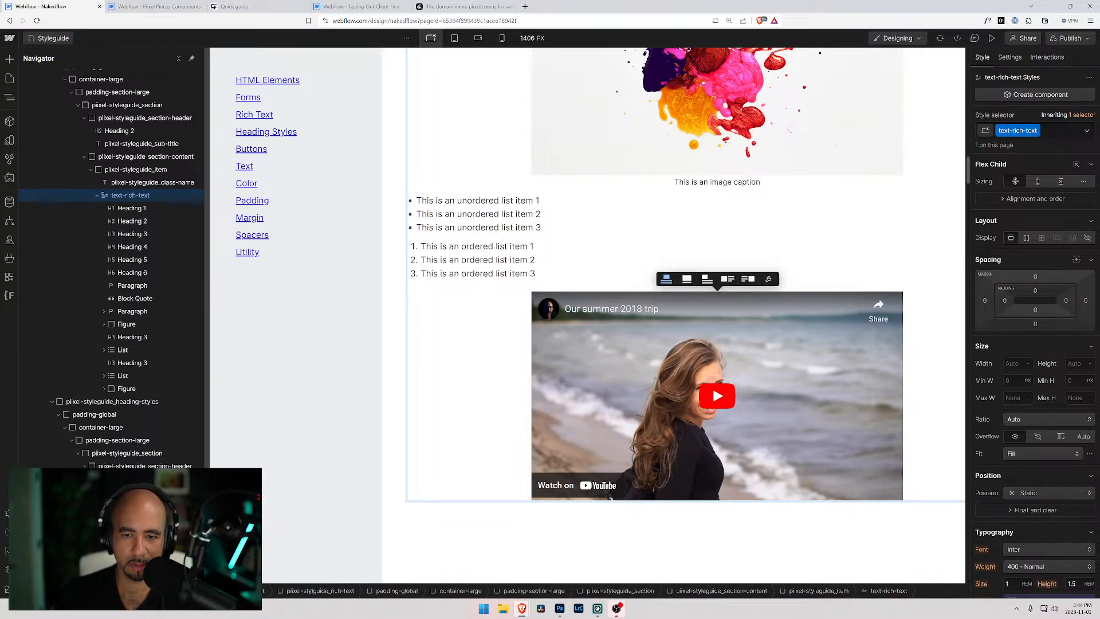
Move the unordered and ordered lists in the rich text element from below the image caption to directly above the image.
scroll(602, 223, "up", 7)
scroll(603, 224, "down", 5)
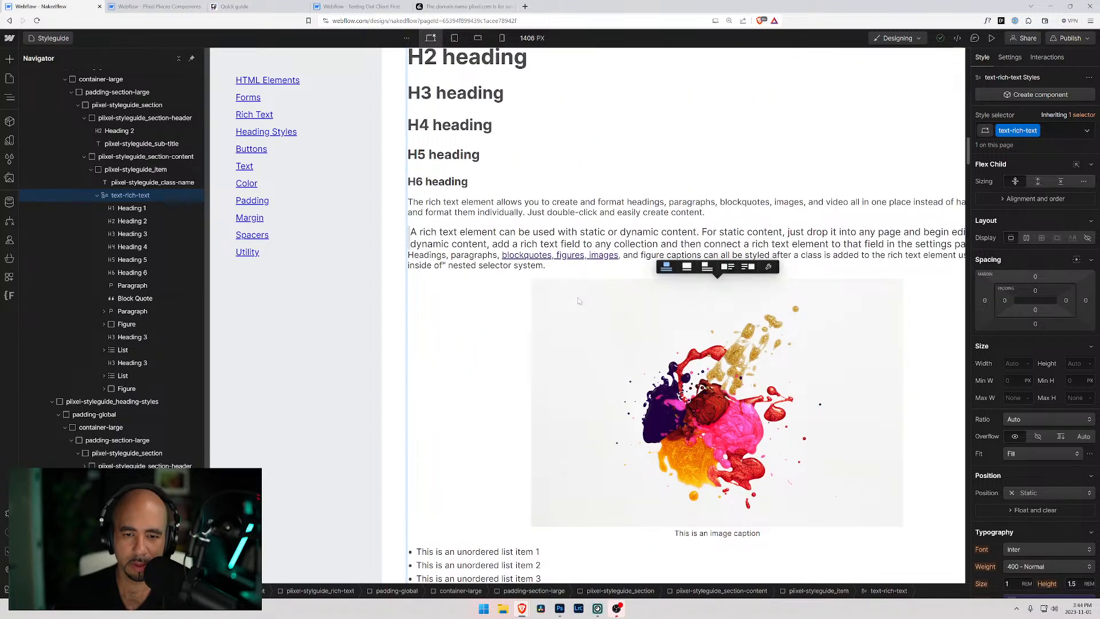
scroll(576, 298, "down", 4)
scroll(567, 281, "up", 3)
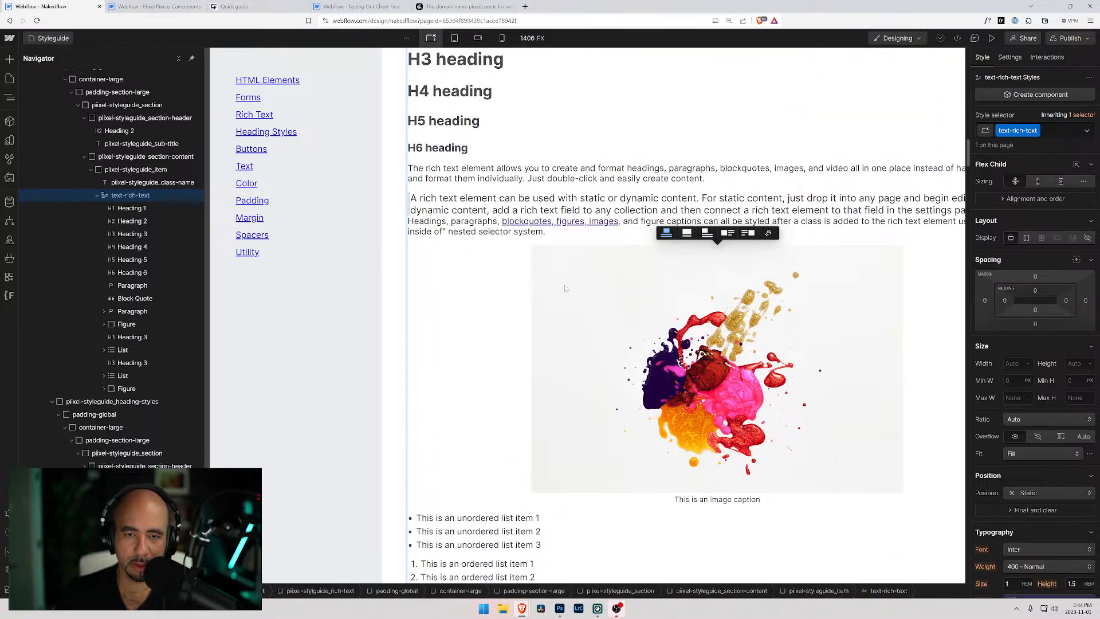
scroll(680, 361, "down", 3)
left_click_drag(536, 435, 401, 369)
key("BackSpace")
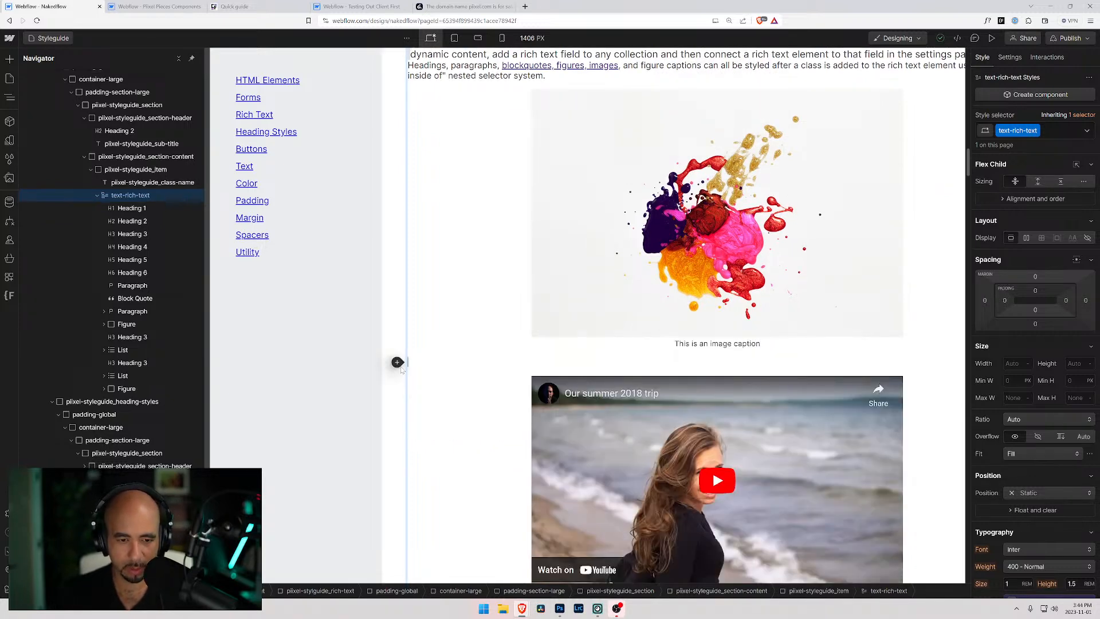
scroll(395, 364, "up", 4)
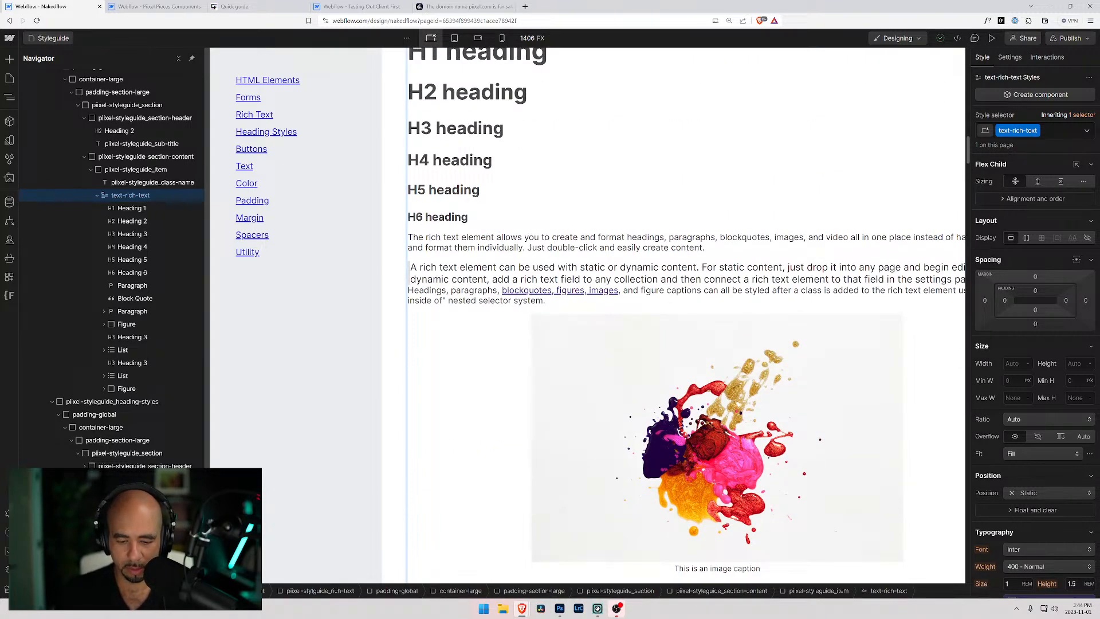
key("ctrl+z")
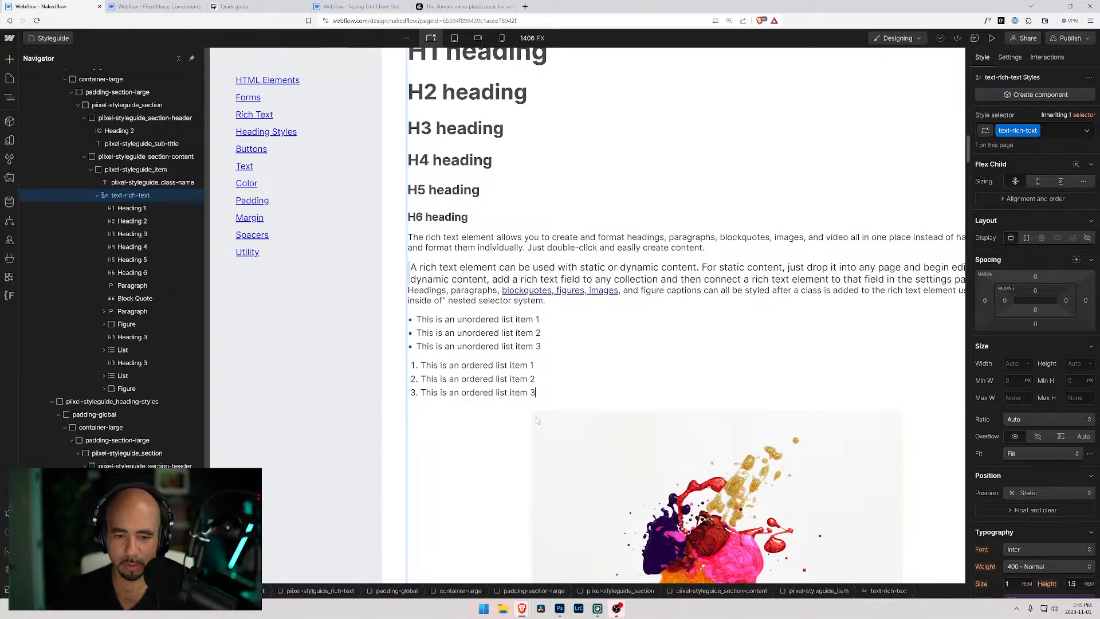
Replace the class on the Heading Styles section's grid with piixel-styleguide_grid-1.
scroll(591, 403, "down", 4)
scroll(589, 405, "down", 5)
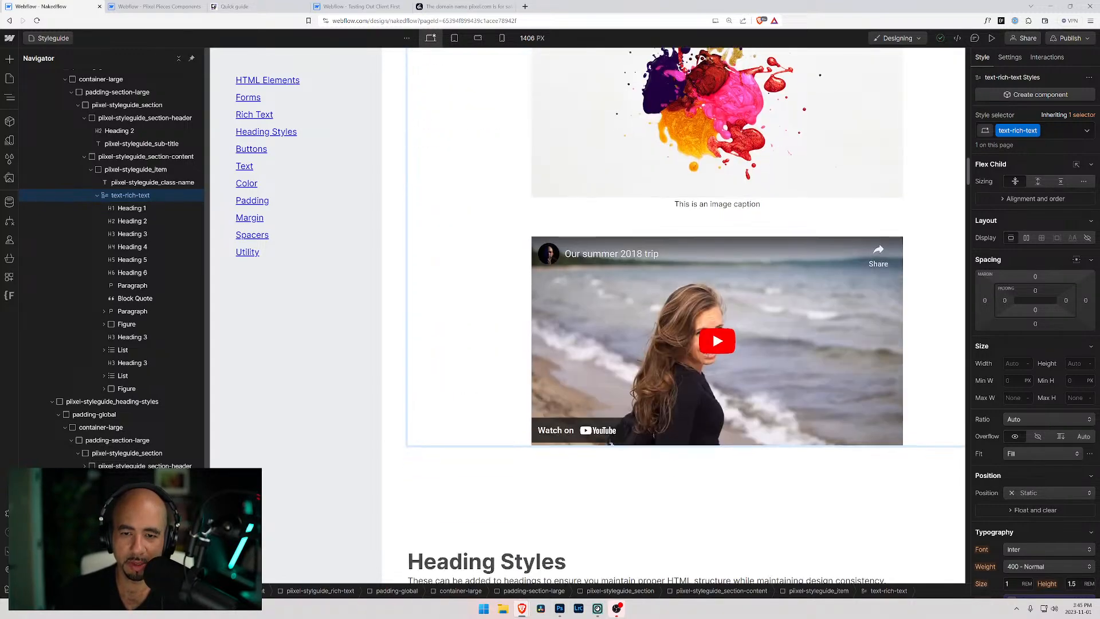
scroll(579, 430, "up", 3)
scroll(712, 418, "down", 8)
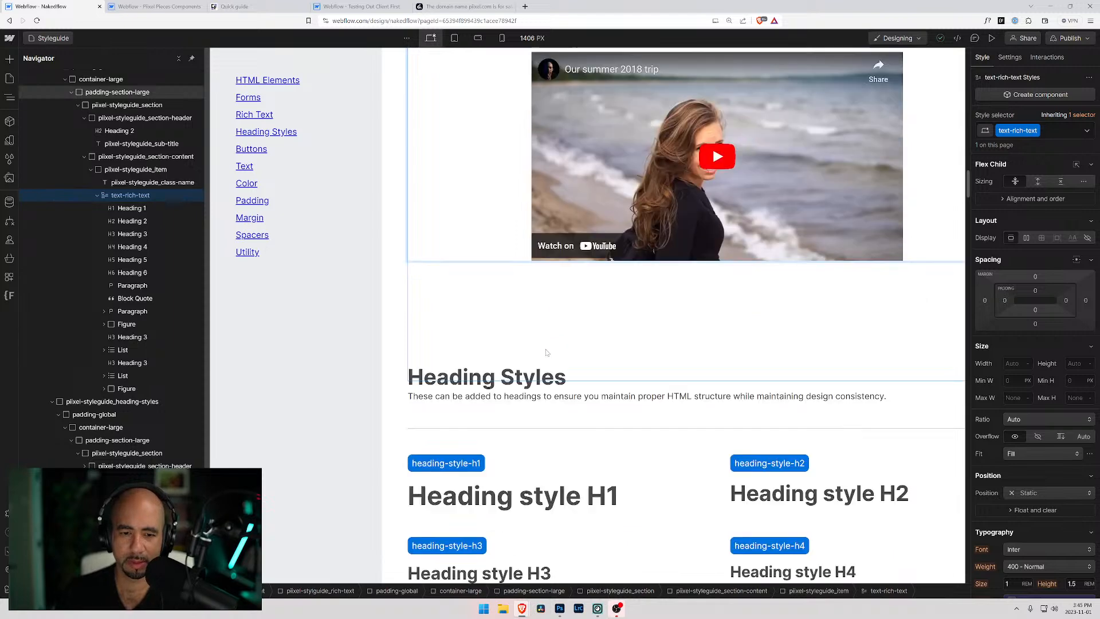
scroll(393, 295, "down", 2)
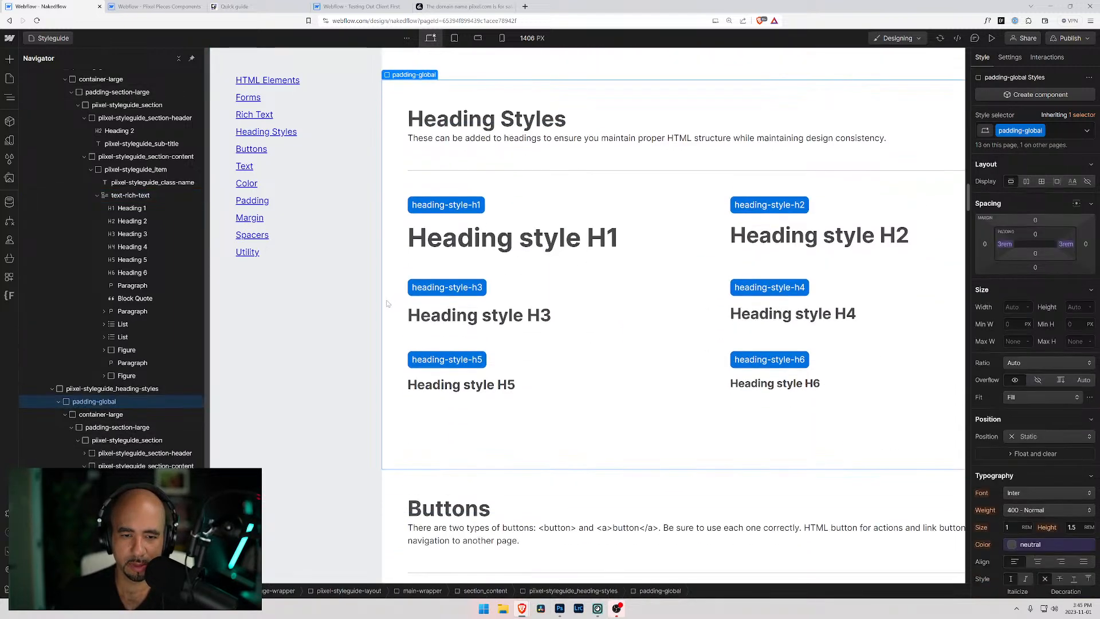
left_click(618, 208)
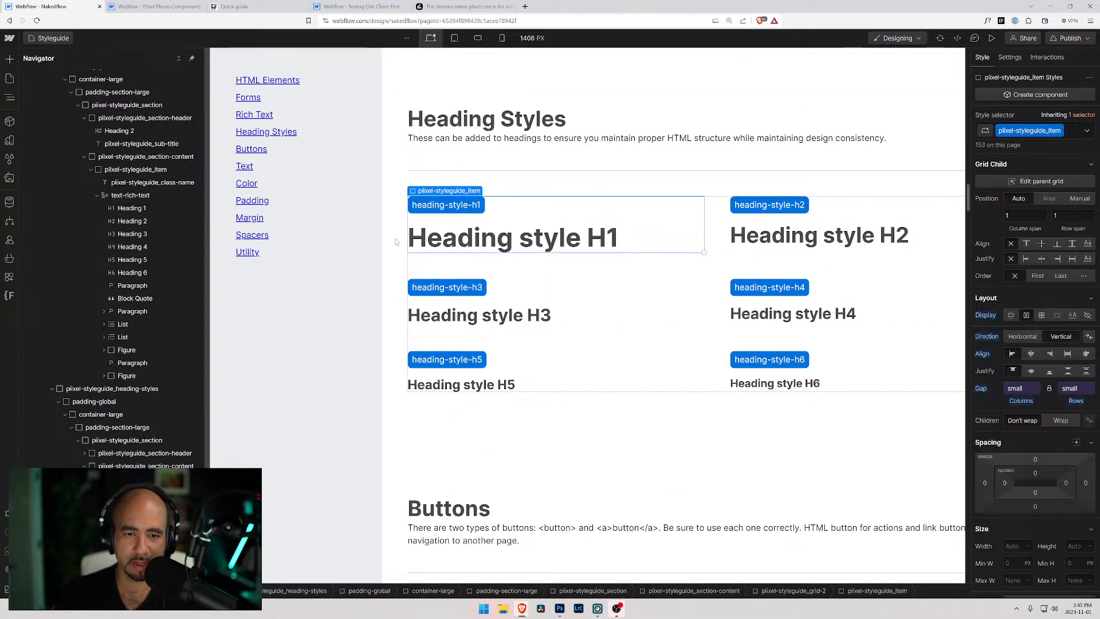
left_click(143, 479)
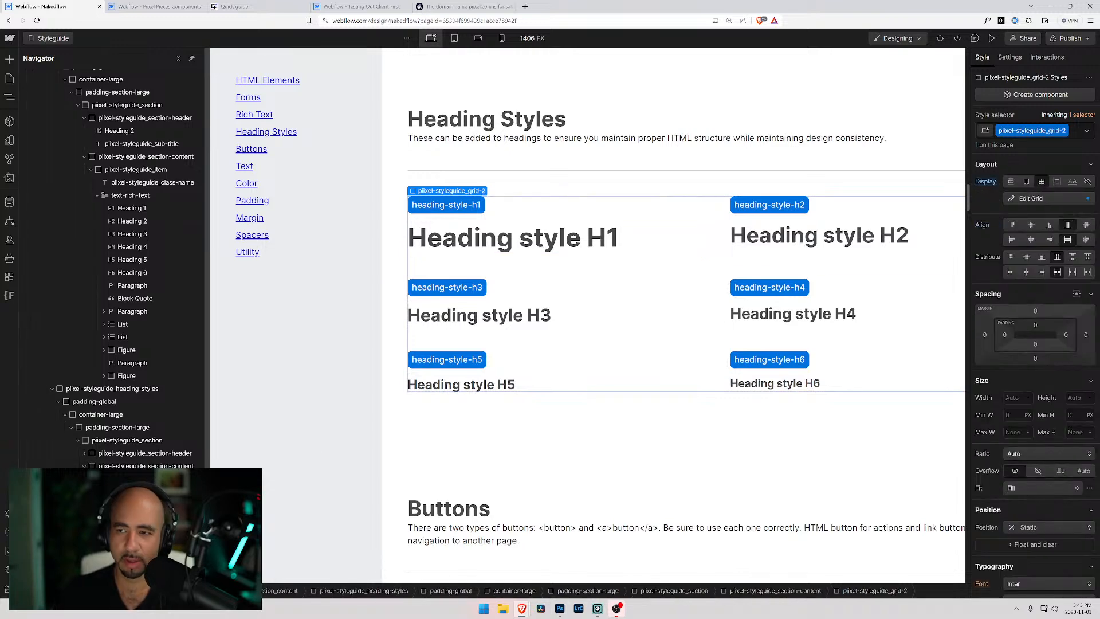
left_click(1075, 133)
key("BackSpace")
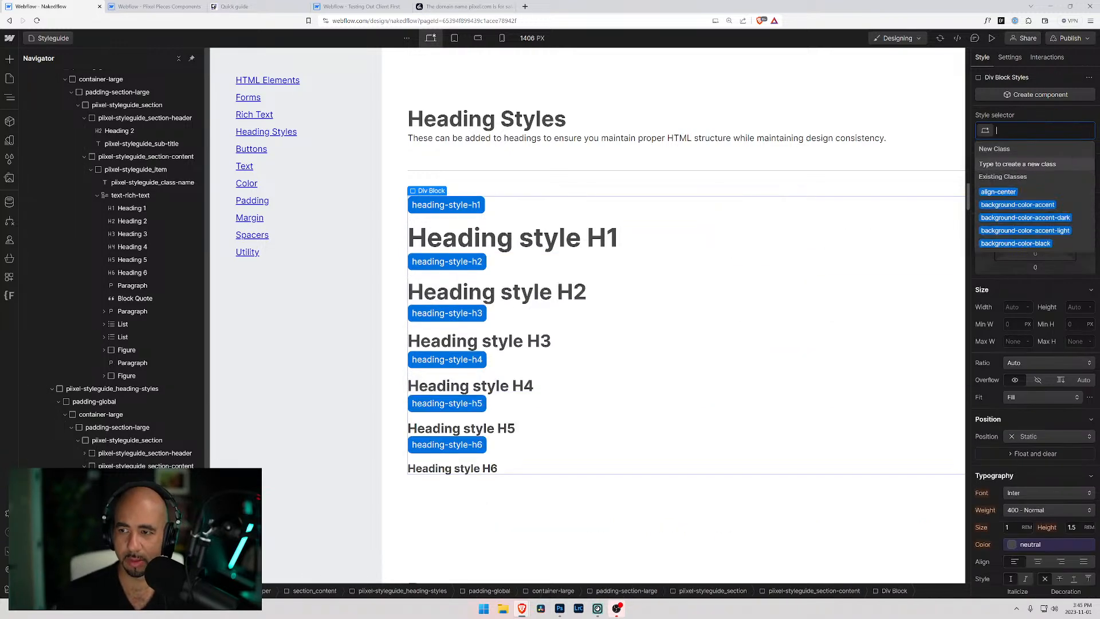
type("grid-1")
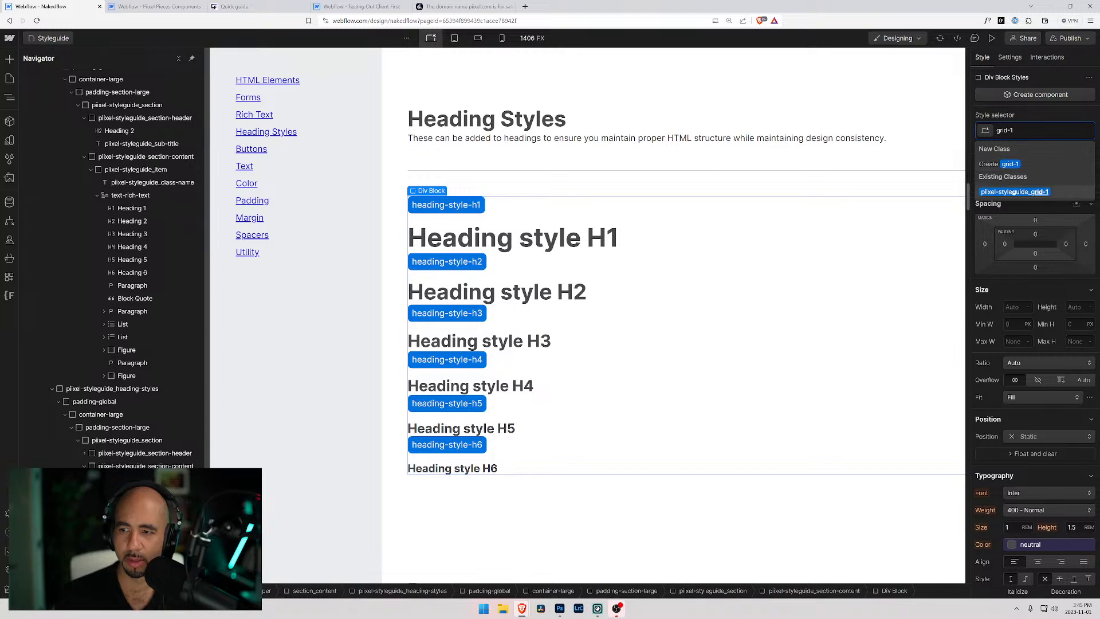
key("Return")
scroll(386, 268, "down", 3)
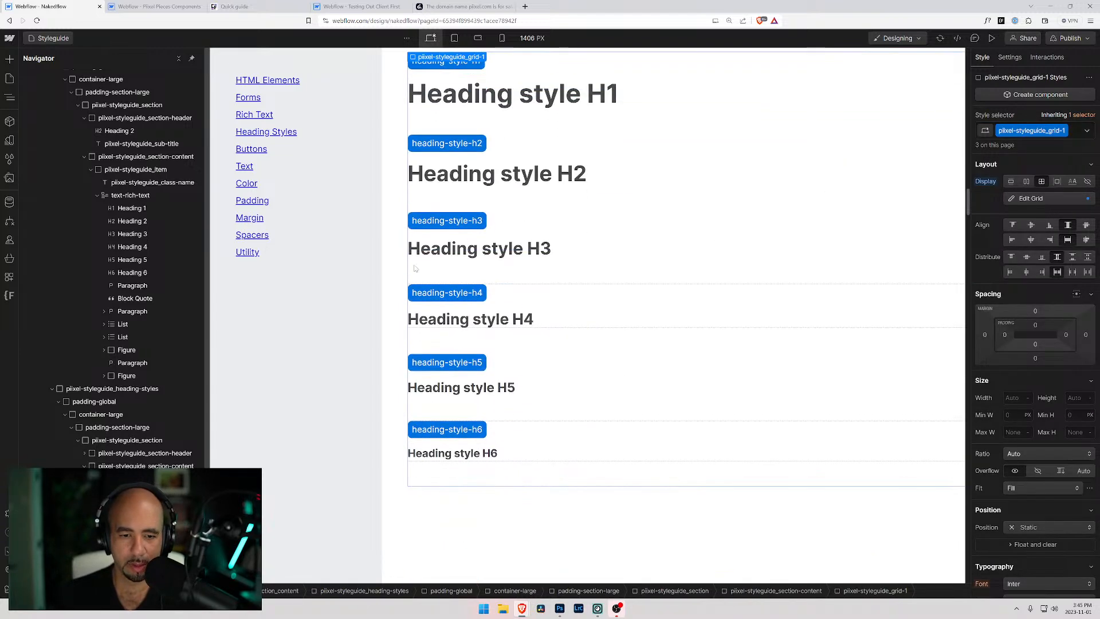
Examine the is-small button item's structure and the item layout in the Buttons, Text and Color sections.
left_click(387, 268)
scroll(387, 268, "up", 2)
scroll(387, 269, "down", 4)
scroll(387, 268, "down", 7)
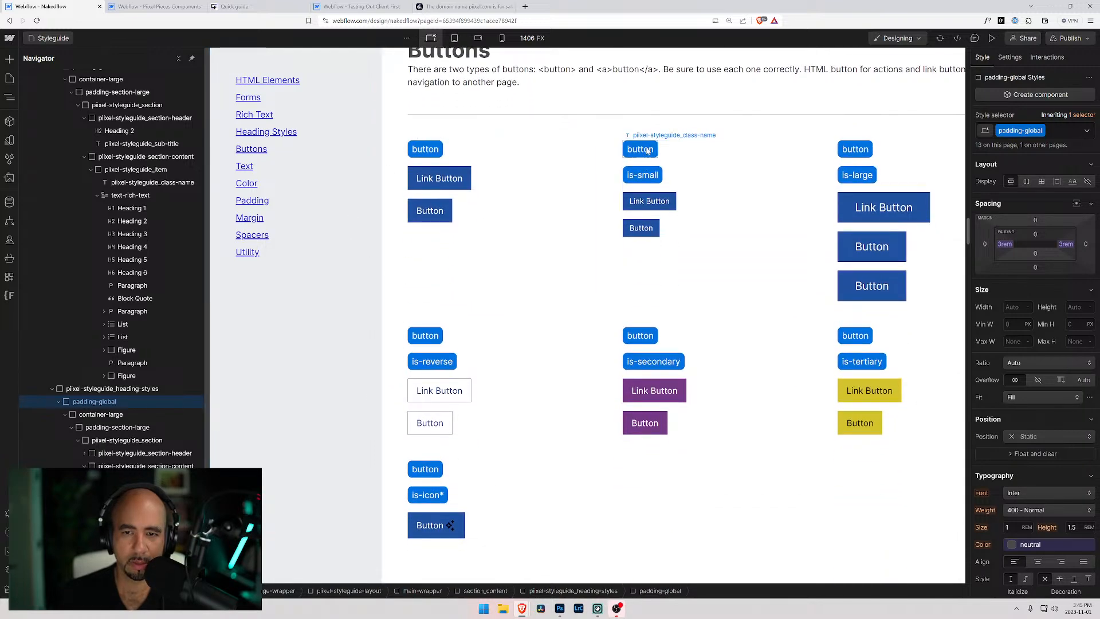
left_click(649, 160)
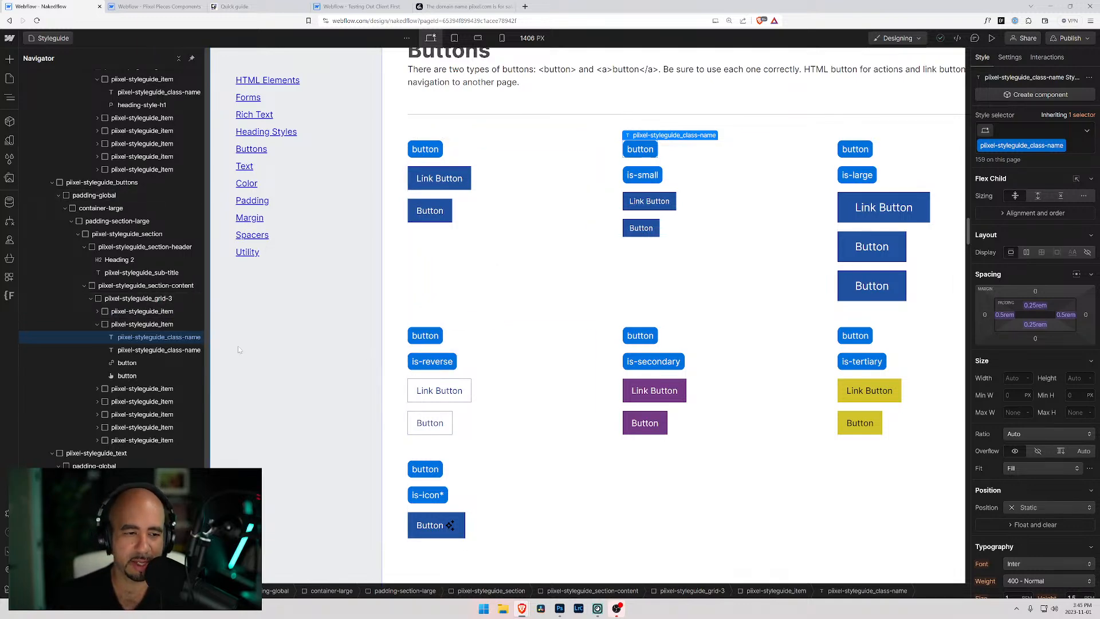
left_click(140, 351)
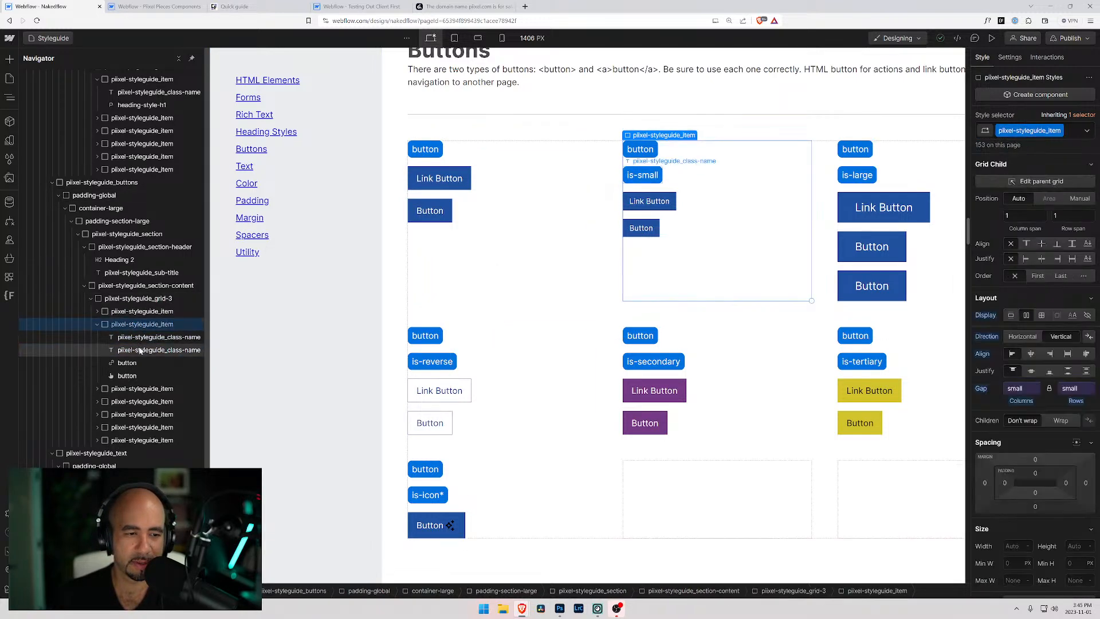
left_click(138, 325)
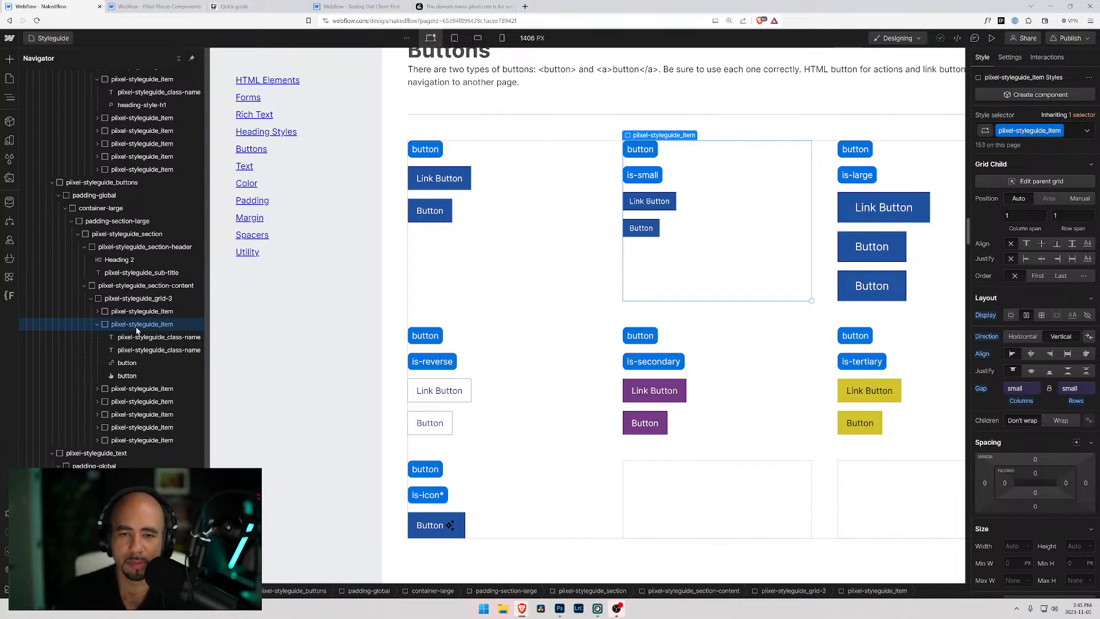
scroll(552, 357, "down", 20)
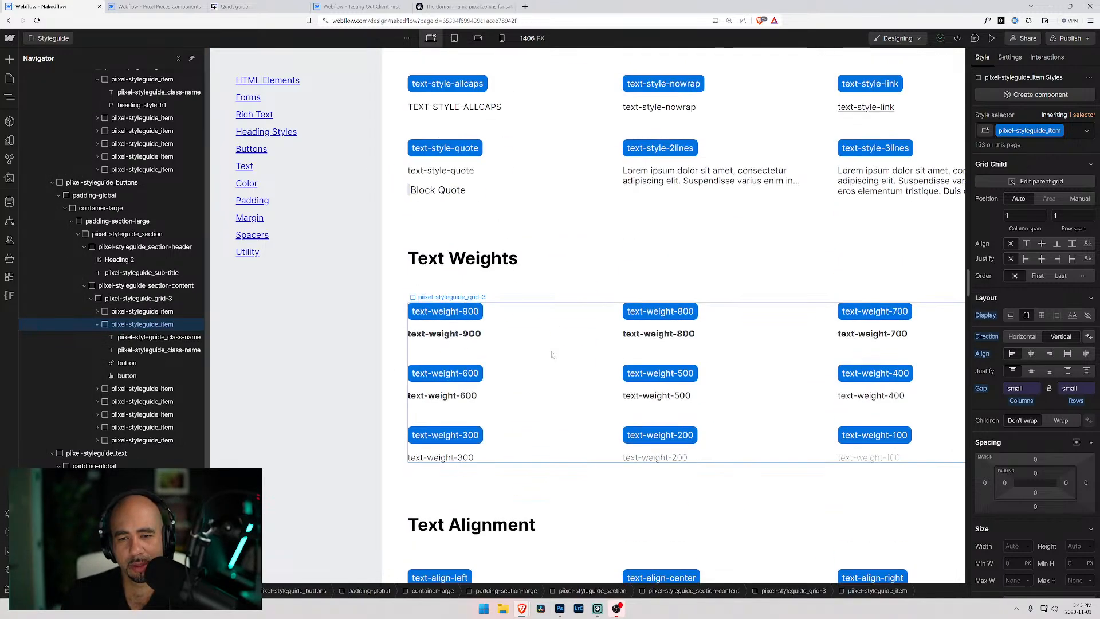
scroll(552, 357, "down", 20)
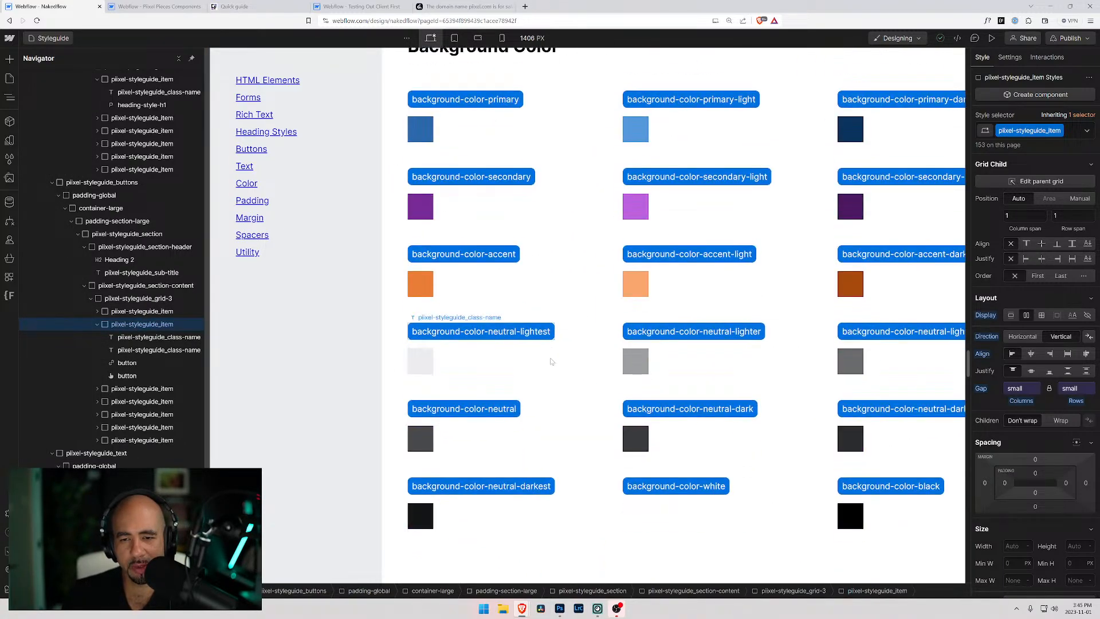
scroll(547, 360, "down", 5)
scroll(547, 355, "up", 15)
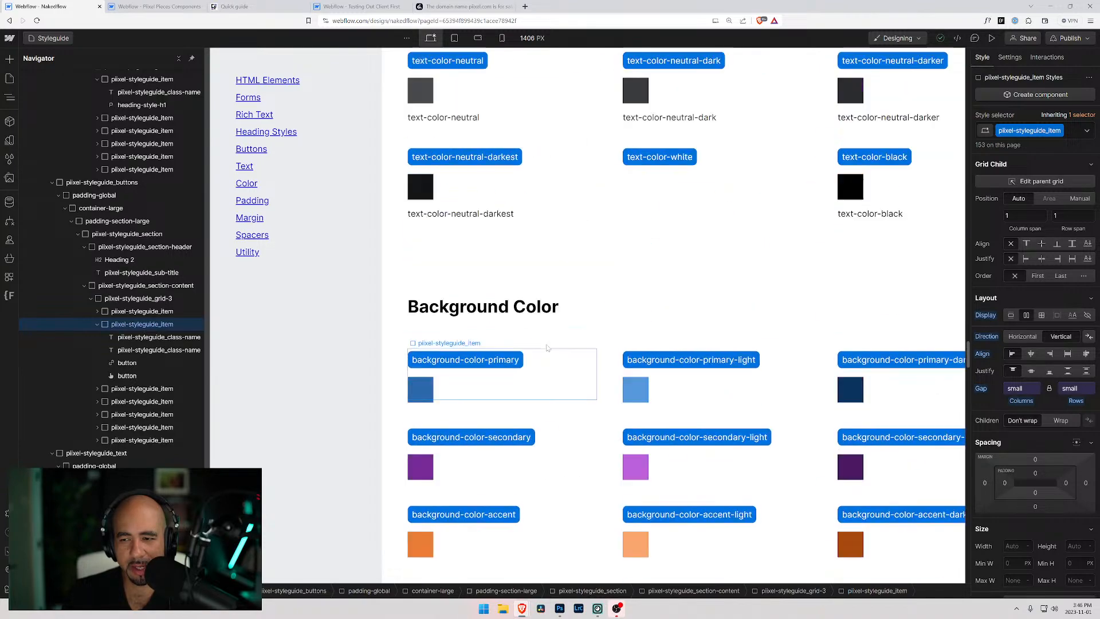
scroll(547, 346, "up", 20)
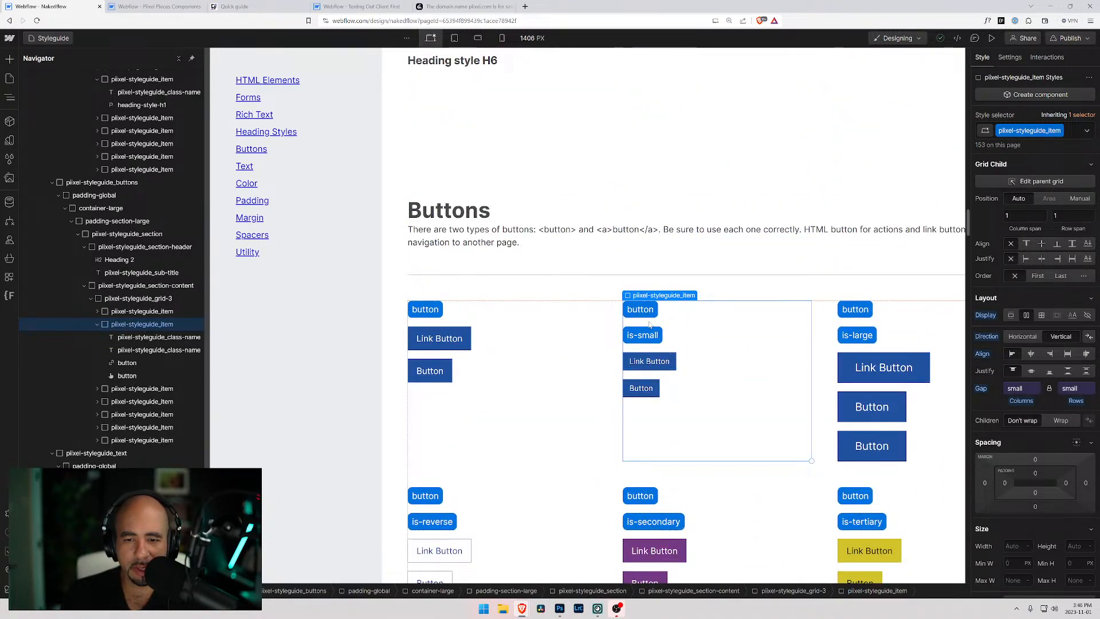
Nest the is-small button item's two class-name labels in a new Div Block above its buttons, and open the block's class selector.
left_click(143, 350)
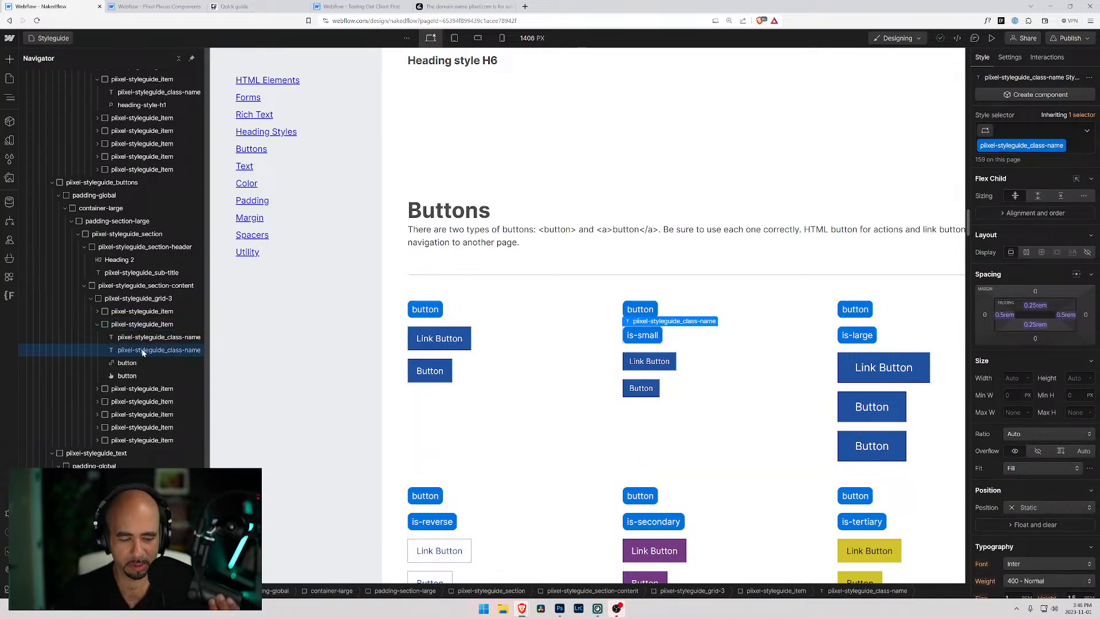
key("ctrl+e")
type("div")
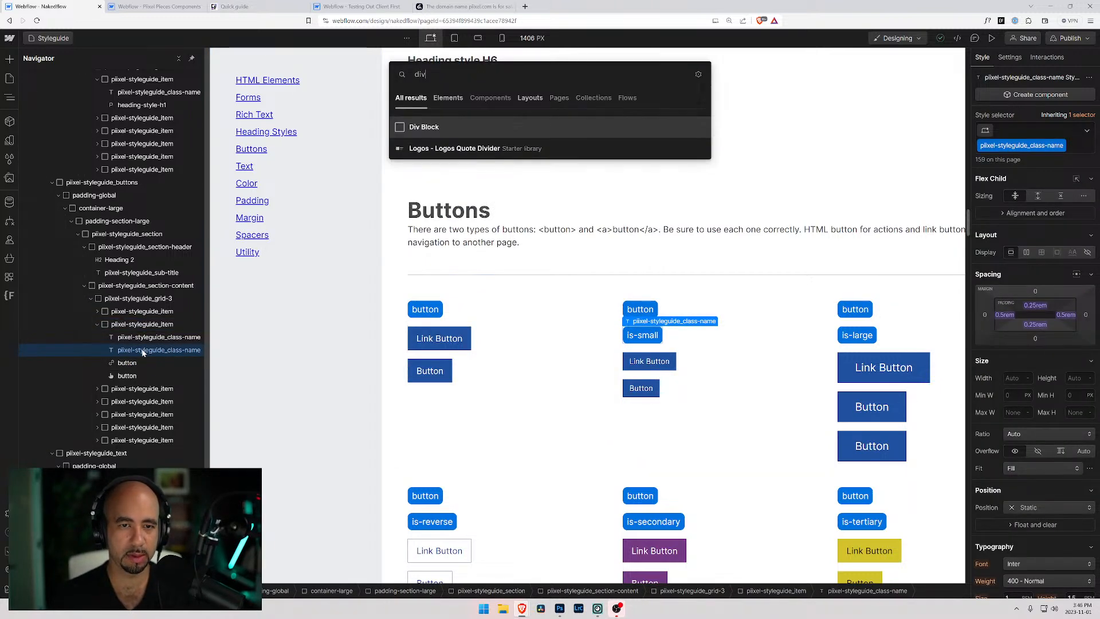
key("Return")
mouse_move(130, 364)
left_mouse_down()
mouse_move(128, 342)
mouse_move(136, 347)
left_mouse_up()
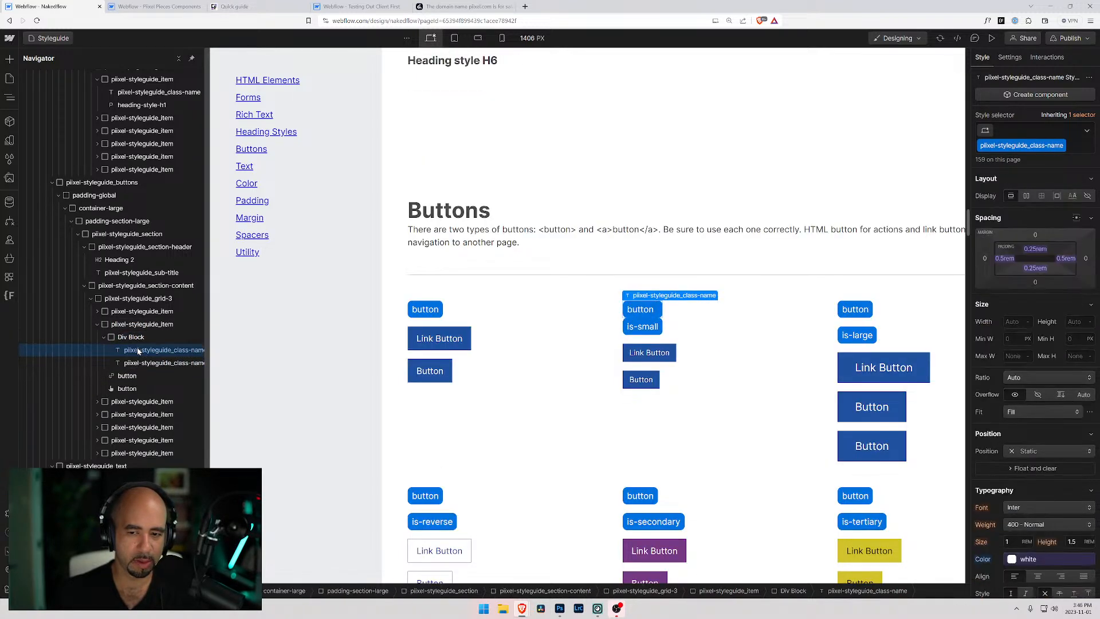
left_click(131, 338)
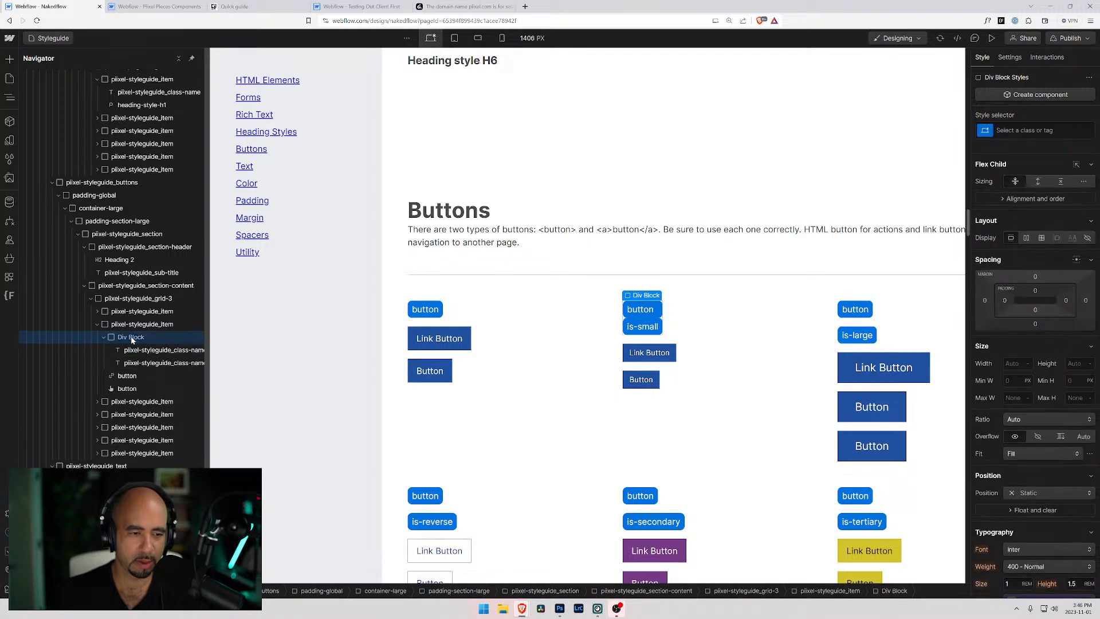
key("ctrl+Return")
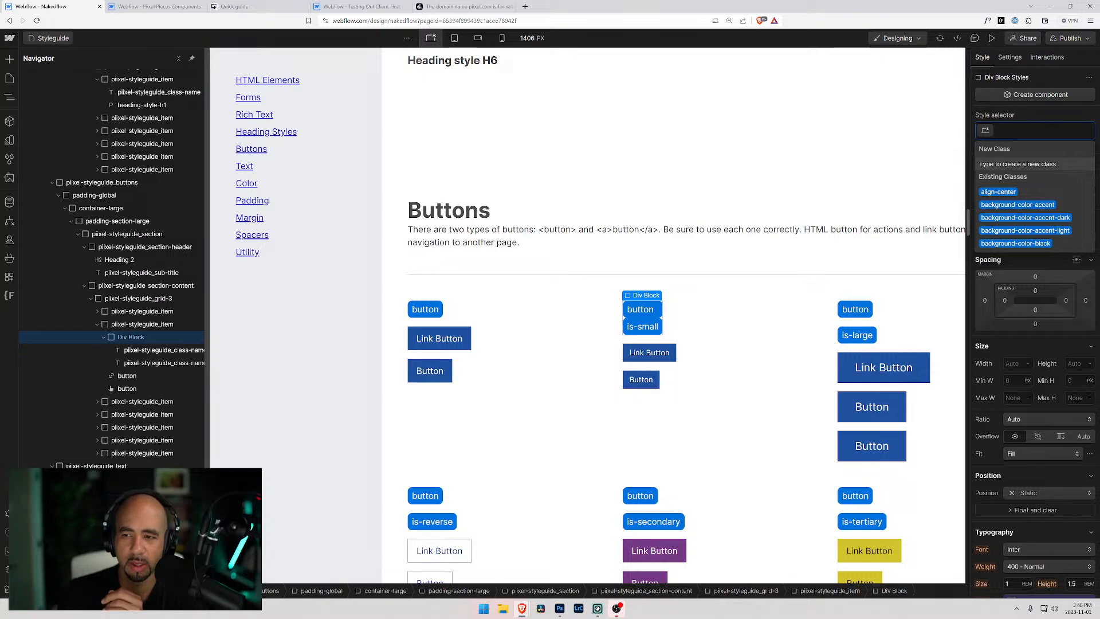
Switch to the Testing Out Client First project and review its style guide's structure classes down to button-group.
left_click(355, 7)
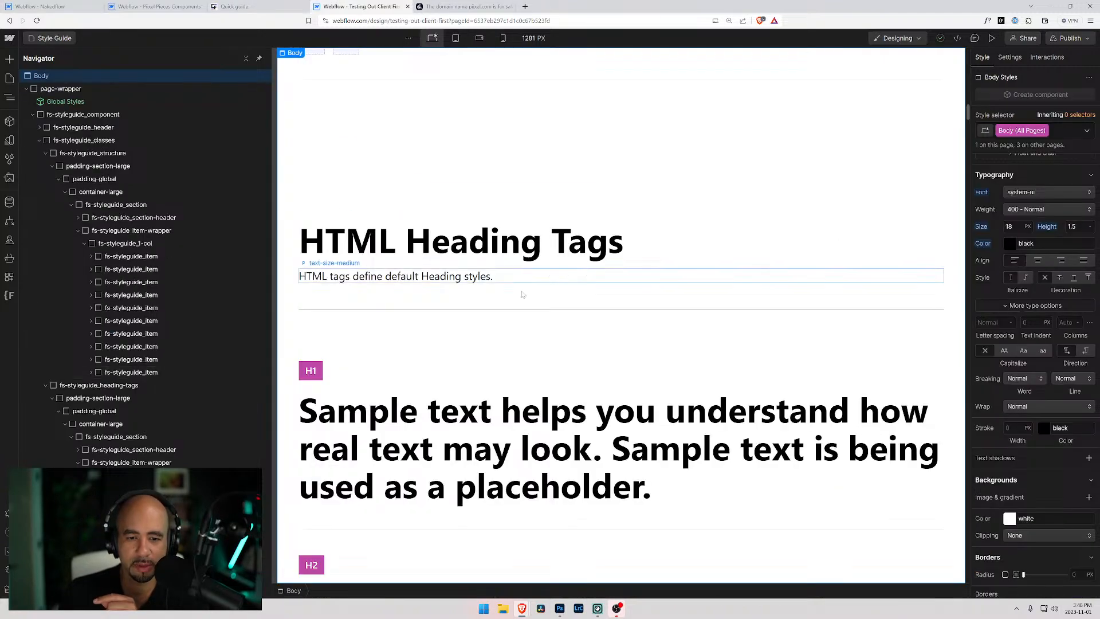
scroll(521, 289, "down", 10)
left_click_drag(972, 140, 963, 57)
scroll(609, 297, "down", 20)
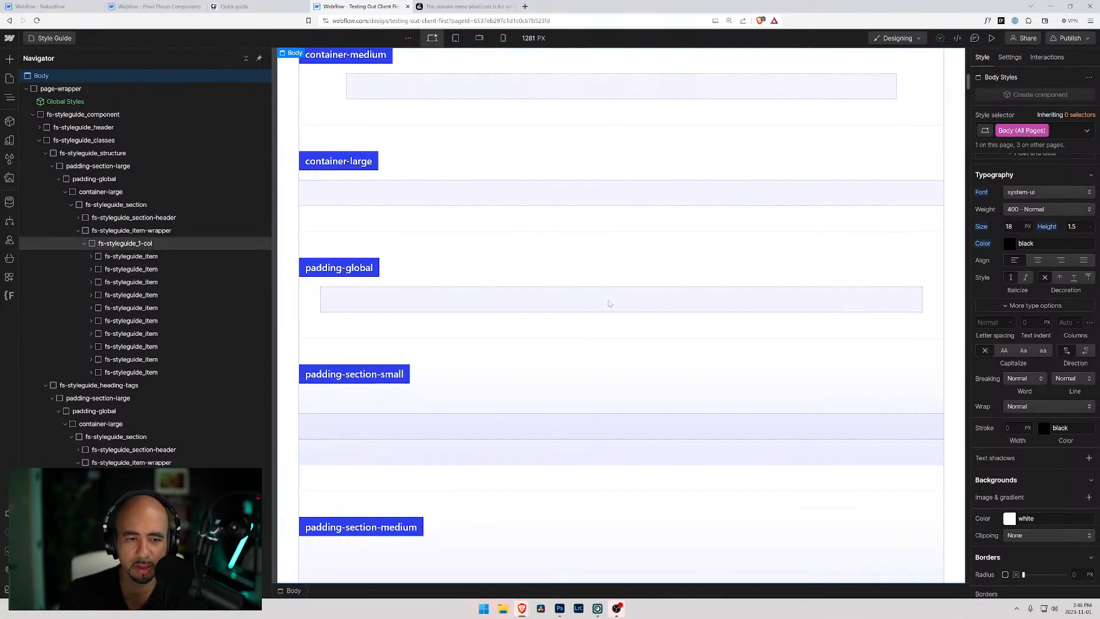
scroll(609, 310, "down", 8)
scroll(572, 309, "up", 5)
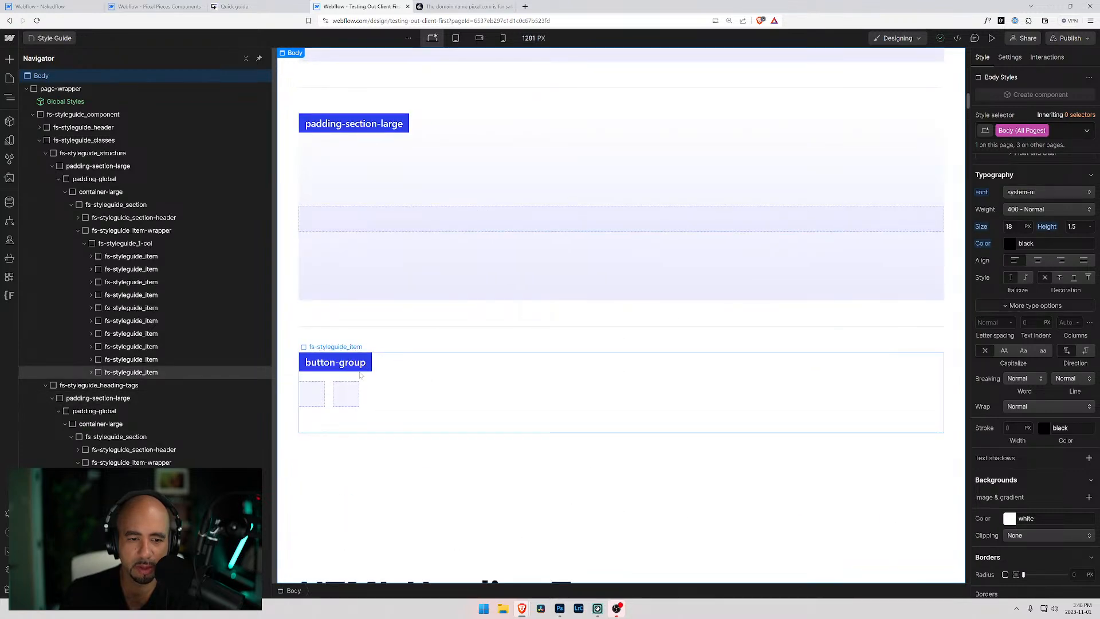
Inspect the button-group element's layout settings and its nested child elements.
left_click(336, 395)
left_click(97, 399)
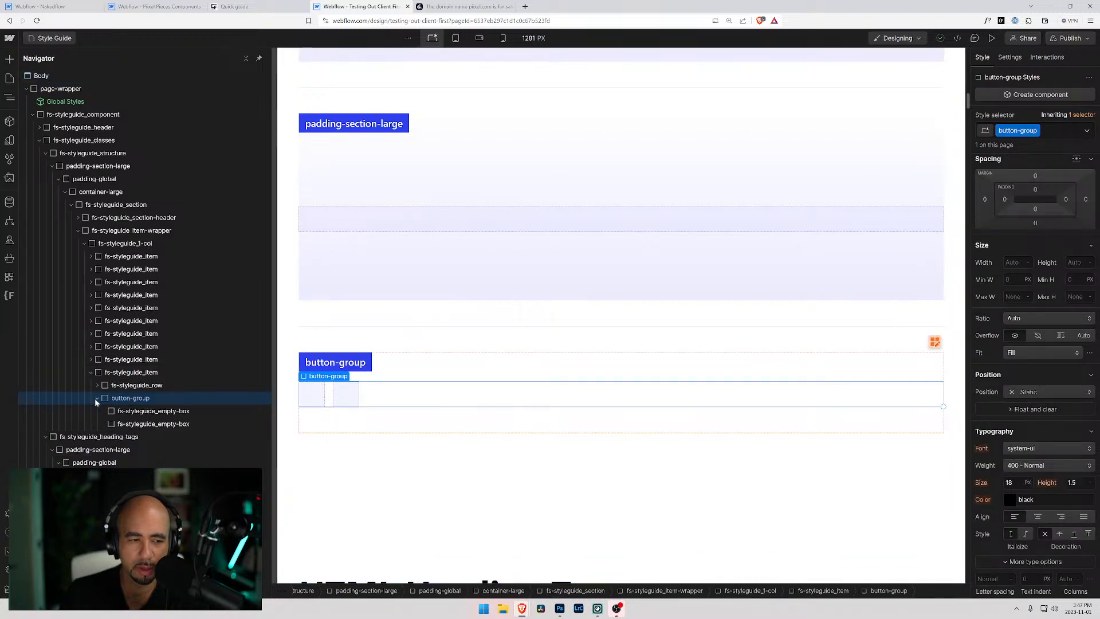
left_click(96, 398)
scroll(1035, 355, "down", 5)
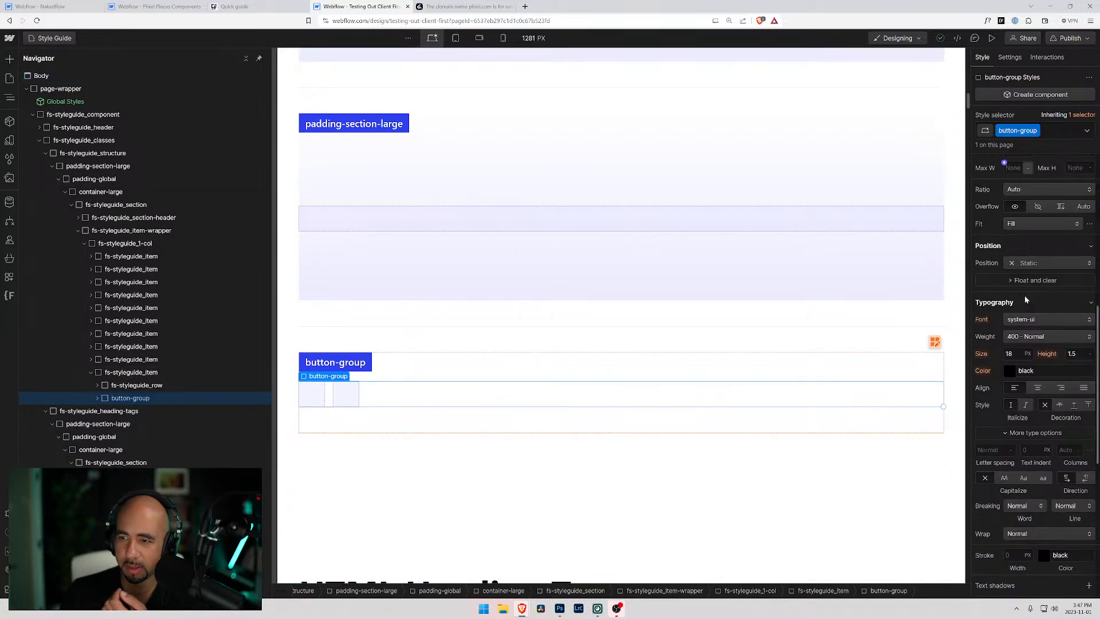
scroll(1036, 356, "up", 5)
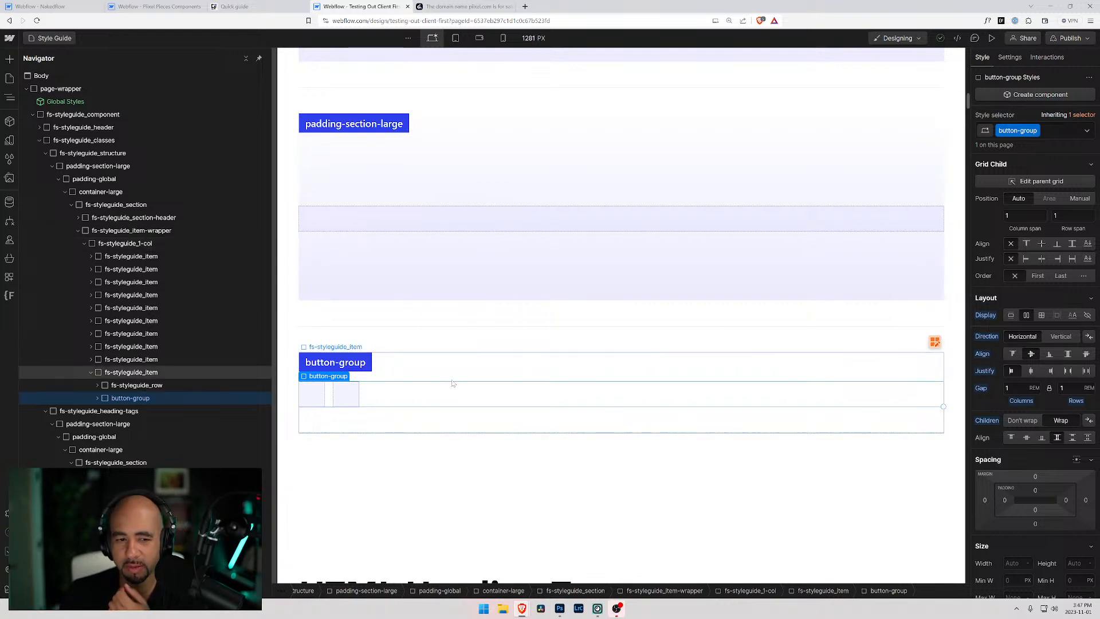
left_click(97, 397)
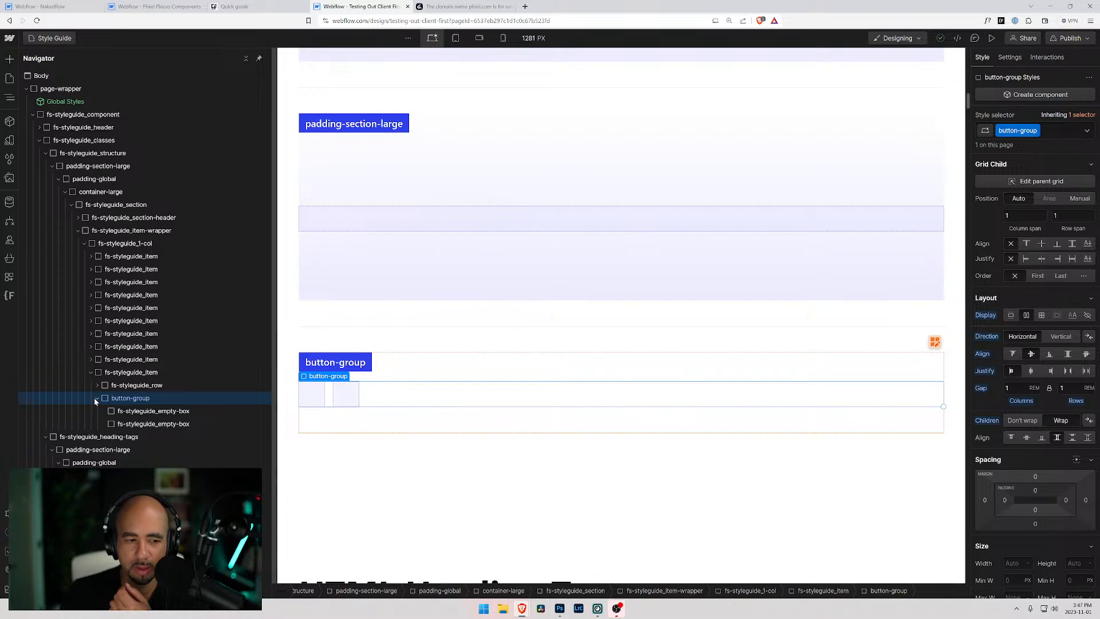
left_click(95, 397)
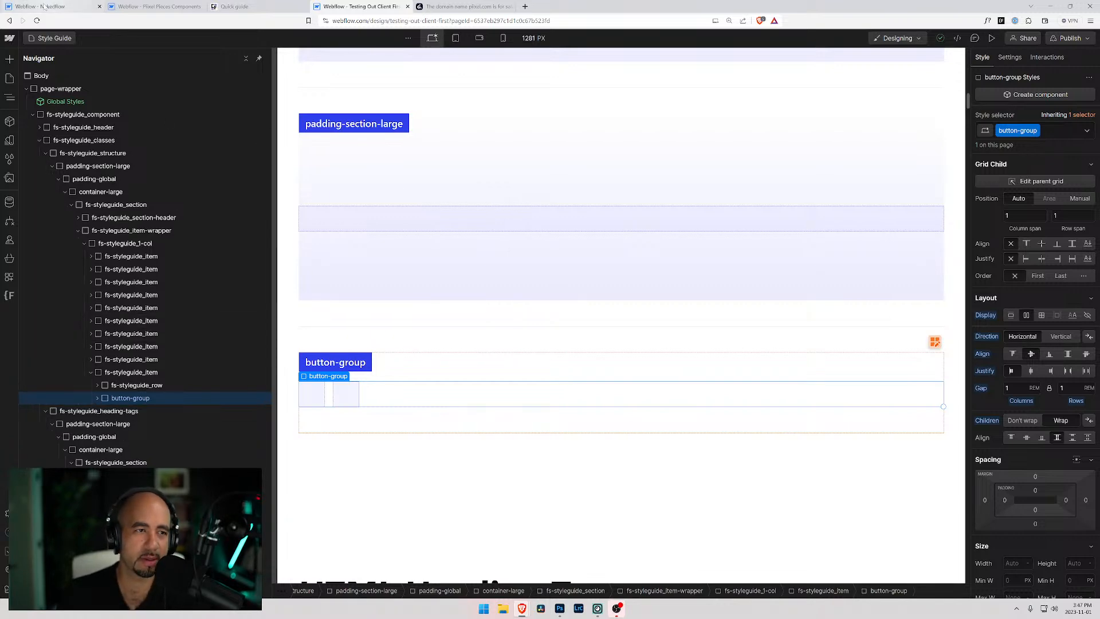
Review how the wrapper, container and section padding classes are presented in the Client First style guide.
scroll(573, 313, "up", 15)
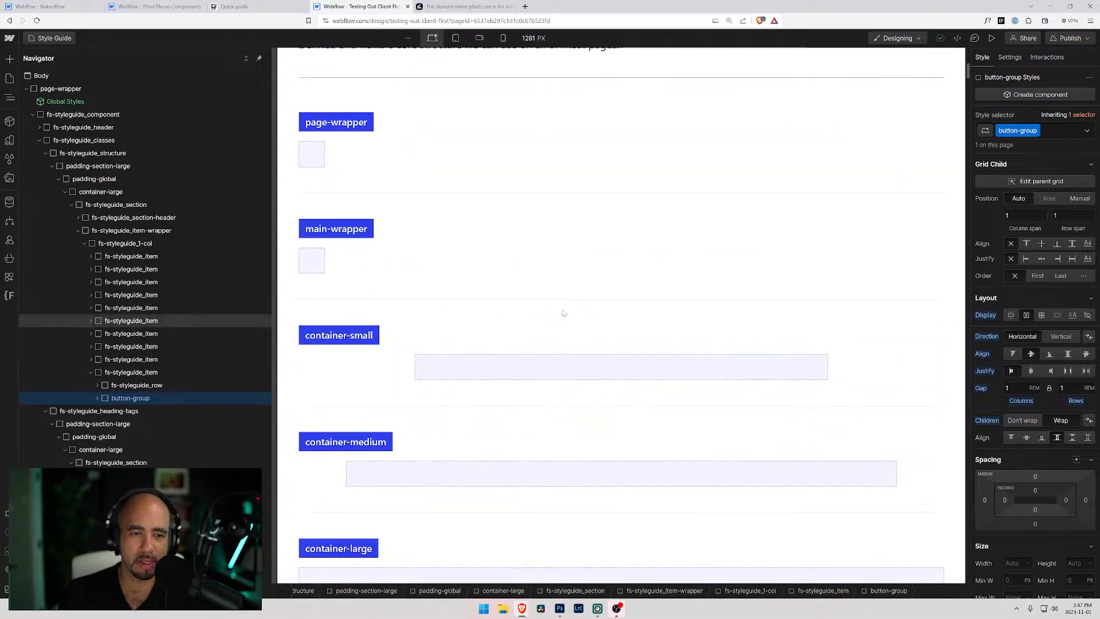
scroll(441, 321, "down", 15)
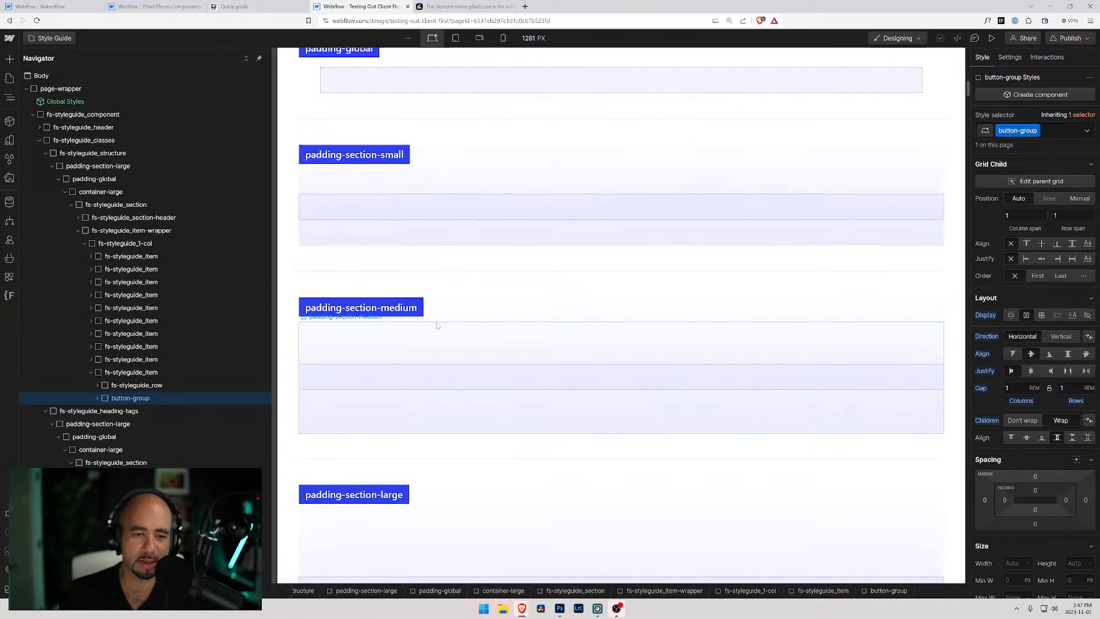
scroll(436, 325, "up", 10)
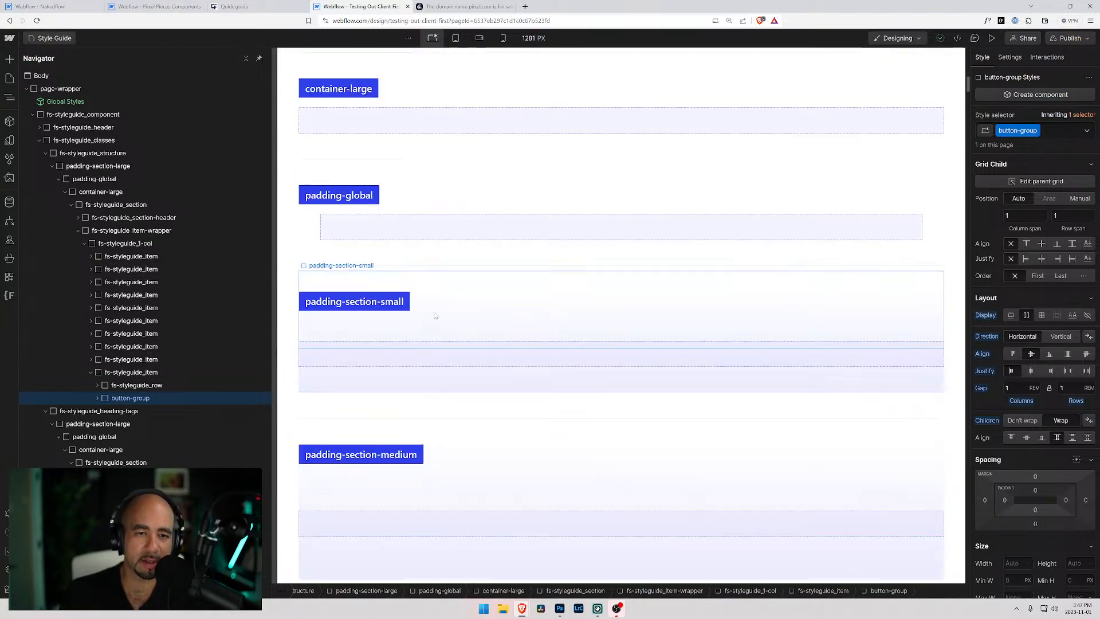
scroll(435, 315, "up", 5)
scroll(436, 316, "down", 15)
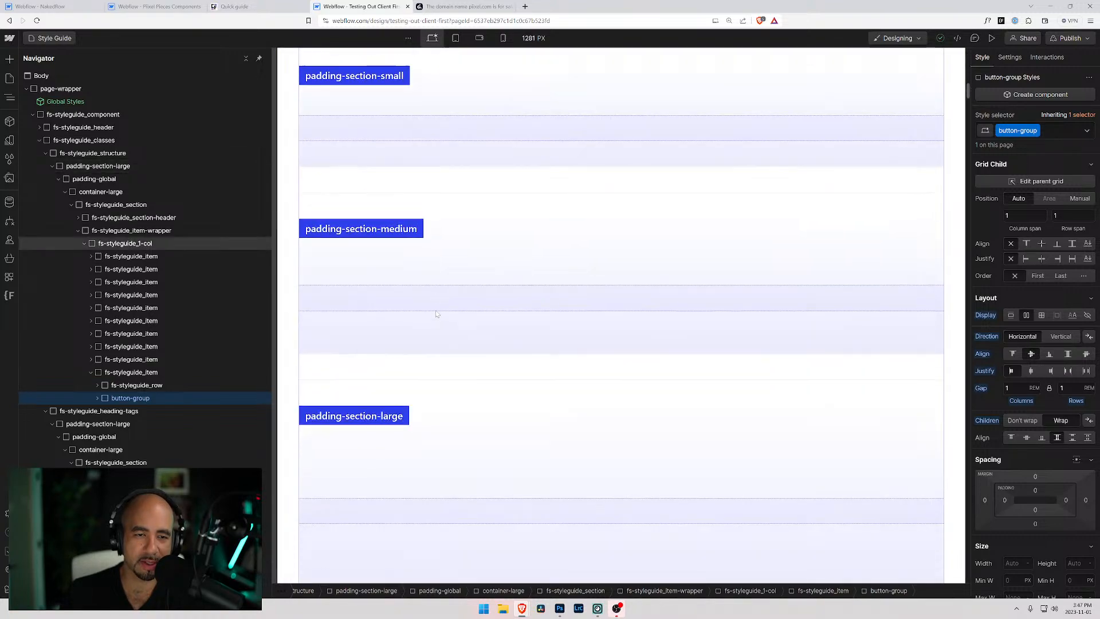
scroll(439, 315, "down", 4)
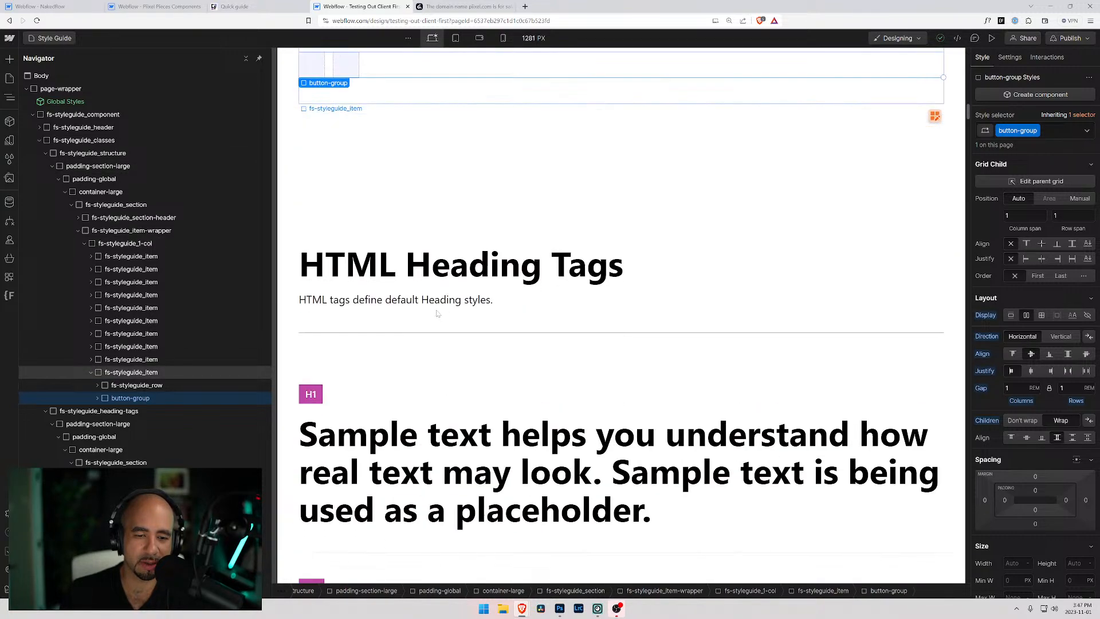
Switch back to the Nakedflow project and review its style guide sections from Buttons down to Utility classes.
left_click(42, 7)
scroll(624, 350, "up", 5)
scroll(544, 332, "down", 15)
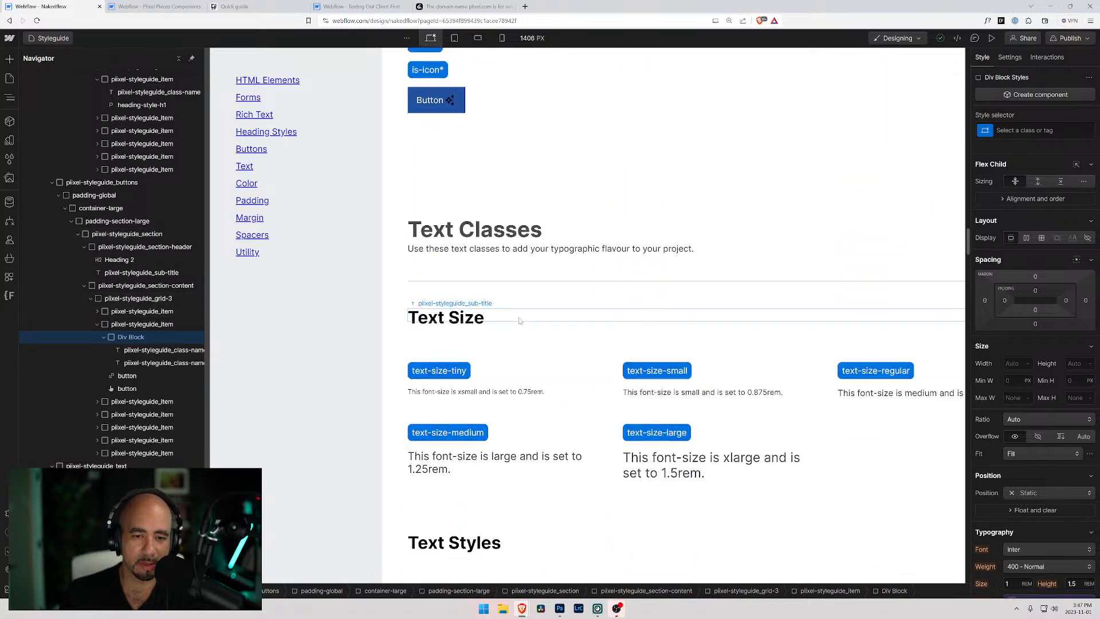
scroll(521, 321, "down", 5)
scroll(528, 298, "up", 15)
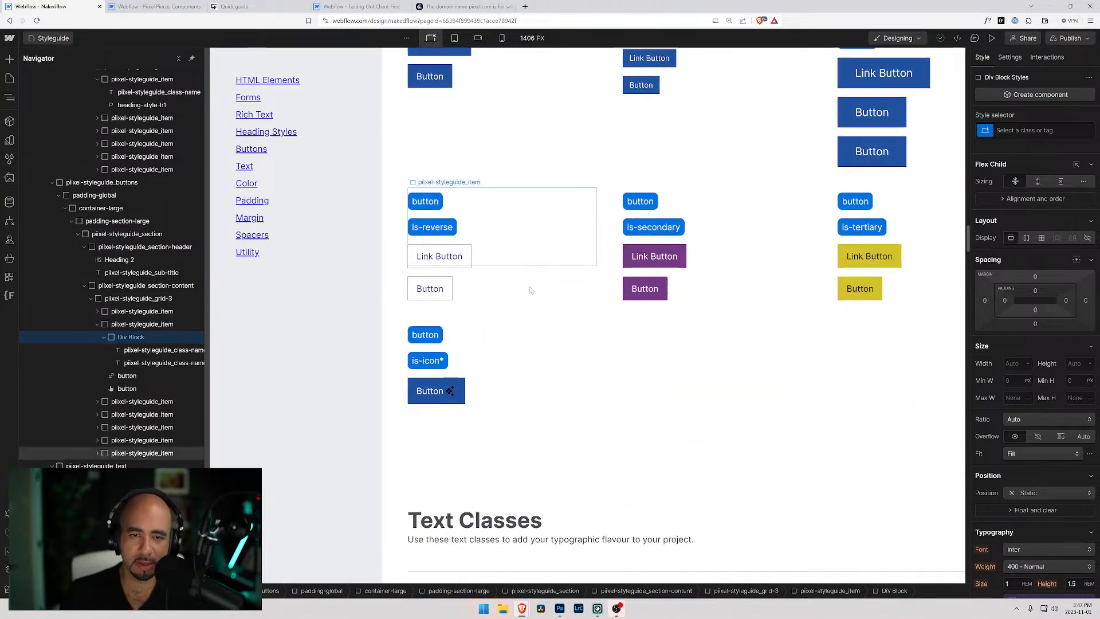
scroll(531, 284, "up", 2)
scroll(510, 319, "down", 12)
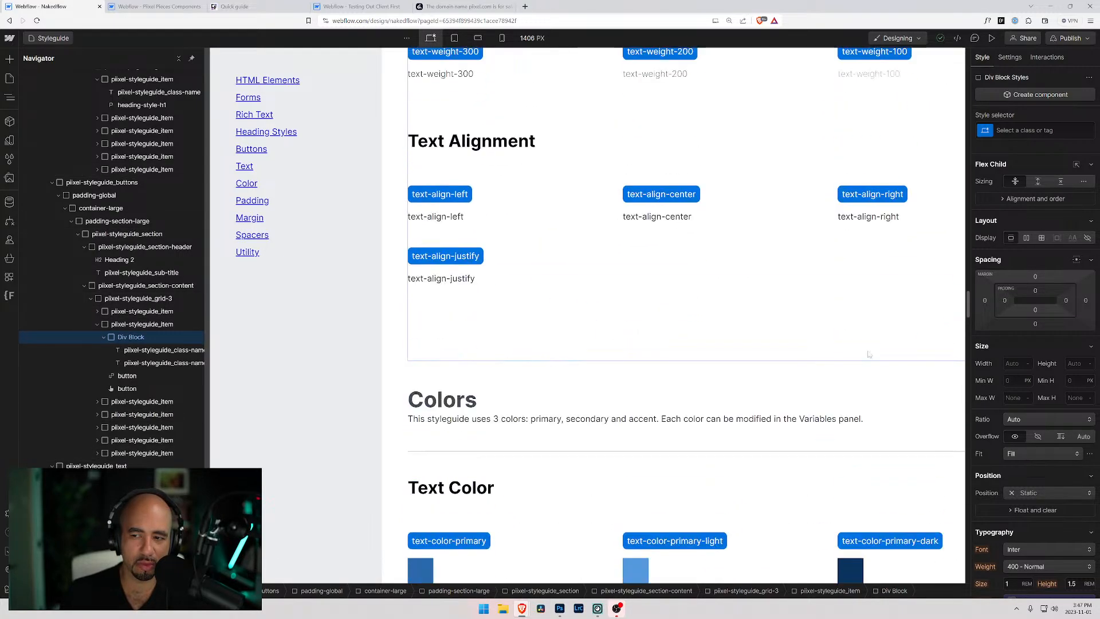
left_click_drag(966, 304, 962, 579)
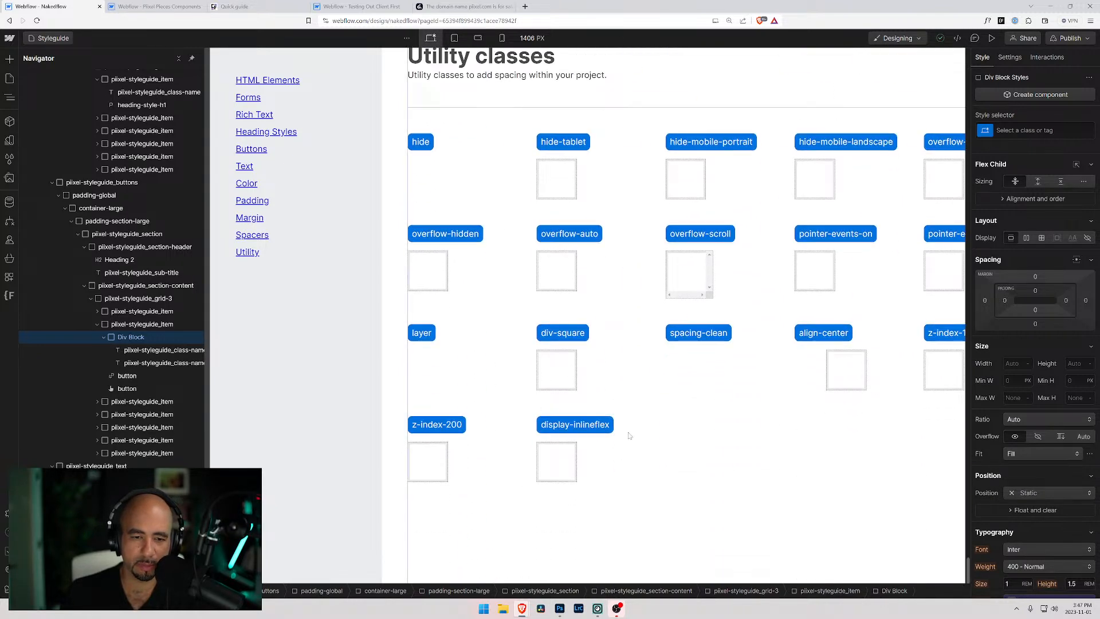
Collapse the piixel-styleguide_utility section and duplicate it directly below the original.
left_click(585, 77)
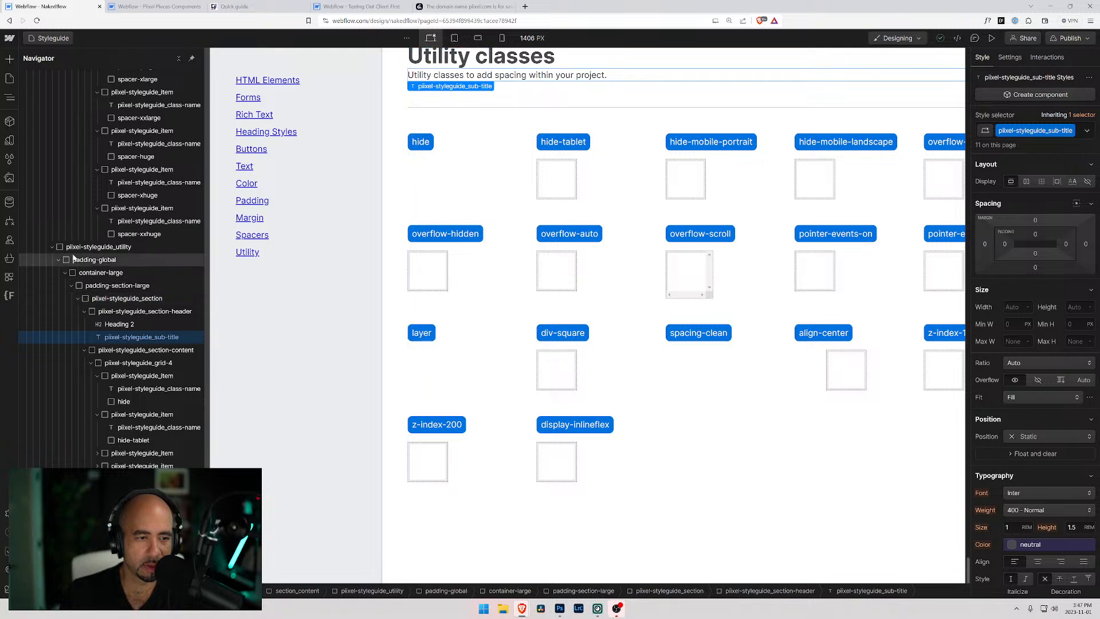
left_click(52, 247)
left_click(63, 248)
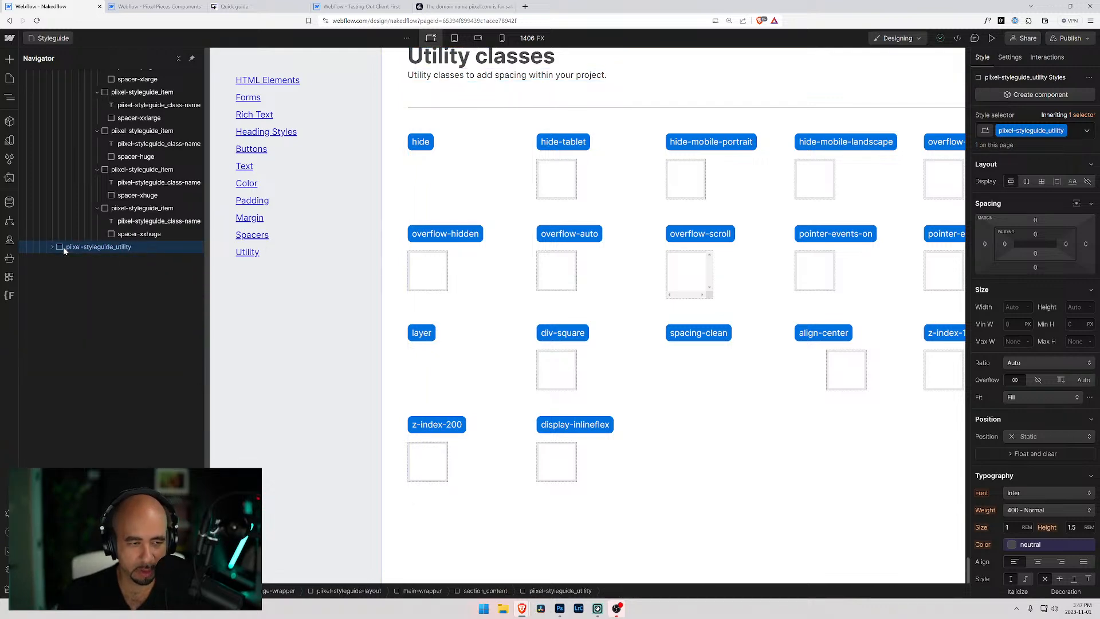
key("ctrl+d")
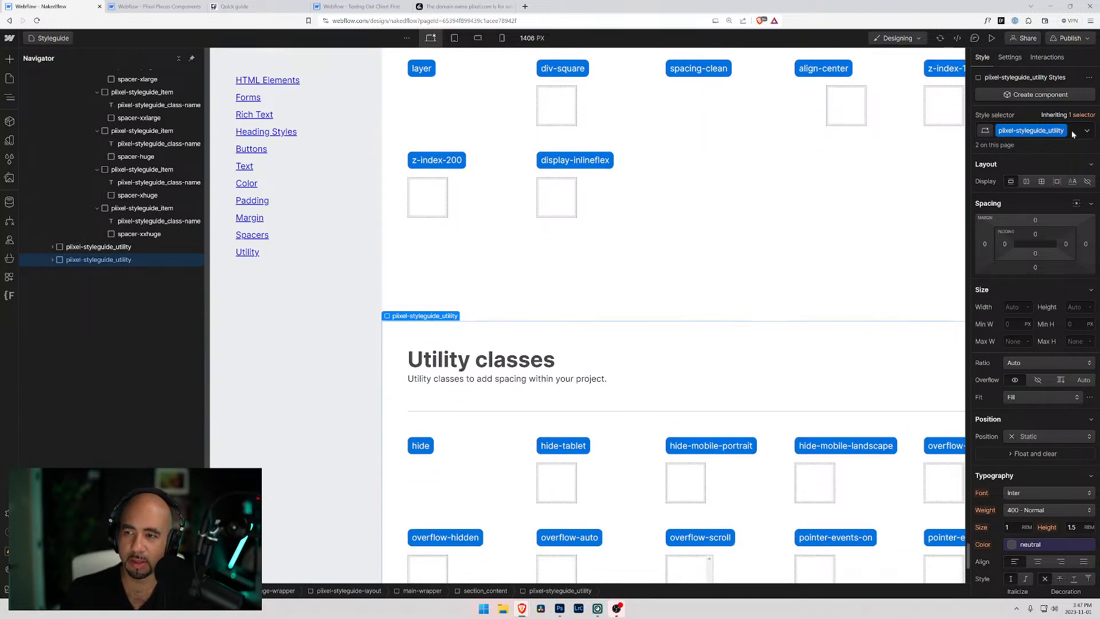
Replace the duplicated section's class with a new class named piixel-styleguide_structure.
left_click(1073, 135)
key("BackSpace")
type("piixel")
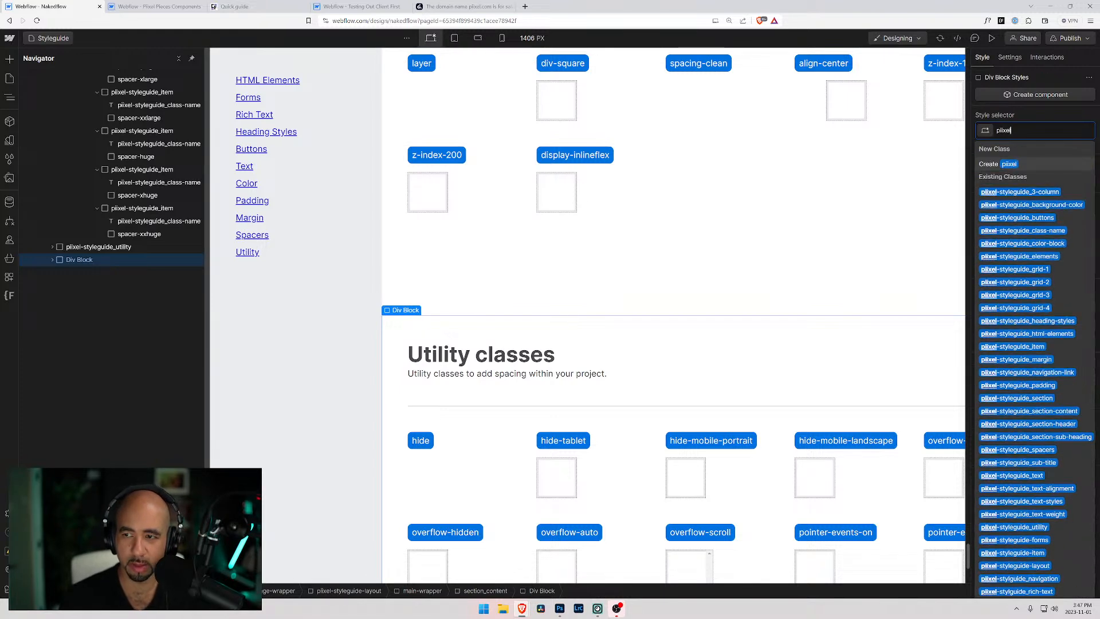
type("-sstylg")
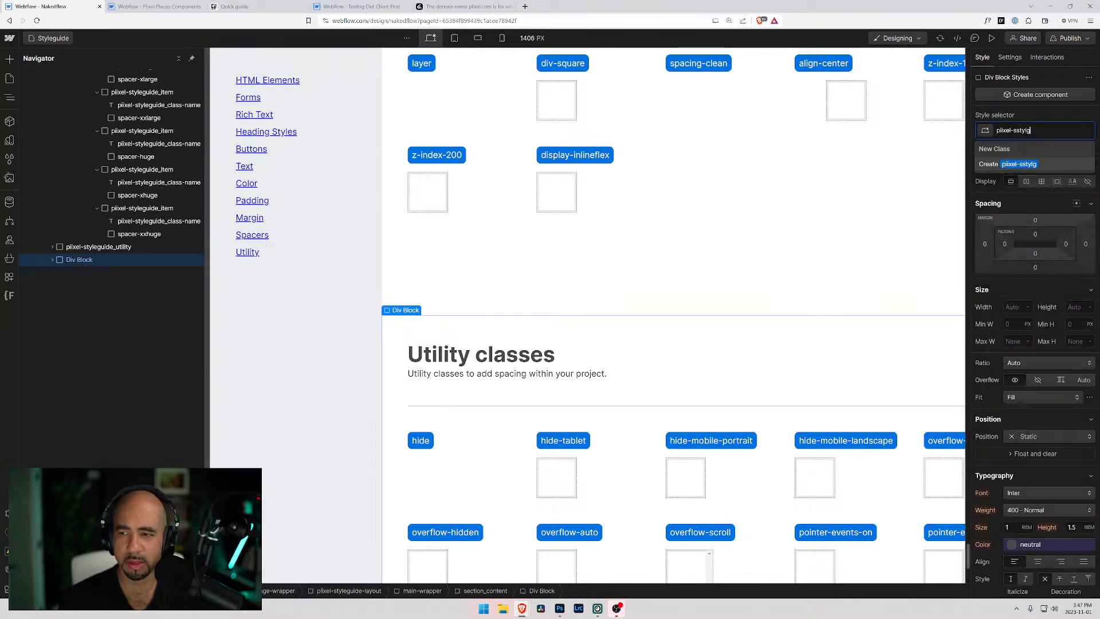
type("u")
key("BackSpace")
key("BackSpace")
key("BackSpace")
key("BackSpace")
key("BackSpace")
key("BackSpace")
type("tyleguide_")
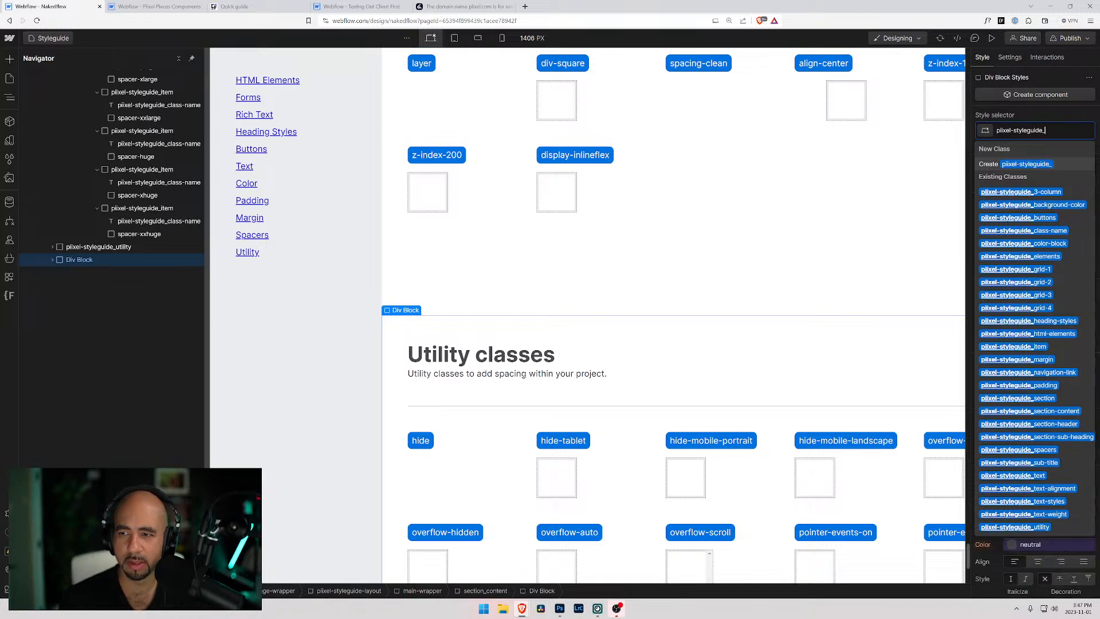
type("structure")
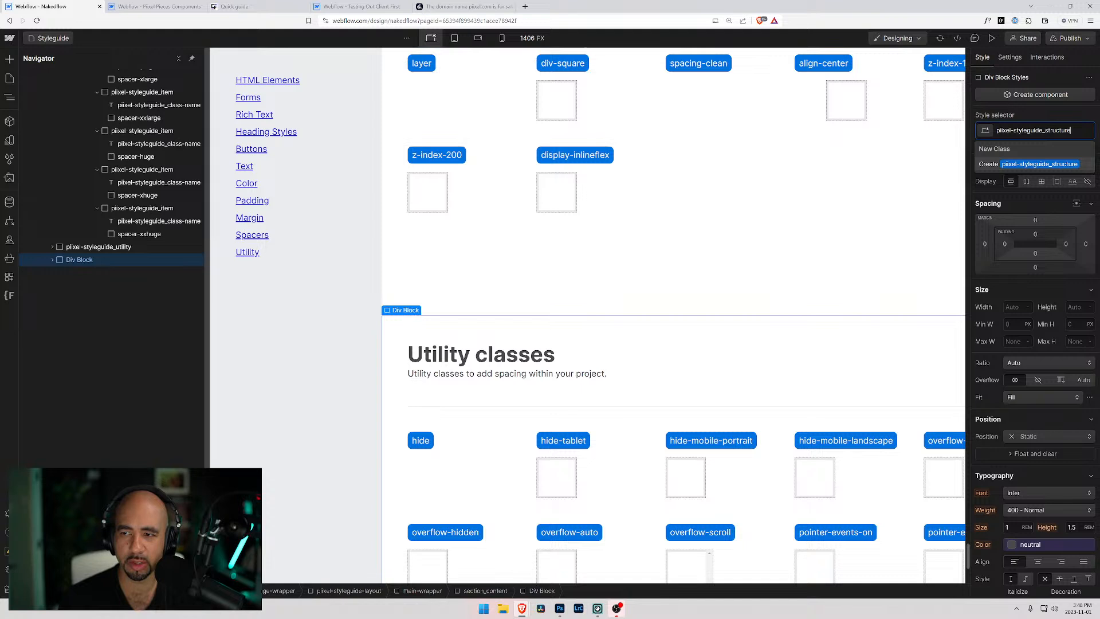
key("Return")
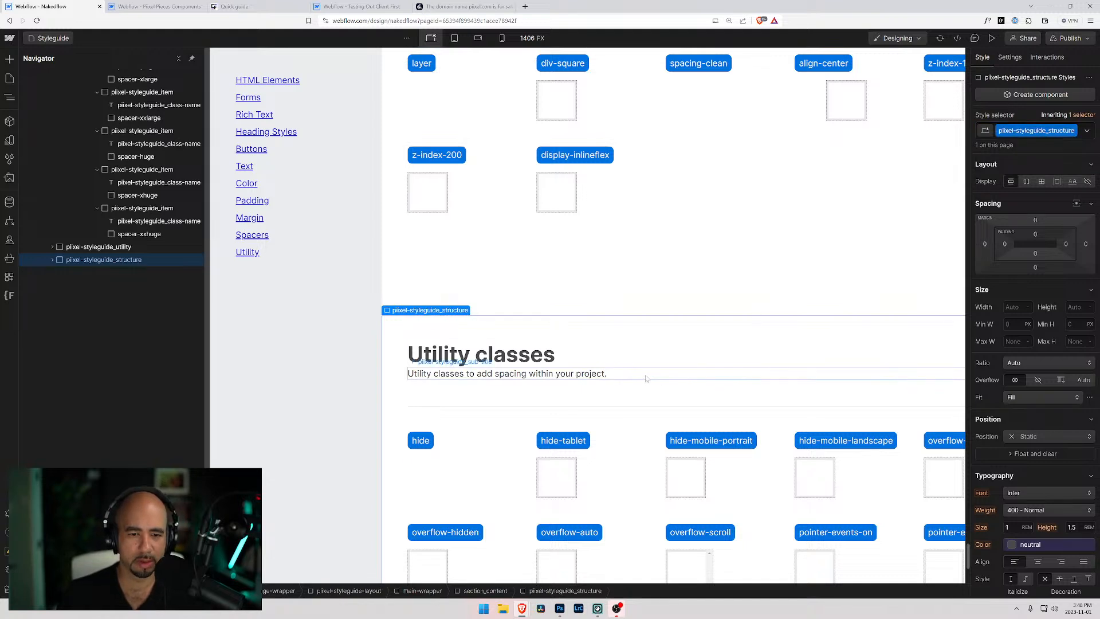
Delete every item in the piixel-styleguide_structure section's grid except the hide item.
left_click(52, 260)
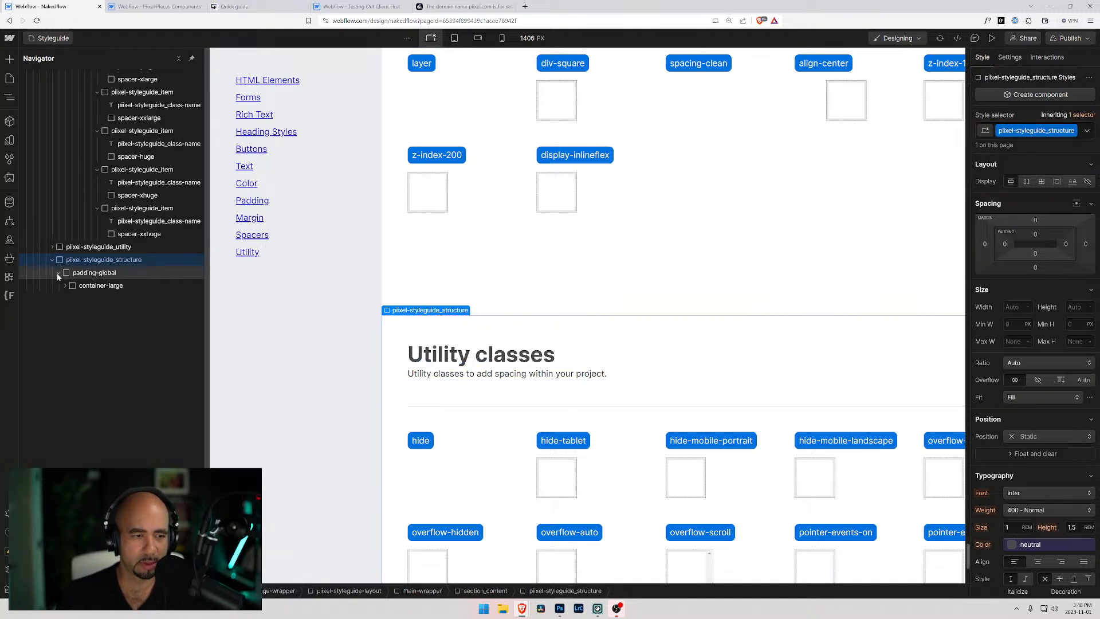
left_click(66, 286)
left_click(72, 298)
left_click(78, 311)
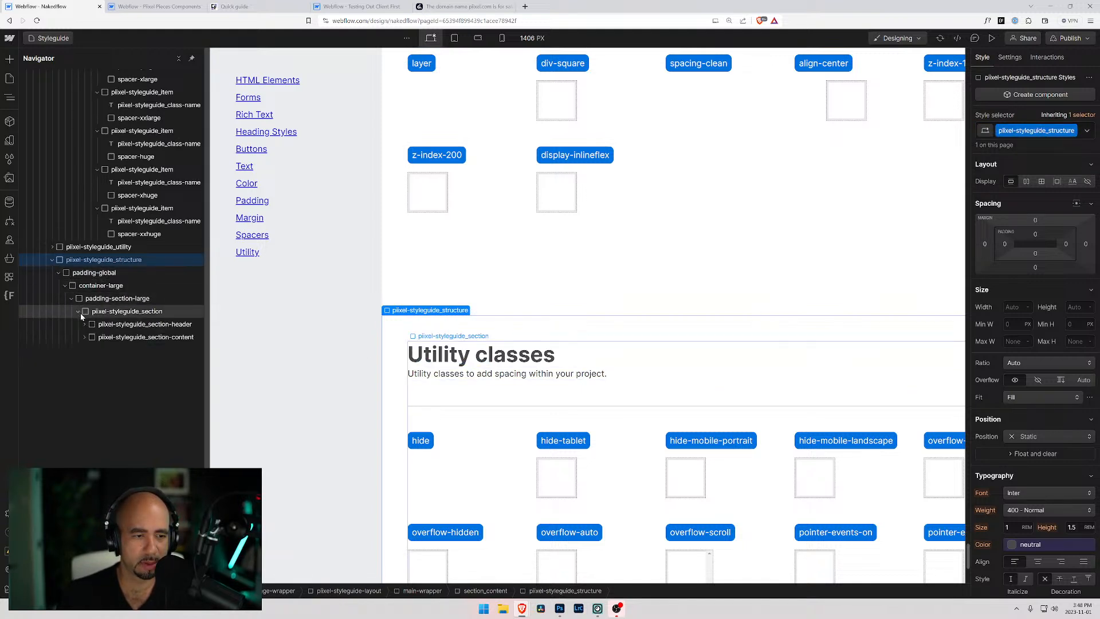
left_click(84, 337)
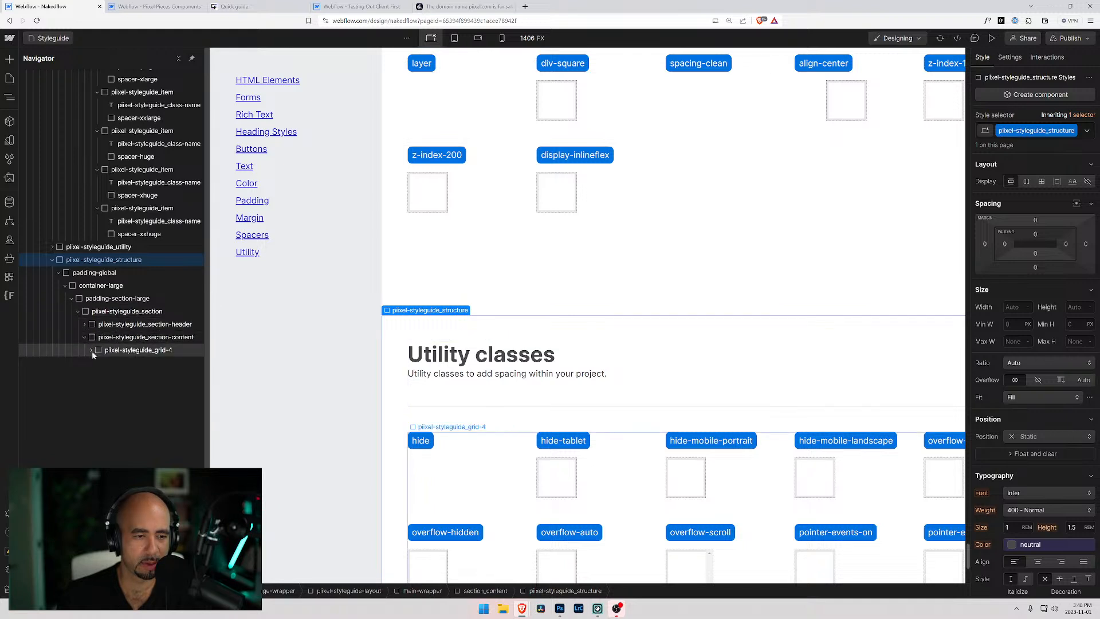
left_click(91, 350)
left_click(143, 399)
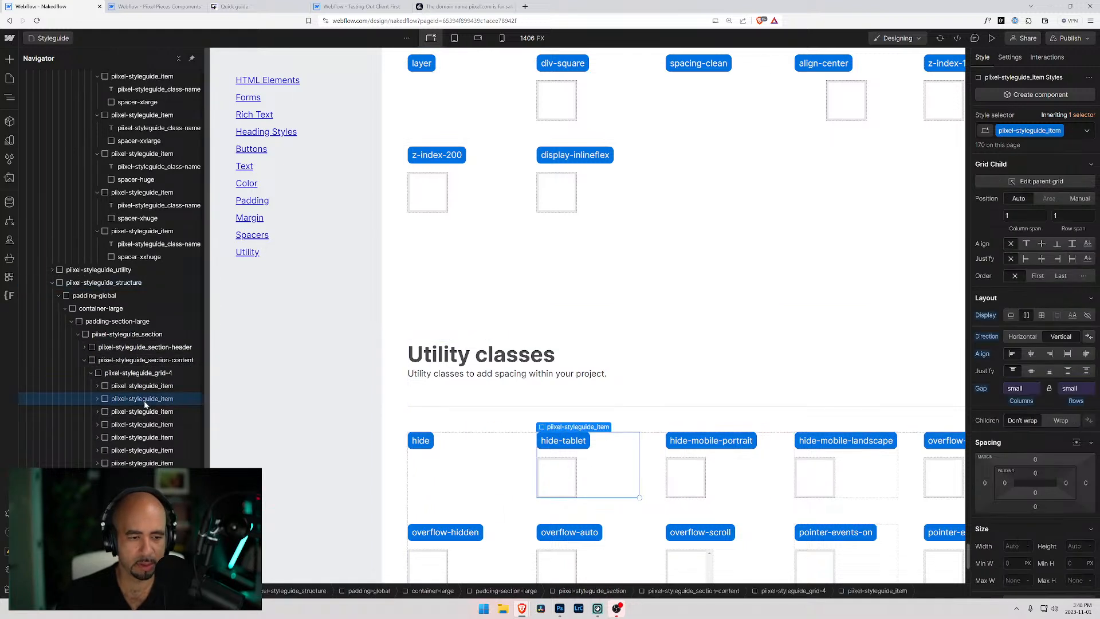
left_click(143, 411)
key("Delete")
key("Delete")
key("Delete")
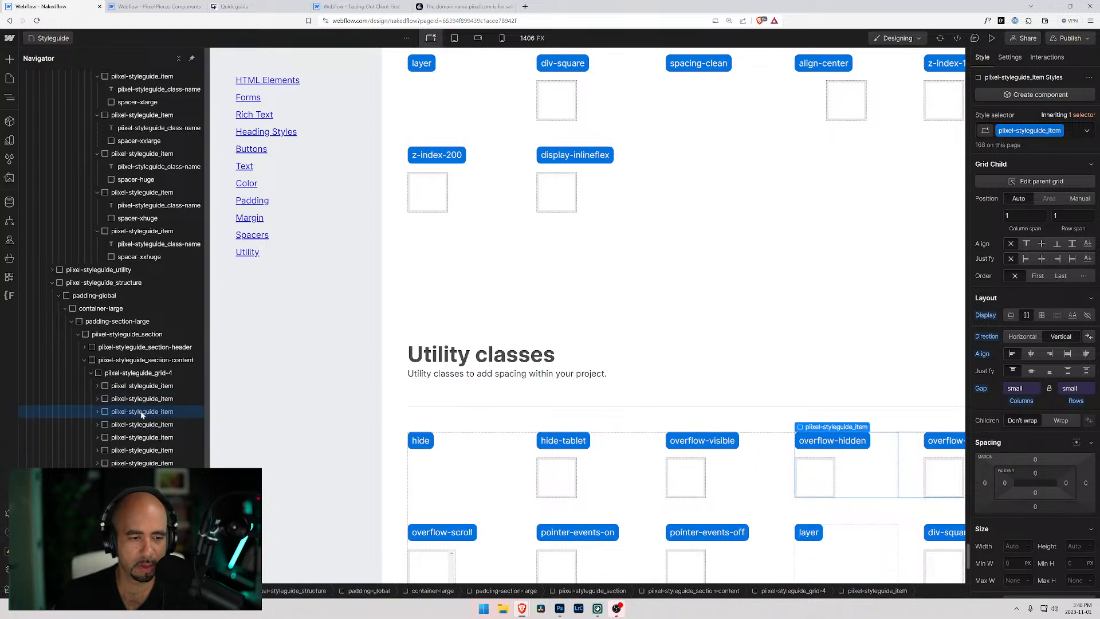
key("Delete")
key("Delete")
key("Delete")
key("Delete")
key("Delete")
key("Delete")
key("Delete")
key("Delete")
key("Delete")
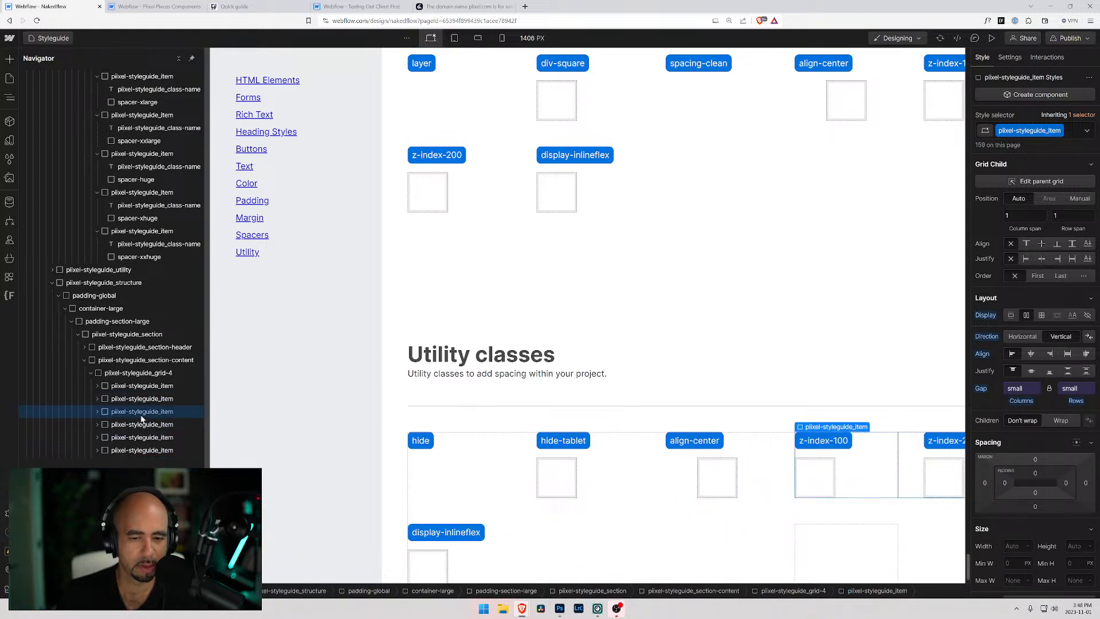
key("Delete")
key("Delete")
key("Delete")
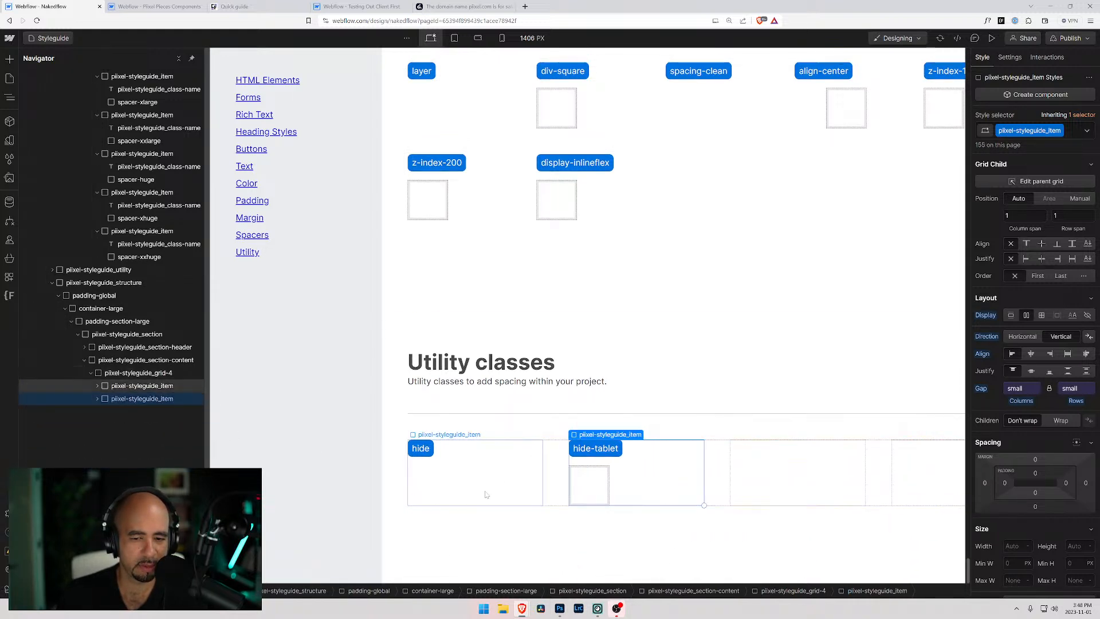
key("Delete")
Replace the hide class on the remaining item's sample block with a new button-group class, checking the name in the Client First project.
left_click(423, 500)
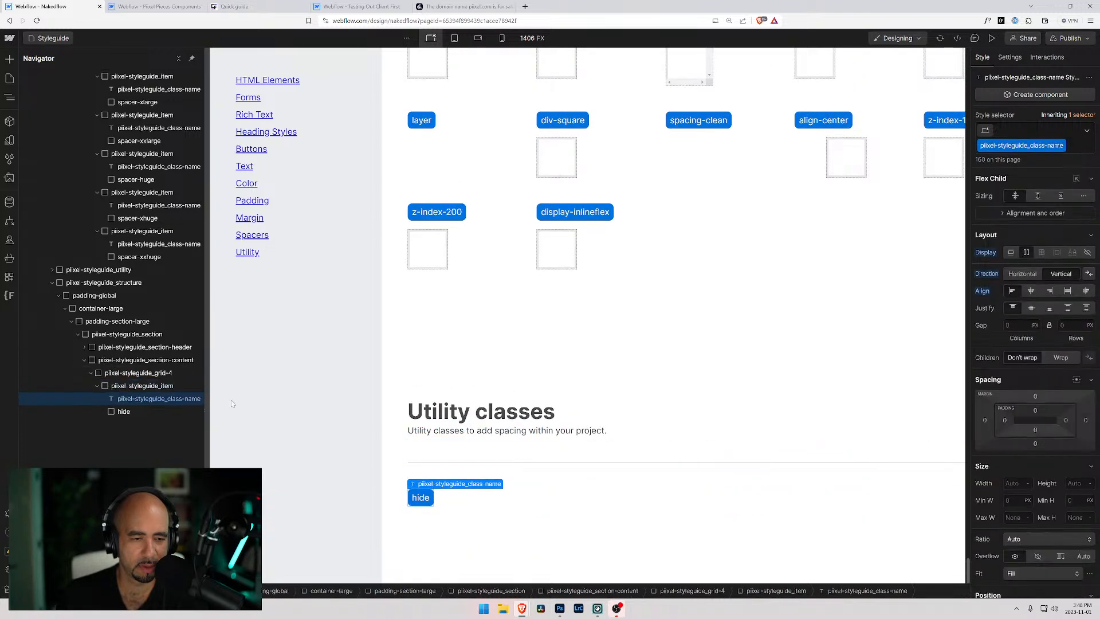
left_click(116, 414)
left_click(1026, 133)
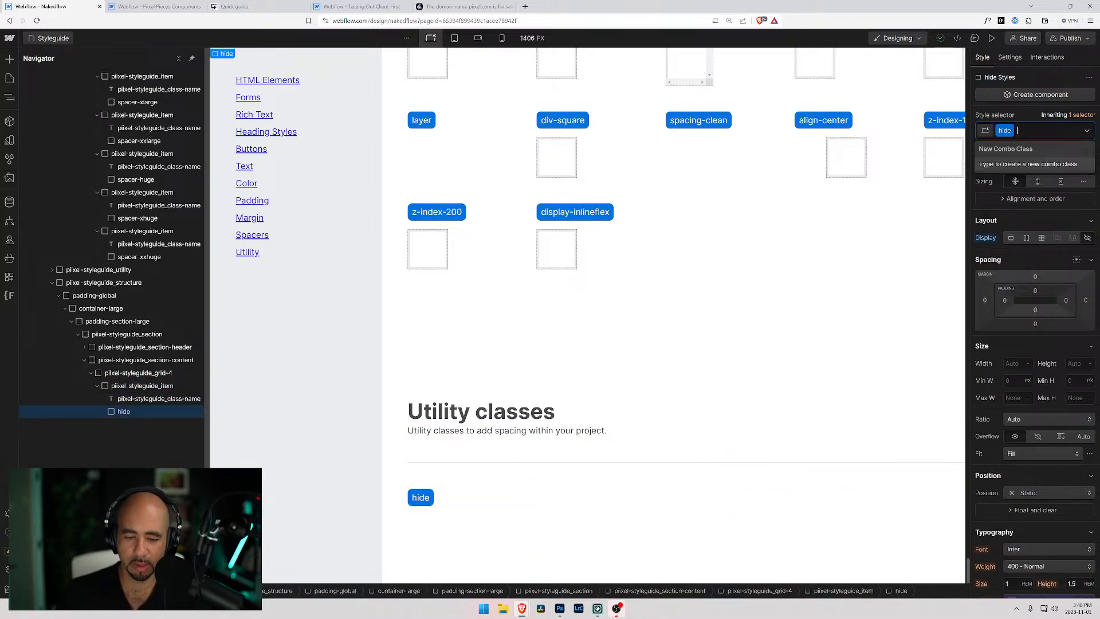
key("BackSpace")
type("buu")
key("Escape")
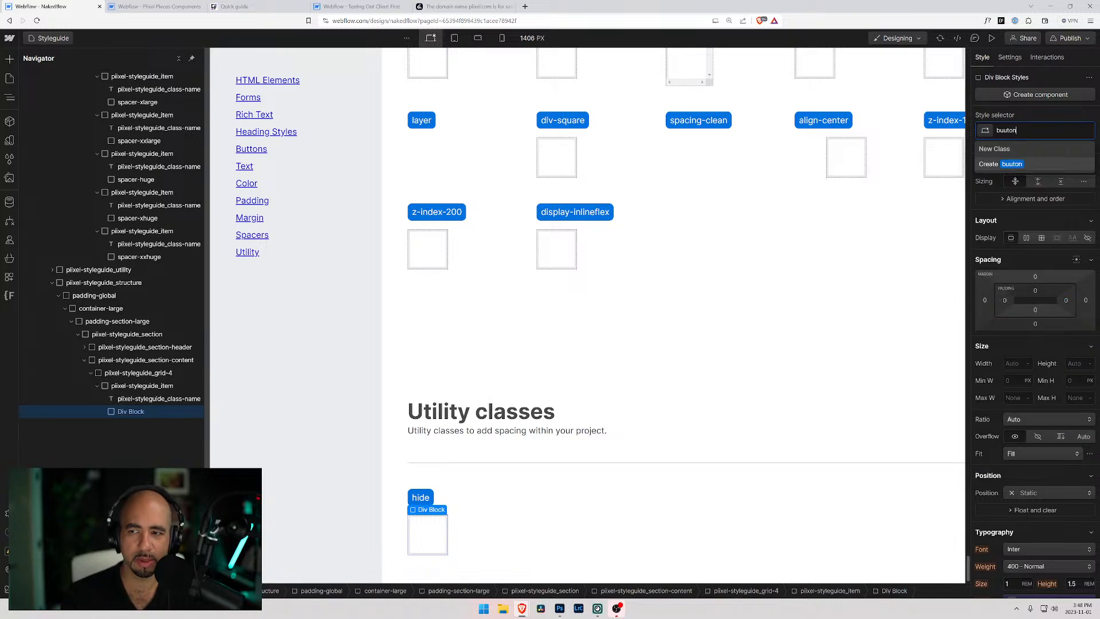
left_click(361, 6)
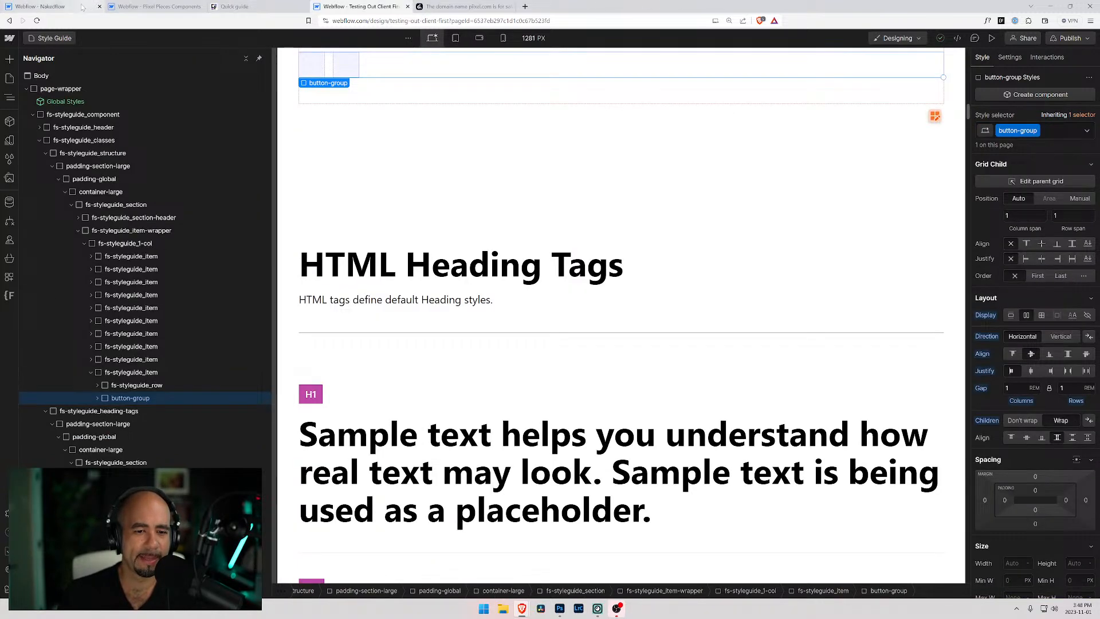
left_click(51, 6)
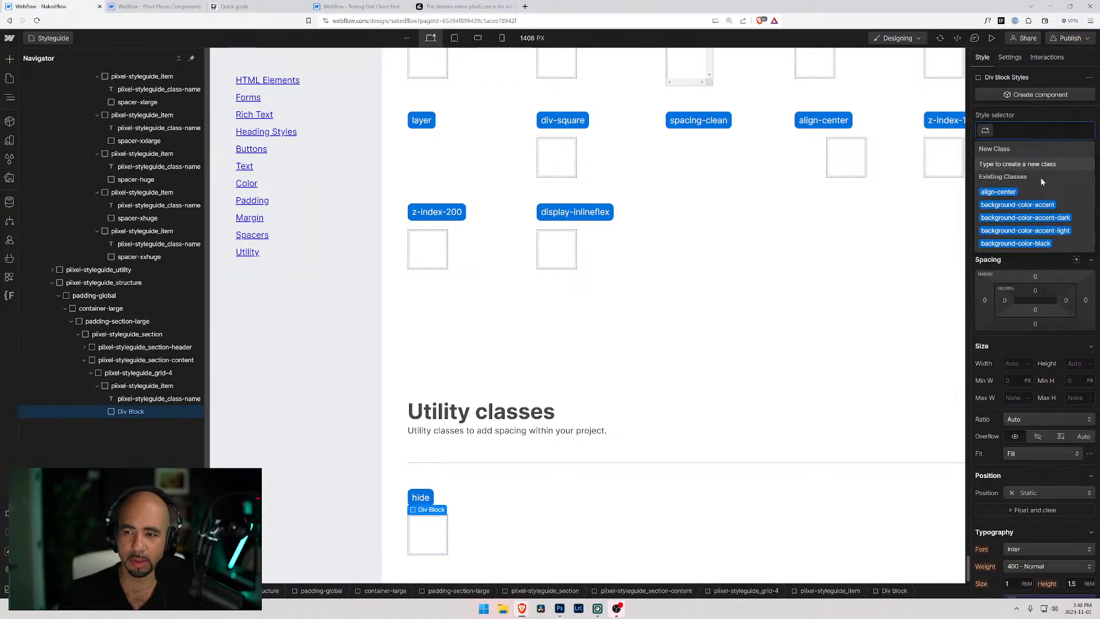
type("button-group")
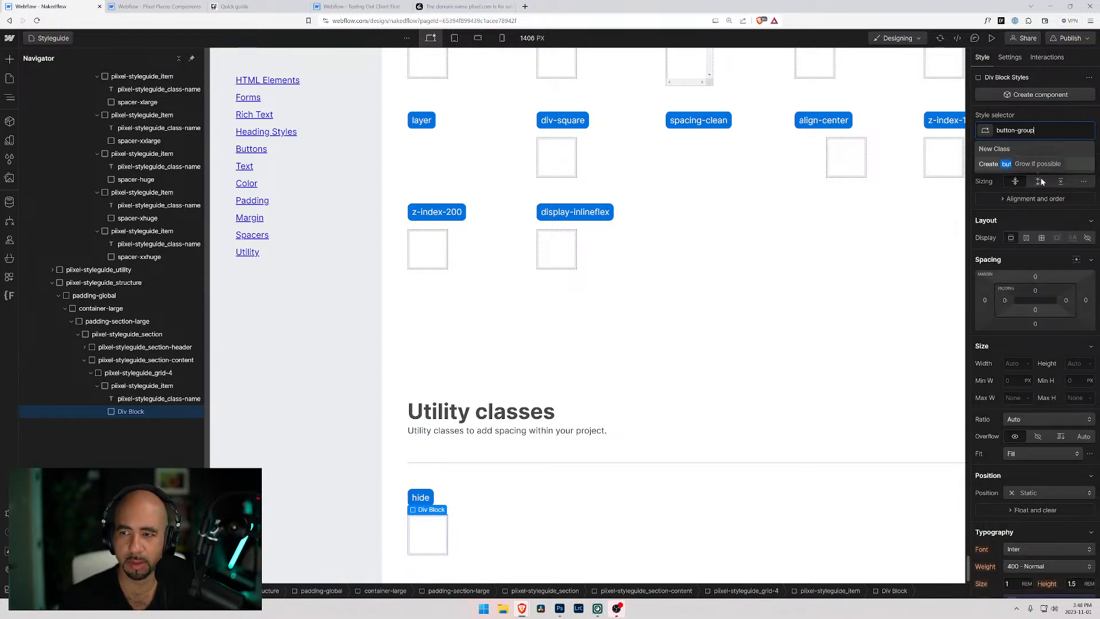
key("Return")
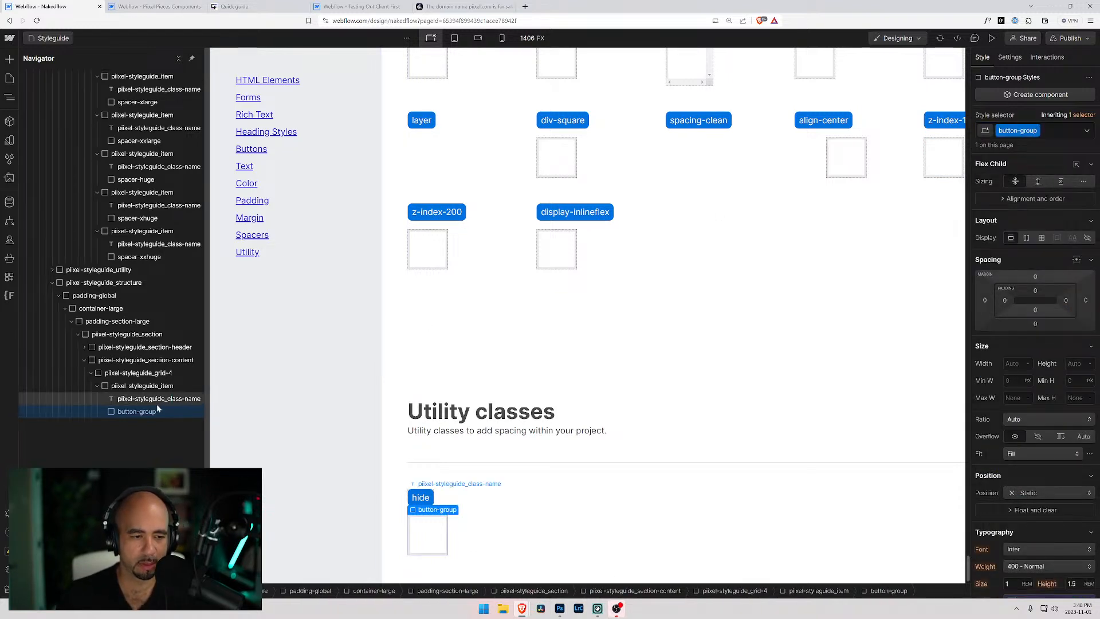
Give button-group a horizontal flex layout with centre alignment and start justification, matching the Client First reference.
left_click(1026, 238)
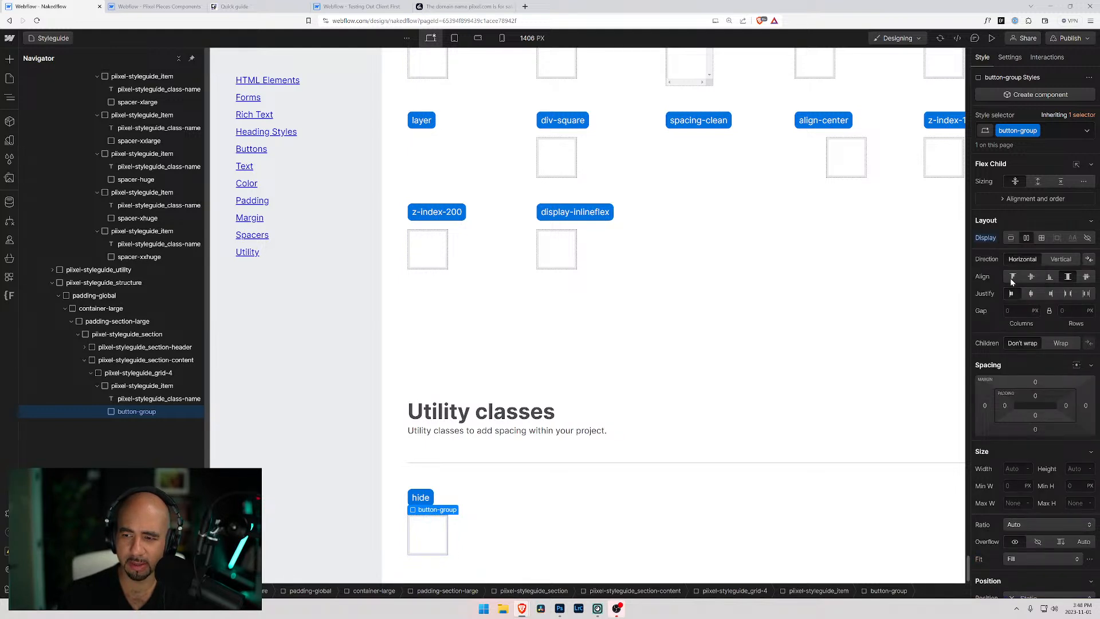
left_click(360, 6)
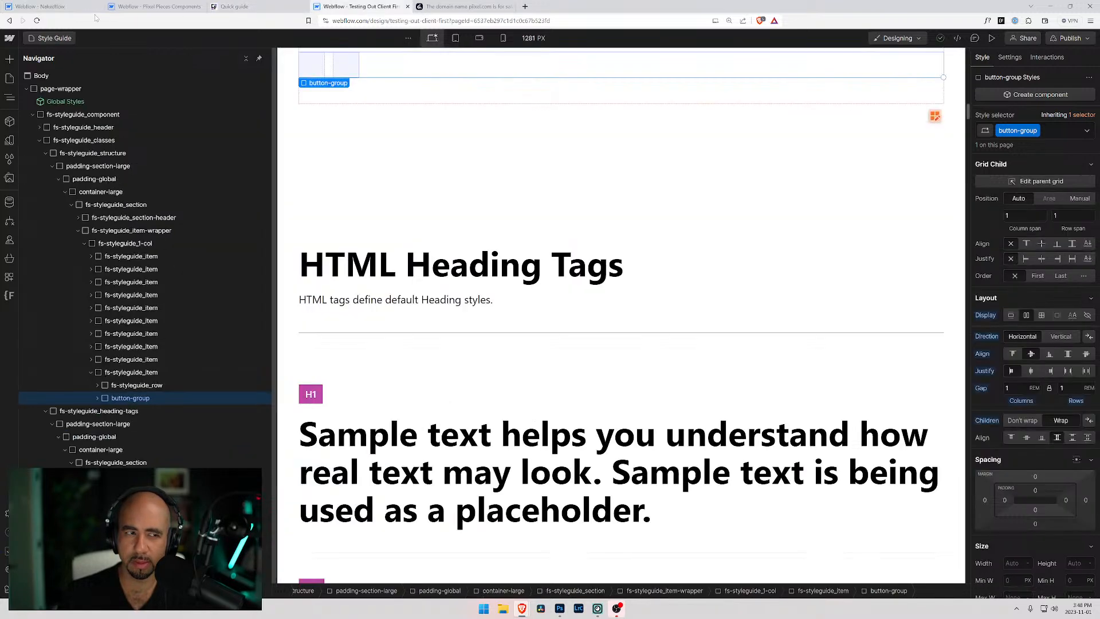
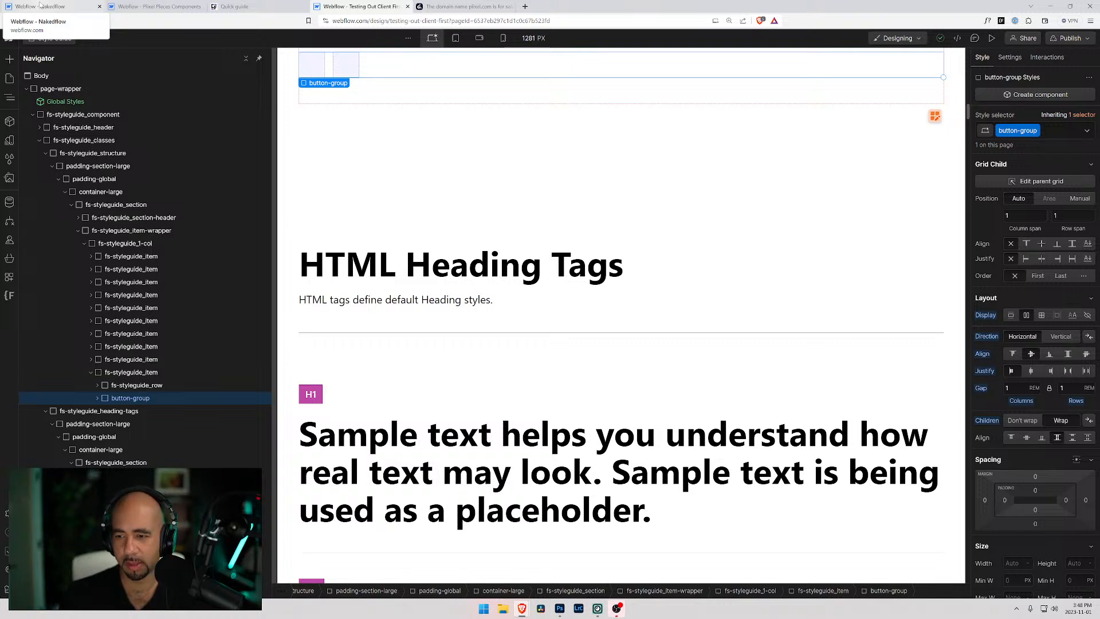
left_click(41, 6)
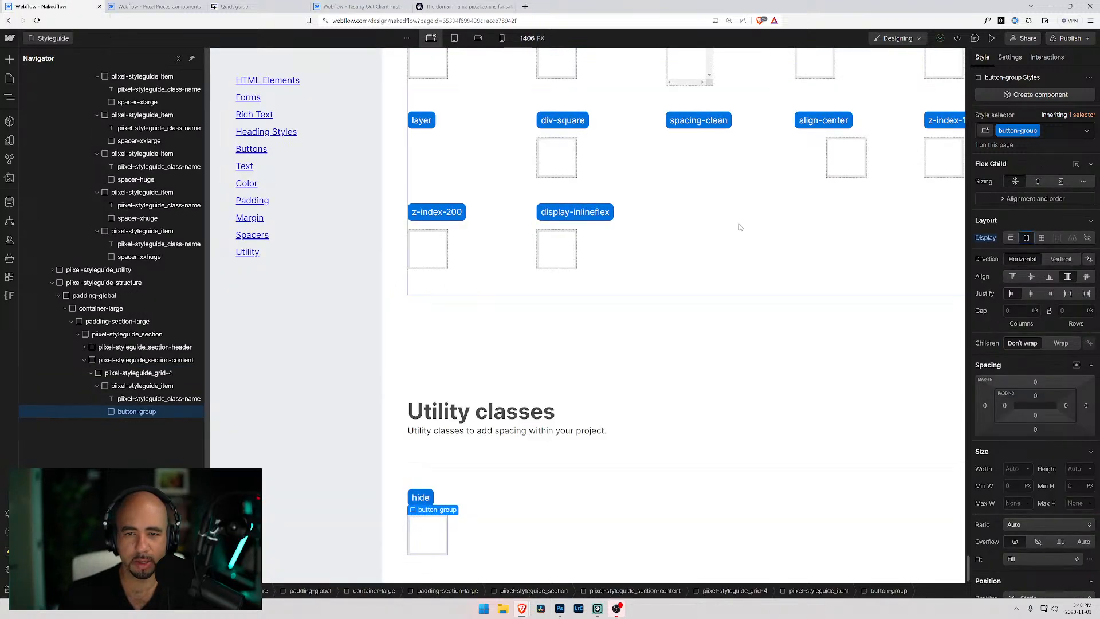
left_click(1015, 298)
left_click(1032, 279)
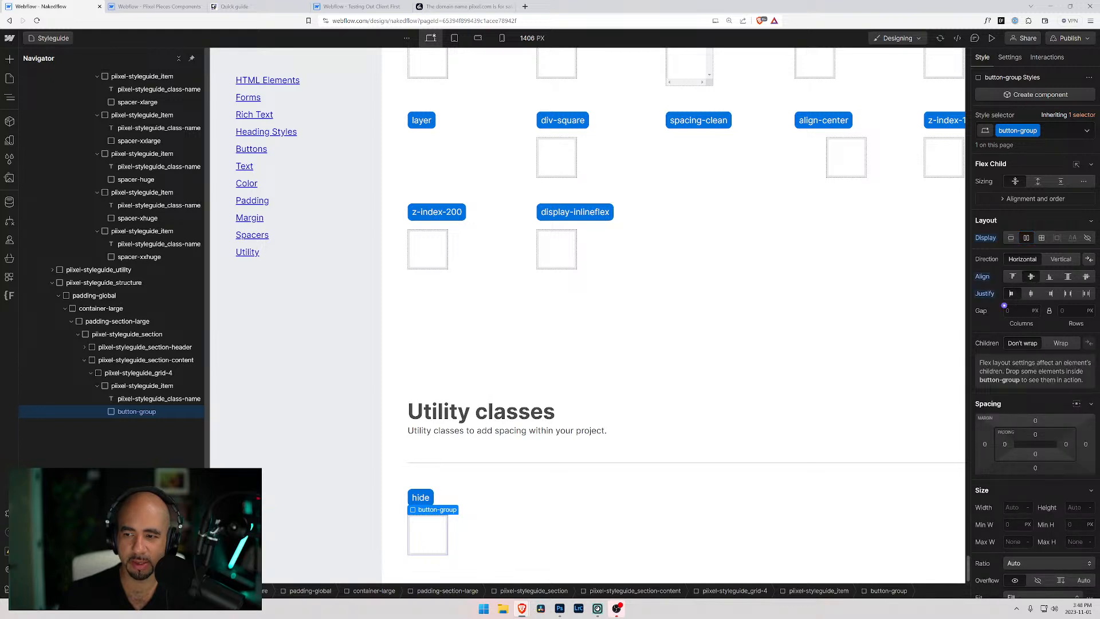
Set the button-group column and row gap to the small (1rem) sizing variable.
left_click(1005, 306)
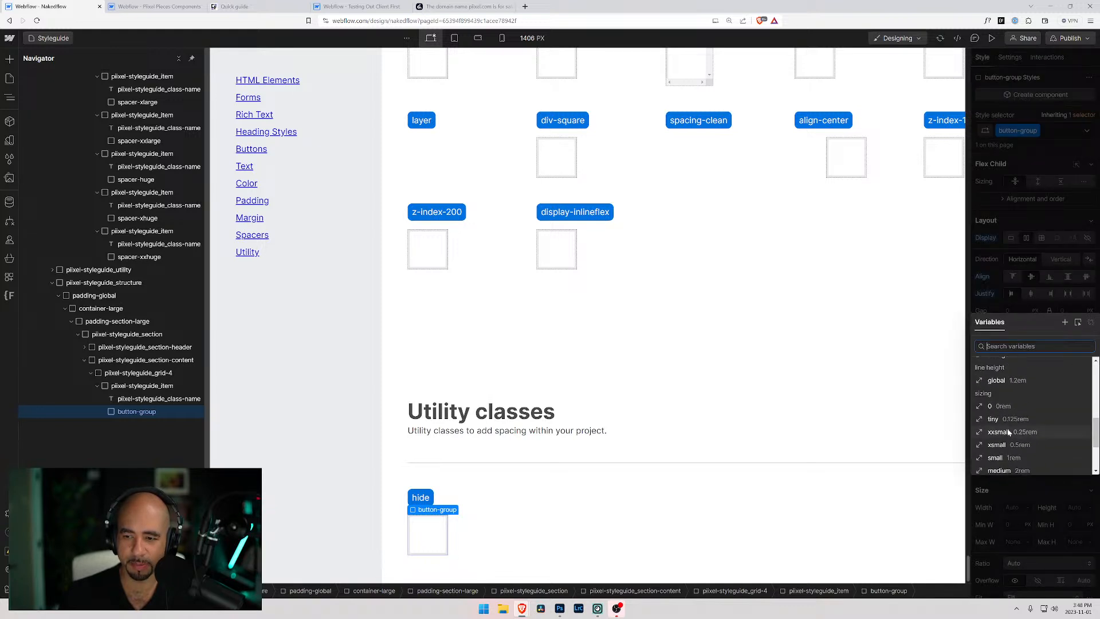
scroll(1008, 432, "down", 3)
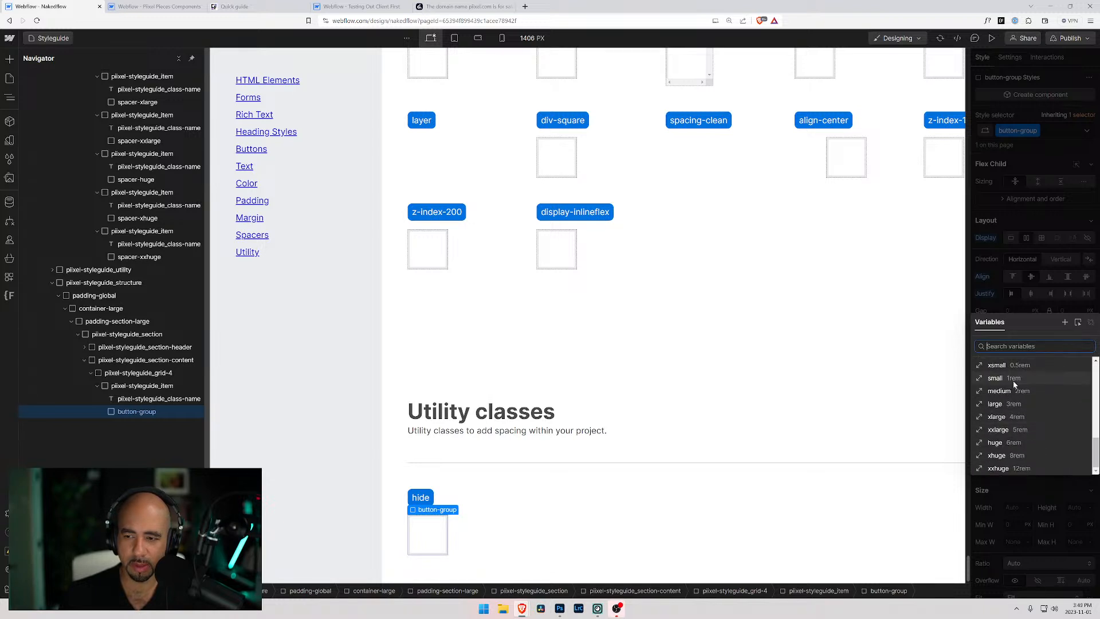
scroll(1014, 389, "up", 3)
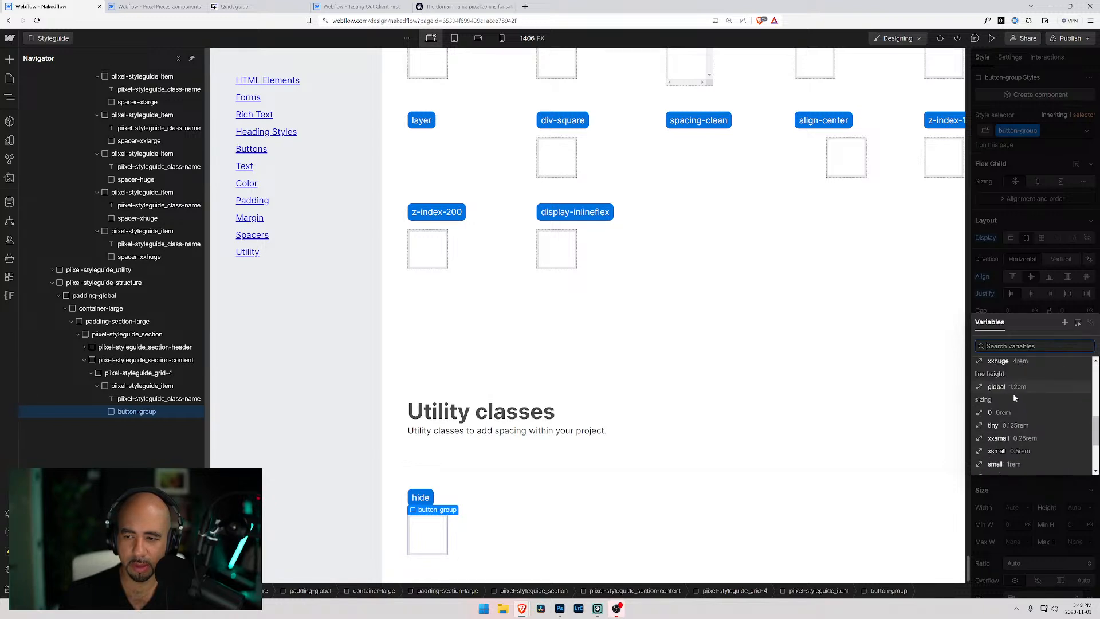
left_click(995, 464)
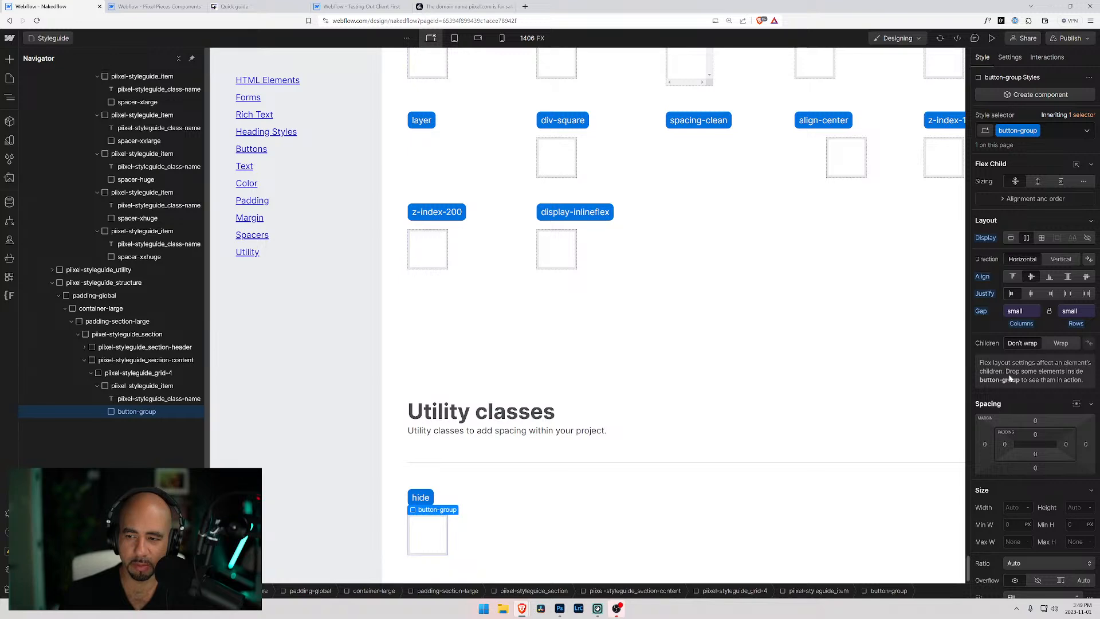
Change the class-name label of the remaining item in the structure section to "button-group".
left_click(141, 385)
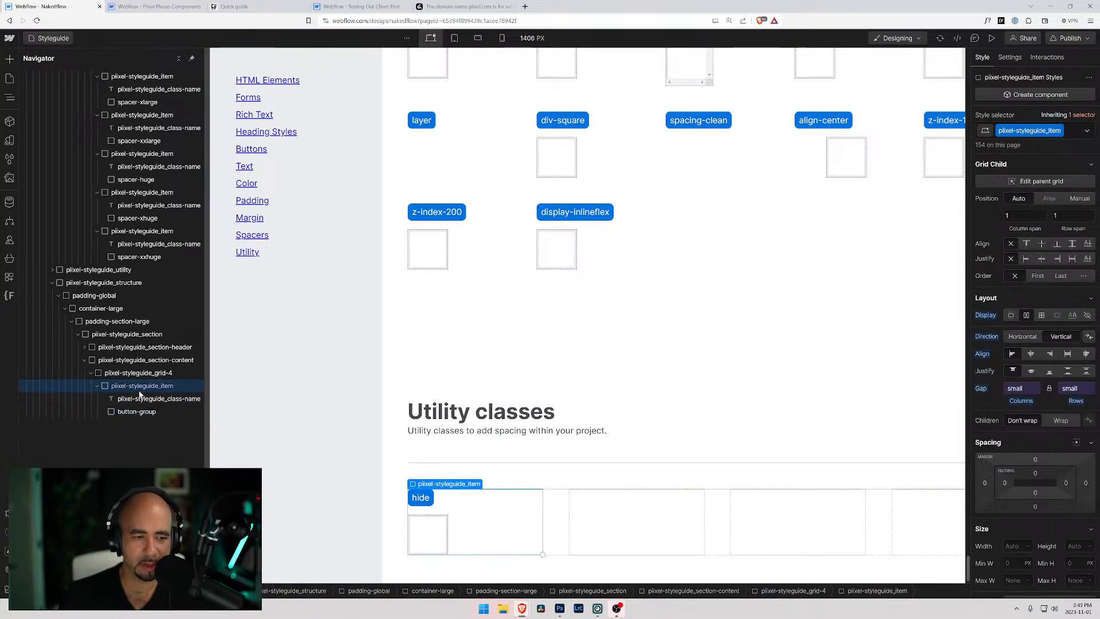
left_click(140, 399)
key("Return")
key("ctrl+a")
type("b")
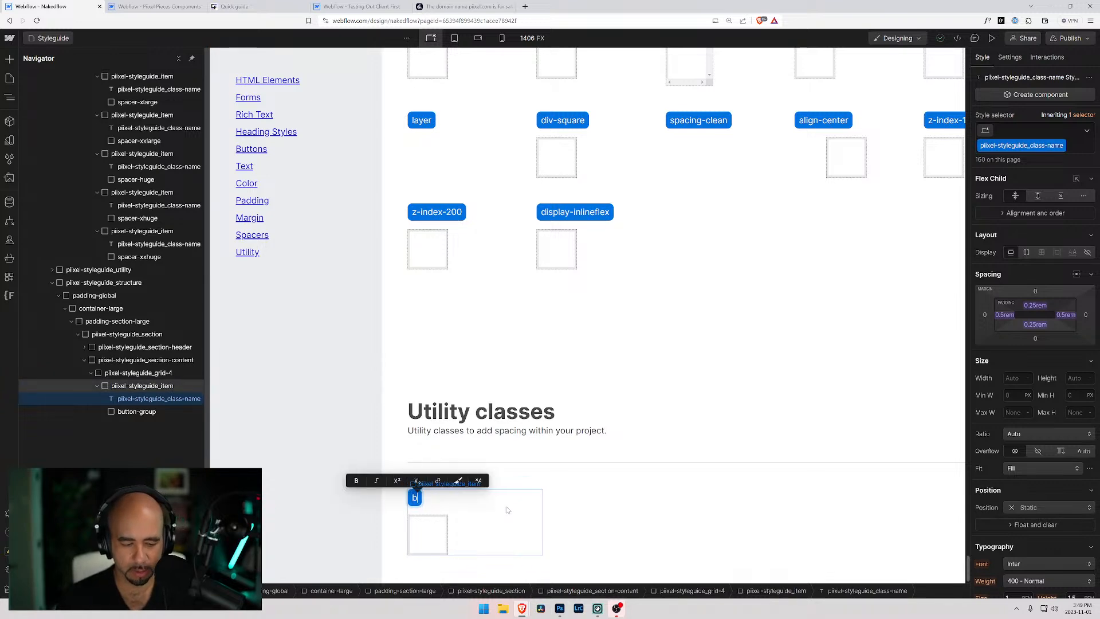
type("utton-group")
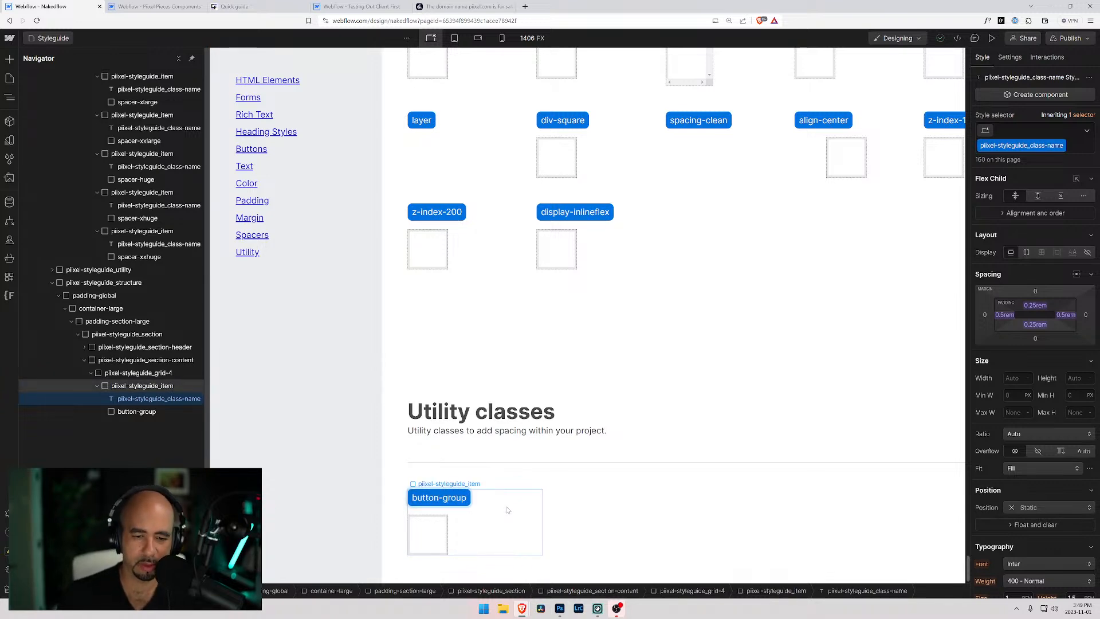
key("Escape")
Apply the button-group class to the div holding the Buttons section's is-small labels, and set the class's column and row gap to xsmall.
left_click(644, 521)
scroll(579, 367, "up", 15)
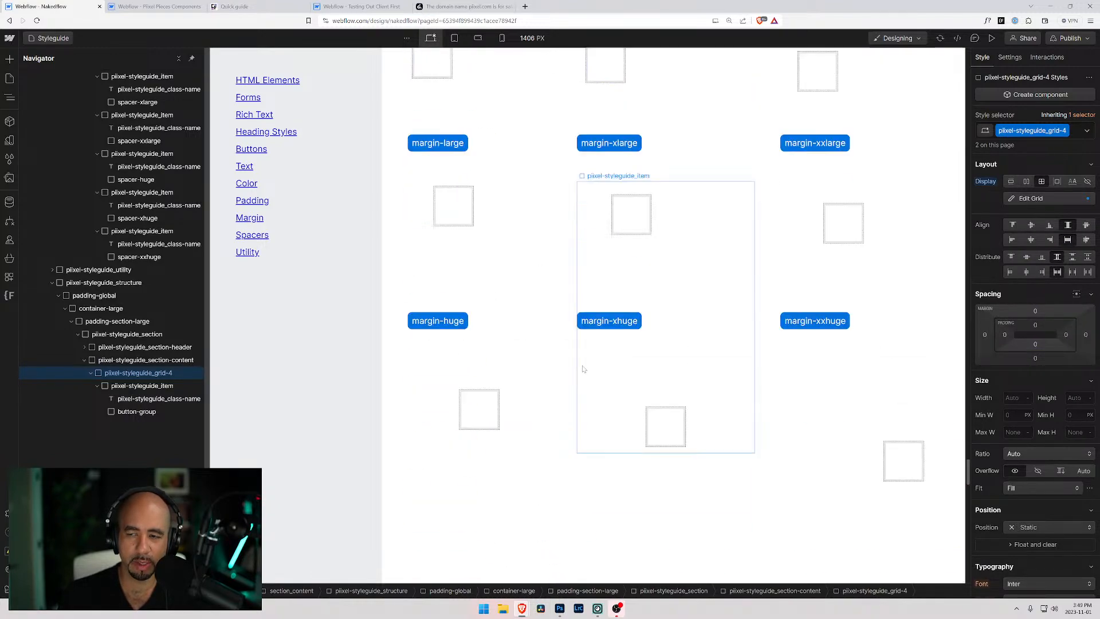
scroll(584, 355, "up", 20)
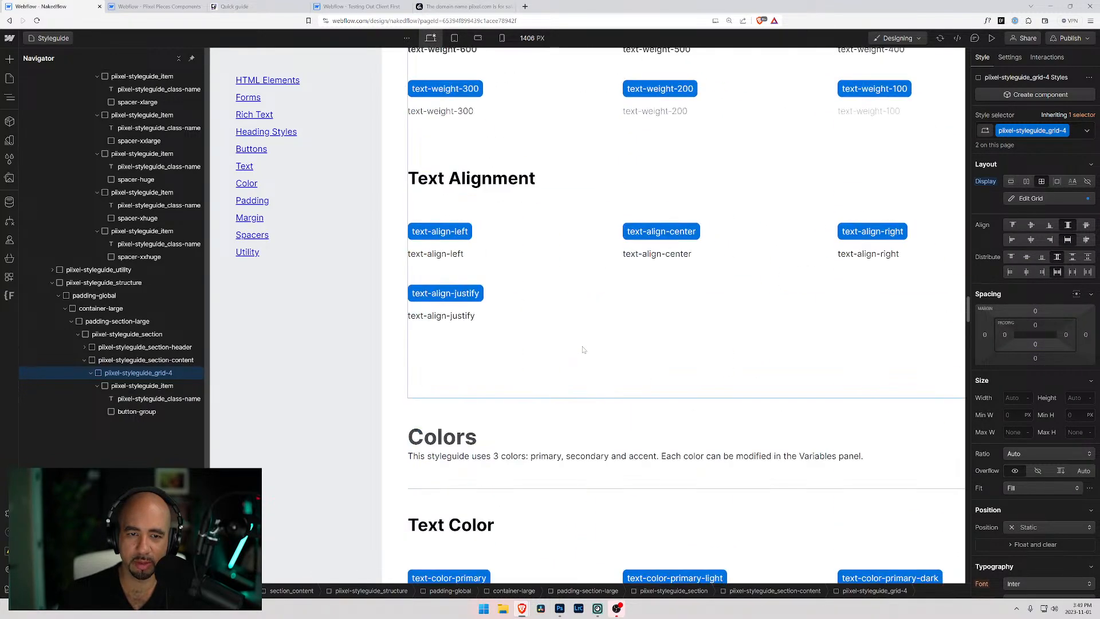
scroll(582, 343, "up", 10)
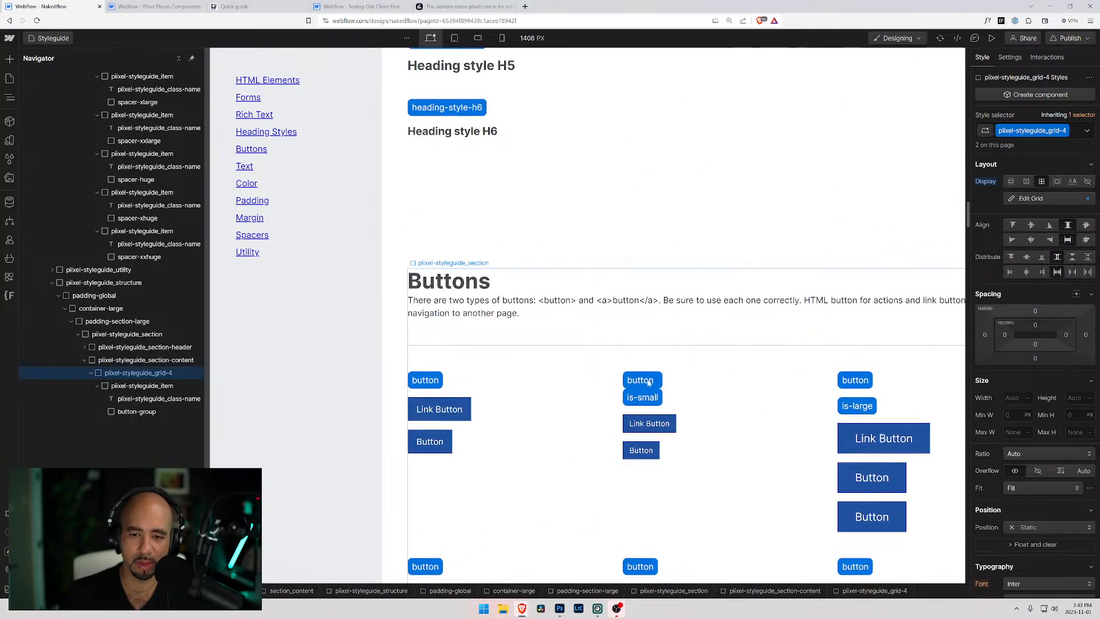
left_click(657, 391)
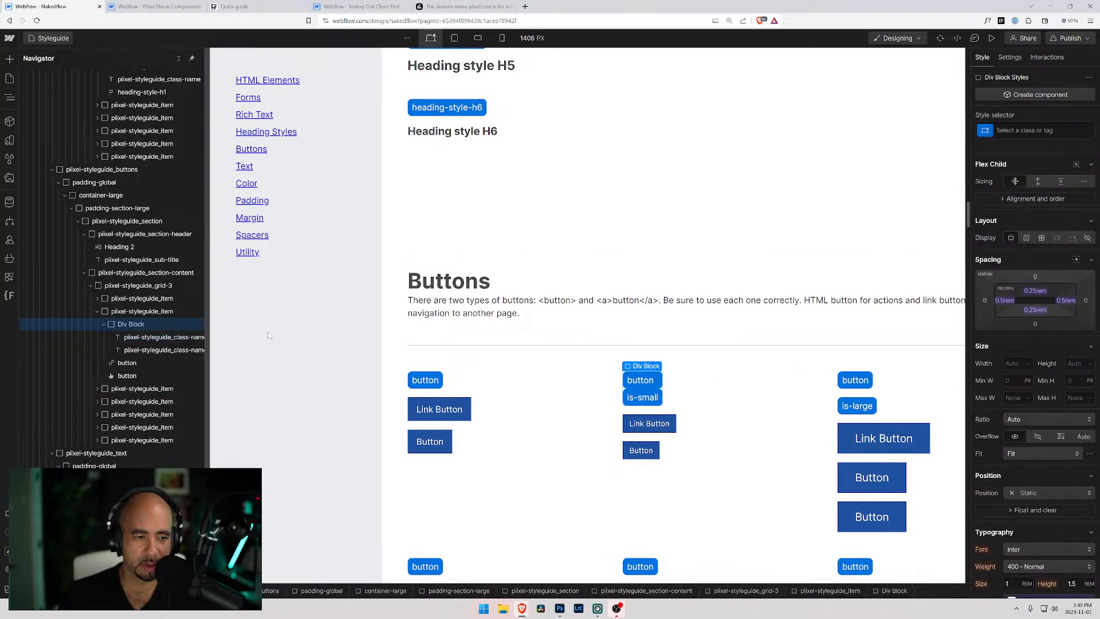
left_click(1022, 138)
type("button-g")
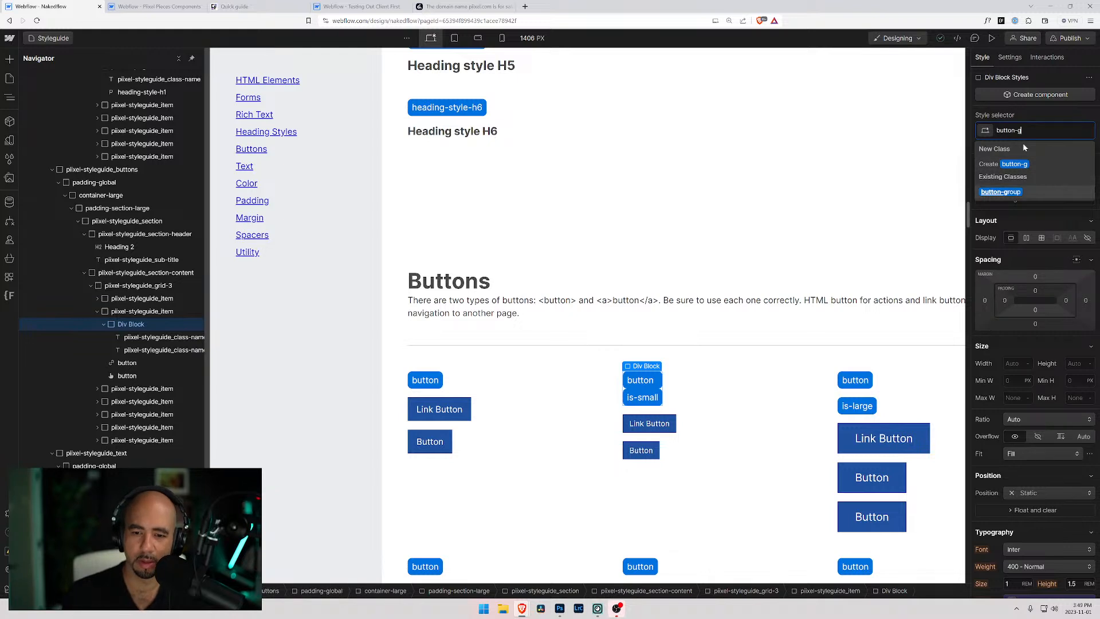
key("Return")
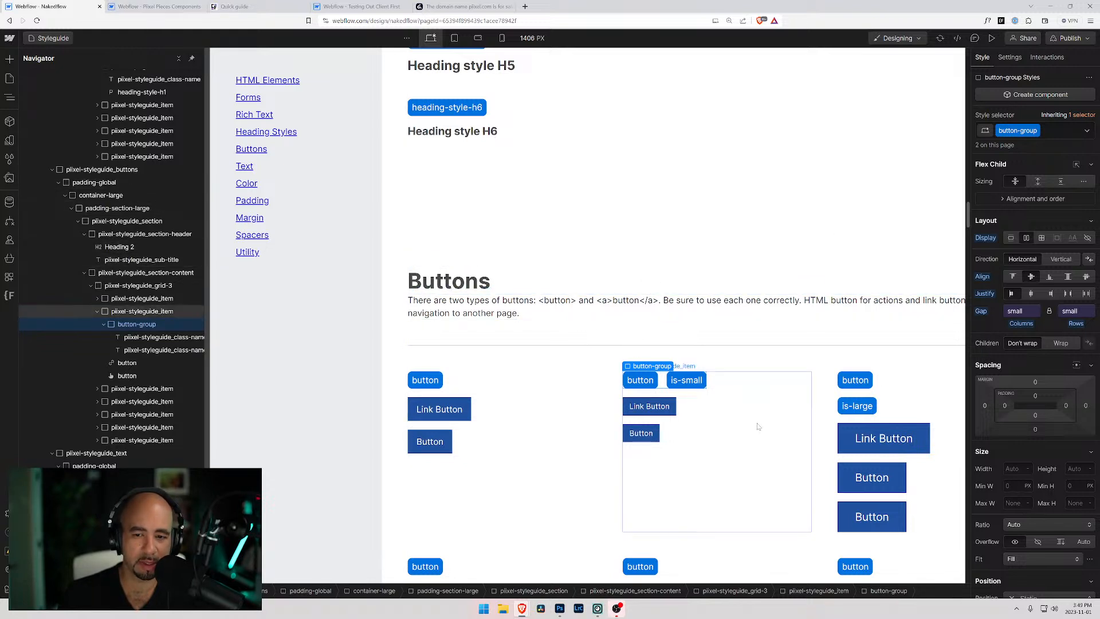
left_click(1025, 310)
left_click(1022, 462)
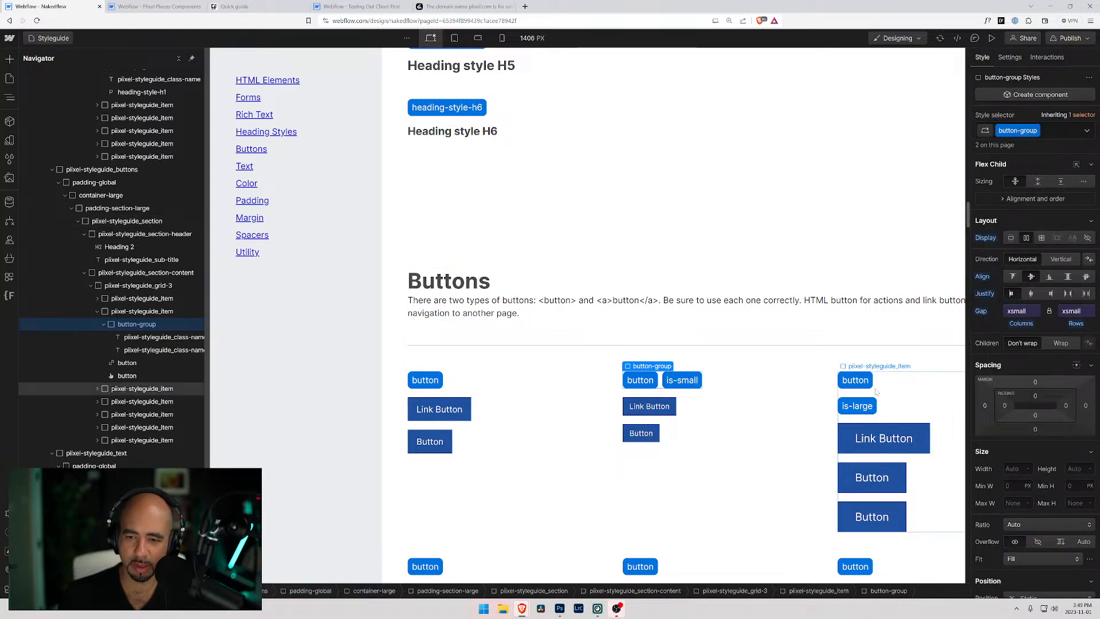
Wrap the button and is-large labels together in a div block and give it the button-group class.
left_click(856, 380)
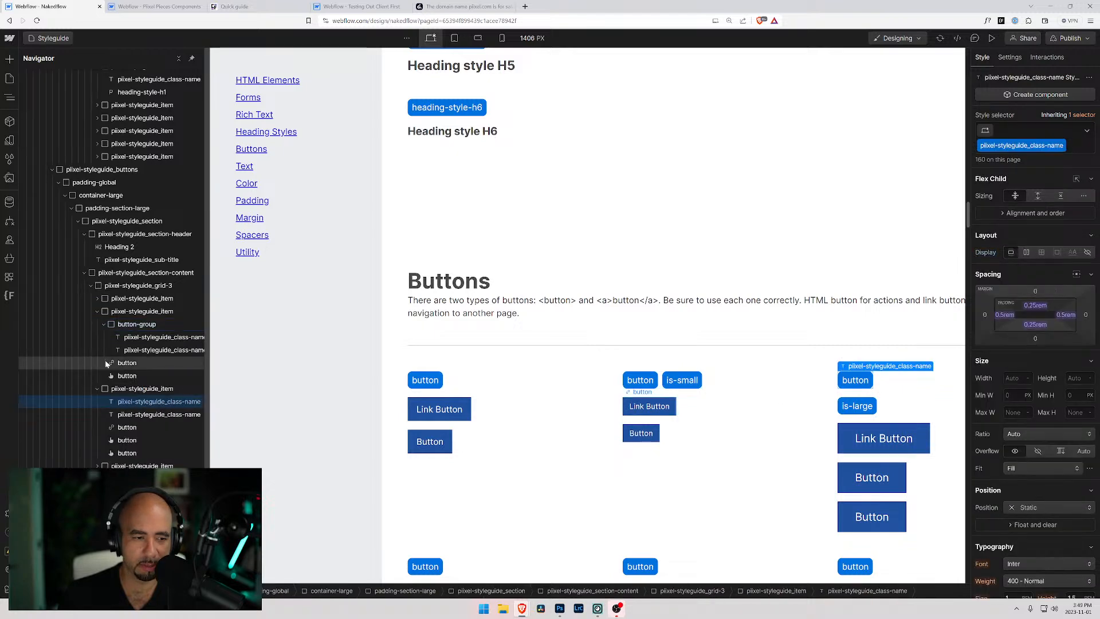
left_click(126, 415)
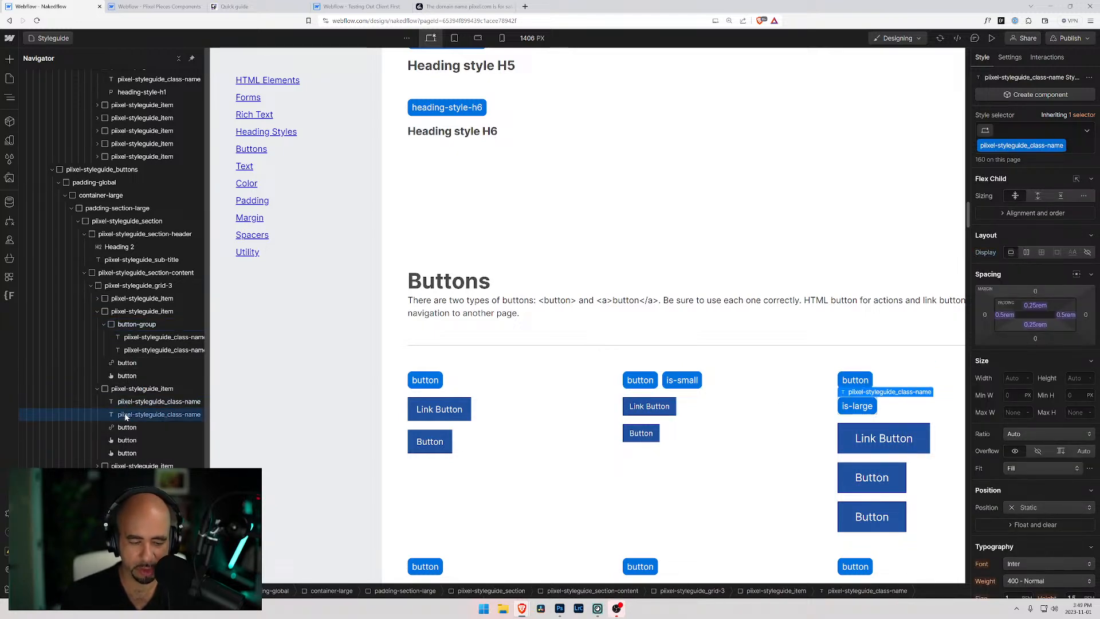
key("ctrl+alt+g")
left_click_drag(138, 403, 136, 417)
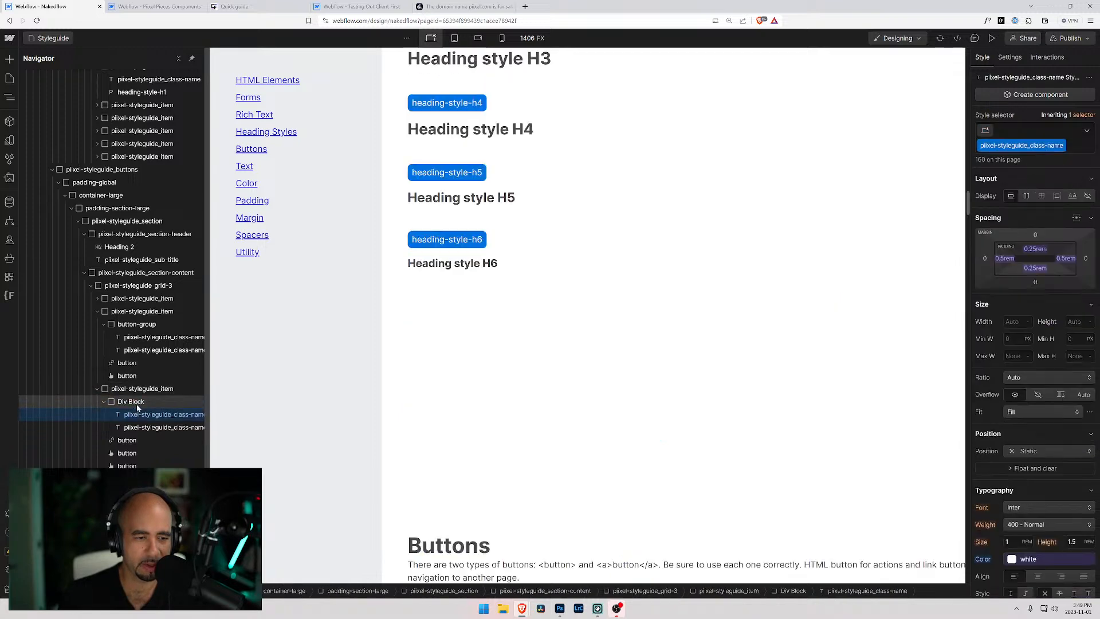
left_click(137, 404)
key("ctrl+Return")
type("button")
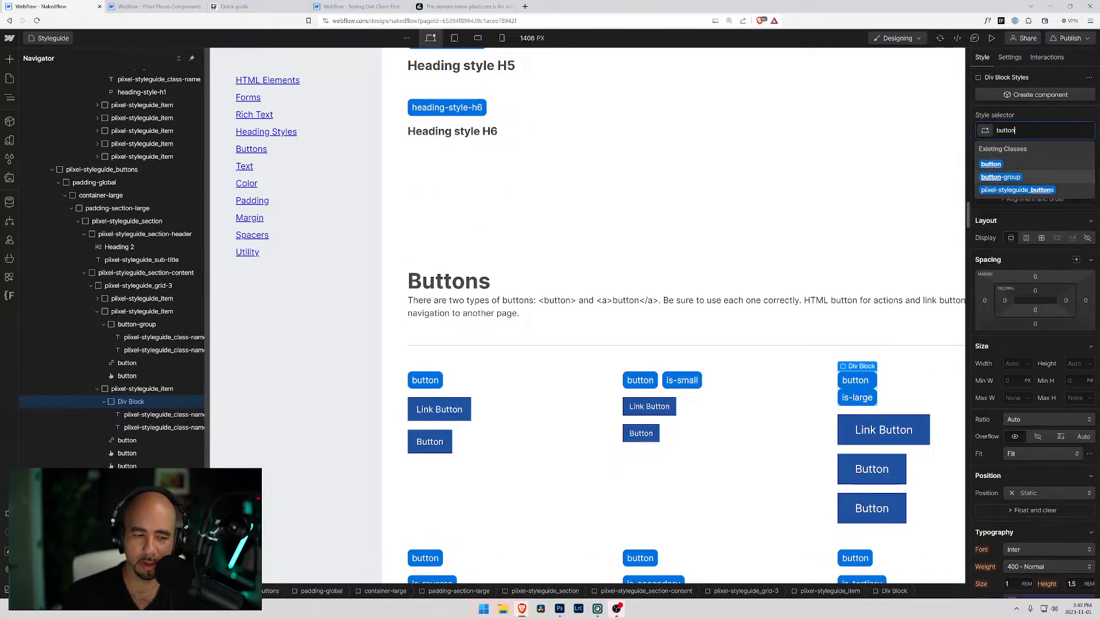
key("Return")
Group the button and is-reverse labels in a new div block with the button-group class.
scroll(515, 401, "down", 3)
left_click(441, 411)
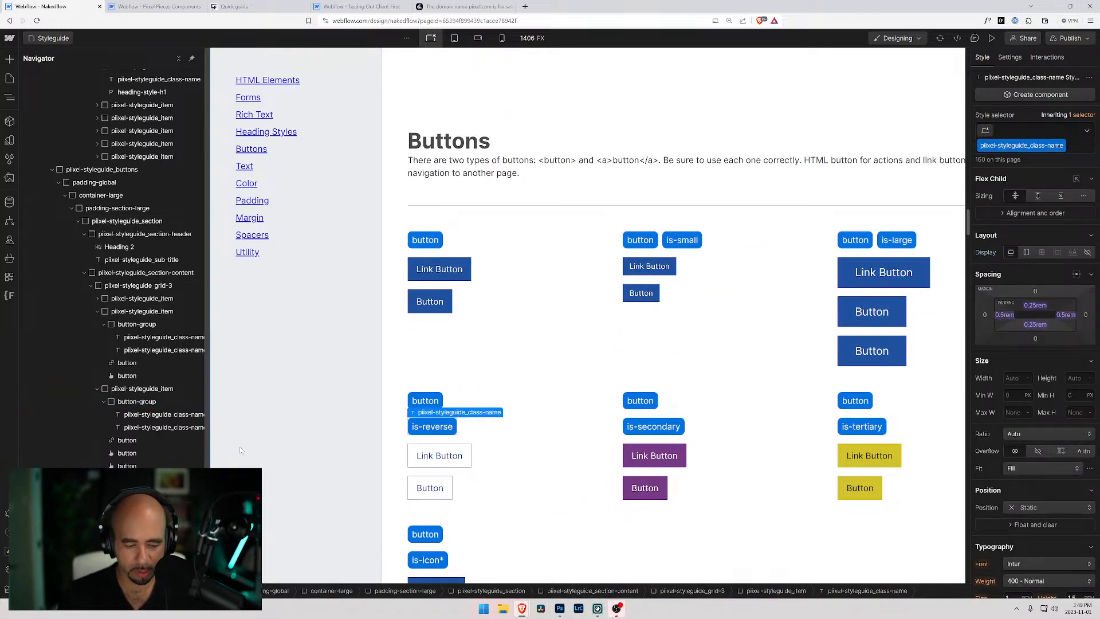
key("ctrl+alt+g")
left_click_drag(425, 400, 431, 420)
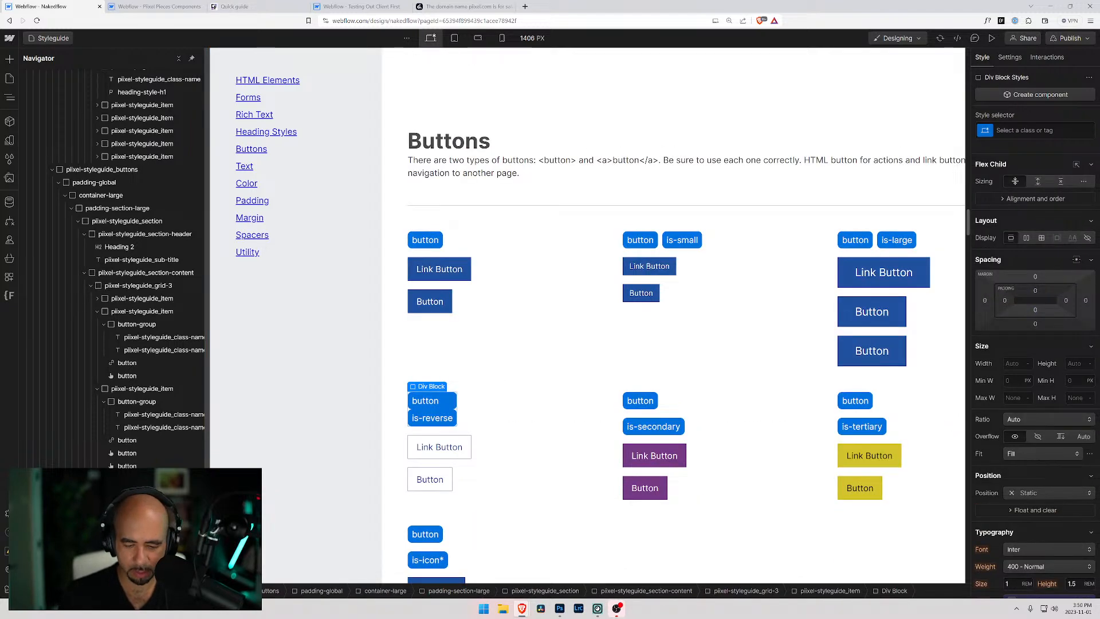
key("Return")
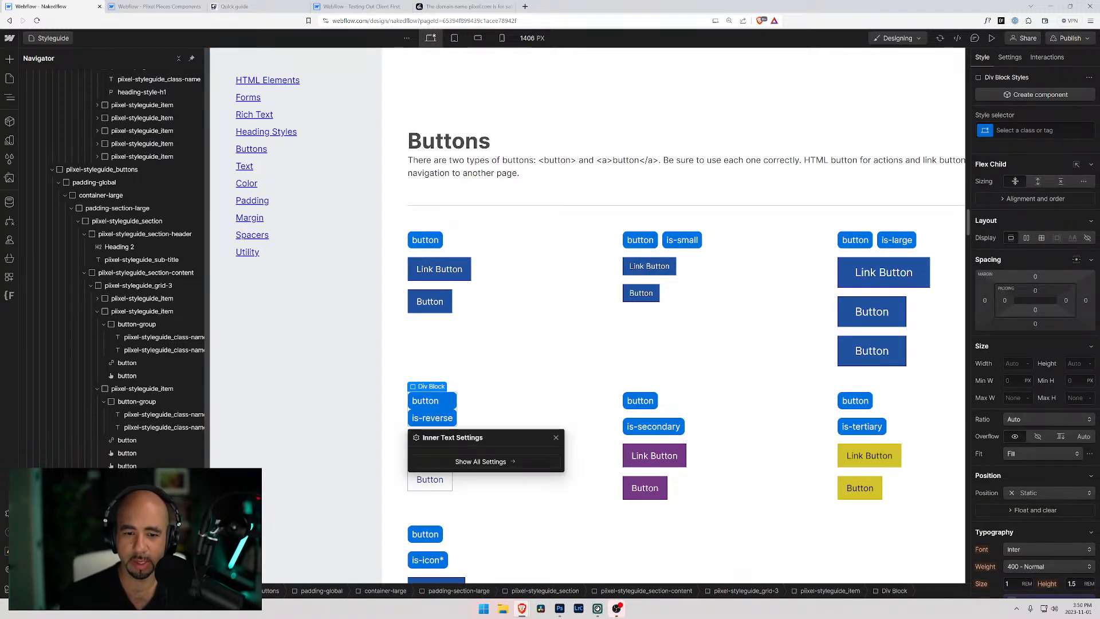
key("ctrl+Return")
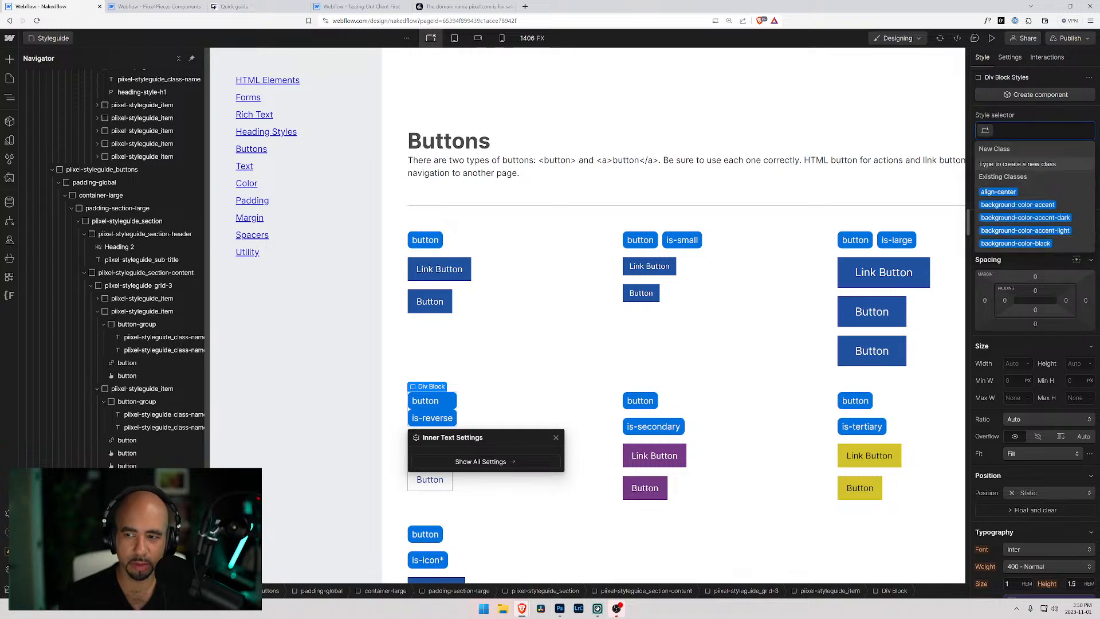
type("butto")
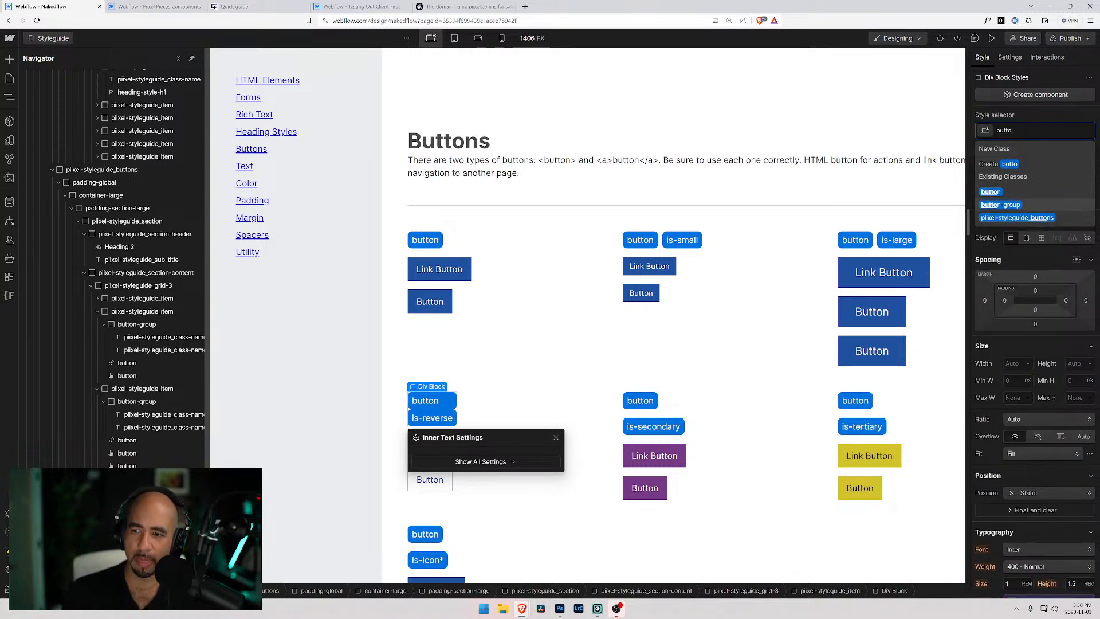
key("Return")
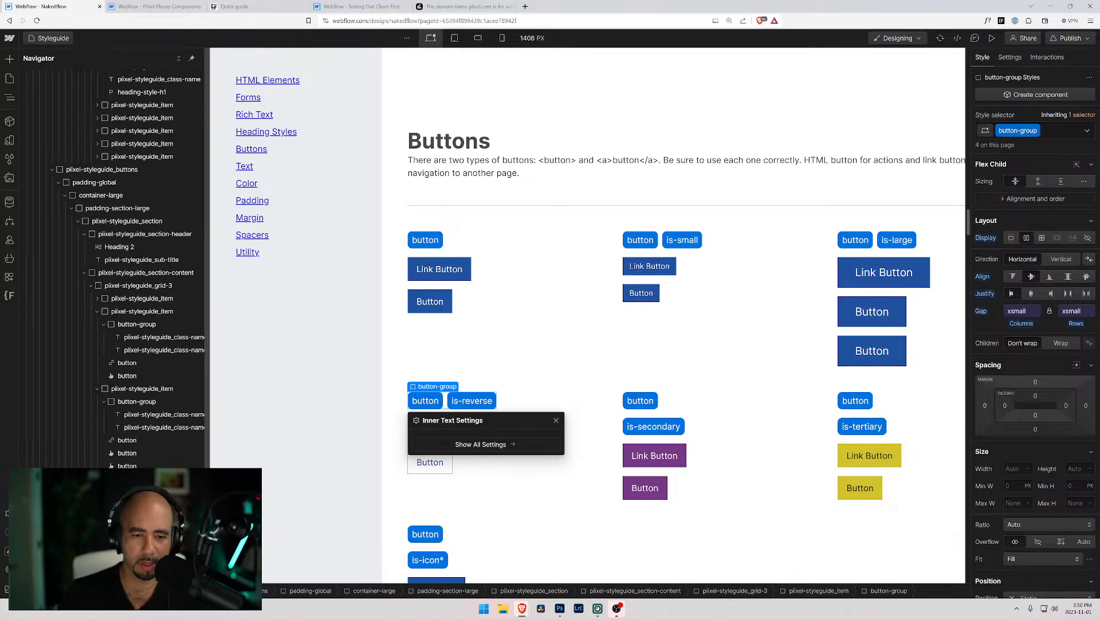
Group the button and is-secondary labels in a new div block with the button-group class.
left_click(651, 404)
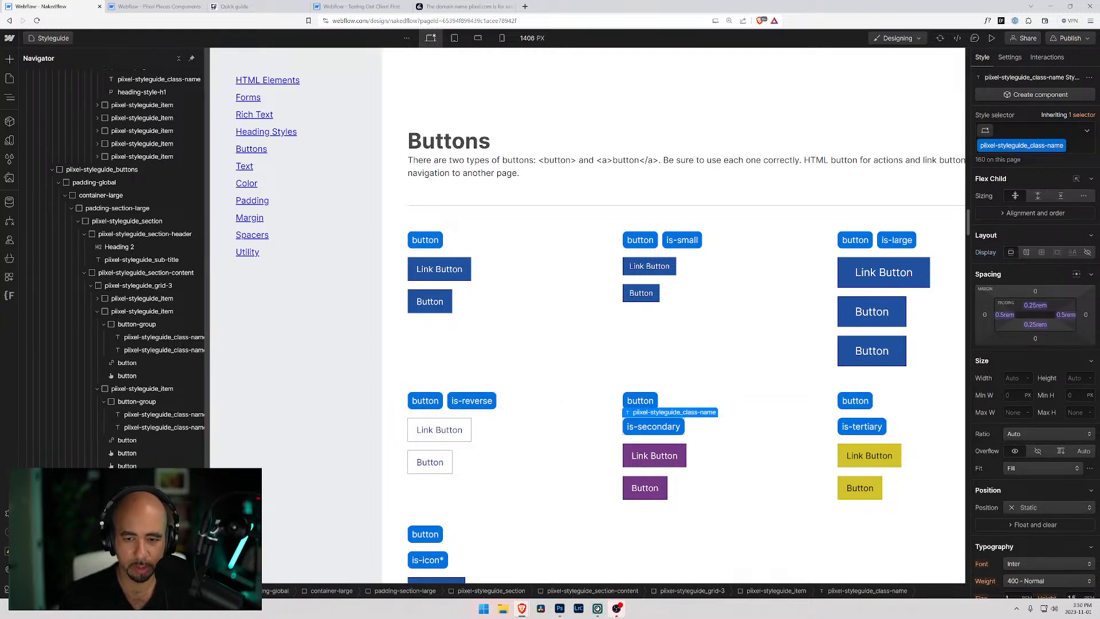
key("ctrl+alt+g")
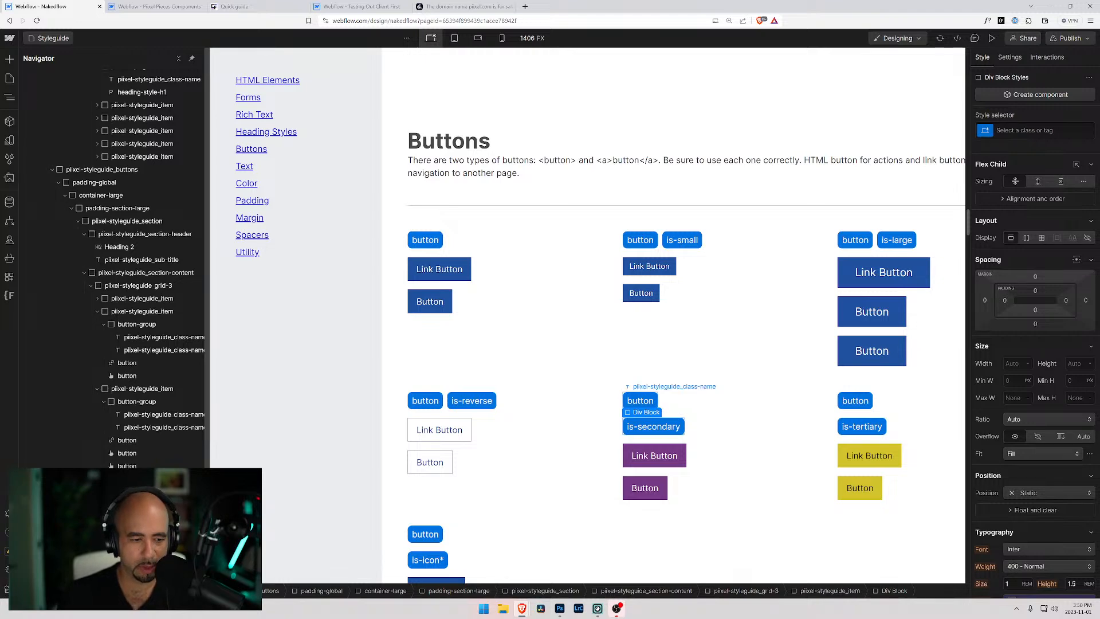
left_click_drag(640, 401, 646, 422)
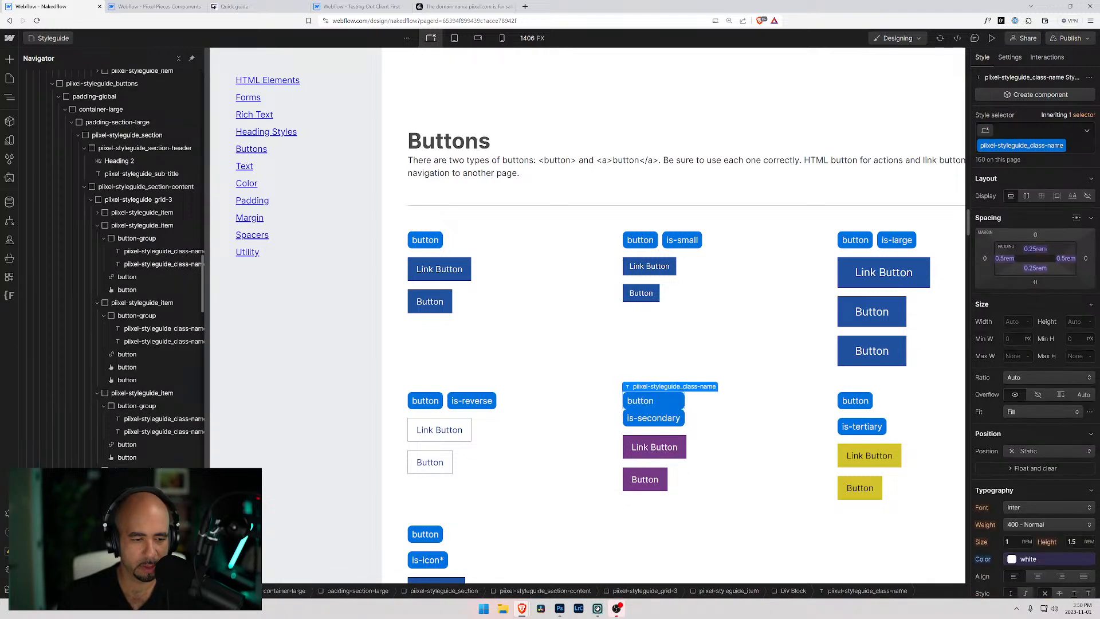
key("Up")
key("ctrl+Return")
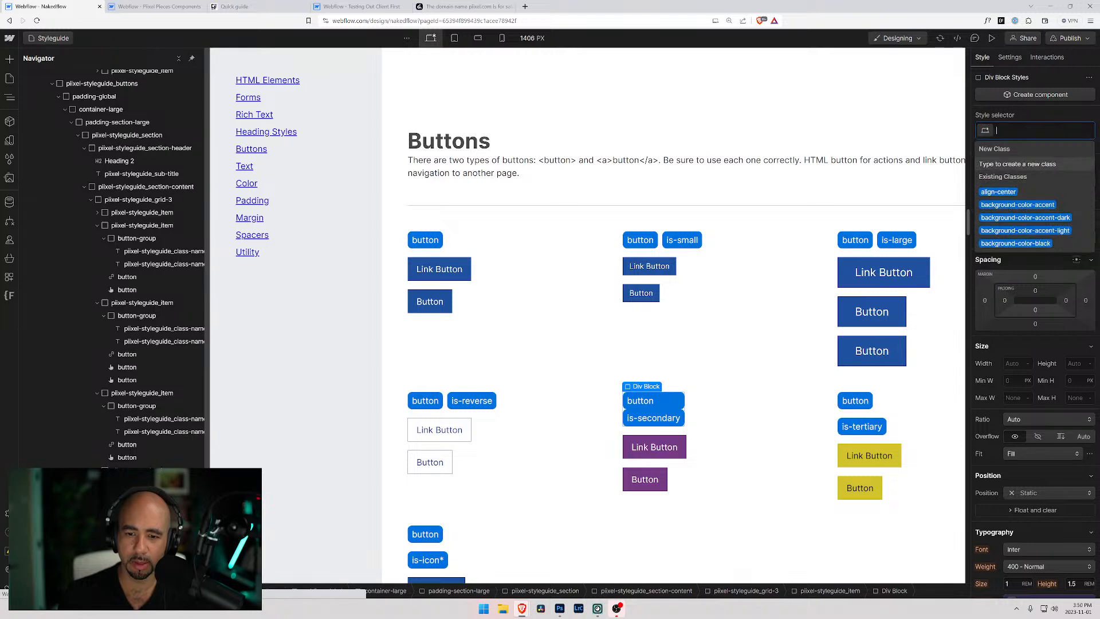
type("butto")
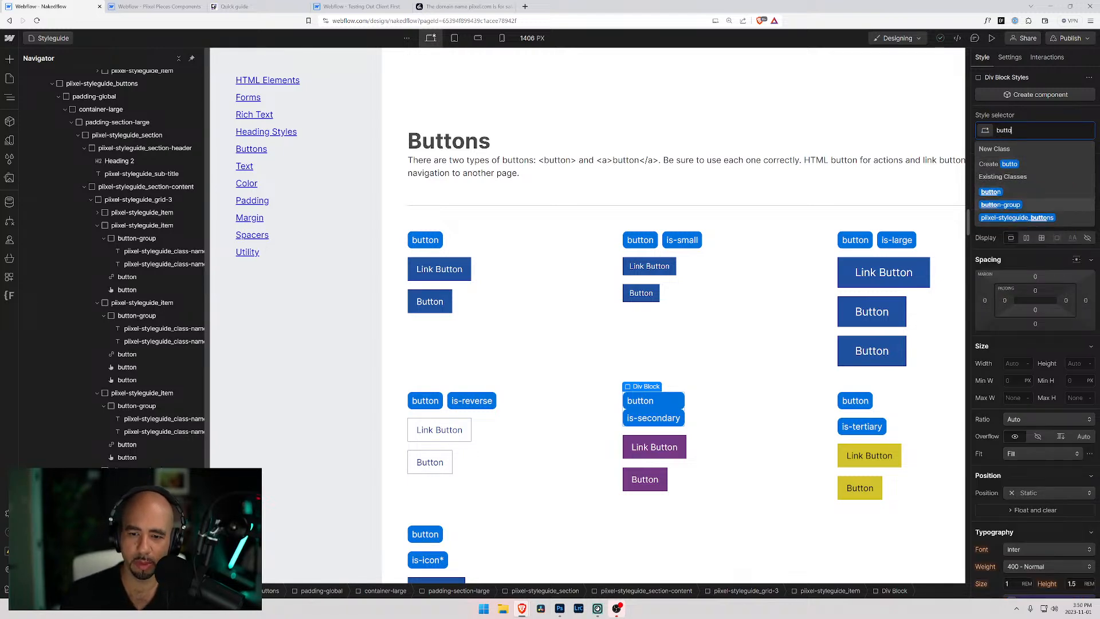
key("Return")
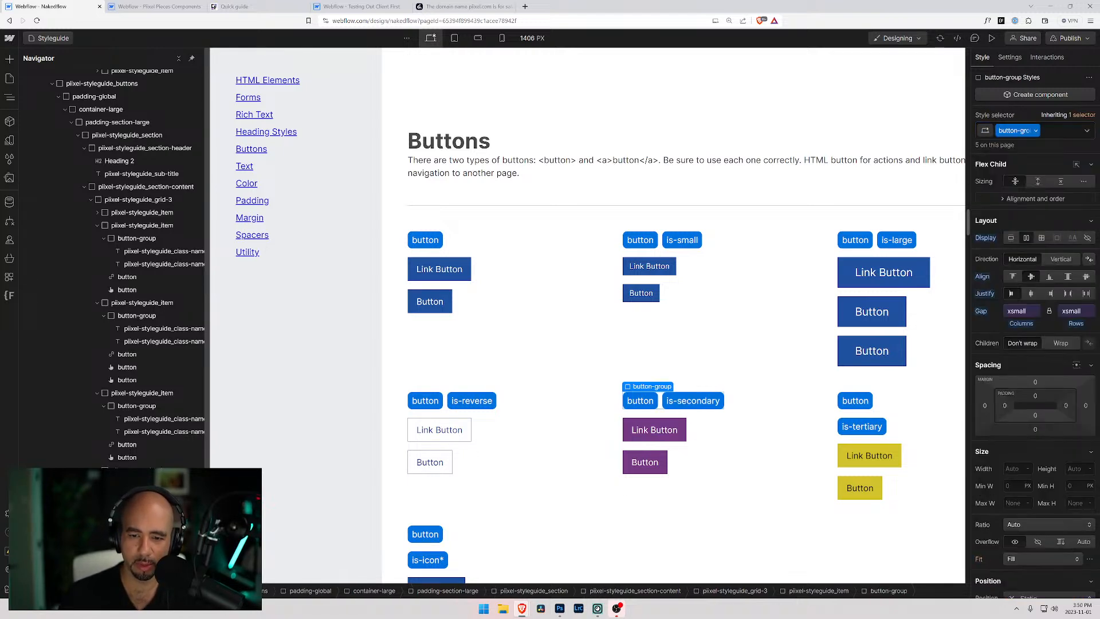
Group the button and is-tertiary labels in a new div block with the button-group class.
left_click(856, 401)
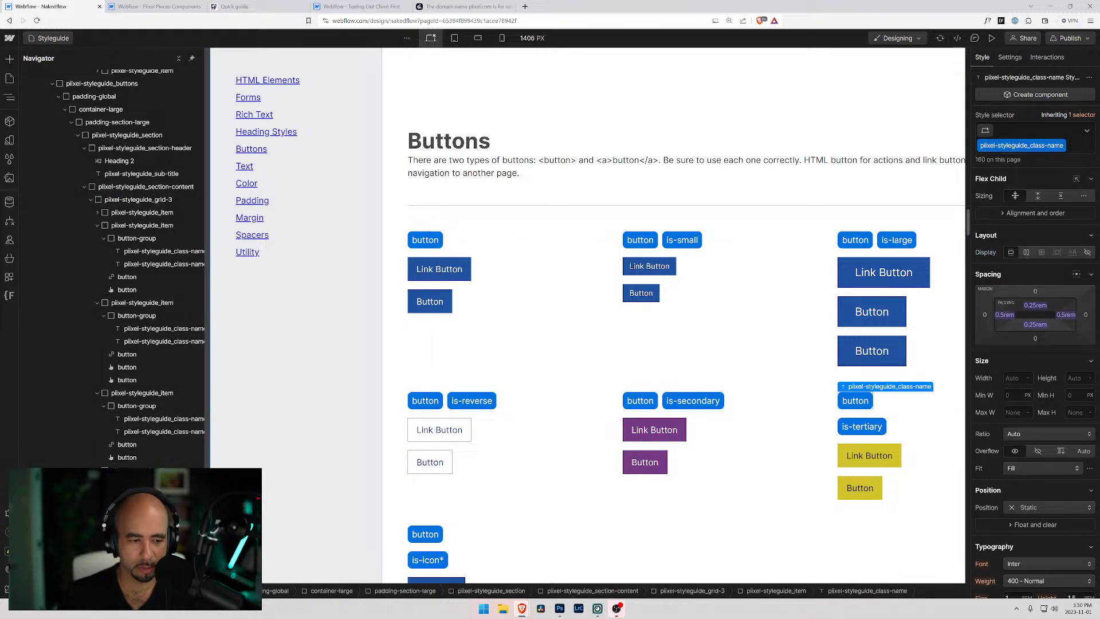
left_click(861, 427)
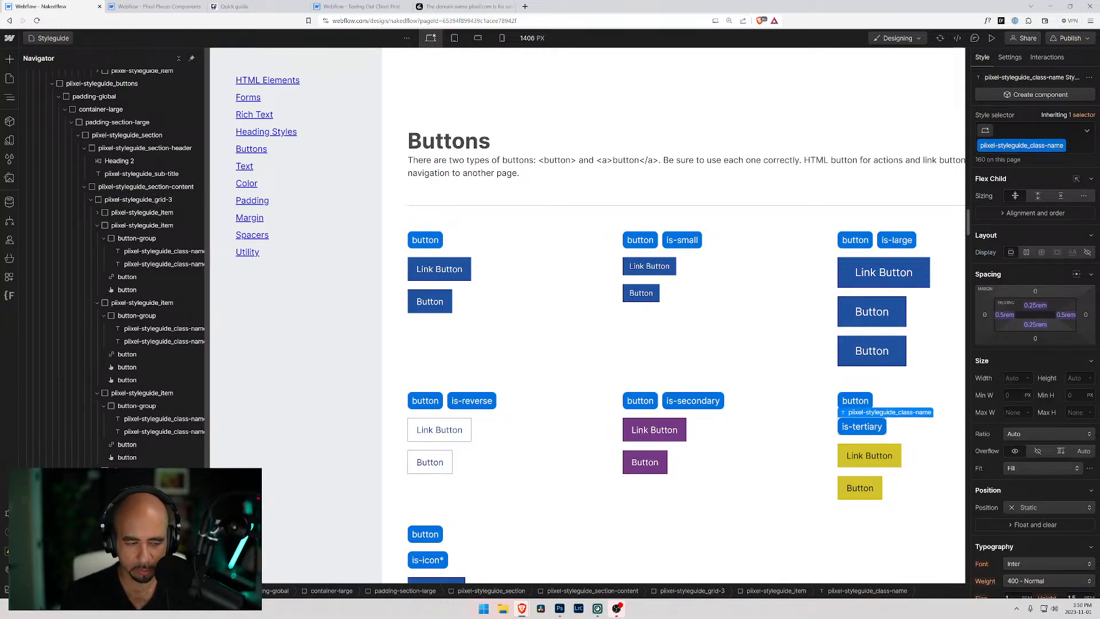
key("ctrl+alt+g")
left_click_drag(856, 401, 859, 424)
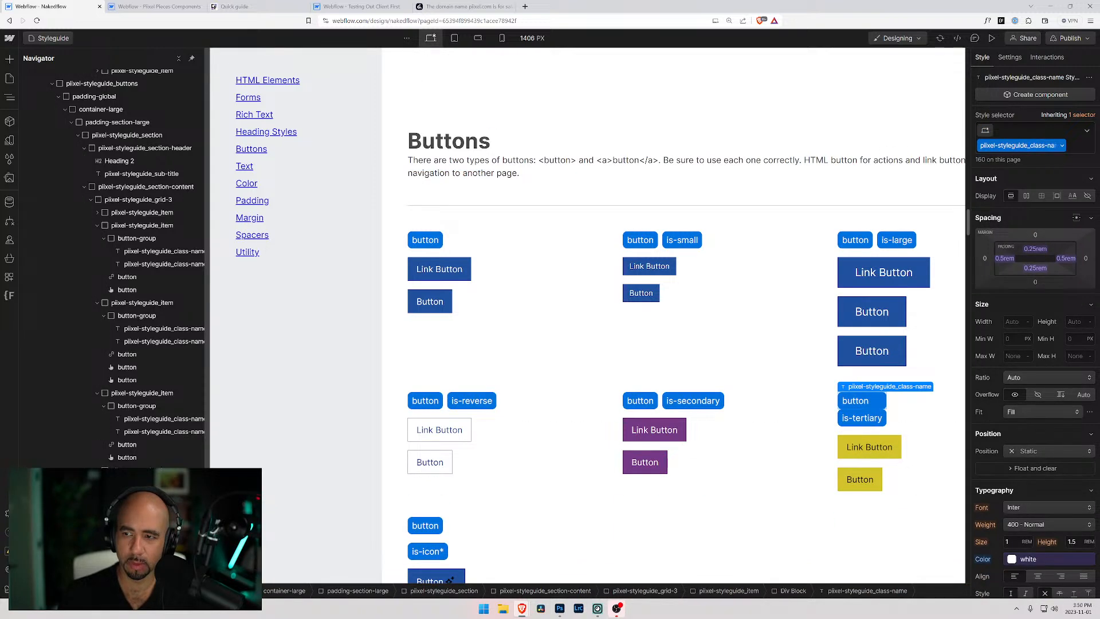
key("Up")
key("Return")
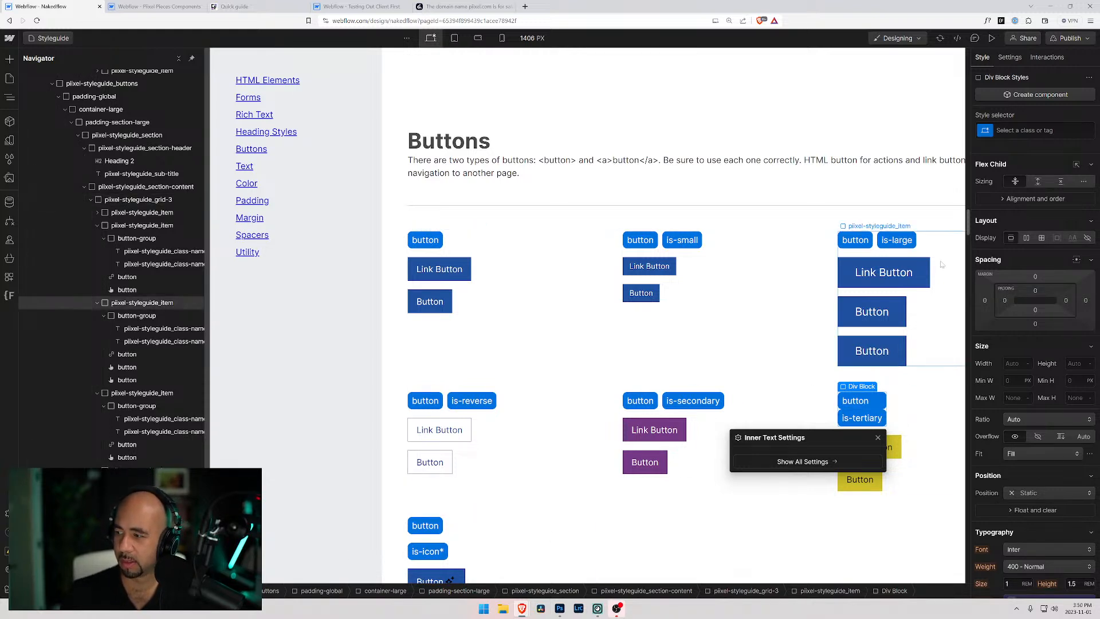
left_click(1014, 131)
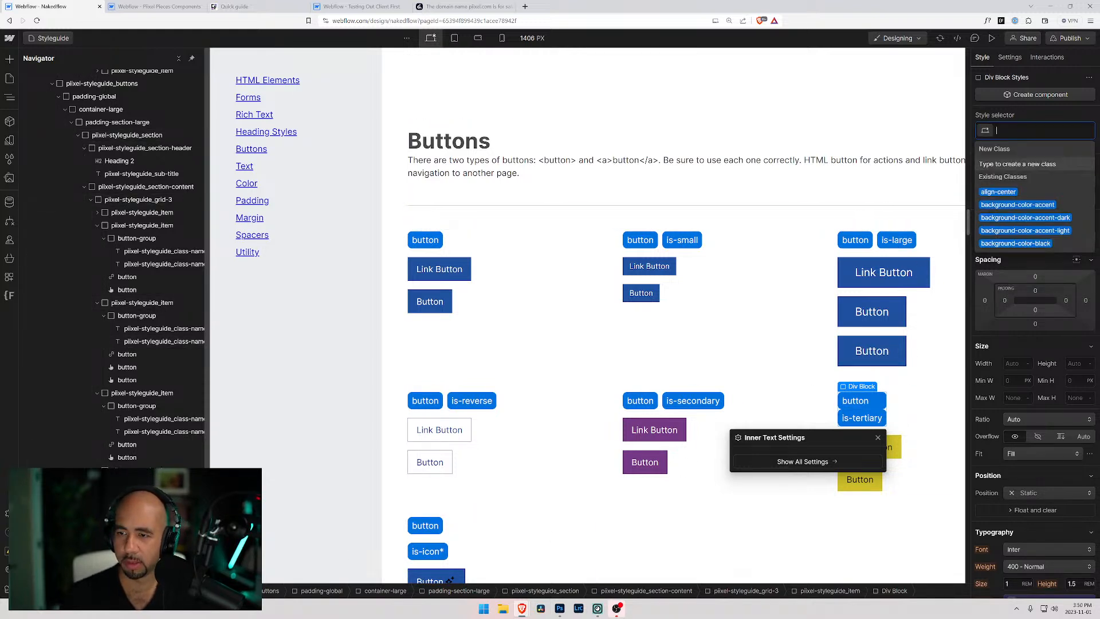
type("button")
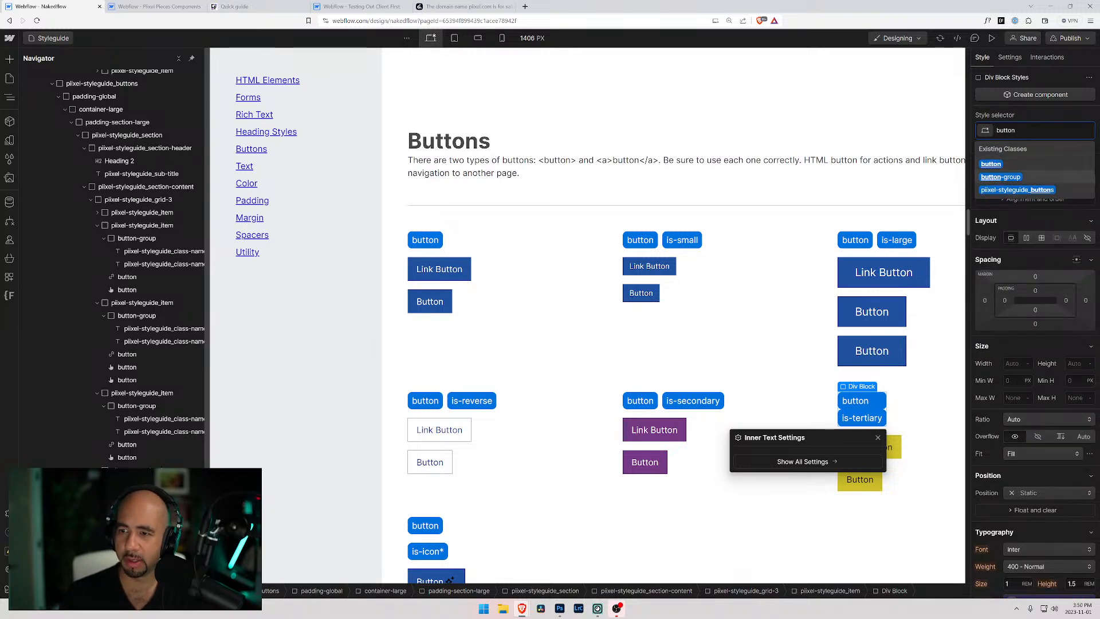
left_click(1001, 176)
Group the button and is-icon* labels in a new div block and give it the button-group class.
scroll(431, 332, "down", 4)
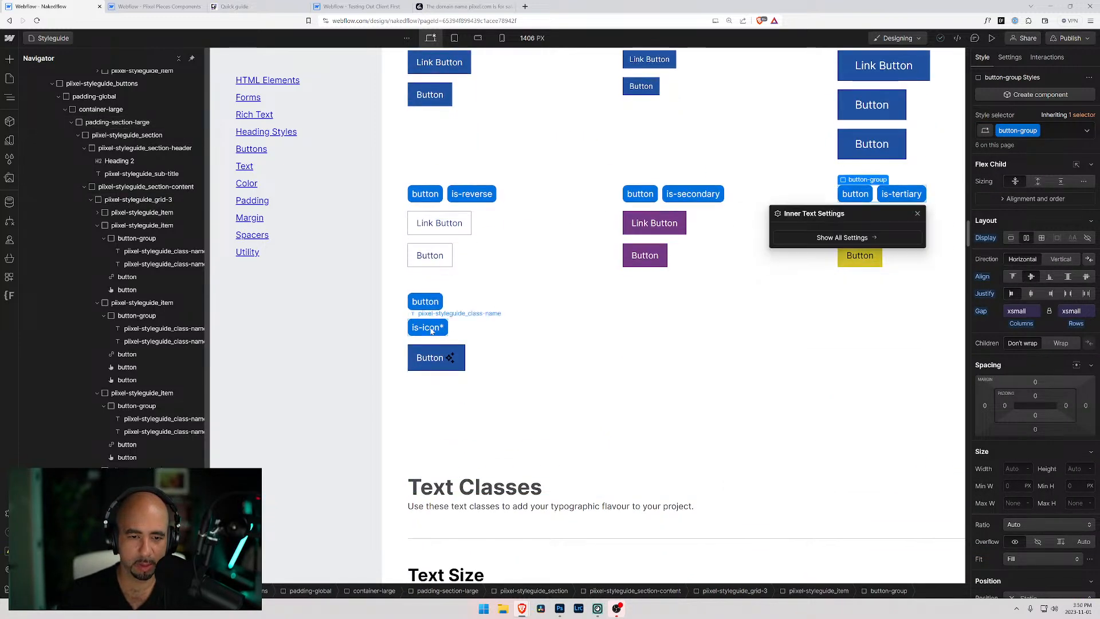
left_click(425, 301)
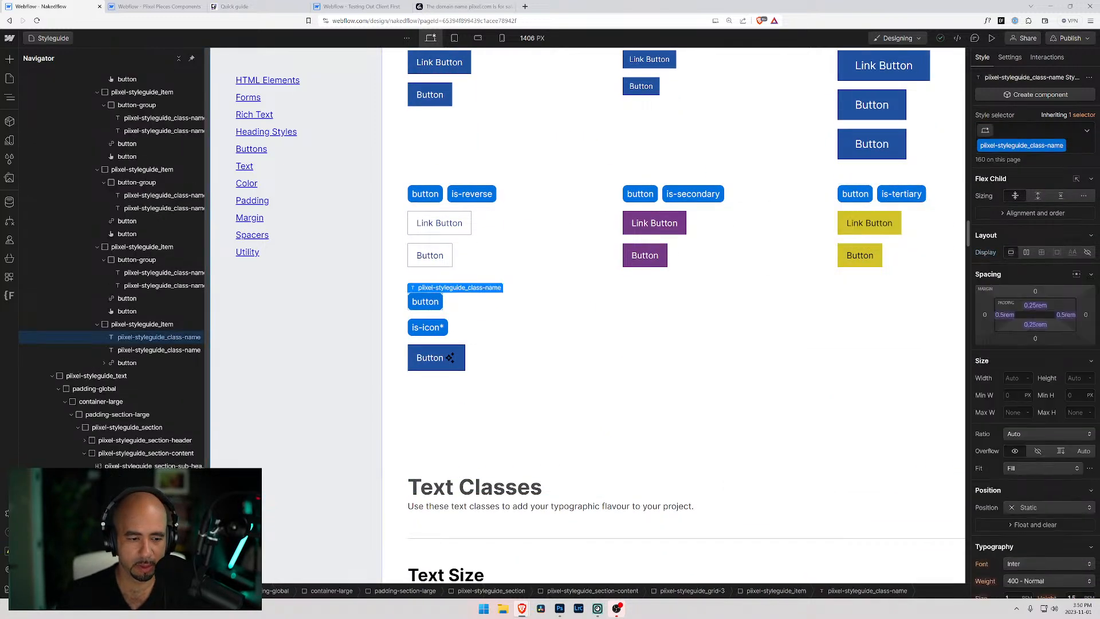
left_click(139, 351)
key("ctrl+alt+g")
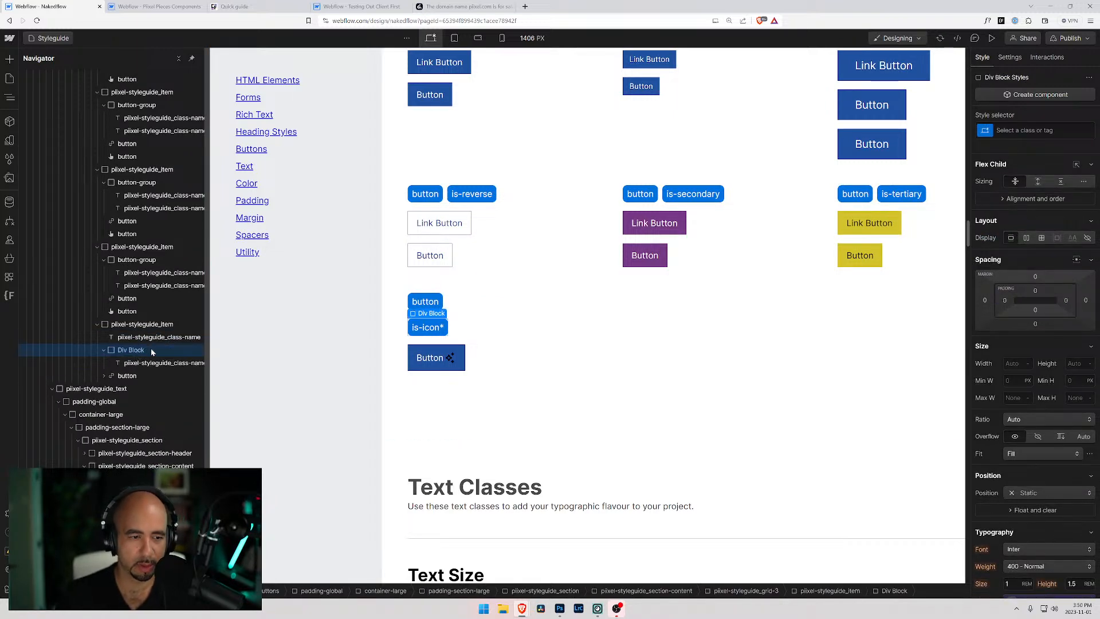
left_click_drag(138, 337, 144, 351)
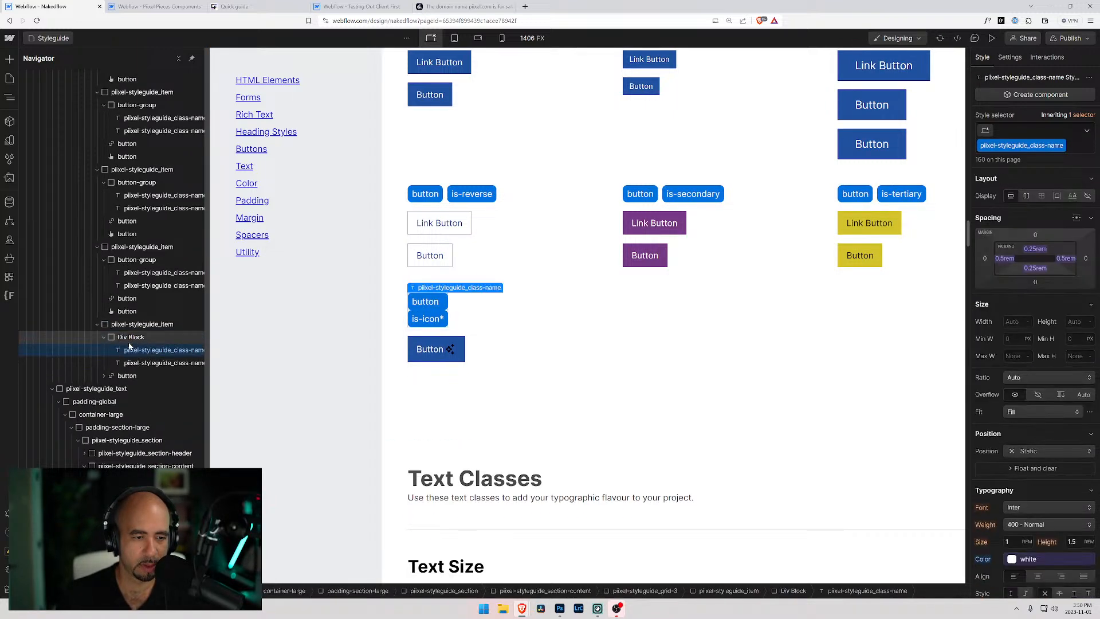
left_click(130, 338)
left_click(1025, 130)
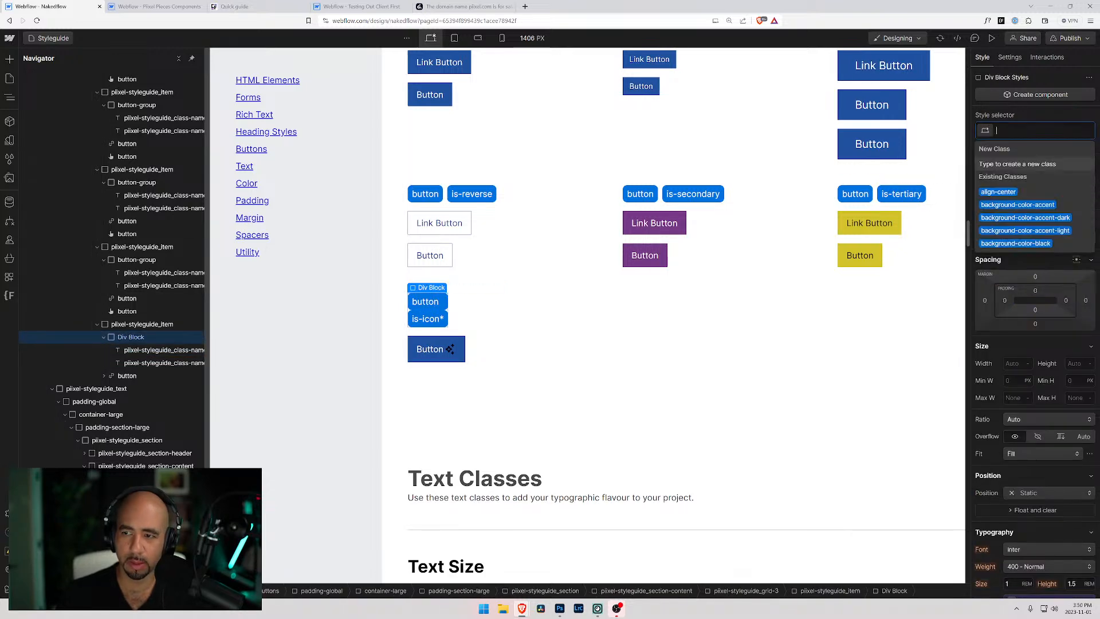
type("button")
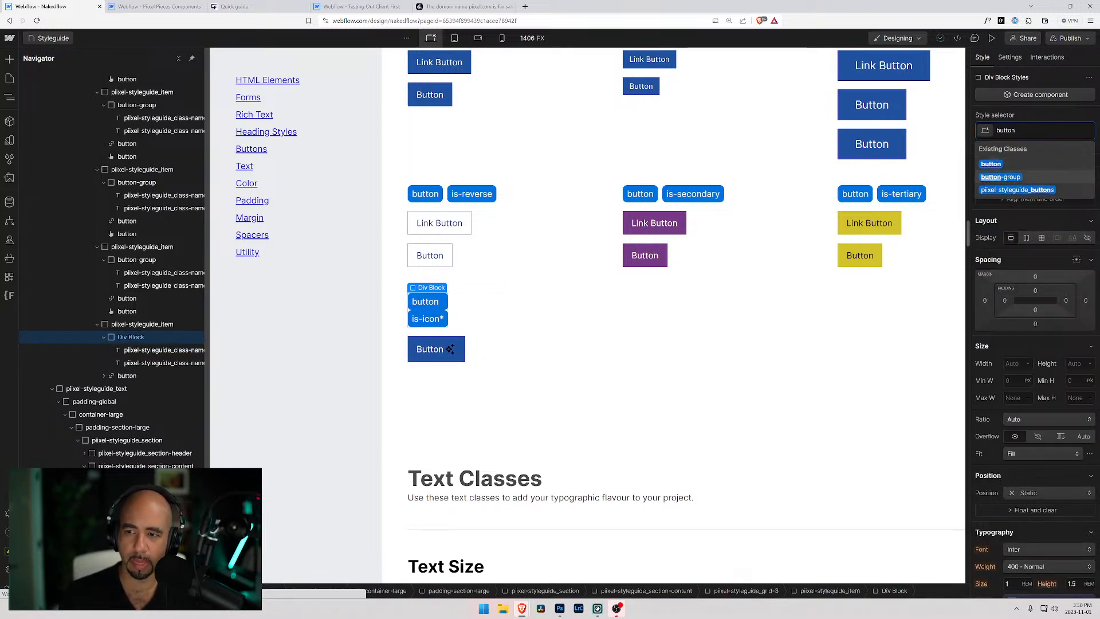
left_click(1000, 177)
left_click(408, 373)
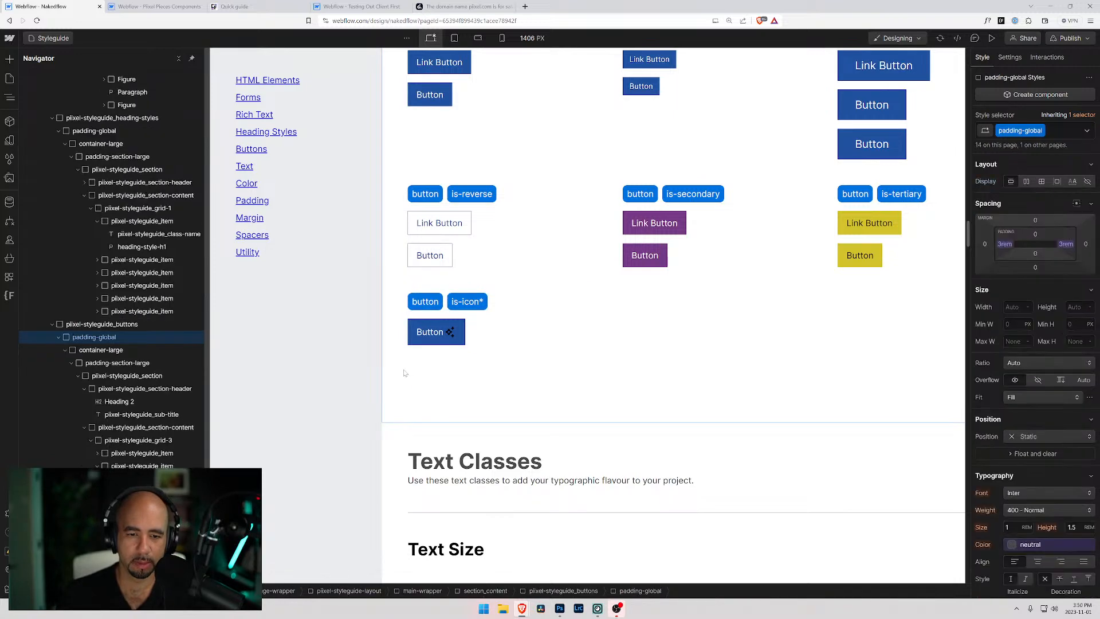
Review the label layout in the Buttons section and the text classes below it.
scroll(405, 374, "up", 3)
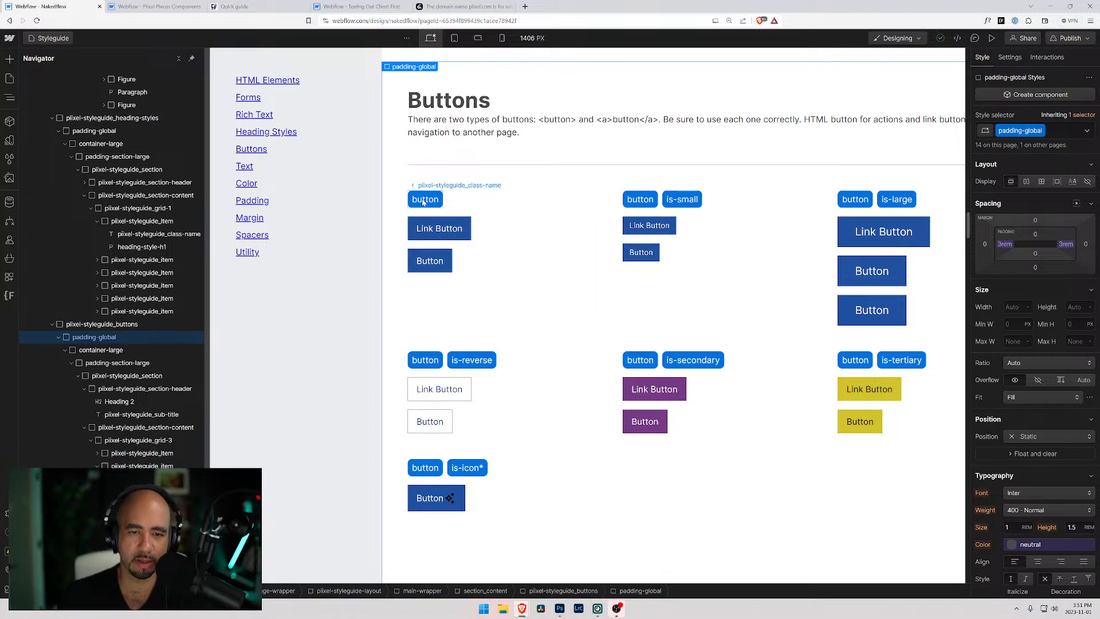
left_click(449, 228)
scroll(579, 283, "down", 2)
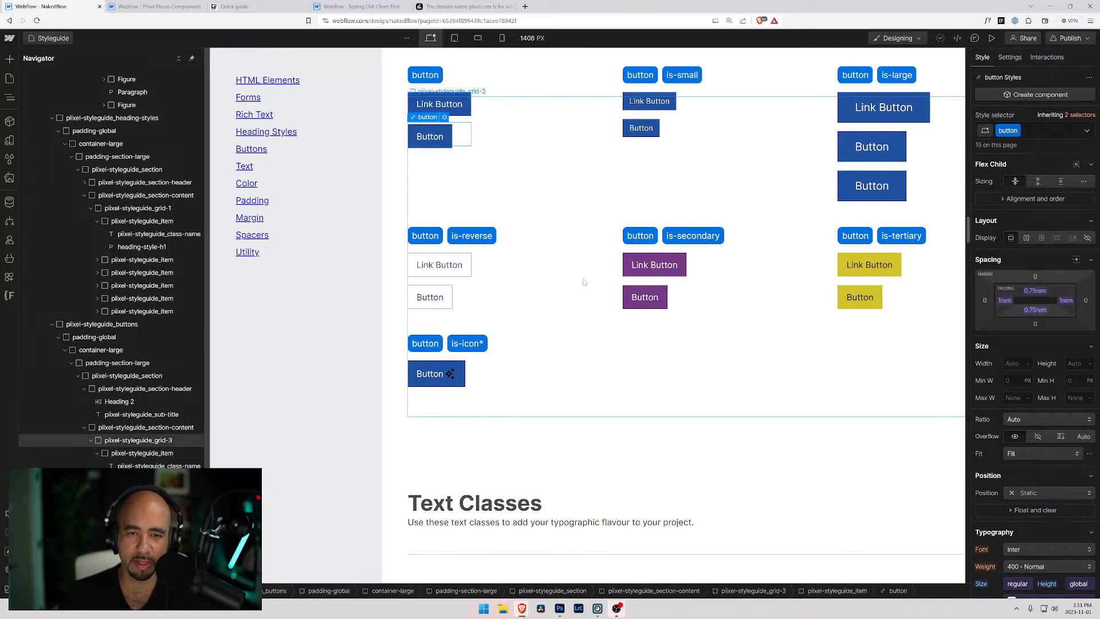
scroll(584, 280, "up", 3)
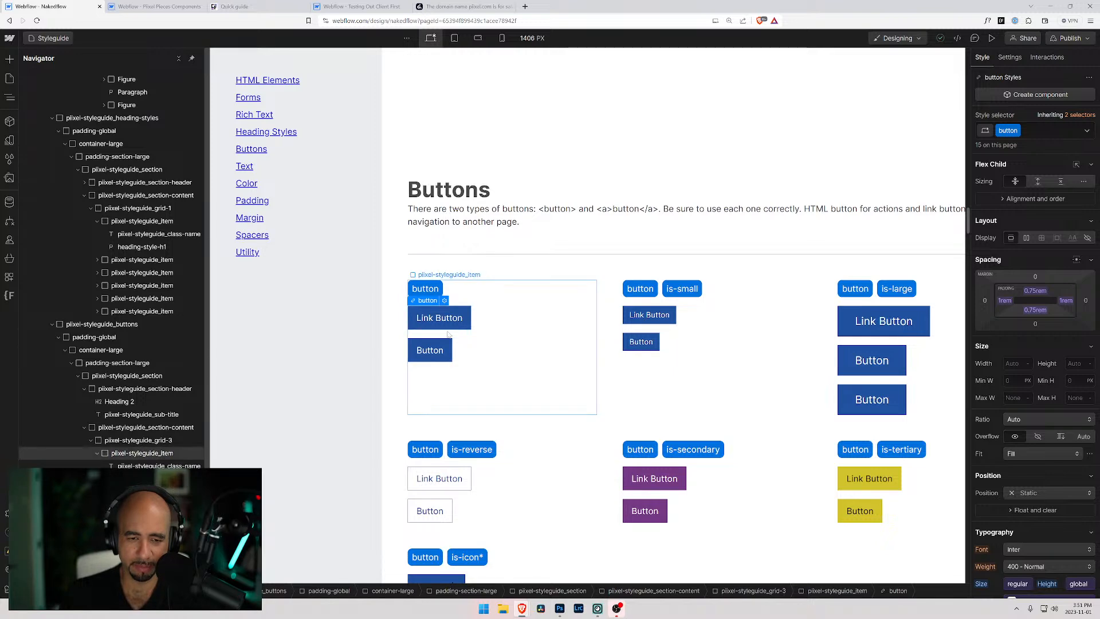
left_click(534, 332)
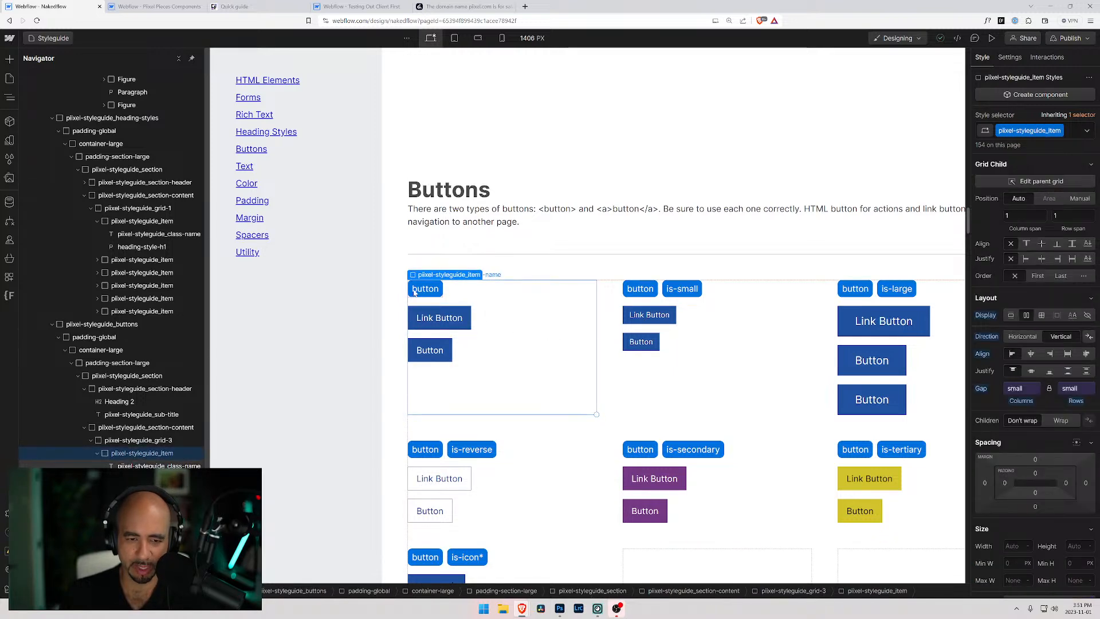
left_click(415, 293)
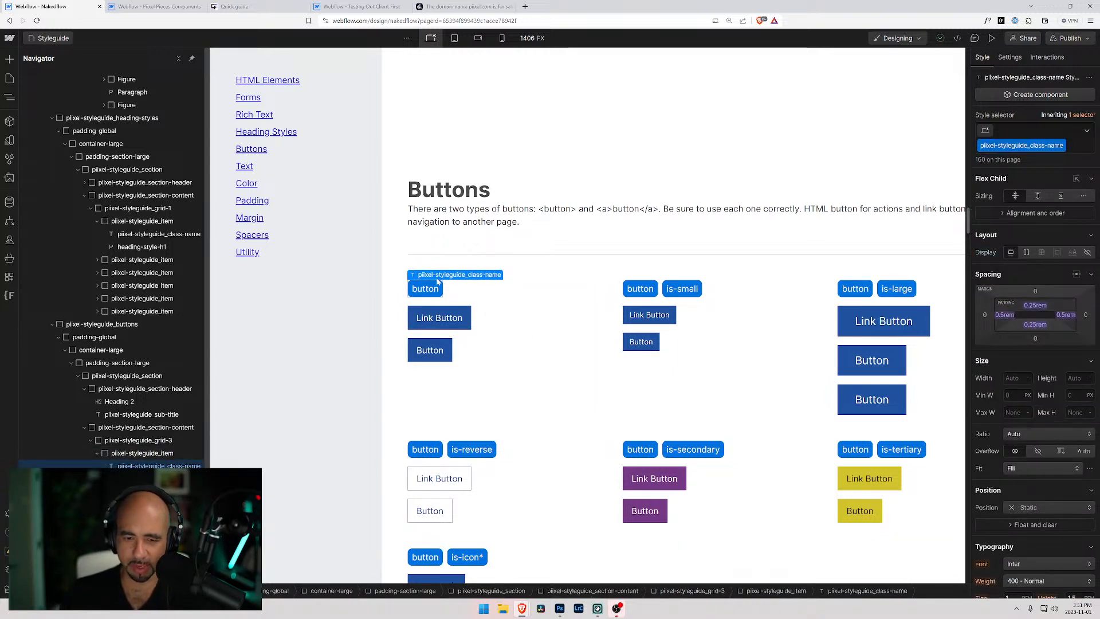
scroll(545, 313, "down", 4)
scroll(544, 313, "down", 9)
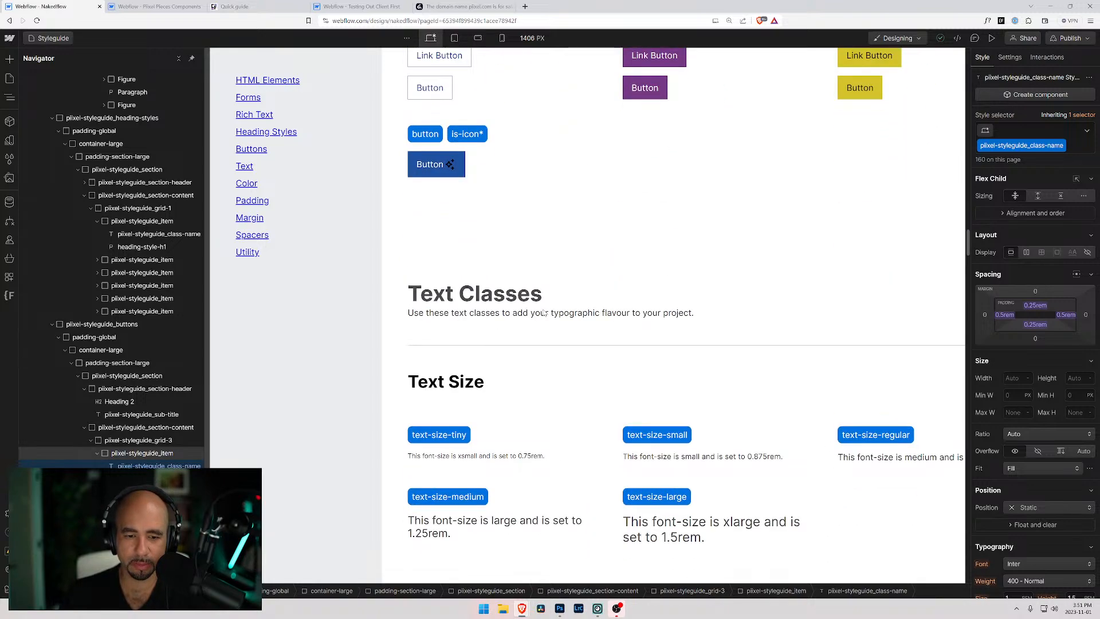
scroll(544, 313, "down", 7)
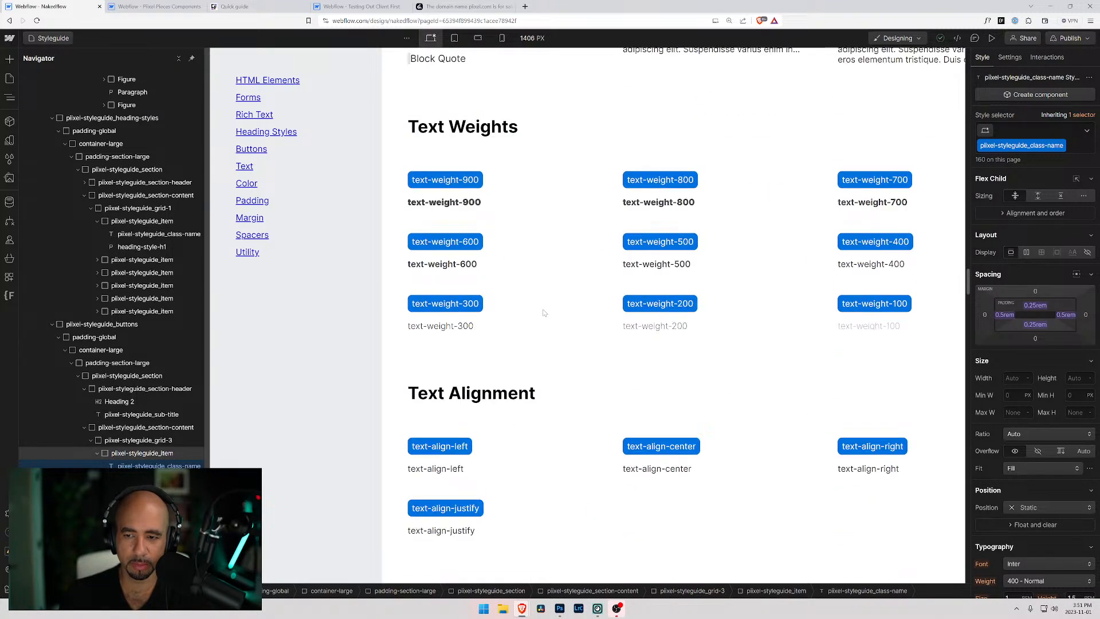
scroll(544, 309, "up", 13)
scroll(545, 304, "up", 15)
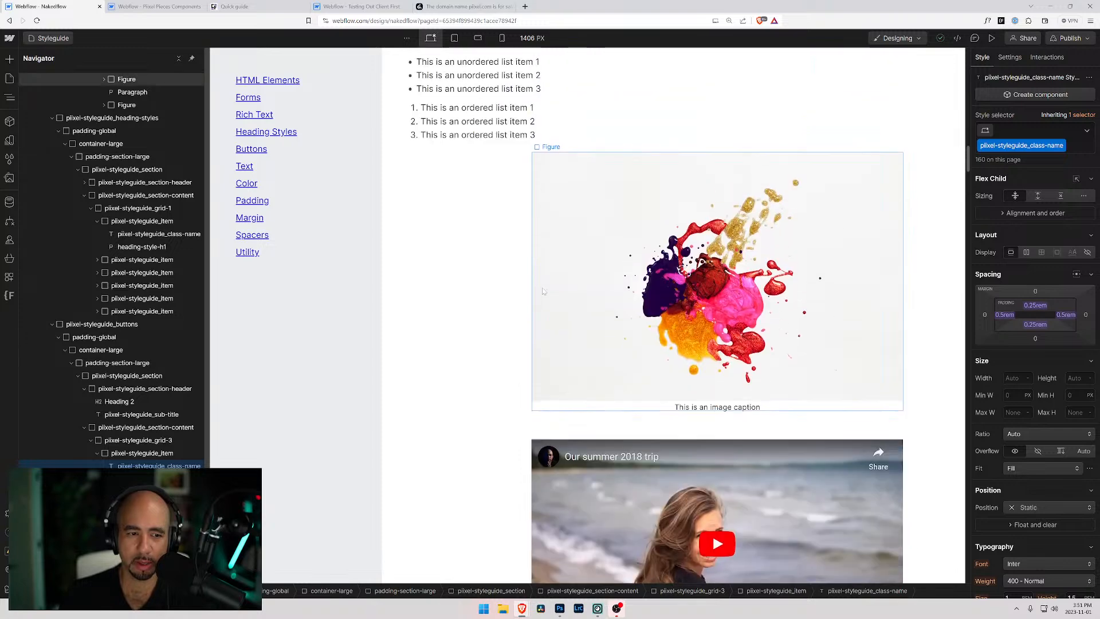
Duplicate the Utility link in the style guide navigation and rename the copy Structure.
left_click(253, 252)
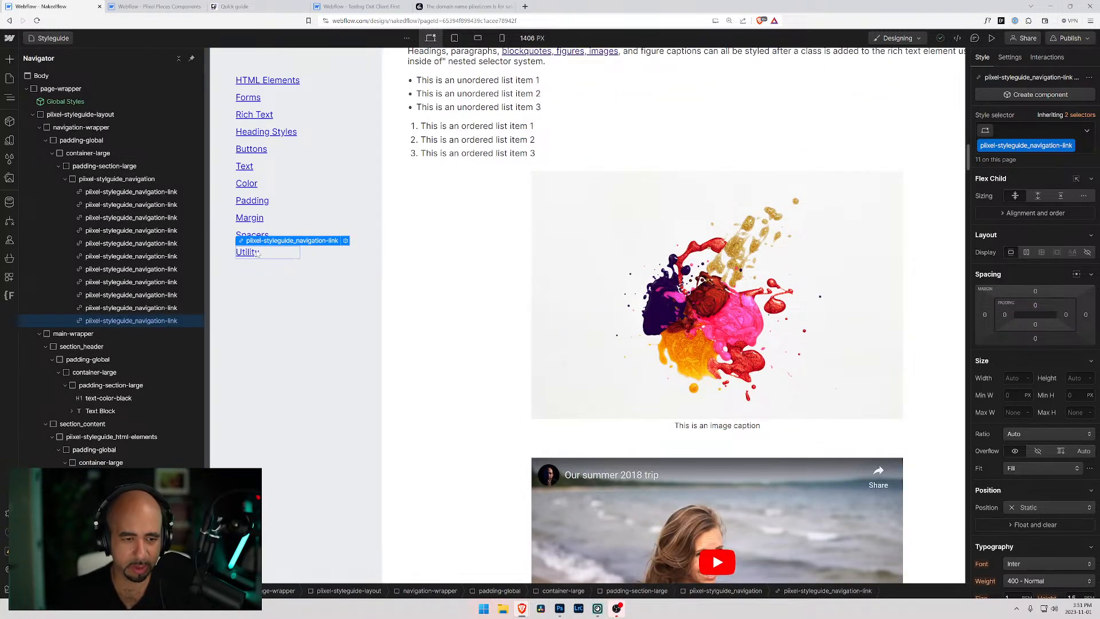
key("ctrl+d")
double_click(248, 269)
scroll(150, 323, "down", 5)
scroll(166, 313, "down", 6)
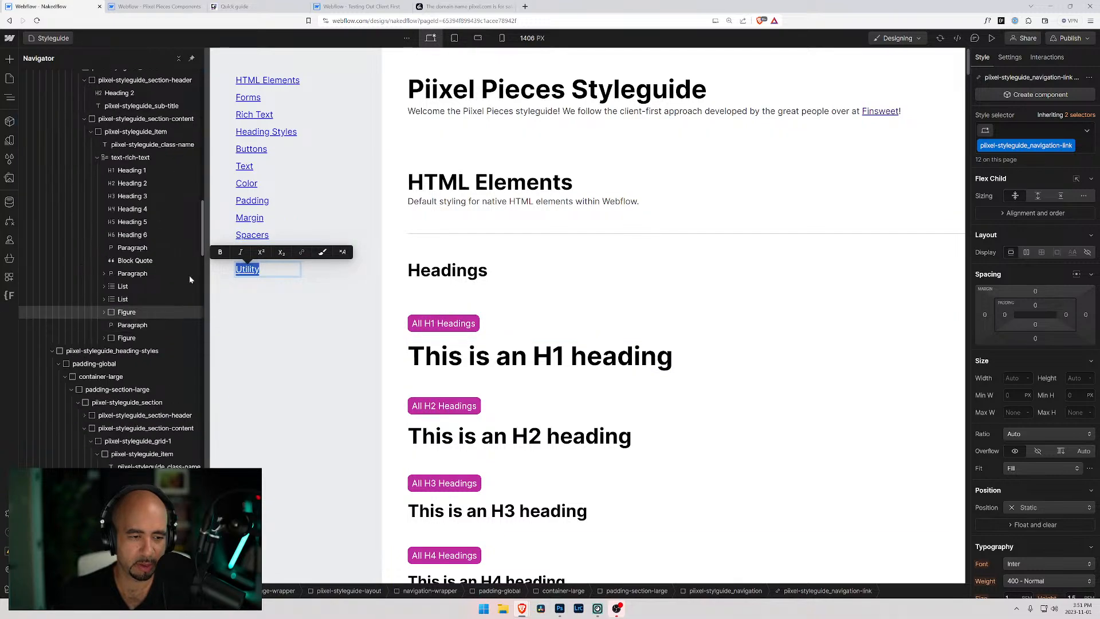
left_click_drag(201, 238, 202, 527)
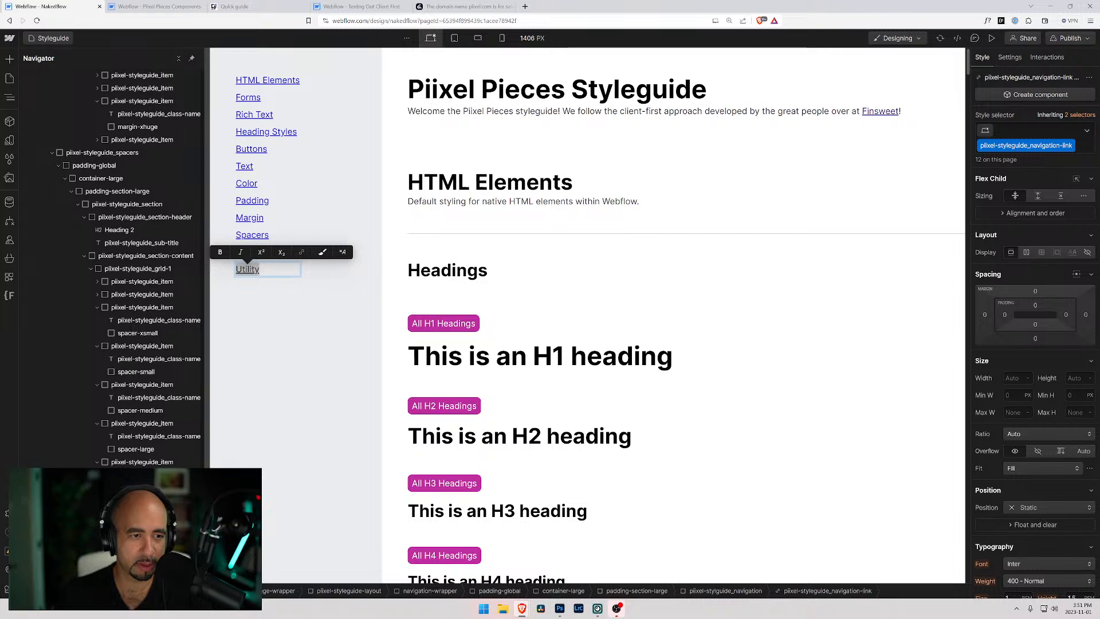
scroll(135, 257, "down", 4)
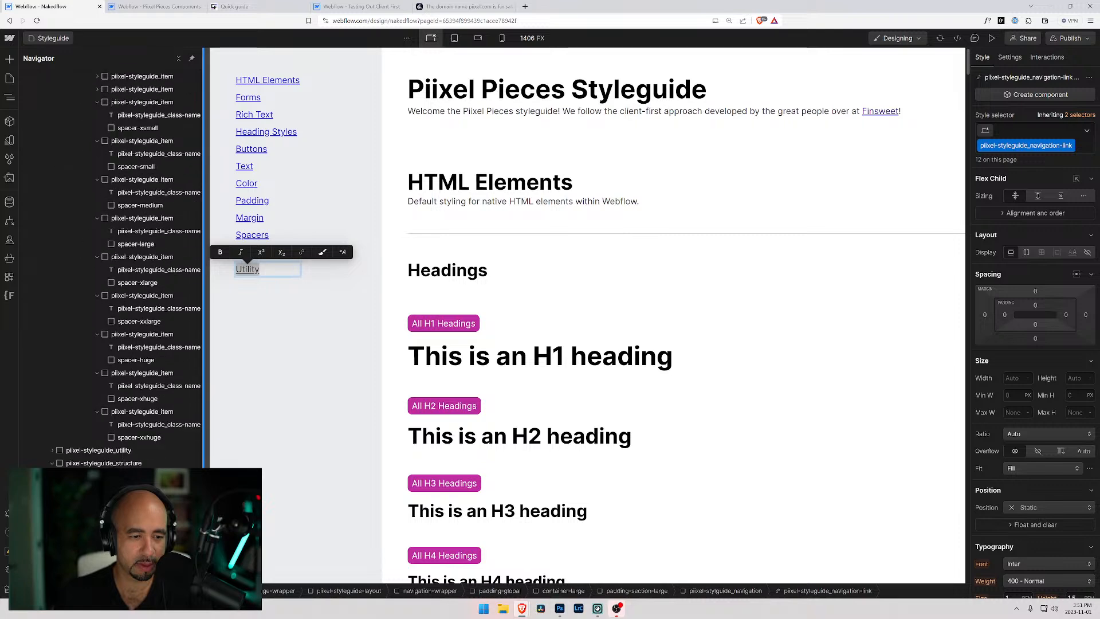
left_click(277, 400)
left_click(257, 273)
double_click(258, 273)
type("Structure")
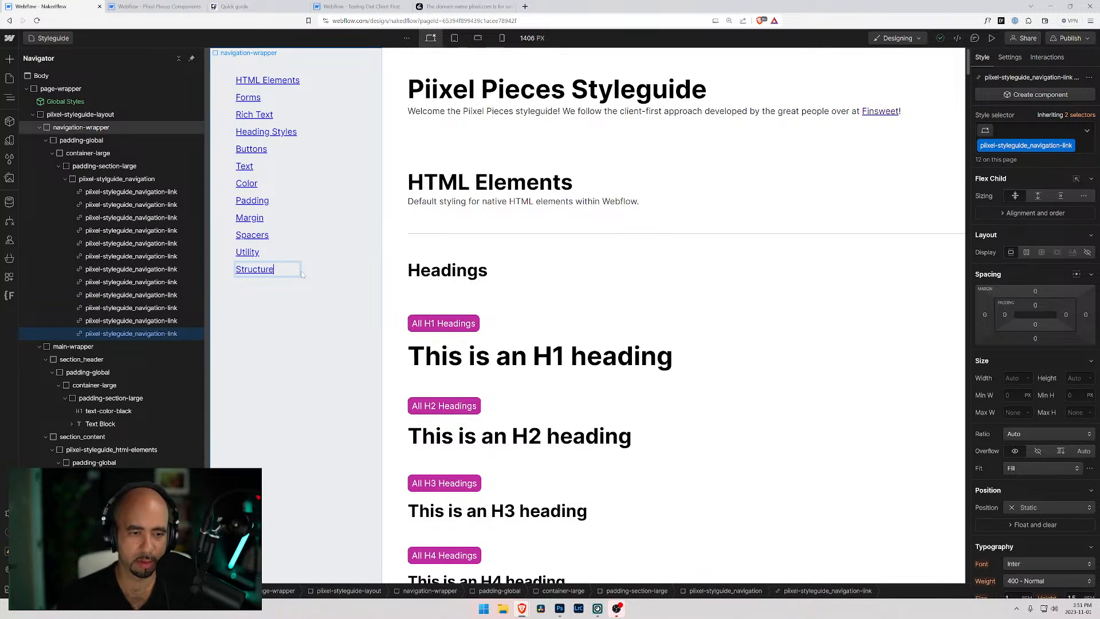
left_click(309, 297)
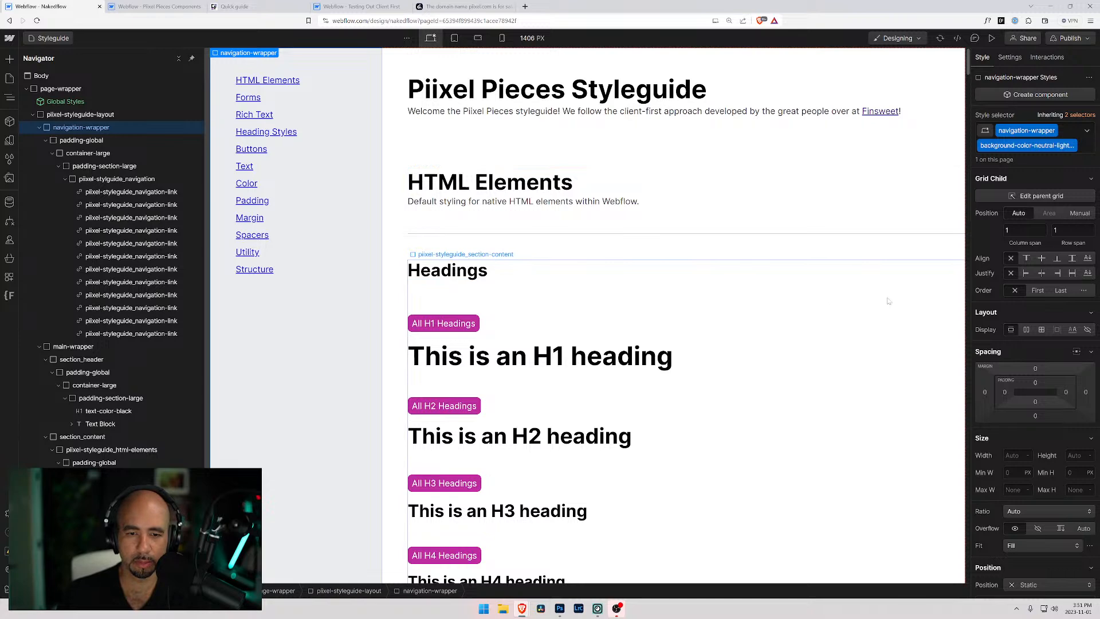
Change the heading above the button-group sample at the end of the page to "Structure".
left_click(948, 183)
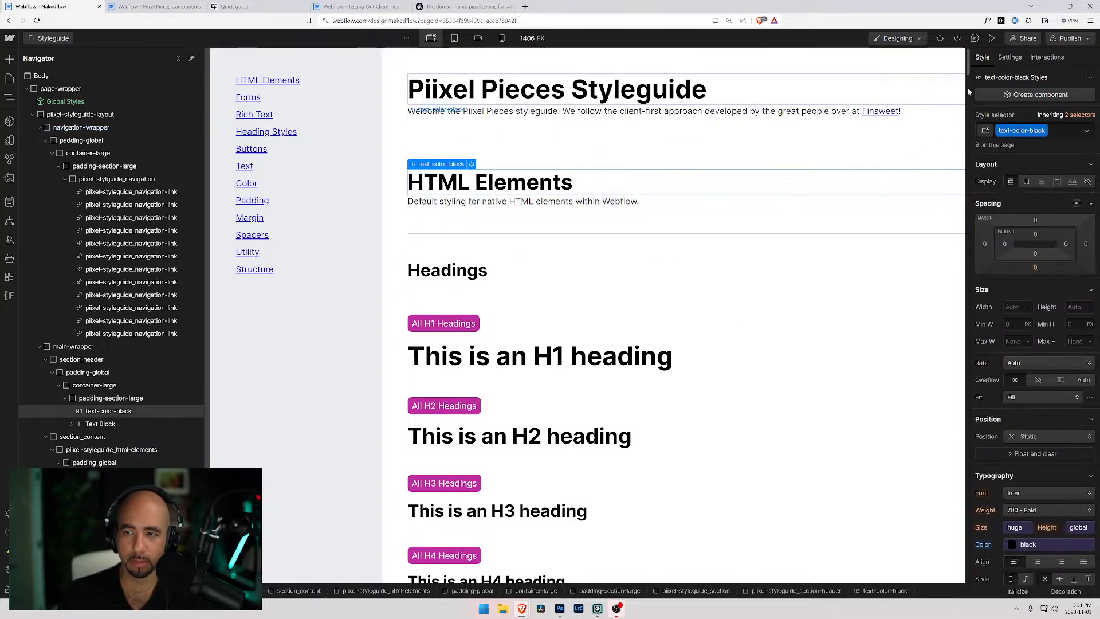
left_click_drag(967, 80, 967, 609)
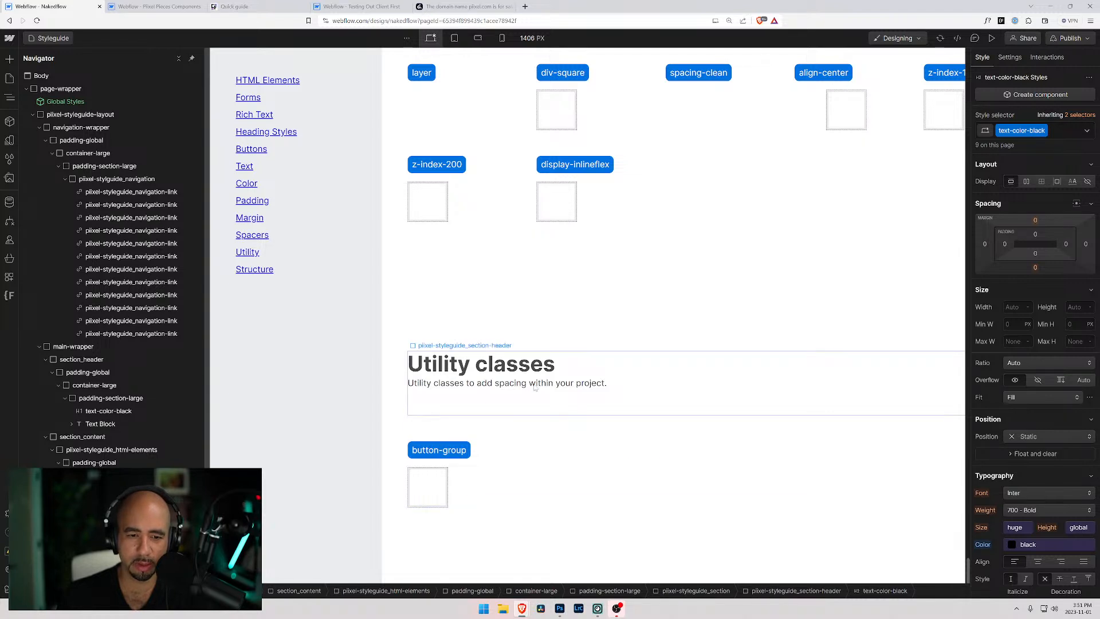
double_click(530, 365)
key("ctrl+a")
type("Structure")
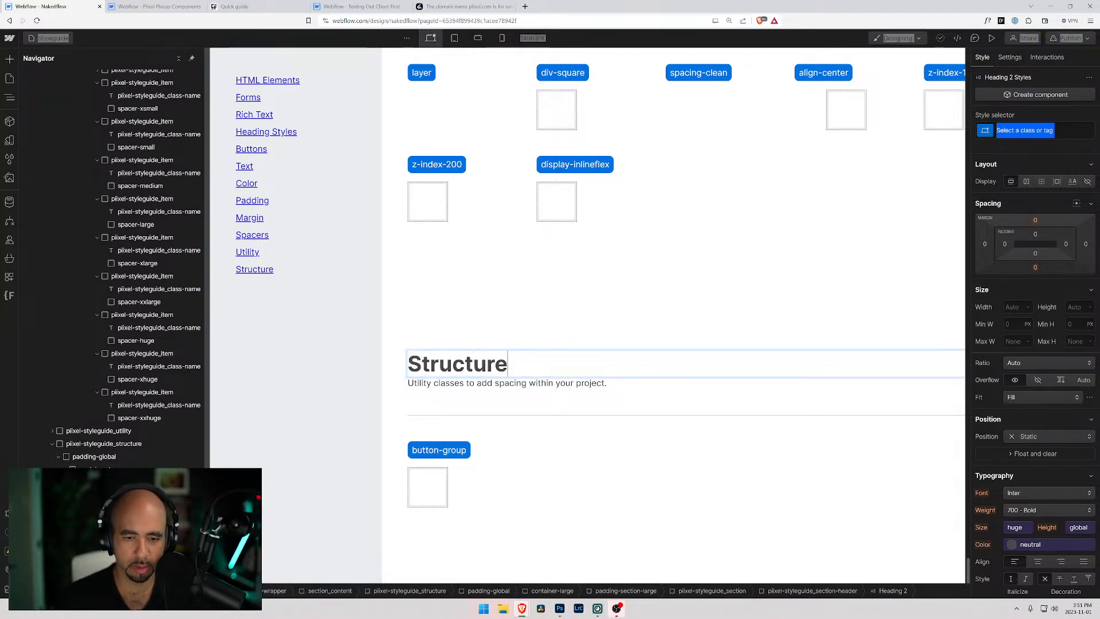
Replace the Structure section's sub-title with "Use these for basic element structure around your project.".
double_click(530, 382)
key("ctrl+a")
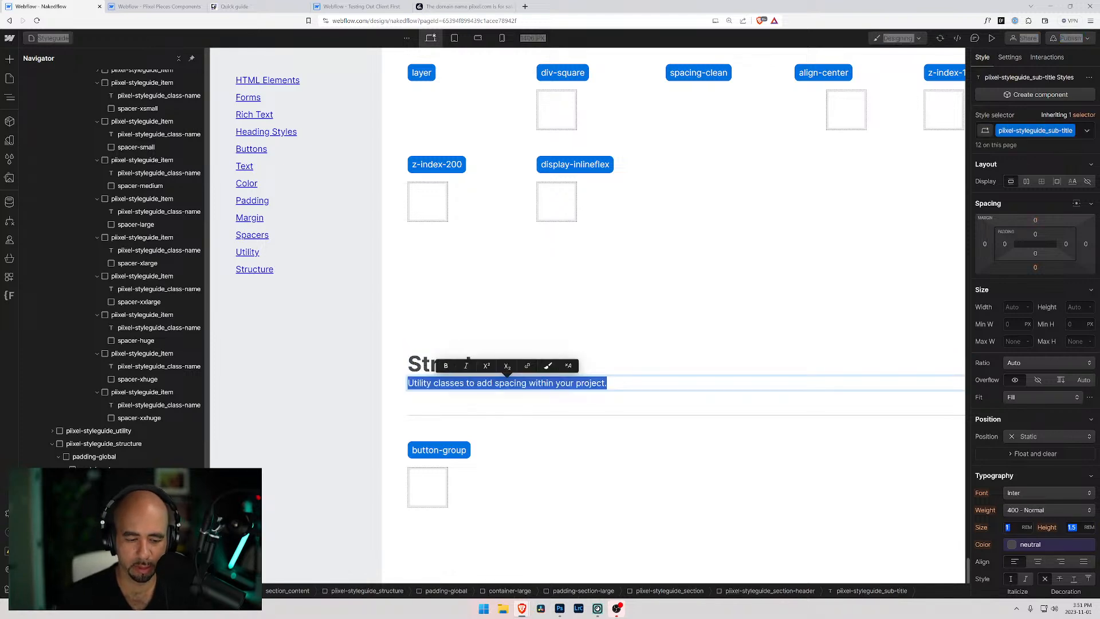
type("Use these t")
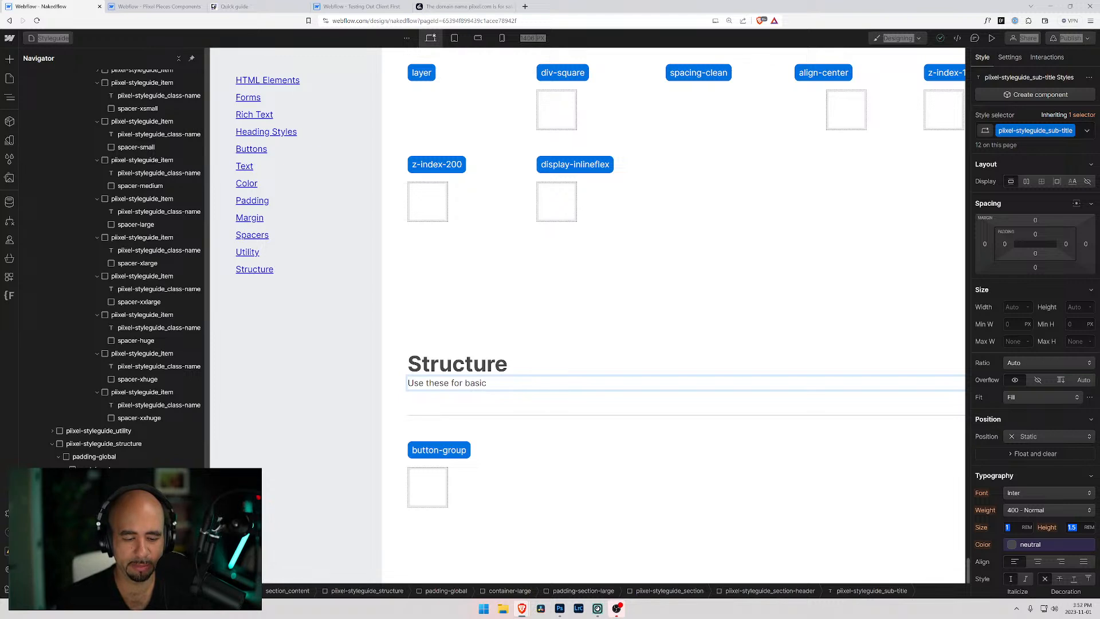
type("ement ")
type("structure around your your")
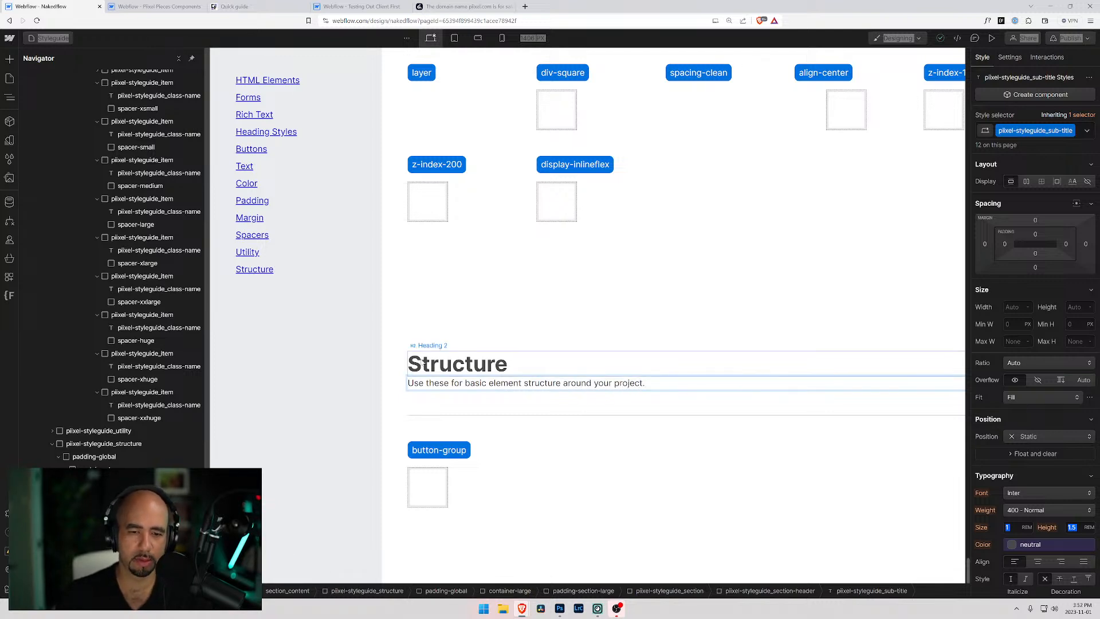
left_click(421, 367)
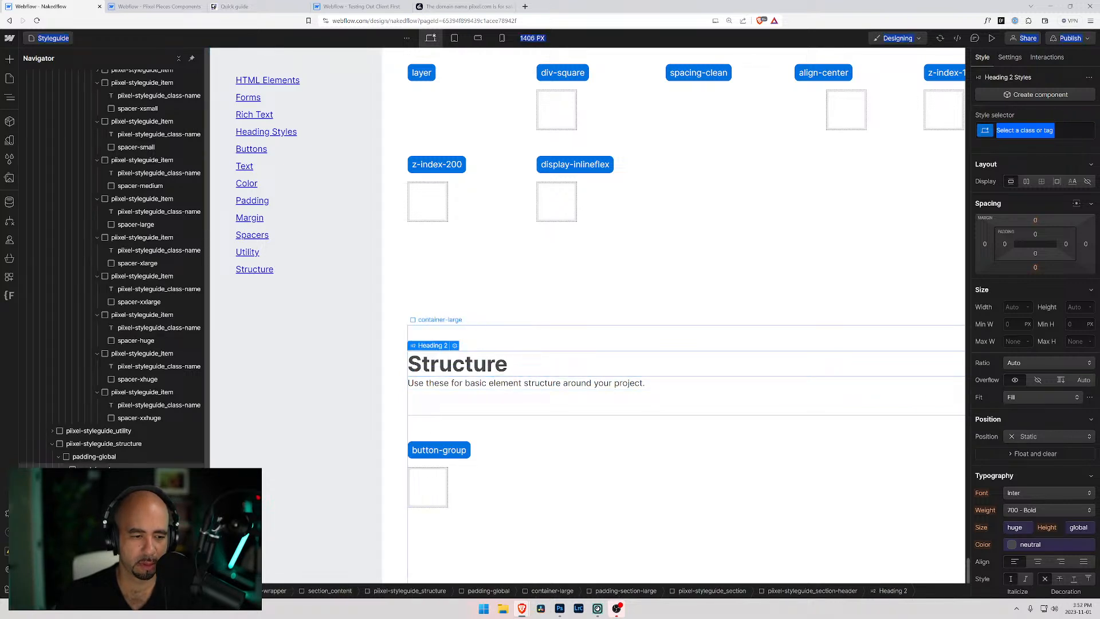
Set the ID of the piixel-styleguide_structure block to structure.
left_click(104, 445)
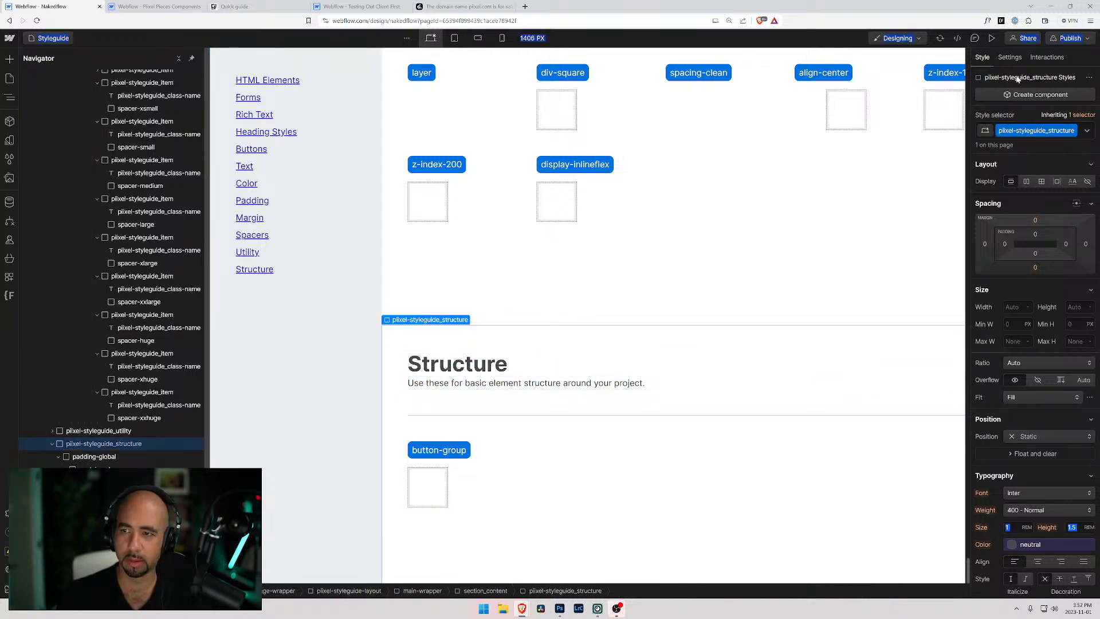
left_click(1010, 58)
left_click(1031, 111)
type("structure")
left_click(981, 130)
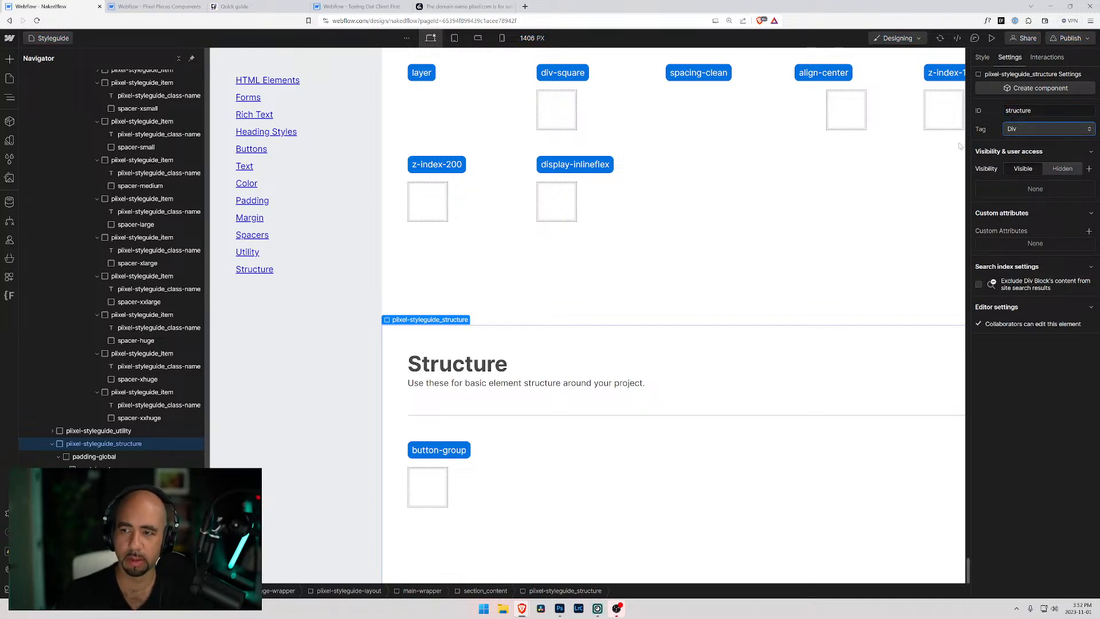
Point the Structure navigation link to the structure page section.
left_click(266, 269)
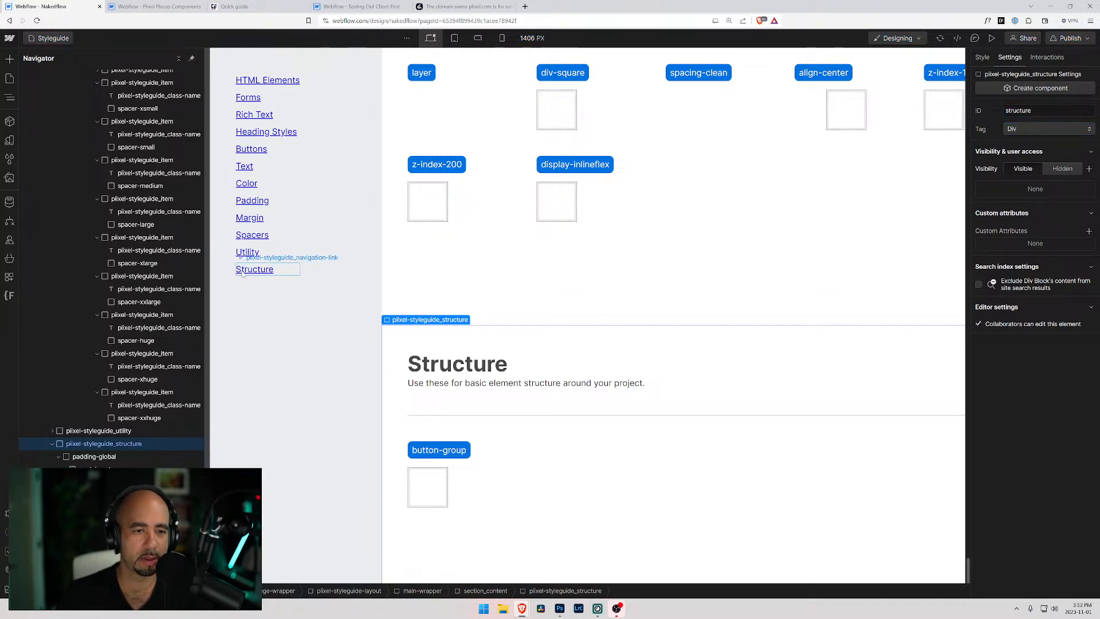
left_click(346, 257)
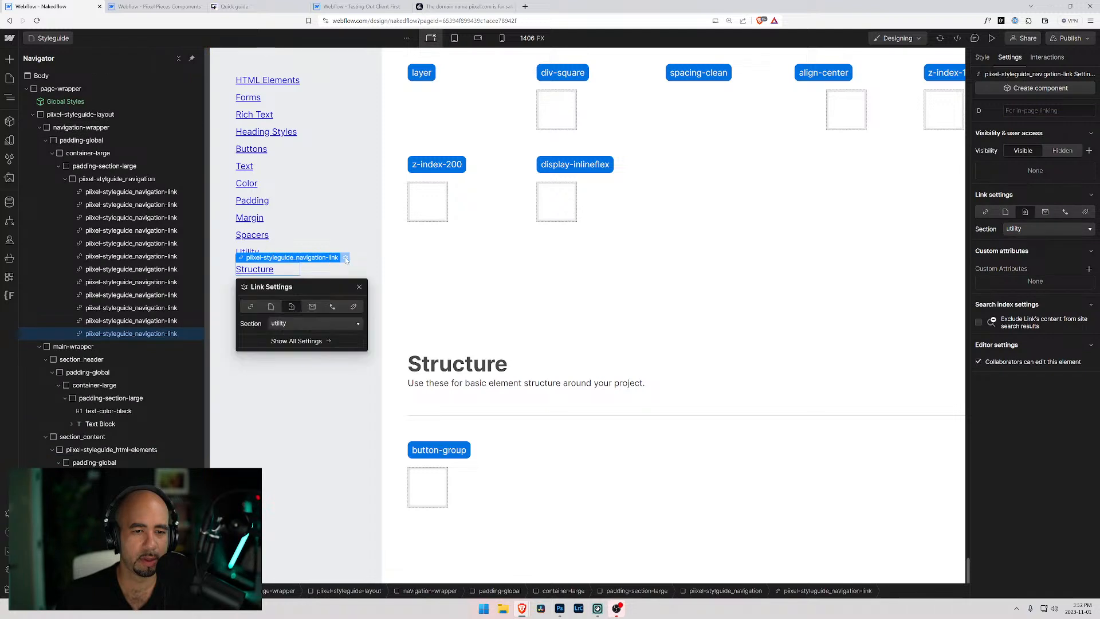
left_click(286, 323)
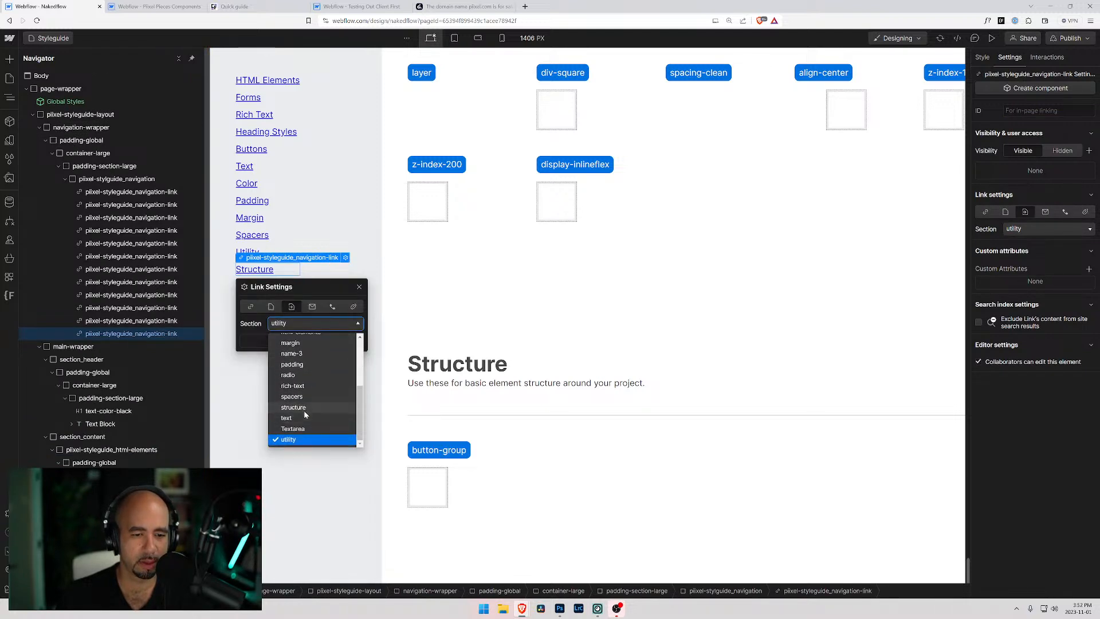
left_click(293, 408)
left_click(633, 481)
left_click(480, 302)
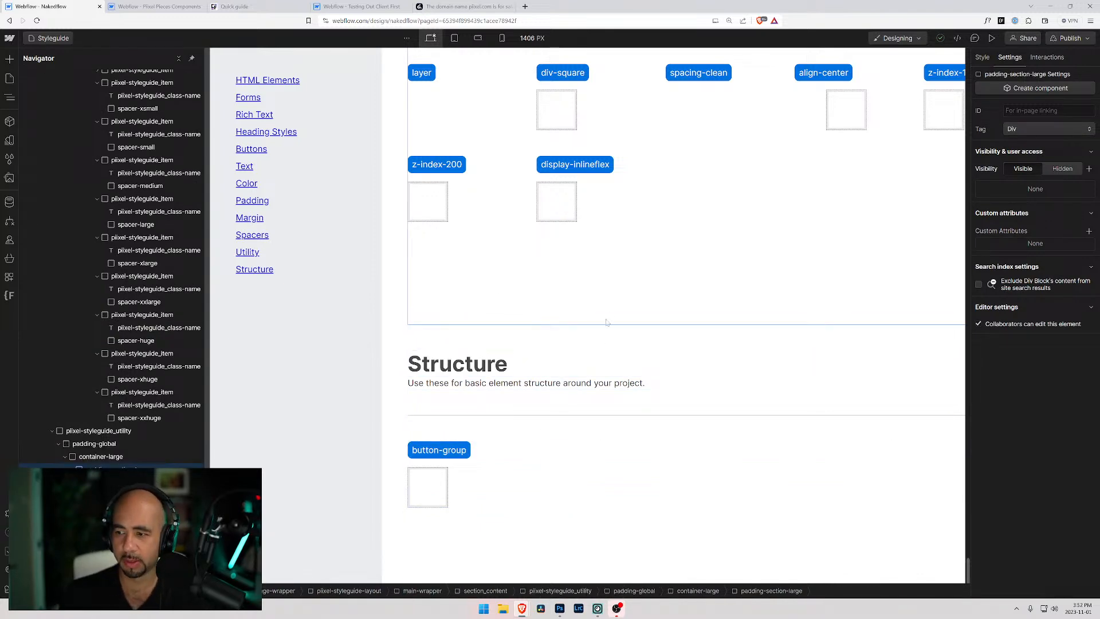
scroll(527, 338, "up", 15)
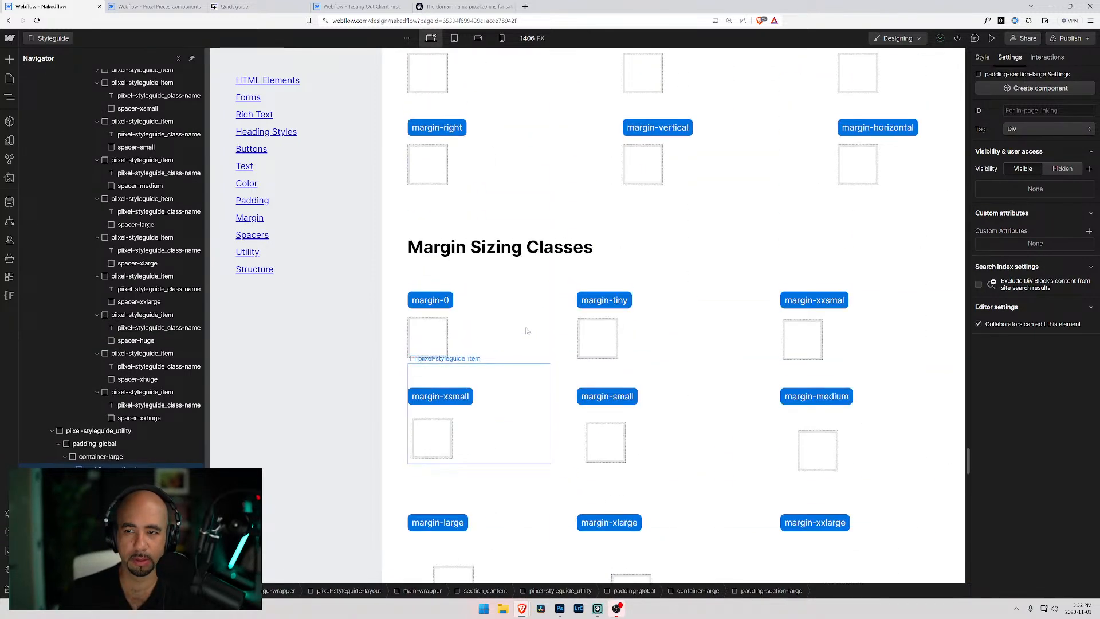
Review the style guide page from its title through the HTML Elements, Form, Rich Text and Heading Styles sections.
scroll(527, 331, "up", 4)
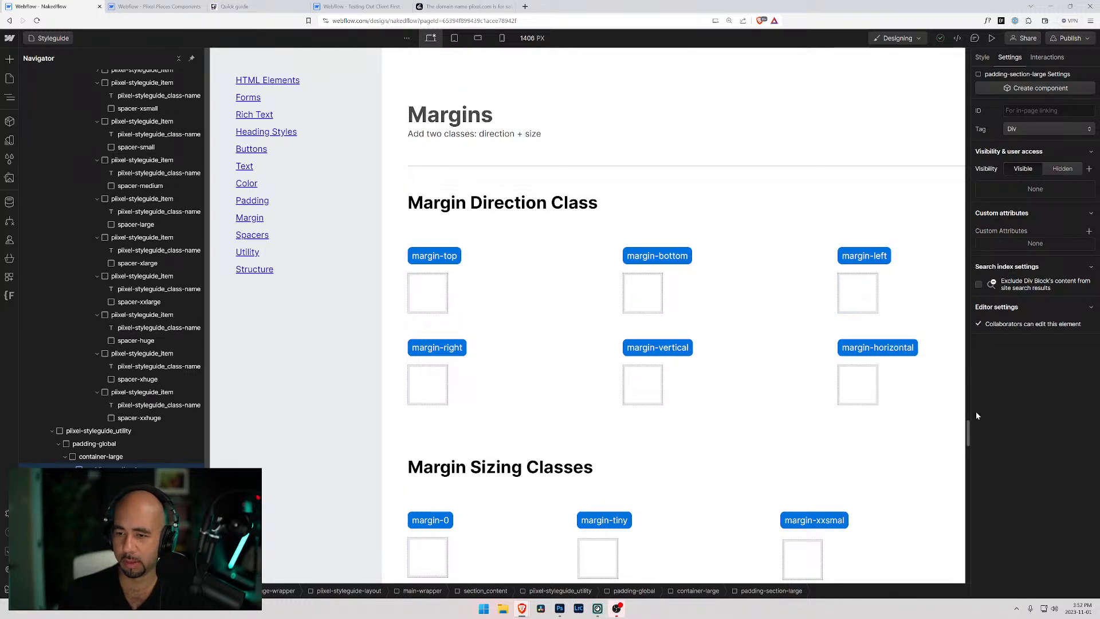
left_click_drag(968, 430, 964, 81)
scroll(532, 256, "up", 10)
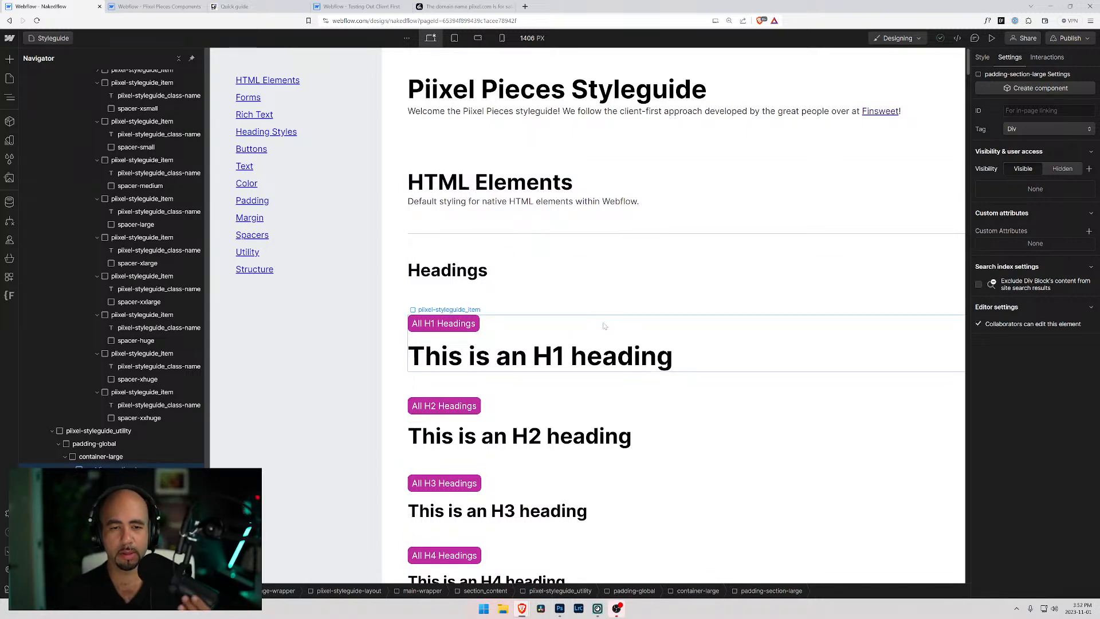
scroll(556, 218, "down", 3)
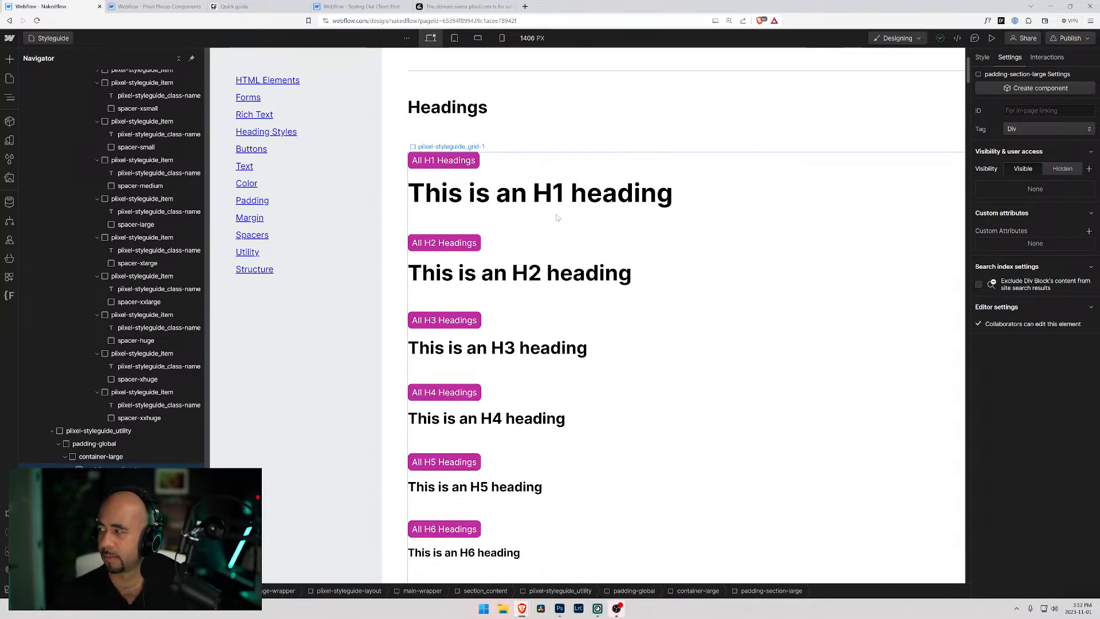
key("ctrl+minus")
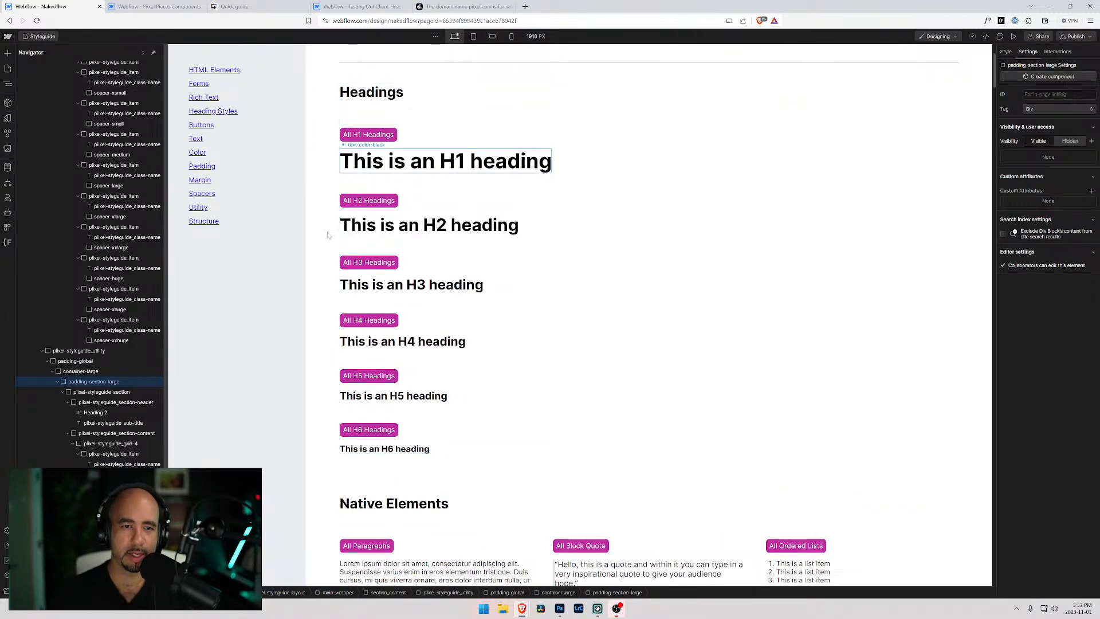
scroll(308, 197, "up", 2)
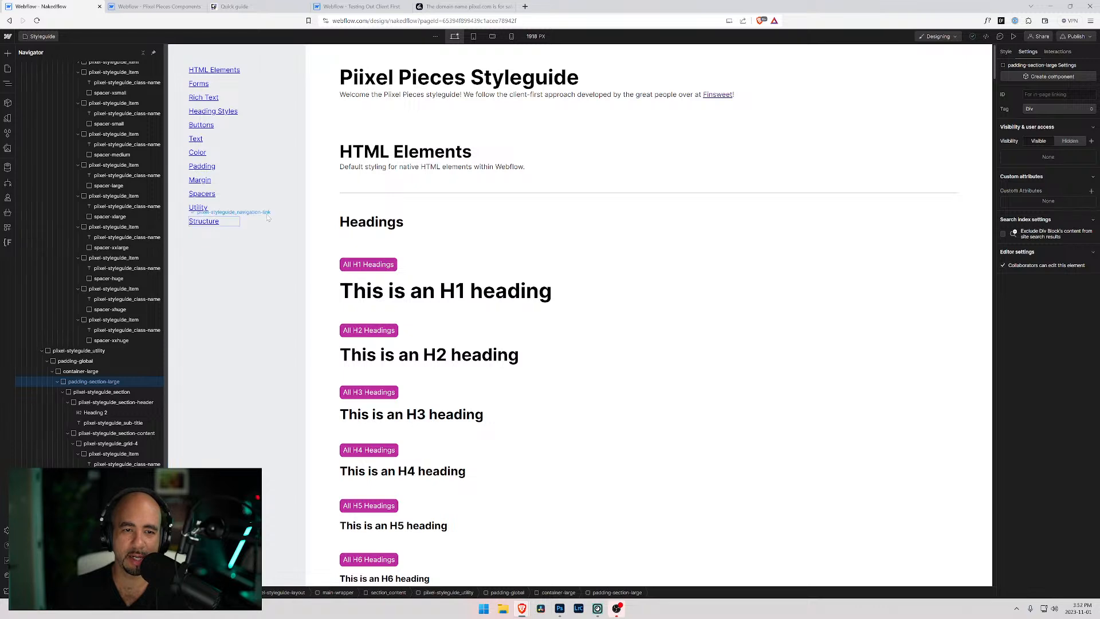
scroll(310, 229, "down", 9)
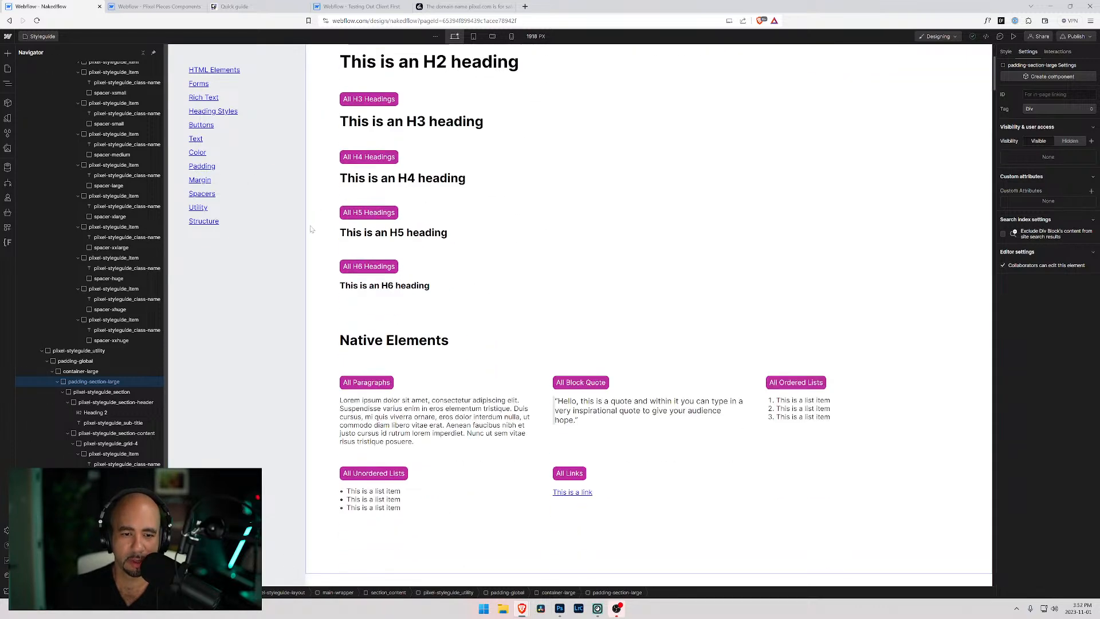
scroll(310, 229, "down", 5)
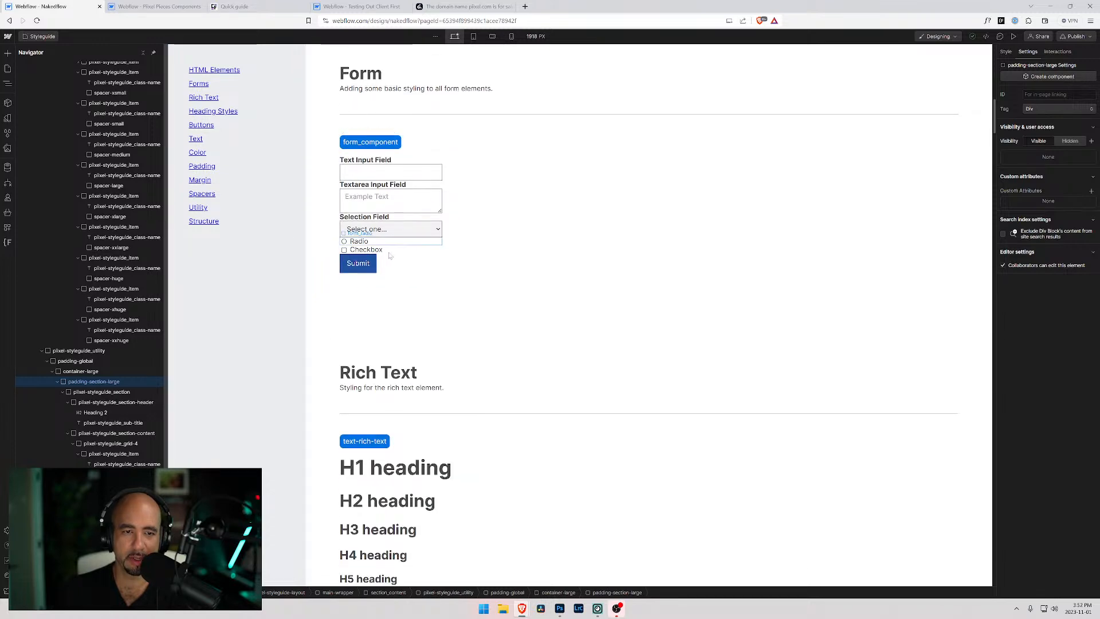
scroll(322, 288, "down", 4)
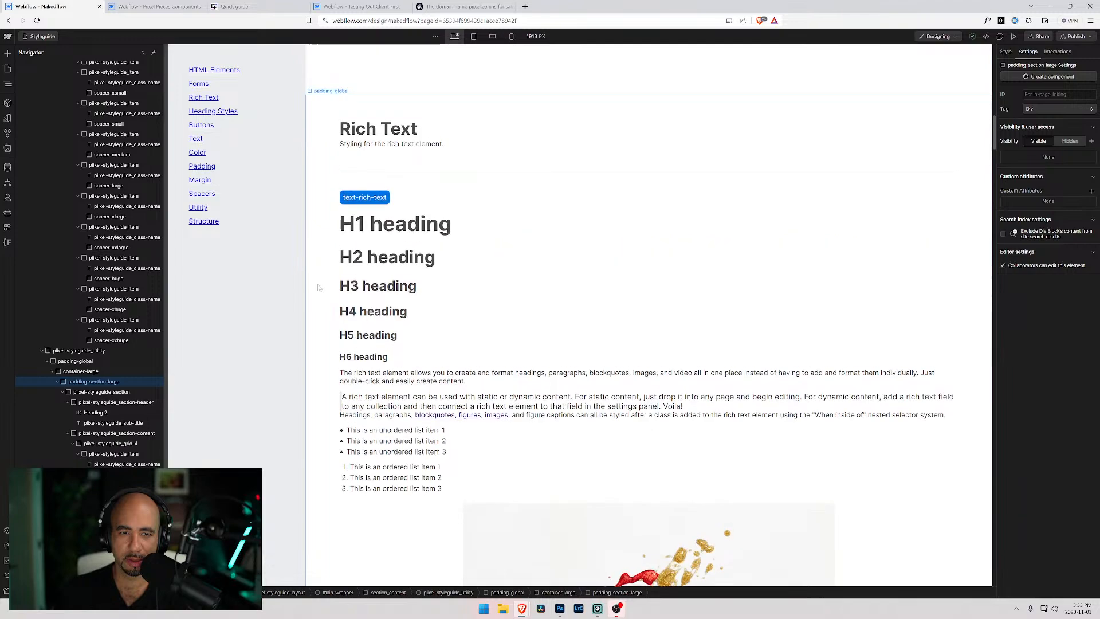
scroll(279, 287, "down", 5)
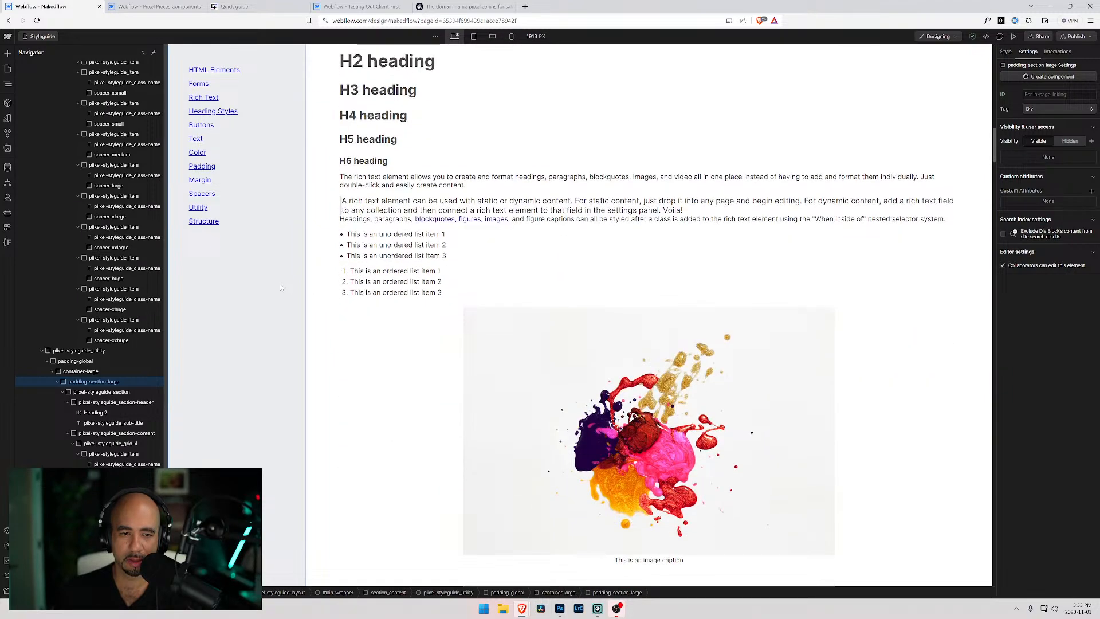
scroll(280, 287, "down", 9)
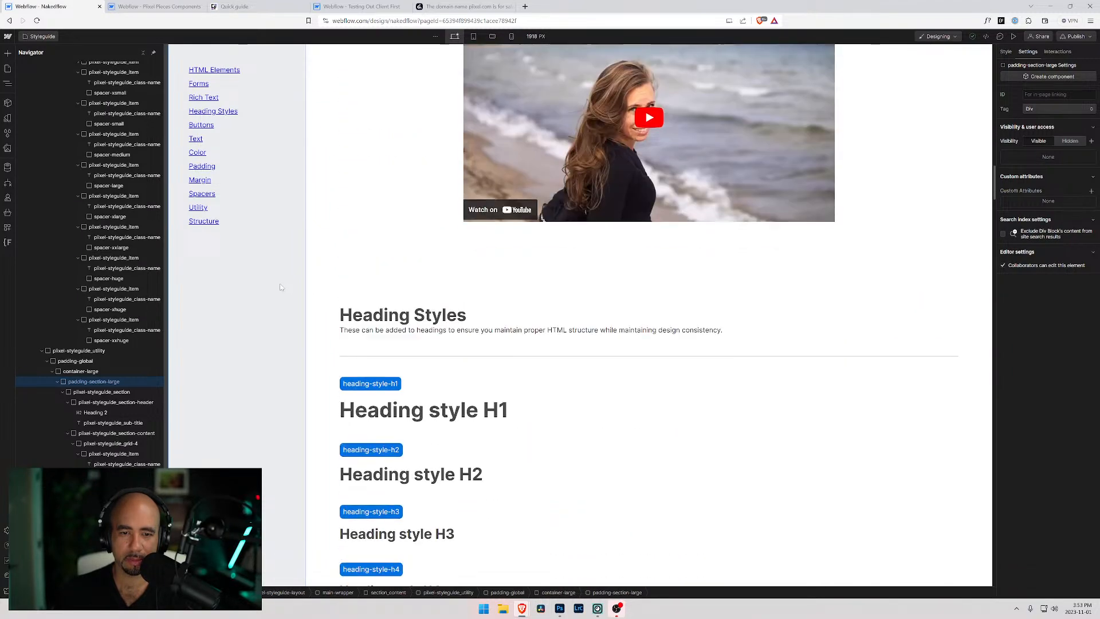
scroll(281, 287, "down", 5)
scroll(280, 287, "up", 8)
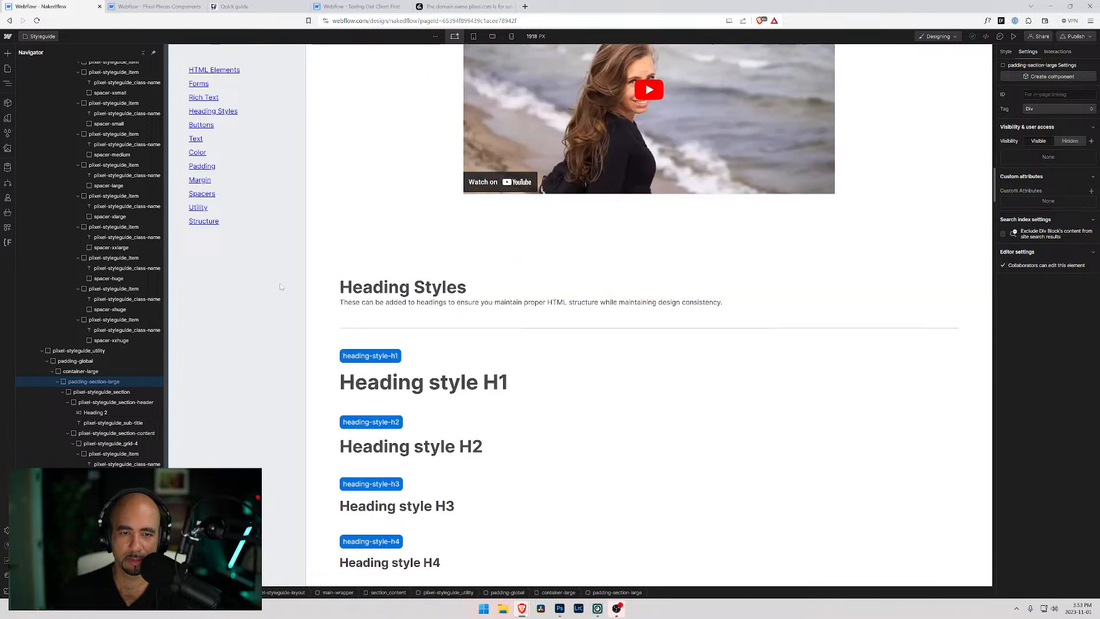
scroll(280, 287, "up", 4)
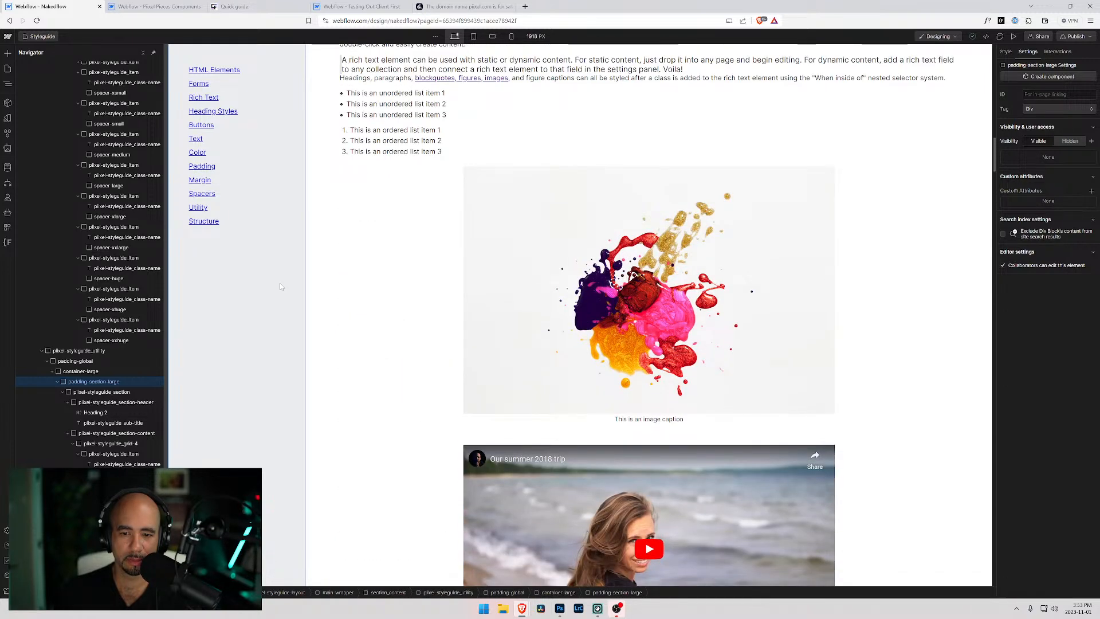
scroll(280, 286, "down", 6)
scroll(283, 288, "down", 4)
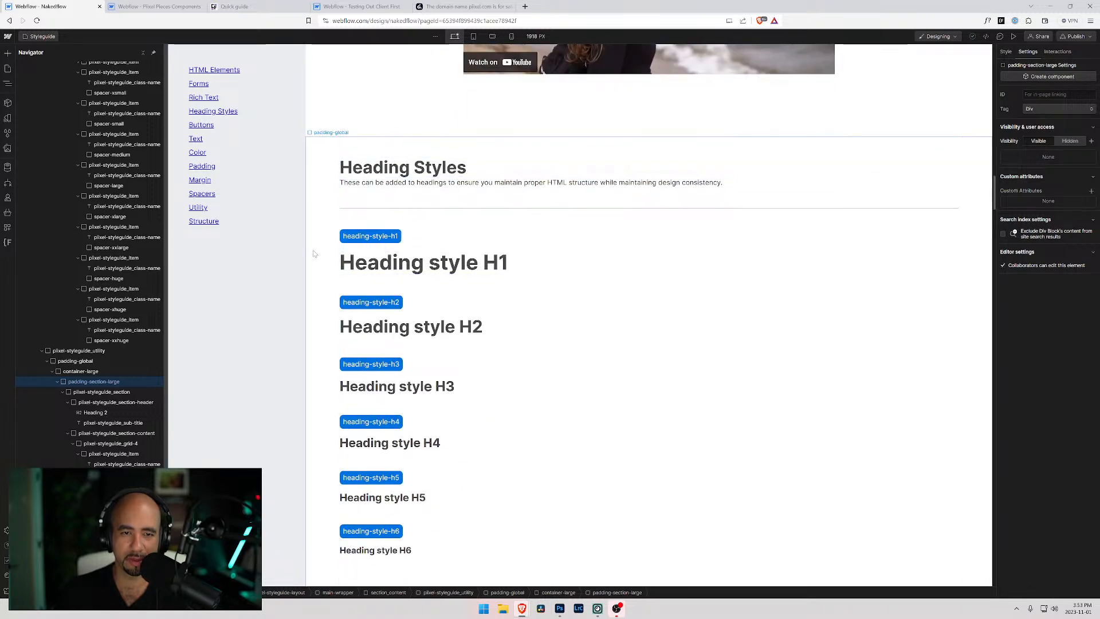
Examine the Buttons and Text Classes sections down to the Text Alignment samples.
scroll(312, 257, "down", 11)
scroll(312, 257, "down", 7)
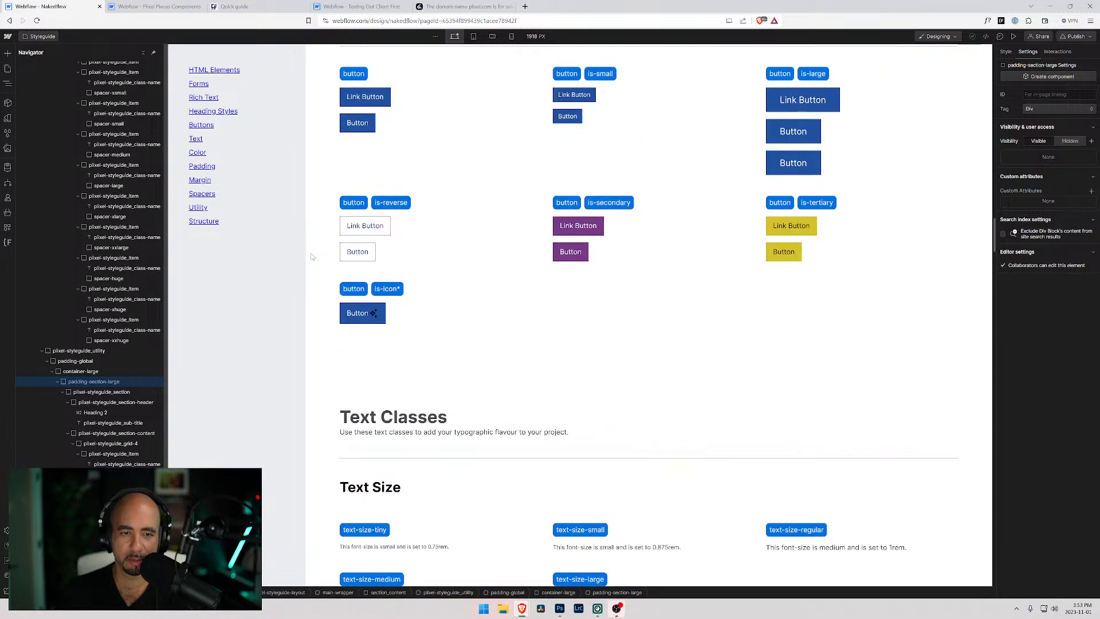
scroll(312, 257, "down", 2)
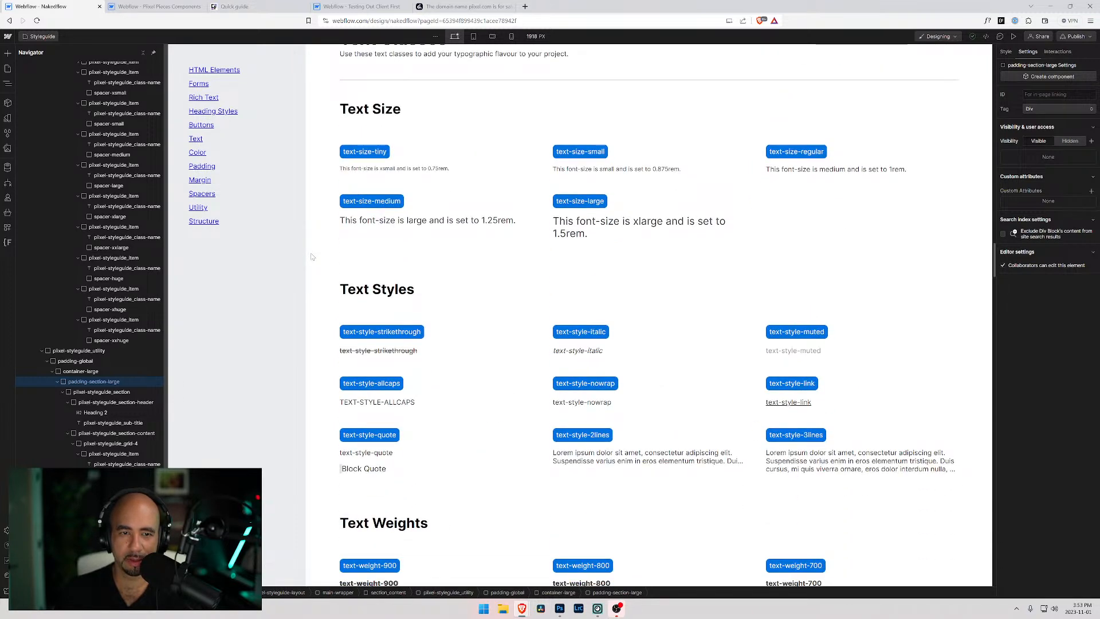
scroll(360, 252, "down", 3)
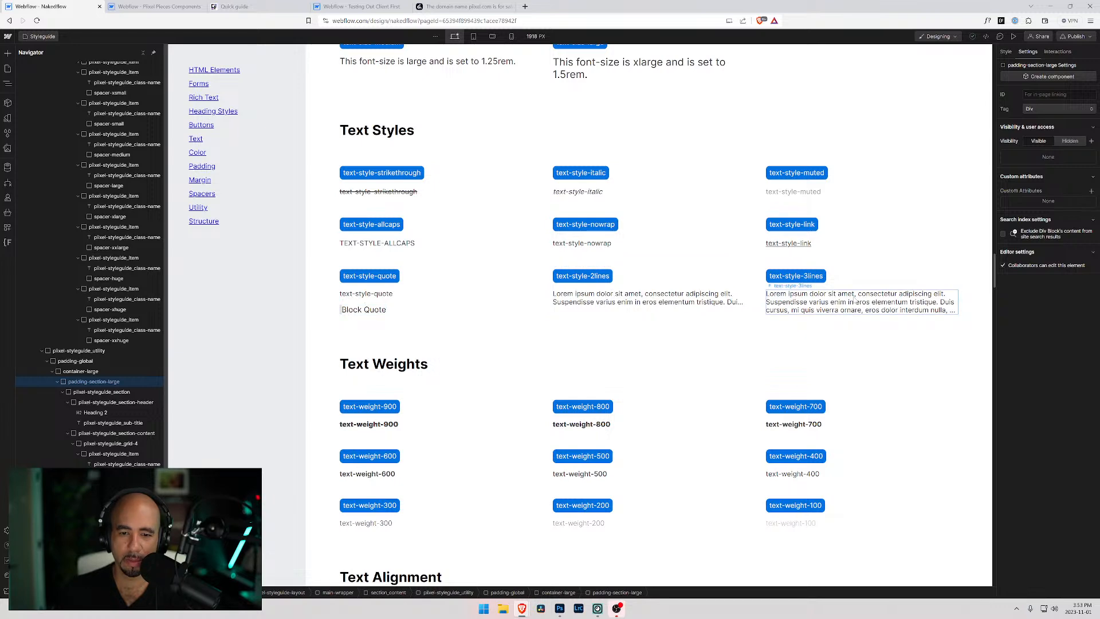
scroll(499, 272, "down", 4)
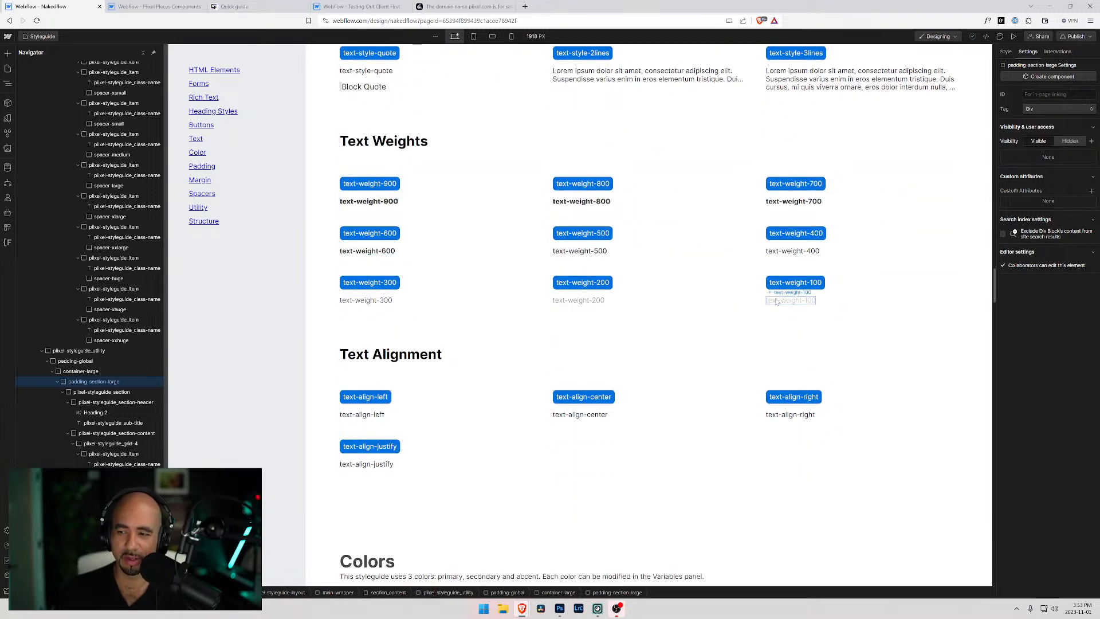
scroll(765, 315, "down", 1)
scroll(765, 316, "down", 6)
scroll(496, 275, "up", 3)
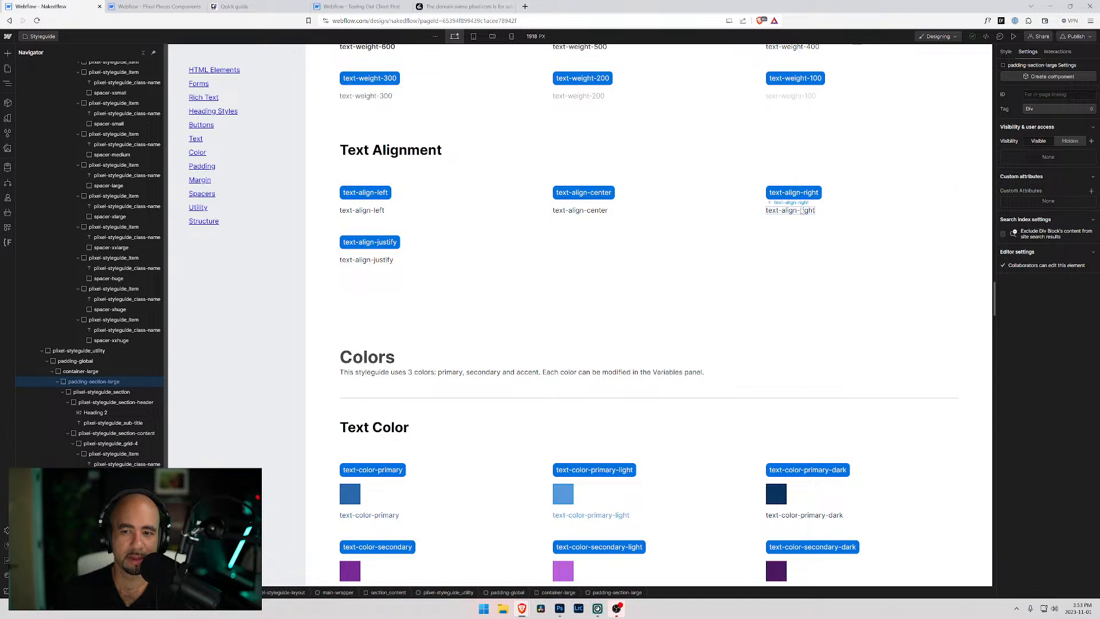
Inspect the style classes applied to the center, right and justify samples under Text Alignment.
left_click(800, 210)
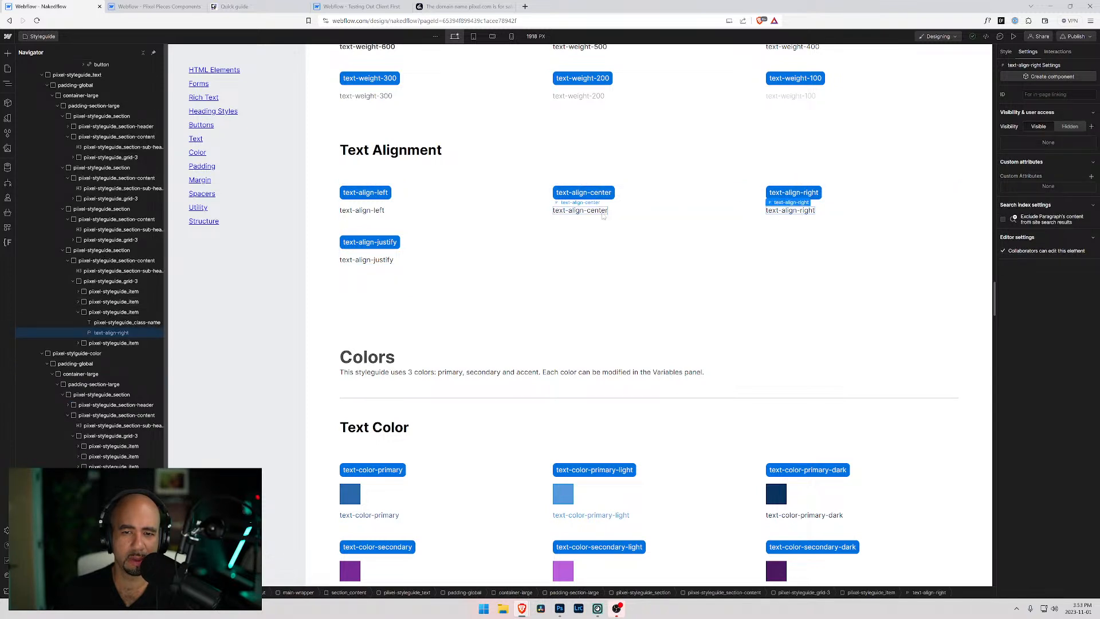
left_click(601, 215)
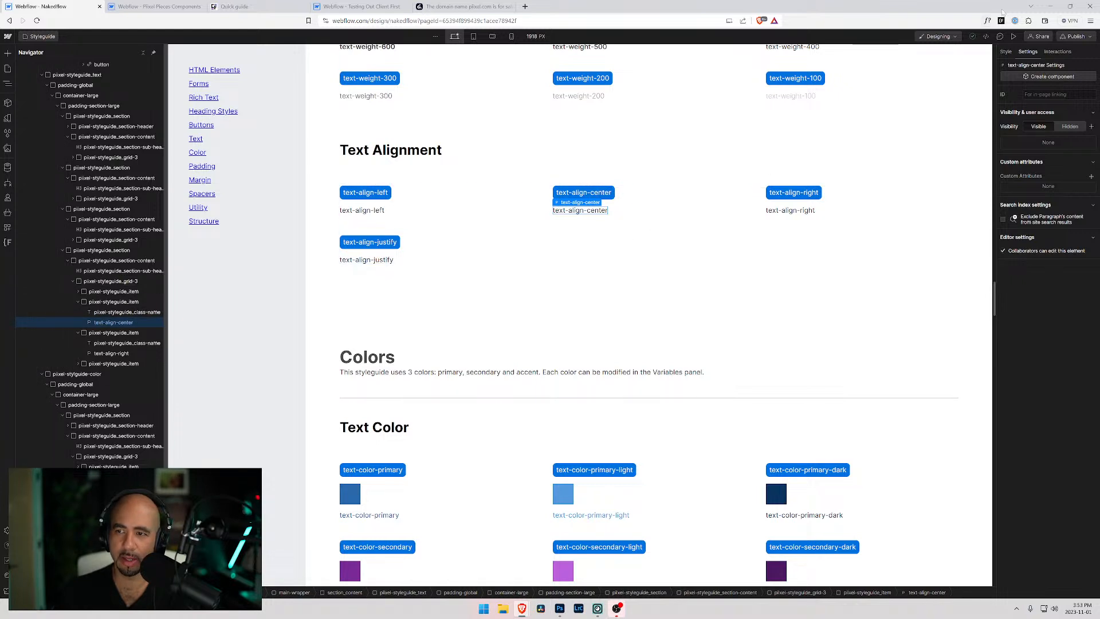
left_click(1006, 52)
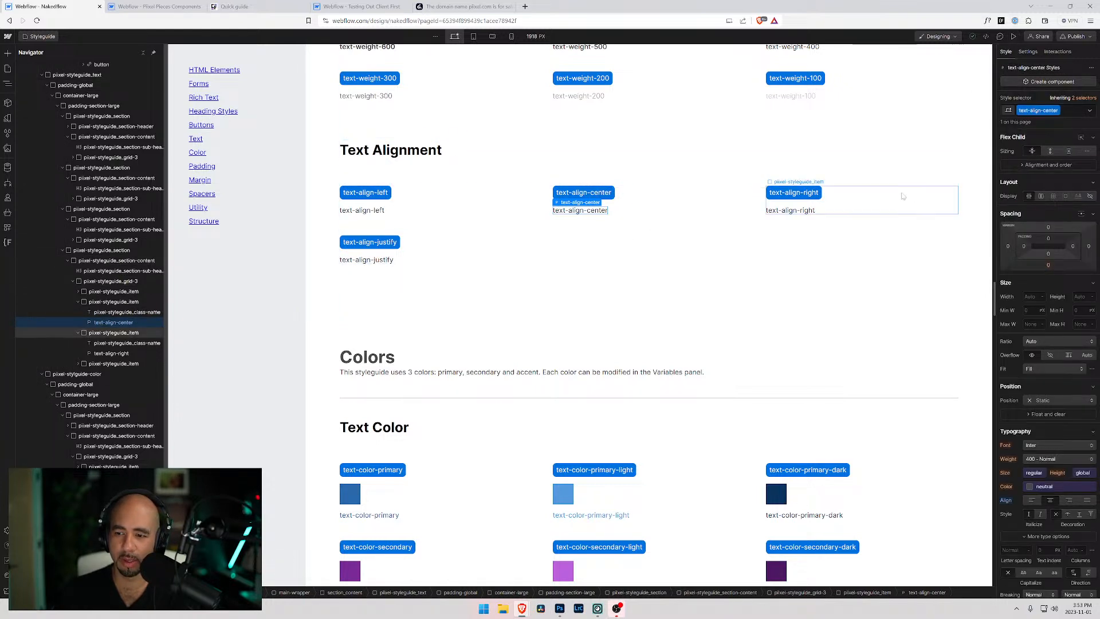
left_click(785, 213)
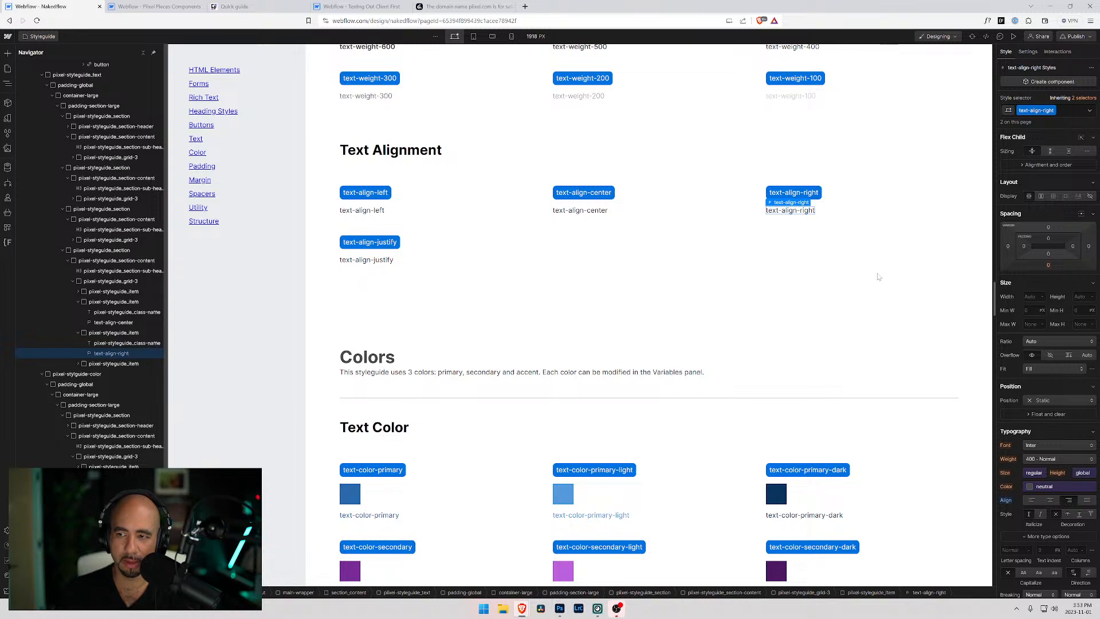
left_click(385, 262)
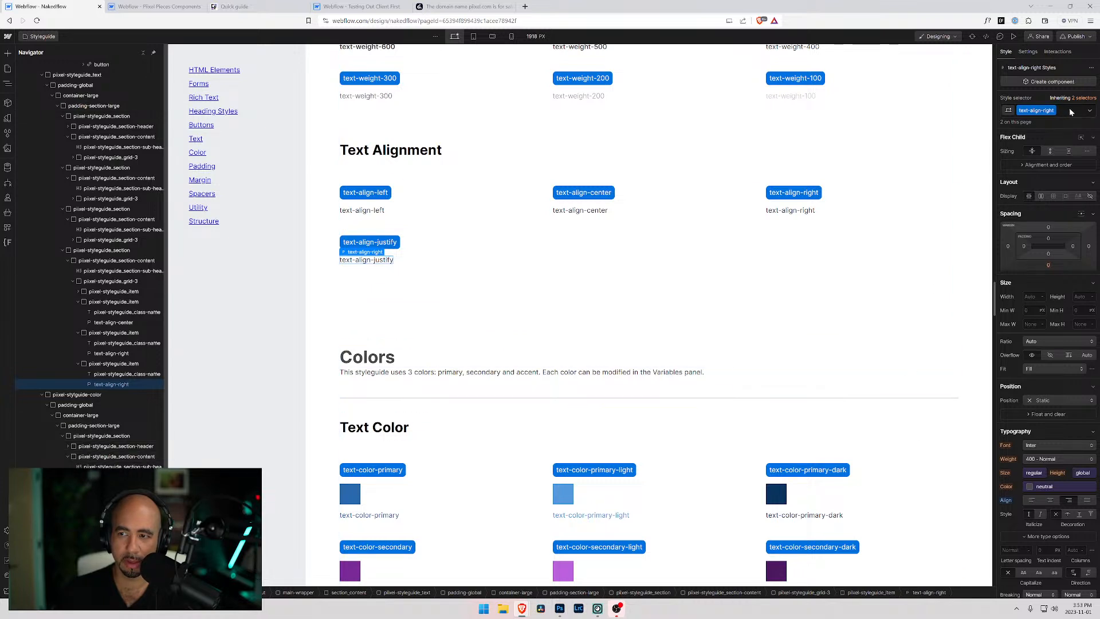
left_click(791, 210)
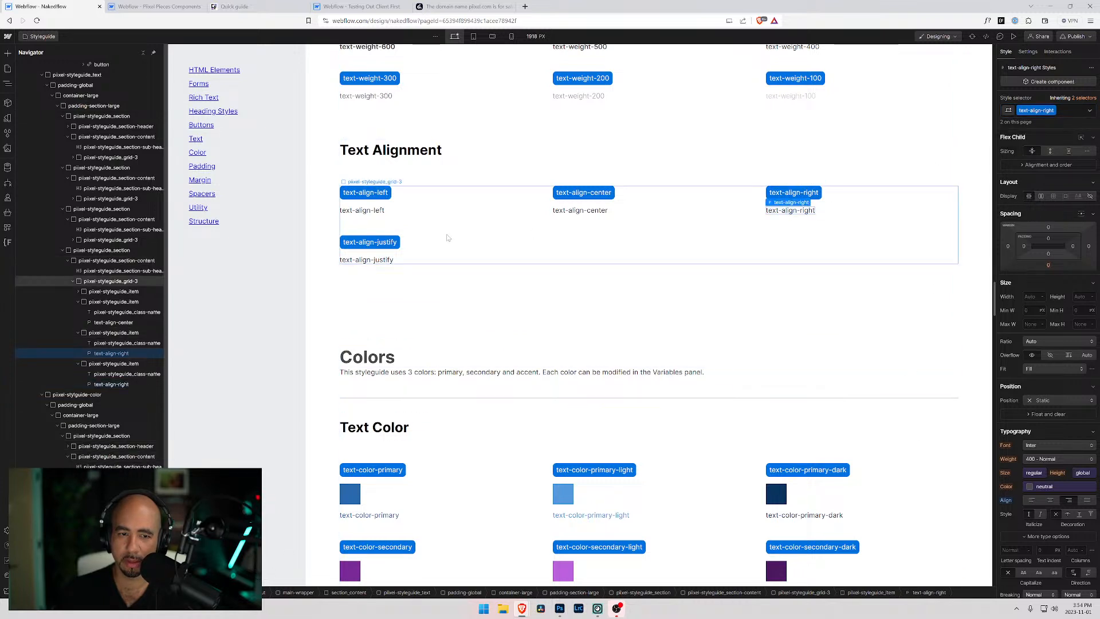
Replace the justify sample's class with a new text-align-justify class and set its text alignment to justify.
left_click(366, 259)
left_click(1060, 110)
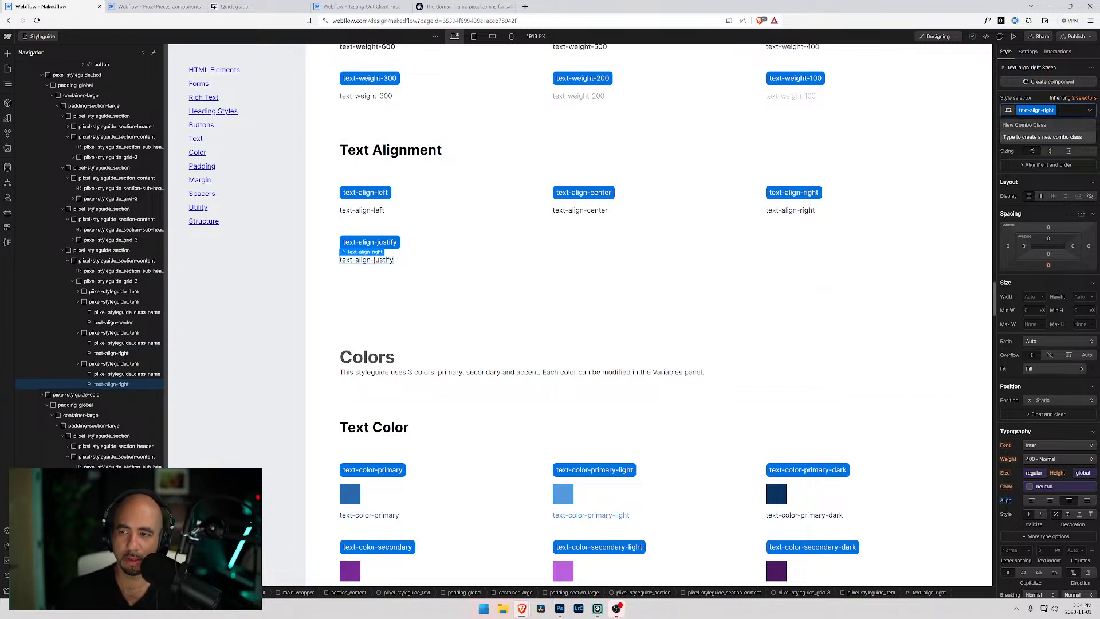
key("BackSpace")
type("text-alig")
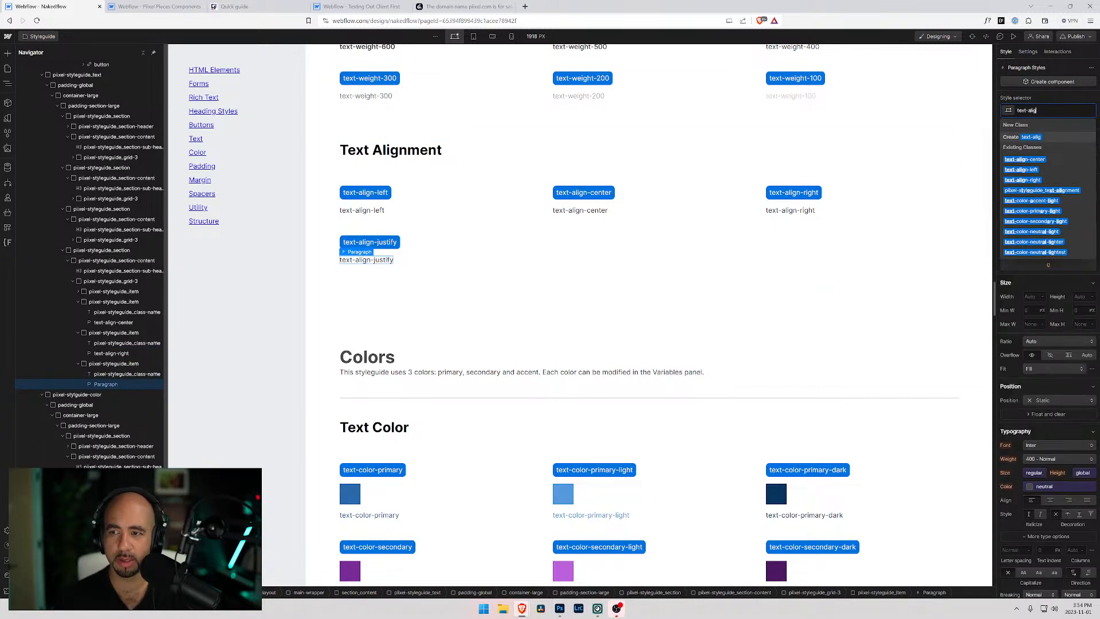
type("n-")
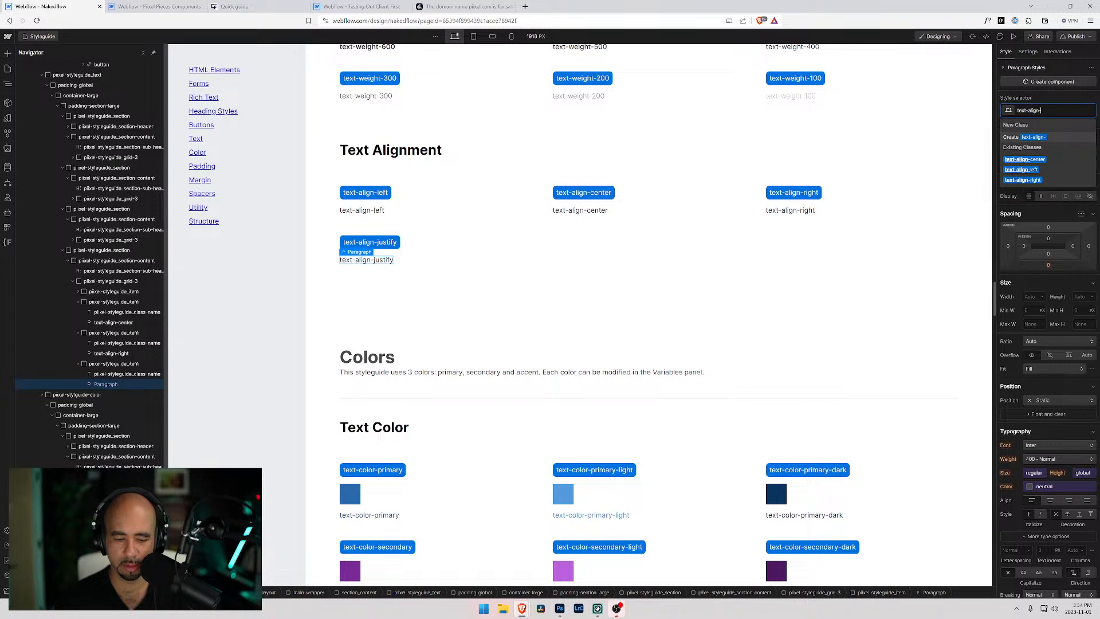
type("justify")
key("Return")
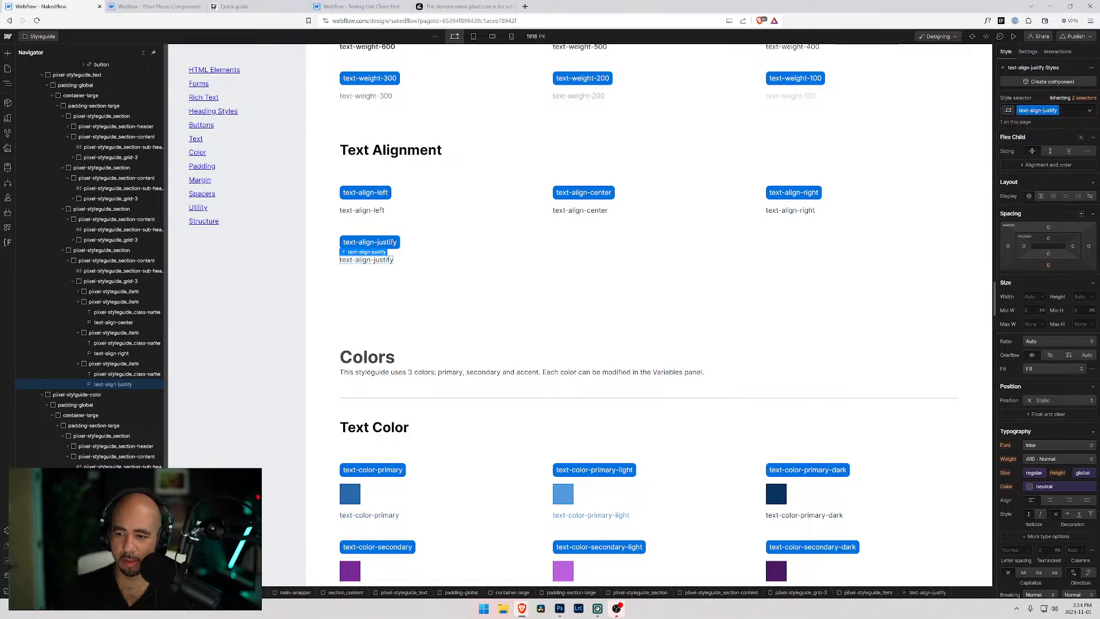
left_click(1089, 500)
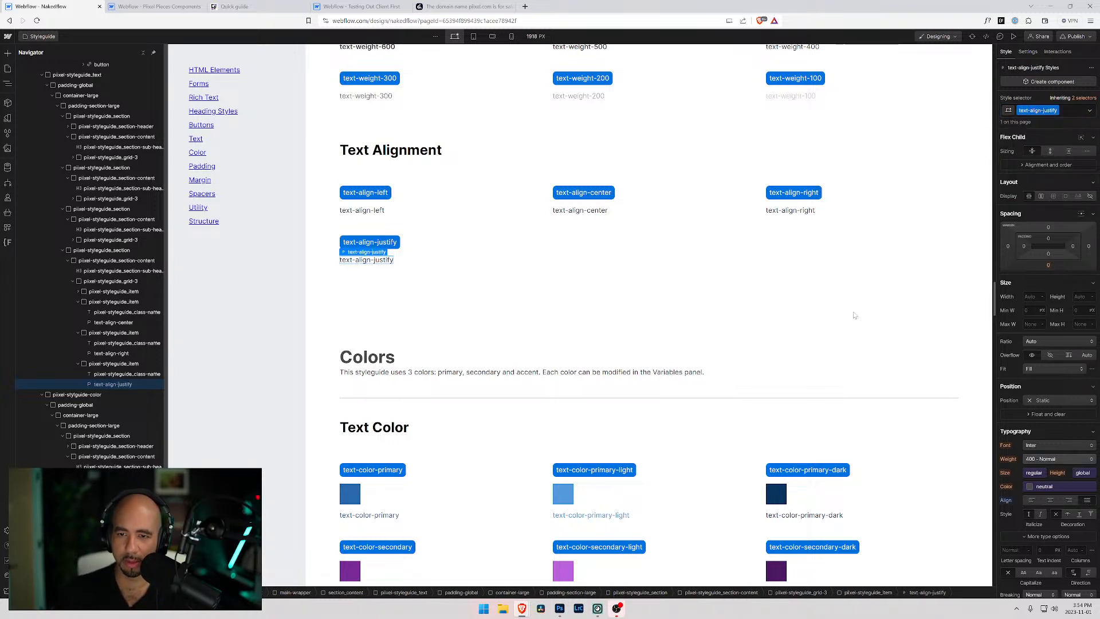
Switch to the Testing Out Client First project and inspect the text-align-center sample's styles under Text Alignments.
left_click(590, 212)
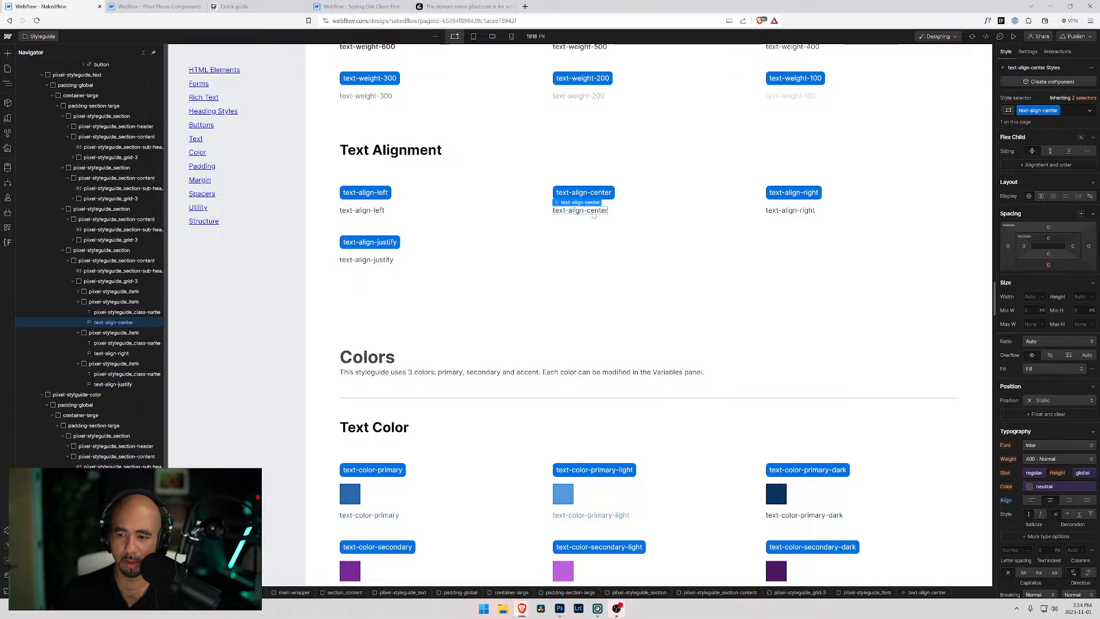
left_click(361, 6)
scroll(525, 300, "down", 5)
scroll(525, 300, "down", 15)
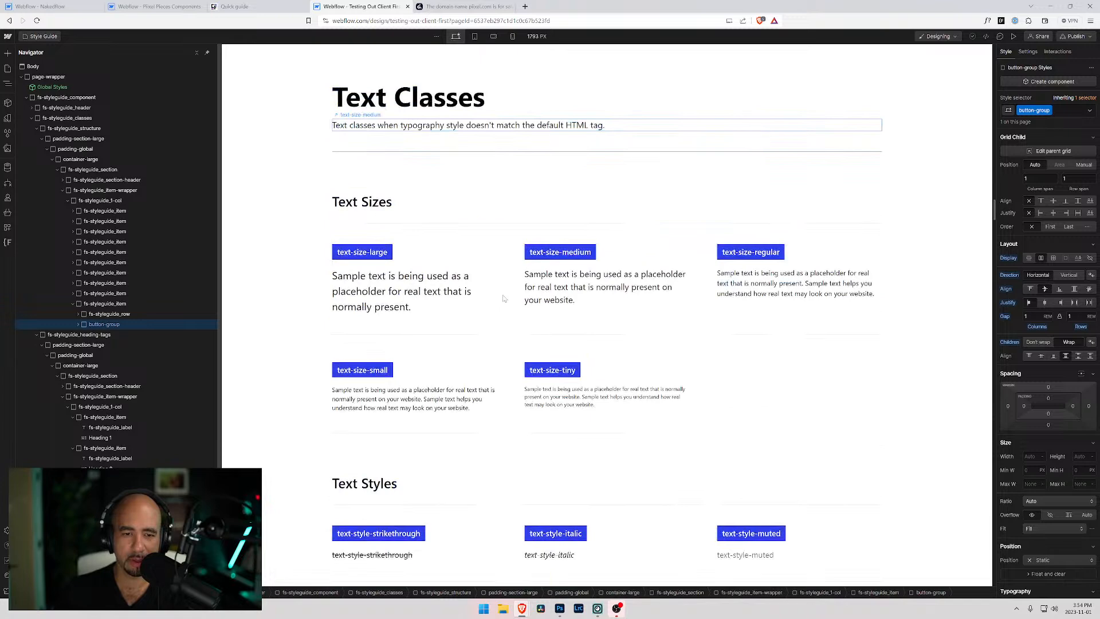
scroll(503, 299, "down", 5)
left_click(631, 252)
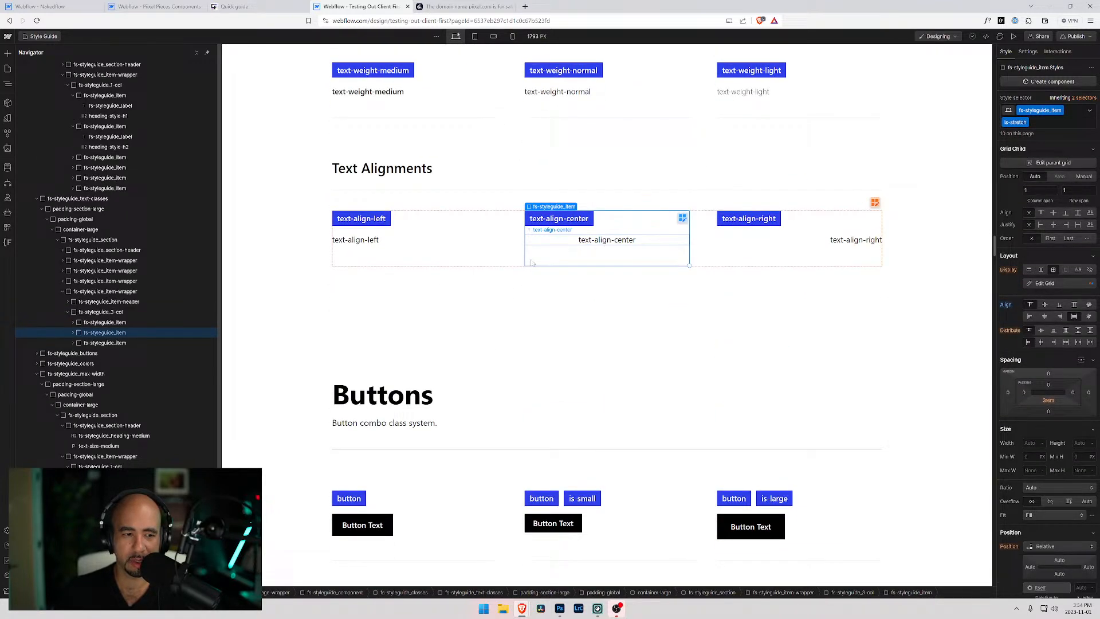
left_click(73, 332)
left_click(97, 353)
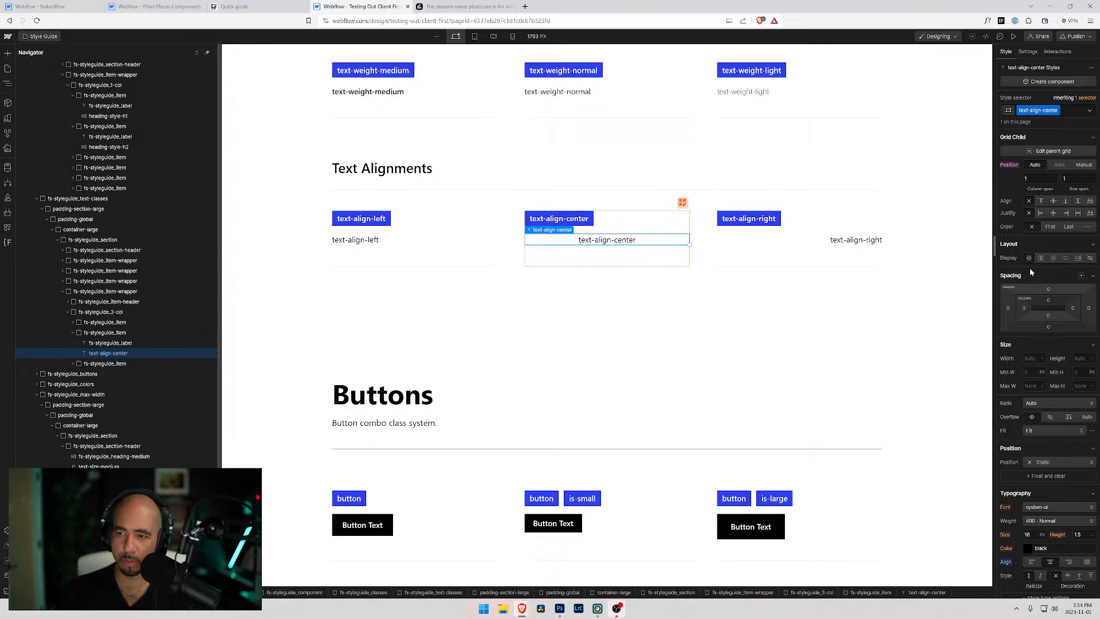
Reset the Align setting of the is-stretch combo class on the text-align-center sample's fs-styleguide_item.
left_click(107, 334)
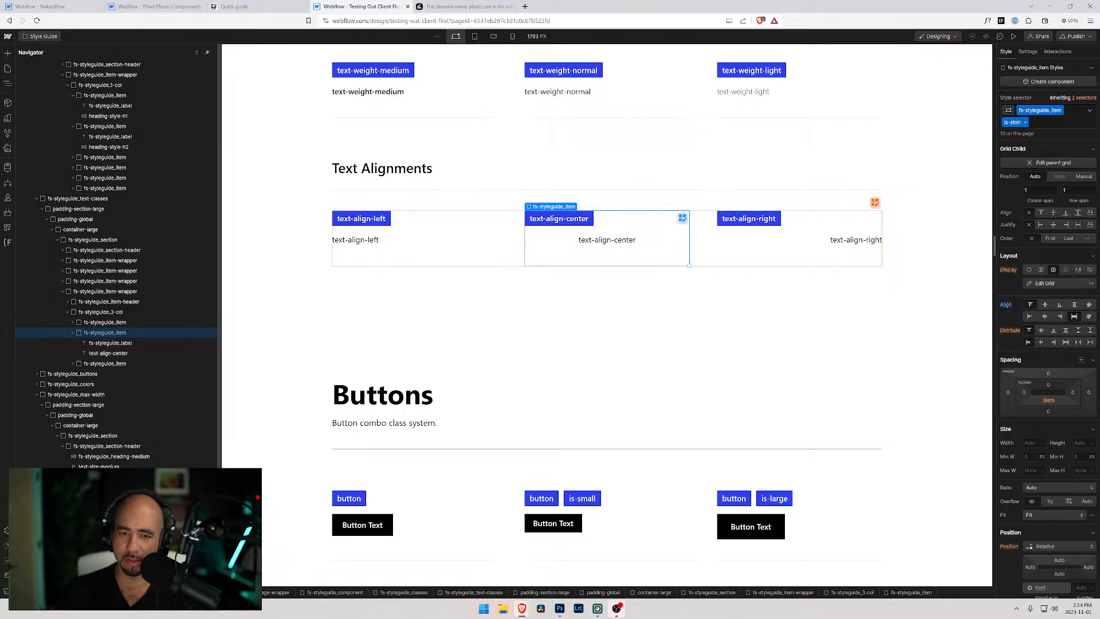
left_click(1007, 305)
left_click(1015, 317)
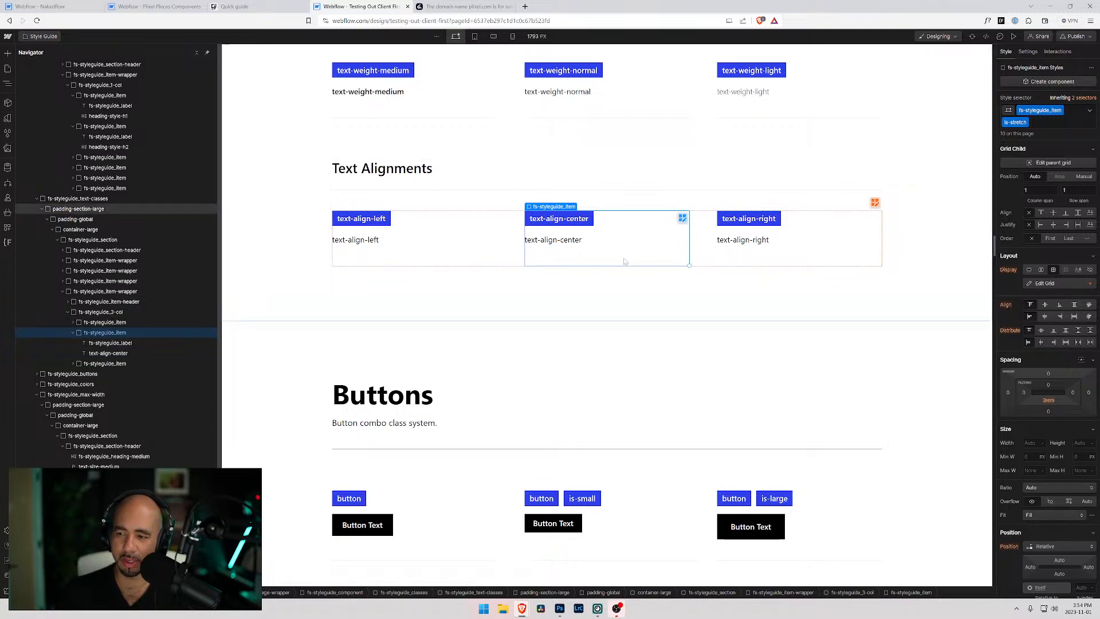
Return to the Nakedflow project's style guide at the Text Alignment samples.
left_click(144, 6)
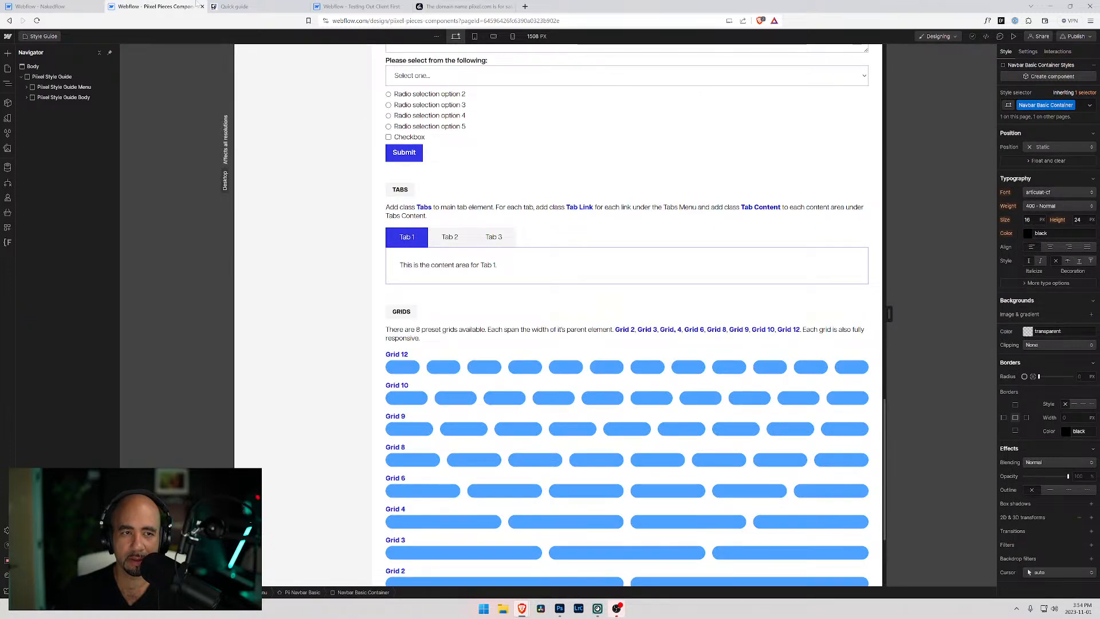
left_click(375, 6)
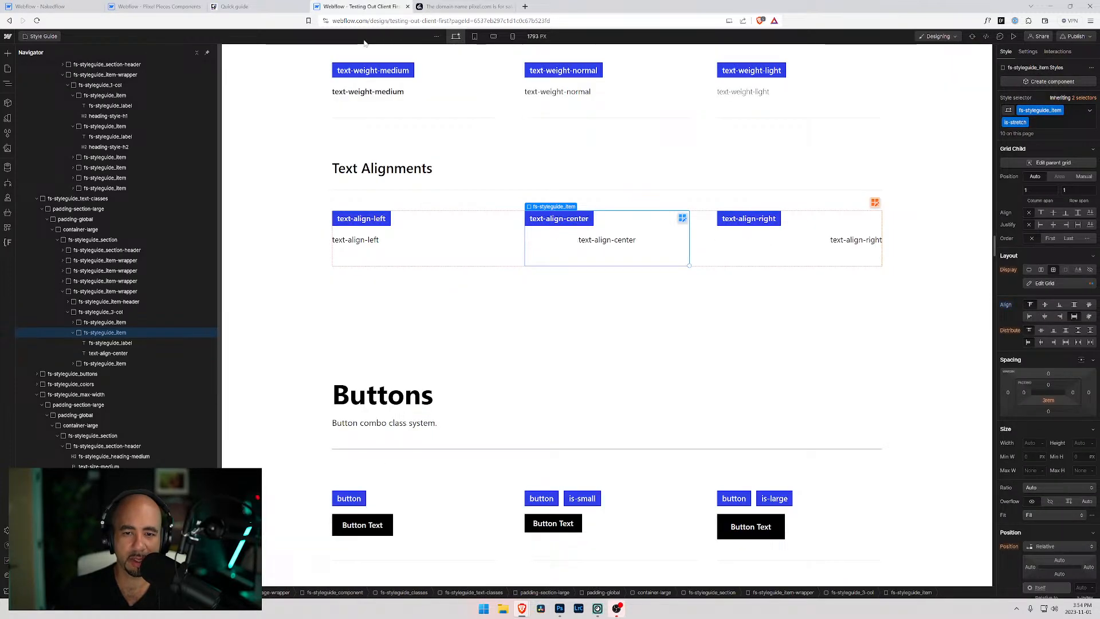
left_click(40, 7)
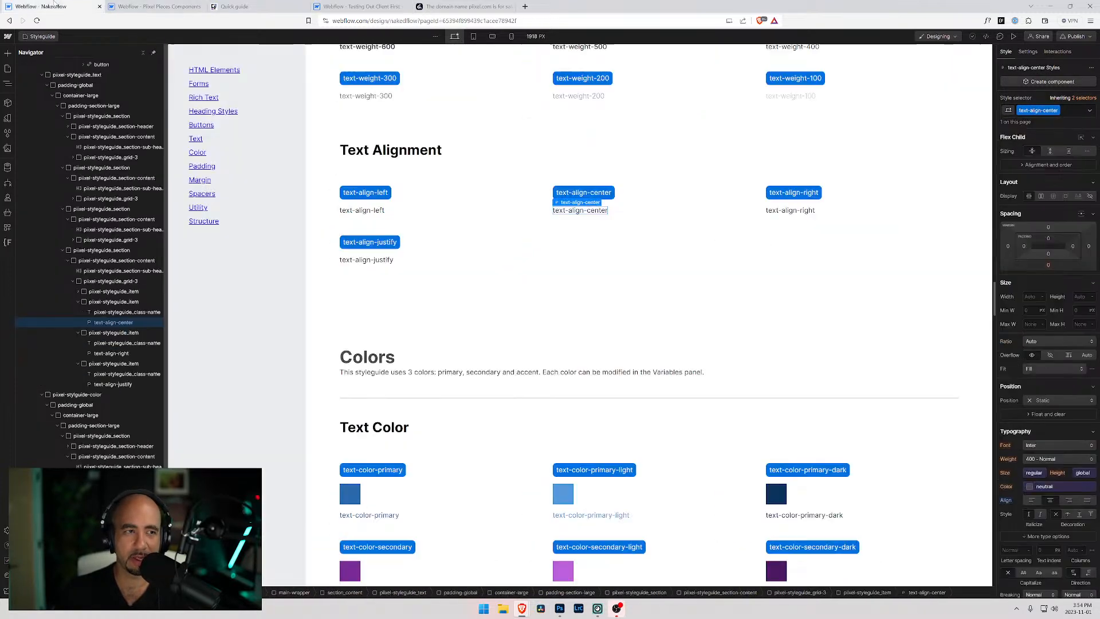
Try setting Align to stretch on the text-align-center sample's pixel-styleguide_item, then reset that setting.
left_click(631, 211)
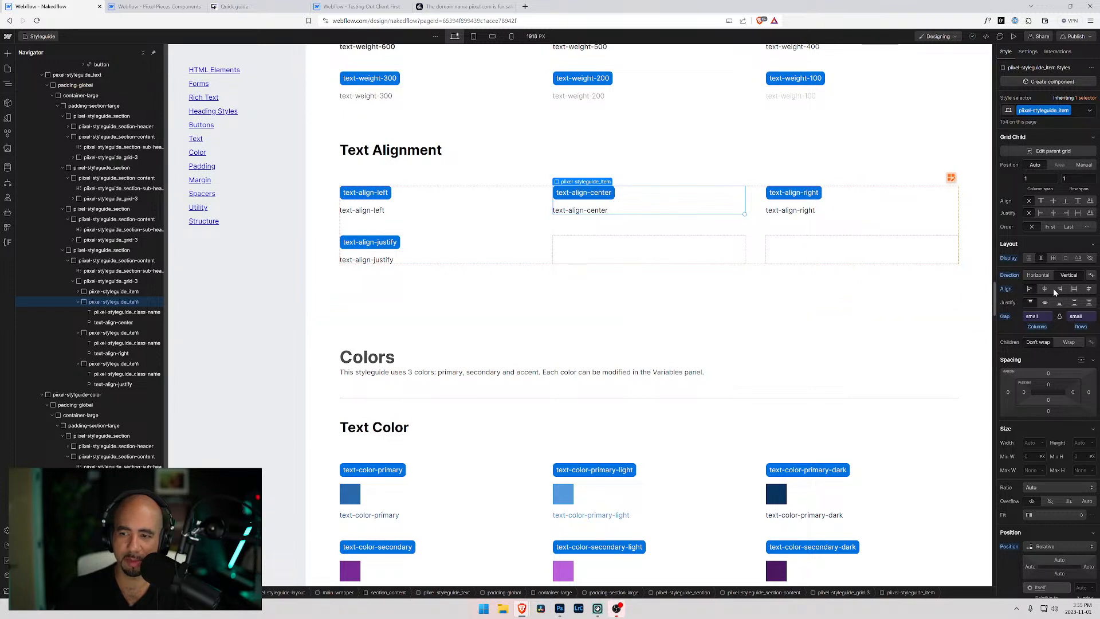
left_click(1075, 290)
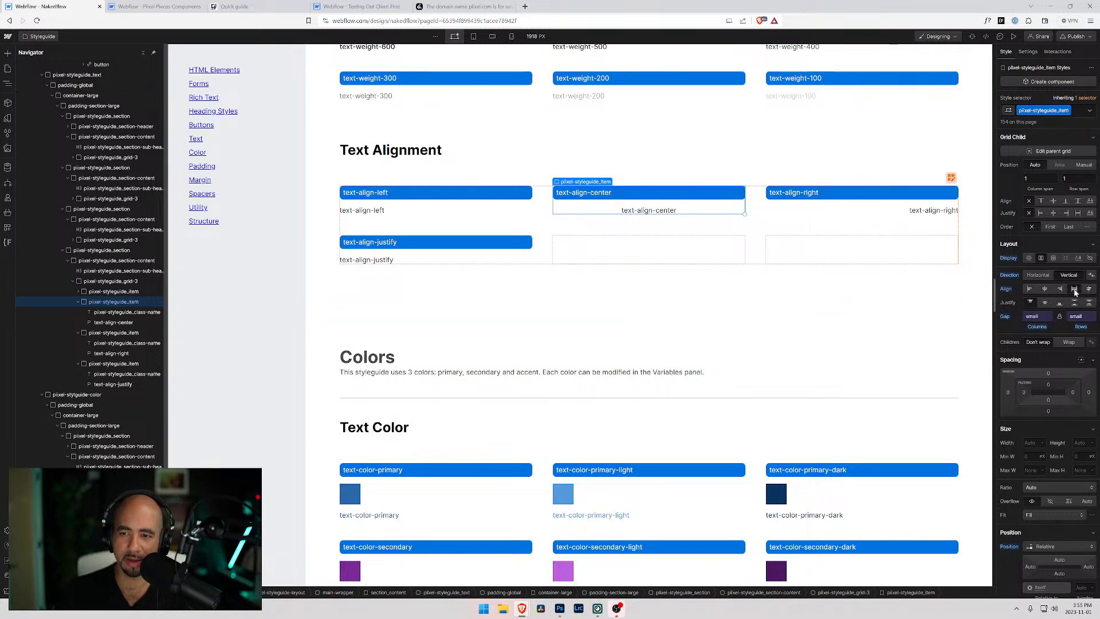
left_click(1006, 290)
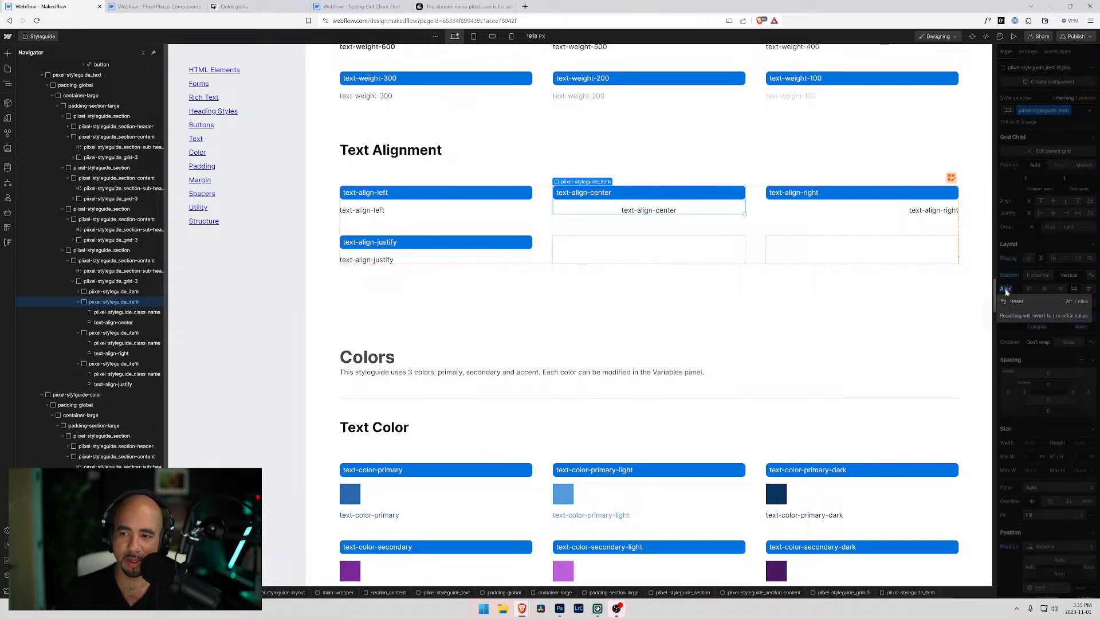
left_click(1013, 301)
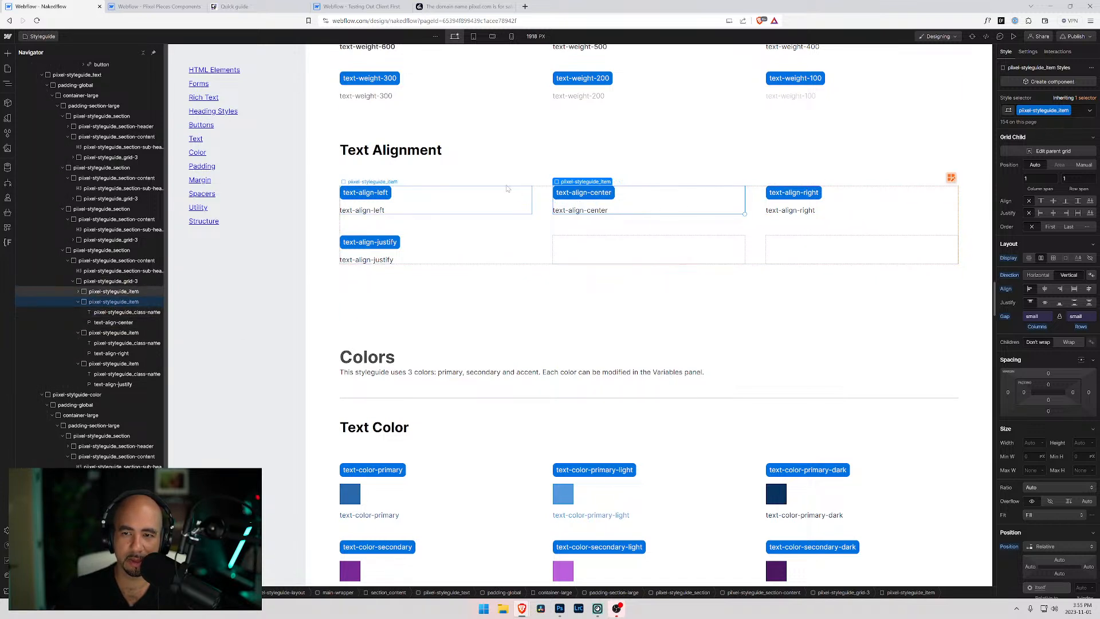
Add an is-stretch combo class to the text-align-center sample's pixel-styleguide_item and set its Align to stretch.
left_click(1081, 113)
type("is")
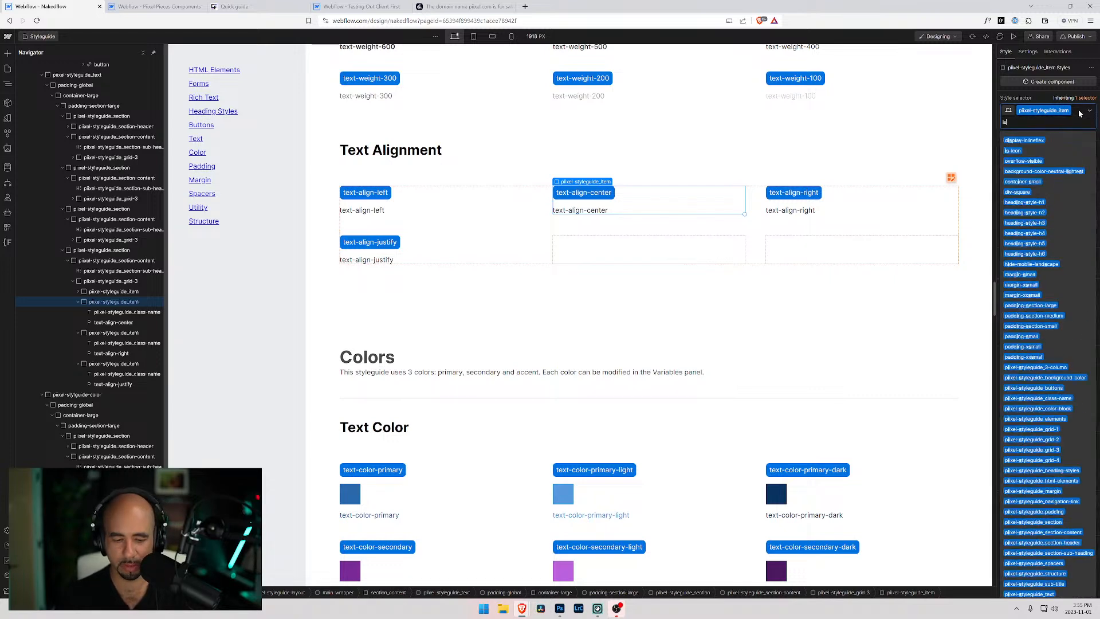
type("-stretch")
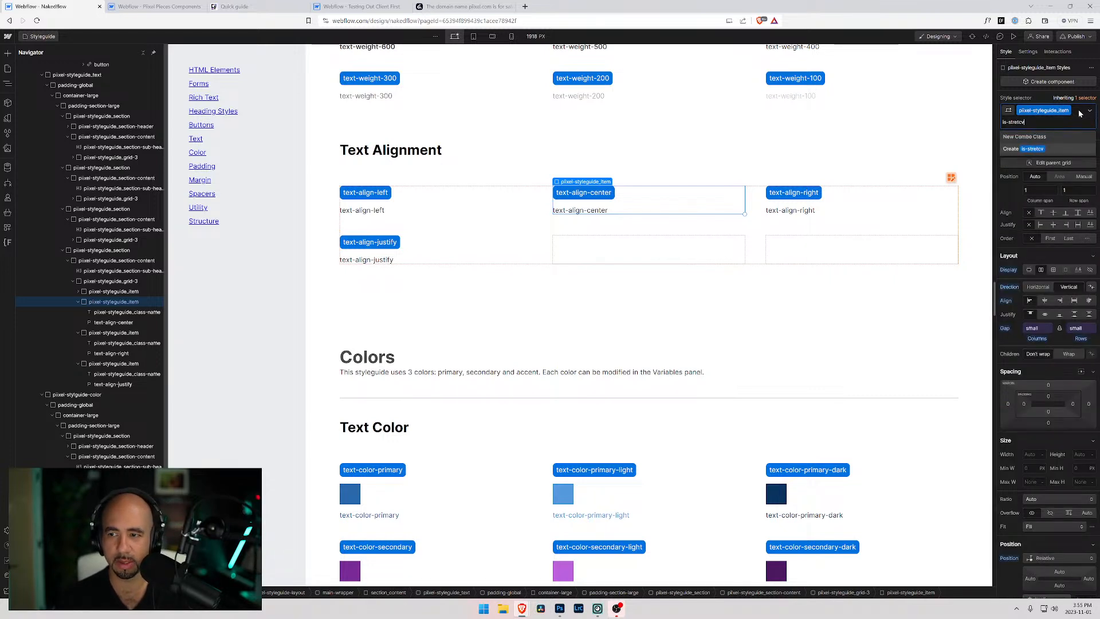
key("Return")
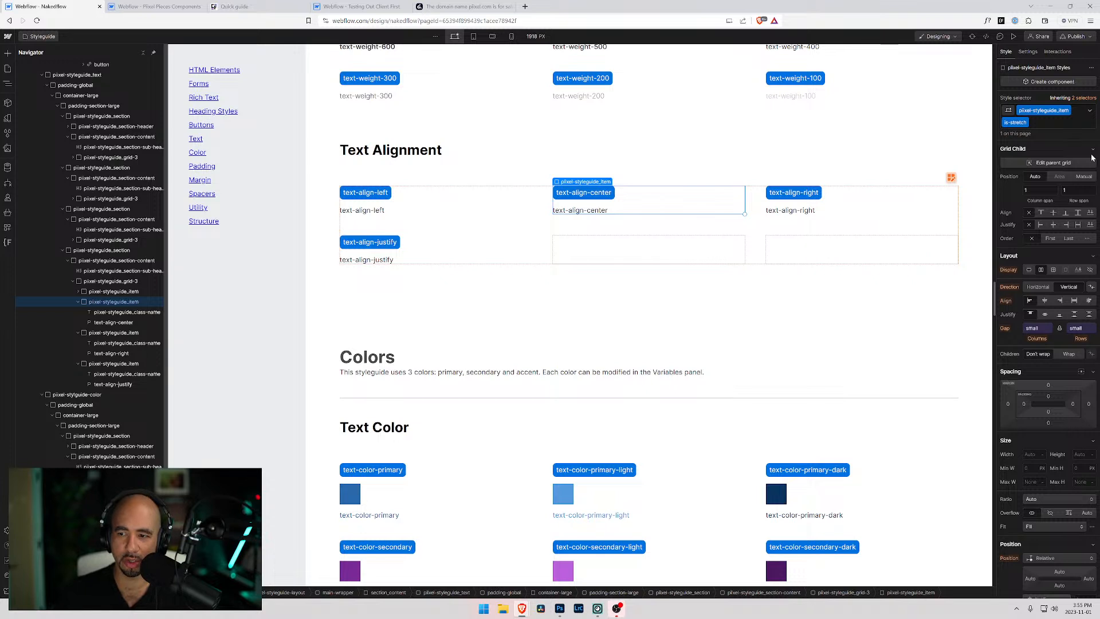
left_click(1075, 300)
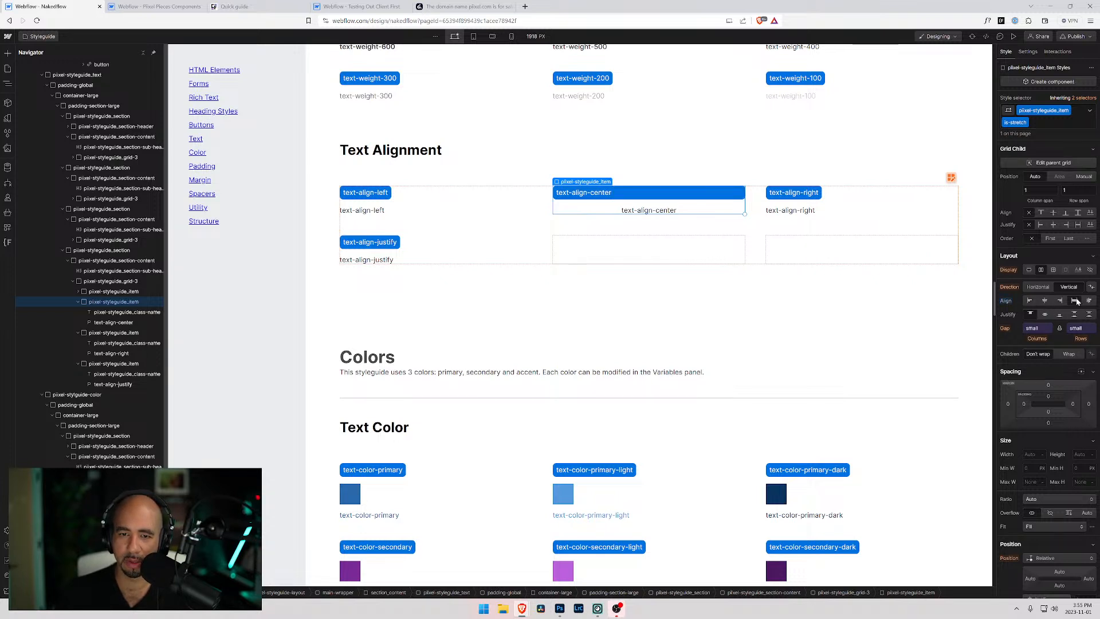
Try center and start alignment on the is-stretch item, then set Align back to stretch.
left_click(1043, 301)
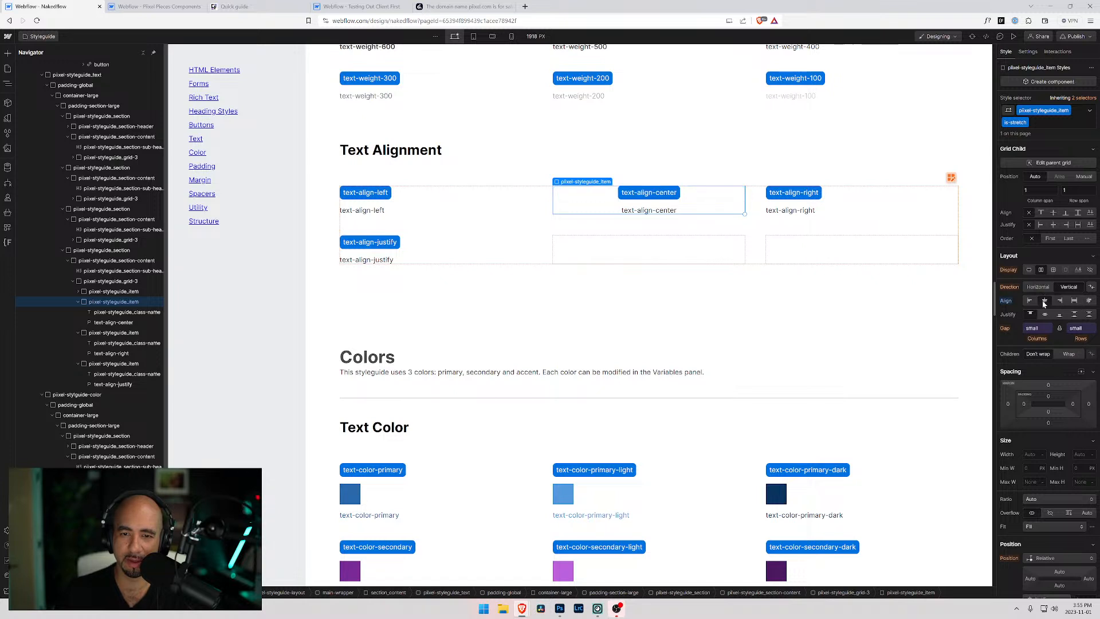
left_click(1030, 300)
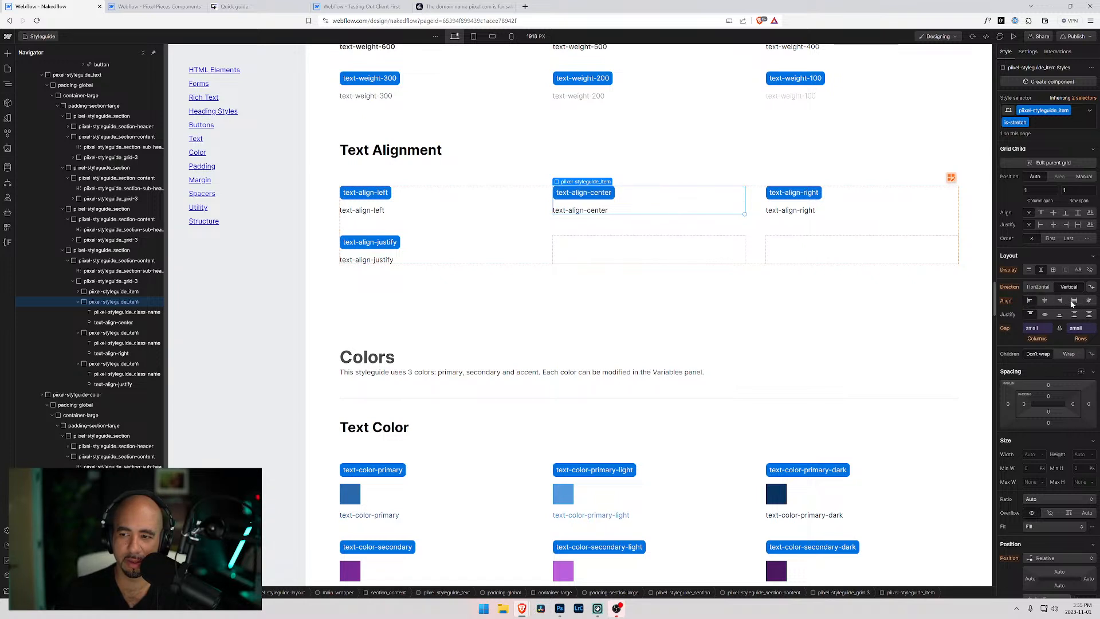
left_click(1073, 302)
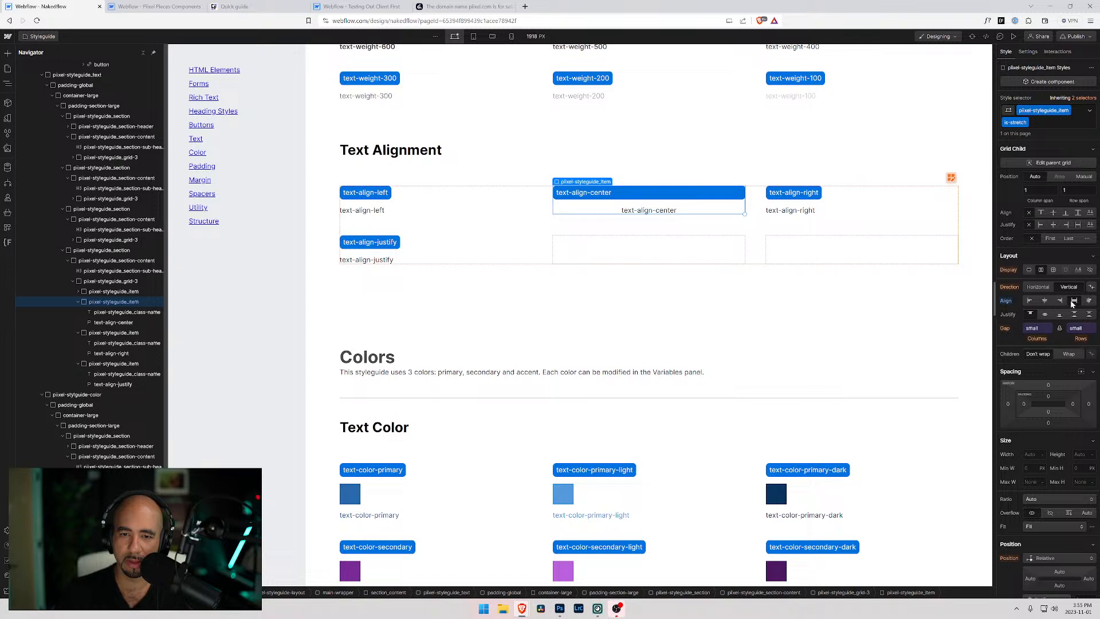
Add an is-inline combo class to the text-align-center label and try flex and block display on it.
left_click(676, 196)
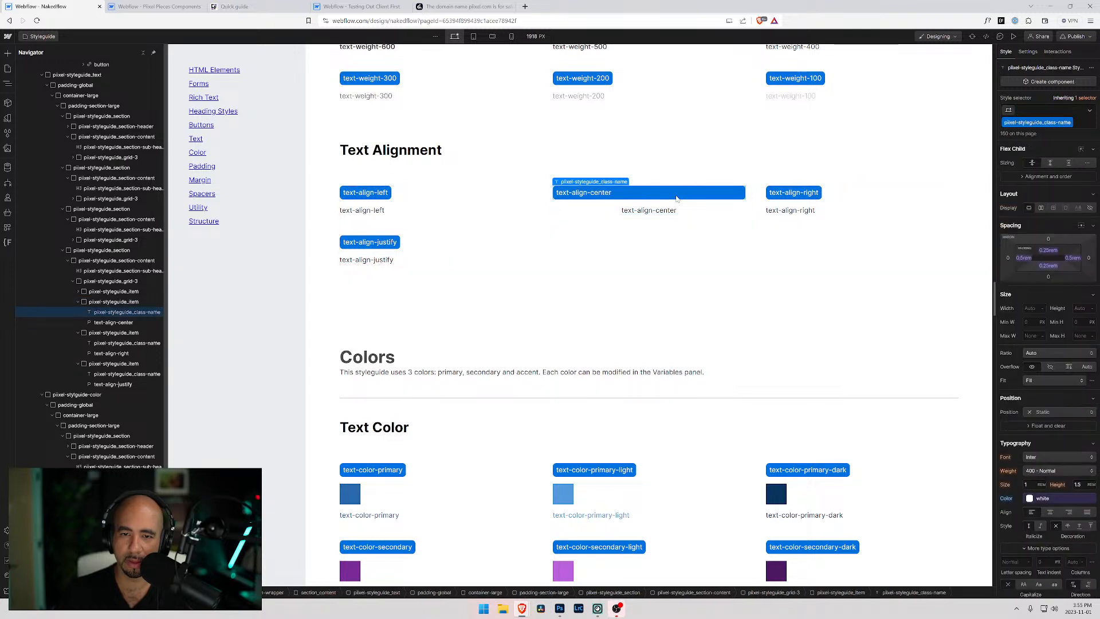
left_click(1084, 123)
type("is-")
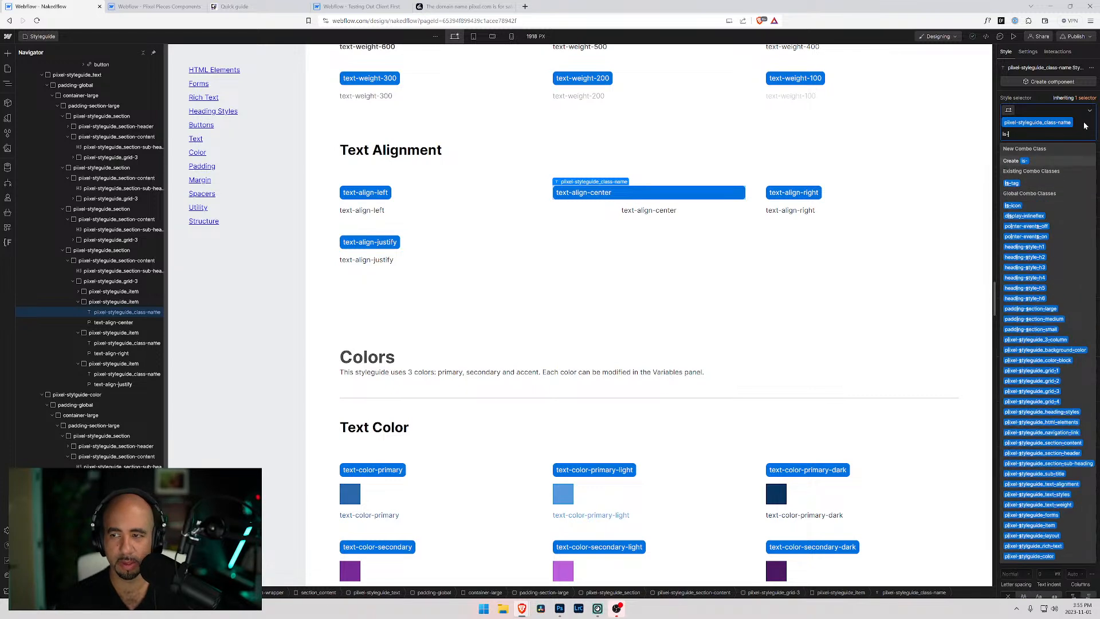
type("lunine")
key("Return")
left_click(1040, 220)
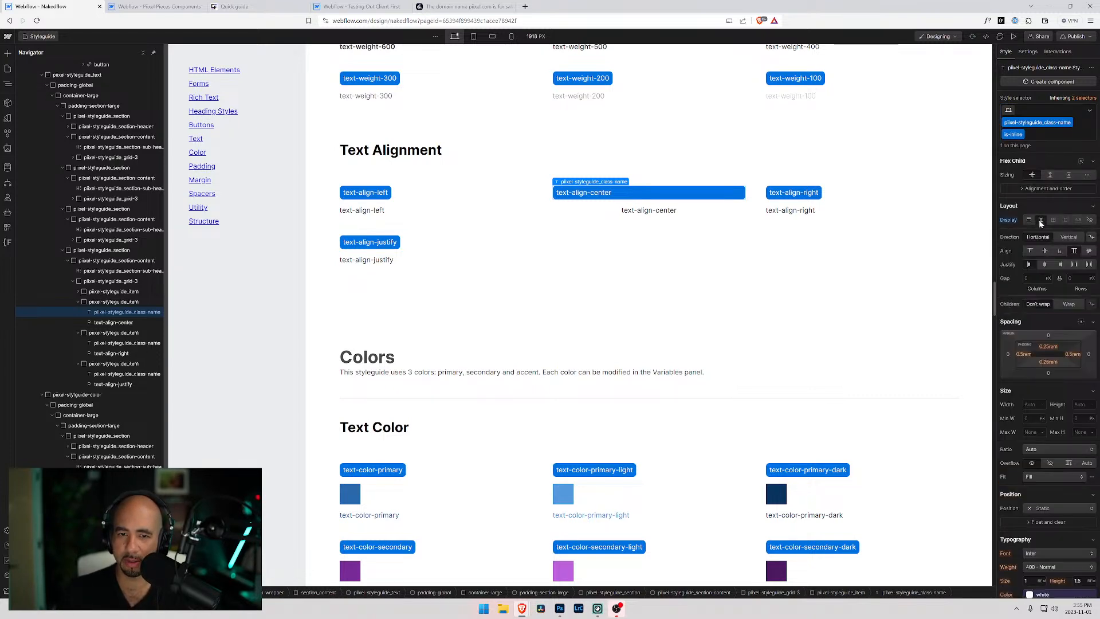
left_click(1029, 221)
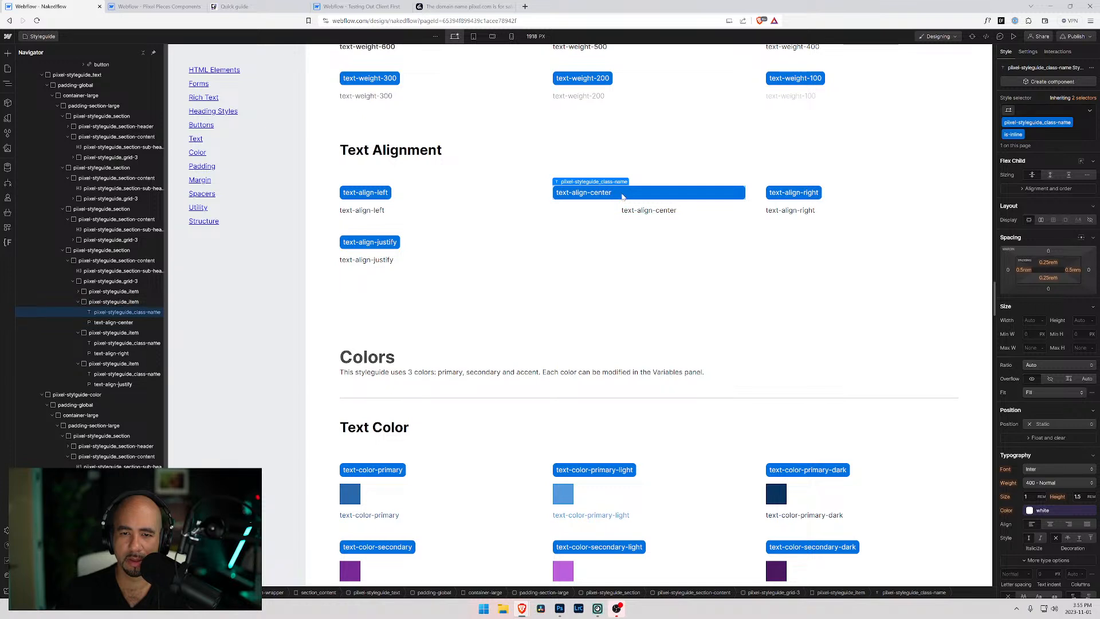
Undo the stretch alignment on the text-align-center item and inspect the text-align-right and text-align-justify samples' styles.
left_click(610, 211)
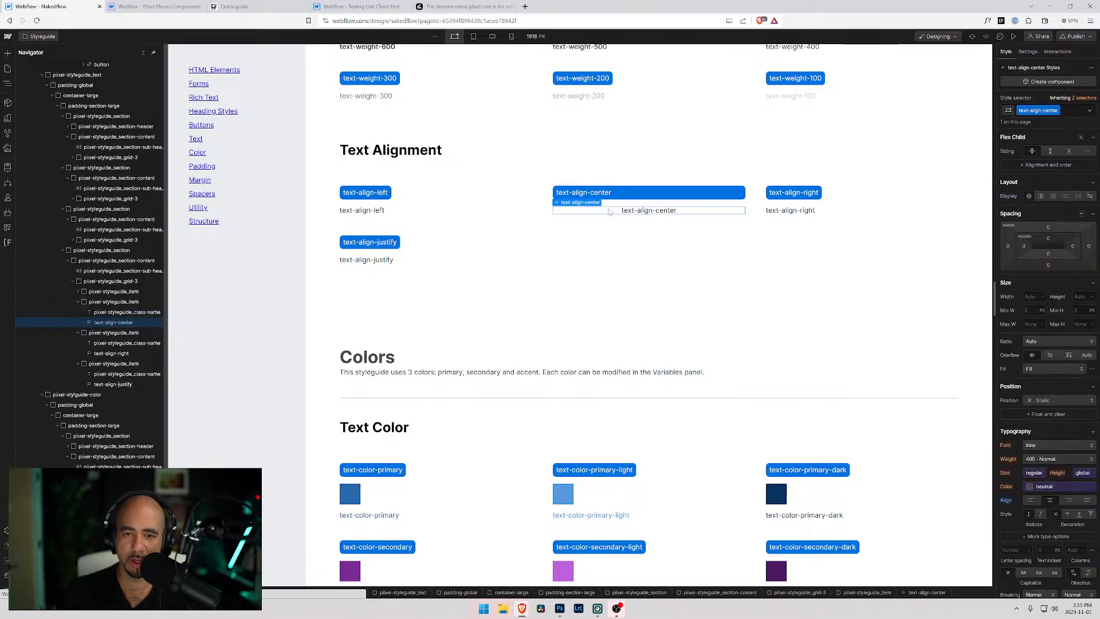
key("ctrl+z")
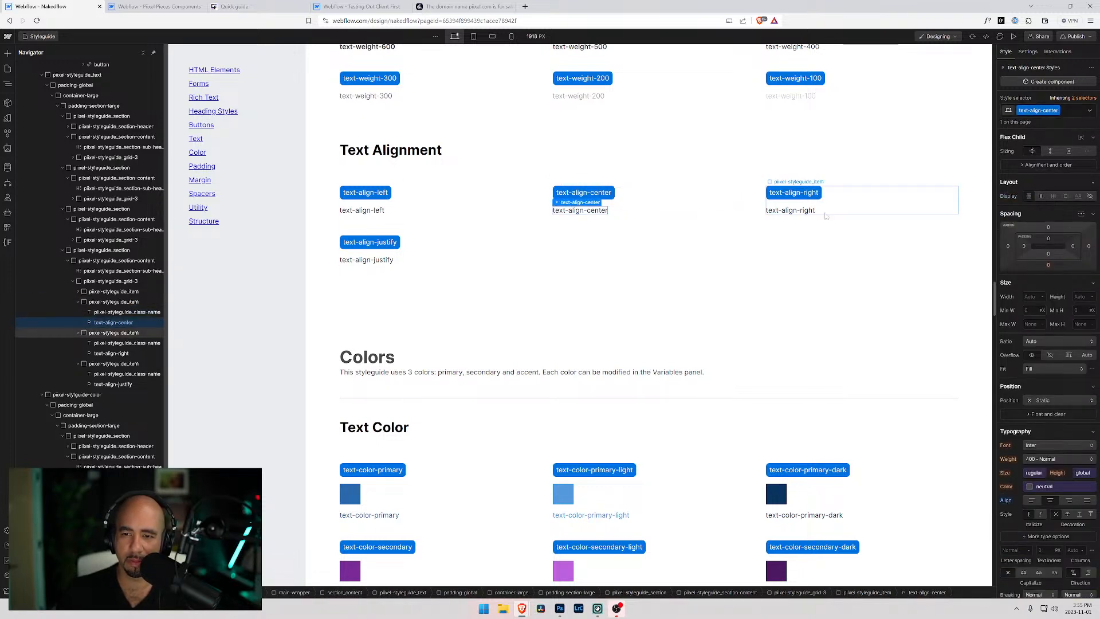
left_click(796, 213)
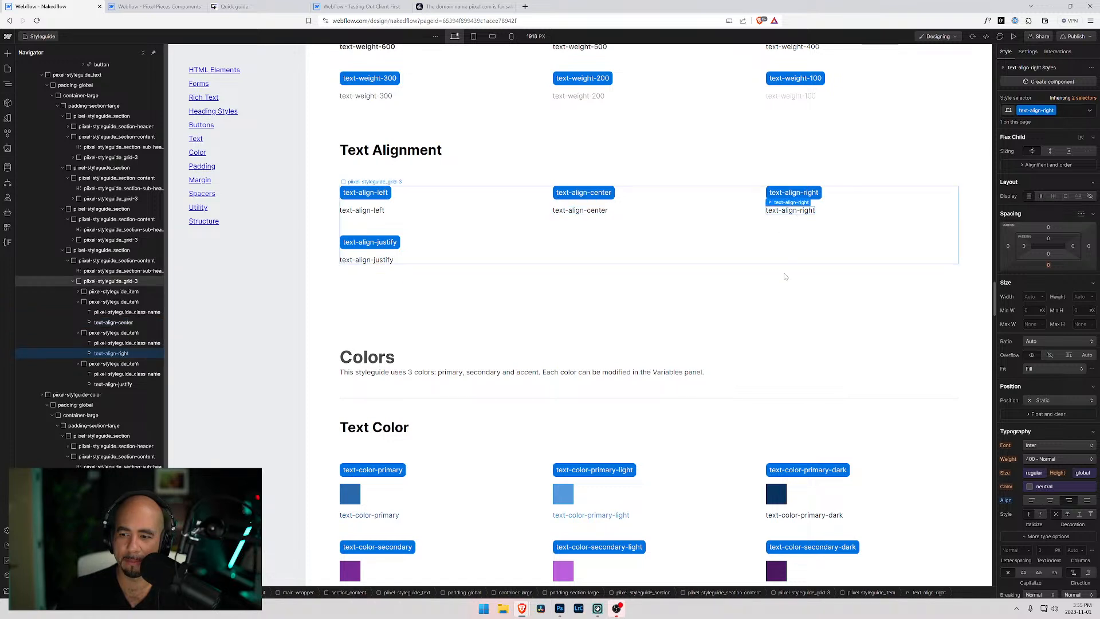
left_click(383, 259)
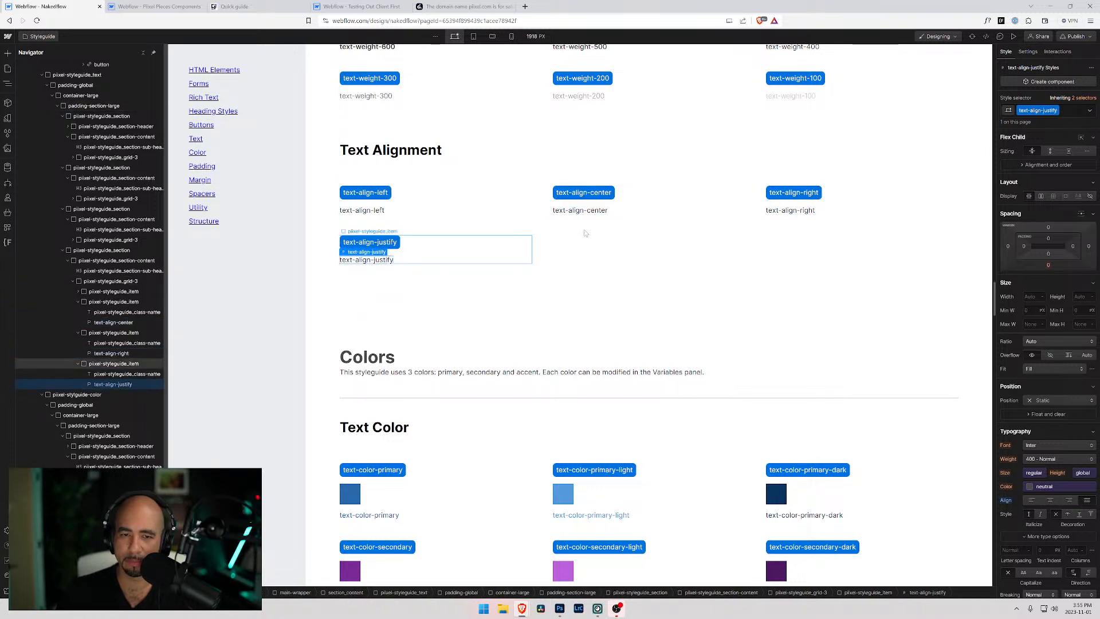
Remove the is-stretch combo class from the text-align-center sample's pixel-styleguide_item.
left_click(666, 200)
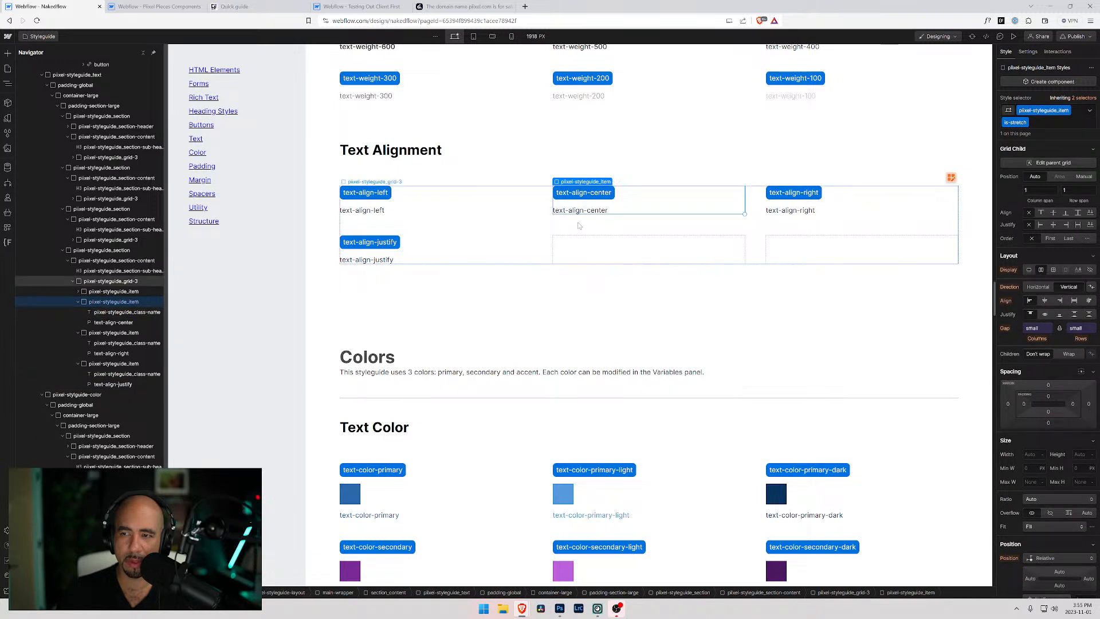
left_click(1057, 122)
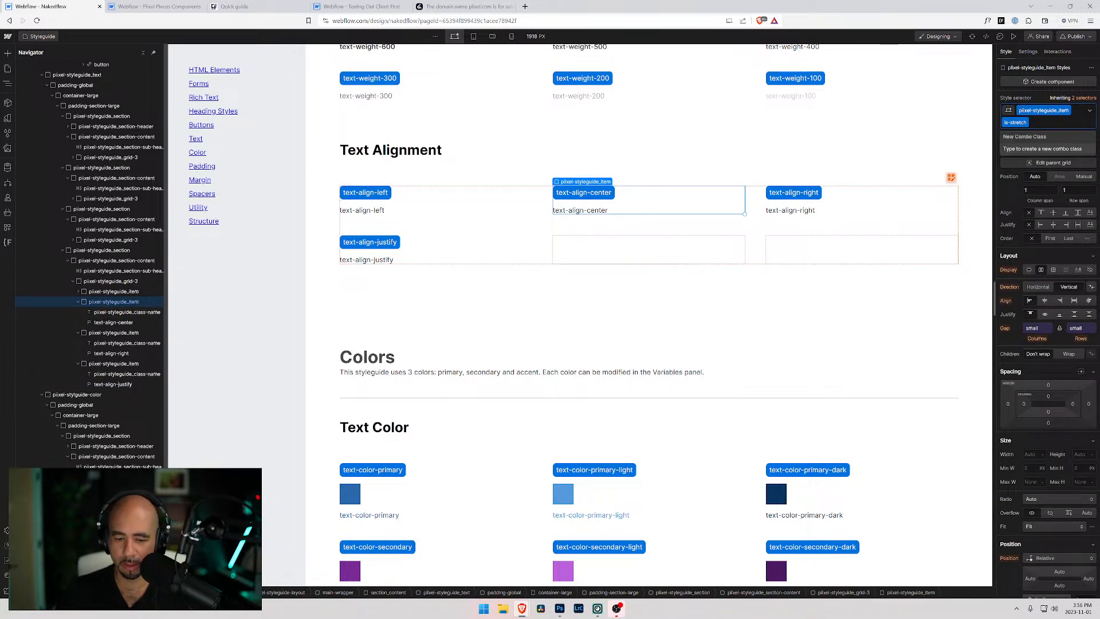
key("BackSpace")
Set the pixel-styleguide_item class to grid display with one column and one row by deleting the second row.
left_click(414, 210)
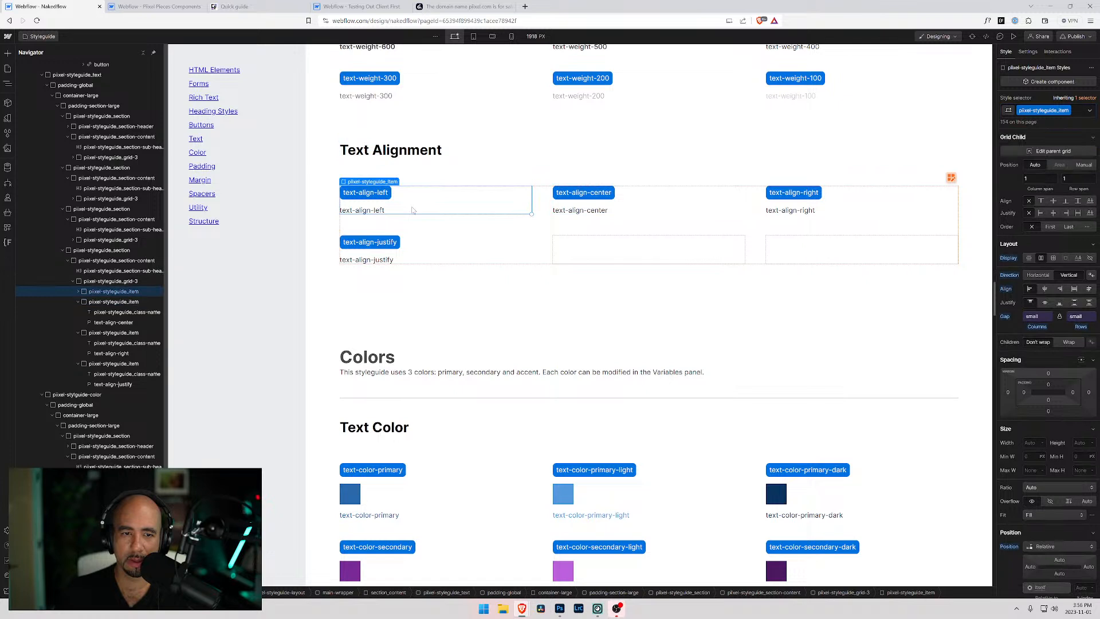
left_click(1054, 259)
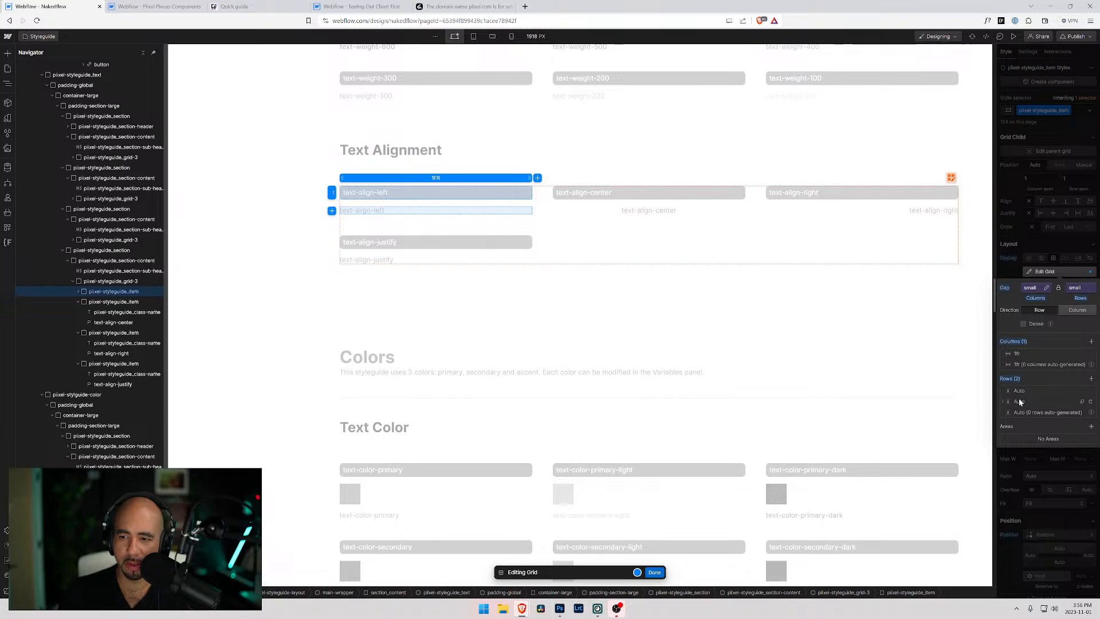
left_click(1090, 401)
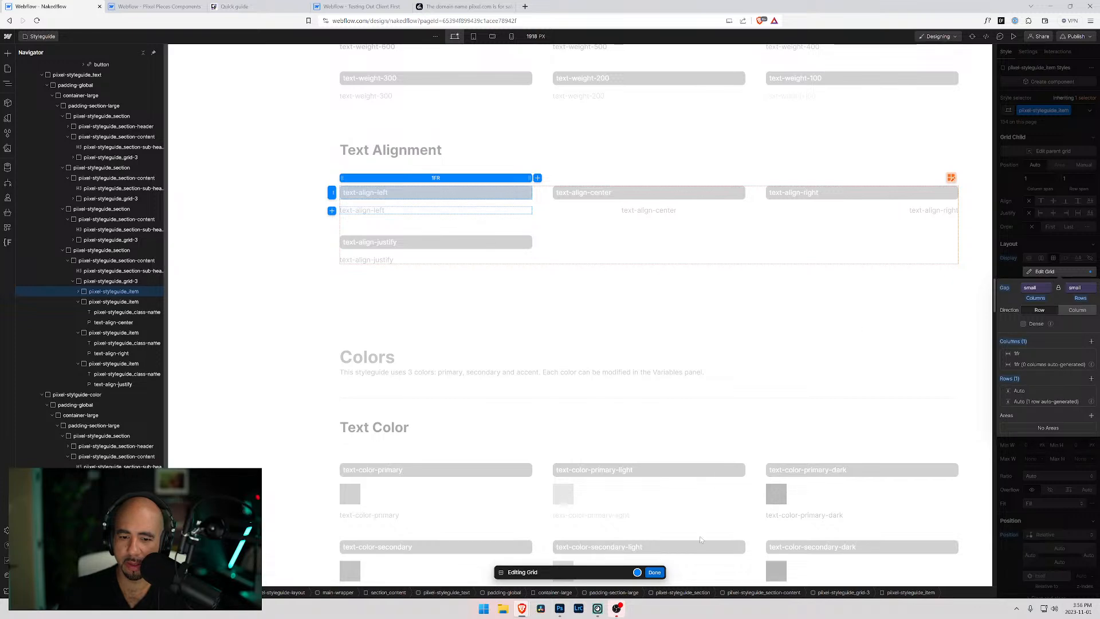
left_click(654, 572)
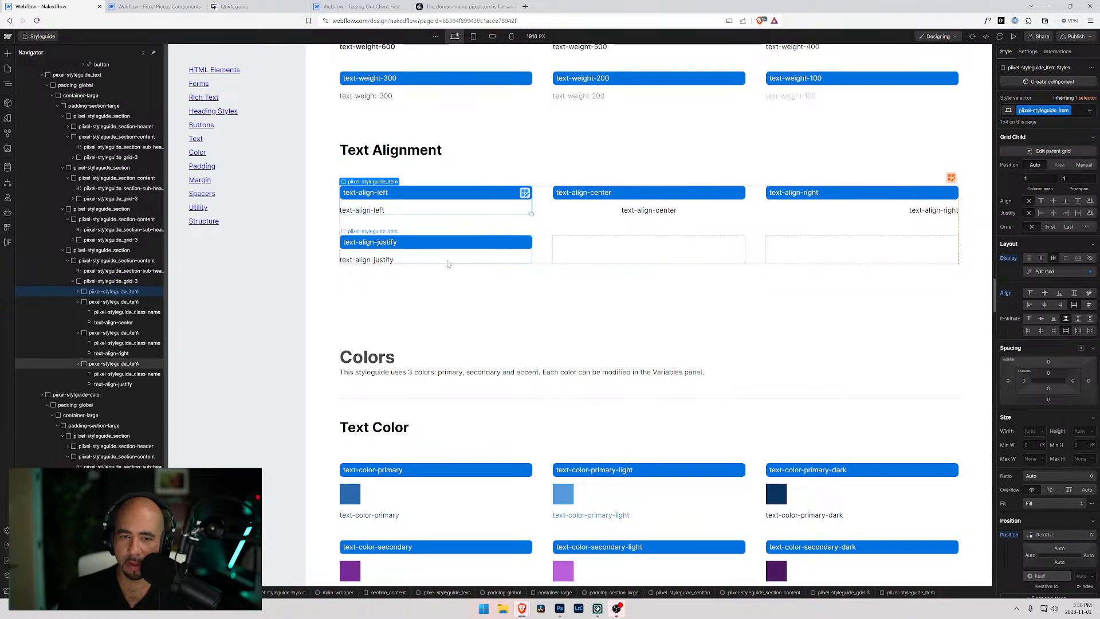
Inspect the text-align-left label and its parent grid, and set the pixel-styleguide_item's horizontal item alignment to start.
left_click(456, 196)
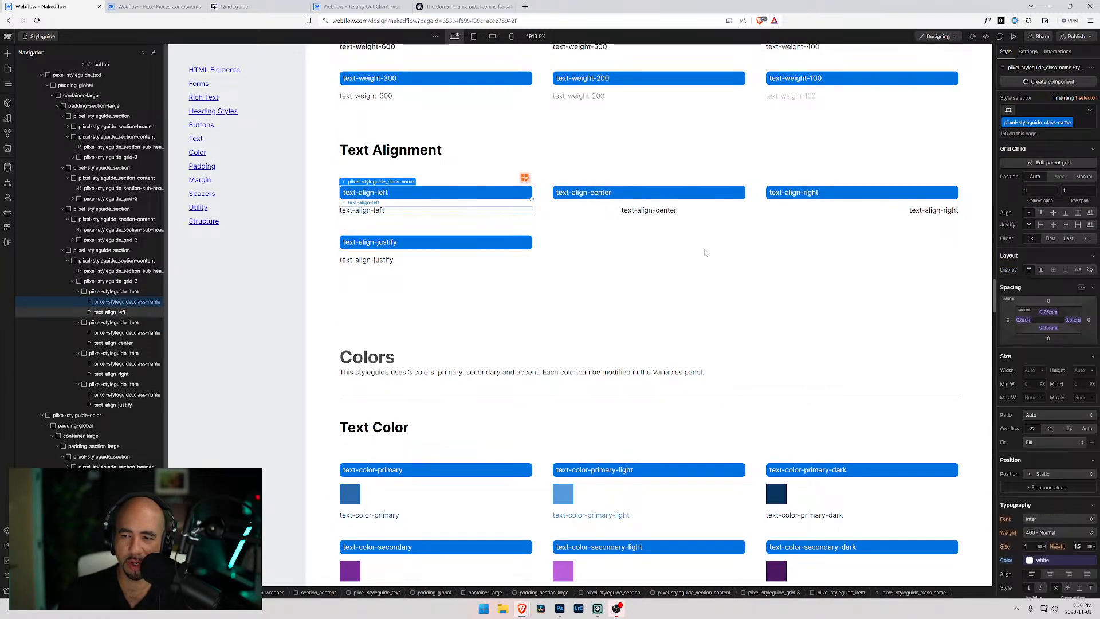
left_click(1053, 163)
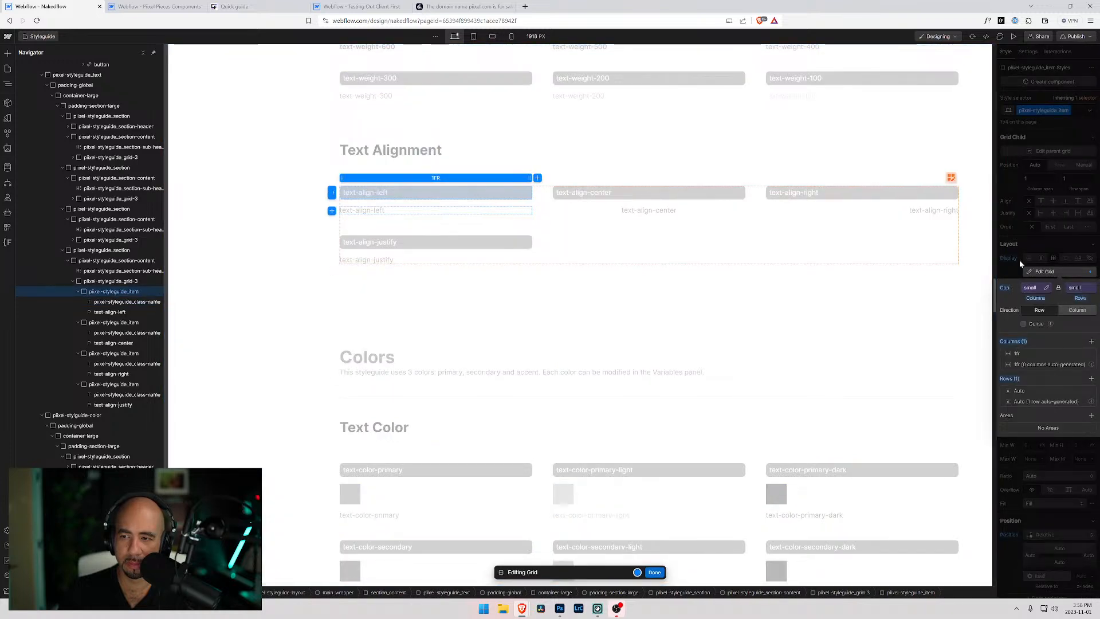
key("Escape")
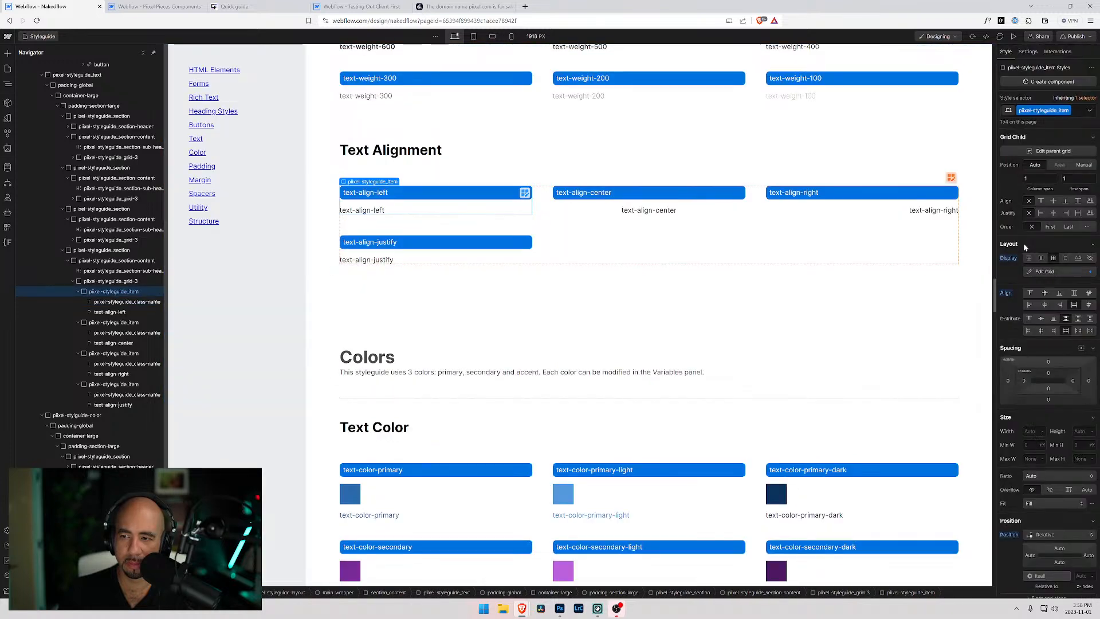
left_click(1029, 305)
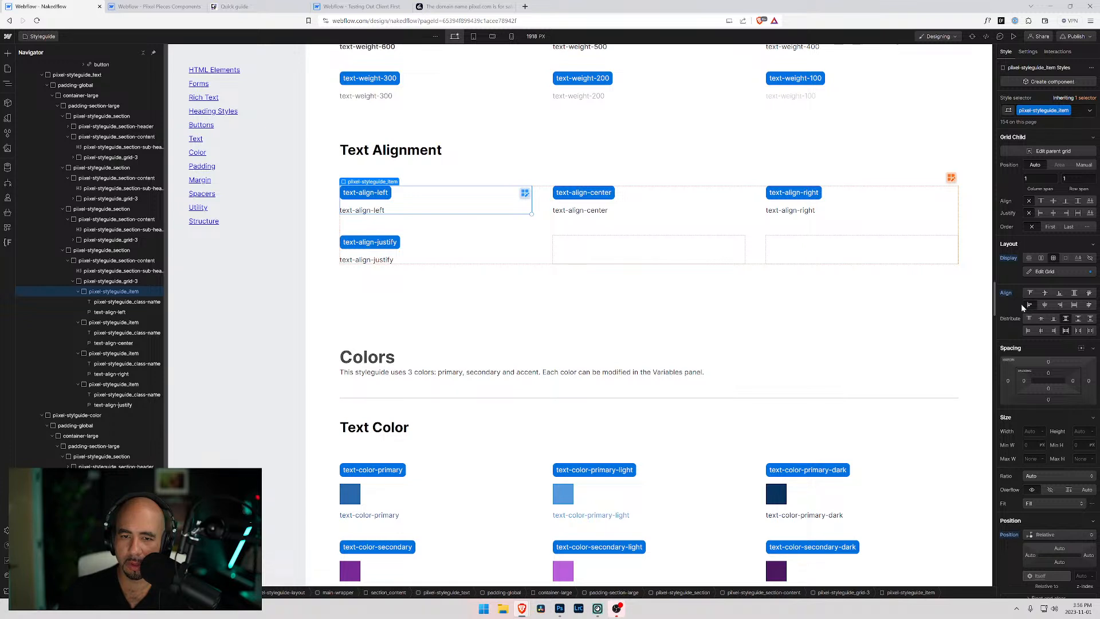
Set the pixel-styleguide_item grid's horizontal item alignment to stretch, resetting any Justify setting tried on the item itself.
left_click(682, 198)
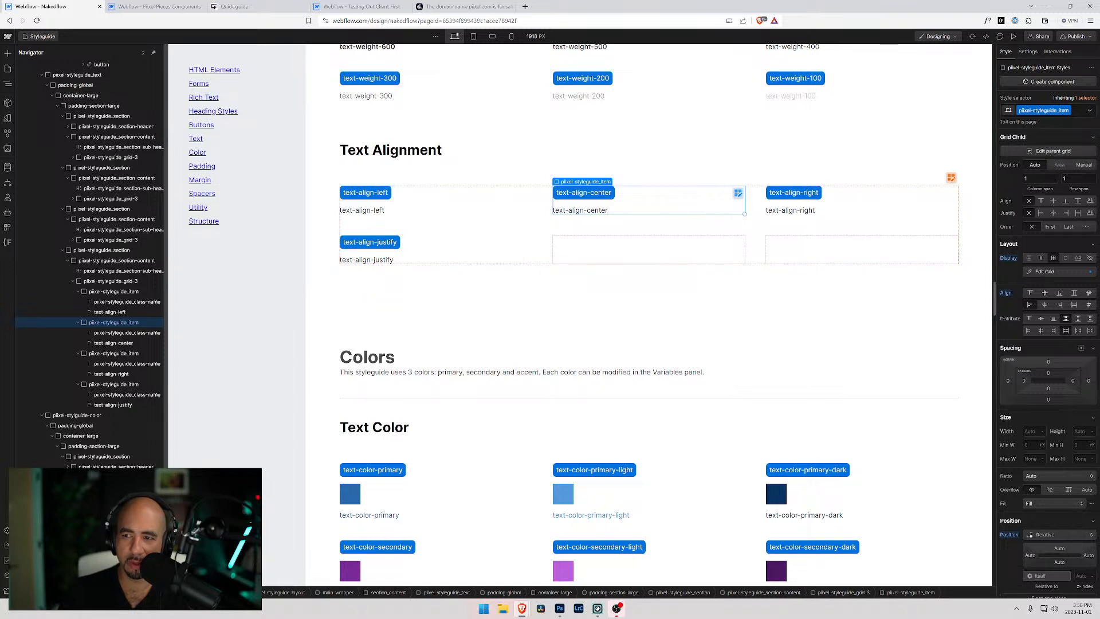
left_click(1077, 213)
left_click(1011, 216, "alt")
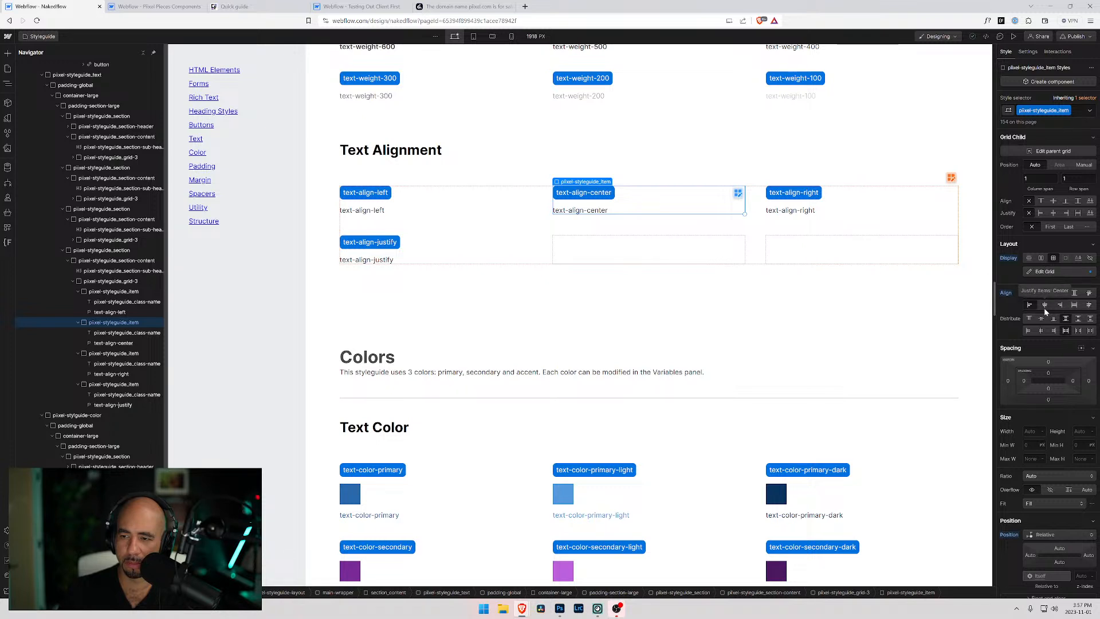
left_click(1077, 307)
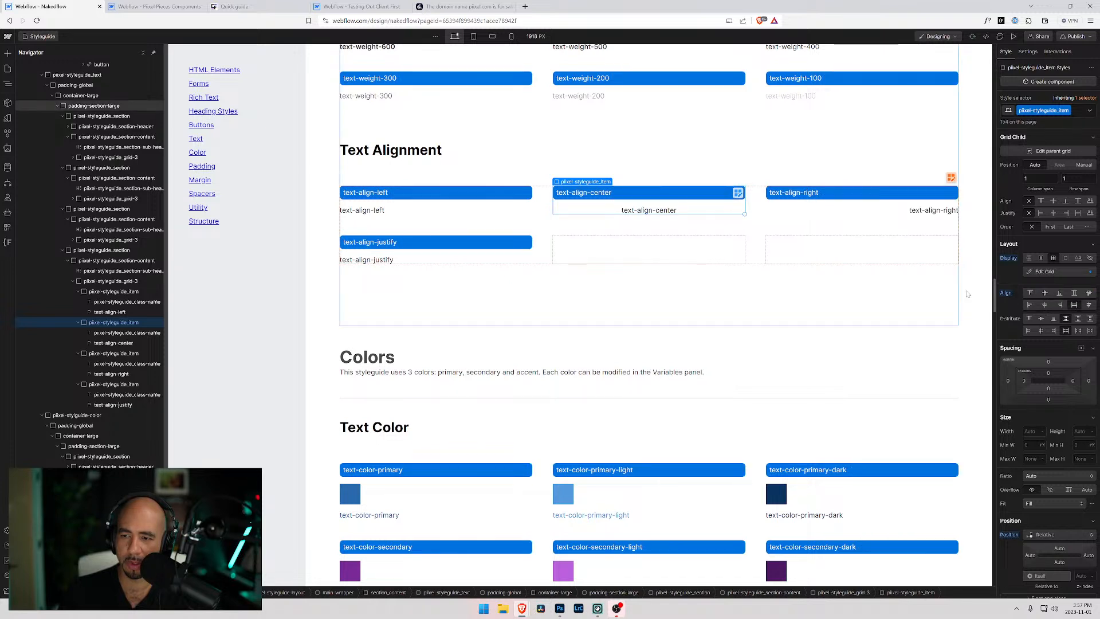
Set the pixel-styleguide_item grid's horizontal item alignment to start and check the labels in the Text Styles, Text Weights and Text Alignment samples.
left_click(1028, 306)
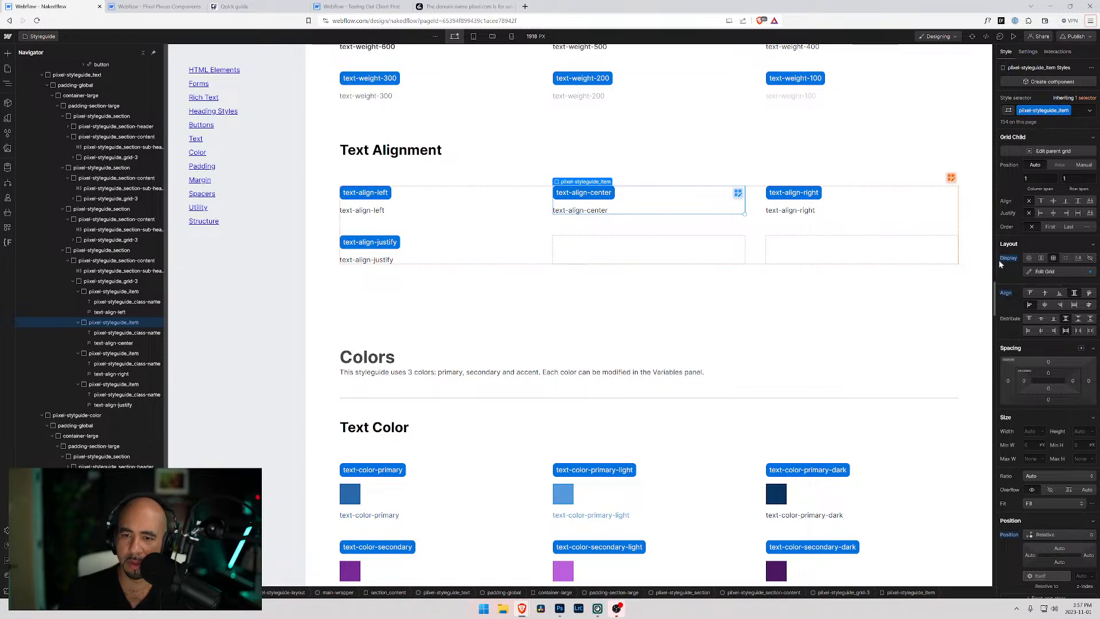
scroll(666, 317, "up", 3)
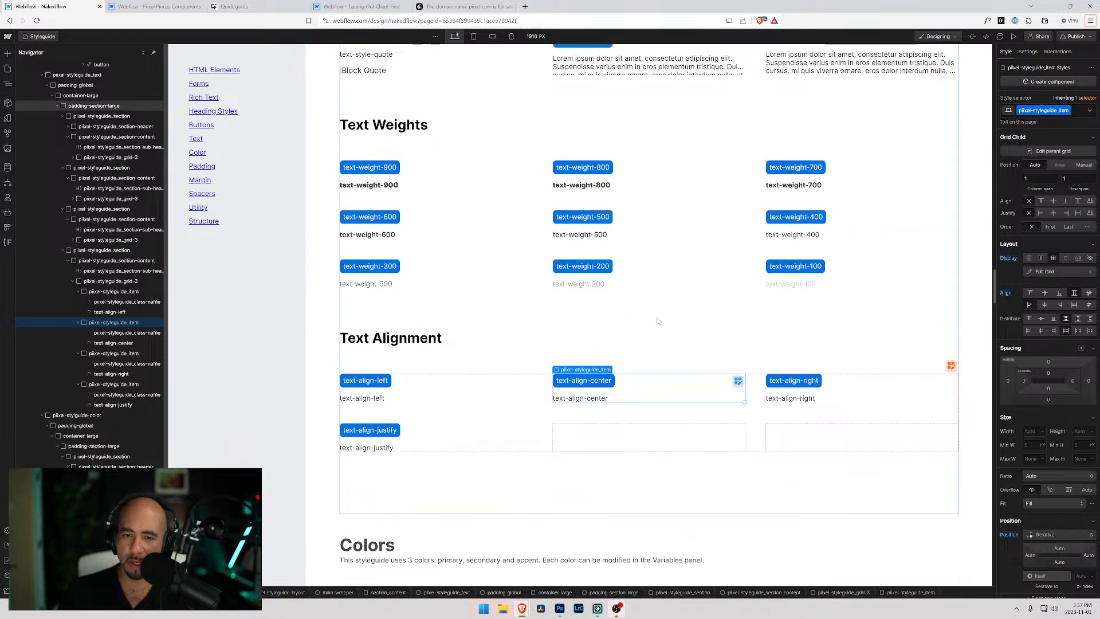
scroll(666, 317, "up", 3)
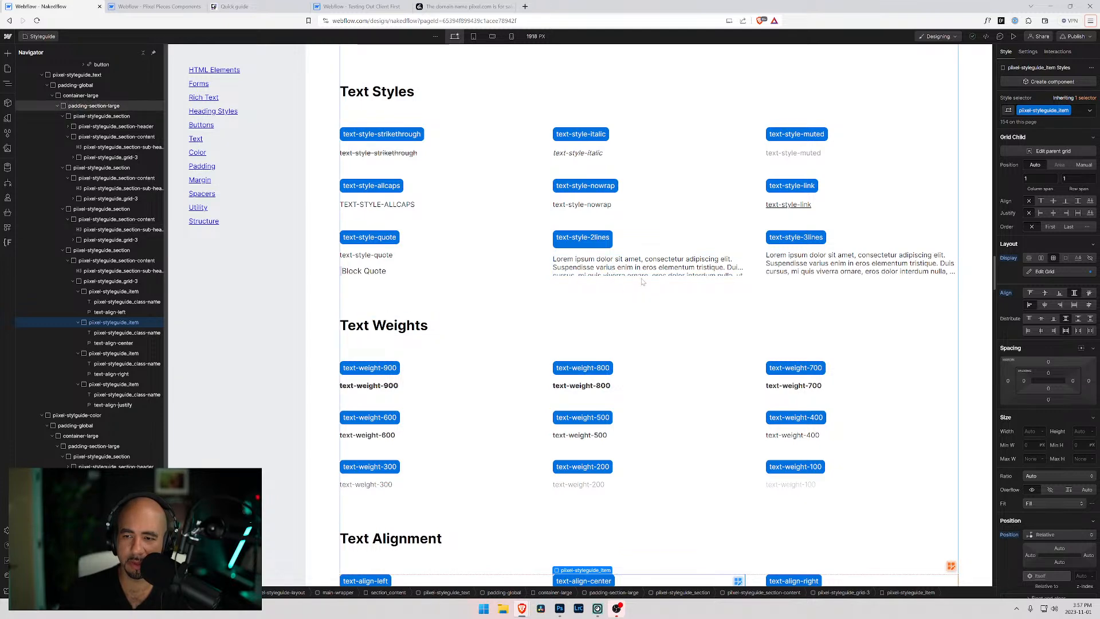
scroll(642, 281, "down", 4)
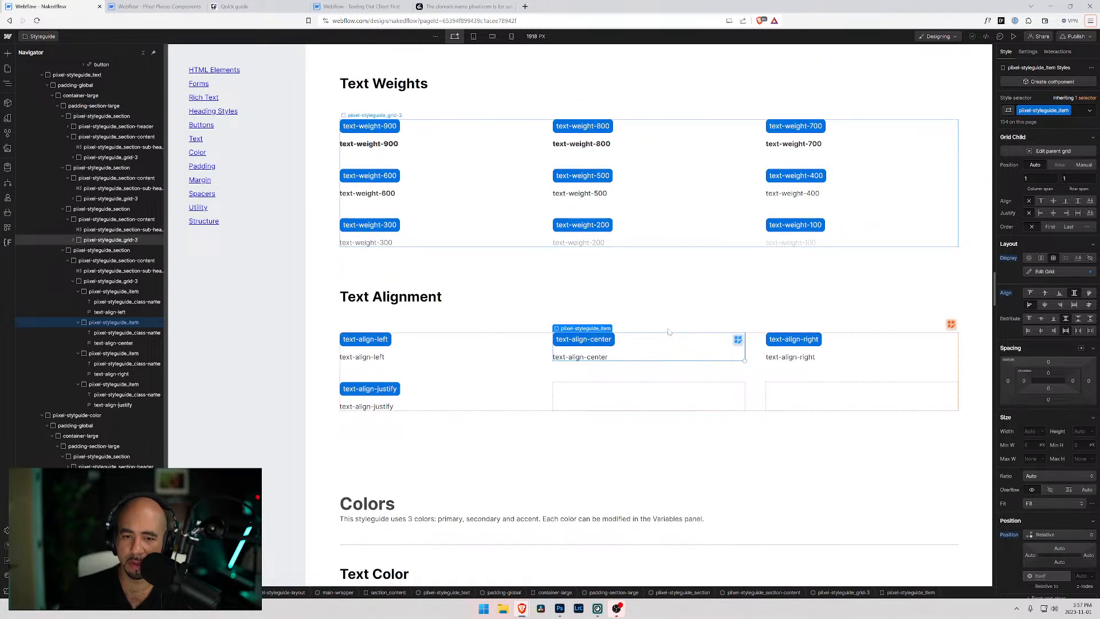
Examine the class labels throughout the style guide, from the Buttons samples through colors, spacers and utility classes to the Structure section.
scroll(668, 331, "up", 10)
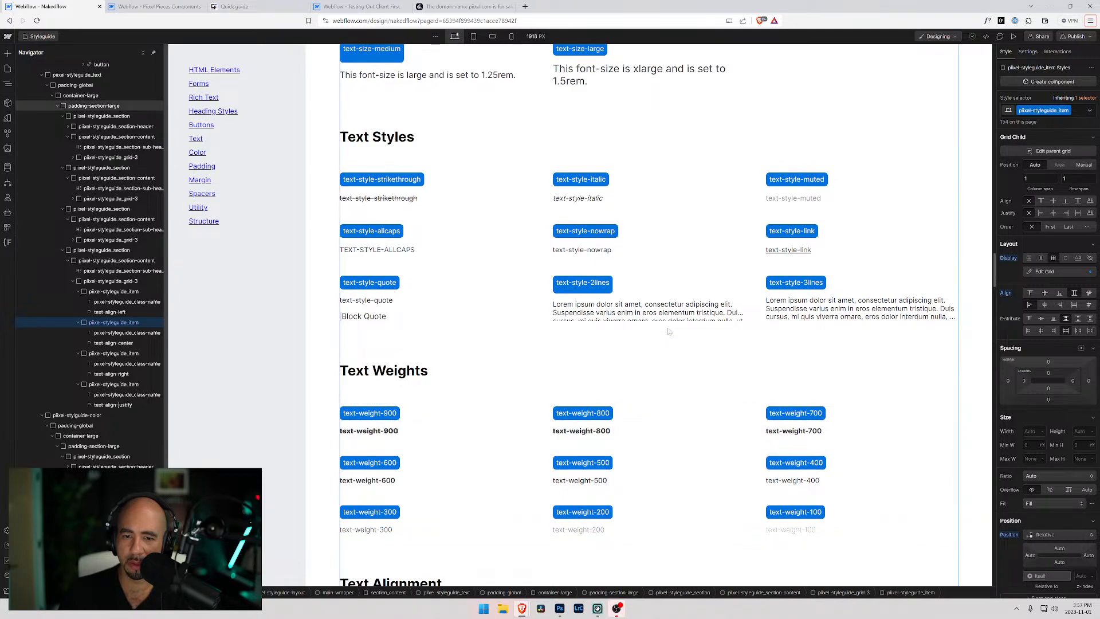
scroll(664, 330, "up", 5)
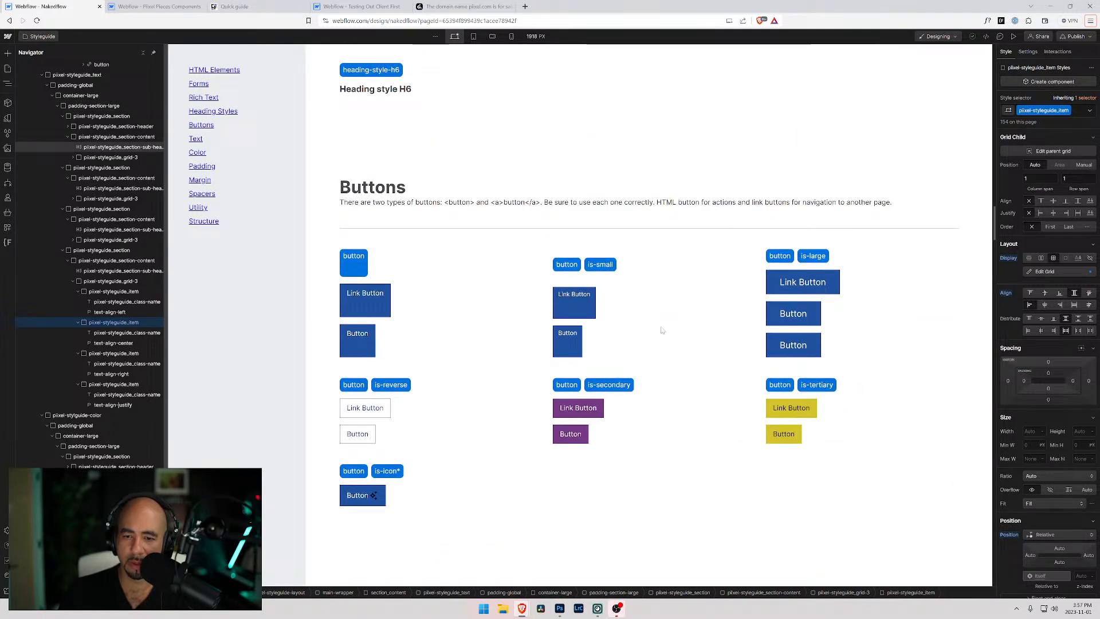
scroll(662, 331, "down", 4)
scroll(653, 332, "down", 20)
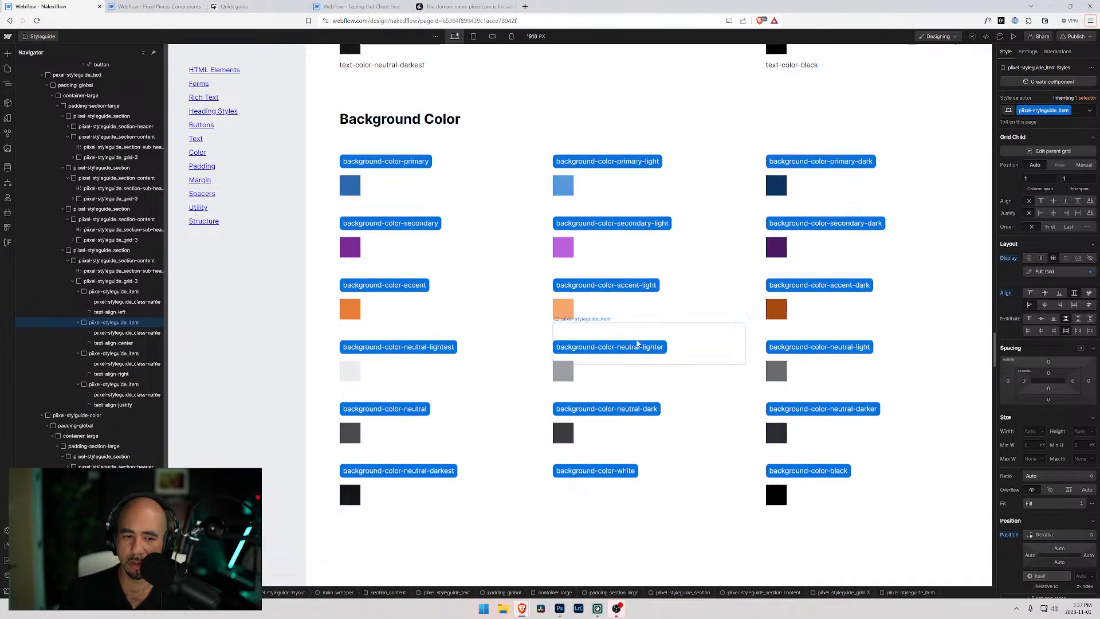
scroll(653, 346, "down", 10)
scroll(683, 344, "down", 20)
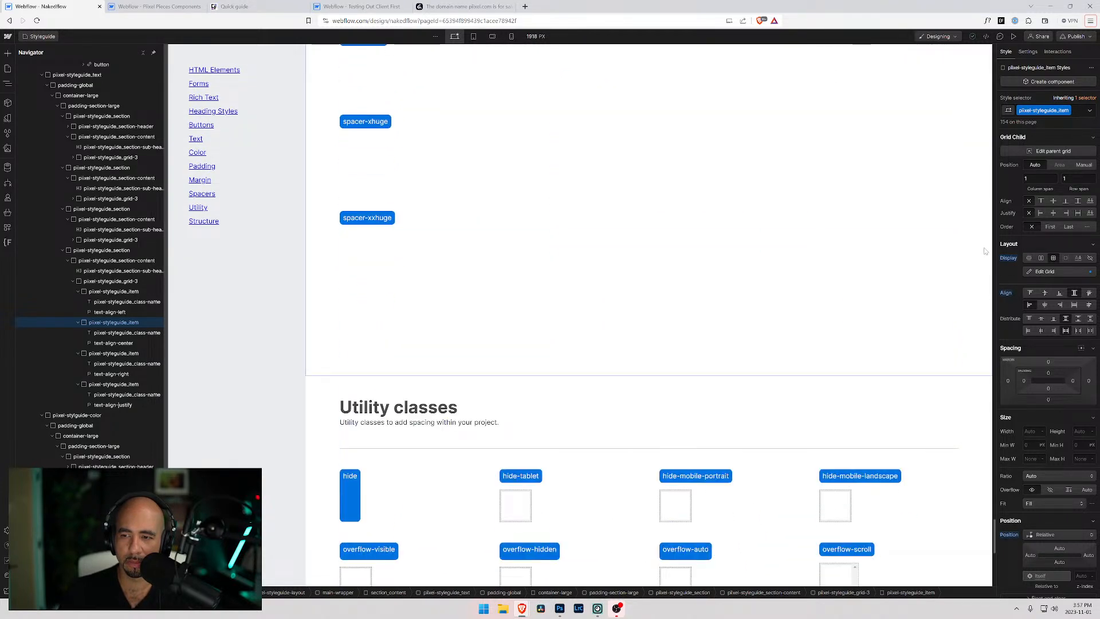
scroll(995, 530, "down", 9)
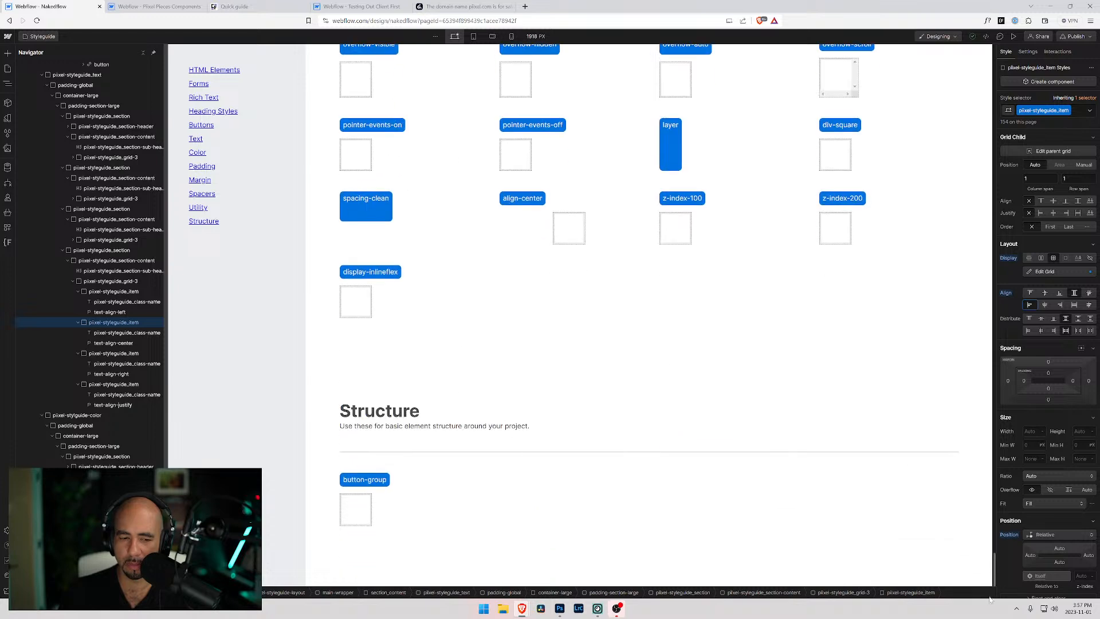
Inspect the button-group sample and its label, and view the element settings of the enclosing pixel-styleguide_structure block.
left_click(383, 485)
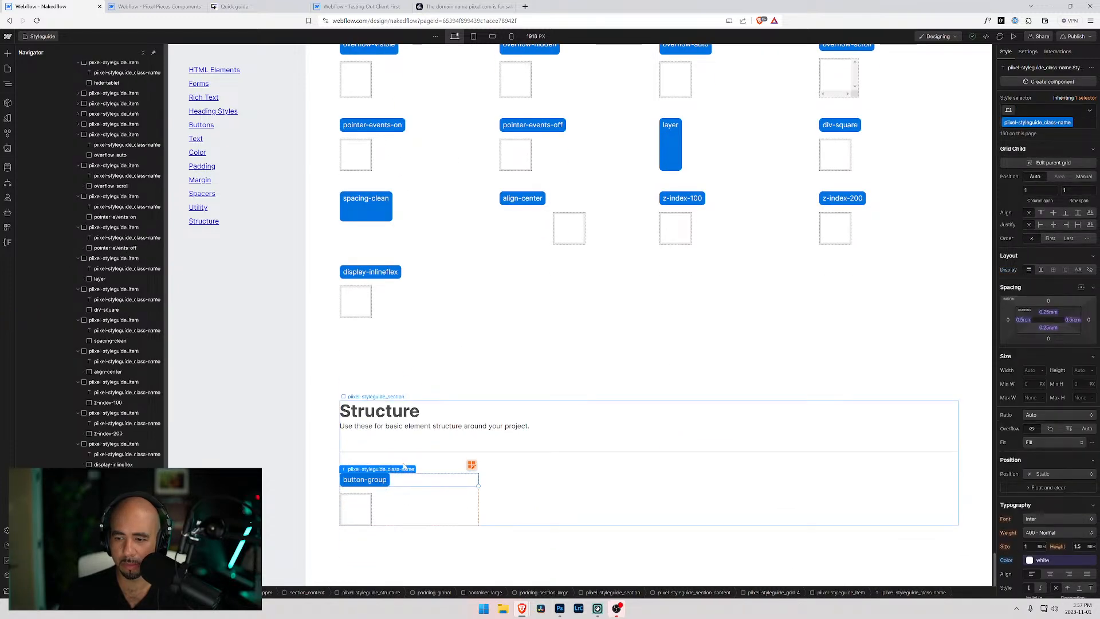
left_click(361, 504)
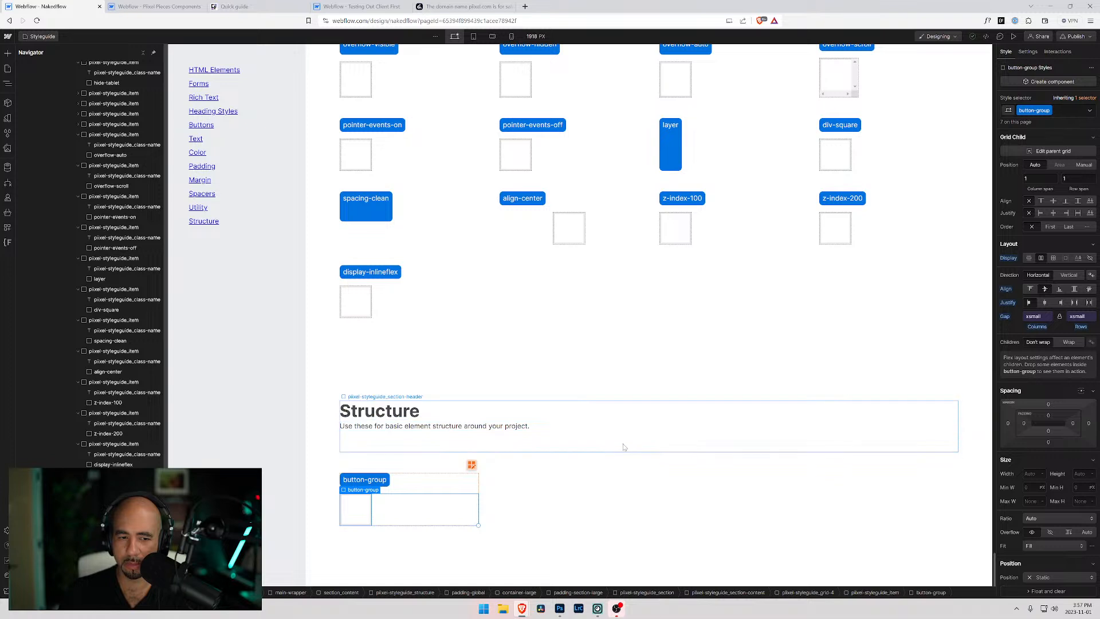
left_click(622, 465)
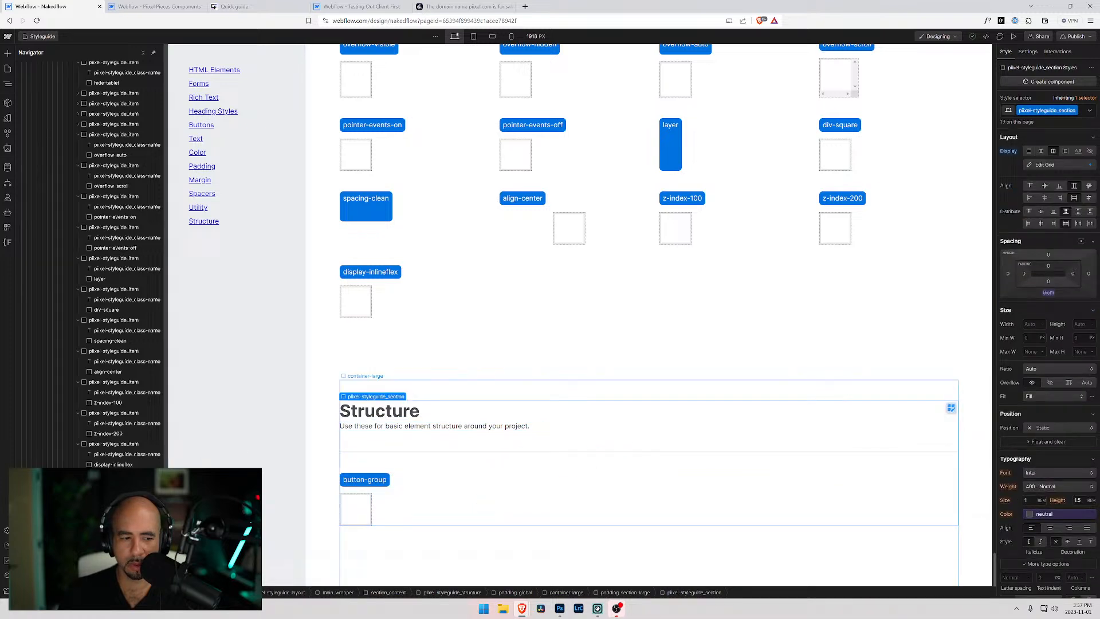
left_click(452, 592)
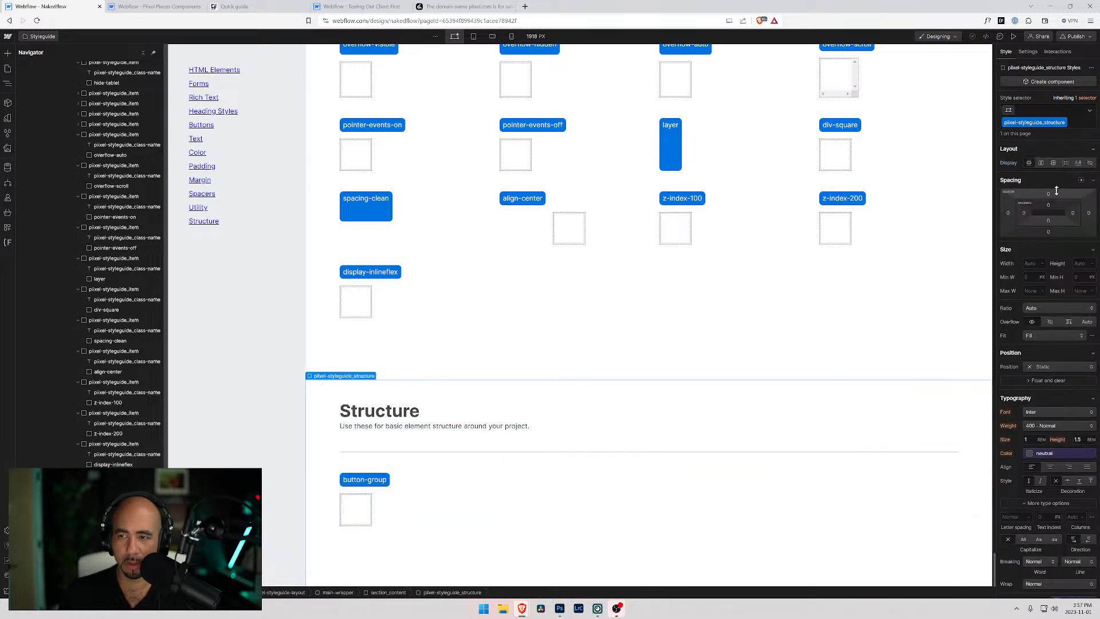
left_click(1027, 52)
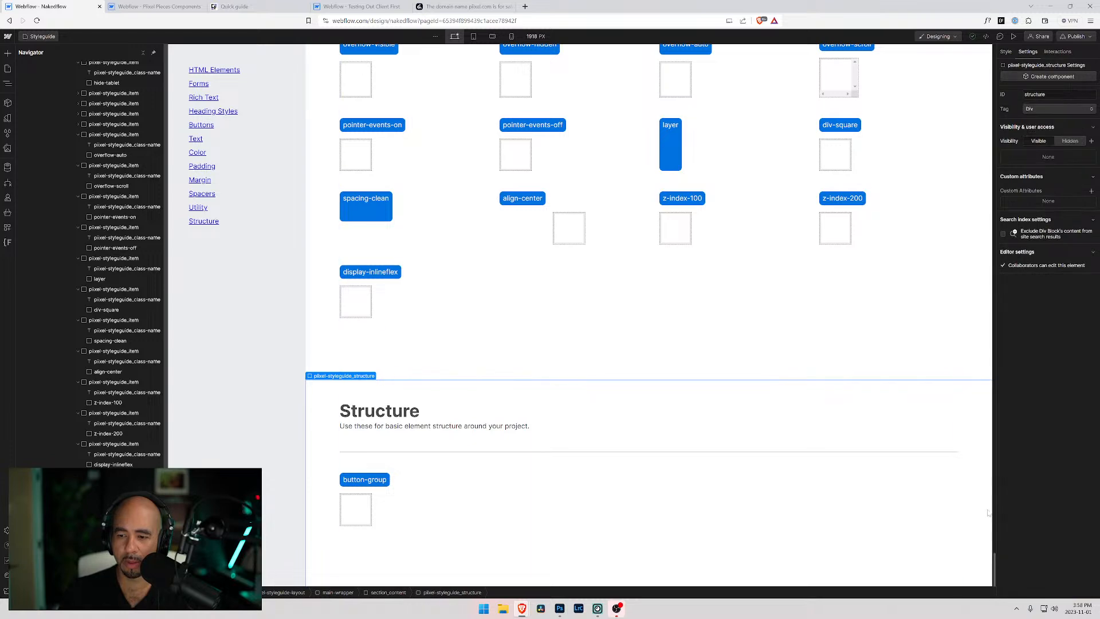
Check the section link settings of the Structure navigation link, and view the settings of the Headings section content.
left_click_drag(995, 570, 995, 51)
left_click(194, 227)
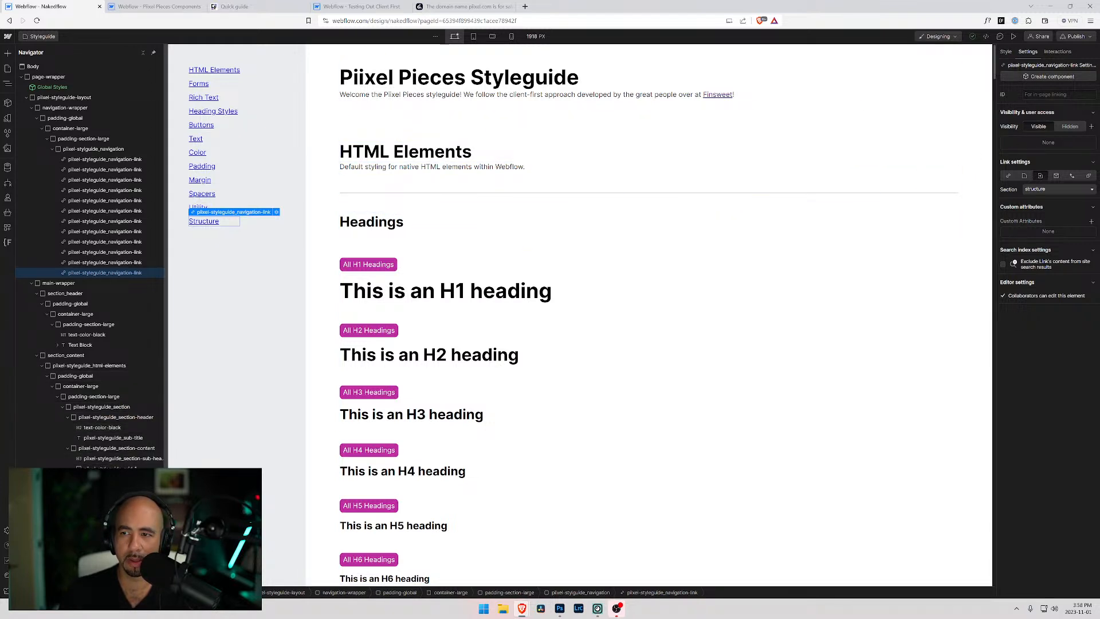
left_click(276, 212)
left_click(649, 240)
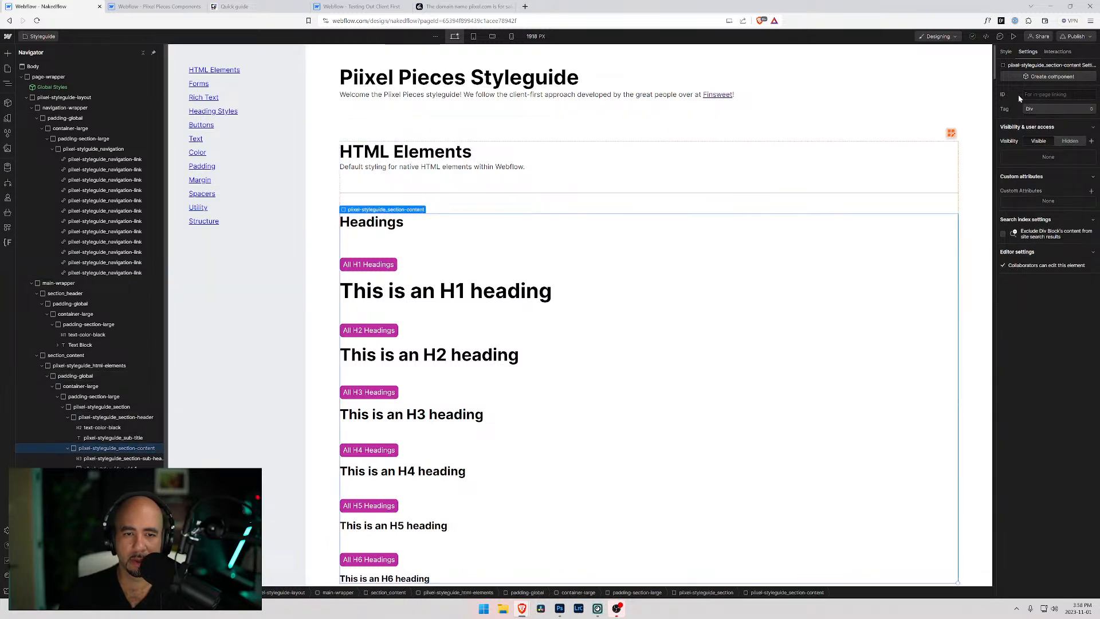
Set the pixel-styleguide_item class to vertical flex display with items aligned to start, and recheck the margin, padding and text samples.
left_click_drag(995, 67, 1004, 398)
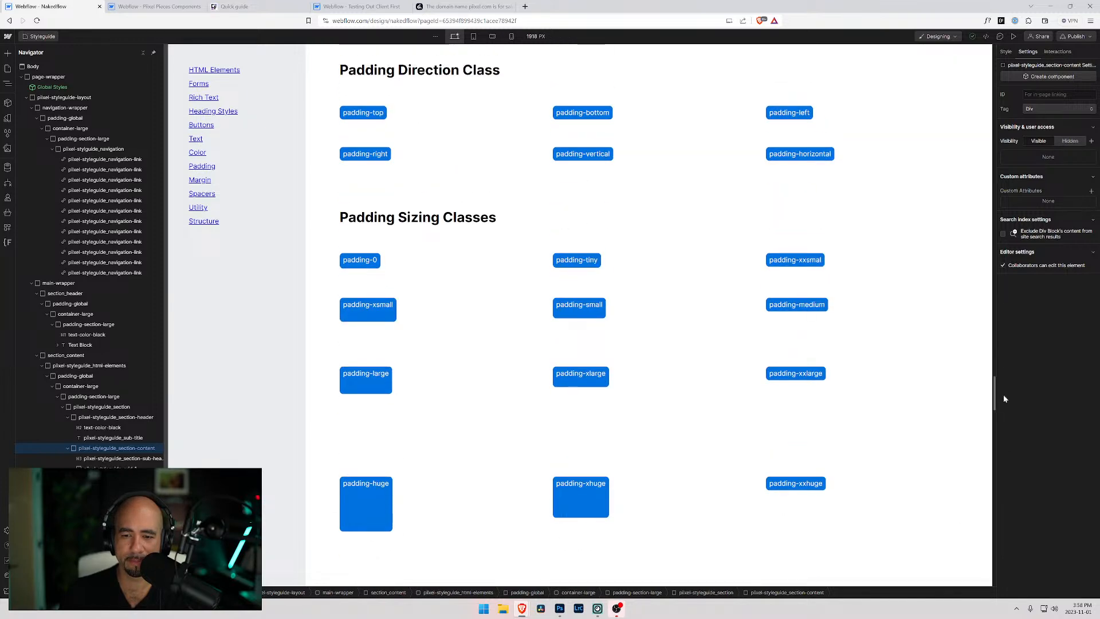
left_click_drag(1003, 398, 1006, 470)
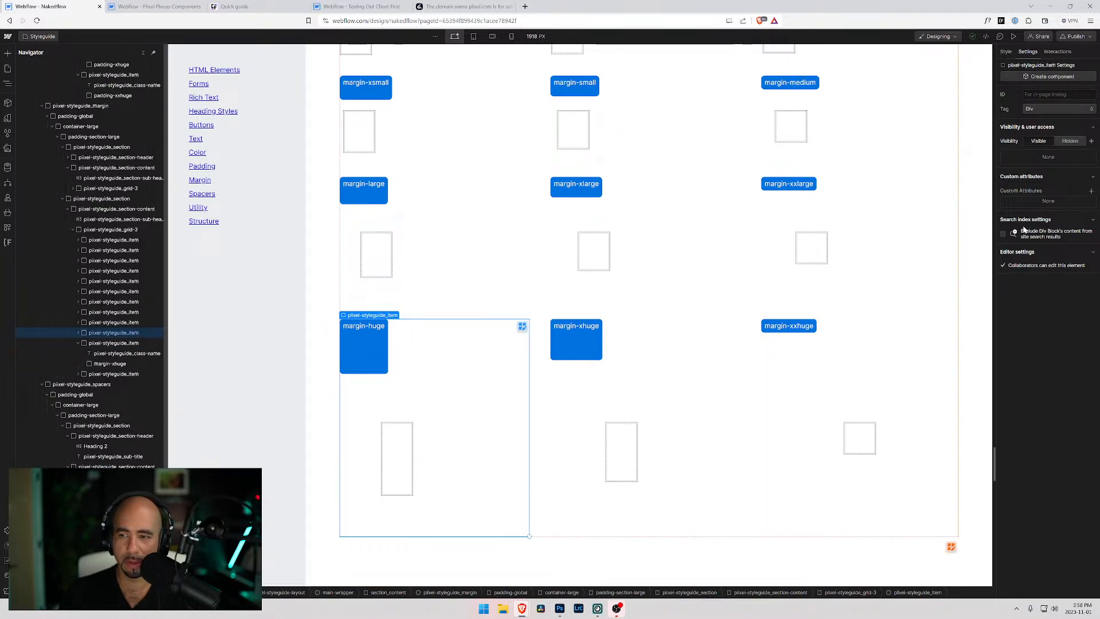
left_click(1006, 52)
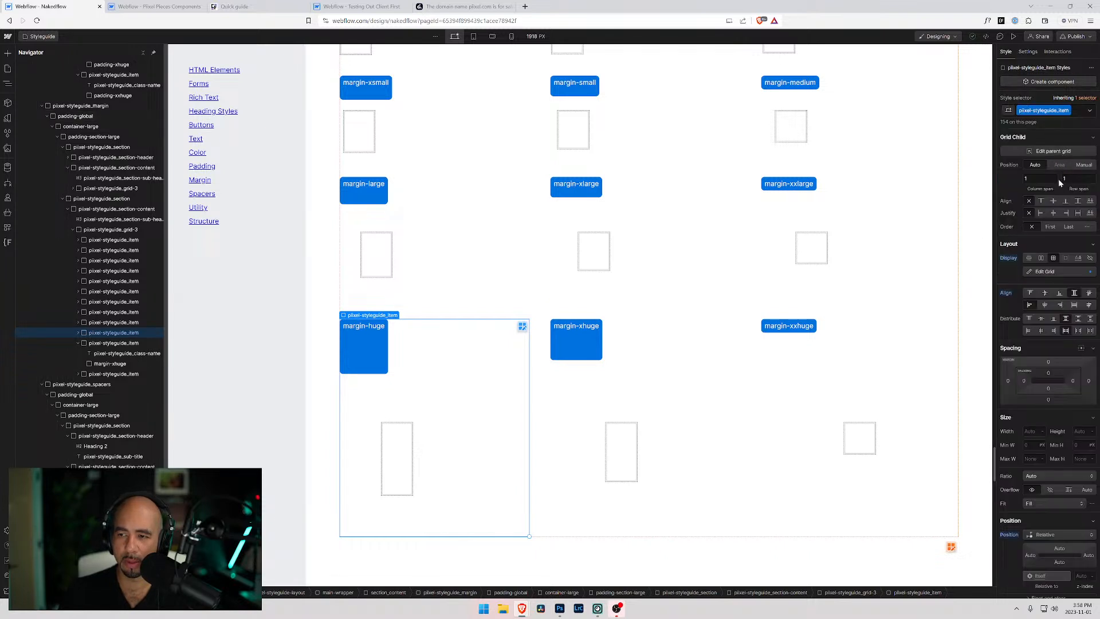
left_click(1041, 258)
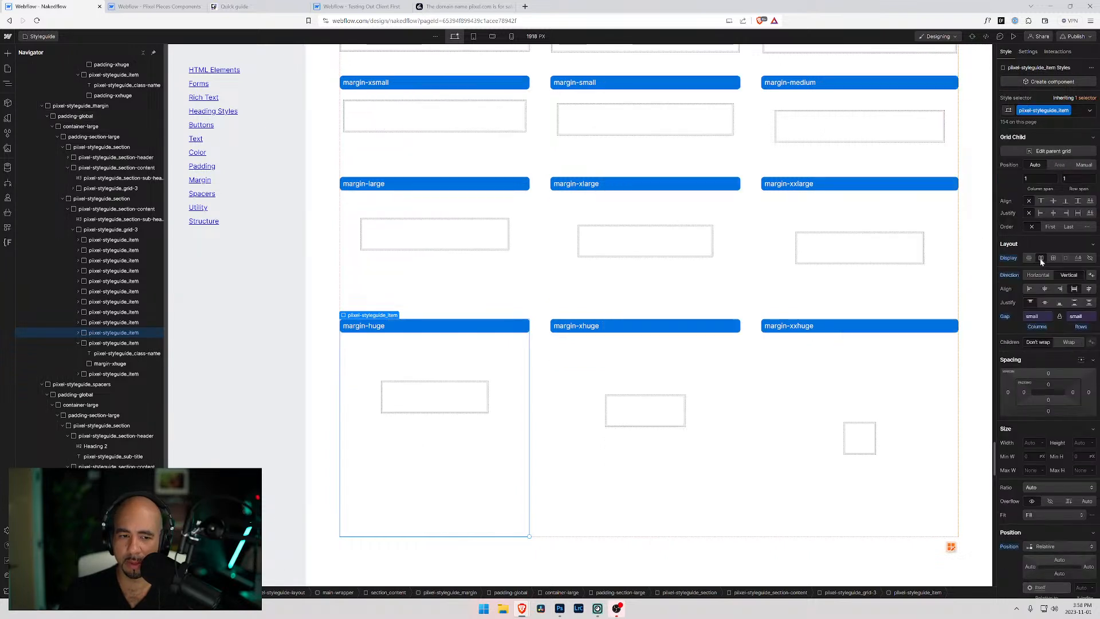
left_click(1029, 290)
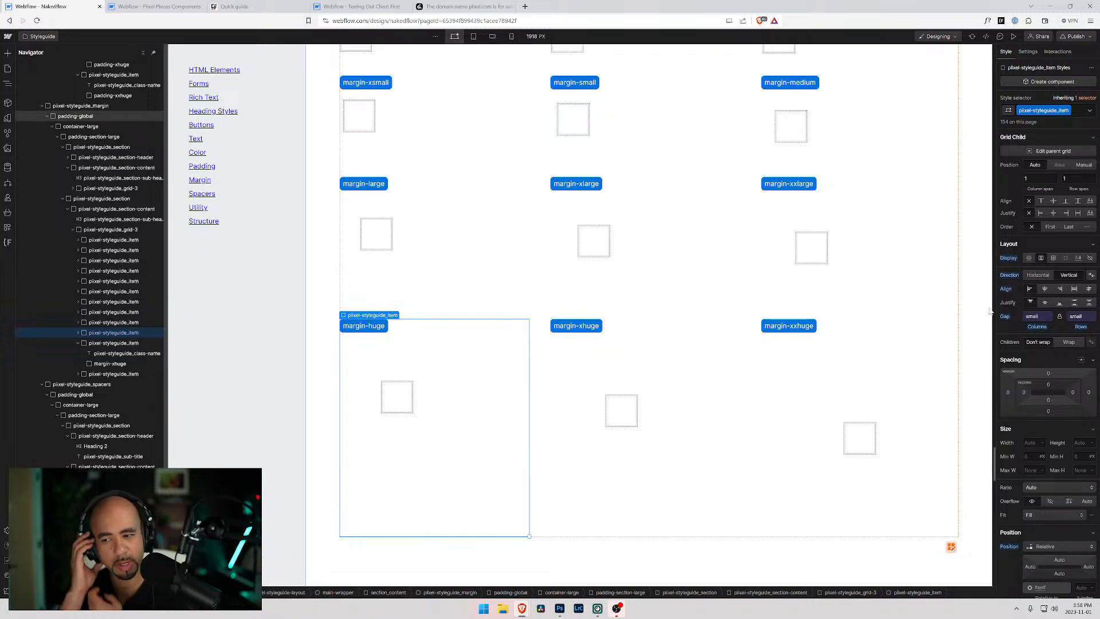
scroll(1040, 438, "down", 2)
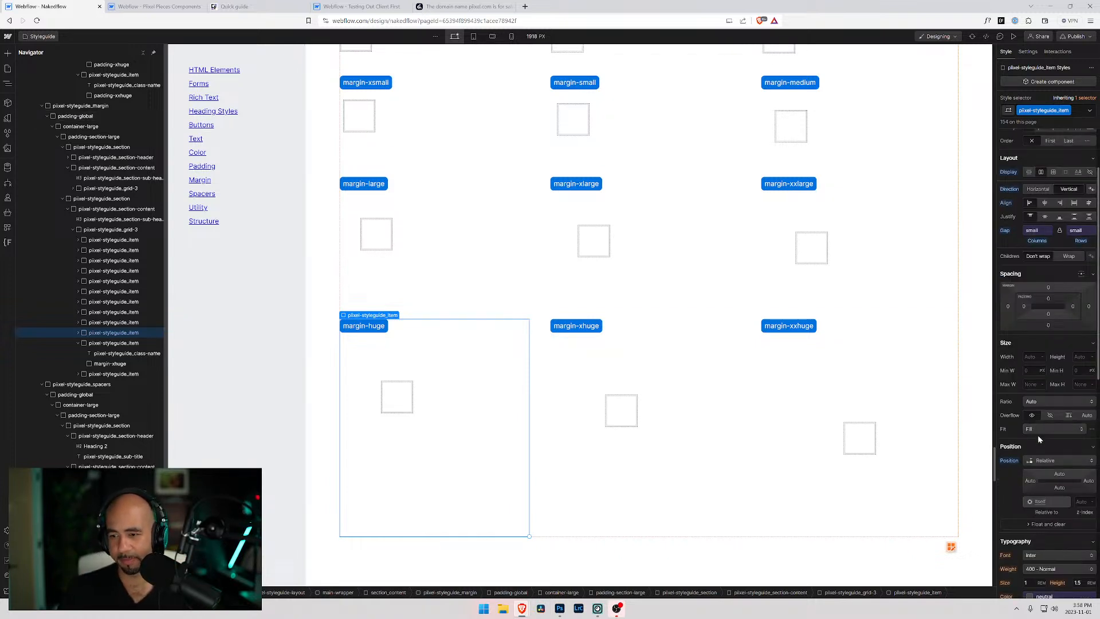
scroll(732, 258, "up", 15)
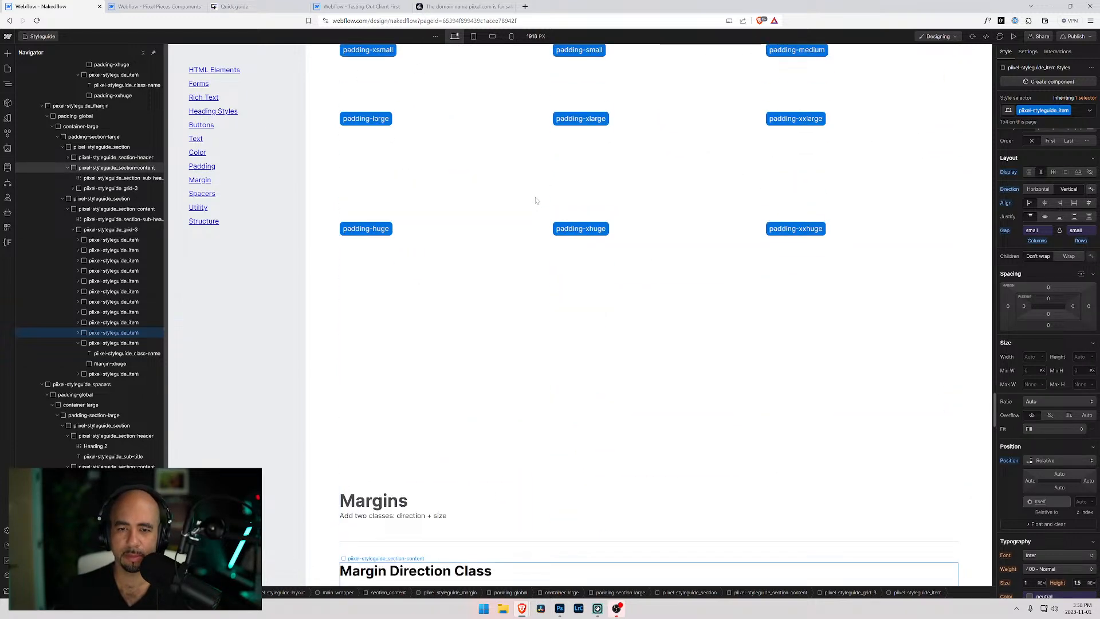
scroll(536, 200, "up", 20)
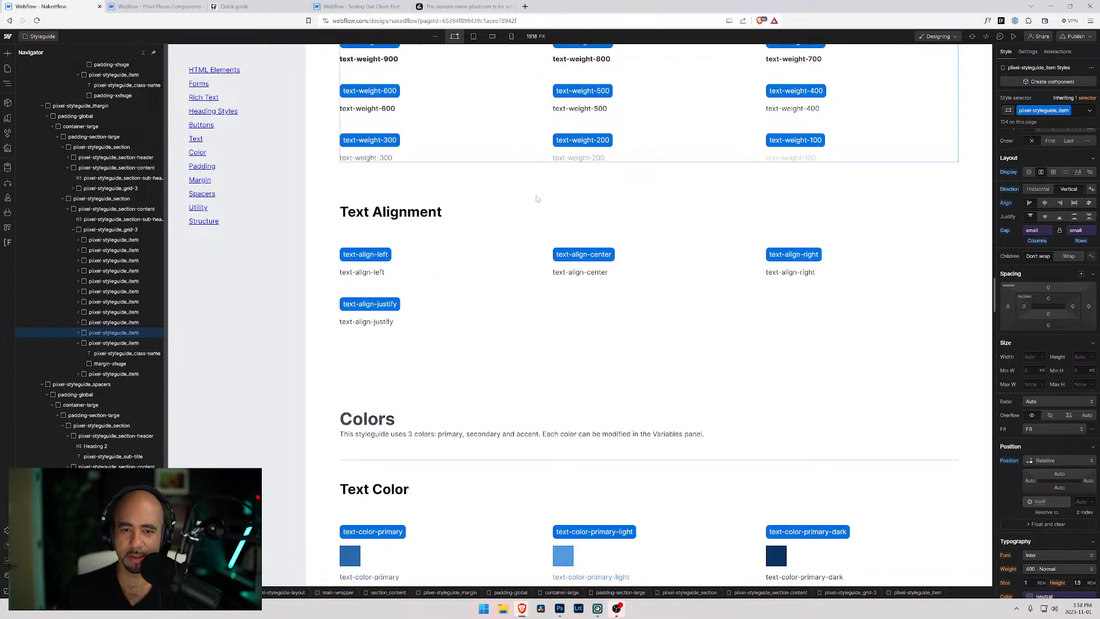
scroll(537, 199, "up", 5)
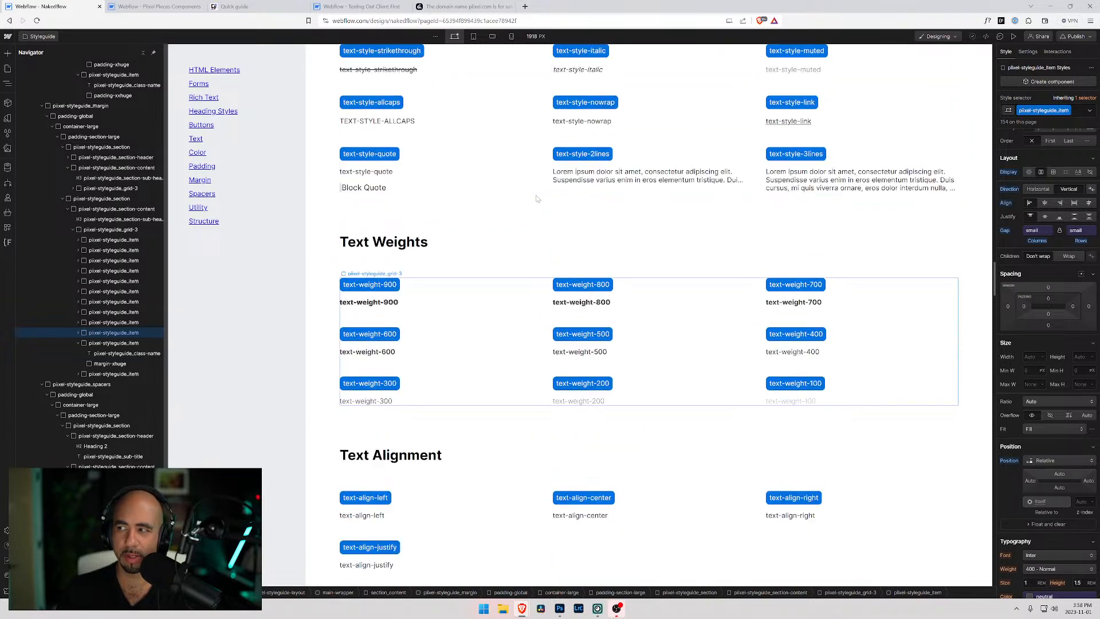